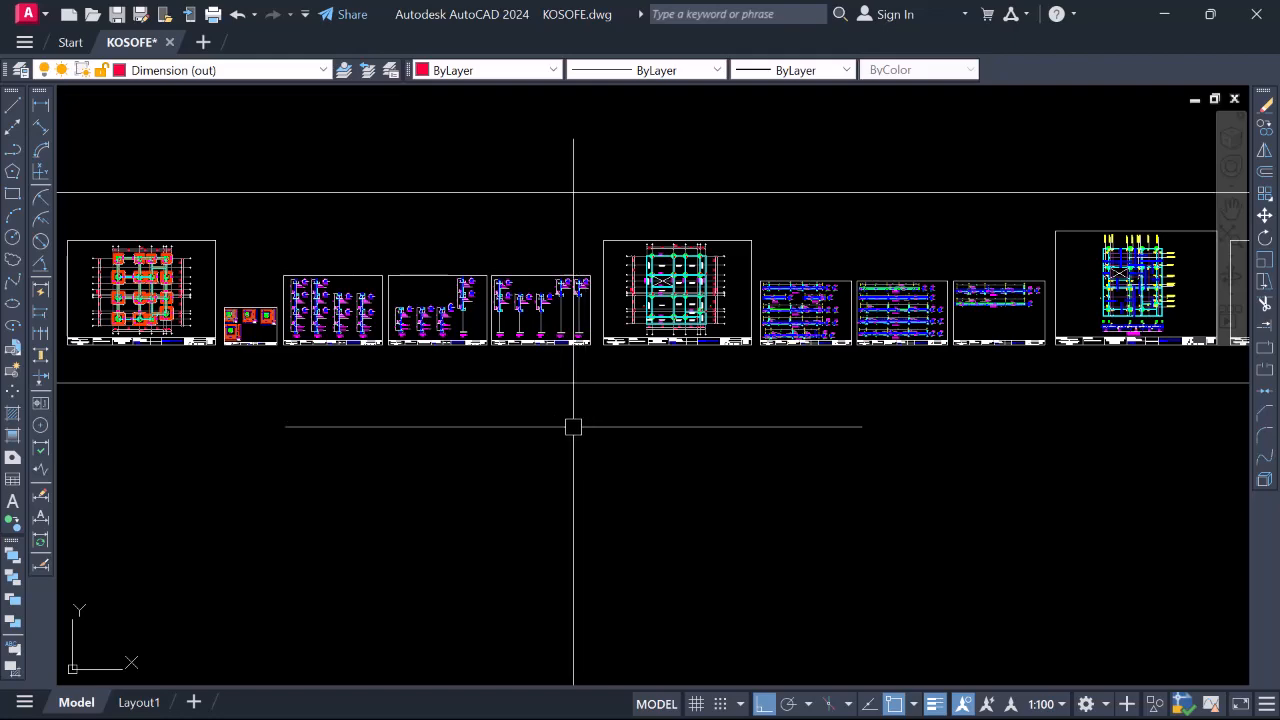
# Pan the row of sheets left to bring sheet 27 into view
pyautogui.rightClick(573, 427)
pyautogui.click(609, 217)
pyautogui.moveTo(675, 429)
pyautogui.mouseDown()
pyautogui.moveTo(294, 431)
pyautogui.moveTo(0, 464)
pyautogui.mouseUp()
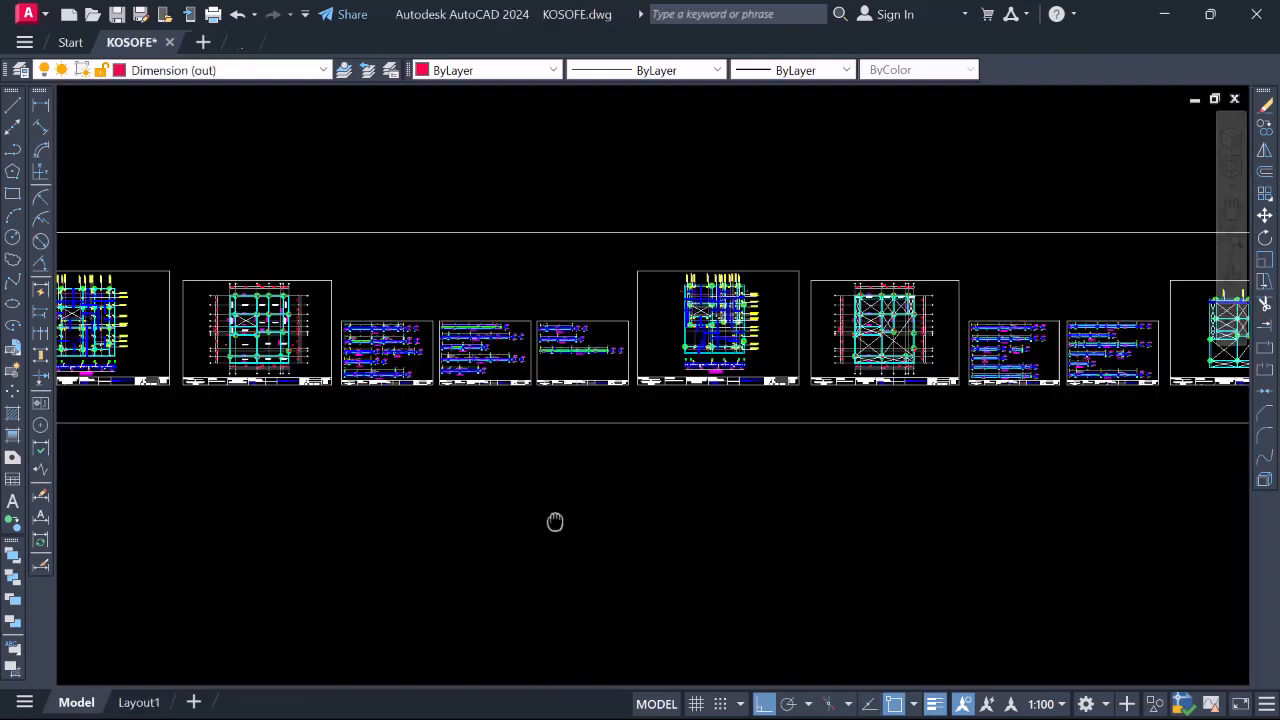
pyautogui.moveTo(555, 521); pyautogui.dragTo(0, 538)
pyautogui.moveTo(0, 538); pyautogui.dragTo(0, 535, button='middle')
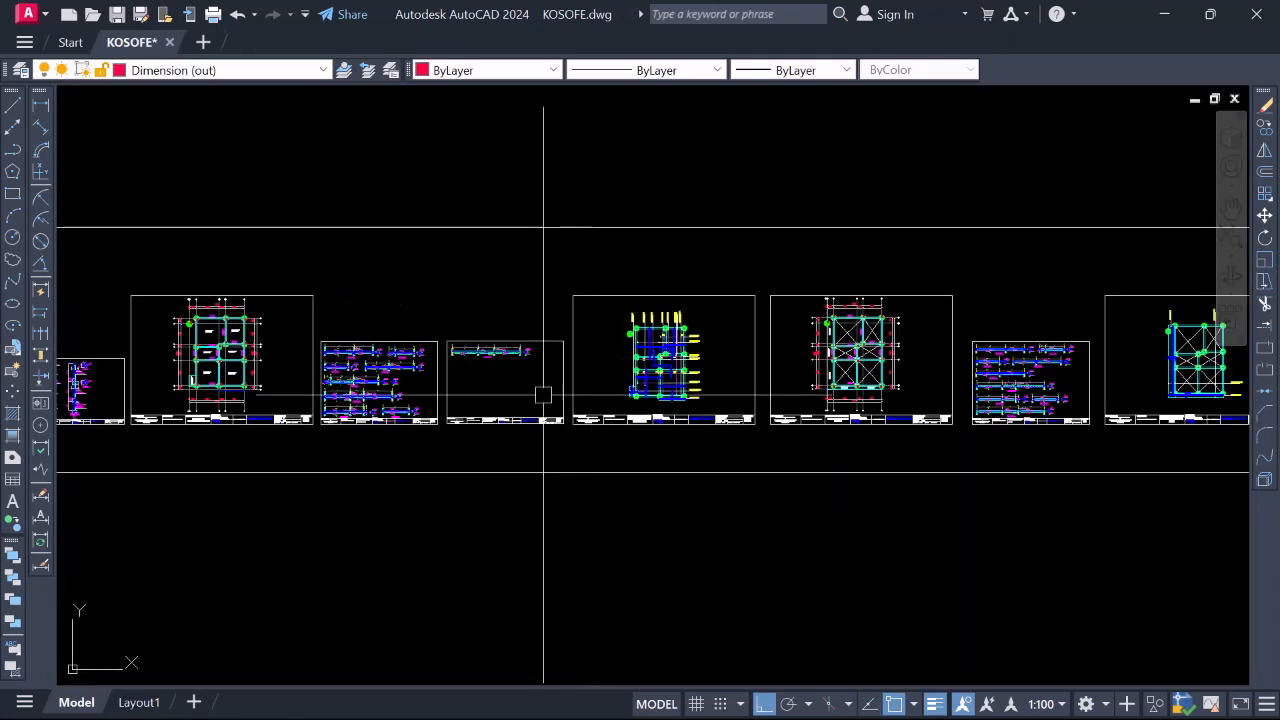
# Zoom in on the first-floor slab to frame the bare column-and-beam grid
pyautogui.scroll(6, 670, 357)
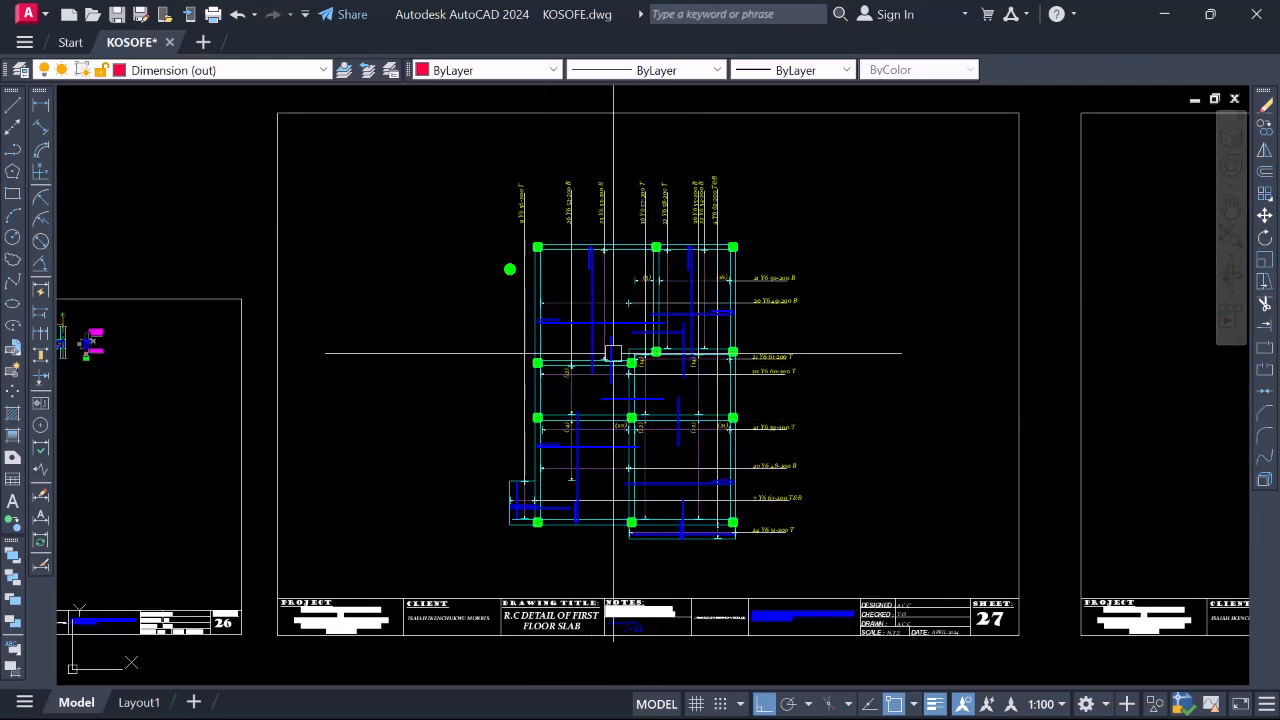
pyautogui.scroll(4, 611, 354)
pyautogui.scroll(-4, 614, 343)
pyautogui.scroll(2, 600, 302)
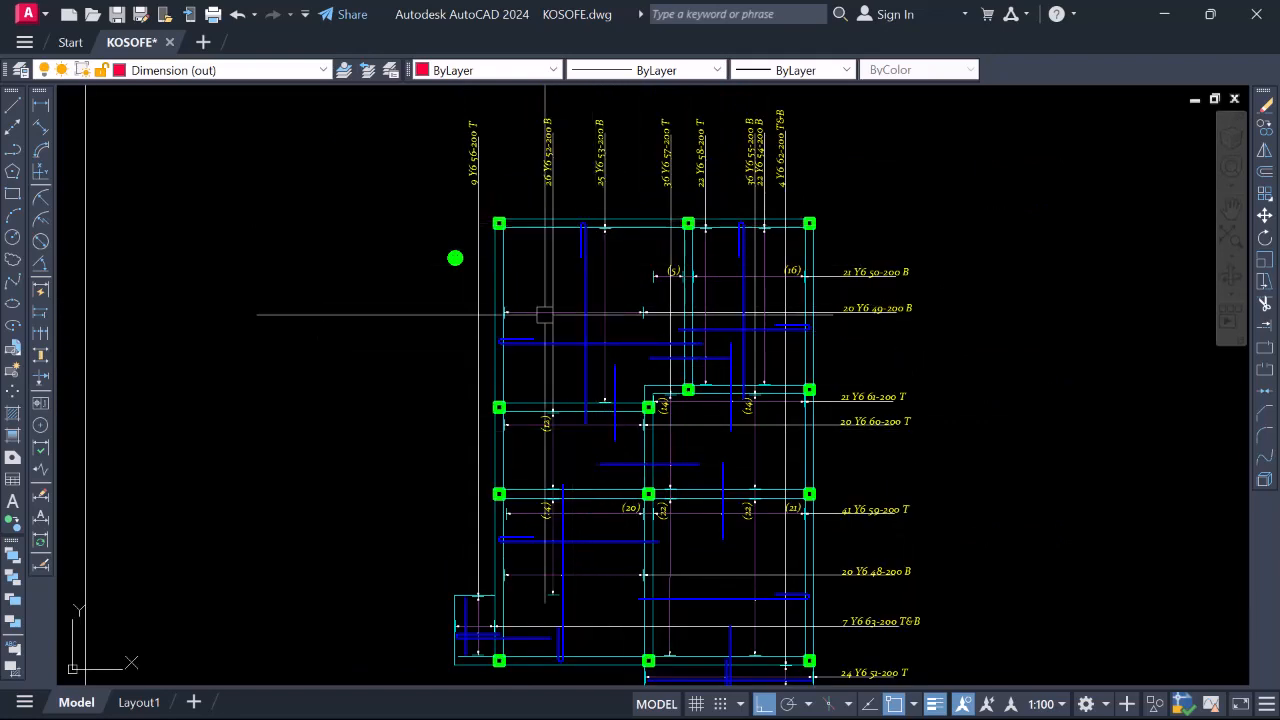
pyautogui.scroll(-2, 582, 315)
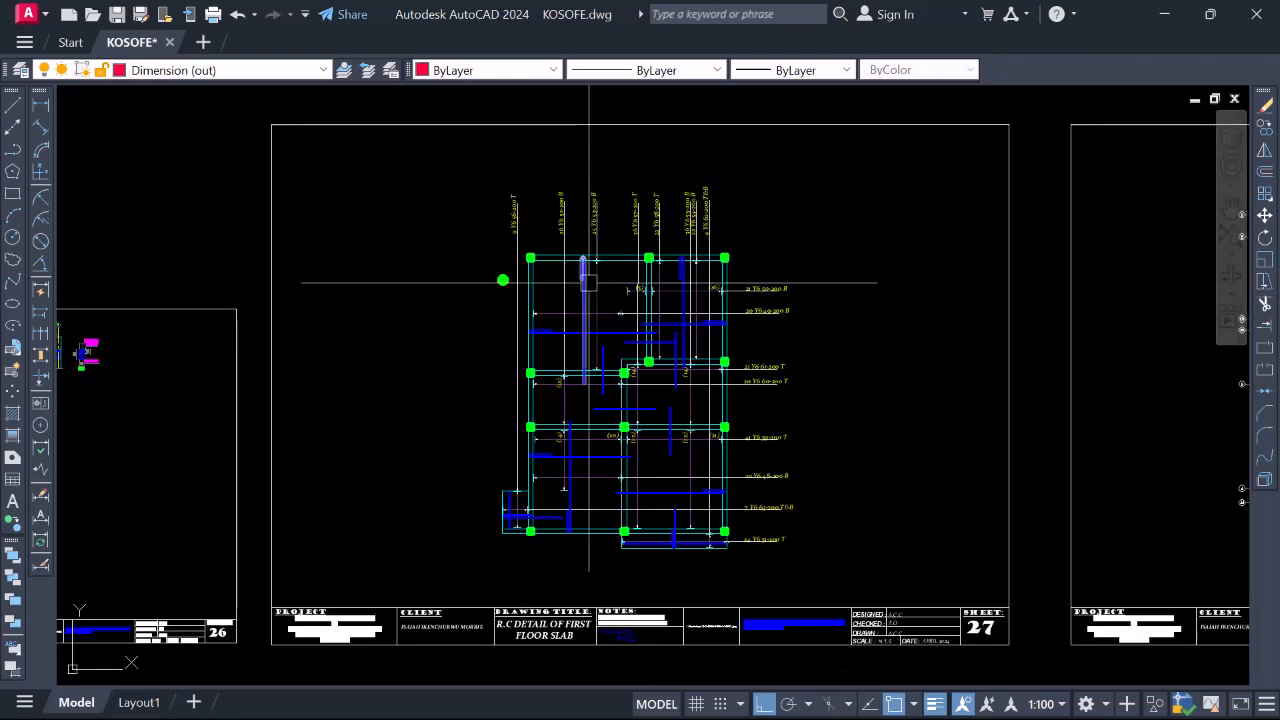
pyautogui.moveTo(585, 285)
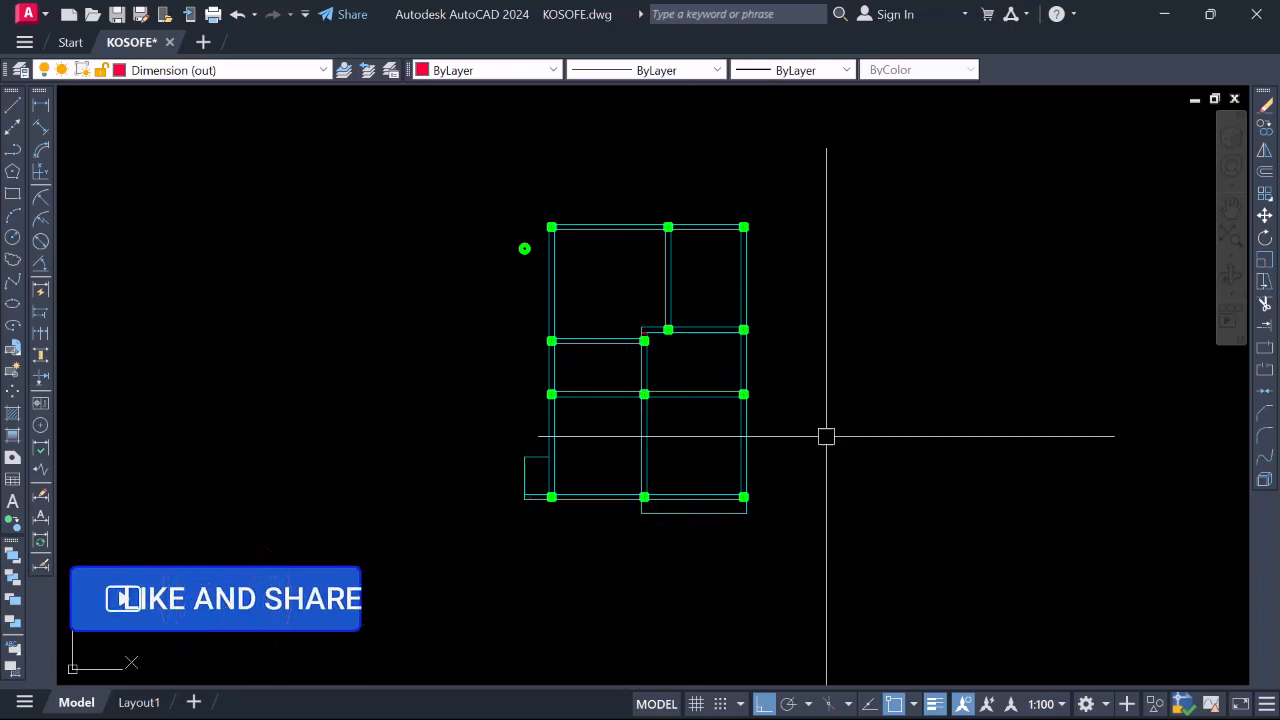
# Pick RBar_BOT from the Layer list and Blue from the Color list
pyautogui.click(320, 70)
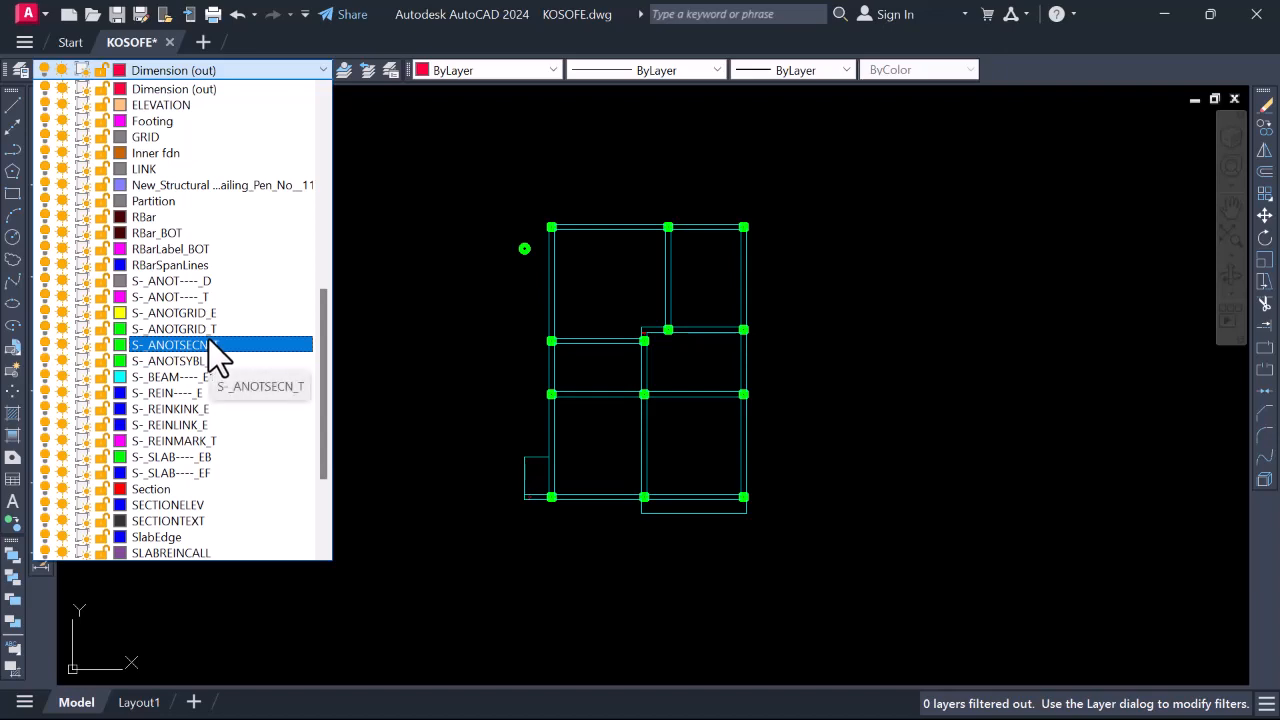
pyautogui.scroll(-3, 209, 344)
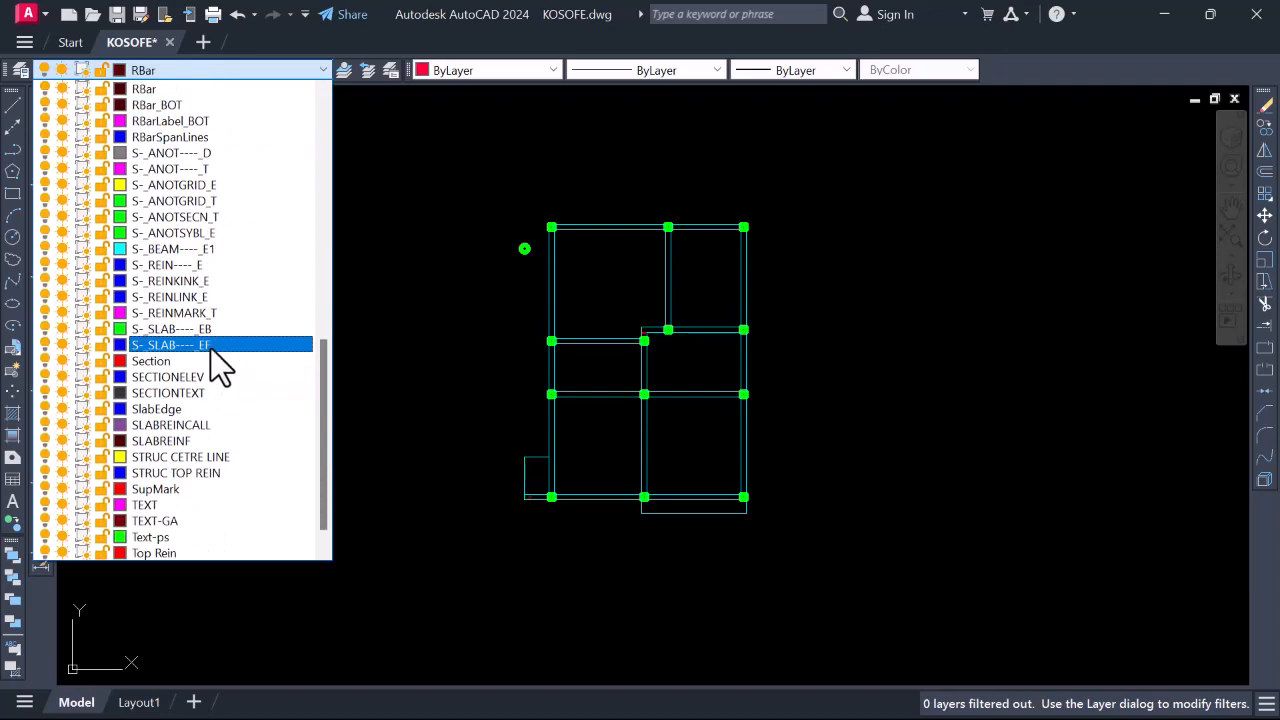
pyautogui.click(185, 103)
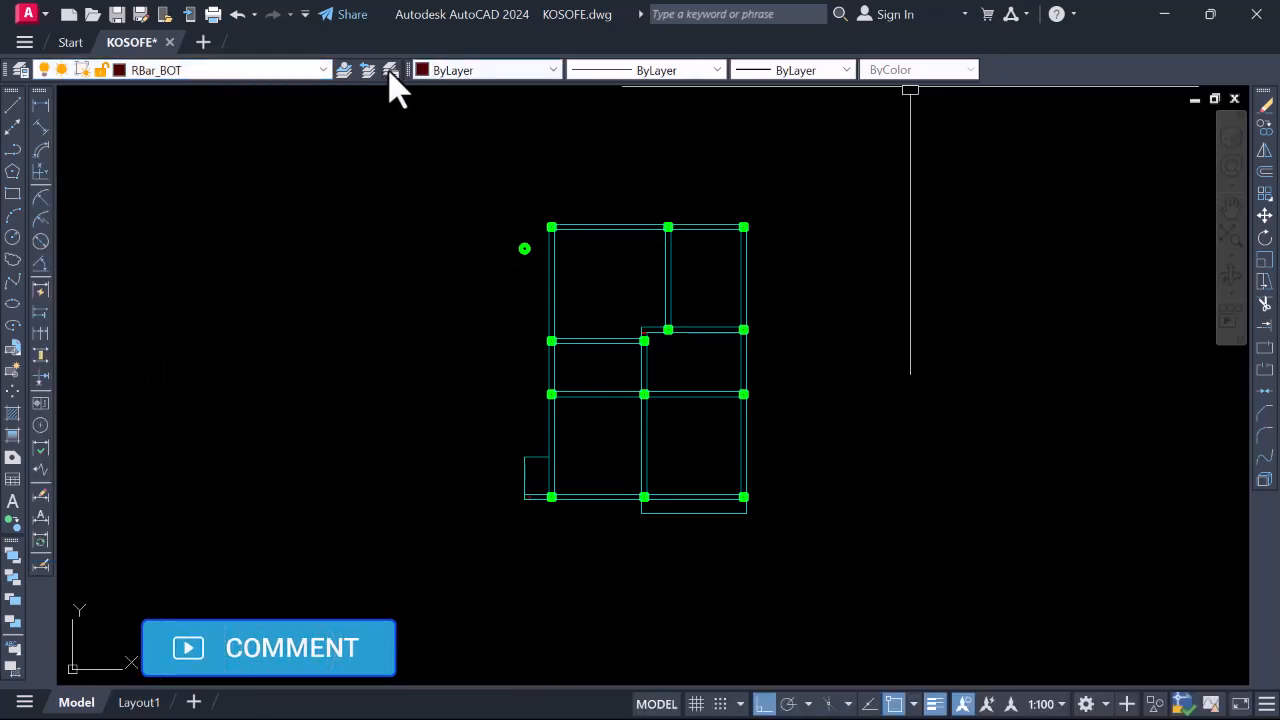
pyautogui.click(516, 72)
pyautogui.click(466, 186)
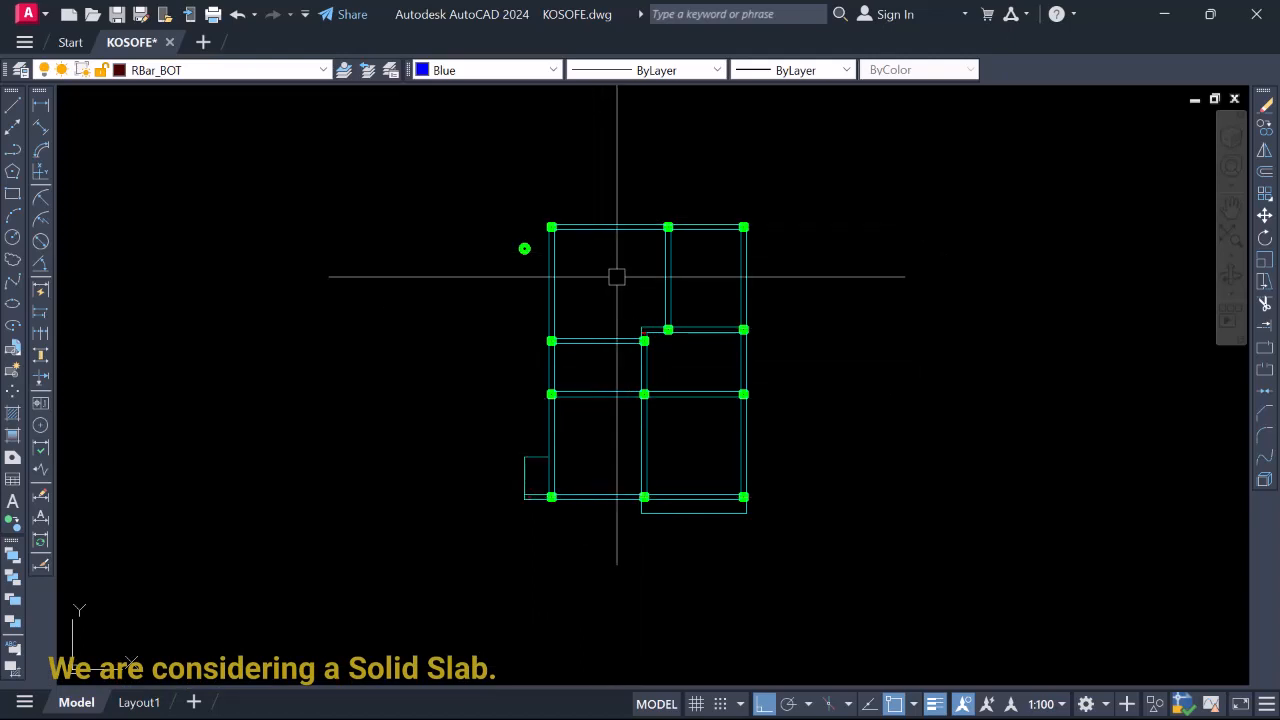
pyautogui.scroll(2, 667, 403)
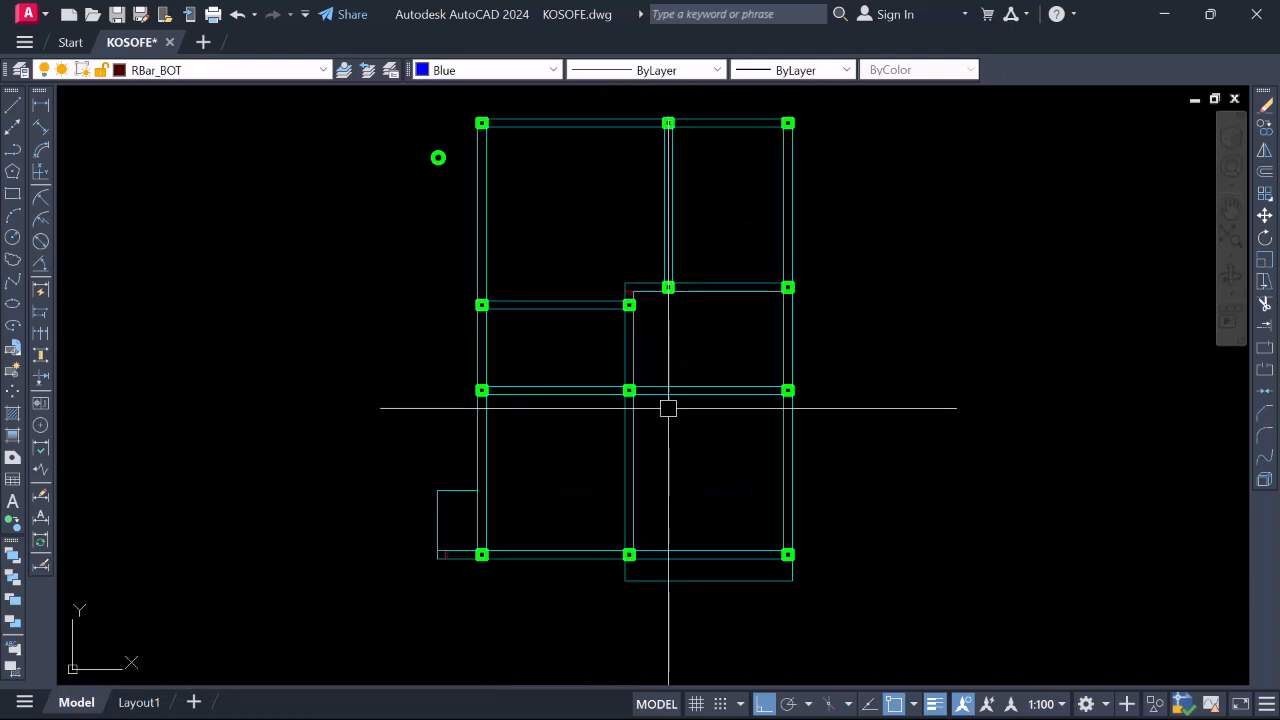
pyautogui.scroll(-2, 668, 478)
pyautogui.scroll(2, 613, 316)
pyautogui.scroll(-10, 603, 357)
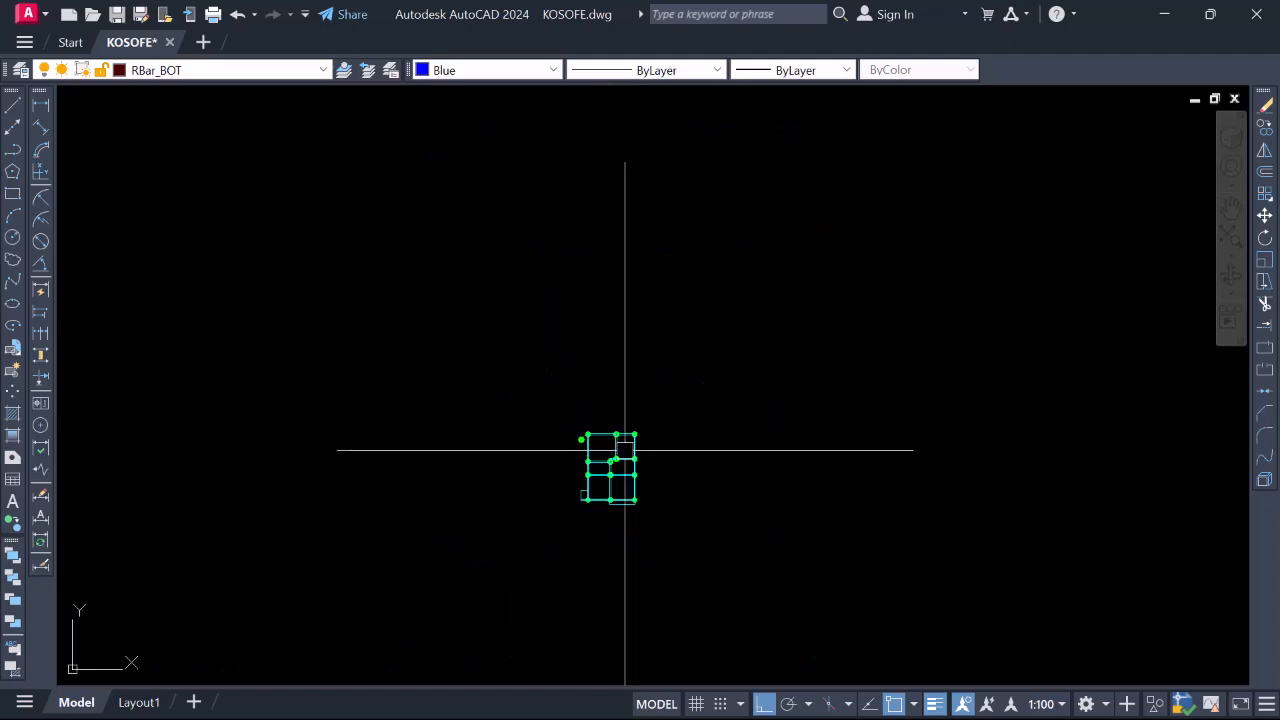
pyautogui.scroll(2, 677, 400)
pyautogui.scroll(8, 587, 277)
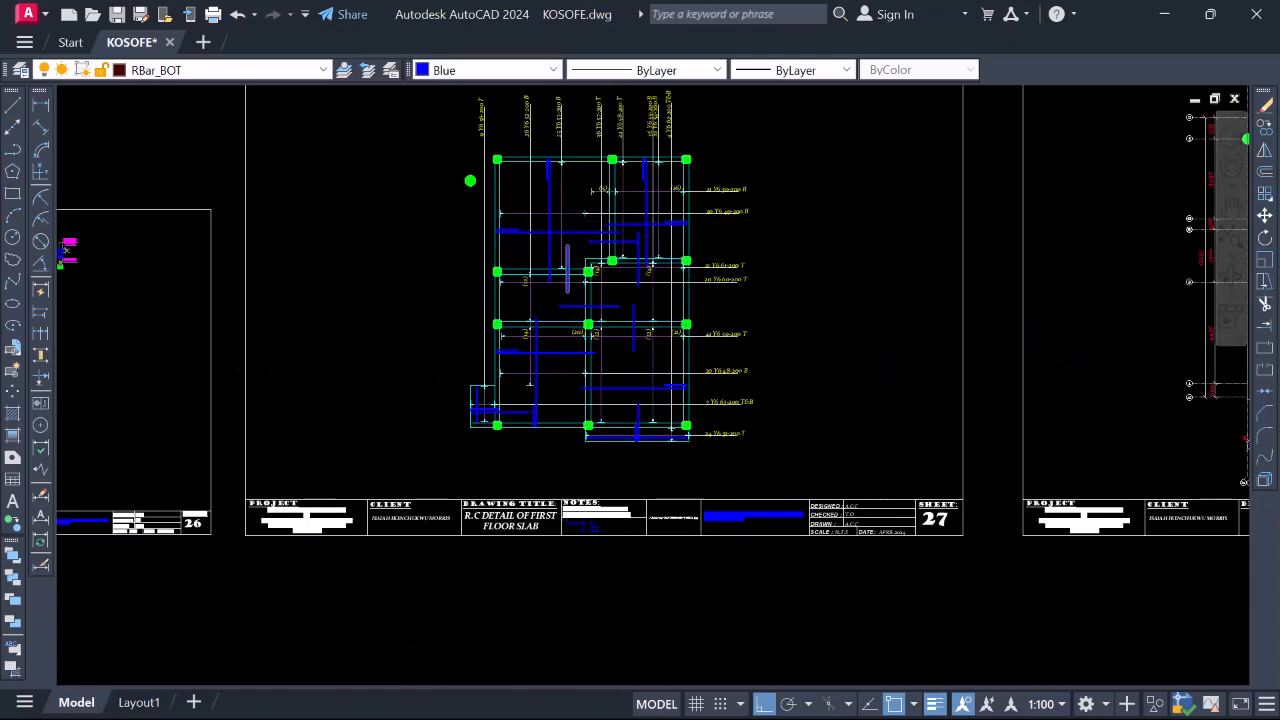
pyautogui.scroll(4, 548, 220)
pyautogui.scroll(-4, 765, 347)
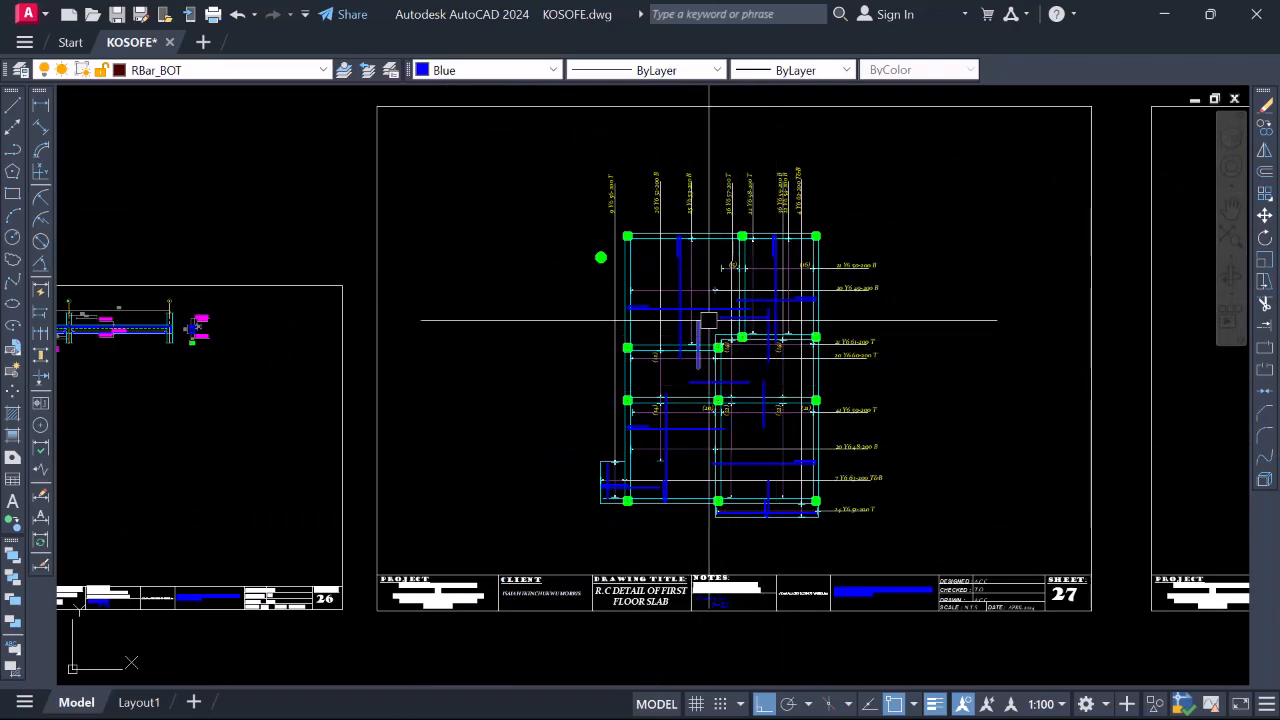
pyautogui.scroll(-12, 781, 334)
pyautogui.scroll(15, 682, 460)
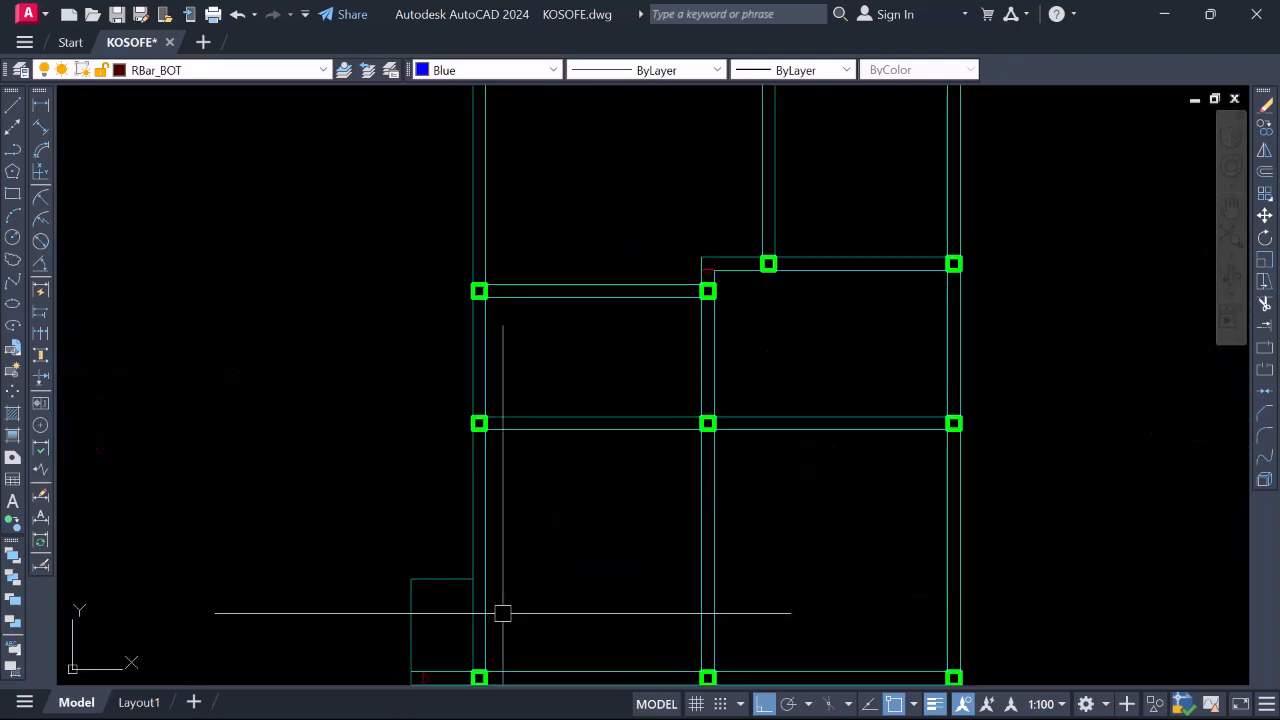
pyautogui.scroll(-4, 503, 609)
pyautogui.scroll(4, 581, 470)
pyautogui.scroll(-2, 609, 590)
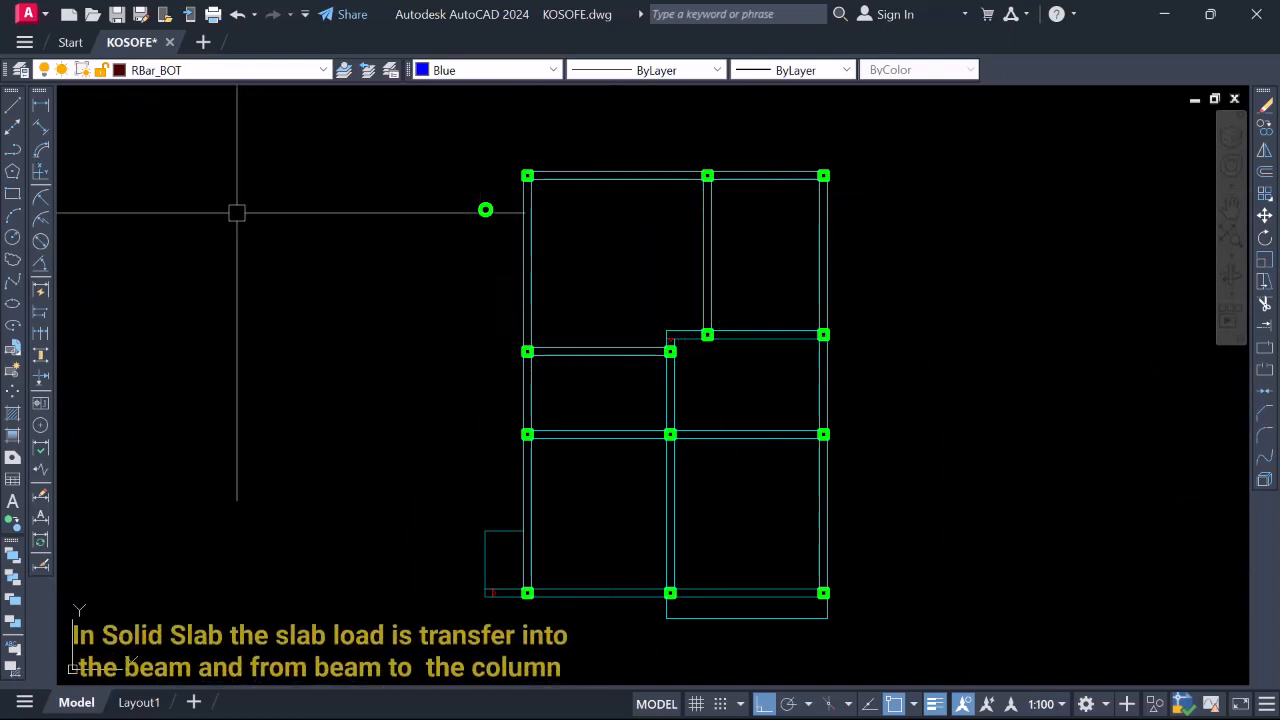
pyautogui.click(13, 105)
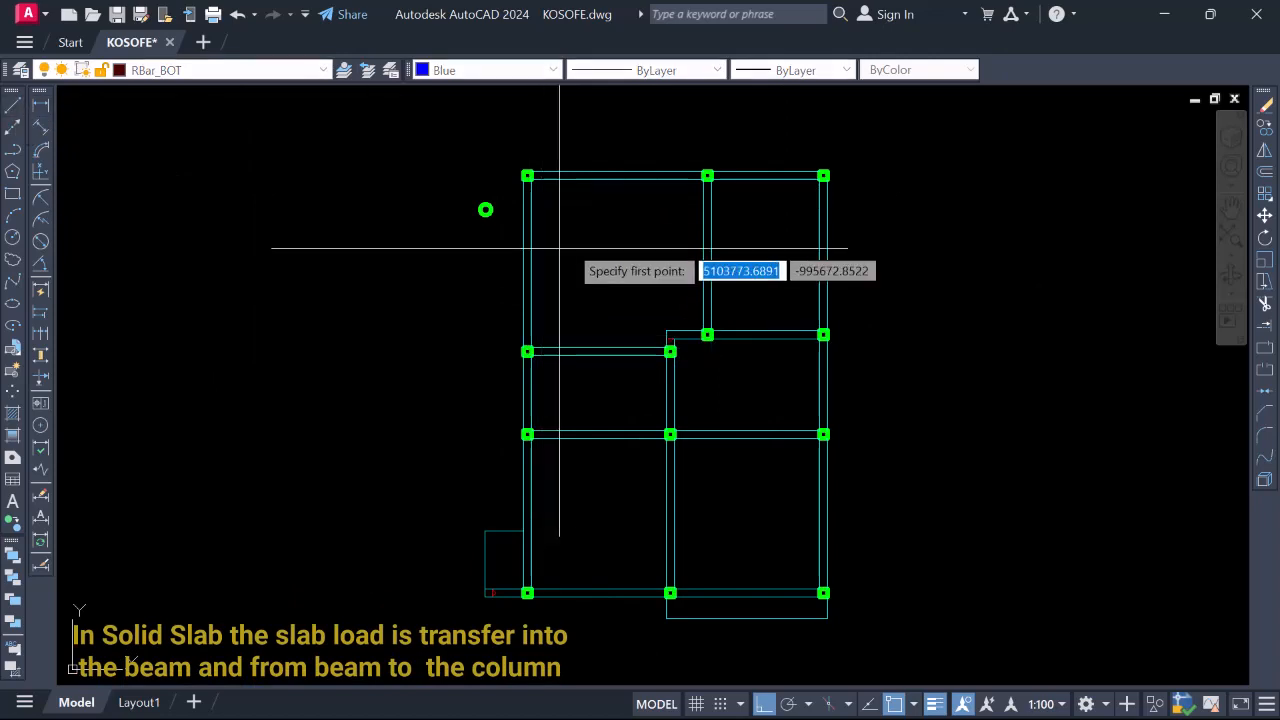
pyautogui.scroll(8, 553, 243)
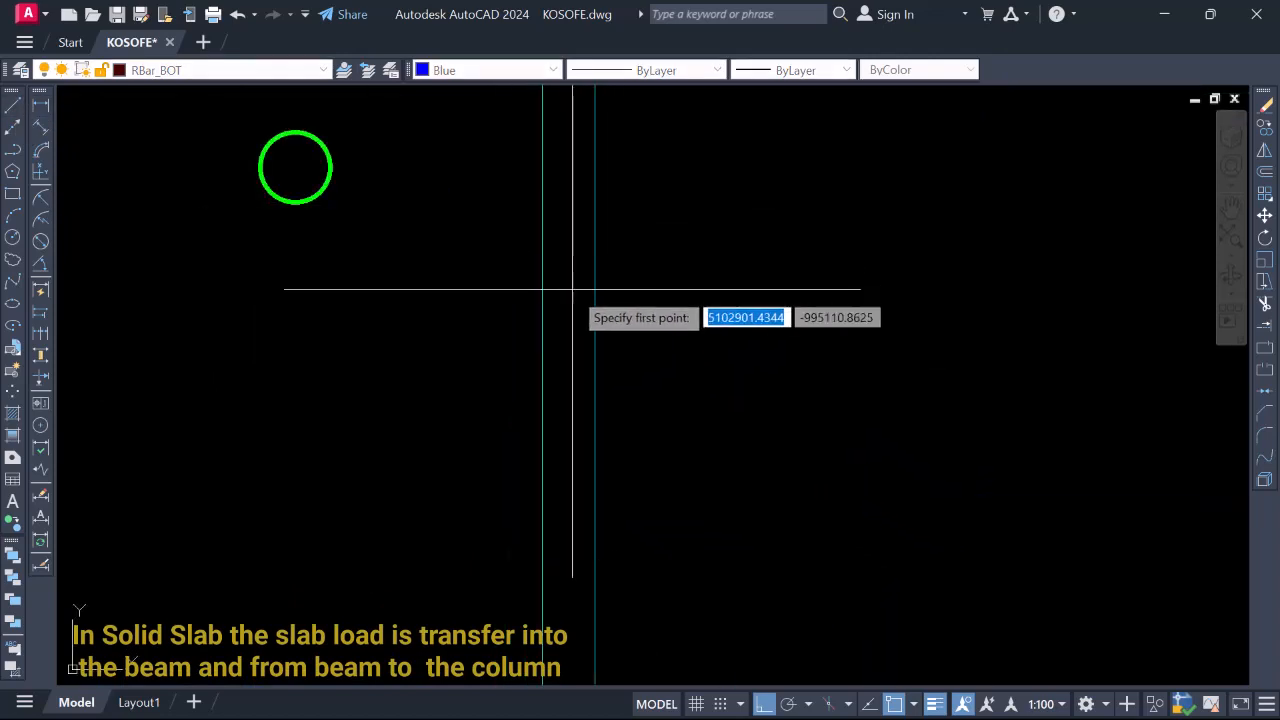
pyautogui.scroll(-2, 554, 362)
pyautogui.scroll(2, 557, 303)
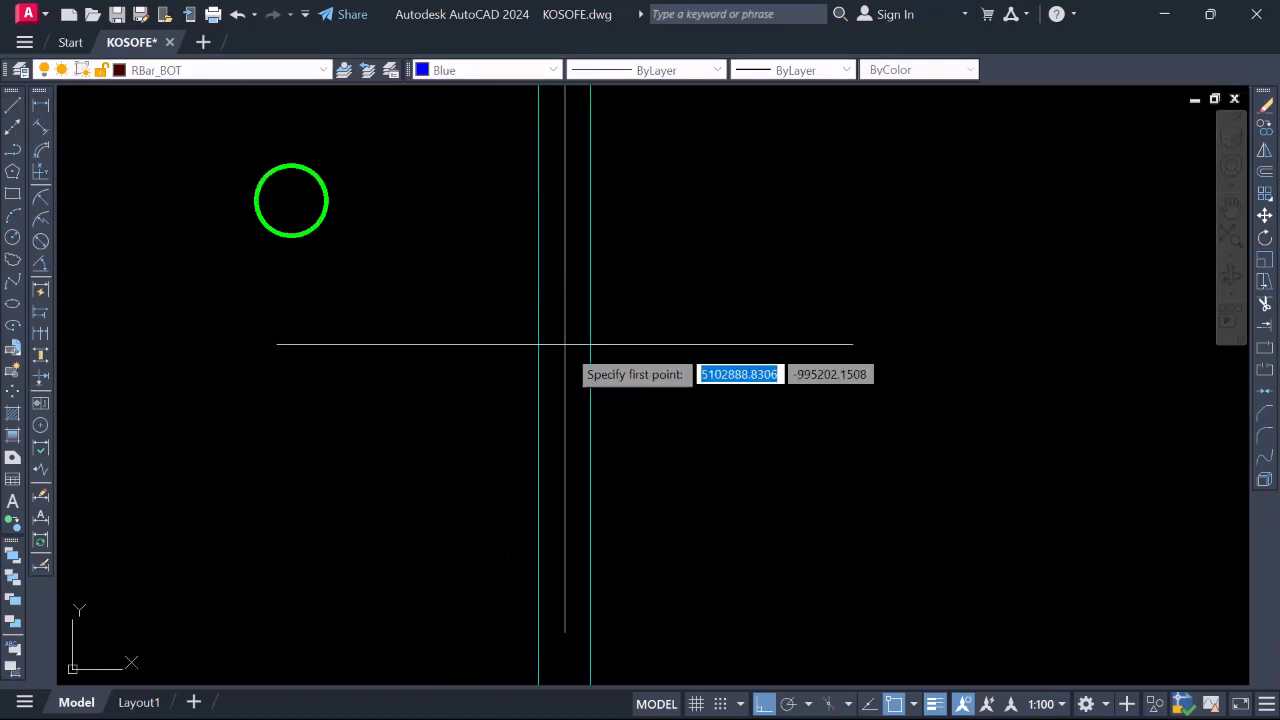
pyautogui.scroll(-2, 556, 348)
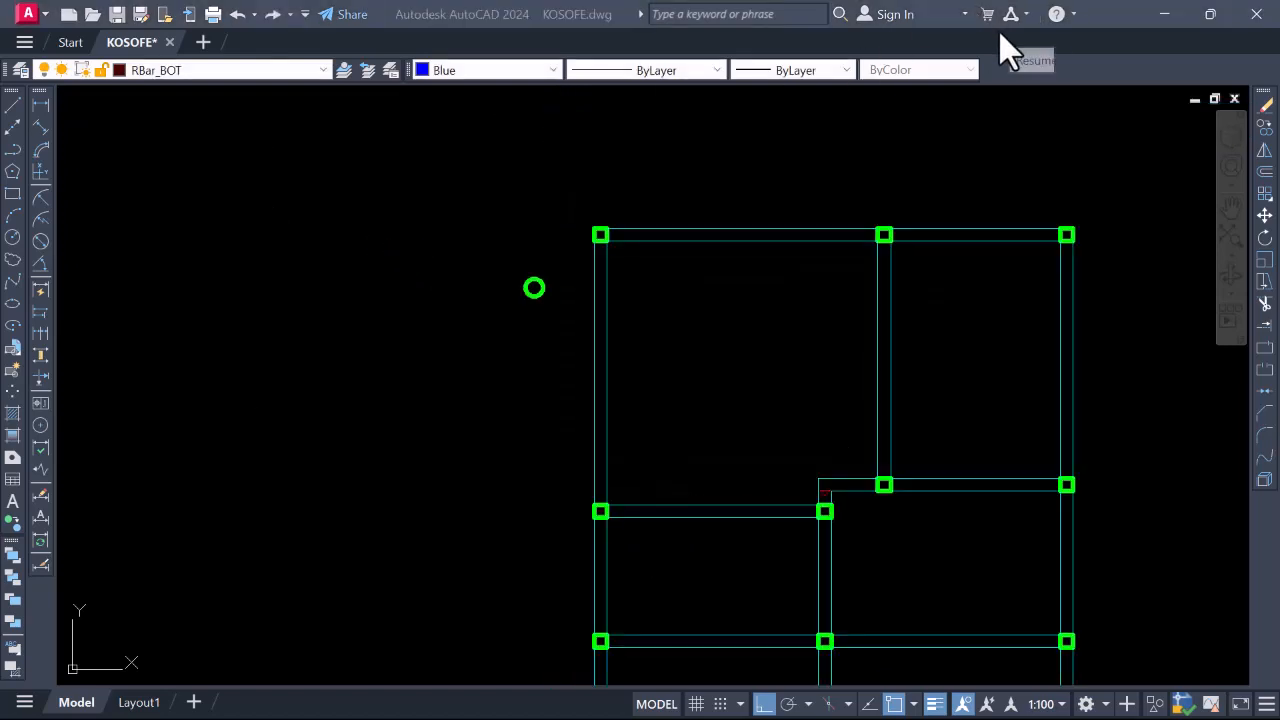
pyautogui.scroll(-5, 814, 274)
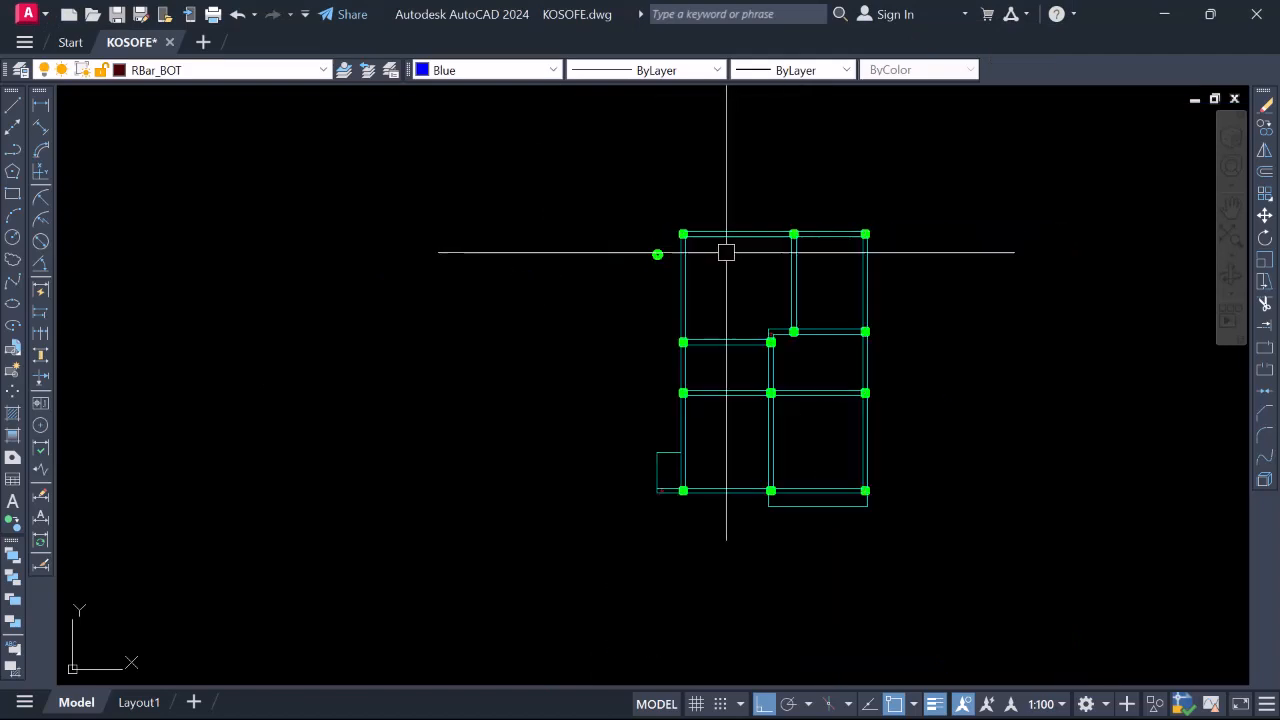
pyautogui.scroll(2, 688, 250)
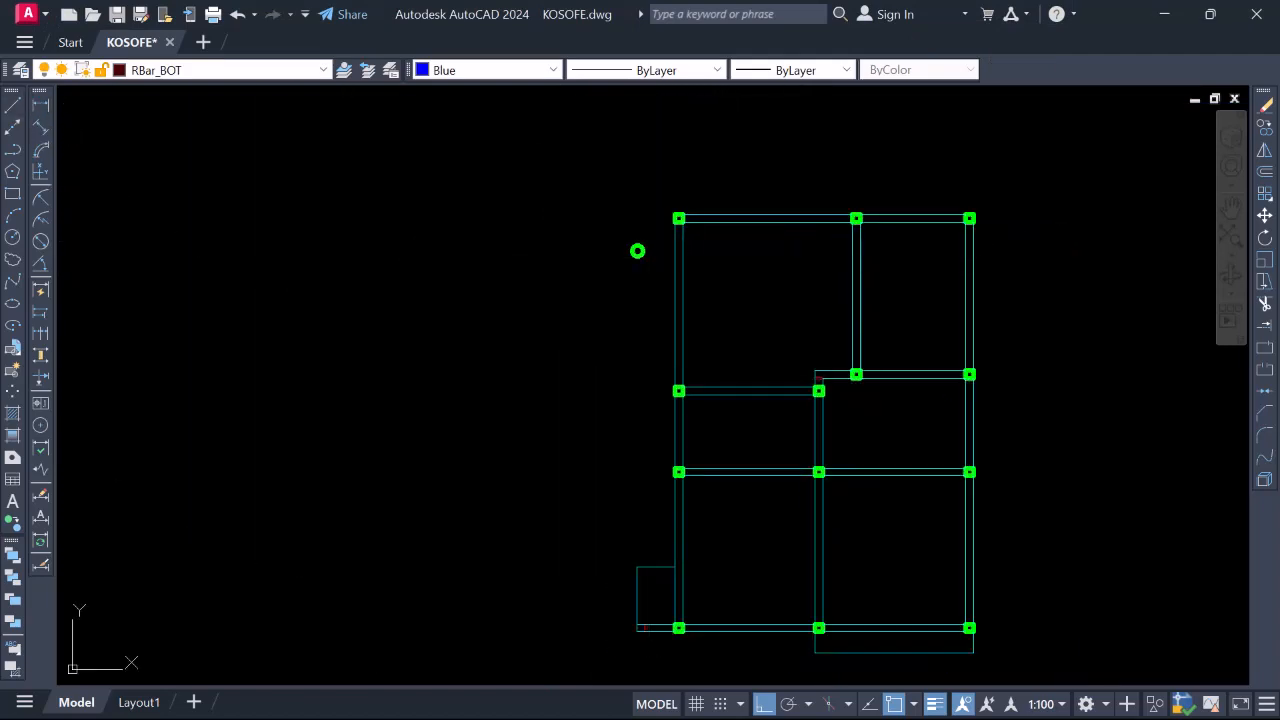
pyautogui.press('Return')
pyautogui.scroll(8, 650, 250)
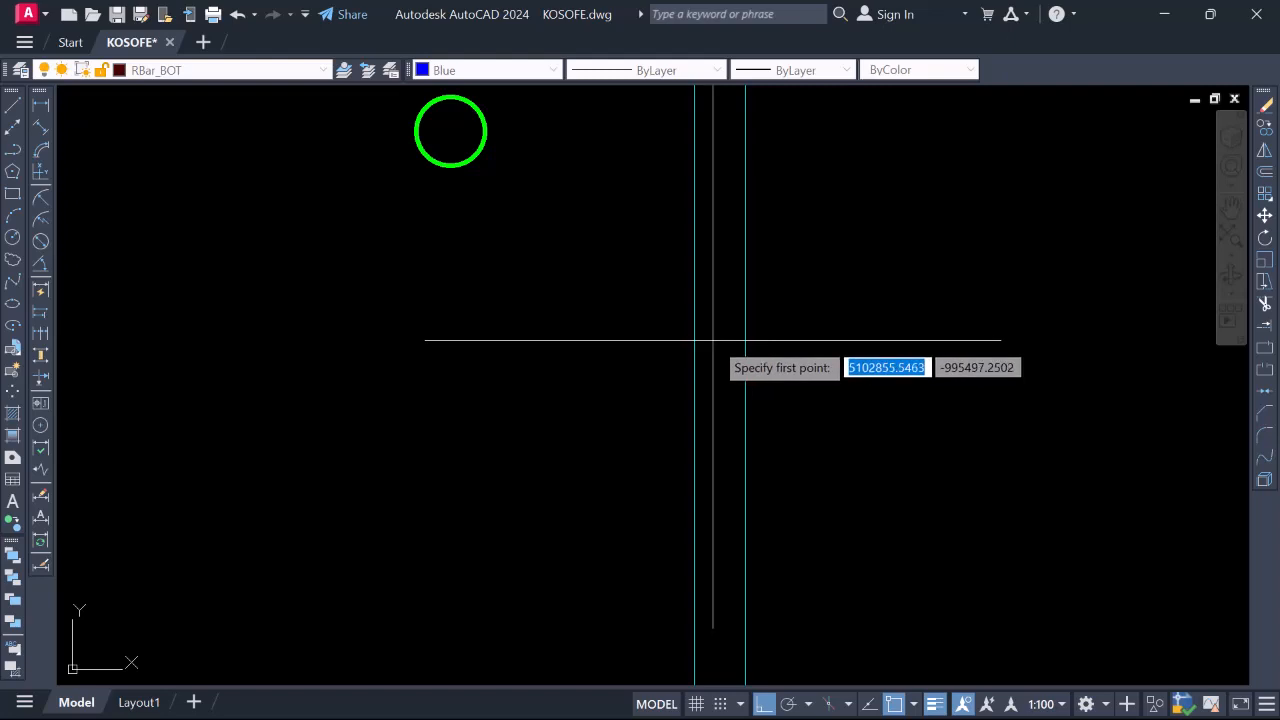
pyautogui.click(702, 345)
pyautogui.scroll(-5, 720, 370)
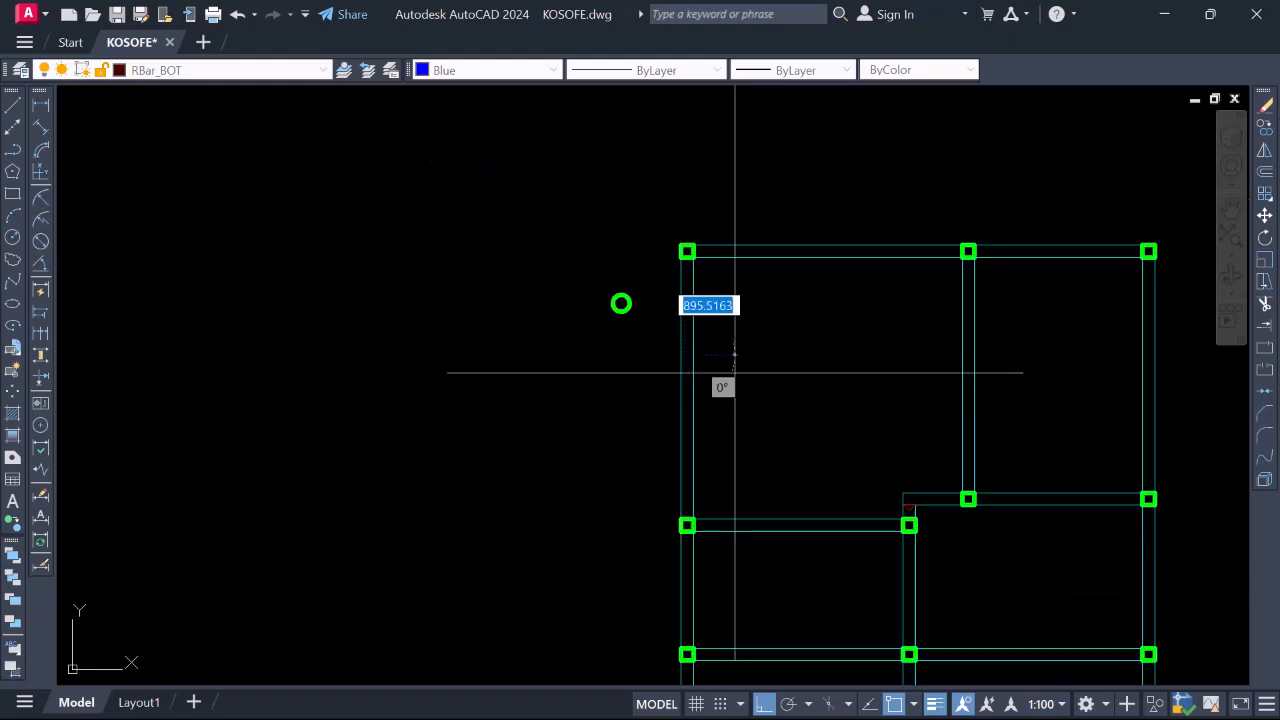
pyautogui.scroll(3, 985, 354)
pyautogui.scroll(-5, 845, 374)
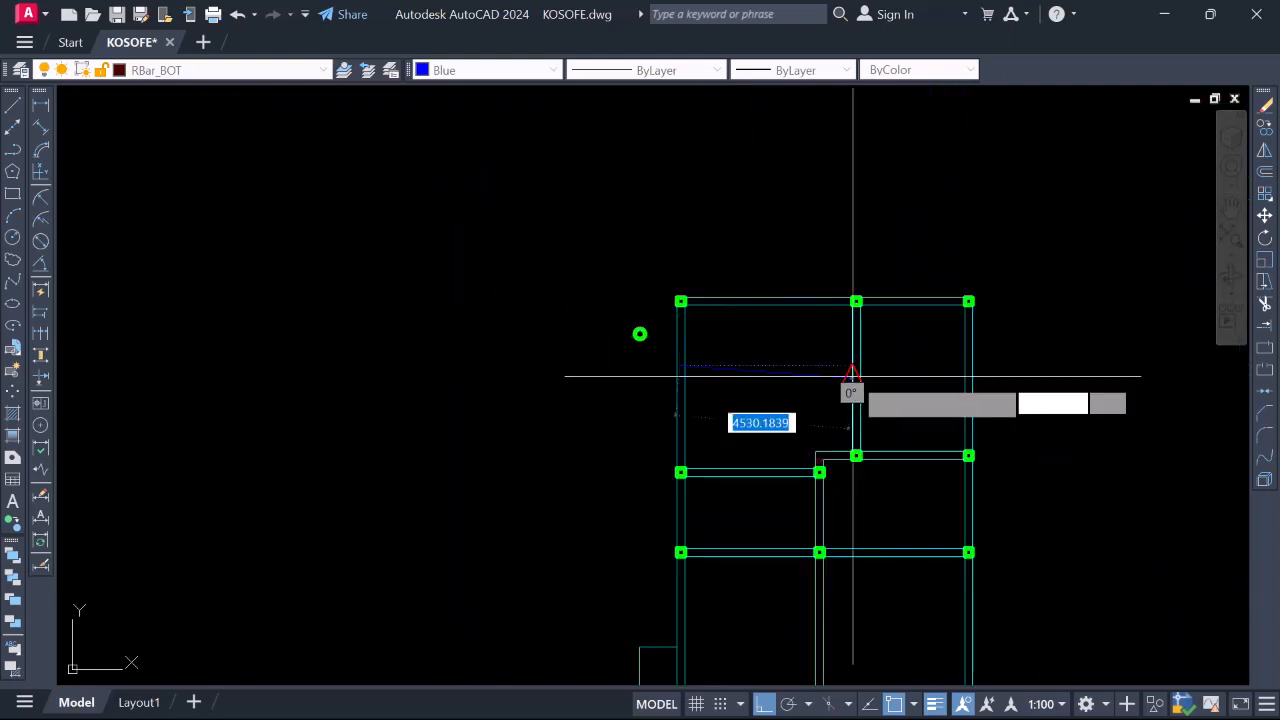
pyautogui.scroll(4, 860, 370)
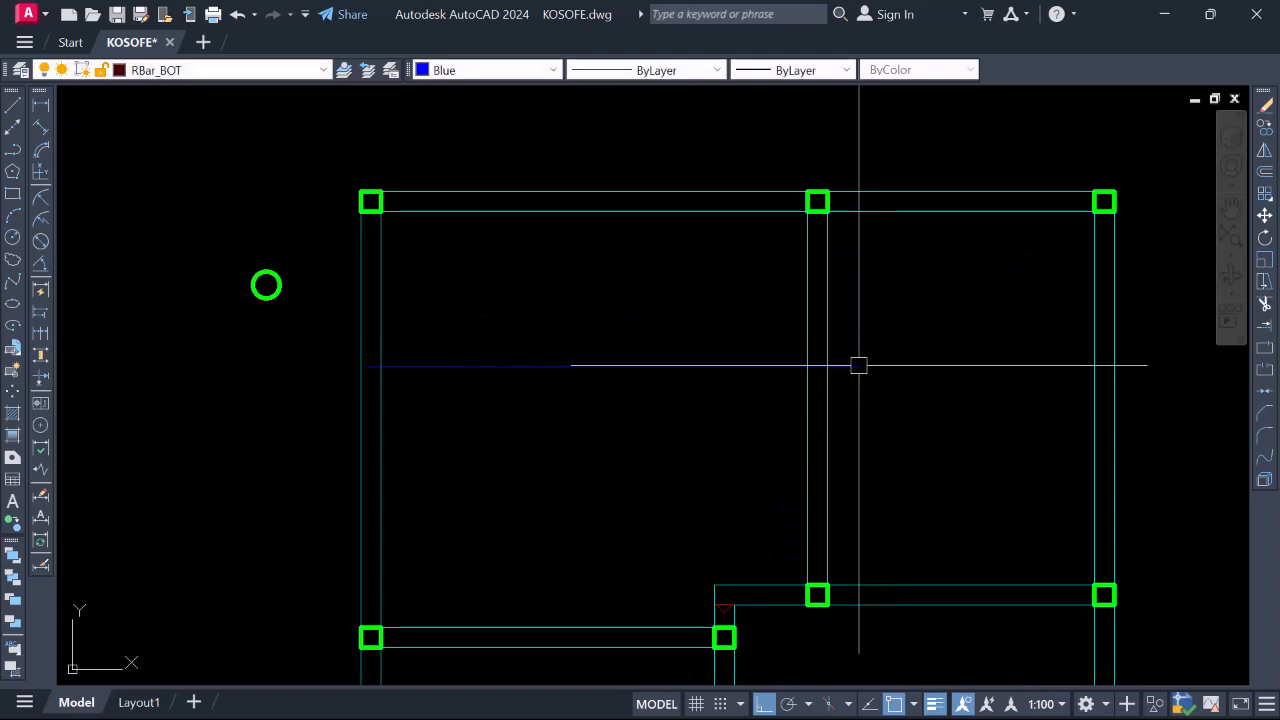
pyautogui.scroll(-6, 714, 350)
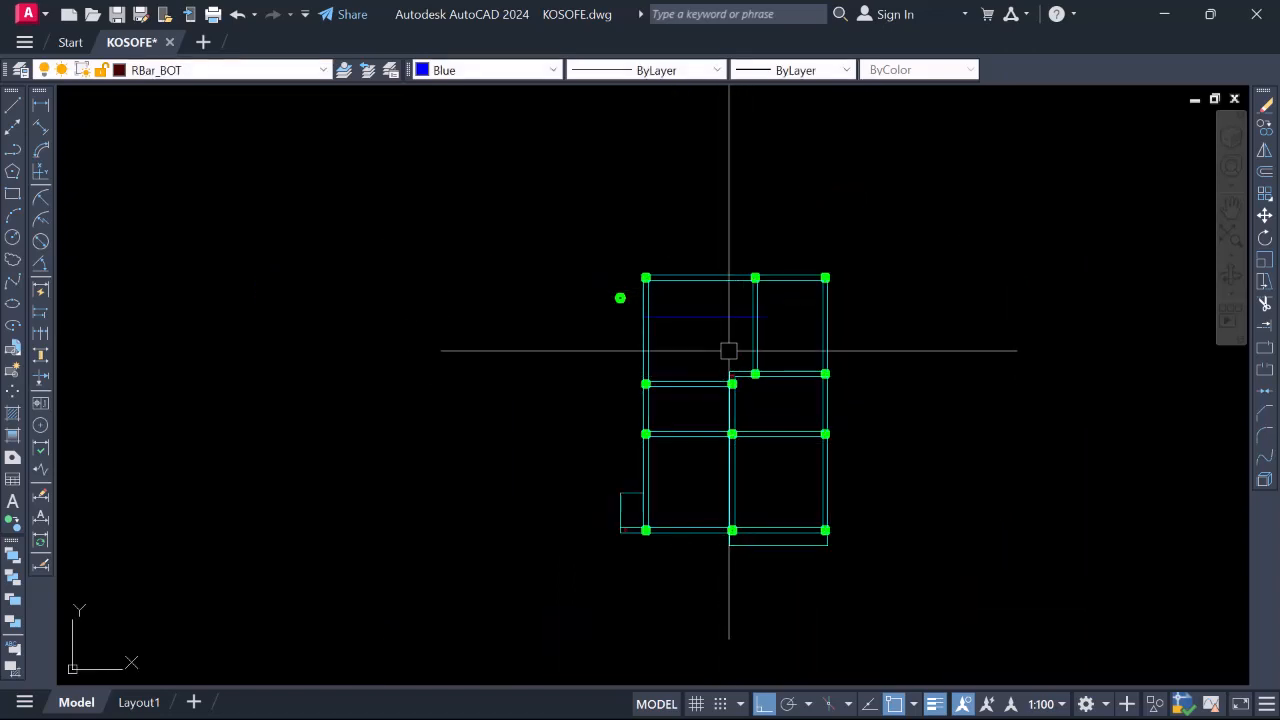
pyautogui.rightClick(695, 241)
pyautogui.click(757, 360)
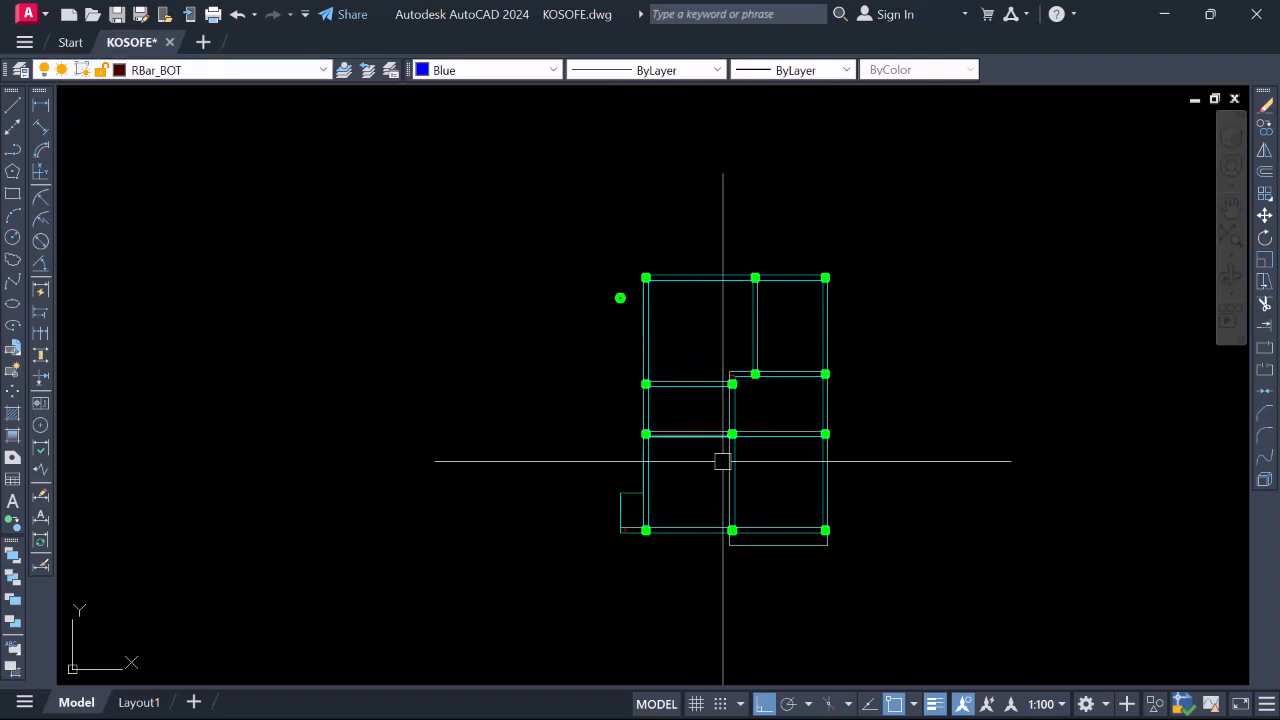
# Dimension the upper-left bay from the top beam midpoint to the beam below, reading 4900
pyautogui.scroll(2, 749, 482)
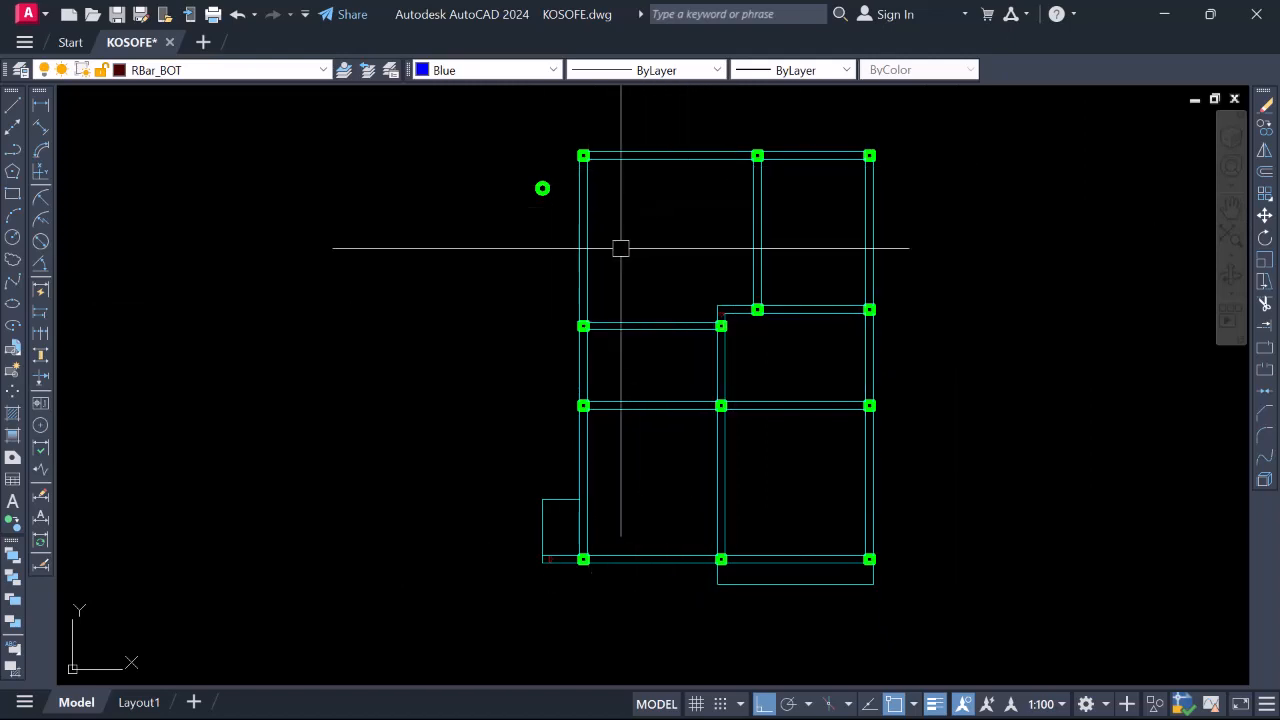
pyautogui.click(41, 105)
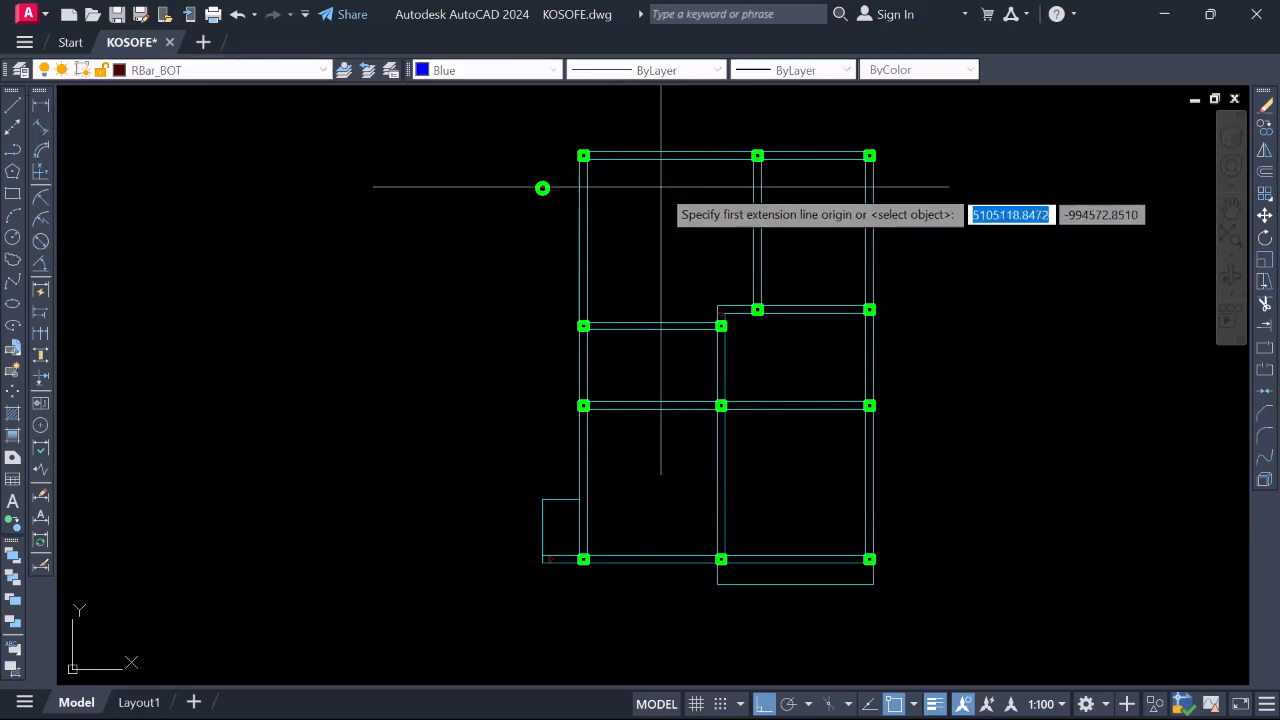
pyautogui.click(669, 156)
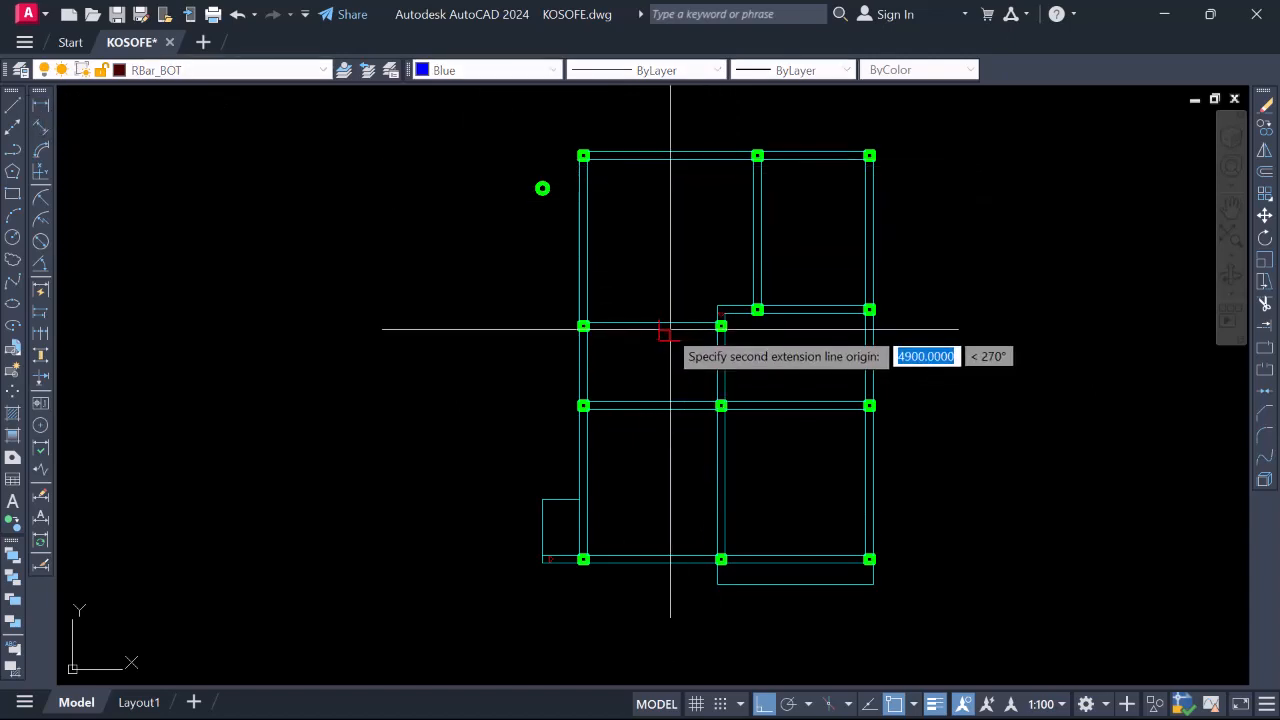
pyautogui.click(669, 325)
# Erase the temporary 4900 dimension
pyautogui.scroll(2, 656, 256)
pyautogui.scroll(3, 666, 257)
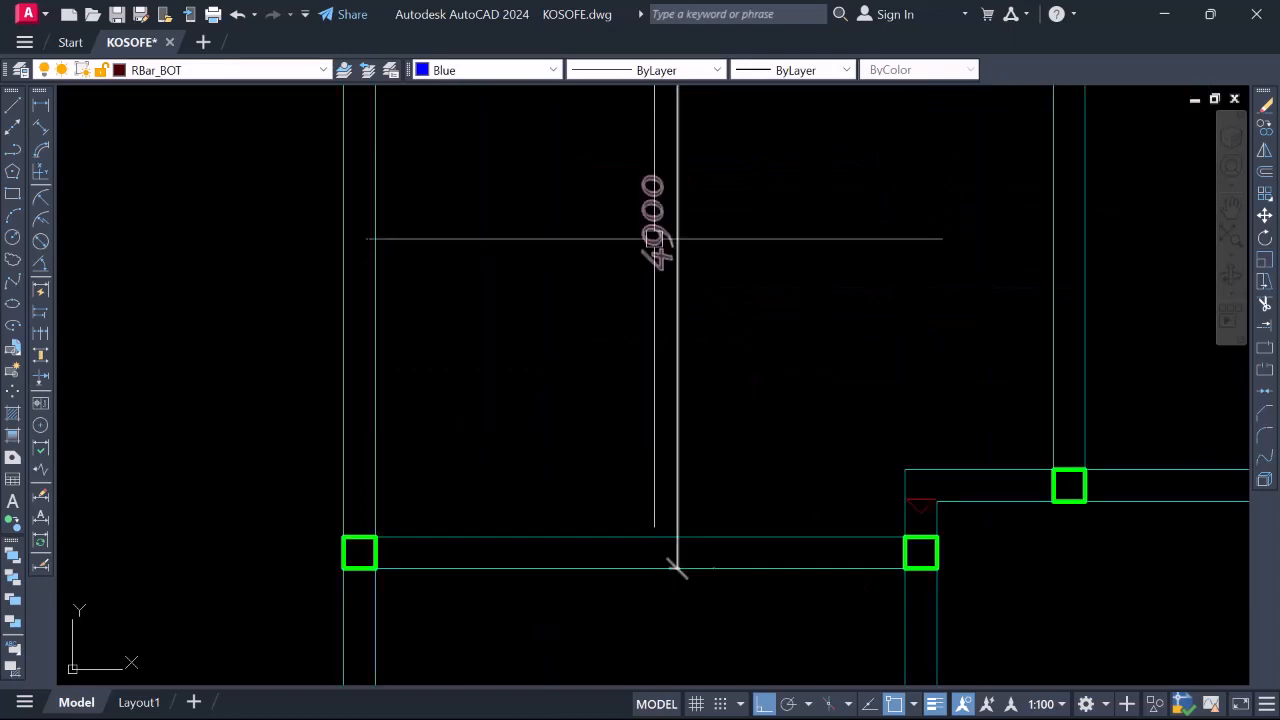
pyautogui.scroll(2, 698, 259)
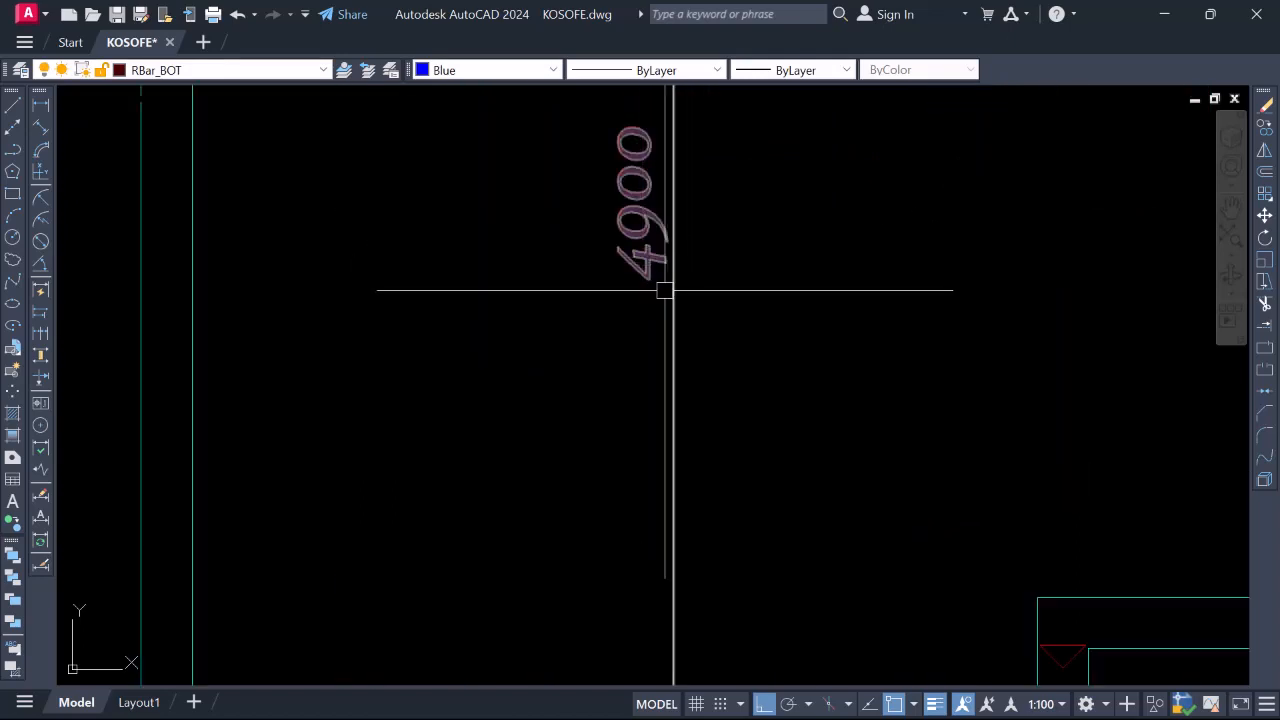
pyautogui.scroll(-6, 667, 202)
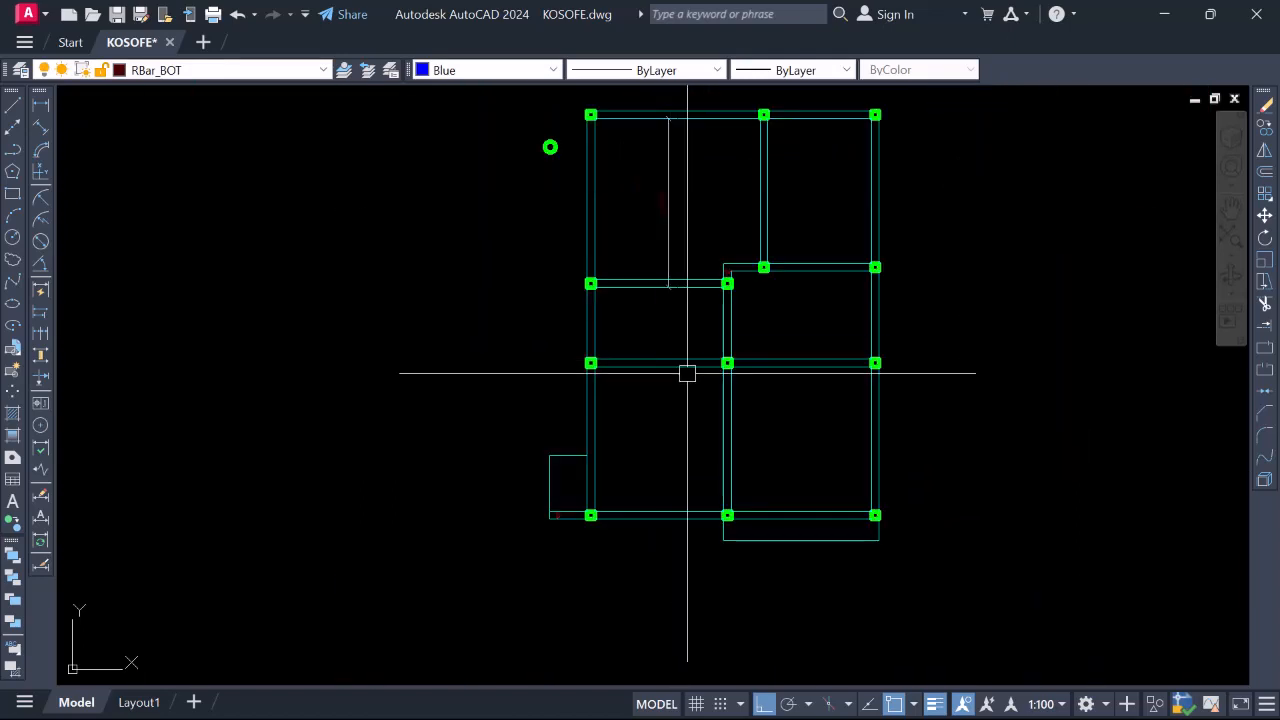
pyautogui.rightClick(656, 181)
pyautogui.click(715, 362)
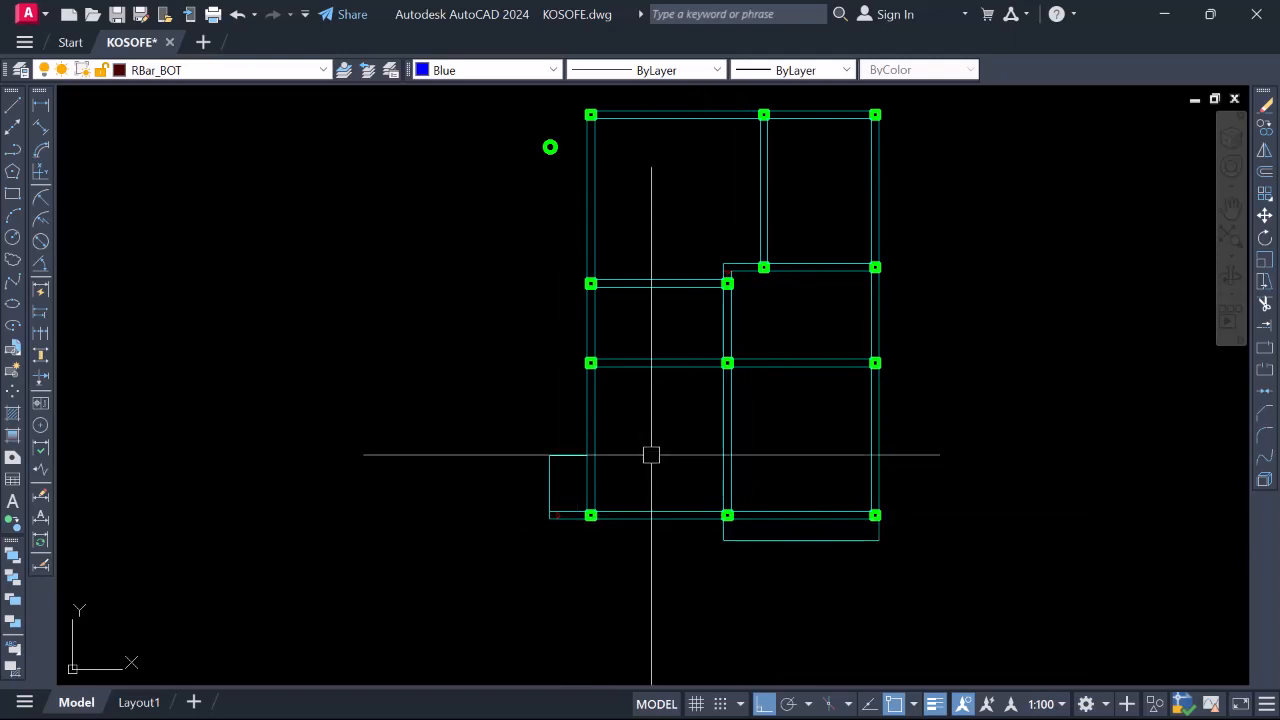
# Draw a blue horizontal bar line between the beams of the upper bay
pyautogui.scroll(-2, 703, 271)
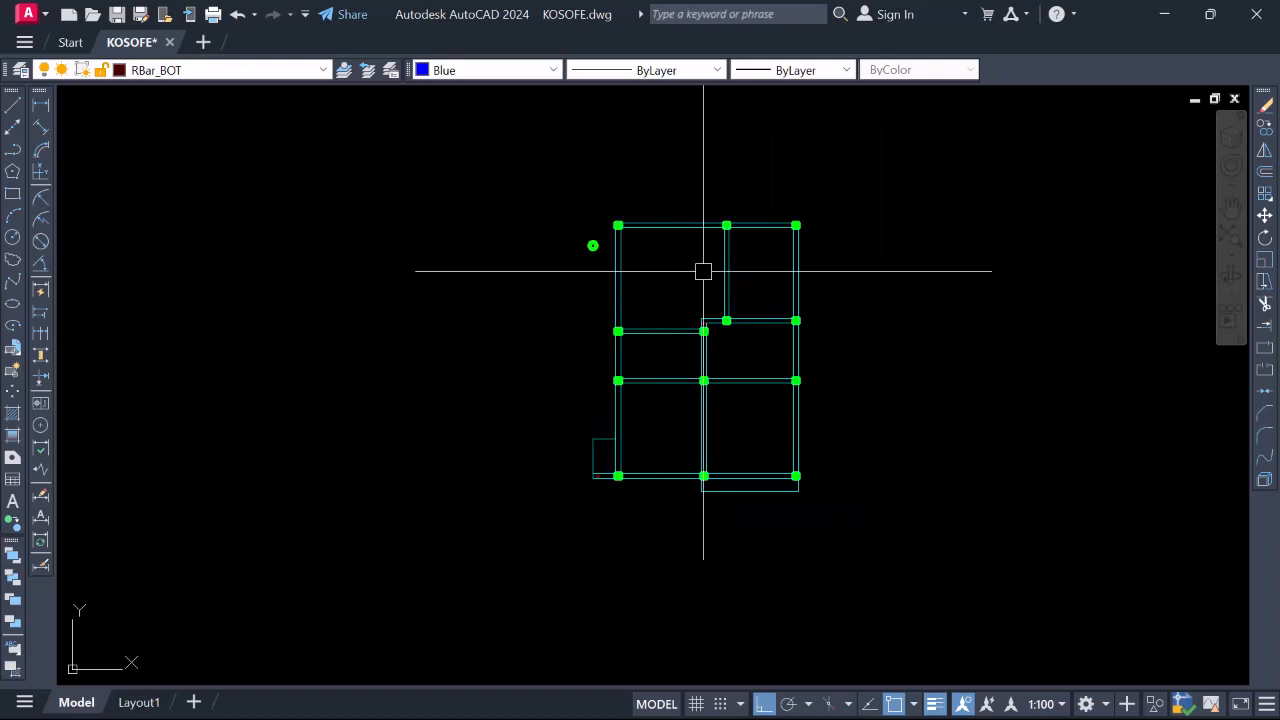
pyautogui.scroll(2, 686, 265)
pyautogui.scroll(2, 645, 298)
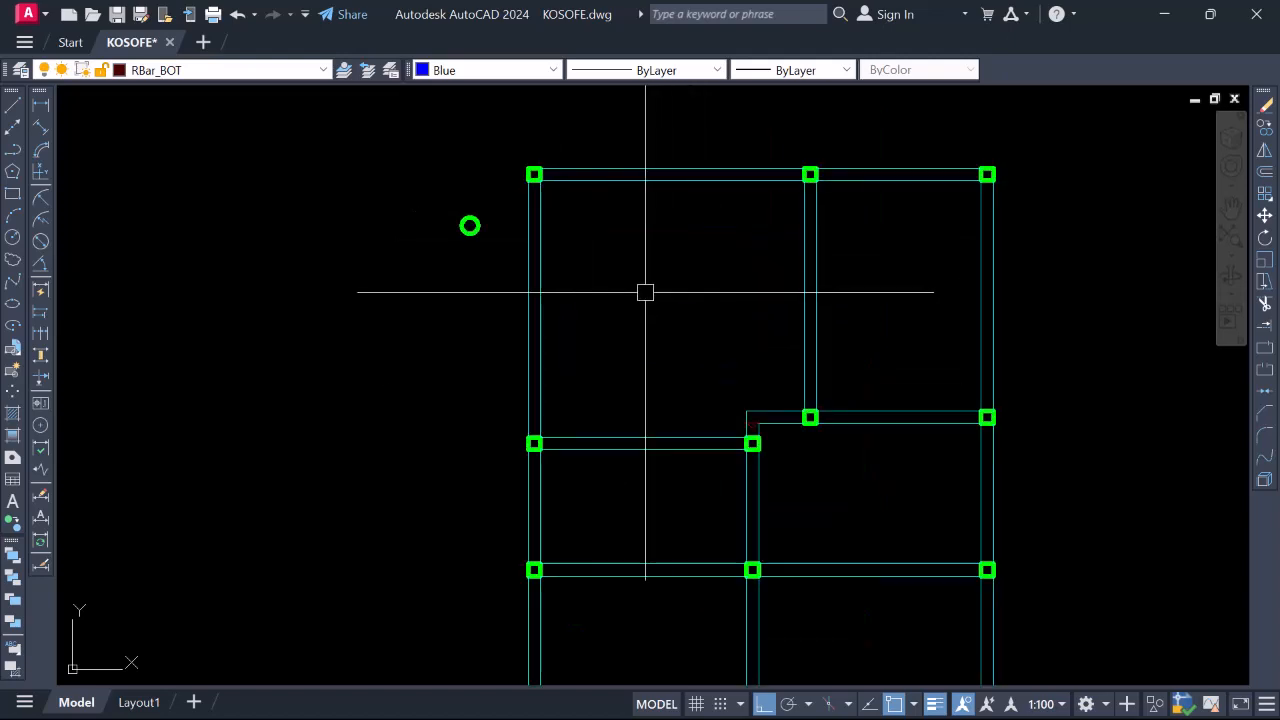
pyautogui.press('Return')
pyautogui.scroll(5, 560, 283)
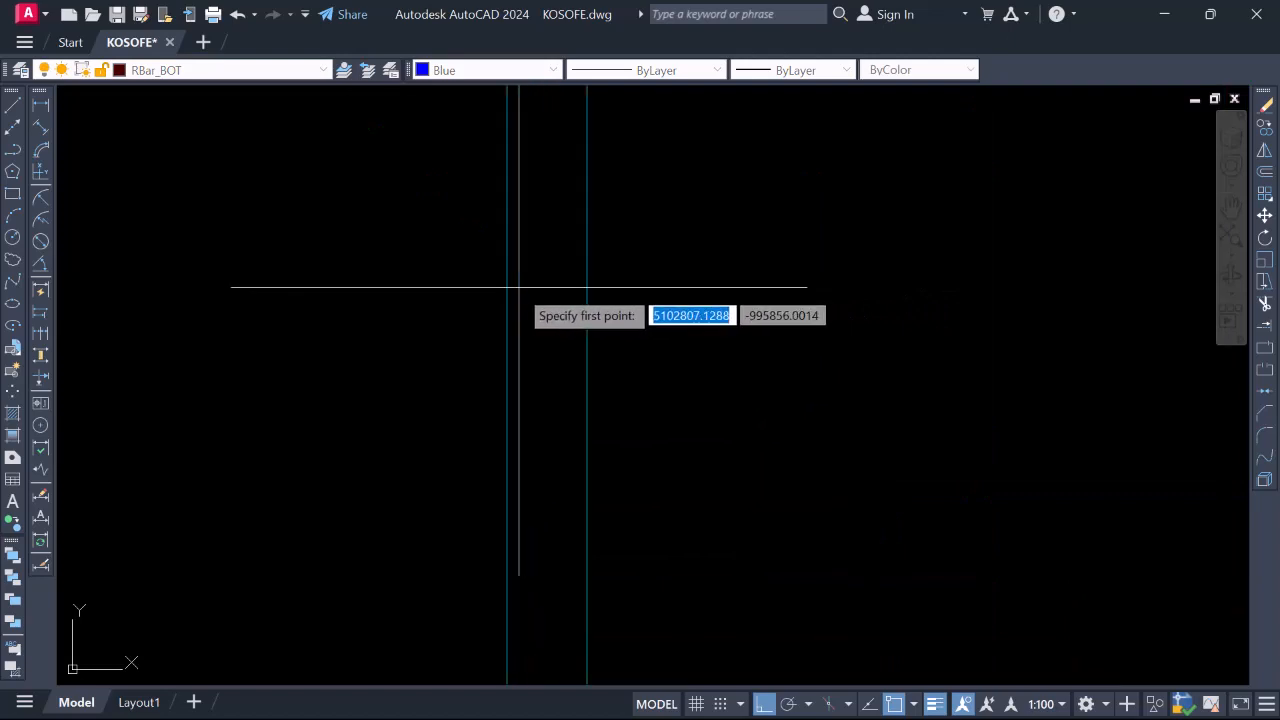
pyautogui.click(520, 295)
pyautogui.scroll(-4, 520, 295)
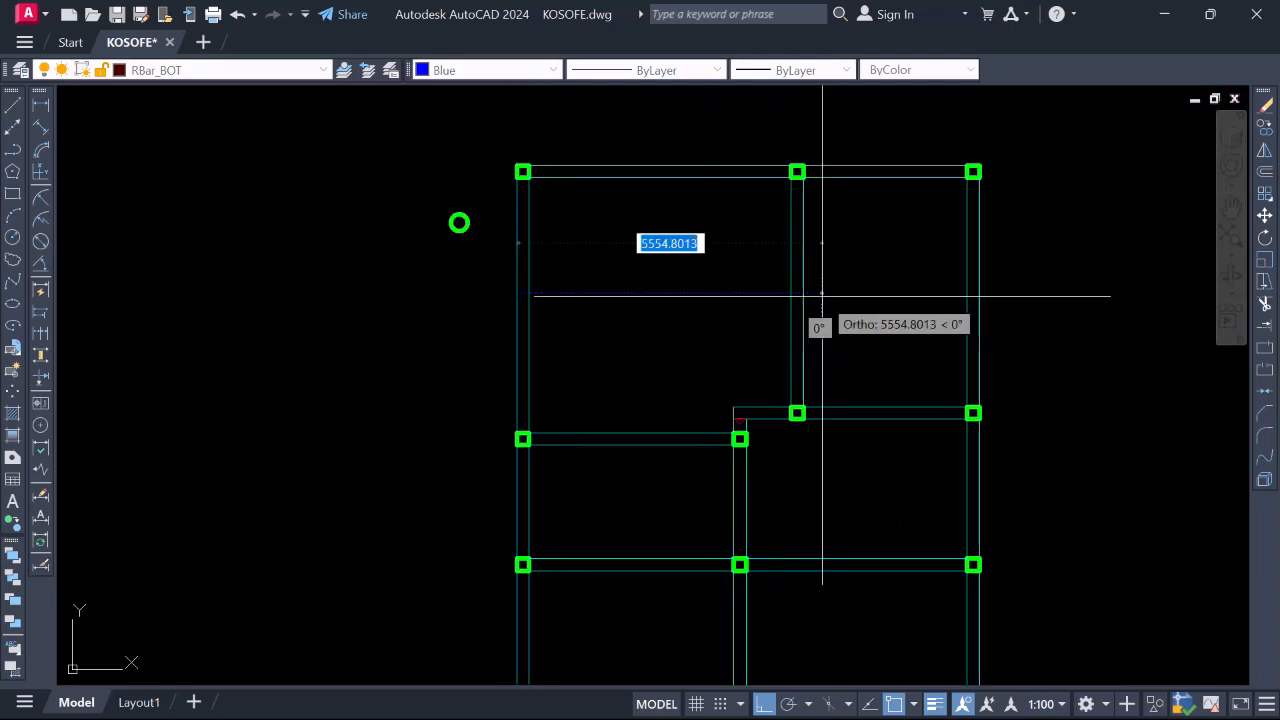
pyautogui.scroll(3, 816, 298)
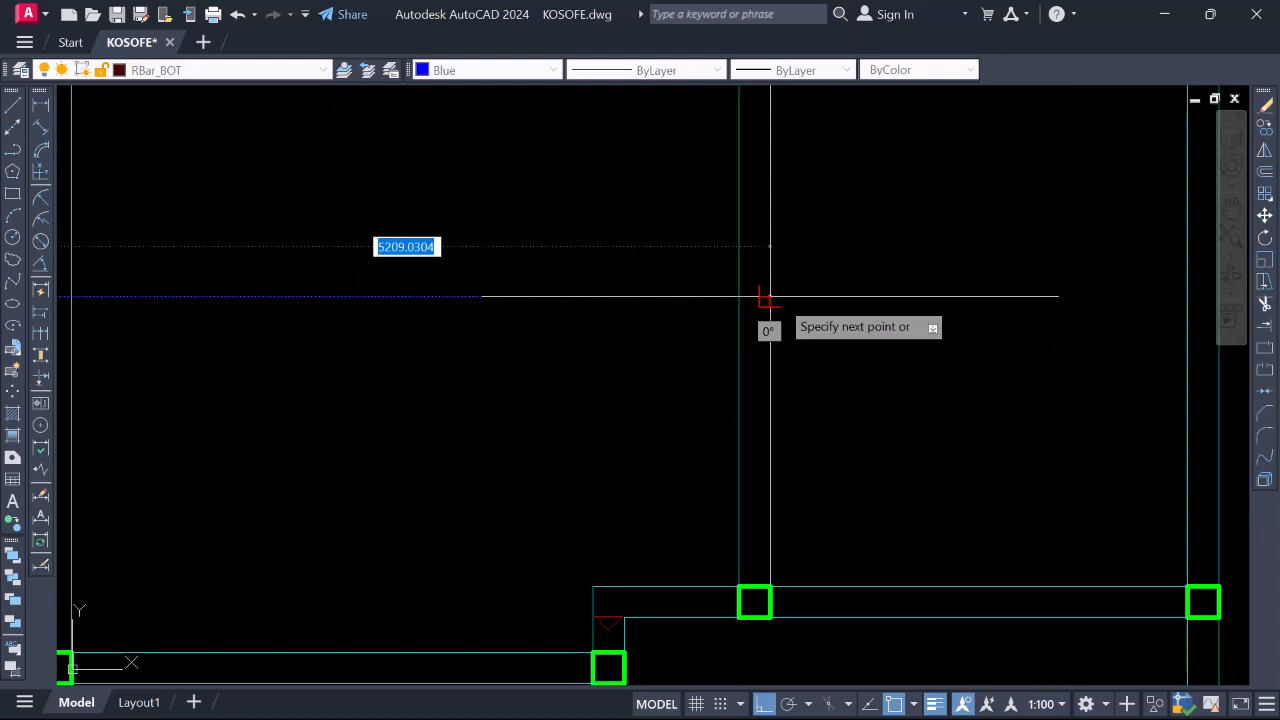
pyautogui.scroll(-1, 837, 320)
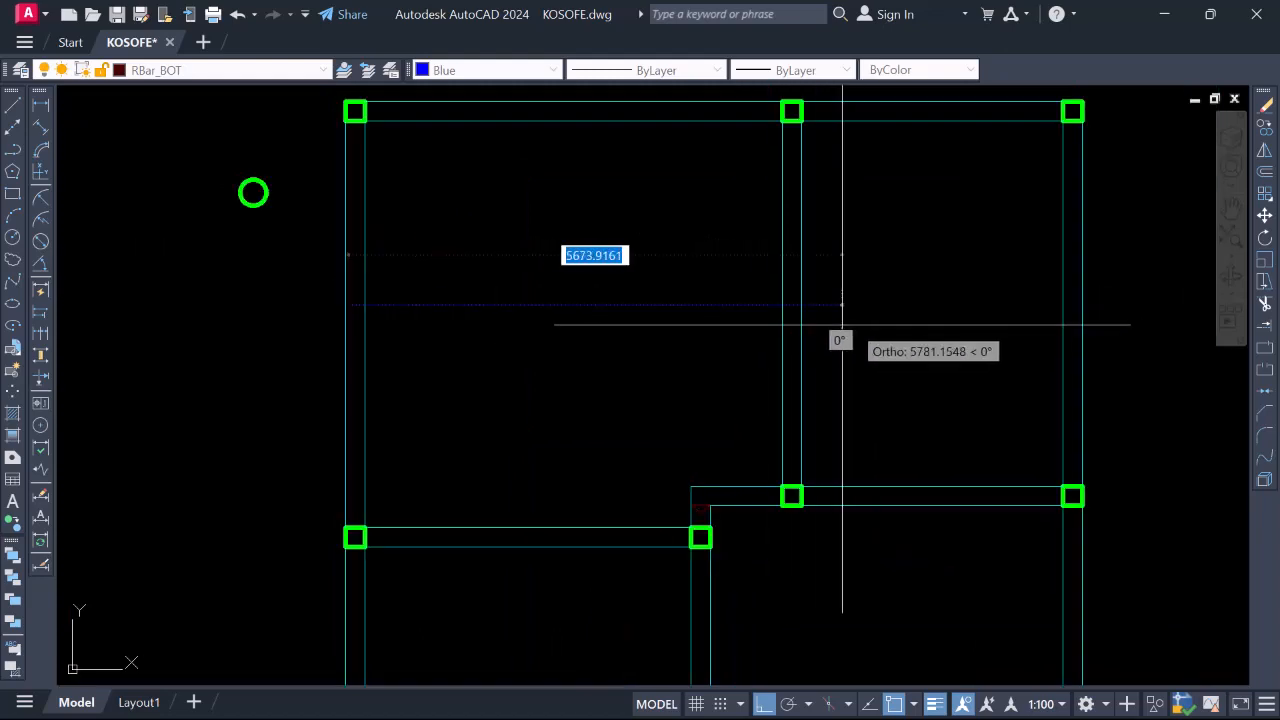
pyautogui.scroll(4, 800, 303)
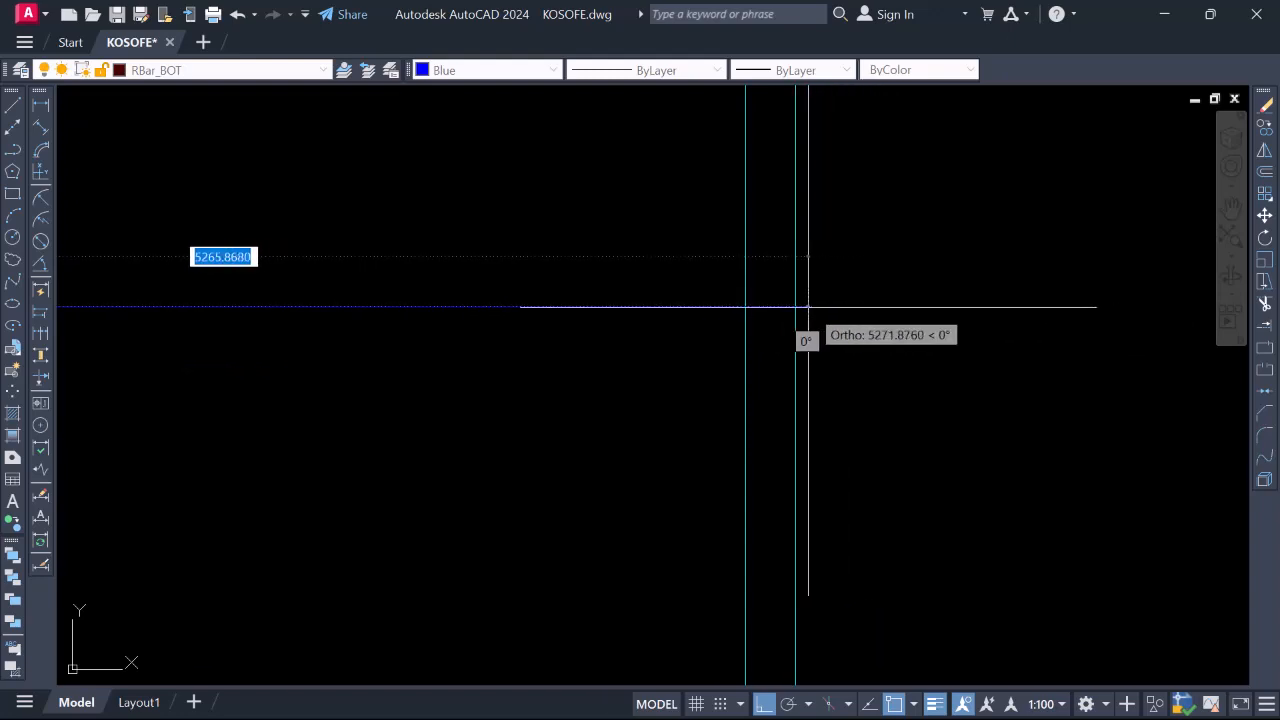
pyautogui.click(795, 306)
pyautogui.write('33')
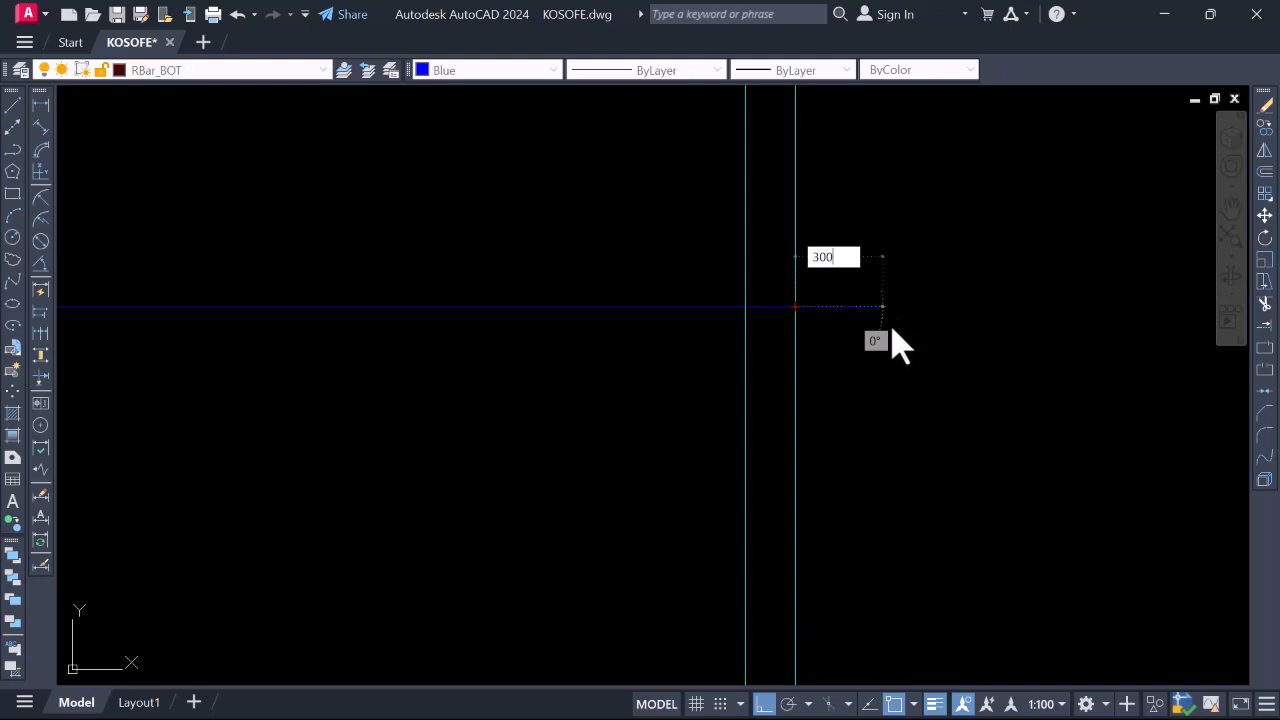
pyautogui.press('Escape')
# Delete the duplicate blue bar line
pyautogui.scroll(-4, 789, 263)
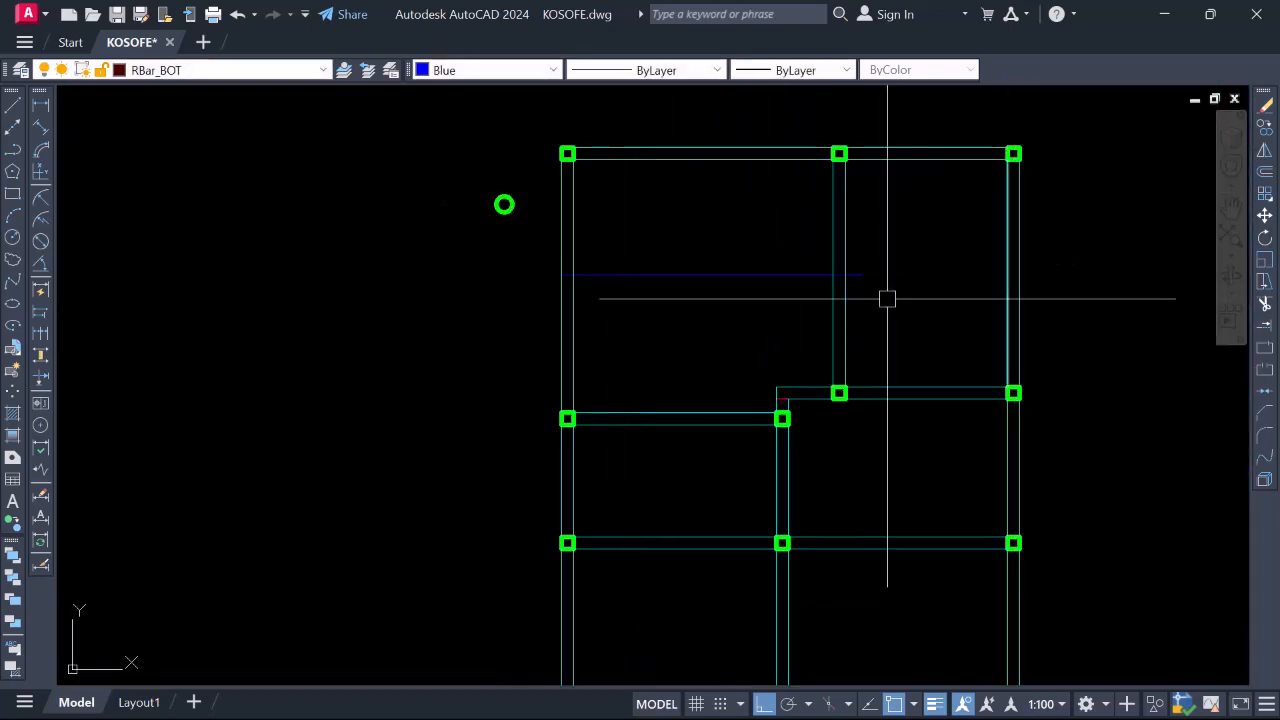
pyautogui.scroll(5, 849, 274)
pyautogui.click(809, 247)
pyautogui.scroll(-5, 783, 299)
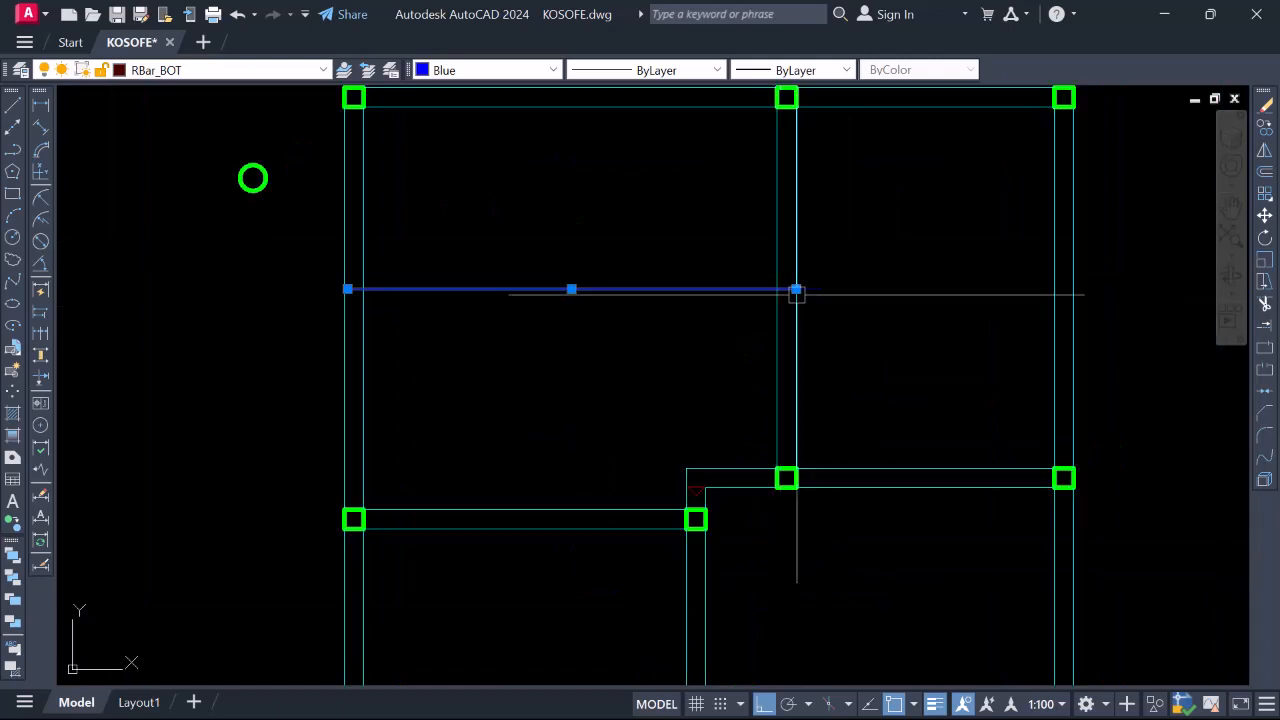
pyautogui.scroll(2, 803, 297)
pyautogui.press('Delete')
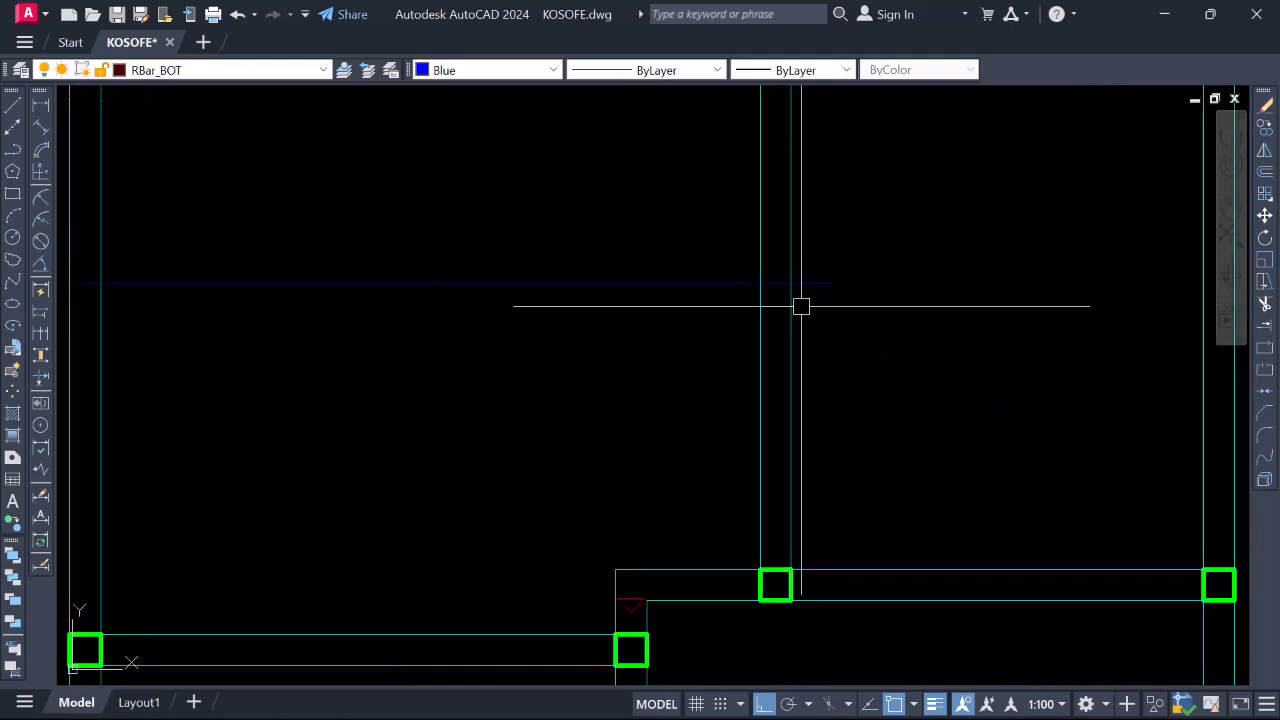
# Join the two collinear bar segments into one line and check the result
pyautogui.click(774, 285)
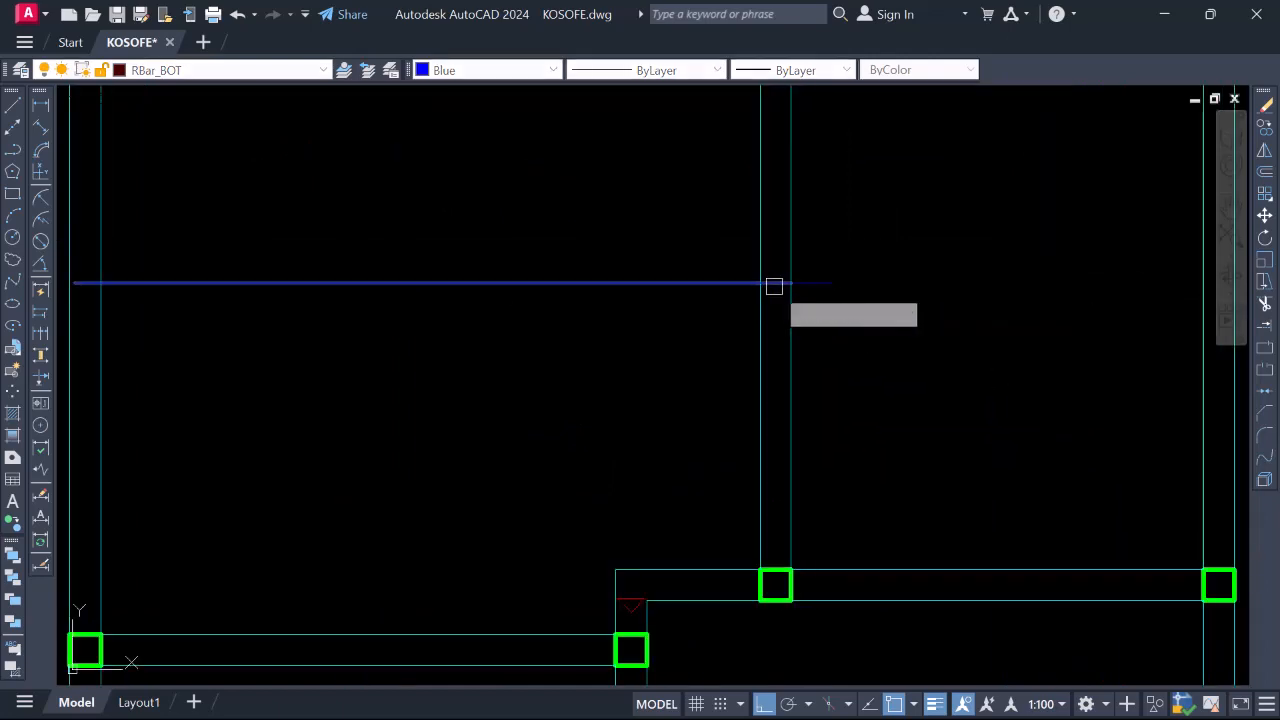
pyautogui.click(822, 283)
pyautogui.press('Return')
pyautogui.scroll(-2, 822, 277)
pyautogui.scroll(-4, 820, 277)
pyautogui.scroll(2, 765, 277)
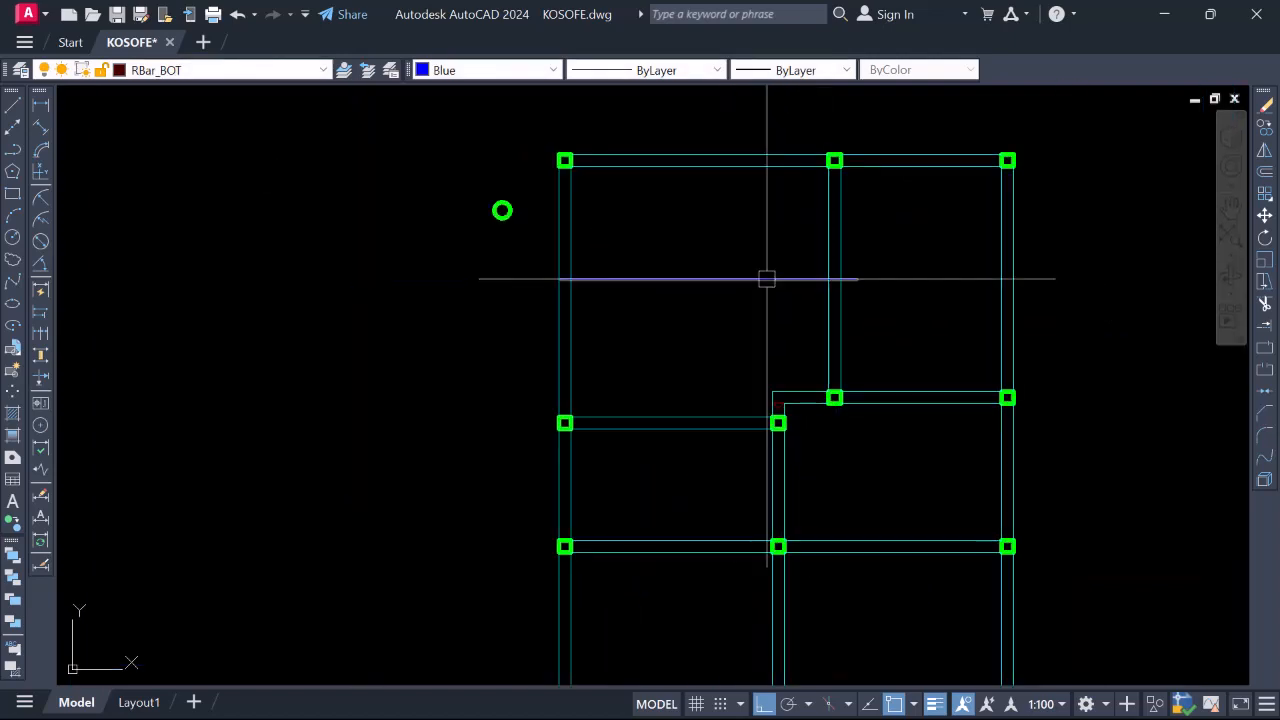
pyautogui.click(766, 279)
pyautogui.press('Escape')
pyautogui.scroll(-4, 787, 272)
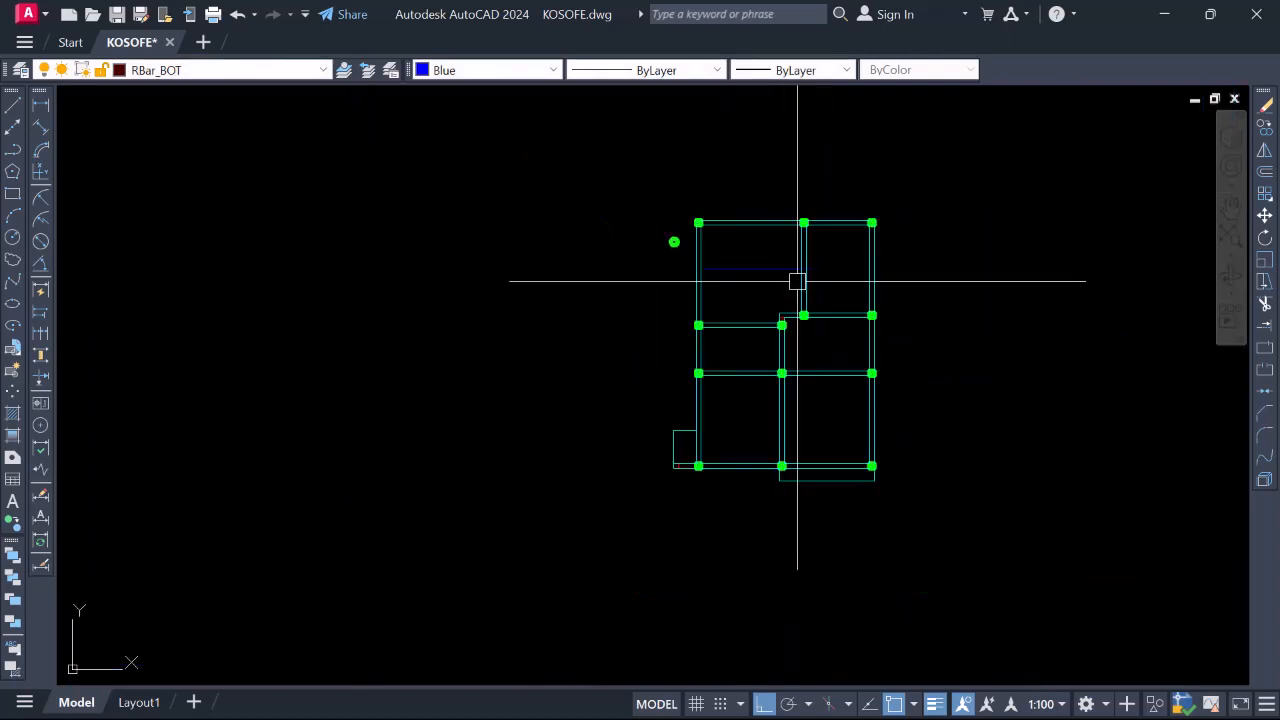
pyautogui.scroll(6, 840, 260)
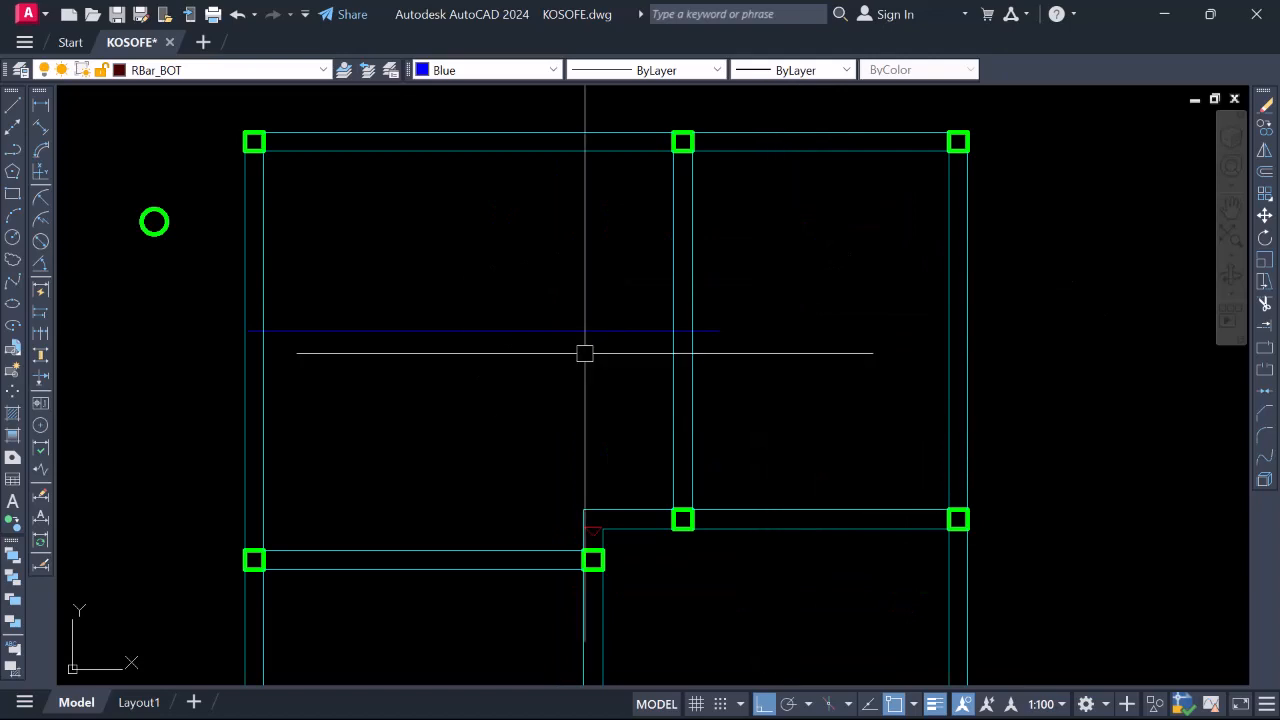
# Start a line below the bar, then cancel it unfinished
pyautogui.press('l')
pyautogui.press('Return')
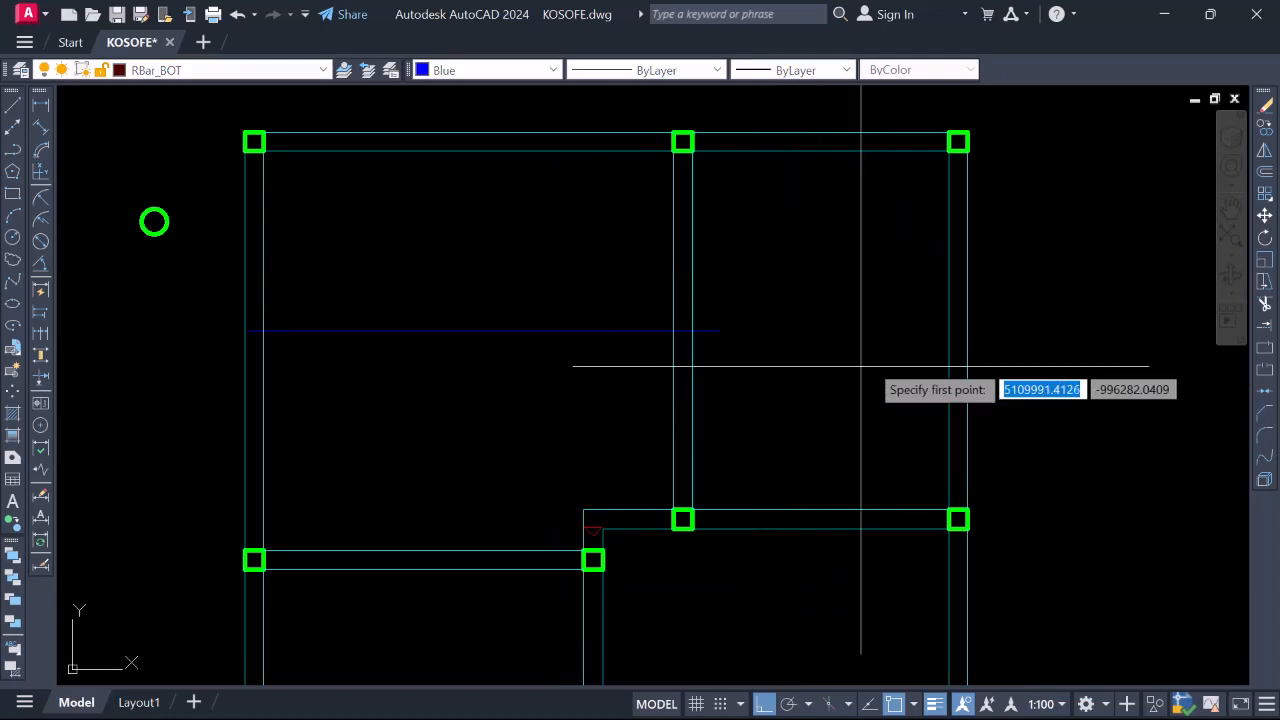
pyautogui.scroll(2, 655, 355)
pyautogui.click(651, 347)
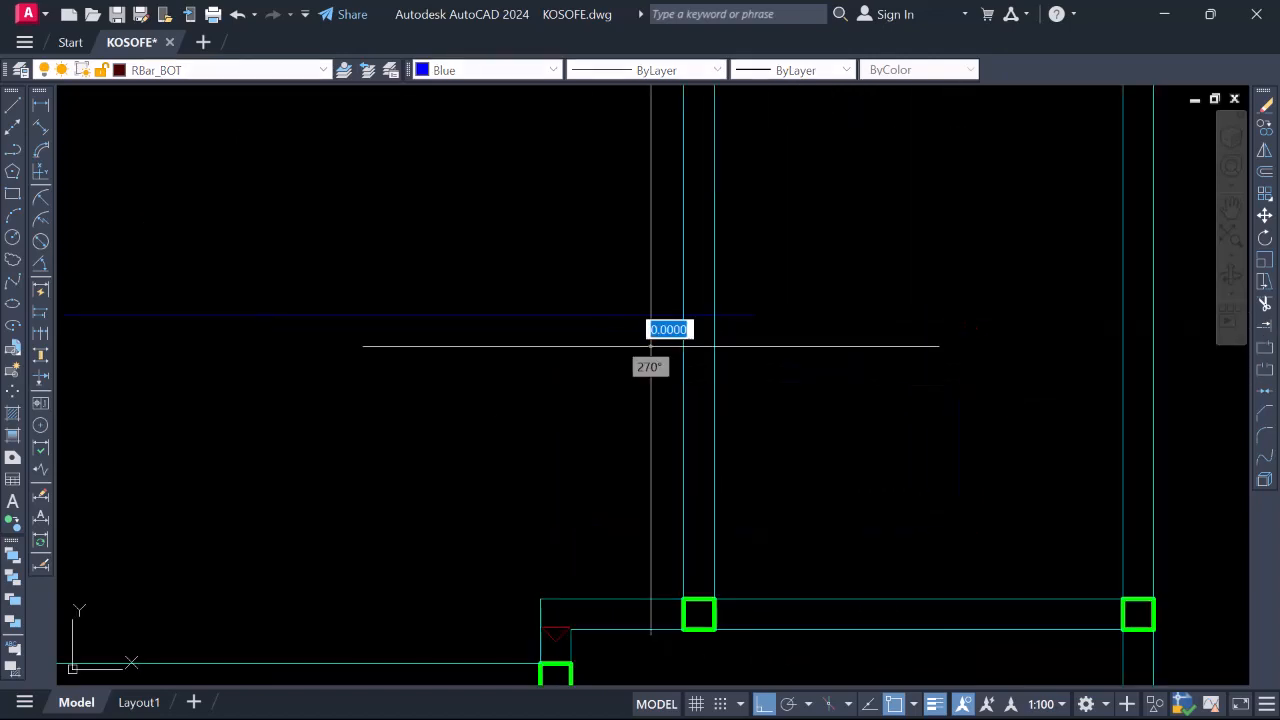
pyautogui.scroll(-2, 660, 349)
pyautogui.press('Escape')
pyautogui.scroll(4, 913, 348)
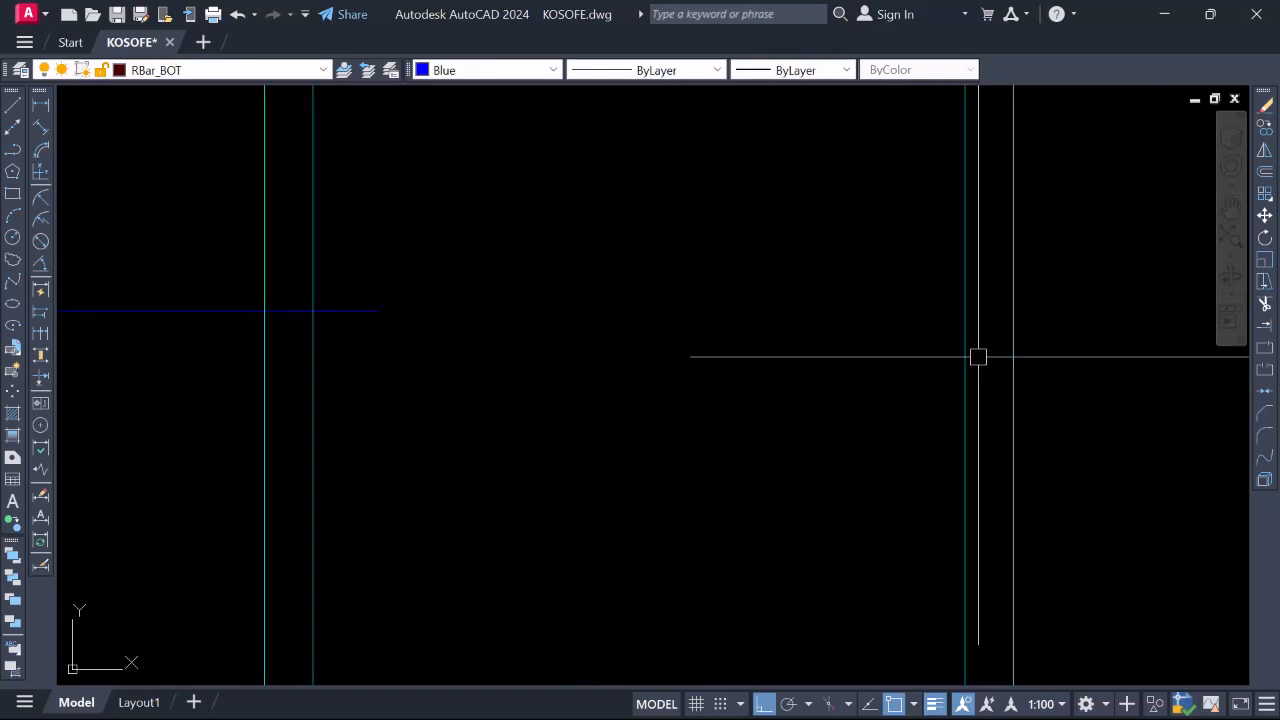
# Draw a 300-long extension segment from the bar's end
pyautogui.press('l')
pyautogui.press('Return')
pyautogui.click(997, 369)
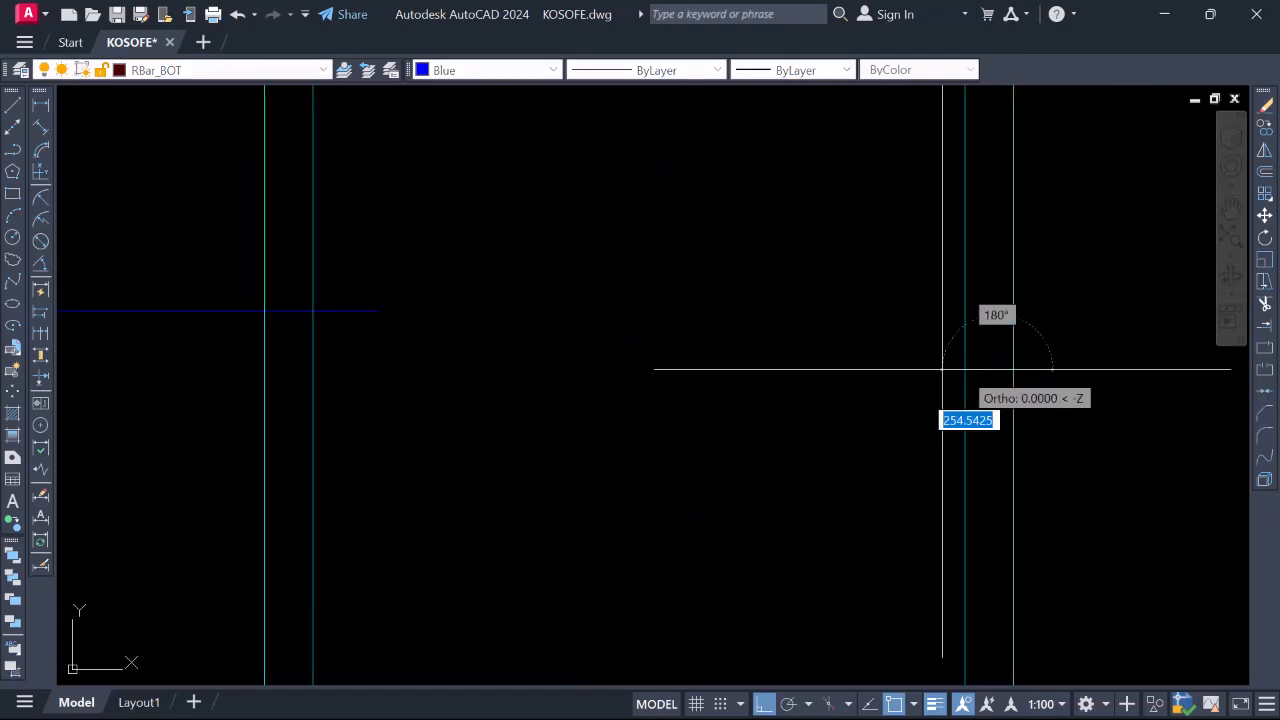
pyautogui.scroll(-4, 894, 367)
pyautogui.scroll(6, 652, 352)
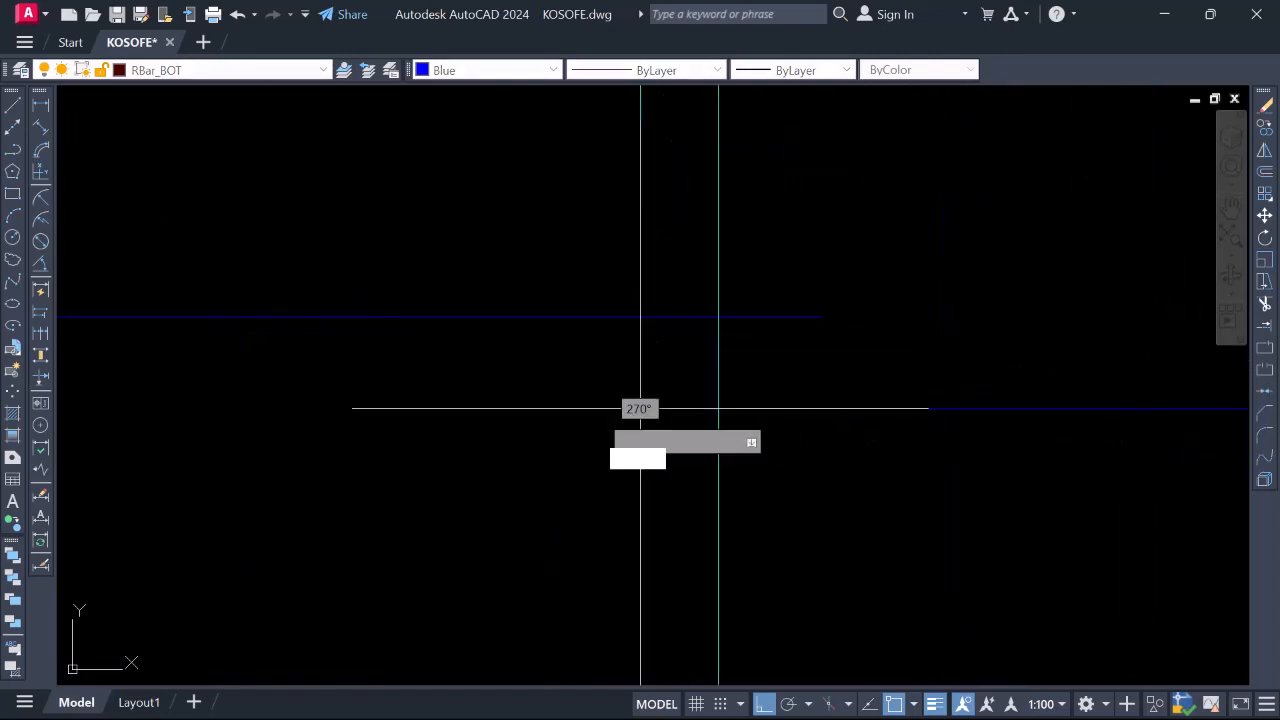
pyautogui.write('300')
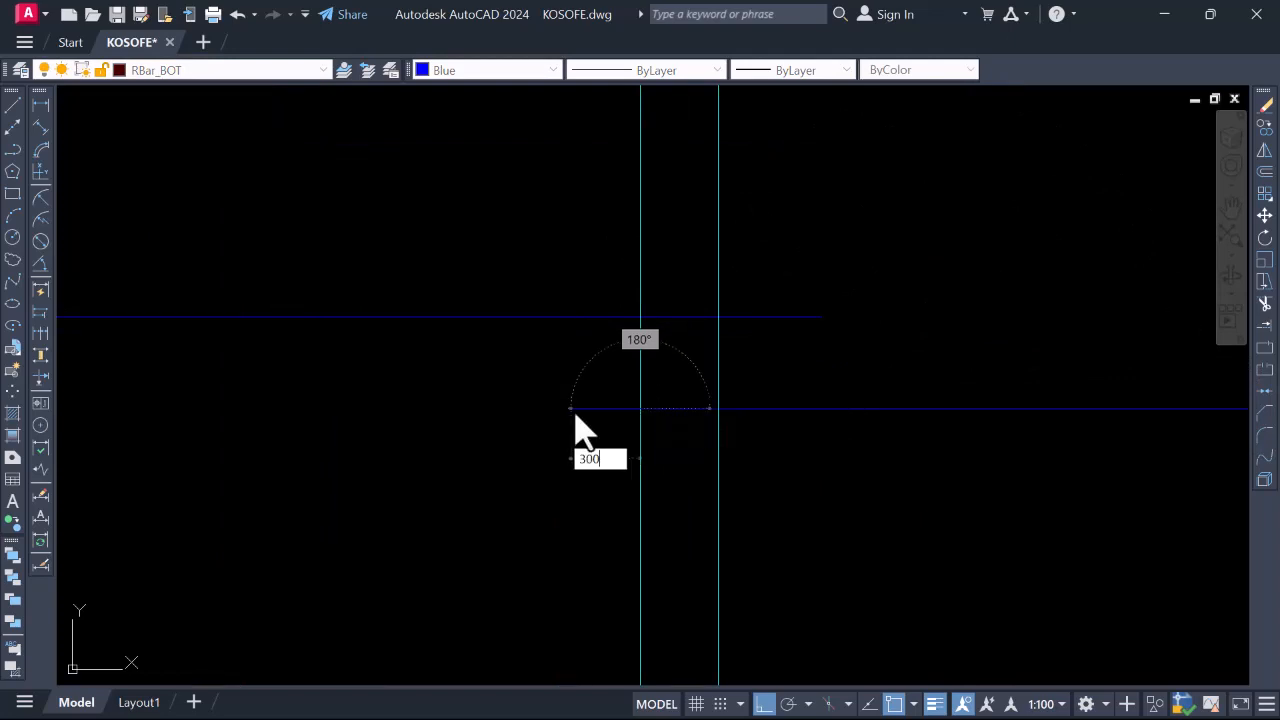
pyautogui.press('Return')
# Join the 300 extension onto the bar as one continuous line
pyautogui.press('Return')
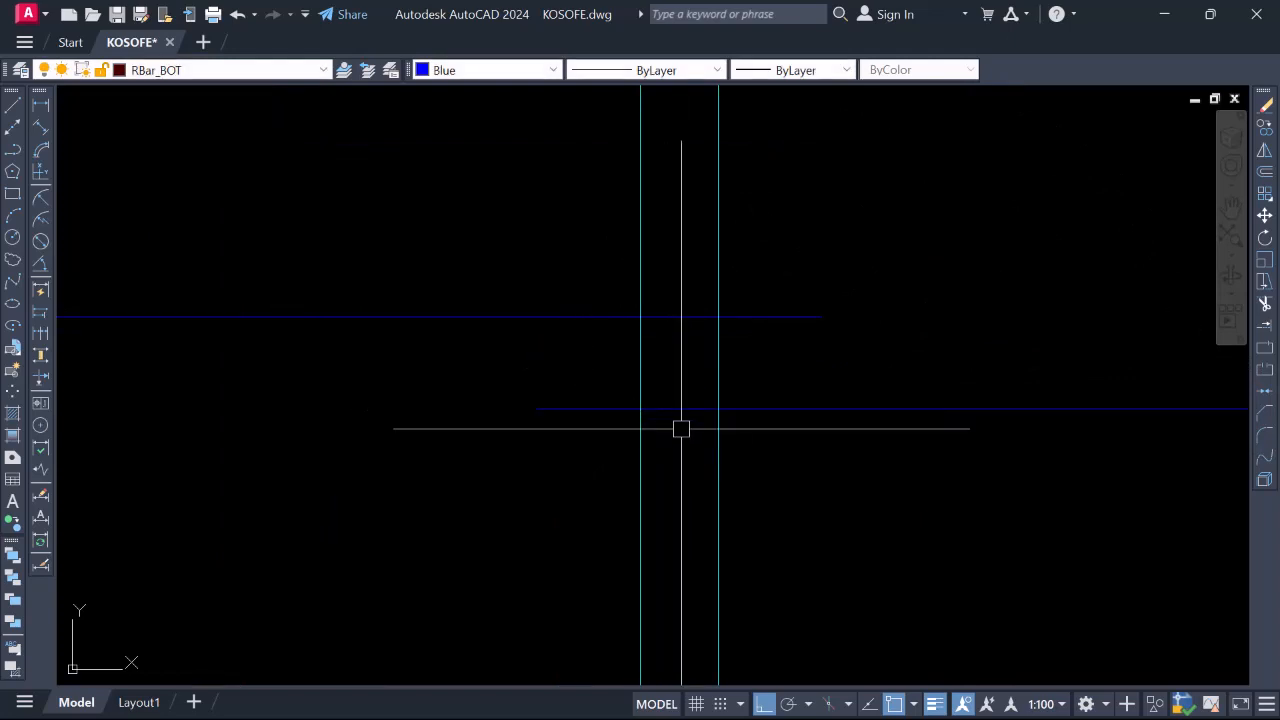
pyautogui.write('j')
pyautogui.press('Return')
pyautogui.click(688, 407)
pyautogui.click(580, 411)
pyautogui.press('Return')
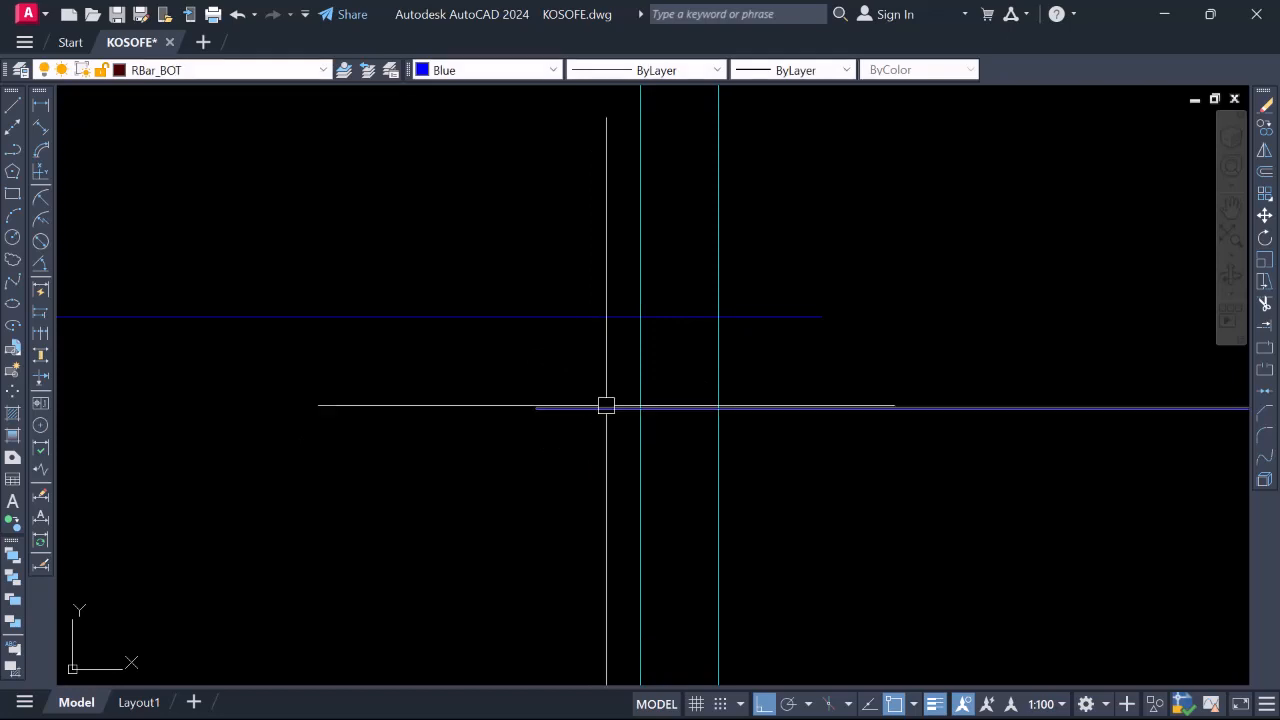
pyautogui.scroll(-5, 760, 312)
pyautogui.scroll(-6, 770, 313)
pyautogui.scroll(4, 746, 371)
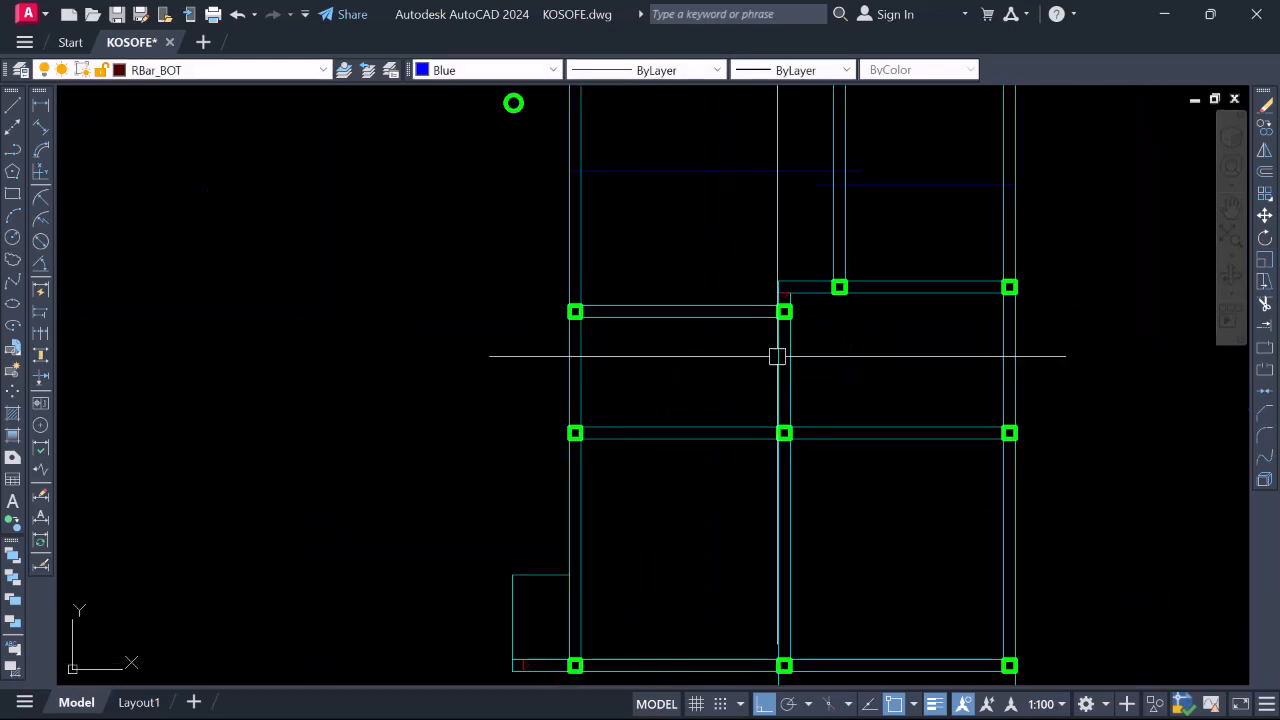
pyautogui.scroll(-2, 777, 357)
pyautogui.scroll(4, 752, 335)
# Draw a 300-unit extension segment from the left column
pyautogui.write('l')
pyautogui.press('Return')
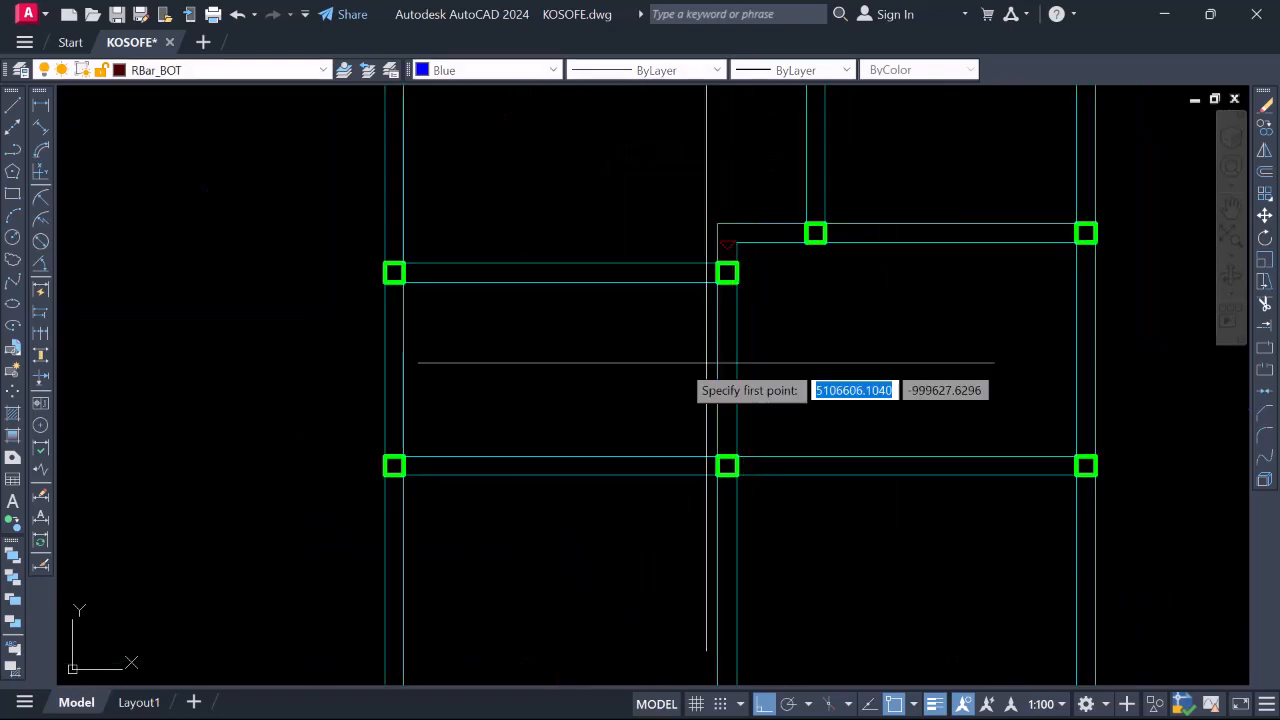
pyautogui.scroll(4, 427, 370)
pyautogui.click(338, 350)
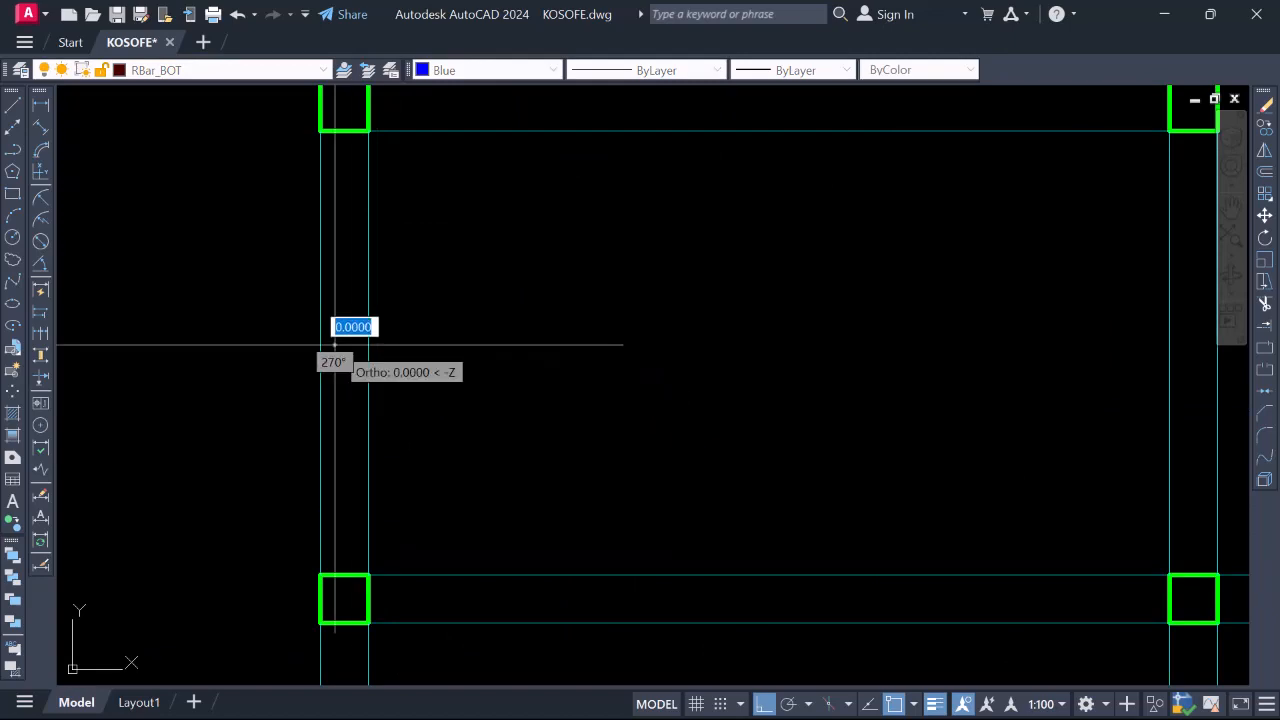
pyautogui.scroll(-4, 371, 349)
pyautogui.scroll(4, 700, 350)
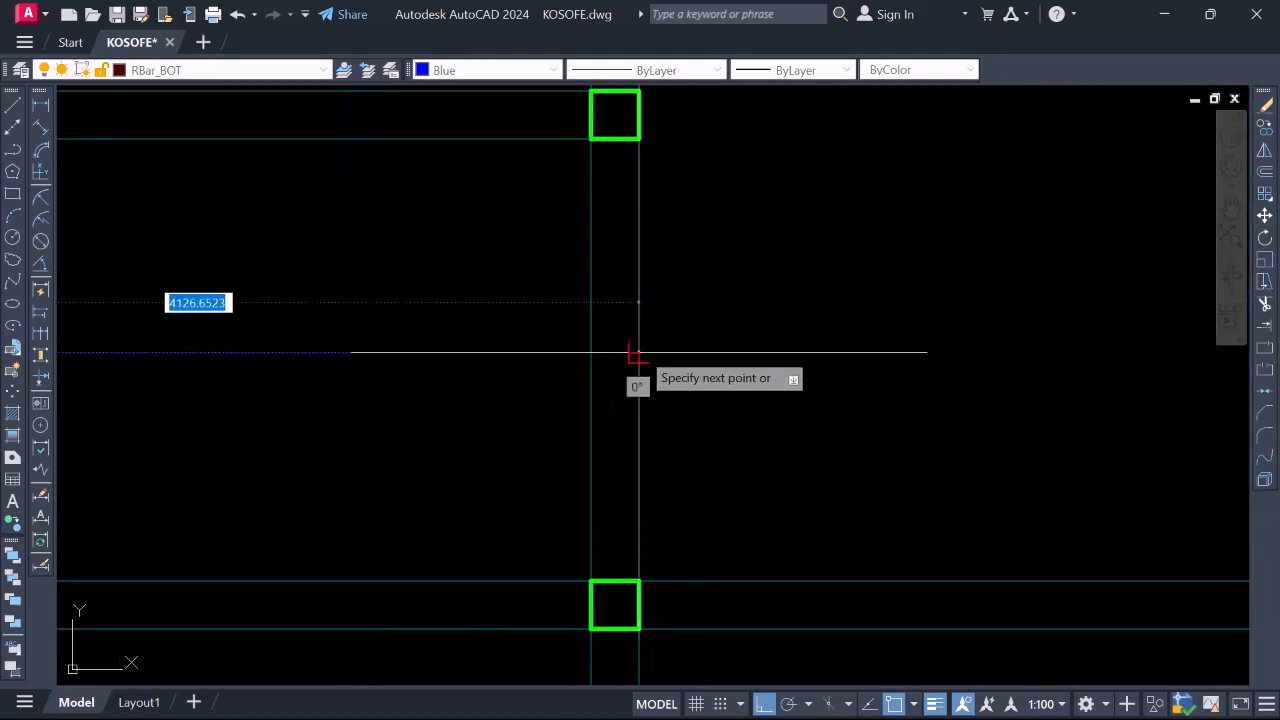
pyautogui.write('300')
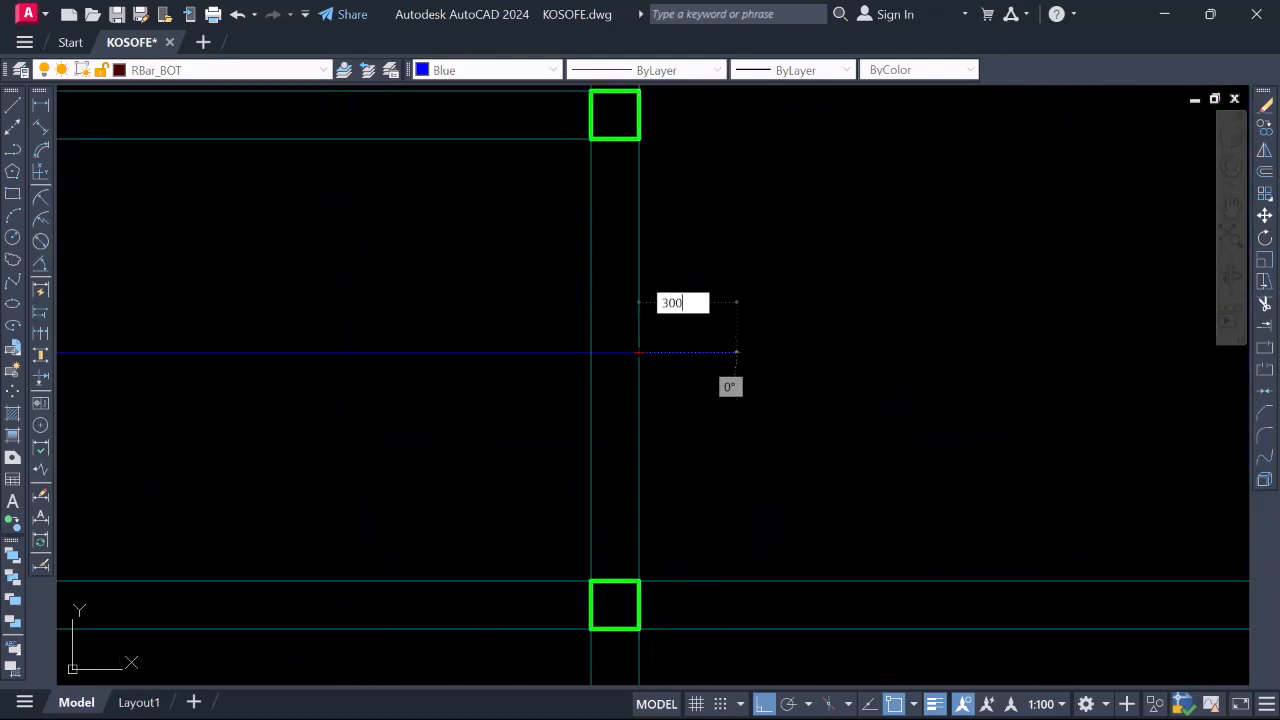
pyautogui.press('Return')
pyautogui.scroll(-4, 712, 322)
pyautogui.press('Return')
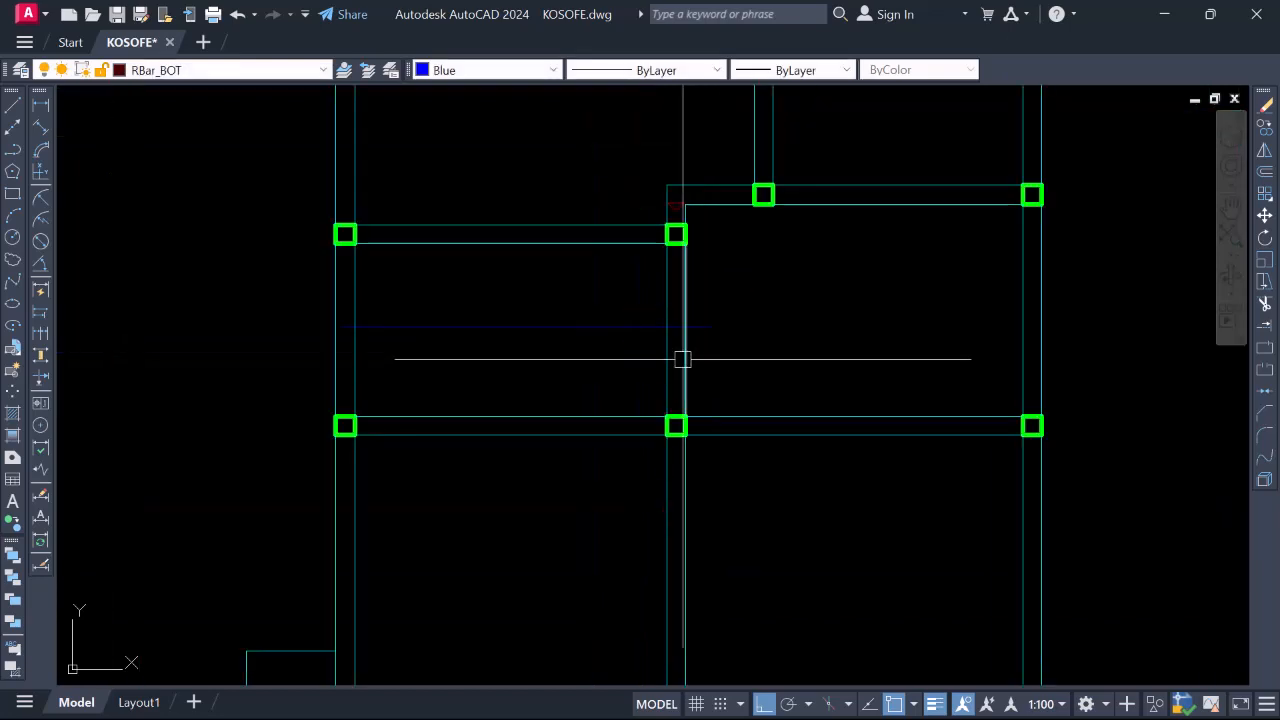
# Draw a 3-unit extension segment at the right column edge
pyautogui.scroll(4, 683, 358)
pyautogui.press('Return')
pyautogui.scroll(-4, 560, 329)
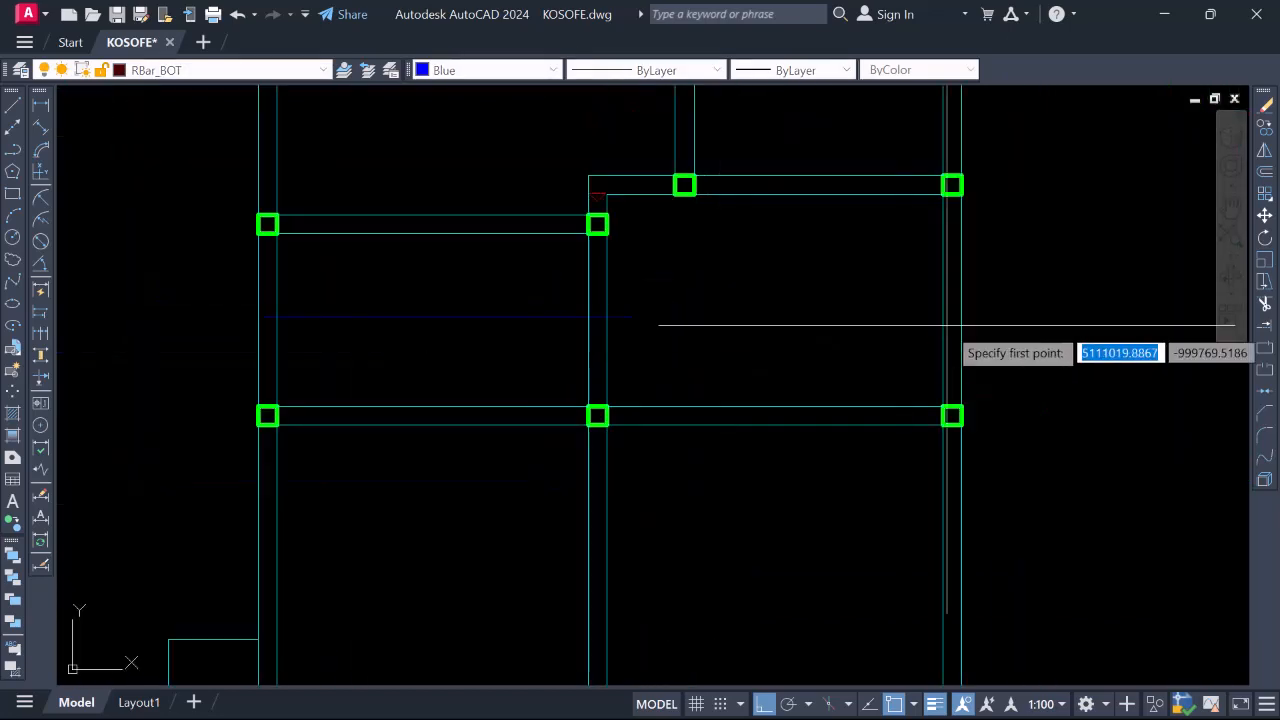
pyautogui.scroll(4, 943, 340)
pyautogui.scroll(-4, 930, 395)
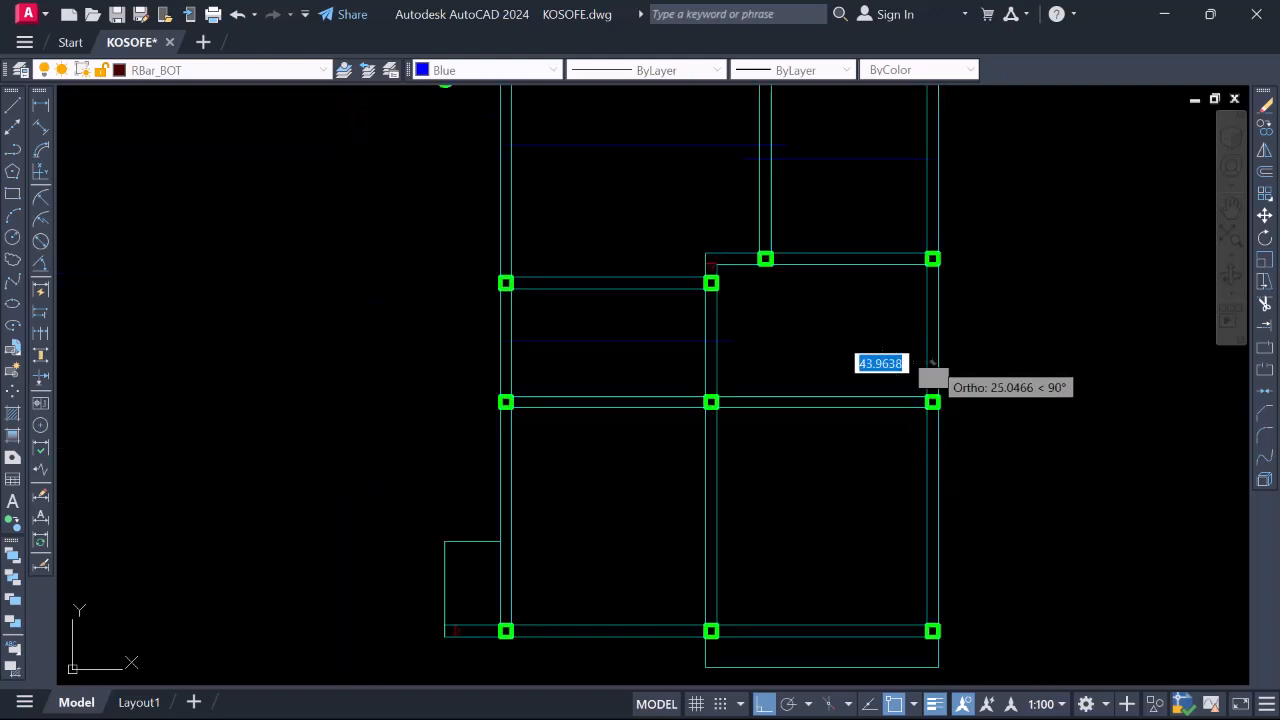
pyautogui.scroll(5, 931, 360)
pyautogui.scroll(1, 903, 378)
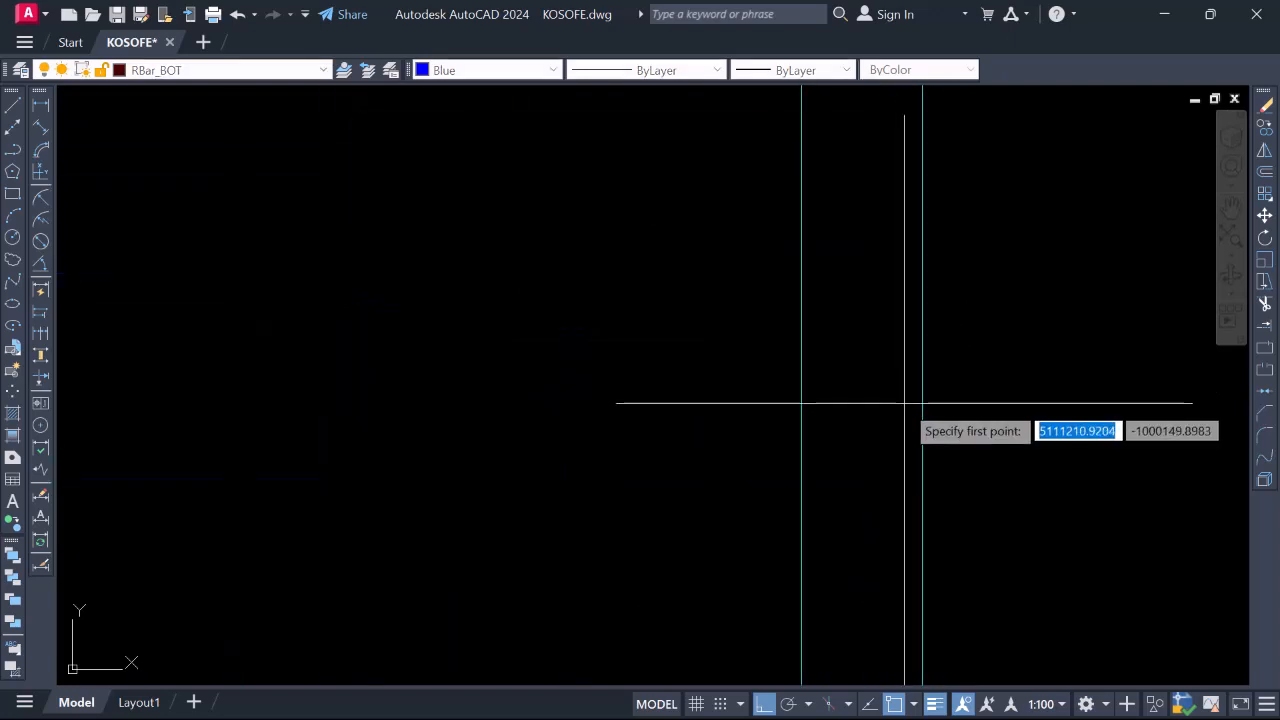
pyautogui.click(907, 385)
pyautogui.scroll(-4, 907, 385)
pyautogui.scroll(-2, 675, 362)
pyautogui.scroll(4, 437, 383)
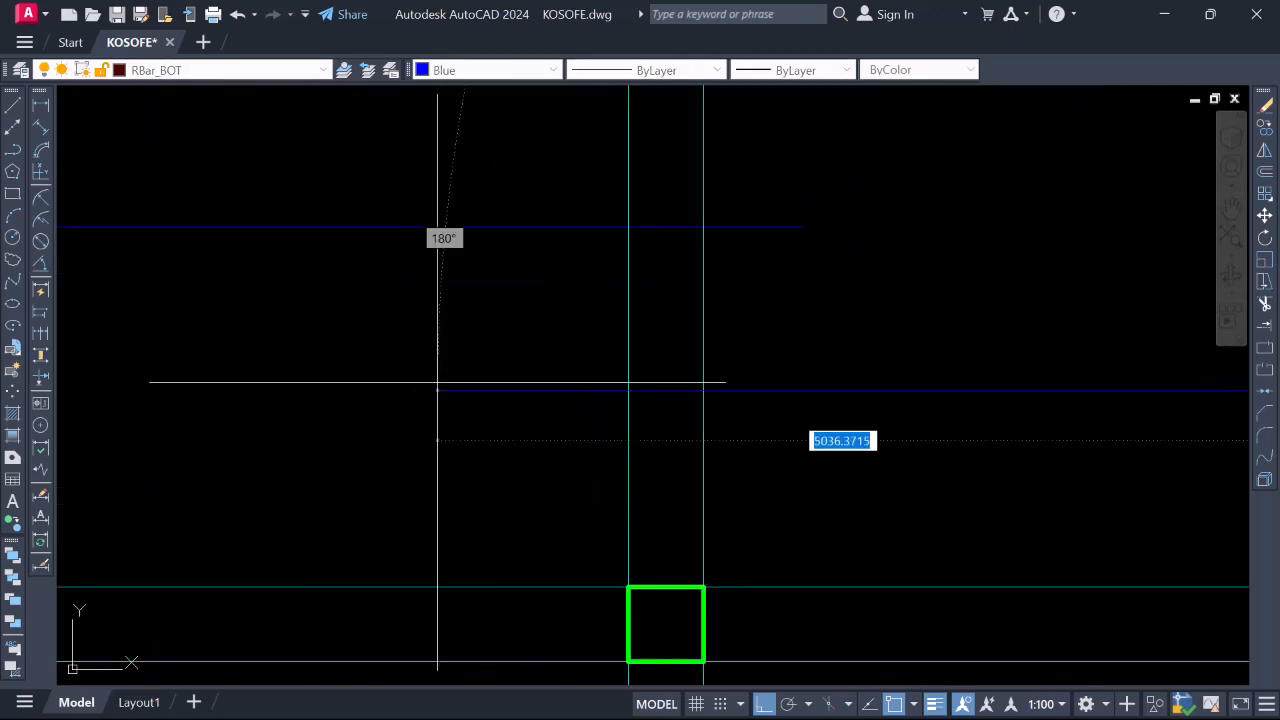
pyautogui.scroll(-4, 665, 392)
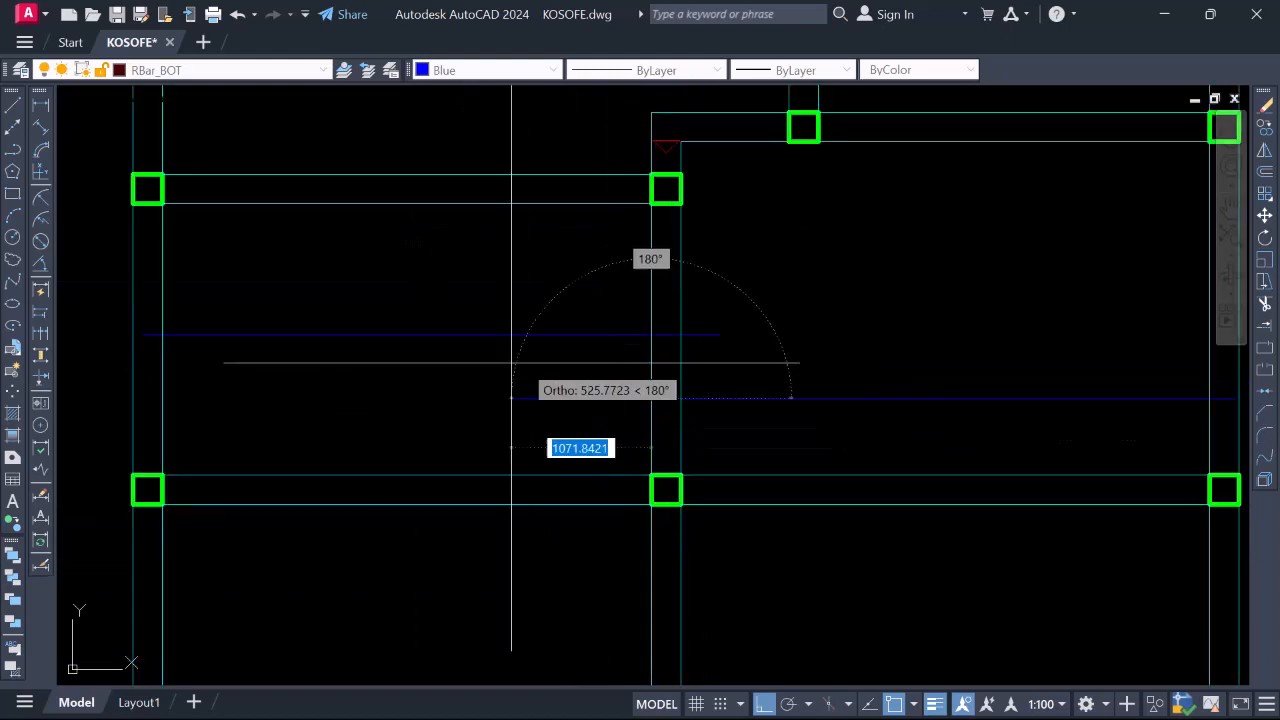
pyautogui.write('3')
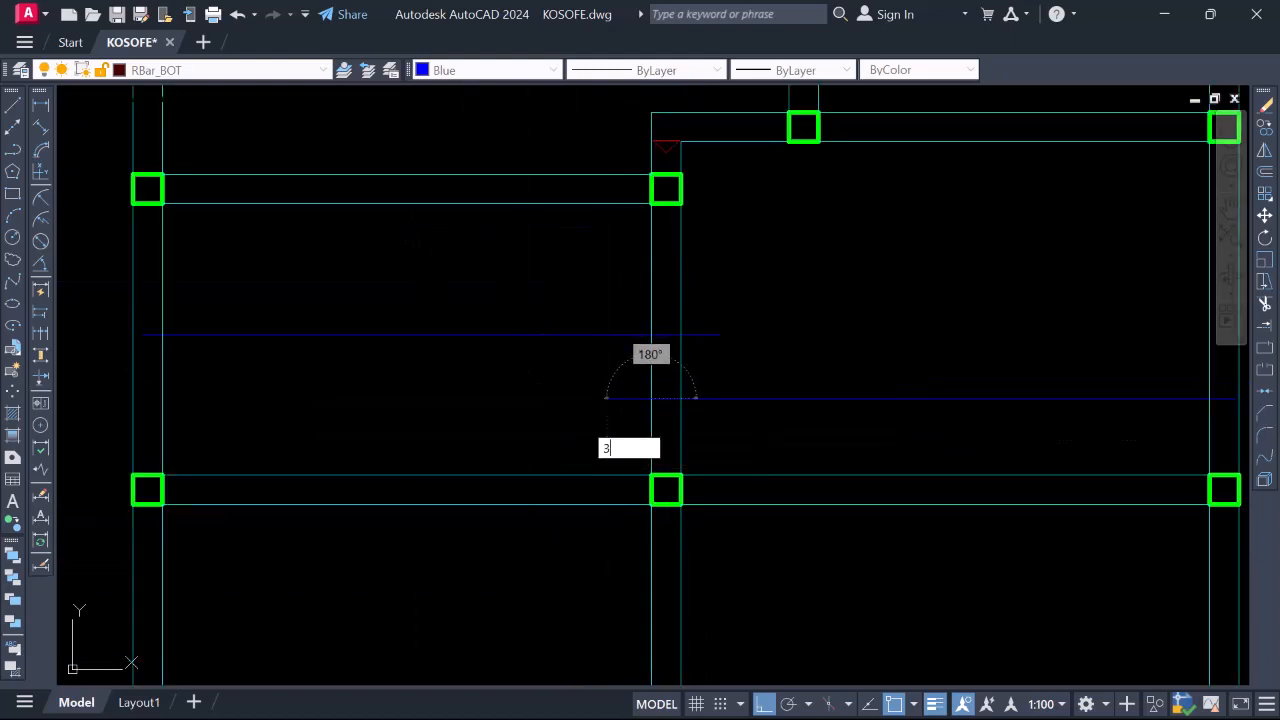
pyautogui.press('Return')
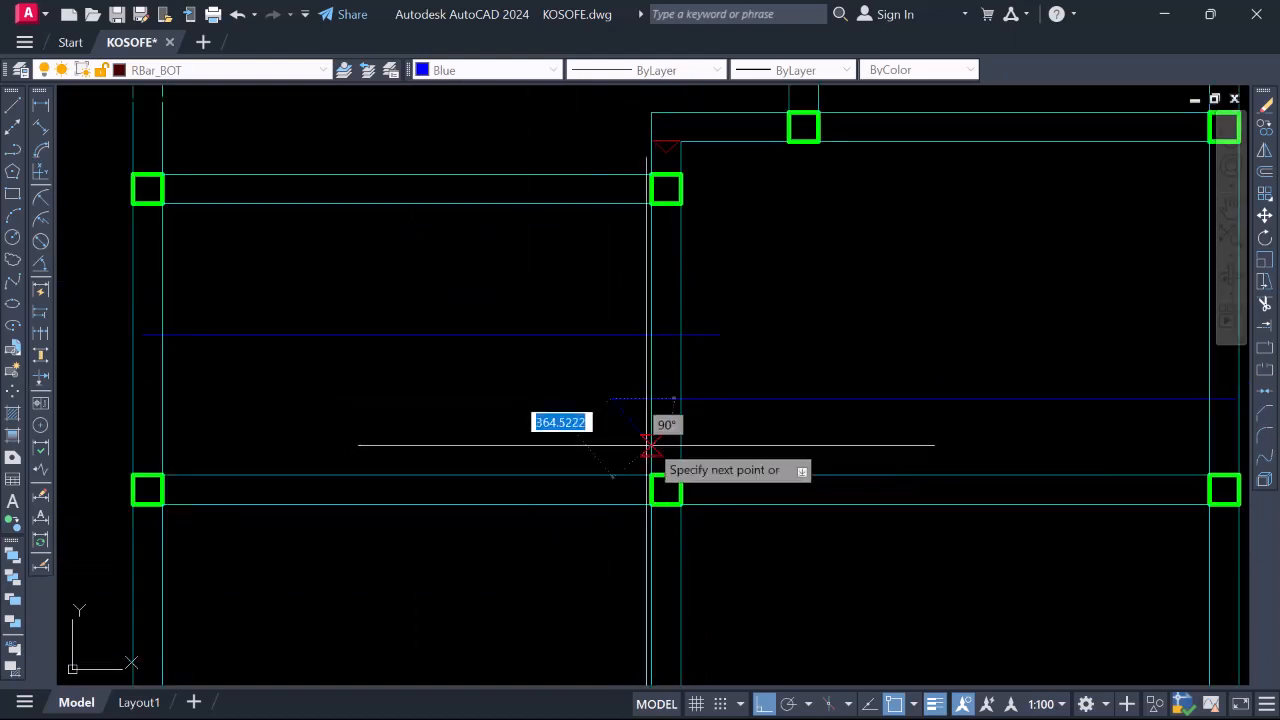
pyautogui.press('Return')
# Join the added segments onto the blue bar
pyautogui.write('j')
pyautogui.press('Return')
pyautogui.scroll(2, 657, 392)
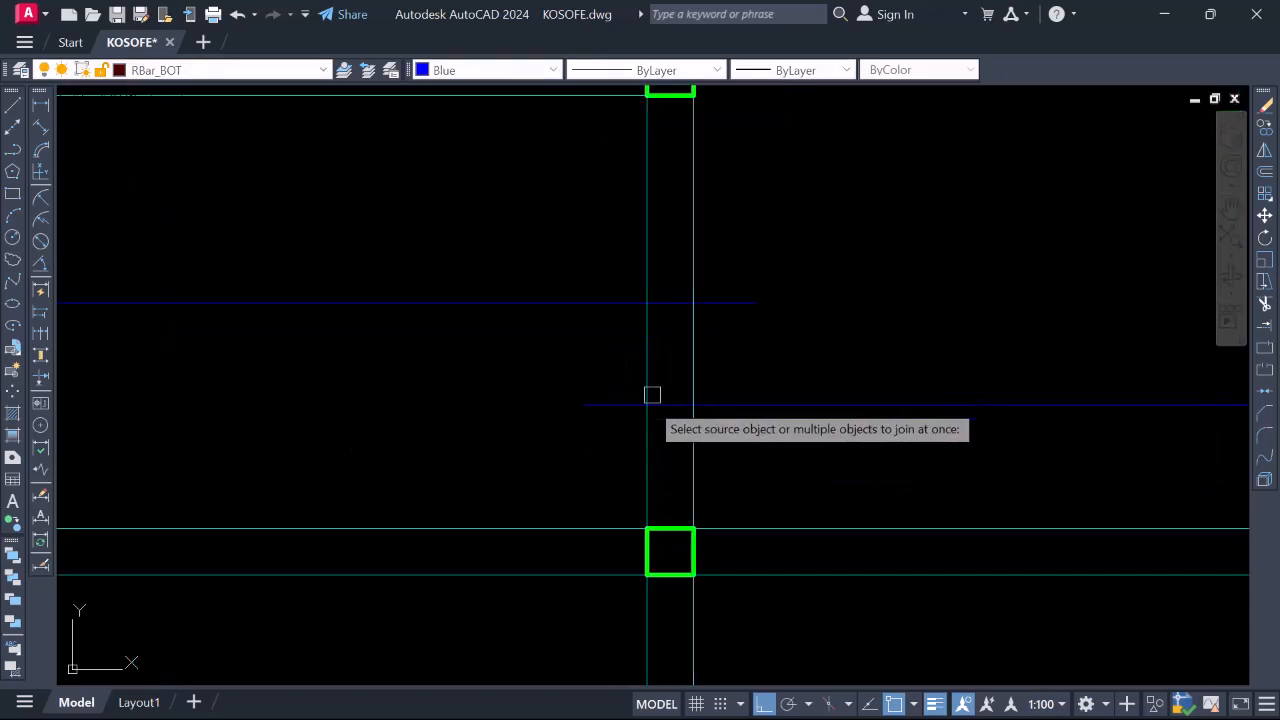
pyautogui.click(643, 406)
pyautogui.scroll(-4, 672, 405)
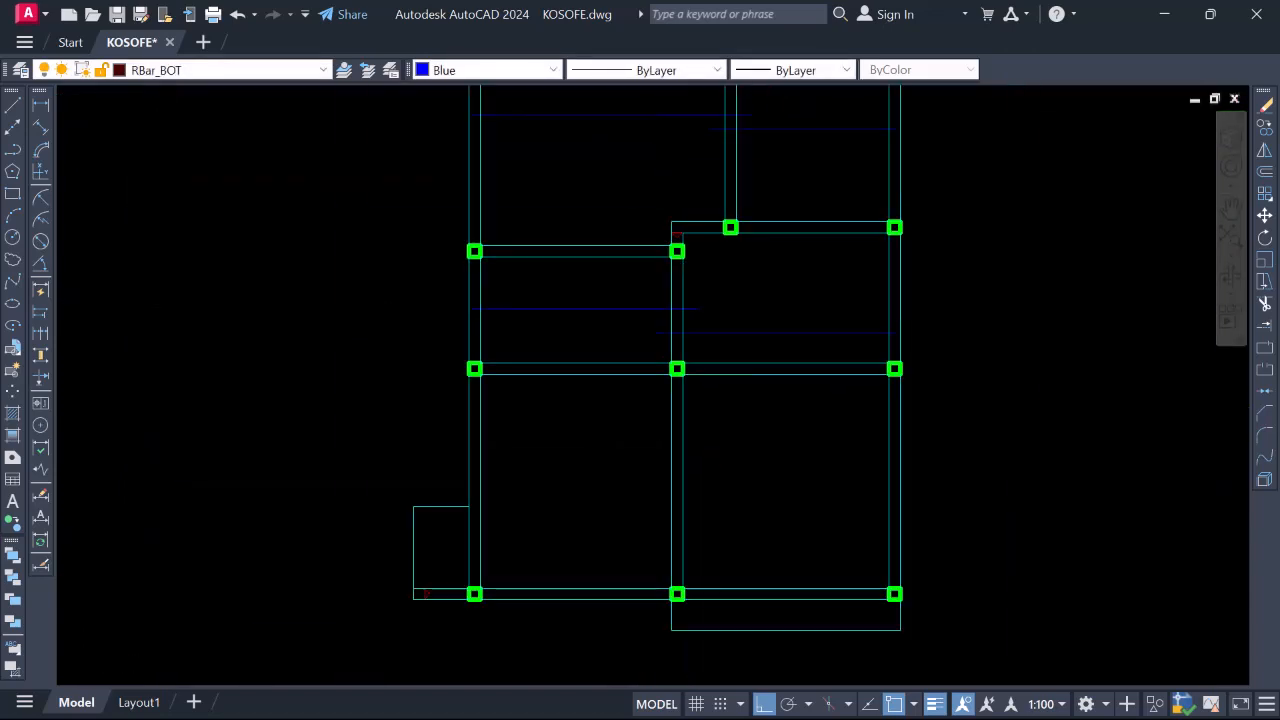
pyautogui.scroll(2, 731, 300)
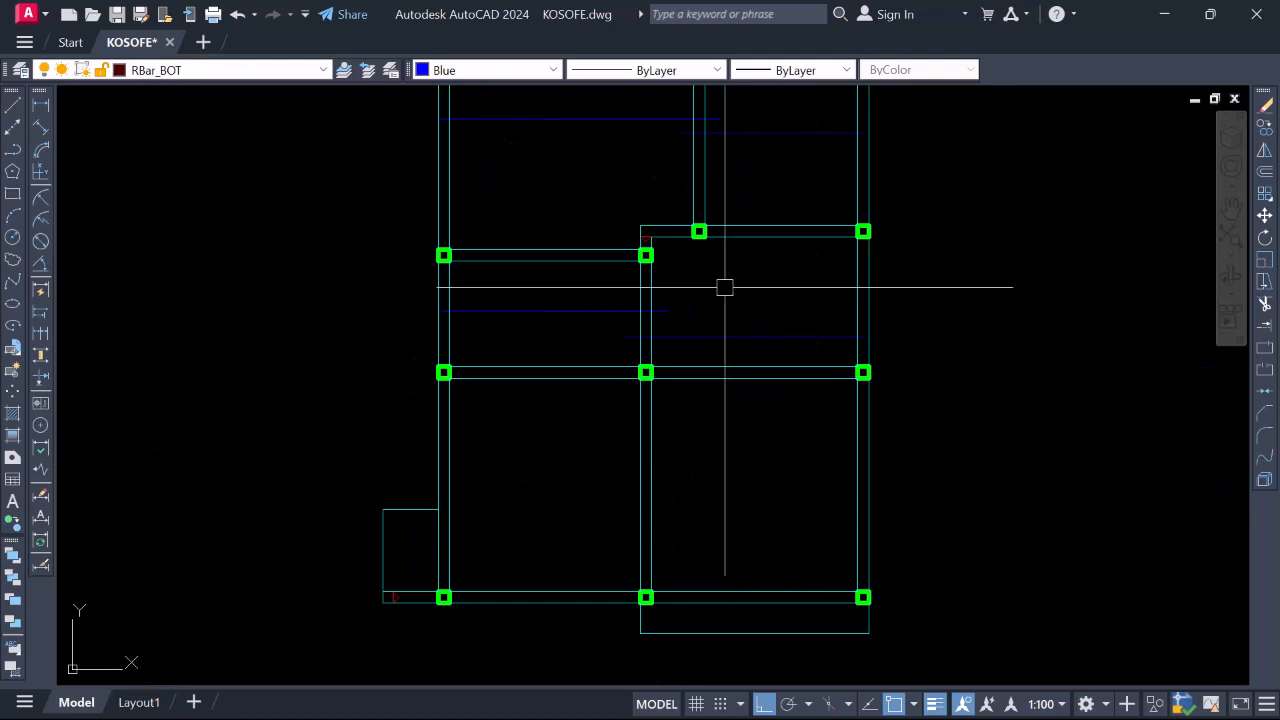
pyautogui.scroll(-2, 570, 390)
pyautogui.scroll(2, 503, 355)
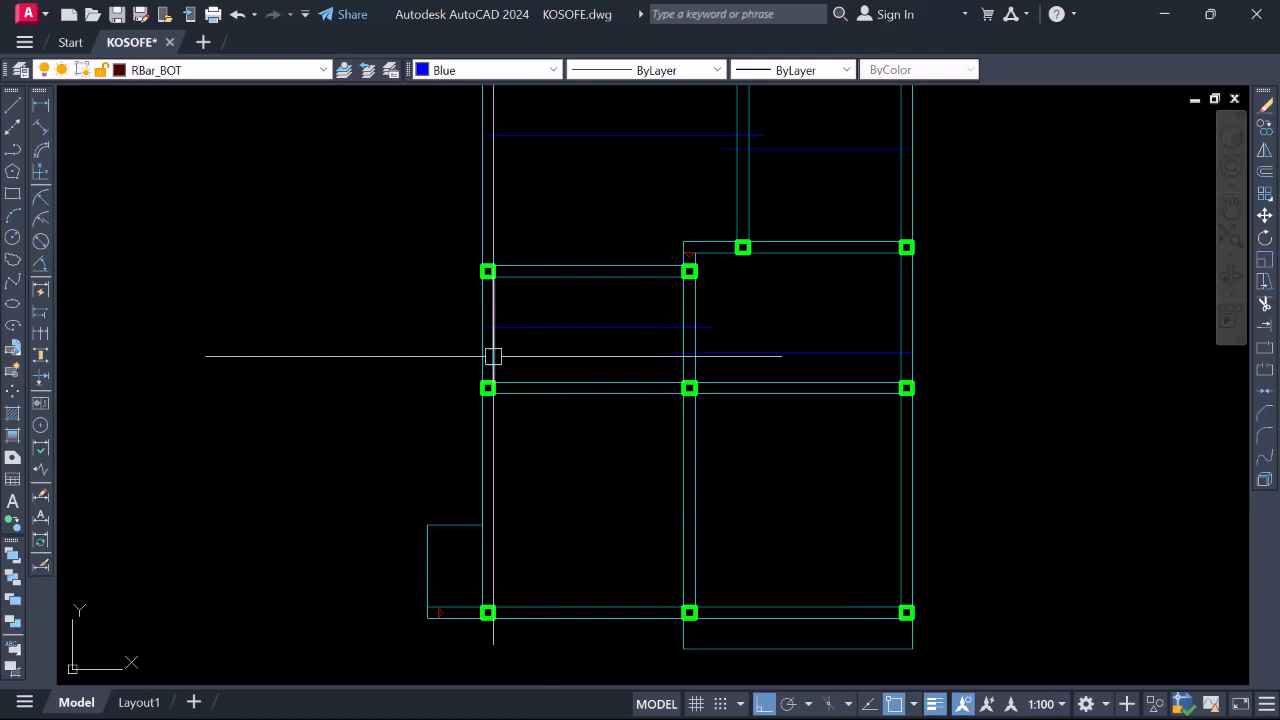
# Dimension the upper-left bay span between column faces as 3747 below the beam
pyautogui.click(40, 105)
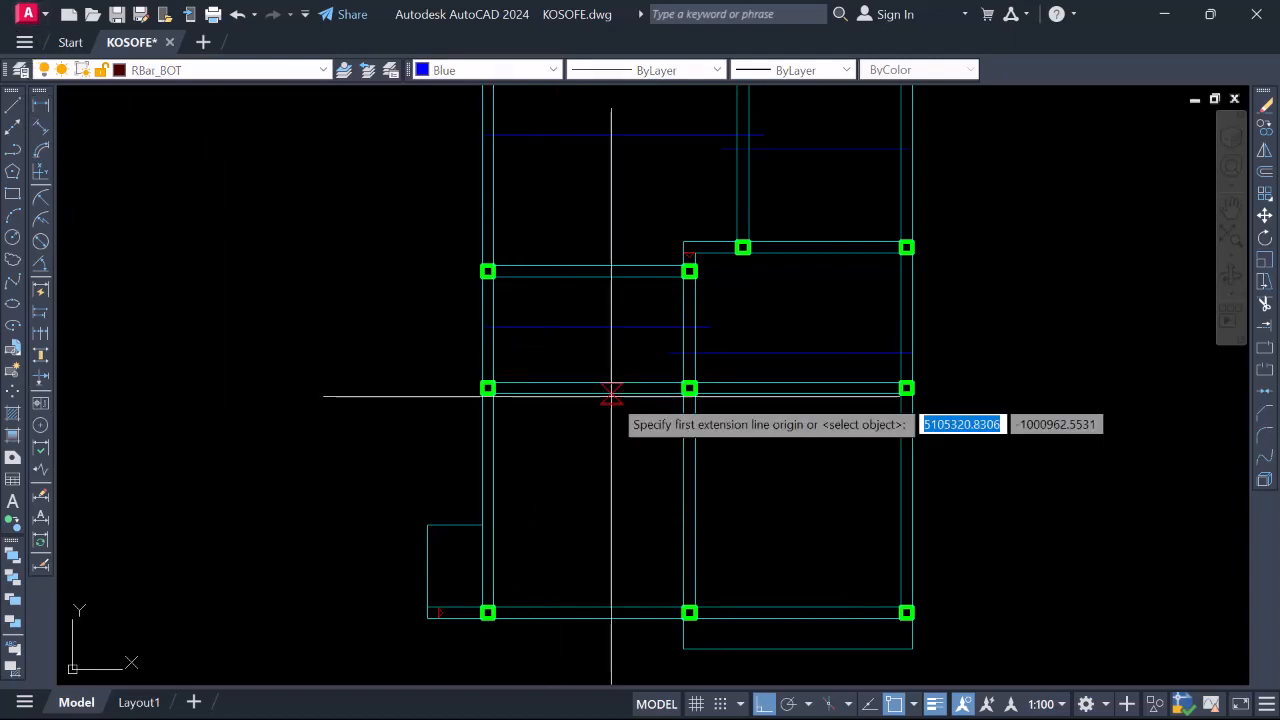
pyautogui.click(493, 302)
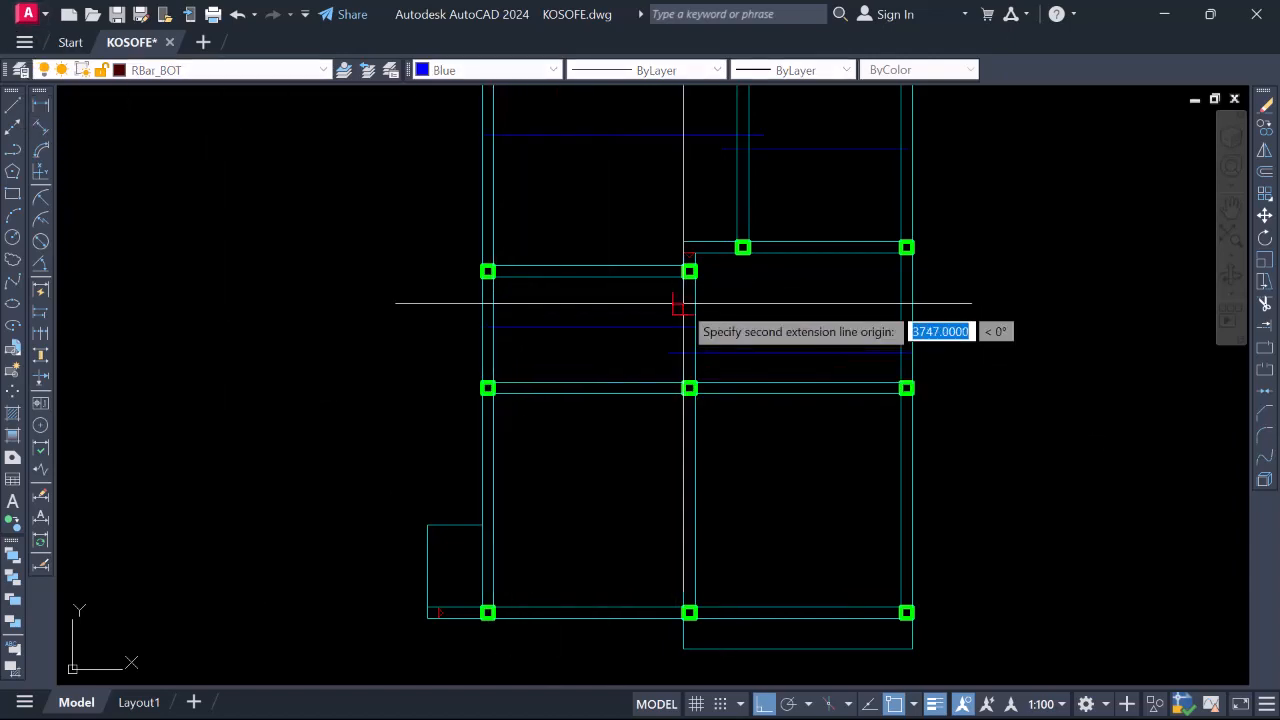
pyautogui.click(683, 302)
pyautogui.scroll(2, 596, 306)
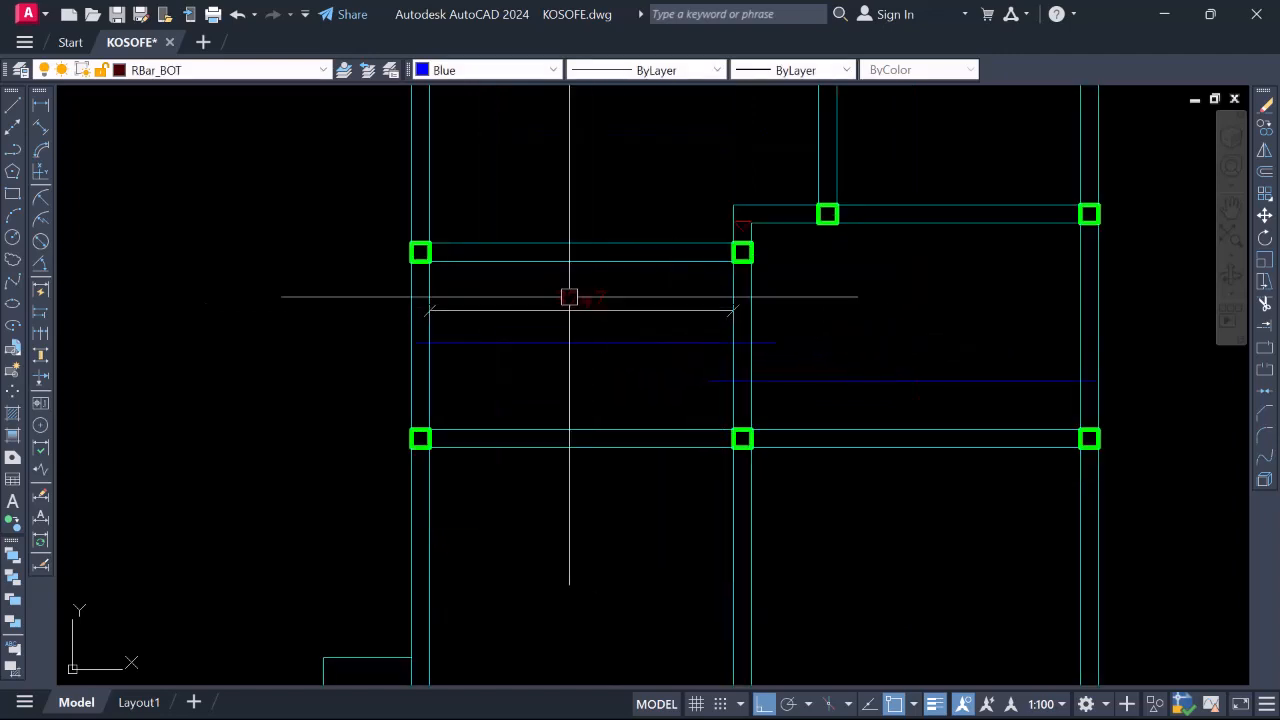
pyautogui.scroll(2, 570, 300)
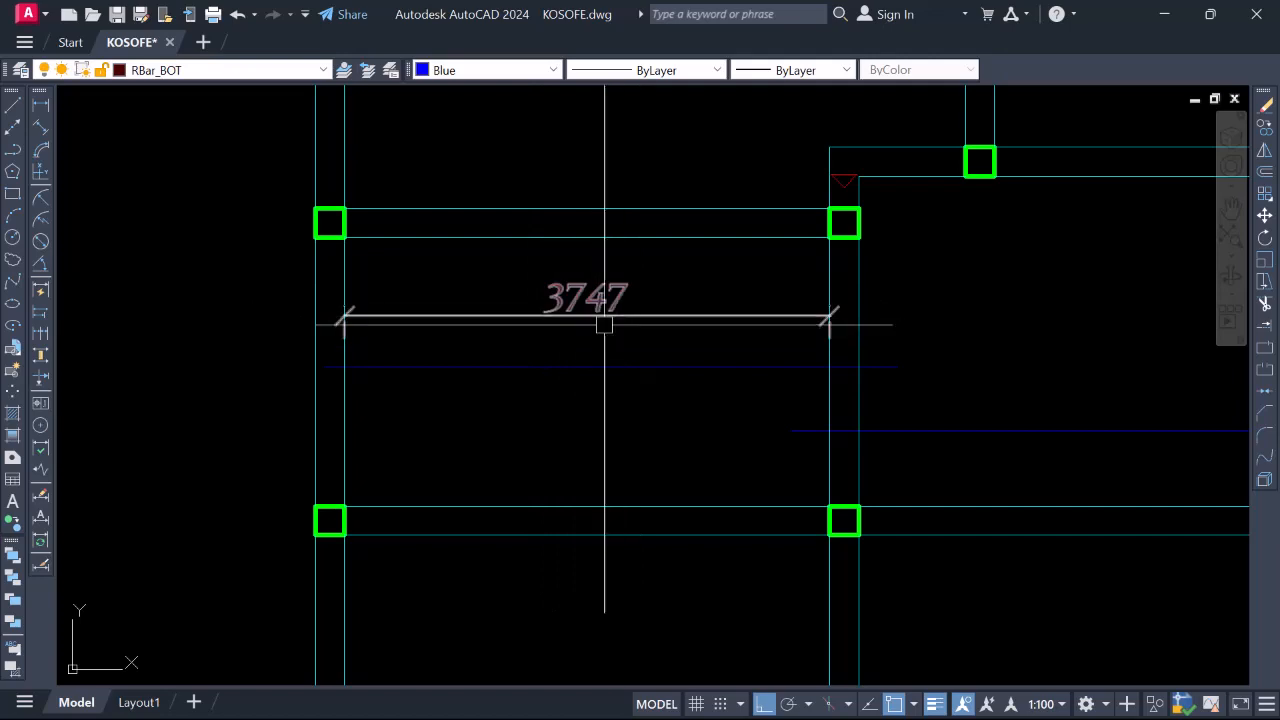
pyautogui.scroll(-2, 584, 295)
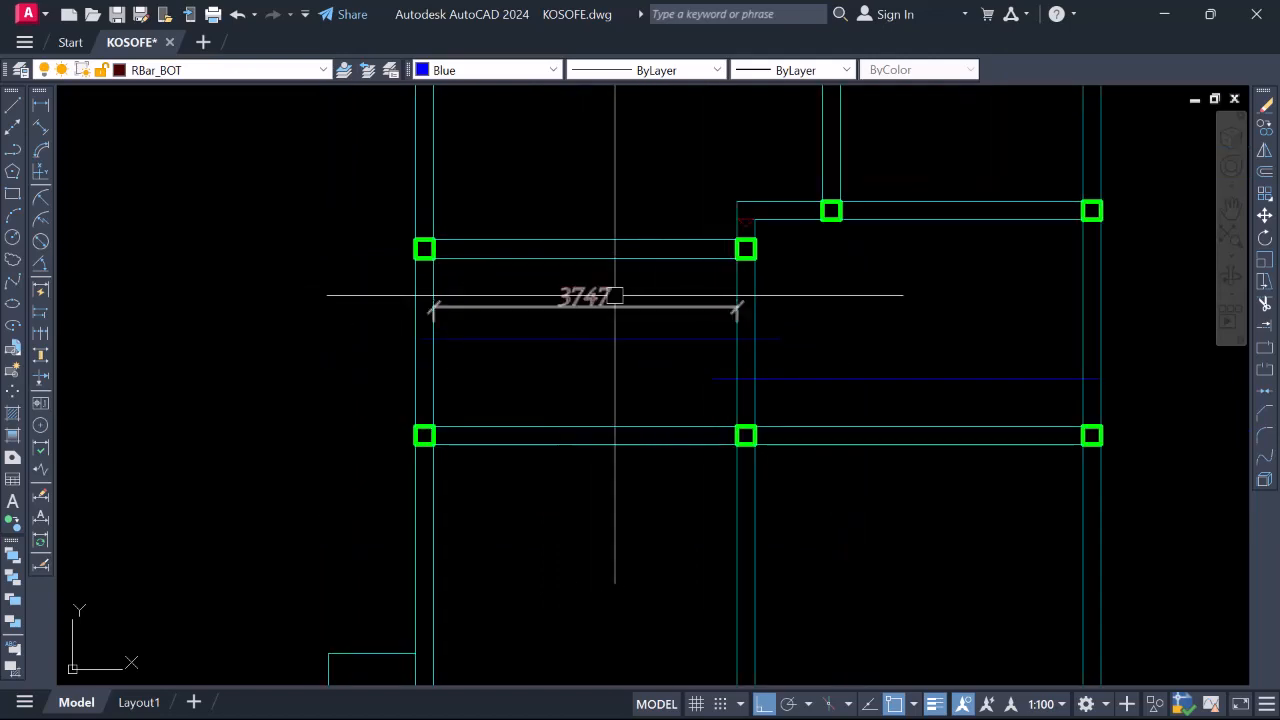
pyautogui.scroll(-2, 614, 296)
pyautogui.click(600, 304)
# Start a new bar line with its start point near the bottom beam
pyautogui.scroll(-2, 737, 376)
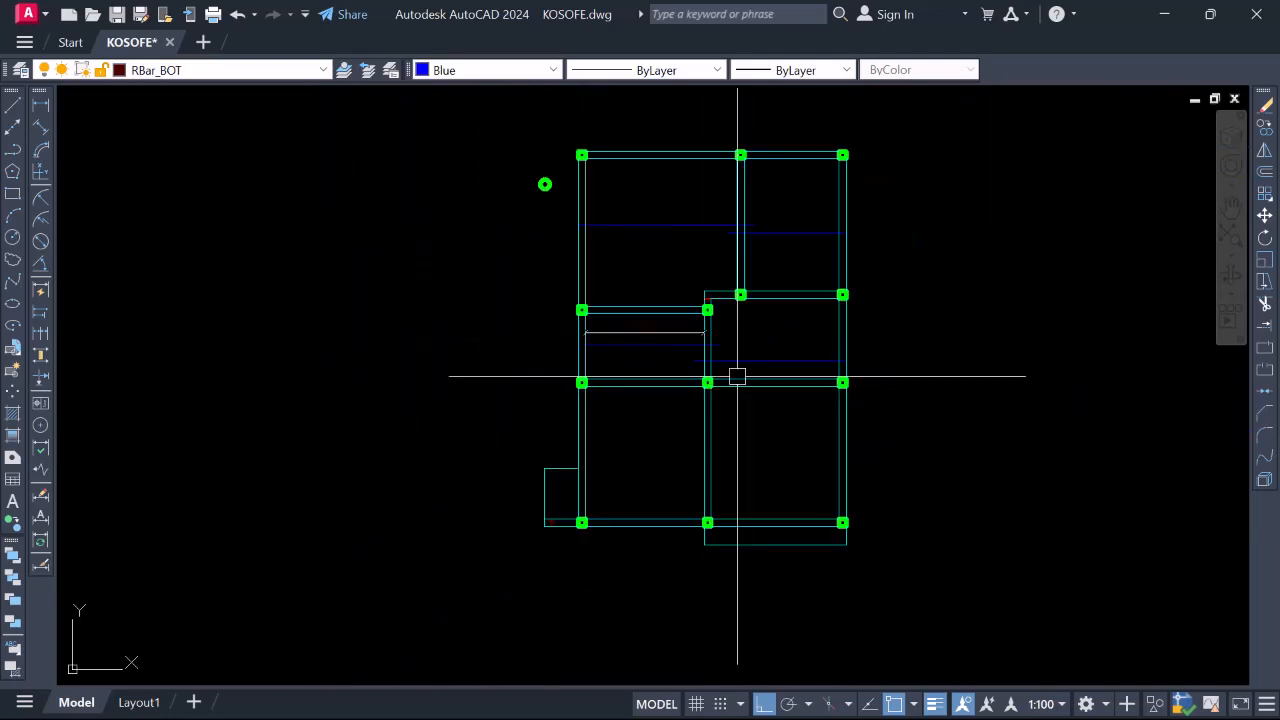
pyautogui.scroll(4, 686, 457)
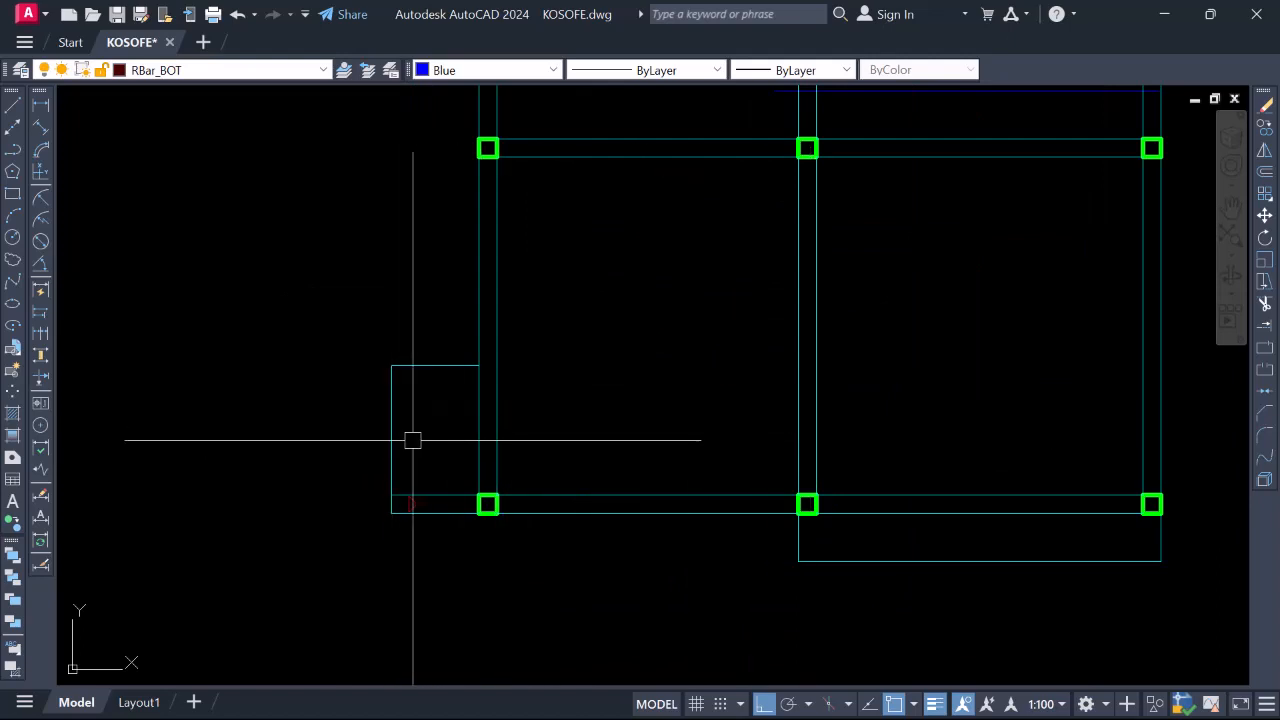
pyautogui.scroll(-5, 806, 437)
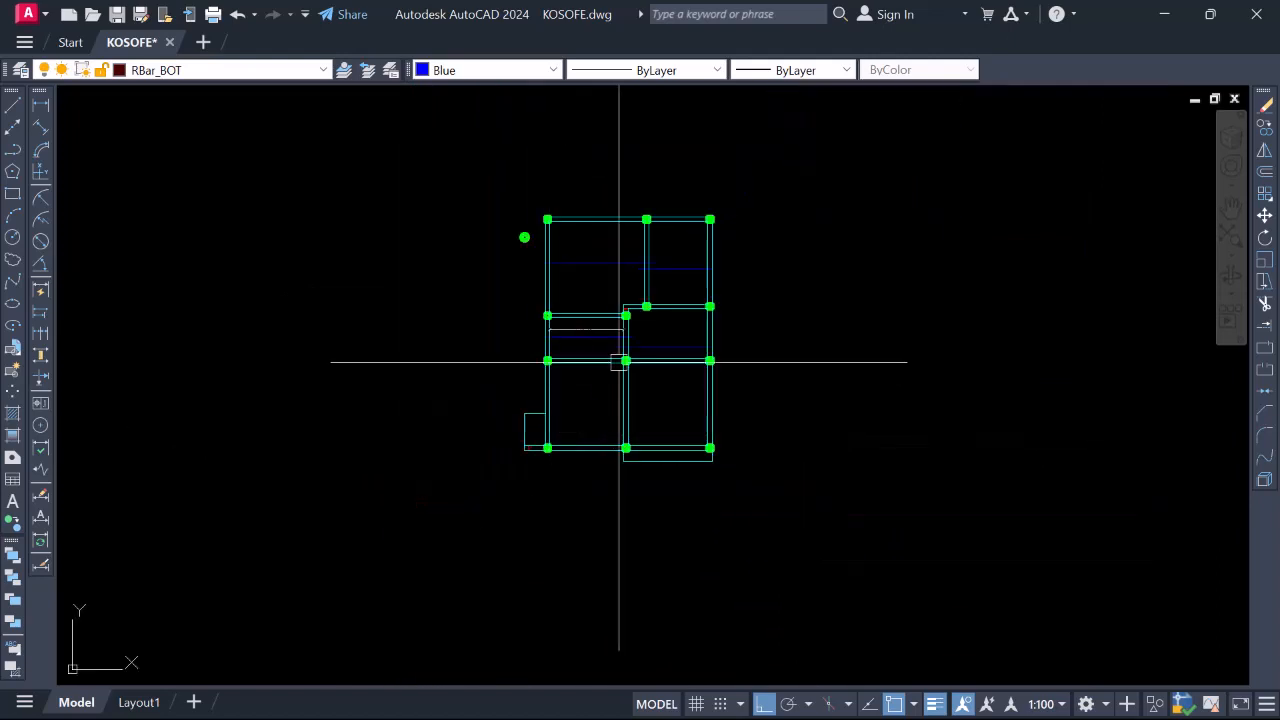
pyautogui.scroll(3, 627, 306)
pyautogui.scroll(-2, 627, 306)
pyautogui.scroll(2, 660, 335)
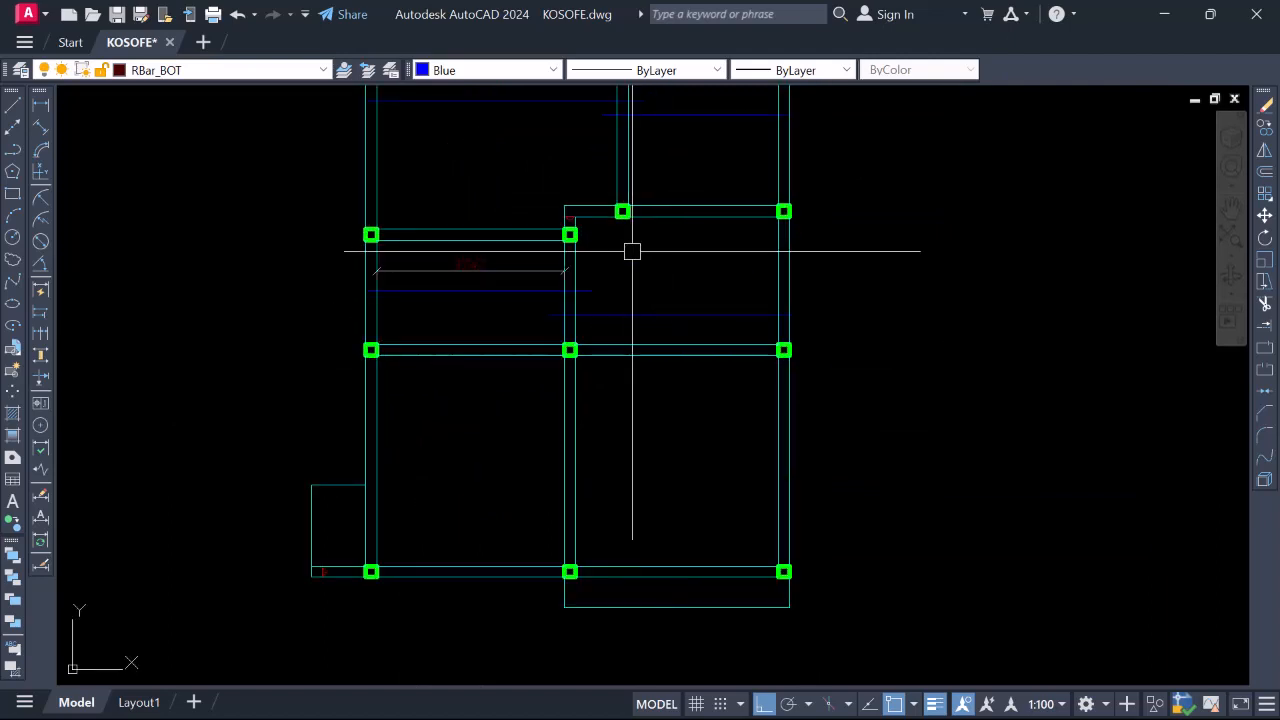
pyautogui.scroll(-2, 631, 251)
pyautogui.scroll(2, 504, 269)
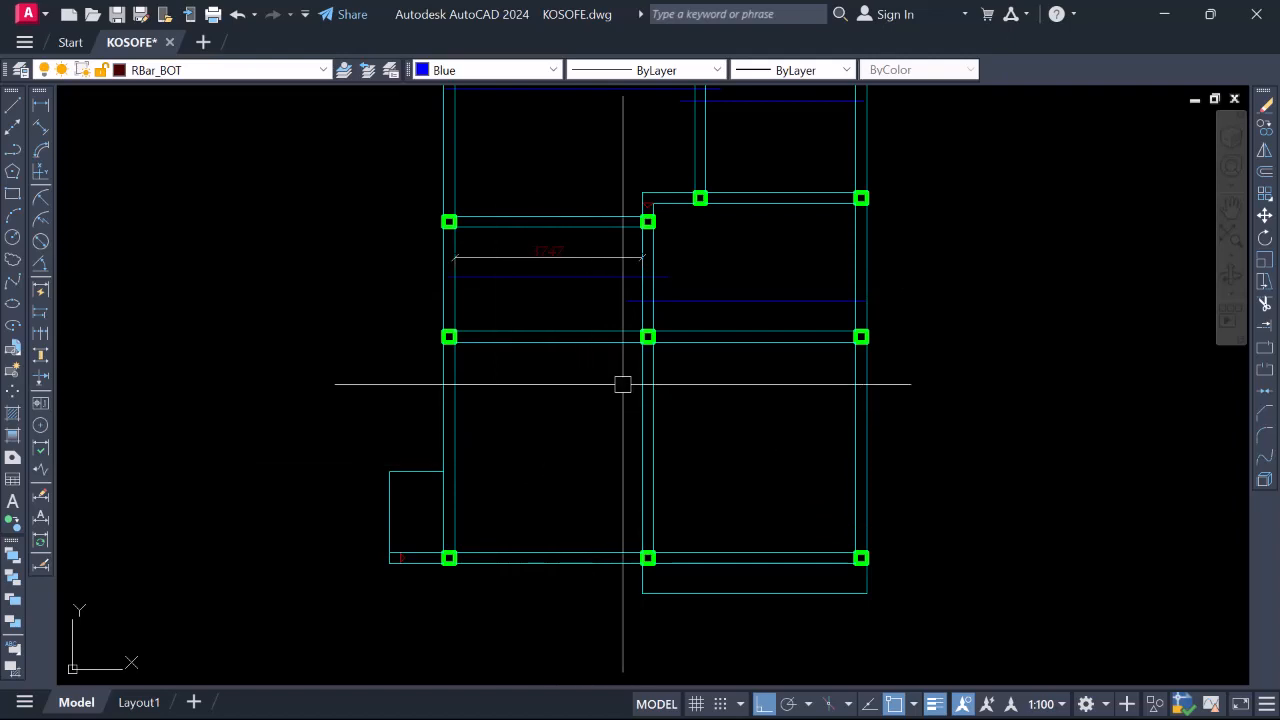
pyautogui.scroll(-2, 622, 384)
pyautogui.scroll(4, 735, 500)
pyautogui.scroll(-2, 678, 424)
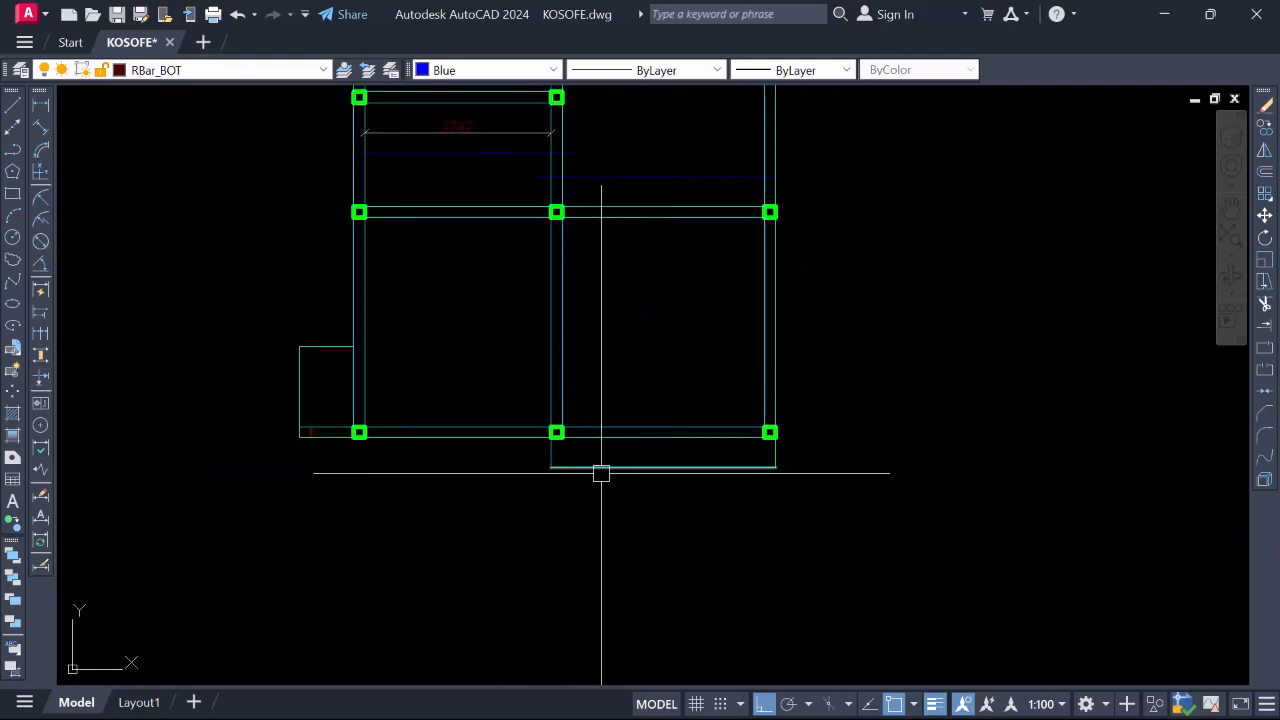
pyautogui.scroll(2, 615, 459)
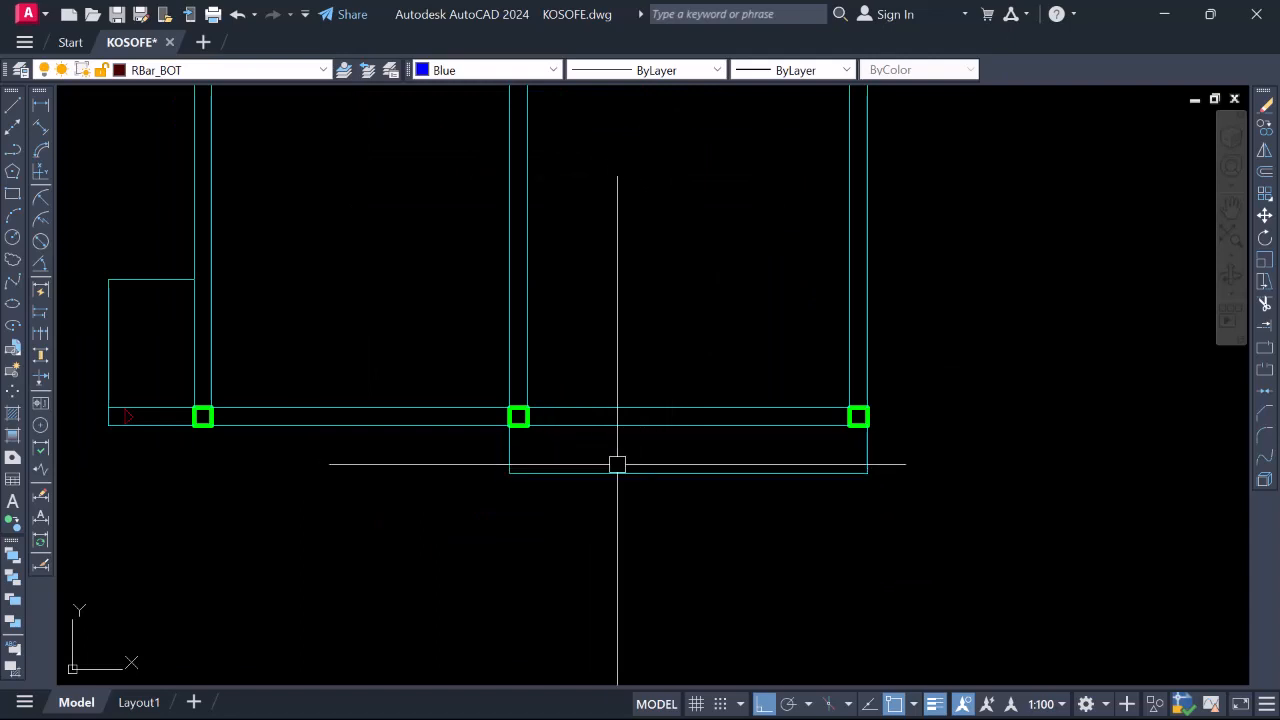
pyautogui.write('l')
pyautogui.press('Return')
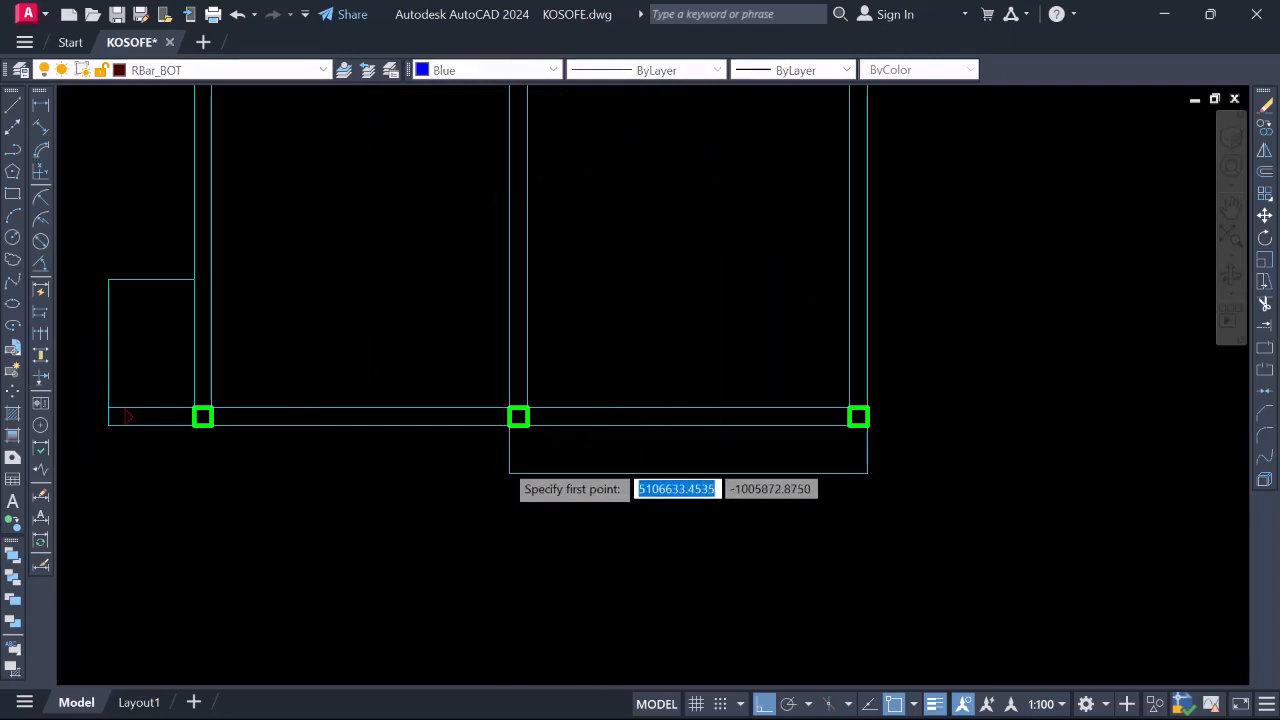
pyautogui.scroll(5, 511, 454)
pyautogui.scroll(-4, 500, 440)
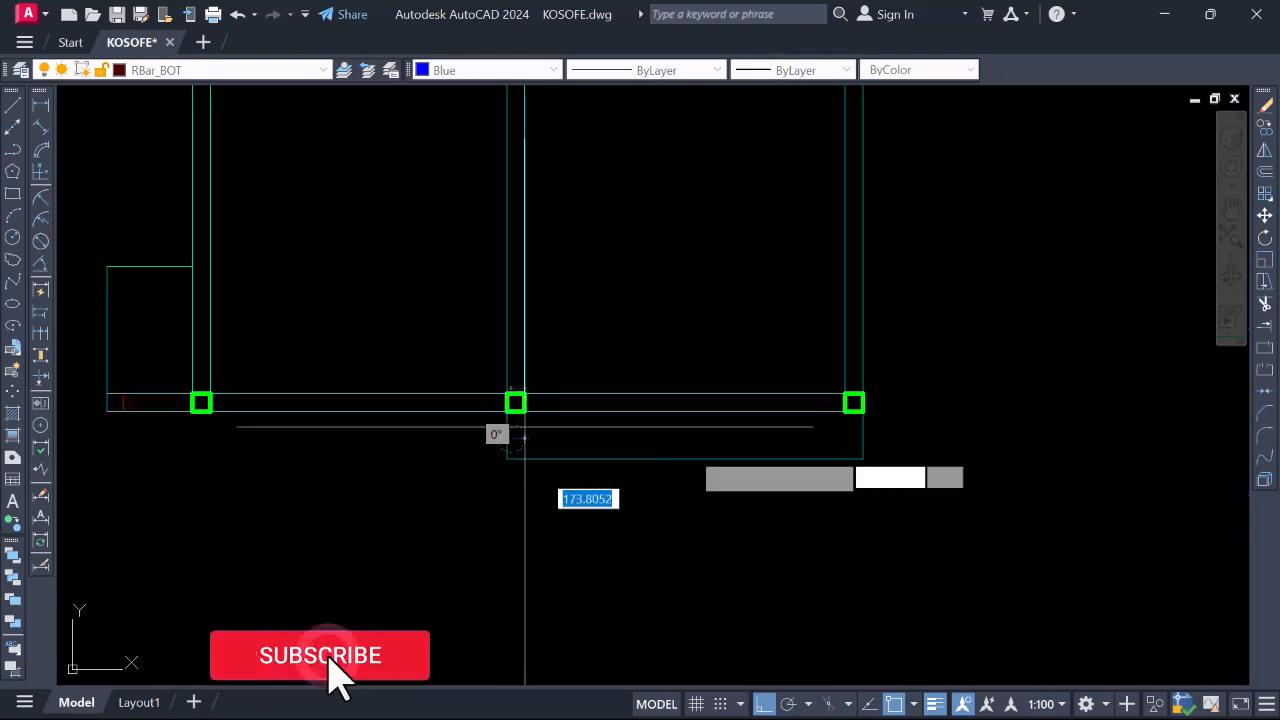
pyautogui.click(507, 441)
pyautogui.scroll(2, 870, 465)
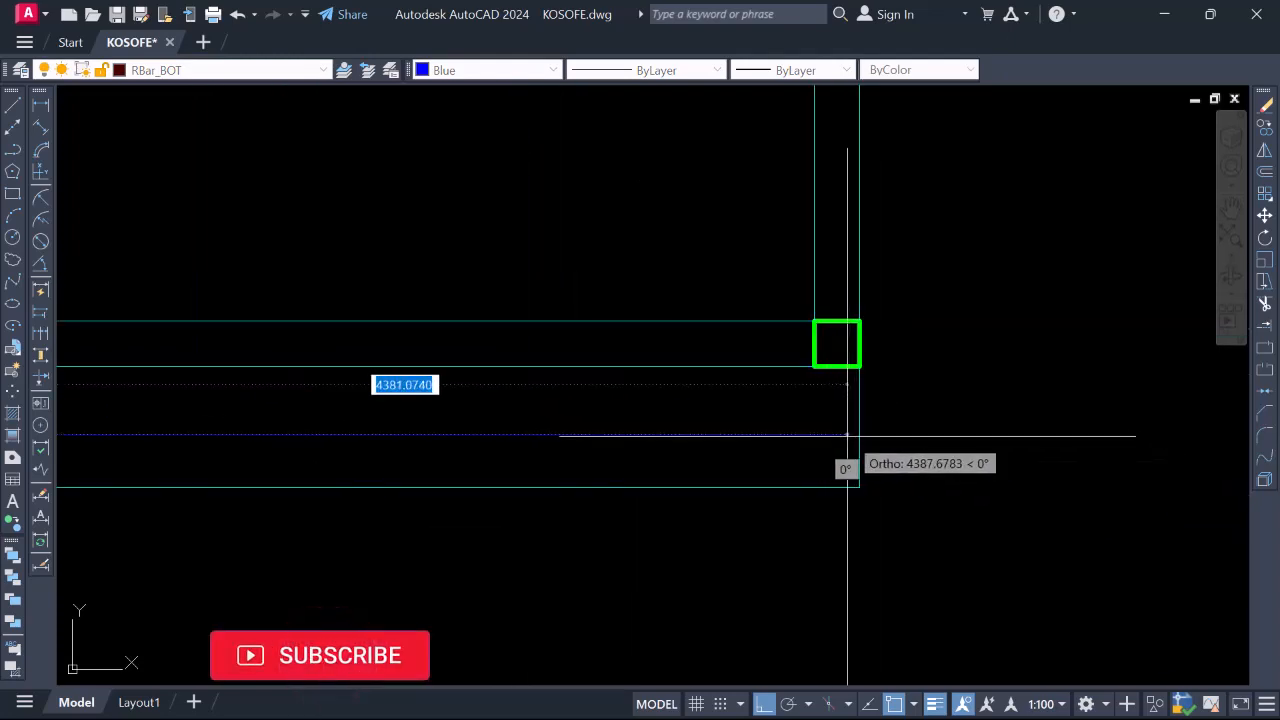
# Draw a 300-unit line from the blue bar's end, extending it past the column
pyautogui.scroll(-2, 847, 434)
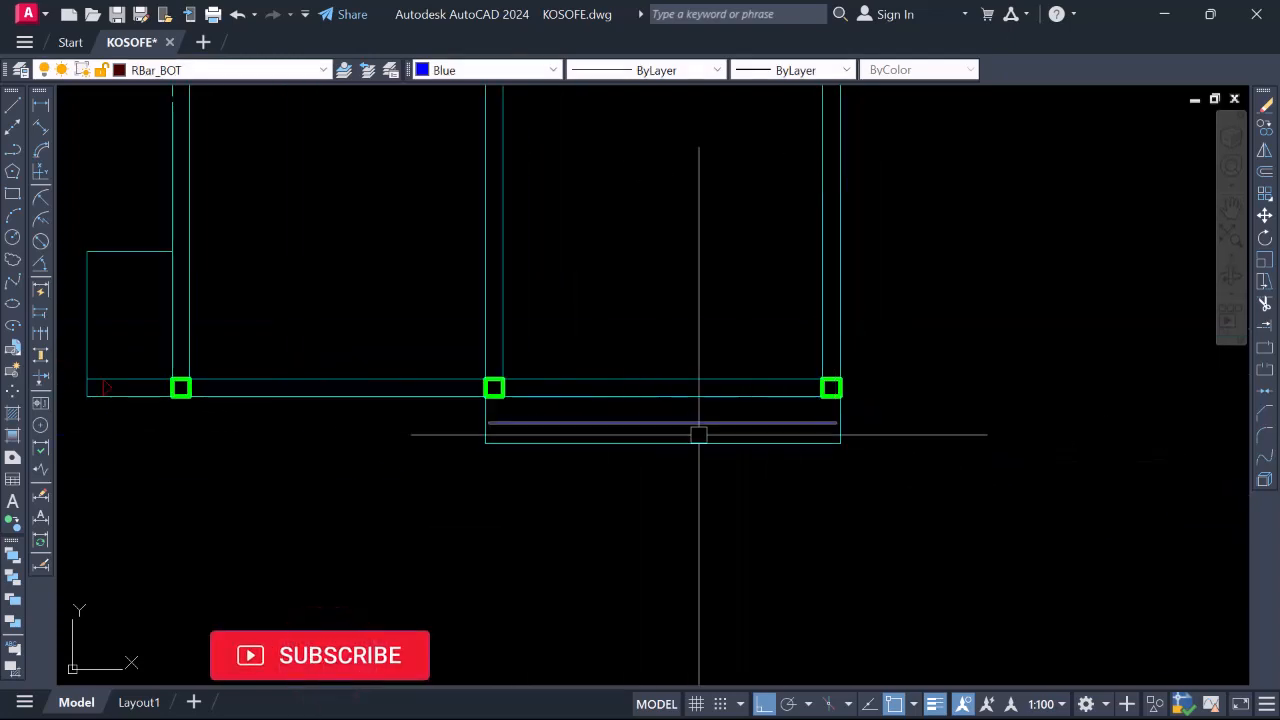
pyautogui.scroll(-3, 698, 435)
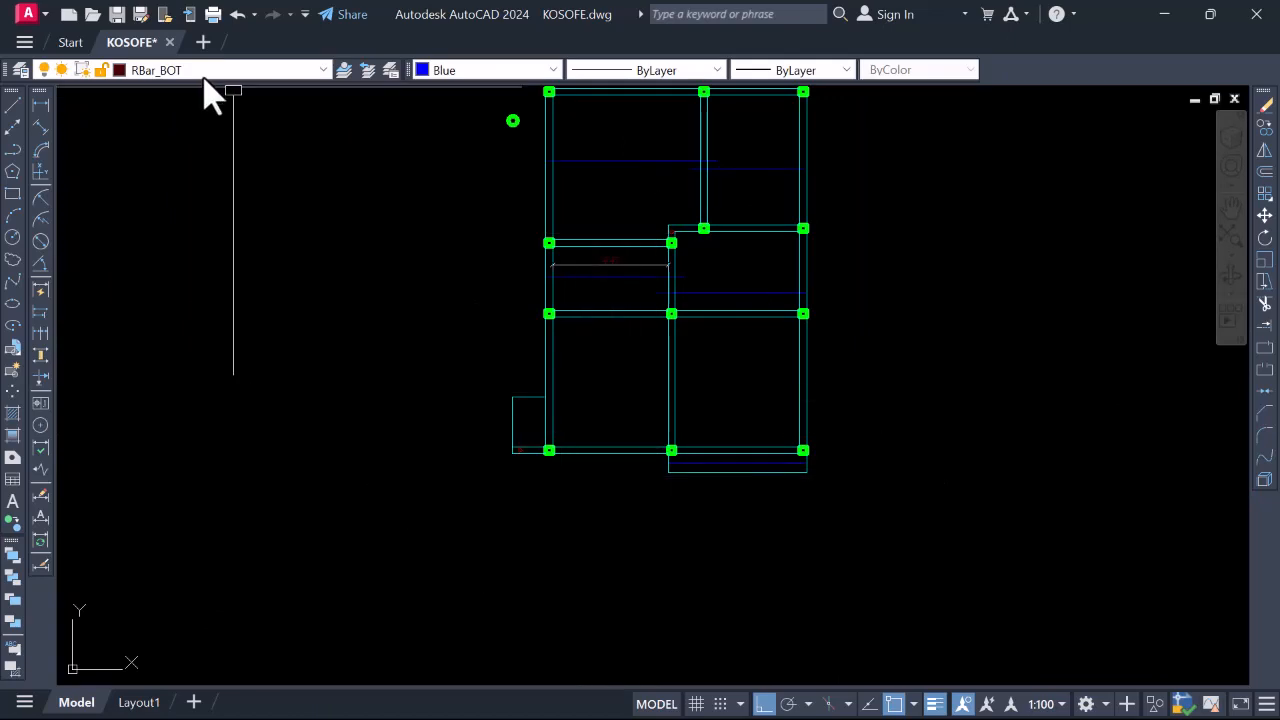
pyautogui.scroll(4, 549, 400)
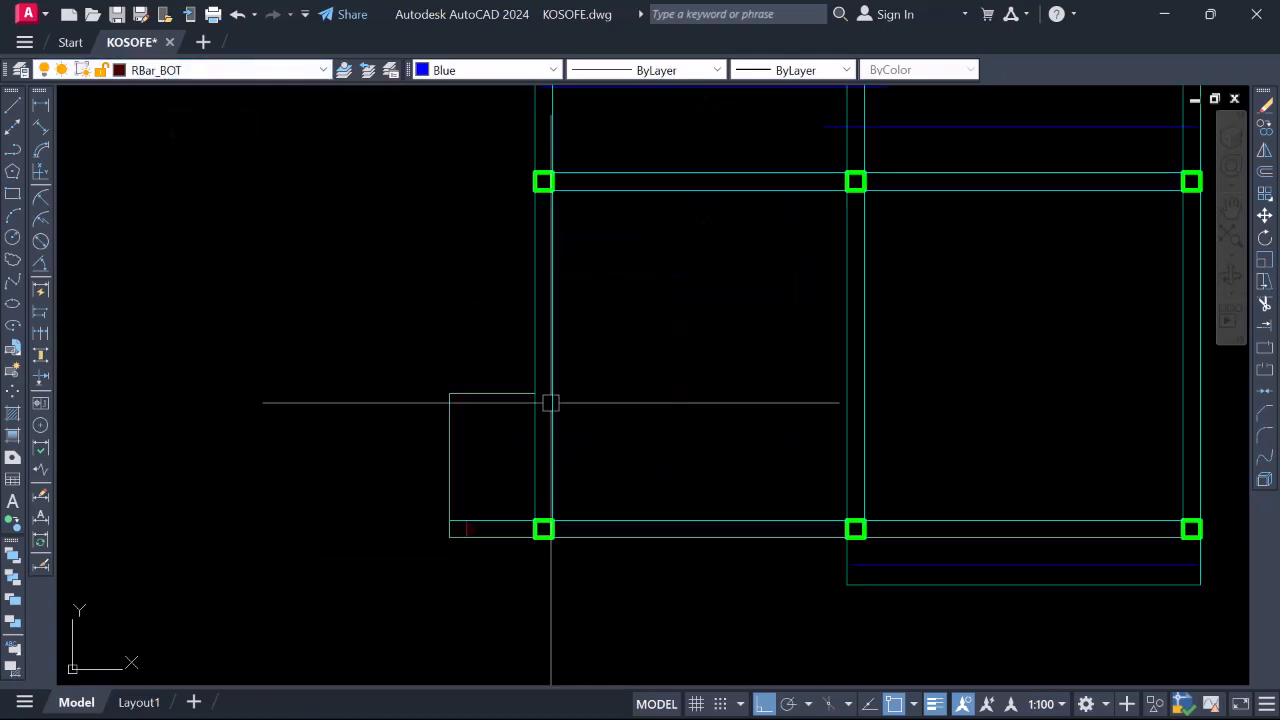
pyautogui.scroll(-2, 549, 400)
pyautogui.scroll(4, 506, 452)
pyautogui.write('l')
pyautogui.press('Return')
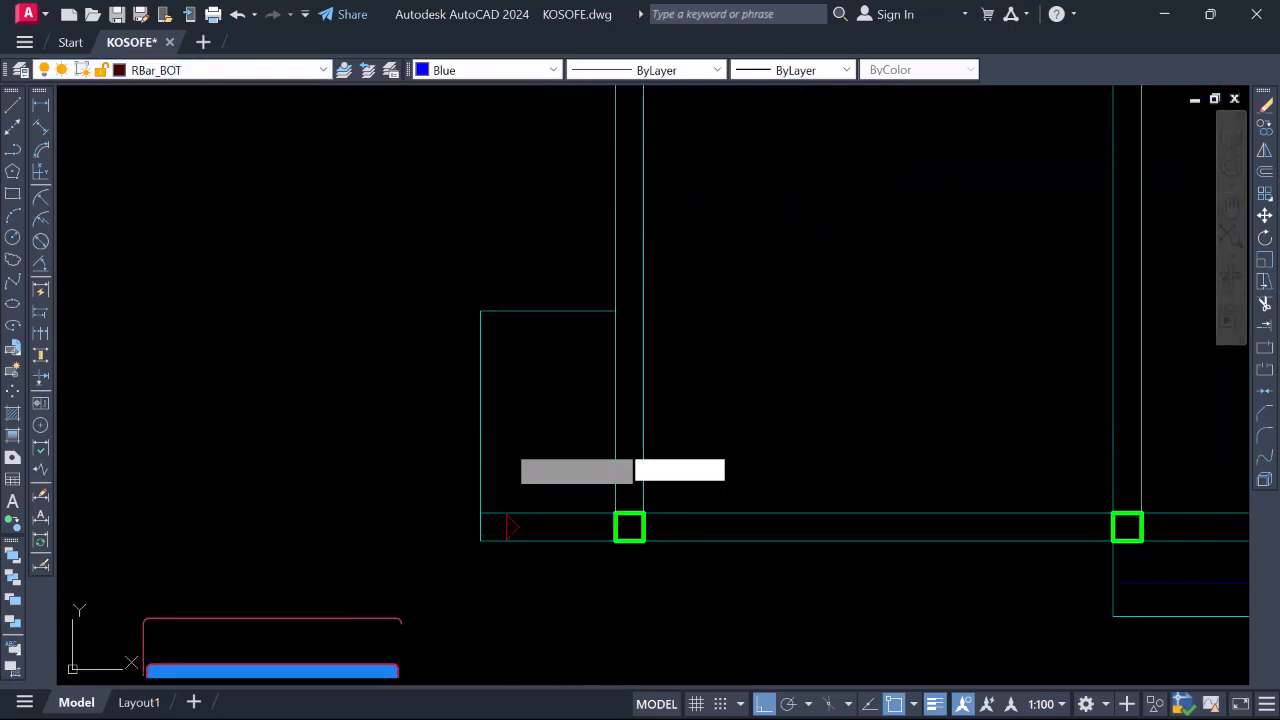
pyautogui.scroll(2, 497, 437)
pyautogui.click(485, 433)
pyautogui.scroll(-6, 482, 431)
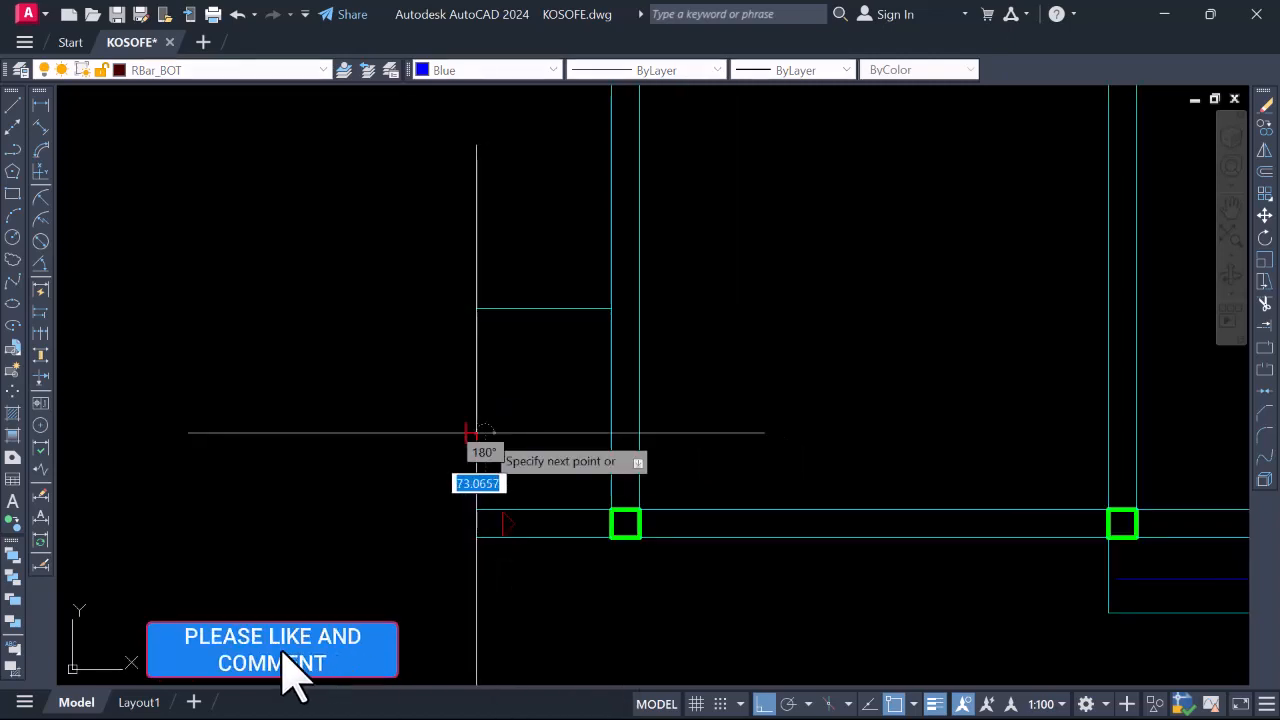
pyautogui.scroll(4, 743, 423)
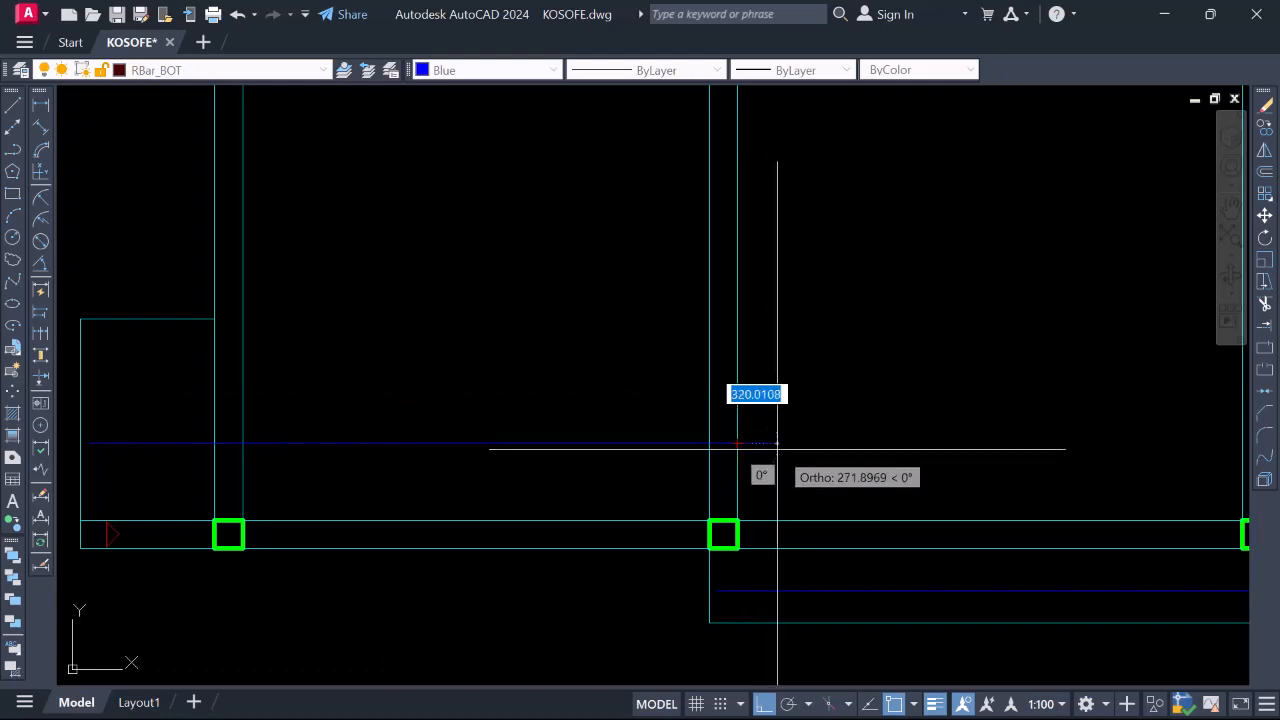
pyautogui.write('300')
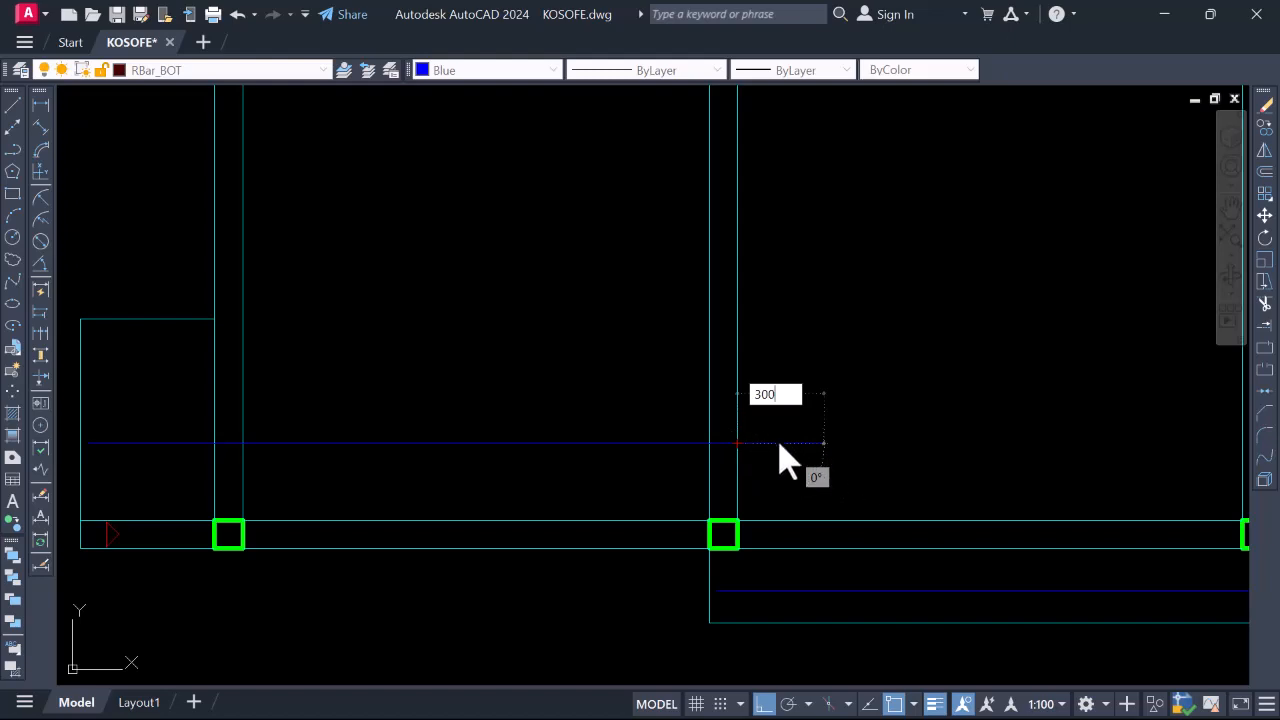
pyautogui.press('Return')
# Join the new 300 piece to the blue bar so they form one continuous bar
pyautogui.press('Return')
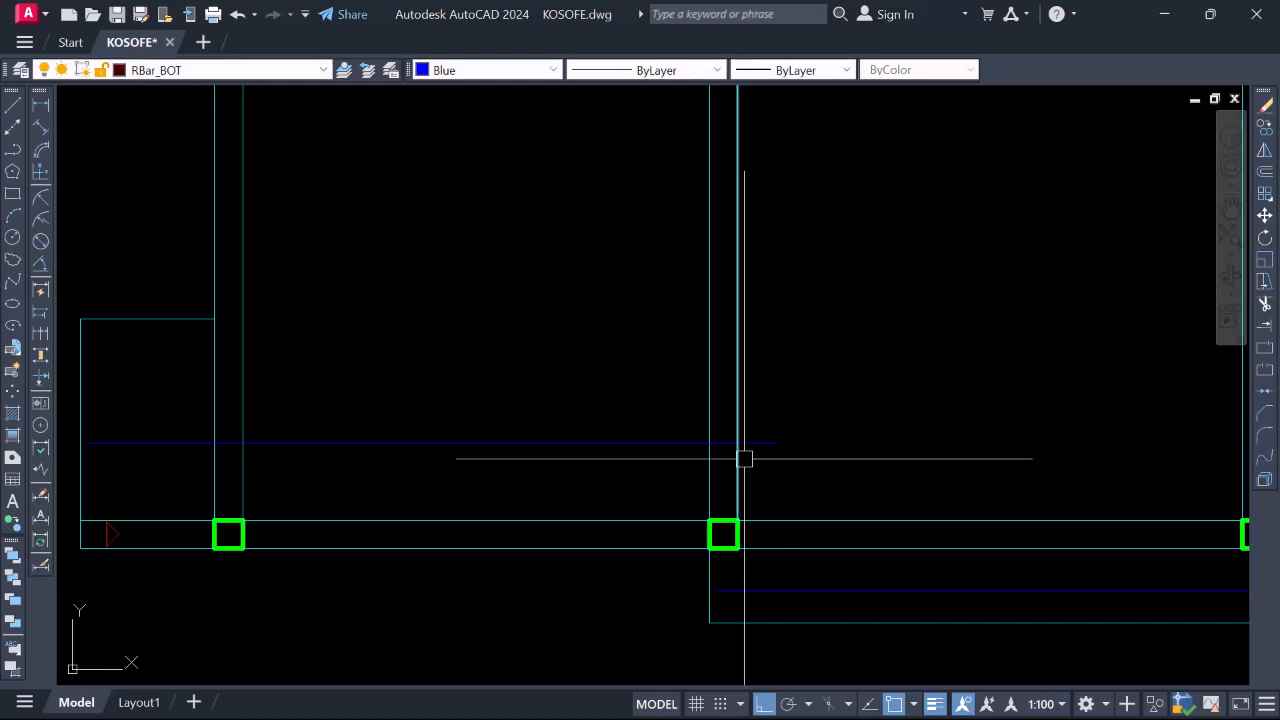
pyautogui.write('j')
pyautogui.press('Return')
pyautogui.scroll(2, 731, 443)
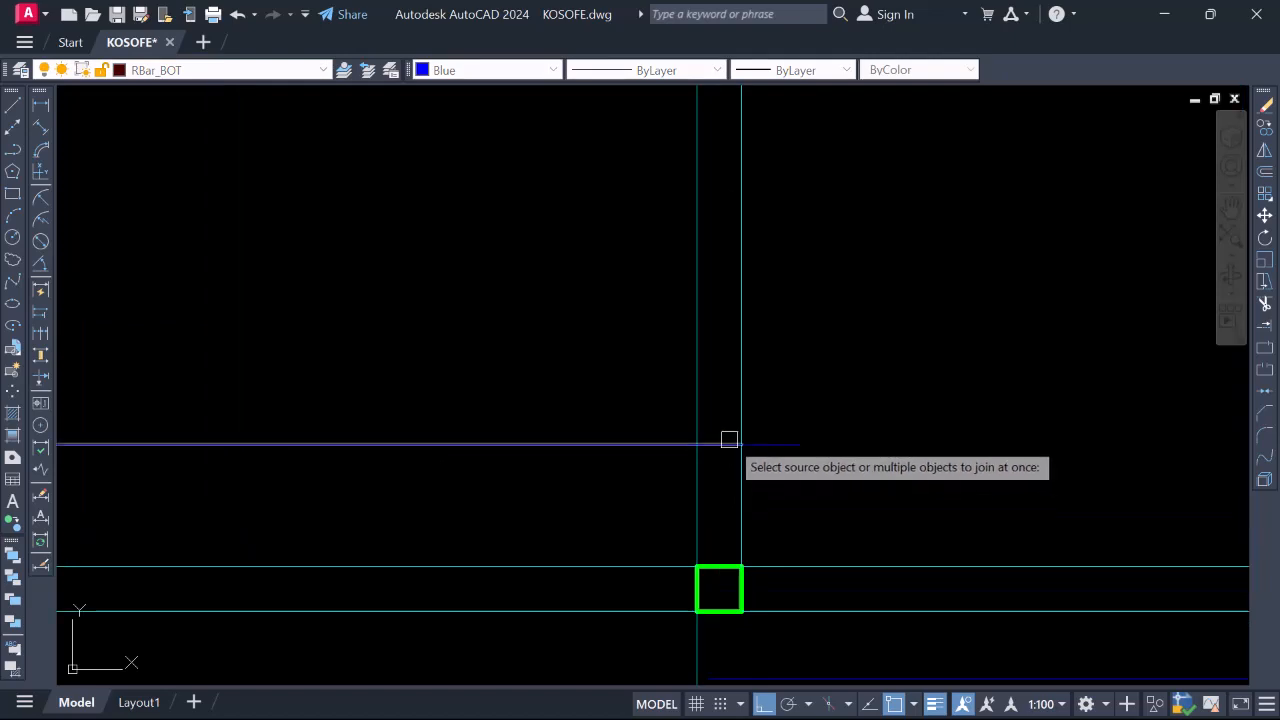
pyautogui.click(772, 444)
pyautogui.press('Return')
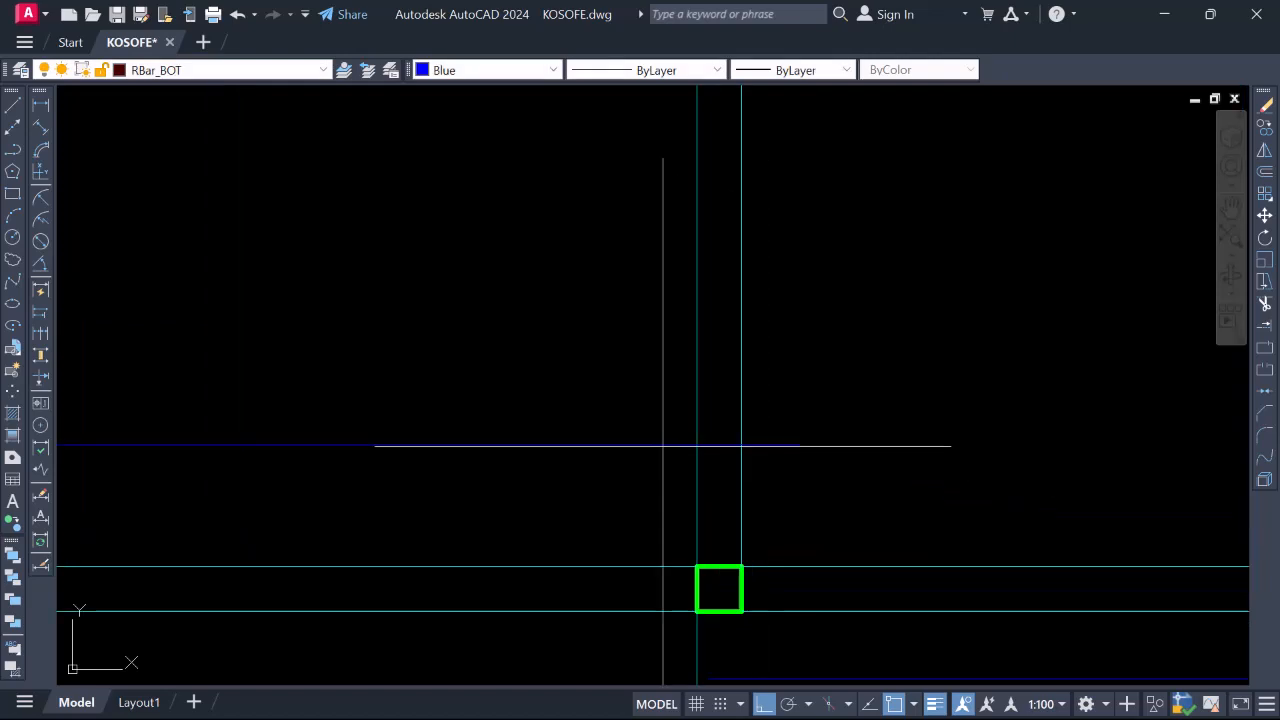
pyautogui.click(663, 446)
pyautogui.scroll(-2, 791, 457)
pyautogui.press('Escape')
pyautogui.scroll(-2, 749, 467)
pyautogui.scroll(-4, 710, 476)
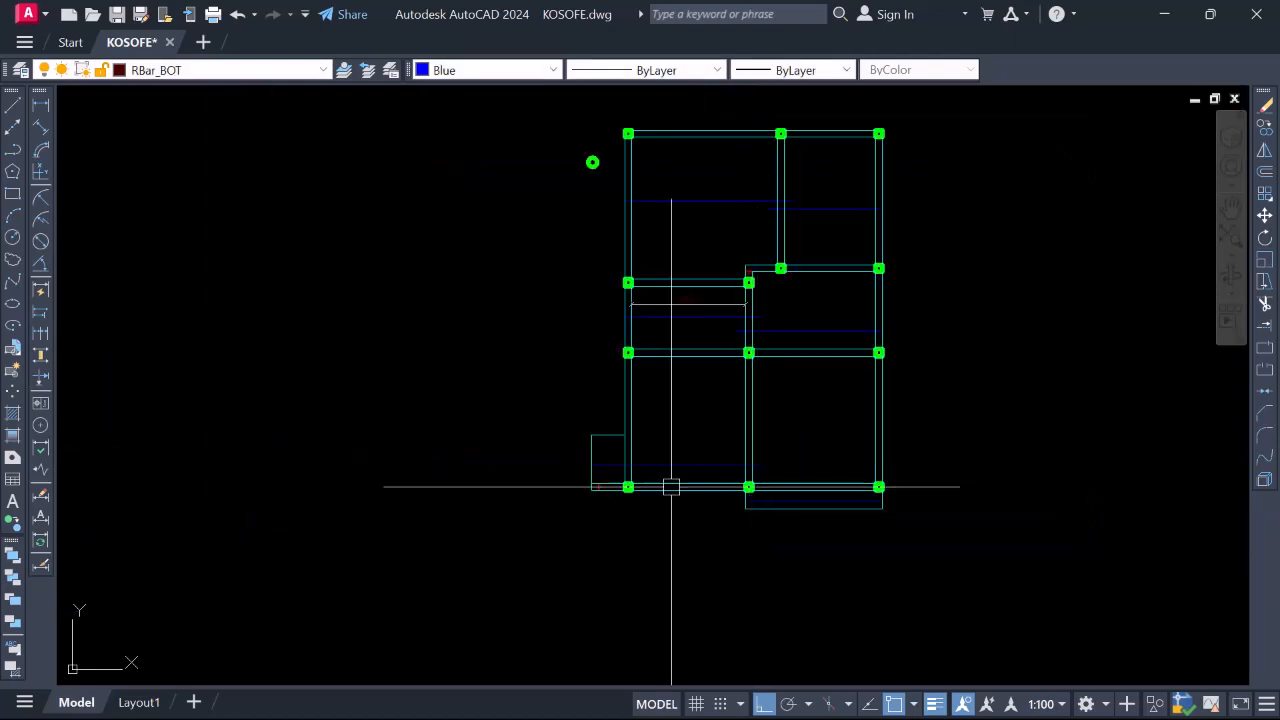
pyautogui.scroll(2, 640, 480)
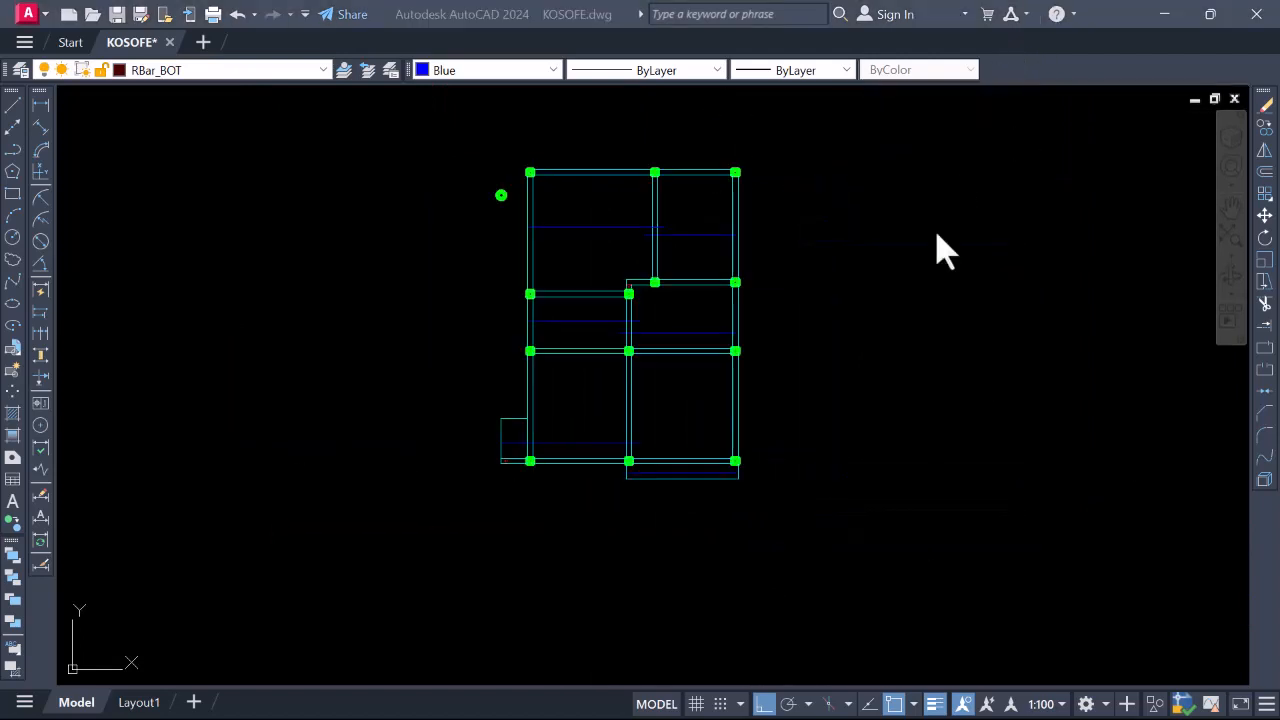
pyautogui.click(908, 298)
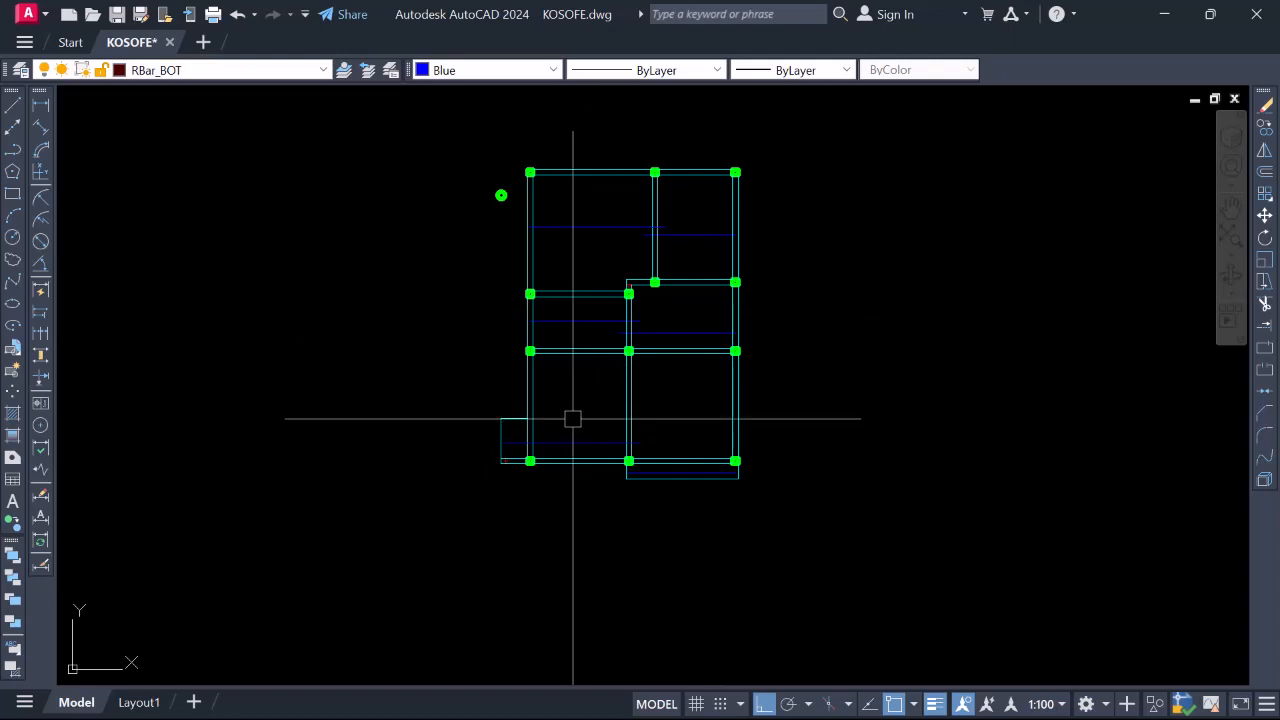
pyautogui.scroll(4, 547, 447)
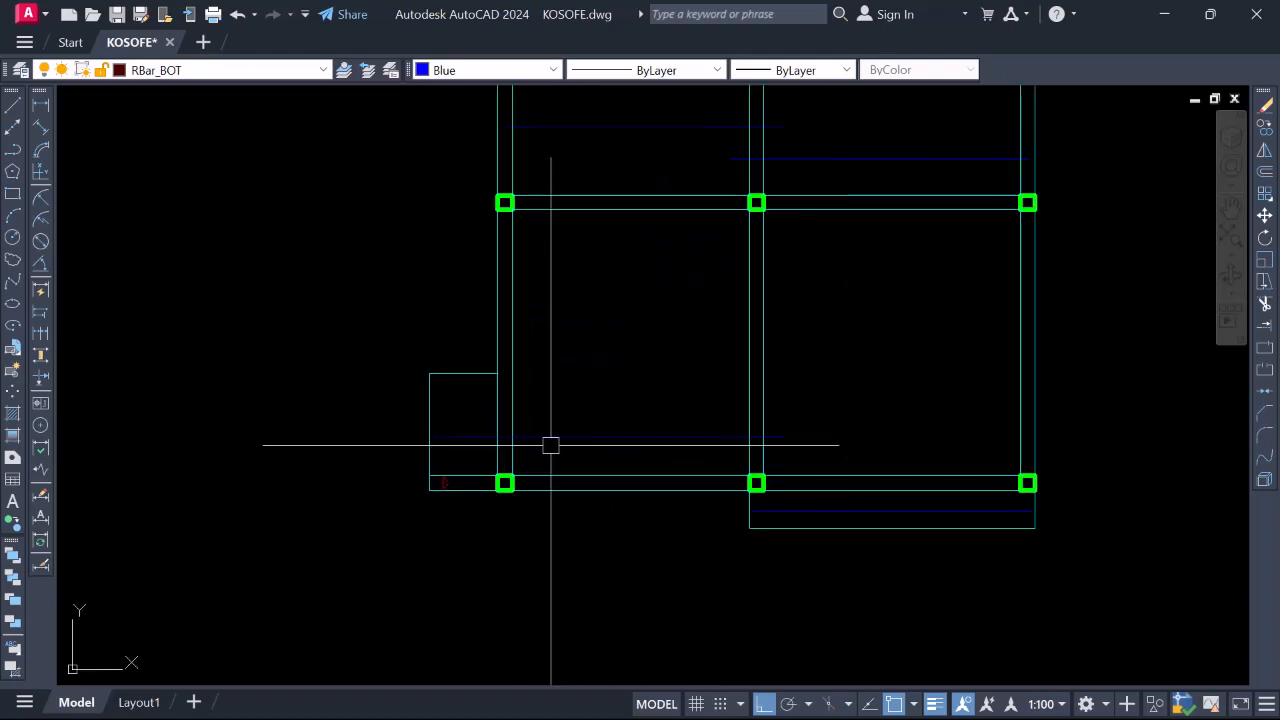
# Select the bottom-left, upper-left and middle-left horizontal bars to check them, then clear the selection and restart LINE
pyautogui.click(554, 437)
pyautogui.scroll(-4, 542, 431)
pyautogui.scroll(2, 516, 425)
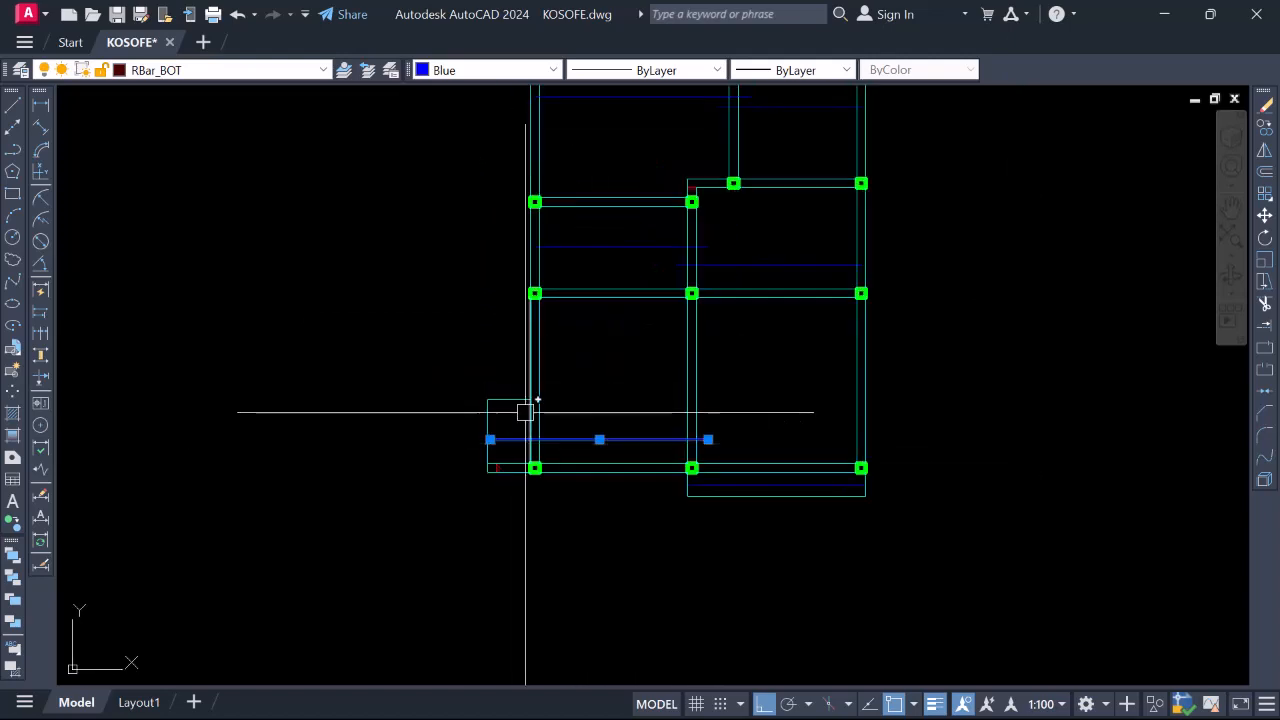
pyautogui.scroll(4, 511, 374)
pyautogui.scroll(-2, 497, 442)
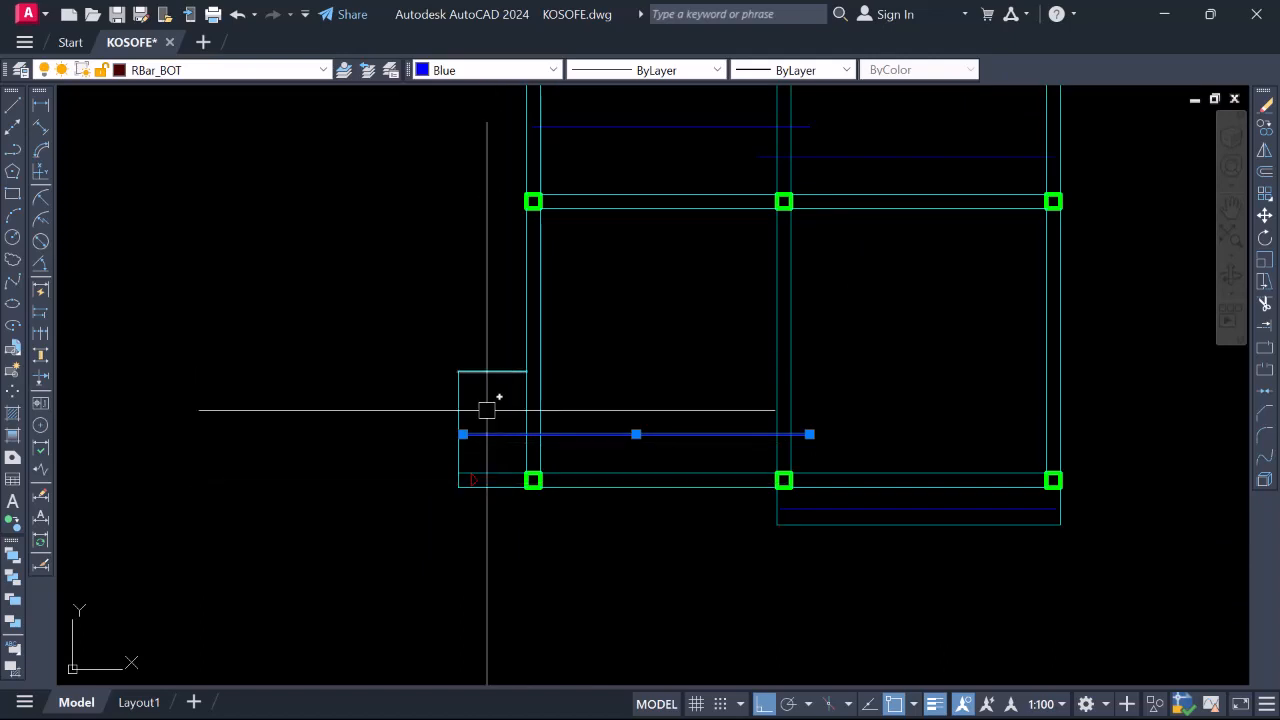
pyautogui.scroll(-3, 508, 427)
pyautogui.scroll(-2, 536, 399)
pyautogui.scroll(4, 676, 448)
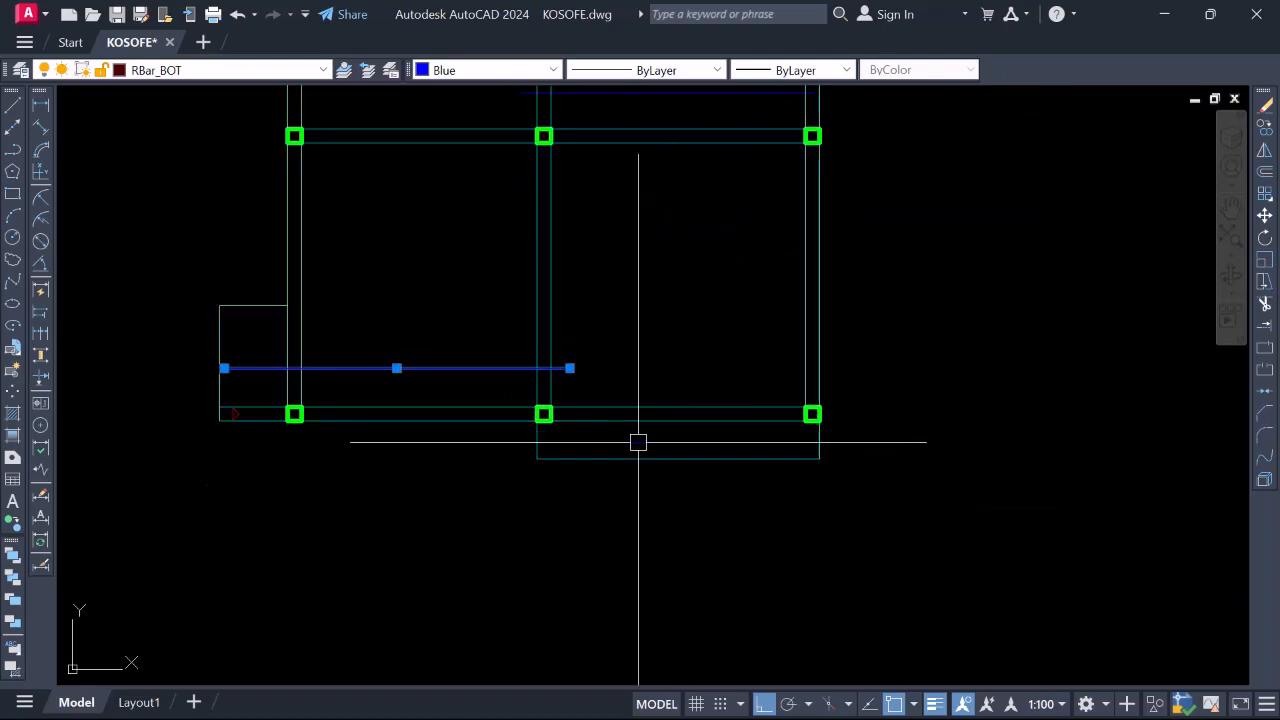
pyautogui.scroll(-5, 657, 471)
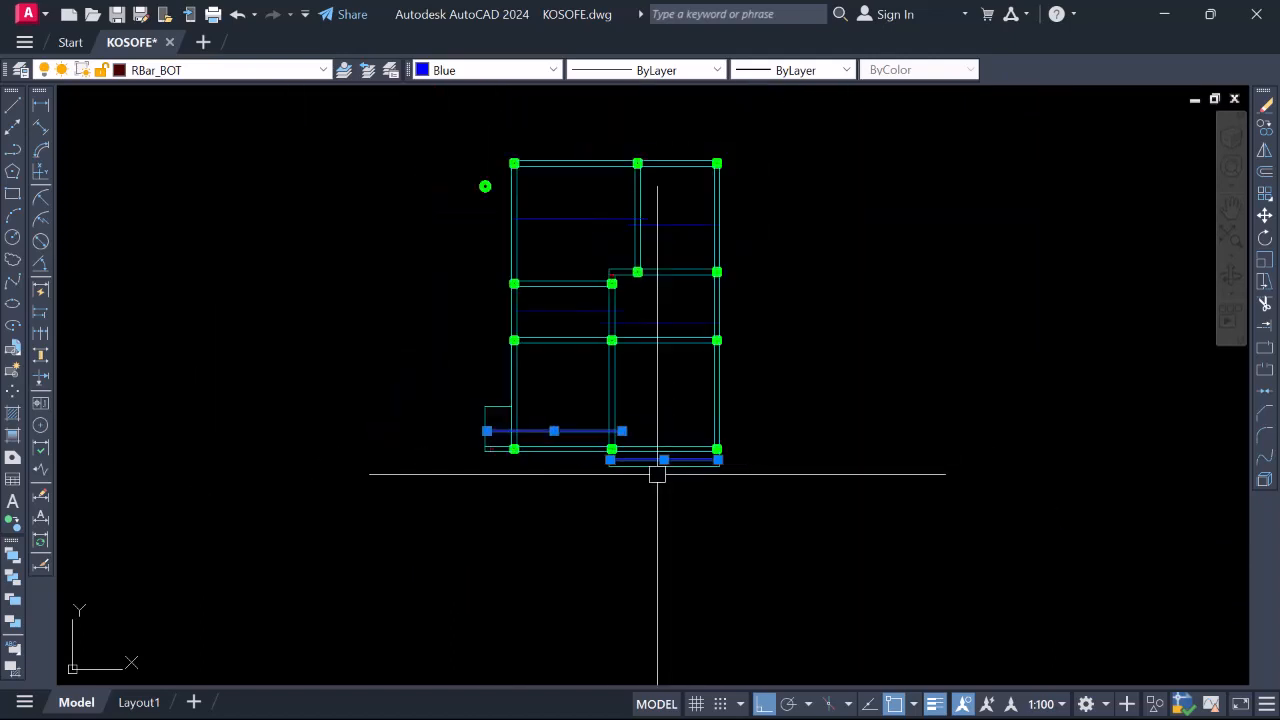
pyautogui.scroll(3, 671, 314)
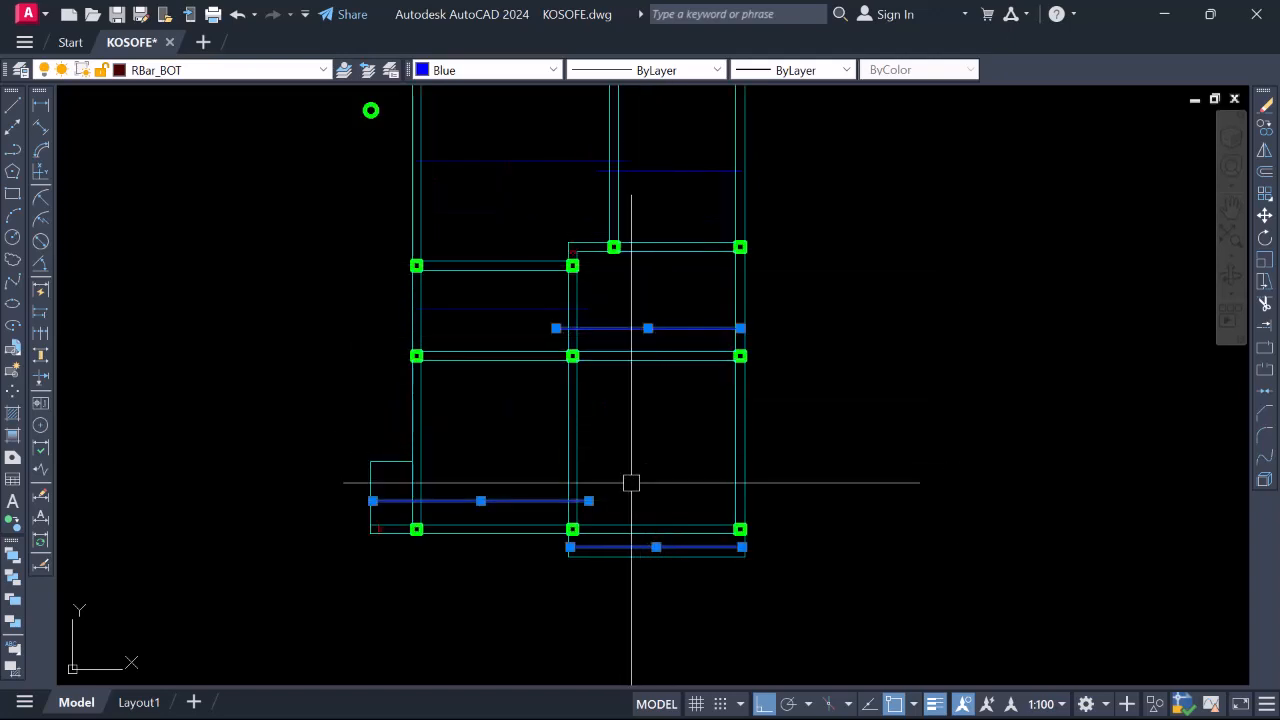
pyautogui.scroll(-3, 668, 196)
pyautogui.scroll(4, 668, 196)
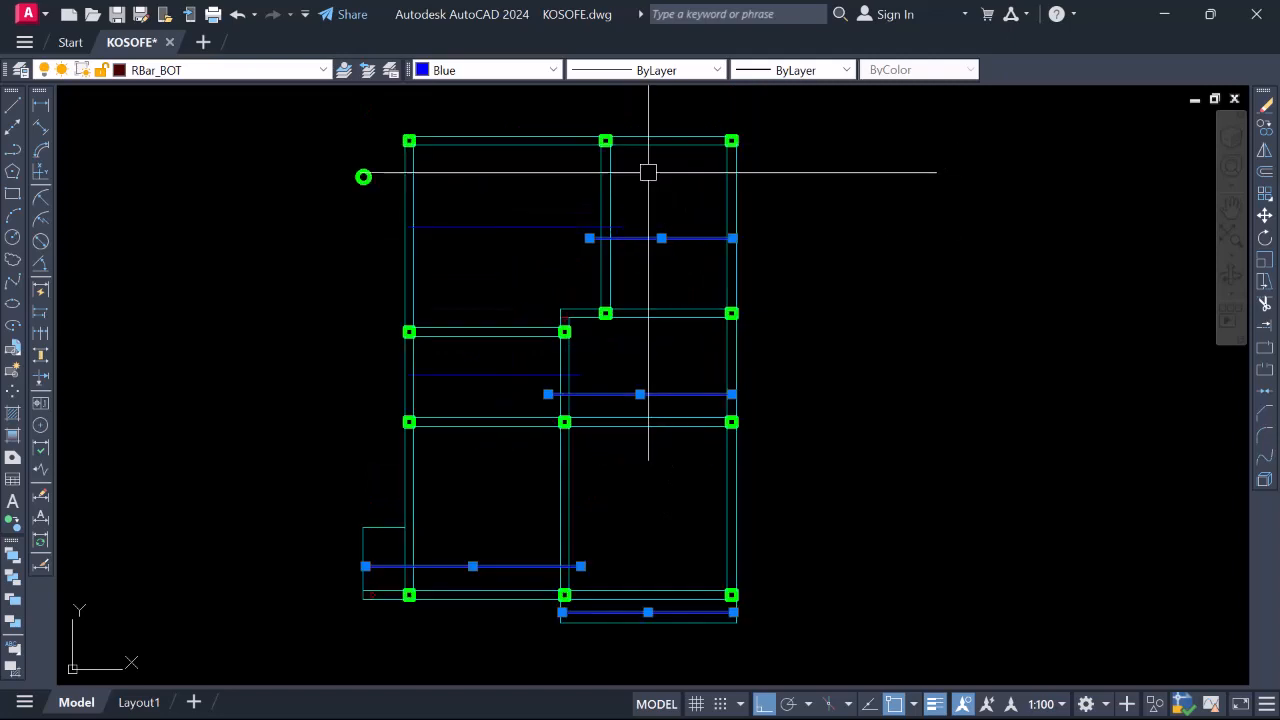
pyautogui.click(507, 230)
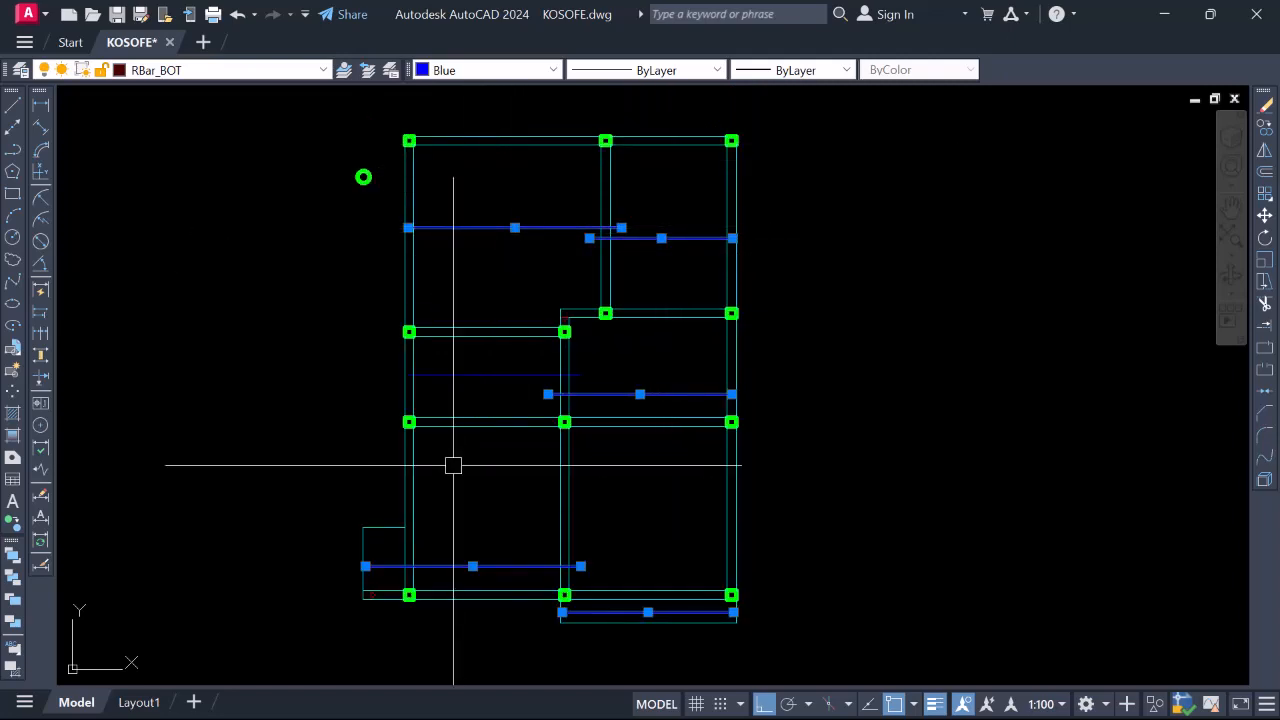
pyautogui.click(469, 374)
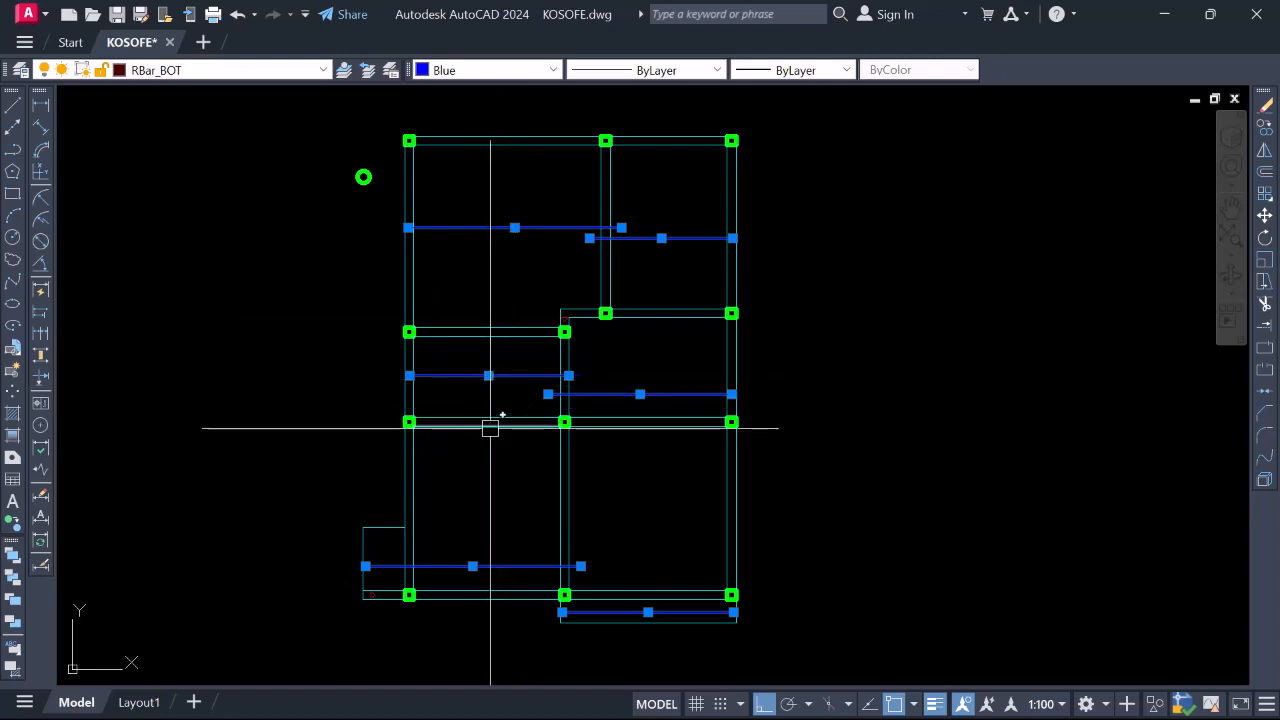
pyautogui.press('Escape')
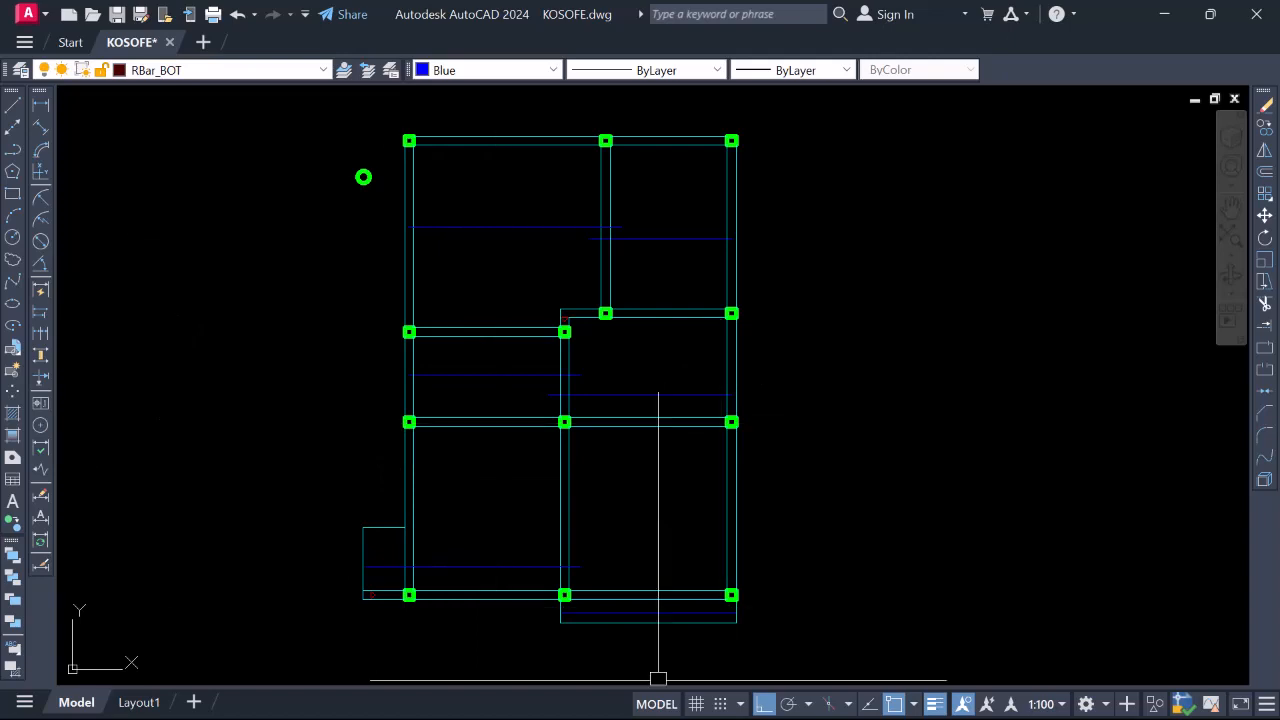
pyautogui.press('space')
# Draw a new horizontal blue bottom bar across the bay, starting at the existing blue line's end
pyautogui.scroll(6, 422, 392)
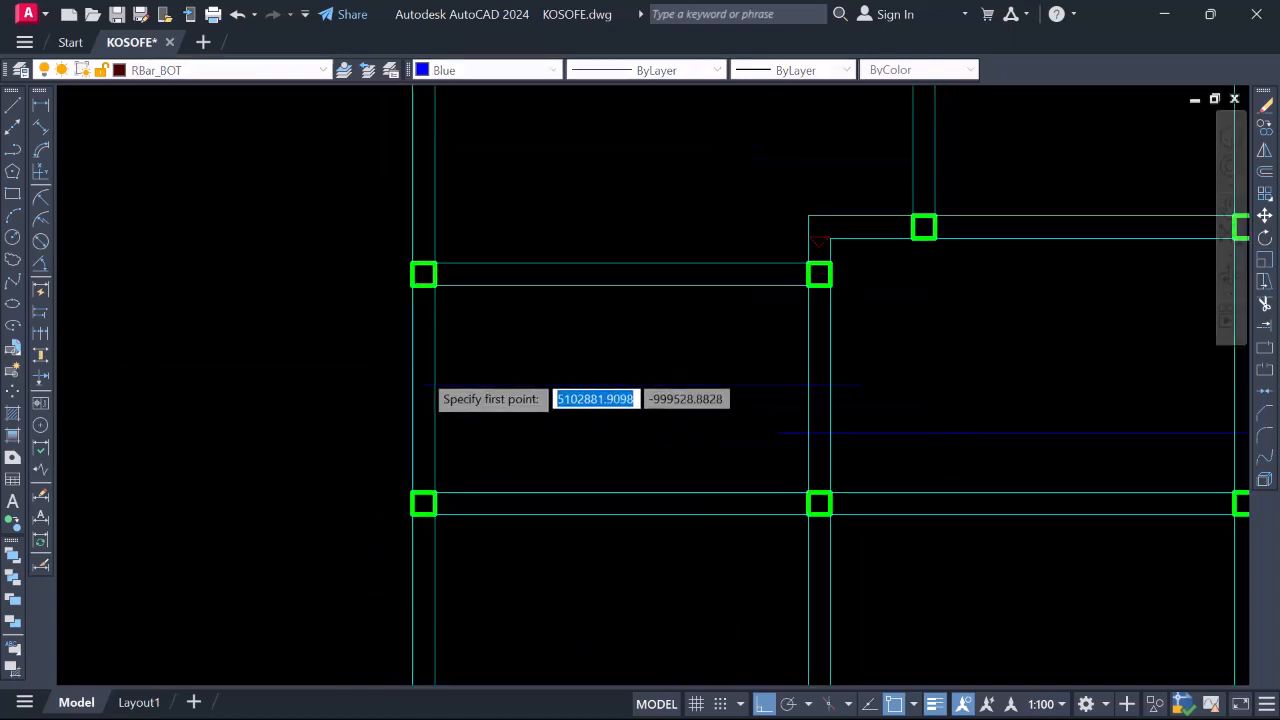
pyautogui.scroll(-4, 422, 400)
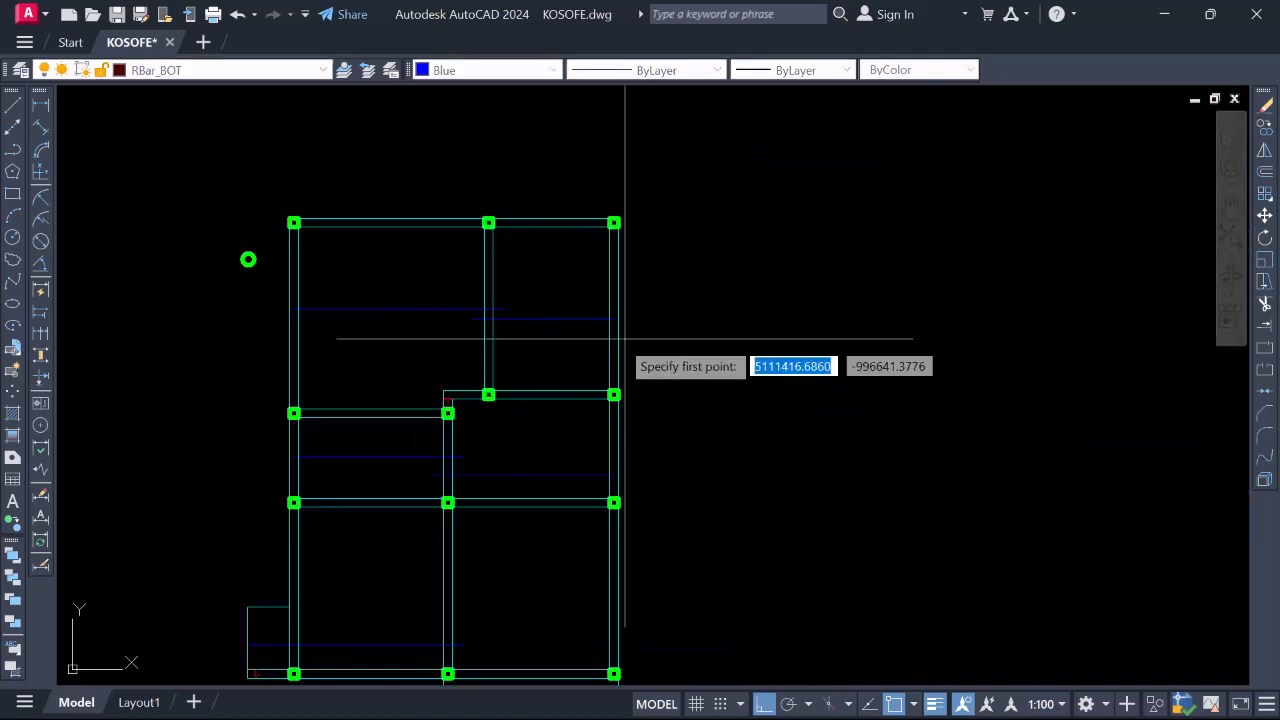
pyautogui.scroll(6, 608, 262)
pyautogui.scroll(4, 608, 262)
pyautogui.click(592, 274)
pyautogui.scroll(-4, 594, 353)
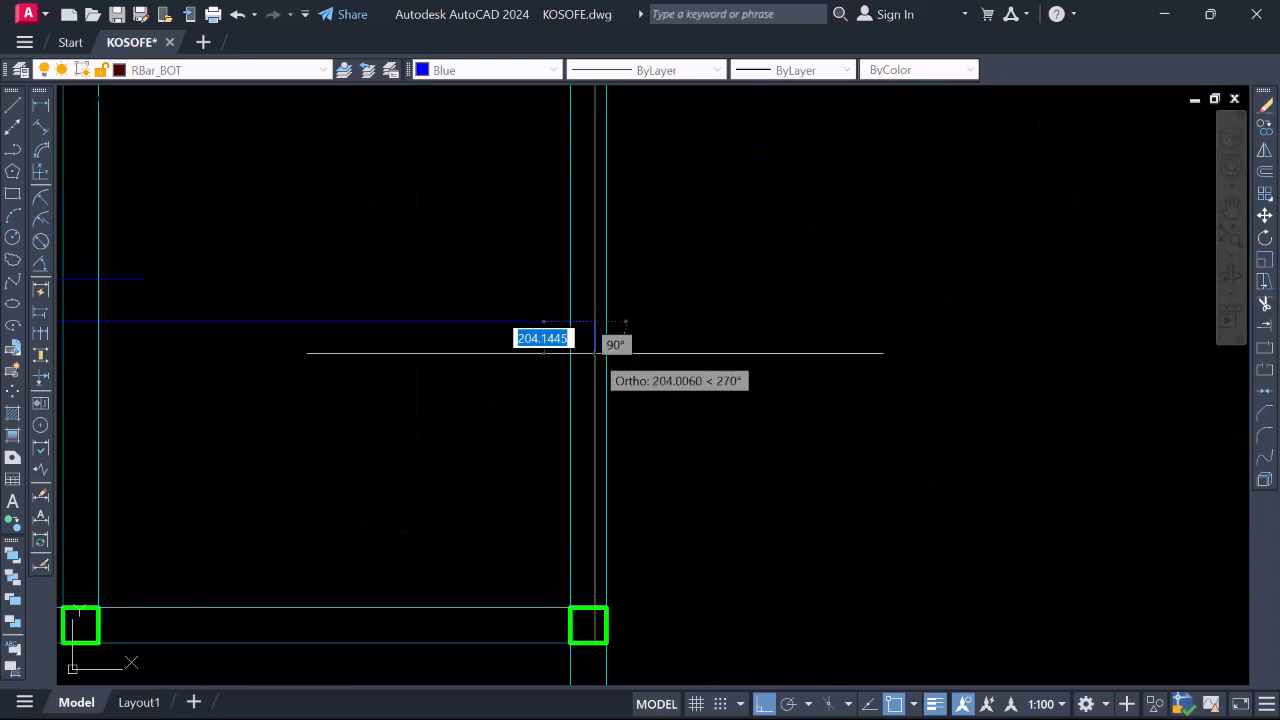
pyautogui.scroll(2, 577, 289)
pyautogui.scroll(-2, 565, 275)
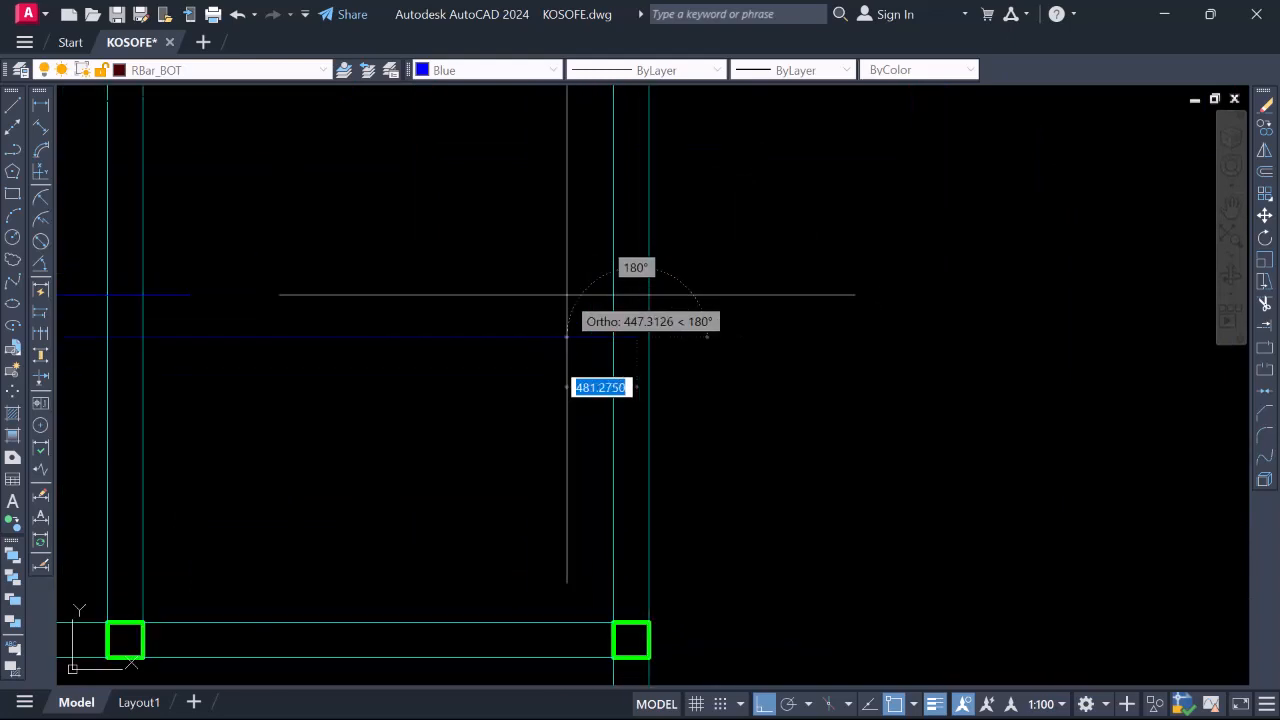
pyautogui.scroll(-2, 565, 300)
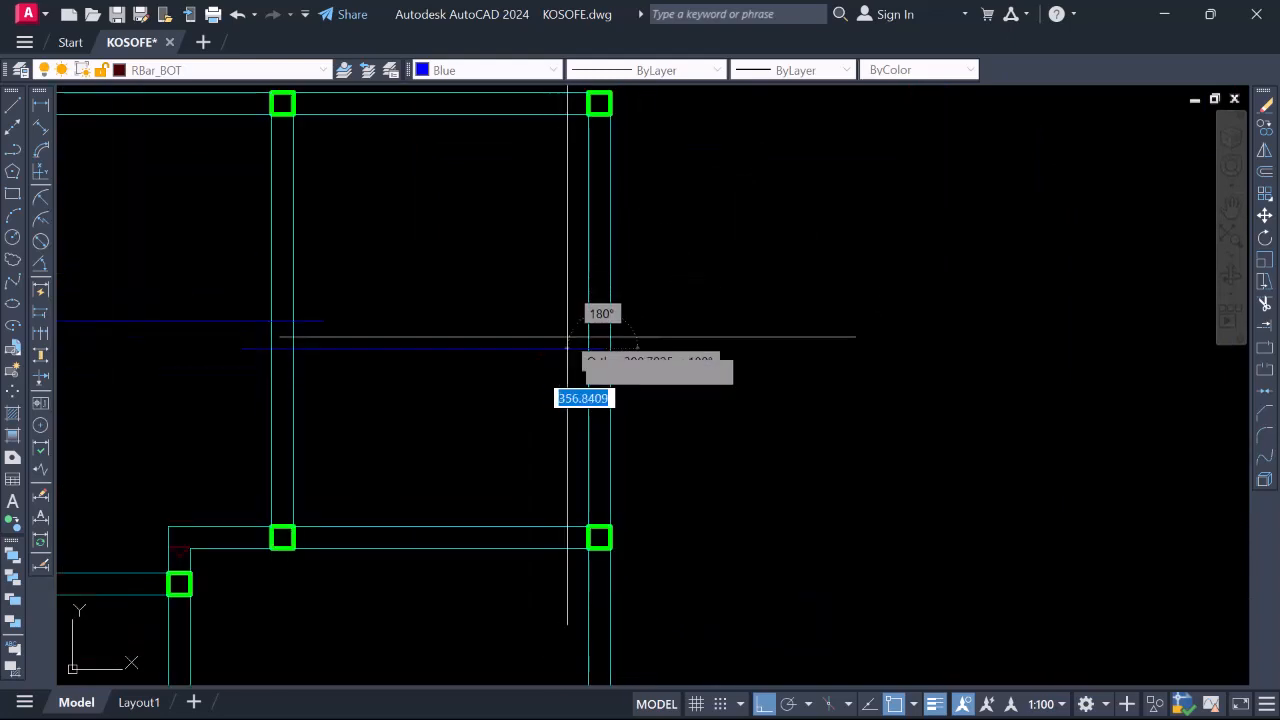
pyautogui.scroll(4, 577, 334)
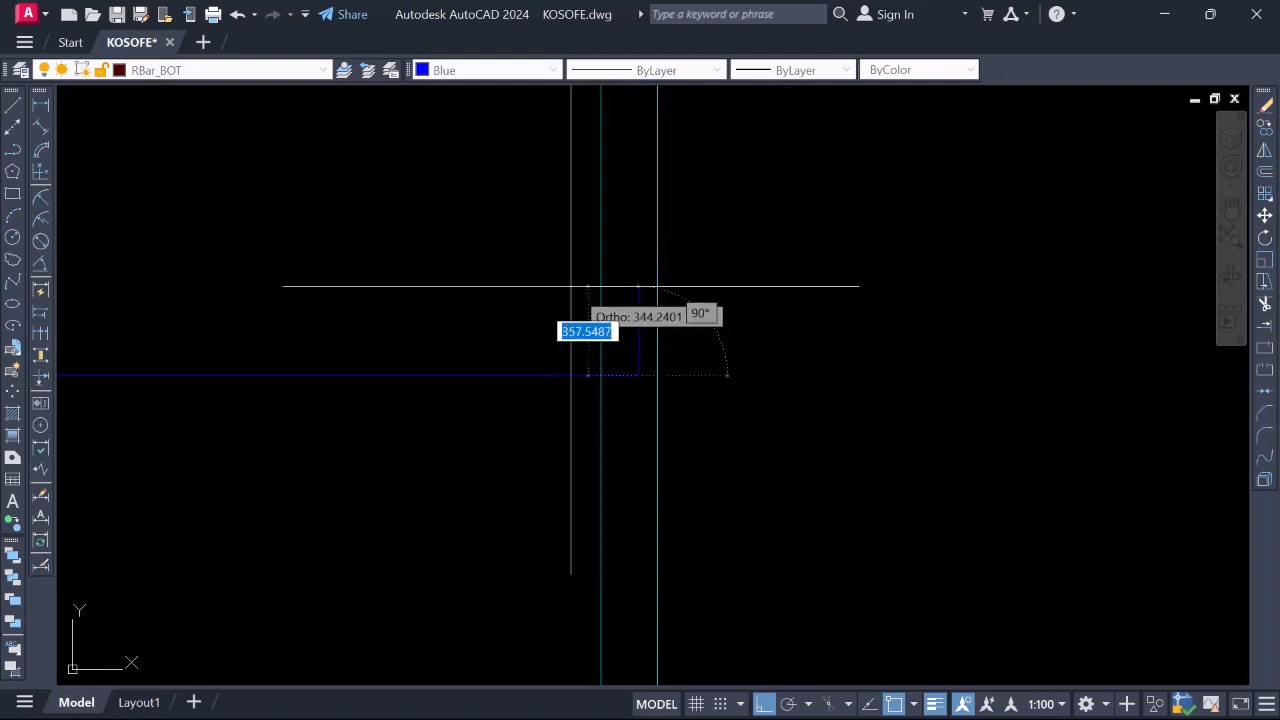
pyautogui.scroll(2, 575, 270)
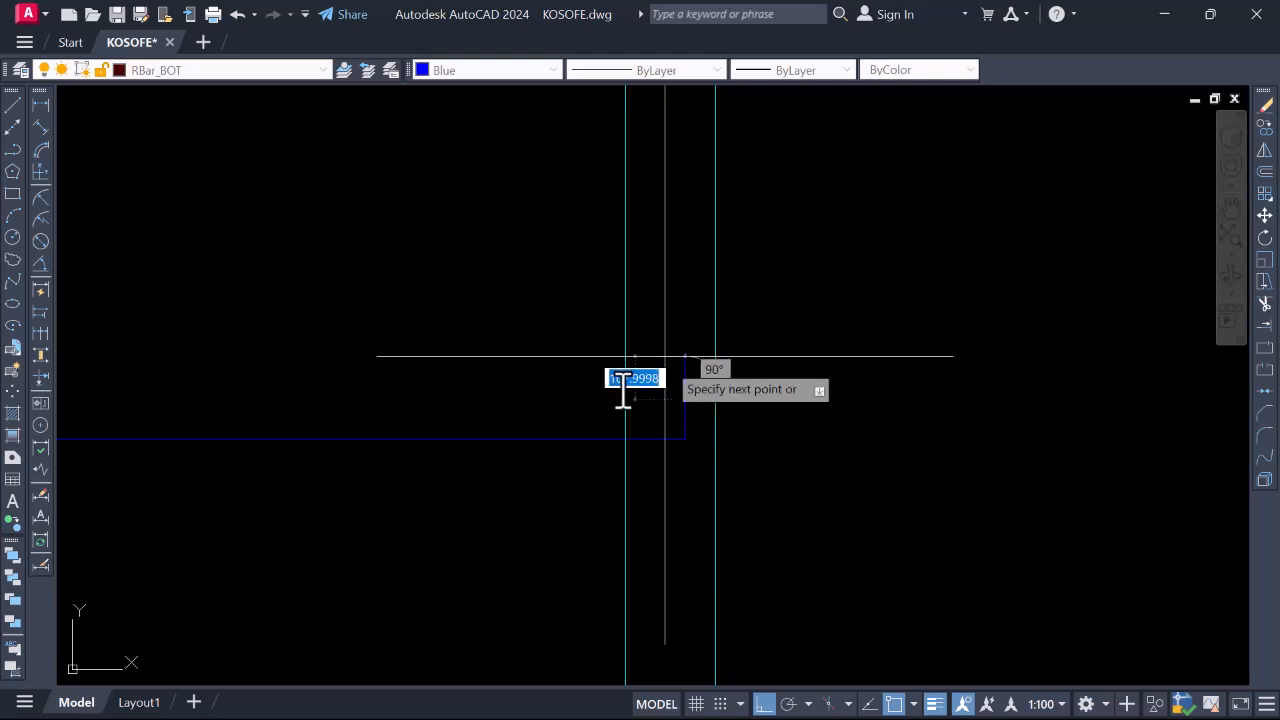
pyautogui.scroll(8, 672, 372)
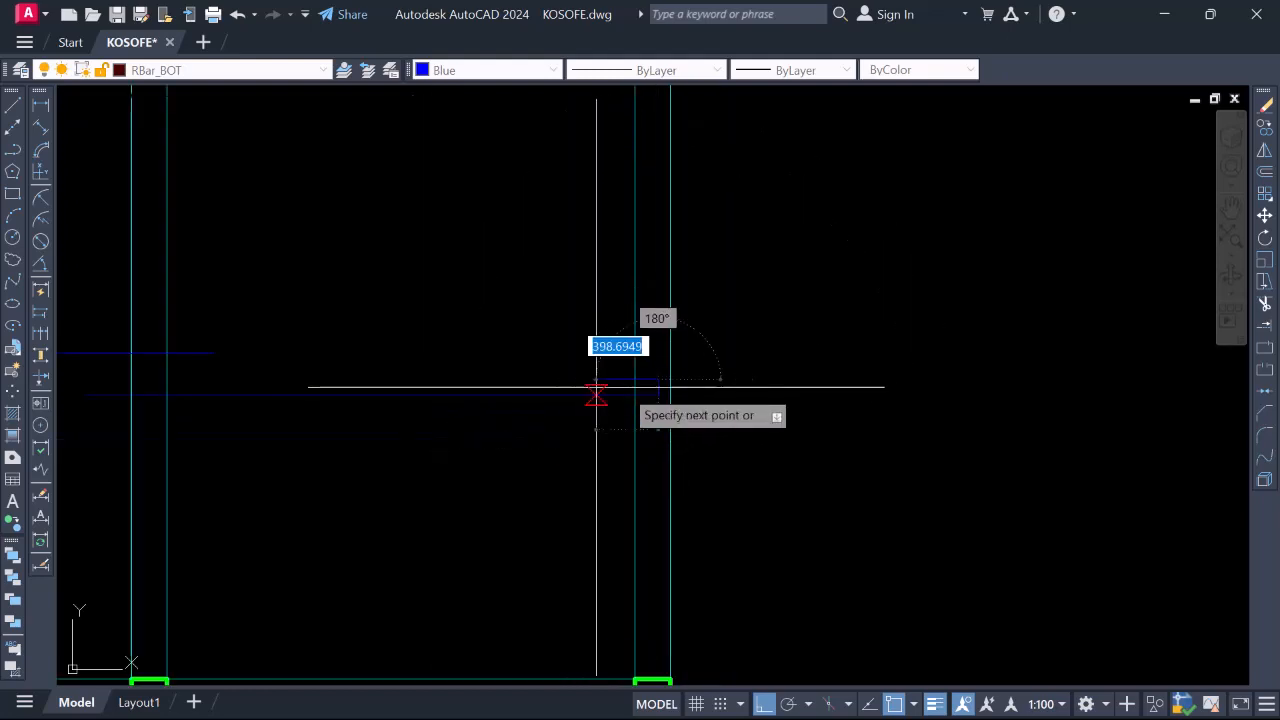
pyautogui.scroll(-5, 596, 395)
pyautogui.scroll(5, 608, 400)
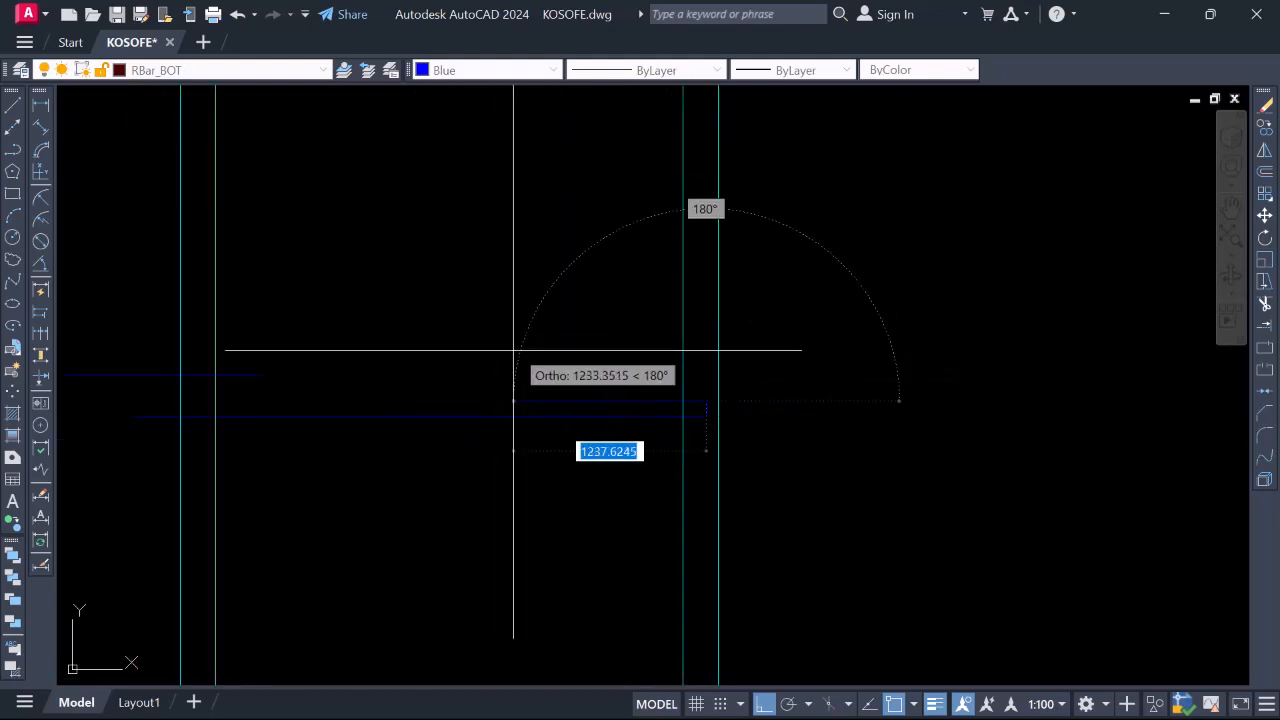
pyautogui.scroll(-2, 360, 340)
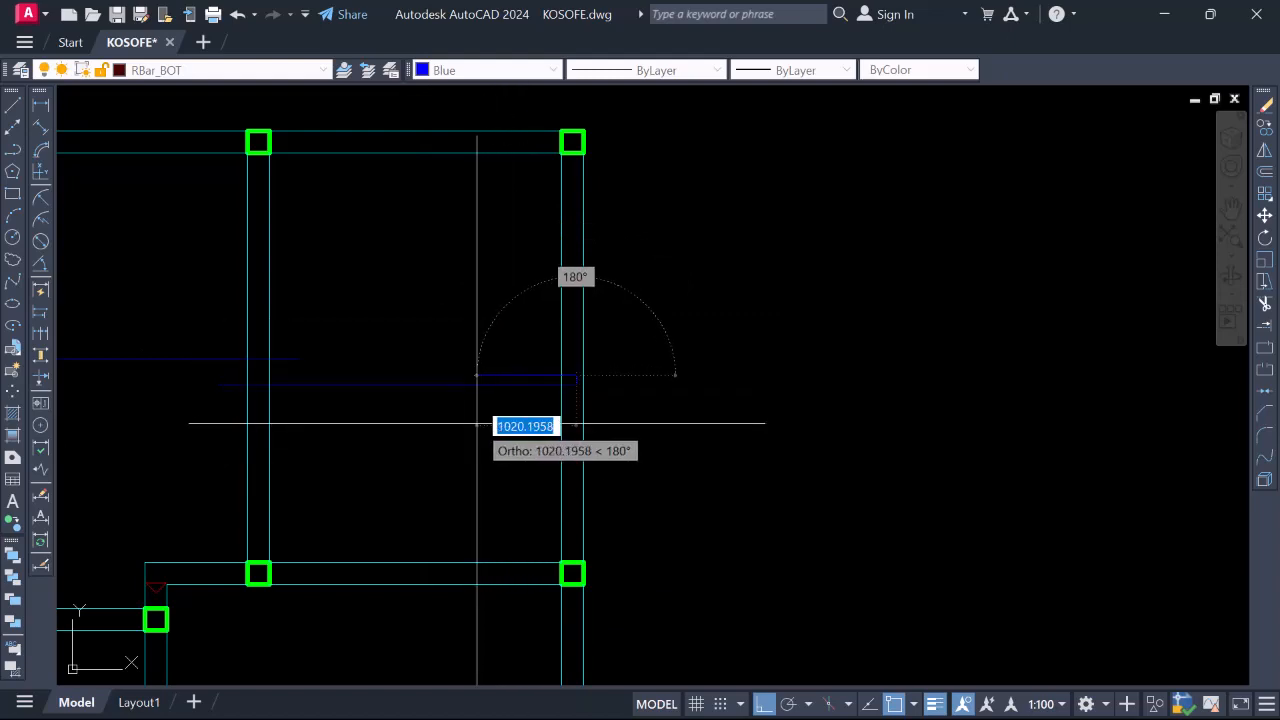
pyautogui.scroll(2, 452, 372)
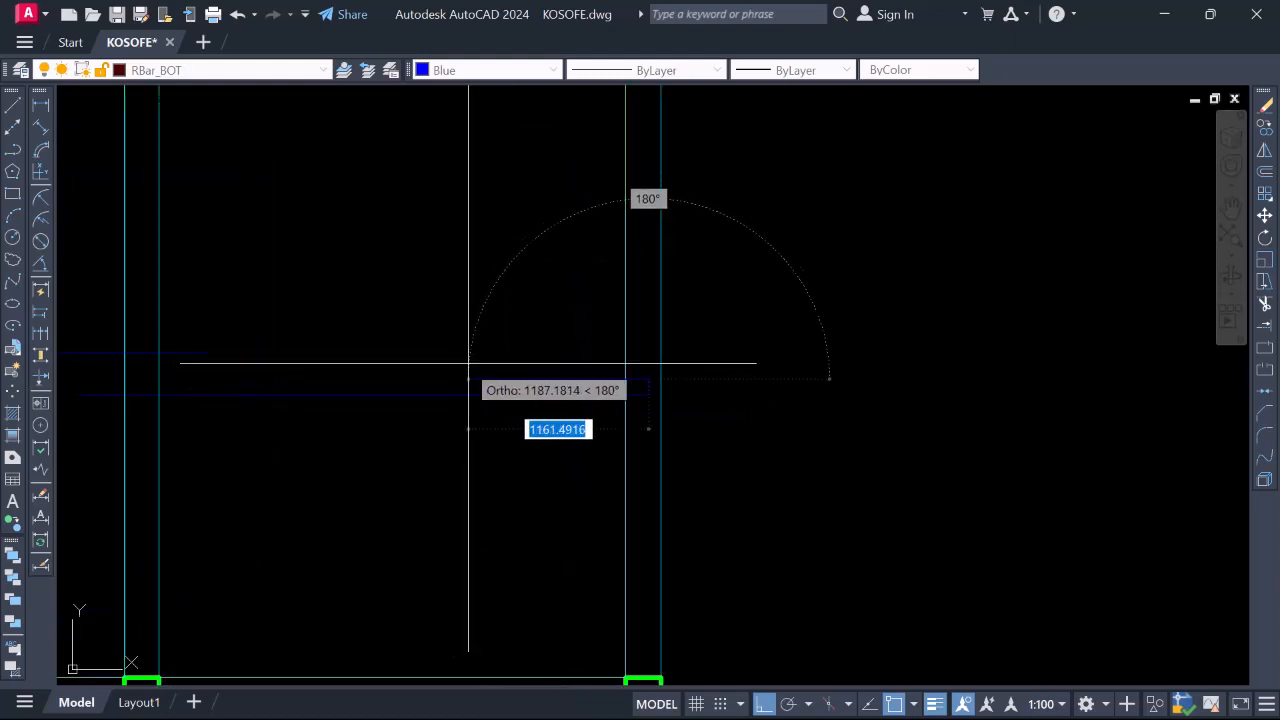
pyautogui.scroll(2, 555, 386)
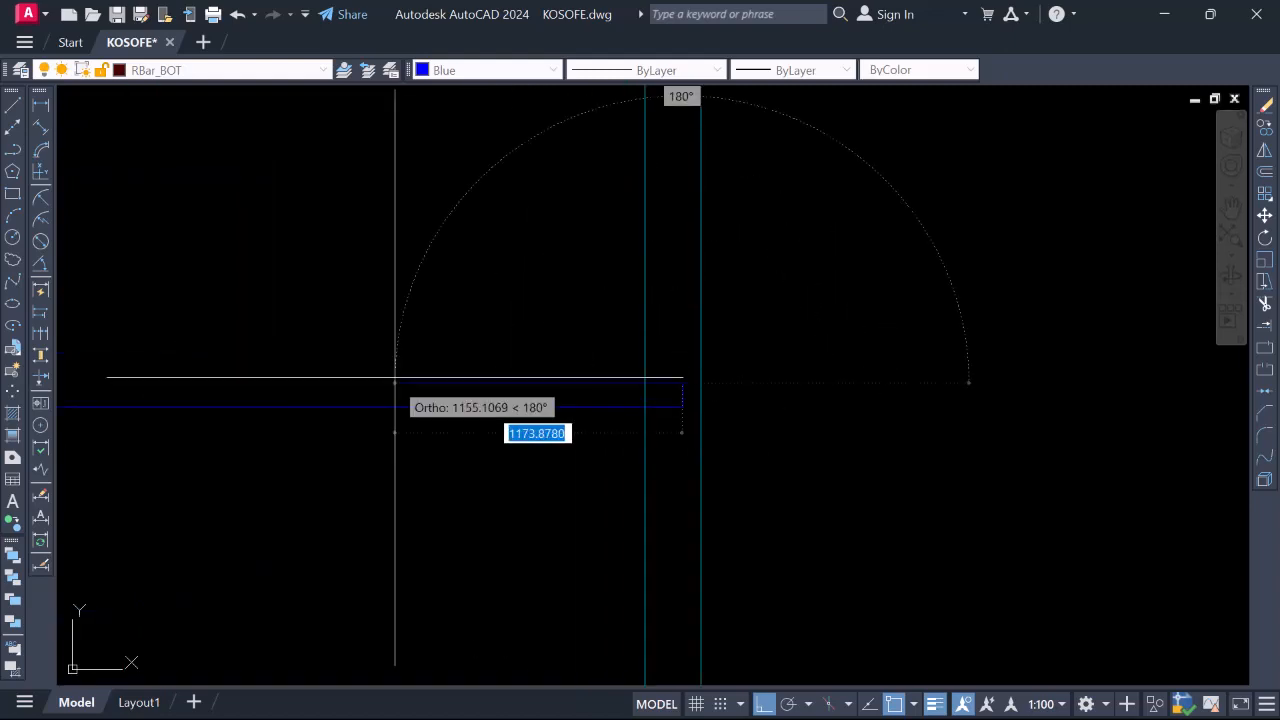
pyautogui.scroll(-2, 535, 362)
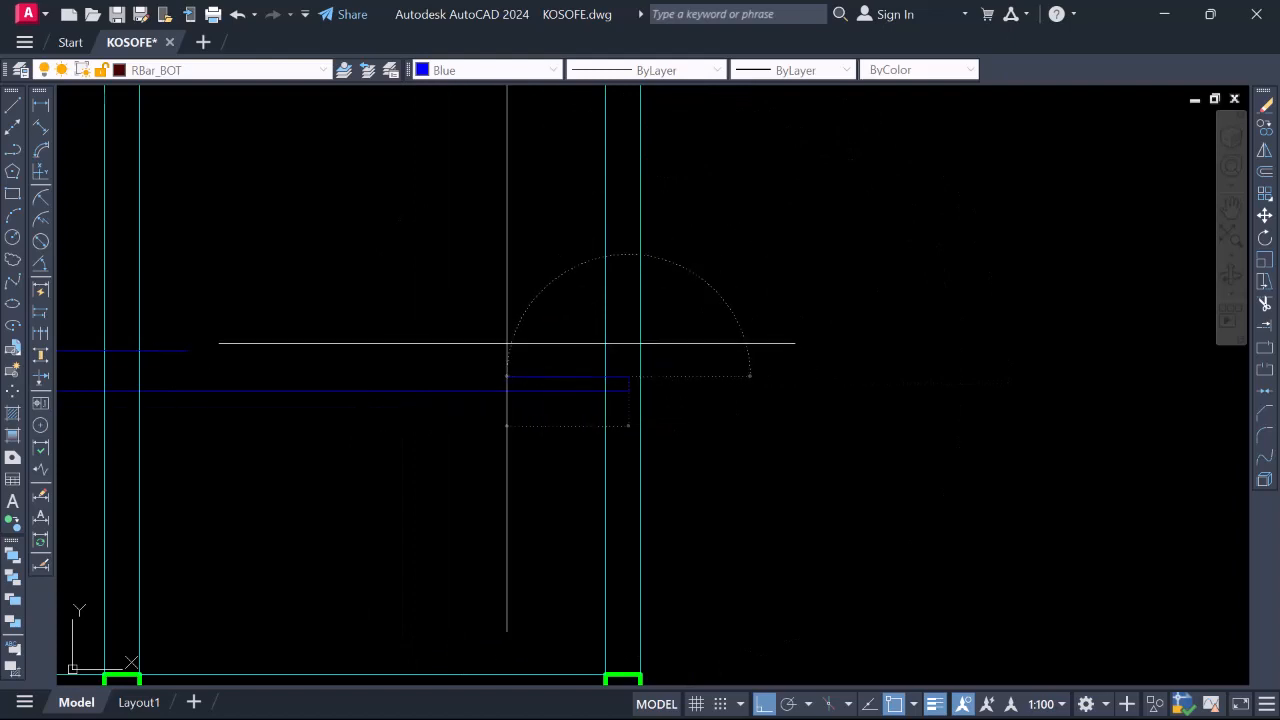
pyautogui.scroll(-4, 782, 381)
pyautogui.press('Escape')
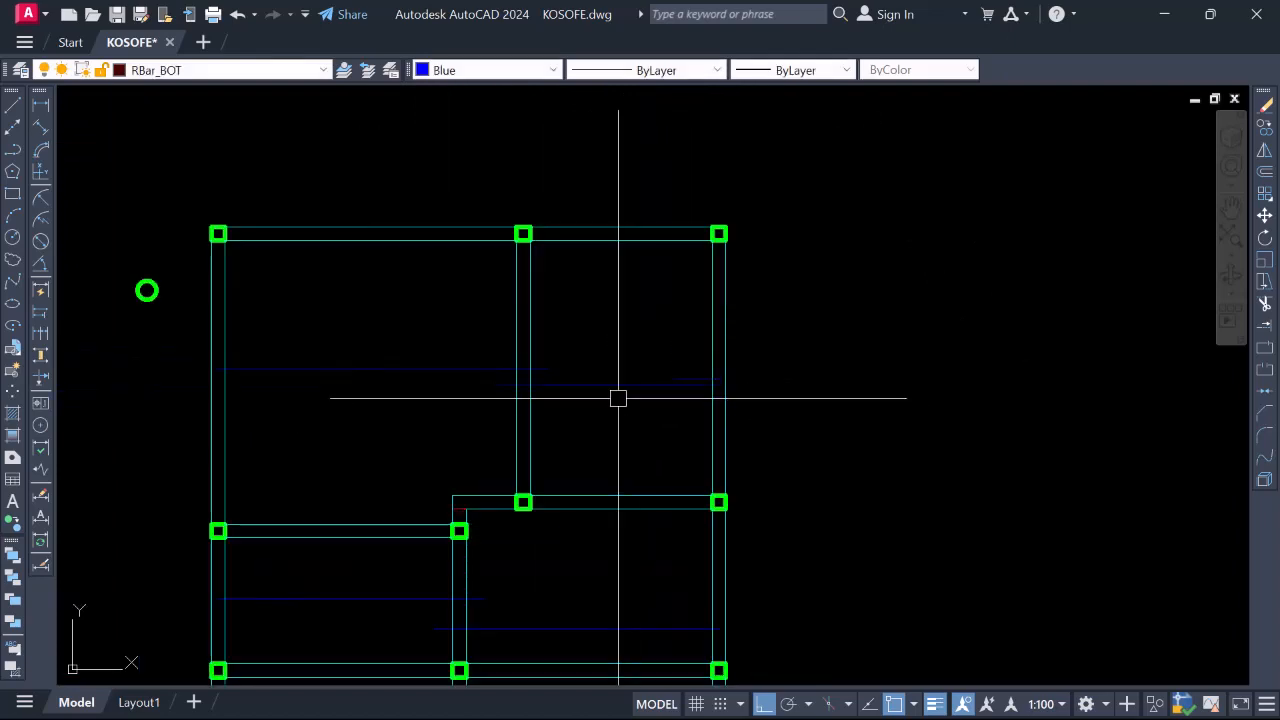
# Stretch the short stray bar piece by the right column leftward, then erase it
pyautogui.scroll(4, 658, 382)
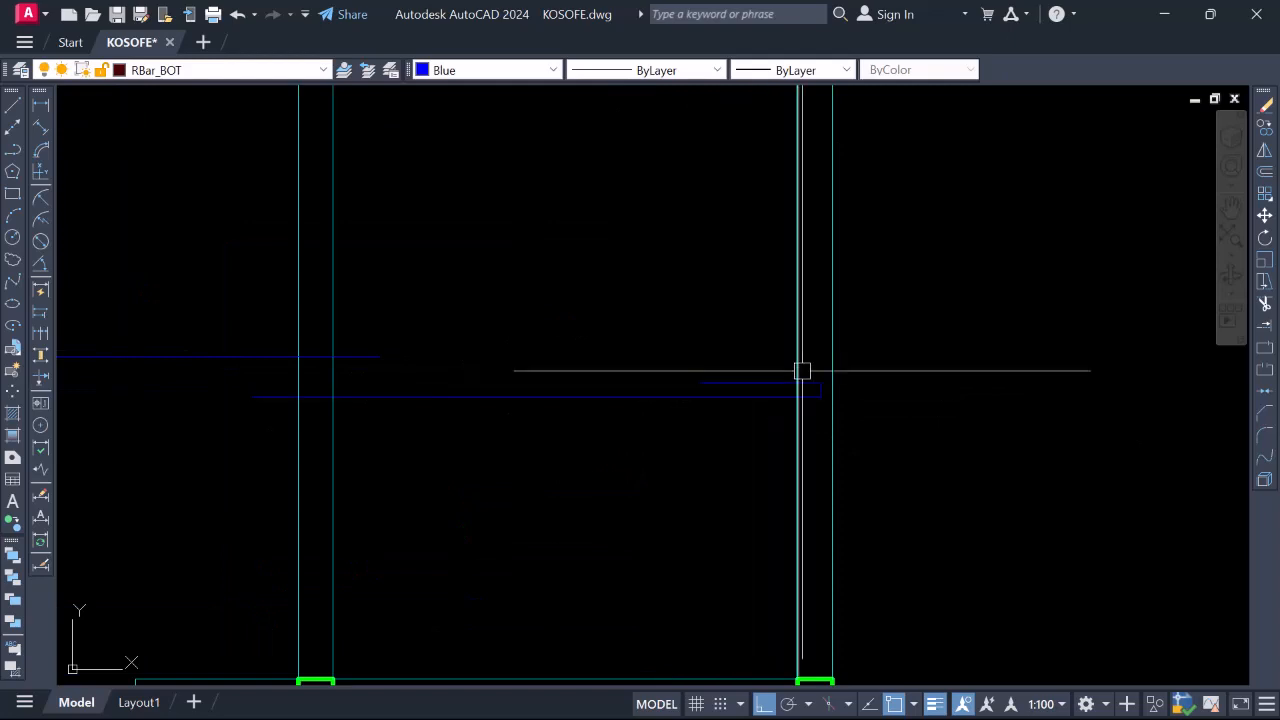
pyautogui.click(699, 382)
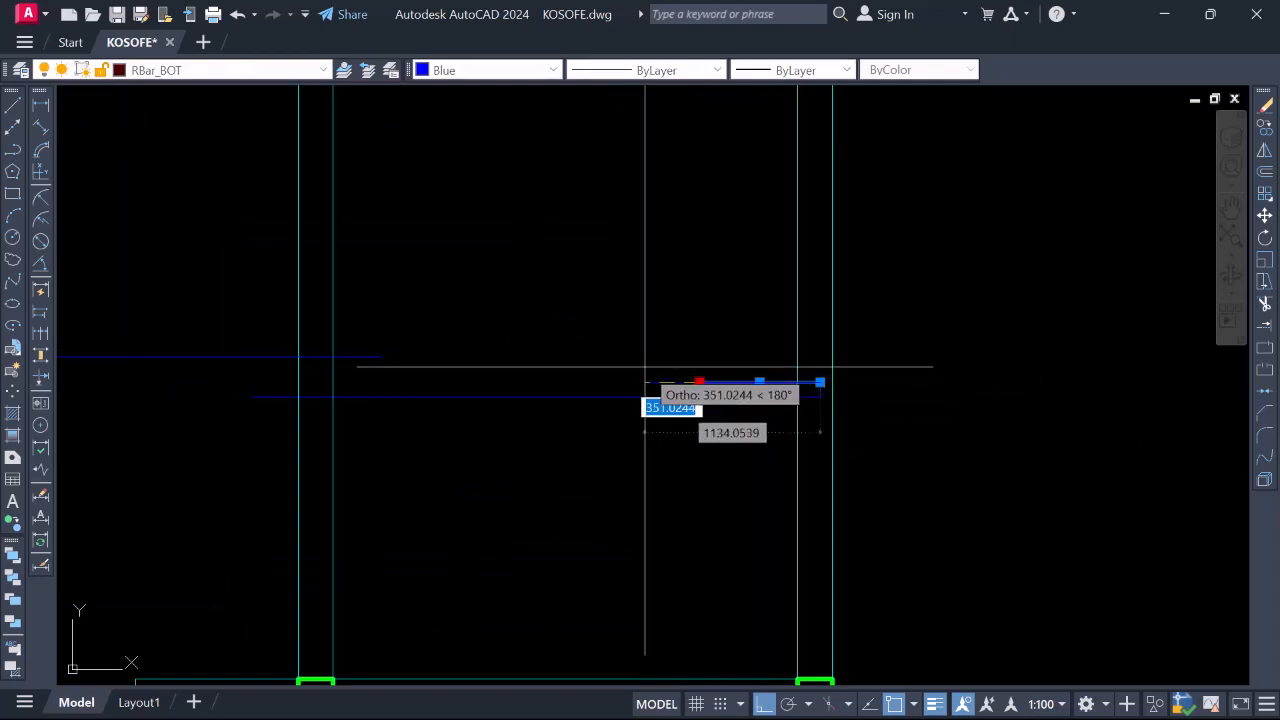
pyautogui.click(644, 382)
pyautogui.click(561, 382)
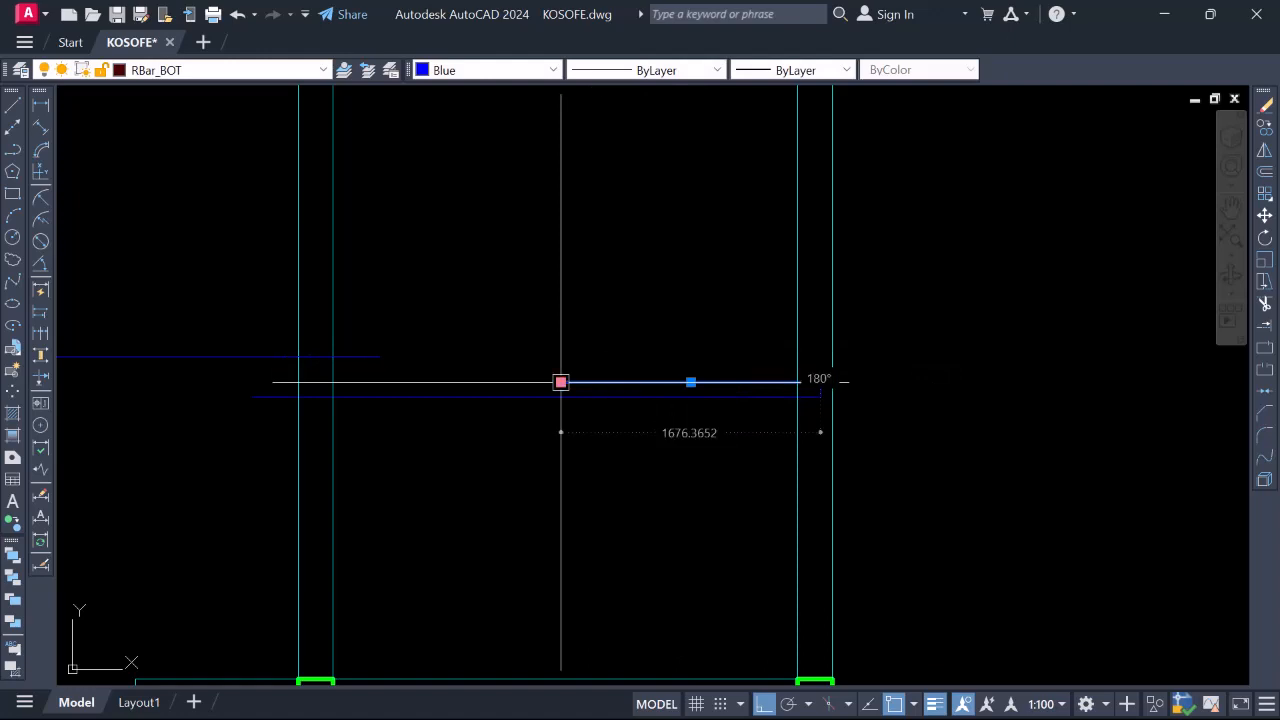
pyautogui.click(561, 382)
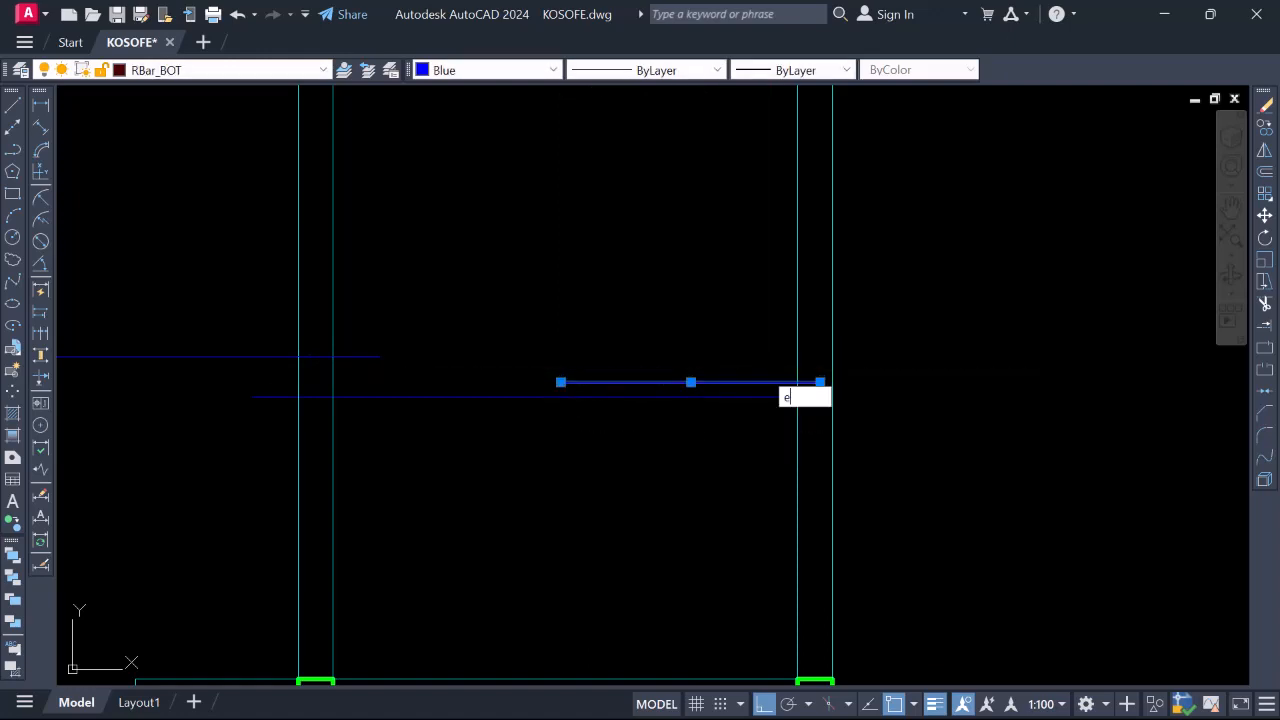
pyautogui.press('Return')
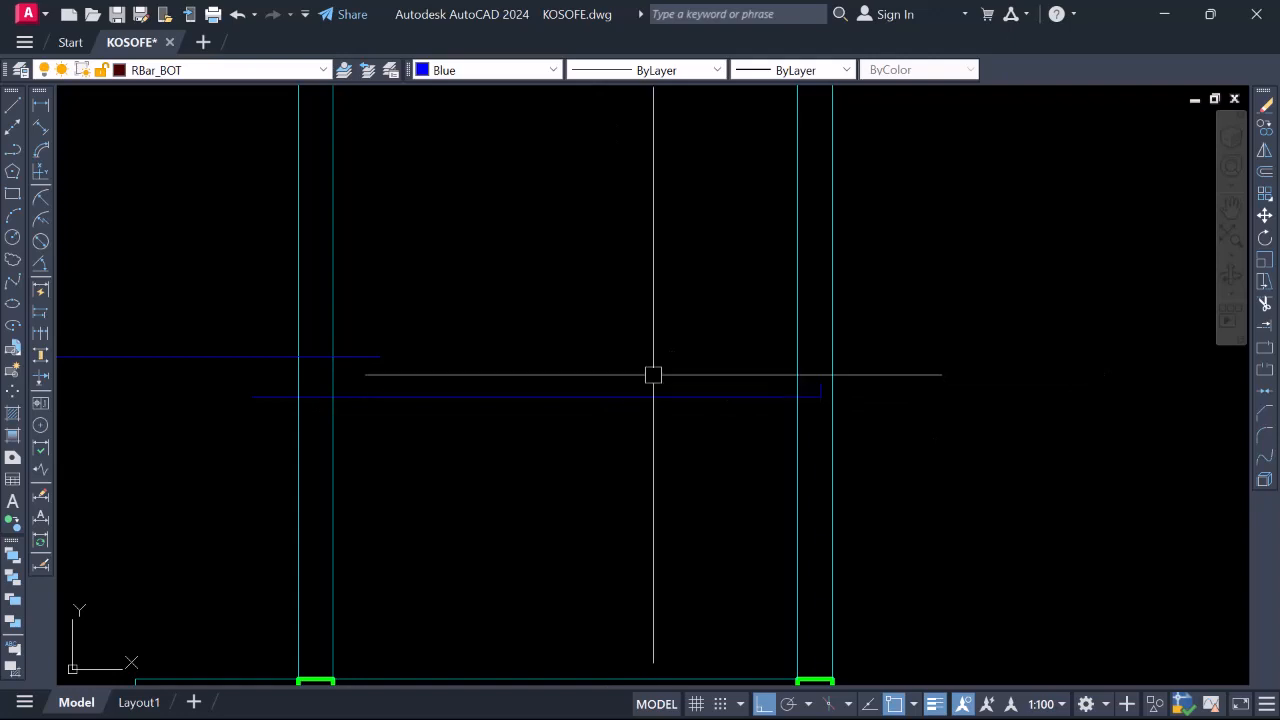
pyautogui.scroll(-4, 805, 395)
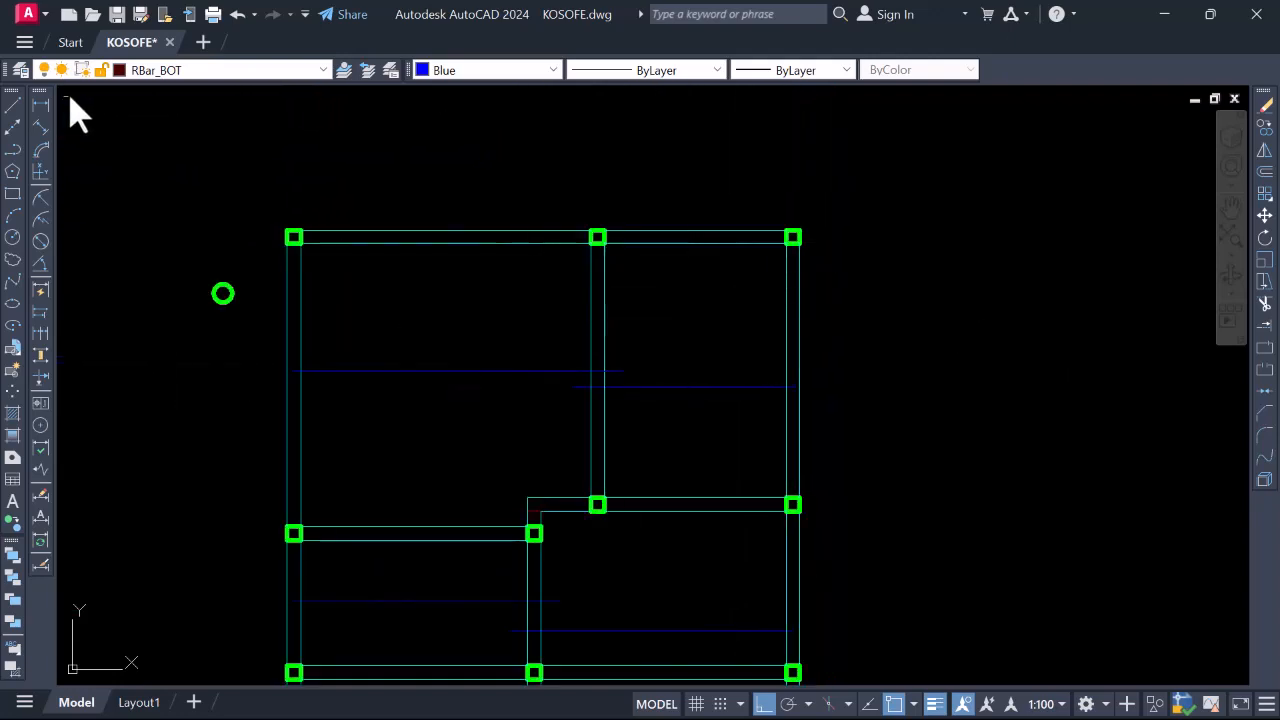
pyautogui.click(42, 105)
# Dimension the 3000 span between the upper-right bay's column faces, placed above the bar
pyautogui.scroll(2, 603, 340)
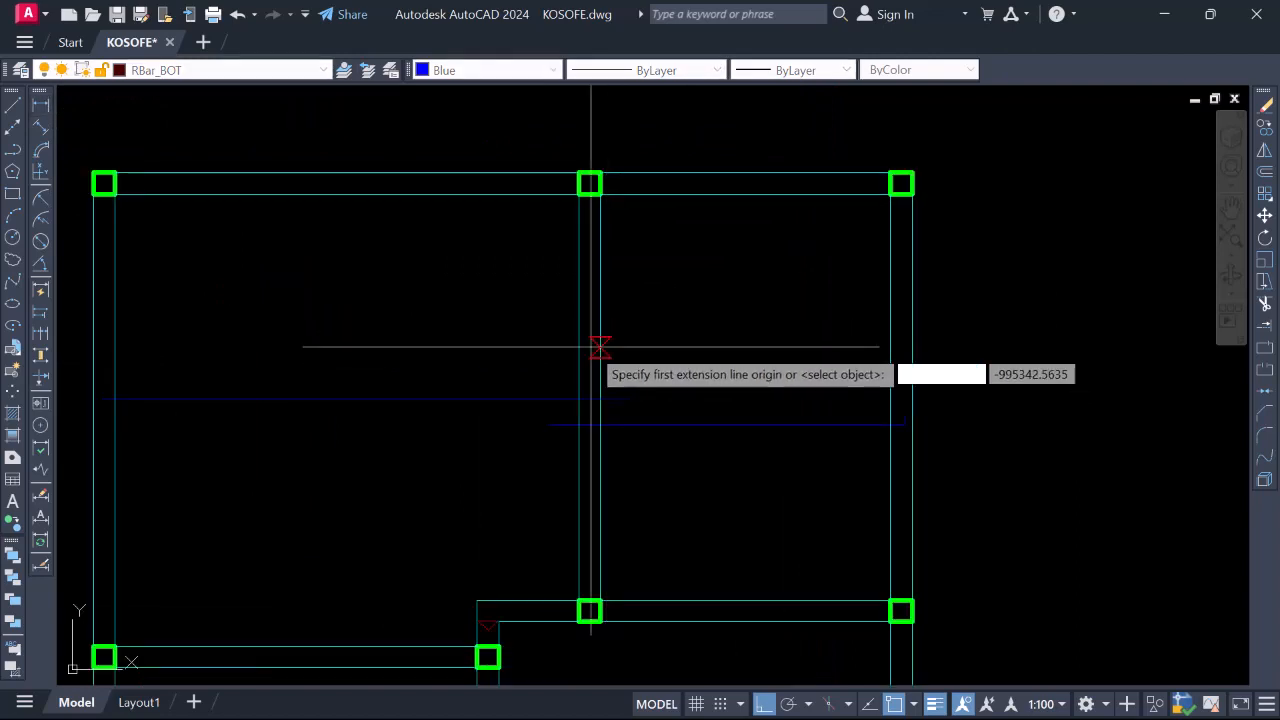
pyautogui.click(596, 344)
pyautogui.click(890, 345)
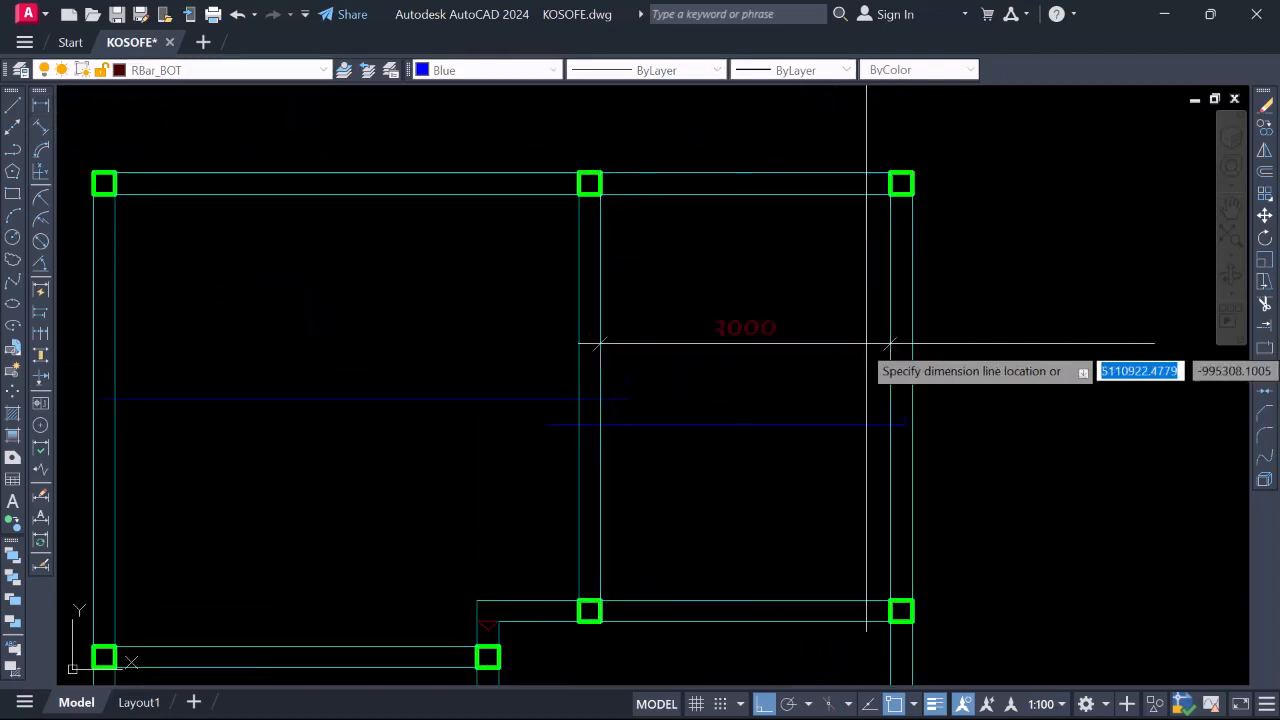
pyautogui.click(792, 347)
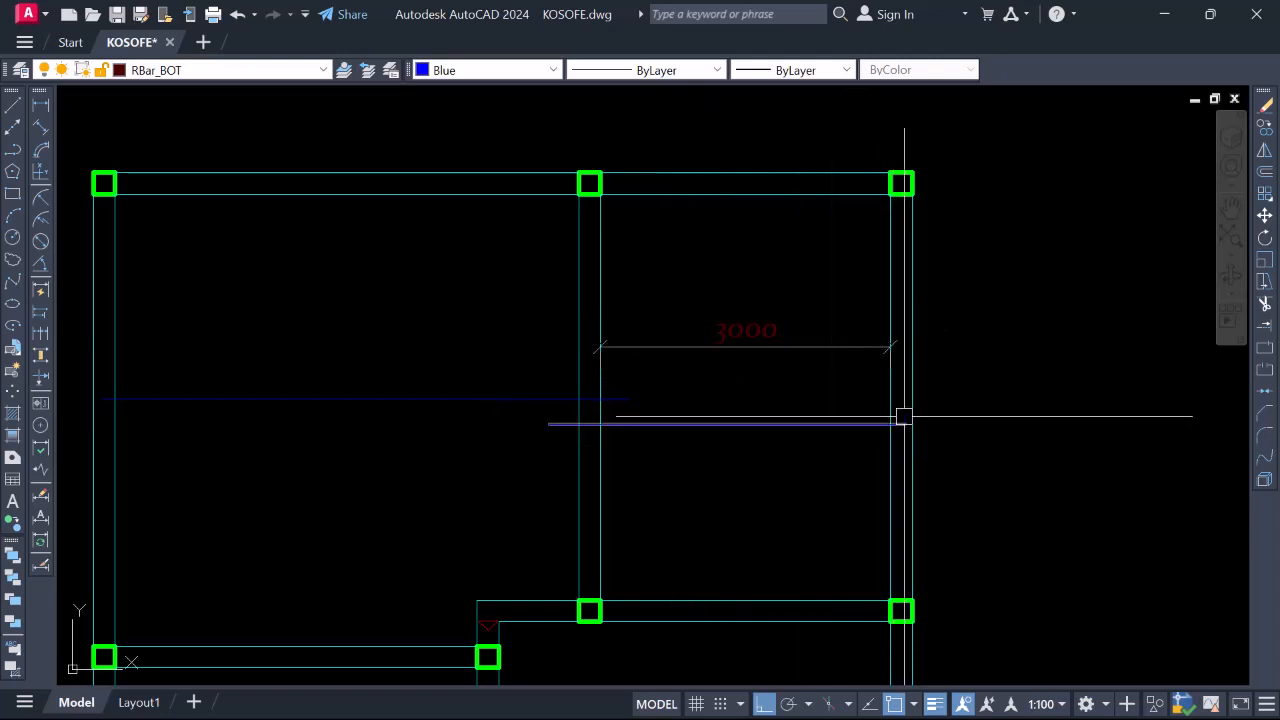
# Cancel the started line and evaluate 3000*.25 = 750 in QuickCalc
pyautogui.scroll(4, 903, 414)
pyautogui.write('l')
pyautogui.press('Return')
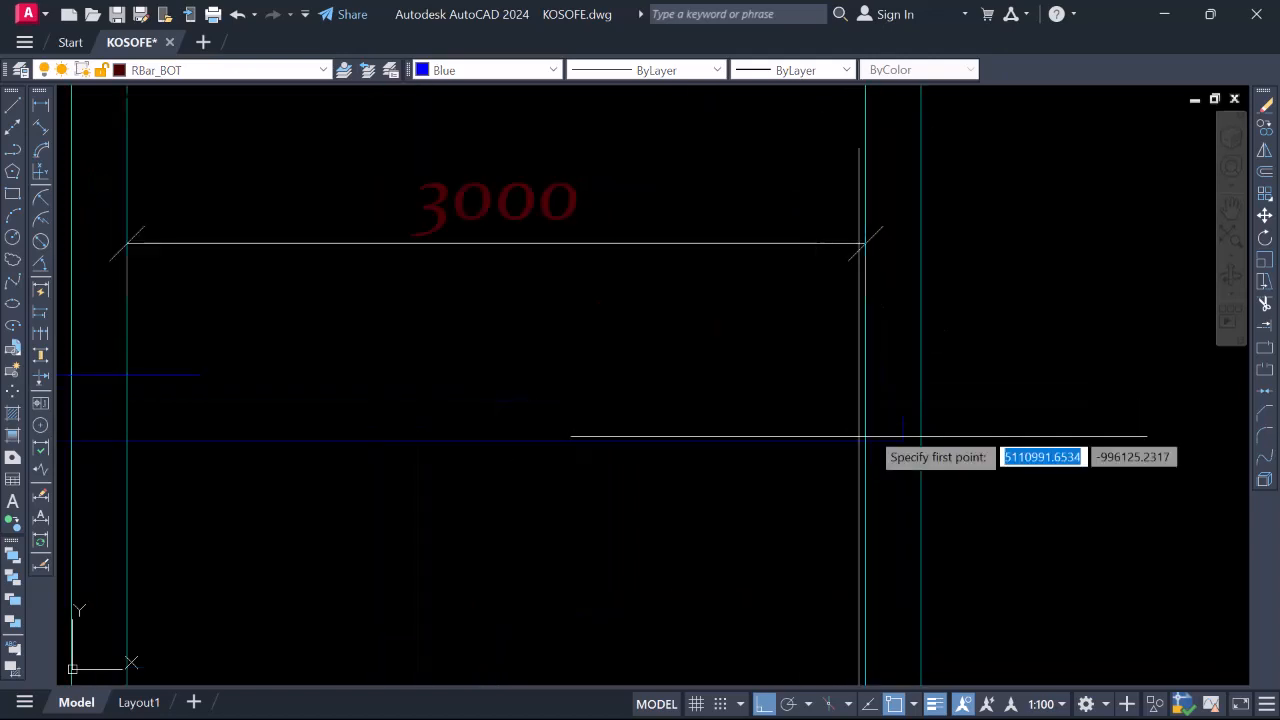
pyautogui.press('Escape')
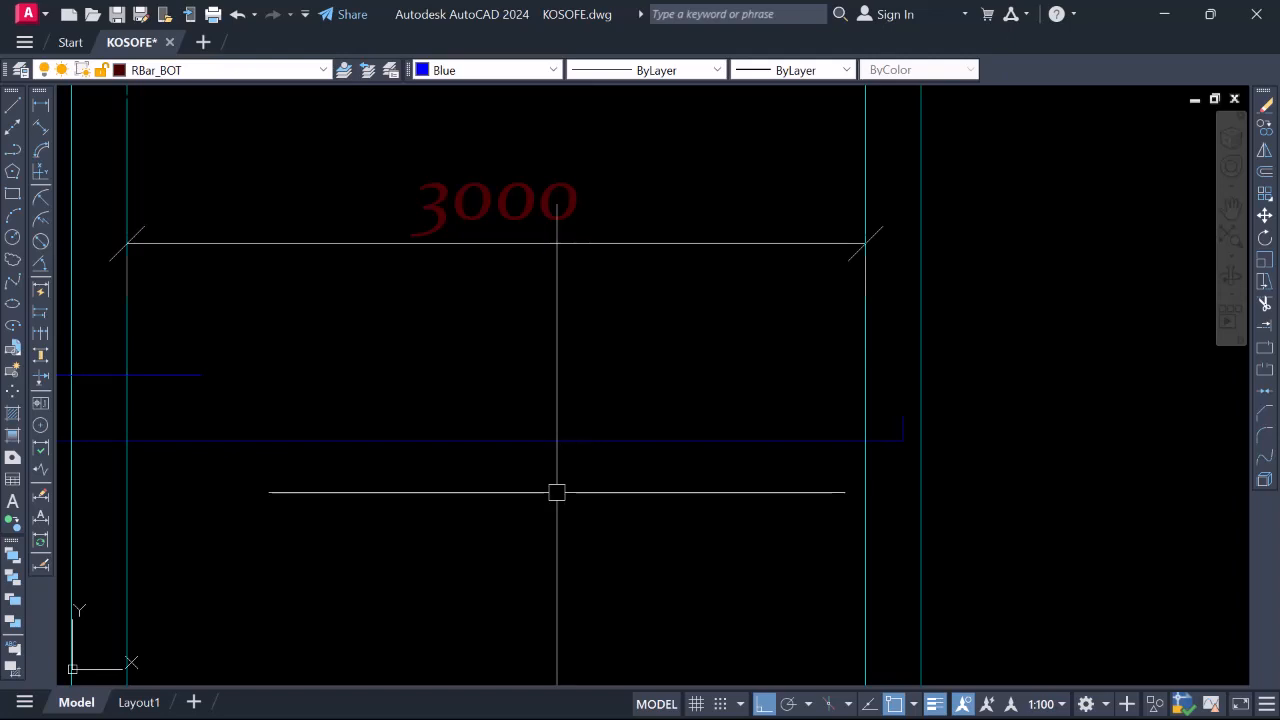
pyautogui.hotkey('ctrl', '8')
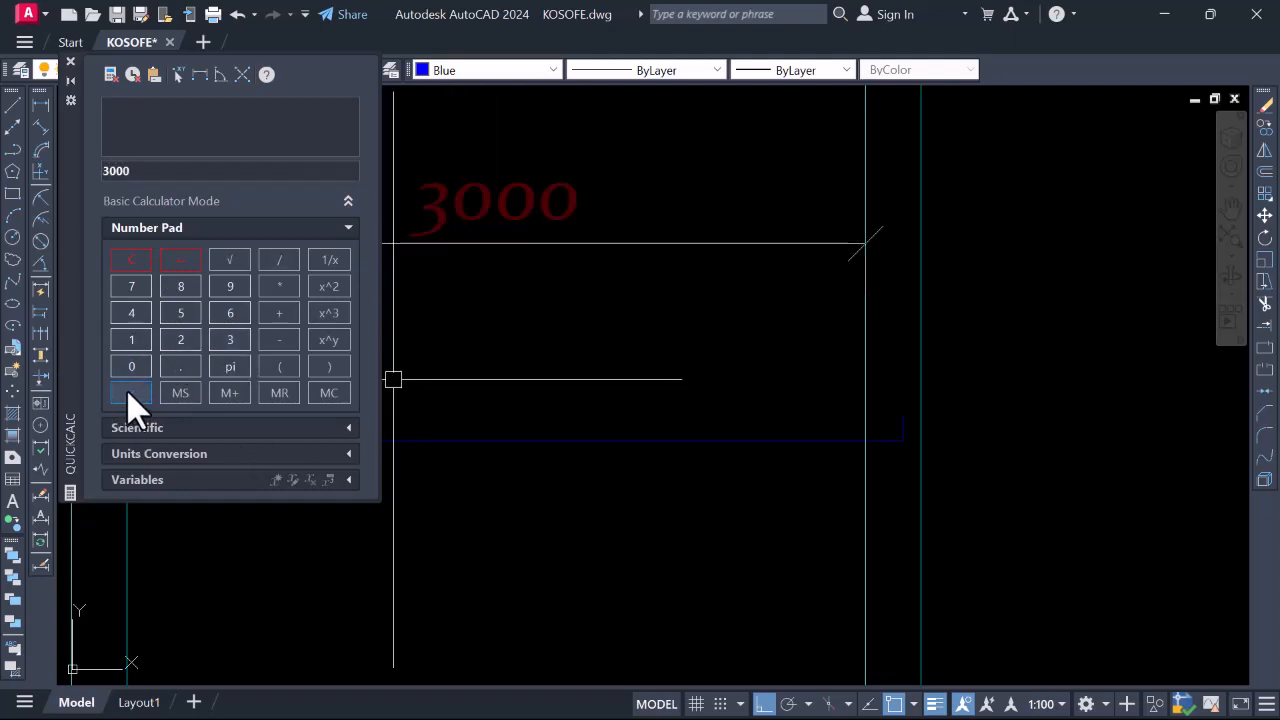
pyautogui.click(275, 290)
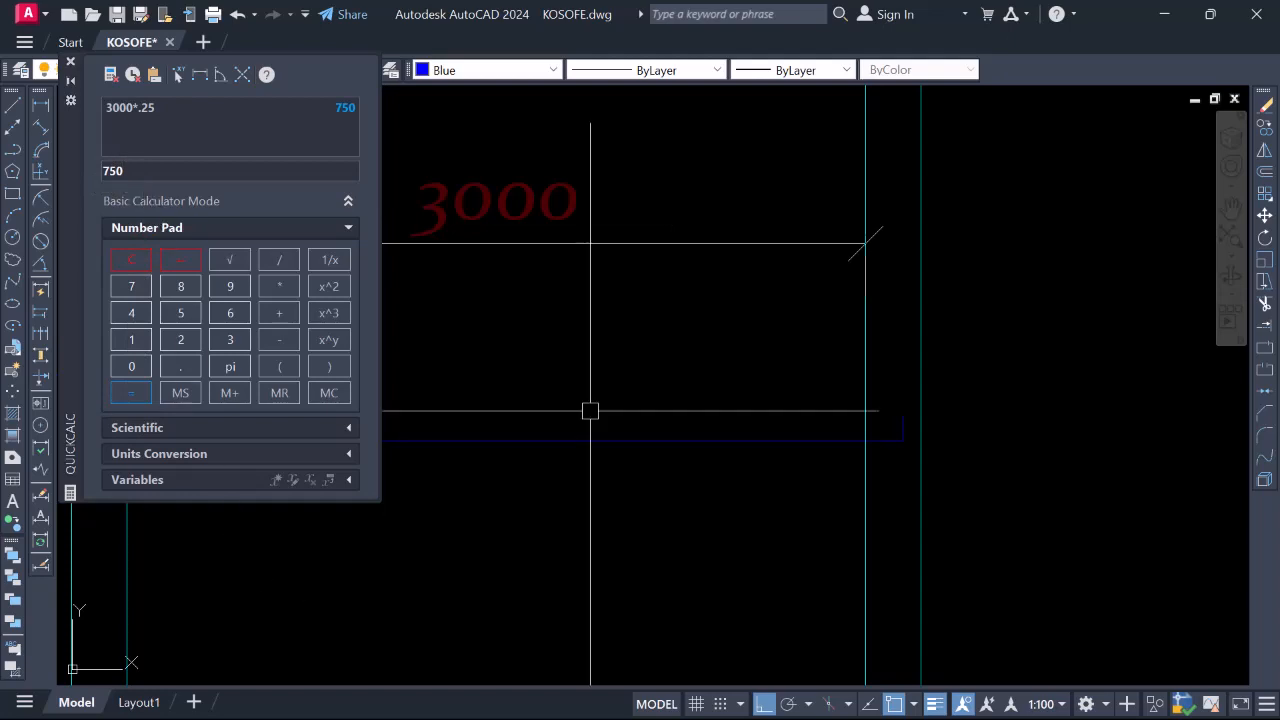
pyautogui.scroll(-8, 590, 410)
pyautogui.scroll(2, 779, 373)
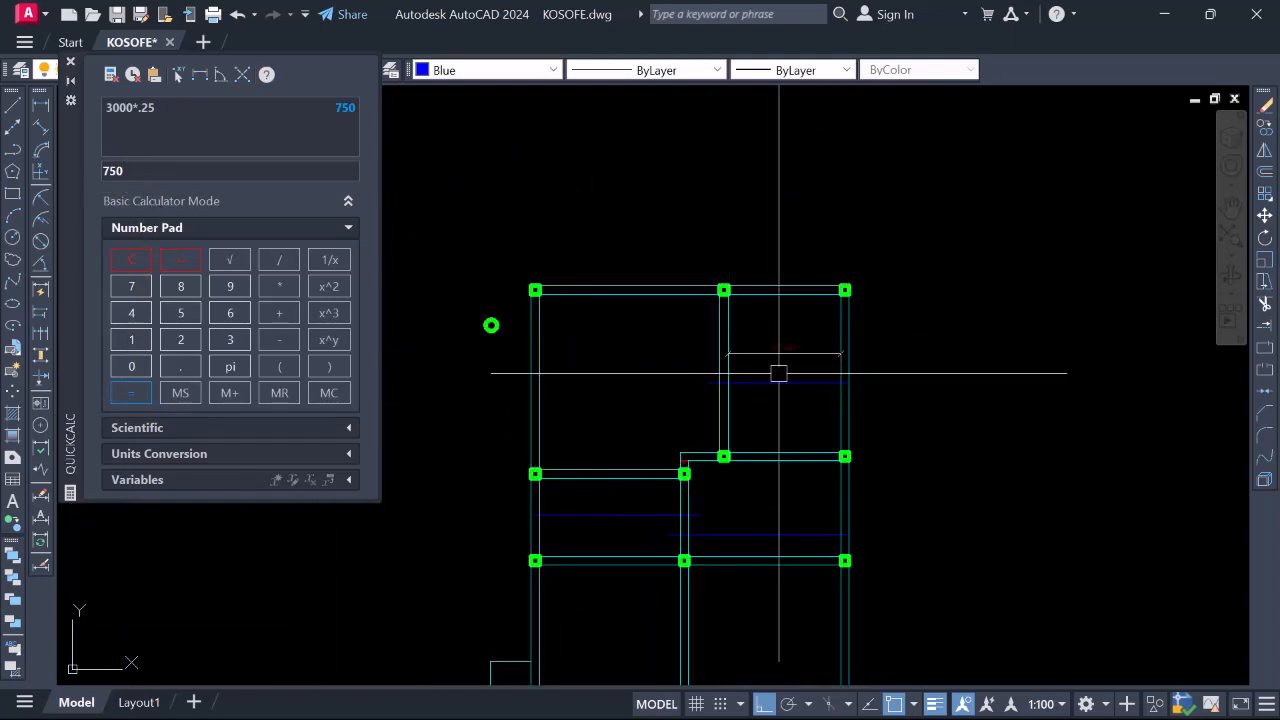
pyautogui.scroll(-2, 834, 390)
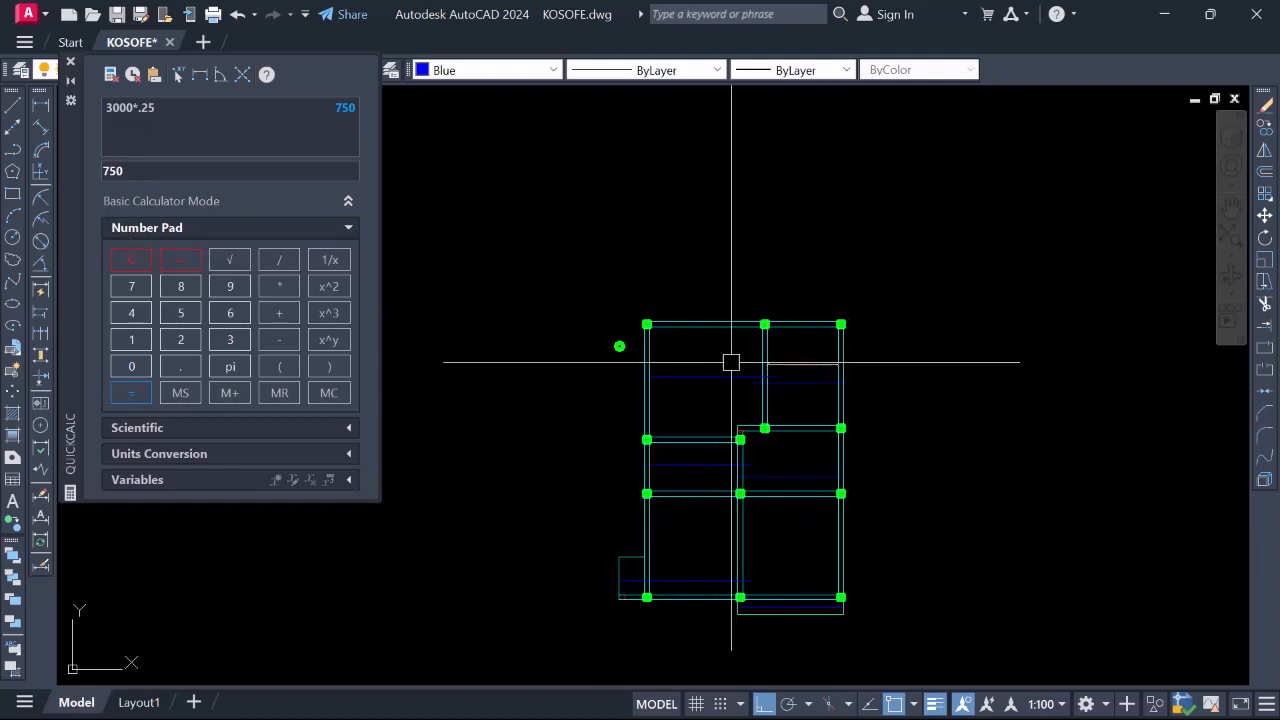
# Close QuickCalc, draw an 800-unit leg from the bar's end at the right column, and join it to the bar
pyautogui.click(70, 62)
pyautogui.scroll(5, 781, 390)
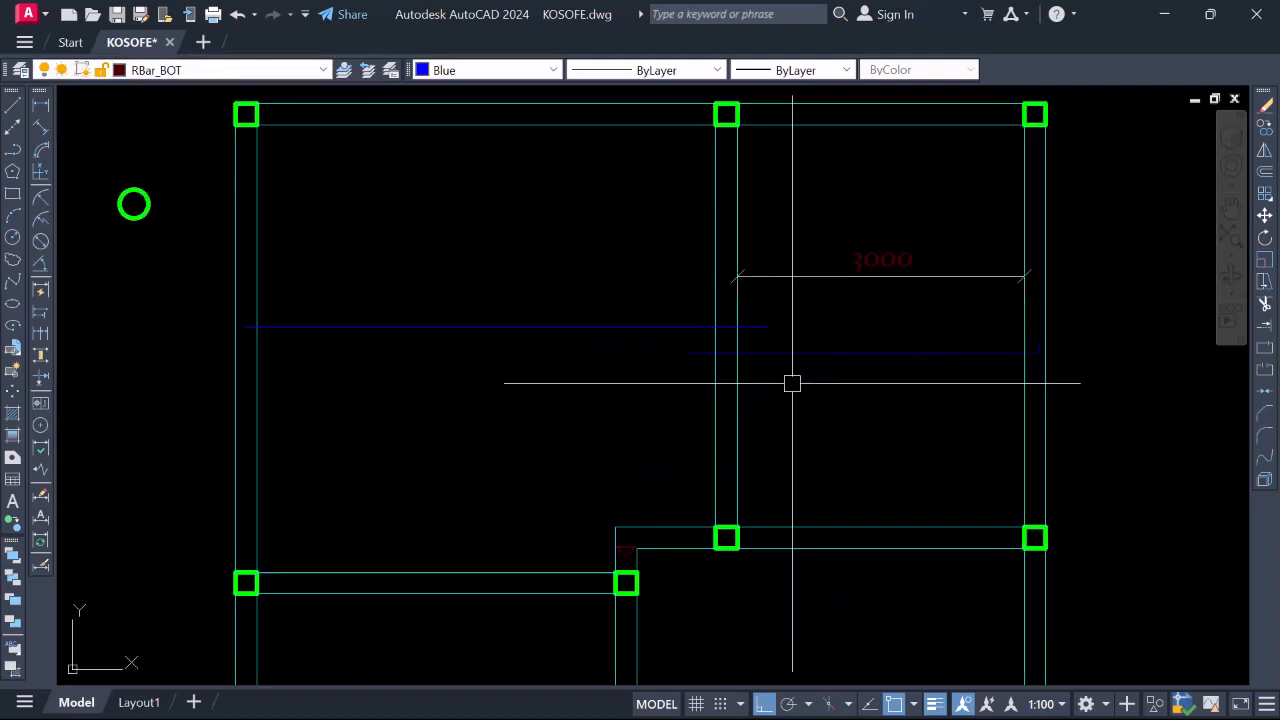
pyautogui.scroll(-4, 780, 375)
pyautogui.scroll(6, 757, 366)
pyautogui.scroll(-2, 774, 397)
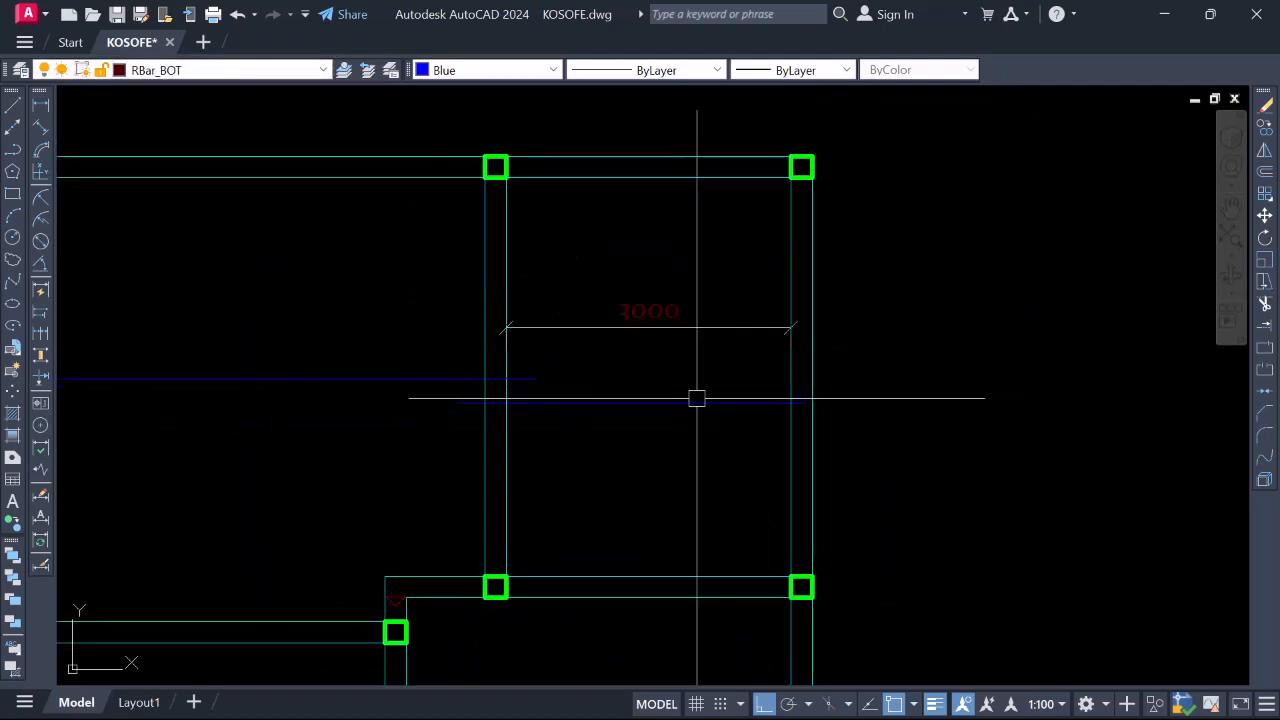
pyautogui.scroll(4, 697, 398)
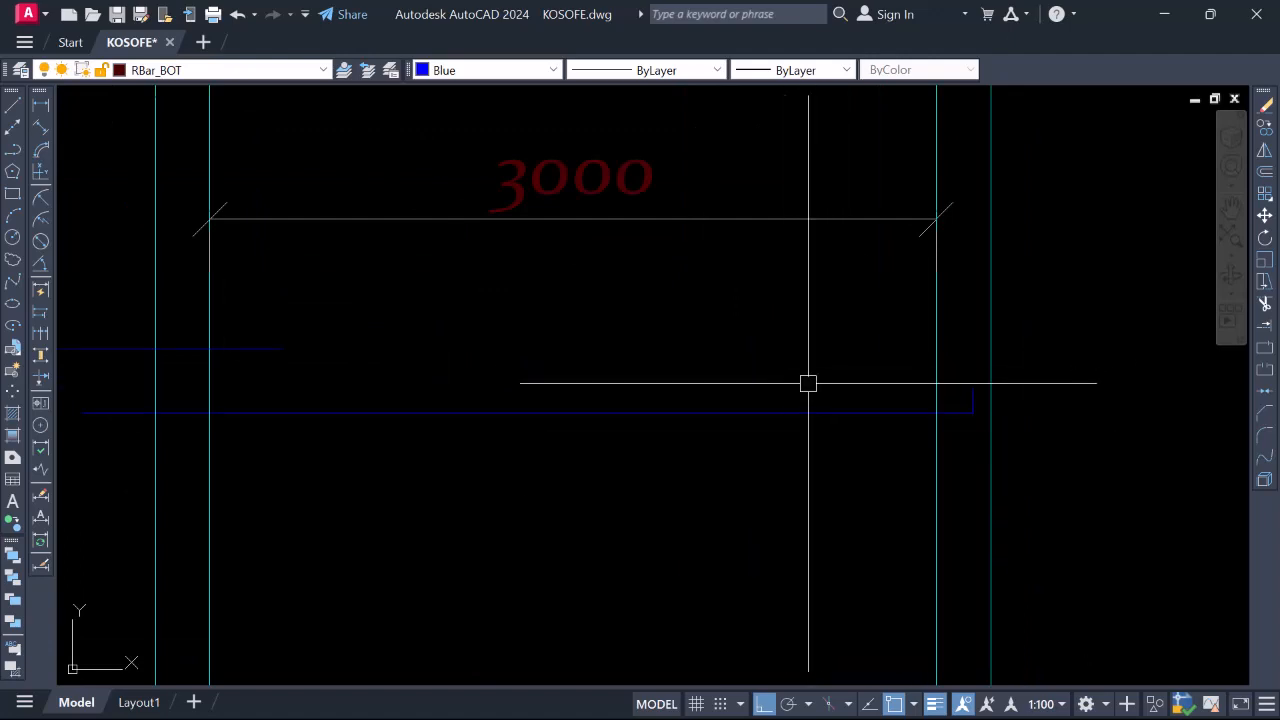
pyautogui.write('l')
pyautogui.press('Return')
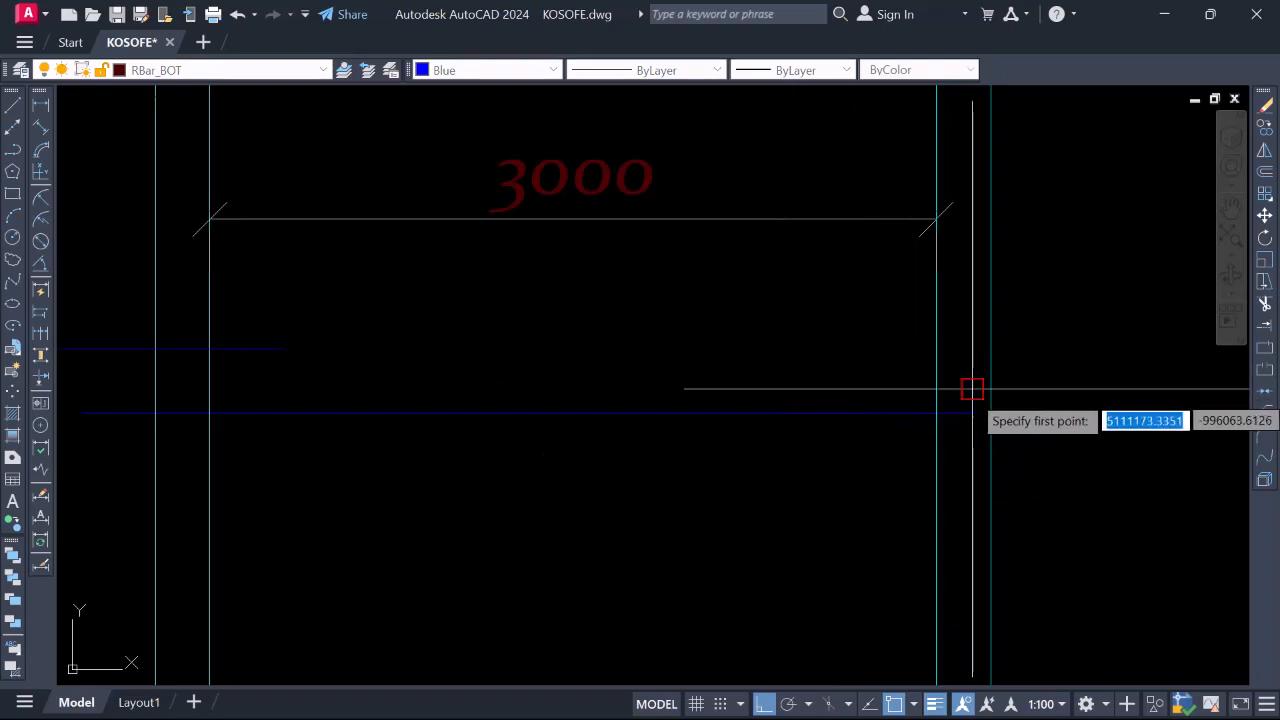
pyautogui.click(972, 389)
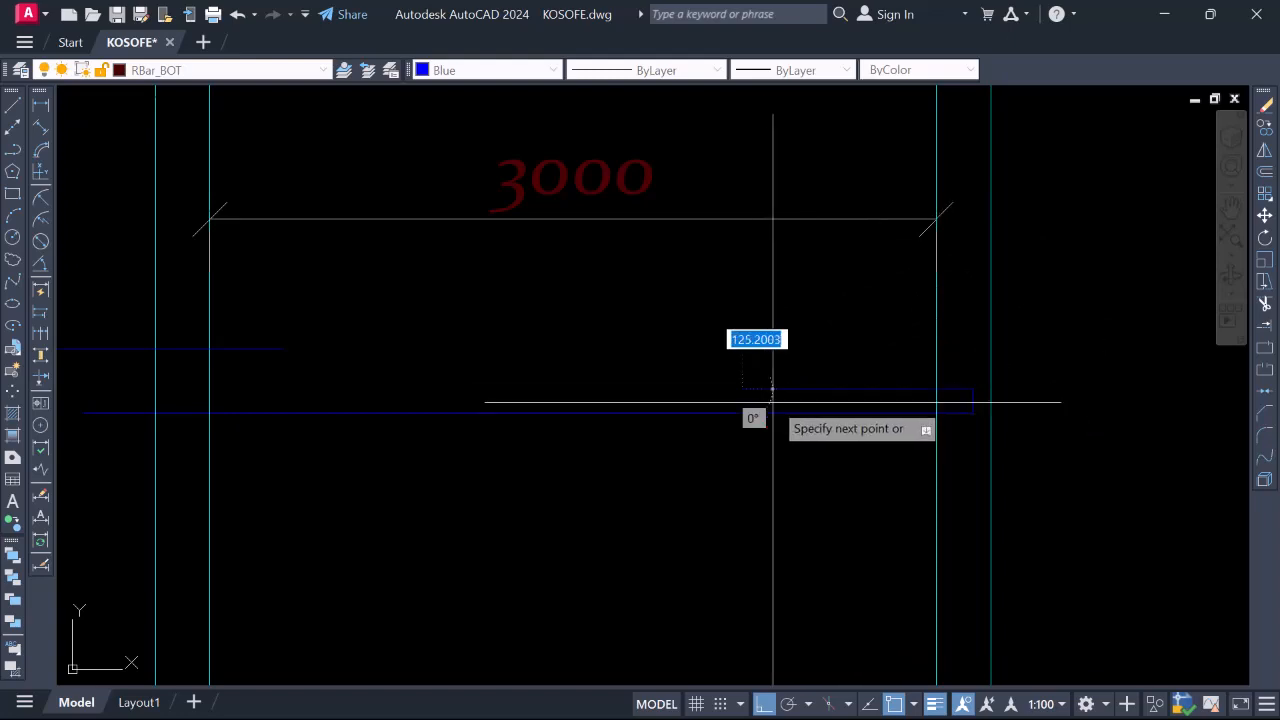
pyautogui.press('Escape')
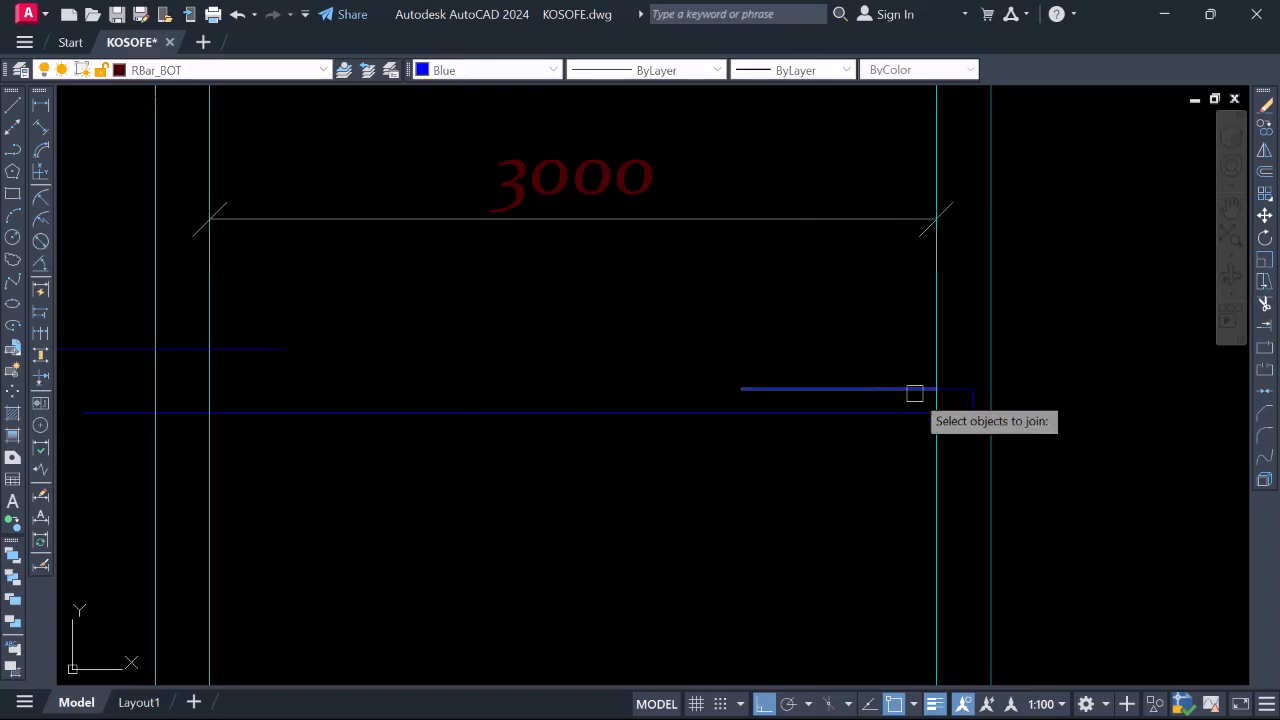
pyautogui.click(954, 388)
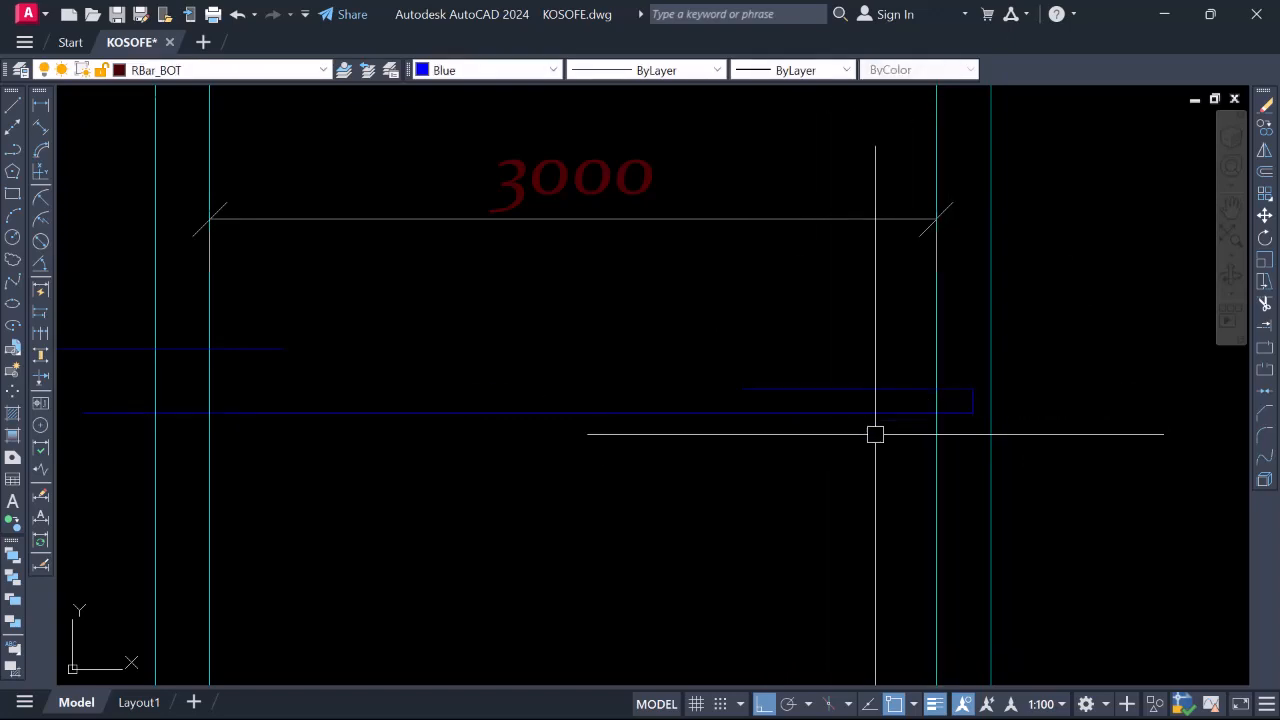
# Add an 800 linear dimension to the blue bar's end, placed beneath the 3000 dimension
pyautogui.click(40, 104)
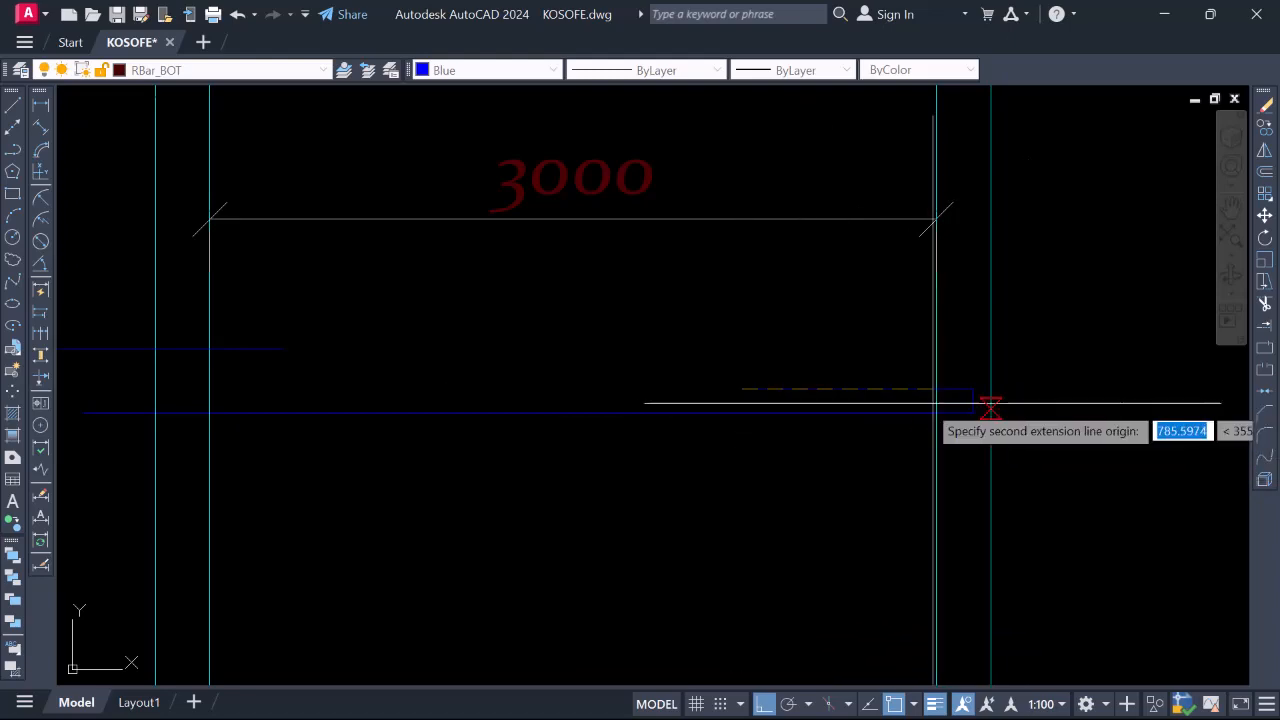
pyautogui.click(930, 390)
pyautogui.scroll(-2, 893, 435)
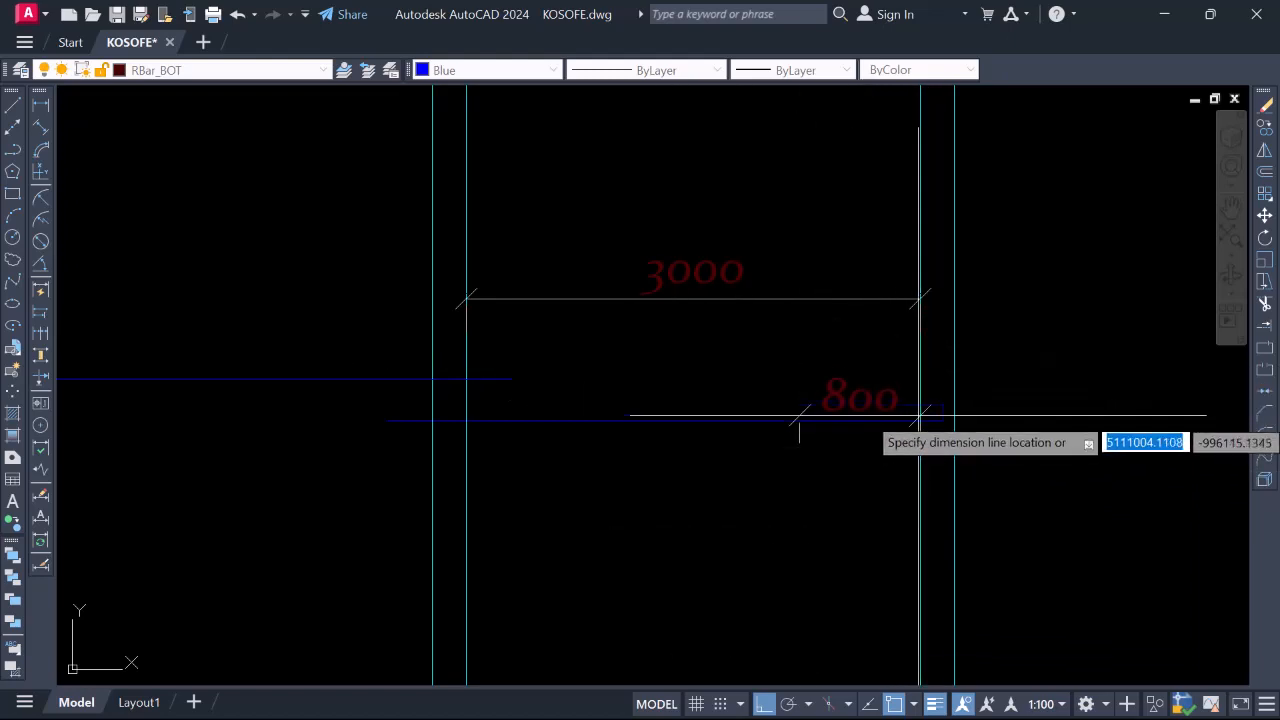
pyautogui.scroll(2, 863, 357)
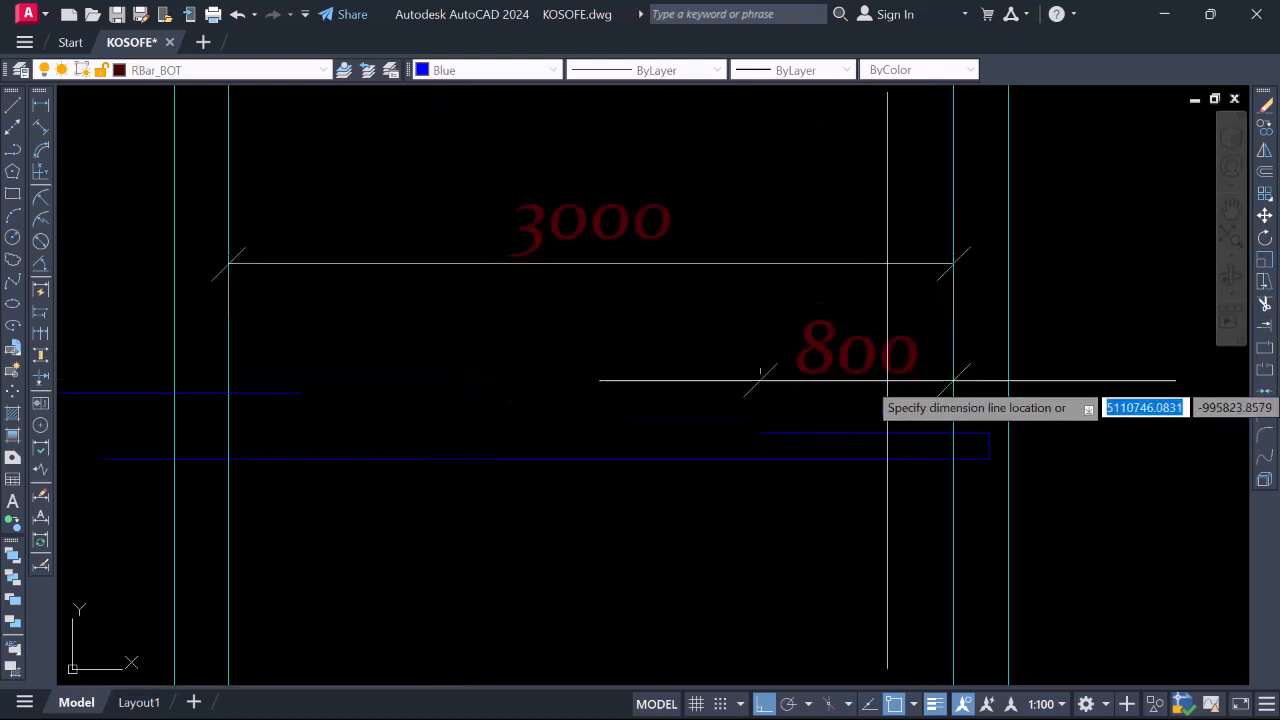
pyautogui.click(903, 370)
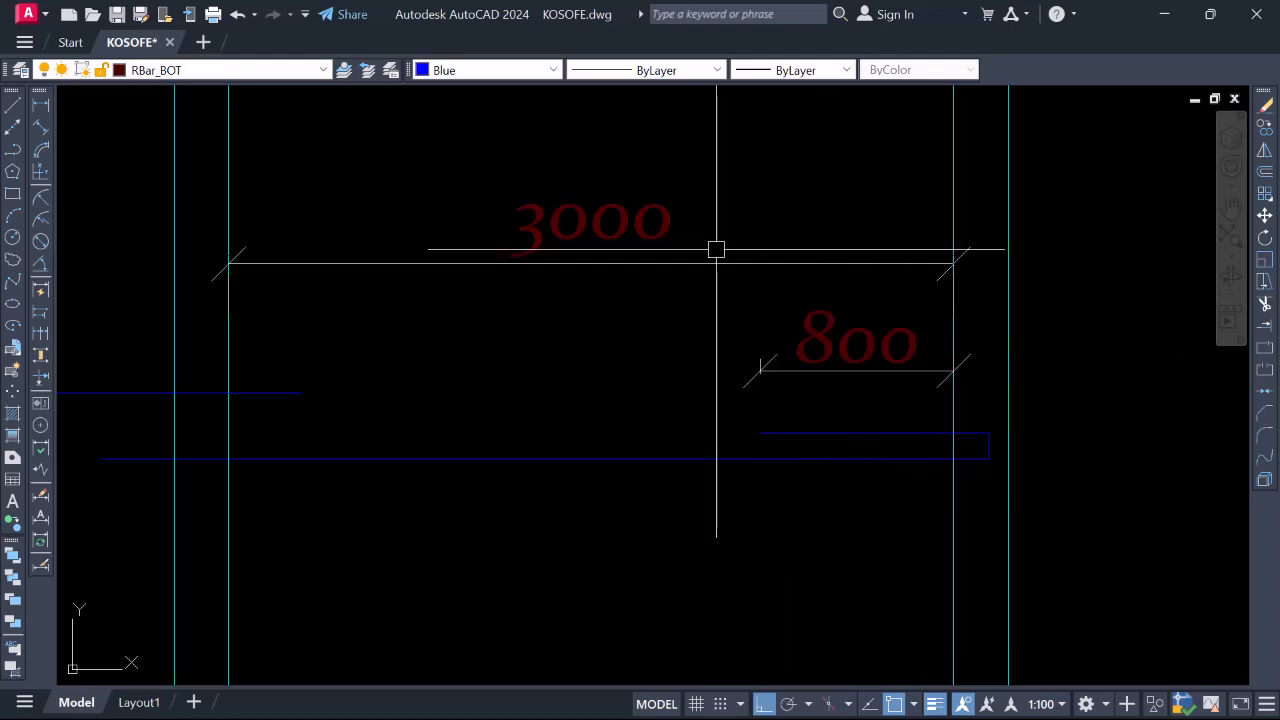
# Erase both the 3000 and 800 dimensions via the right-click menu
pyautogui.click(663, 222)
pyautogui.click(836, 350)
pyautogui.rightClick(785, 330)
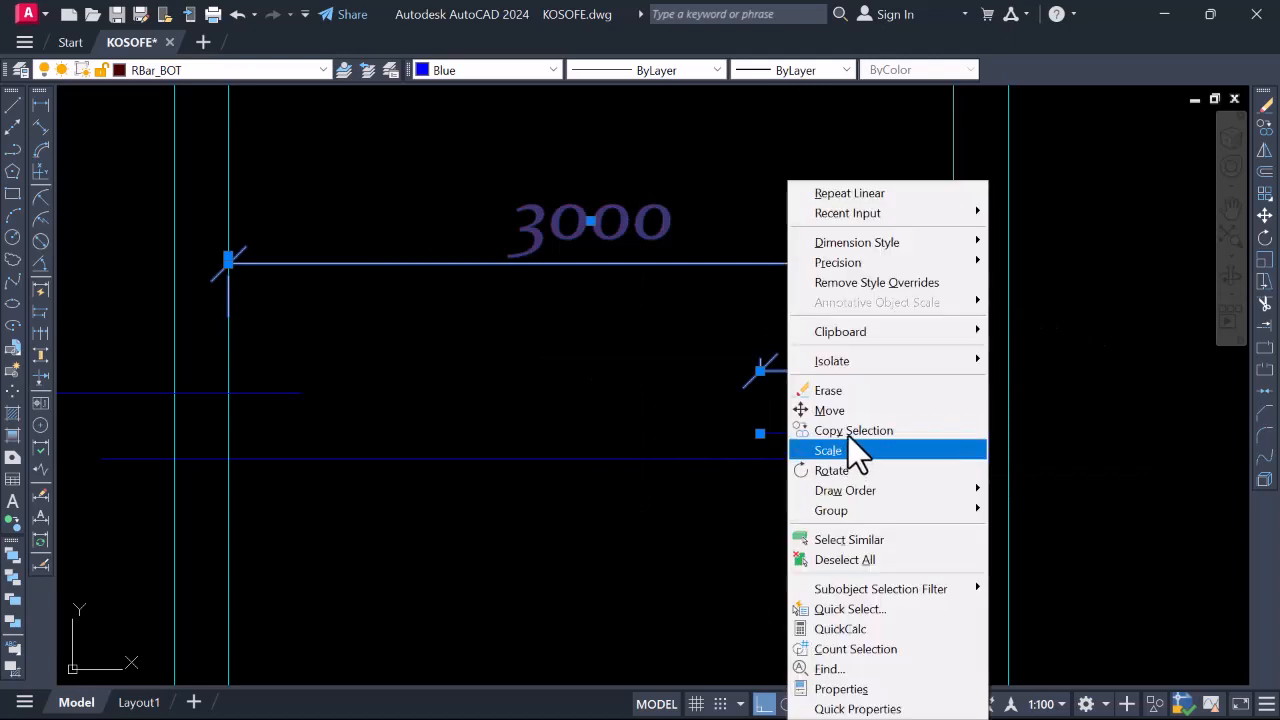
pyautogui.click(836, 389)
pyautogui.scroll(-2, 740, 409)
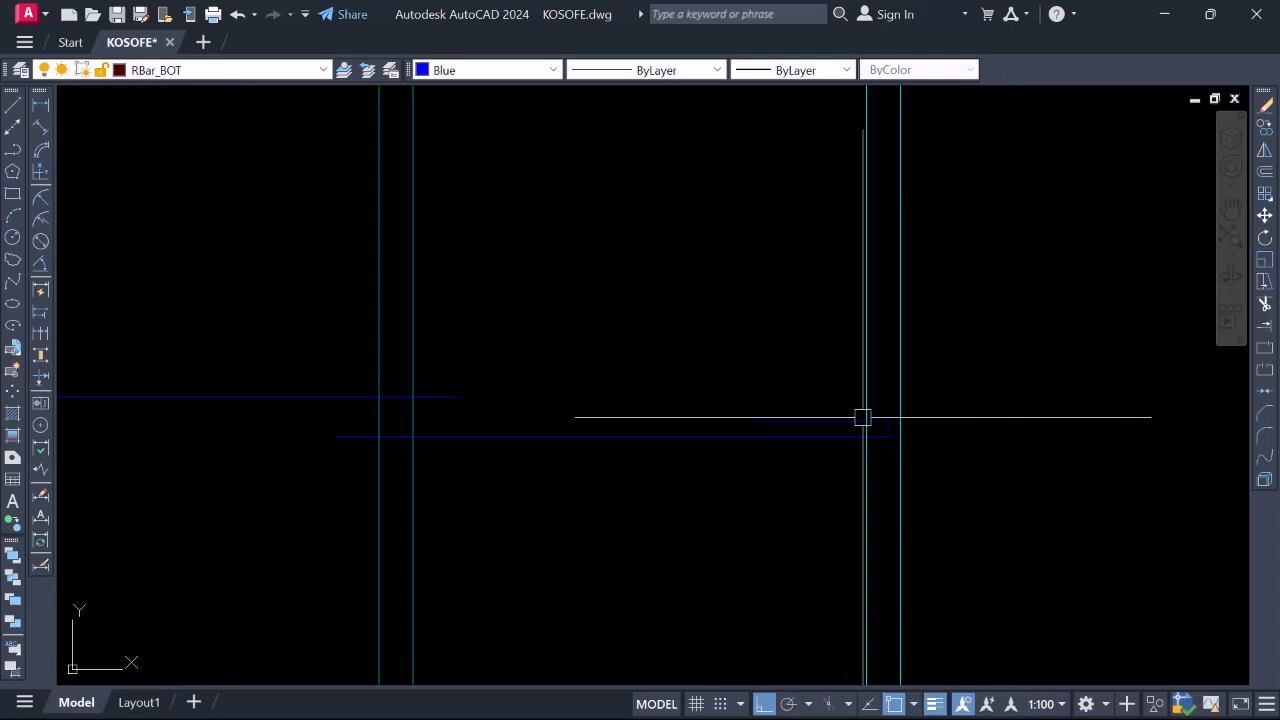
pyautogui.scroll(6, 877, 429)
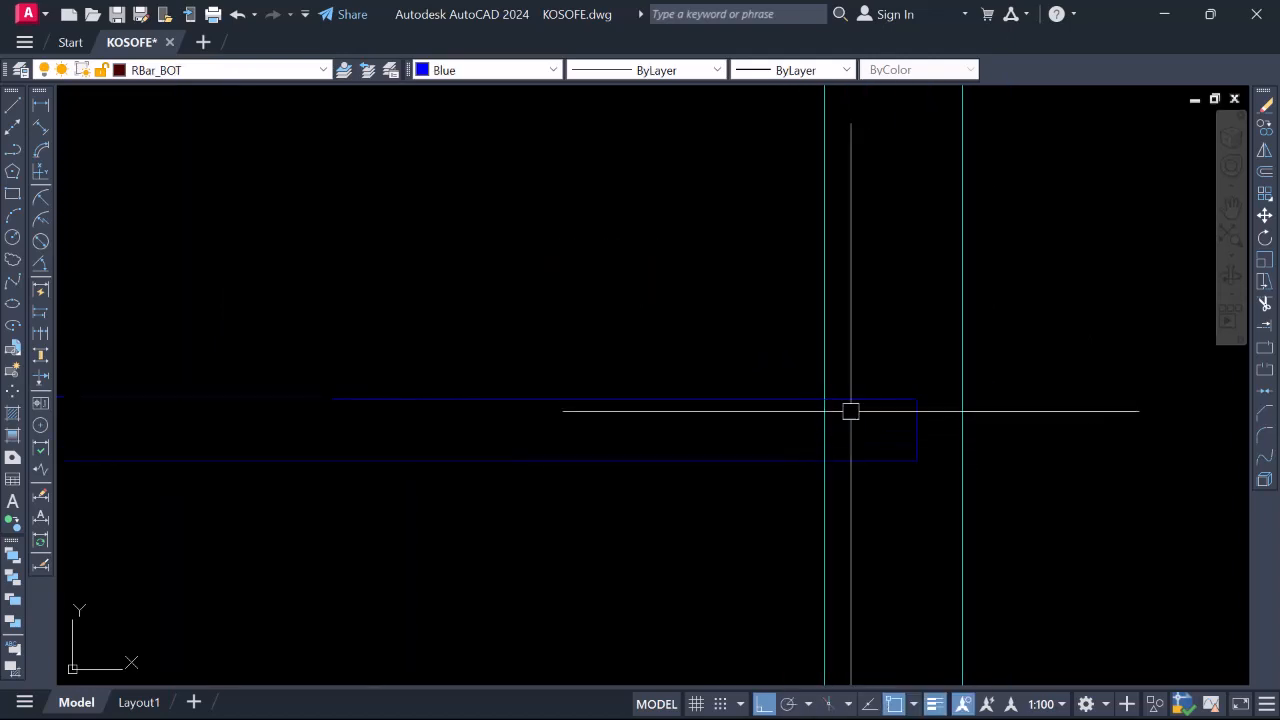
pyautogui.scroll(-2, 875, 405)
pyautogui.scroll(4, 877, 420)
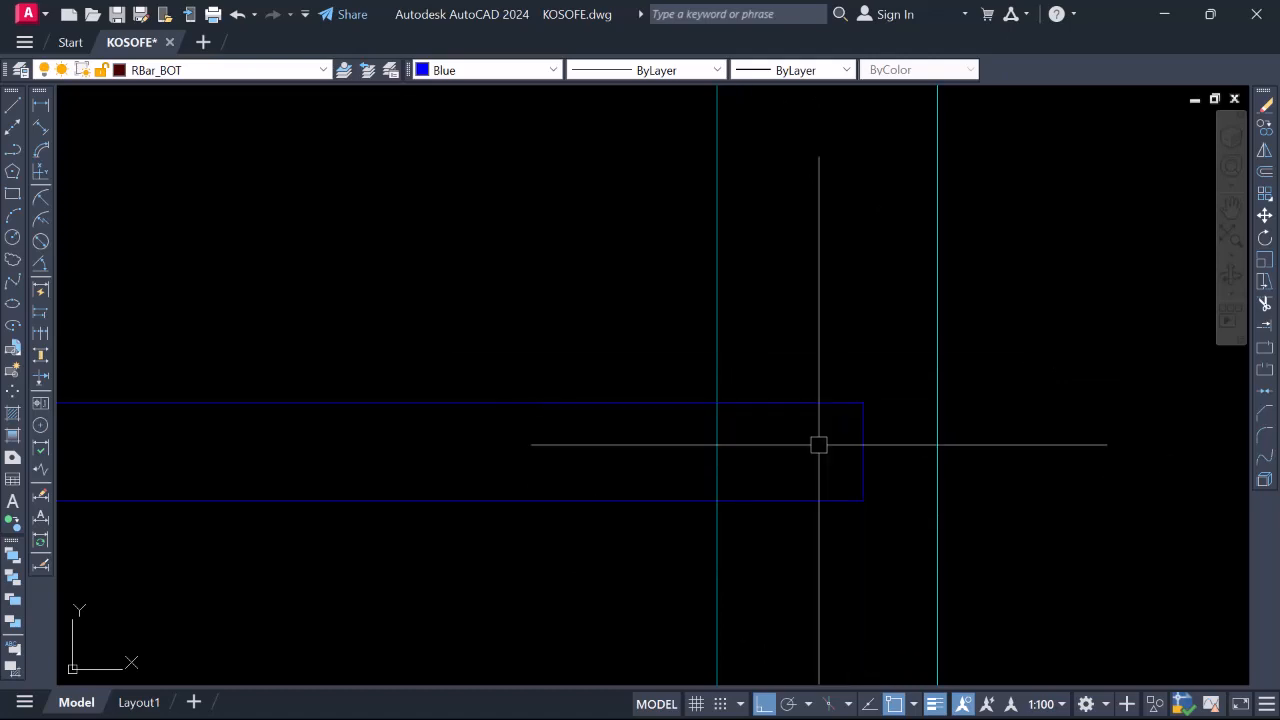
pyautogui.press('Return')
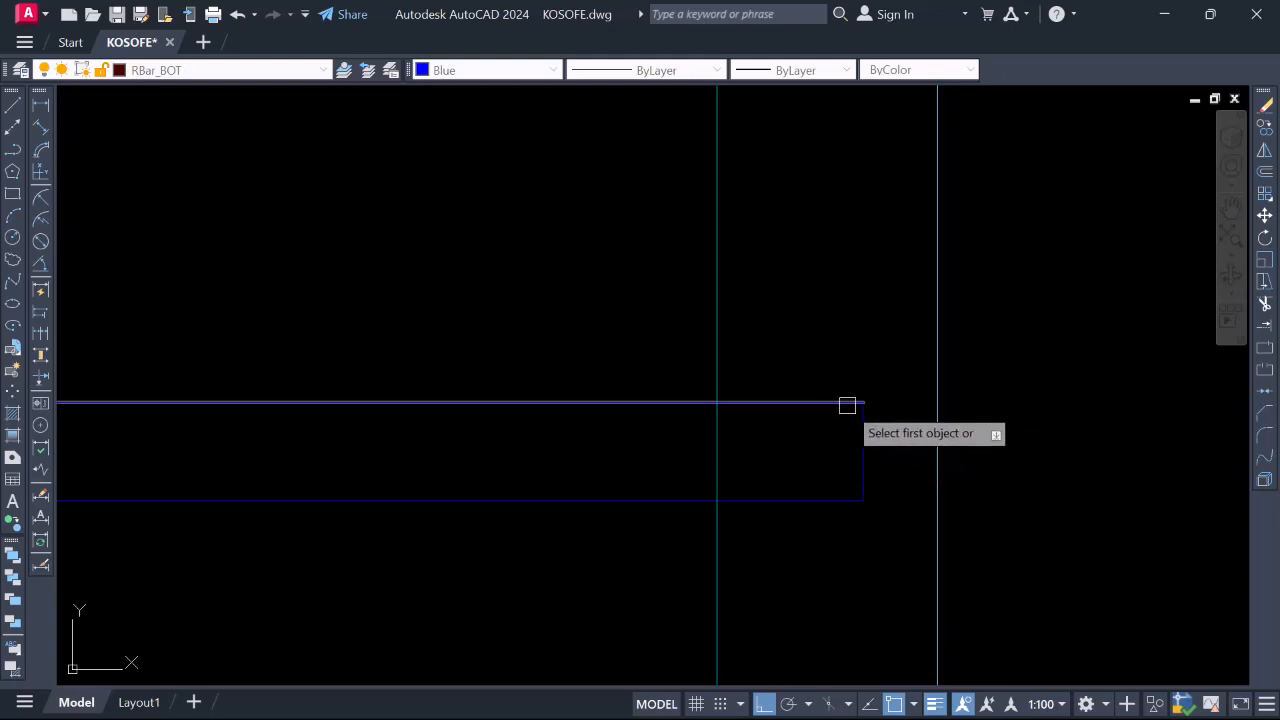
# Fillet the blue bar's top-right and bottom-right corners with radius 20
pyautogui.rightClick(800, 330)
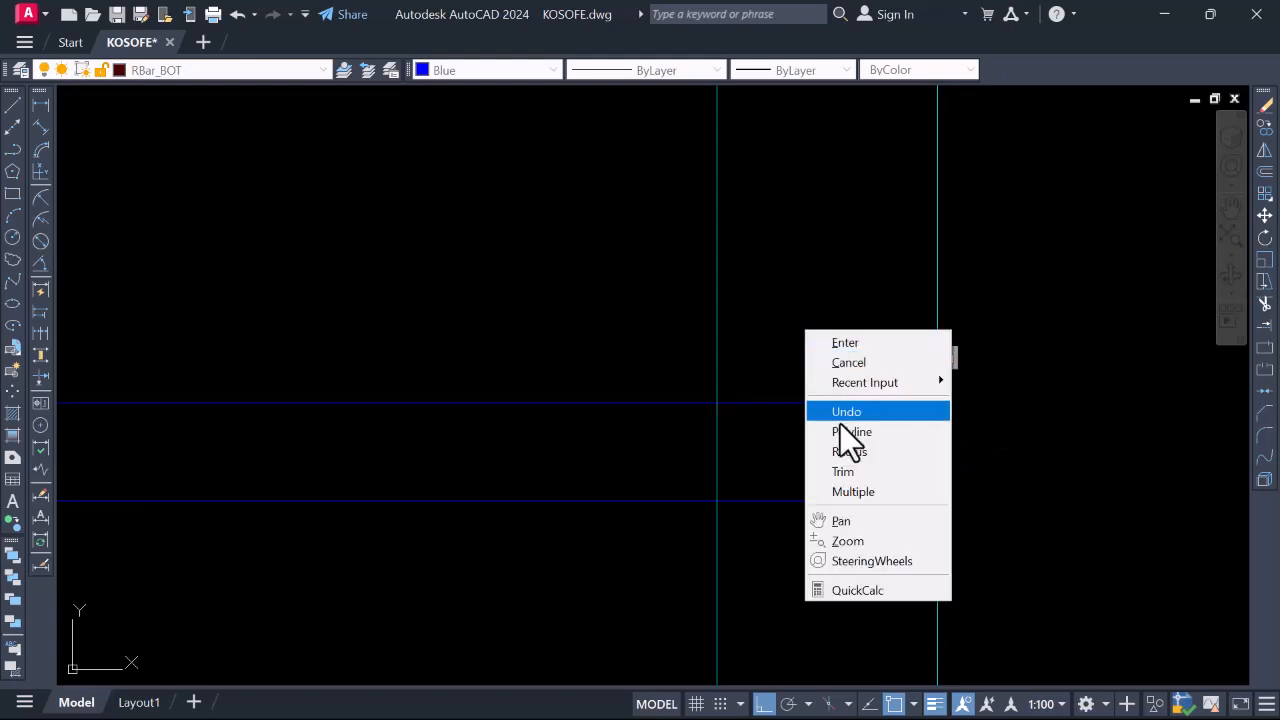
pyautogui.click(859, 452)
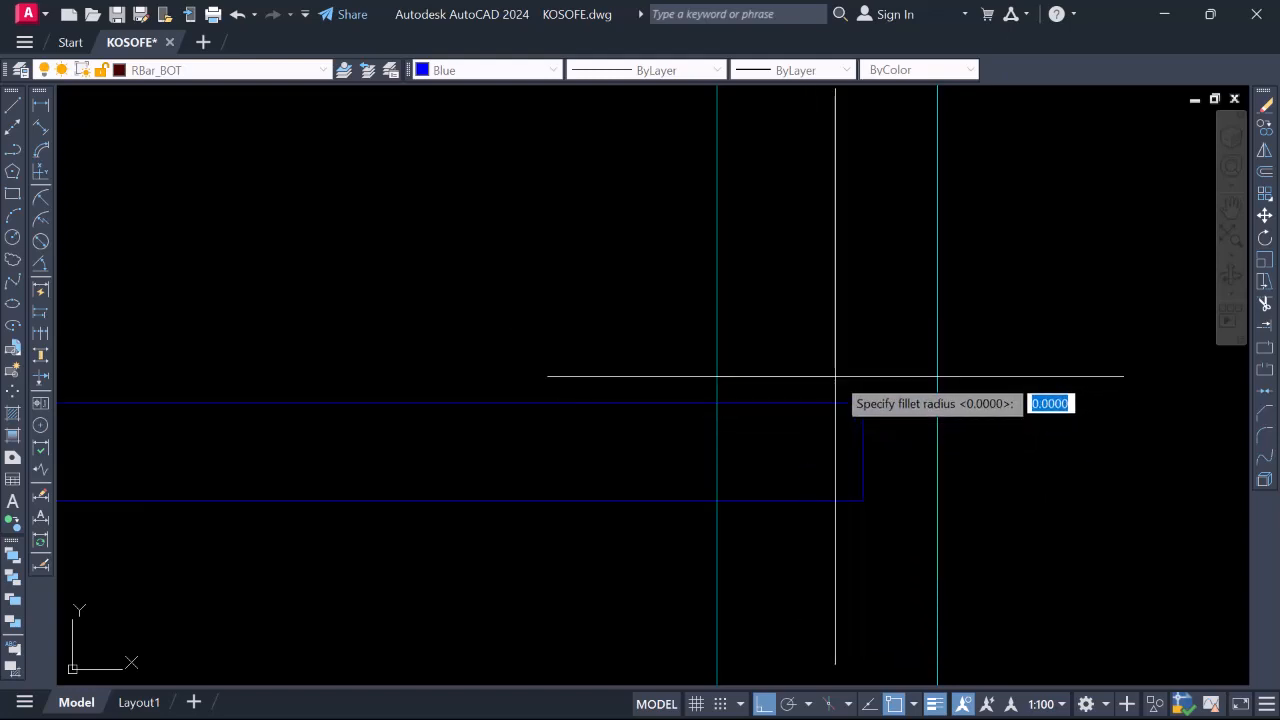
pyautogui.write('20')
pyautogui.press('Return')
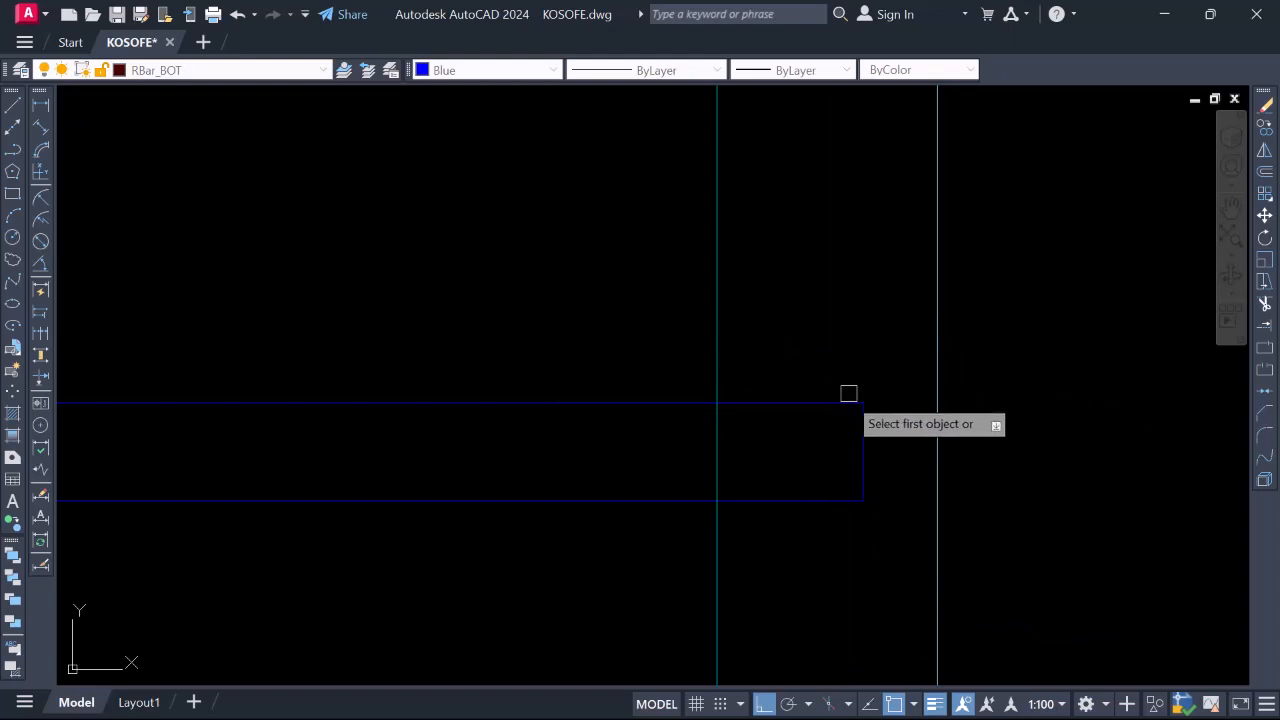
pyautogui.click(840, 403)
pyautogui.click(858, 432)
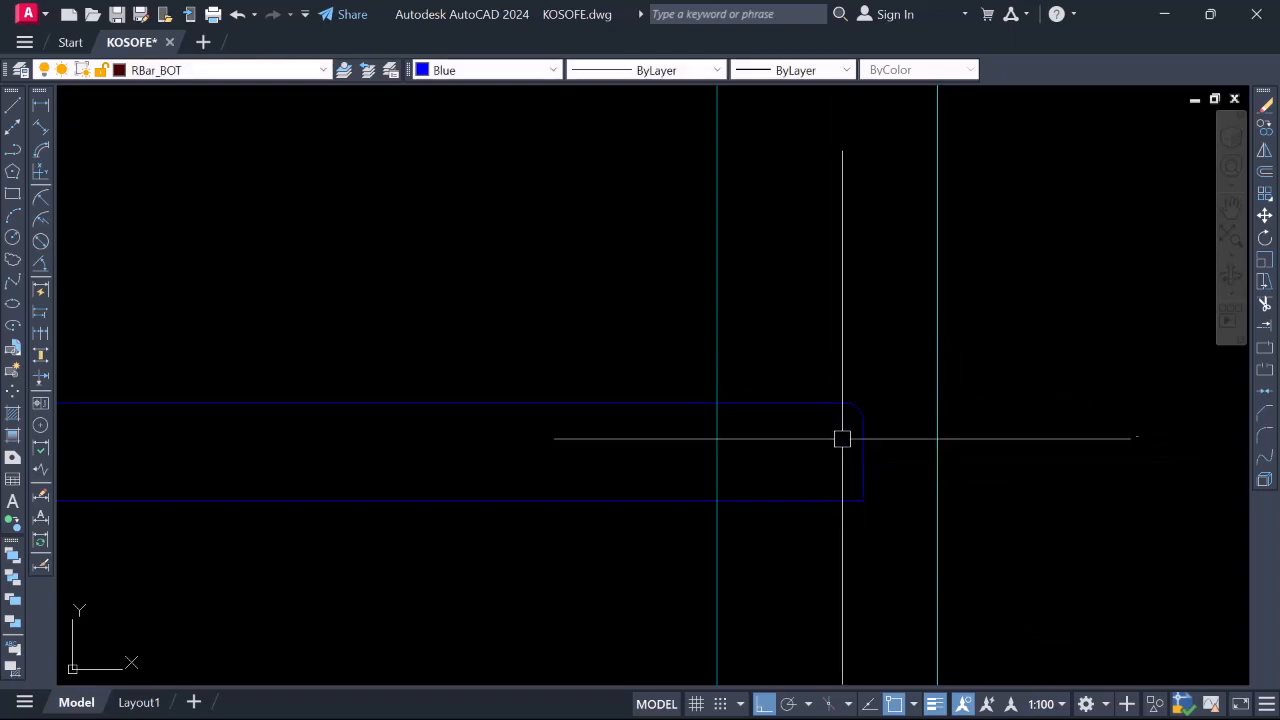
pyautogui.press('Return')
pyautogui.click(829, 500)
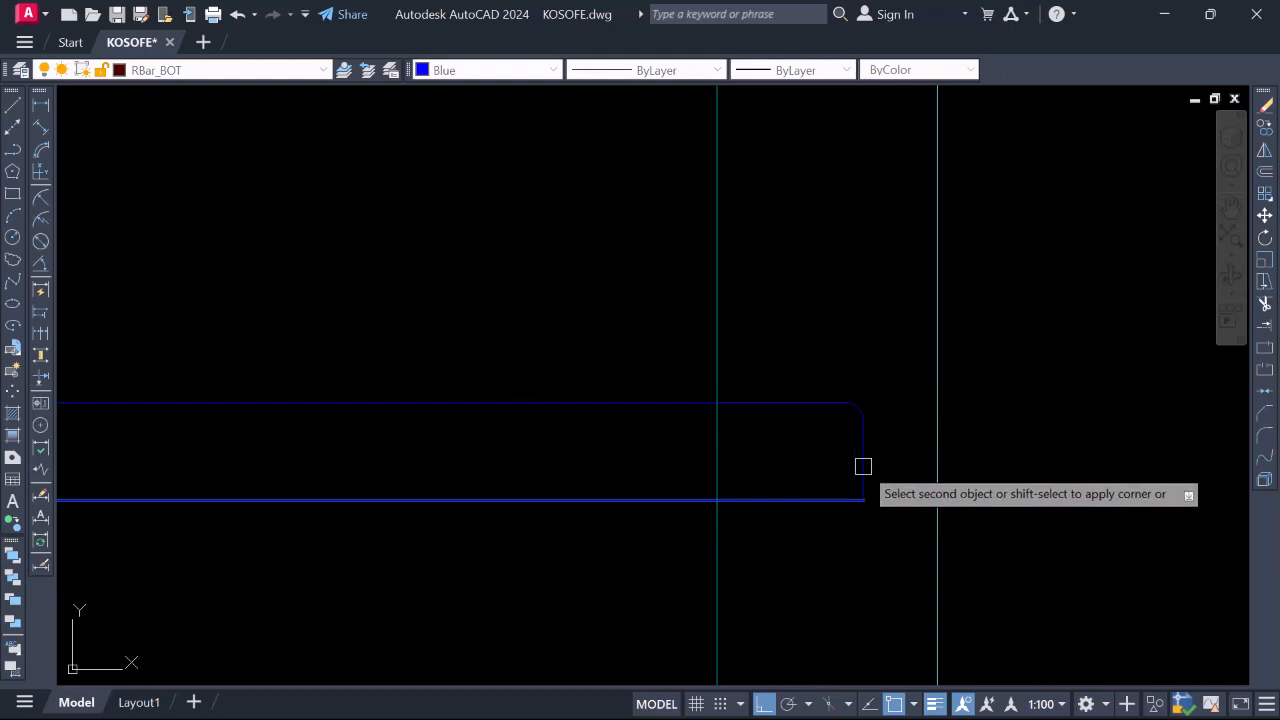
pyautogui.click(863, 462)
pyautogui.scroll(-3, 845, 465)
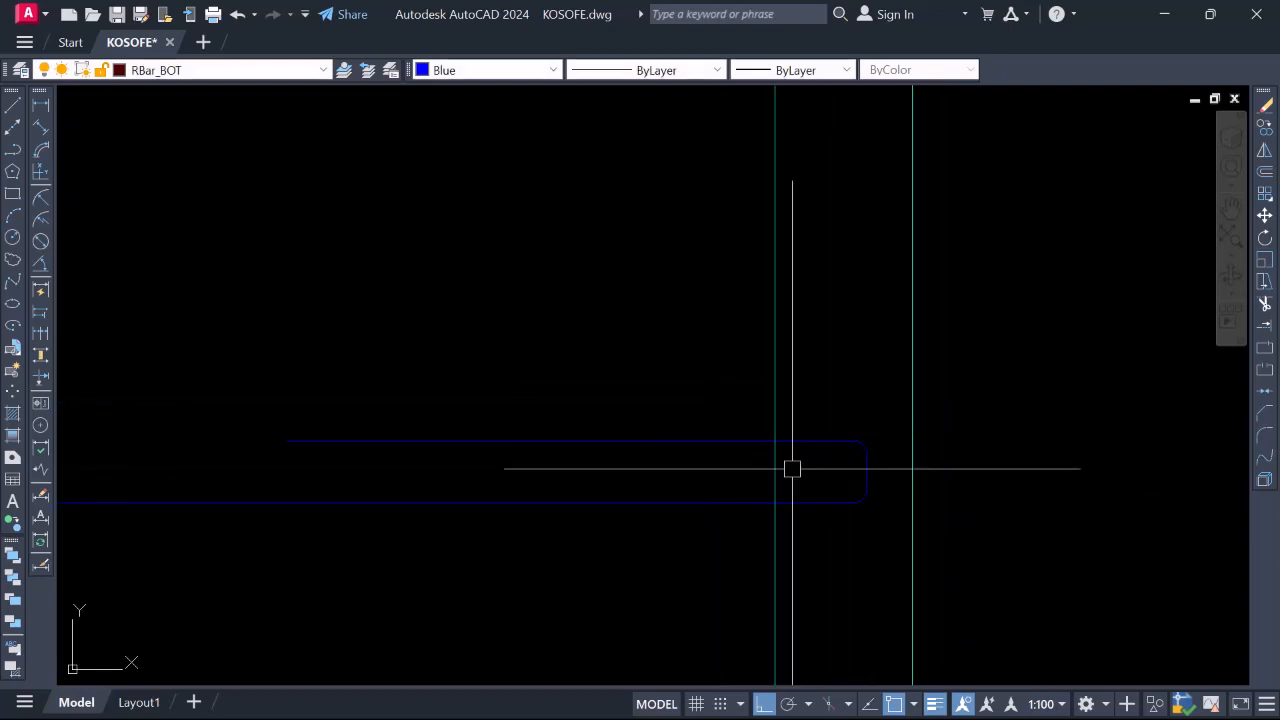
pyautogui.scroll(-6, 500, 400)
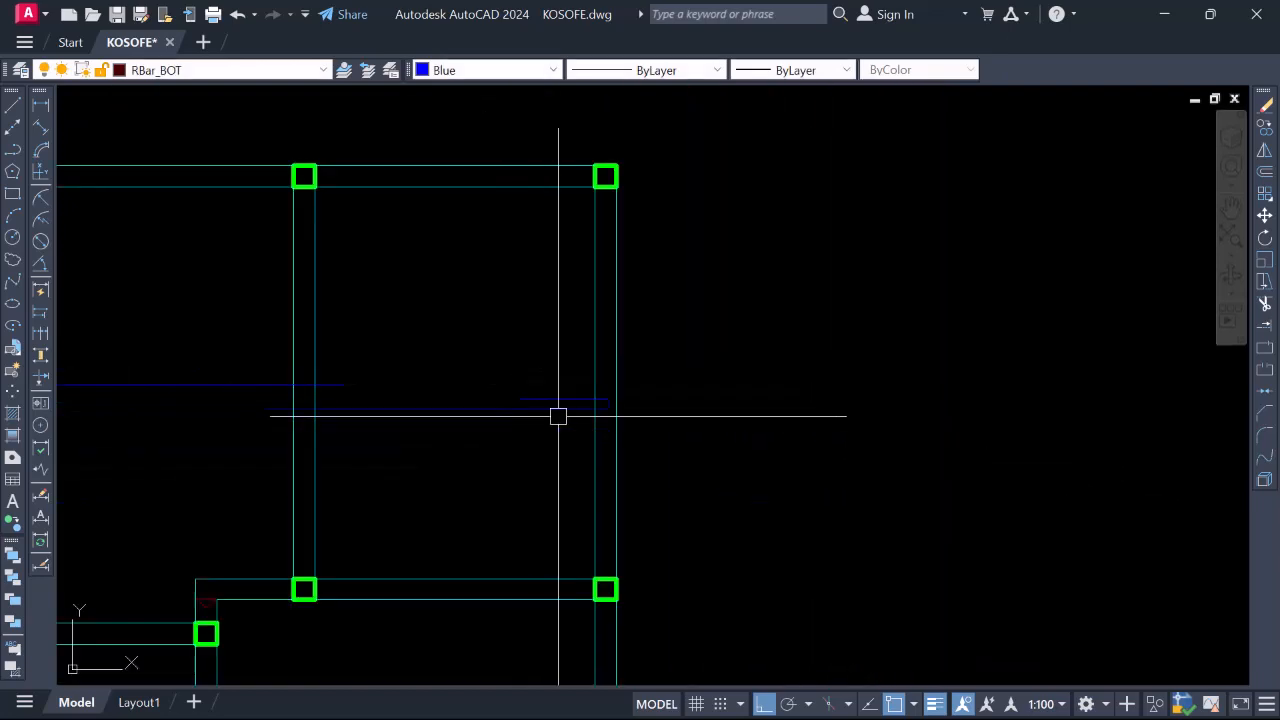
# Copy the blue bottom bar from its corner base point and zoom toward the lower-left bay
pyautogui.scroll(2, 499, 377)
pyautogui.click(501, 363)
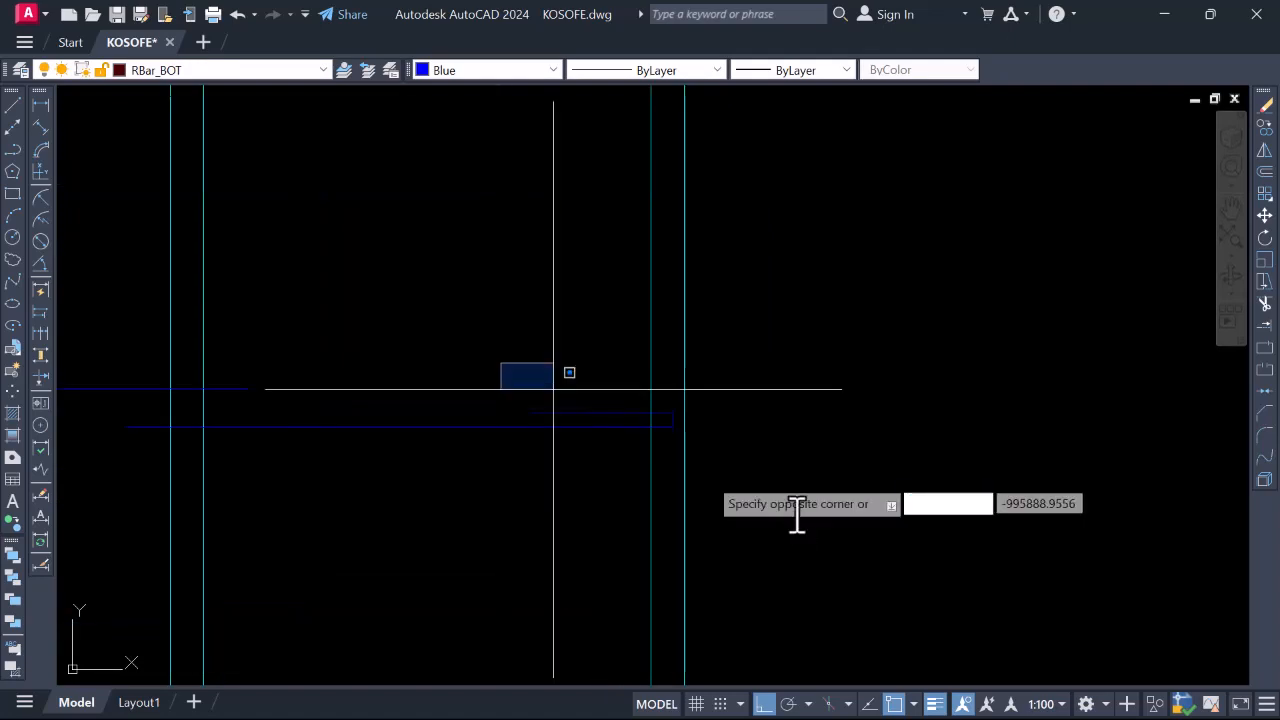
pyautogui.click(736, 442)
pyautogui.rightClick(651, 443)
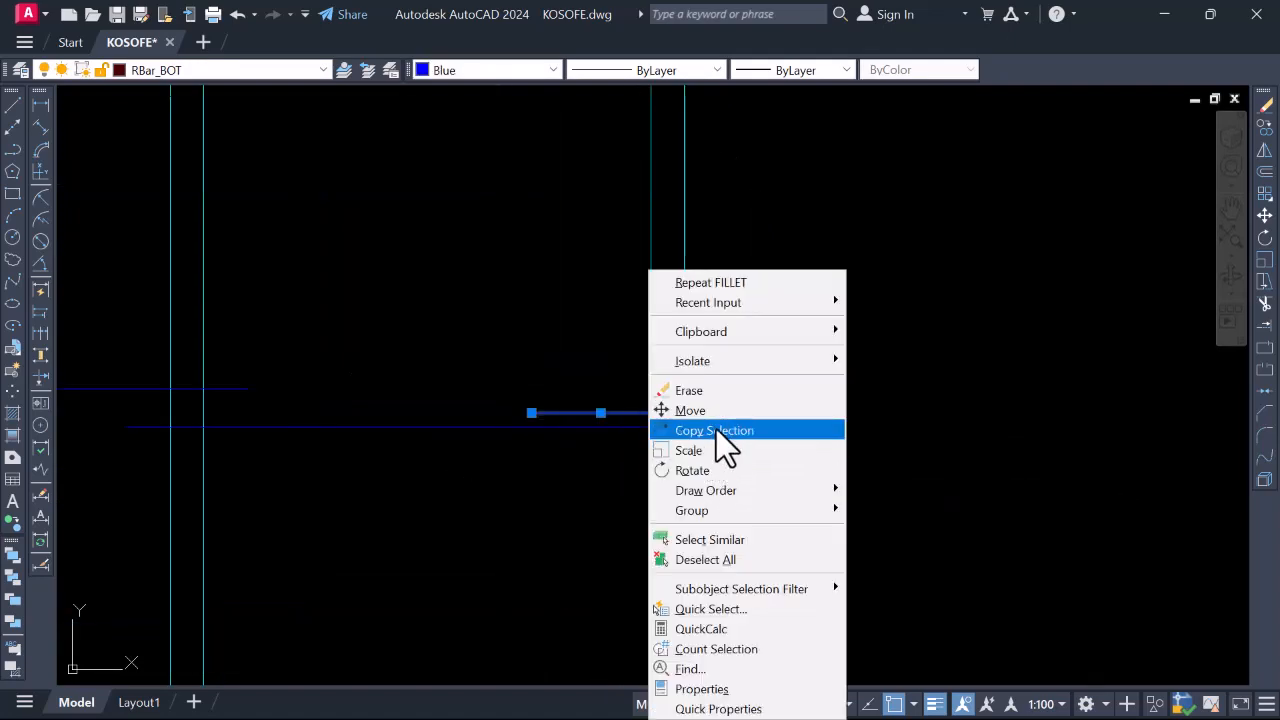
pyautogui.click(714, 430)
pyautogui.scroll(3, 706, 429)
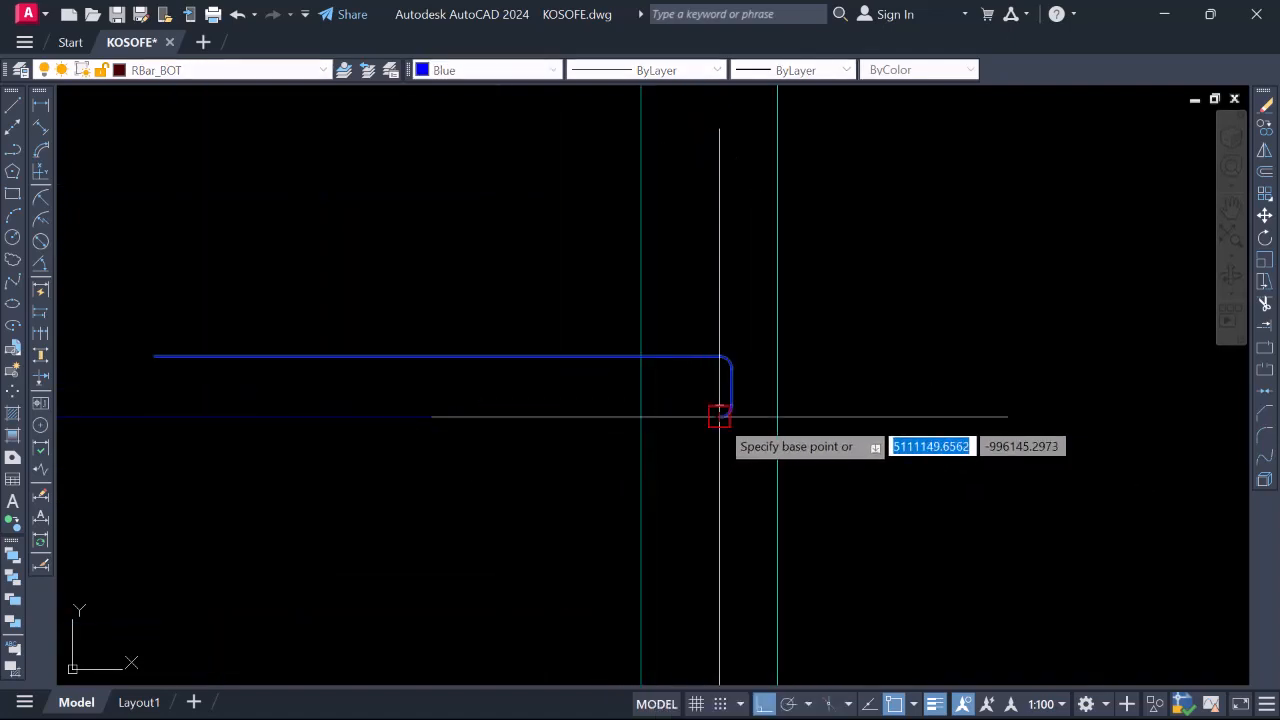
pyautogui.click(719, 416)
pyautogui.scroll(-4, 718, 360)
pyautogui.scroll(5, 729, 443)
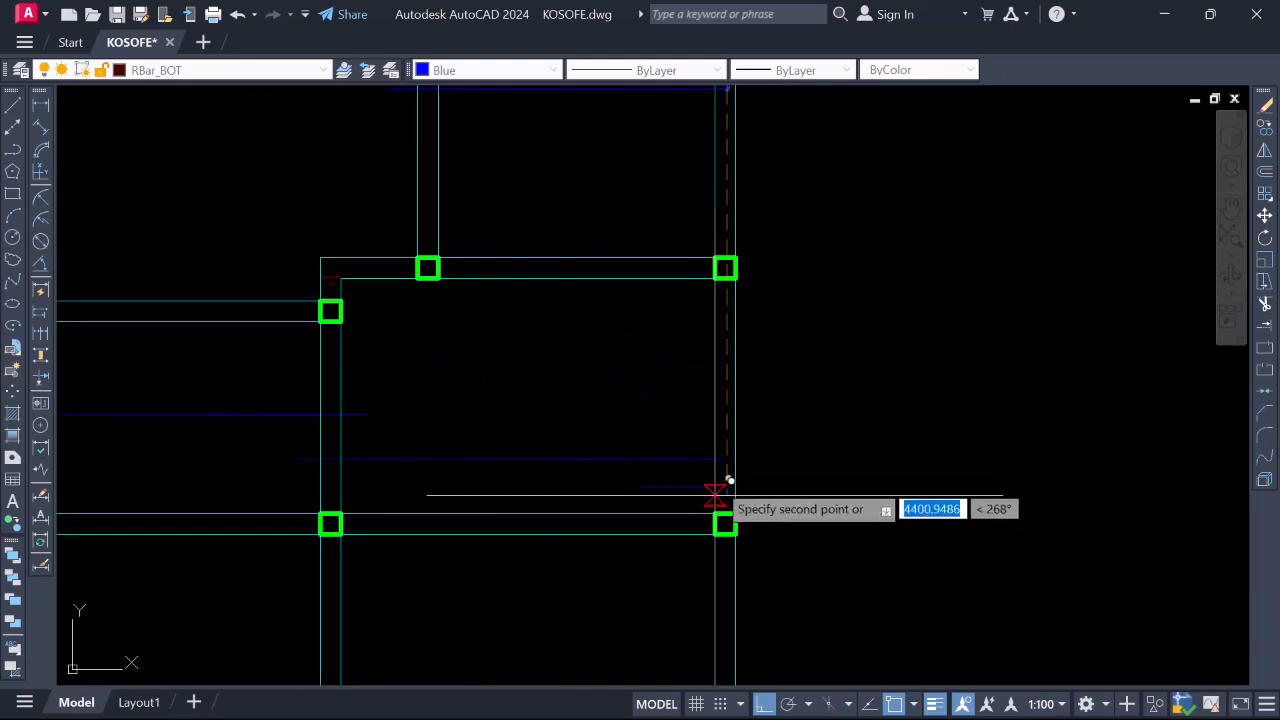
pyautogui.scroll(5, 729, 480)
pyautogui.scroll(-5, 766, 400)
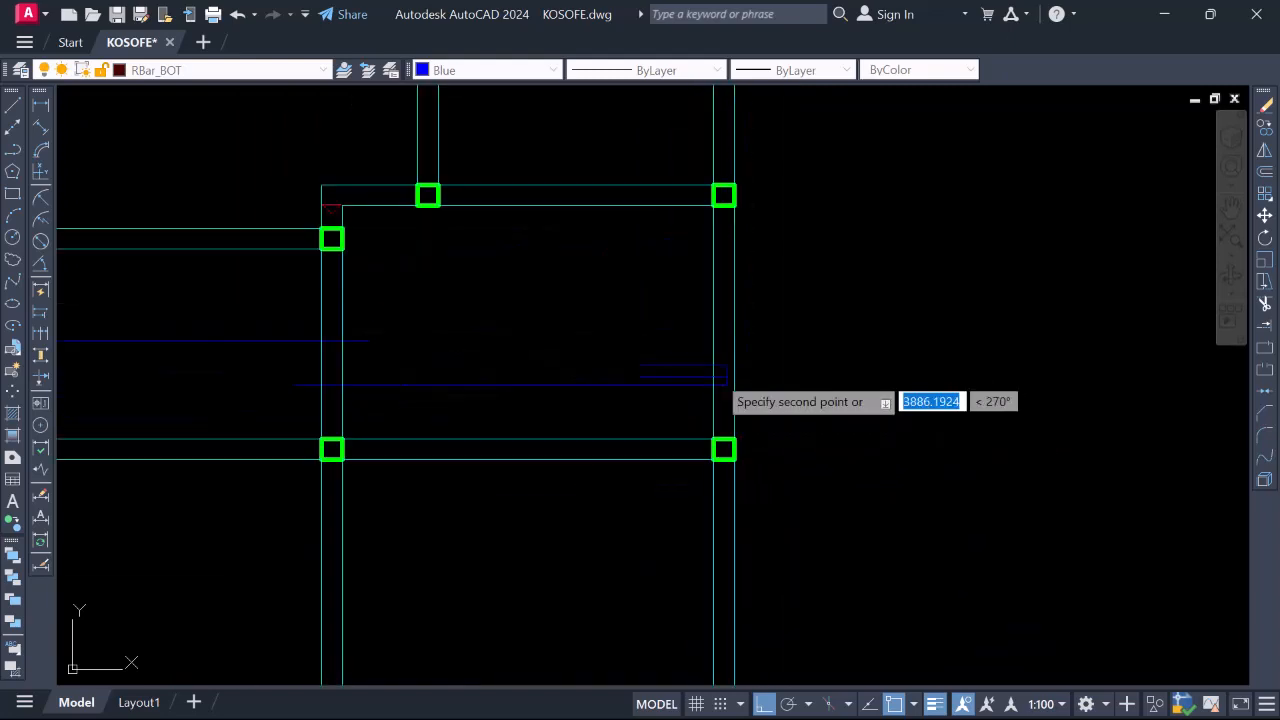
pyautogui.scroll(-5, 725, 385)
pyautogui.scroll(5, 736, 495)
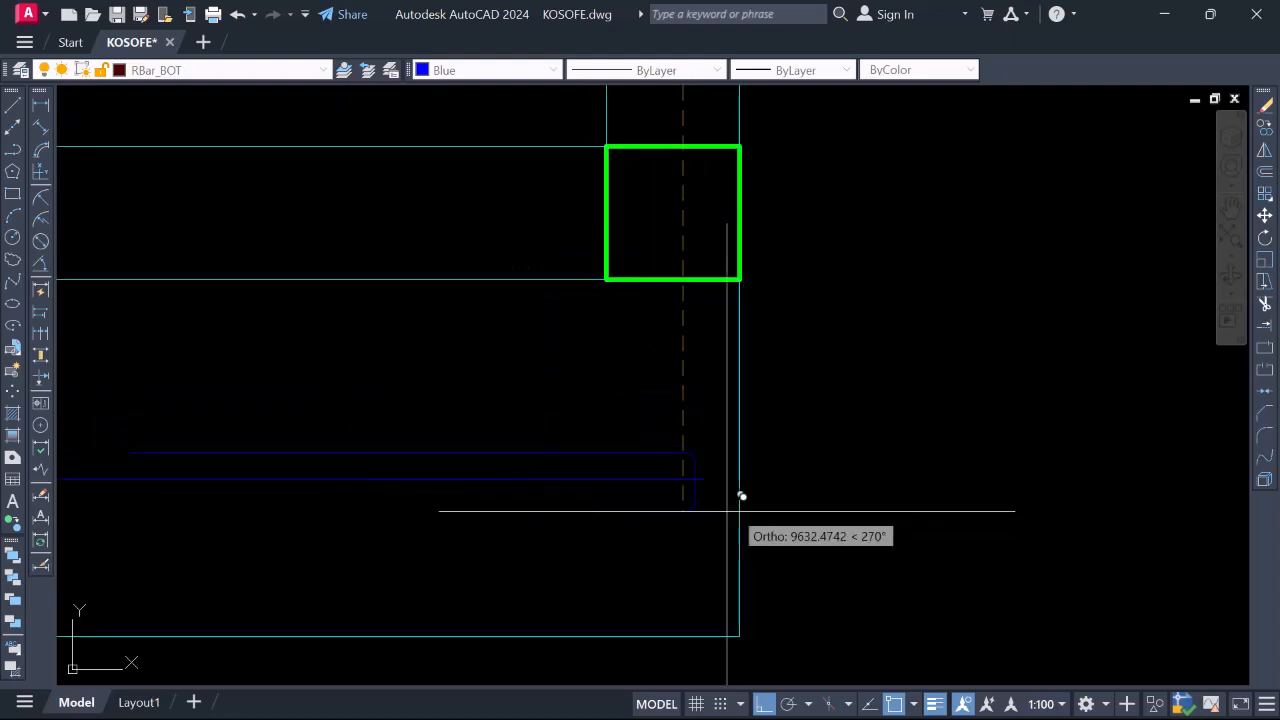
pyautogui.scroll(-7, 751, 438)
pyautogui.scroll(-5, 751, 438)
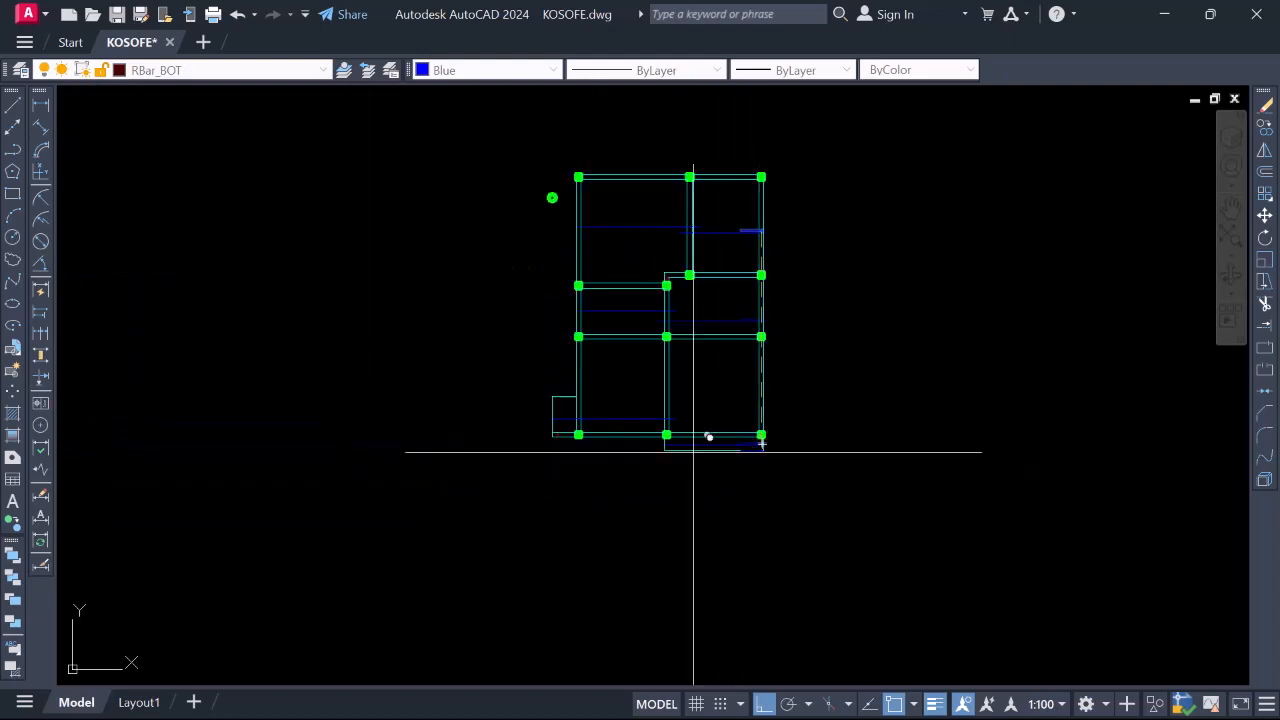
pyautogui.scroll(5, 615, 282)
pyautogui.scroll(-5, 640, 360)
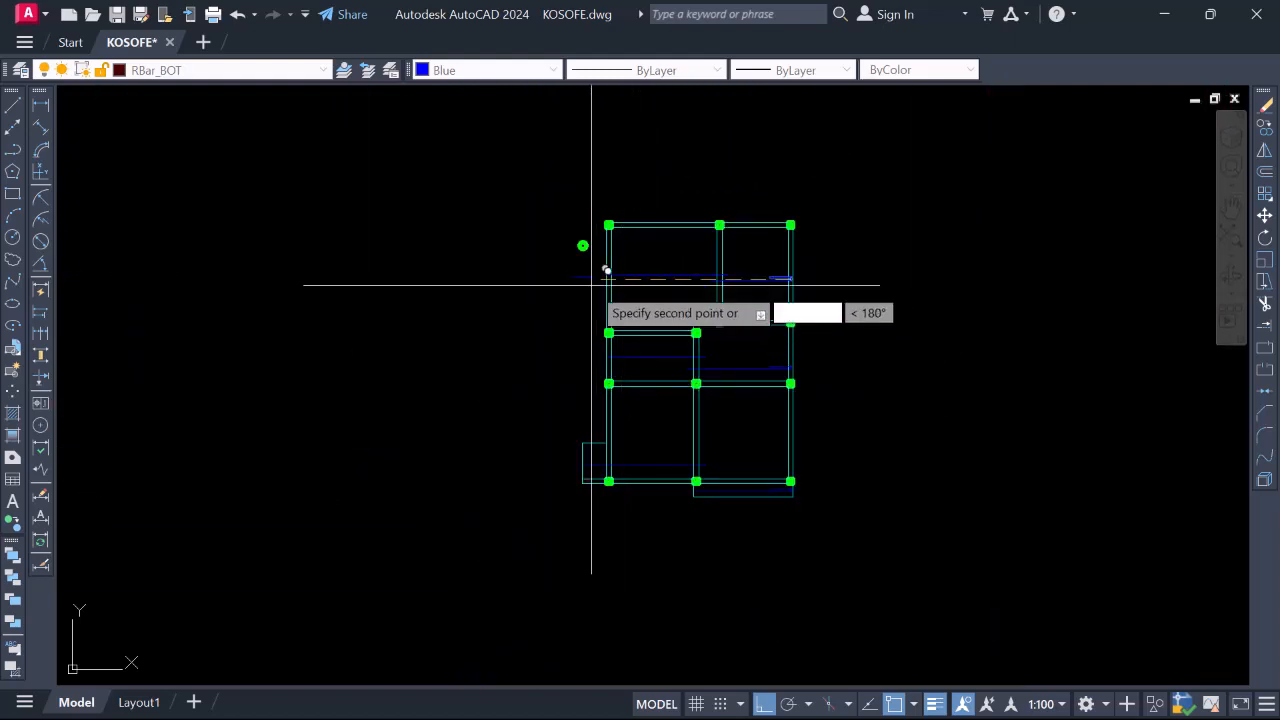
pyautogui.scroll(4, 591, 283)
# Place the short bar piece beside the lower-left bay column and zoom in to inspect it
pyautogui.press('Escape')
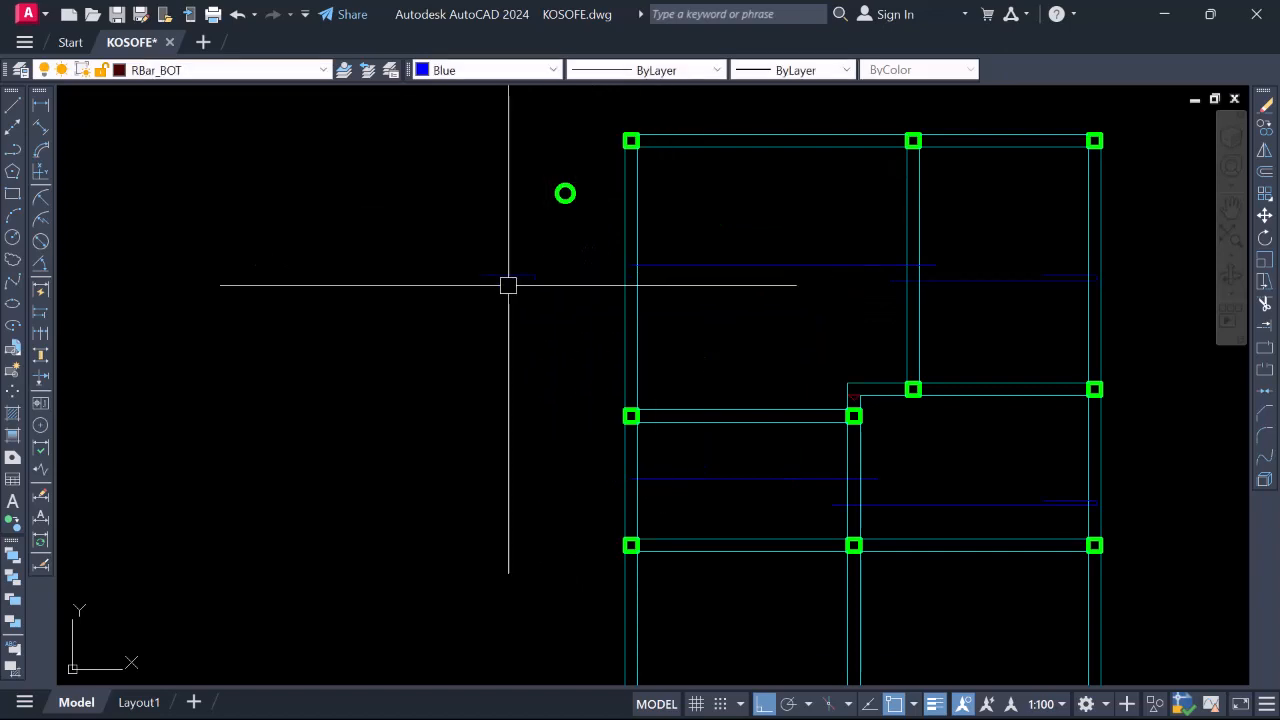
pyautogui.scroll(4, 508, 285)
pyautogui.click(614, 299)
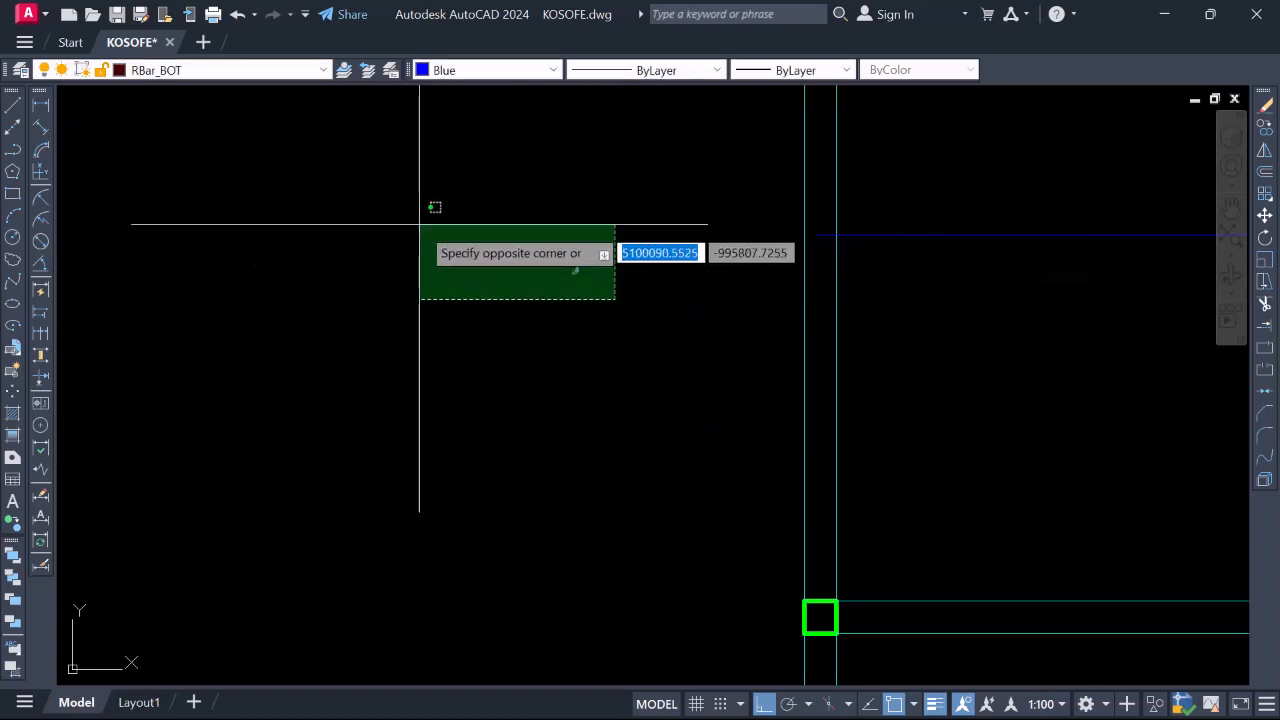
pyautogui.click(708, 219)
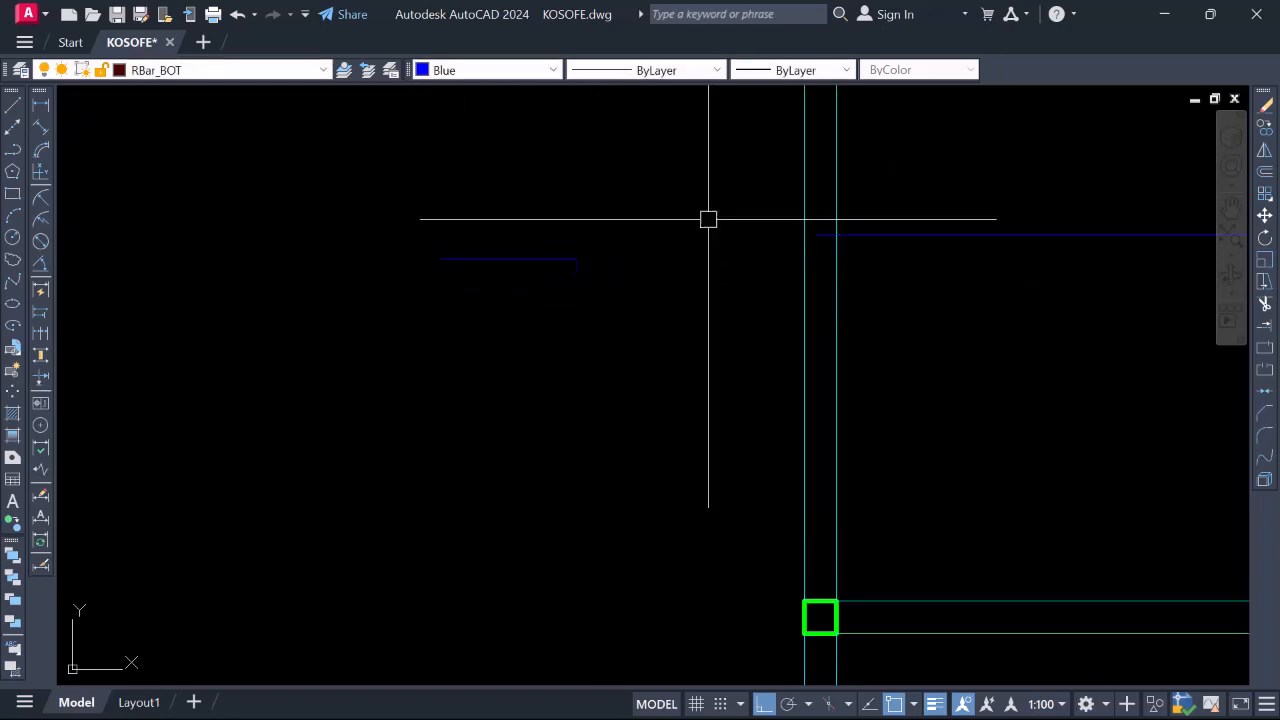
pyautogui.scroll(-3, 870, 215)
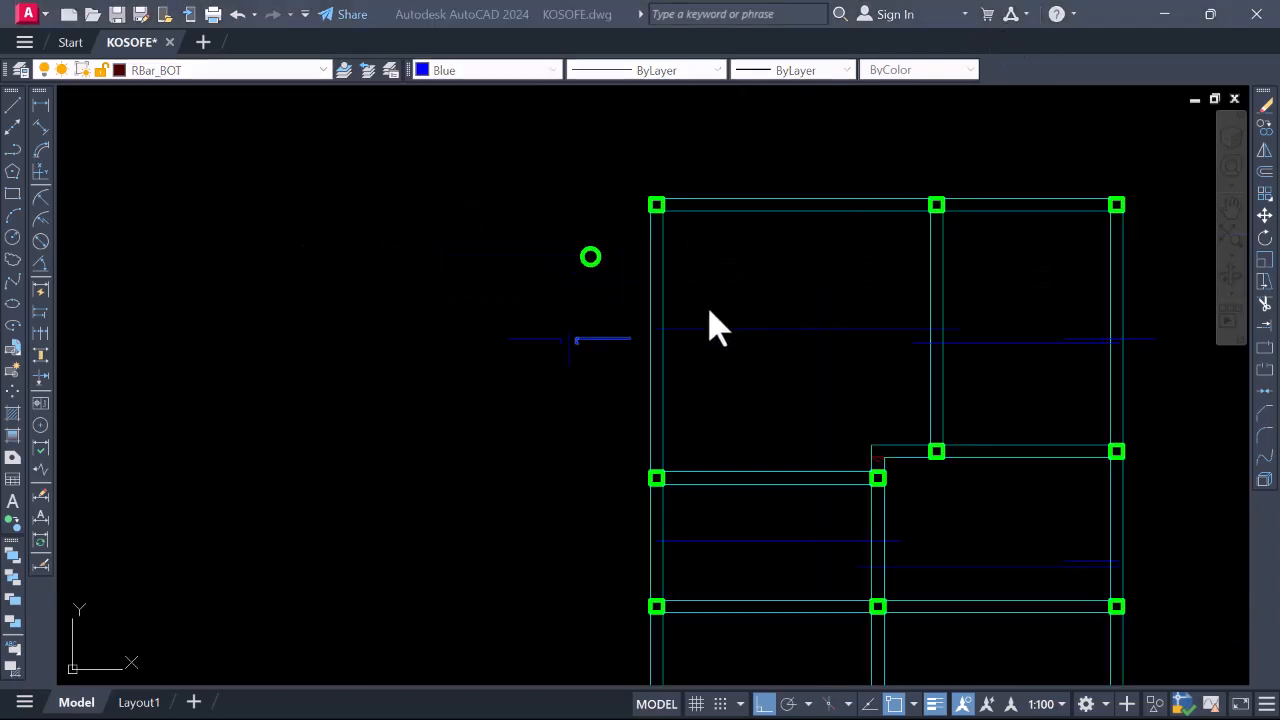
pyautogui.scroll(9, 662, 354)
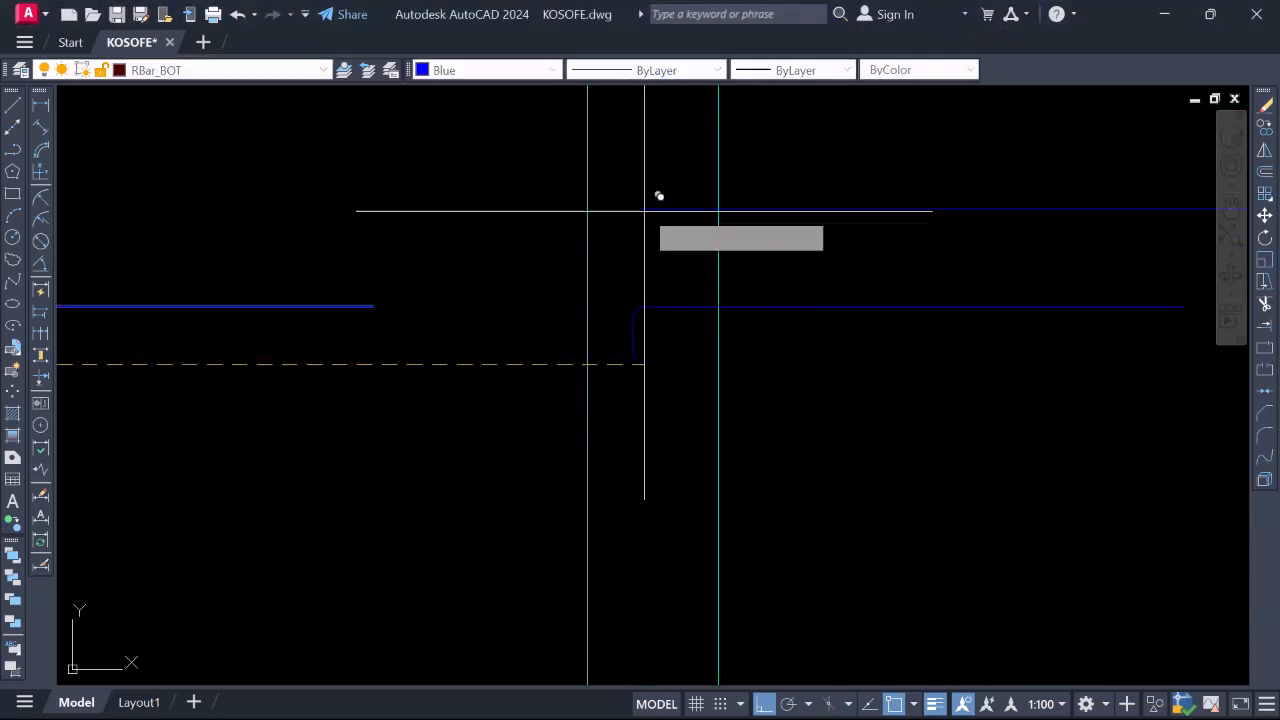
pyautogui.scroll(-6, 657, 194)
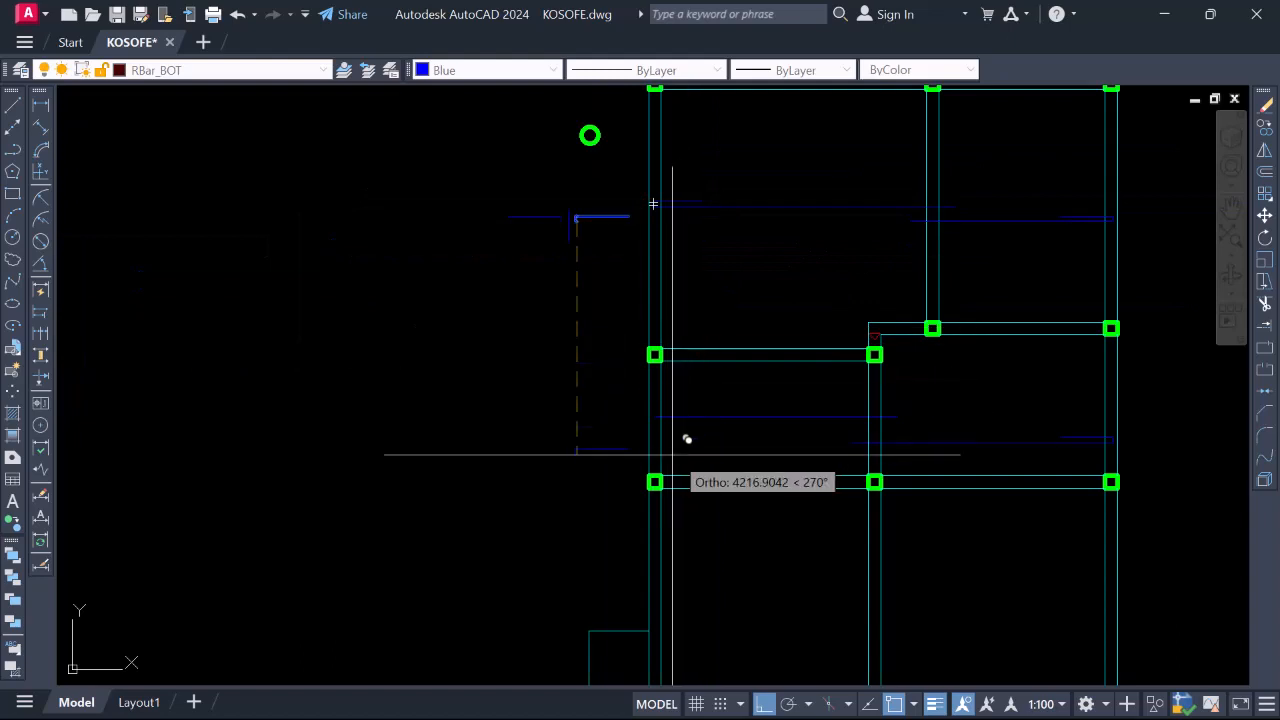
pyautogui.scroll(4, 672, 454)
pyautogui.scroll(-6, 640, 297)
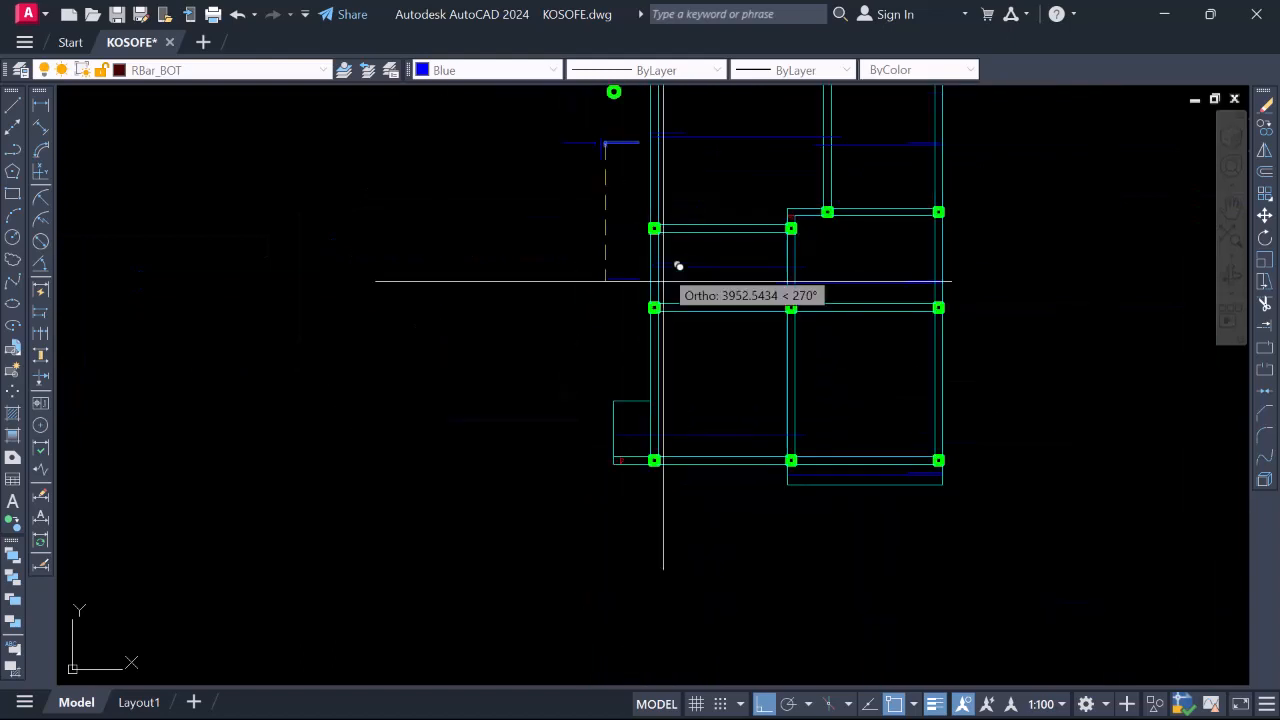
pyautogui.scroll(5, 663, 281)
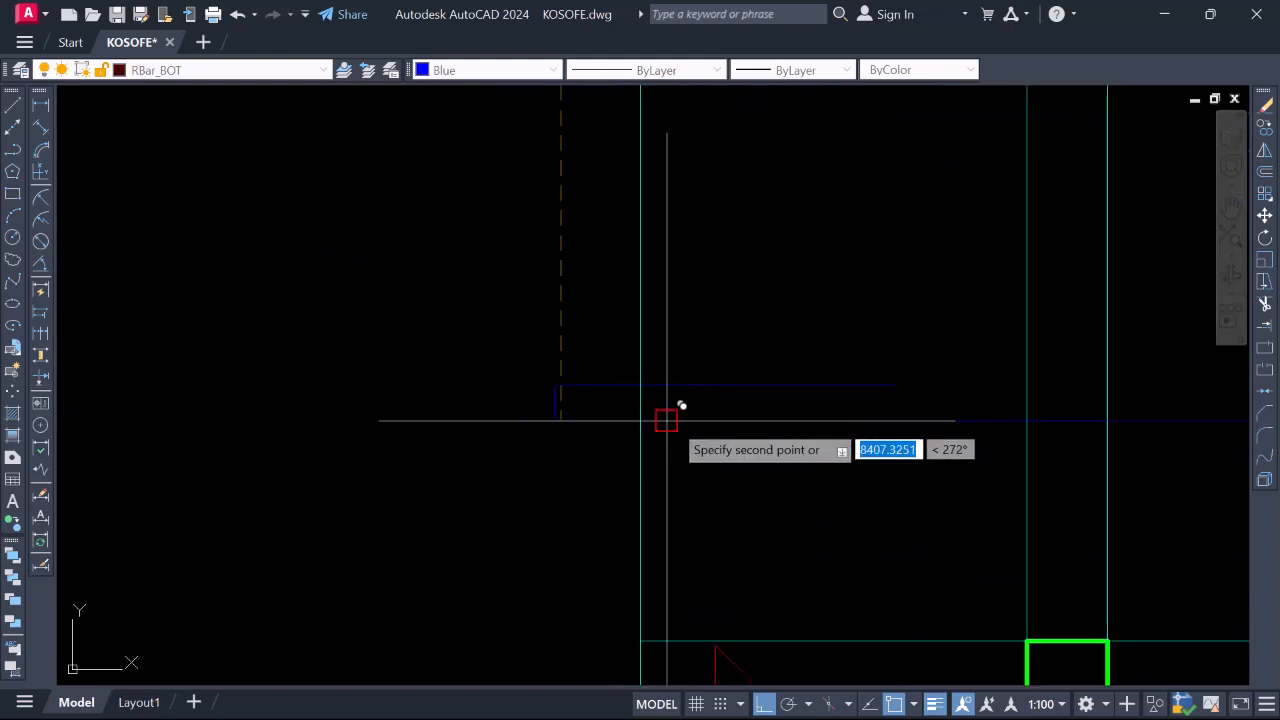
pyautogui.scroll(-6, 606, 371)
pyautogui.scroll(4, 755, 379)
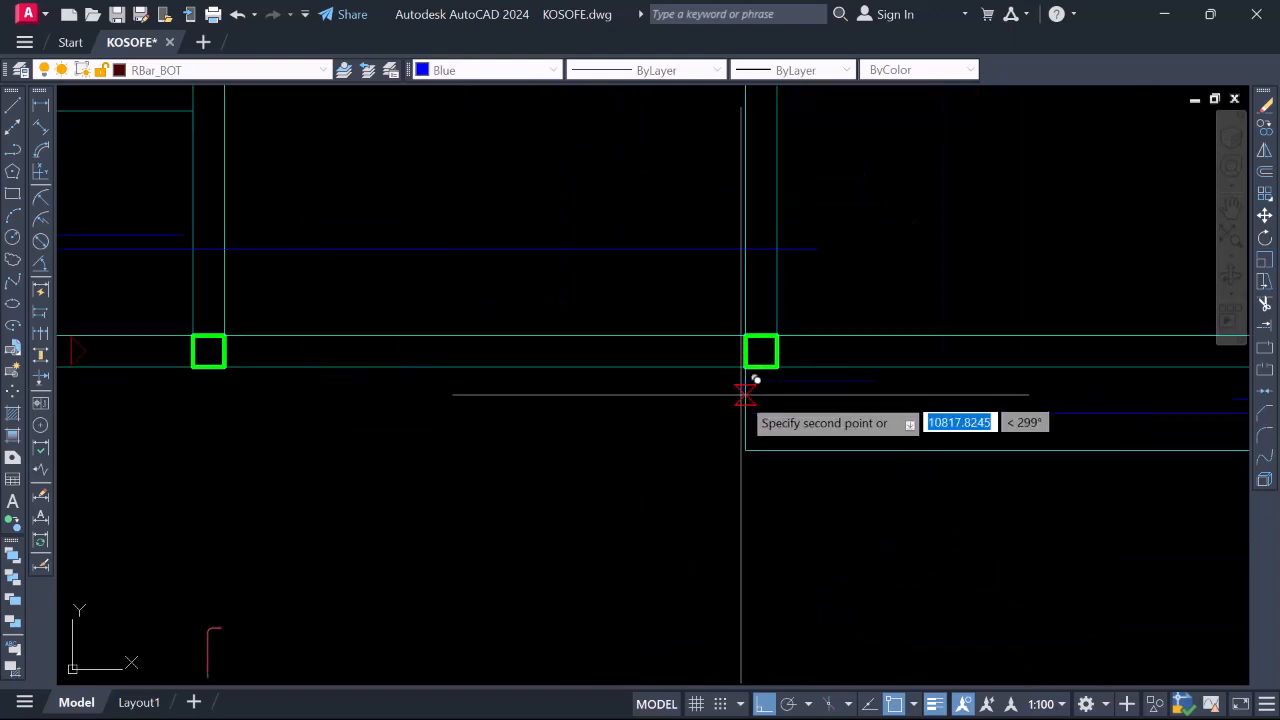
pyautogui.scroll(-5, 766, 423)
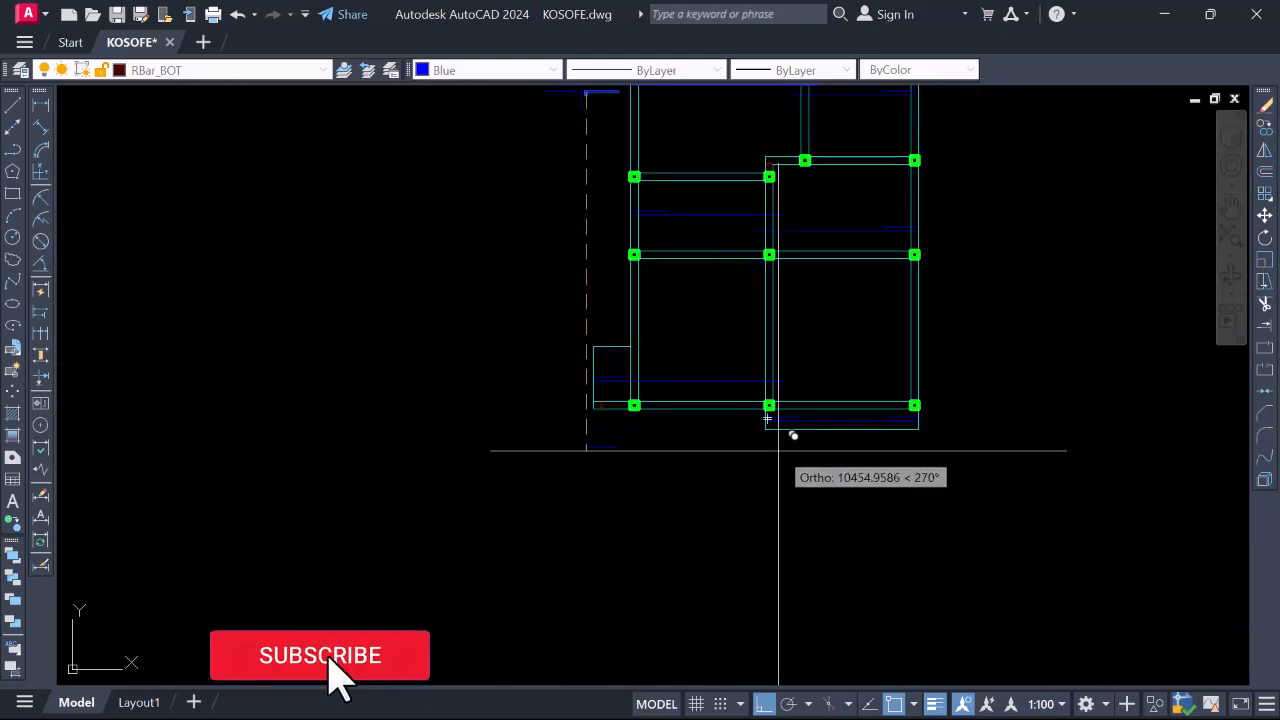
pyautogui.scroll(-2, 770, 455)
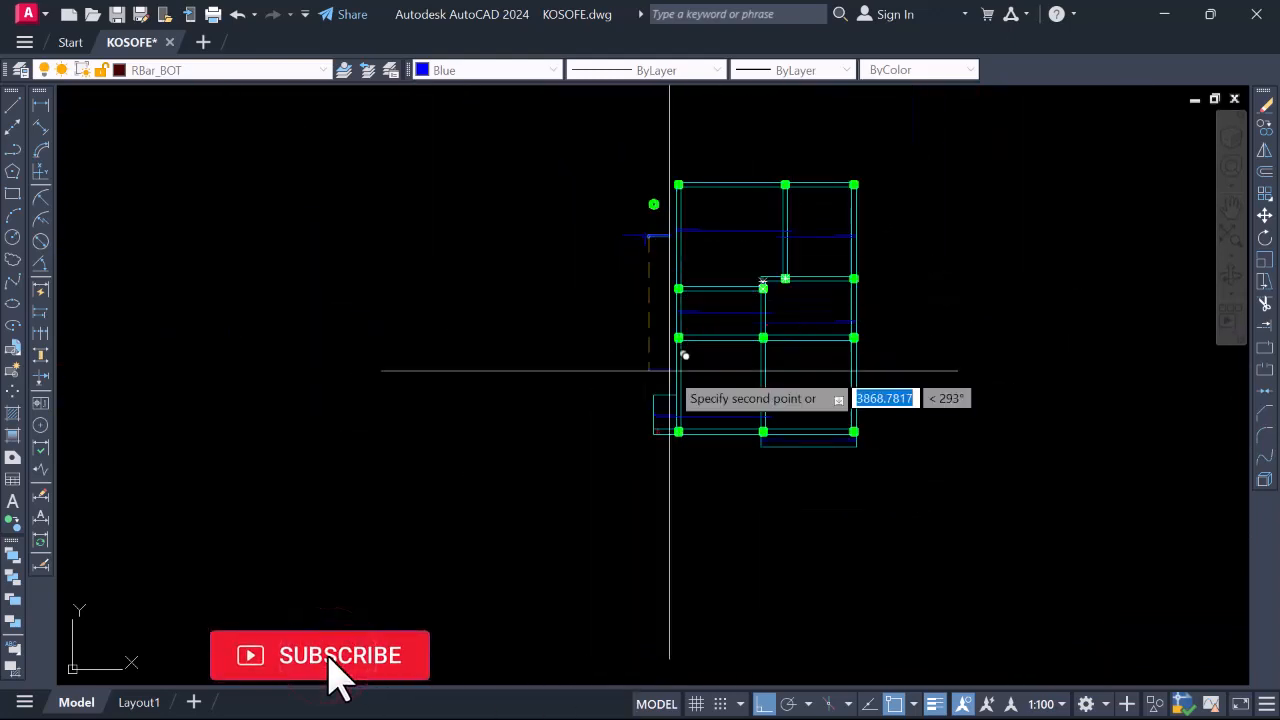
pyautogui.scroll(6, 660, 400)
pyautogui.scroll(-4, 595, 440)
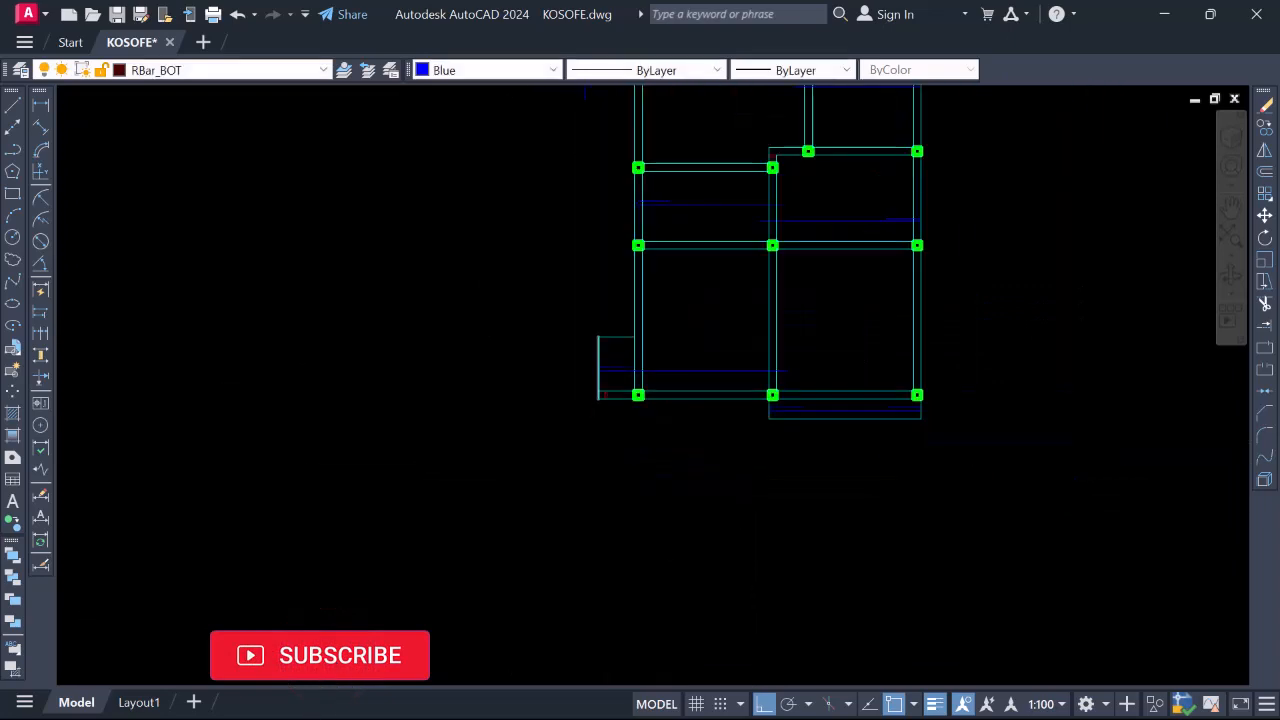
pyautogui.scroll(8, 632, 371)
pyautogui.scroll(2, 700, 327)
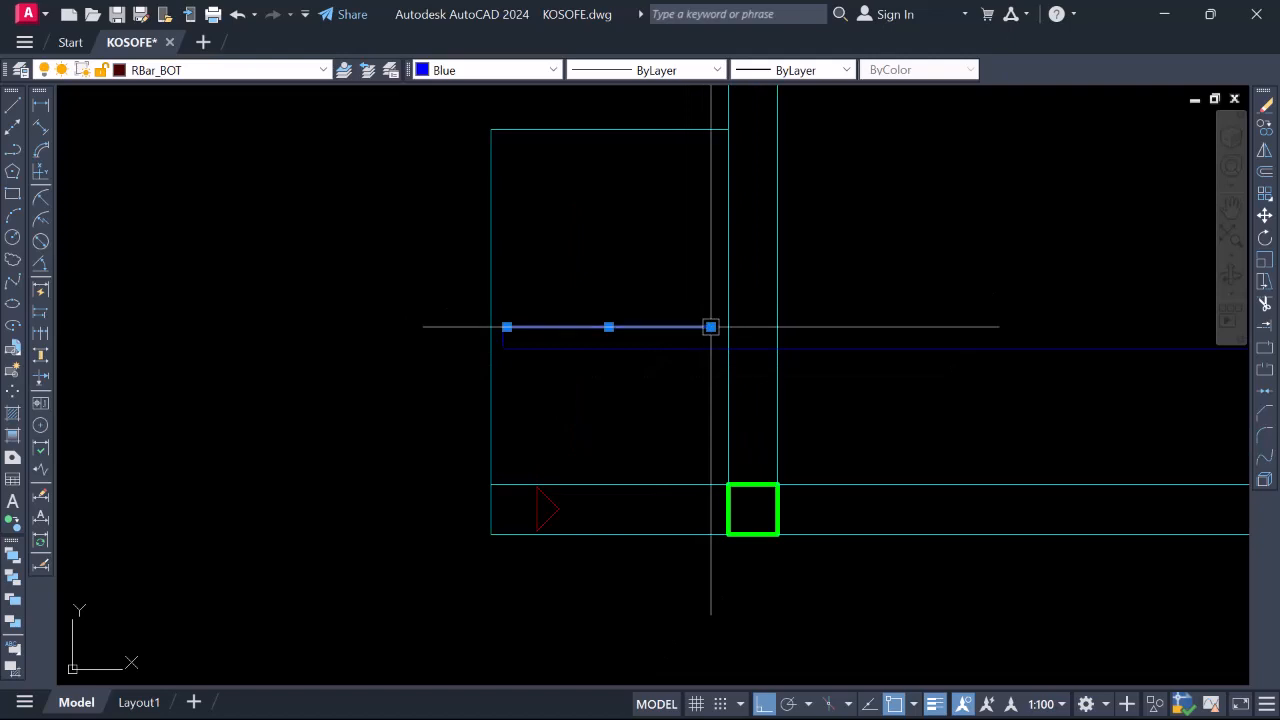
# Fix the copied bar's new endpoint at the beam edge
pyautogui.click(777, 327)
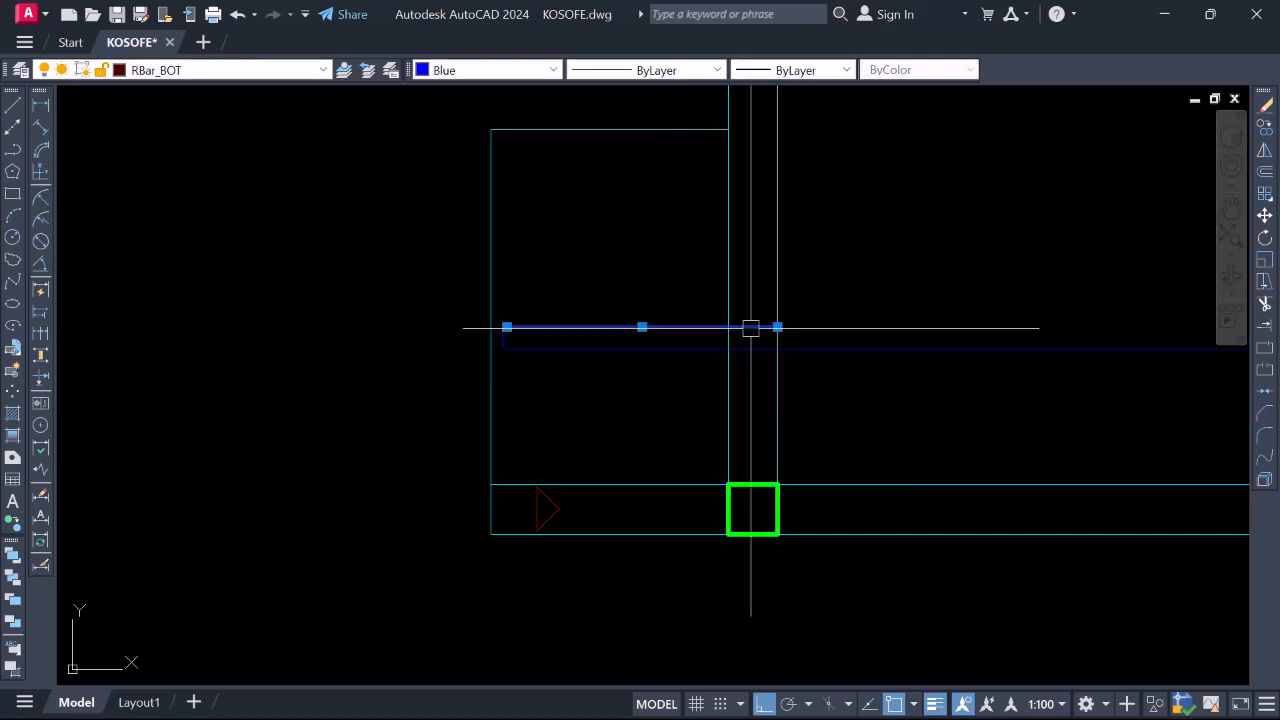
pyautogui.scroll(-4, 600, 334)
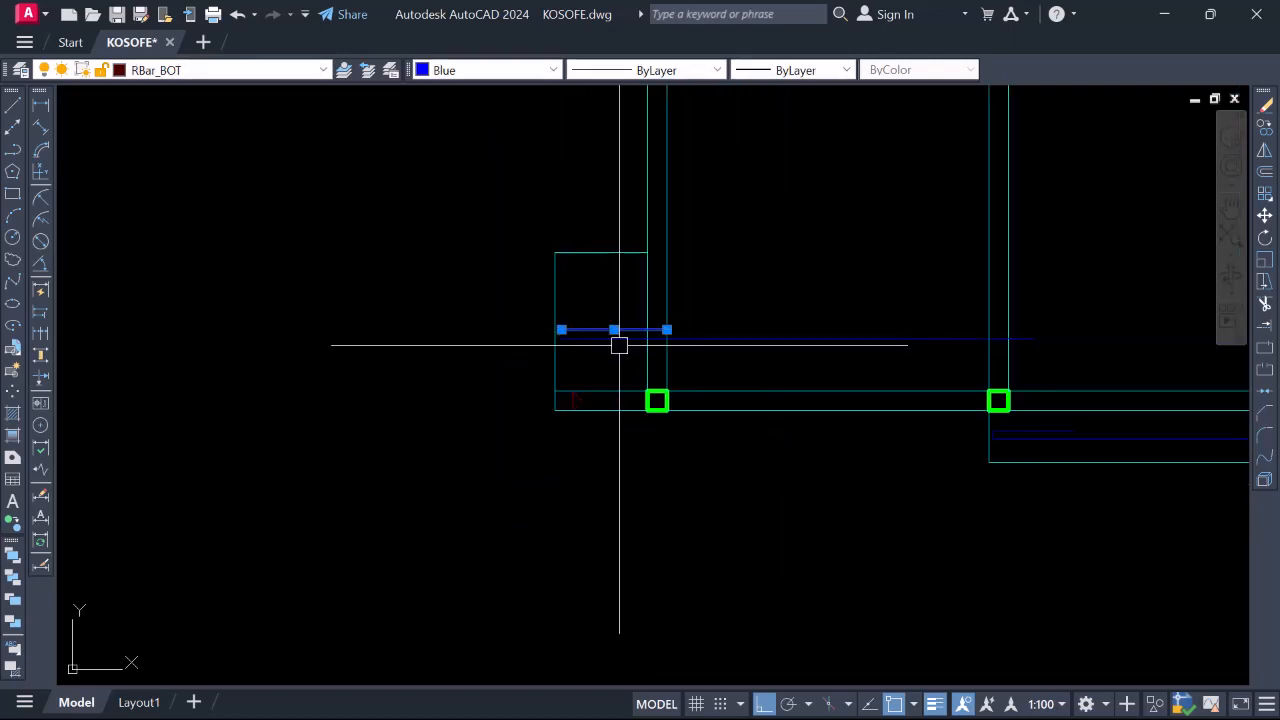
pyautogui.scroll(4, 625, 340)
pyautogui.scroll(-3, 531, 351)
pyautogui.scroll(3, 546, 369)
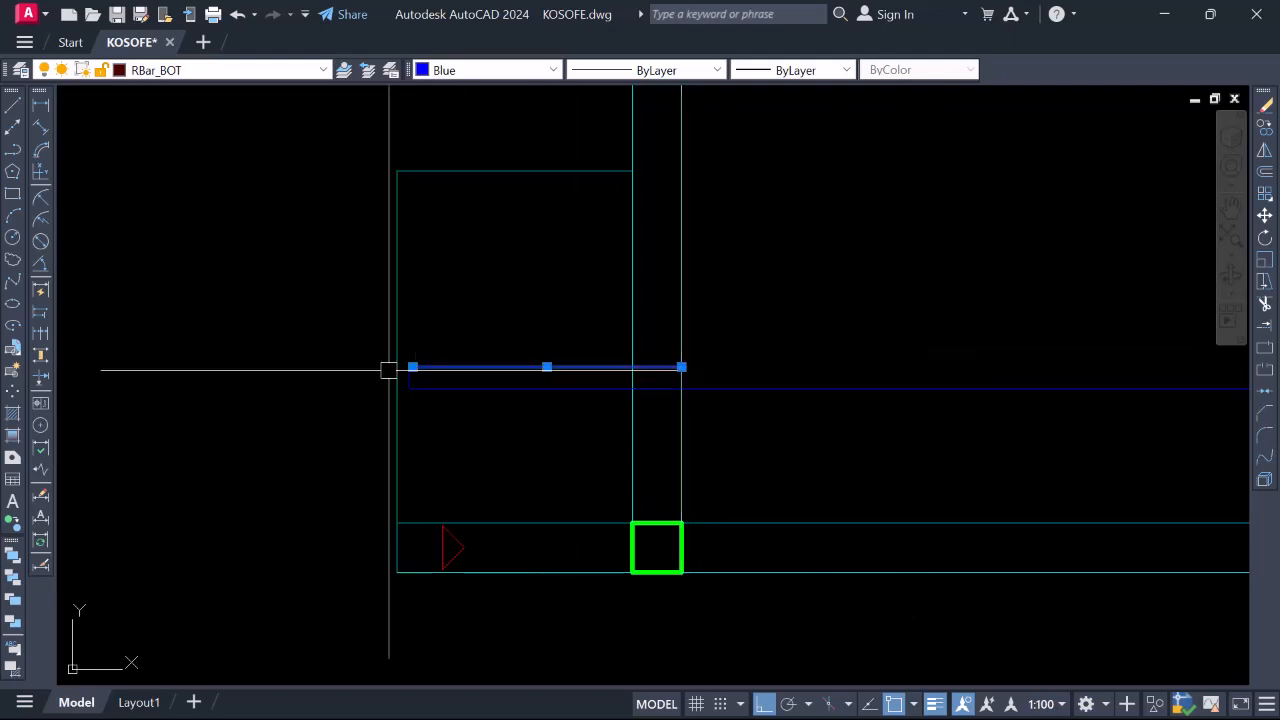
pyautogui.scroll(-3, 424, 373)
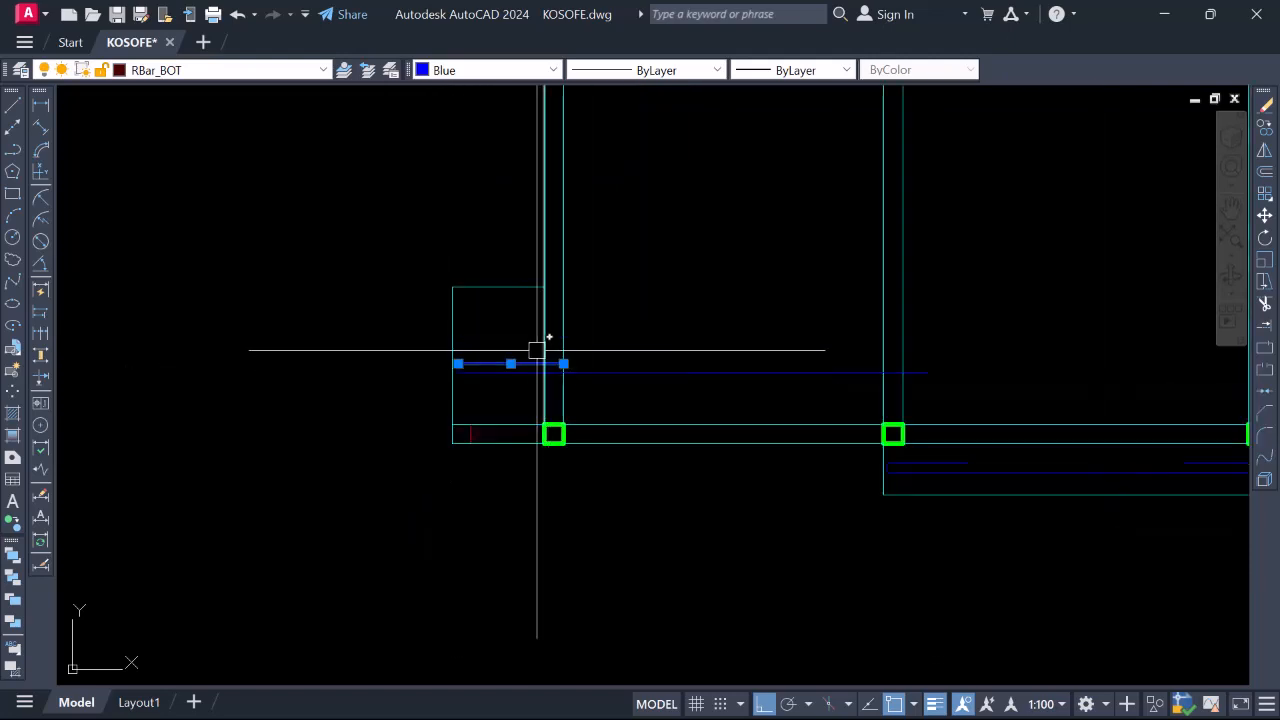
pyautogui.scroll(4, 540, 352)
# Stretch the bar's end further right so it crosses the beam beside the column
pyautogui.click(602, 378)
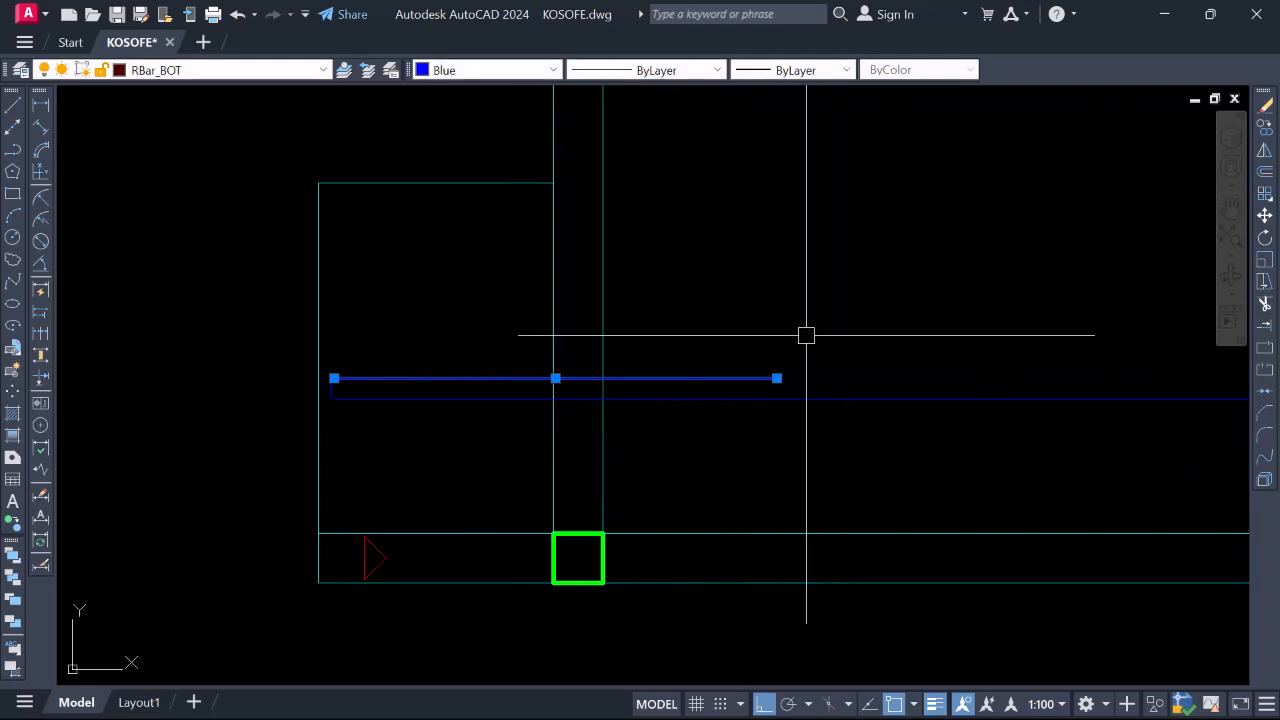
pyautogui.scroll(-3, 780, 345)
pyautogui.scroll(3, 769, 336)
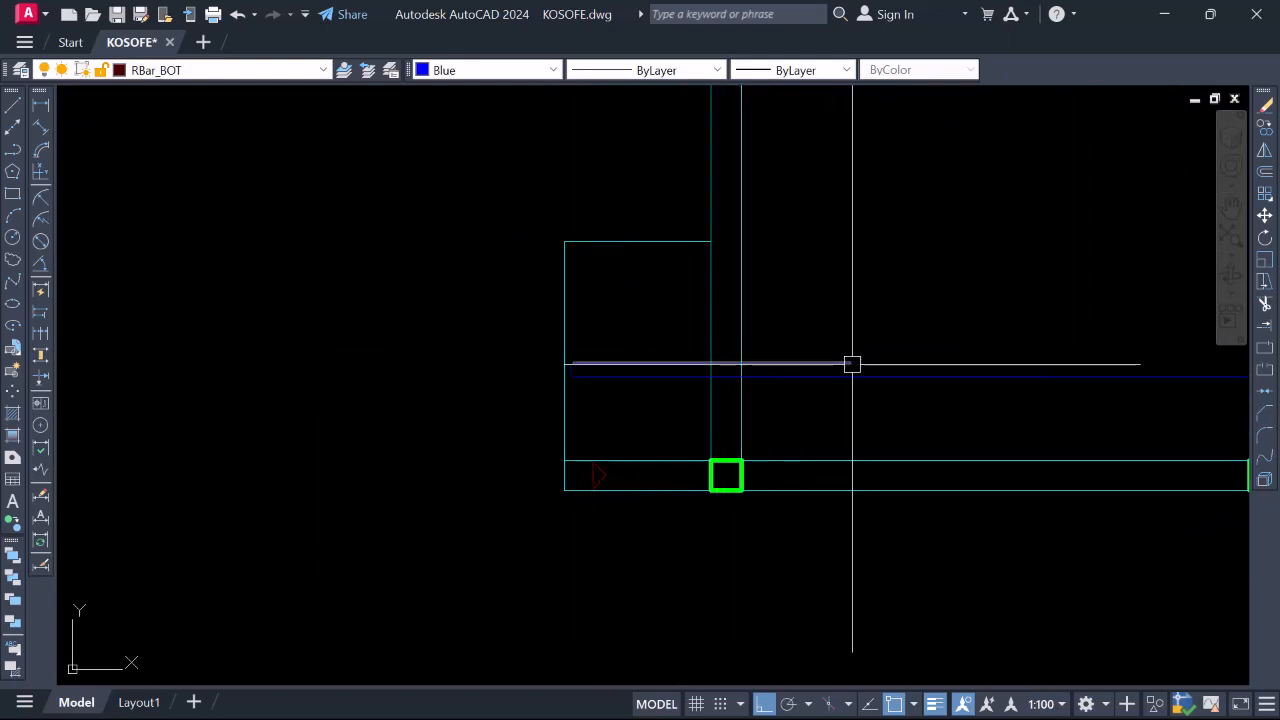
pyautogui.scroll(-4, 852, 364)
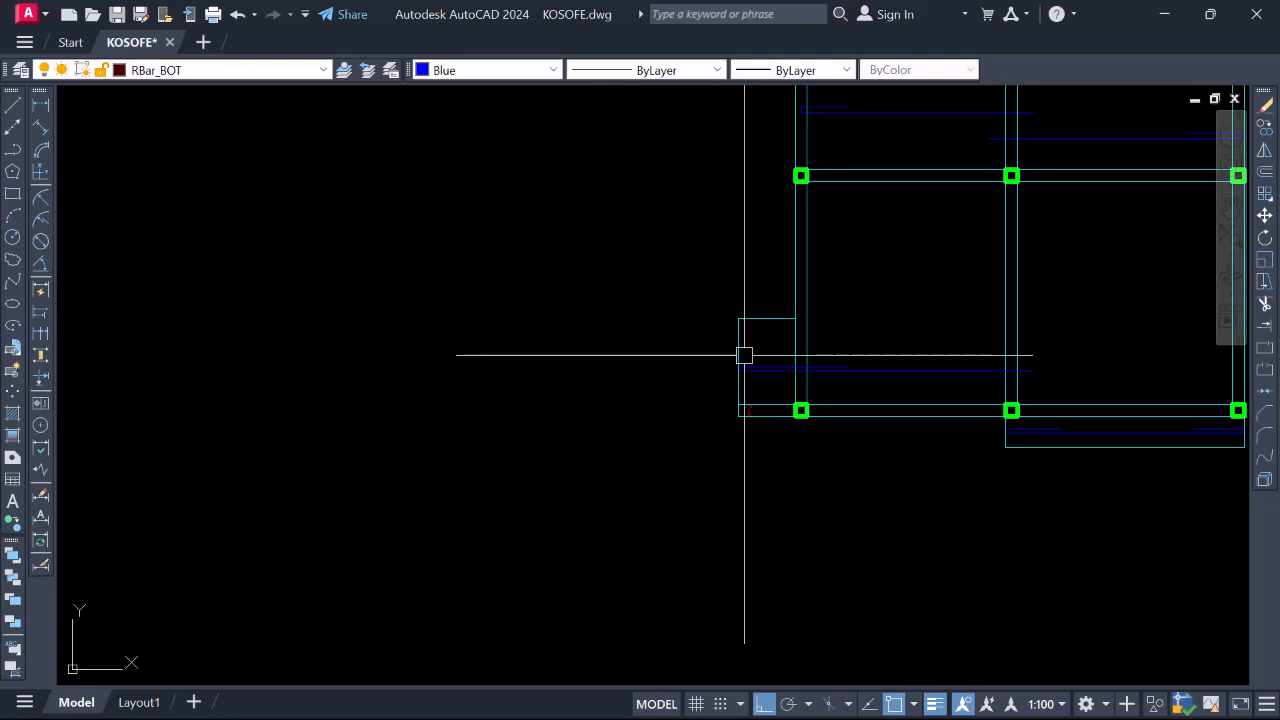
pyautogui.scroll(-3, 766, 374)
pyautogui.scroll(5, 741, 421)
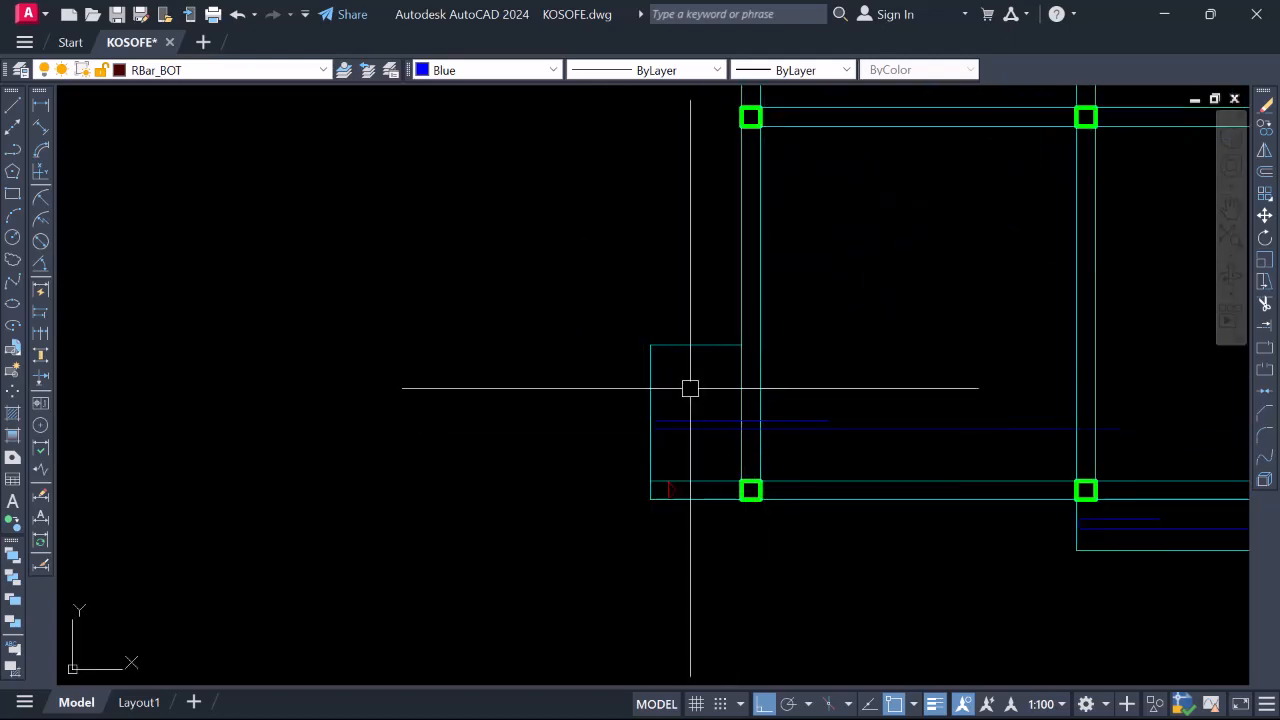
pyautogui.scroll(-5, 586, 349)
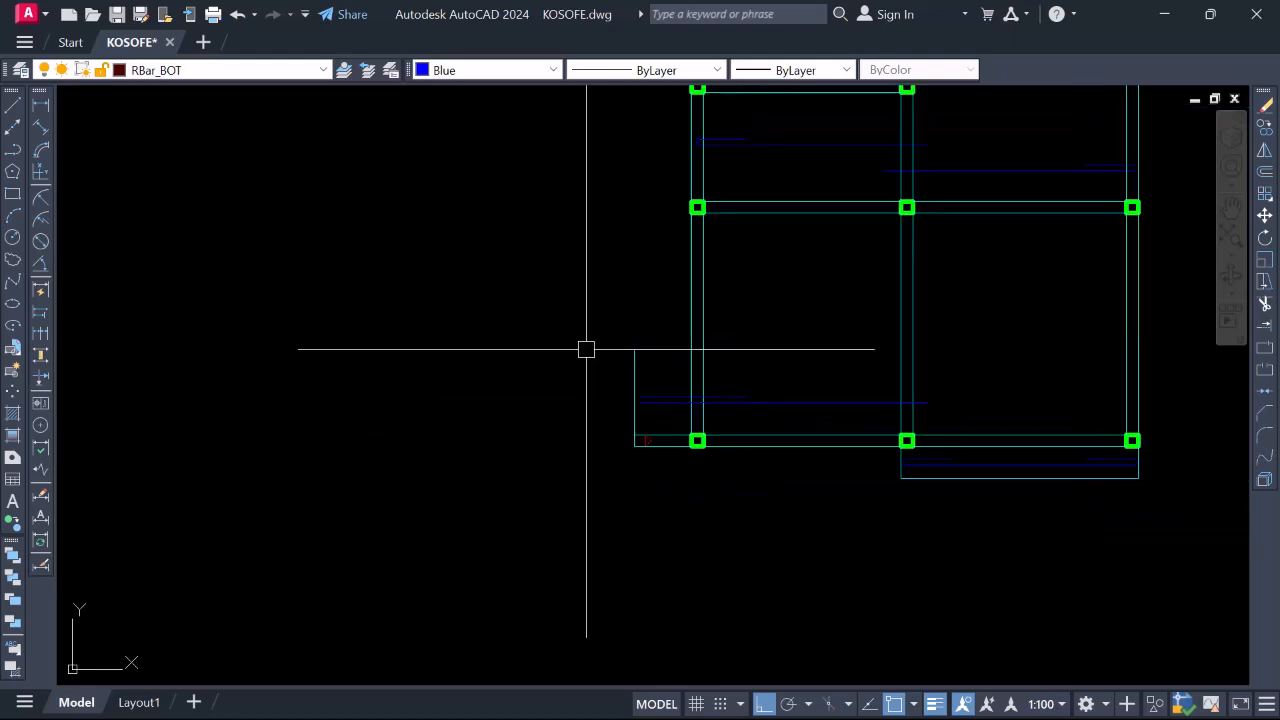
pyautogui.scroll(5, 714, 400)
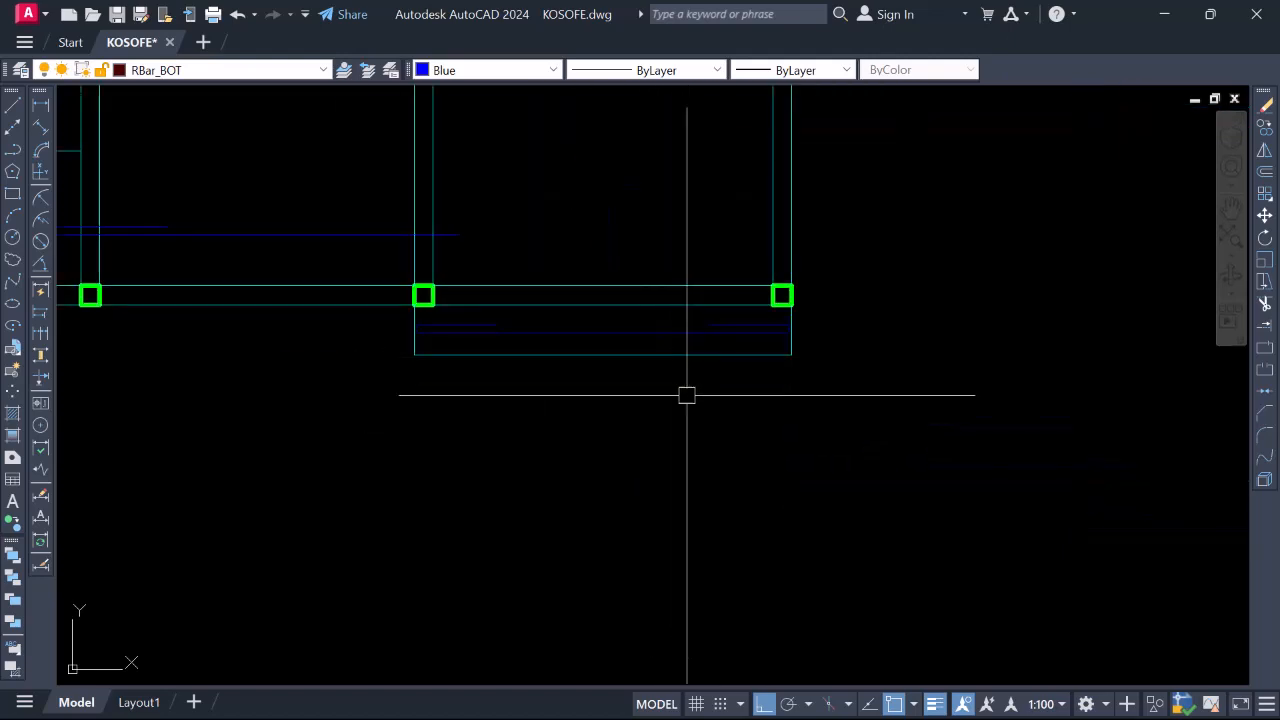
pyautogui.scroll(-4, 663, 406)
pyautogui.scroll(2, 675, 375)
pyautogui.scroll(-4, 662, 446)
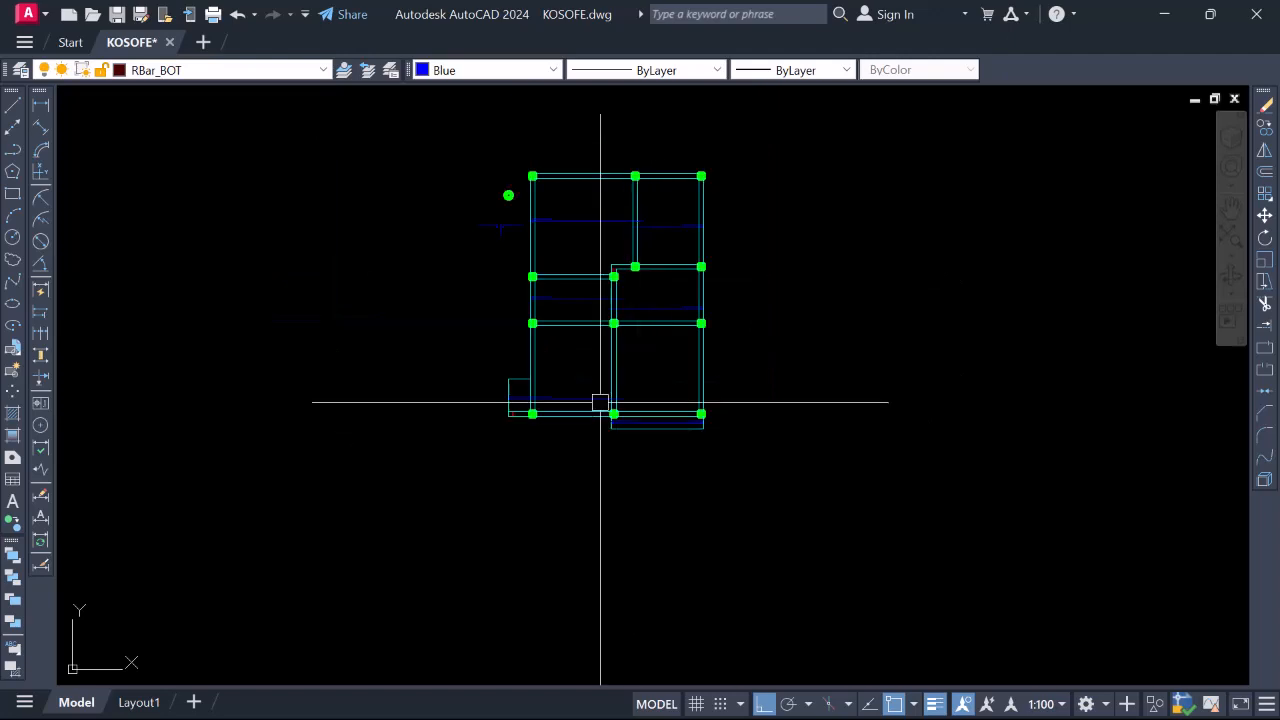
# Move the blue bar symbol further left of the slab frame
pyautogui.scroll(6, 600, 400)
pyautogui.scroll(-4, 616, 422)
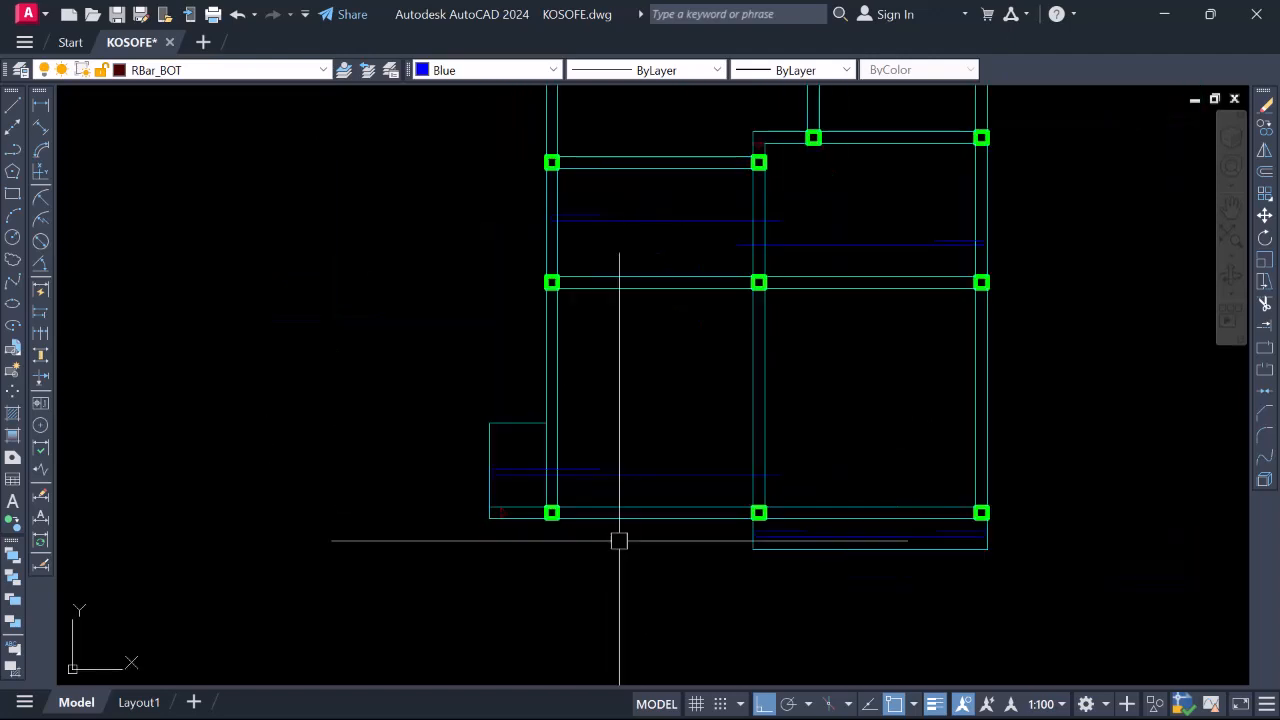
pyautogui.scroll(4, 573, 201)
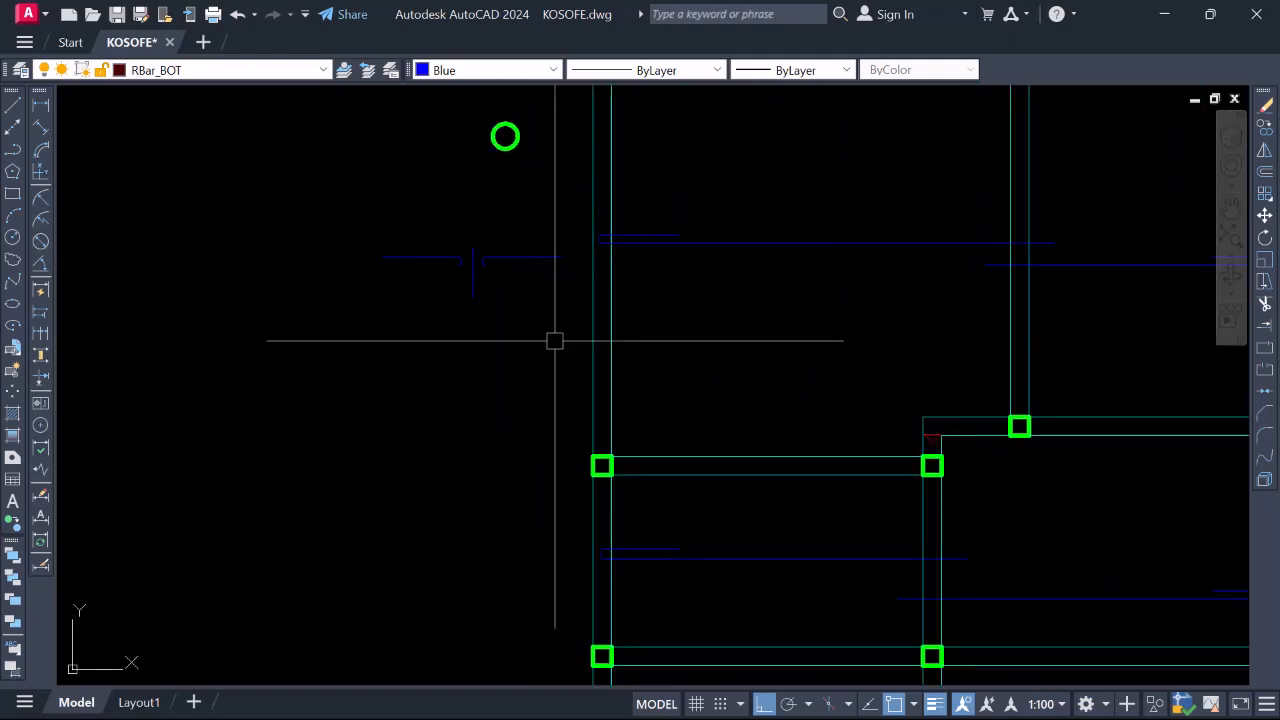
pyautogui.scroll(-2, 560, 310)
pyautogui.scroll(4, 500, 300)
pyautogui.scroll(-4, 600, 300)
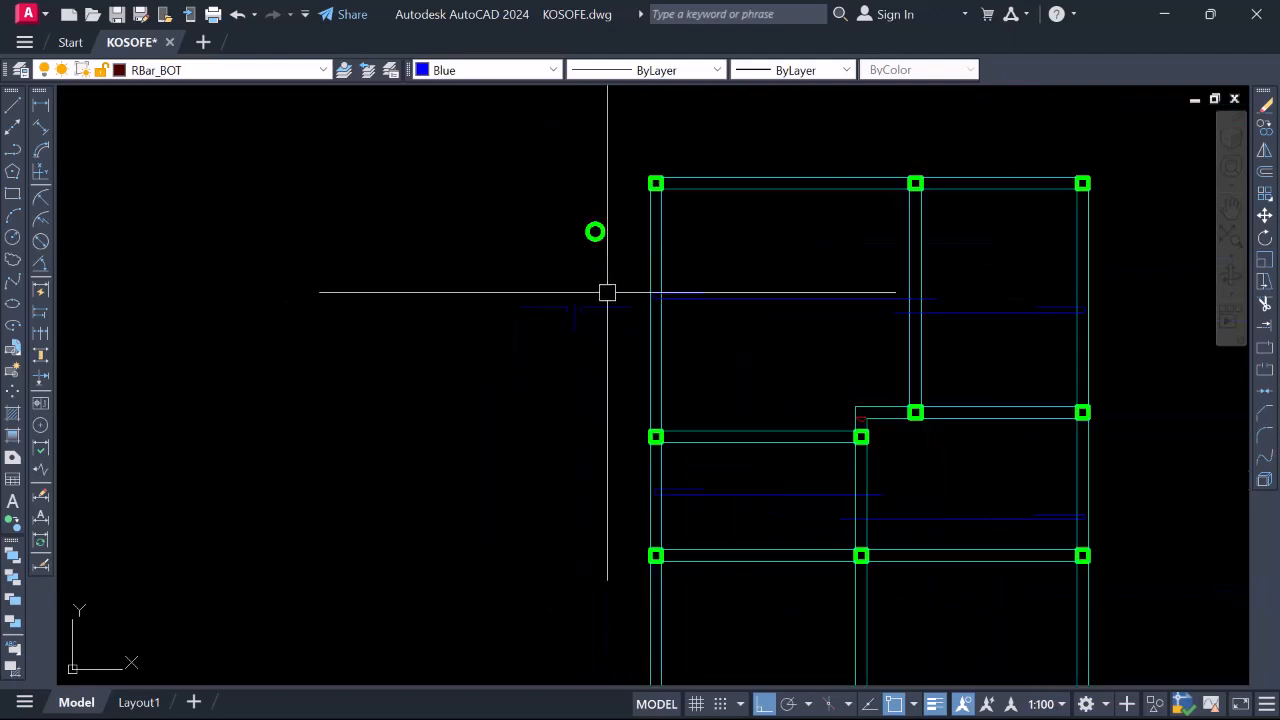
pyautogui.scroll(3, 607, 292)
pyautogui.scroll(-3, 576, 338)
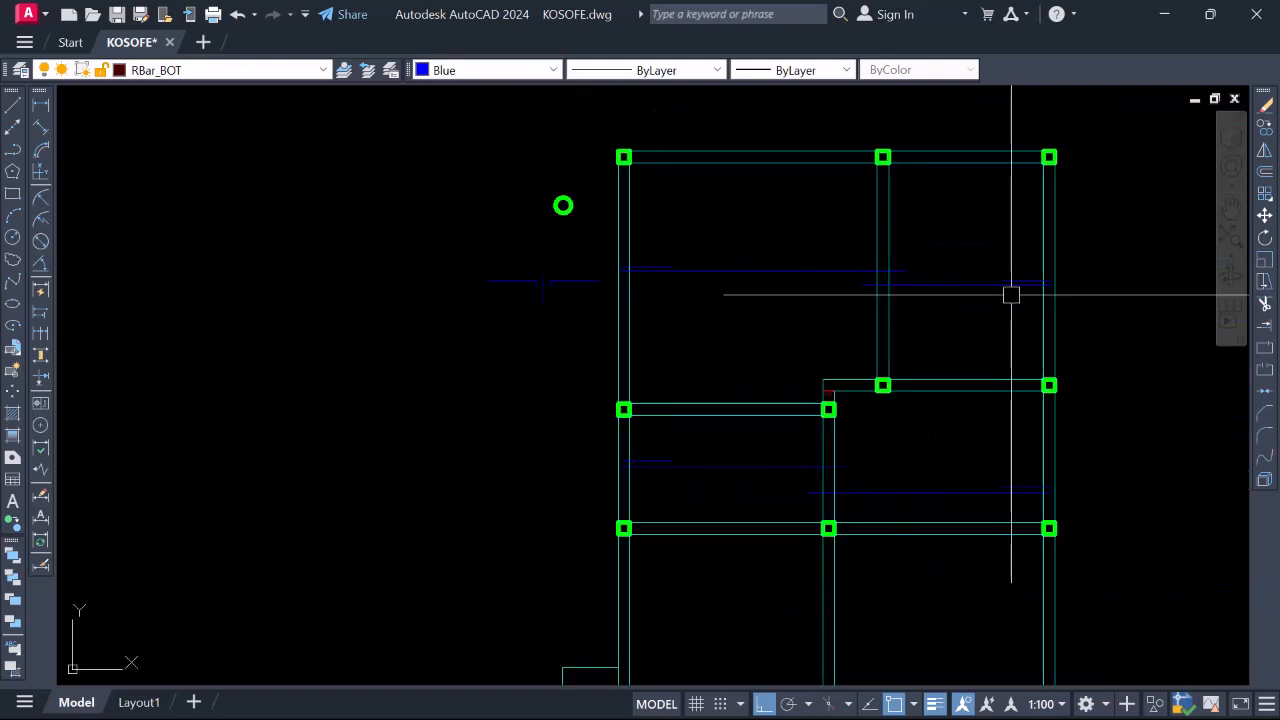
pyautogui.scroll(2, 576, 282)
pyautogui.click(520, 272)
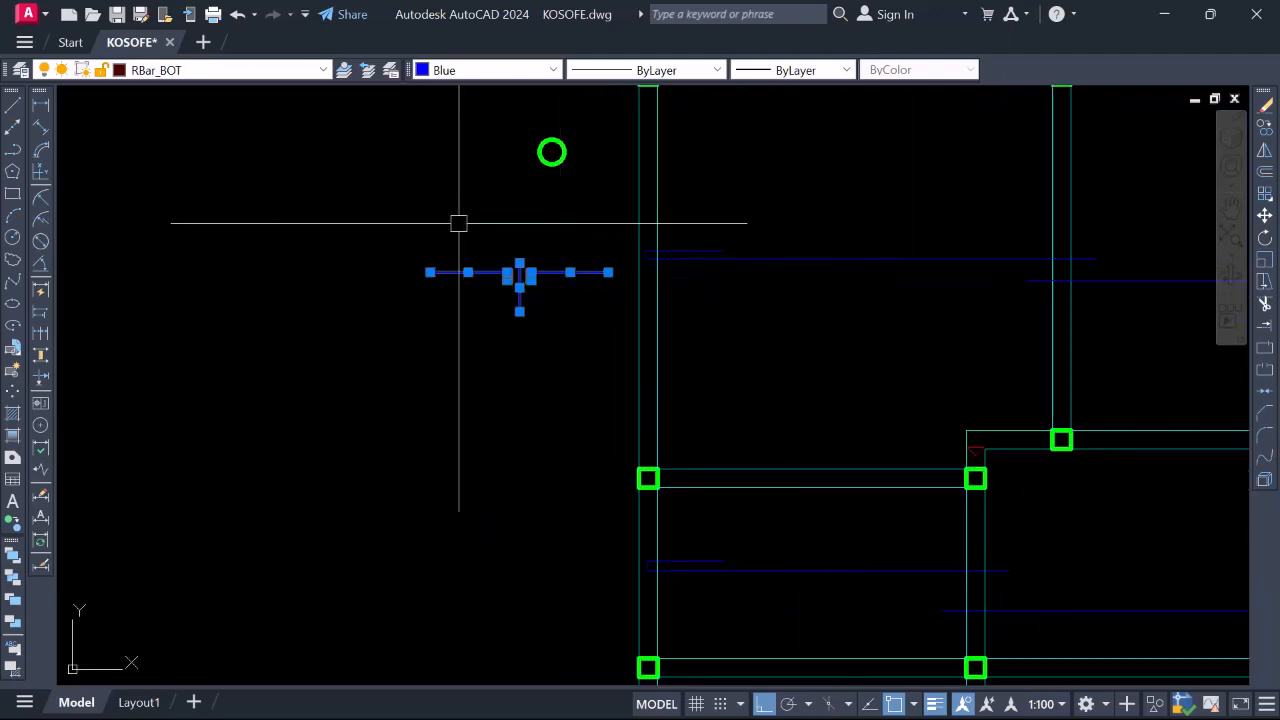
pyautogui.rightClick(468, 253)
pyautogui.click(501, 392)
pyautogui.click(500, 387)
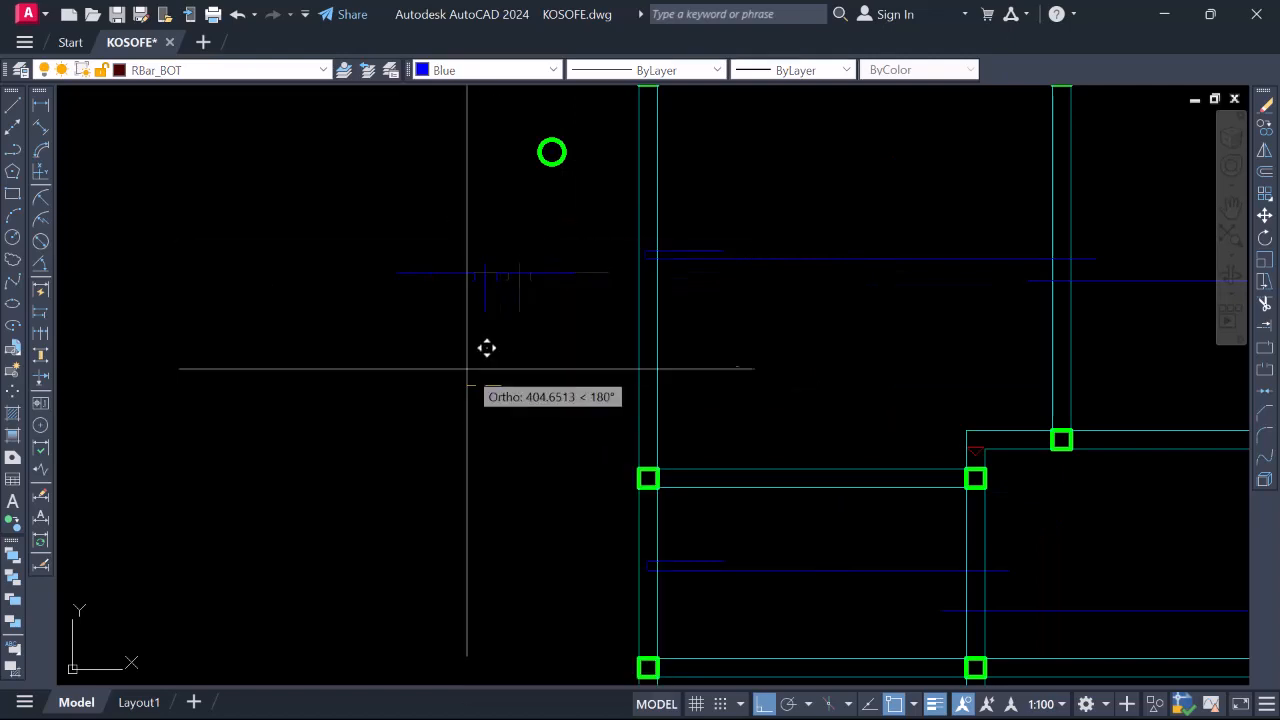
pyautogui.click(289, 329)
pyautogui.scroll(-2, 399, 335)
pyautogui.moveTo(399, 335); pyautogui.dragTo(531, 323, button='middle')
# Rotate the selected blue bar 180 degrees about its base point
pyautogui.click(517, 350)
pyautogui.click(434, 276)
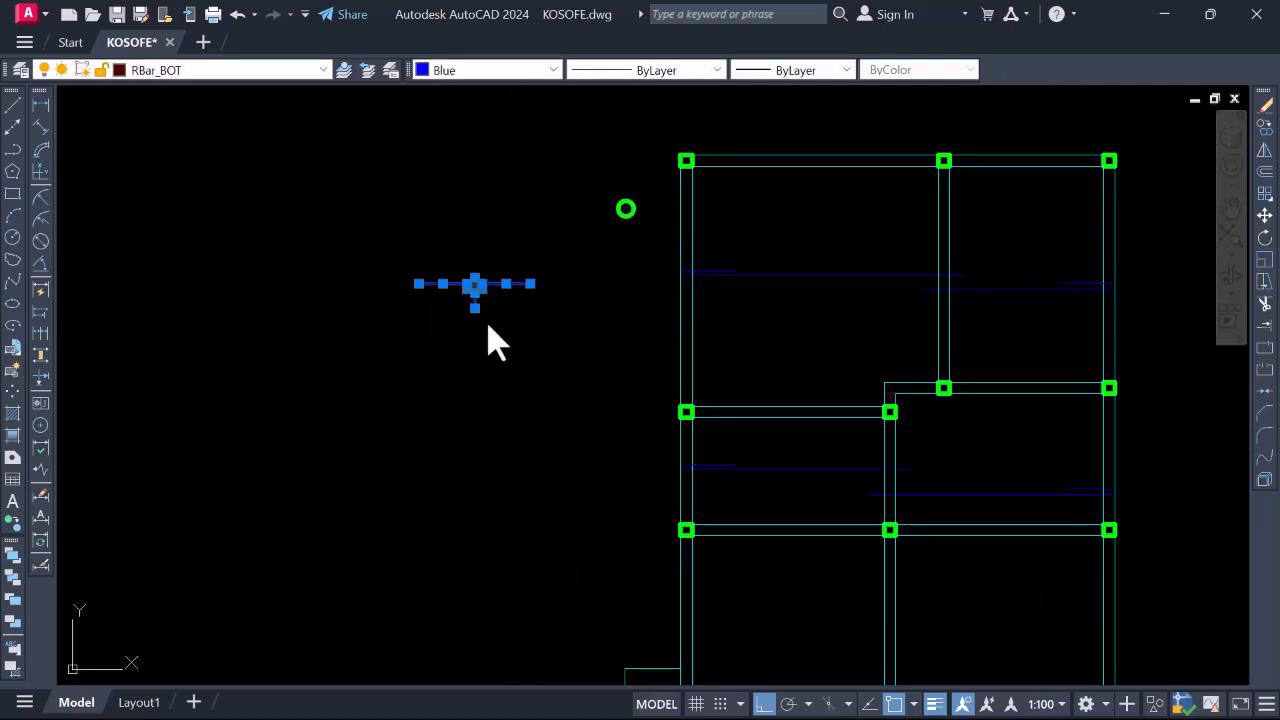
pyautogui.rightClick(452, 310)
pyautogui.click(501, 470)
pyautogui.click(463, 320)
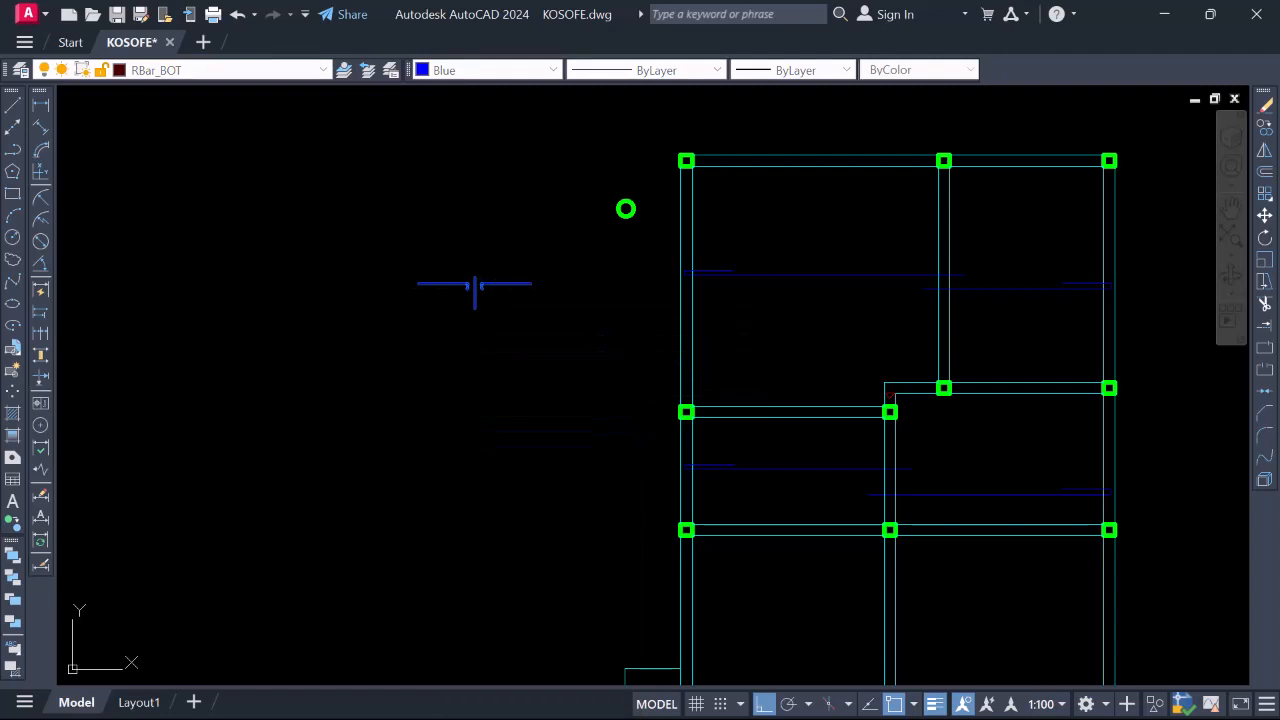
pyautogui.click(393, 332)
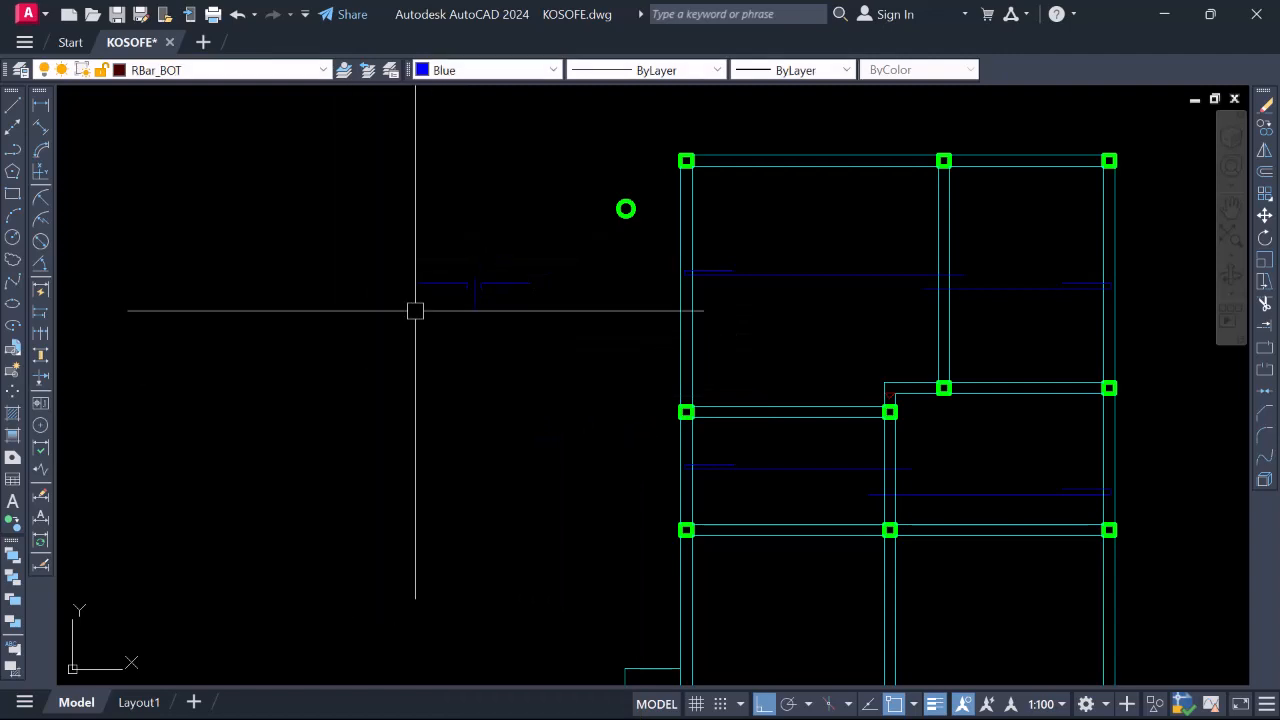
# Start rotating a window selection of blue bars, then cancel leaving them unchanged
pyautogui.click(537, 380)
pyautogui.click(442, 246)
pyautogui.rightClick(478, 291)
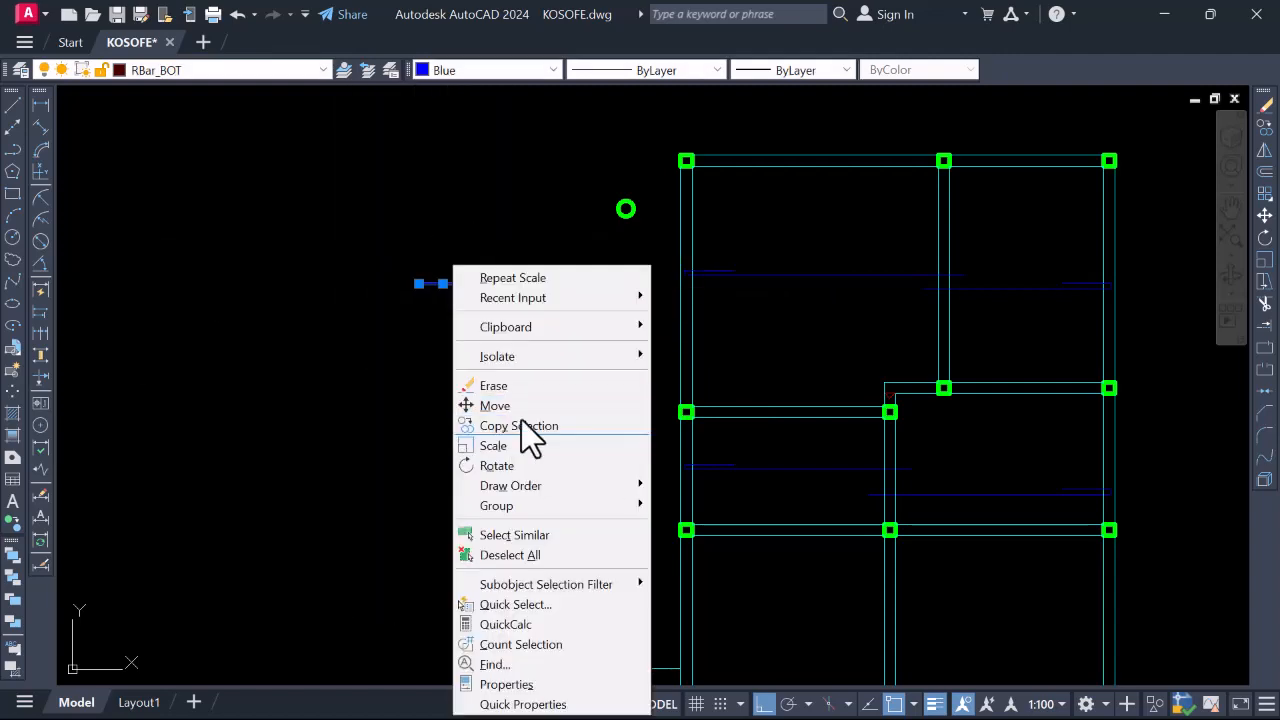
pyautogui.click(516, 463)
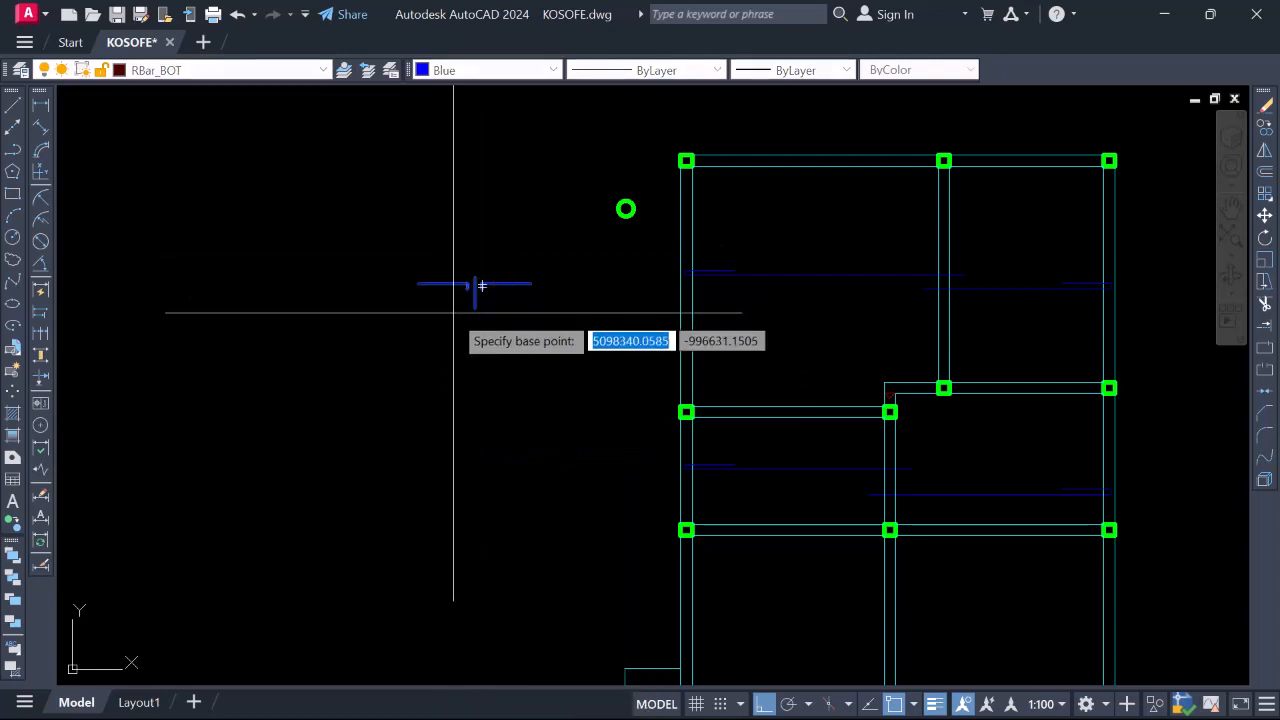
pyautogui.click(453, 313)
pyautogui.press('Escape')
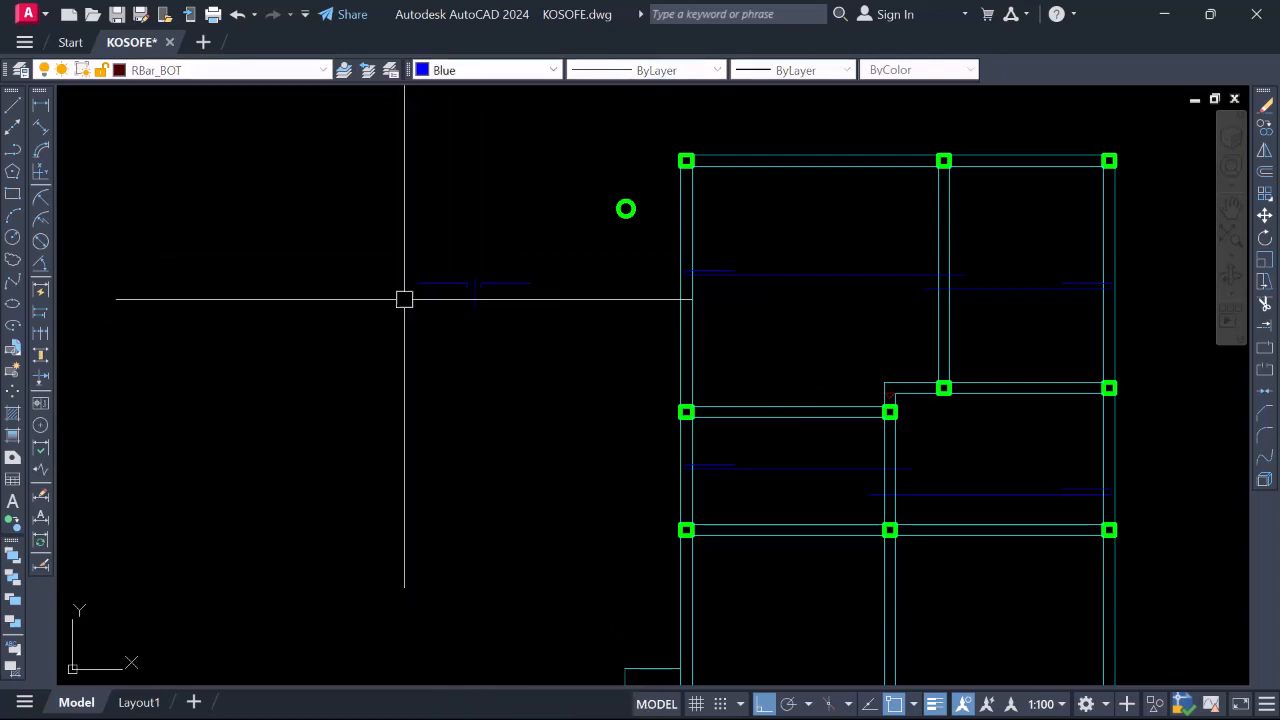
# Rotate the short blue rebar line 90 degrees so it runs vertically
pyautogui.click(474, 283)
pyautogui.rightClick(449, 245)
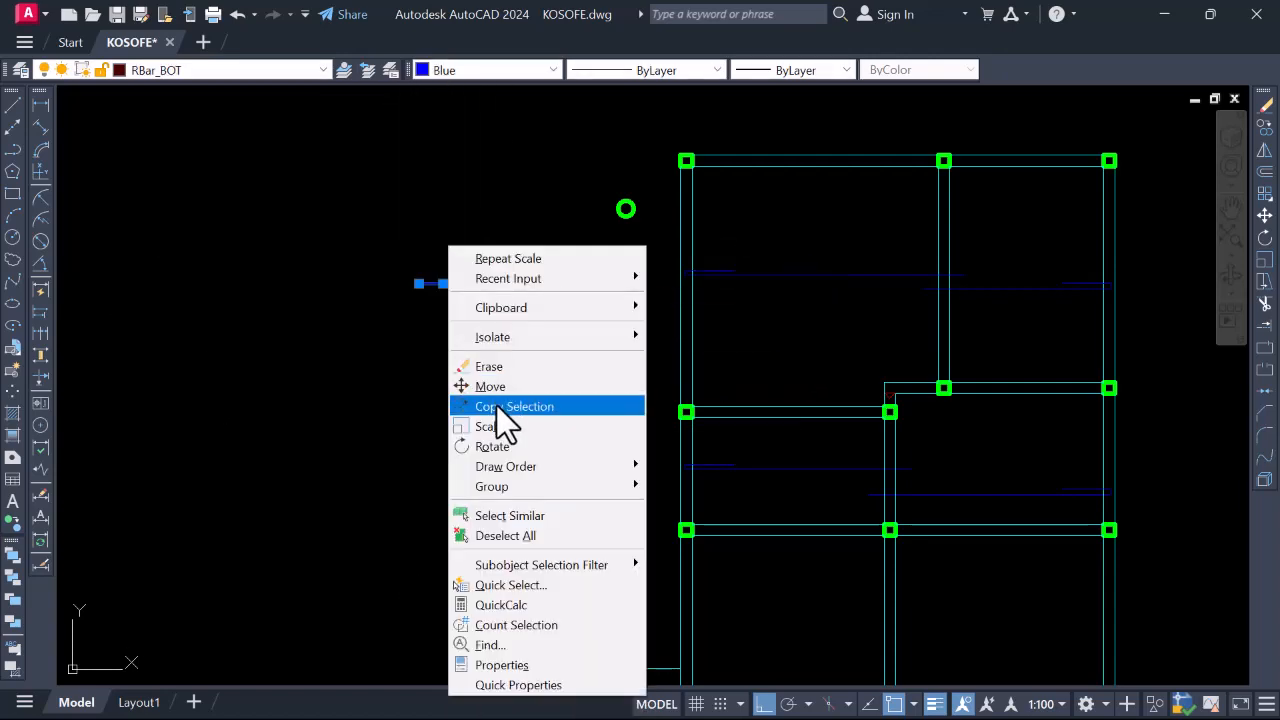
pyautogui.click(499, 443)
pyautogui.click(473, 322)
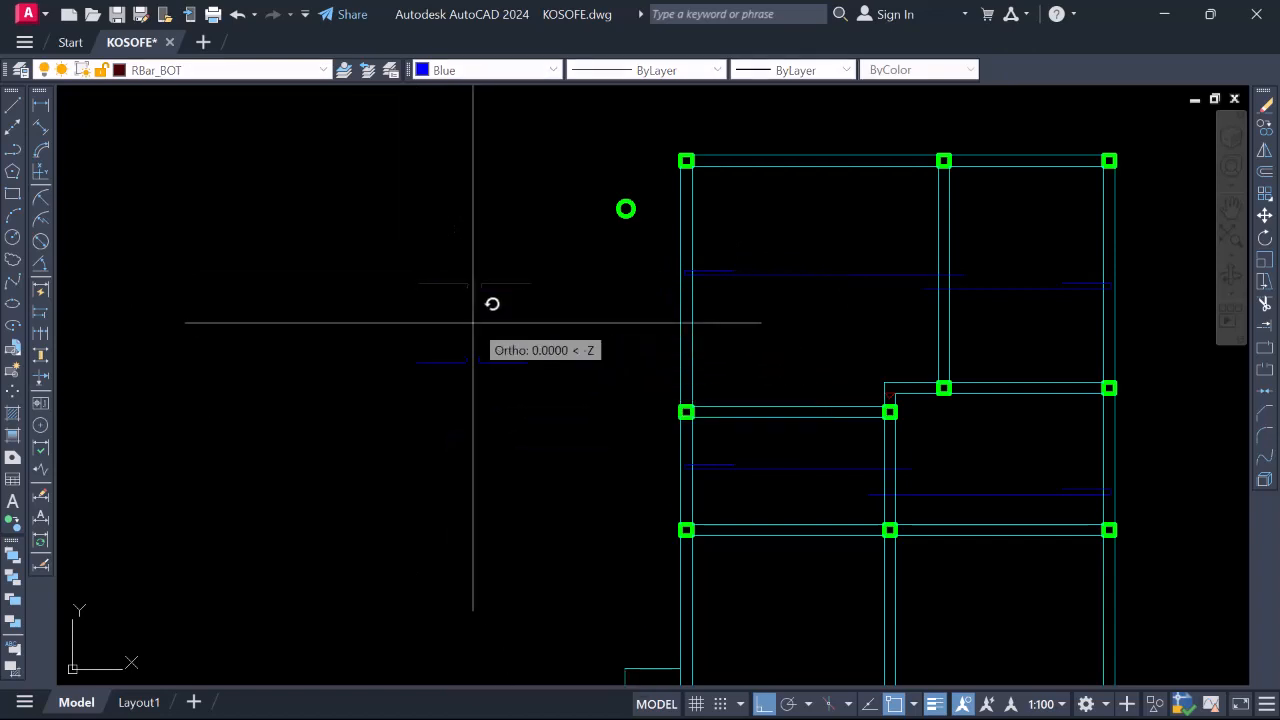
pyautogui.click(447, 204)
pyautogui.scroll(-2, 503, 303)
pyautogui.scroll(2, 566, 298)
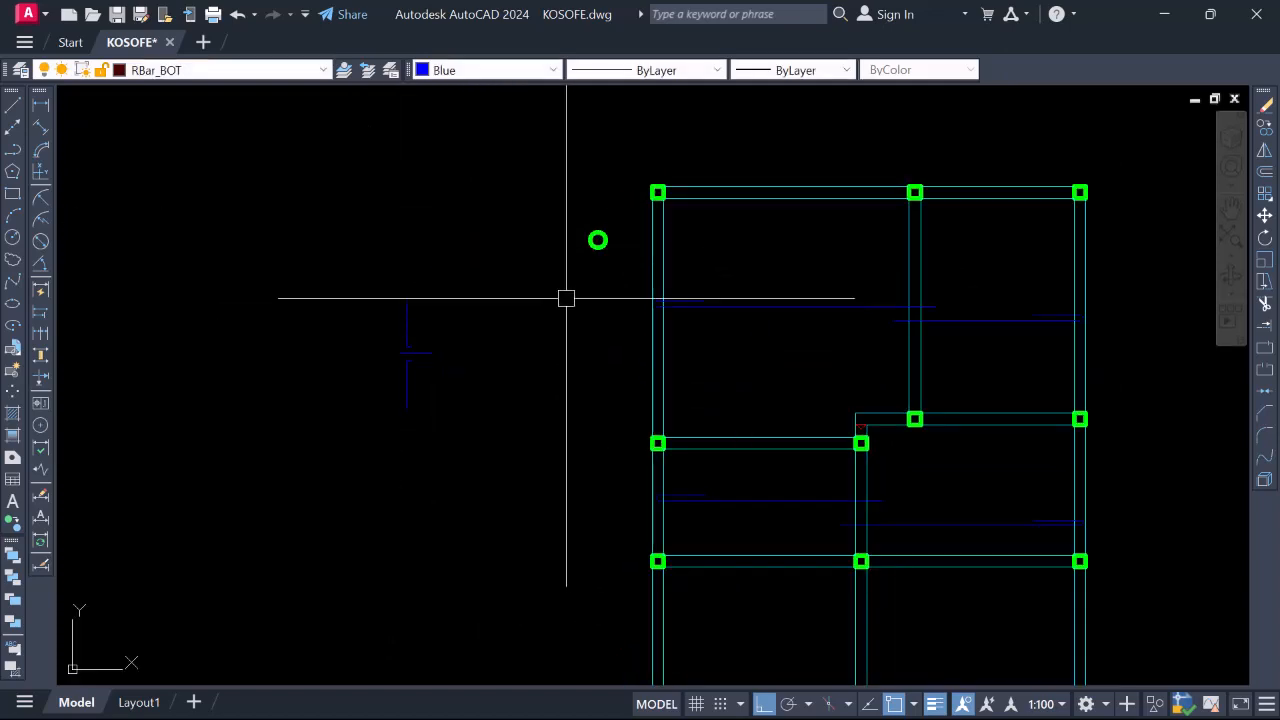
pyautogui.scroll(-4, 543, 317)
pyautogui.scroll(2, 640, 291)
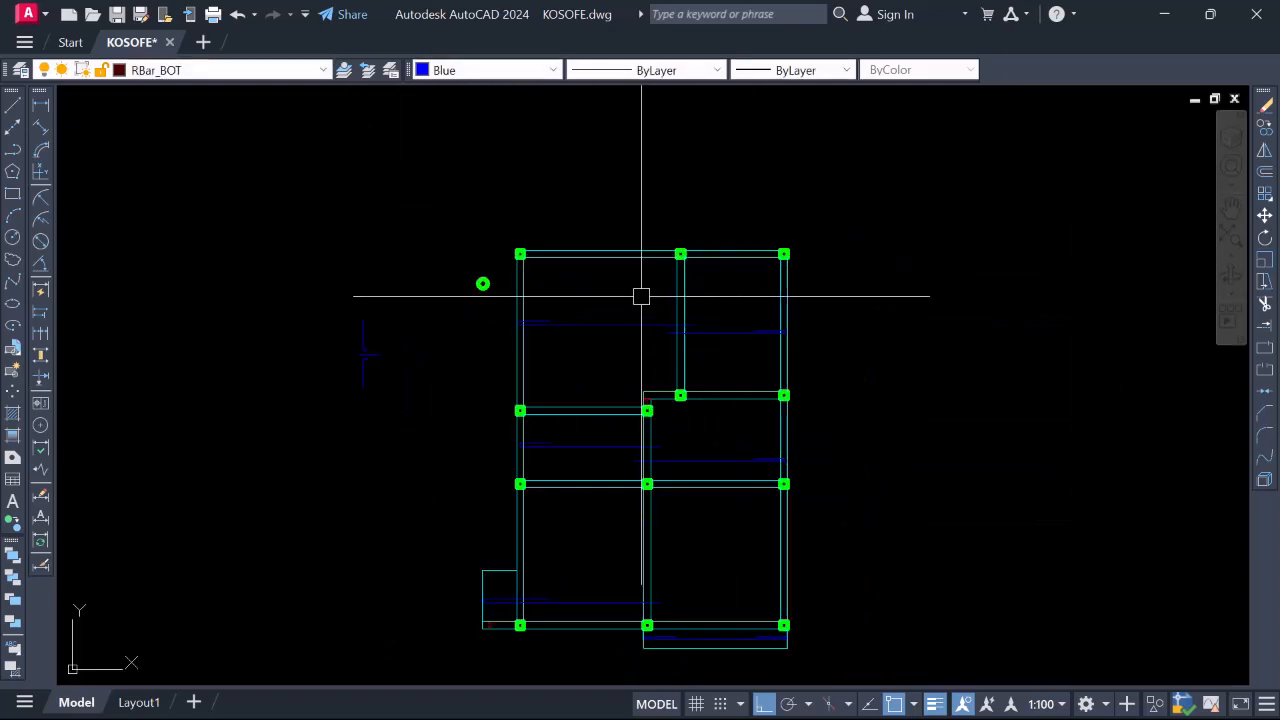
pyautogui.scroll(4, 570, 352)
pyautogui.scroll(-2, 606, 320)
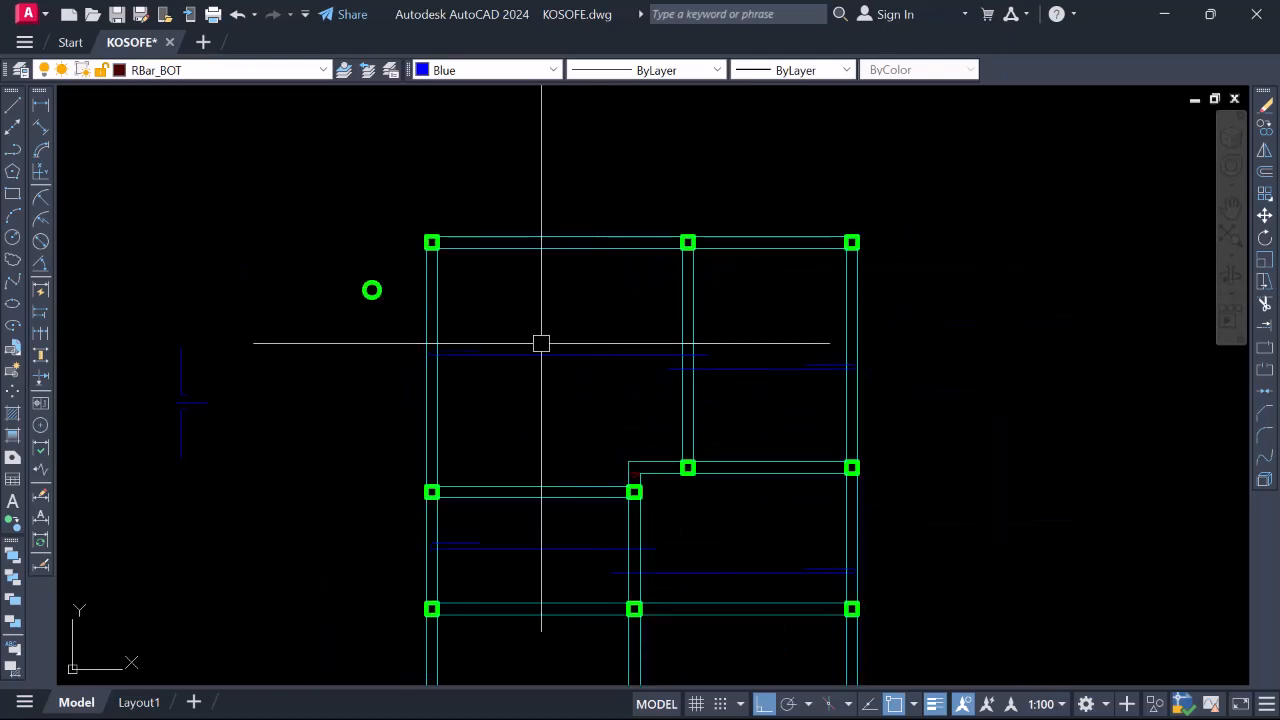
pyautogui.scroll(2, 503, 284)
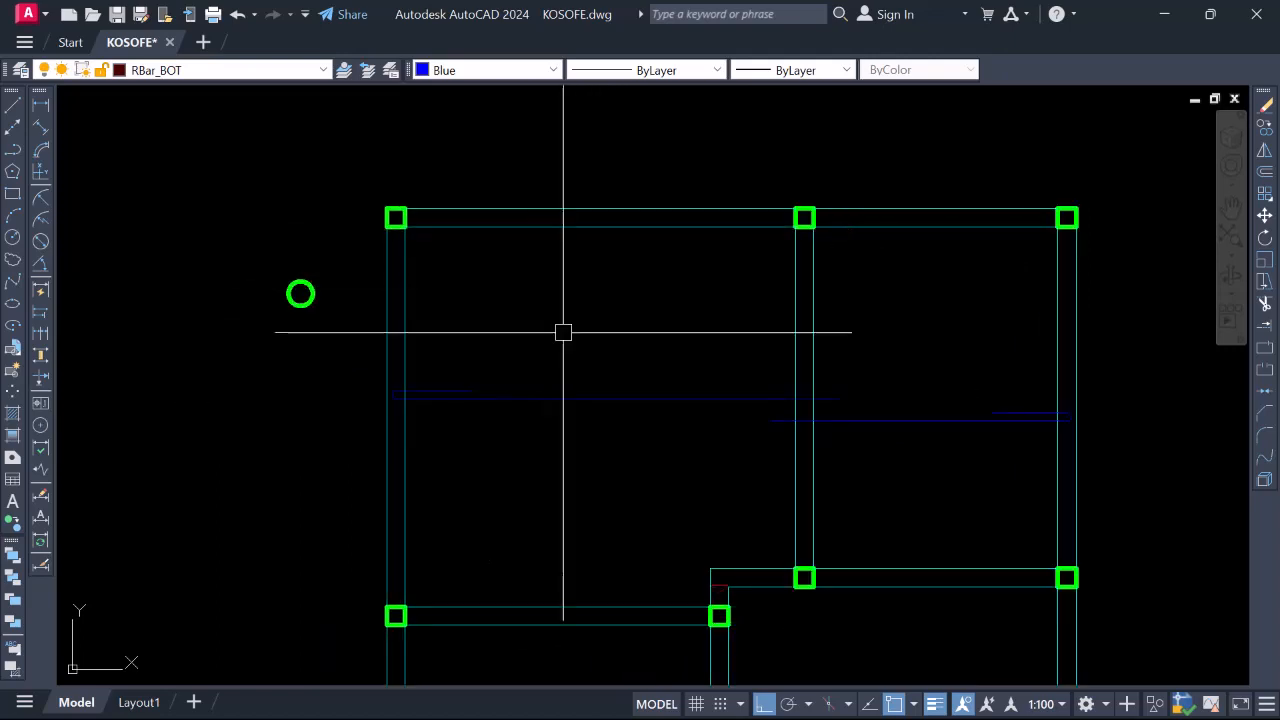
# Draw a 300-long segment from the top beam and JOIN it to the vertical bar
pyautogui.press('Return')
pyautogui.scroll(2, 554, 271)
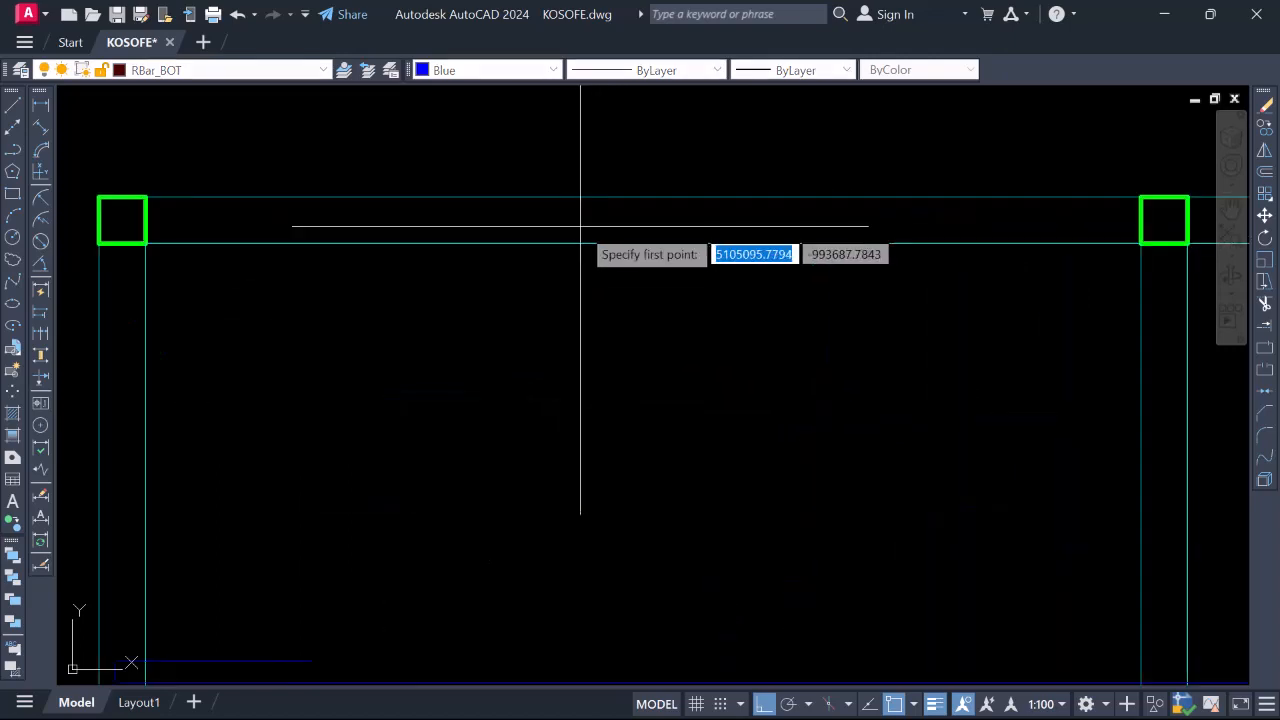
pyautogui.scroll(-4, 523, 212)
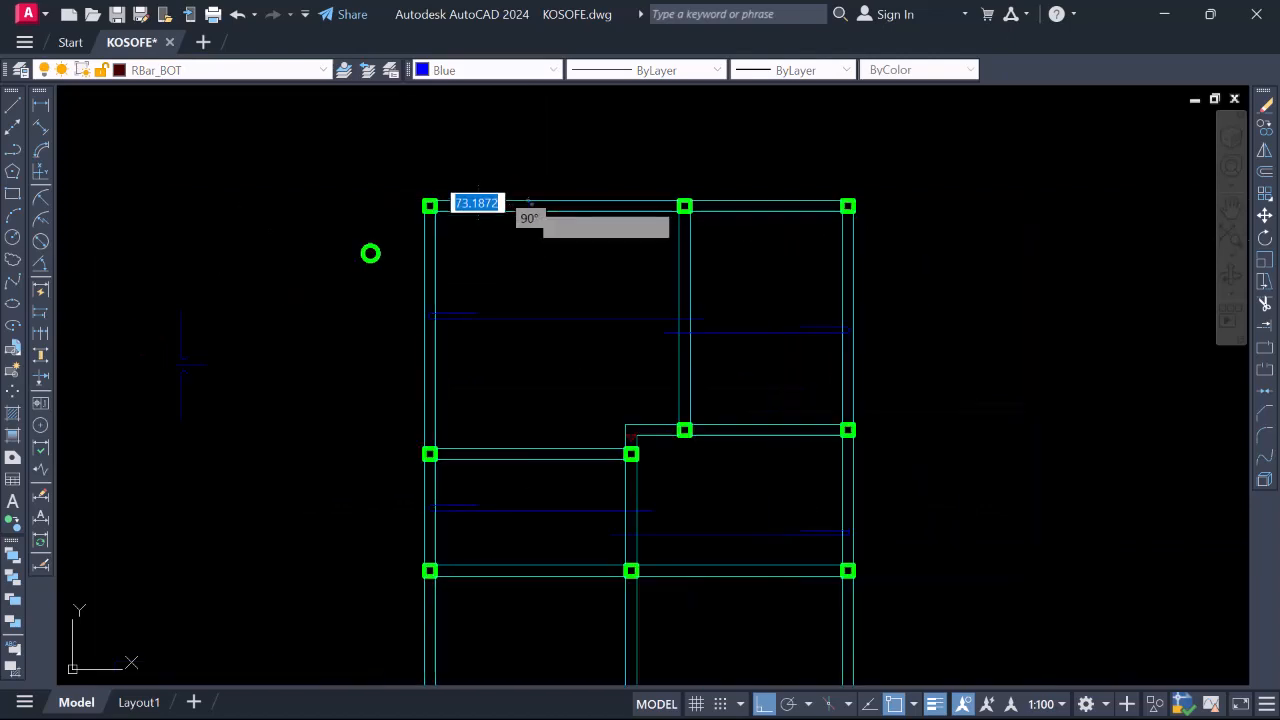
pyautogui.click(528, 207)
pyautogui.scroll(3, 528, 510)
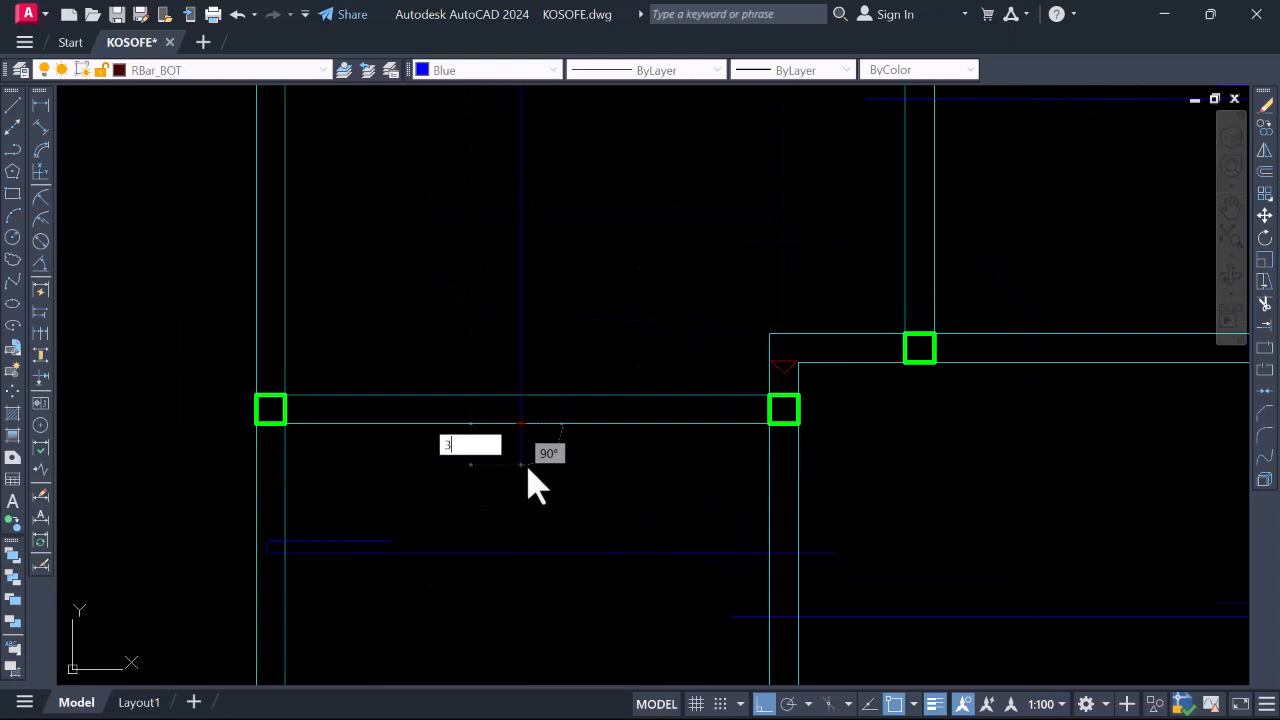
pyautogui.press('Return')
pyautogui.press('Return')
pyautogui.scroll(-2, 537, 376)
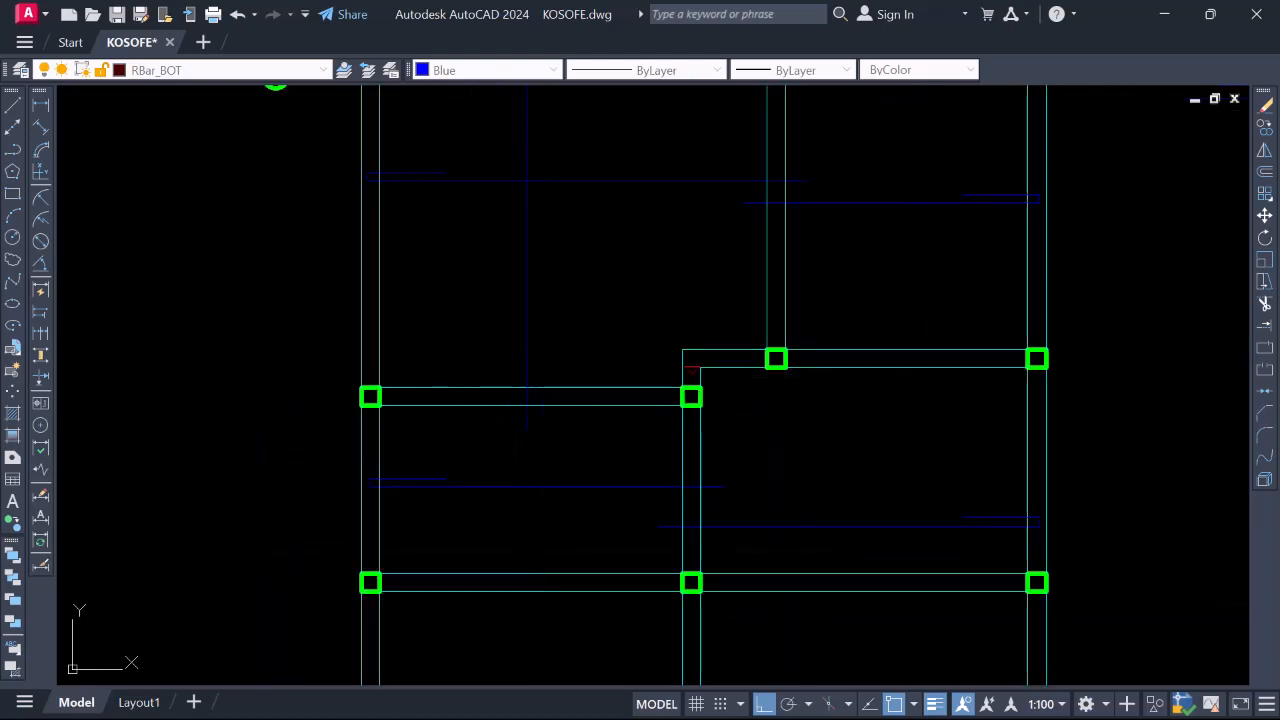
pyautogui.scroll(4, 530, 412)
pyautogui.write('j')
pyautogui.press('Return')
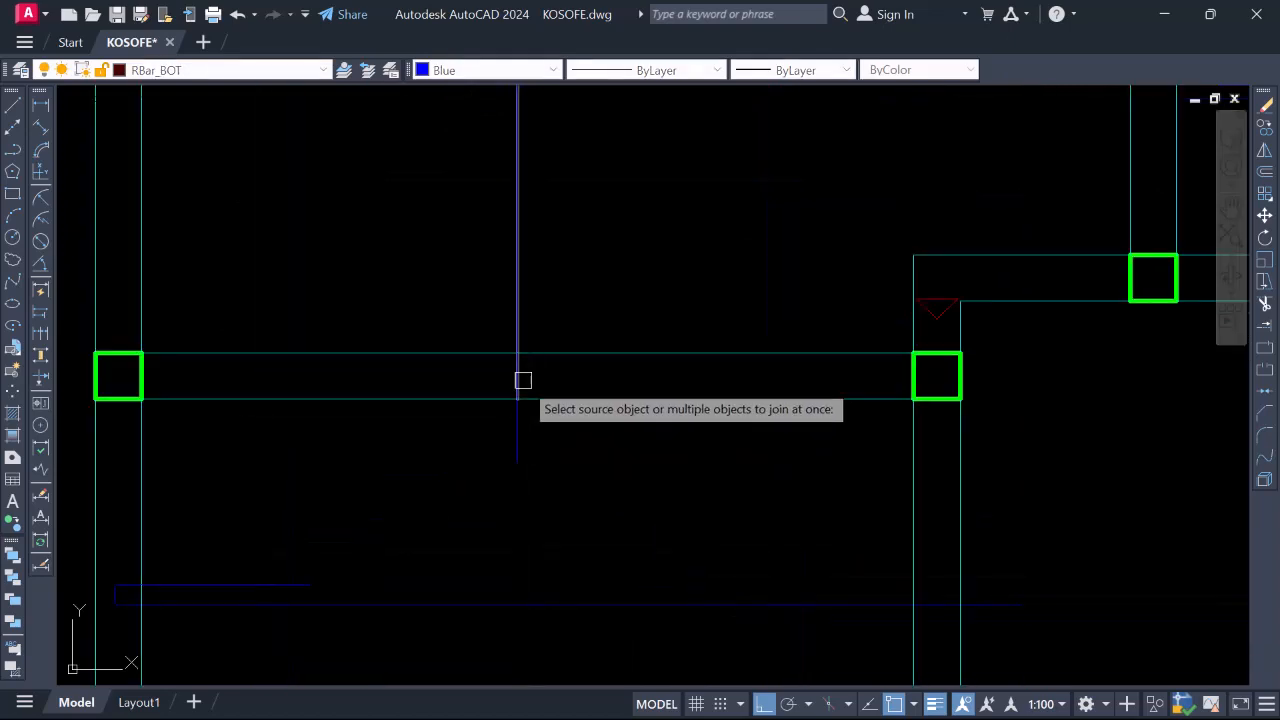
pyautogui.click(518, 408)
pyautogui.scroll(-5, 527, 282)
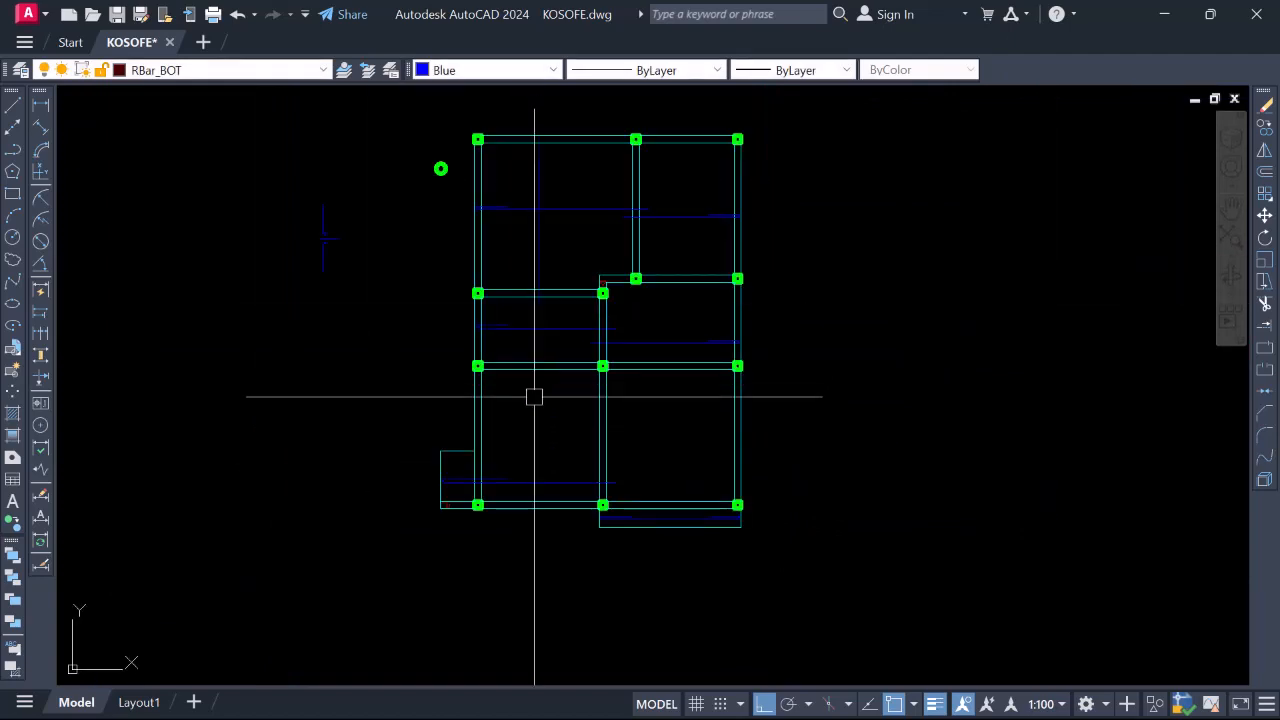
pyautogui.scroll(2, 534, 397)
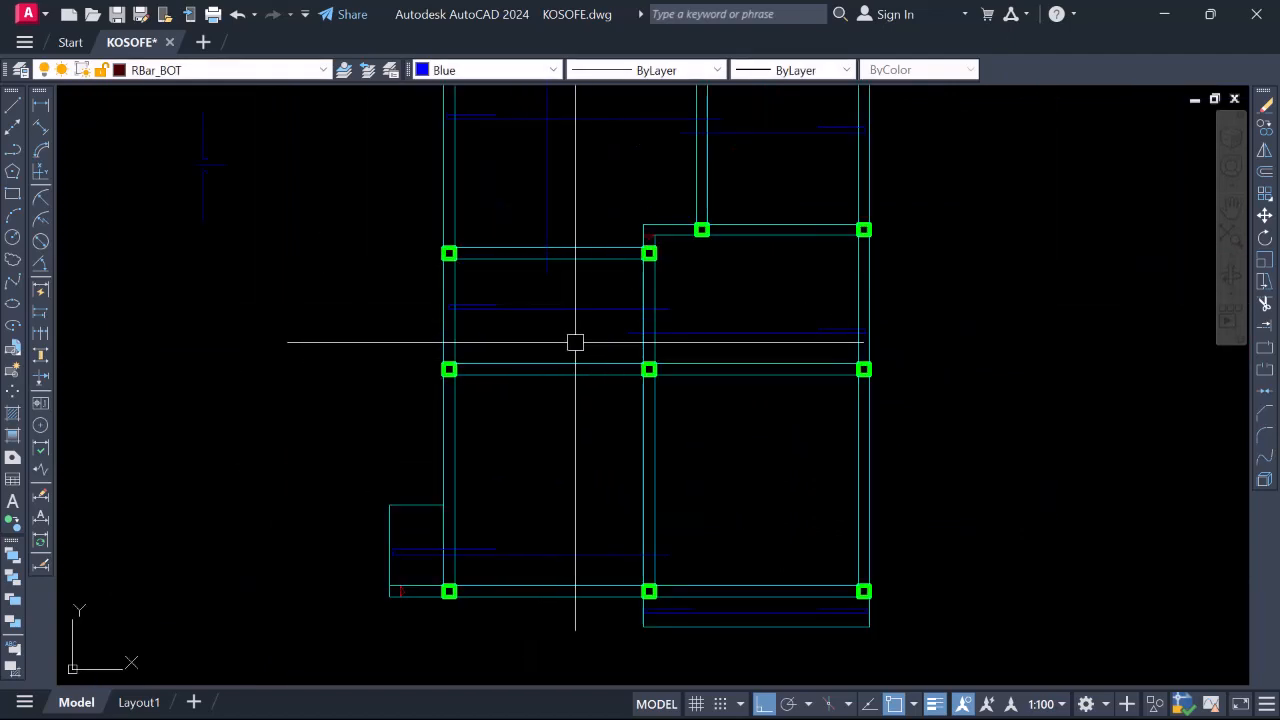
# Draw a 300-long downward line segment starting on the beam
pyautogui.write('l')
pyautogui.press('Return')
pyautogui.scroll(6, 556, 236)
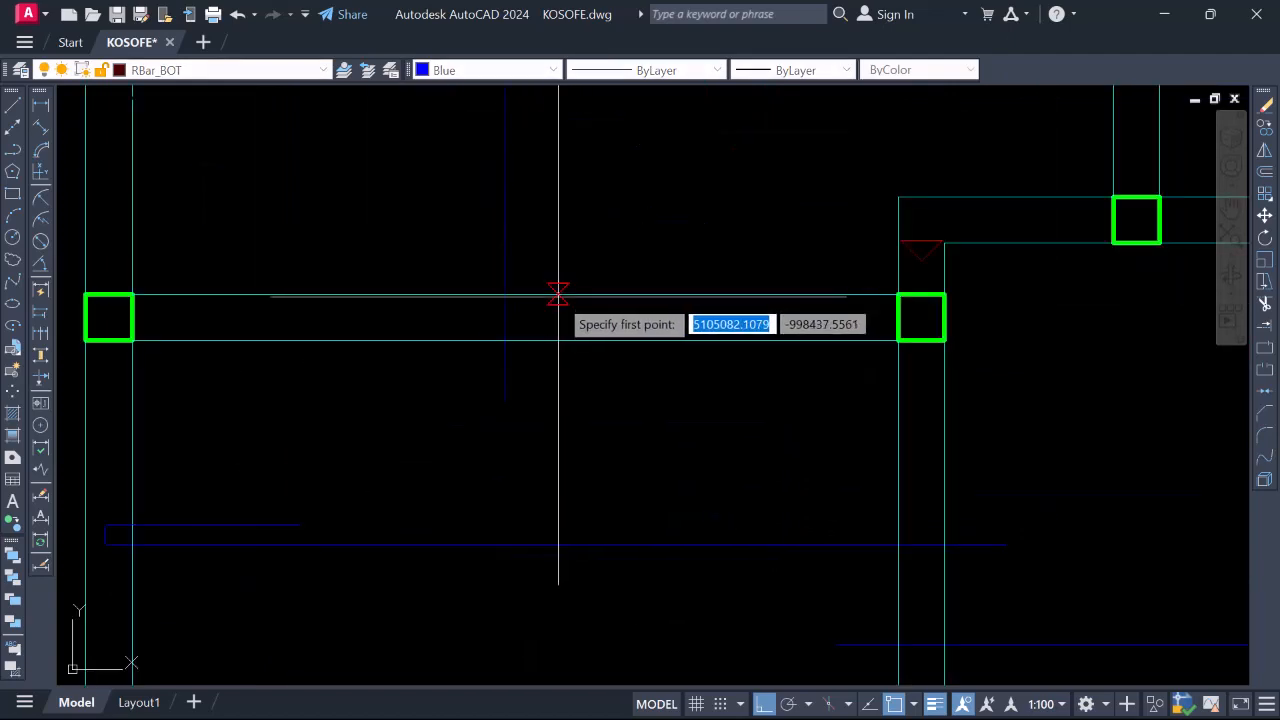
pyautogui.click(565, 293)
pyautogui.scroll(-3, 571, 266)
pyautogui.scroll(3, 697, 314)
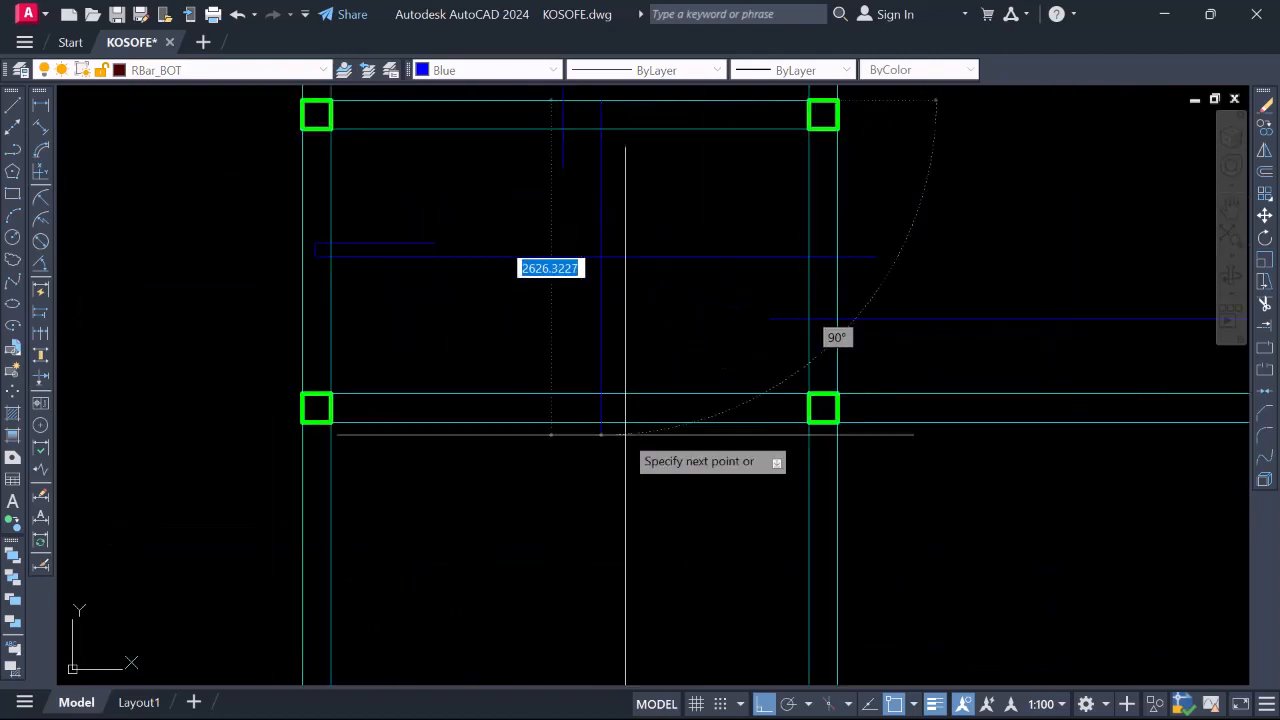
pyautogui.scroll(-3, 600, 420)
pyautogui.scroll(3, 590, 445)
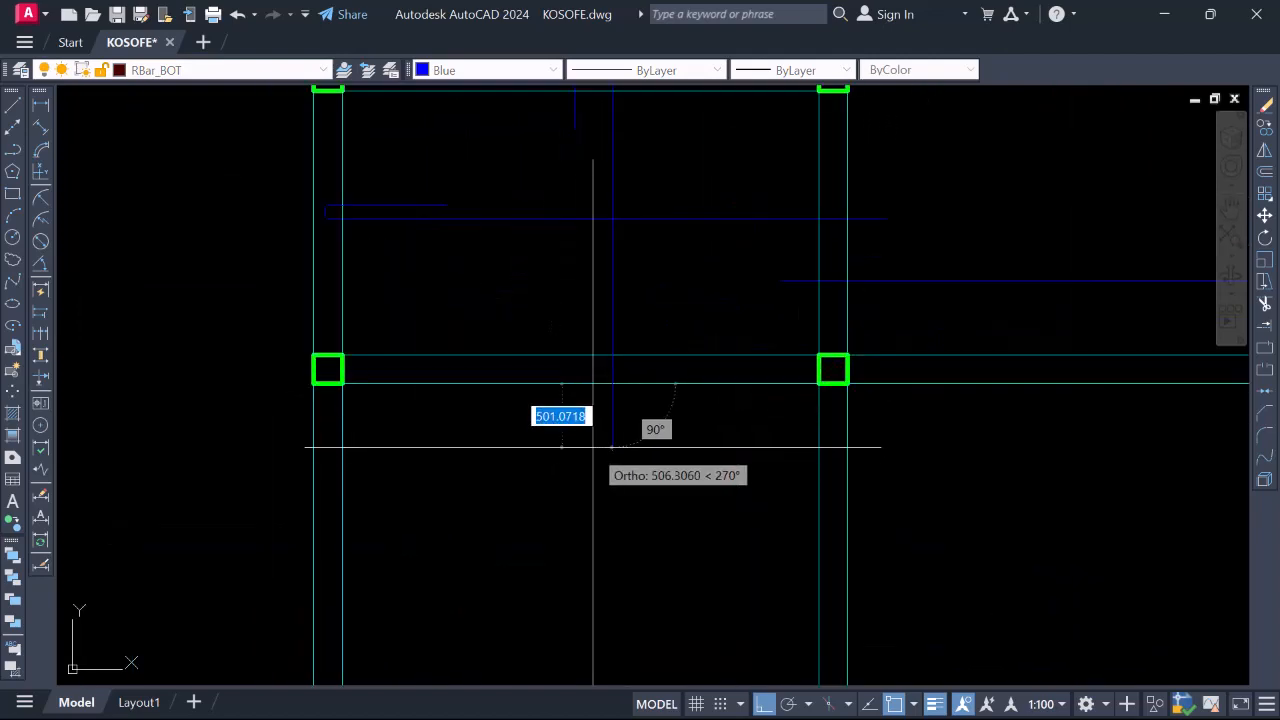
pyautogui.press('Return')
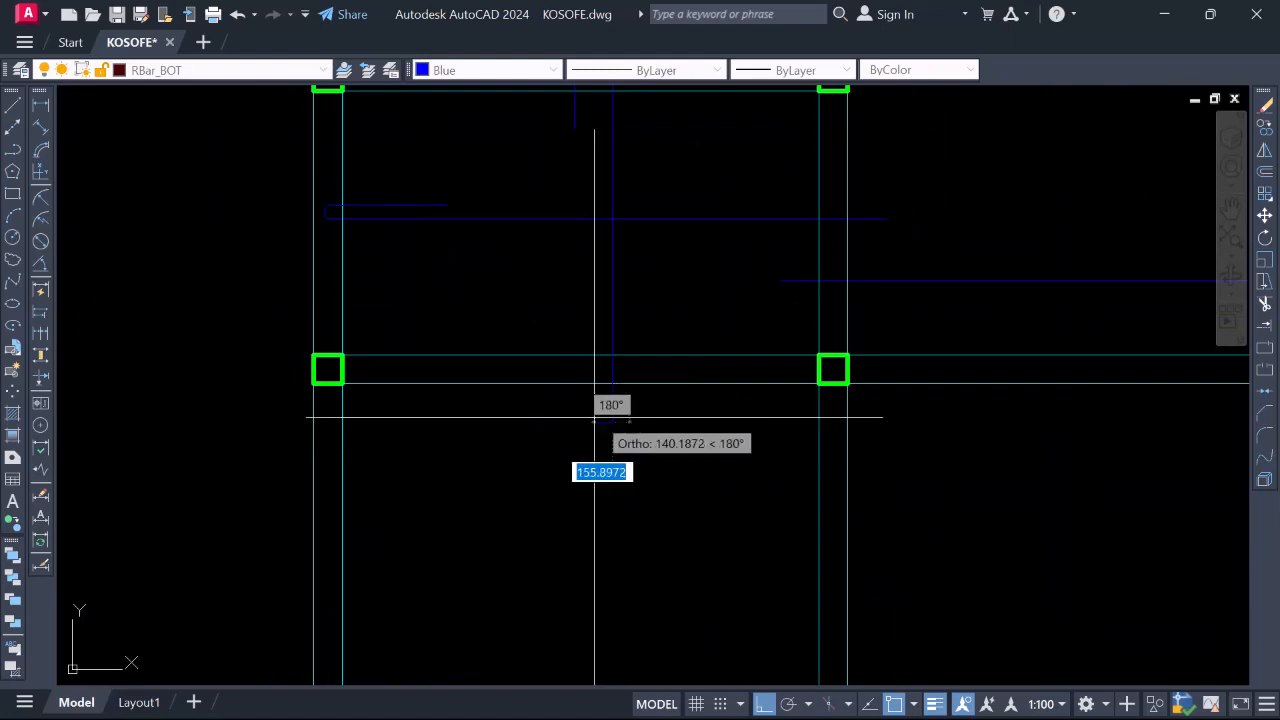
pyautogui.press('Return')
pyautogui.scroll(-4, 598, 490)
pyautogui.scroll(6, 595, 298)
pyautogui.scroll(2, 606, 399)
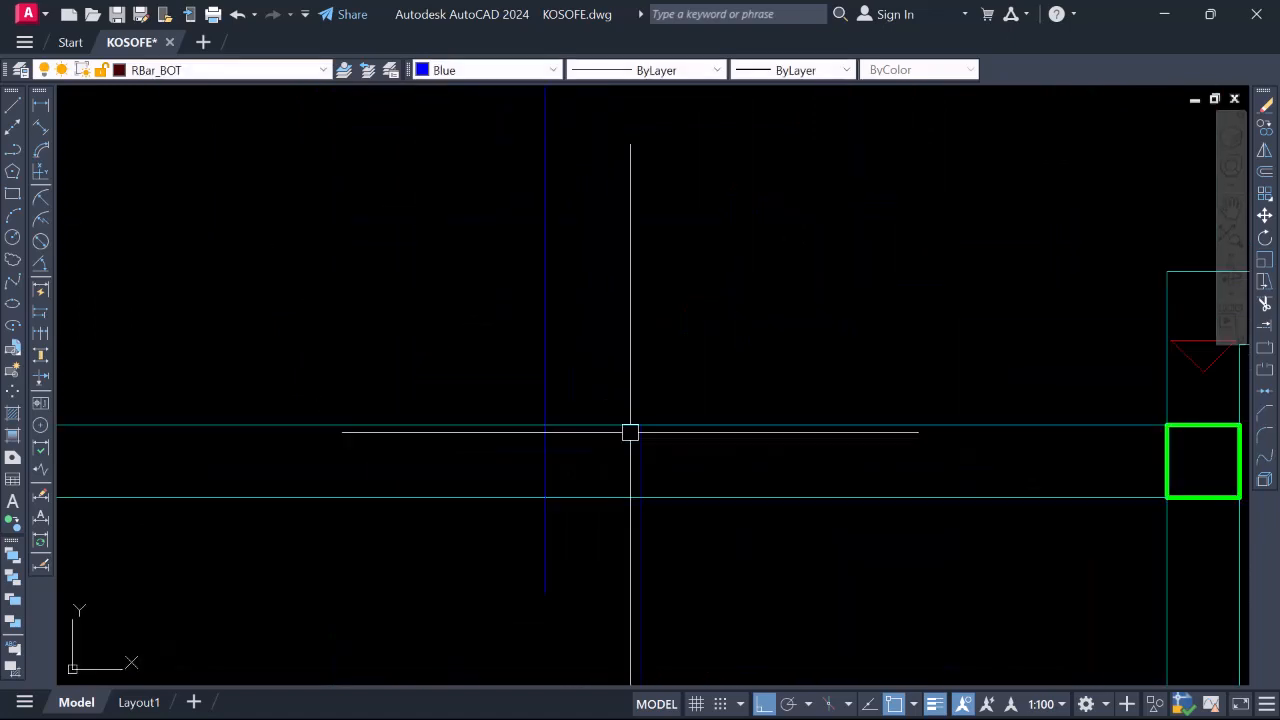
# Draw a 300-long upward segment from the beam edge and JOIN it into the vertical bar
pyautogui.press('Return')
pyautogui.click(640, 425)
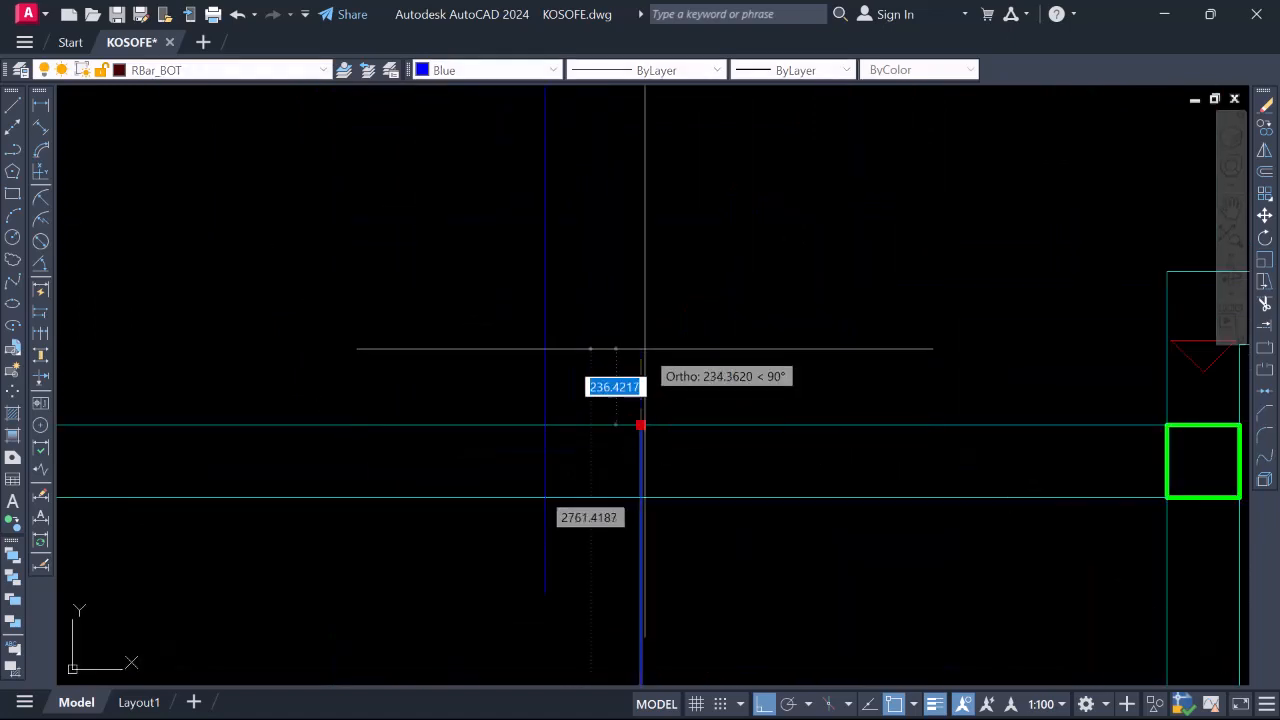
pyautogui.write('3')
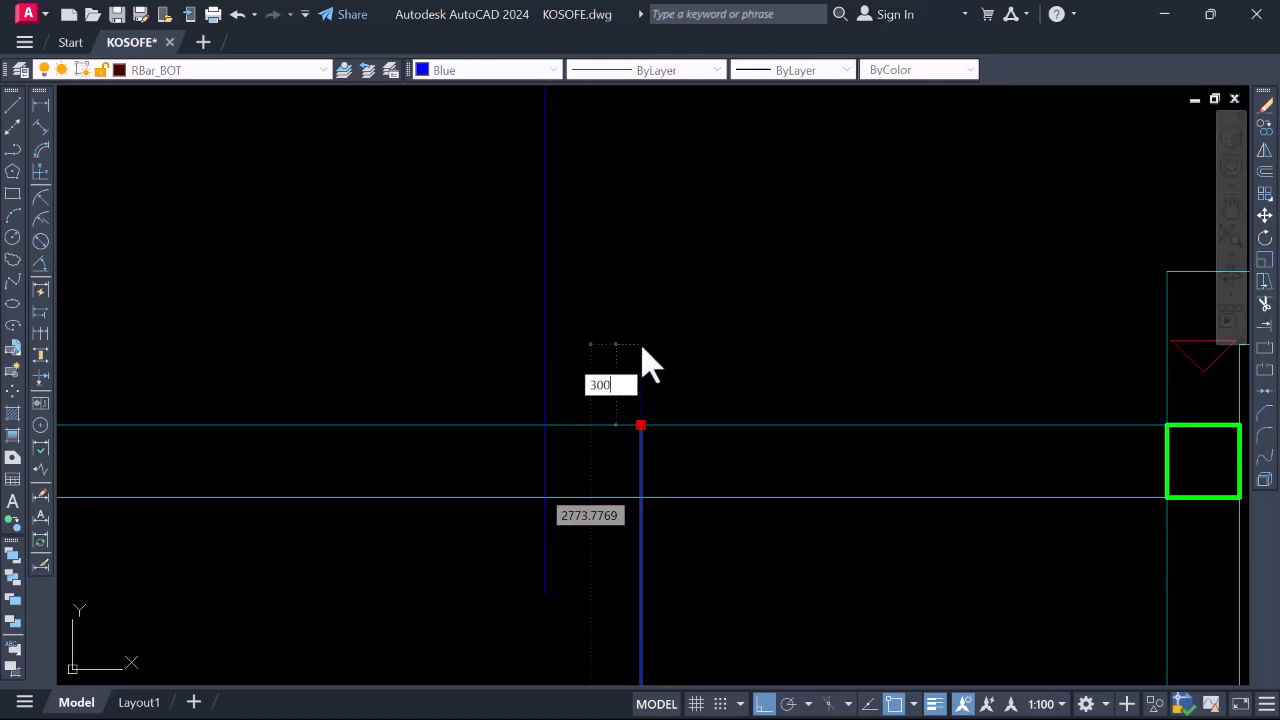
pyautogui.write('00')
pyautogui.press('Return')
pyautogui.scroll(-3, 636, 330)
pyautogui.scroll(3, 637, 460)
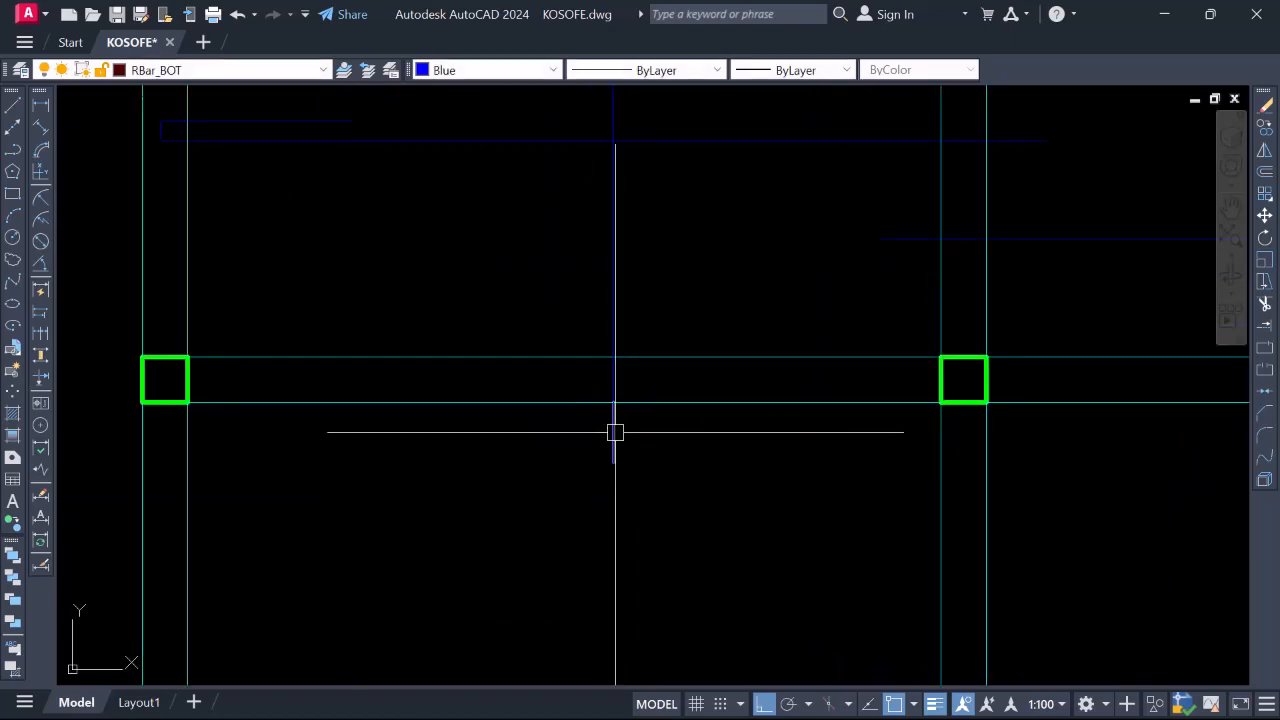
pyautogui.write('j')
pyautogui.press('Return')
pyautogui.click(613, 323)
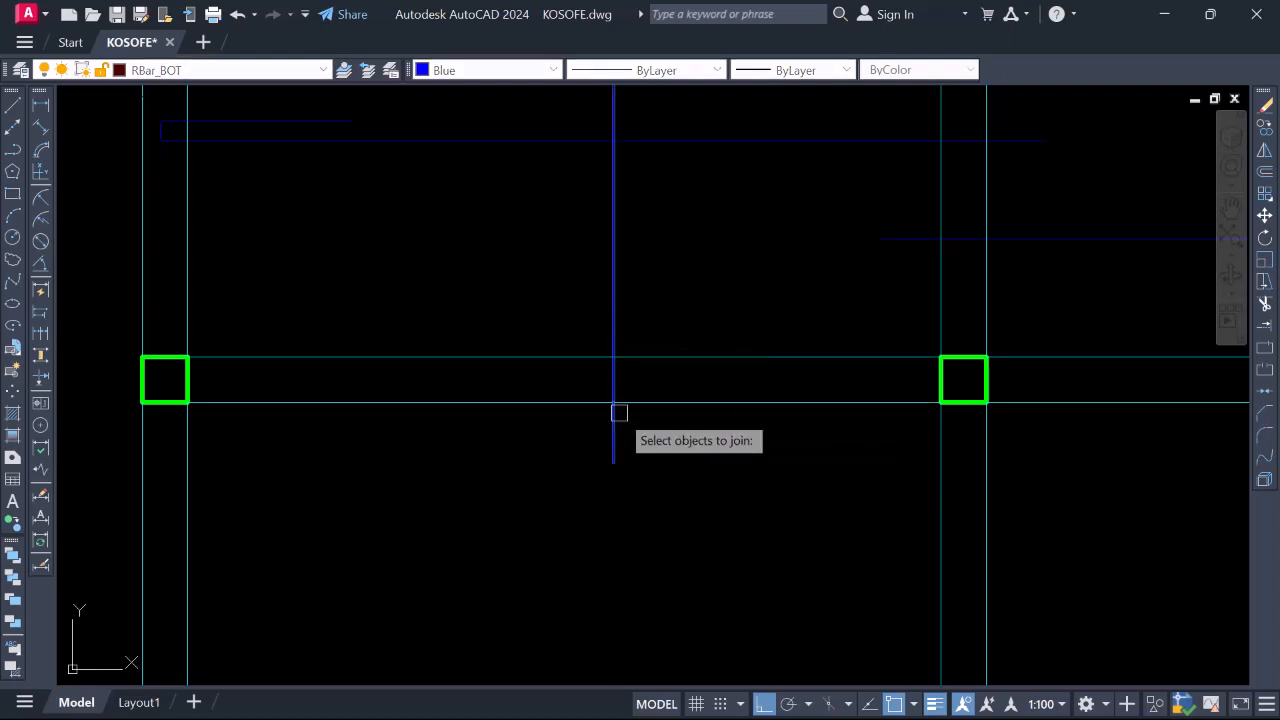
pyautogui.scroll(-5, 619, 413)
# Draw a vertical blue bottom bar across the right bay from the upper beam to the lower beam
pyautogui.scroll(4, 689, 300)
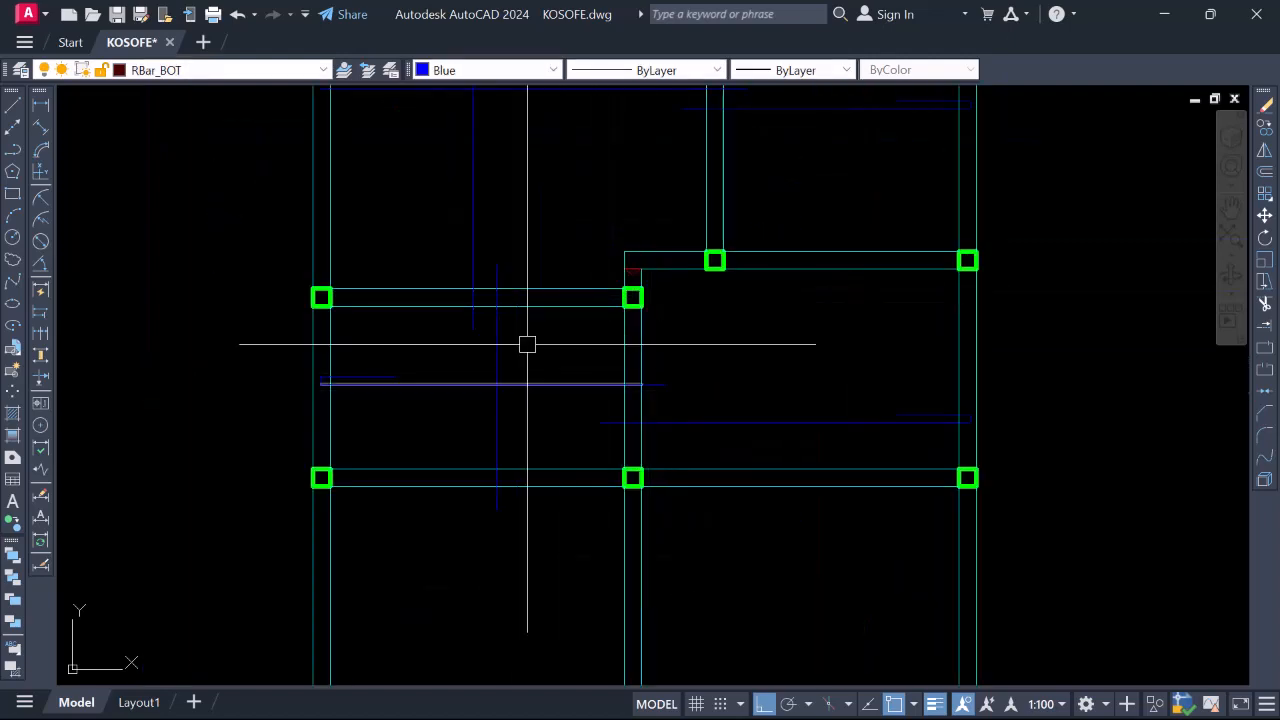
pyautogui.scroll(-3, 527, 344)
pyautogui.scroll(1, 550, 345)
pyautogui.scroll(-2, 540, 350)
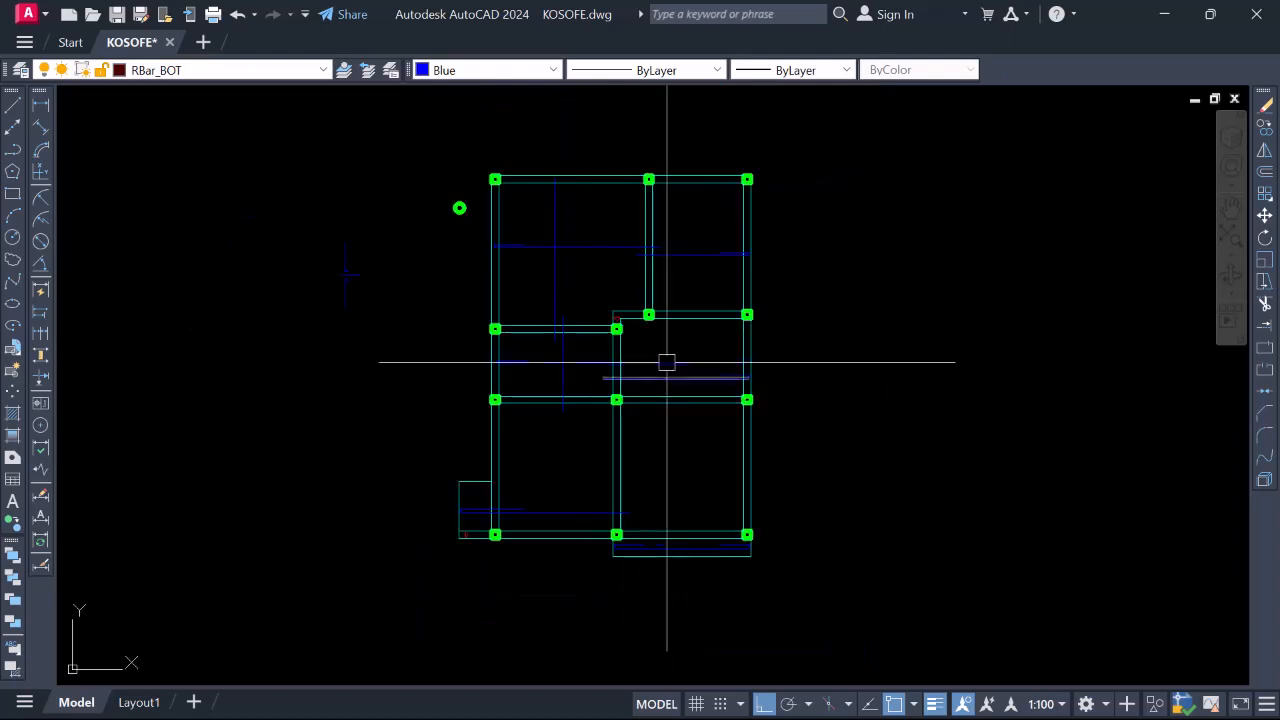
pyautogui.scroll(2, 697, 287)
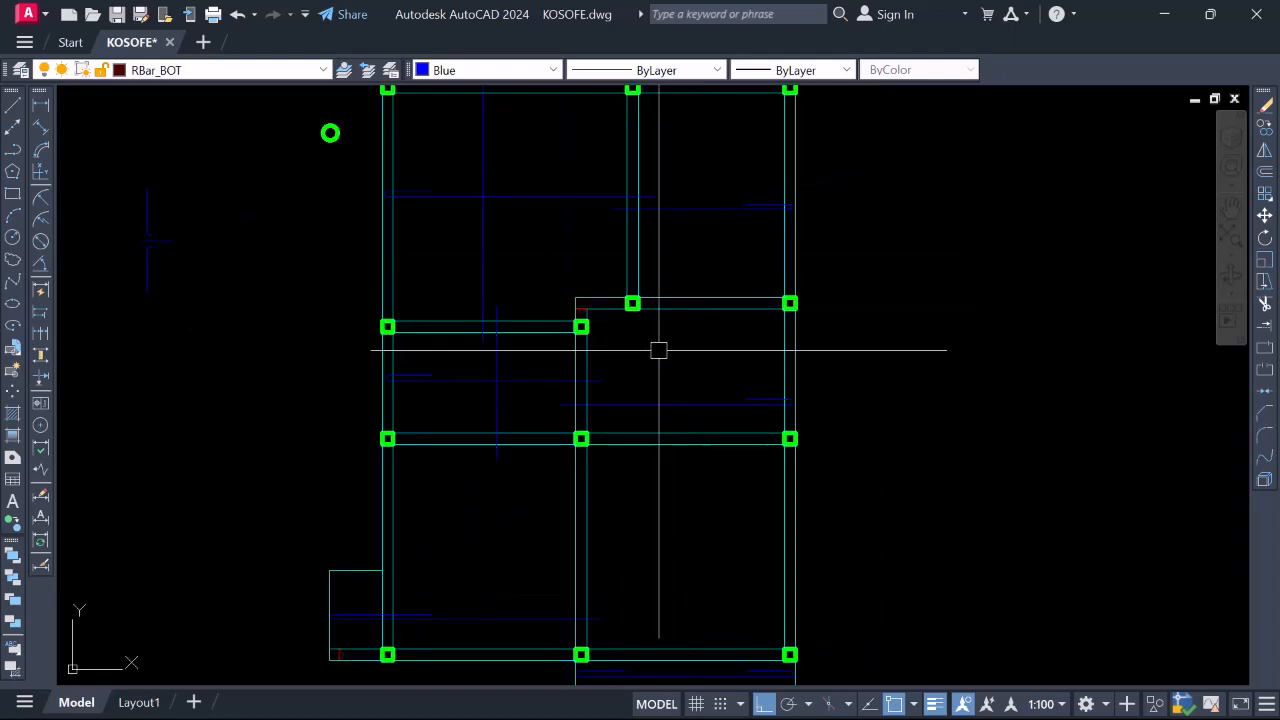
pyautogui.write('l')
pyautogui.press('Return')
pyautogui.click(680, 298)
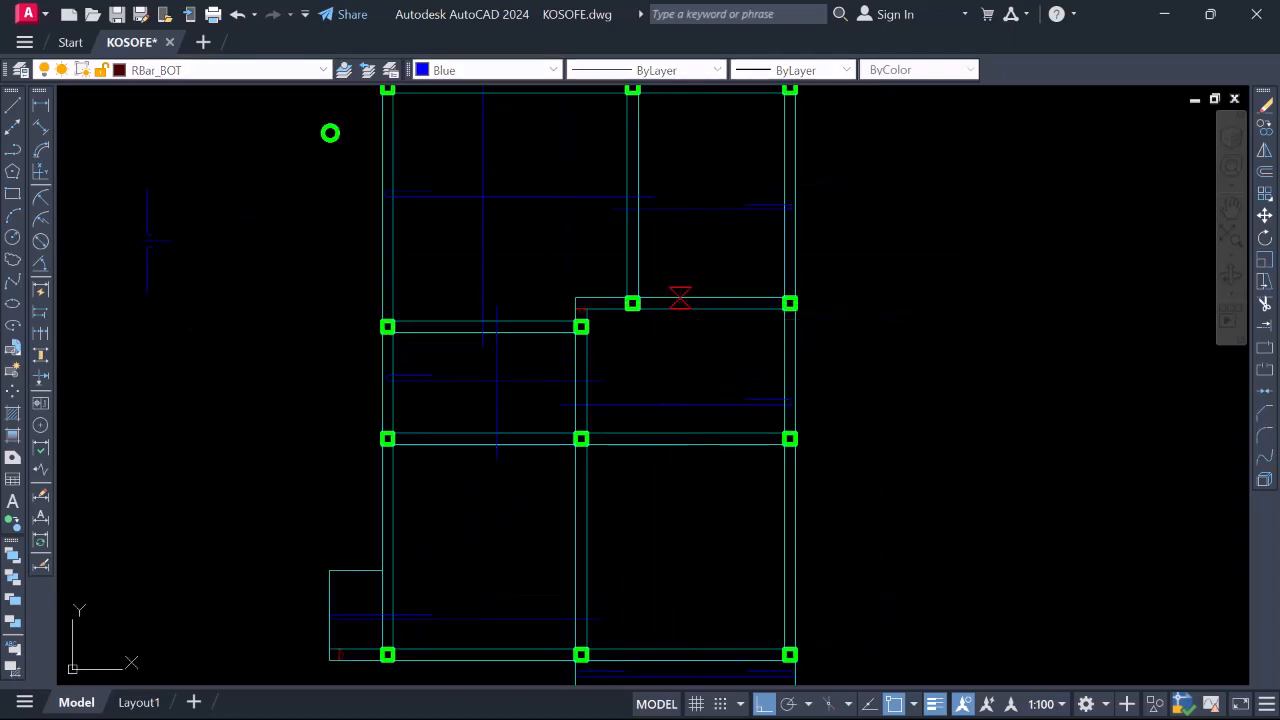
pyautogui.click(680, 432)
pyautogui.press('Escape')
# Extend both the bottom and top ends of the new bar by 300 past the beams
pyautogui.scroll(4, 680, 432)
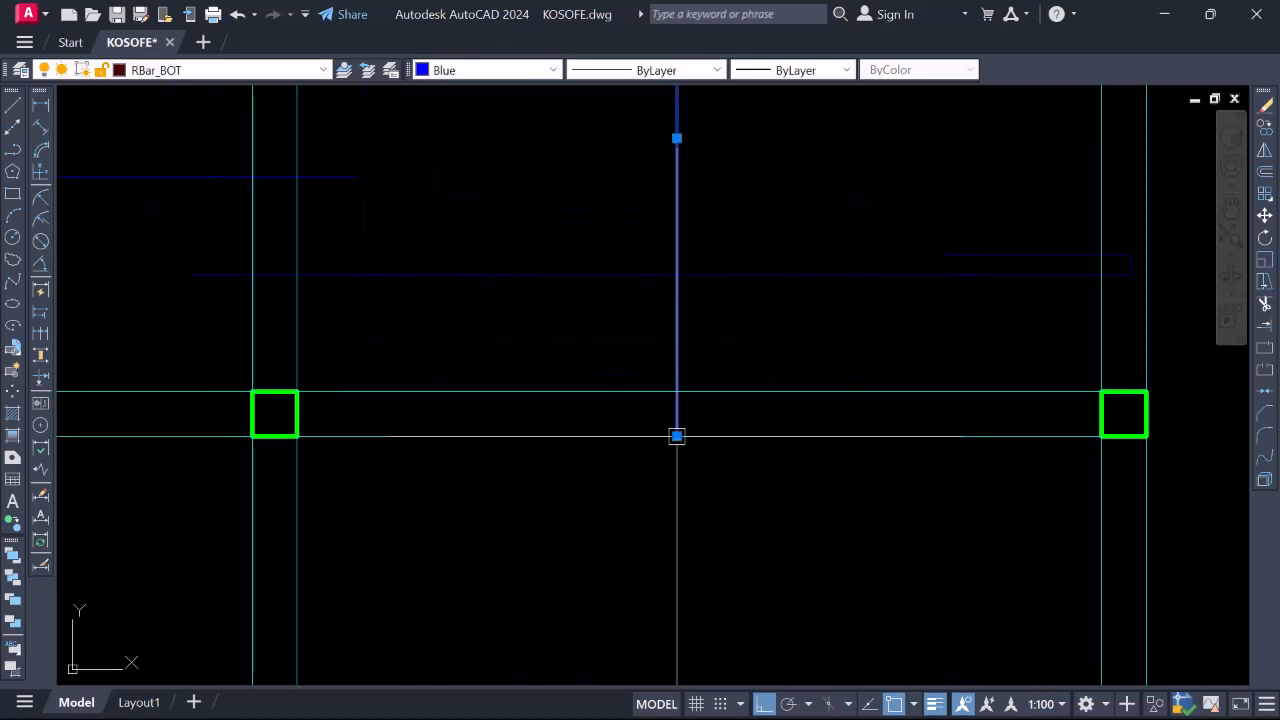
pyautogui.click(677, 435)
pyautogui.write('3')
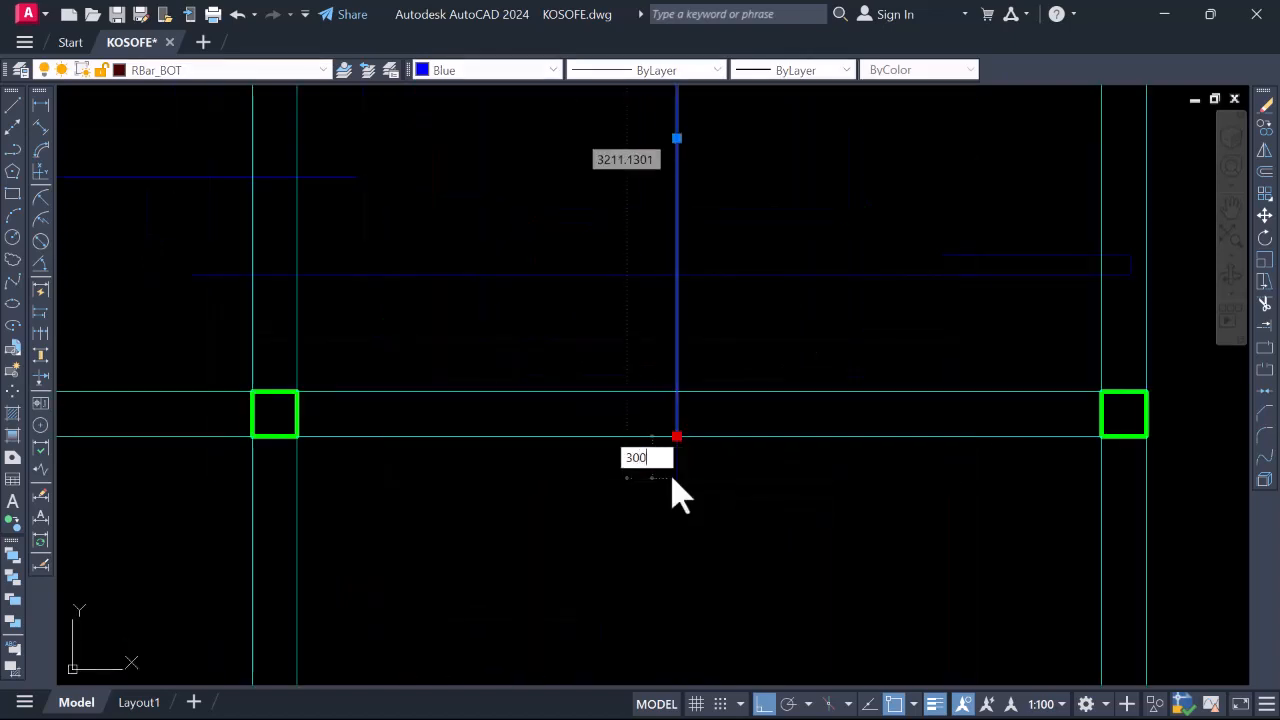
pyautogui.write('00')
pyautogui.press('Return')
pyautogui.scroll(-4, 623, 539)
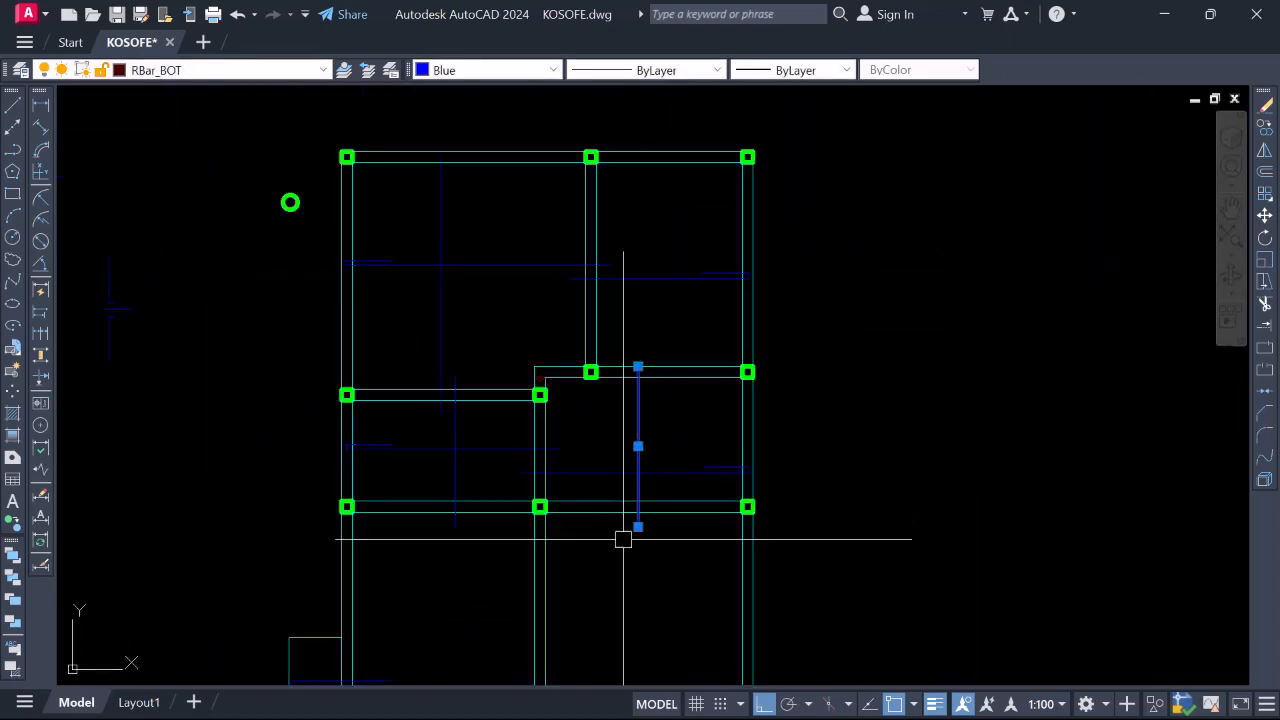
pyautogui.scroll(4, 622, 361)
pyautogui.click(627, 357)
pyautogui.write('3')
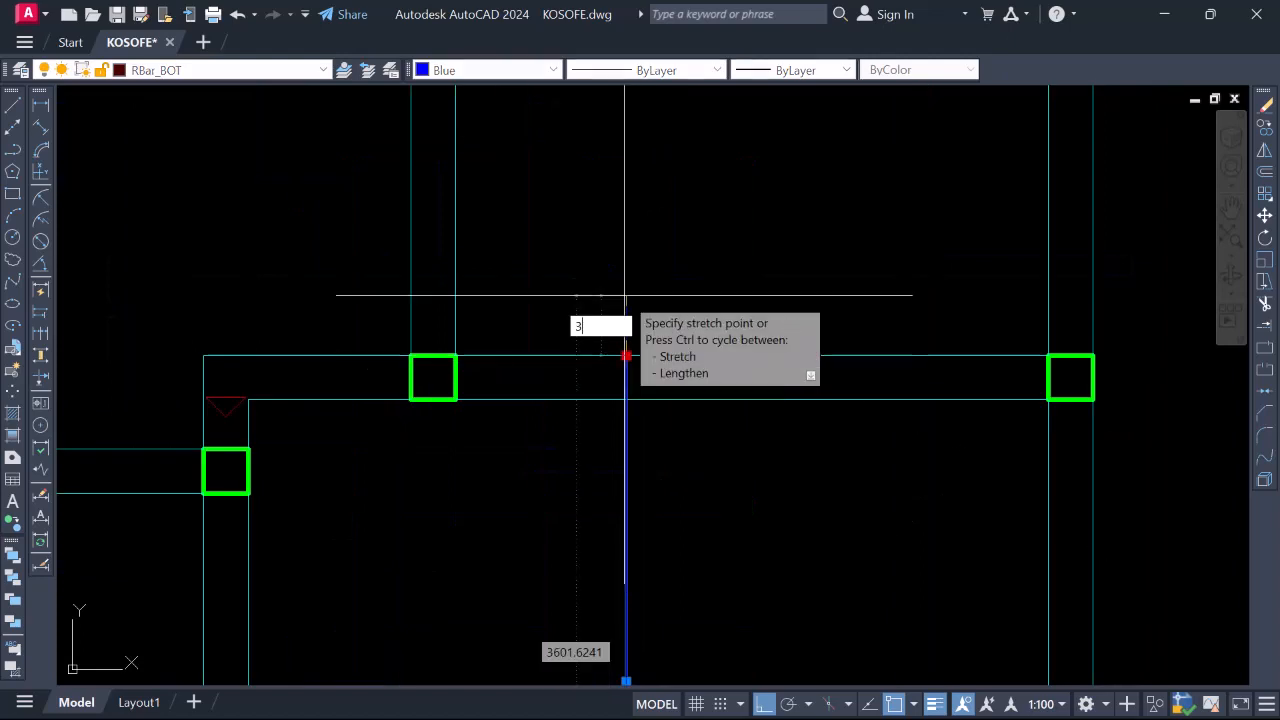
pyautogui.write('00')
pyautogui.press('Return')
# Start the LINE command (L) for the next bar
pyautogui.scroll(-5, 628, 300)
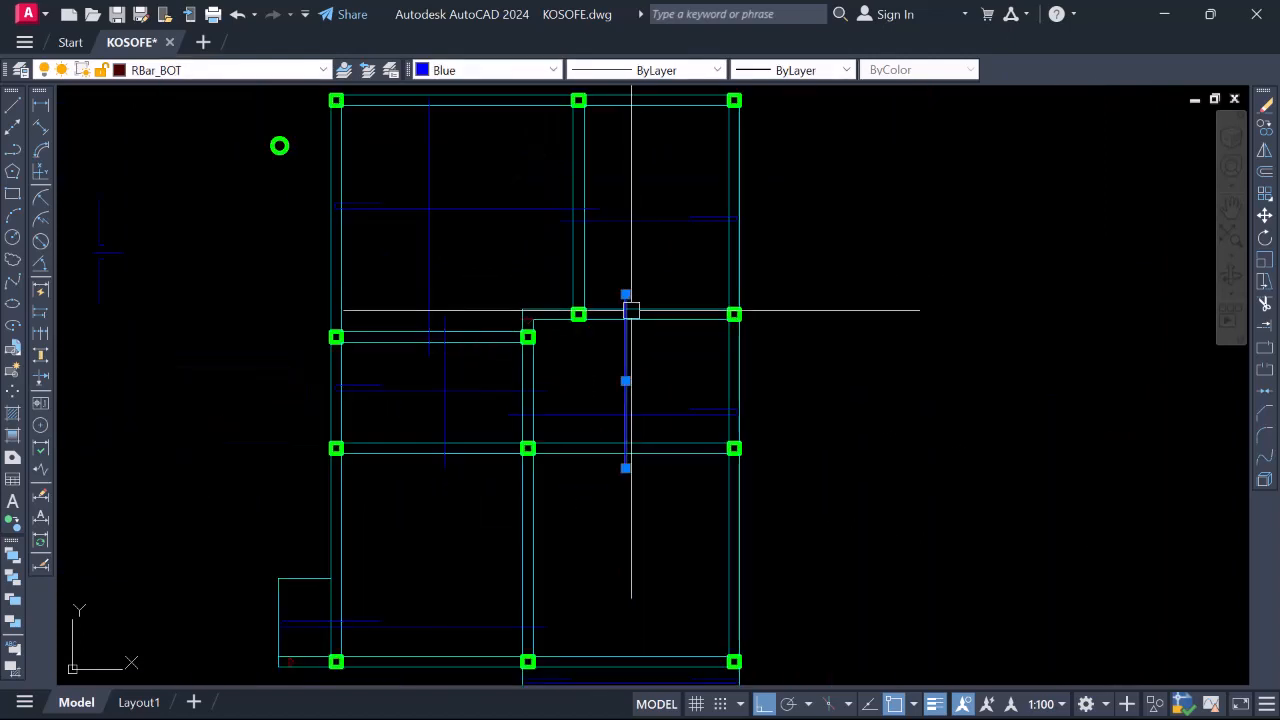
pyautogui.scroll(-4, 609, 351)
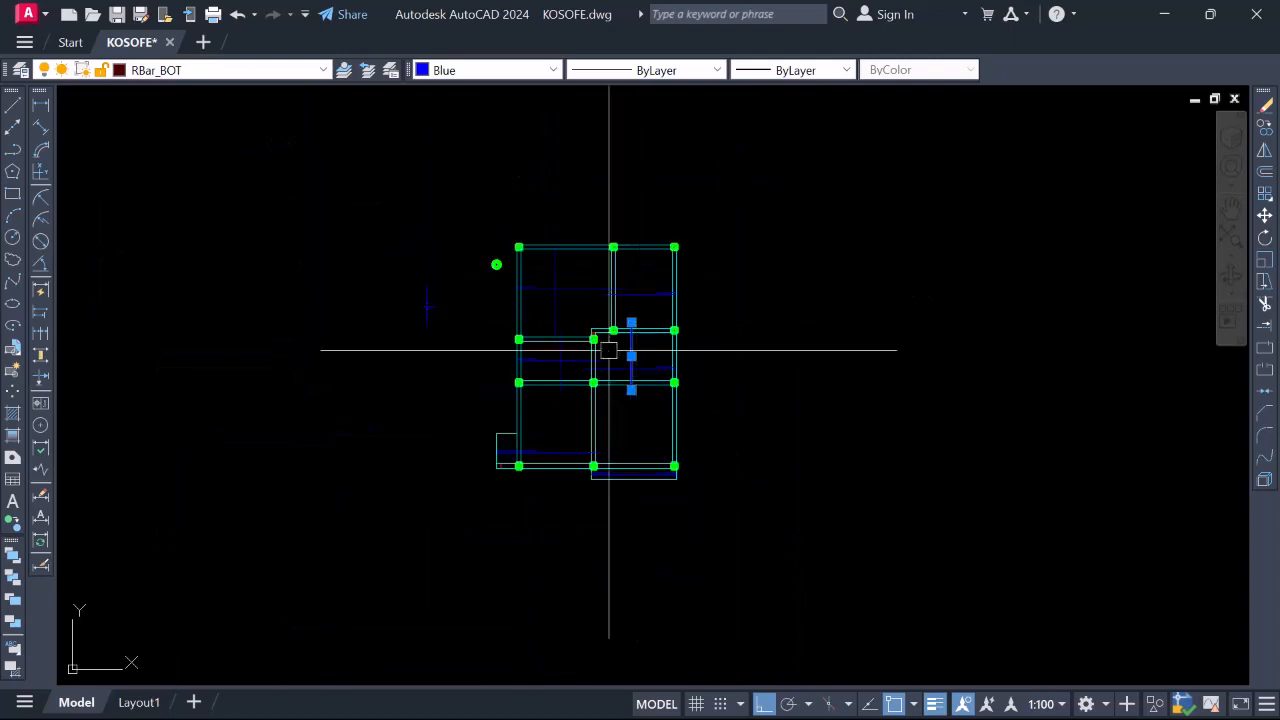
pyautogui.scroll(2, 597, 391)
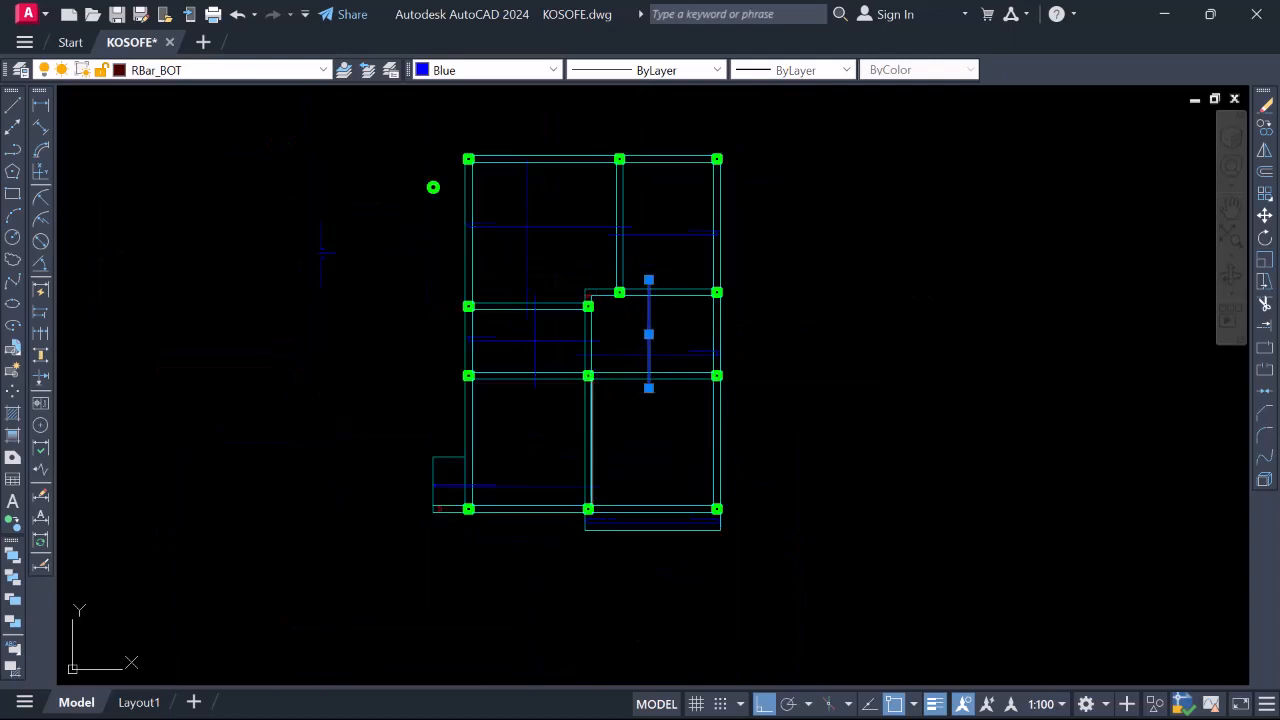
pyautogui.write('l')
pyautogui.press('Return')
pyautogui.scroll(8, 578, 403)
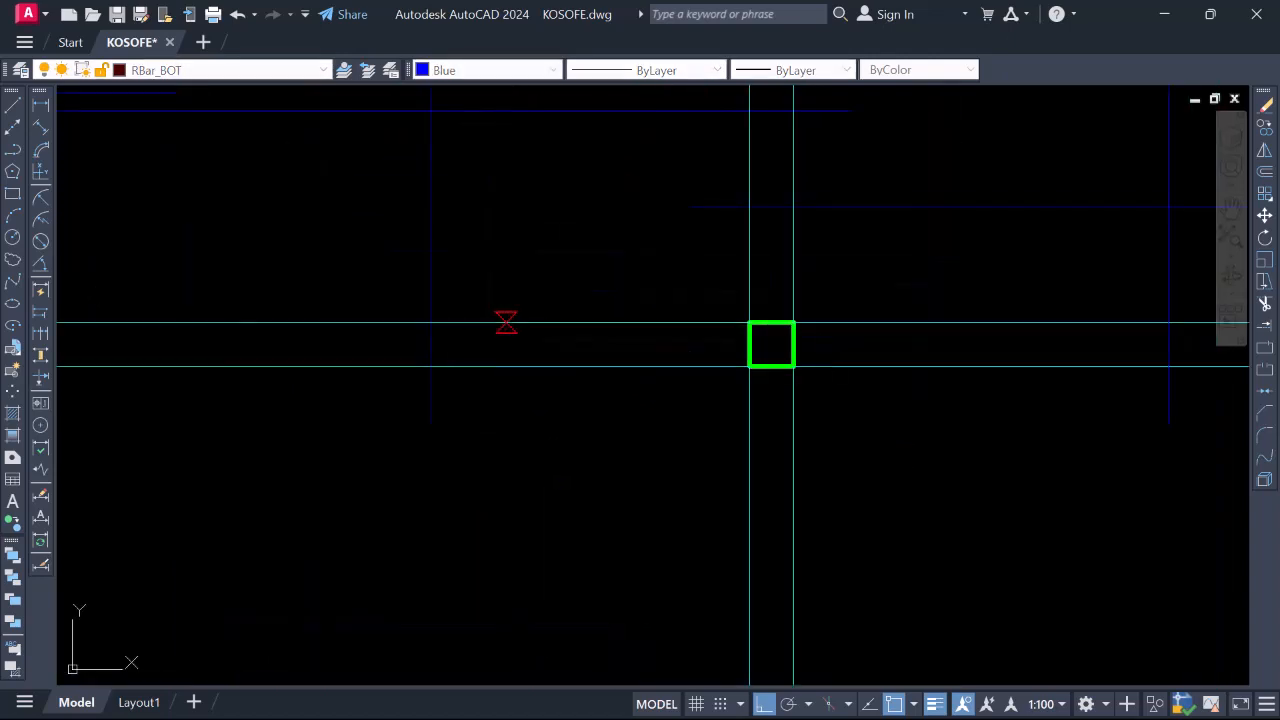
# Draw a vertical bottom bar through the left bay from one beam to the opposite beam
pyautogui.scroll(-5, 506, 322)
pyautogui.click(517, 286)
pyautogui.scroll(8, 520, 510)
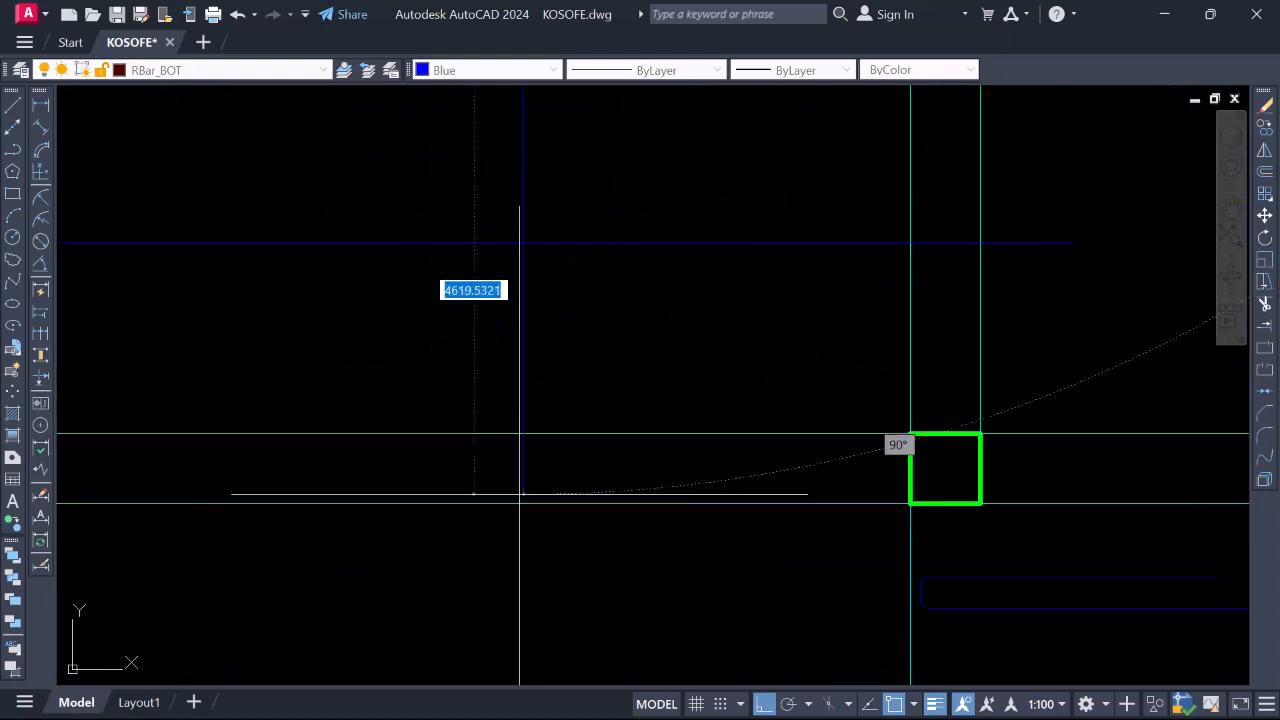
pyautogui.click(519, 493)
pyautogui.scroll(-5, 518, 490)
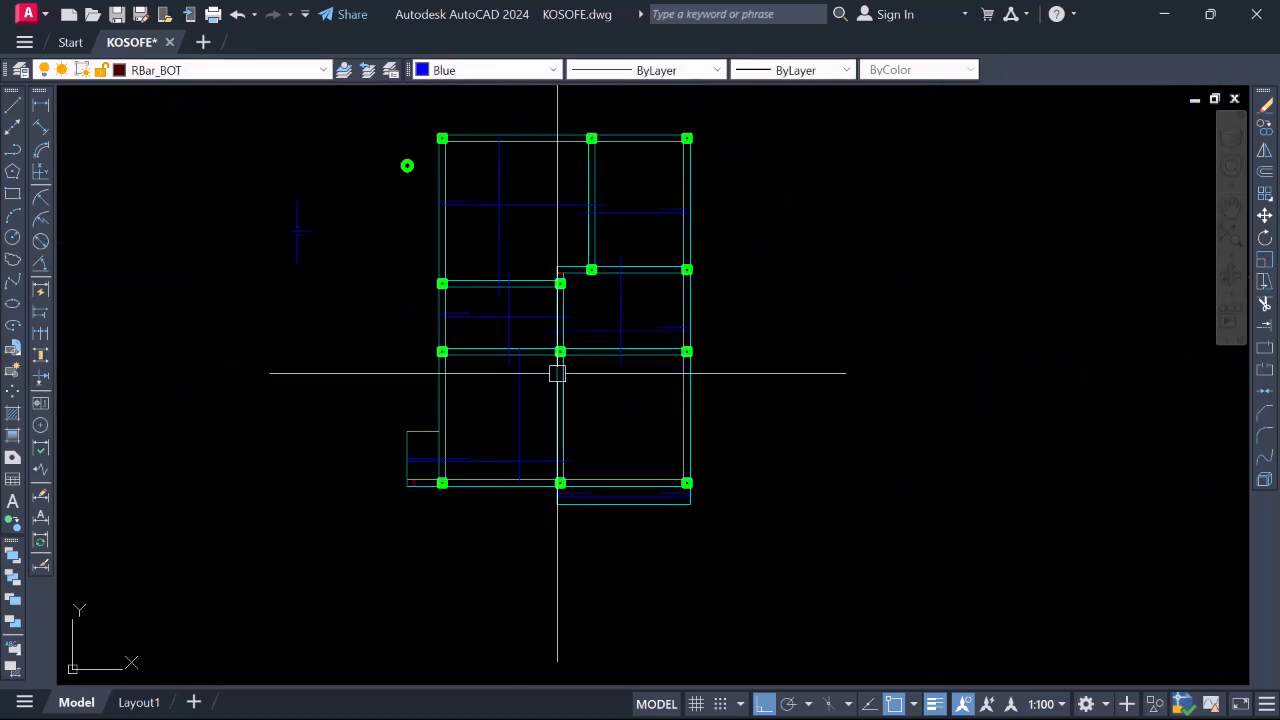
pyautogui.scroll(3, 557, 373)
pyautogui.scroll(6, 617, 566)
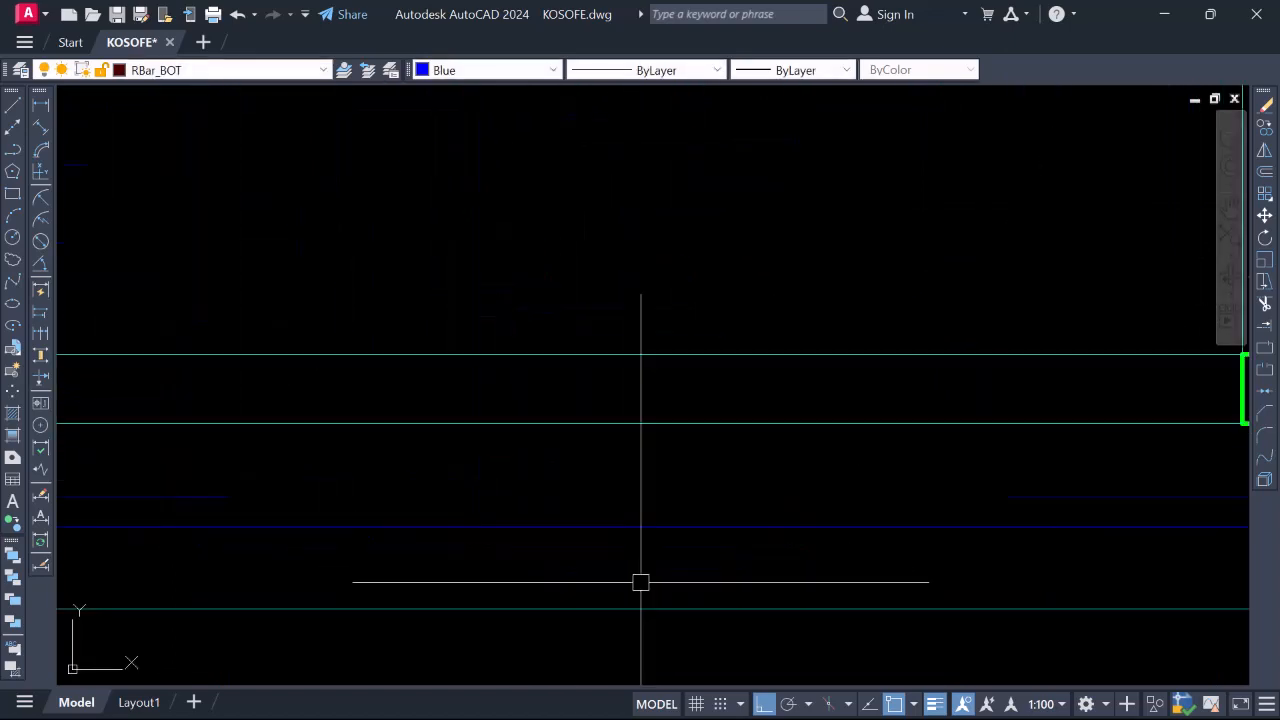
# Start another vertical bar at the bottom beam, then extend a bar's top end by 300
pyautogui.click(703, 594)
pyautogui.scroll(-4, 706, 550)
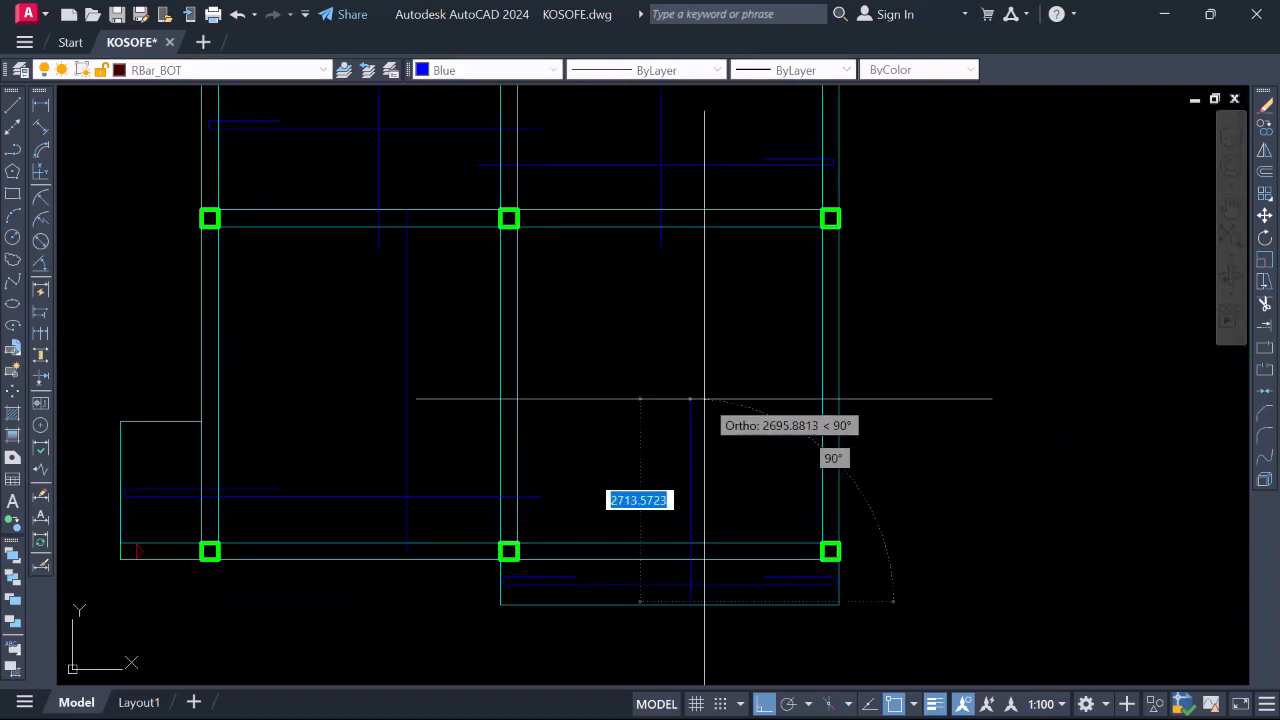
pyautogui.scroll(-2, 700, 277)
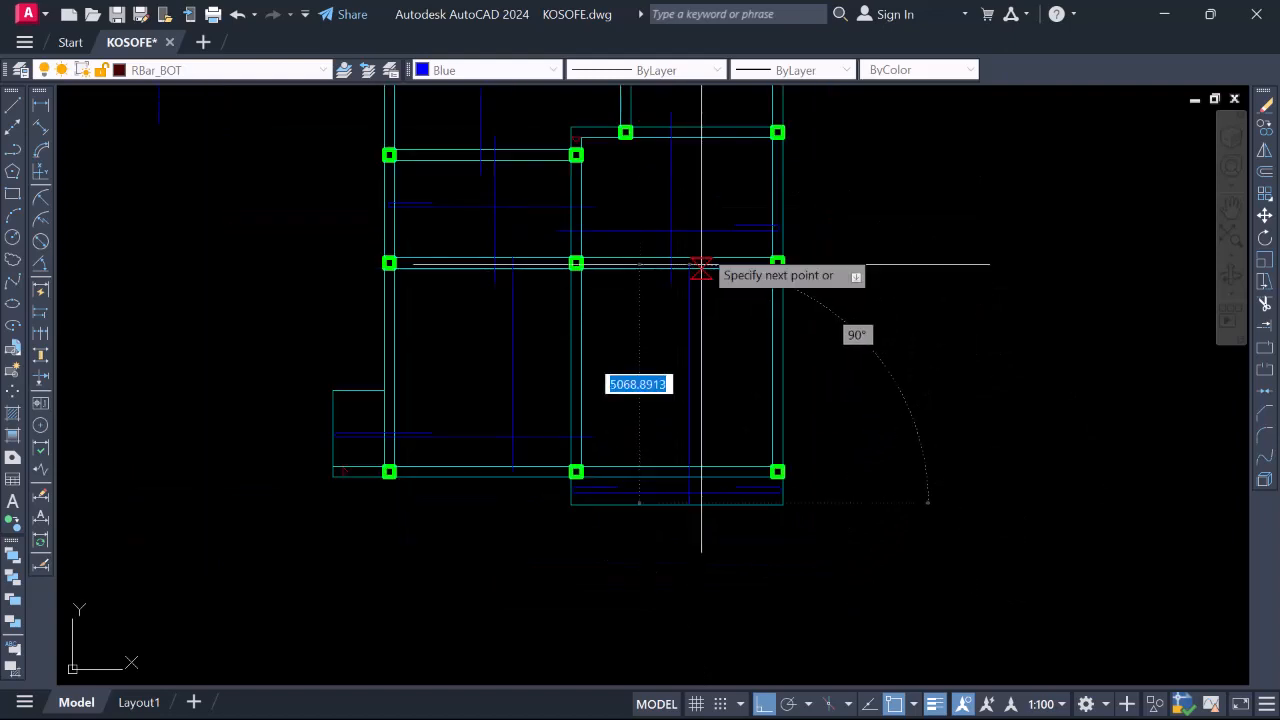
pyautogui.scroll(5, 700, 277)
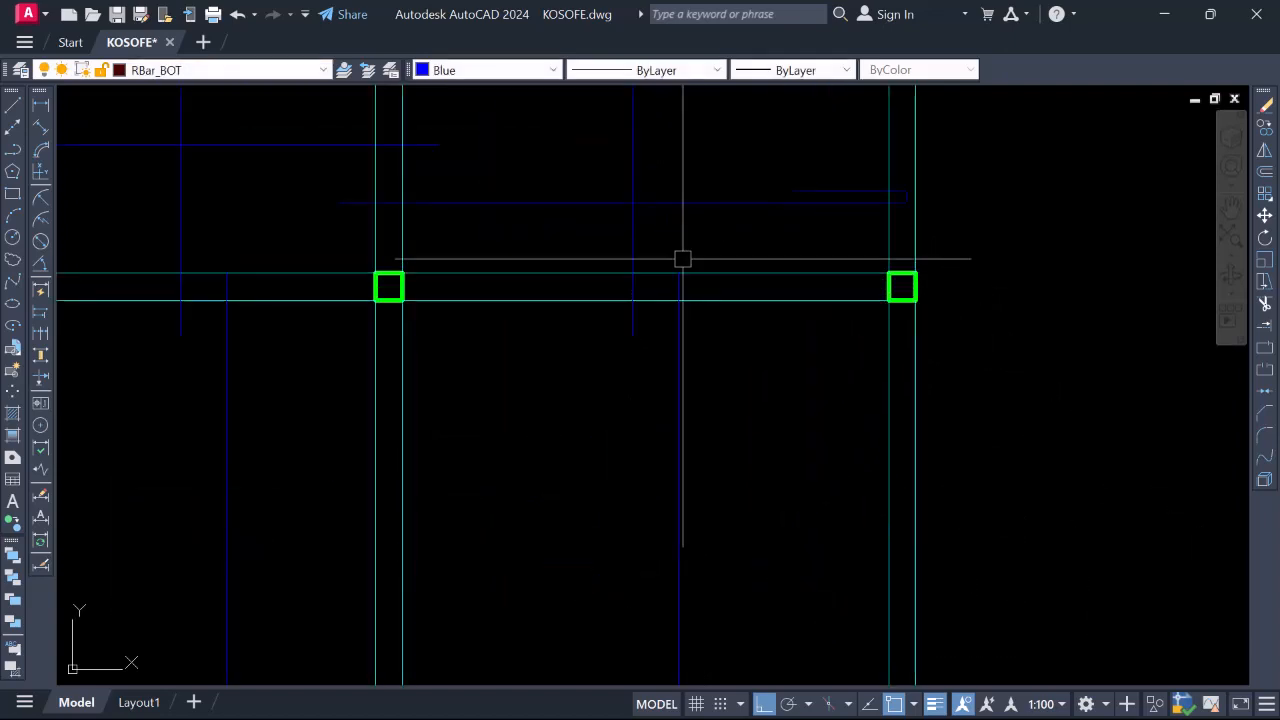
pyautogui.click(678, 272)
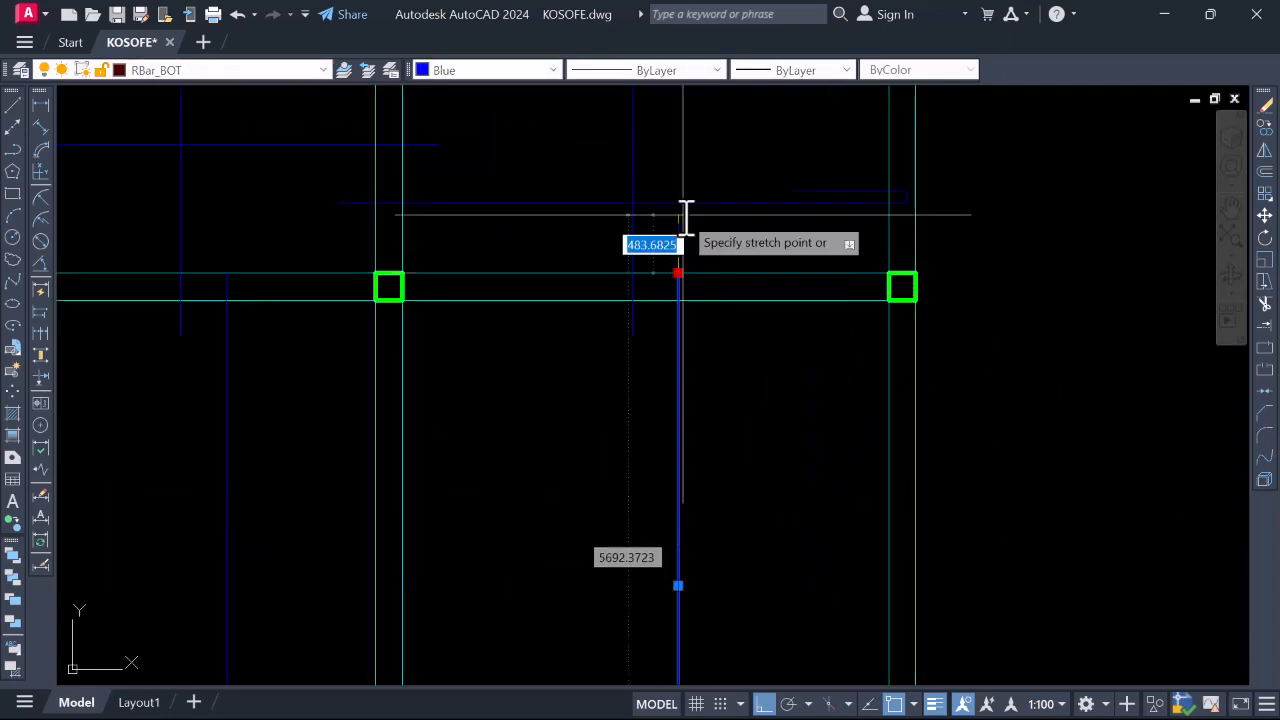
pyautogui.scroll(2, 678, 235)
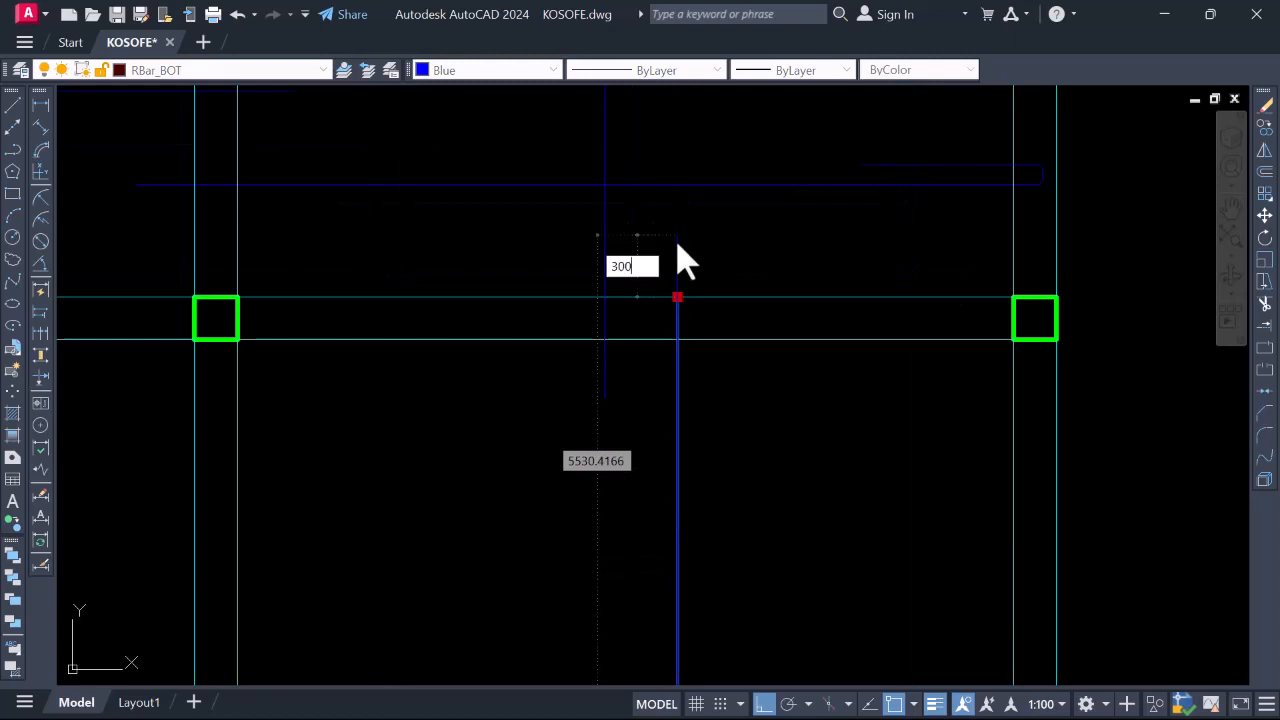
pyautogui.write('300')
pyautogui.press('Return')
pyautogui.scroll(-2, 709, 220)
pyautogui.scroll(-6, 672, 326)
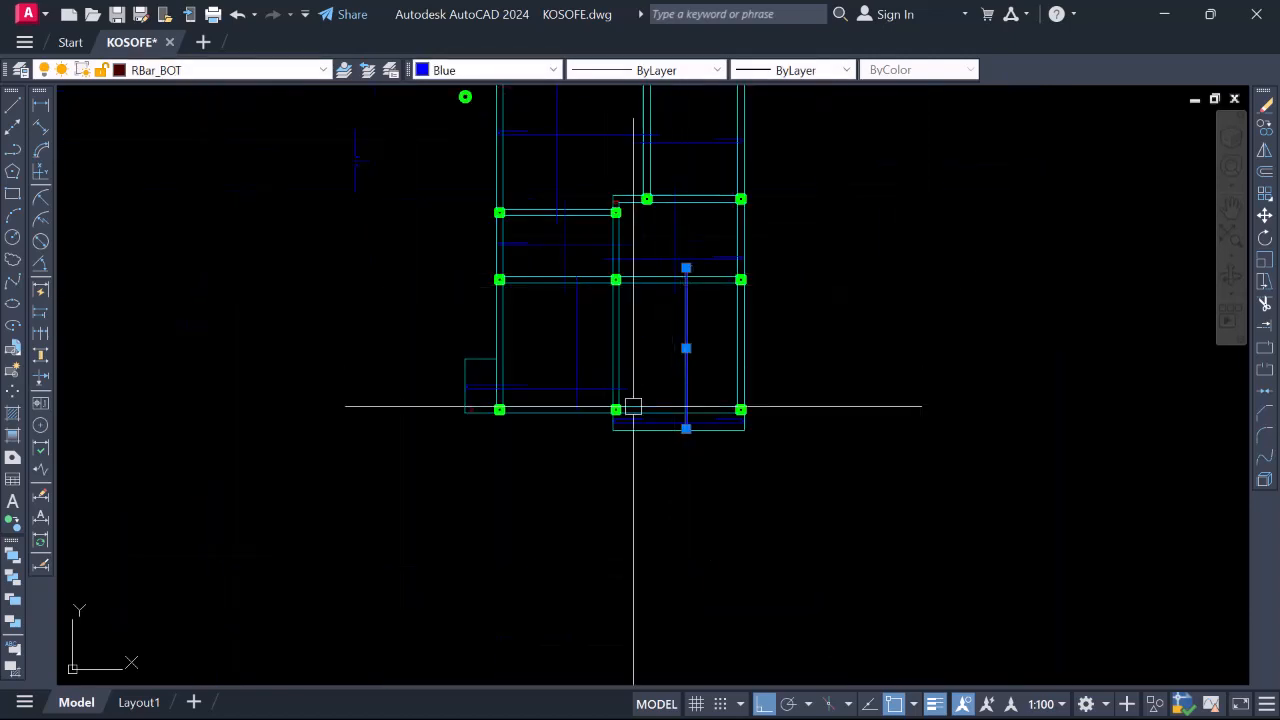
pyautogui.scroll(6, 631, 403)
pyautogui.scroll(-4, 663, 429)
pyautogui.scroll(10, 611, 278)
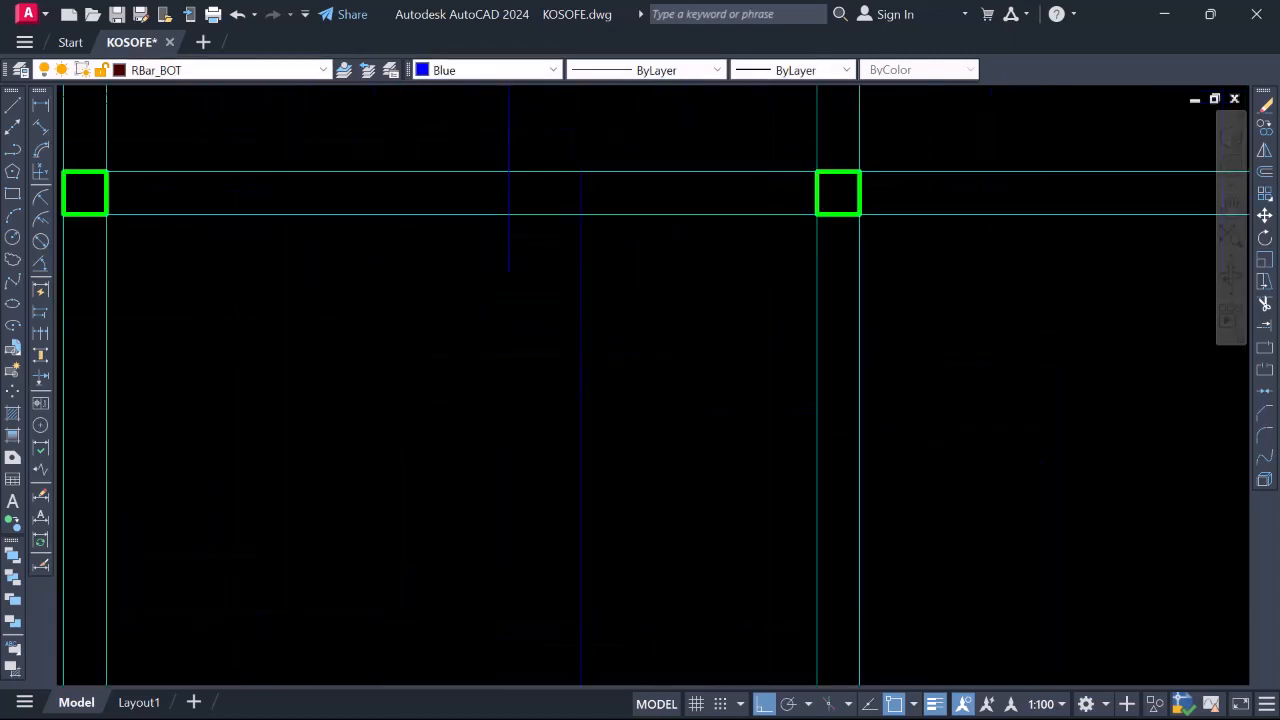
# Stretch the other bar's top end higher so it passes the beam
pyautogui.click(568, 171)
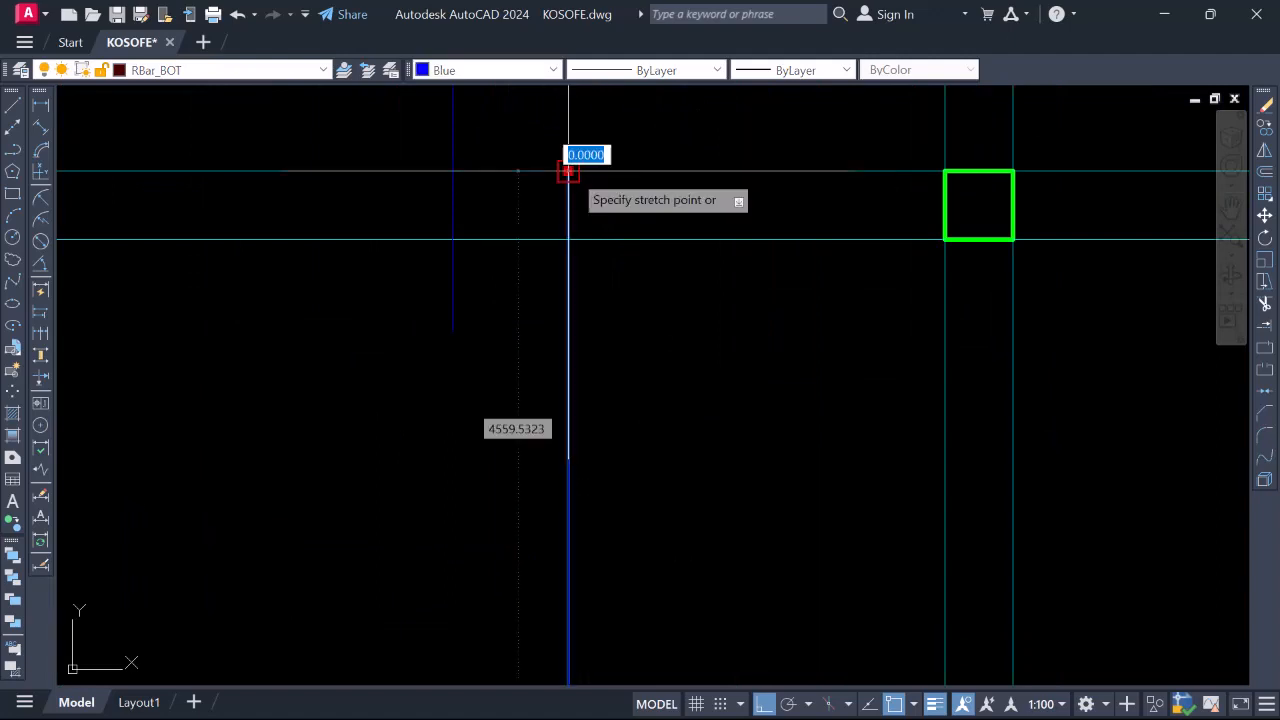
pyautogui.scroll(-3, 580, 206)
pyautogui.scroll(2, 580, 243)
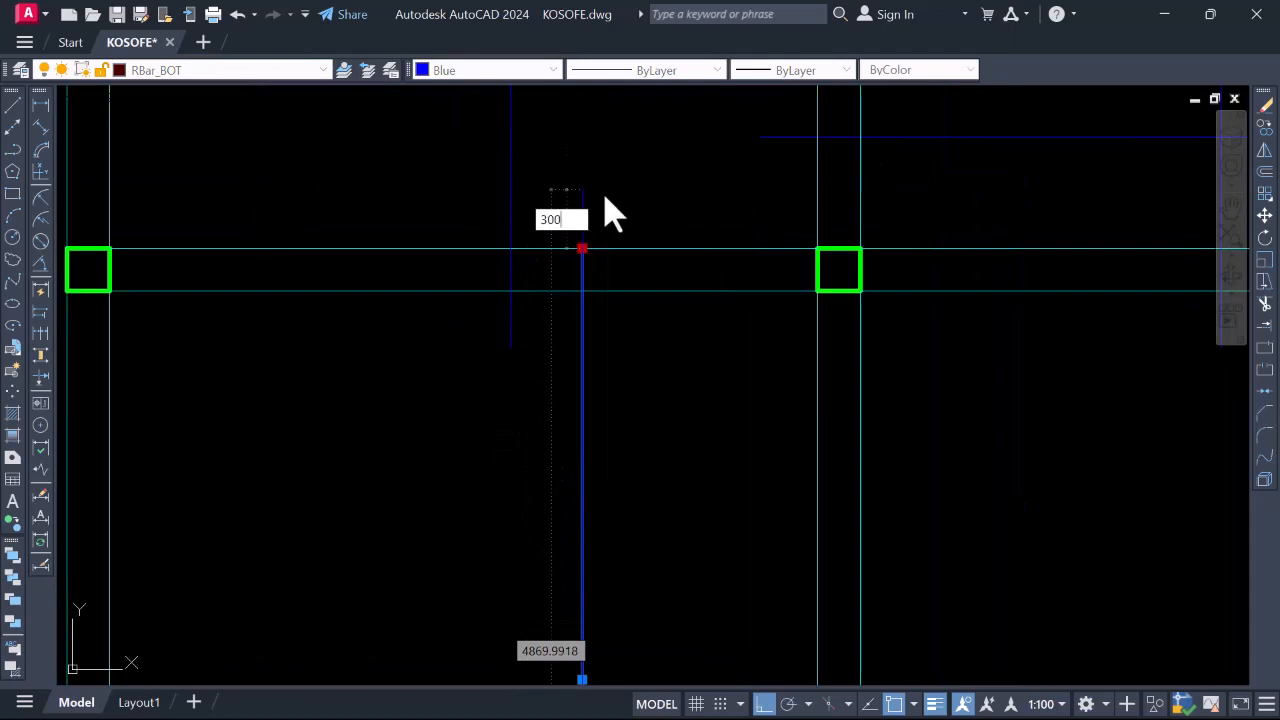
pyautogui.click(603, 191)
pyautogui.scroll(-5, 600, 230)
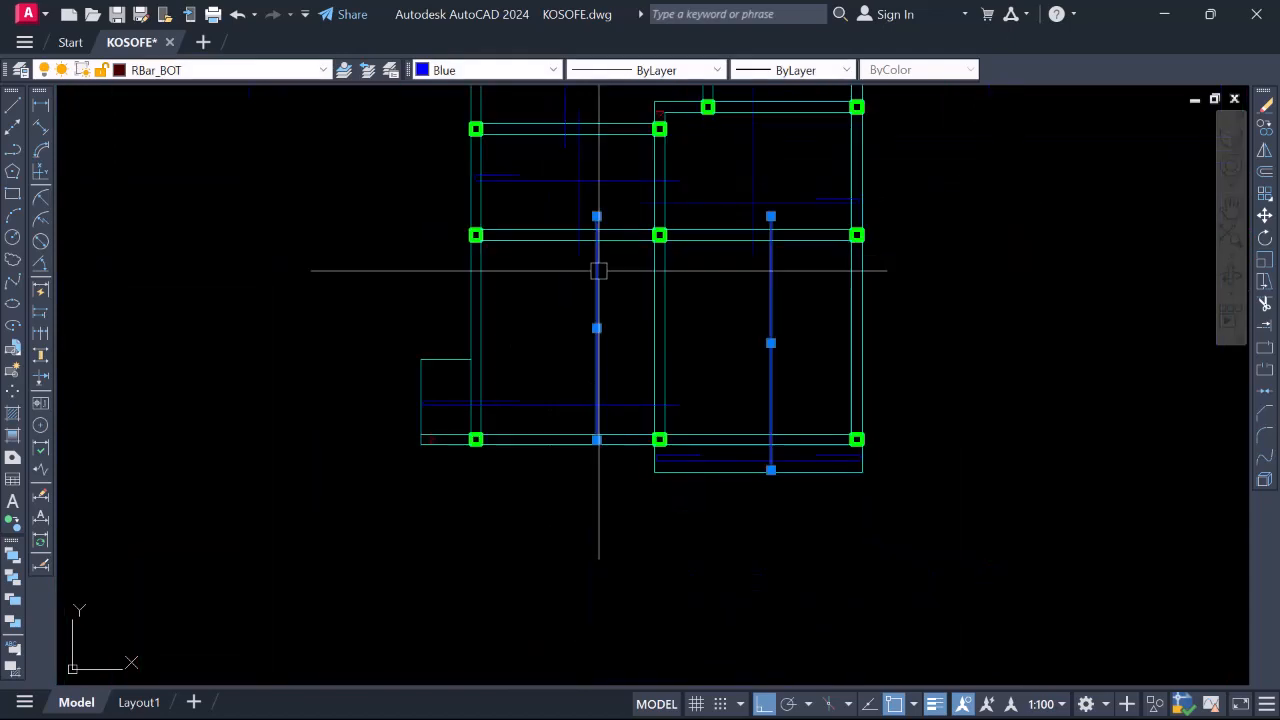
pyautogui.press('Escape')
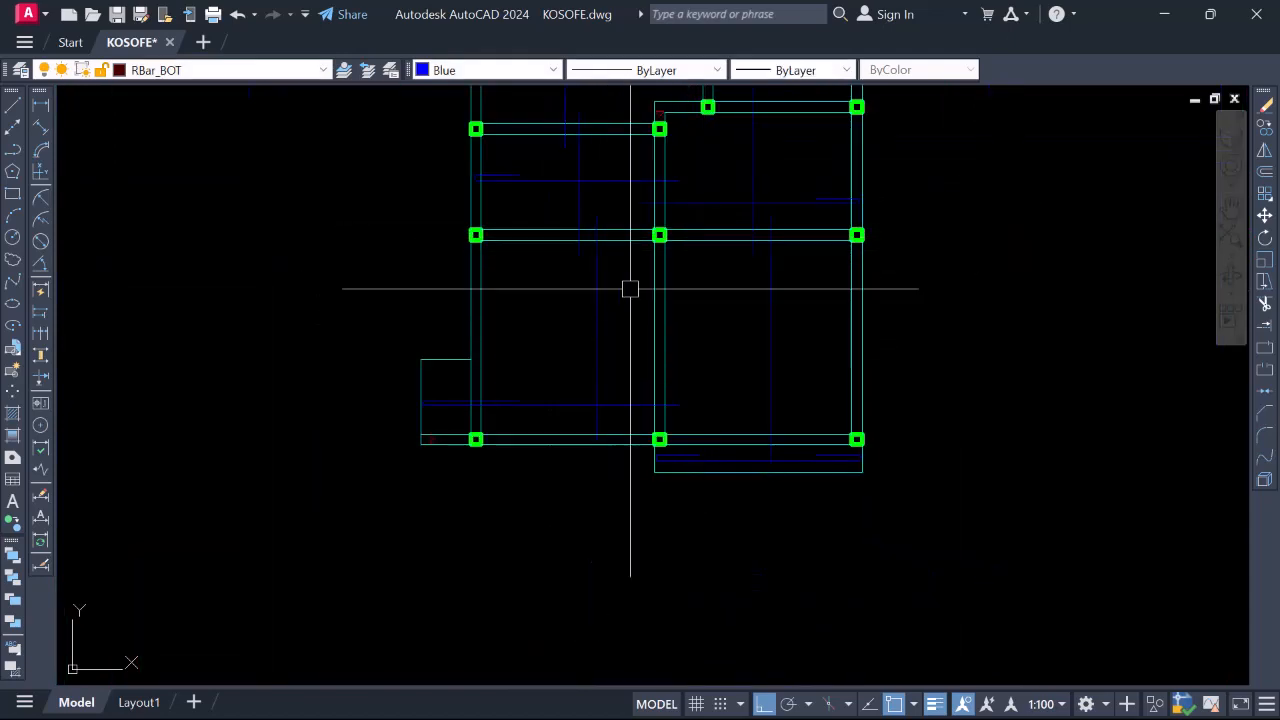
pyautogui.scroll(-2, 754, 314)
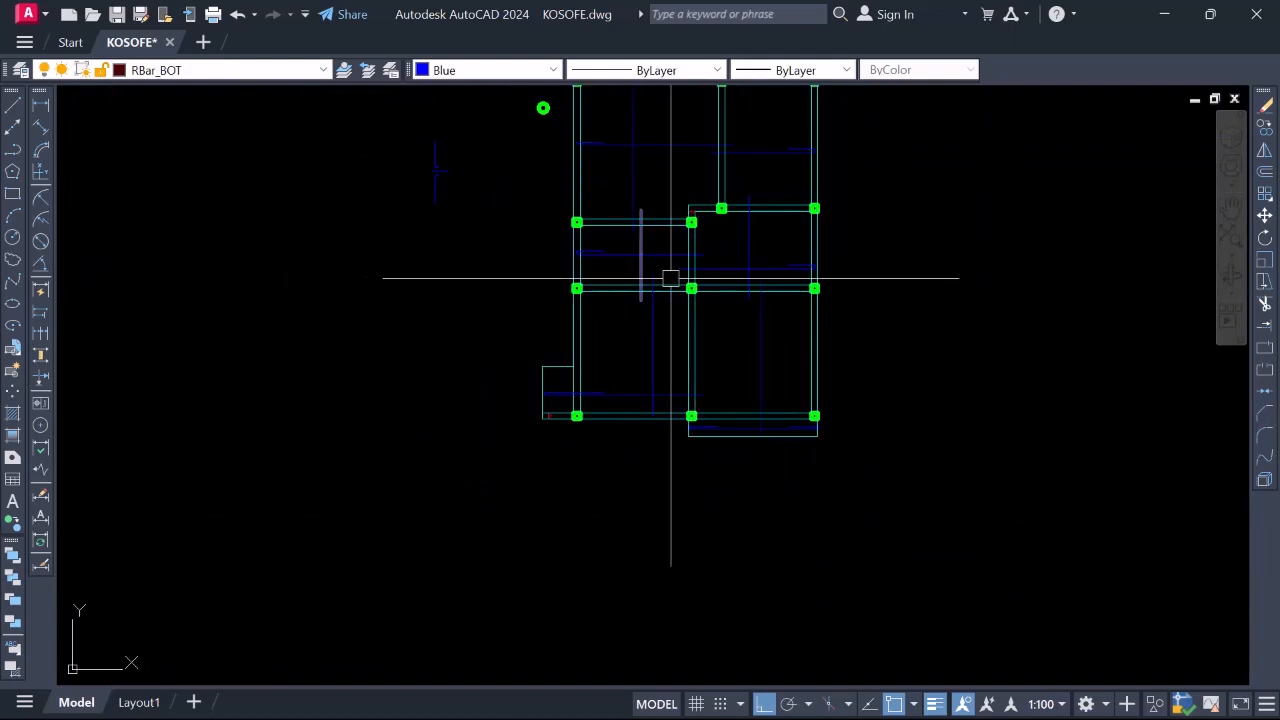
pyautogui.scroll(4, 669, 277)
pyautogui.scroll(4, 620, 310)
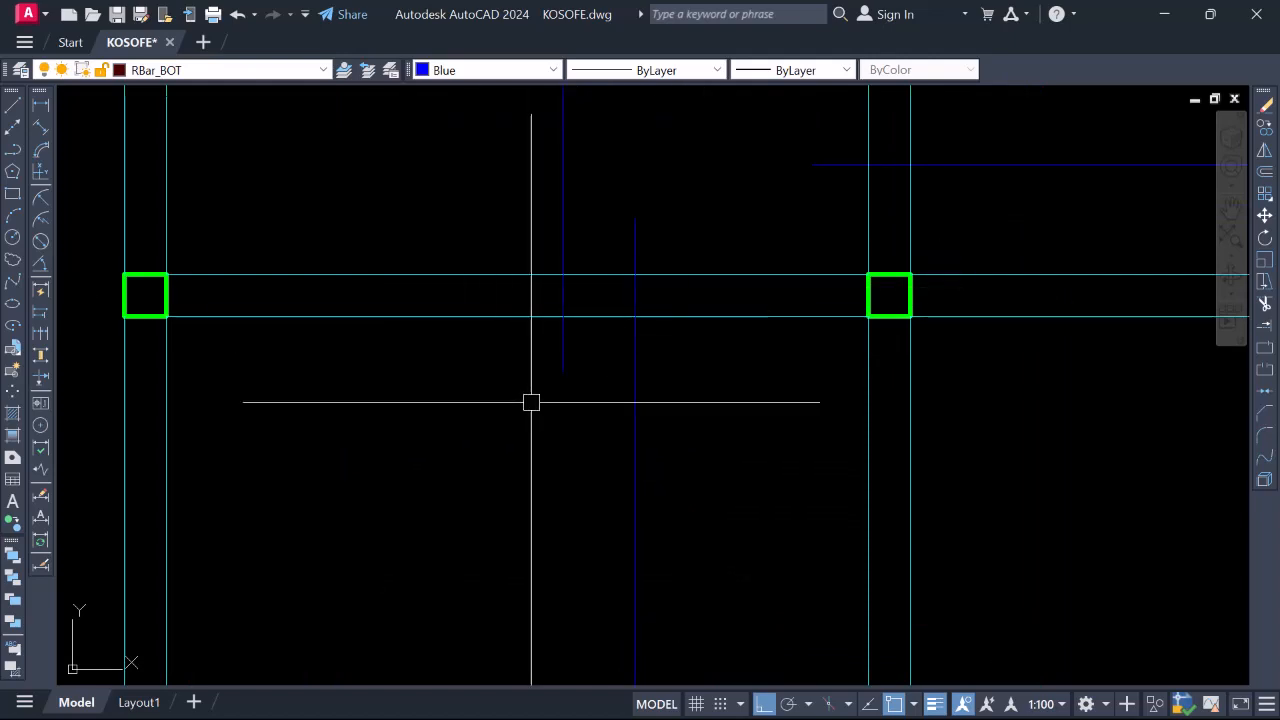
pyautogui.scroll(-4, 591, 306)
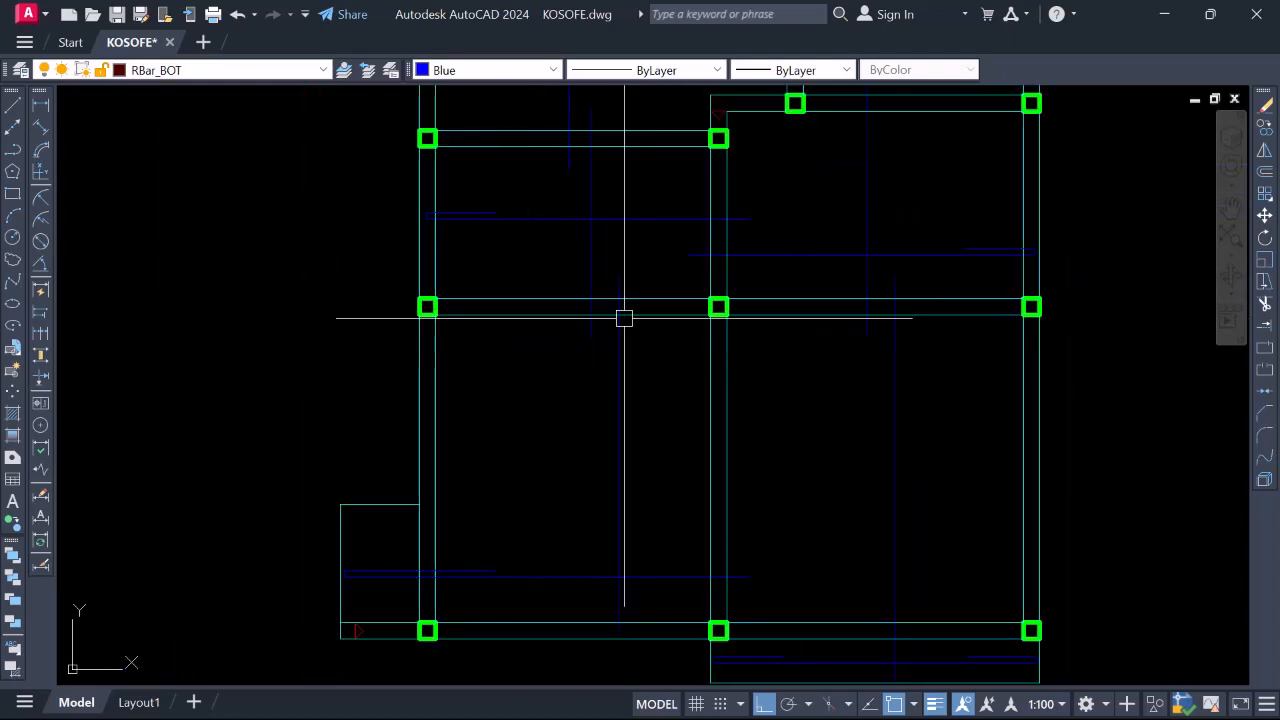
pyautogui.scroll(-4, 672, 372)
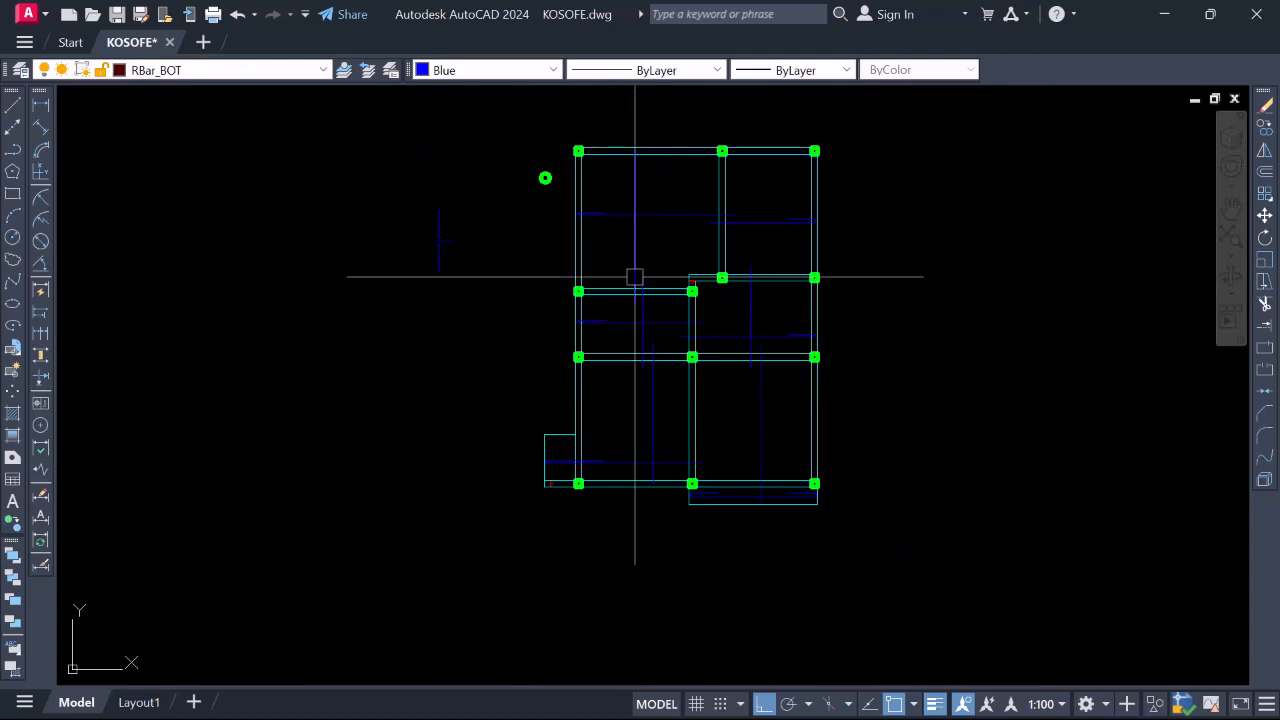
pyautogui.scroll(5, 638, 352)
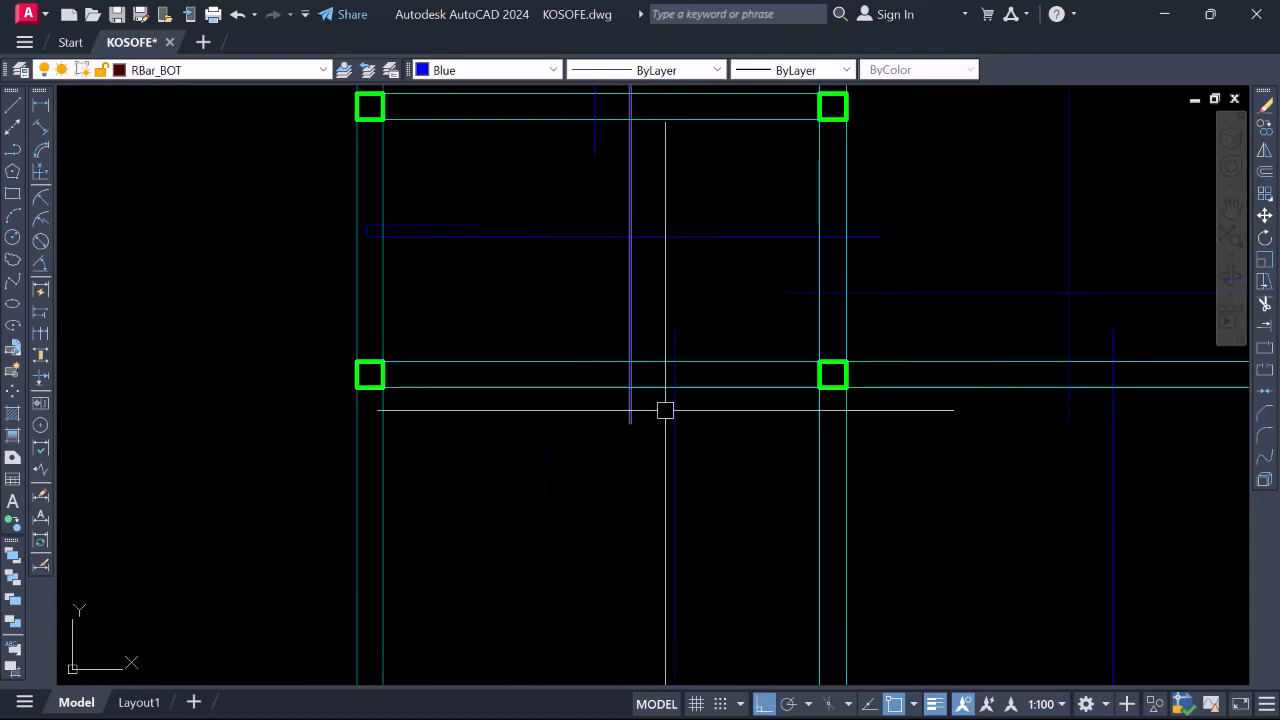
pyautogui.scroll(-4, 632, 383)
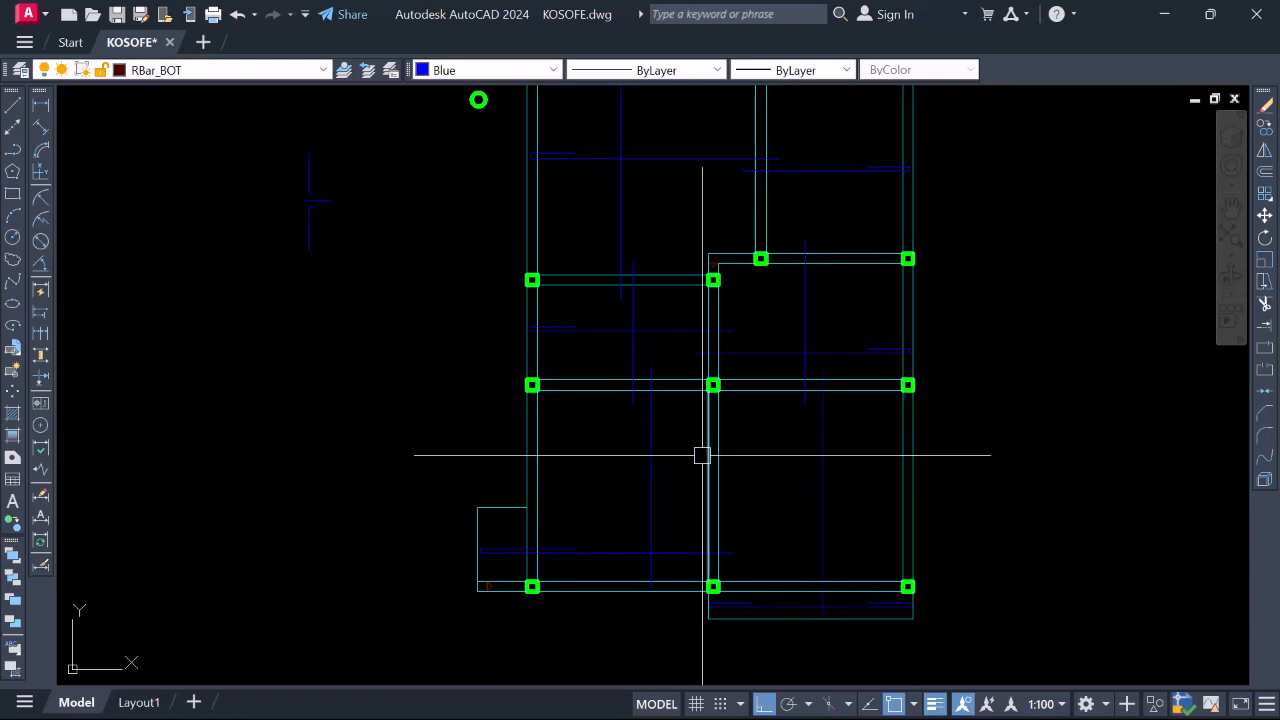
pyautogui.scroll(4, 627, 377)
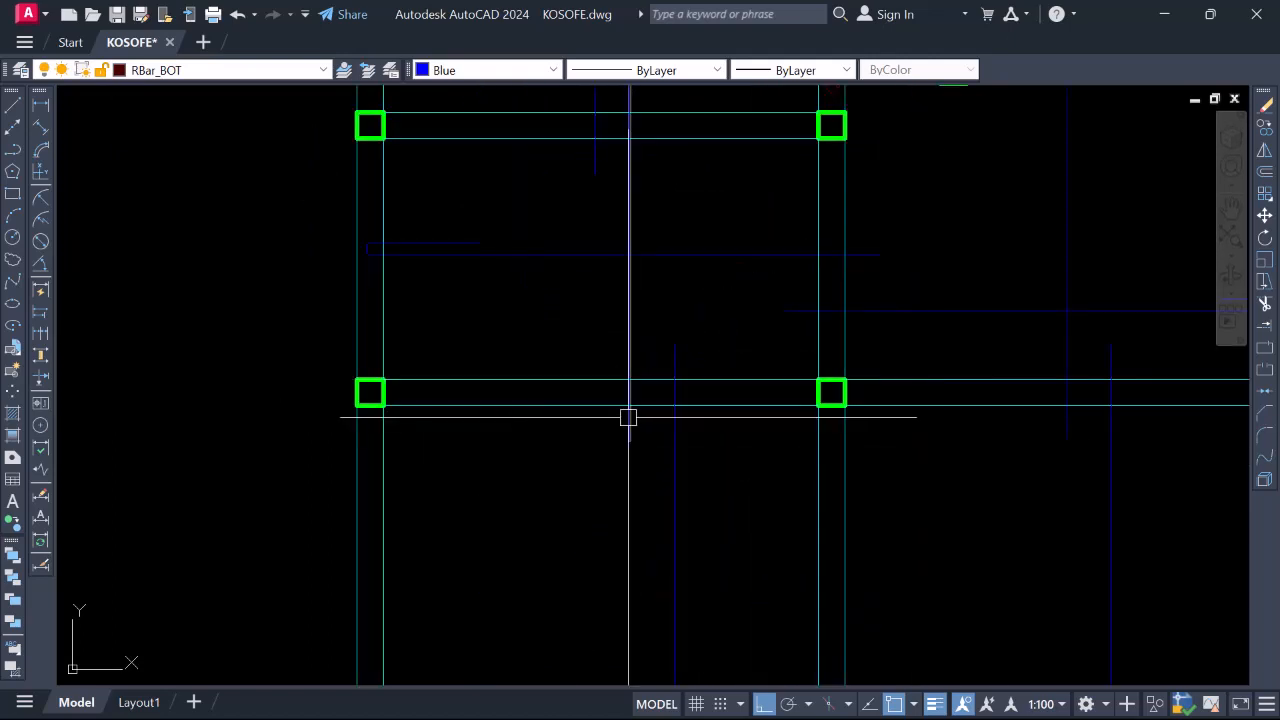
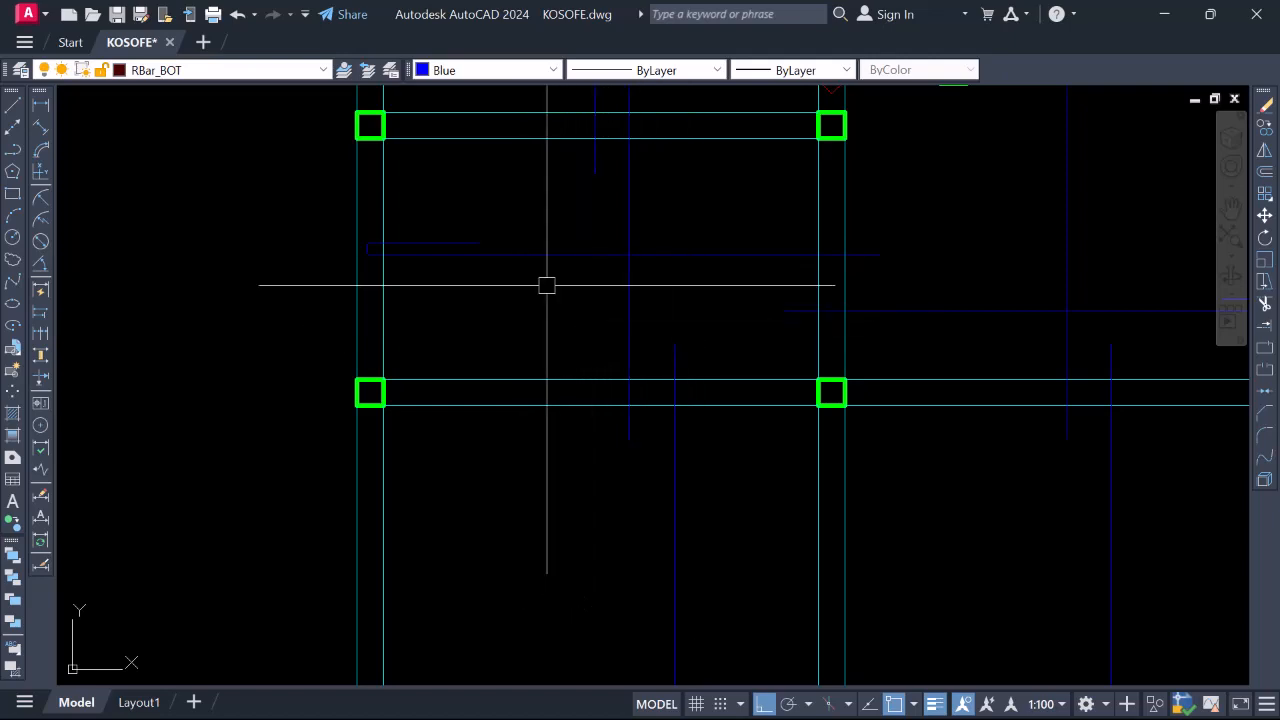
# Zoom out and back in on the blue bar symbol left of the beam grid
pyautogui.scroll(-3, 606, 386)
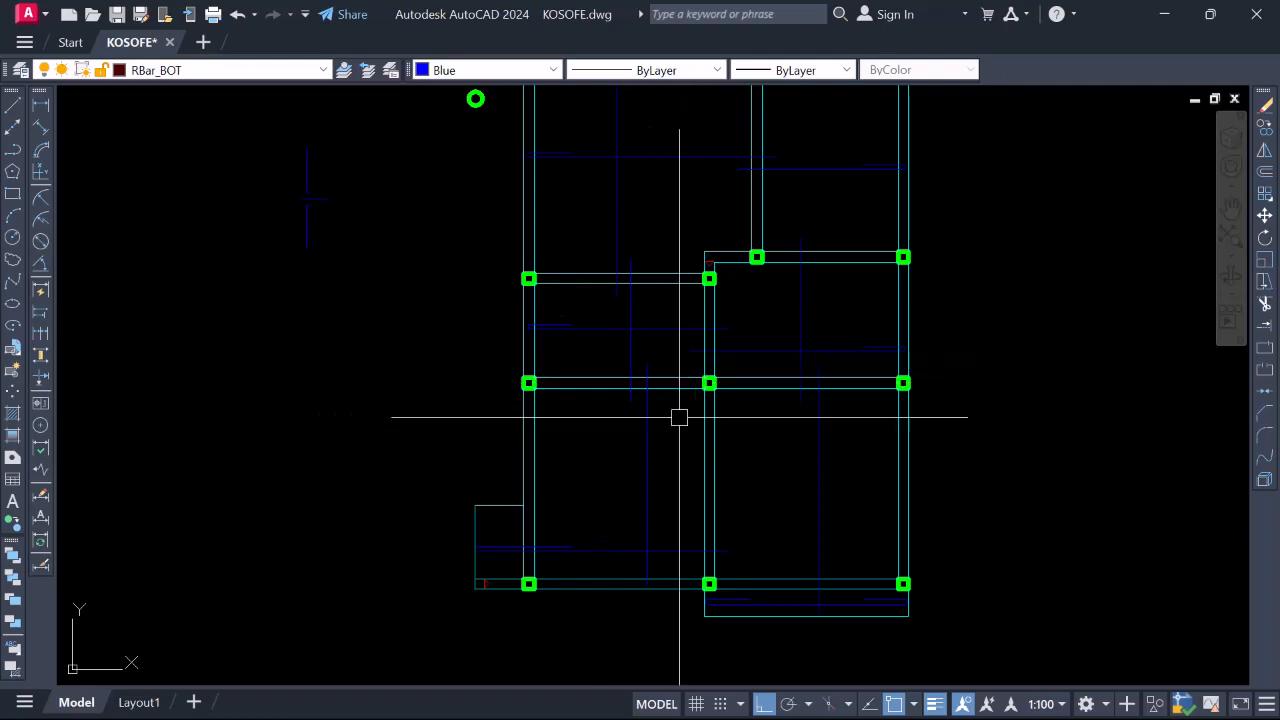
pyautogui.scroll(4, 651, 398)
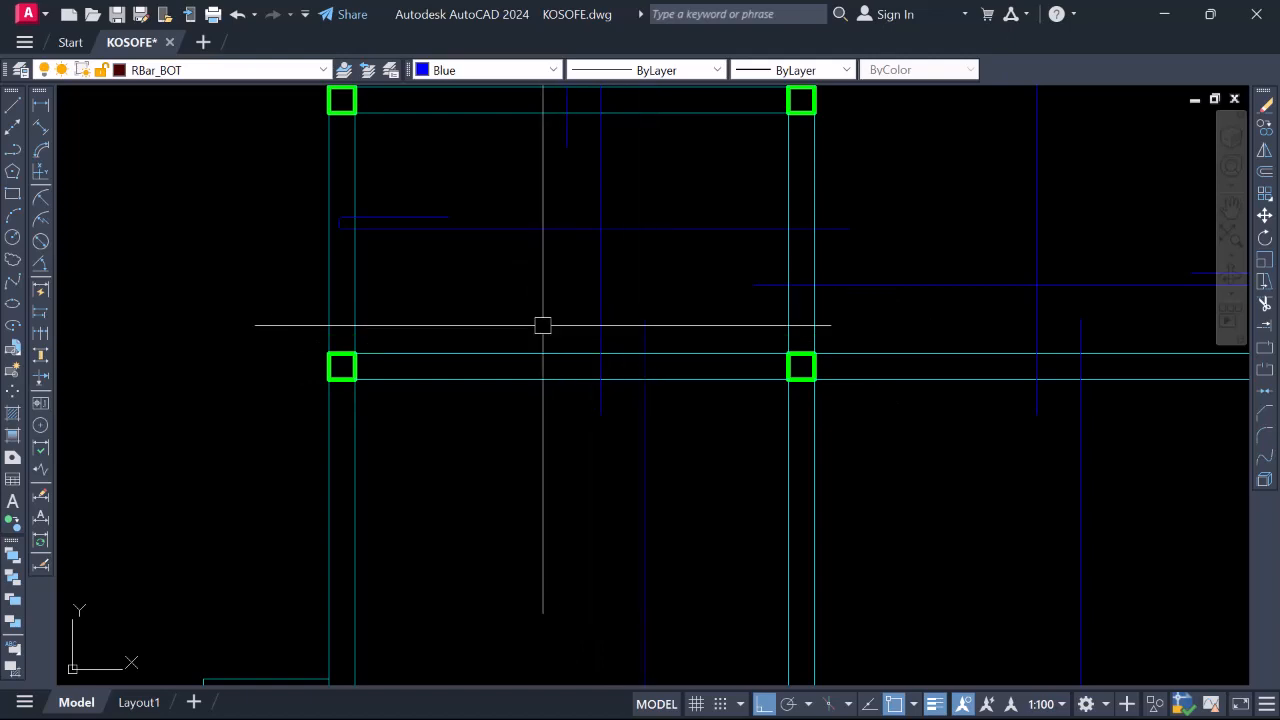
pyautogui.scroll(-5, 542, 325)
pyautogui.scroll(7, 577, 357)
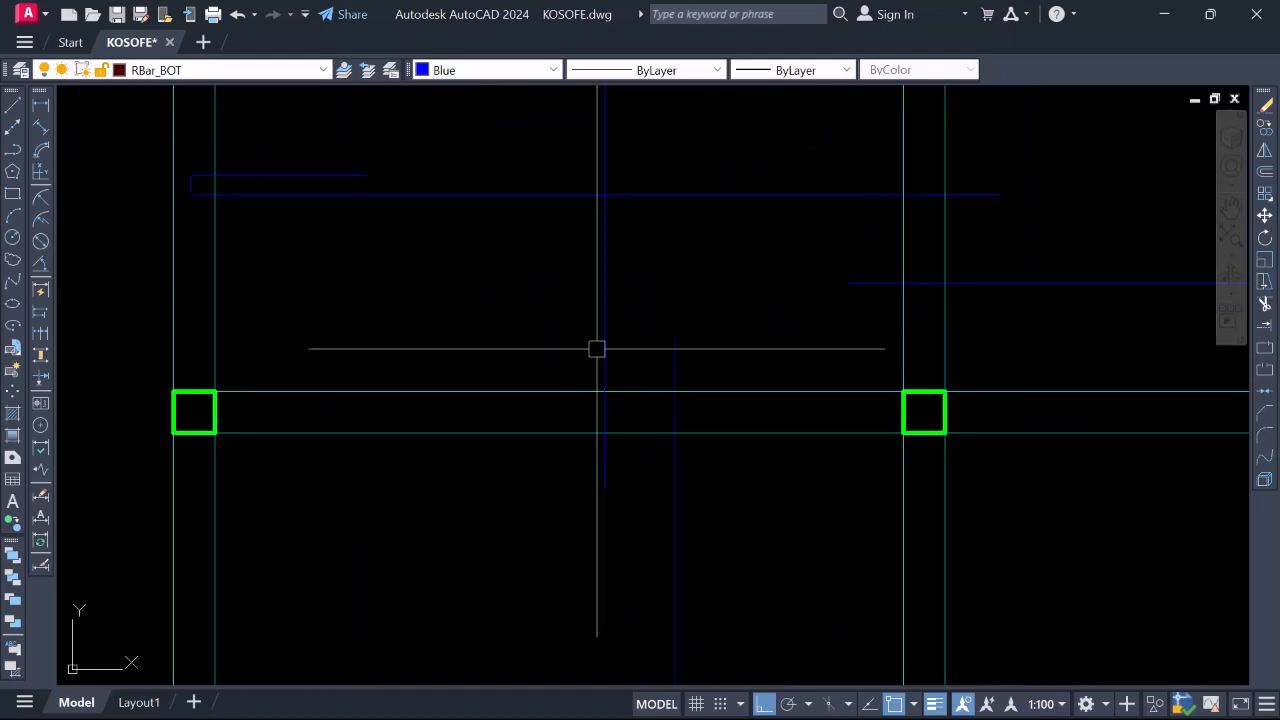
pyautogui.scroll(-4, 597, 349)
pyautogui.scroll(4, 600, 374)
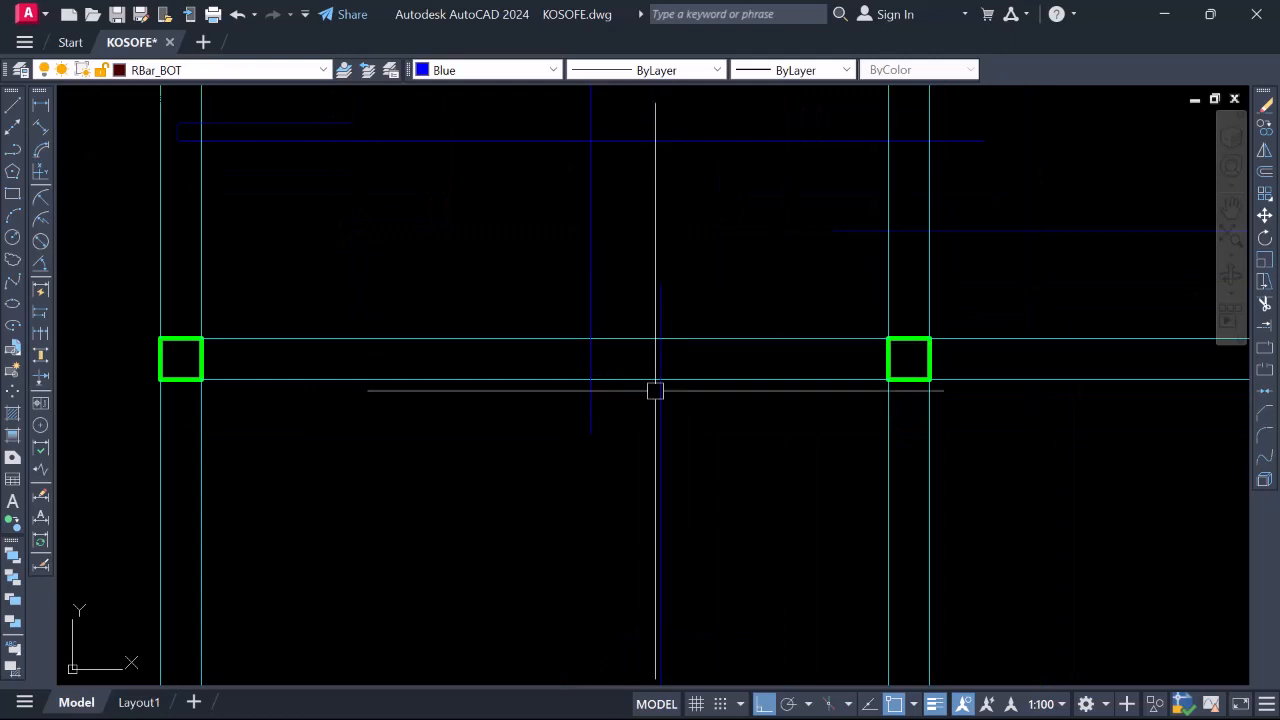
pyautogui.scroll(-4, 581, 389)
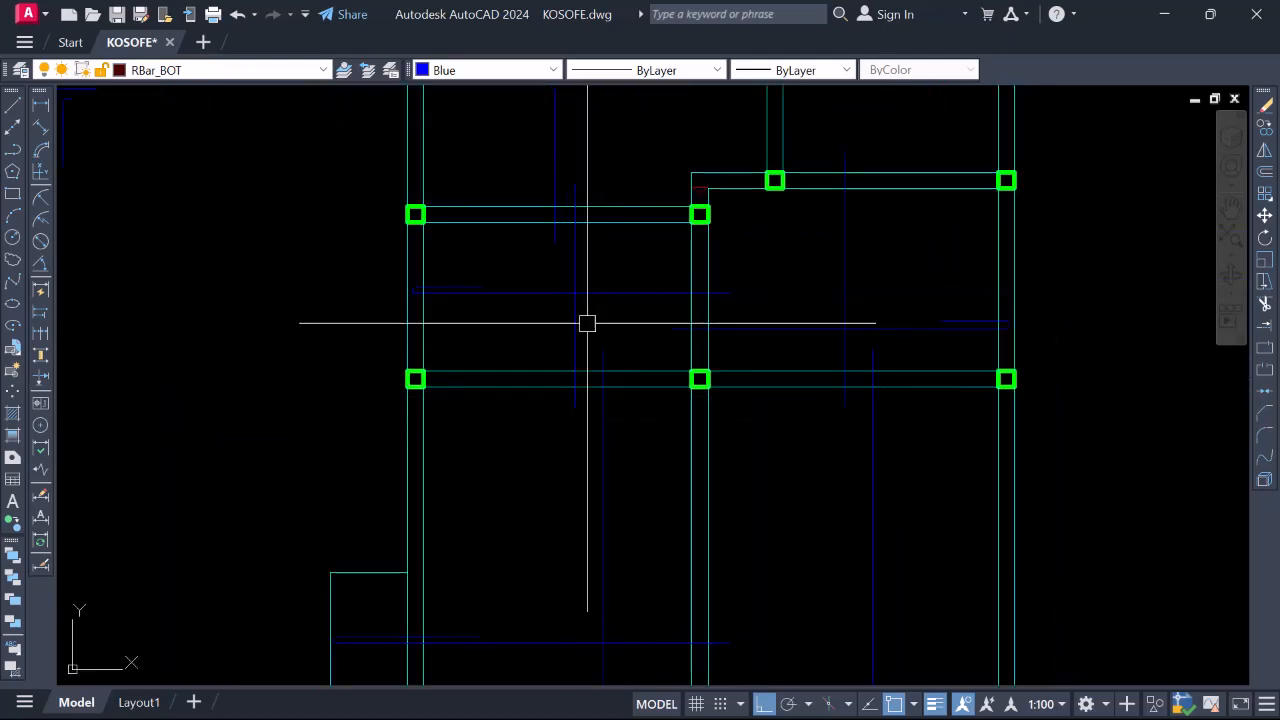
pyautogui.scroll(-3, 560, 340)
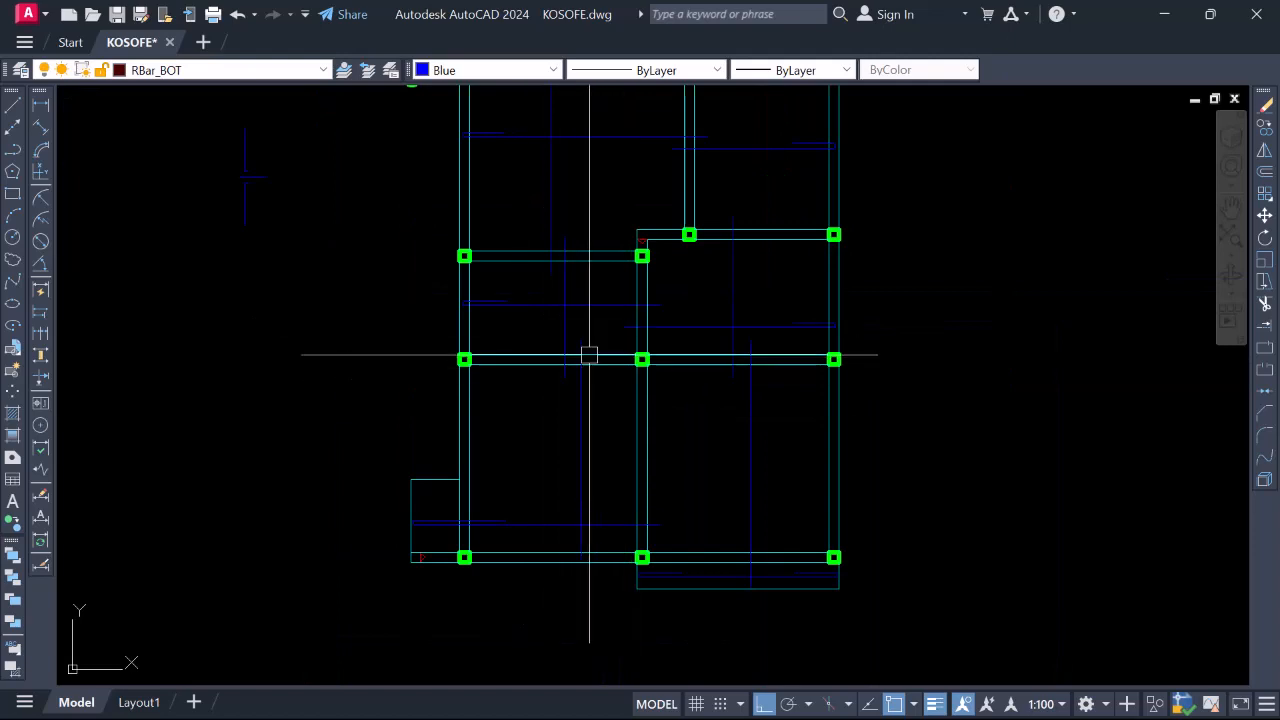
pyautogui.scroll(4, 562, 336)
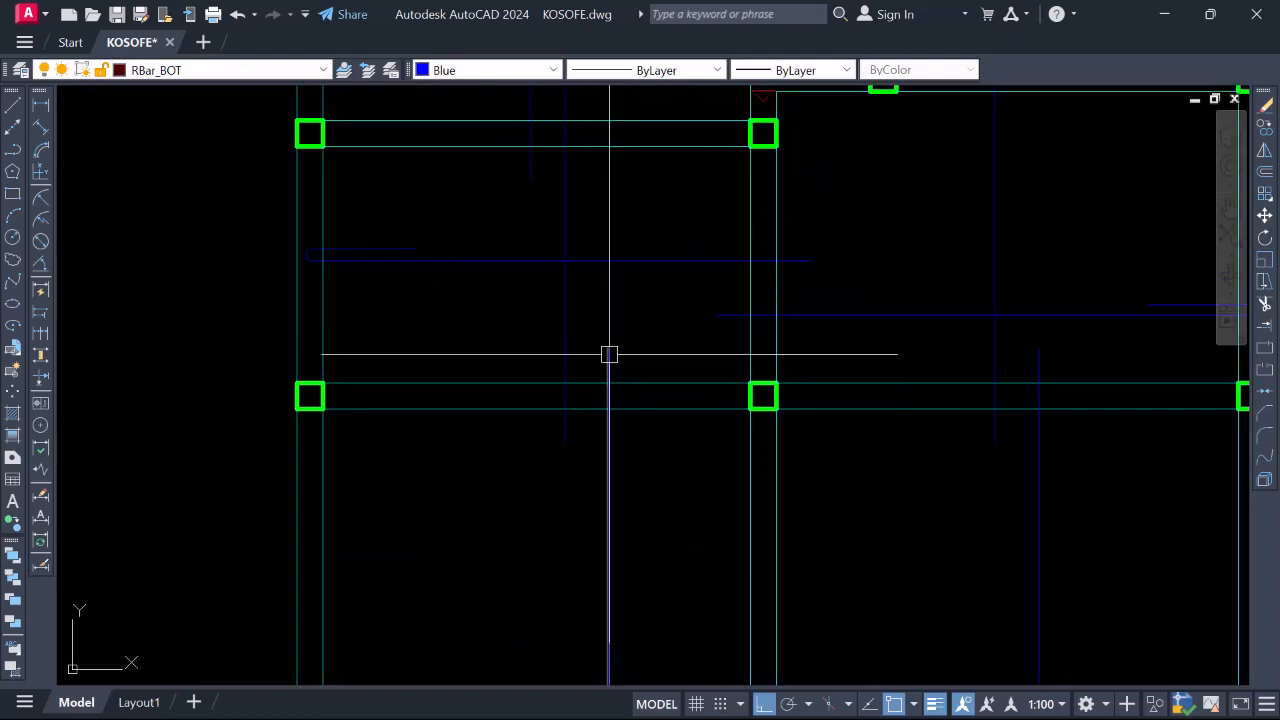
pyautogui.scroll(-2, 625, 366)
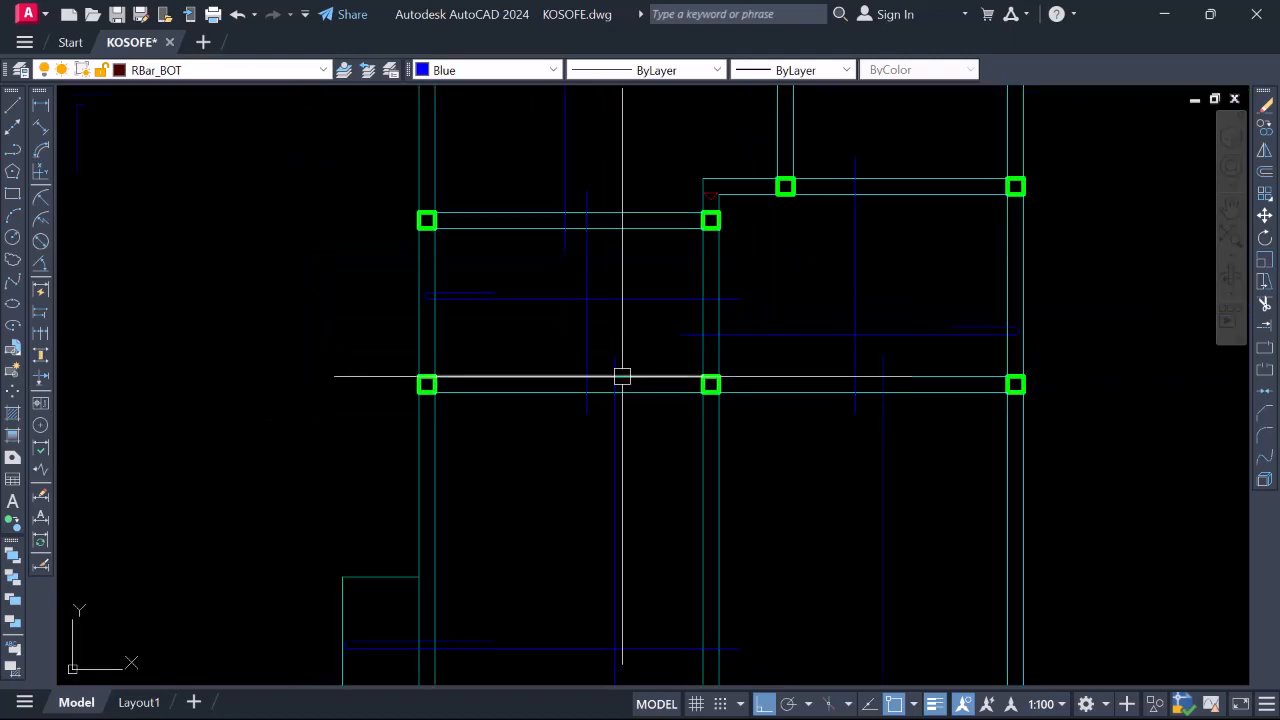
pyautogui.scroll(-2, 618, 365)
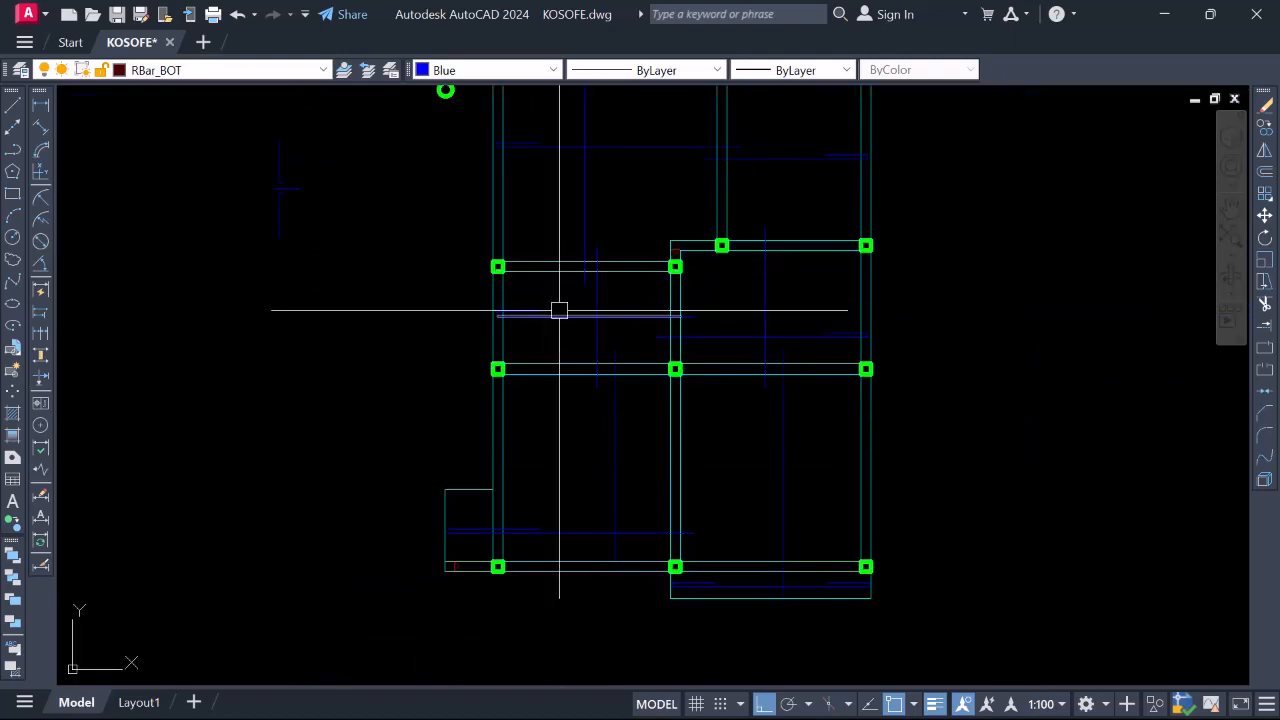
pyautogui.scroll(-3, 595, 412)
pyautogui.scroll(3, 583, 320)
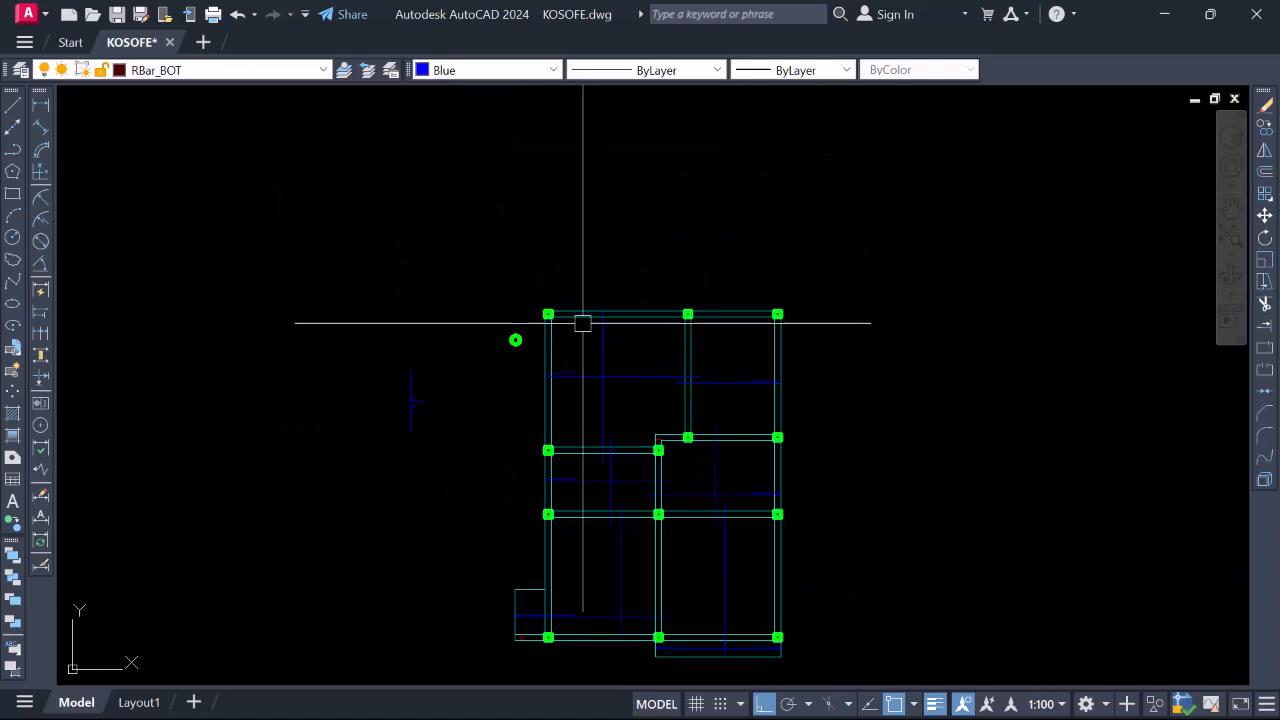
pyautogui.scroll(2, 563, 377)
pyautogui.scroll(-5, 777, 415)
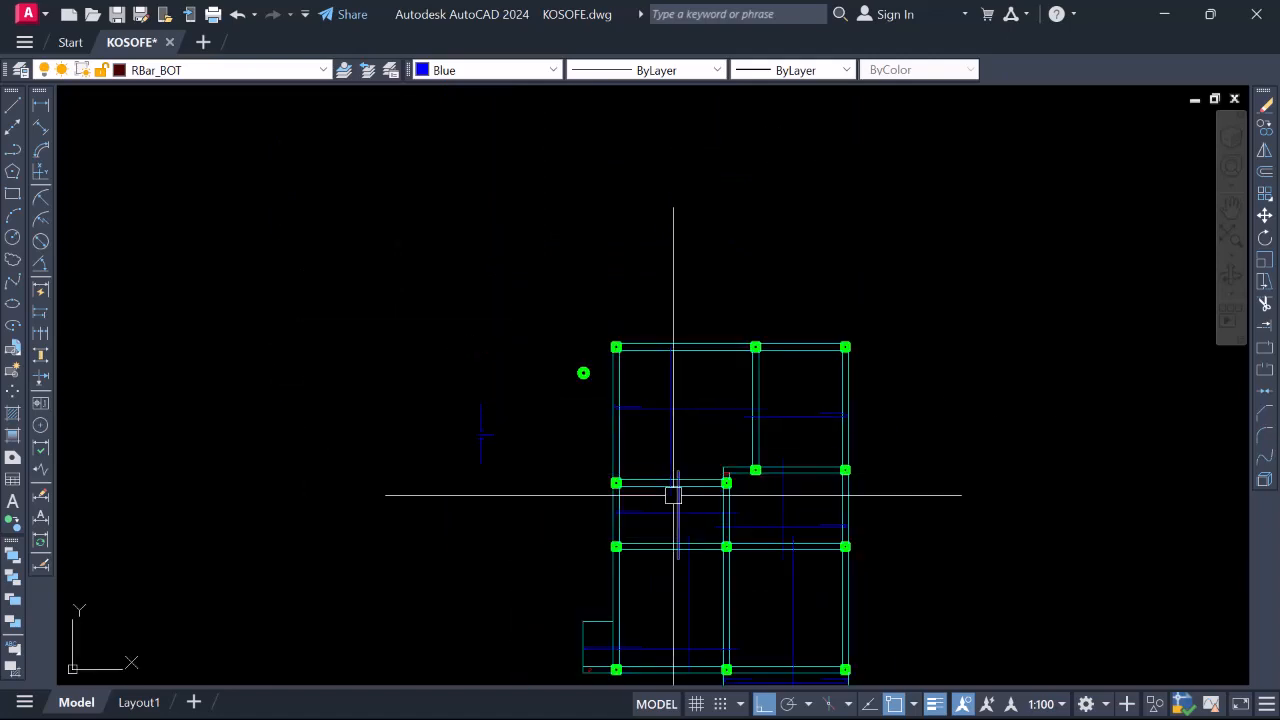
pyautogui.scroll(5, 658, 430)
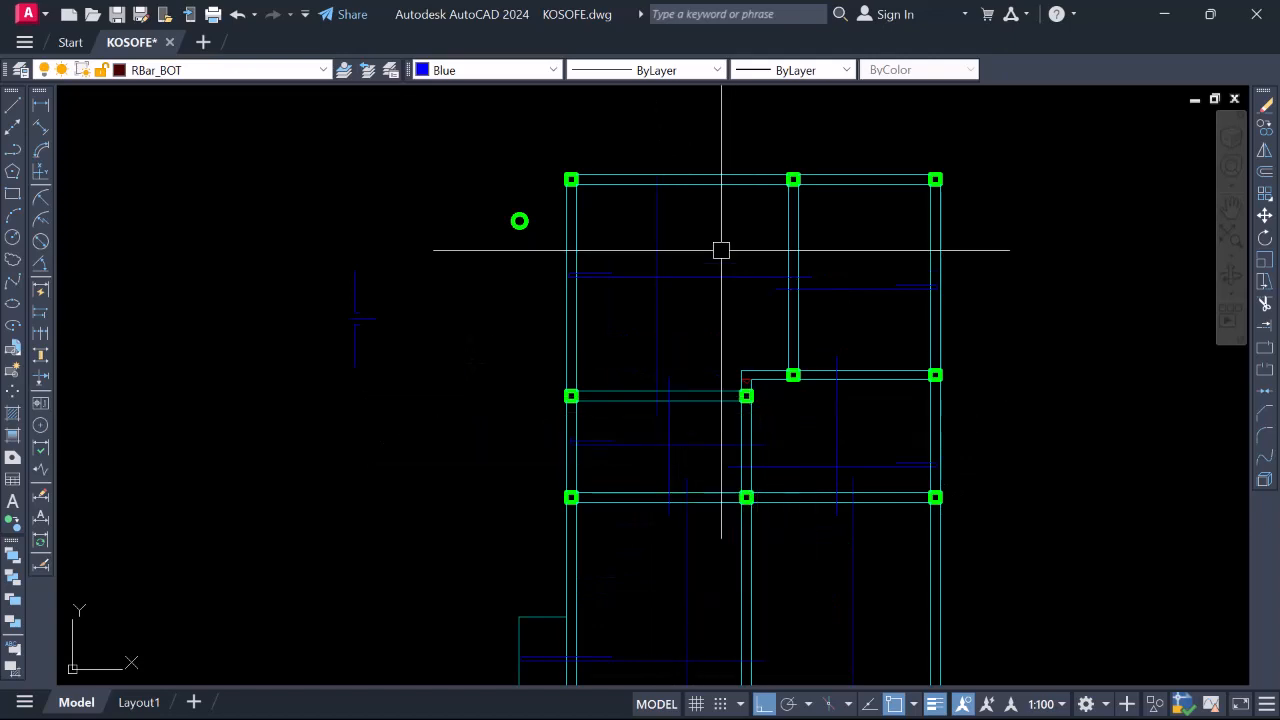
pyautogui.scroll(2, 754, 286)
pyautogui.scroll(3, 757, 286)
pyautogui.scroll(-5, 760, 306)
pyautogui.scroll(2, 878, 293)
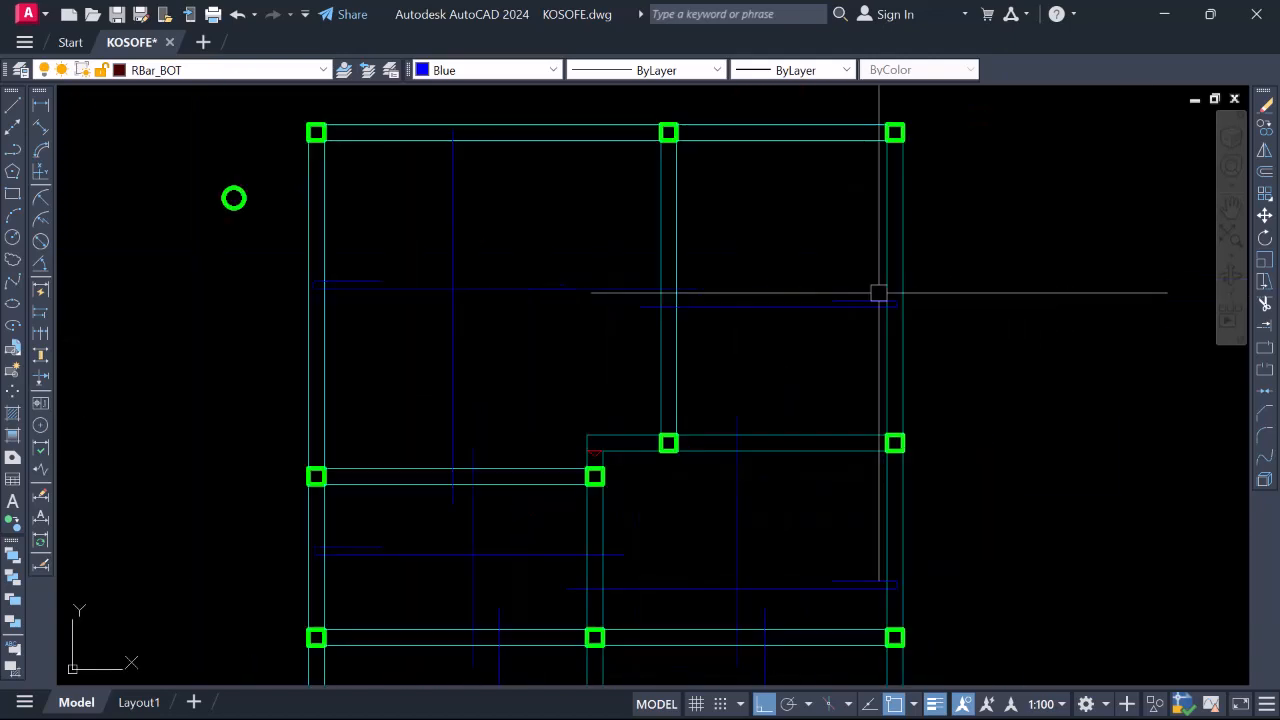
pyautogui.scroll(2, 878, 293)
pyautogui.scroll(-4, 870, 300)
pyautogui.scroll(4, 760, 318)
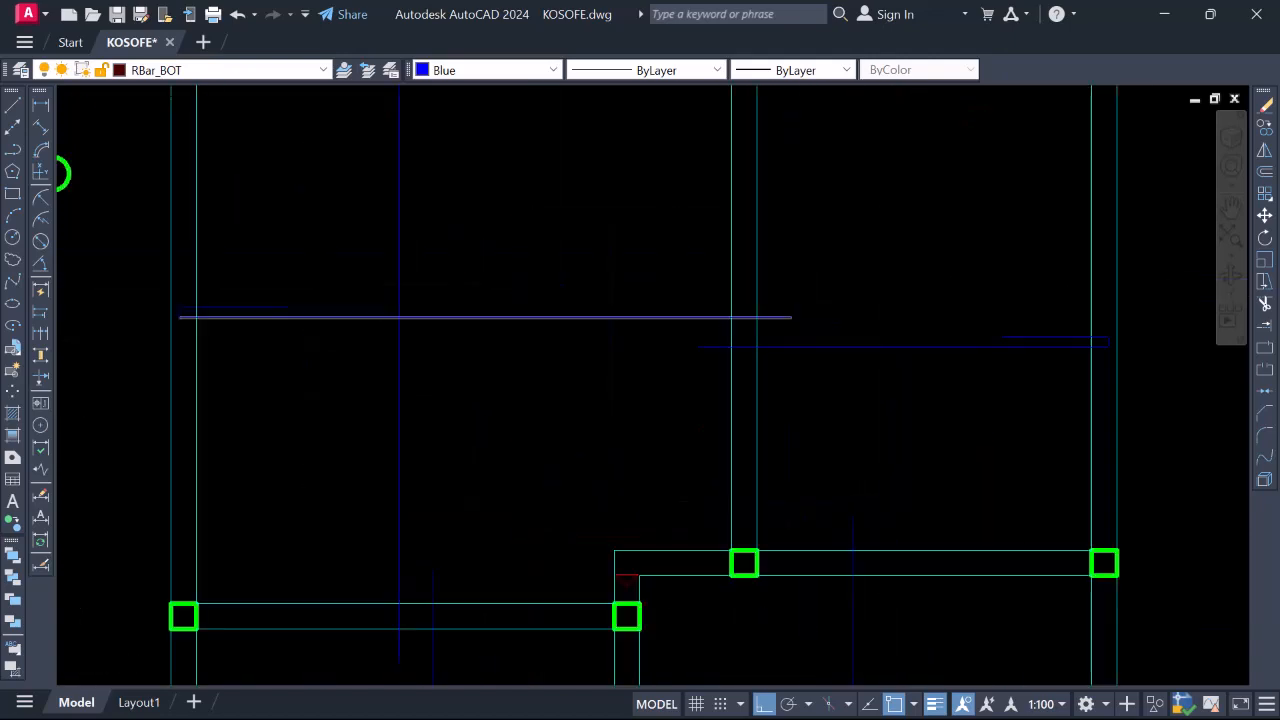
pyautogui.scroll(2, 714, 371)
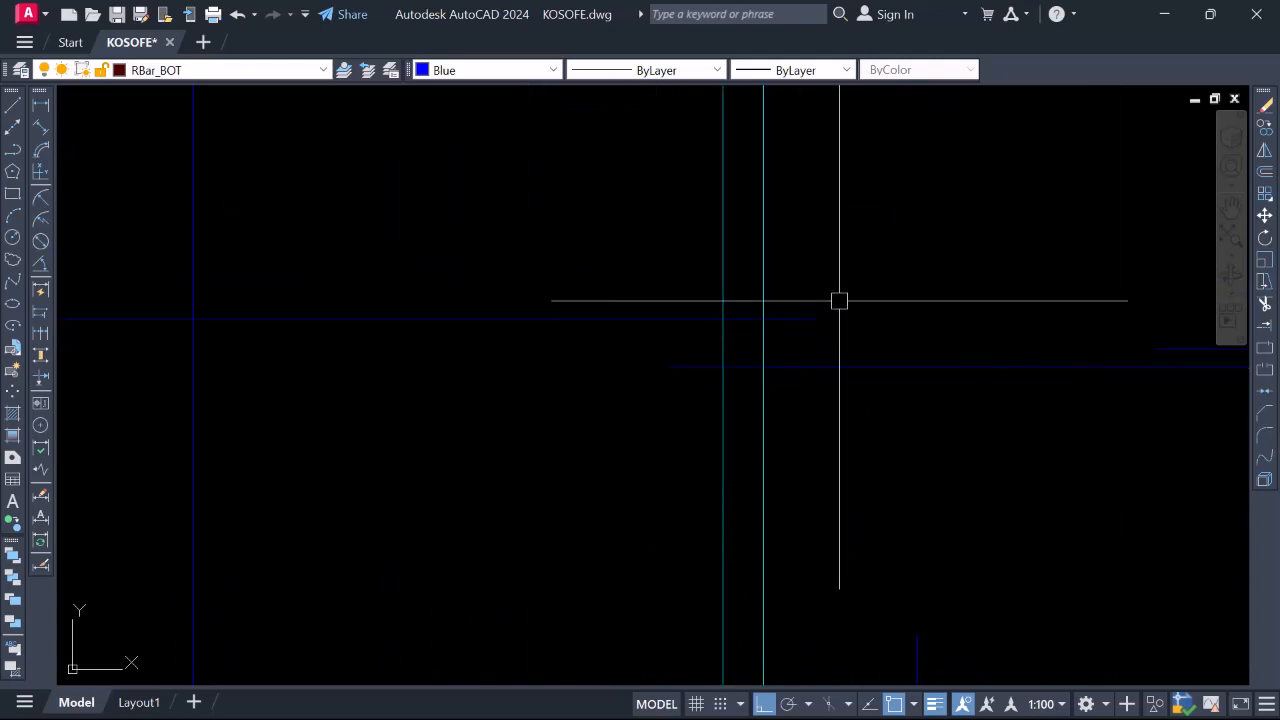
pyautogui.scroll(-4, 738, 401)
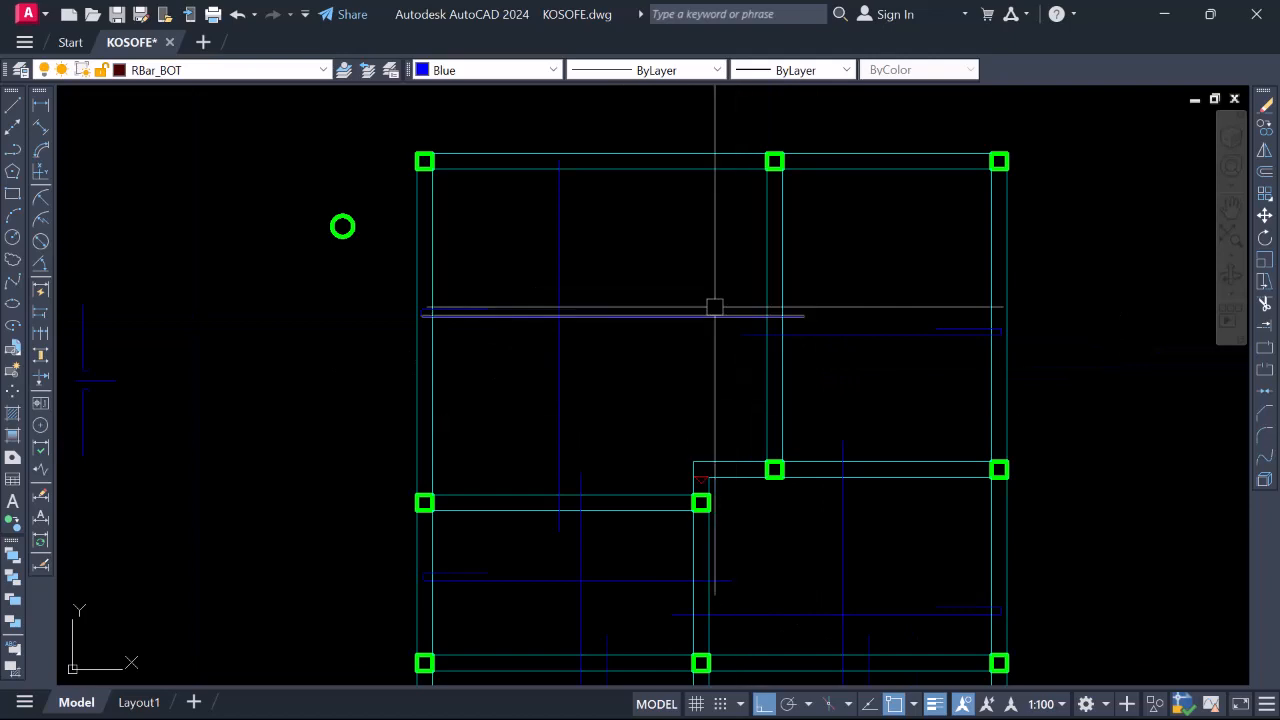
pyautogui.scroll(-4, 714, 307)
pyautogui.scroll(4, 677, 437)
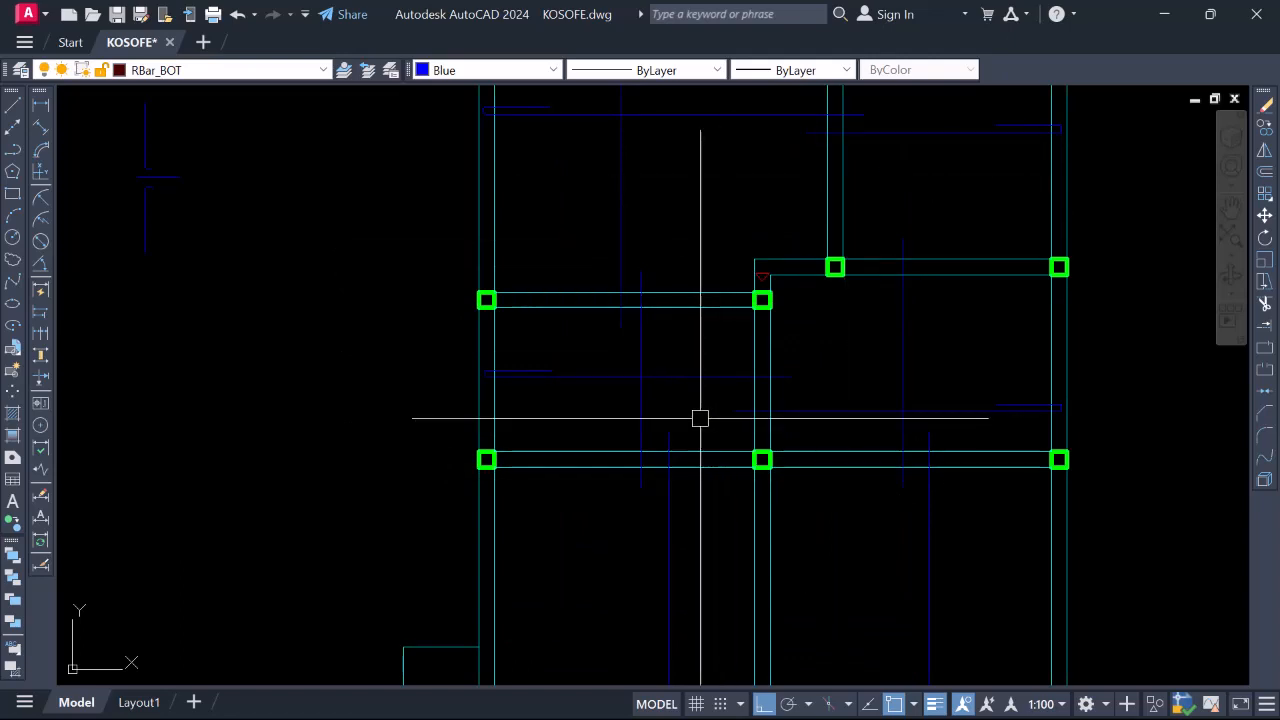
pyautogui.scroll(-2, 638, 428)
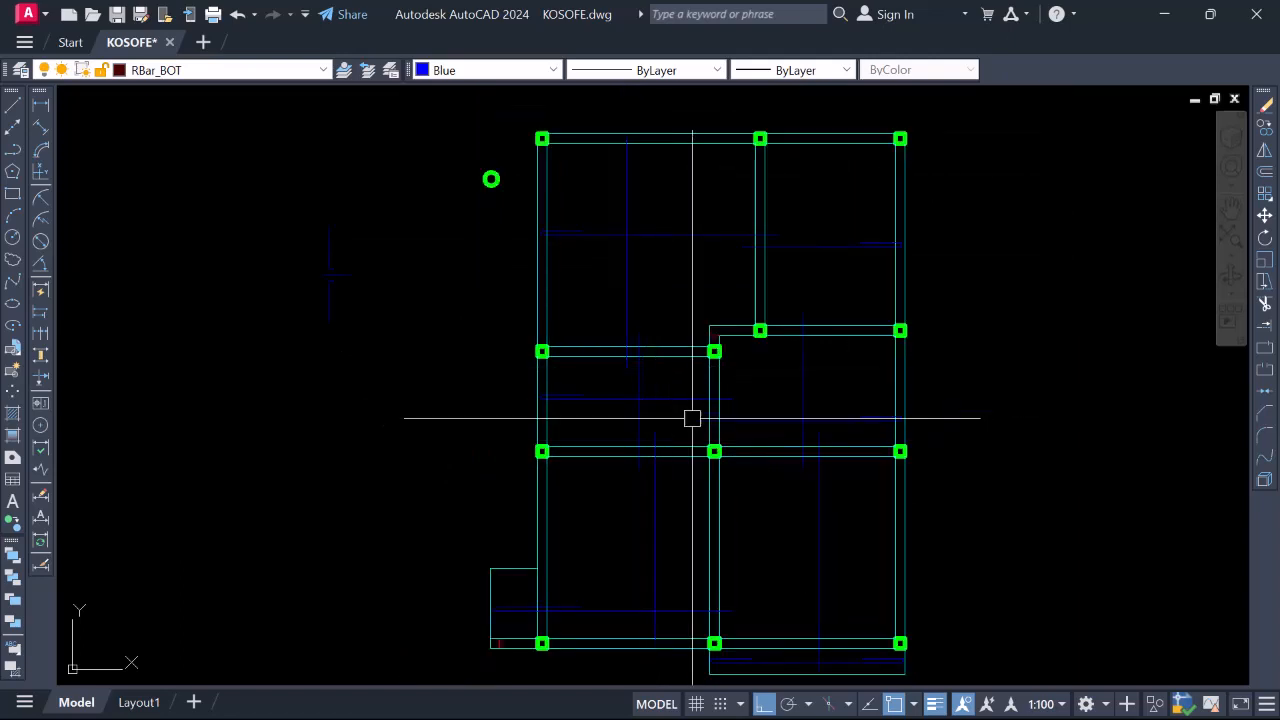
pyautogui.scroll(-2, 709, 416)
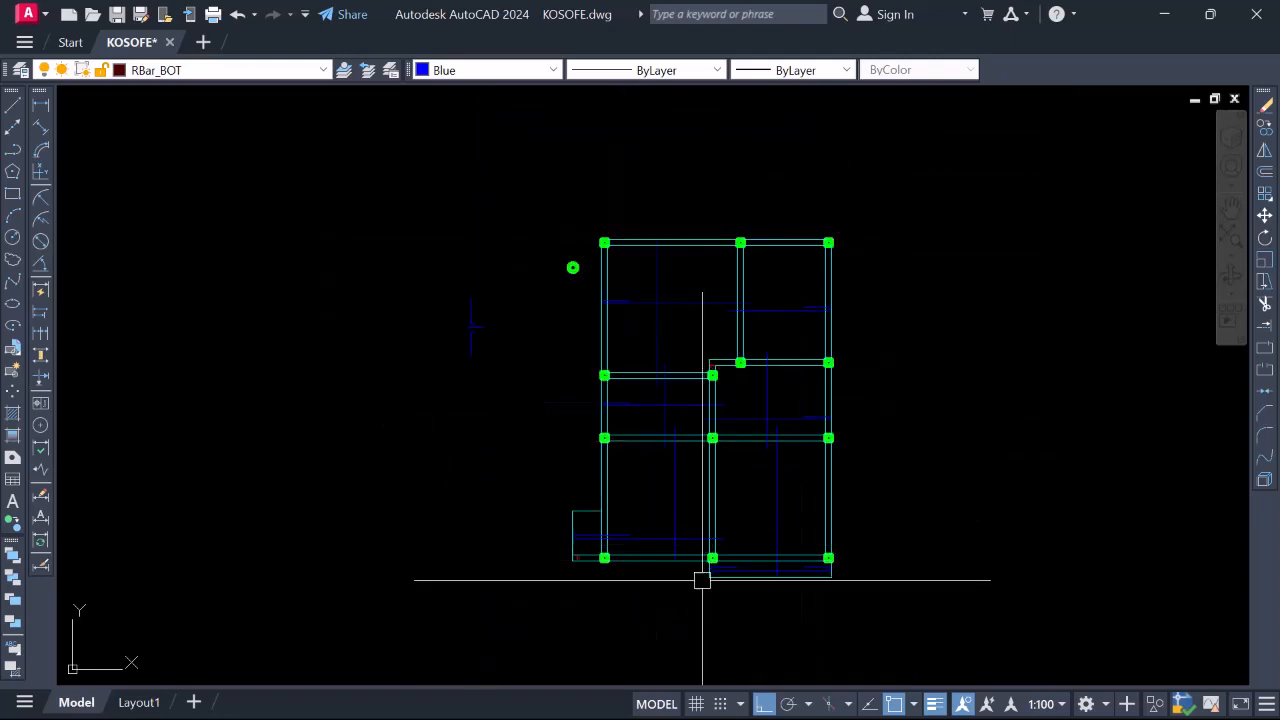
pyautogui.scroll(2, 702, 578)
pyautogui.scroll(-2, 692, 560)
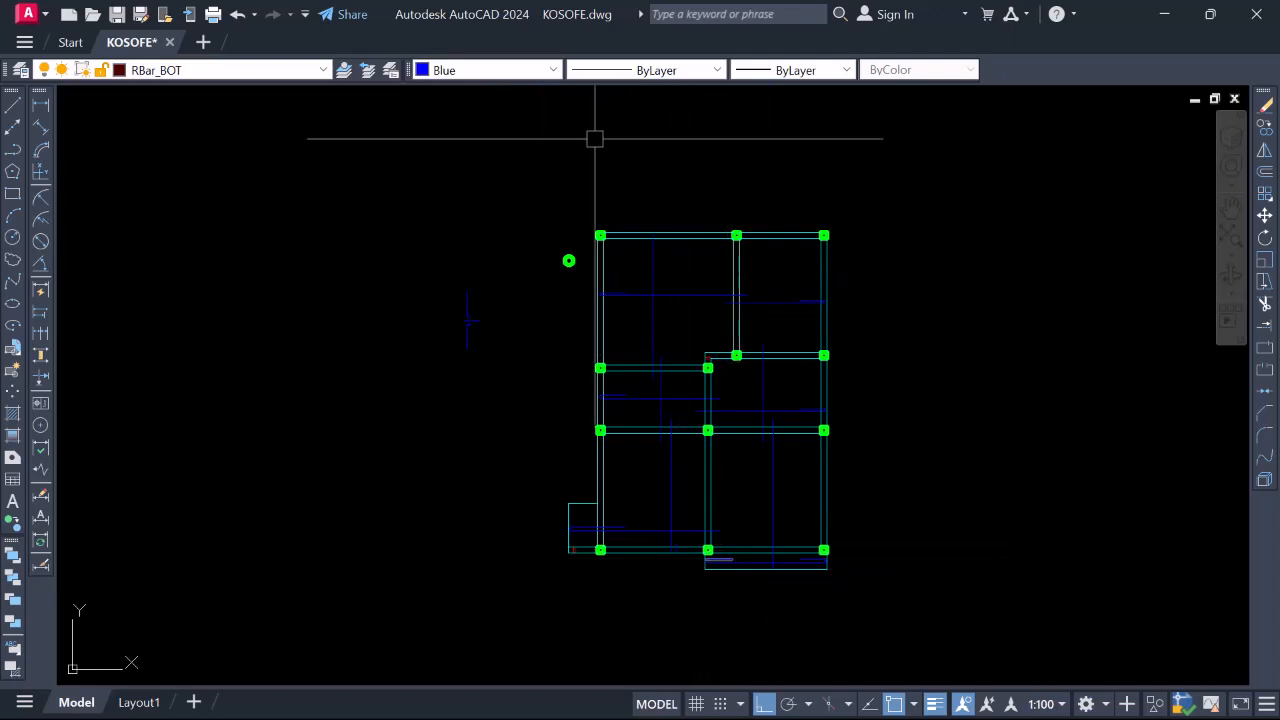
pyautogui.scroll(4, 752, 305)
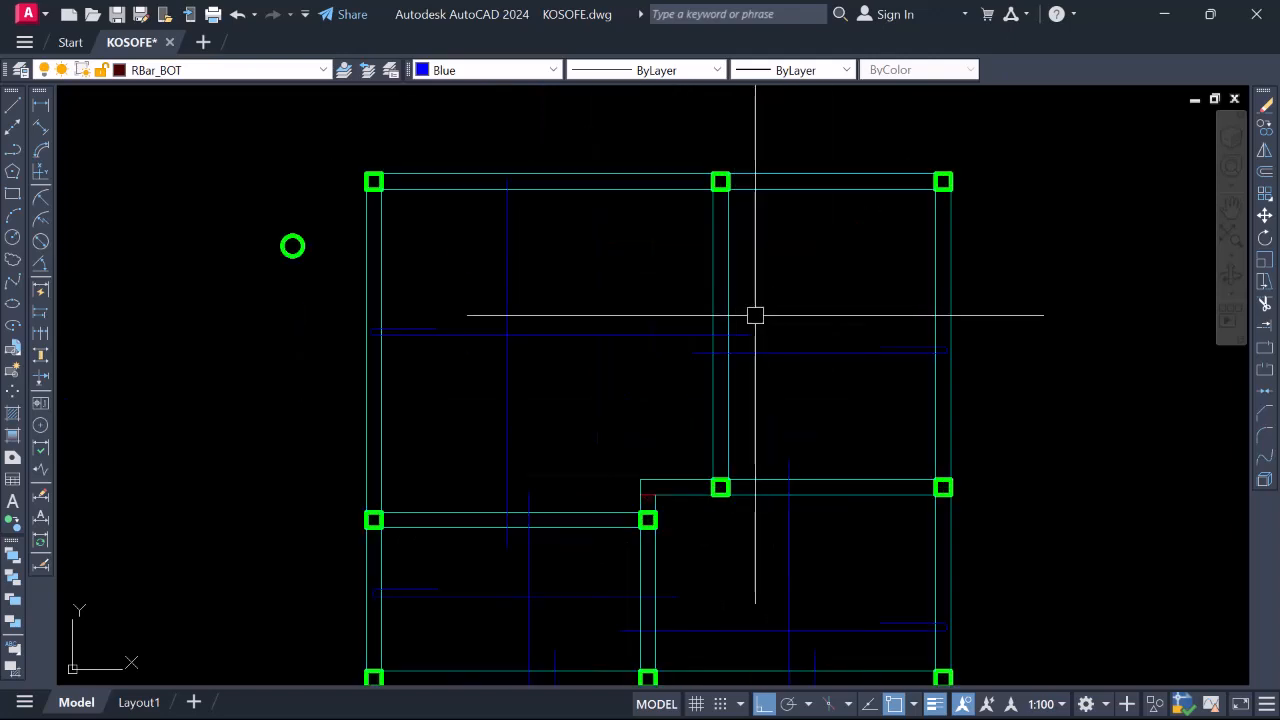
pyautogui.scroll(-4, 690, 280)
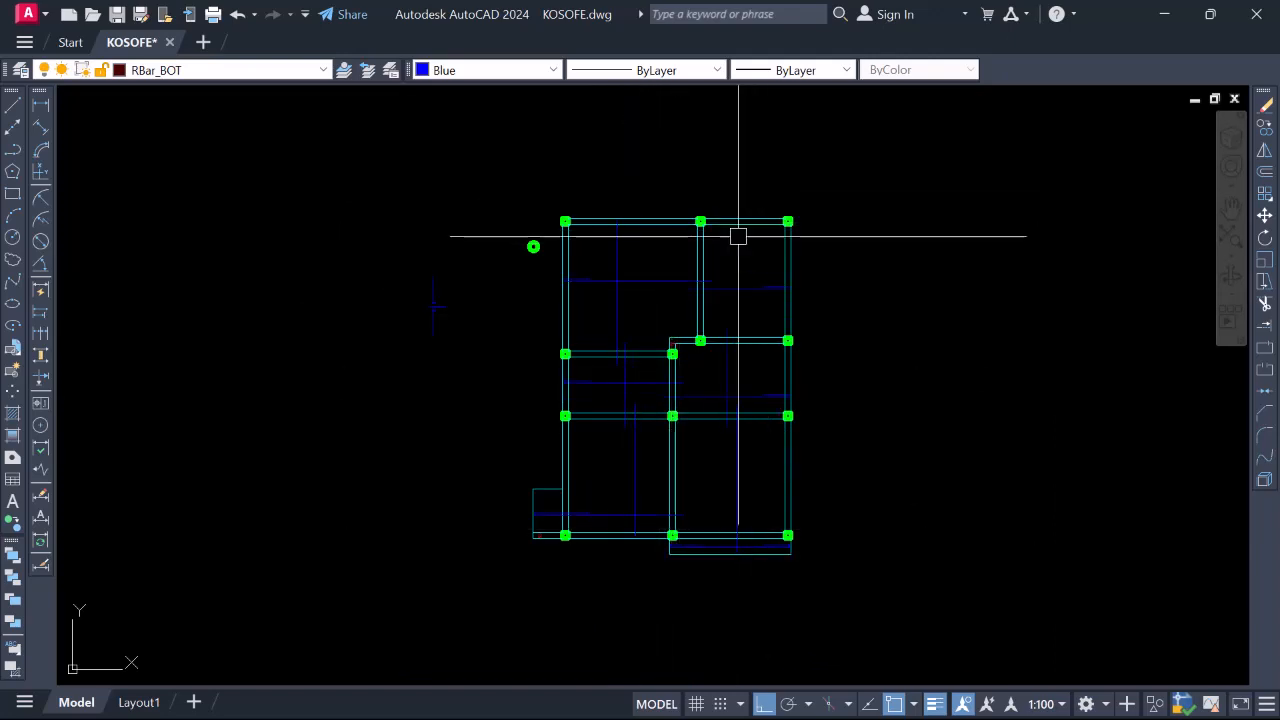
# Start a line at the top beam edge, then cancel it without drawing anything
pyautogui.write('l')
pyautogui.press('Return')
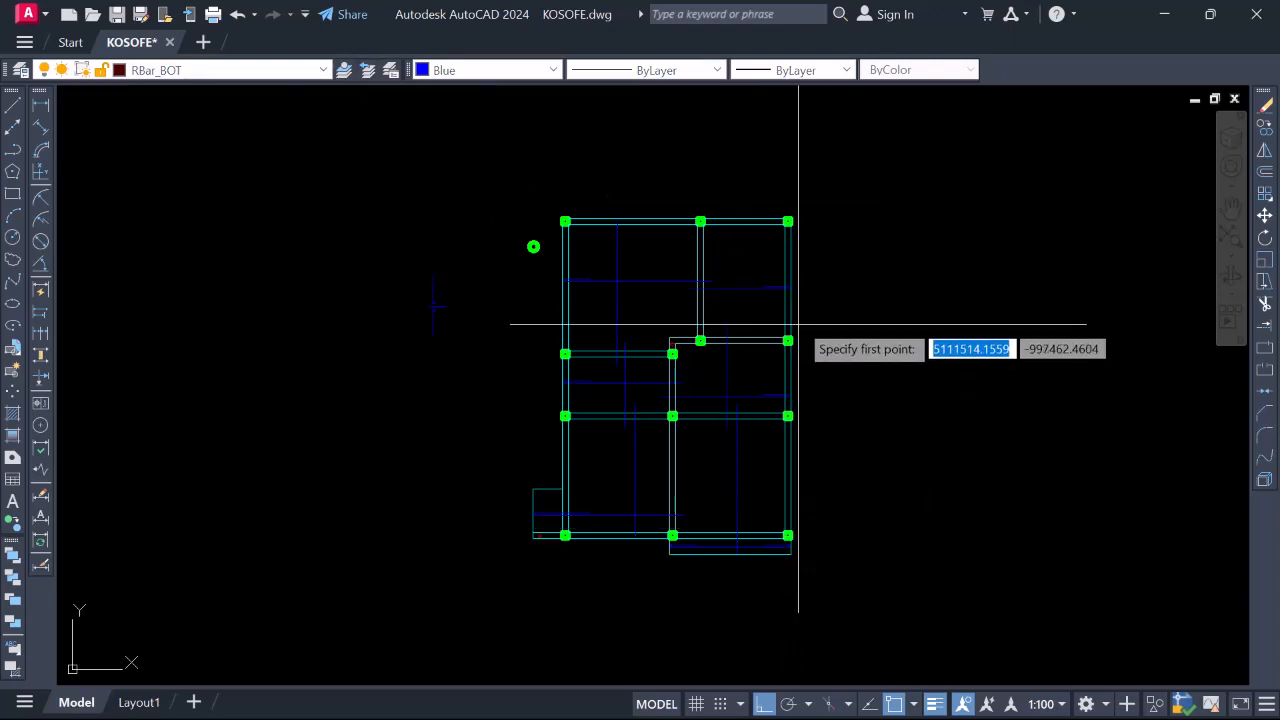
pyautogui.scroll(6, 720, 216)
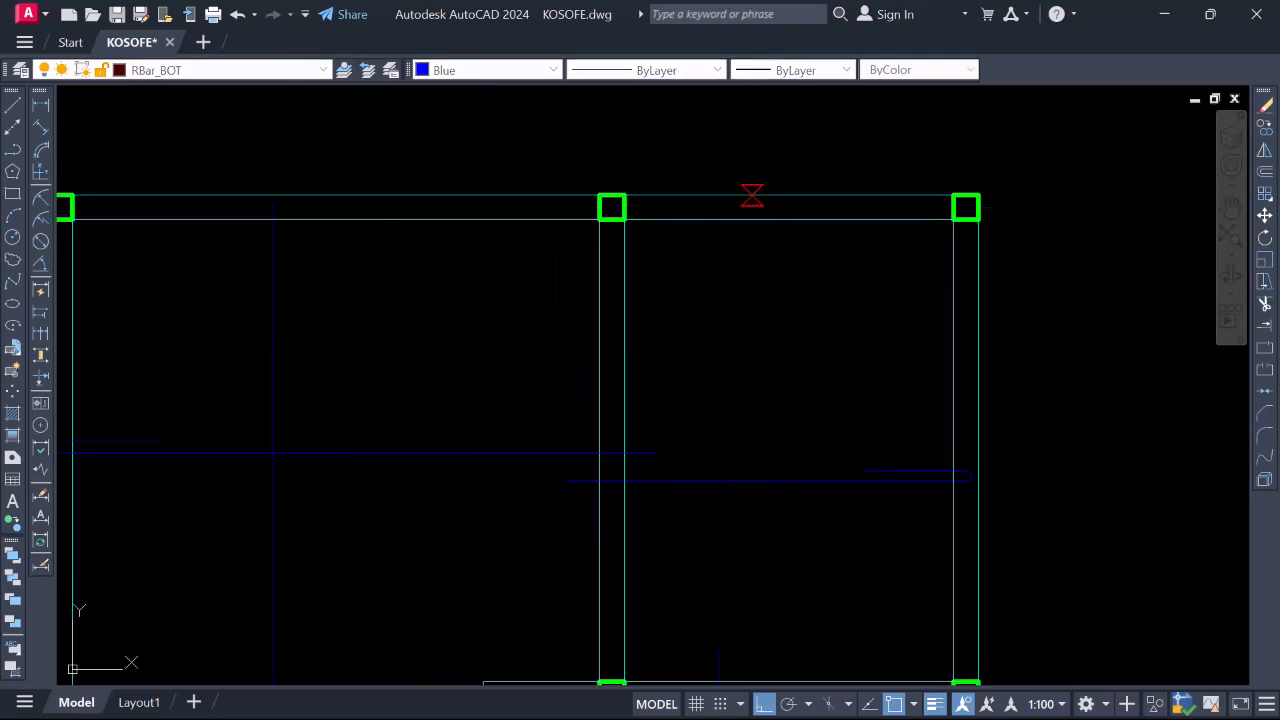
pyautogui.click(751, 196)
pyautogui.scroll(-3, 766, 371)
pyautogui.scroll(5, 760, 546)
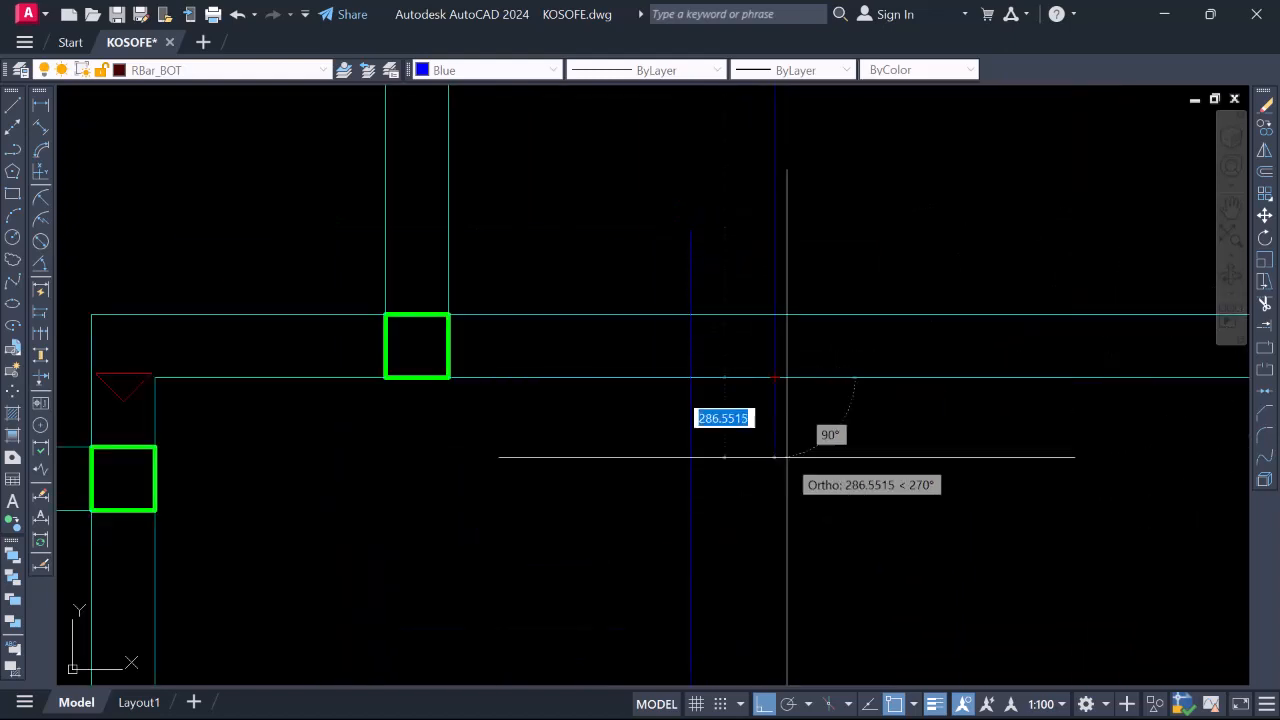
pyautogui.press('Escape')
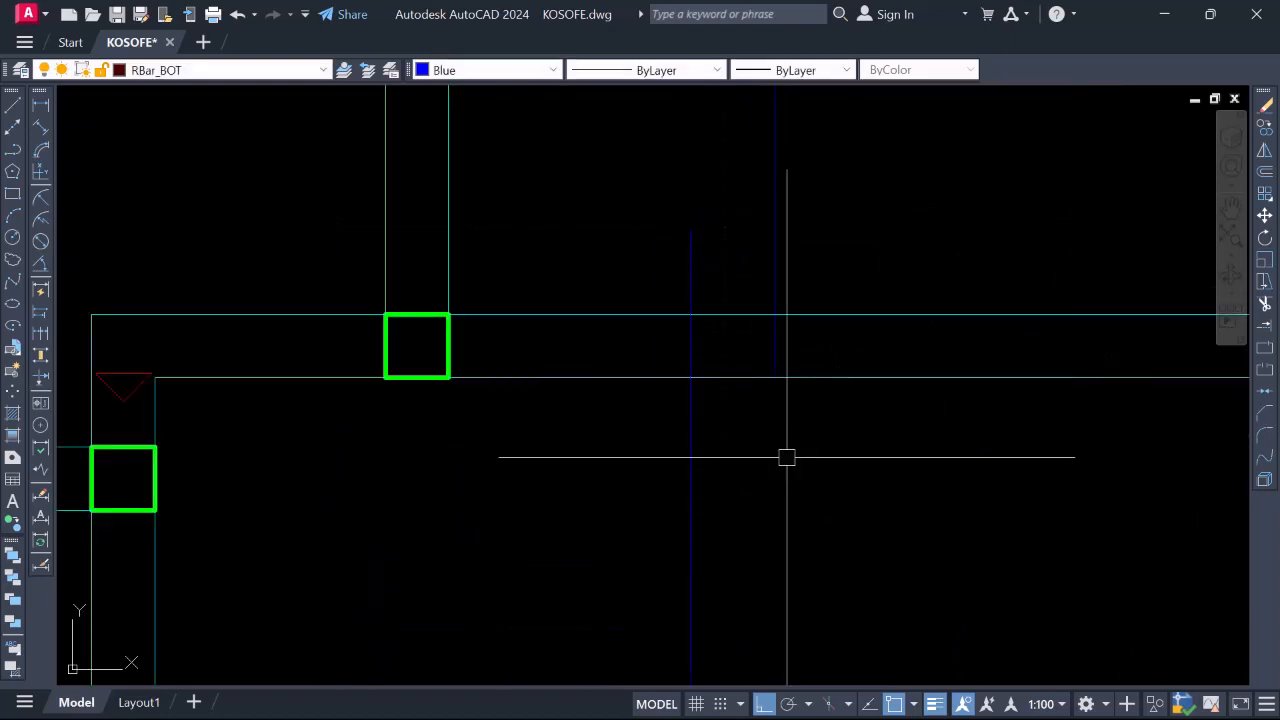
# Stretch the blue bar's end onto the beam edge so it spans the upper-right panel
pyautogui.click(775, 378)
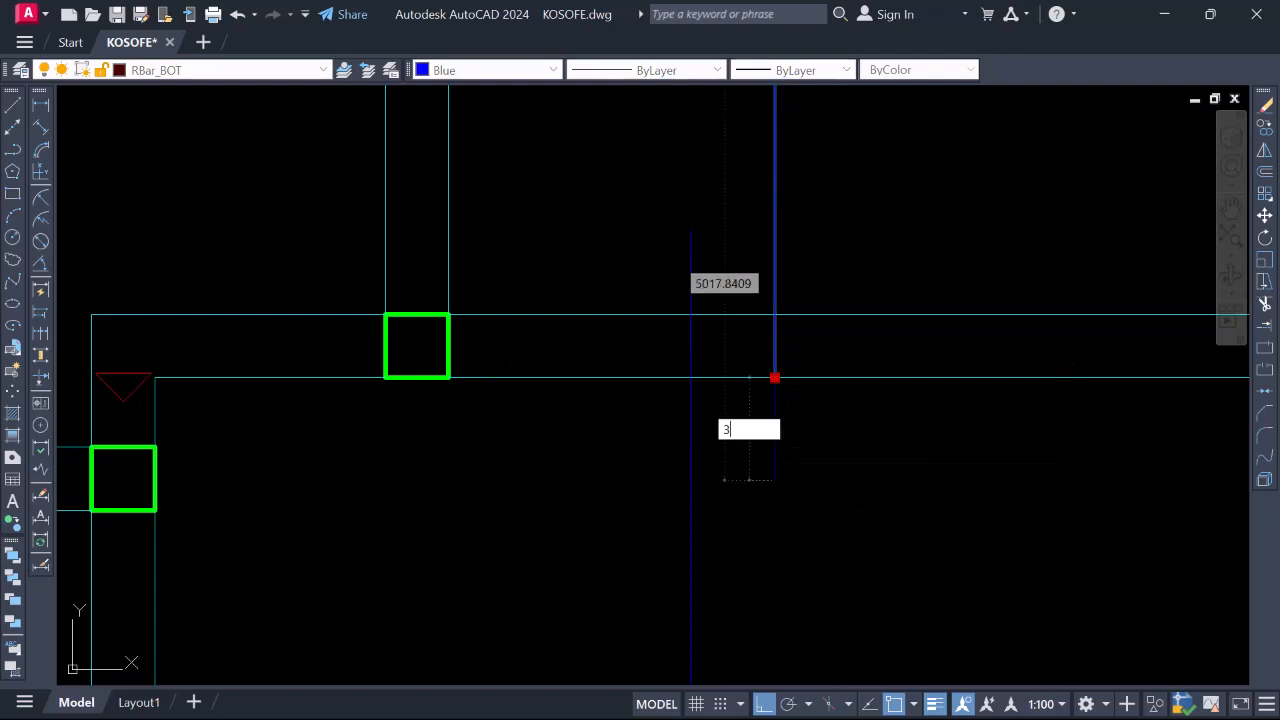
pyautogui.scroll(-6, 775, 480)
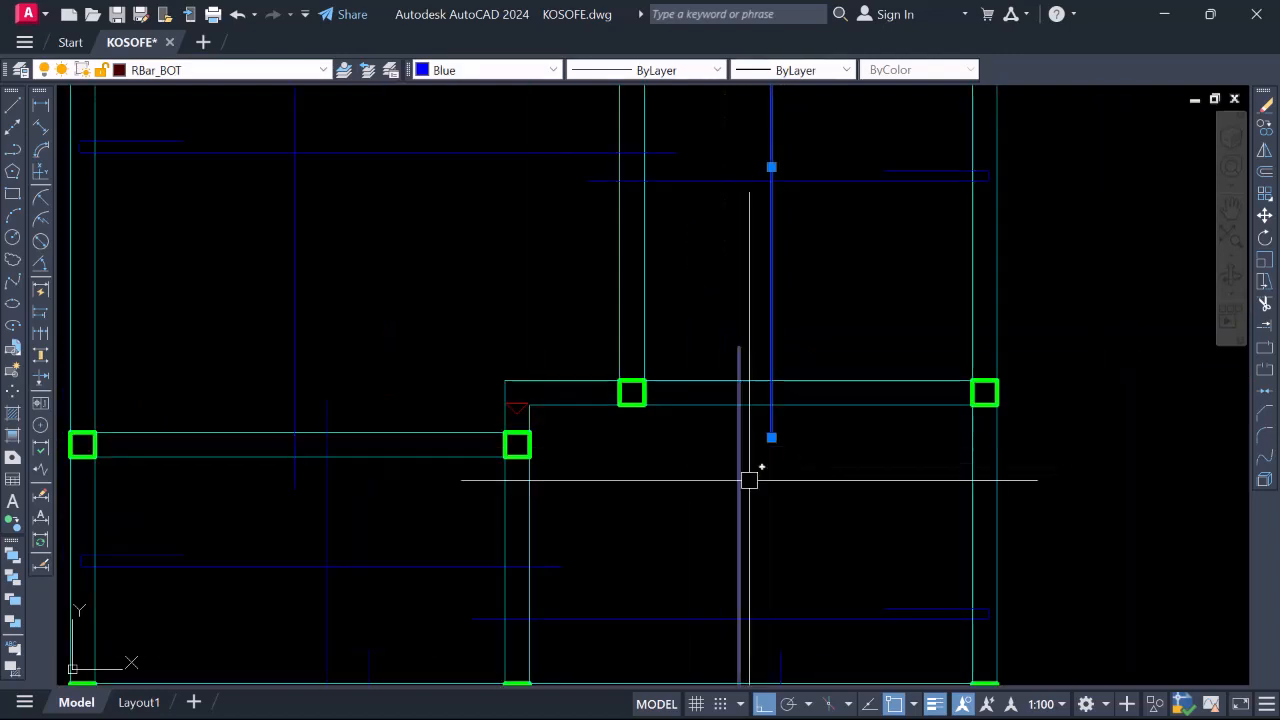
pyautogui.scroll(6, 743, 446)
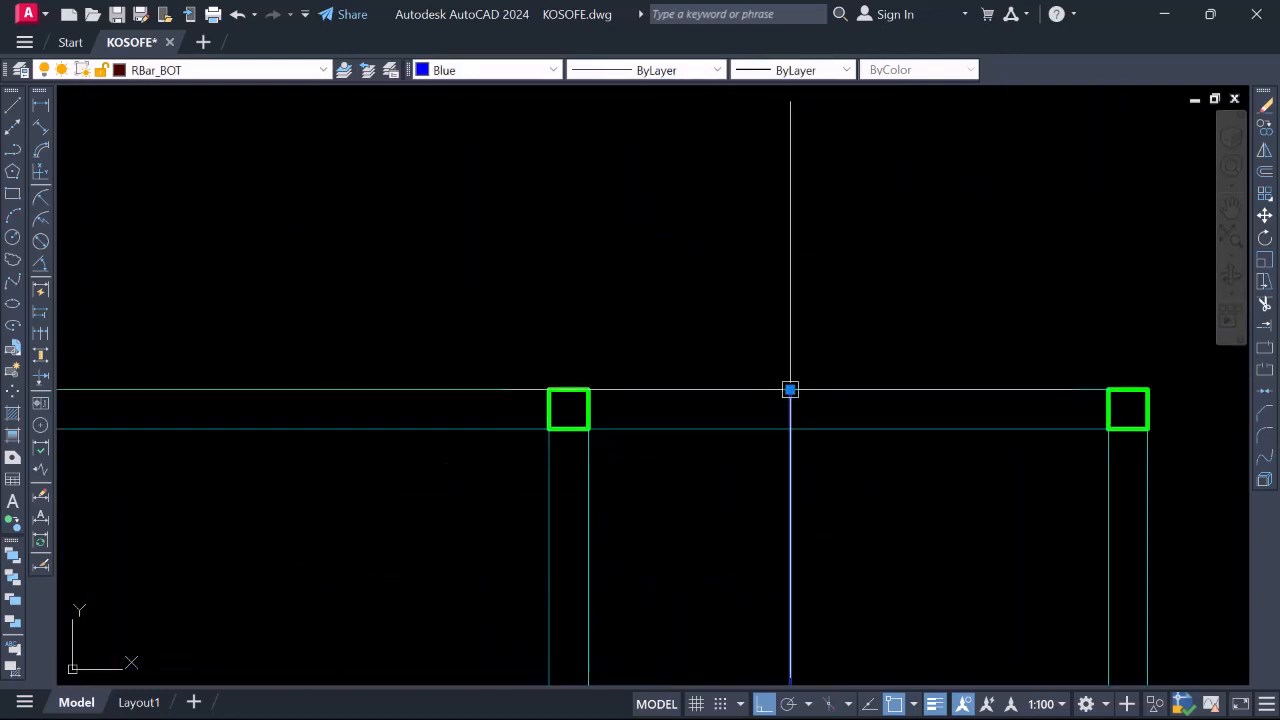
pyautogui.scroll(1, 790, 415)
pyautogui.click(788, 402)
pyautogui.scroll(-4, 786, 348)
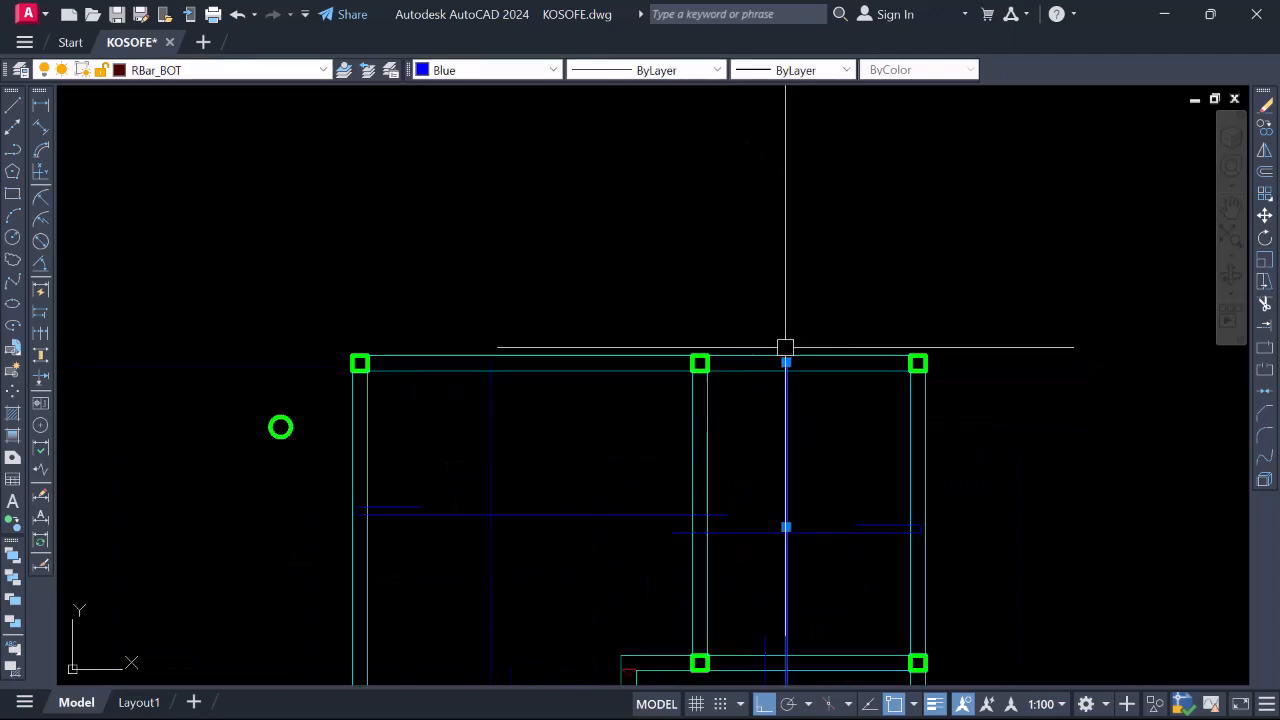
pyautogui.scroll(3, 666, 397)
pyautogui.scroll(-3, 693, 328)
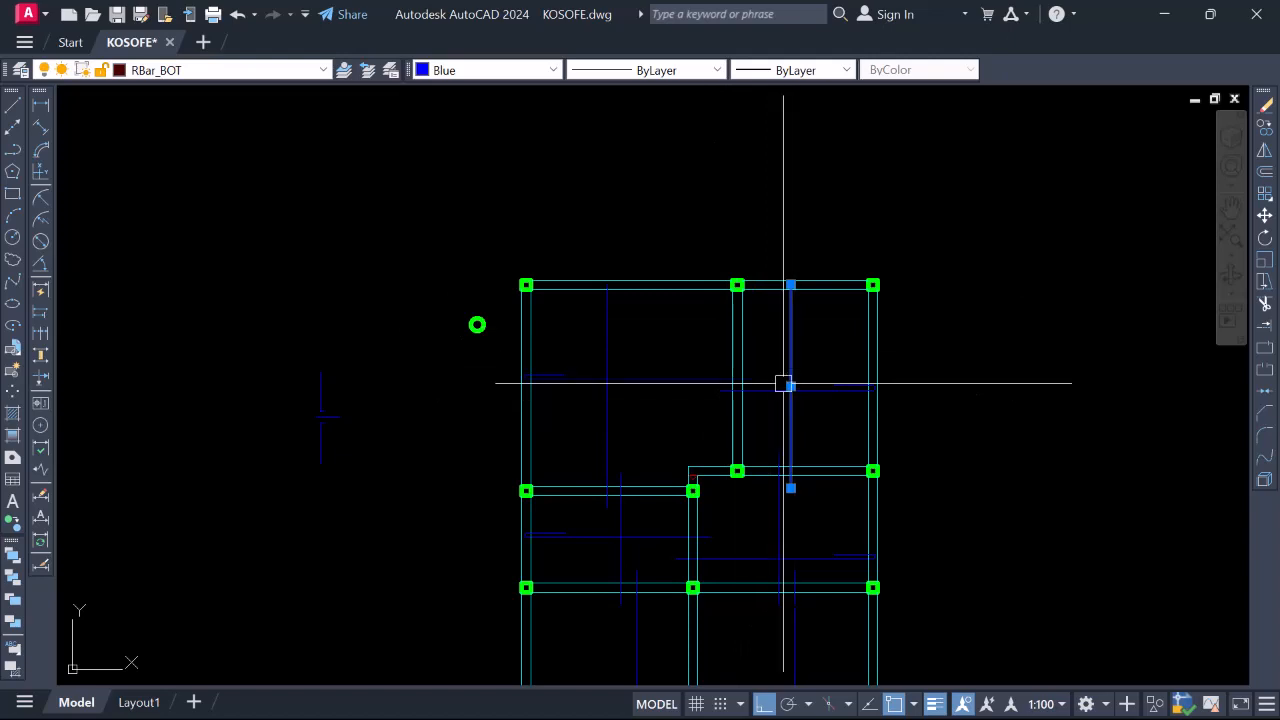
pyautogui.scroll(-2, 742, 345)
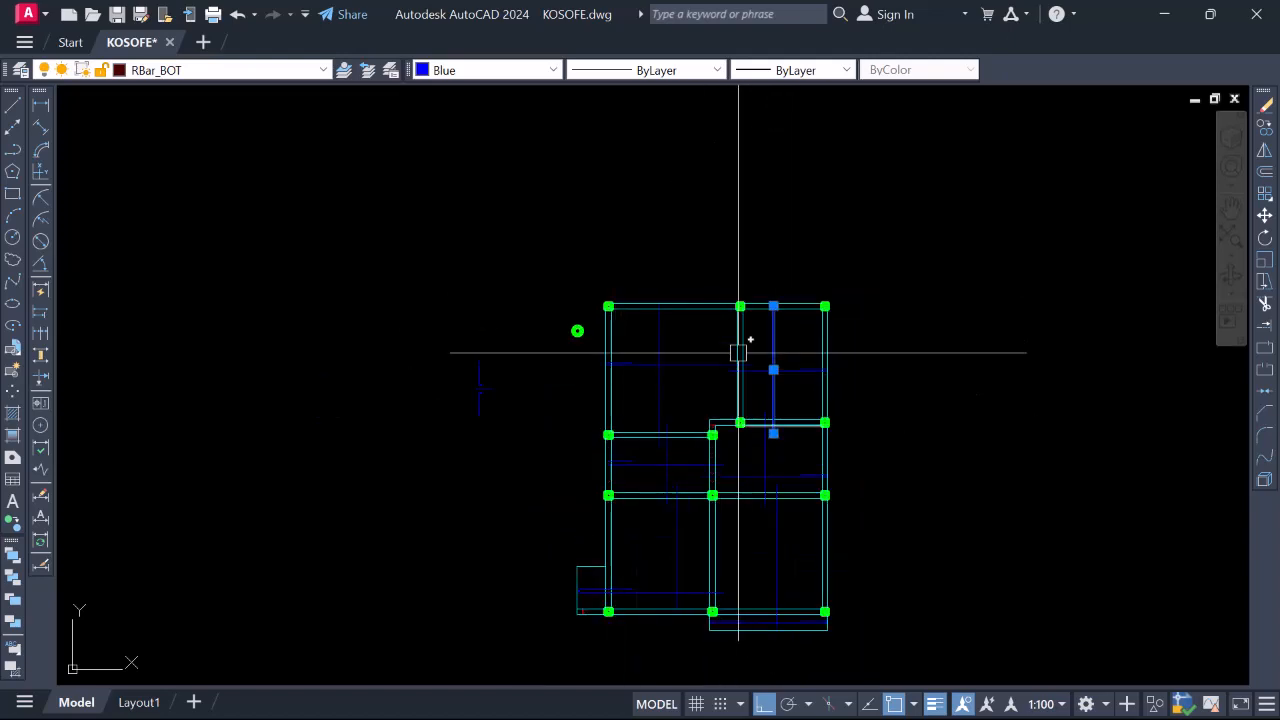
pyautogui.scroll(2, 760, 330)
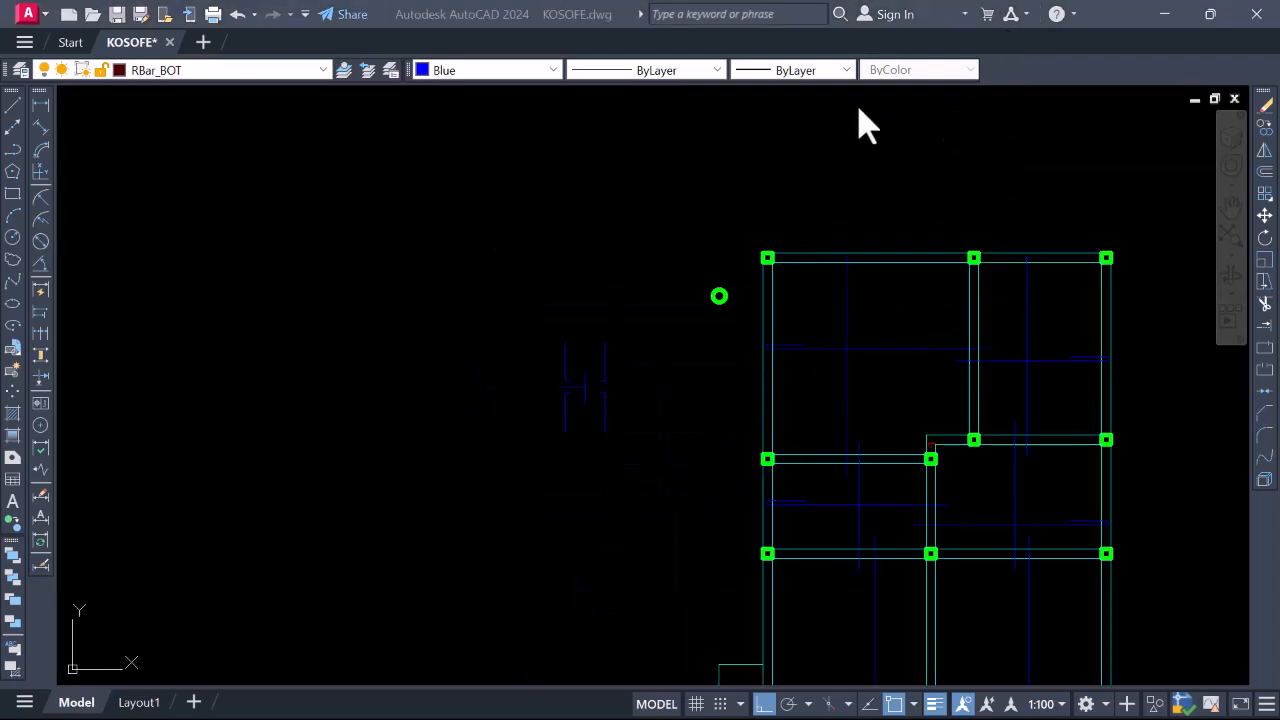
pyautogui.click(831, 149)
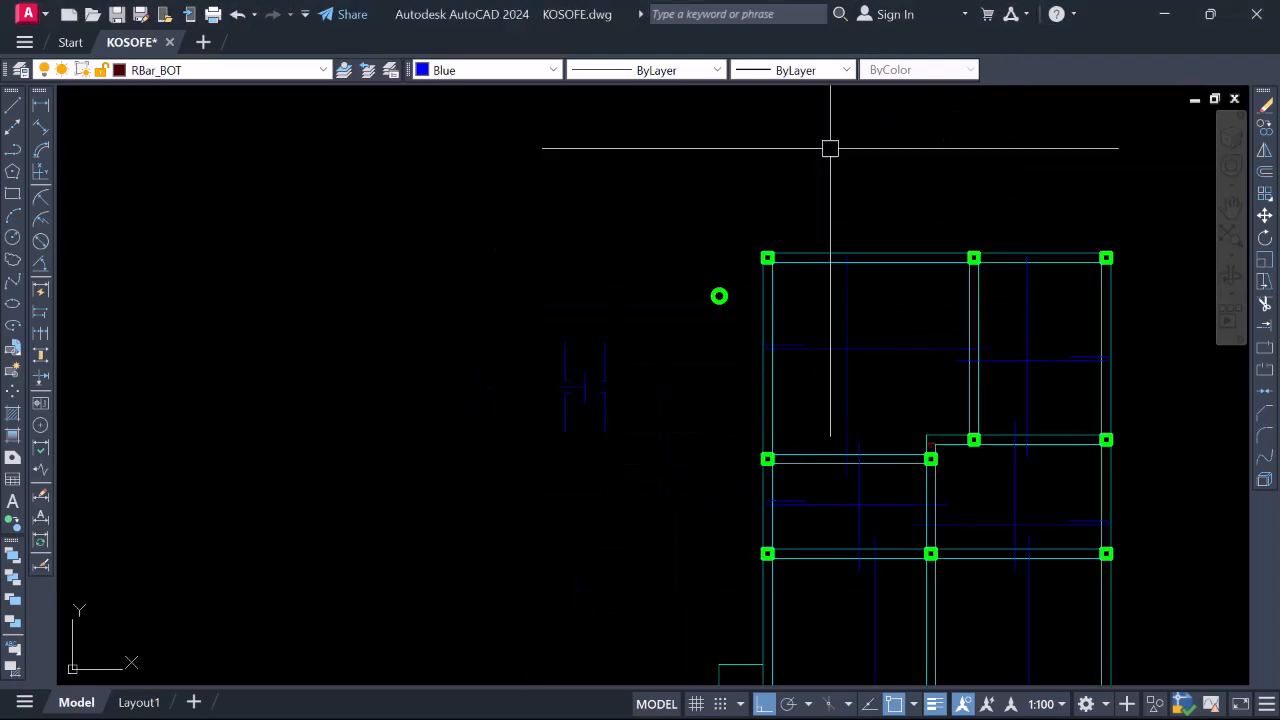
pyautogui.scroll(6, 647, 392)
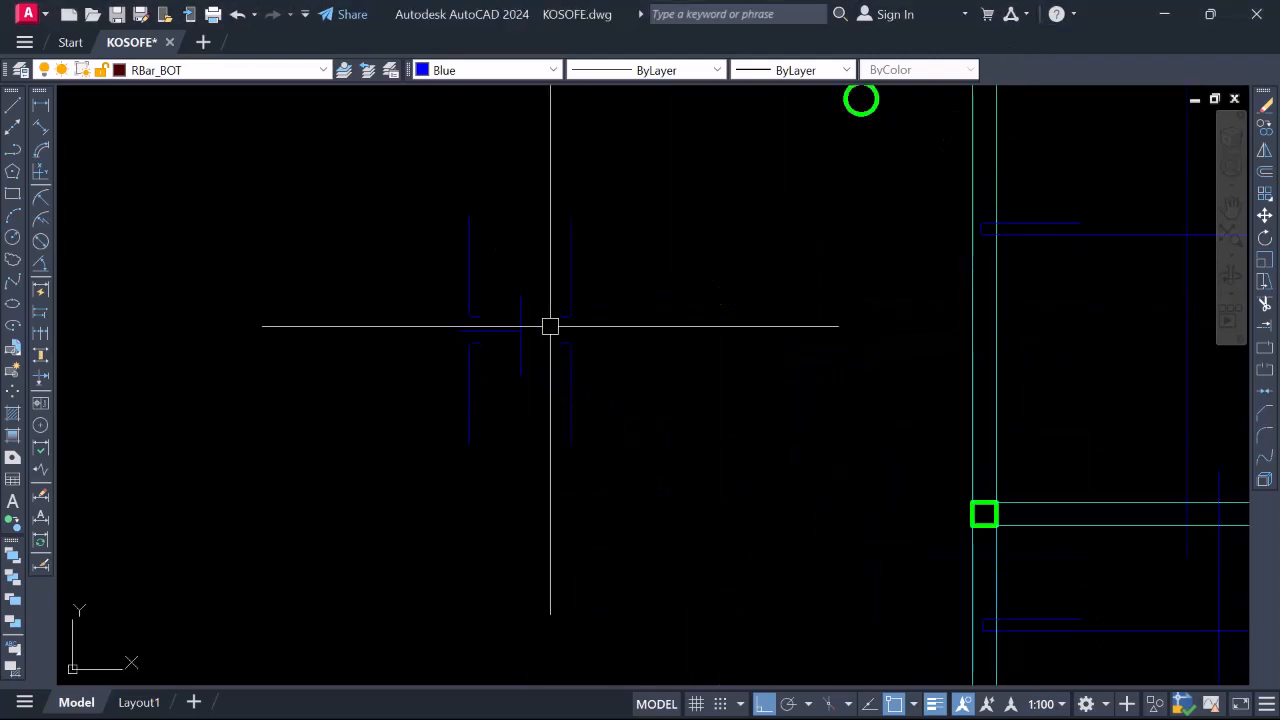
pyautogui.click(586, 486)
pyautogui.click(523, 343)
pyautogui.rightClick(511, 270)
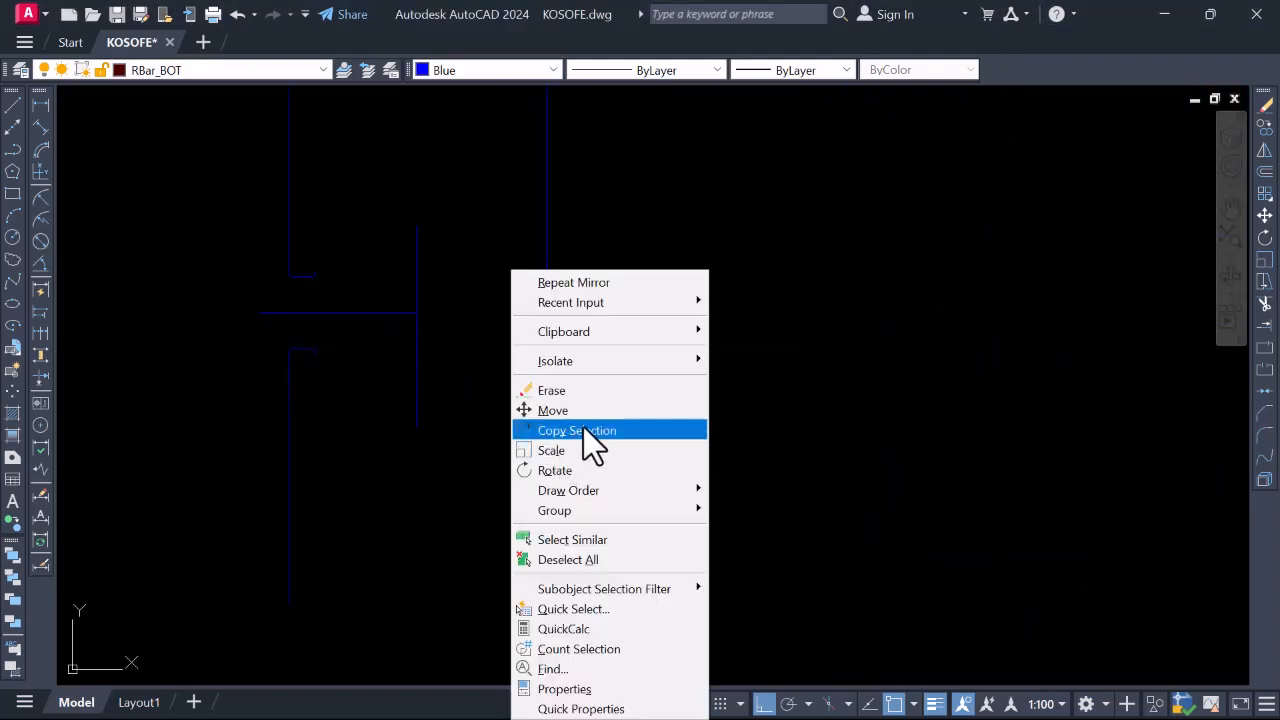
pyautogui.click(583, 427)
pyautogui.scroll(3, 515, 358)
pyautogui.click(540, 349)
pyautogui.scroll(-4, 480, 404)
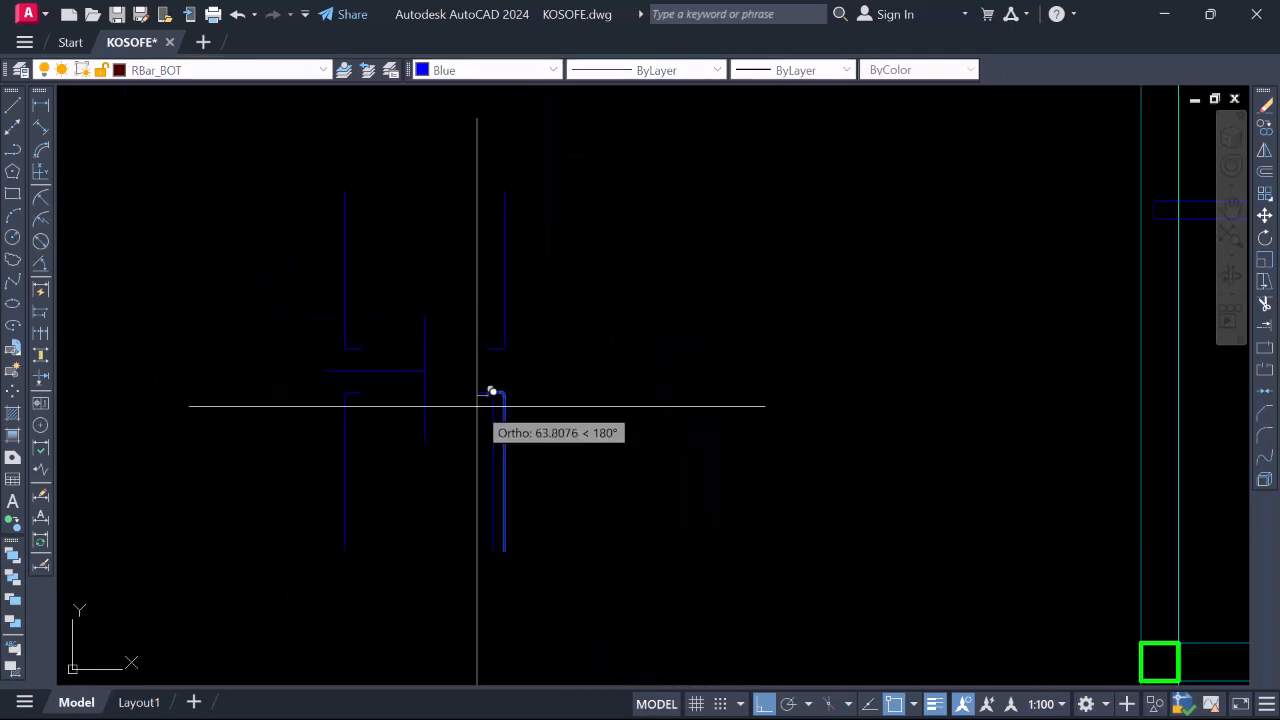
pyautogui.scroll(-4, 540, 380)
pyautogui.scroll(4, 740, 290)
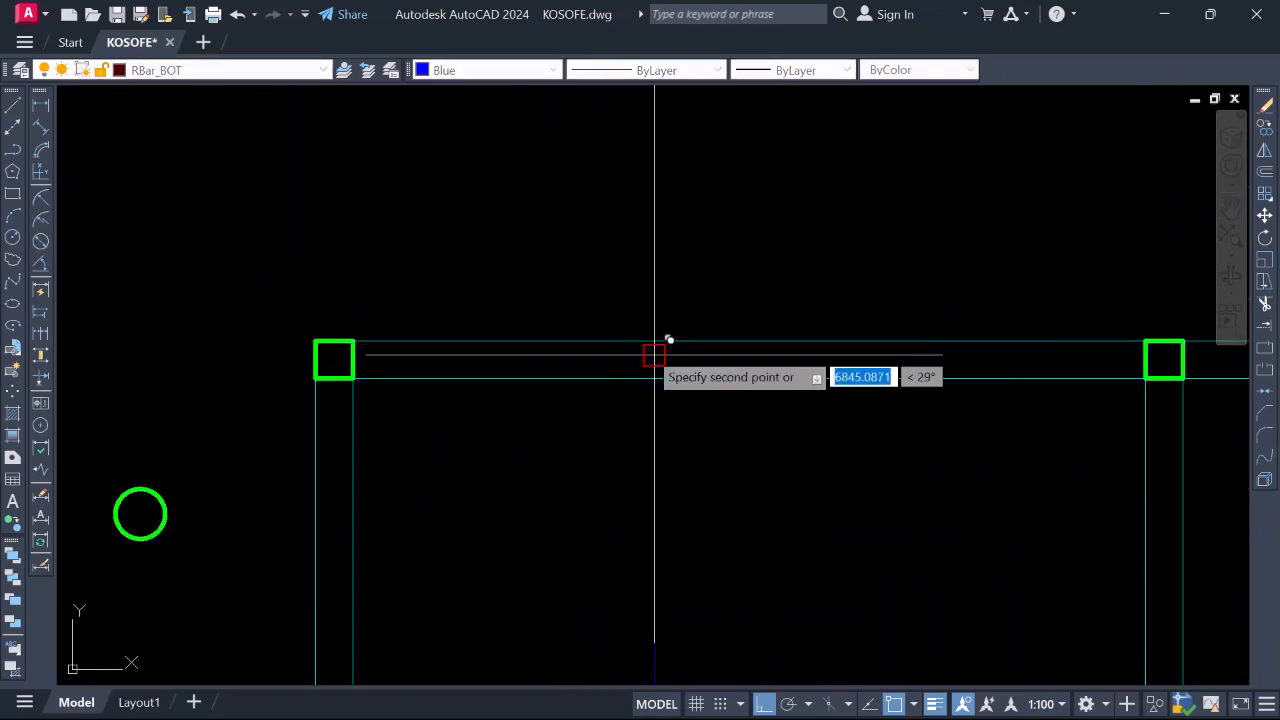
pyautogui.scroll(-4, 709, 243)
pyautogui.scroll(4, 820, 234)
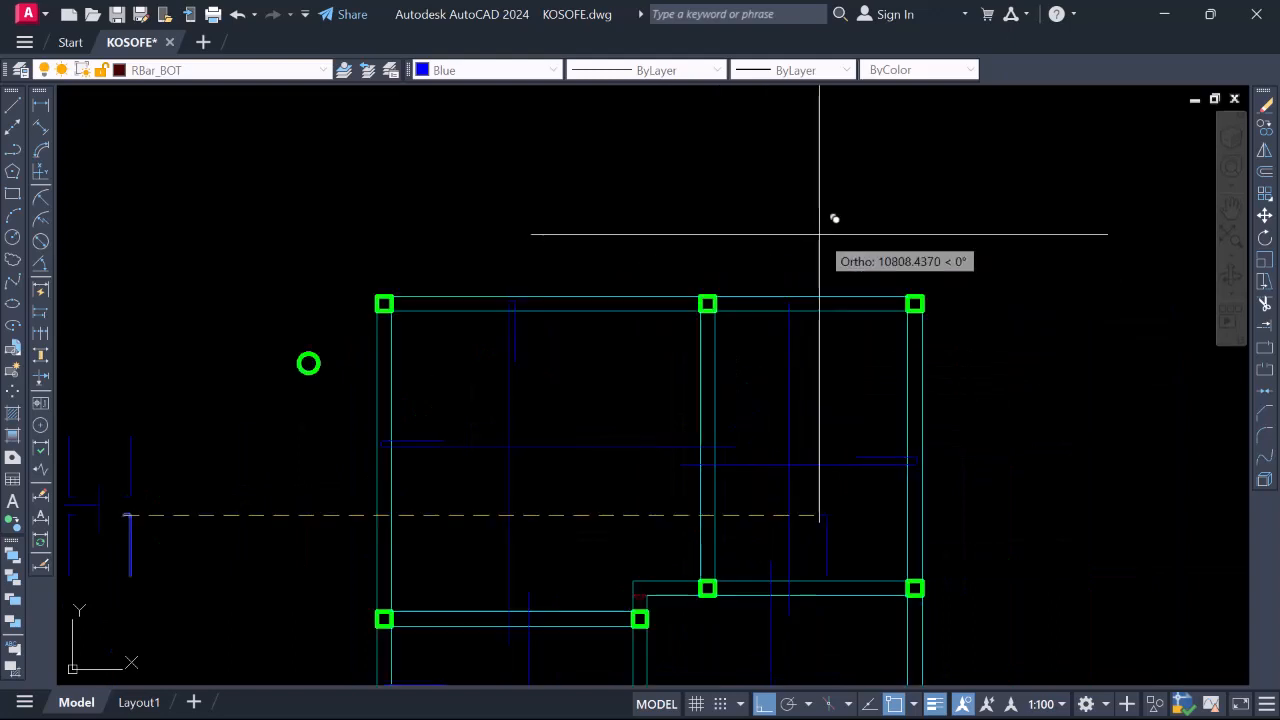
pyautogui.scroll(2, 820, 234)
pyautogui.scroll(3, 783, 345)
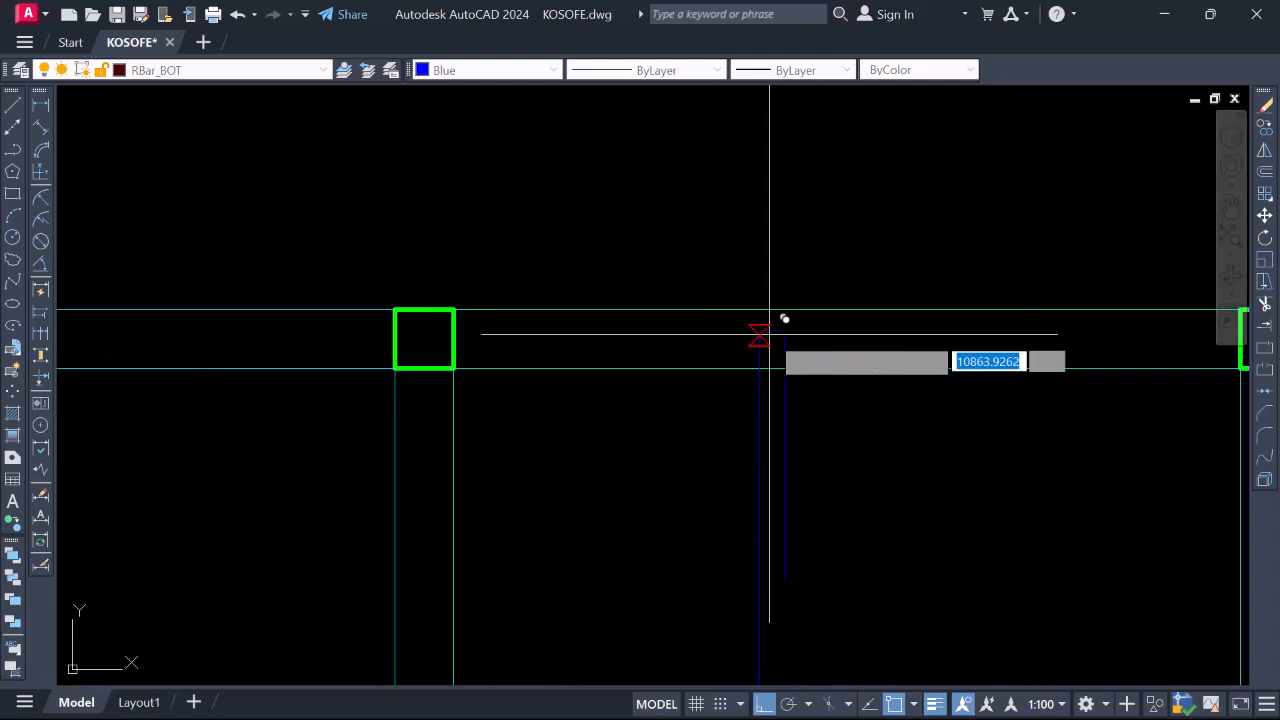
pyautogui.scroll(-6, 780, 319)
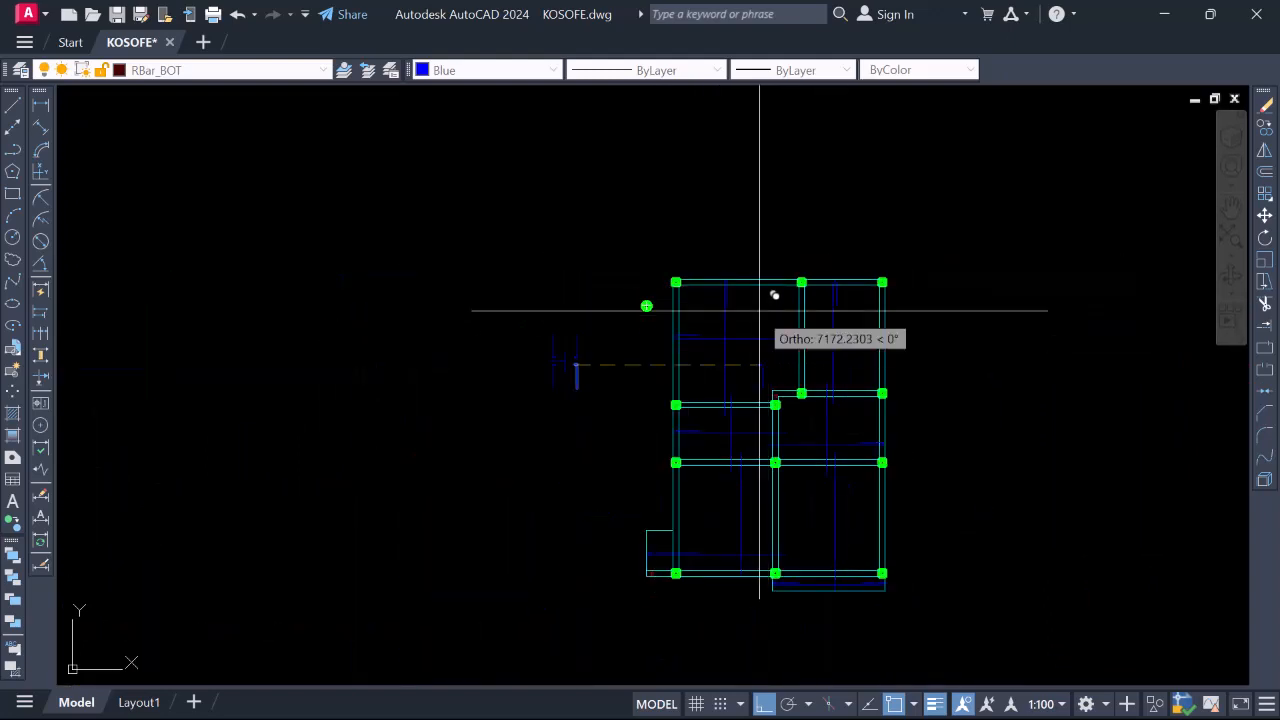
pyautogui.scroll(4, 713, 281)
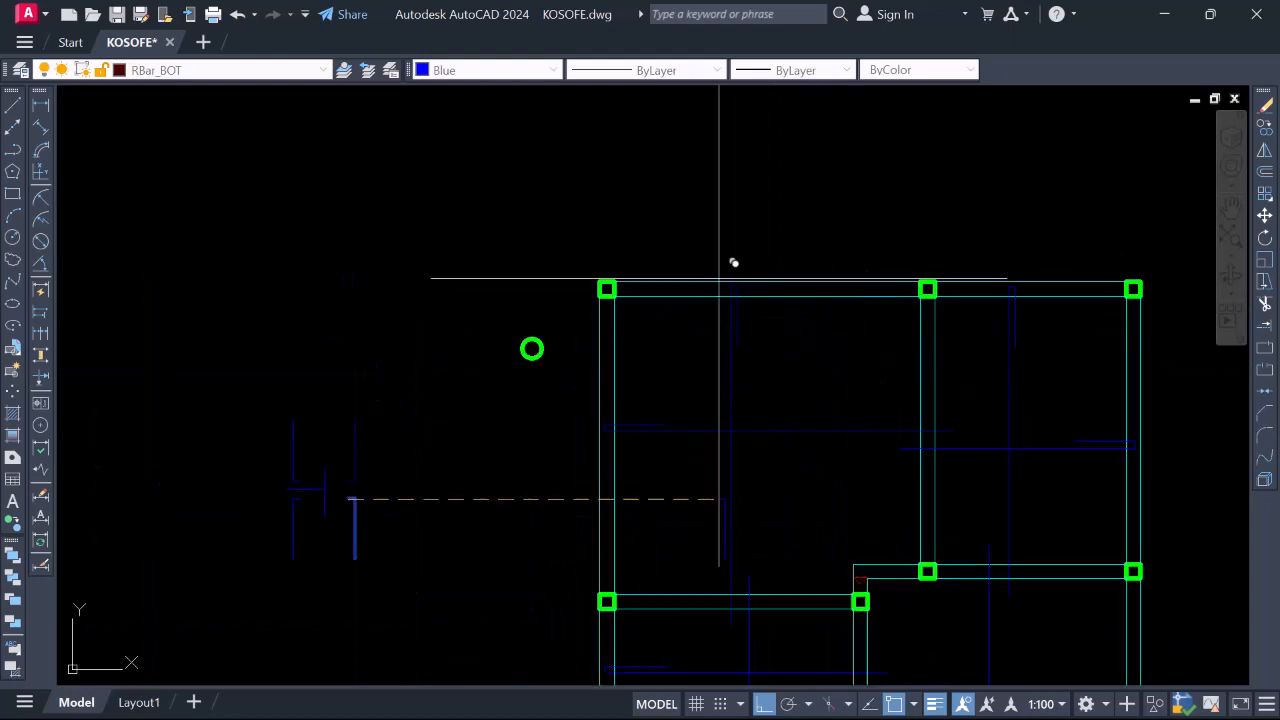
pyautogui.press('Escape')
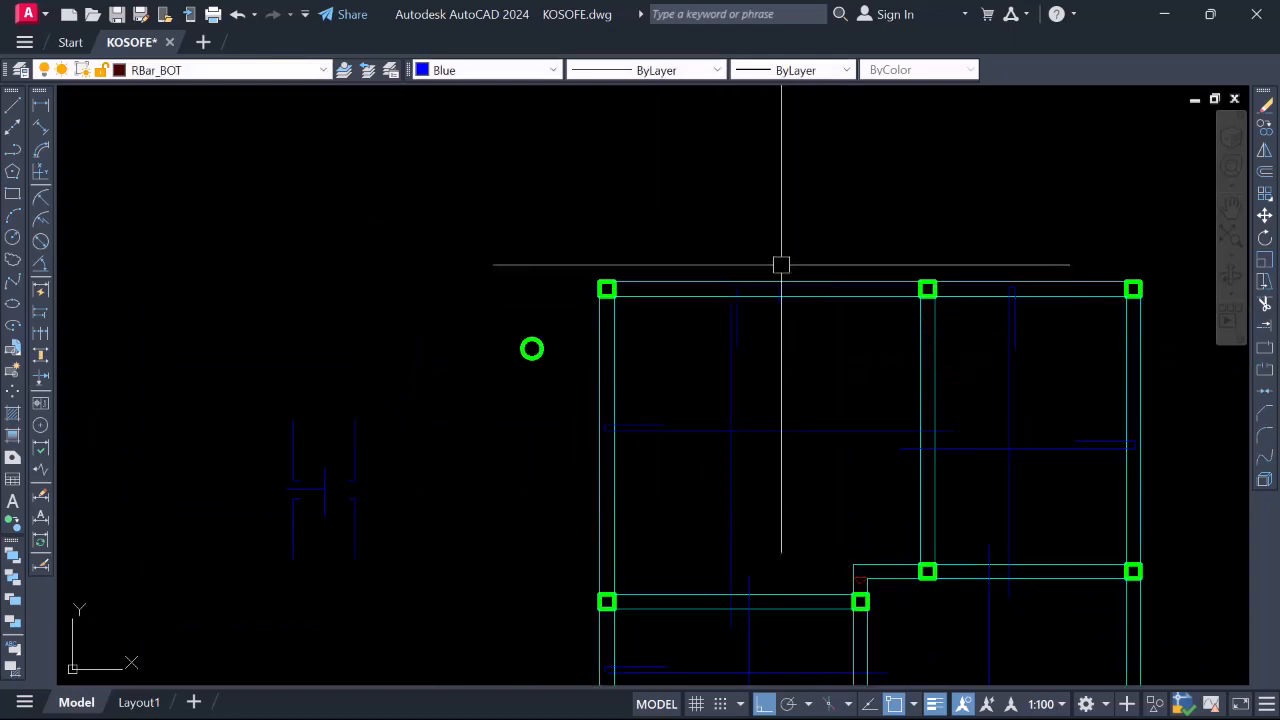
pyautogui.scroll(-2, 776, 196)
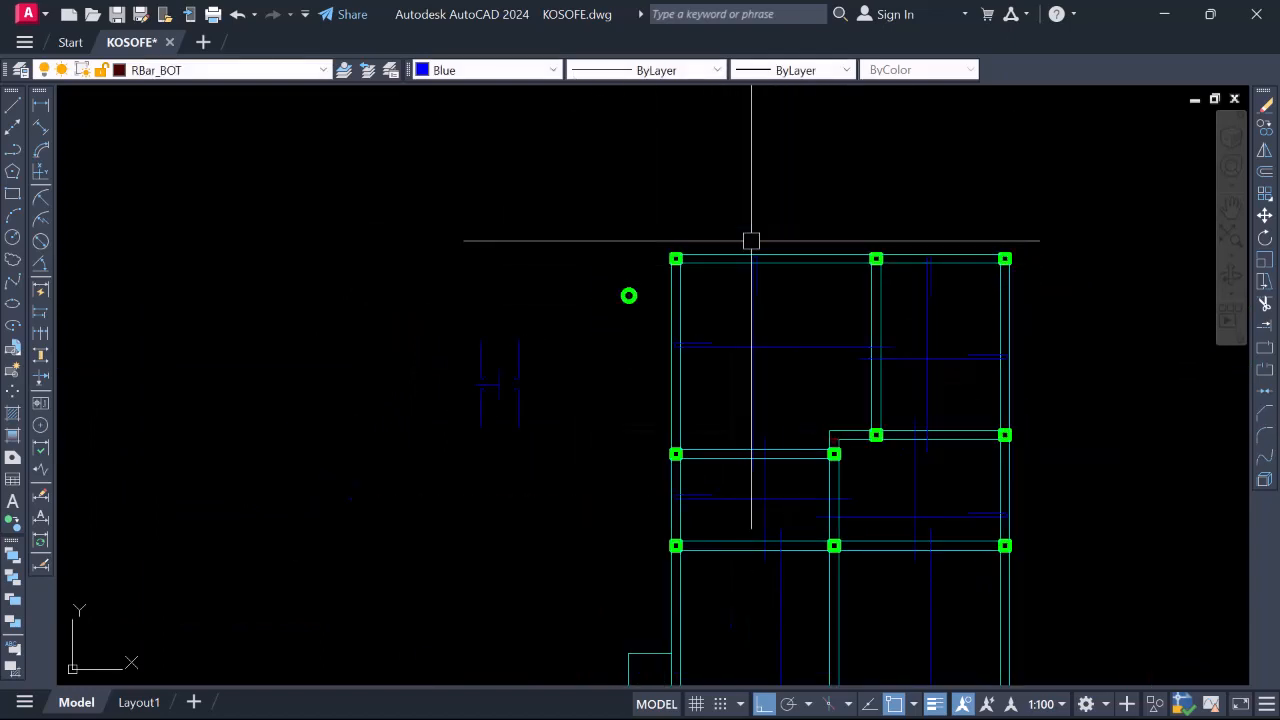
pyautogui.scroll(2, 751, 241)
pyautogui.scroll(-2, 763, 266)
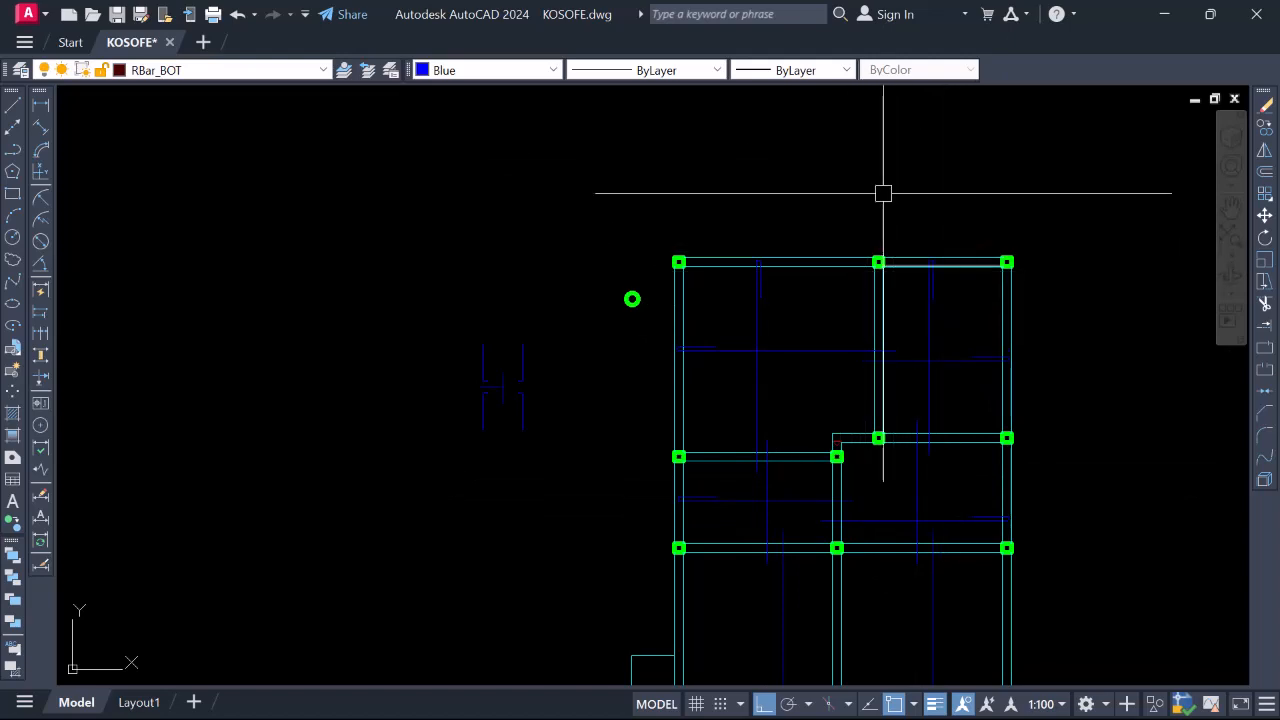
pyautogui.scroll(5, 511, 366)
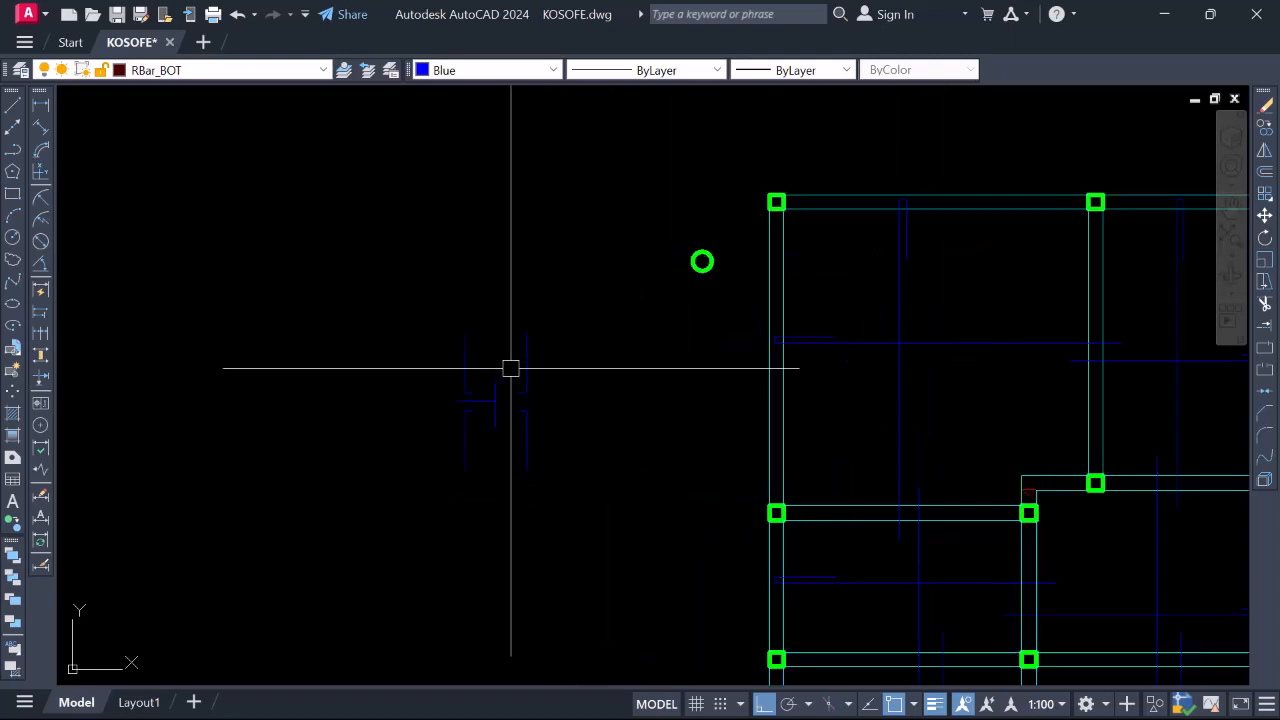
pyautogui.click(583, 431)
pyautogui.click(515, 392)
pyautogui.press('m')
pyautogui.press('Return')
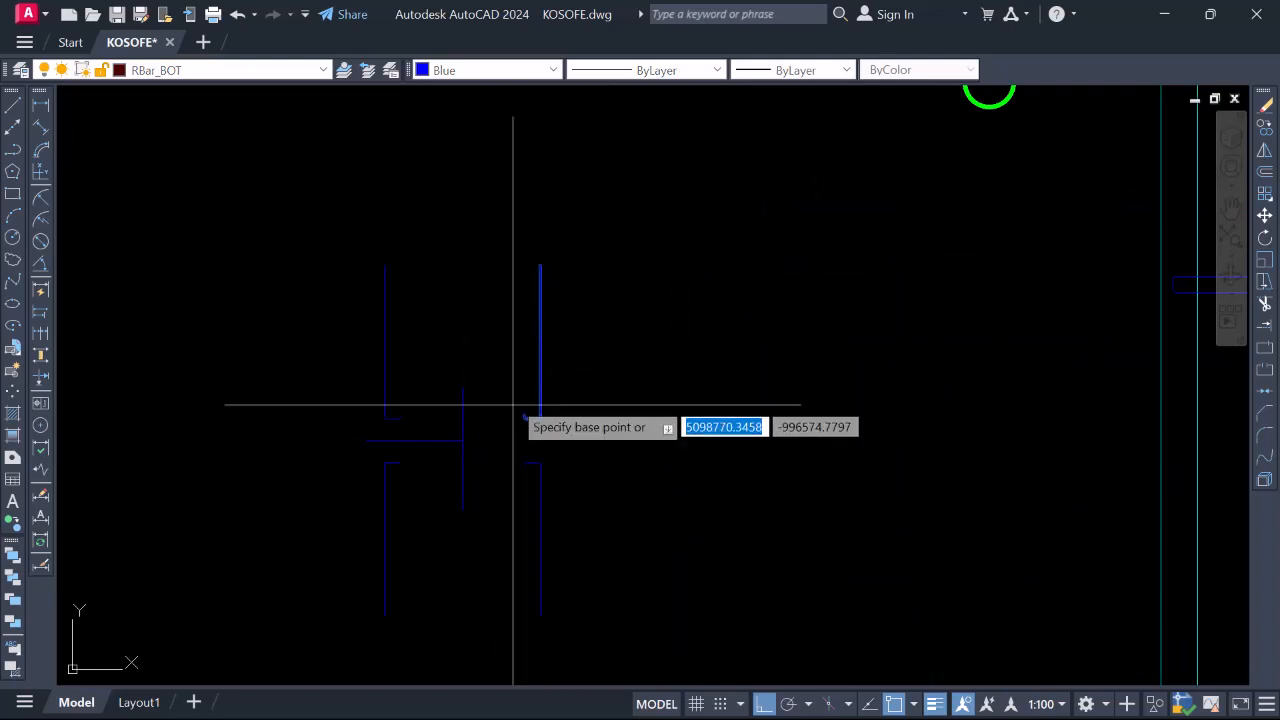
pyautogui.scroll(4, 514, 420)
pyautogui.click(540, 383)
pyautogui.scroll(-5, 543, 243)
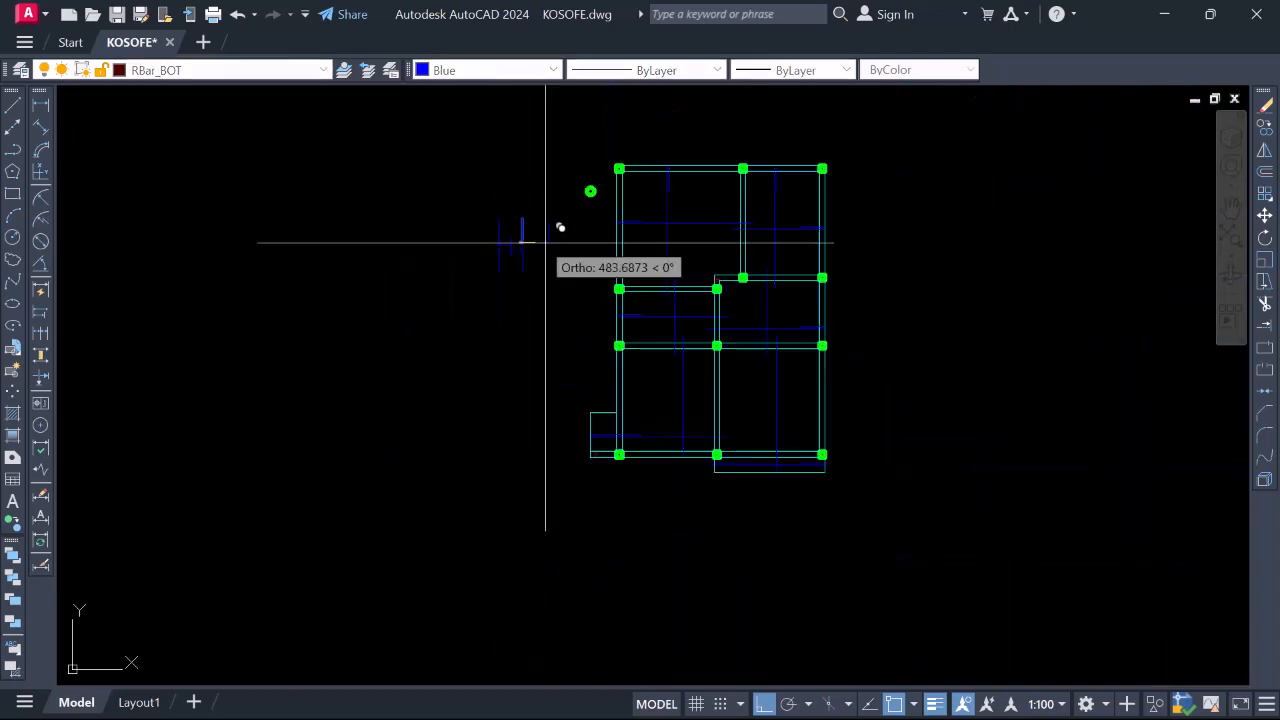
pyautogui.scroll(5, 670, 460)
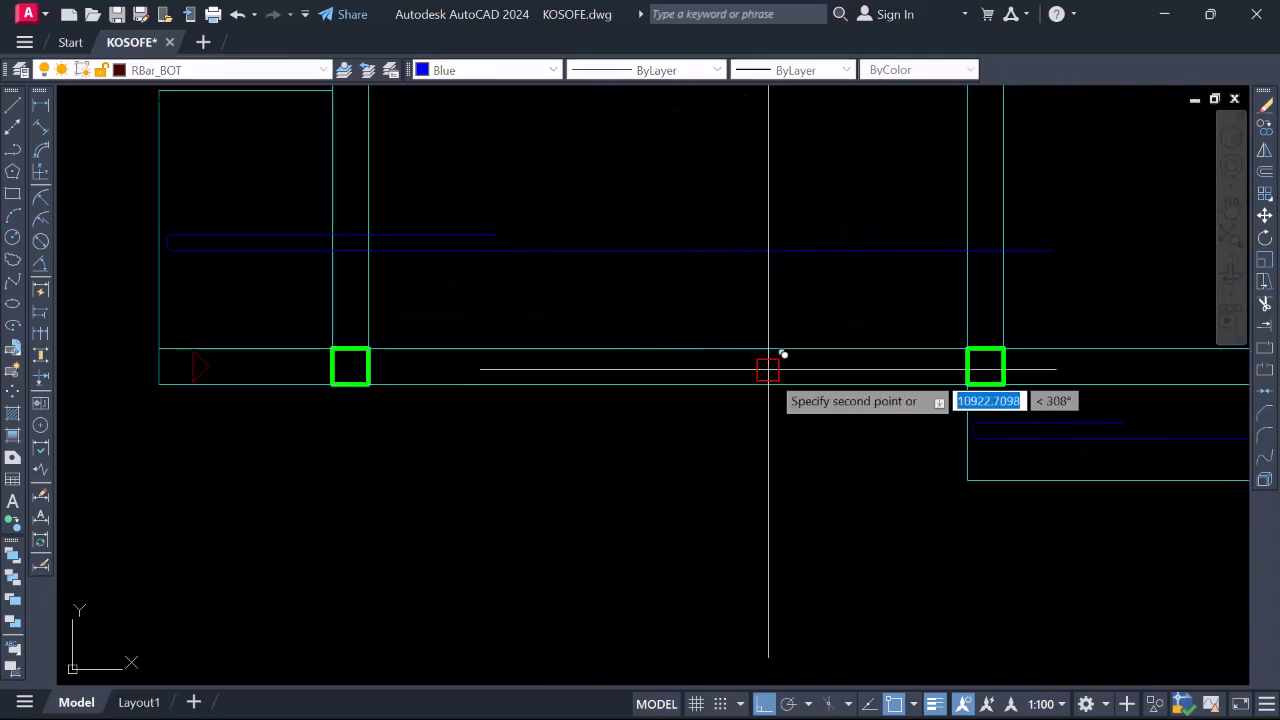
pyautogui.scroll(-4, 606, 335)
pyautogui.scroll(4, 915, 390)
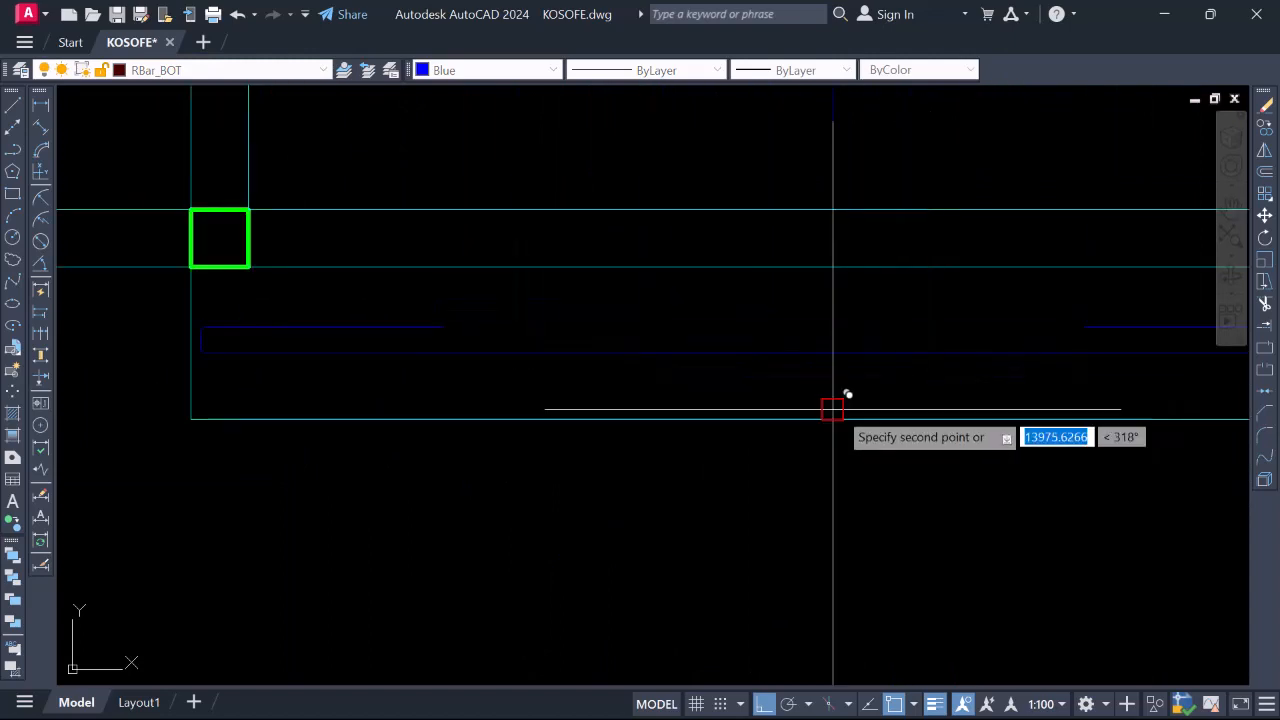
pyautogui.scroll(-6, 840, 408)
pyautogui.scroll(2, 862, 352)
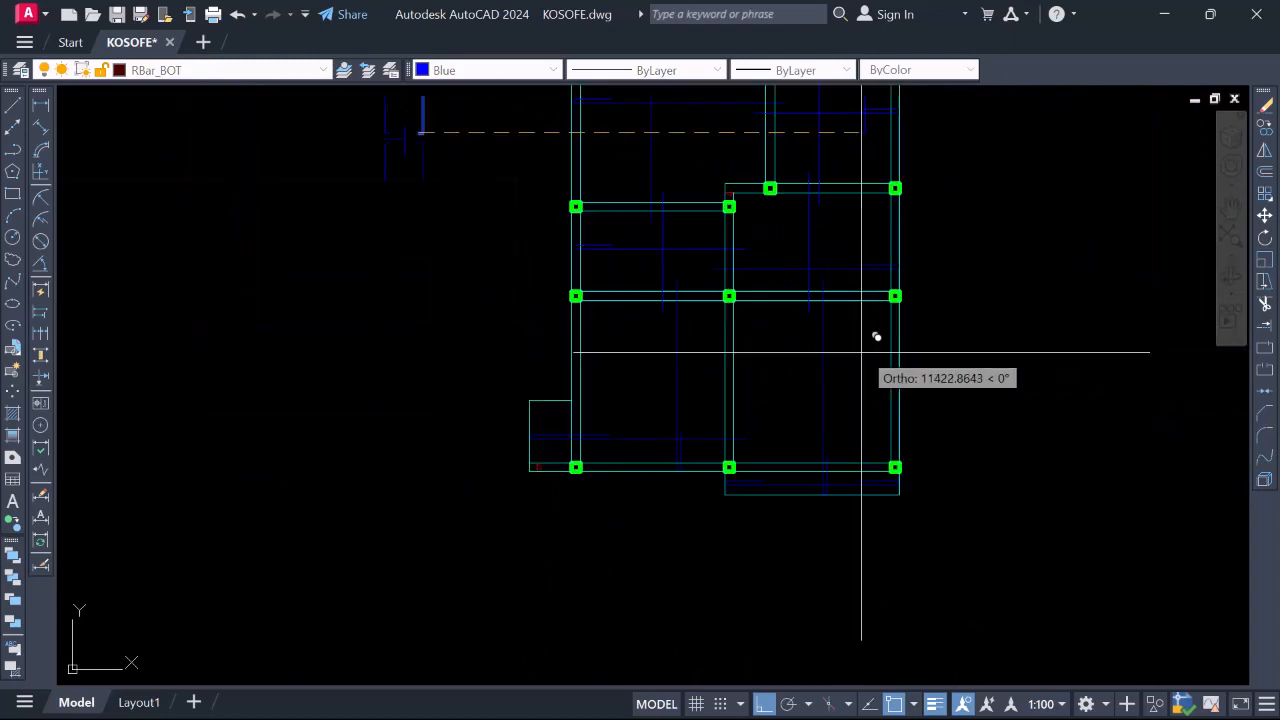
pyautogui.press('Escape')
pyautogui.scroll(6, 815, 495)
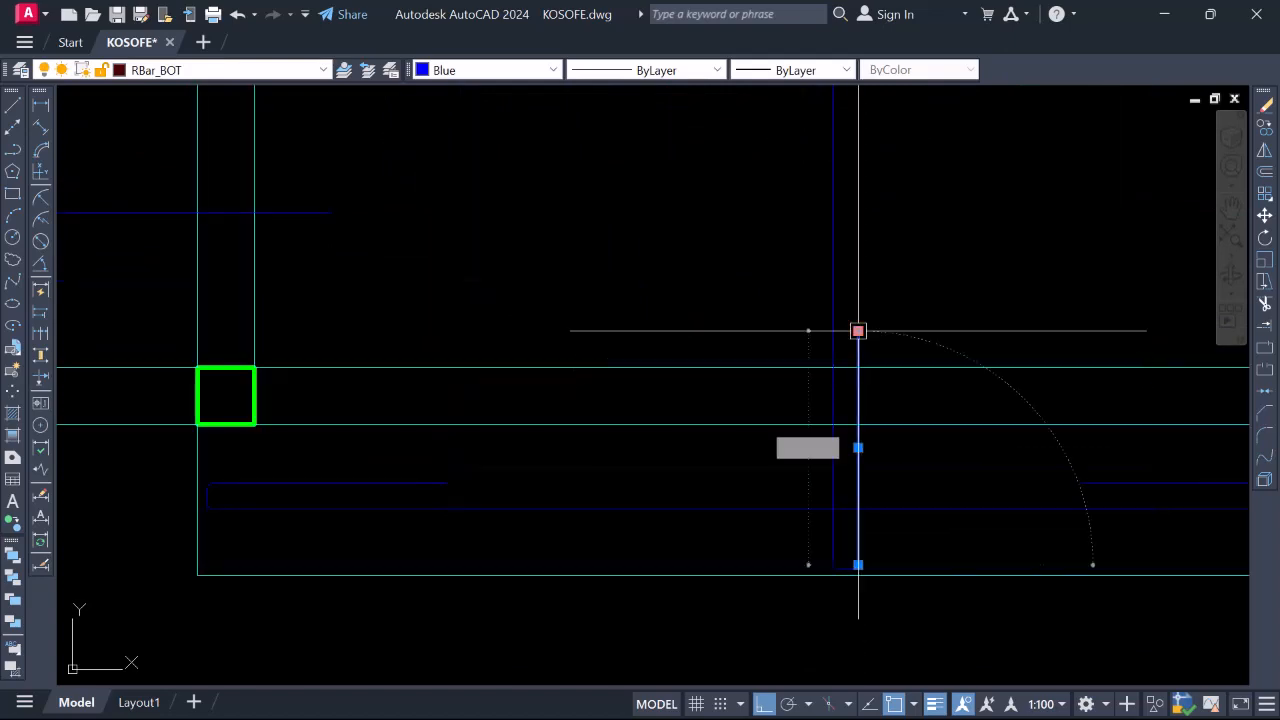
pyautogui.click(858, 367)
pyautogui.scroll(-2, 861, 365)
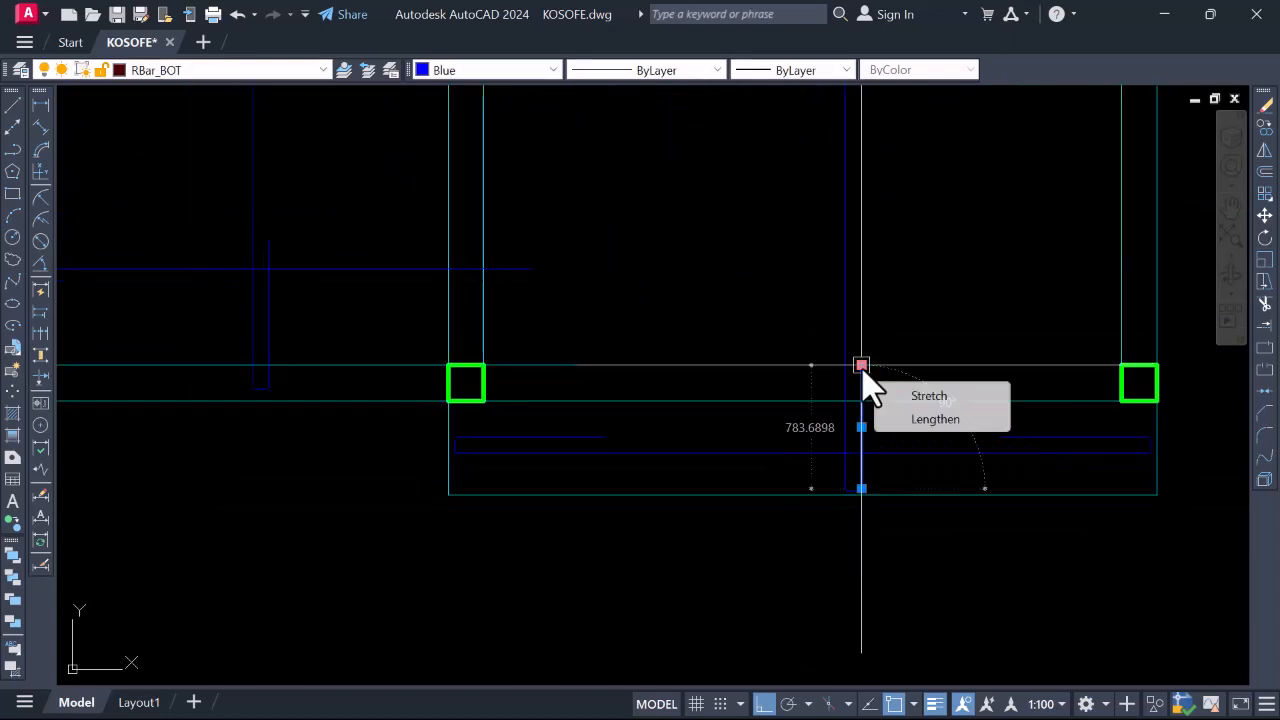
pyautogui.click(861, 366)
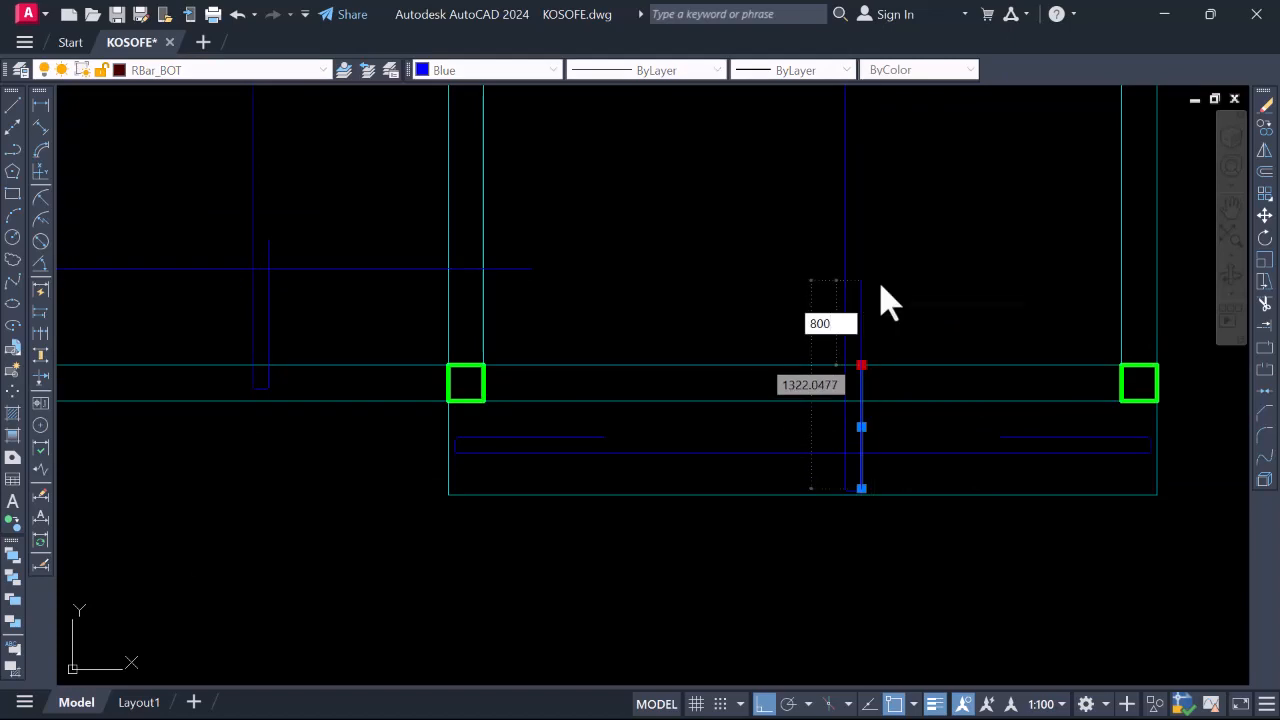
pyautogui.write('800')
pyautogui.press('Return')
pyautogui.scroll(-3, 922, 362)
pyautogui.scroll(6, 903, 449)
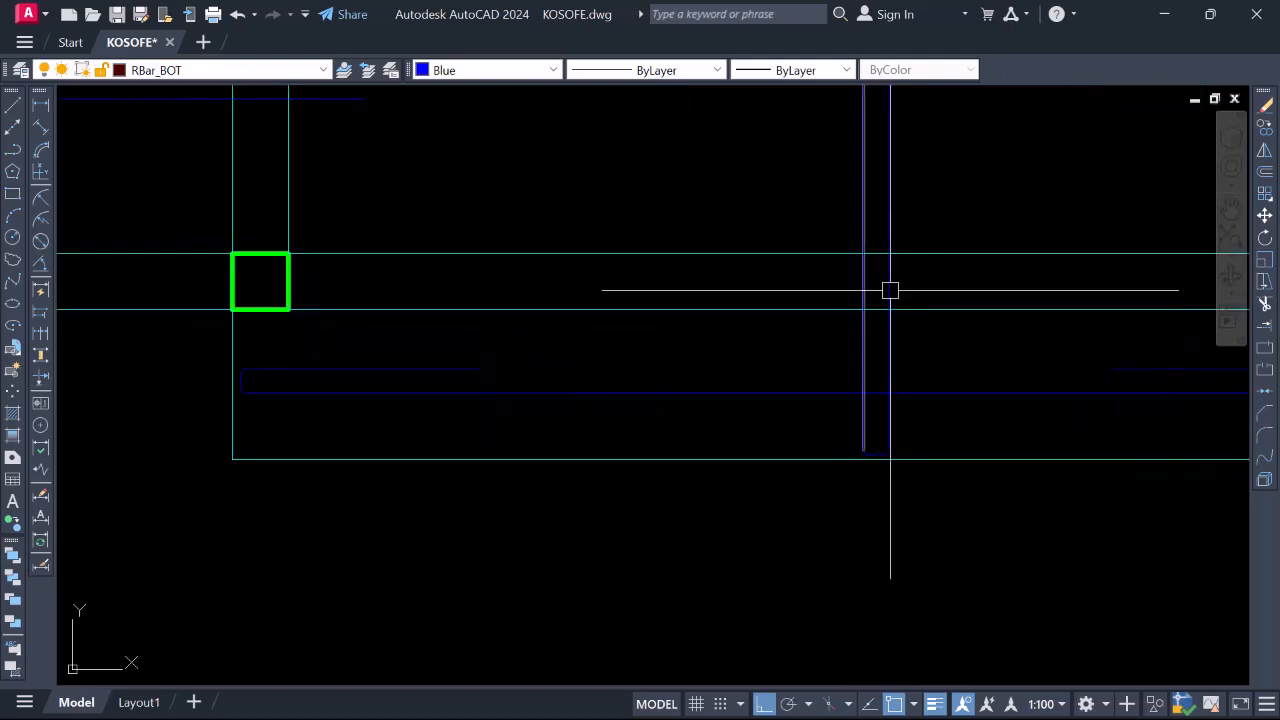
pyautogui.scroll(-3, 890, 290)
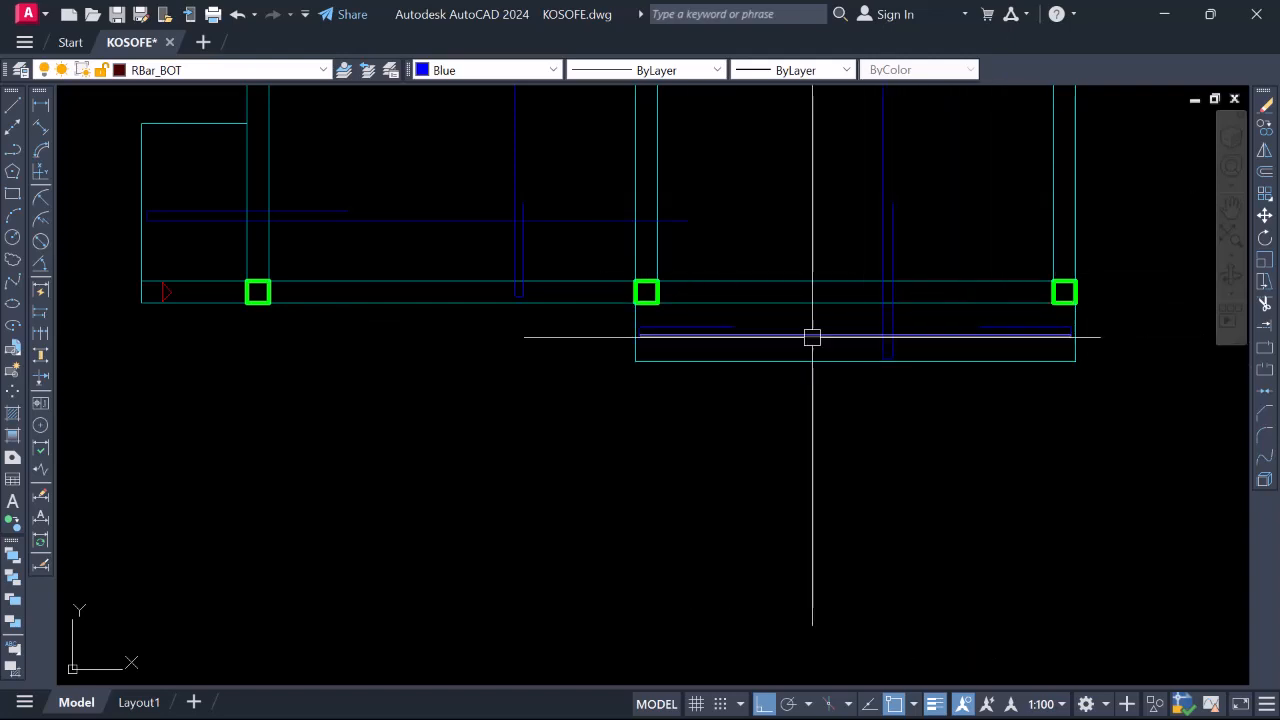
pyautogui.scroll(-2, 858, 350)
pyautogui.scroll(2, 884, 311)
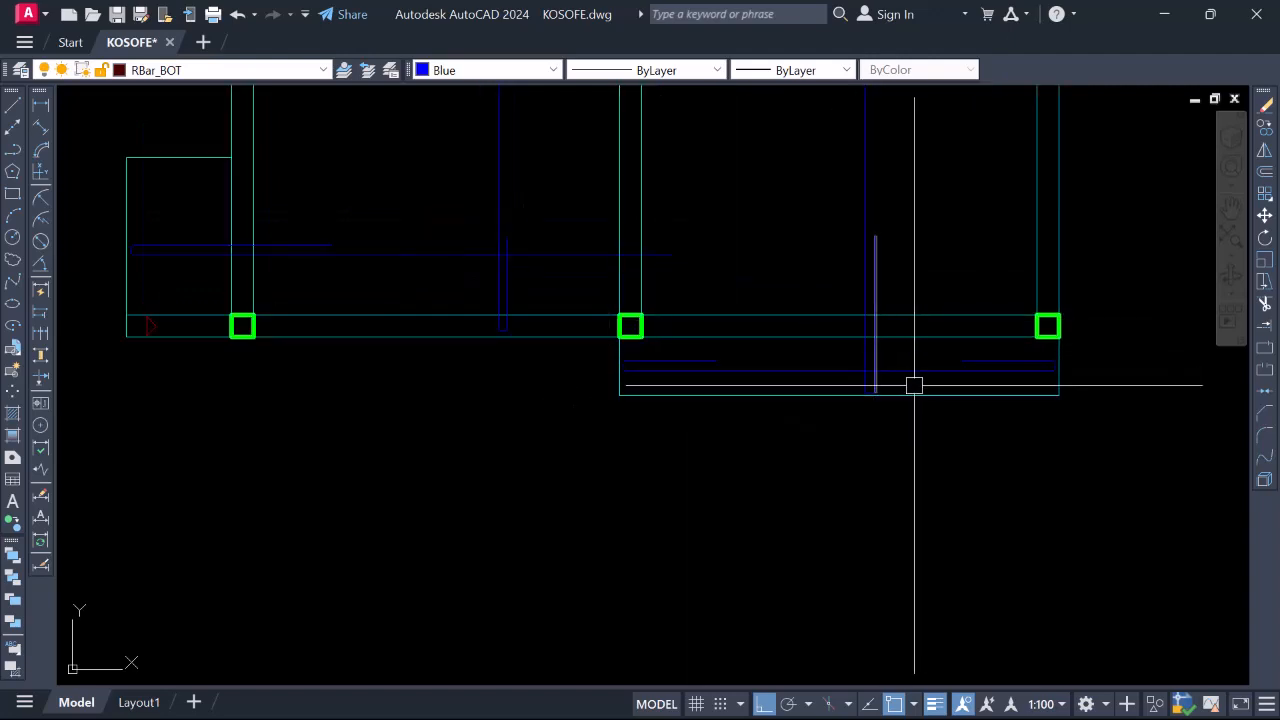
pyautogui.scroll(-3, 833, 236)
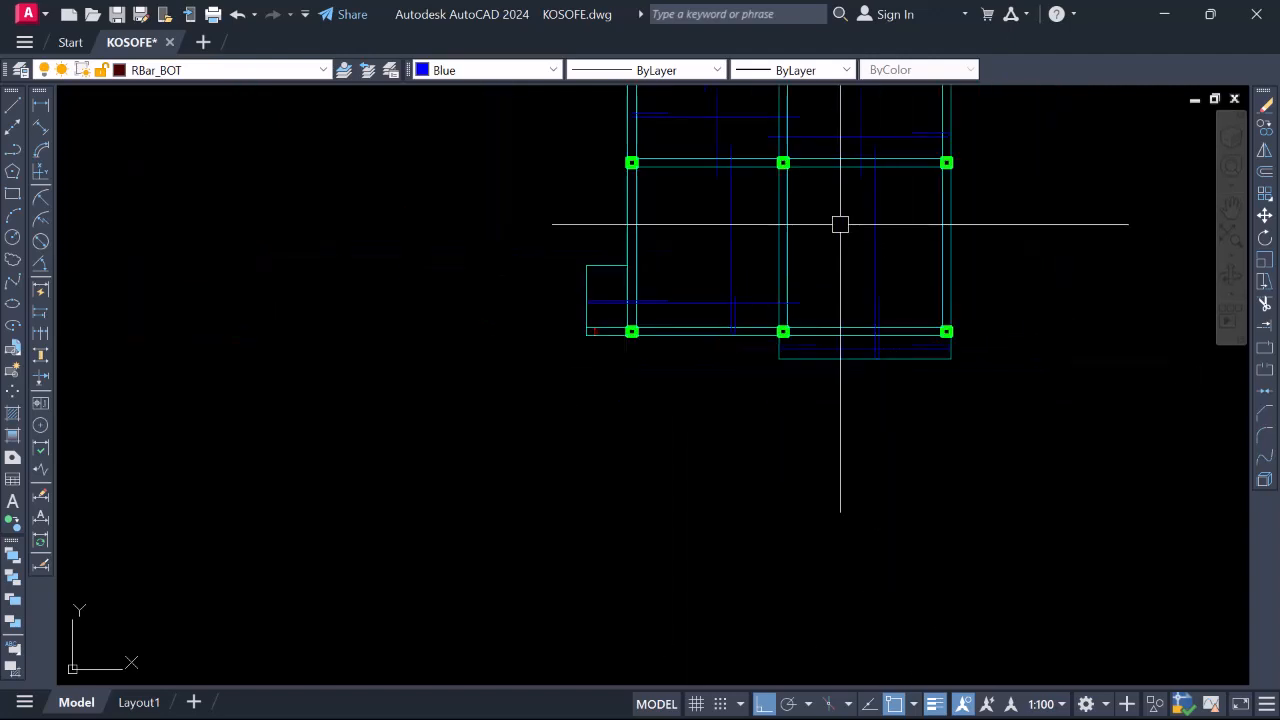
pyautogui.scroll(3, 862, 256)
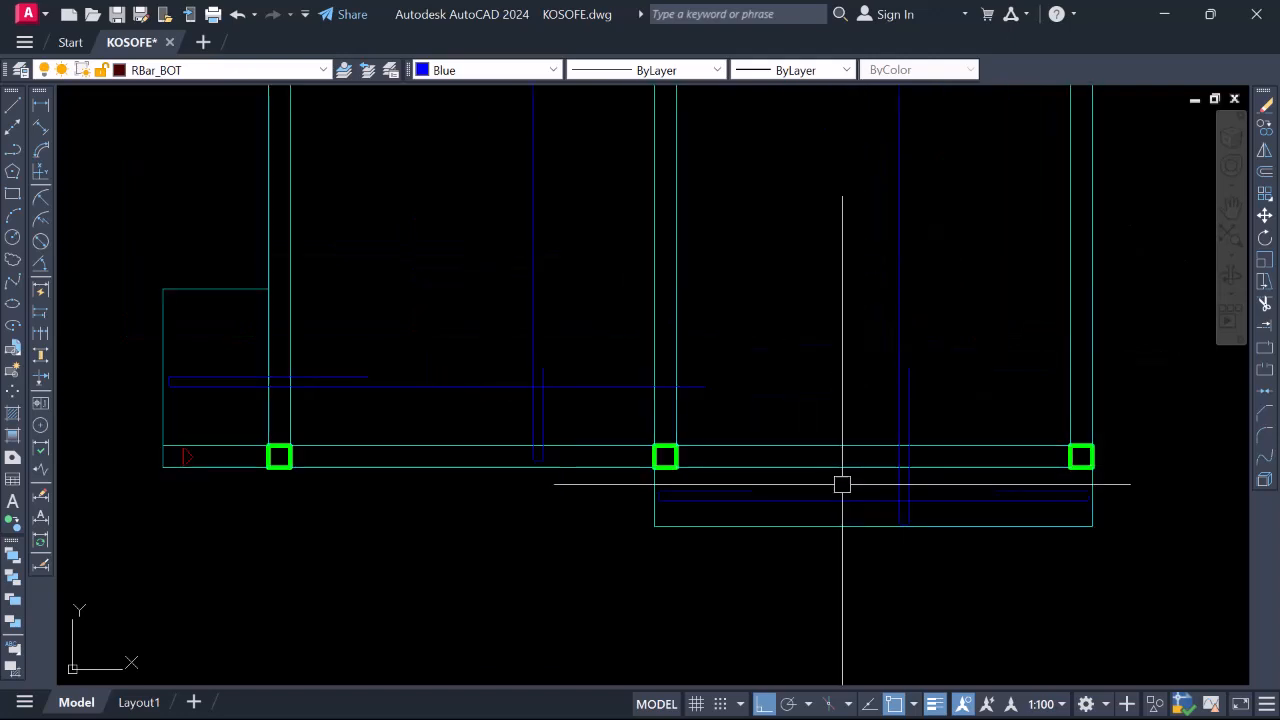
pyautogui.scroll(-2, 920, 520)
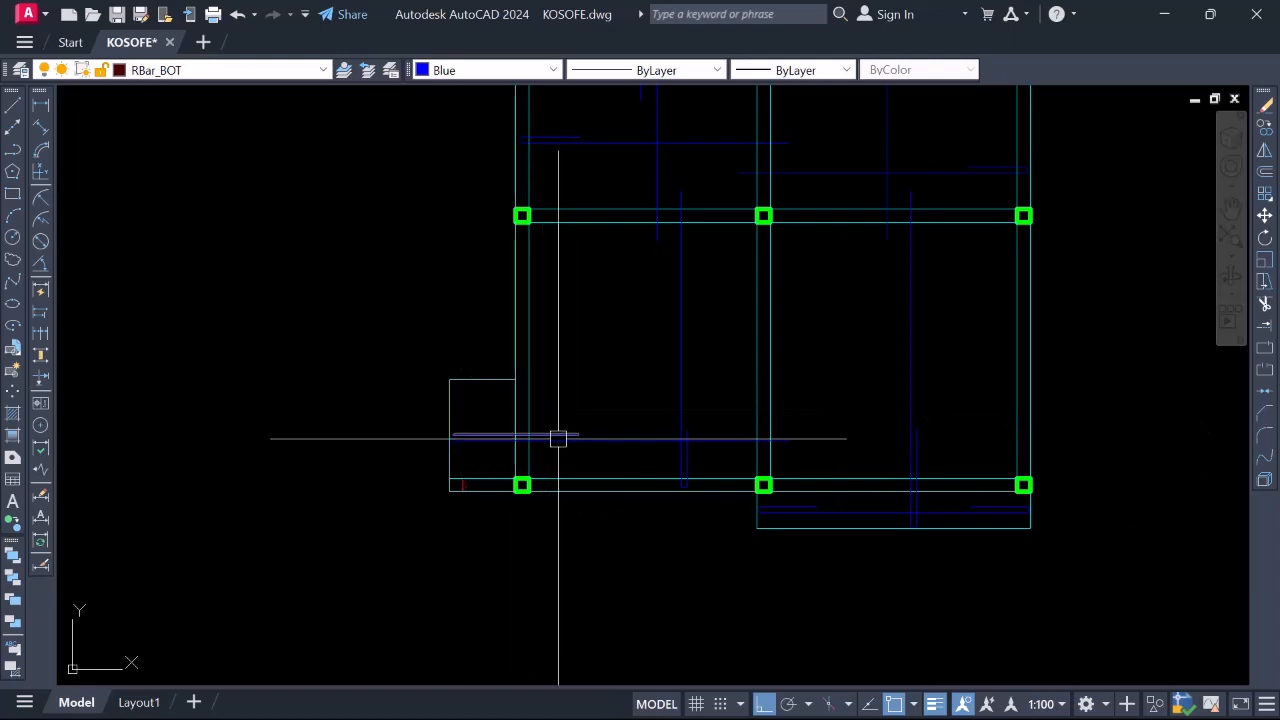
pyautogui.scroll(-5, 575, 440)
pyautogui.scroll(5, 580, 463)
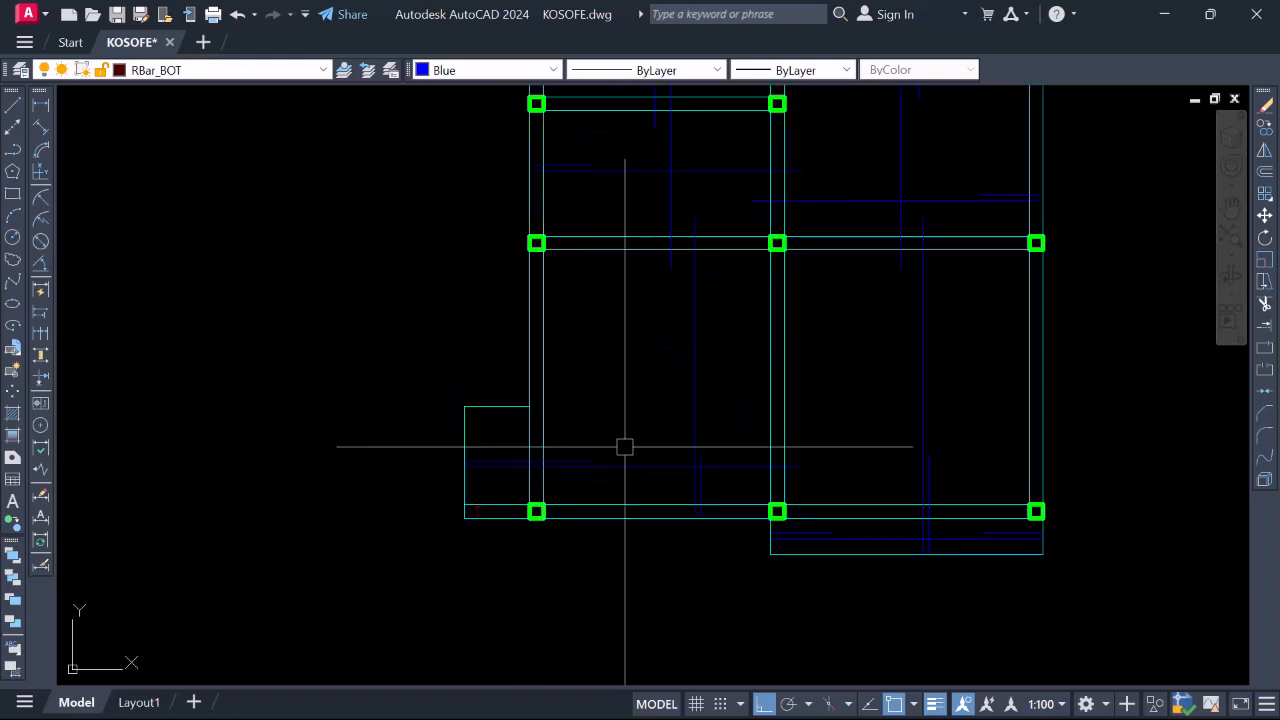
pyautogui.scroll(-5, 600, 450)
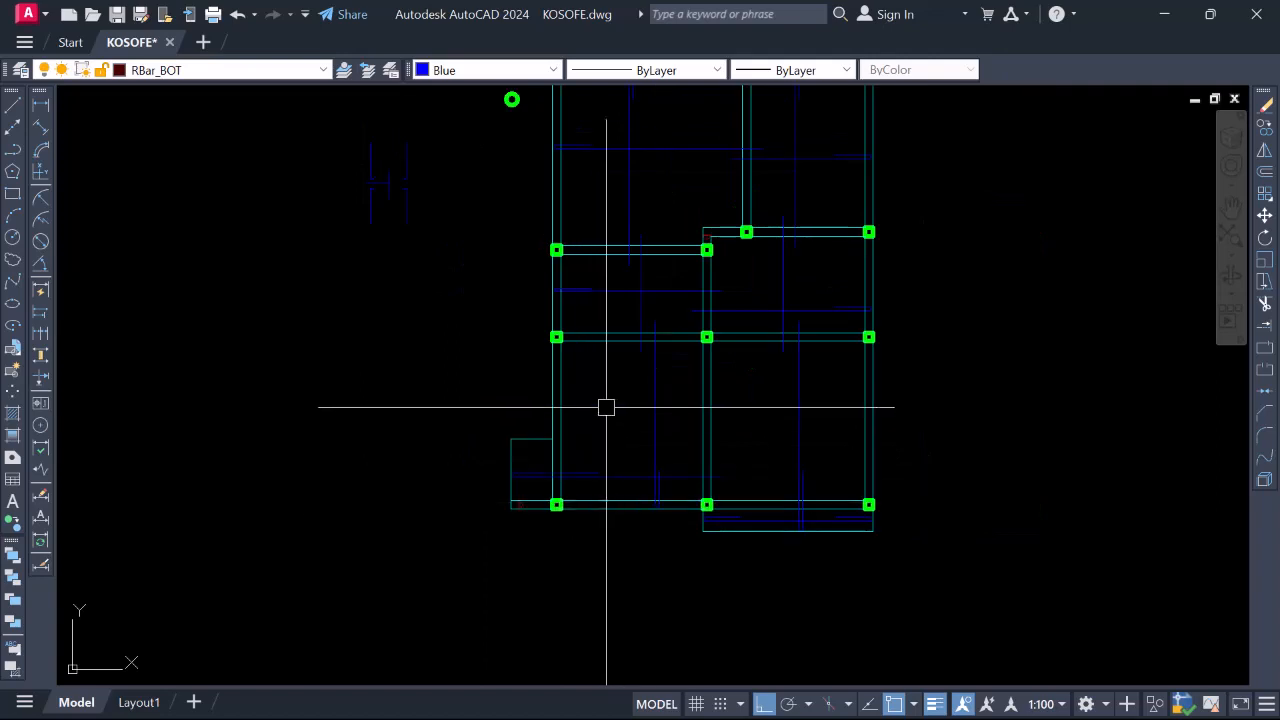
pyautogui.scroll(4, 636, 330)
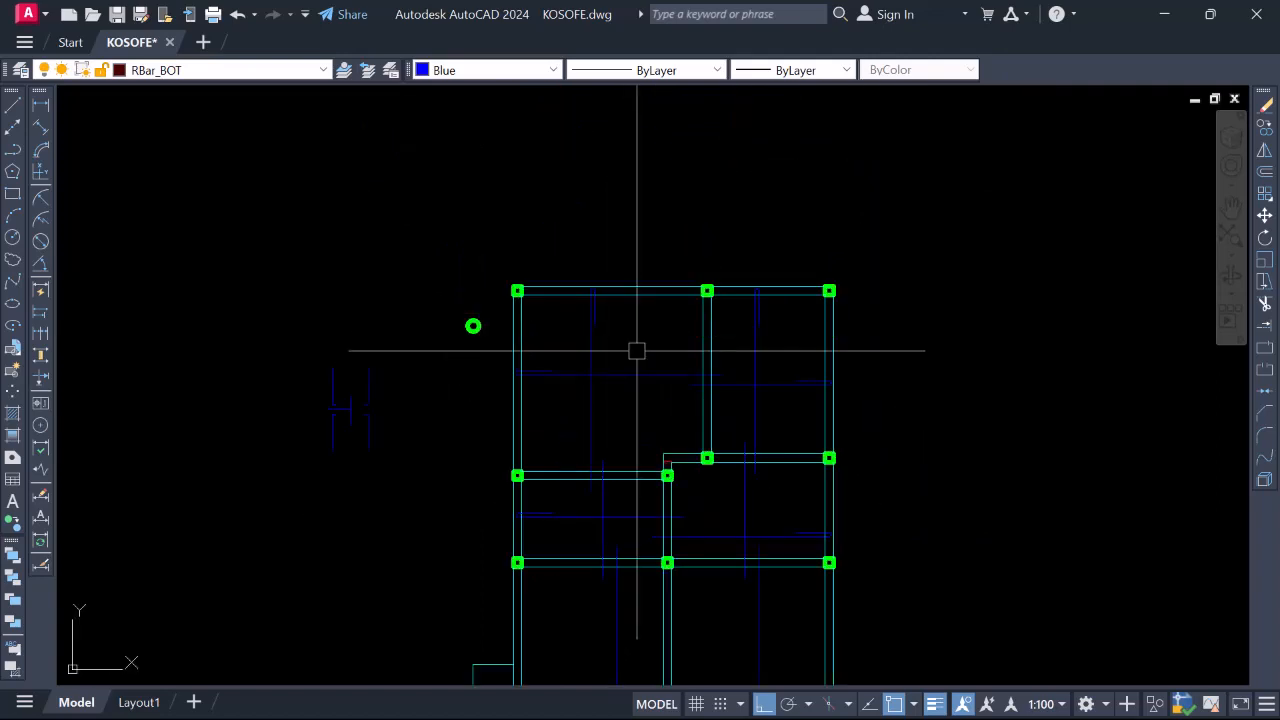
pyautogui.scroll(-2, 694, 374)
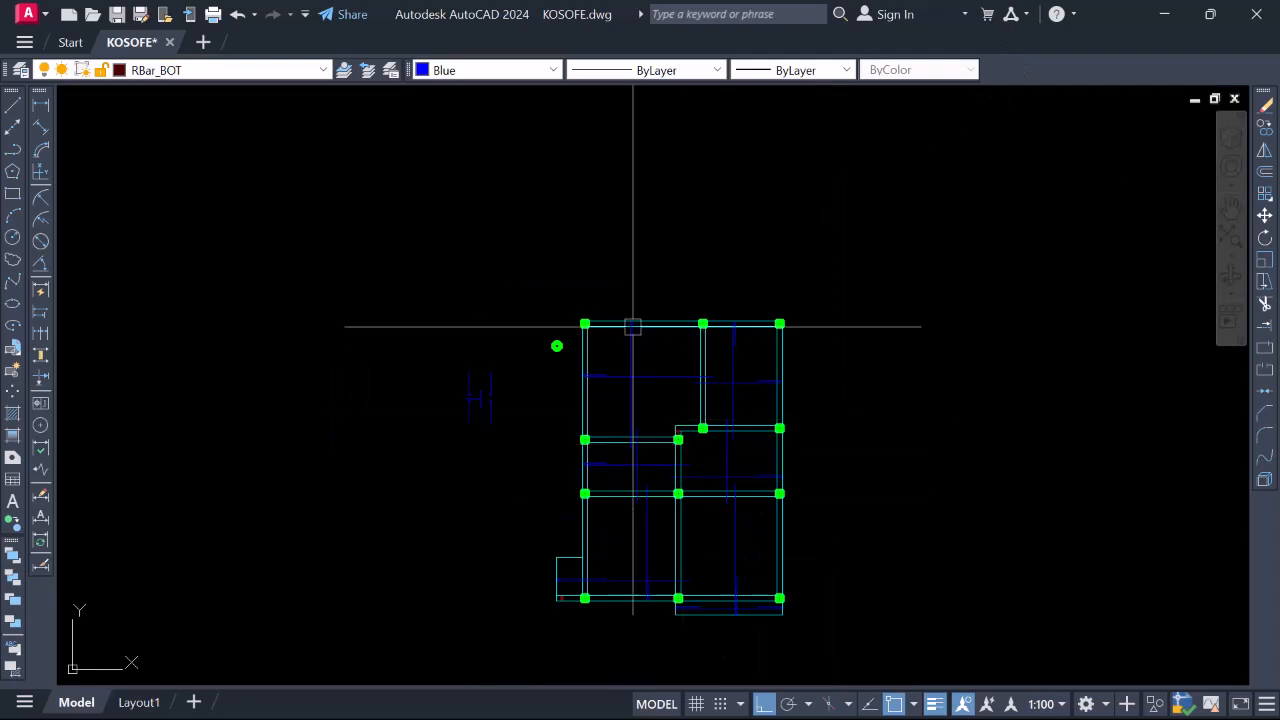
pyautogui.scroll(2, 684, 389)
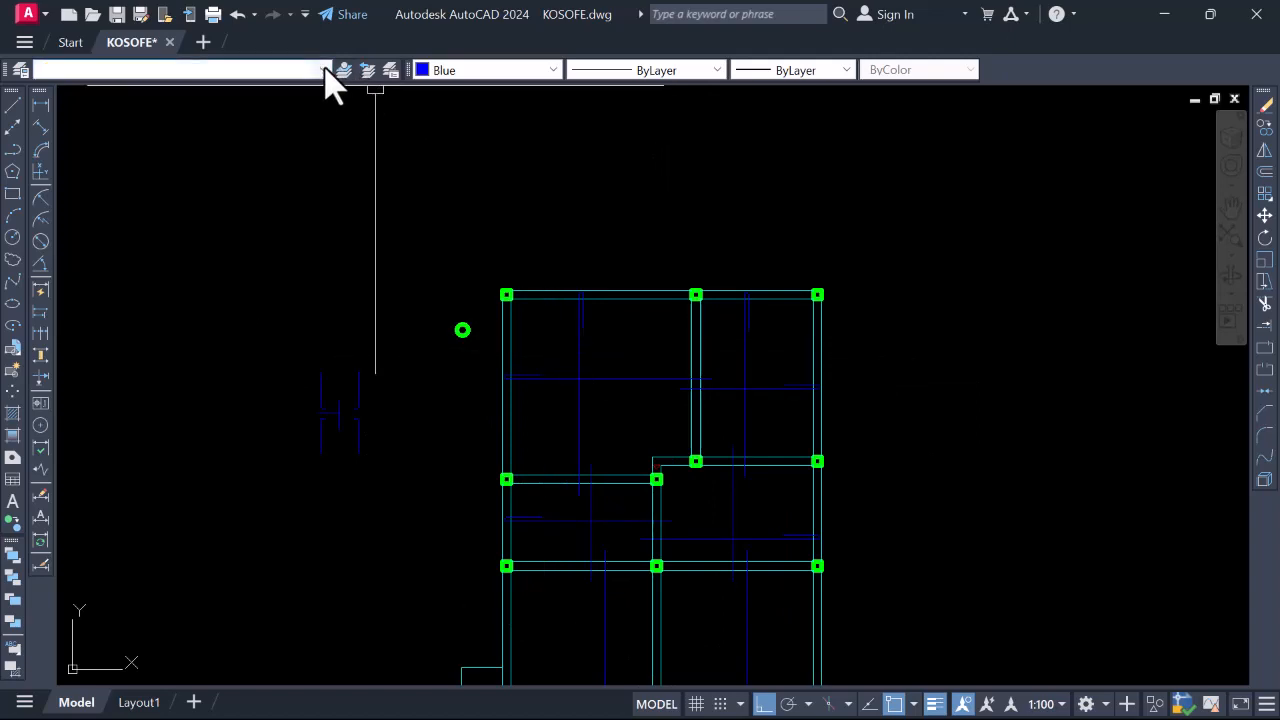
# Make SLABREINCALL the current layer with colour set to ByLayer
pyautogui.click(325, 70)
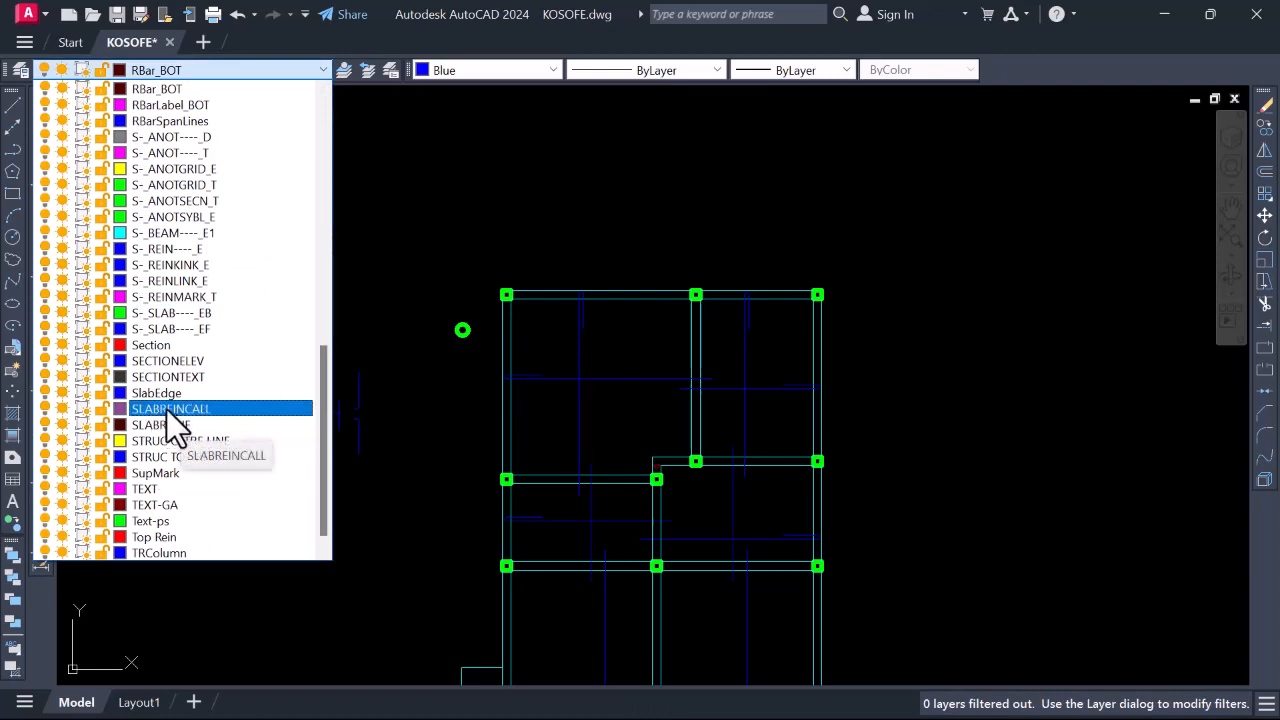
pyautogui.click(181, 407)
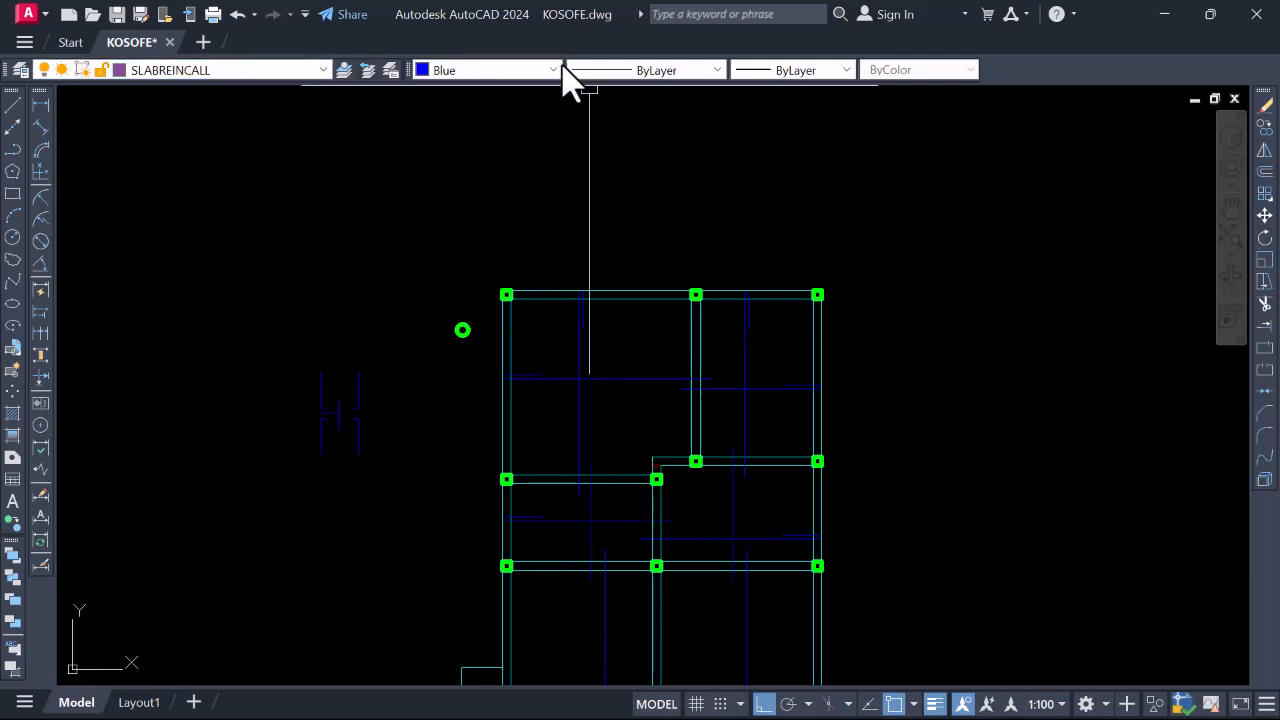
pyautogui.click(503, 74)
pyautogui.click(450, 89)
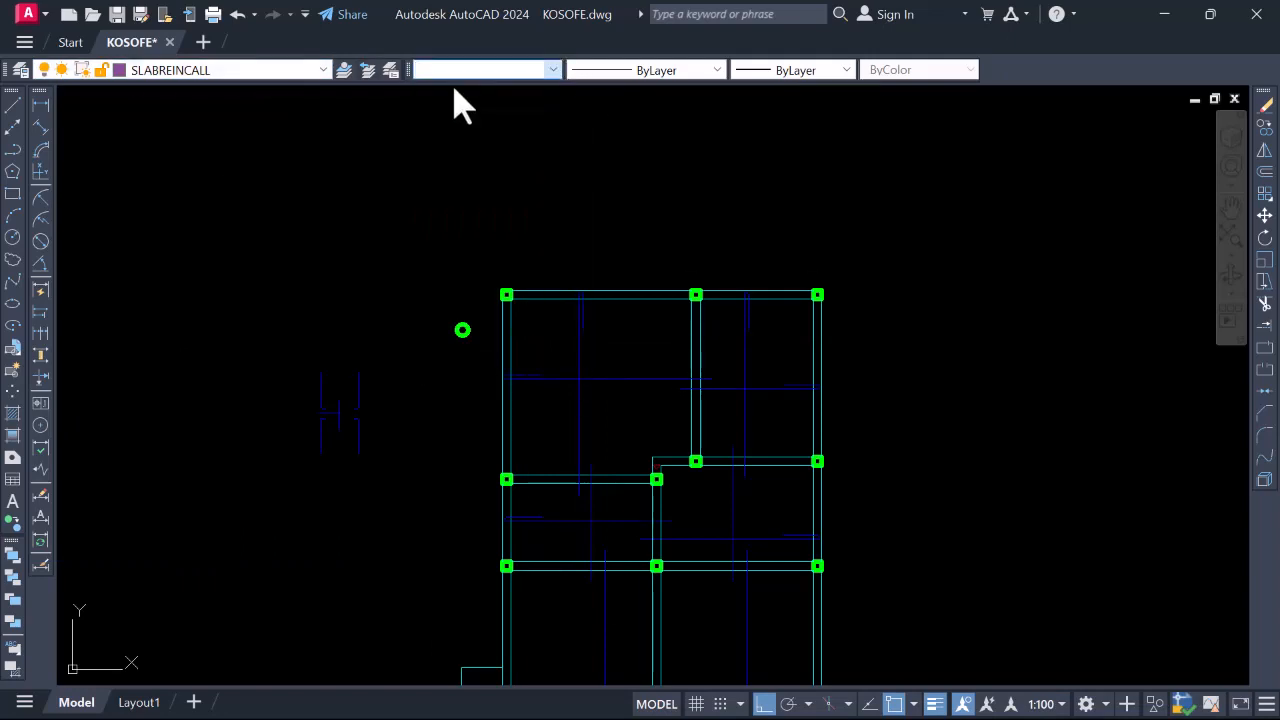
# Draw a horizontal call-out line from the column edge across the upper bay
pyautogui.click(14, 104)
pyautogui.scroll(2, 537, 355)
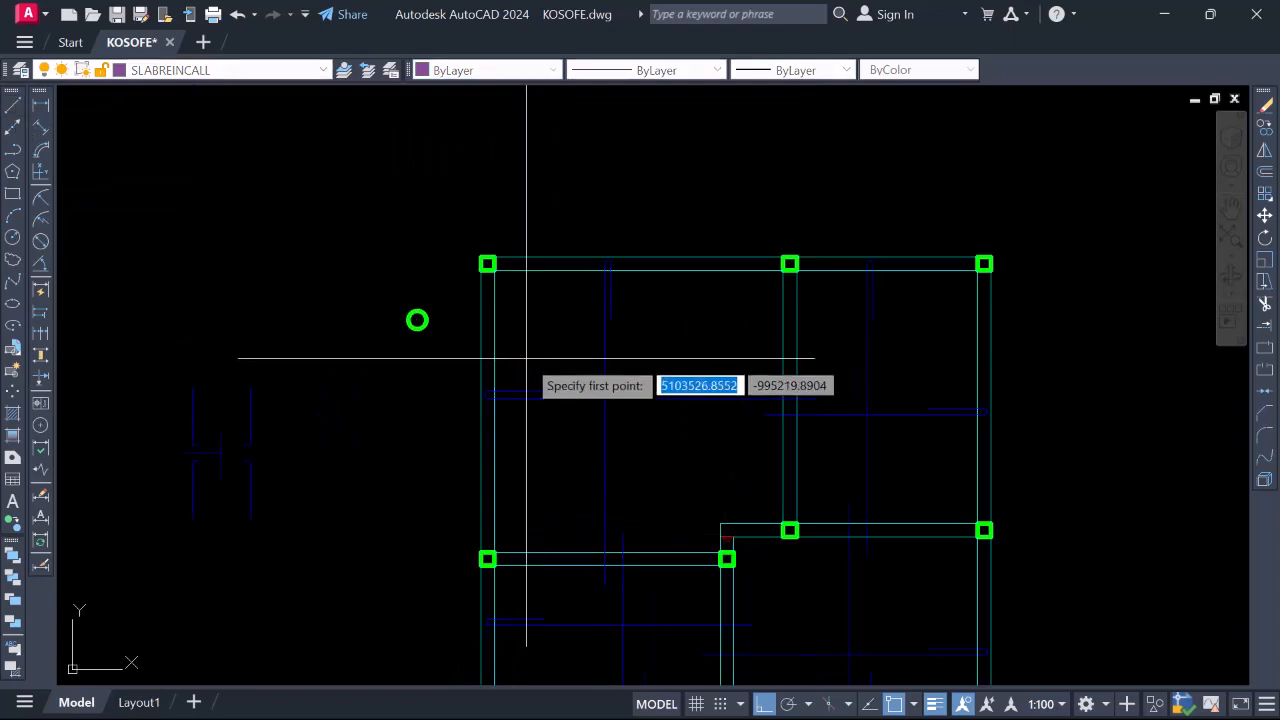
pyautogui.click(493, 349)
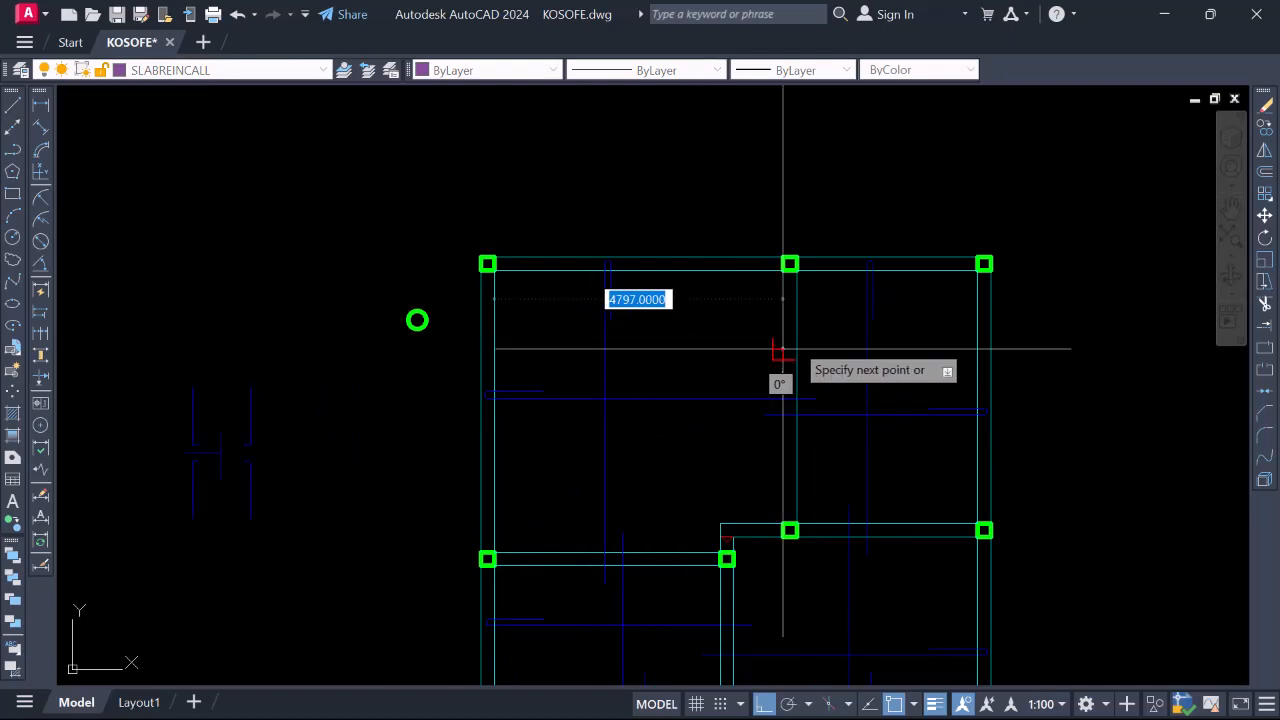
pyautogui.scroll(-4, 720, 340)
pyautogui.scroll(4, 605, 345)
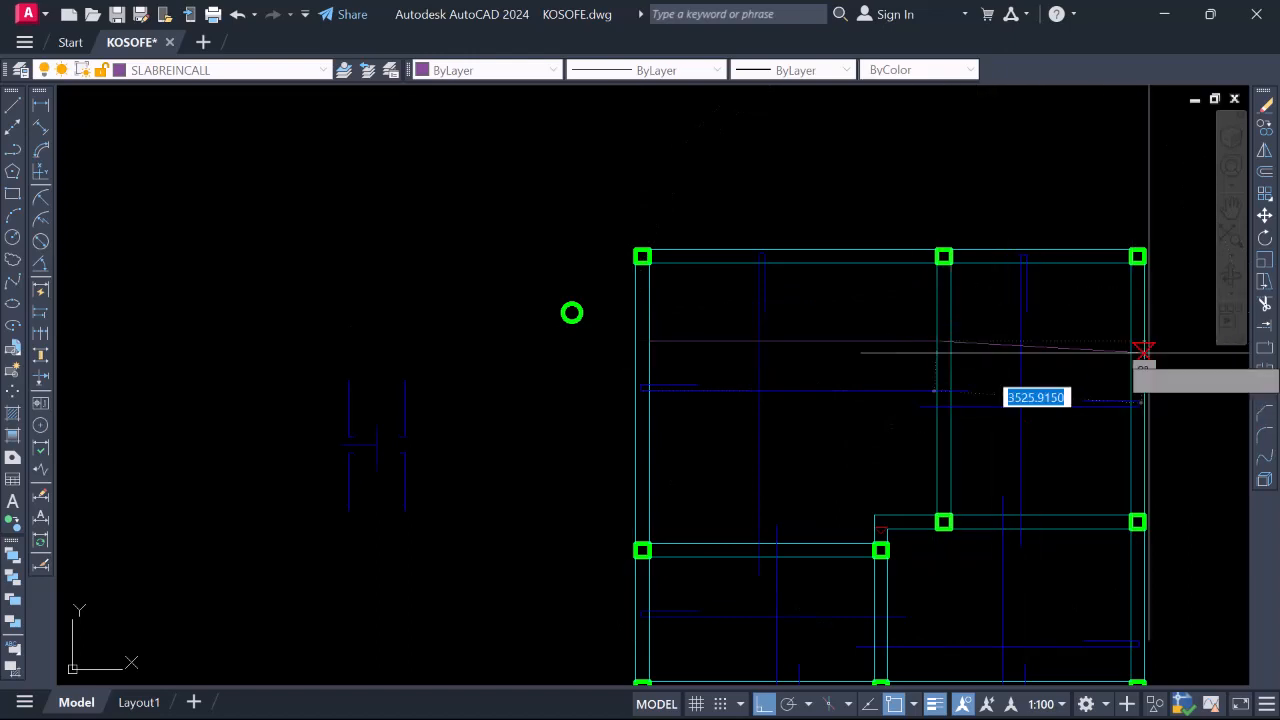
pyautogui.scroll(-2, 926, 360)
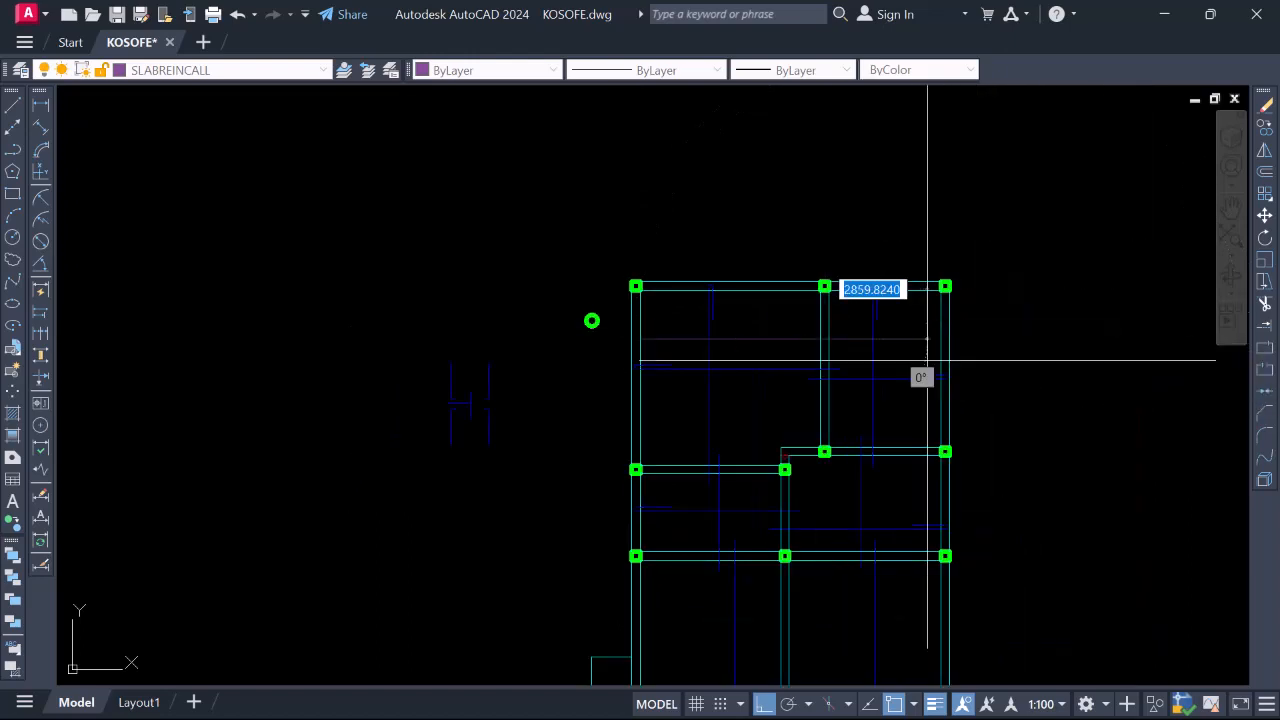
pyautogui.click(1114, 345)
pyautogui.press('Escape')
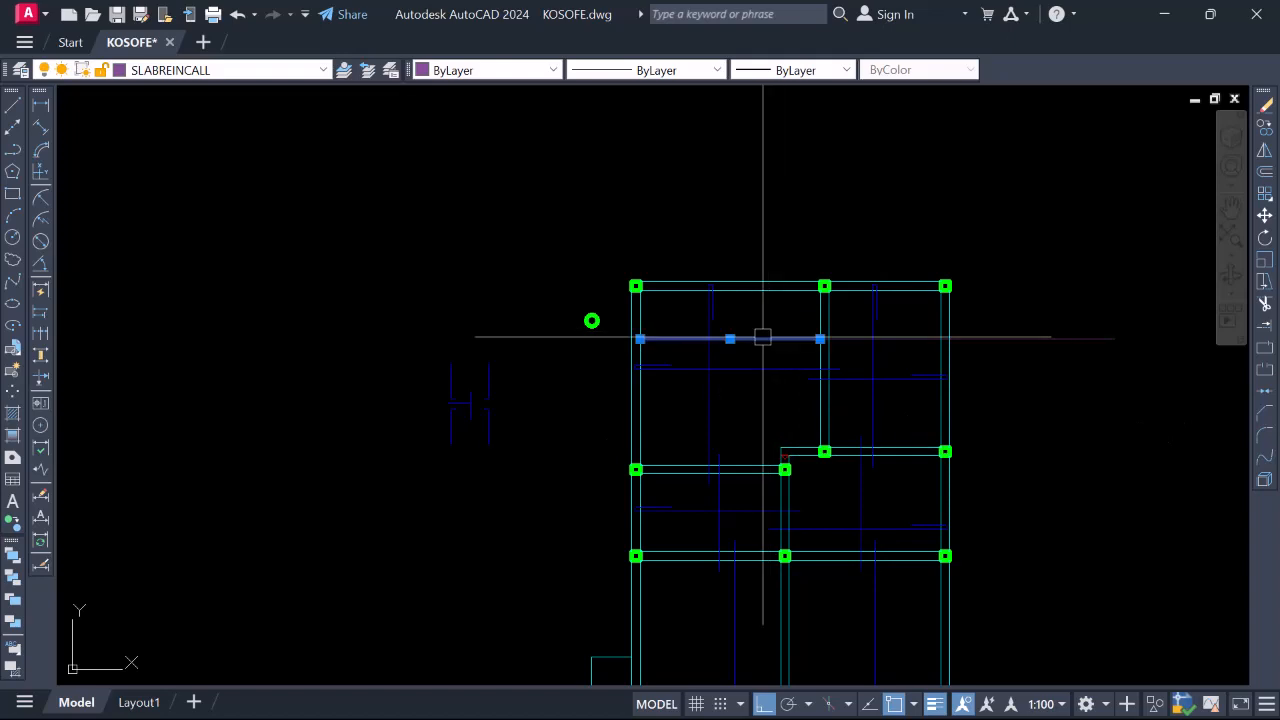
# Move the other horizontal line in the upper-right panel onto layer 0
pyautogui.scroll(4, 684, 350)
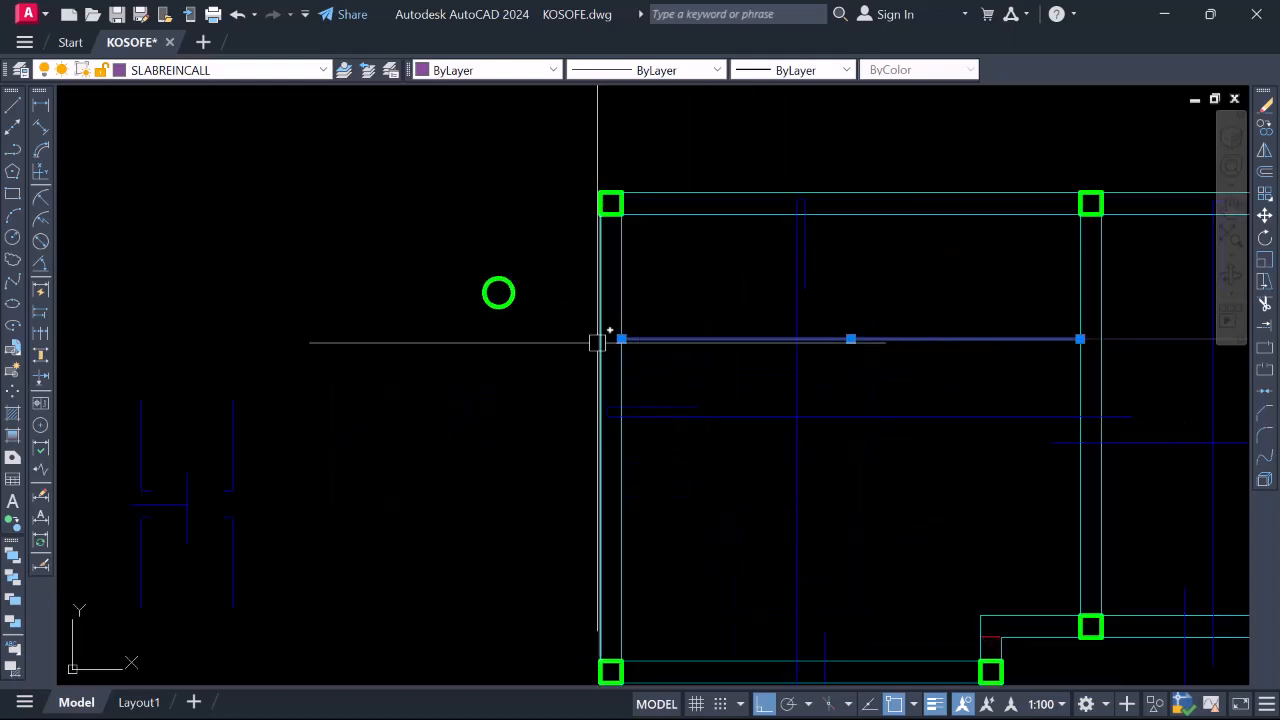
pyautogui.scroll(-2, 729, 306)
pyautogui.scroll(2, 701, 337)
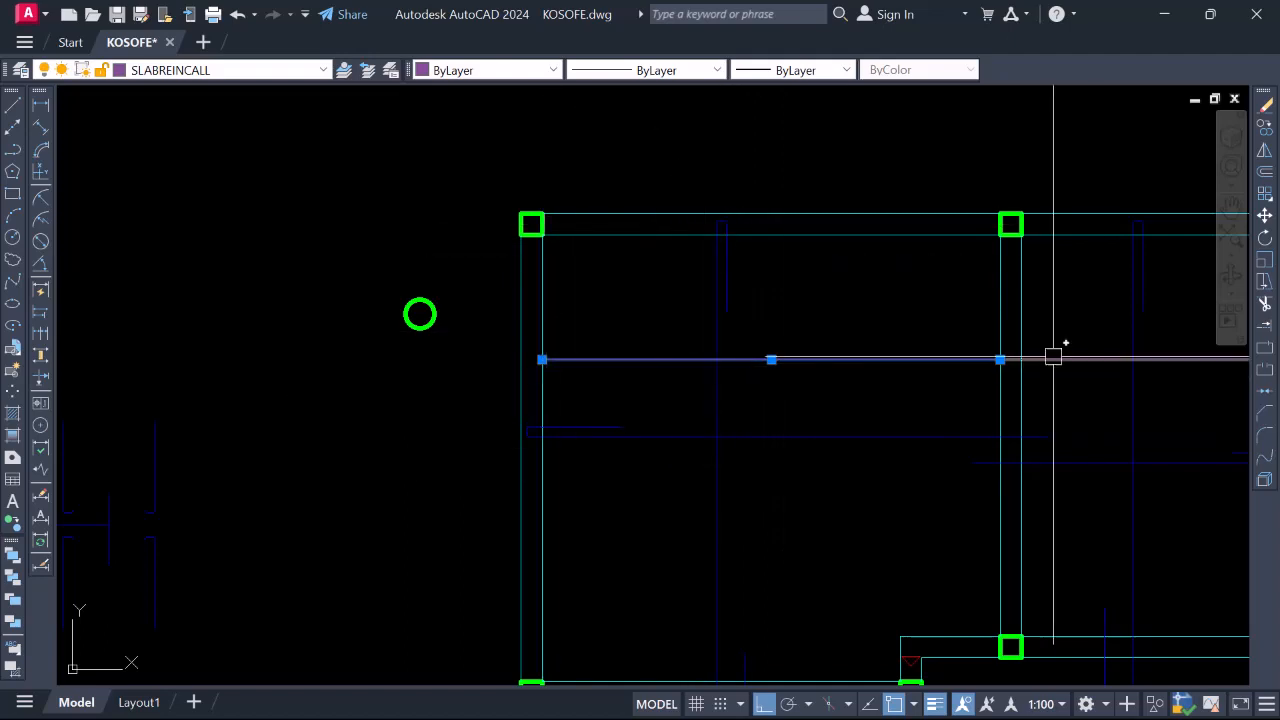
pyautogui.scroll(-4, 705, 360)
pyautogui.press('Escape')
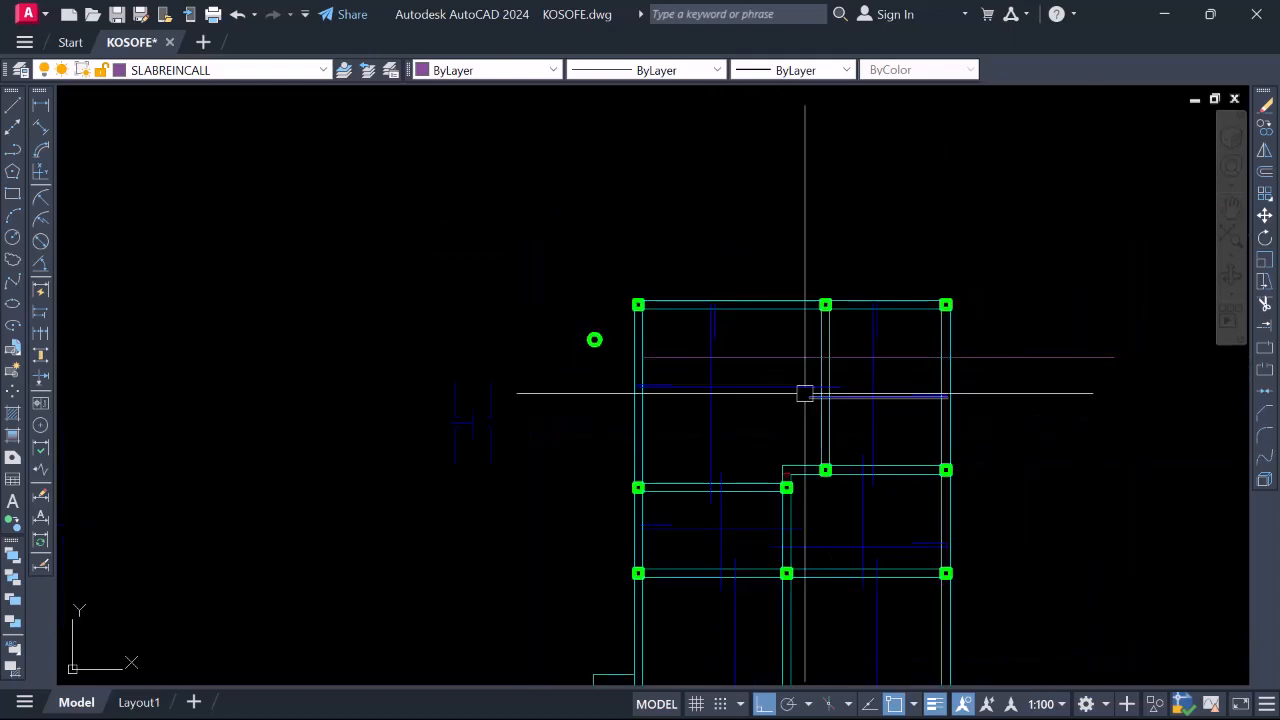
pyautogui.click(1009, 358)
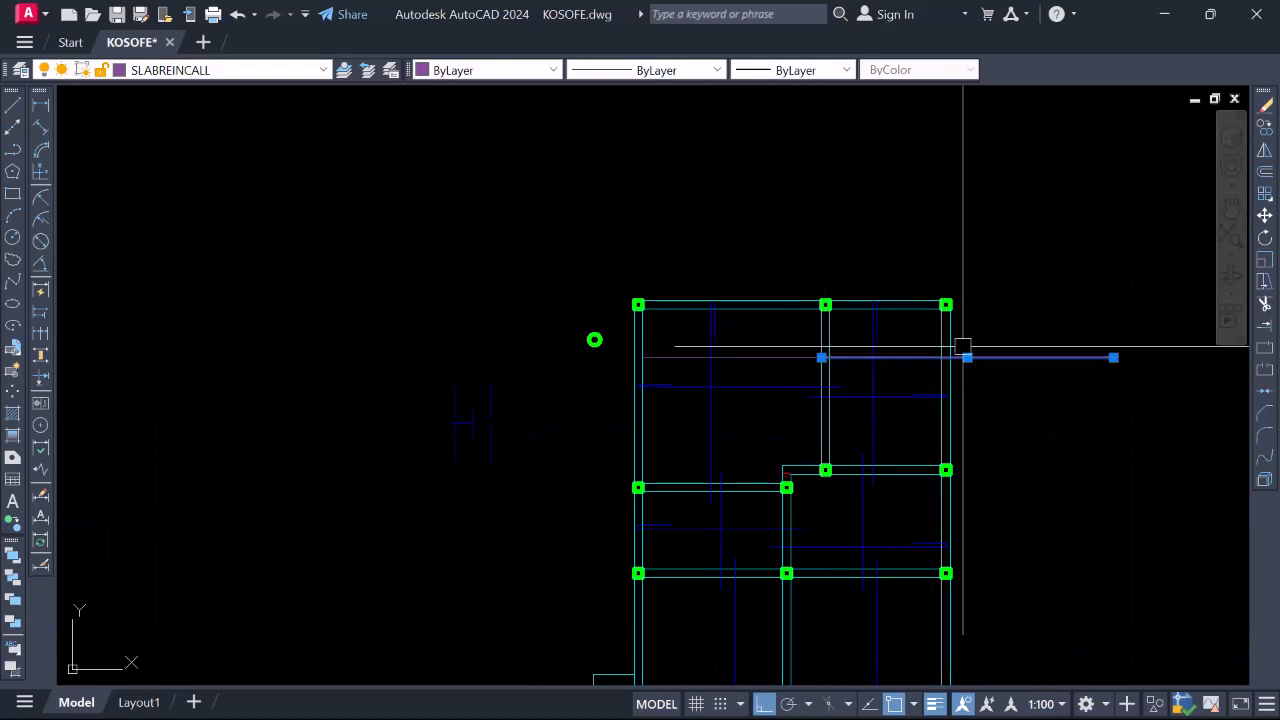
pyautogui.click(323, 72)
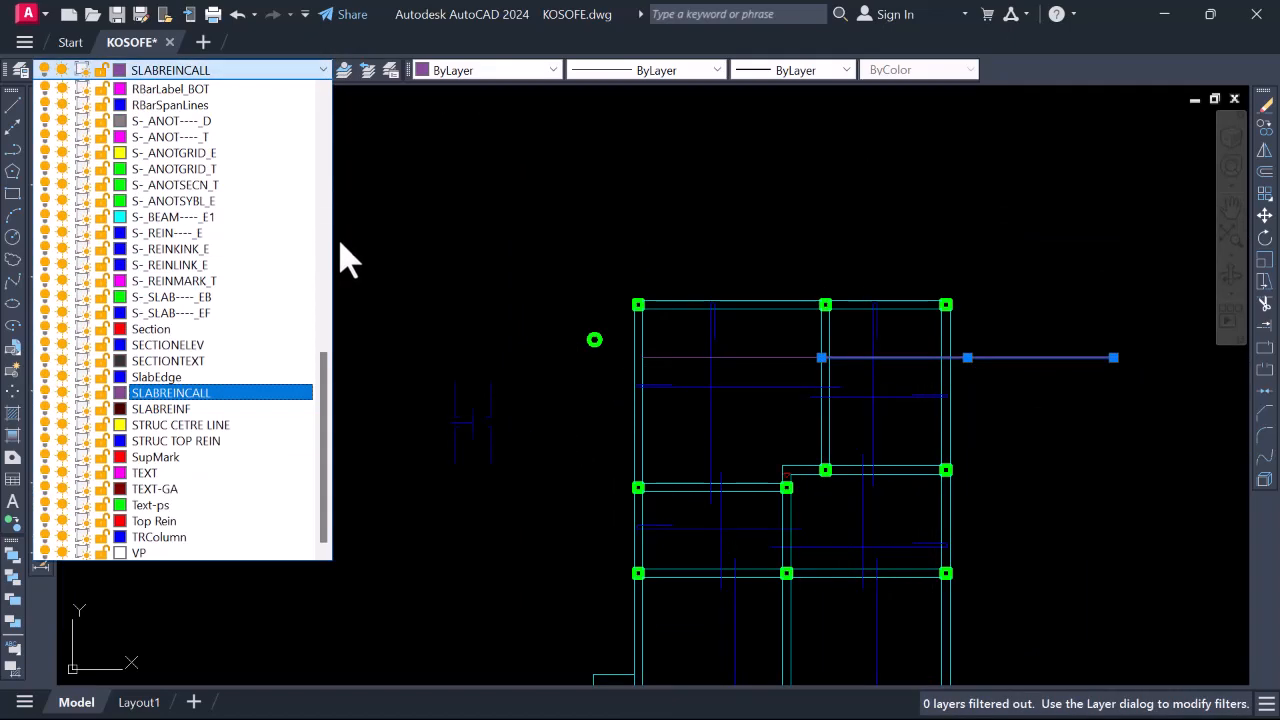
pyautogui.scroll(10, 295, 185)
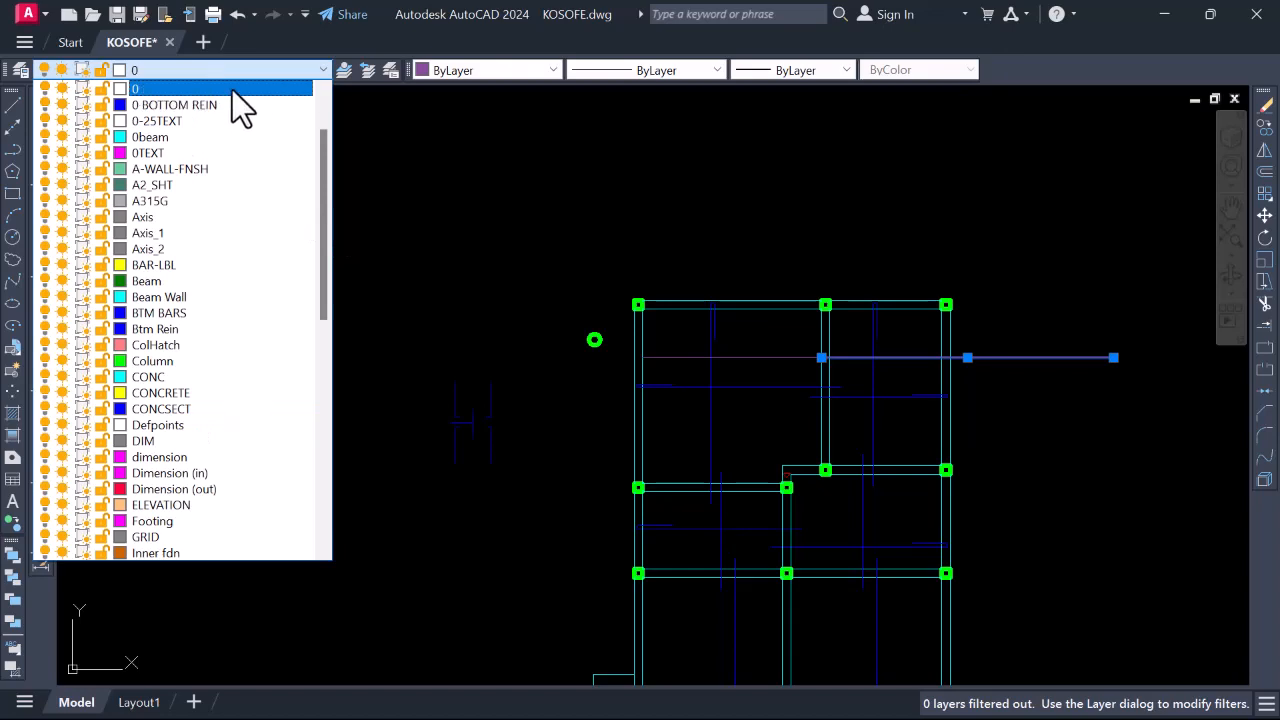
pyautogui.click(232, 90)
pyautogui.press('Escape')
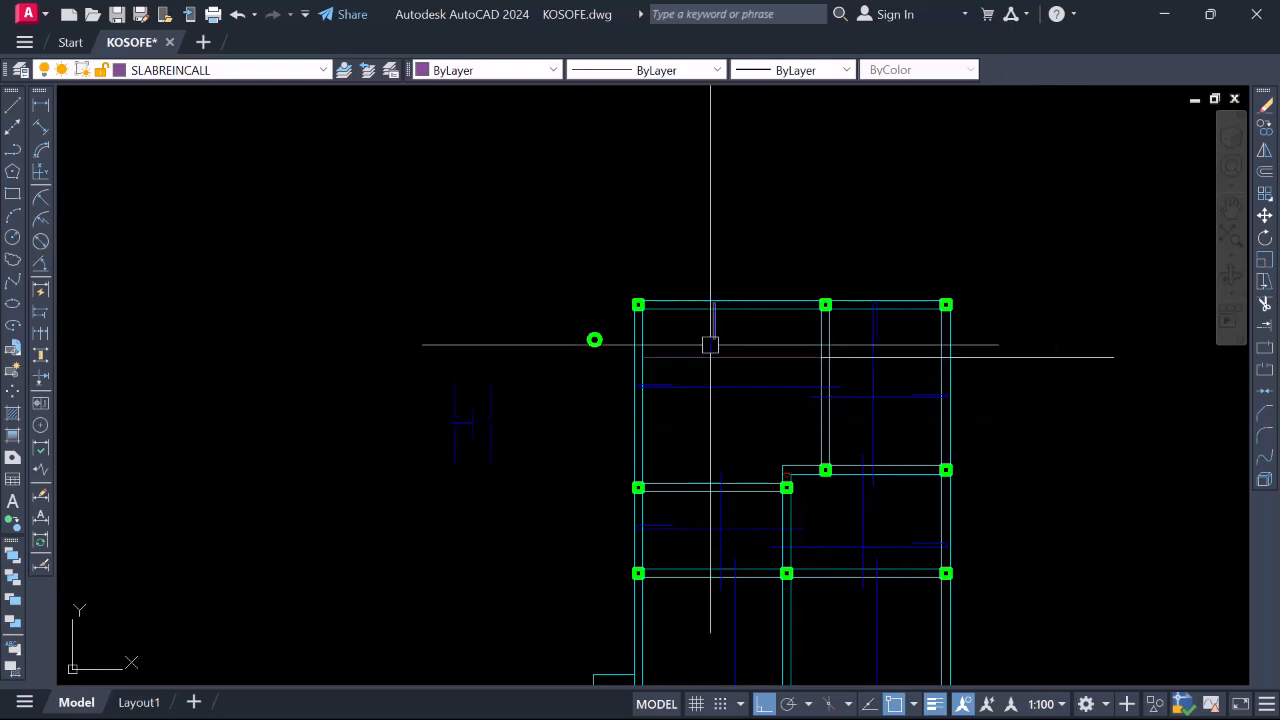
pyautogui.scroll(3, 708, 344)
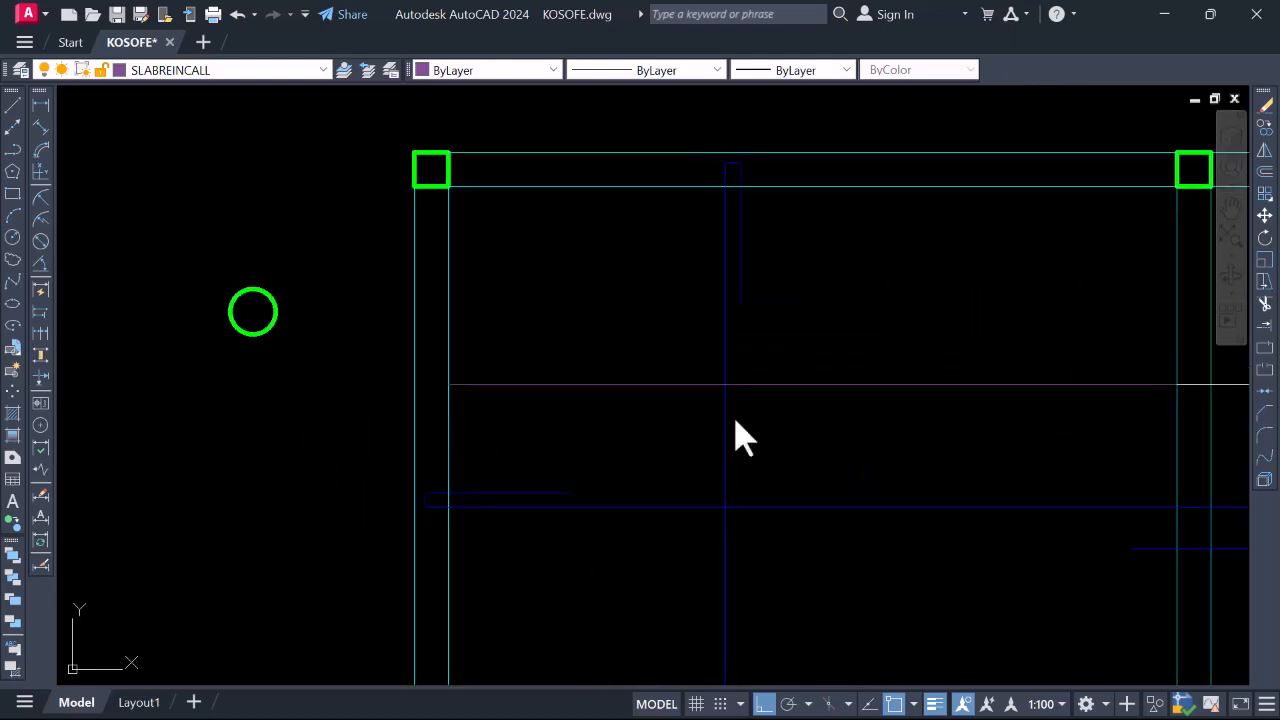
# Draw a small circle centred where the call-out line crosses the blue bar
pyautogui.press('c')
pyautogui.press('Return')
pyautogui.click(724, 384)
pyautogui.scroll(2, 726, 374)
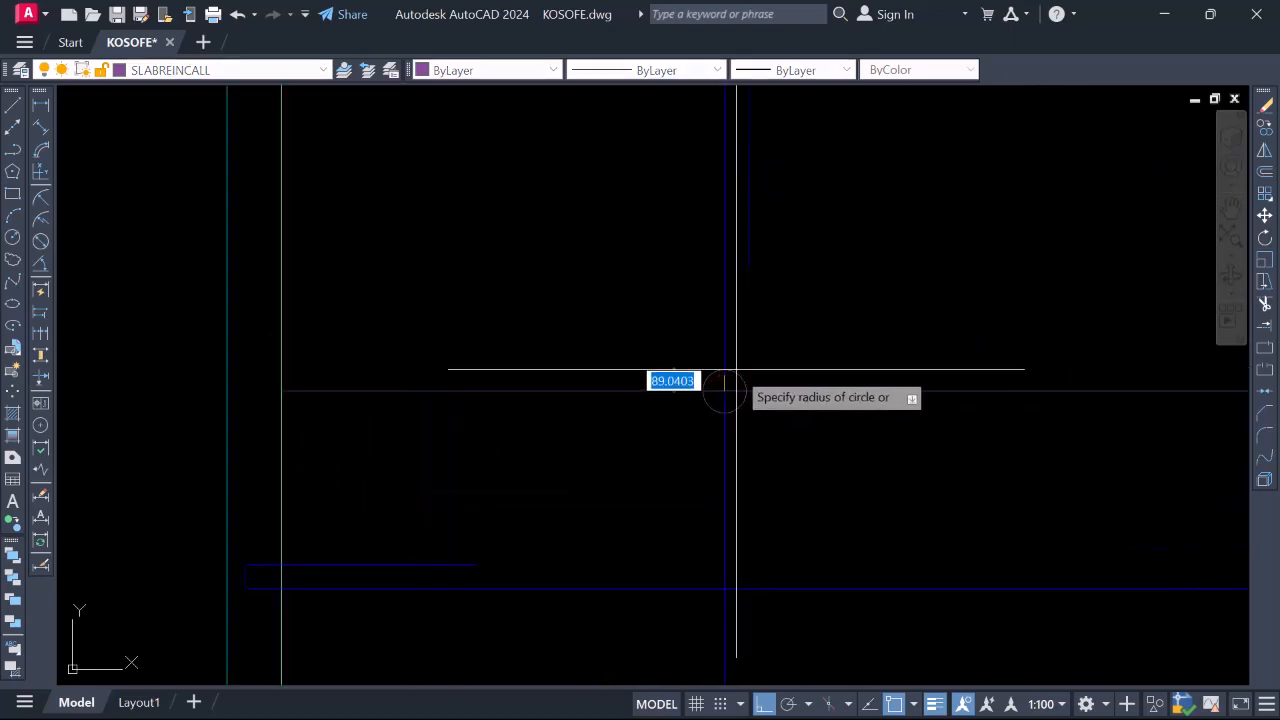
pyautogui.scroll(2, 736, 377)
pyautogui.click(735, 377)
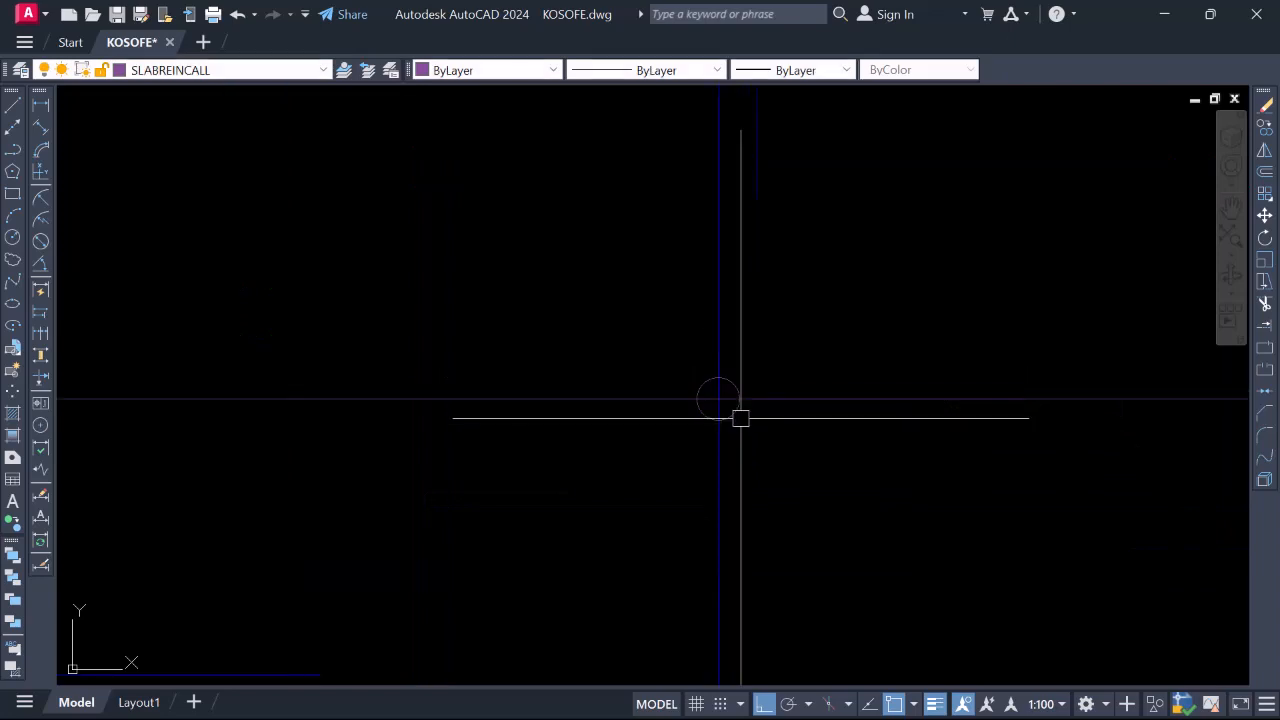
# Put the circle on layer 0 BOTTOM REIN with a 0.30 mm lineweight
pyautogui.click(738, 403)
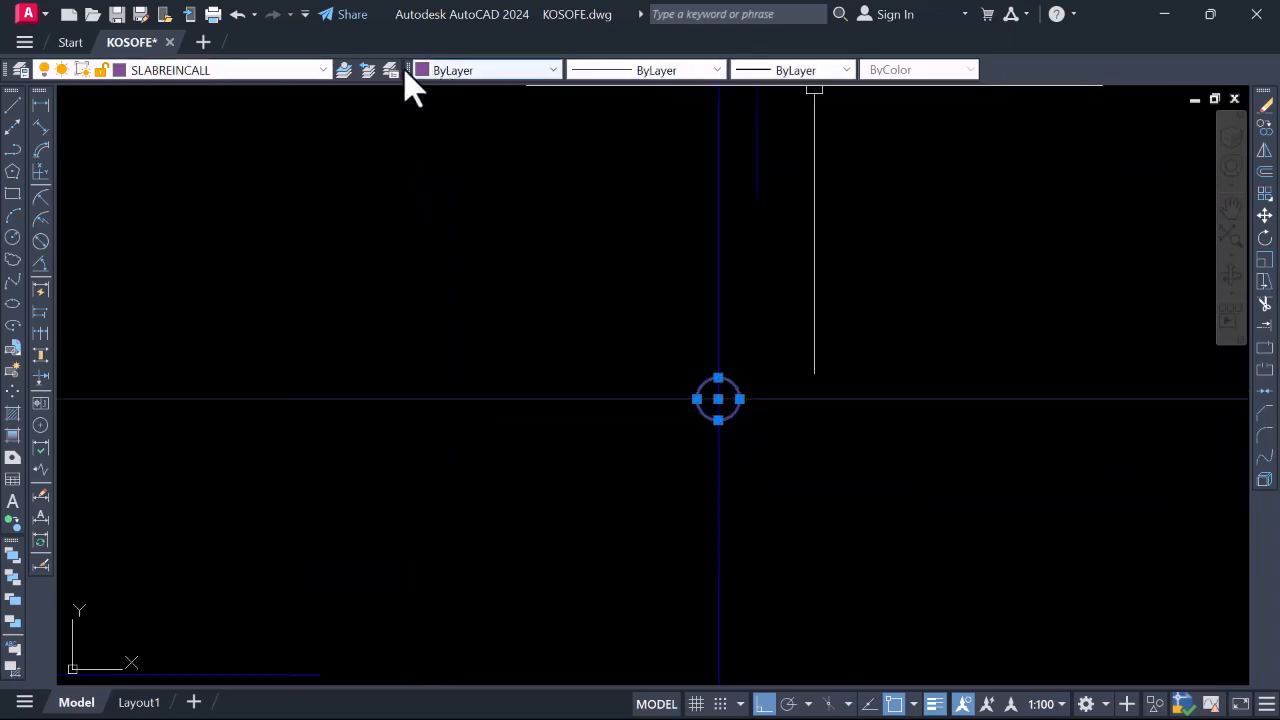
pyautogui.click(247, 68)
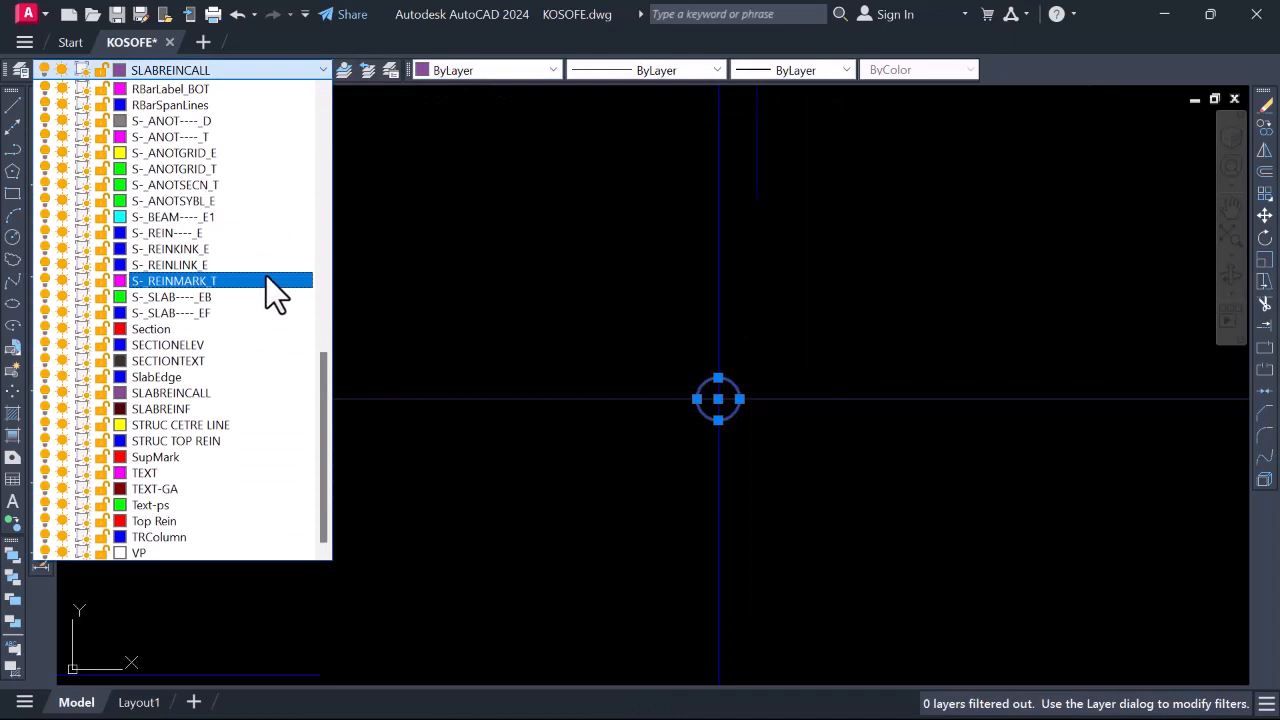
pyautogui.scroll(10, 269, 273)
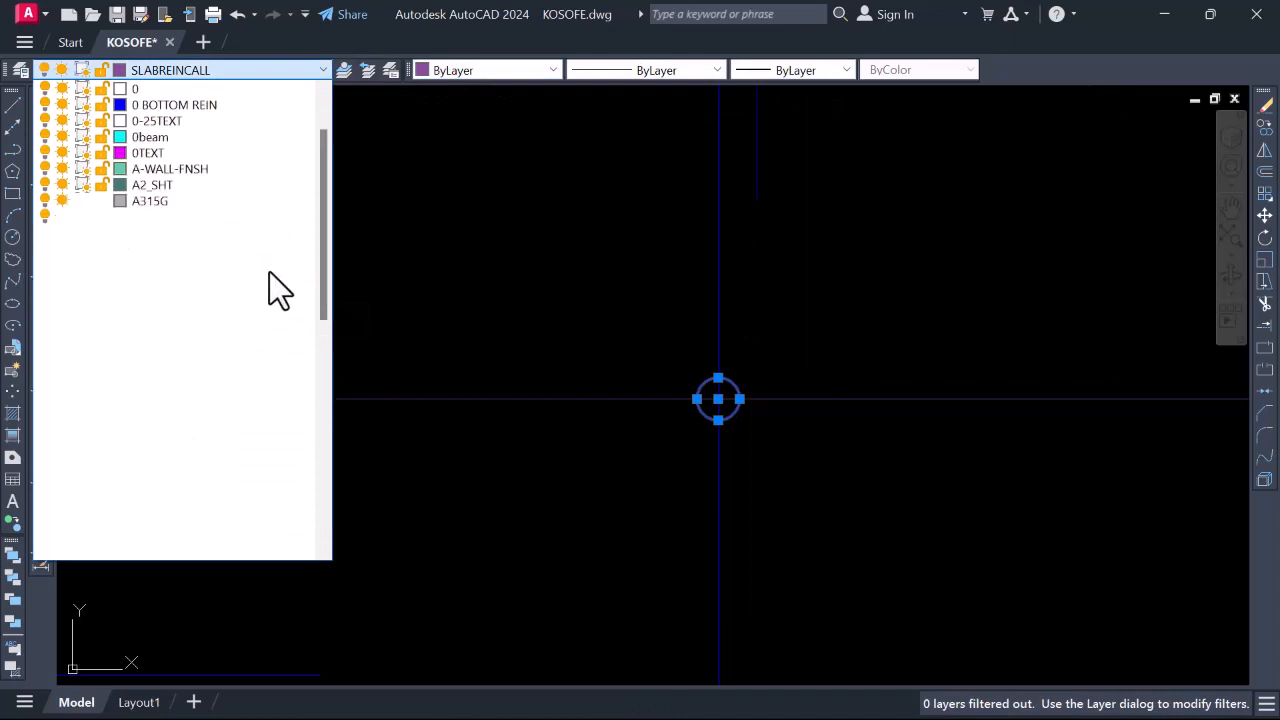
pyautogui.click(205, 105)
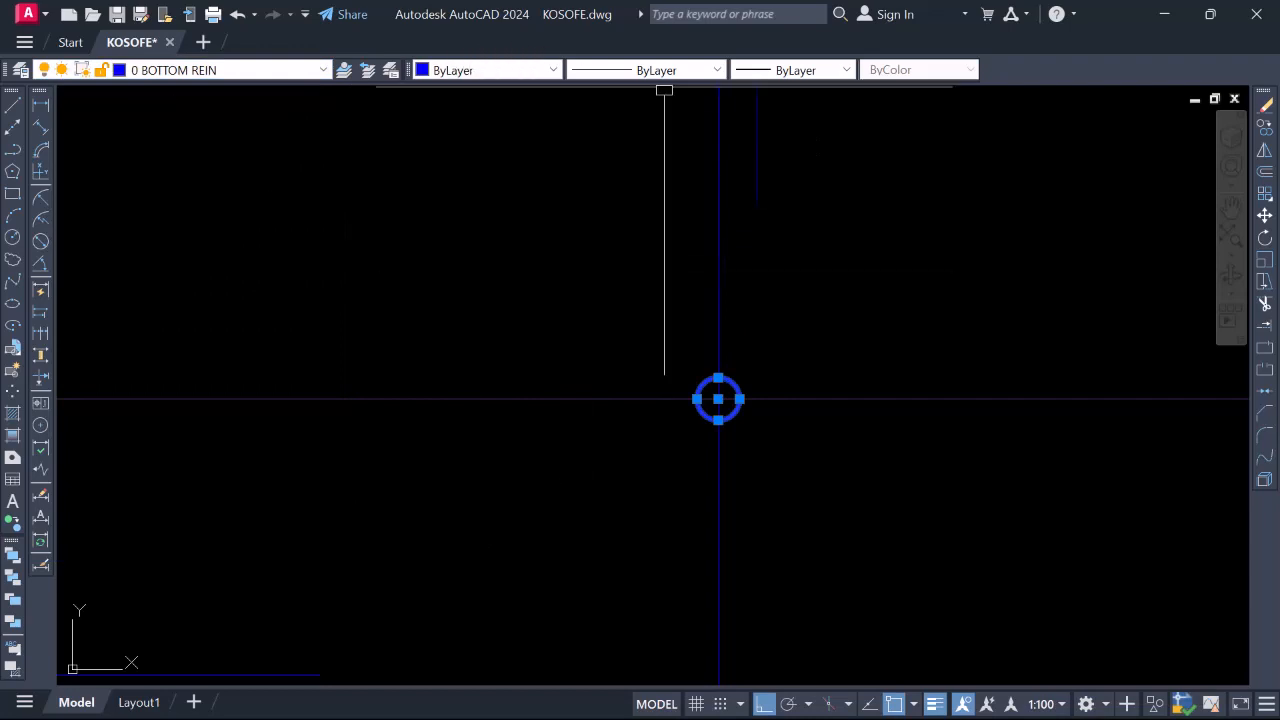
pyautogui.click(838, 72)
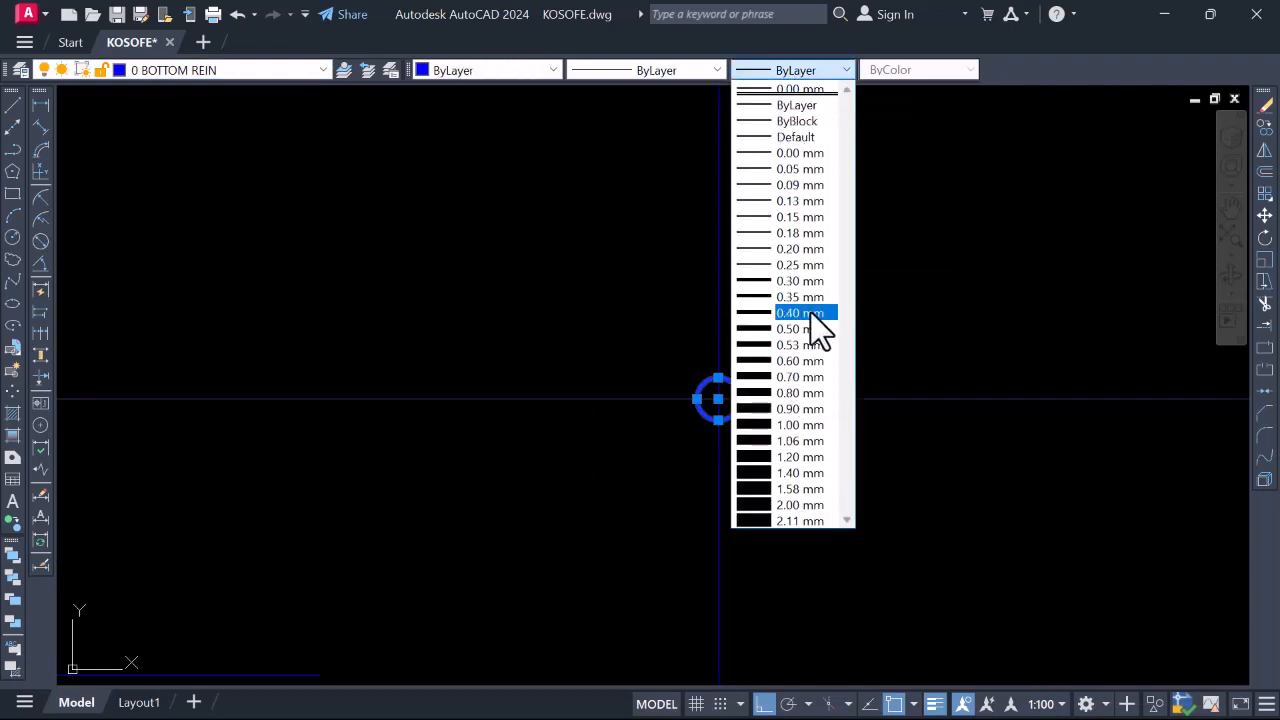
pyautogui.click(800, 281)
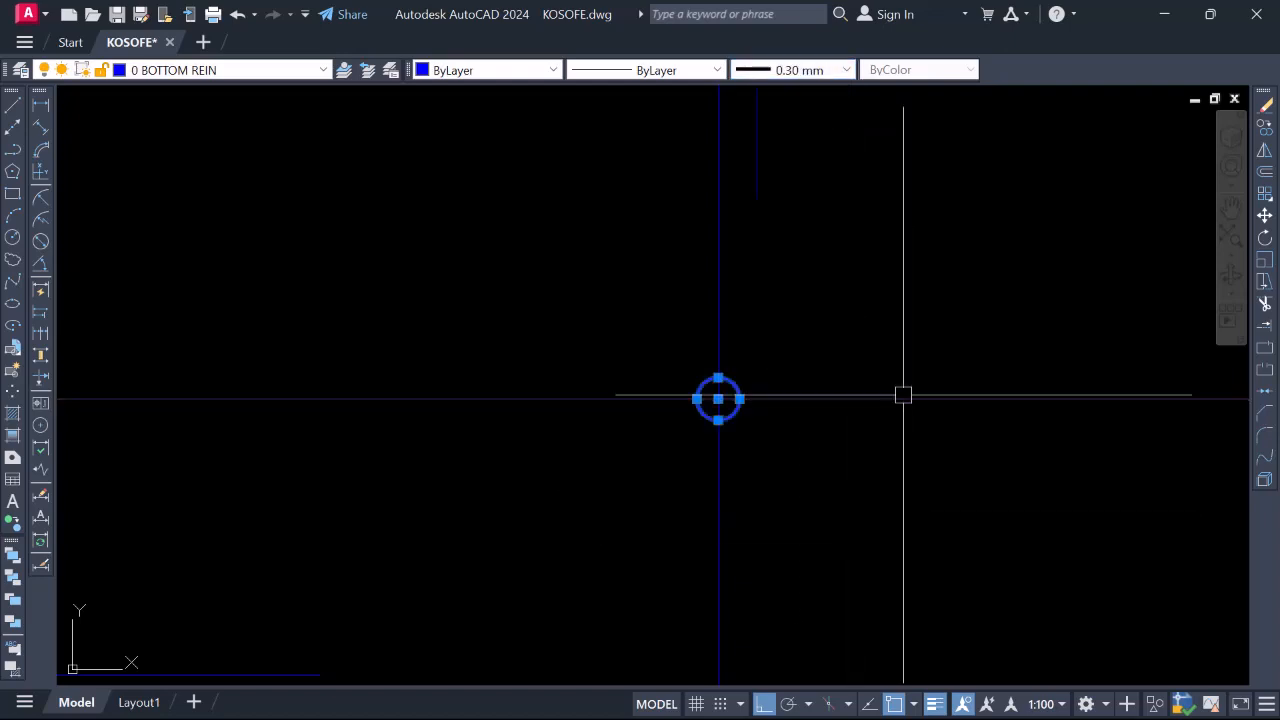
pyautogui.scroll(-3, 742, 365)
pyautogui.scroll(-1, 691, 437)
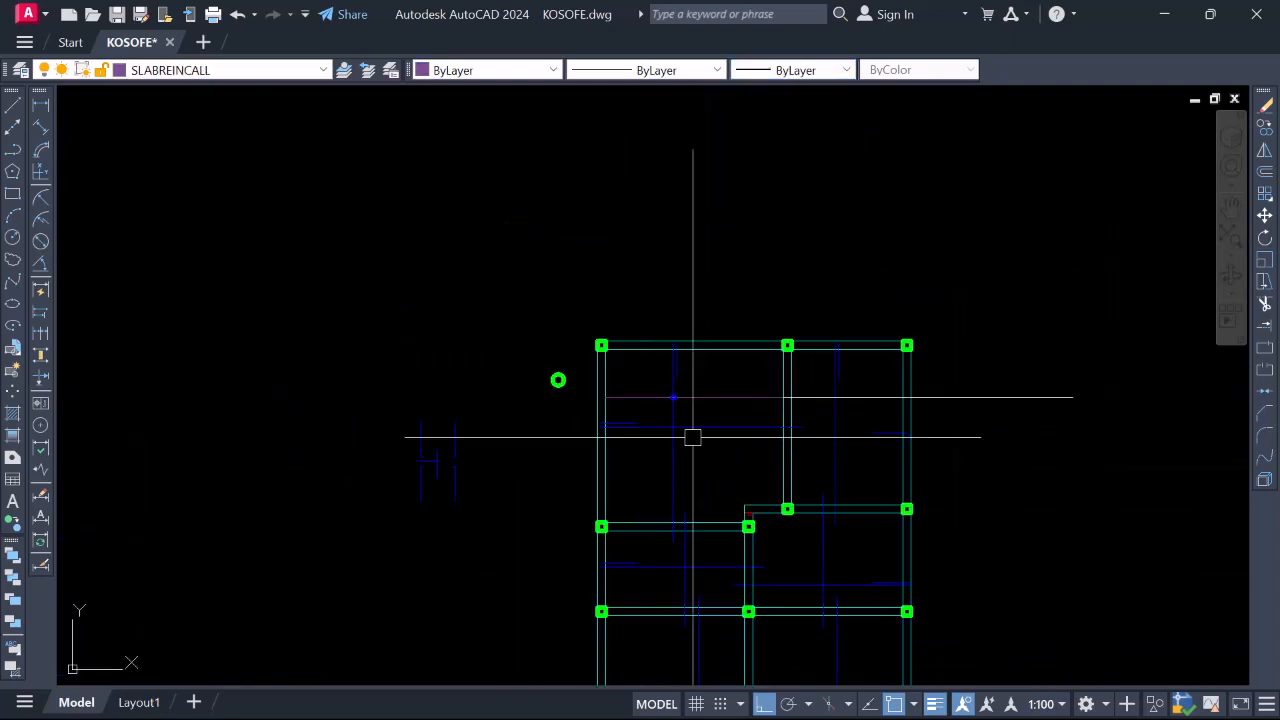
pyautogui.scroll(1, 701, 394)
pyautogui.scroll(2, 585, 420)
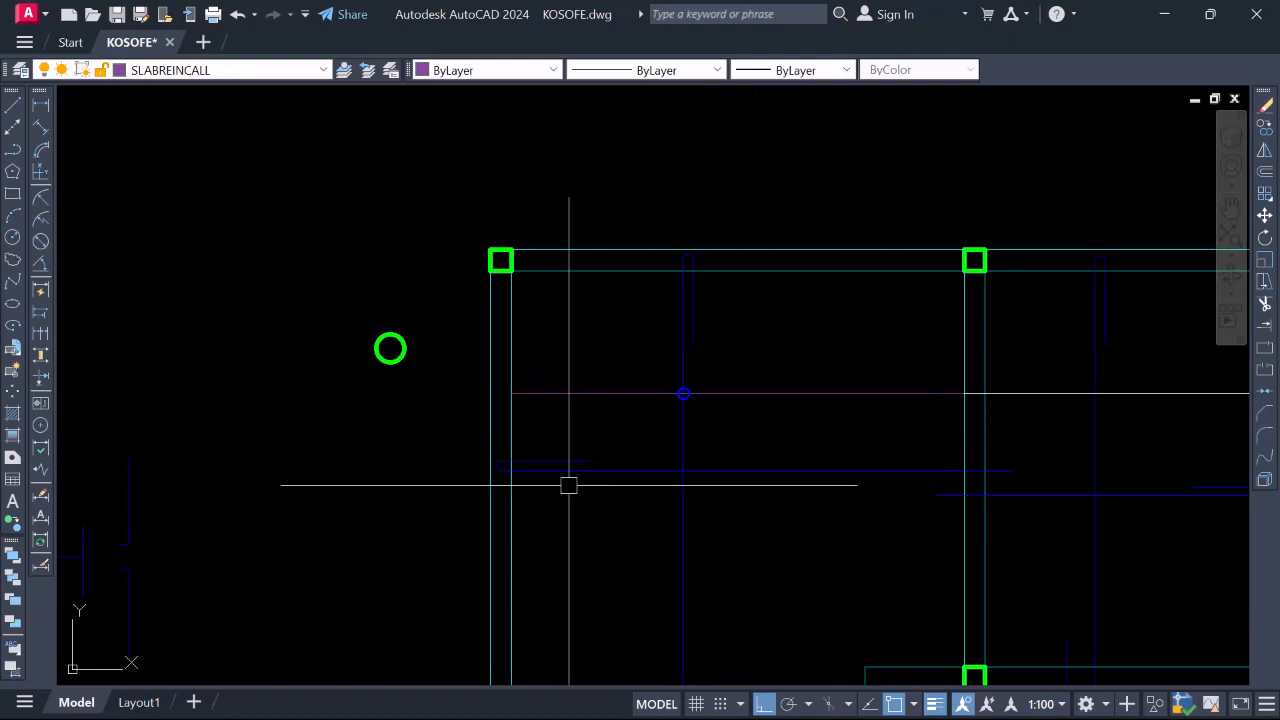
pyautogui.write('l')
pyautogui.press('Return')
# Draw a short vertical tick and move it by its midpoint onto the call-out line's left end
pyautogui.scroll(2, 511, 364)
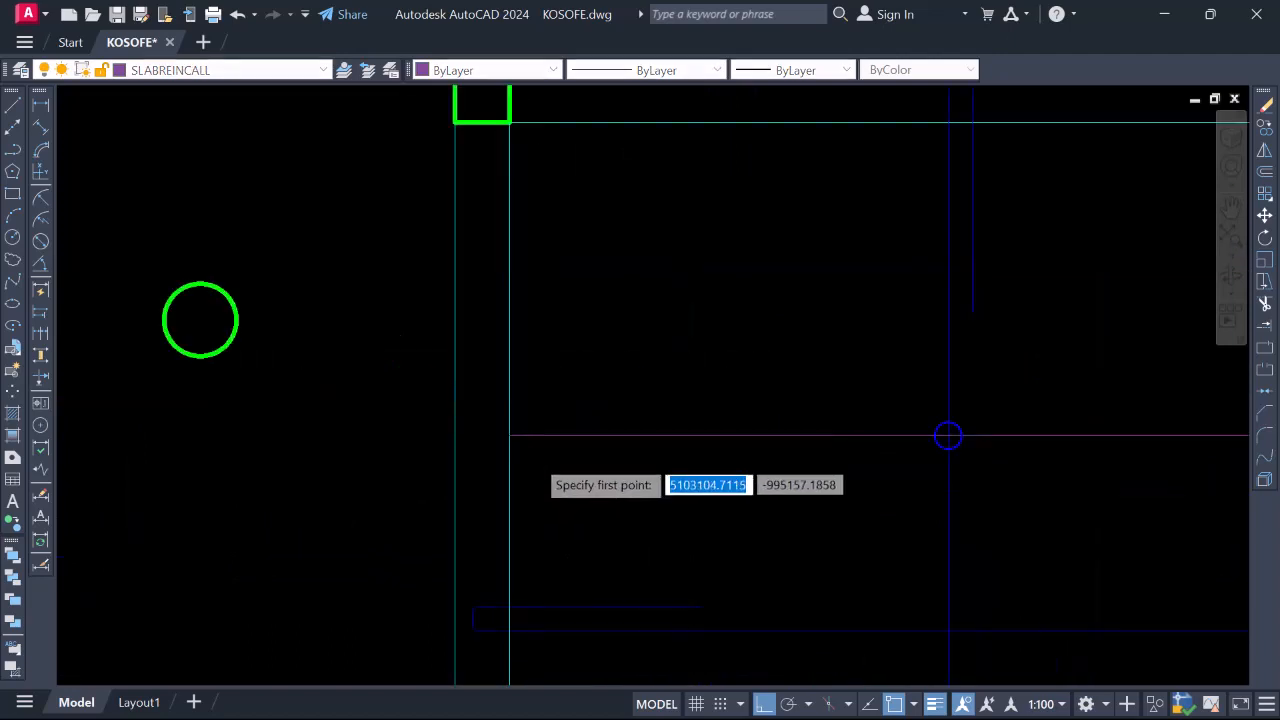
pyautogui.scroll(2, 535, 455)
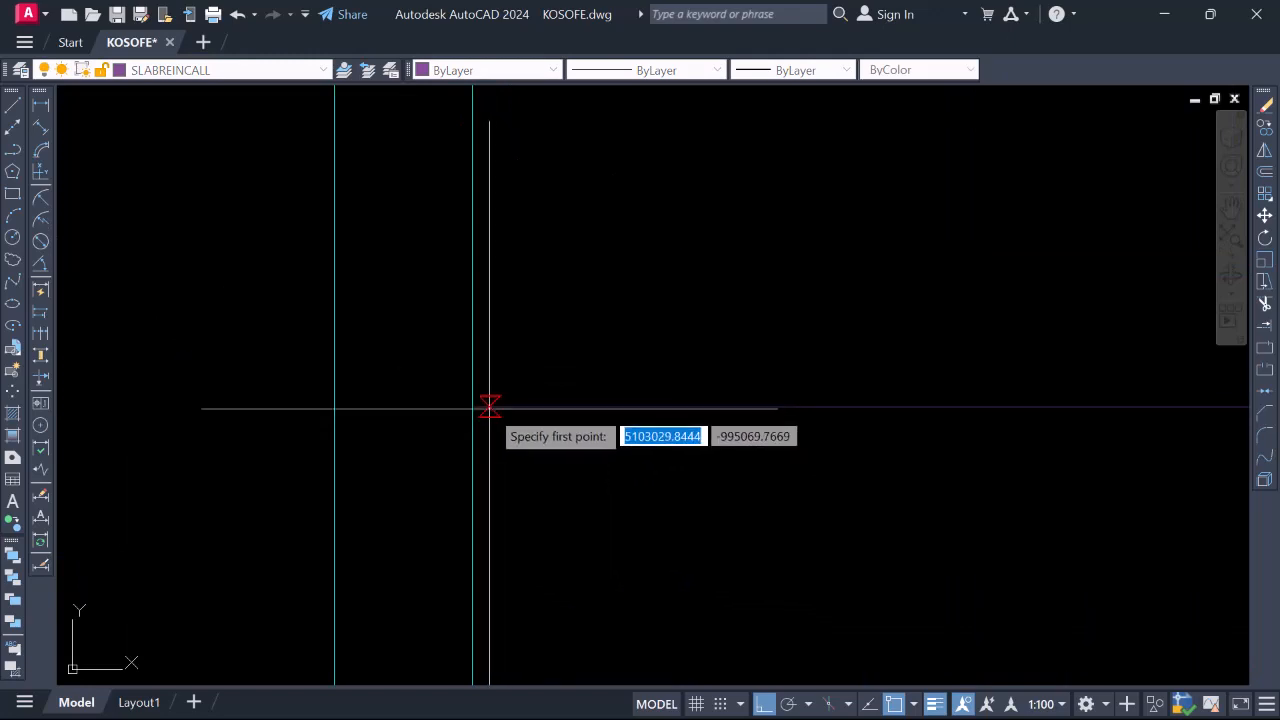
pyautogui.click(489, 406)
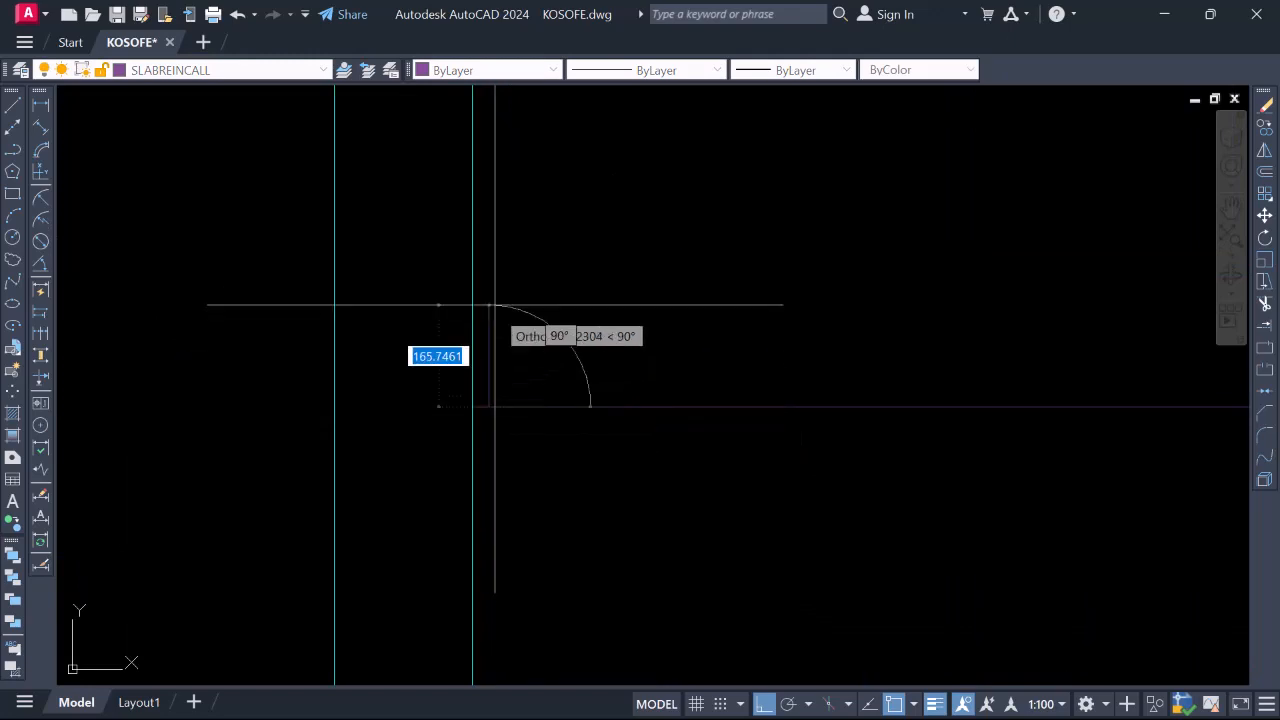
pyautogui.press('Escape')
pyautogui.click(489, 340)
pyautogui.rightClick(494, 334)
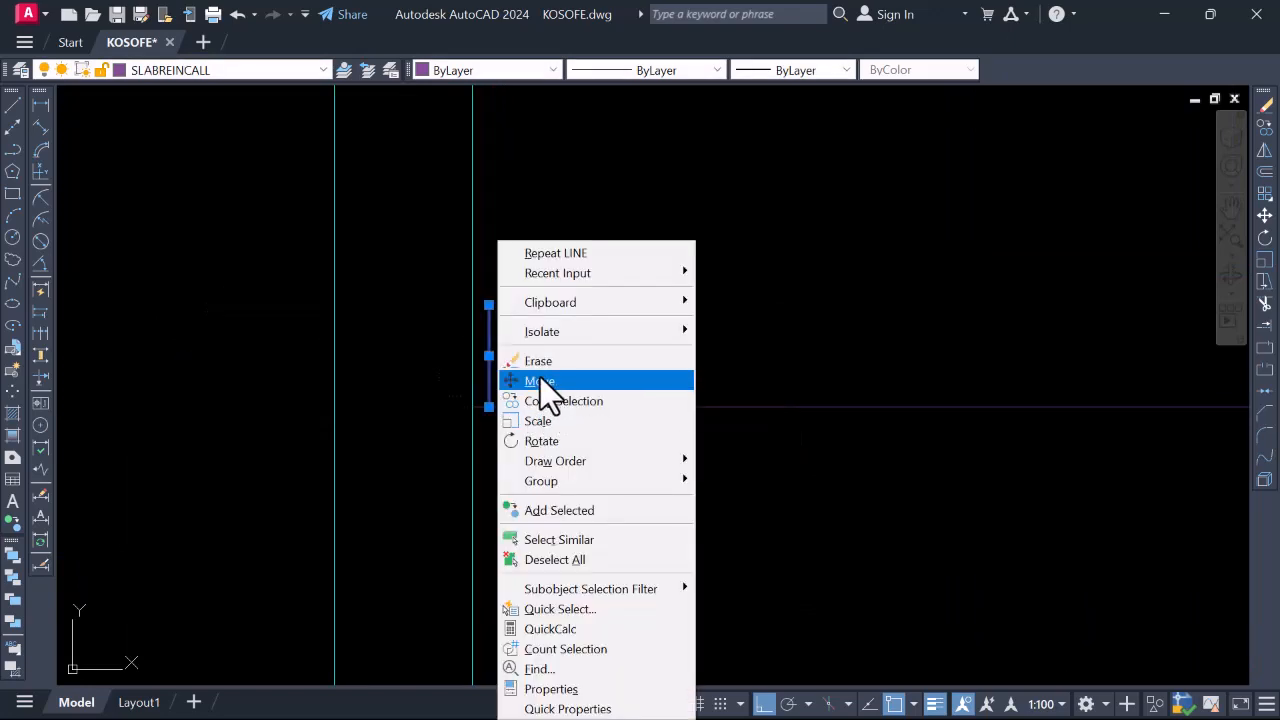
pyautogui.click(540, 377)
pyautogui.click(489, 354)
pyautogui.click(486, 403)
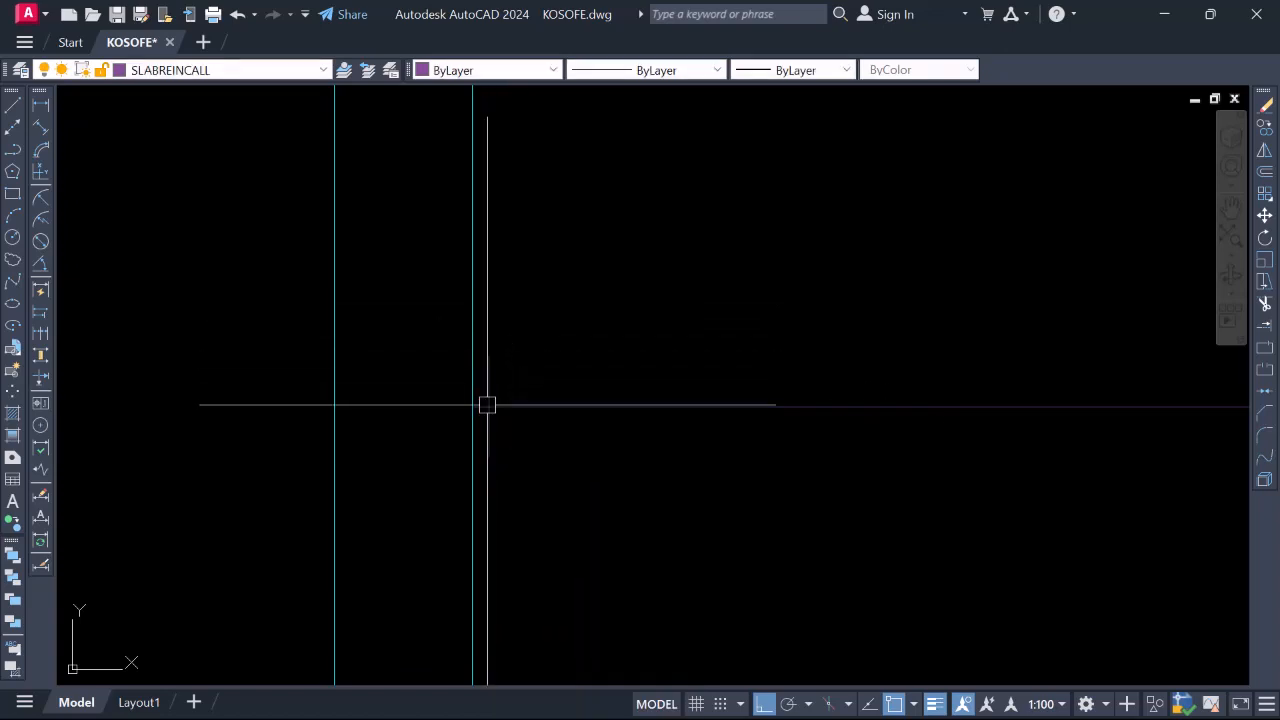
pyautogui.scroll(-2, 525, 403)
pyautogui.scroll(4, 525, 403)
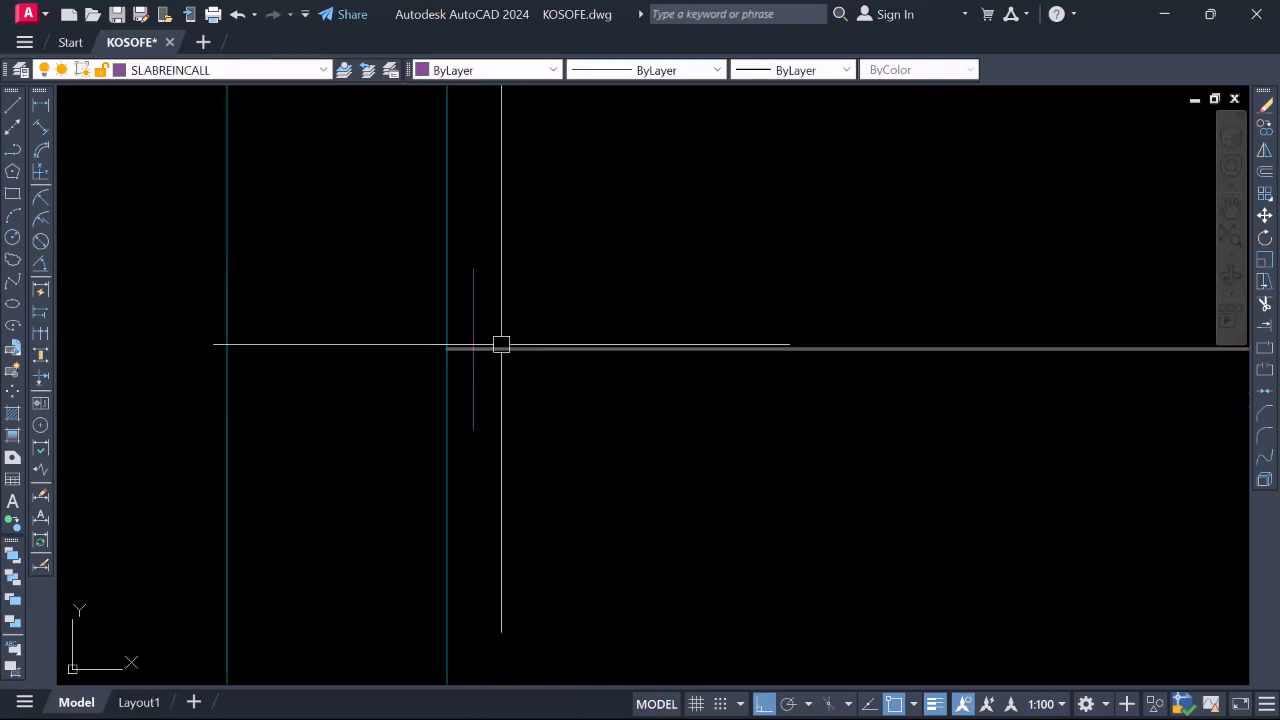
pyautogui.scroll(-4, 501, 344)
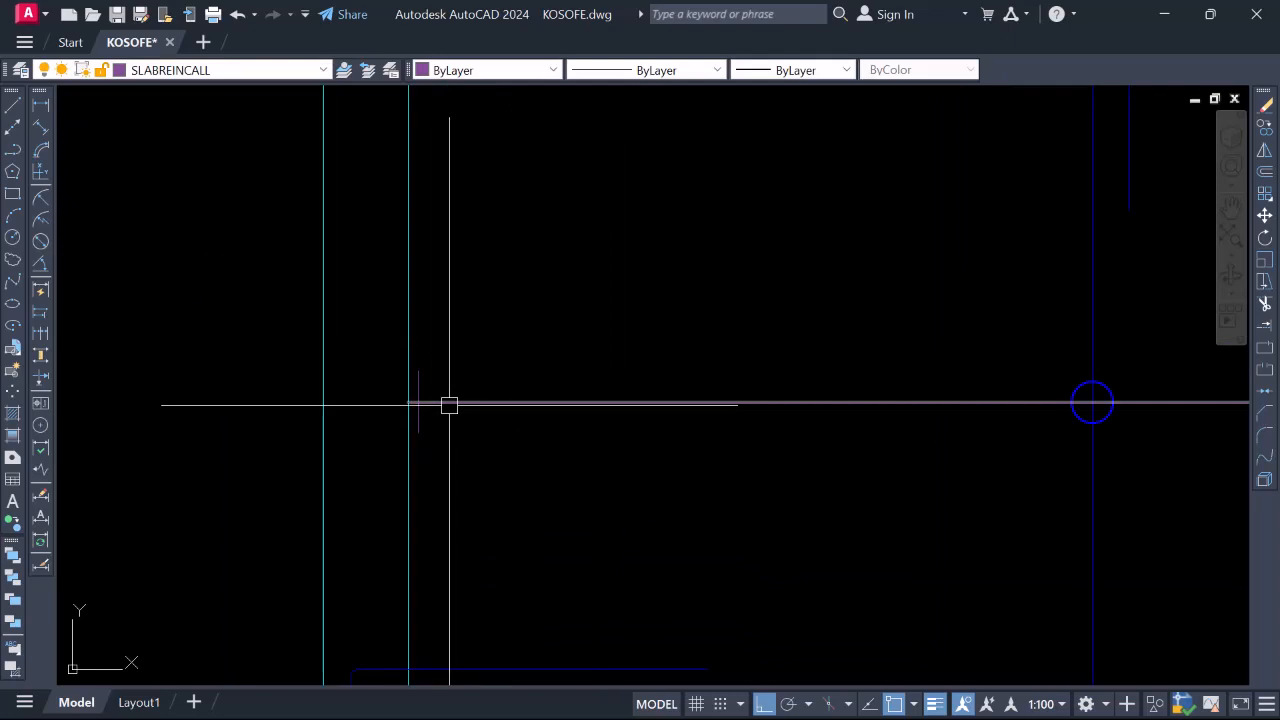
# Place a leader arrowhead at the tick, pointing left along the call-out line
pyautogui.write('l')
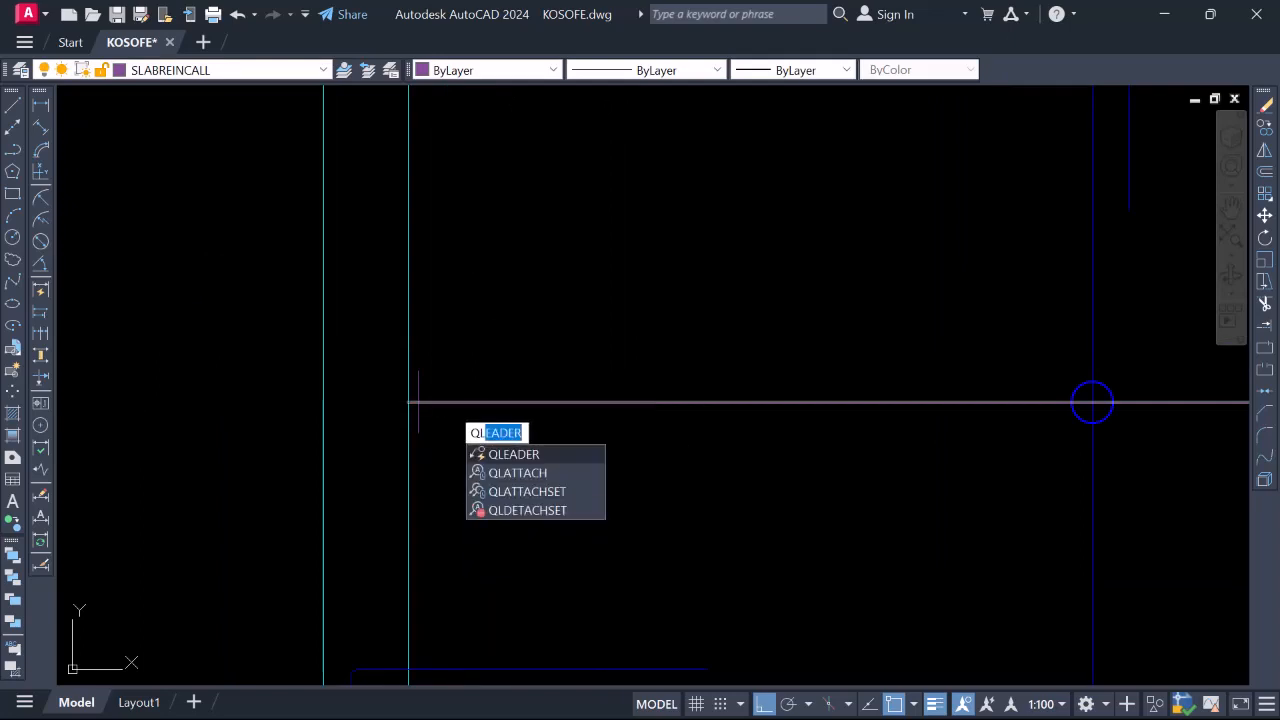
pyautogui.press('Return')
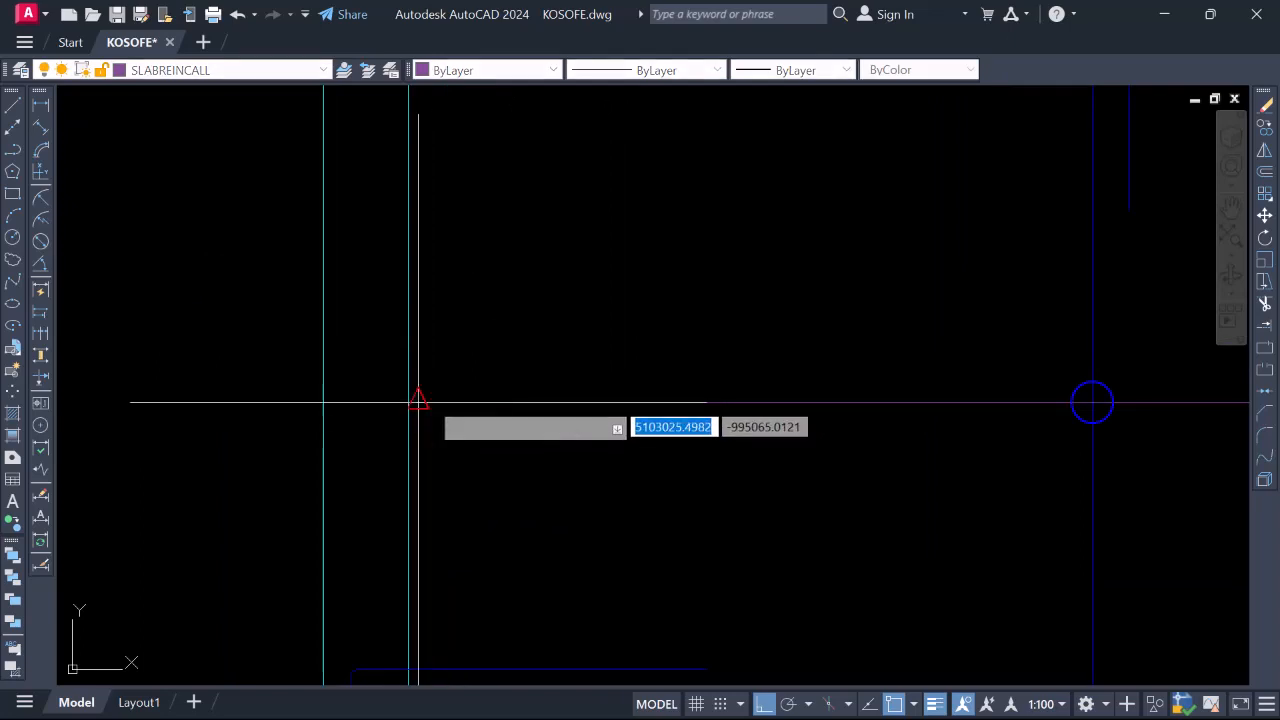
pyautogui.click(418, 401)
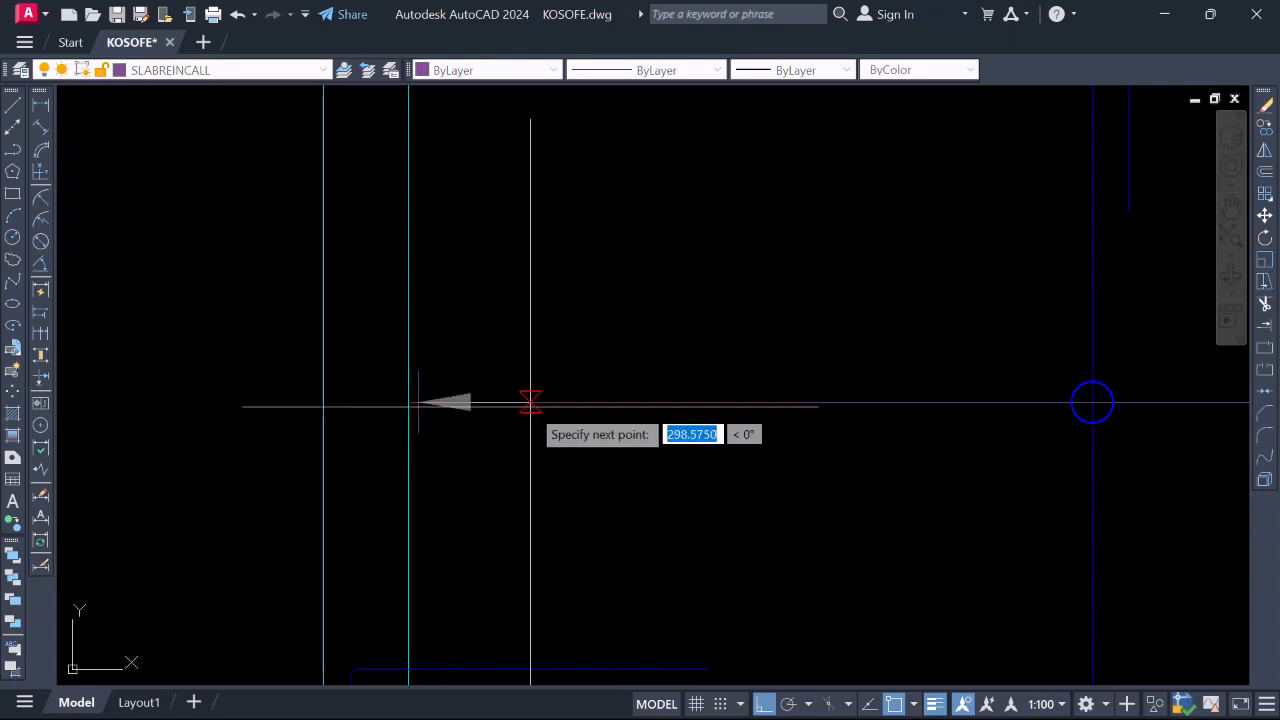
pyautogui.click(531, 403)
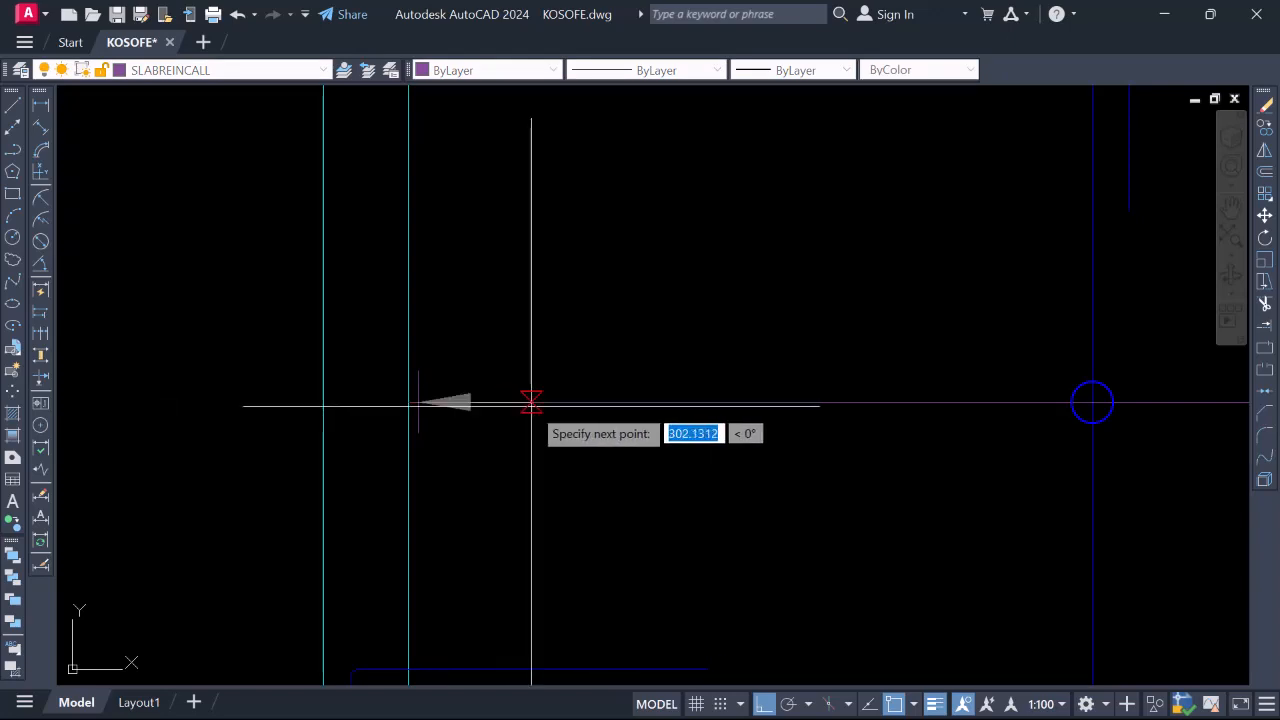
pyautogui.press('Return')
# Pan to the new leader and select it to check the arrowhead
pyautogui.scroll(-2, 531, 403)
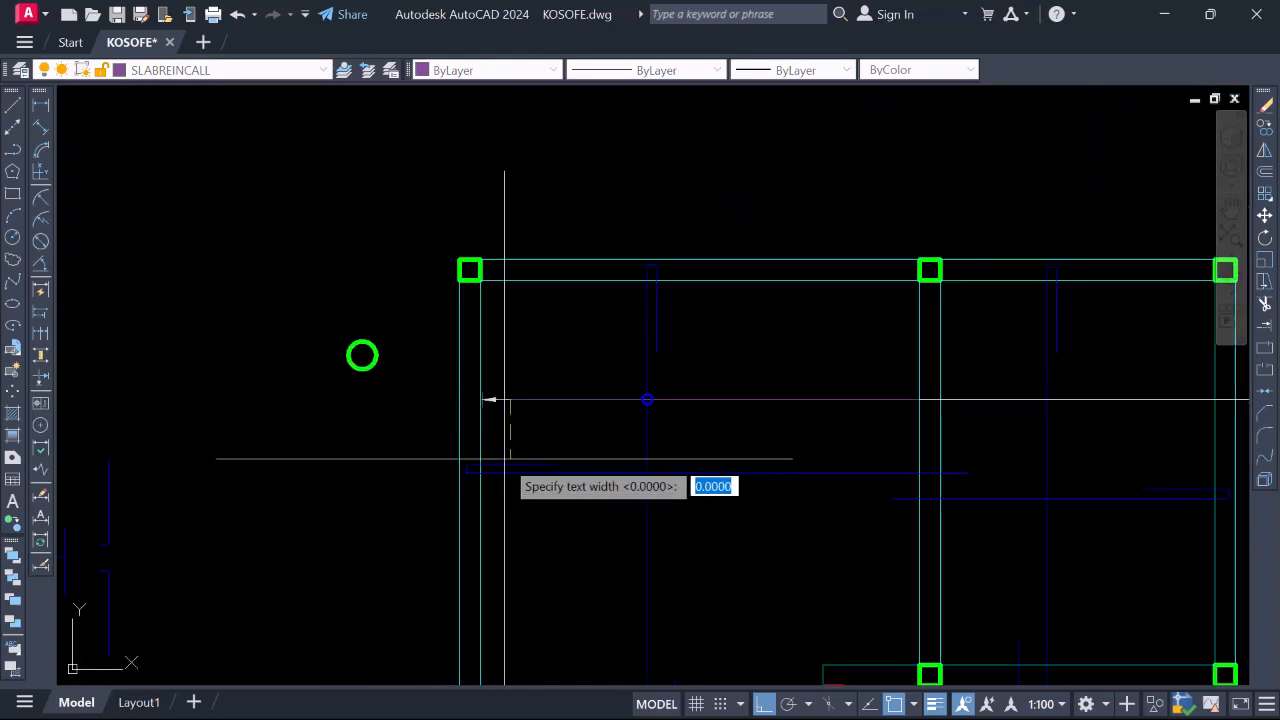
pyautogui.moveTo(644, 332); pyautogui.dragTo(764, 300, button='middle')
pyautogui.scroll(8, 616, 397)
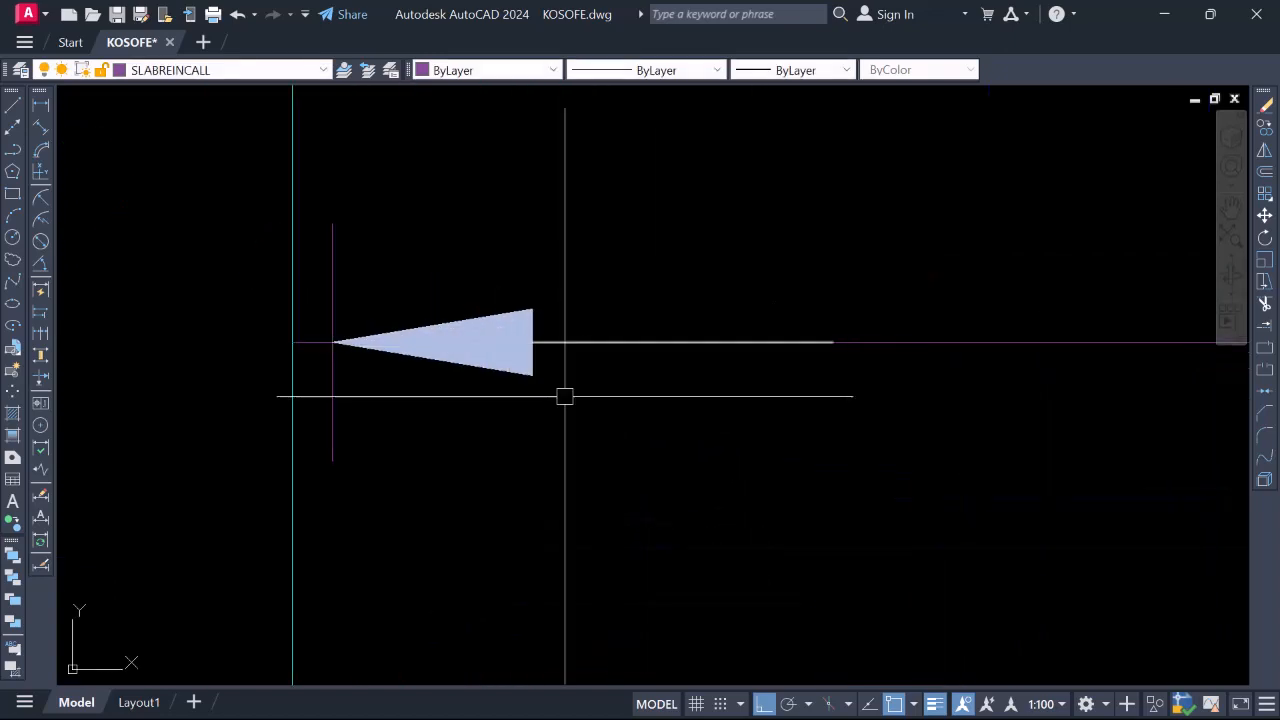
pyautogui.scroll(-4, 563, 394)
pyautogui.scroll(4, 586, 374)
pyautogui.click(472, 443)
pyautogui.scroll(-4, 476, 412)
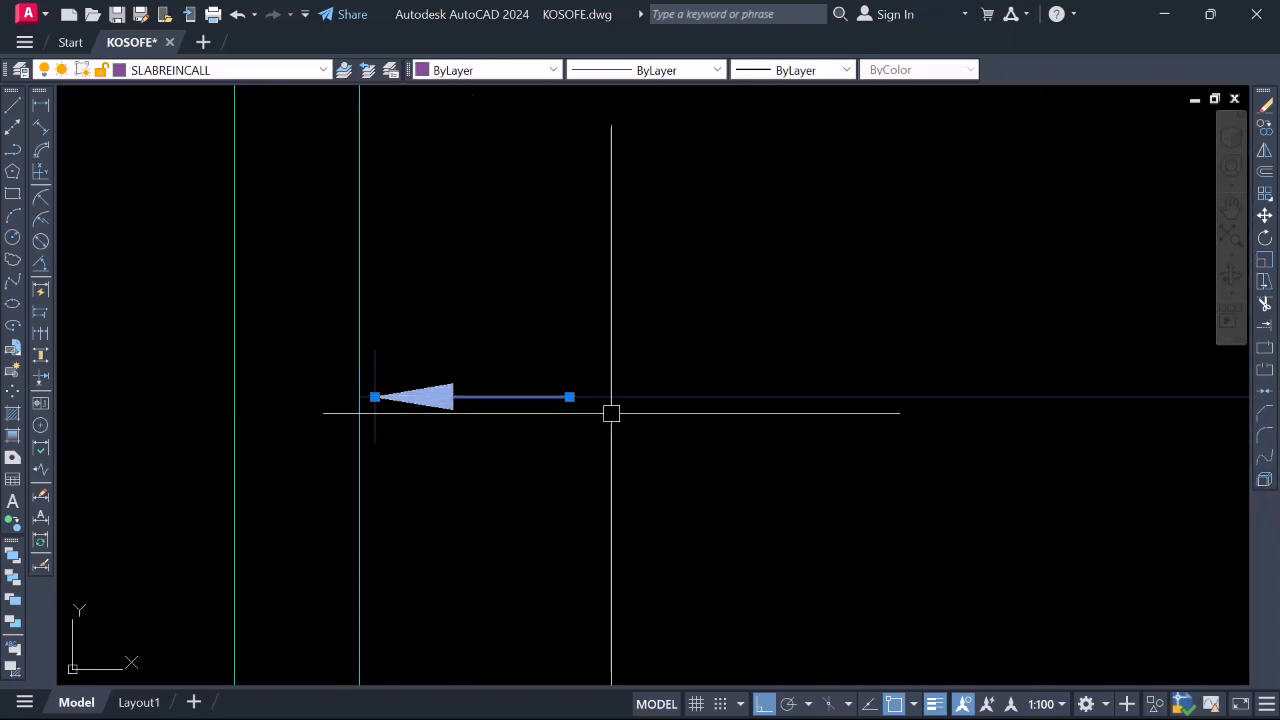
pyautogui.press('Escape')
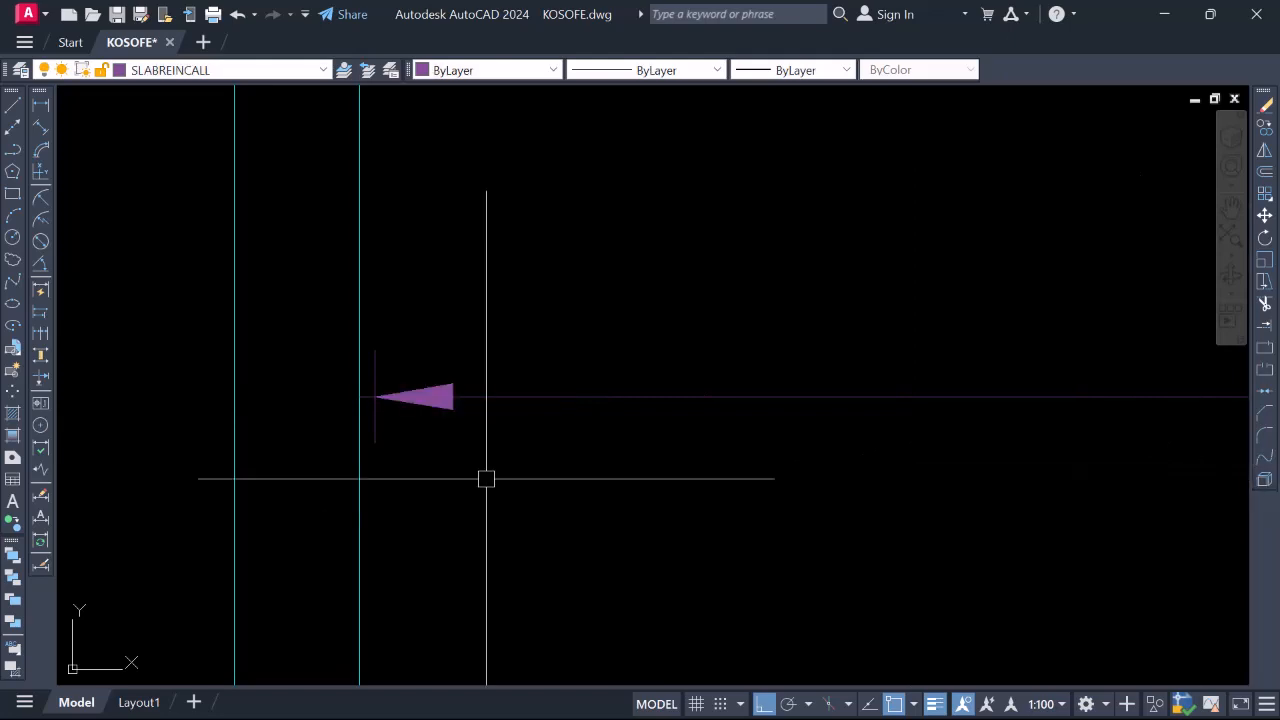
pyautogui.scroll(-5, 434, 398)
pyautogui.scroll(2, 445, 405)
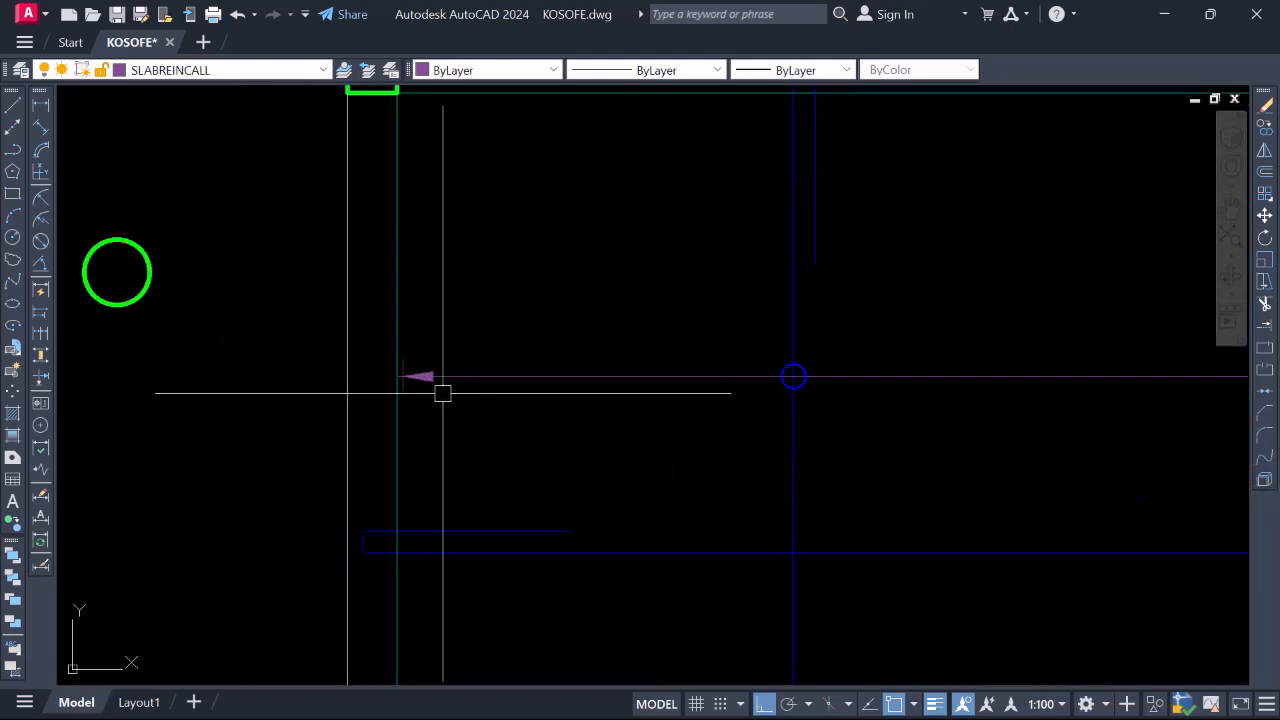
pyautogui.scroll(5, 410, 393)
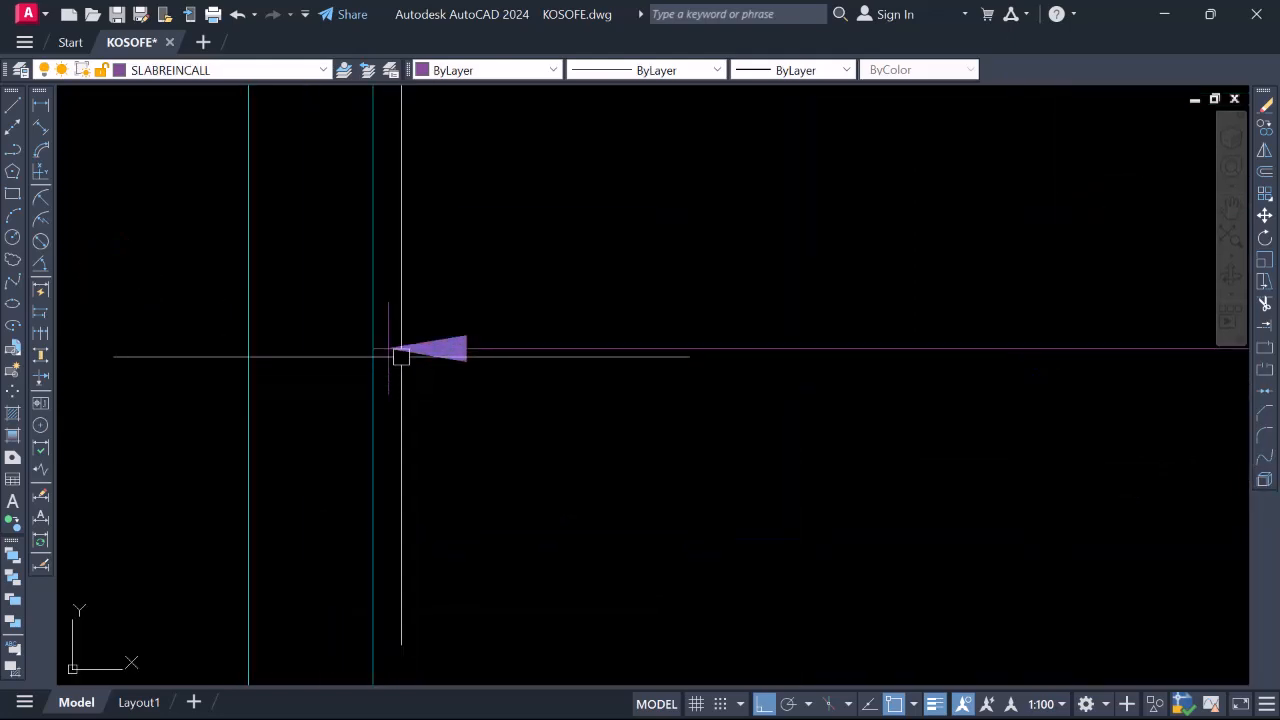
pyautogui.scroll(-5, 405, 380)
pyautogui.scroll(6, 385, 377)
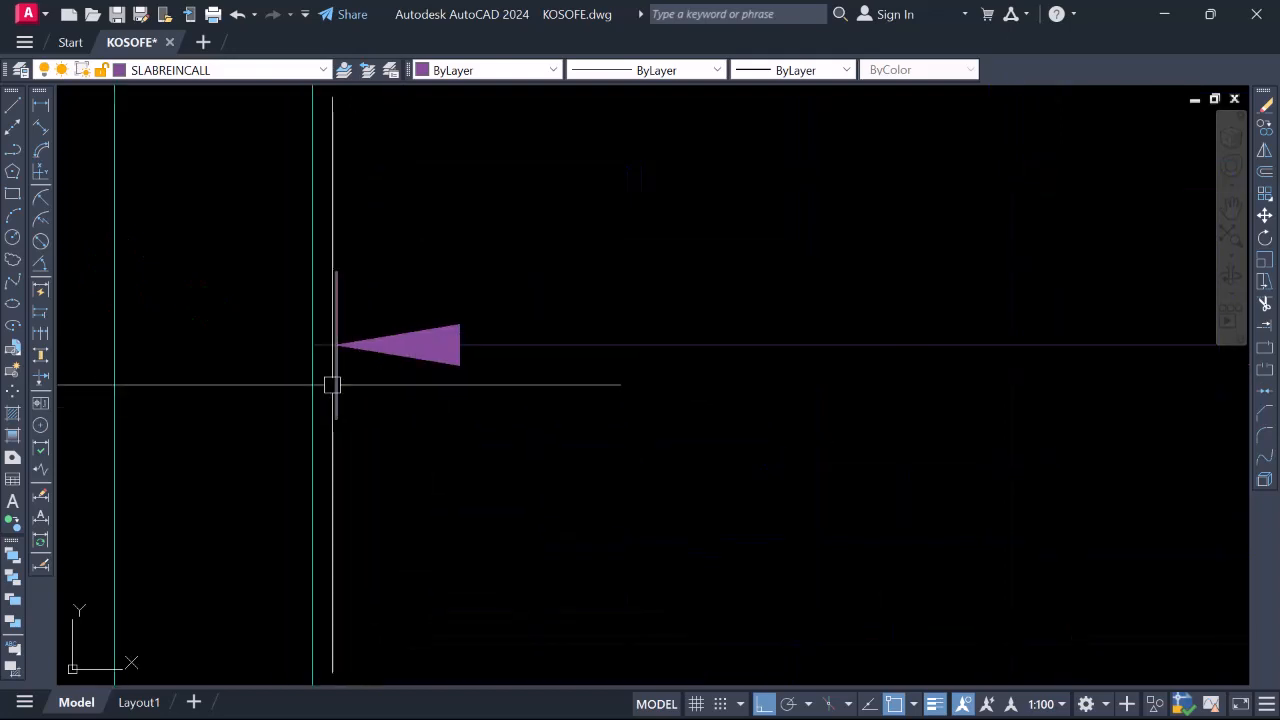
# Change the vertical tick line's colour to Cyan
pyautogui.click(553, 70)
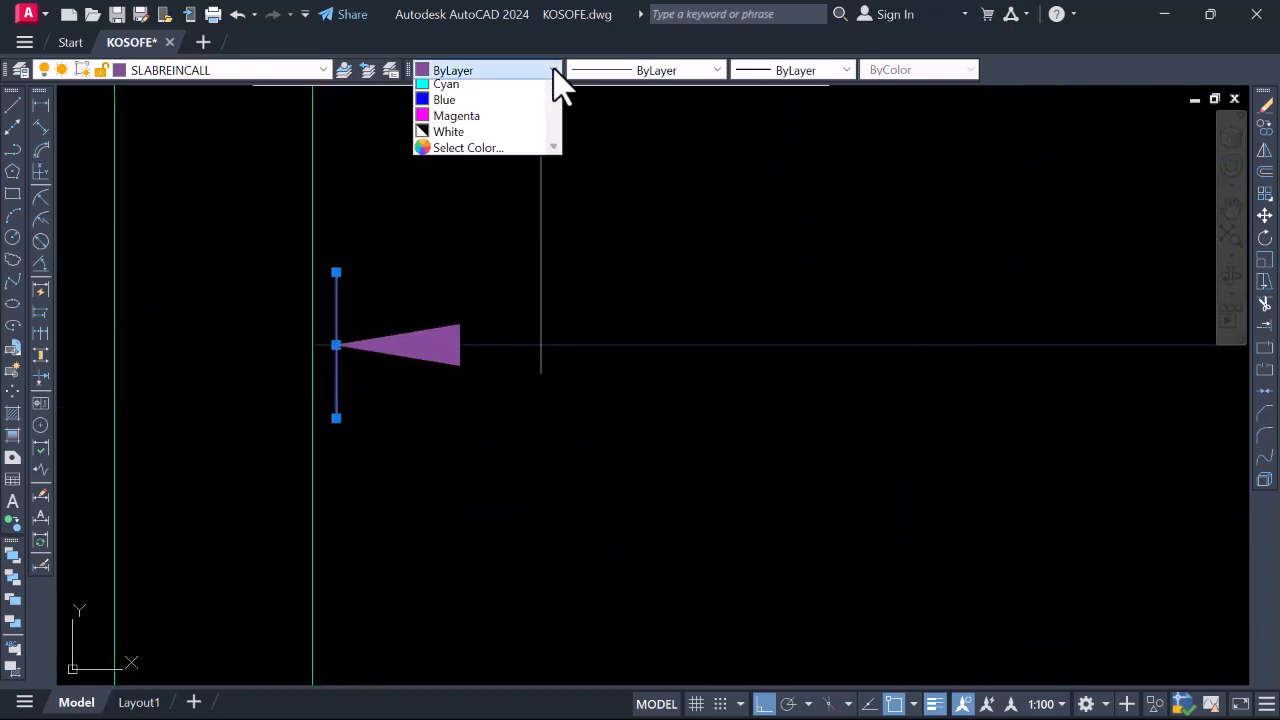
pyautogui.click(443, 172)
pyautogui.press('Escape')
# Window-select the arrowhead and tick line together at the call-out end
pyautogui.scroll(-3, 420, 357)
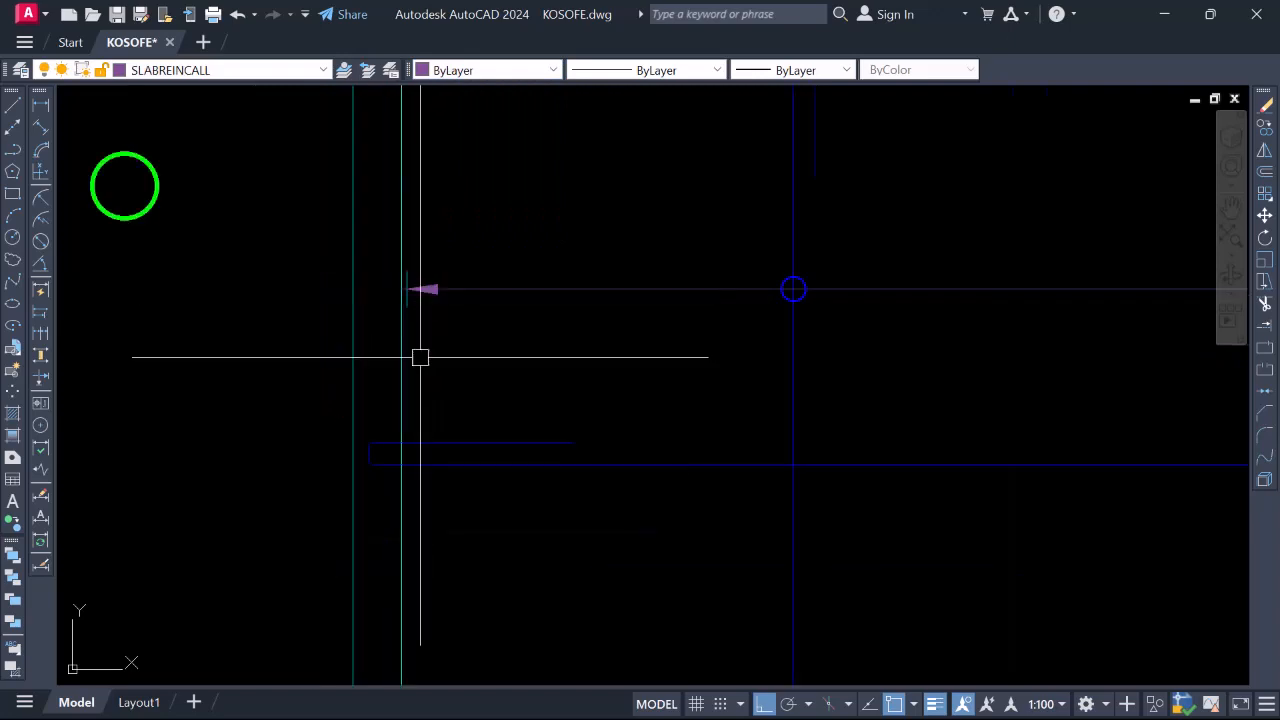
pyautogui.scroll(-2, 330, 511)
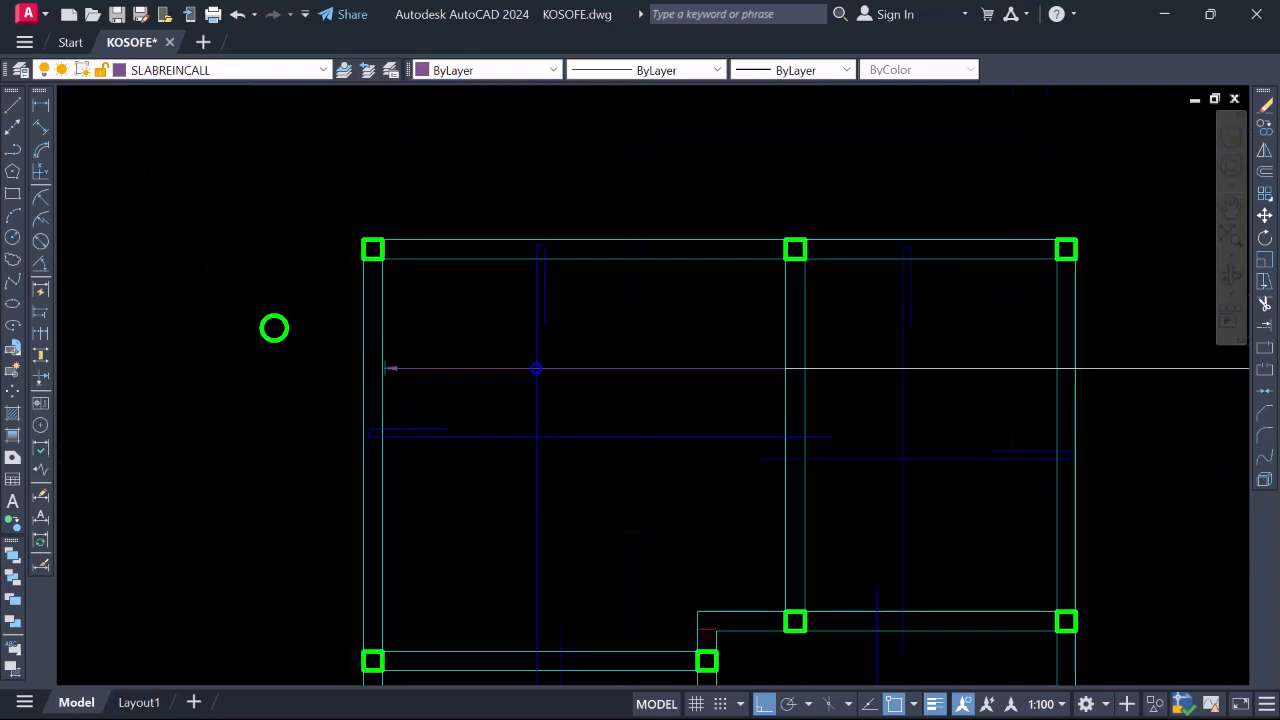
pyautogui.scroll(5, 392, 352)
pyautogui.click(296, 356)
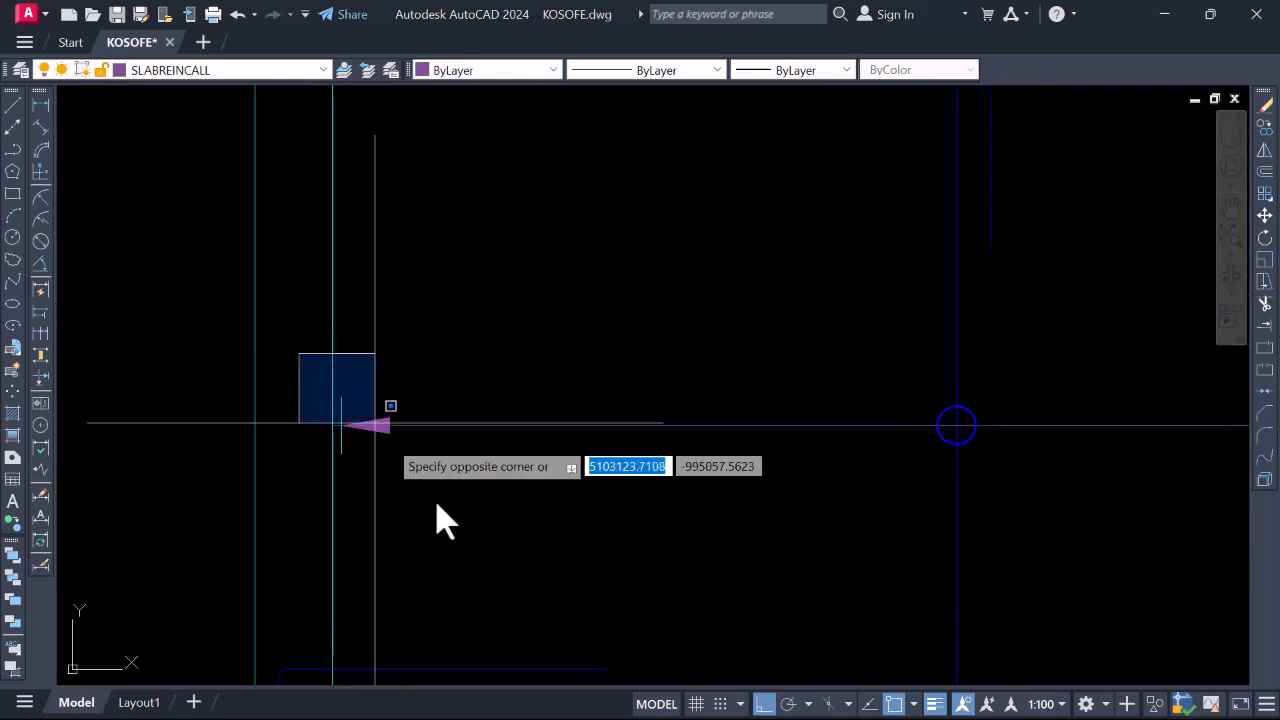
pyautogui.click(440, 500)
pyautogui.press('Escape')
pyautogui.scroll(-5, 345, 380)
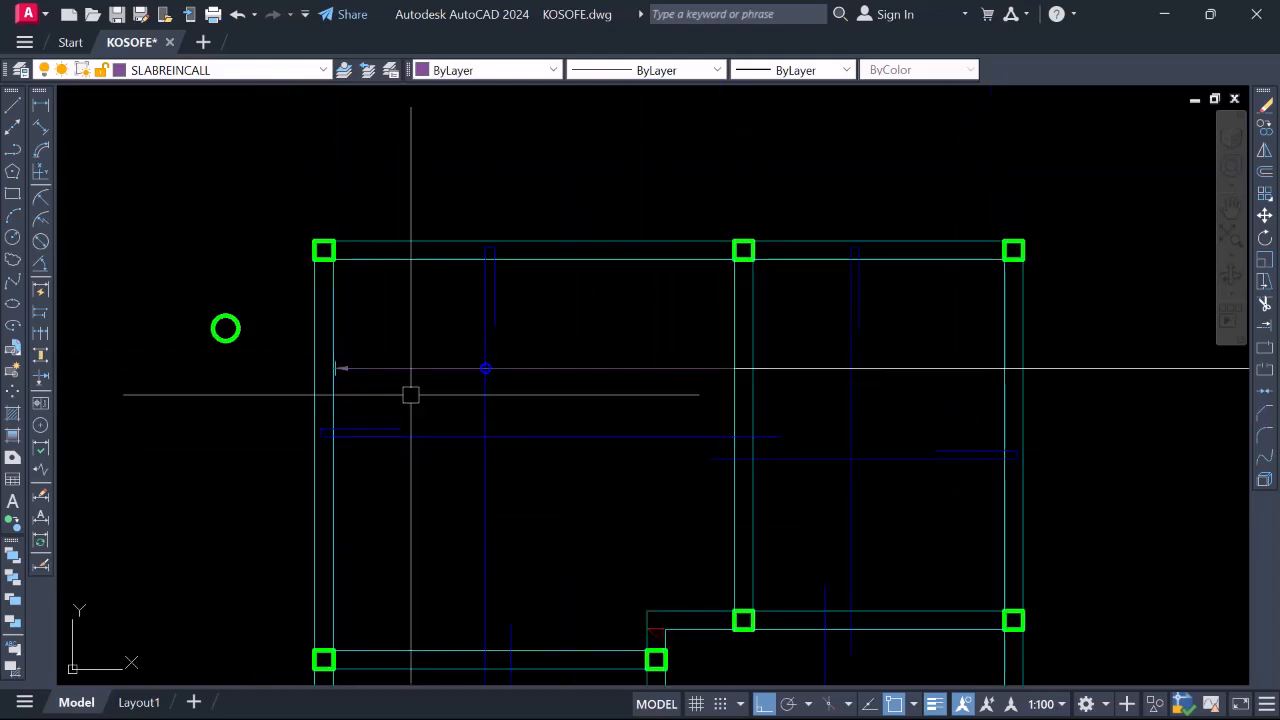
pyautogui.scroll(5, 330, 362)
pyautogui.click(312, 321)
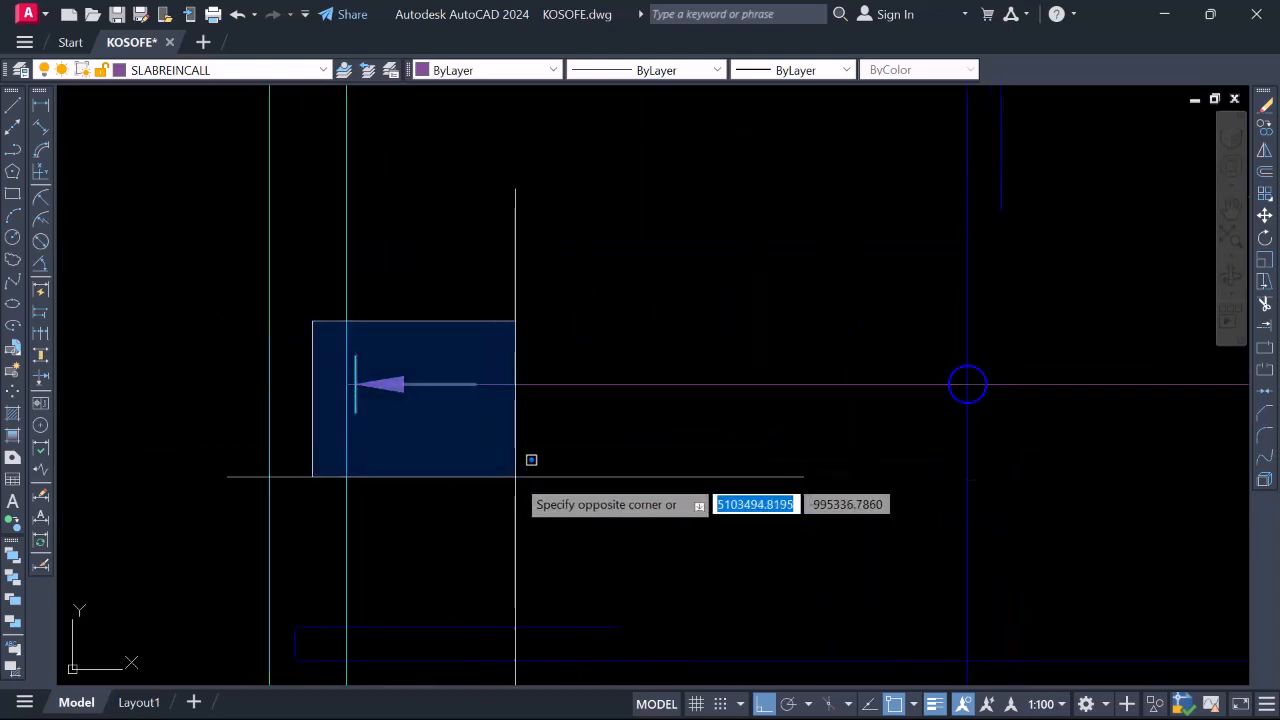
pyautogui.click(515, 476)
pyautogui.press('Escape')
pyautogui.scroll(2, 490, 400)
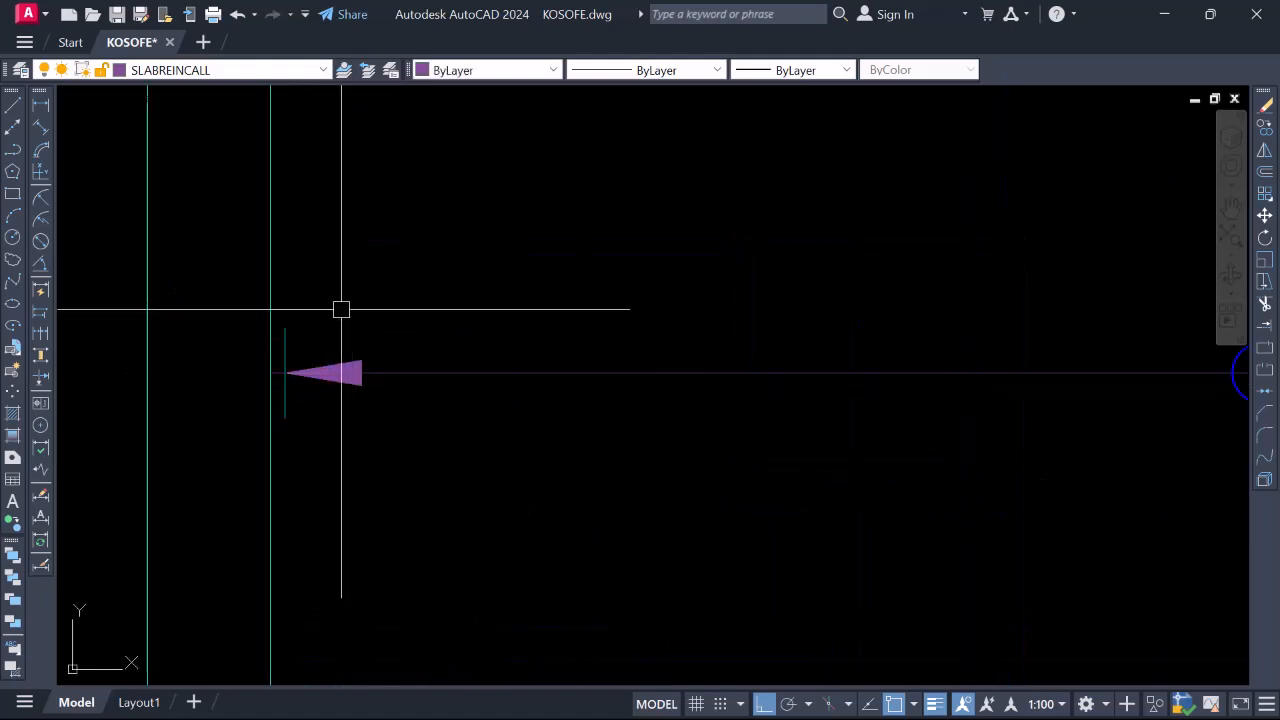
pyautogui.click(341, 309)
pyautogui.click(555, 464)
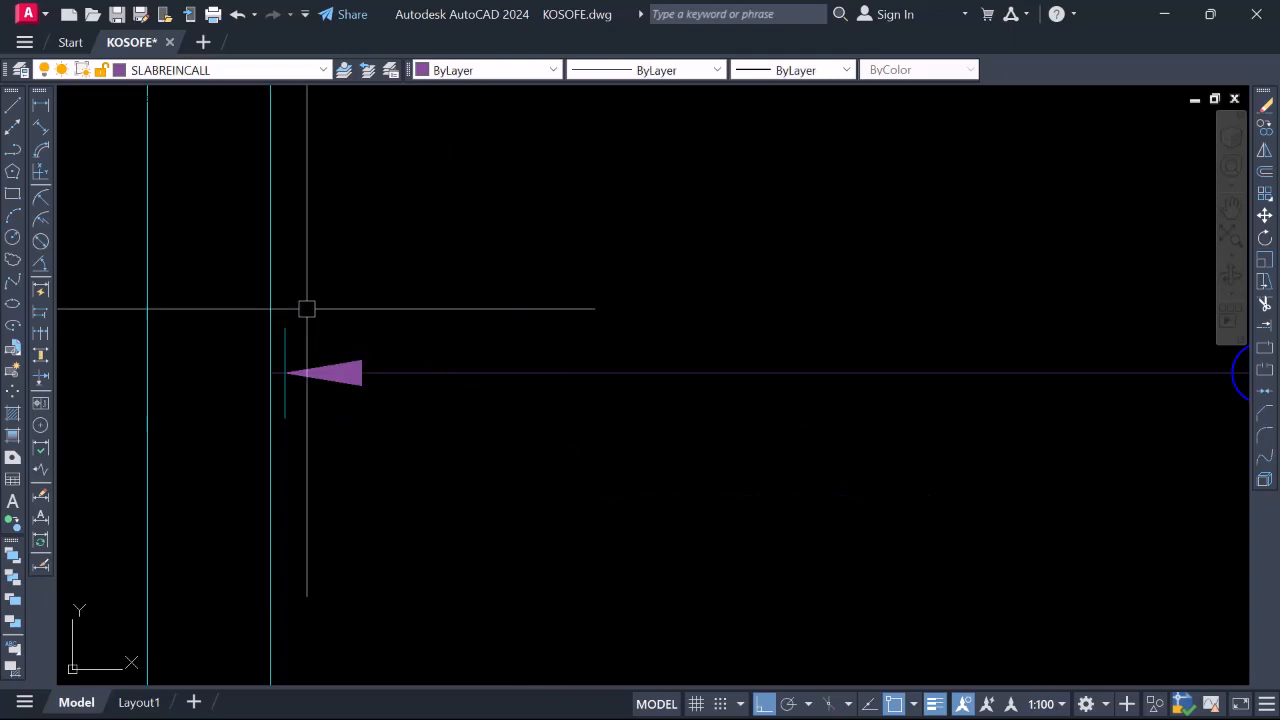
pyautogui.click(208, 268)
pyautogui.click(490, 504)
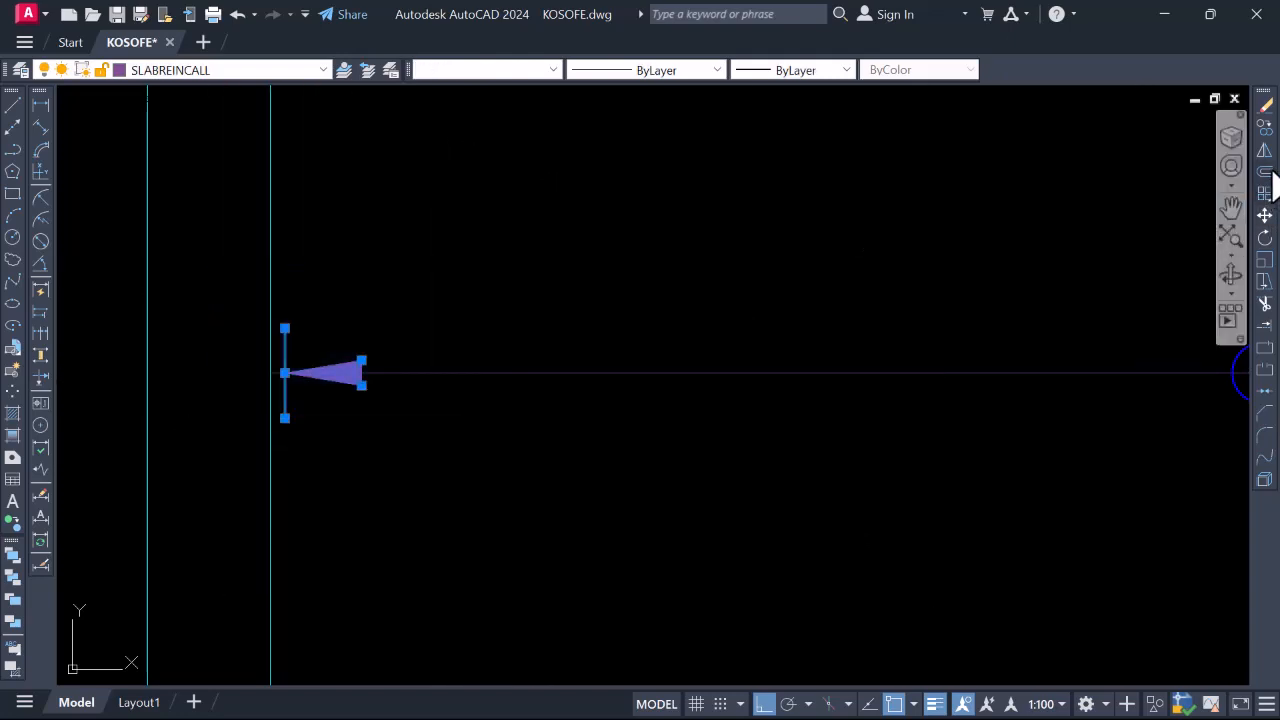
# Mirror a copy of the arrowhead and tick to the right, keeping the original
pyautogui.click(1264, 151)
pyautogui.click(464, 320)
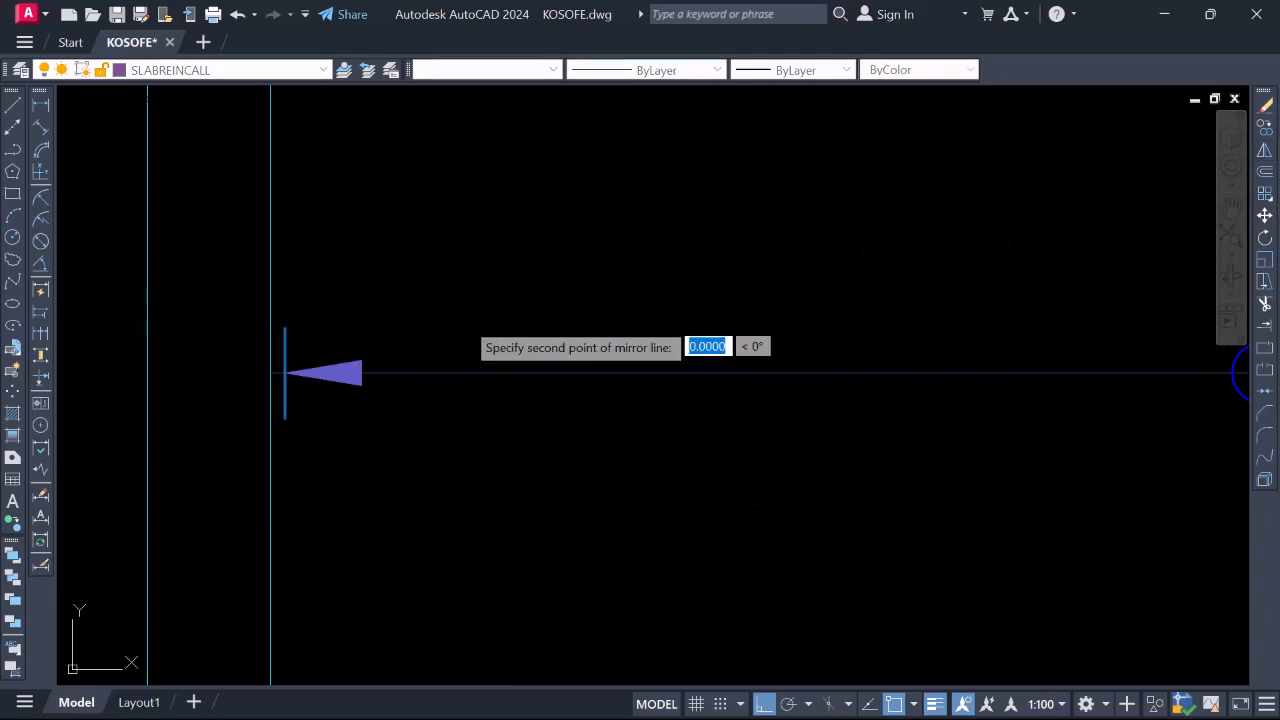
pyautogui.press('Escape')
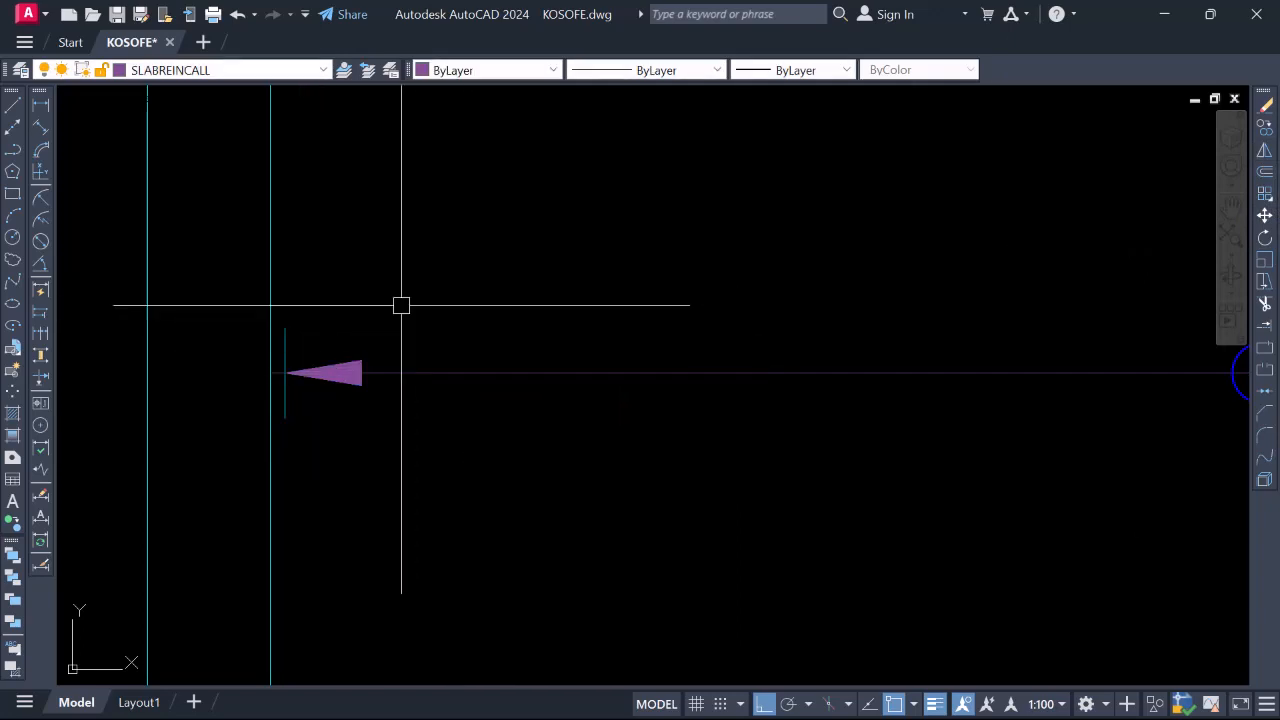
pyautogui.click(229, 274)
pyautogui.click(432, 438)
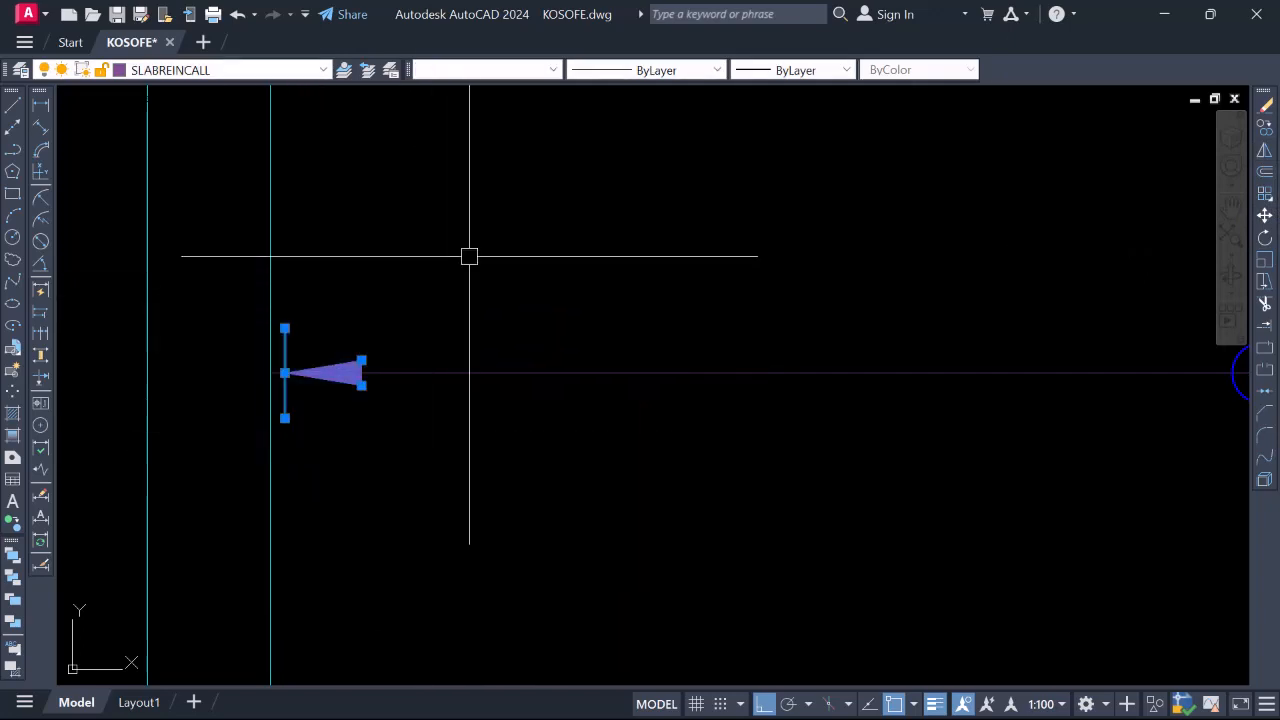
pyautogui.write('mi')
pyautogui.press('Return')
pyautogui.click(462, 308)
pyautogui.click(449, 440)
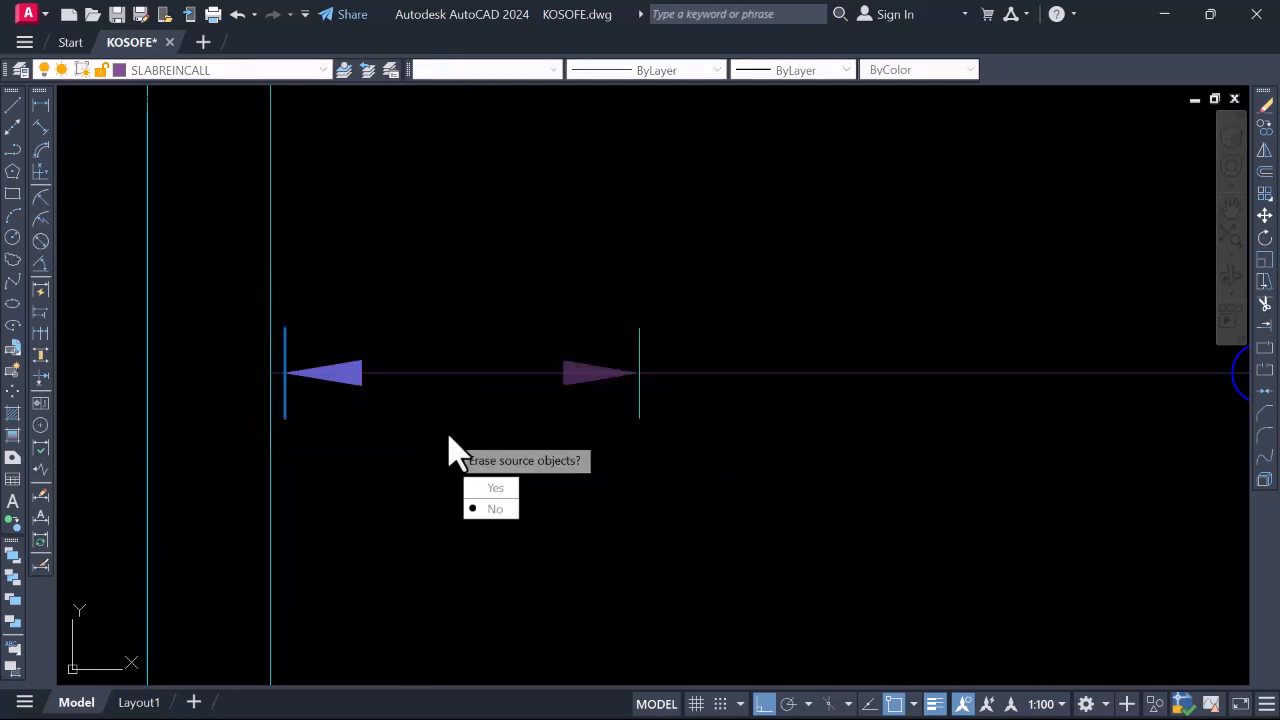
pyautogui.press('Return')
# Move the mirrored arrowhead so its tip meets the right wall line
pyautogui.click(517, 234)
pyautogui.click(669, 423)
pyautogui.rightClick(669, 423)
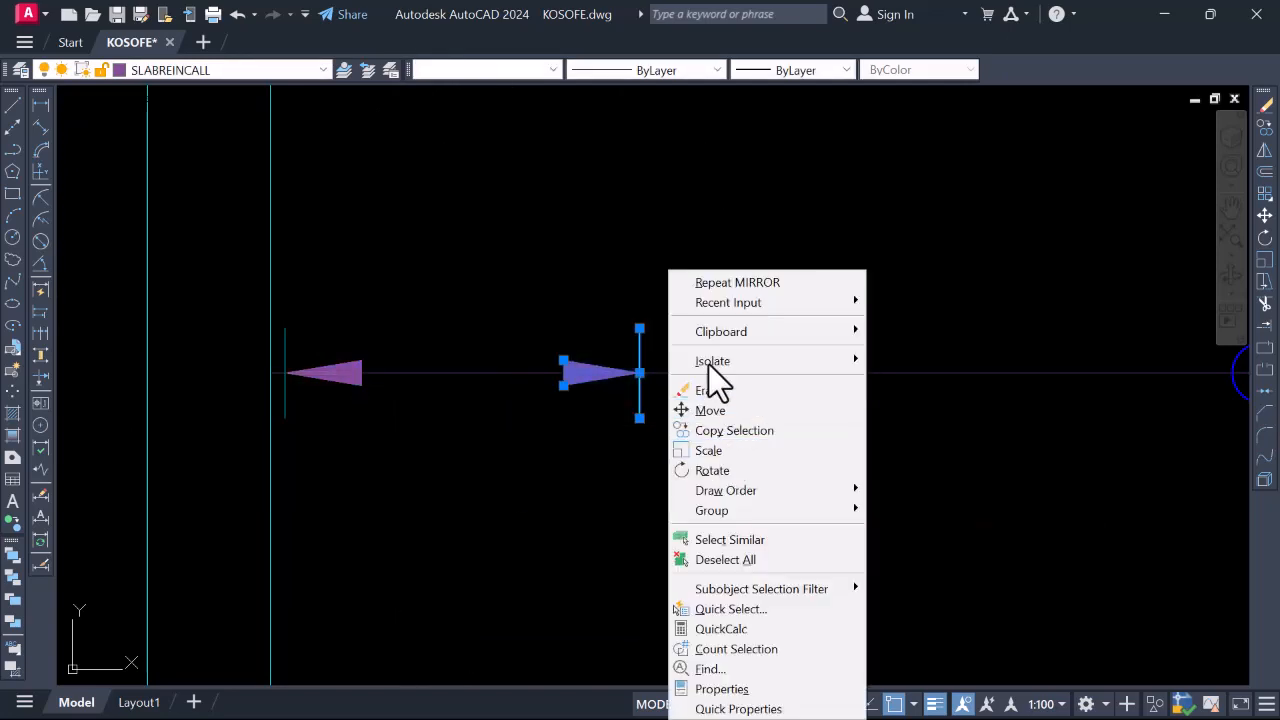
pyautogui.click(714, 411)
pyautogui.scroll(2, 645, 372)
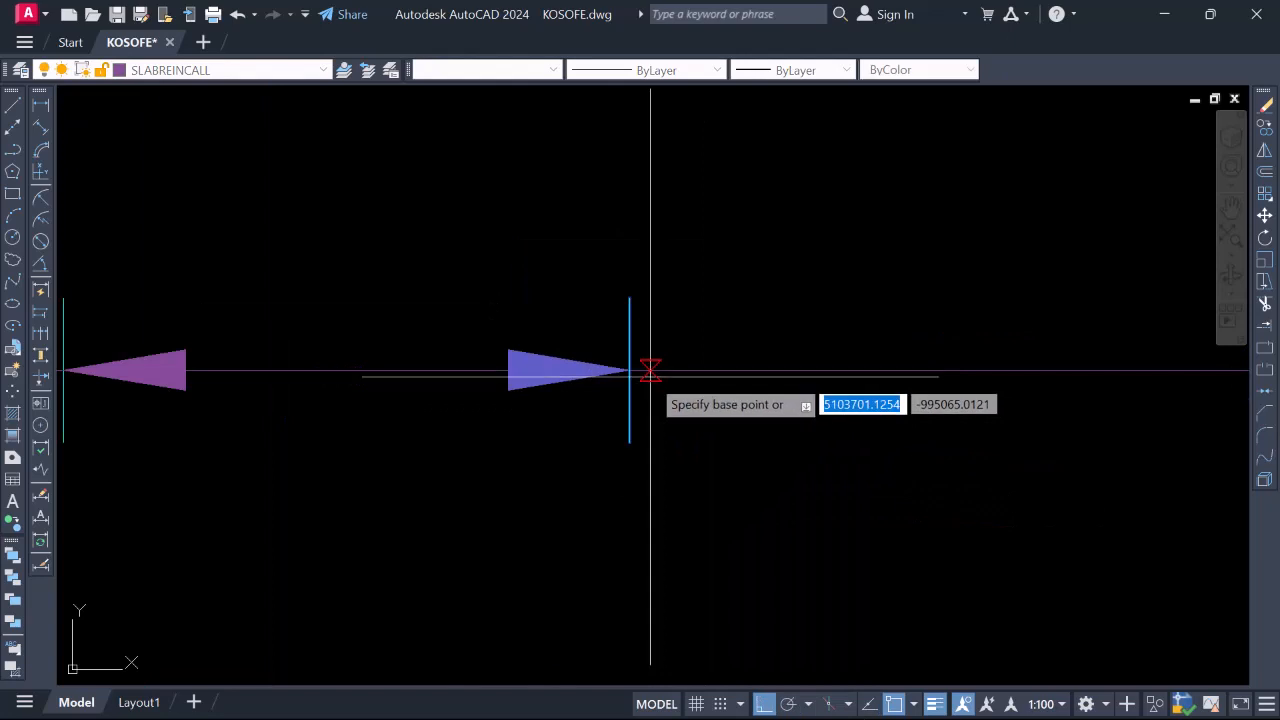
pyautogui.click(645, 372)
pyautogui.scroll(-9, 648, 371)
pyautogui.scroll(5, 950, 368)
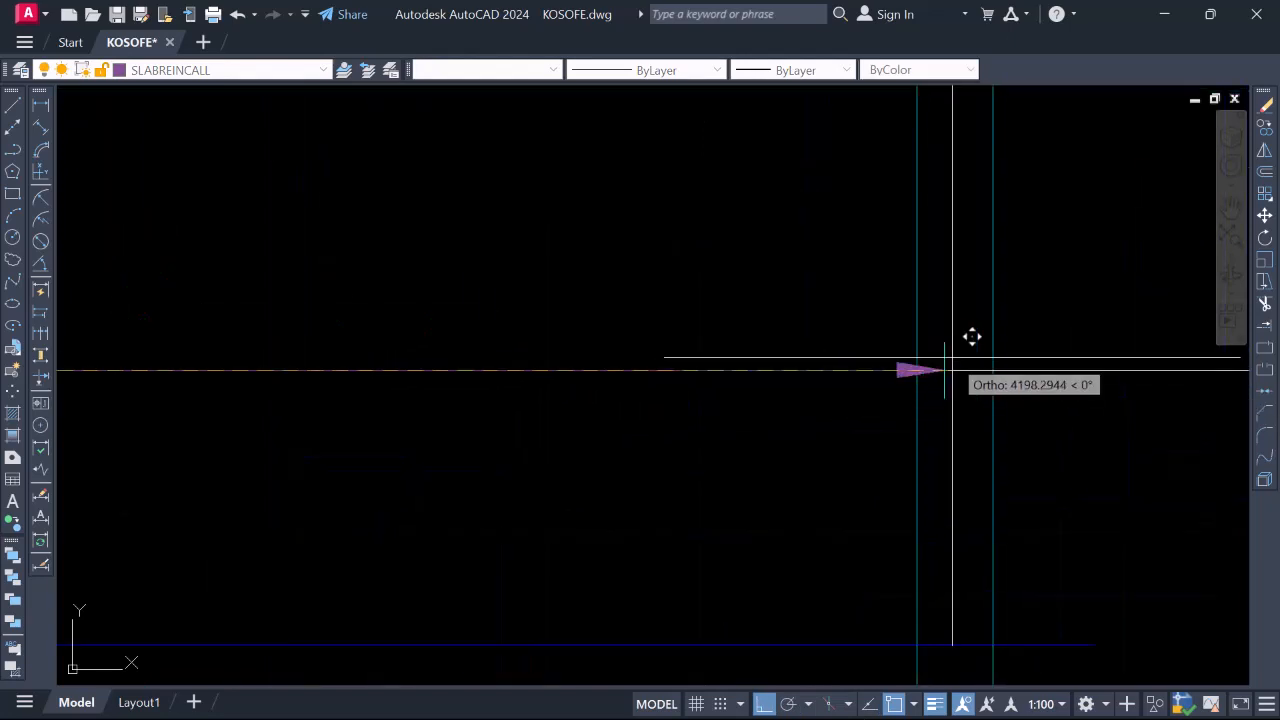
pyautogui.click(910, 367)
pyautogui.scroll(-5, 869, 346)
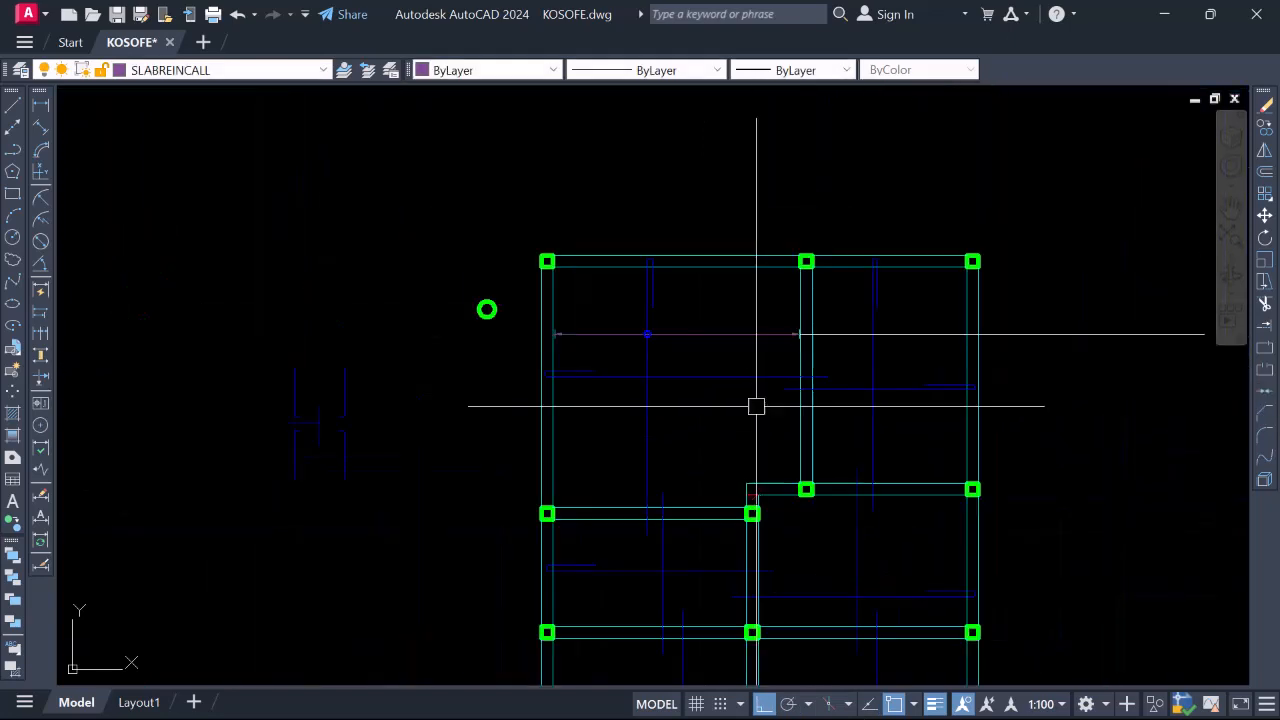
pyautogui.scroll(-2, 543, 394)
pyautogui.scroll(4, 563, 371)
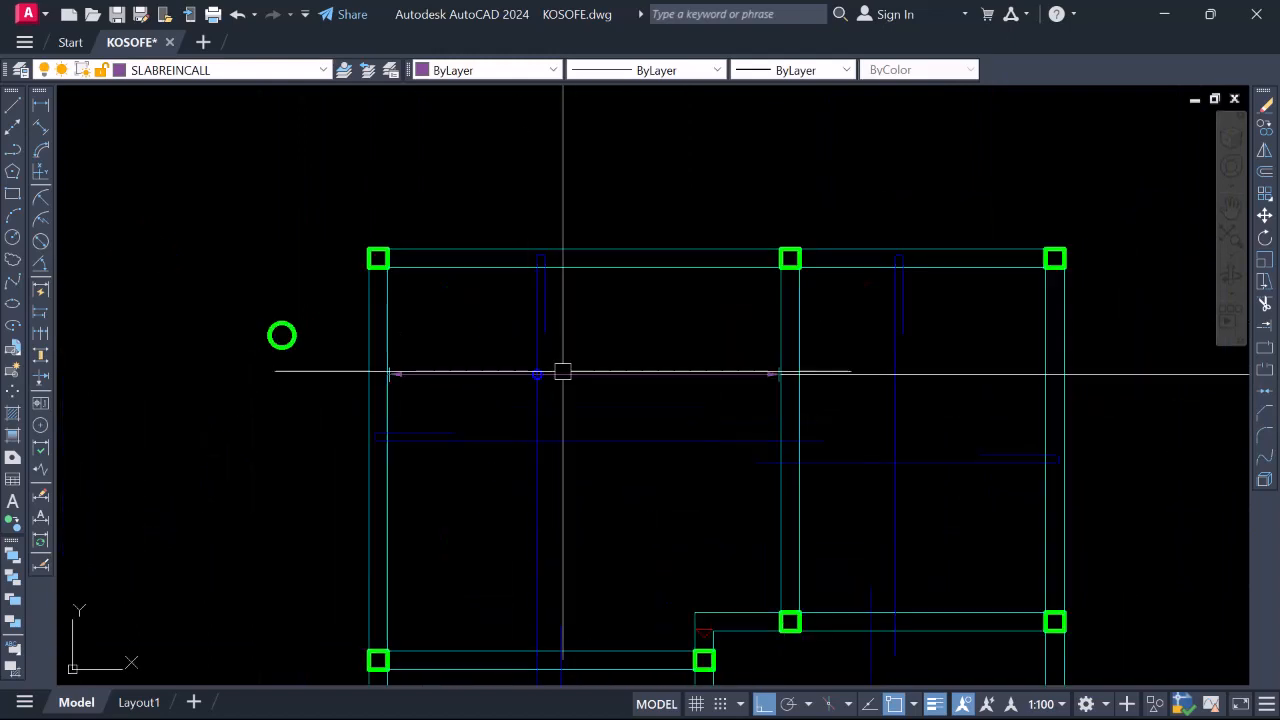
pyautogui.scroll(-2, 537, 256)
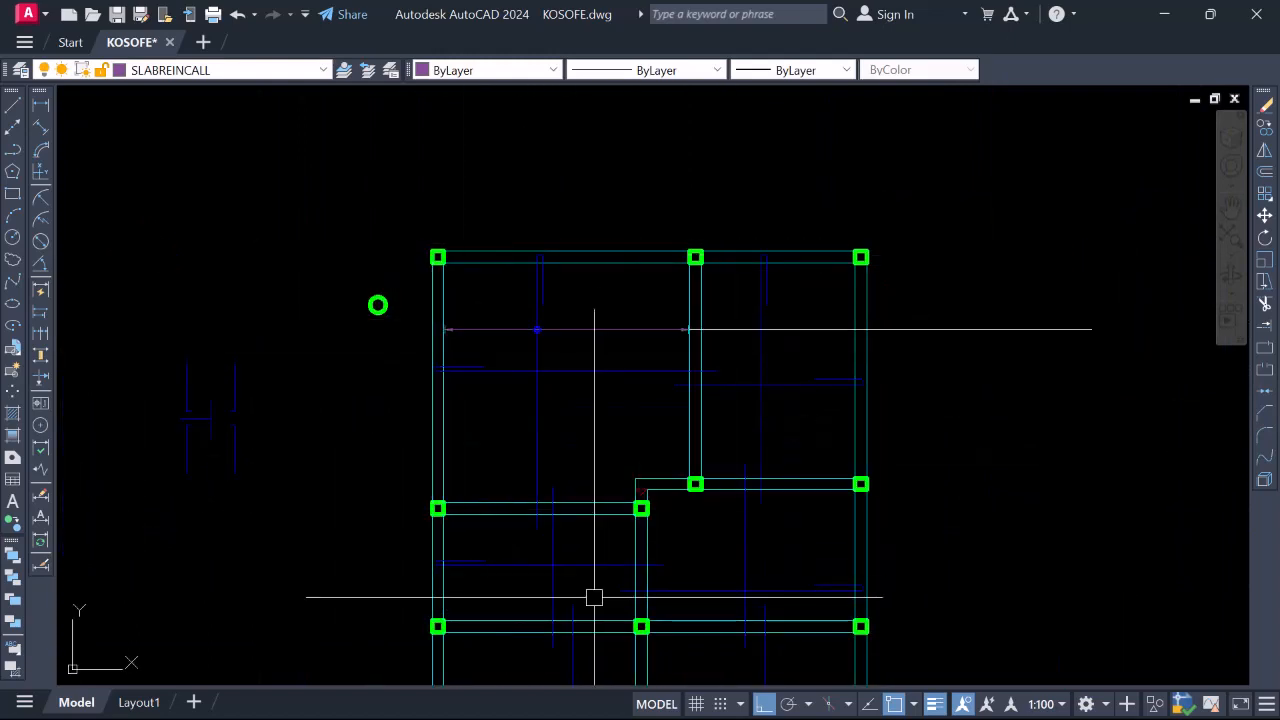
pyautogui.scroll(-4, 574, 326)
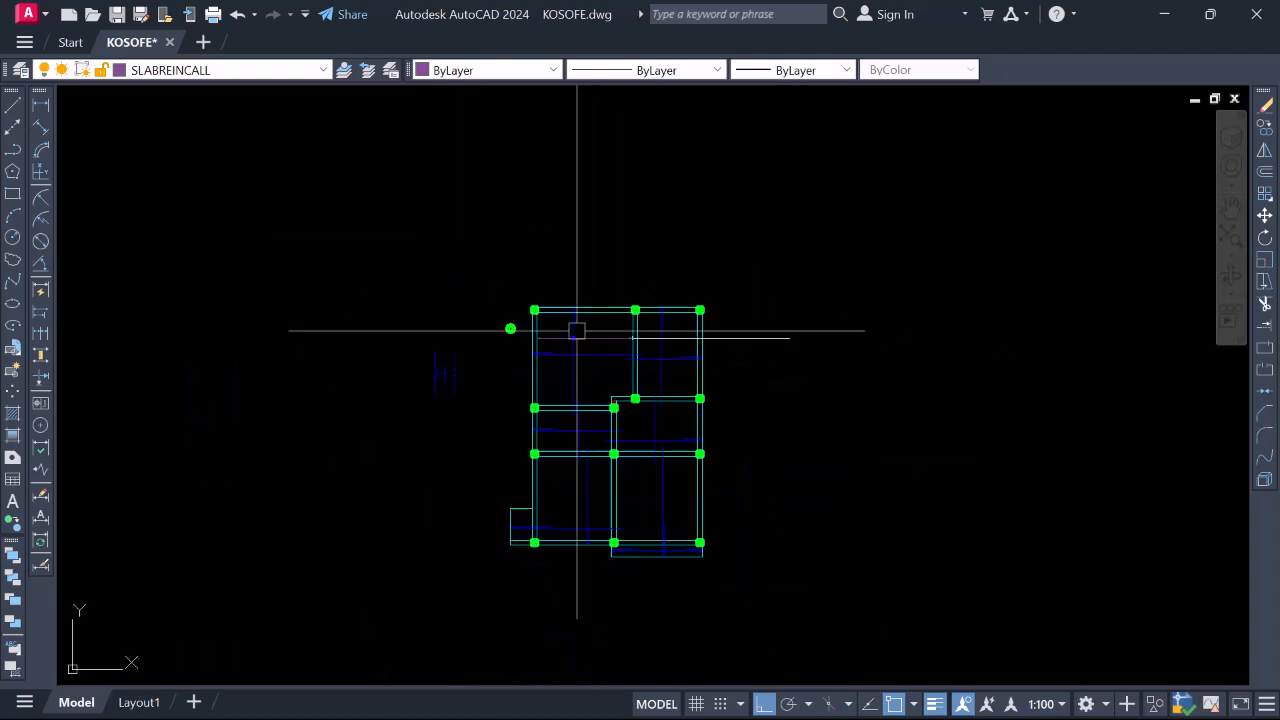
pyautogui.scroll(4, 571, 335)
pyautogui.scroll(-2, 589, 330)
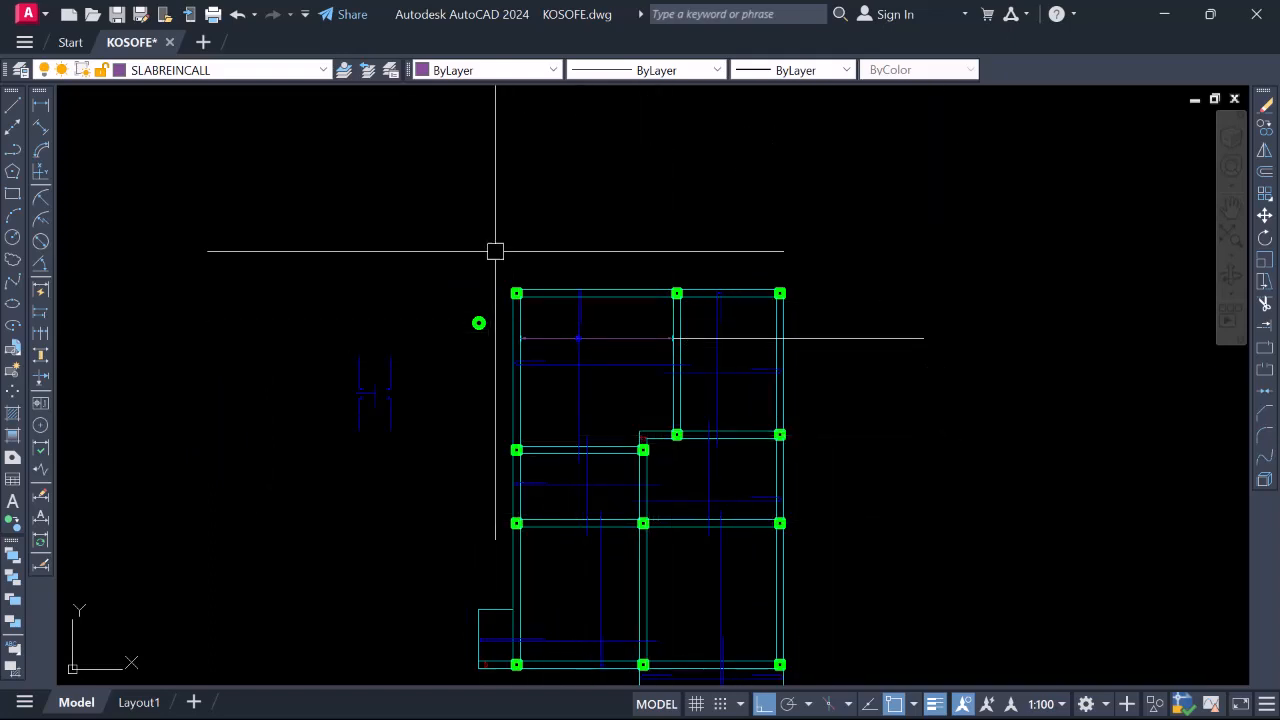
# Draw a horizontal call-out line from a column edge to beyond the slab's right side
pyautogui.click(13, 105)
pyautogui.scroll(4, 653, 377)
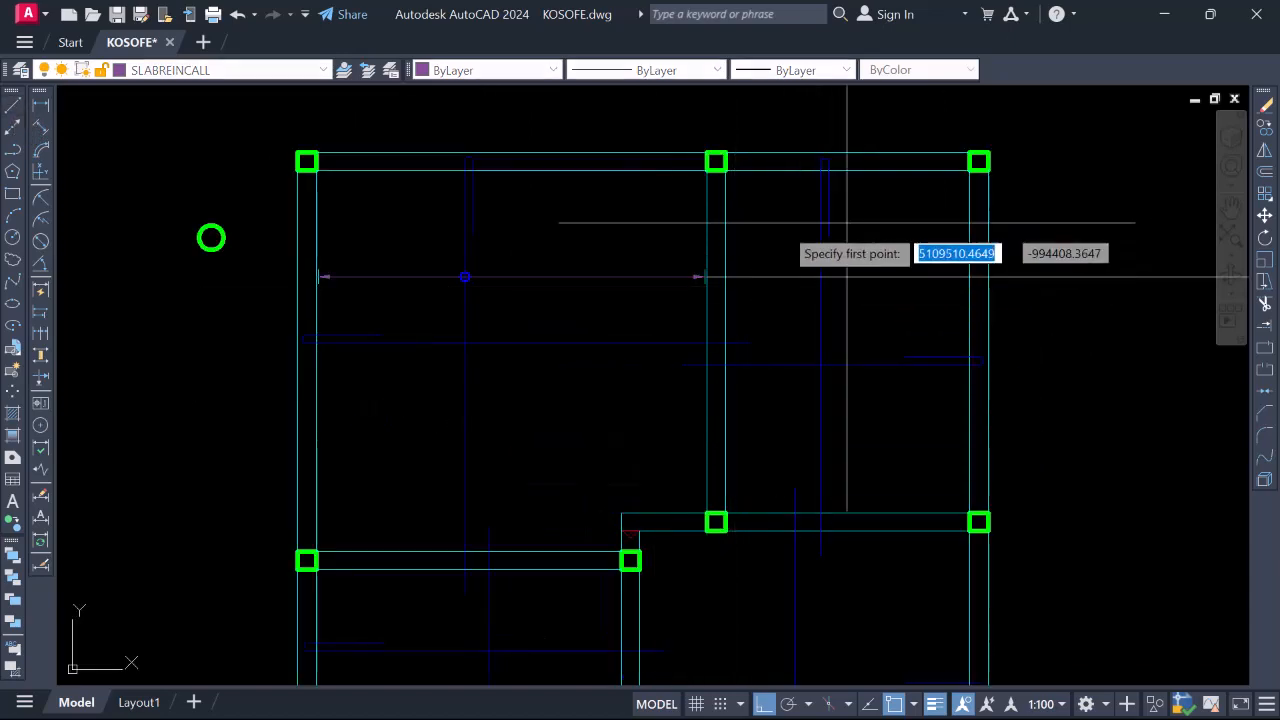
pyautogui.click(725, 247)
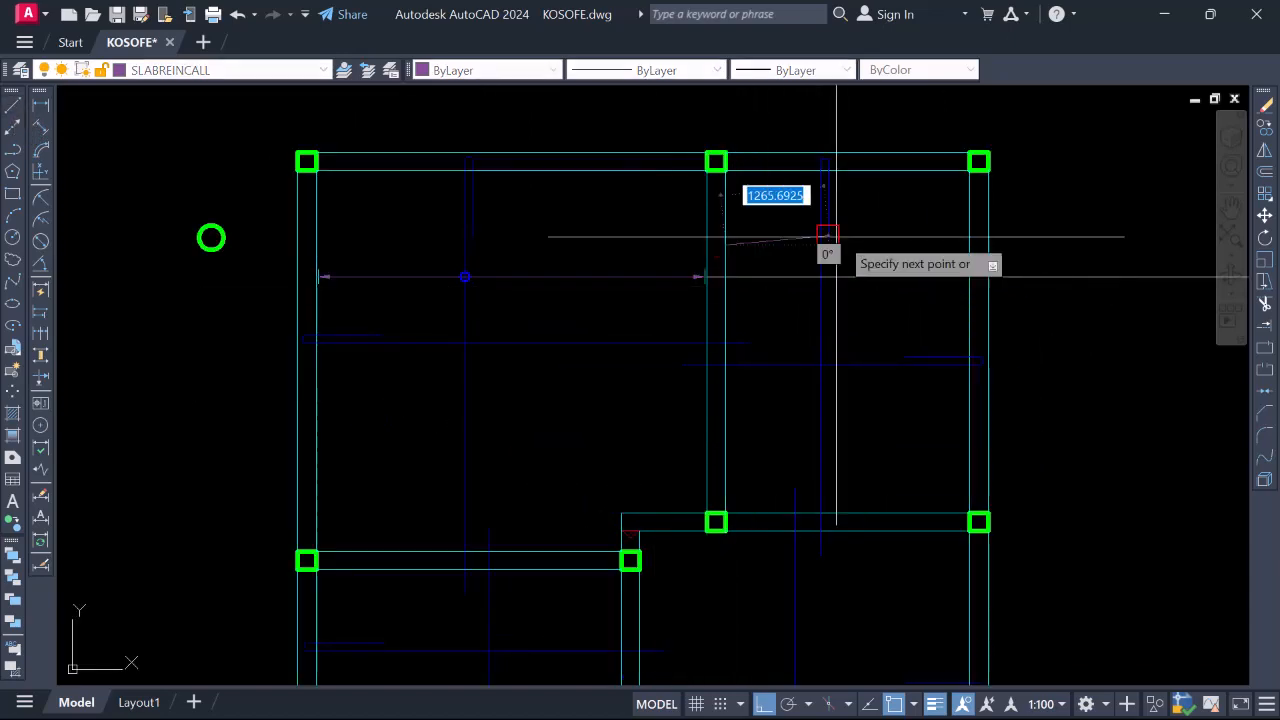
pyautogui.scroll(-4, 771, 234)
pyautogui.scroll(2, 986, 243)
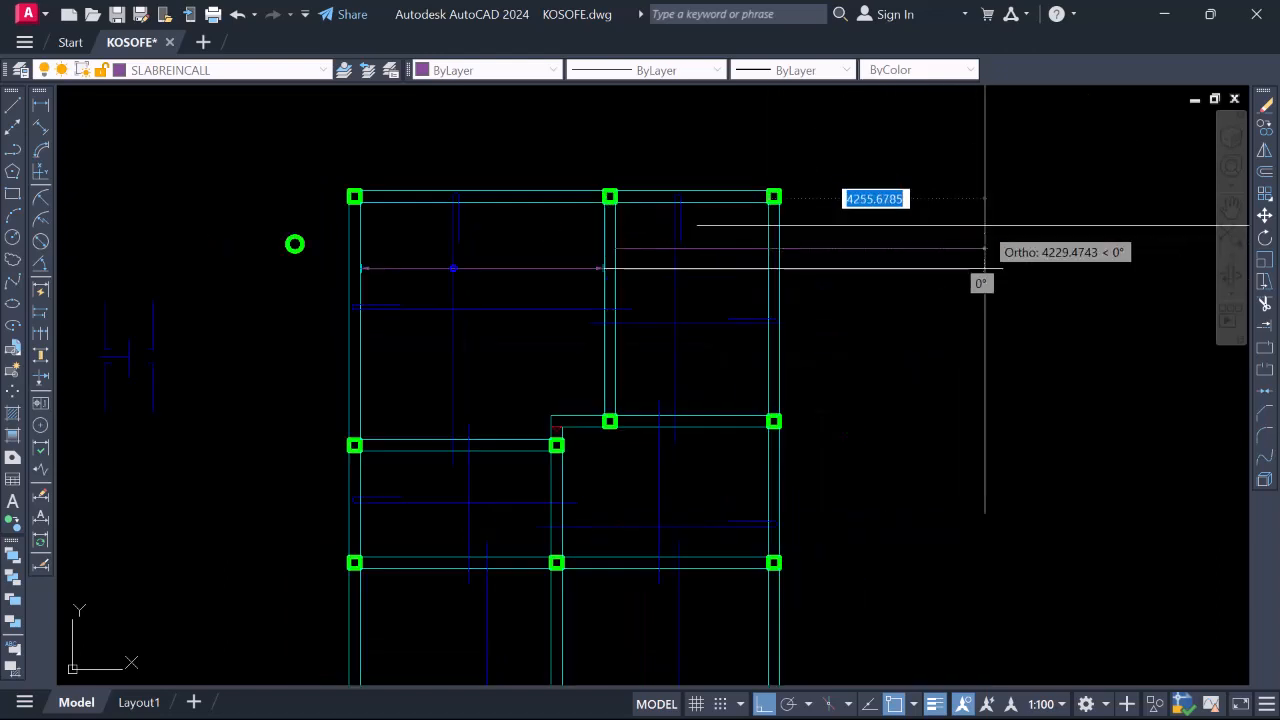
pyautogui.scroll(-4, 709, 280)
pyautogui.scroll(6, 745, 333)
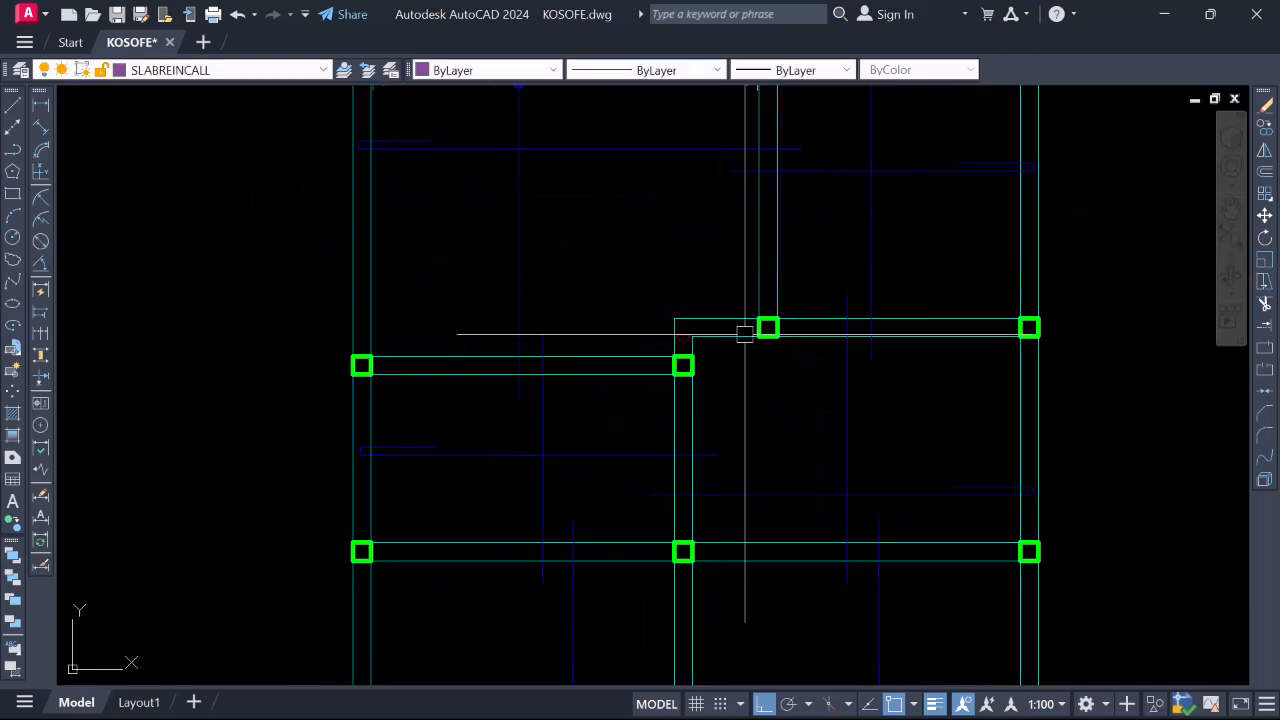
pyautogui.scroll(2, 720, 360)
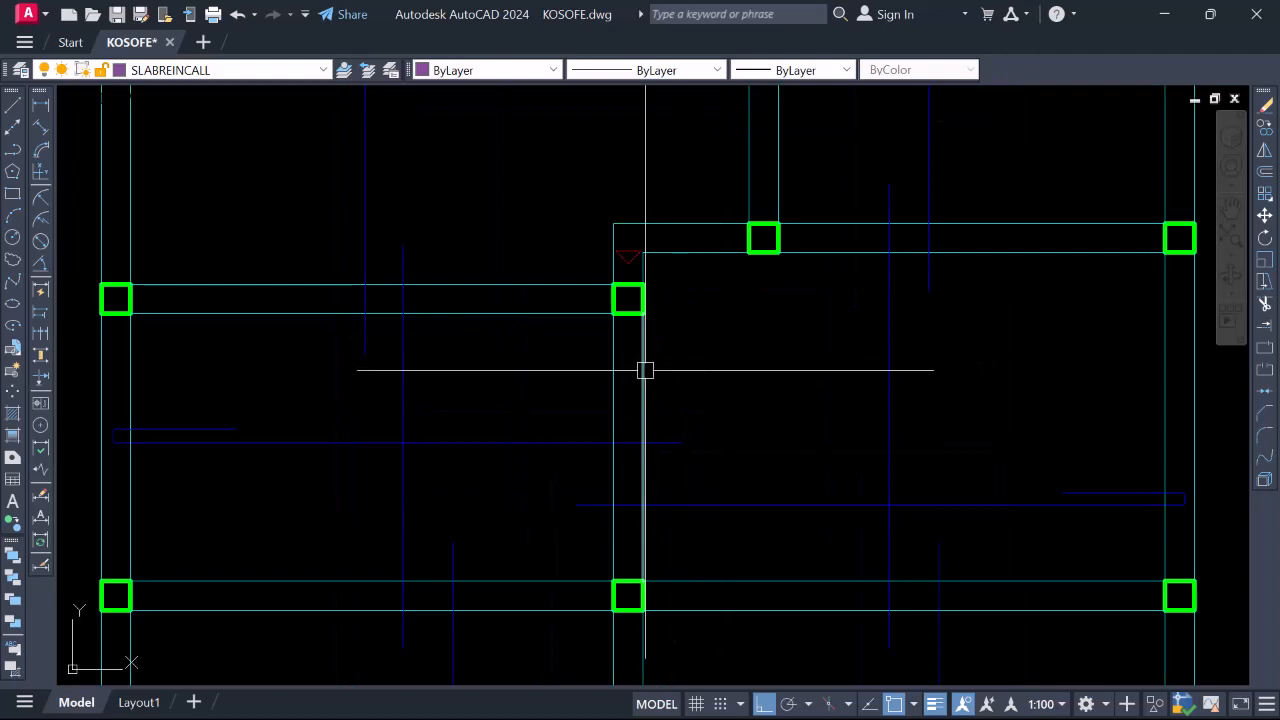
pyautogui.scroll(-2, 645, 370)
pyautogui.scroll(2, 650, 372)
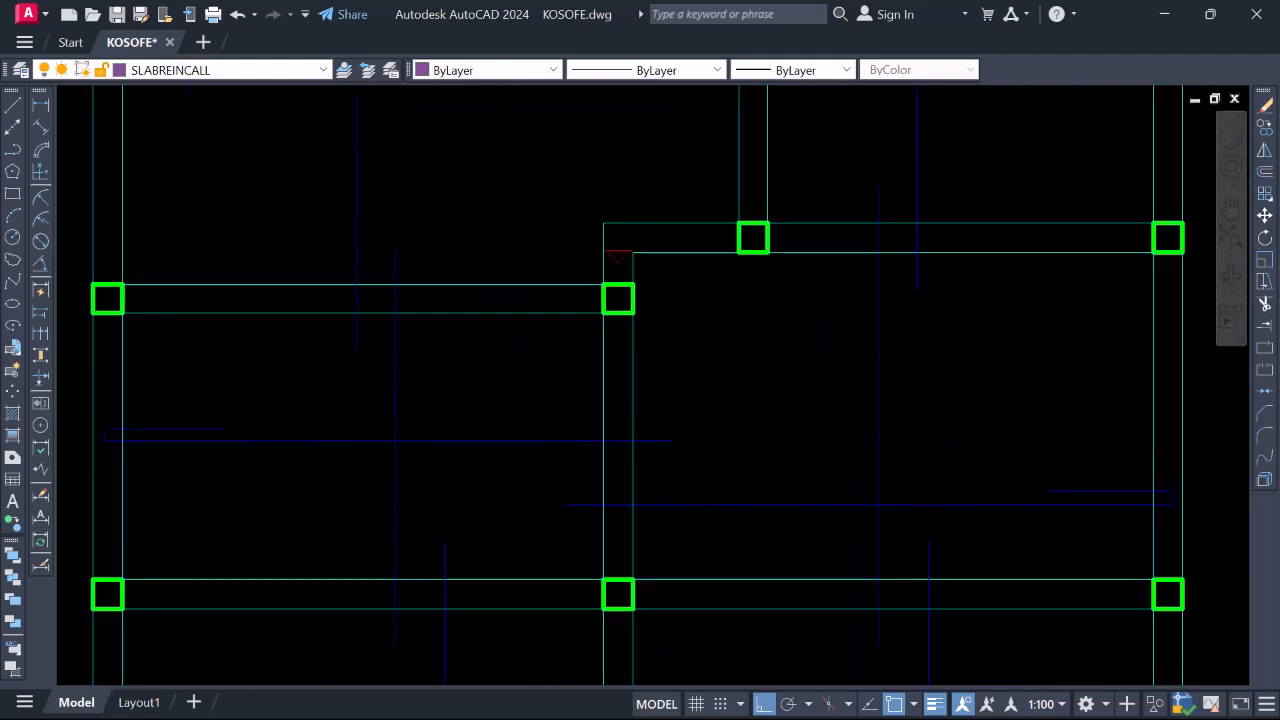
pyautogui.click(629, 369)
pyautogui.scroll(-2, 633, 367)
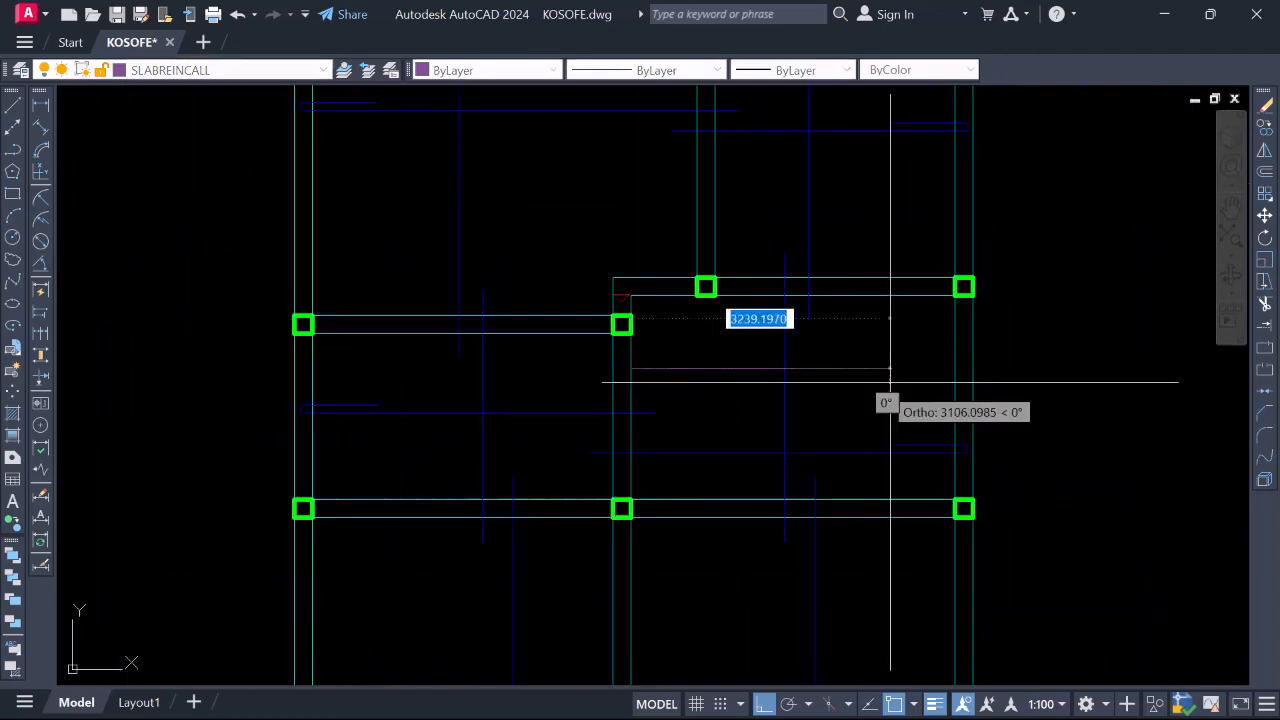
pyautogui.click(955, 368)
pyautogui.scroll(-4, 662, 347)
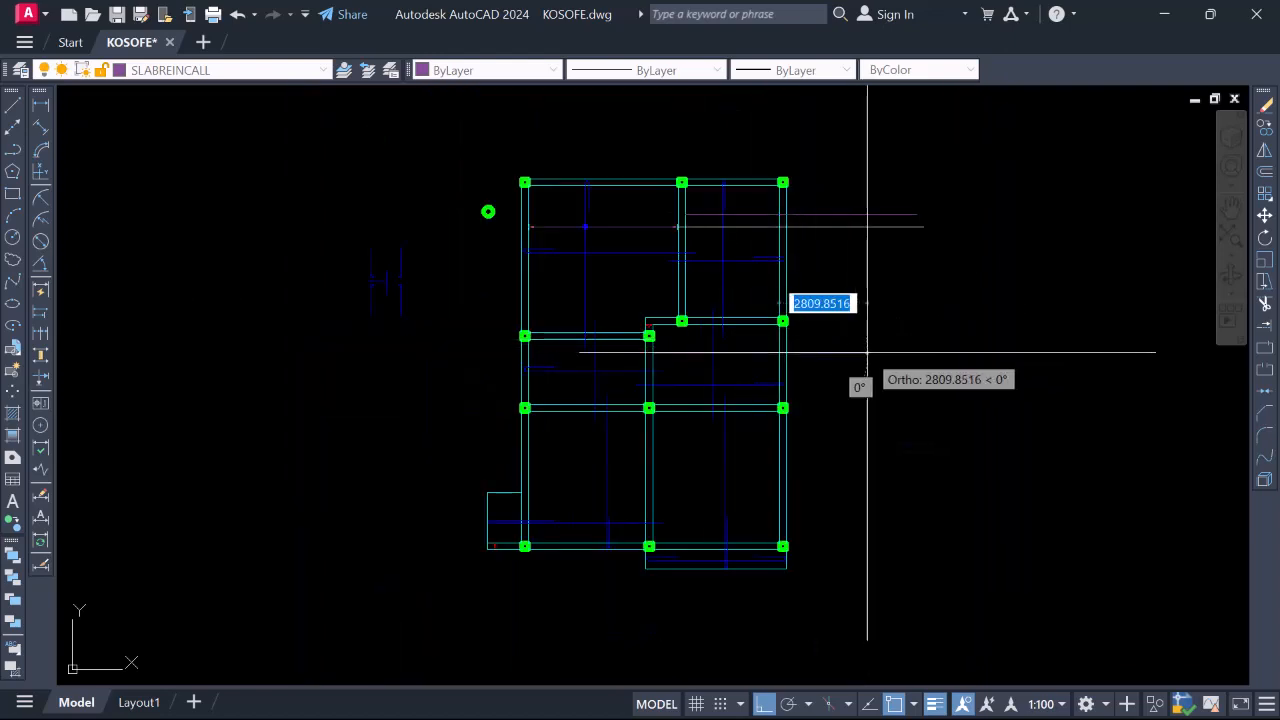
pyautogui.click(907, 353)
pyautogui.press('Escape')
pyautogui.scroll(4, 562, 368)
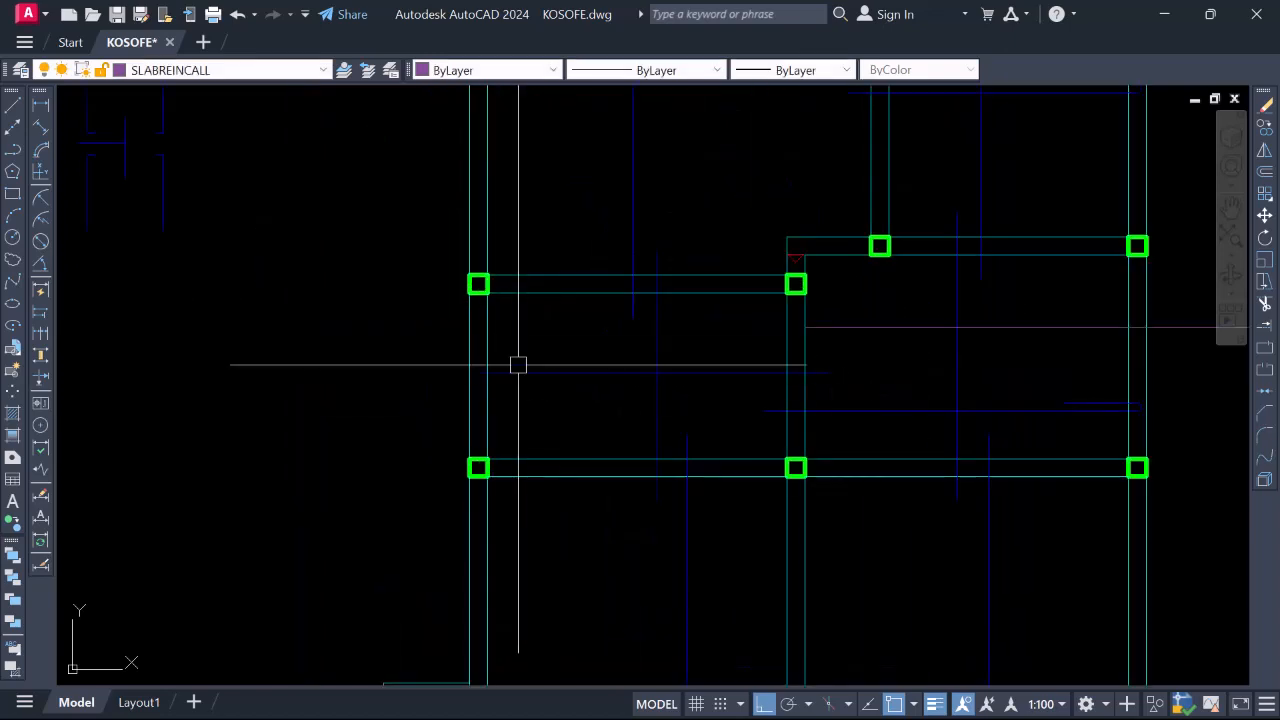
# Attempt another call-out line from a column edge, then cancel it
pyautogui.press('space')
pyautogui.click(487, 391)
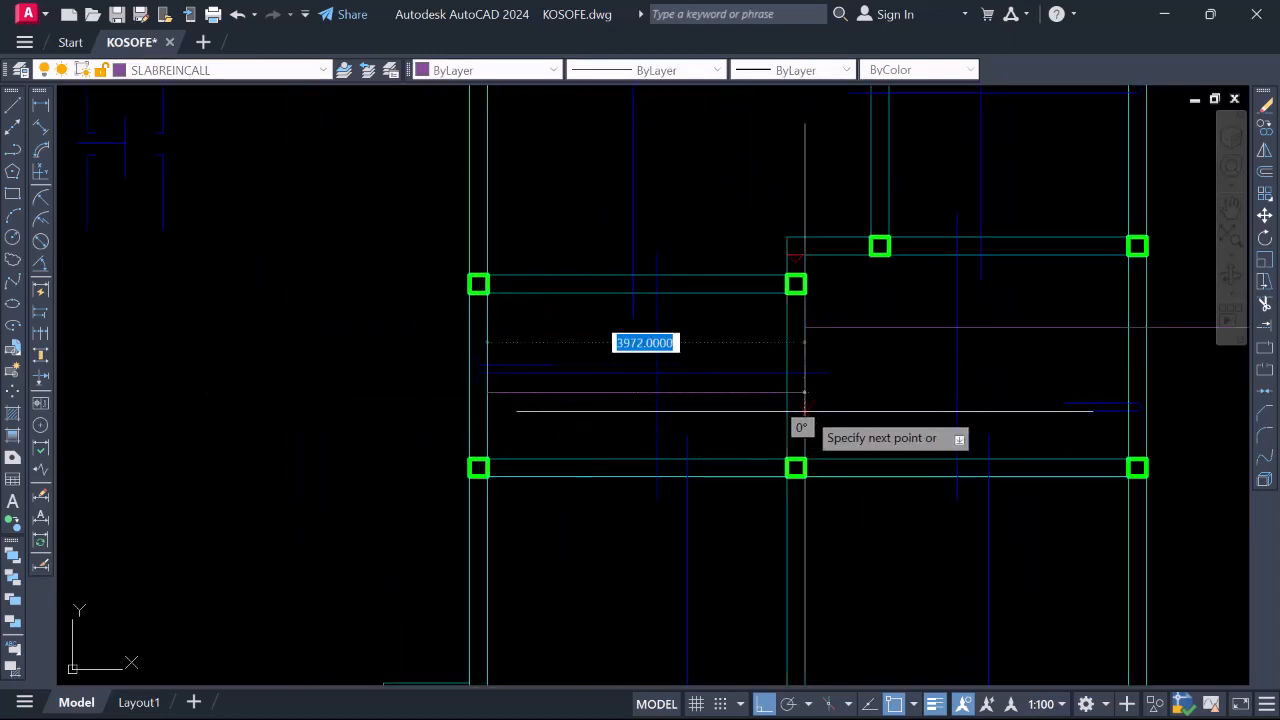
pyautogui.scroll(-4, 633, 388)
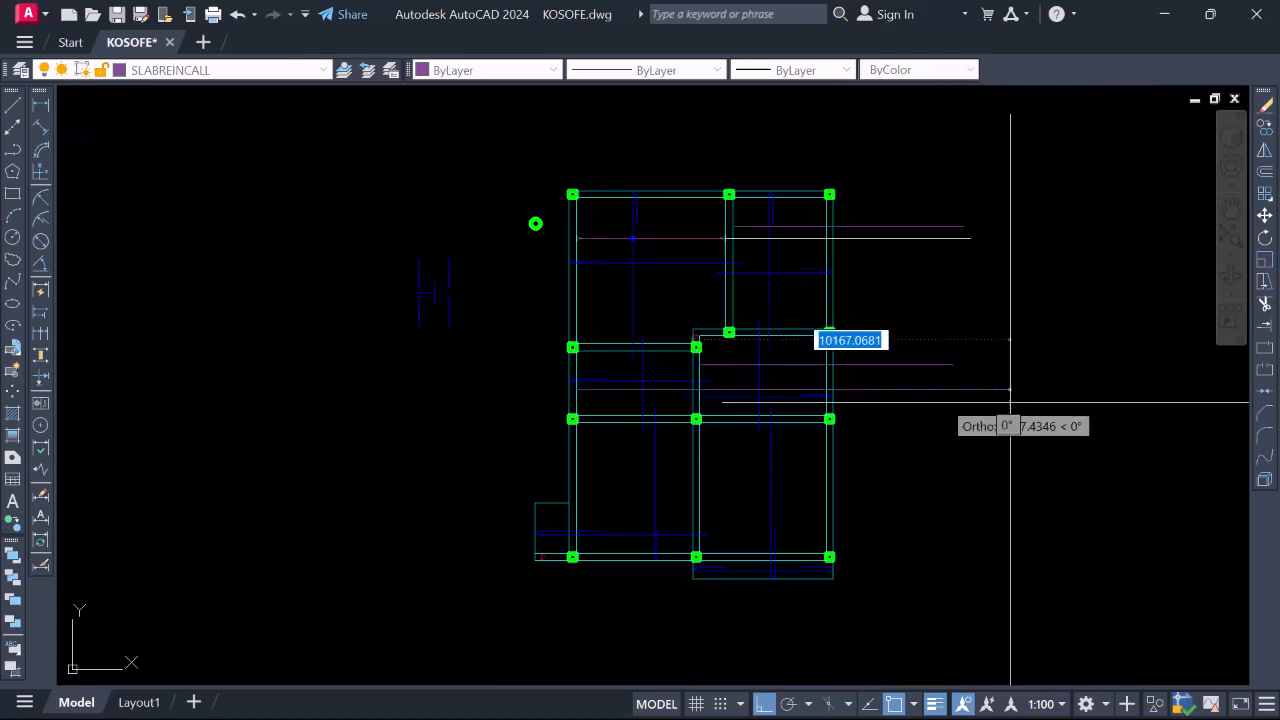
pyautogui.scroll(4, 609, 462)
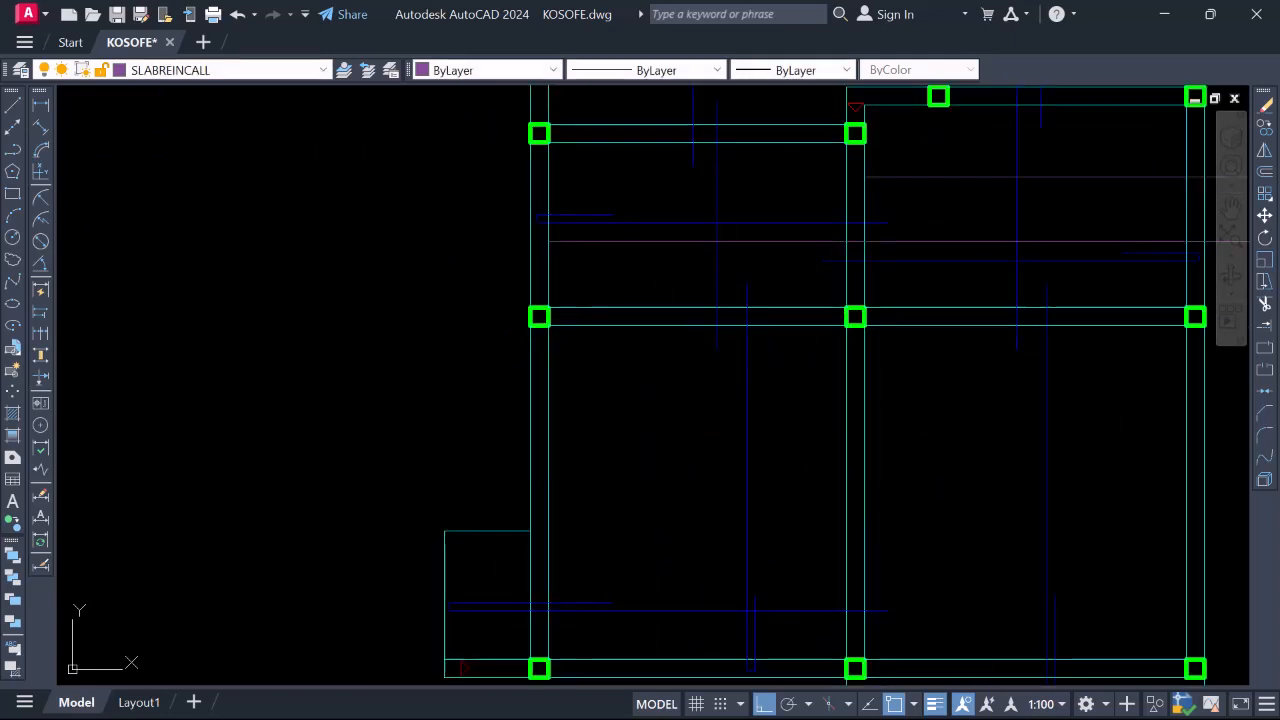
pyautogui.click(546, 457)
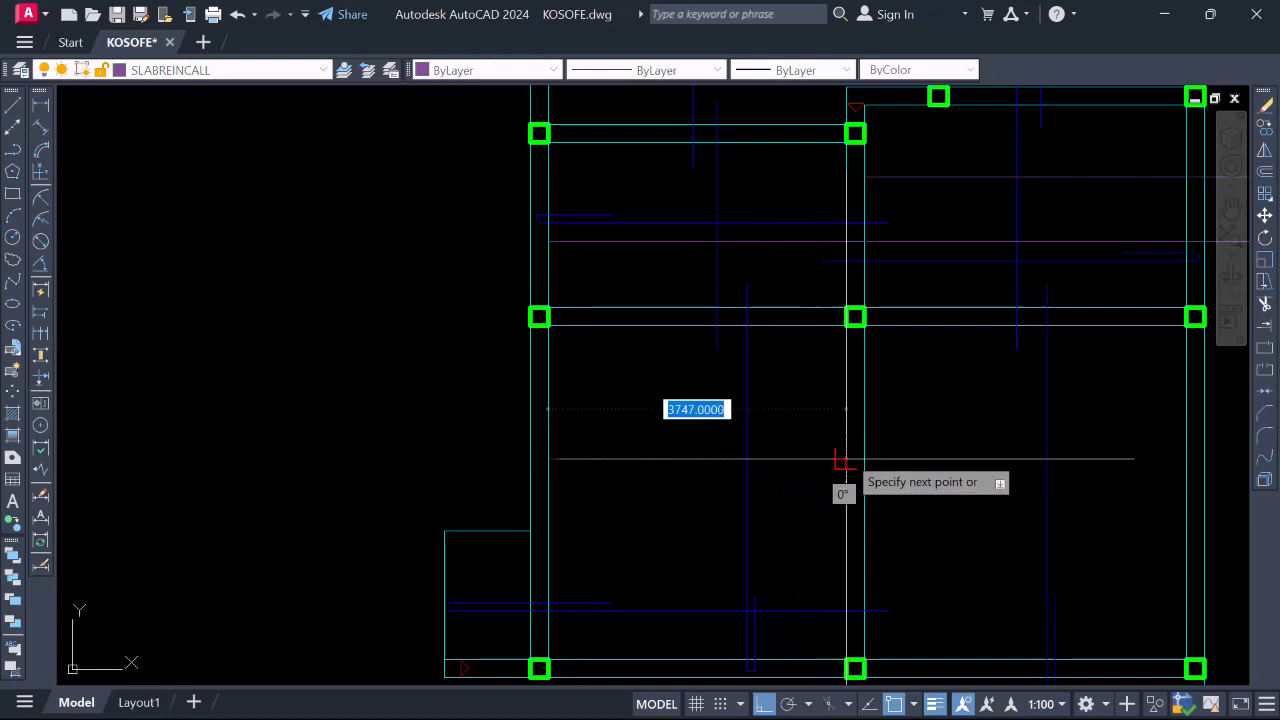
pyautogui.scroll(-4, 871, 457)
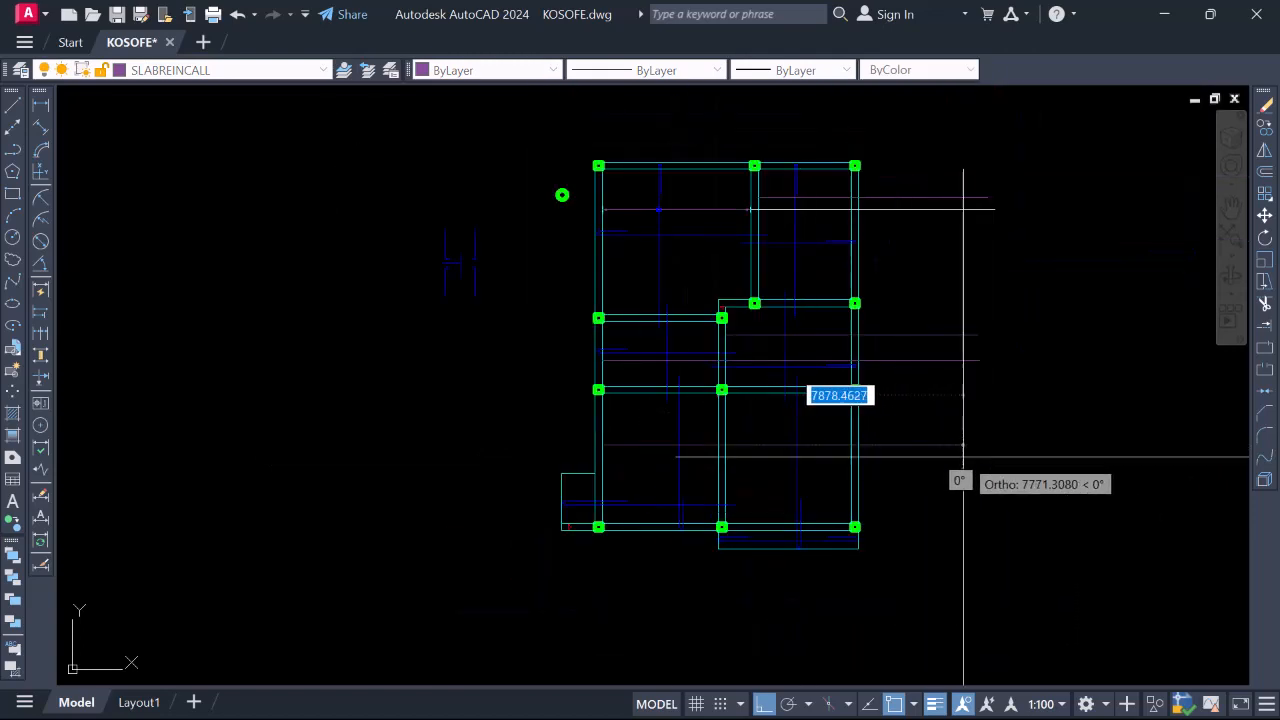
pyautogui.press('Escape')
pyautogui.scroll(4, 606, 503)
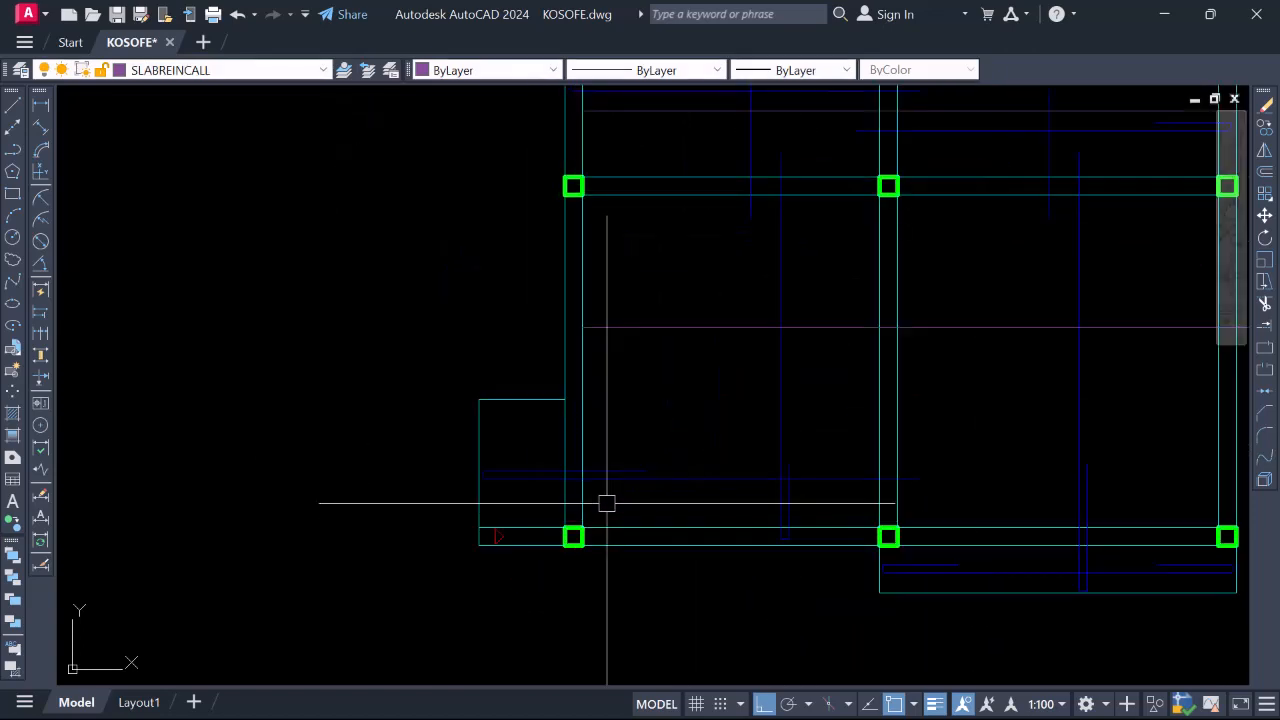
pyautogui.scroll(-4, 606, 423)
pyautogui.scroll(4, 663, 434)
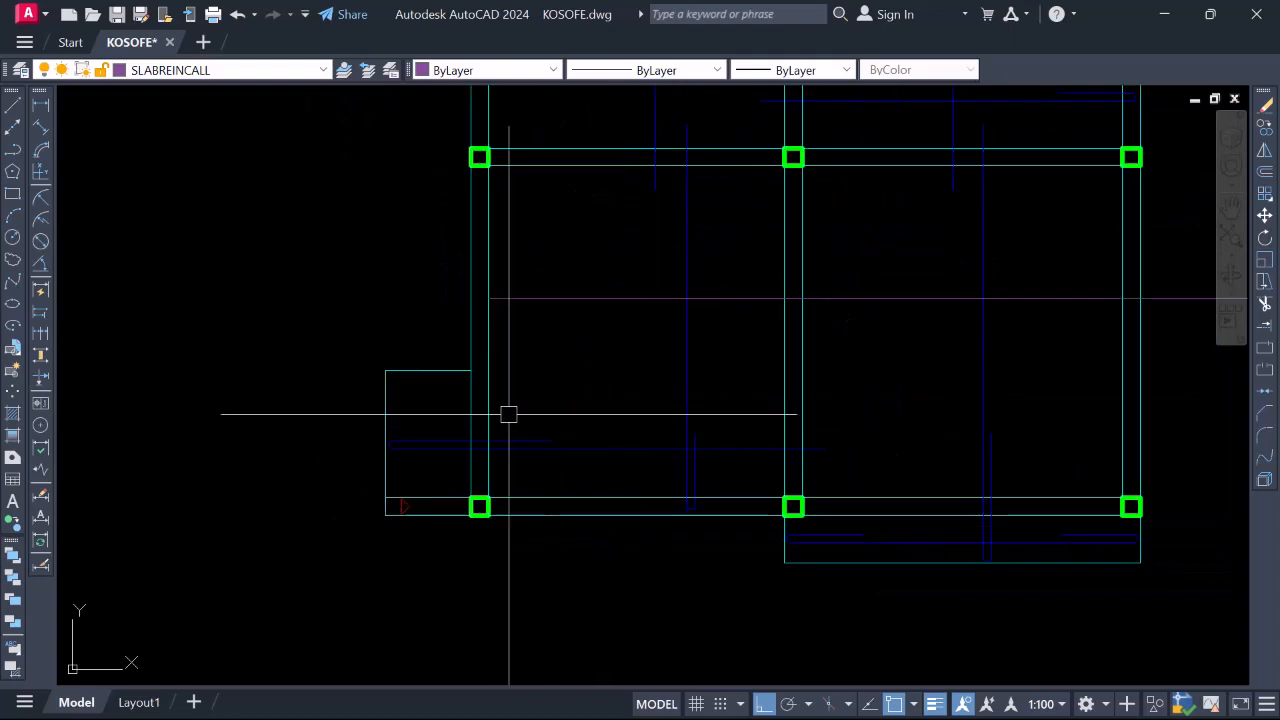
pyautogui.scroll(-2, 508, 414)
pyautogui.scroll(2, 724, 393)
# Begin a new horizontal call-out line on the lower beam edge
pyautogui.press('space')
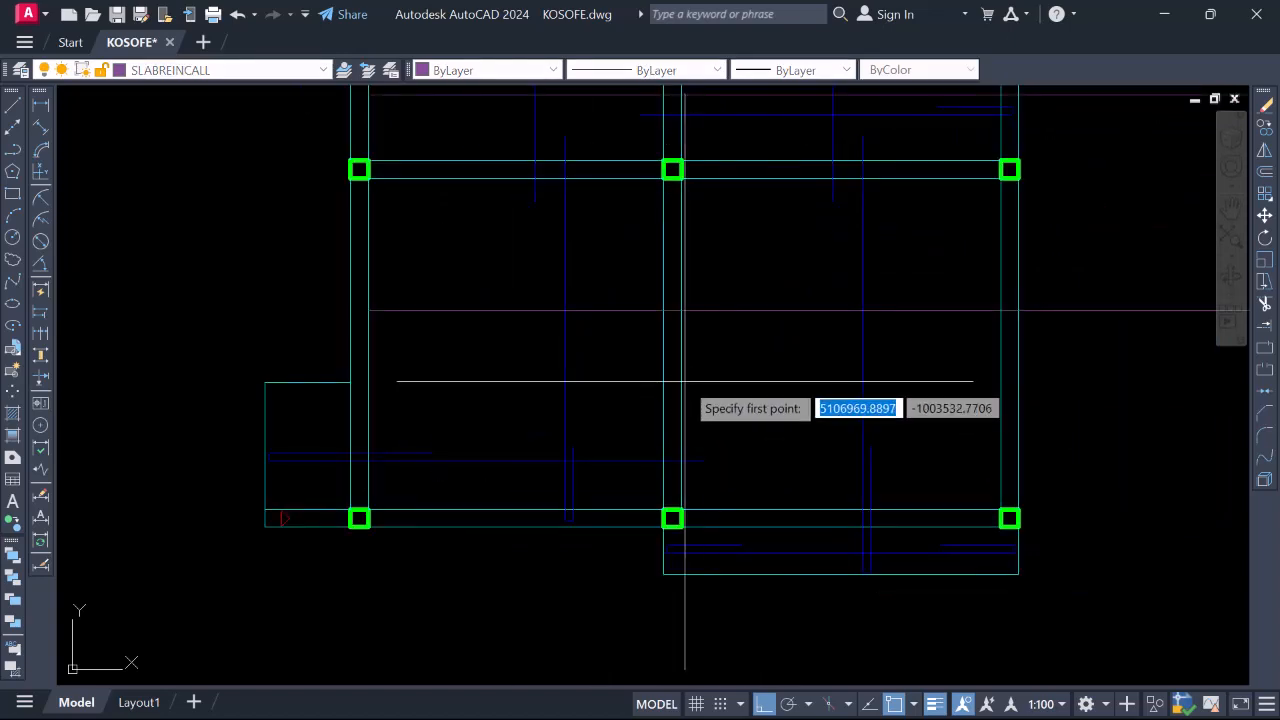
pyautogui.click(681, 380)
pyautogui.scroll(-2, 775, 393)
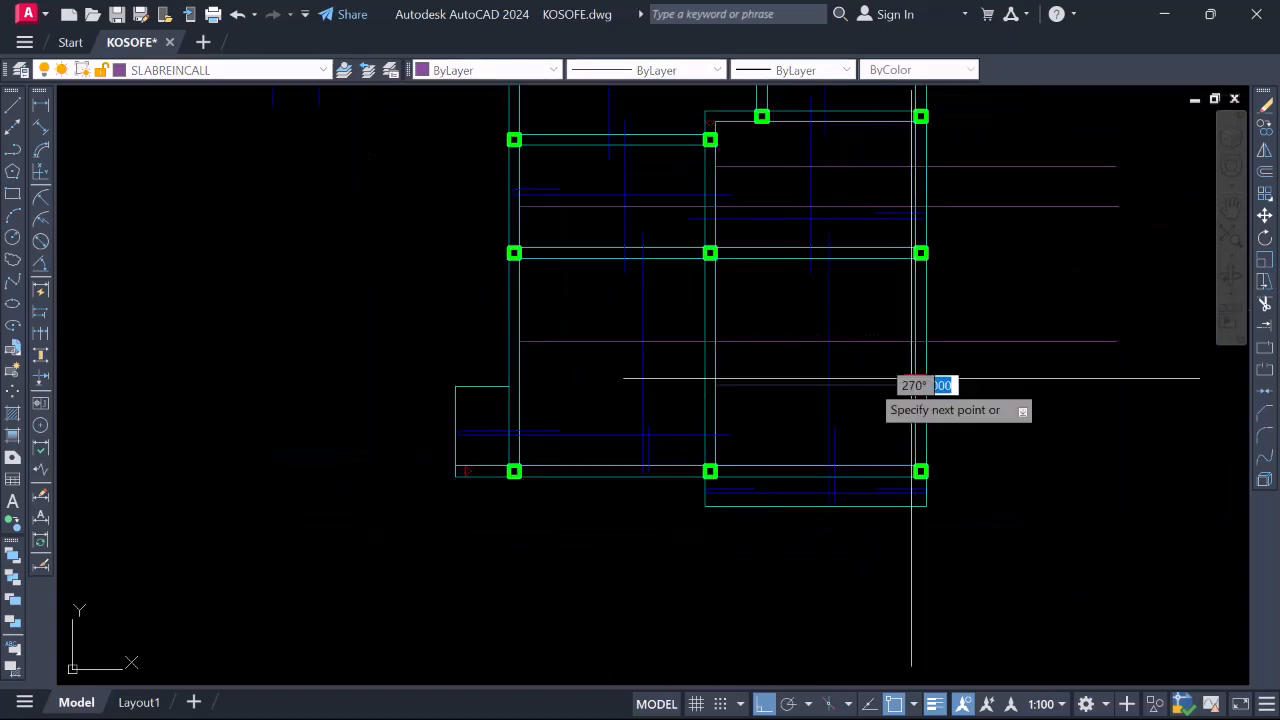
pyautogui.scroll(-4, 880, 385)
pyautogui.scroll(4, 860, 390)
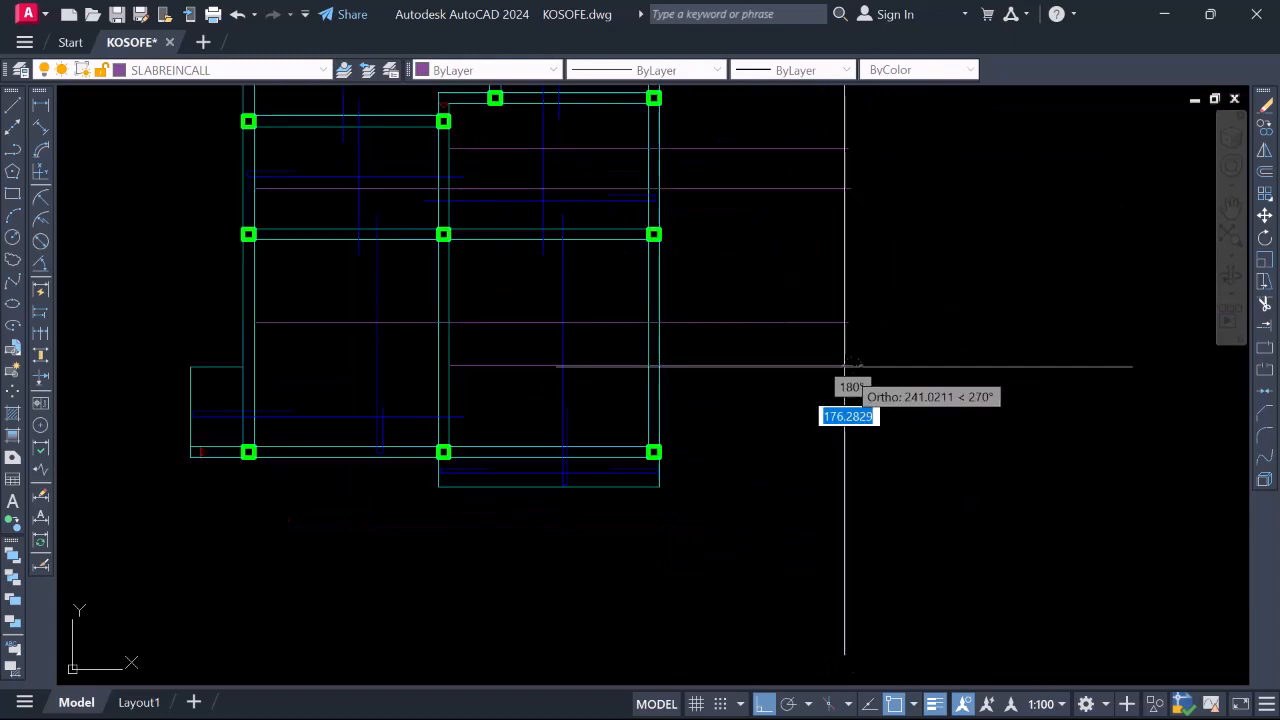
pyautogui.scroll(-4, 846, 360)
pyautogui.scroll(4, 640, 410)
pyautogui.scroll(-2, 628, 430)
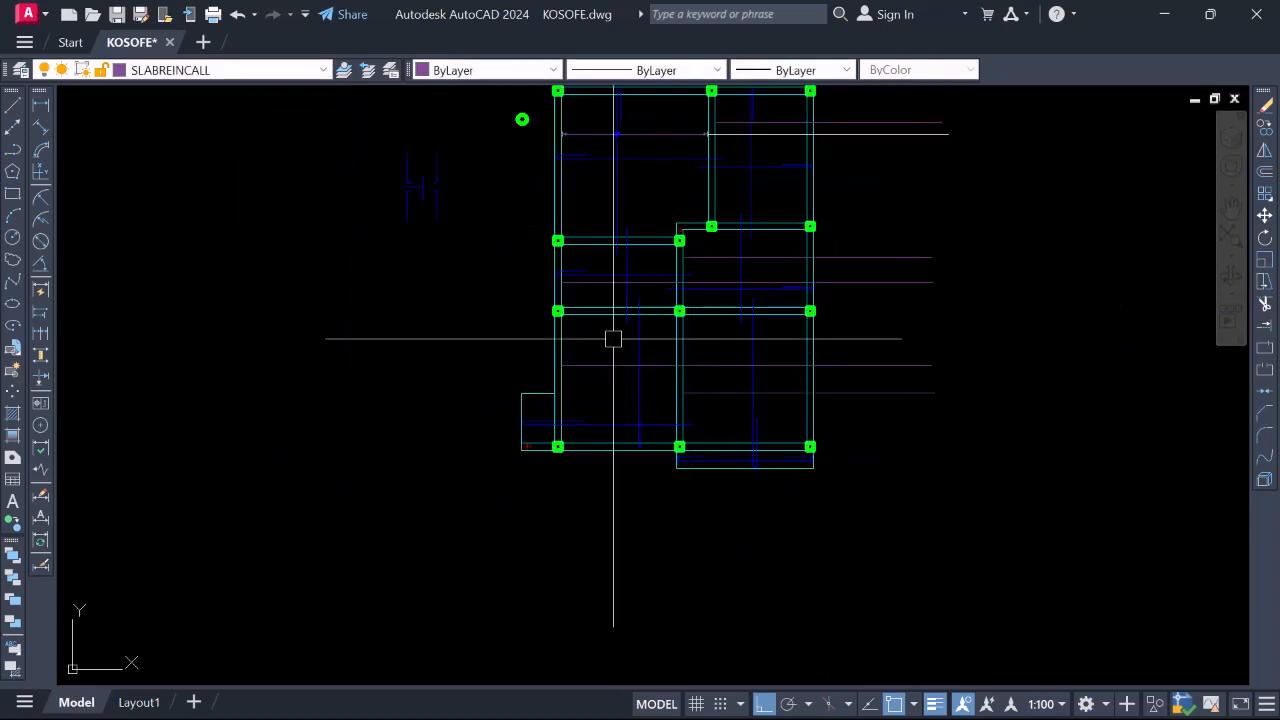
pyautogui.scroll(-2, 680, 280)
pyautogui.scroll(4, 680, 326)
pyautogui.scroll(-2, 677, 321)
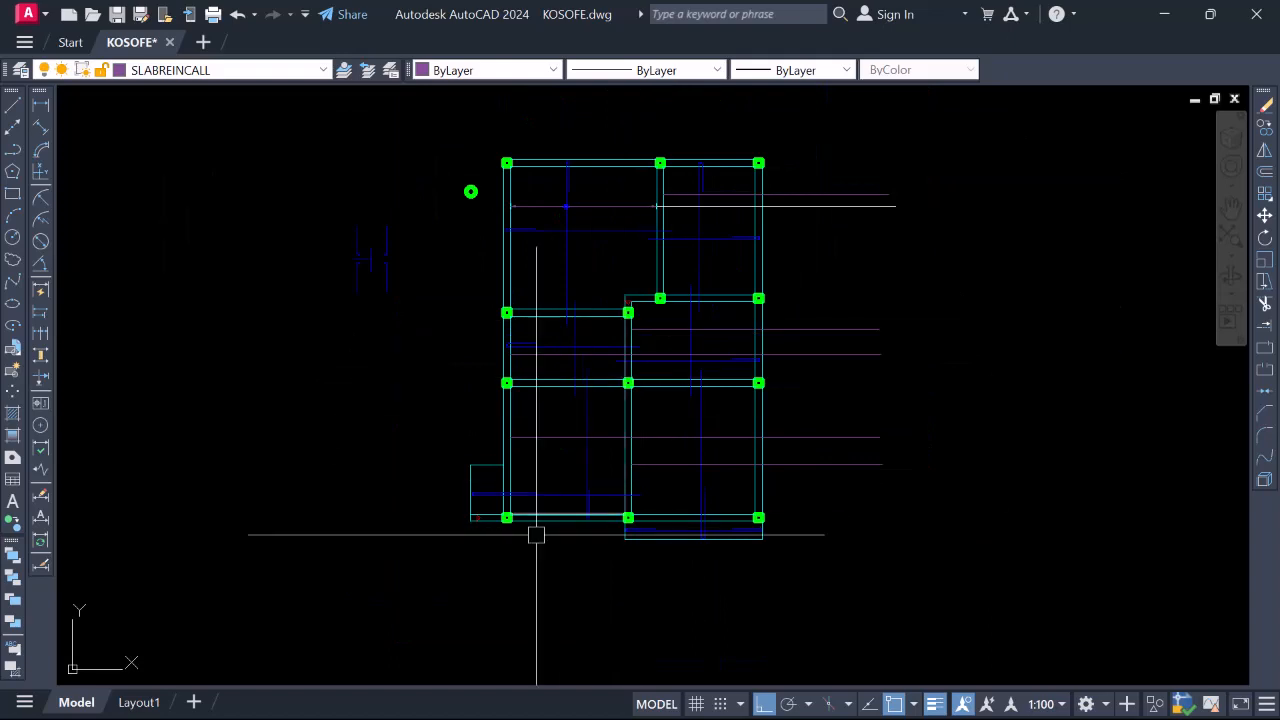
pyautogui.scroll(2, 522, 524)
pyautogui.scroll(-4, 571, 431)
pyautogui.scroll(4, 625, 457)
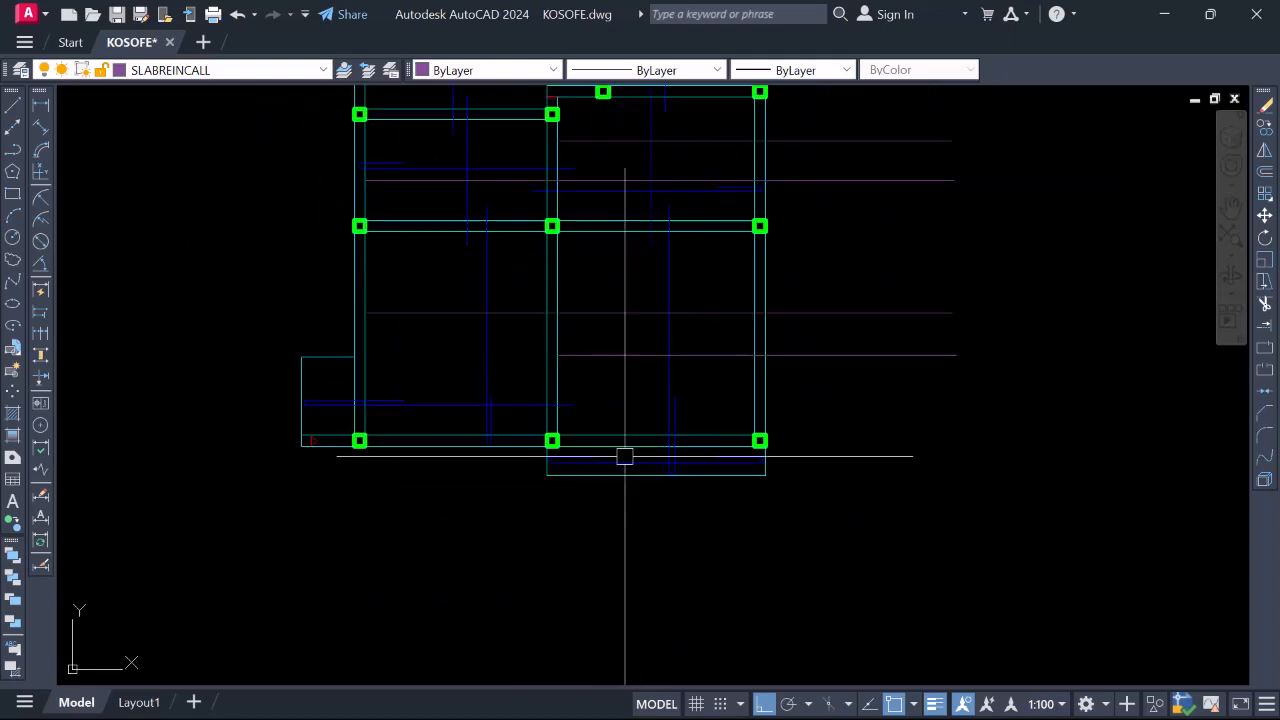
pyautogui.scroll(-4, 660, 440)
pyautogui.scroll(8, 580, 243)
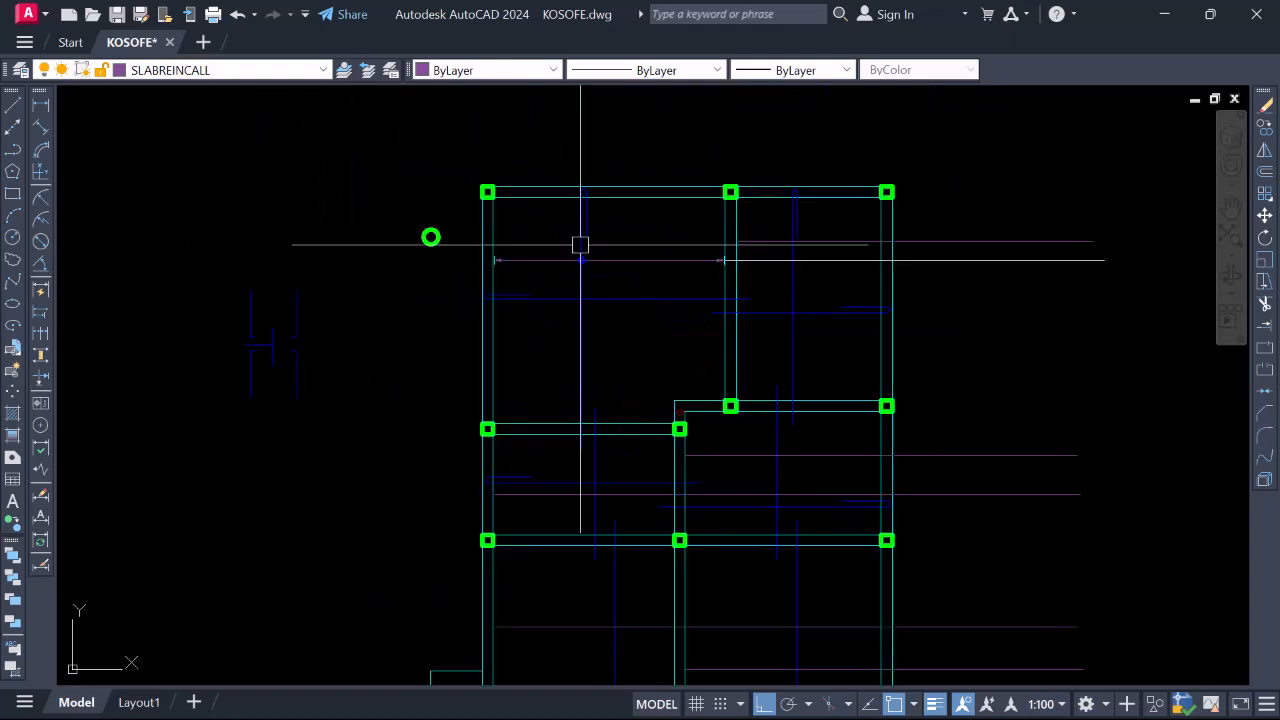
# Copy the selected blue circle markers onto the call-out lines
pyautogui.rightClick(597, 299)
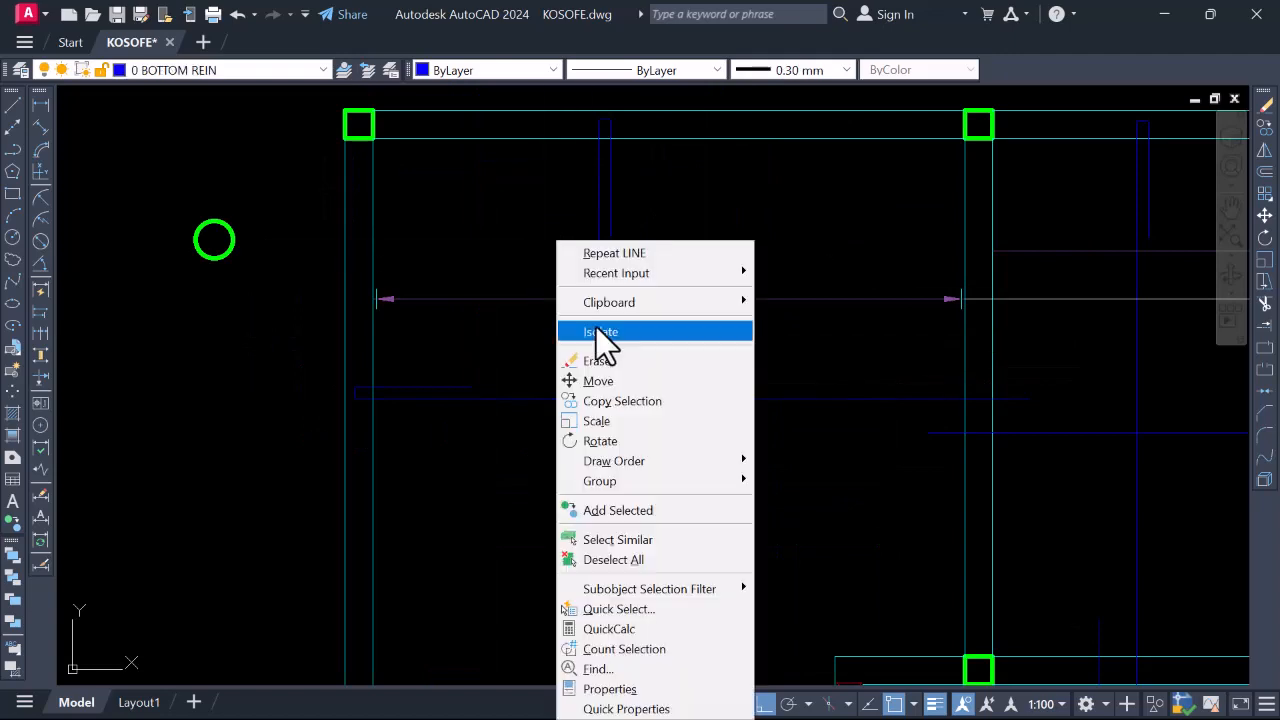
pyautogui.click(621, 399)
pyautogui.scroll(8, 597, 297)
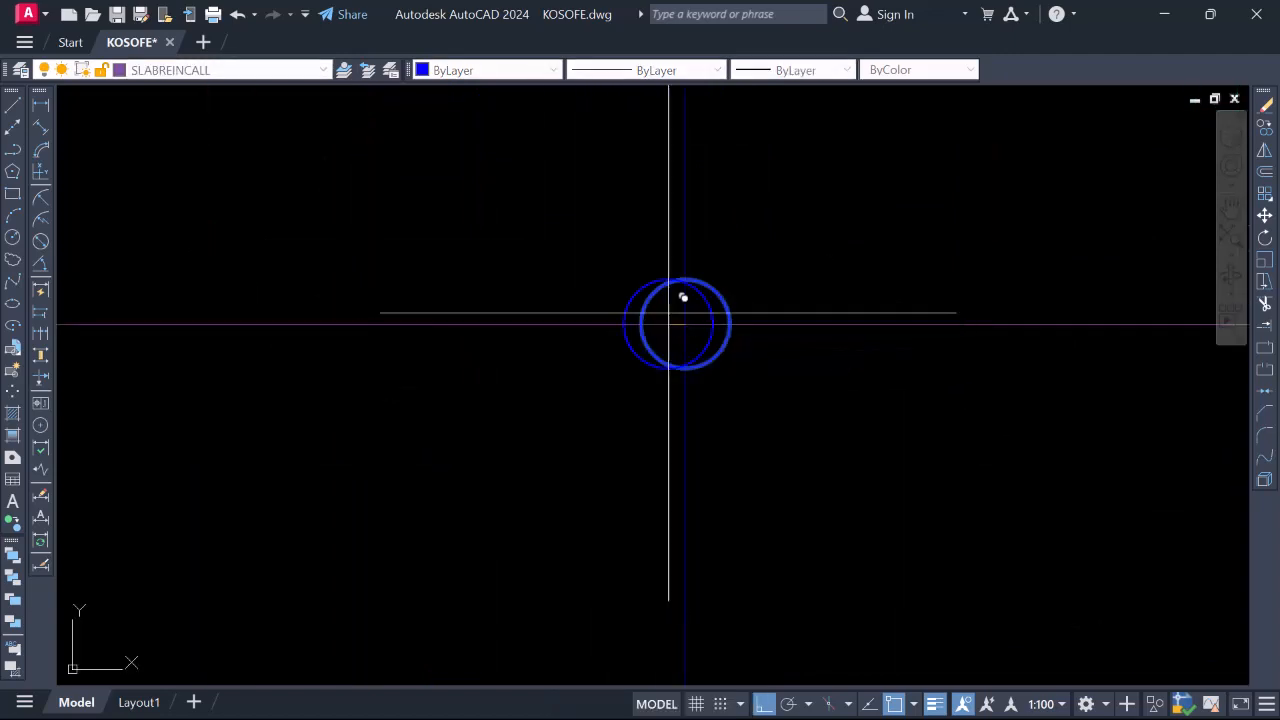
pyautogui.scroll(-12, 573, 265)
pyautogui.scroll(4, 750, 337)
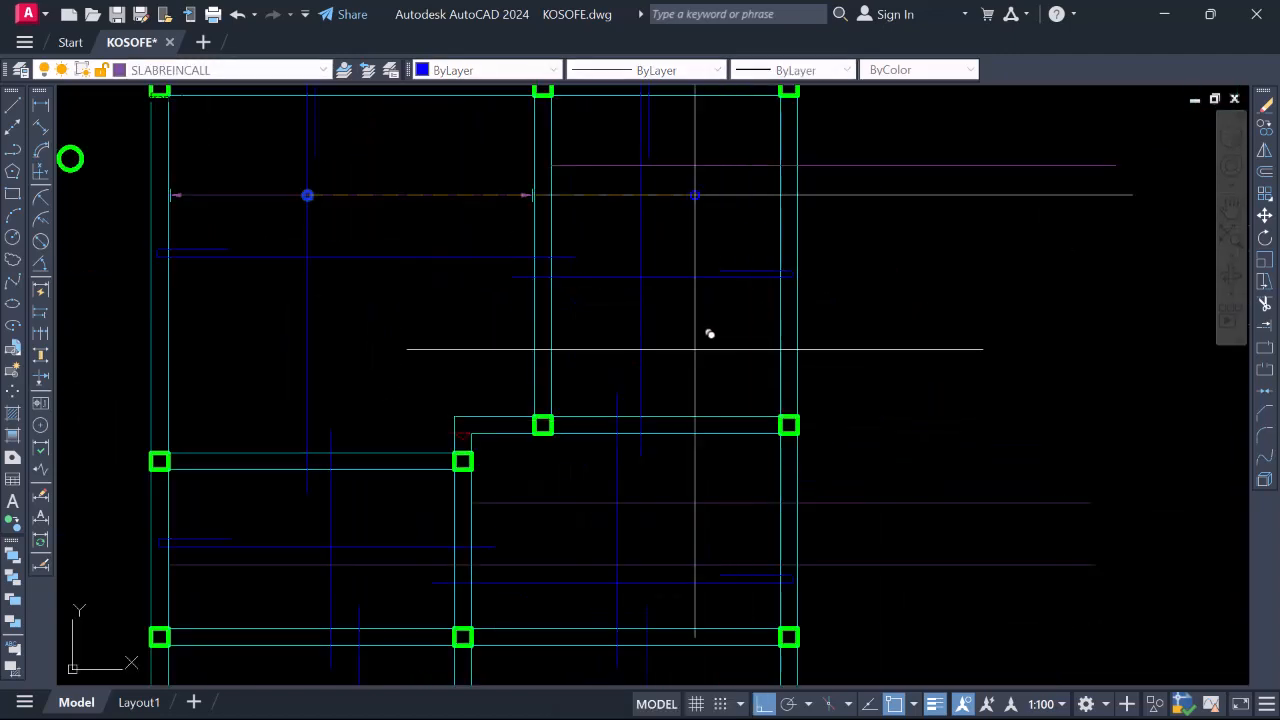
pyautogui.scroll(4, 643, 166)
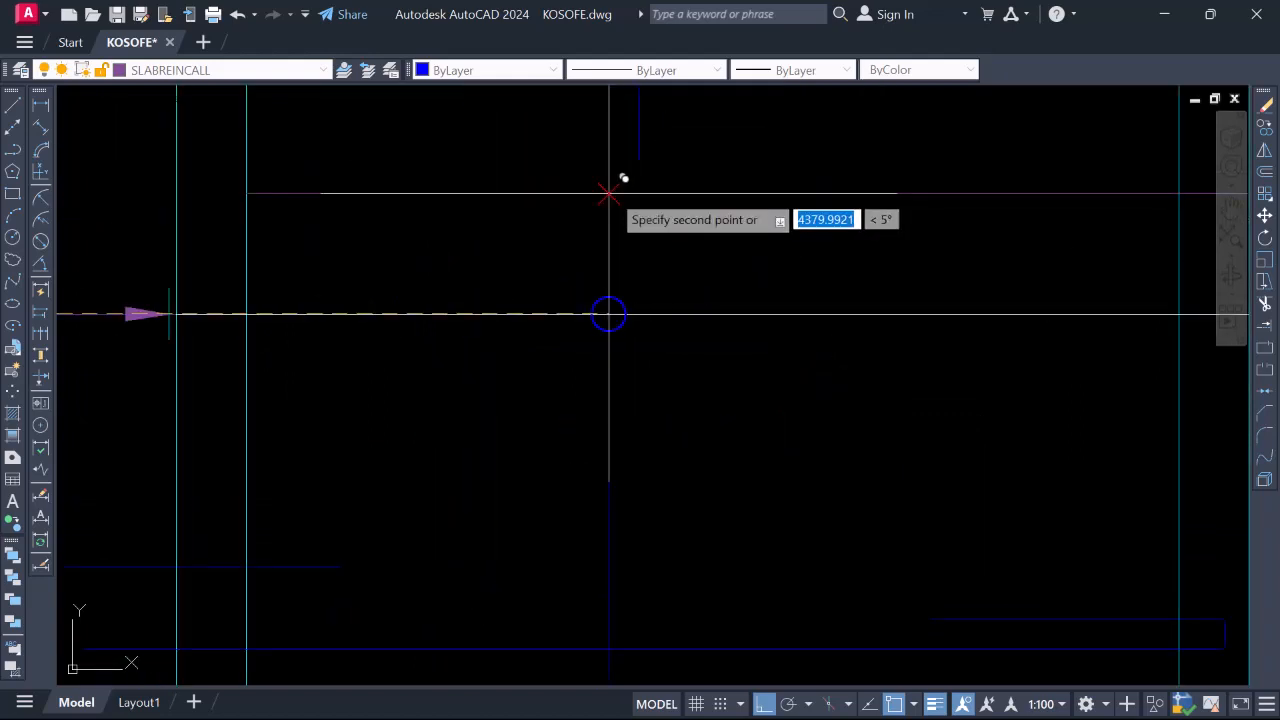
pyautogui.scroll(-5, 786, 166)
pyautogui.scroll(-3, 629, 429)
pyautogui.scroll(4, 639, 441)
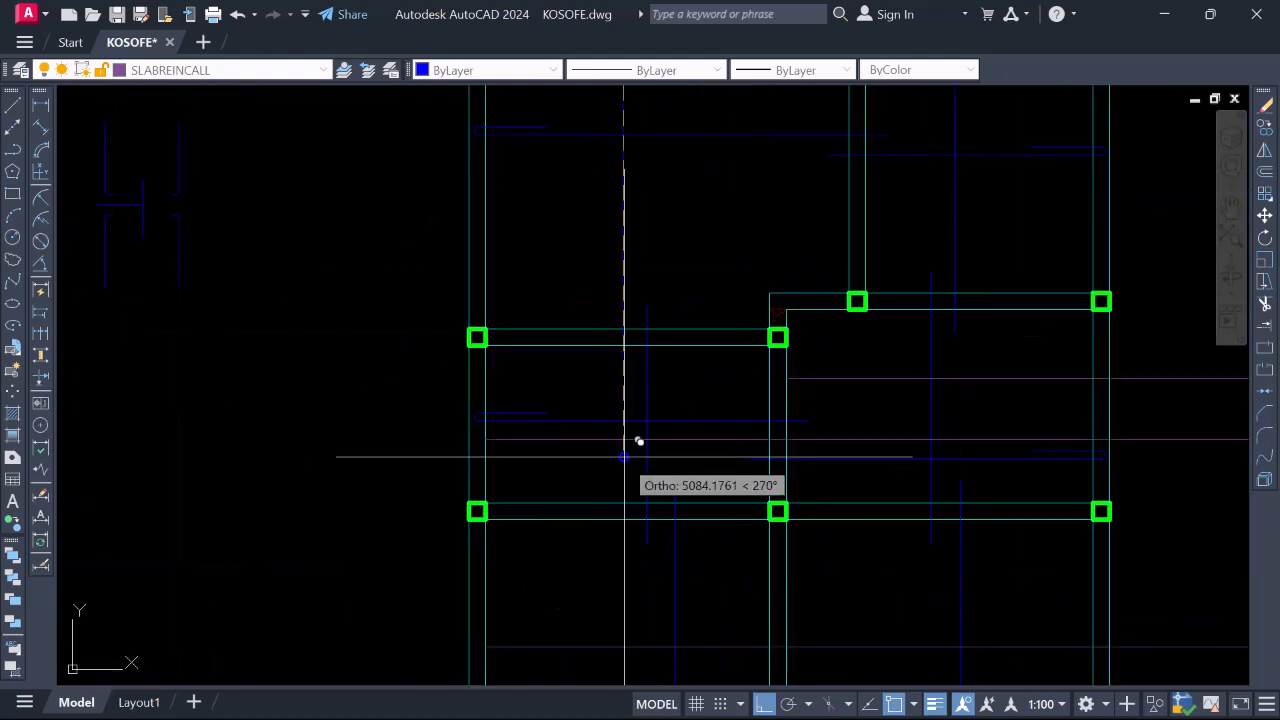
pyautogui.scroll(4, 639, 441)
pyautogui.scroll(-4, 611, 266)
pyautogui.scroll(-4, 841, 391)
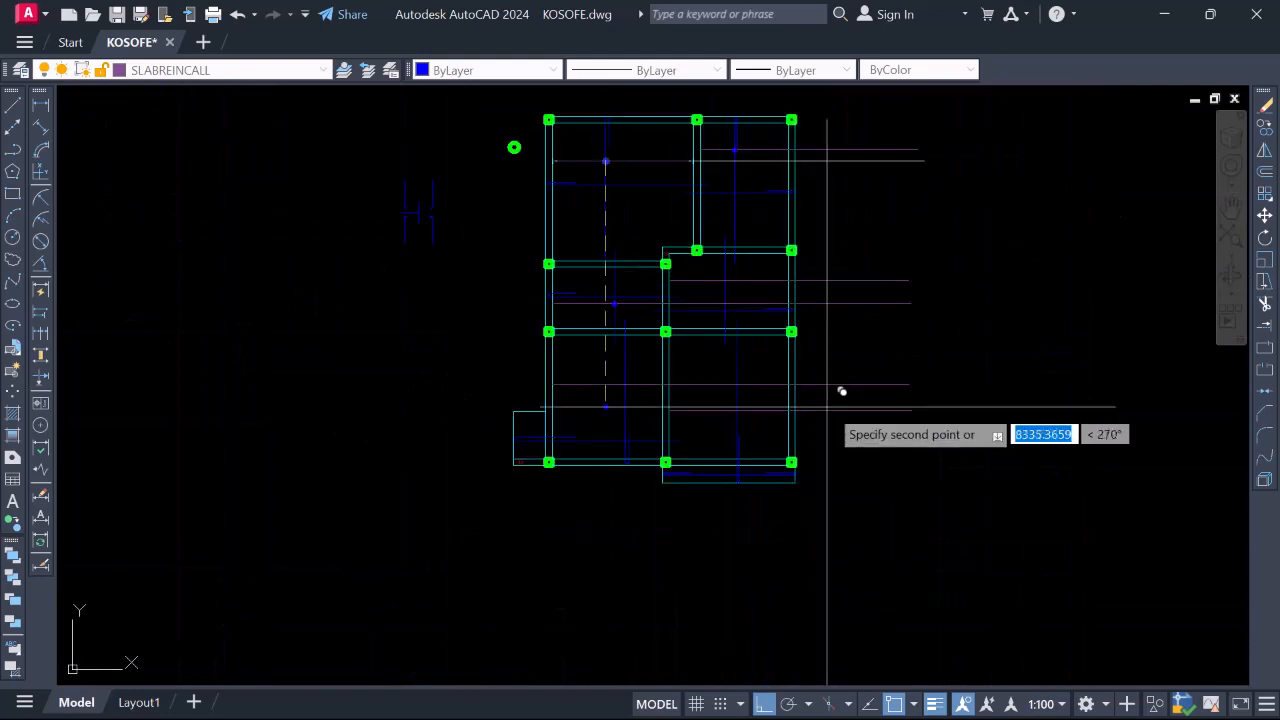
pyautogui.scroll(4, 841, 391)
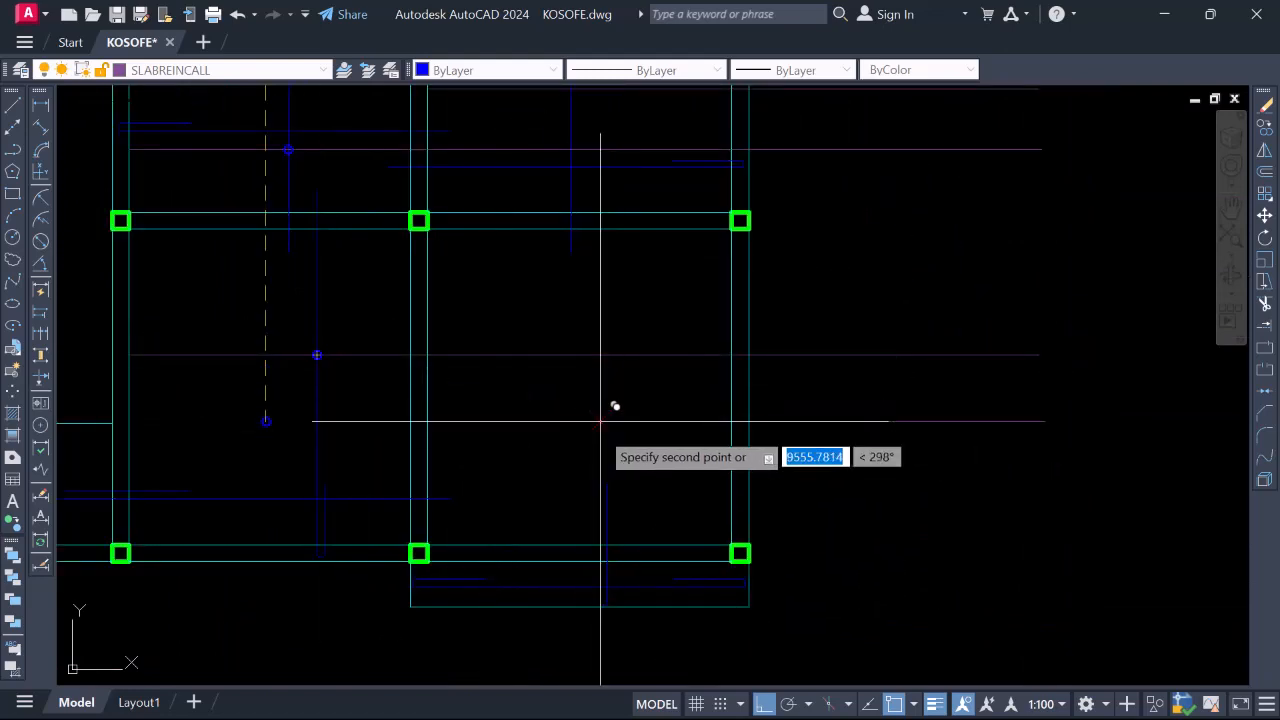
pyautogui.scroll(-5, 737, 403)
pyautogui.scroll(4, 709, 391)
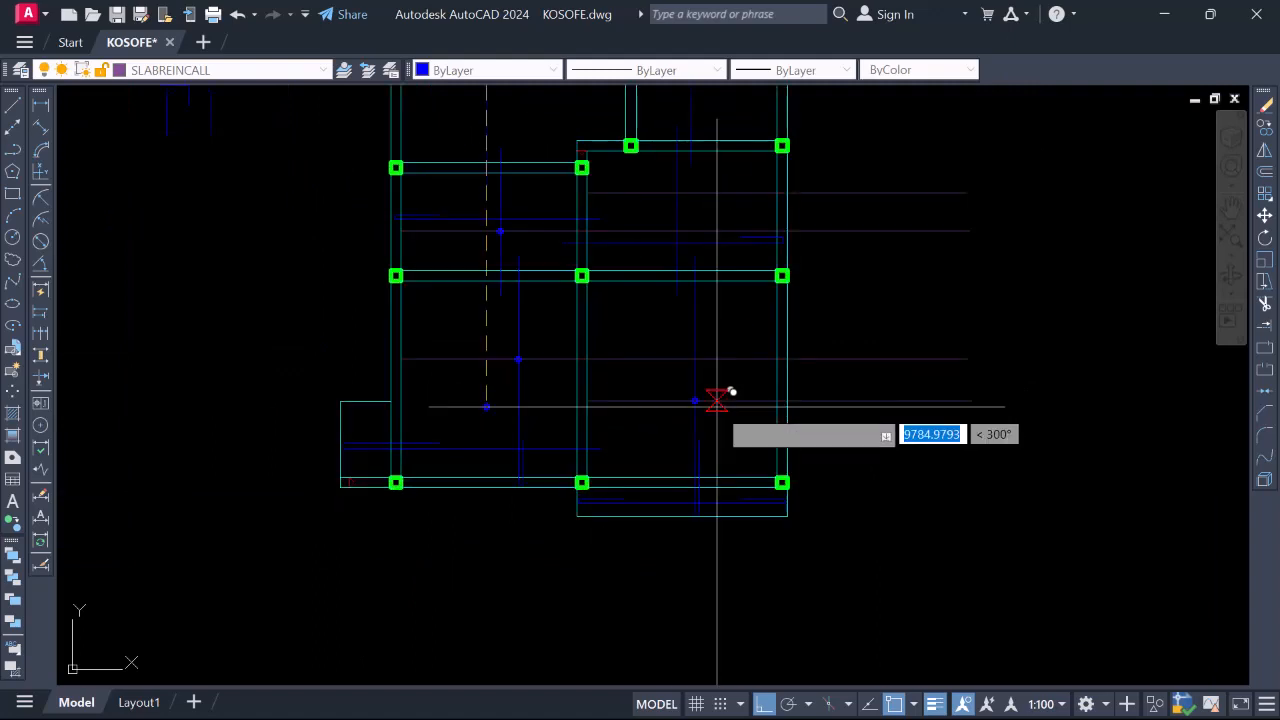
# End the copy command and review the slab plan
pyautogui.press('Escape')
pyautogui.scroll(-4, 740, 410)
pyautogui.scroll(4, 648, 430)
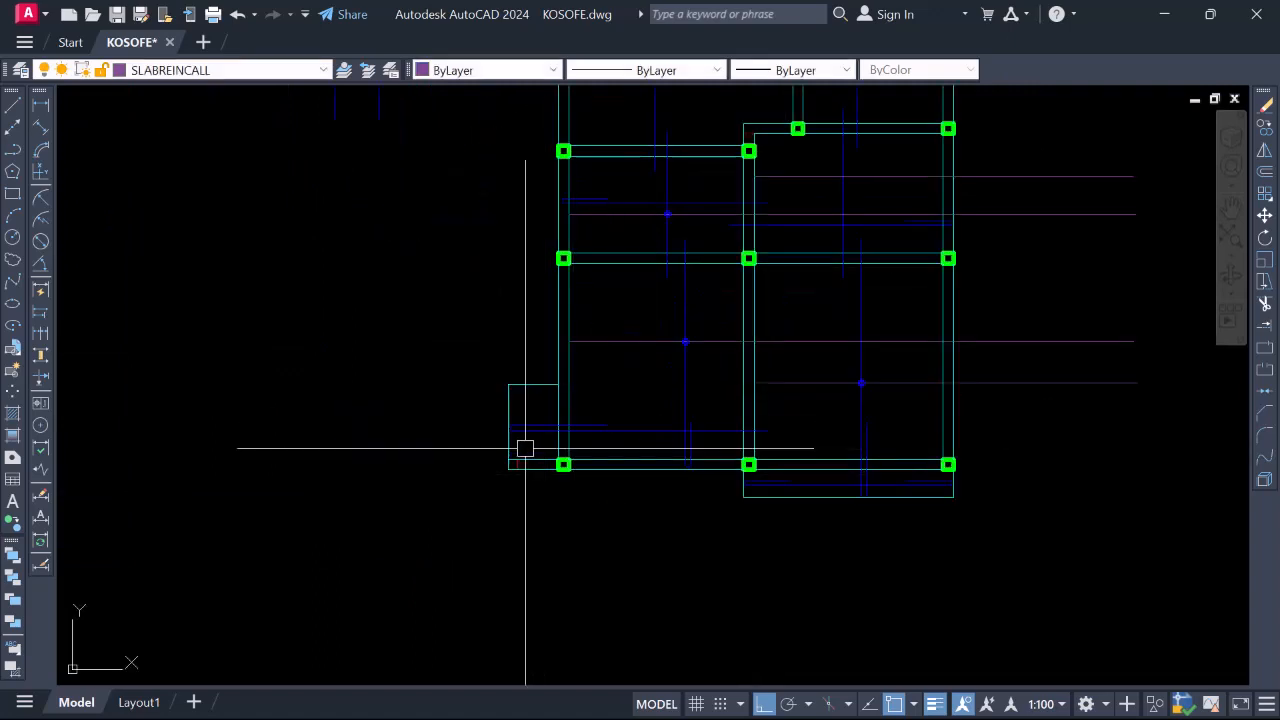
pyautogui.scroll(3, 530, 408)
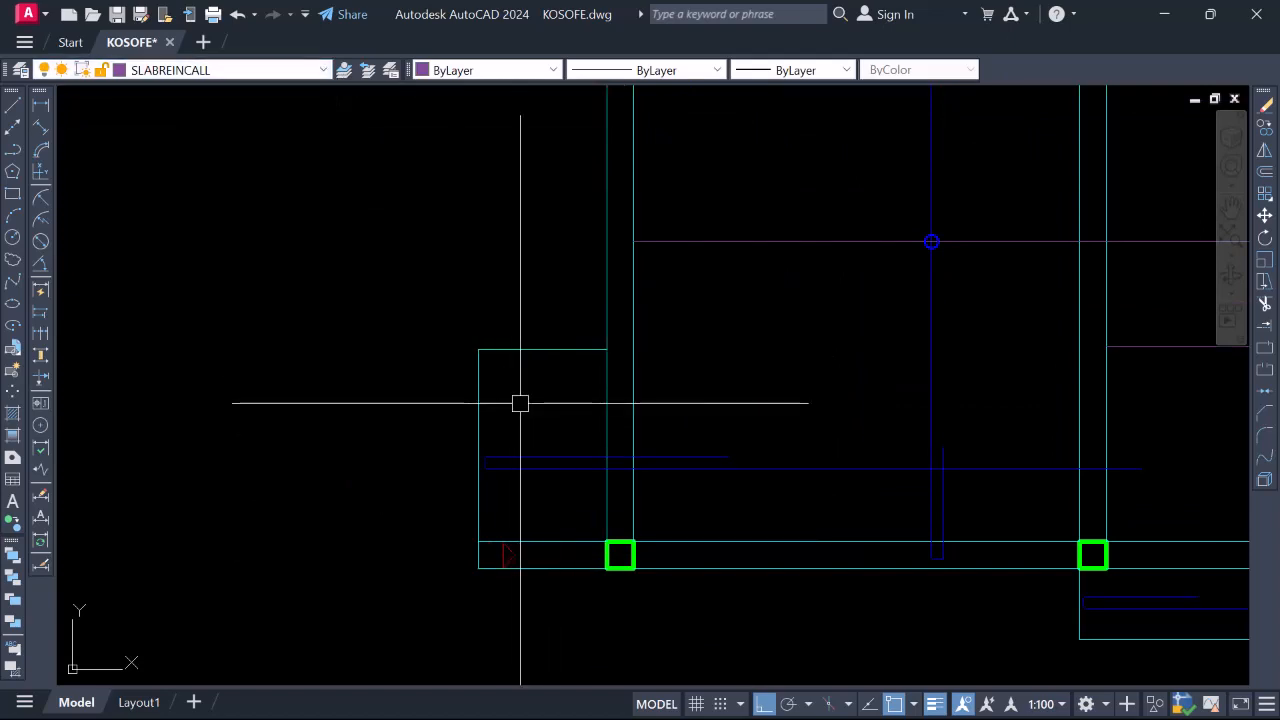
# Draw an 800-long line starting at the wall corner
pyautogui.press('Return')
pyautogui.scroll(3, 525, 360)
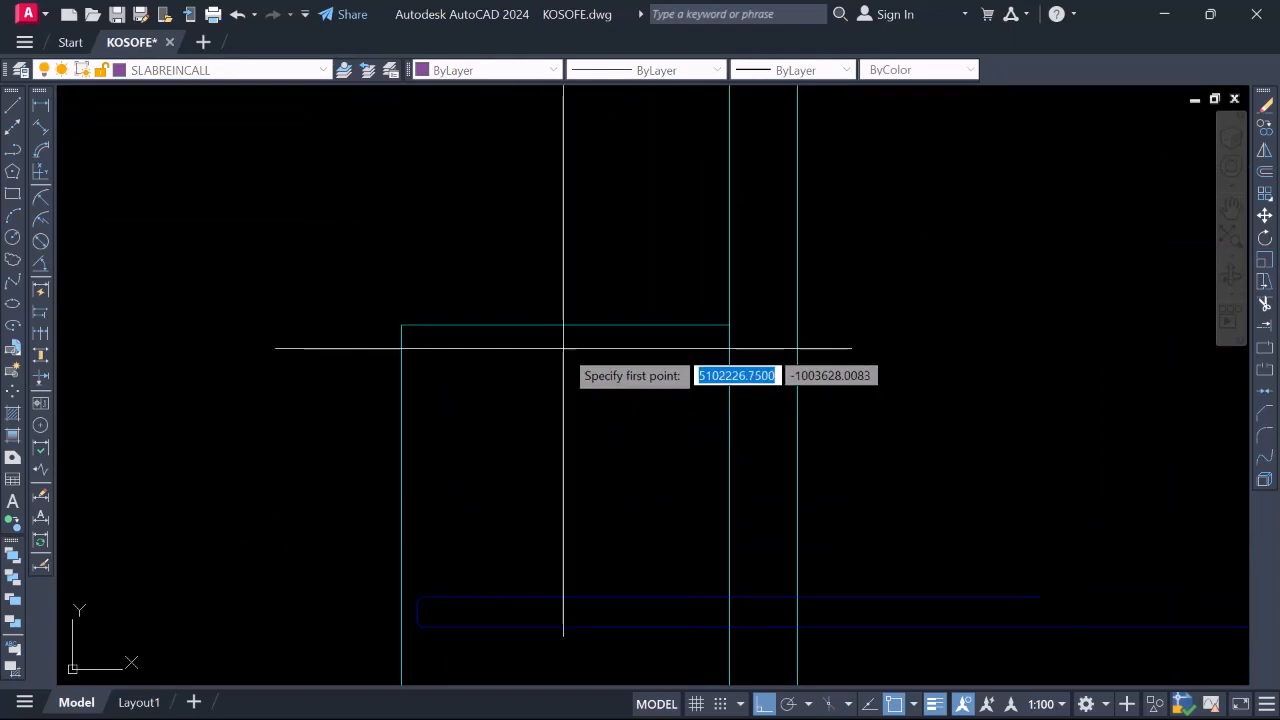
pyautogui.click(566, 342)
pyautogui.scroll(-2, 566, 342)
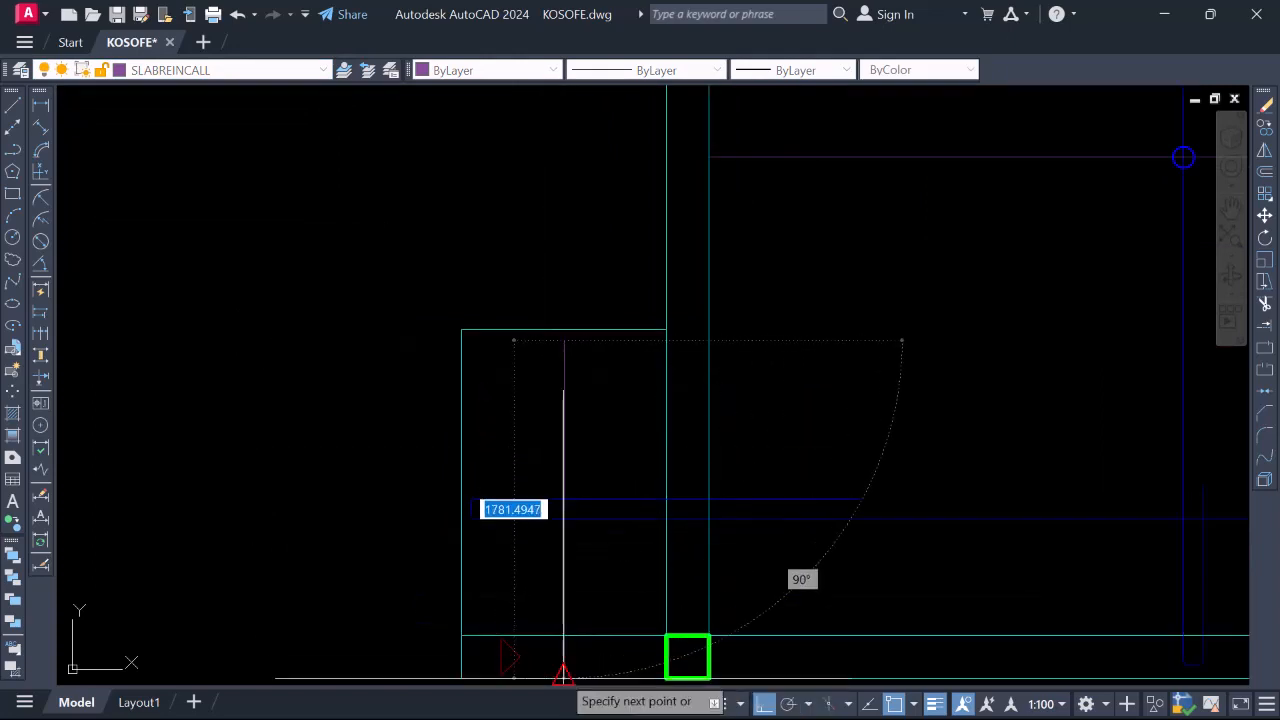
pyautogui.scroll(2, 563, 644)
pyautogui.scroll(-3, 565, 644)
pyautogui.scroll(3, 590, 510)
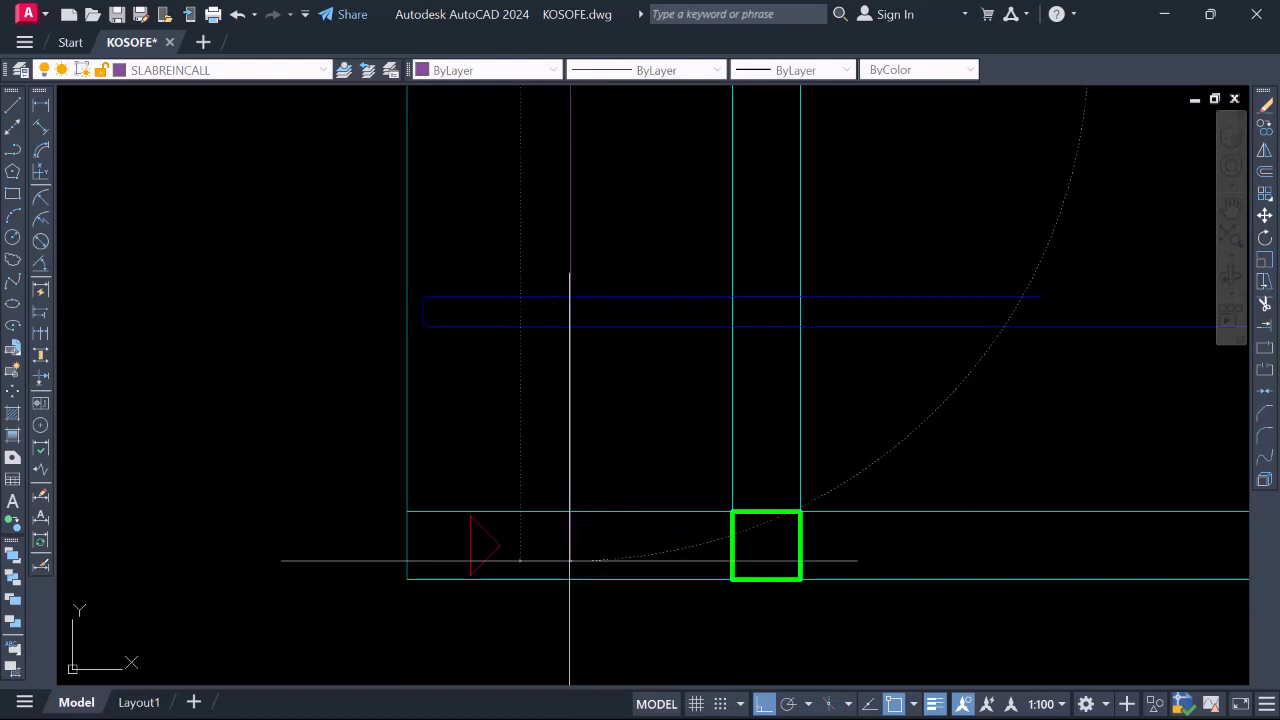
pyautogui.scroll(-3, 570, 555)
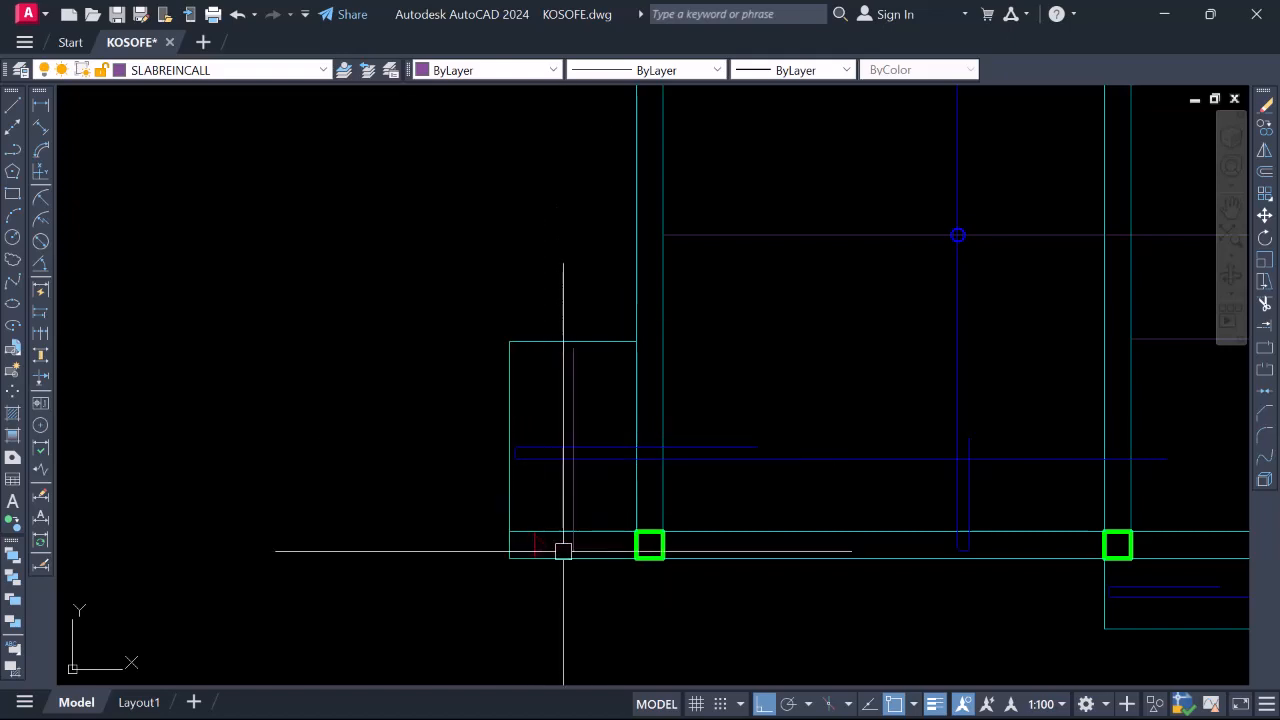
pyautogui.scroll(2, 563, 551)
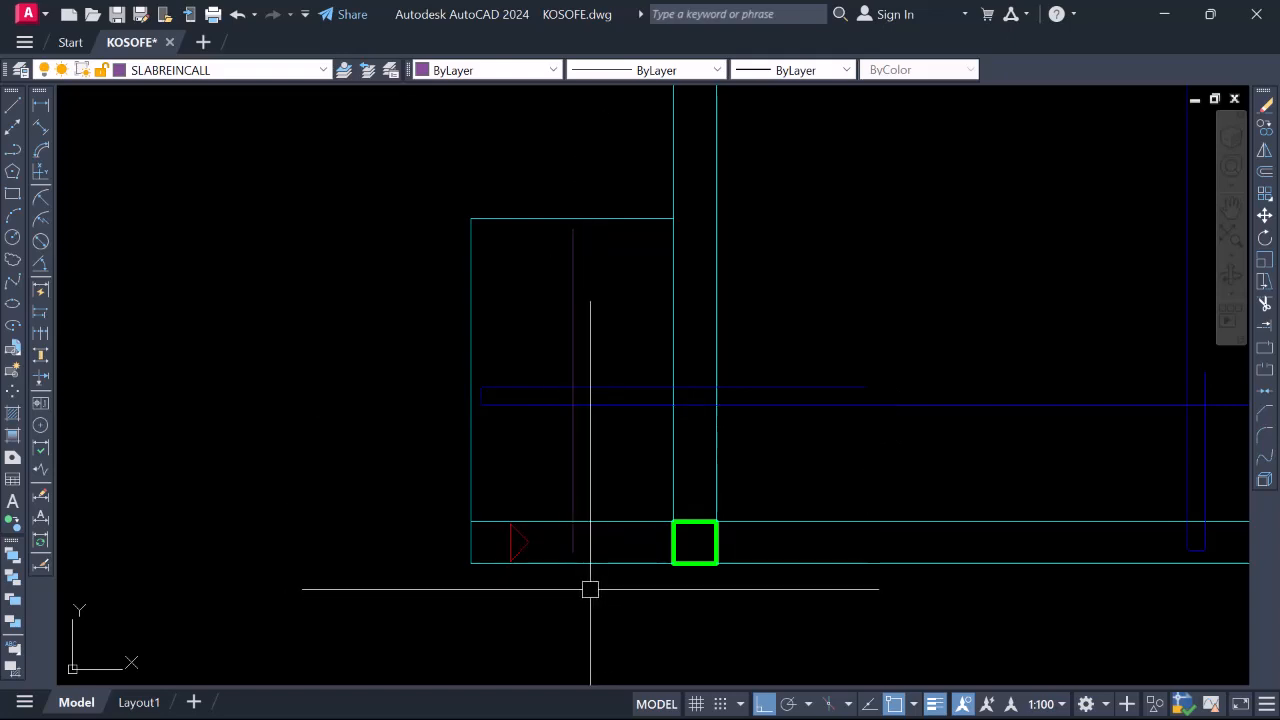
pyautogui.scroll(2, 595, 600)
pyautogui.click(561, 525)
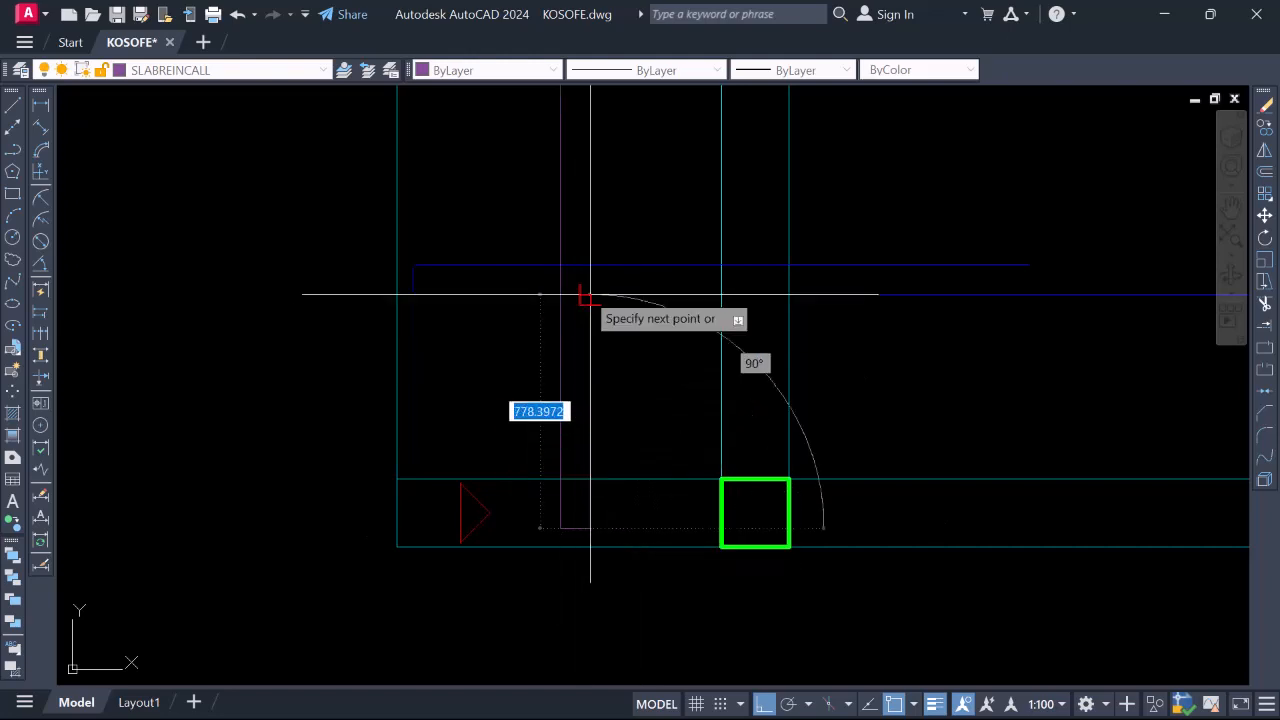
pyautogui.press('Return')
pyautogui.scroll(-6, 586, 426)
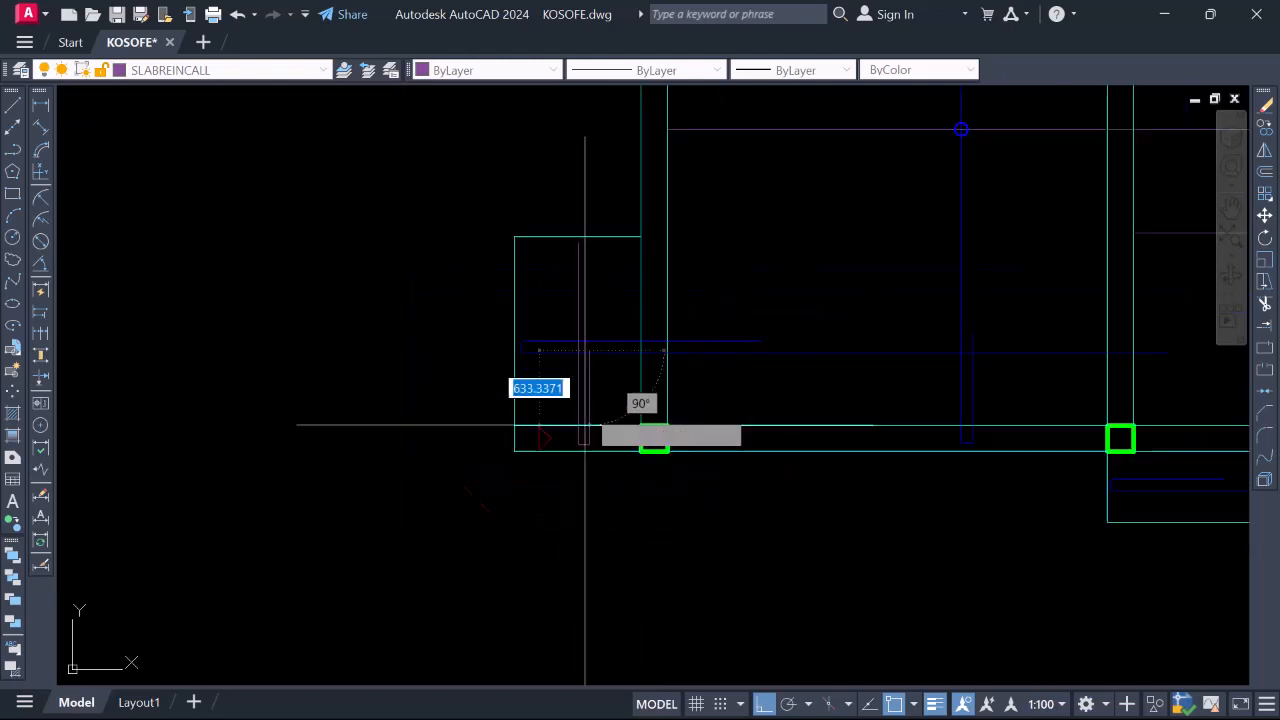
pyautogui.scroll(2, 583, 325)
pyautogui.press('Escape')
# Draw a short 18-unit line from the previous line's endpoint
pyautogui.scroll(6, 570, 290)
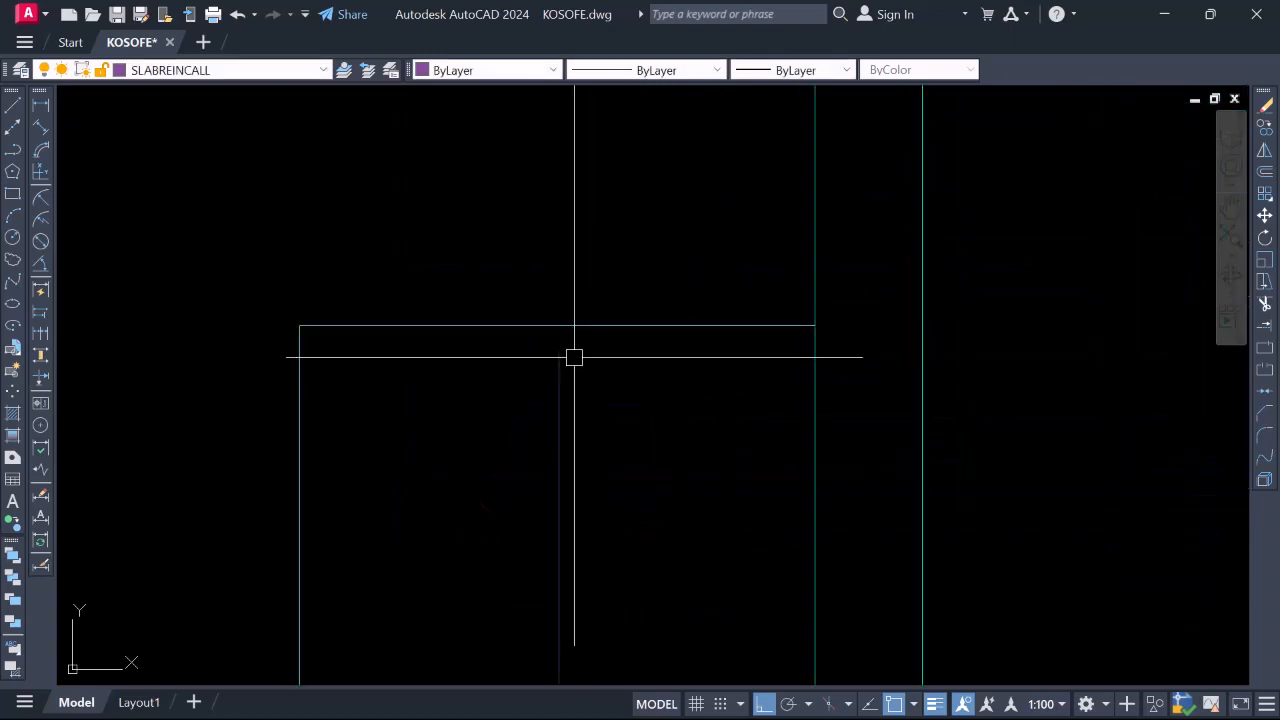
pyautogui.press('Return')
pyautogui.click(559, 352)
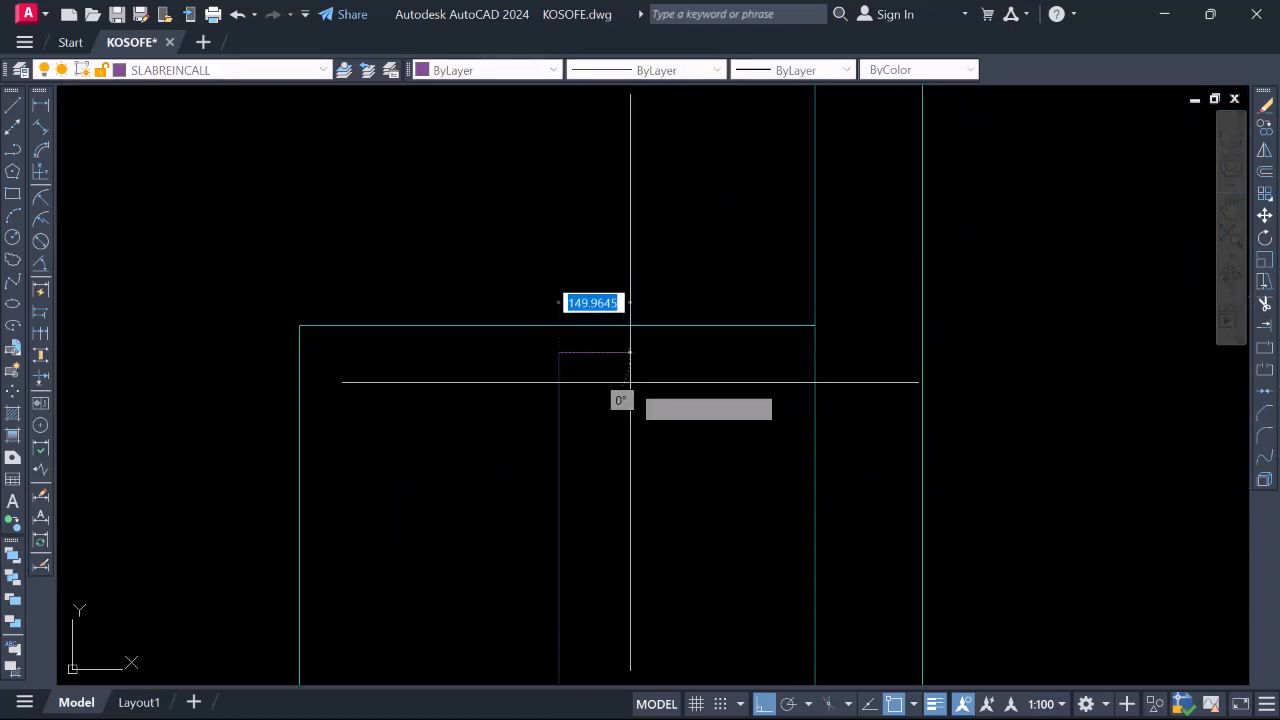
pyautogui.write('100')
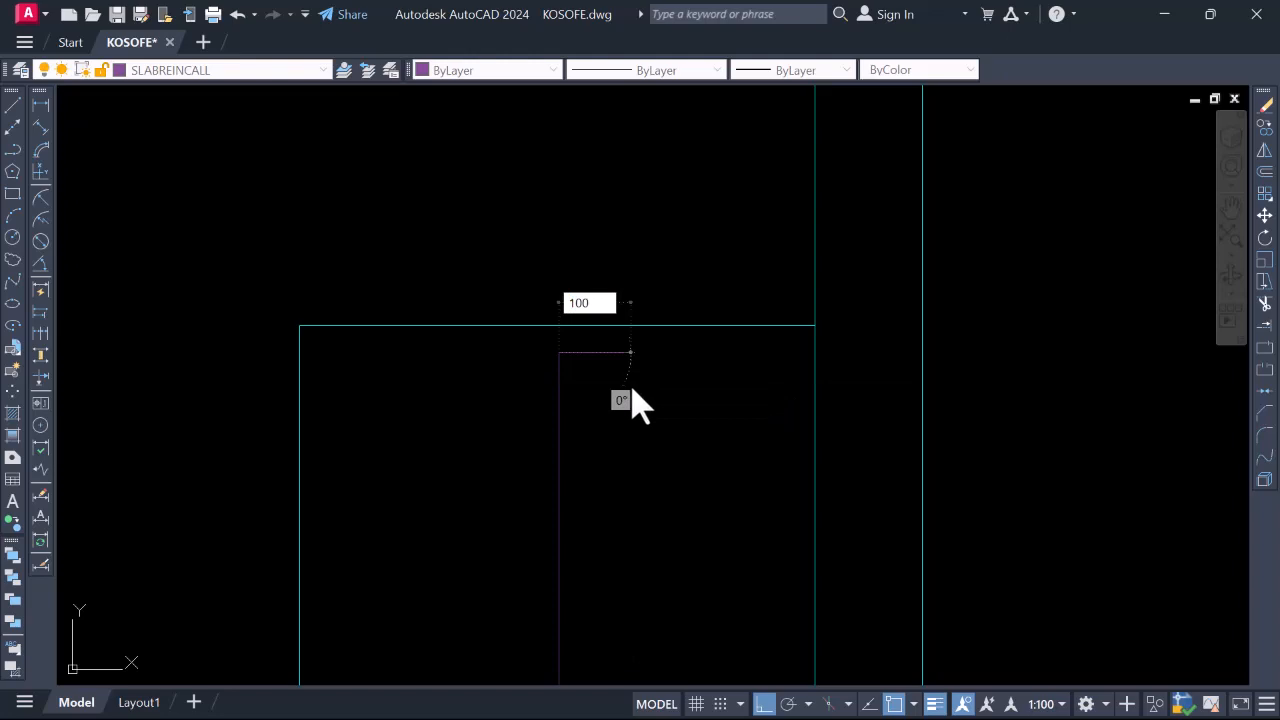
pyautogui.scroll(-2, 614, 394)
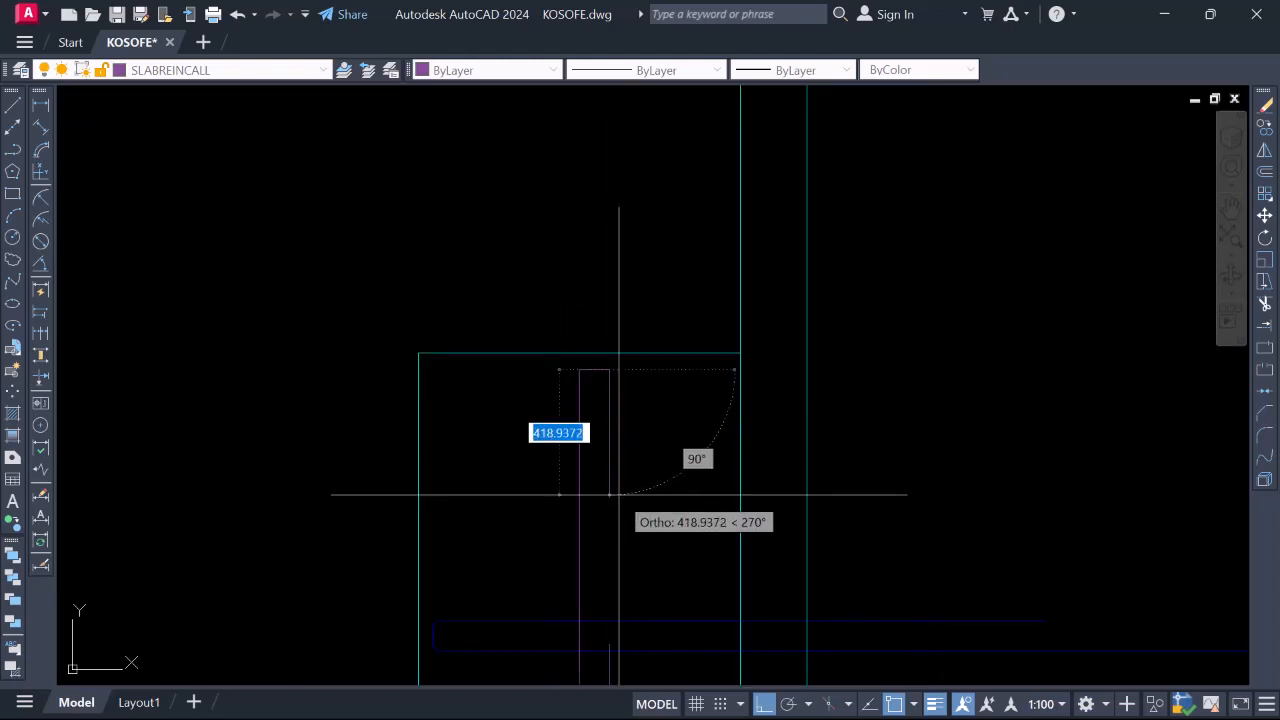
pyautogui.write('8')
pyautogui.press('Return')
pyautogui.scroll(-2, 624, 476)
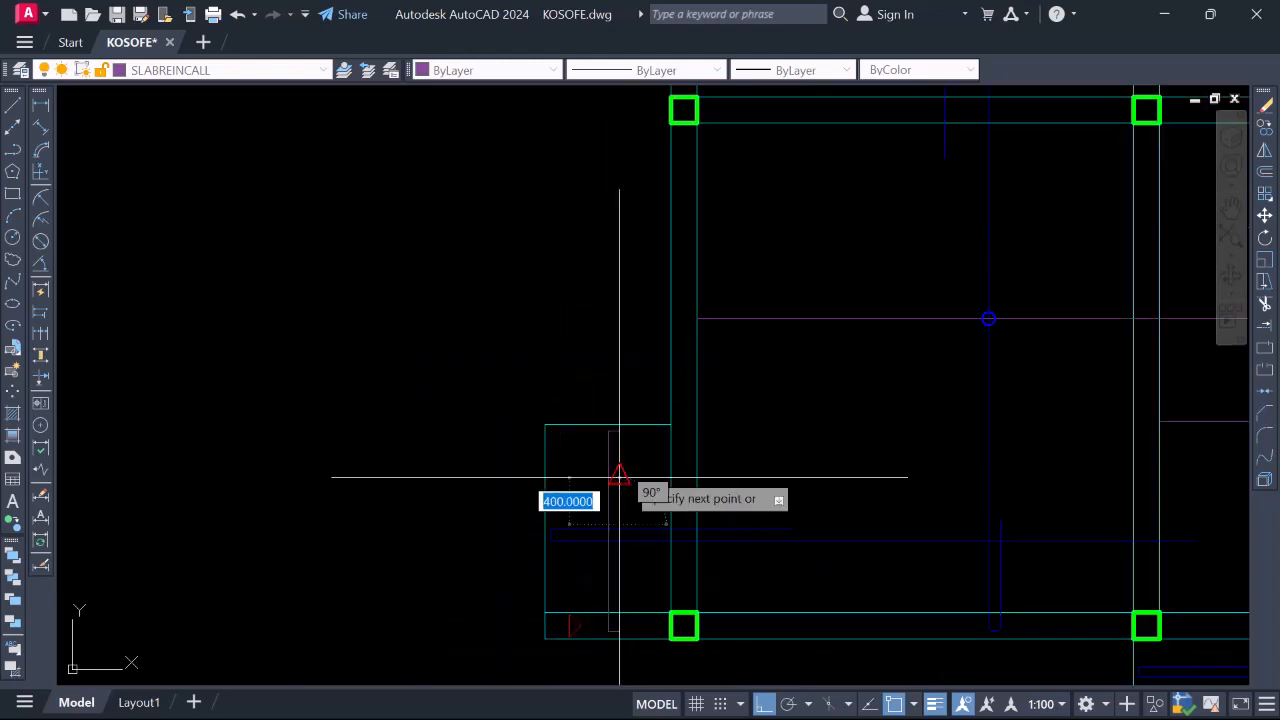
pyautogui.press('Escape')
# Start a linear dimension across the vertical line gap, then cancel it unplaced
pyautogui.scroll(1, 628, 523)
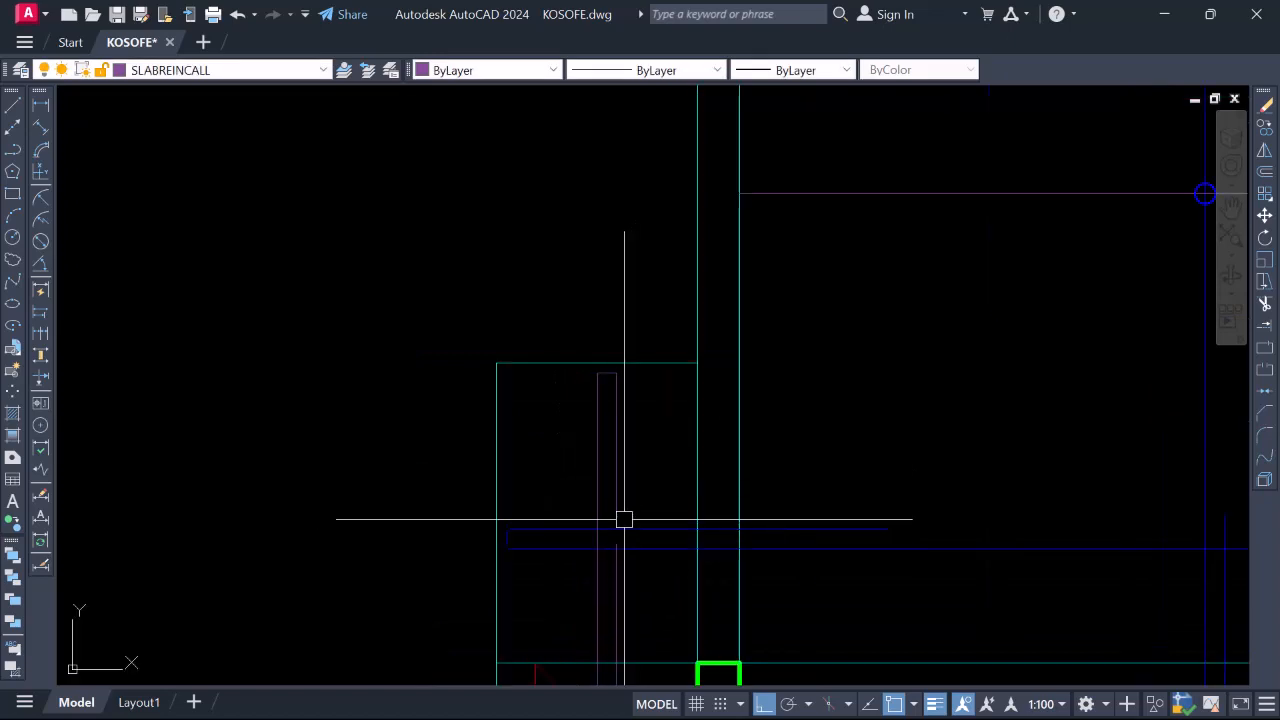
pyautogui.scroll(-3, 630, 560)
pyautogui.scroll(3, 580, 520)
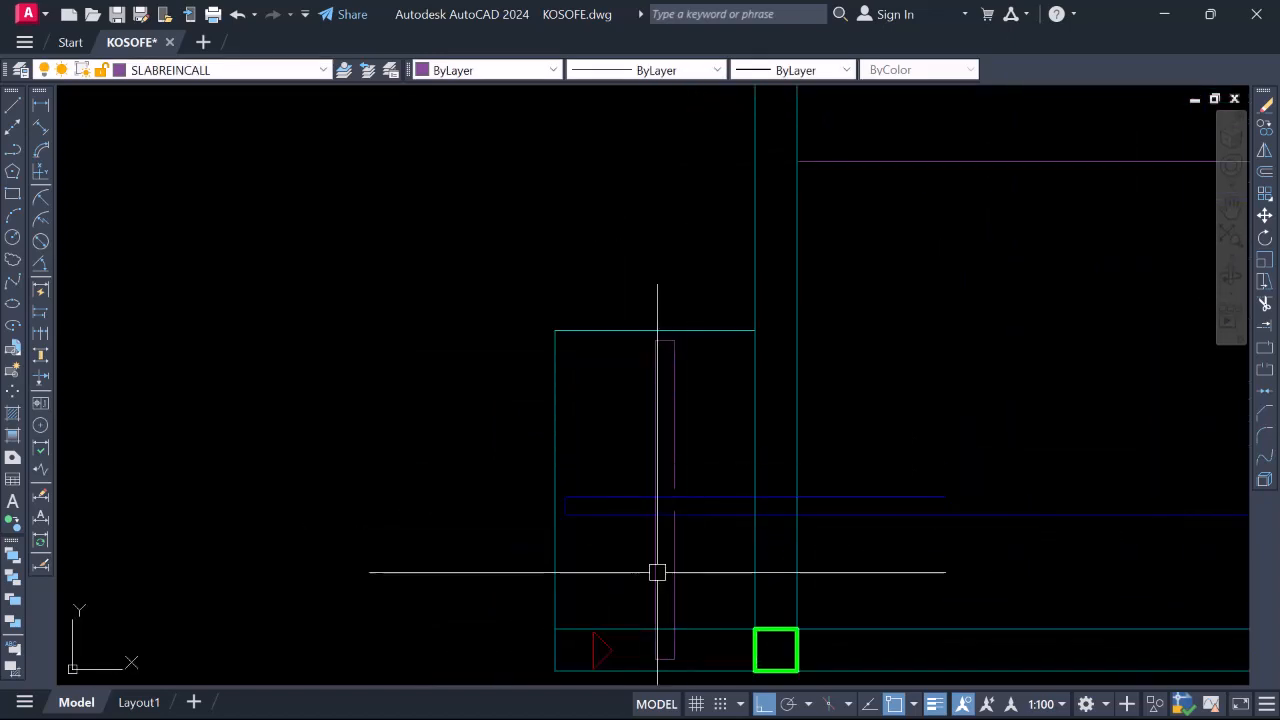
pyautogui.scroll(3, 685, 502)
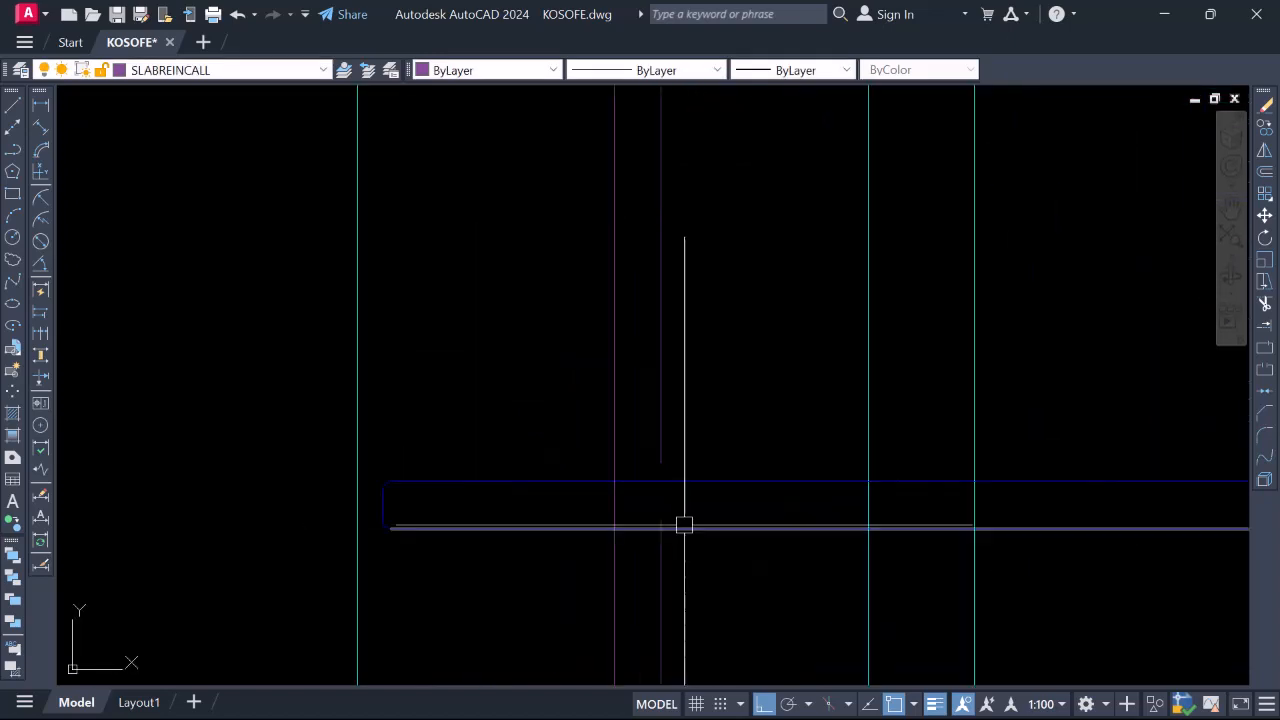
pyautogui.scroll(-3, 667, 484)
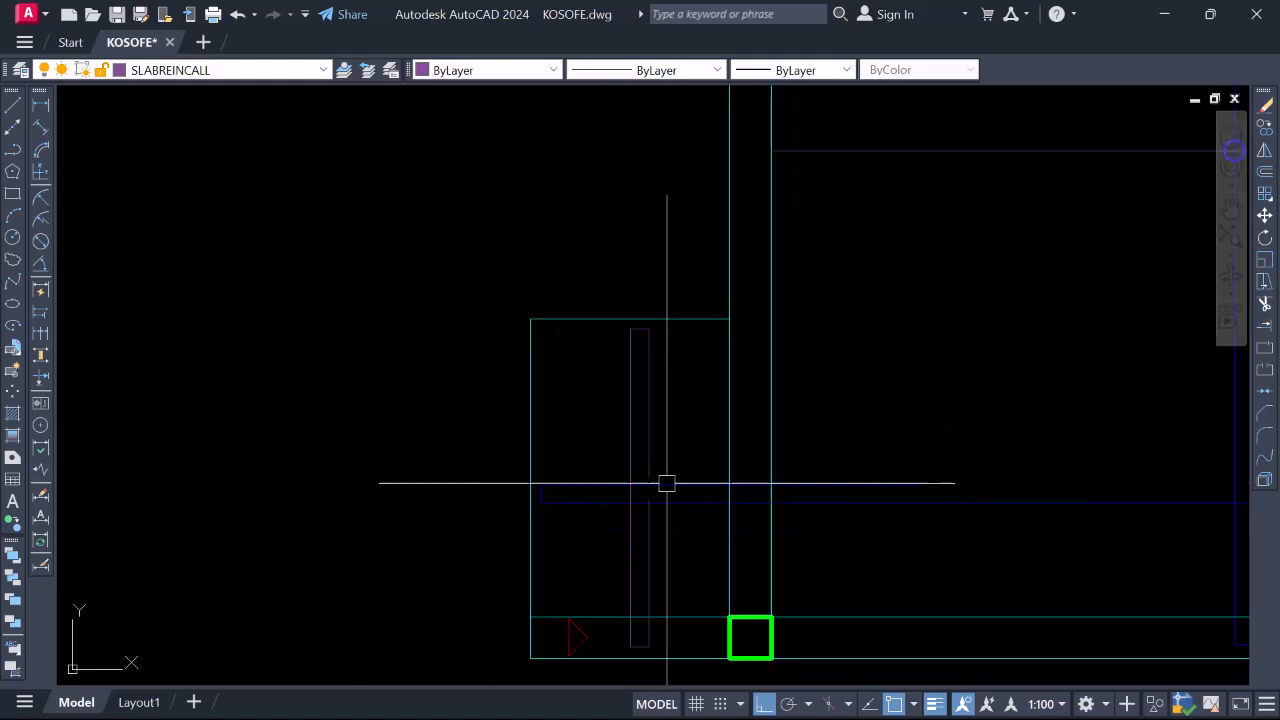
pyautogui.scroll(-4, 613, 521)
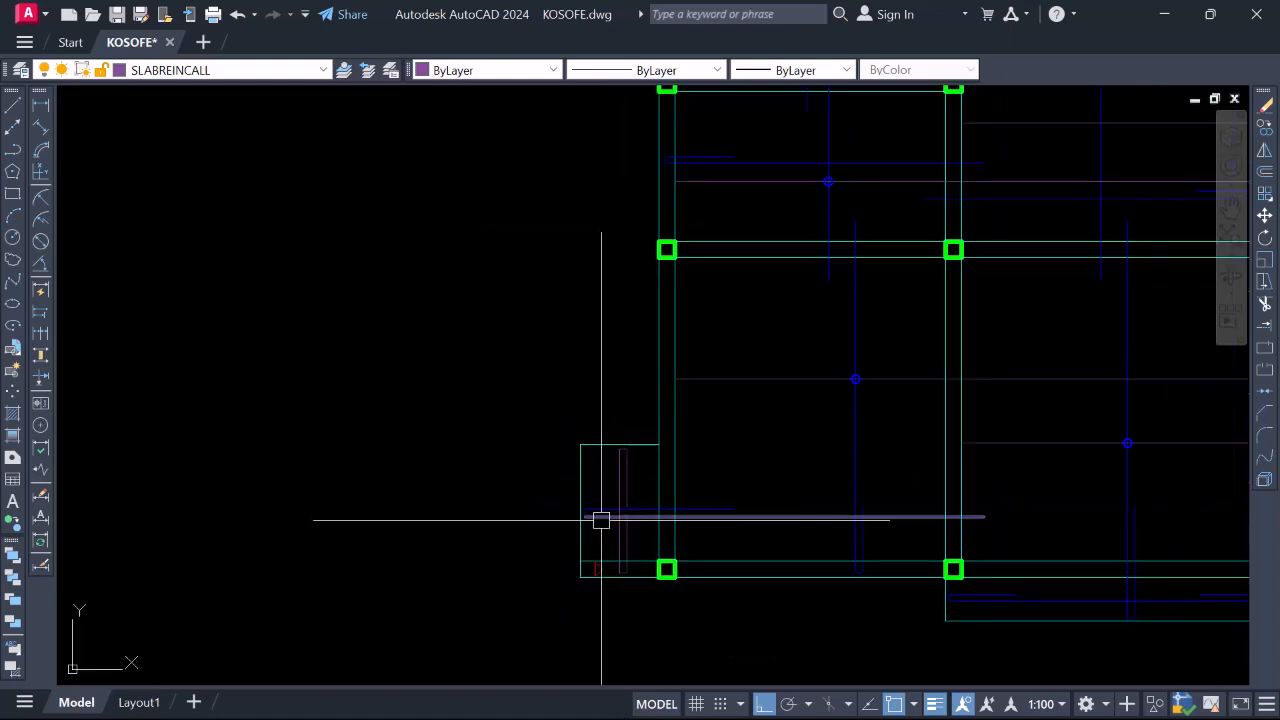
pyautogui.scroll(2, 617, 494)
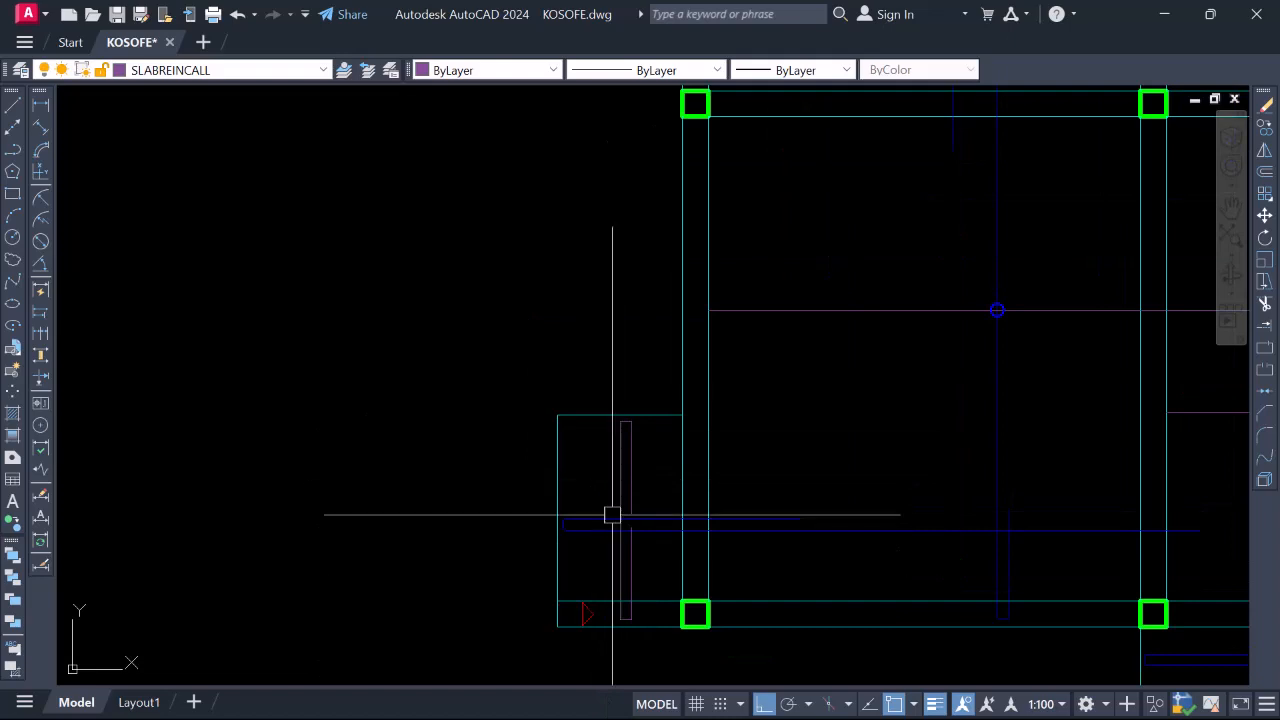
pyautogui.scroll(3, 649, 573)
pyautogui.scroll(-6, 667, 272)
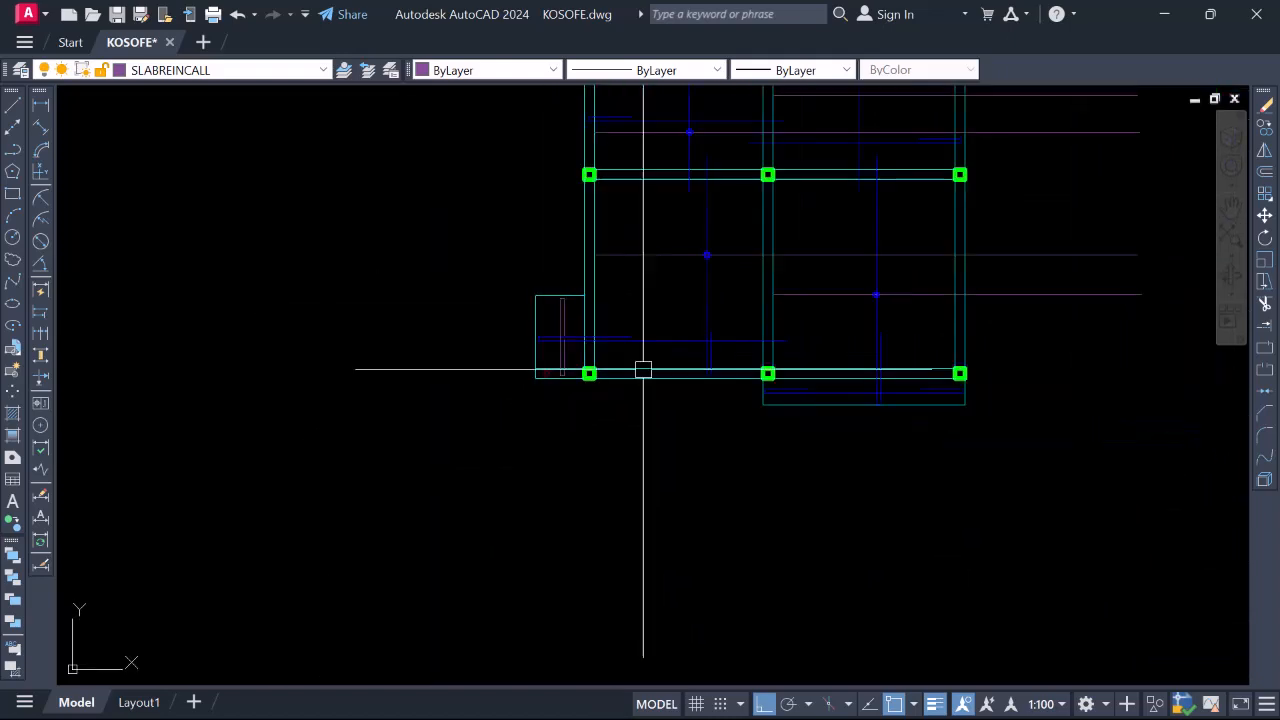
pyautogui.scroll(6, 920, 369)
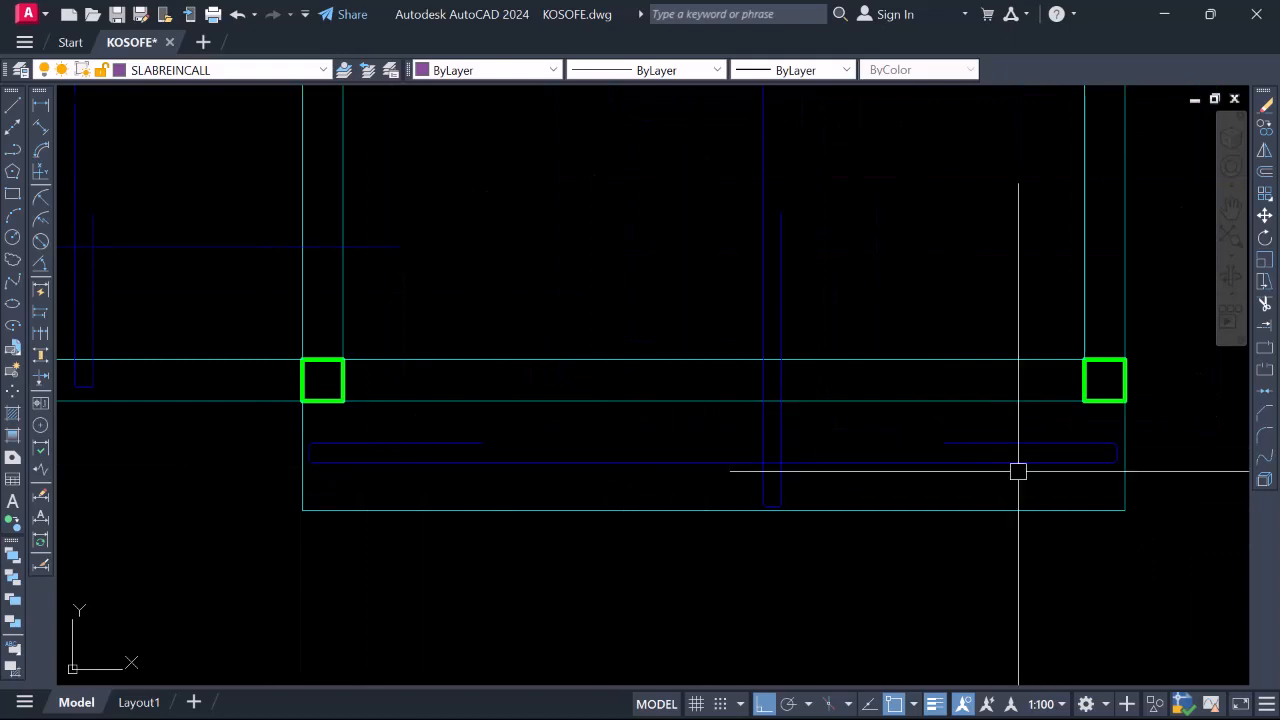
pyautogui.scroll(-4, 1018, 471)
pyautogui.scroll(6, 684, 404)
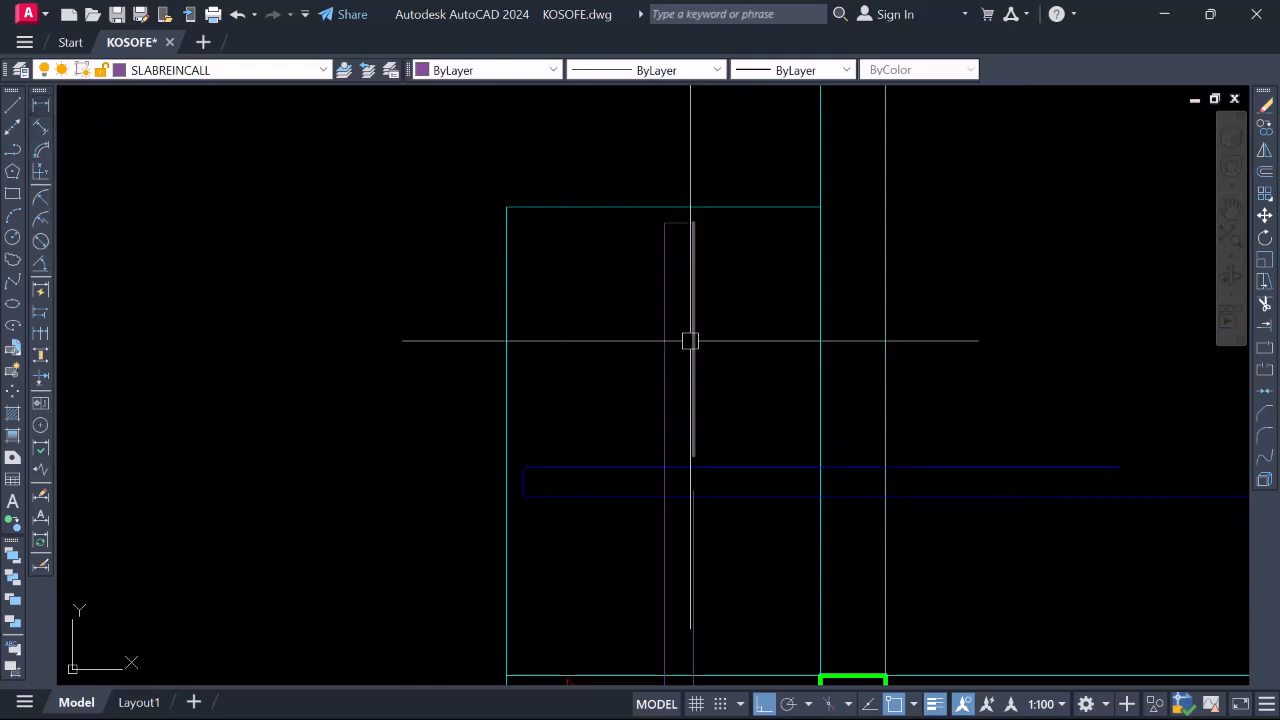
pyautogui.click(41, 105)
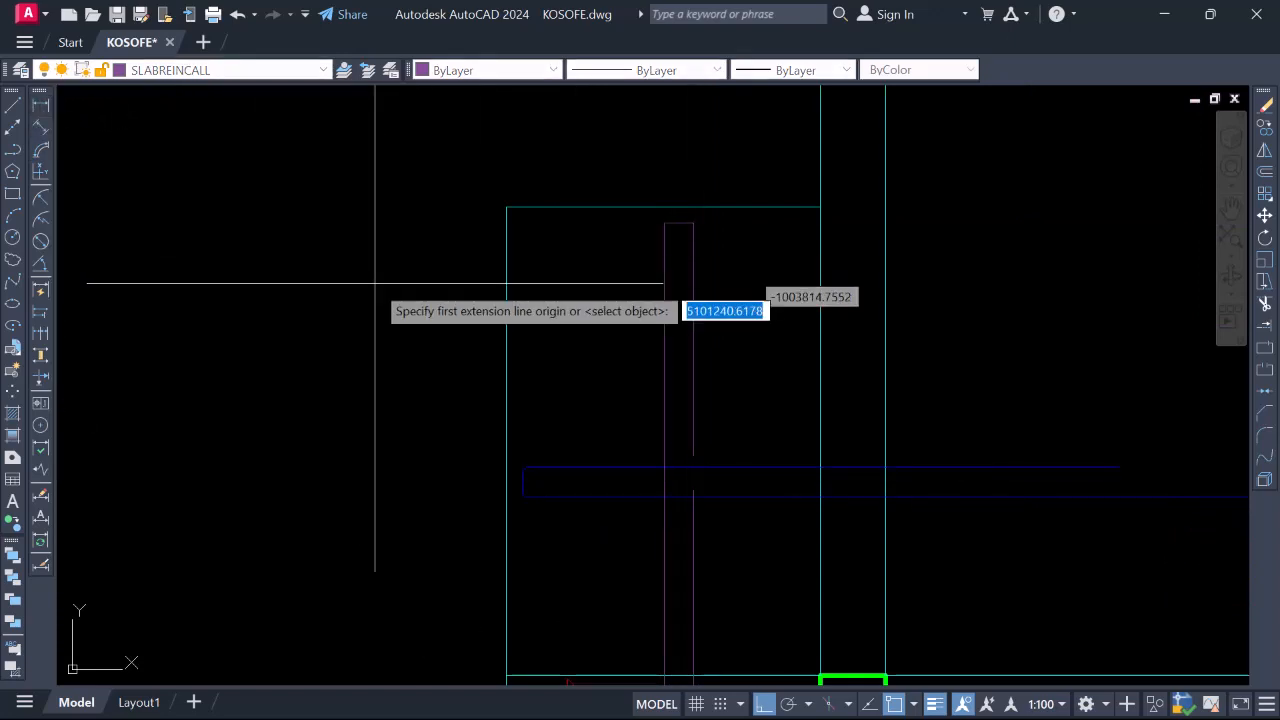
pyautogui.click(693, 455)
pyautogui.click(690, 482)
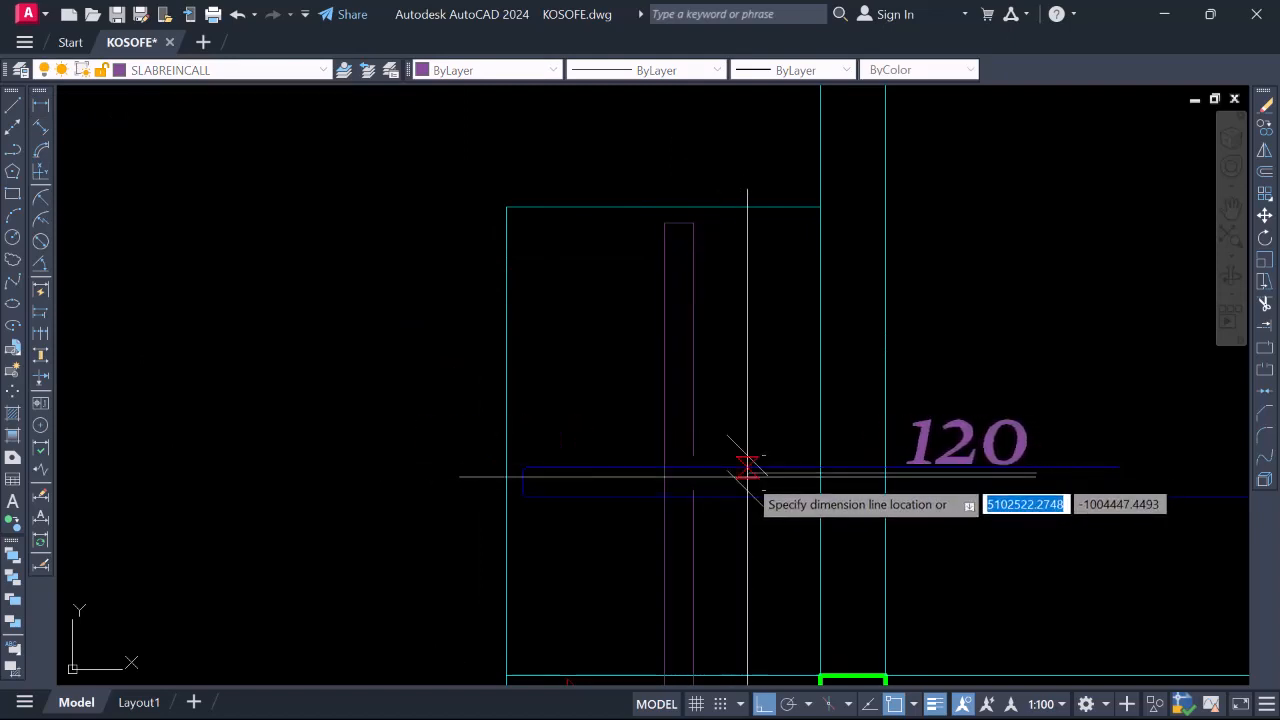
pyautogui.press('Escape')
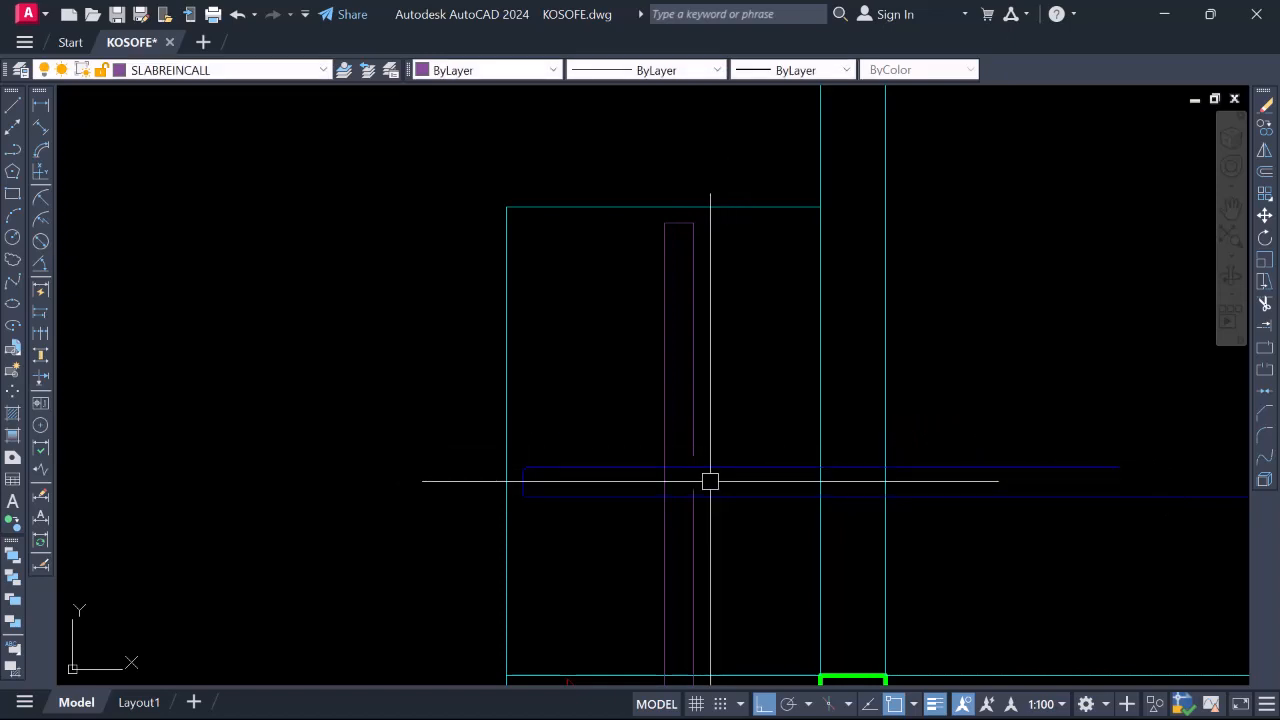
# Join the upper and lower vertical line pieces into a single line
pyautogui.press('Return')
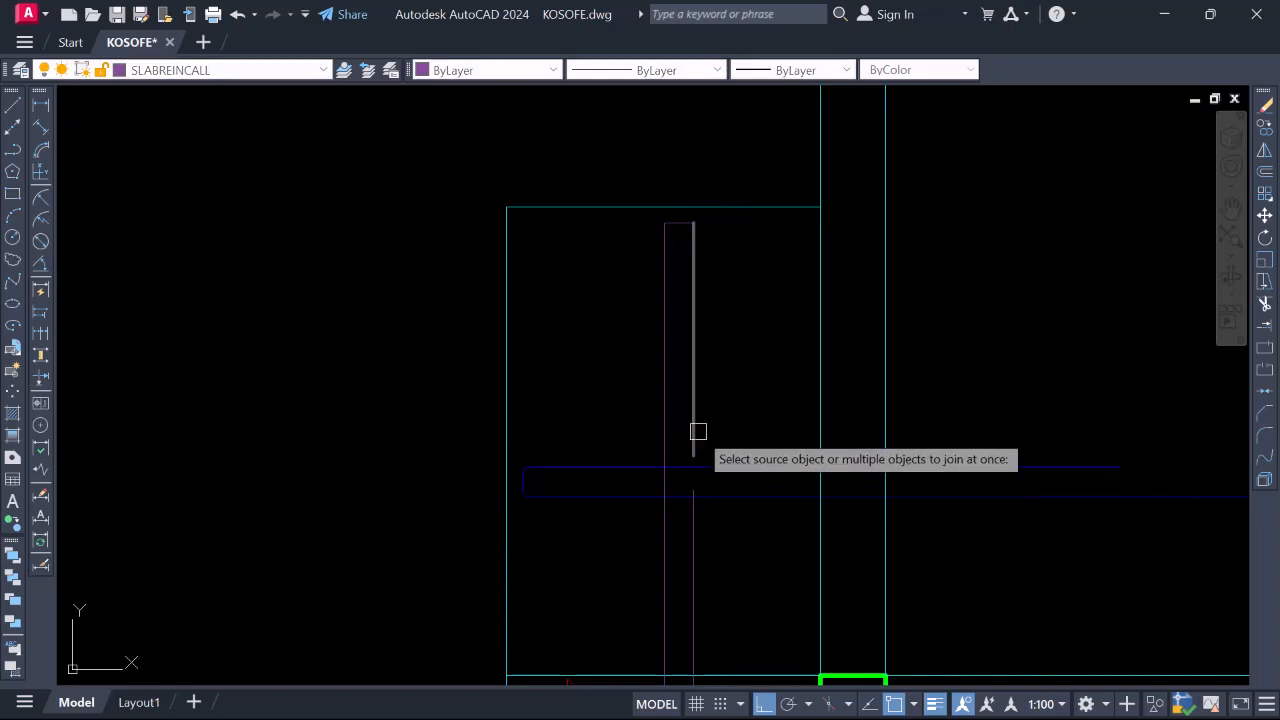
pyautogui.click(693, 431)
pyautogui.click(692, 520)
pyautogui.press('Return')
pyautogui.scroll(-5, 686, 380)
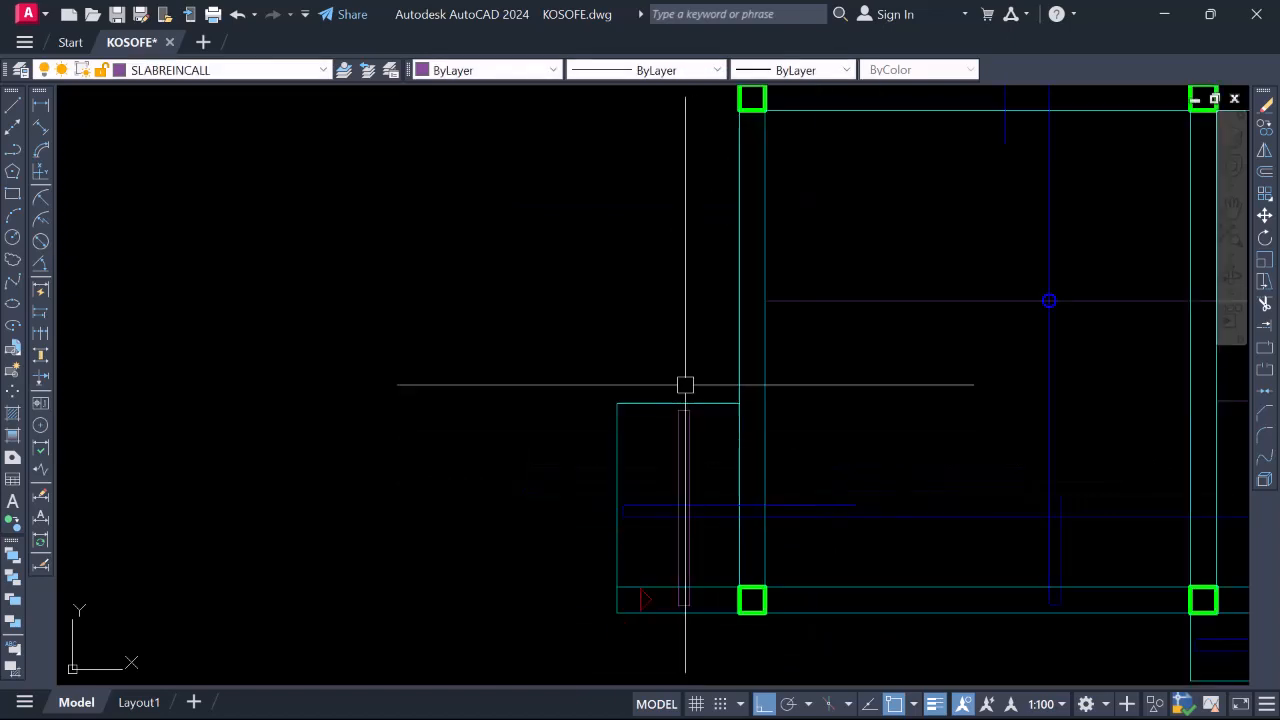
pyautogui.scroll(3, 569, 454)
pyautogui.scroll(-5, 569, 454)
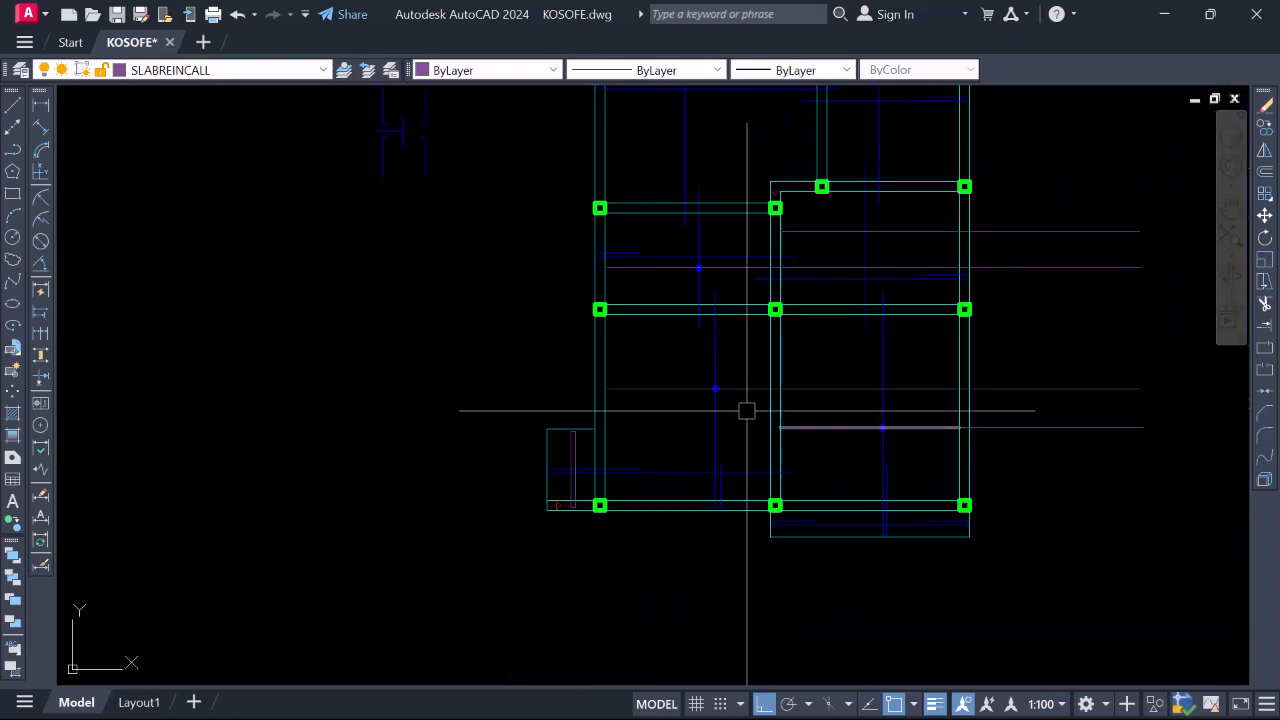
# Draw a long horizontal line from the left endpoint across the slab
pyautogui.press('Return')
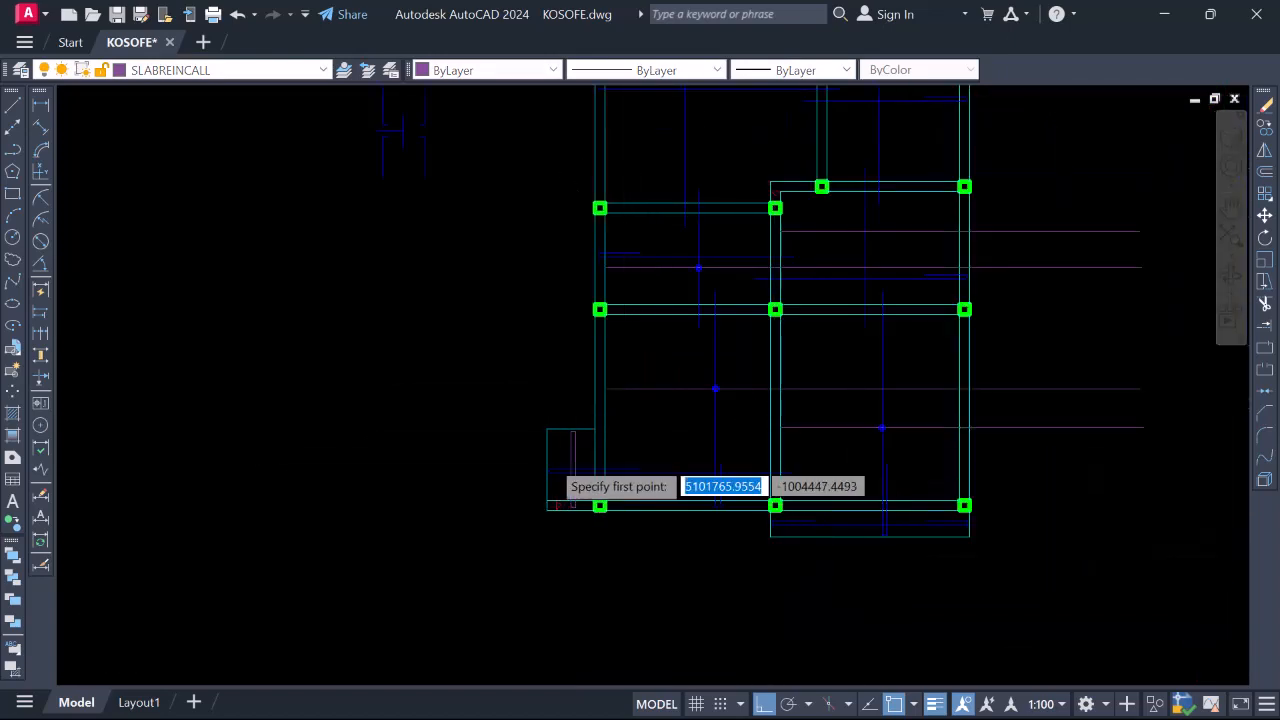
pyautogui.scroll(5, 559, 464)
pyautogui.click(527, 449)
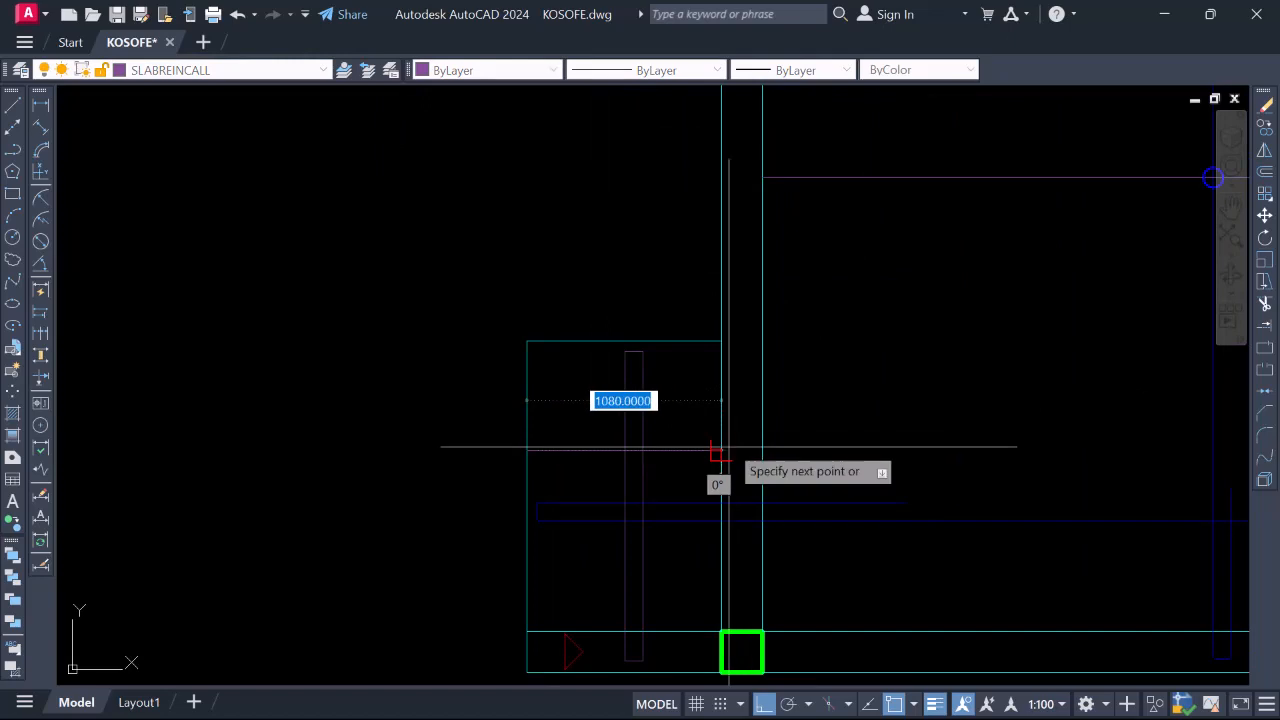
pyautogui.scroll(-6, 714, 466)
pyautogui.scroll(2, 1052, 462)
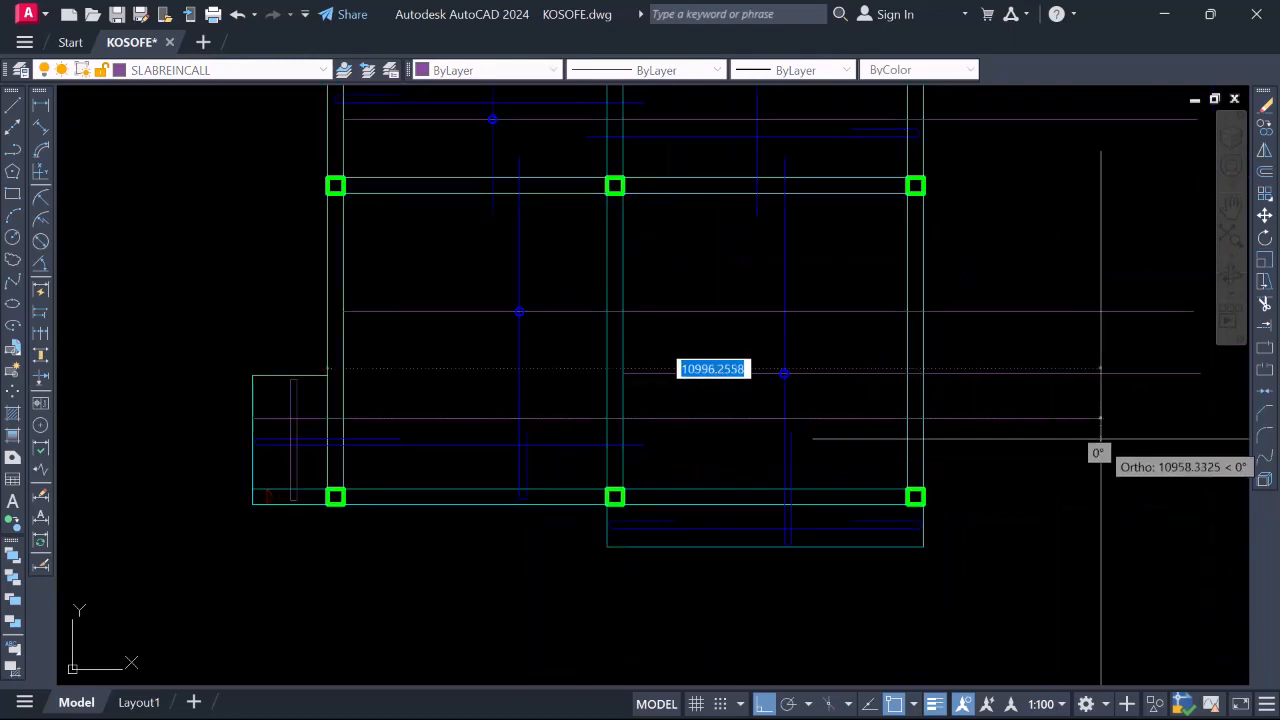
pyautogui.click(1179, 419)
pyautogui.press('Return')
pyautogui.scroll(8, 291, 428)
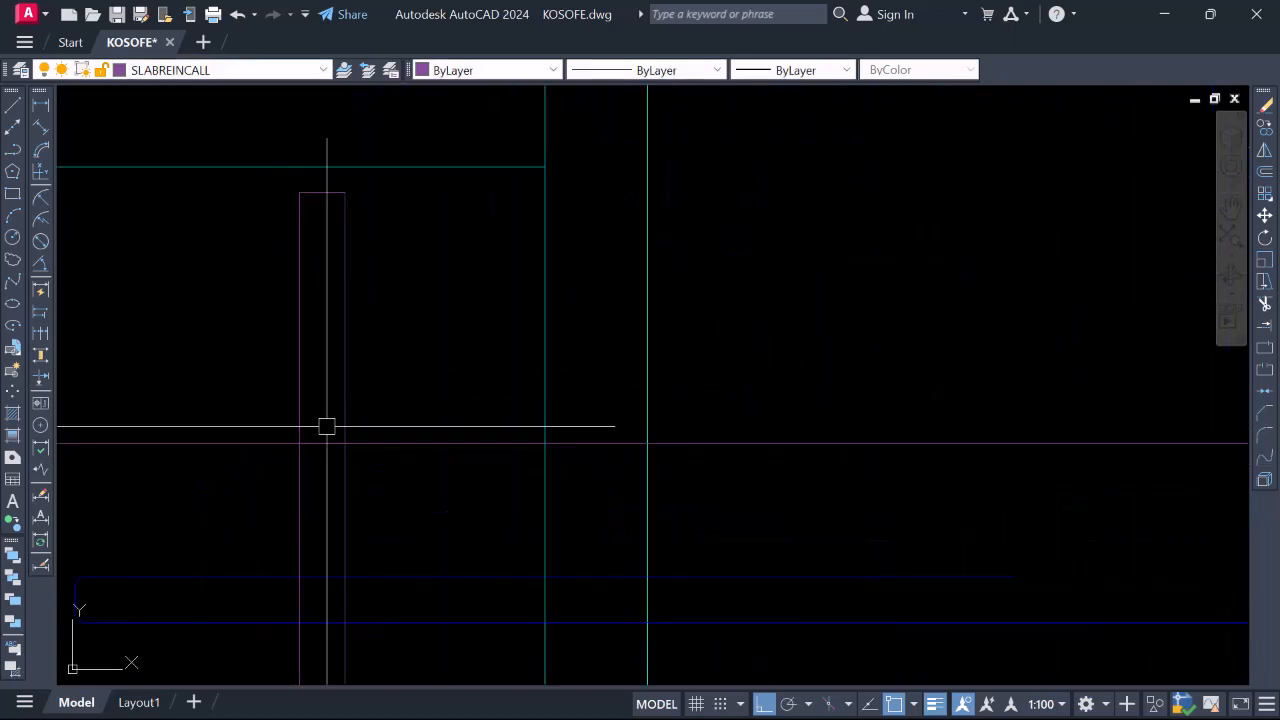
pyautogui.scroll(-4, 517, 386)
# Match the blue RBar_BOT bar properties onto the window-selected new lines
pyautogui.click(399, 479)
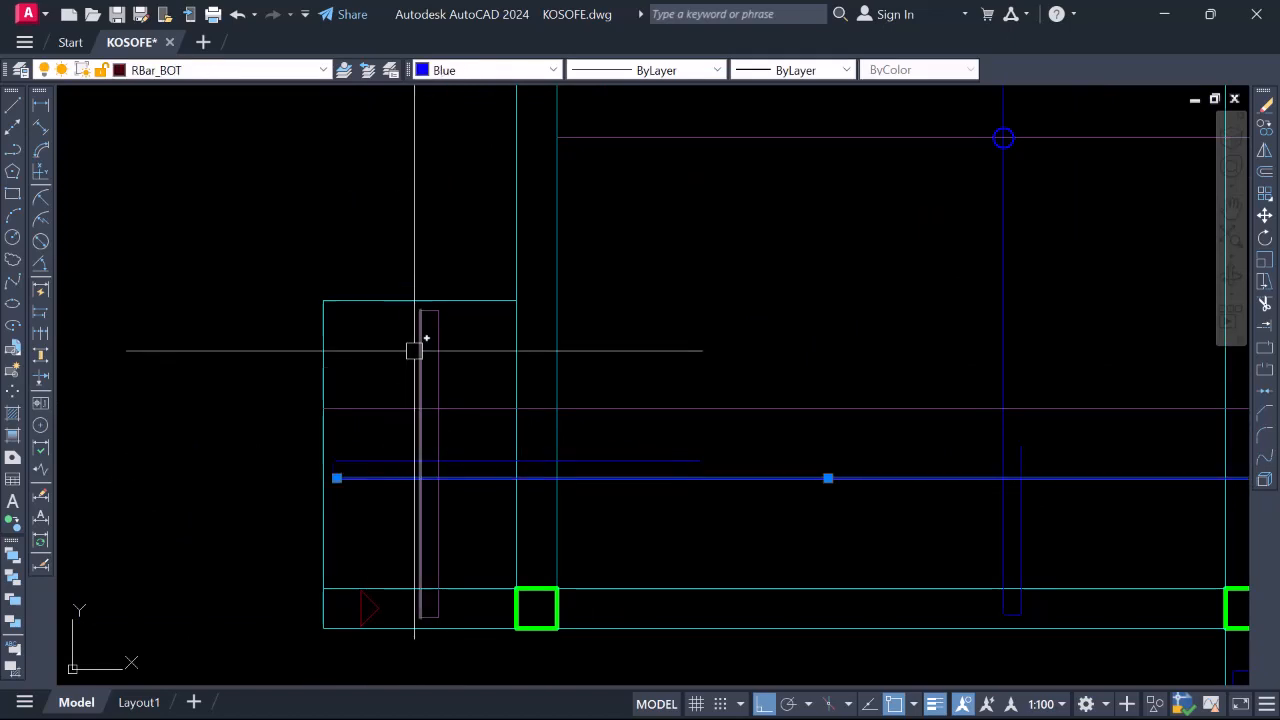
pyautogui.press('Return')
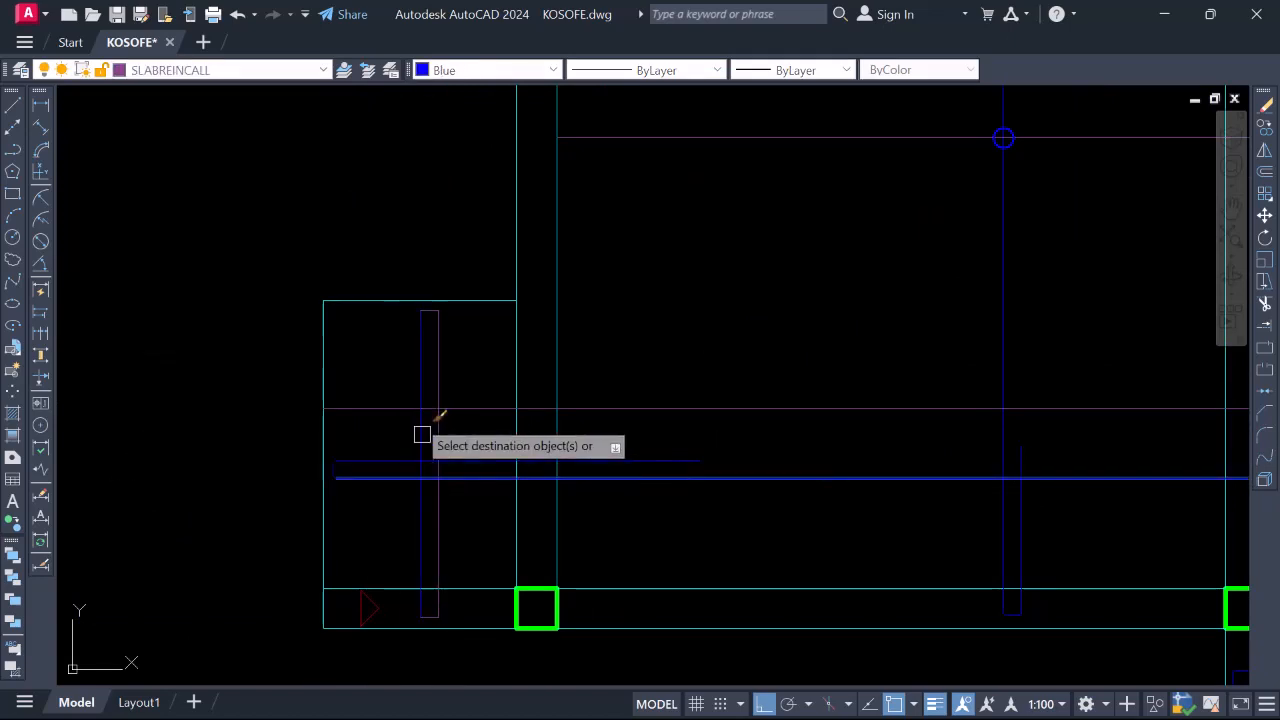
pyautogui.scroll(4, 412, 303)
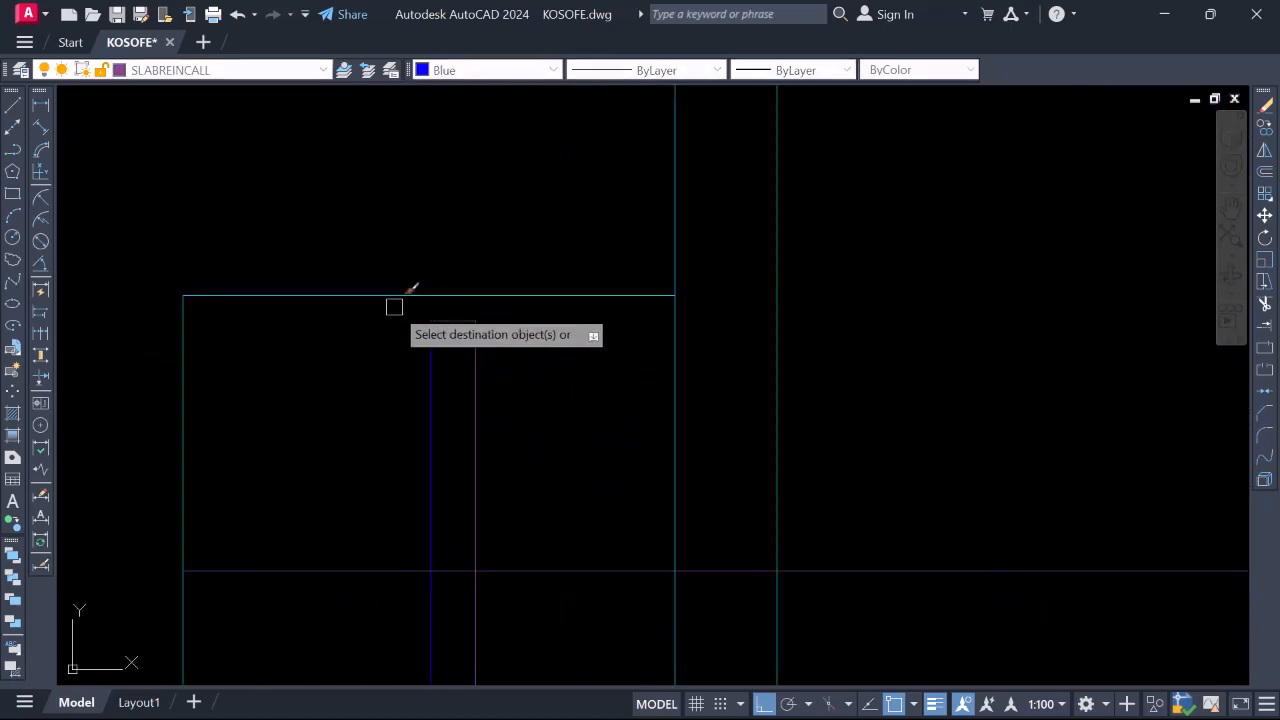
pyautogui.scroll(-3, 500, 430)
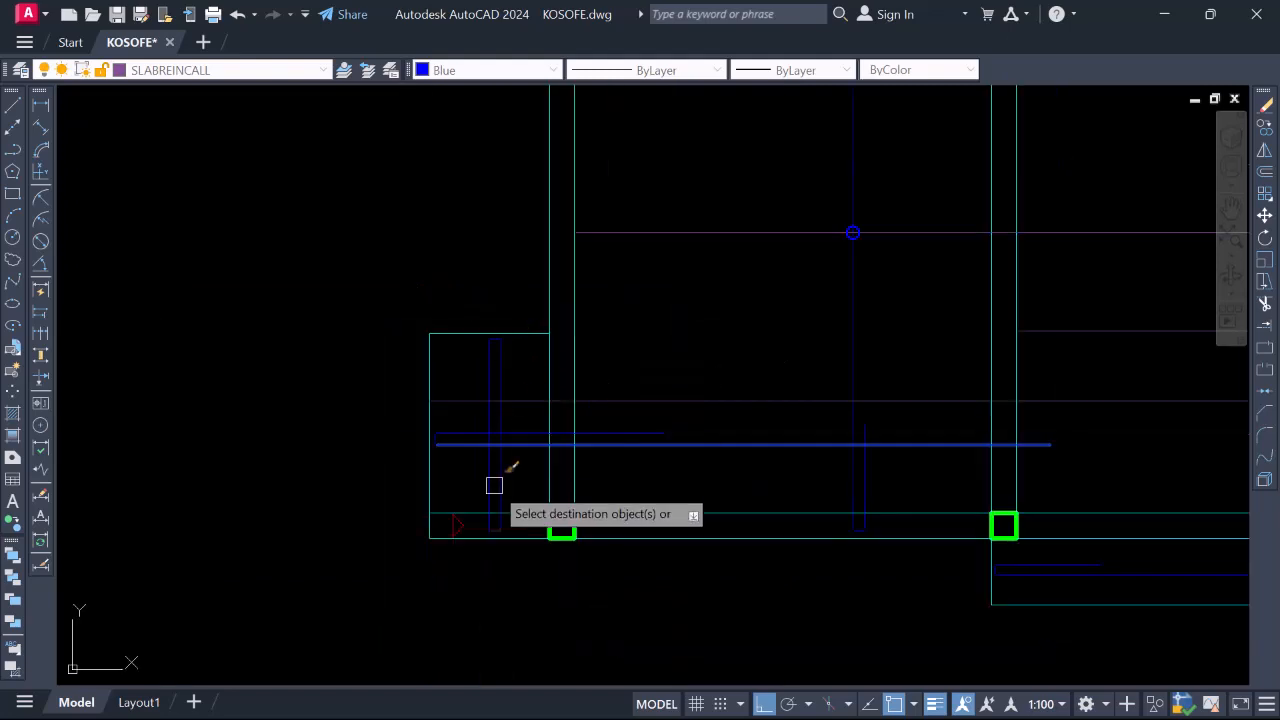
pyautogui.scroll(3, 490, 520)
pyautogui.click(435, 477)
pyautogui.click(543, 605)
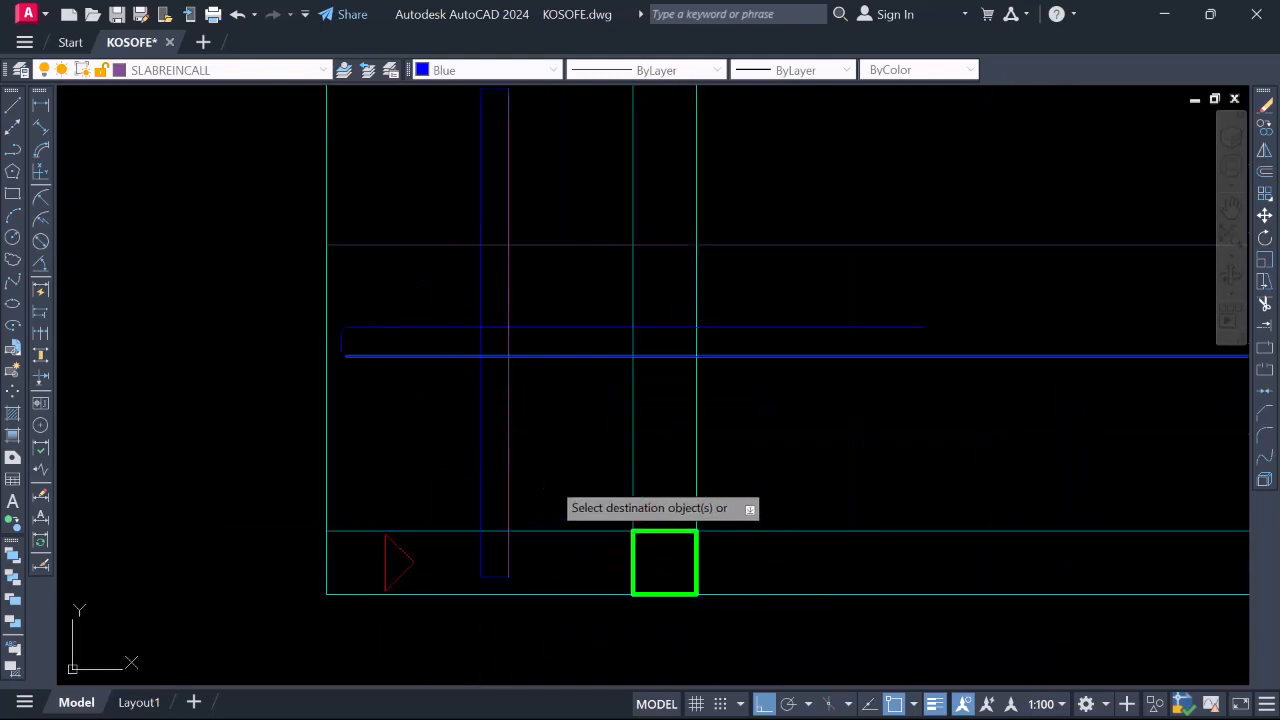
pyautogui.scroll(-3, 516, 410)
pyautogui.scroll(2, 494, 440)
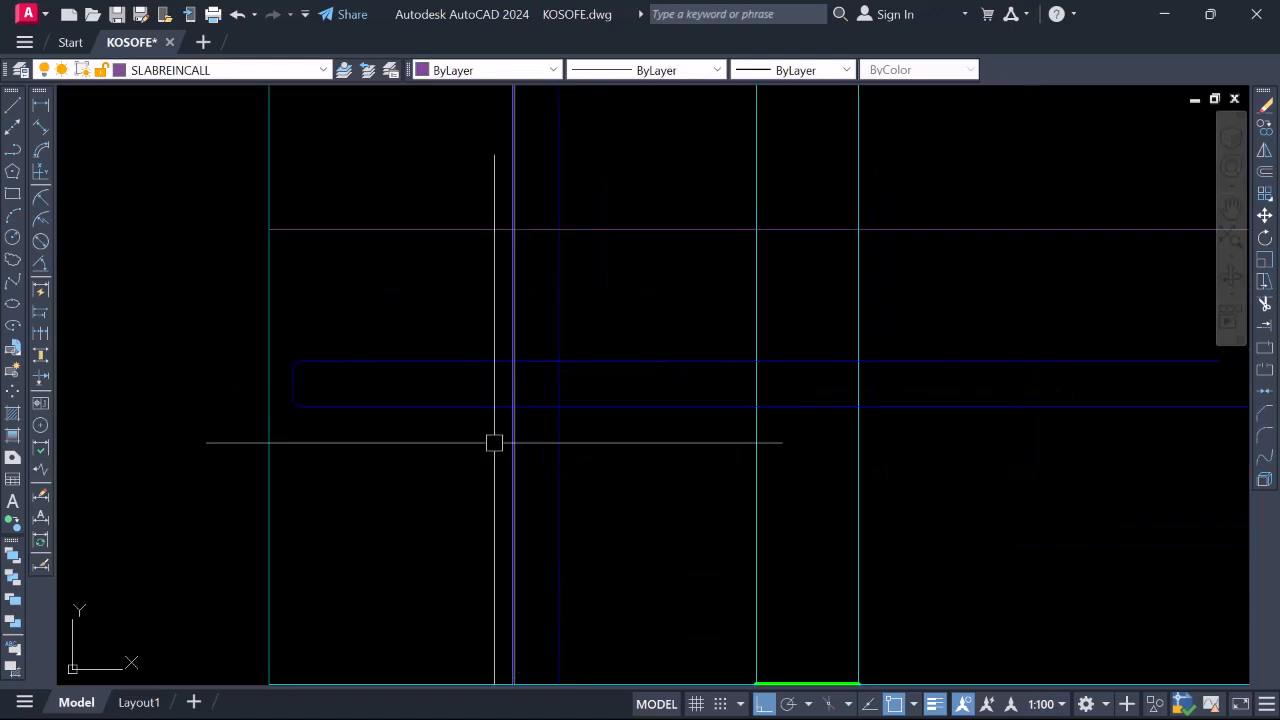
pyautogui.scroll(-2, 537, 348)
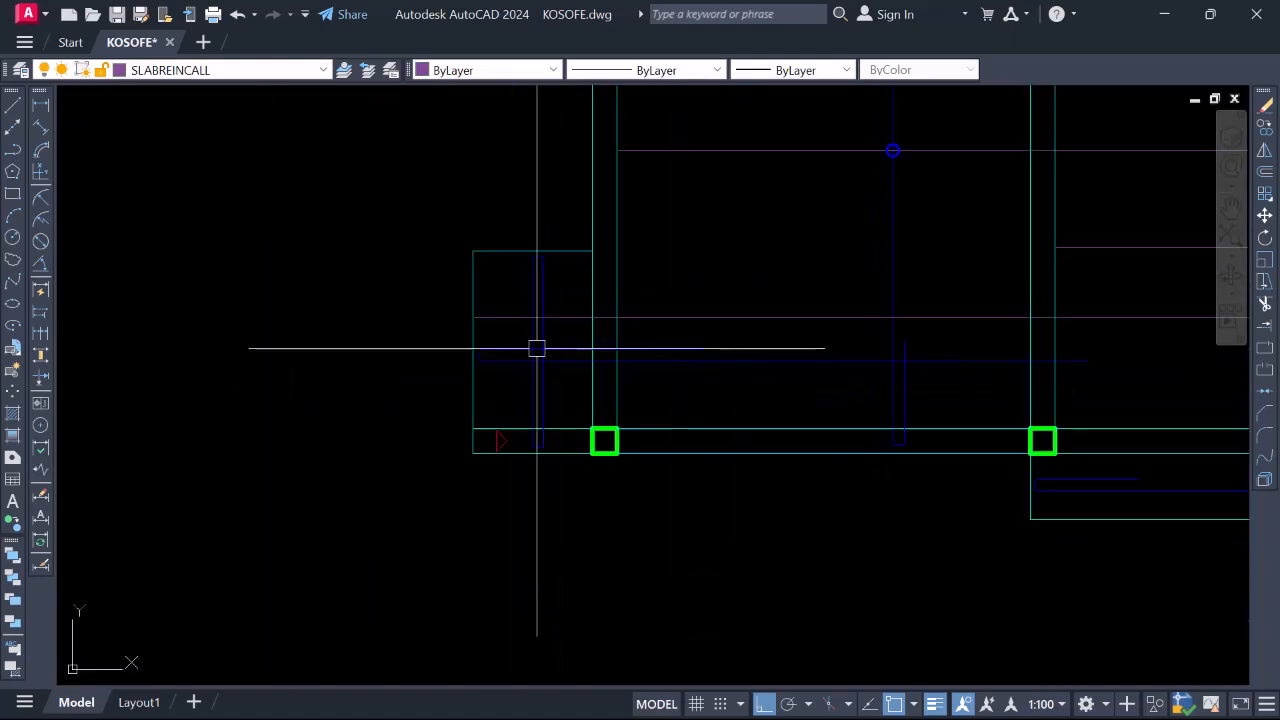
pyautogui.scroll(8, 537, 426)
# Fillet the left and right vertical bar lines with the bottom bar line
pyautogui.click(497, 483)
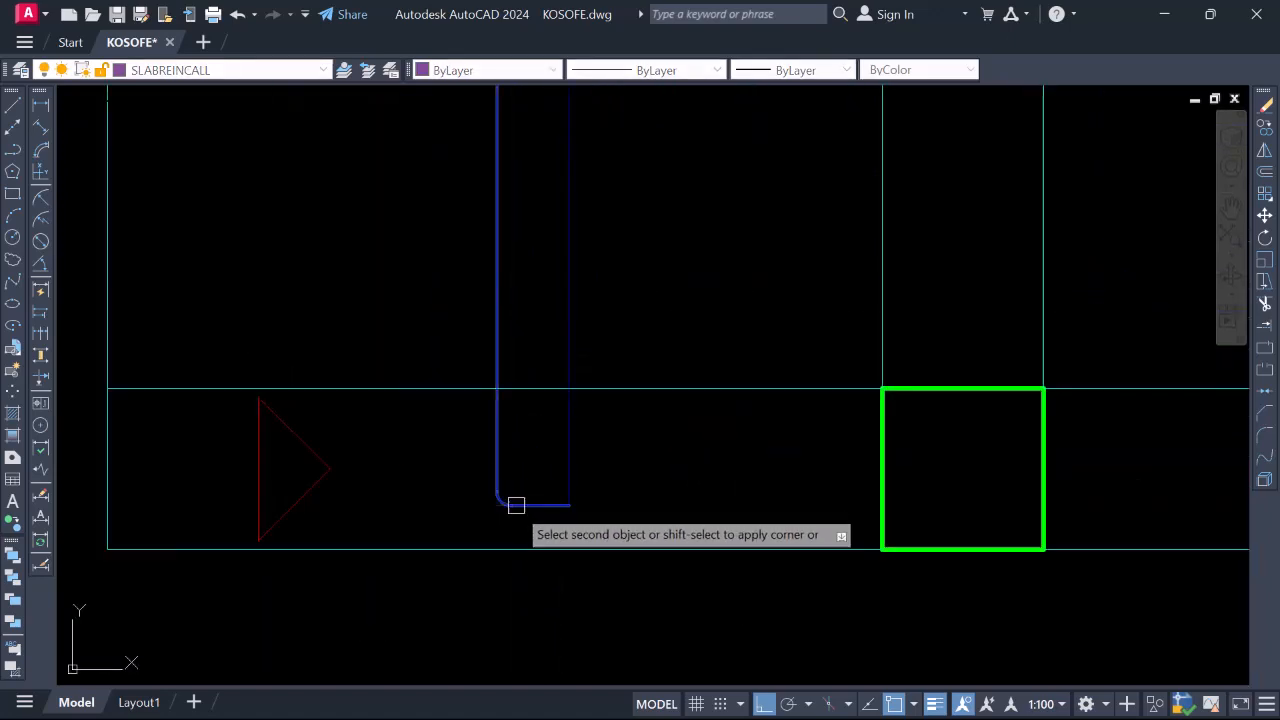
pyautogui.click(515, 506)
pyautogui.press('space')
pyautogui.click(566, 466)
pyautogui.scroll(-8, 566, 466)
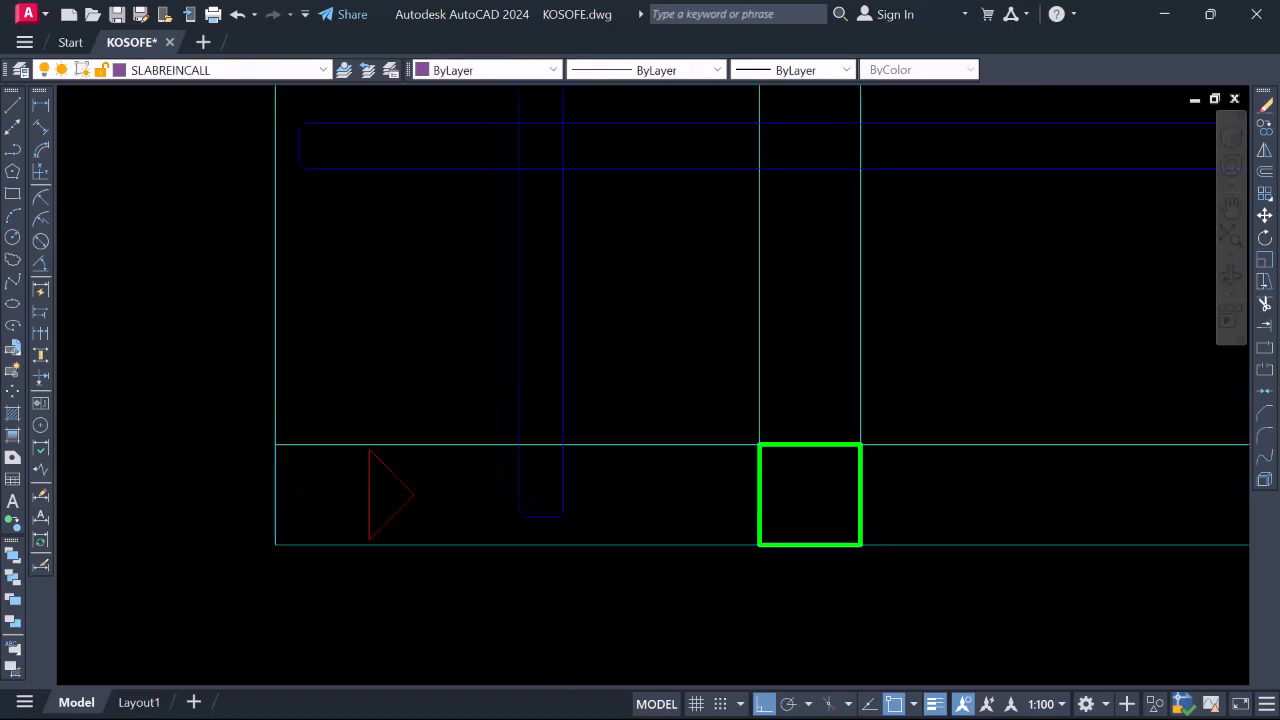
pyautogui.scroll(6, 498, 355)
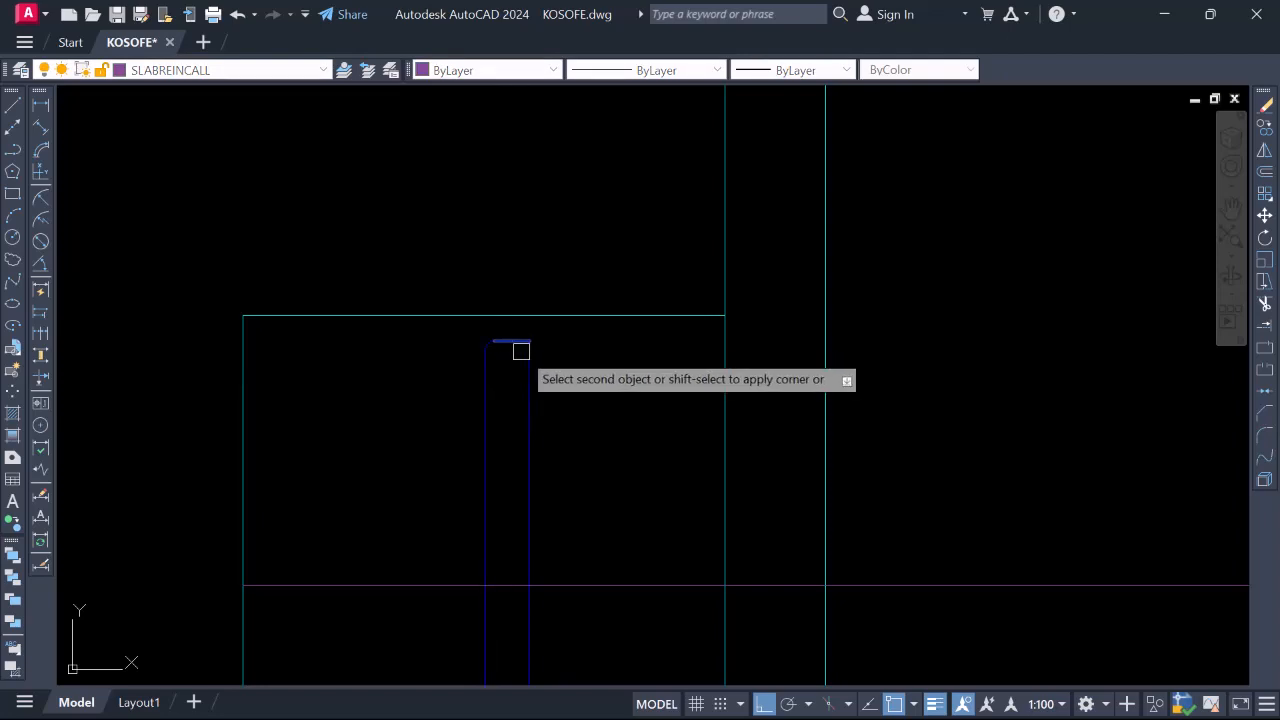
pyautogui.scroll(-5, 521, 350)
pyautogui.scroll(4, 531, 371)
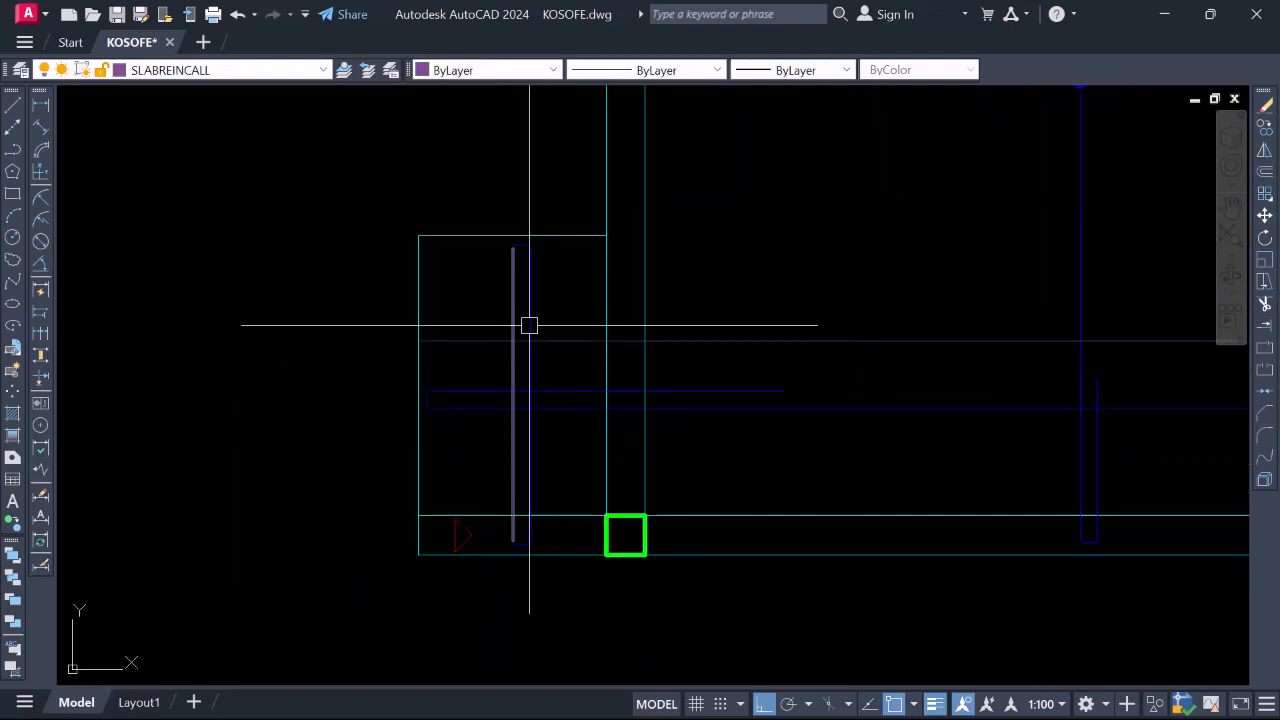
pyautogui.scroll(-4, 529, 351)
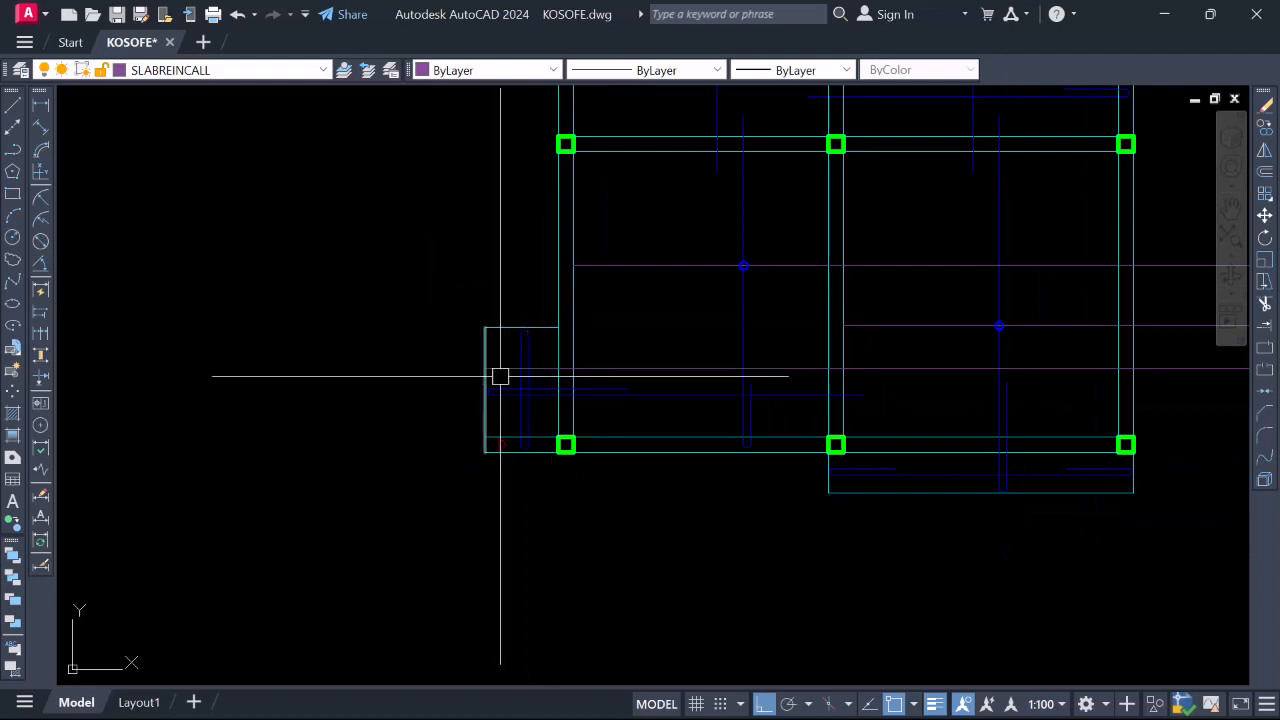
pyautogui.scroll(3, 526, 376)
pyautogui.scroll(-3, 669, 291)
pyautogui.scroll(5, 736, 276)
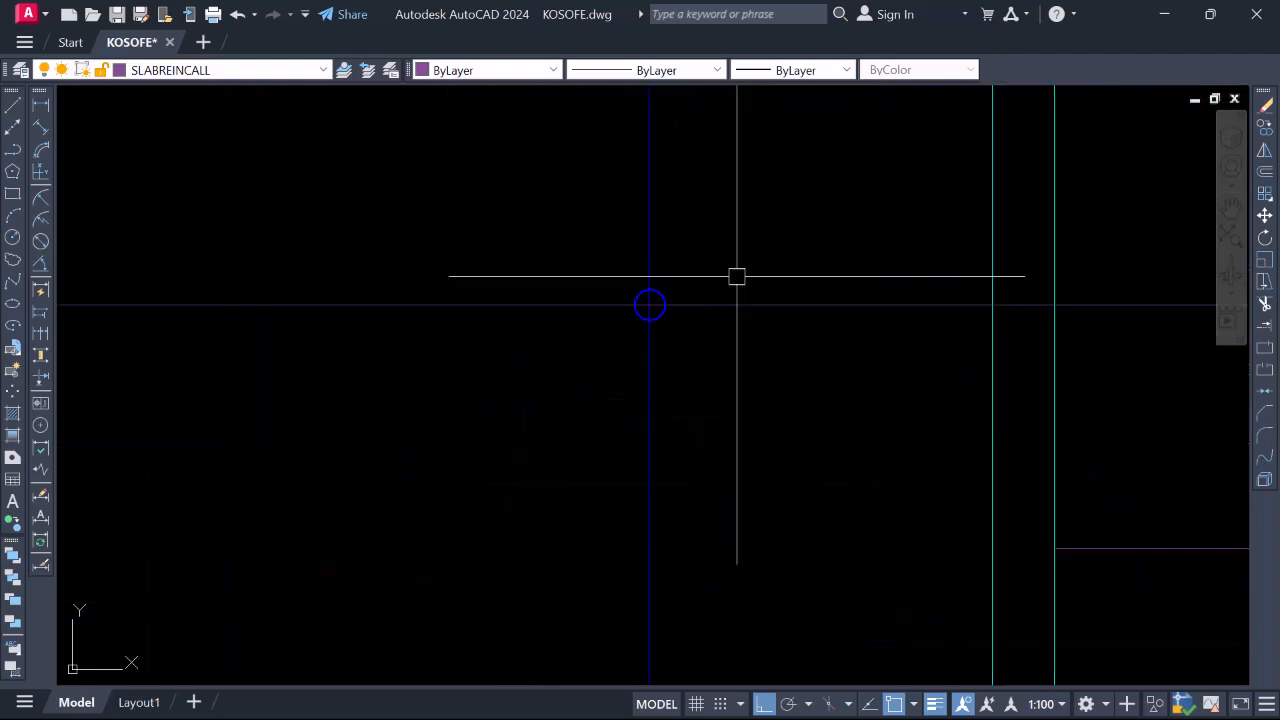
# Copy the small circle bar marker into the top-left slab bay
pyautogui.click(729, 376)
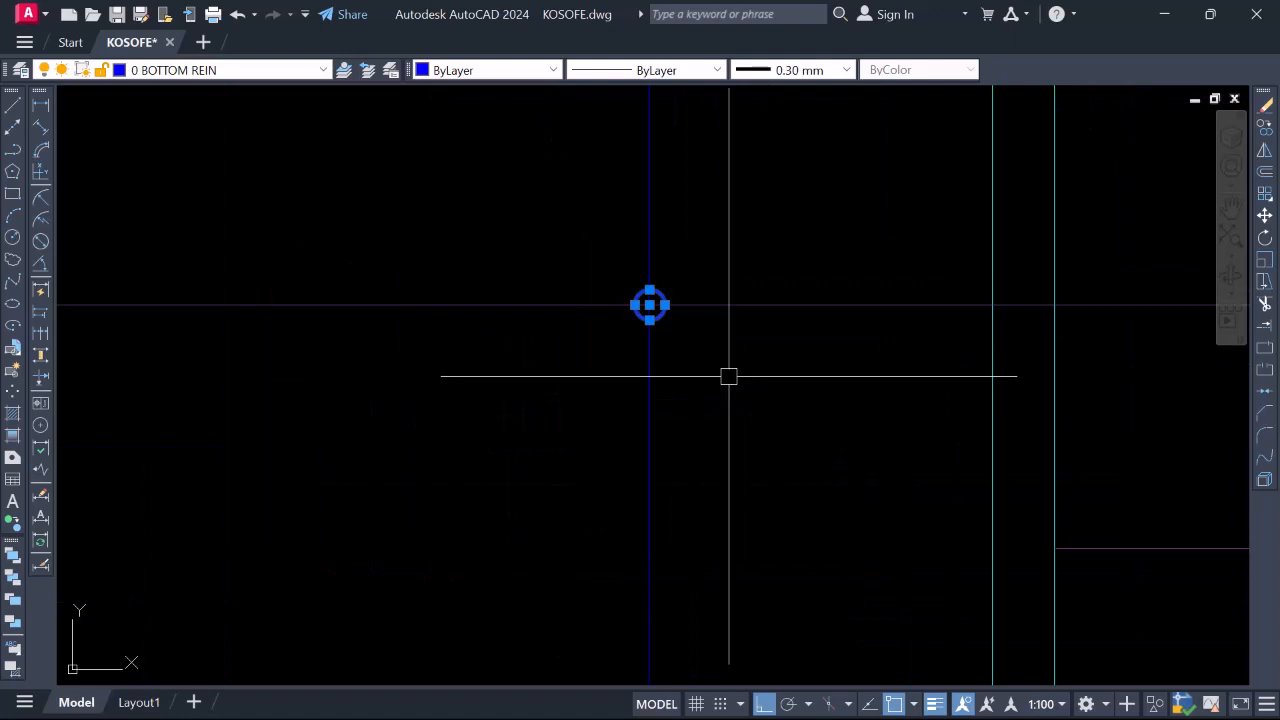
pyautogui.press('Return')
pyautogui.click(649, 304)
pyautogui.scroll(-4, 645, 312)
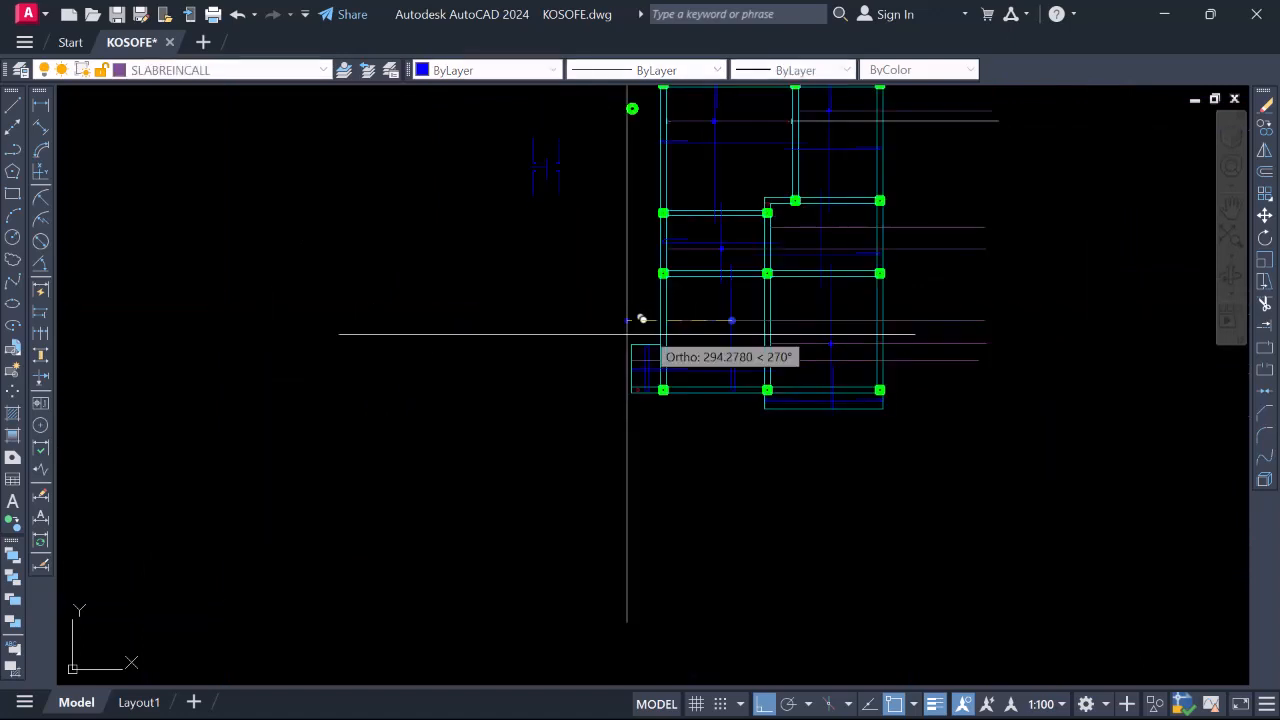
pyautogui.scroll(7, 641, 319)
pyautogui.scroll(-5, 526, 290)
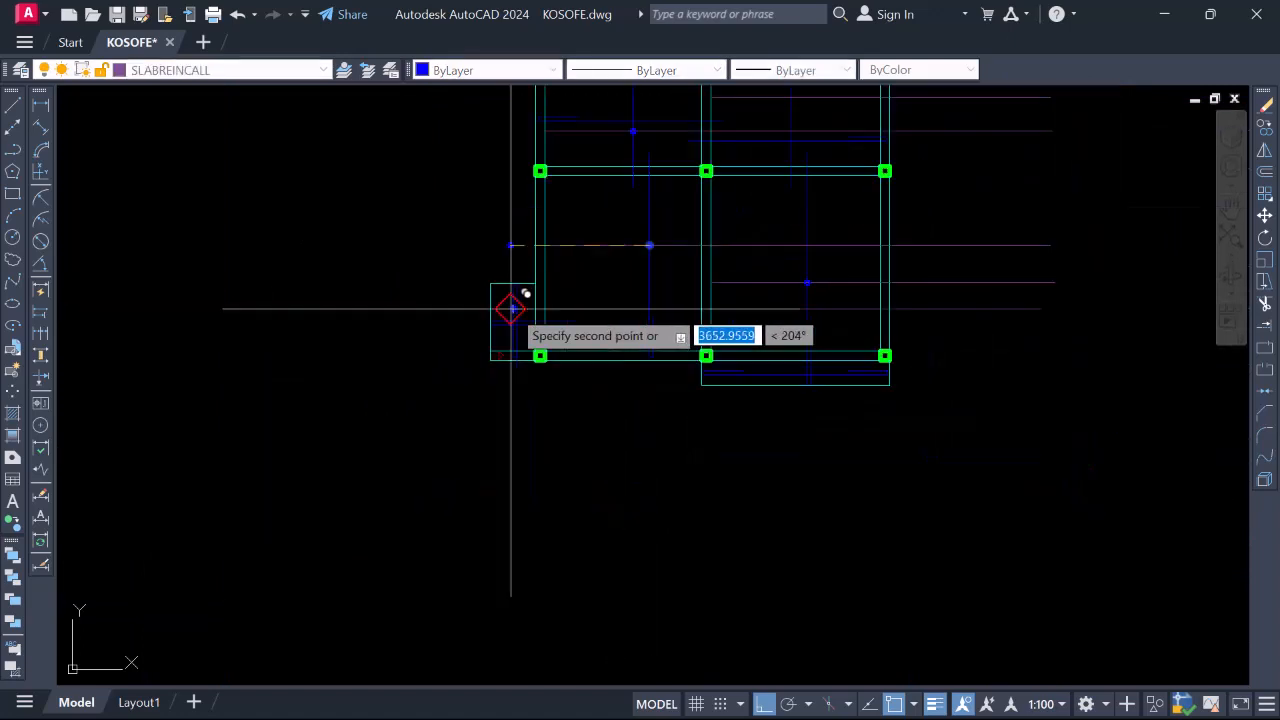
pyautogui.click(511, 309)
pyautogui.press('Escape')
pyautogui.scroll(-2, 511, 308)
pyautogui.scroll(4, 504, 308)
pyautogui.scroll(-4, 490, 400)
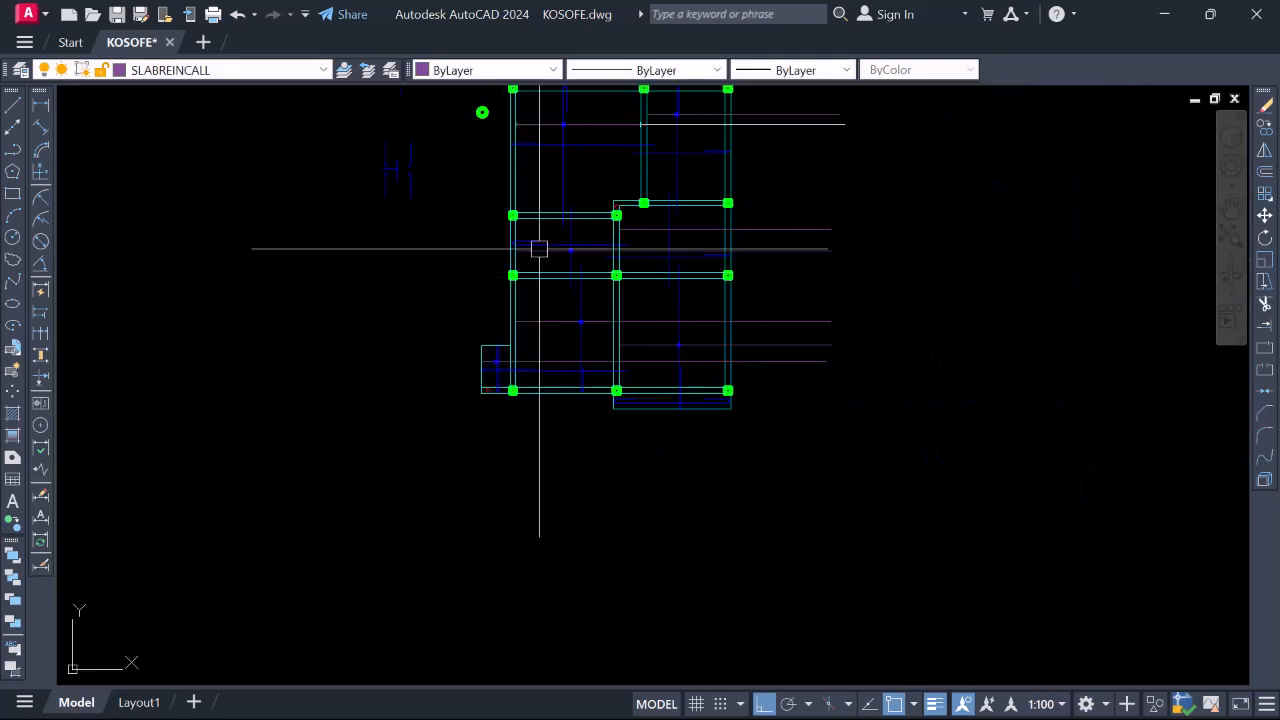
pyautogui.scroll(-1, 564, 410)
pyautogui.scroll(2, 640, 362)
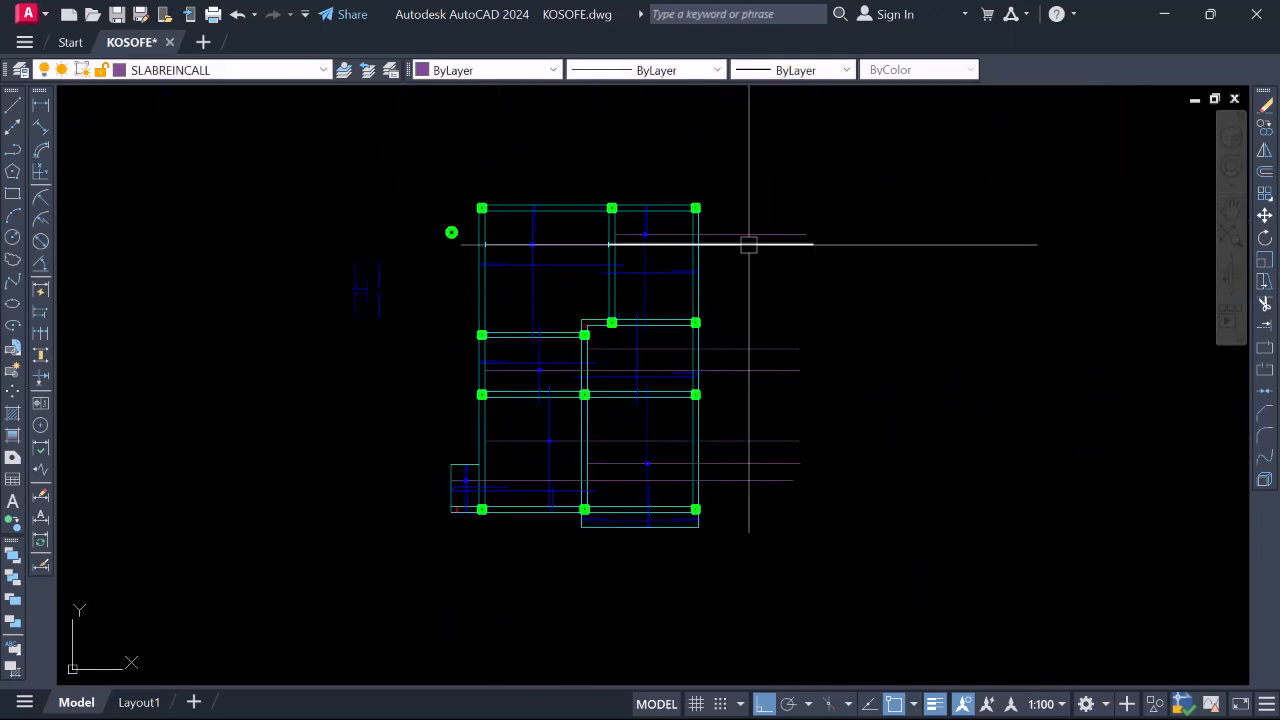
# Match the horizontal call-out line's properties onto the crossing-selected lines with MA
pyautogui.click(747, 245)
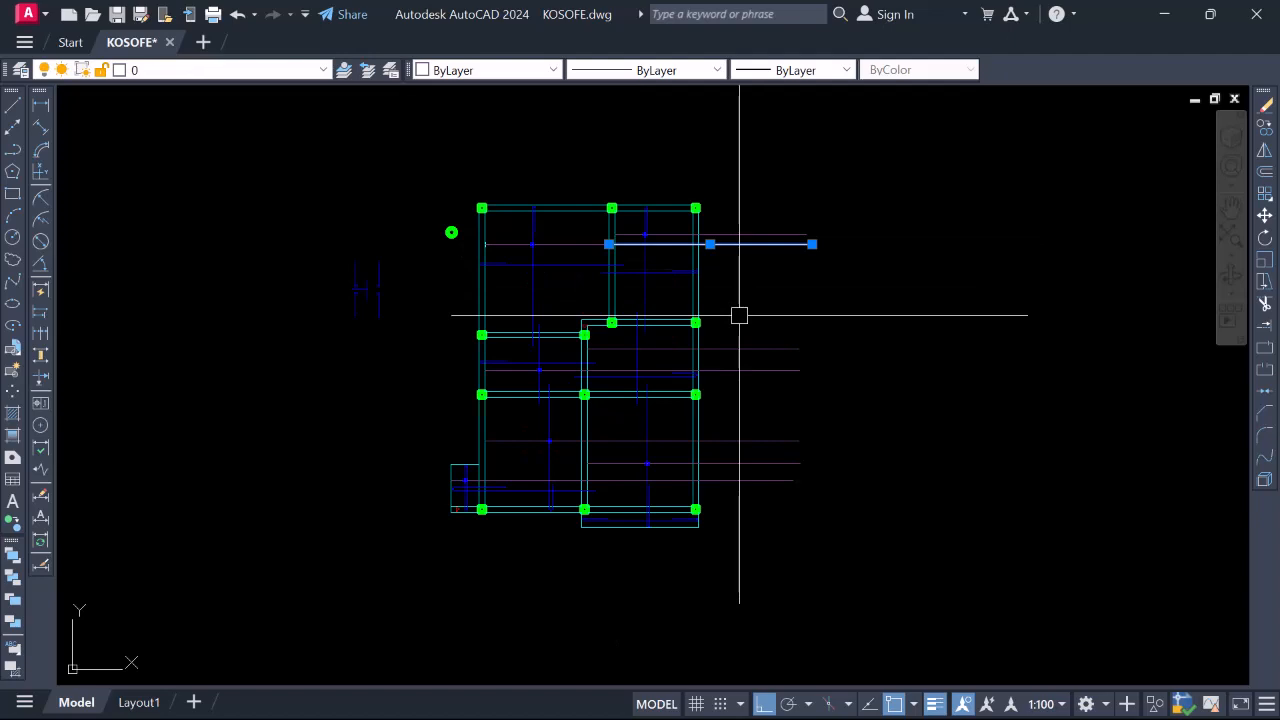
pyautogui.write('ma')
pyautogui.press('Return')
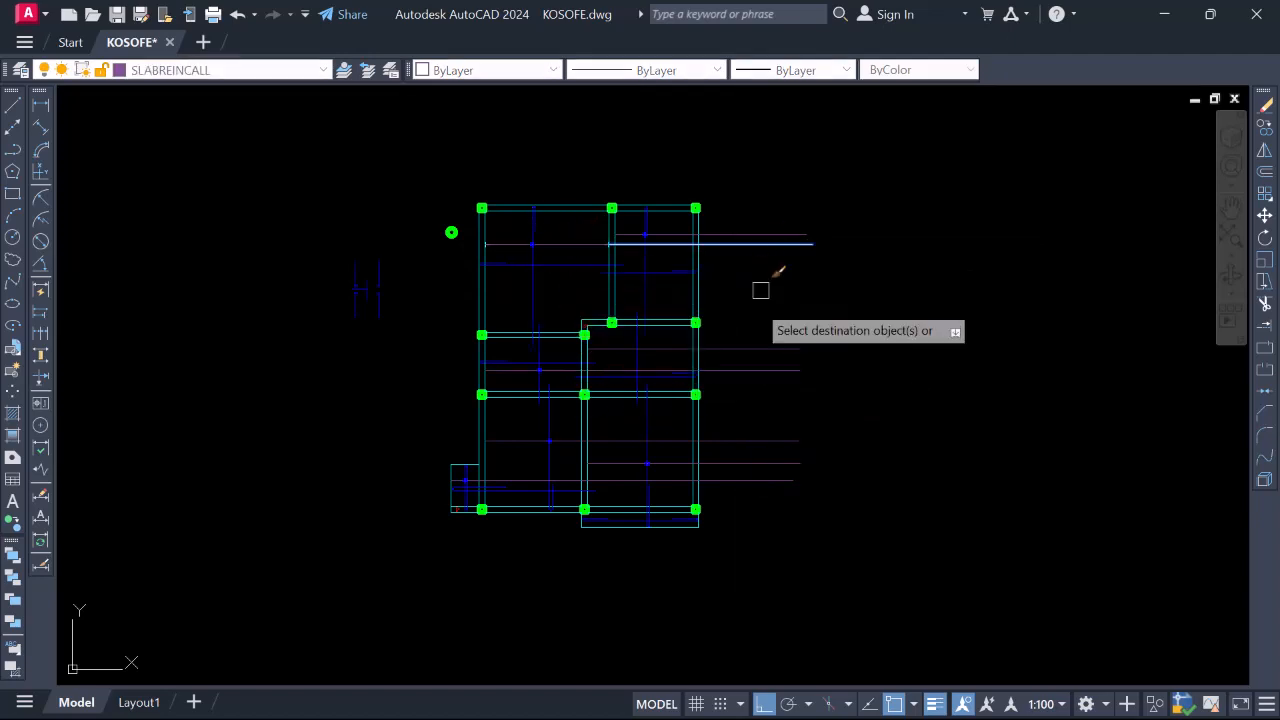
pyautogui.click(815, 548)
pyautogui.click(757, 203)
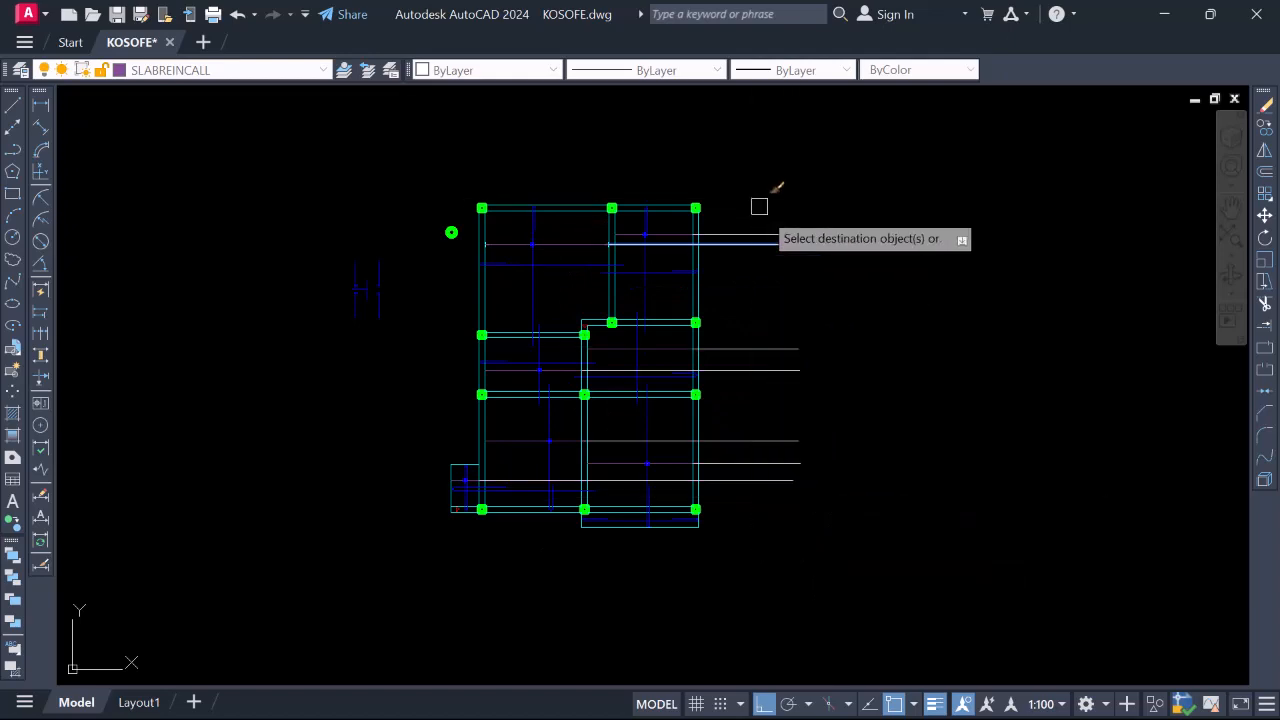
pyautogui.scroll(4, 512, 449)
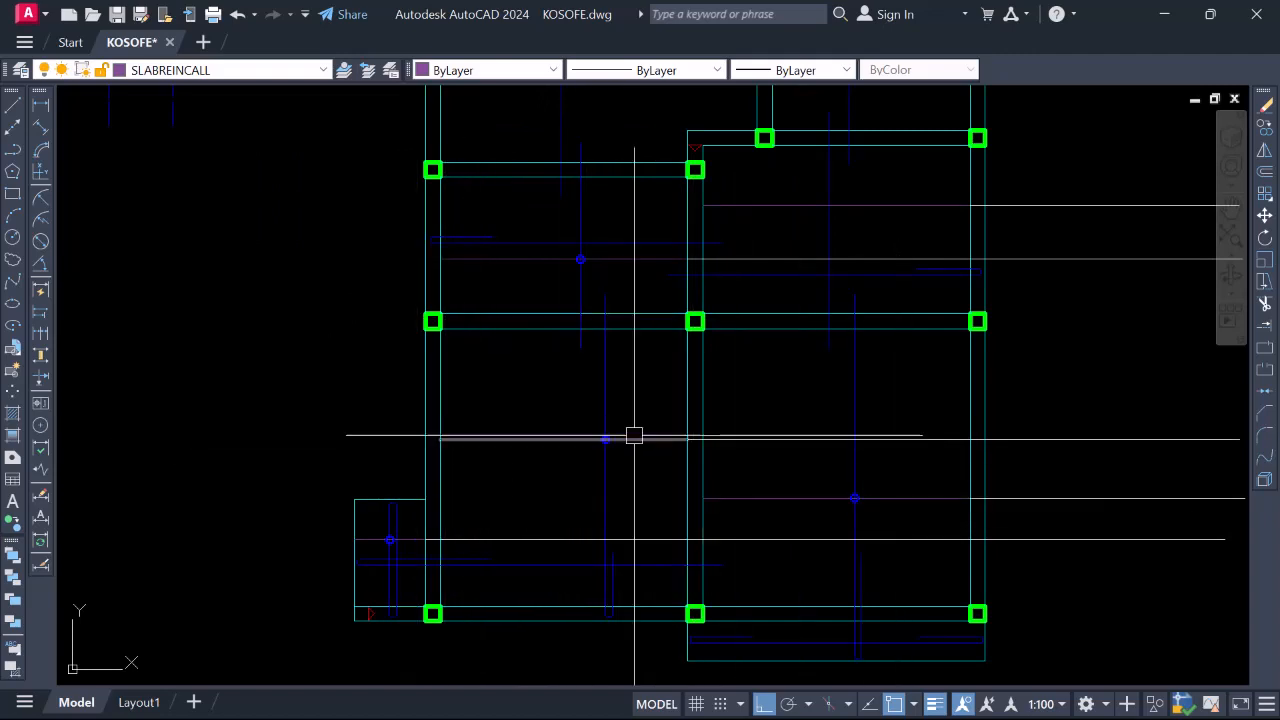
pyautogui.scroll(-2, 600, 433)
pyautogui.scroll(2, 926, 474)
pyautogui.scroll(-2, 937, 463)
pyautogui.scroll(-2, 937, 463)
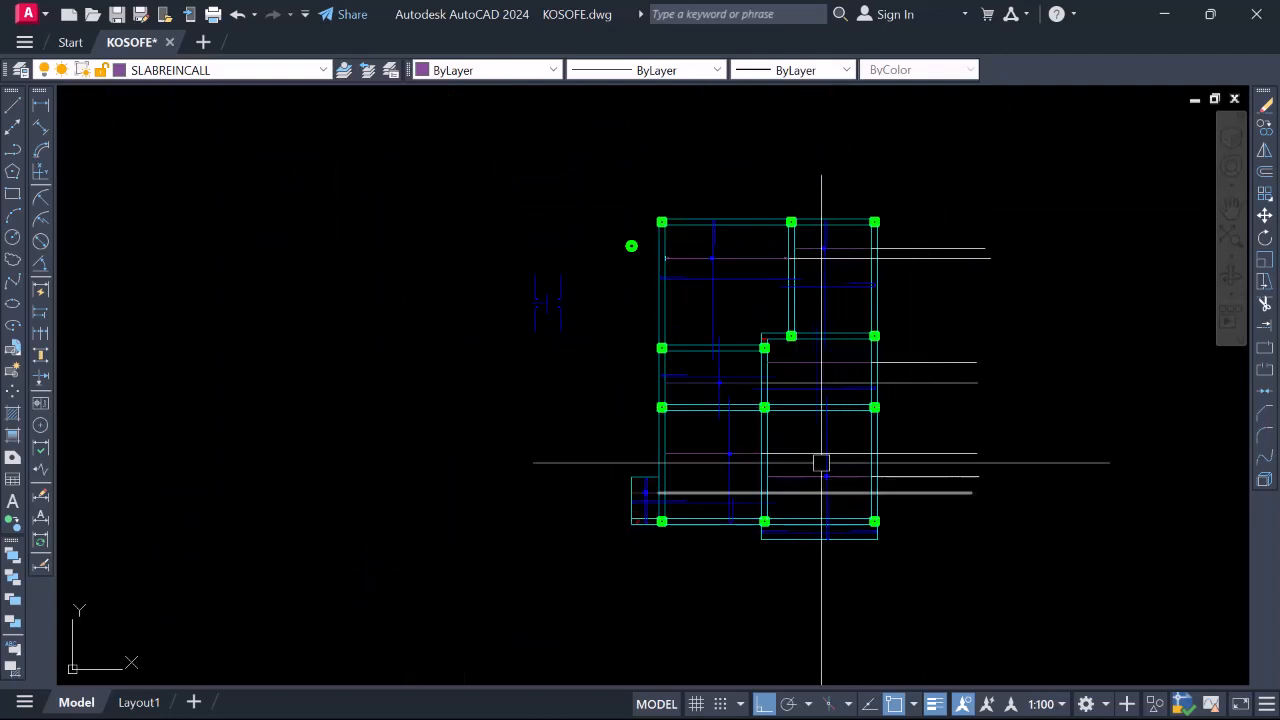
pyautogui.scroll(2, 770, 458)
pyautogui.scroll(-2, 694, 297)
pyautogui.scroll(7, 600, 260)
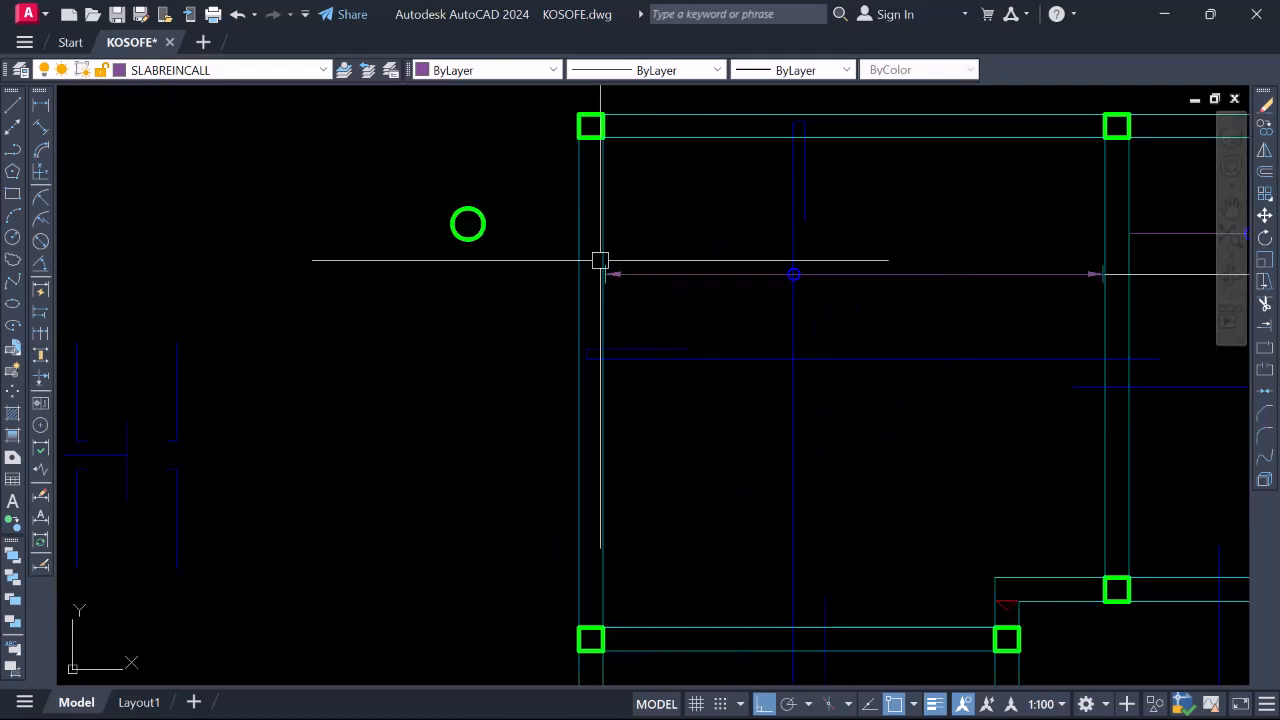
# Copy the arrowhead and its tick from the line end onto another call-out line
pyautogui.click(517, 204)
pyautogui.click(891, 396)
pyautogui.rightClick(695, 298)
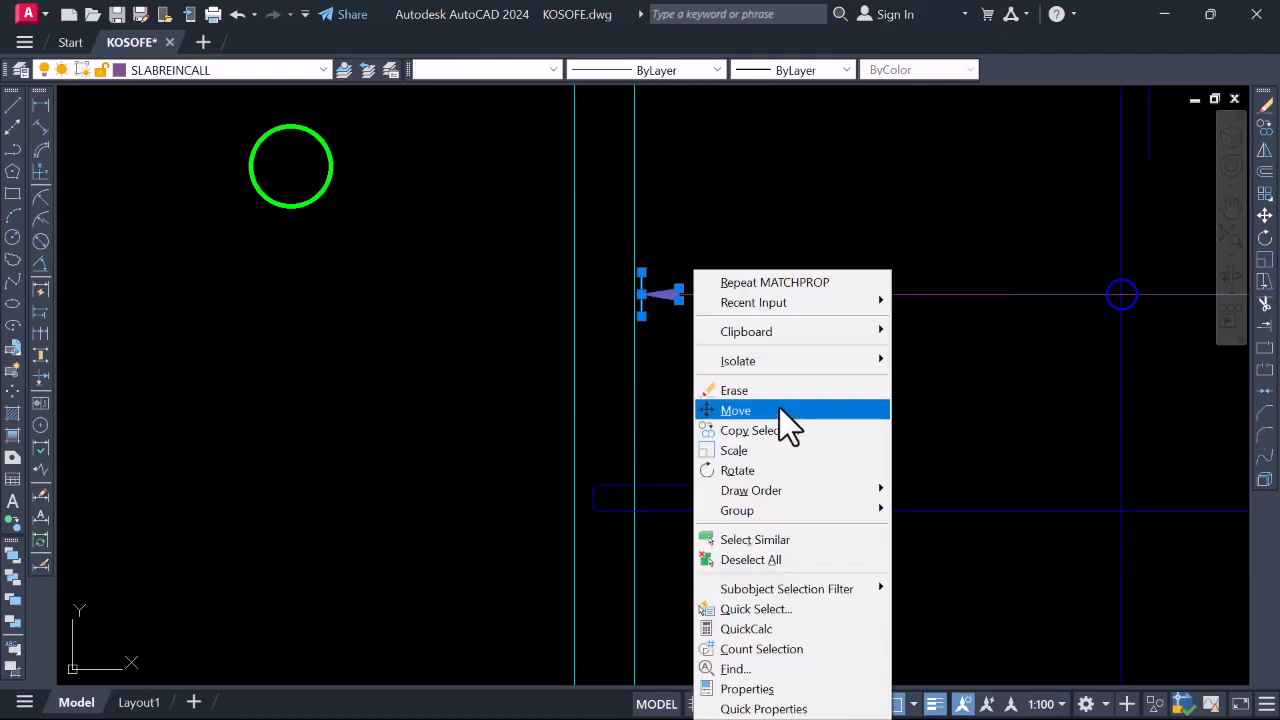
pyautogui.click(762, 430)
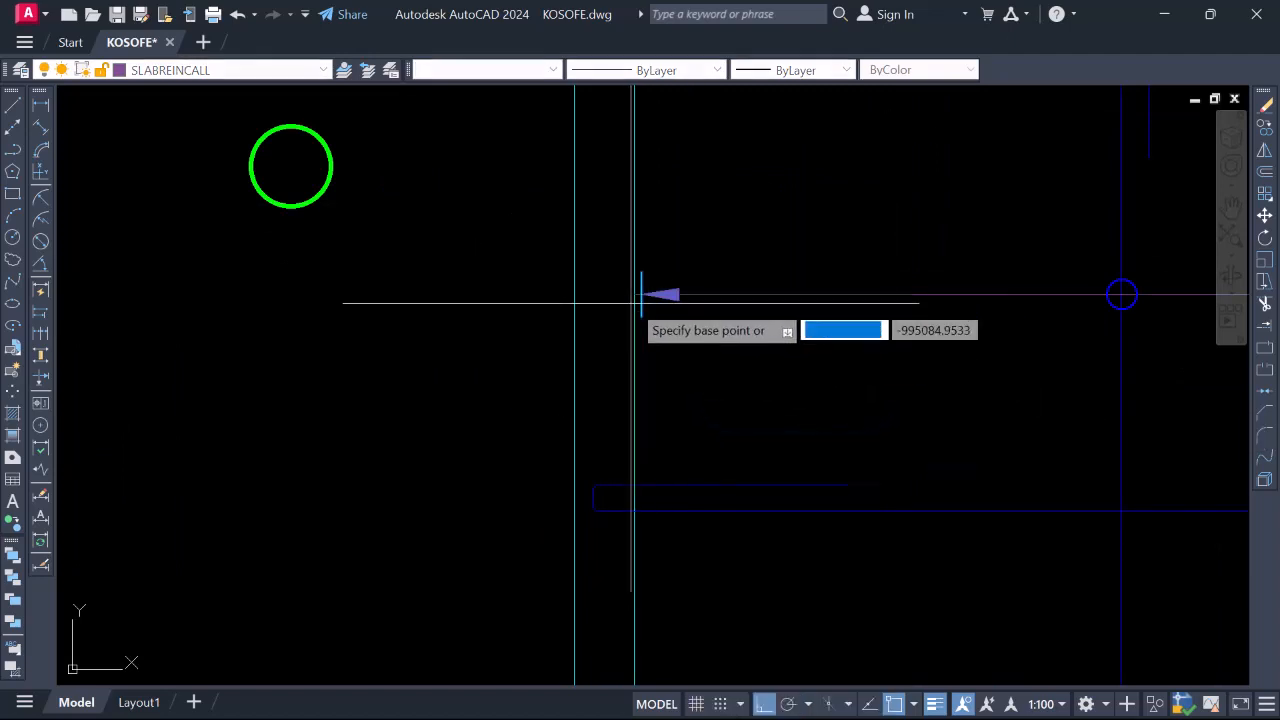
pyautogui.click(636, 294)
pyautogui.scroll(-3, 638, 292)
pyautogui.scroll(-6, 651, 300)
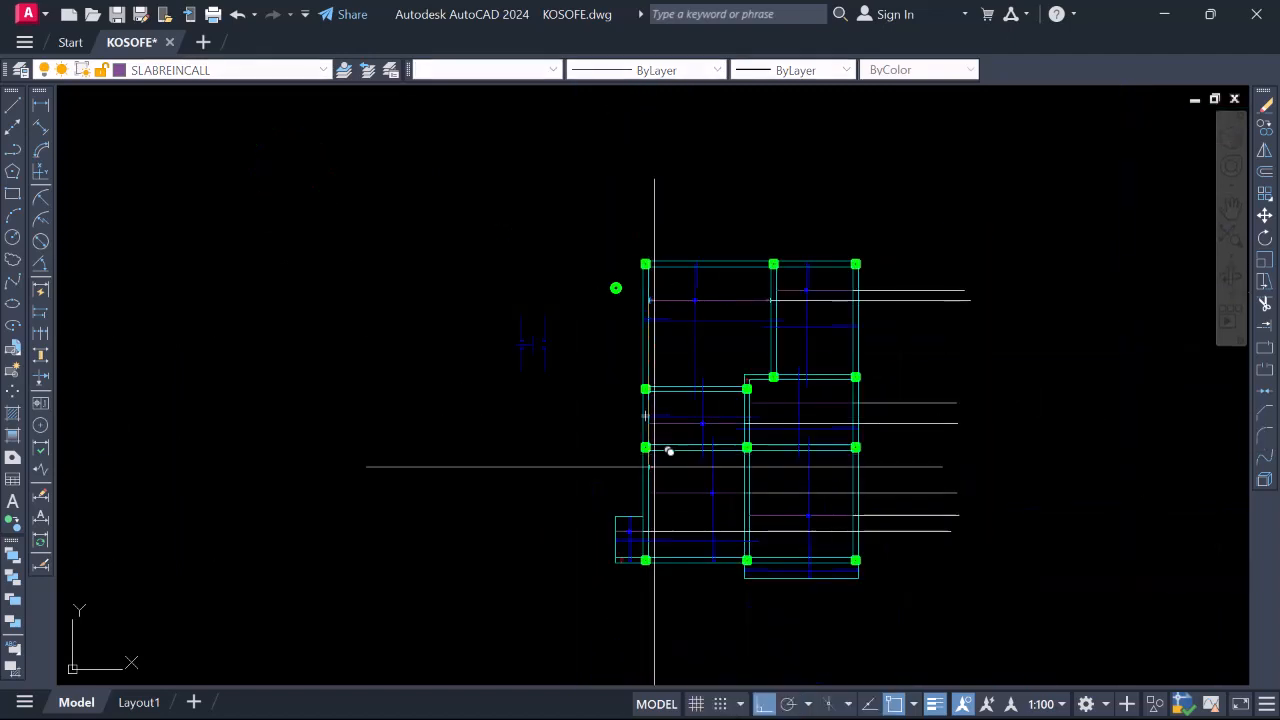
pyautogui.scroll(5, 650, 420)
pyautogui.scroll(-4, 657, 340)
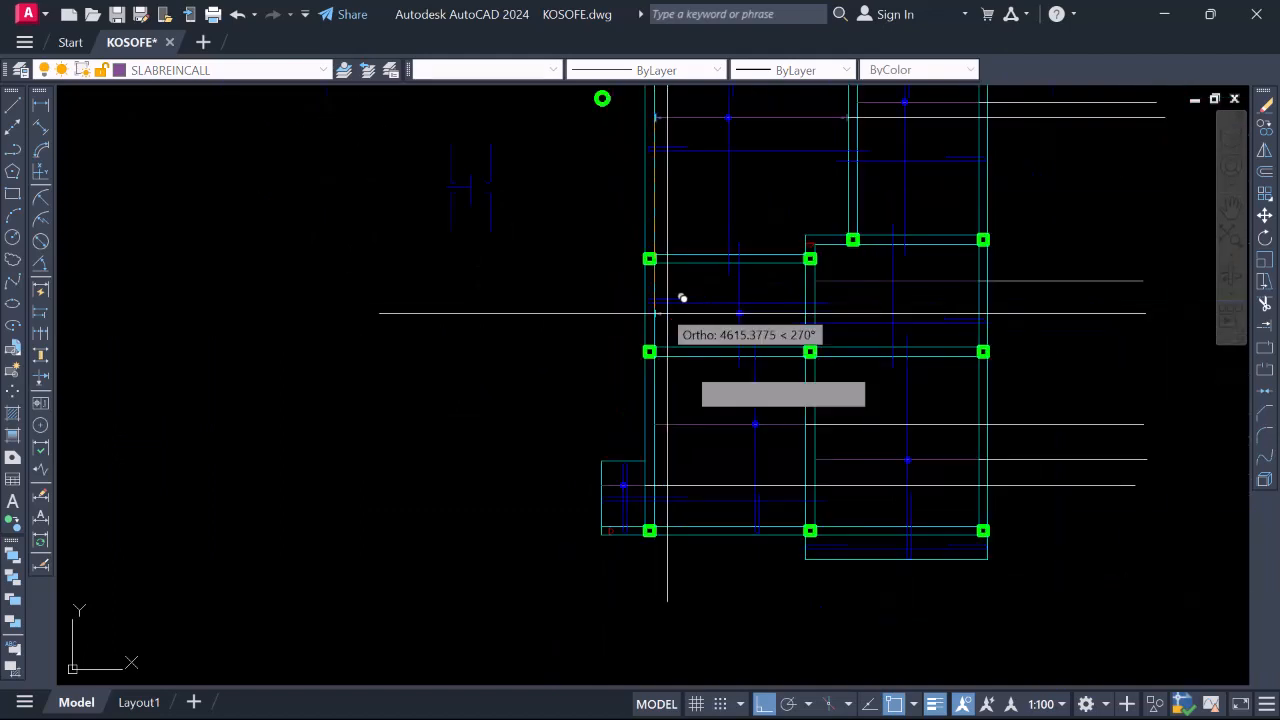
pyautogui.scroll(6, 606, 457)
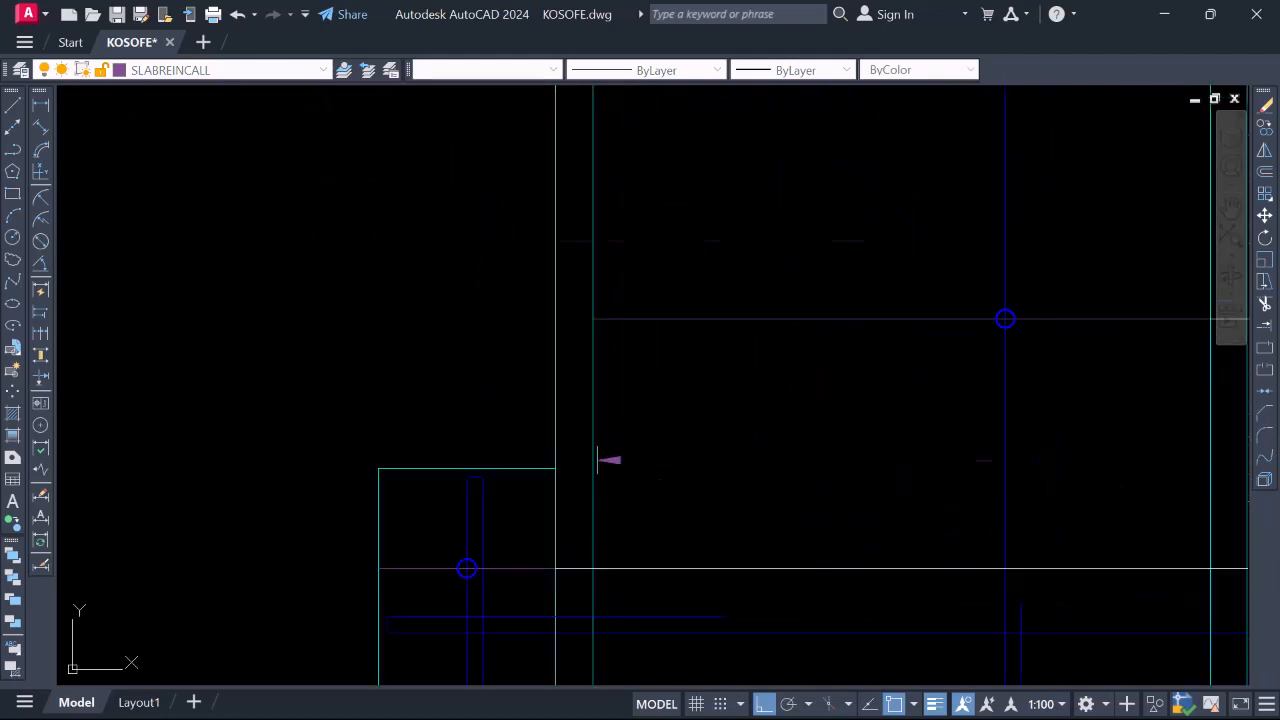
pyautogui.click(545, 241)
pyautogui.scroll(-9, 605, 222)
pyautogui.scroll(11, 553, 249)
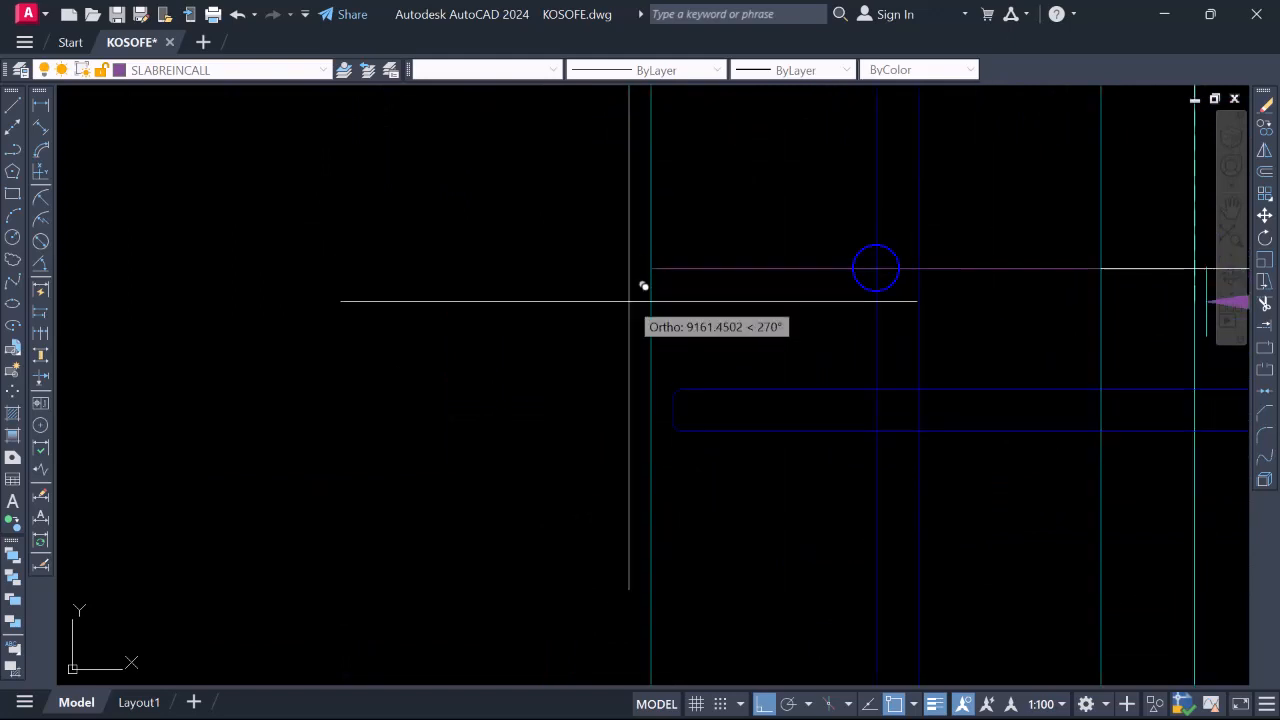
pyautogui.scroll(-5, 620, 282)
pyautogui.scroll(8, 700, 285)
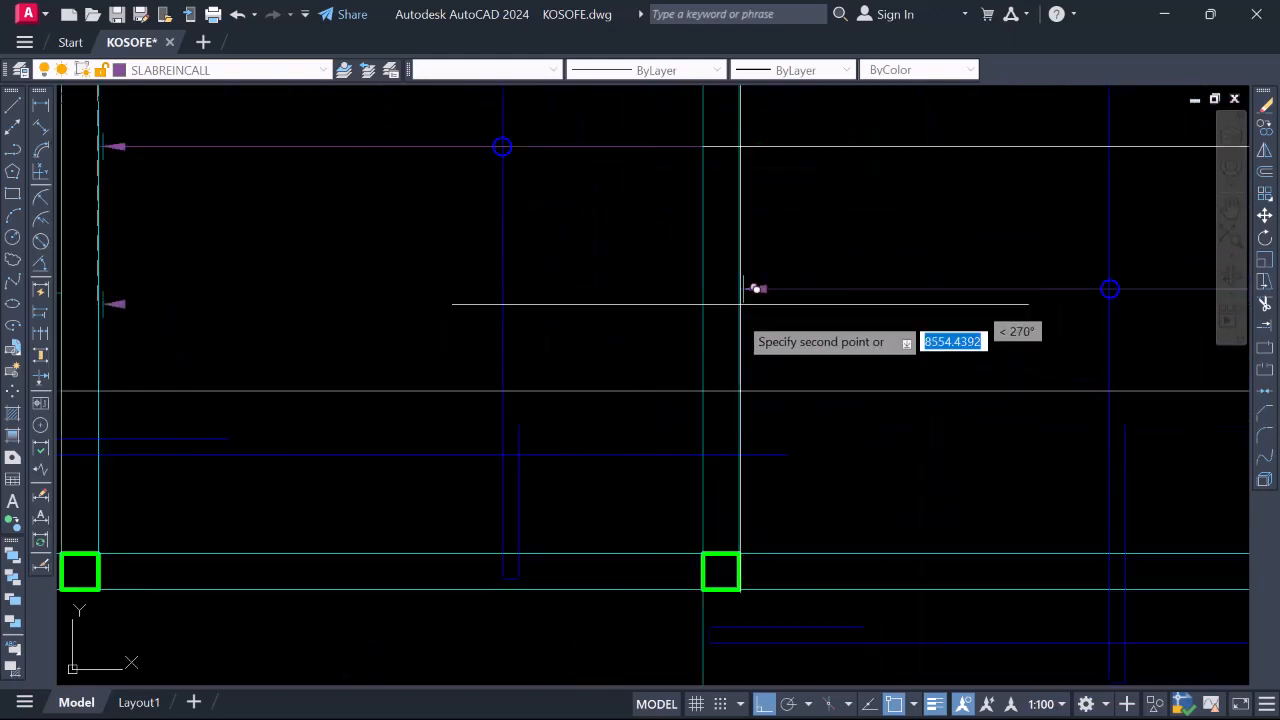
pyautogui.scroll(-4, 745, 290)
pyautogui.scroll(2, 749, 277)
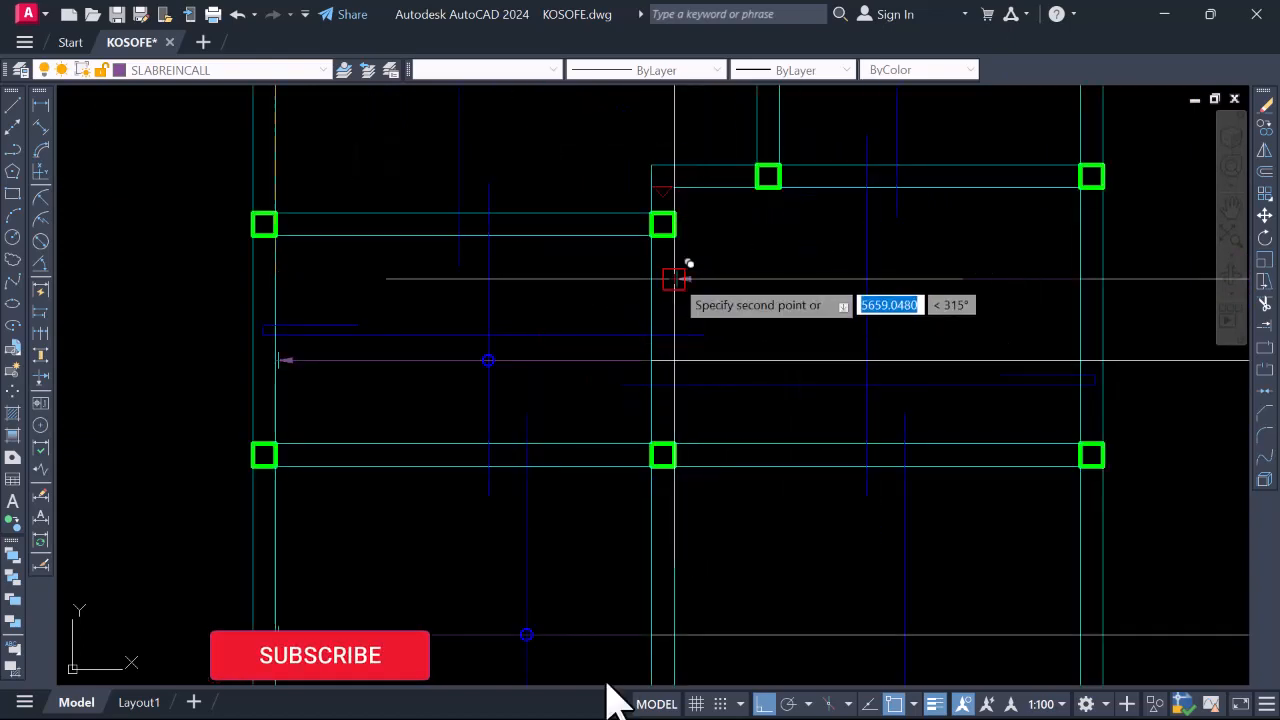
pyautogui.scroll(-7, 728, 286)
pyautogui.scroll(7, 735, 300)
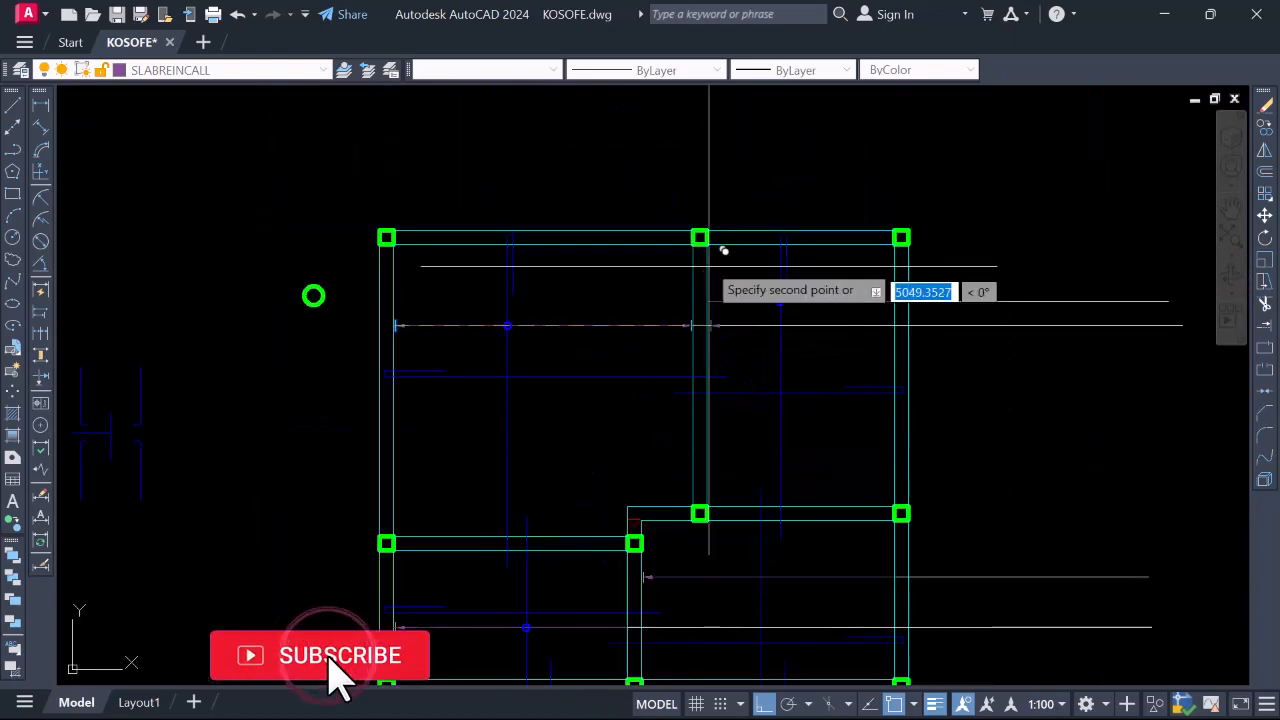
pyautogui.scroll(6, 710, 255)
pyautogui.scroll(-10, 711, 386)
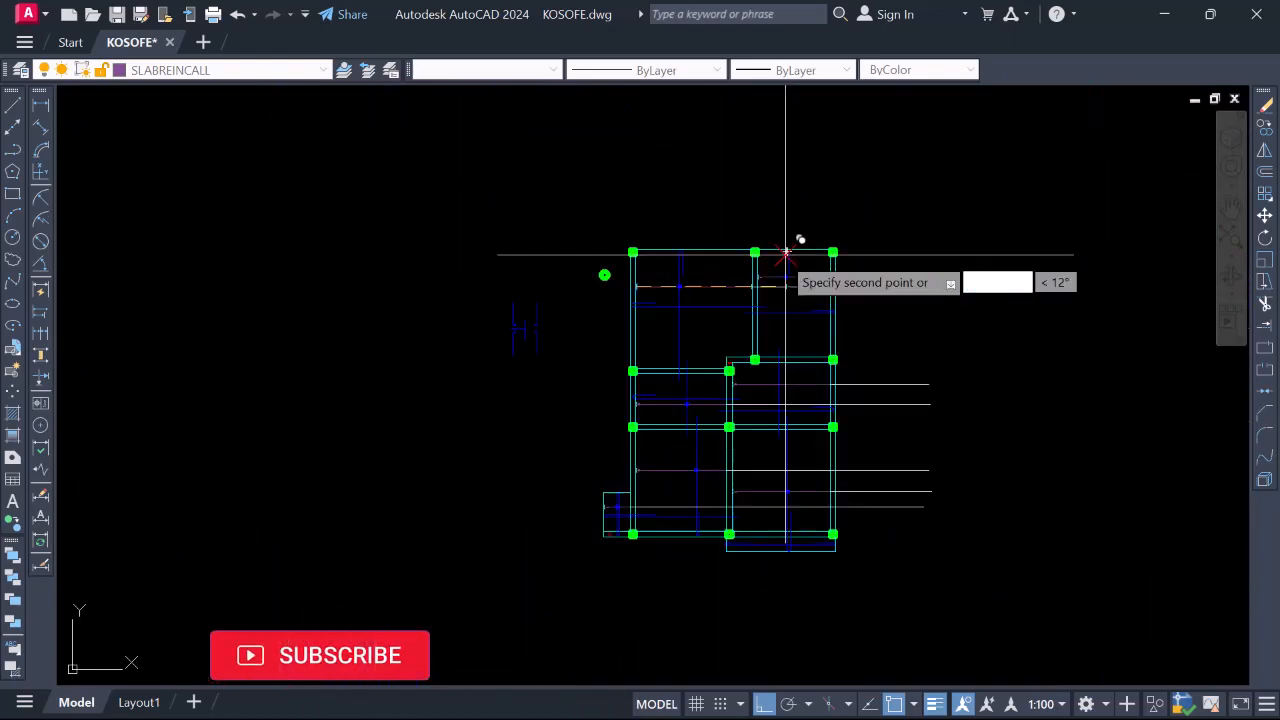
pyautogui.scroll(-2, 786, 254)
pyautogui.scroll(4, 749, 290)
pyautogui.scroll(-2, 737, 392)
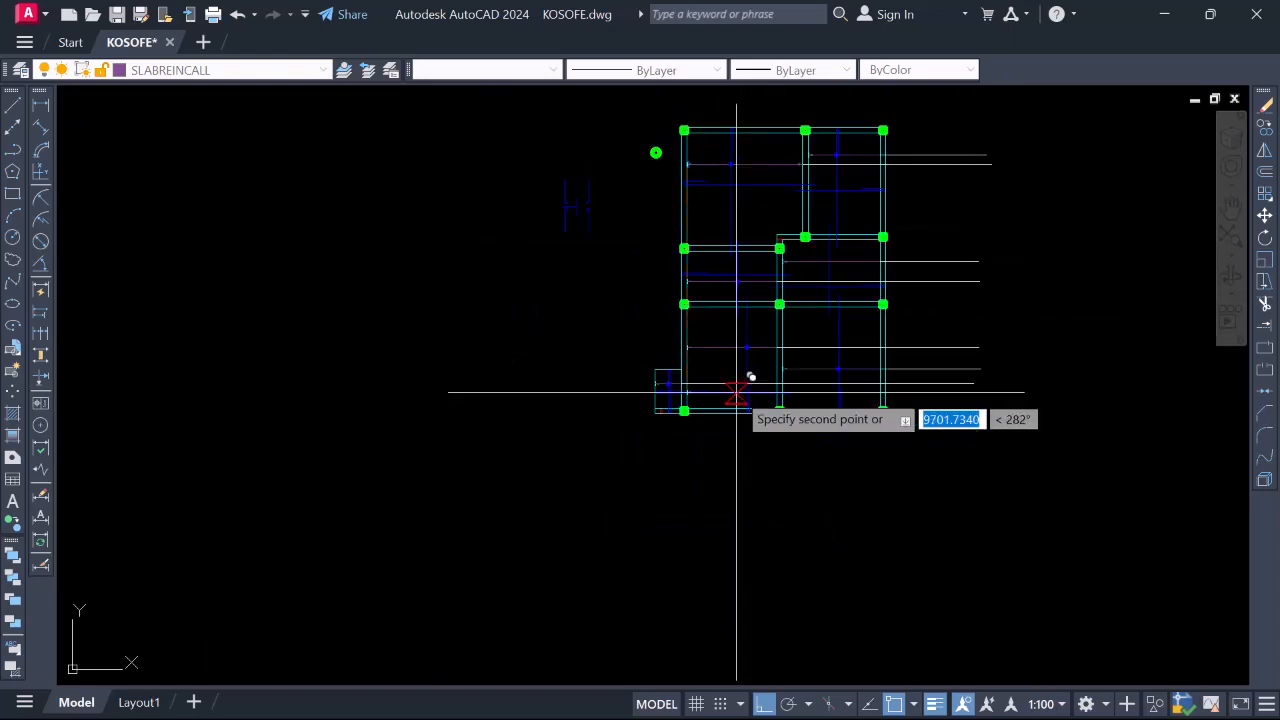
pyautogui.scroll(4, 686, 206)
pyautogui.scroll(-4, 823, 194)
pyautogui.scroll(6, 716, 235)
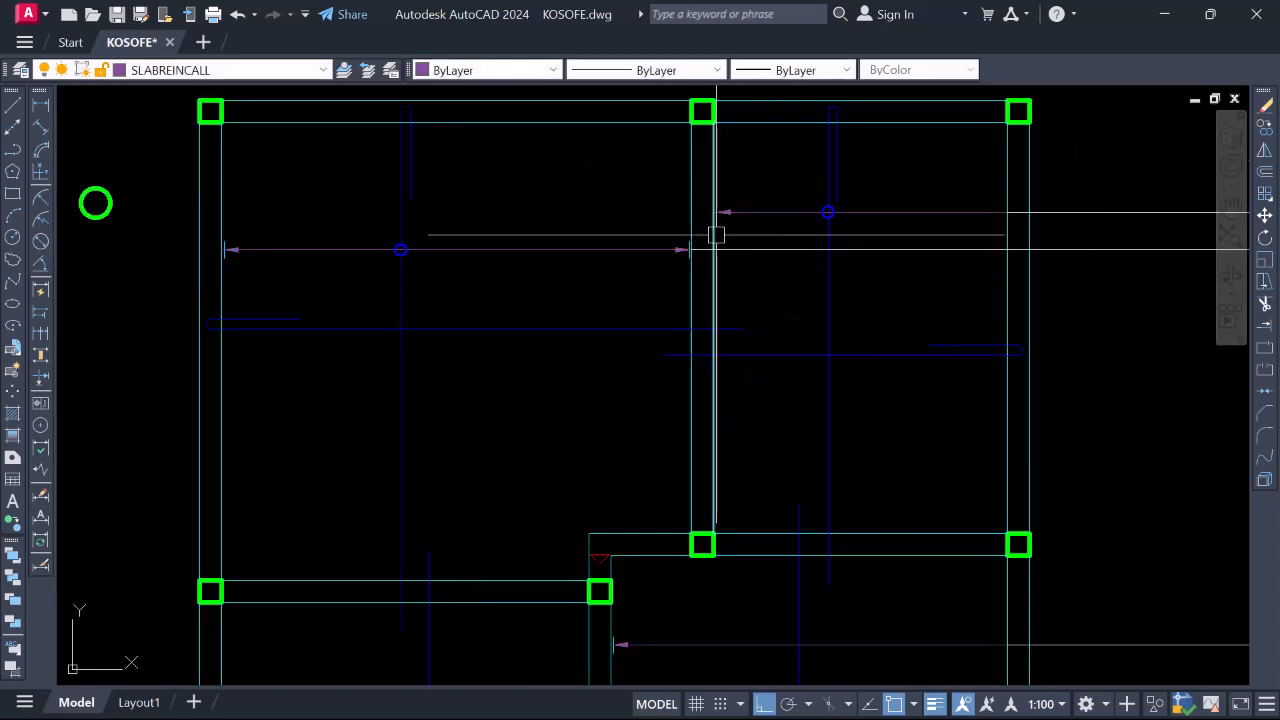
pyautogui.scroll(5, 710, 233)
pyautogui.scroll(-4, 736, 323)
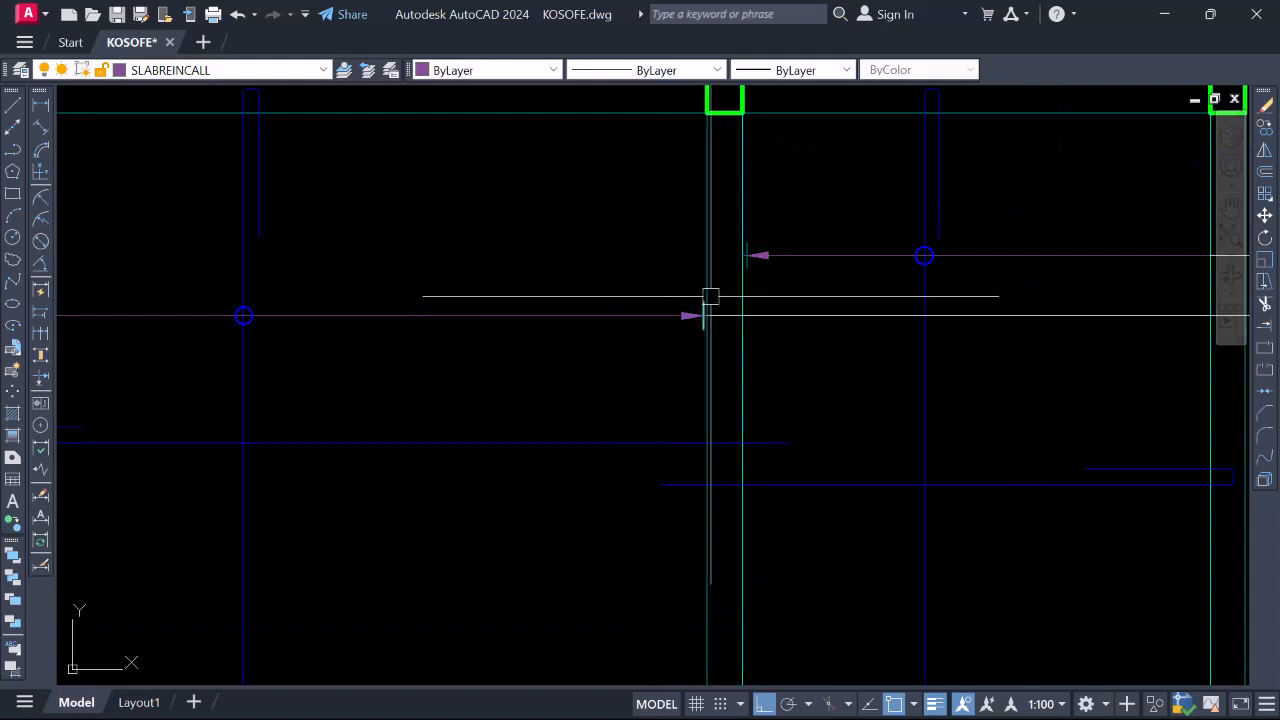
pyautogui.scroll(-5, 710, 296)
pyautogui.scroll(7, 768, 207)
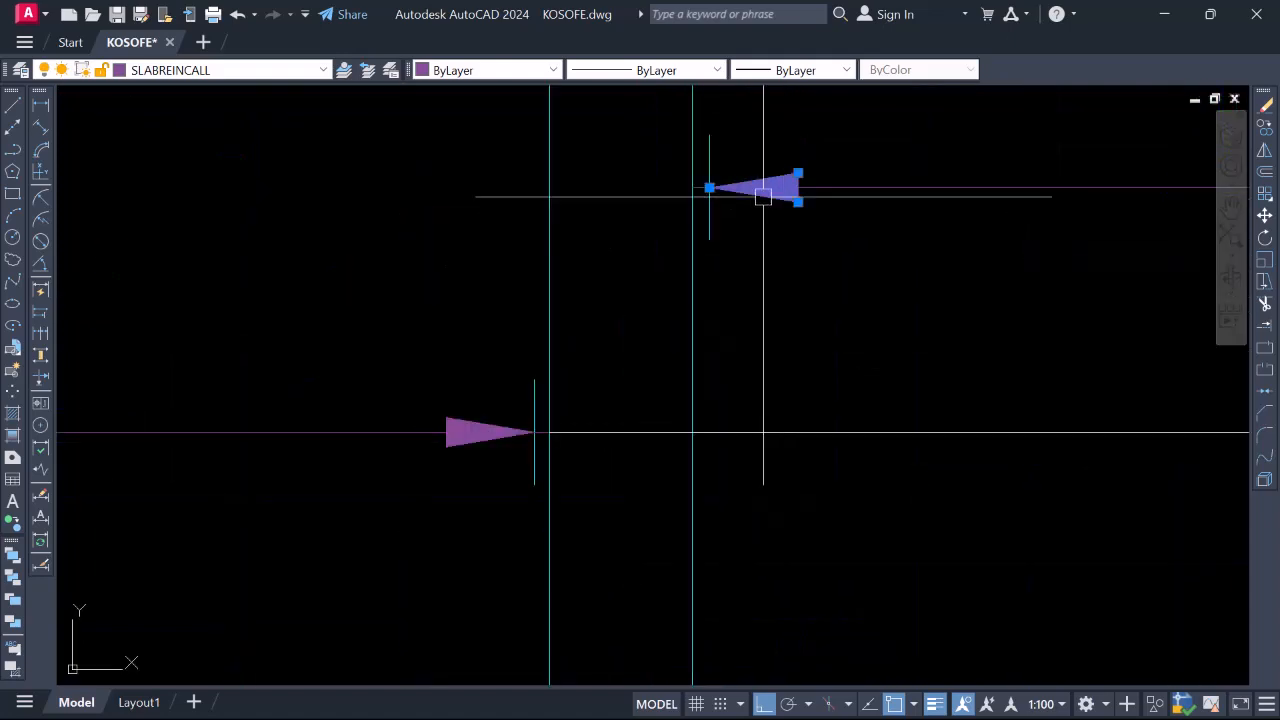
# Copy the arrow from its tip to the call-out line's end tick, then finish the copy
pyautogui.rightClick(763, 196)
pyautogui.click(866, 366)
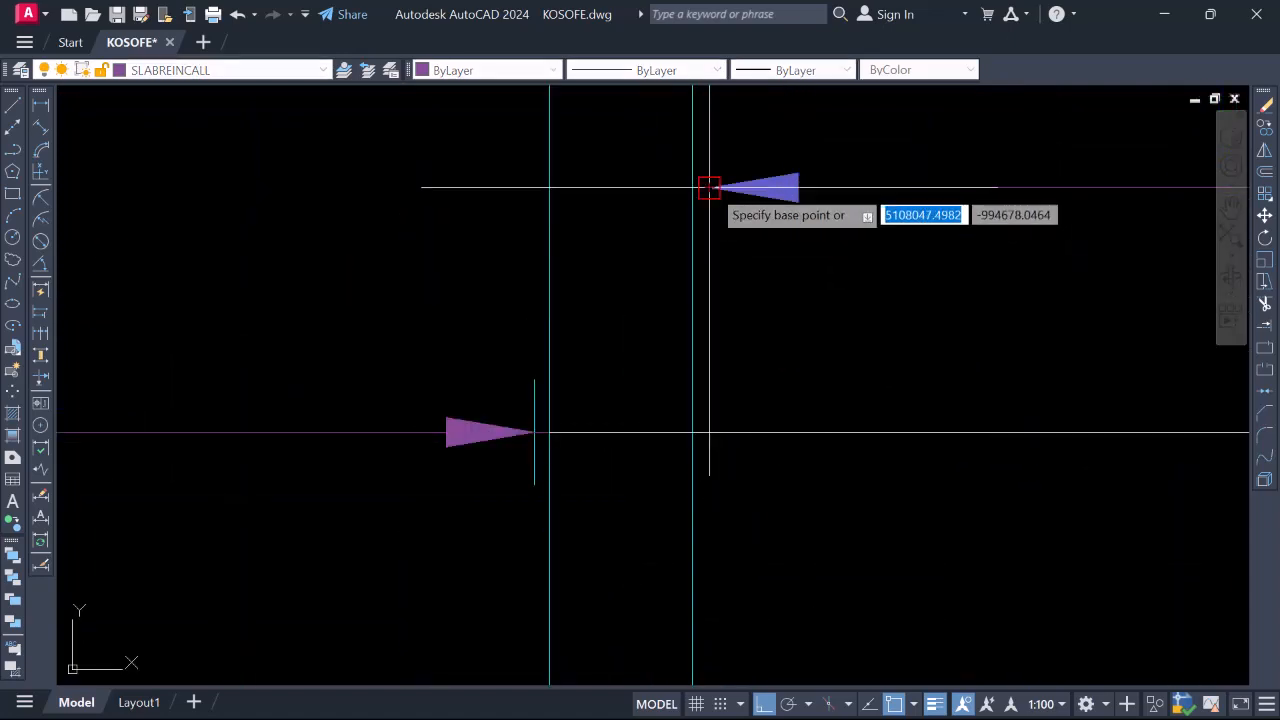
pyautogui.click(709, 187)
pyautogui.scroll(3, 566, 429)
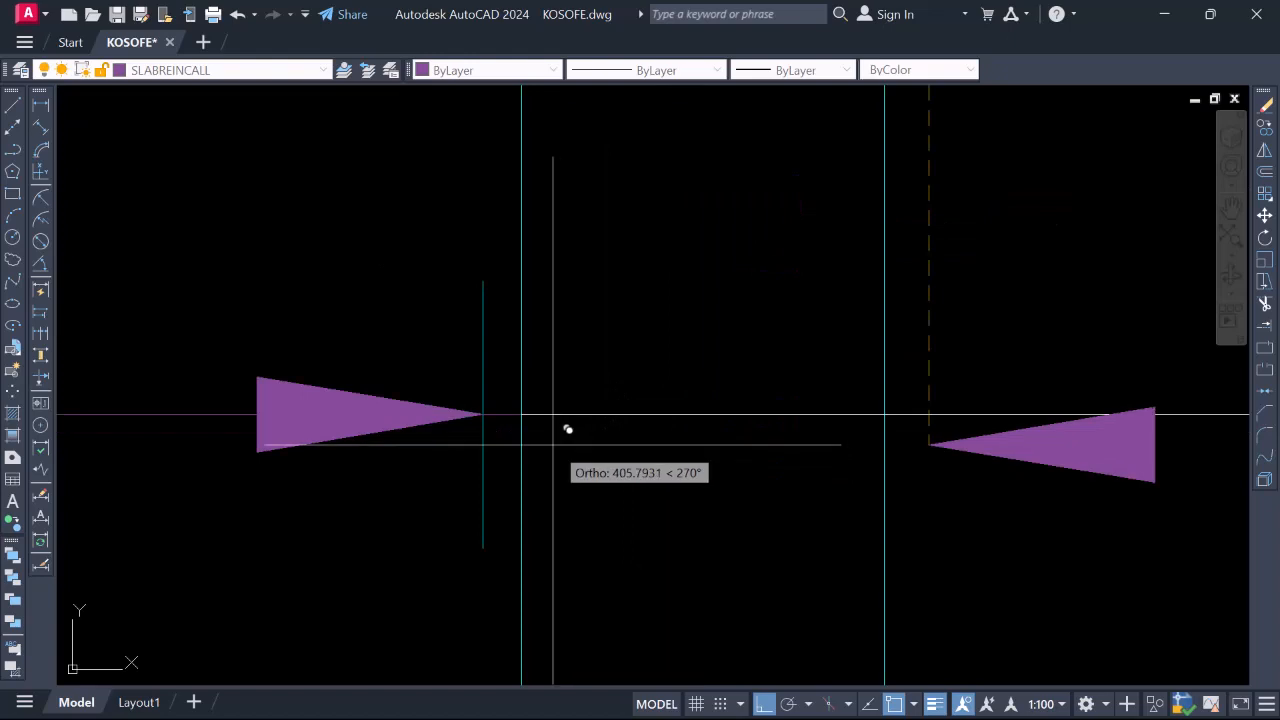
pyautogui.click(488, 417)
pyautogui.scroll(-6, 598, 357)
pyautogui.press('Escape')
pyautogui.scroll(-3, 550, 355)
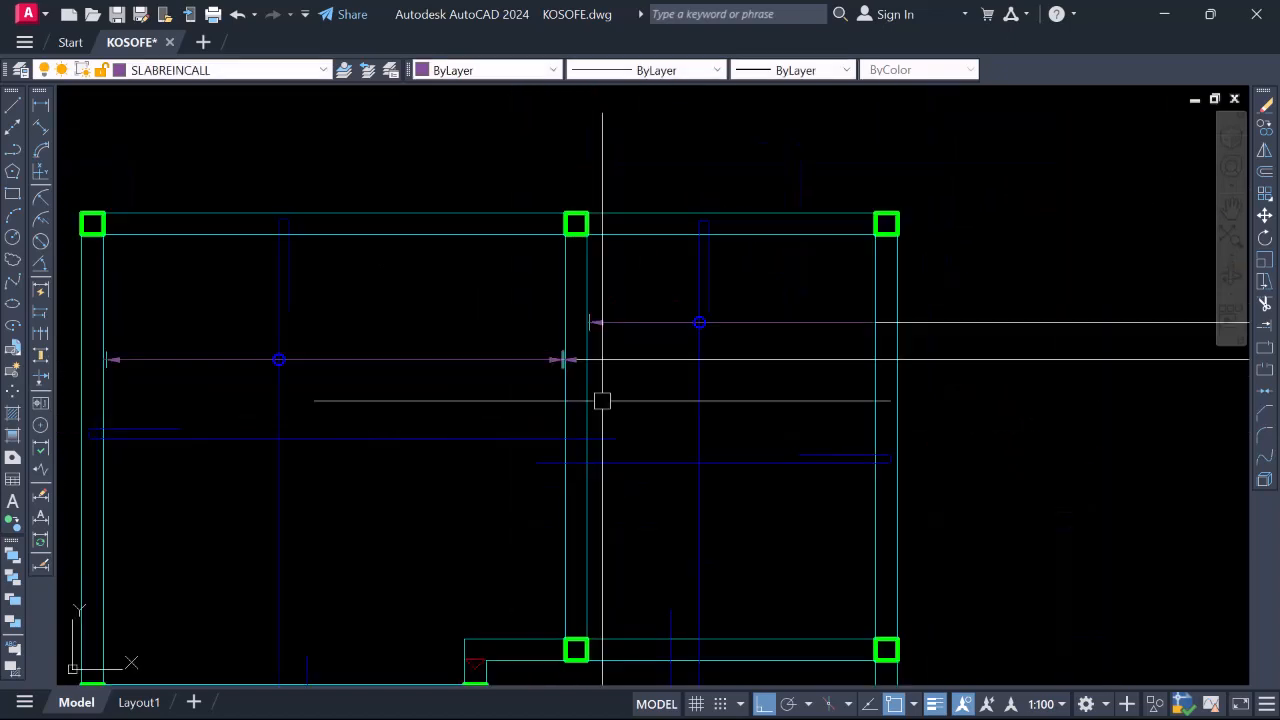
pyautogui.scroll(-5, 602, 401)
pyautogui.scroll(5, 560, 340)
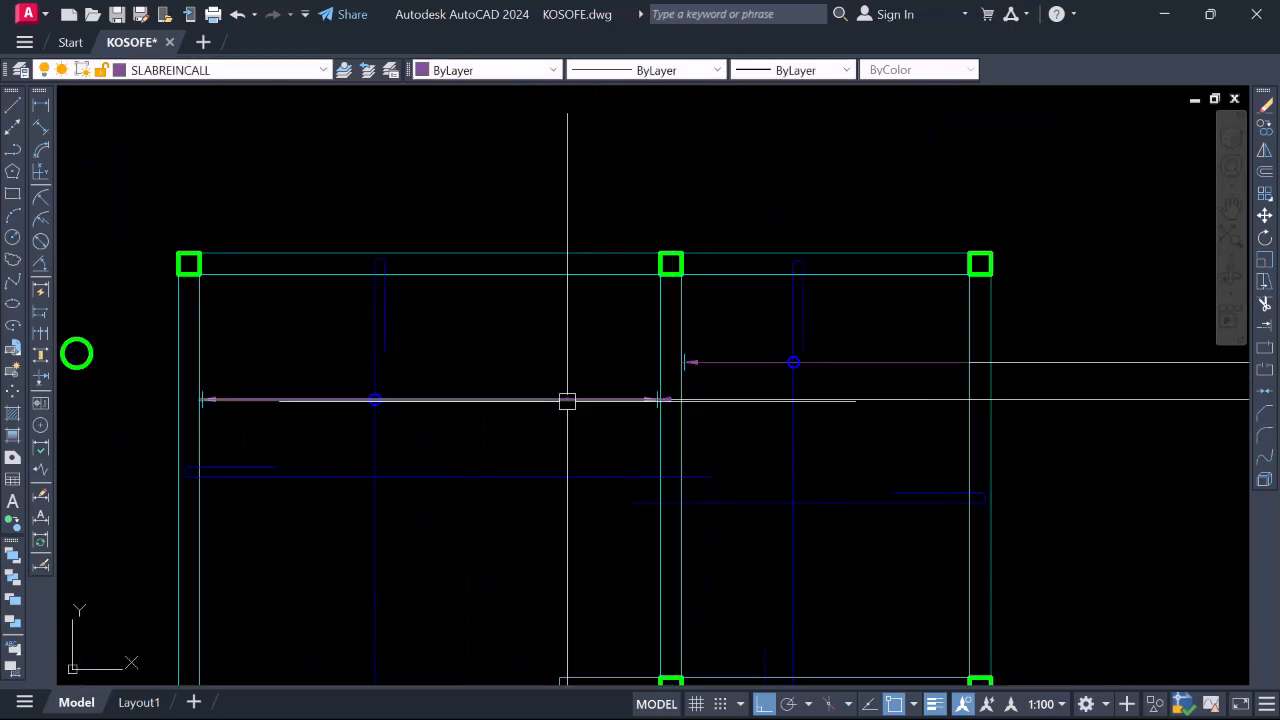
pyautogui.scroll(-2, 567, 401)
pyautogui.scroll(5, 656, 420)
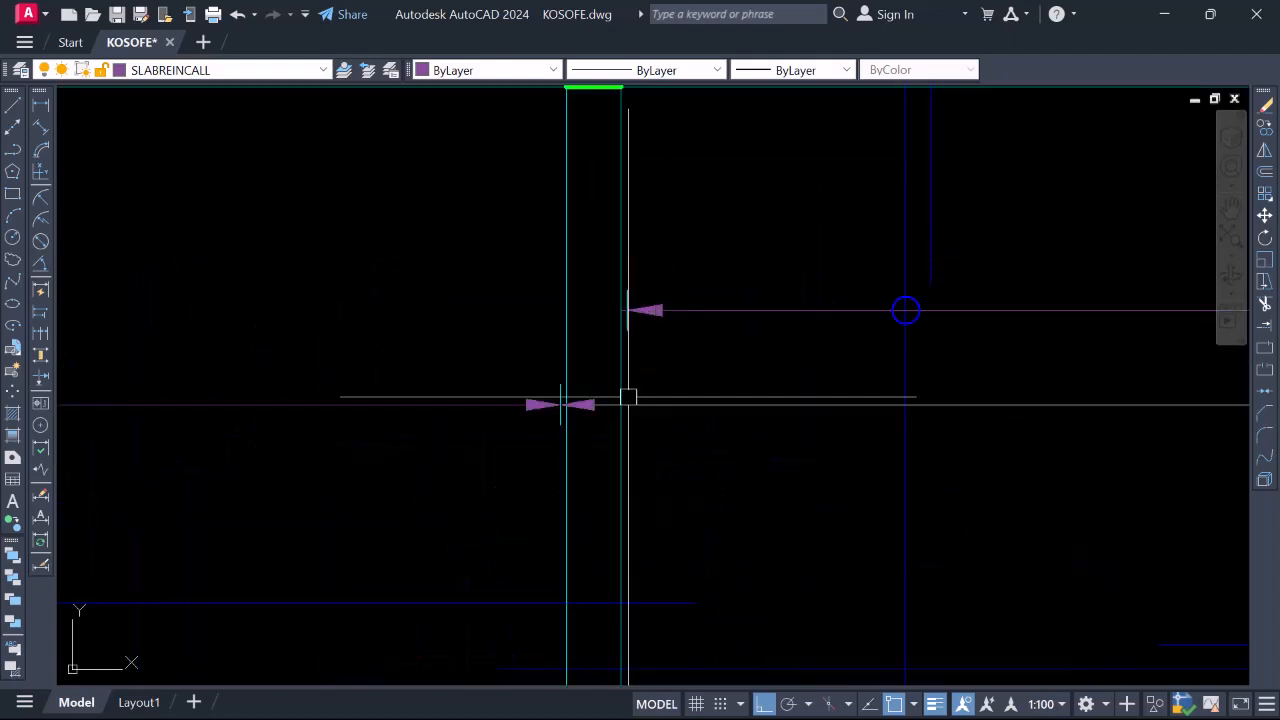
# Start copying the paired arrowheads from their centre, then cancel without placing them
pyautogui.click(466, 348)
pyautogui.click(700, 460)
pyautogui.rightClick(586, 423)
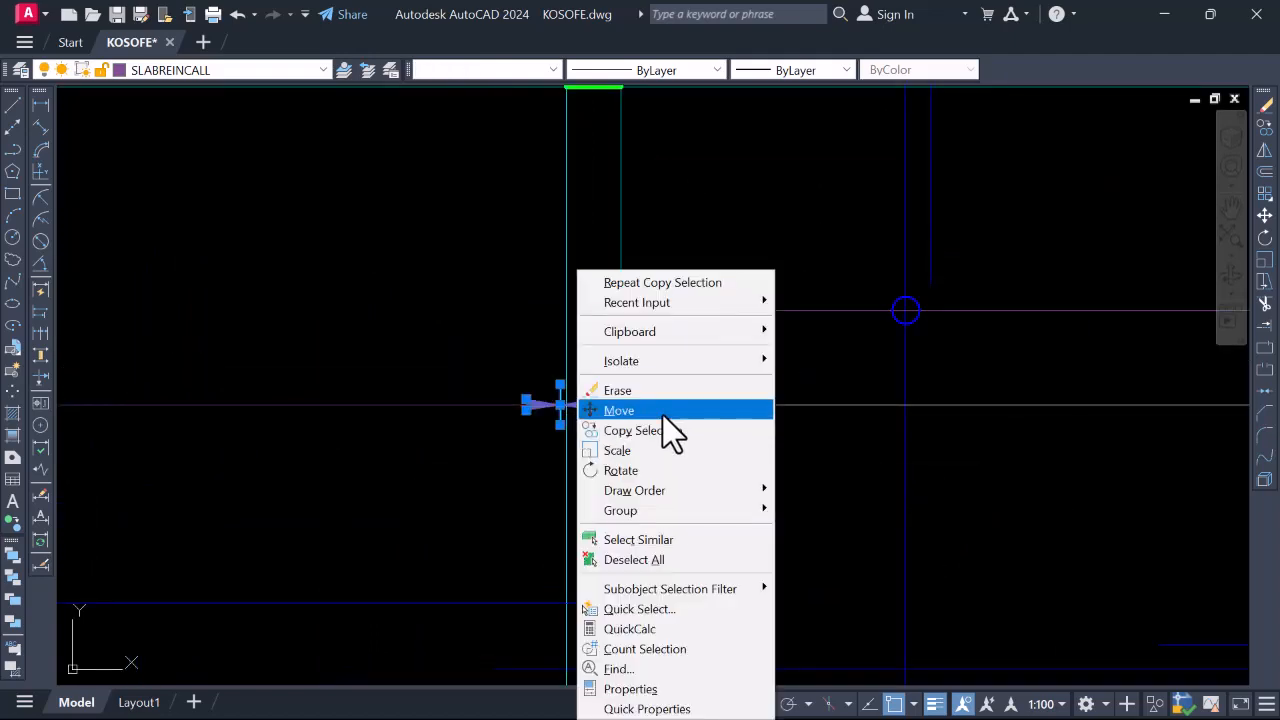
pyautogui.click(643, 432)
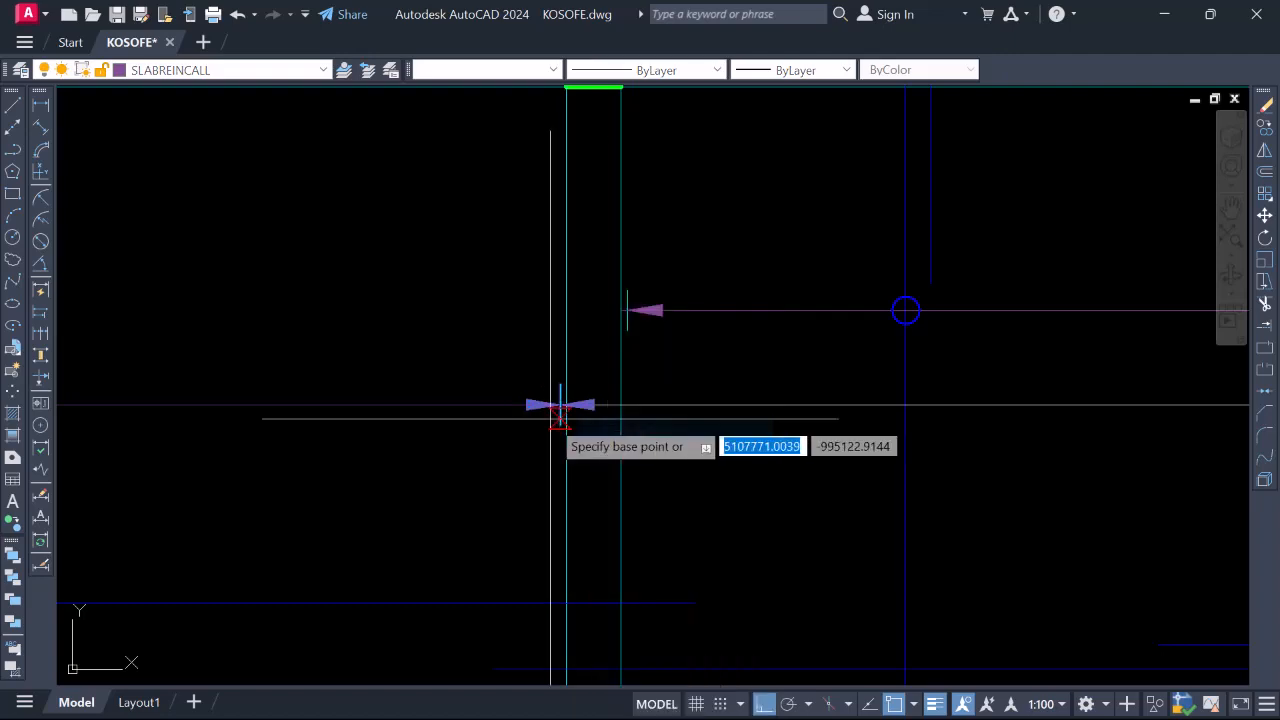
pyautogui.scroll(3, 565, 395)
pyautogui.click(560, 372)
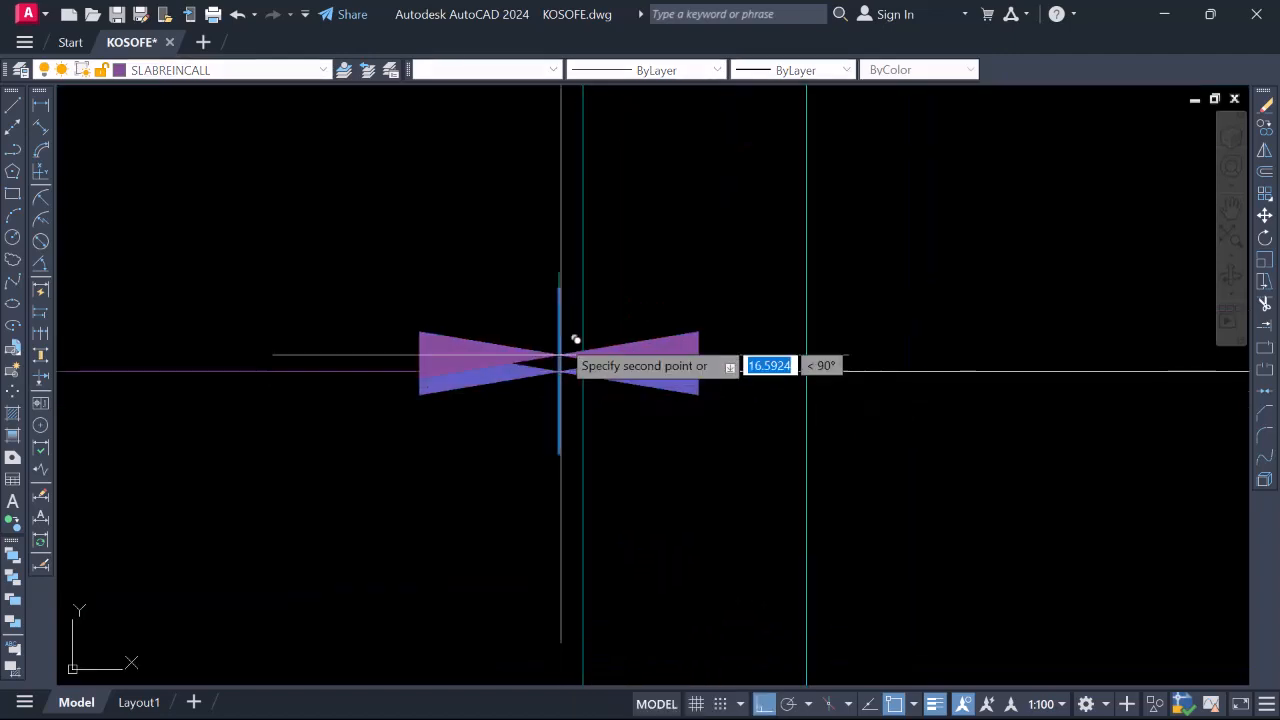
pyautogui.scroll(-6, 578, 360)
pyautogui.scroll(8, 586, 374)
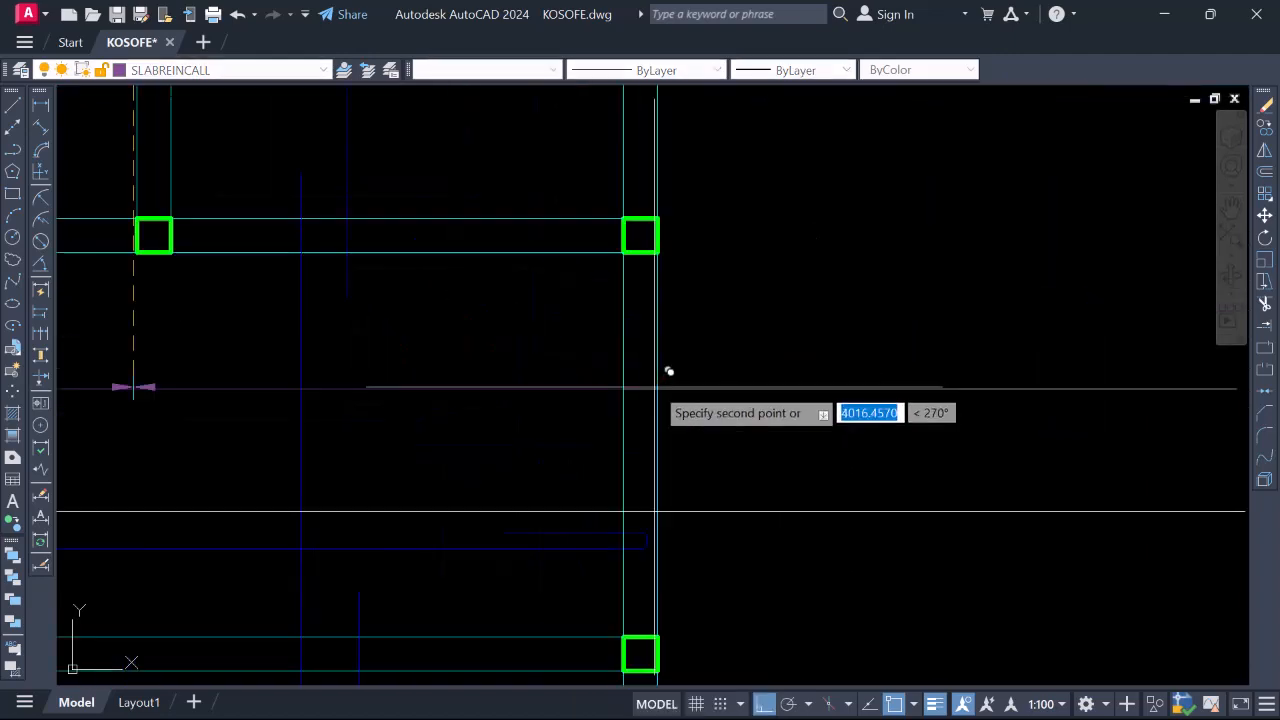
pyautogui.scroll(2, 638, 412)
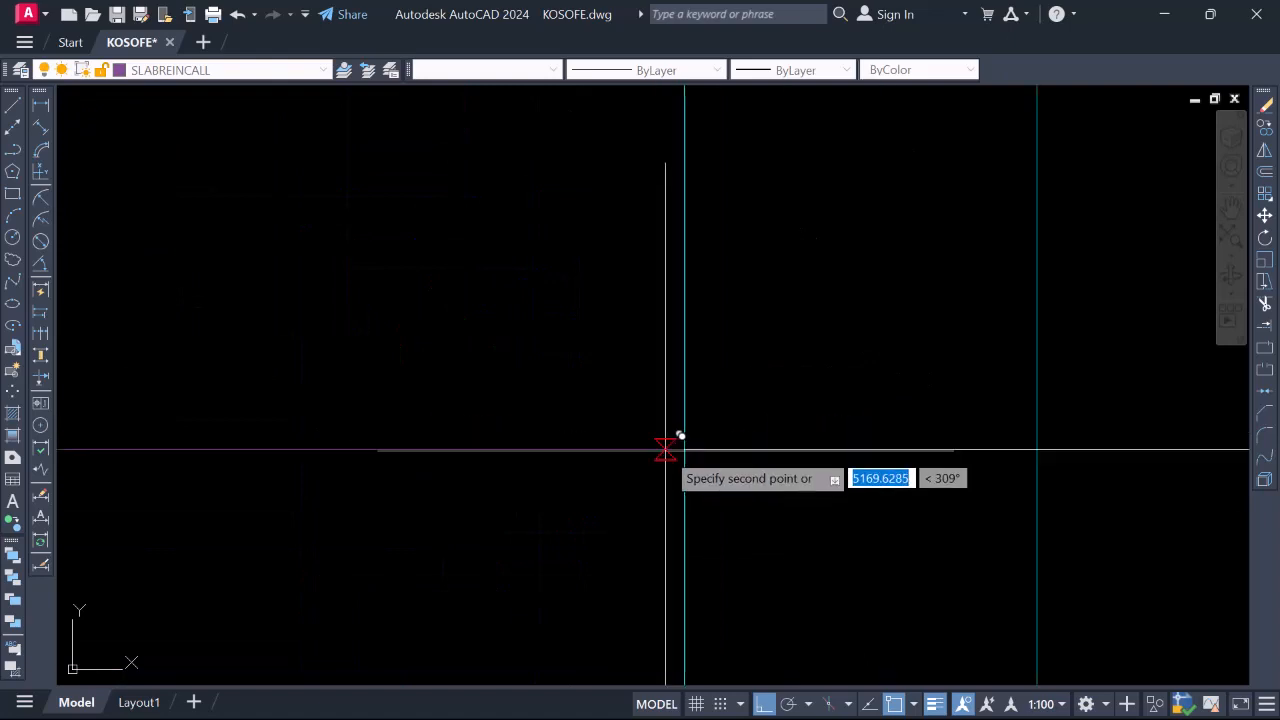
pyautogui.scroll(2, 677, 414)
pyautogui.scroll(-10, 634, 400)
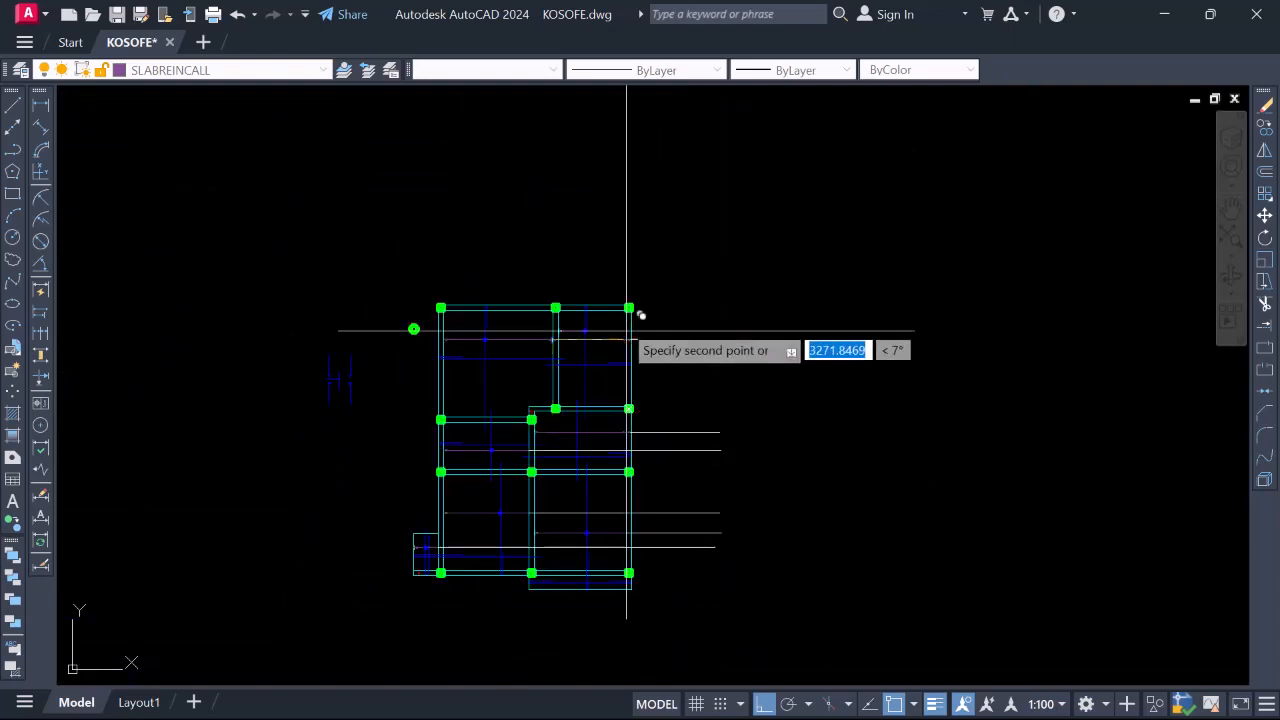
pyautogui.scroll(4, 645, 311)
pyautogui.scroll(3, 645, 311)
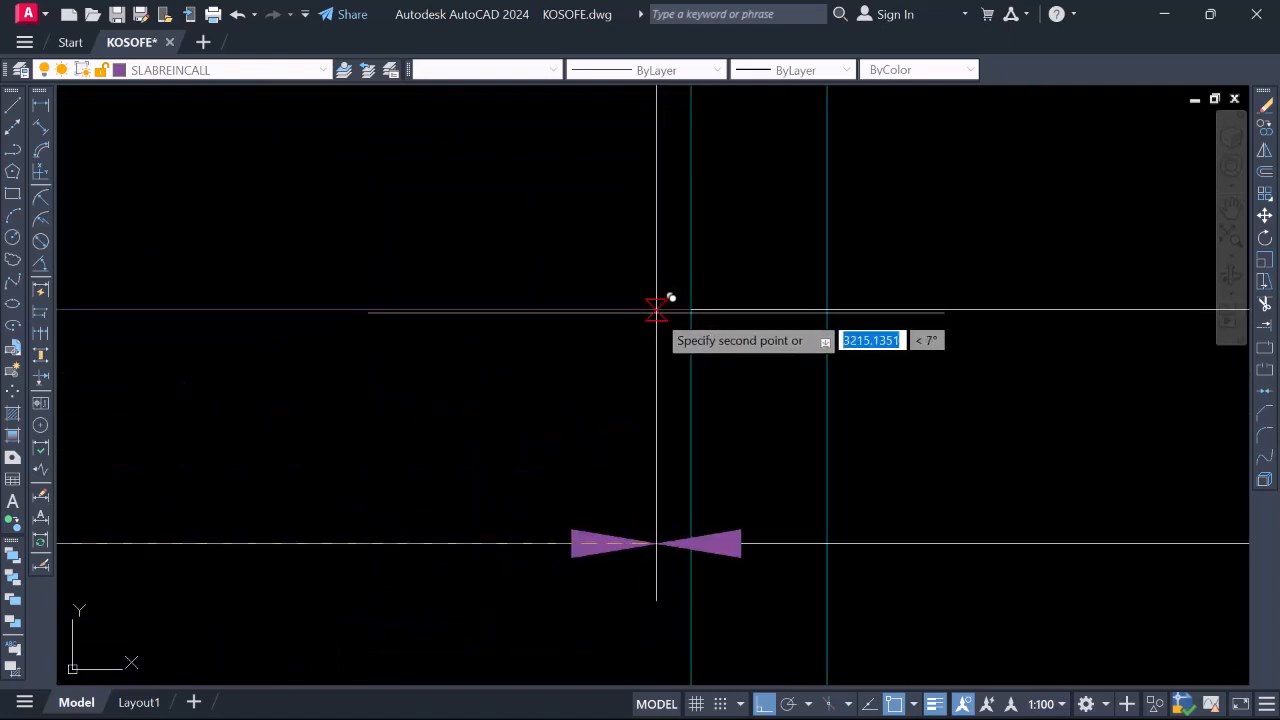
pyautogui.scroll(-5, 669, 223)
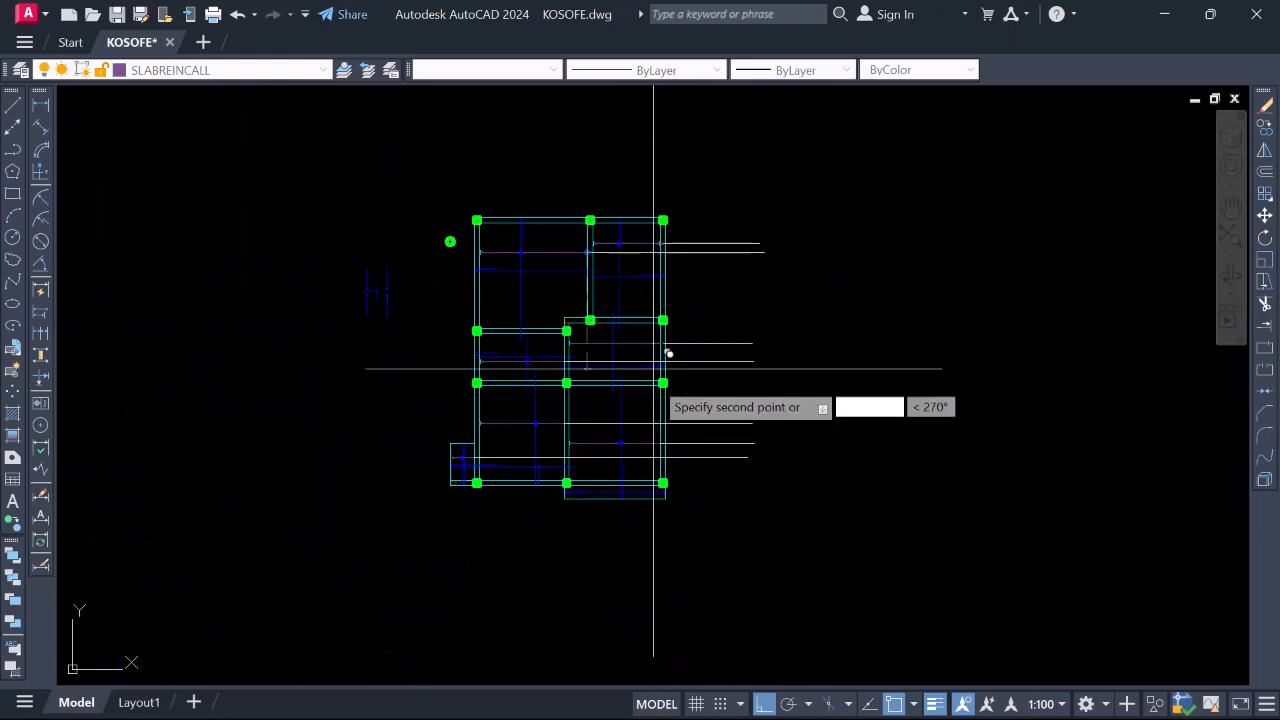
pyautogui.scroll(3, 633, 462)
pyautogui.scroll(2, 520, 423)
pyautogui.scroll(5, 703, 391)
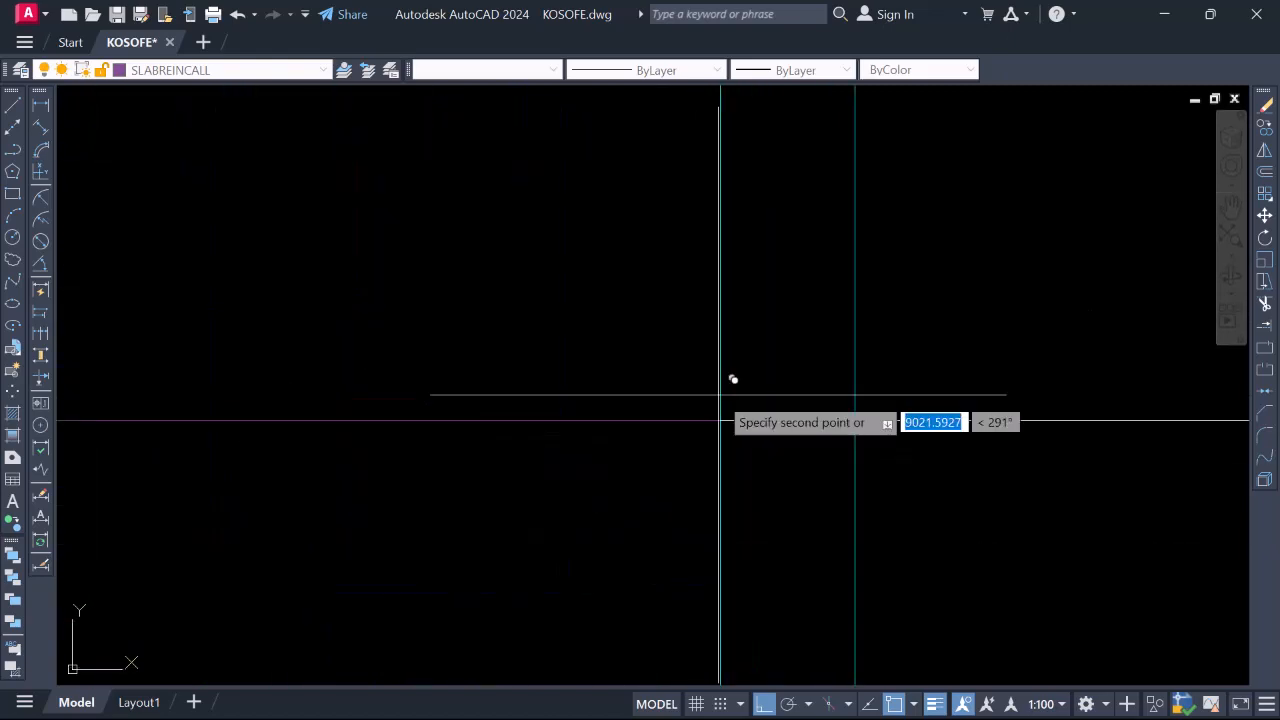
pyautogui.scroll(-5, 720, 410)
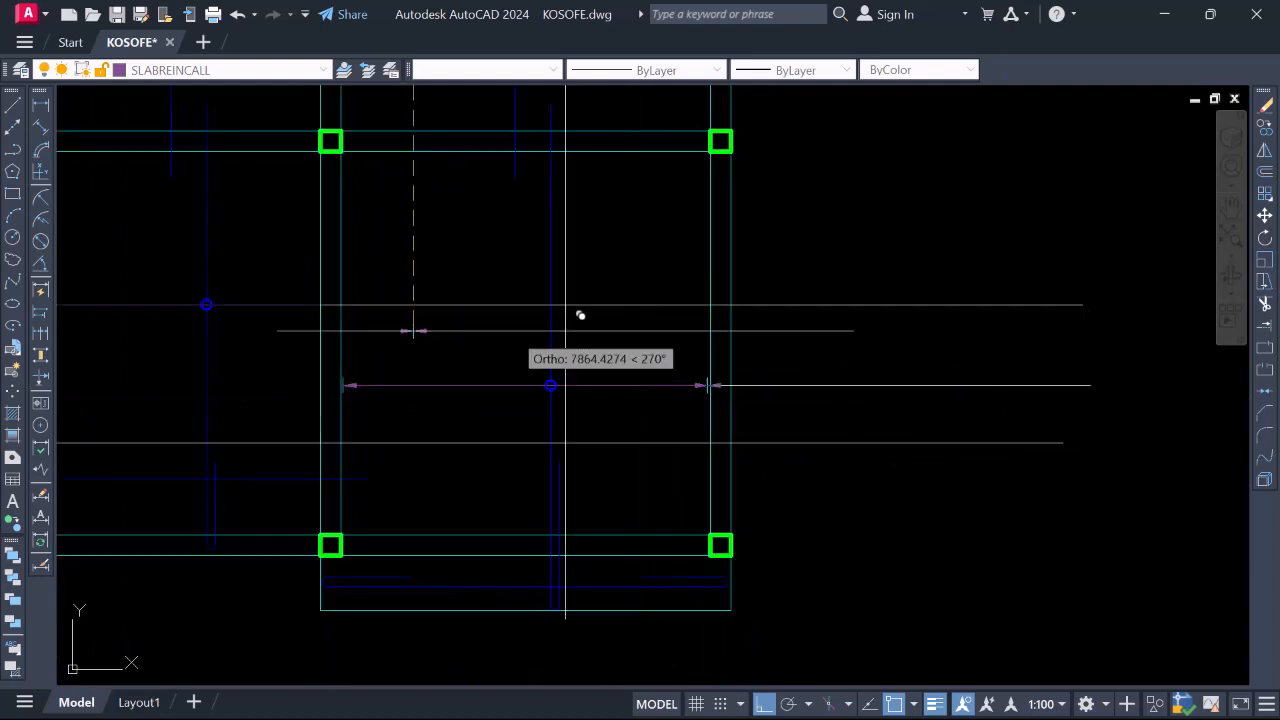
pyautogui.scroll(5, 464, 318)
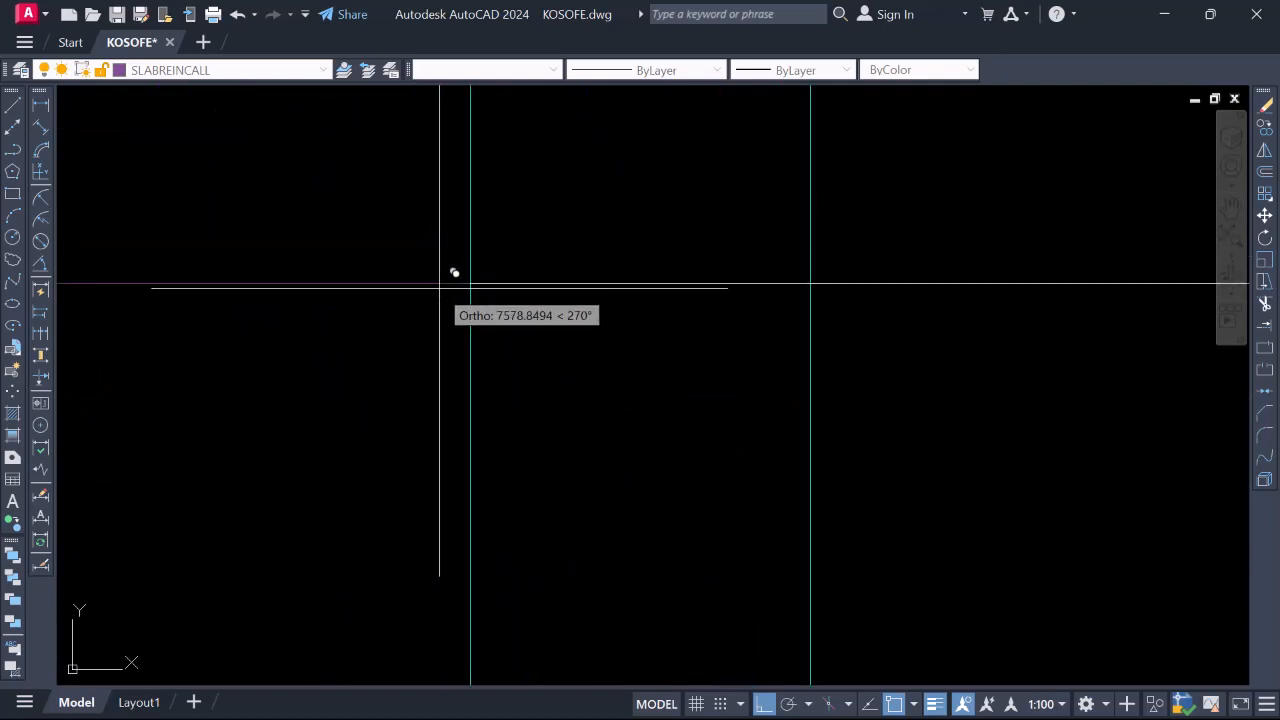
pyautogui.scroll(-5, 460, 271)
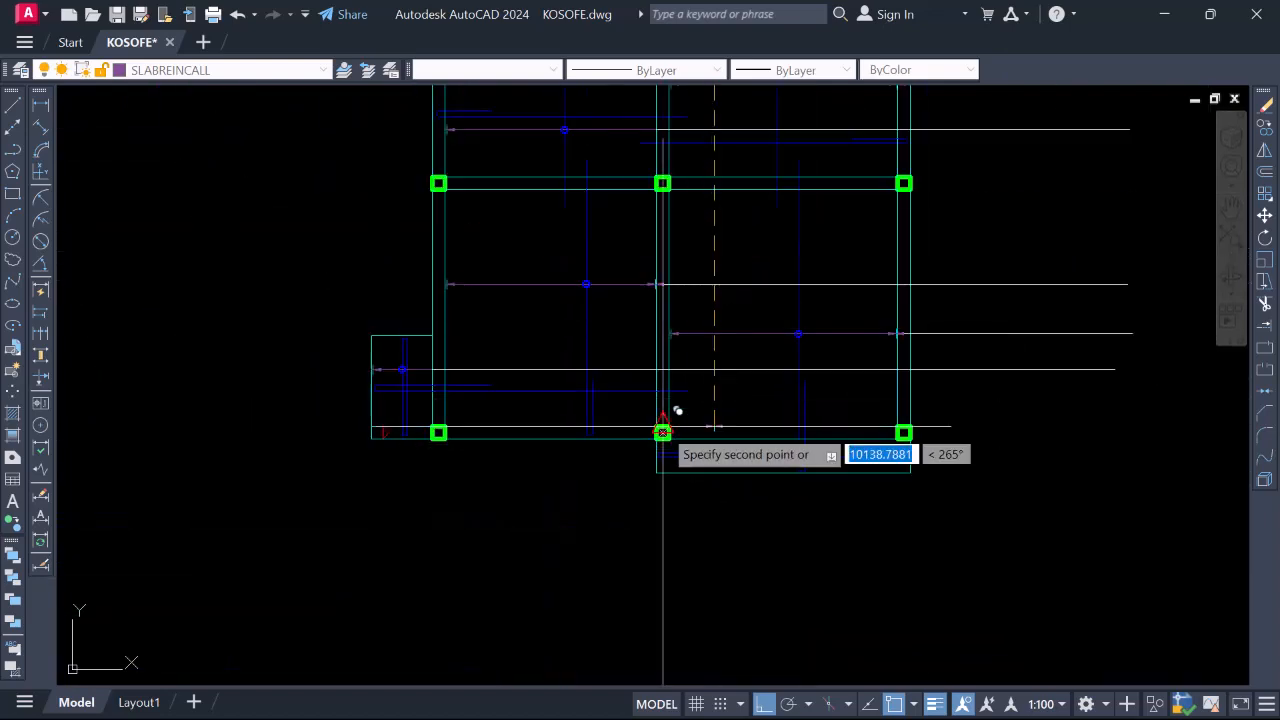
pyautogui.scroll(5, 392, 331)
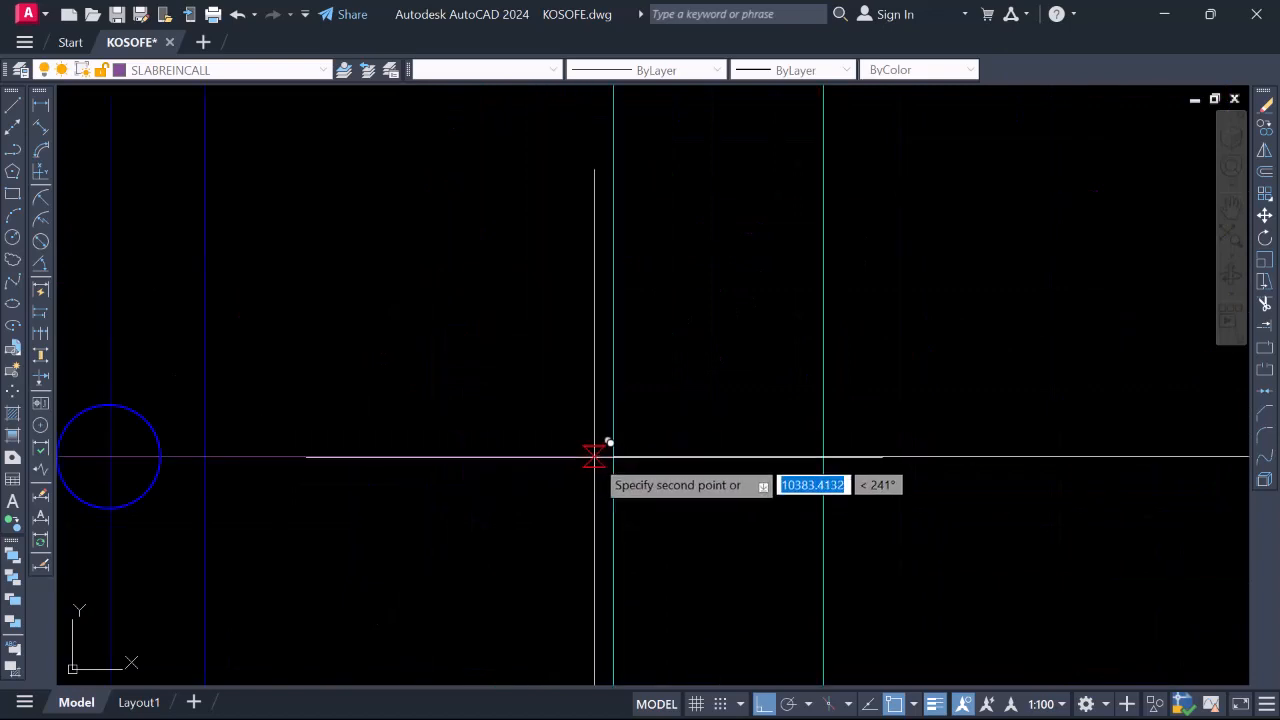
pyautogui.scroll(-6, 600, 450)
pyautogui.scroll(4, 549, 444)
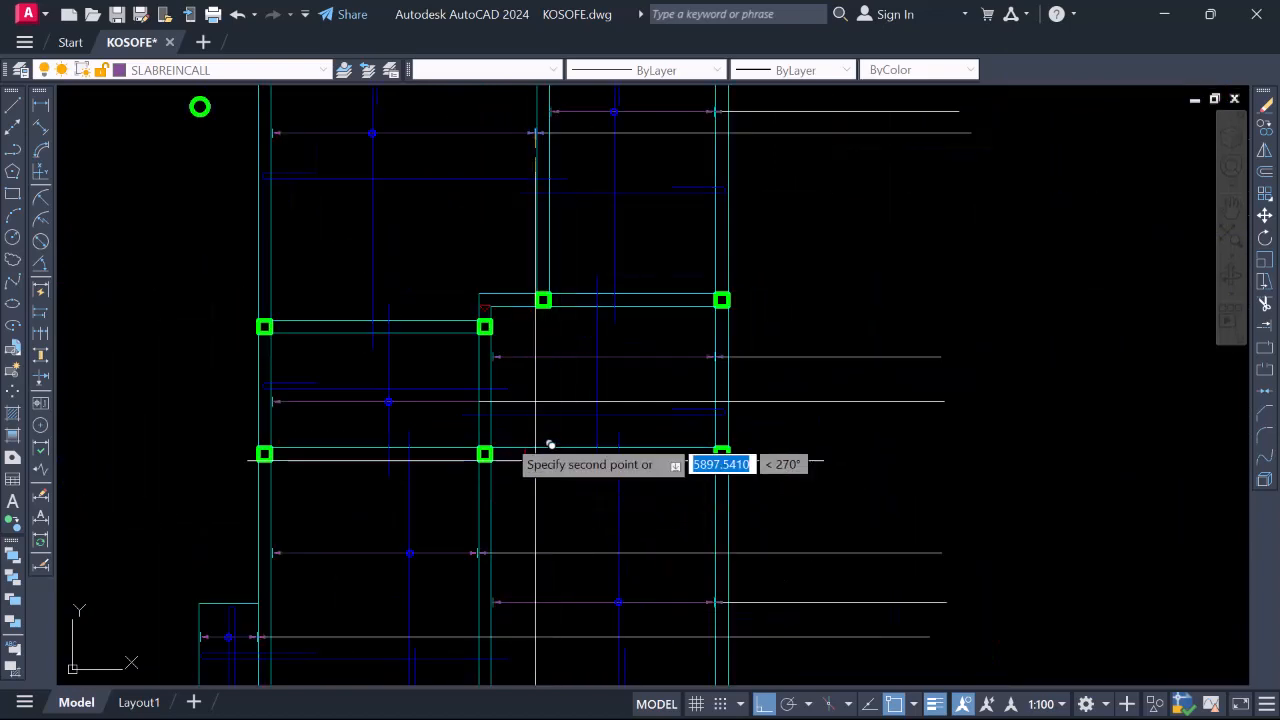
pyautogui.scroll(5, 532, 412)
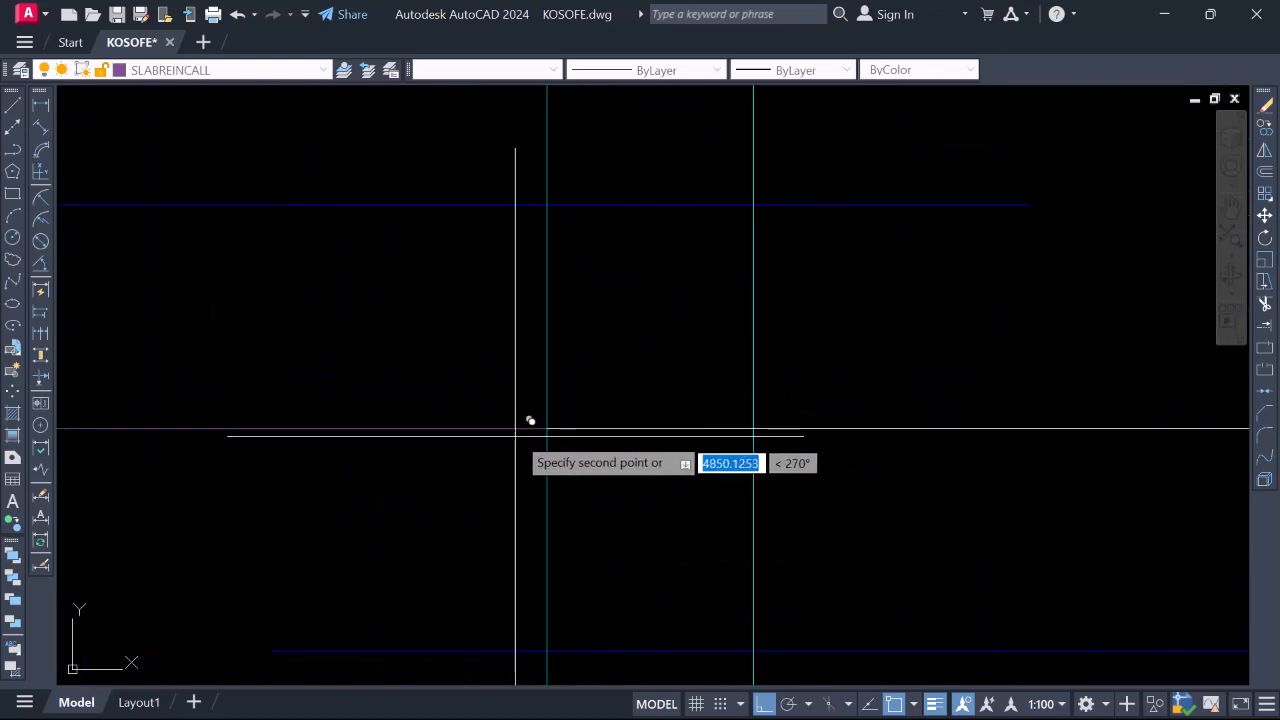
pyautogui.scroll(-6, 530, 418)
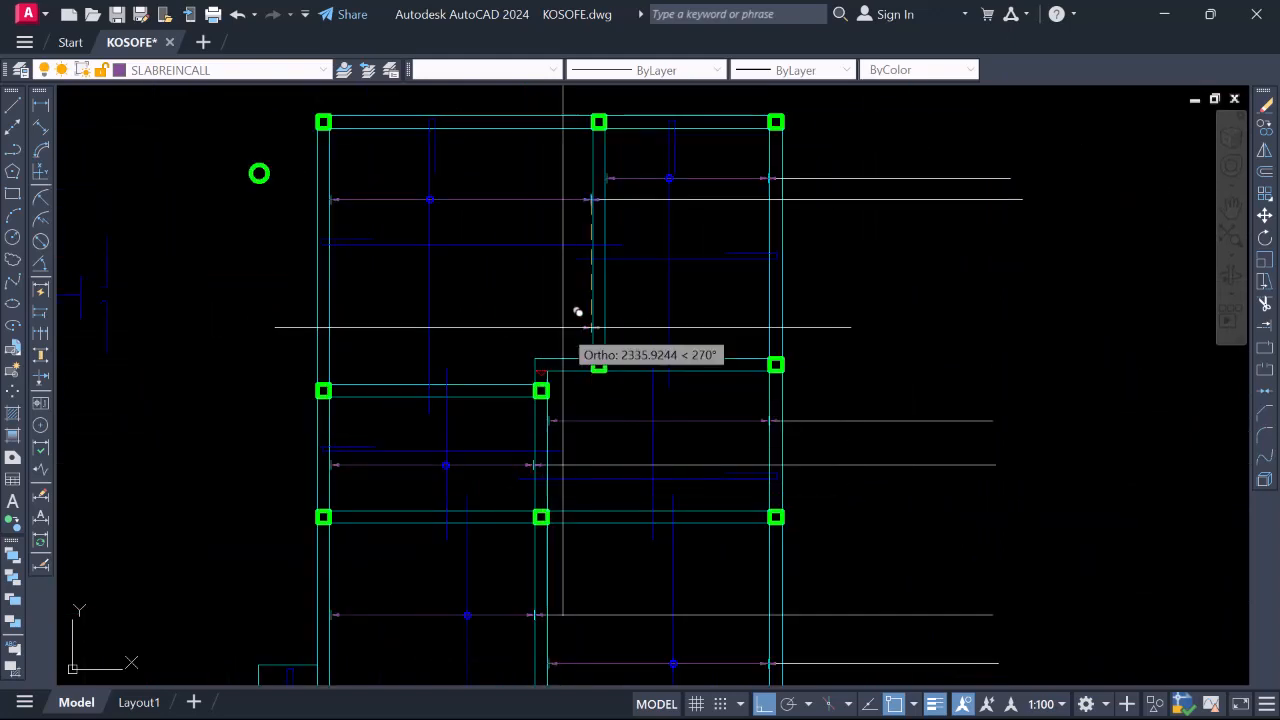
pyautogui.scroll(2, 749, 200)
pyautogui.scroll(-6, 651, 300)
pyautogui.scroll(2, 740, 260)
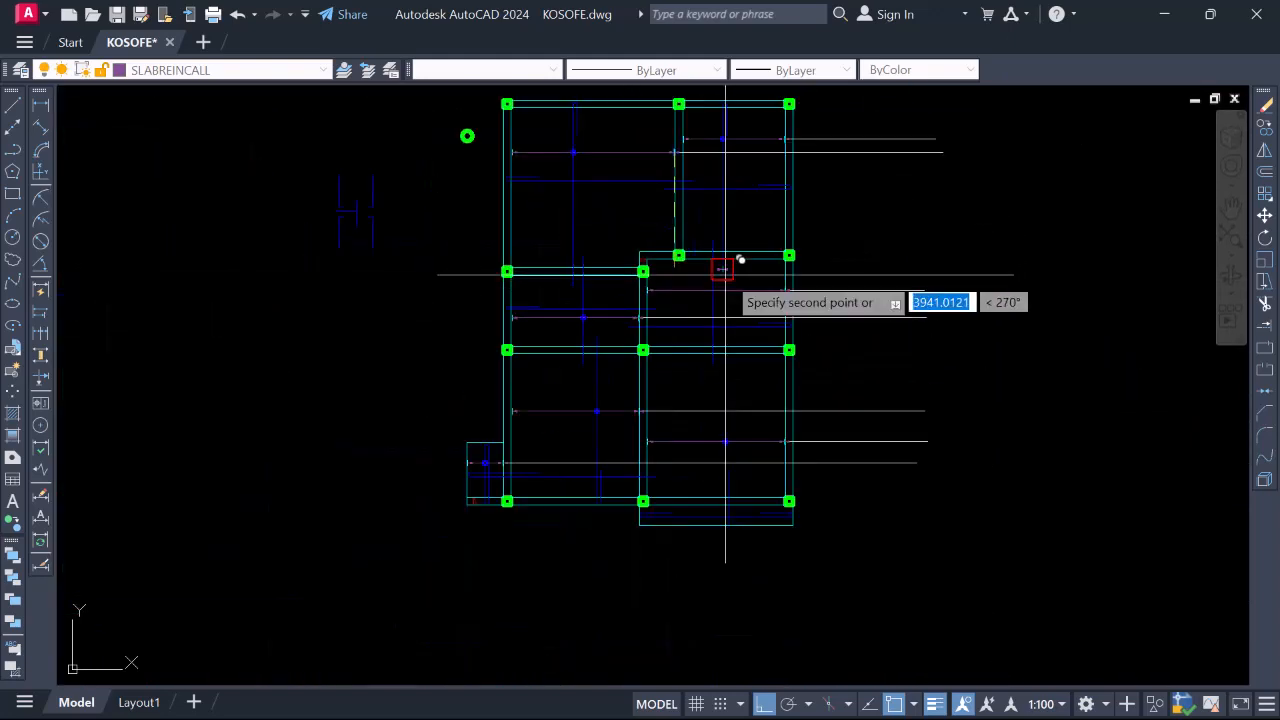
pyautogui.scroll(2, 690, 340)
pyautogui.scroll(-2, 690, 400)
pyautogui.press('Escape')
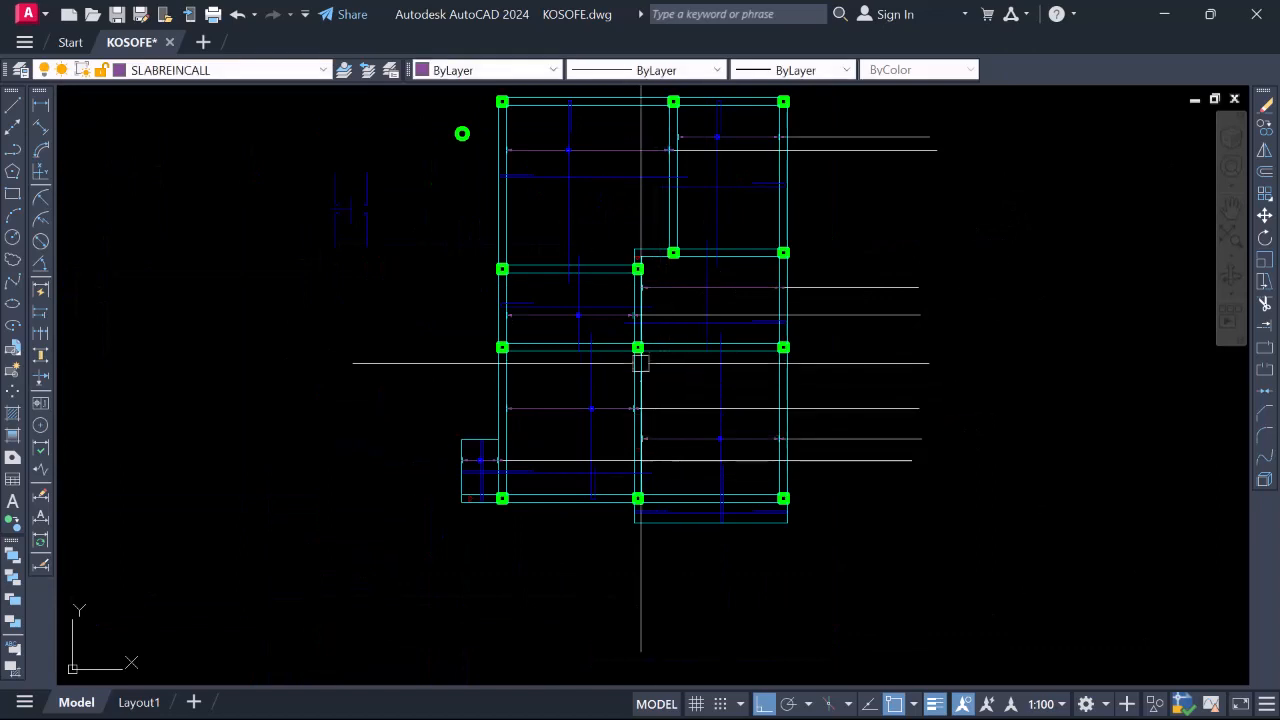
pyautogui.scroll(5, 572, 227)
# Window-select the blue circle marker, start copying it, then cancel the attempt
pyautogui.click(572, 131)
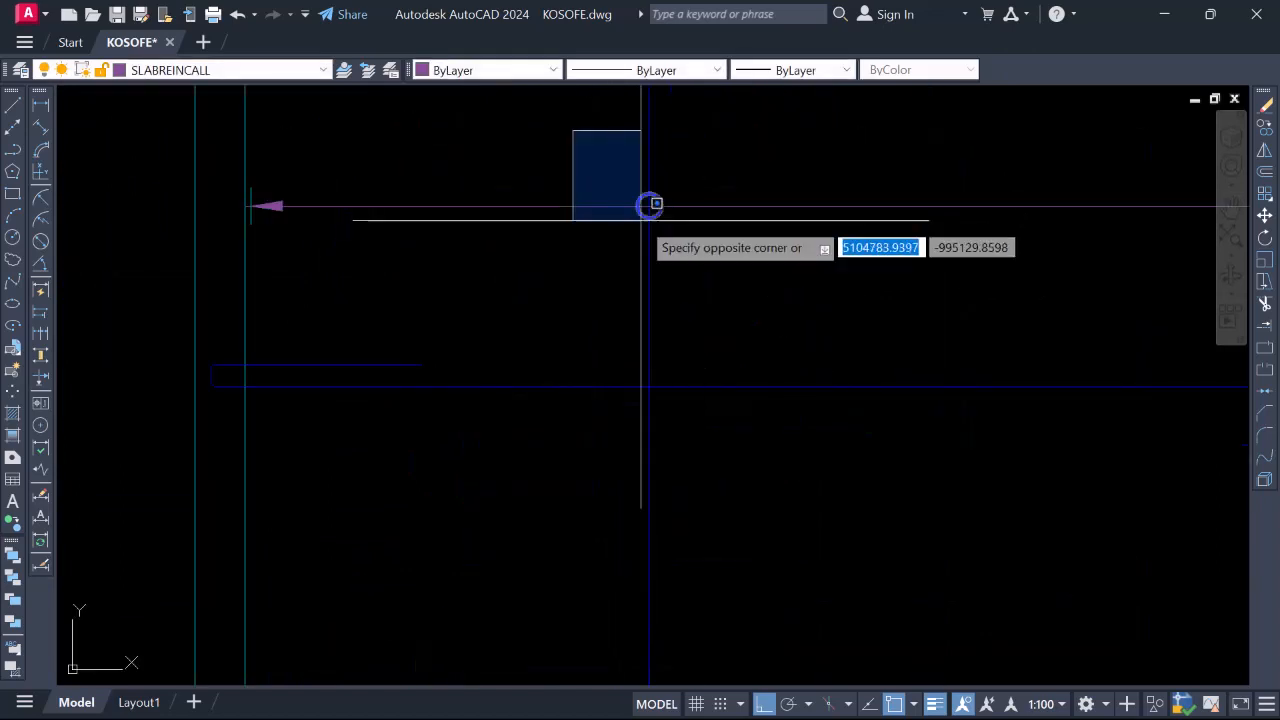
pyautogui.rightClick(639, 220)
pyautogui.press('Escape')
pyautogui.press('Escape')
pyautogui.click(591, 151)
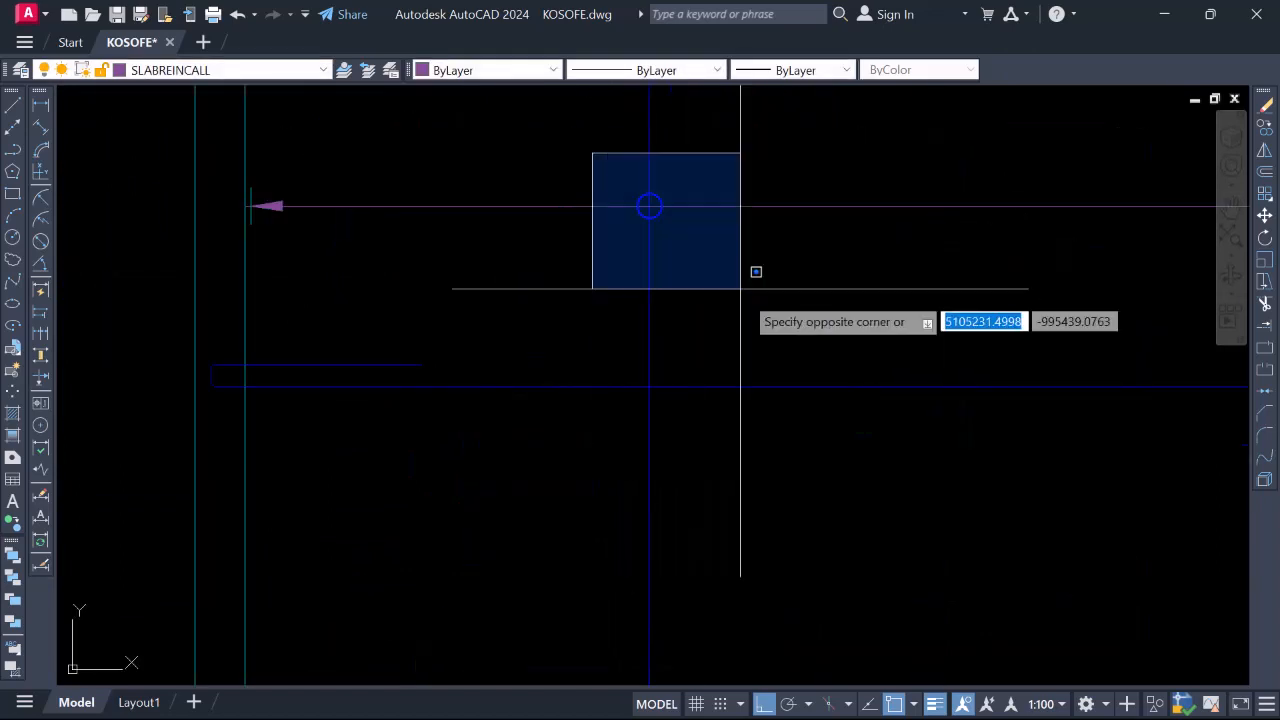
pyautogui.click(745, 280)
pyautogui.rightClick(698, 282)
pyautogui.click(761, 400)
pyautogui.scroll(3, 687, 216)
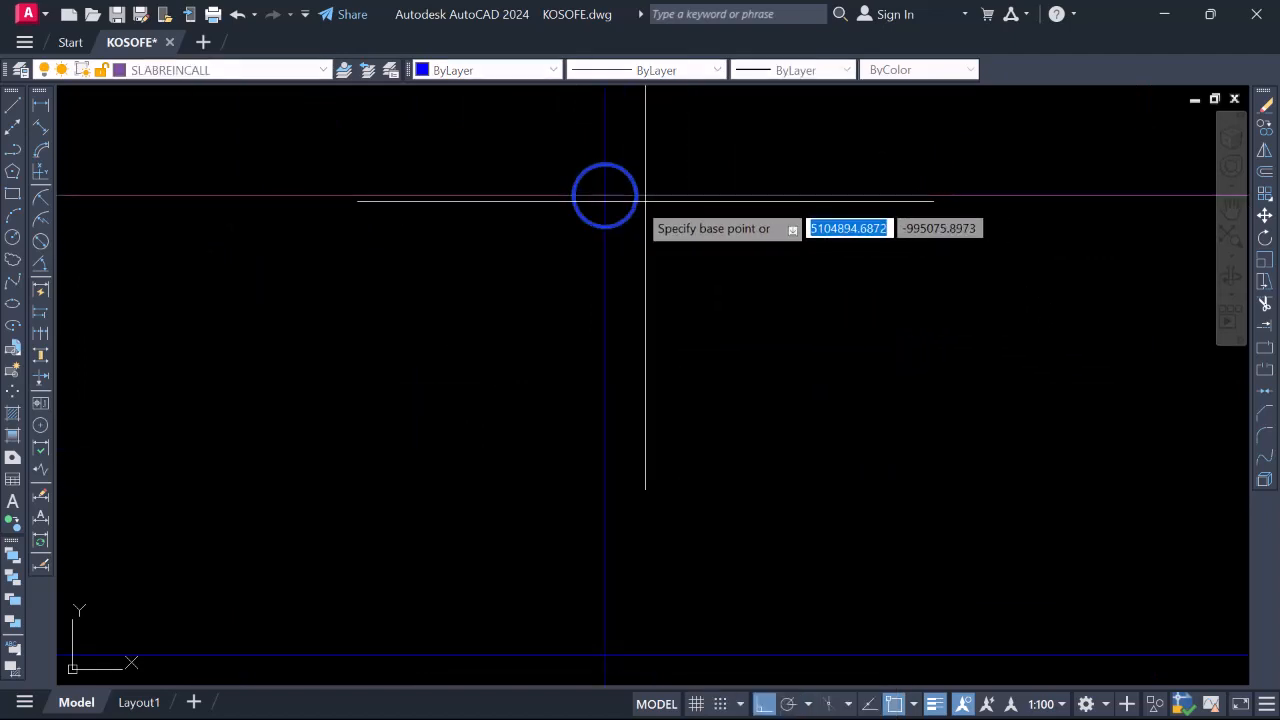
pyautogui.click(604, 196)
pyautogui.scroll(-4, 600, 194)
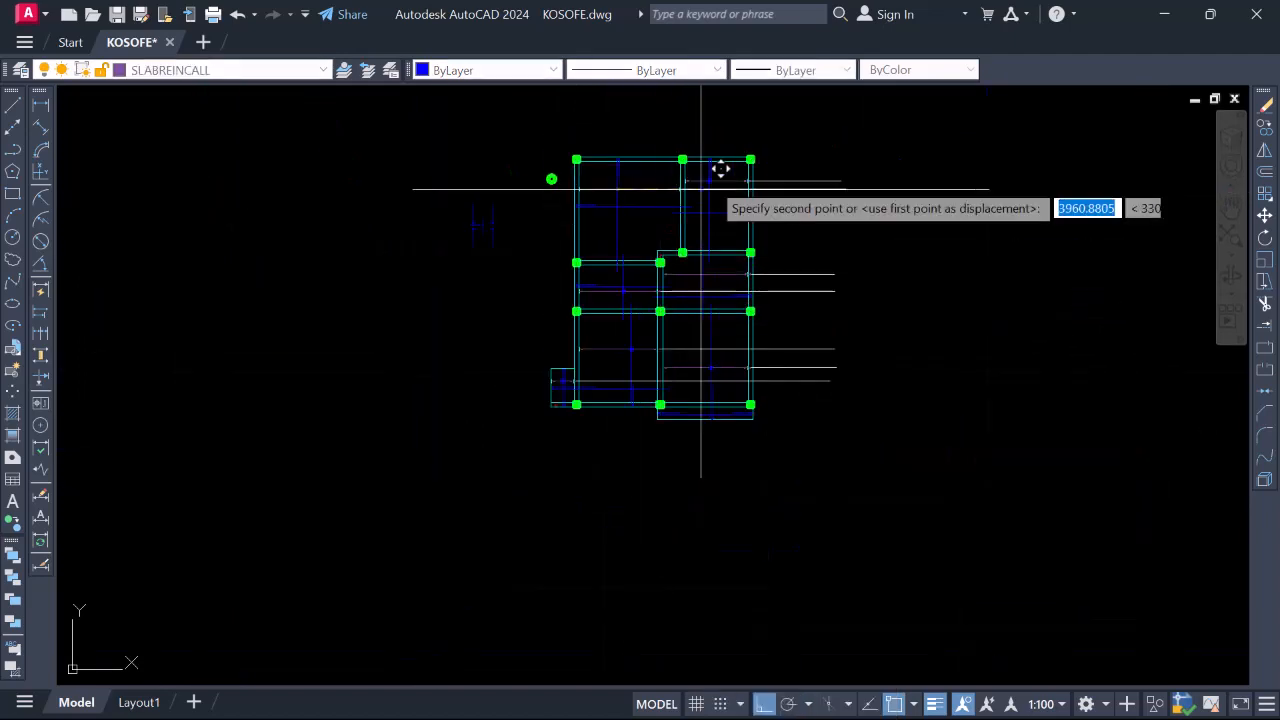
pyautogui.scroll(5, 663, 191)
pyautogui.scroll(-2, 705, 185)
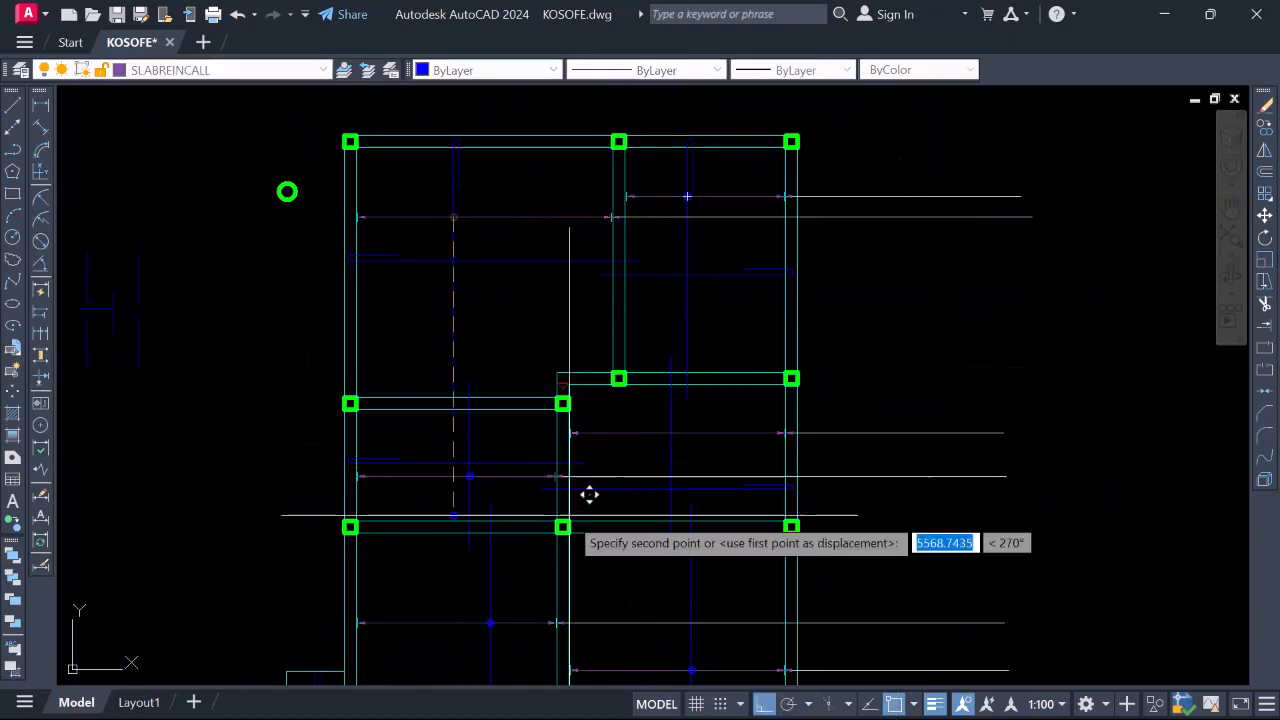
pyautogui.scroll(4, 665, 436)
pyautogui.press('Escape')
pyautogui.scroll(-4, 698, 321)
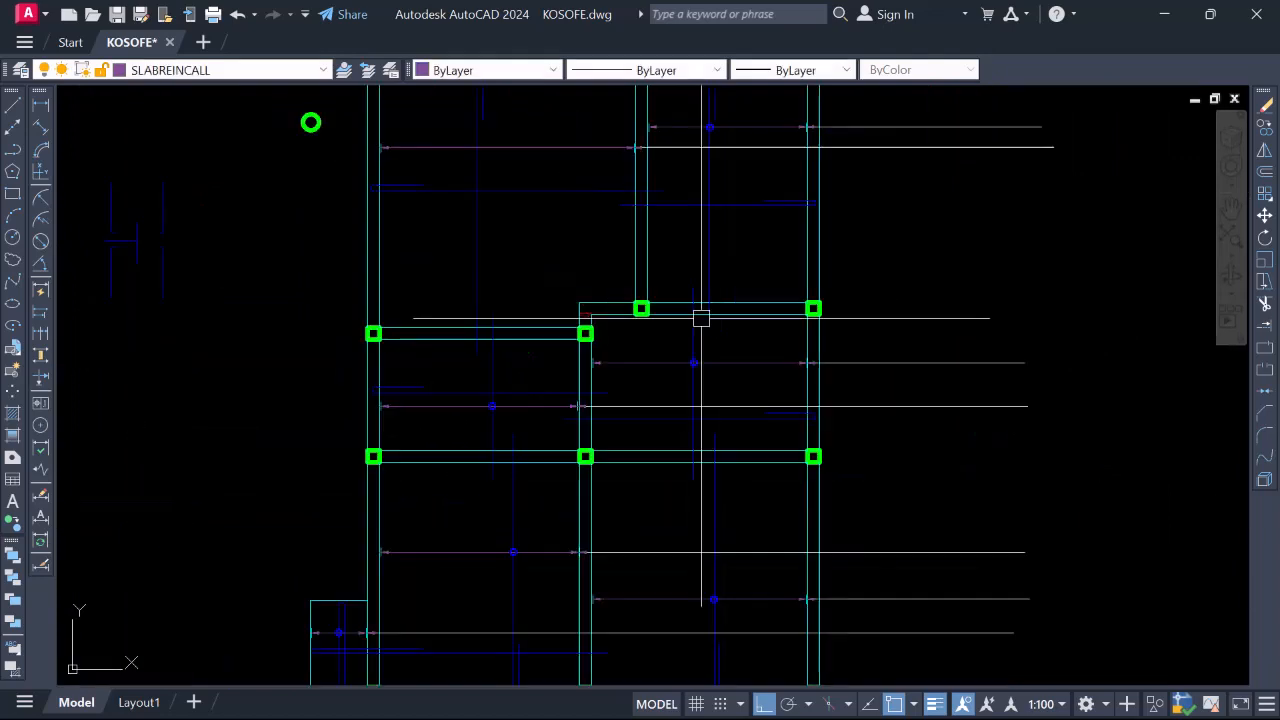
pyautogui.scroll(-2, 700, 320)
pyautogui.scroll(4, 630, 340)
pyautogui.scroll(3, 720, 260)
# Select the blue circle again and copy it with its centre as base point, destination pending
pyautogui.click(860, 314)
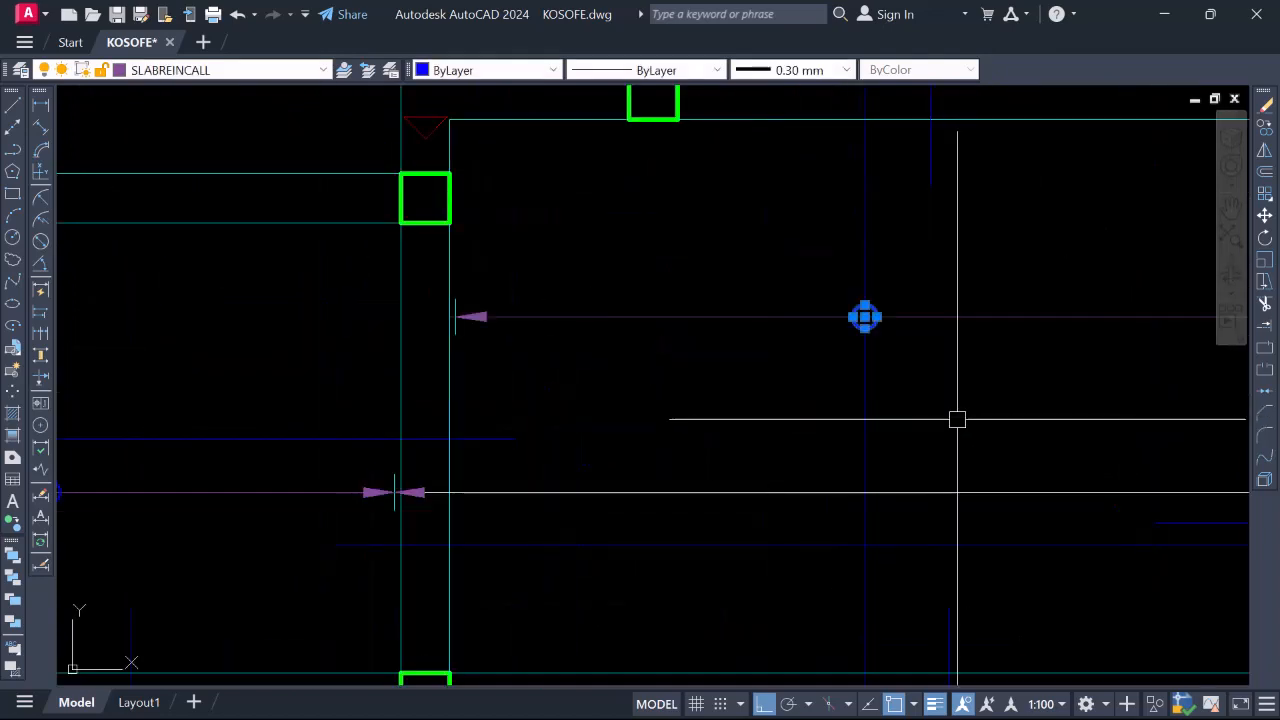
pyautogui.rightClick(826, 390)
pyautogui.click(885, 401)
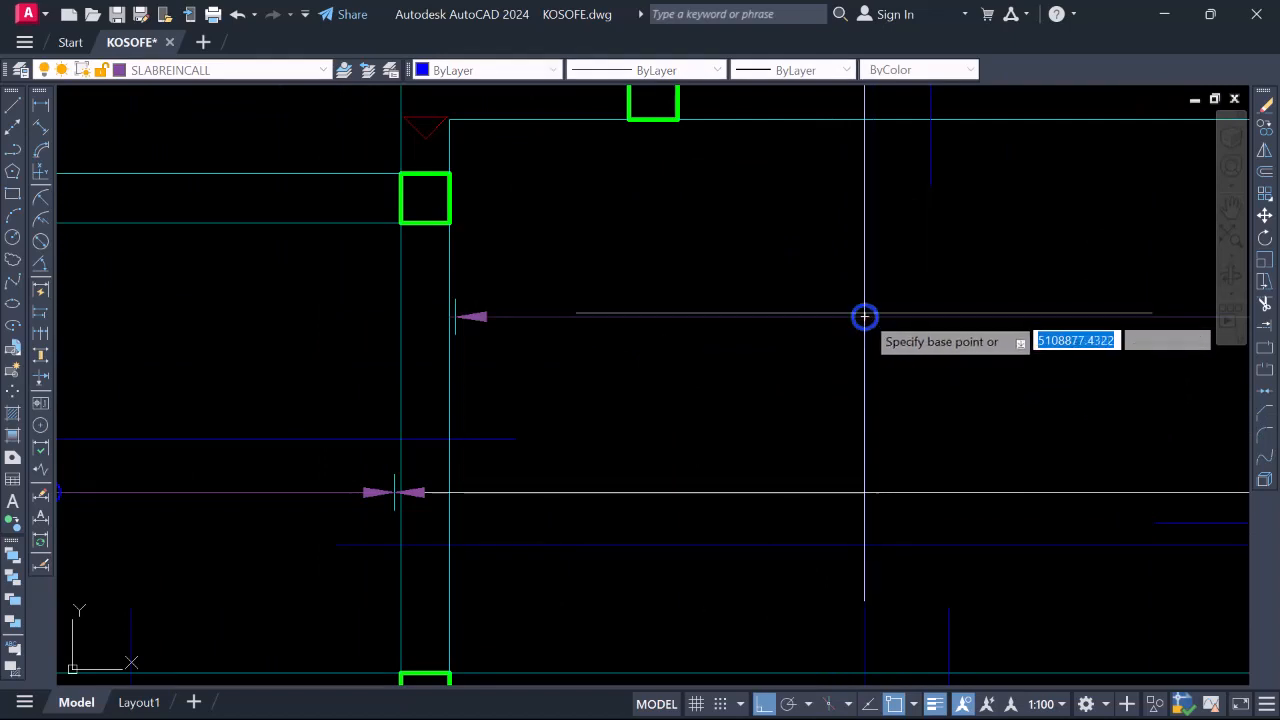
pyautogui.click(866, 314)
pyautogui.scroll(-3, 866, 314)
pyautogui.scroll(-1, 724, 222)
pyautogui.scroll(4, 707, 219)
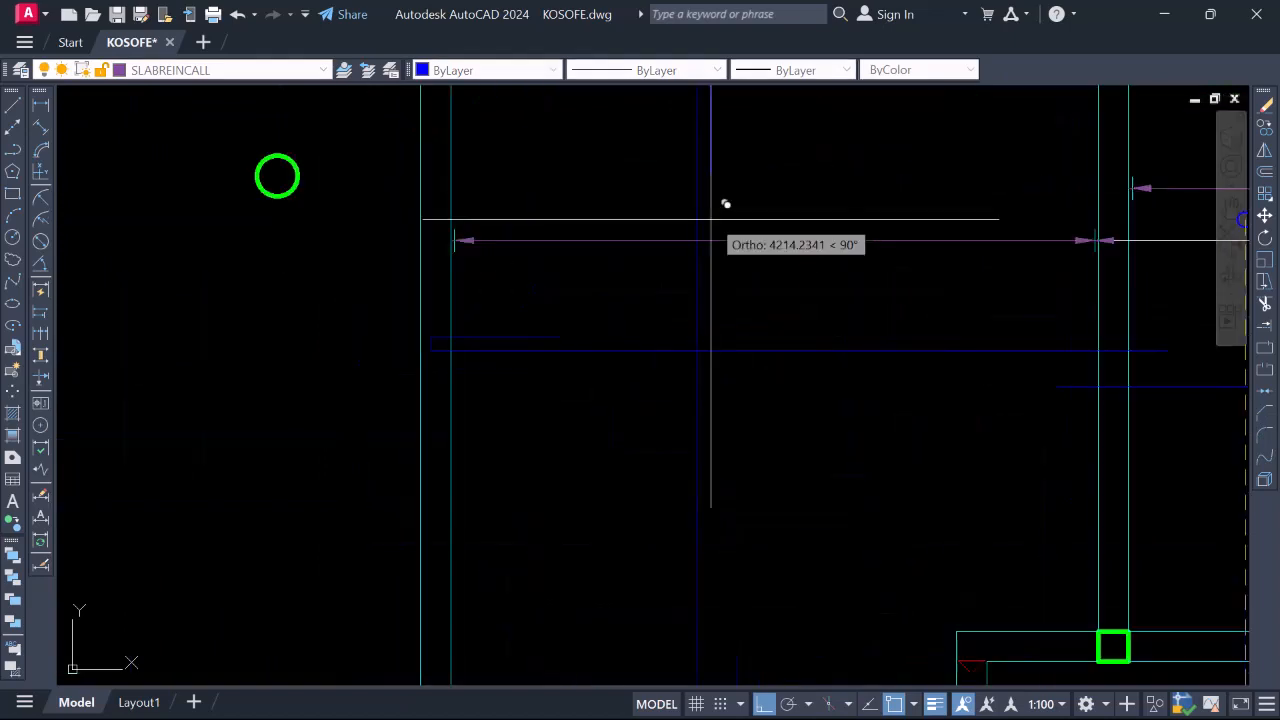
pyautogui.scroll(-3, 704, 175)
pyautogui.scroll(-2, 704, 175)
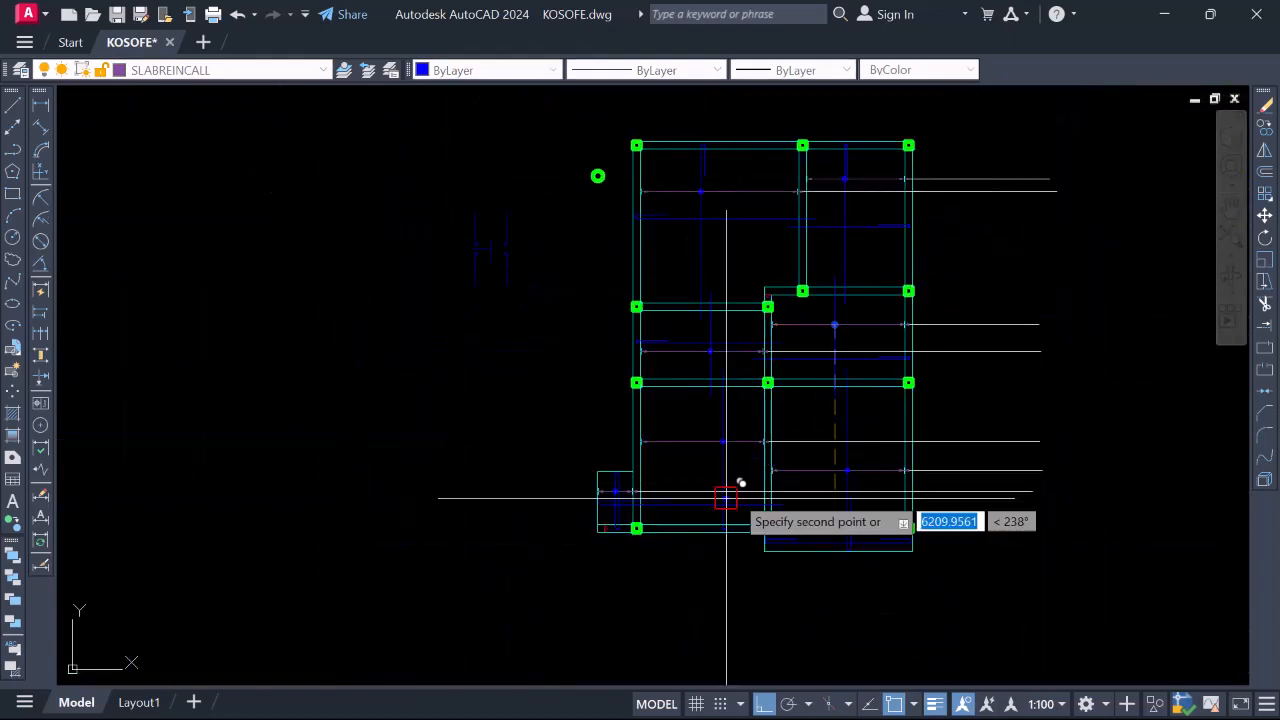
pyautogui.scroll(4, 903, 491)
pyautogui.scroll(-4, 906, 424)
pyautogui.scroll(4, 814, 443)
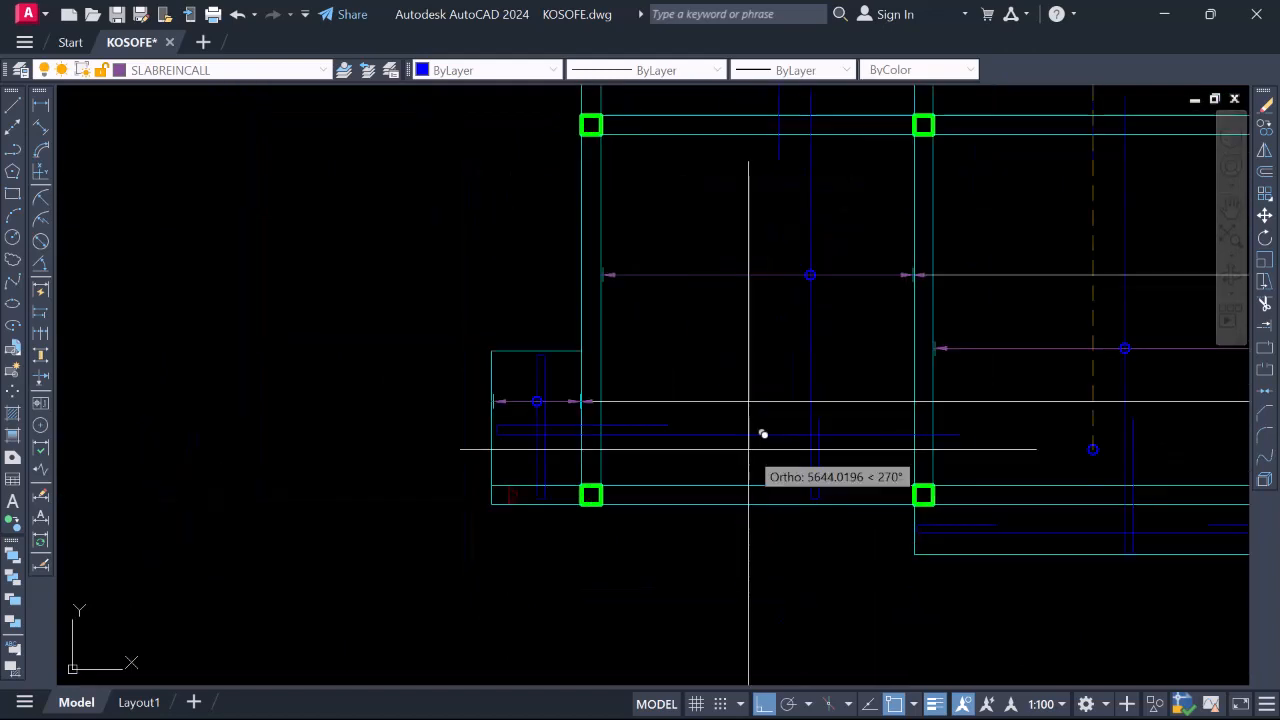
pyautogui.scroll(-3, 760, 429)
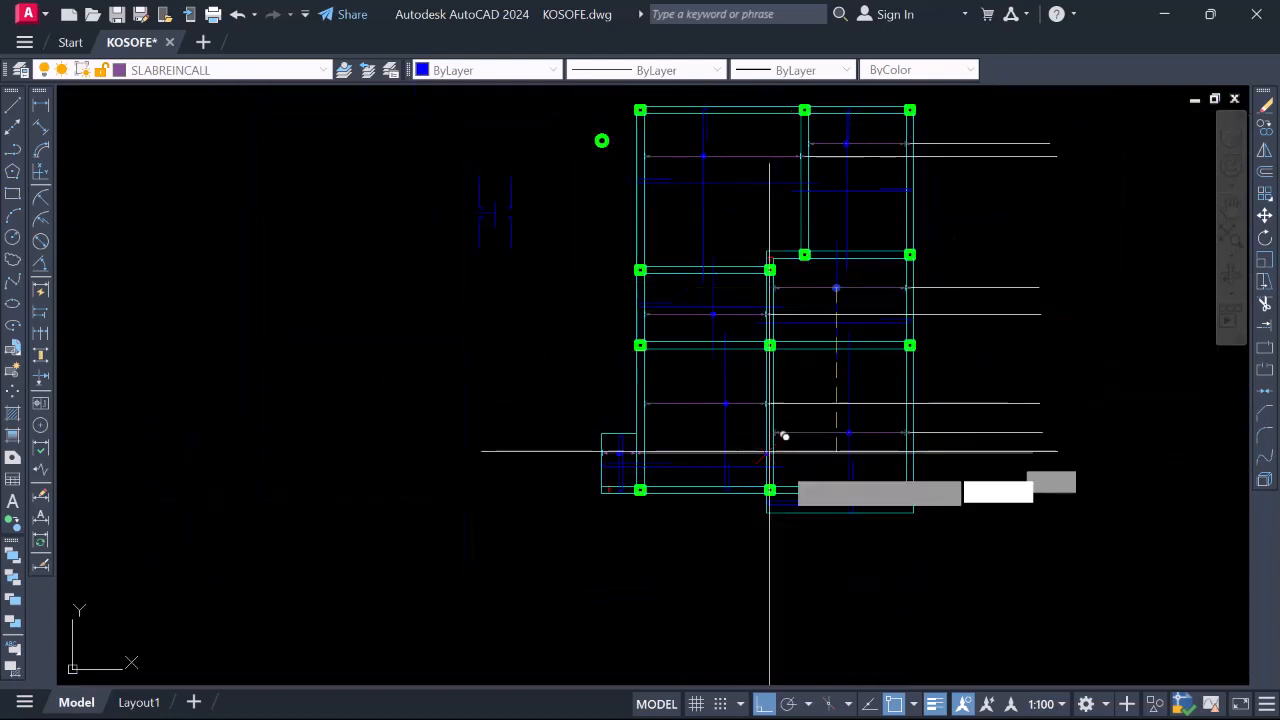
# Cancel the circle copy with Esc and zoom around to review the slab bays
pyautogui.press('Escape')
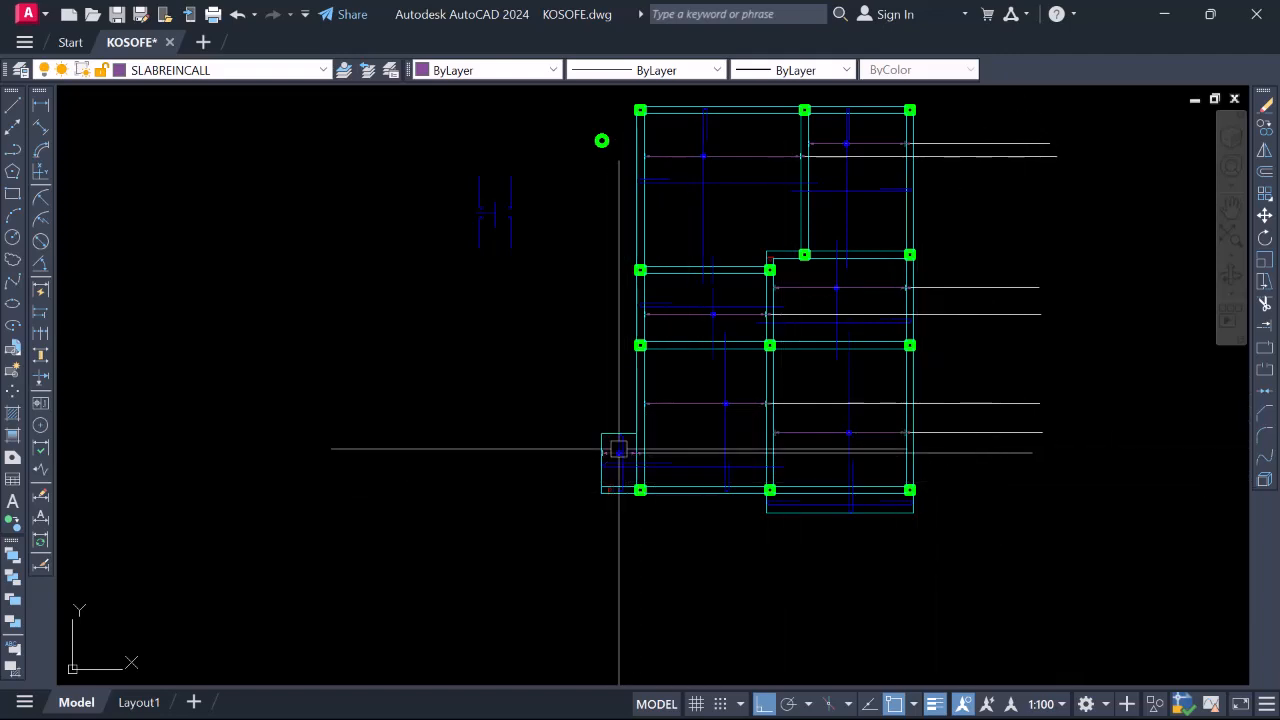
pyautogui.scroll(3, 618, 478)
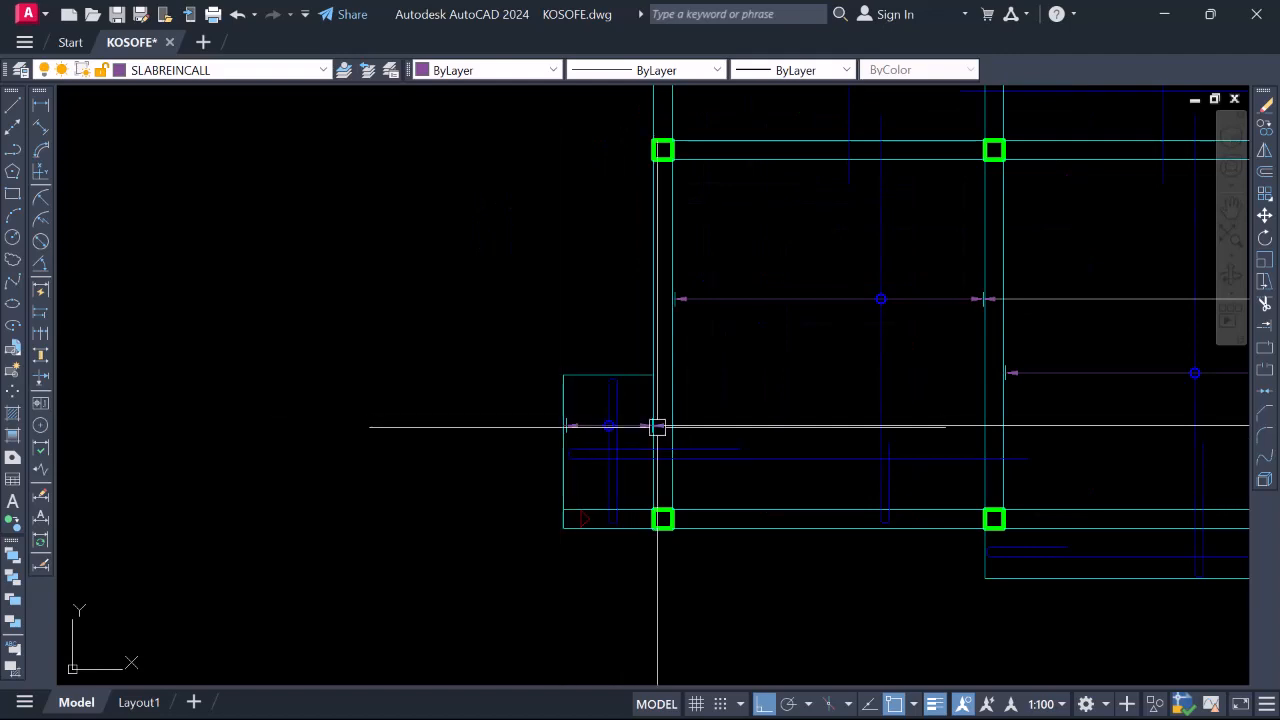
pyautogui.scroll(5, 657, 427)
pyautogui.scroll(-5, 628, 446)
pyautogui.scroll(-2, 603, 489)
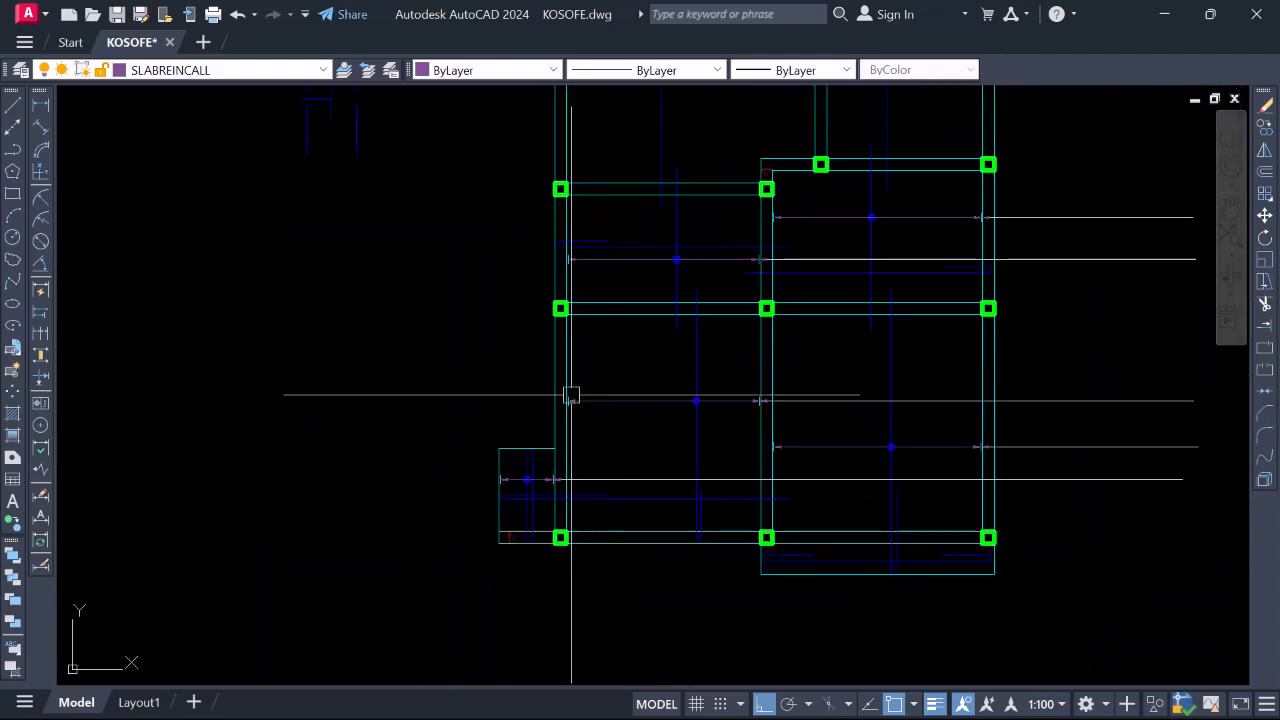
pyautogui.scroll(4, 571, 394)
pyautogui.scroll(-2, 557, 409)
pyautogui.scroll(-5, 694, 383)
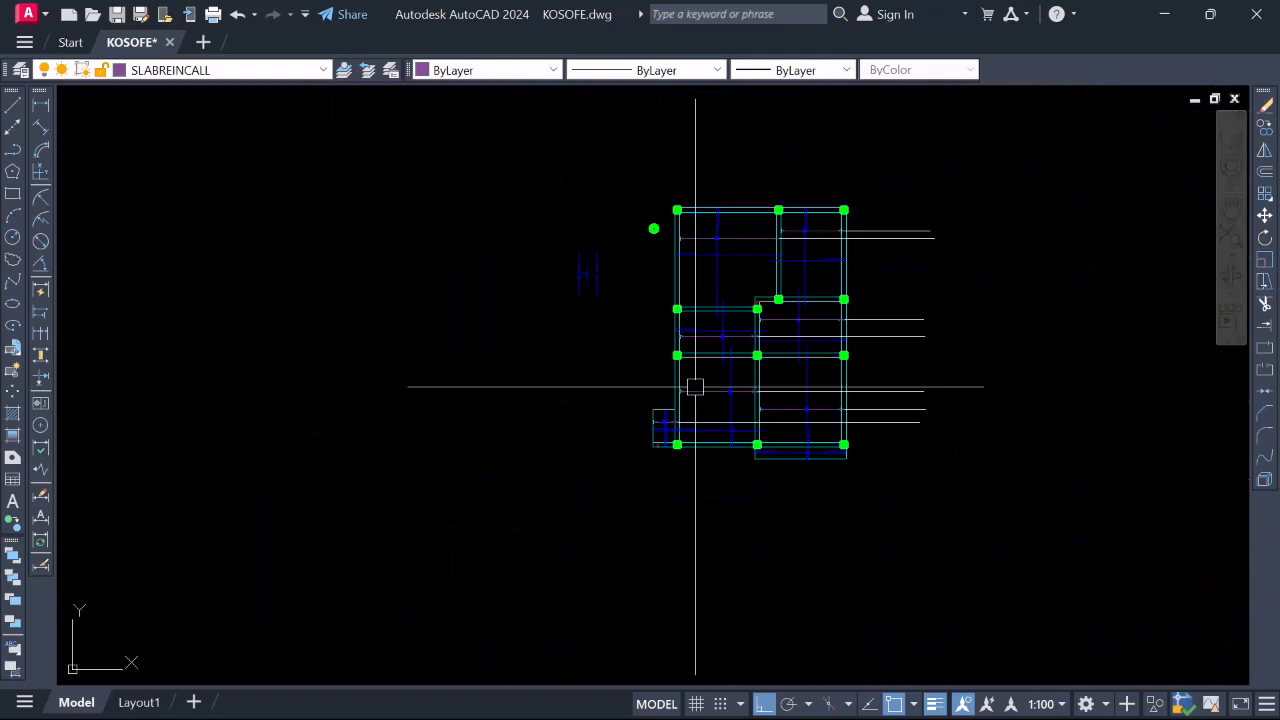
pyautogui.scroll(5, 760, 394)
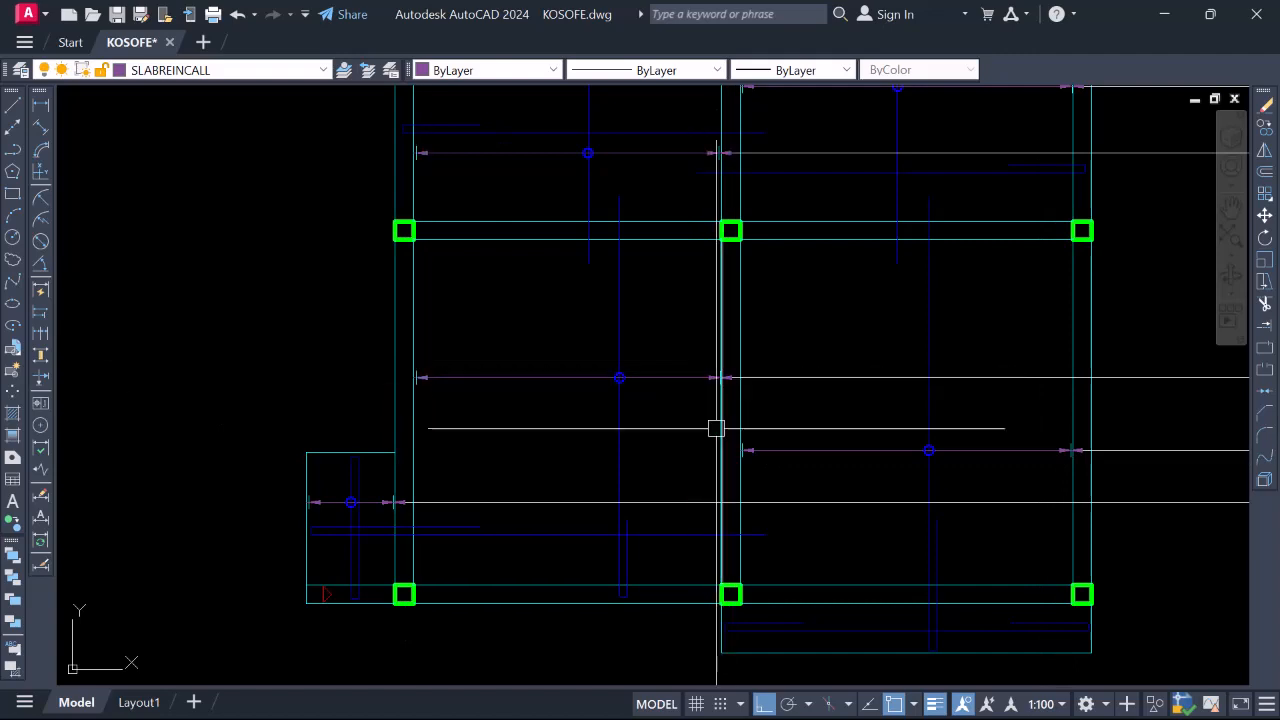
pyautogui.scroll(-4, 700, 420)
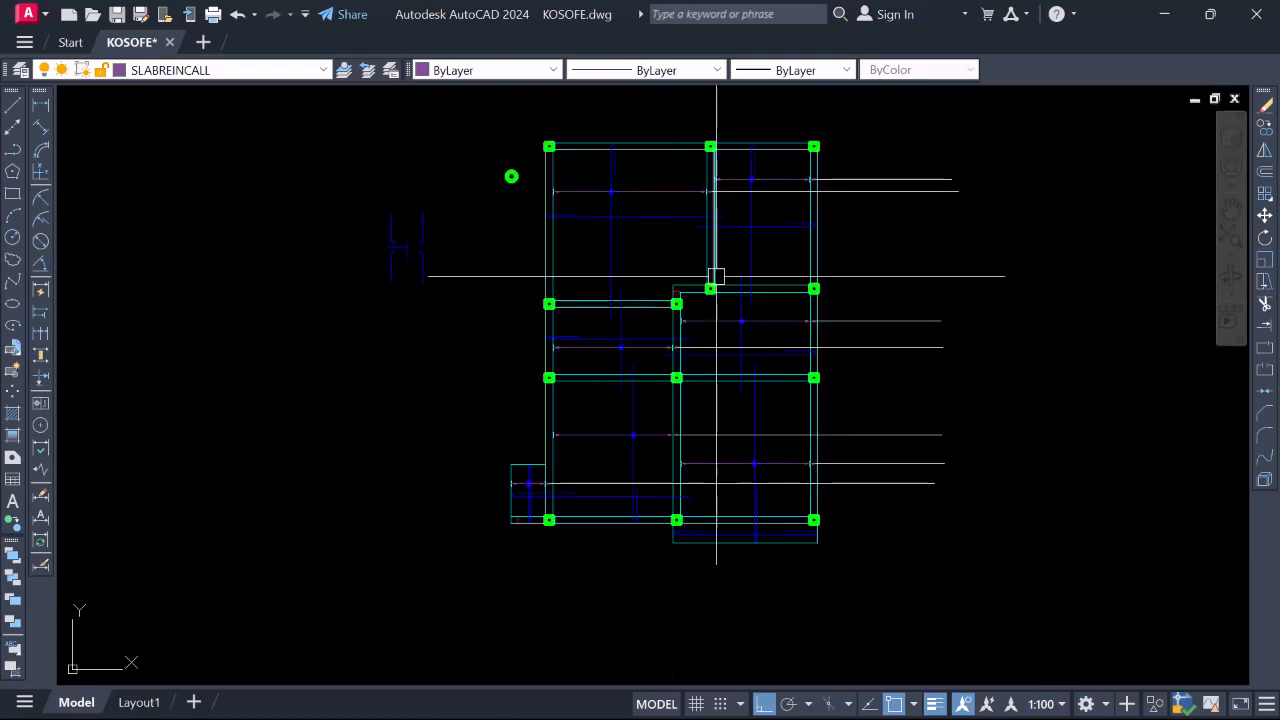
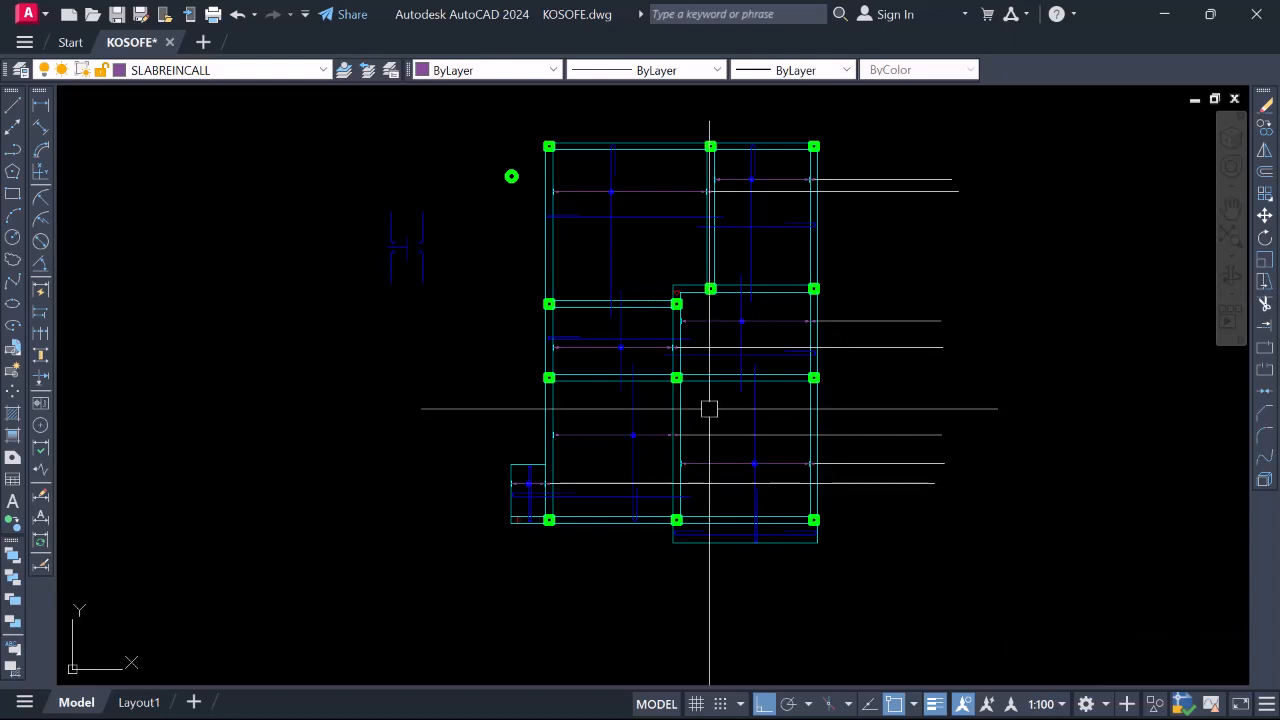
# Pick a blue bottom bar to check its layer, then clear the selection
pyautogui.scroll(2, 620, 292)
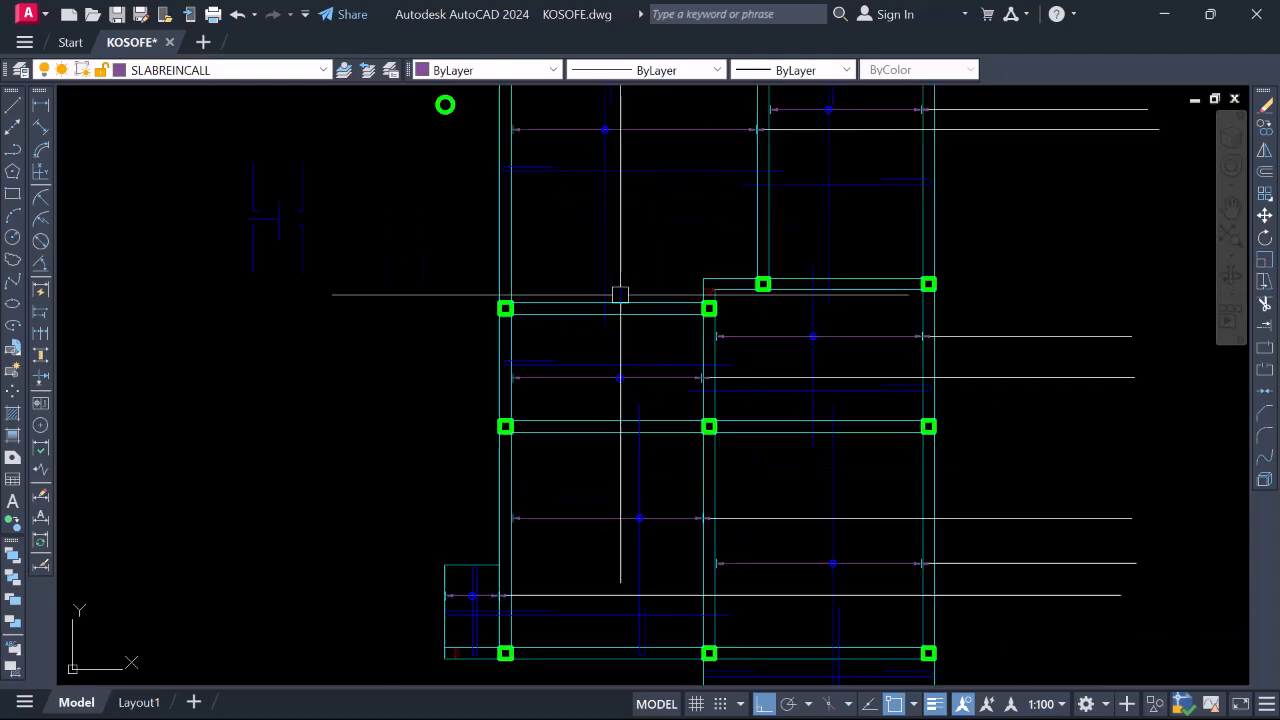
pyautogui.scroll(2, 624, 407)
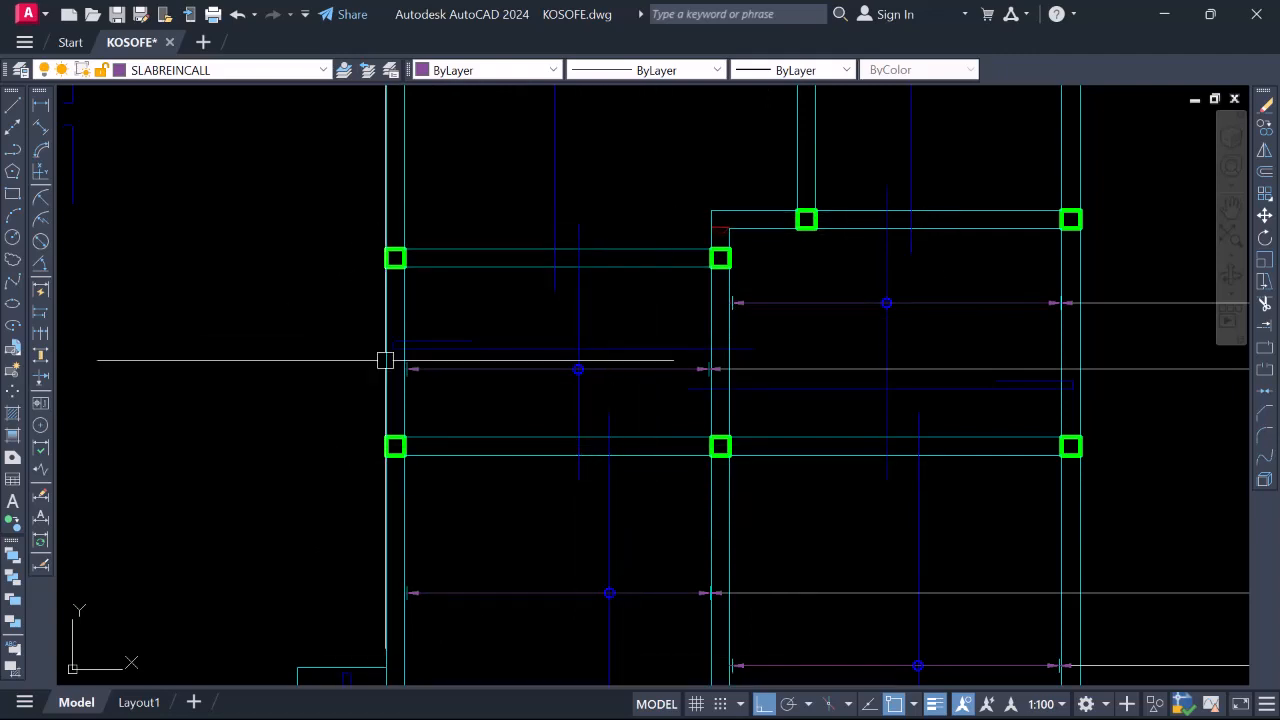
pyautogui.click(549, 348)
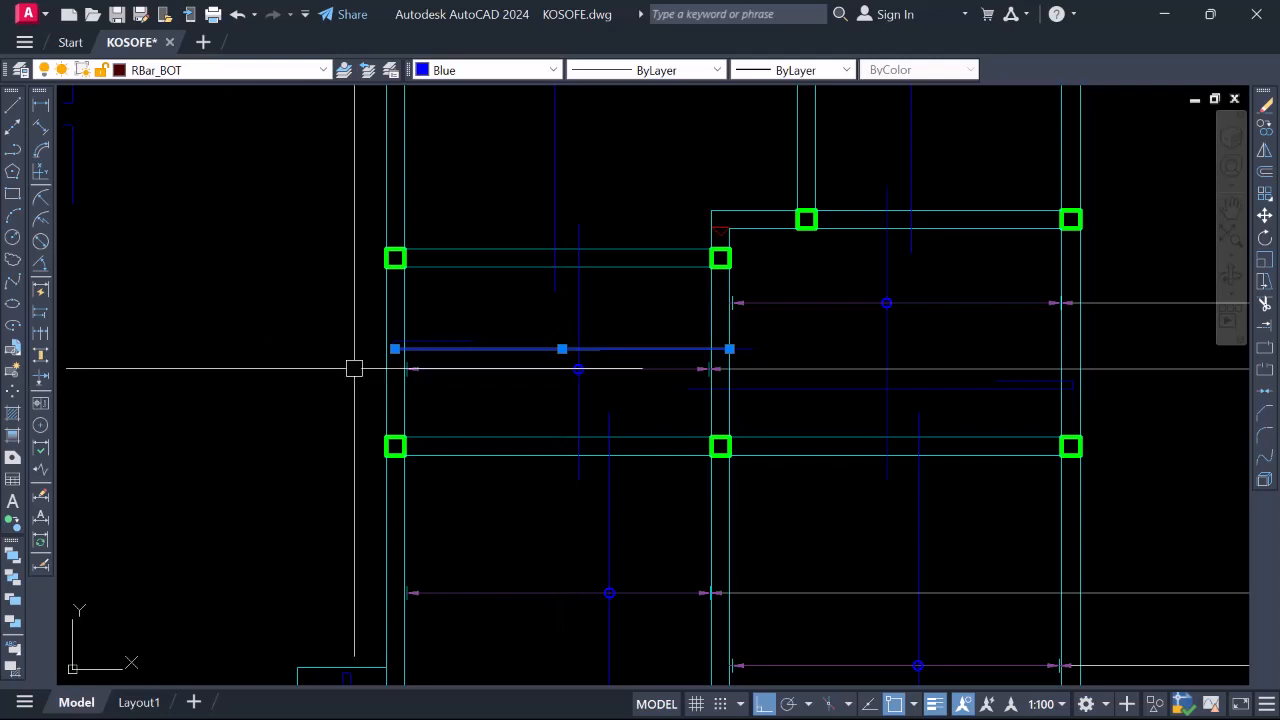
pyautogui.scroll(-6, 457, 429)
pyautogui.scroll(2, 494, 366)
pyautogui.scroll(4, 502, 372)
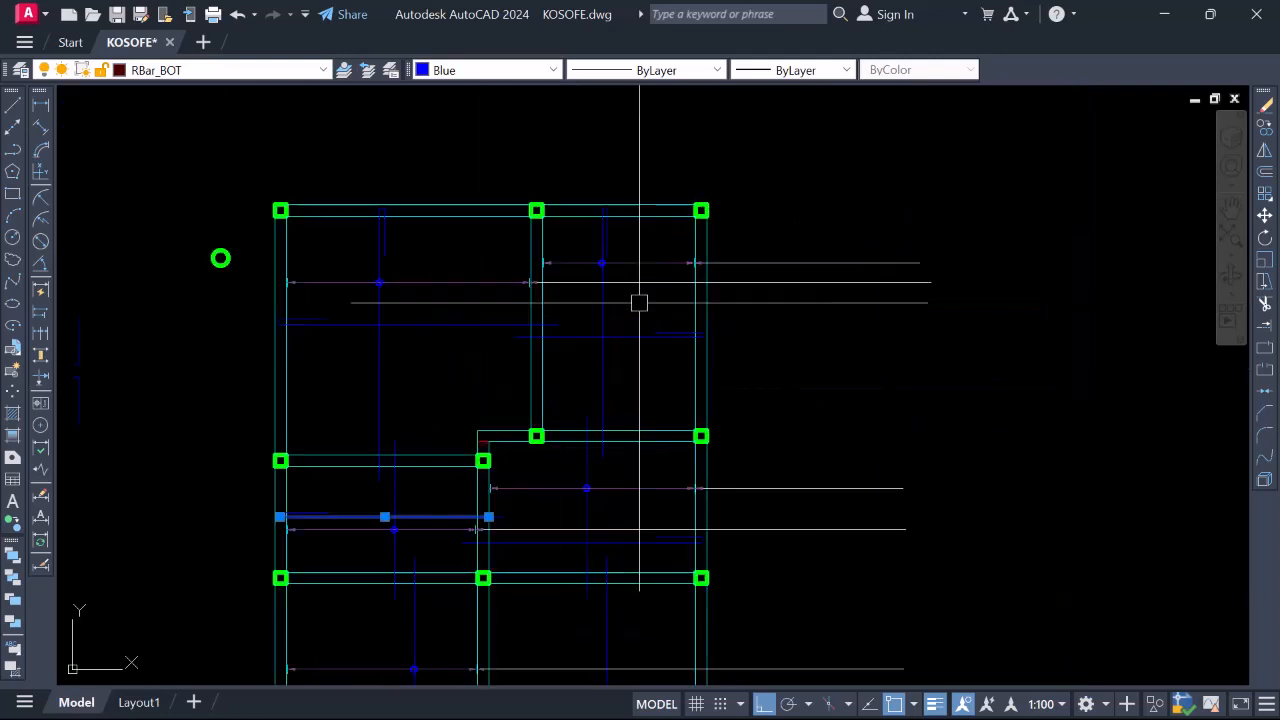
pyautogui.press('Escape')
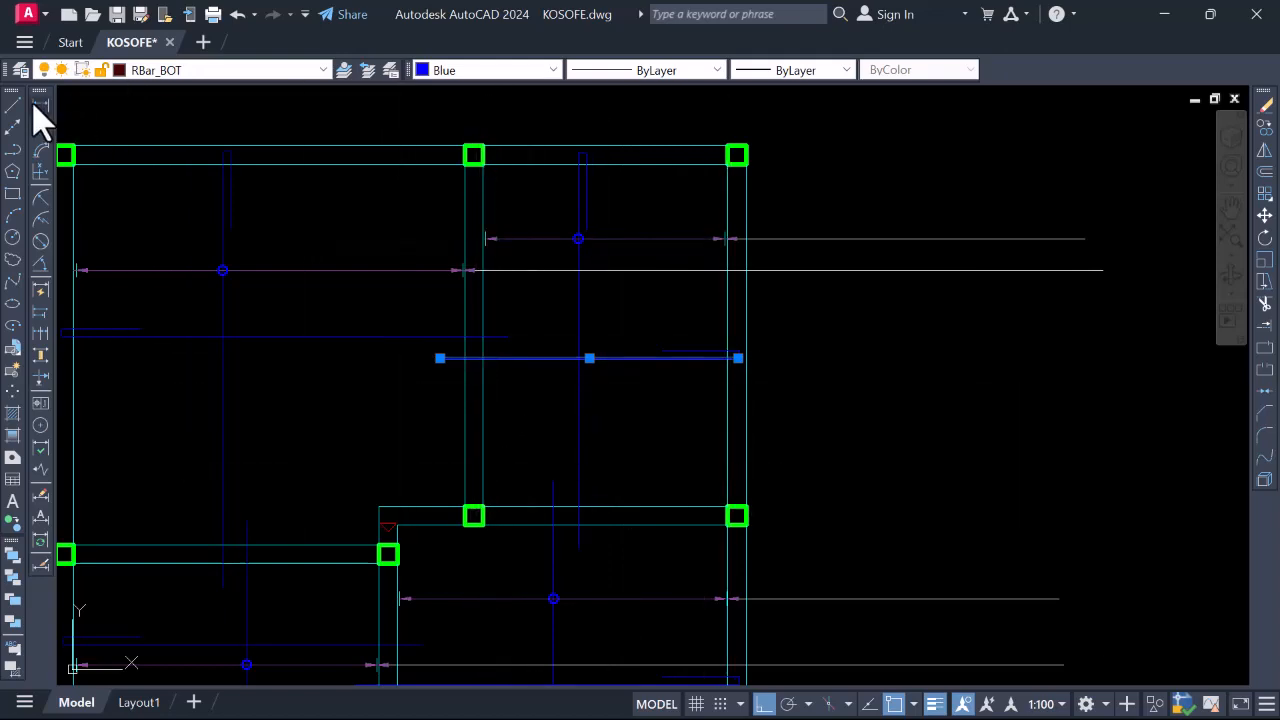
# Dimension the upper-right panel: 3000 between the column edges and 4200 between the beams
pyautogui.click(39, 105)
pyautogui.click(483, 412)
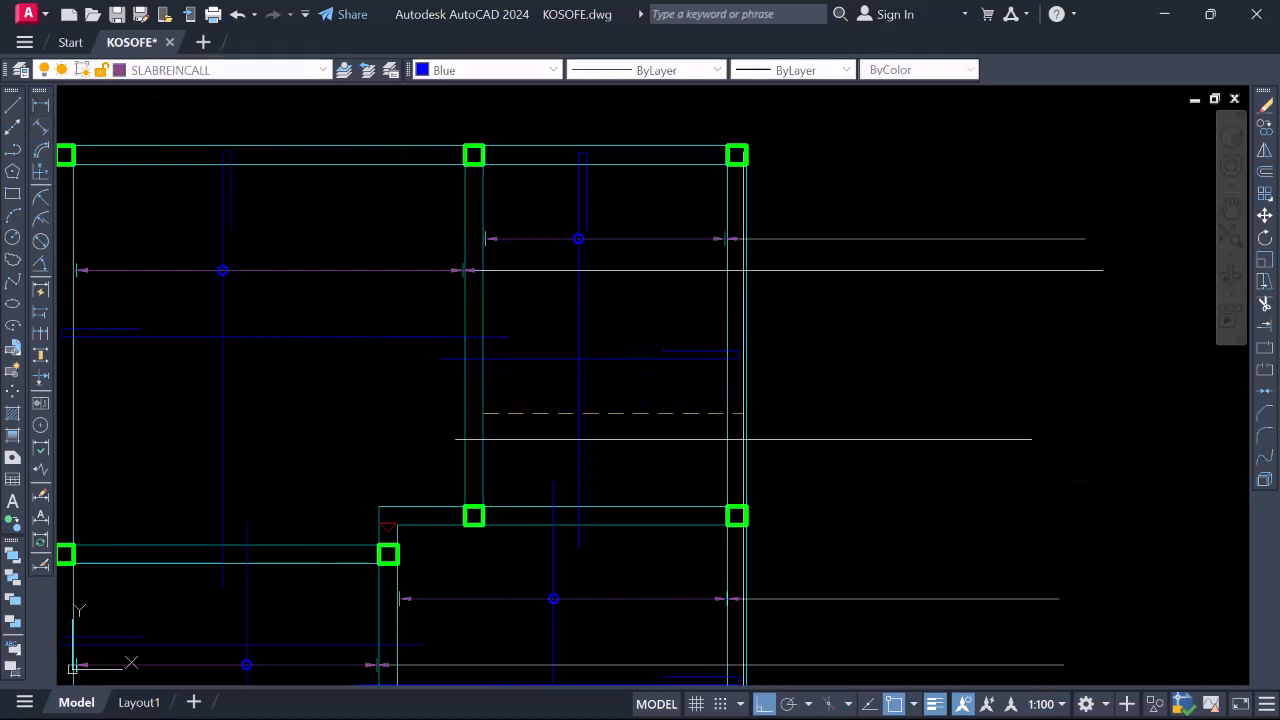
pyautogui.click(727, 412)
pyautogui.click(600, 432)
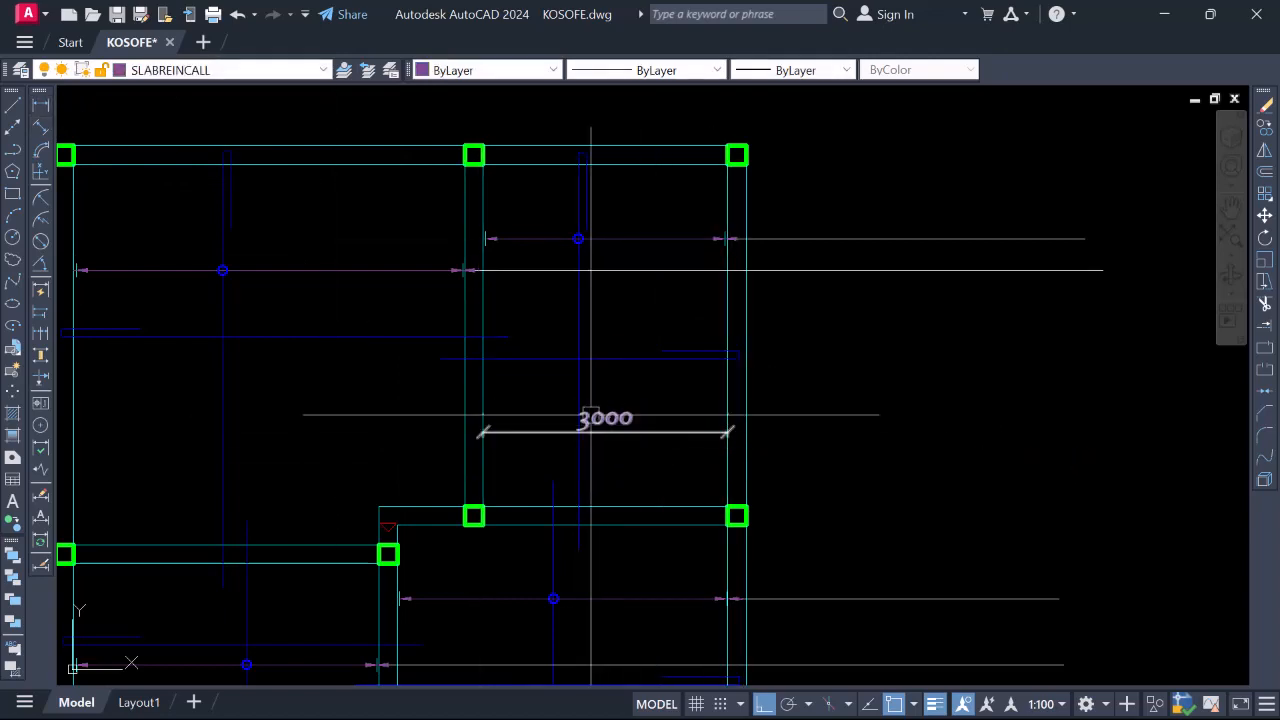
pyautogui.rightClick(633, 205)
pyautogui.click(662, 214)
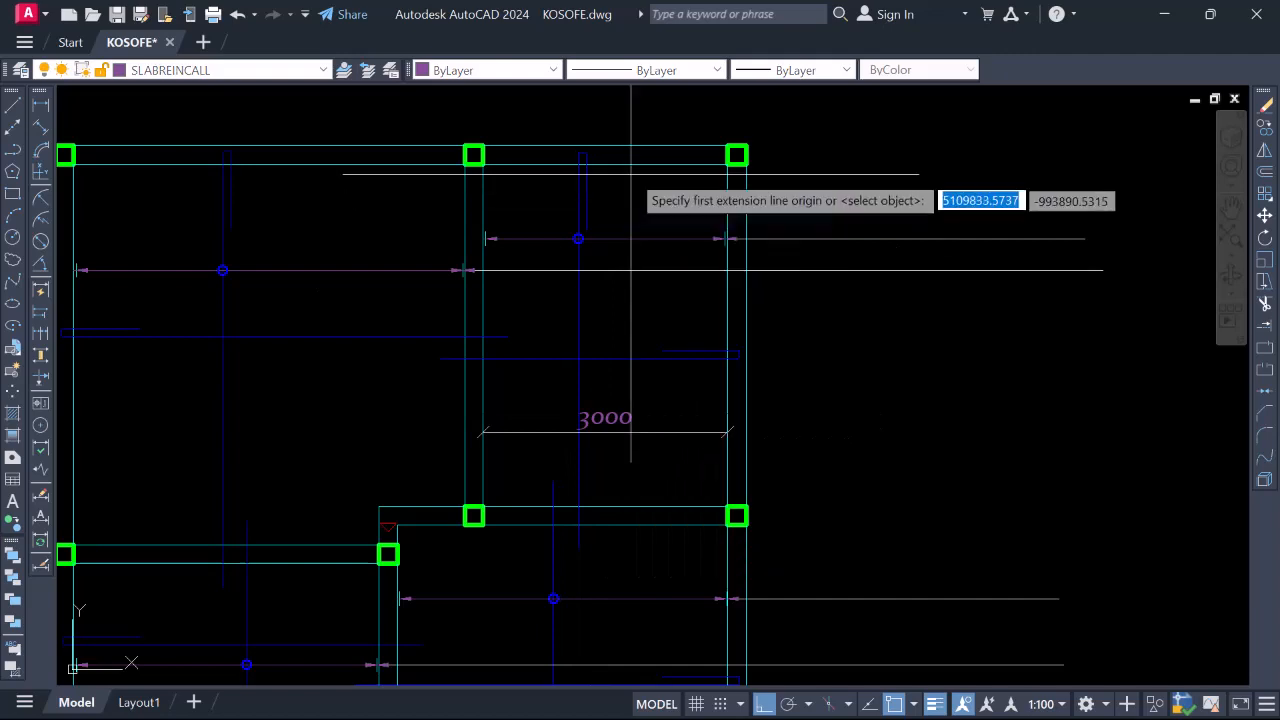
pyautogui.click(631, 162)
pyautogui.click(631, 506)
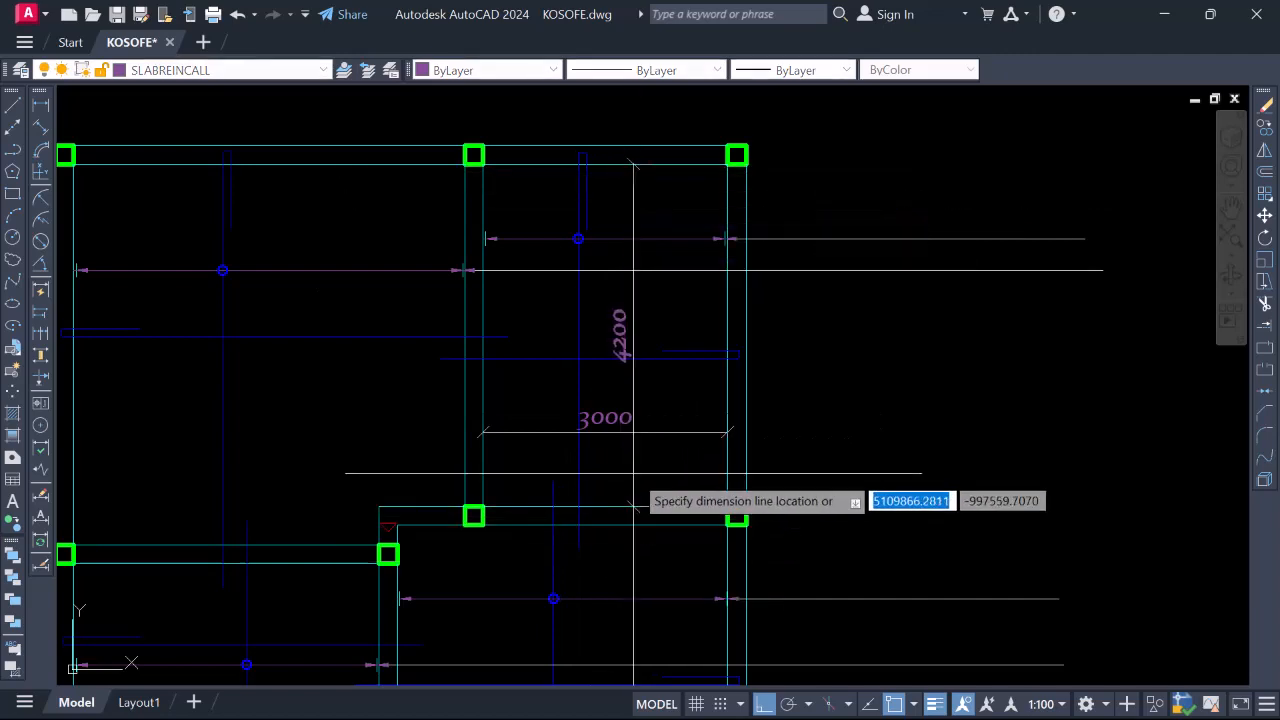
pyautogui.click(642, 478)
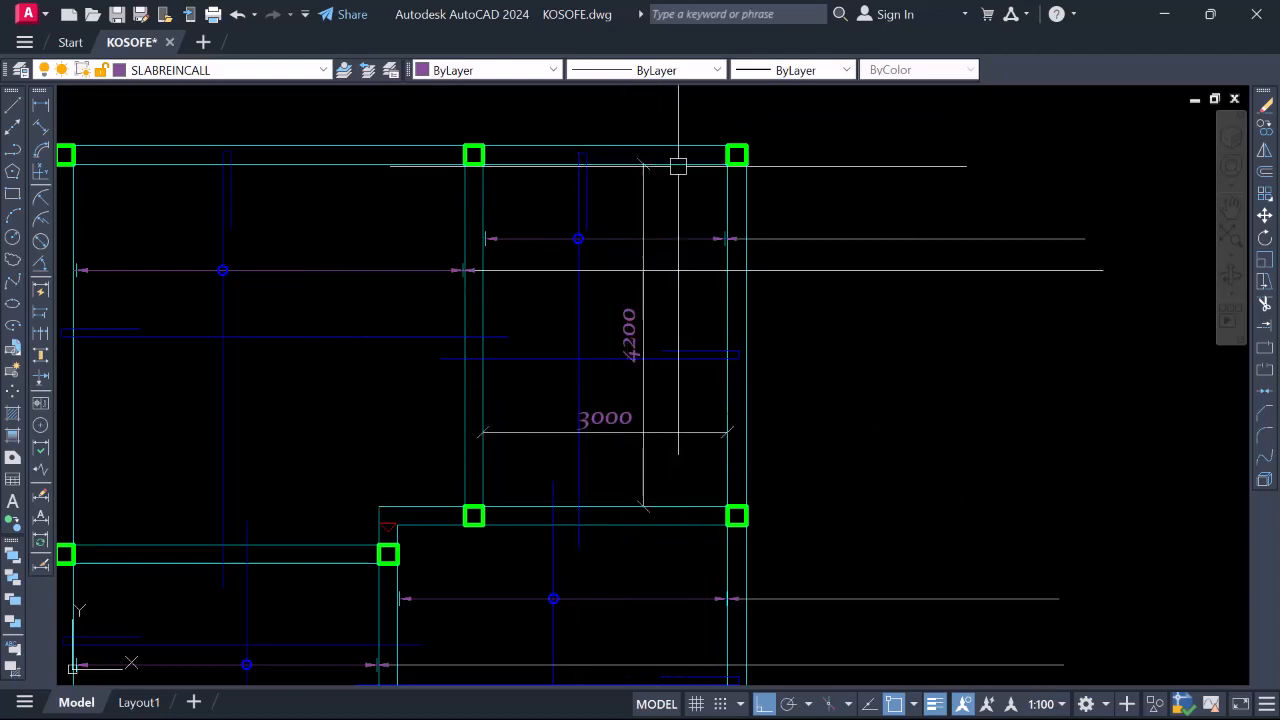
# Select the panel's vertical and horizontal bottom bars, then the horizontal bar alone, and clear it
pyautogui.click(578, 309)
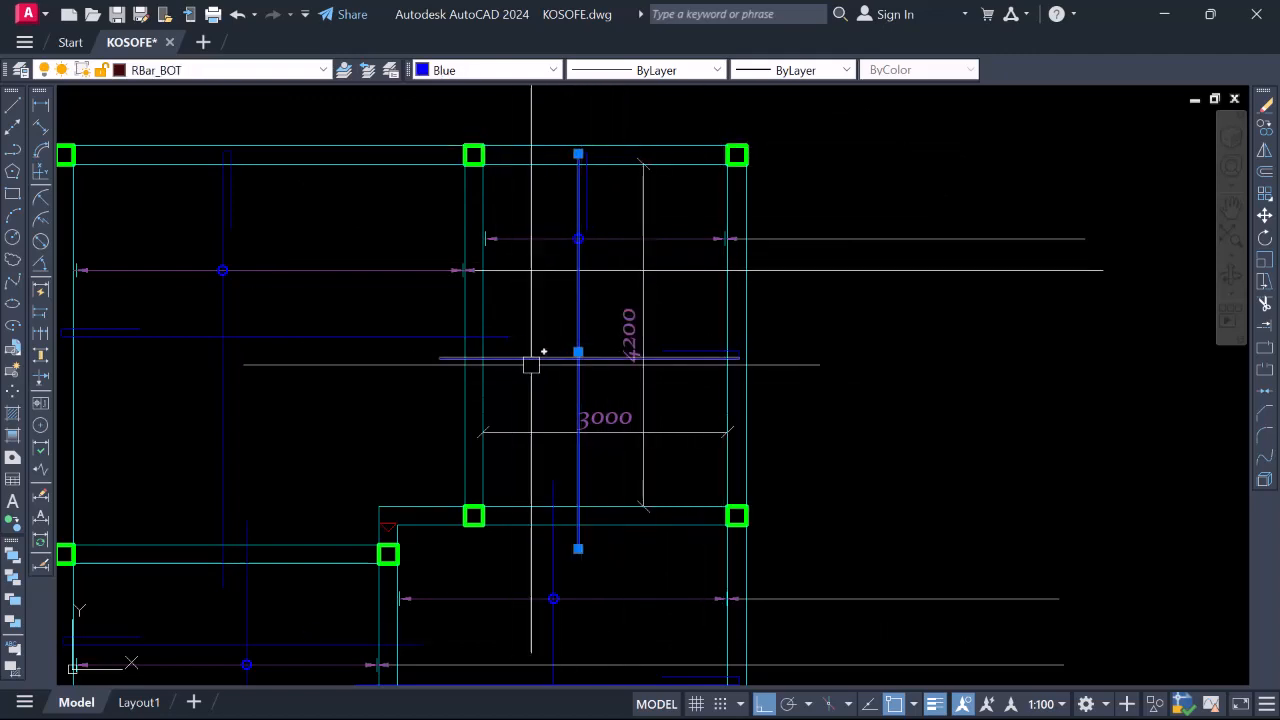
pyautogui.click(500, 356)
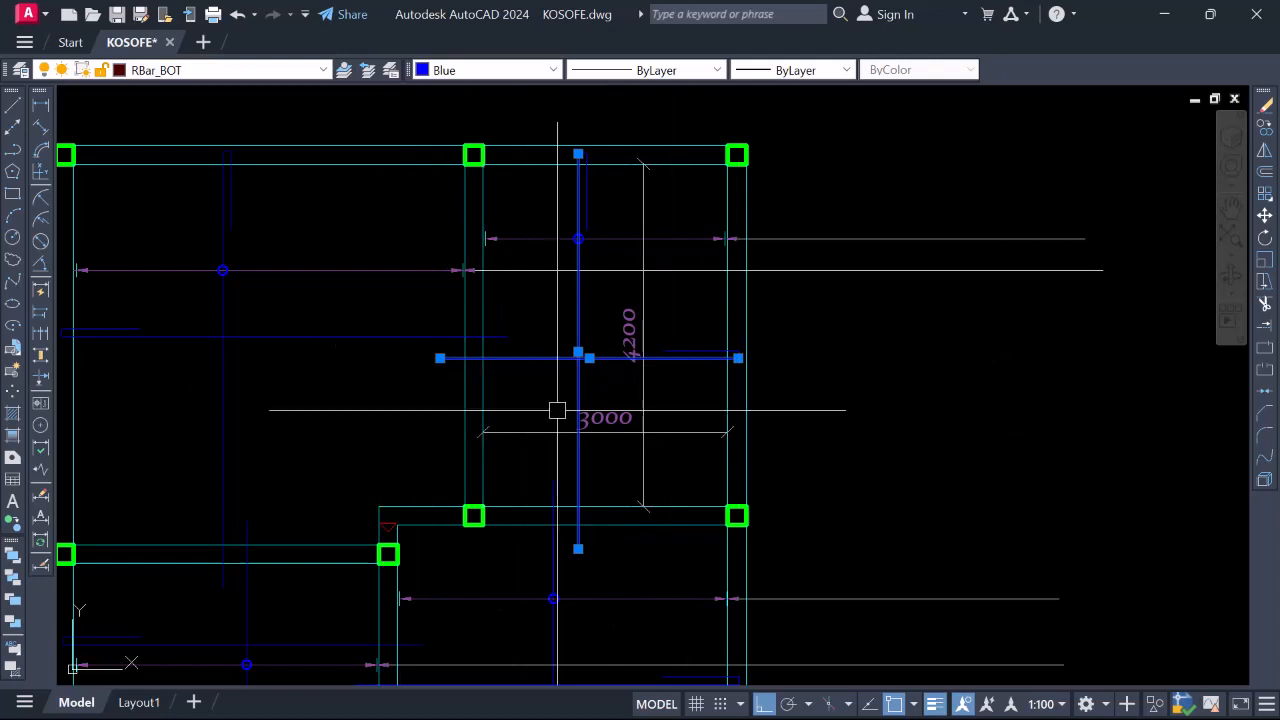
pyautogui.press('Escape')
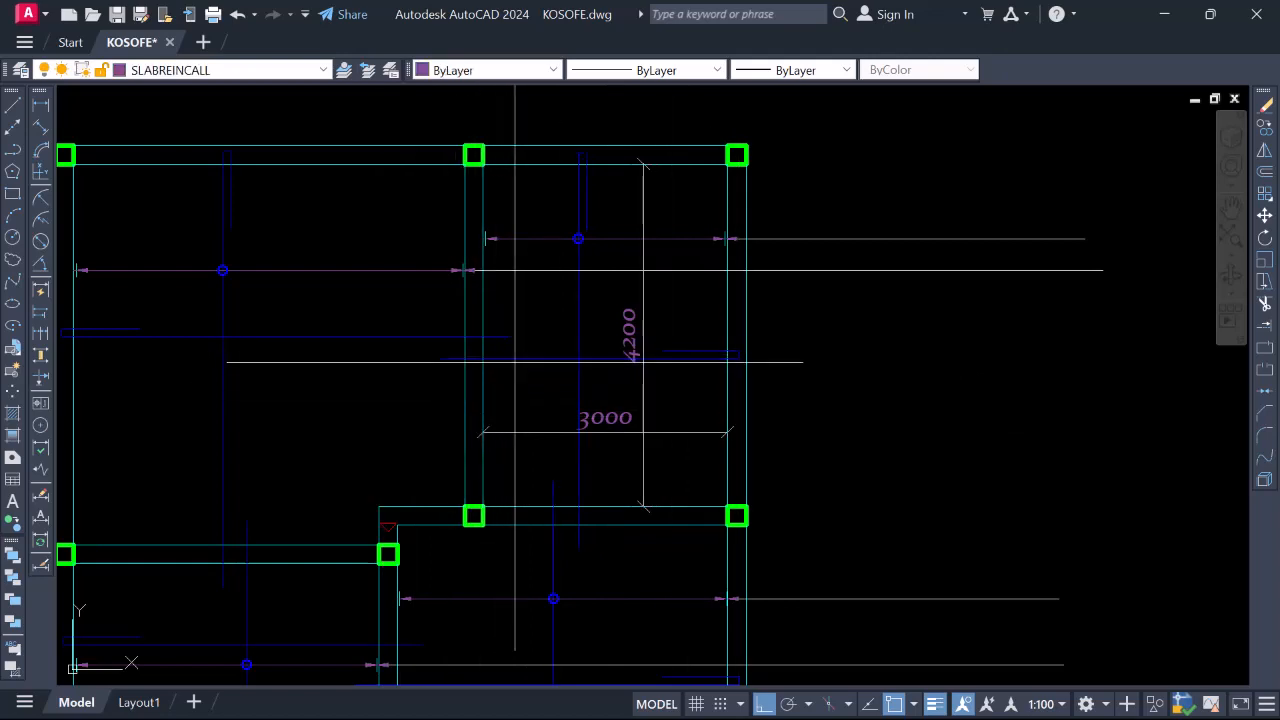
pyautogui.click(514, 360)
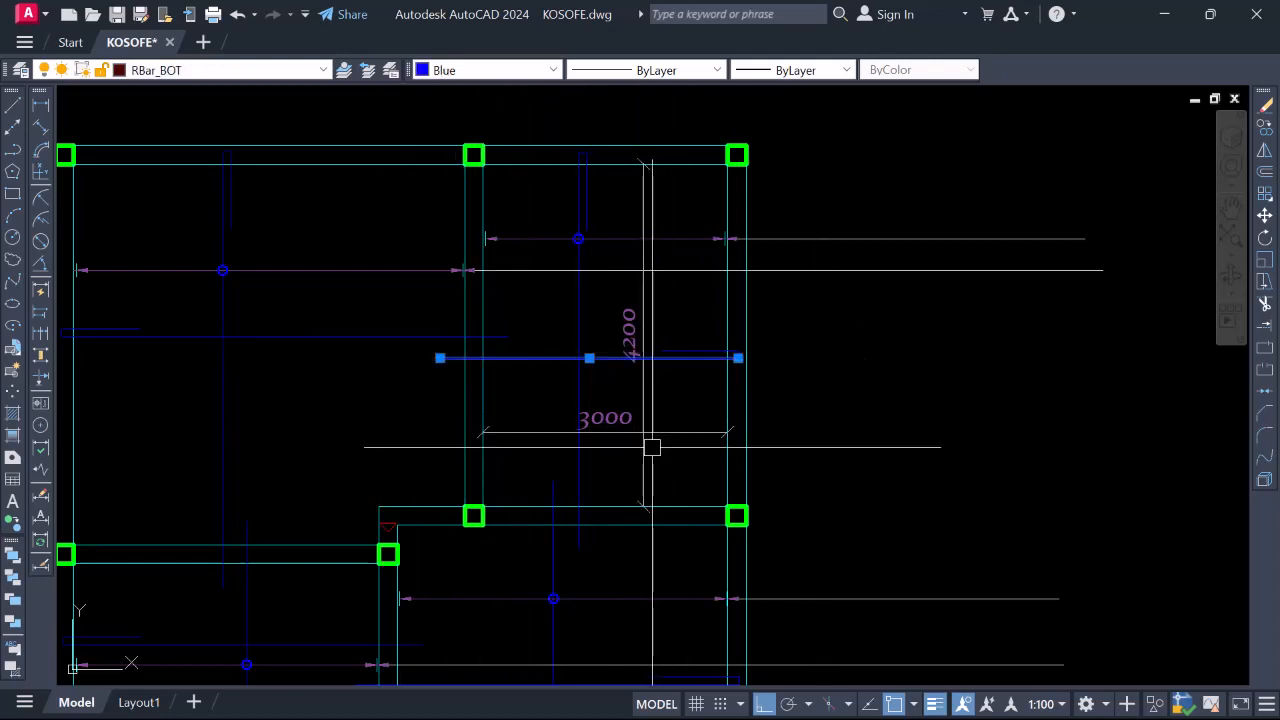
pyautogui.press('Delete')
# Erase the temporary 4200 and 3000 dimensions
pyautogui.click(640, 338)
pyautogui.click(615, 410)
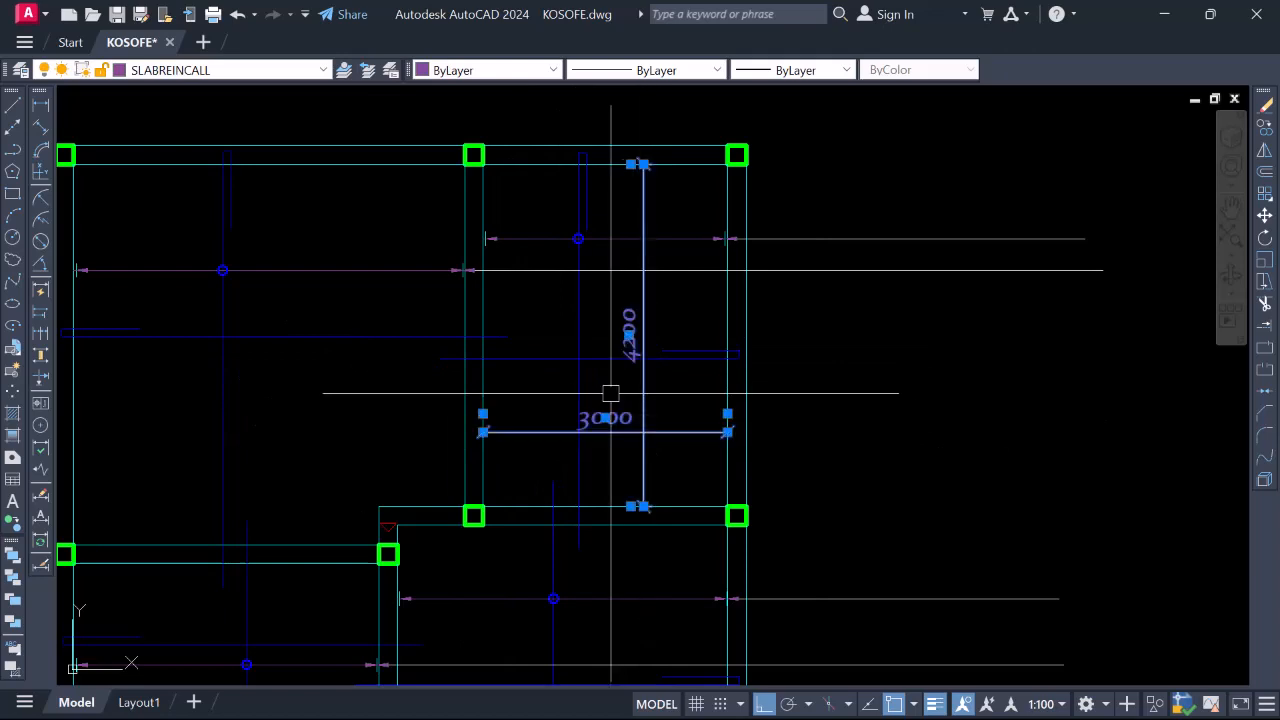
pyautogui.rightClick(610, 391)
pyautogui.click(664, 394)
pyautogui.scroll(-5, 743, 351)
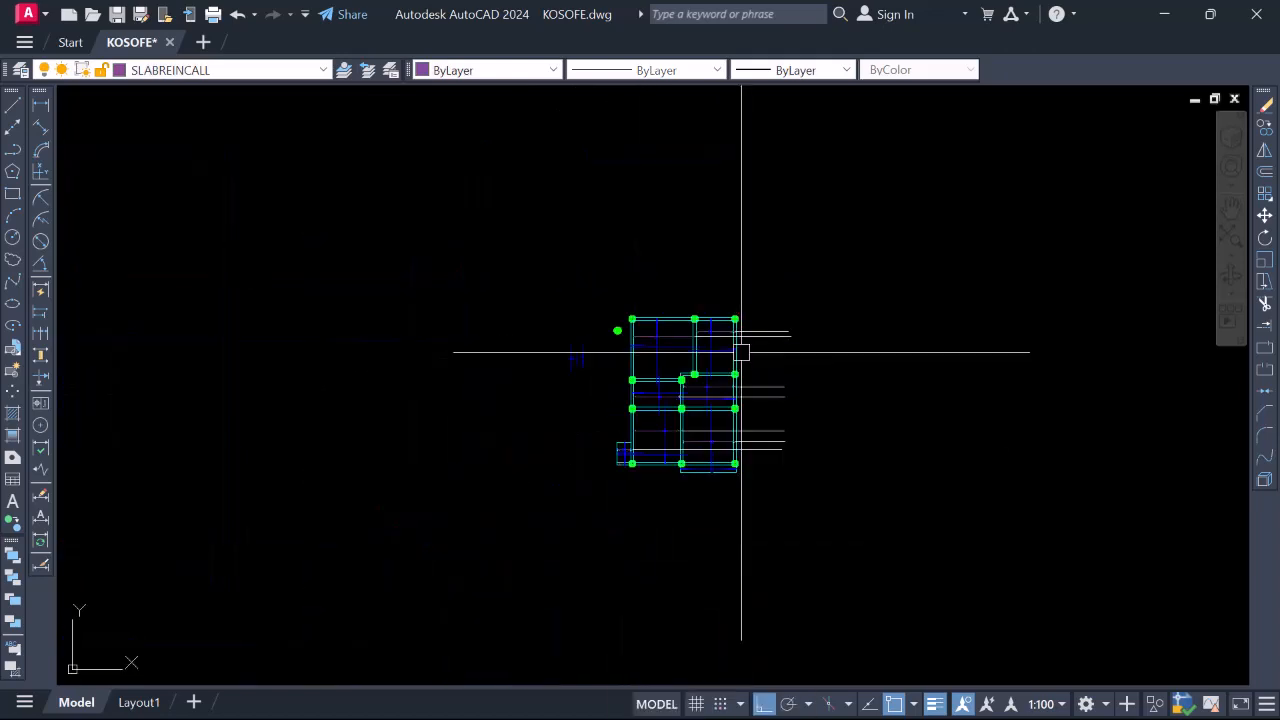
pyautogui.scroll(5, 677, 374)
pyautogui.scroll(2, 606, 360)
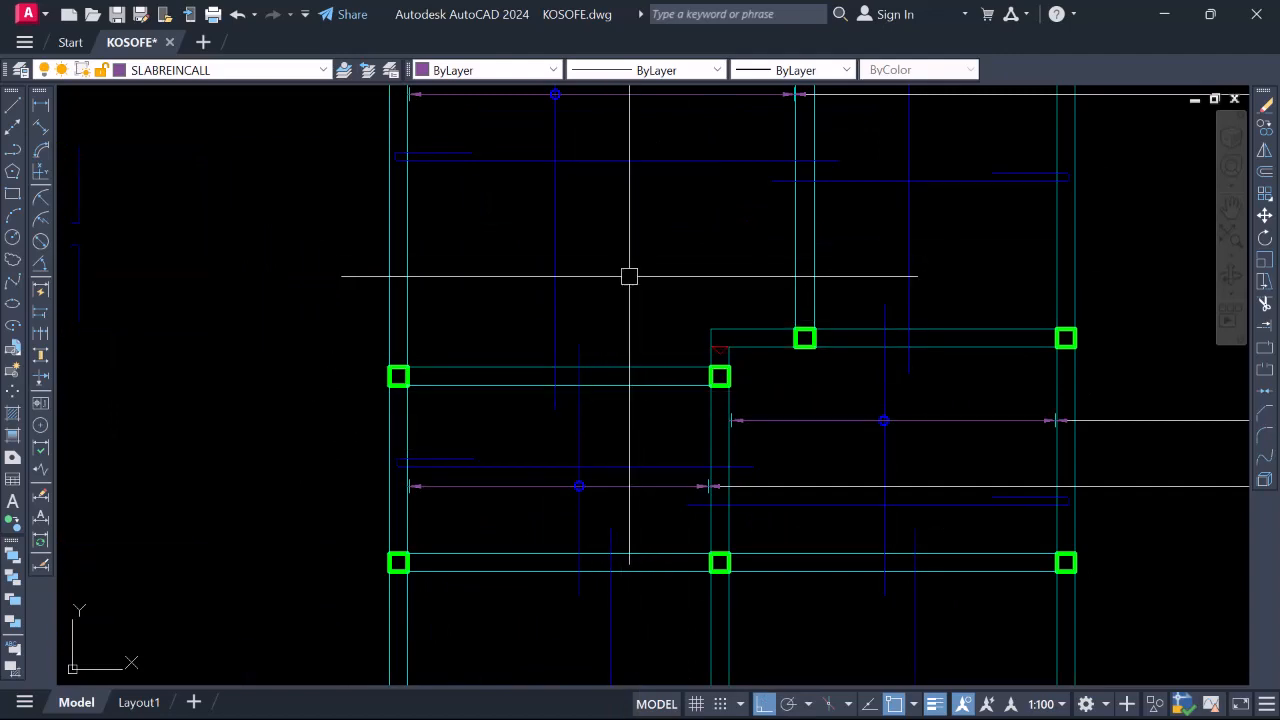
pyautogui.scroll(-2, 680, 347)
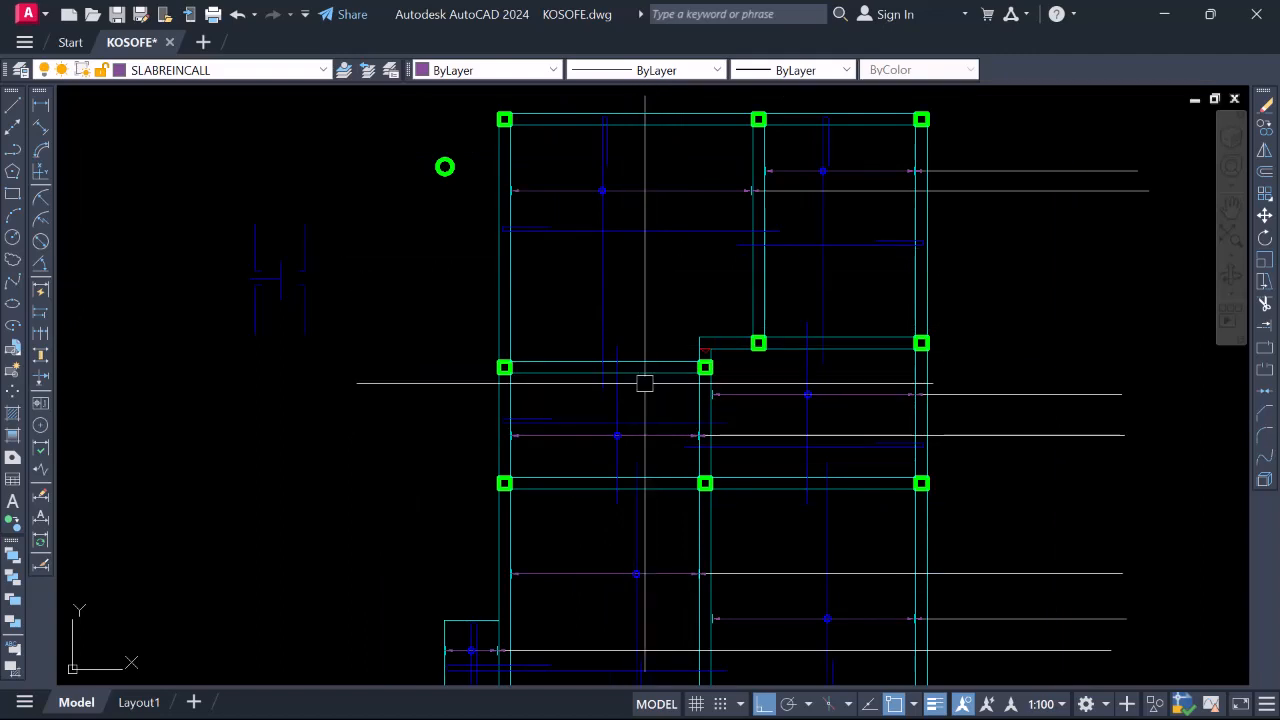
pyautogui.scroll(-1, 650, 414)
pyautogui.scroll(3, 660, 411)
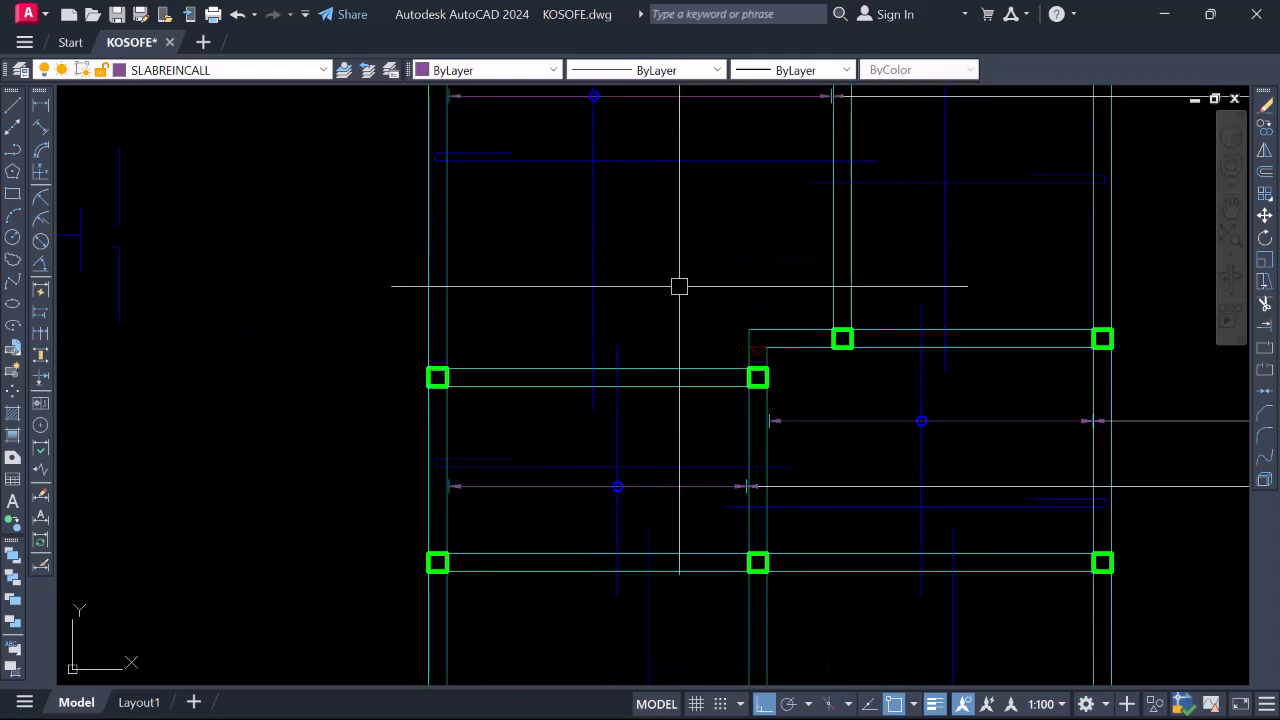
pyautogui.scroll(-2, 691, 473)
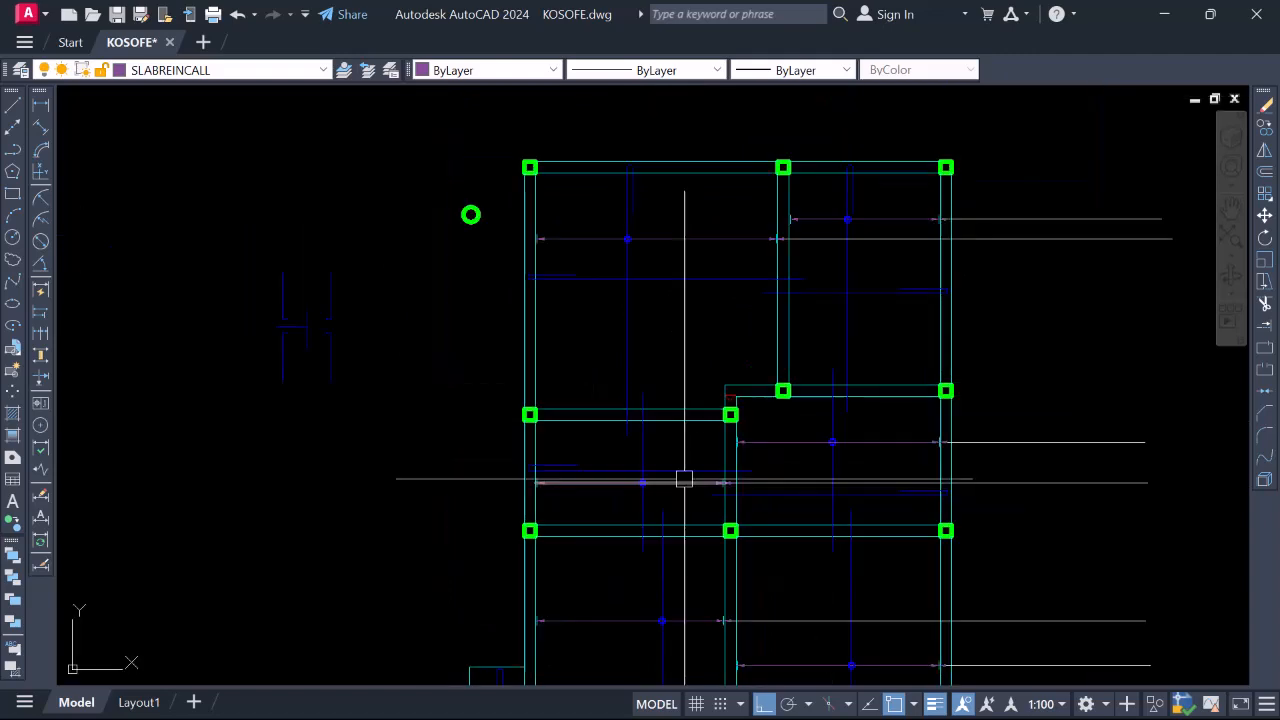
pyautogui.scroll(2, 676, 331)
pyautogui.scroll(-3, 679, 396)
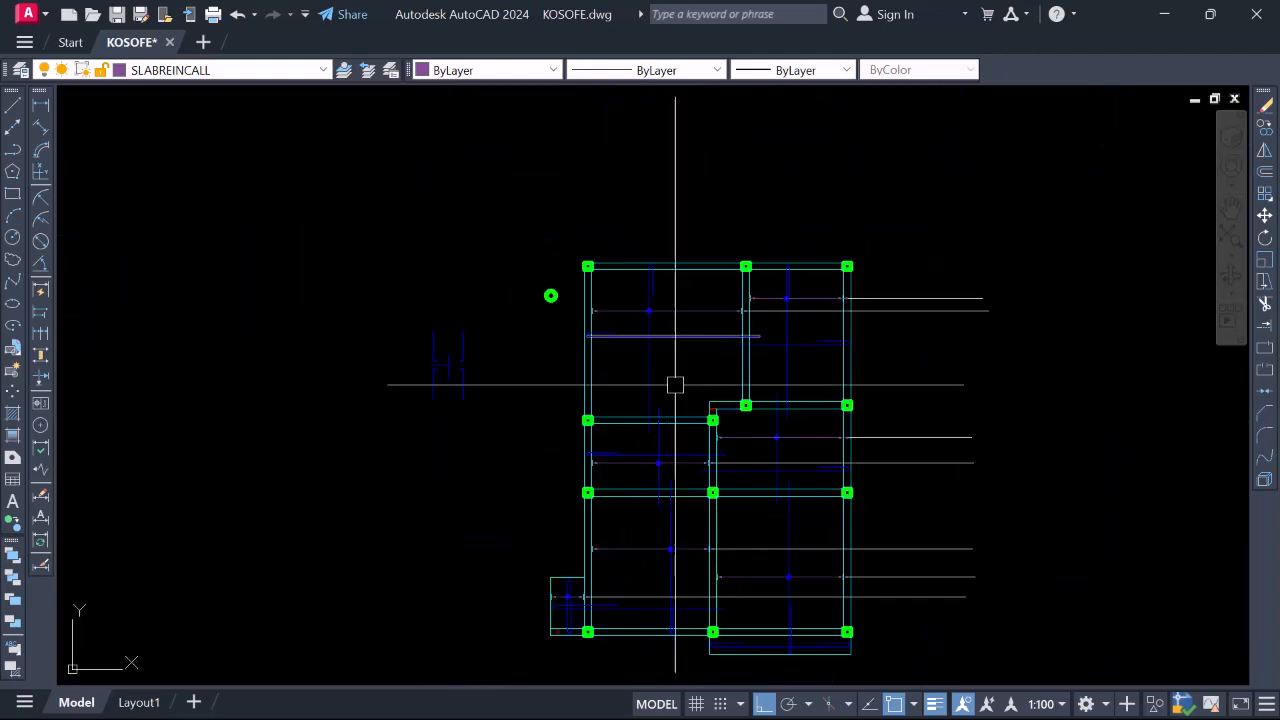
pyautogui.scroll(6, 657, 262)
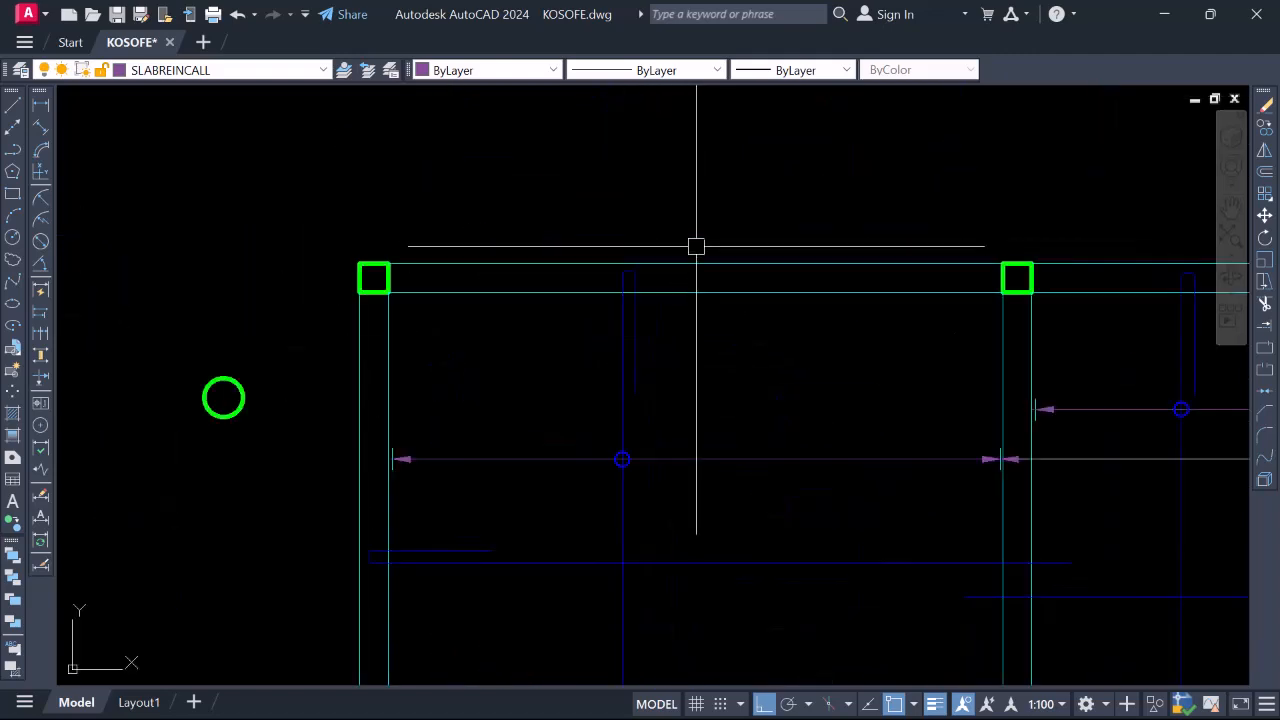
pyautogui.click(640, 328)
pyautogui.scroll(-4, 656, 321)
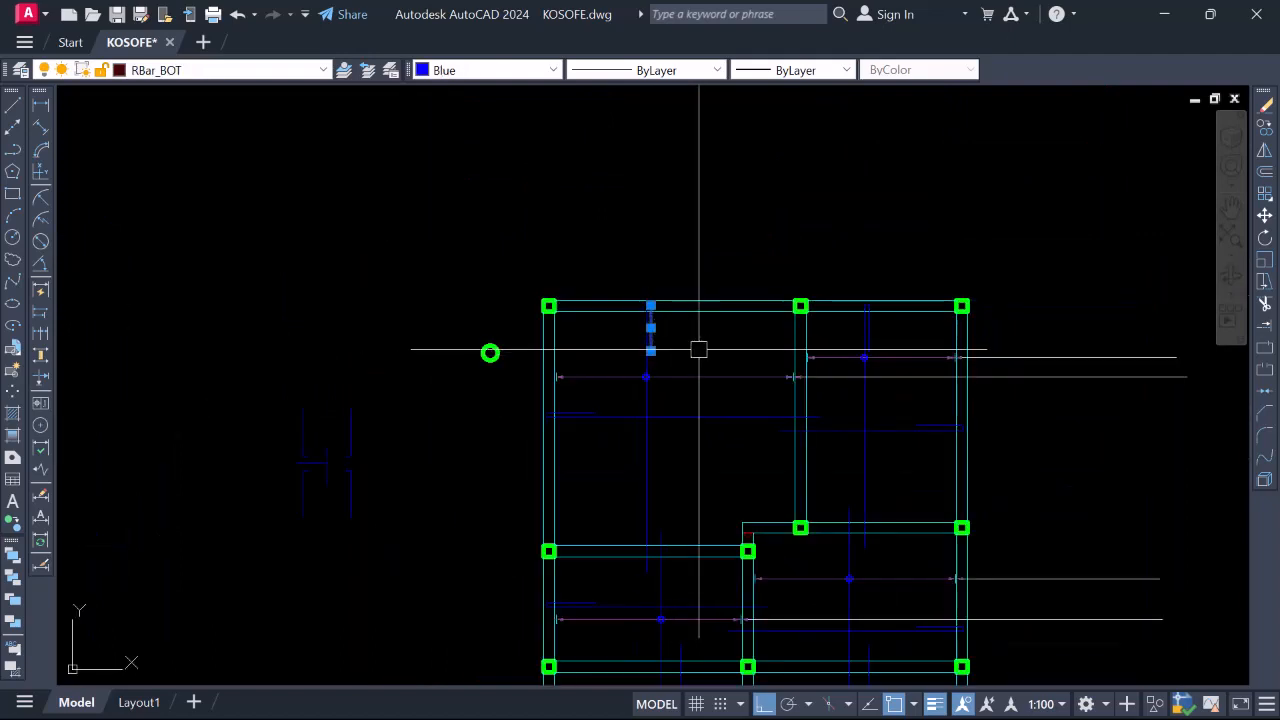
pyautogui.scroll(-4, 700, 270)
pyautogui.scroll(4, 691, 360)
pyautogui.scroll(4, 700, 434)
pyautogui.press('Escape')
pyautogui.scroll(-2, 690, 198)
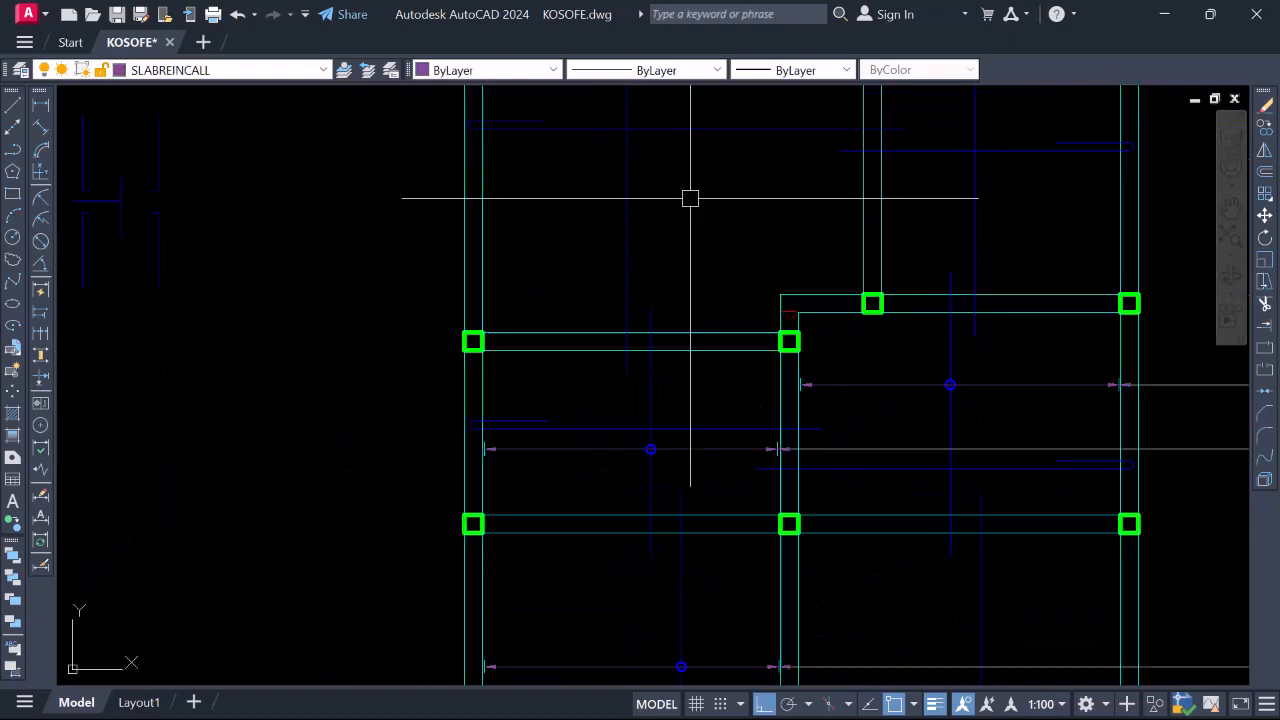
pyautogui.scroll(-5, 704, 300)
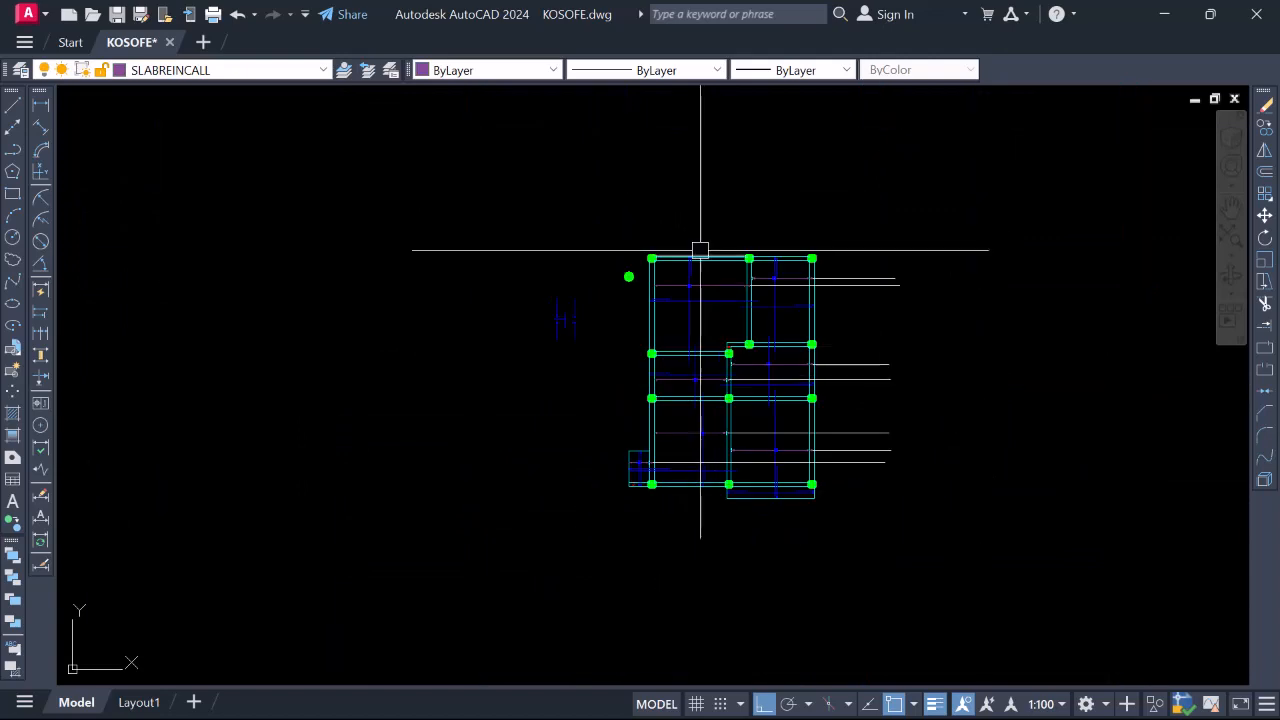
pyautogui.scroll(4, 710, 235)
pyautogui.scroll(4, 731, 215)
pyautogui.scroll(-6, 746, 209)
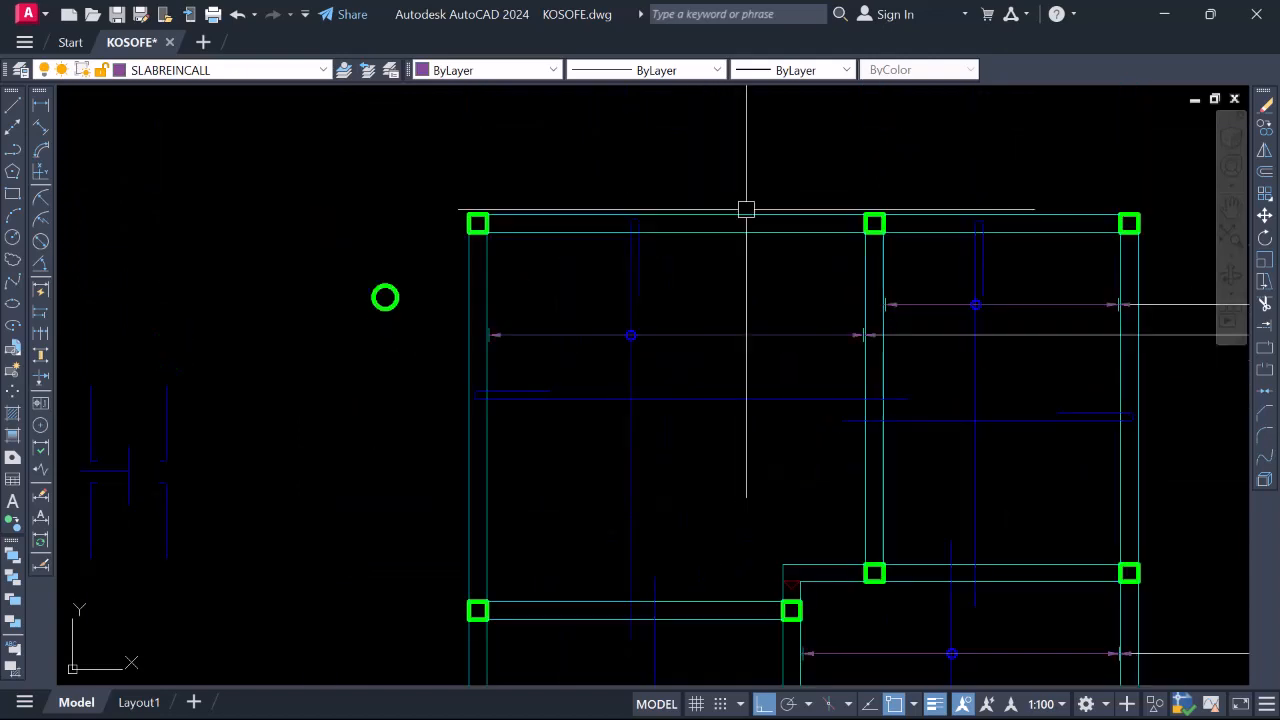
pyautogui.scroll(4, 770, 210)
pyautogui.scroll(-4, 735, 245)
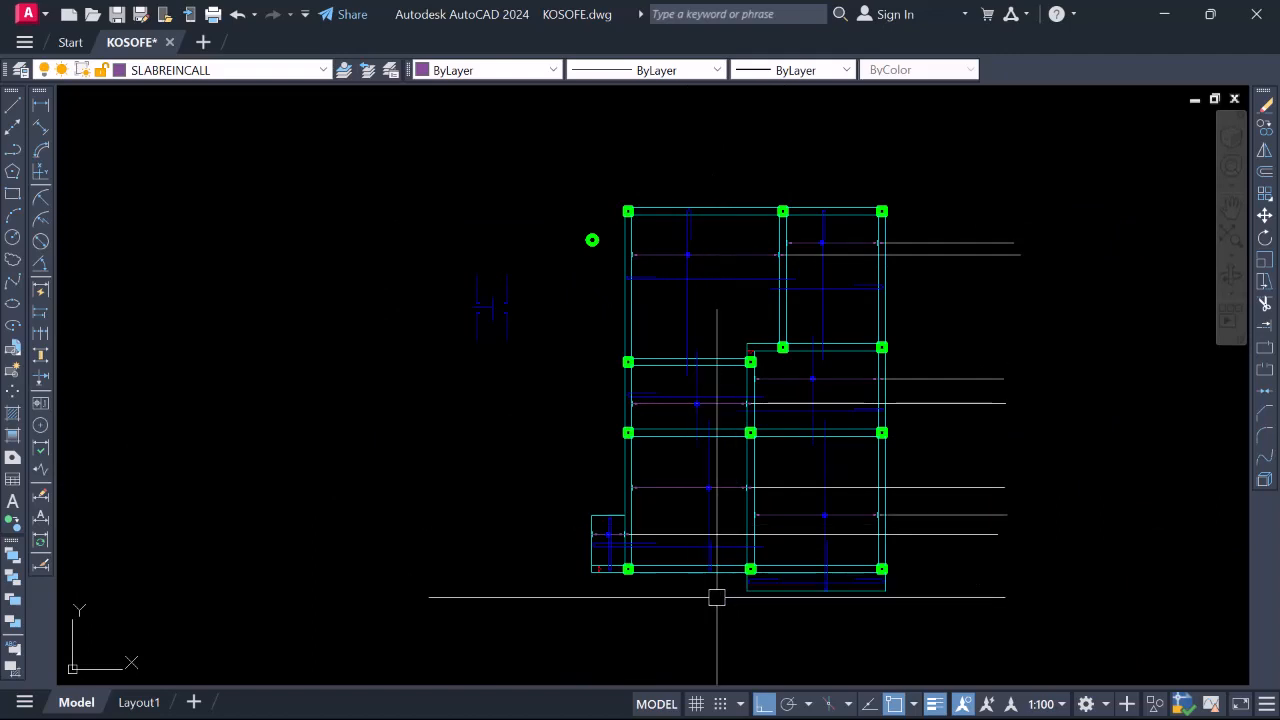
pyautogui.scroll(4, 700, 260)
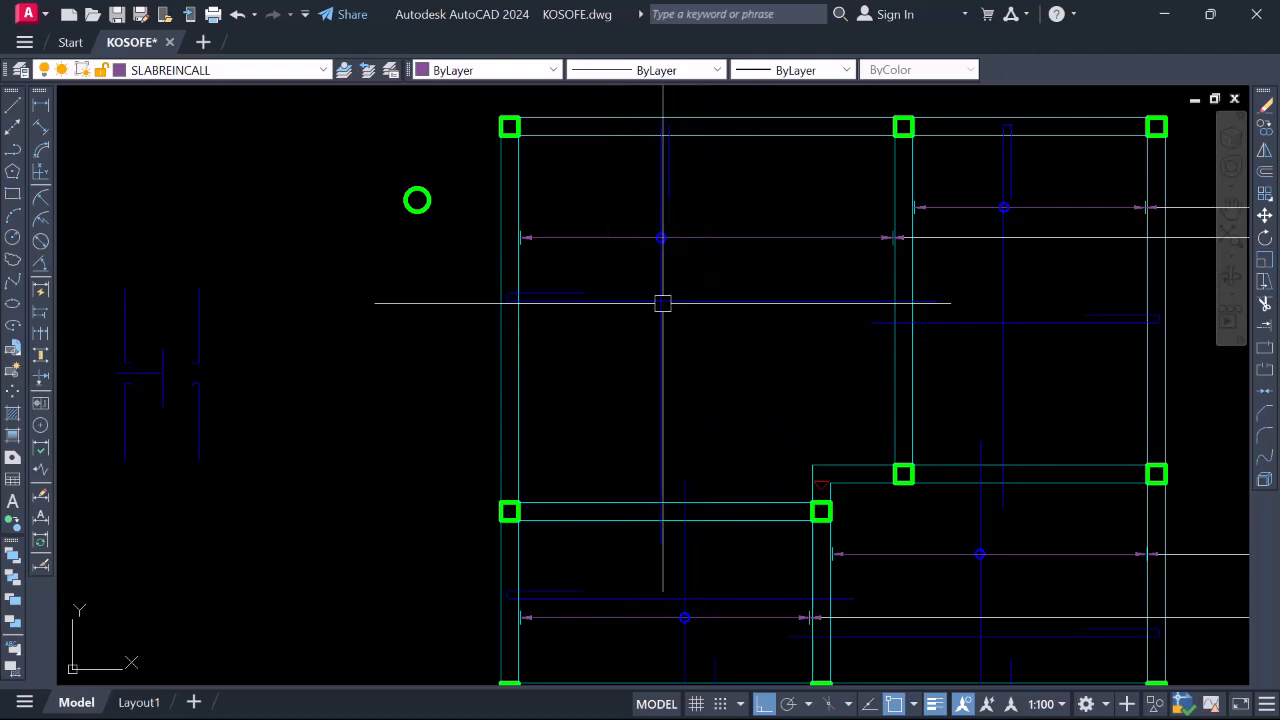
pyautogui.scroll(-4, 713, 266)
pyautogui.scroll(4, 704, 390)
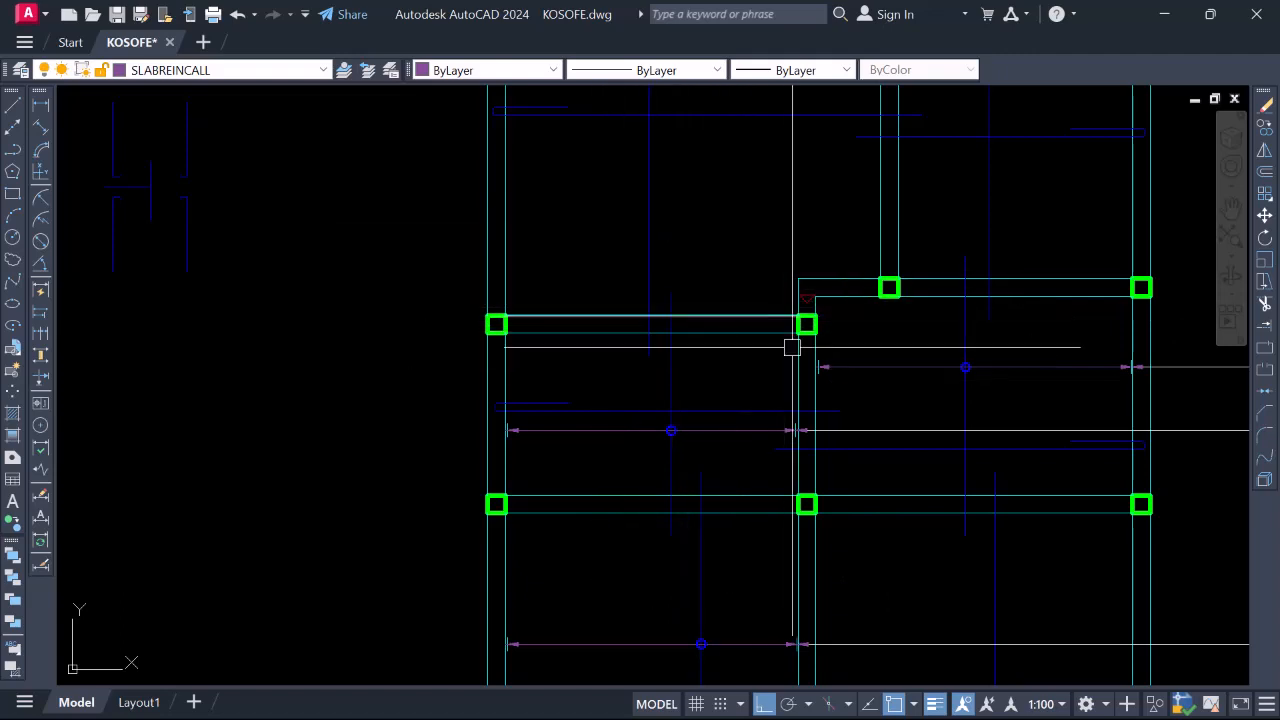
pyautogui.scroll(-2, 672, 337)
pyautogui.scroll(2, 680, 357)
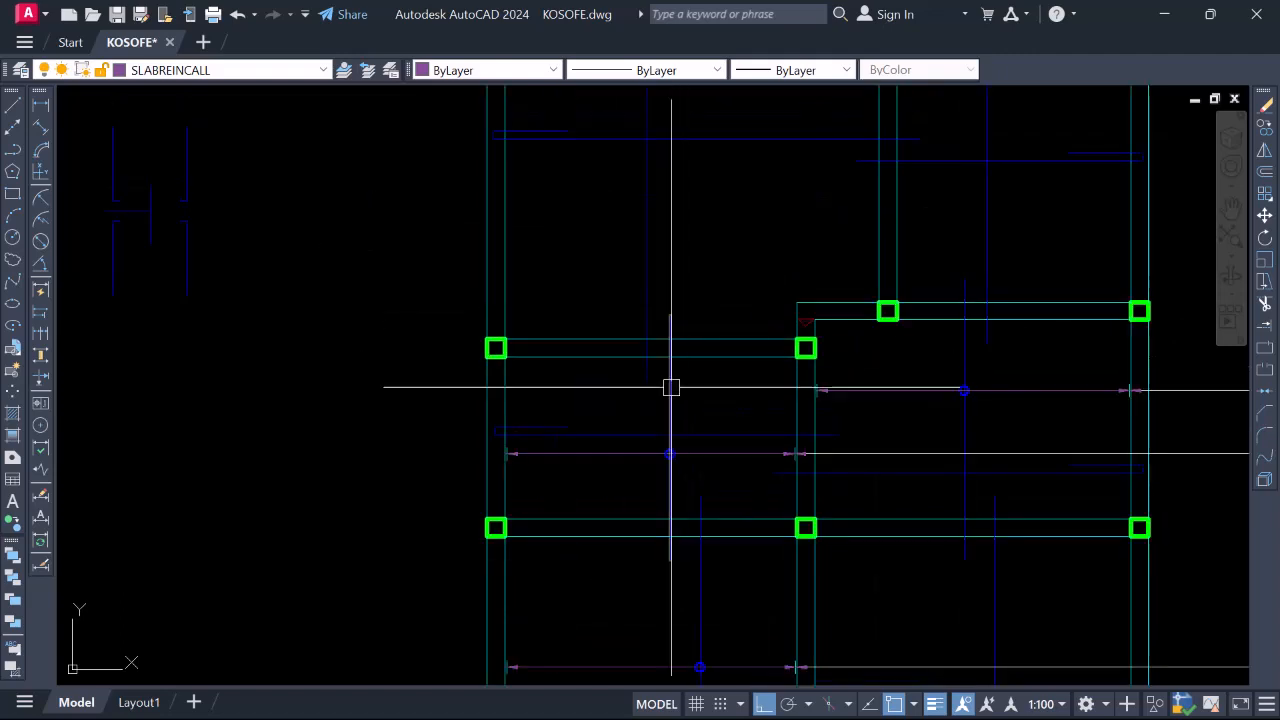
pyautogui.scroll(-2, 699, 342)
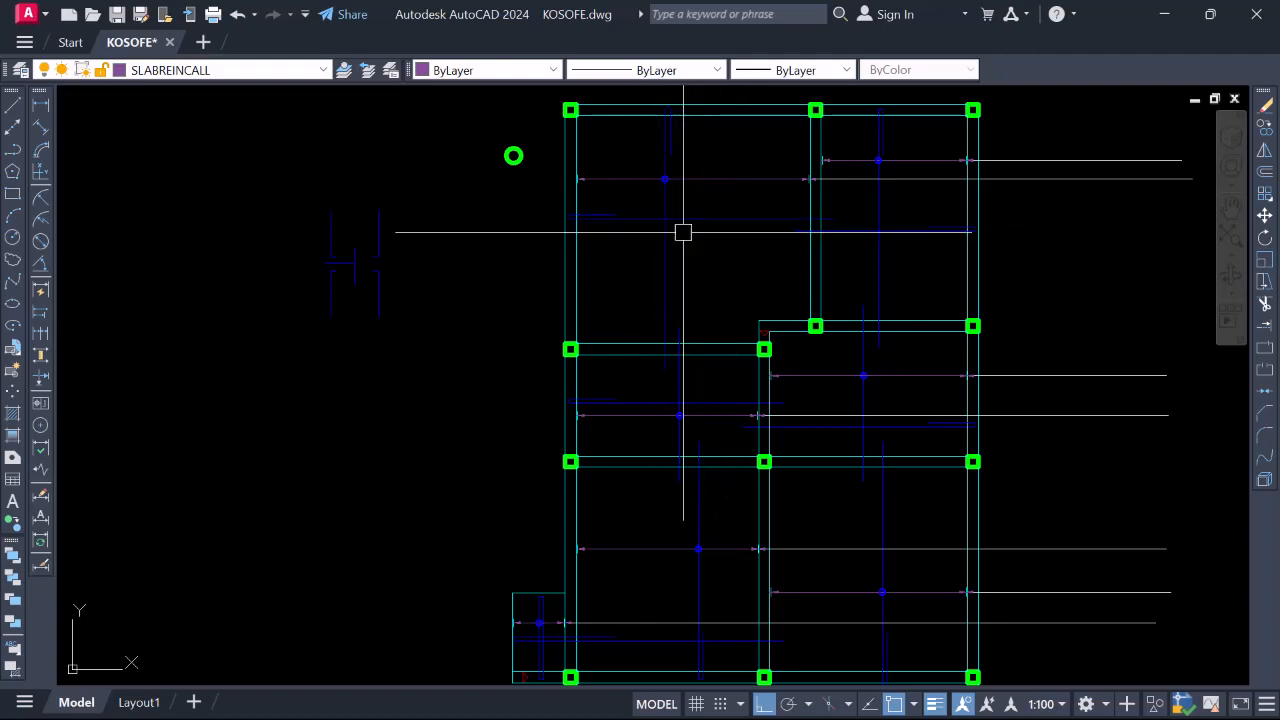
# Keep RBar as the current layer and set new objects to Blue with the DASHED linetype
pyautogui.click(308, 72)
pyautogui.scroll(1, 285, 120)
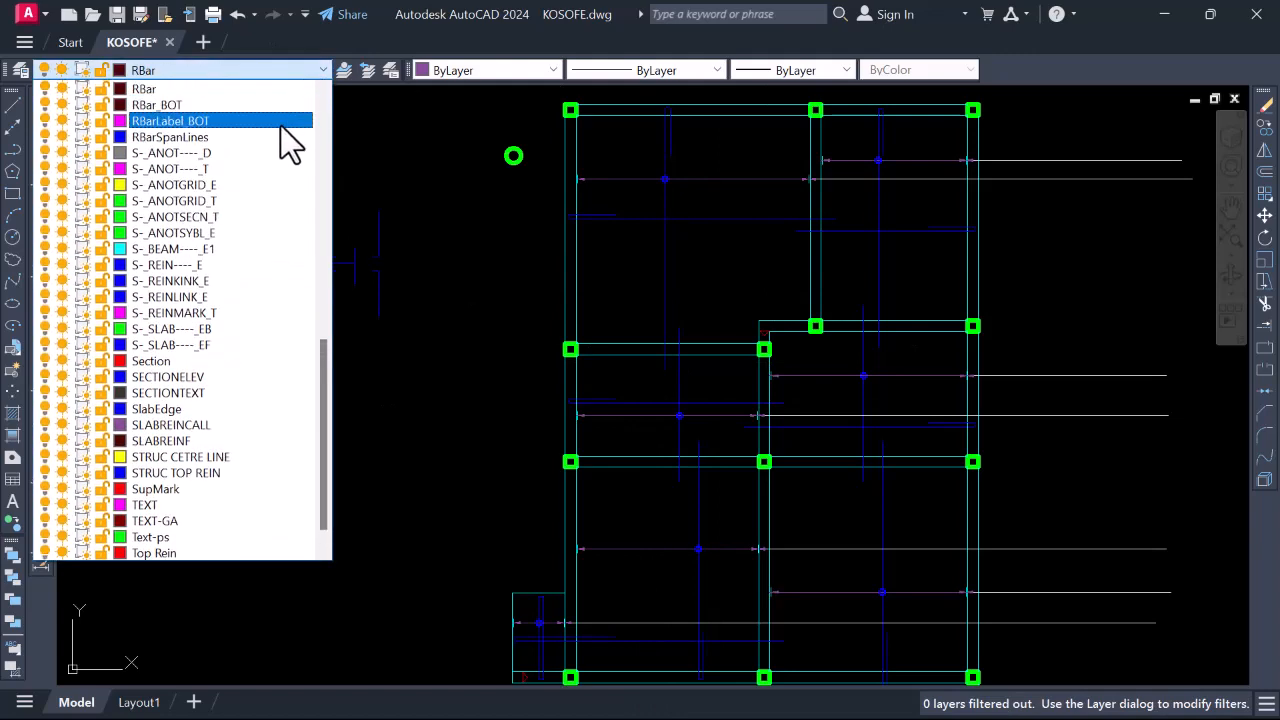
pyautogui.click(160, 88)
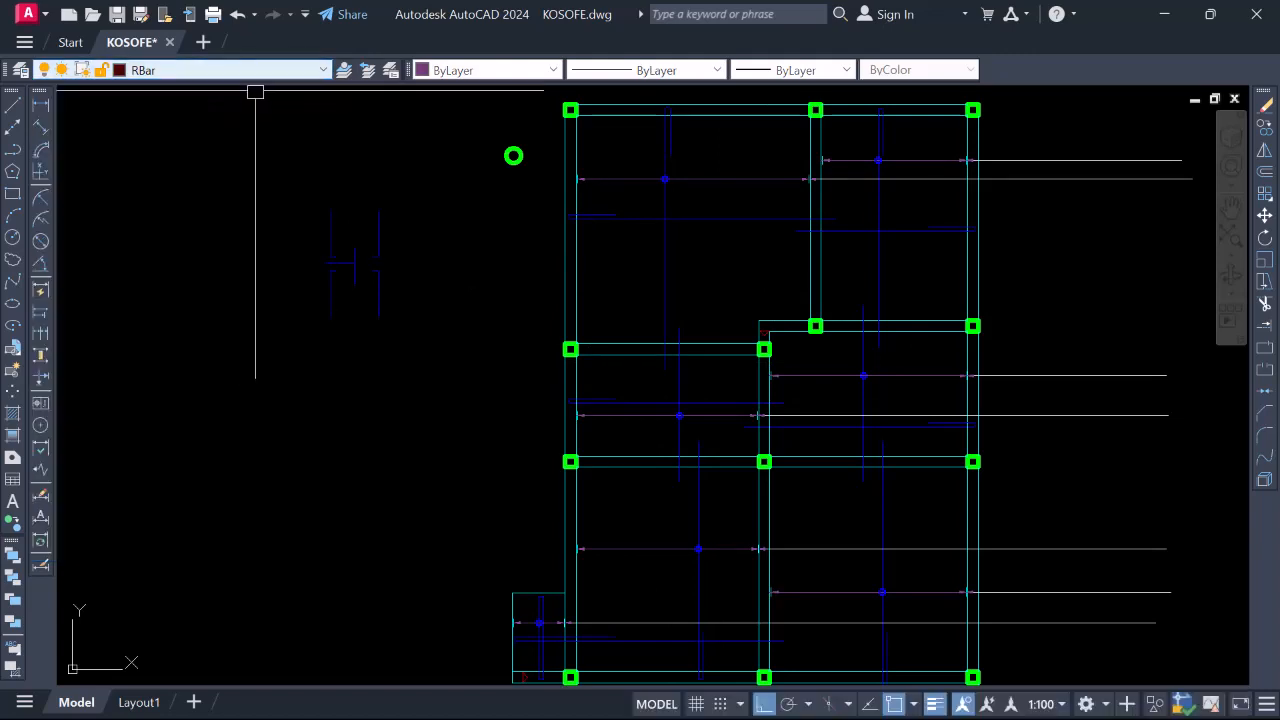
pyautogui.click(548, 70)
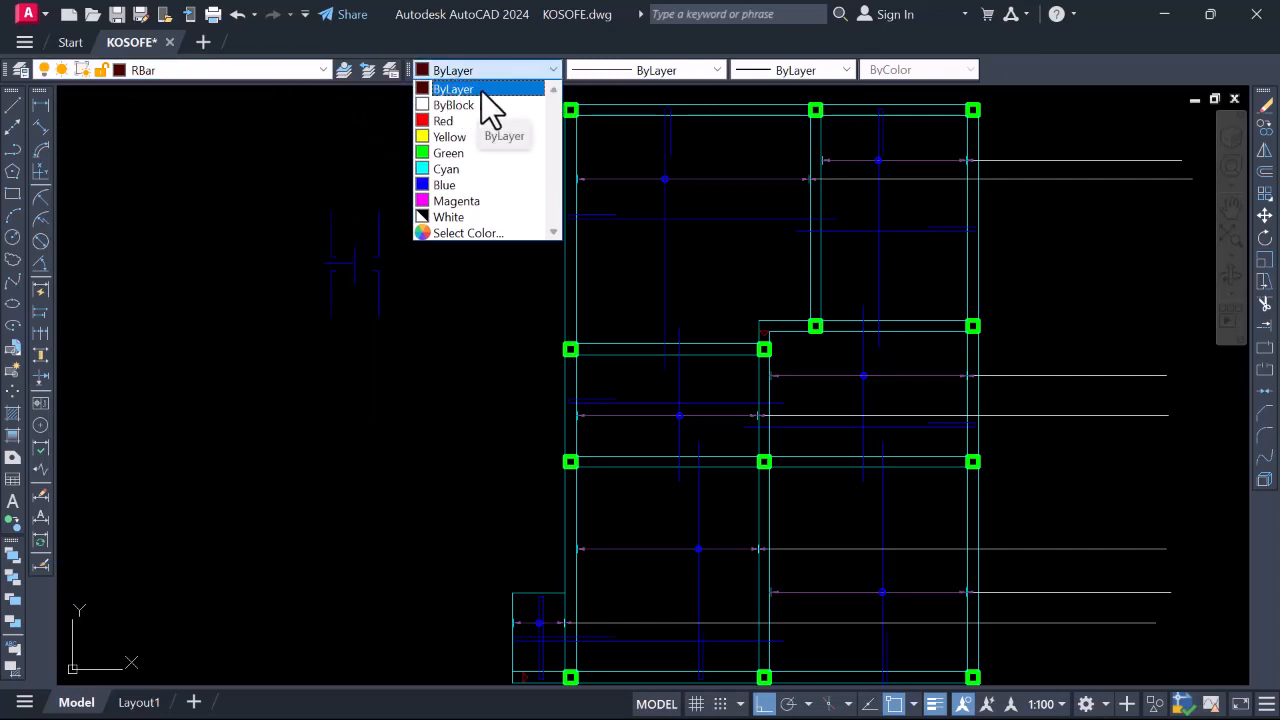
pyautogui.click(458, 185)
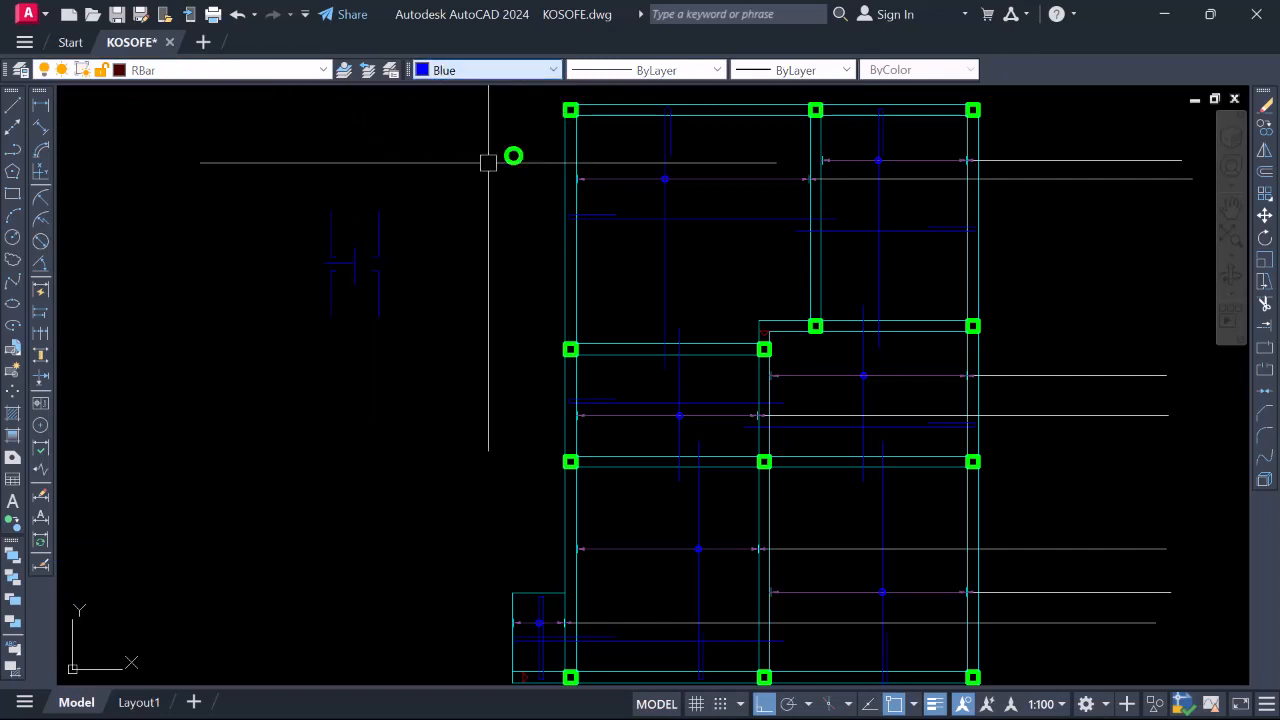
pyautogui.click(716, 70)
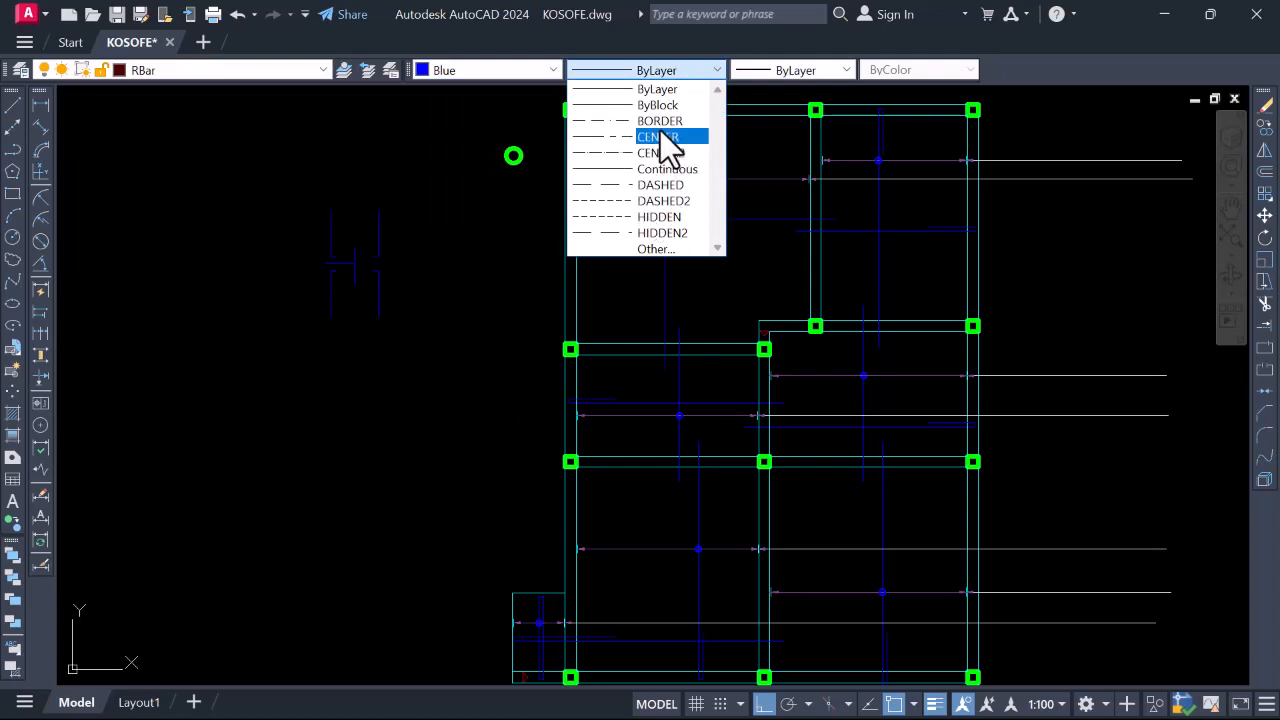
pyautogui.click(657, 188)
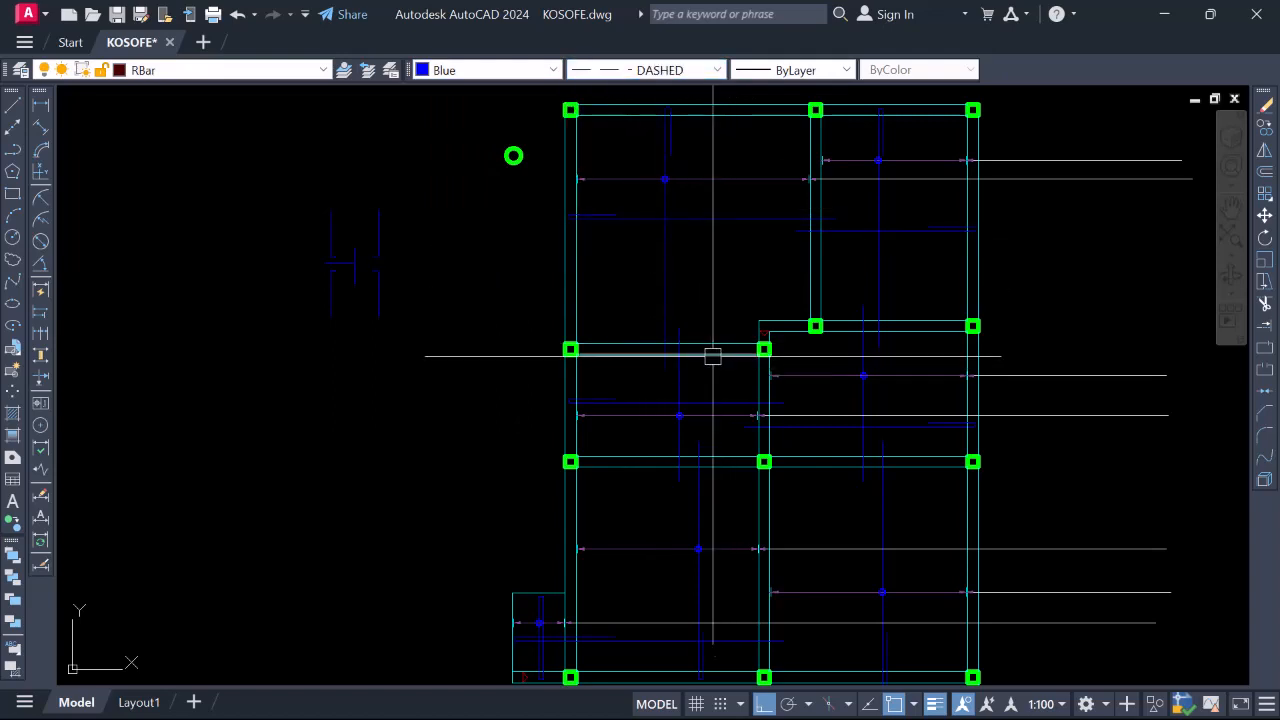
pyautogui.scroll(2, 712, 356)
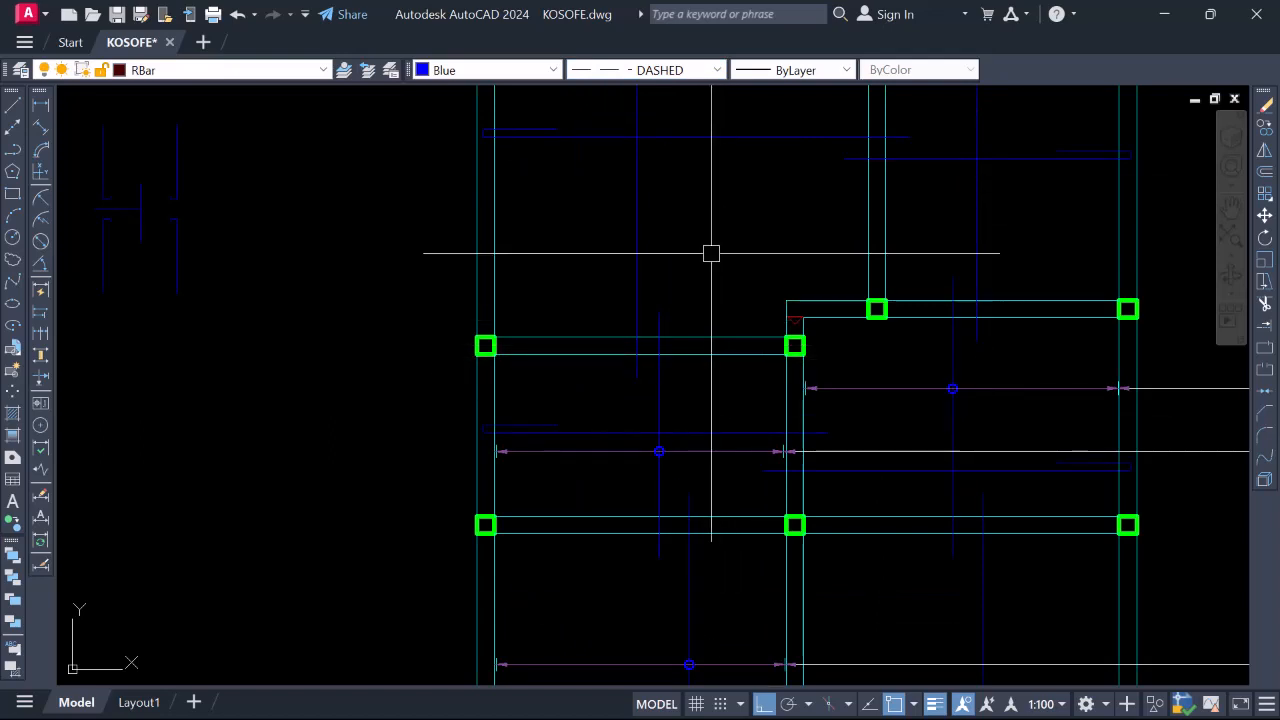
# Draw a dashed top bar 800 up from the beam edge between the upper-left columns
pyautogui.scroll(2, 716, 335)
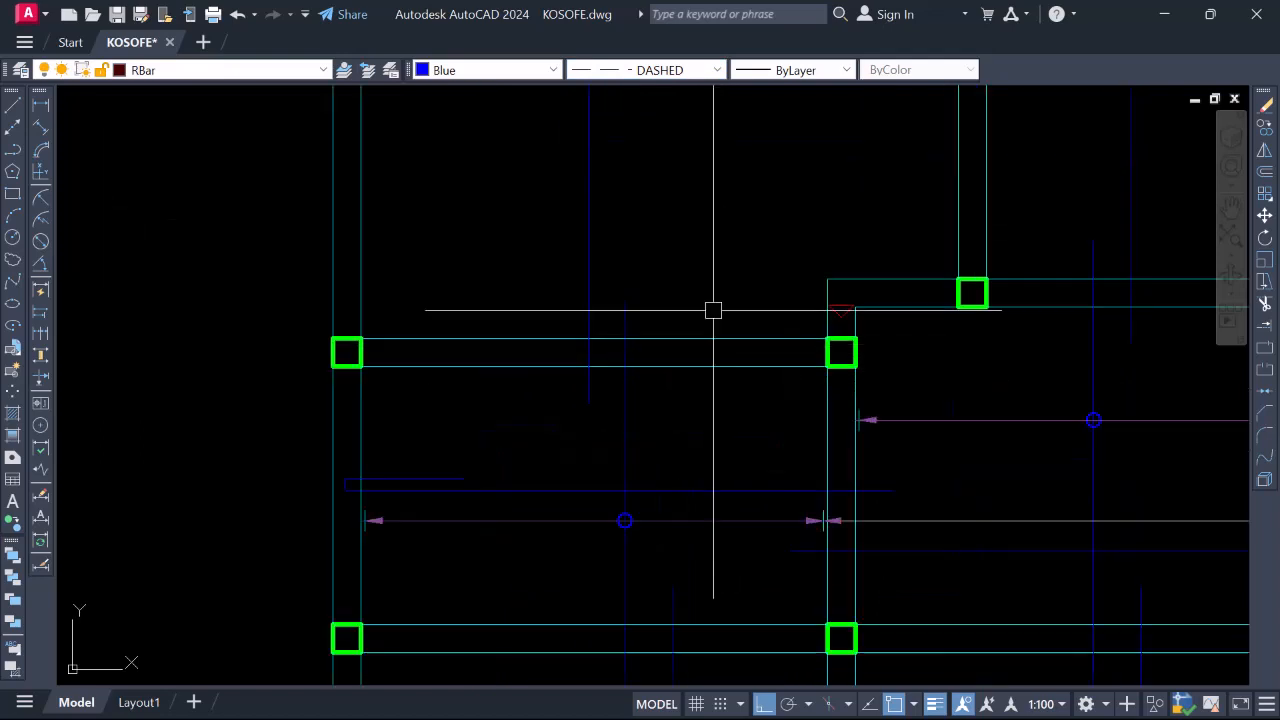
pyautogui.scroll(-3, 684, 454)
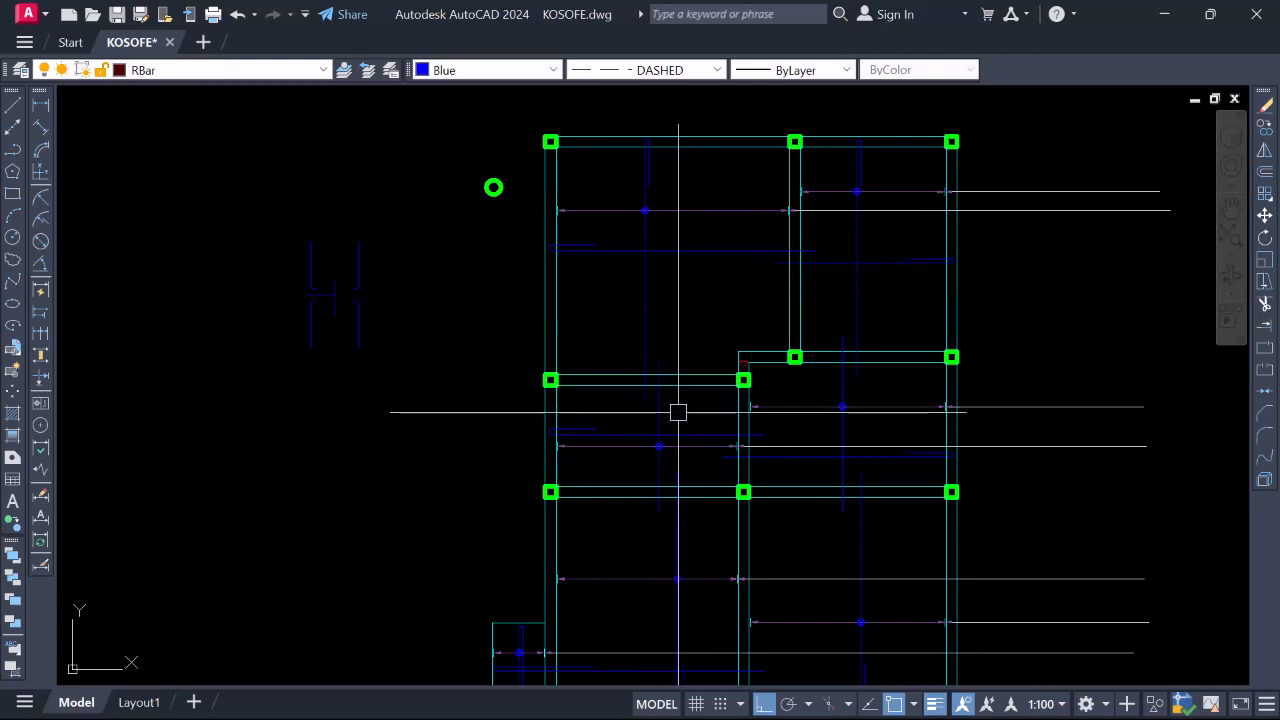
pyautogui.scroll(2, 678, 412)
pyautogui.scroll(-4, 657, 371)
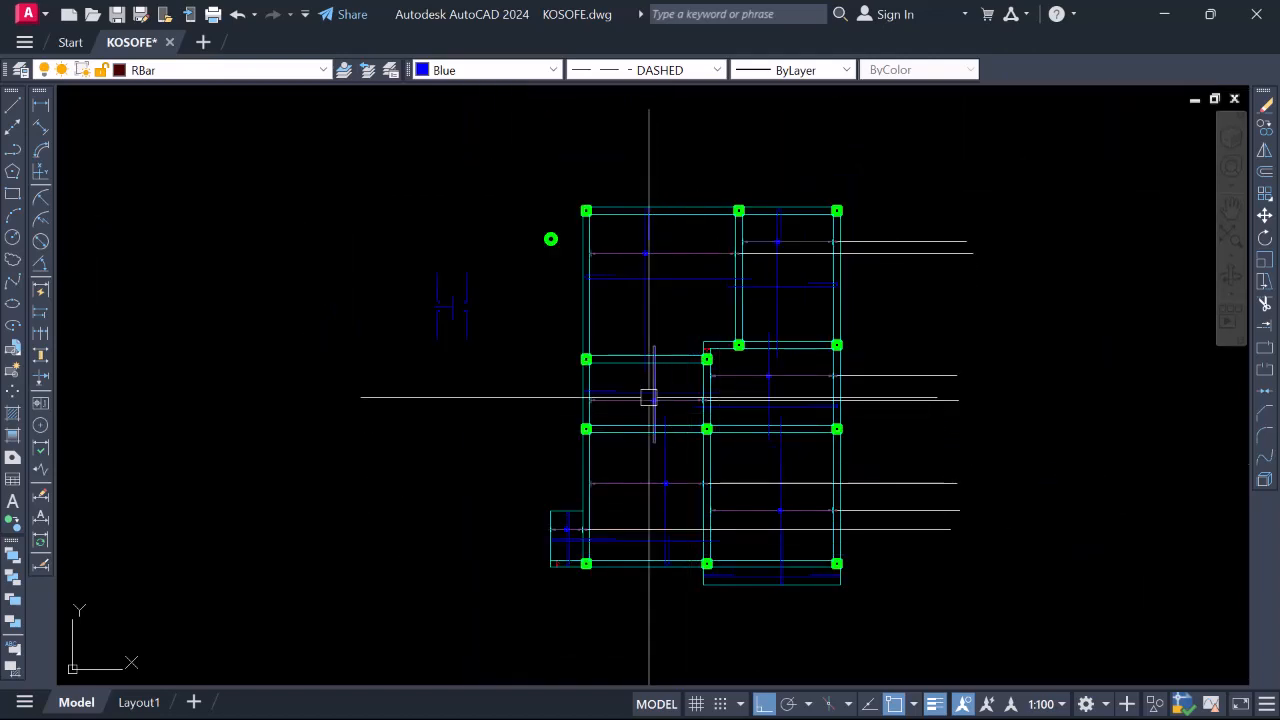
pyautogui.scroll(2, 647, 317)
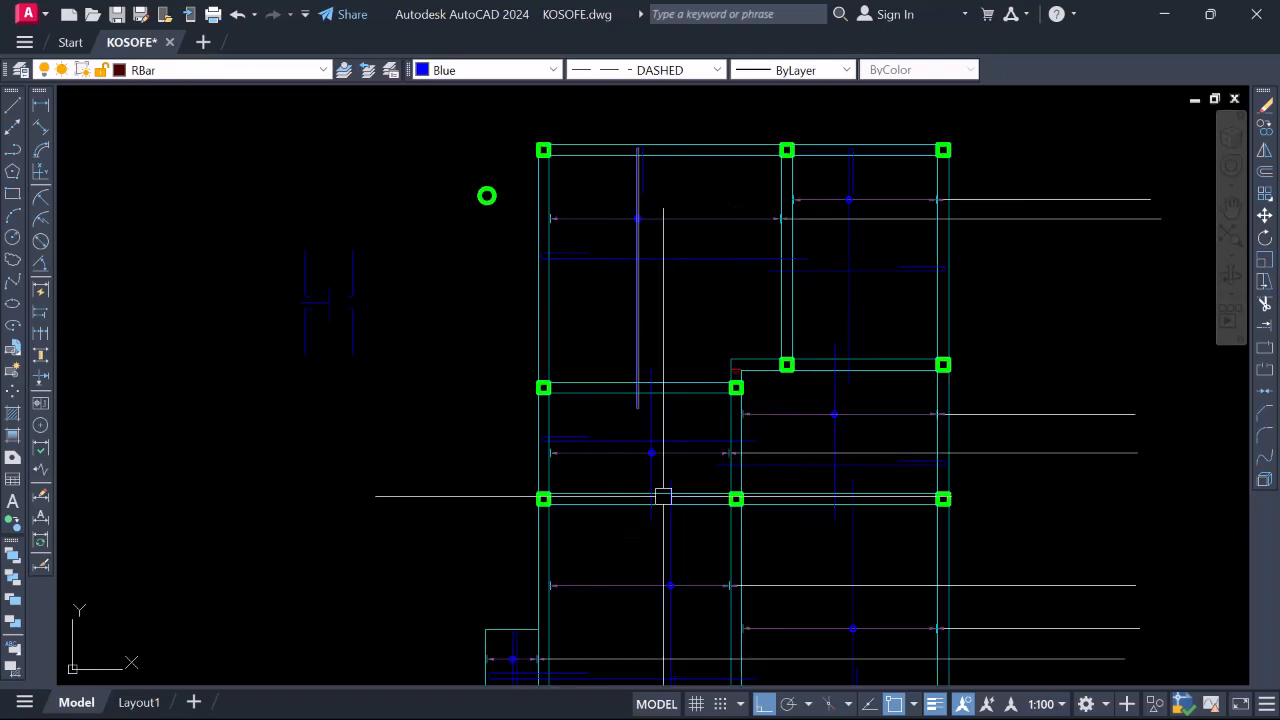
pyautogui.scroll(4, 693, 365)
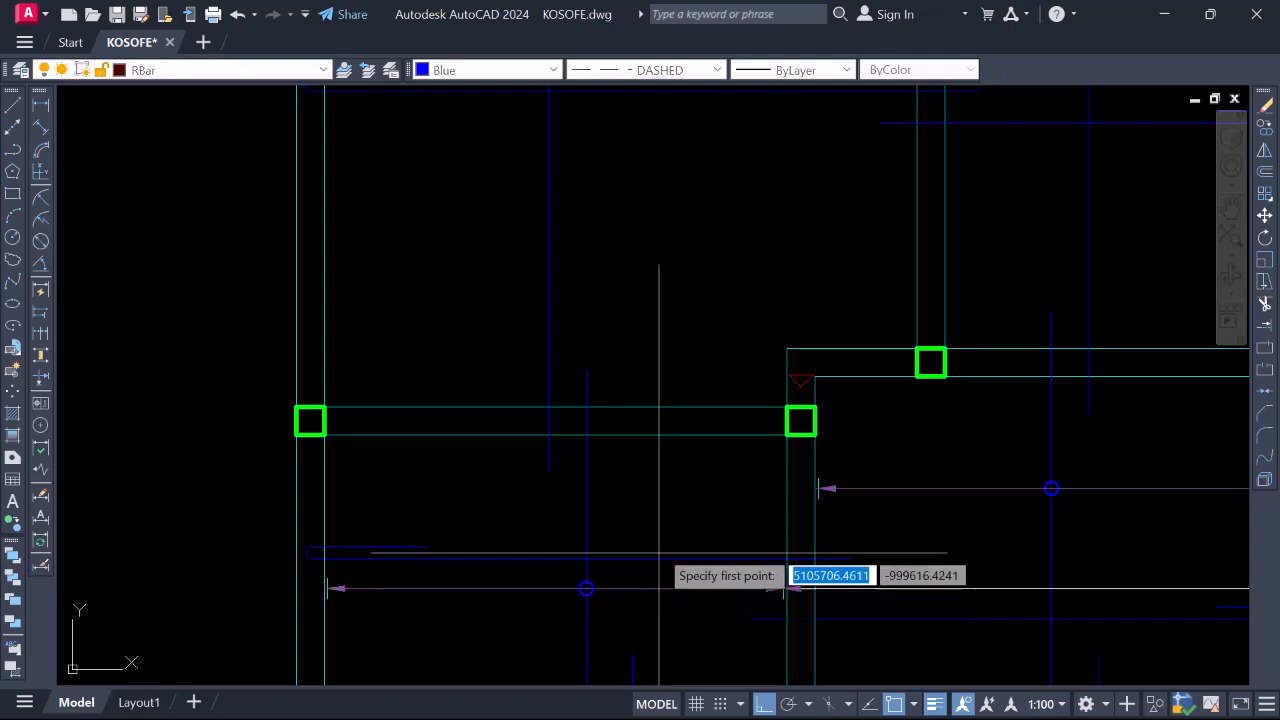
pyautogui.click(655, 406)
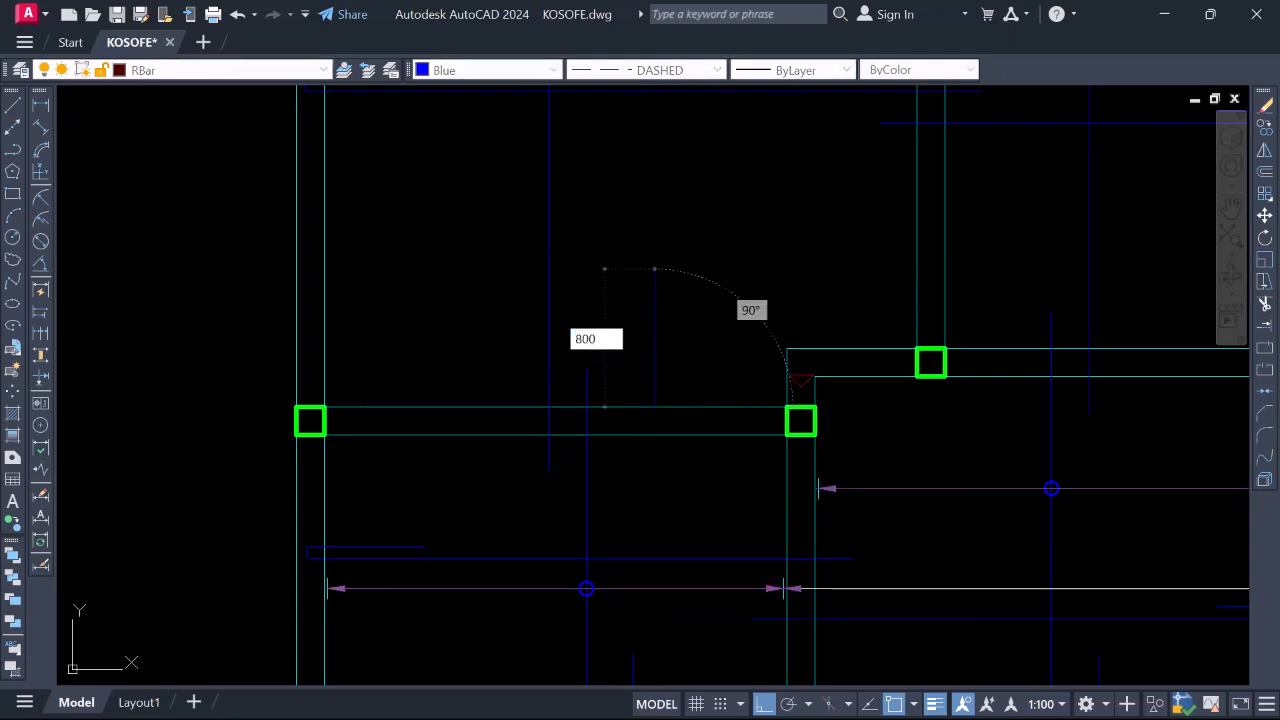
pyautogui.press('Return')
pyautogui.scroll(-2, 653, 280)
pyautogui.scroll(-2, 666, 366)
pyautogui.press('Escape')
pyautogui.scroll(4, 662, 358)
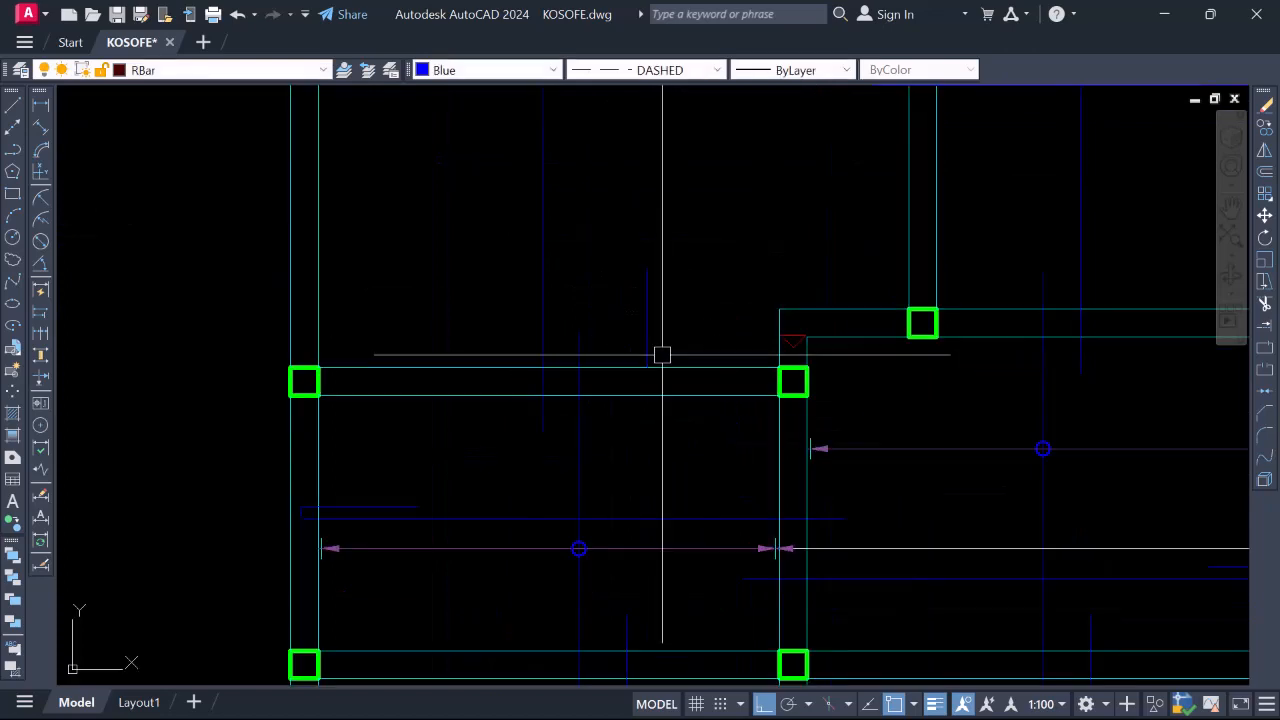
pyautogui.scroll(-4, 670, 365)
pyautogui.scroll(4, 661, 353)
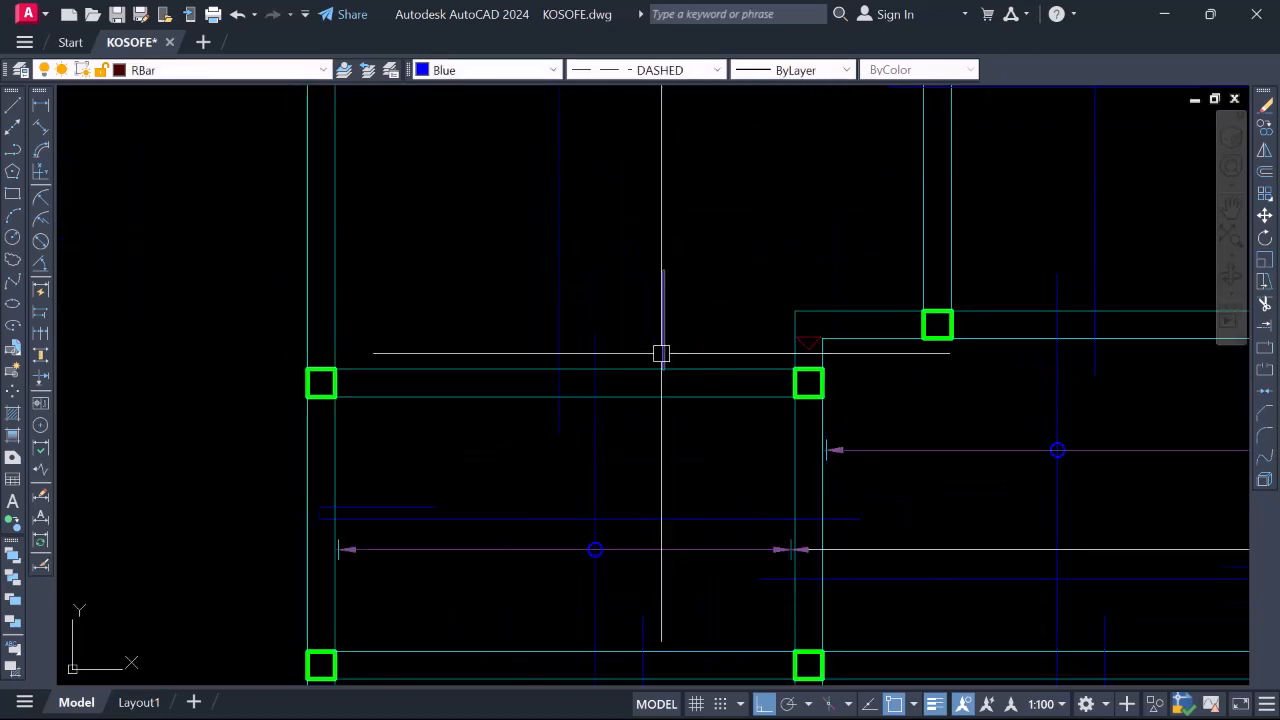
# Stretch the bar's bottom end 800 down so it extends past the beam on both sides
pyautogui.click(663, 318)
pyautogui.click(663, 370)
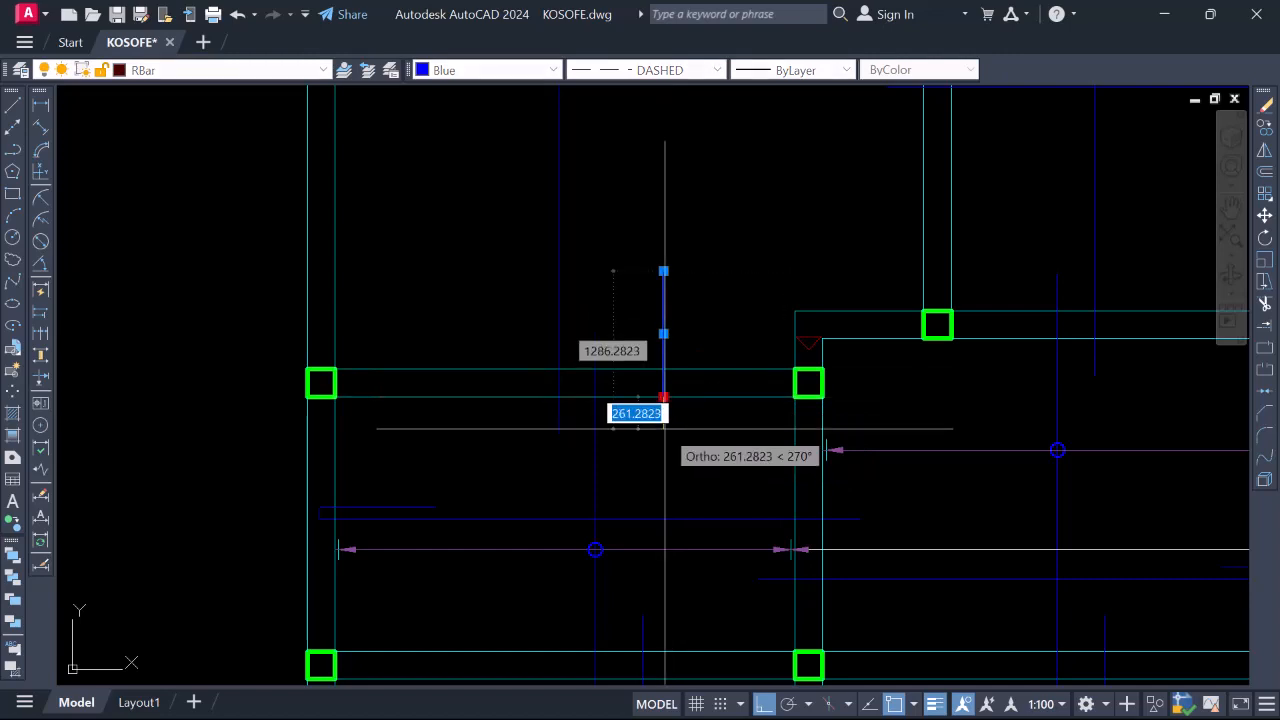
pyautogui.write('800')
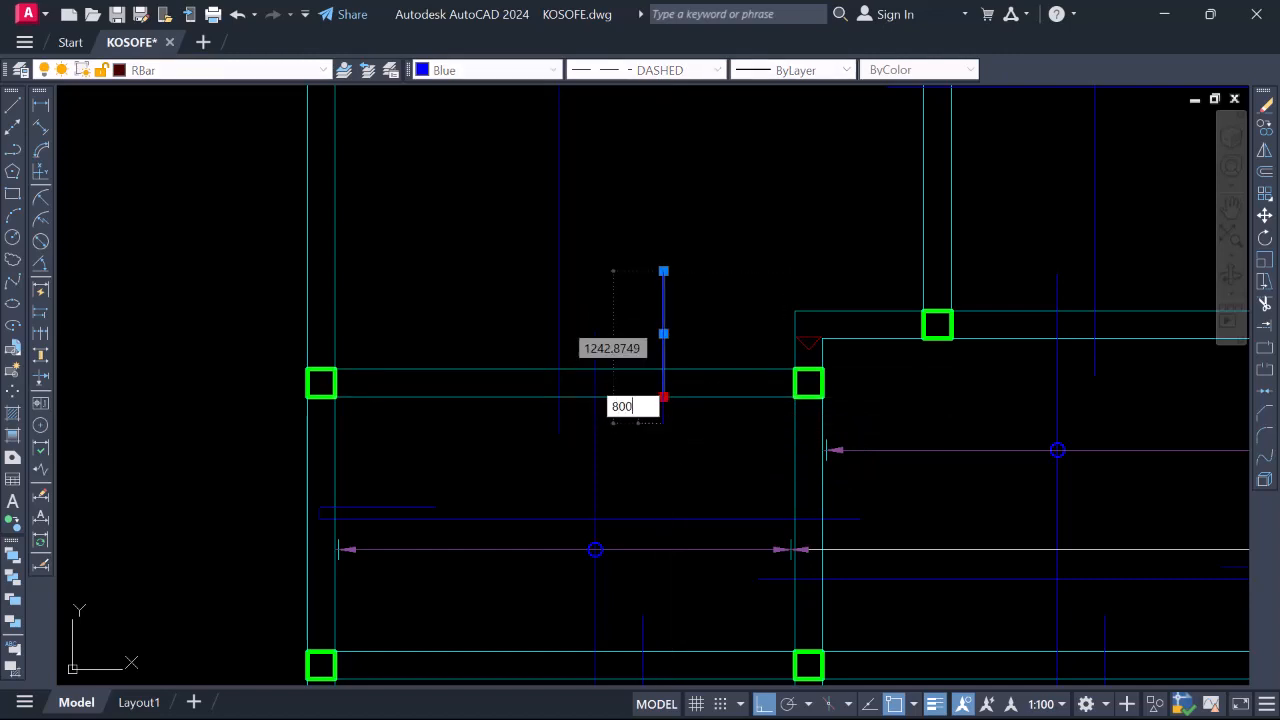
pyautogui.press('Return')
pyautogui.scroll(-2, 663, 374)
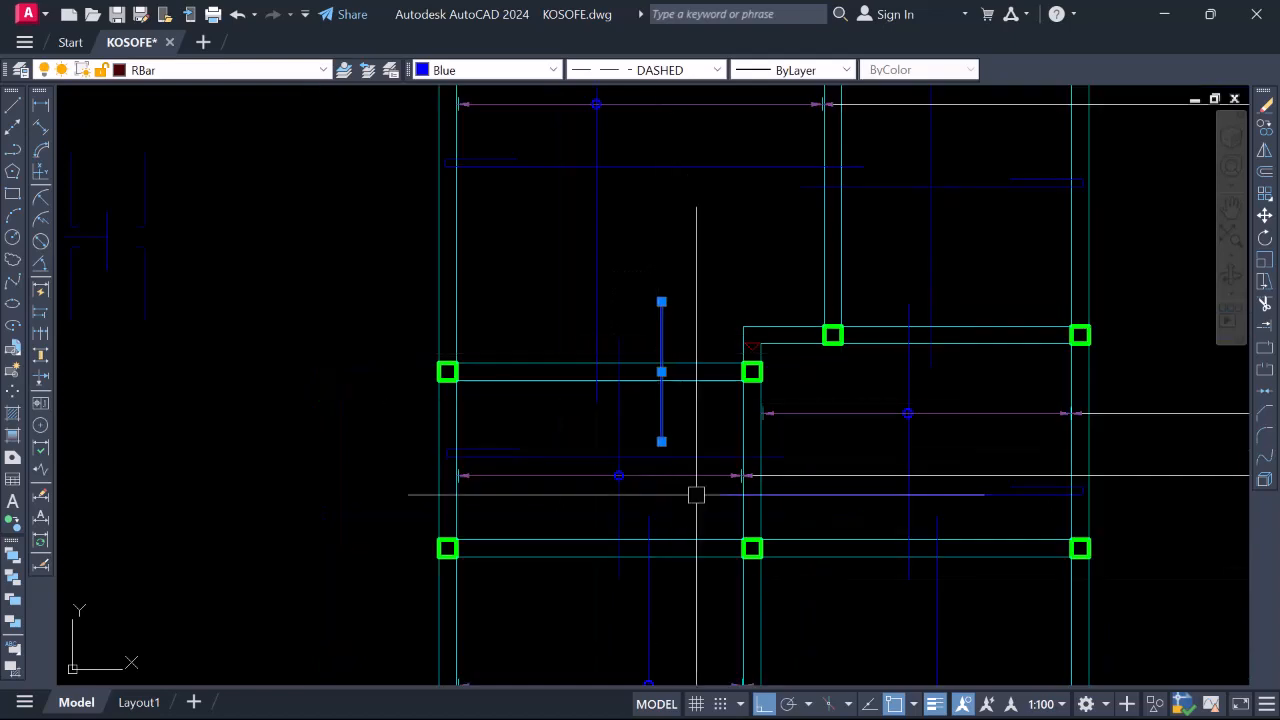
pyautogui.scroll(-3, 687, 500)
pyautogui.scroll(4, 680, 391)
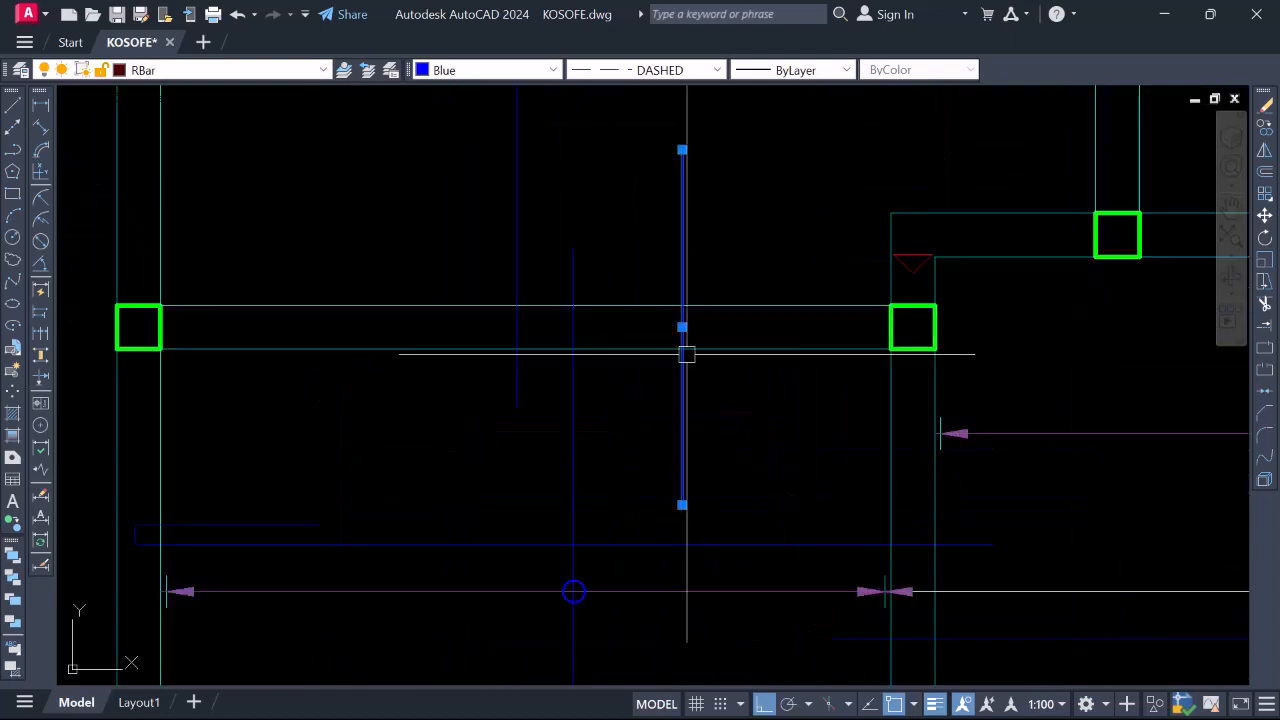
pyautogui.scroll(-3, 675, 323)
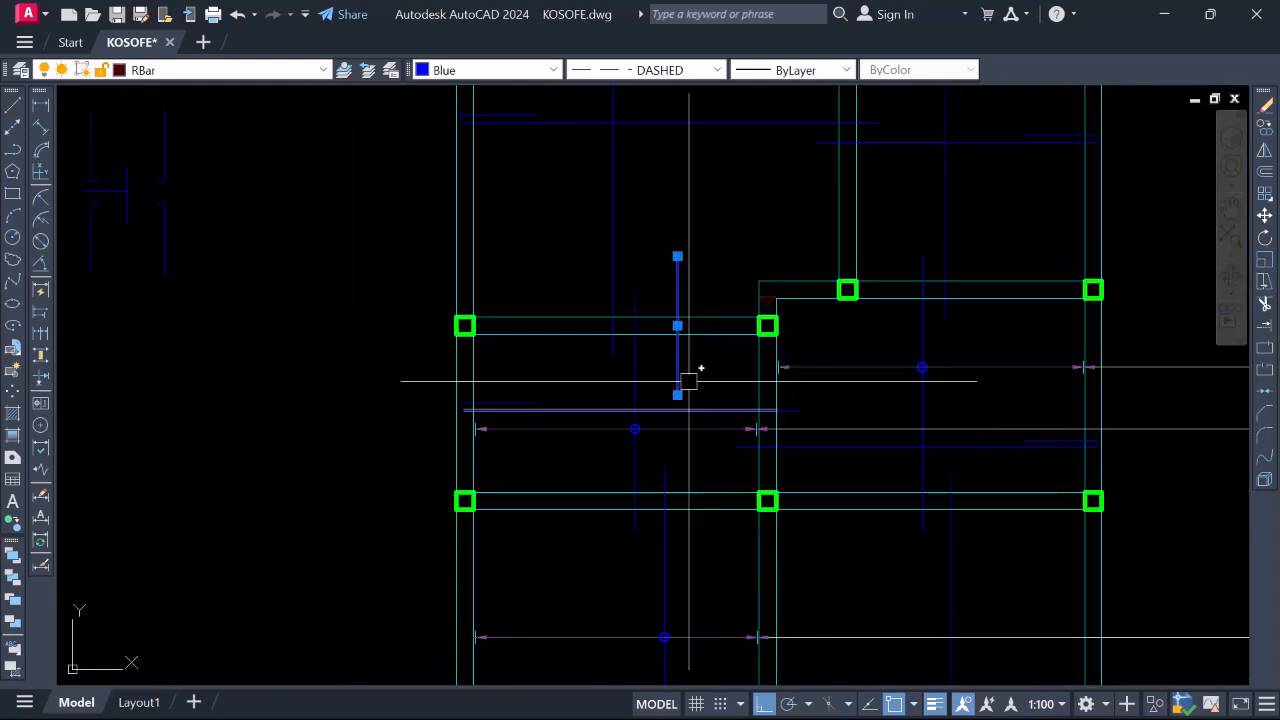
pyautogui.scroll(3, 686, 366)
# Start copying the dashed bar, picking its top end as the base point
pyautogui.rightClick(675, 334)
pyautogui.click(721, 406)
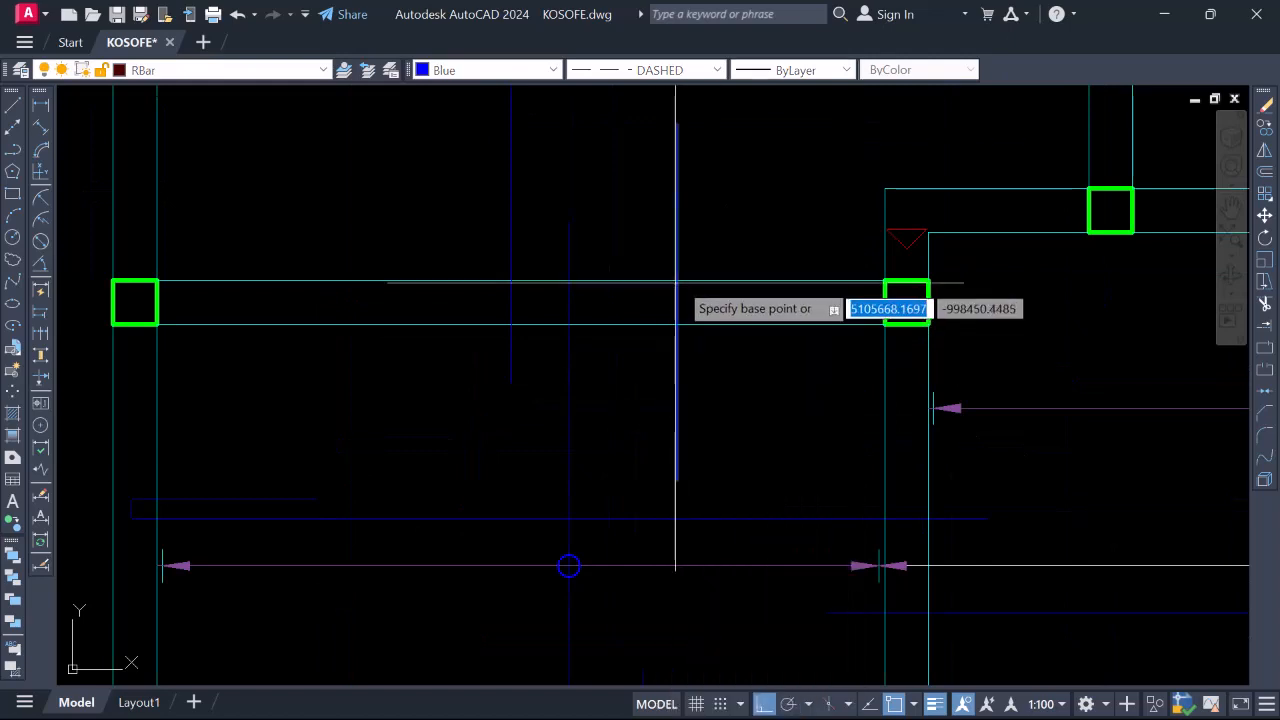
pyautogui.click(675, 277)
pyautogui.scroll(-4, 711, 423)
pyautogui.scroll(4, 703, 306)
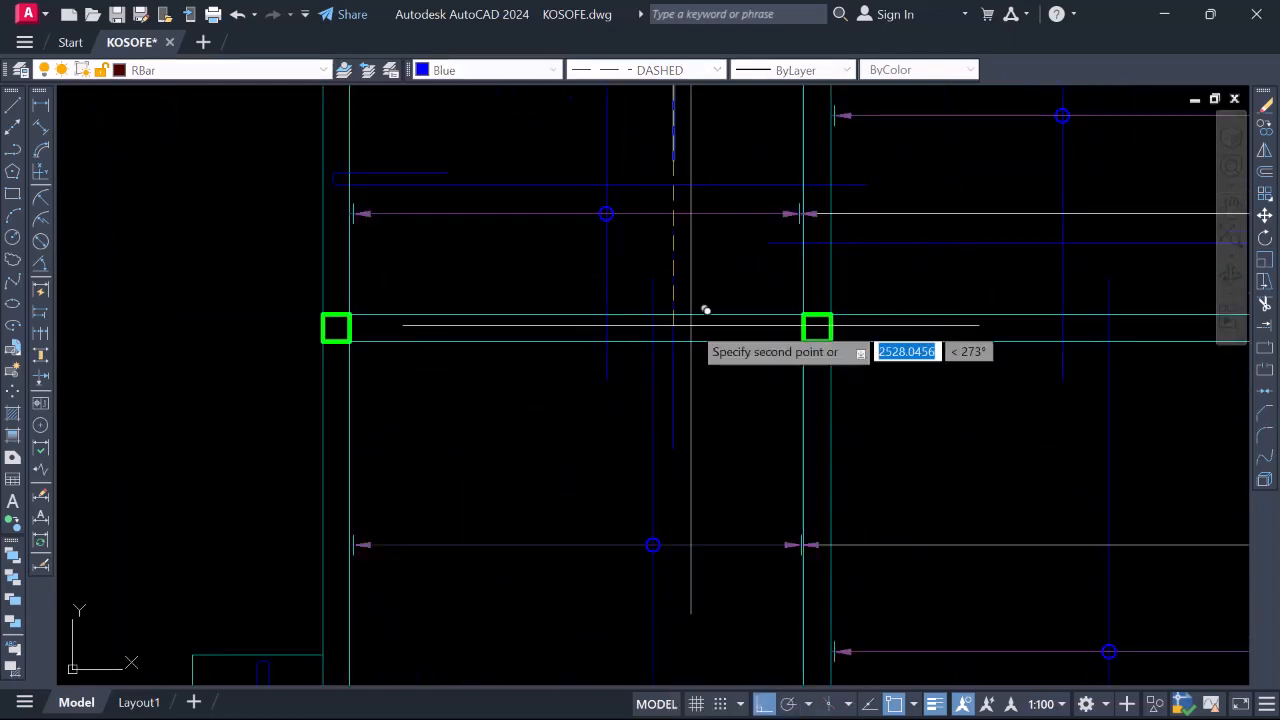
pyautogui.scroll(-5, 669, 326)
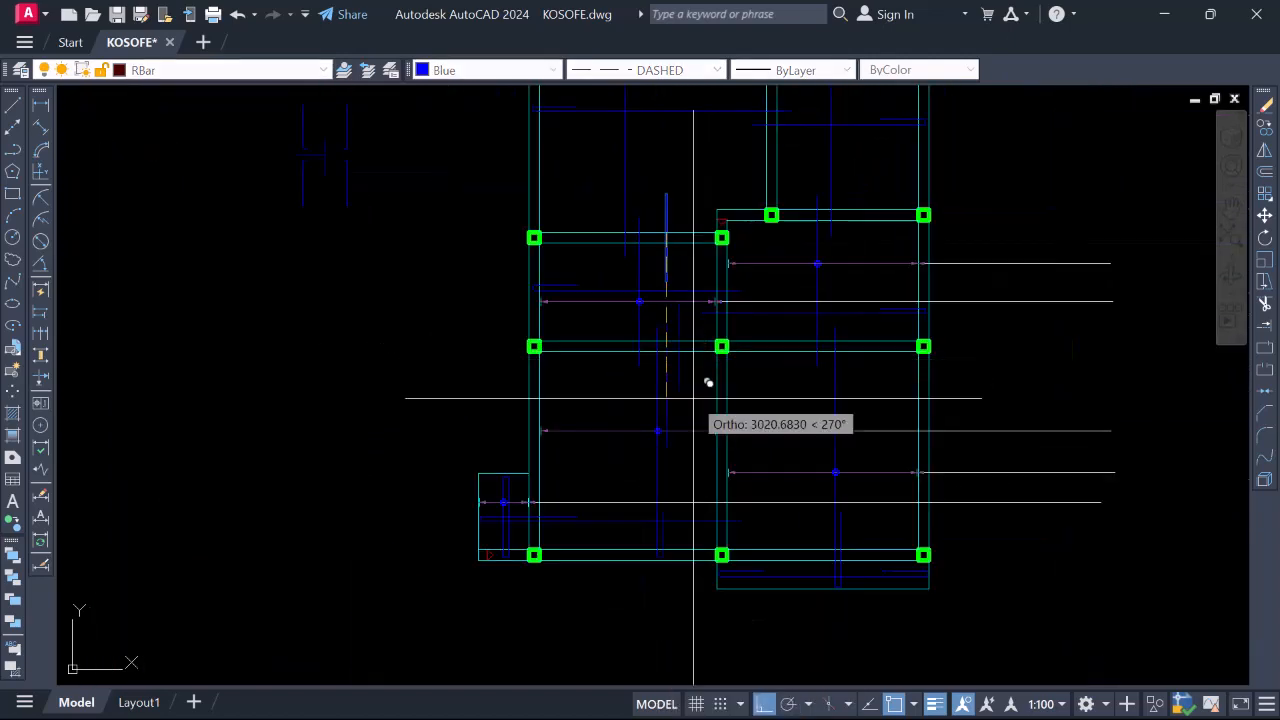
pyautogui.scroll(5, 870, 190)
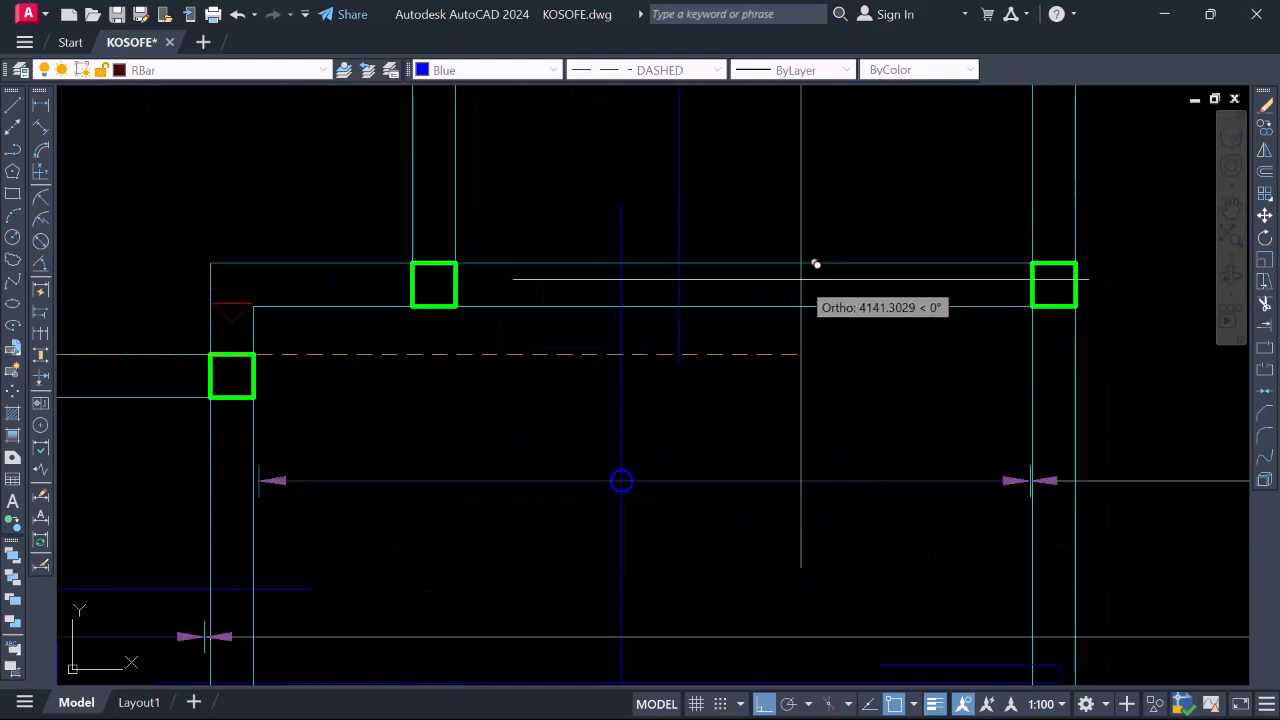
pyautogui.scroll(-5, 766, 357)
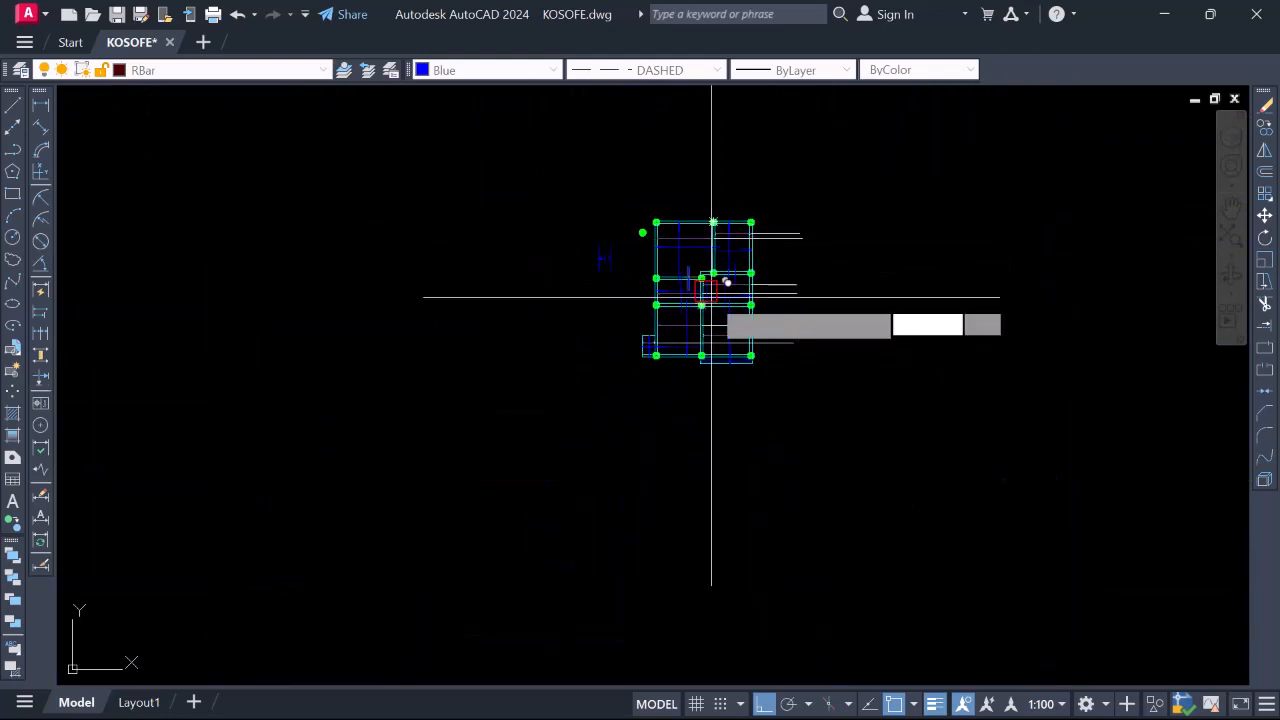
pyautogui.scroll(3, 712, 290)
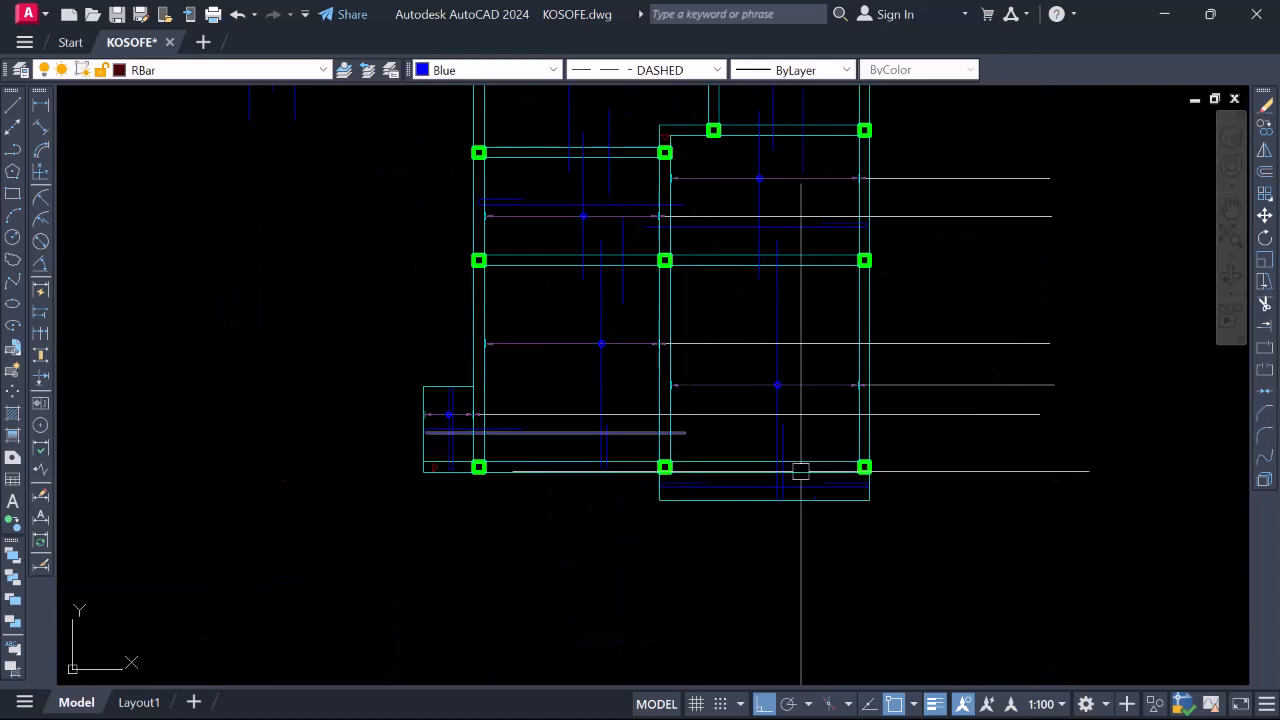
pyautogui.scroll(3, 800, 466)
pyautogui.click(758, 399)
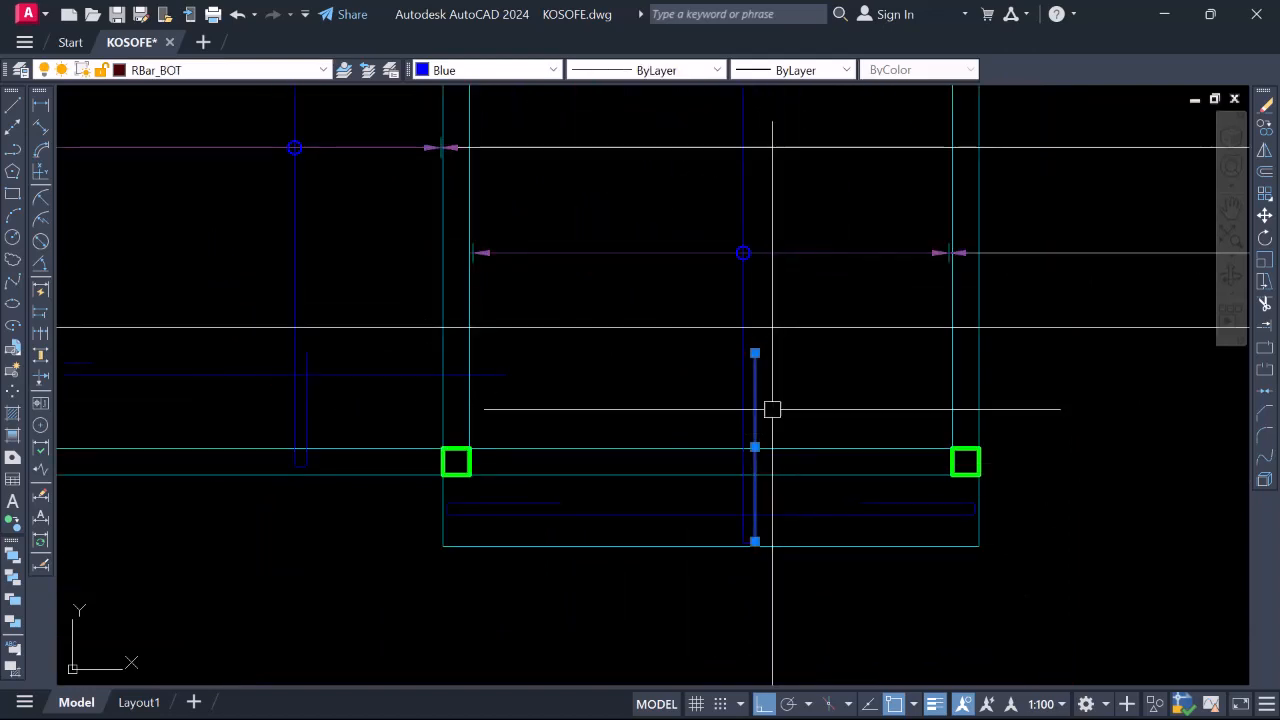
pyautogui.scroll(-2, 770, 546)
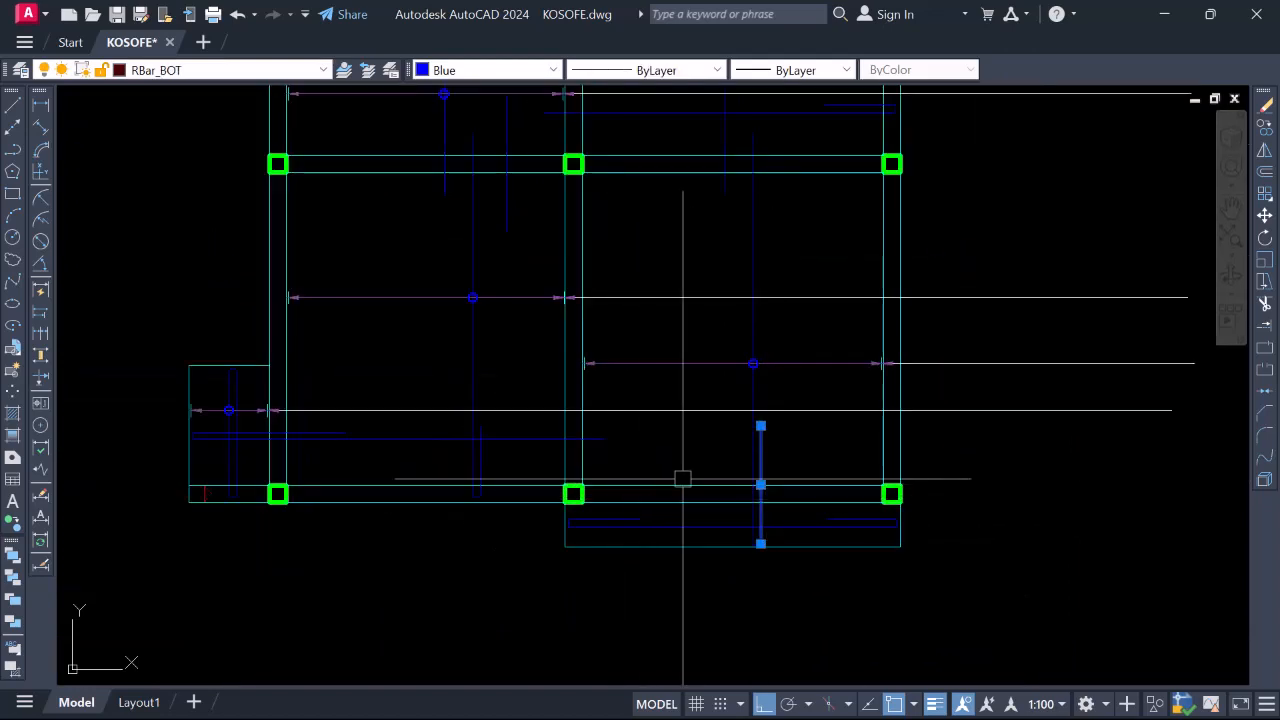
pyautogui.scroll(-4, 640, 485)
pyautogui.scroll(4, 671, 476)
pyautogui.scroll(-2, 990, 476)
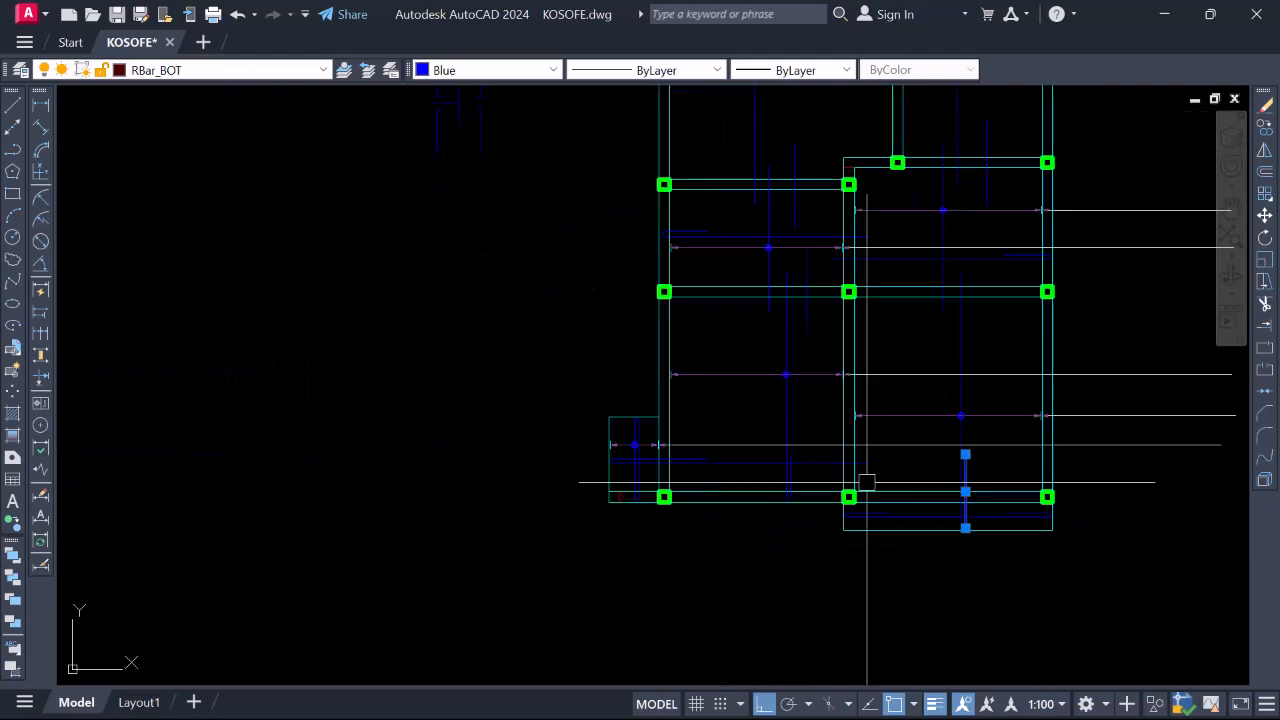
pyautogui.scroll(4, 800, 470)
pyautogui.scroll(-2, 770, 466)
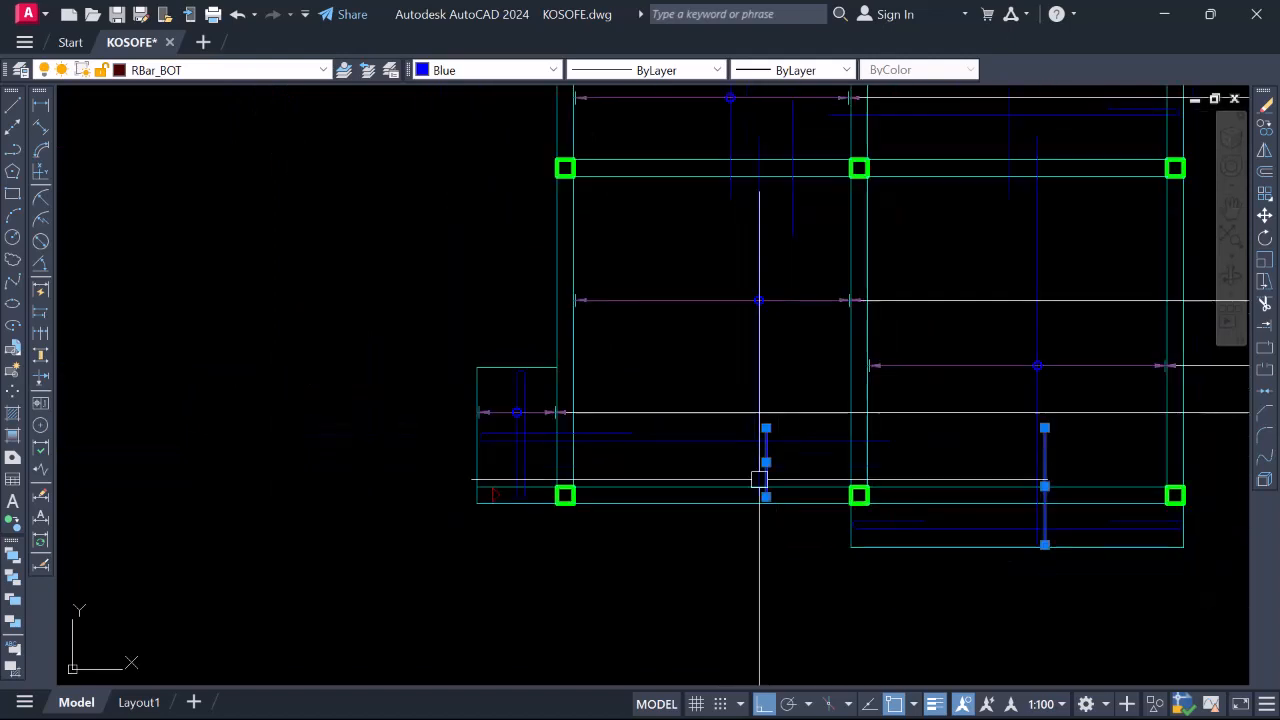
pyautogui.scroll(-4, 607, 499)
pyautogui.press('Escape')
pyautogui.scroll(6, 590, 478)
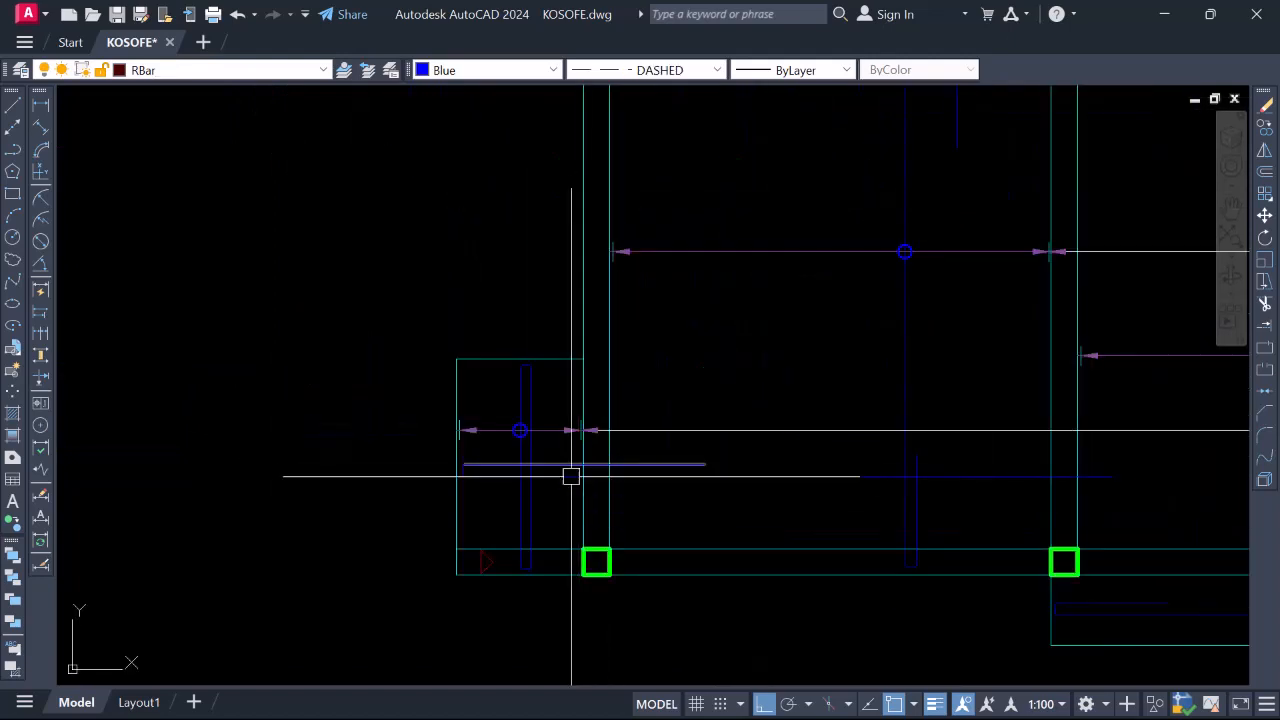
pyautogui.scroll(2, 566, 468)
pyautogui.click(560, 462)
pyautogui.scroll(-5, 555, 458)
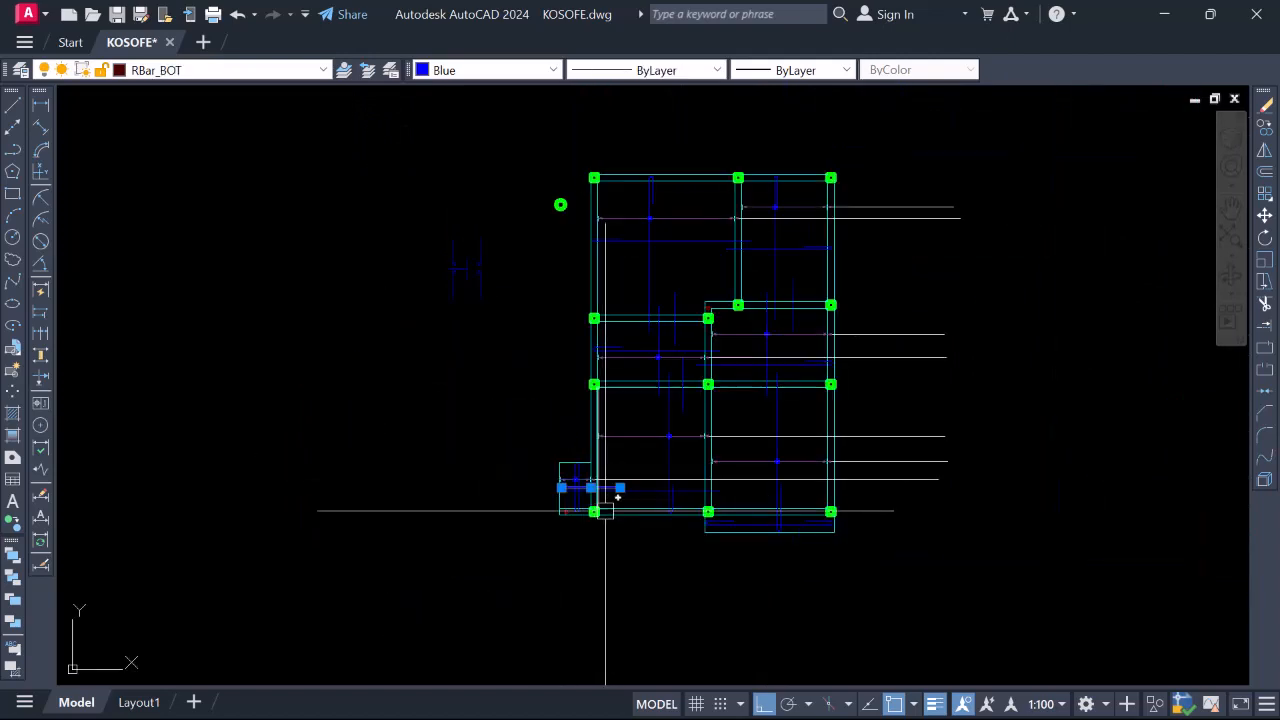
pyautogui.press('Escape')
pyautogui.scroll(2, 640, 437)
pyautogui.scroll(-4, 631, 437)
pyautogui.scroll(6, 609, 471)
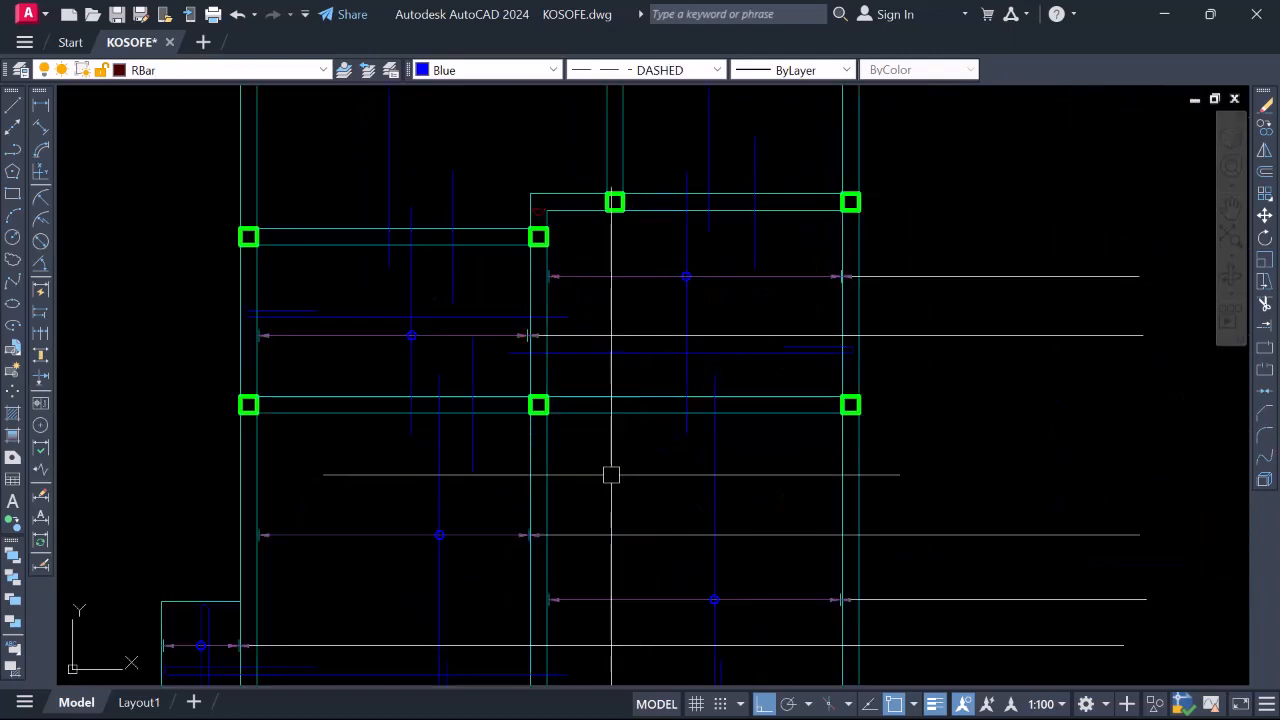
pyautogui.scroll(4, 489, 518)
pyautogui.scroll(-8, 600, 380)
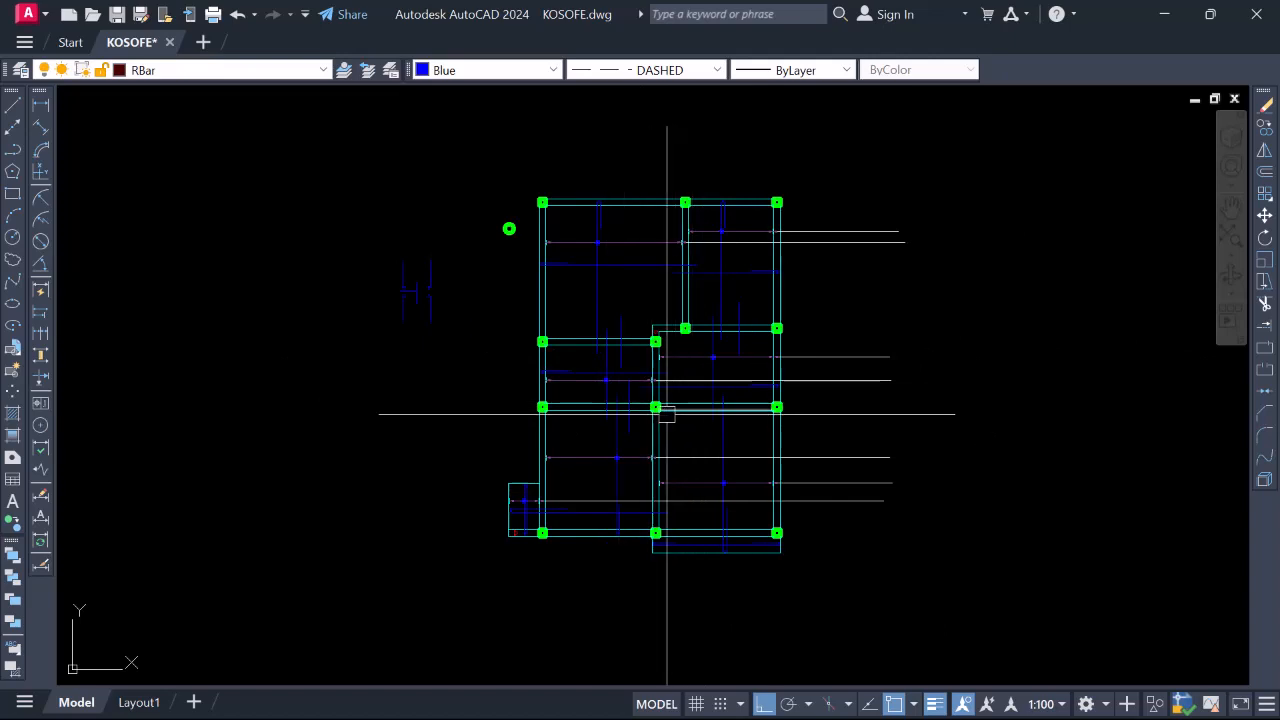
pyautogui.scroll(4, 661, 443)
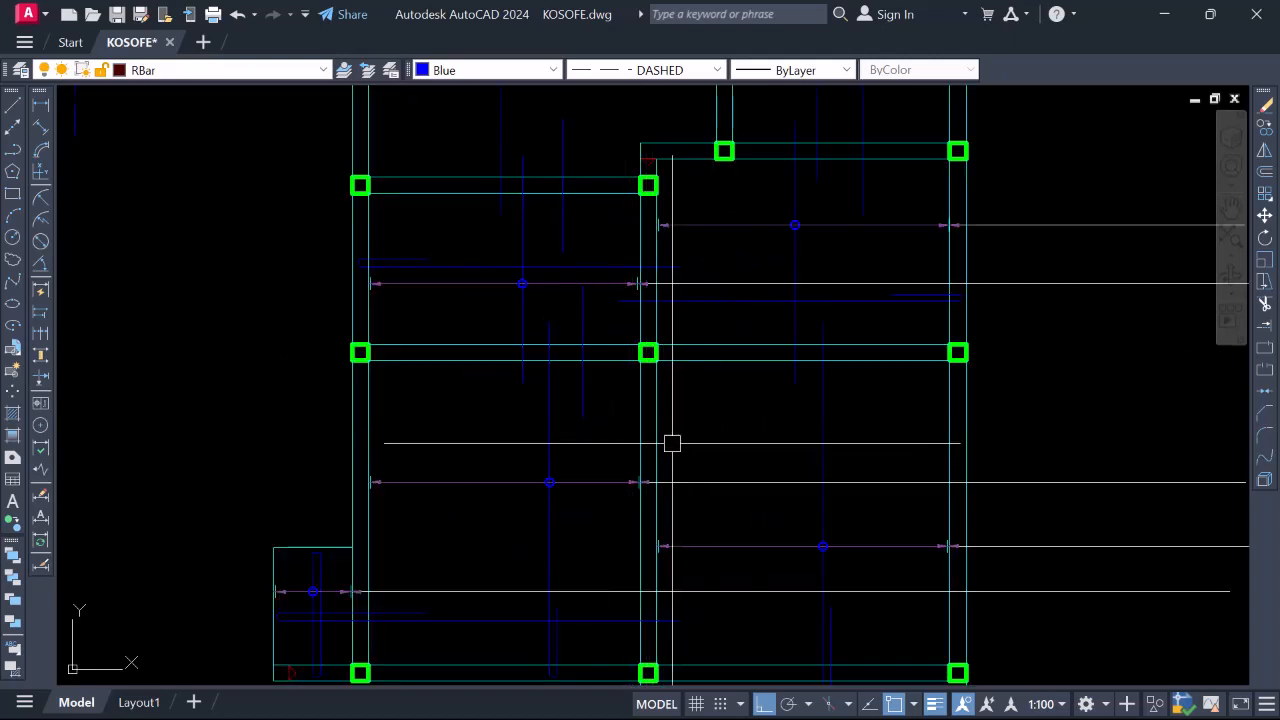
# Draw a short dashed bar leftward from the support line below the middle columns
pyautogui.scroll(2, 650, 440)
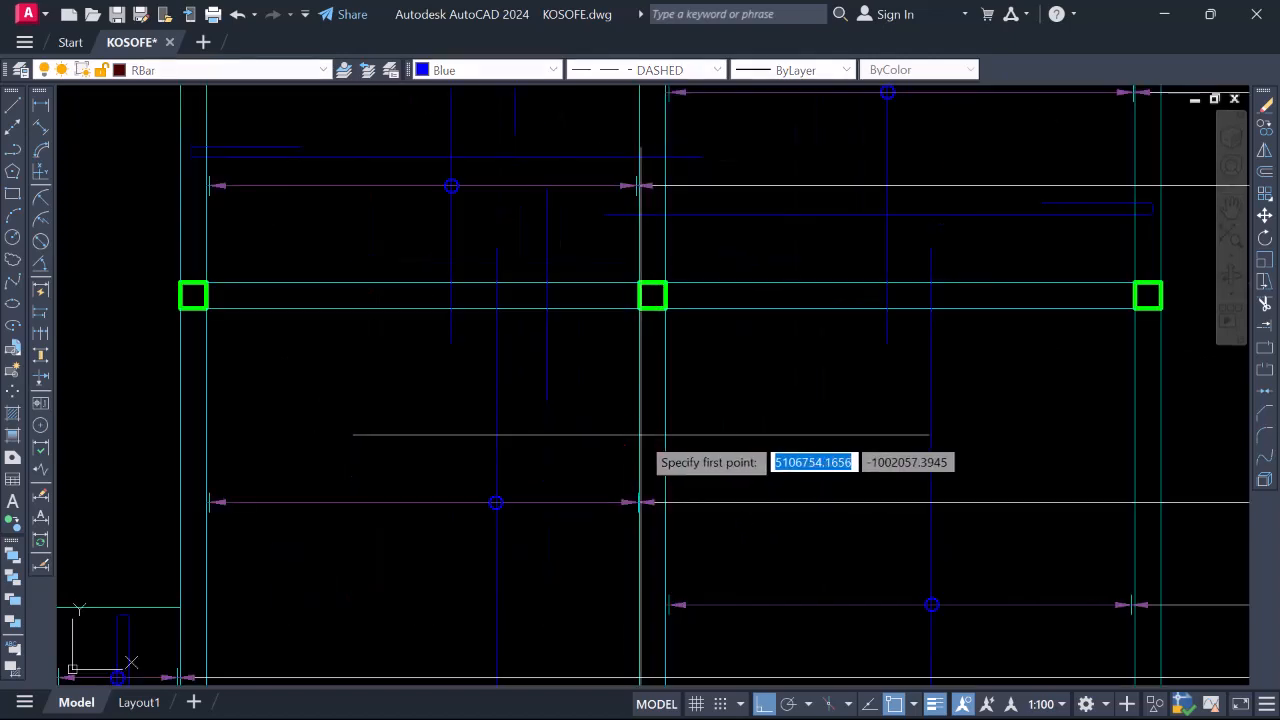
pyautogui.click(639, 438)
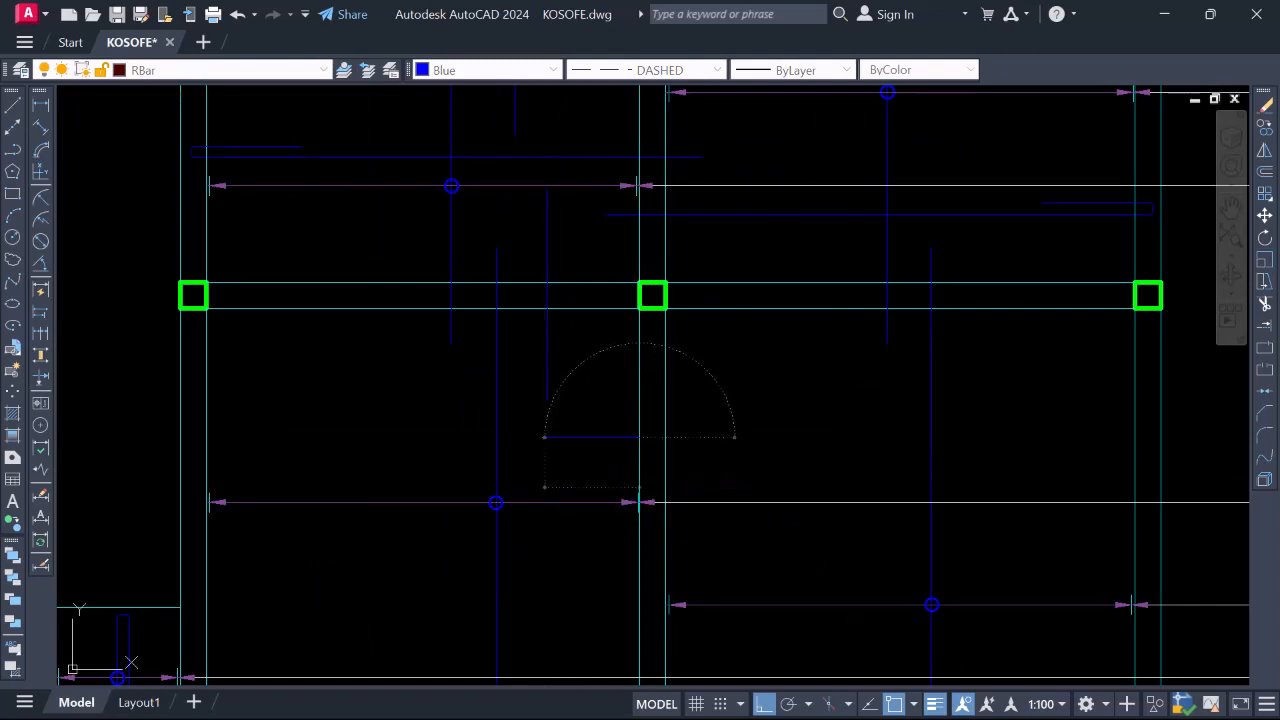
pyautogui.click(545, 438)
pyautogui.press('Escape')
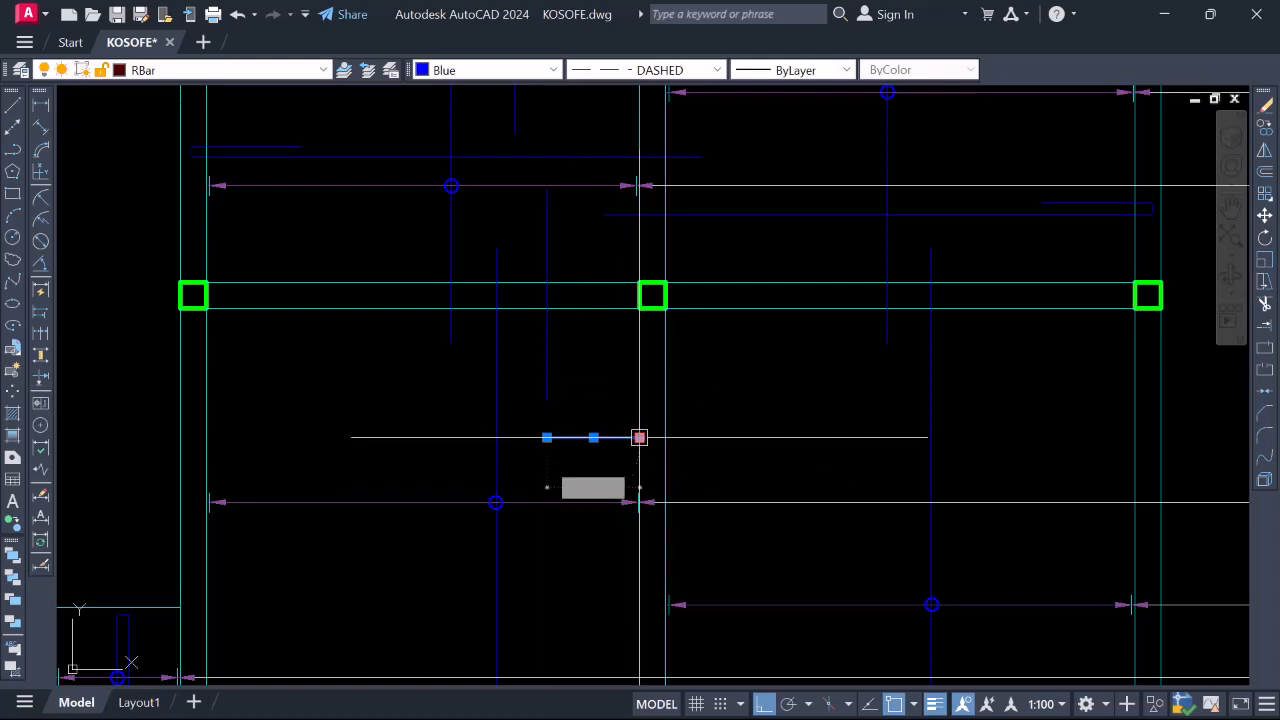
# Stretch the bar's right end to 1025, then extend it a further 800 past the beam
pyautogui.click(639, 438)
pyautogui.click(665, 437)
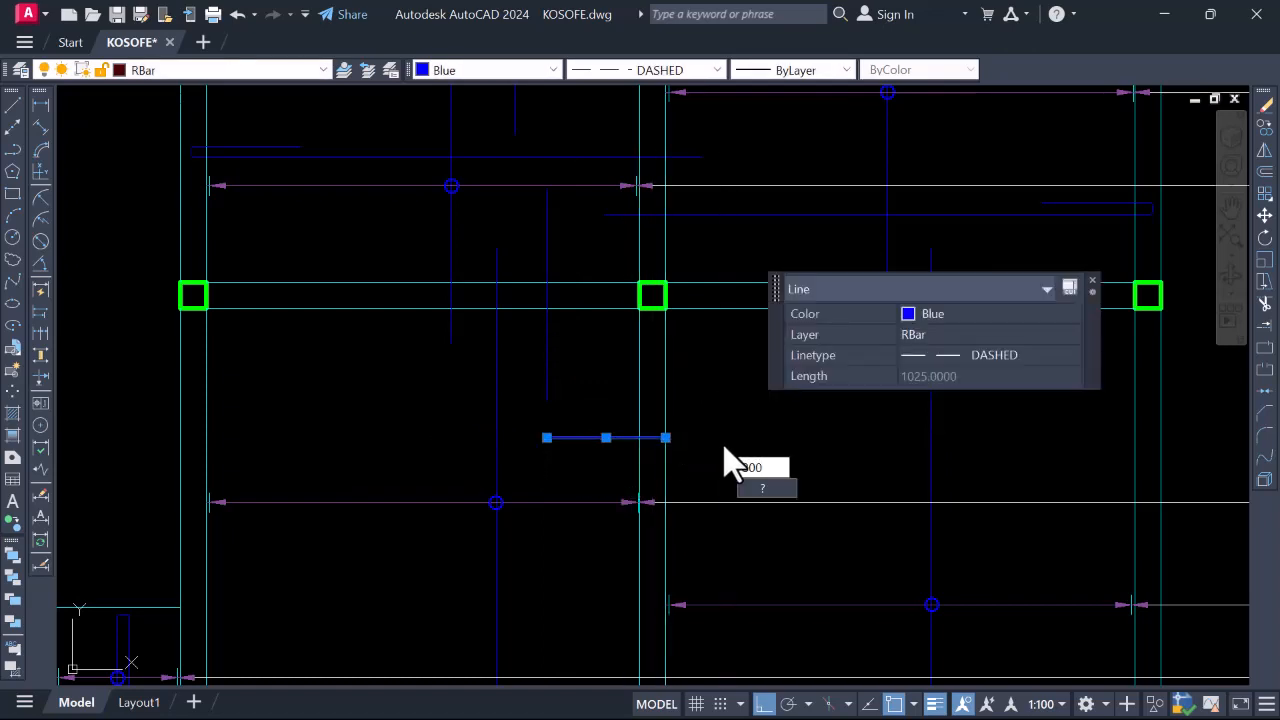
pyautogui.click(1093, 283)
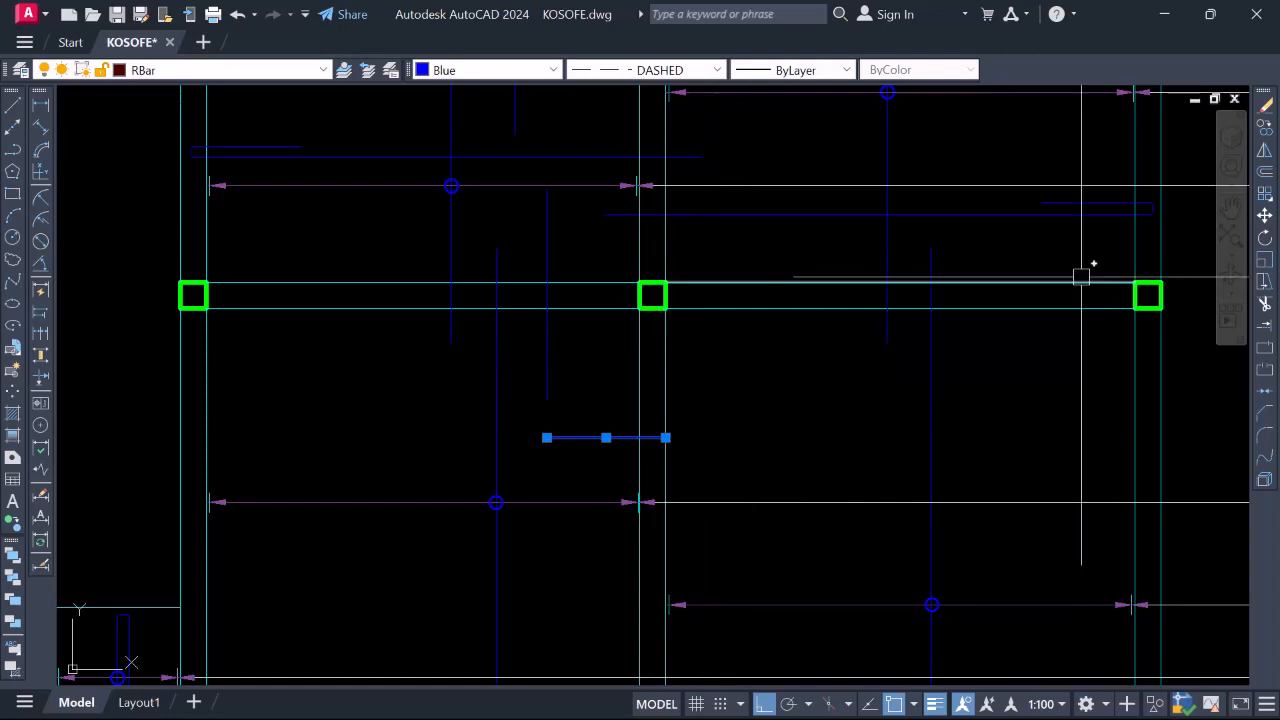
pyautogui.click(665, 437)
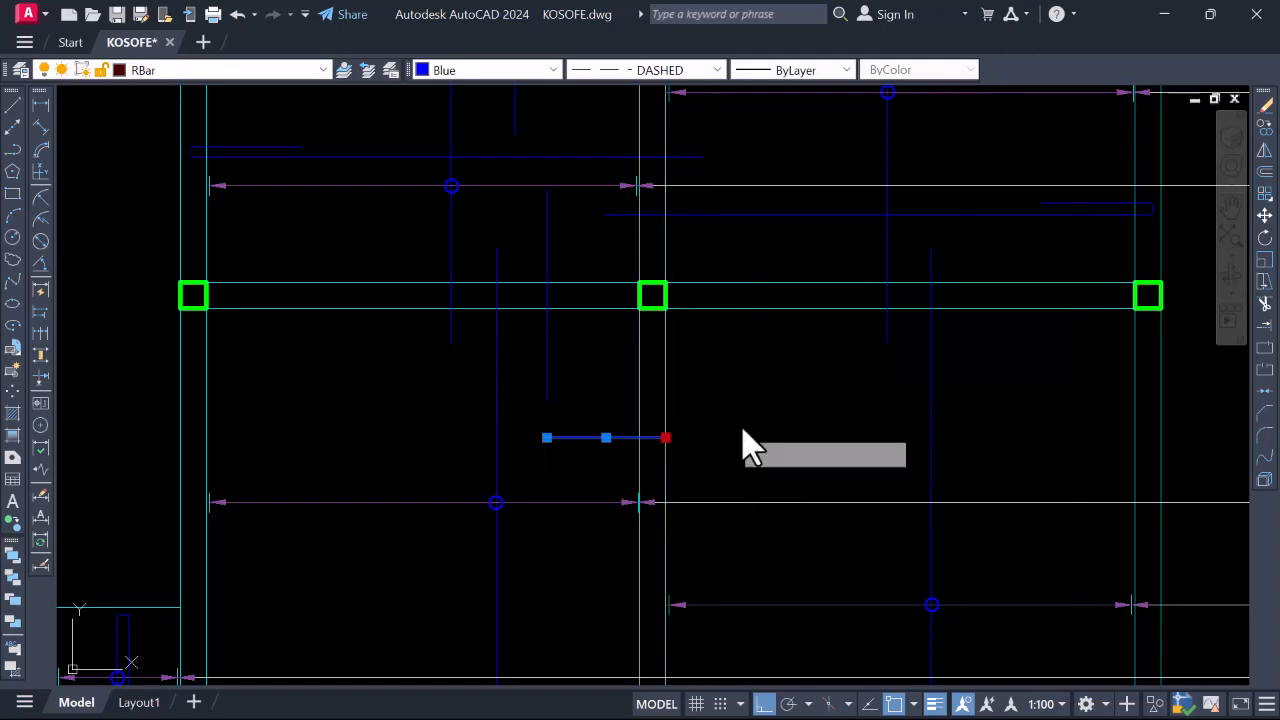
pyautogui.write('80')
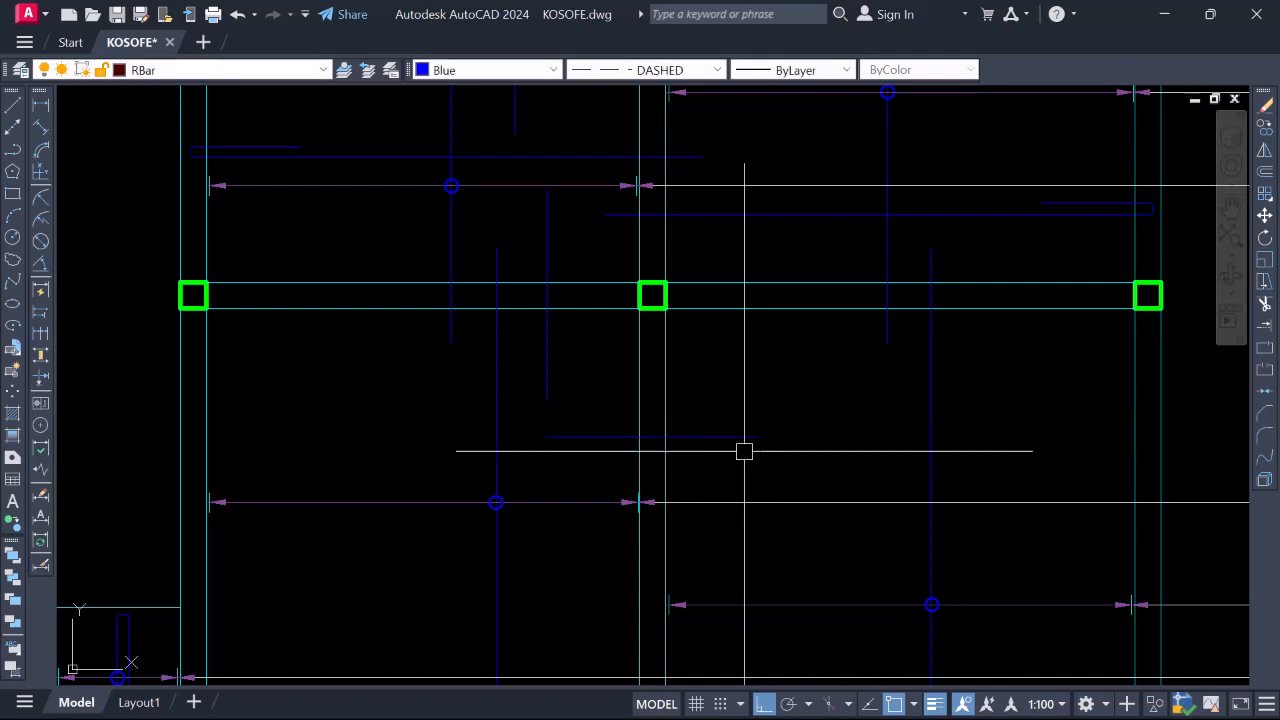
pyautogui.rightClick(730, 440)
# Copy the dashed top bar straight up to a support higher on the plan
pyautogui.click(780, 400)
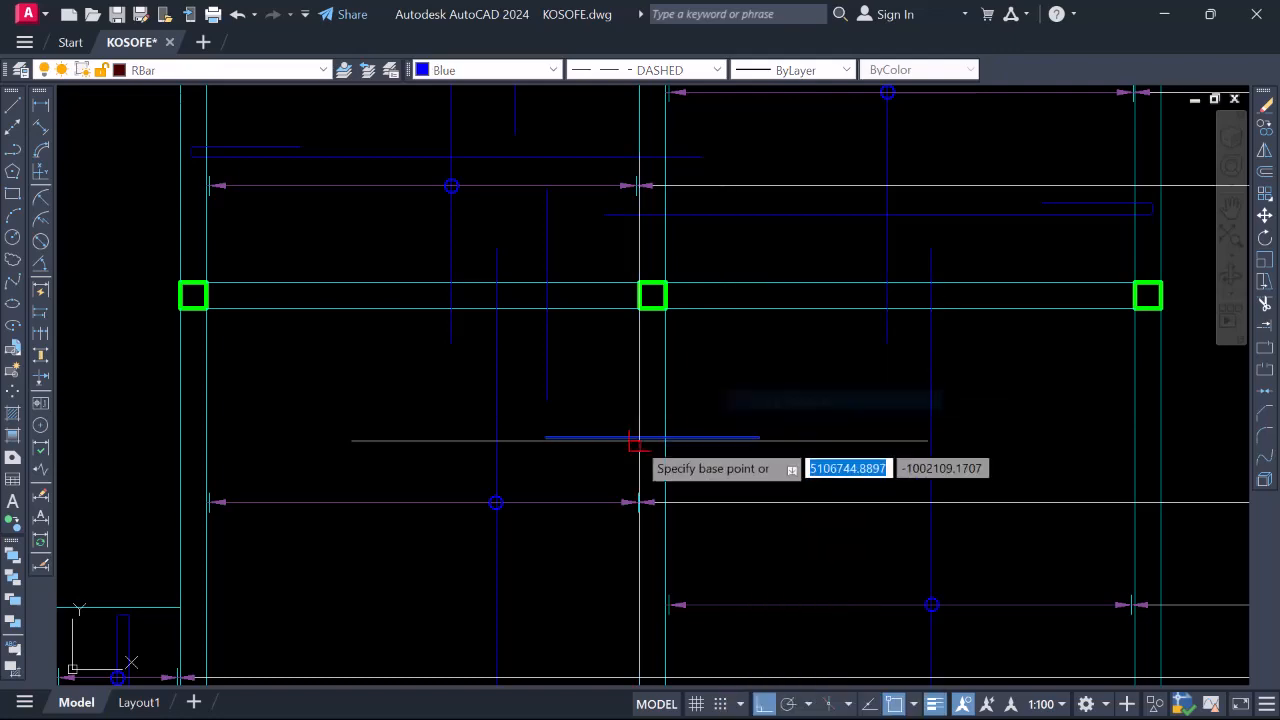
pyautogui.click(638, 438)
pyautogui.scroll(-2, 638, 500)
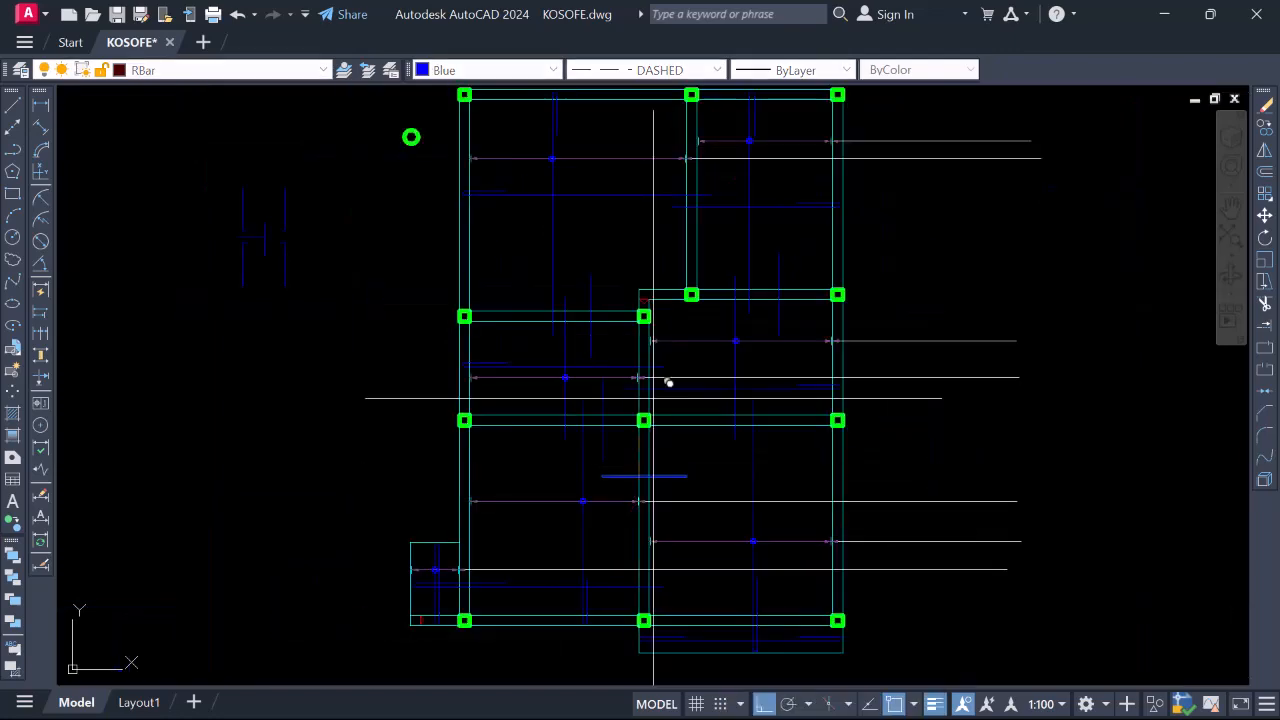
pyautogui.scroll(2, 633, 292)
pyautogui.scroll(-5, 646, 400)
pyautogui.scroll(6, 680, 410)
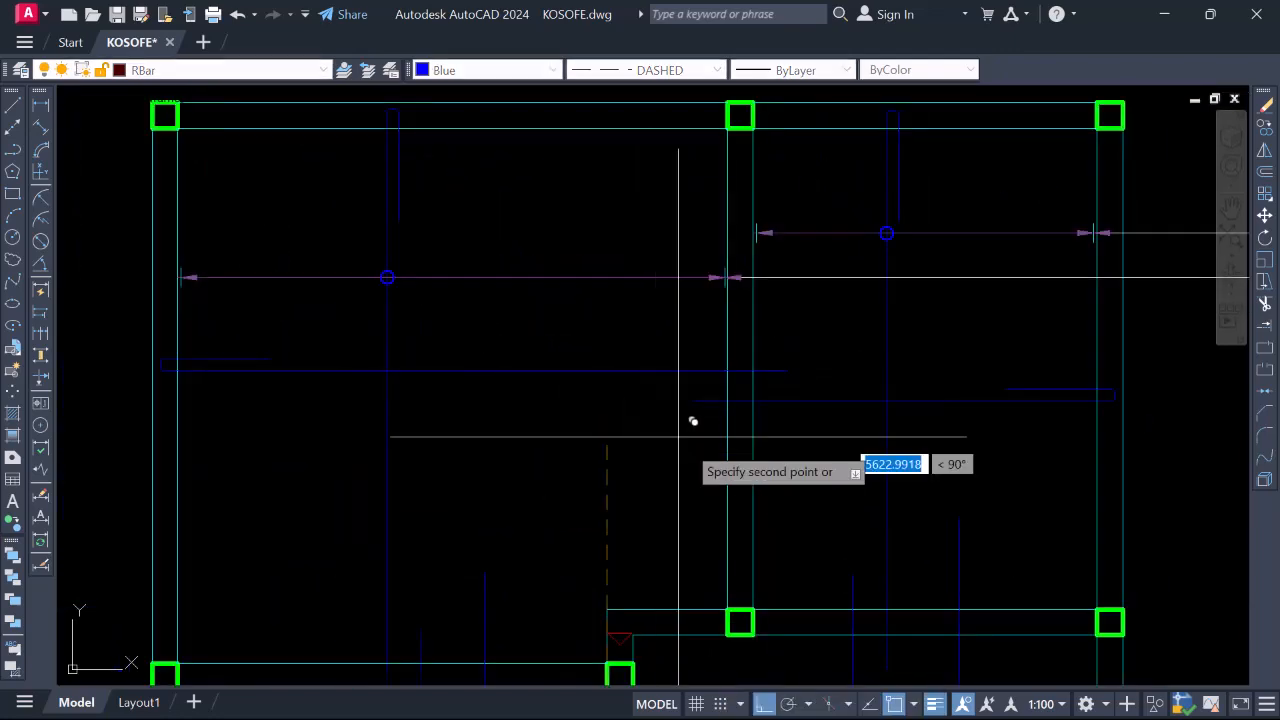
pyautogui.click(726, 486)
pyautogui.press('Escape')
# Zoom around the plan to review the placed dashed top bars
pyautogui.scroll(-8, 706, 438)
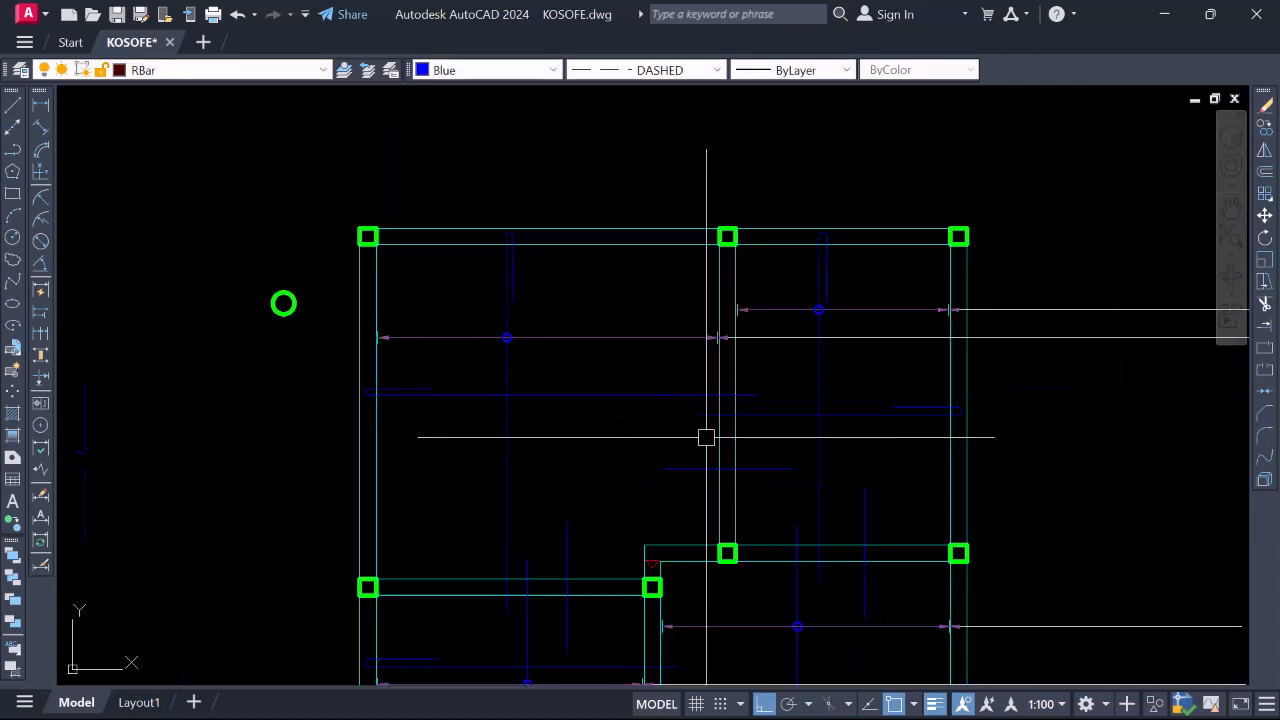
pyautogui.scroll(4, 686, 520)
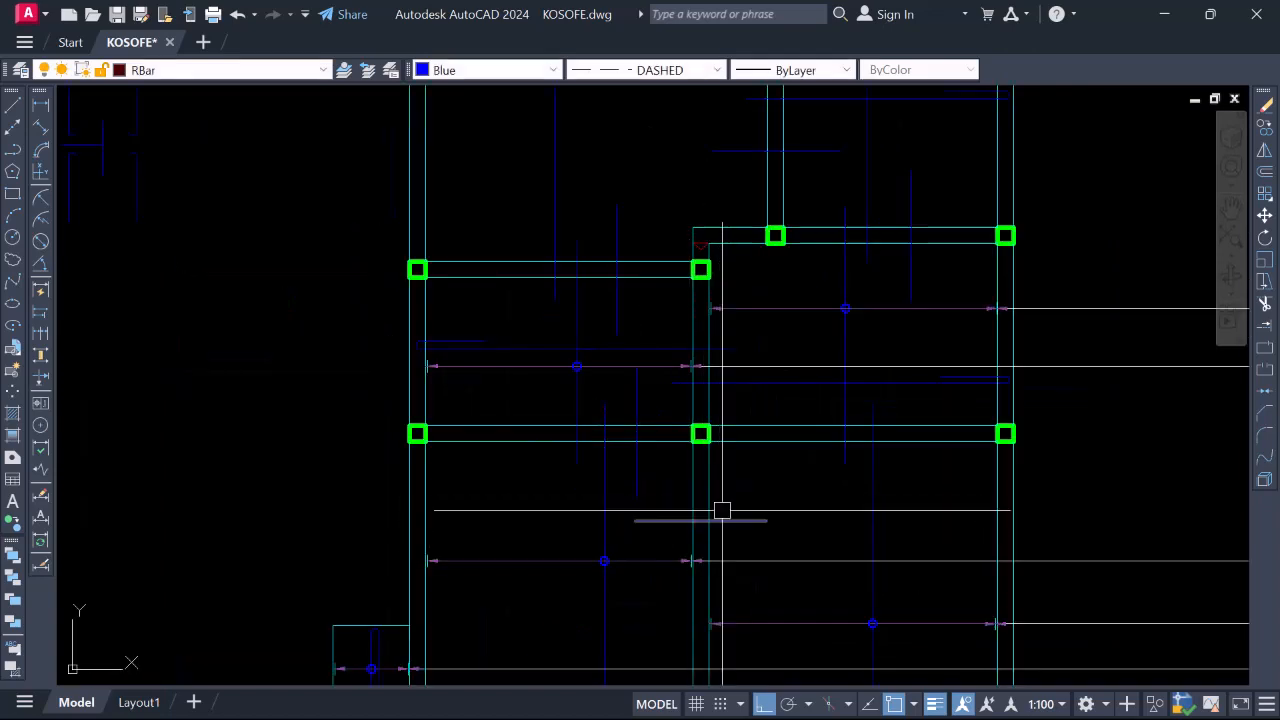
pyautogui.scroll(-3, 700, 520)
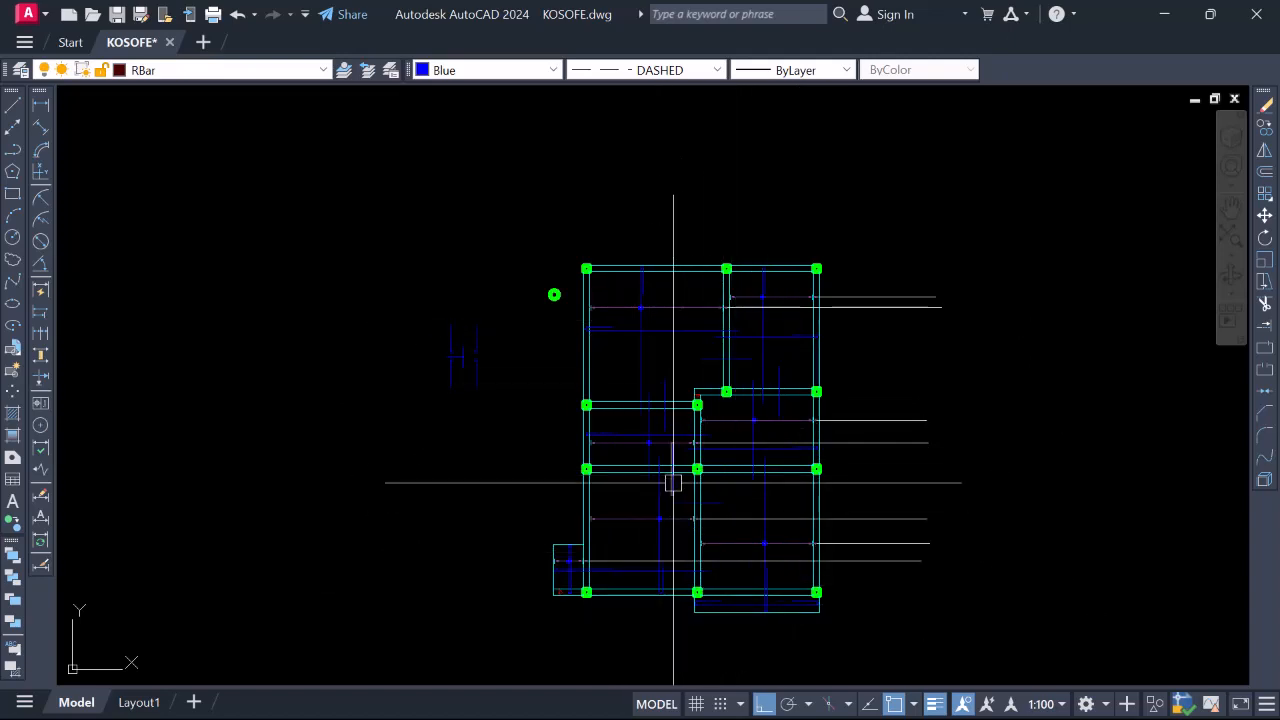
pyautogui.scroll(-3, 640, 400)
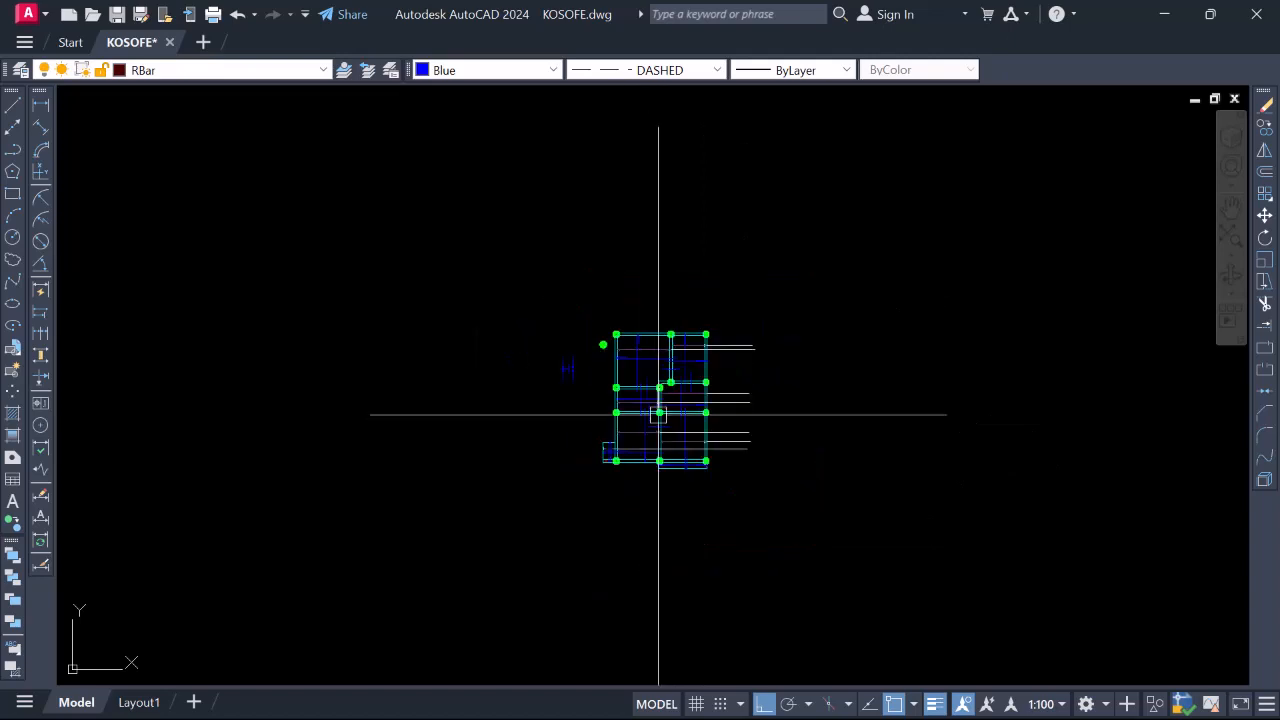
pyautogui.scroll(5, 650, 381)
pyautogui.scroll(-4, 662, 316)
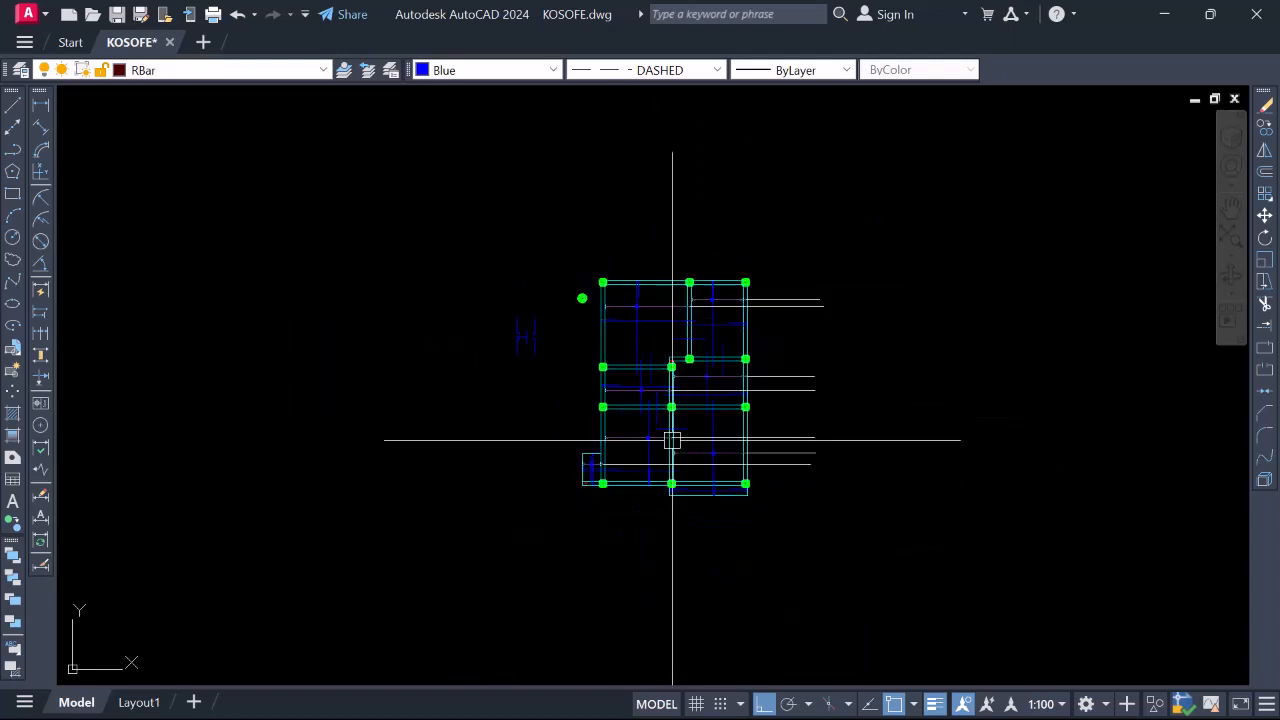
pyautogui.scroll(4, 647, 381)
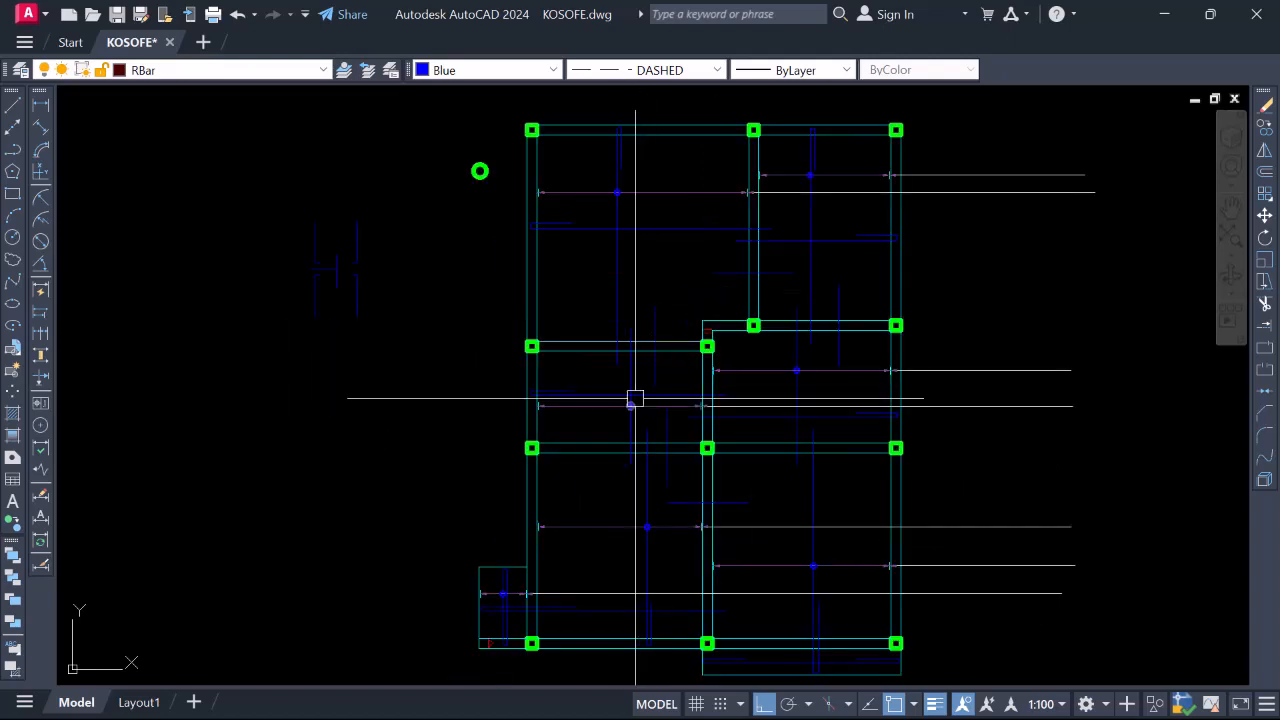
pyautogui.scroll(-4, 677, 358)
pyautogui.scroll(6, 694, 337)
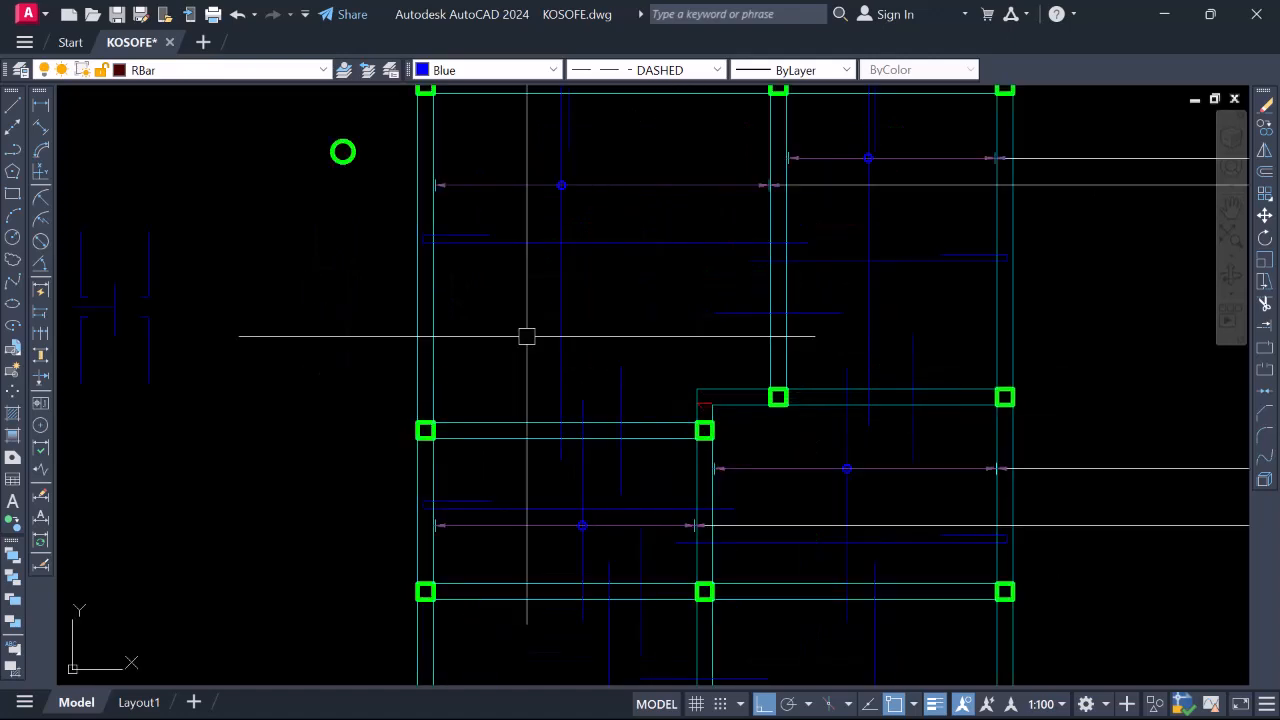
pyautogui.scroll(-3, 575, 430)
pyautogui.scroll(3, 571, 346)
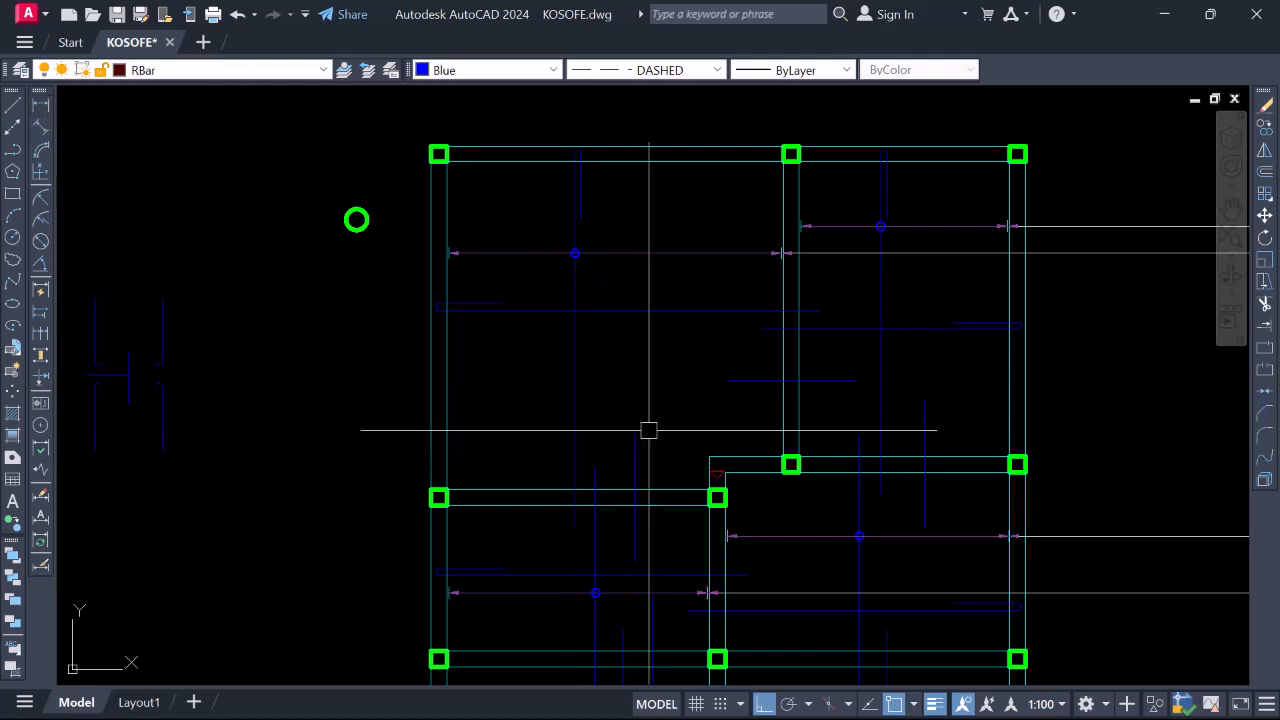
# Place a vertical linear dimension of 4675 from the middle beam to the top beam
pyautogui.click(41, 105)
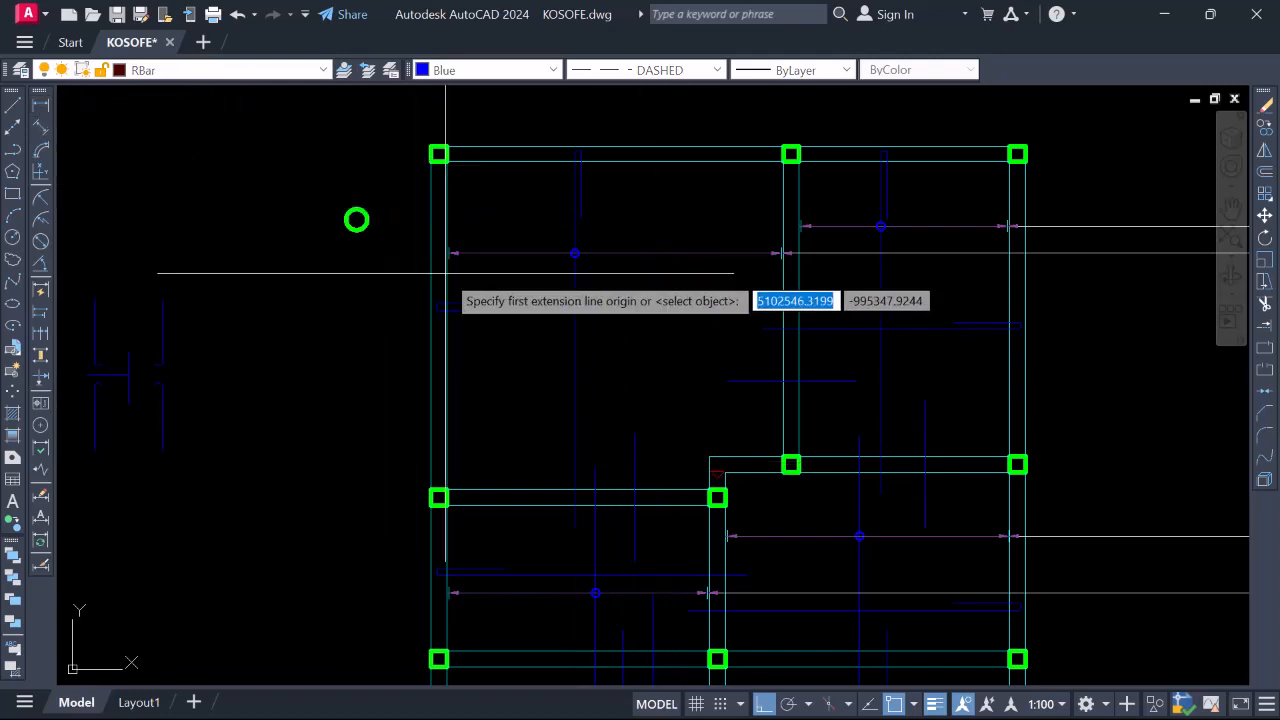
pyautogui.click(670, 489)
pyautogui.click(685, 165)
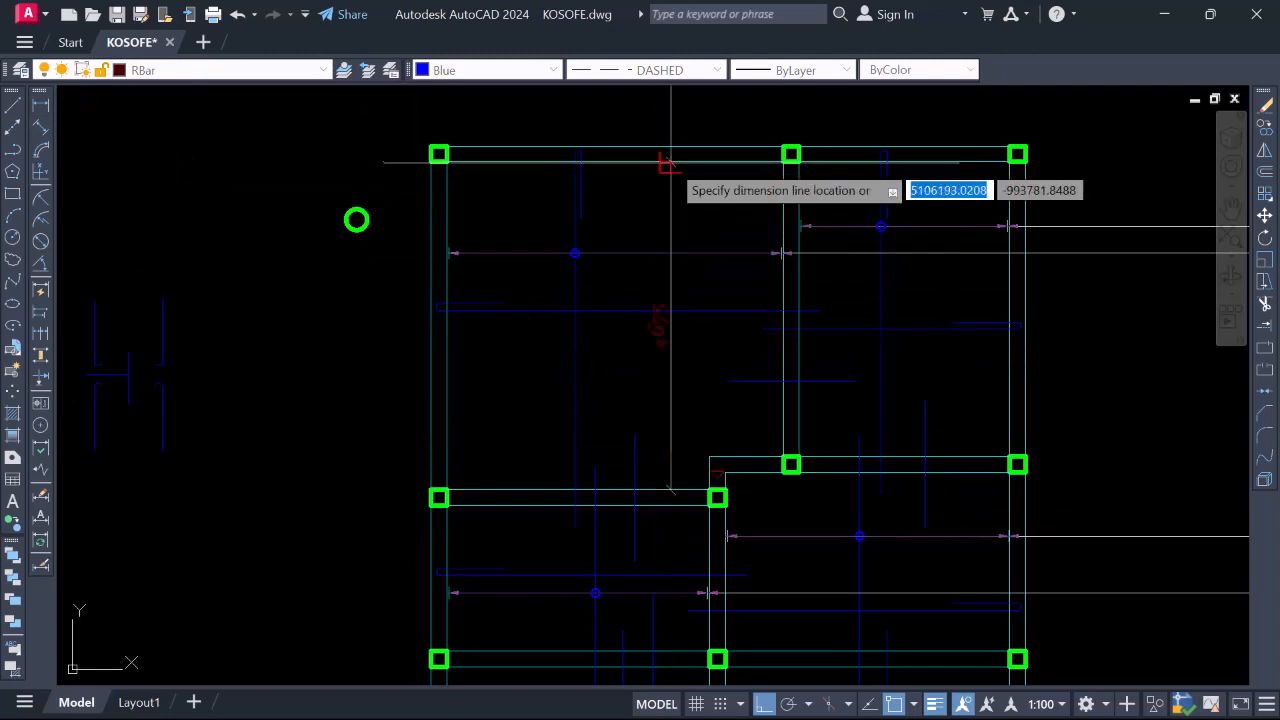
pyautogui.click(686, 225)
pyautogui.scroll(3, 677, 322)
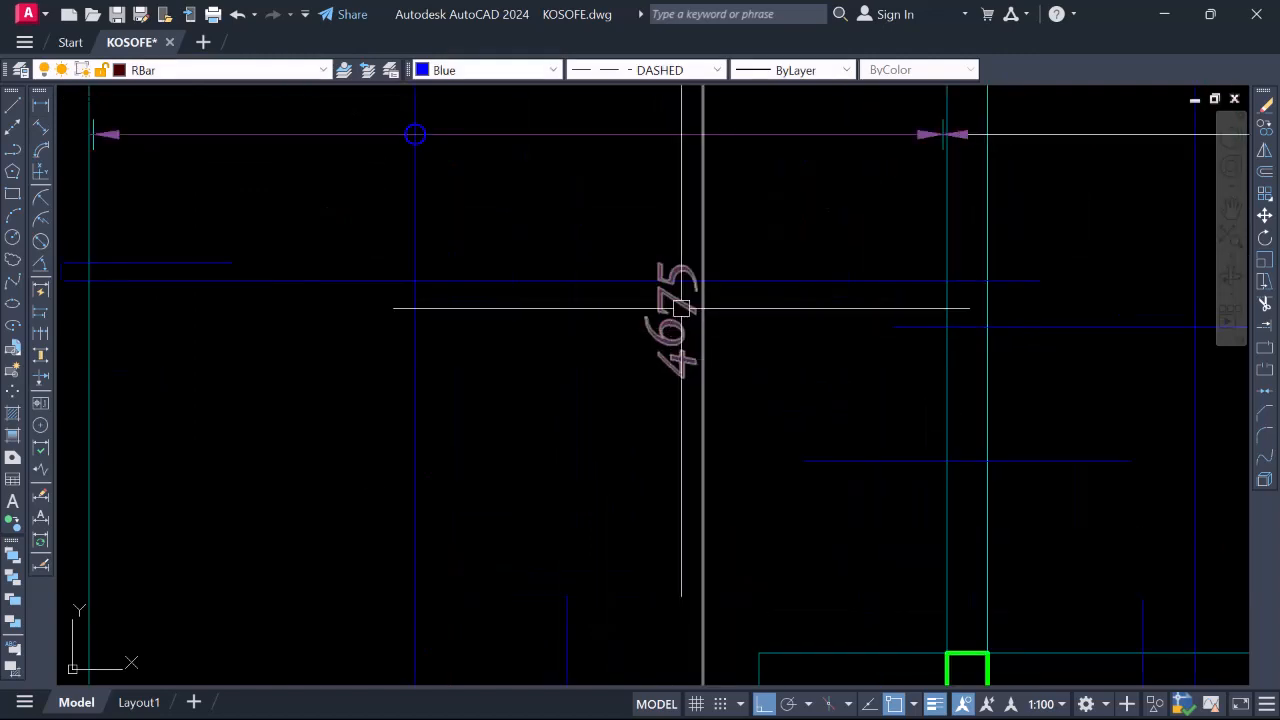
pyautogui.scroll(-2, 679, 268)
pyautogui.scroll(2, 646, 306)
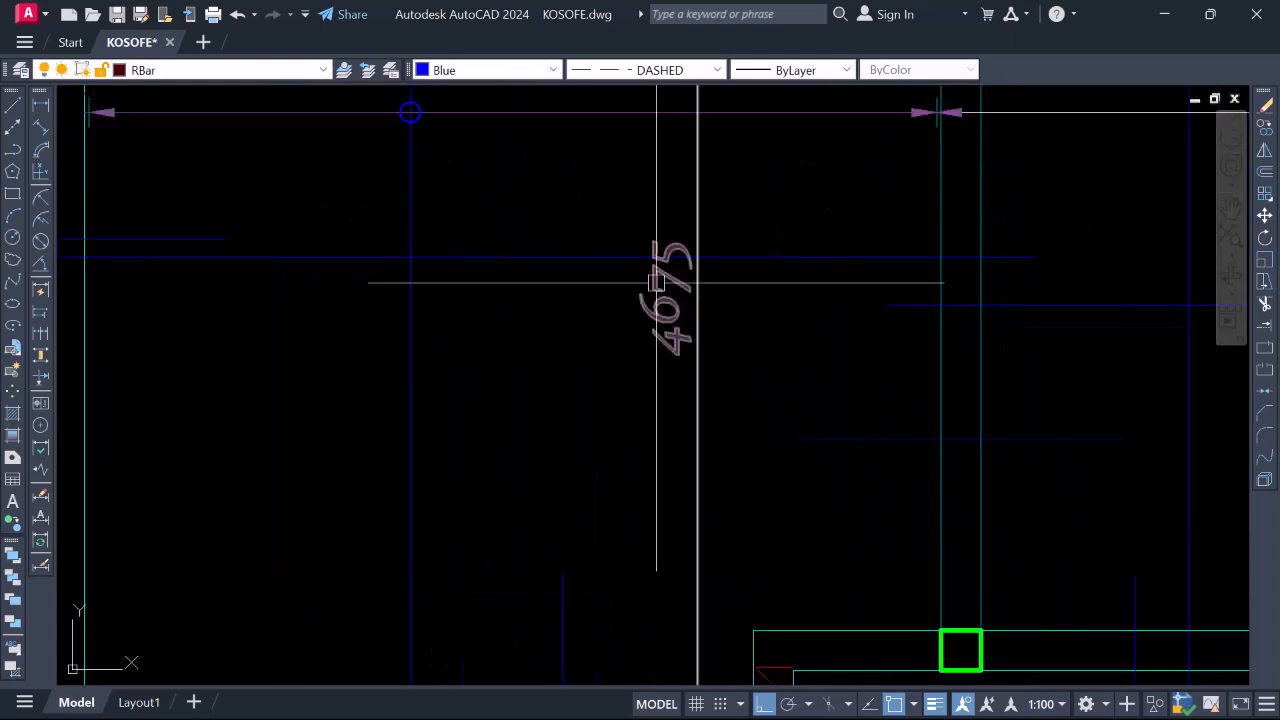
pyautogui.scroll(-4, 697, 300)
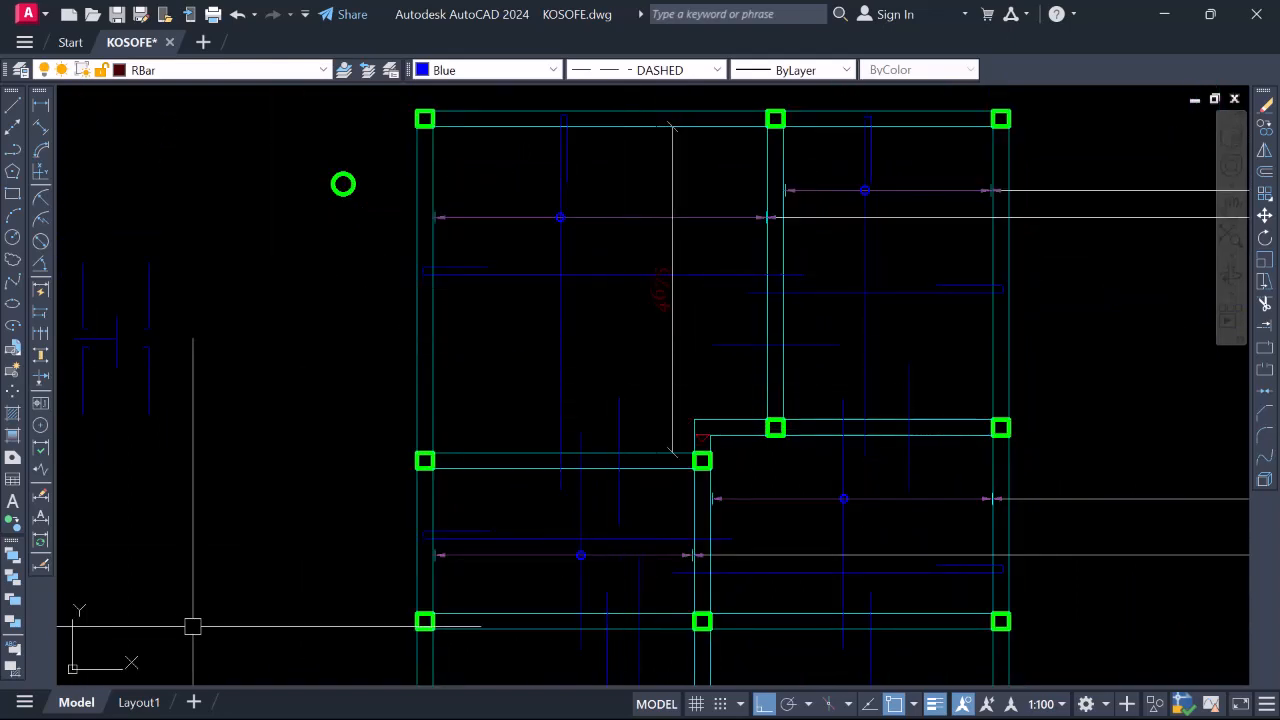
# Open QuickCalc and enter 4675*.25 to get the 1168.75 extension length
pyautogui.hotkey('ctrl', '8')
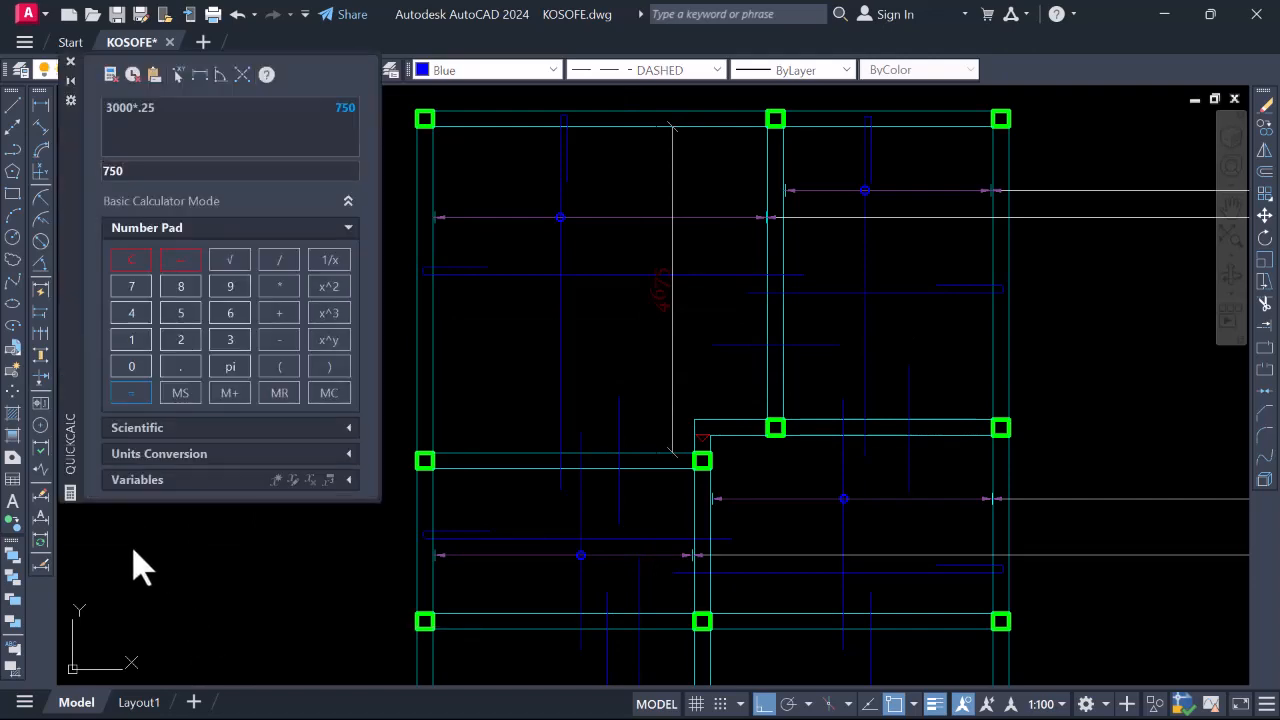
pyautogui.scroll(5, 657, 289)
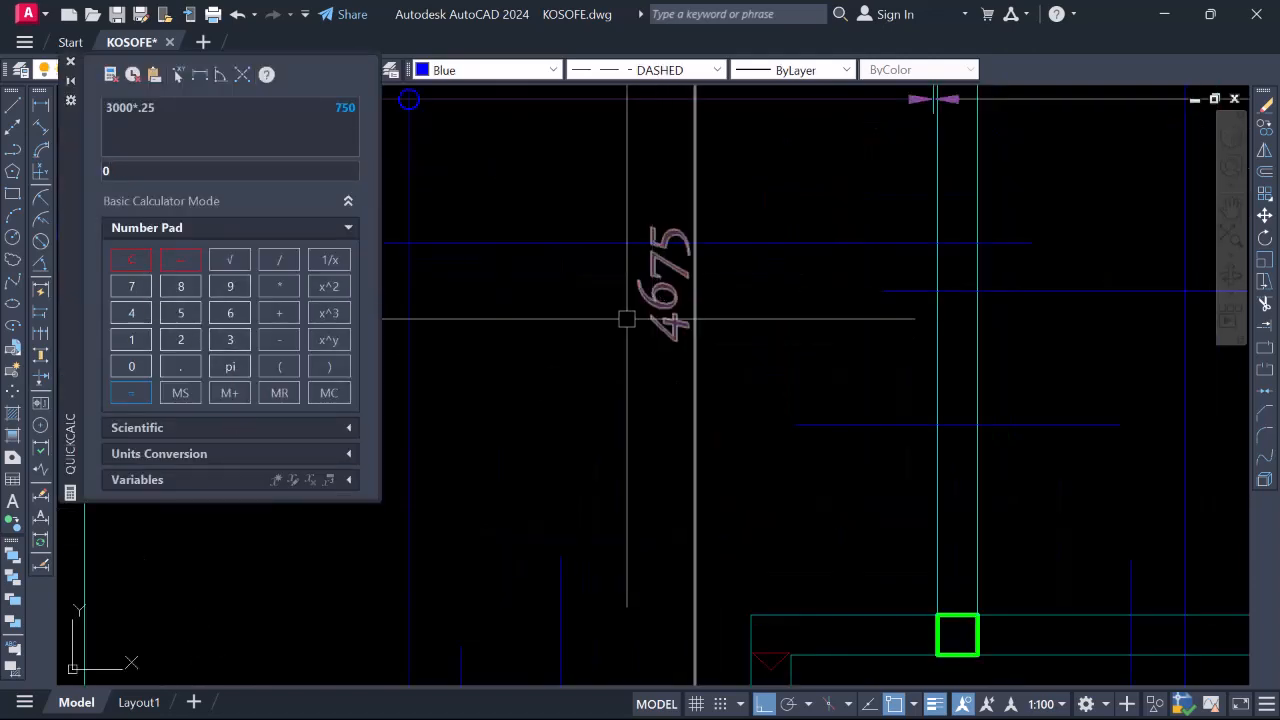
pyautogui.write('46')
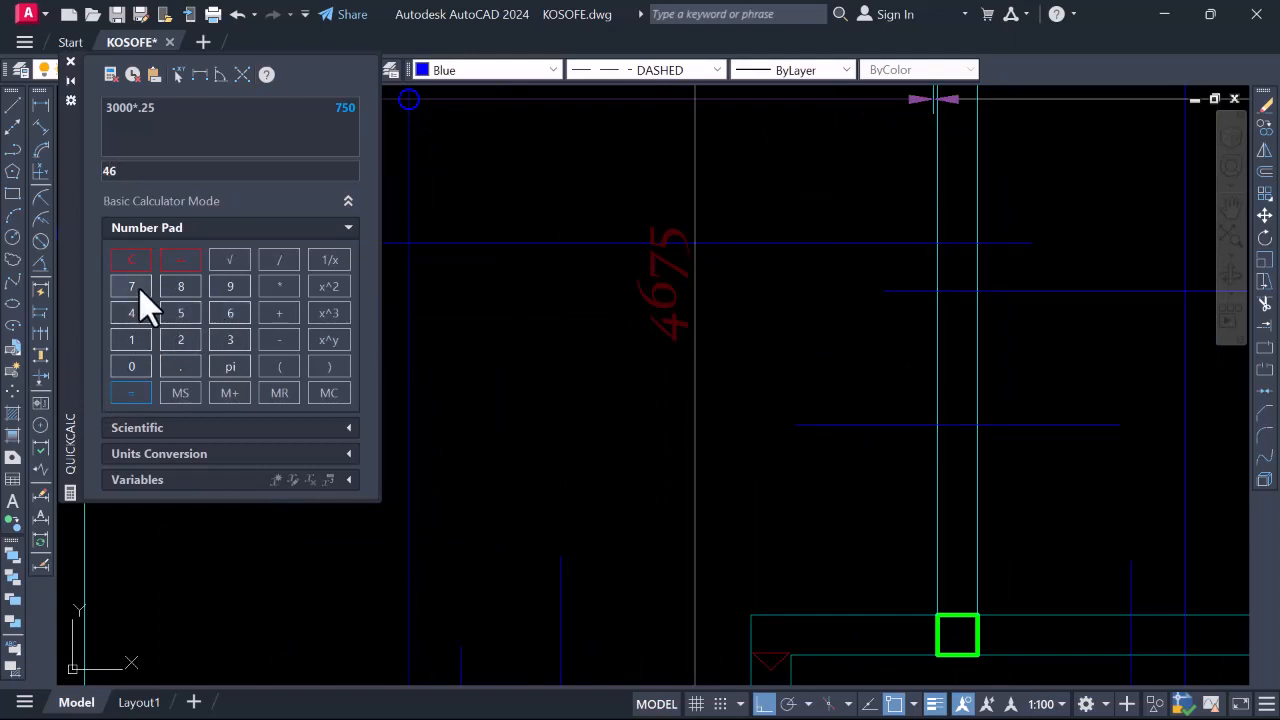
pyautogui.click(138, 287)
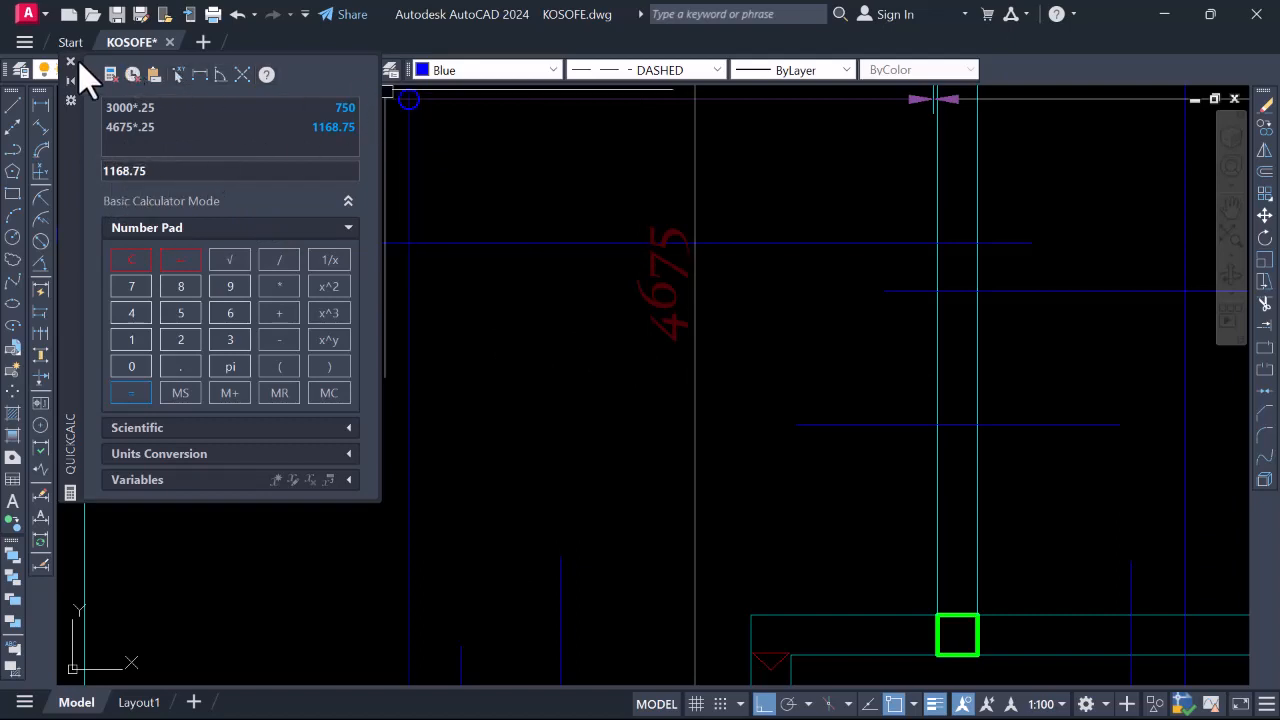
# Select the vertical line at the span end, start stretching it, then cancel
pyautogui.scroll(-2, 573, 310)
pyautogui.scroll(2, 606, 345)
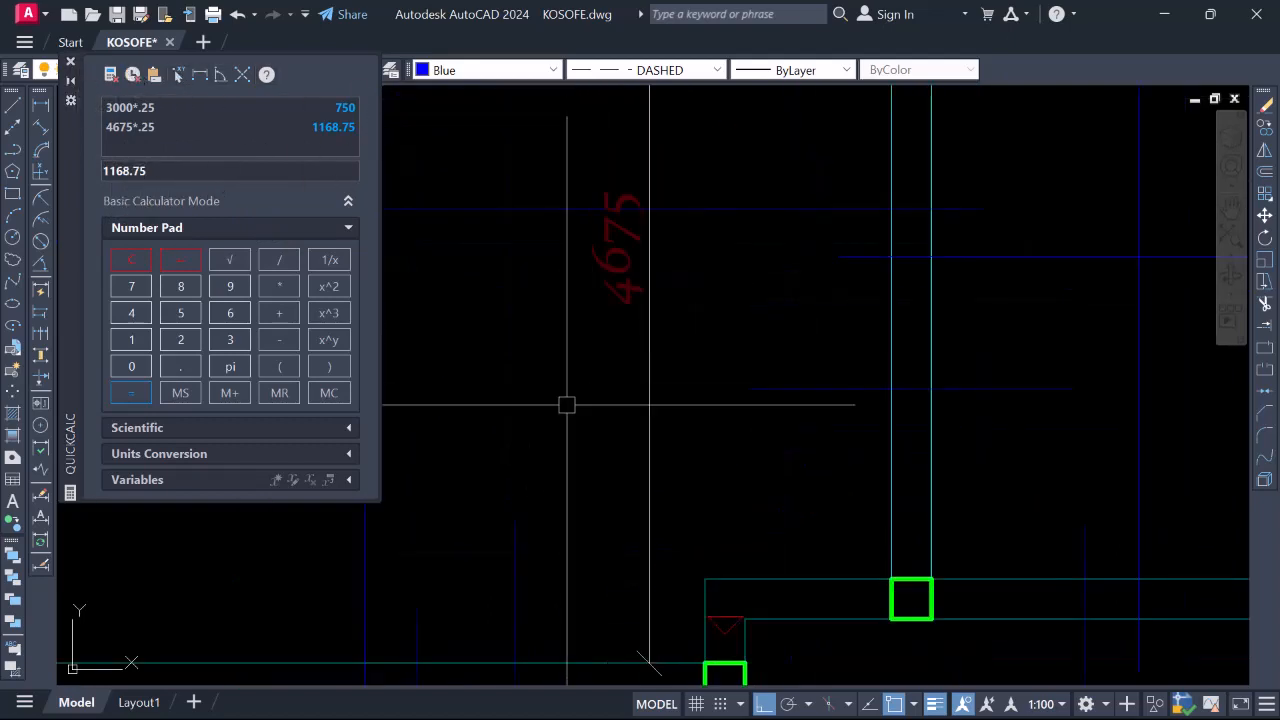
pyautogui.scroll(-1, 582, 390)
pyautogui.click(558, 465)
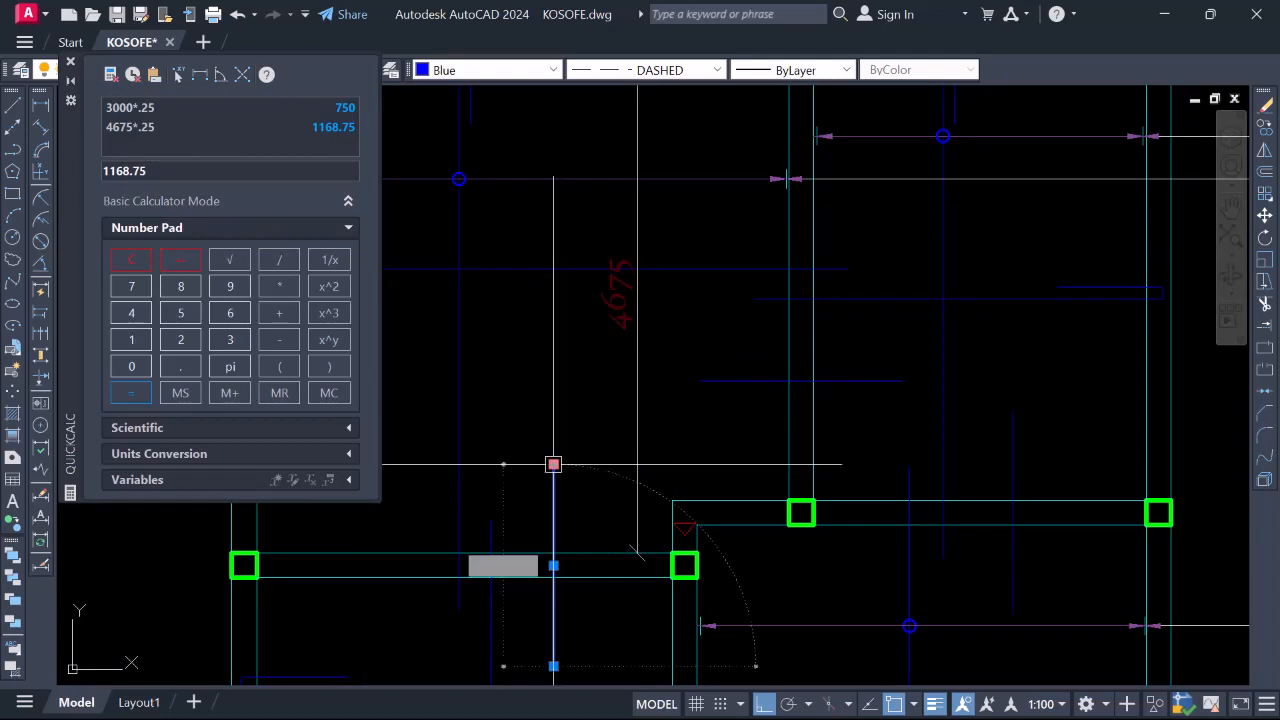
pyautogui.click(553, 465)
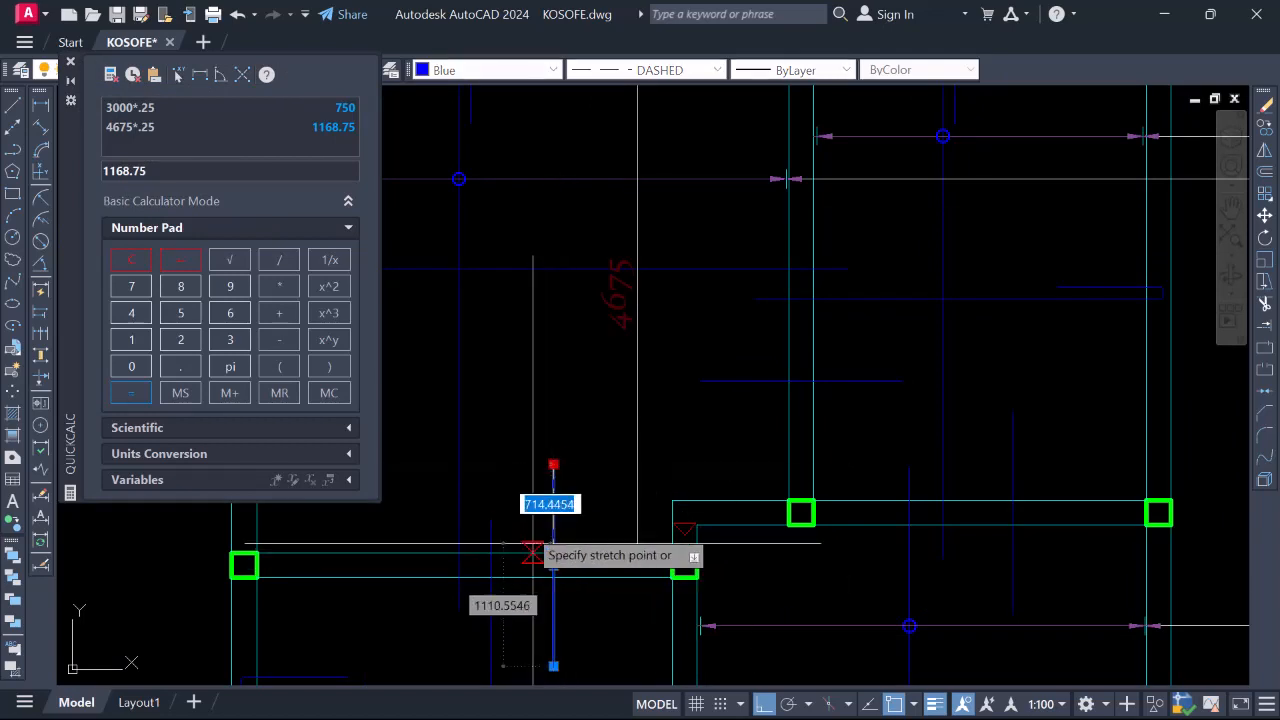
pyautogui.press('Escape')
pyautogui.press('Escape')
# Draw a 1168-long vertical line up from the support corner with LINE
pyautogui.write('l')
pyautogui.press('Return')
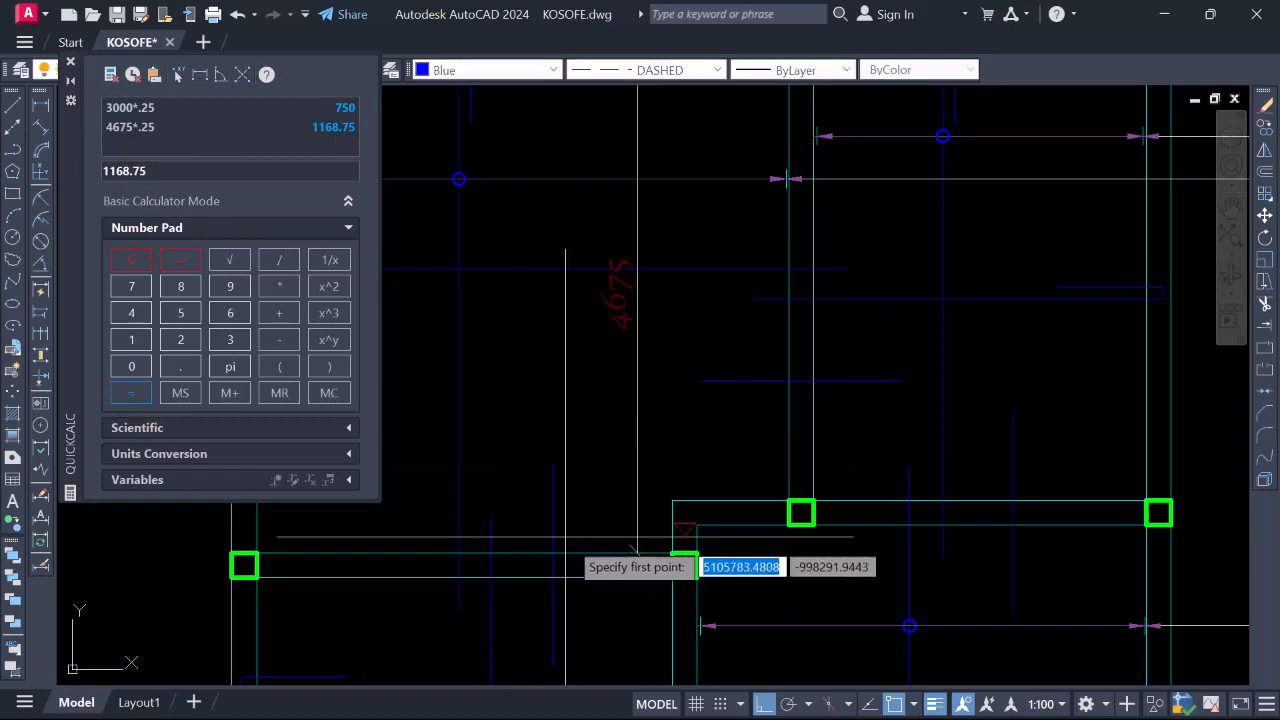
pyautogui.click(586, 552)
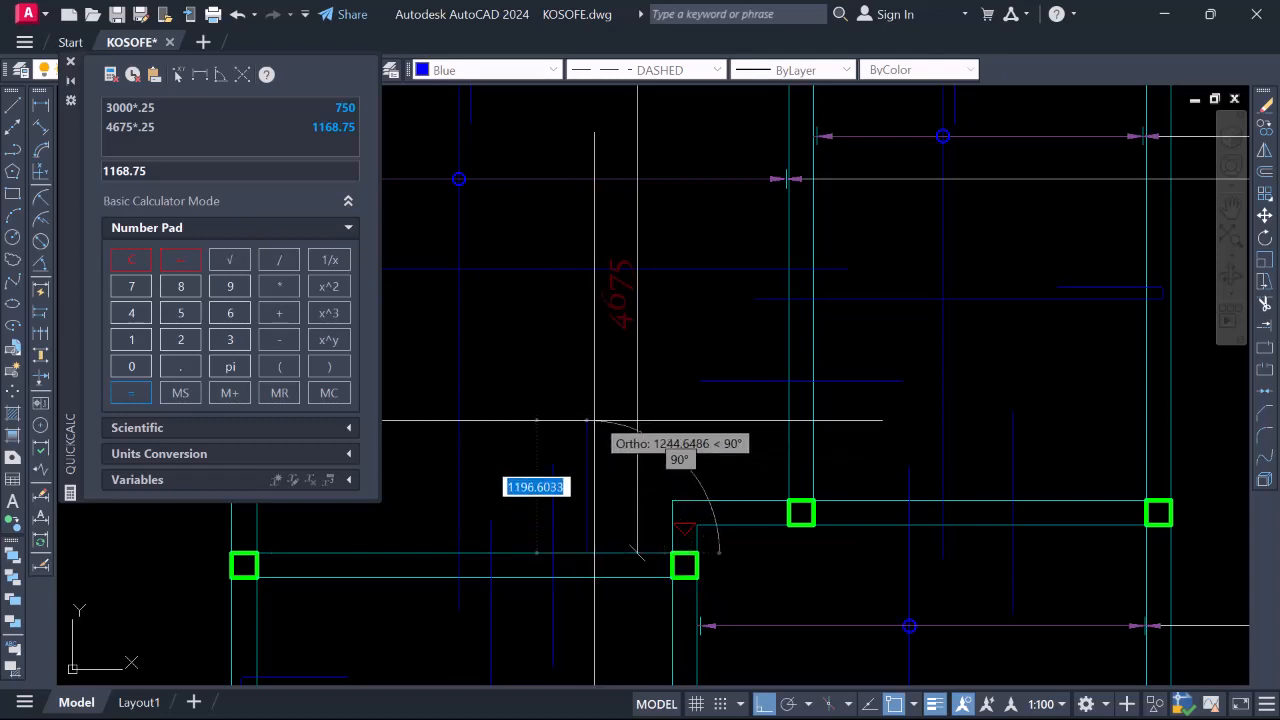
pyautogui.write('1168')
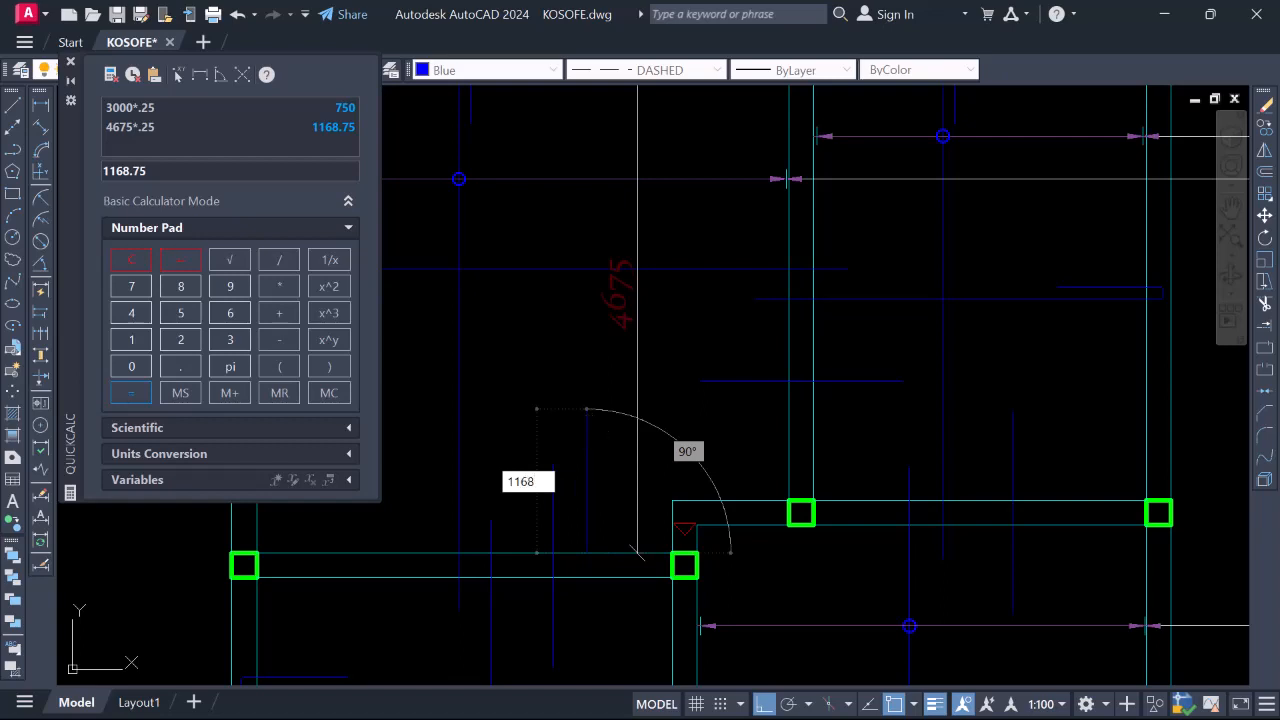
pyautogui.press('Return')
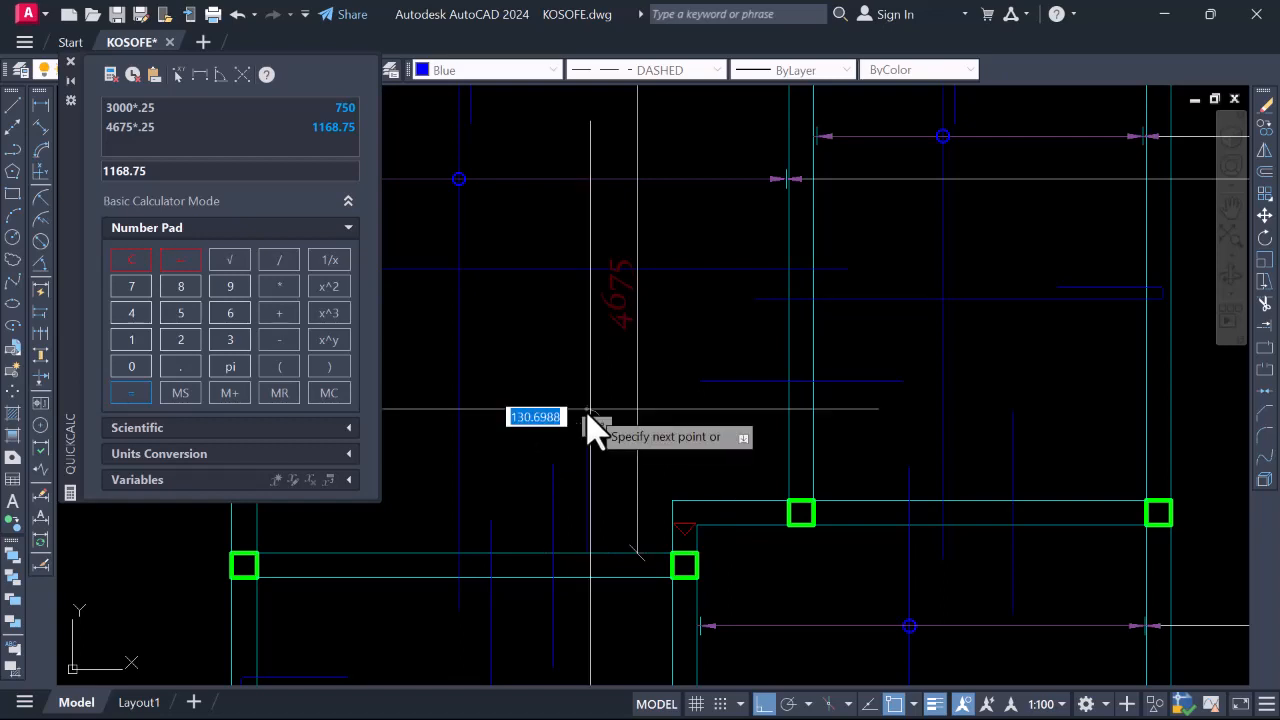
pyautogui.scroll(-4, 597, 415)
pyautogui.press('Escape')
pyautogui.scroll(4, 590, 444)
pyautogui.scroll(2, 600, 462)
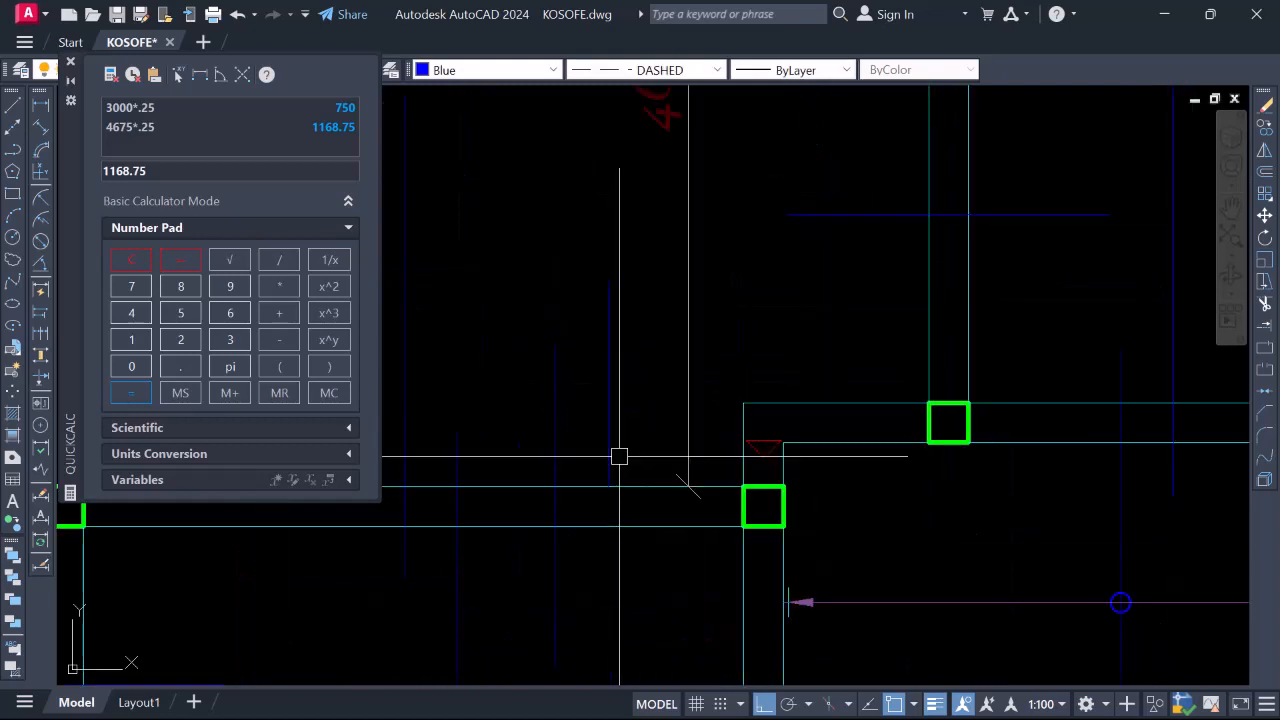
pyautogui.scroll(-5, 606, 540)
pyautogui.scroll(3, 627, 525)
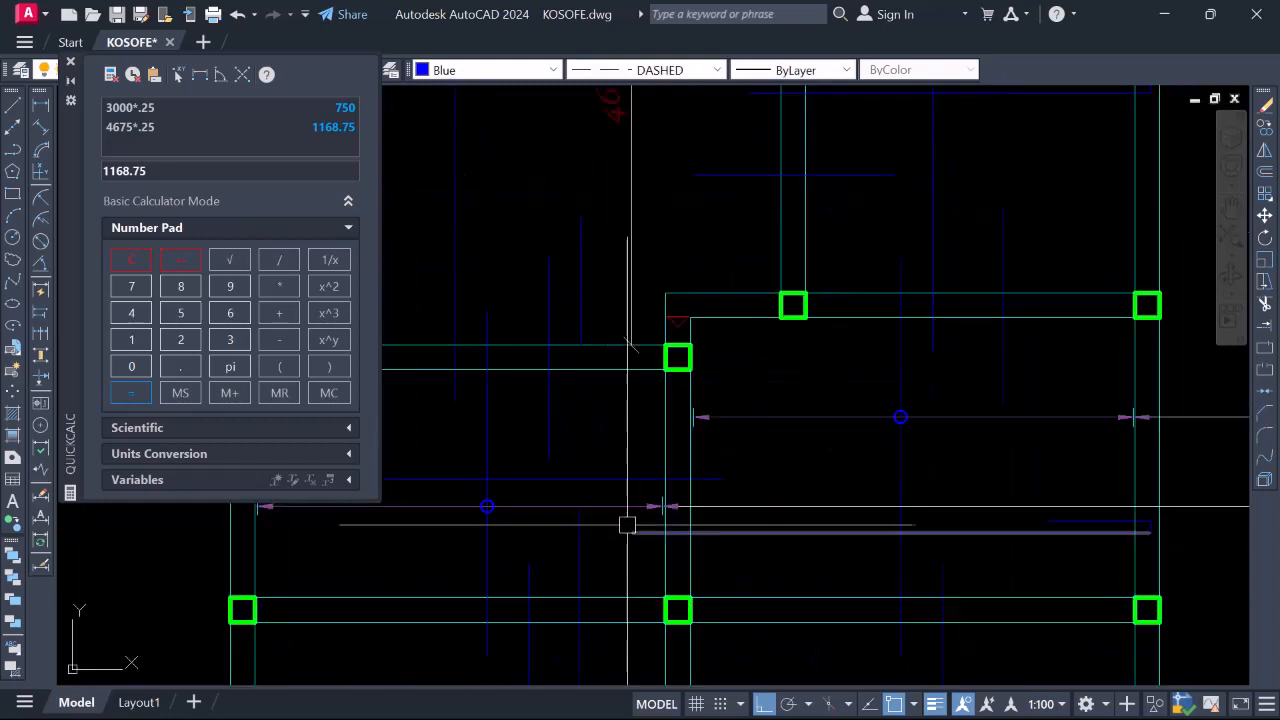
pyautogui.click(40, 104)
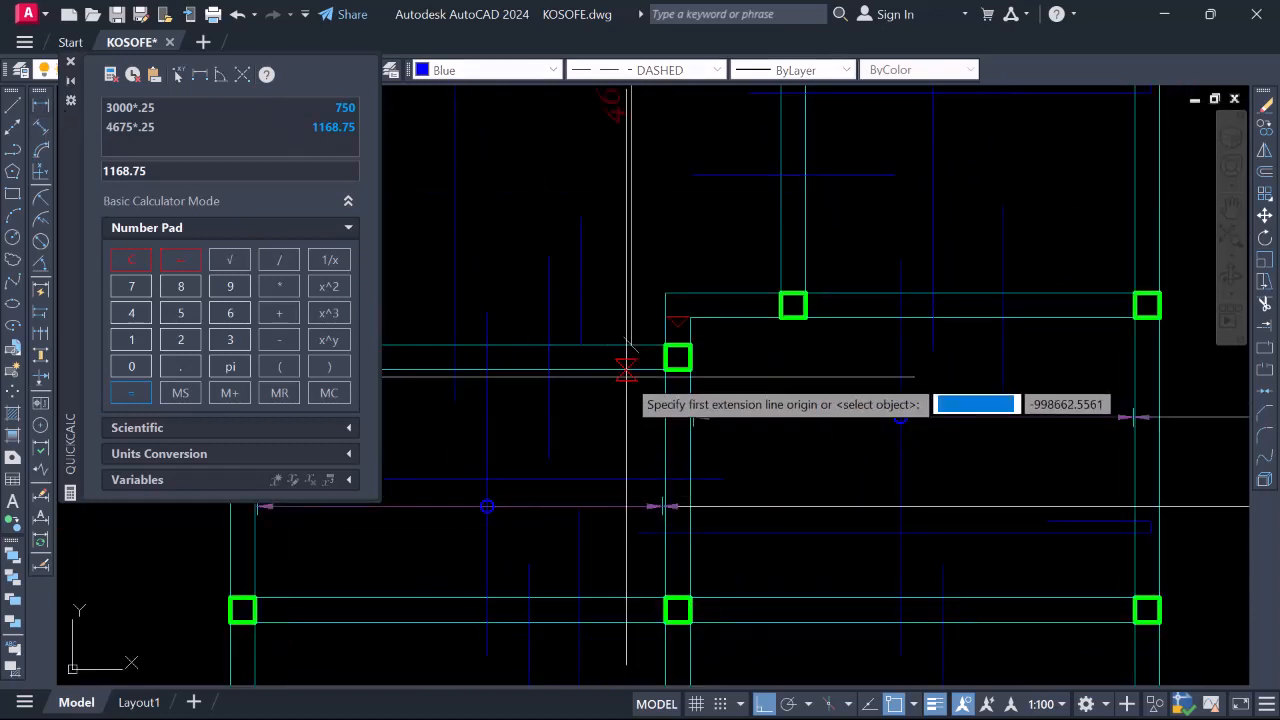
# Place the 2075 vertical dimension beside the span
pyautogui.click(626, 597)
pyautogui.scroll(2, 623, 467)
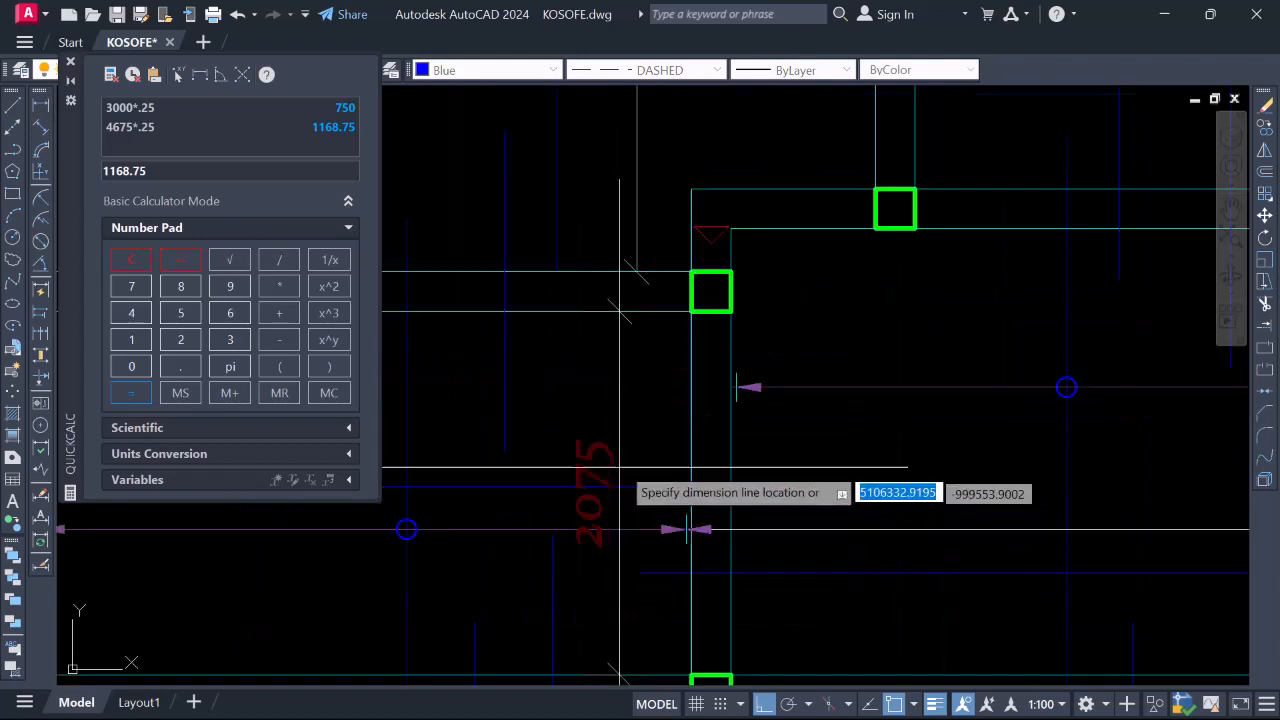
pyautogui.click(627, 449)
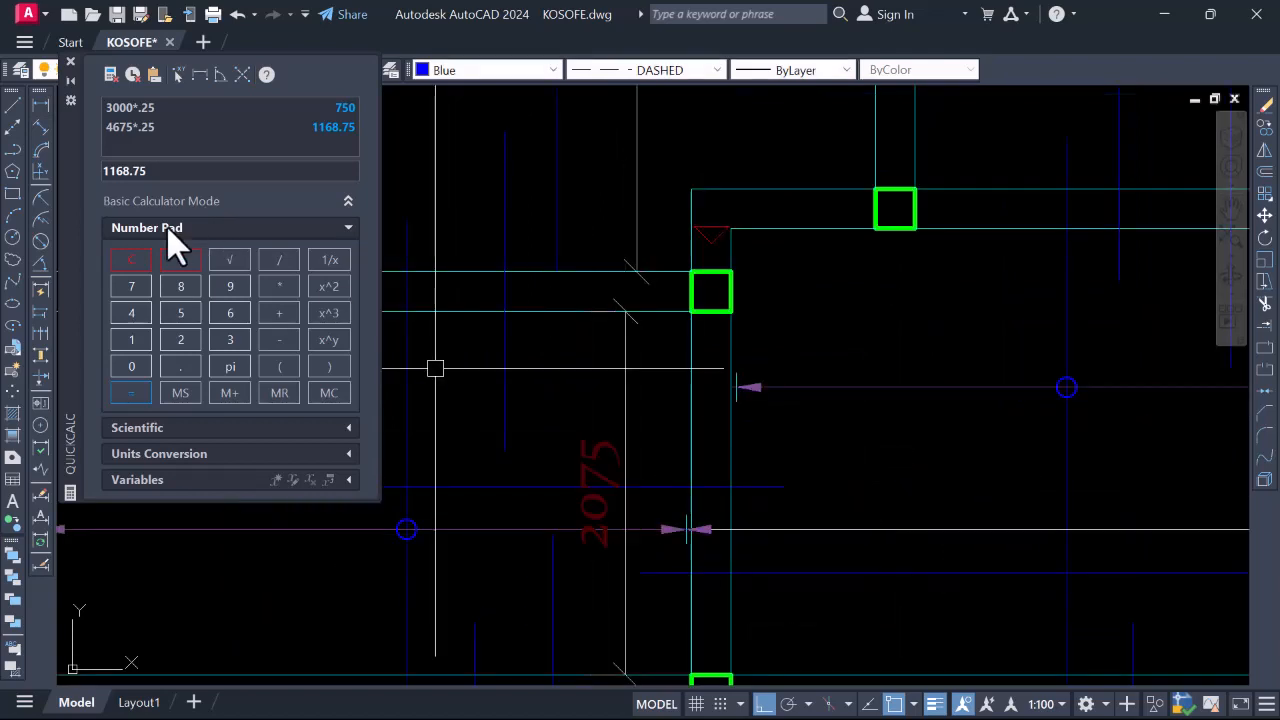
# Compute 2075*.25 = 518.75 in QuickCalc and grab the extension line's lower end to stretch it
pyautogui.click(136, 366)
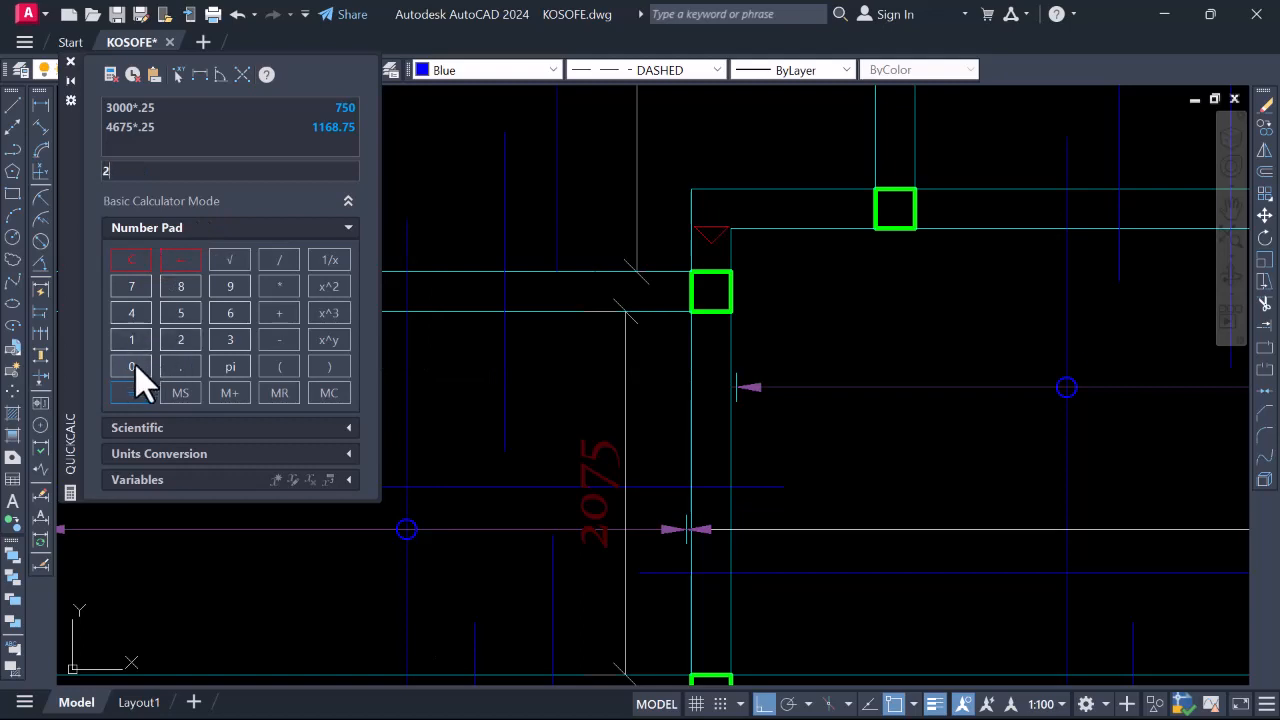
pyautogui.doubleClick(186, 337)
pyautogui.click(133, 393)
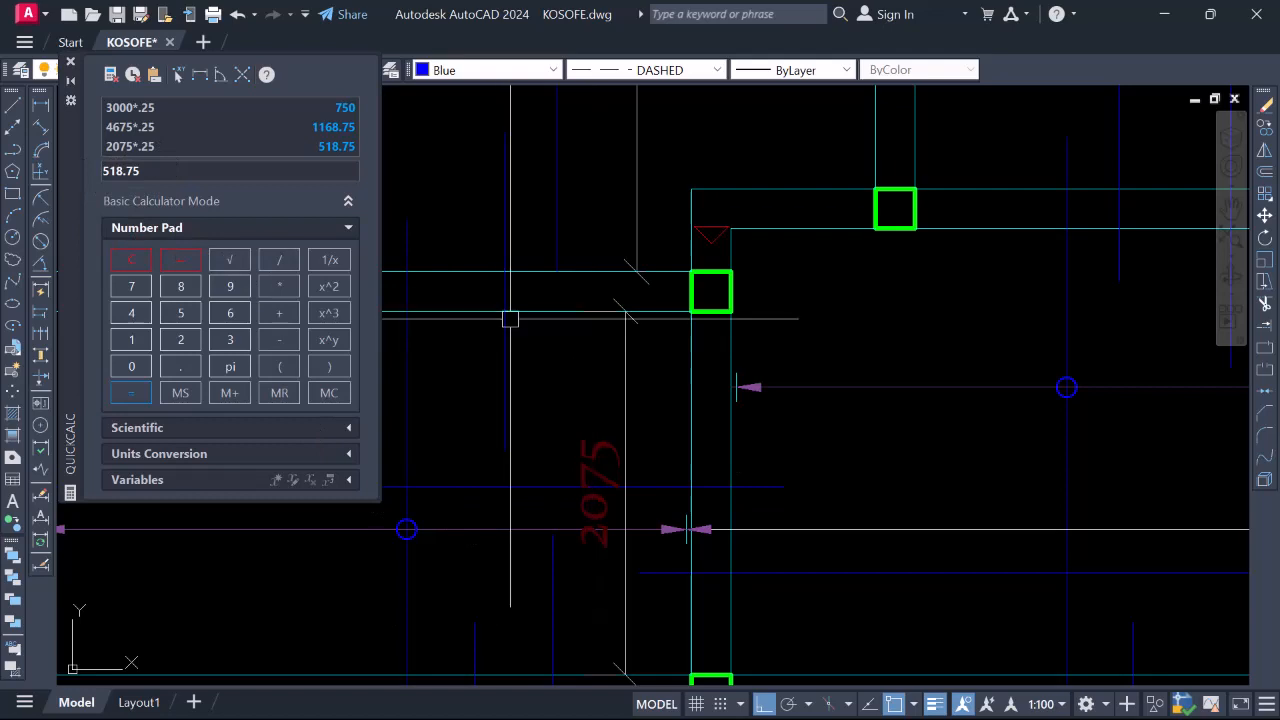
pyautogui.click(558, 240)
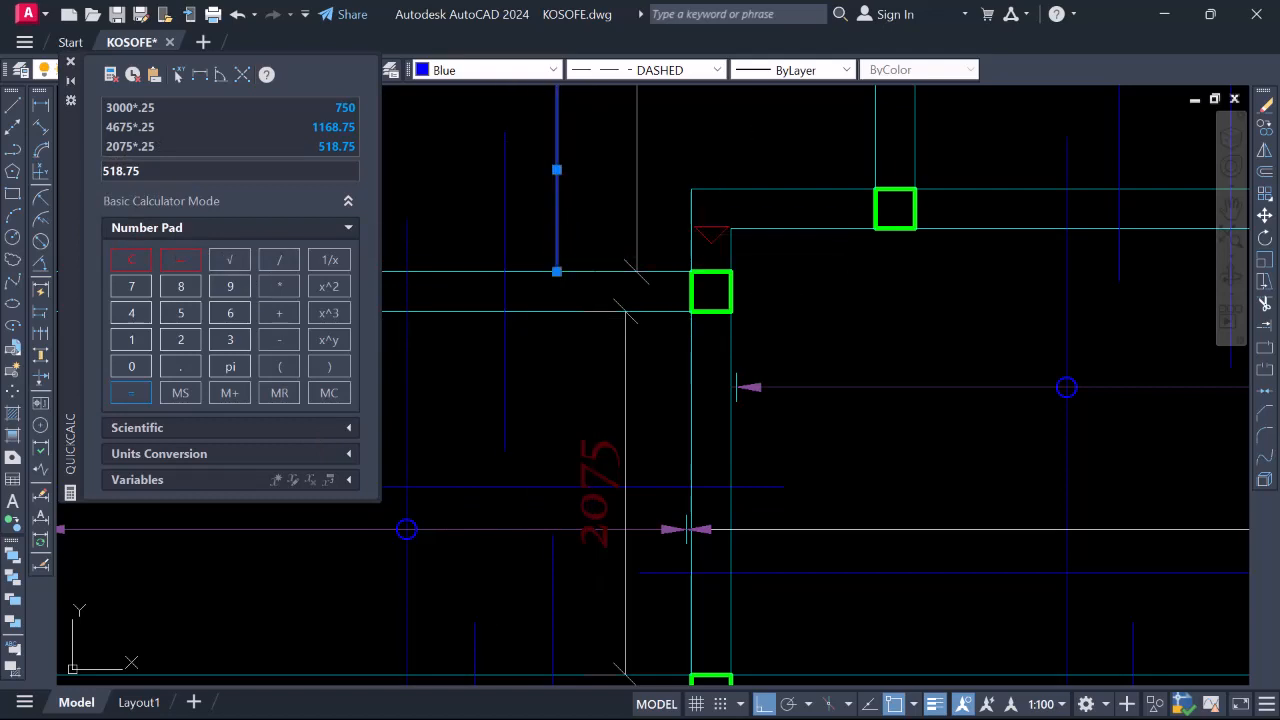
pyautogui.click(557, 271)
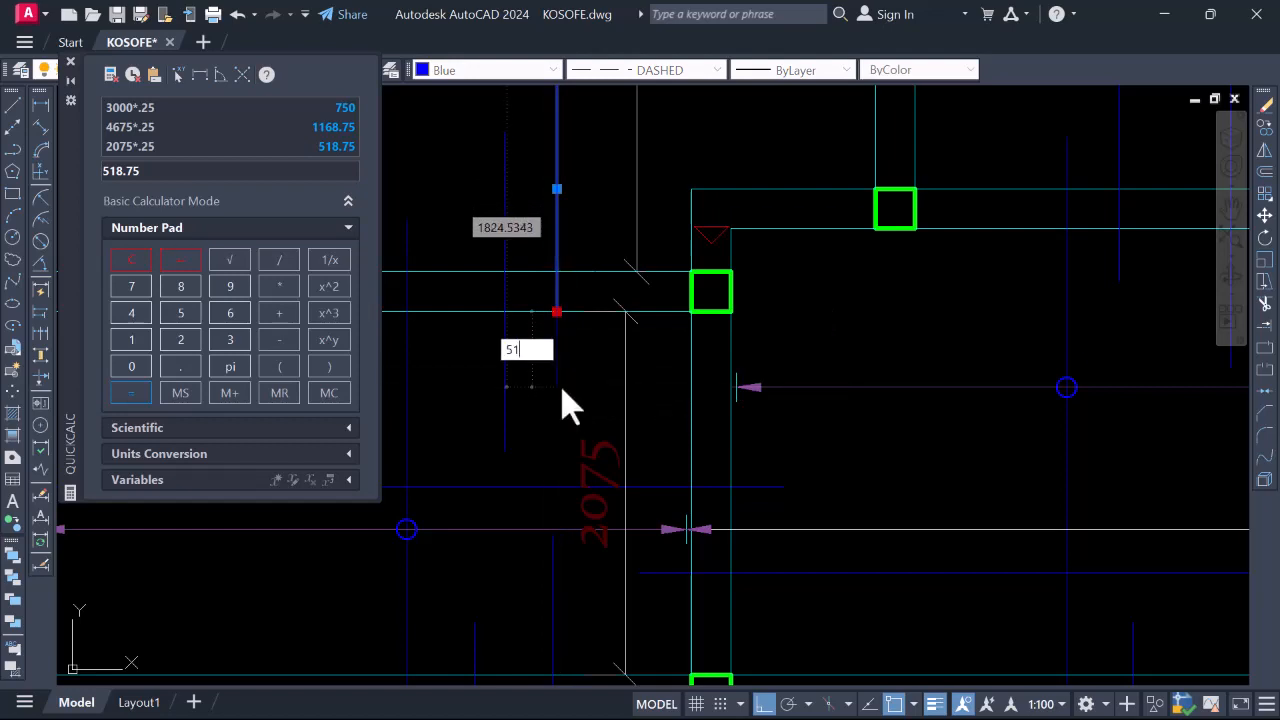
# Zoom around the slab plan, checking panels against quarter-spans 750, 1168.75 and 518.75
pyautogui.scroll(-3, 570, 377)
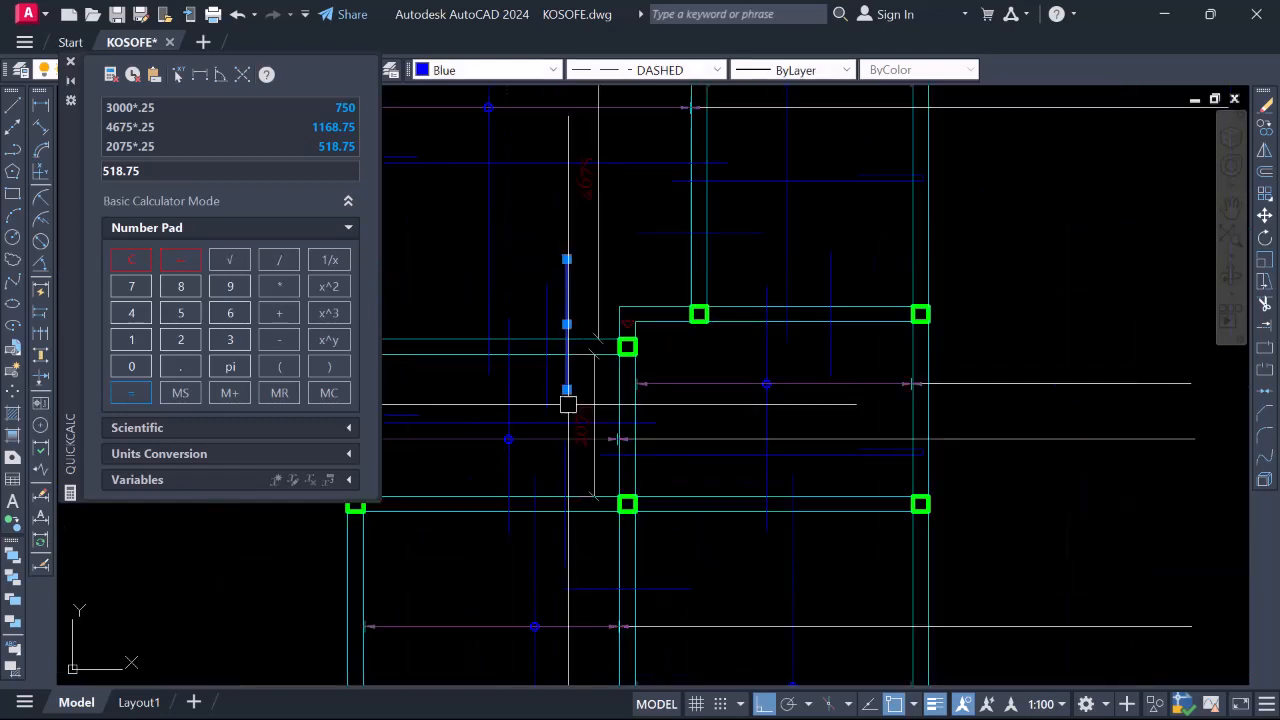
pyautogui.scroll(-3, 617, 420)
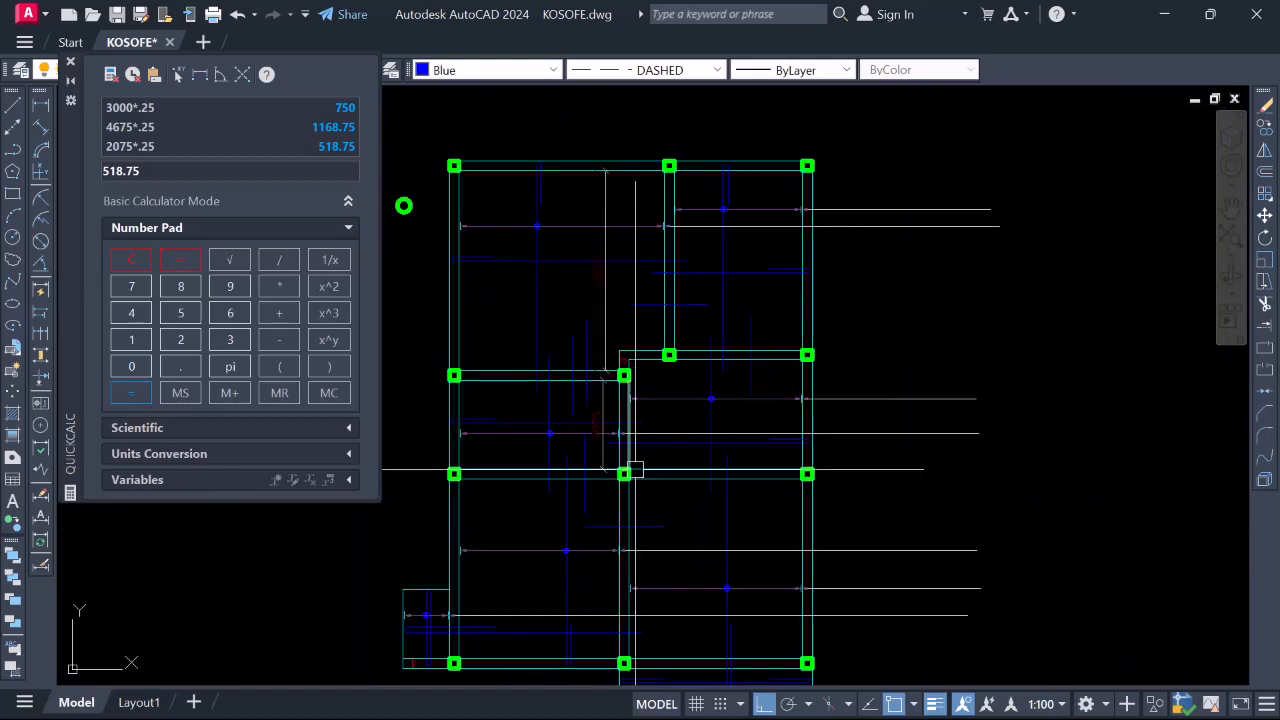
pyautogui.scroll(2, 619, 458)
pyautogui.scroll(-2, 618, 548)
pyautogui.scroll(2, 621, 466)
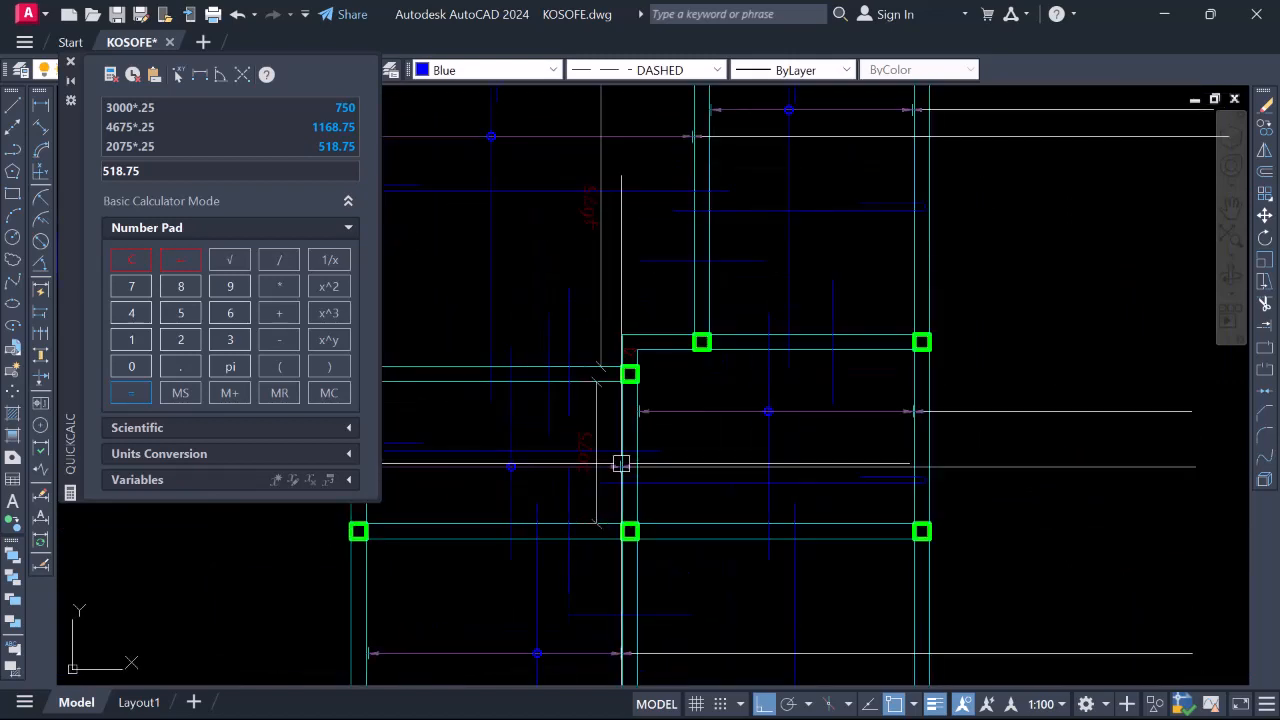
pyautogui.rightClick(588, 334)
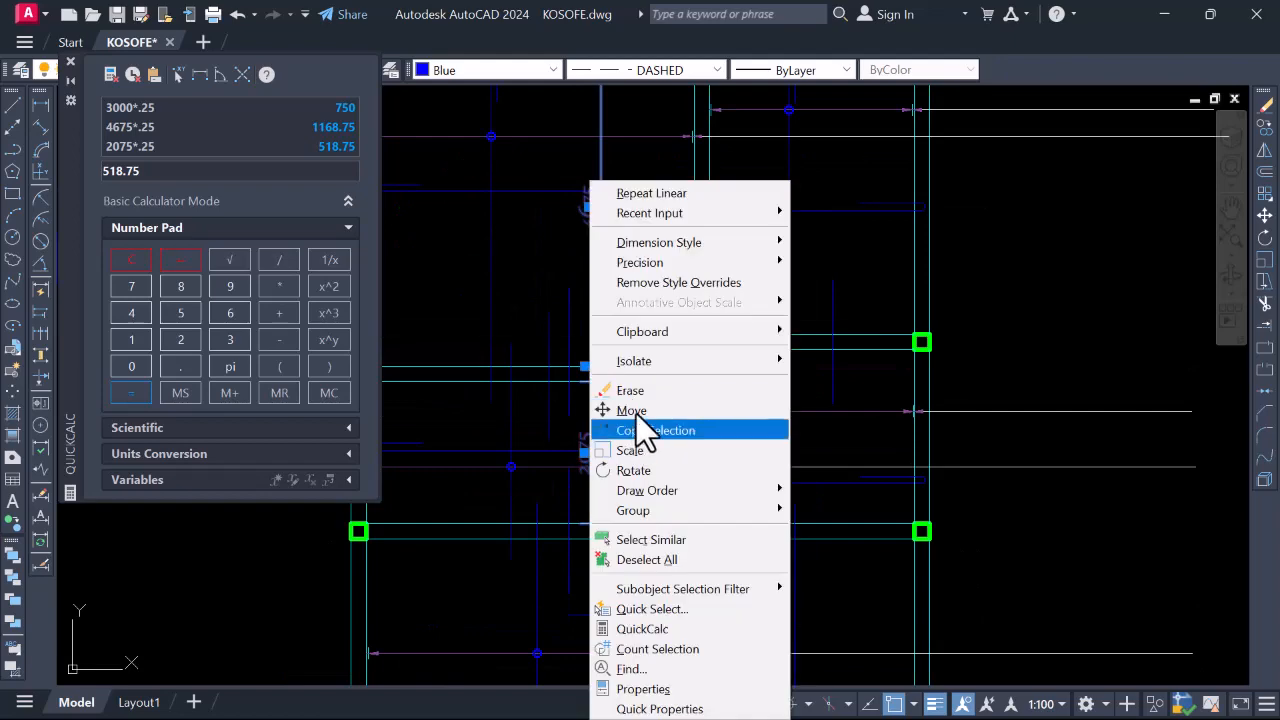
pyautogui.scroll(-3, 654, 394)
pyautogui.scroll(4, 646, 408)
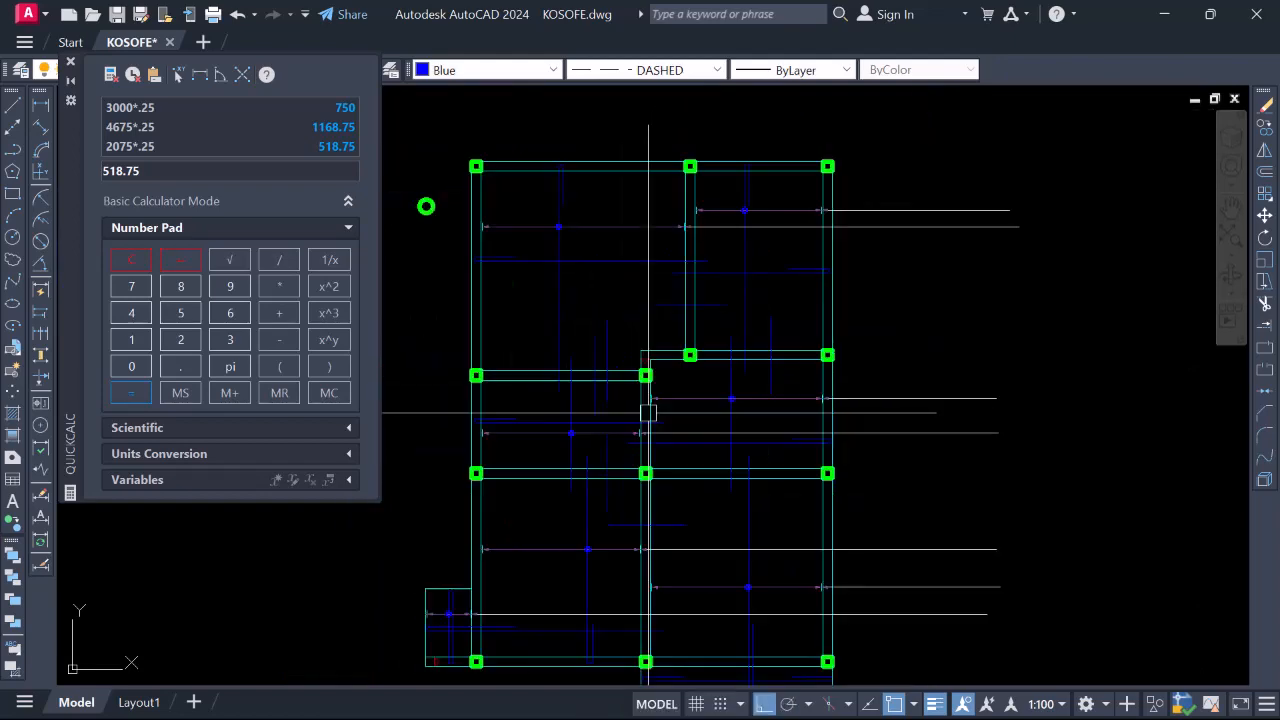
pyautogui.scroll(-2, 694, 423)
pyautogui.scroll(2, 651, 403)
pyautogui.scroll(-3, 617, 434)
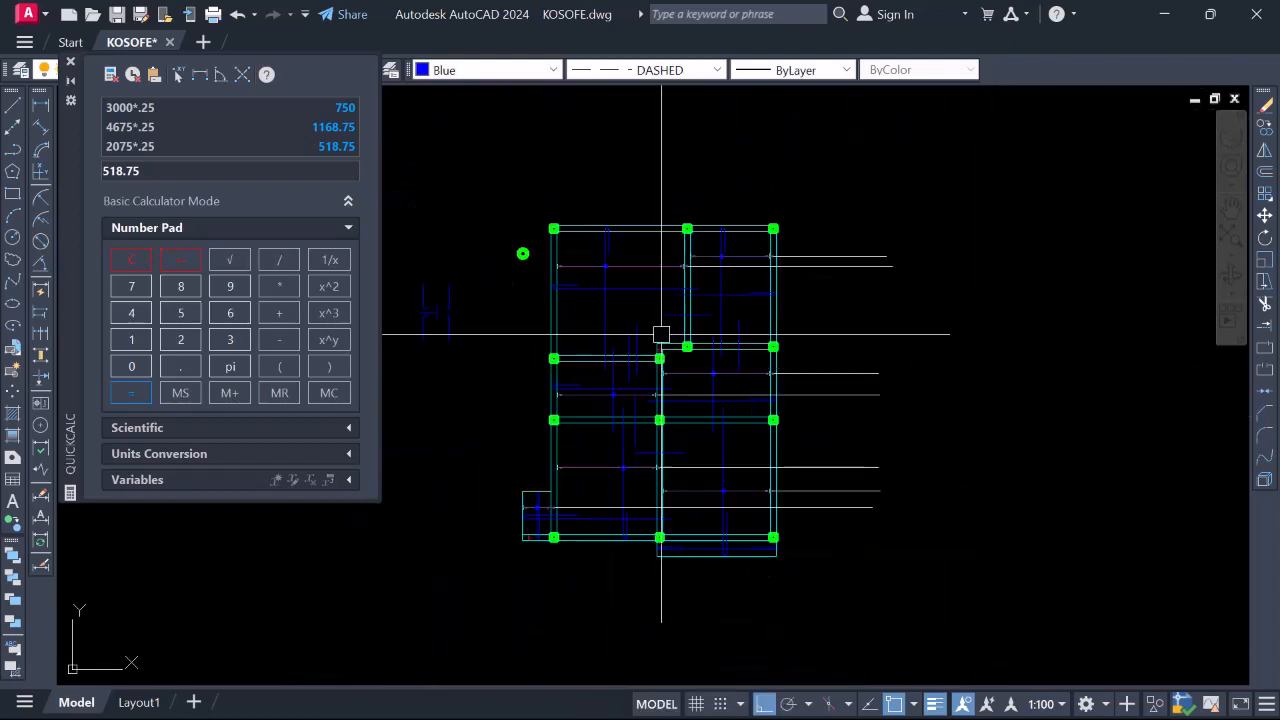
pyautogui.scroll(4, 600, 386)
pyautogui.scroll(-2, 639, 404)
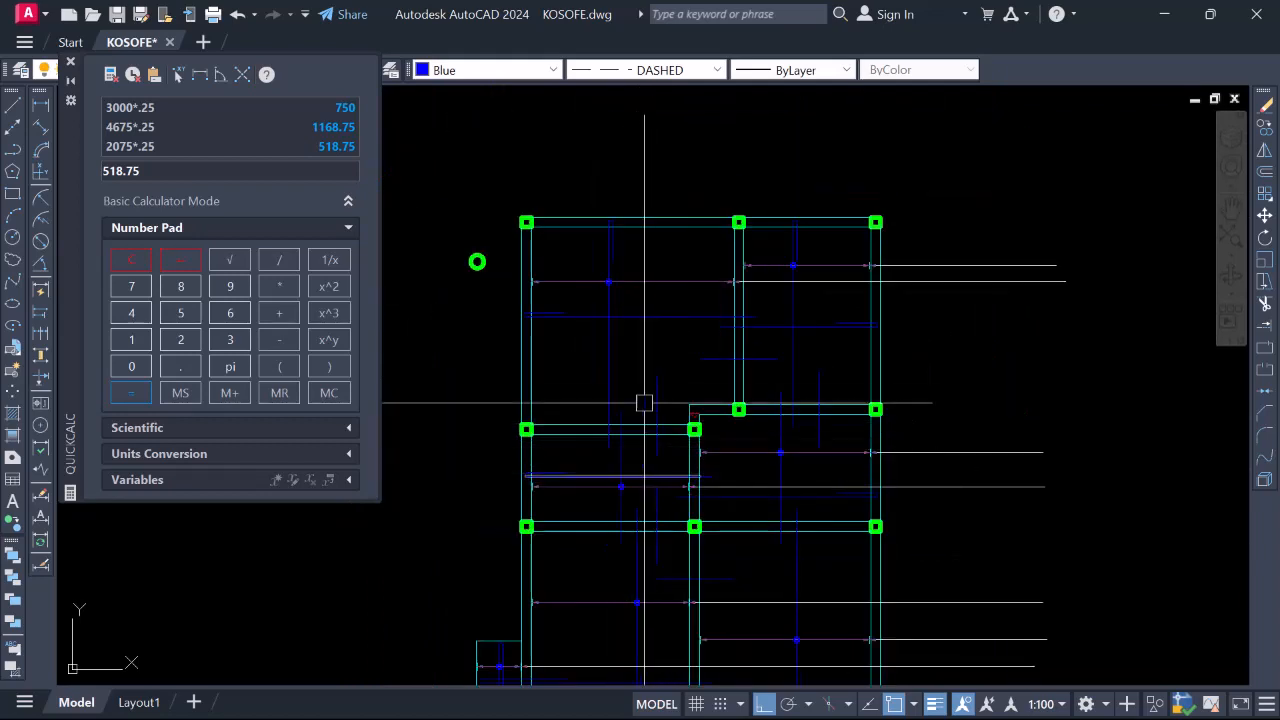
pyautogui.scroll(-2, 677, 449)
pyautogui.scroll(2, 671, 517)
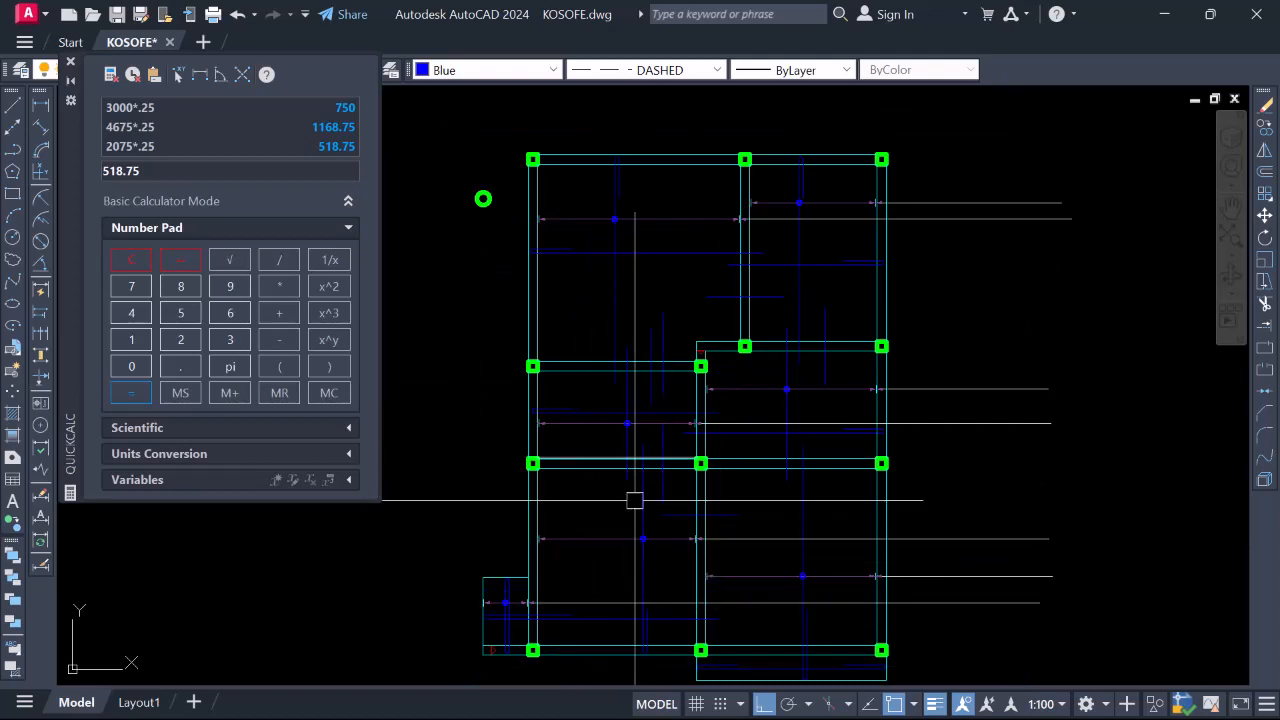
pyautogui.scroll(-2, 726, 473)
pyautogui.scroll(2, 649, 366)
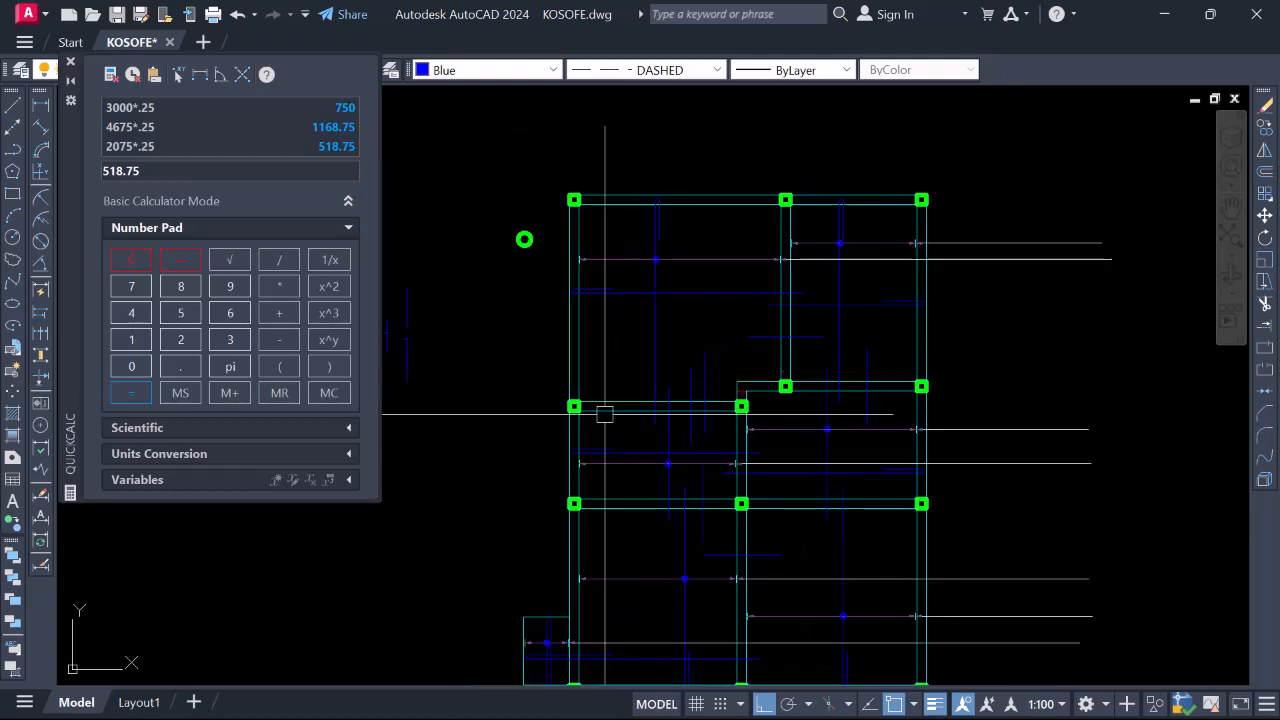
pyautogui.scroll(4, 688, 378)
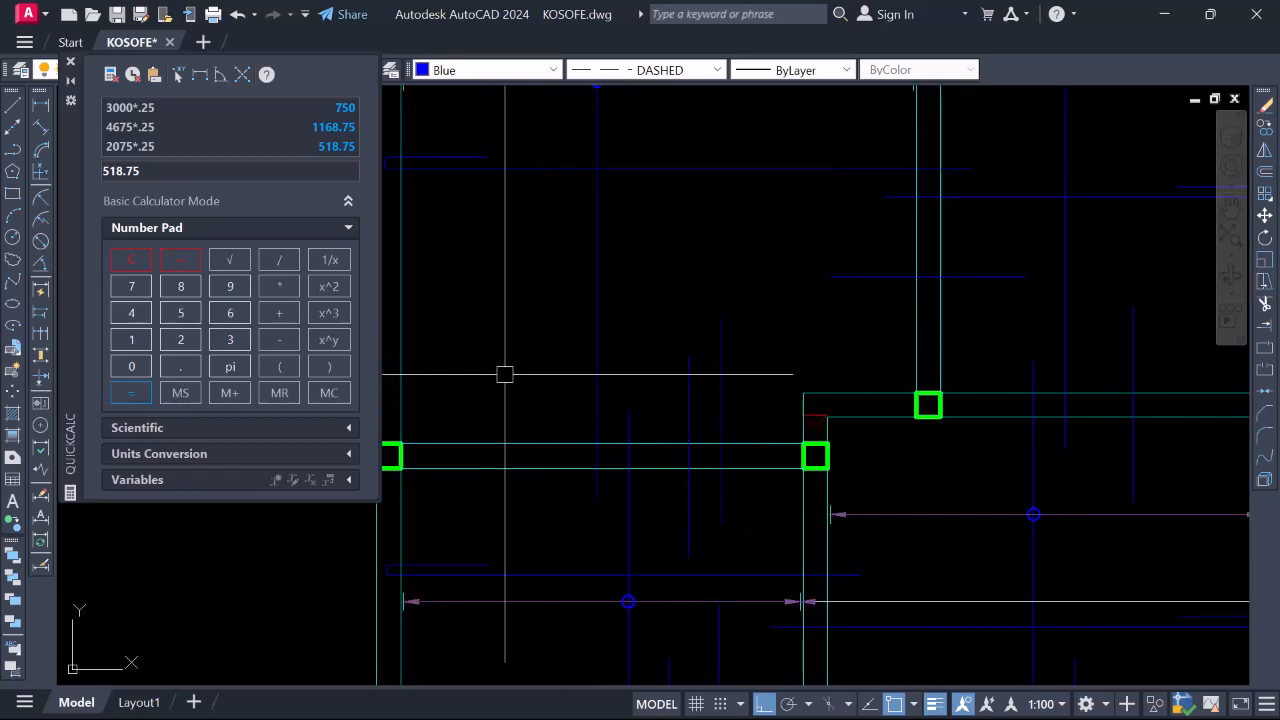
pyautogui.scroll(-4, 732, 337)
pyautogui.scroll(4, 706, 376)
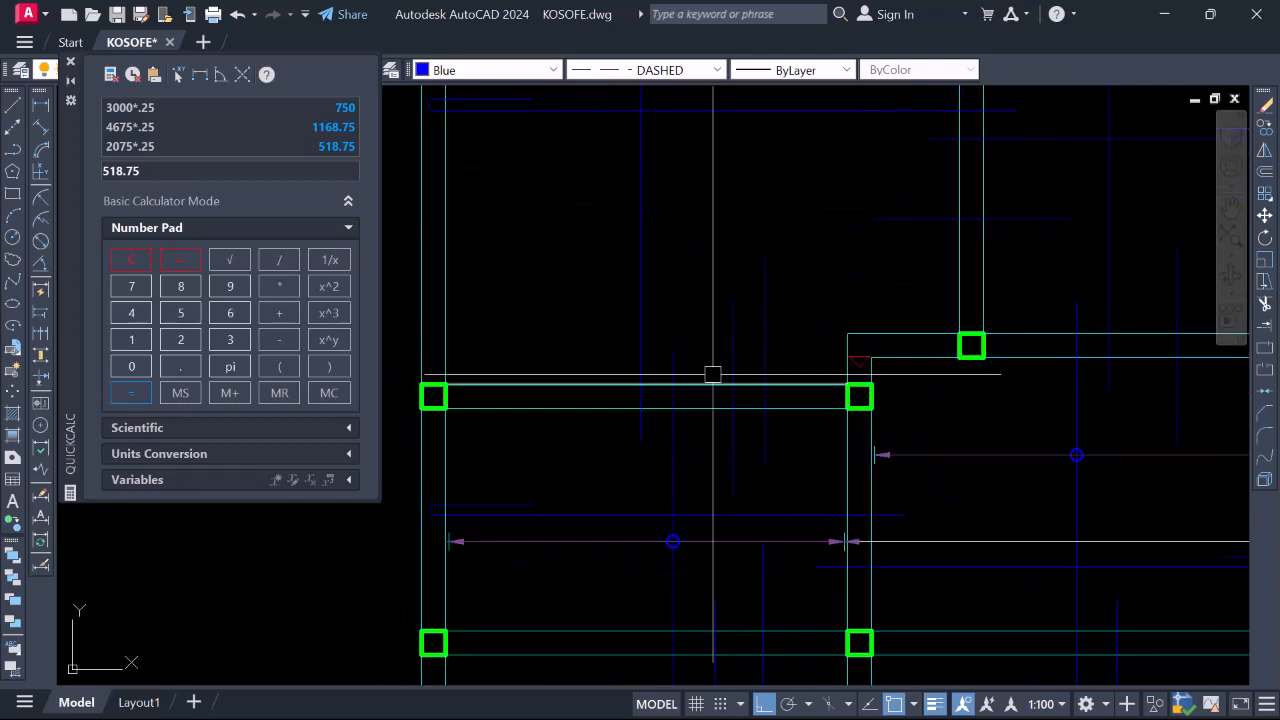
pyautogui.scroll(-4, 709, 329)
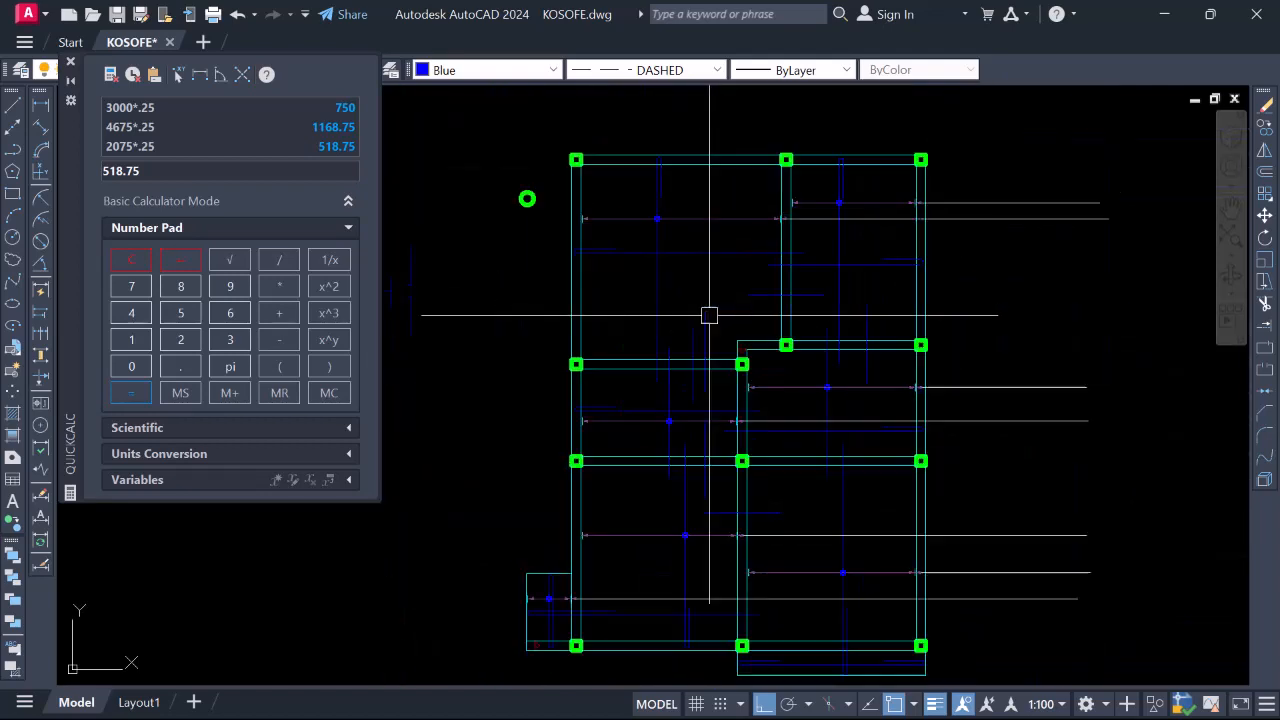
pyautogui.scroll(2, 709, 314)
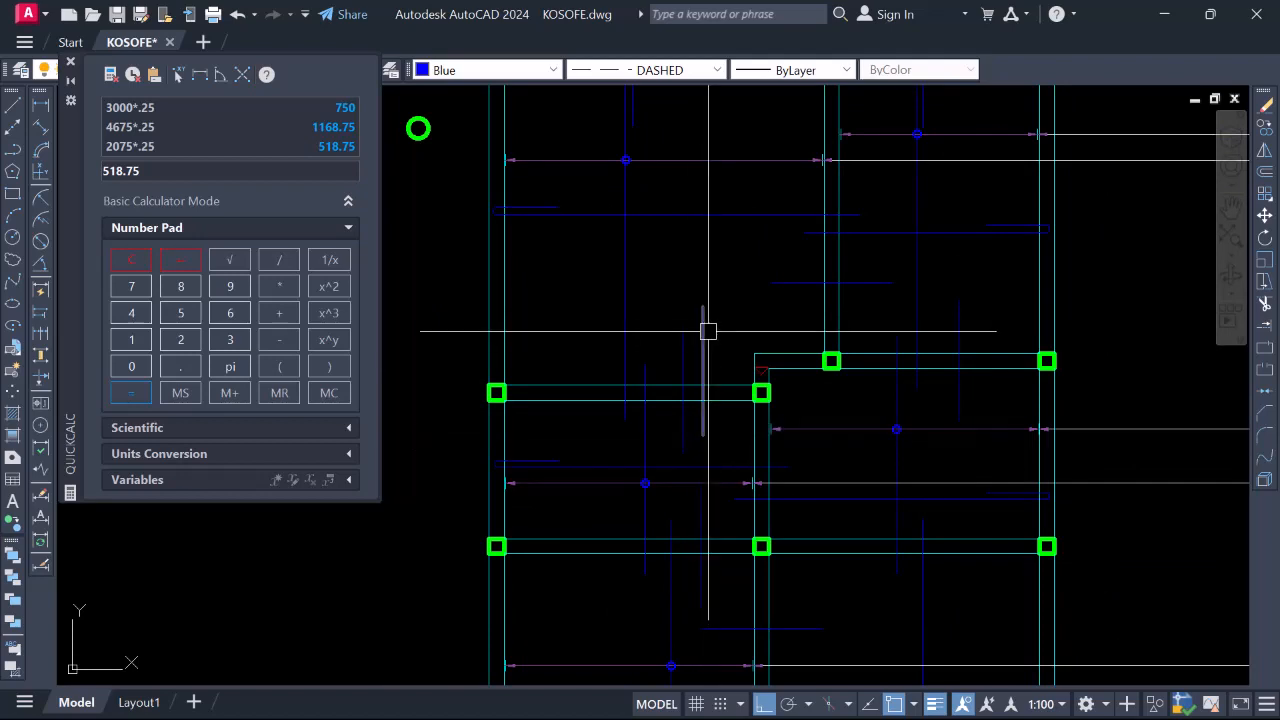
pyautogui.scroll(-6, 729, 418)
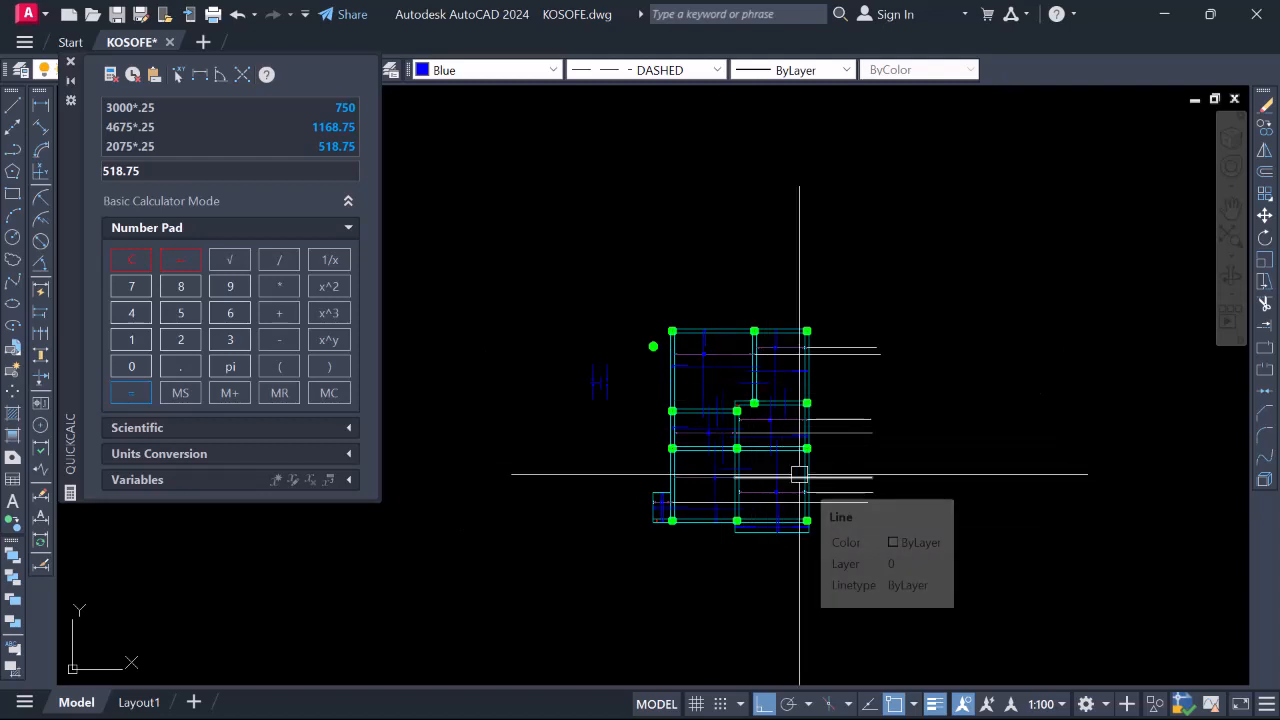
pyautogui.scroll(6, 740, 399)
pyautogui.scroll(-2, 689, 360)
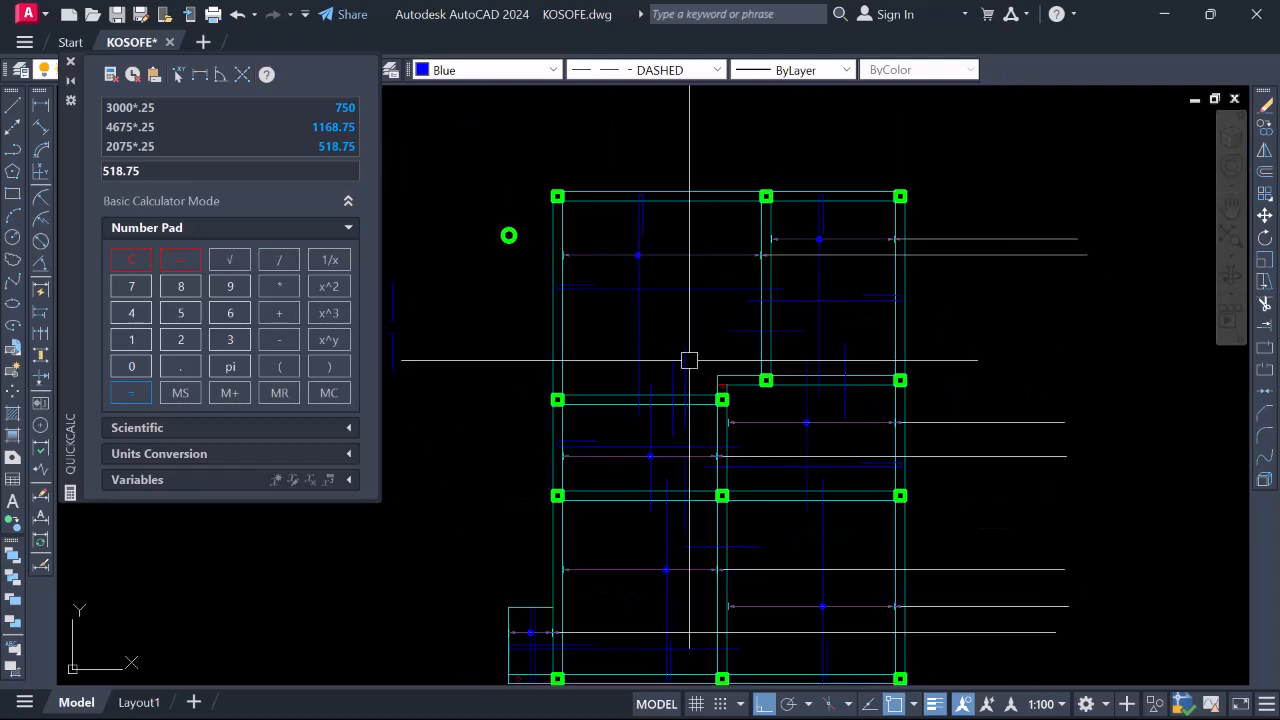
pyautogui.scroll(-4, 679, 359)
pyautogui.scroll(4, 684, 367)
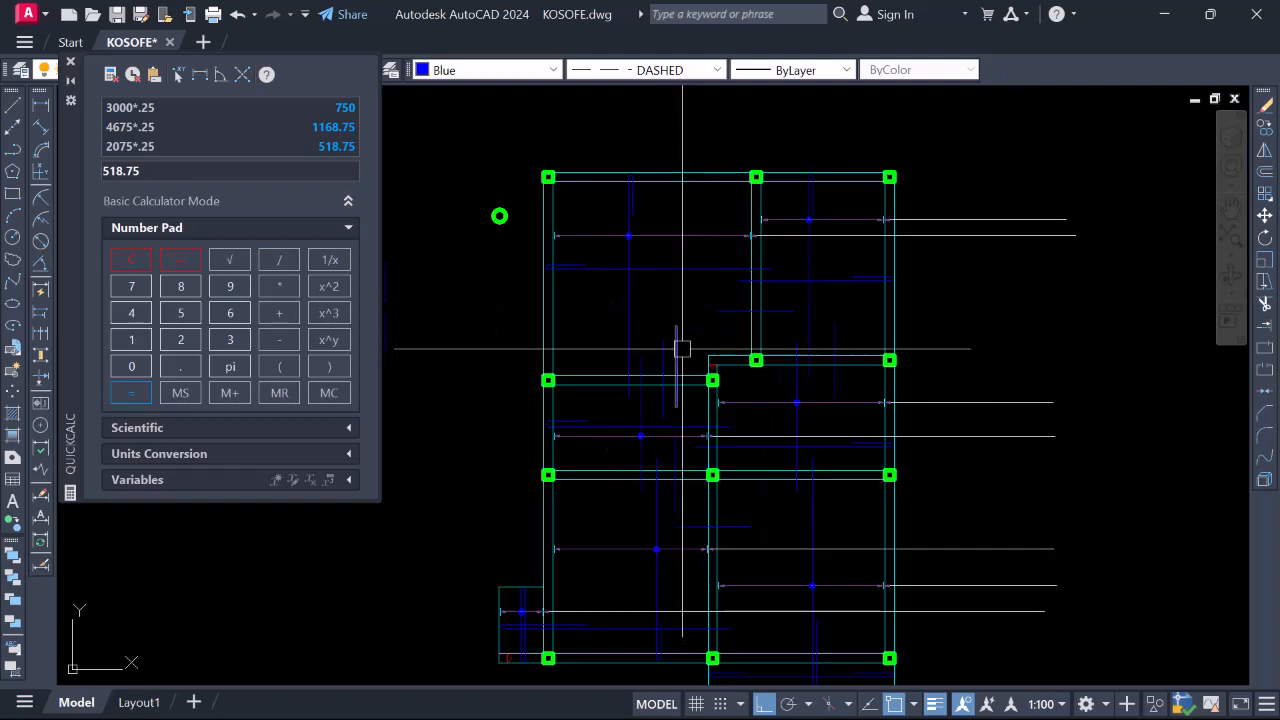
pyautogui.rightClick(708, 380)
pyautogui.scroll(-4, 705, 362)
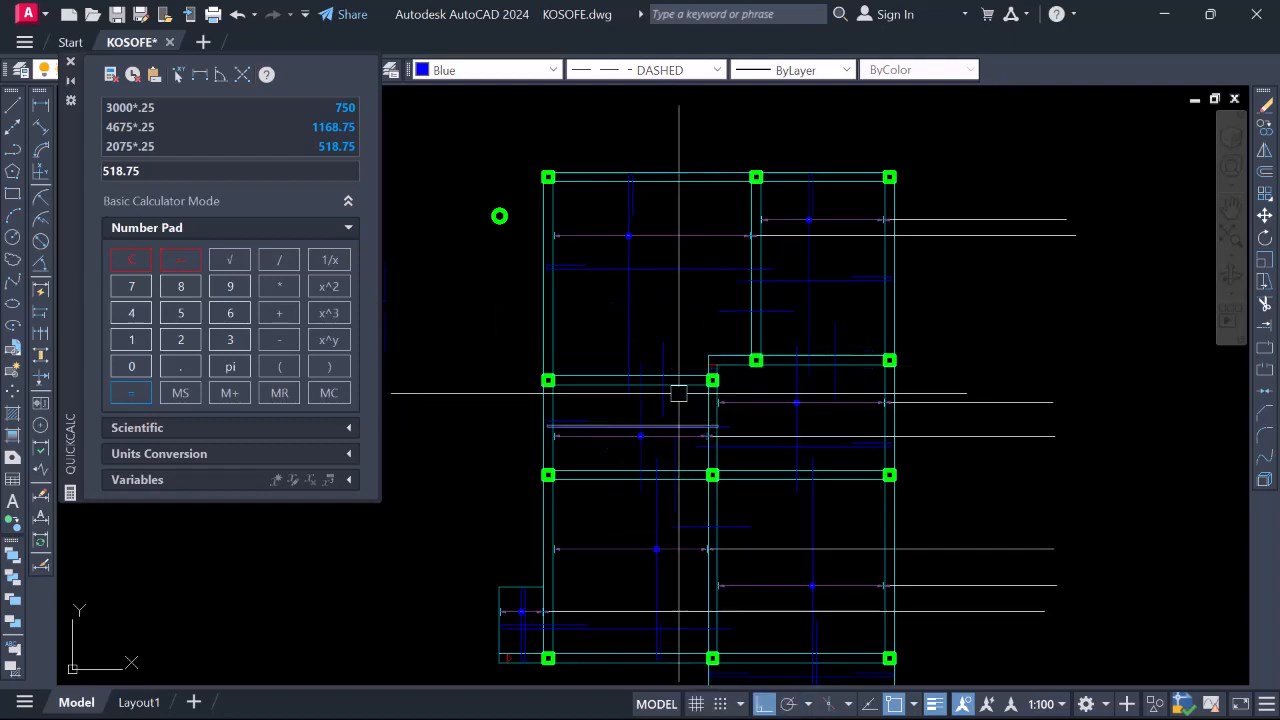
pyautogui.scroll(4, 688, 383)
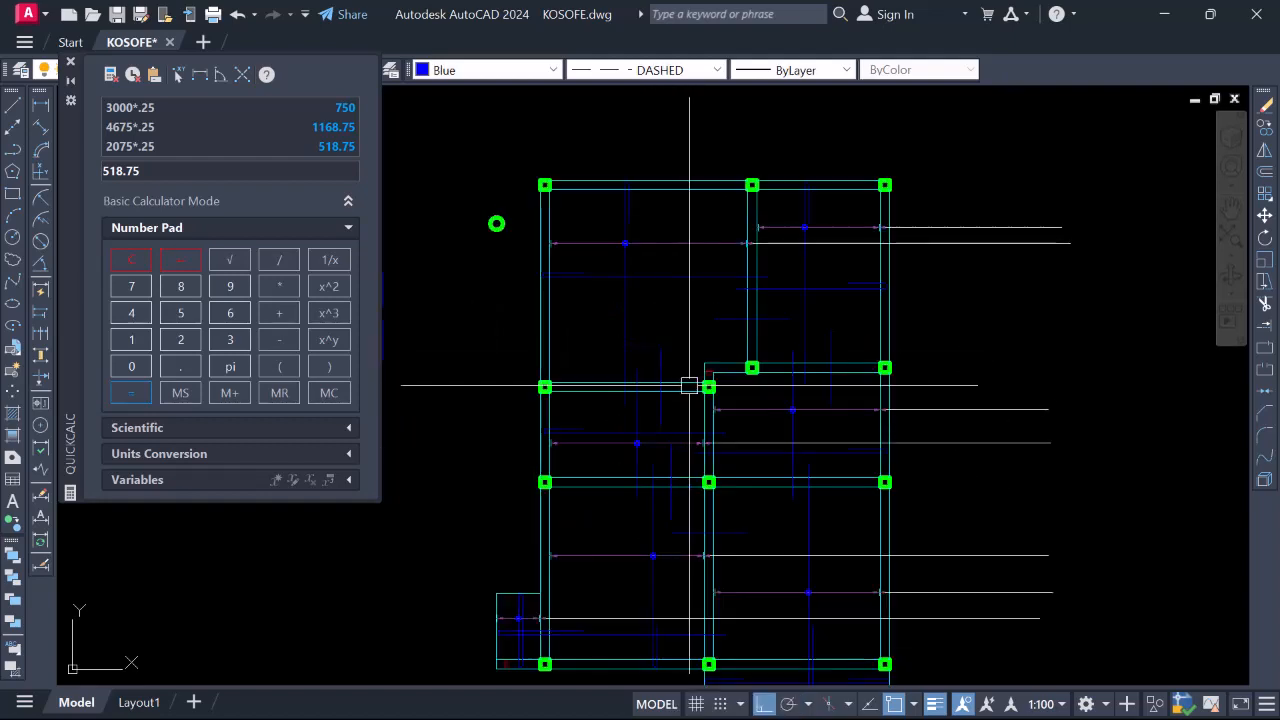
pyautogui.scroll(-2, 643, 432)
pyautogui.scroll(2, 715, 387)
pyautogui.scroll(-2, 677, 366)
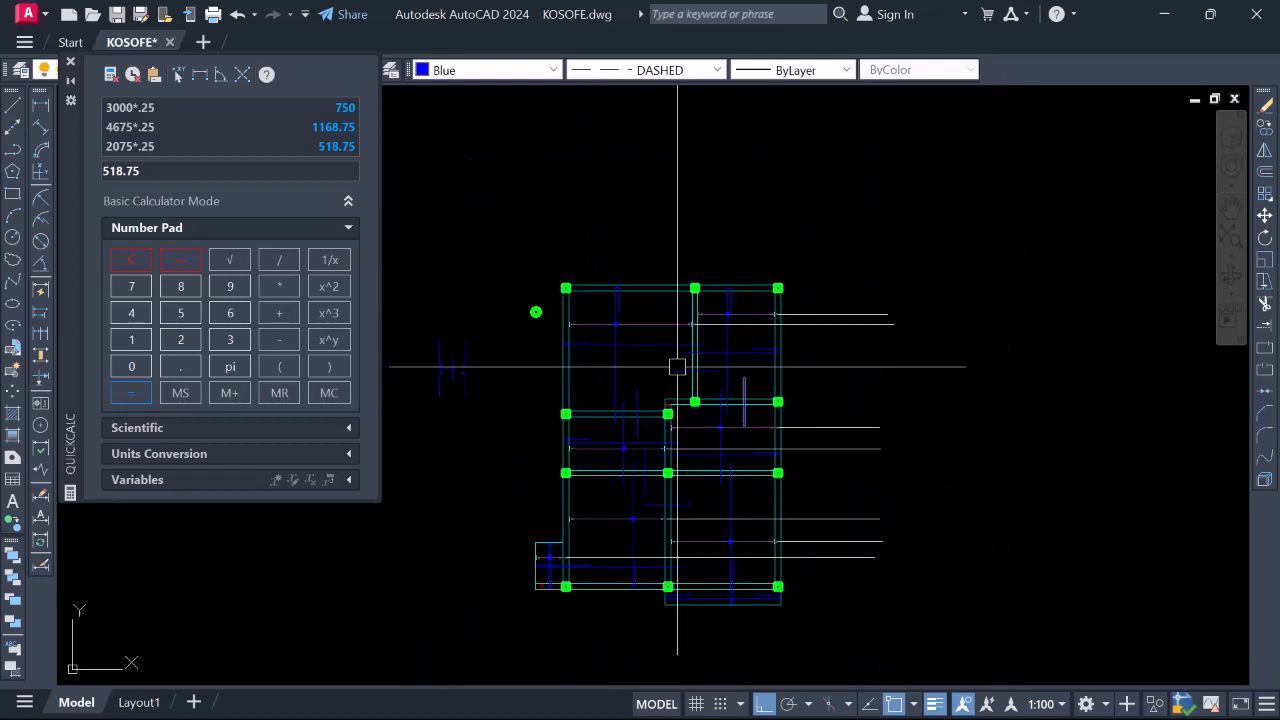
pyautogui.scroll(2, 700, 405)
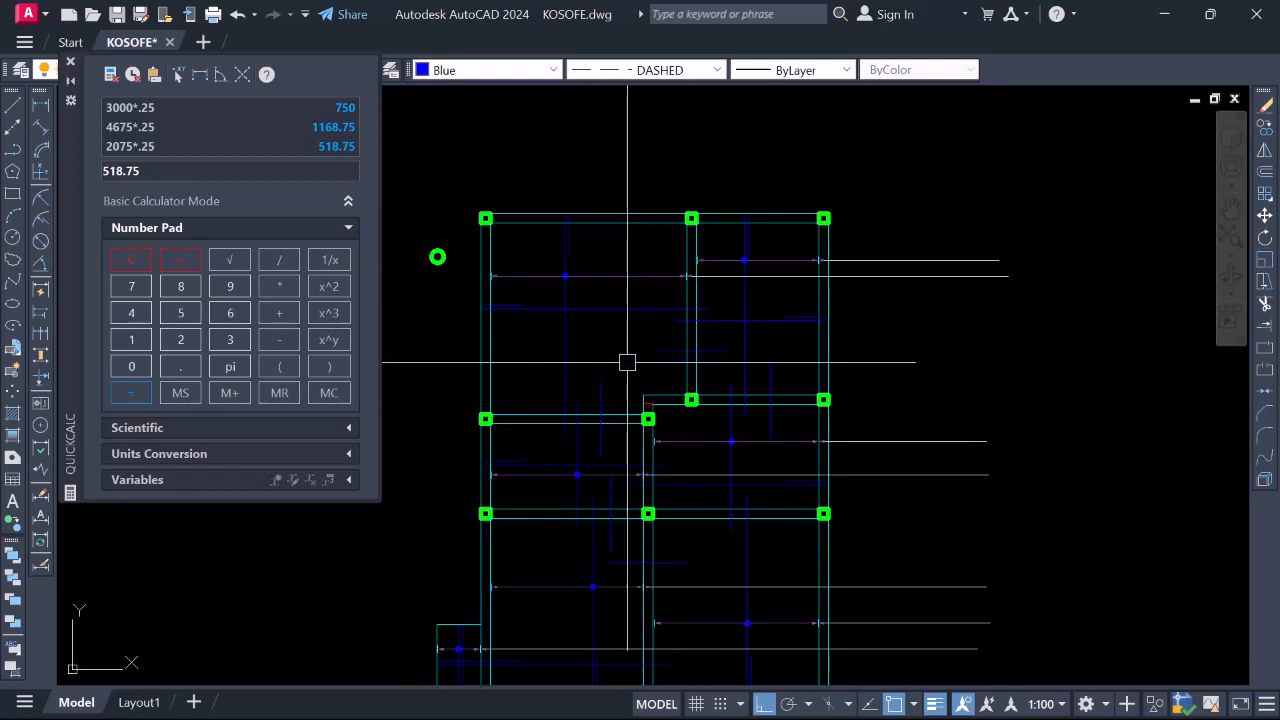
pyautogui.scroll(-2, 677, 413)
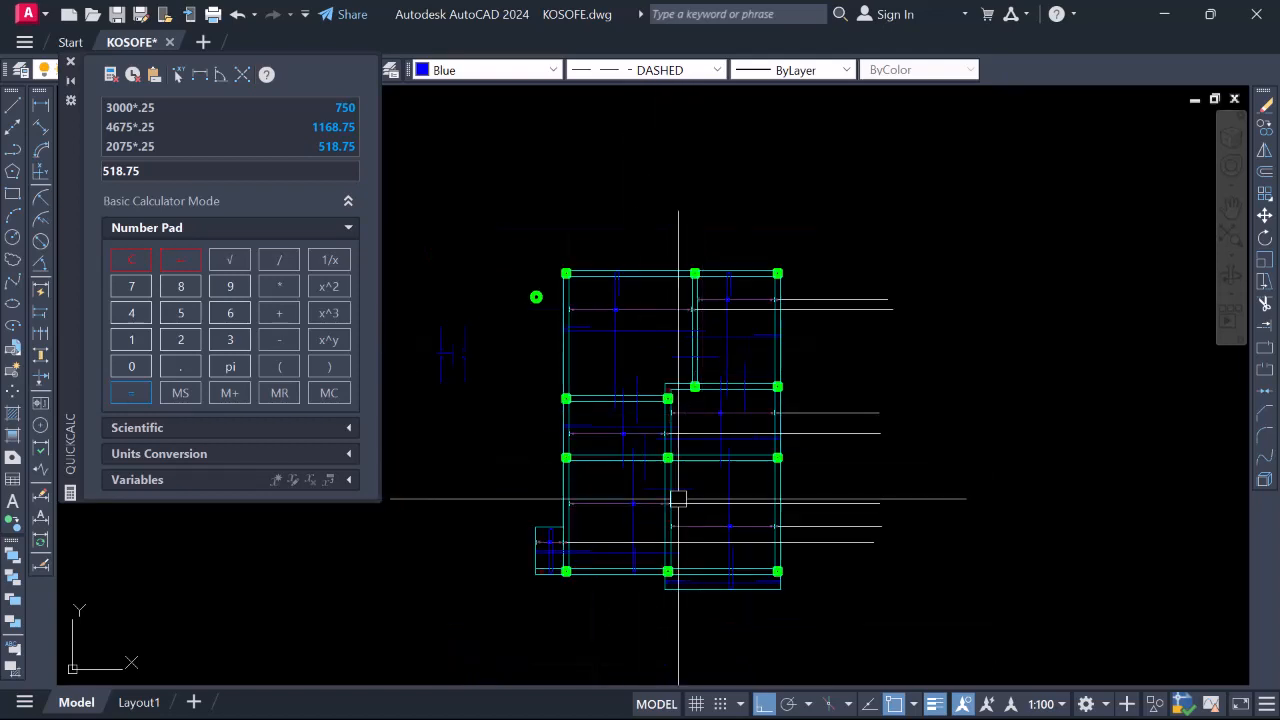
pyautogui.scroll(4, 678, 498)
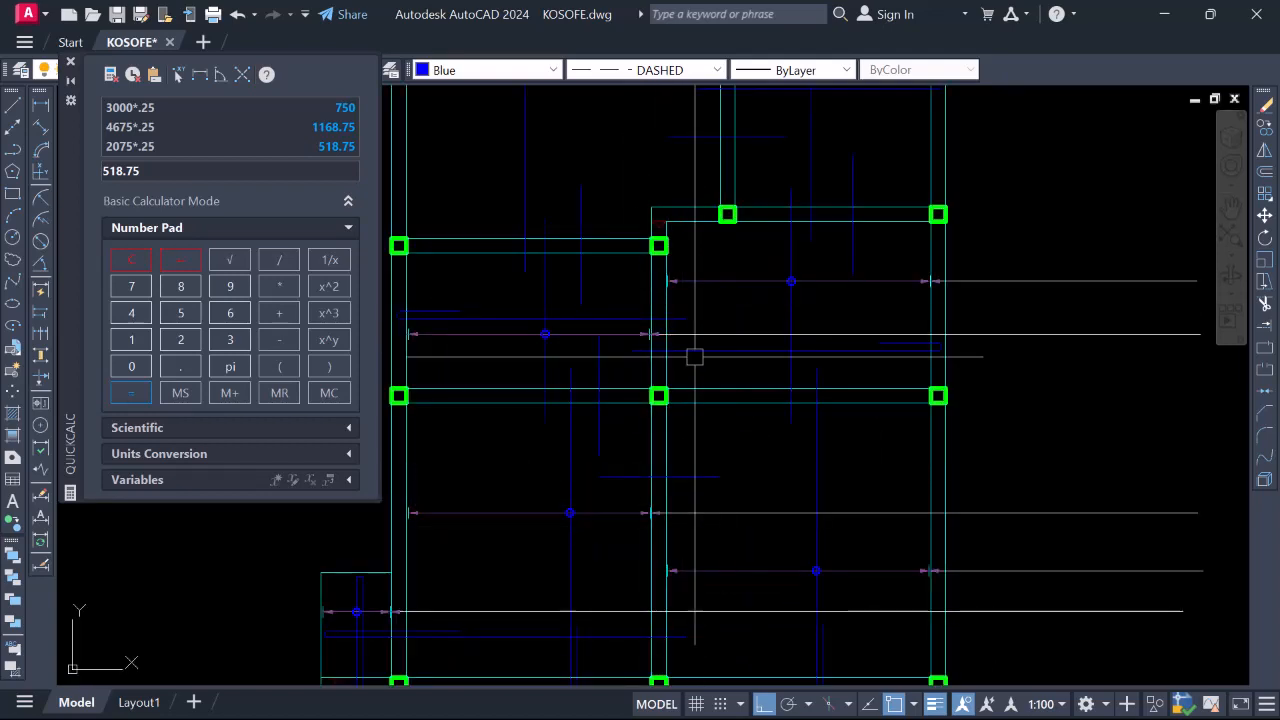
pyautogui.scroll(-2, 760, 390)
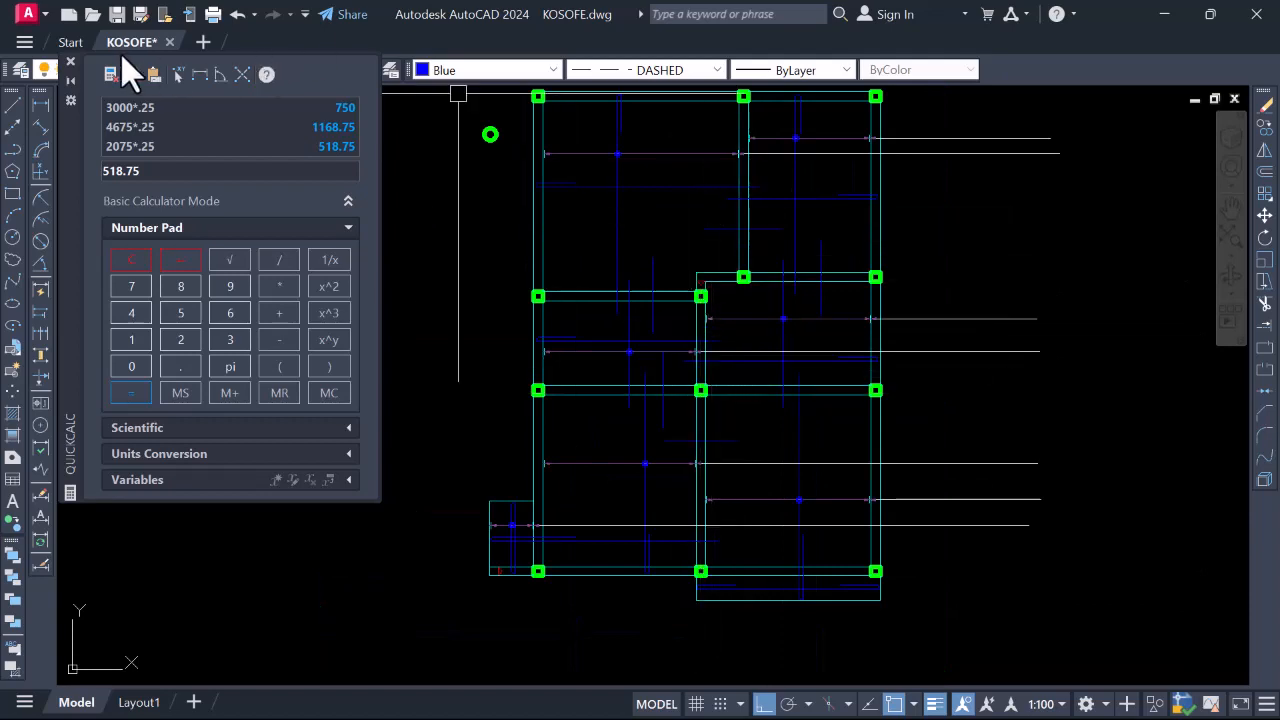
# Close the QuickCalc palette and pick SLABREINCALL from the Layer list as current
pyautogui.click(71, 61)
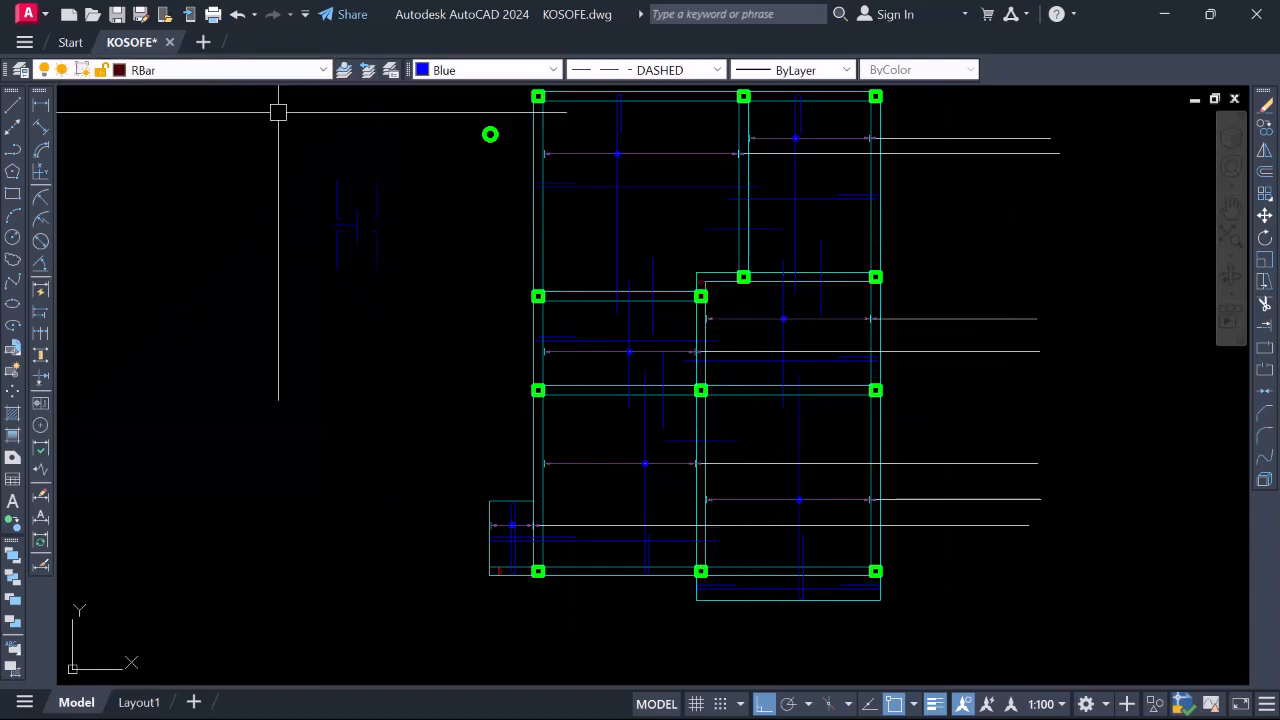
pyautogui.click(324, 70)
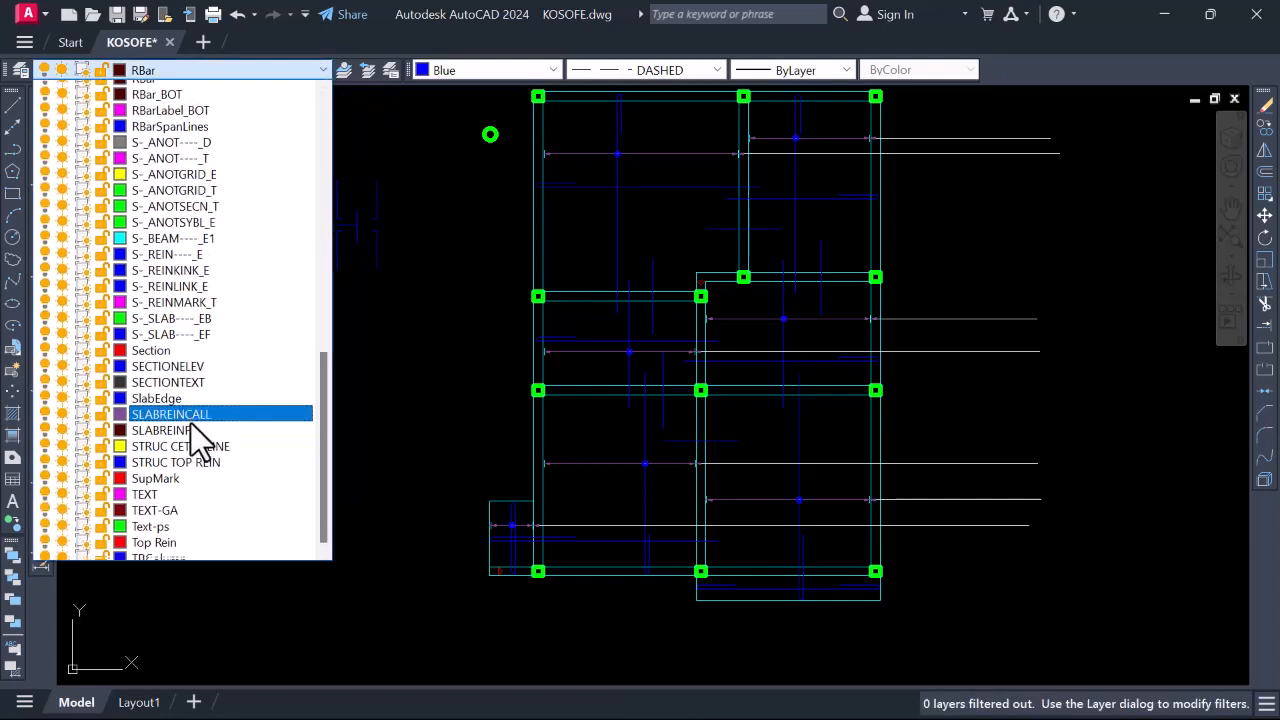
pyautogui.click(190, 421)
pyautogui.scroll(-4, 660, 290)
pyautogui.scroll(4, 679, 188)
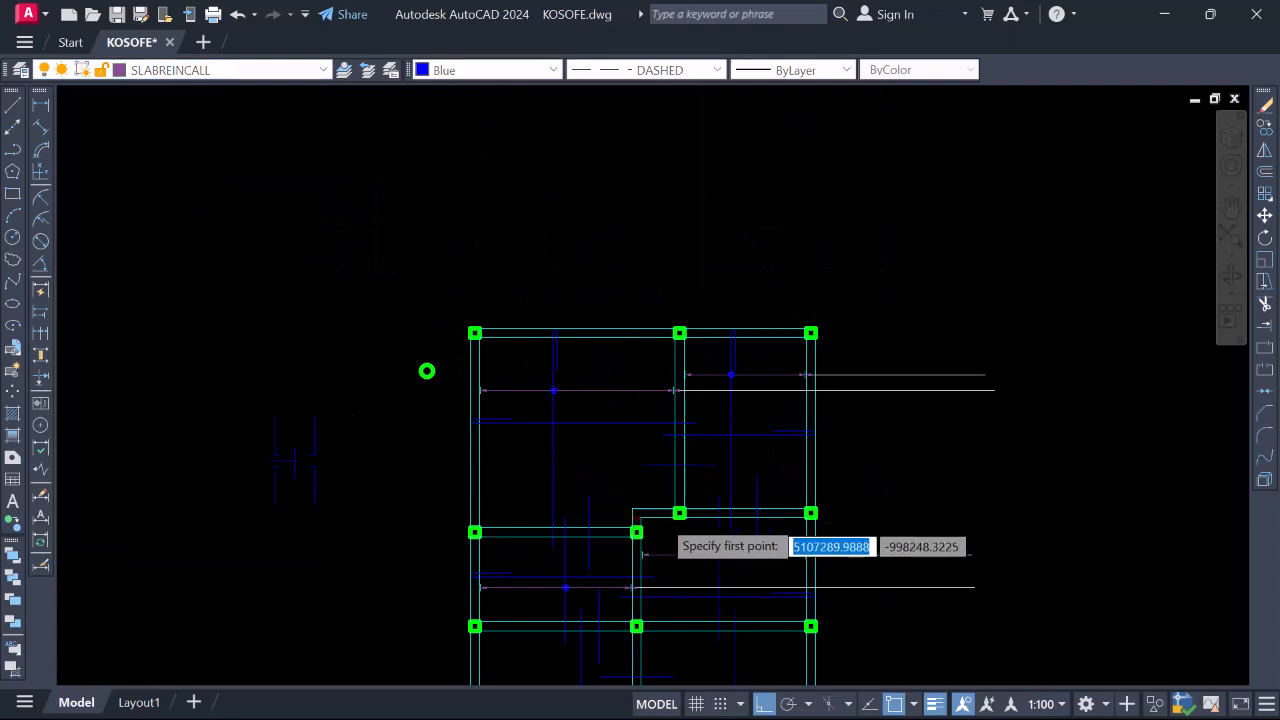
# Set the current object colour to ByLayer for the new call-out lines
pyautogui.scroll(4, 659, 520)
pyautogui.click(590, 503)
pyautogui.scroll(-2, 646, 531)
pyautogui.scroll(2, 665, 282)
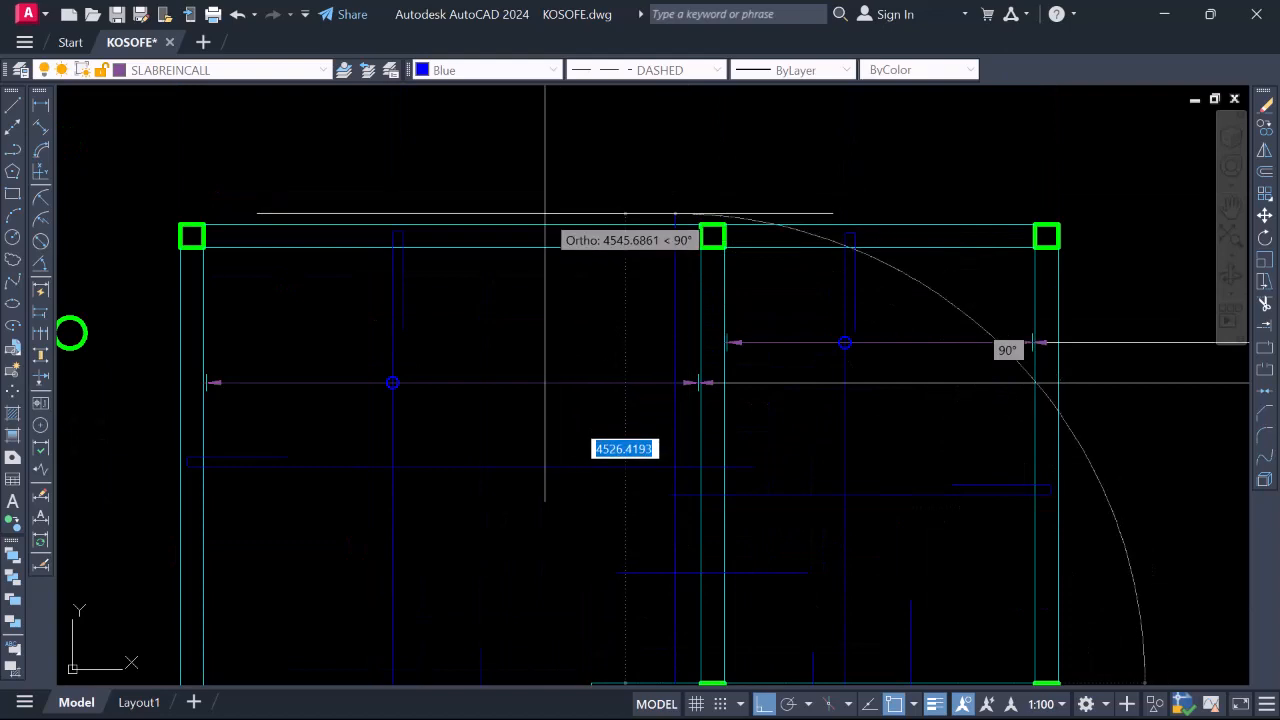
pyautogui.click(551, 69)
pyautogui.click(466, 89)
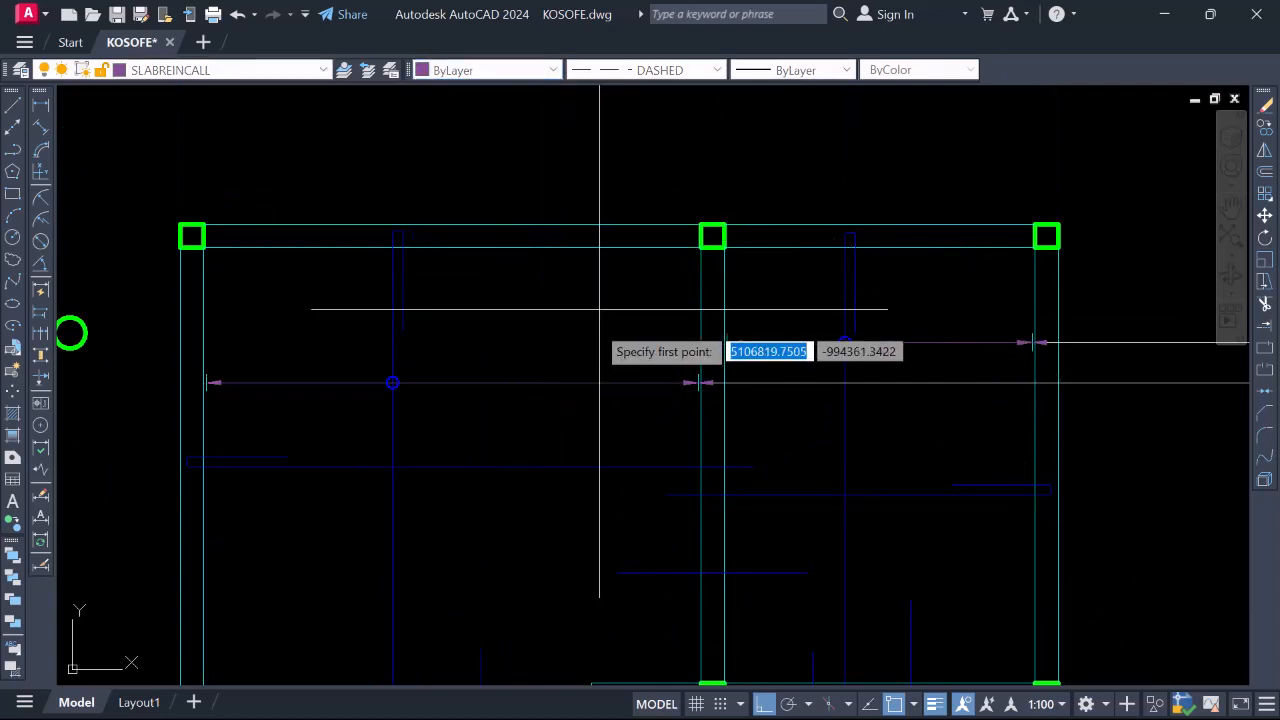
pyautogui.scroll(-2, 596, 352)
pyautogui.scroll(4, 641, 551)
# Pick call-out start points on the slab and at the lower beam
pyautogui.click(641, 551)
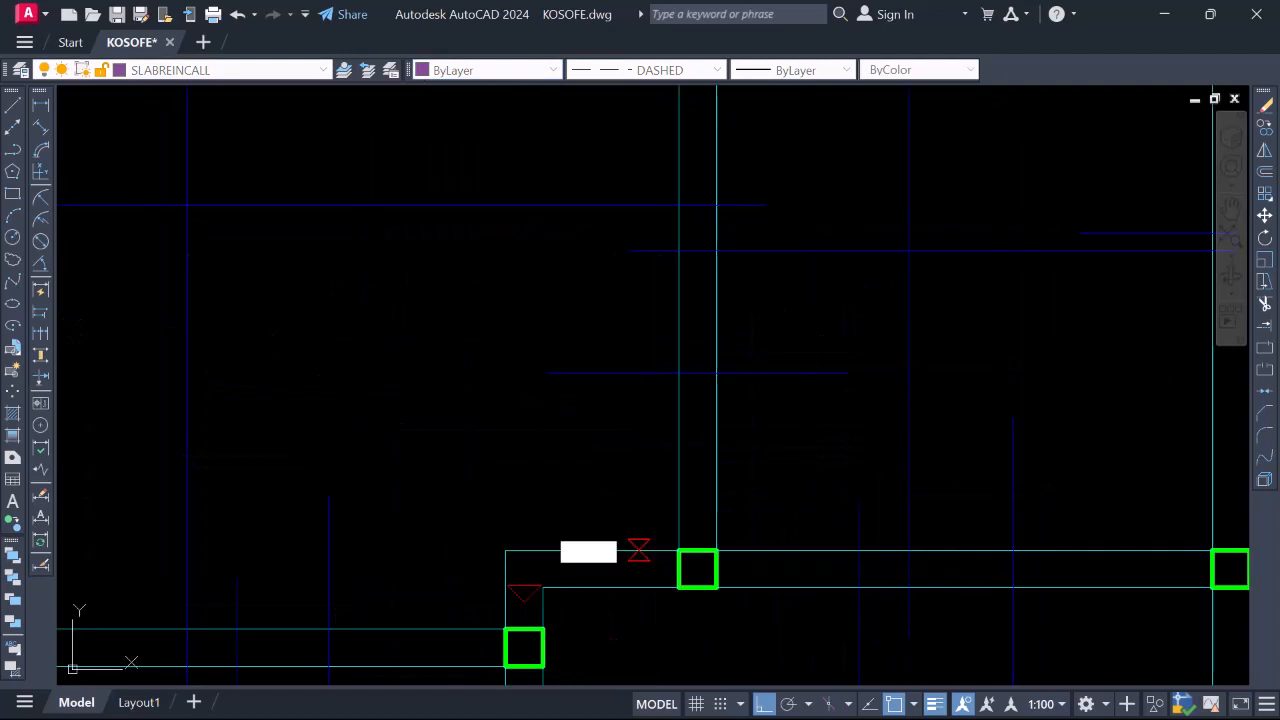
pyautogui.scroll(-2, 641, 551)
pyautogui.scroll(3, 613, 300)
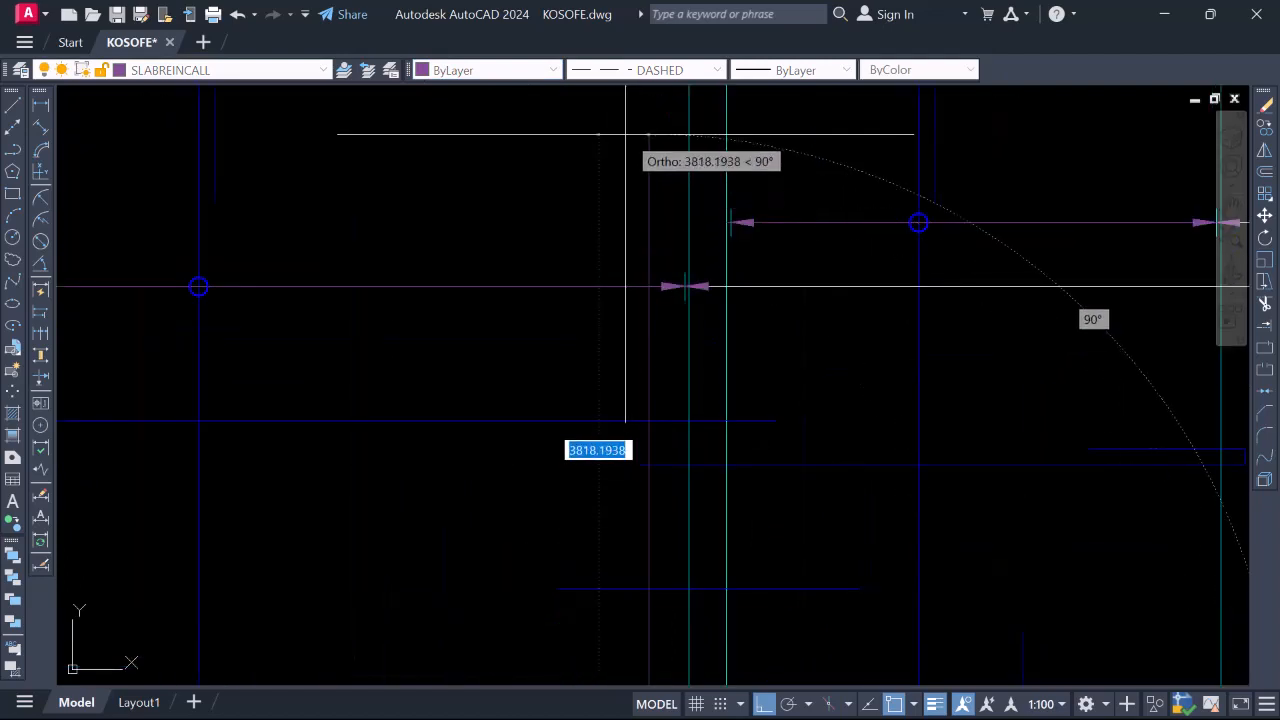
pyautogui.scroll(-3, 626, 289)
pyautogui.scroll(2, 629, 289)
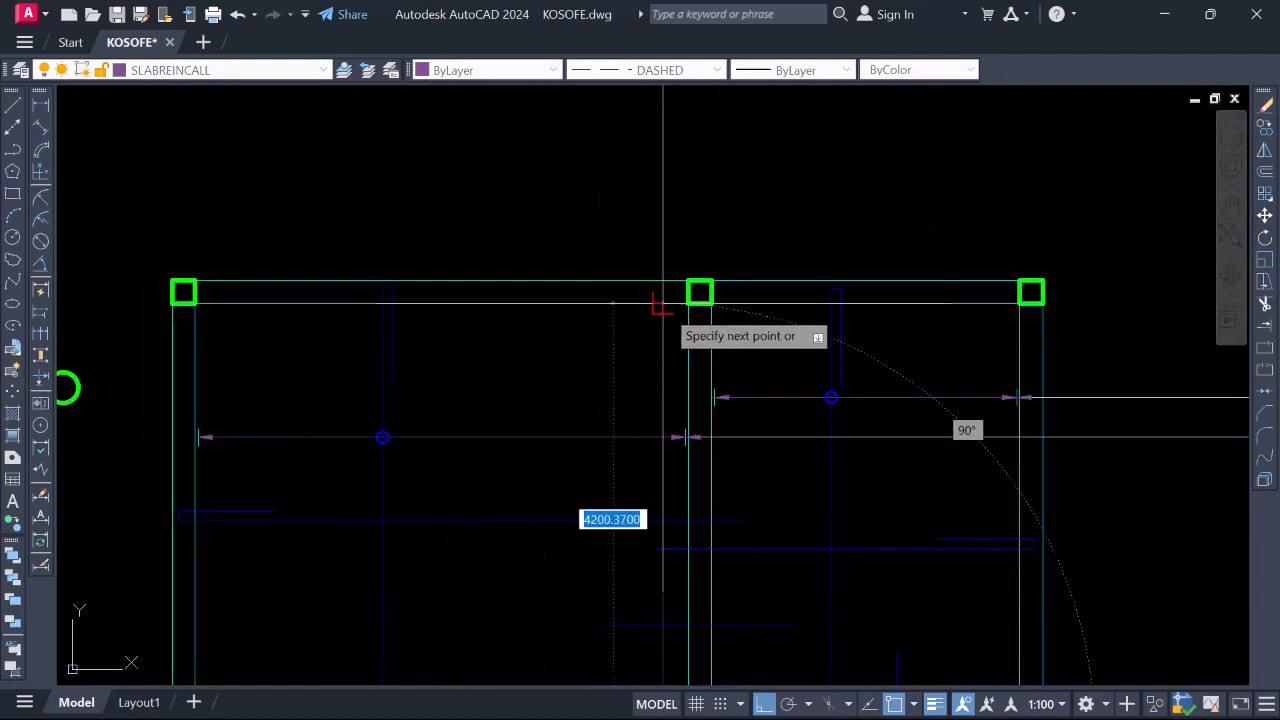
pyautogui.scroll(-3, 660, 297)
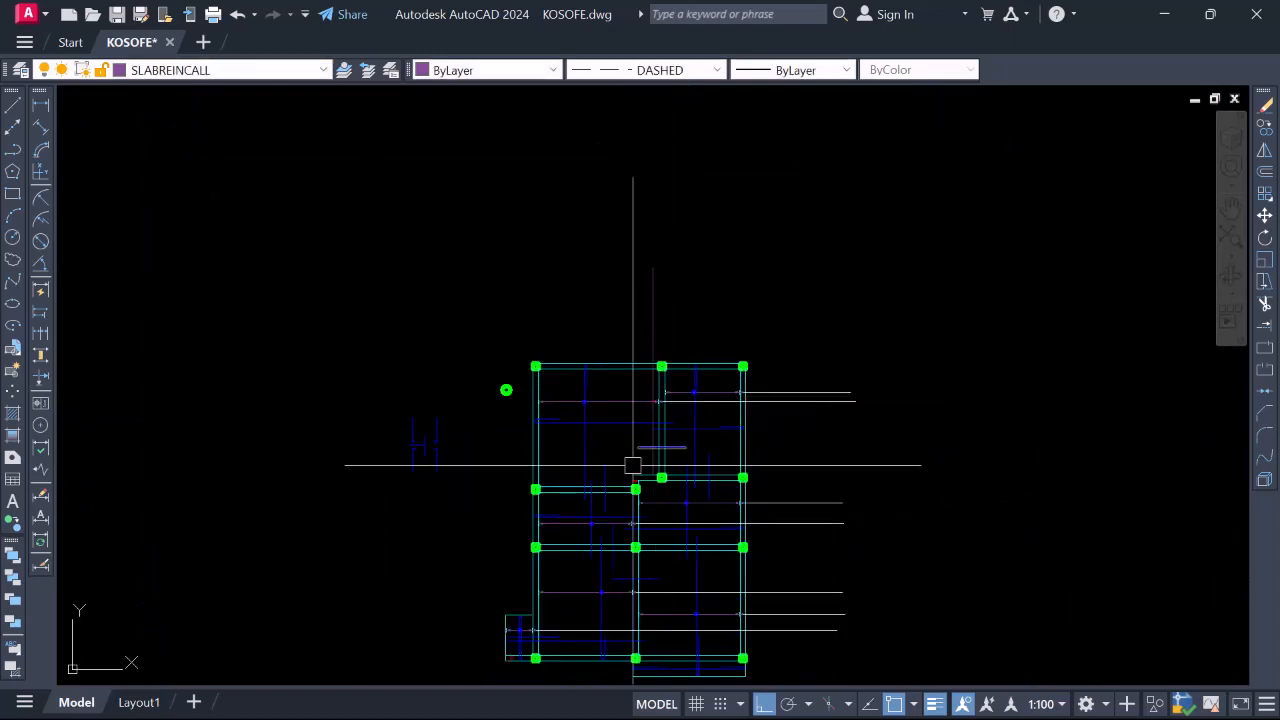
pyautogui.scroll(4, 640, 464)
pyautogui.scroll(4, 669, 403)
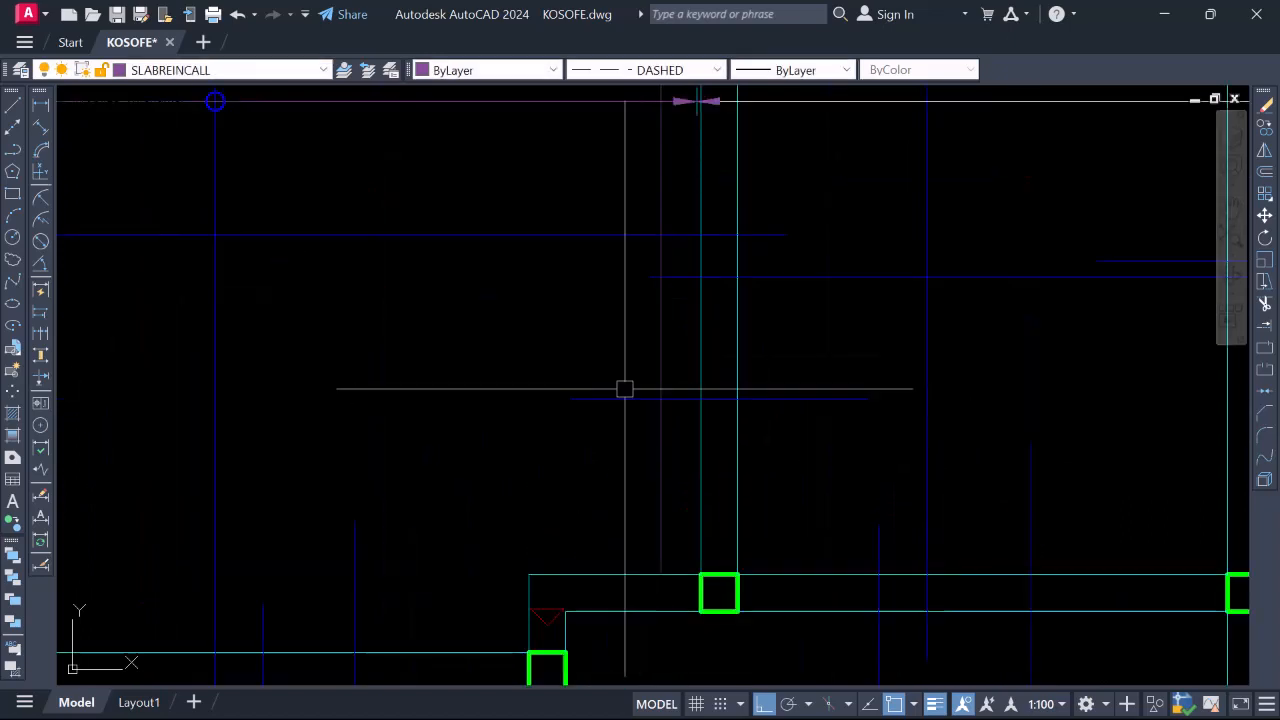
pyautogui.scroll(-5, 618, 356)
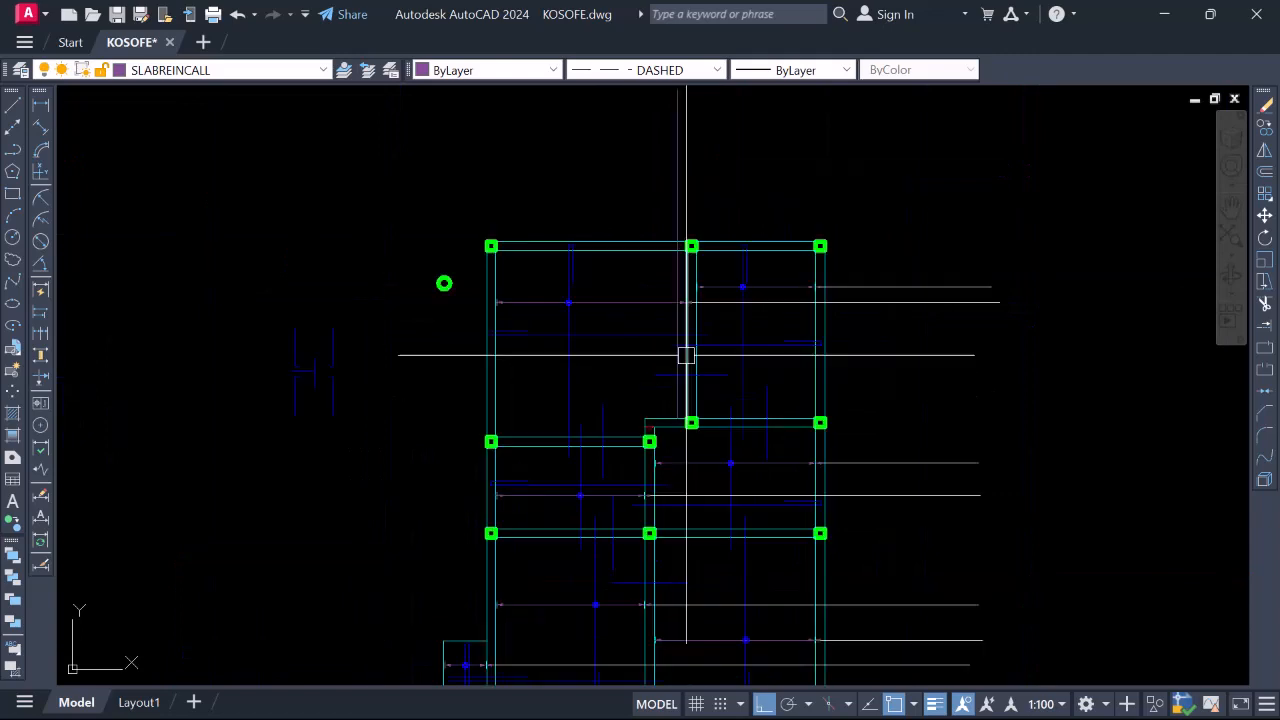
pyautogui.scroll(5, 646, 563)
pyautogui.scroll(2, 648, 569)
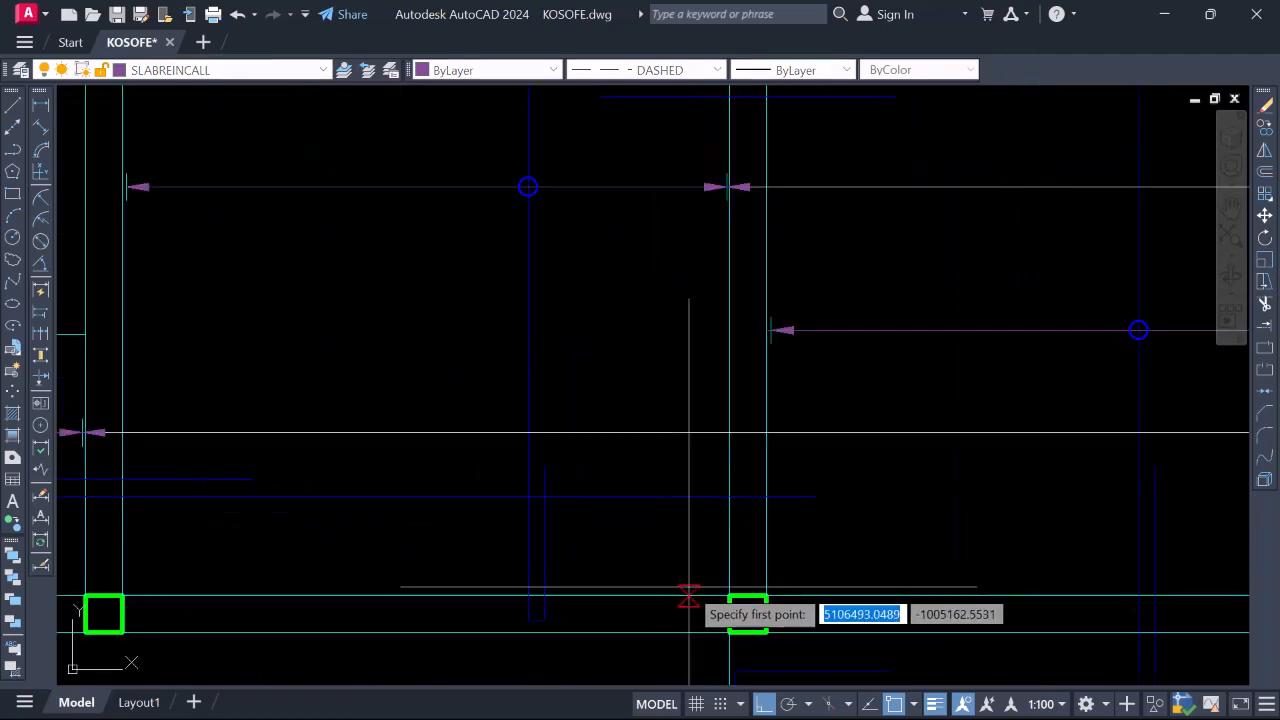
pyautogui.click(688, 594)
pyautogui.scroll(-3, 669, 313)
pyautogui.scroll(5, 668, 300)
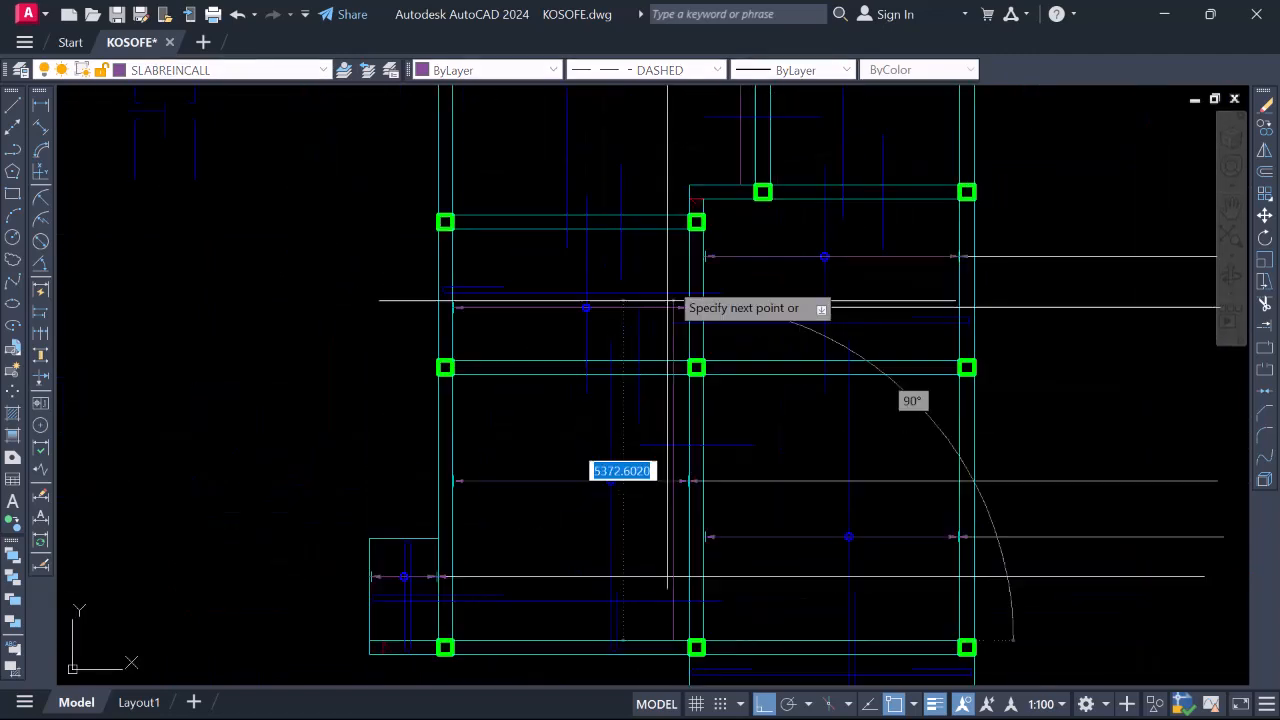
pyautogui.scroll(-8, 669, 401)
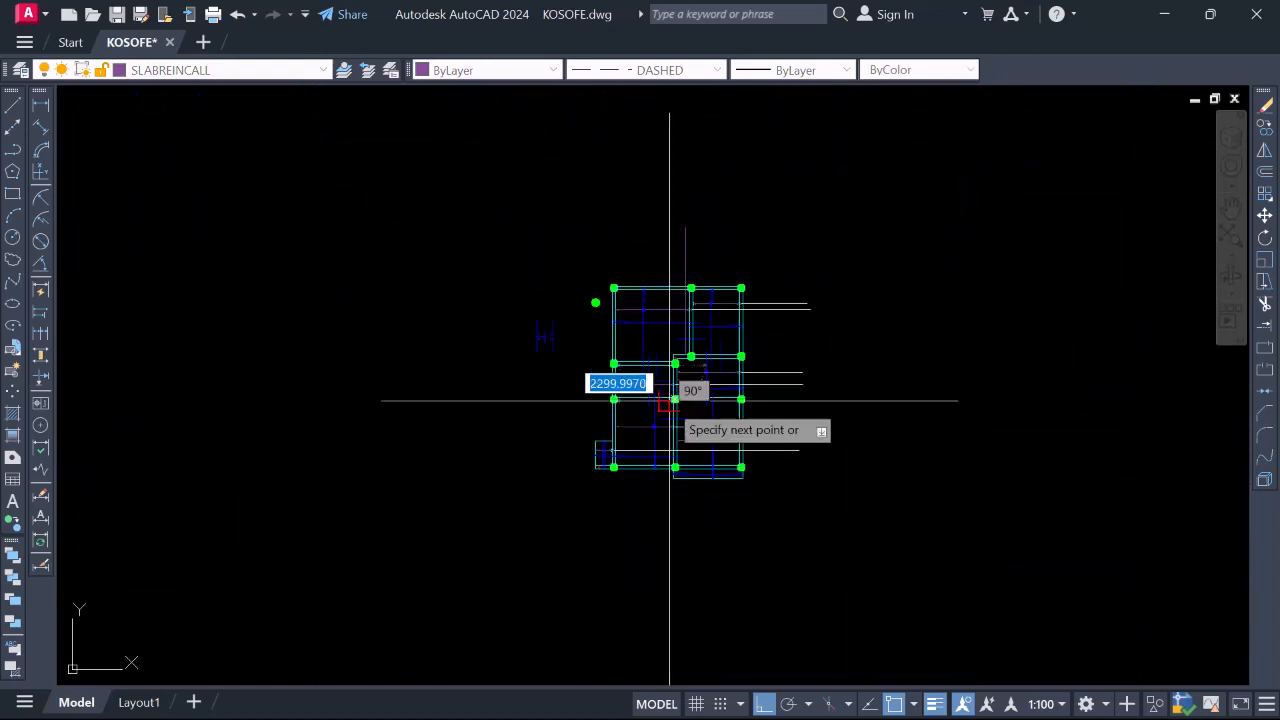
pyautogui.scroll(4, 665, 248)
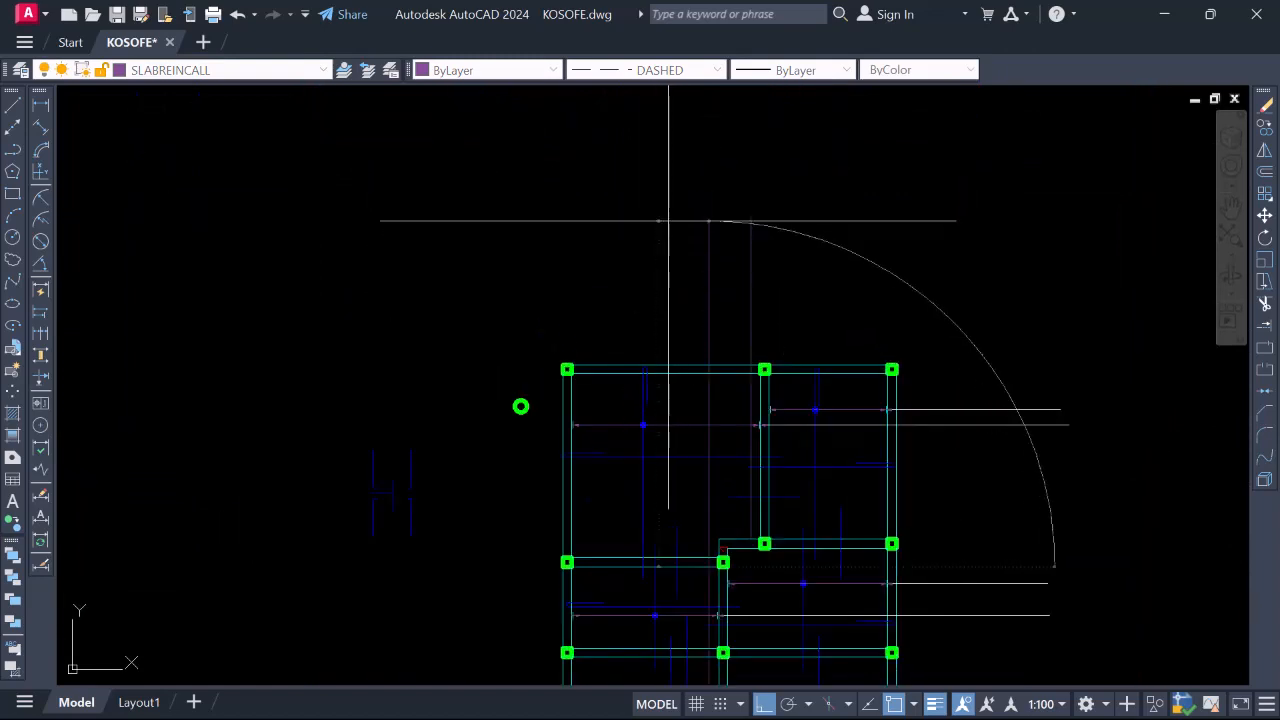
pyautogui.scroll(-6, 669, 220)
pyautogui.scroll(4, 700, 290)
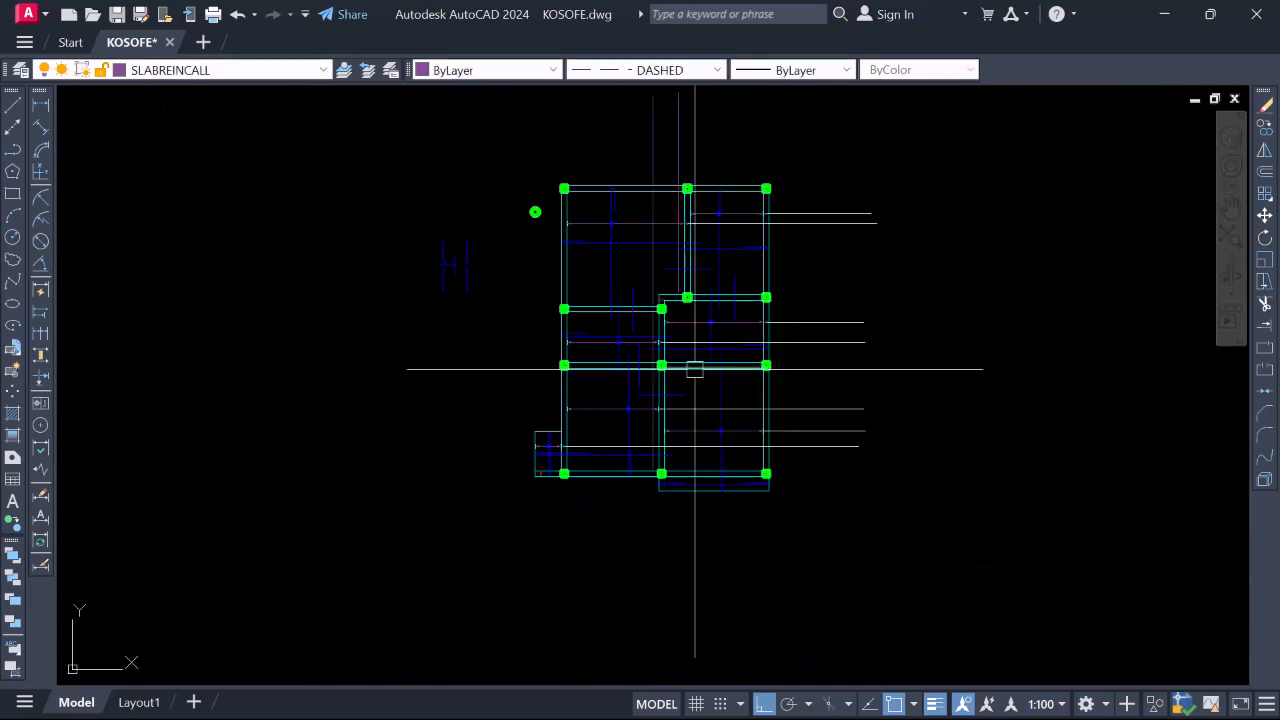
pyautogui.scroll(5, 695, 369)
pyautogui.scroll(-5, 731, 283)
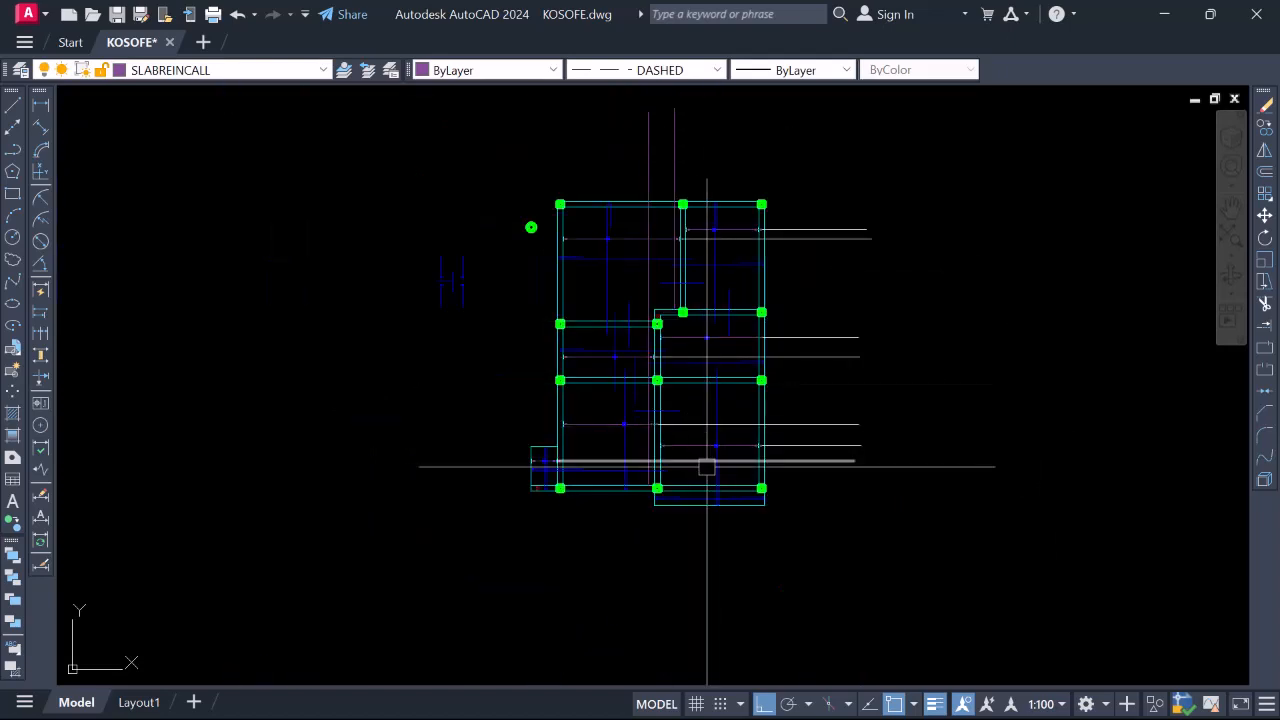
pyautogui.scroll(2, 648, 379)
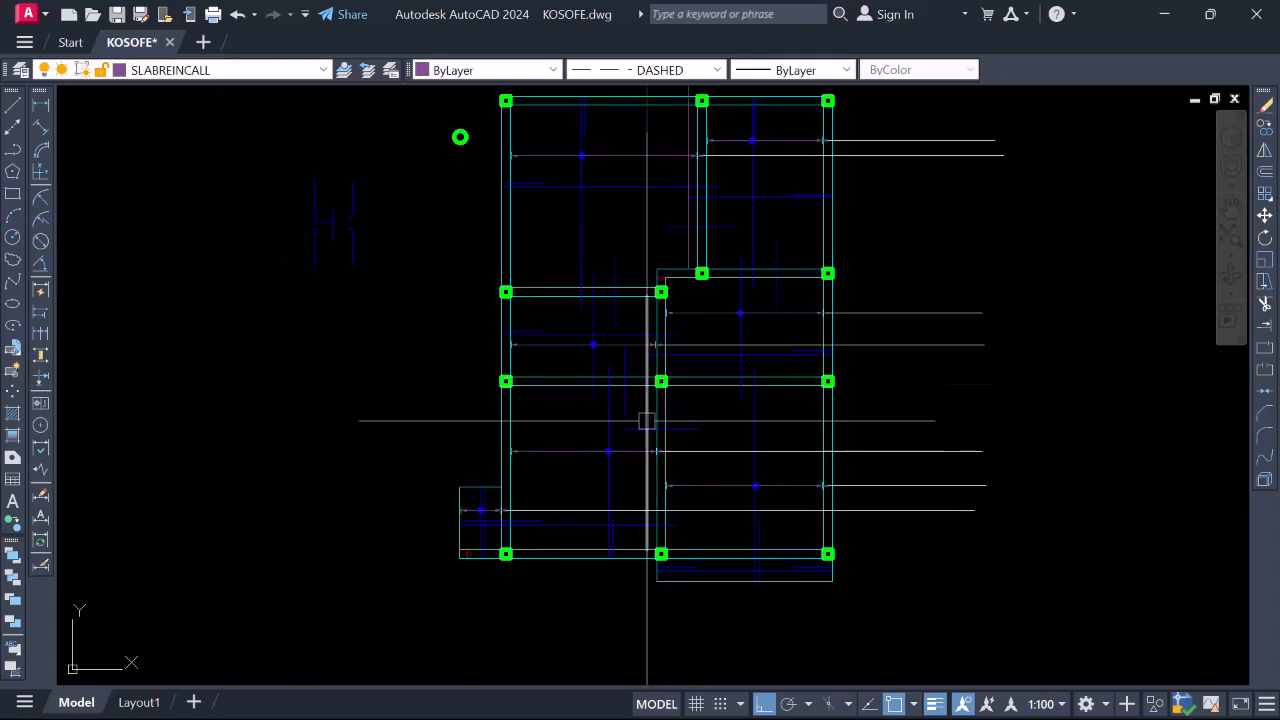
pyautogui.scroll(-2, 641, 425)
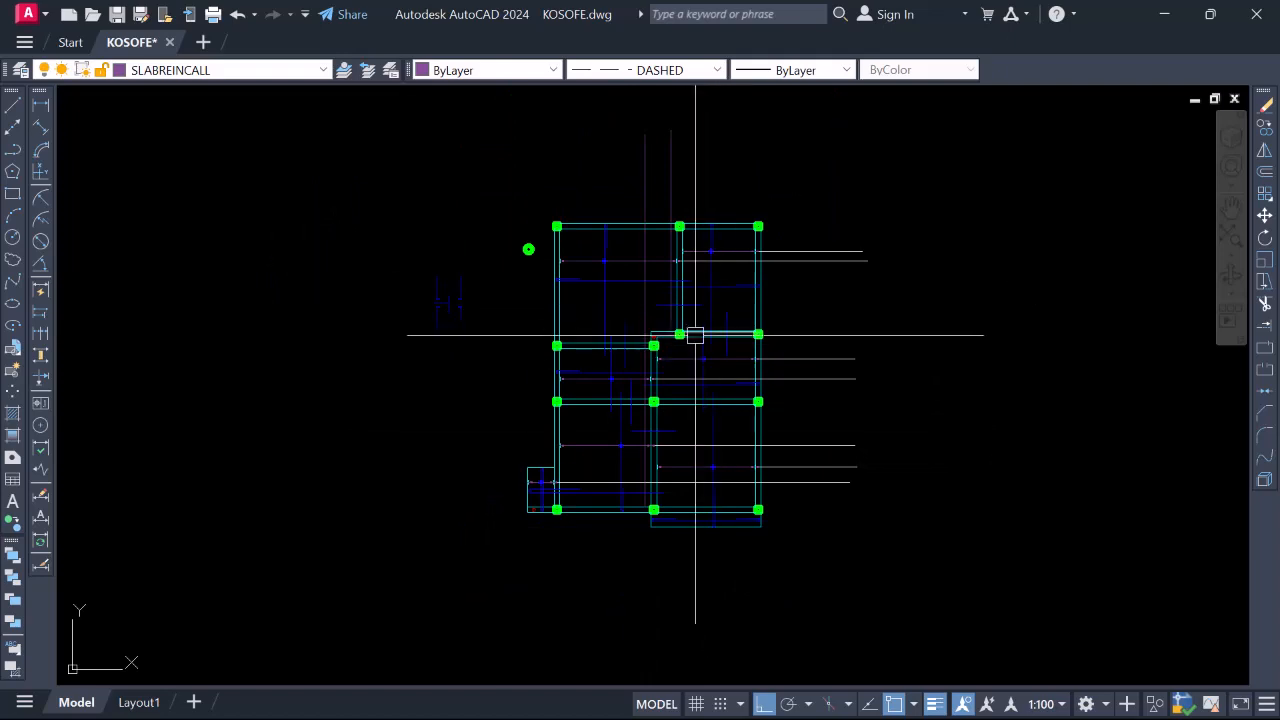
pyautogui.scroll(4, 632, 343)
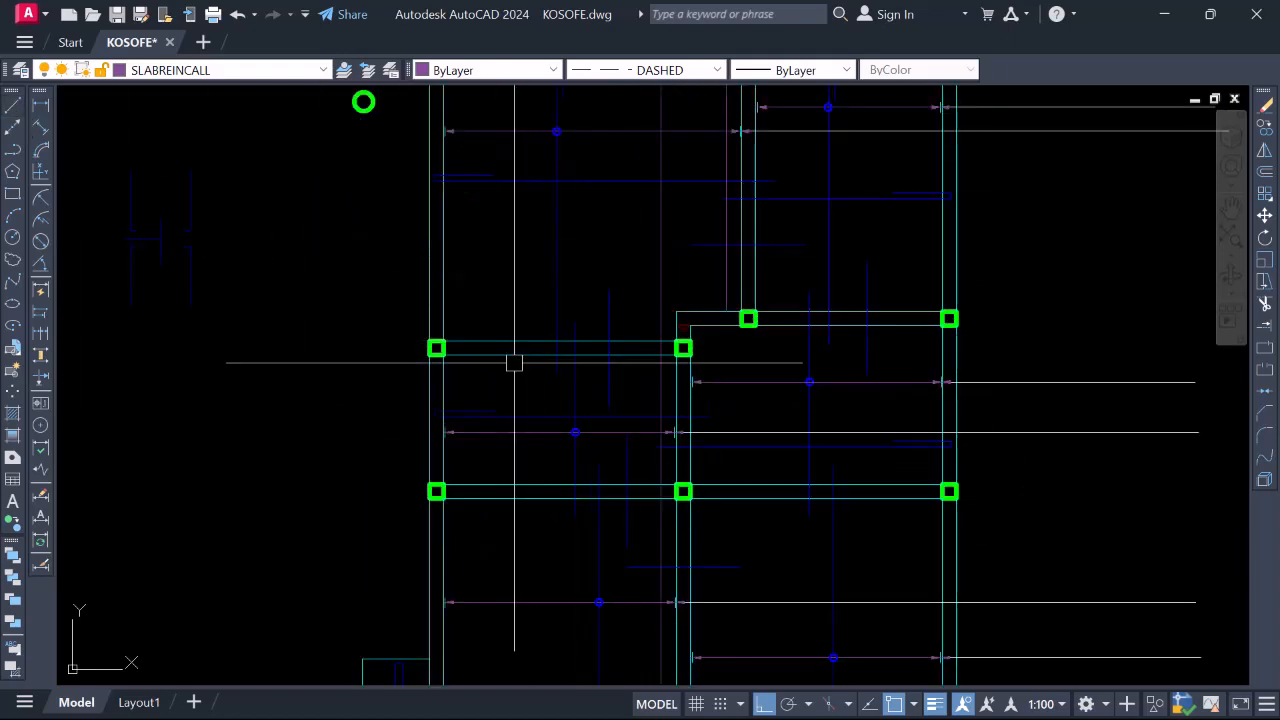
pyautogui.scroll(1, 514, 363)
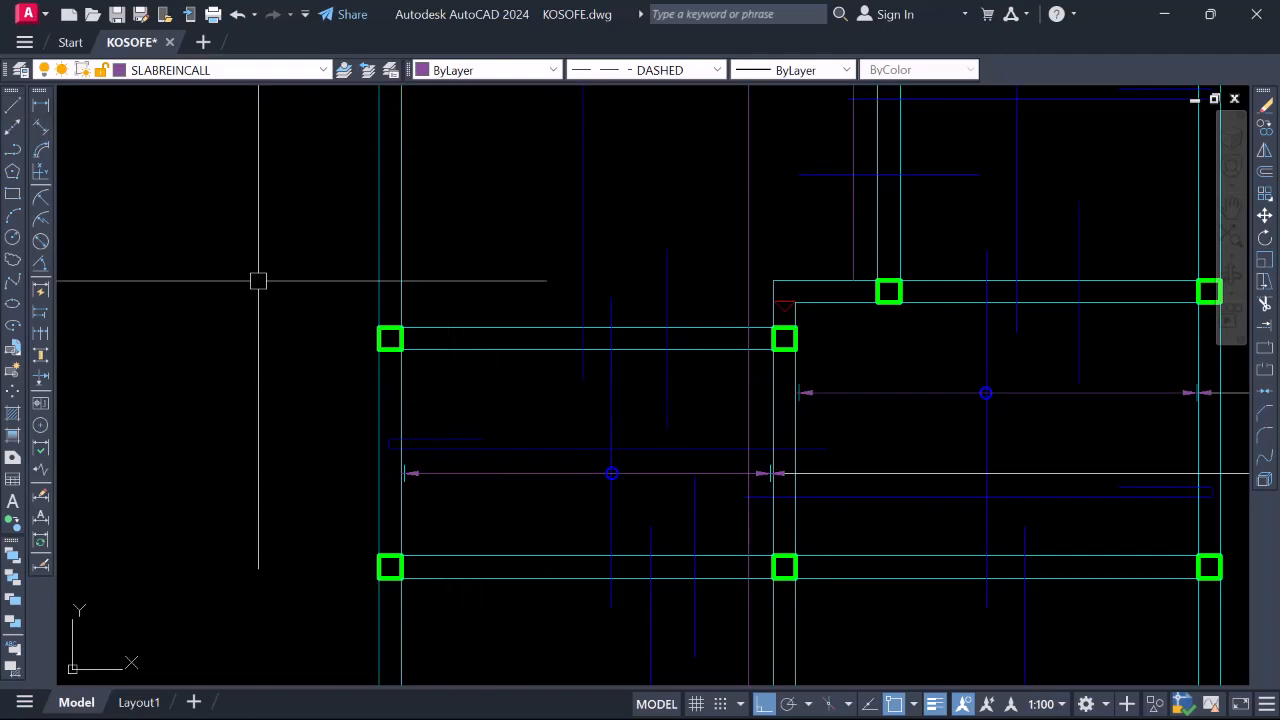
# Draw a horizontal call-out line from the left wall to the column line
pyautogui.click(12, 106)
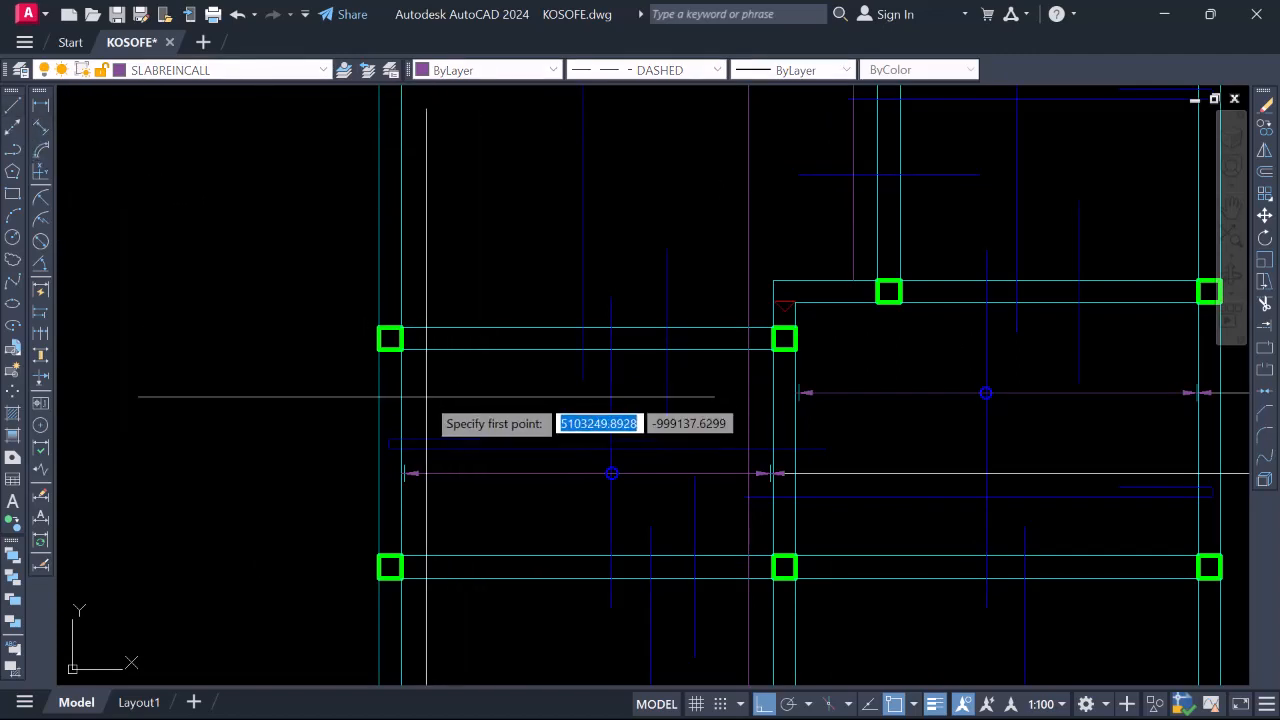
pyautogui.click(402, 378)
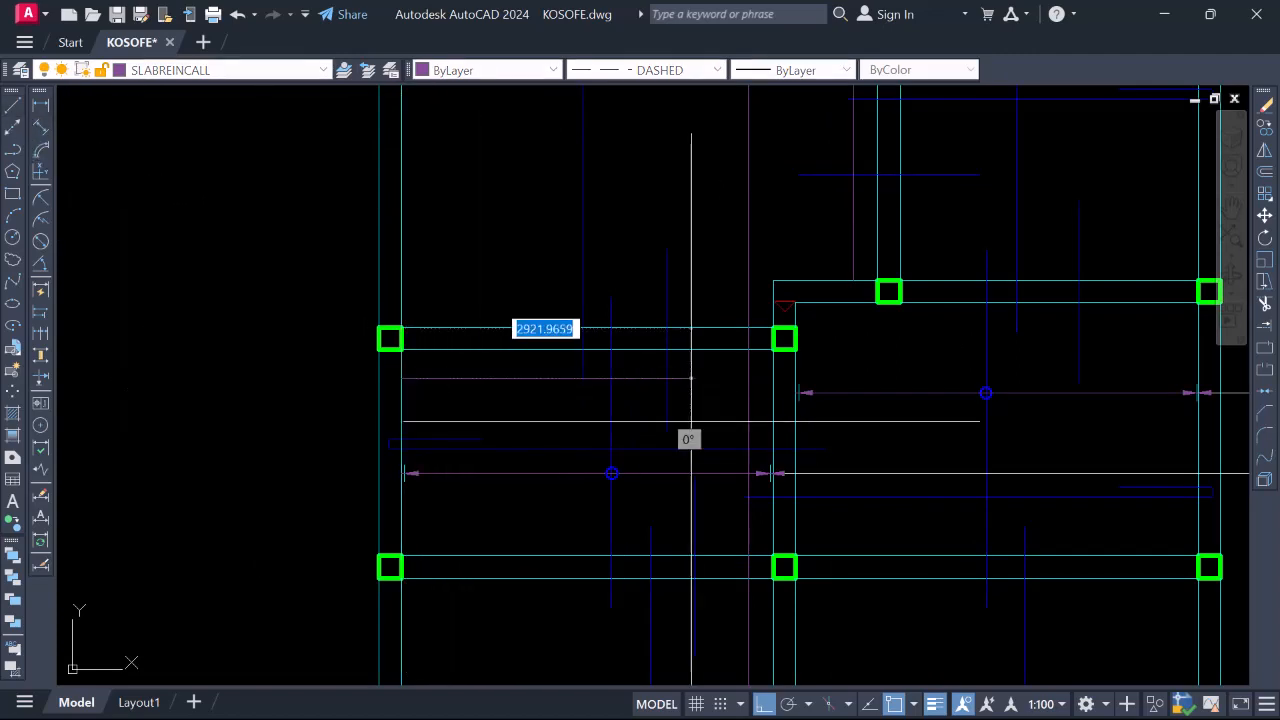
pyautogui.click(747, 378)
pyautogui.scroll(-1, 625, 383)
pyautogui.scroll(-1, 700, 375)
pyautogui.scroll(2, 692, 346)
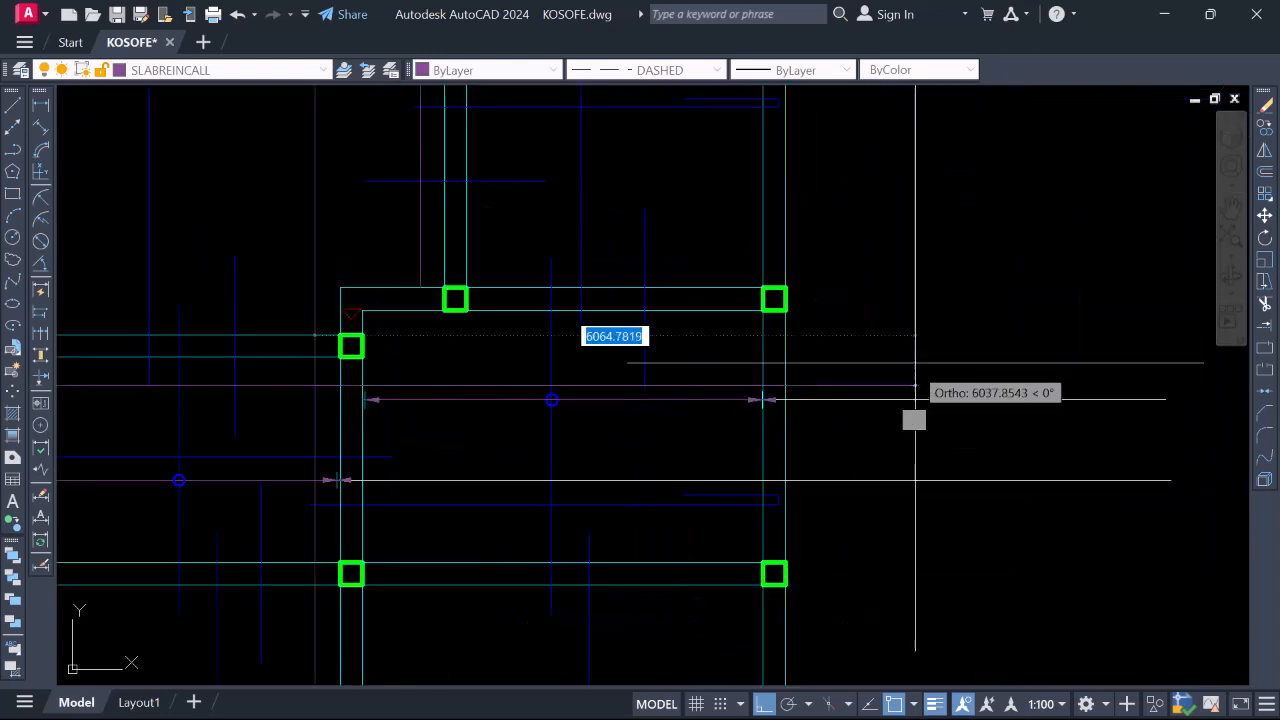
pyautogui.scroll(-1, 1040, 348)
pyautogui.moveTo(613, 347); pyautogui.dragTo(770, 347, button='middle')
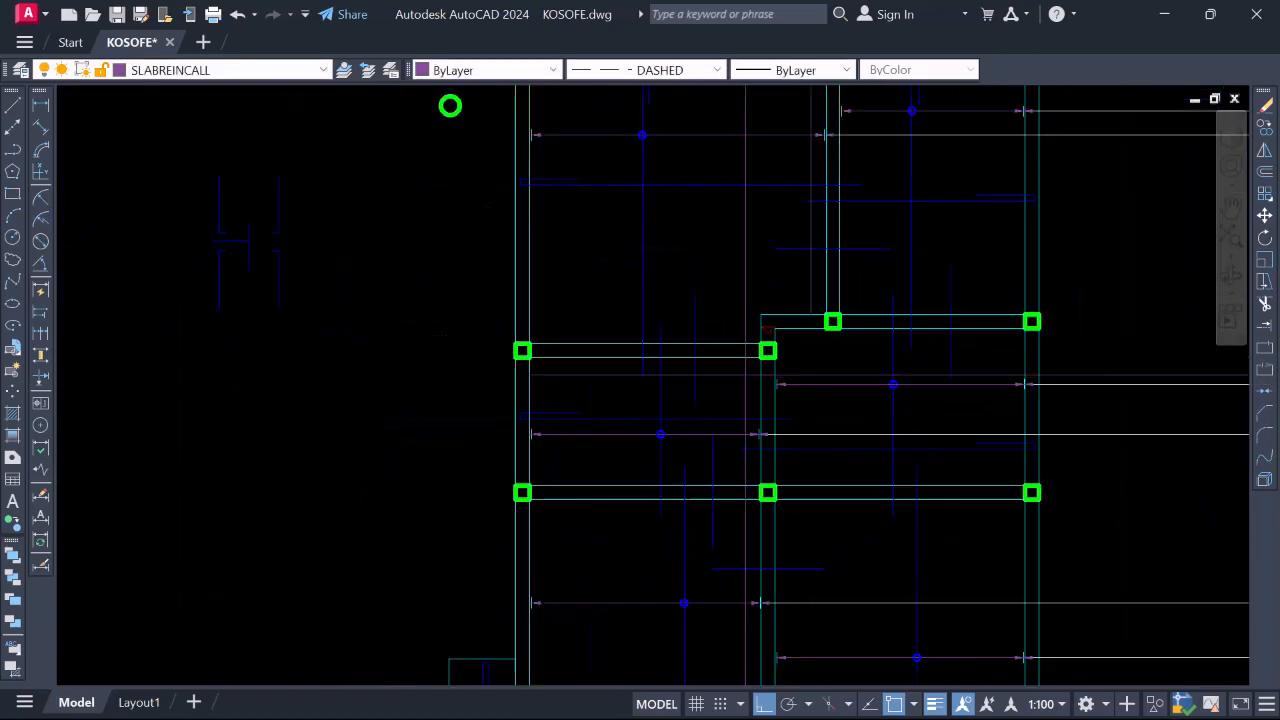
pyautogui.scroll(1, 770, 346)
# Stretch the call-out line's end grip out to the wall edge
pyautogui.click(701, 393)
pyautogui.scroll(4, 782, 388)
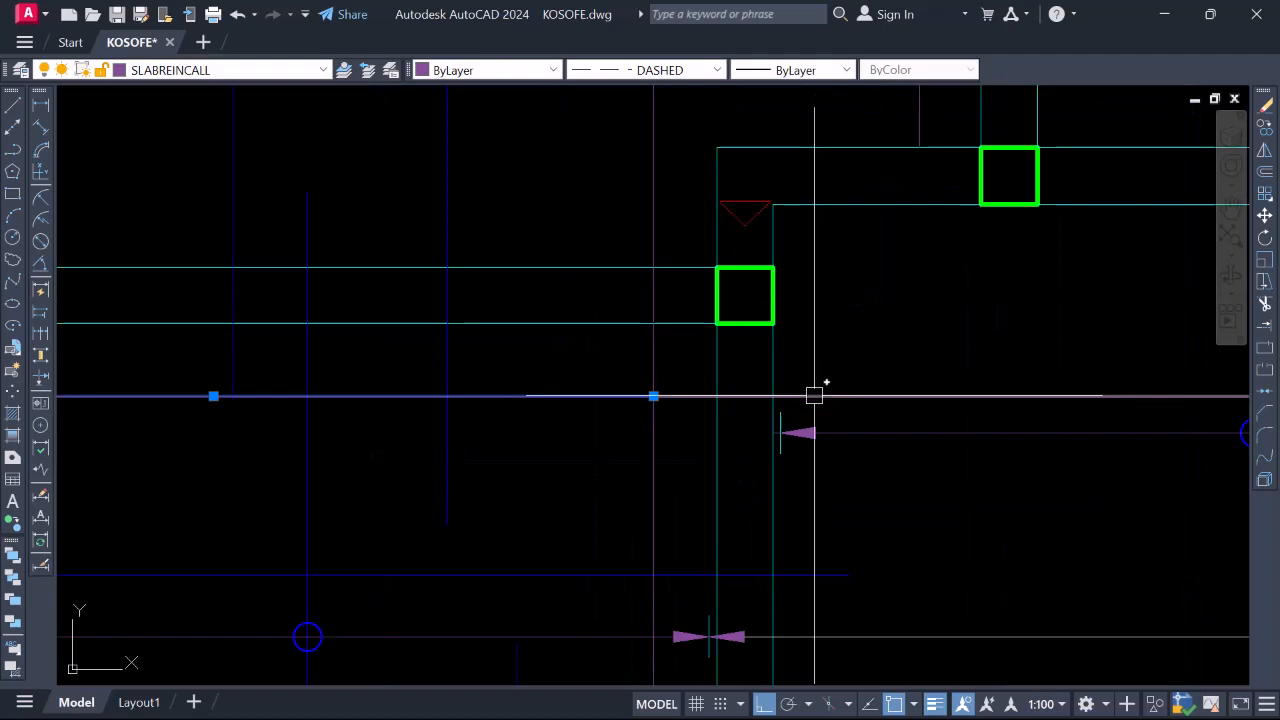
pyautogui.click(814, 396)
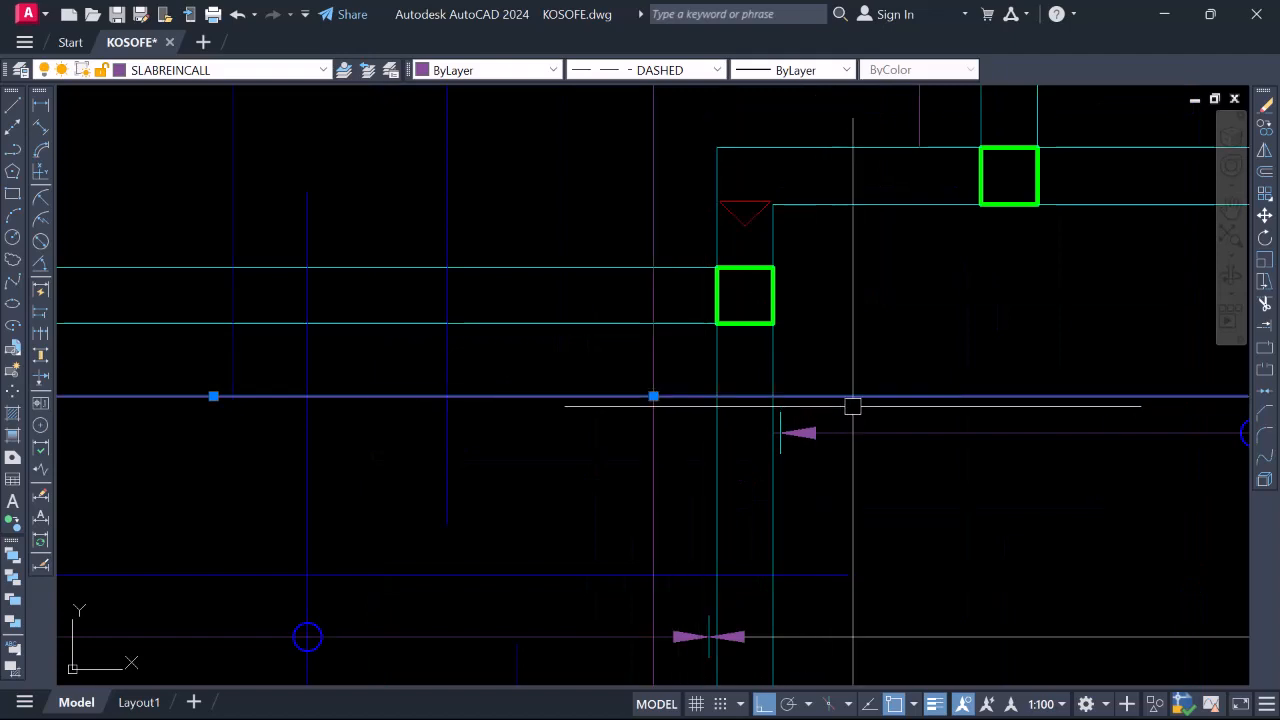
pyautogui.click(653, 396)
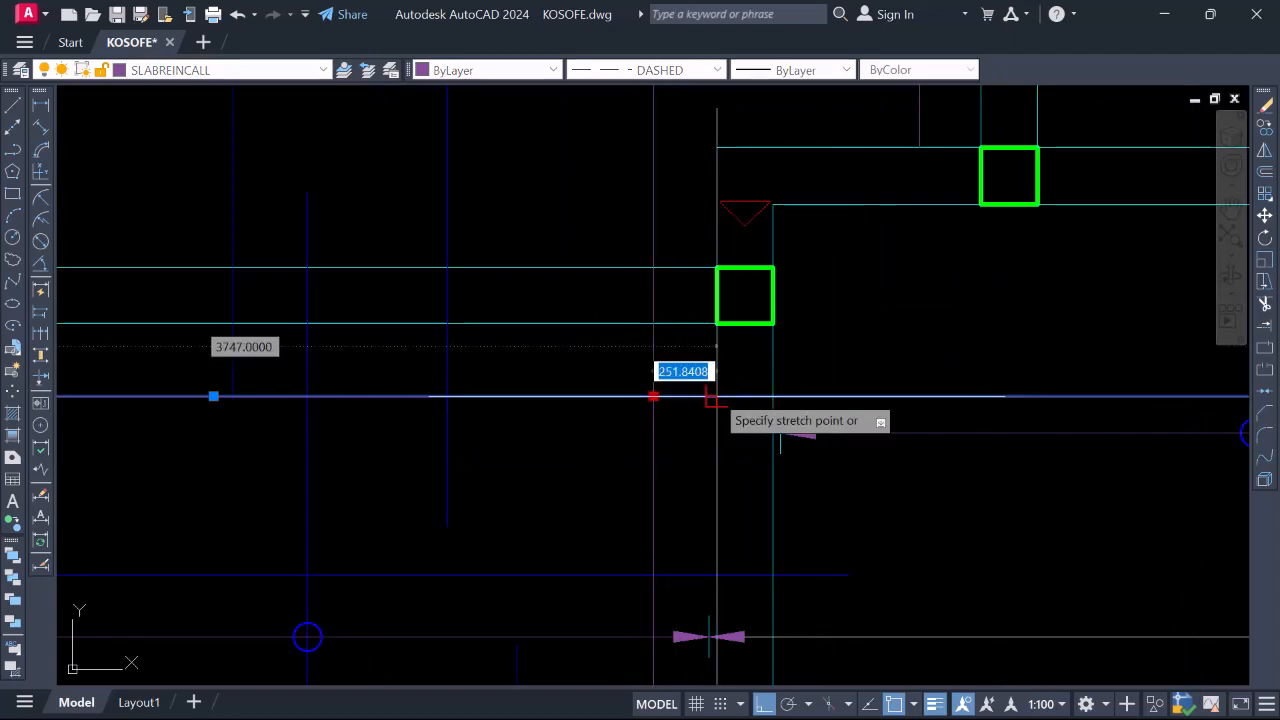
pyautogui.click(716, 396)
pyautogui.scroll(-6, 710, 374)
pyautogui.scroll(-2, 770, 415)
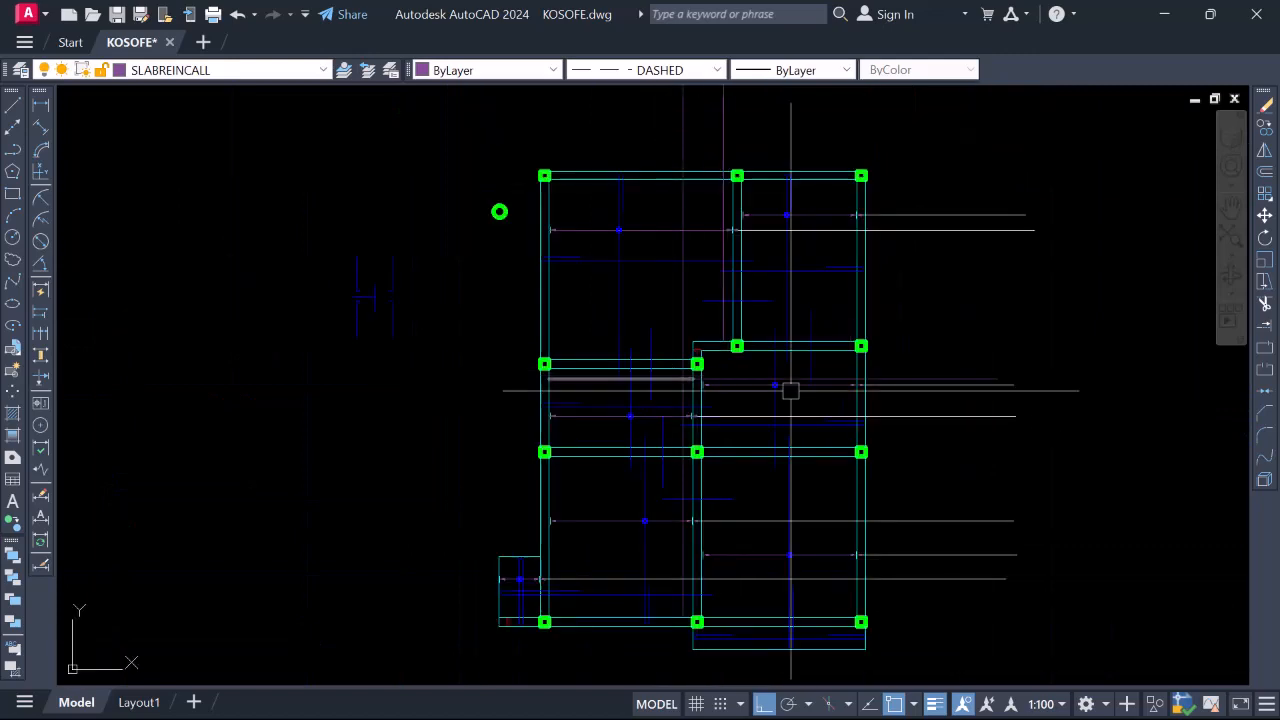
pyautogui.scroll(8, 686, 406)
# Move the panel's reinforcement bar and its end markers about 274 units lower
pyautogui.click(507, 335)
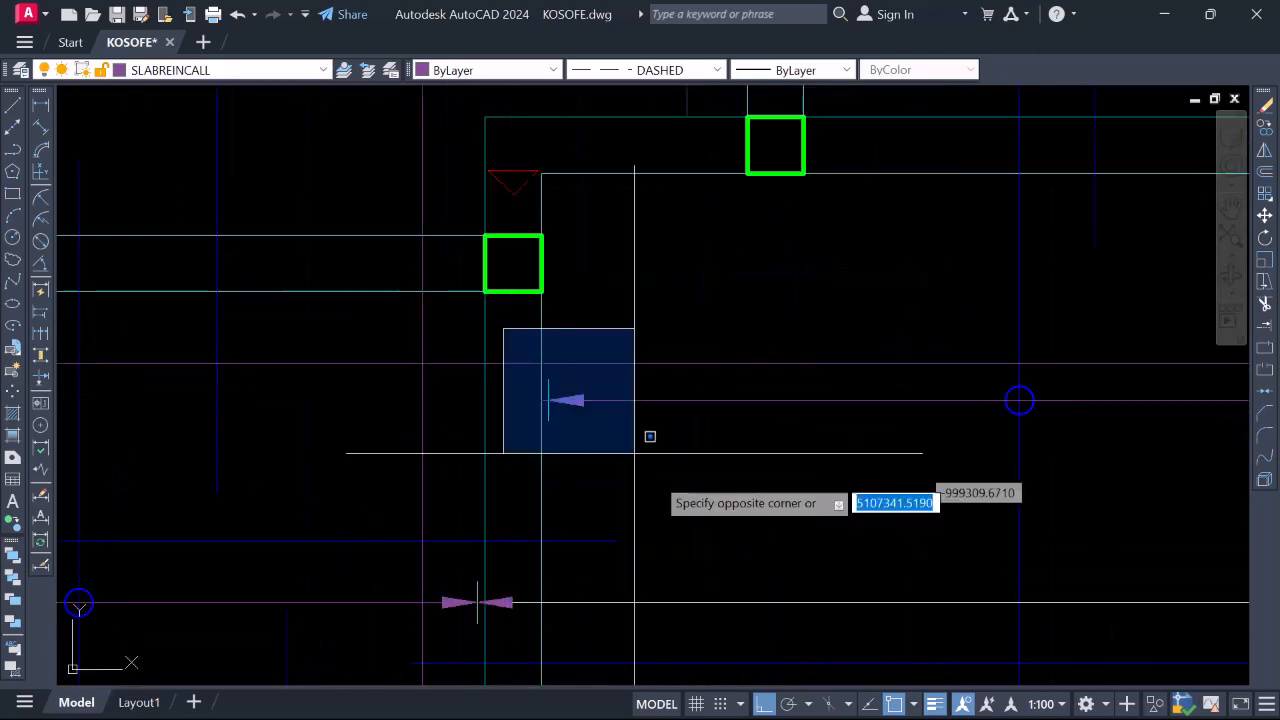
pyautogui.click(677, 429)
pyautogui.click(708, 323)
pyautogui.scroll(-8, 702, 352)
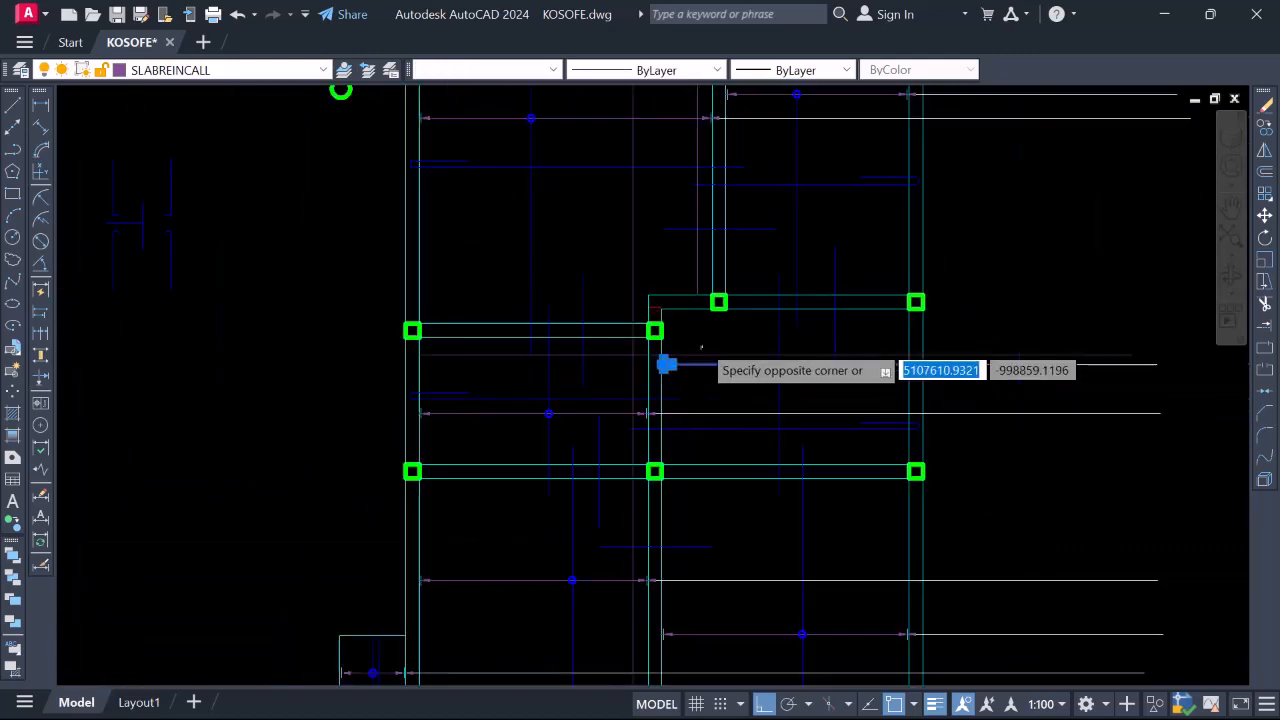
pyautogui.click(1041, 377)
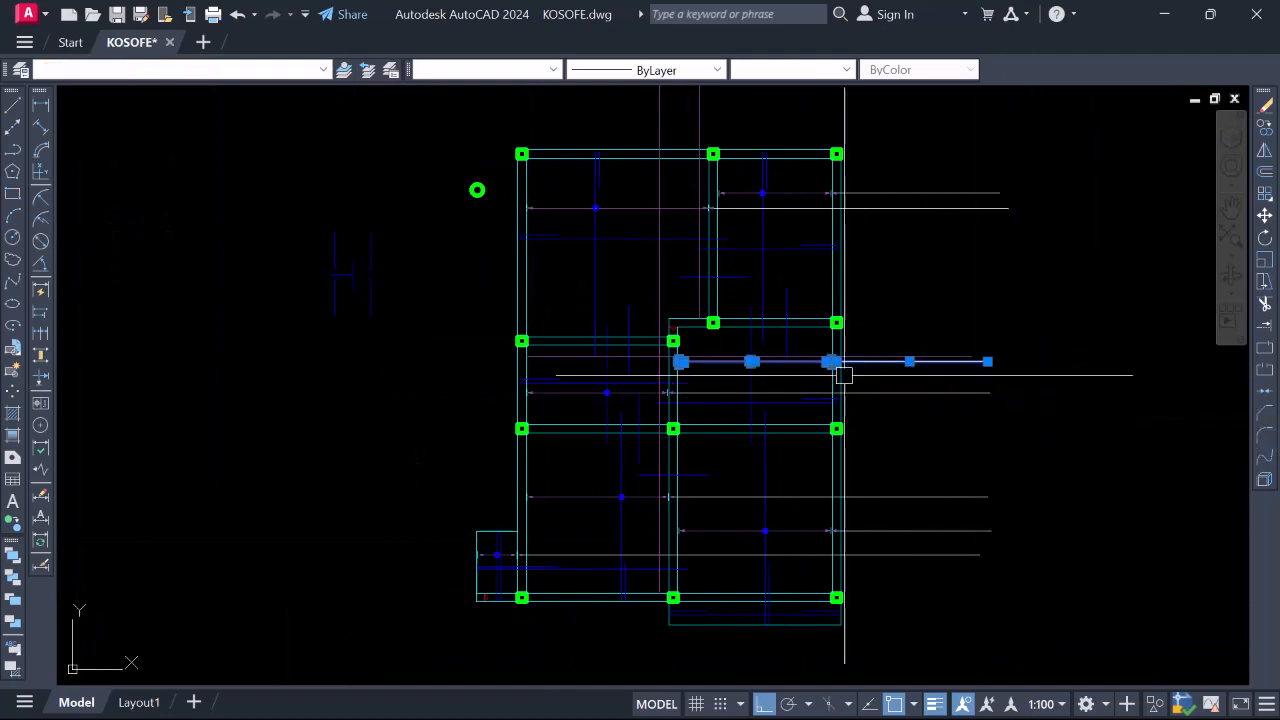
pyautogui.scroll(5, 840, 371)
pyautogui.rightClick(791, 363)
pyautogui.click(839, 412)
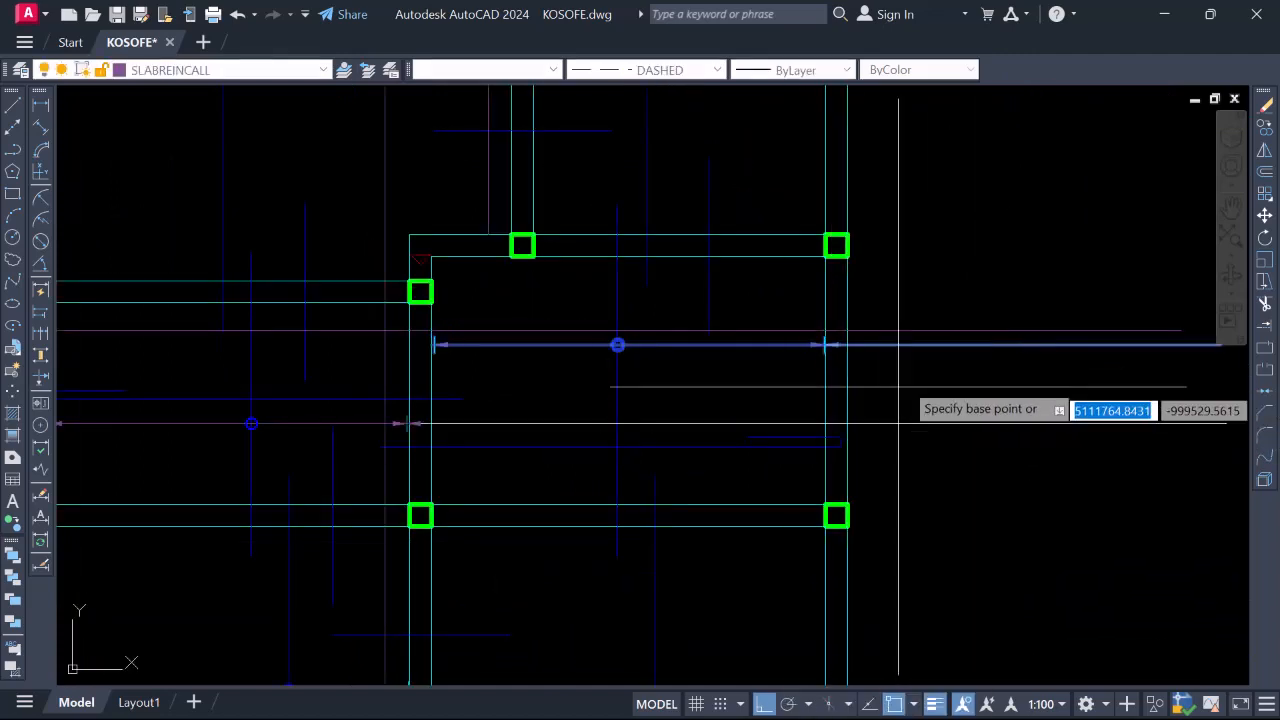
pyautogui.click(929, 345)
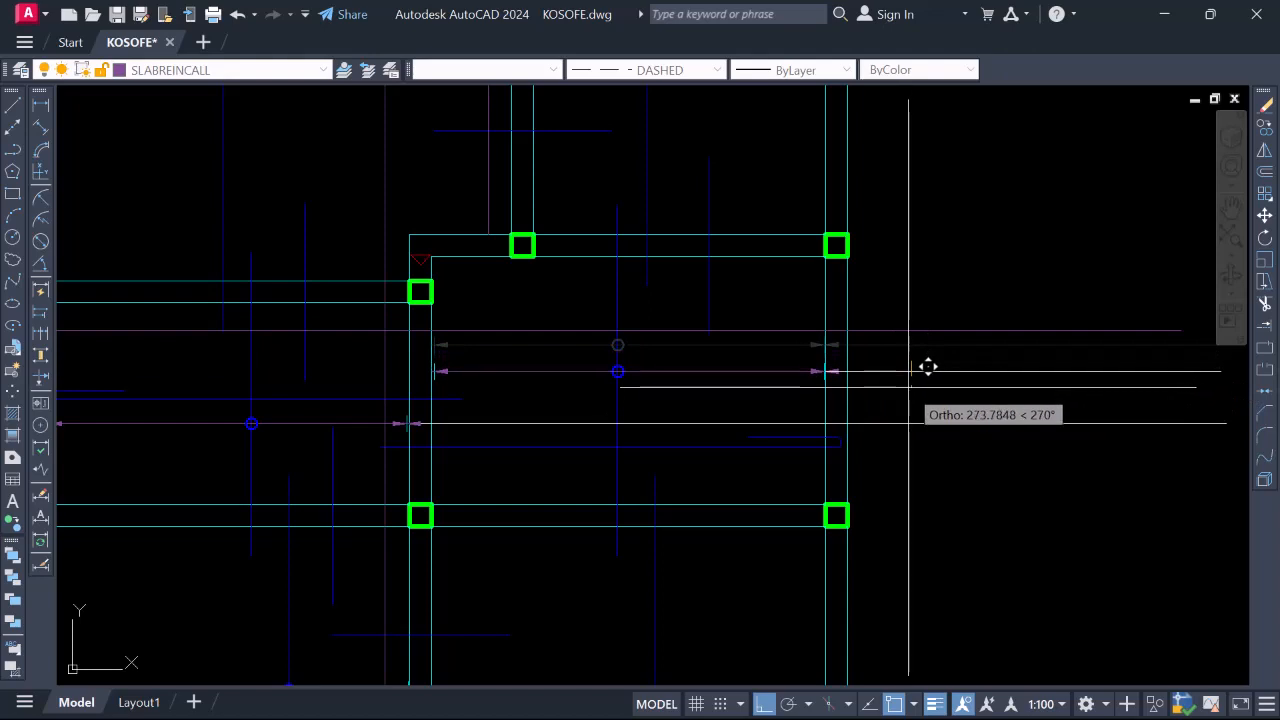
pyautogui.click(910, 376)
pyautogui.scroll(-4, 900, 366)
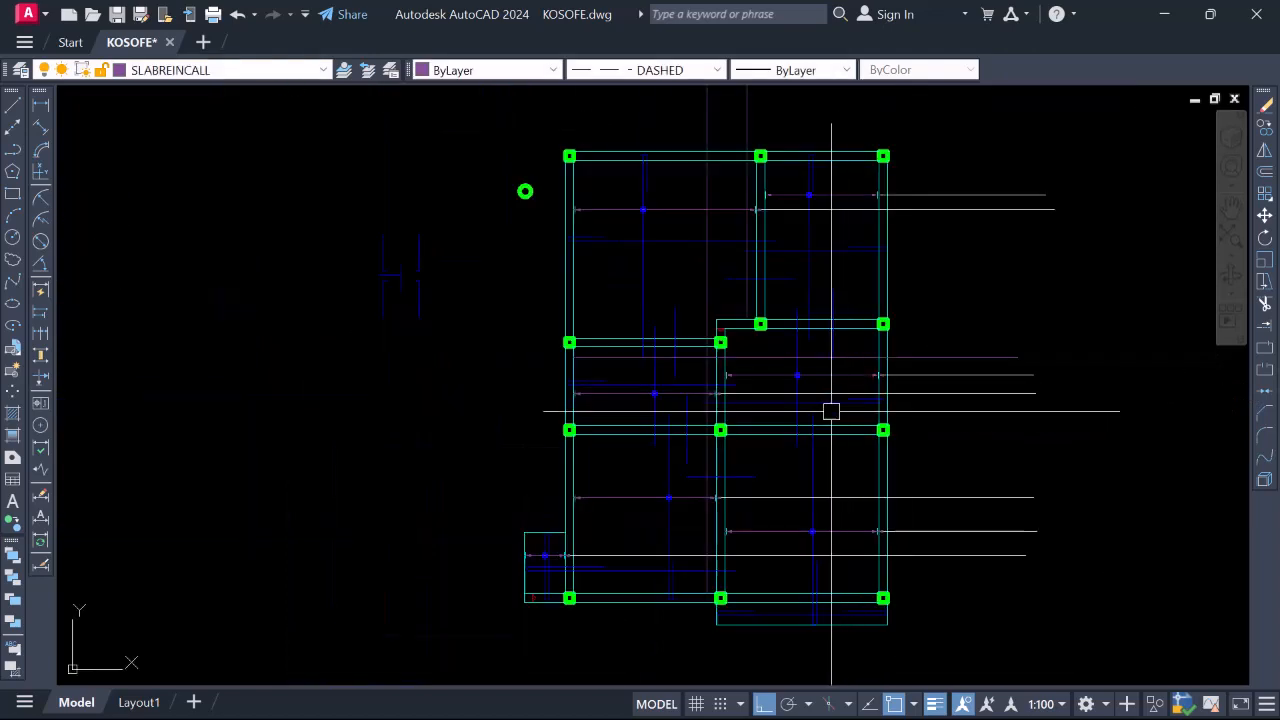
# Draw two horizontal call-out lines, one from the column centre and one from the wall edge
pyautogui.scroll(2, 686, 376)
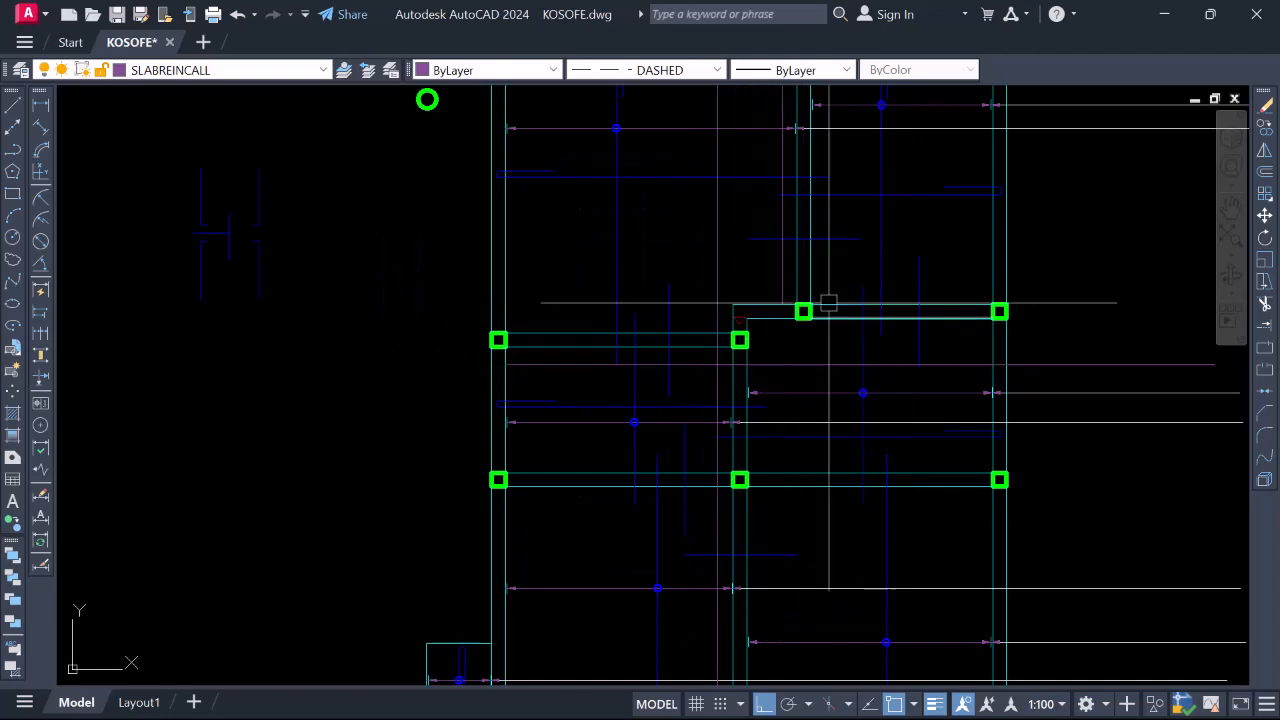
pyautogui.write('l')
pyautogui.press('Return')
pyautogui.scroll(2, 822, 304)
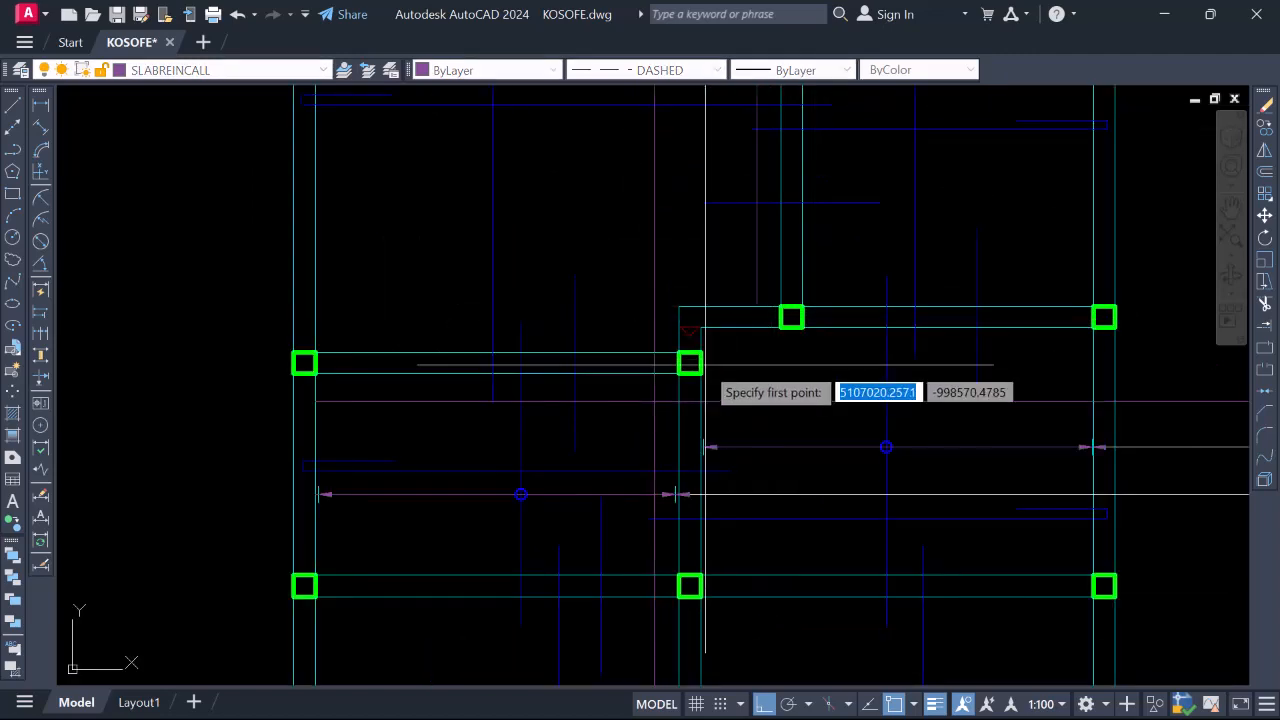
pyautogui.click(691, 362)
pyautogui.scroll(-3, 1086, 366)
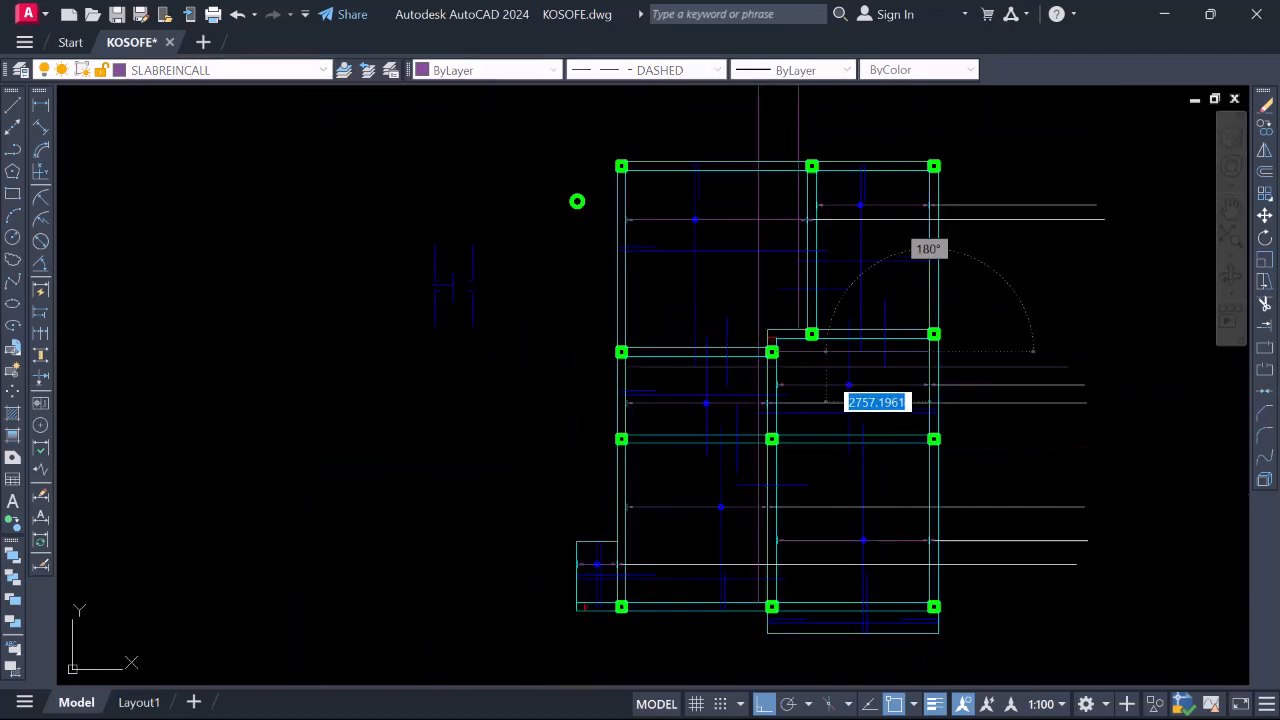
pyautogui.scroll(2, 1051, 383)
pyautogui.press('Escape')
pyautogui.scroll(-3, 846, 397)
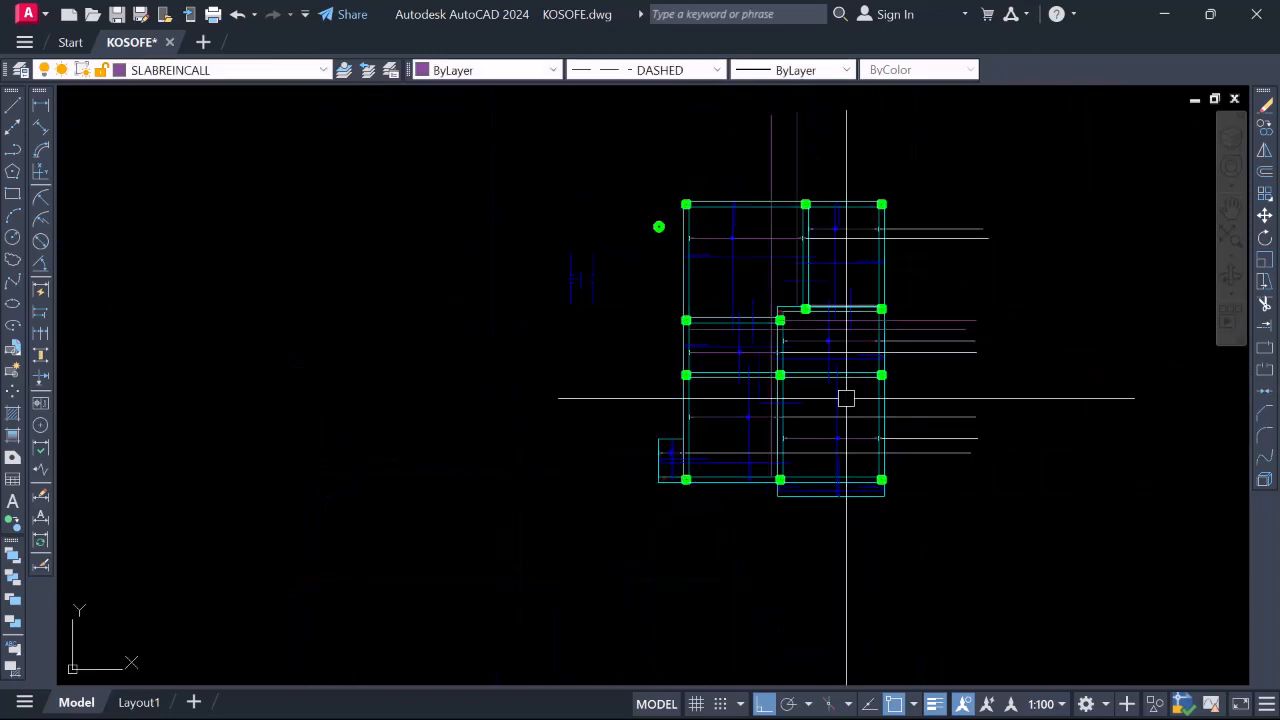
pyautogui.scroll(1, 797, 383)
pyautogui.scroll(2, 706, 387)
pyautogui.write('l')
pyautogui.press('Return')
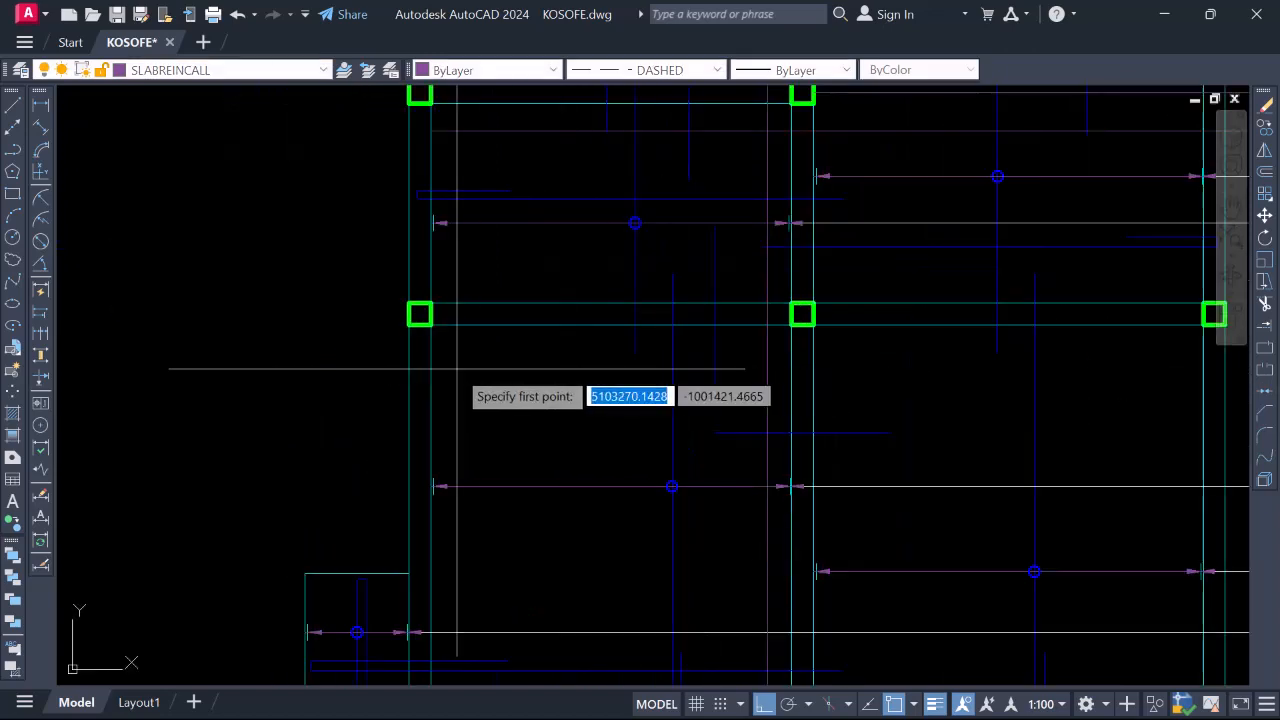
pyautogui.click(431, 366)
pyautogui.scroll(-2, 454, 360)
pyautogui.scroll(-2, 484, 358)
pyautogui.scroll(4, 717, 354)
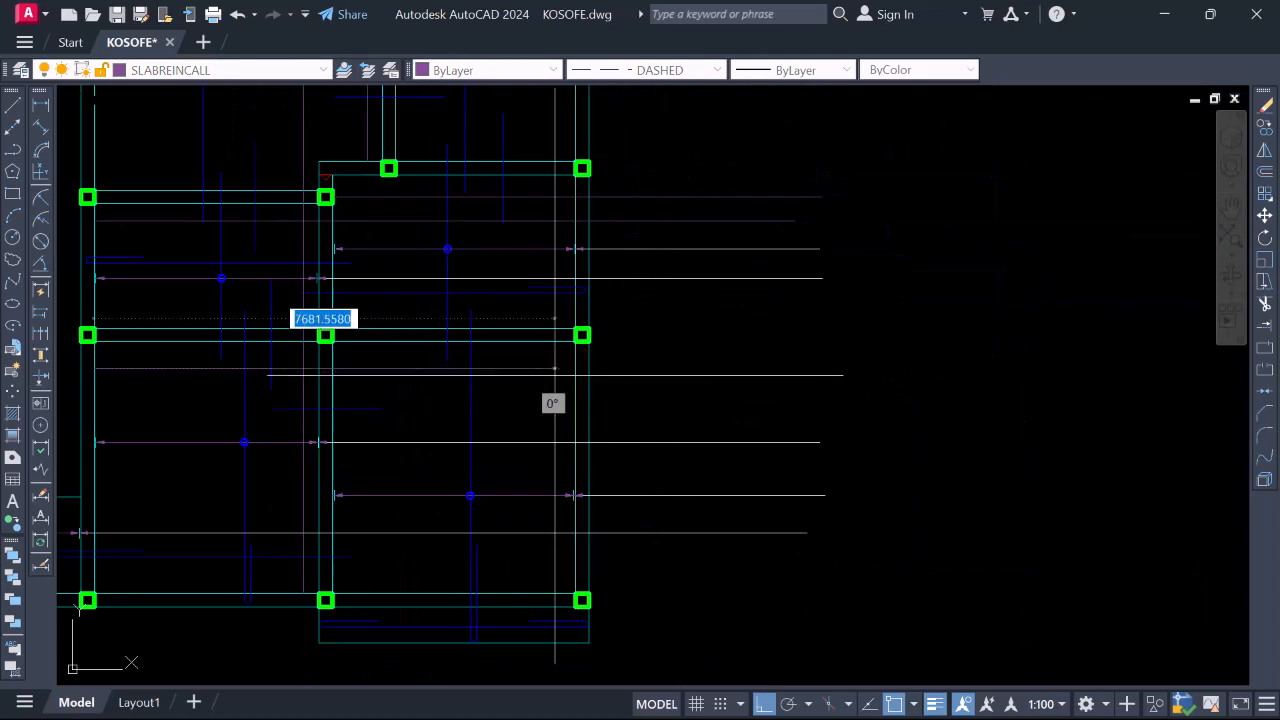
pyautogui.click(575, 367)
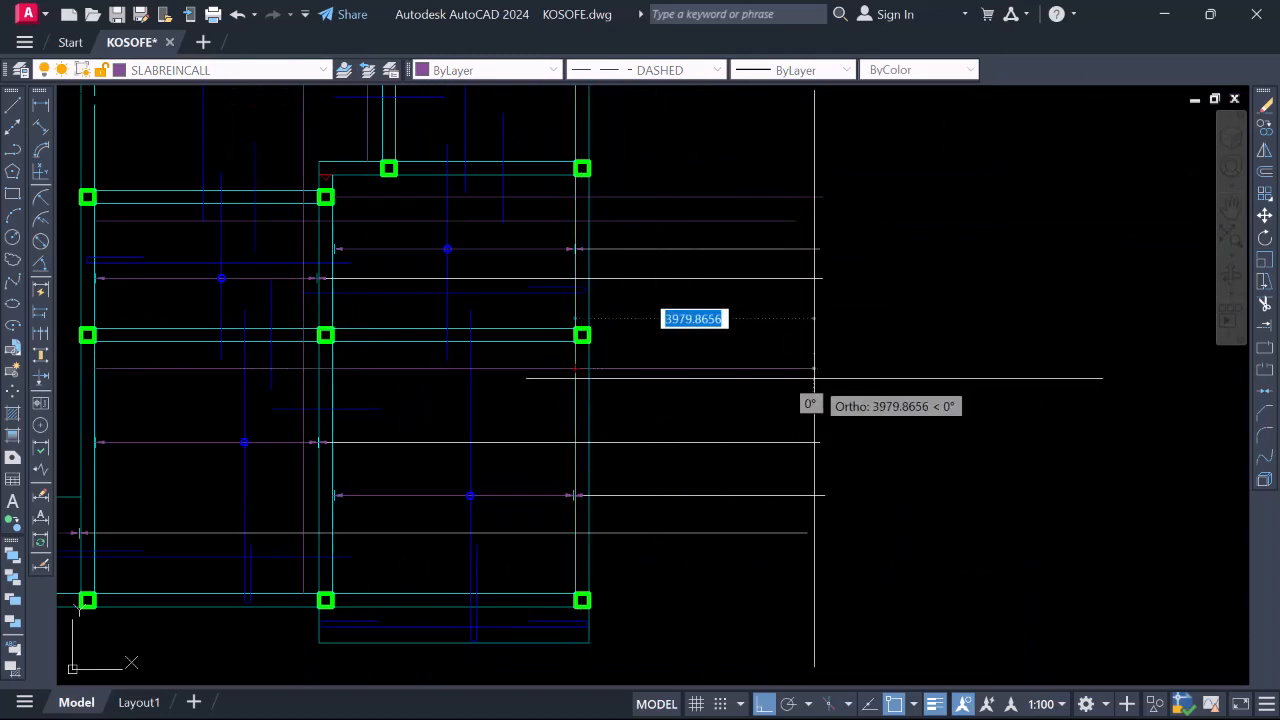
pyautogui.press('Escape')
pyautogui.scroll(-3, 814, 363)
pyautogui.scroll(3, 700, 403)
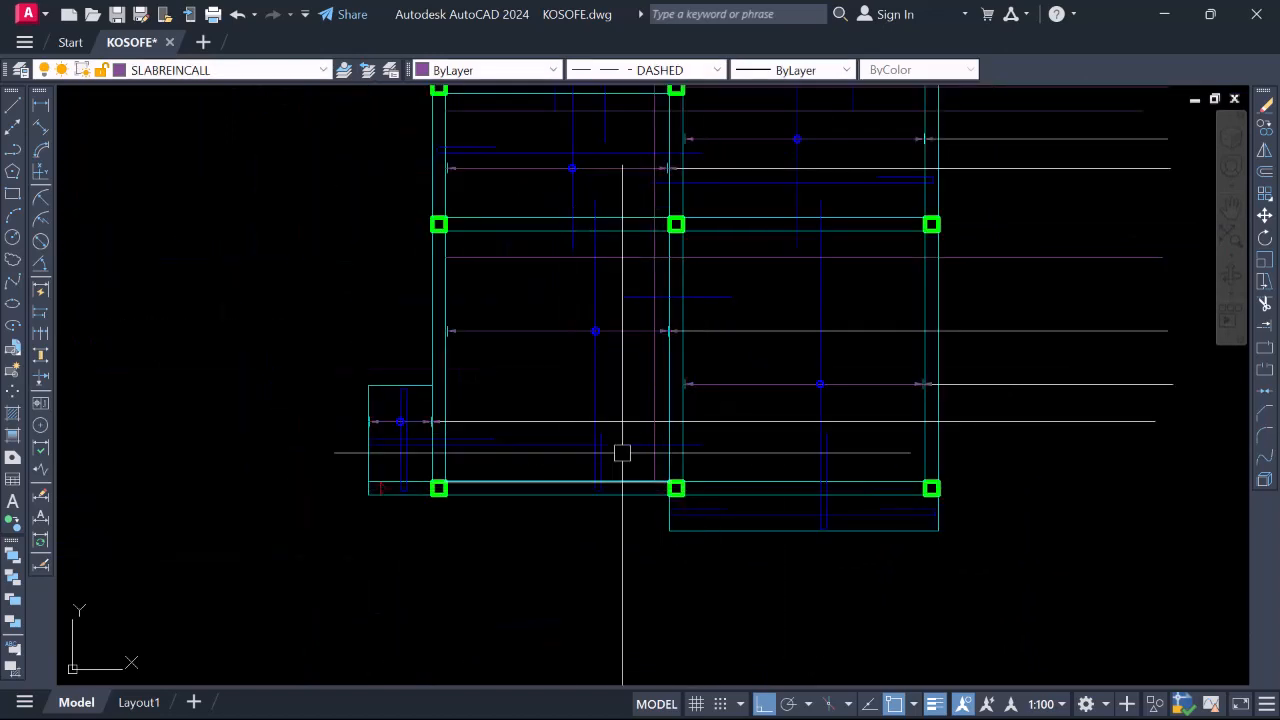
pyautogui.scroll(-2, 694, 366)
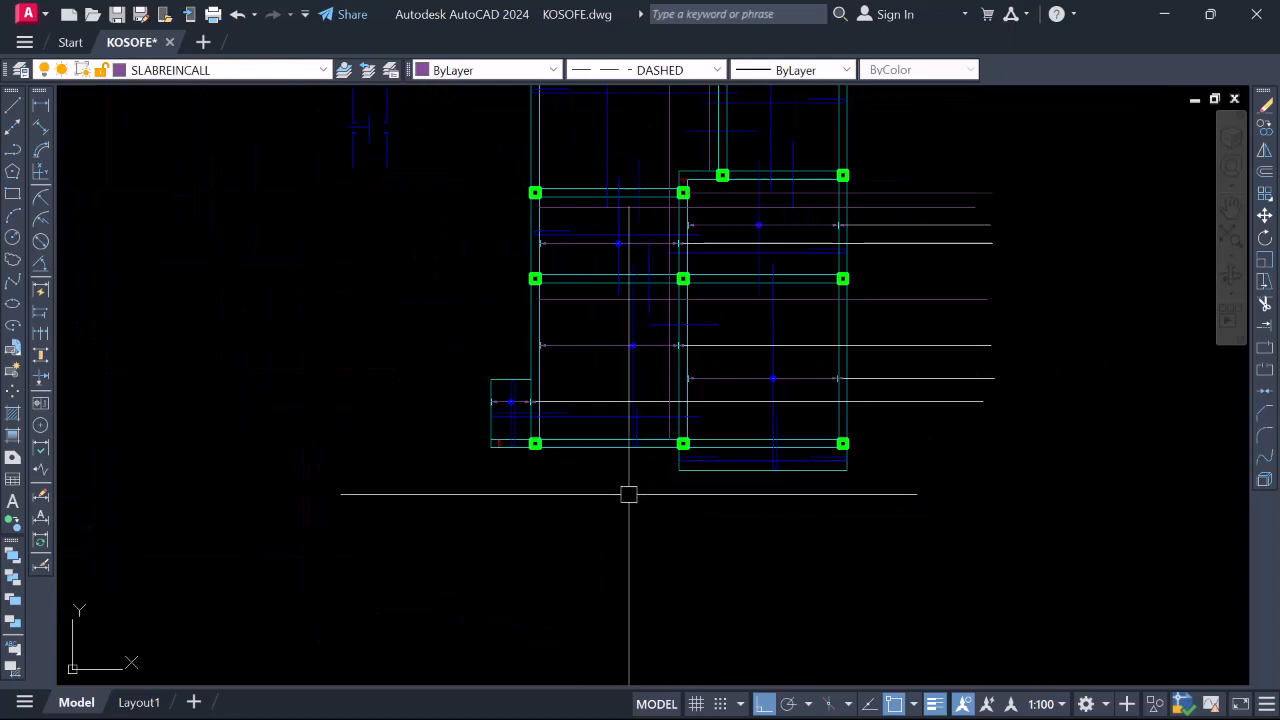
pyautogui.scroll(-2, 628, 494)
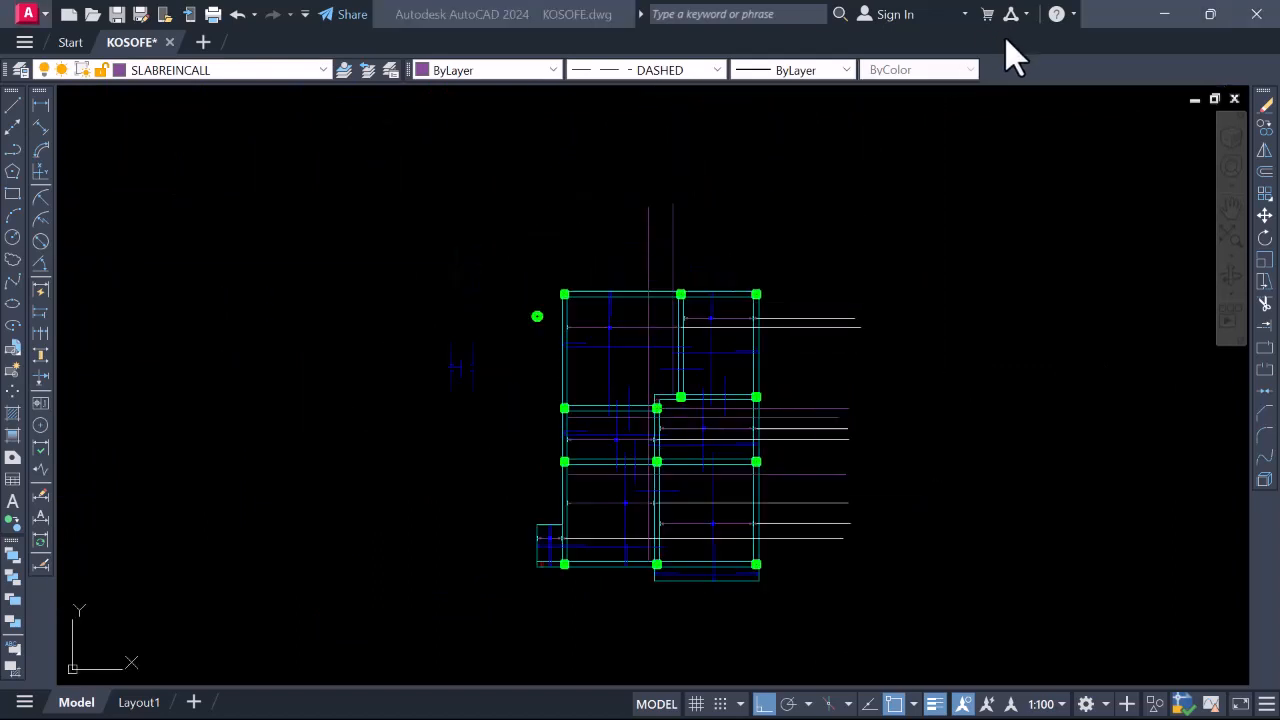
# Match the picked call-out line's properties onto the lines enclosed in a selection window
pyautogui.scroll(2, 790, 305)
pyautogui.click(798, 310)
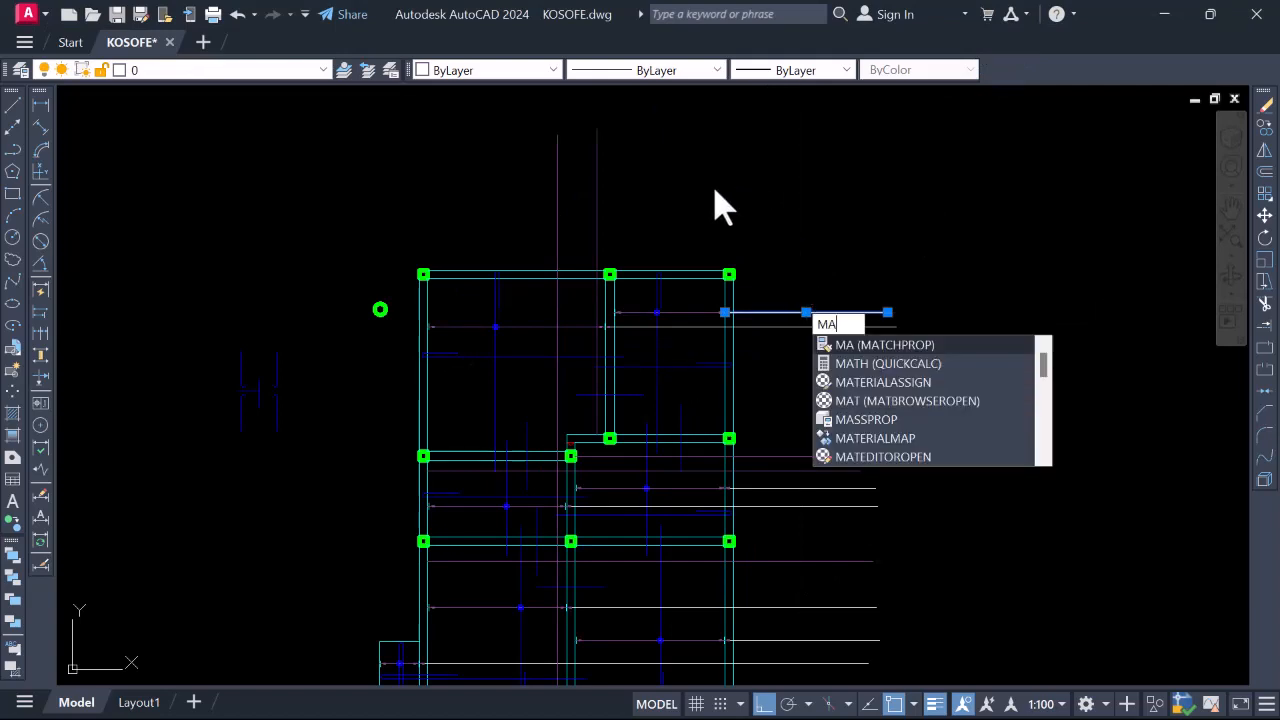
pyautogui.press('Return')
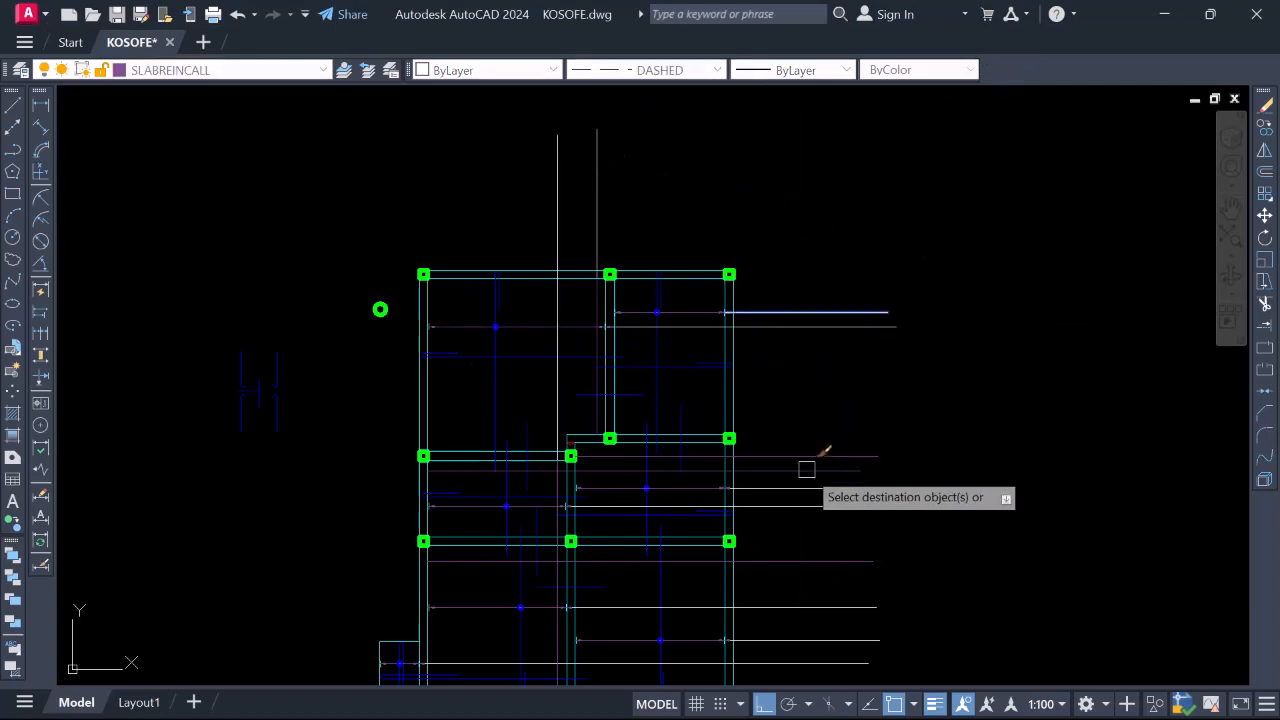
pyautogui.scroll(-3, 822, 494)
pyautogui.click(822, 494)
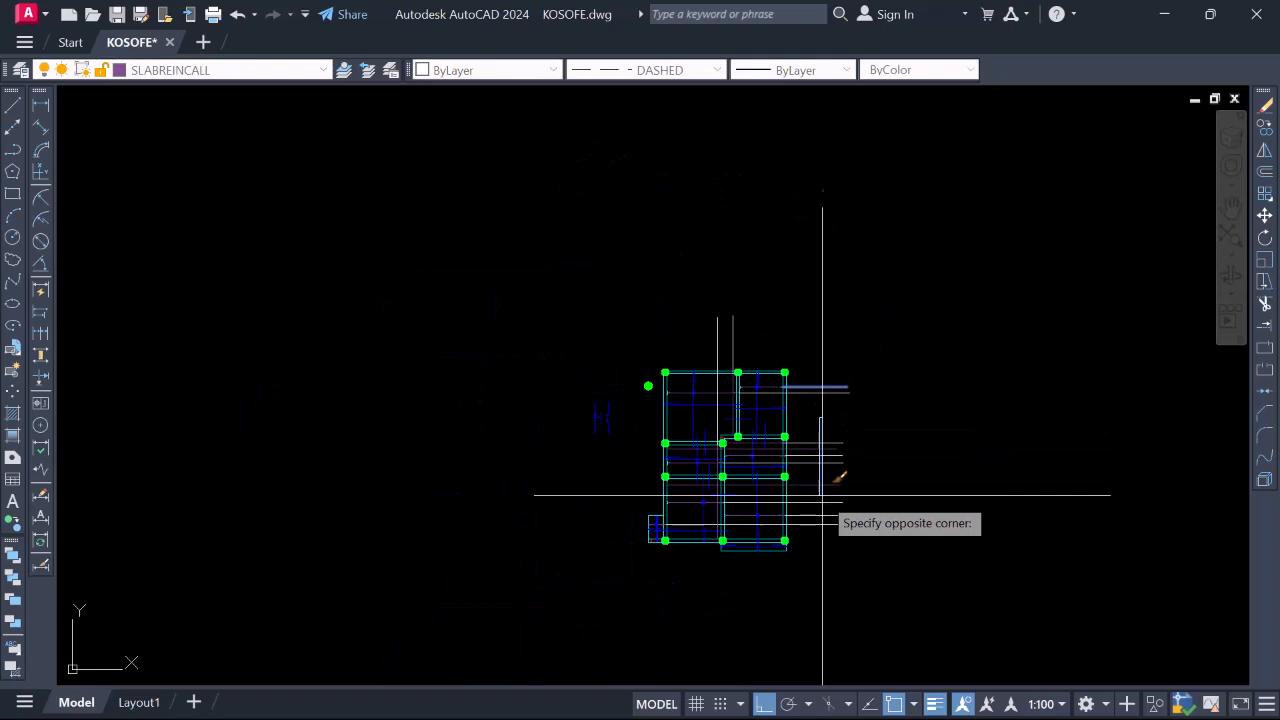
pyautogui.click(809, 552)
pyautogui.scroll(4, 810, 428)
pyautogui.press('Escape')
# Copy the blue bar-marker circle onto the bar crossing
pyautogui.scroll(-4, 810, 423)
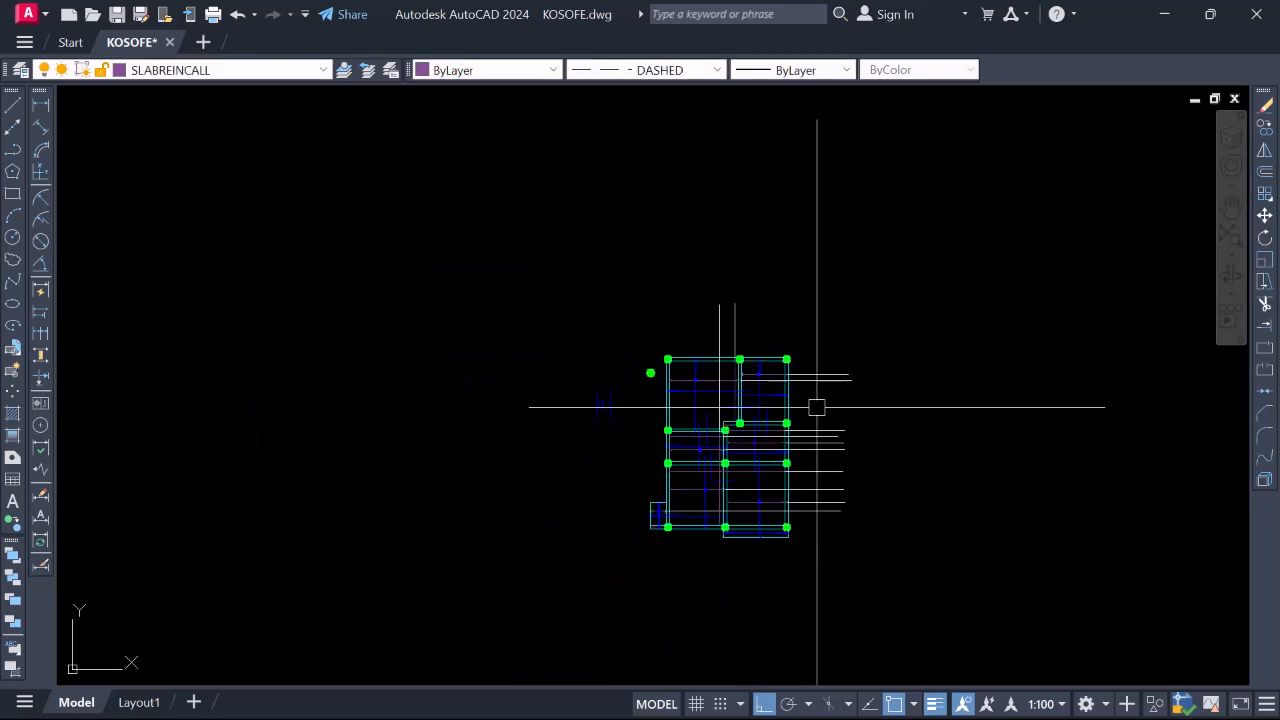
pyautogui.scroll(4, 700, 530)
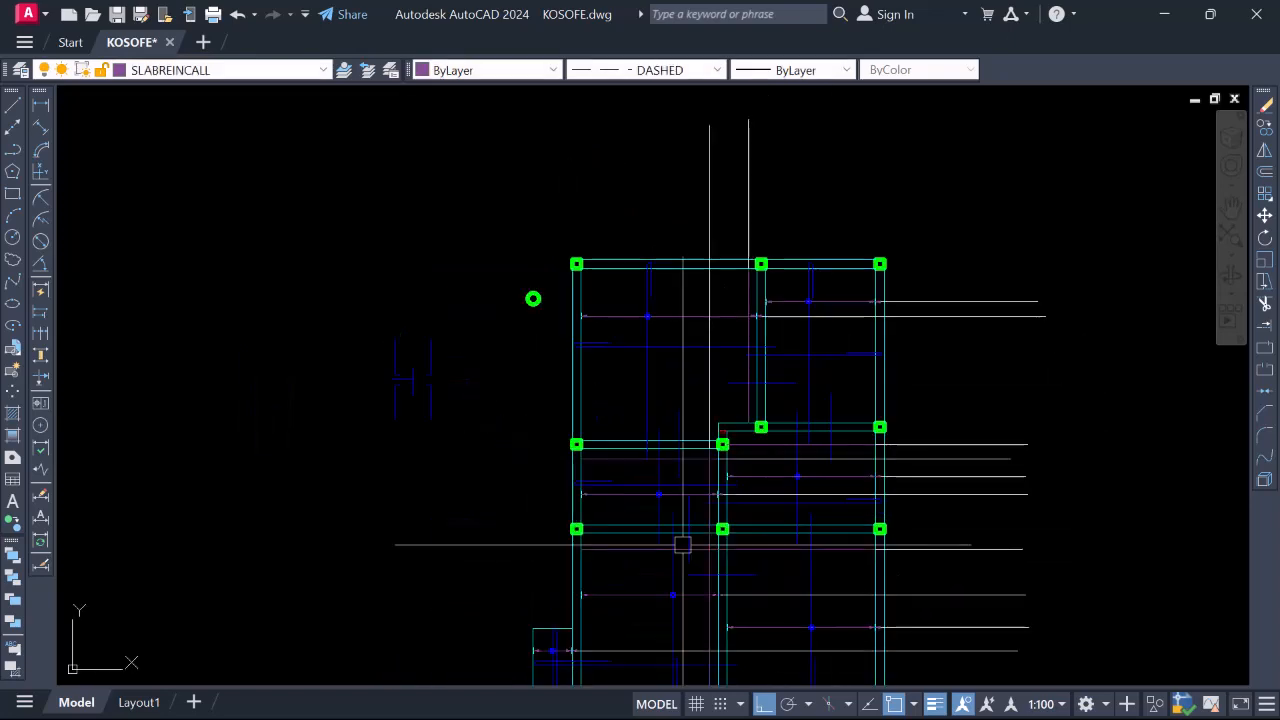
pyautogui.scroll(-2, 643, 459)
pyautogui.scroll(10, 640, 450)
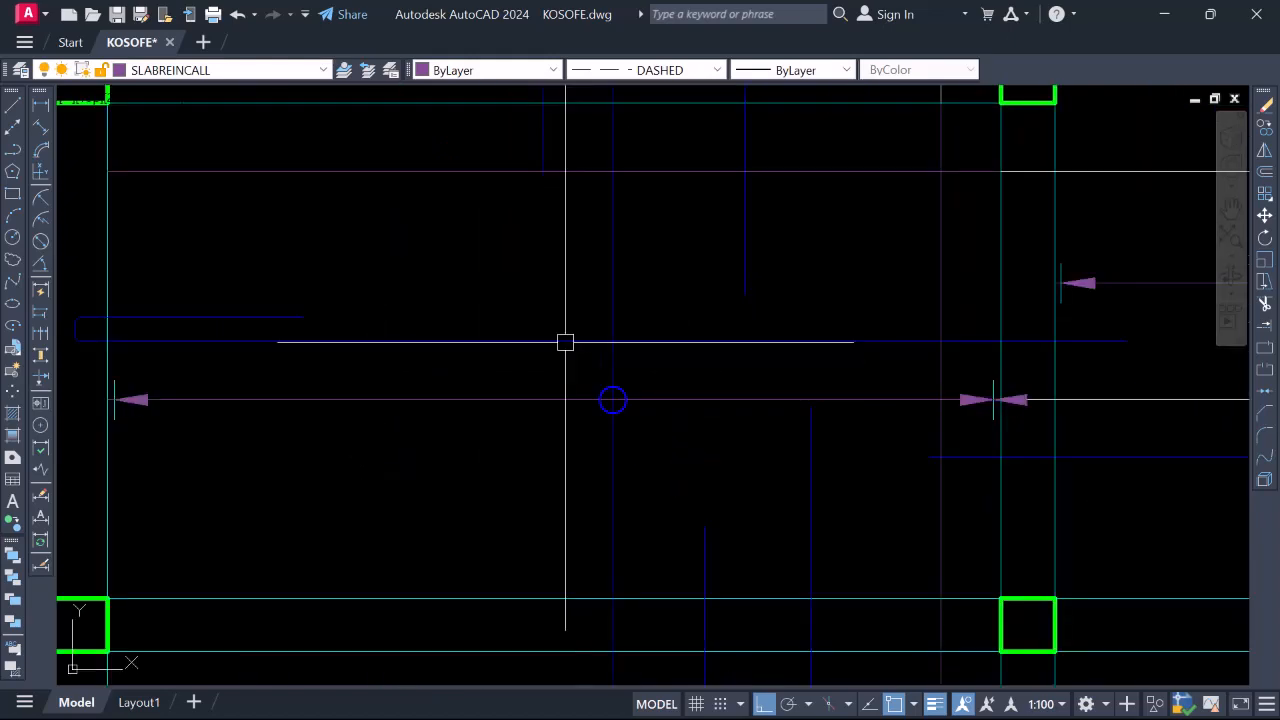
pyautogui.click(547, 302)
pyautogui.click(699, 417)
pyautogui.rightClick(643, 391)
pyautogui.click(745, 399)
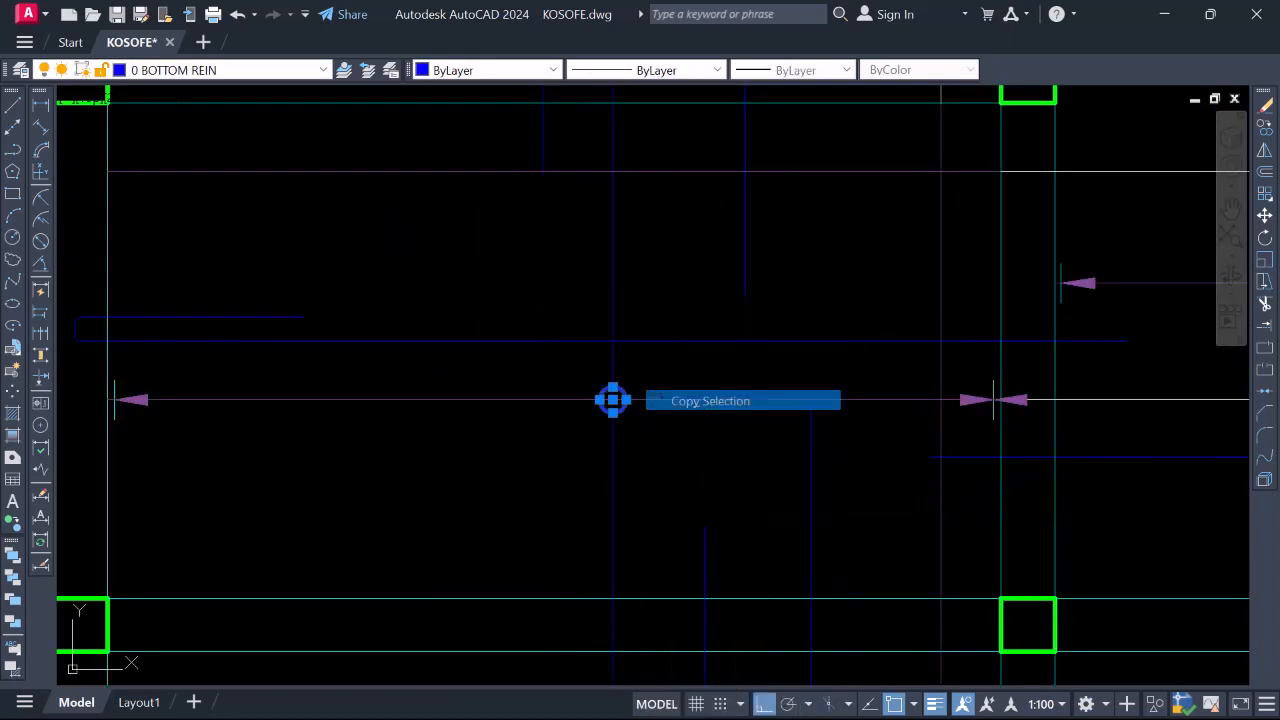
pyautogui.click(612, 400)
pyautogui.scroll(-4, 686, 443)
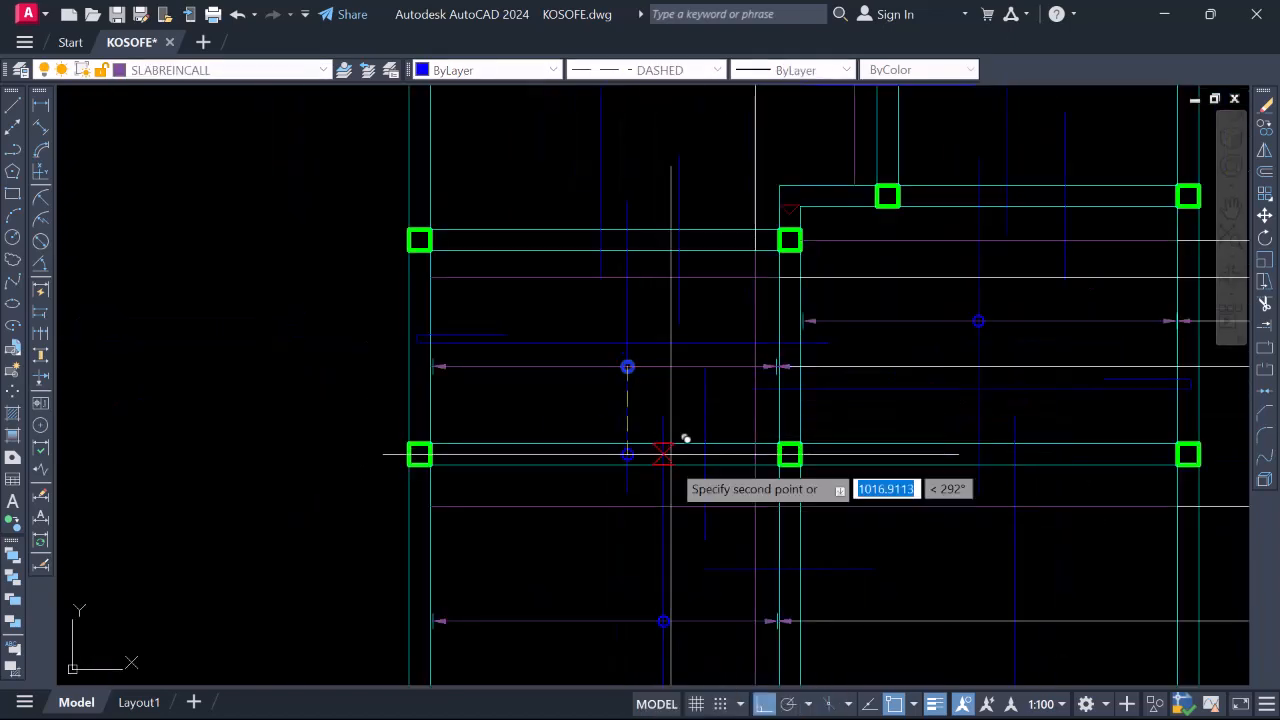
pyautogui.scroll(2, 677, 504)
pyautogui.scroll(-5, 680, 480)
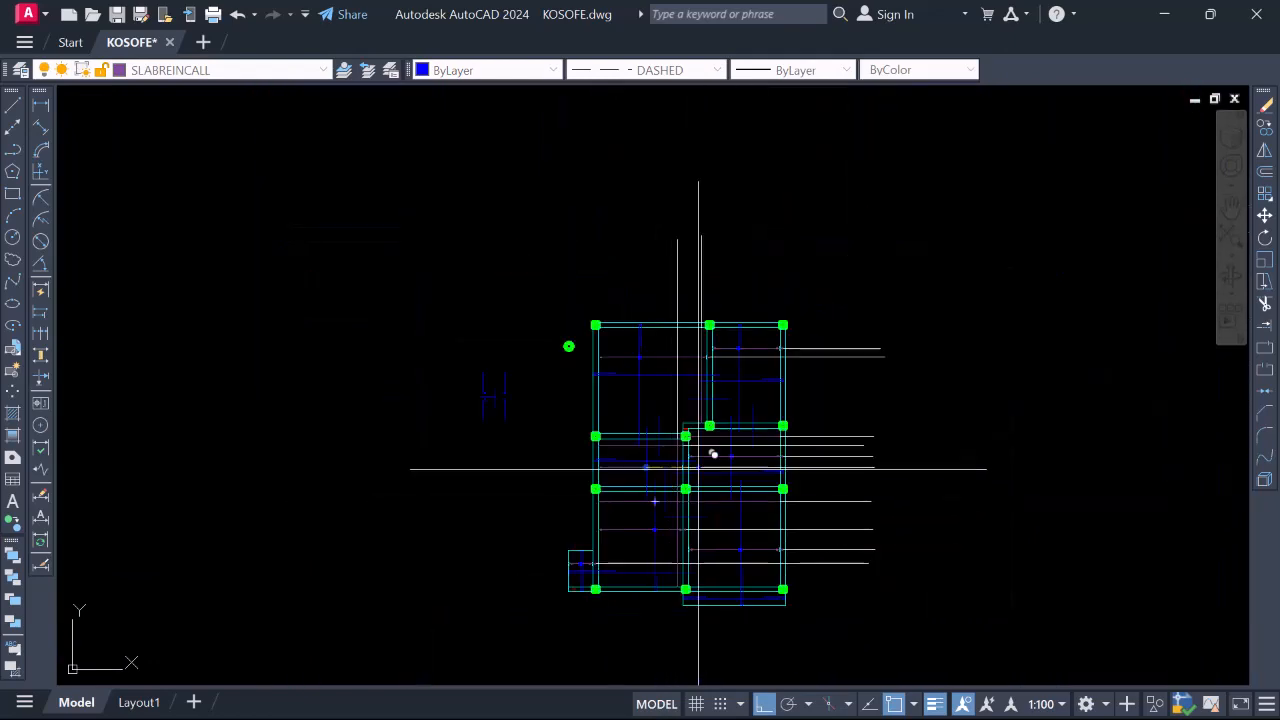
pyautogui.scroll(2, 711, 400)
pyautogui.scroll(2, 713, 333)
pyautogui.scroll(-4, 728, 309)
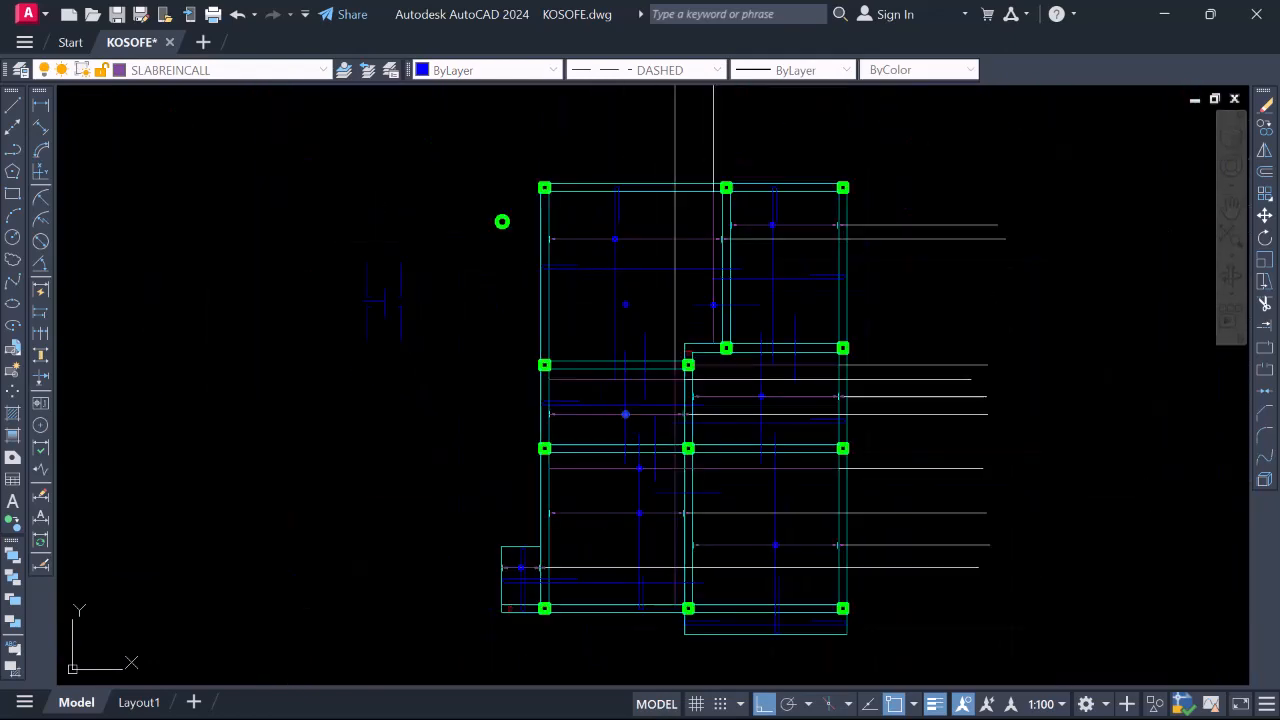
pyautogui.scroll(4, 693, 345)
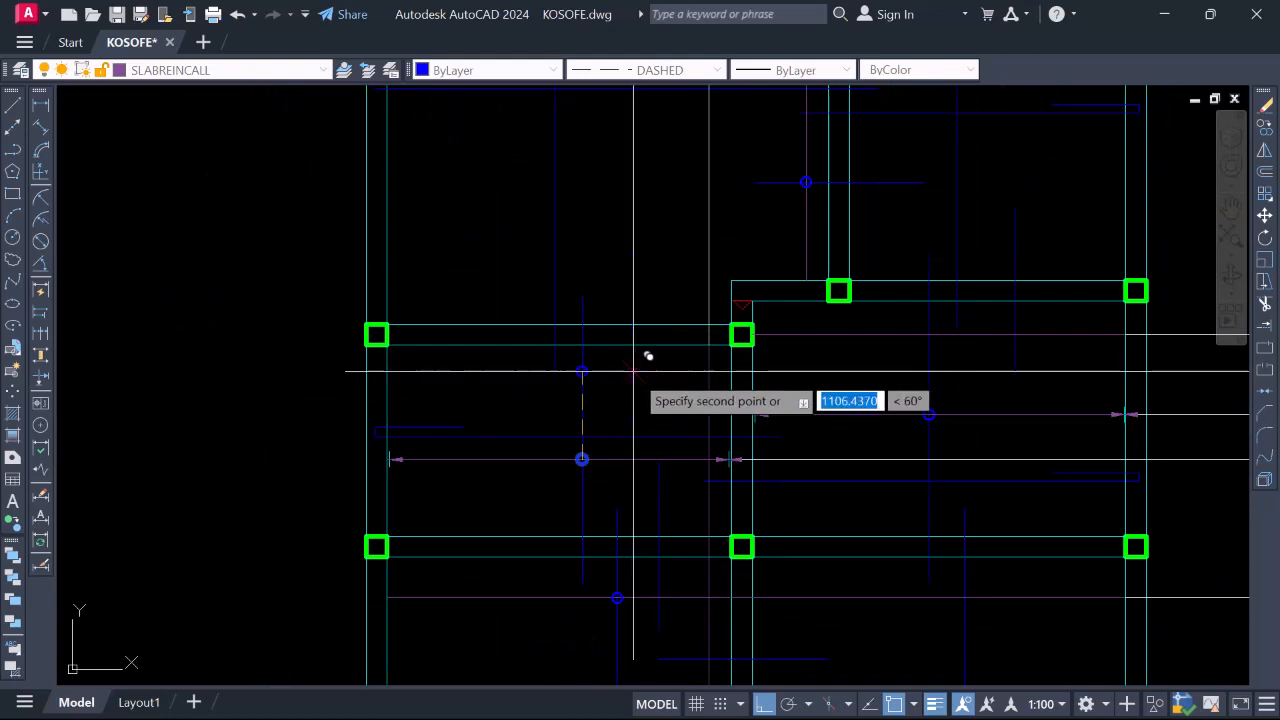
pyautogui.scroll(-6, 645, 308)
pyautogui.scroll(4, 704, 366)
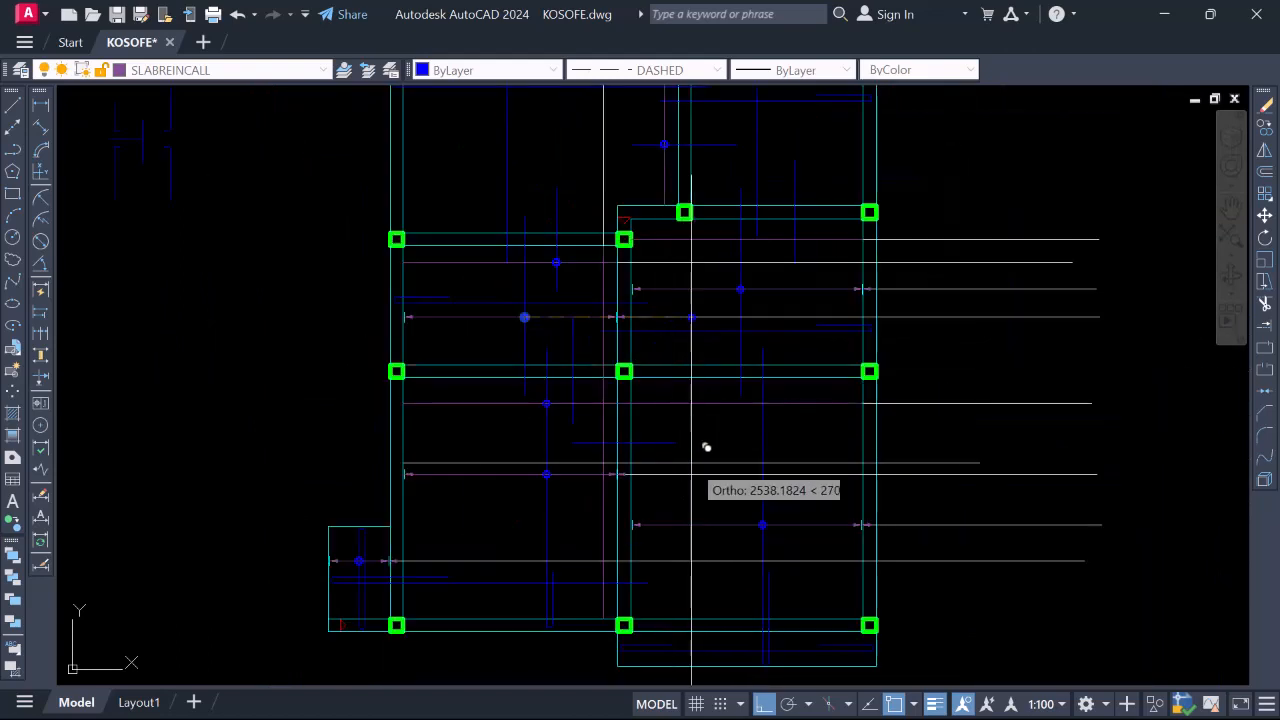
pyautogui.scroll(-2, 509, 417)
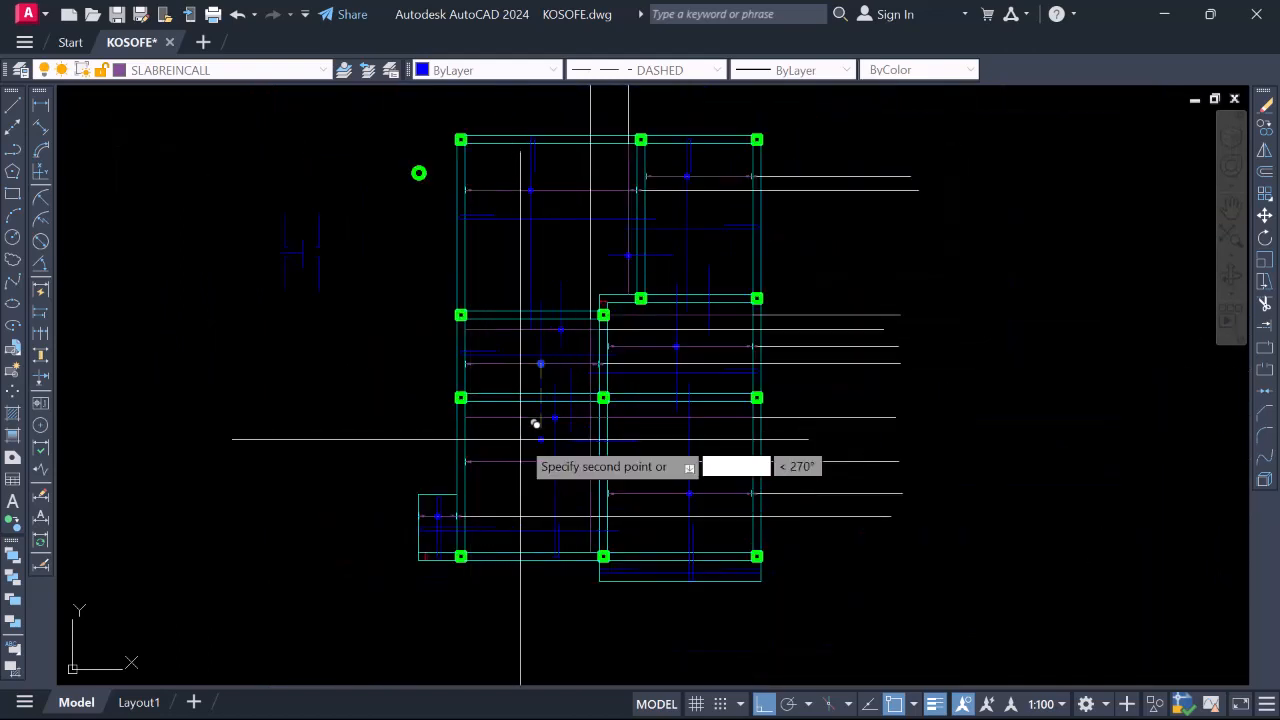
pyautogui.scroll(4, 560, 416)
pyautogui.click(623, 401)
pyautogui.press('Escape')
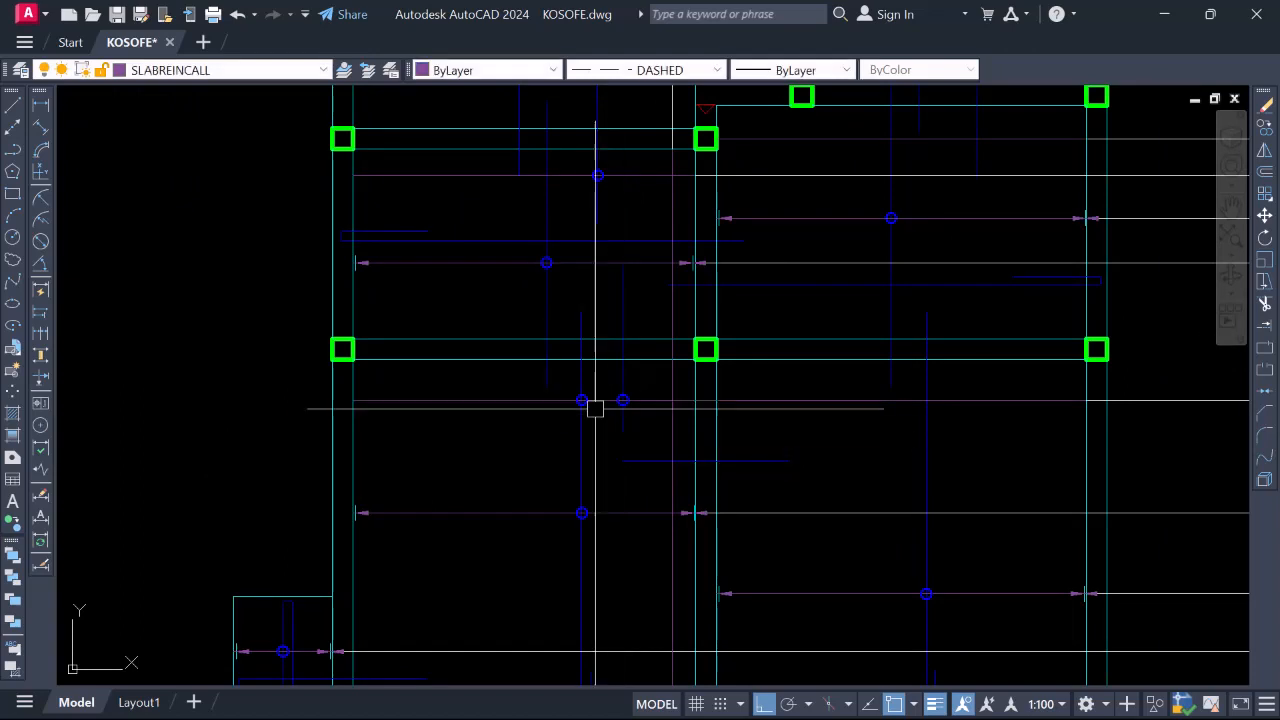
# Erase the unwanted extra circle from the slab plan
pyautogui.scroll(4, 575, 405)
pyautogui.click(557, 334)
pyautogui.click(650, 405)
pyautogui.rightClick(610, 400)
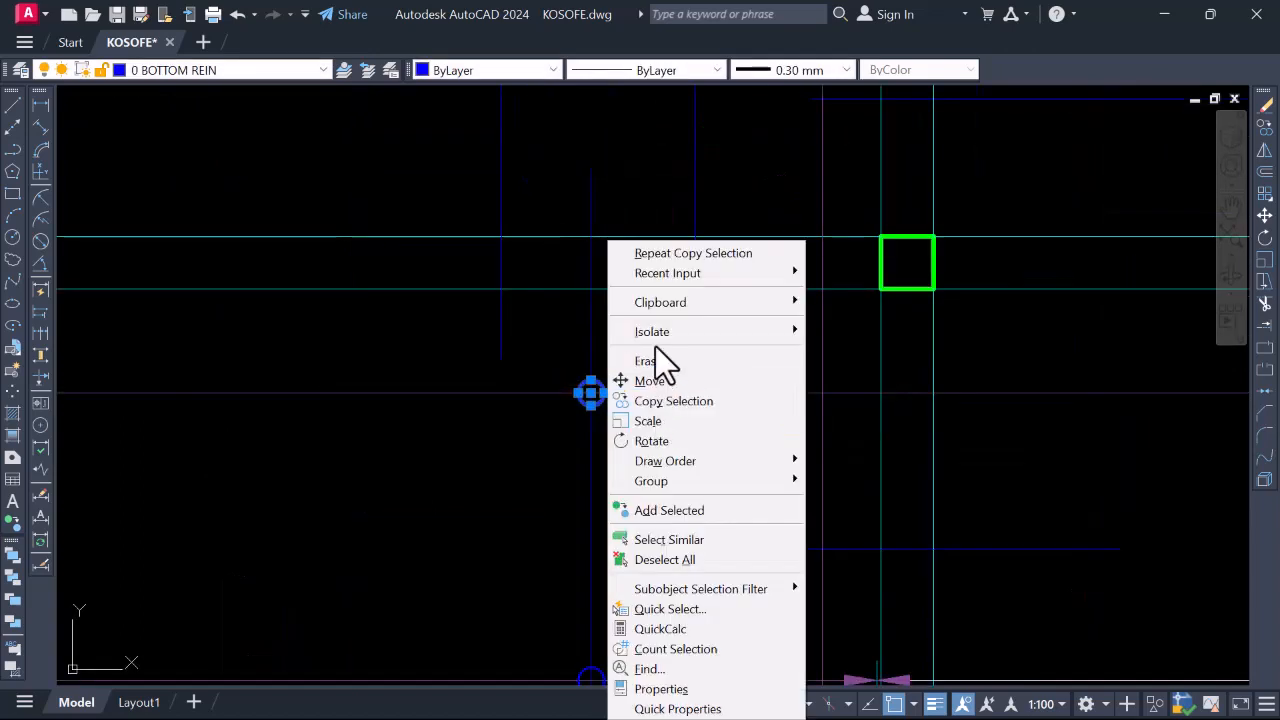
pyautogui.click(658, 359)
pyautogui.scroll(-5, 666, 380)
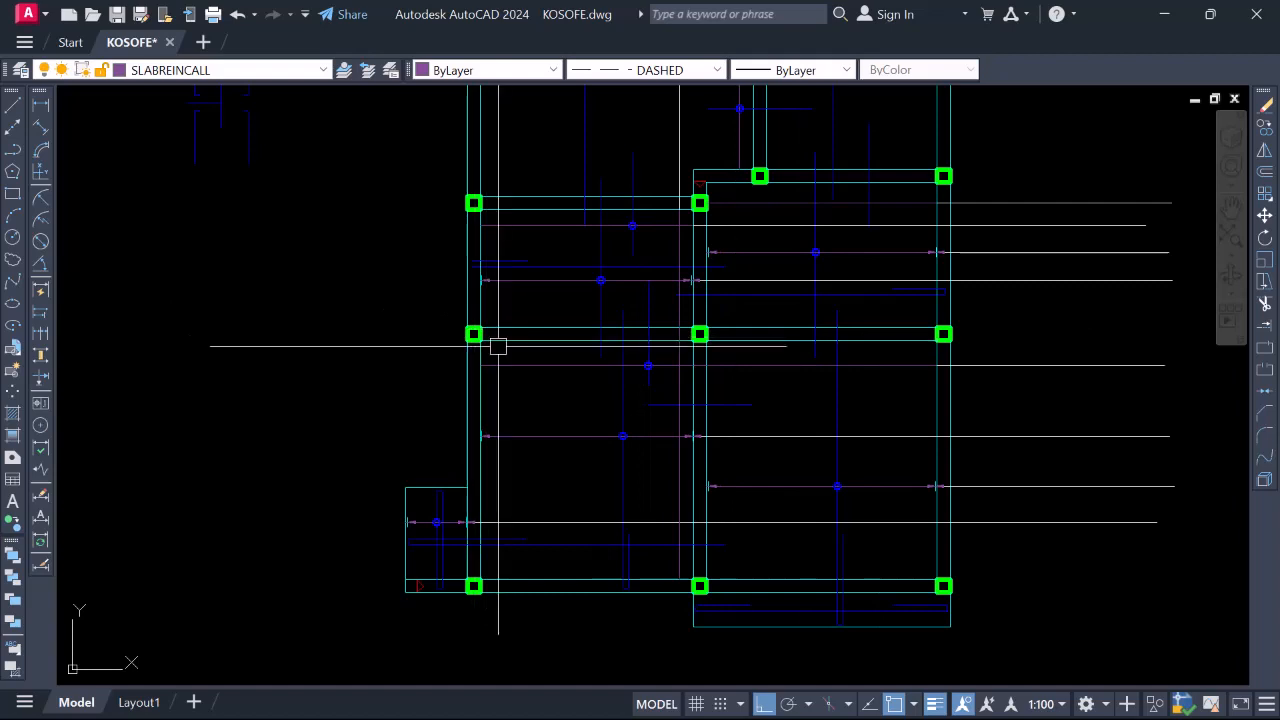
pyautogui.scroll(-2, 691, 429)
pyautogui.scroll(4, 669, 274)
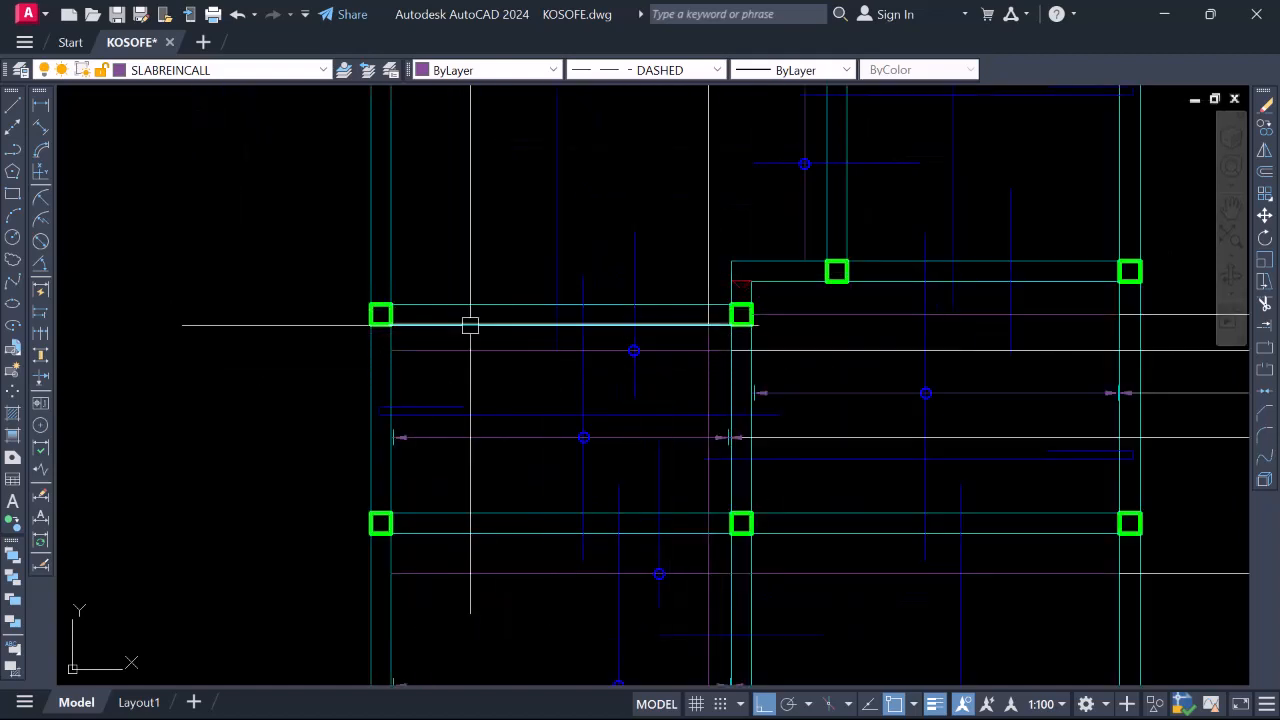
pyautogui.scroll(2, 635, 341)
pyautogui.scroll(-3, 420, 361)
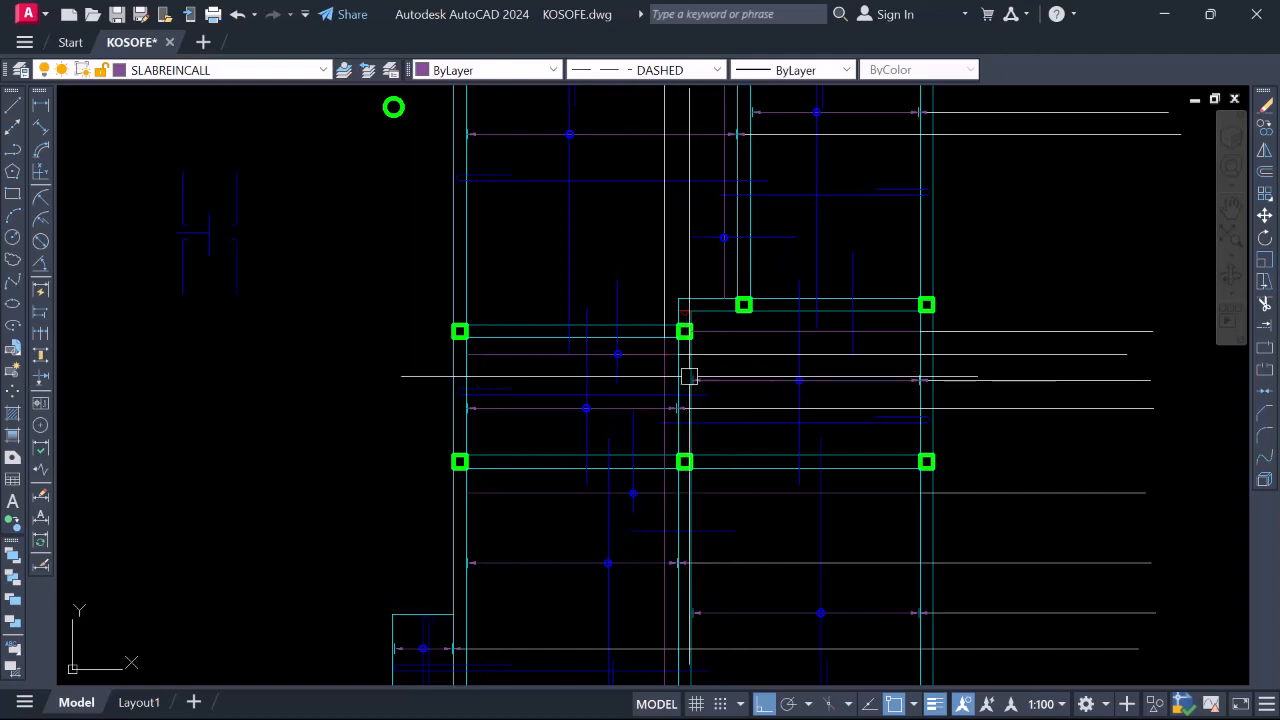
pyautogui.scroll(5, 791, 377)
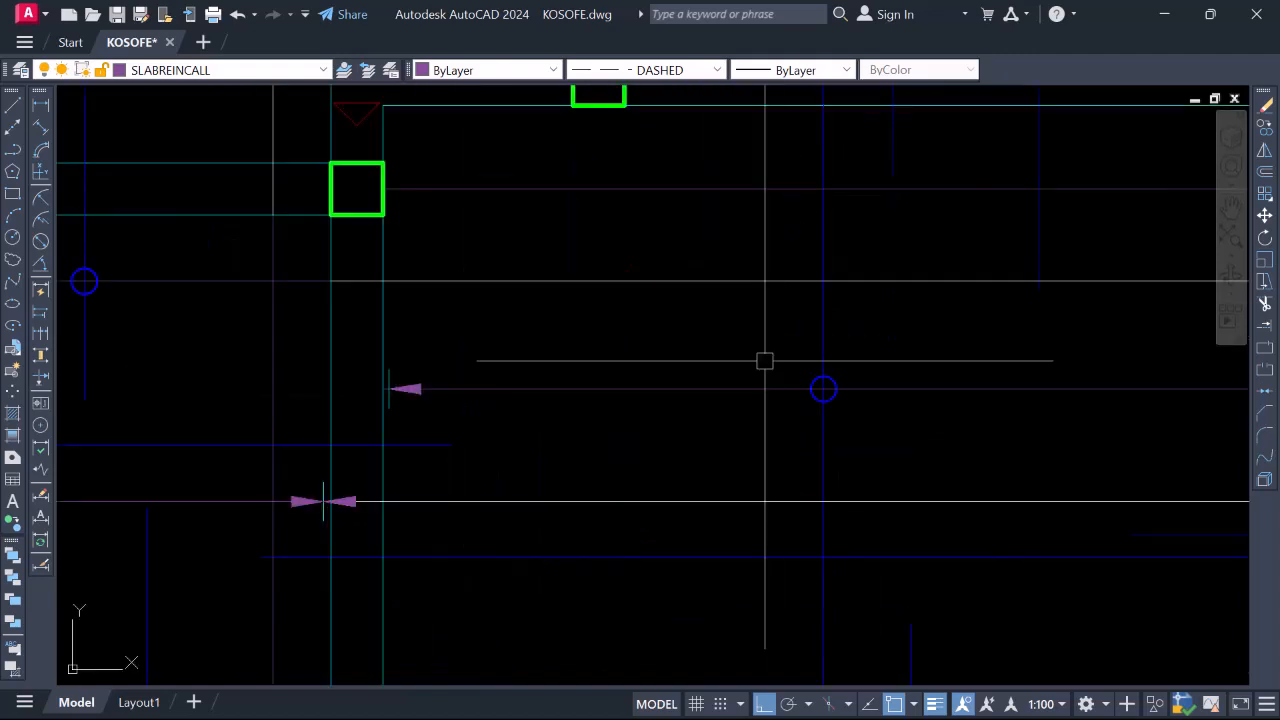
pyautogui.click(765, 358)
pyautogui.click(902, 440)
pyautogui.rightClick(853, 391)
pyautogui.click(919, 401)
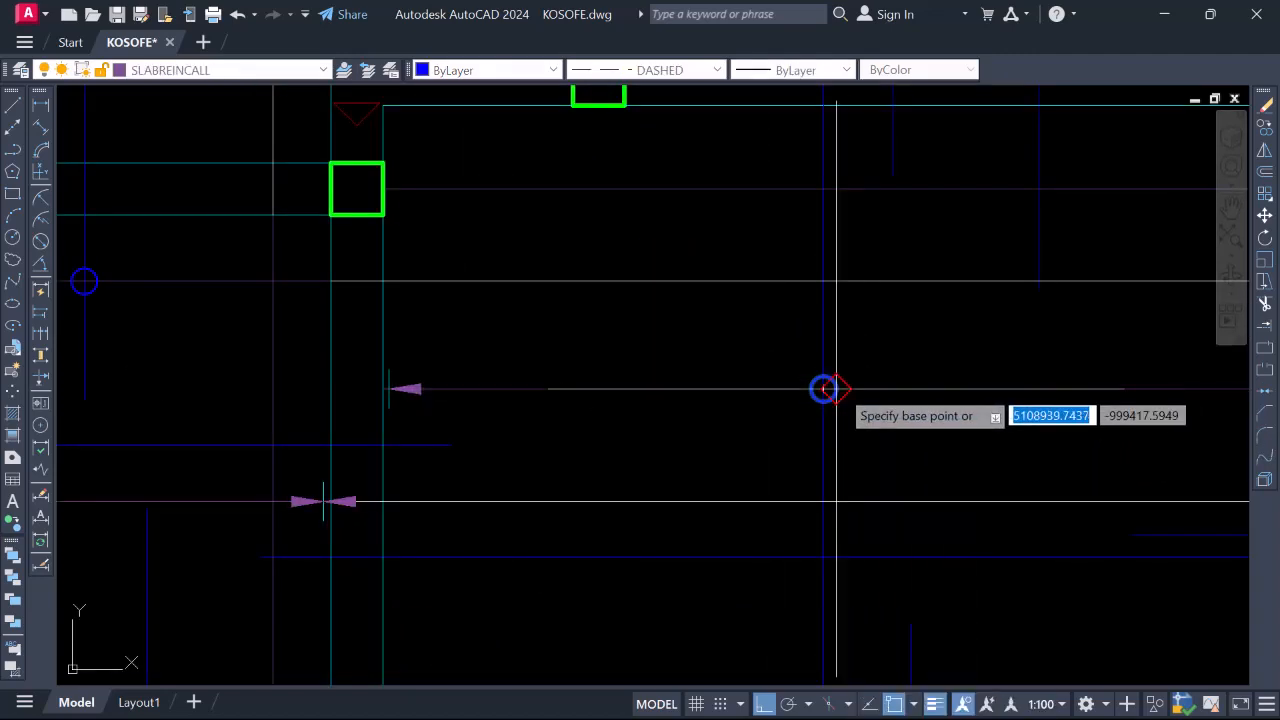
pyautogui.scroll(3, 820, 386)
pyautogui.click(777, 386)
pyautogui.scroll(-5, 839, 328)
pyautogui.scroll(5, 824, 345)
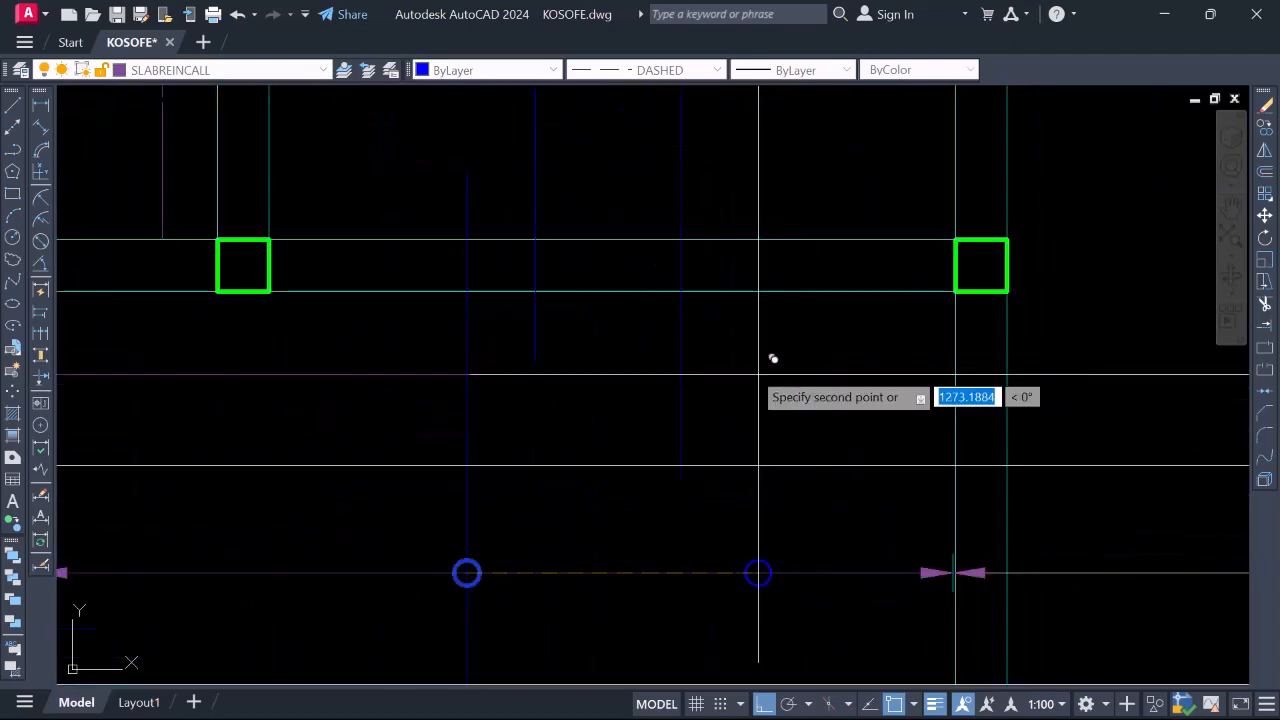
pyautogui.scroll(-8, 738, 364)
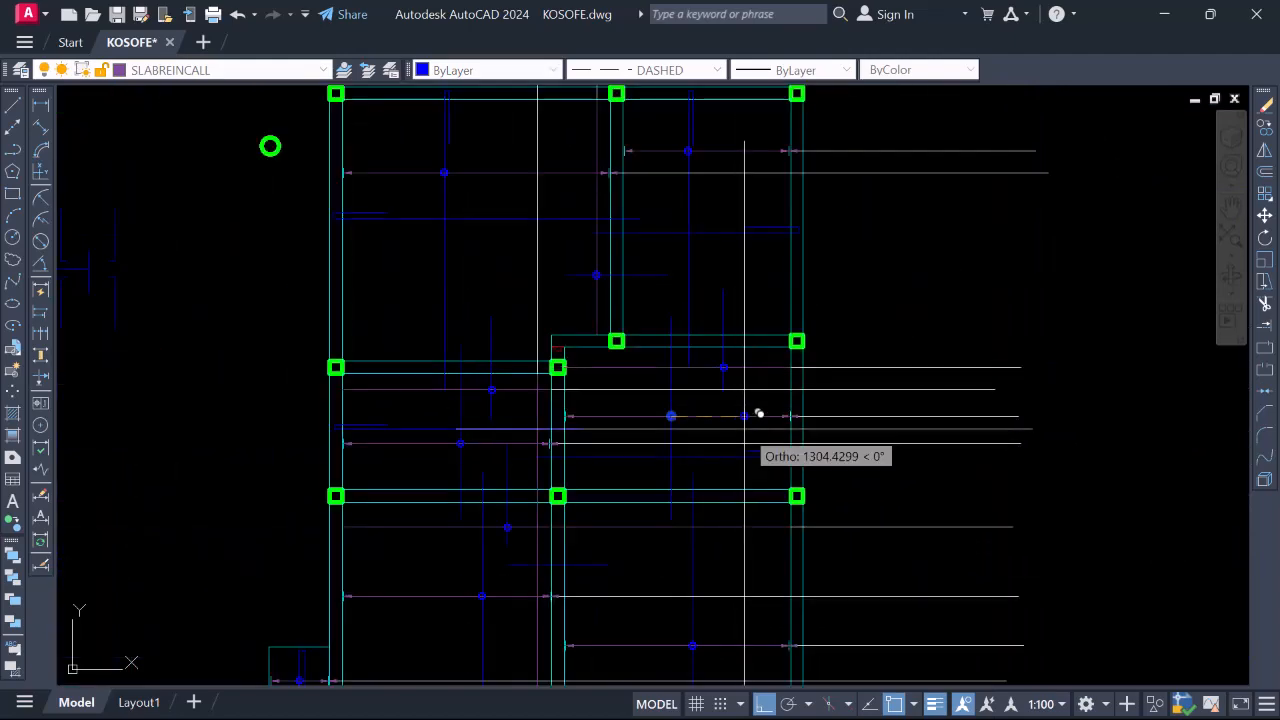
pyautogui.press('Escape')
pyautogui.scroll(2, 757, 350)
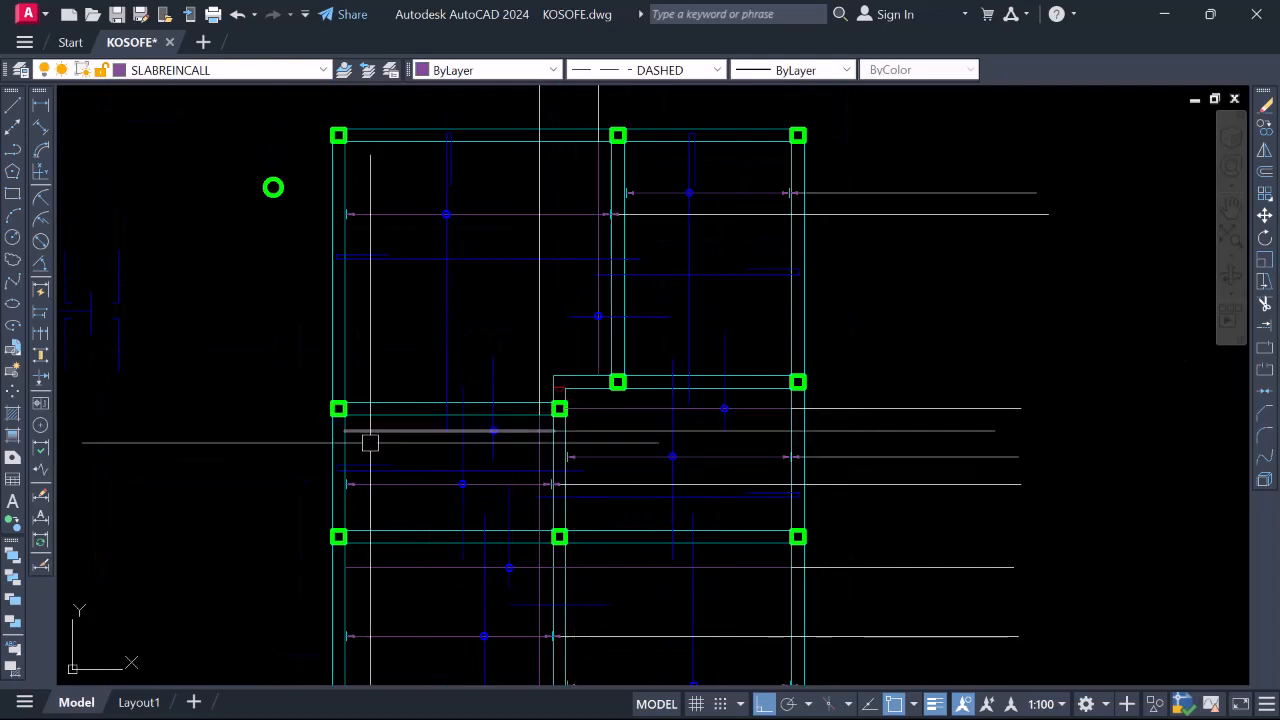
pyautogui.click(494, 398)
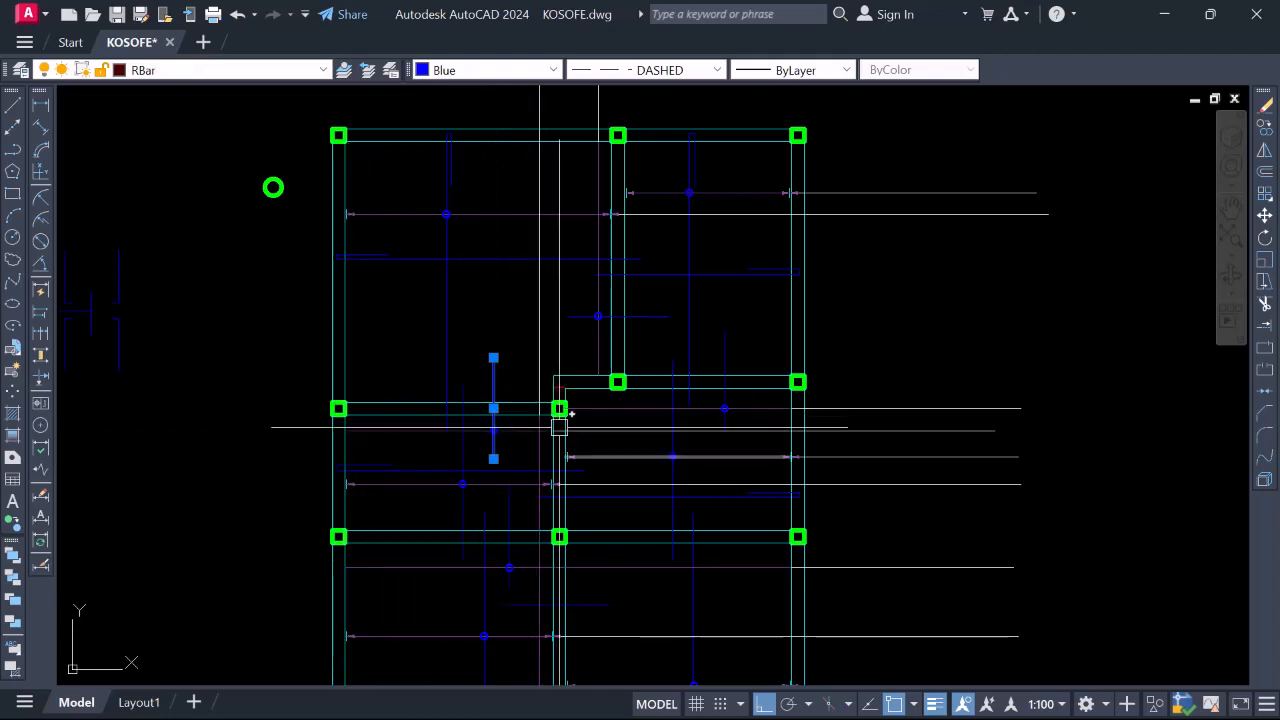
pyautogui.scroll(2, 555, 448)
pyautogui.click(553, 438)
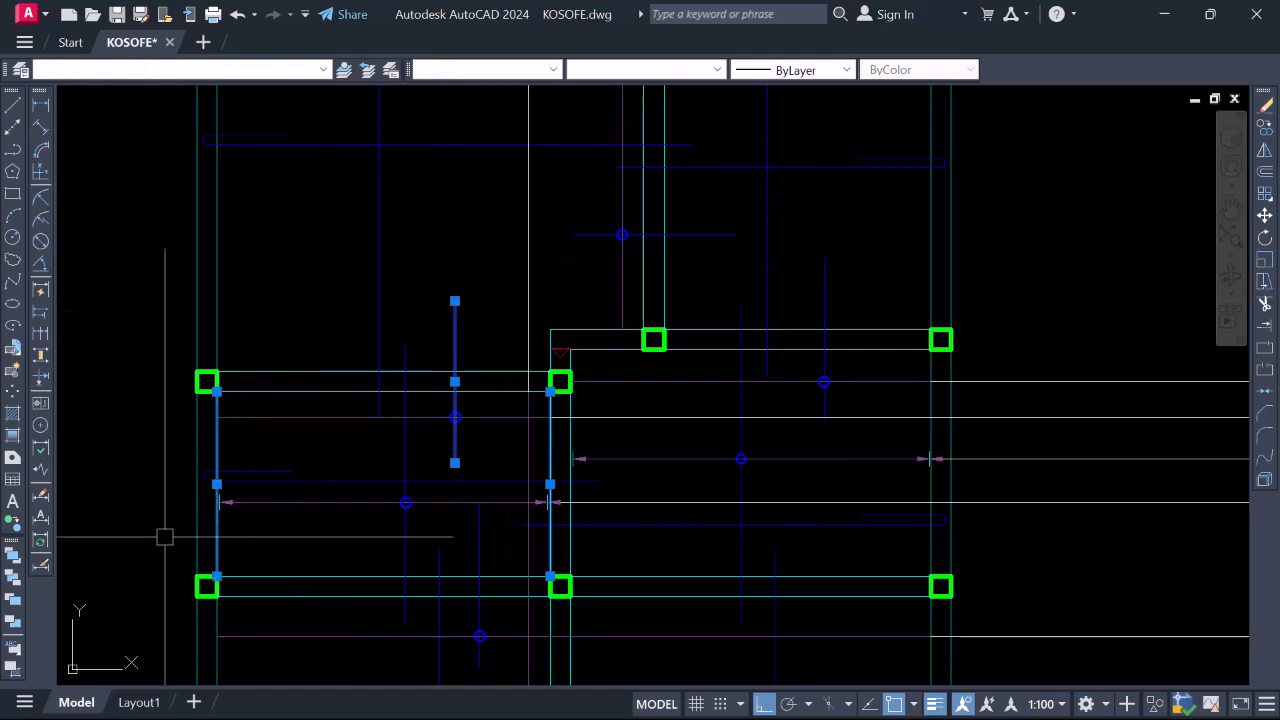
pyautogui.press('Escape')
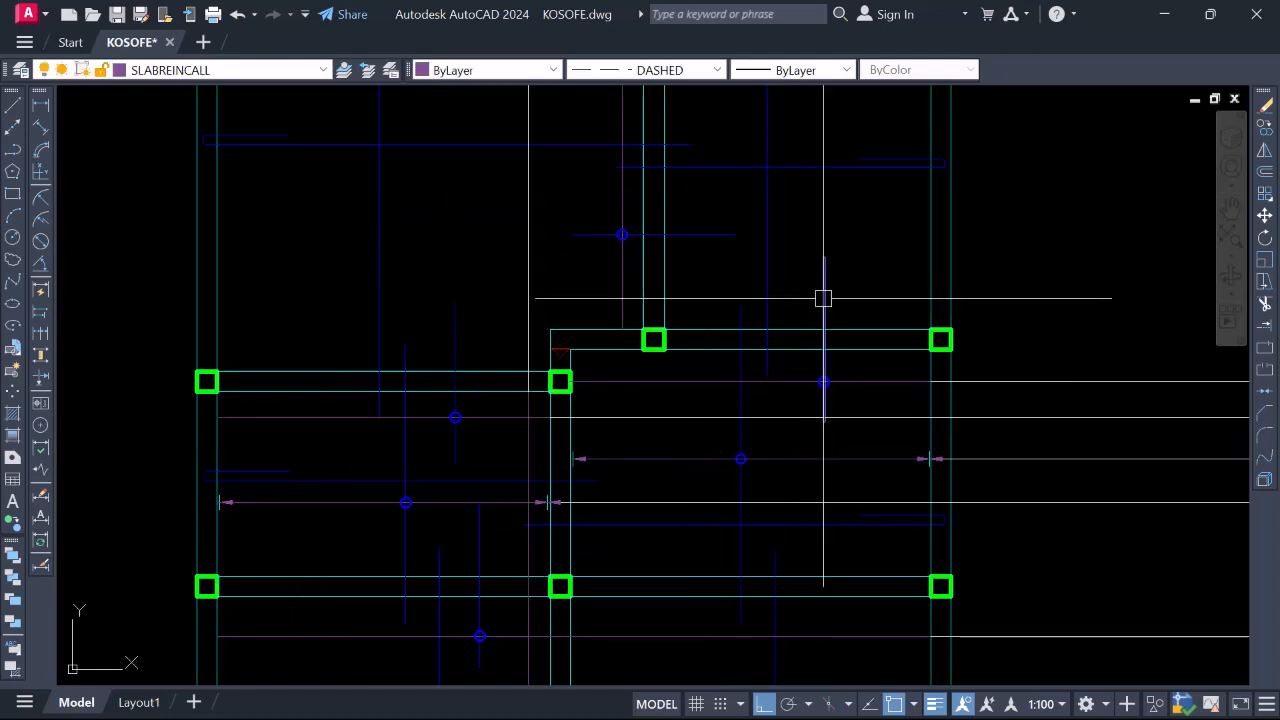
pyautogui.click(823, 297)
pyautogui.click(570, 490)
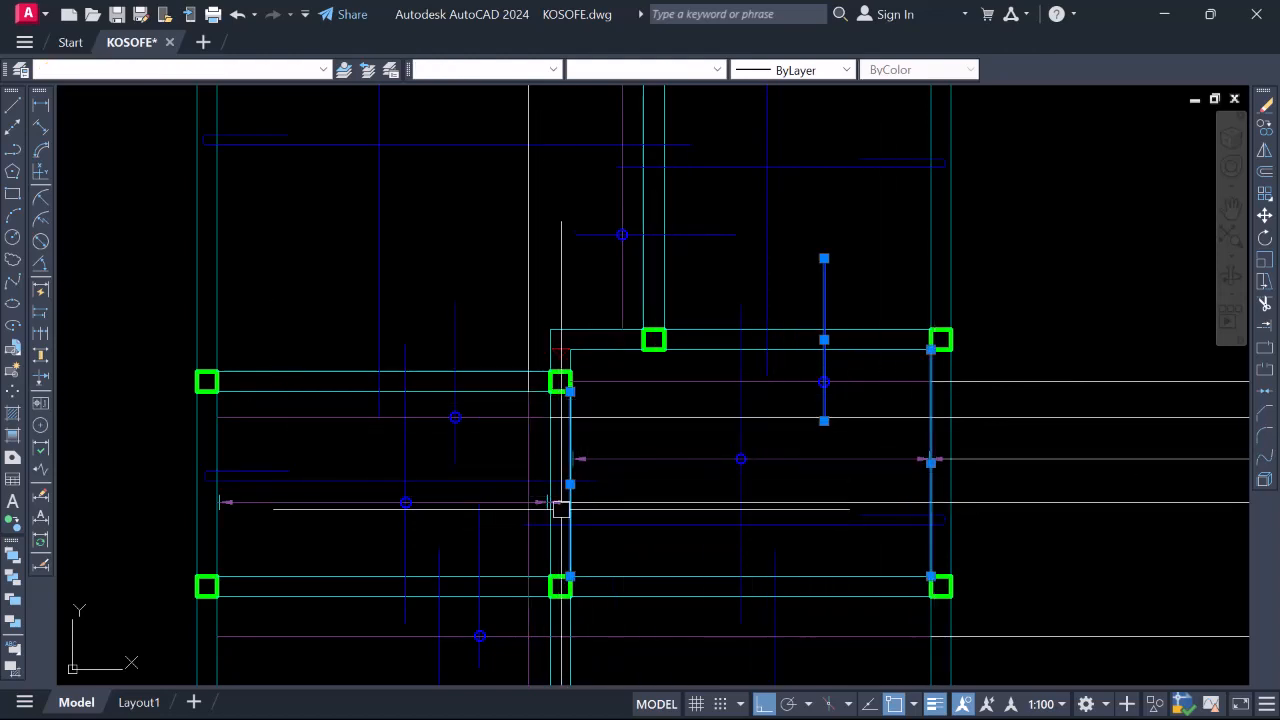
pyautogui.scroll(-2, 880, 440)
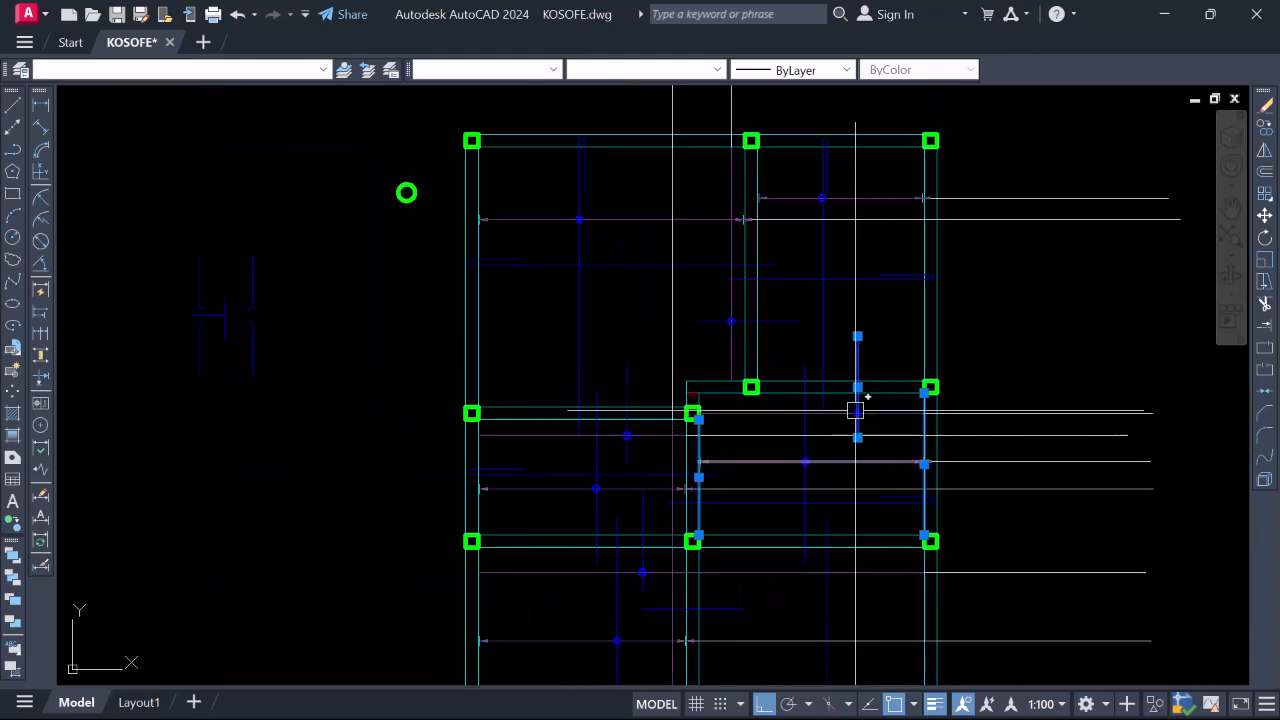
pyautogui.press('Escape')
pyautogui.scroll(7, 480, 220)
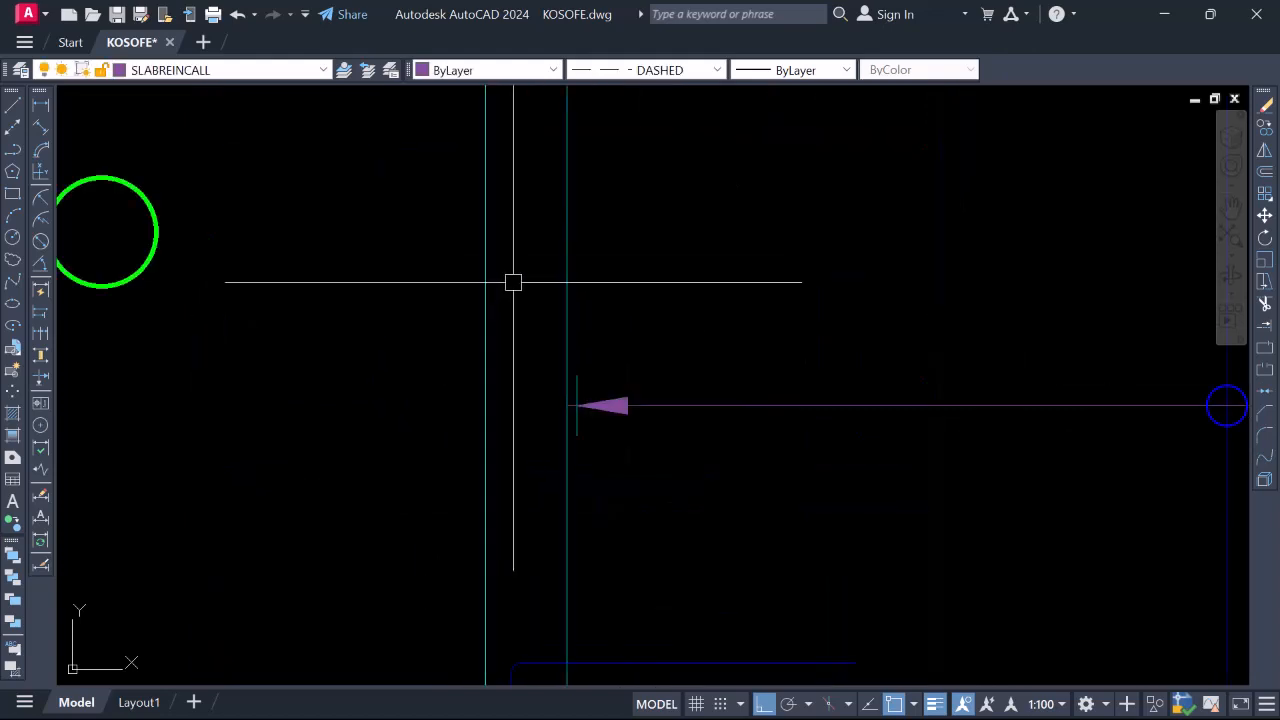
pyautogui.click(514, 280)
pyautogui.click(714, 526)
pyautogui.scroll(-7, 697, 326)
pyautogui.scroll(2, 680, 350)
pyautogui.scroll(-6, 678, 354)
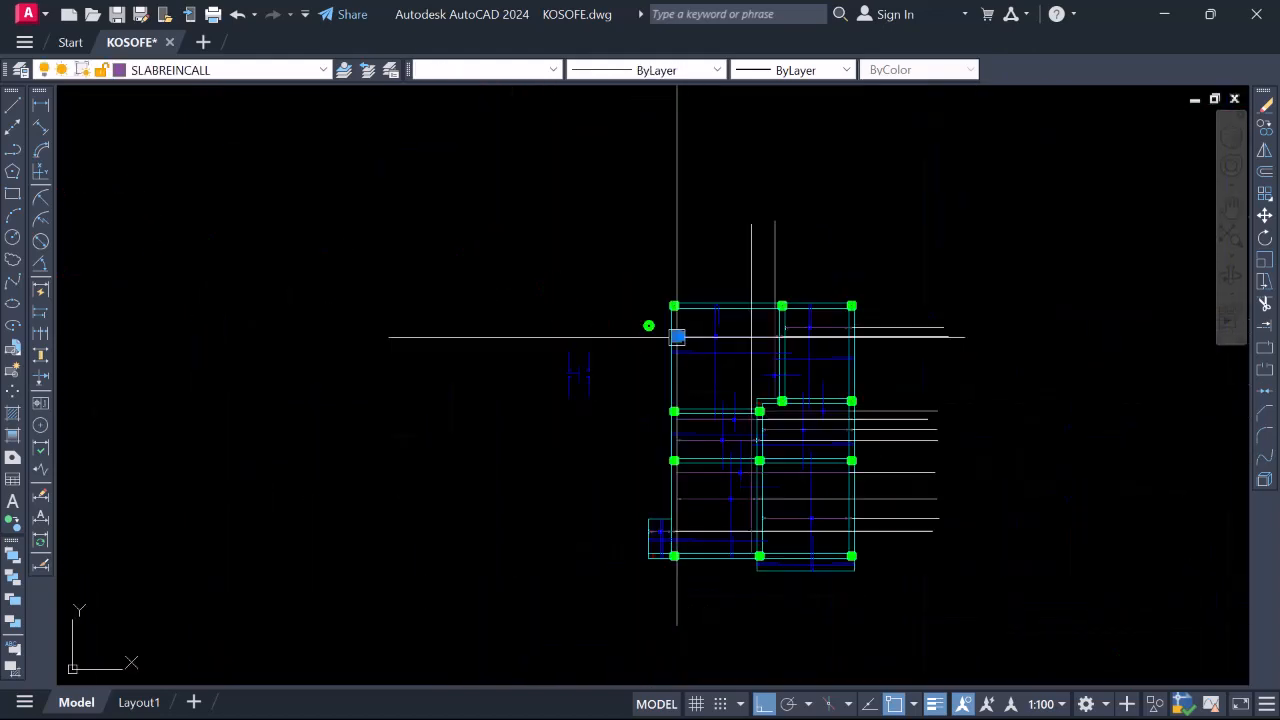
pyautogui.scroll(4, 700, 455)
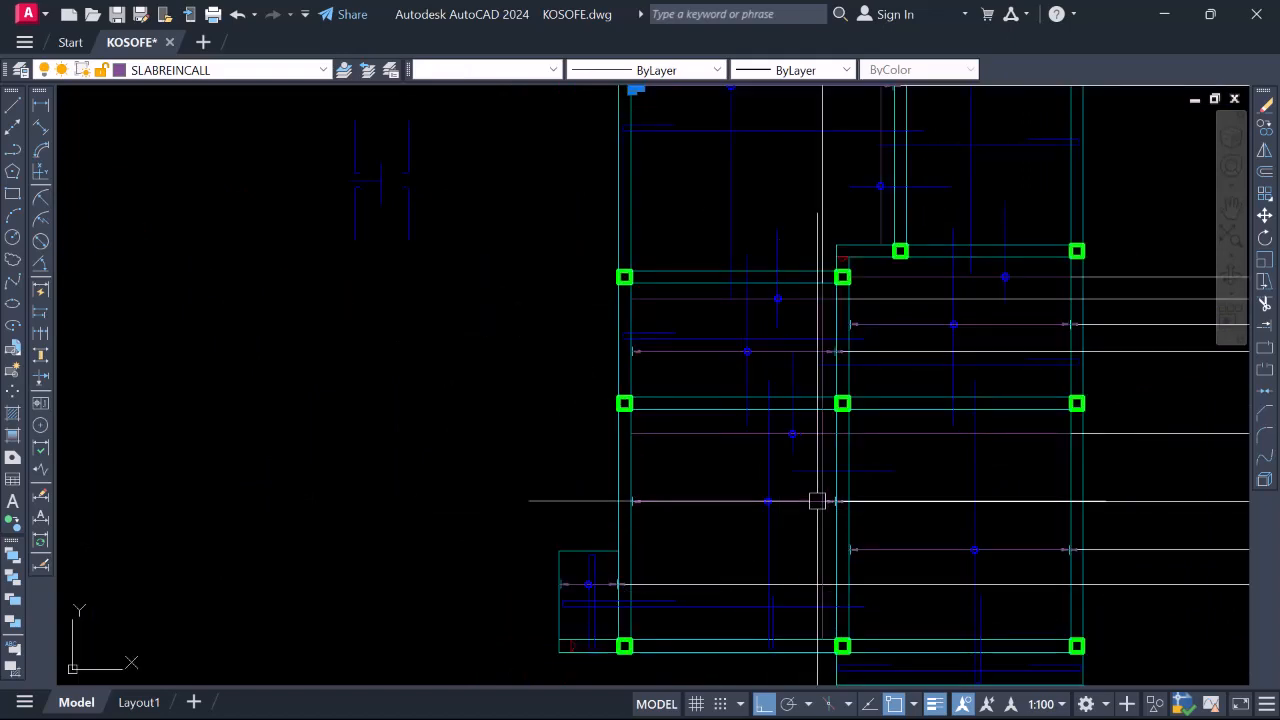
pyautogui.scroll(2, 794, 500)
pyautogui.scroll(-4, 737, 409)
pyautogui.scroll(2, 737, 409)
pyautogui.scroll(2, 773, 374)
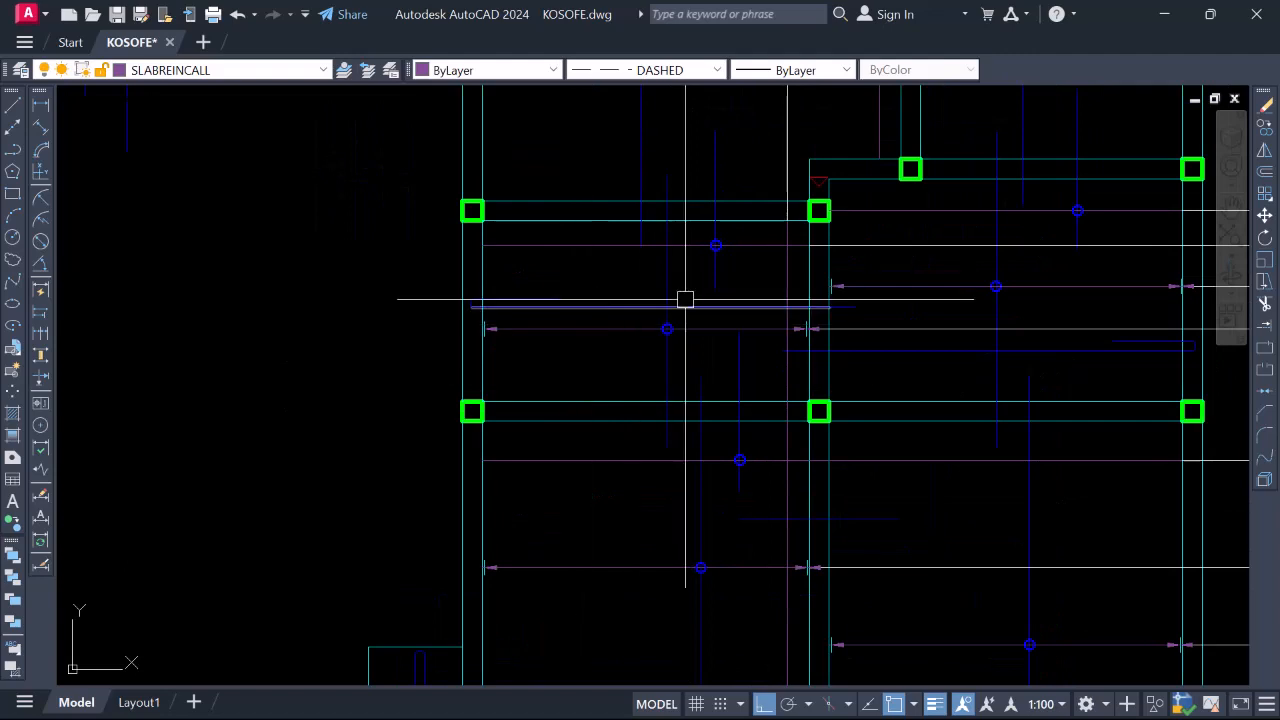
pyautogui.scroll(5, 480, 312)
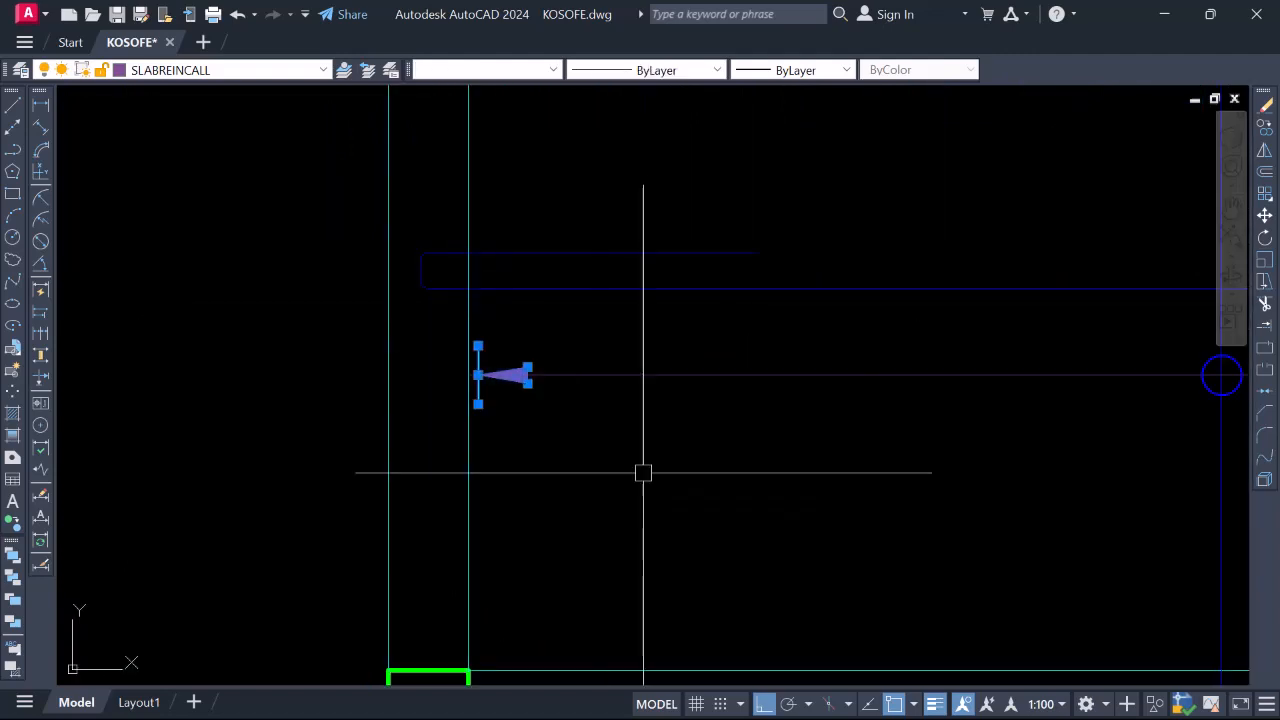
# Start copying the paired arrowhead extension marker from its centre, then cancel the copy
pyautogui.scroll(-5, 643, 471)
pyautogui.scroll(6, 792, 393)
pyautogui.click(598, 309)
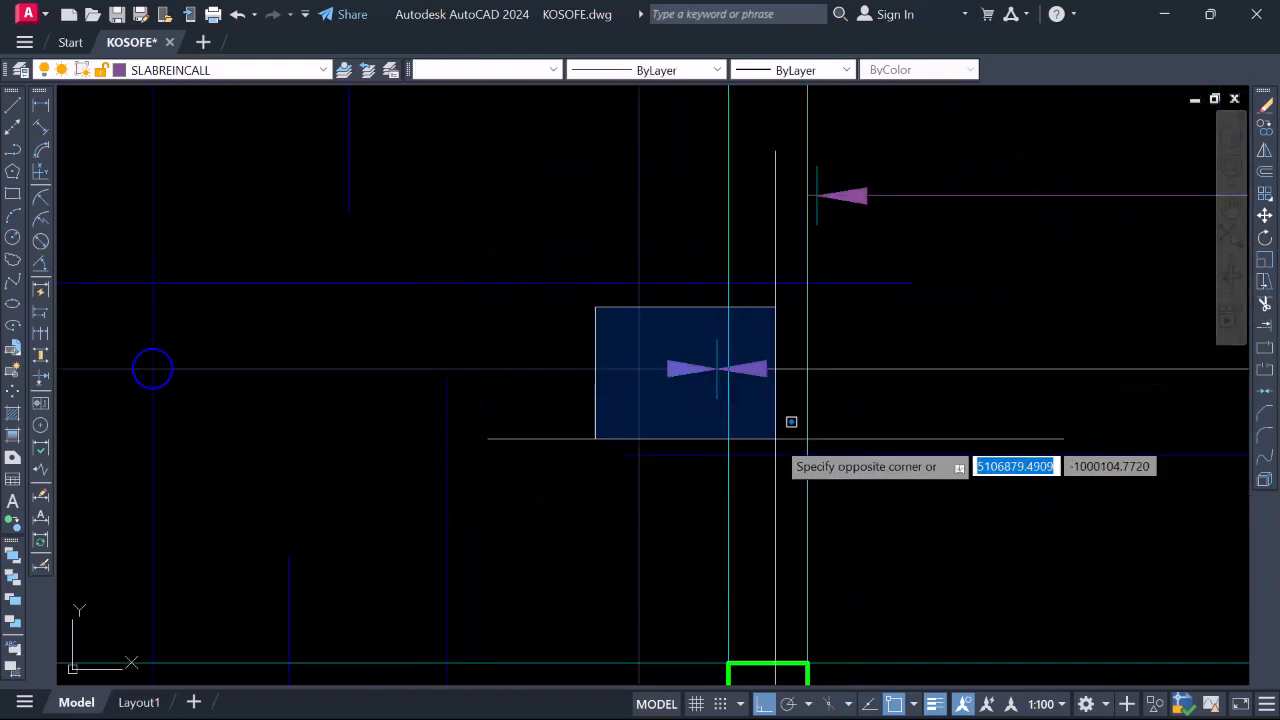
pyautogui.click(782, 437)
pyautogui.rightClick(754, 376)
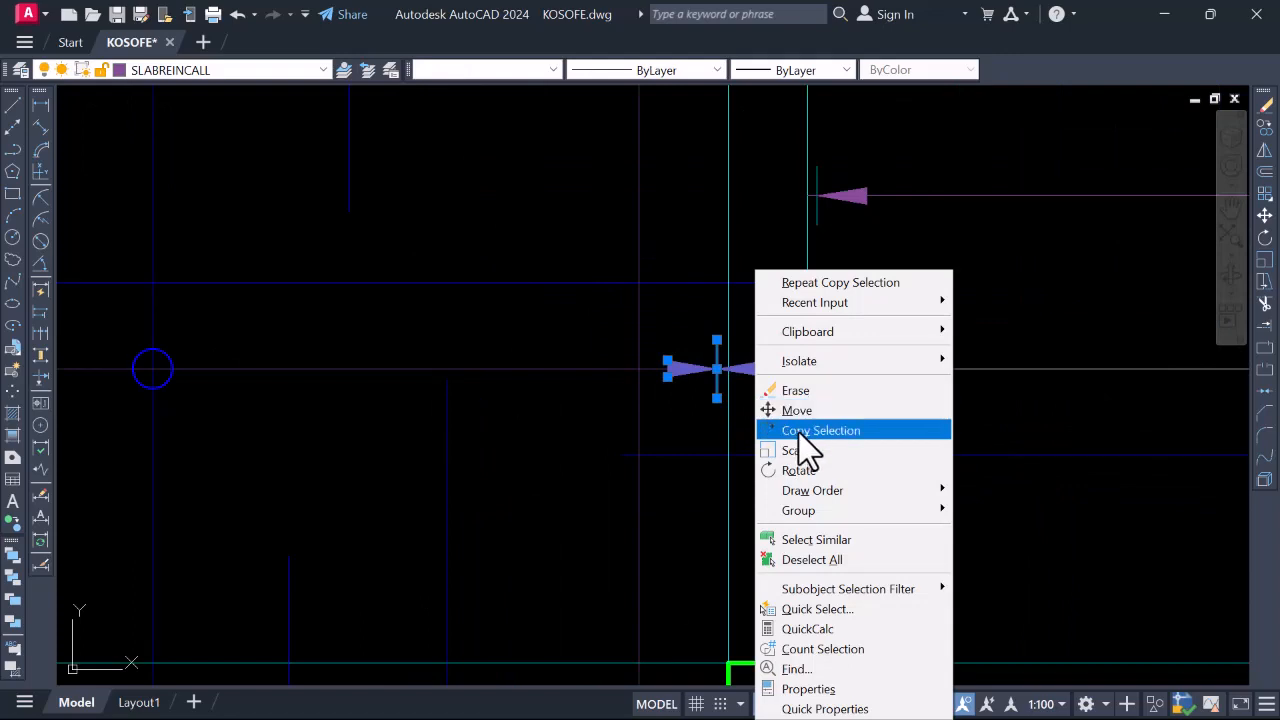
pyautogui.click(799, 433)
pyautogui.scroll(6, 736, 372)
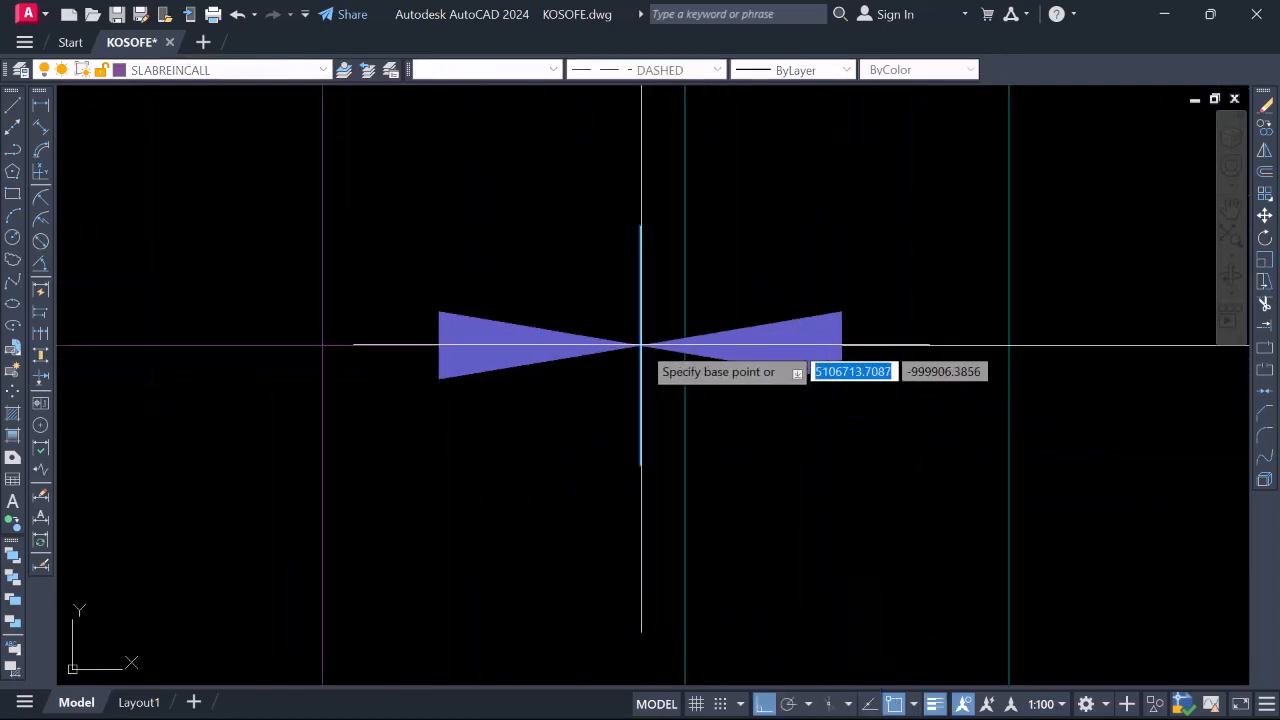
pyautogui.click(640, 345)
pyautogui.scroll(-6, 680, 403)
pyautogui.scroll(6, 645, 226)
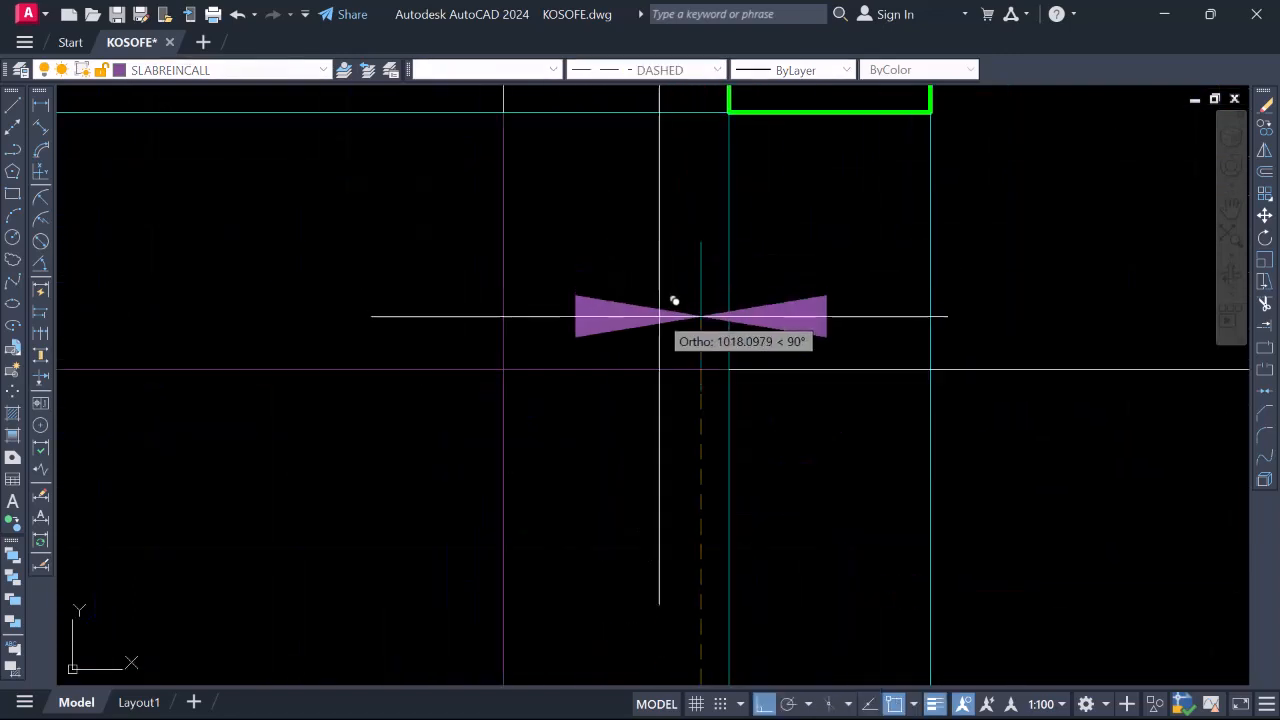
pyautogui.scroll(-8, 710, 275)
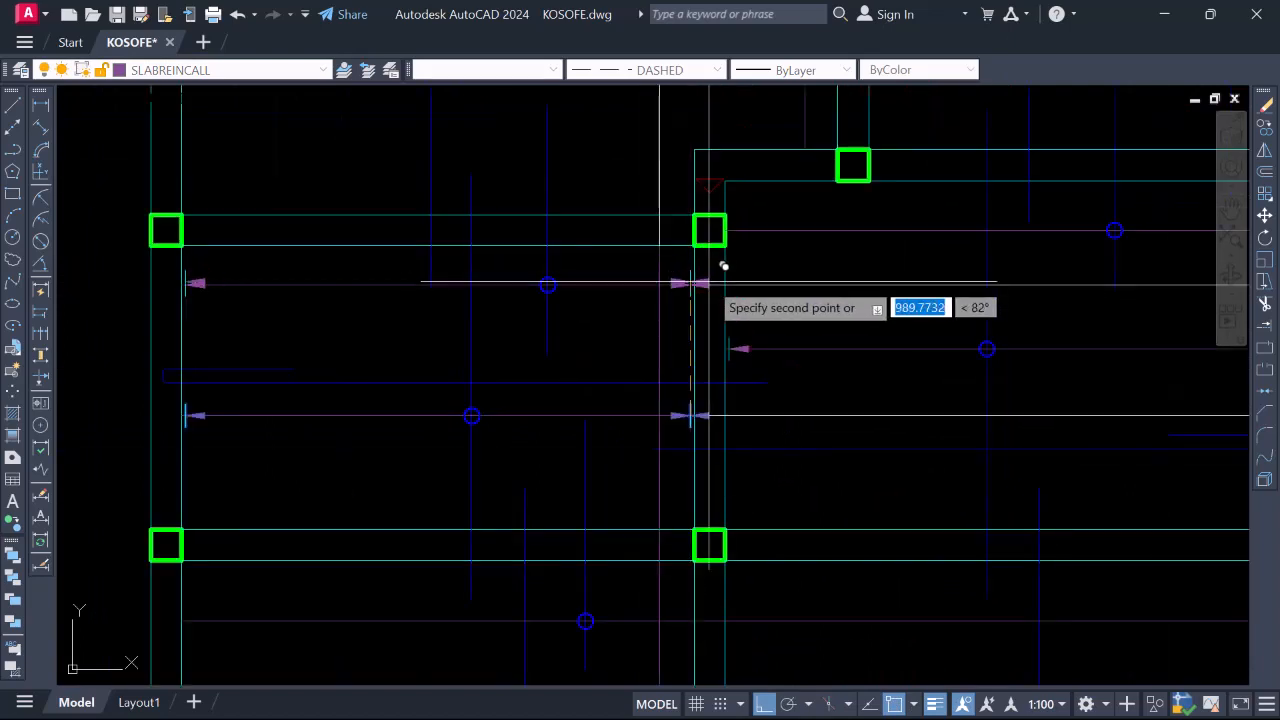
pyautogui.scroll(3, 705, 430)
pyautogui.scroll(2, 705, 425)
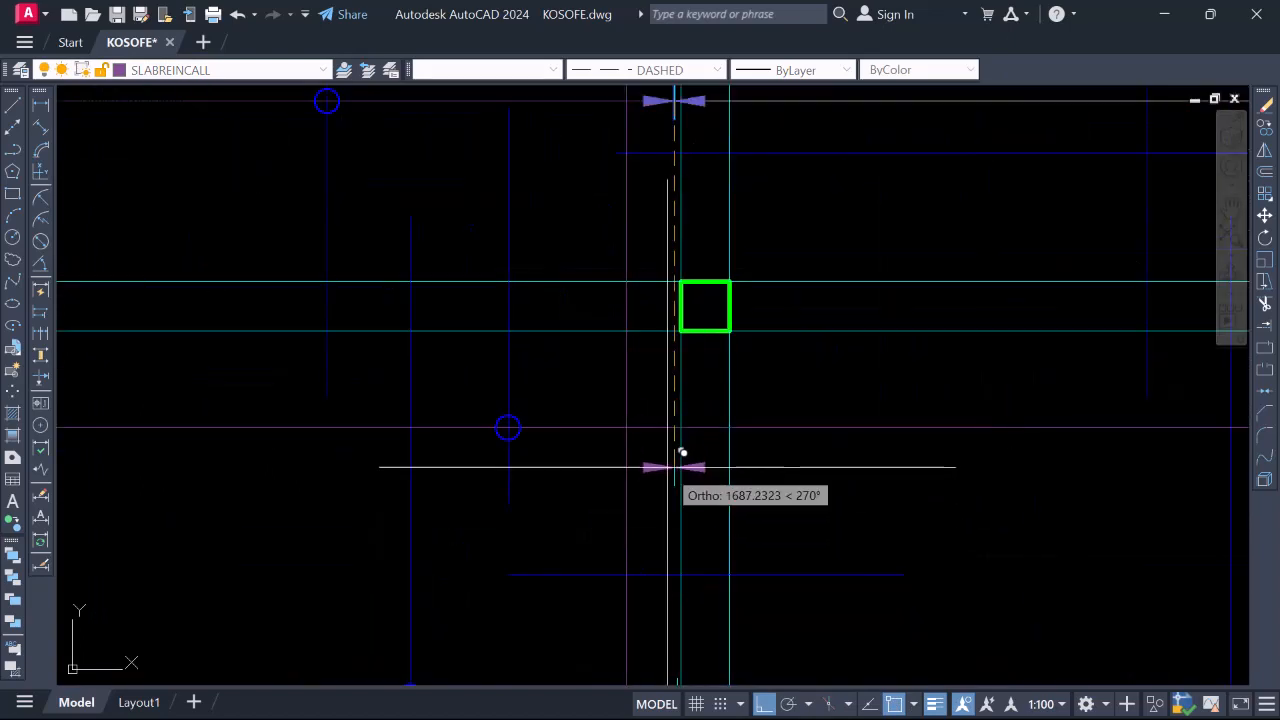
pyautogui.scroll(4, 685, 425)
pyautogui.scroll(-8, 691, 386)
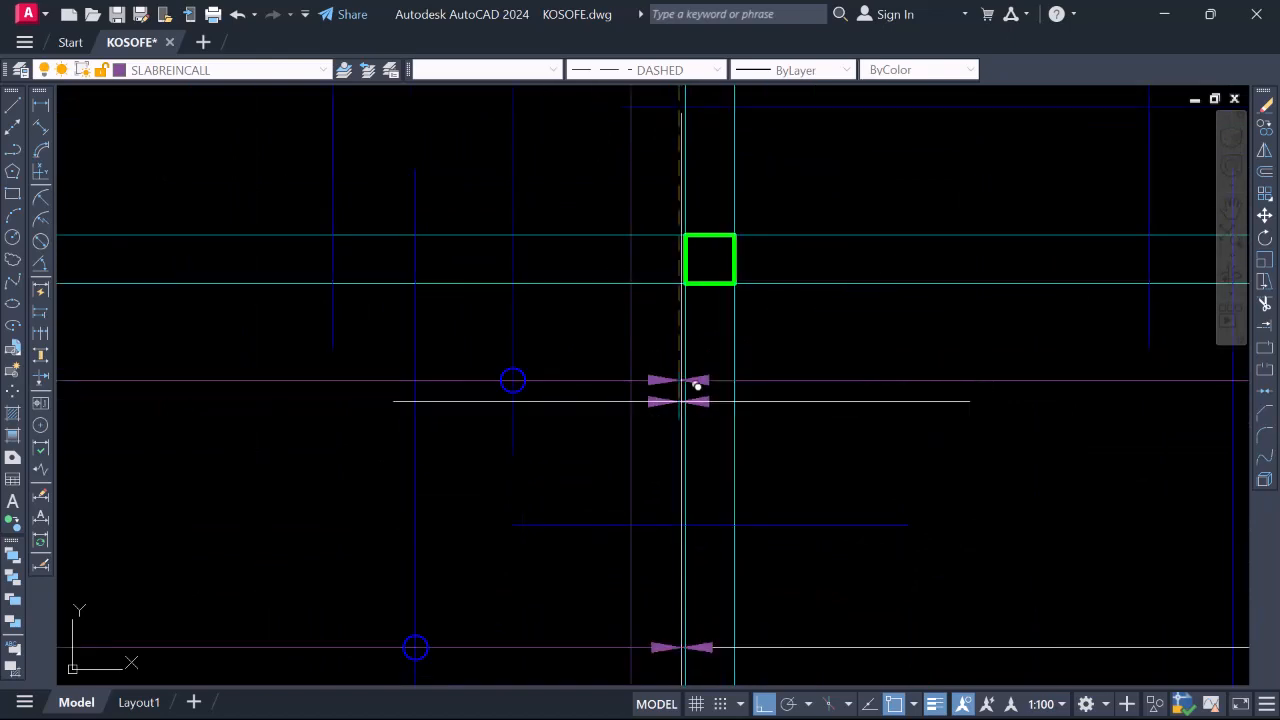
pyautogui.press('Escape')
# Copy the arrow-and-tick extension marker to another column's bar ends
pyautogui.scroll(5, 723, 234)
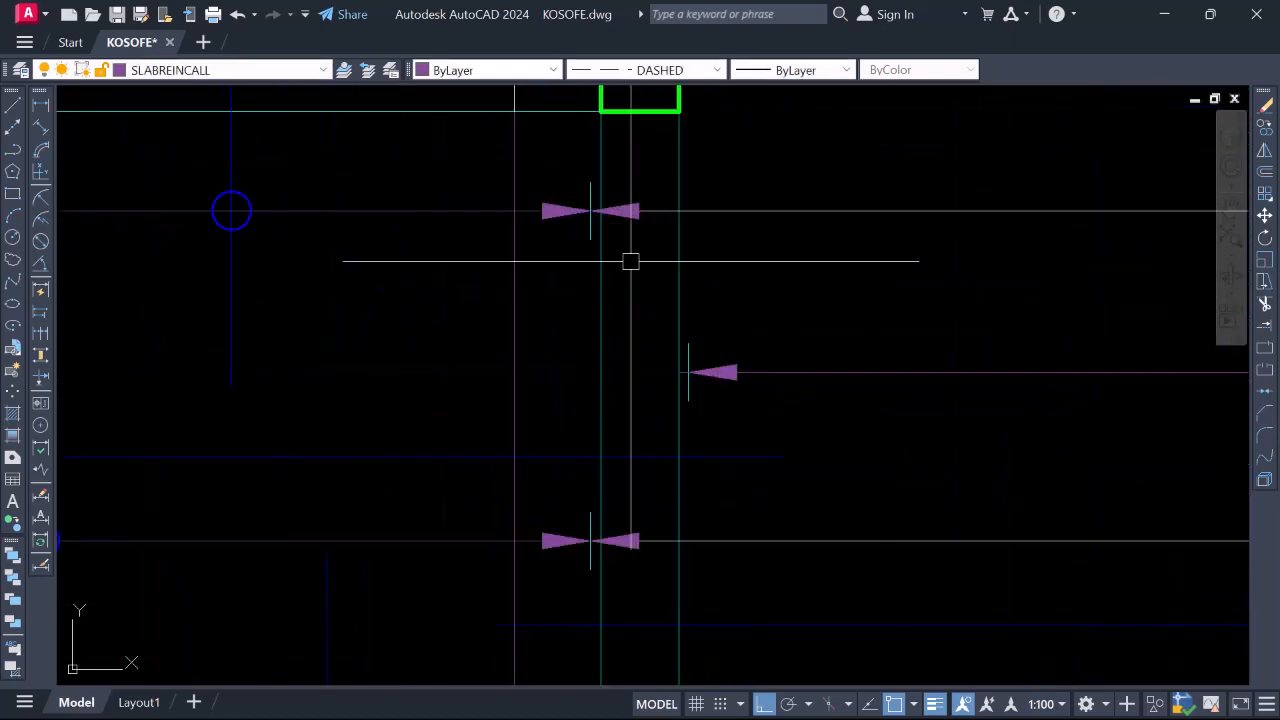
pyautogui.click(814, 451)
pyautogui.scroll(-7, 580, 335)
pyautogui.scroll(5, 799, 330)
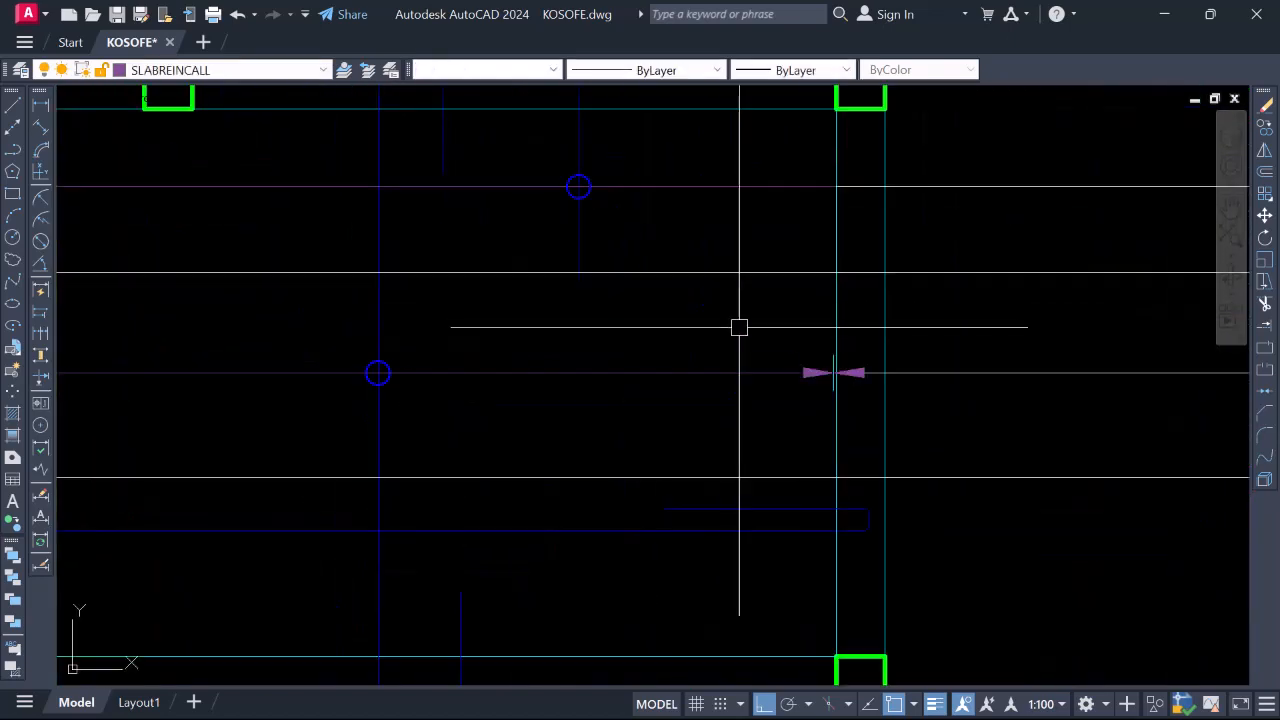
pyautogui.click(733, 317)
pyautogui.click(871, 358)
pyautogui.rightClick(836, 371)
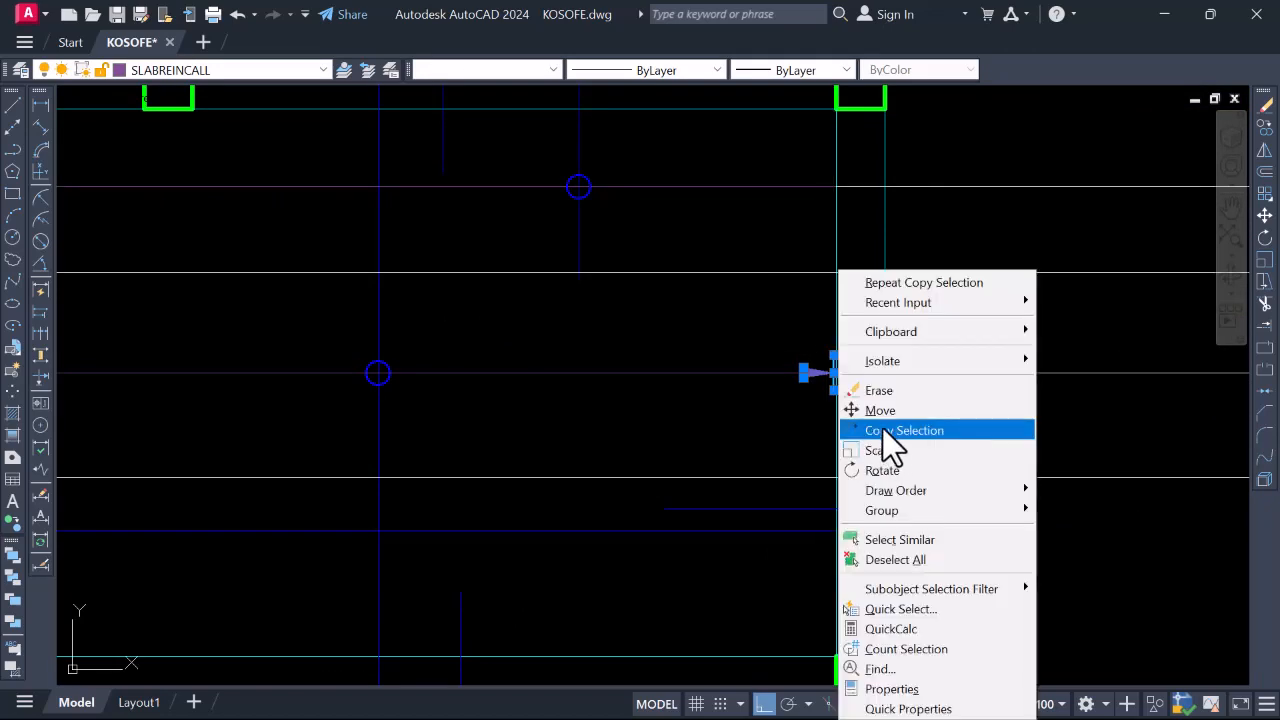
pyautogui.click(883, 429)
pyautogui.scroll(5, 830, 375)
pyautogui.click(826, 380)
pyautogui.scroll(-5, 820, 300)
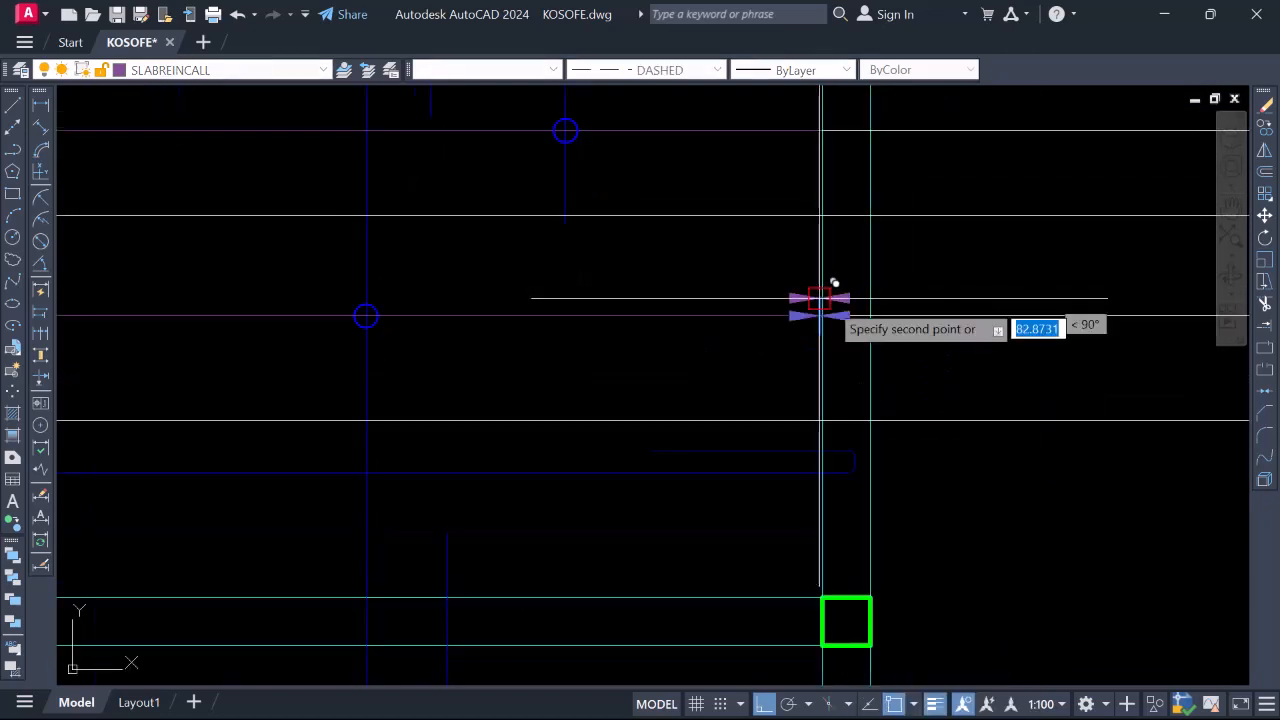
pyautogui.scroll(-4, 825, 340)
pyautogui.scroll(4, 831, 400)
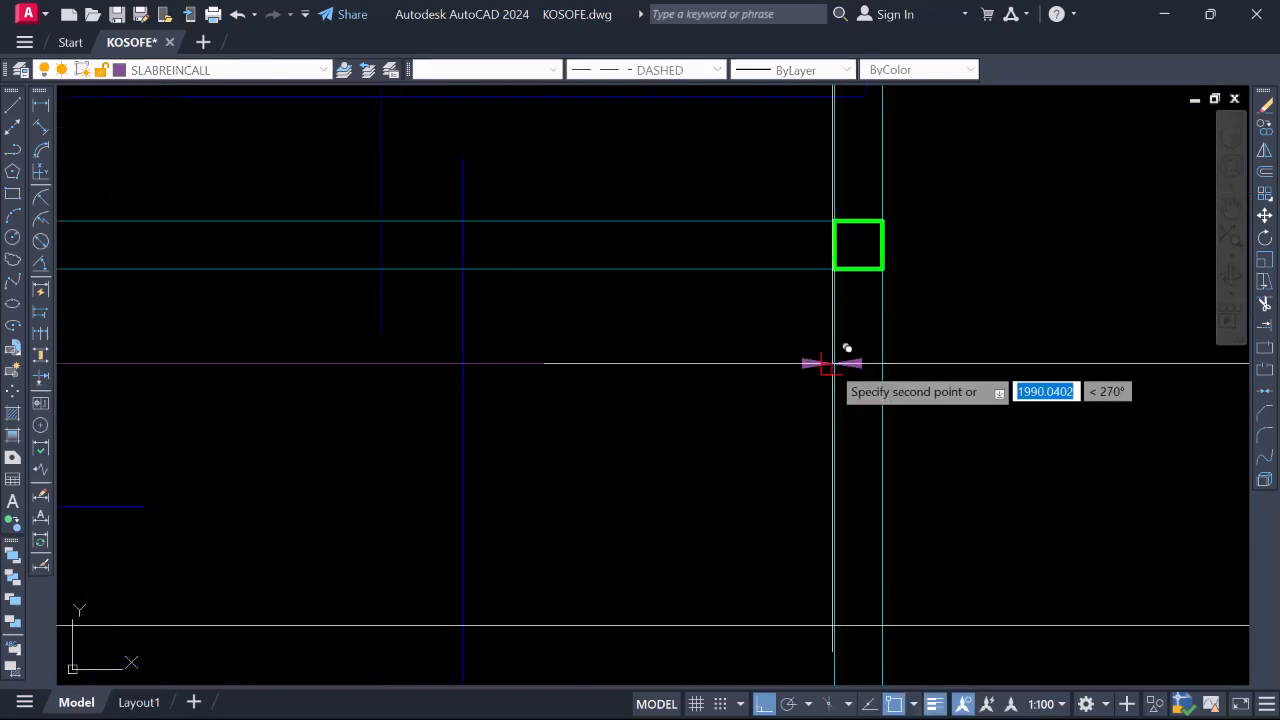
pyautogui.scroll(-4, 825, 368)
pyautogui.scroll(5, 420, 355)
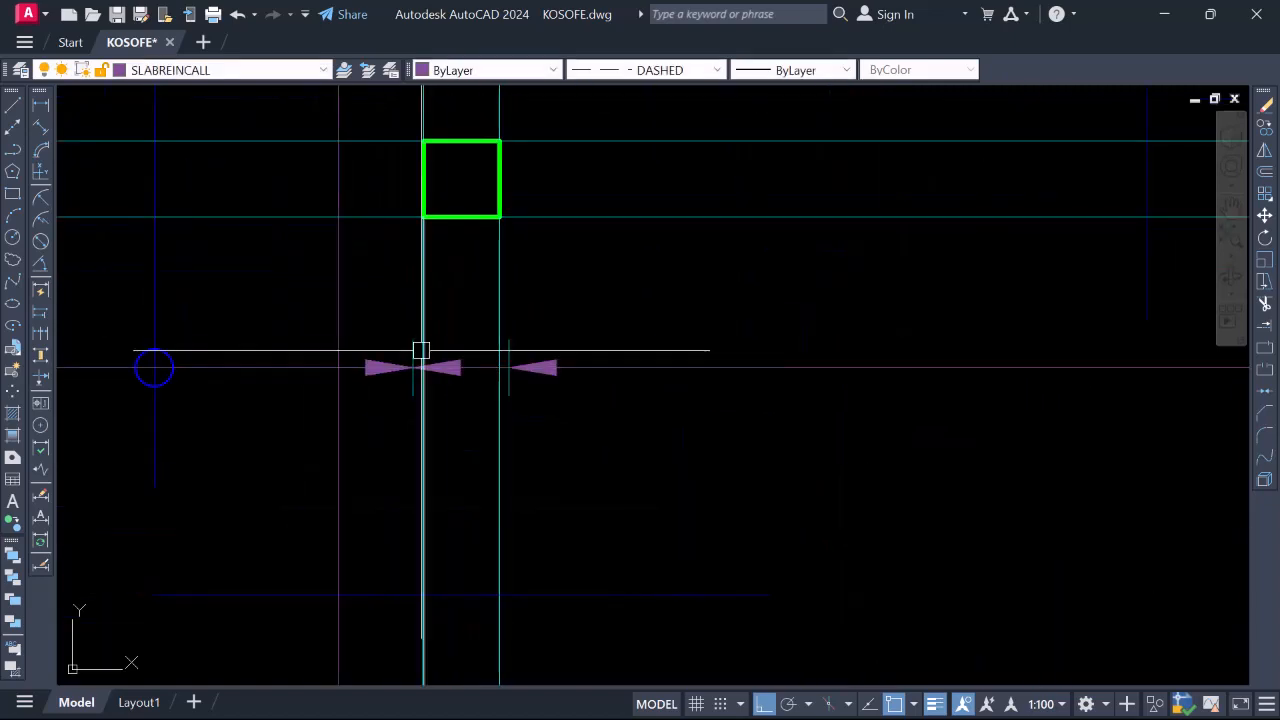
pyautogui.press('Return')
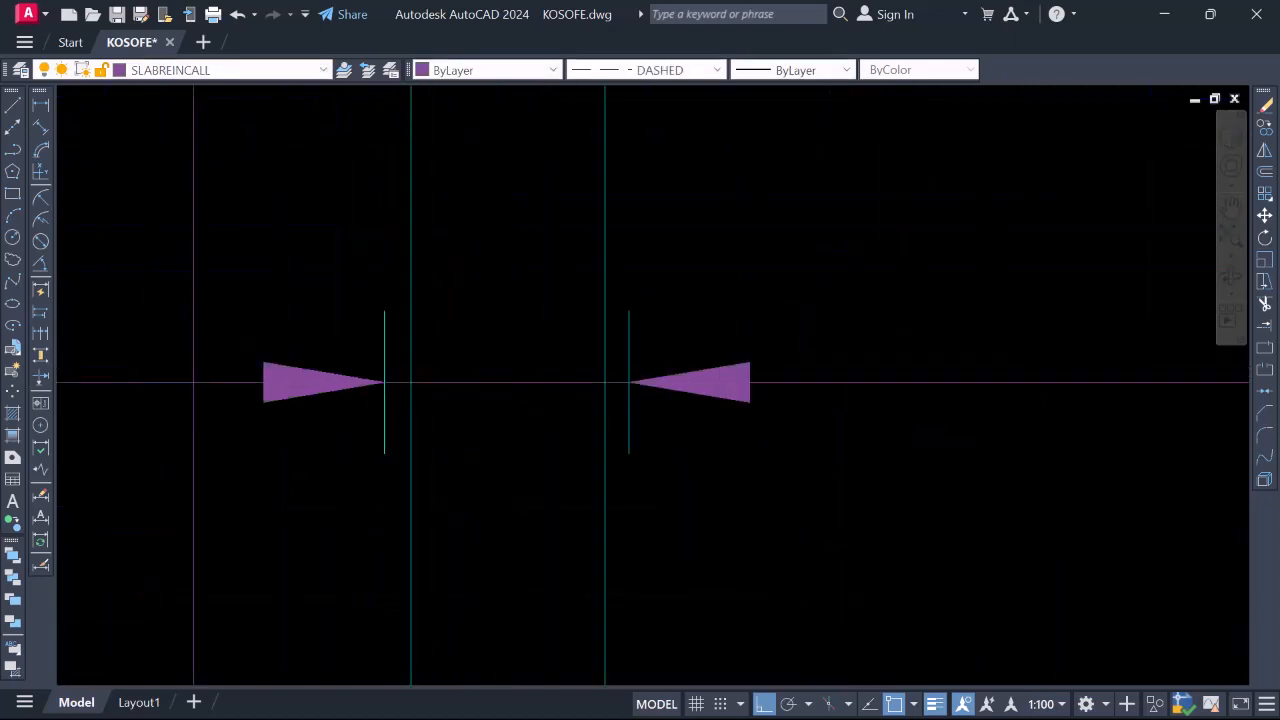
pyautogui.scroll(-6, 631, 380)
pyautogui.scroll(5, 560, 400)
pyautogui.scroll(-2, 528, 407)
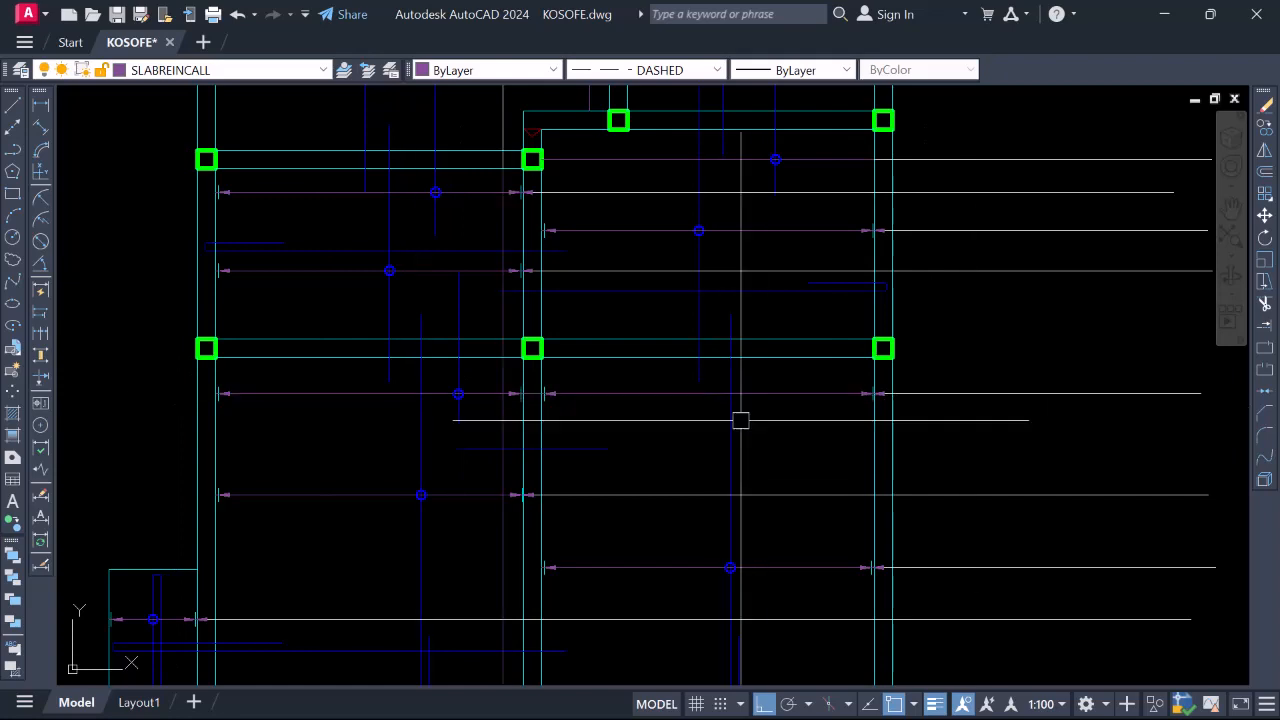
# Draw a vertical line up from near the bottom columns through the upper-right slab panel
pyautogui.scroll(-4, 740, 420)
pyautogui.scroll(2, 614, 443)
pyautogui.scroll(-2, 706, 374)
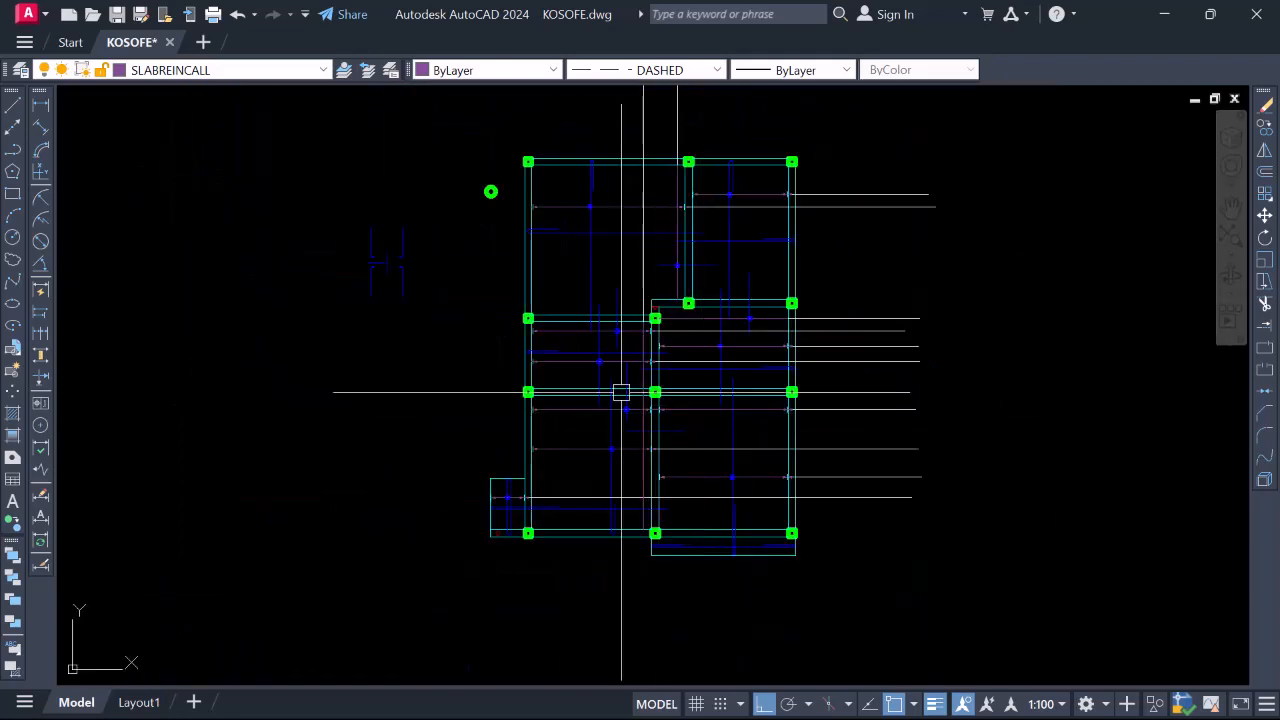
pyautogui.scroll(2, 605, 375)
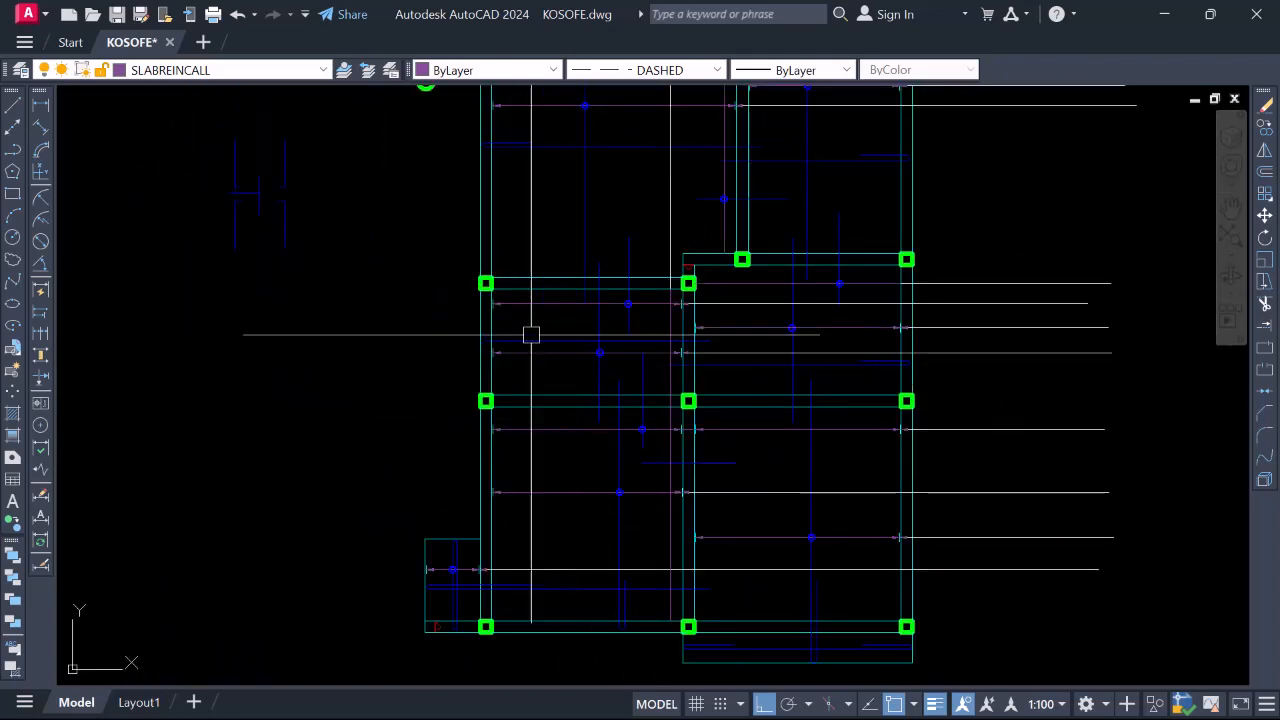
pyautogui.scroll(-4, 615, 343)
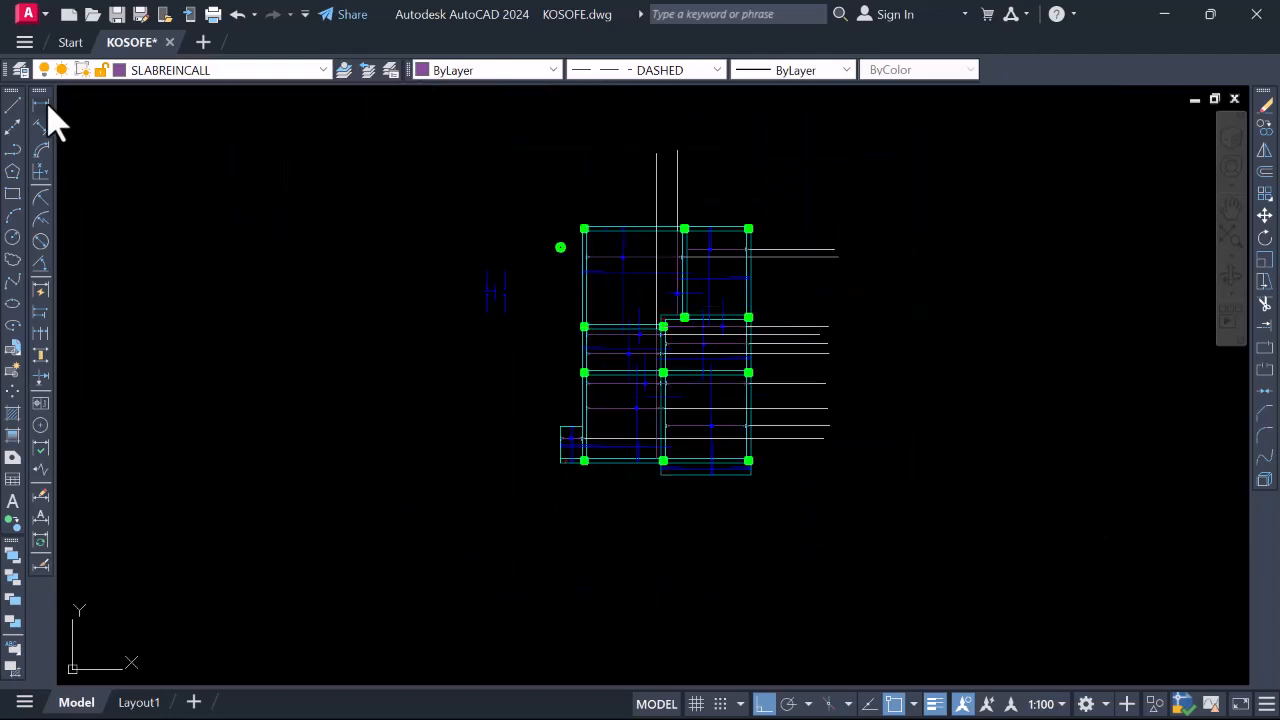
pyautogui.click(15, 110)
pyautogui.scroll(4, 620, 290)
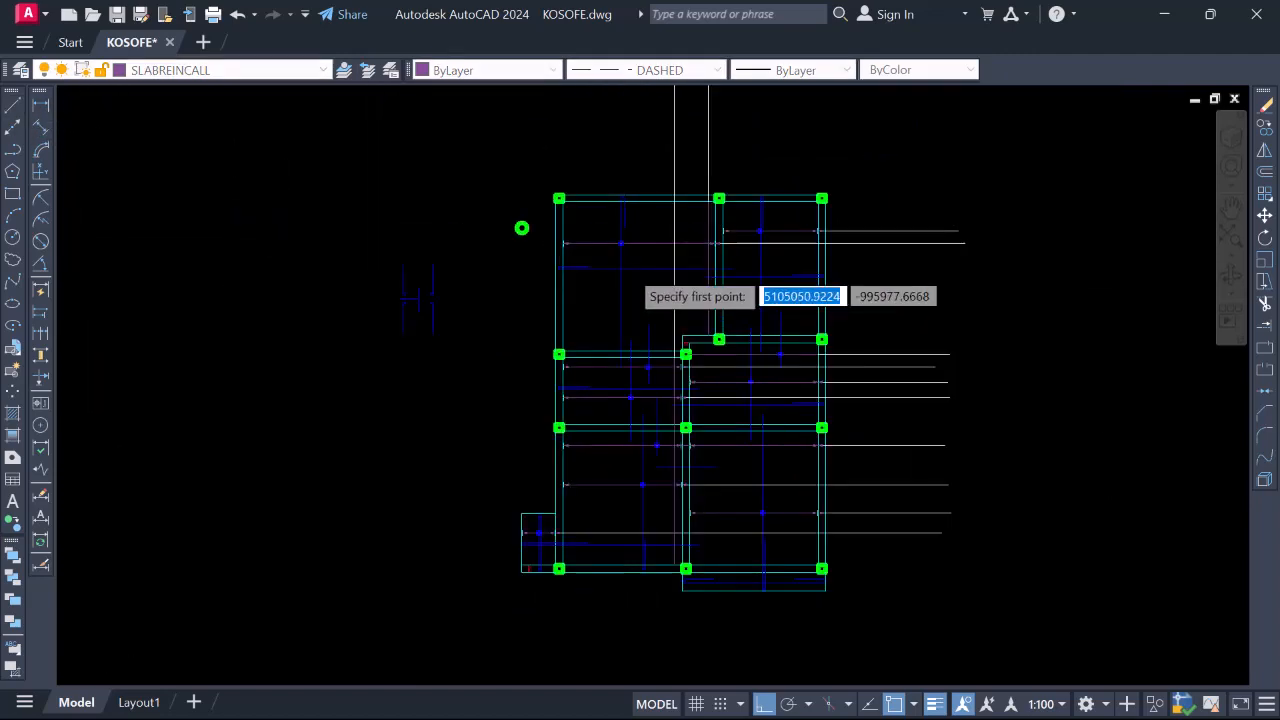
pyautogui.scroll(-2, 582, 528)
pyautogui.scroll(3, 724, 652)
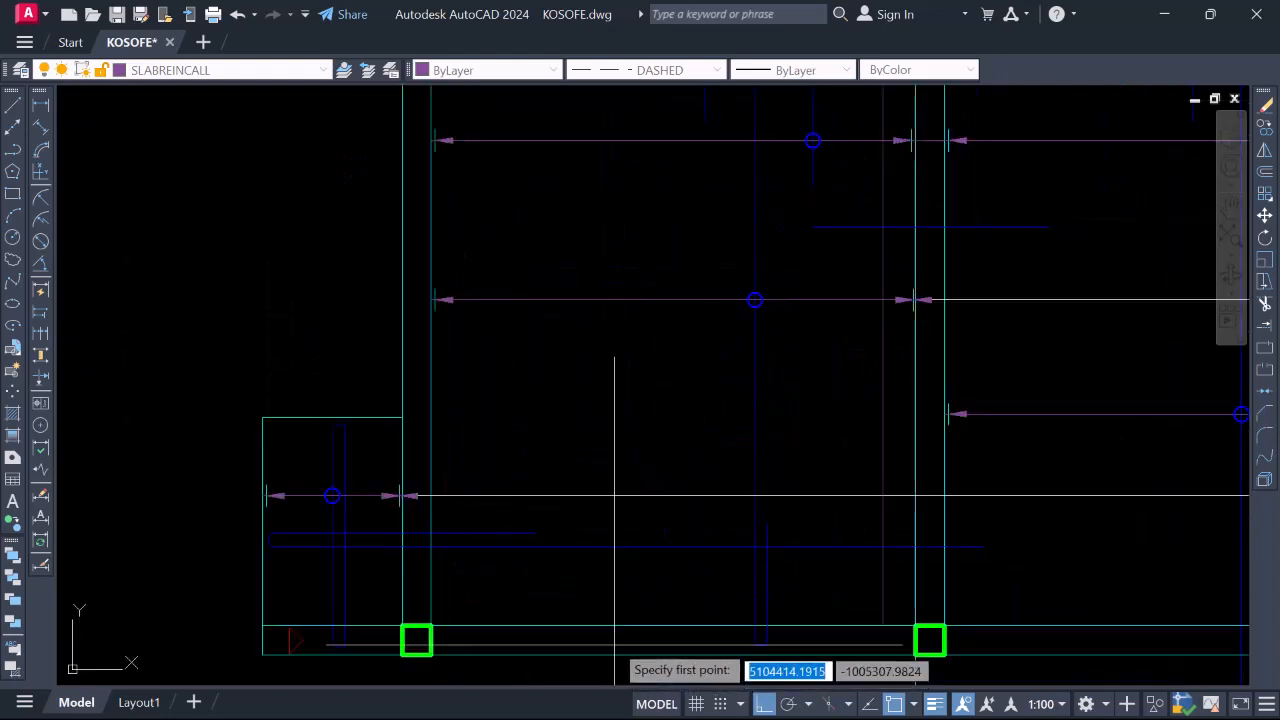
pyautogui.click(598, 620)
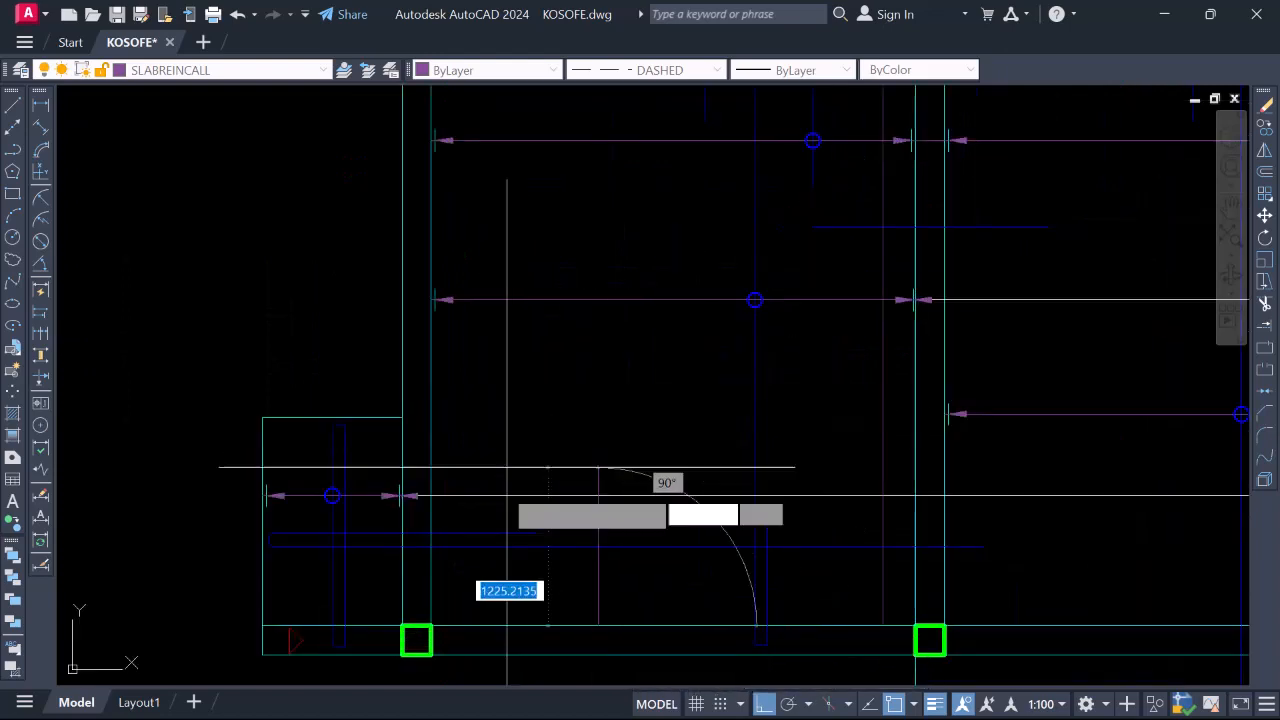
pyautogui.click(580, 420)
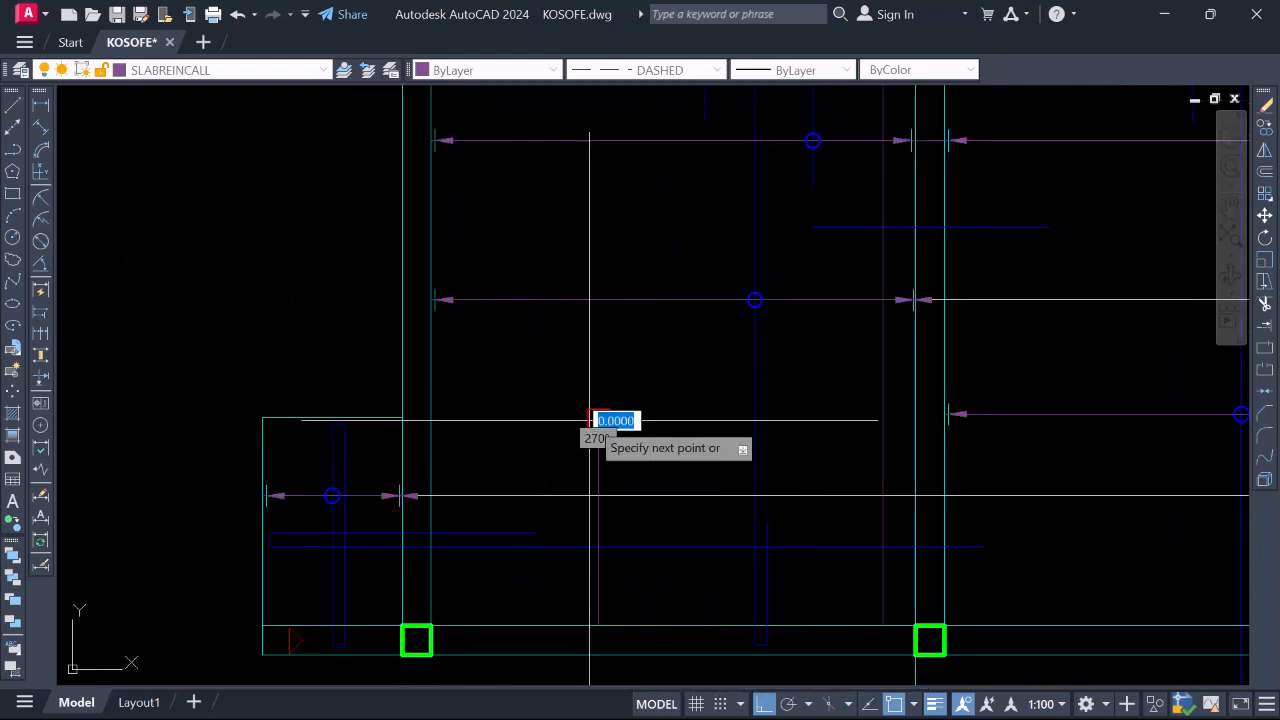
pyautogui.scroll(-8, 580, 450)
pyautogui.click(582, 212)
pyautogui.press('Escape')
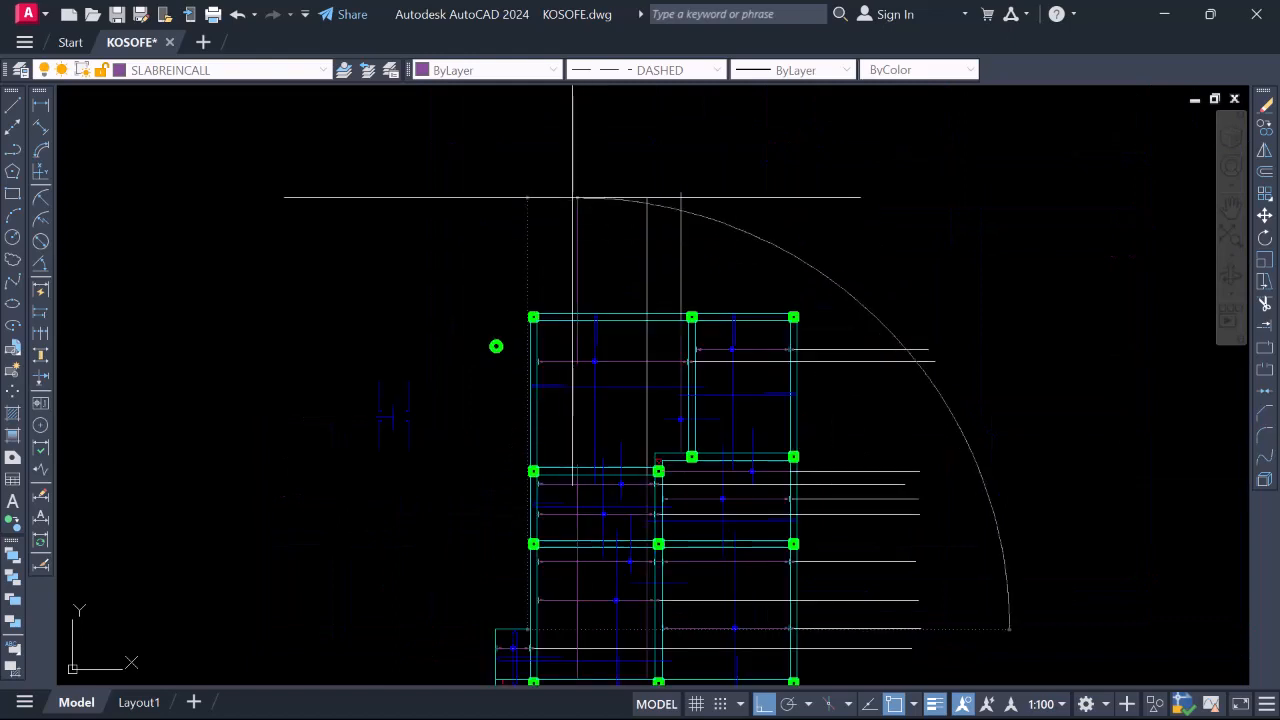
# Set the current linetype to ByLayer
pyautogui.scroll(2, 593, 460)
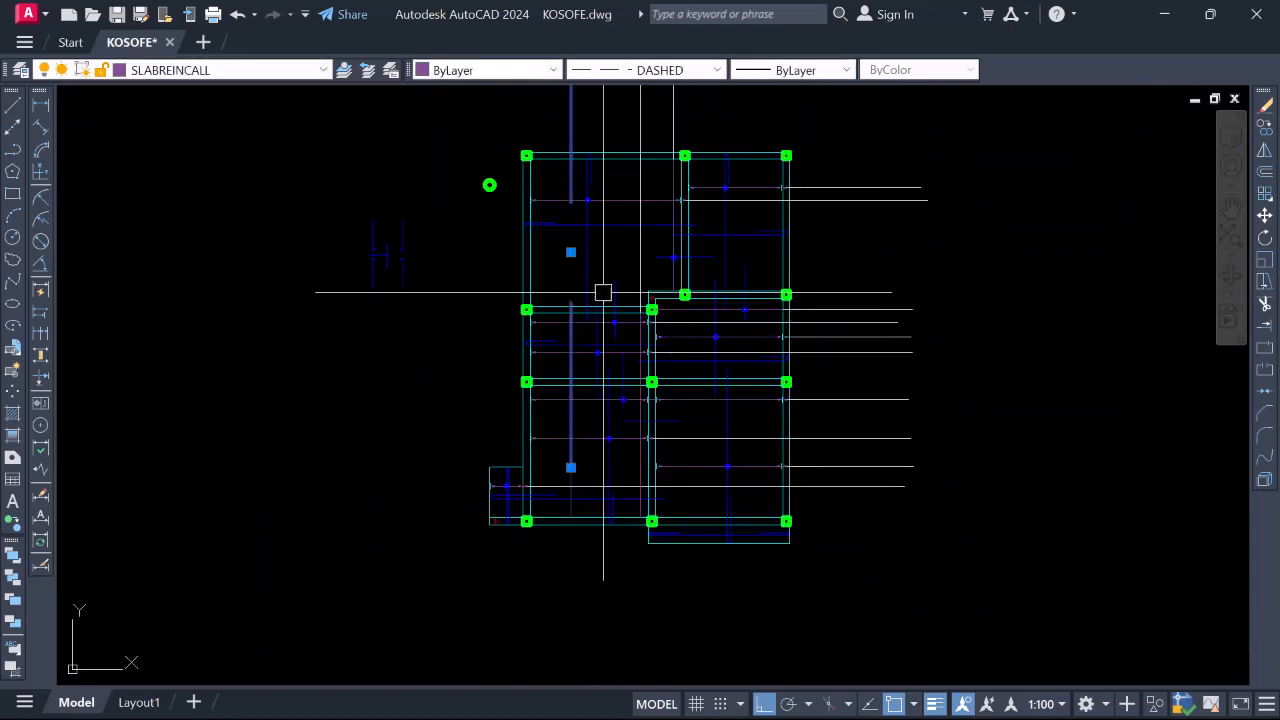
pyautogui.scroll(-2, 587, 314)
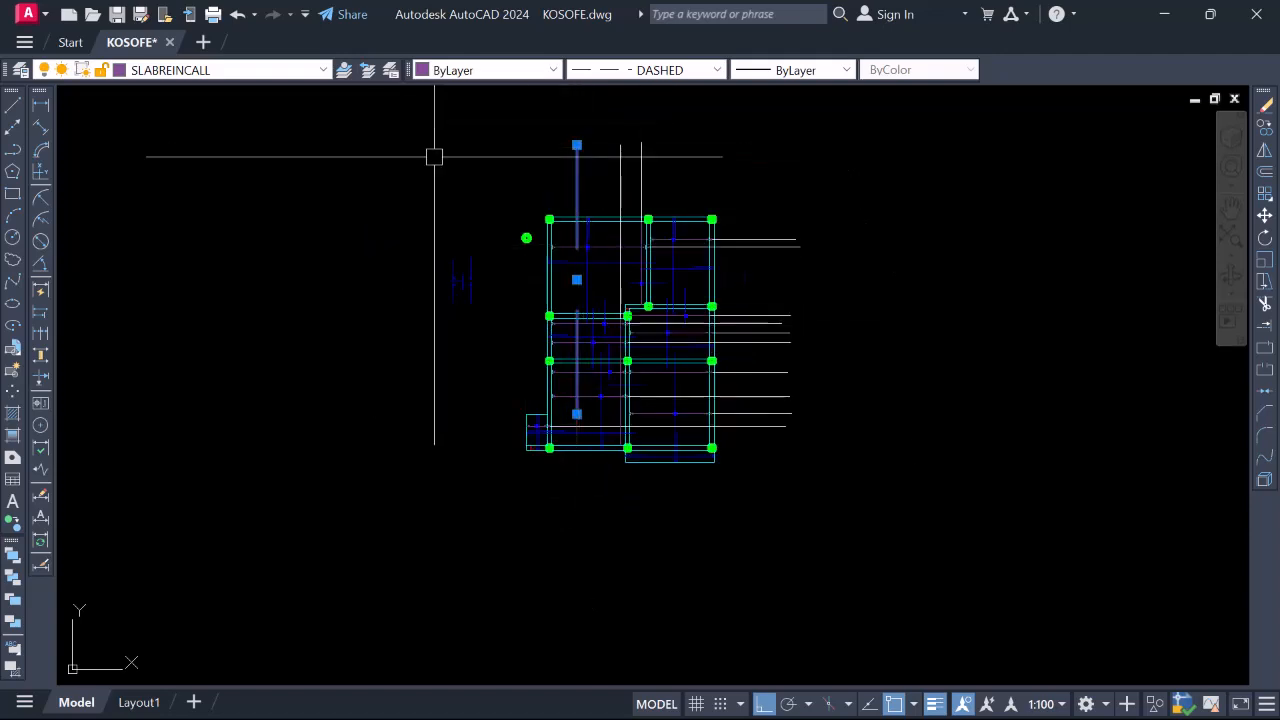
pyautogui.click(716, 70)
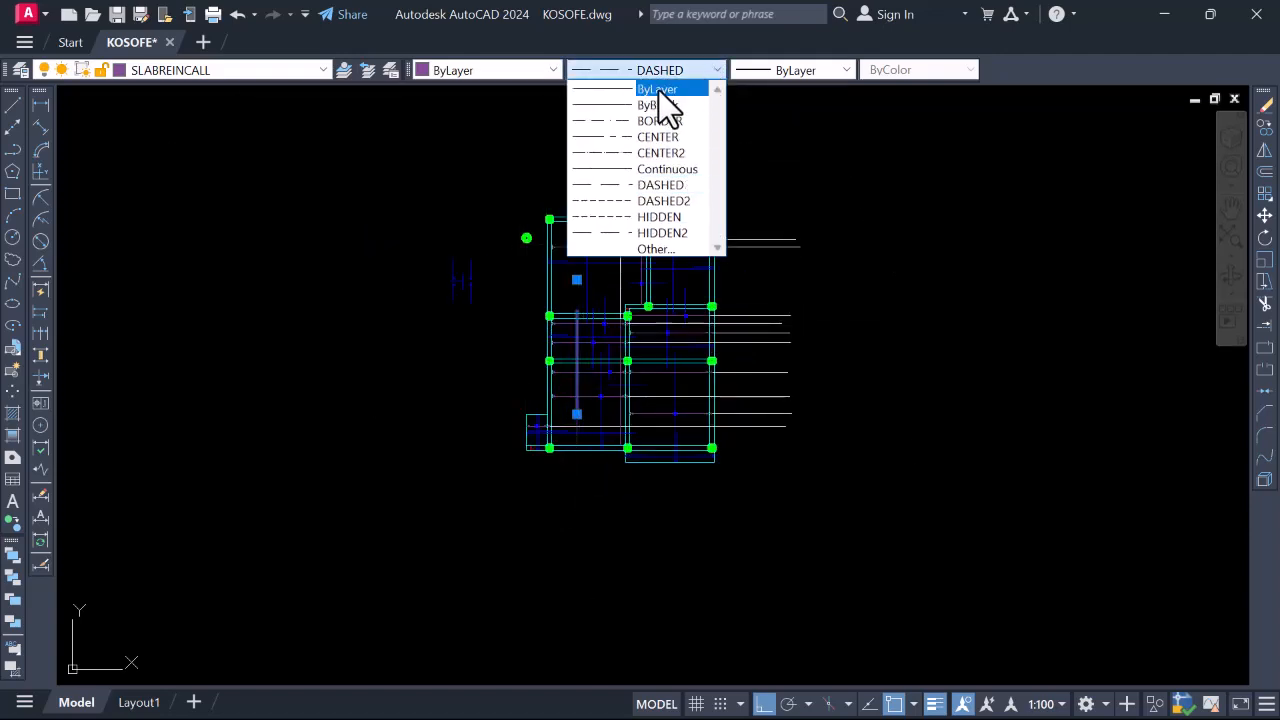
pyautogui.click(661, 89)
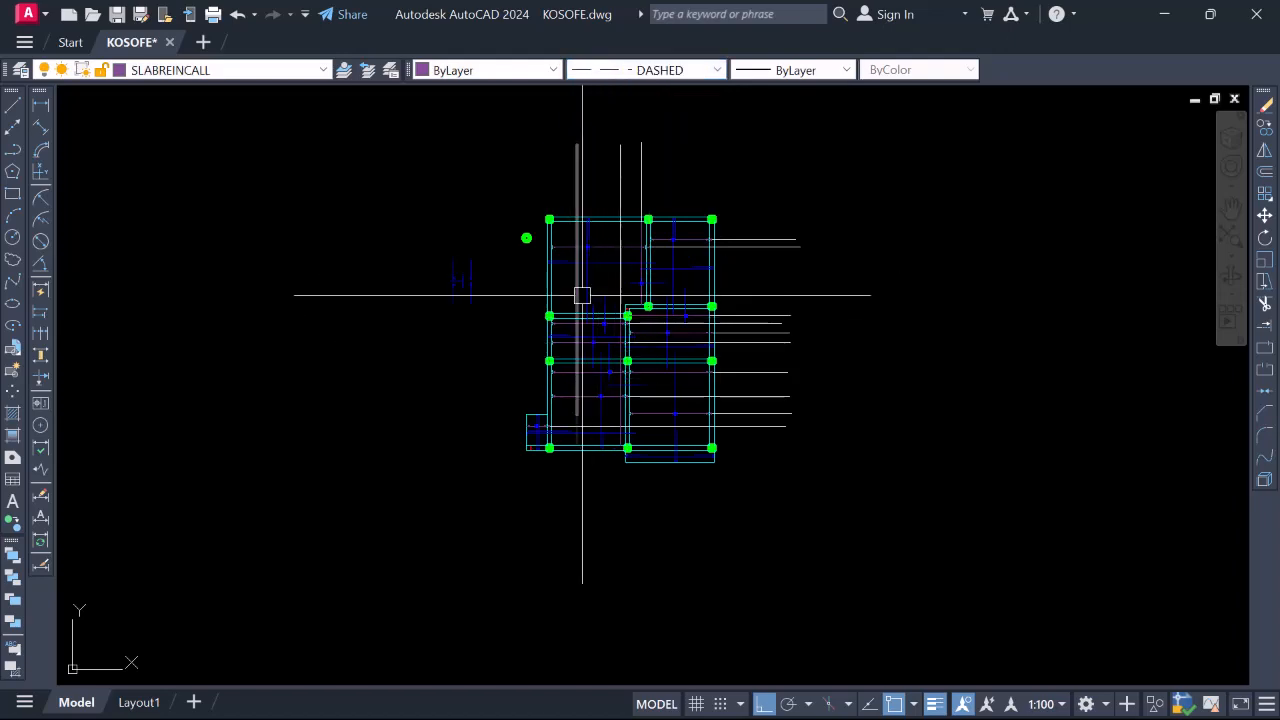
# Start a new vertical call-out line with L from the beam edge
pyautogui.scroll(2, 623, 262)
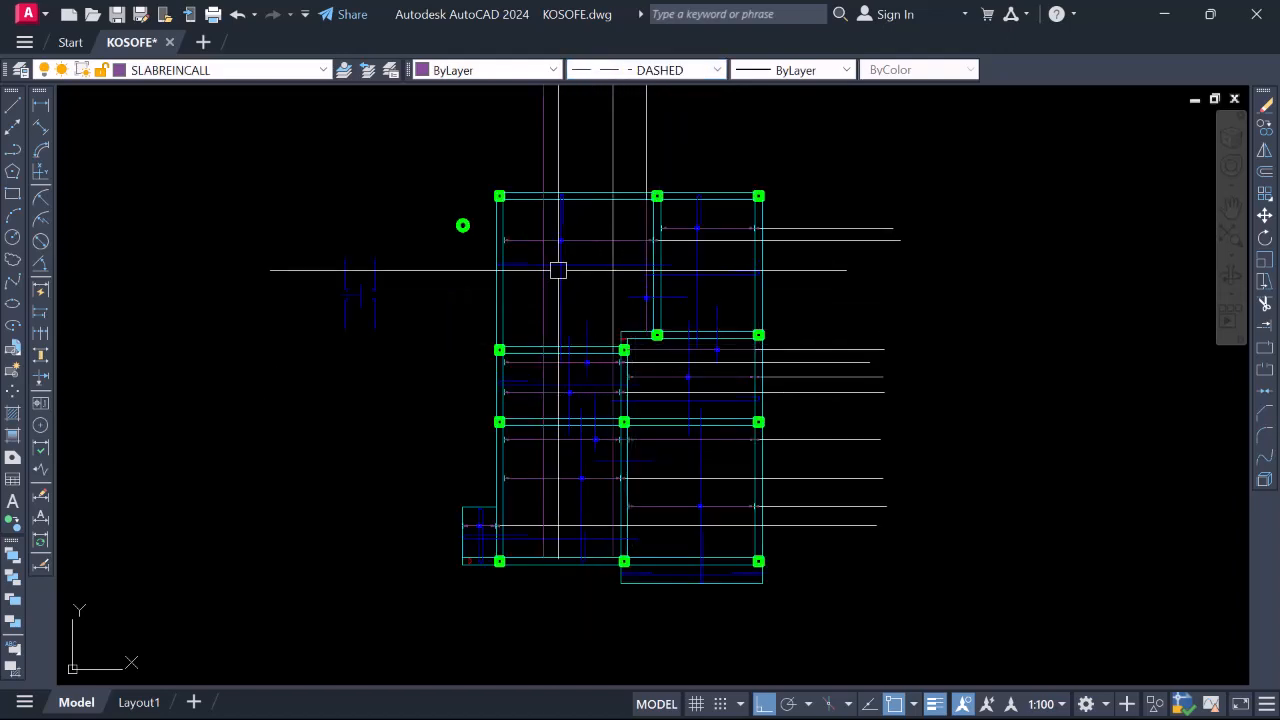
pyautogui.scroll(-2, 570, 276)
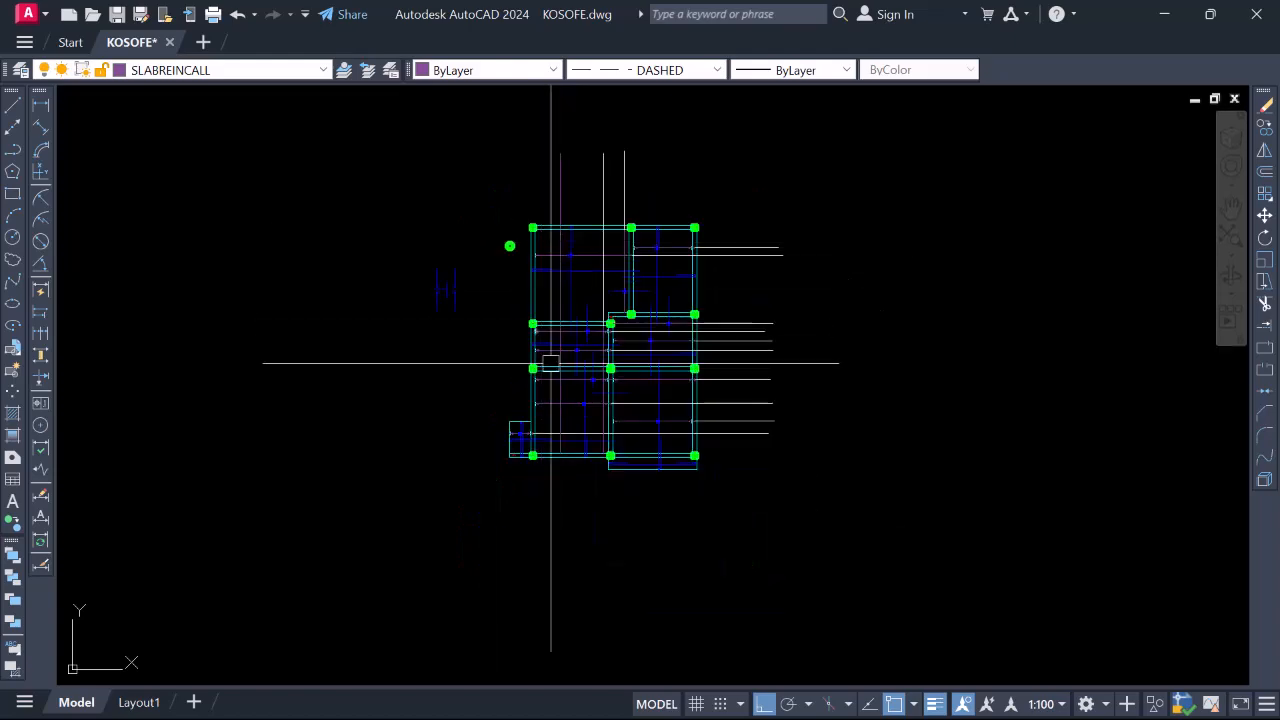
pyautogui.scroll(5, 562, 412)
pyautogui.scroll(-5, 569, 437)
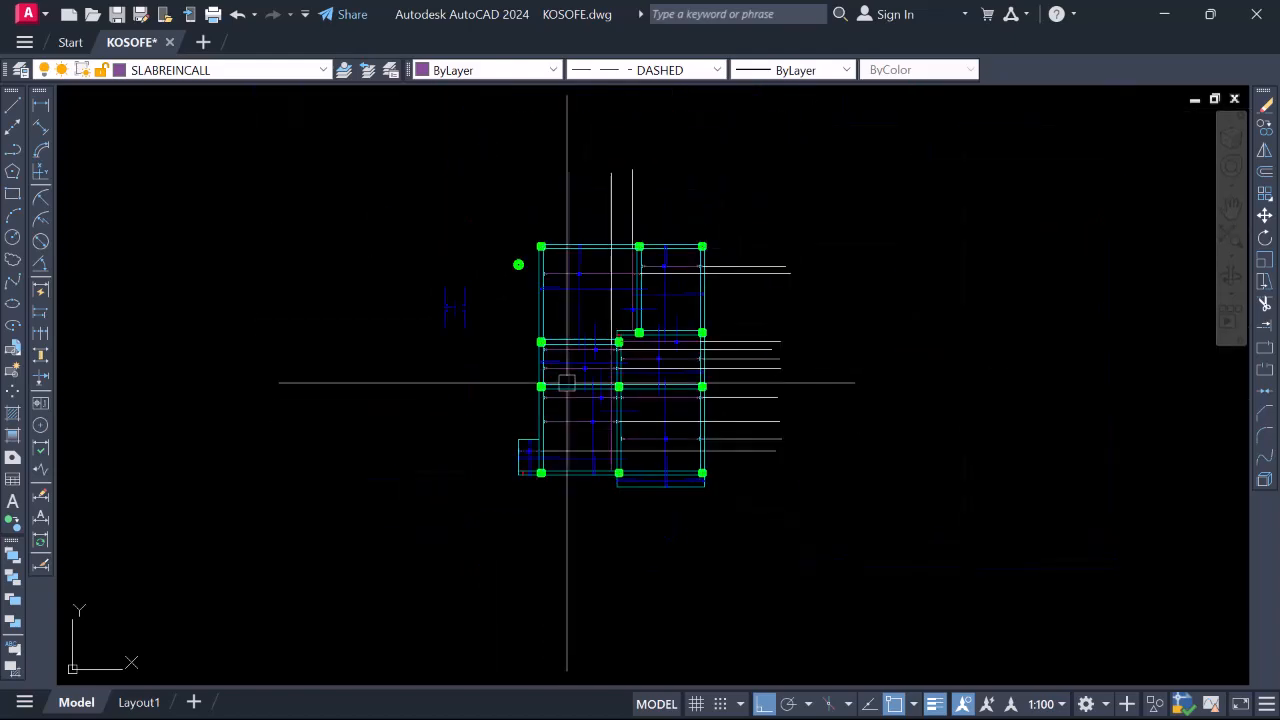
pyautogui.scroll(5, 560, 473)
pyautogui.scroll(-5, 551, 460)
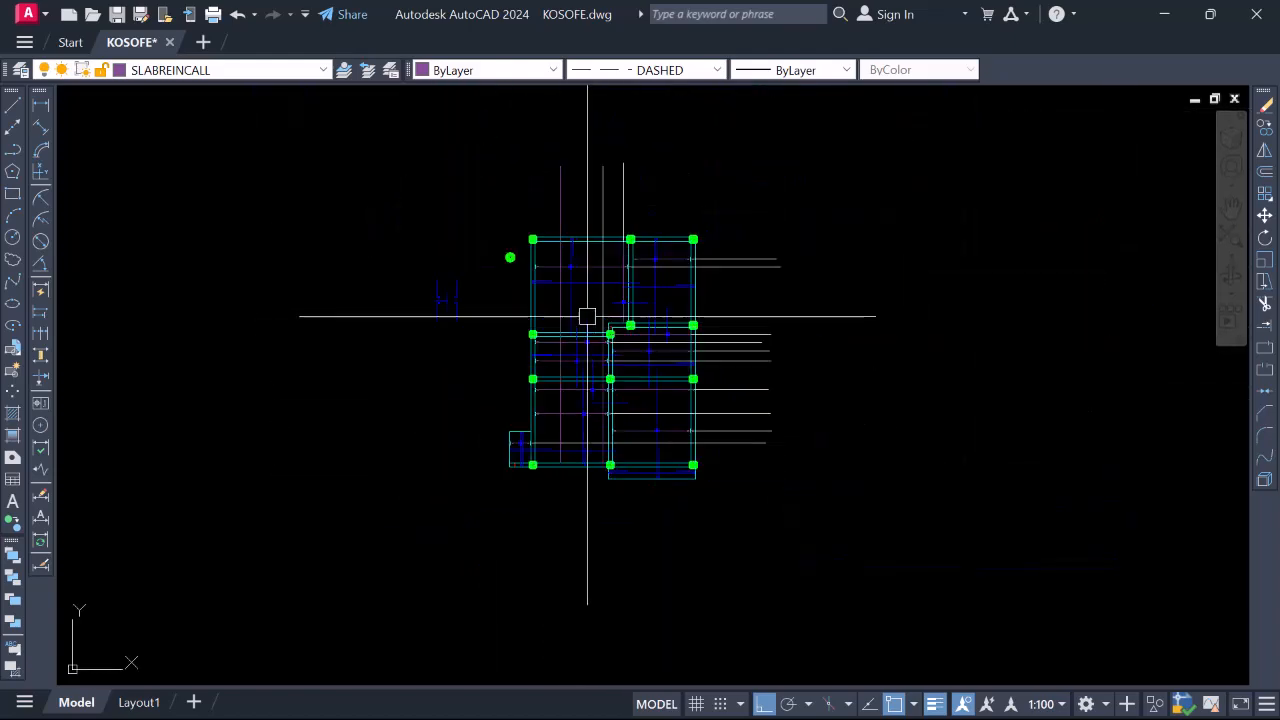
pyautogui.scroll(4, 577, 354)
pyautogui.scroll(-2, 580, 330)
pyautogui.scroll(2, 566, 263)
pyautogui.scroll(-2, 464, 265)
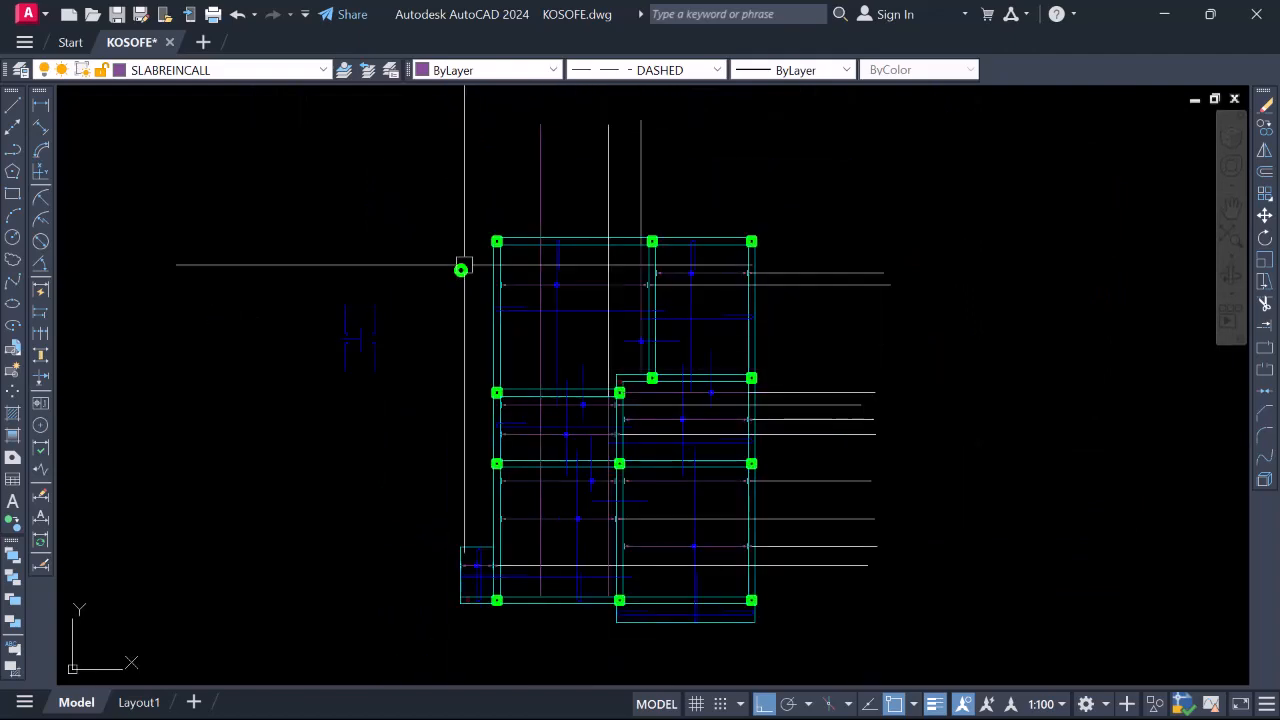
pyautogui.write('l')
pyautogui.press('Return')
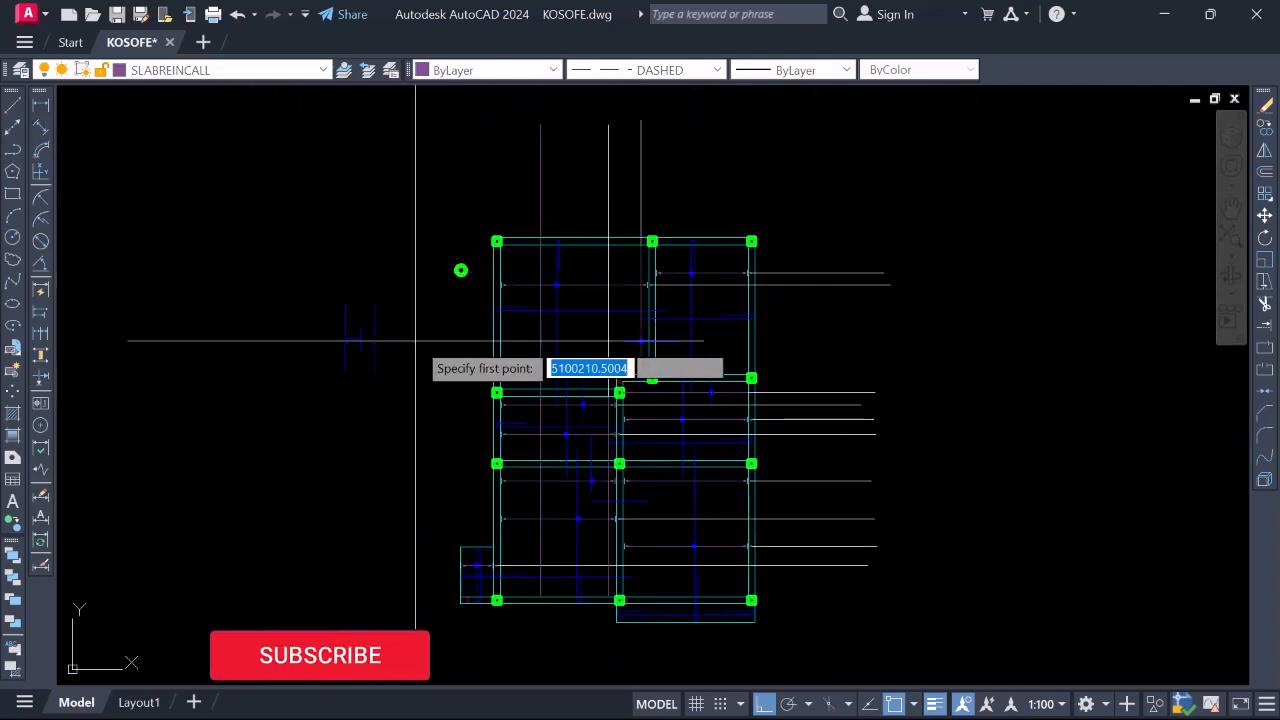
pyautogui.scroll(4, 593, 416)
pyautogui.scroll(-1, 616, 428)
pyautogui.scroll(3, 620, 410)
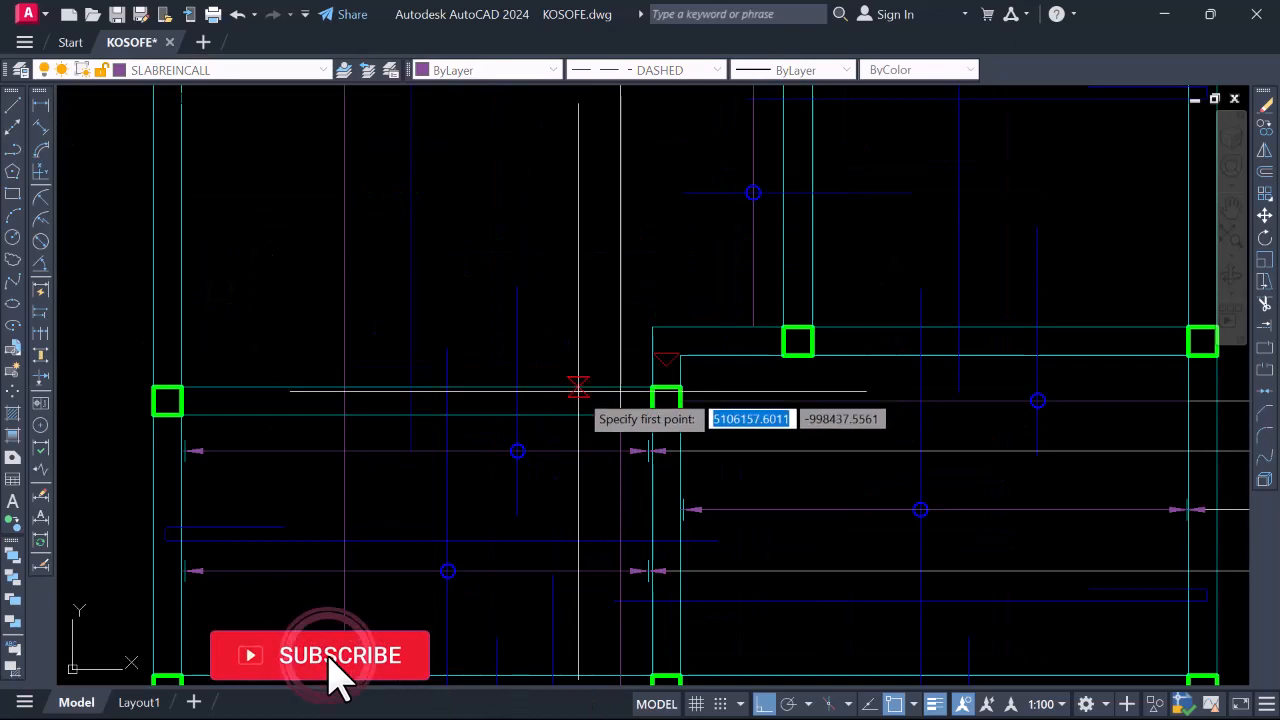
pyautogui.click(579, 387)
pyautogui.scroll(-4, 568, 440)
pyautogui.scroll(3, 554, 228)
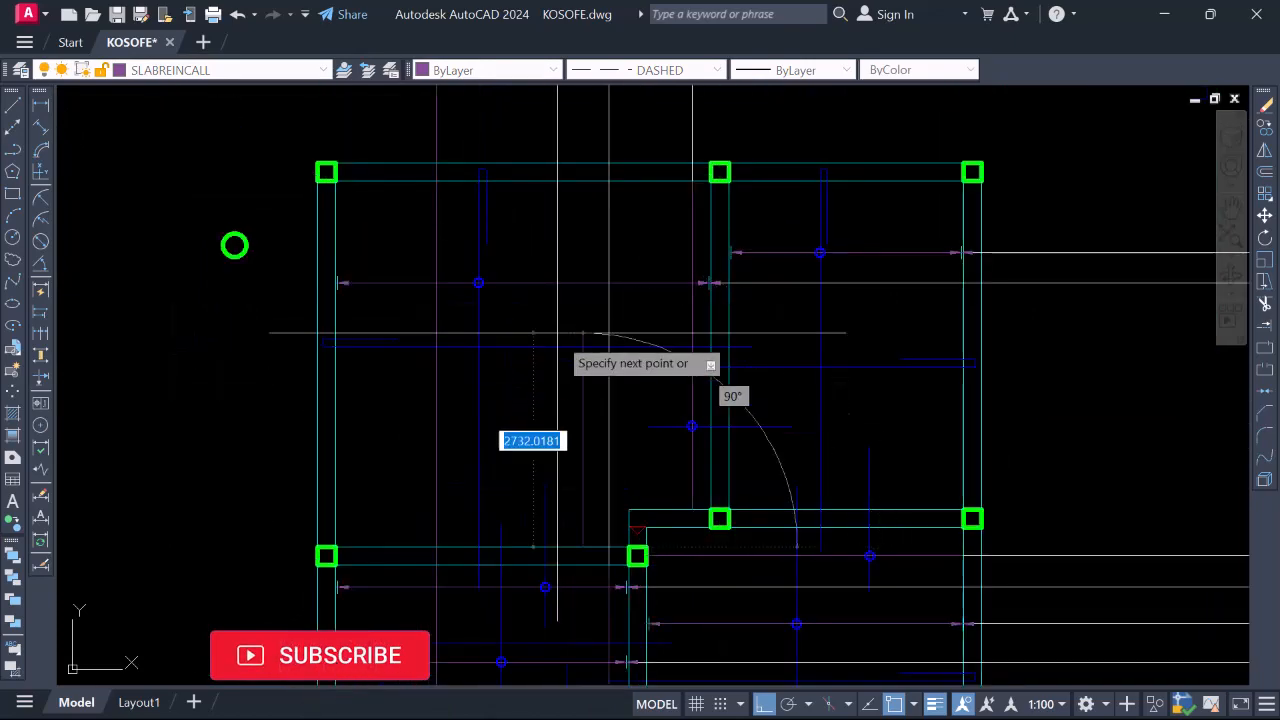
pyautogui.scroll(-2, 558, 415)
pyautogui.scroll(4, 563, 284)
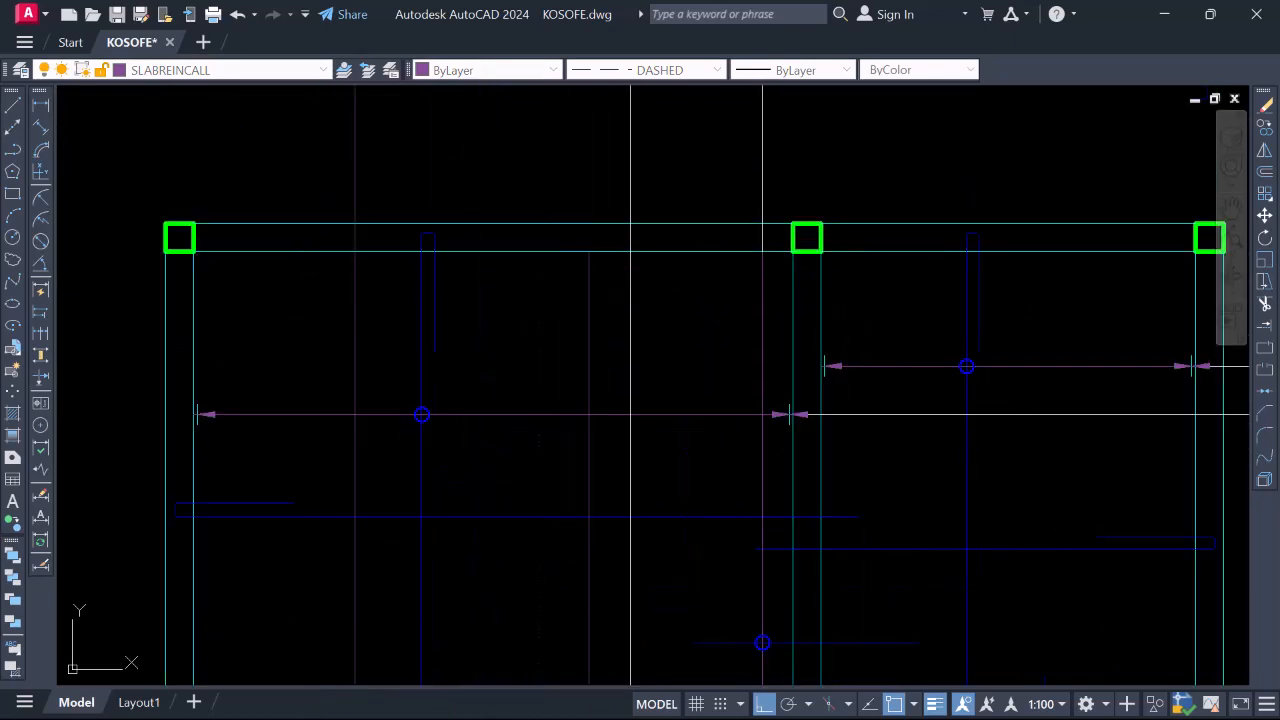
pyautogui.scroll(-6, 580, 355)
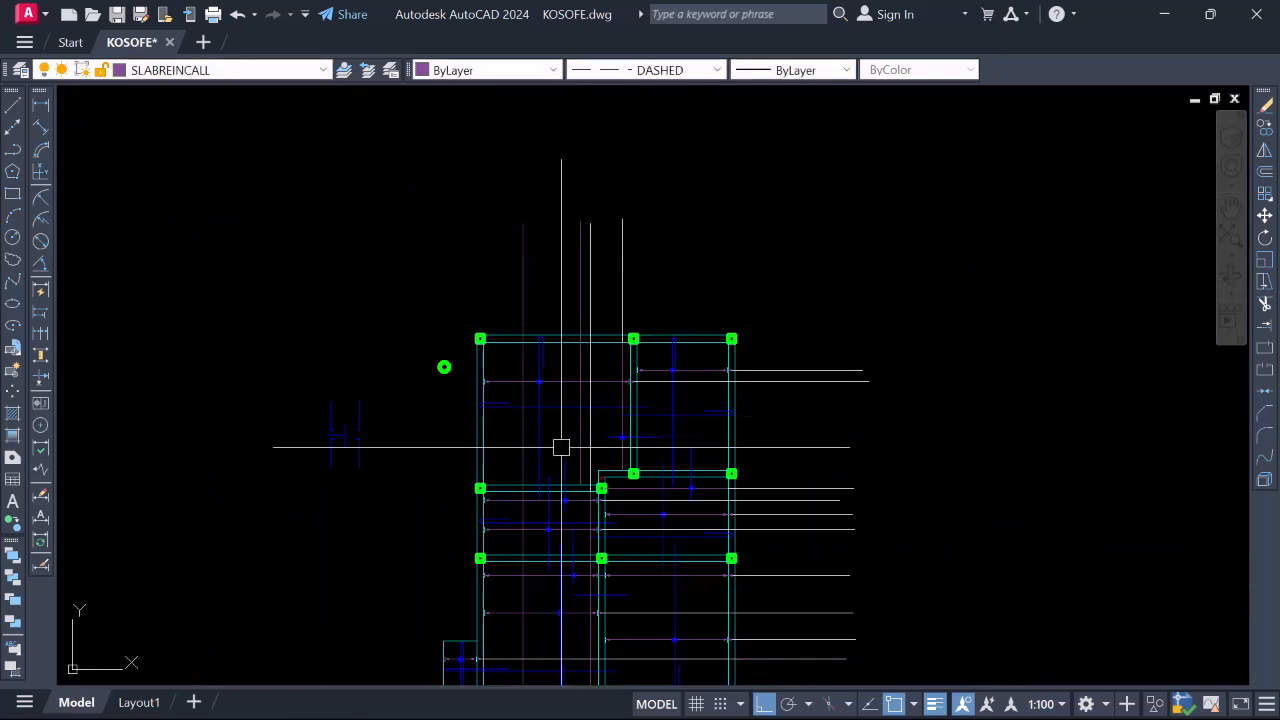
pyautogui.scroll(4, 704, 414)
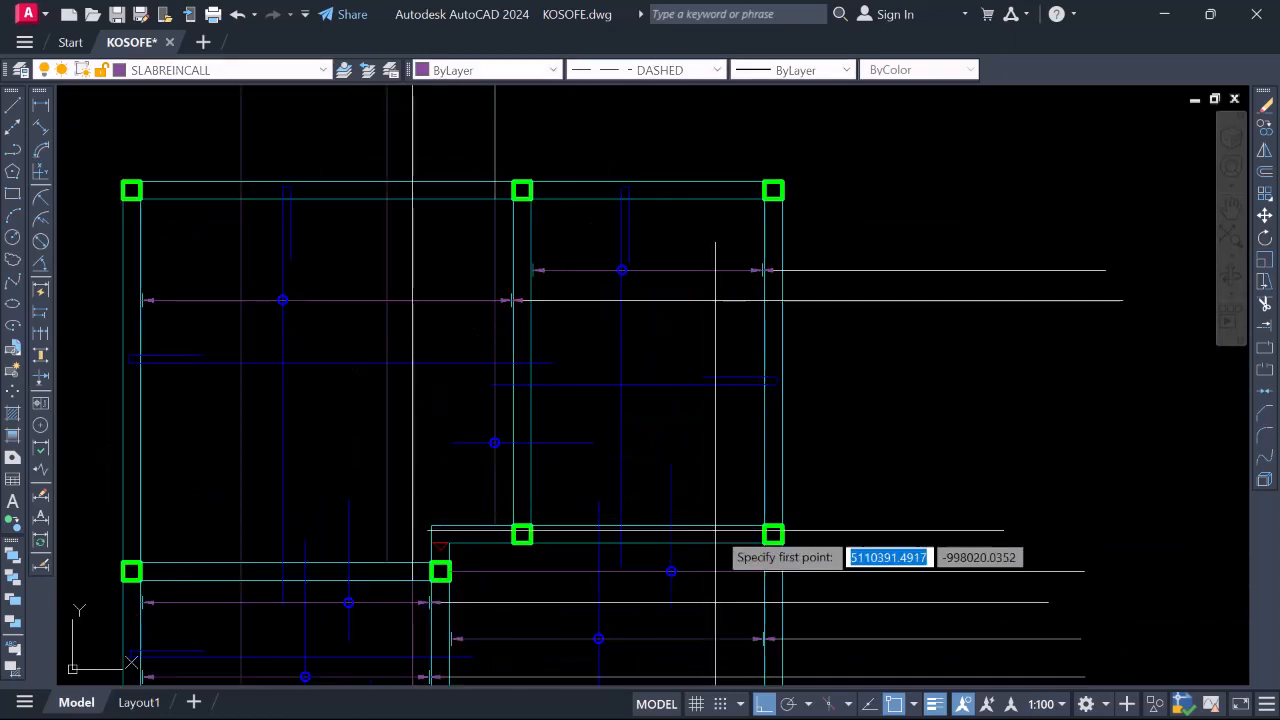
pyautogui.scroll(-4, 700, 320)
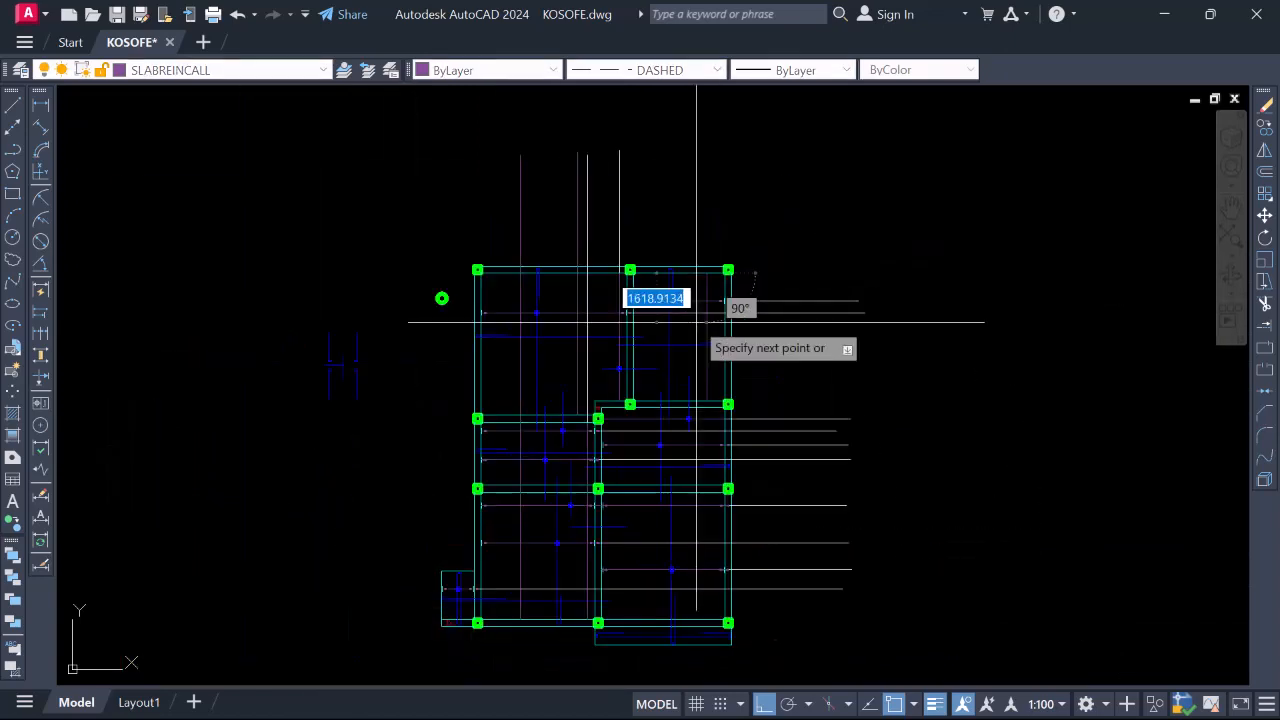
pyautogui.scroll(4, 696, 328)
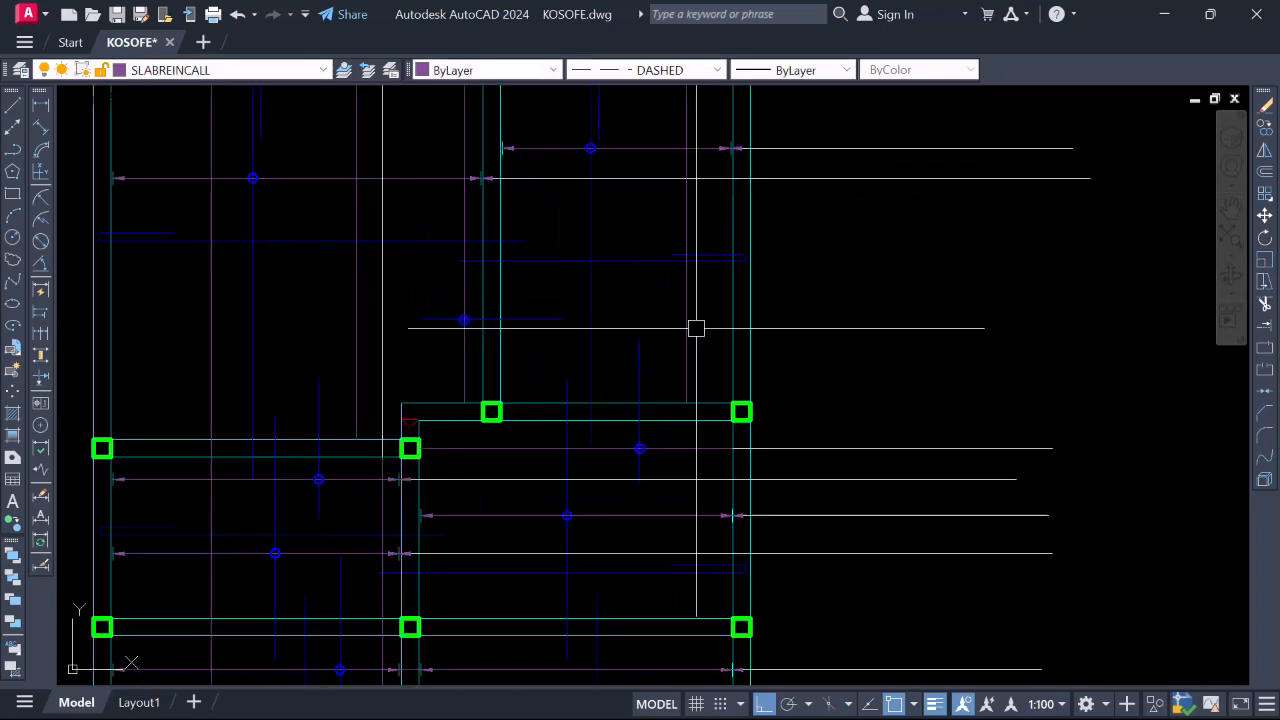
pyautogui.scroll(-2, 686, 387)
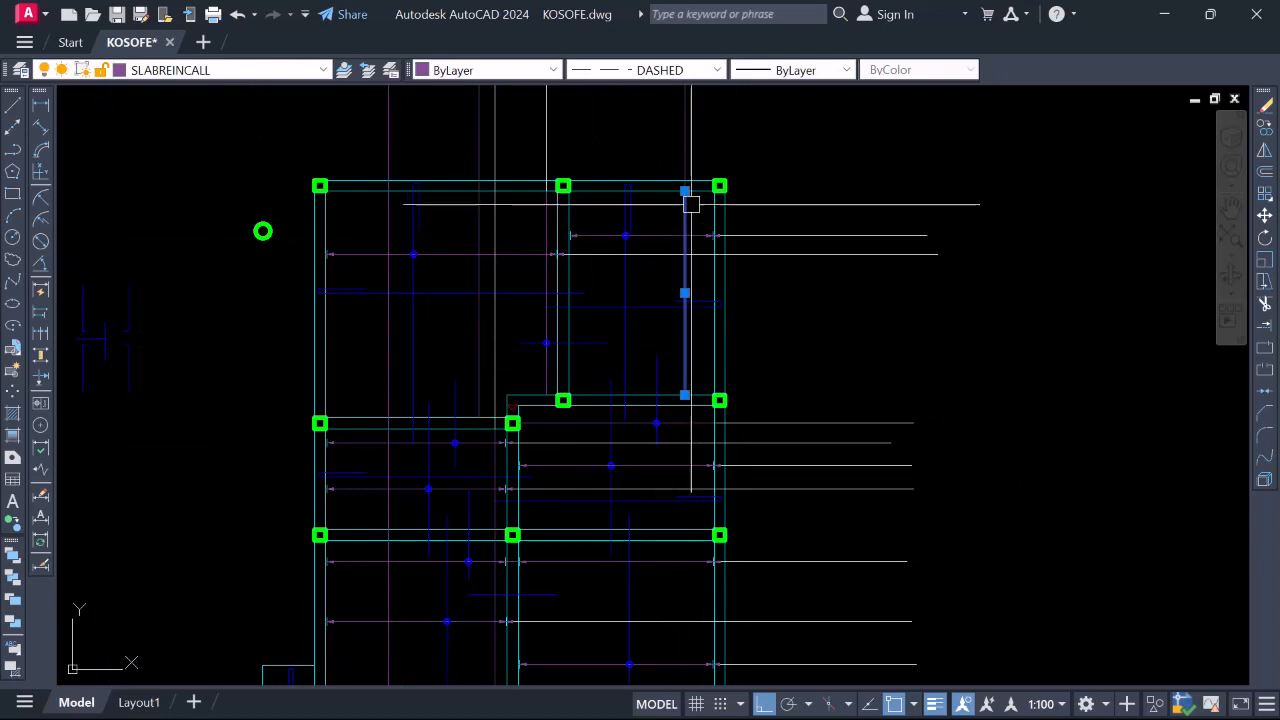
# Check which layers the short line and the horizontal bar are on
pyautogui.scroll(-2, 660, 337)
pyautogui.scroll(4, 600, 355)
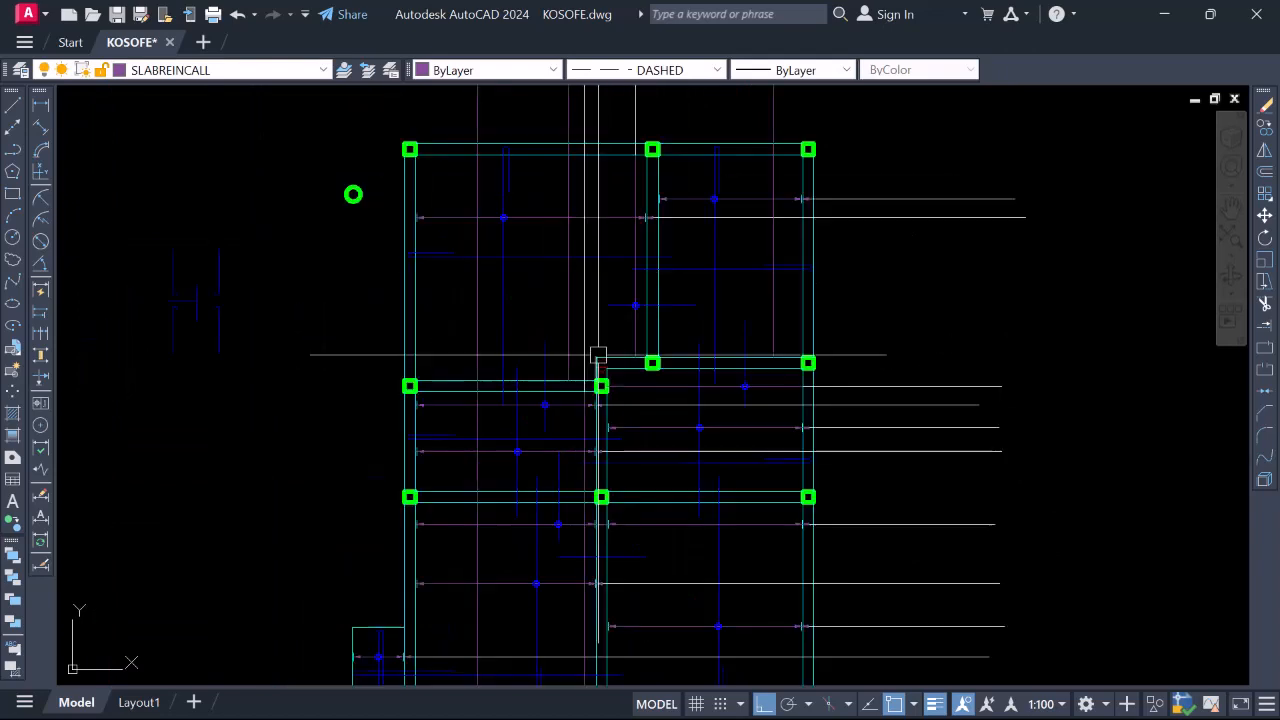
pyautogui.click(609, 360)
pyautogui.scroll(-2, 609, 362)
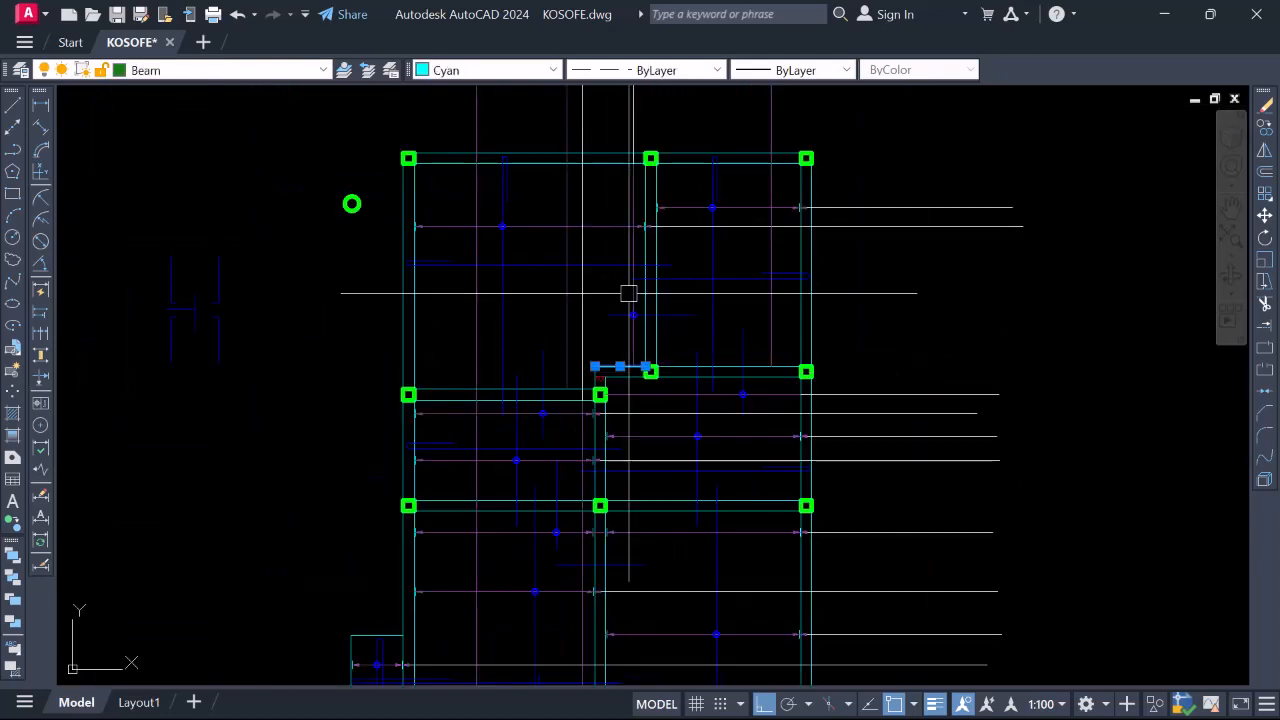
pyautogui.scroll(-4, 644, 163)
pyautogui.press('Escape')
pyautogui.scroll(4, 582, 272)
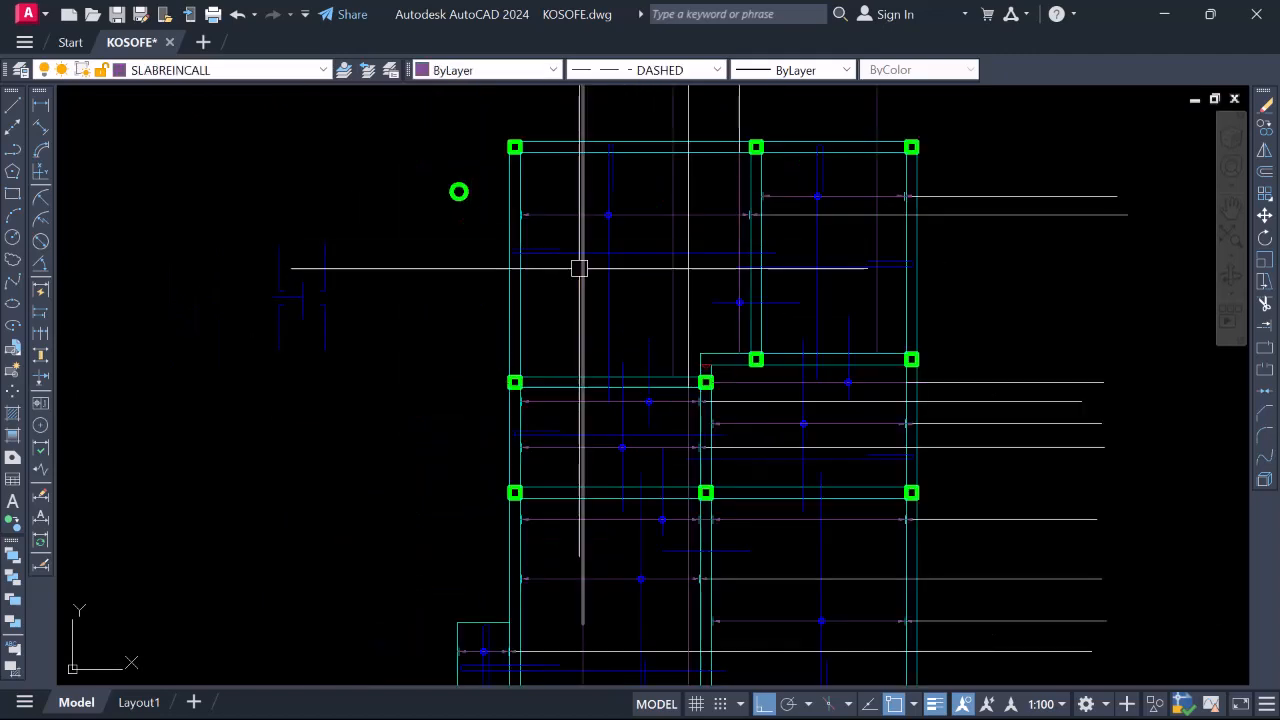
pyautogui.click(620, 255)
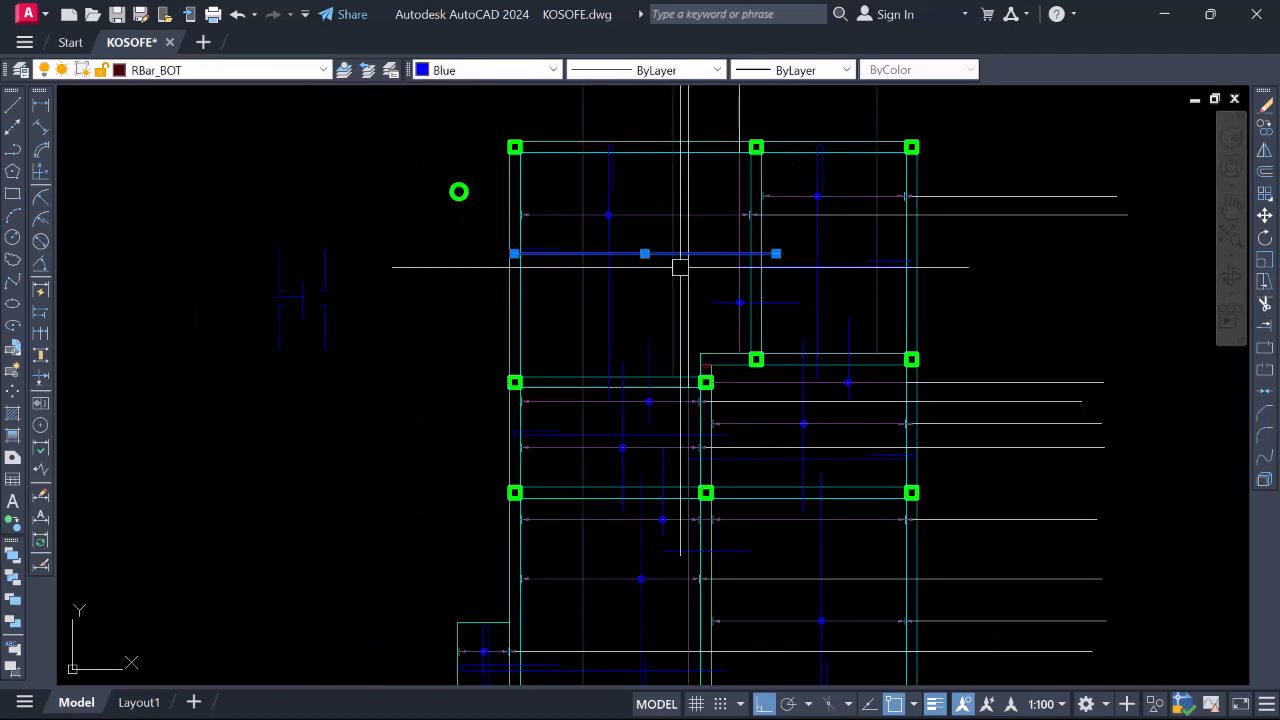
pyautogui.press('Escape')
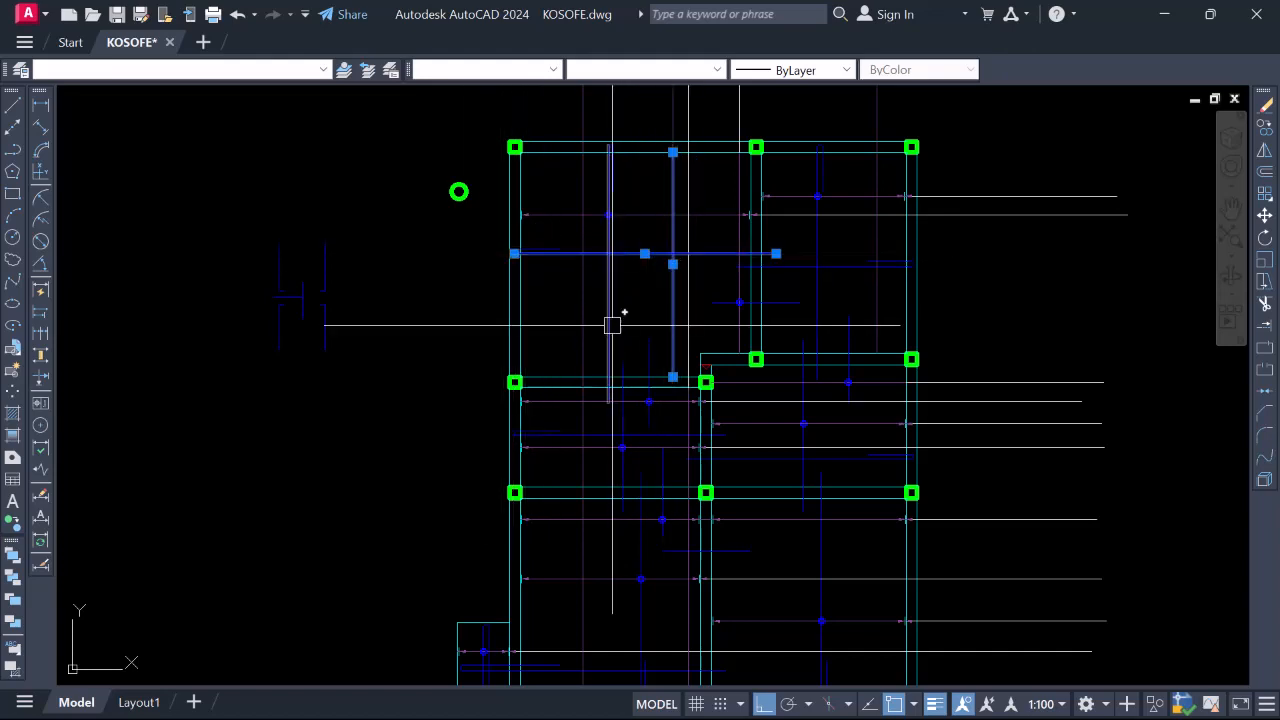
pyautogui.press('Escape')
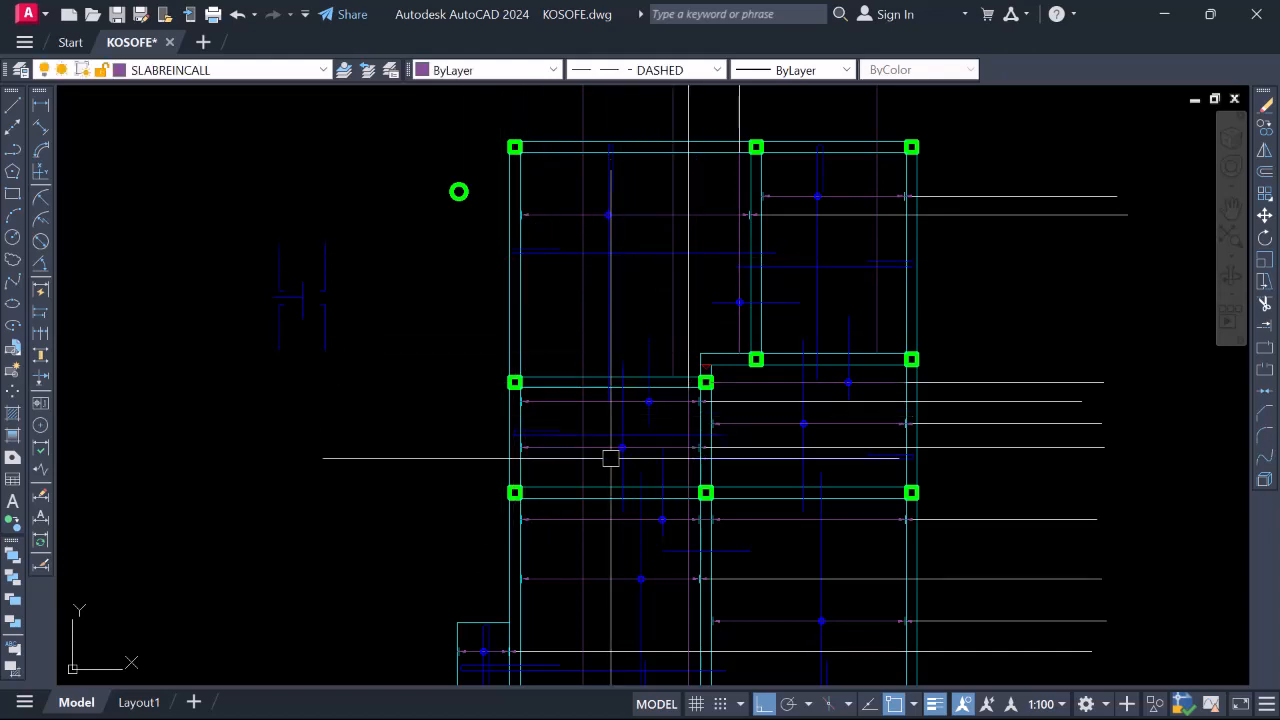
pyautogui.scroll(2, 558, 437)
pyautogui.scroll(-2, 600, 430)
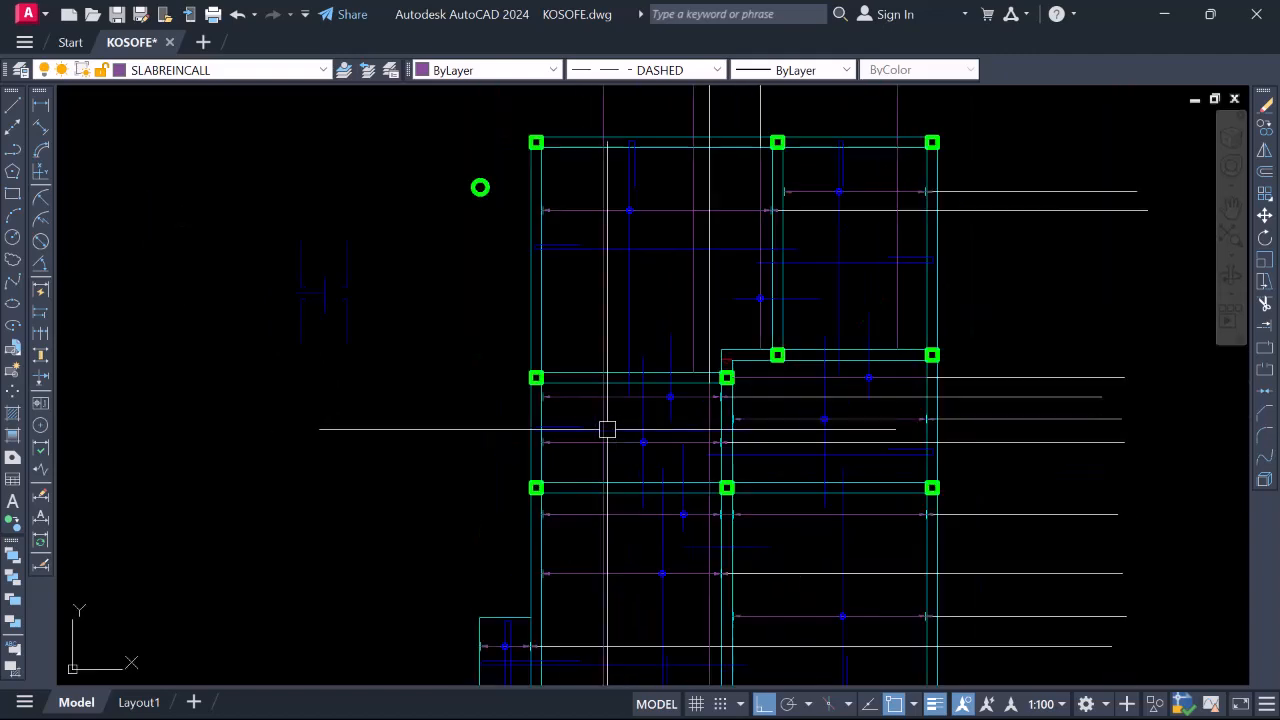
# Draw the vertical call-out line up through the left-hand panels, then inspect an existing vertical line
pyautogui.write('l')
pyautogui.press('Return')
pyautogui.scroll(3, 586, 487)
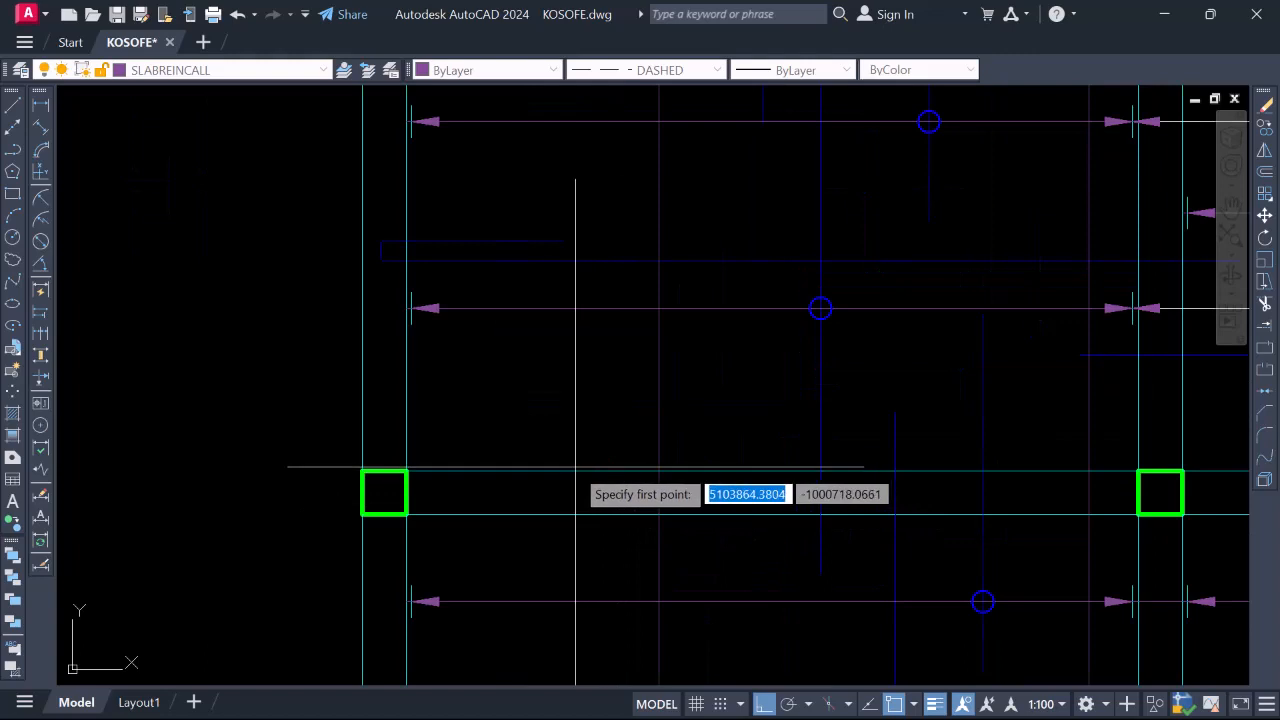
pyautogui.click(565, 470)
pyautogui.scroll(-3, 557, 357)
pyautogui.scroll(3, 556, 318)
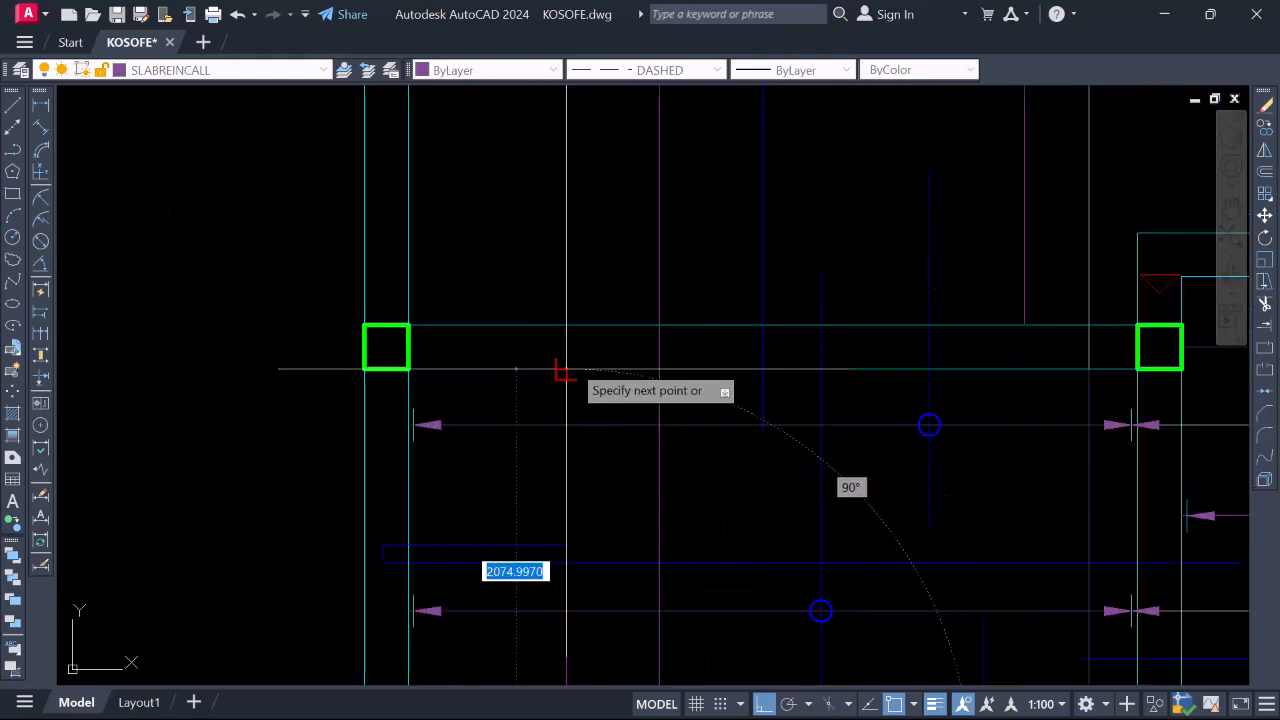
pyautogui.scroll(-5, 586, 390)
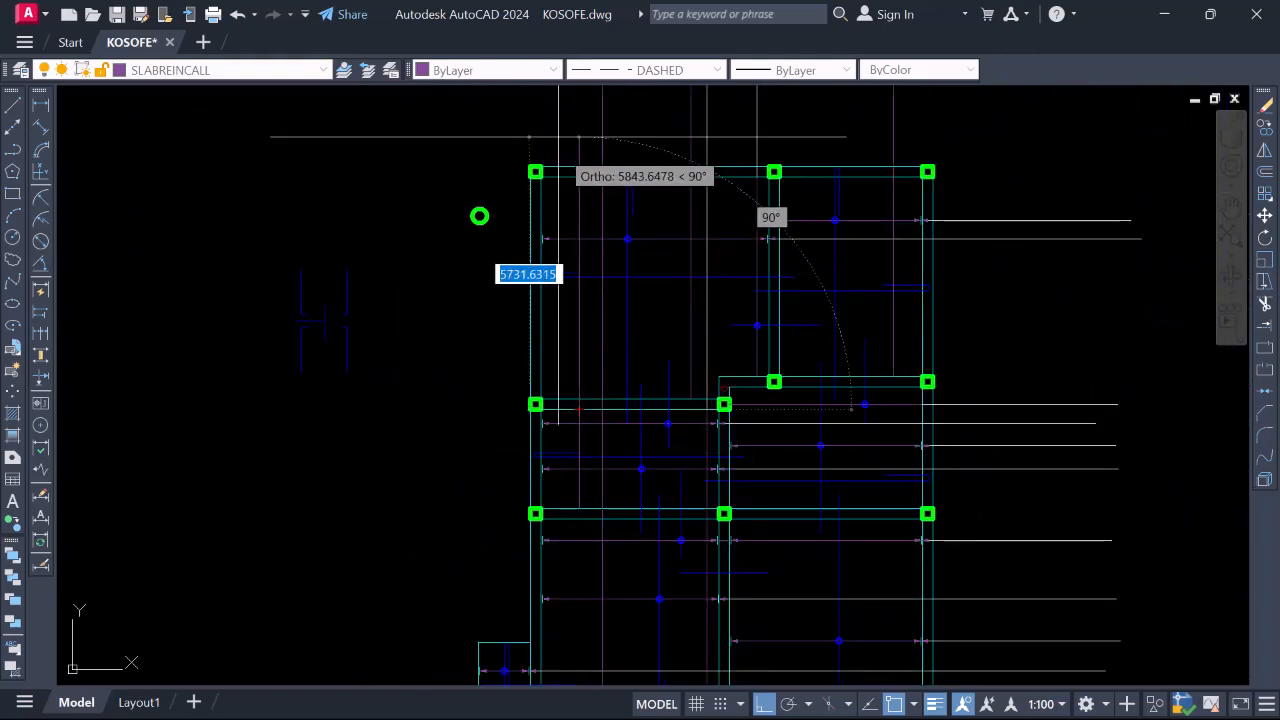
pyautogui.scroll(-2, 505, 245)
pyautogui.scroll(2, 483, 280)
pyautogui.scroll(-2, 540, 133)
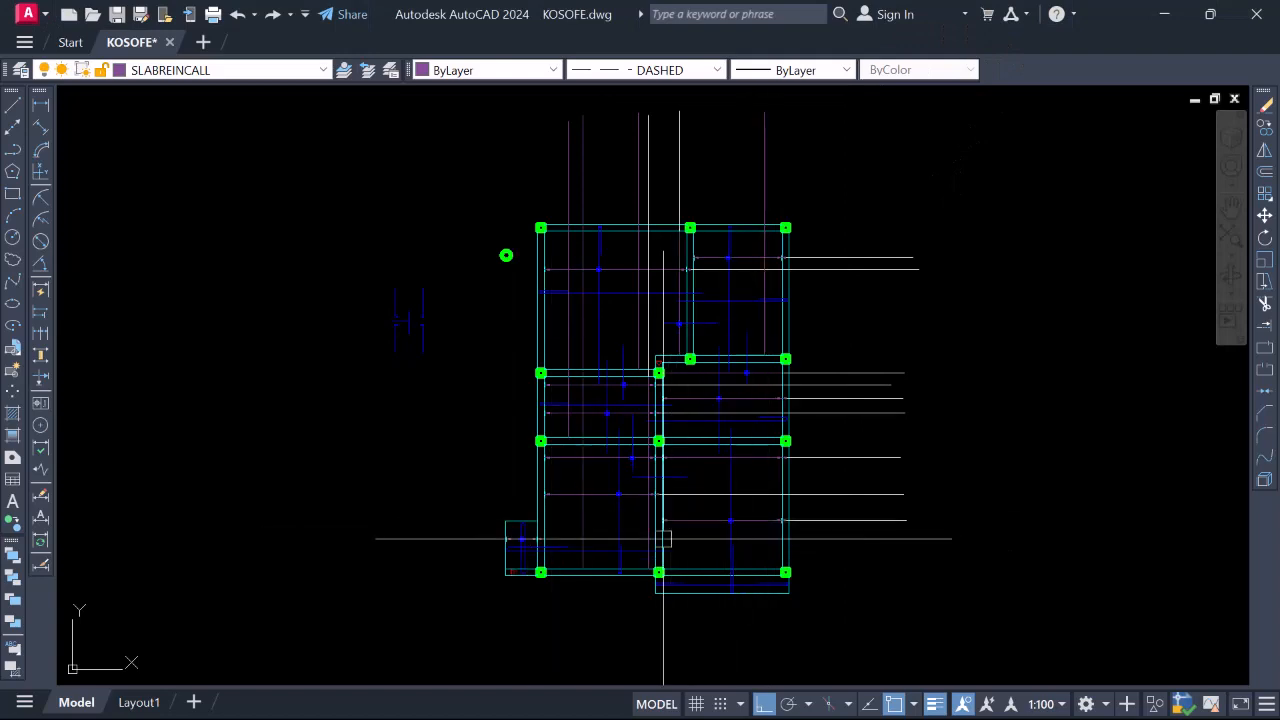
pyautogui.scroll(2, 564, 532)
pyautogui.scroll(-2, 559, 527)
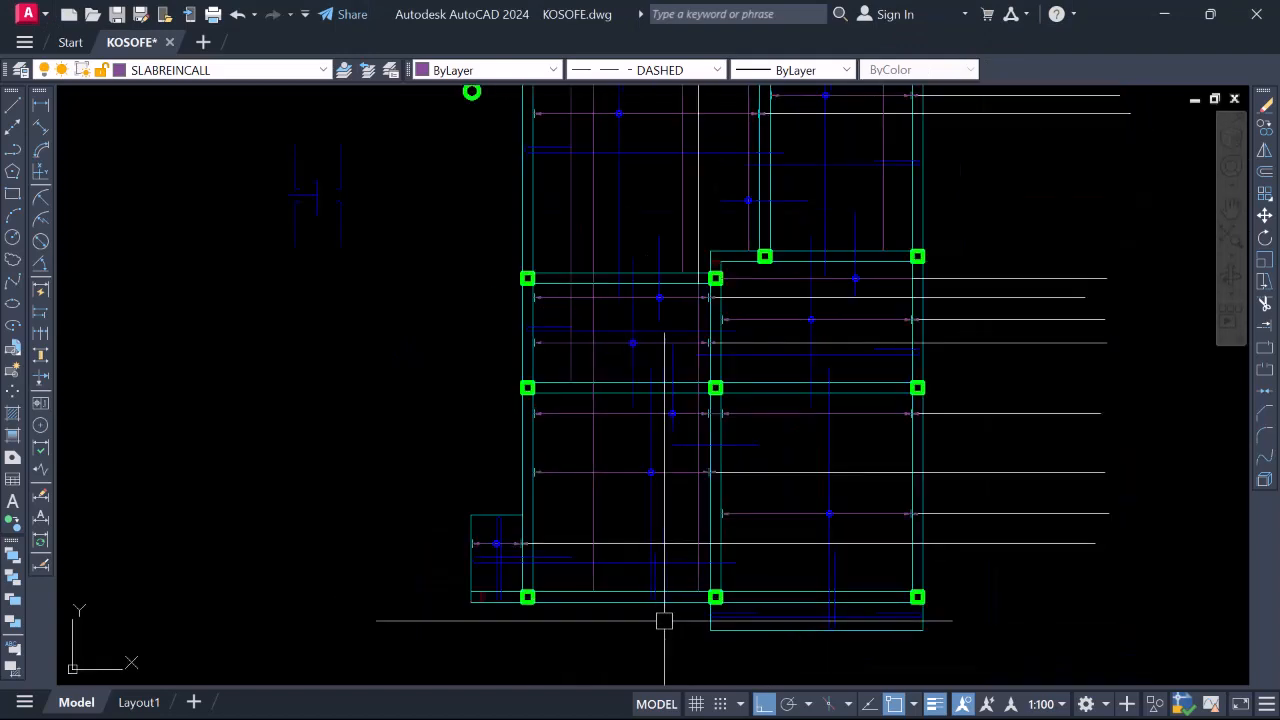
pyautogui.scroll(2, 575, 572)
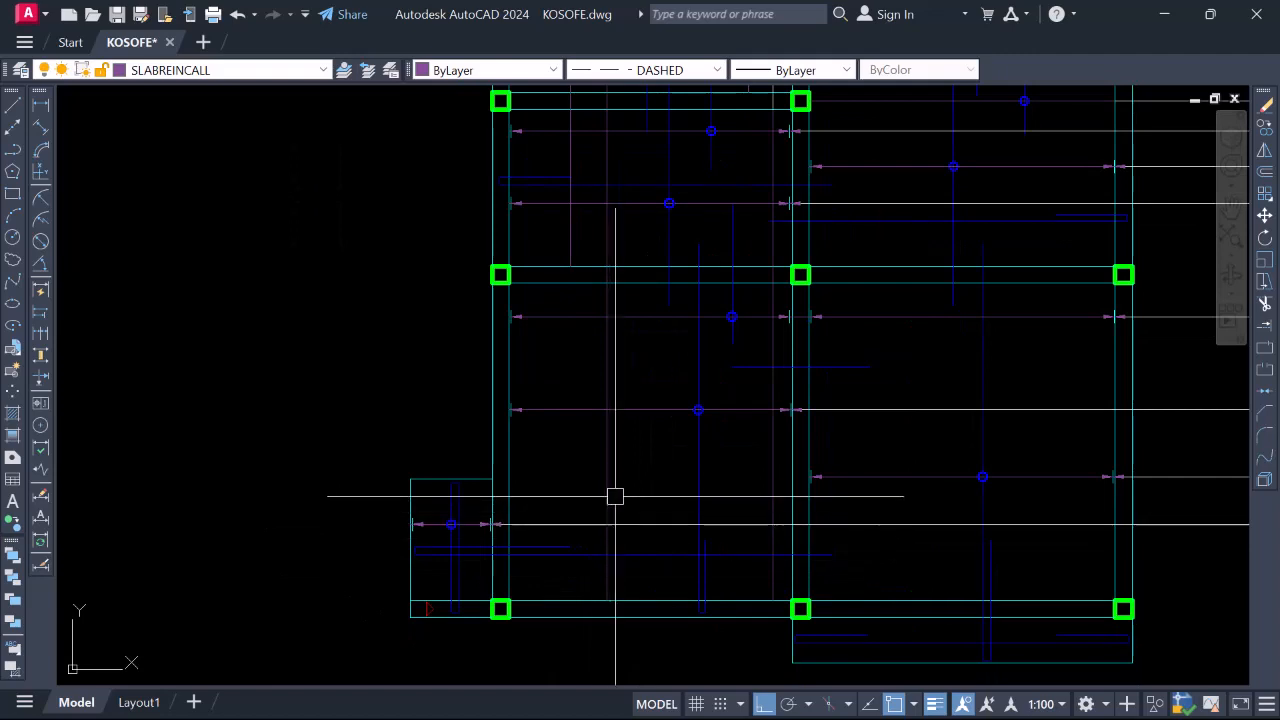
pyautogui.click(610, 465)
pyautogui.press('Escape')
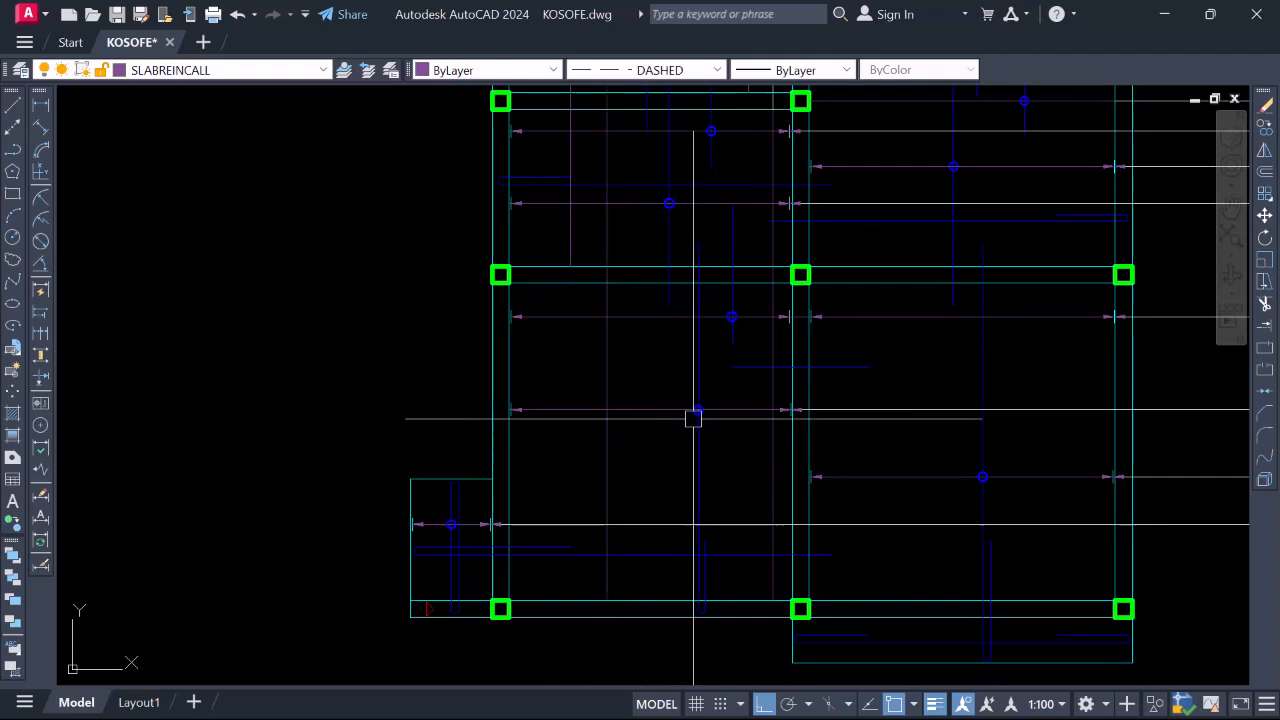
# Copy the window-selected markers from a picked base point
pyautogui.scroll(2, 672, 386)
pyautogui.click(671, 383)
pyautogui.click(758, 468)
pyautogui.rightClick(737, 449)
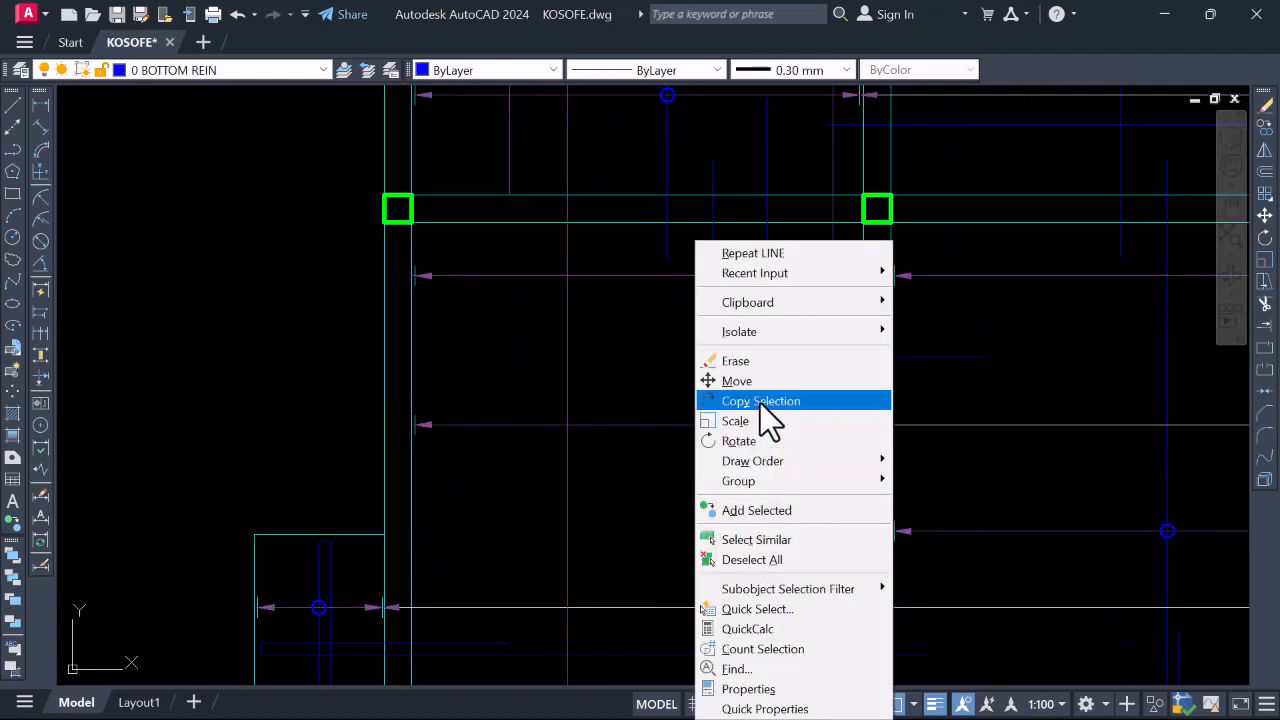
pyautogui.click(760, 402)
pyautogui.scroll(5, 726, 421)
pyautogui.click(739, 431)
pyautogui.scroll(-4, 749, 429)
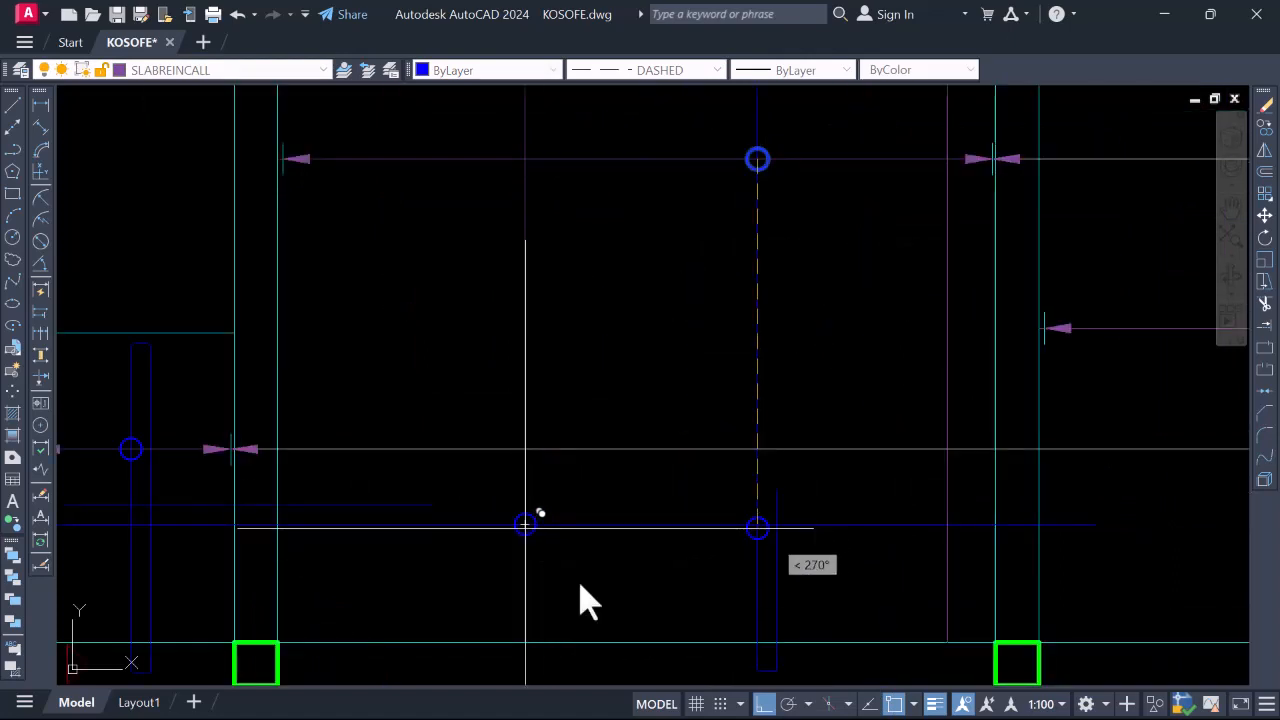
pyautogui.scroll(-5, 609, 600)
pyautogui.scroll(5, 594, 451)
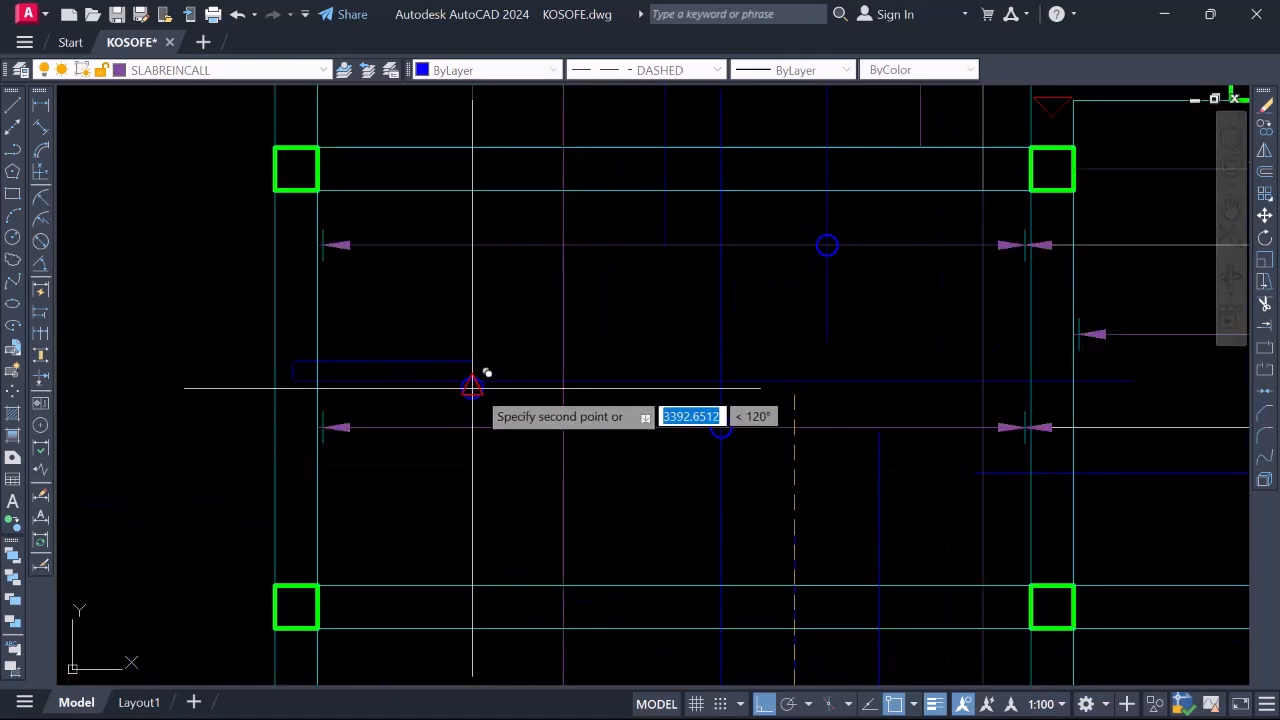
pyautogui.scroll(-5, 546, 492)
pyautogui.scroll(5, 563, 334)
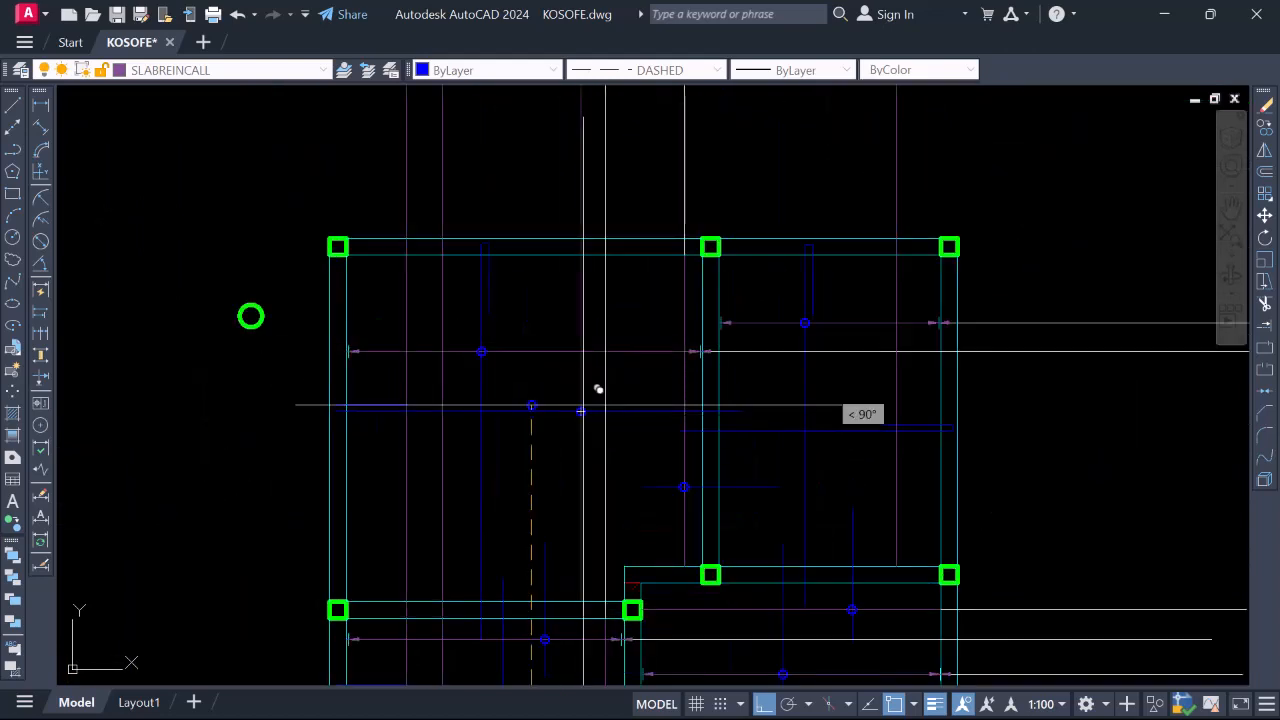
pyautogui.scroll(-4, 604, 392)
# Match the white reference line's properties onto the call-out lines above the plan using MA
pyautogui.click(636, 287)
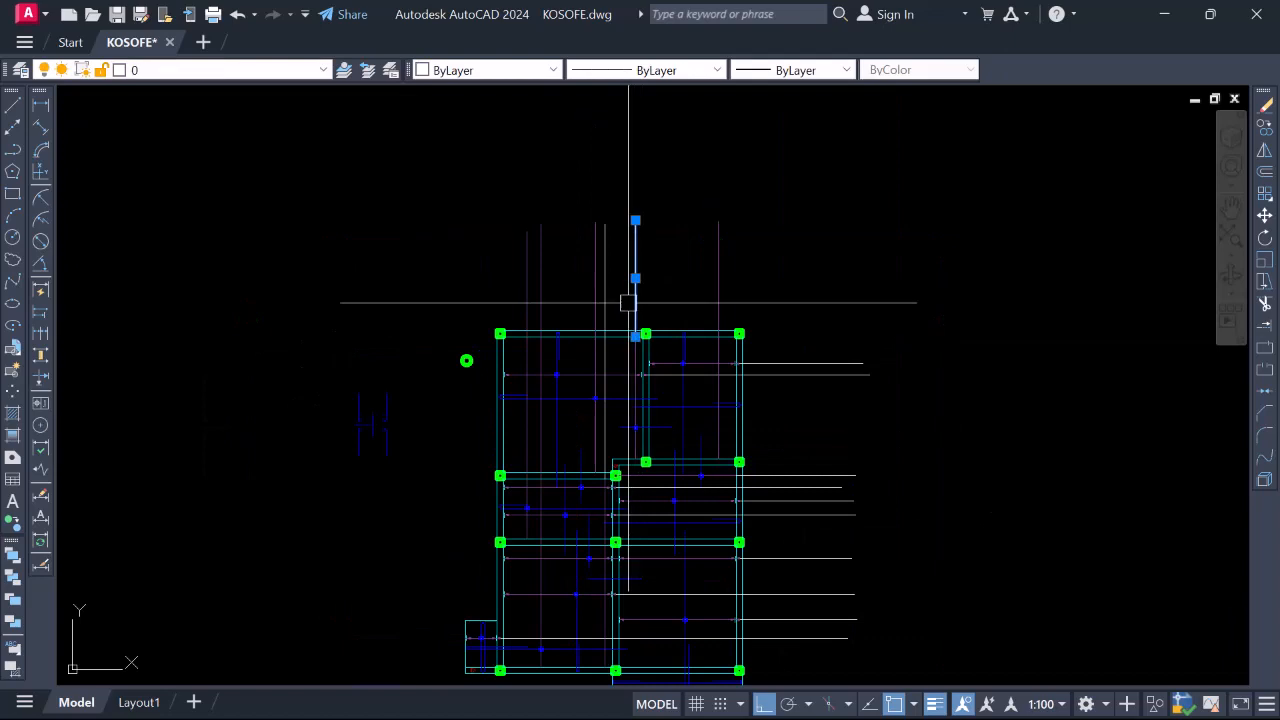
pyautogui.write('ma')
pyautogui.press('Return')
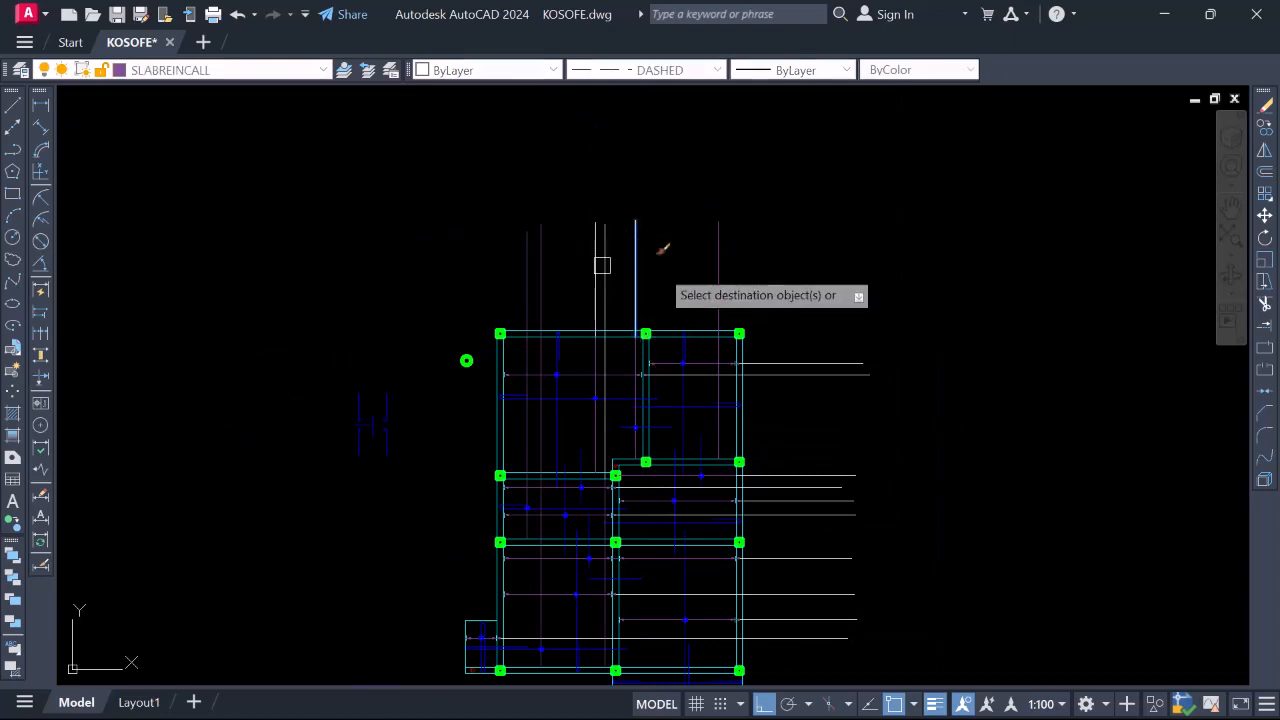
pyautogui.click(779, 261)
pyautogui.click(495, 226)
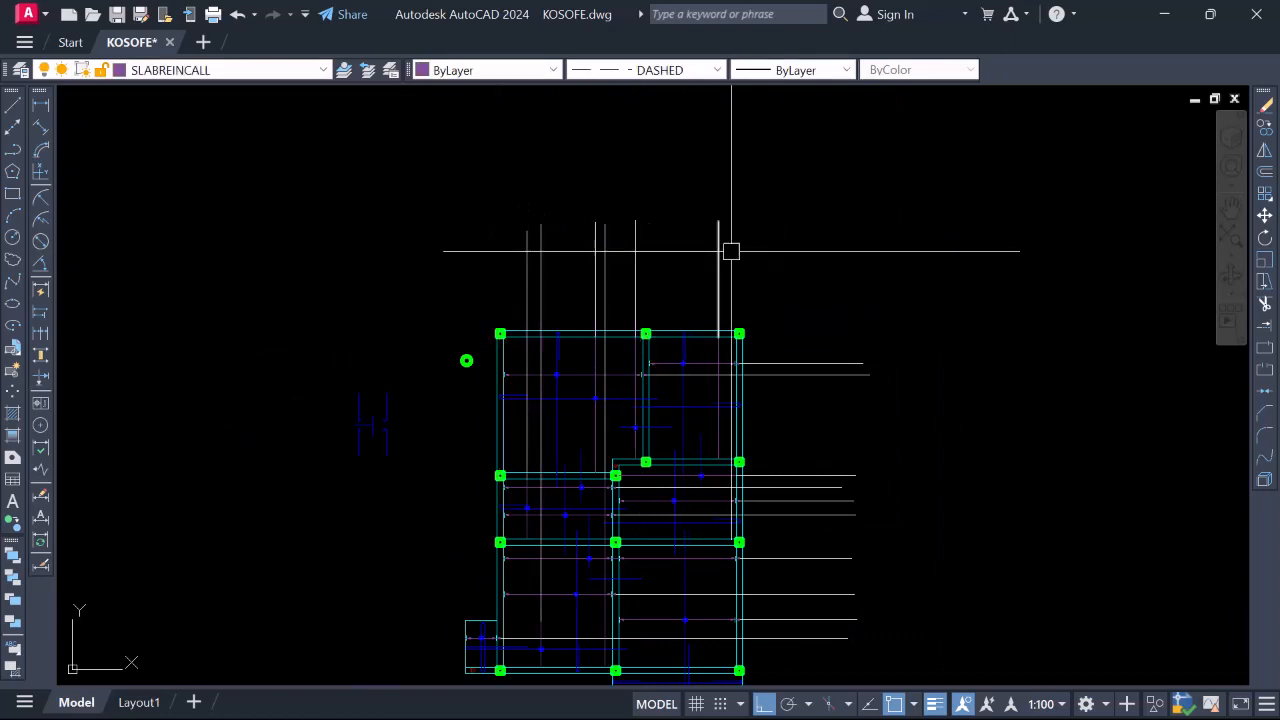
pyautogui.scroll(-2, 731, 249)
pyautogui.scroll(4, 655, 447)
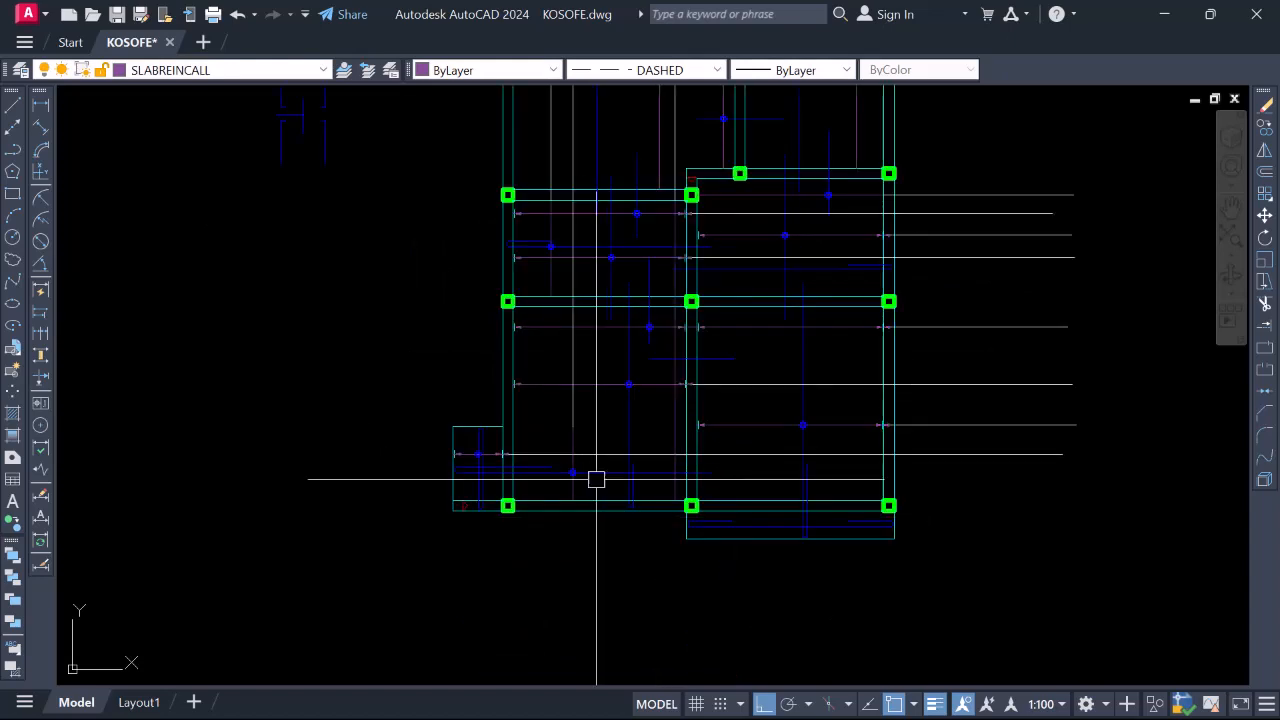
pyautogui.scroll(2, 594, 477)
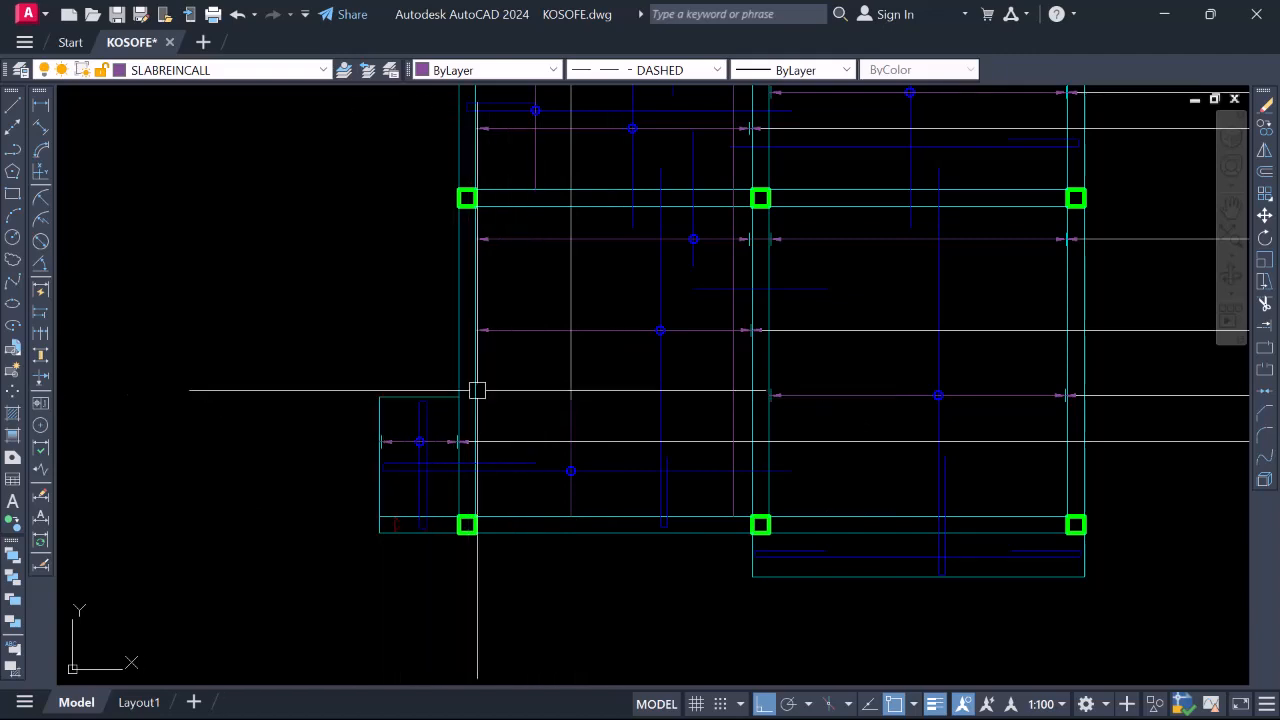
pyautogui.scroll(-4, 705, 441)
pyautogui.scroll(-2, 704, 442)
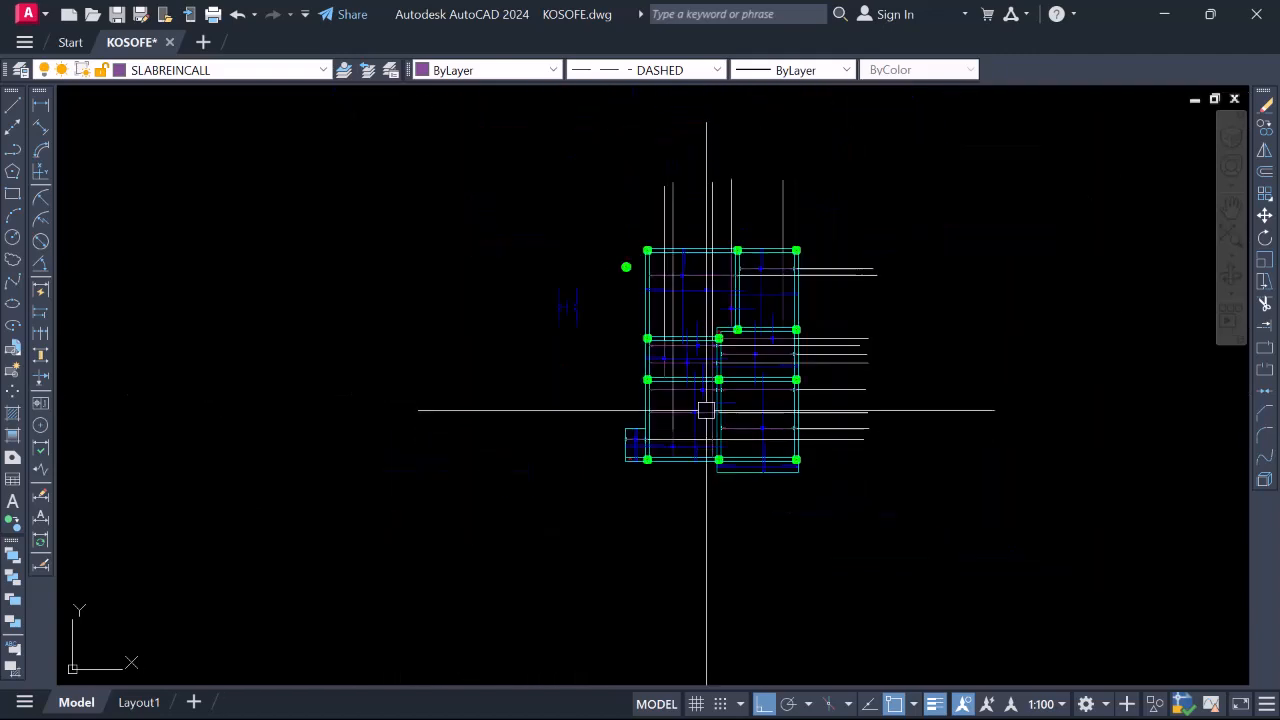
pyautogui.scroll(2, 720, 303)
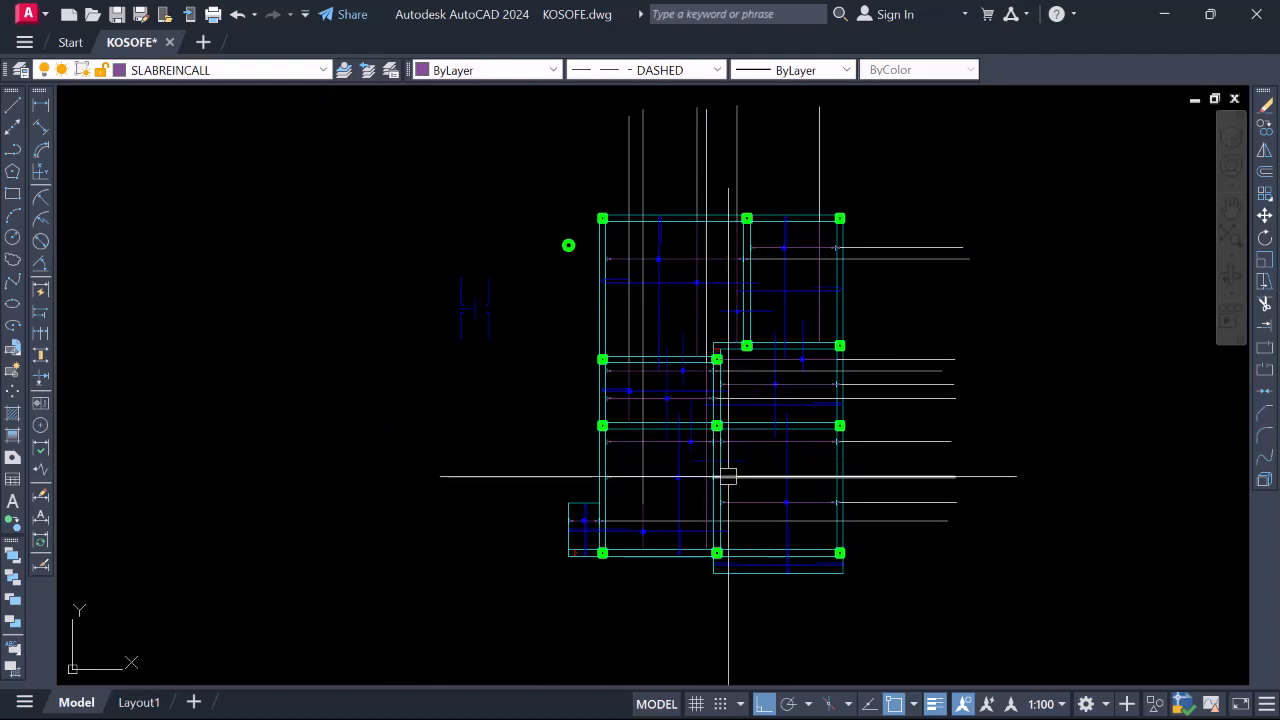
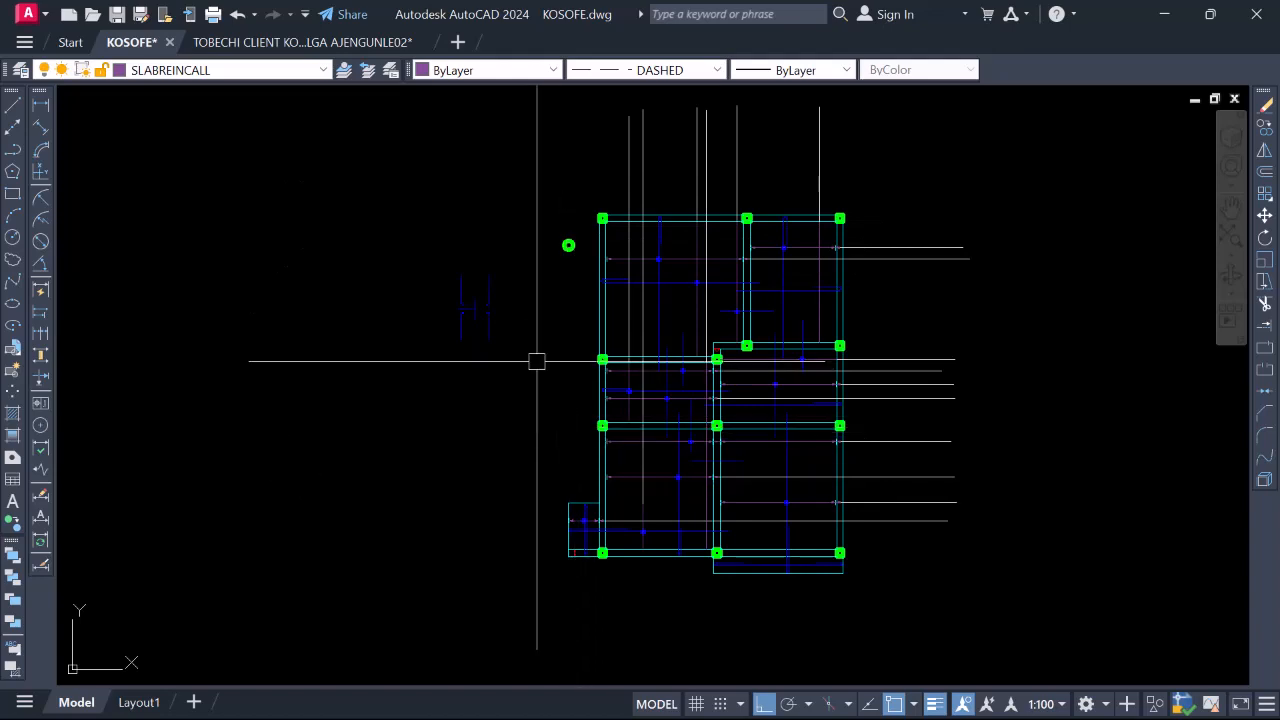
# Start a line at the slab, then cancel it
pyautogui.scroll(4, 616, 545)
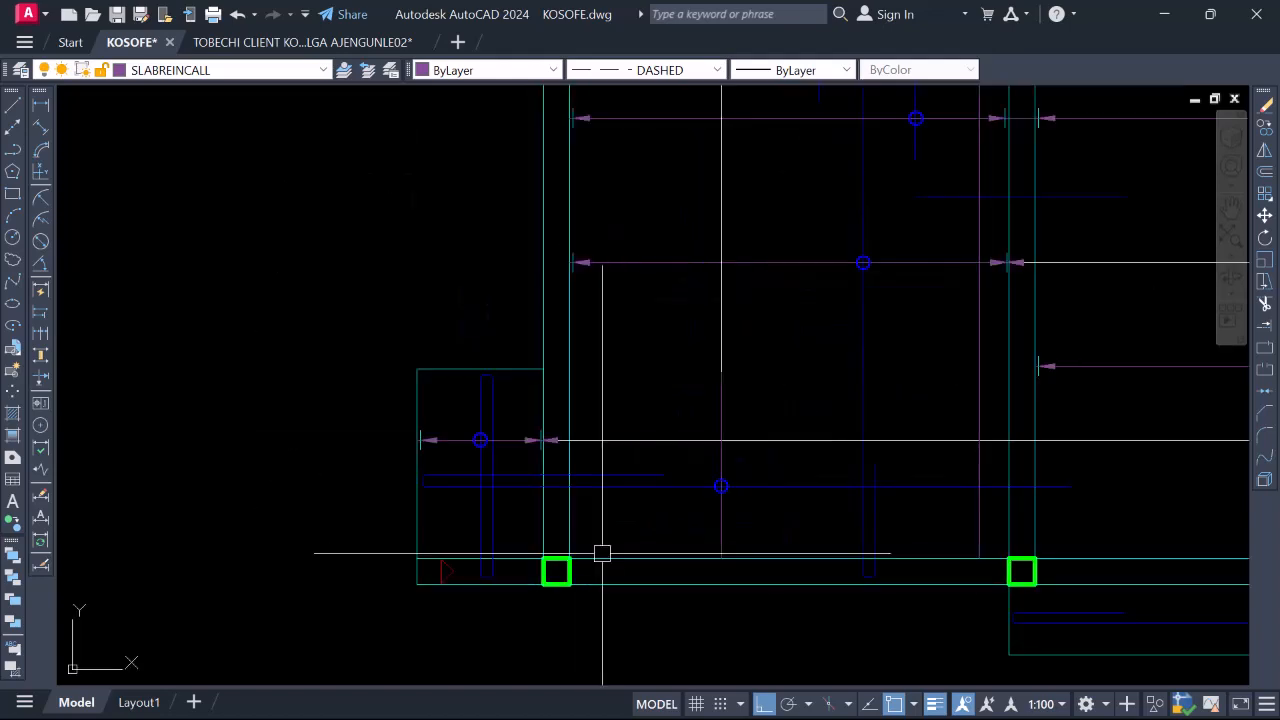
pyautogui.scroll(-5, 449, 437)
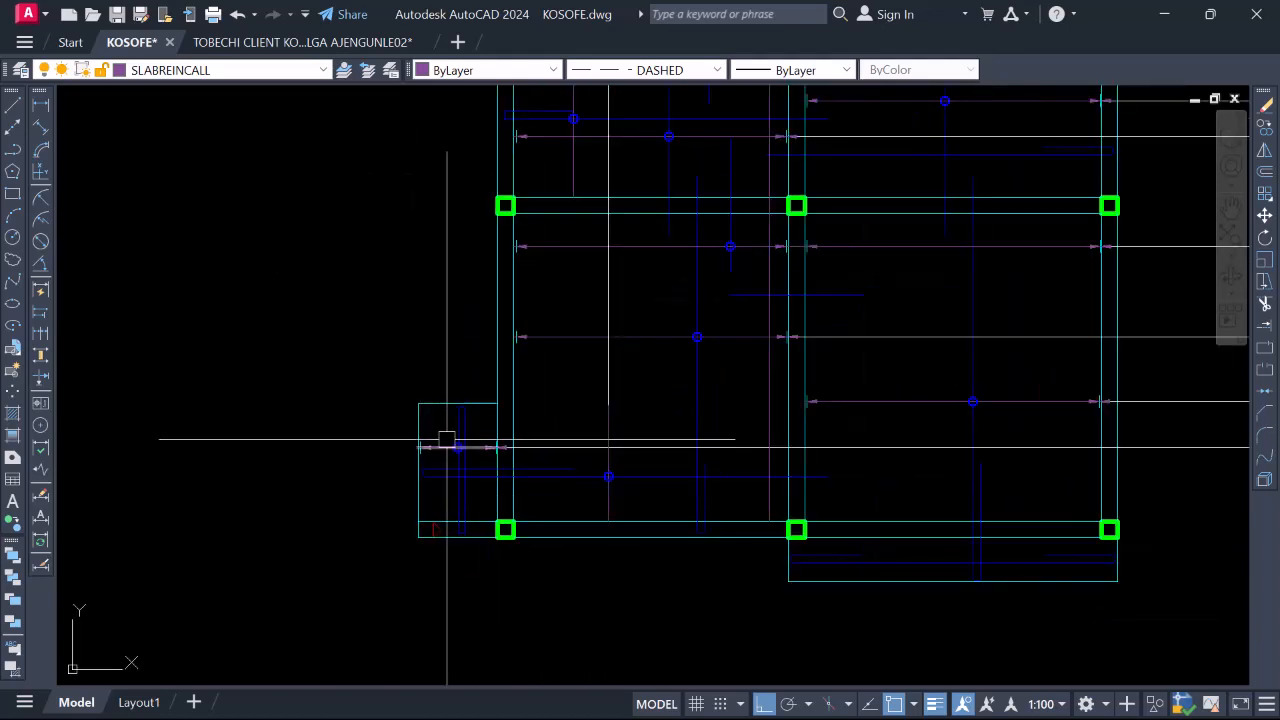
pyautogui.scroll(4, 503, 444)
pyautogui.scroll(-4, 509, 463)
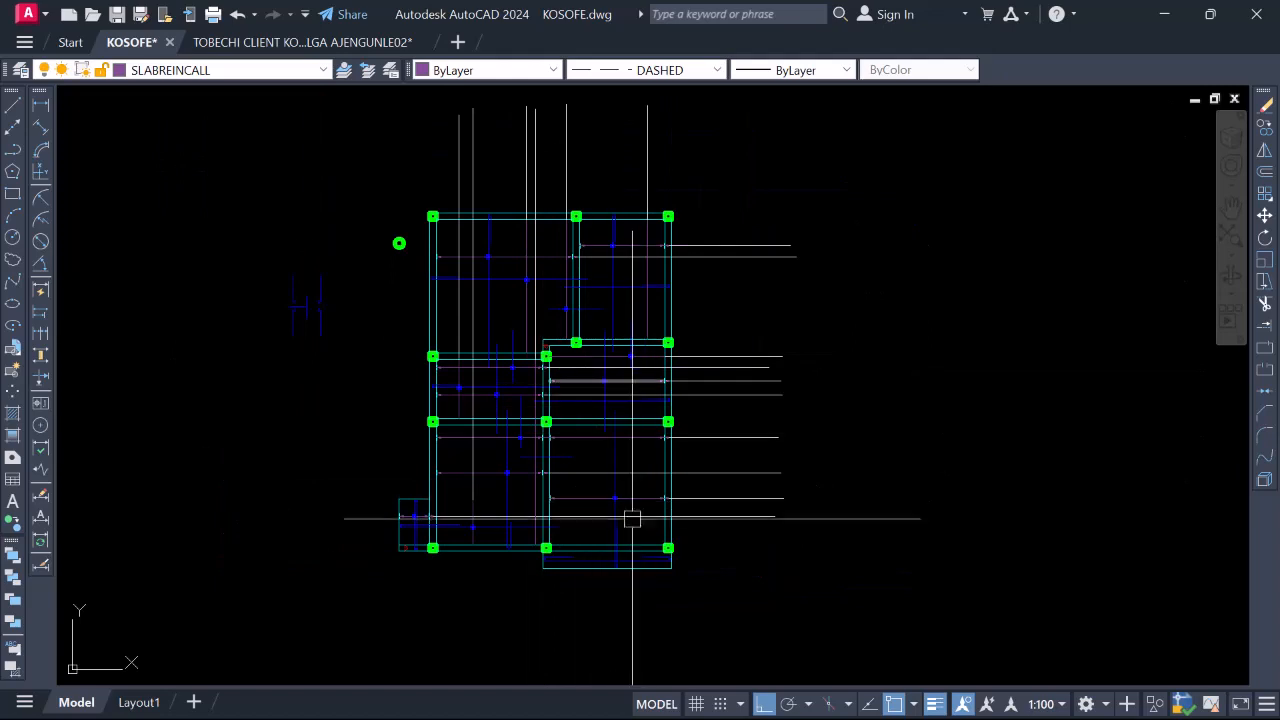
pyautogui.scroll(4, 625, 560)
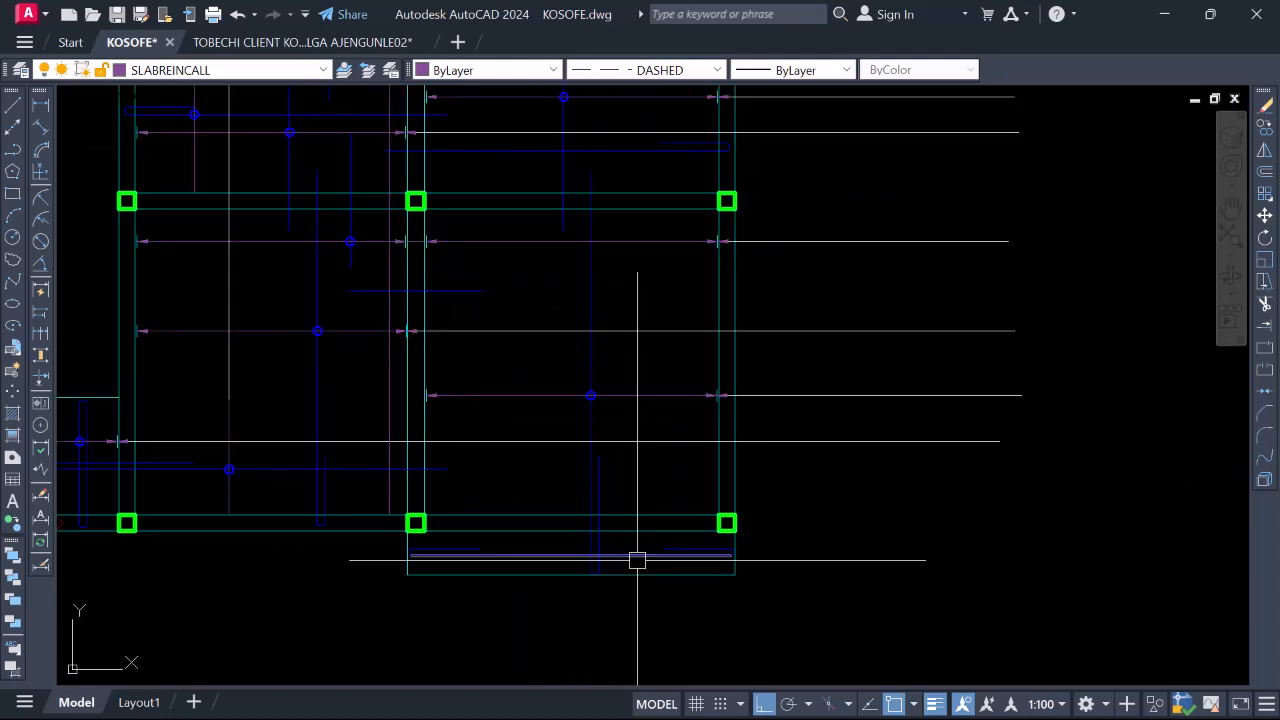
pyautogui.press('Return')
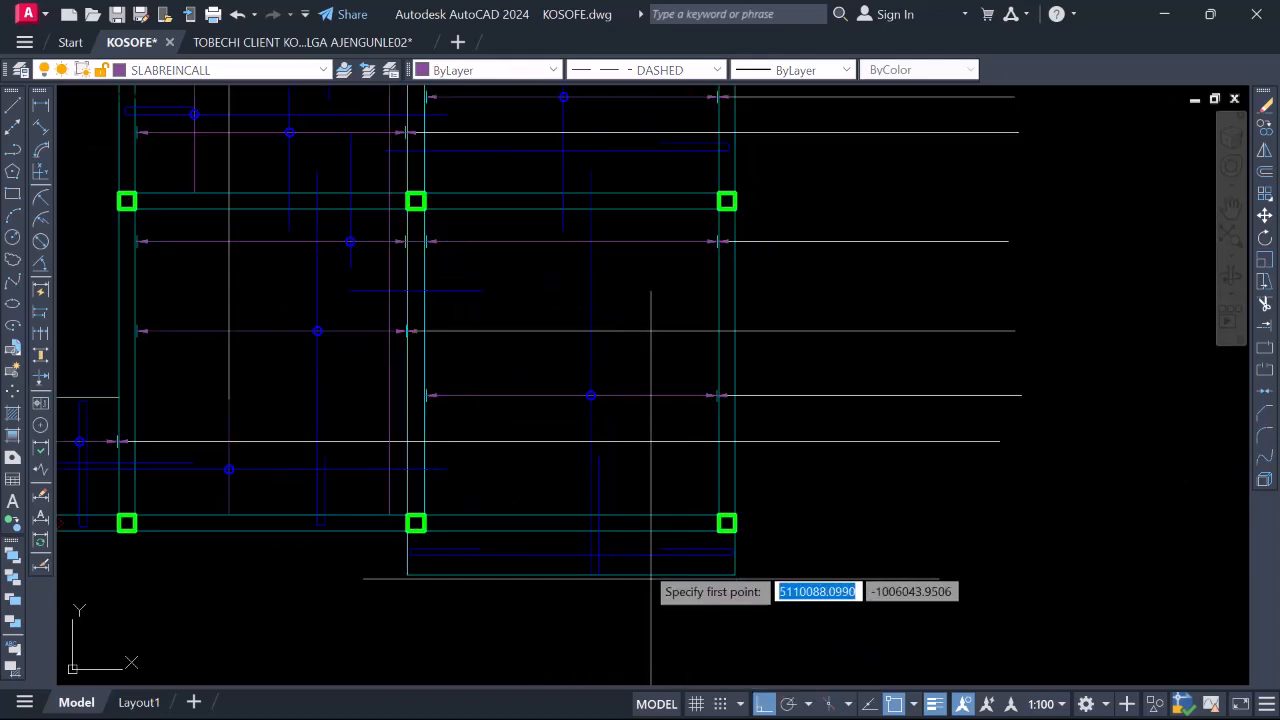
pyautogui.scroll(4, 650, 600)
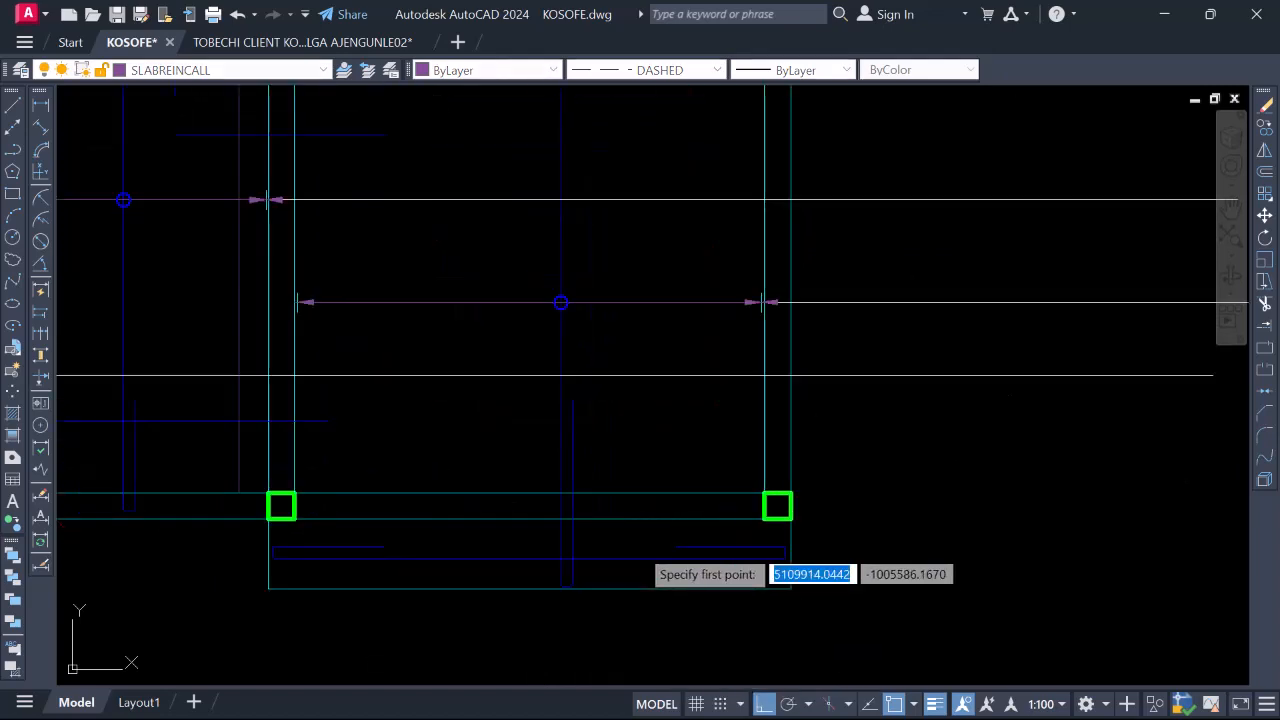
pyautogui.click(685, 604)
pyautogui.scroll(-8, 685, 502)
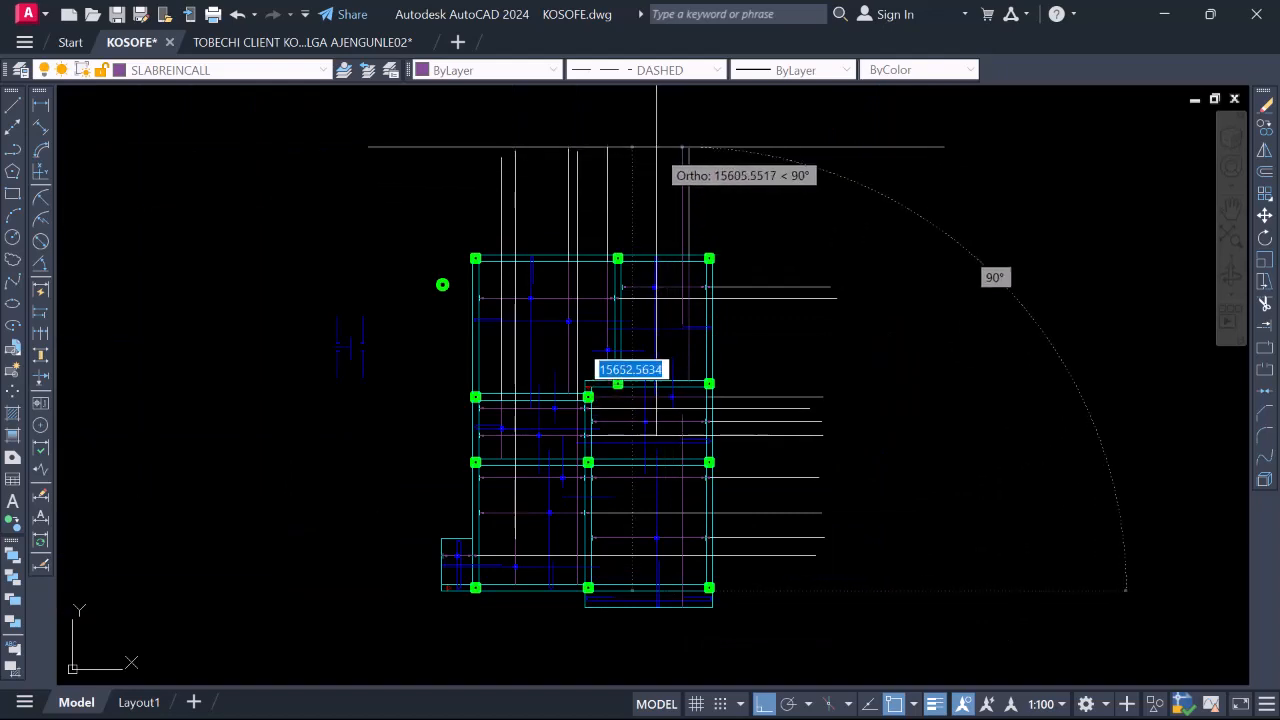
pyautogui.press('Escape')
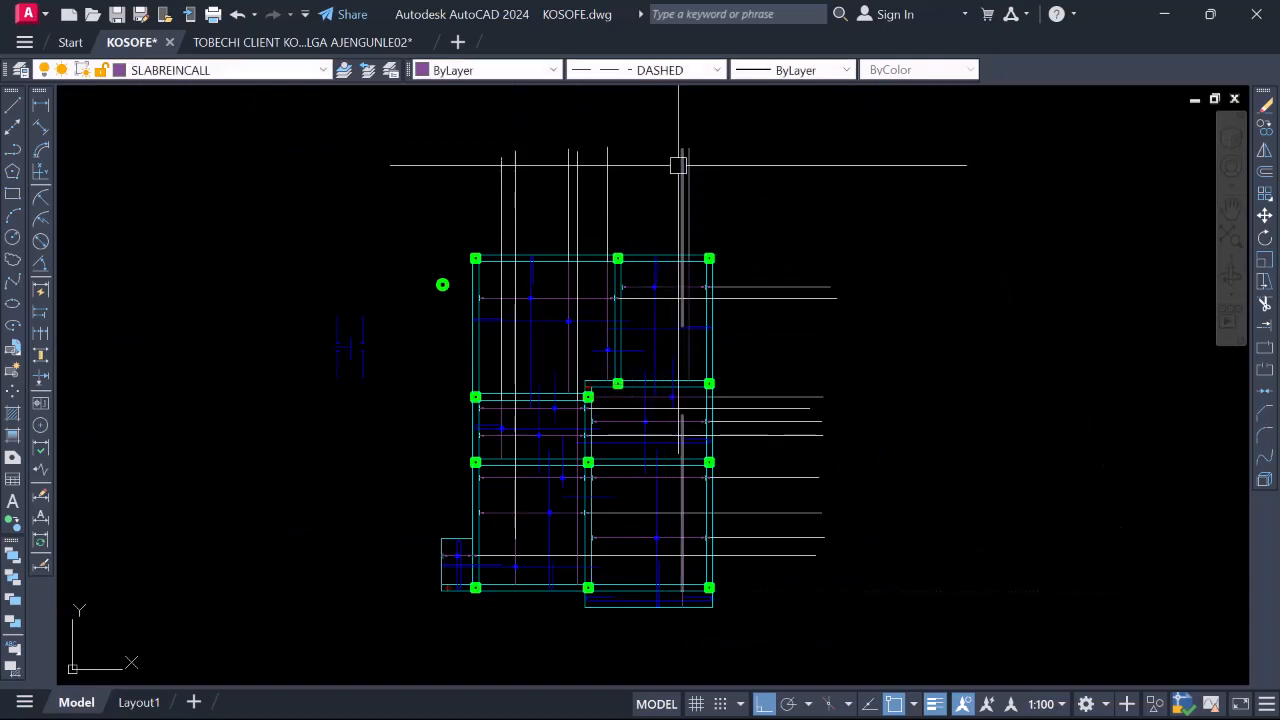
# Make the selected dashed vertical bar line solid by setting its linetype to ByLayer
pyautogui.click(690, 70)
pyautogui.click(672, 87)
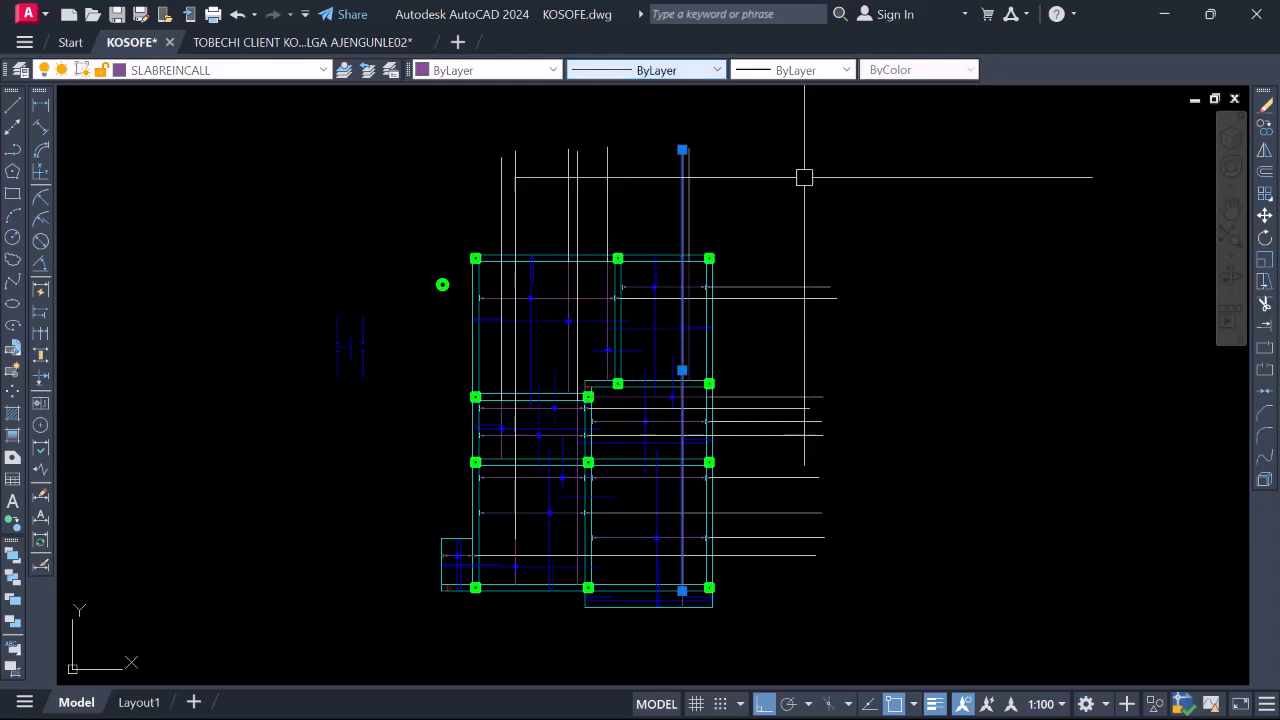
pyautogui.click(781, 169)
pyautogui.press('Escape')
pyautogui.press('Escape')
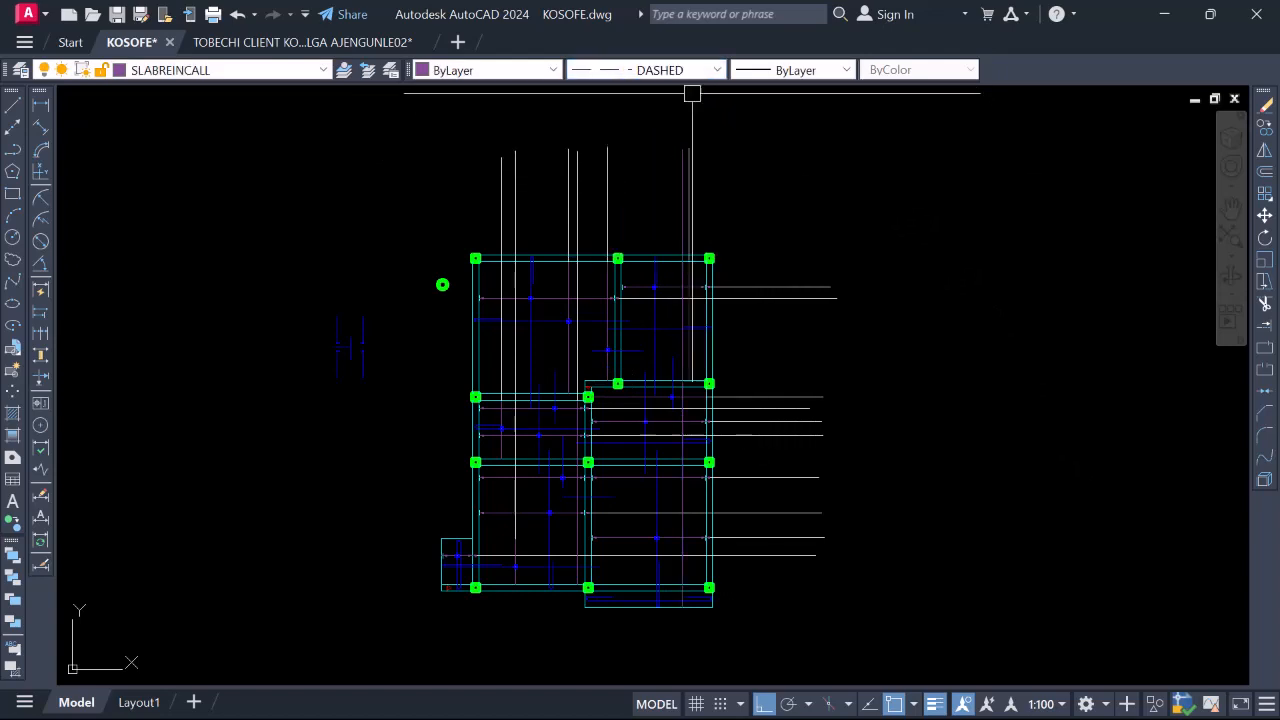
# Set the current linetype for new objects to ByLayer
pyautogui.click(697, 72)
pyautogui.click(682, 88)
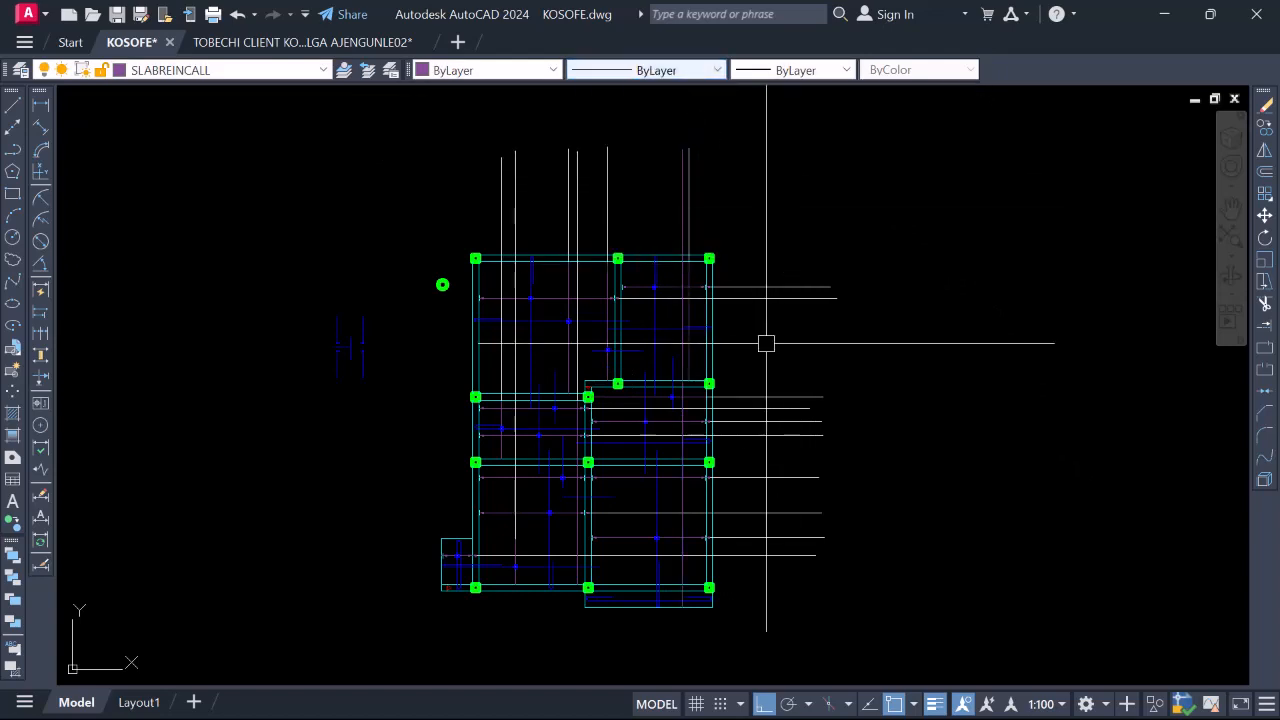
pyautogui.scroll(4, 687, 574)
pyautogui.scroll(-2, 703, 572)
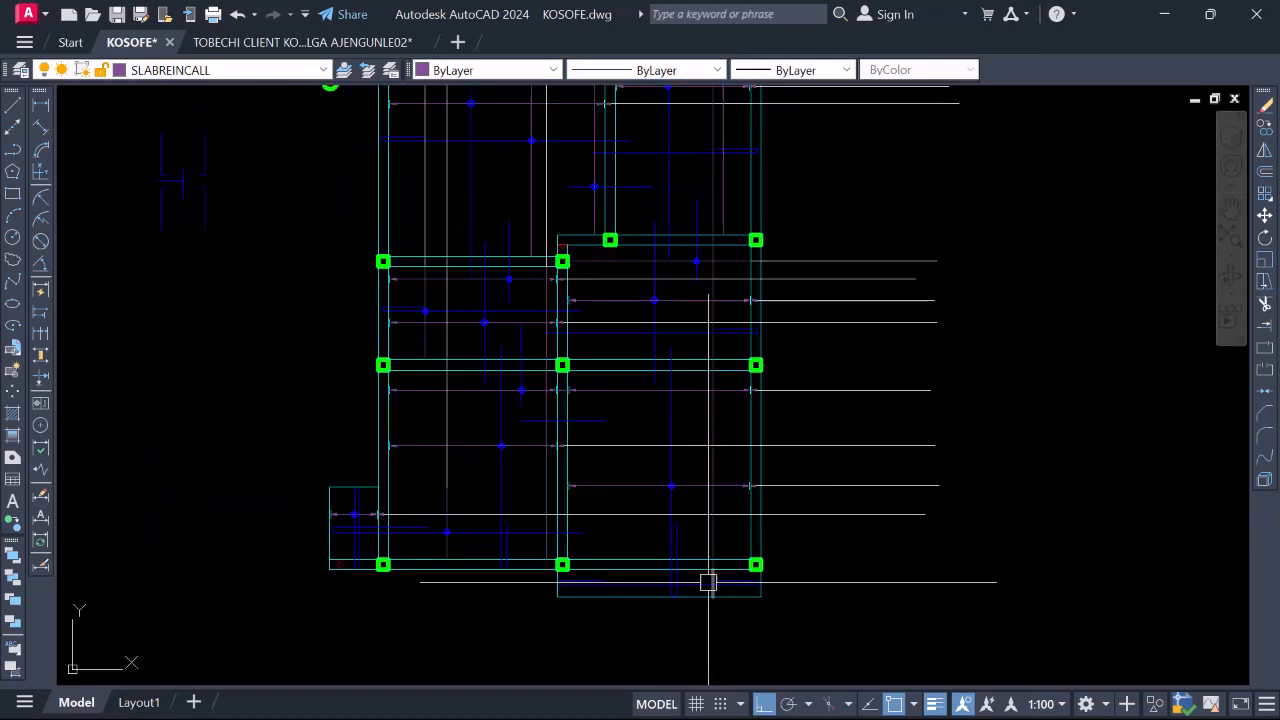
pyautogui.scroll(2, 712, 330)
pyautogui.scroll(-2, 708, 320)
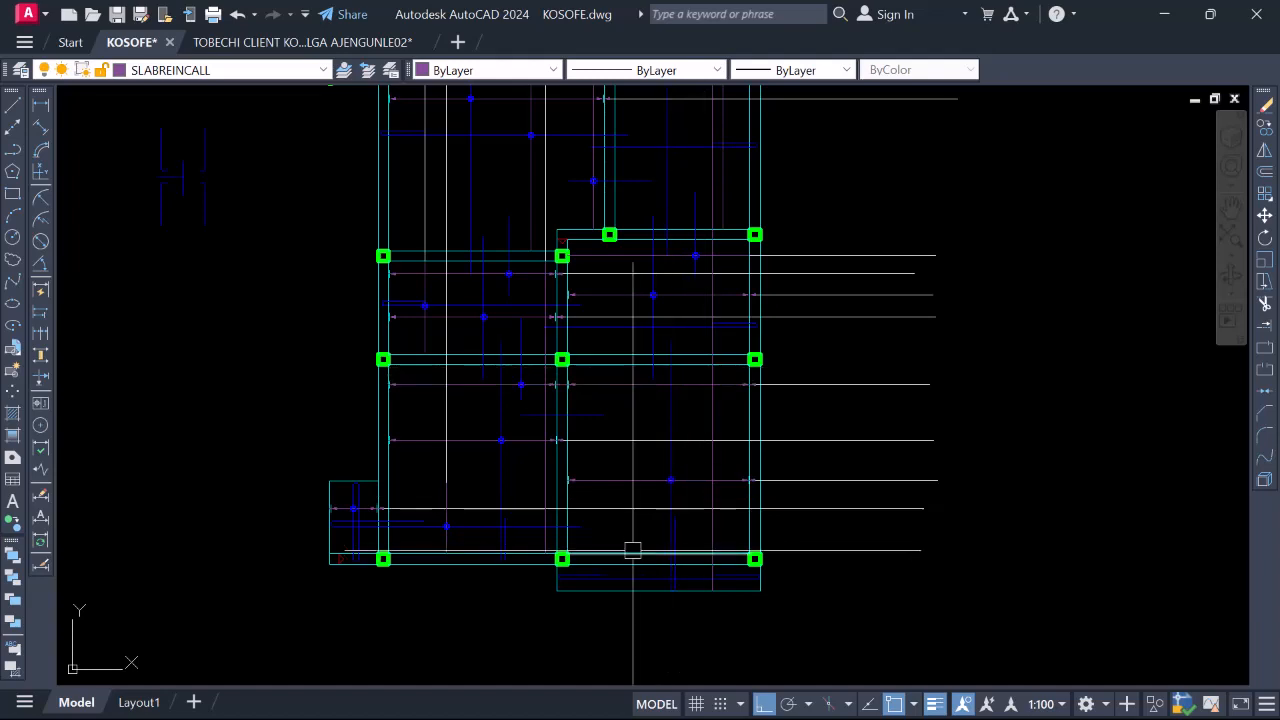
# Draw a vertical line with L from the beam edge up to the beam top
pyautogui.write('l')
pyautogui.press('Return')
pyautogui.scroll(1, 631, 570)
pyautogui.click(631, 541)
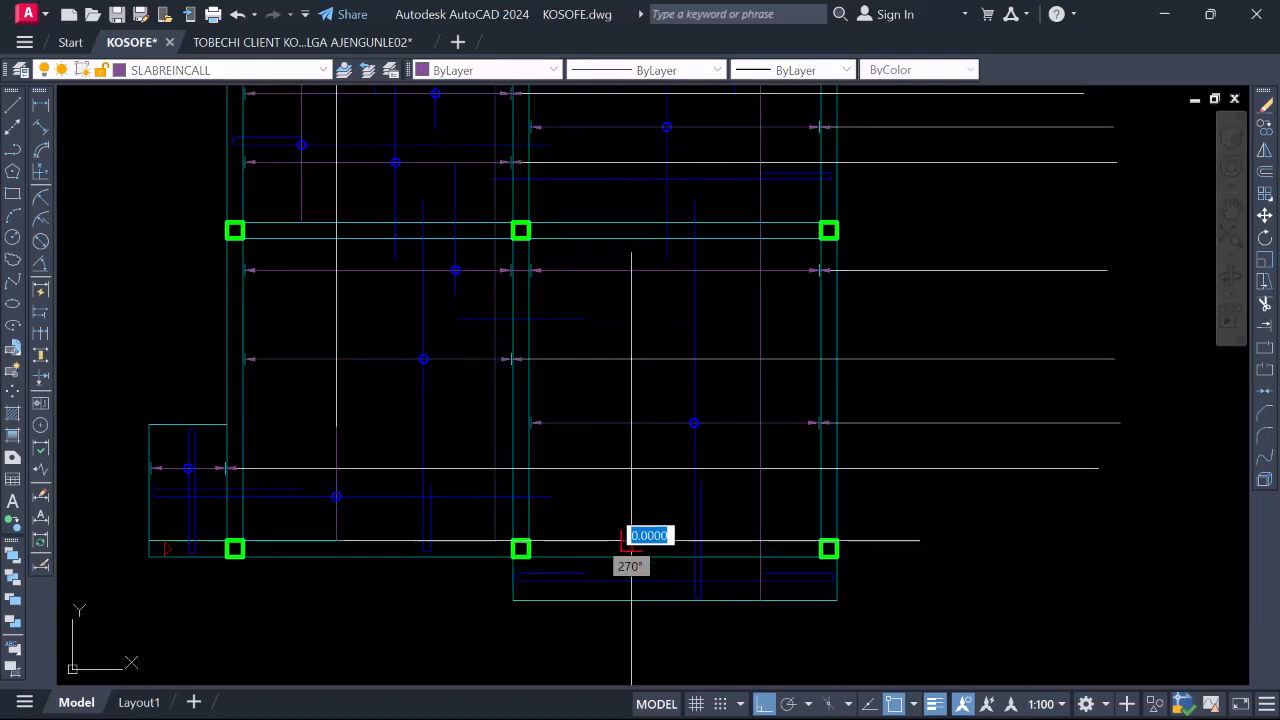
pyautogui.scroll(-1, 627, 554)
pyautogui.scroll(2, 604, 238)
pyautogui.click(640, 240)
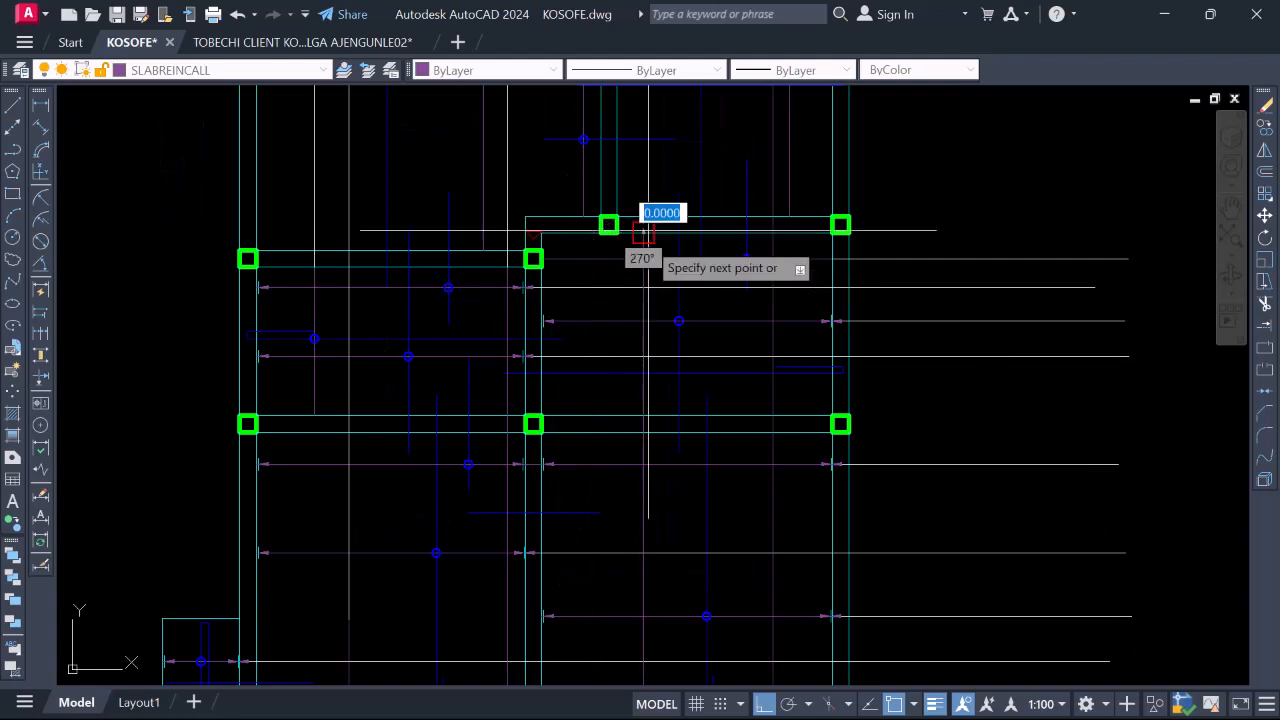
pyautogui.scroll(-8, 648, 344)
pyautogui.scroll(4, 648, 344)
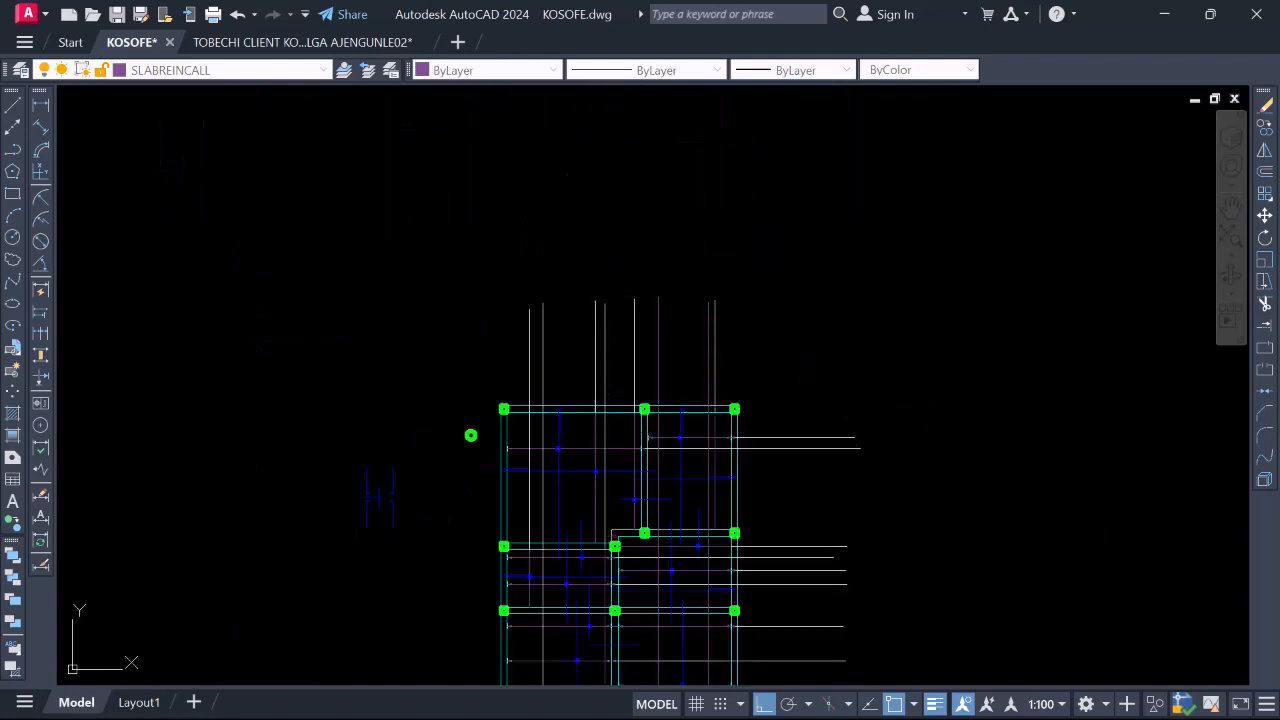
pyautogui.scroll(-2, 711, 332)
pyautogui.scroll(6, 710, 326)
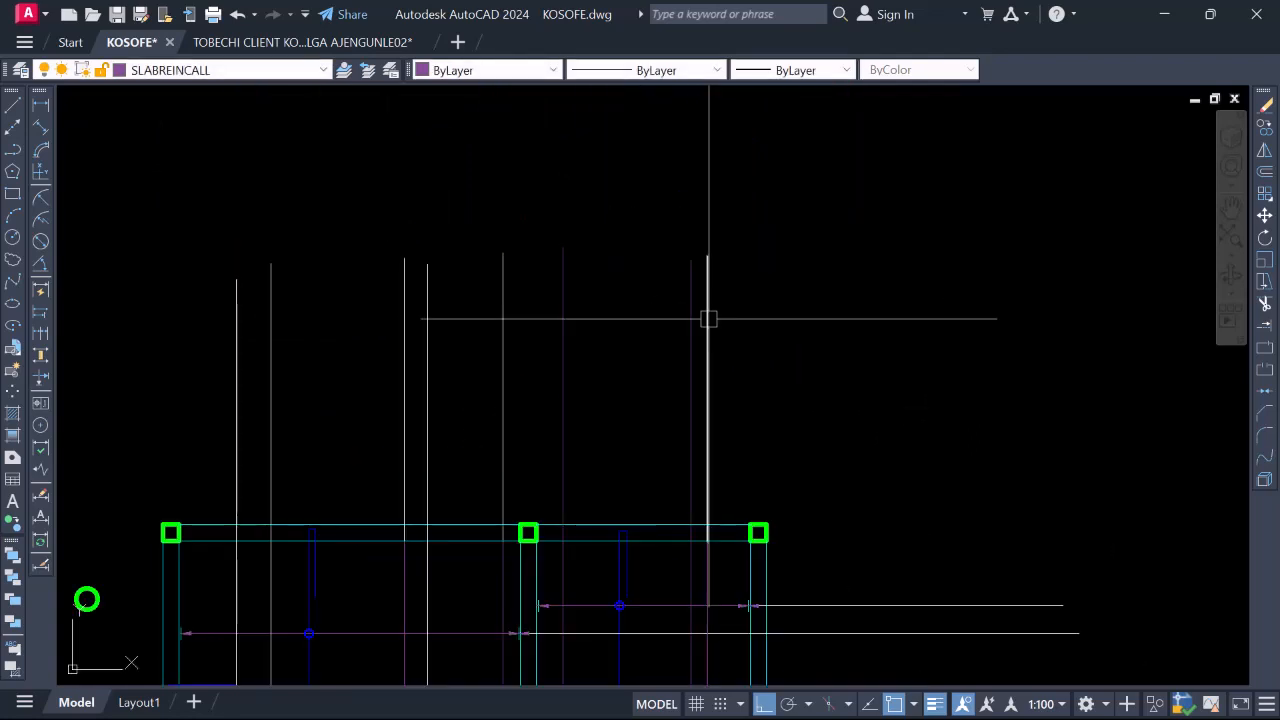
# Start Match Properties (MA) from the selected line
pyautogui.rightClick(665, 285)
pyautogui.click(577, 212)
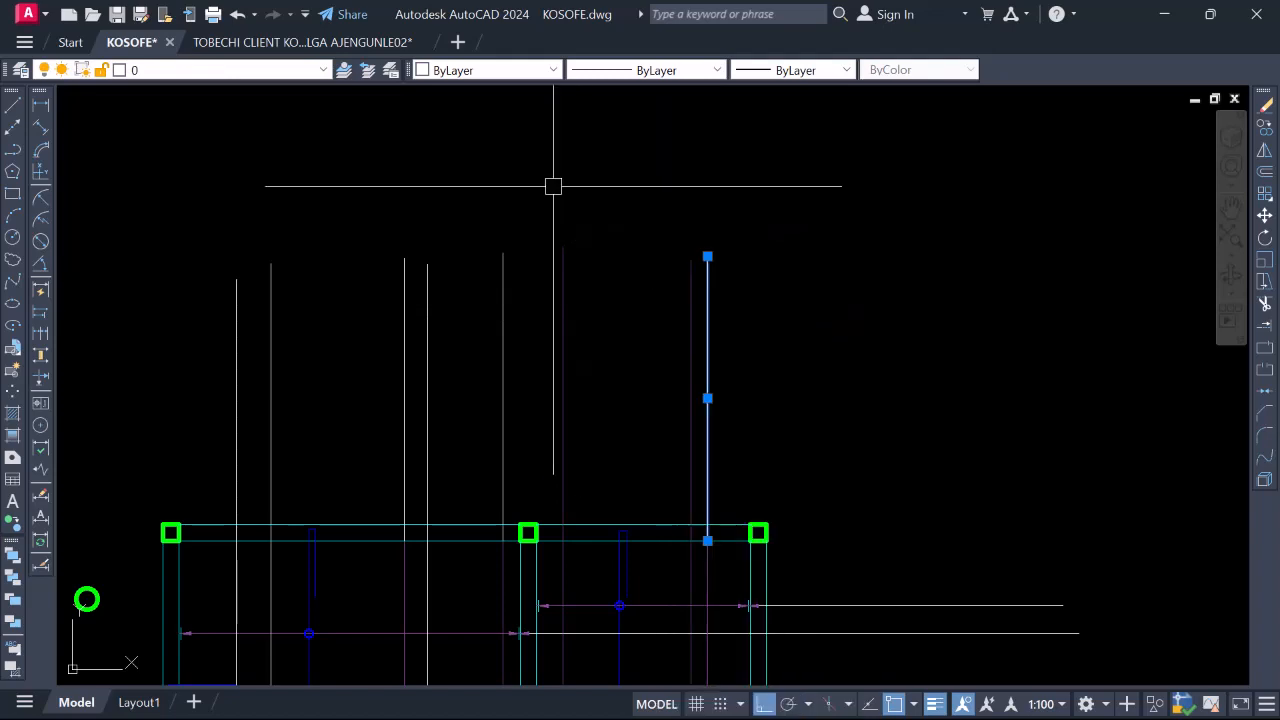
pyautogui.write('ma')
pyautogui.press('Return')
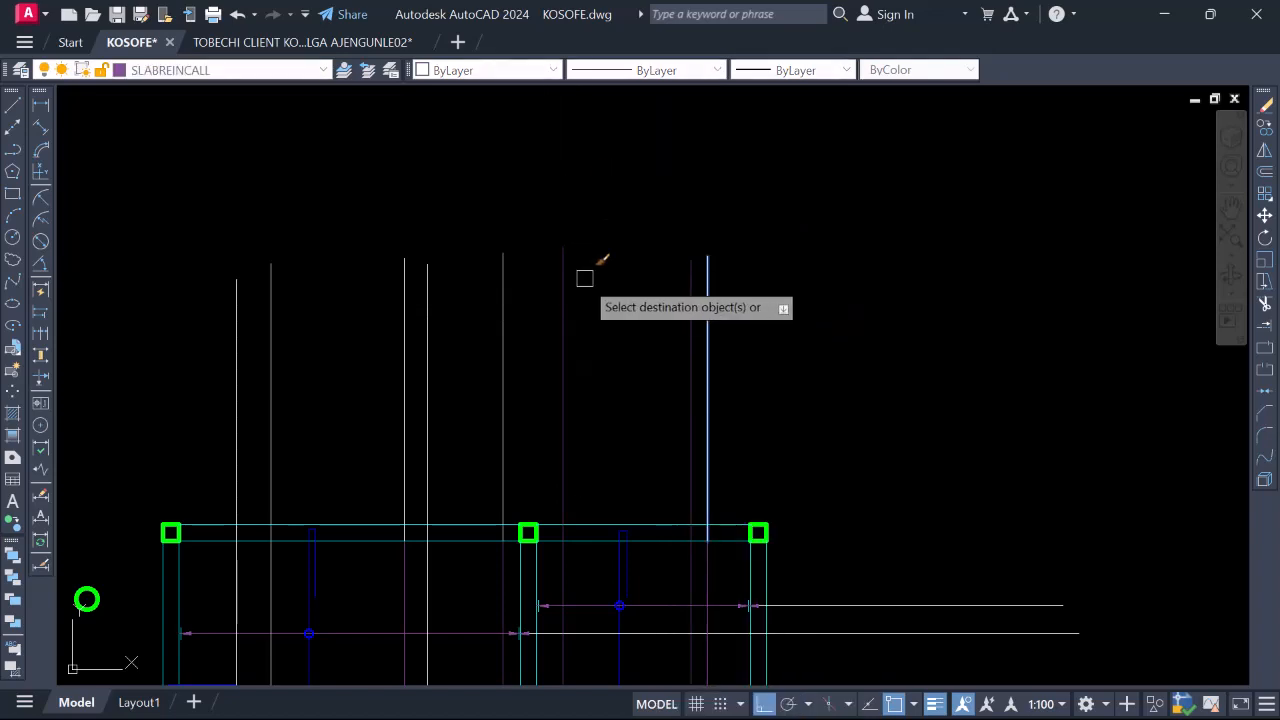
pyautogui.scroll(-8, 666, 256)
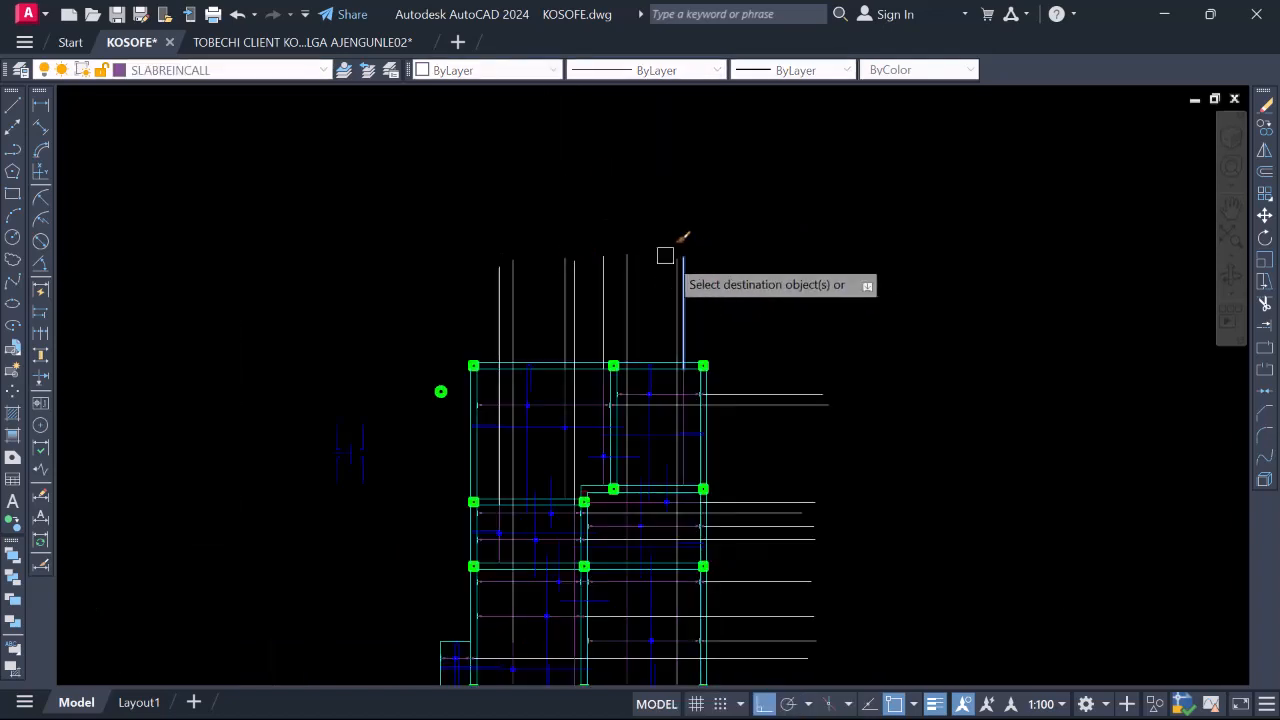
pyautogui.scroll(6, 677, 390)
pyautogui.scroll(-4, 670, 440)
pyautogui.scroll(10, 663, 457)
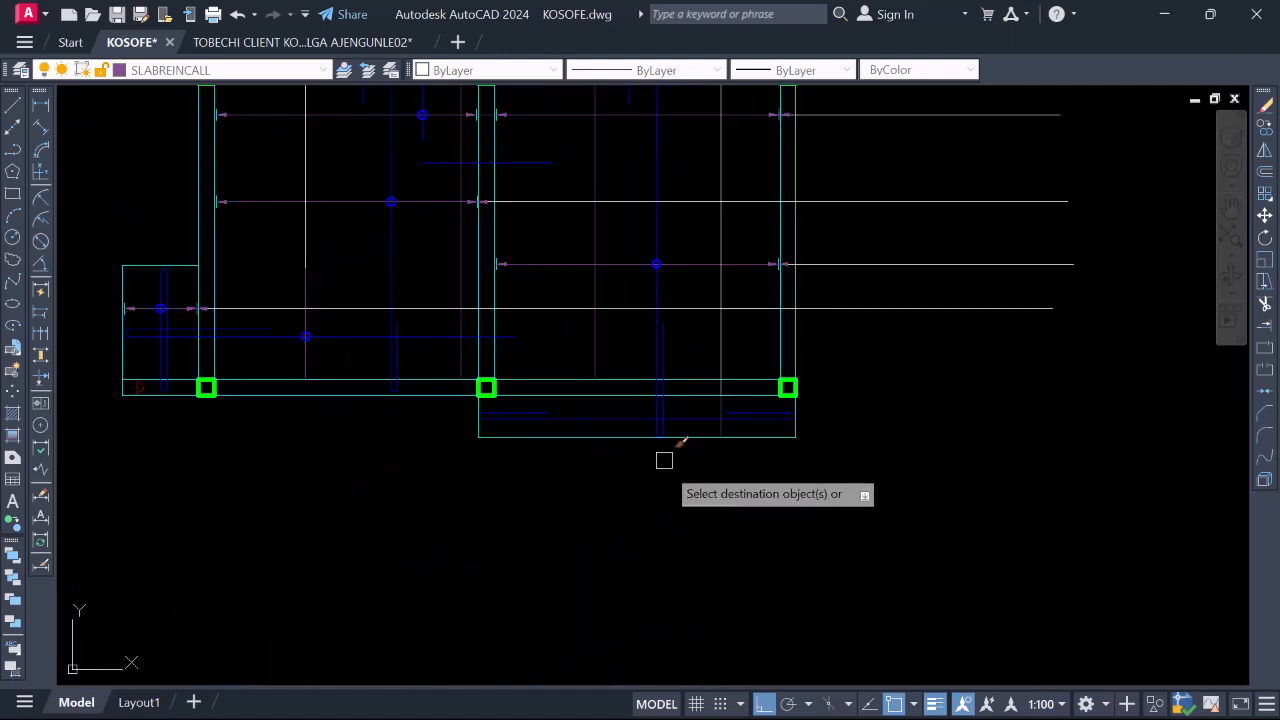
# Copy the blue bar circle from its centre to a spot near the beam
pyautogui.click(635, 214)
pyautogui.click(766, 295)
pyautogui.rightClick(725, 275)
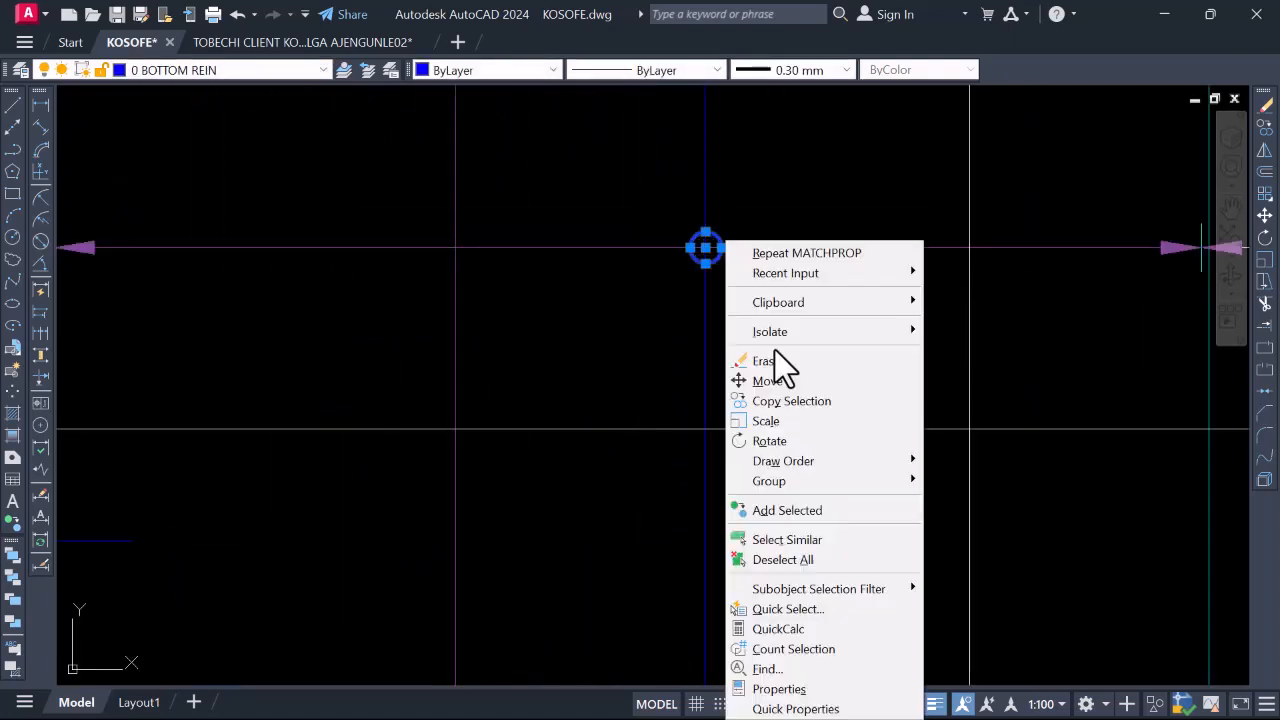
pyautogui.click(789, 400)
pyautogui.click(706, 249)
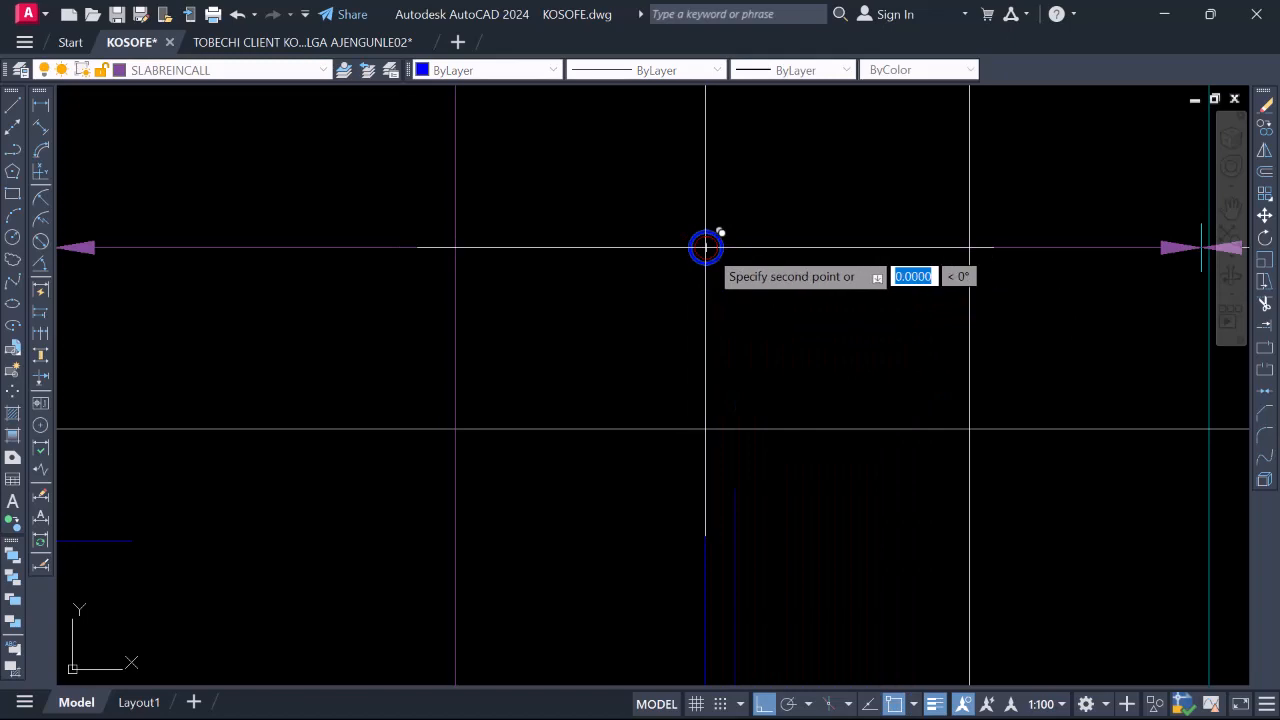
pyautogui.scroll(-3, 721, 280)
pyautogui.scroll(4, 821, 527)
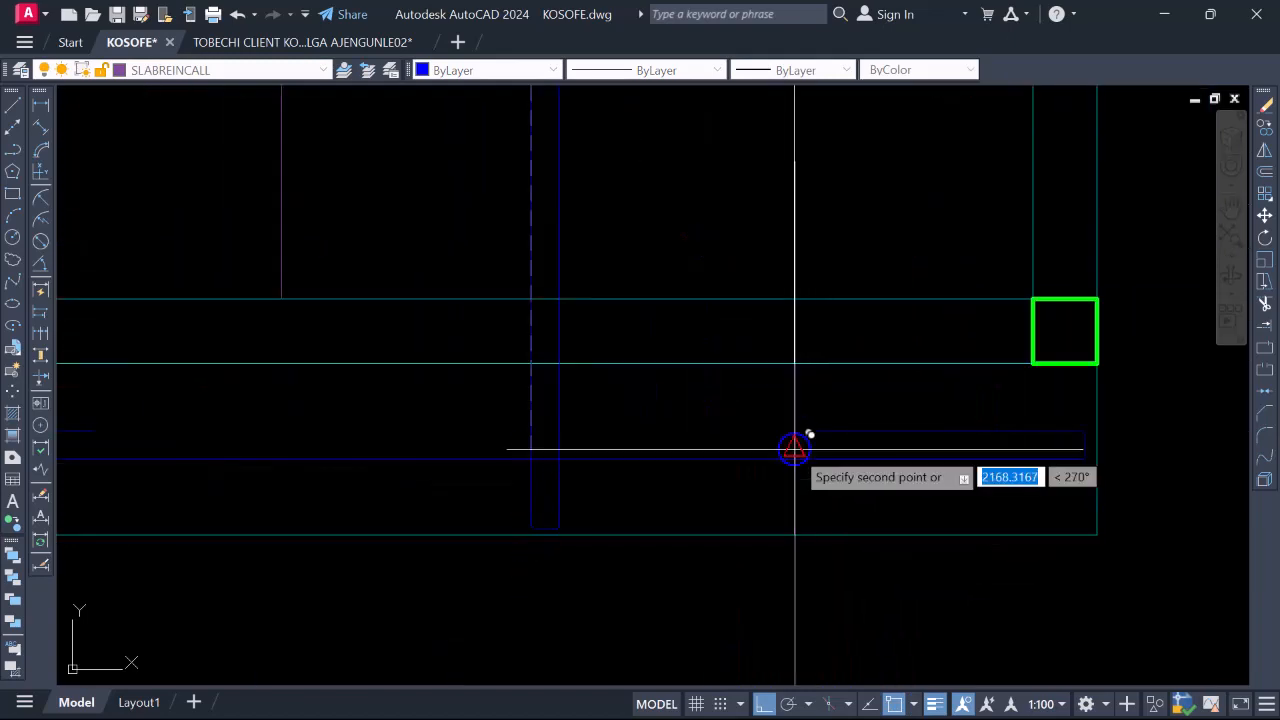
pyautogui.click(795, 459)
pyautogui.scroll(-5, 815, 515)
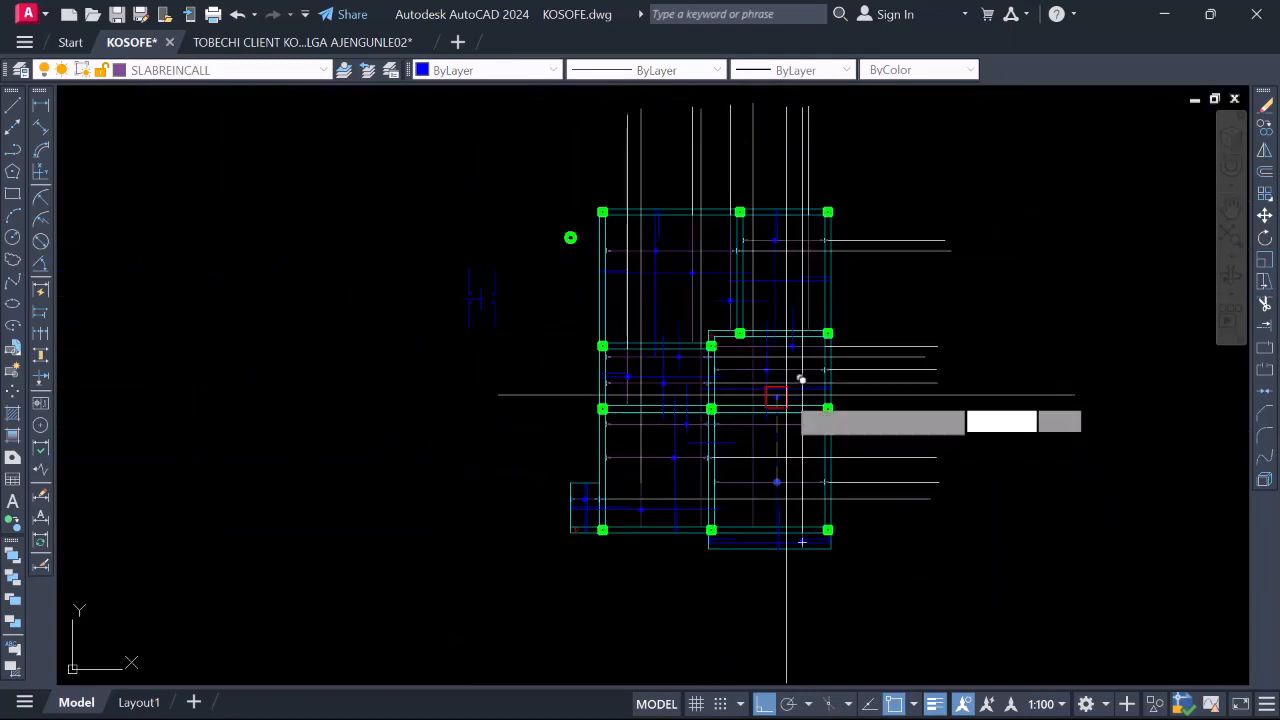
pyautogui.scroll(3, 790, 380)
pyautogui.scroll(2, 740, 414)
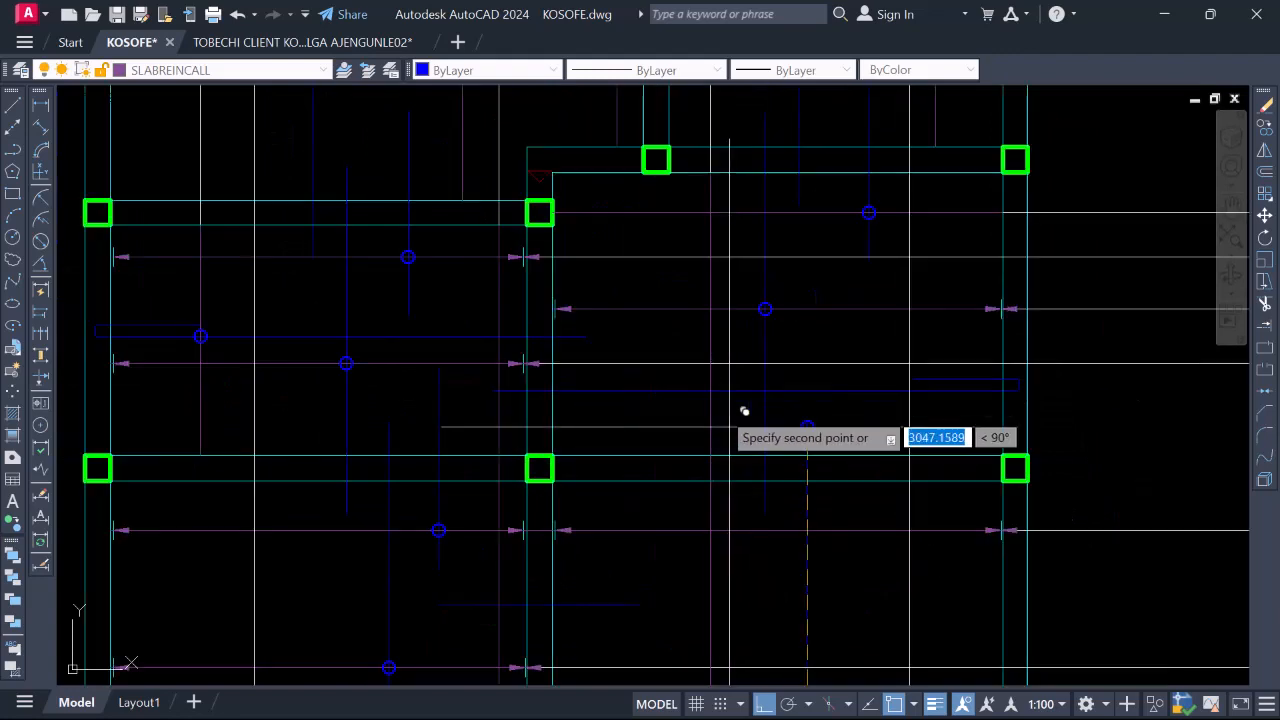
pyautogui.scroll(-4, 735, 370)
pyautogui.press('Escape')
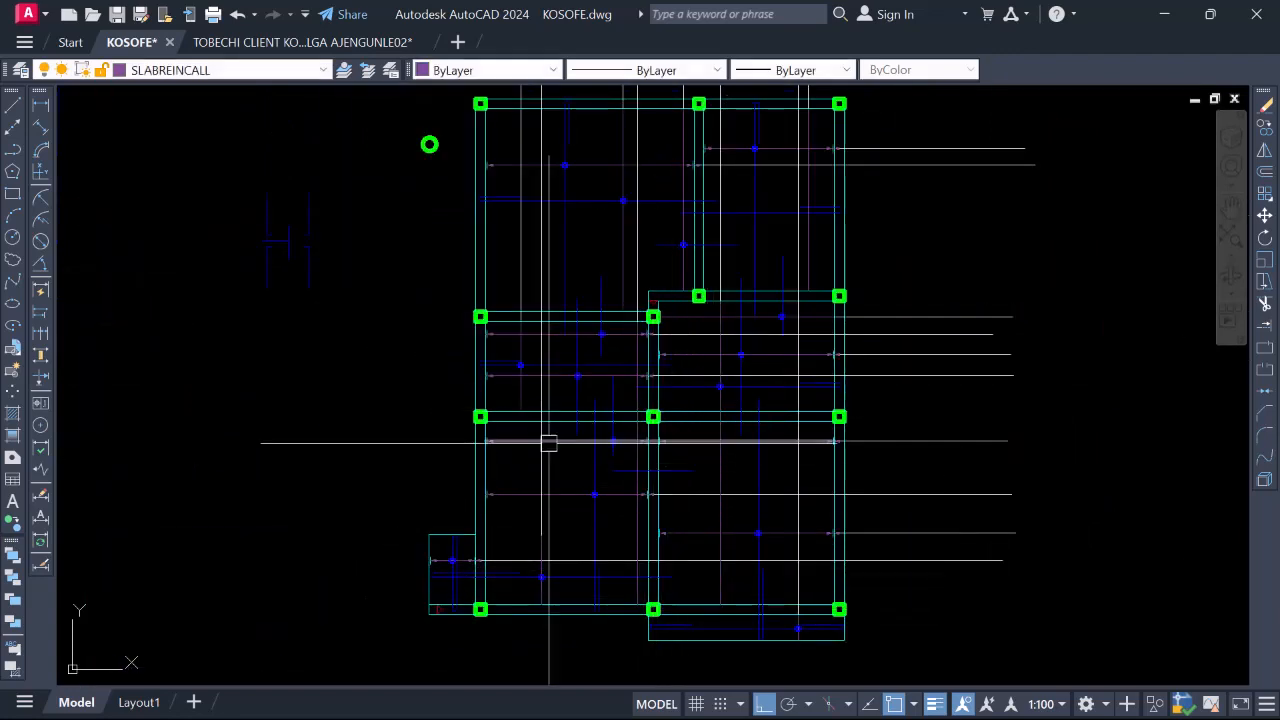
# Stretch the short dashed bar's lower end down to the horizontal beam line
pyautogui.scroll(4, 517, 395)
pyautogui.click(525, 419)
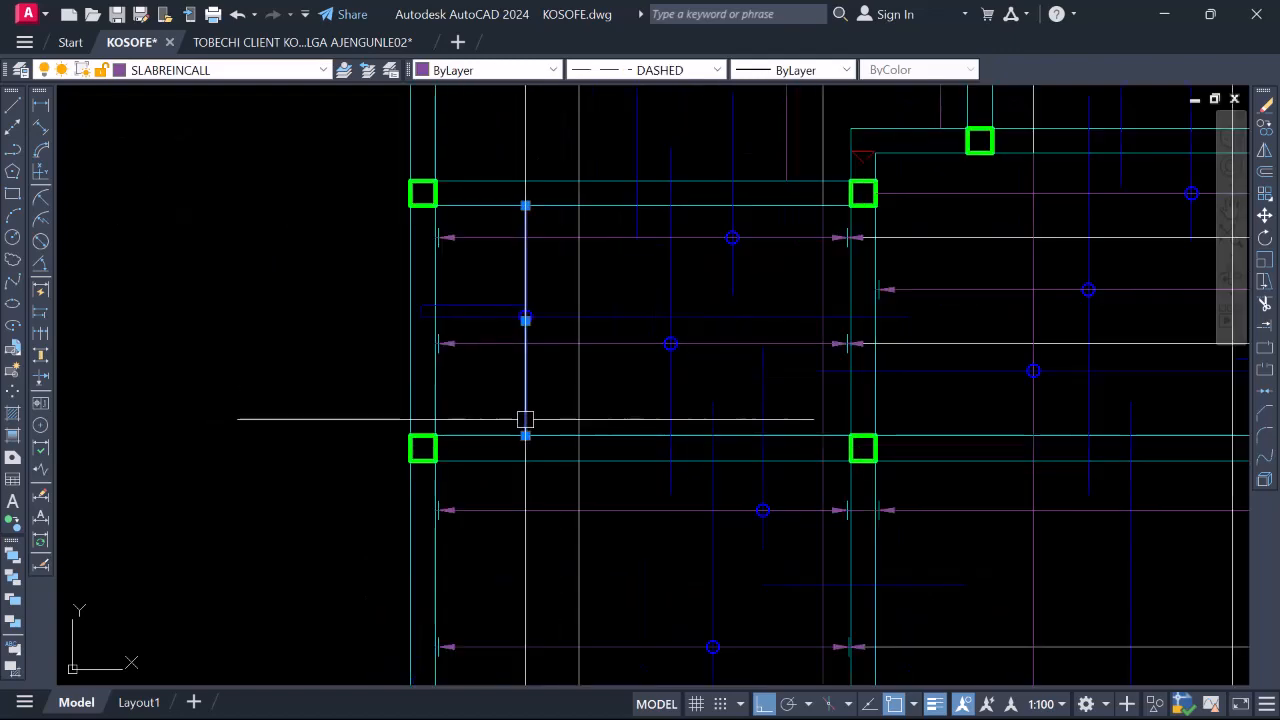
pyautogui.click(525, 435)
pyautogui.scroll(-4, 525, 365)
pyautogui.scroll(6, 528, 500)
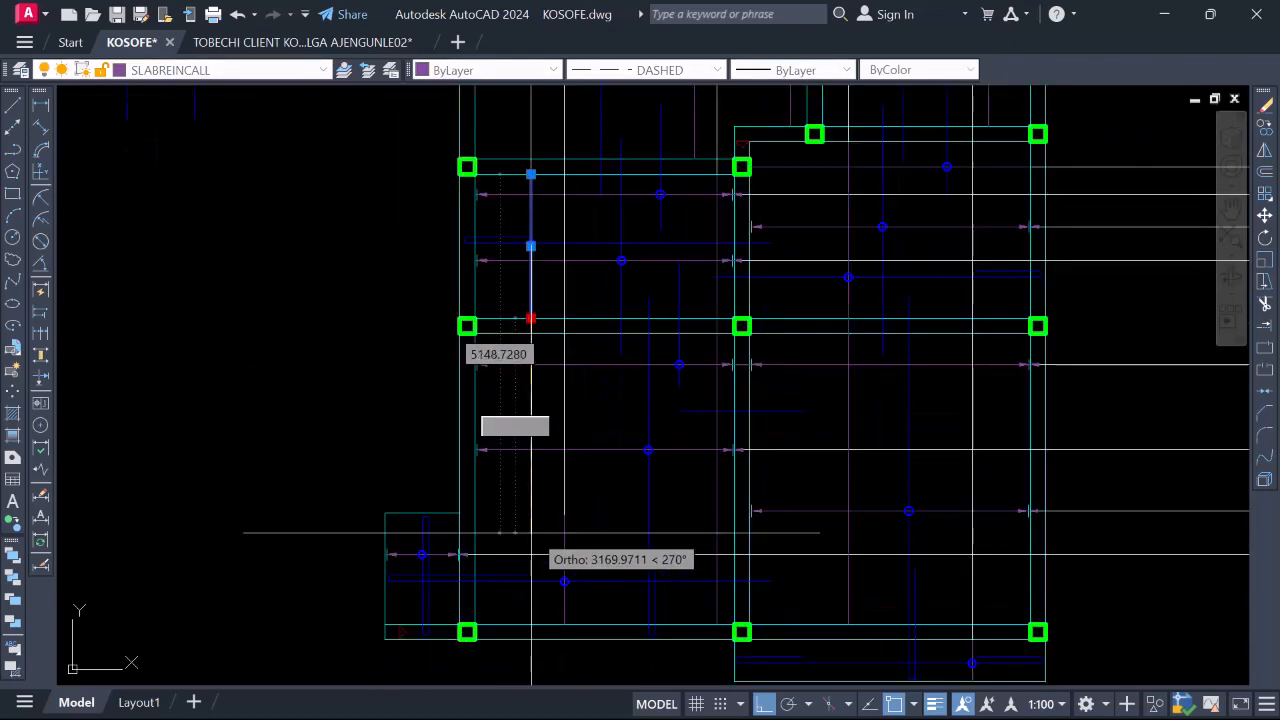
pyautogui.click(527, 499)
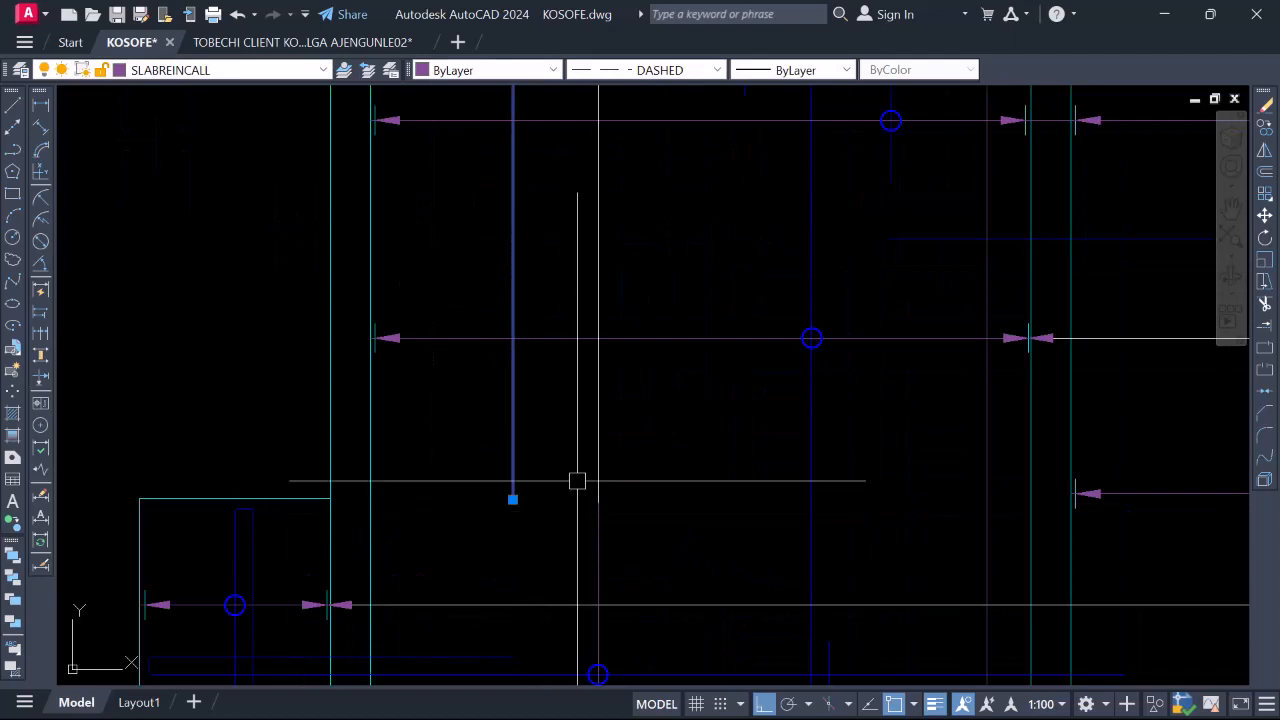
pyautogui.scroll(-4, 577, 481)
pyautogui.press('Escape')
pyautogui.scroll(4, 577, 491)
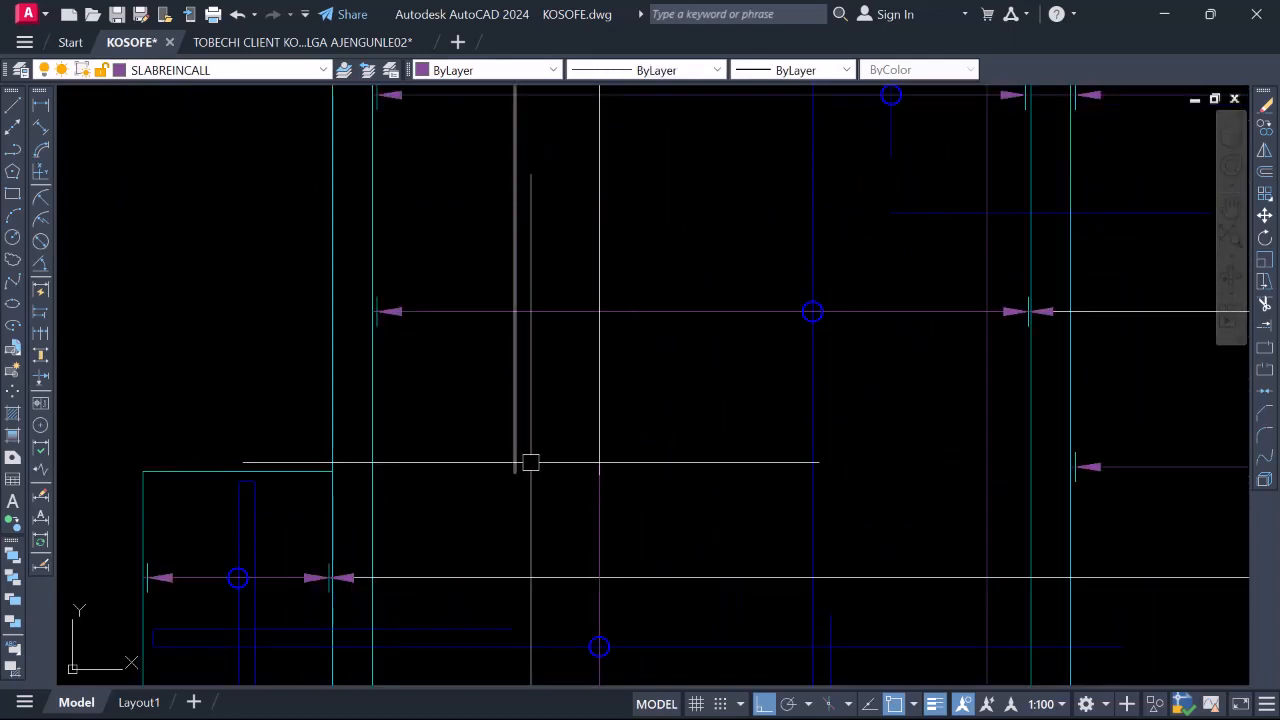
# Zoom around the slab plan to locate the blue circle marker
pyautogui.scroll(-3, 589, 468)
pyautogui.scroll(3, 592, 475)
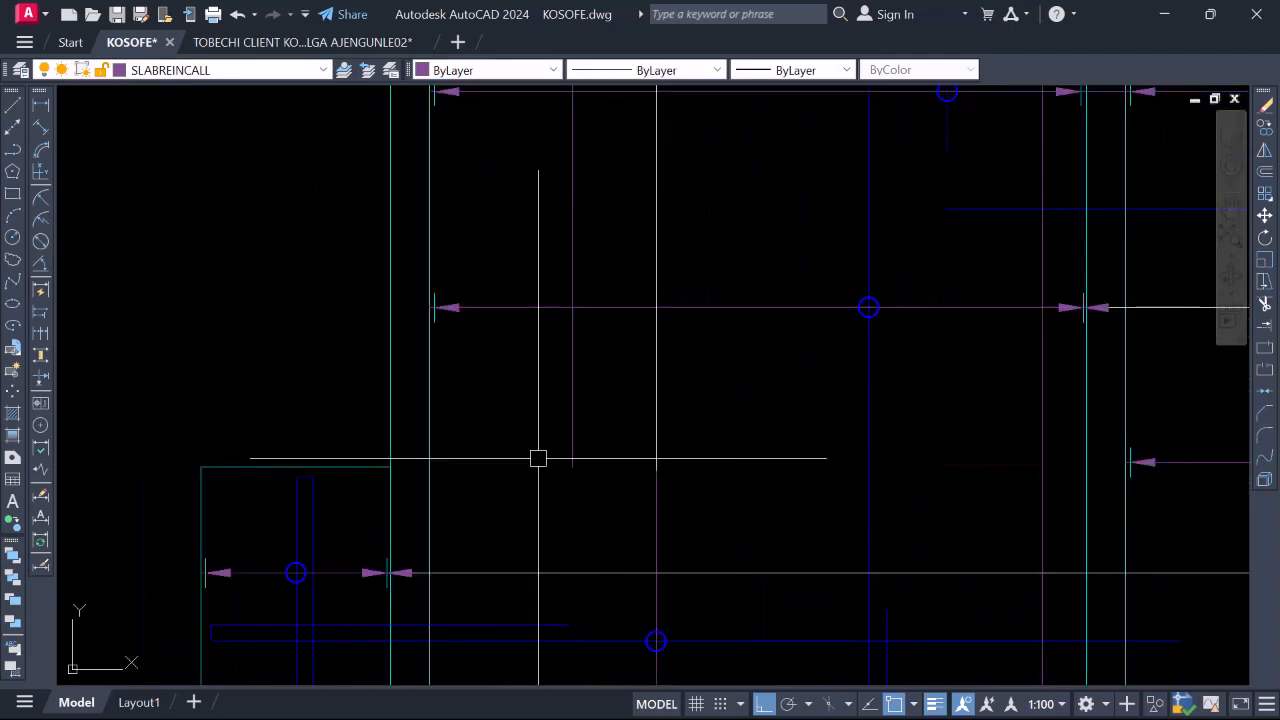
pyautogui.scroll(-3, 630, 438)
pyautogui.scroll(2, 554, 532)
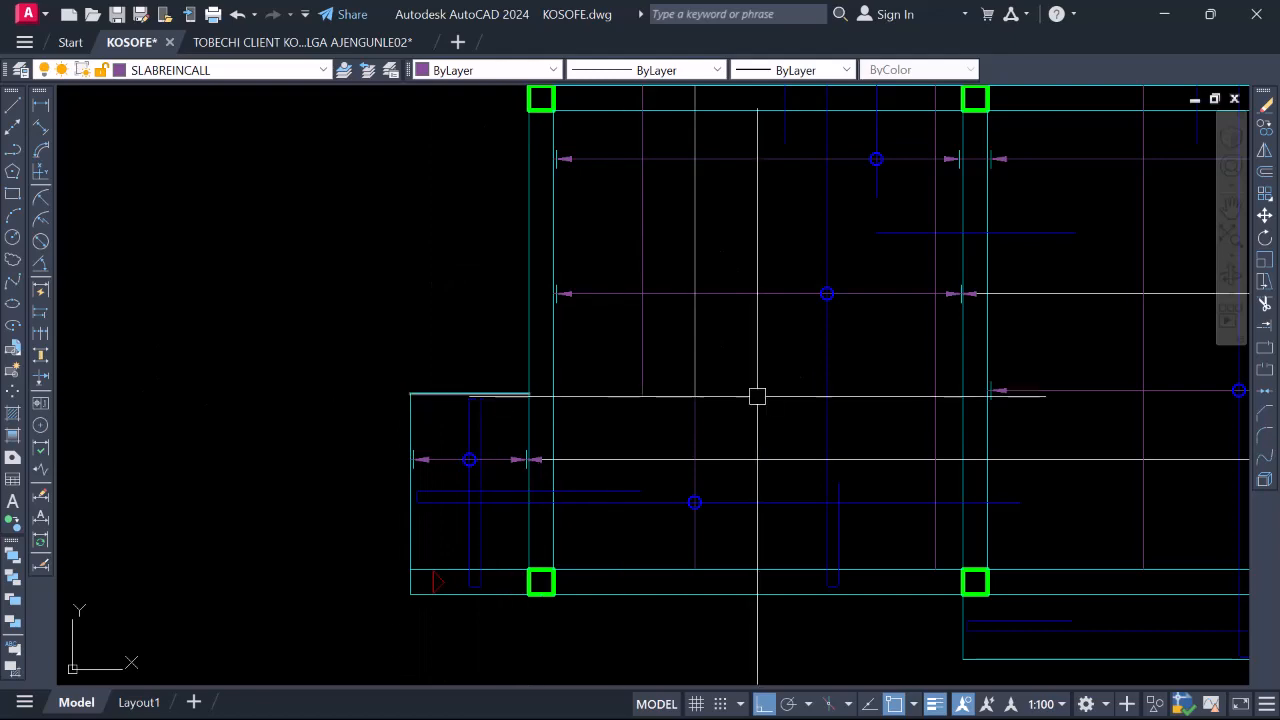
pyautogui.scroll(-3, 641, 450)
pyautogui.scroll(4, 614, 281)
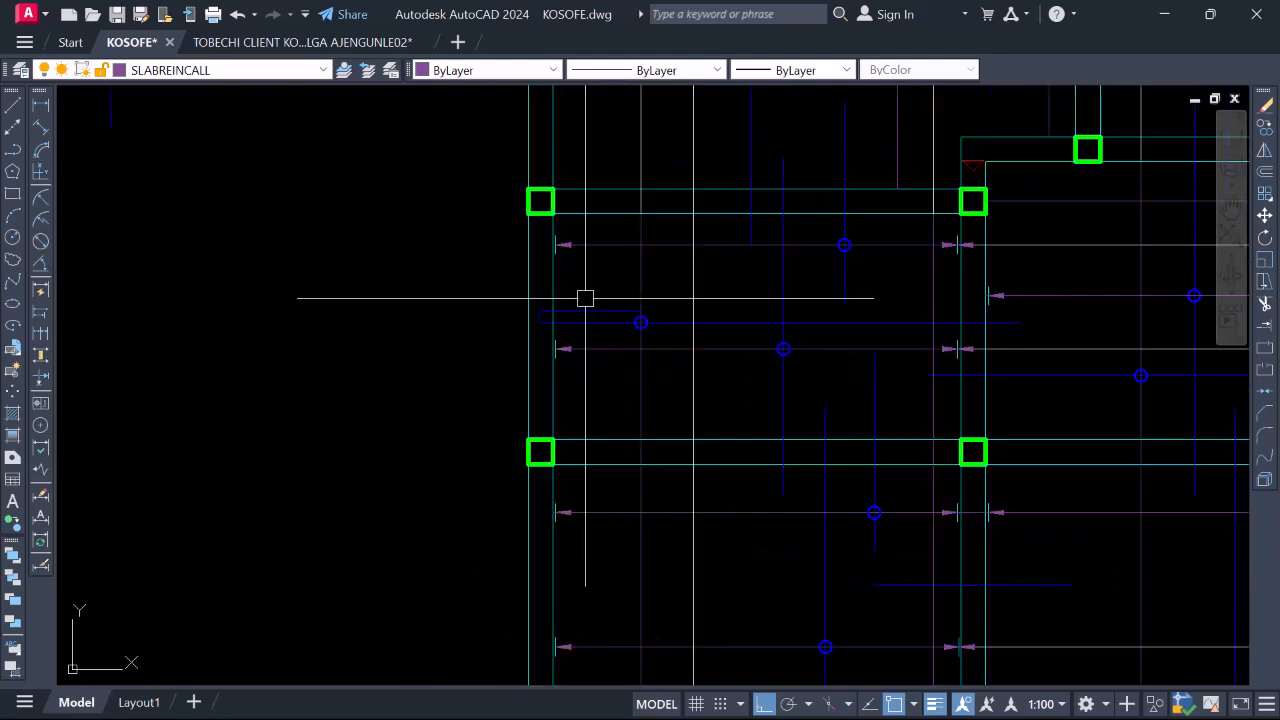
pyautogui.scroll(-4, 564, 297)
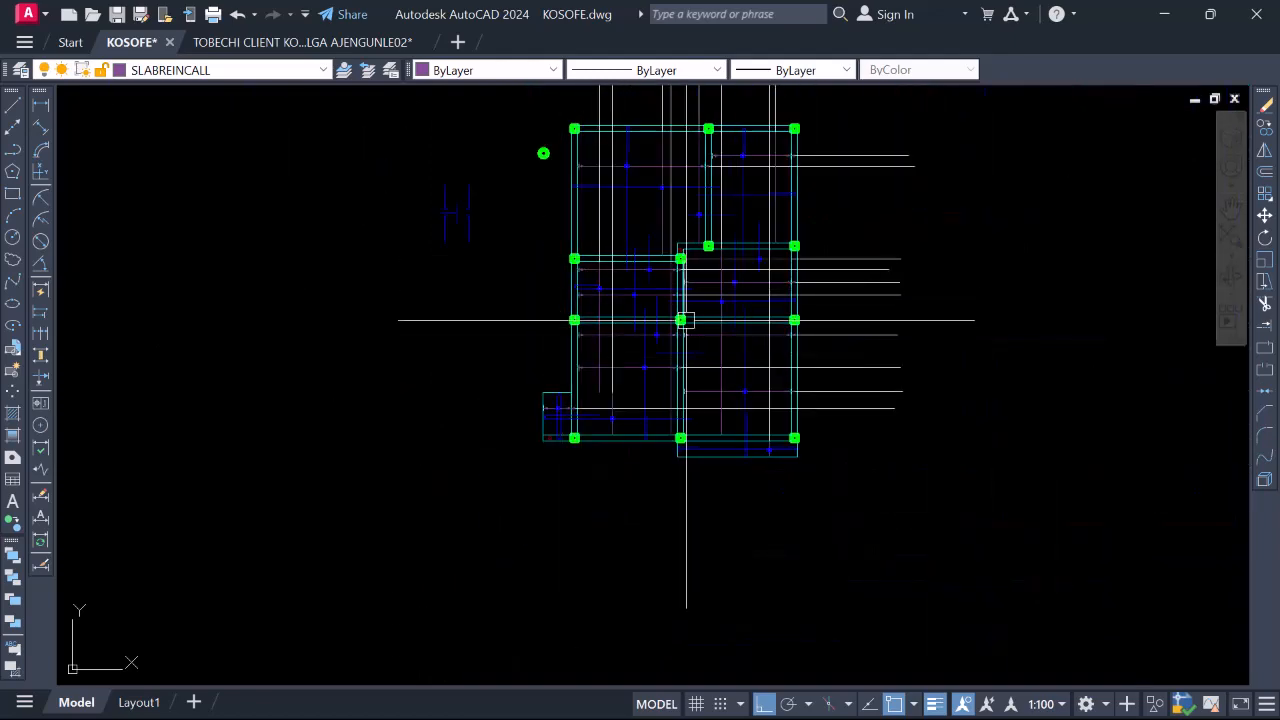
pyautogui.scroll(4, 591, 266)
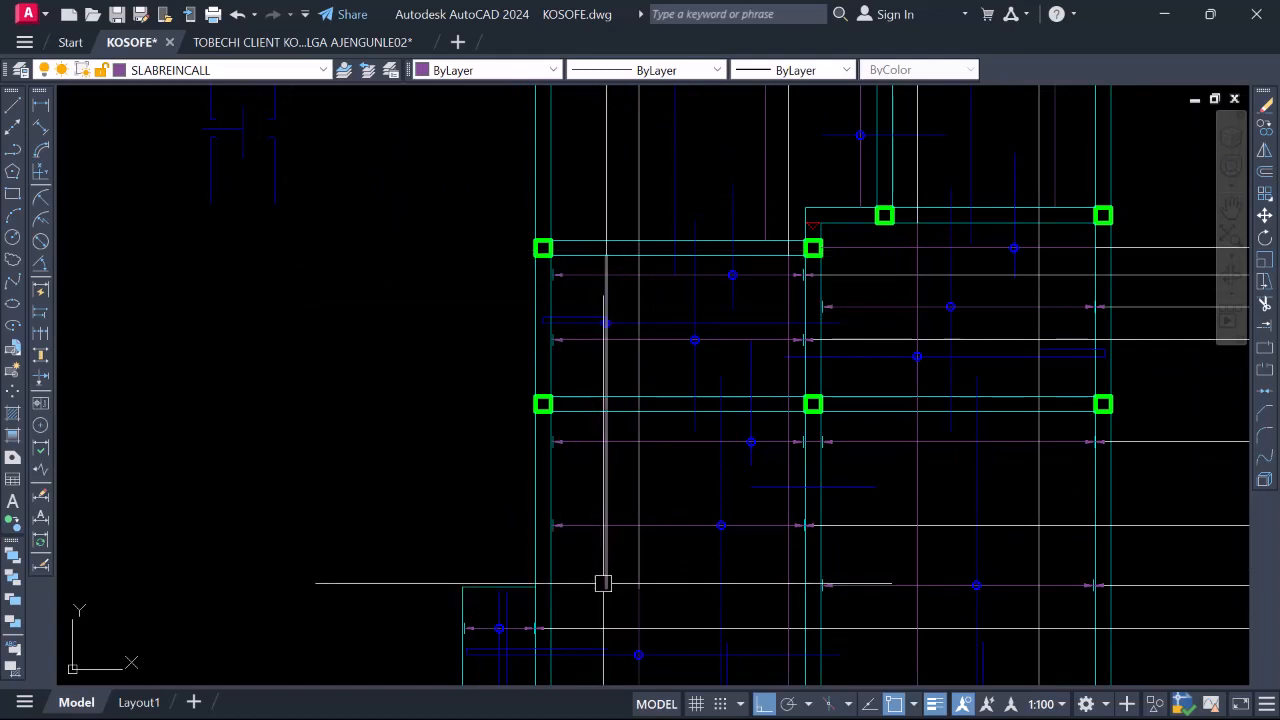
pyautogui.scroll(-4, 440, 394)
pyautogui.scroll(4, 666, 391)
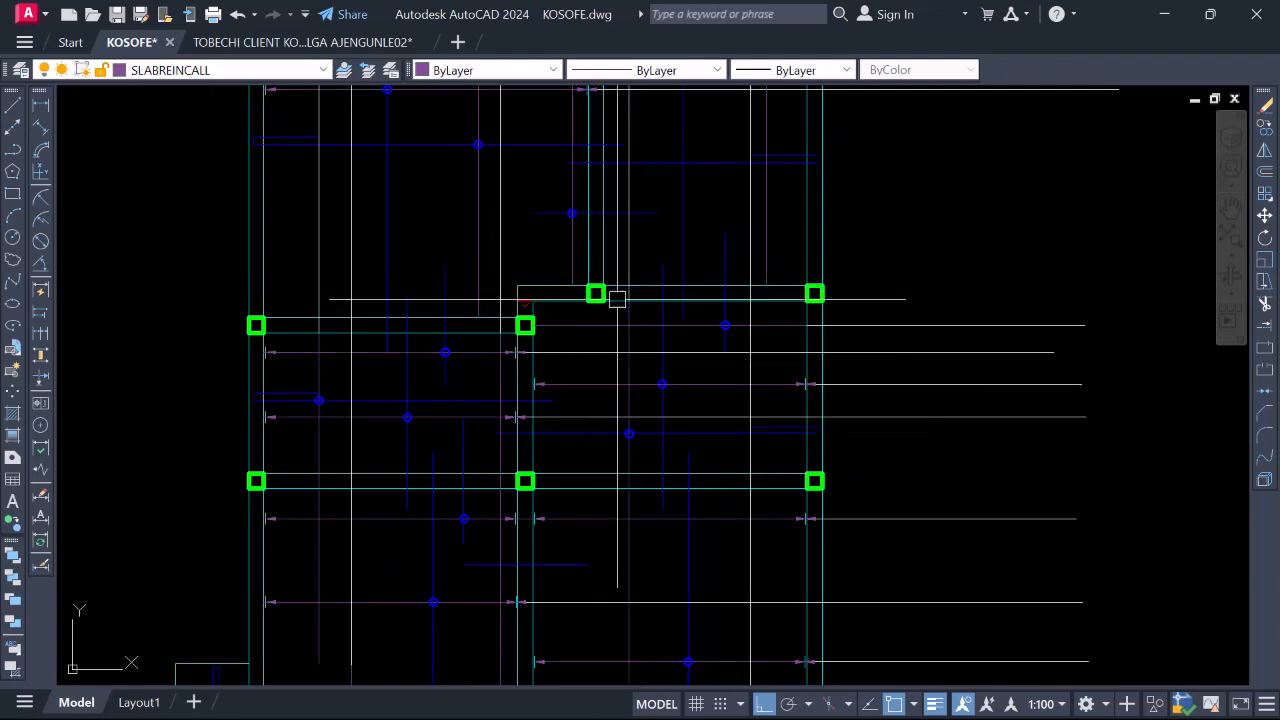
pyautogui.scroll(-2, 641, 266)
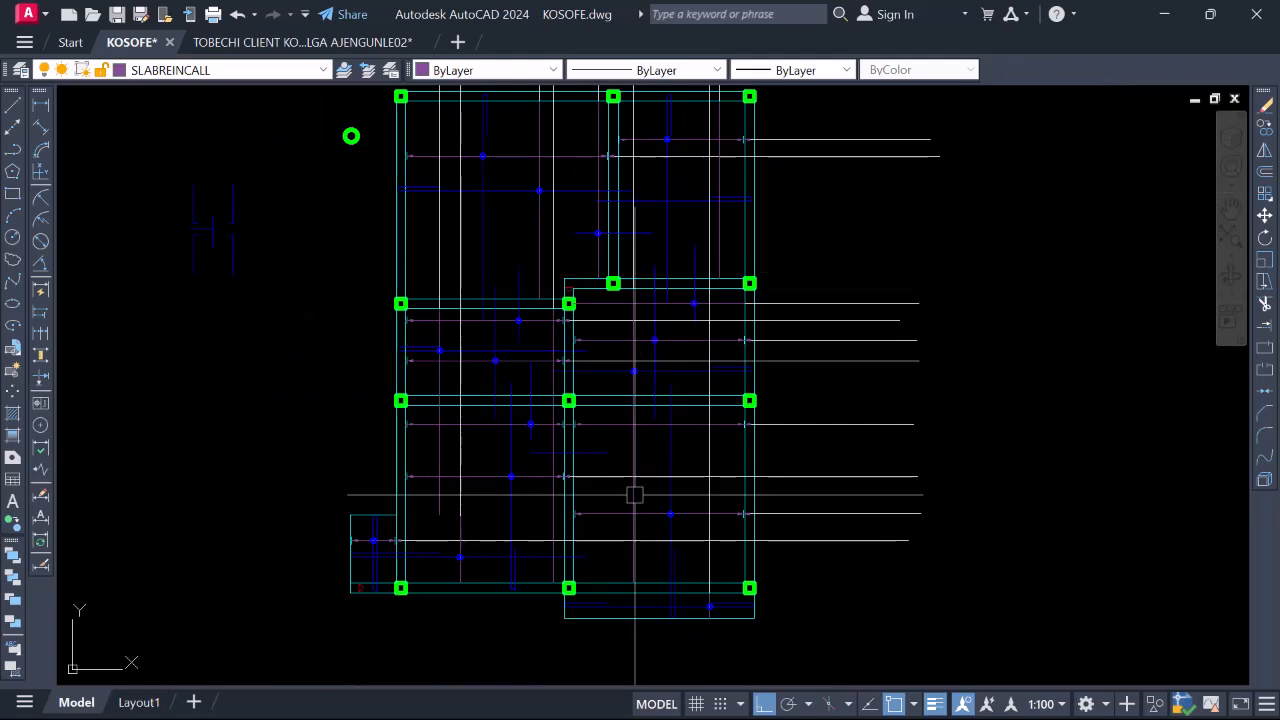
pyautogui.scroll(2, 634, 587)
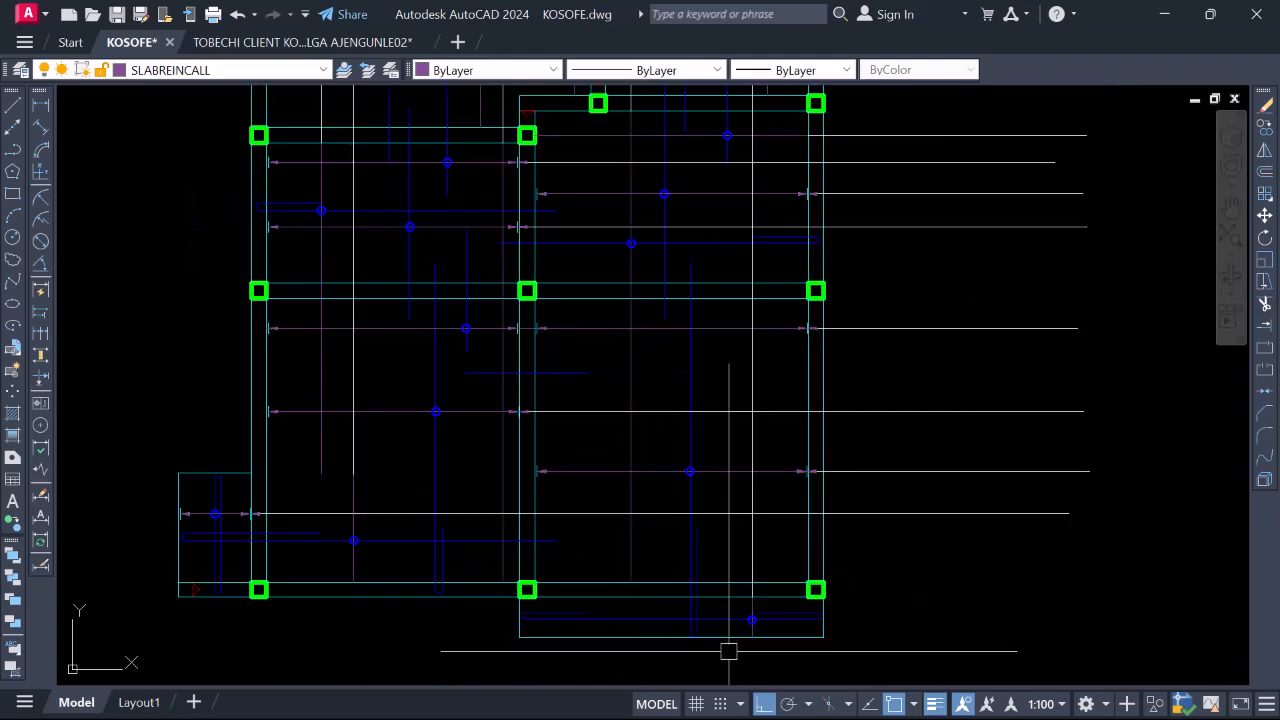
pyautogui.scroll(2, 773, 625)
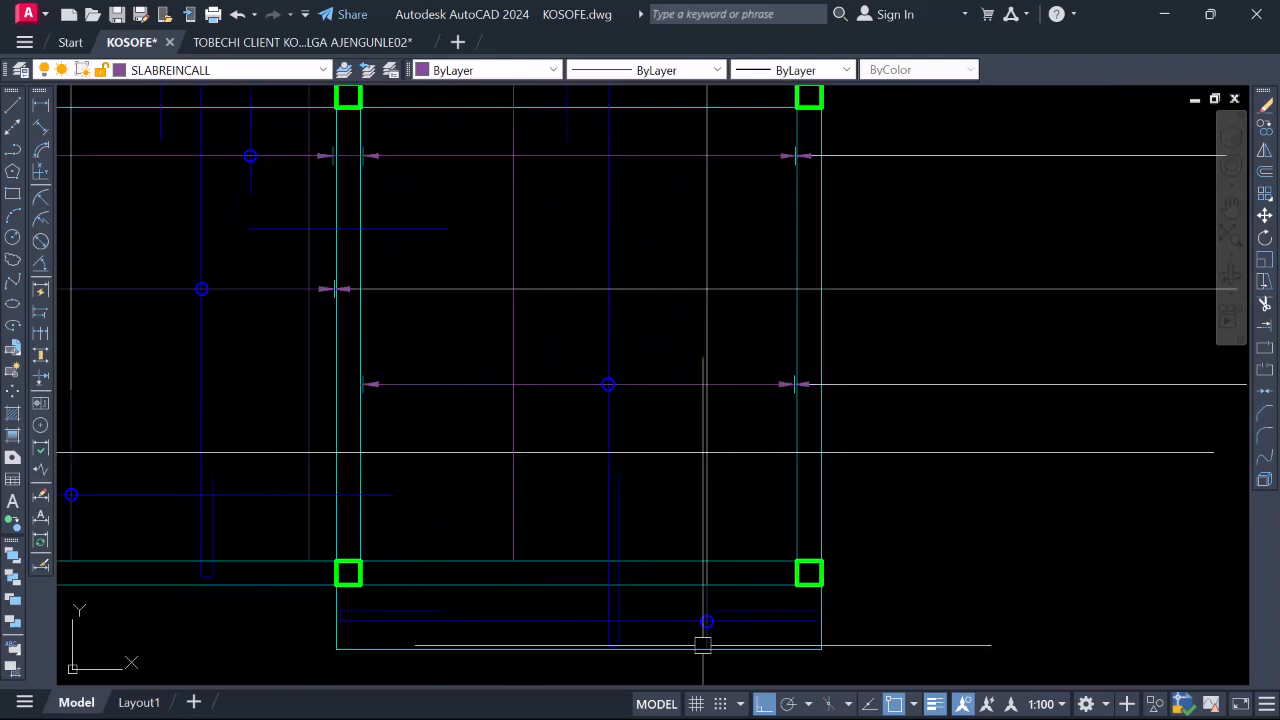
pyautogui.scroll(-3, 858, 640)
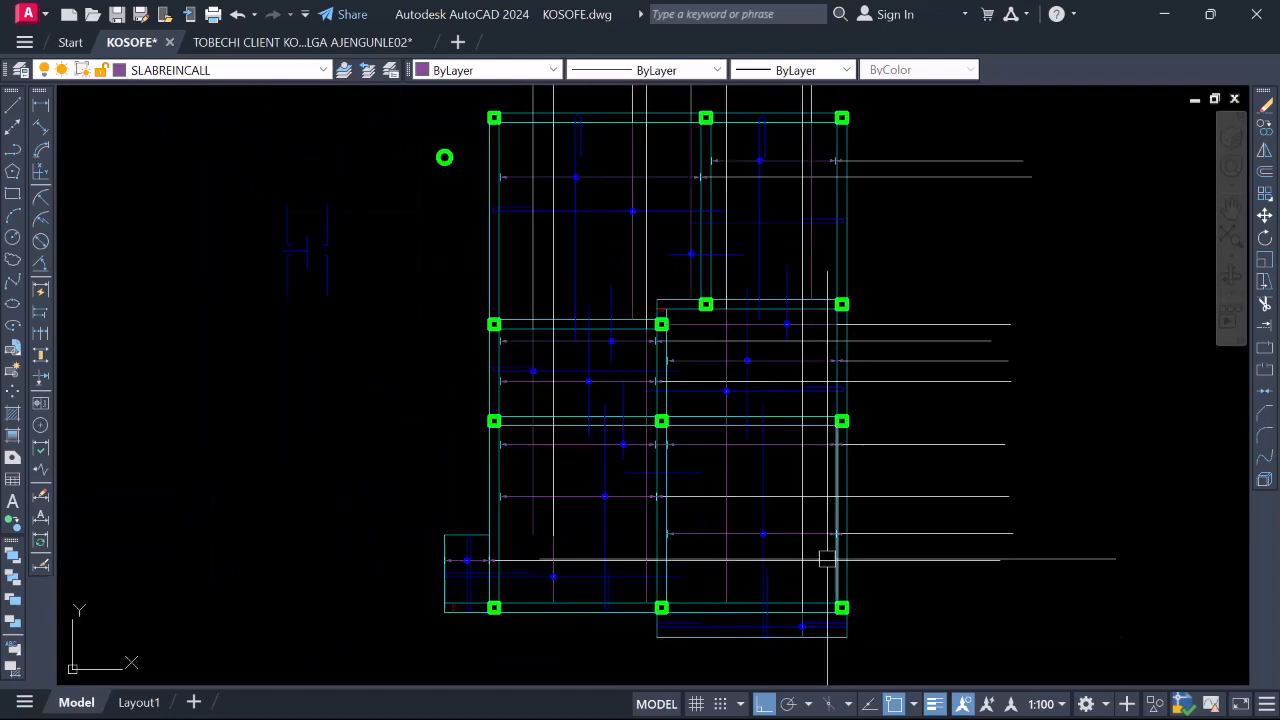
pyautogui.scroll(-2, 805, 561)
pyautogui.scroll(2, 775, 340)
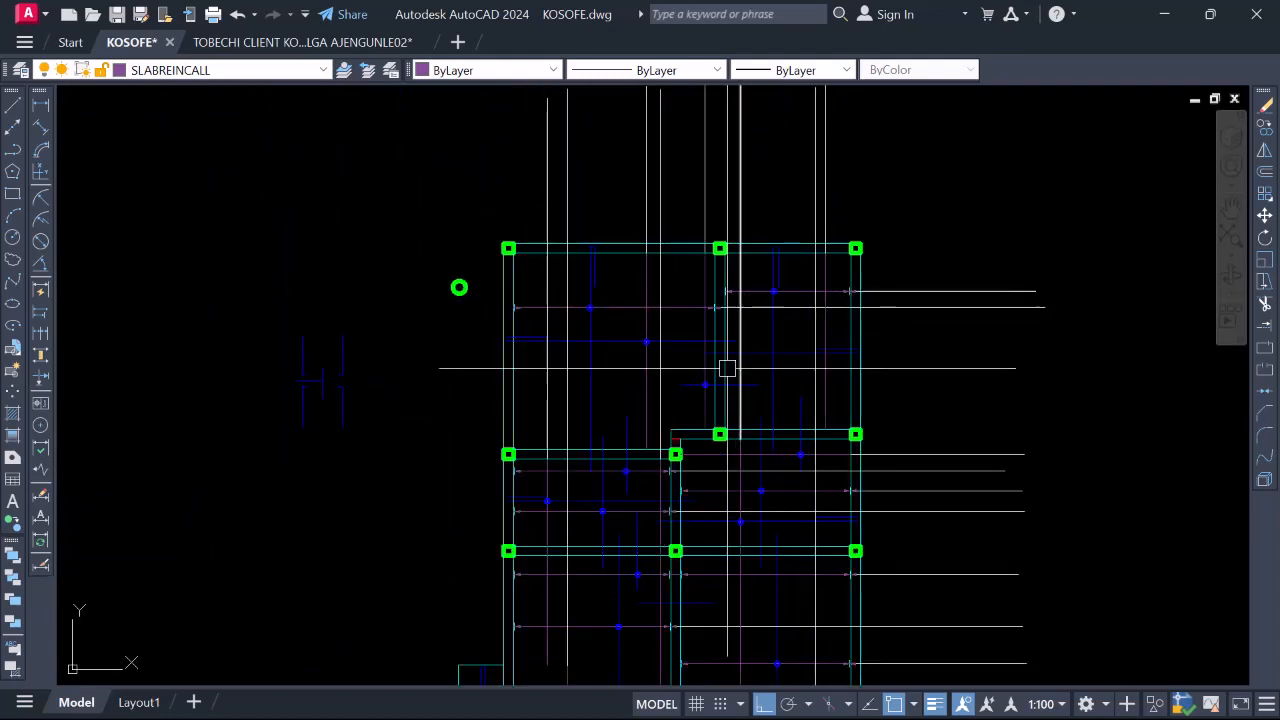
pyautogui.scroll(8, 714, 374)
# Window-select the blue circle and copy it from its centre toward the other panel
pyautogui.click(595, 366)
pyautogui.click(706, 488)
pyautogui.rightClick(657, 440)
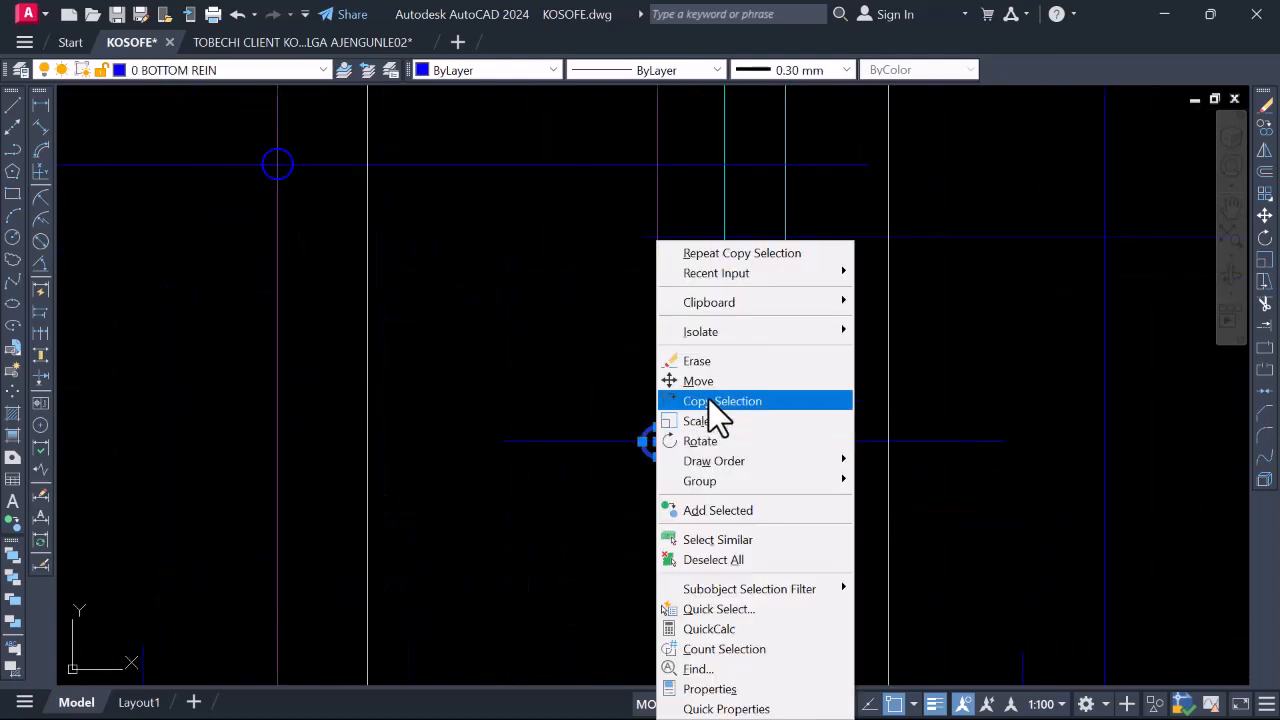
pyautogui.click(724, 398)
pyautogui.scroll(2, 651, 432)
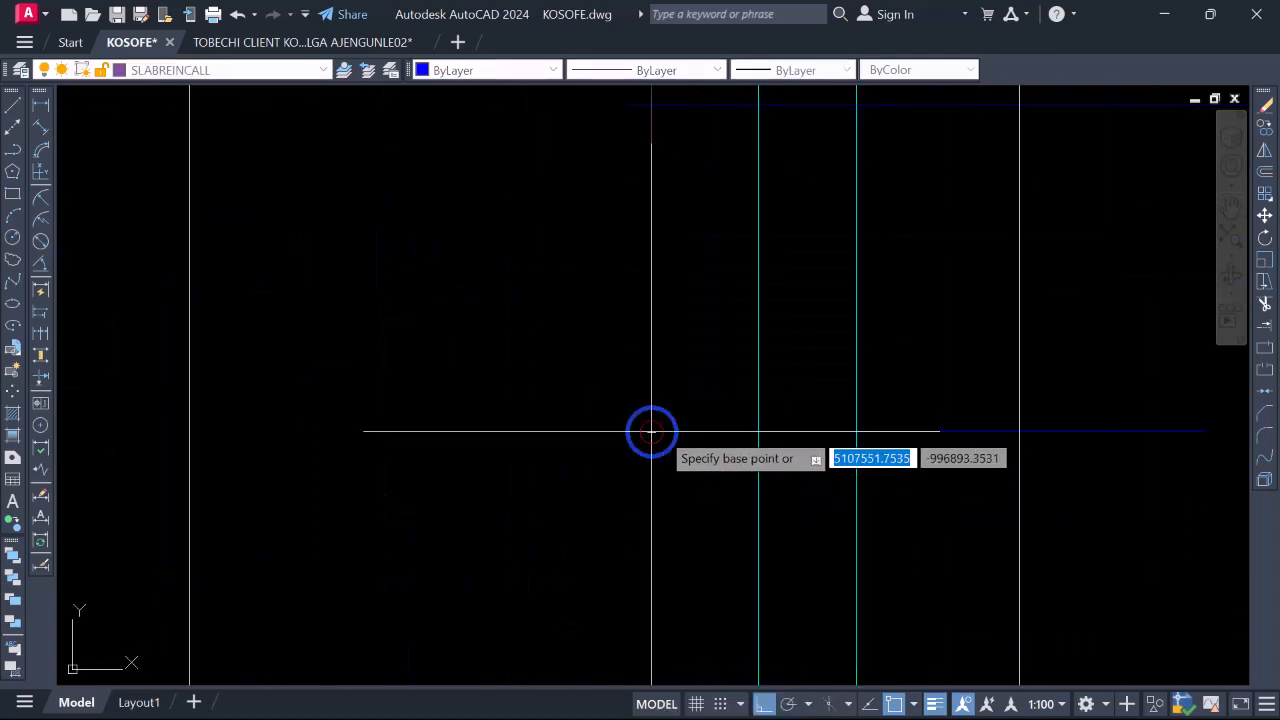
pyautogui.click(651, 432)
pyautogui.scroll(-3, 824, 428)
pyautogui.scroll(4, 815, 420)
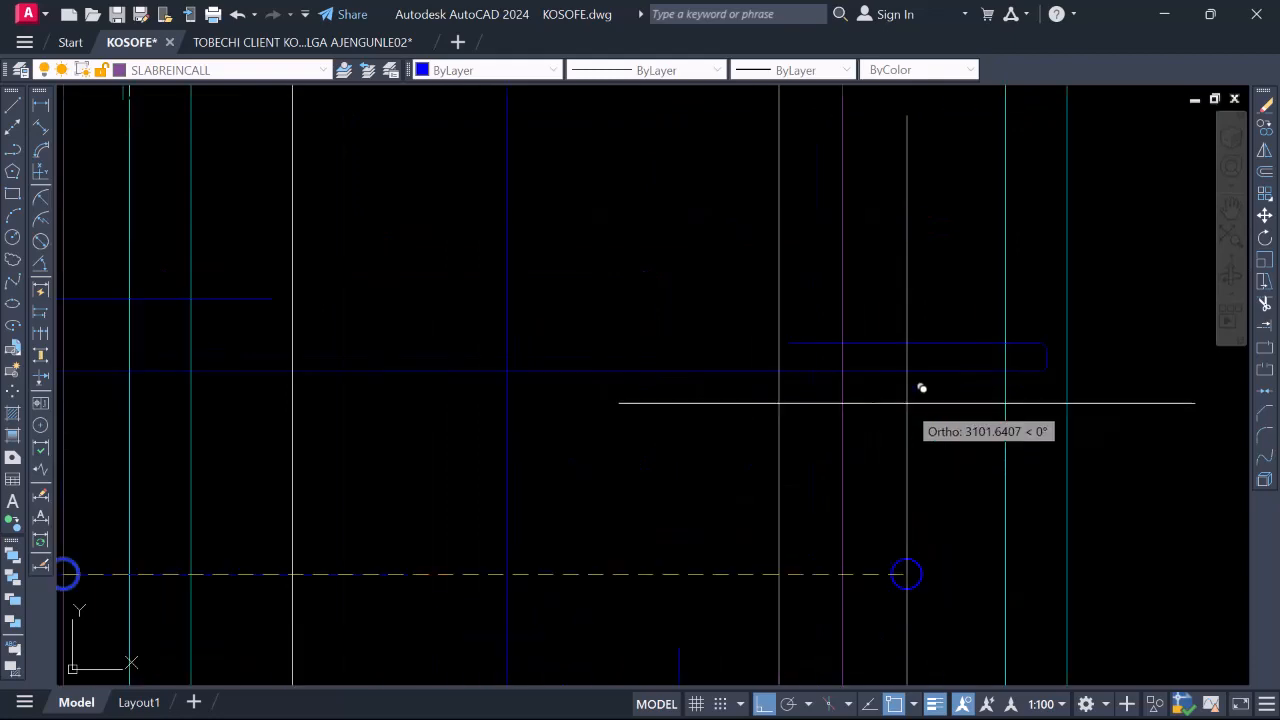
pyautogui.scroll(-5, 848, 328)
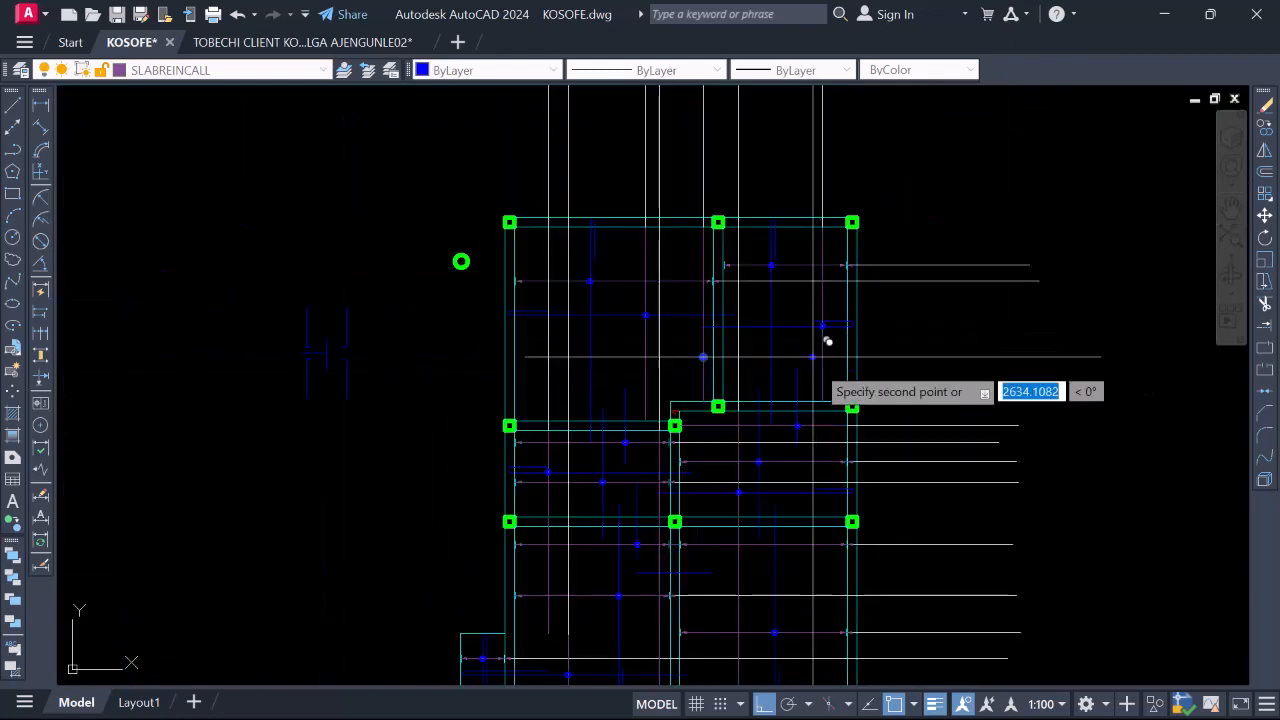
pyautogui.scroll(3, 820, 580)
pyautogui.scroll(-3, 714, 323)
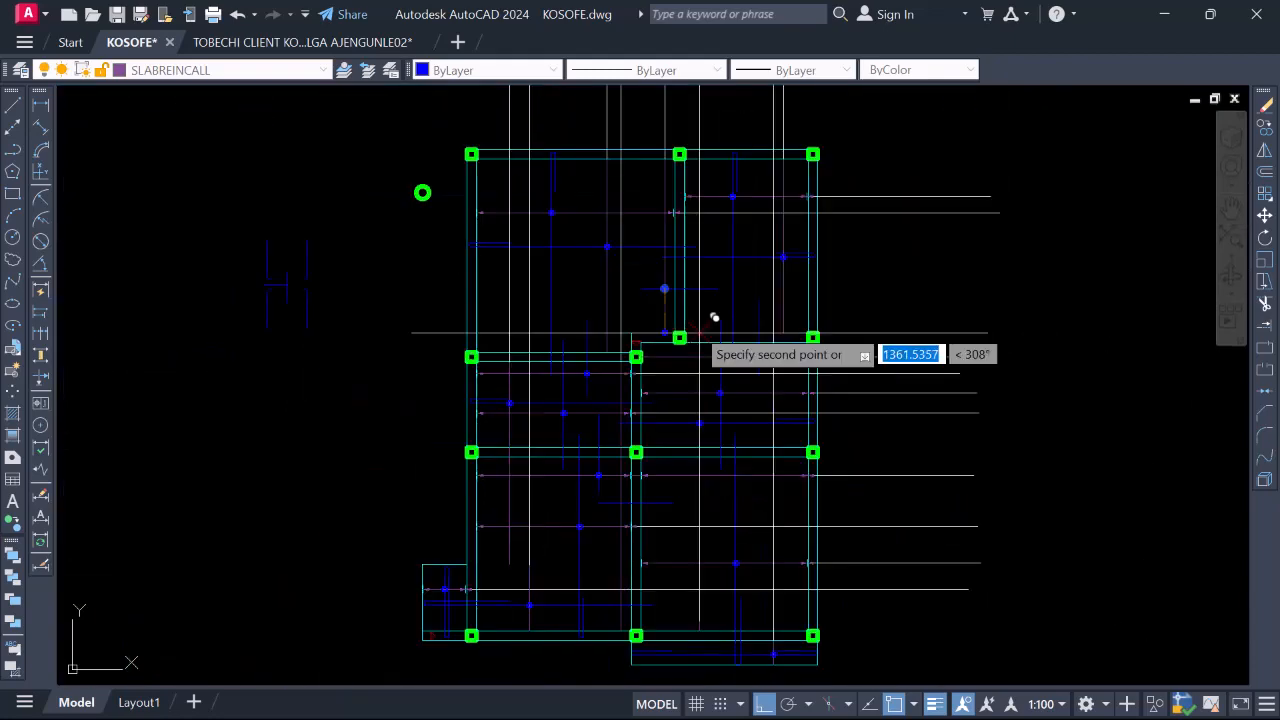
pyautogui.scroll(3, 766, 537)
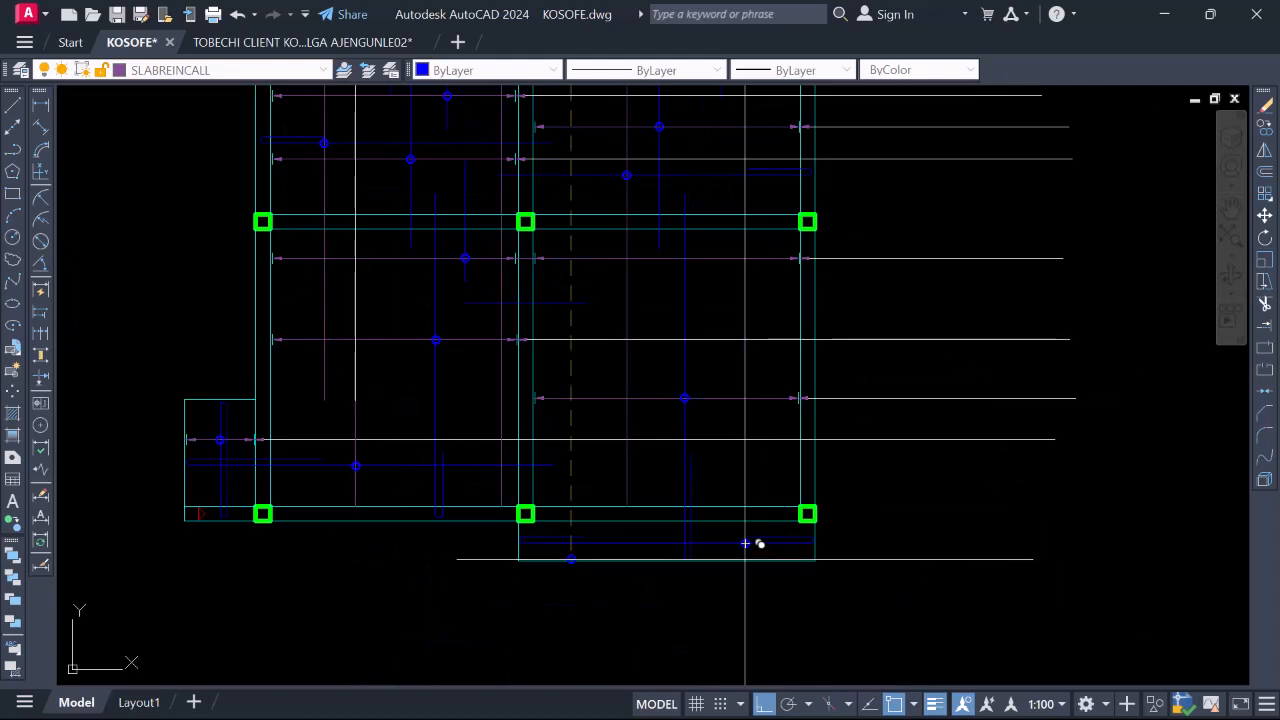
pyautogui.scroll(-2, 757, 540)
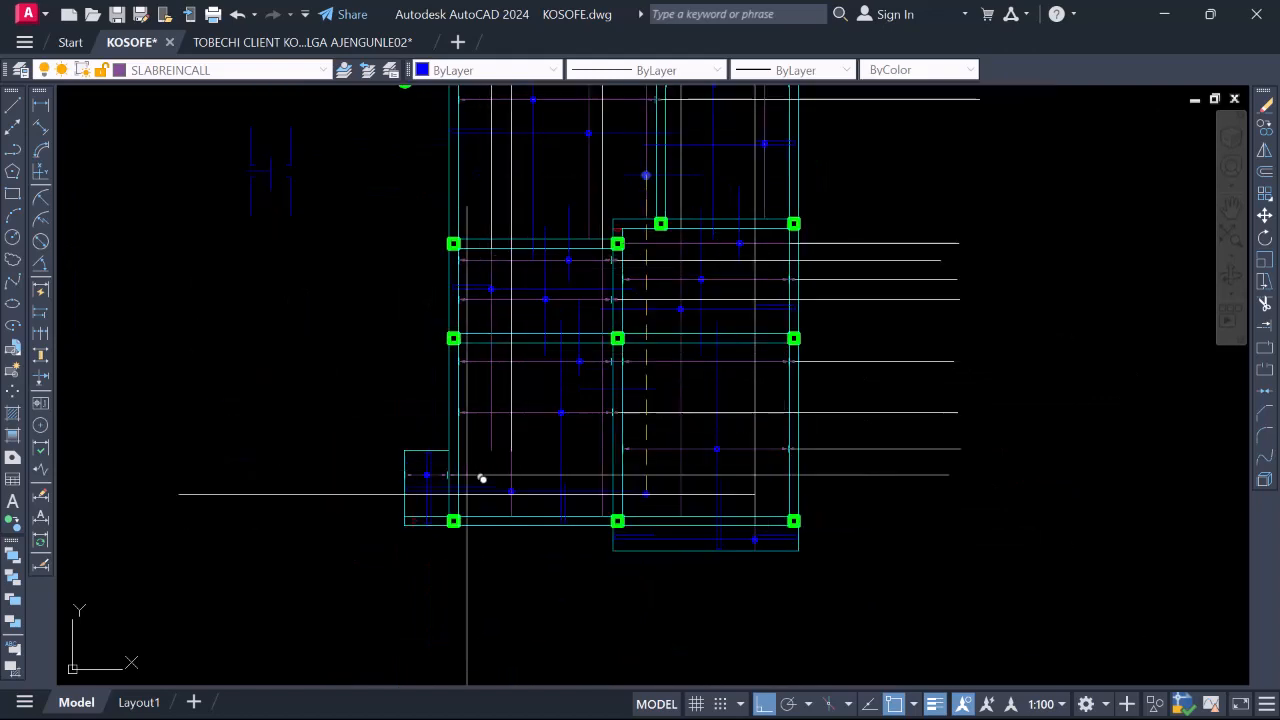
pyautogui.scroll(-2, 620, 423)
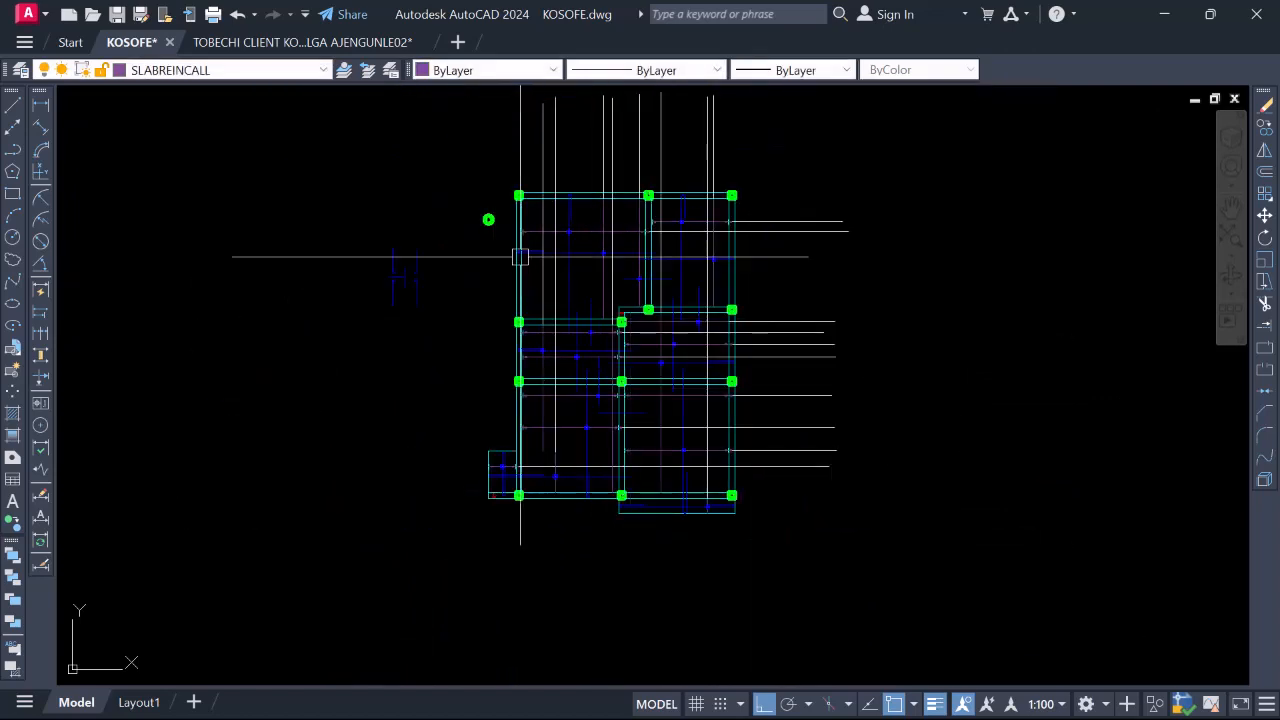
pyautogui.scroll(7, 541, 433)
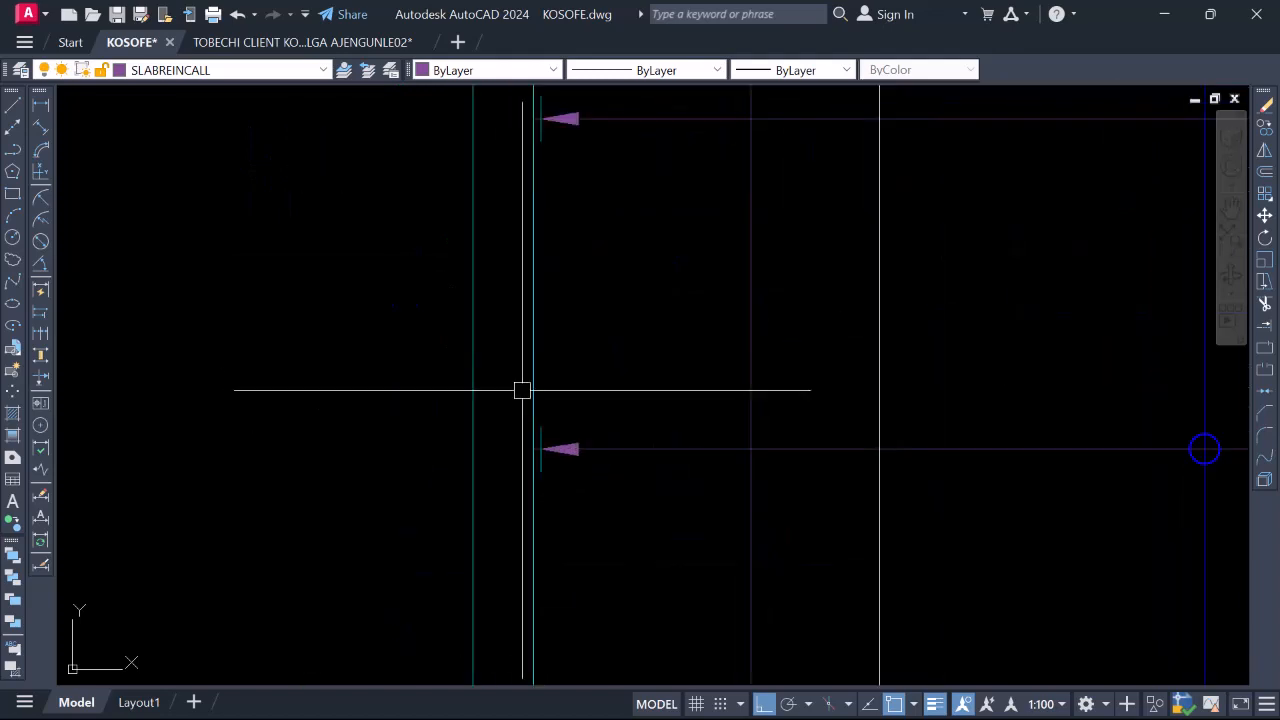
pyautogui.scroll(-2, 523, 389)
pyautogui.scroll(5, 542, 394)
# Copy the purple arrowhead and its tick further left, based on the tick
pyautogui.click(543, 243)
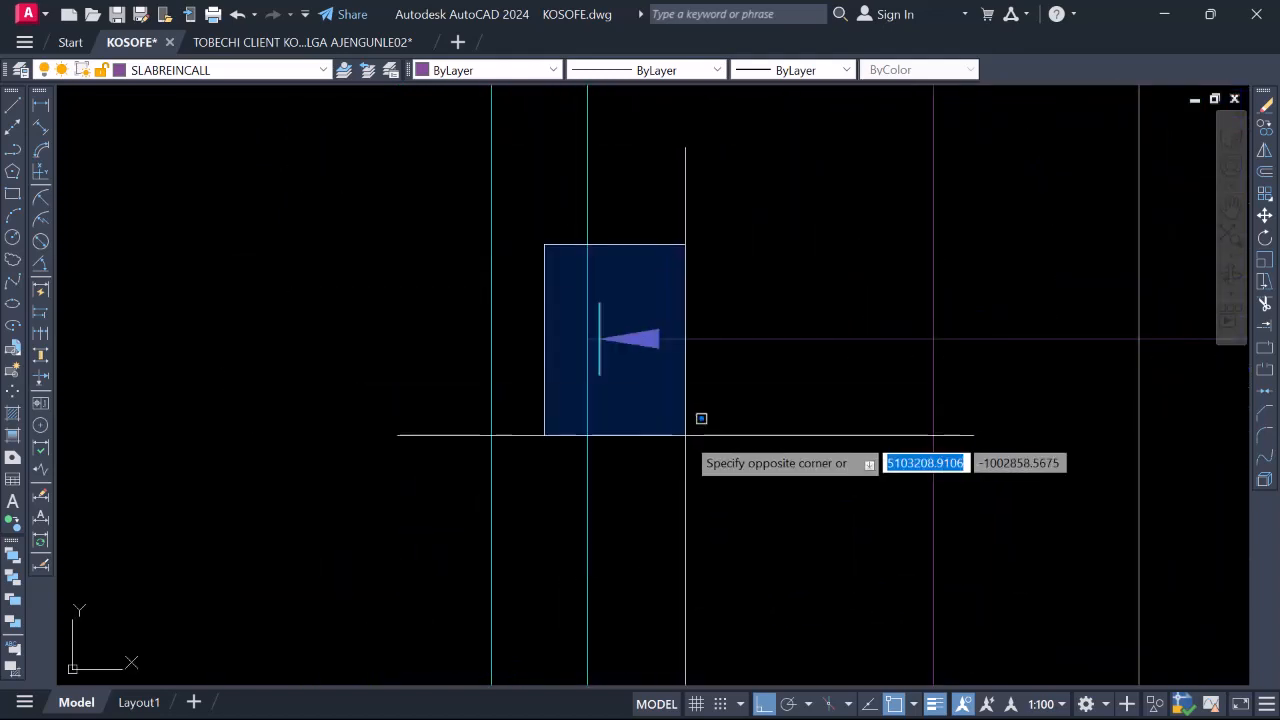
pyautogui.click(683, 434)
pyautogui.rightClick(662, 430)
pyautogui.click(725, 430)
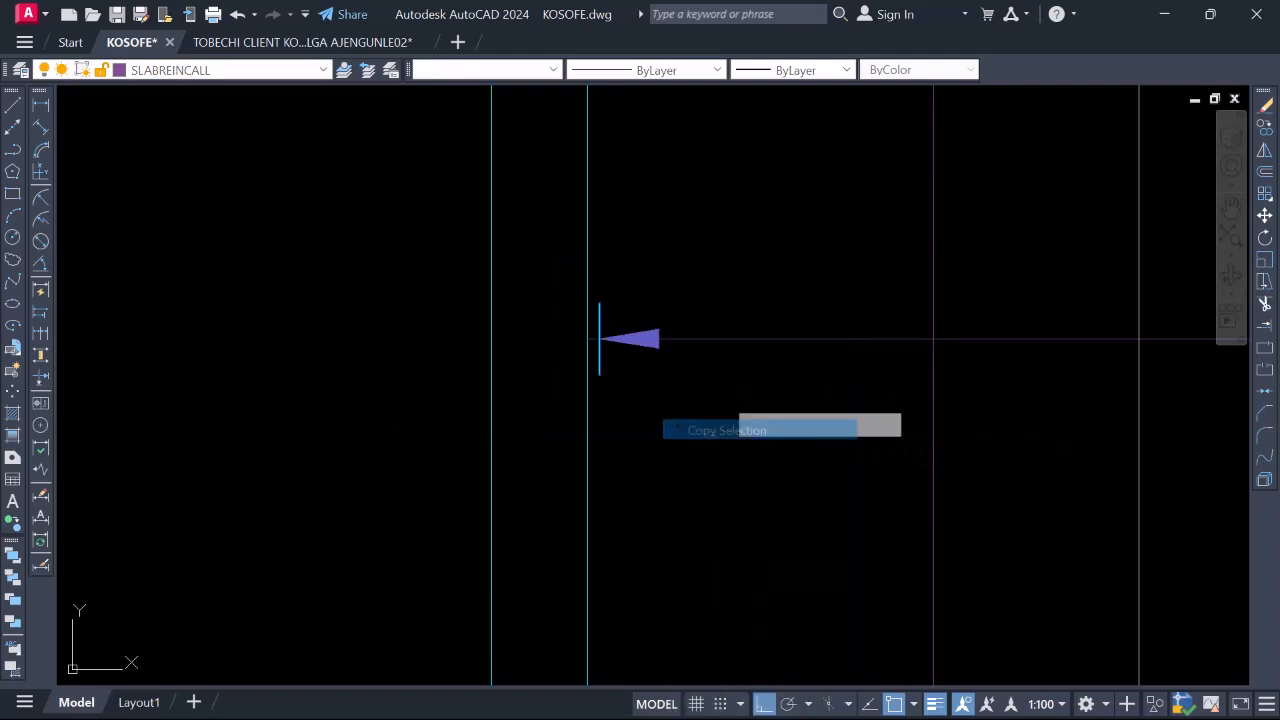
pyautogui.click(721, 395)
pyautogui.scroll(-4, 714, 384)
pyautogui.scroll(2, 523, 381)
pyautogui.click(535, 370)
pyautogui.rightClick(497, 292)
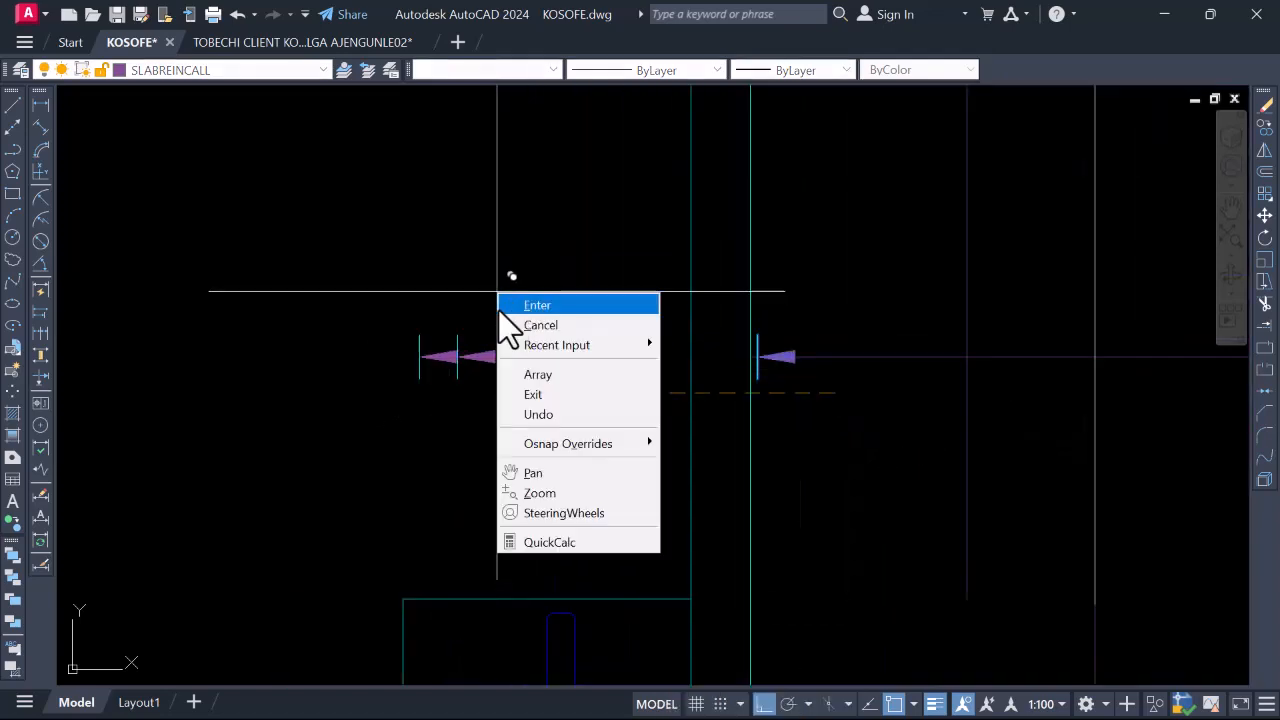
pyautogui.click(347, 275)
pyautogui.press('Escape')
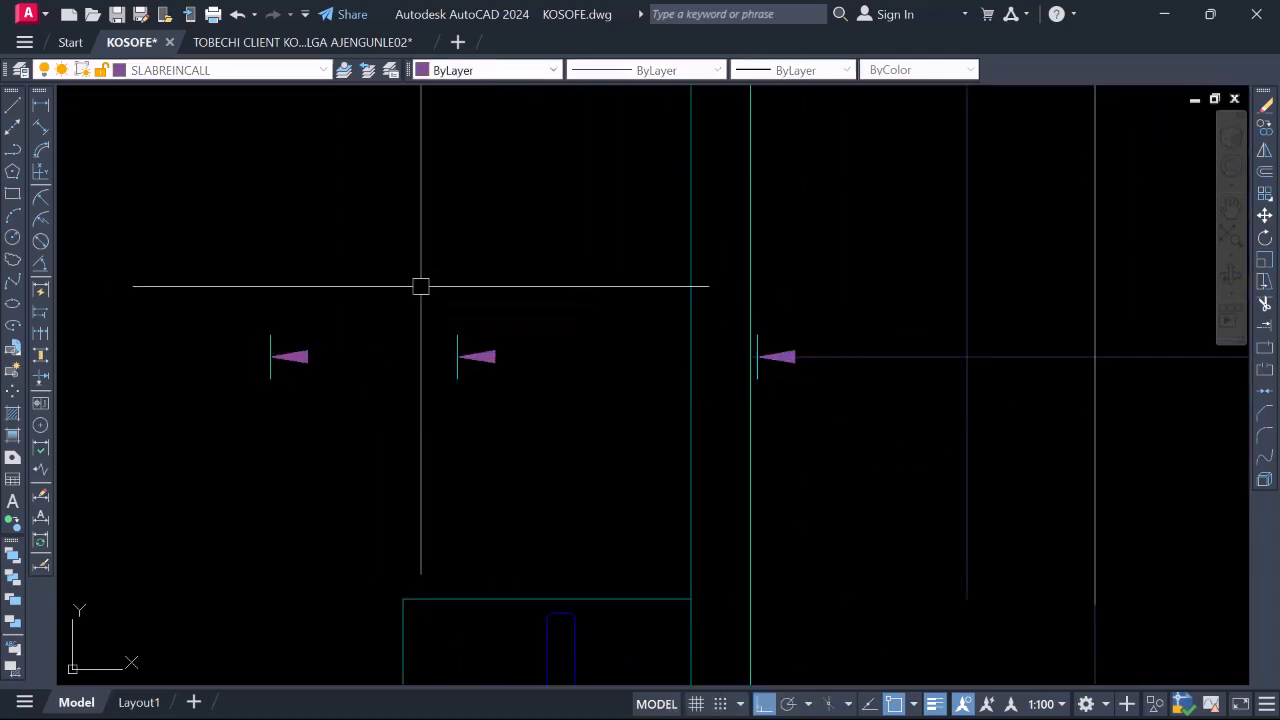
# Rotate the middle arrowhead about its tick to the new orientation
pyautogui.click(415, 287)
pyautogui.click(523, 400)
pyautogui.rightClick(492, 440)
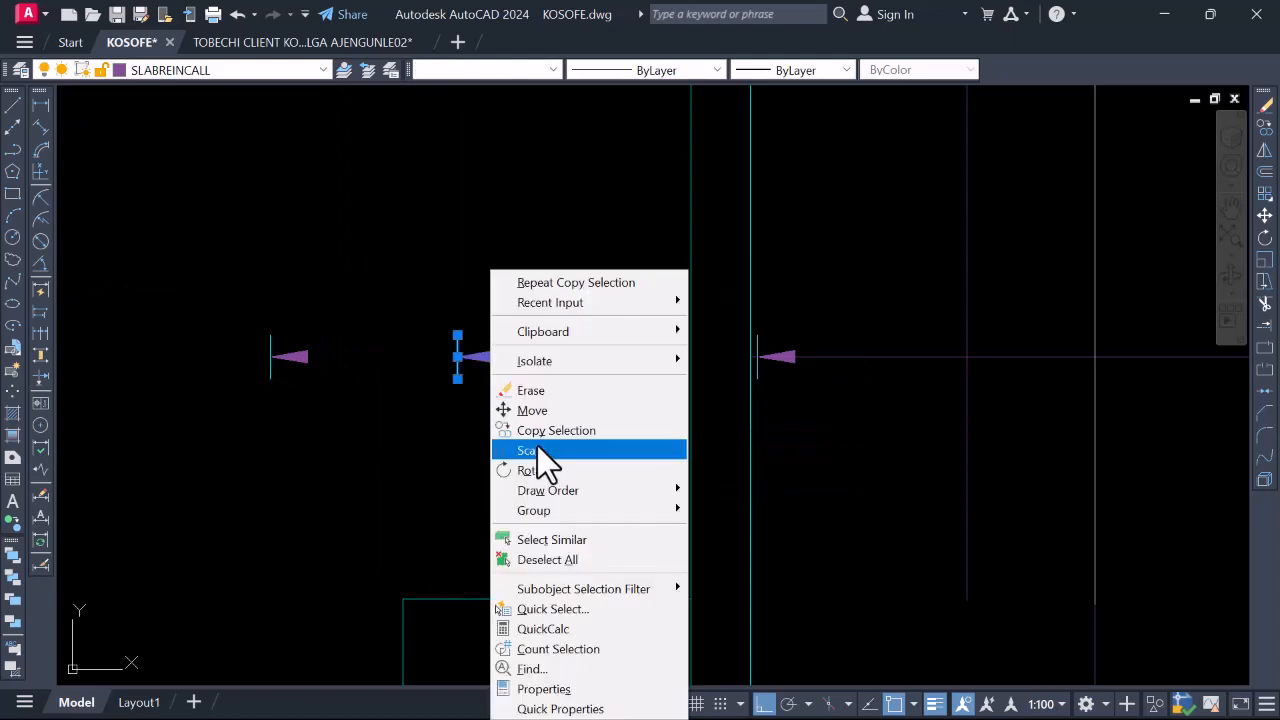
pyautogui.click(543, 471)
pyautogui.scroll(5, 470, 377)
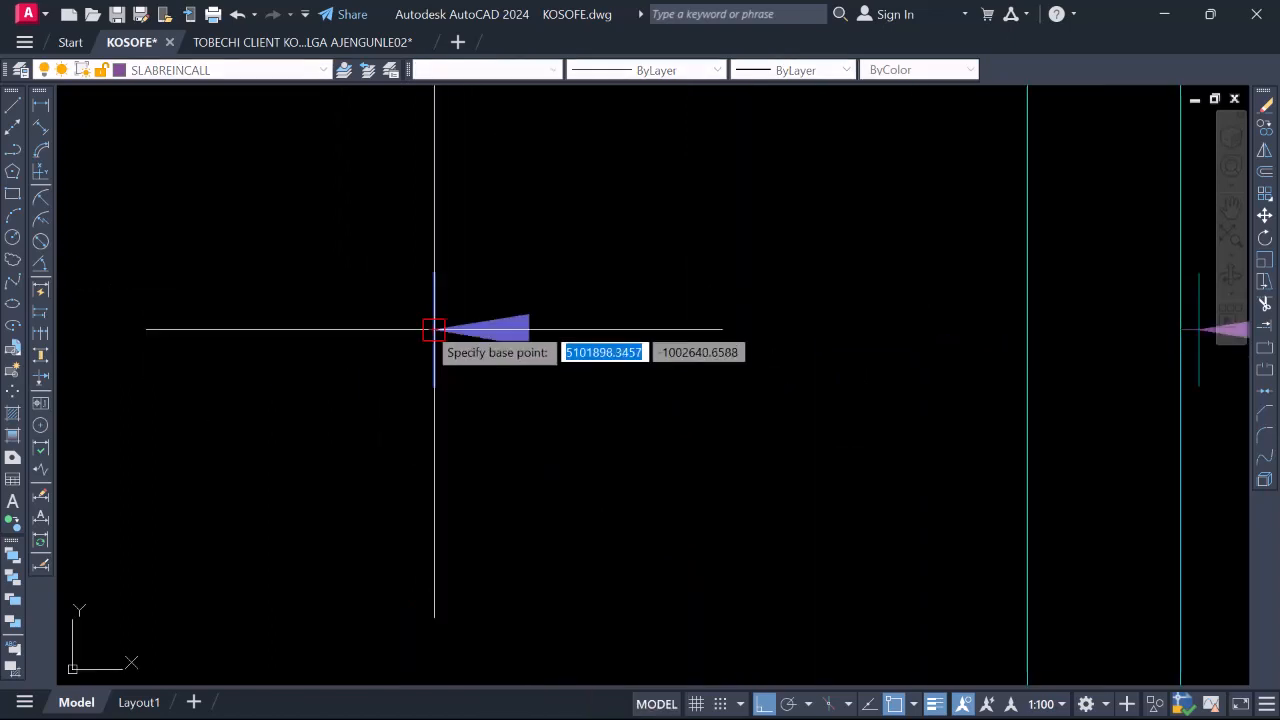
pyautogui.click(433, 329)
pyautogui.click(445, 512)
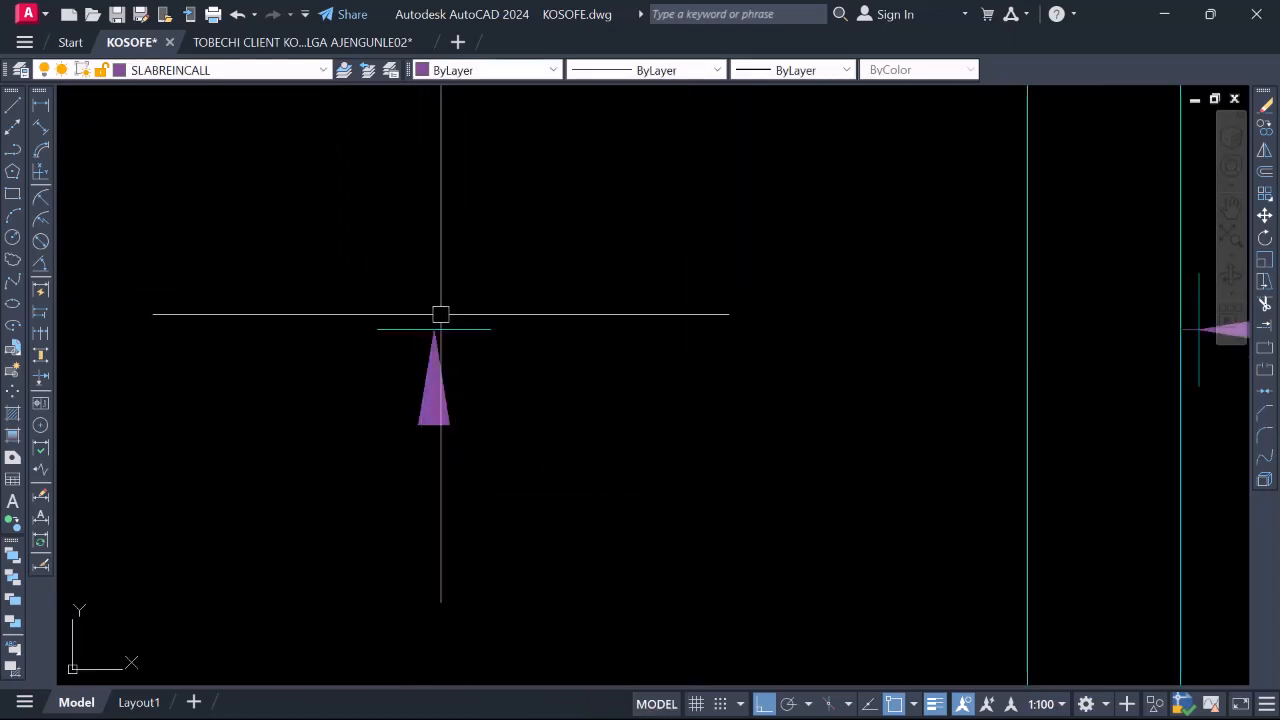
# Copy the short line onto the rotated arrow's tip
pyautogui.click(508, 463)
pyautogui.click(480, 414)
pyautogui.rightClick(434, 420)
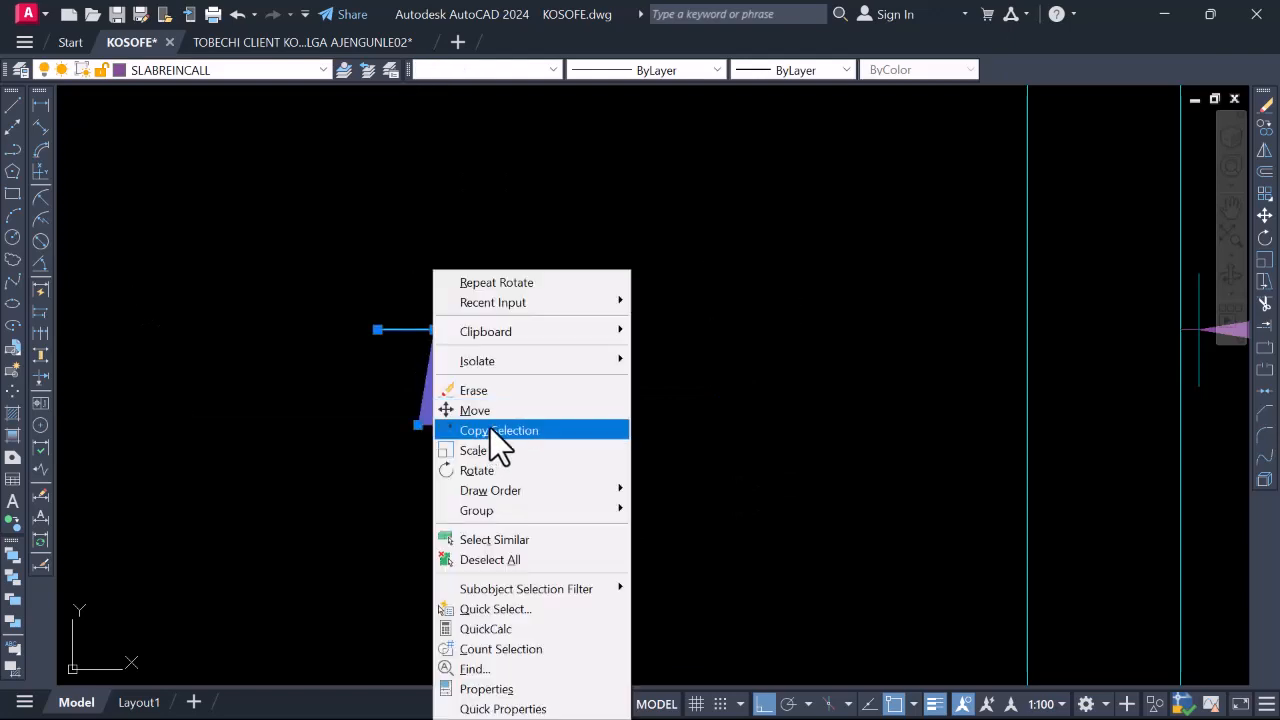
pyautogui.click(490, 430)
pyautogui.click(440, 328)
pyautogui.scroll(-5, 530, 544)
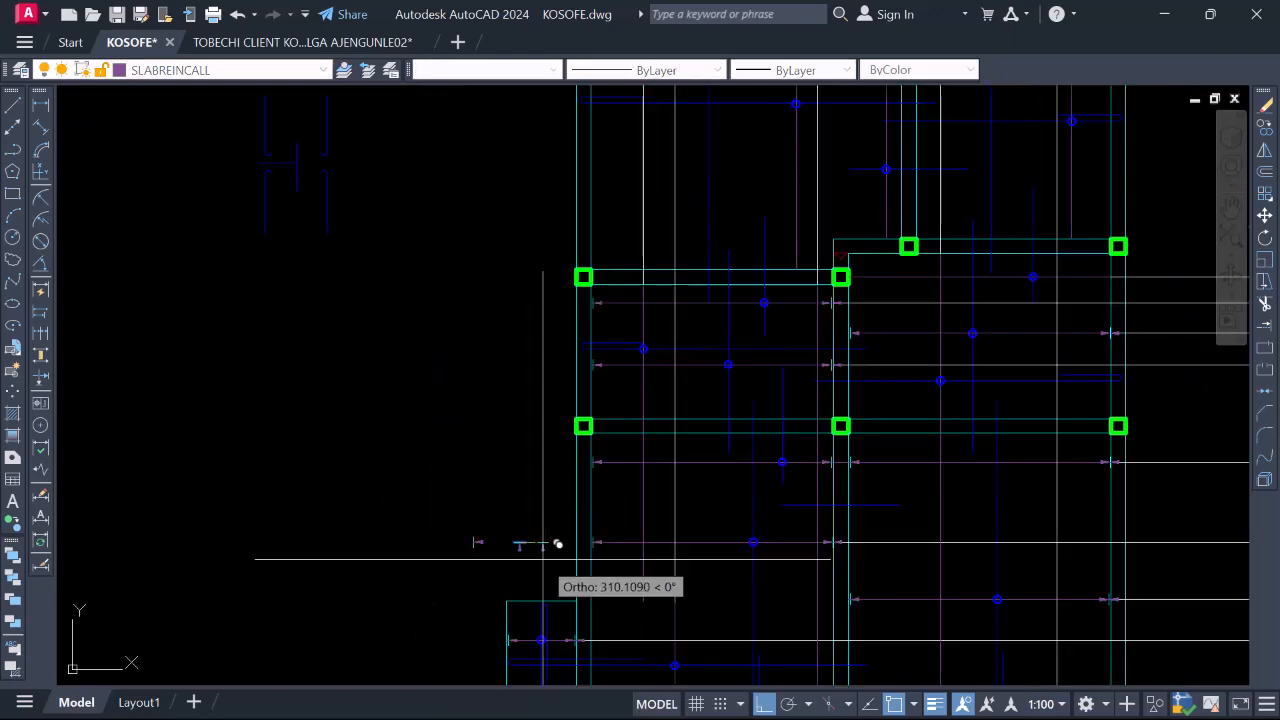
pyautogui.scroll(-3, 557, 543)
pyautogui.scroll(10, 614, 349)
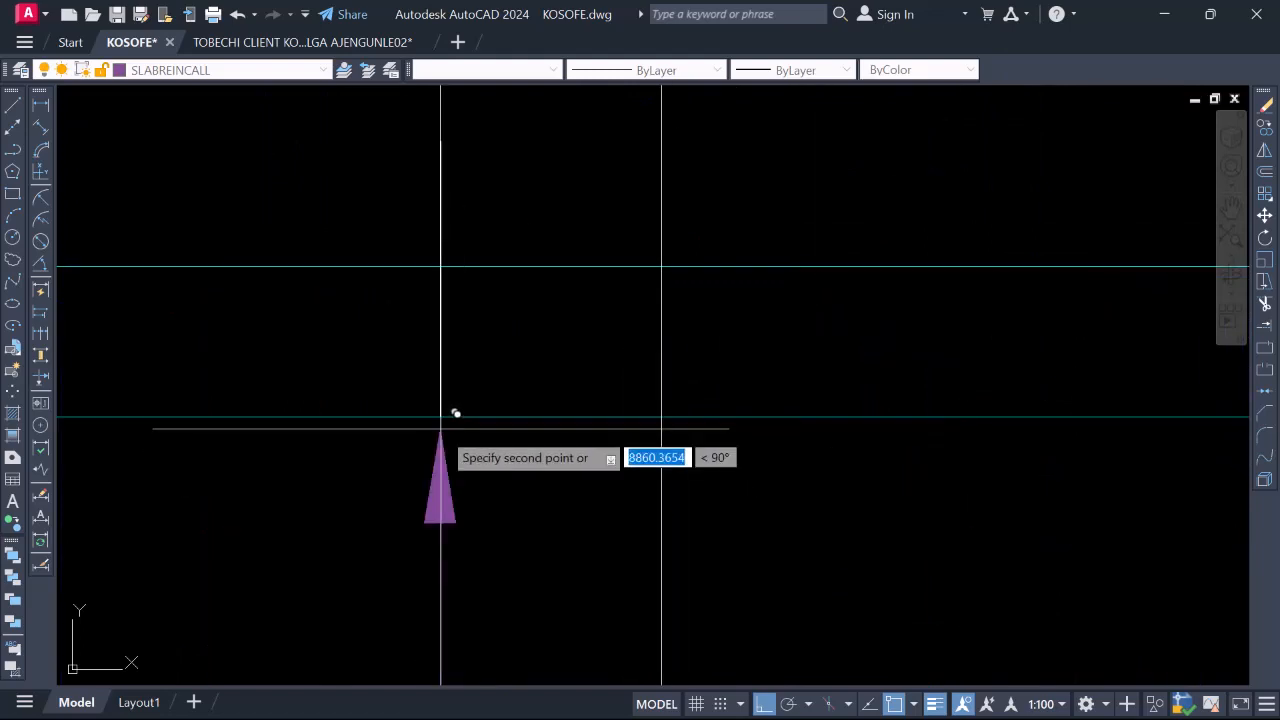
pyautogui.click(440, 429)
pyautogui.scroll(-4, 450, 441)
pyautogui.press('Escape')
pyautogui.scroll(2, 398, 400)
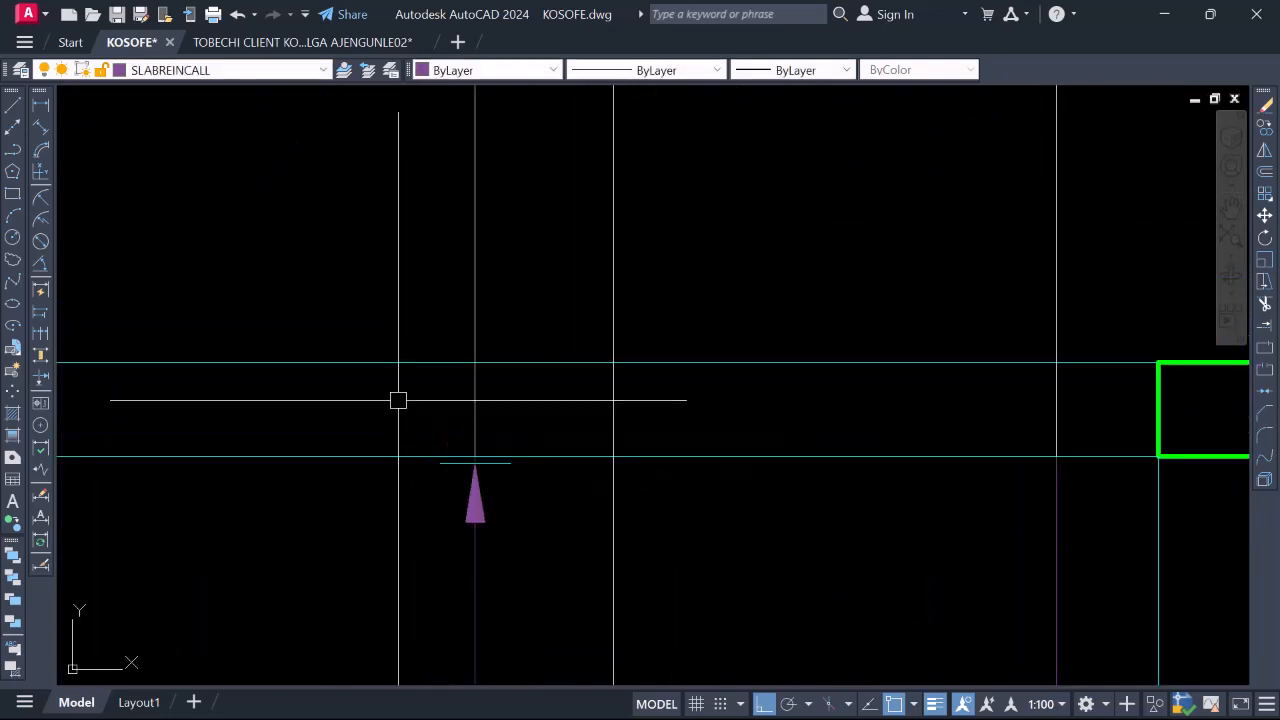
# Copy the arrow together with its tip line, using the arrow tip as base point
pyautogui.click(397, 423)
pyautogui.click(583, 546)
pyautogui.rightClick(490, 452)
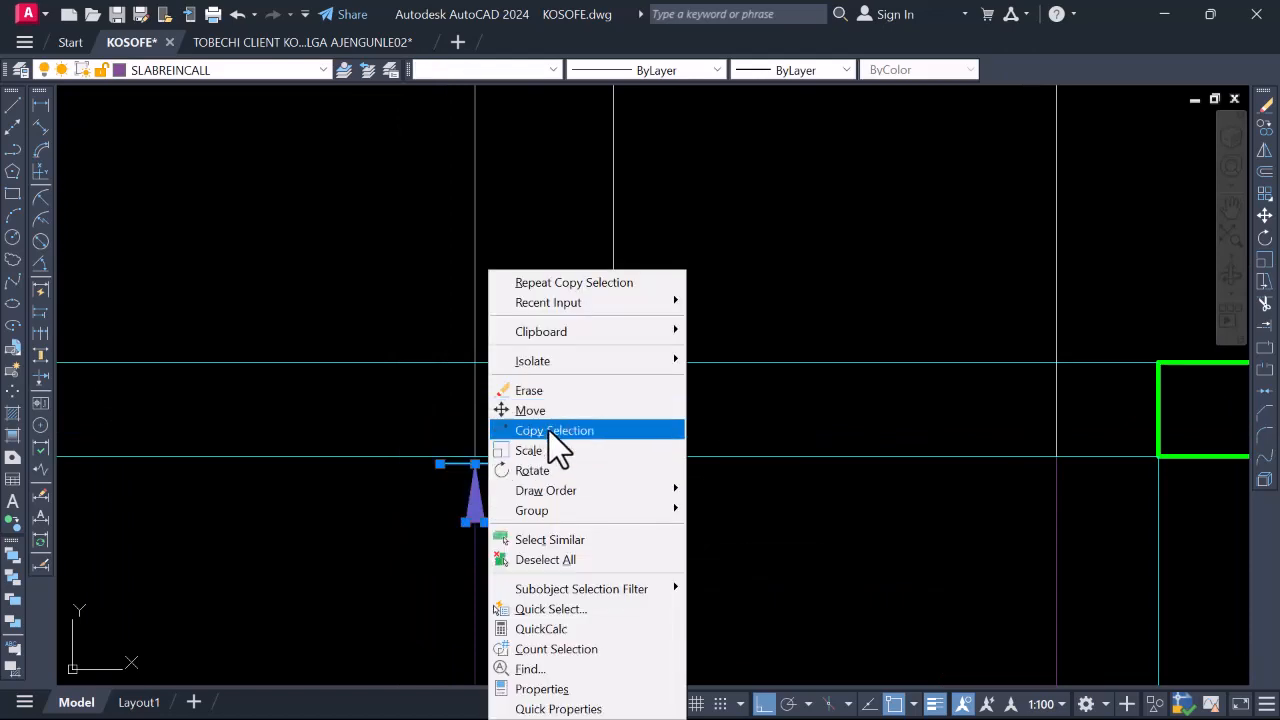
pyautogui.click(549, 431)
pyautogui.scroll(3, 445, 430)
pyautogui.click(438, 422)
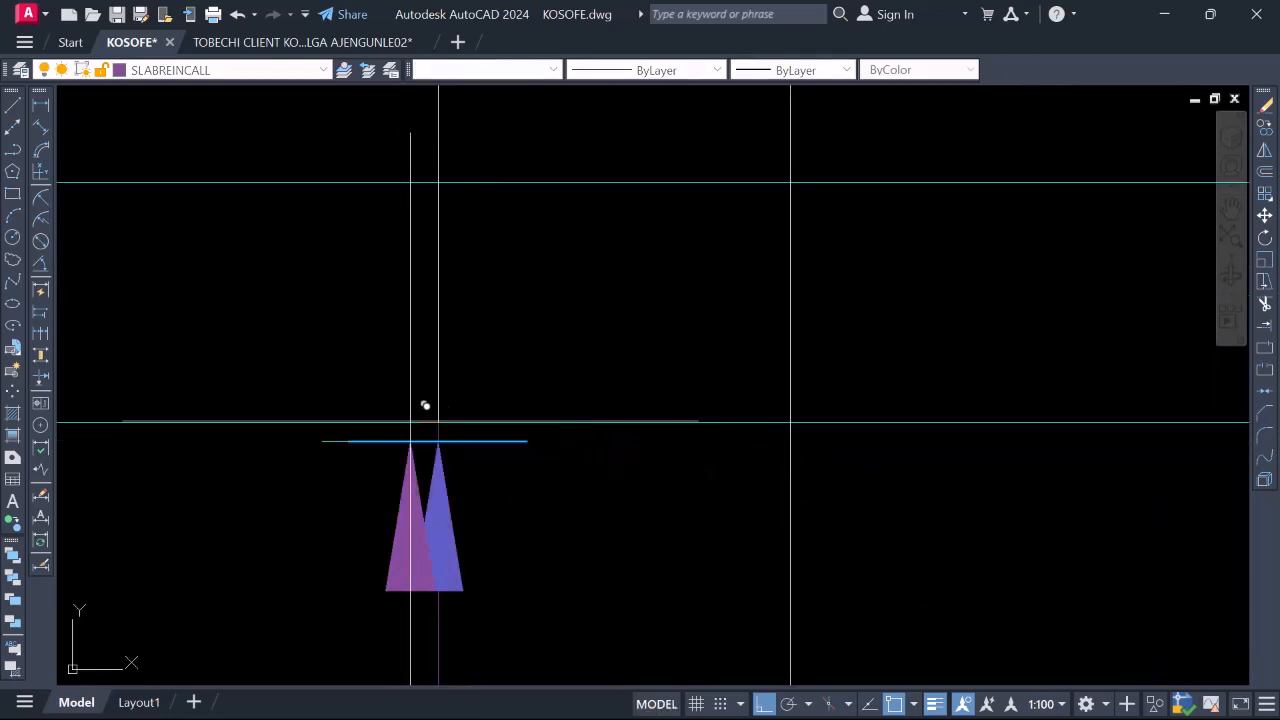
pyautogui.scroll(-2, 600, 440)
pyautogui.scroll(2, 740, 410)
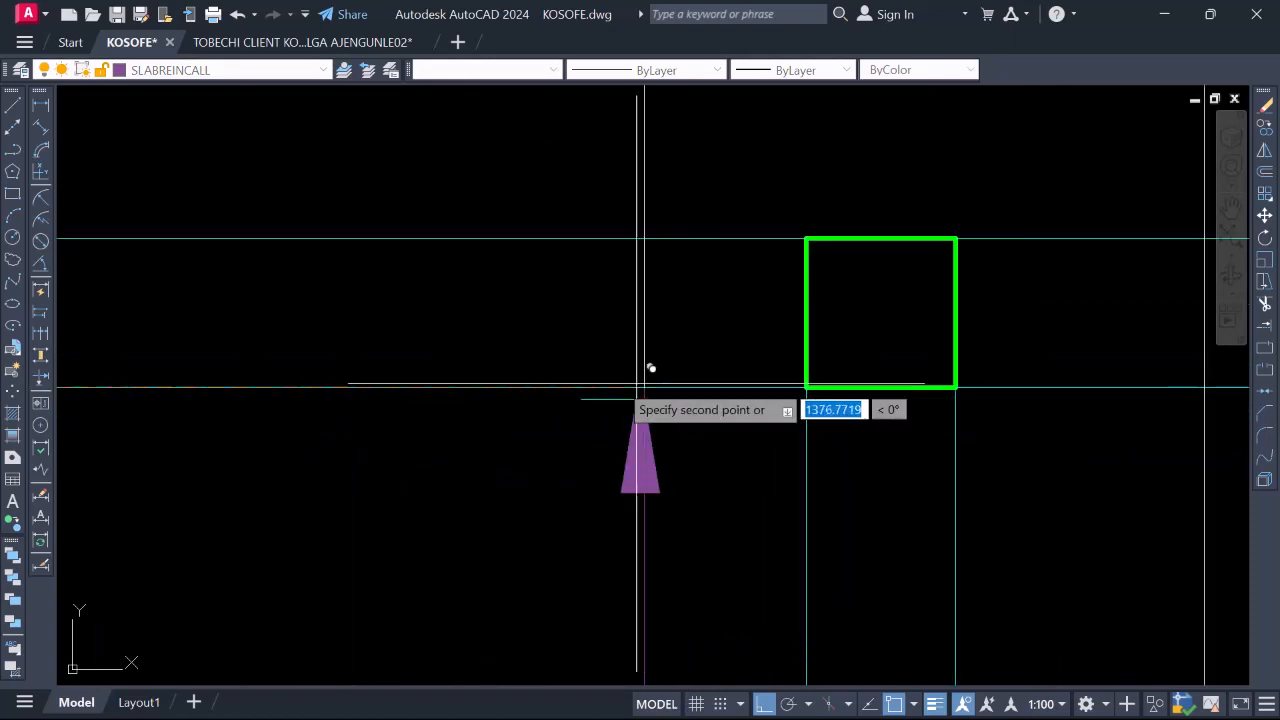
pyautogui.scroll(-3, 434, 391)
pyautogui.scroll(3, 940, 395)
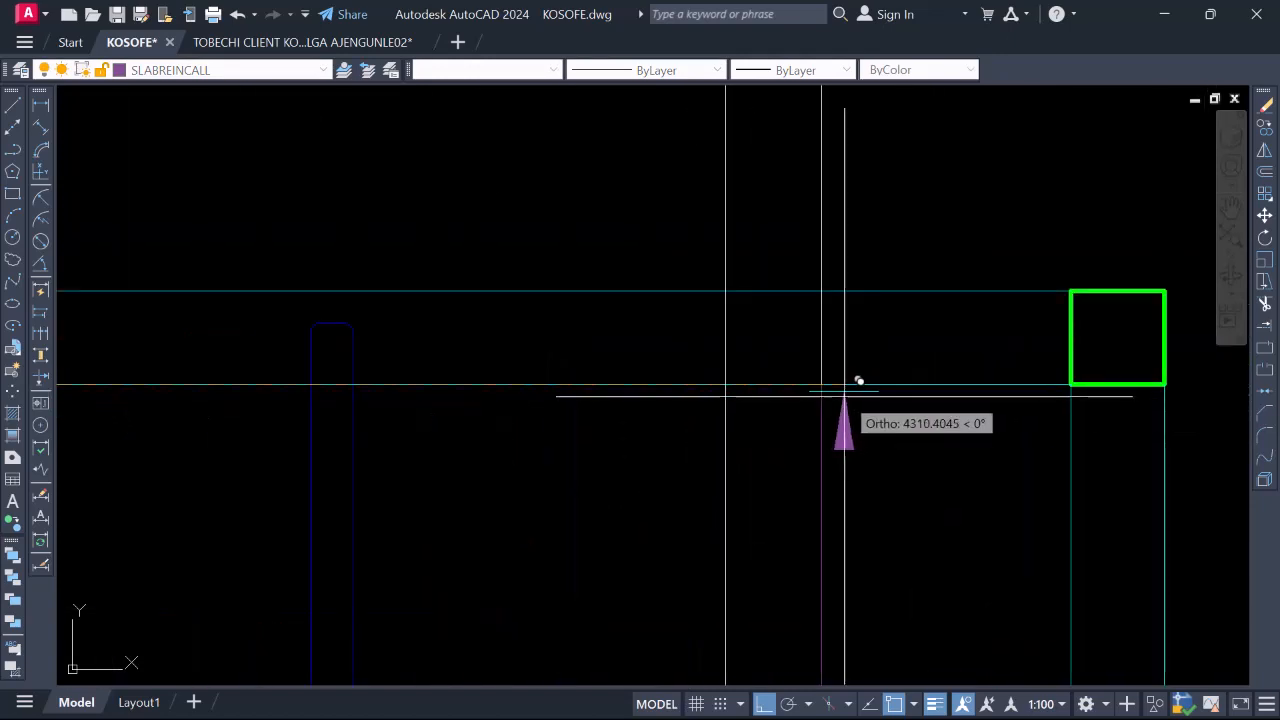
pyautogui.scroll(-4, 780, 350)
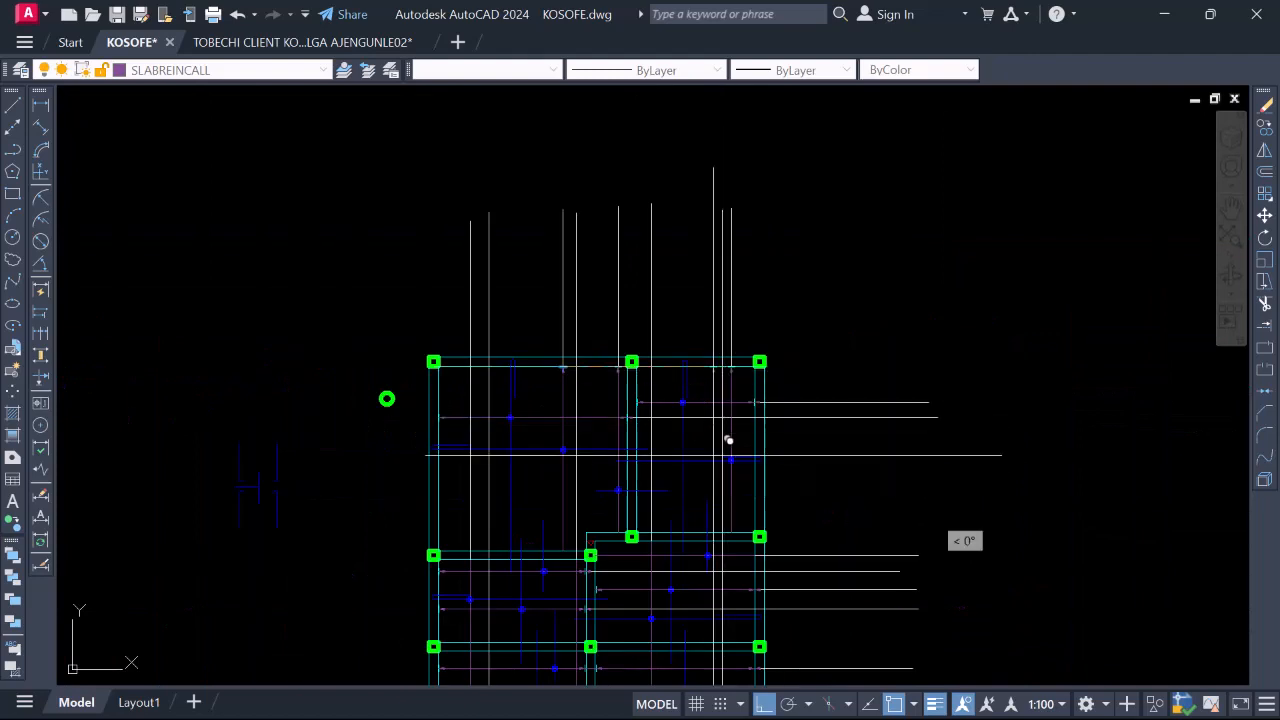
pyautogui.scroll(5, 569, 566)
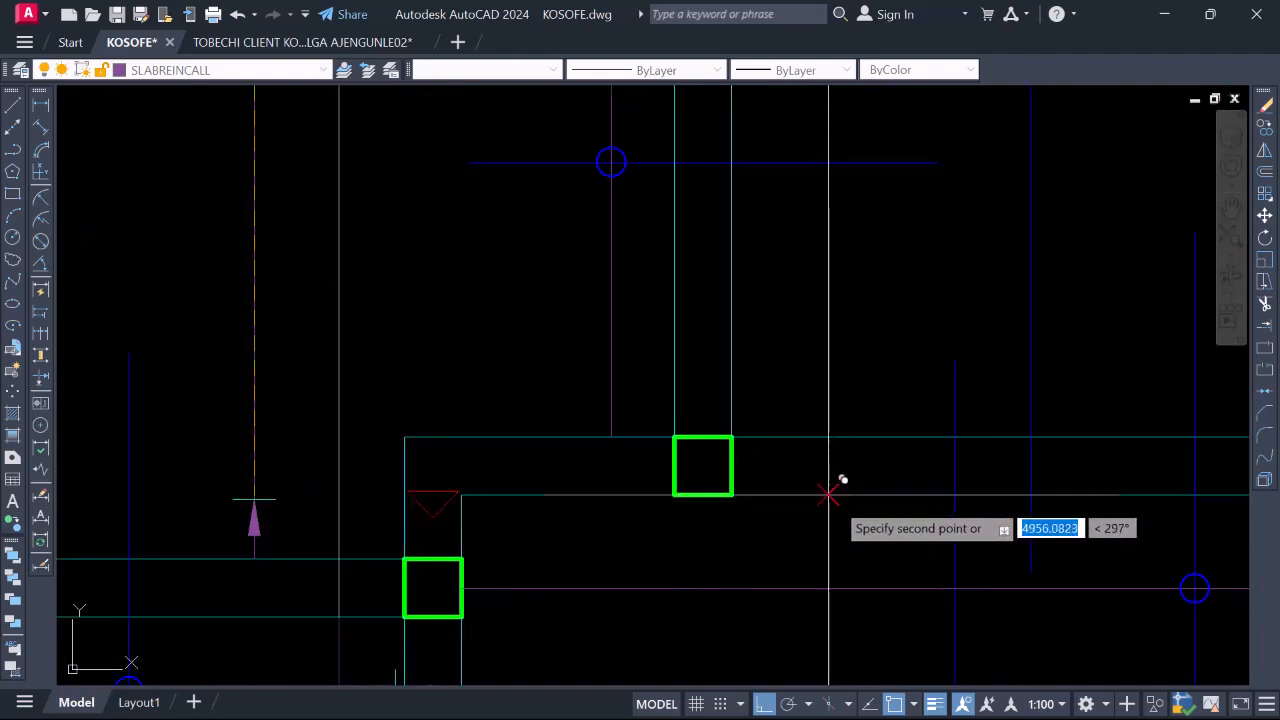
pyautogui.scroll(-4, 715, 425)
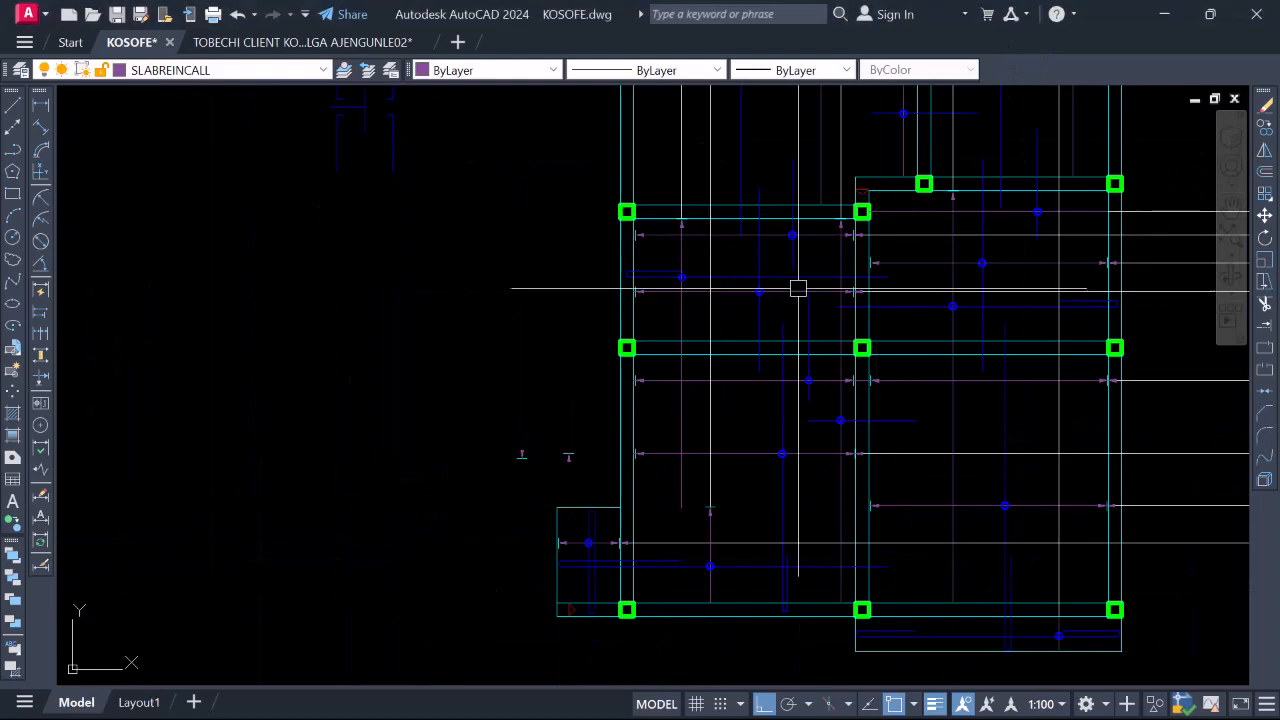
pyautogui.scroll(-2, 798, 289)
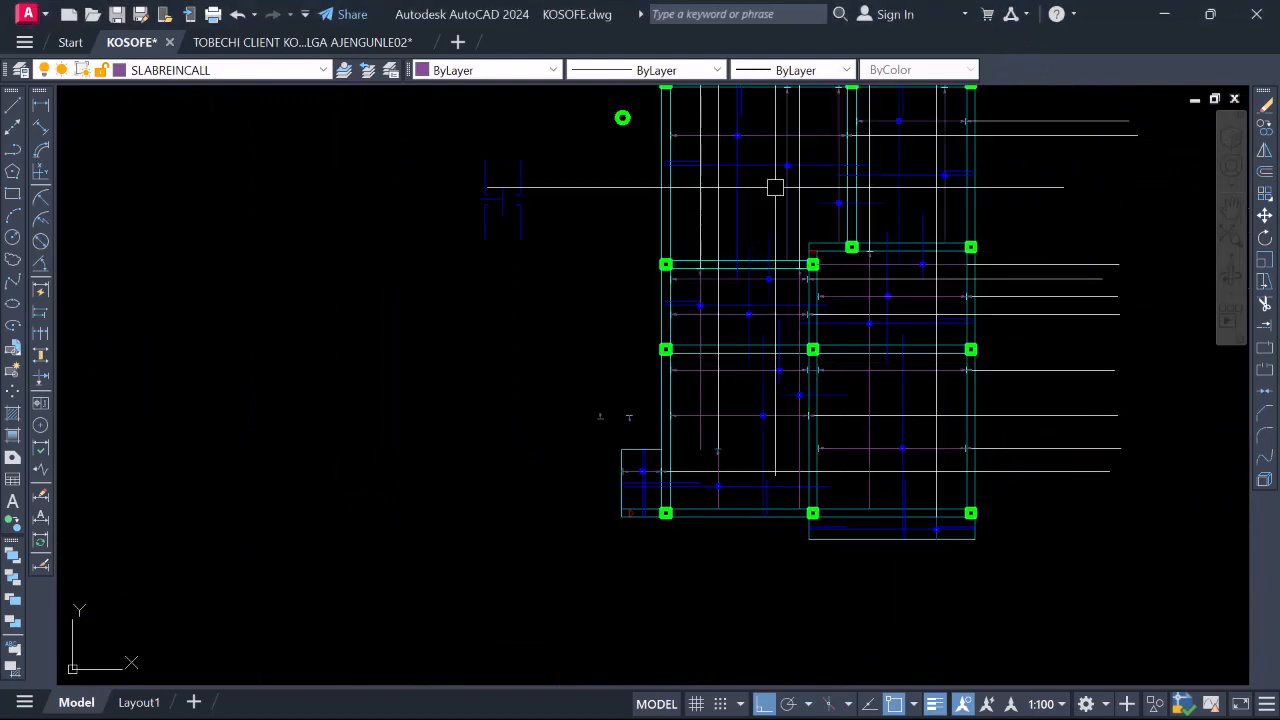
pyautogui.scroll(3, 774, 186)
pyautogui.scroll(-3, 757, 249)
pyautogui.scroll(4, 754, 249)
pyautogui.scroll(-4, 742, 190)
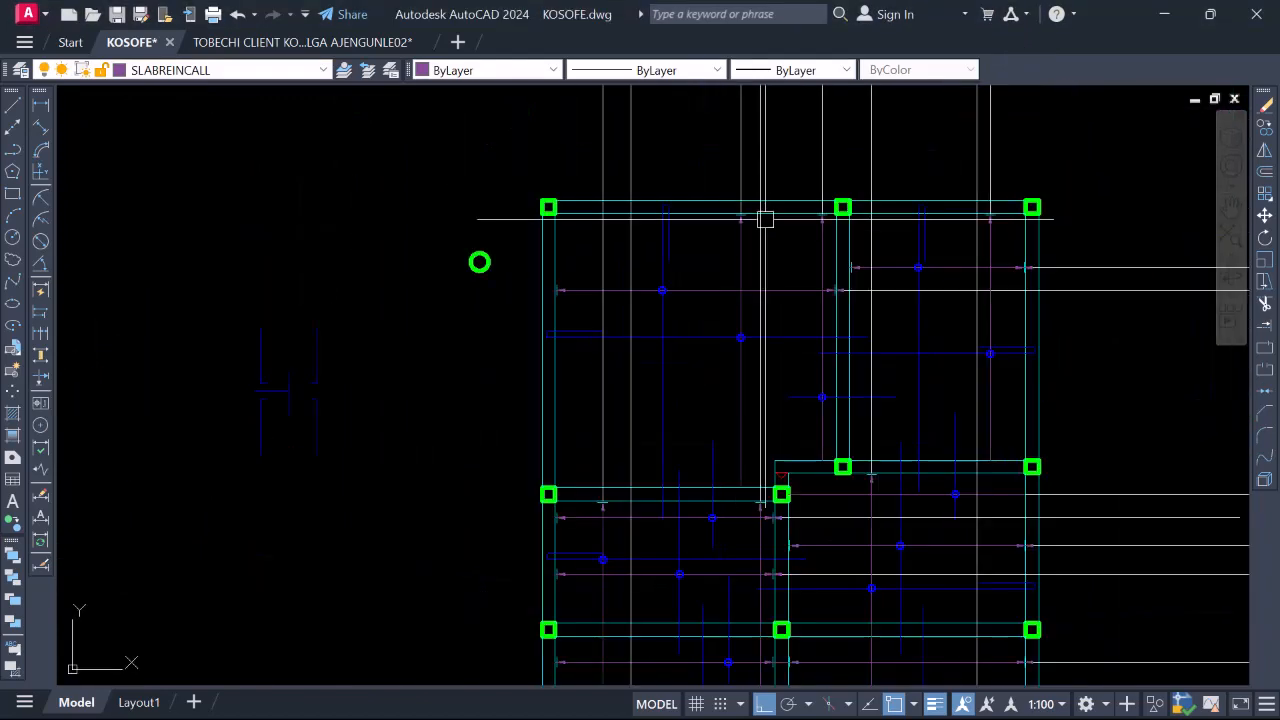
pyautogui.scroll(5, 740, 210)
pyautogui.scroll(-4, 740, 210)
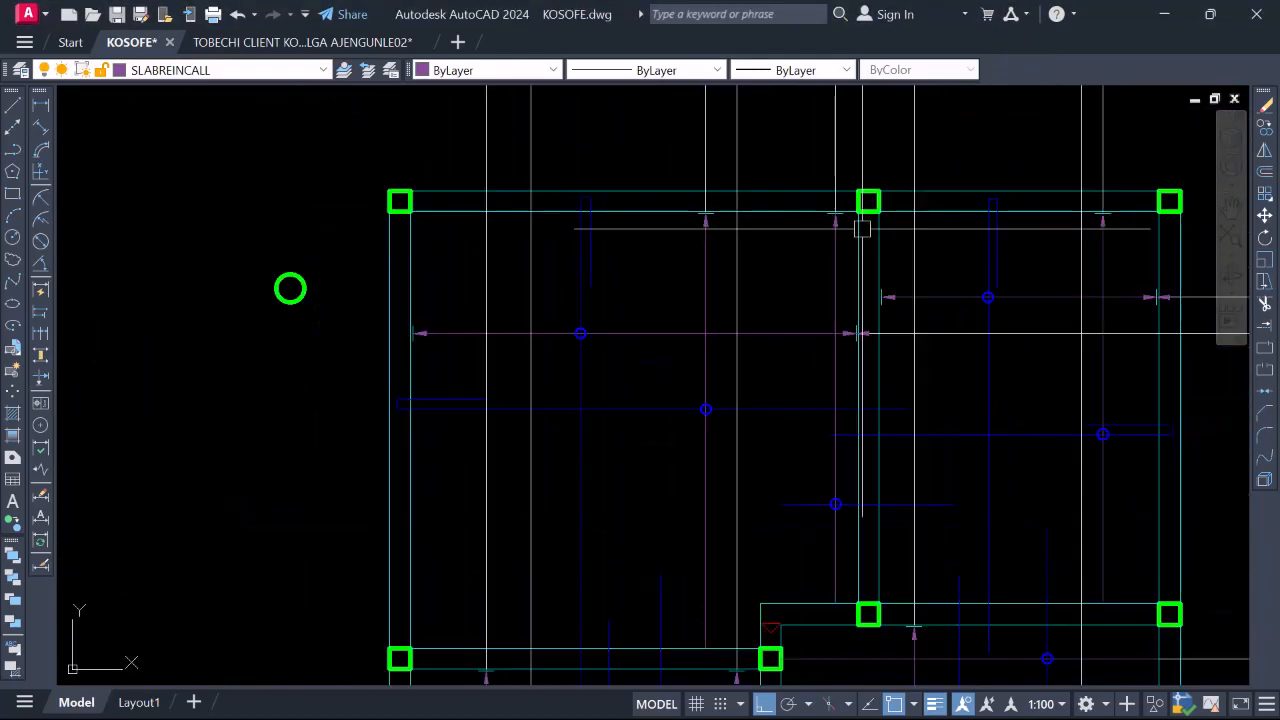
pyautogui.scroll(4, 768, 200)
pyautogui.scroll(-4, 768, 200)
pyautogui.scroll(4, 946, 211)
pyautogui.scroll(-4, 1040, 203)
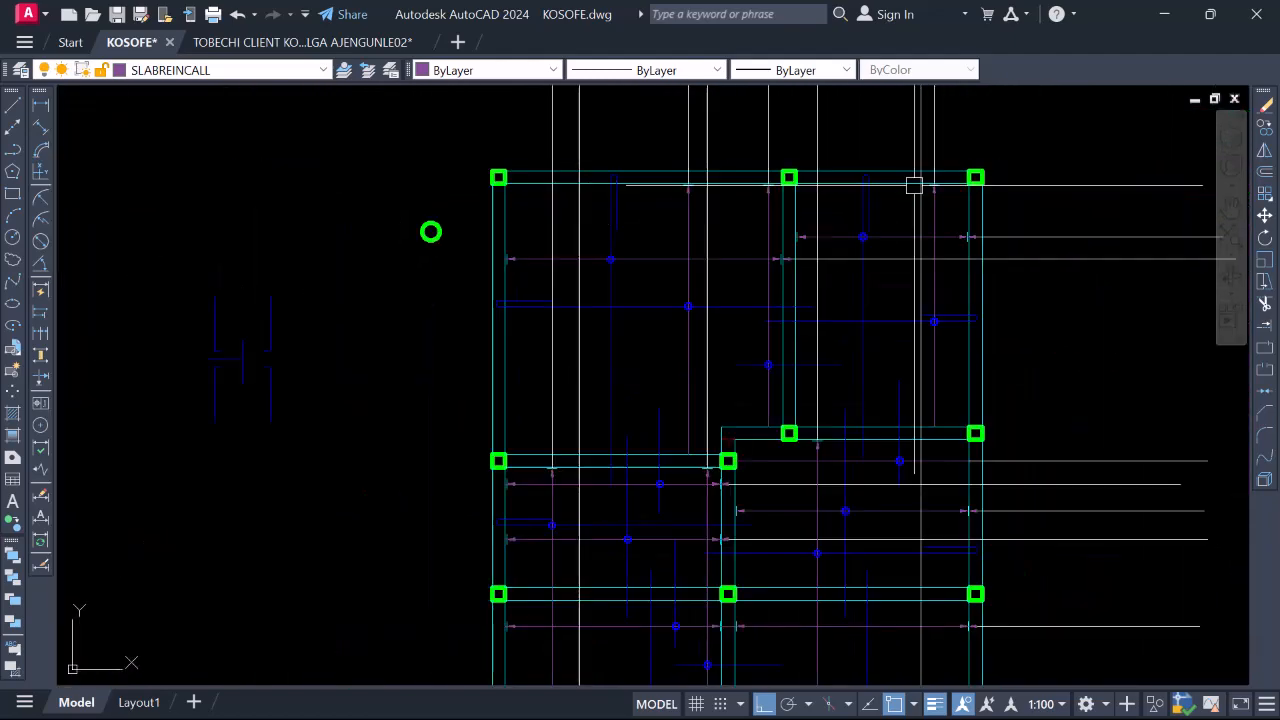
pyautogui.scroll(4, 914, 503)
pyautogui.scroll(-6, 940, 374)
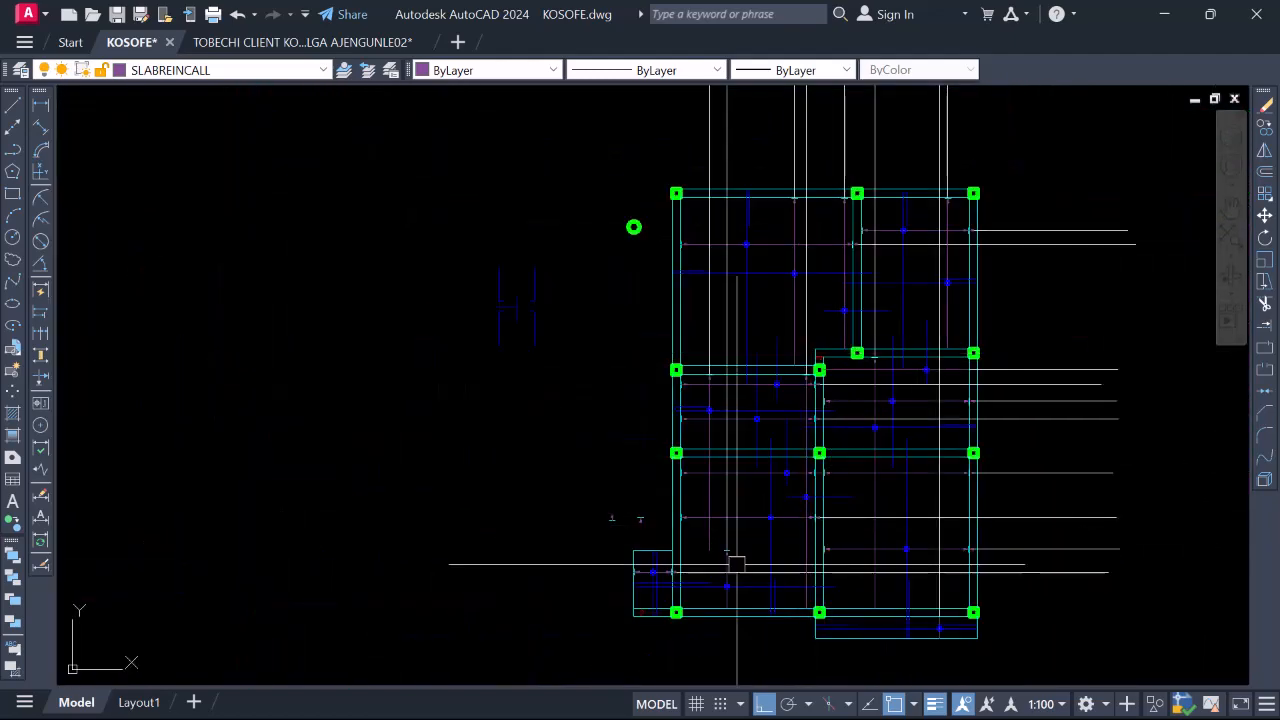
pyautogui.scroll(4, 736, 564)
pyautogui.scroll(-2, 617, 531)
pyautogui.scroll(6, 727, 515)
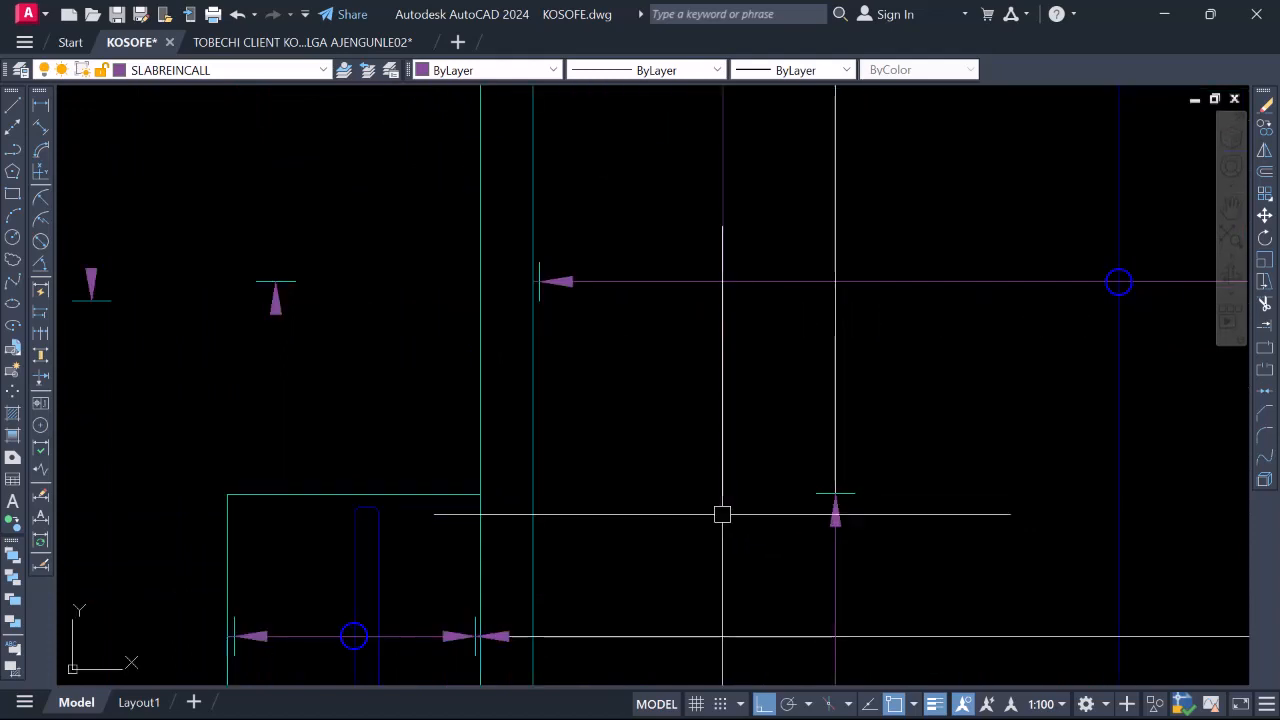
pyautogui.scroll(-5, 710, 483)
pyautogui.scroll(4, 725, 551)
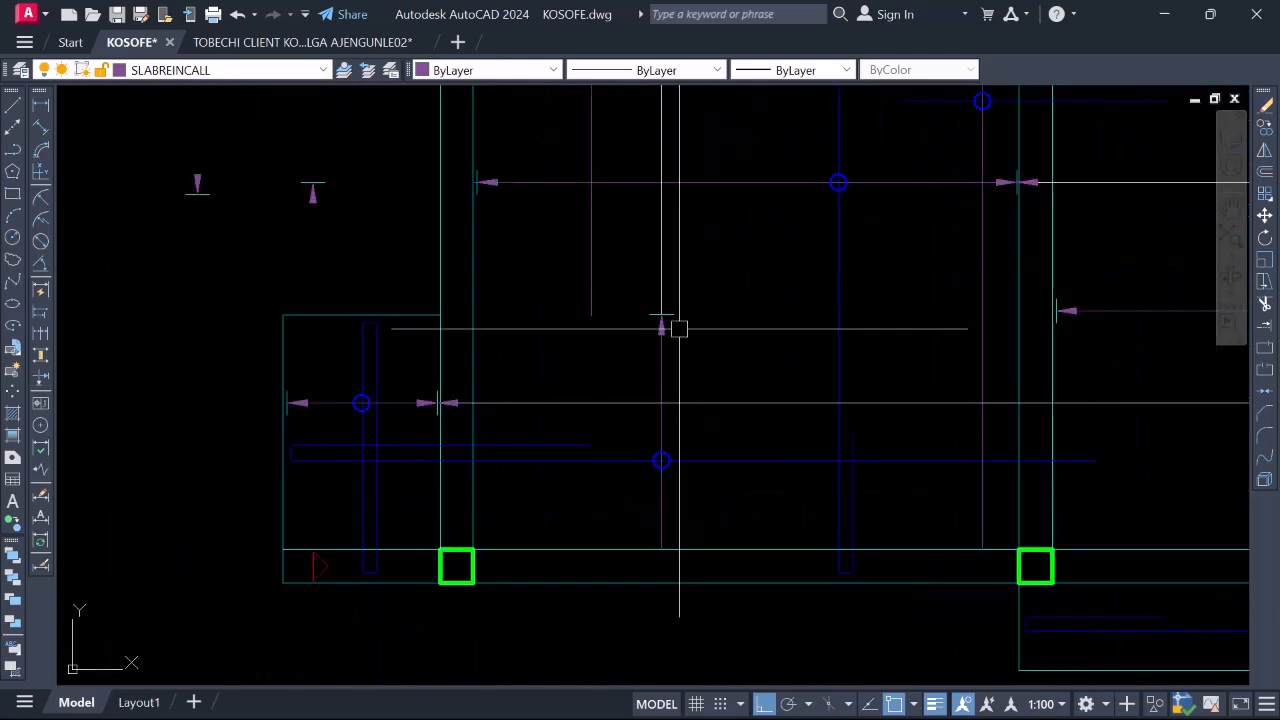
pyautogui.scroll(-2, 648, 311)
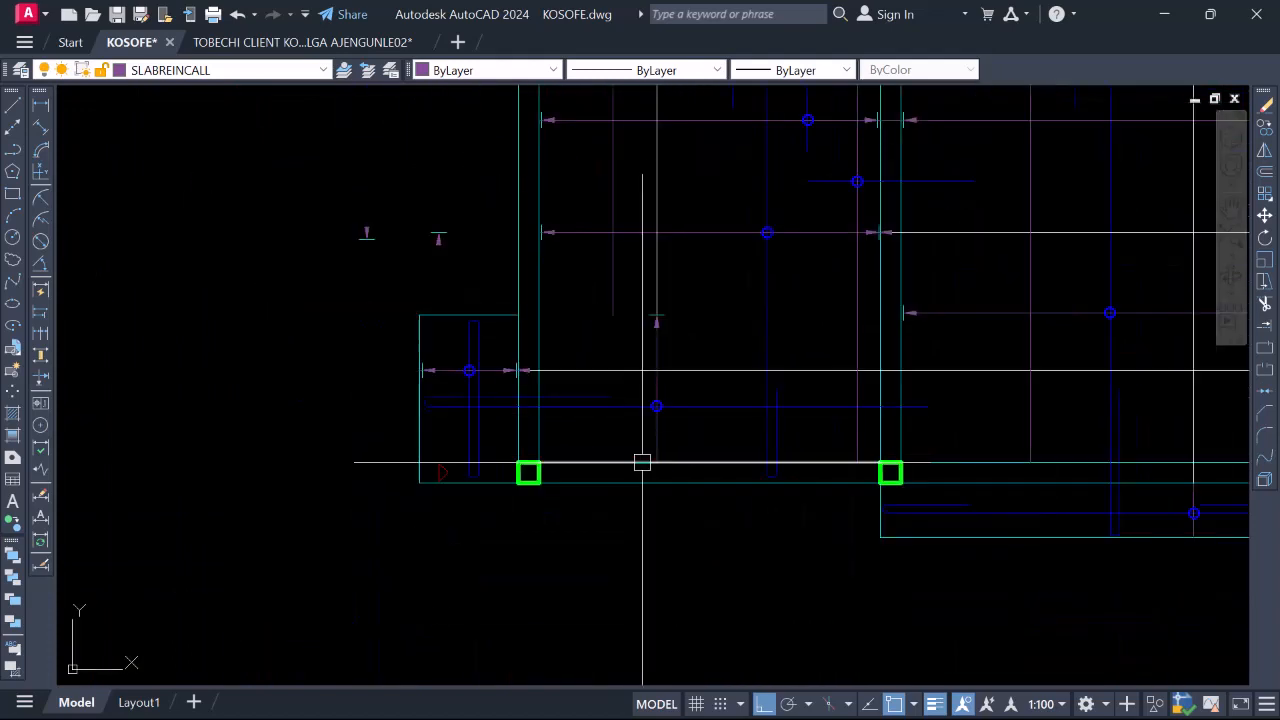
pyautogui.scroll(-2, 678, 483)
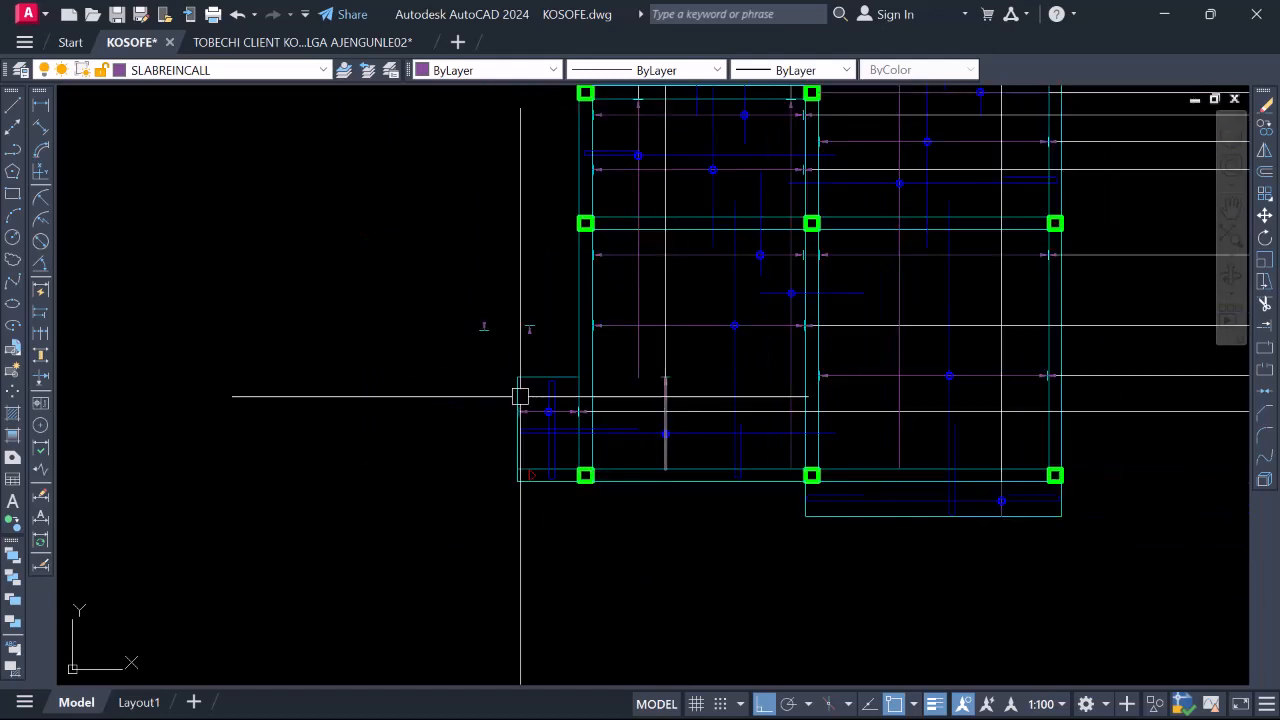
pyautogui.scroll(5, 520, 396)
# Copy the small purple arrow from its tip as base point, then cancel the copy
pyautogui.click(497, 335)
pyautogui.rightClick(521, 440)
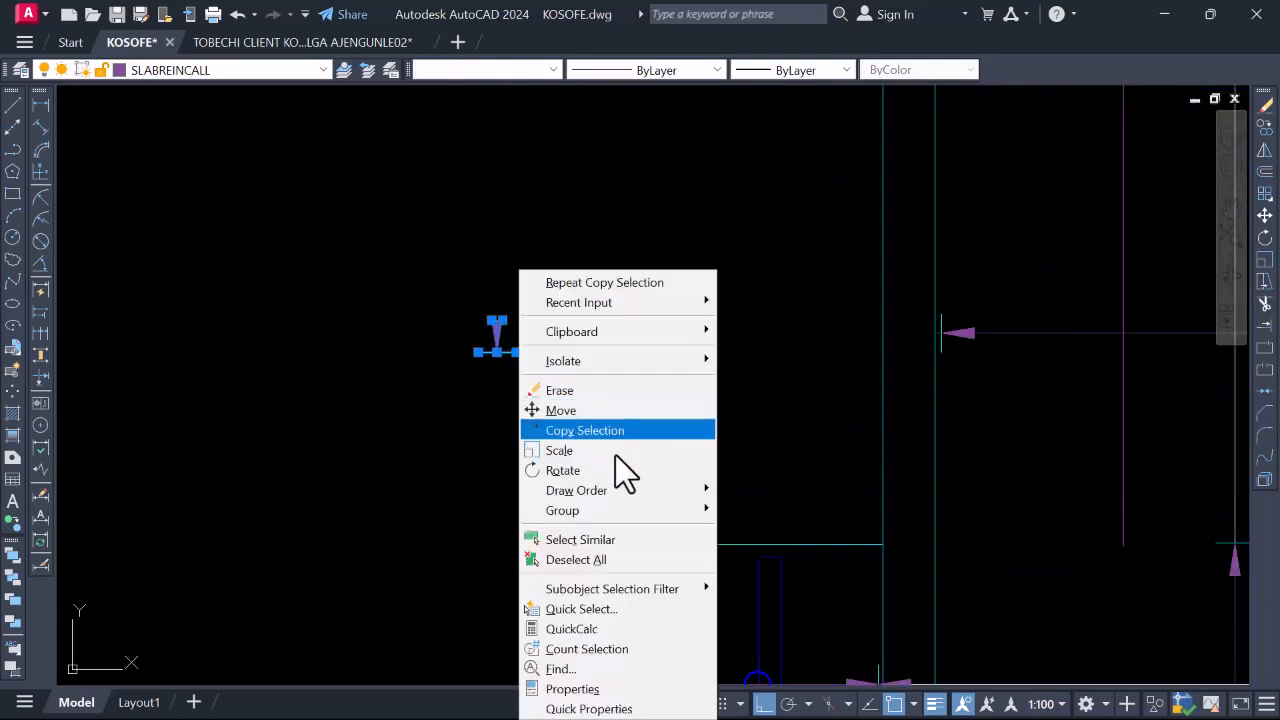
pyautogui.click(603, 433)
pyautogui.scroll(5, 491, 343)
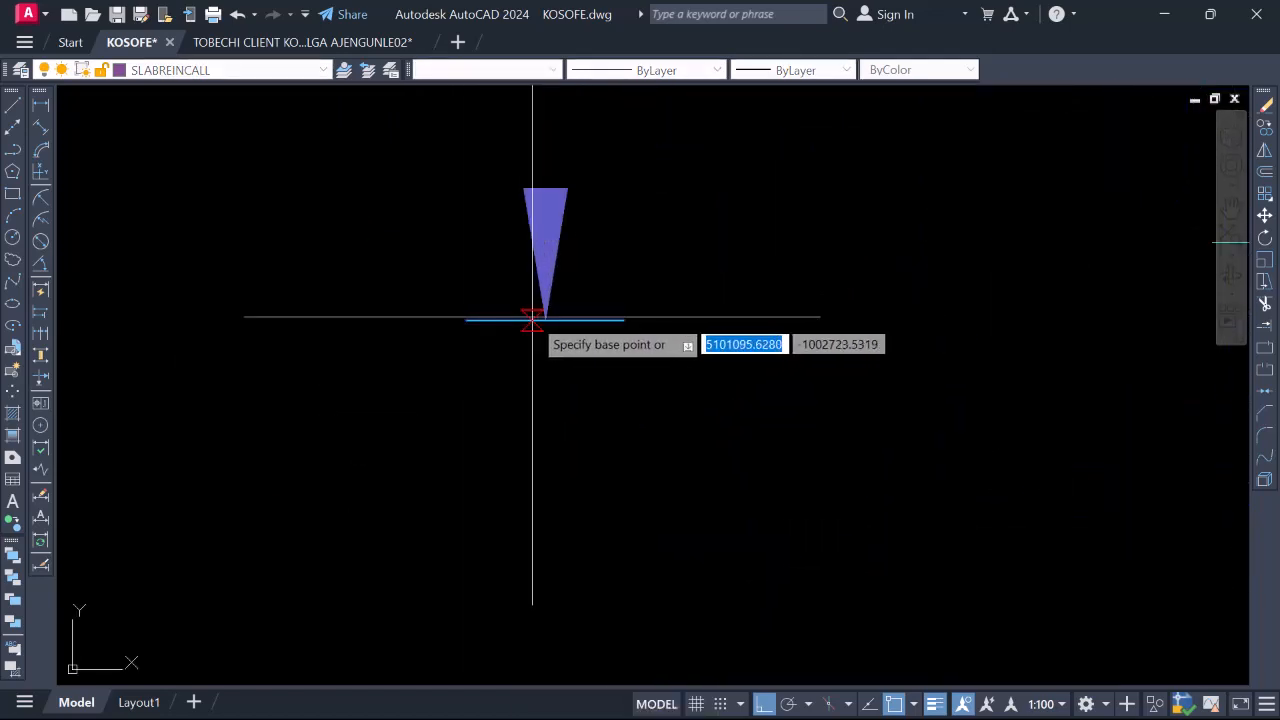
pyautogui.click(545, 320)
pyautogui.scroll(-8, 431, 204)
pyautogui.scroll(8, 734, 470)
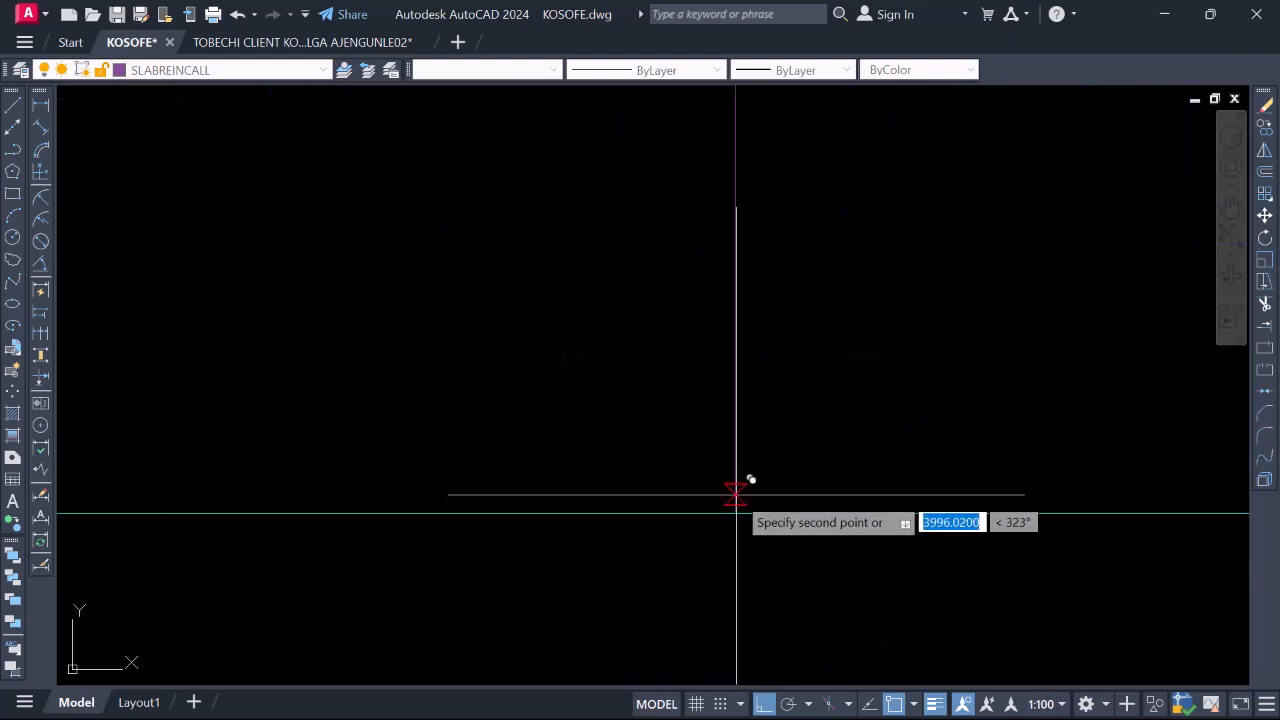
pyautogui.scroll(-6, 669, 478)
pyautogui.press('Escape')
# Window-select the arrow and start scaling it from its tip, then cancel the resize
pyautogui.scroll(4, 653, 449)
pyautogui.click(638, 421)
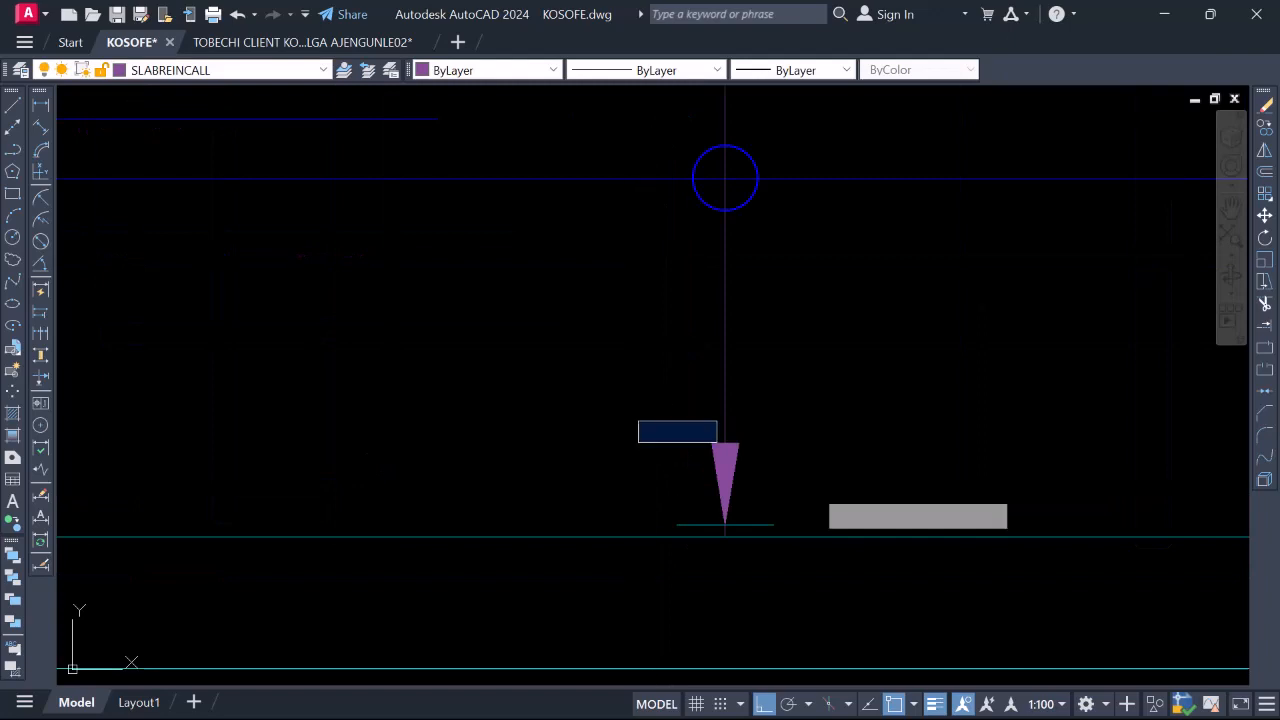
pyautogui.click(918, 660)
pyautogui.rightClick(785, 520)
pyautogui.click(849, 228)
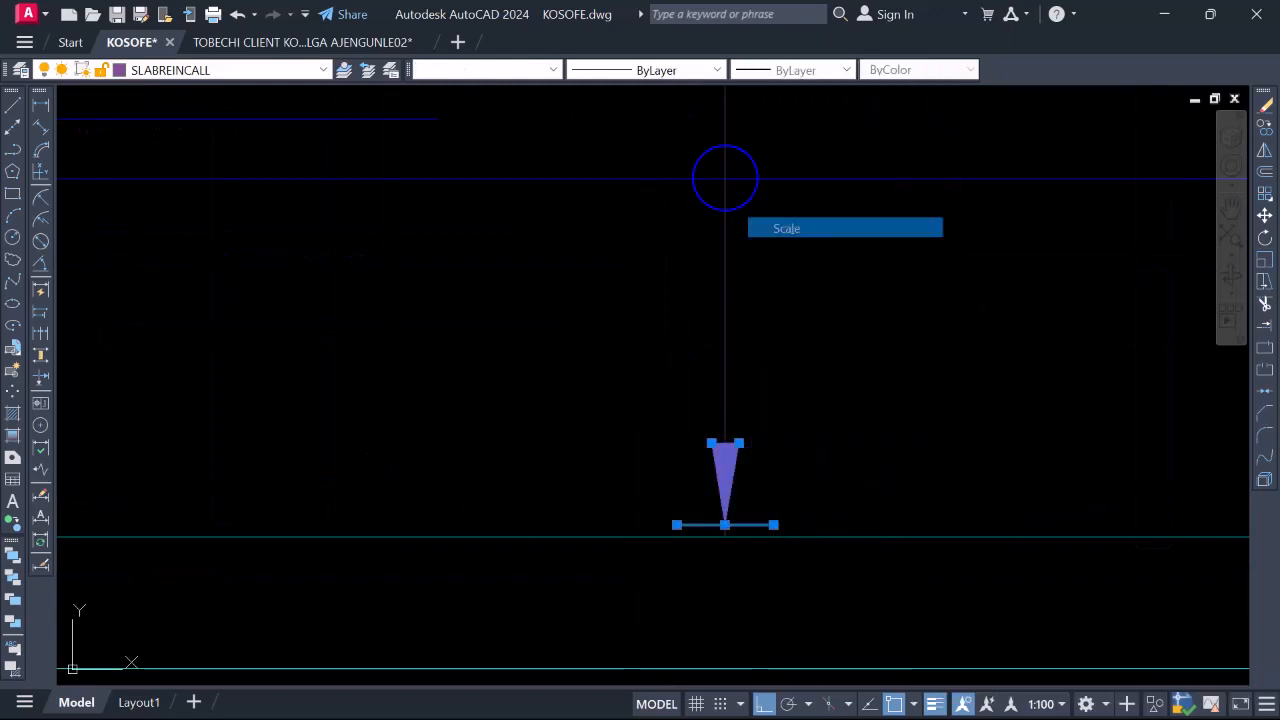
pyautogui.click(725, 535)
pyautogui.scroll(-5, 598, 503)
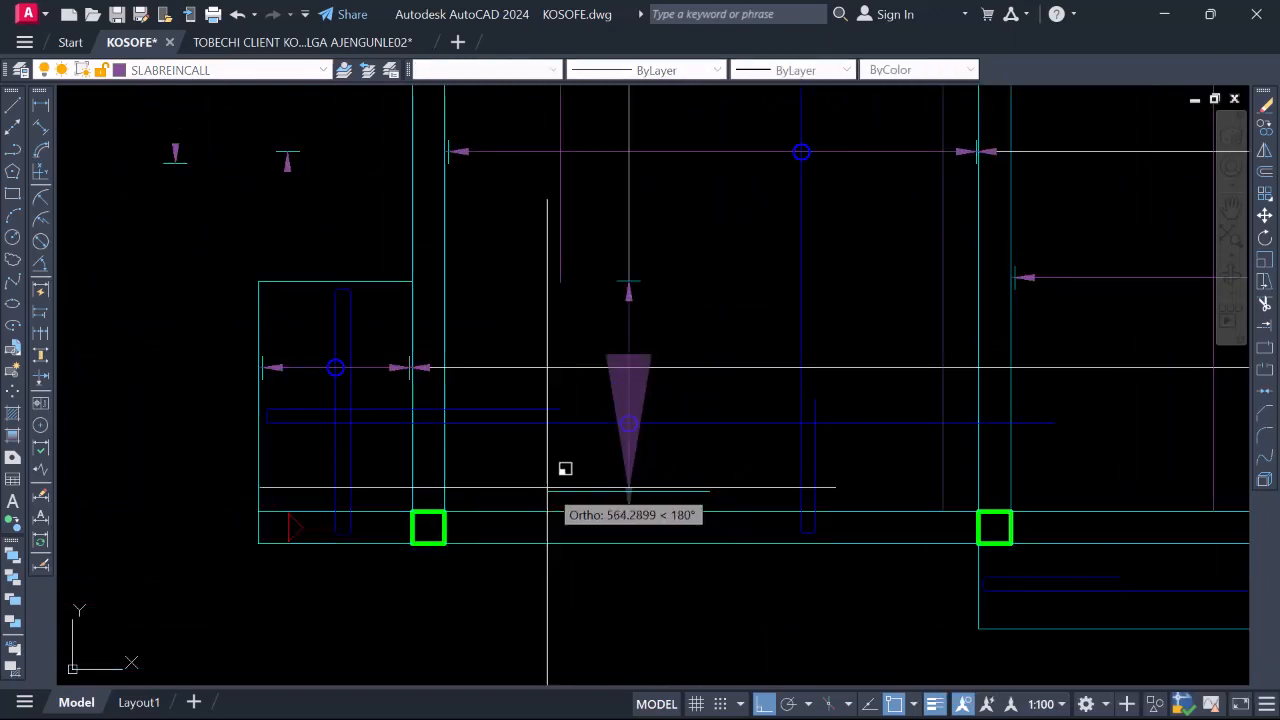
pyautogui.scroll(2, 732, 508)
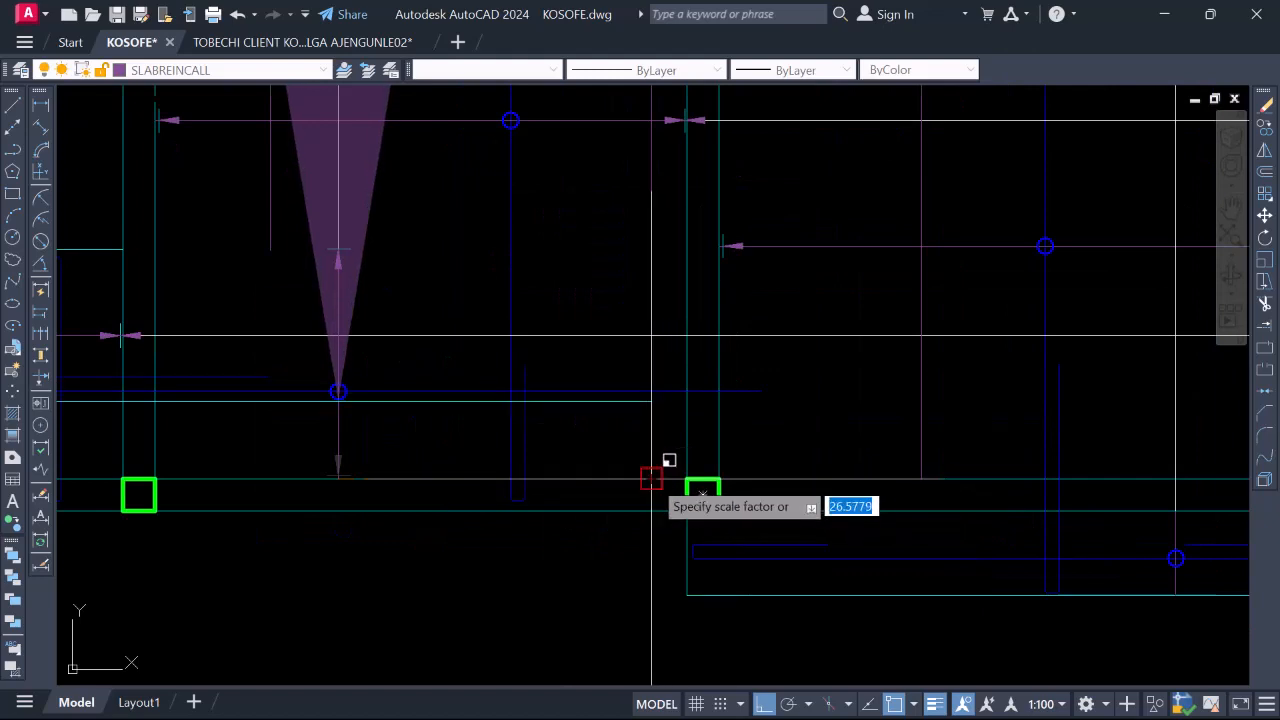
pyautogui.scroll(-4, 740, 500)
pyautogui.press('Escape')
pyautogui.scroll(6, 563, 447)
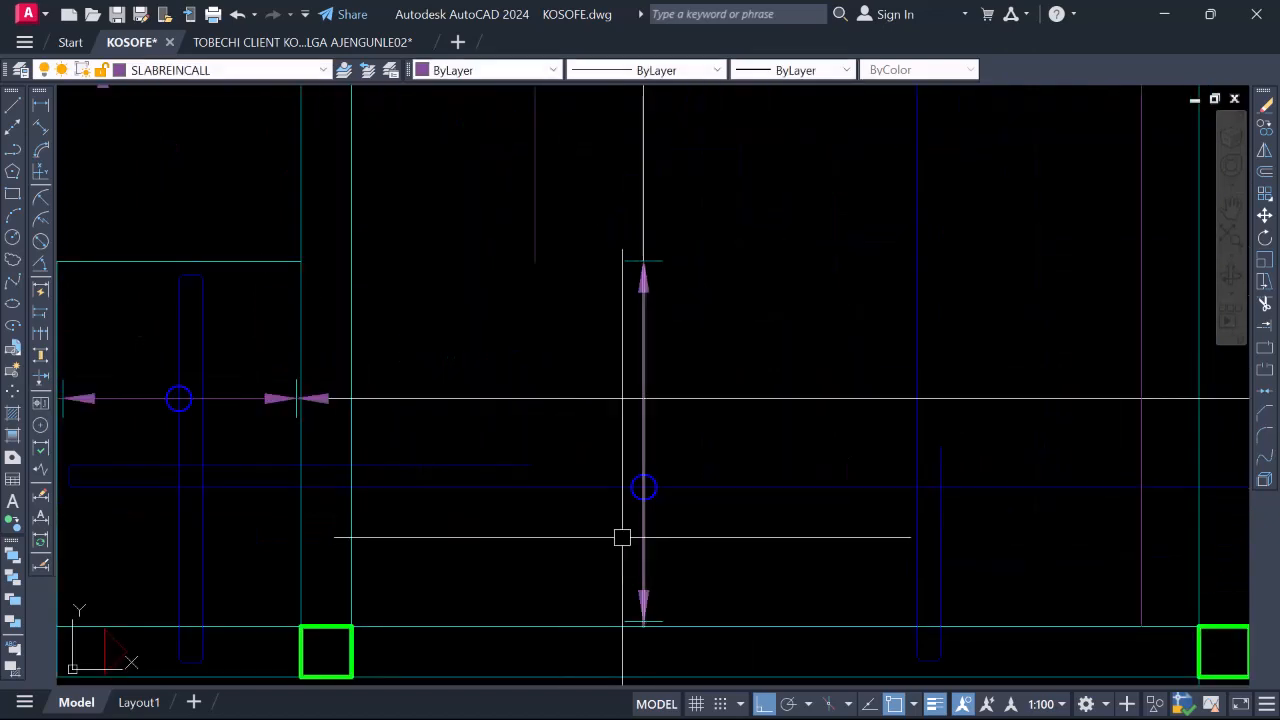
# Copy the purple extension arrowhead from a base point and zoom around the plan to locate its destination
pyautogui.click(728, 647)
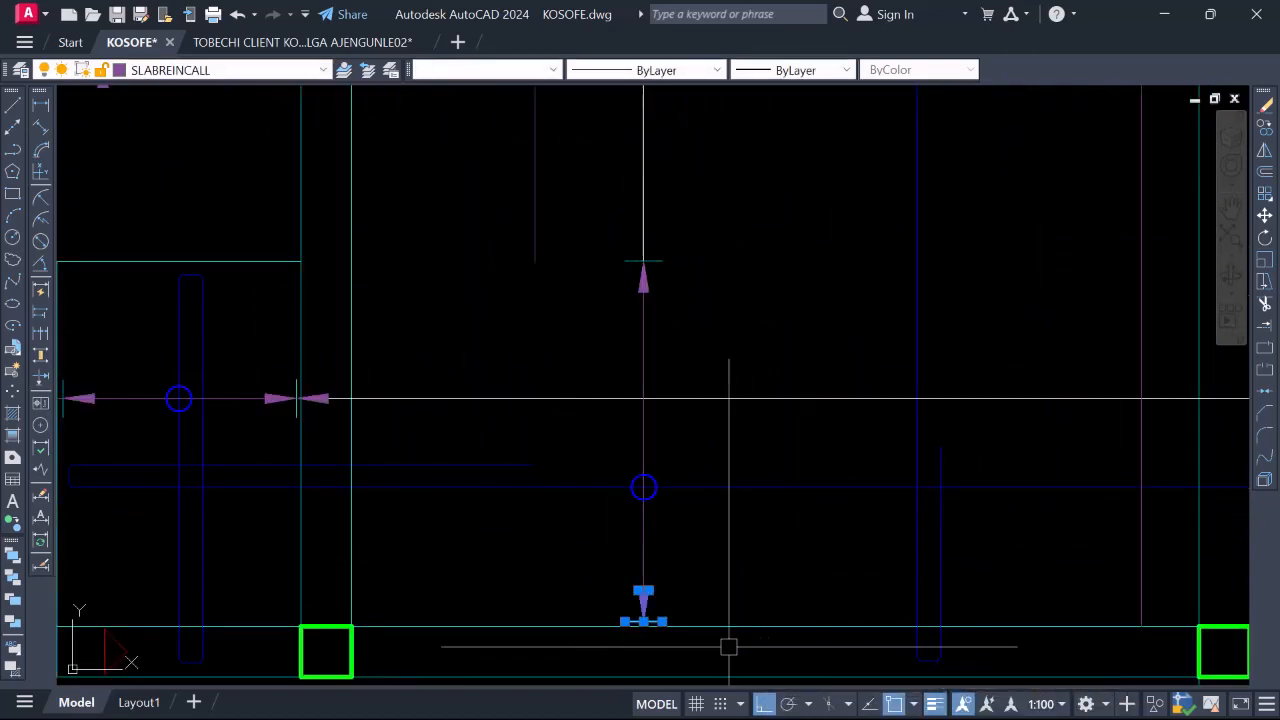
pyautogui.rightClick(570, 538)
pyautogui.click(653, 243)
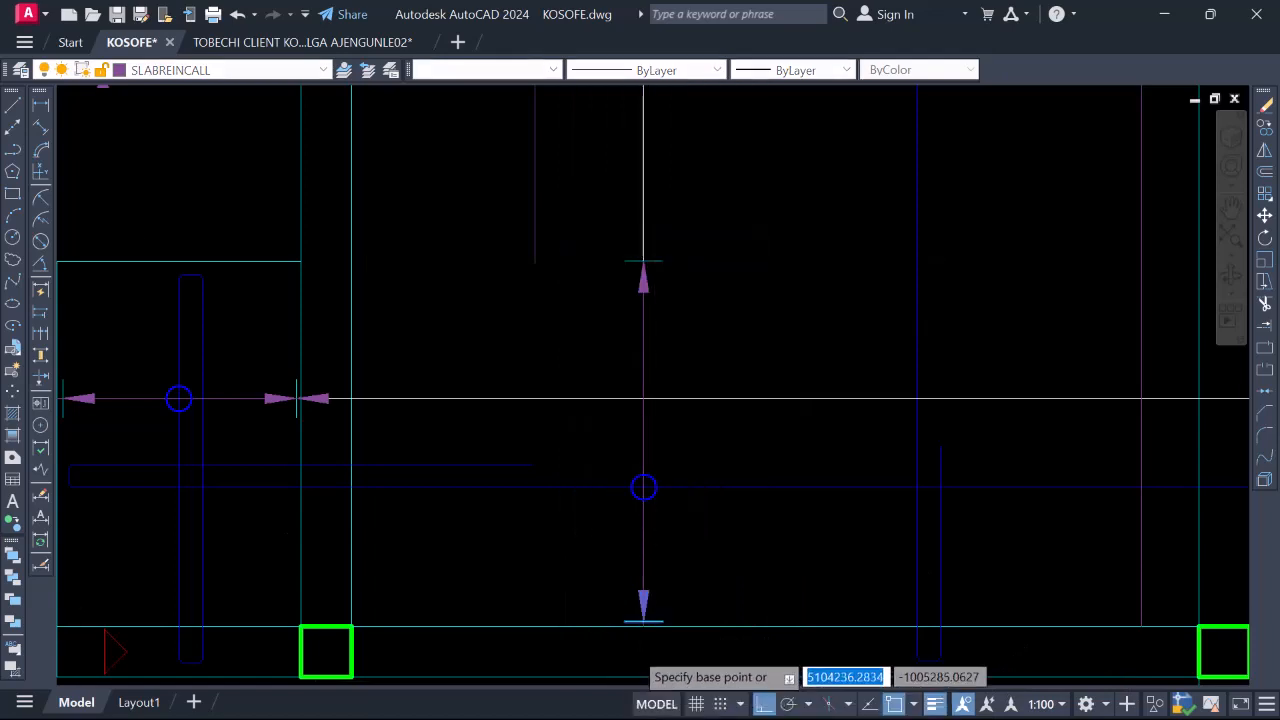
pyautogui.scroll(5, 660, 560)
pyautogui.click(663, 569)
pyautogui.scroll(-4, 546, 506)
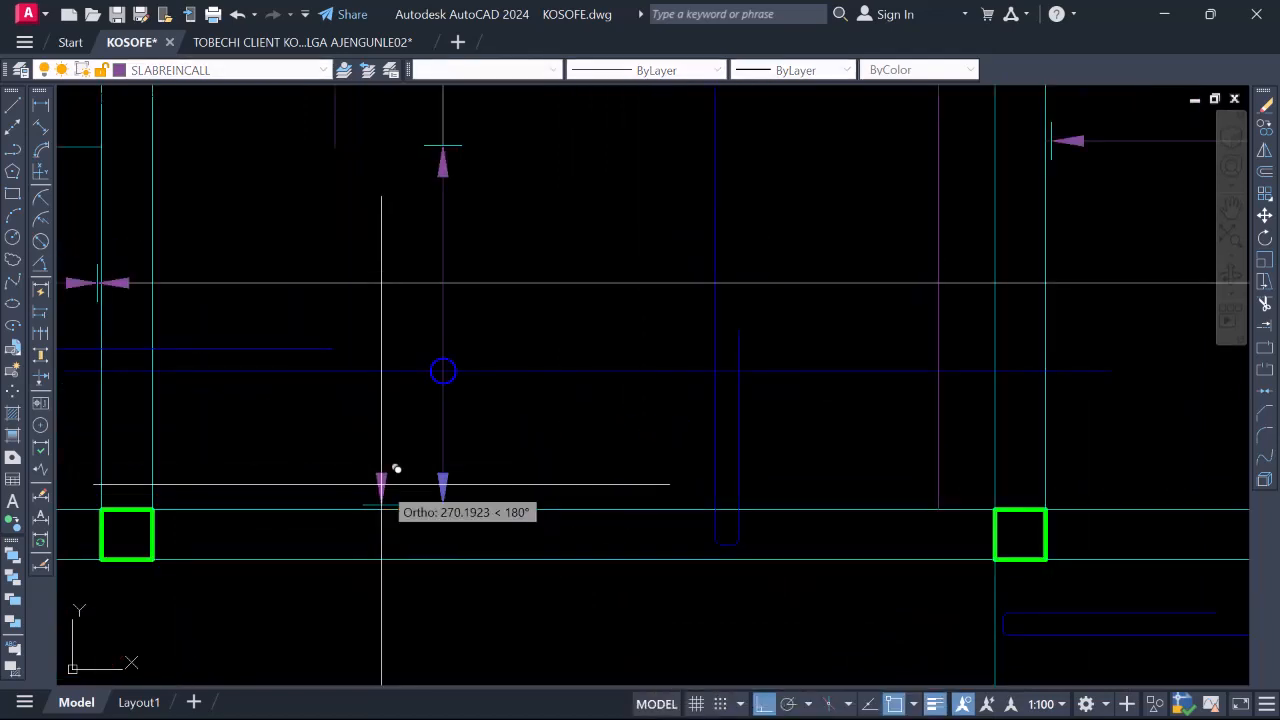
pyautogui.scroll(3, 703, 480)
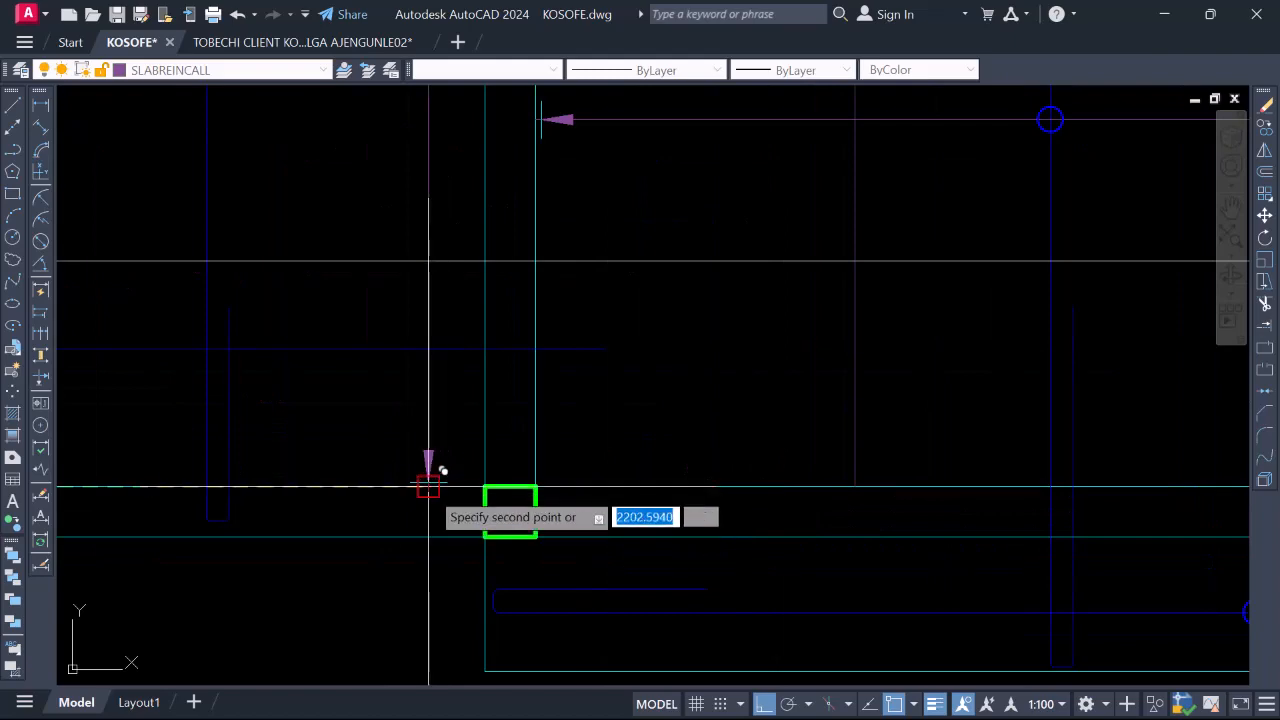
pyautogui.scroll(-4, 714, 477)
pyautogui.scroll(4, 676, 462)
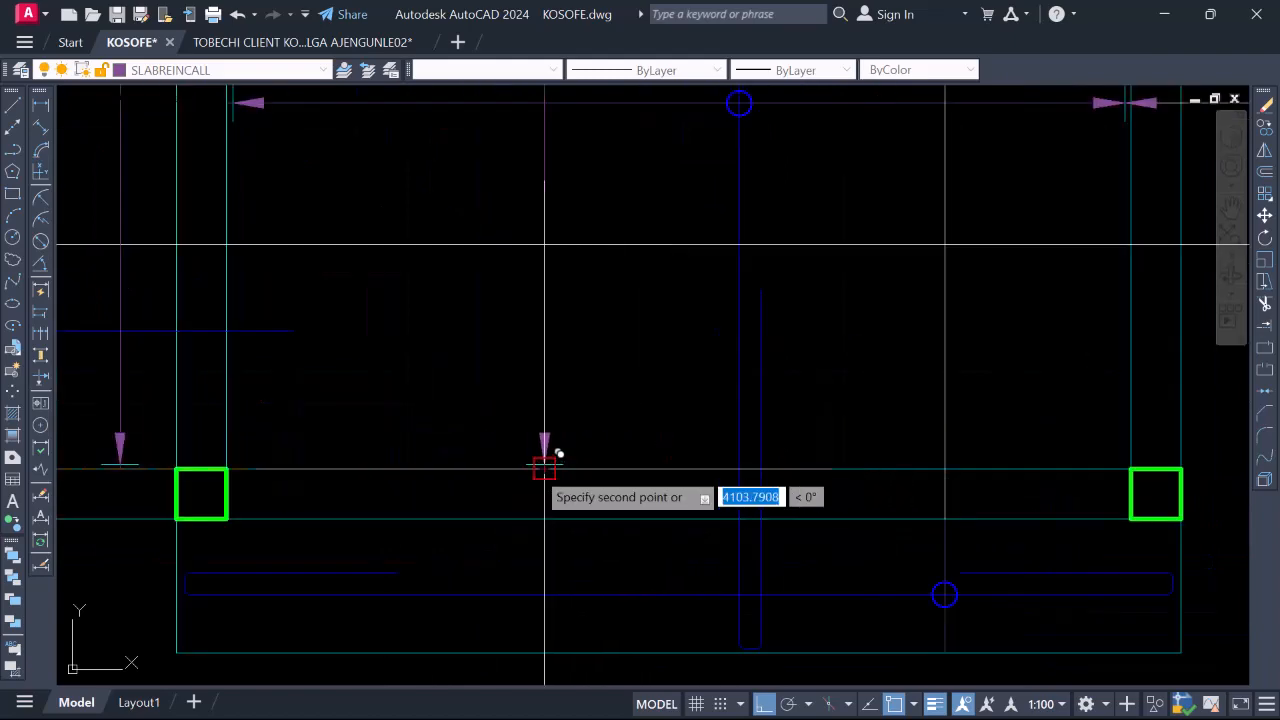
pyautogui.scroll(-6, 829, 566)
pyautogui.scroll(-2, 835, 468)
pyautogui.scroll(3, 829, 480)
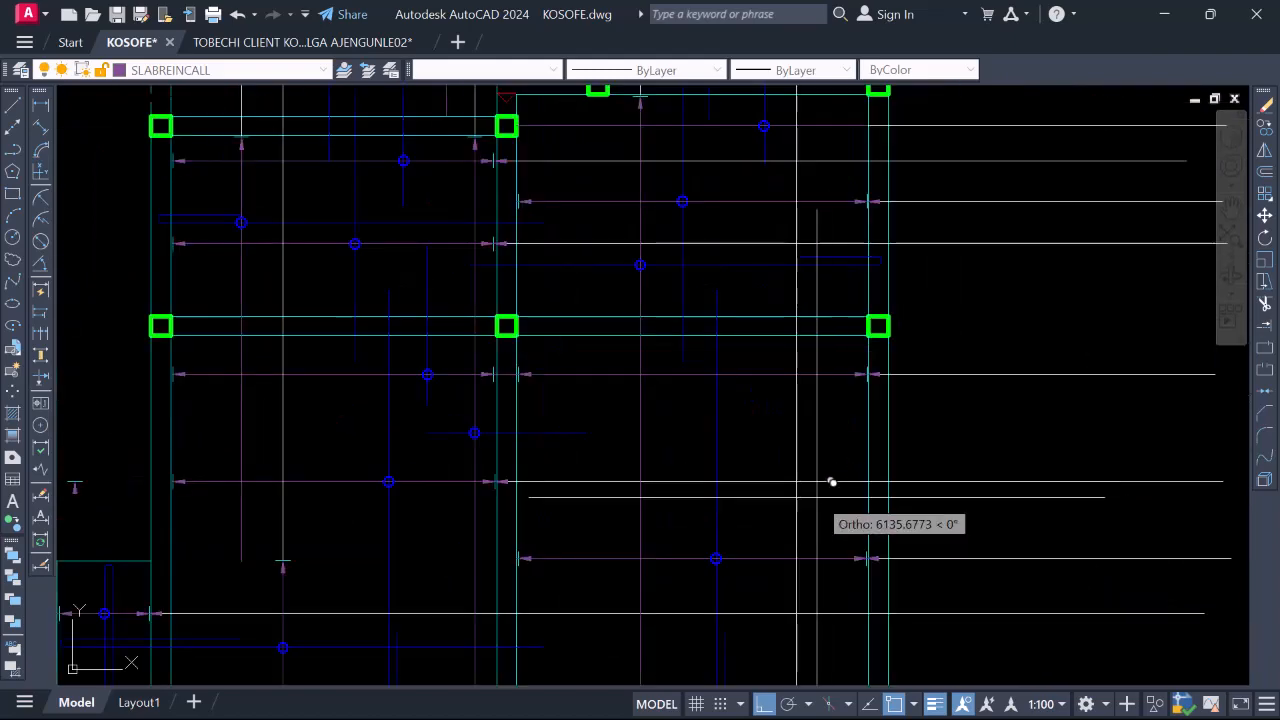
pyautogui.scroll(-2, 809, 517)
pyautogui.scroll(4, 646, 249)
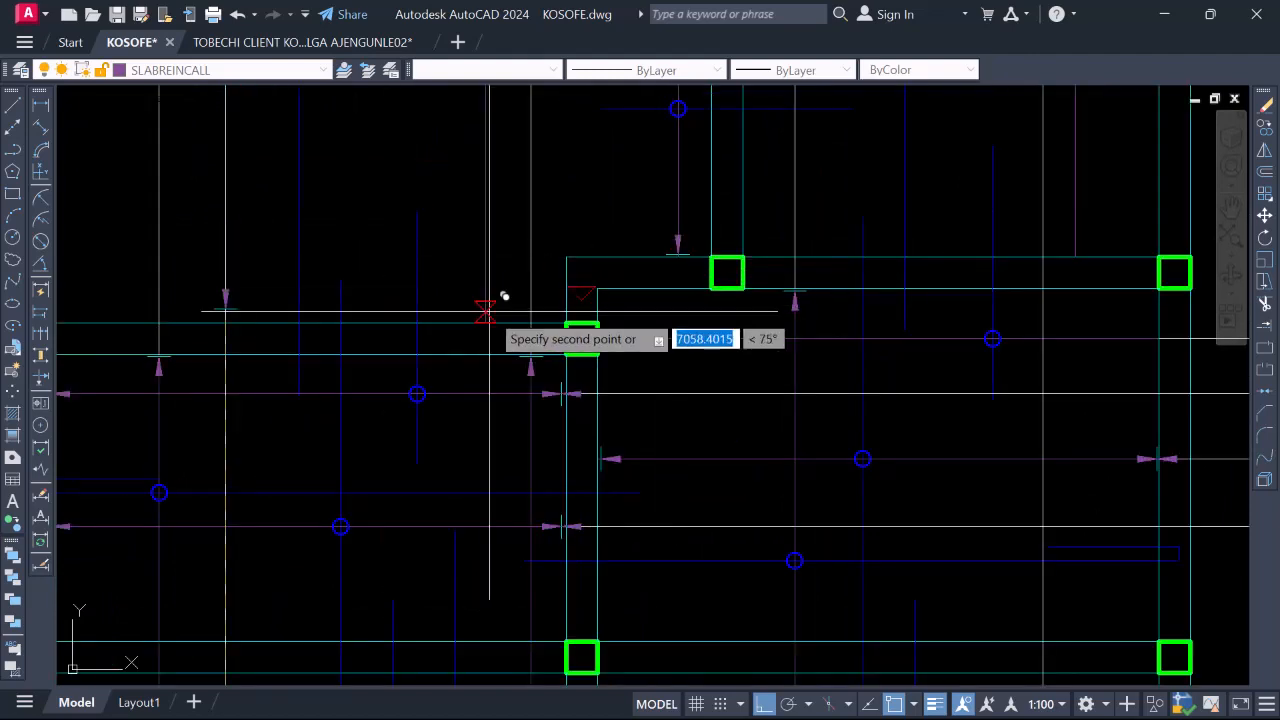
pyautogui.scroll(-3, 706, 289)
pyautogui.scroll(4, 728, 284)
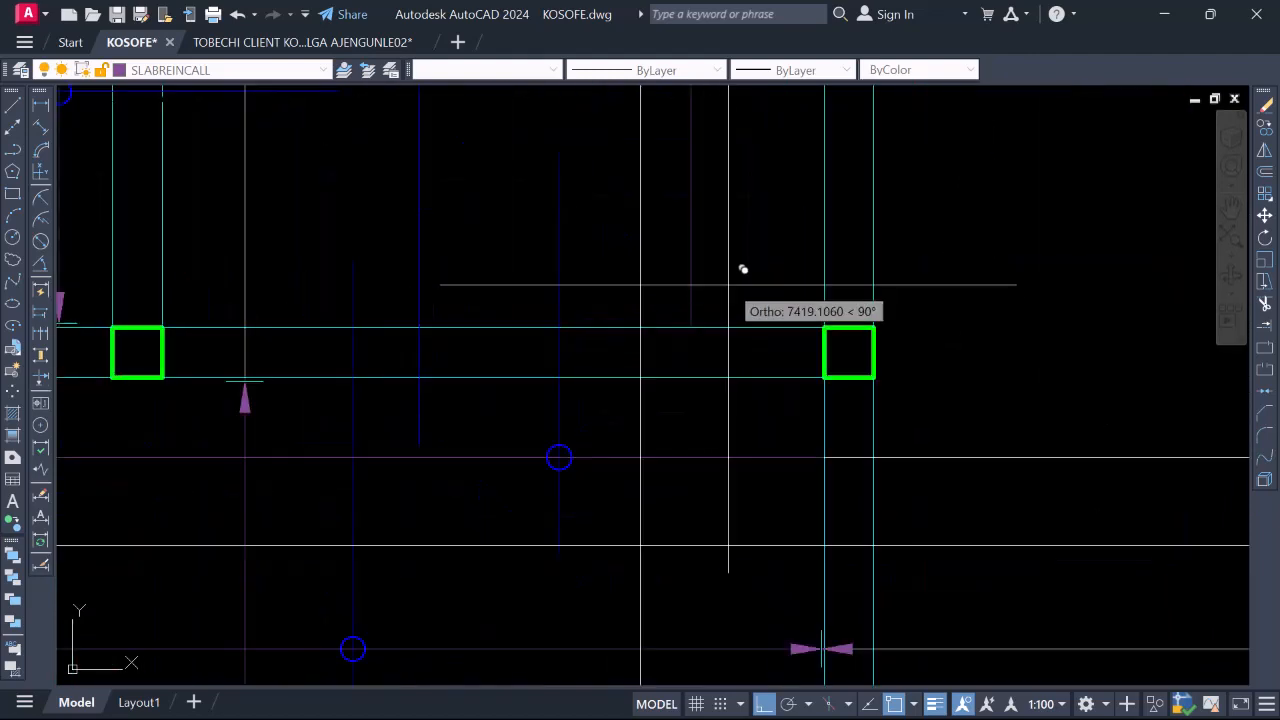
pyautogui.scroll(-3, 889, 286)
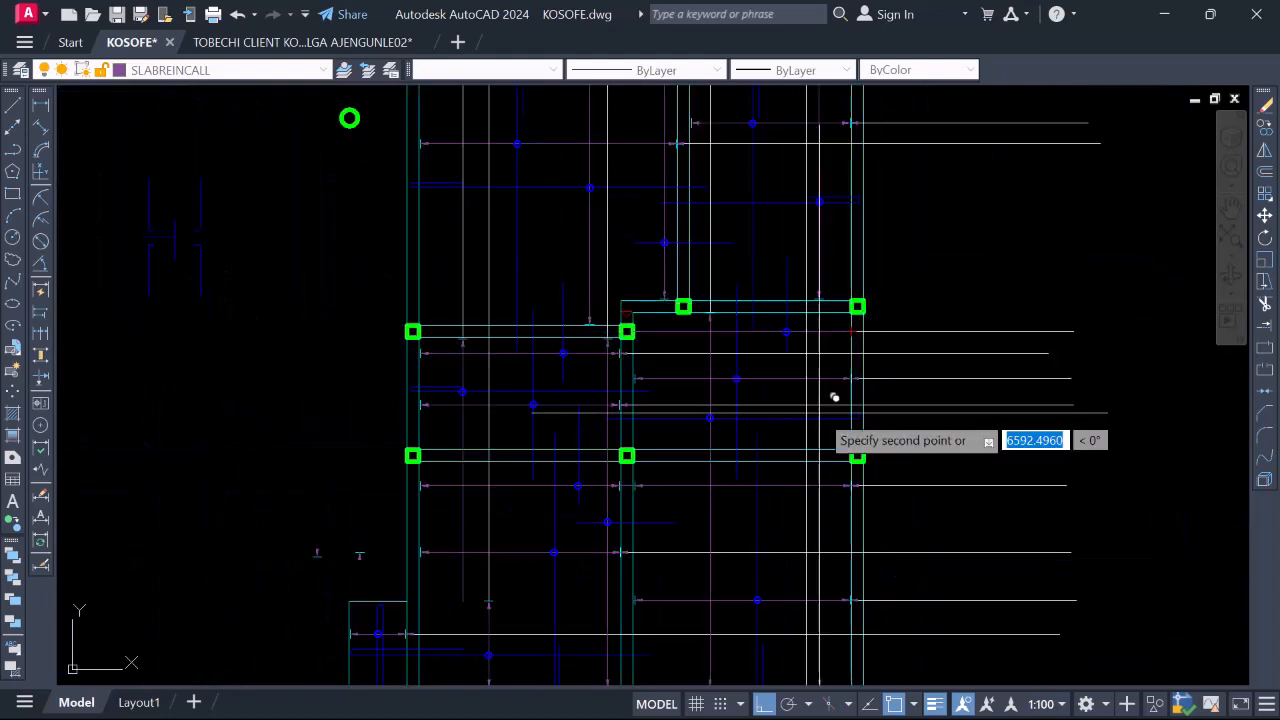
pyautogui.scroll(-2, 828, 405)
pyautogui.scroll(4, 840, 530)
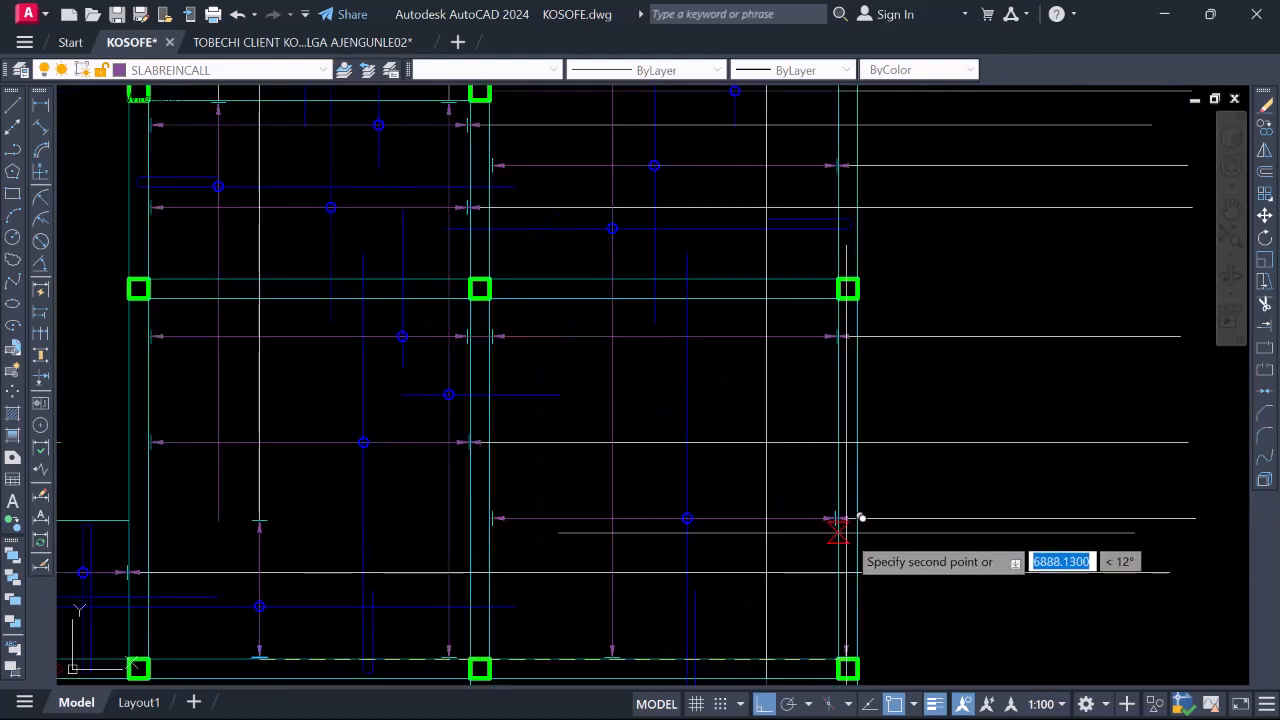
pyautogui.scroll(-2, 815, 526)
pyautogui.scroll(2, 474, 254)
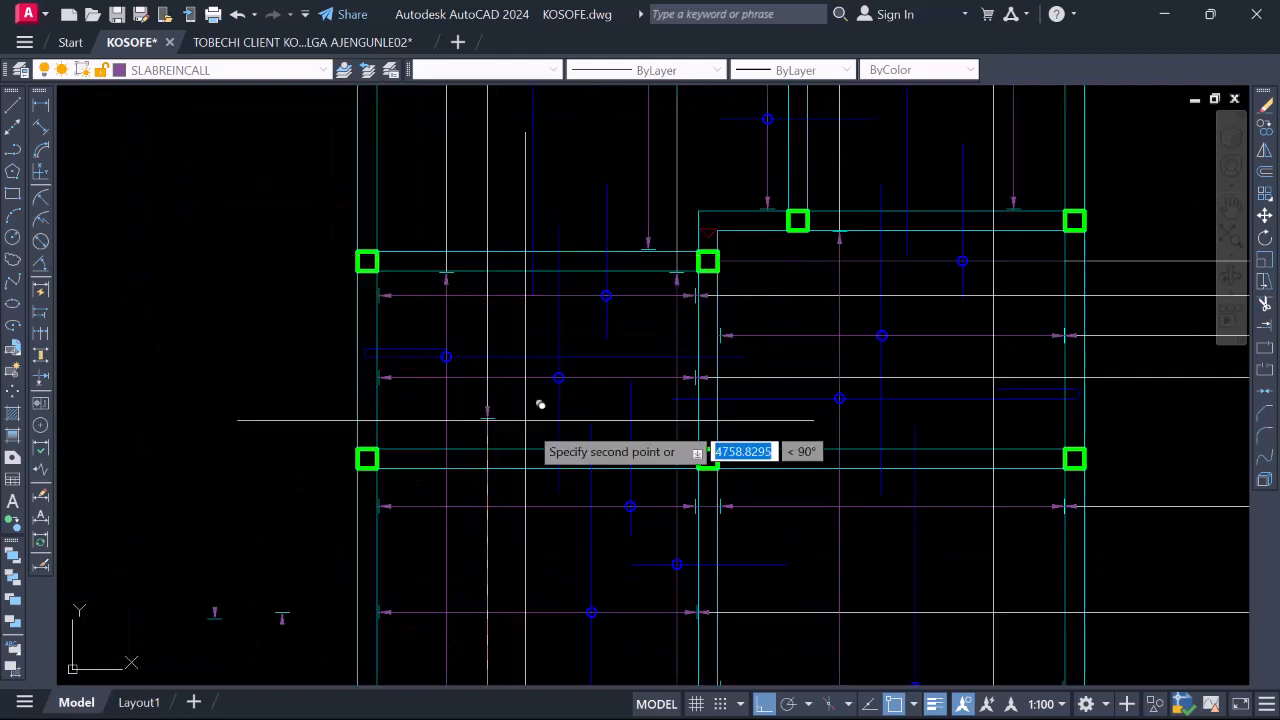
pyautogui.scroll(-2, 534, 406)
pyautogui.scroll(-2, 642, 489)
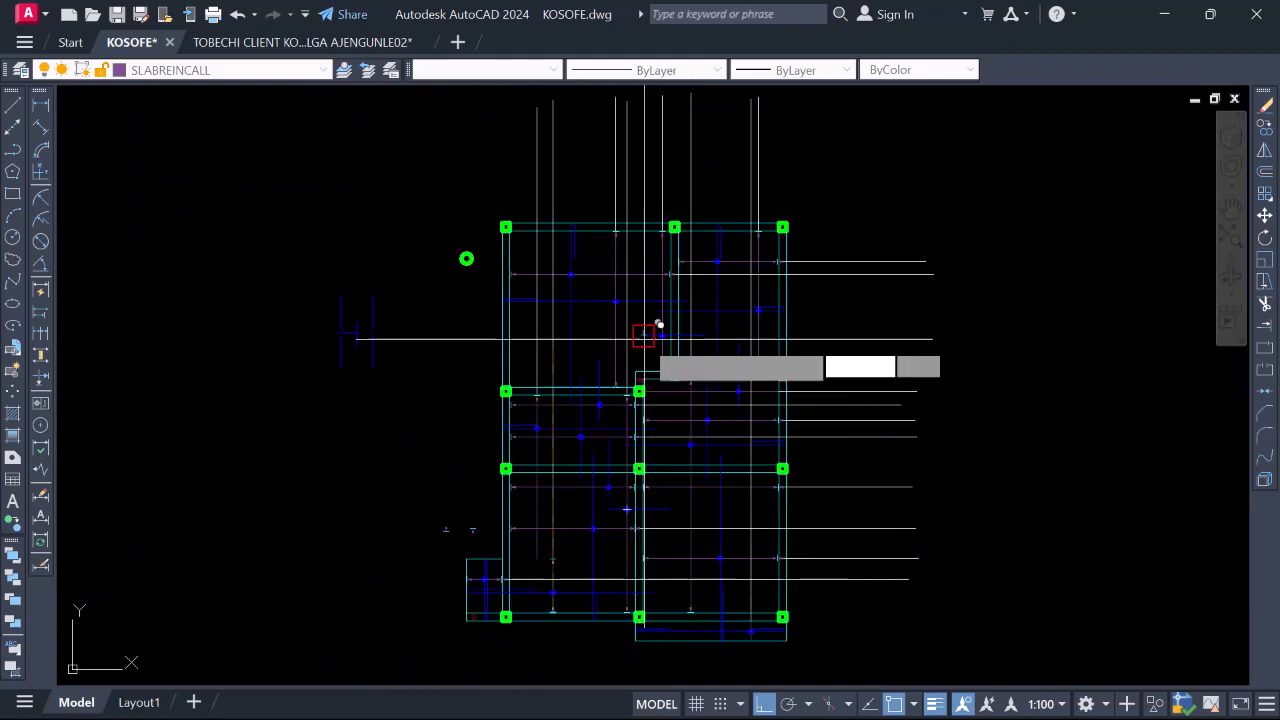
pyautogui.scroll(4, 660, 320)
pyautogui.scroll(-4, 703, 423)
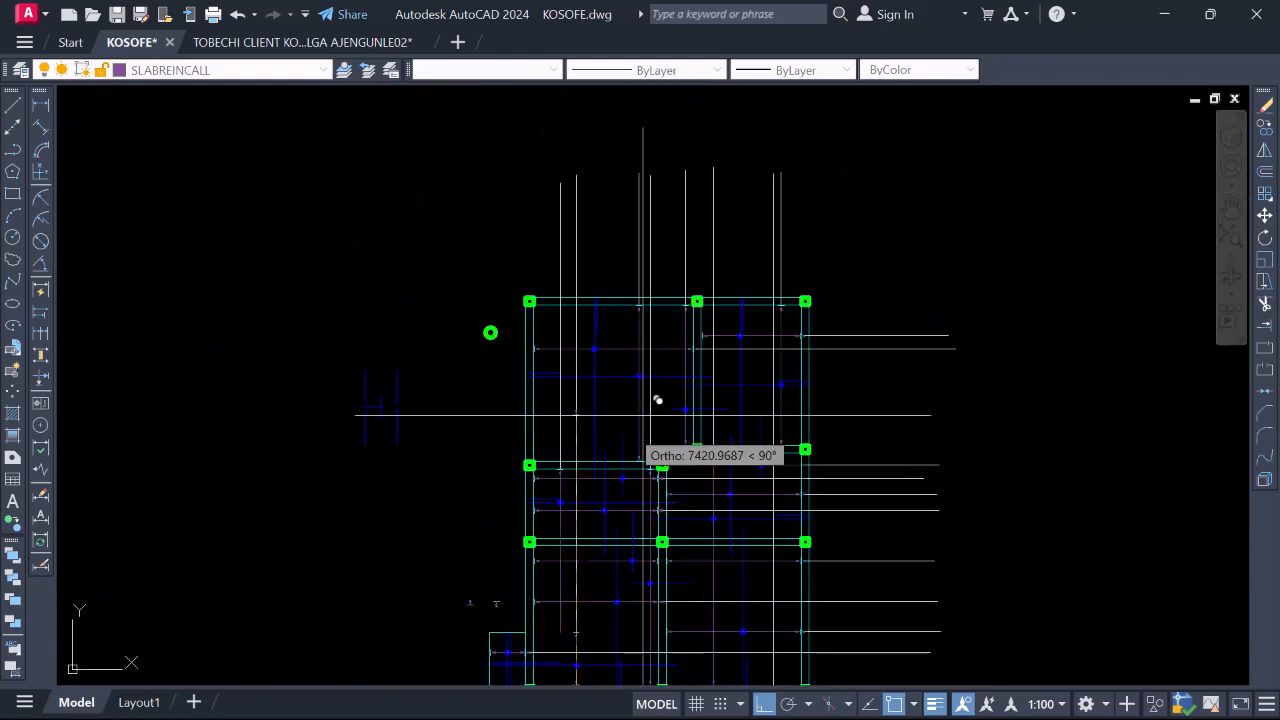
pyautogui.scroll(3, 731, 346)
pyautogui.scroll(-3, 771, 323)
pyautogui.scroll(4, 767, 464)
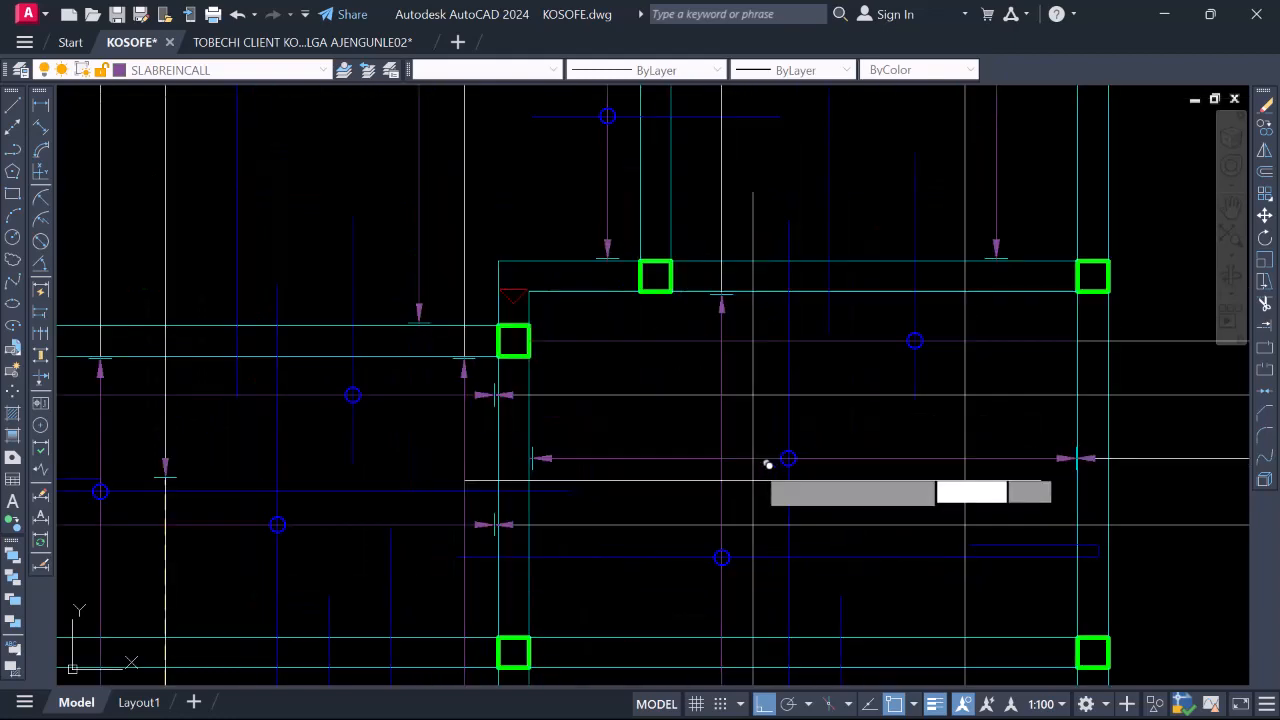
pyautogui.scroll(-5, 767, 464)
pyautogui.scroll(4, 735, 450)
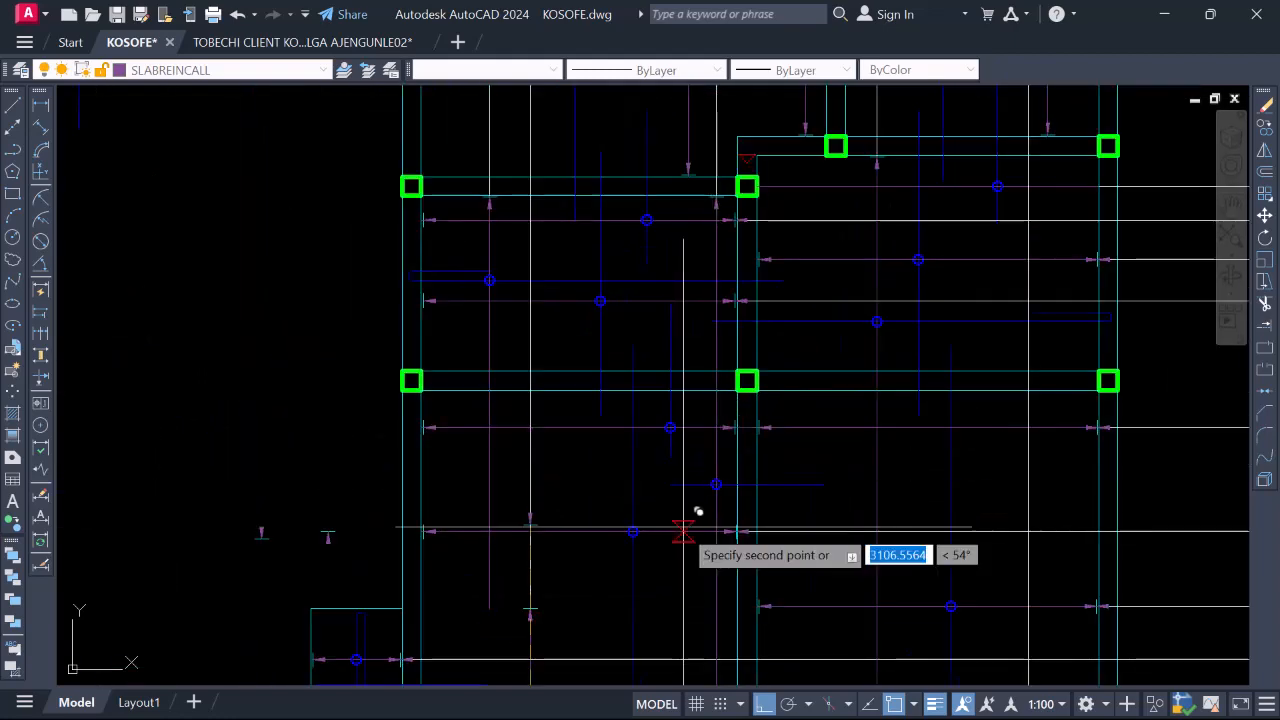
pyautogui.scroll(-2, 694, 509)
pyautogui.scroll(-2, 708, 414)
pyautogui.scroll(6, 763, 343)
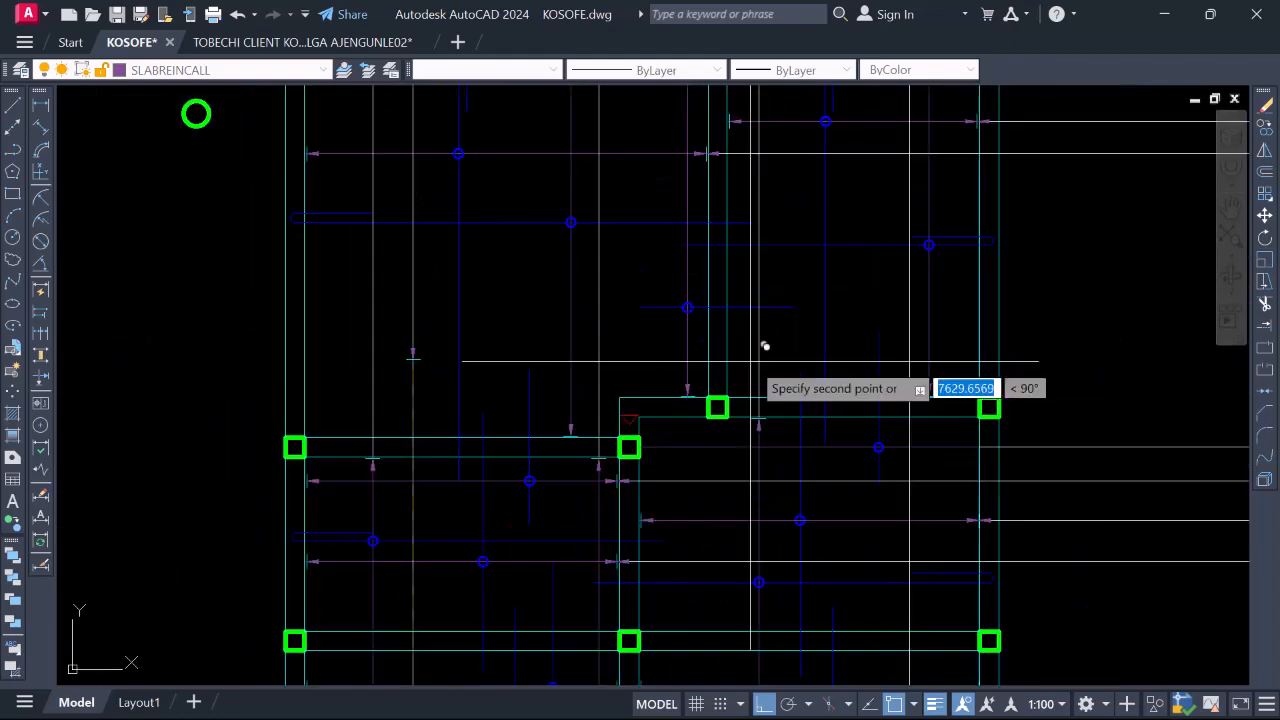
pyautogui.scroll(-4, 865, 376)
pyautogui.scroll(-3, 675, 420)
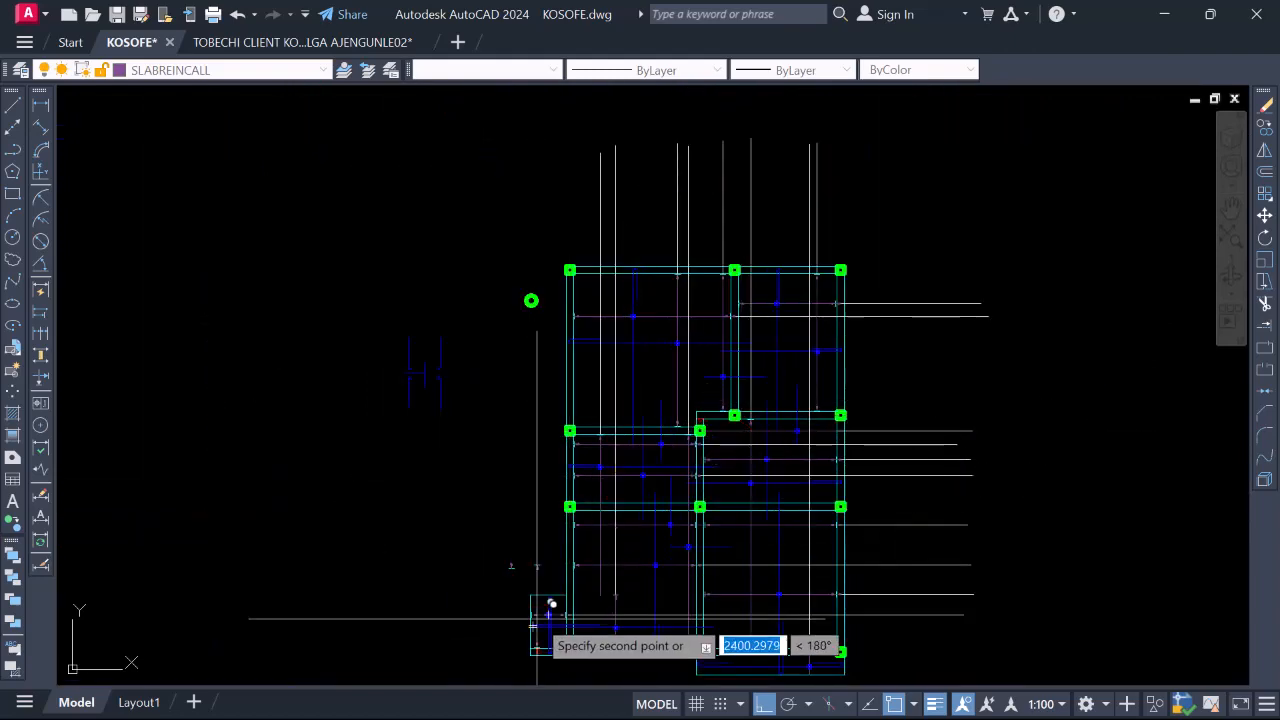
pyautogui.scroll(6, 537, 617)
pyautogui.scroll(-6, 534, 423)
pyautogui.scroll(2, 470, 320)
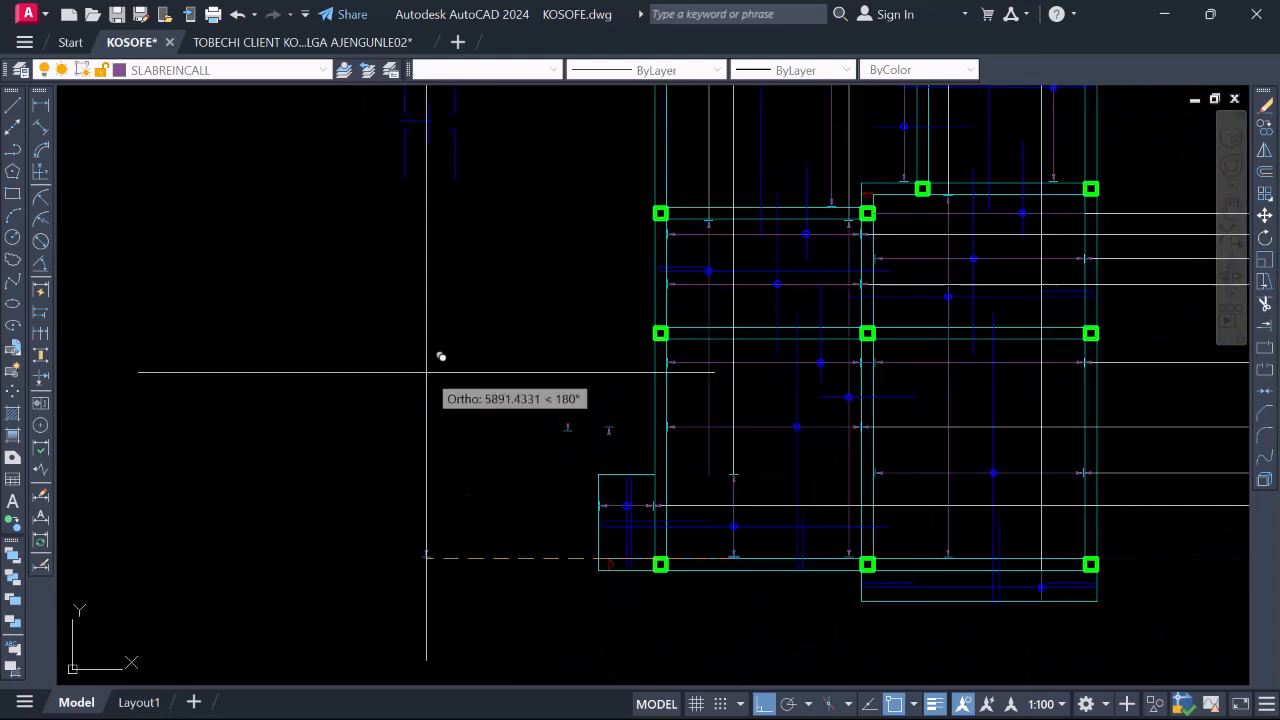
pyautogui.scroll(2, 822, 436)
pyautogui.scroll(-2, 709, 526)
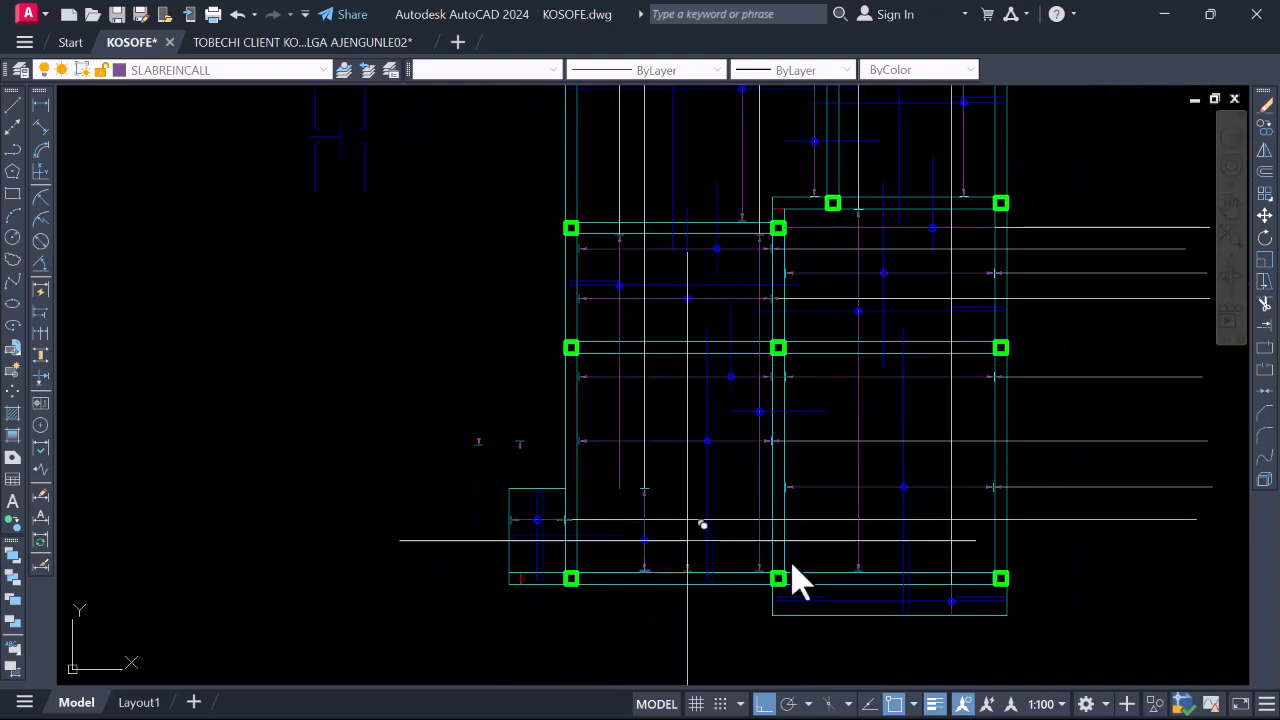
pyautogui.scroll(3, 537, 488)
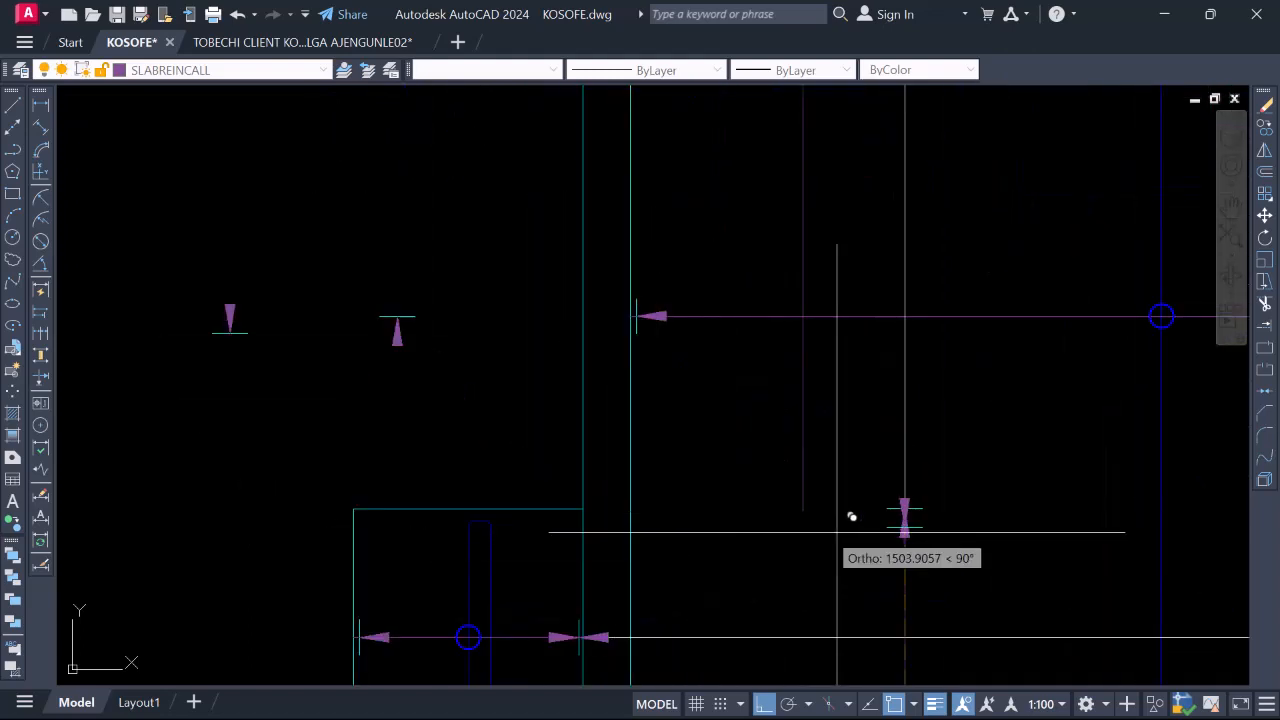
# Window-select the downward purple arrowhead and copy it using its tip as base point
pyautogui.press('Escape')
pyautogui.scroll(4, 769, 478)
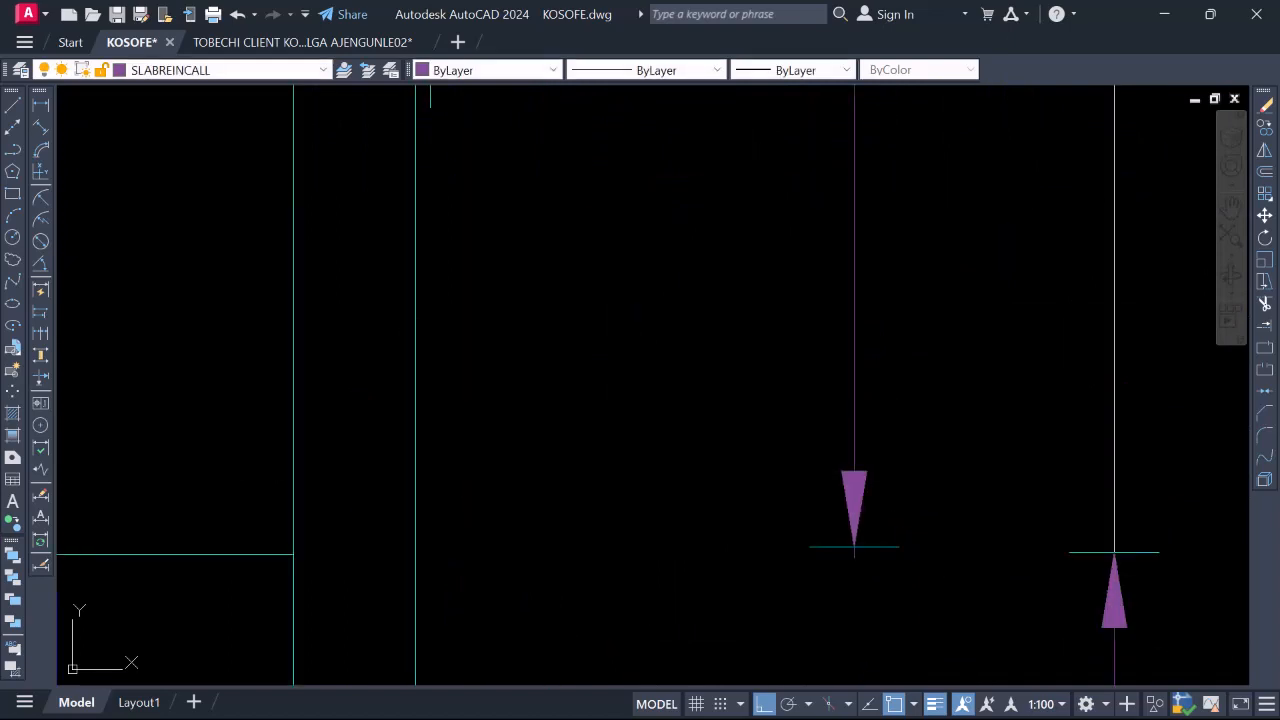
pyautogui.click(749, 412)
pyautogui.click(977, 603)
pyautogui.rightClick(797, 484)
pyautogui.click(842, 430)
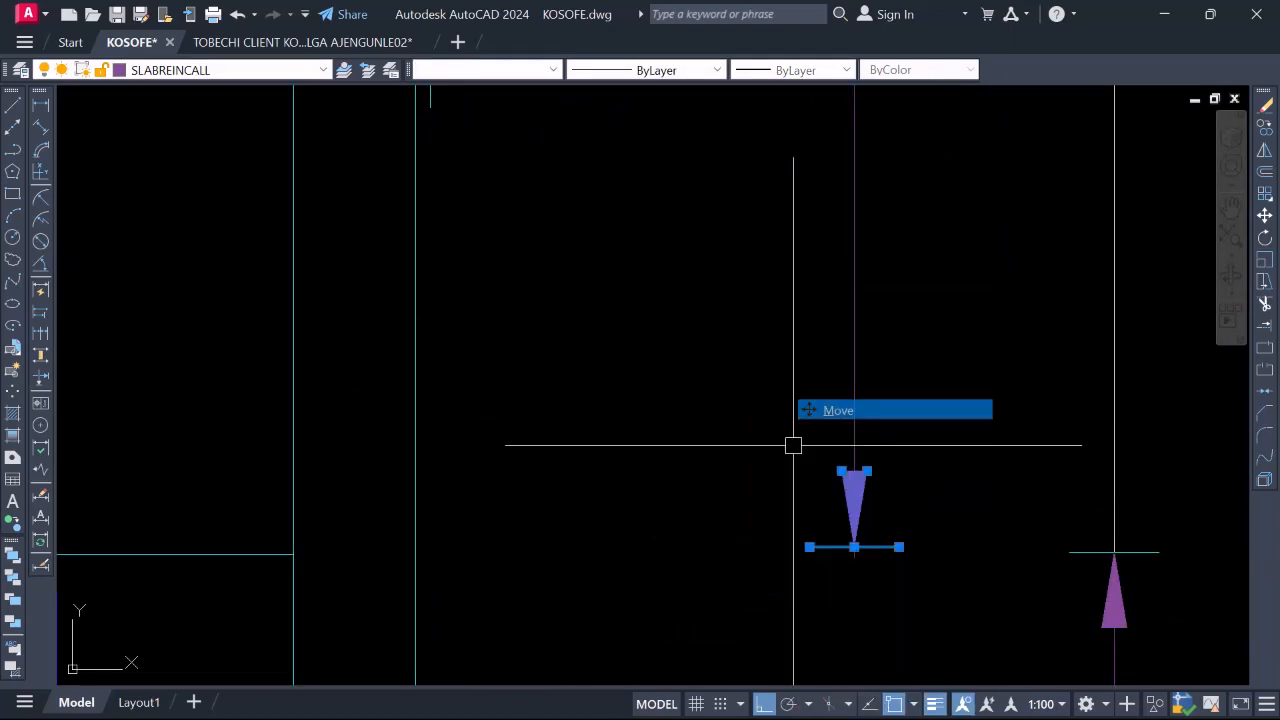
pyautogui.scroll(5, 851, 540)
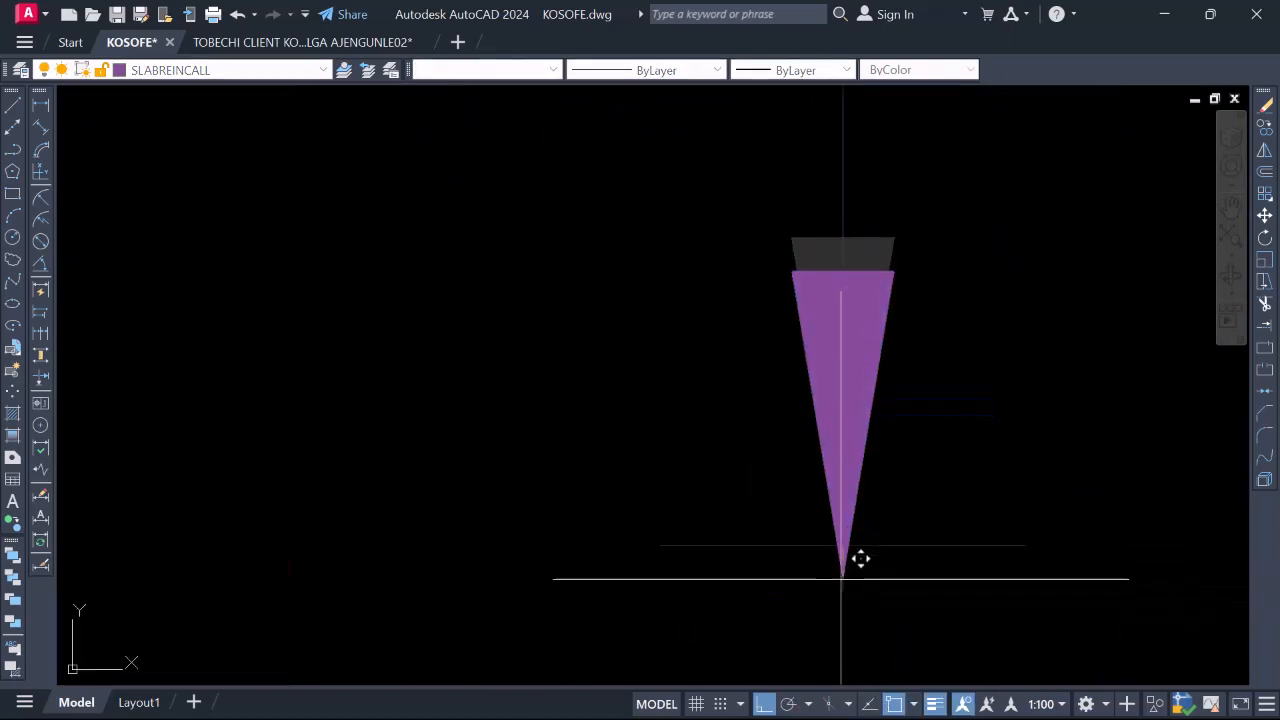
pyautogui.click(855, 560)
# Zoom in and out across the slab panels to survey the reinforcement layout
pyautogui.scroll(-6, 857, 571)
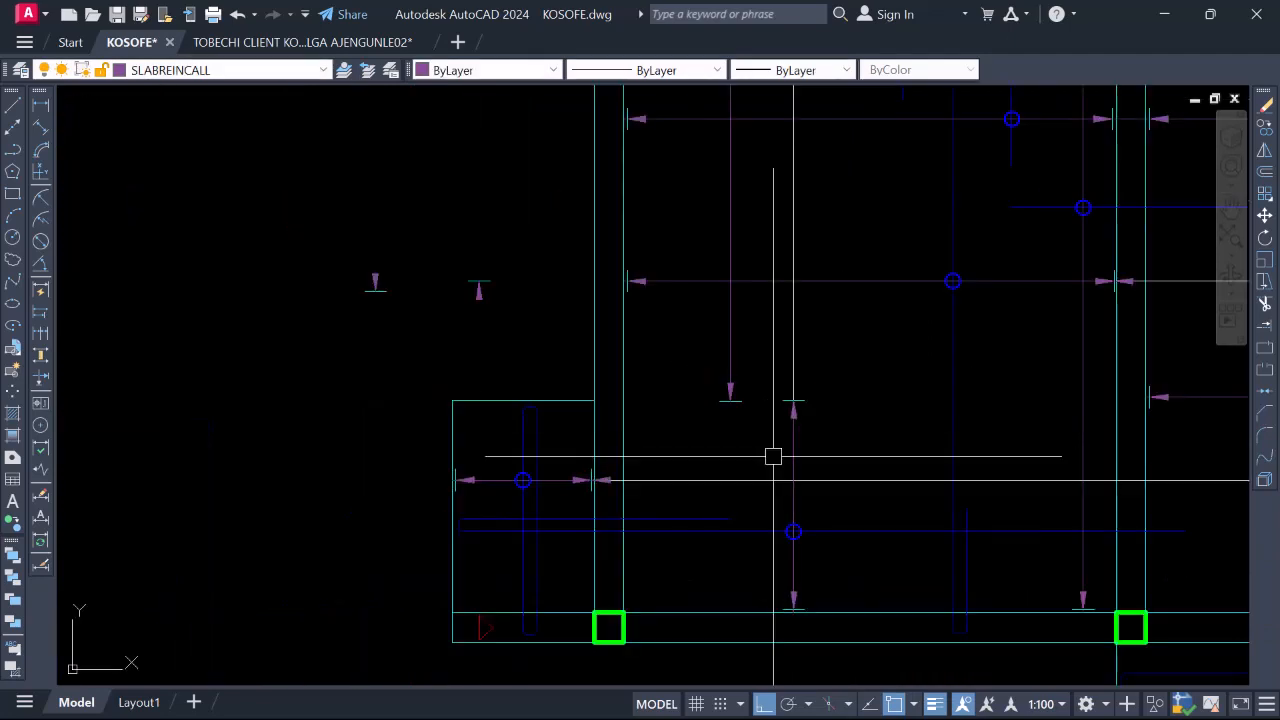
pyautogui.scroll(-4, 776, 401)
pyautogui.scroll(2, 678, 382)
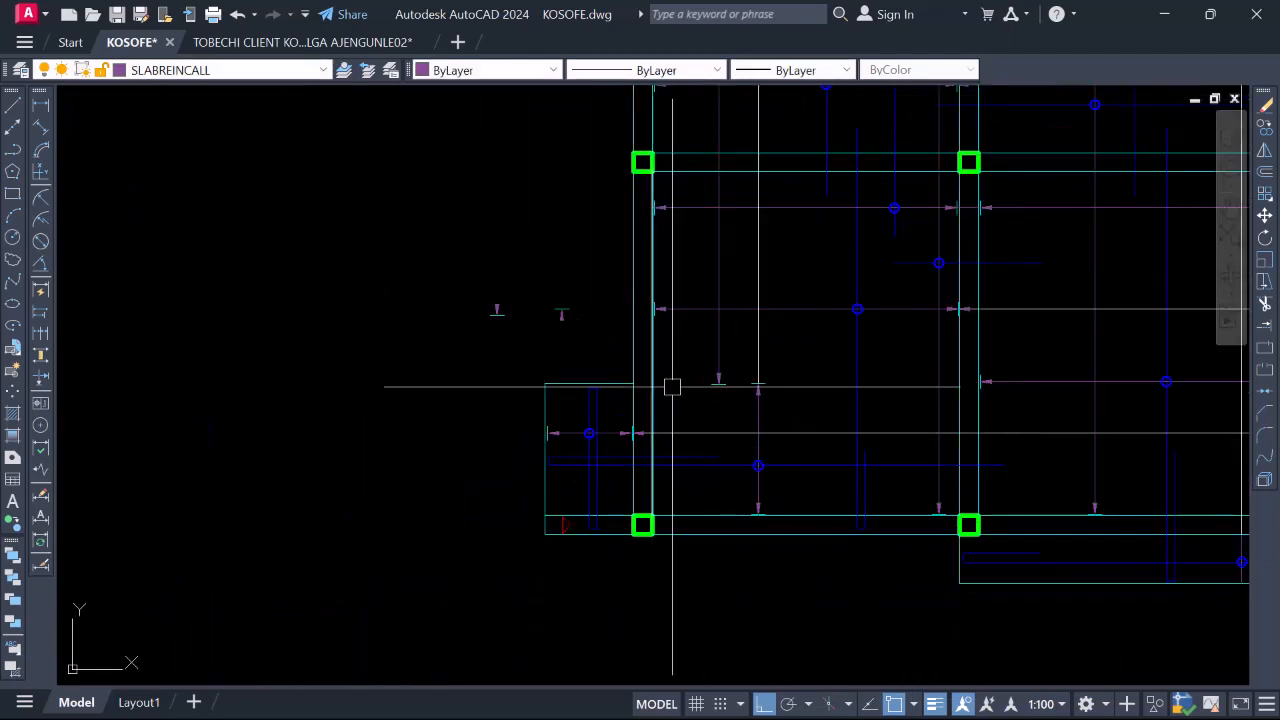
pyautogui.scroll(-3, 731, 475)
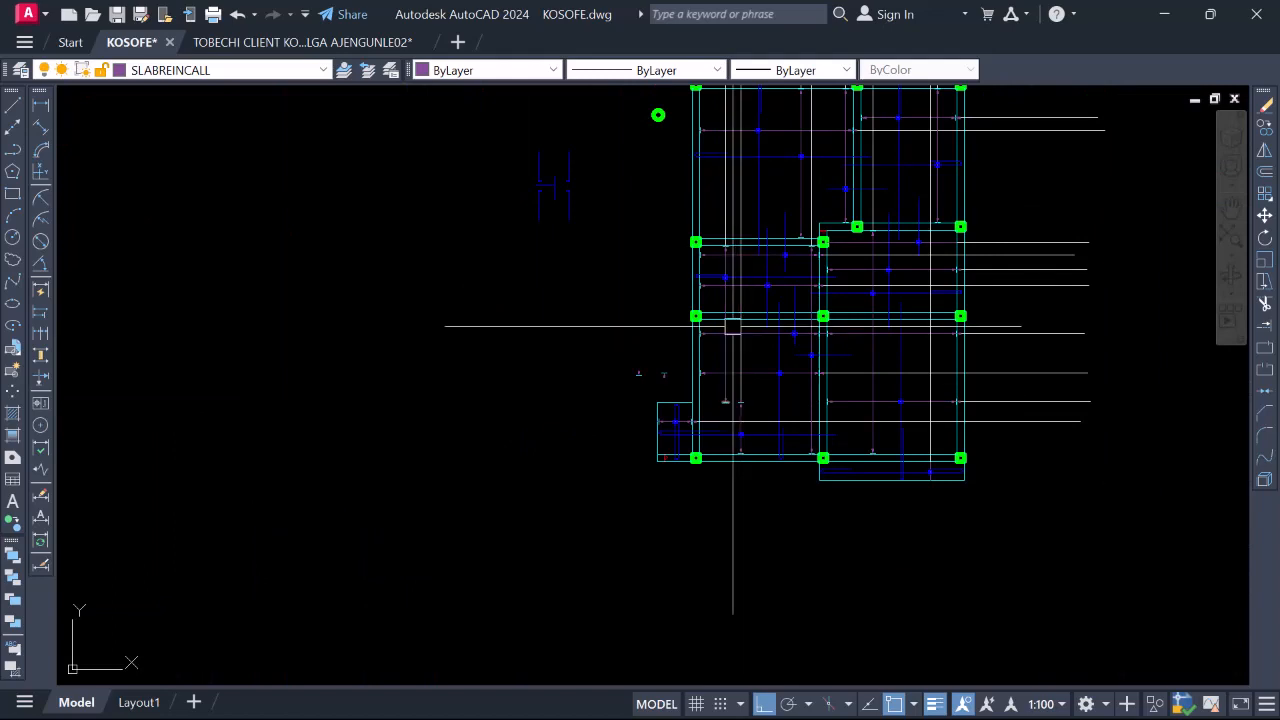
pyautogui.scroll(4, 725, 263)
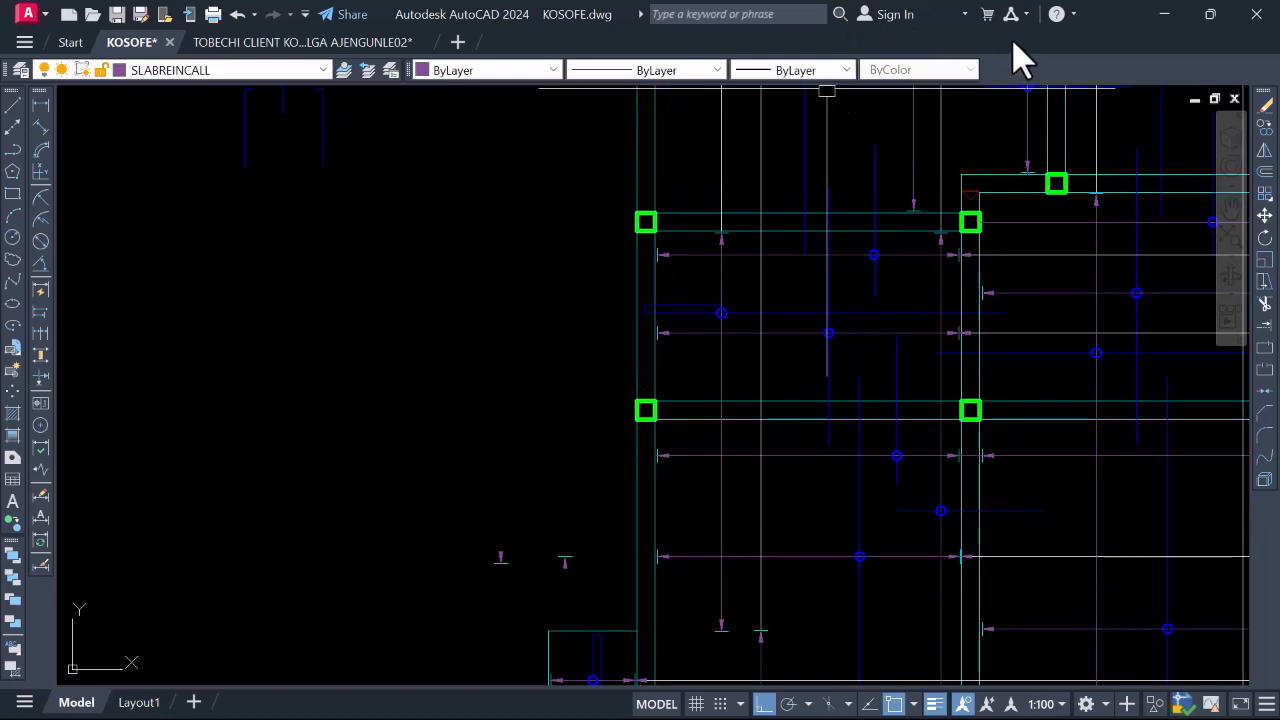
pyautogui.scroll(-3, 960, 223)
pyautogui.scroll(-4, 777, 323)
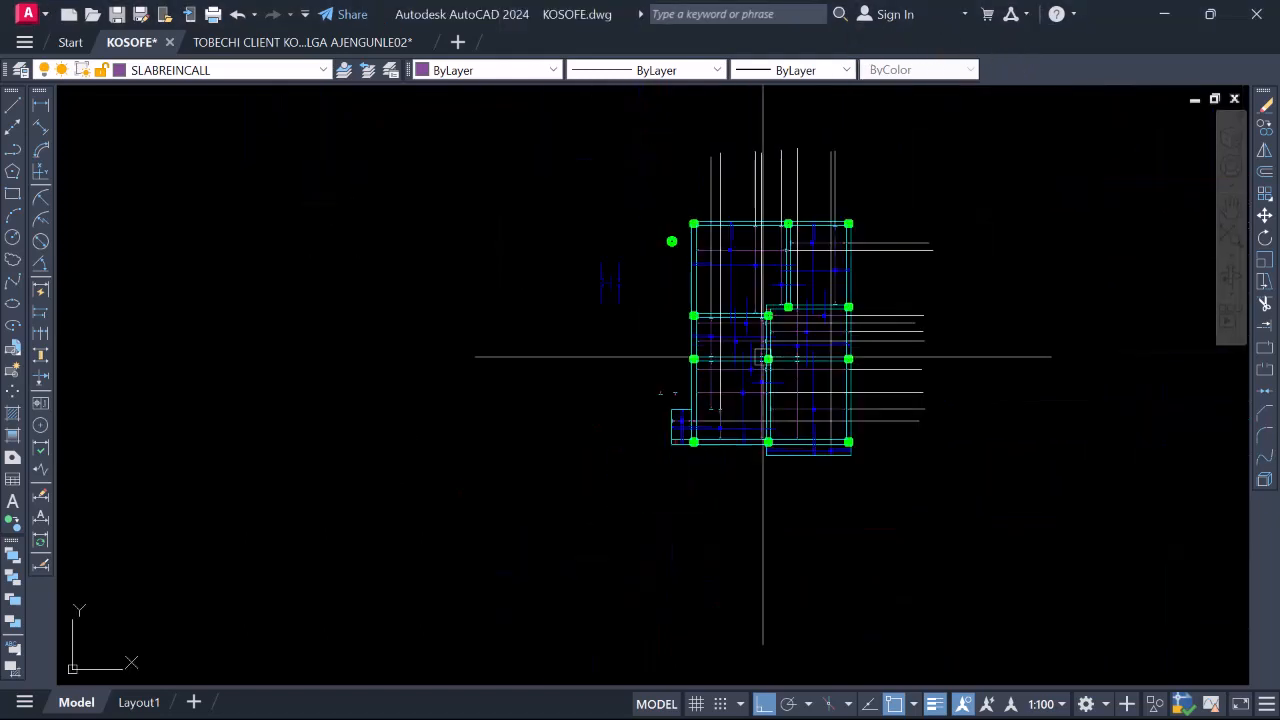
pyautogui.scroll(2, 763, 357)
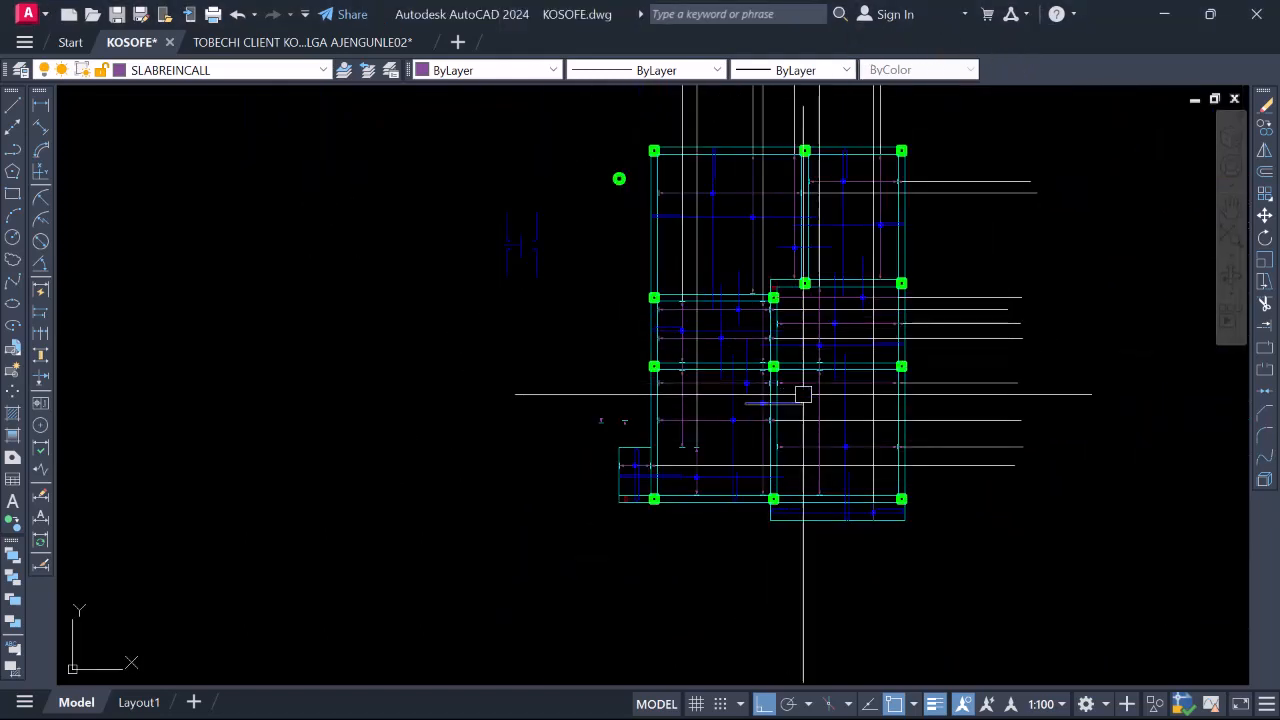
pyautogui.scroll(4, 779, 384)
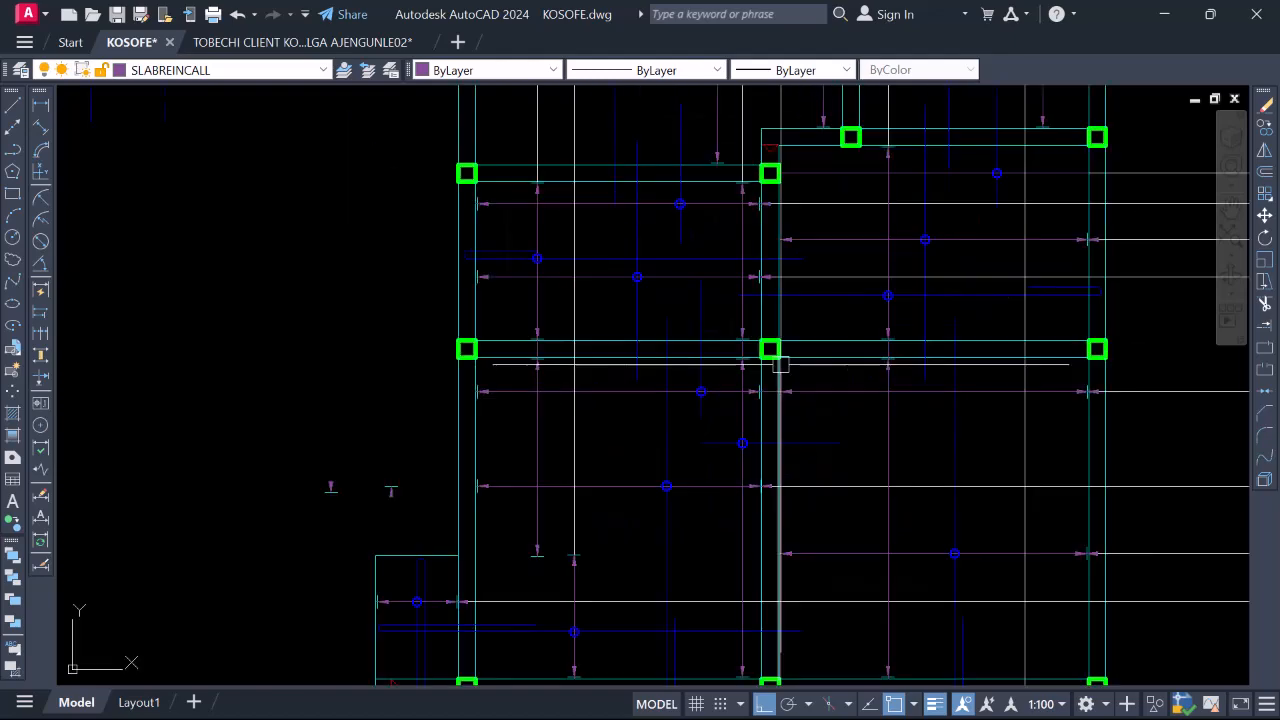
pyautogui.scroll(-2, 747, 462)
pyautogui.scroll(-2, 729, 483)
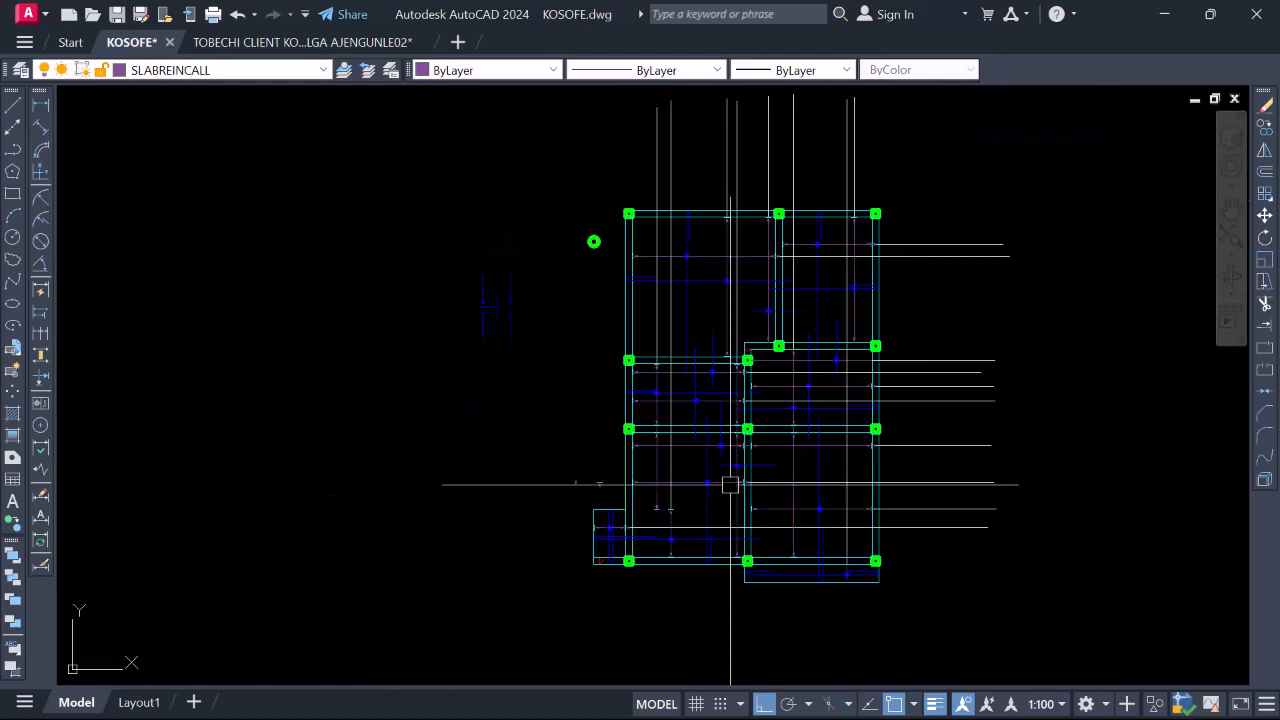
pyautogui.scroll(7, 766, 409)
pyautogui.scroll(-2, 706, 470)
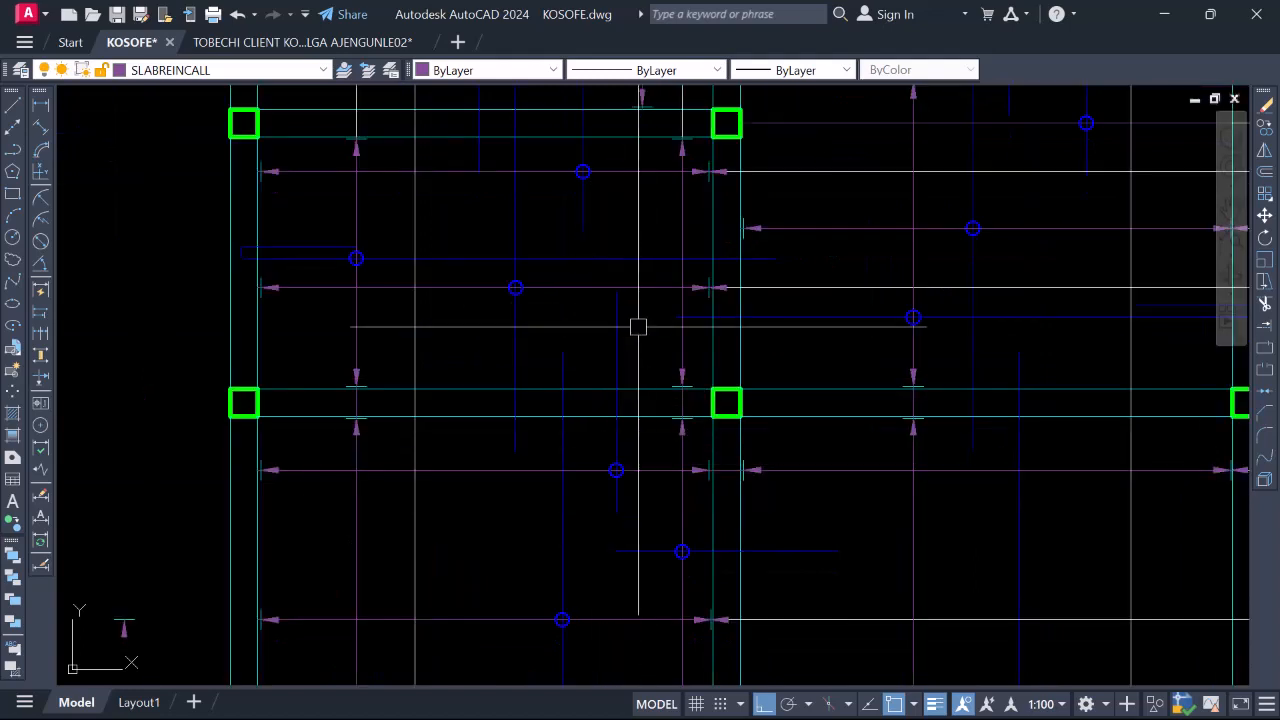
pyautogui.scroll(-4, 632, 345)
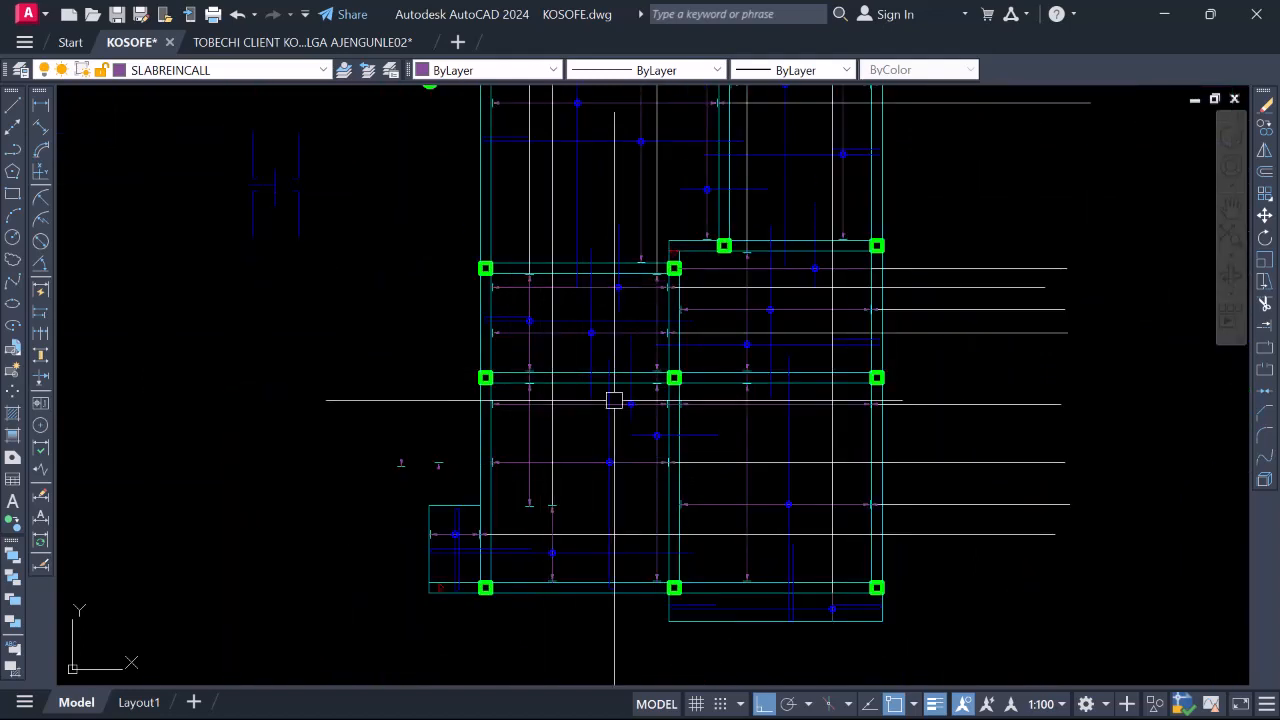
pyautogui.scroll(2, 682, 400)
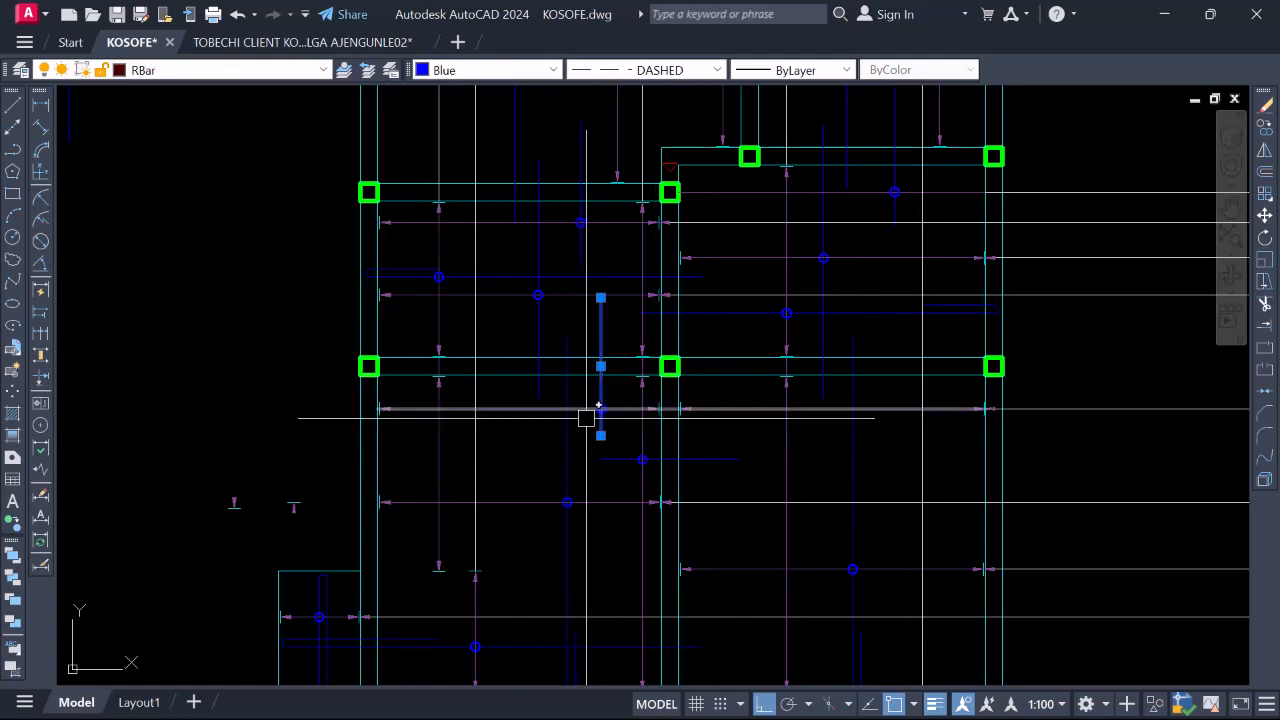
# Zoom to the upper slab panels and select the horizontal bar above the upper panel
pyautogui.scroll(4, 586, 418)
pyautogui.scroll(-4, 611, 390)
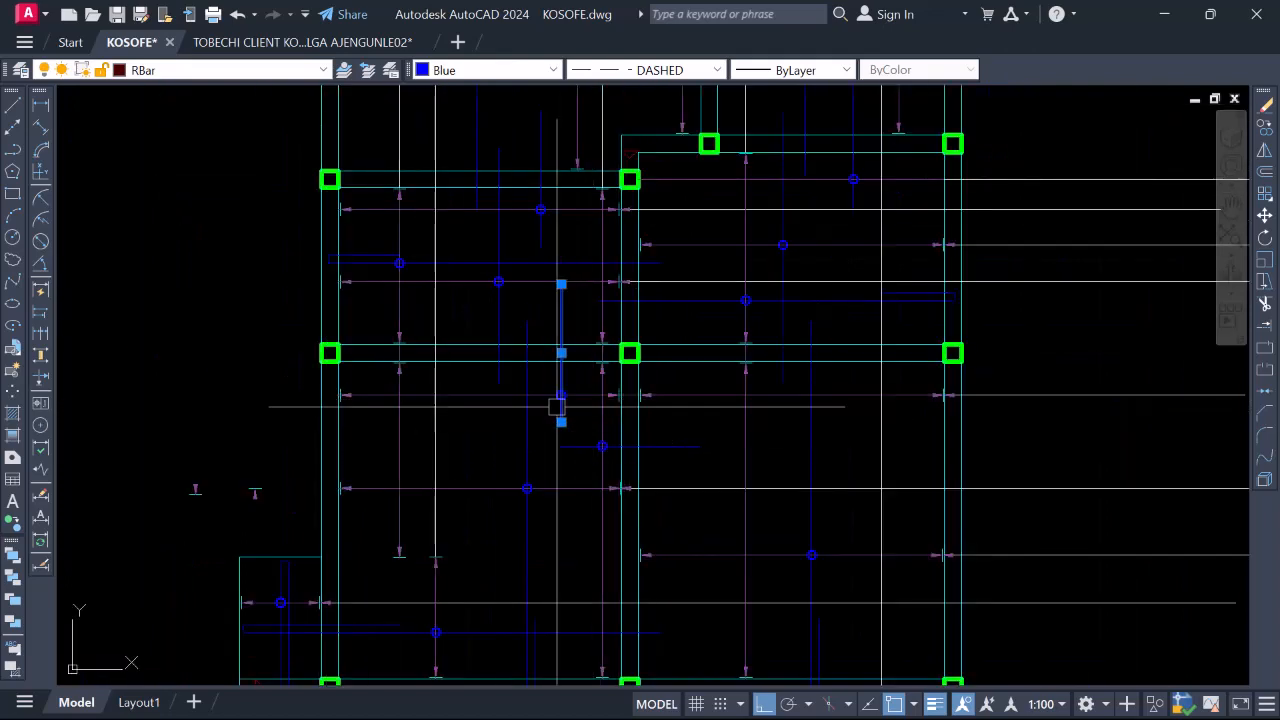
pyautogui.scroll(-2, 908, 405)
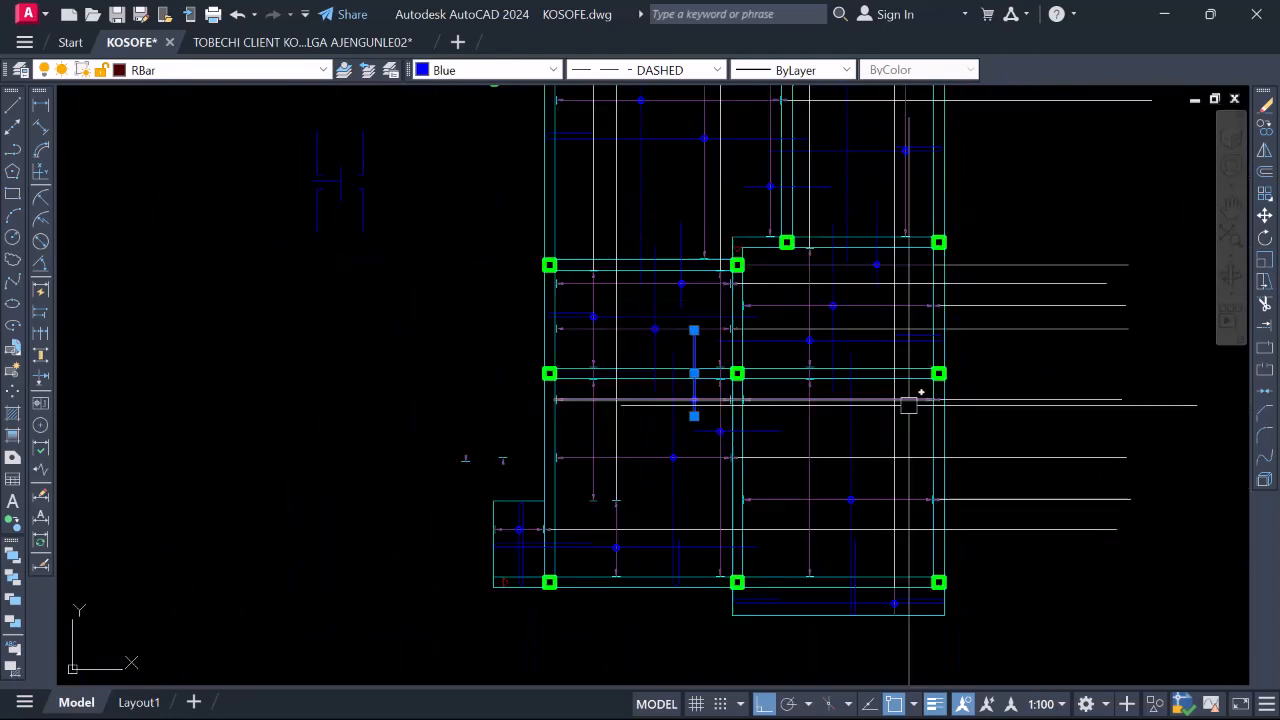
pyautogui.scroll(2, 620, 437)
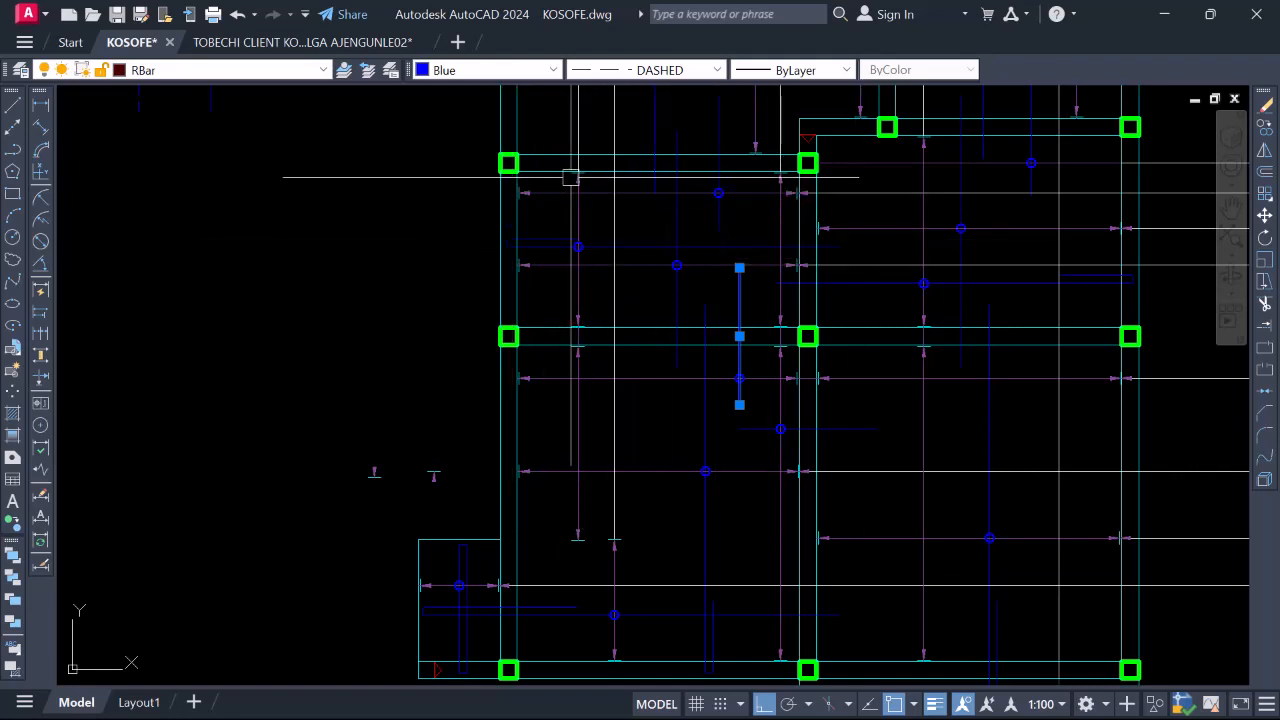
pyautogui.scroll(-2, 714, 440)
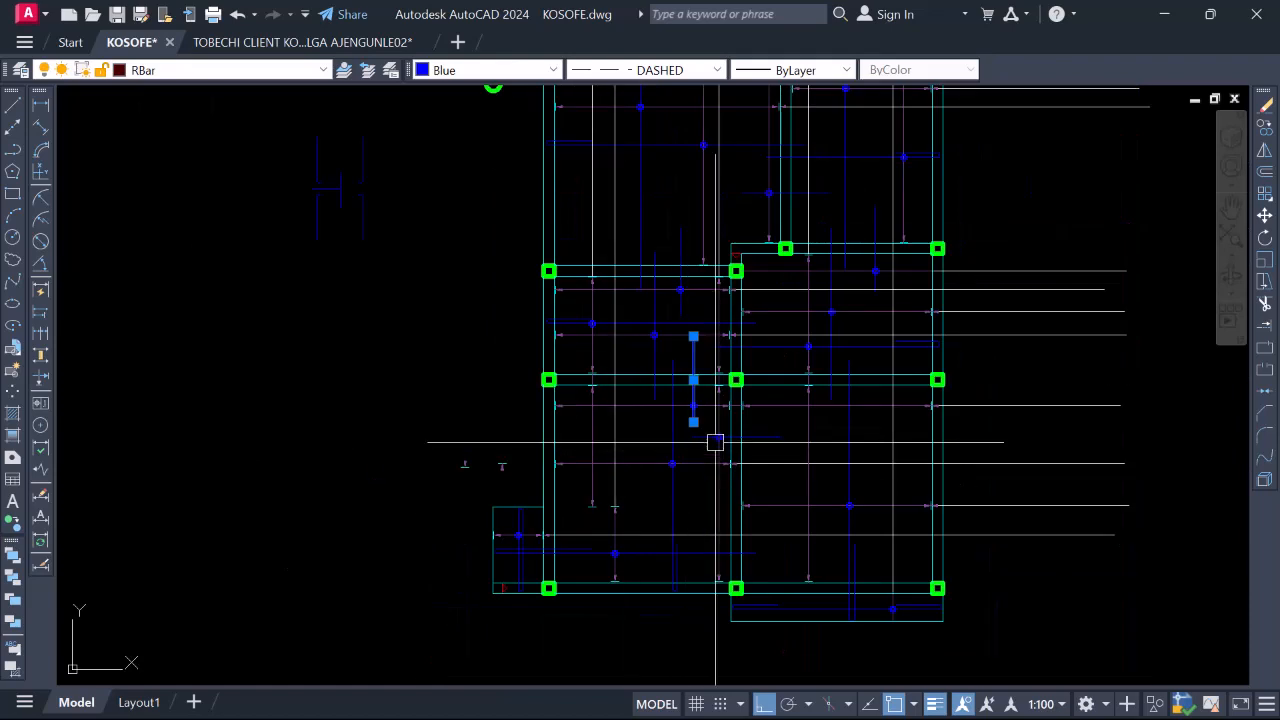
pyautogui.scroll(2, 714, 440)
pyautogui.scroll(-2, 716, 428)
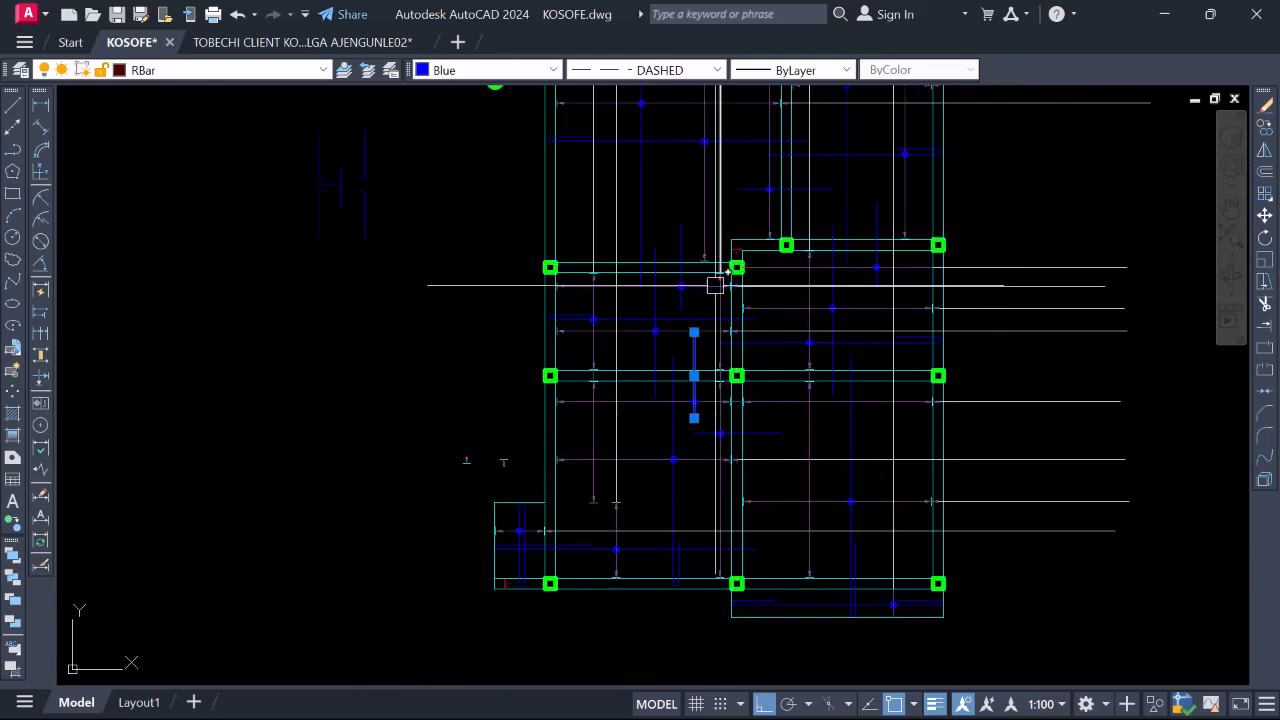
pyautogui.scroll(-4, 712, 303)
pyautogui.scroll(4, 710, 267)
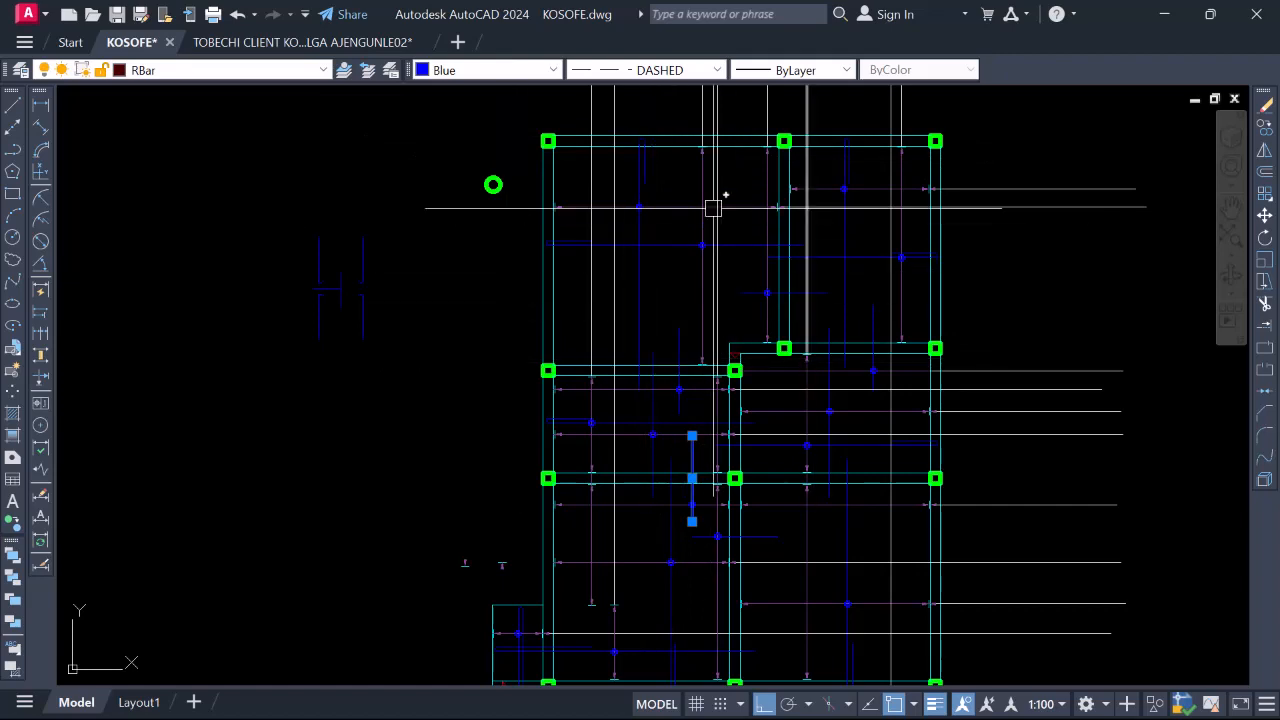
pyautogui.scroll(-2, 491, 350)
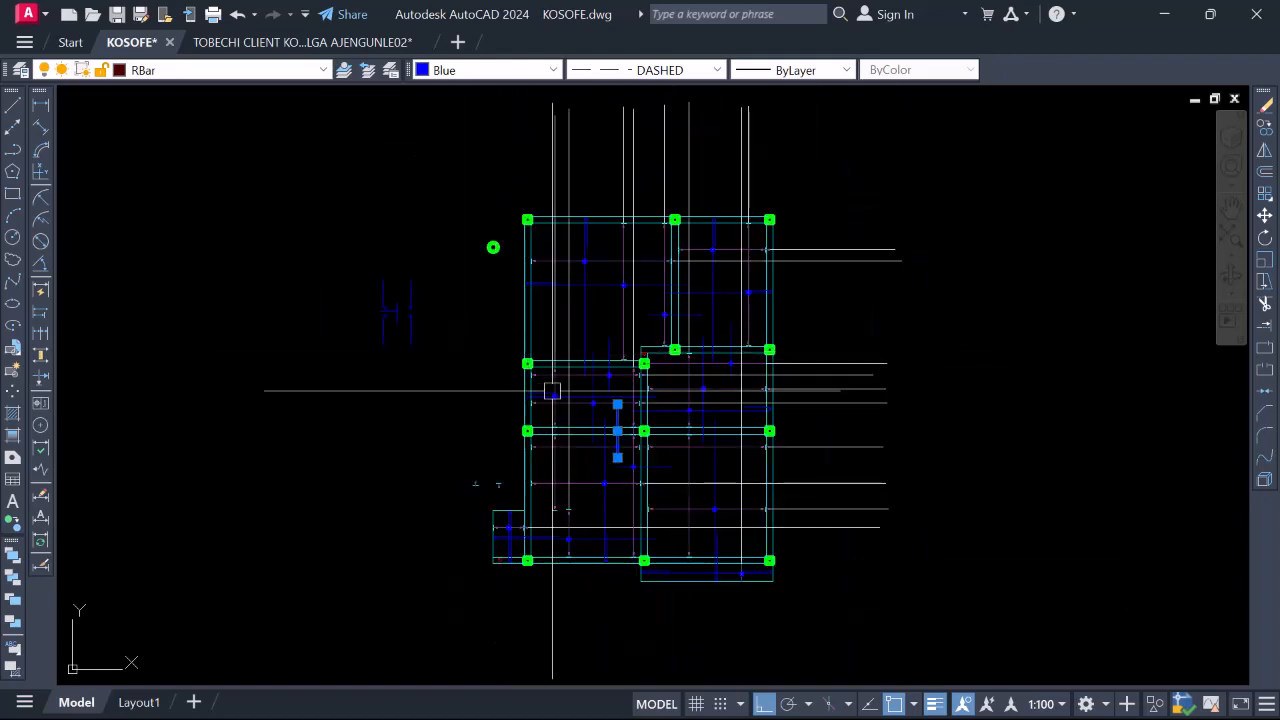
pyautogui.scroll(2, 627, 435)
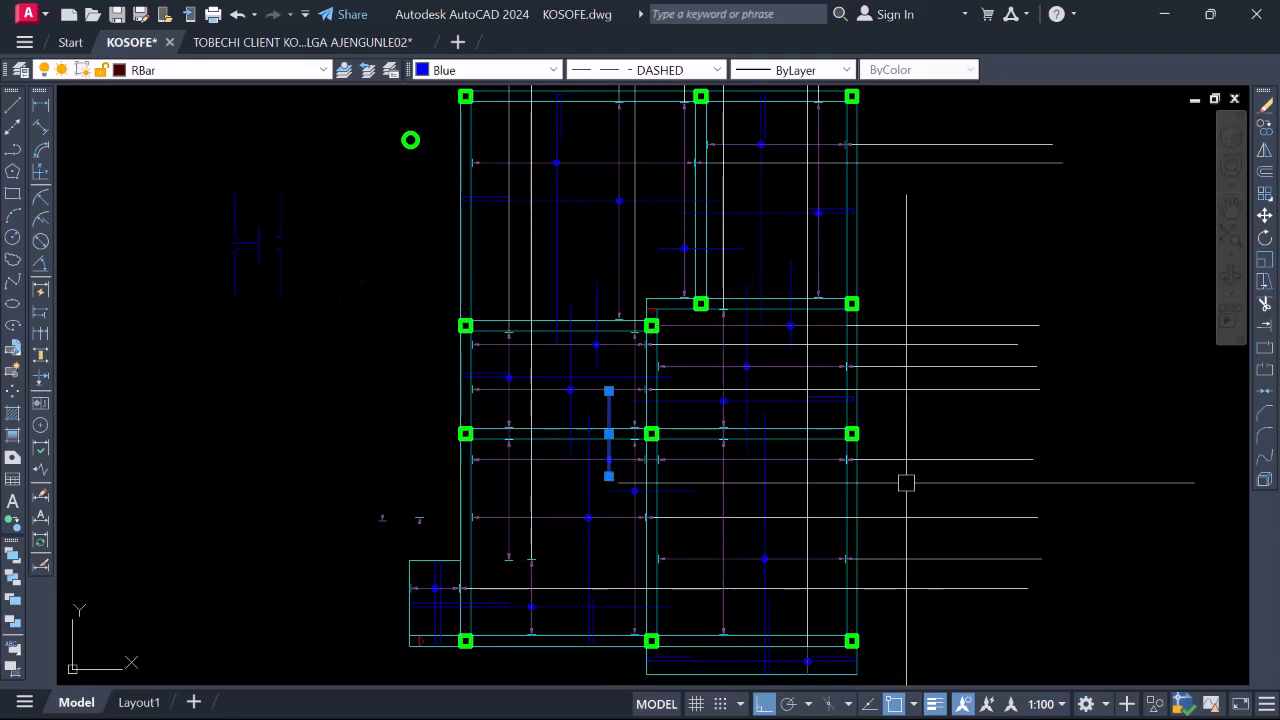
pyautogui.scroll(3, 686, 470)
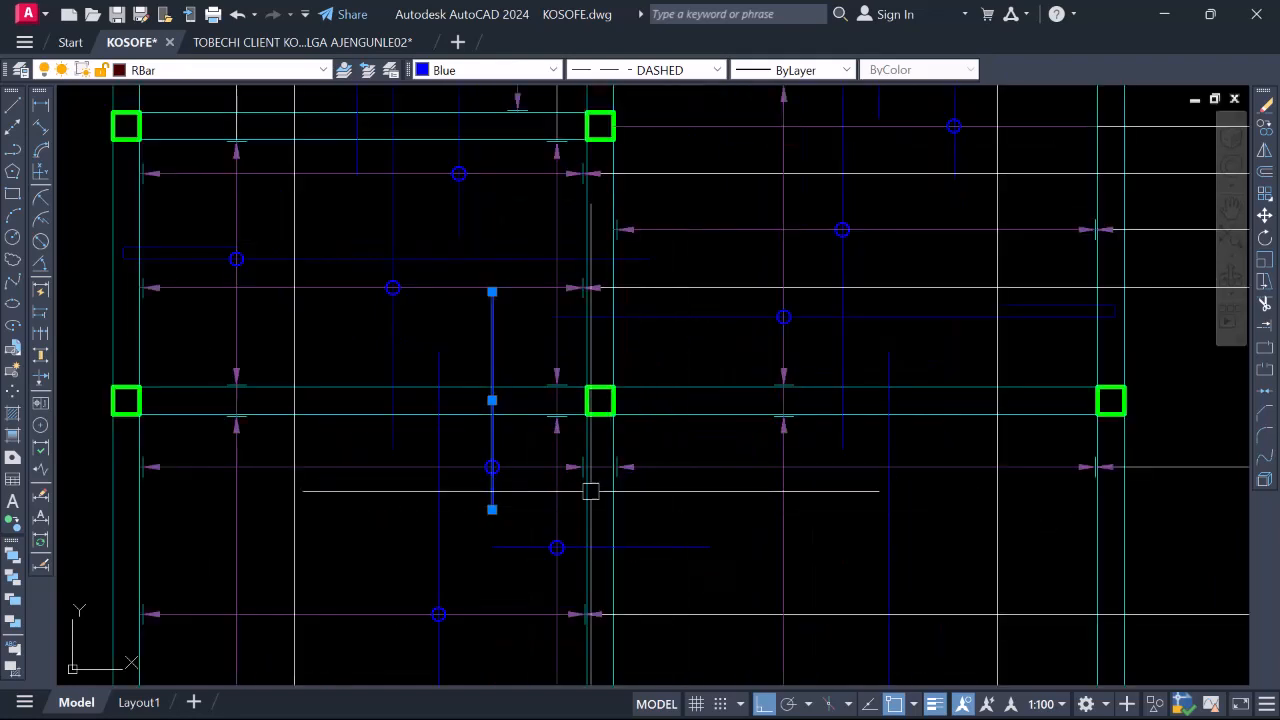
pyautogui.scroll(-2, 623, 465)
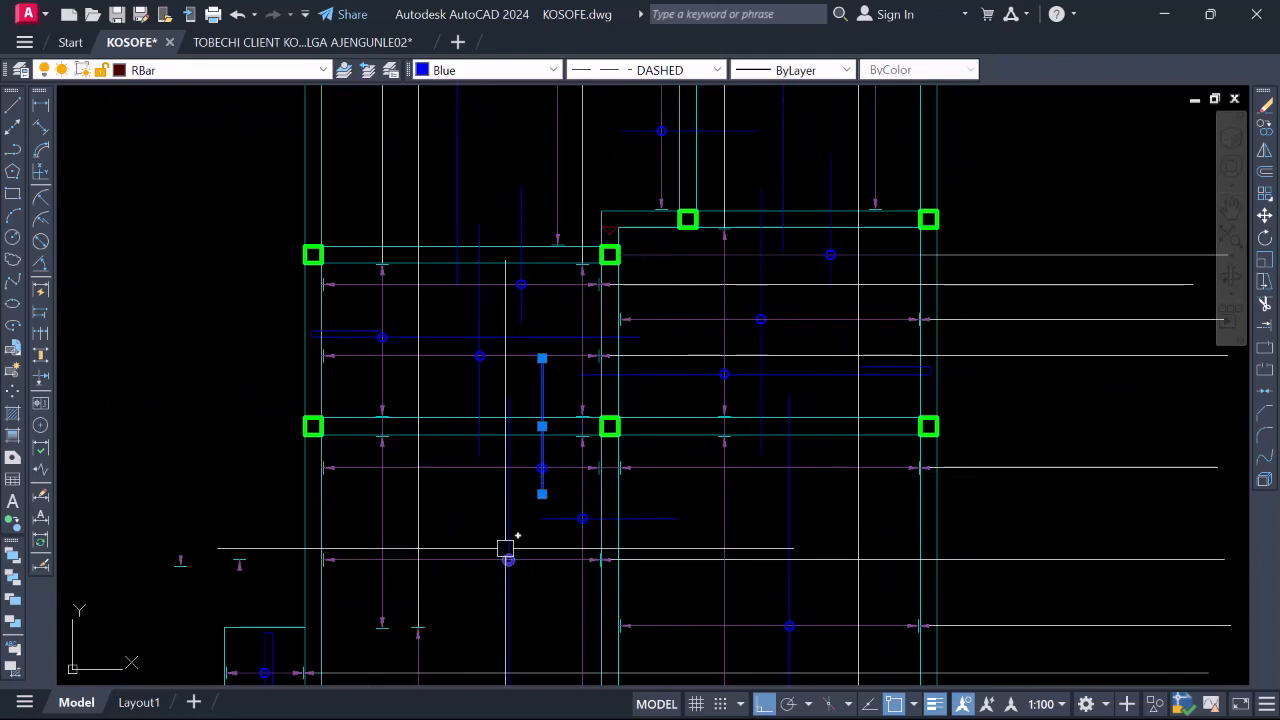
pyautogui.scroll(-2, 537, 539)
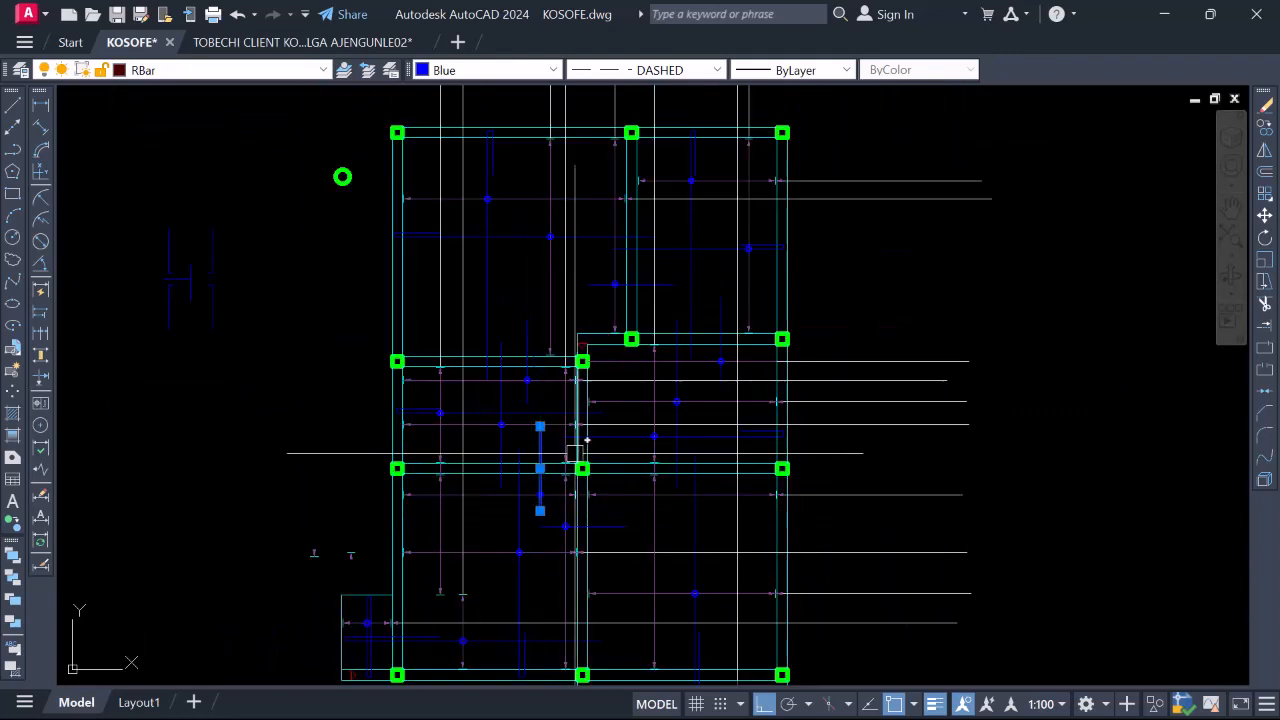
pyautogui.scroll(-2, 592, 442)
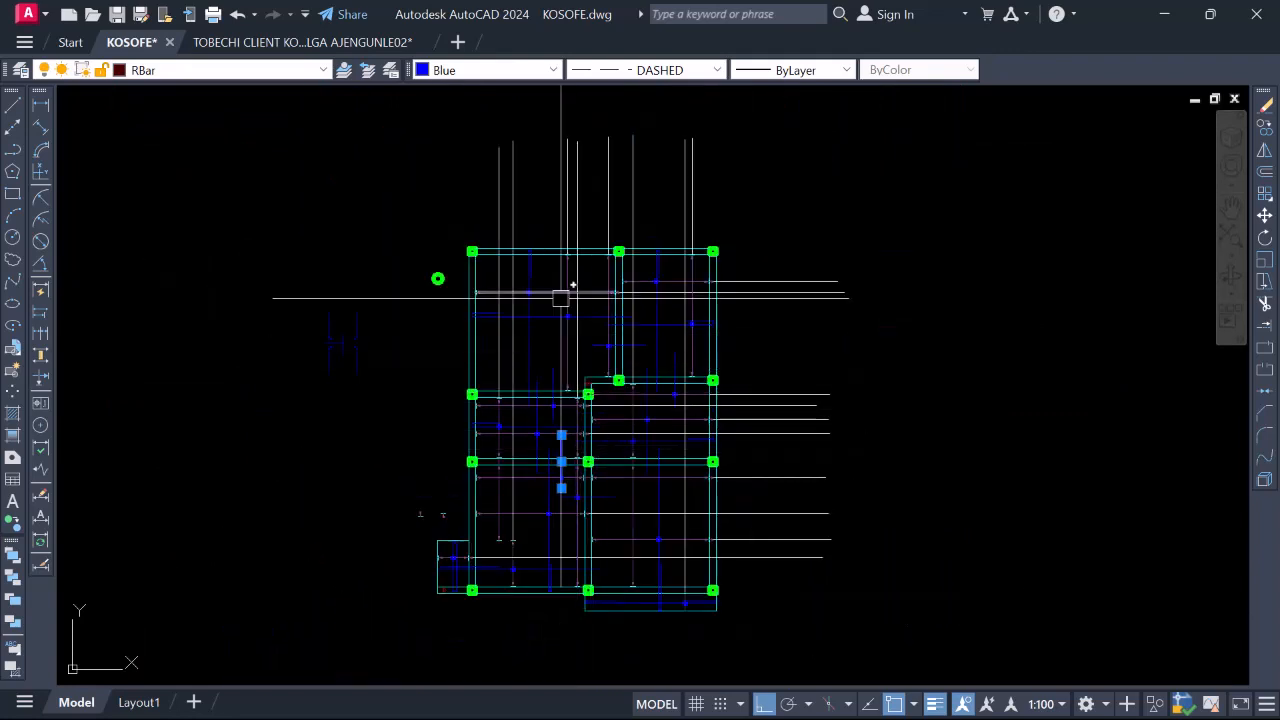
pyautogui.scroll(2, 594, 329)
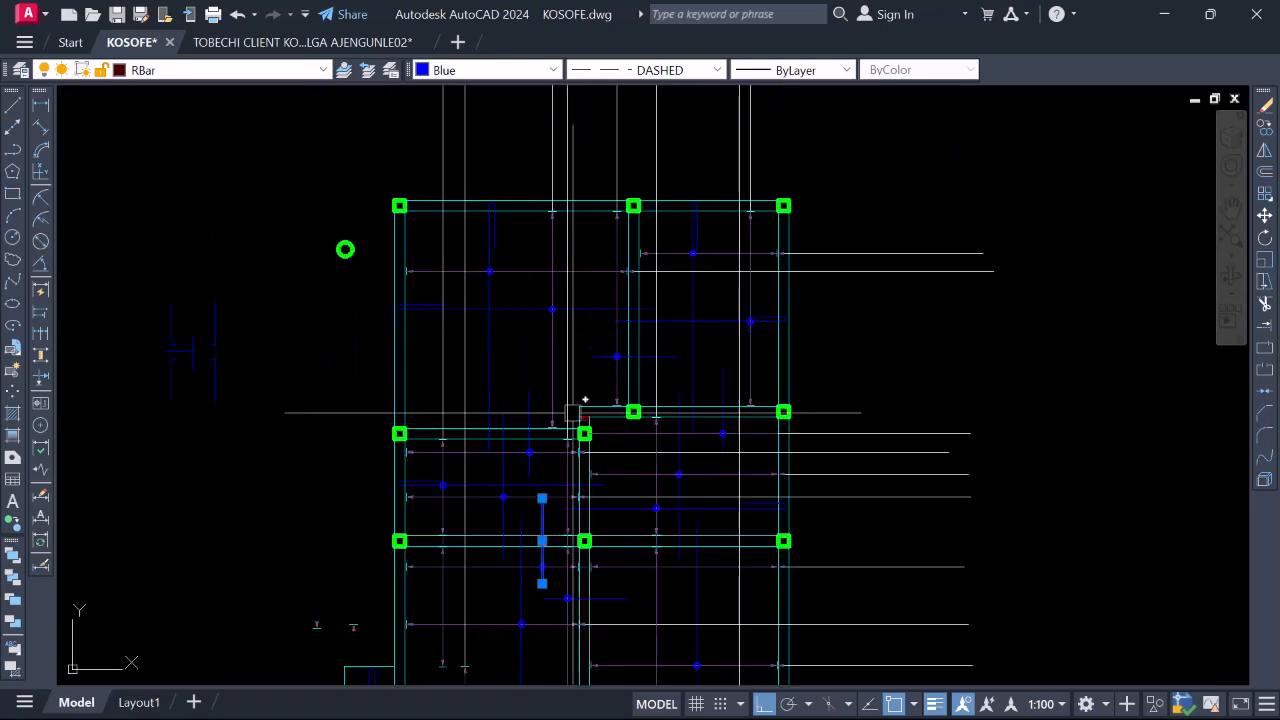
pyautogui.scroll(3, 657, 347)
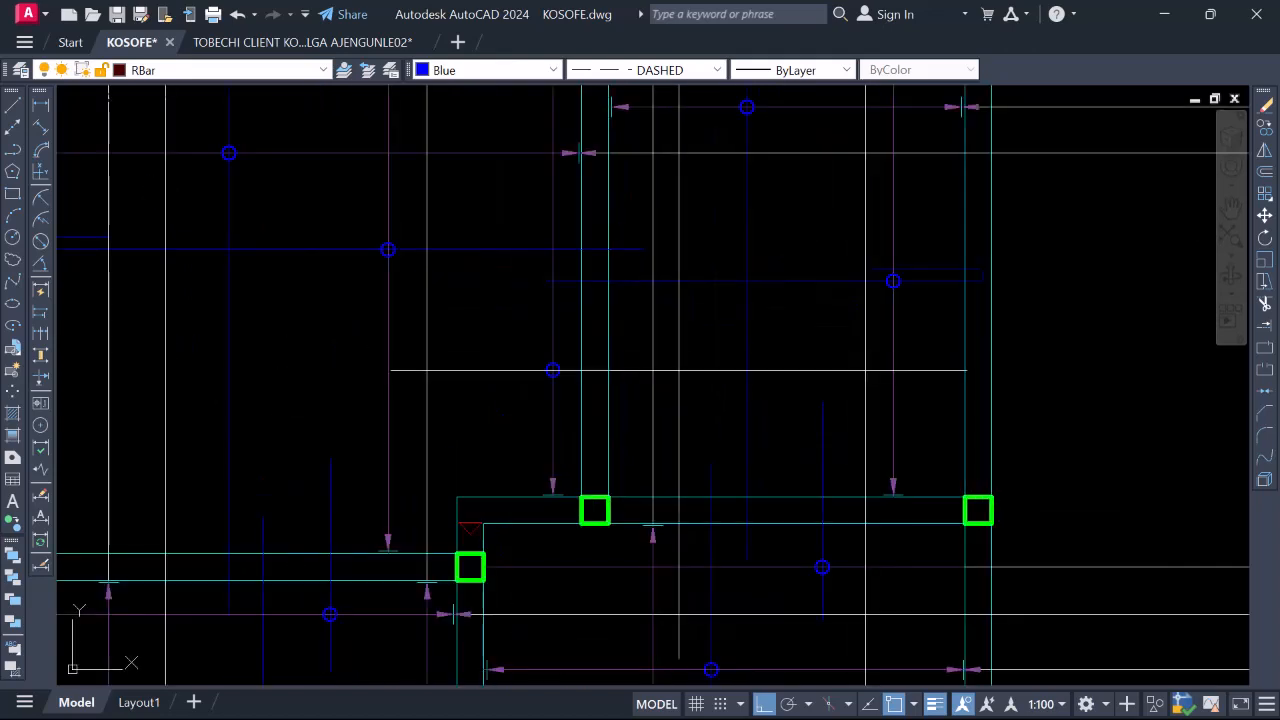
pyautogui.click(664, 371)
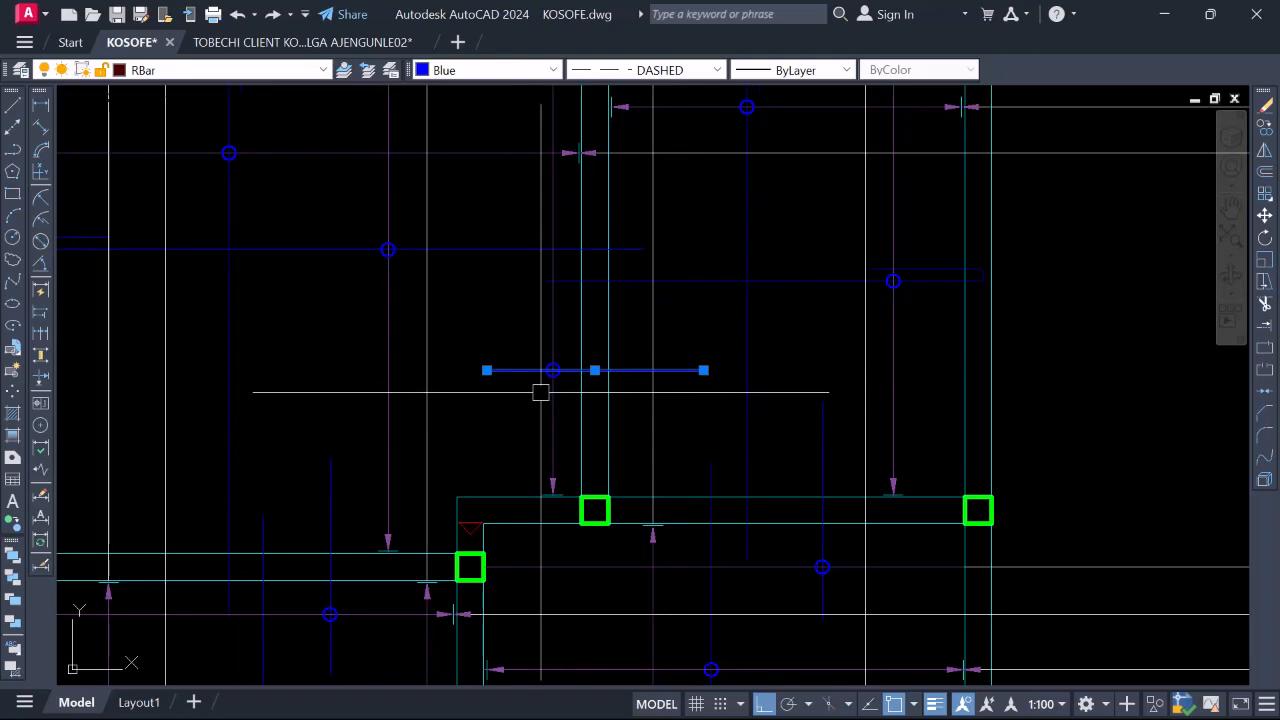
# Select the short horizontal dashed top bar to confirm it is blue, dashed and on RBar
pyautogui.scroll(-2, 582, 382)
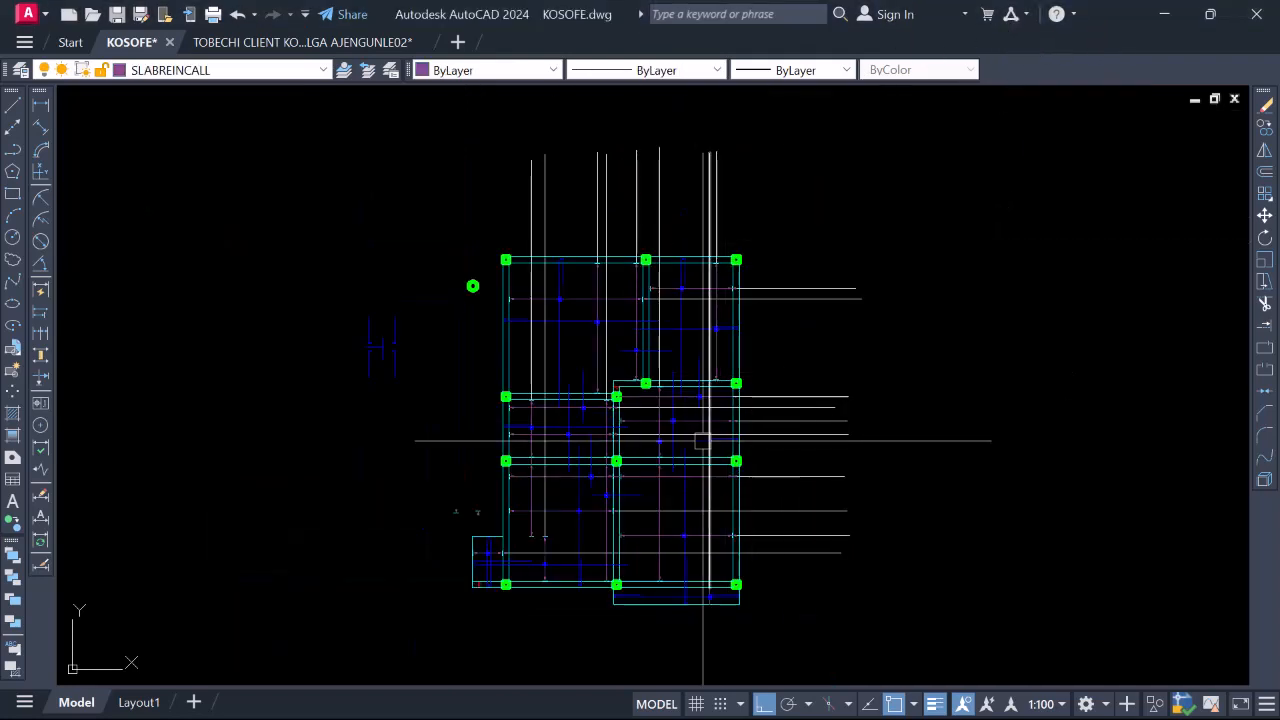
pyautogui.scroll(2, 586, 401)
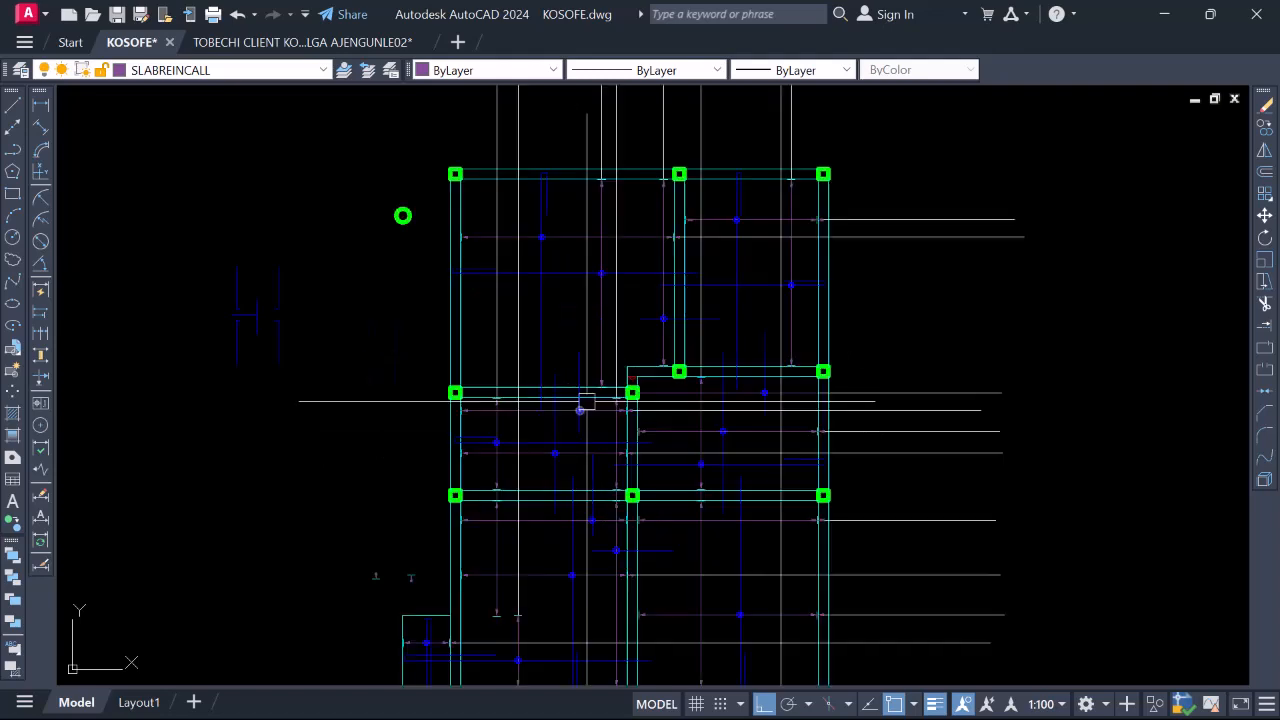
pyautogui.scroll(4, 586, 401)
pyautogui.scroll(-4, 530, 335)
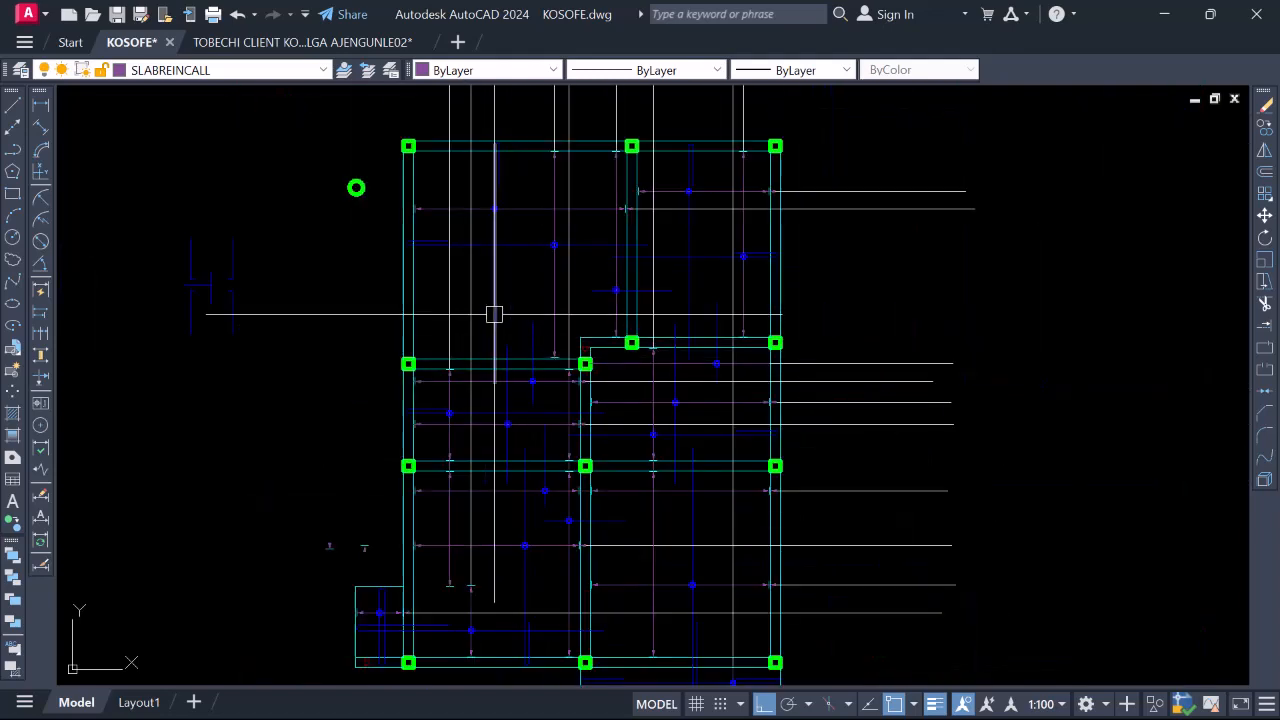
pyautogui.click(664, 291)
pyautogui.scroll(3, 655, 300)
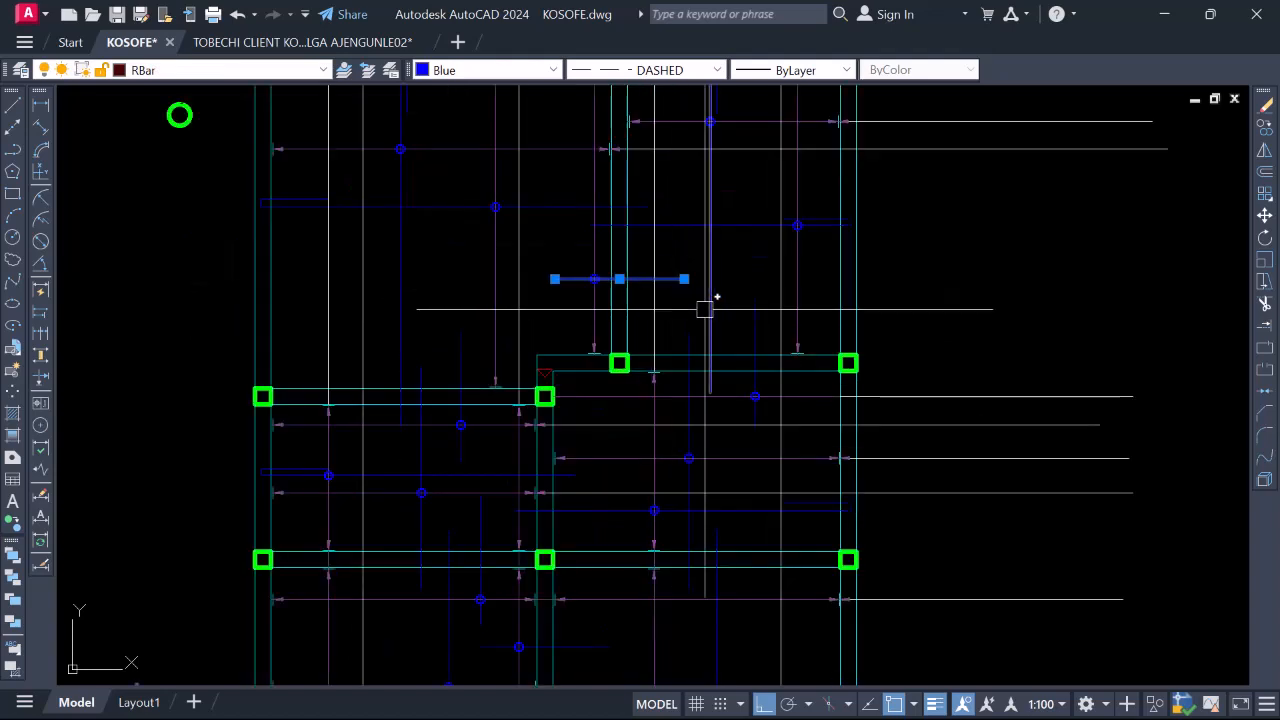
# Set the drawing's linetype scale (LTS) to 0.1
pyautogui.write('lts')
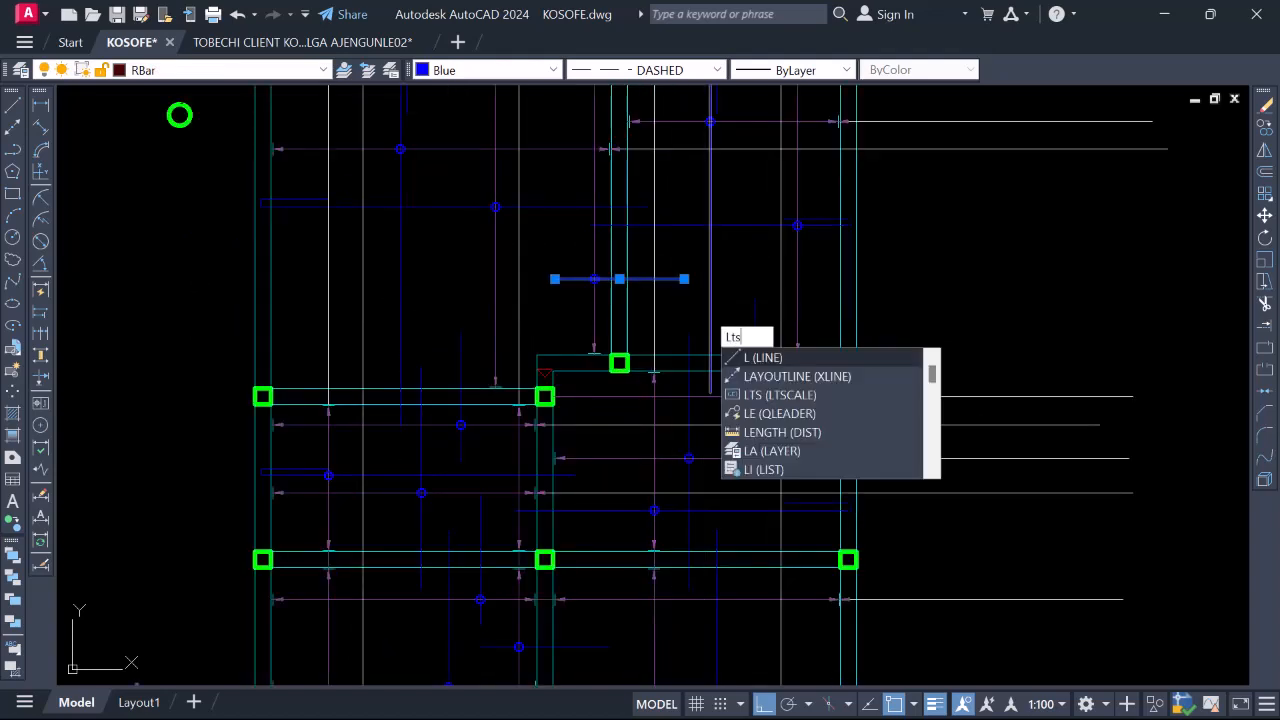
pyautogui.press('Return')
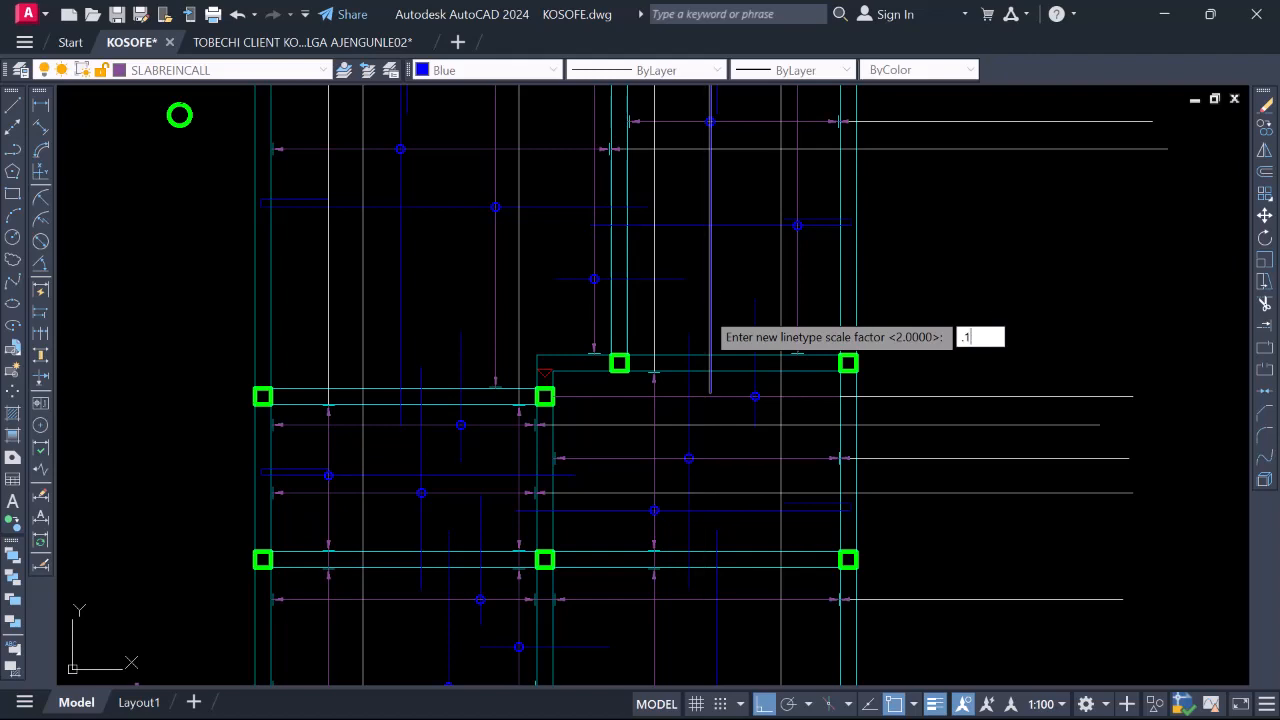
pyautogui.press('Return')
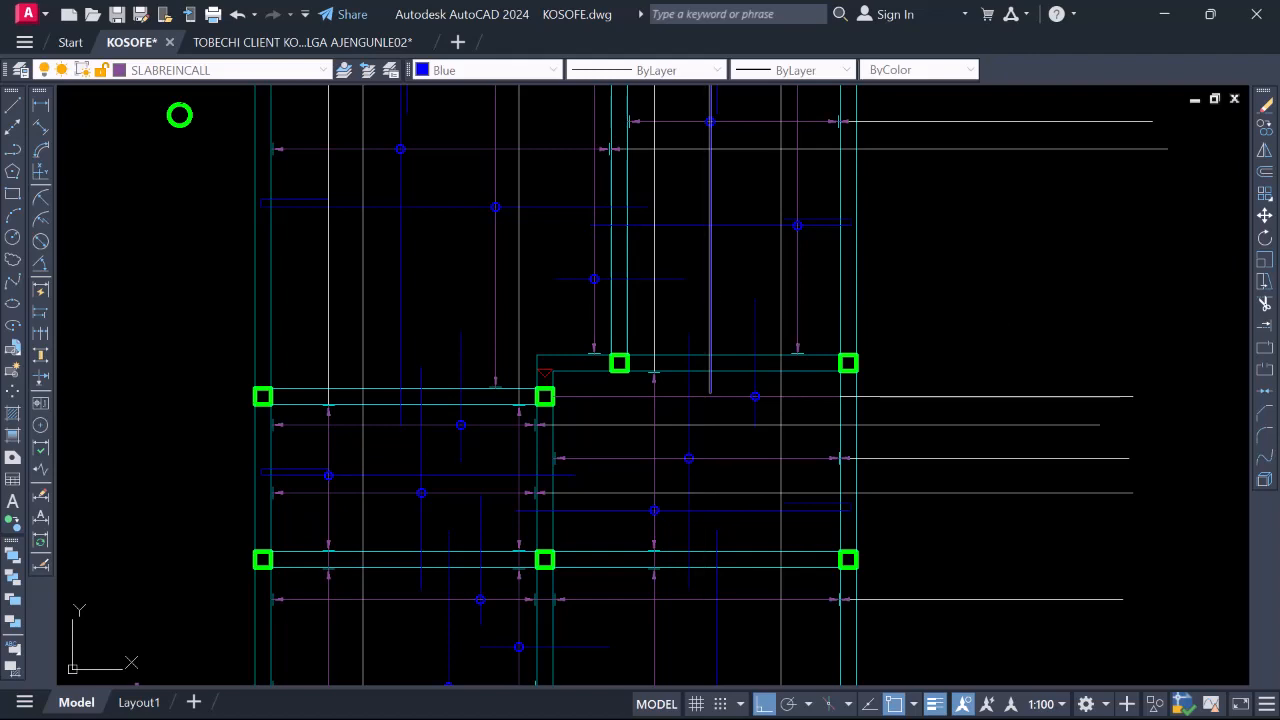
# Check the layers of a dashed blue bar (RBar) and a solid blue bottom bar (RBar_BOT)
pyautogui.scroll(-2, 622, 388)
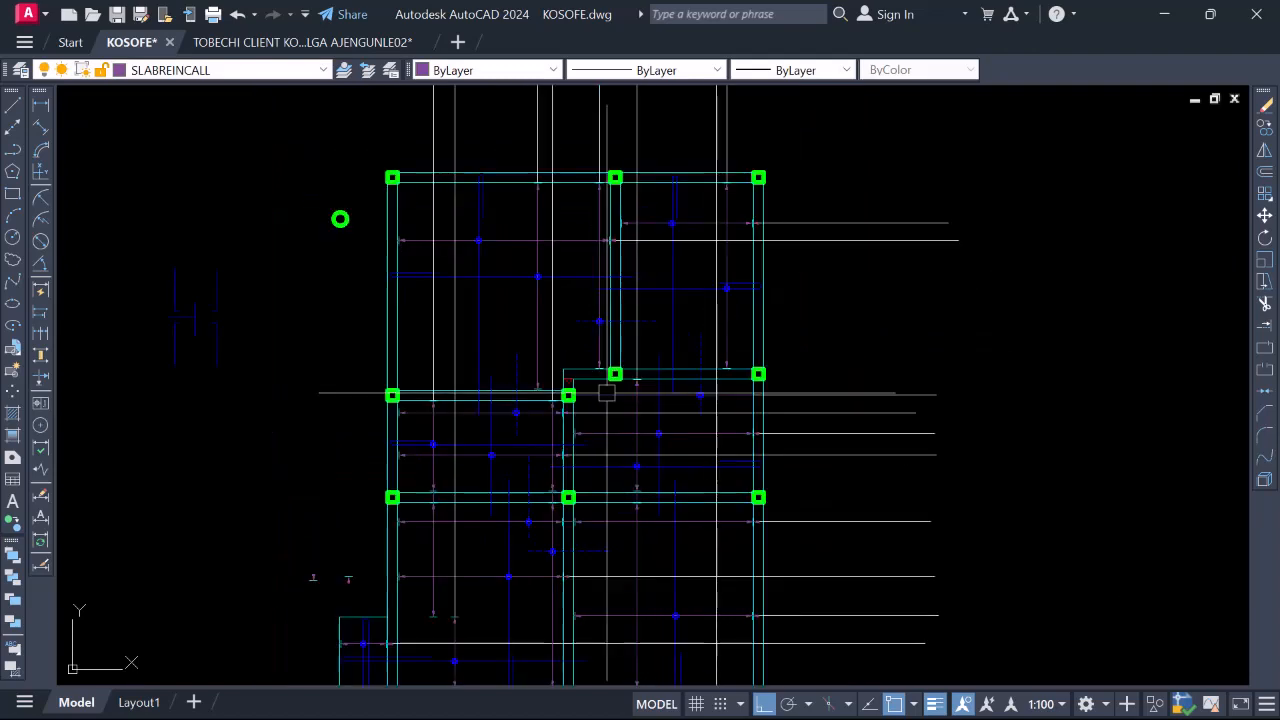
pyautogui.scroll(2, 608, 351)
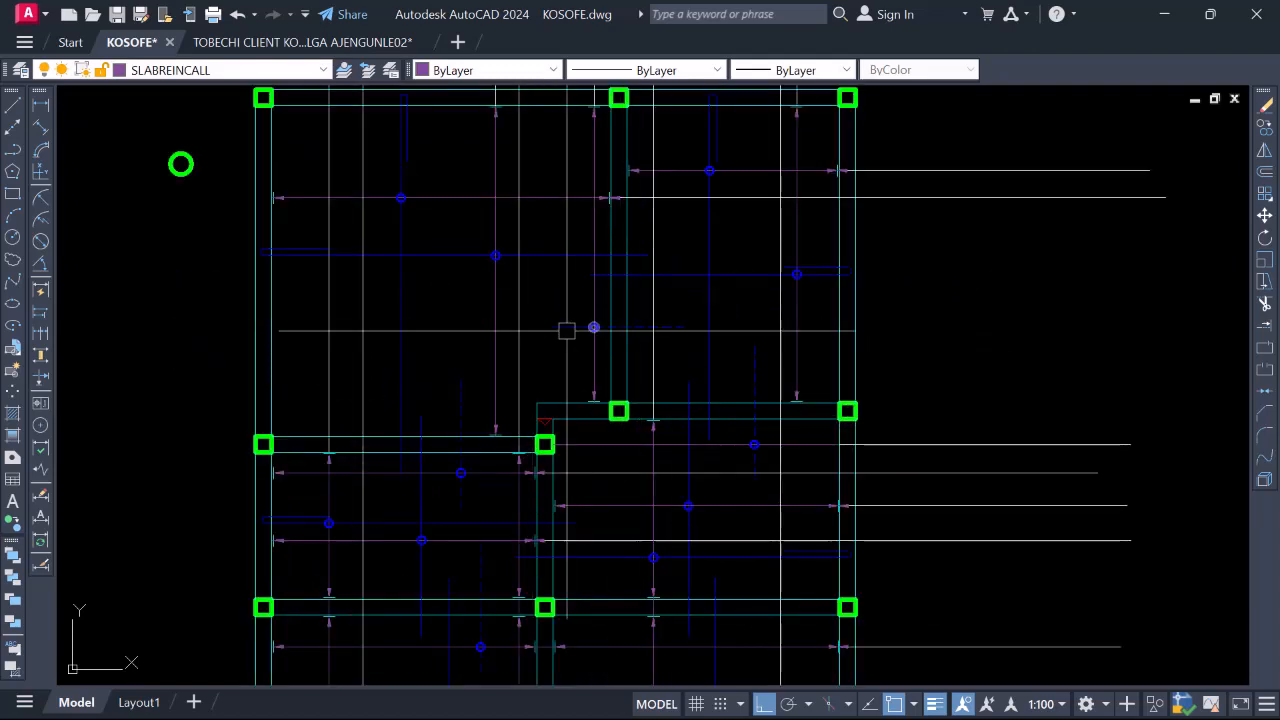
pyautogui.scroll(-3, 575, 320)
pyautogui.scroll(2, 561, 409)
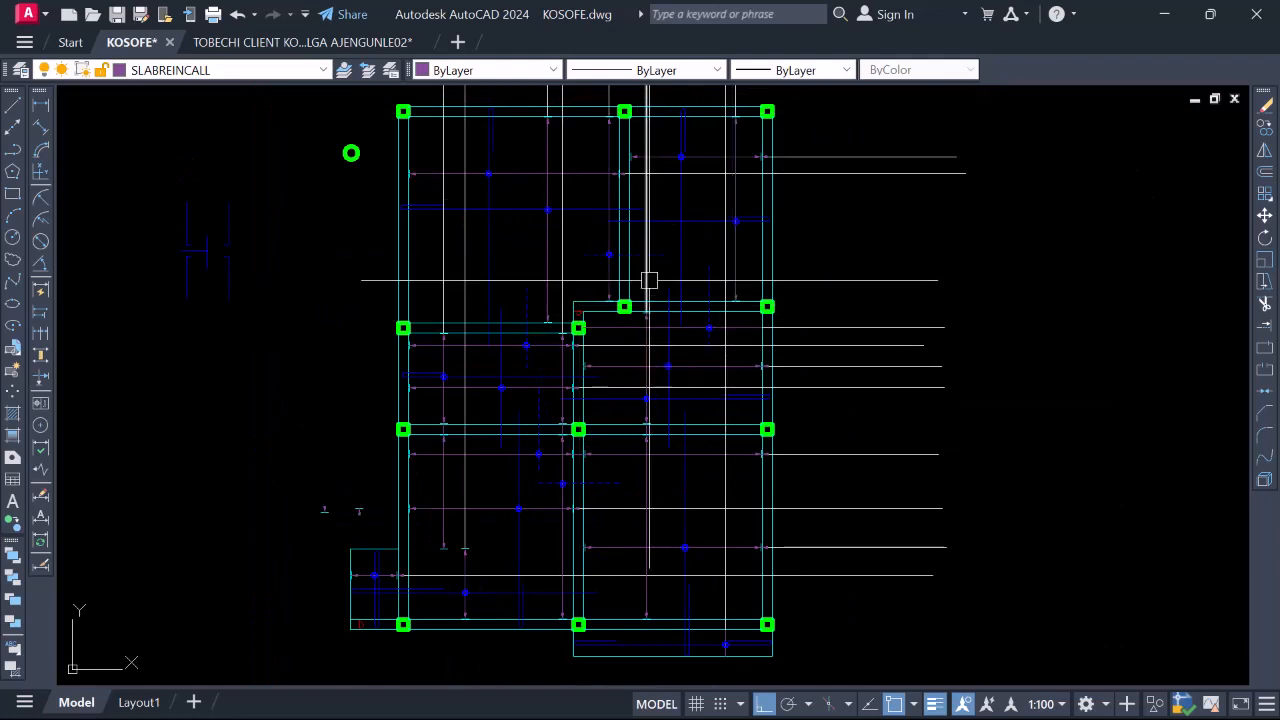
pyautogui.scroll(2, 655, 255)
pyautogui.click(662, 260)
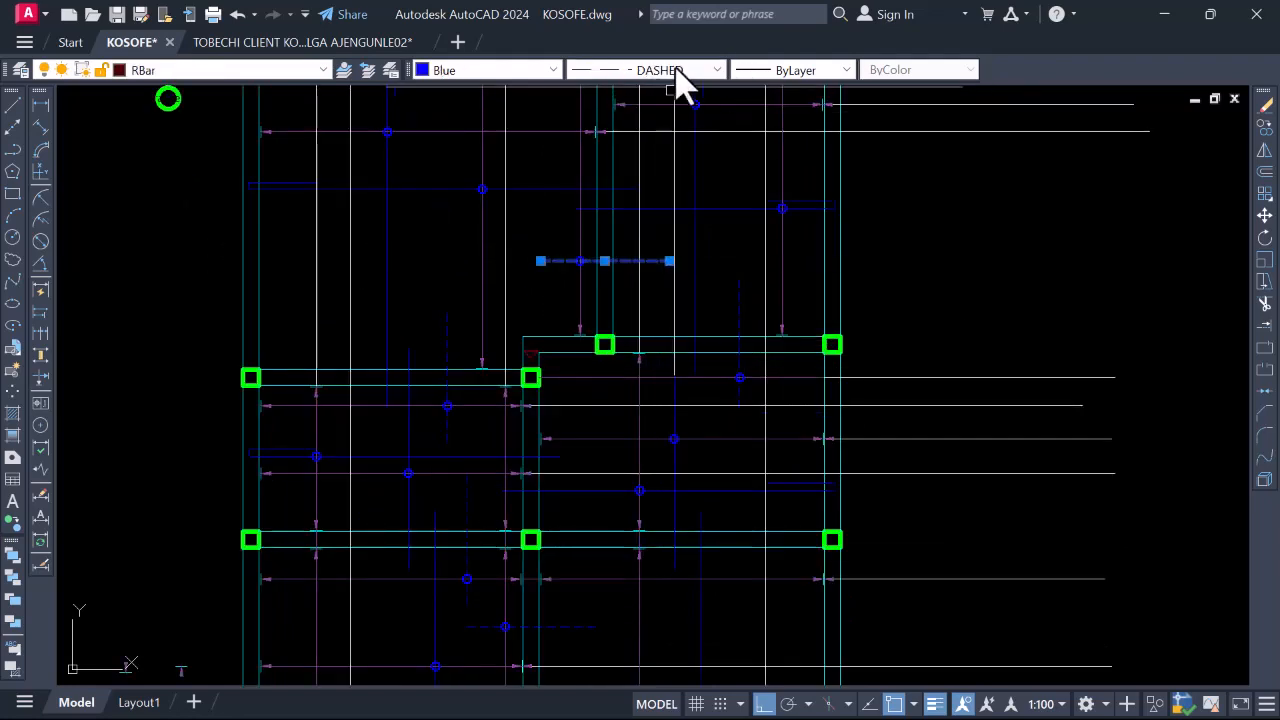
pyautogui.press('Escape')
pyautogui.click(413, 188)
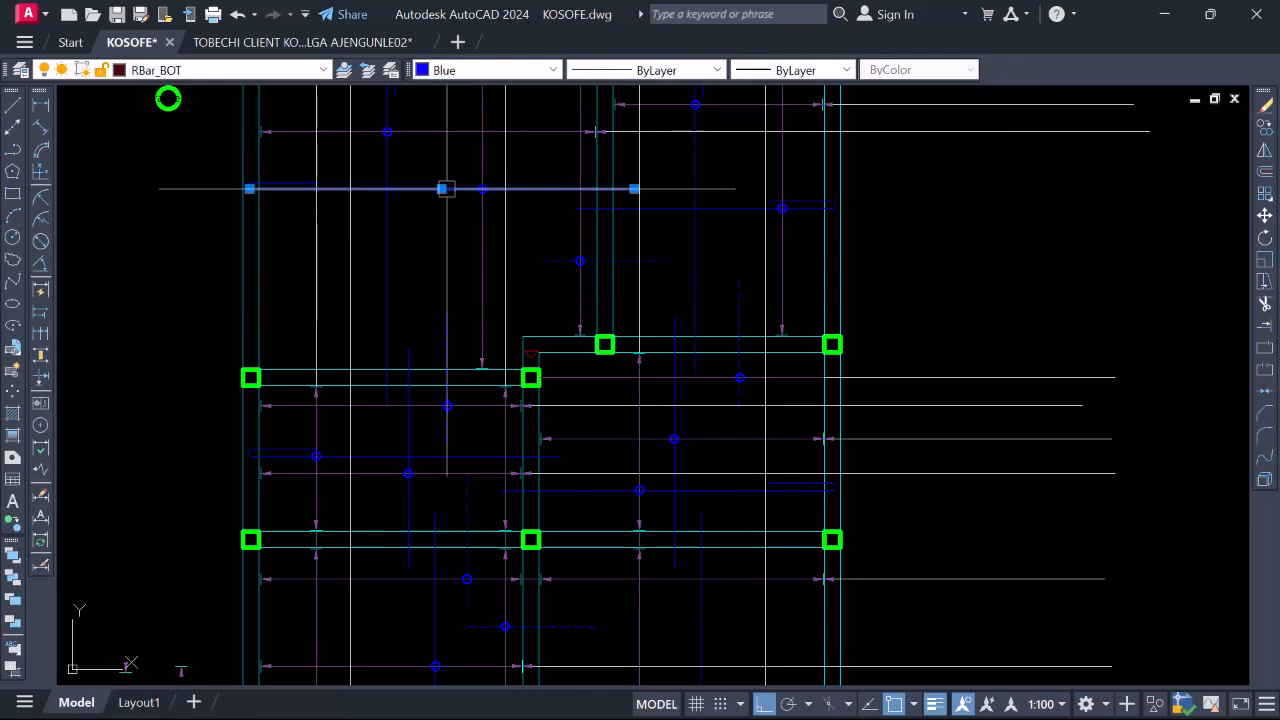
pyautogui.press('Escape')
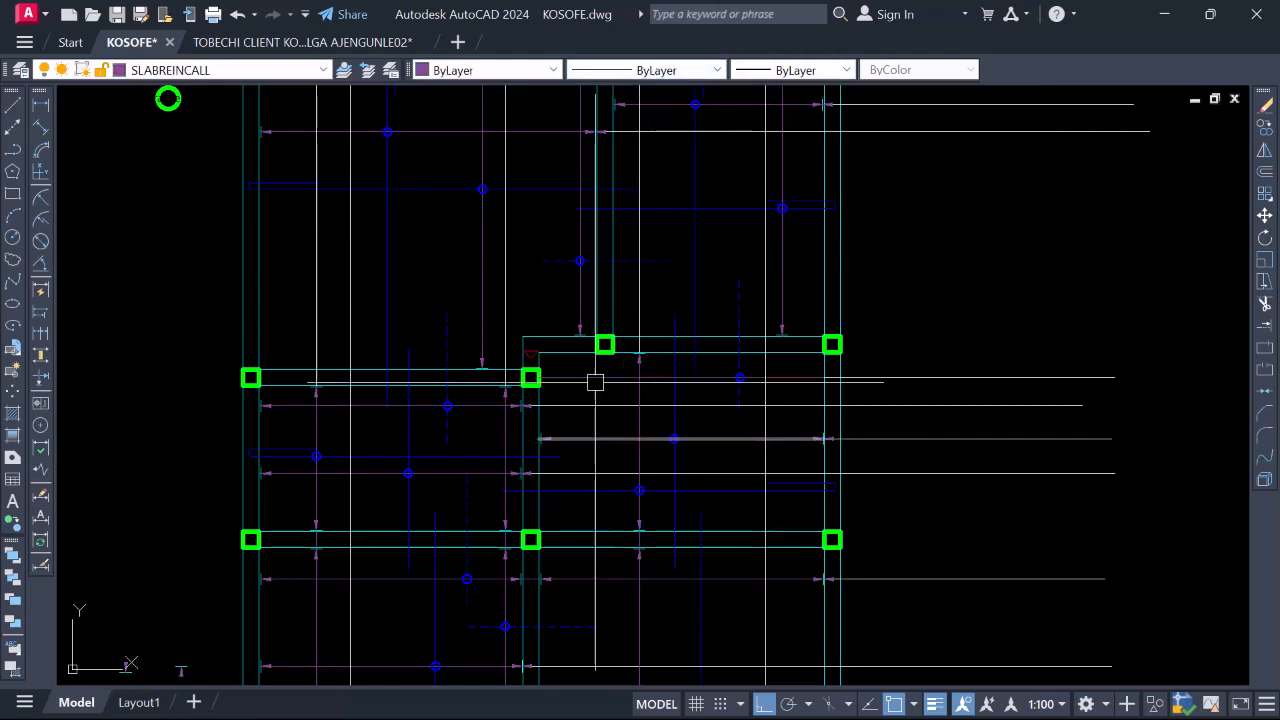
# Select a vertical dashed blue RBar top bar as the reference
pyautogui.scroll(-4, 594, 375)
pyautogui.scroll(2, 594, 337)
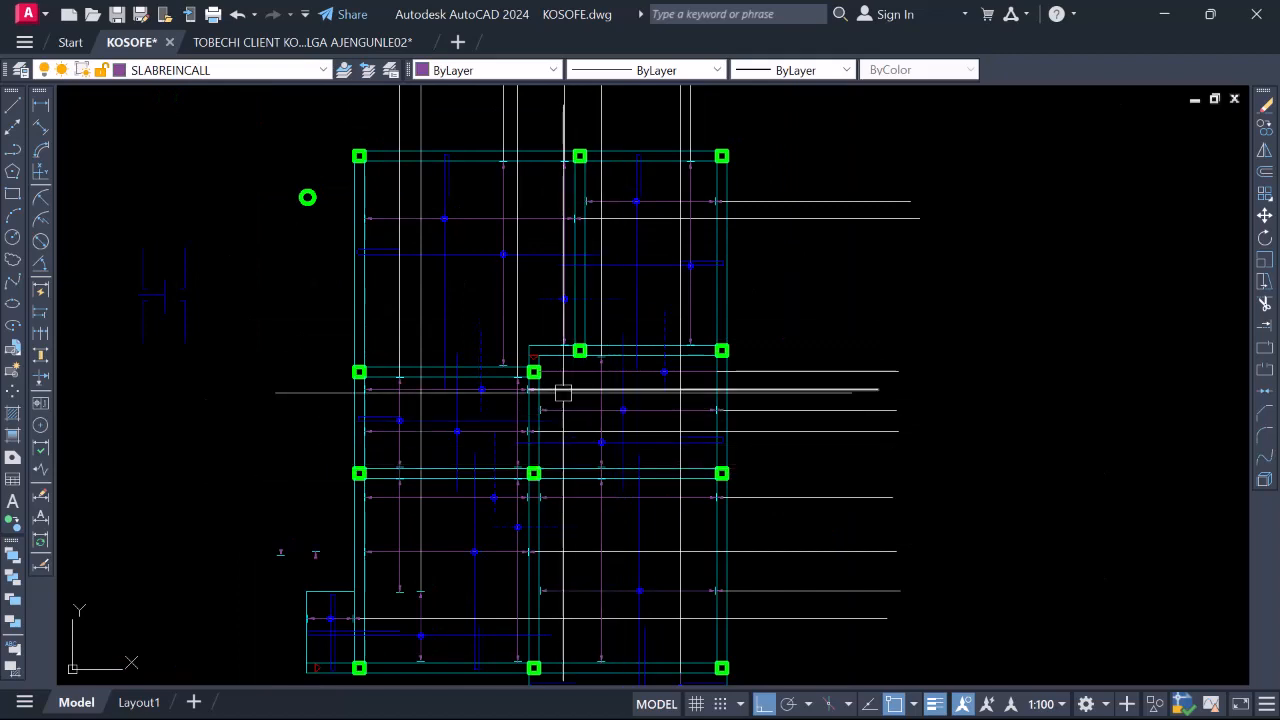
pyautogui.scroll(-2, 580, 390)
pyautogui.scroll(2, 523, 508)
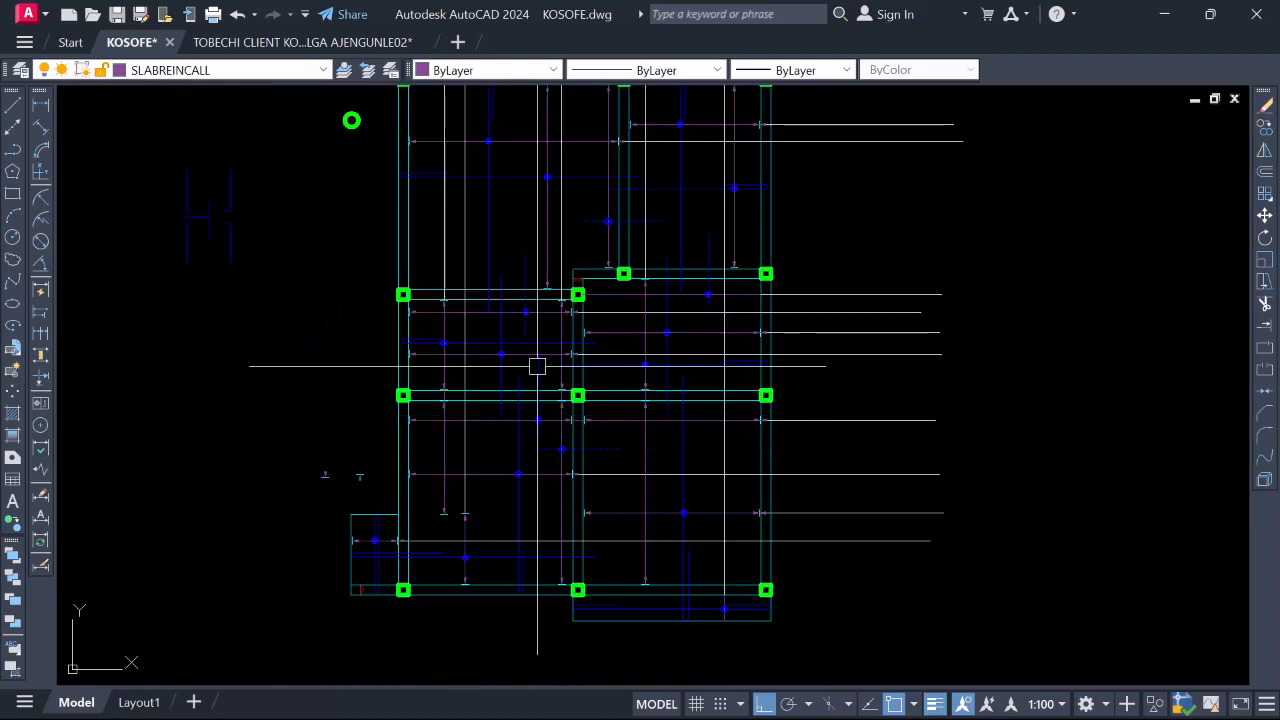
pyautogui.scroll(2, 537, 366)
pyautogui.click(536, 372)
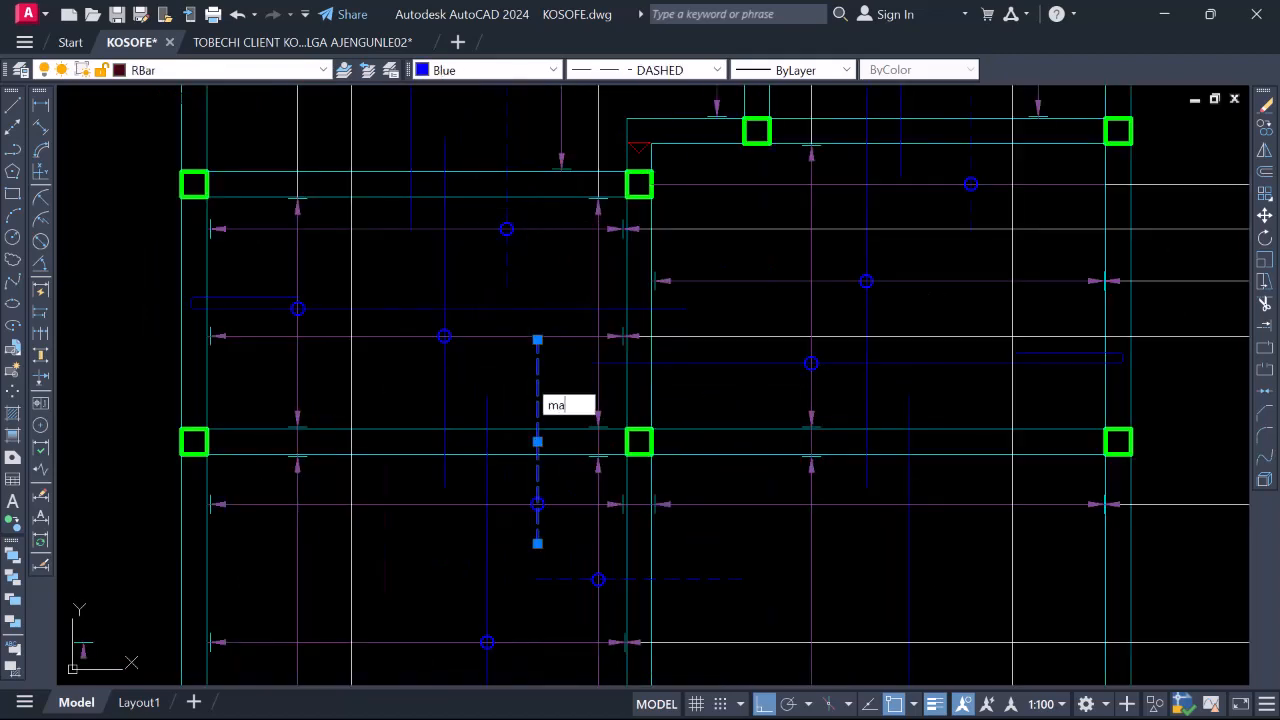
pyautogui.write('ma')
pyautogui.press('Return')
pyautogui.scroll(-3, 535, 425)
pyautogui.scroll(3, 452, 545)
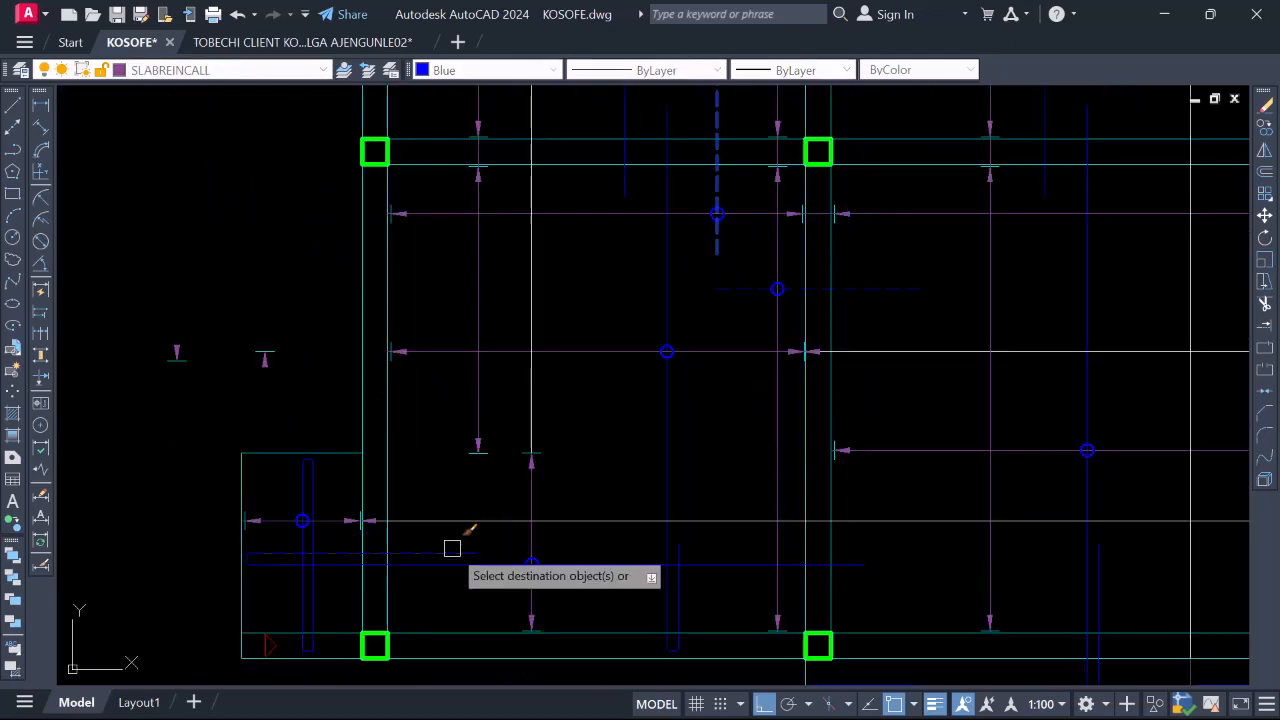
pyautogui.scroll(-4, 452, 548)
pyautogui.scroll(4, 486, 380)
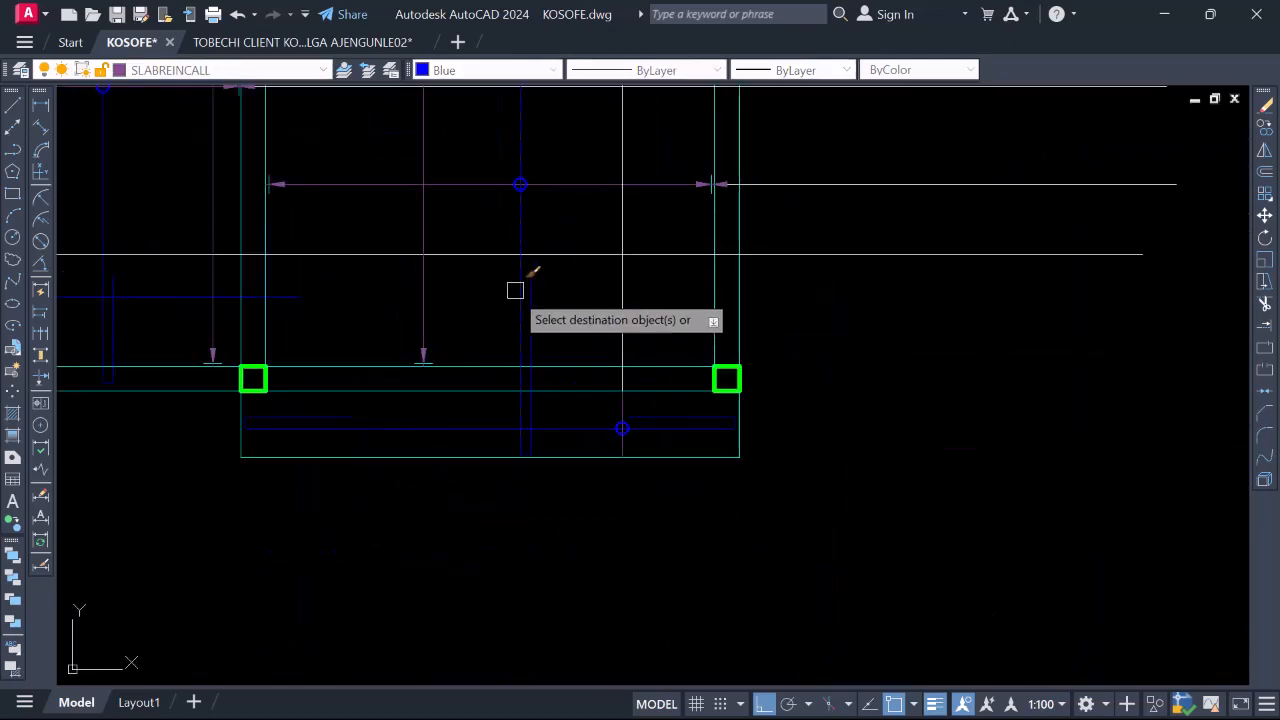
pyautogui.scroll(-4, 544, 295)
pyautogui.scroll(4, 504, 328)
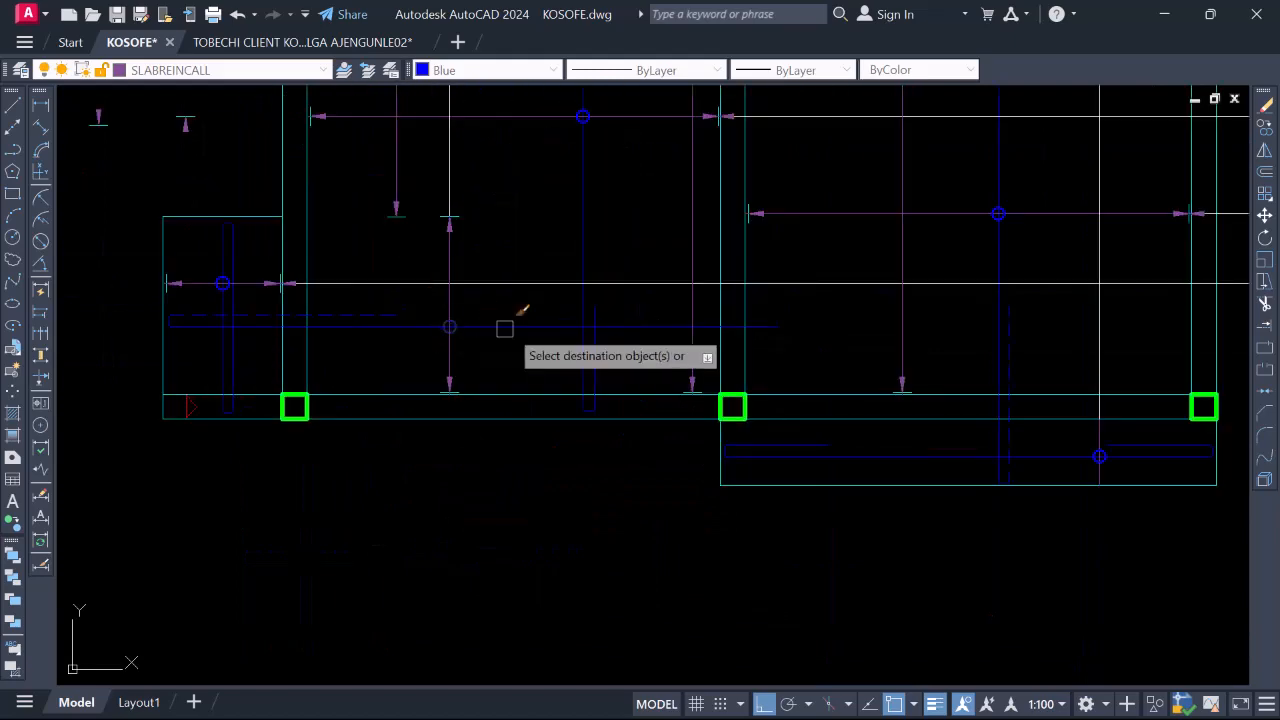
pyautogui.scroll(-4, 598, 347)
pyautogui.scroll(4, 543, 226)
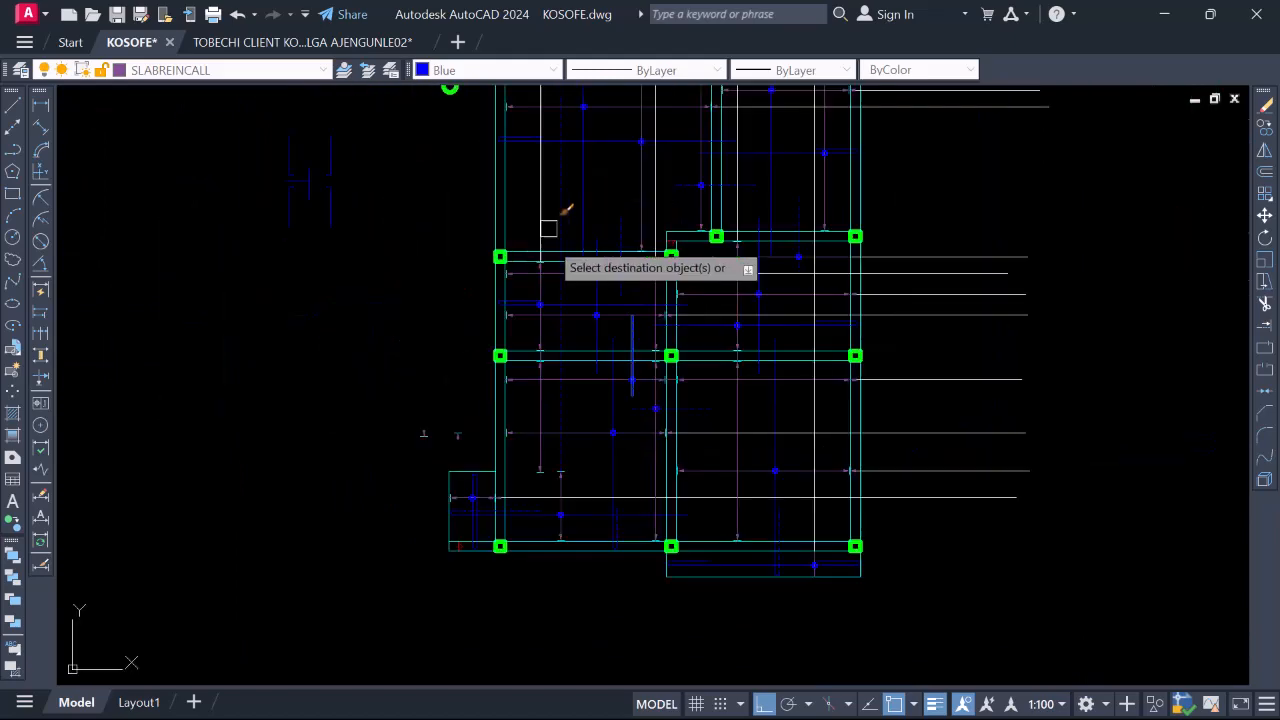
pyautogui.scroll(-4, 486, 387)
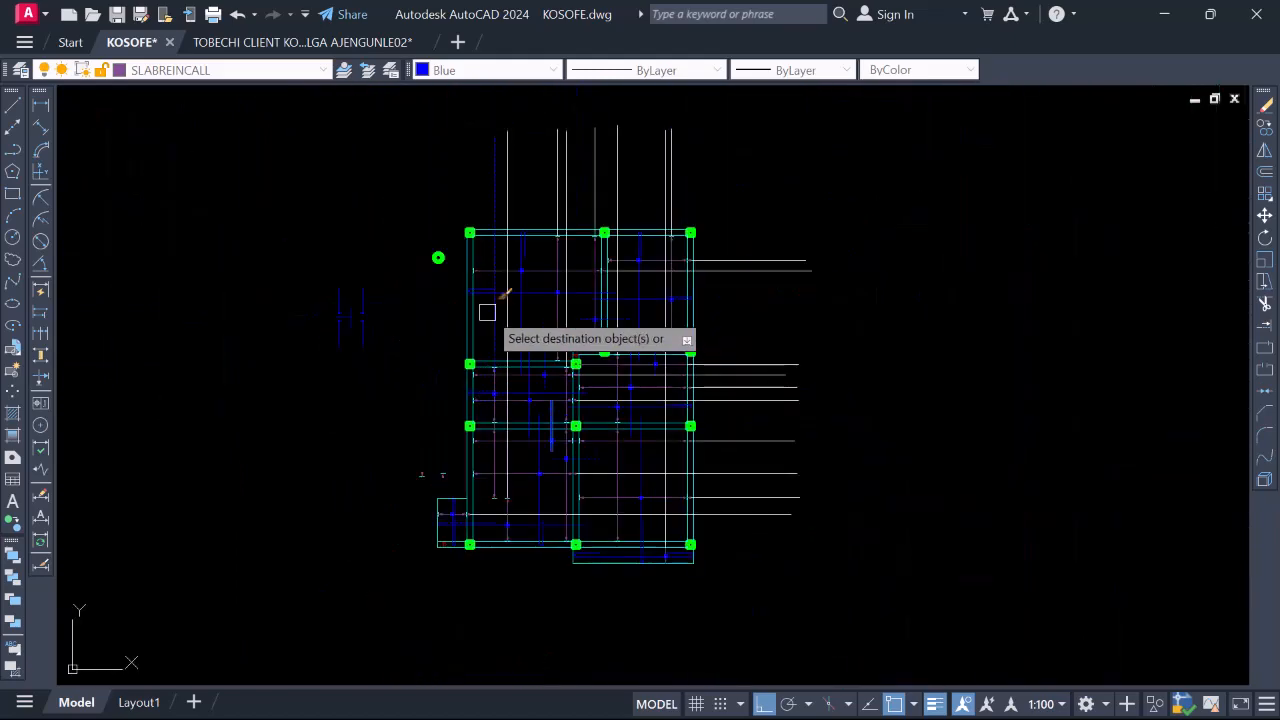
pyautogui.scroll(5, 490, 301)
pyautogui.scroll(-4, 462, 328)
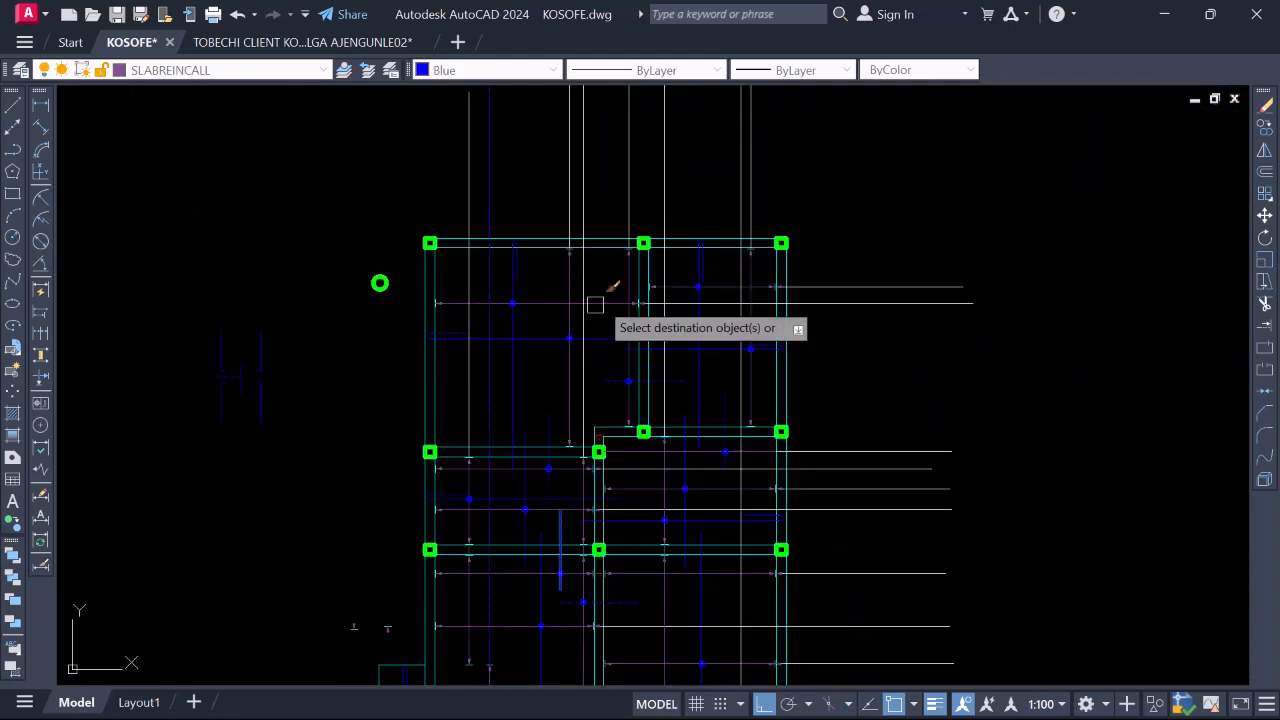
pyautogui.scroll(5, 594, 294)
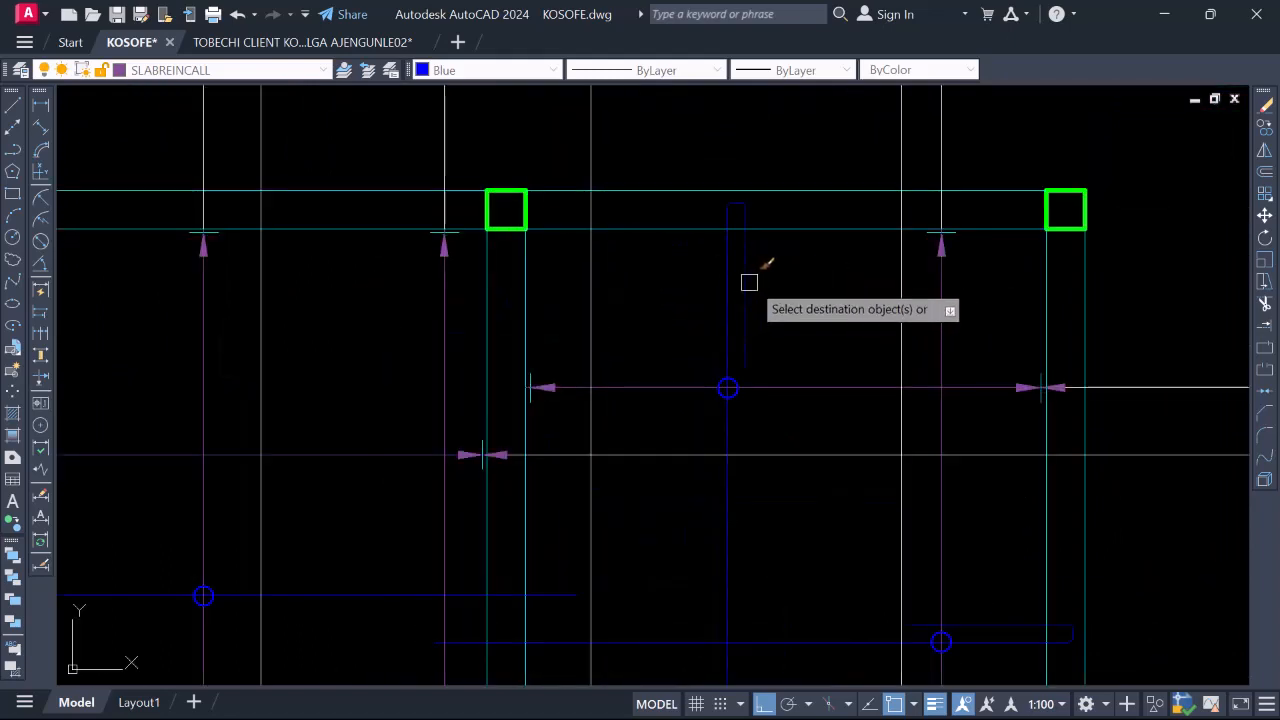
pyautogui.scroll(-4, 749, 282)
pyautogui.scroll(5, 546, 300)
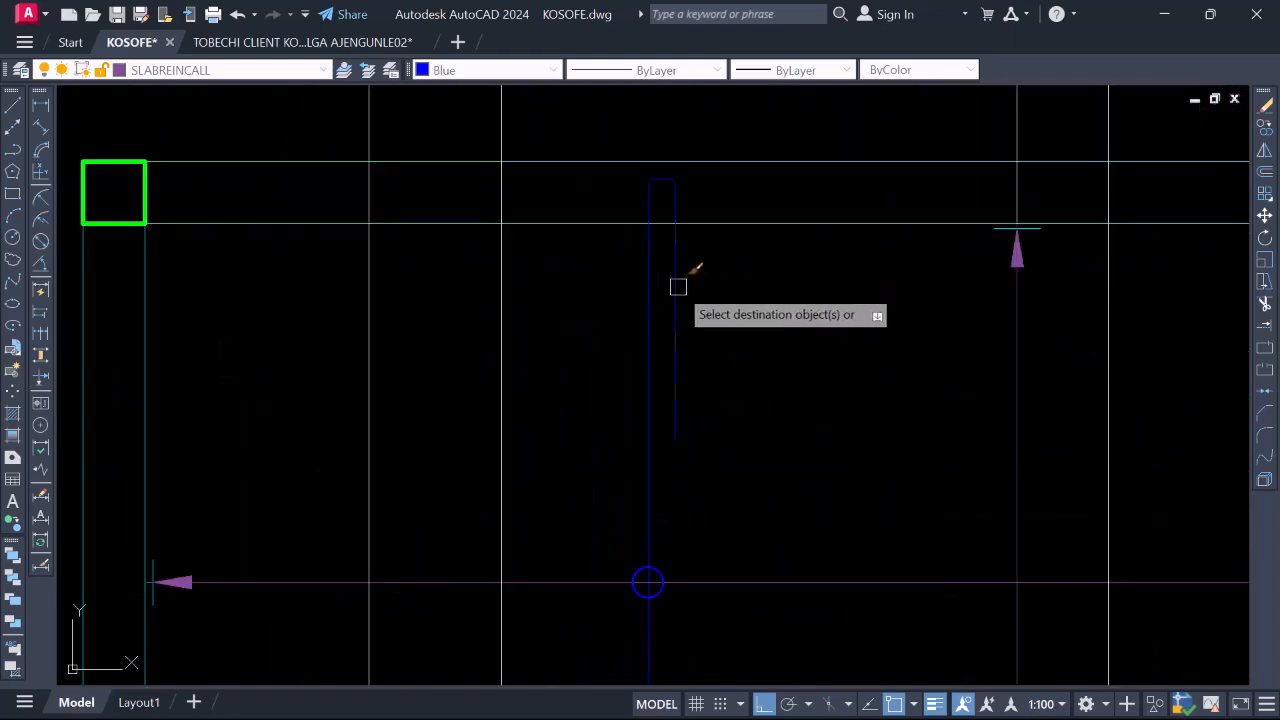
pyautogui.scroll(-4, 678, 287)
pyautogui.scroll(5, 771, 366)
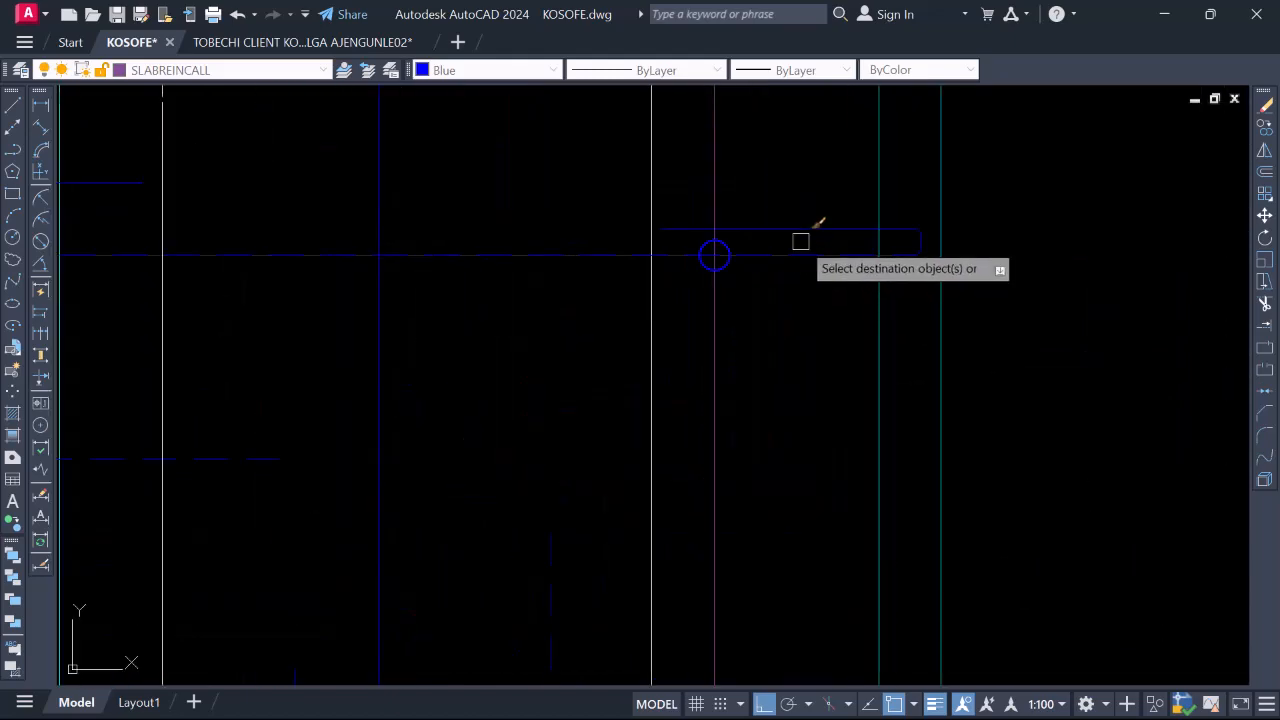
pyautogui.scroll(-4, 794, 220)
pyautogui.scroll(5, 789, 286)
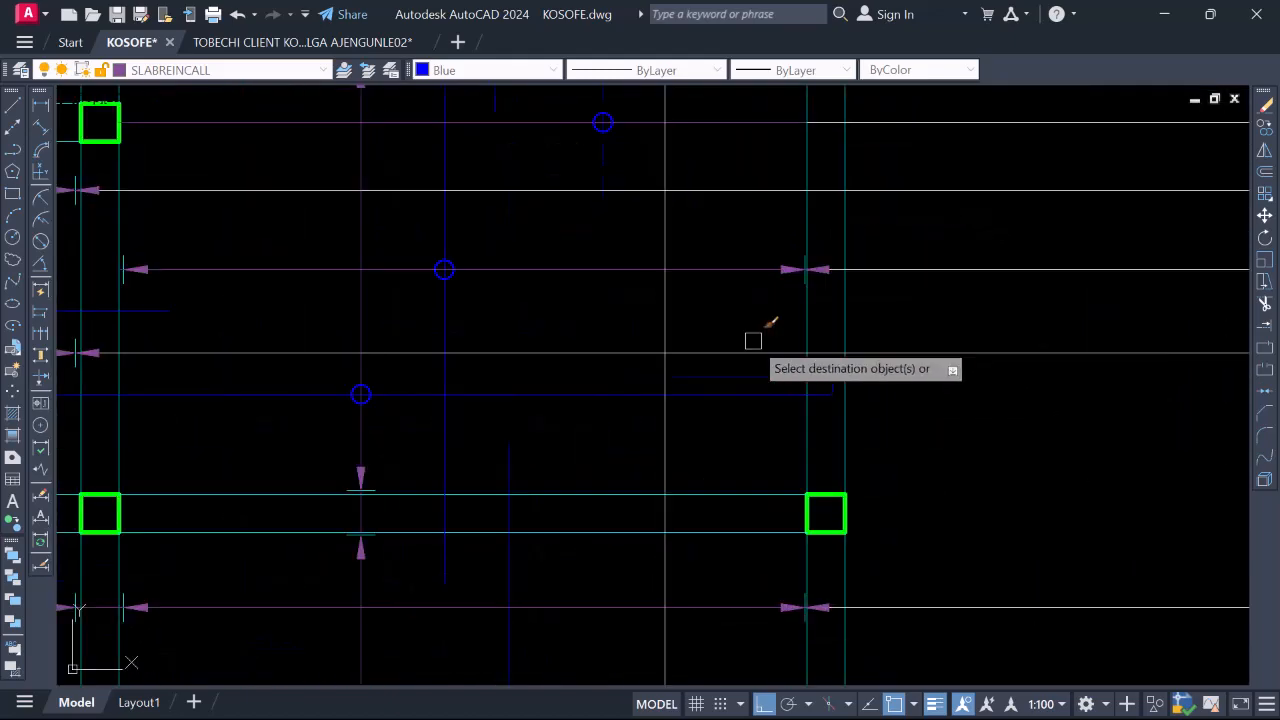
pyautogui.scroll(-4, 740, 266)
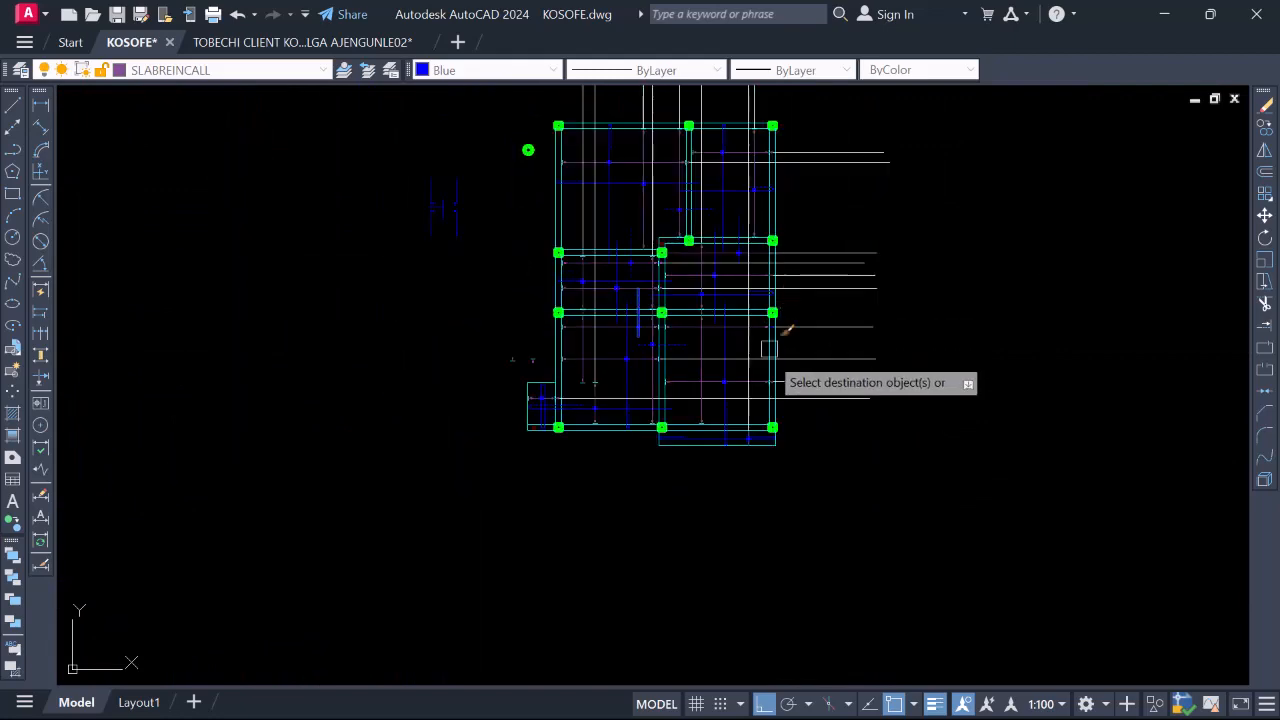
pyautogui.scroll(5, 775, 400)
pyautogui.scroll(-3, 648, 343)
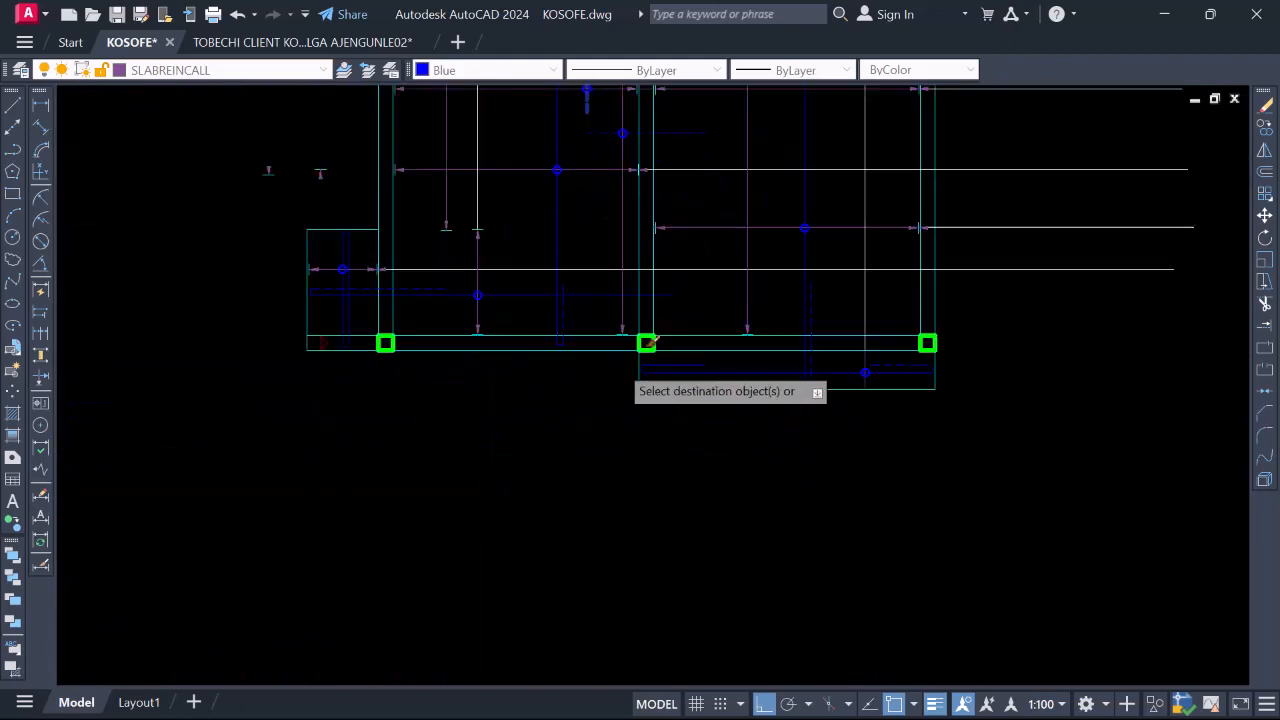
pyautogui.scroll(5, 648, 343)
pyautogui.scroll(-6, 677, 420)
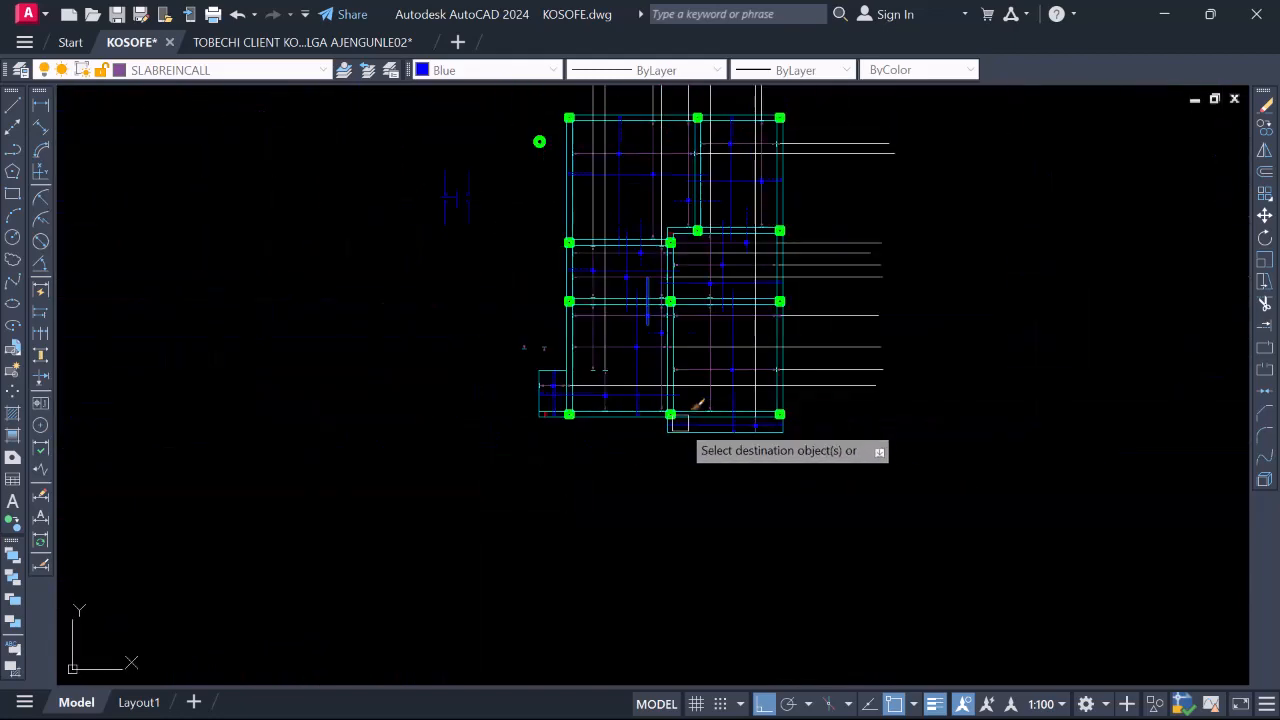
pyautogui.scroll(-2, 697, 403)
pyautogui.scroll(2, 694, 300)
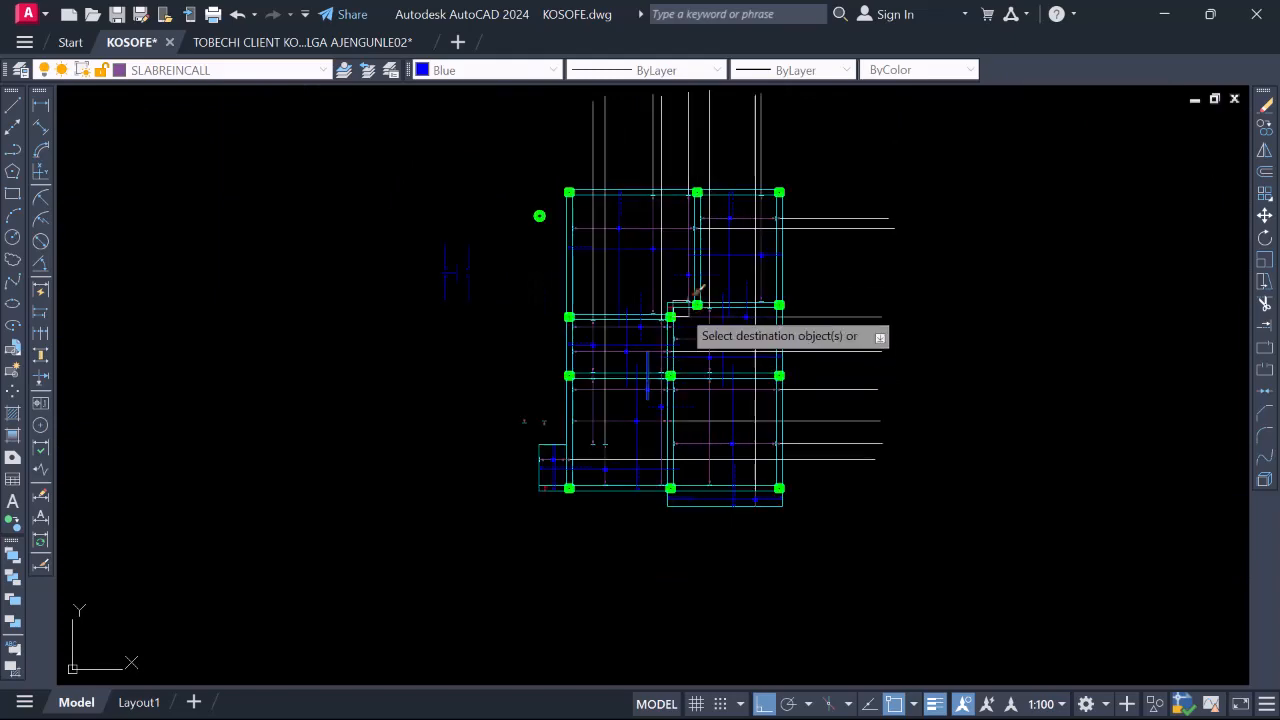
pyautogui.scroll(4, 685, 310)
pyautogui.scroll(-2, 715, 270)
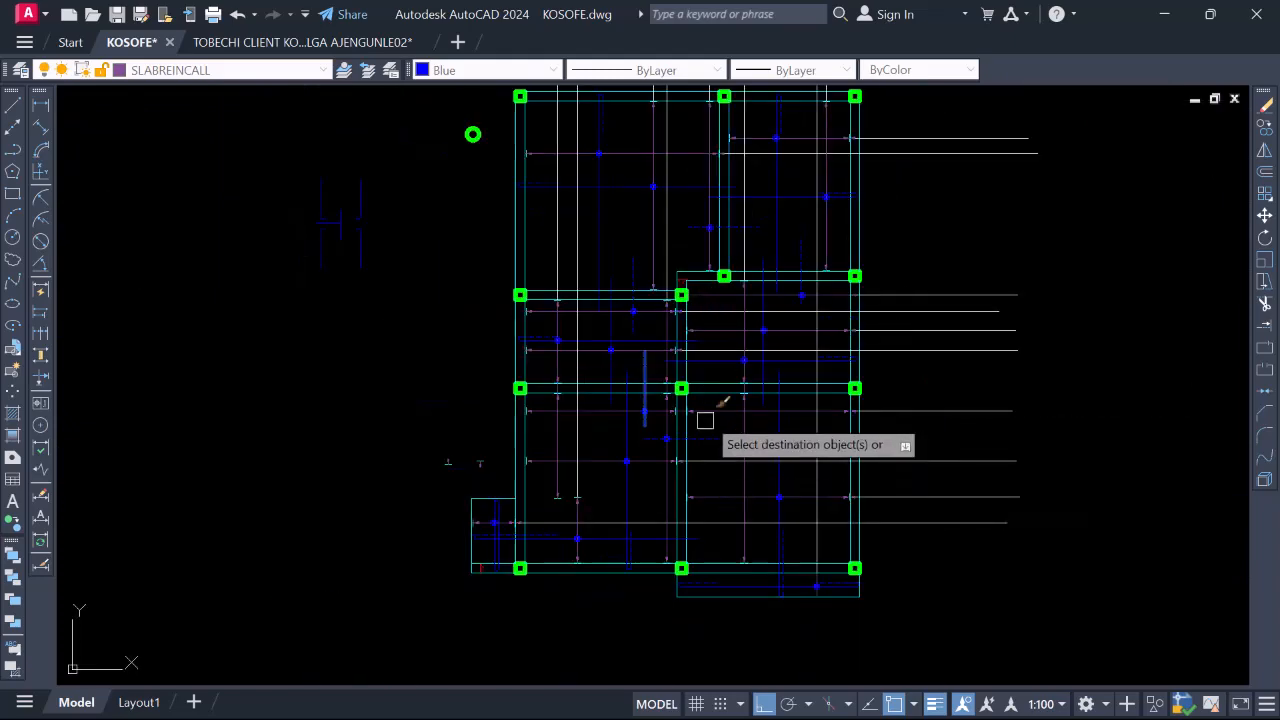
pyautogui.press('Escape')
pyautogui.scroll(-2, 735, 458)
pyautogui.scroll(4, 720, 383)
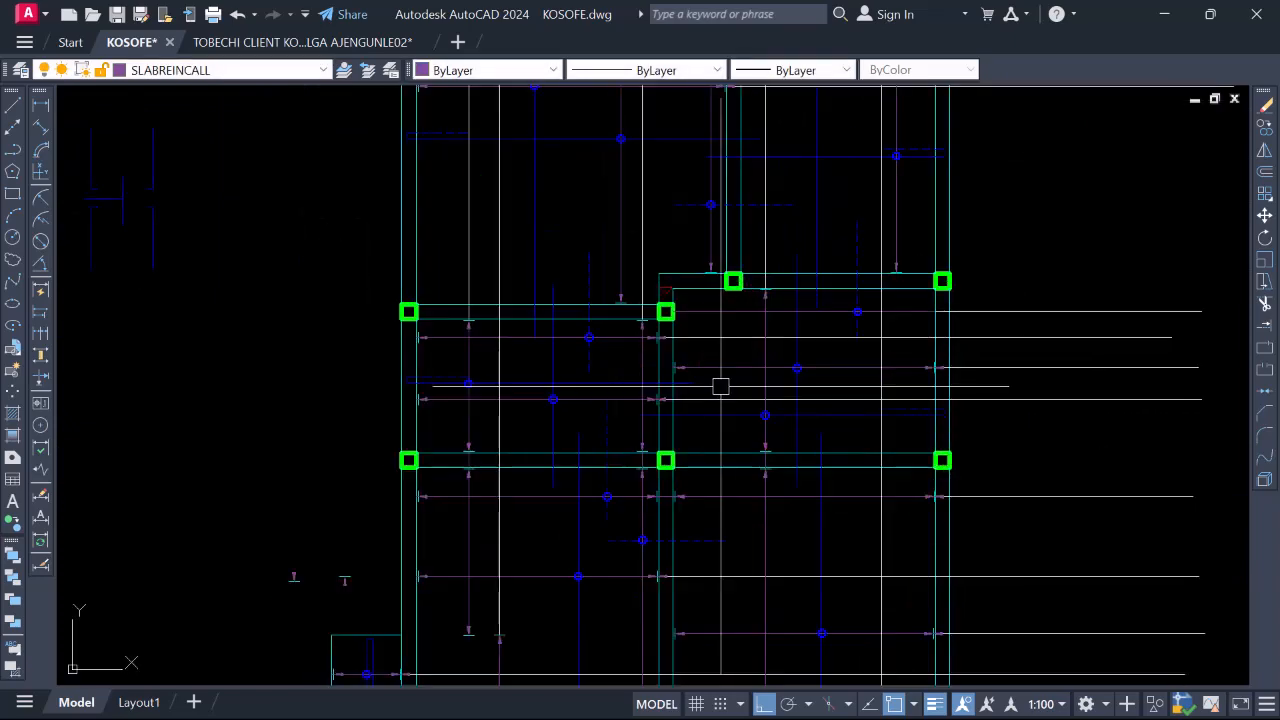
pyautogui.scroll(-4, 731, 391)
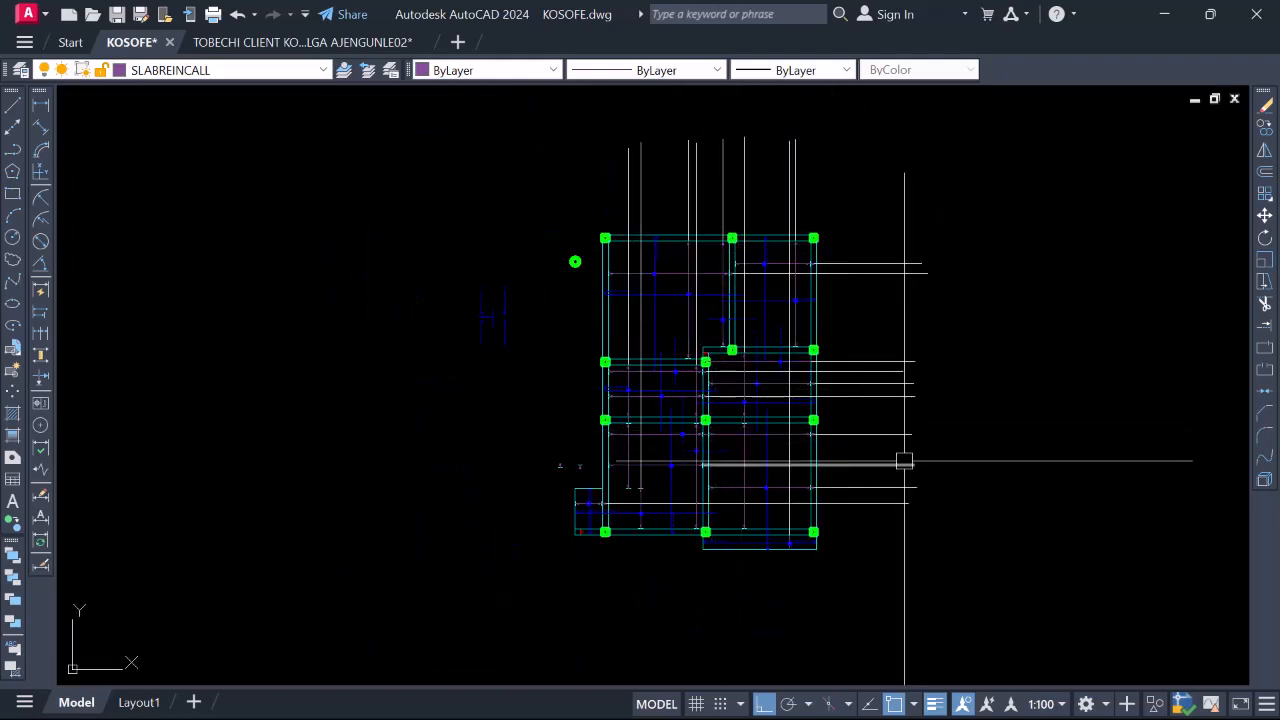
pyautogui.moveTo(904, 461)
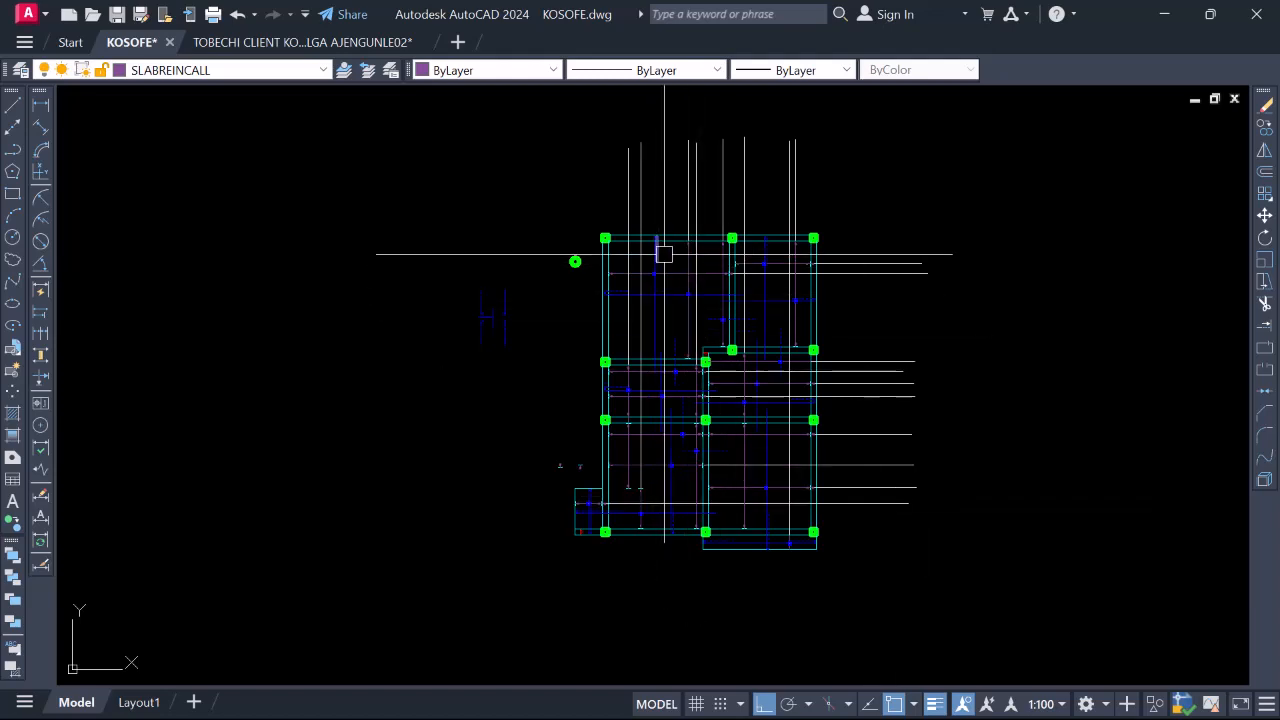
pyautogui.scroll(4, 664, 254)
pyautogui.scroll(-4, 666, 257)
pyautogui.scroll(4, 657, 234)
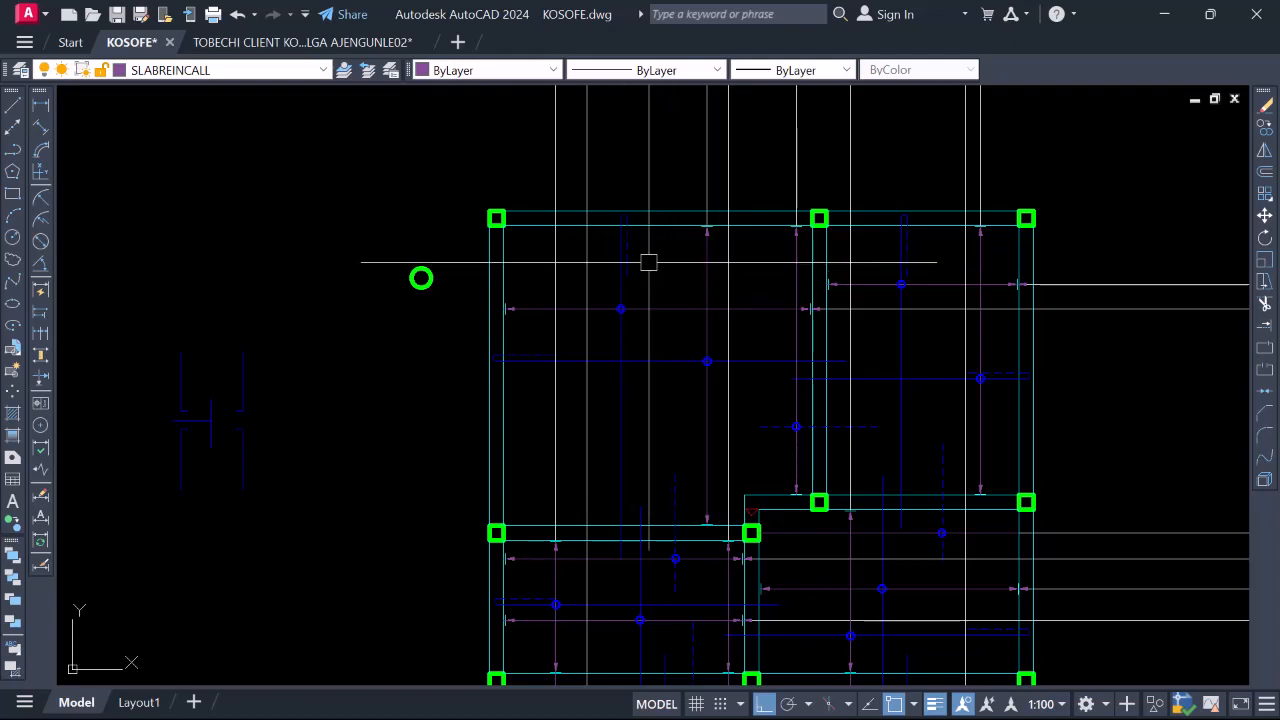
pyautogui.scroll(4, 623, 249)
pyautogui.scroll(-4, 611, 231)
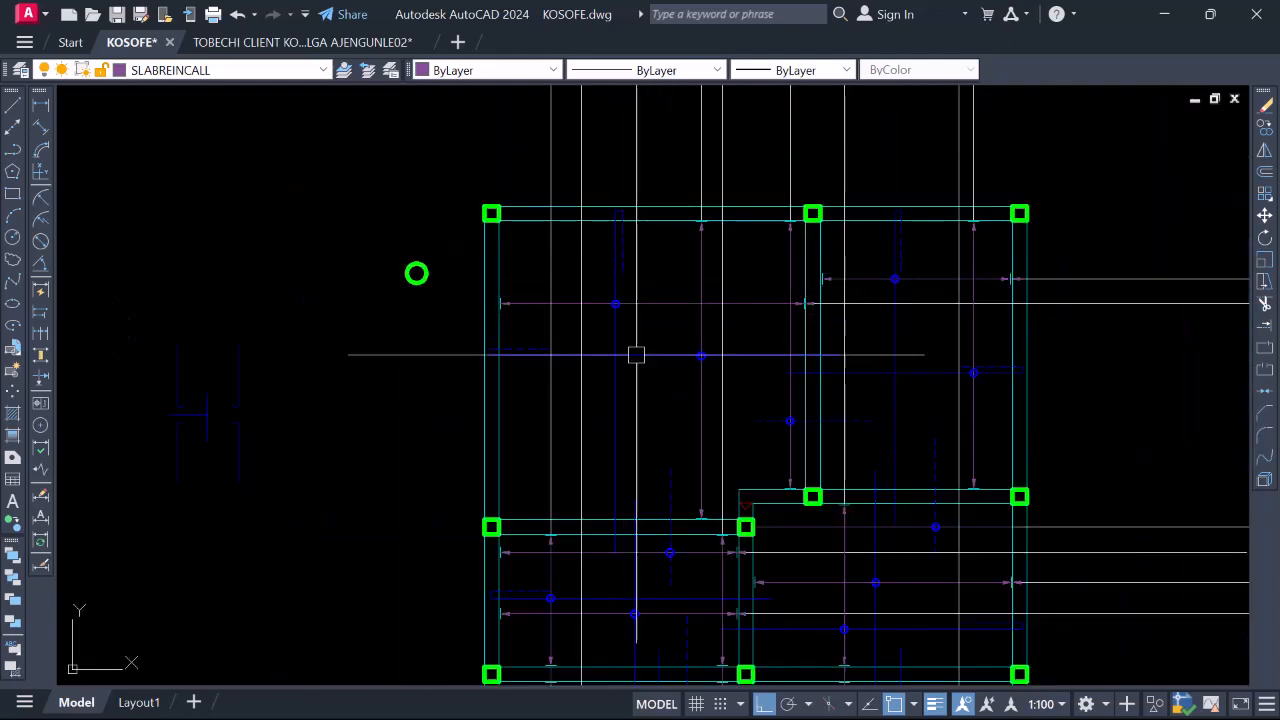
pyautogui.scroll(-2, 651, 326)
pyautogui.scroll(4, 766, 309)
pyautogui.scroll(-2, 750, 223)
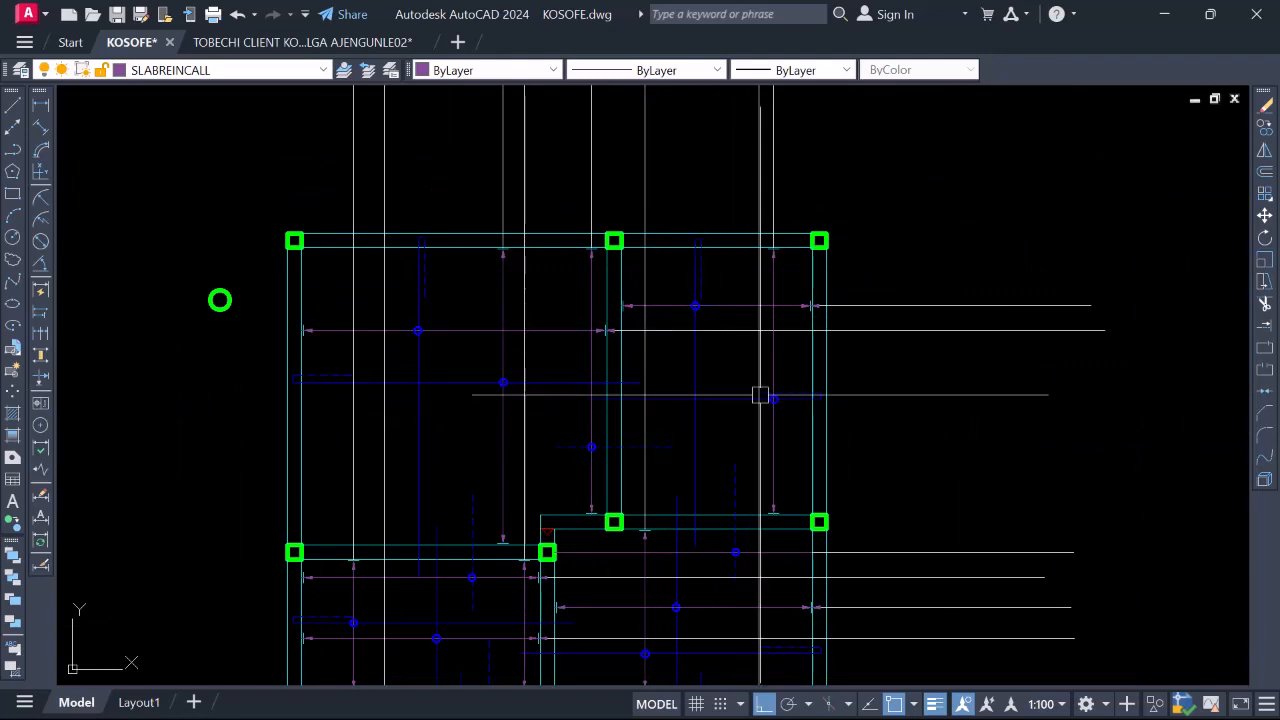
pyautogui.click(730, 399)
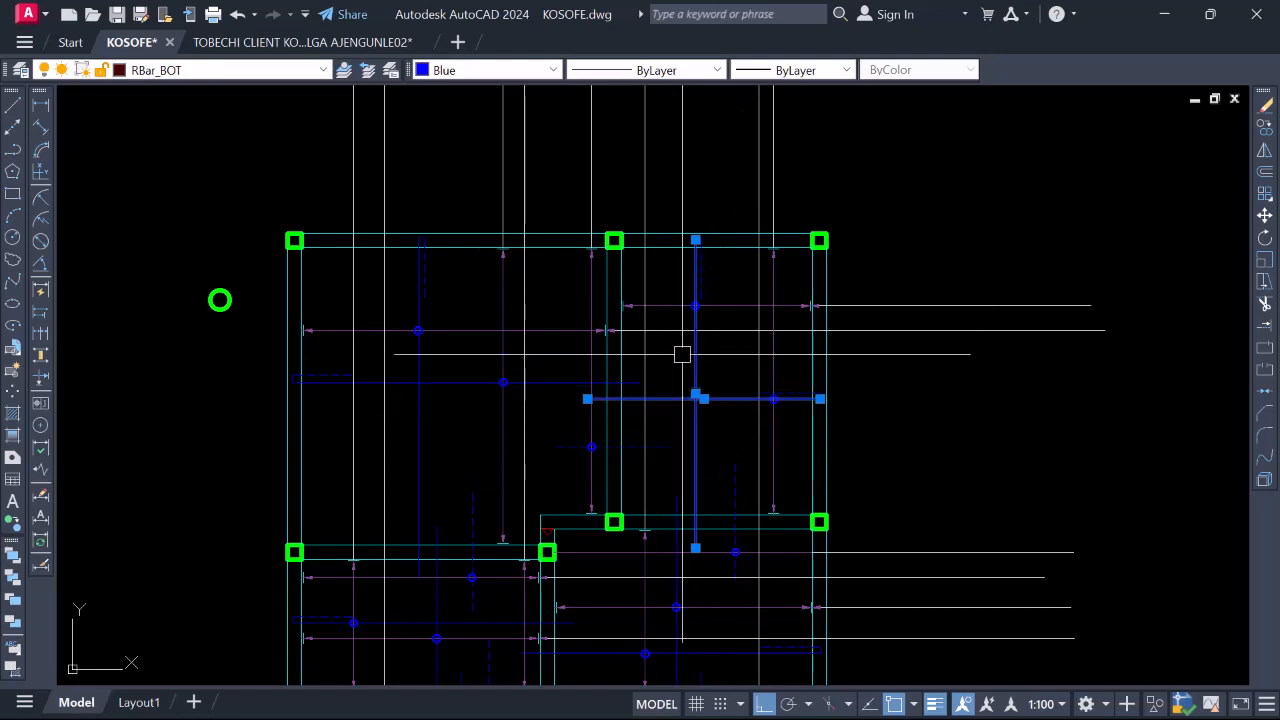
pyautogui.press('Escape')
pyautogui.scroll(4, 694, 305)
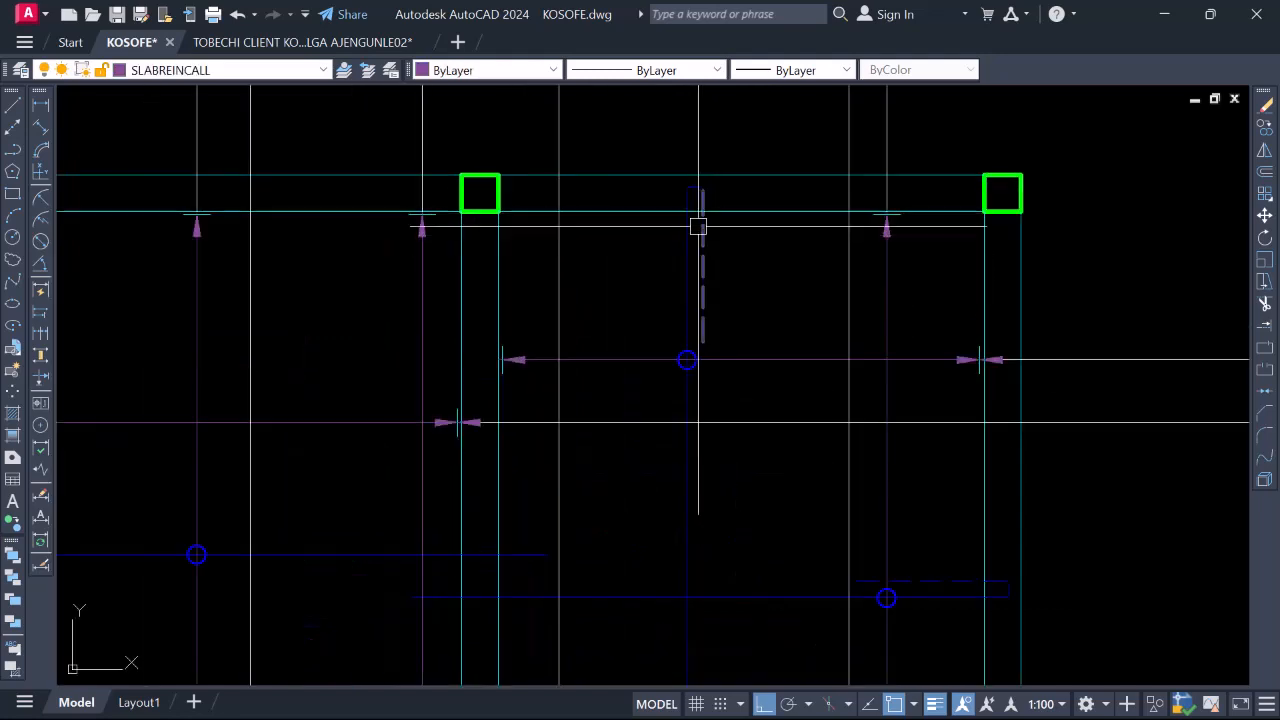
pyautogui.scroll(2, 697, 200)
pyautogui.click(706, 278)
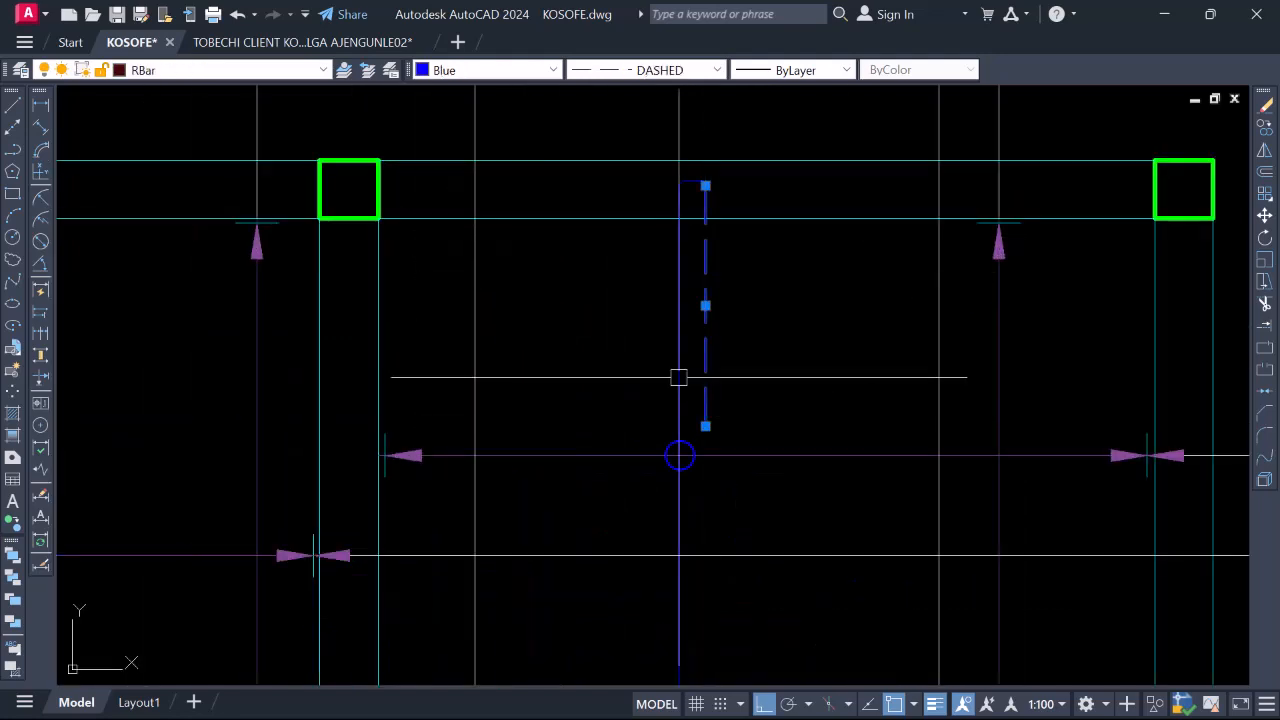
pyautogui.scroll(-2, 648, 276)
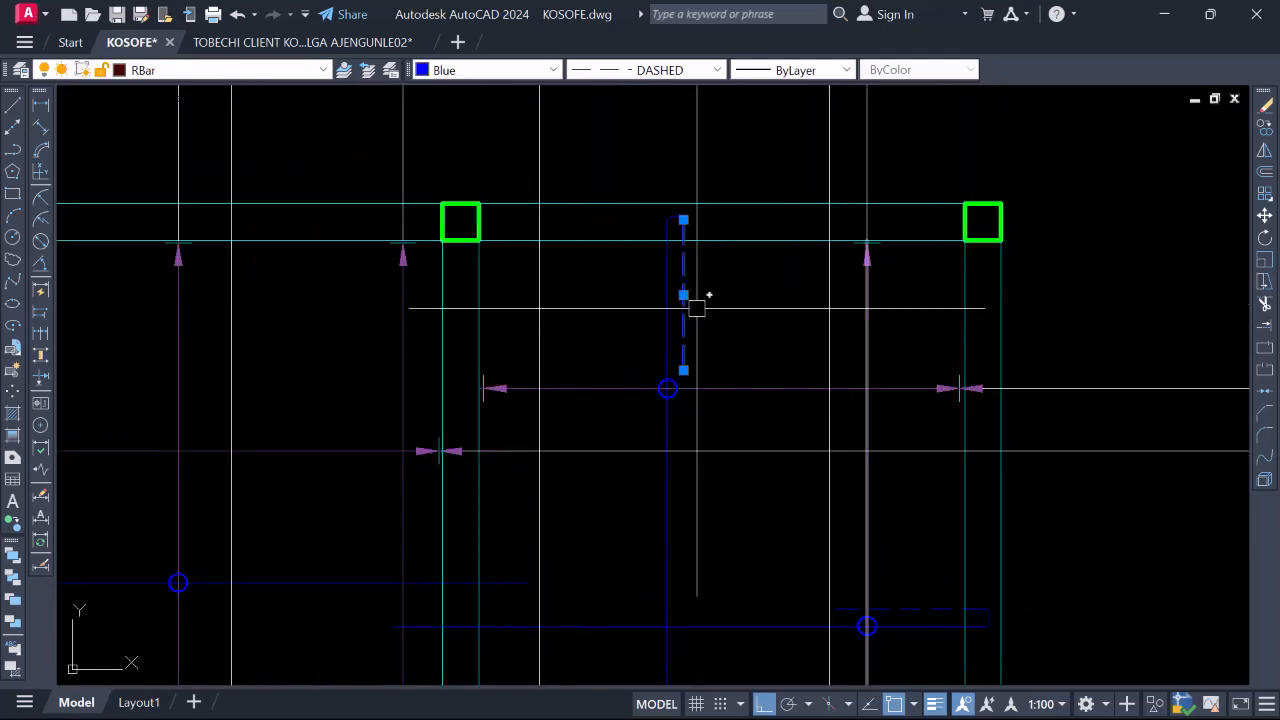
pyautogui.scroll(-2, 691, 295)
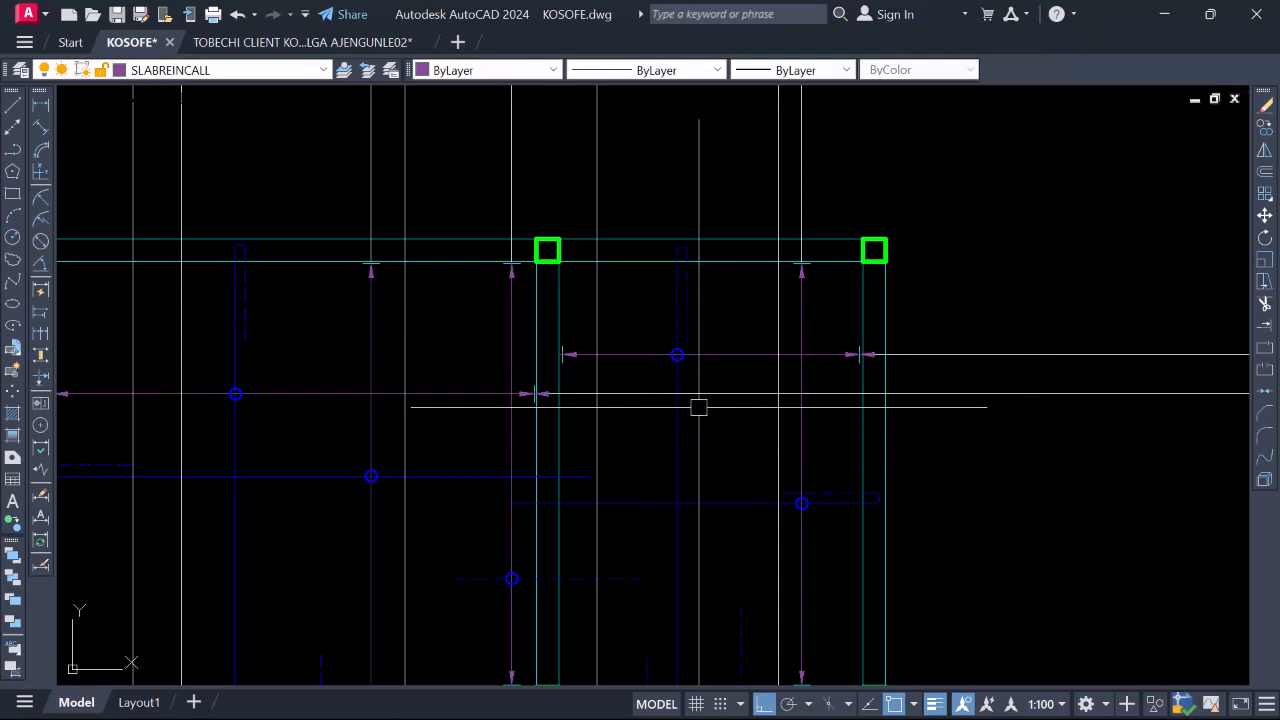
pyautogui.write('l')
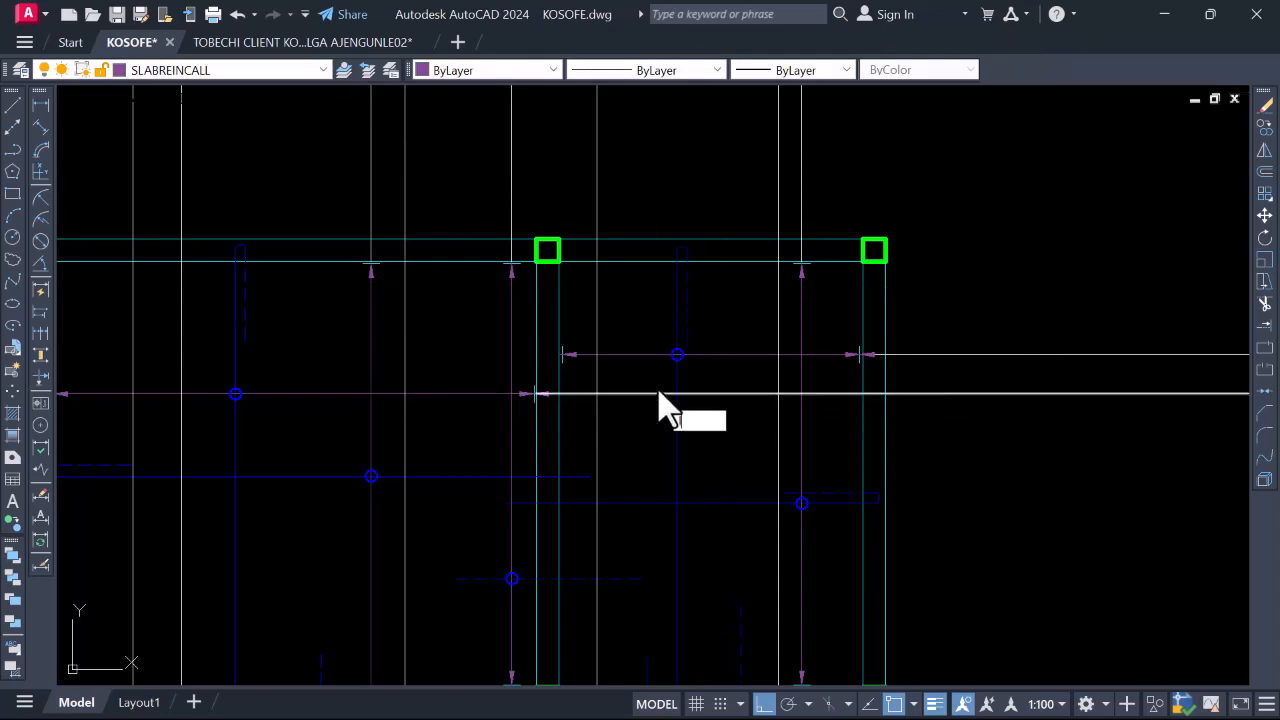
# Start a line in the upper panel and zoom around to locate the top beam
pyautogui.press('Return')
pyautogui.scroll(2, 800, 317)
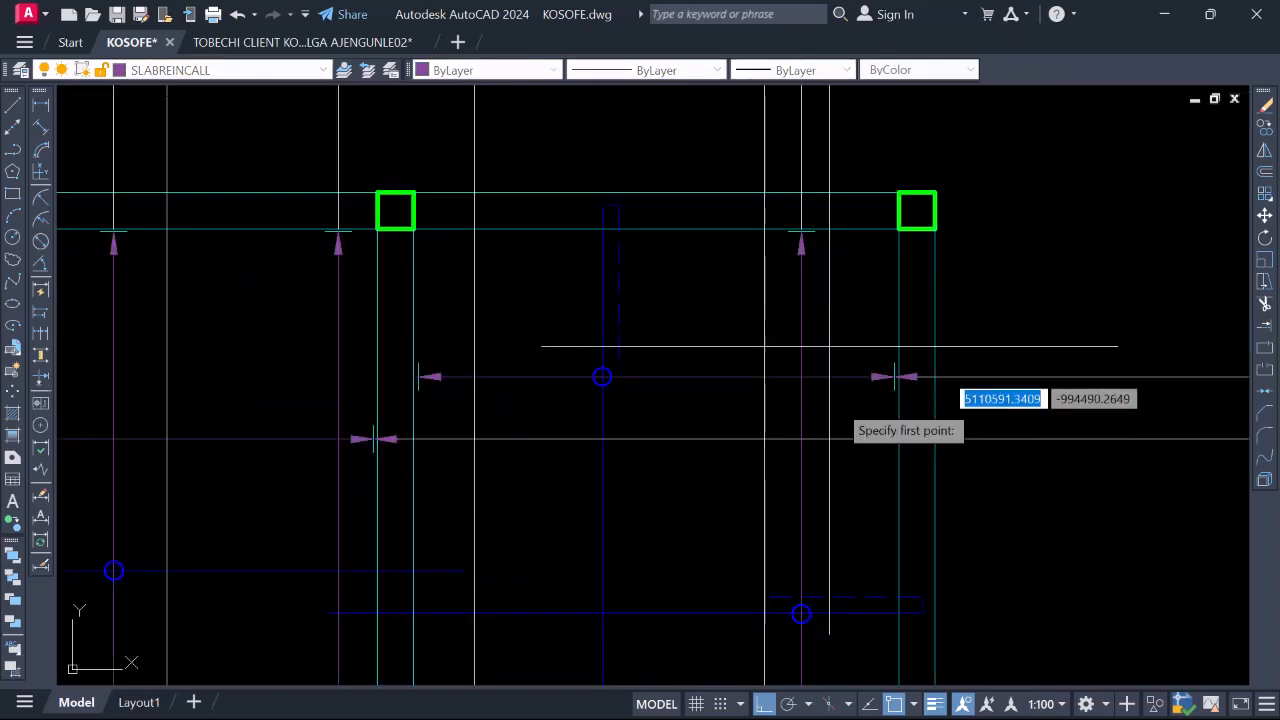
pyautogui.click(856, 280)
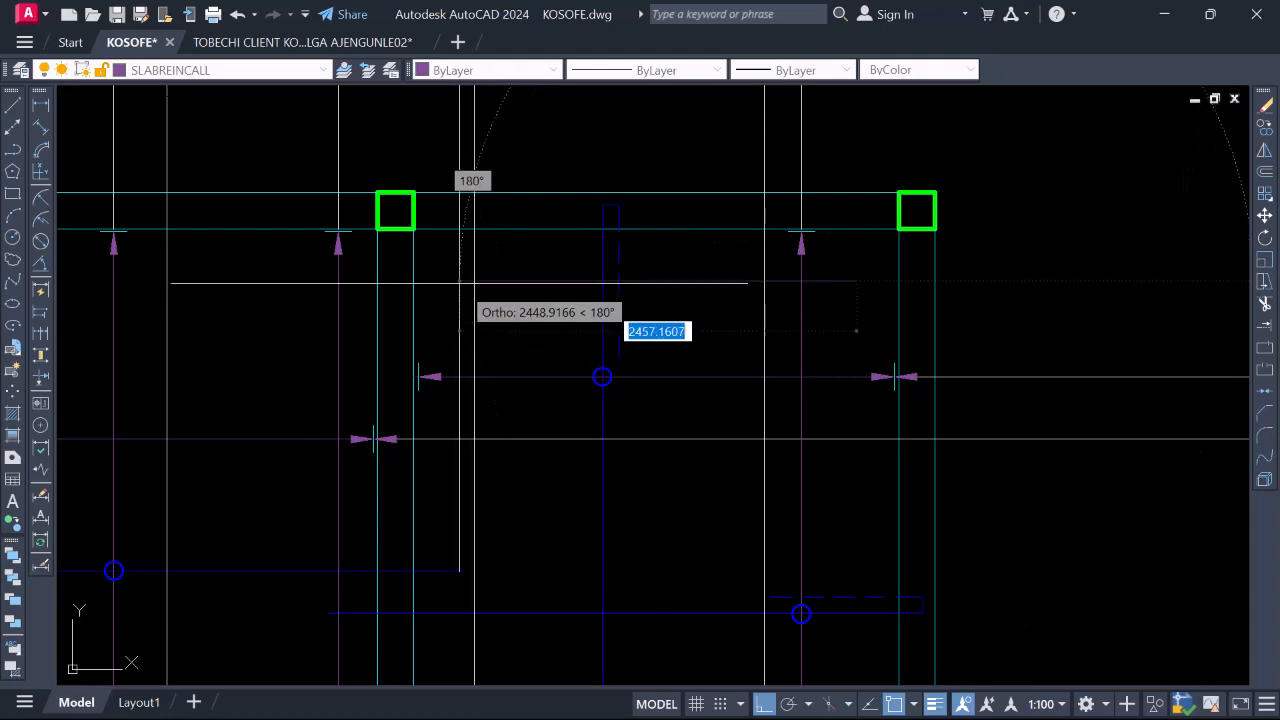
pyautogui.scroll(2, 460, 305)
pyautogui.scroll(-4, 470, 303)
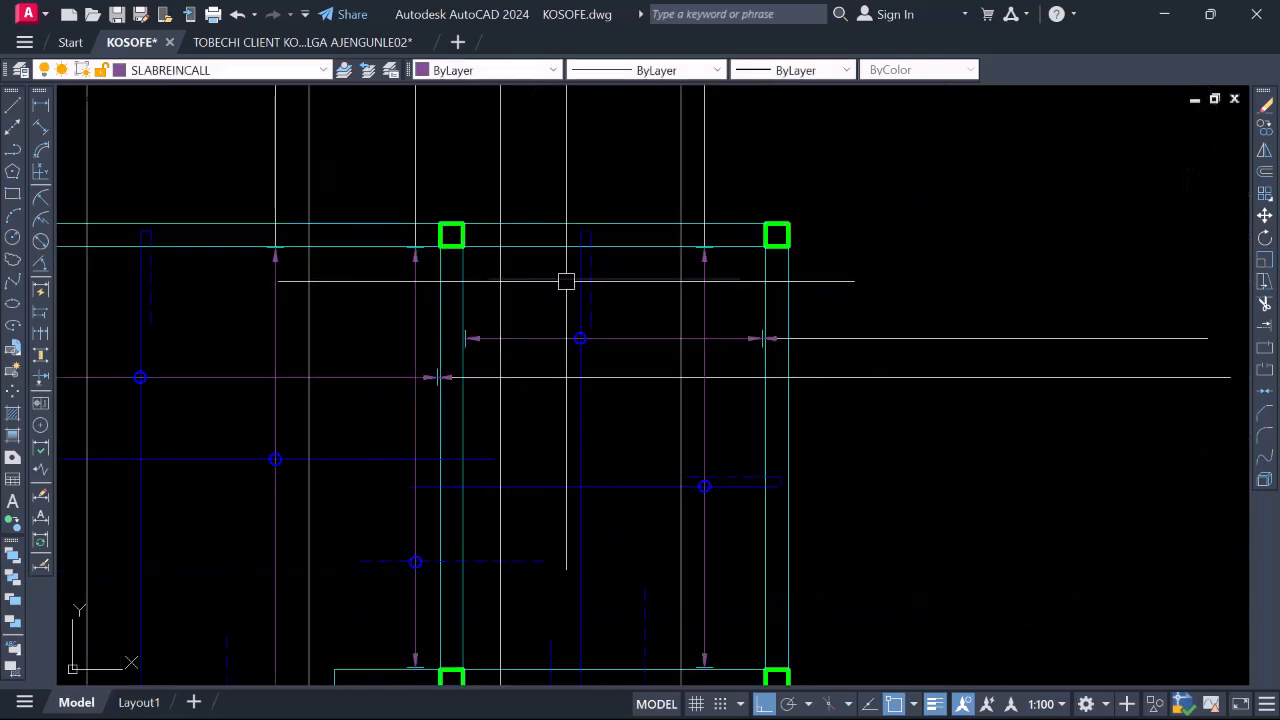
pyautogui.scroll(-4, 566, 280)
pyautogui.scroll(6, 600, 271)
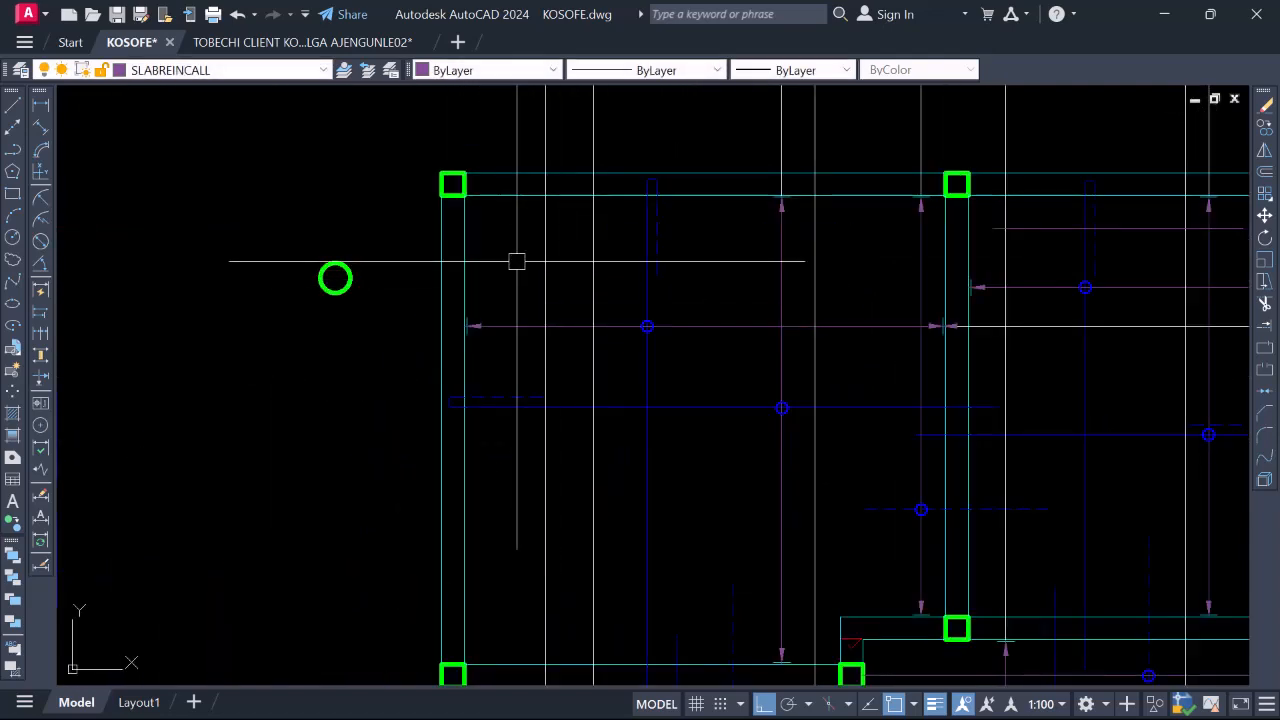
# Draw a horizontal line across the upper panel just below the top beam
pyautogui.write('l')
pyautogui.press('Return')
pyautogui.click(513, 227)
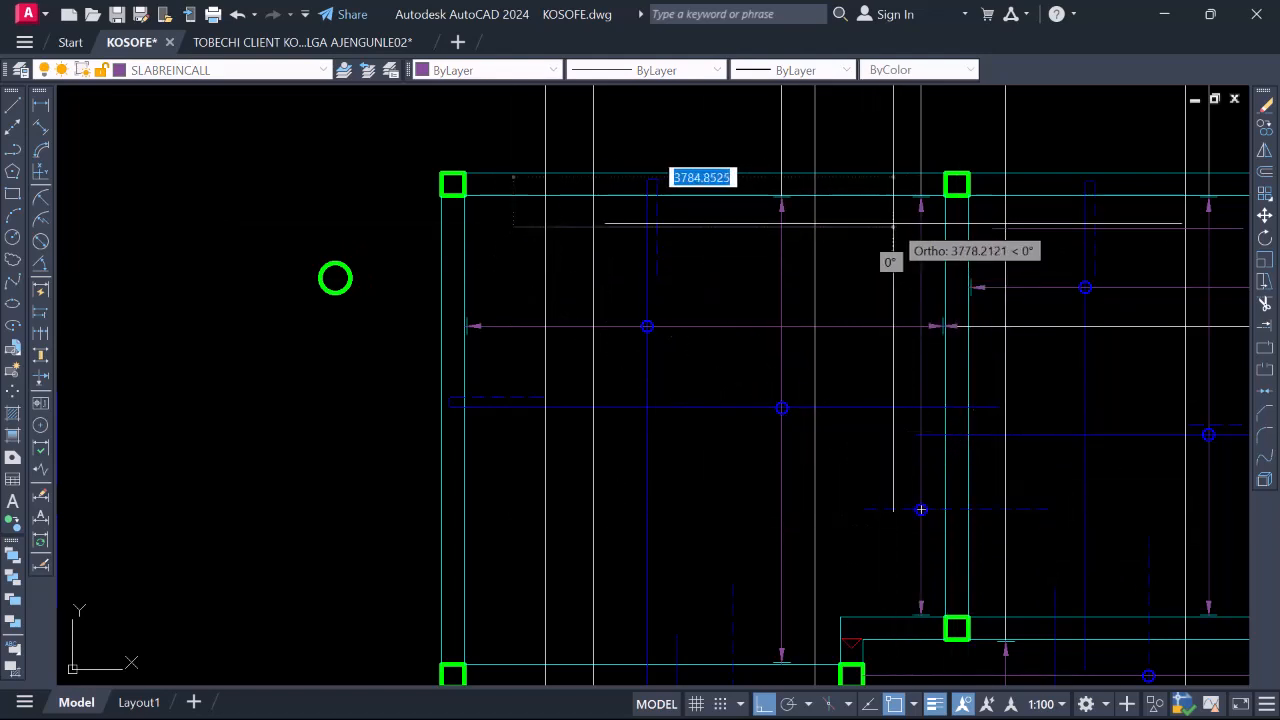
pyautogui.scroll(2, 900, 227)
pyautogui.click(919, 225)
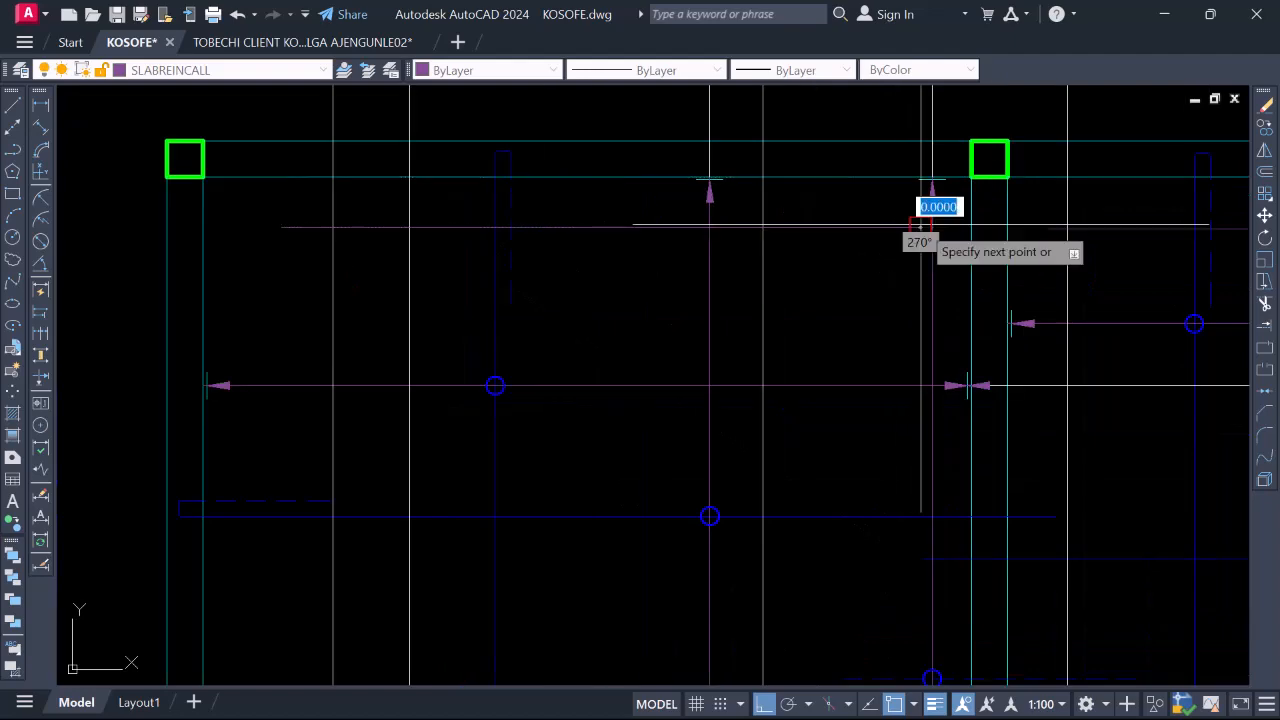
pyautogui.press('Escape')
pyautogui.scroll(-6, 842, 223)
pyautogui.scroll(4, 791, 481)
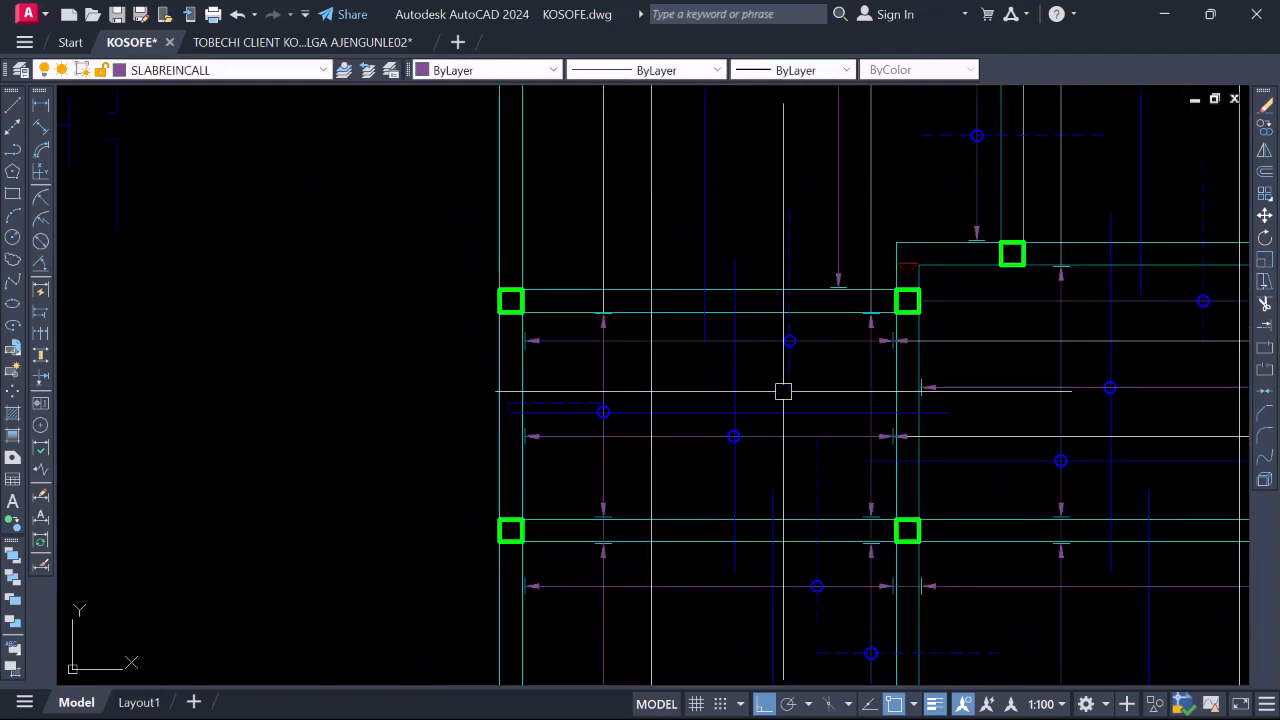
pyautogui.scroll(-4, 783, 389)
pyautogui.scroll(4, 837, 177)
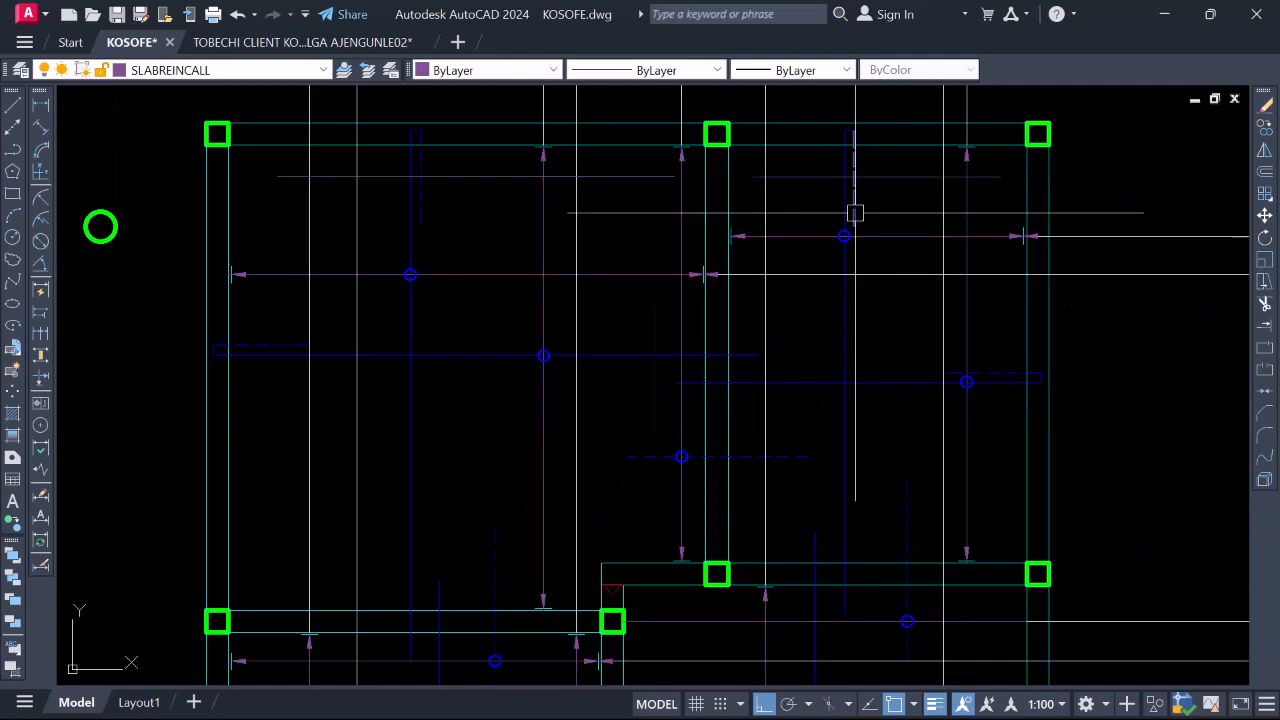
pyautogui.scroll(-4, 854, 203)
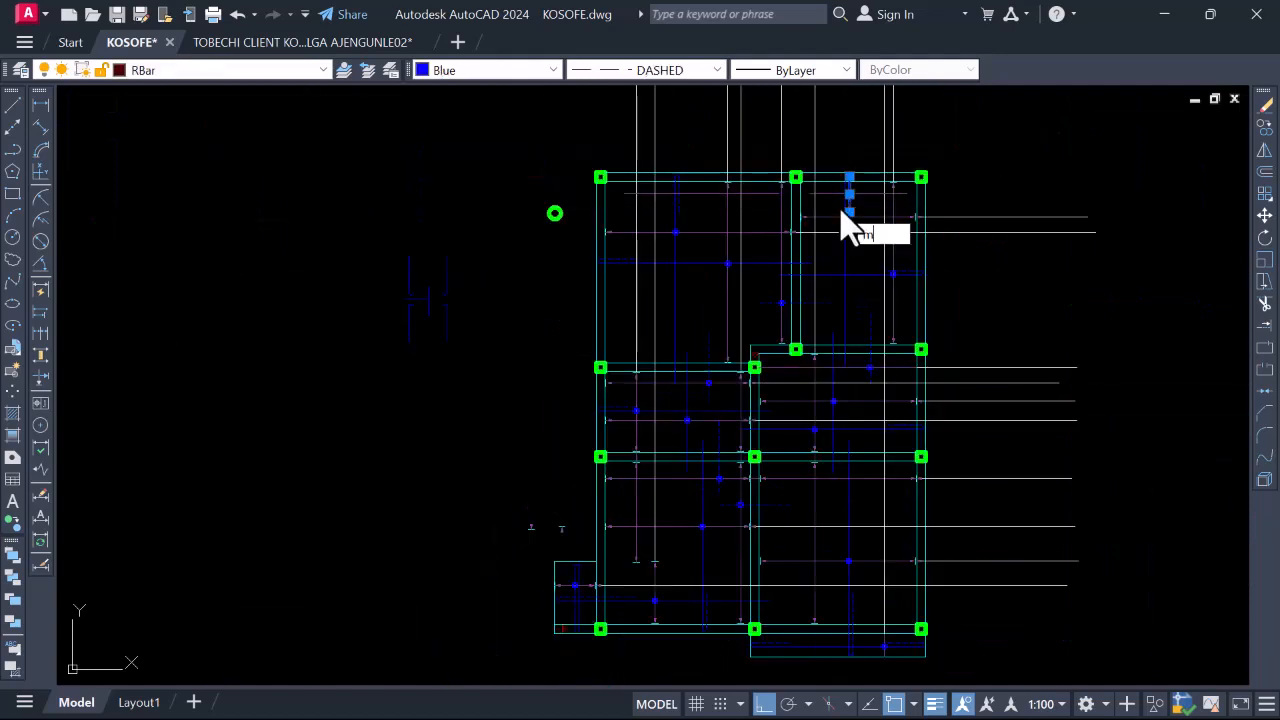
# Match the new line to the existing dashed blue top bar by window-selecting it
pyautogui.write('a')
pyautogui.press('Return')
pyautogui.scroll(4, 826, 190)
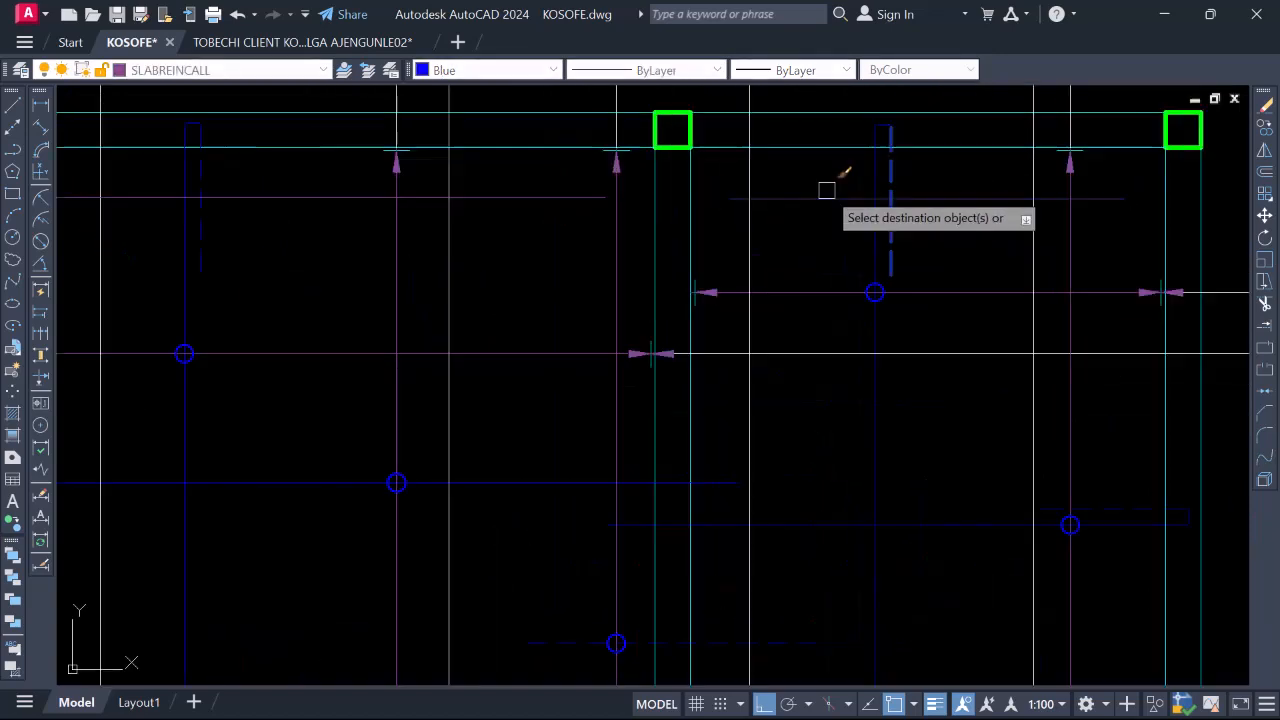
pyautogui.click(826, 190)
pyautogui.click(806, 216)
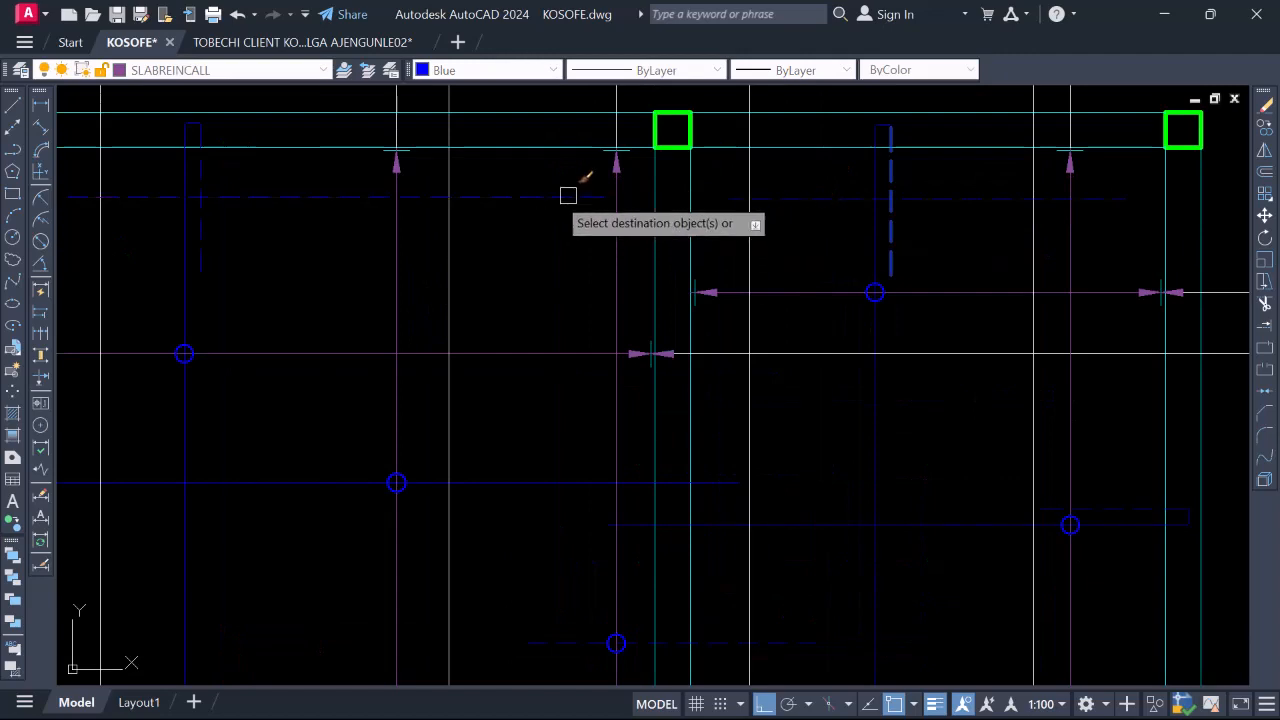
pyautogui.scroll(-4, 568, 195)
pyautogui.press('Return')
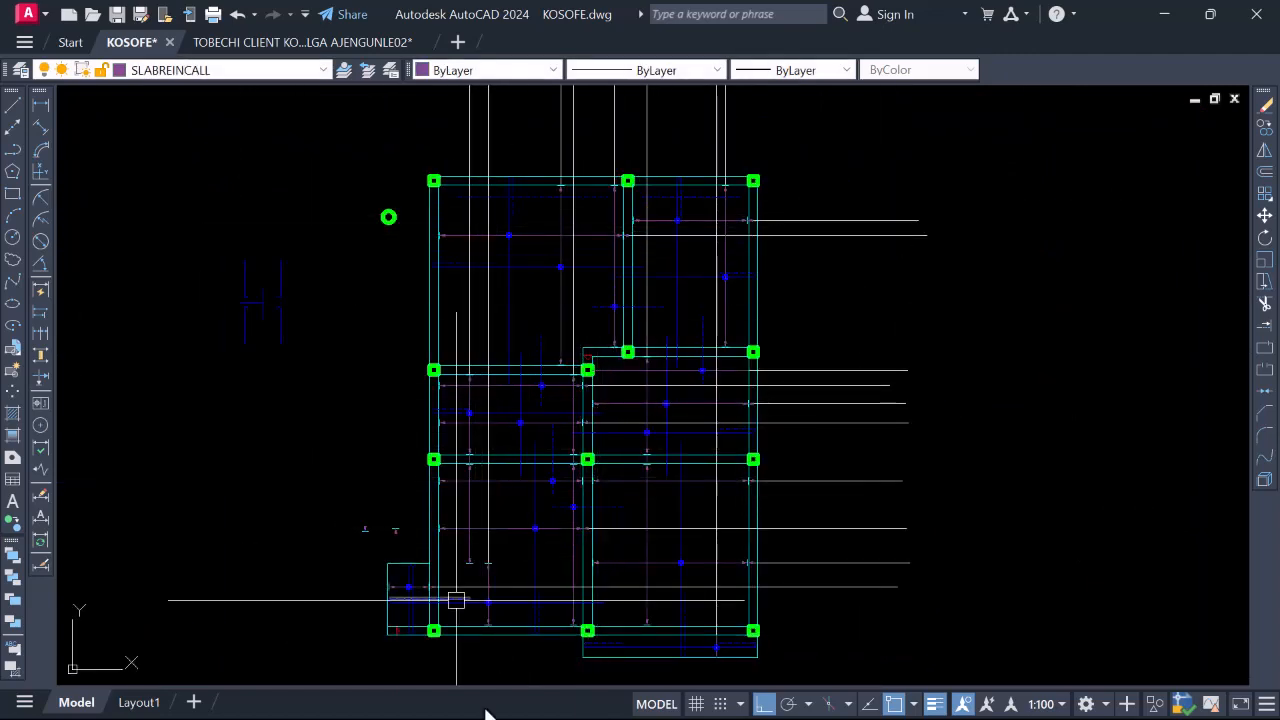
pyautogui.scroll(2, 574, 463)
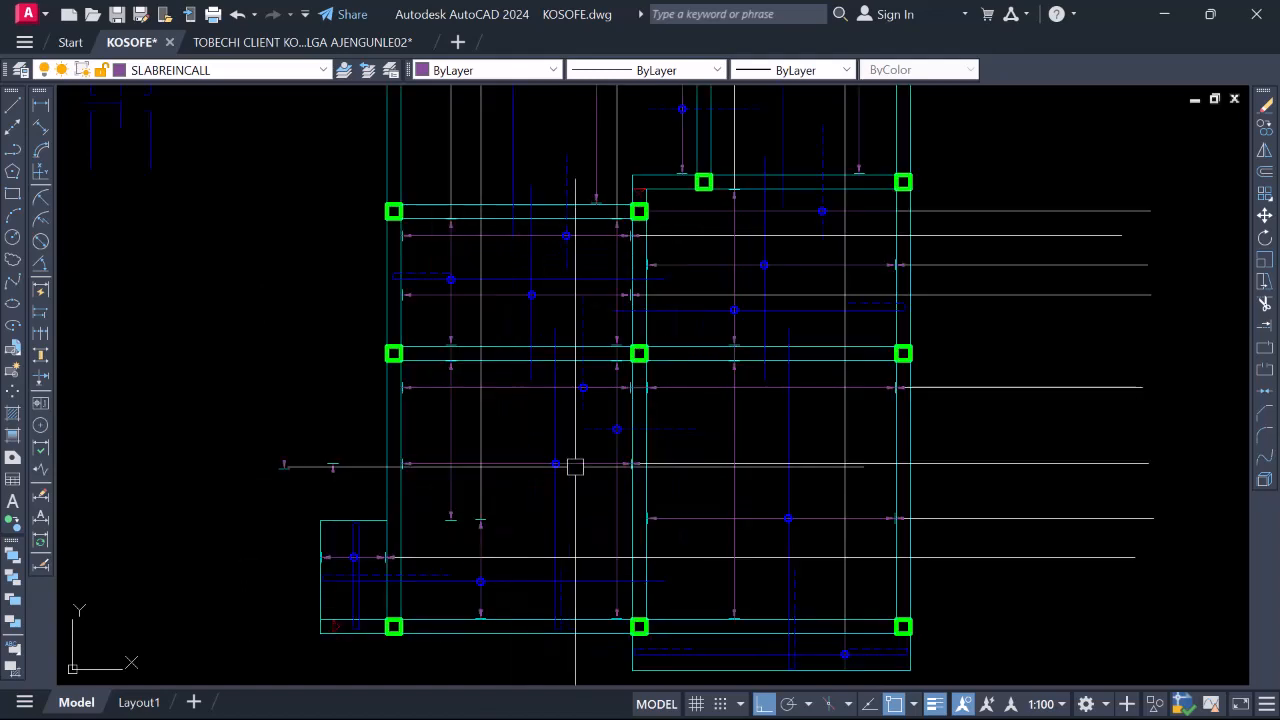
pyautogui.scroll(-2, 534, 532)
pyautogui.scroll(2, 530, 548)
pyautogui.scroll(2, 469, 557)
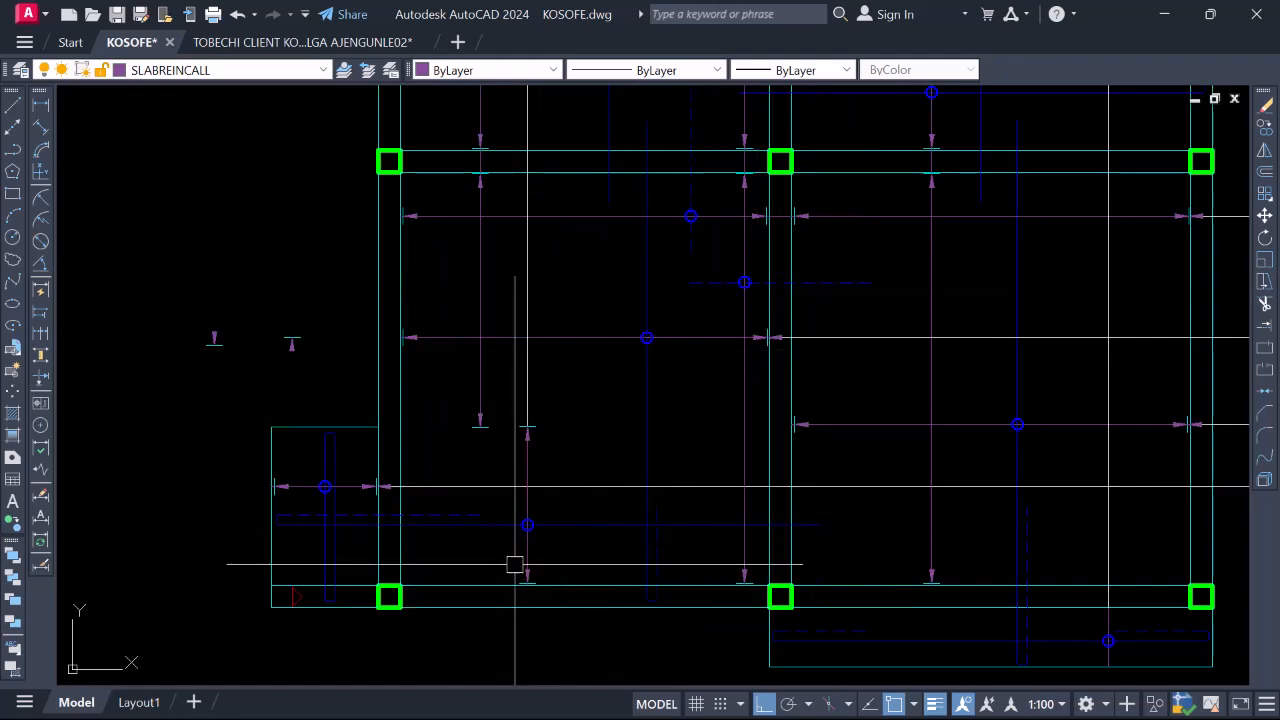
# Cancel the unfinished line while zooming around the lower-right panel
pyautogui.scroll(3, 670, 553)
pyautogui.scroll(-3, 694, 494)
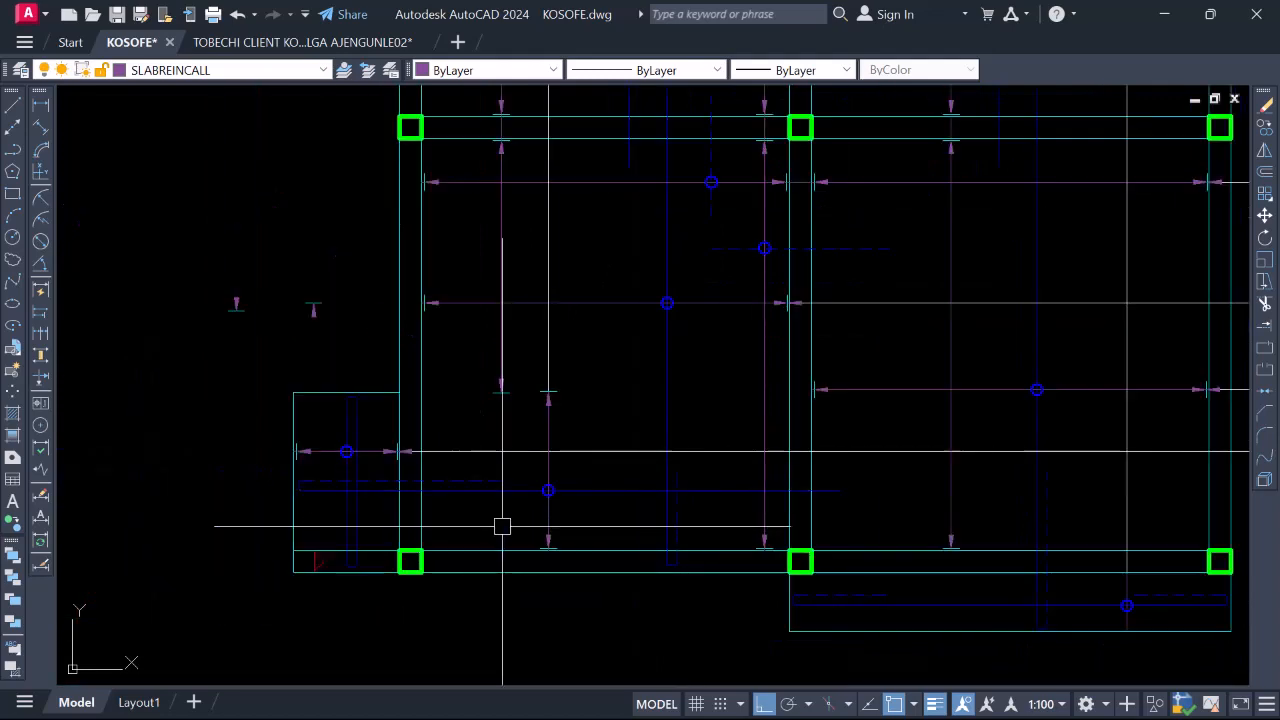
pyautogui.scroll(2, 695, 522)
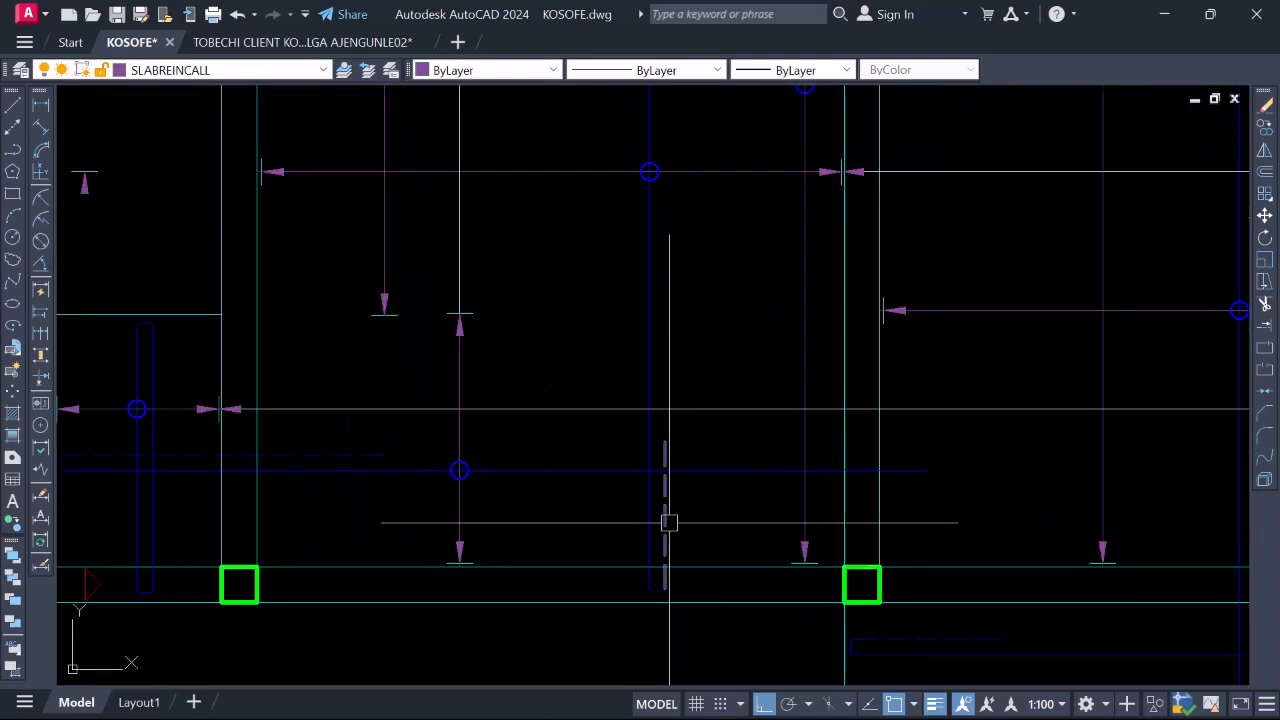
pyautogui.scroll(-4, 690, 515)
pyautogui.scroll(4, 584, 528)
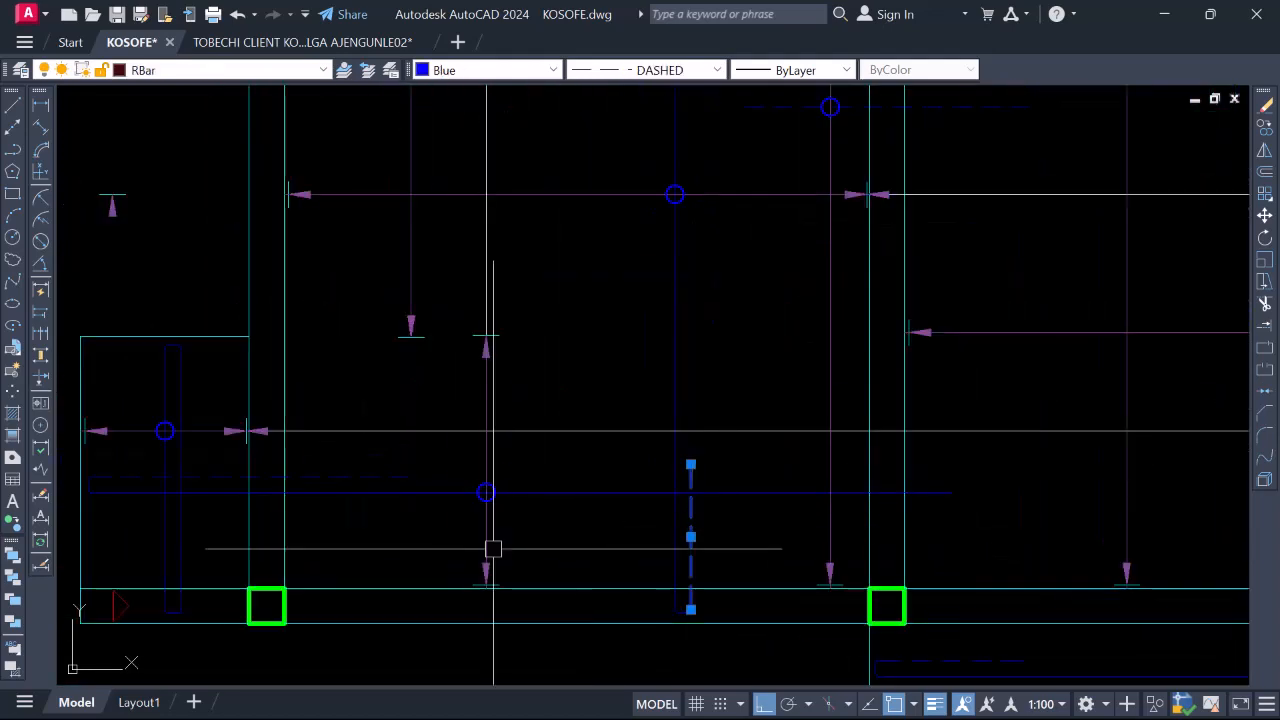
pyautogui.scroll(-2, 646, 539)
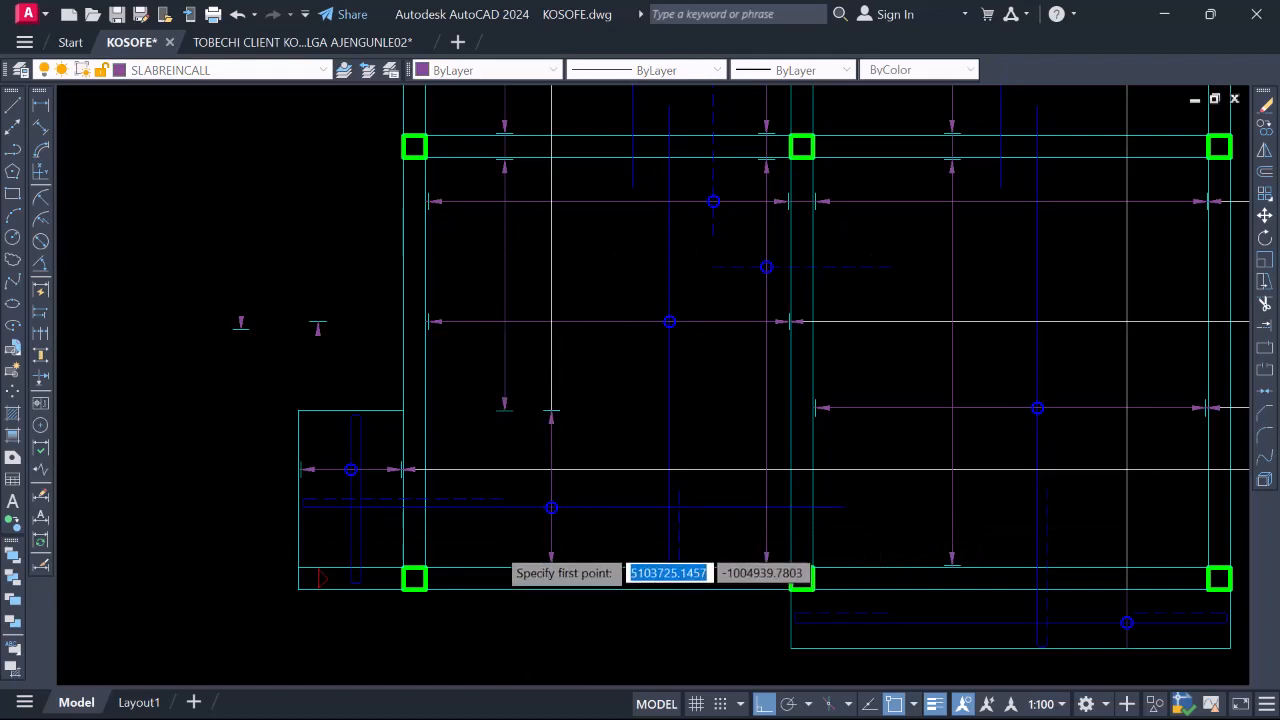
pyautogui.scroll(2, 497, 541)
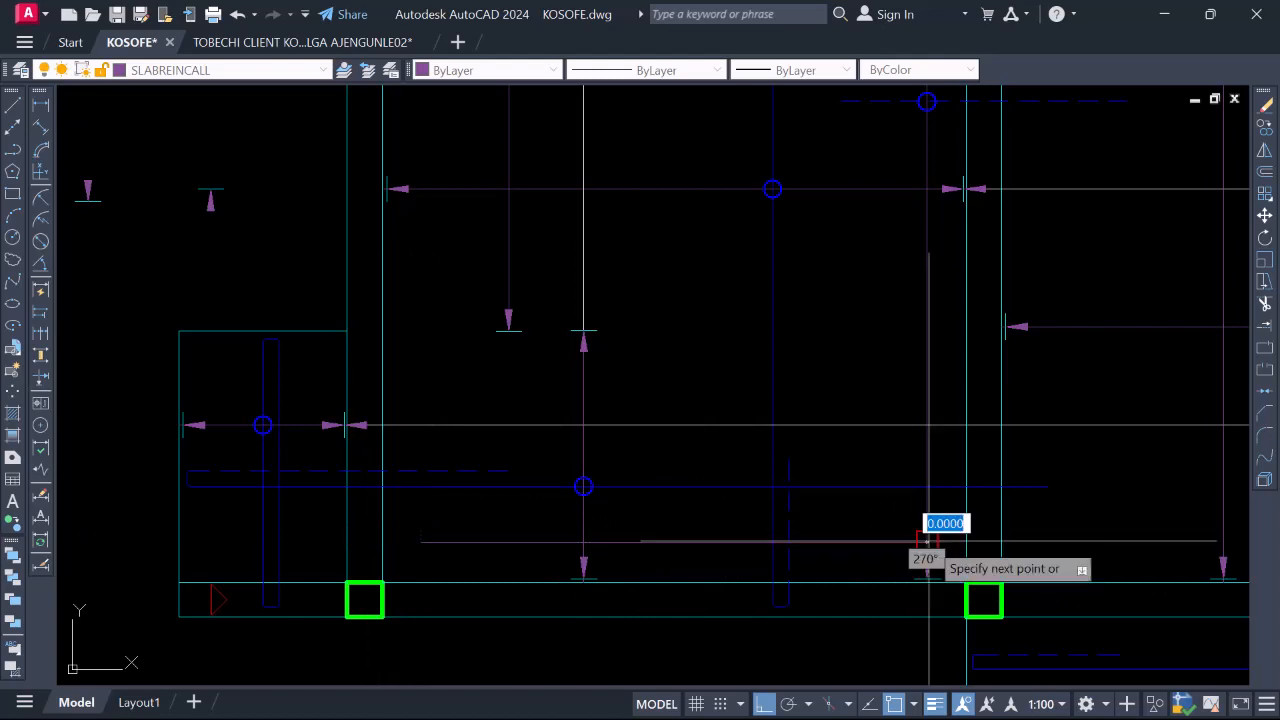
pyautogui.press('Escape')
pyautogui.scroll(-4, 731, 597)
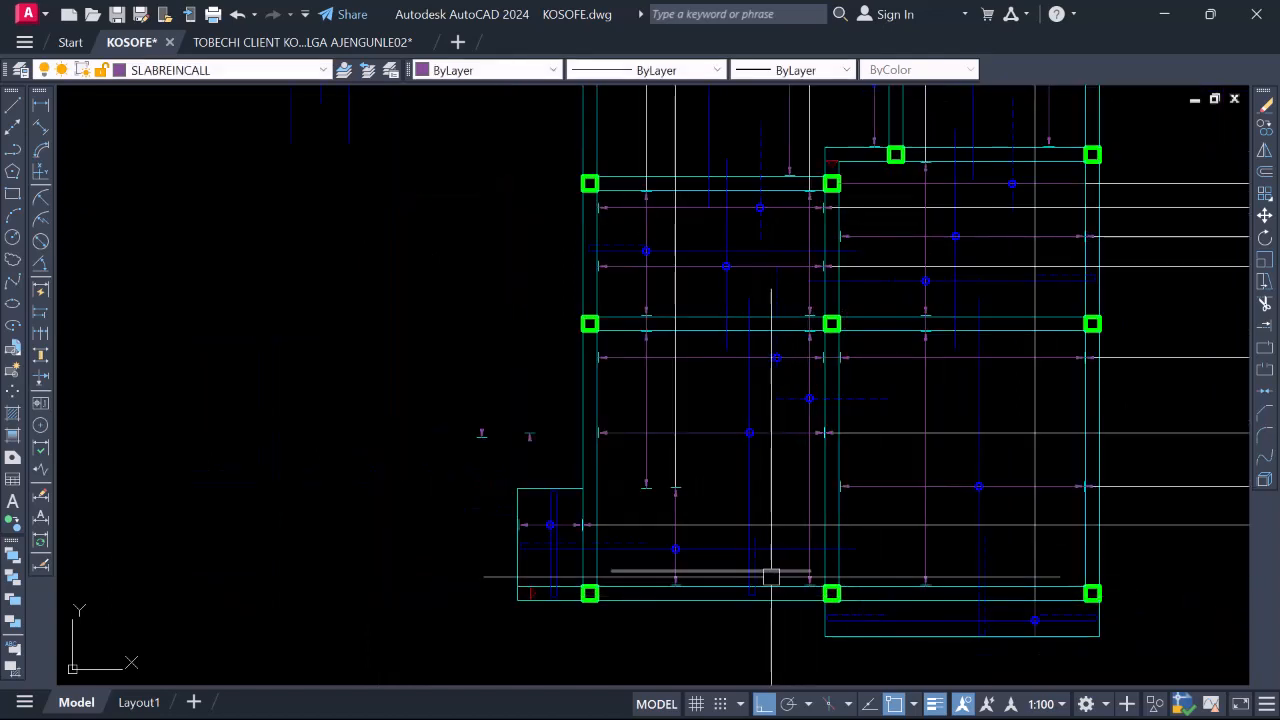
pyautogui.scroll(2, 771, 577)
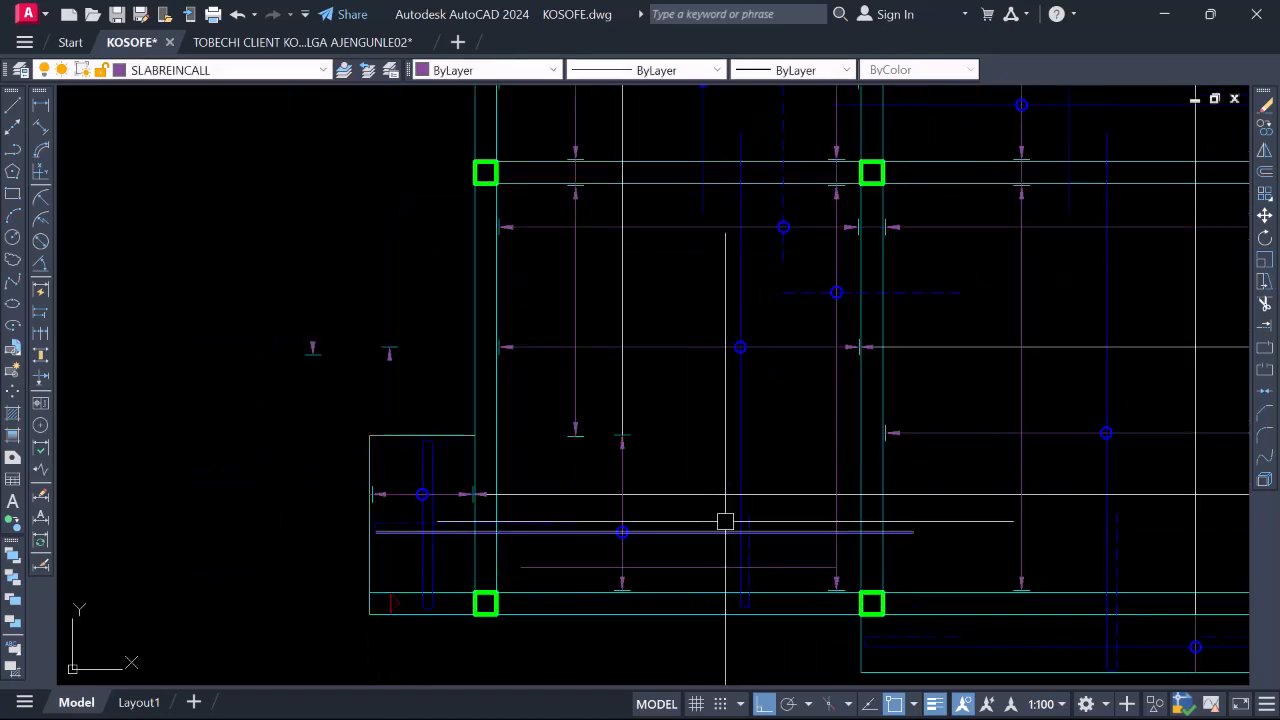
pyautogui.scroll(-4, 698, 510)
pyautogui.scroll(4, 698, 510)
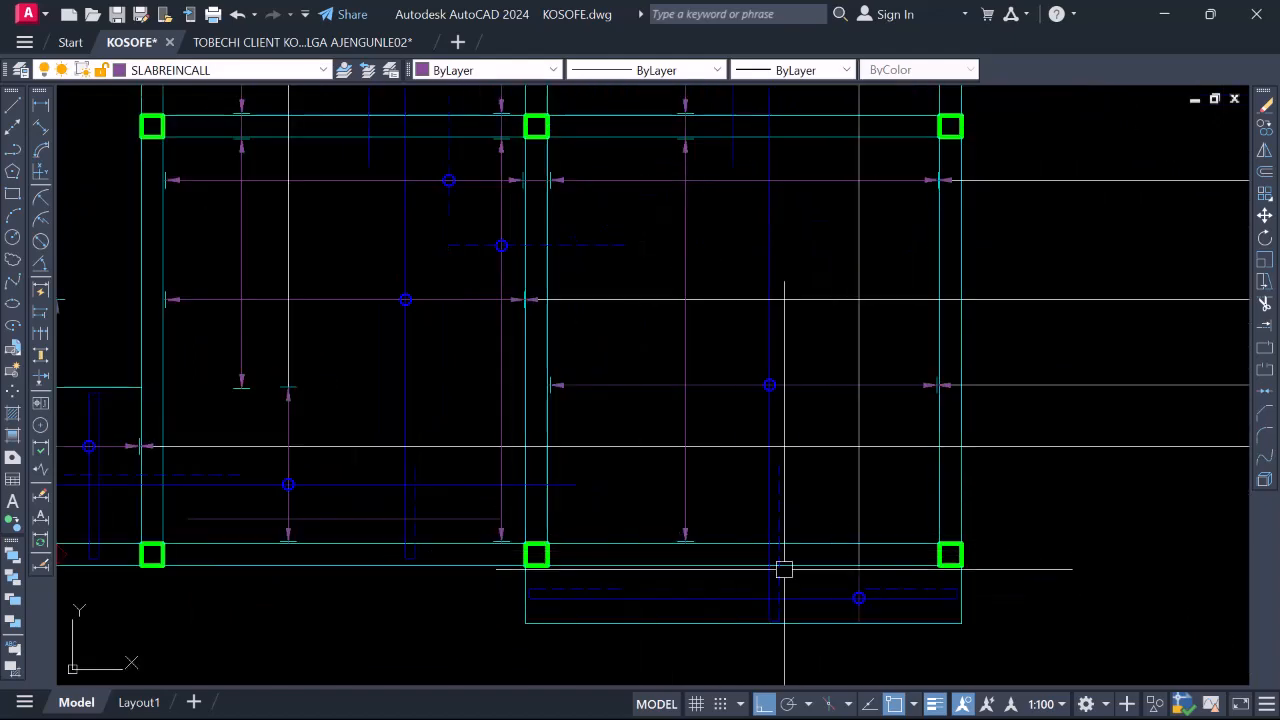
pyautogui.scroll(-2, 754, 512)
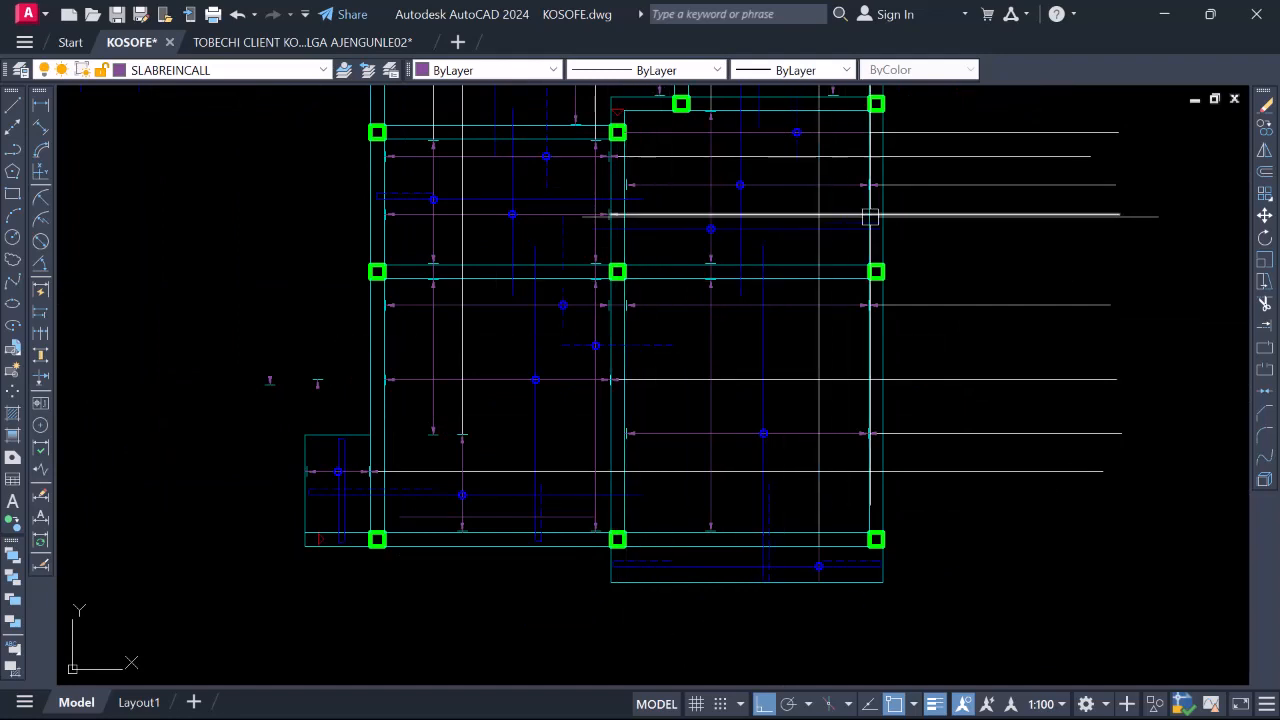
pyautogui.scroll(2, 660, 521)
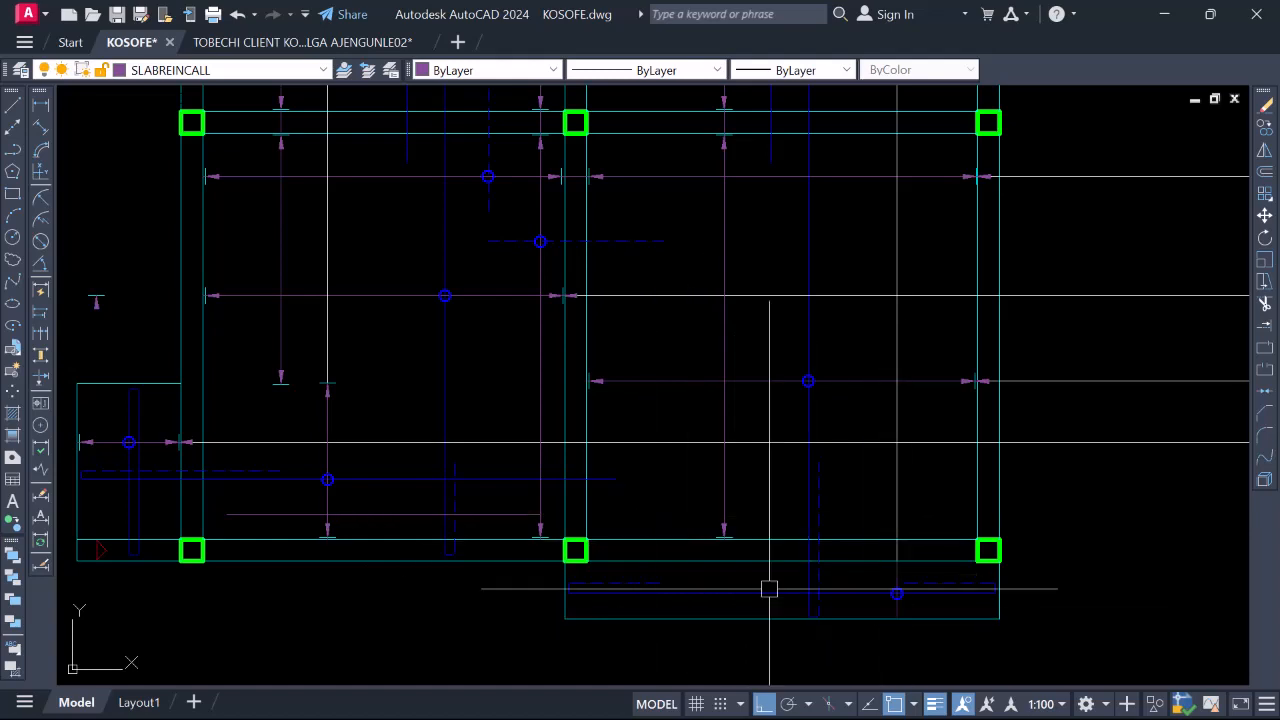
pyautogui.scroll(2, 692, 490)
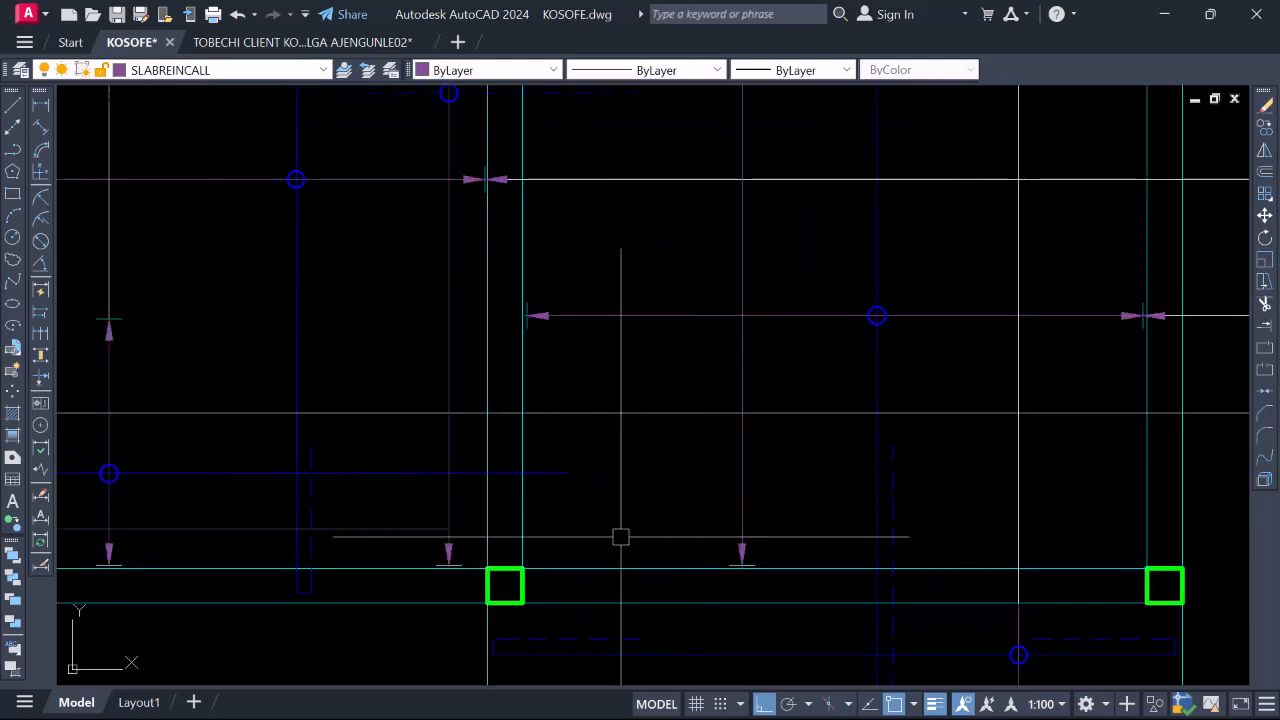
# Draw a horizontal bar line across the lower-right slab panel
pyautogui.press('Return')
pyautogui.click(522, 517)
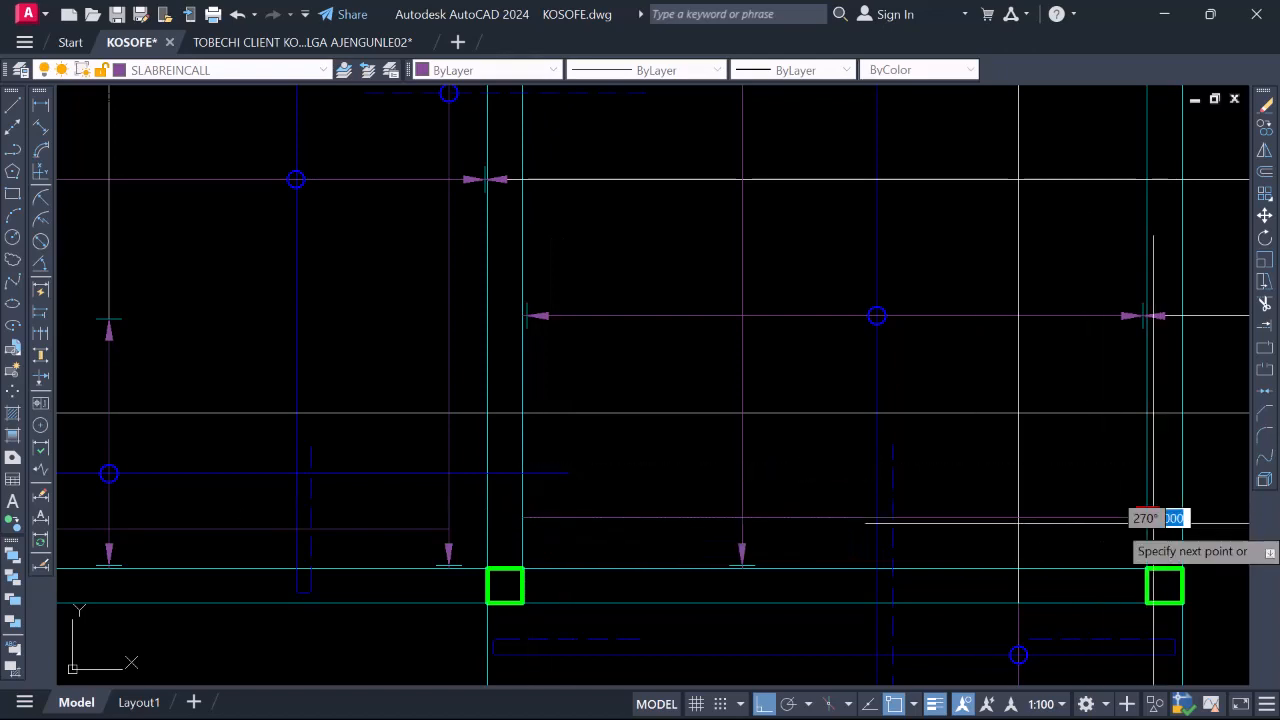
pyautogui.click(1146, 517)
pyautogui.press('Escape')
pyautogui.scroll(-3, 829, 486)
pyautogui.scroll(2, 790, 522)
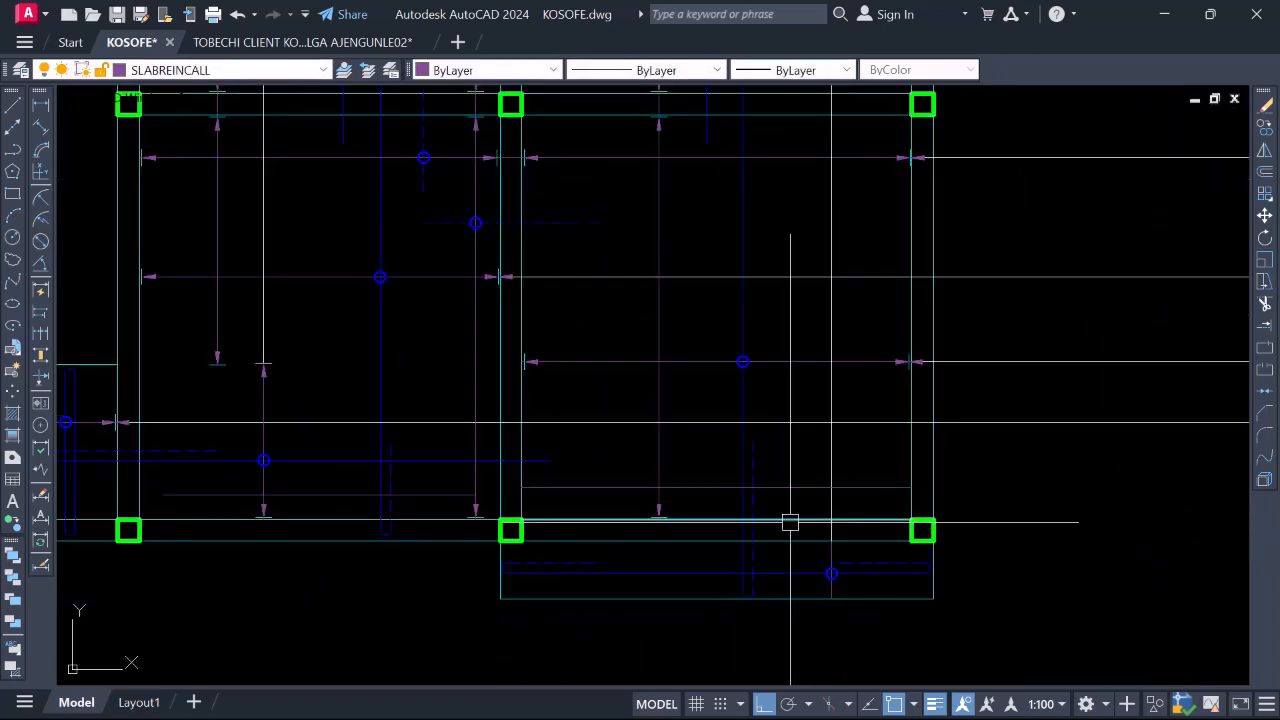
pyautogui.scroll(2, 739, 475)
pyautogui.scroll(-2, 760, 486)
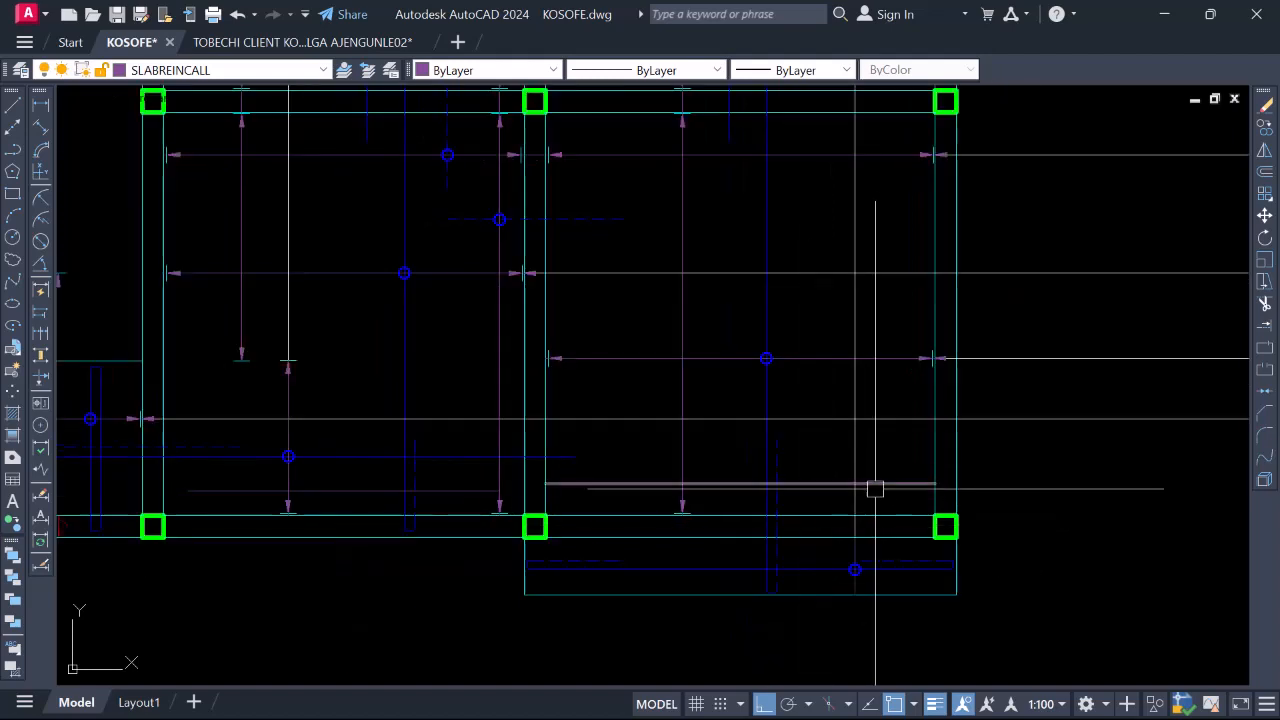
# Stretch the bar's right and left end grips so both ends sit inside the beams
pyautogui.click(922, 484)
pyautogui.click(934, 484)
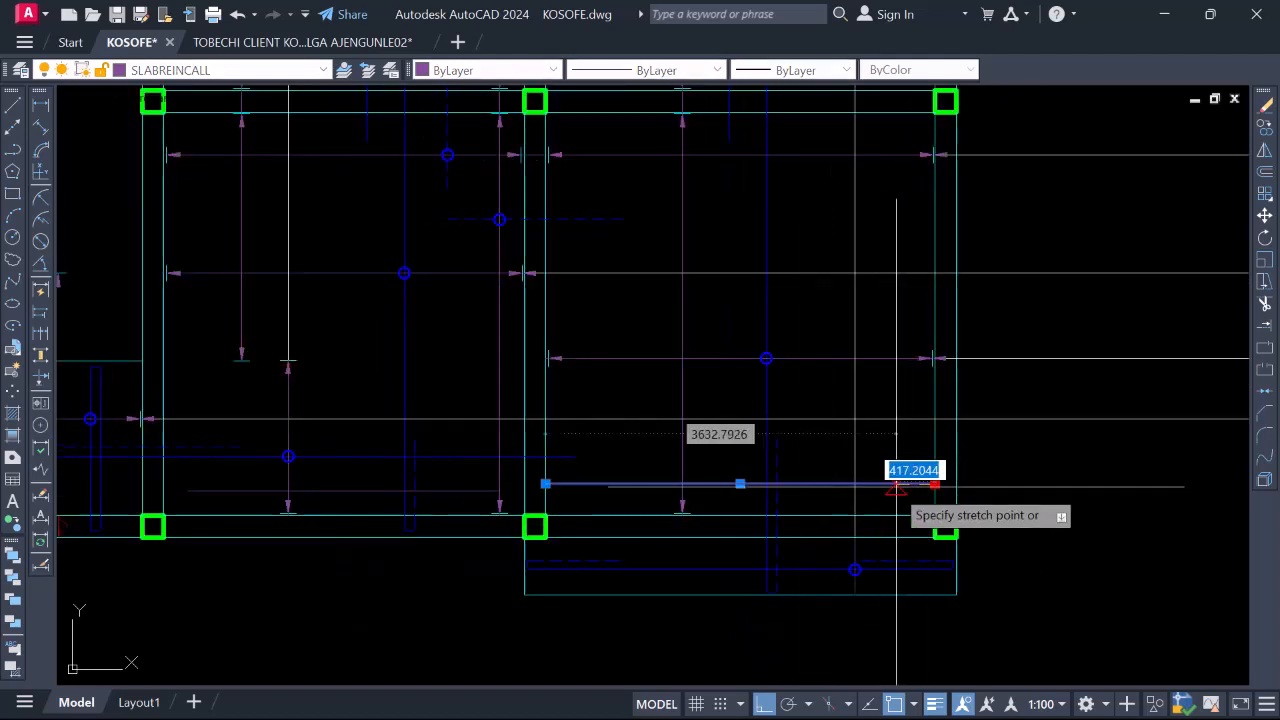
pyautogui.click(903, 484)
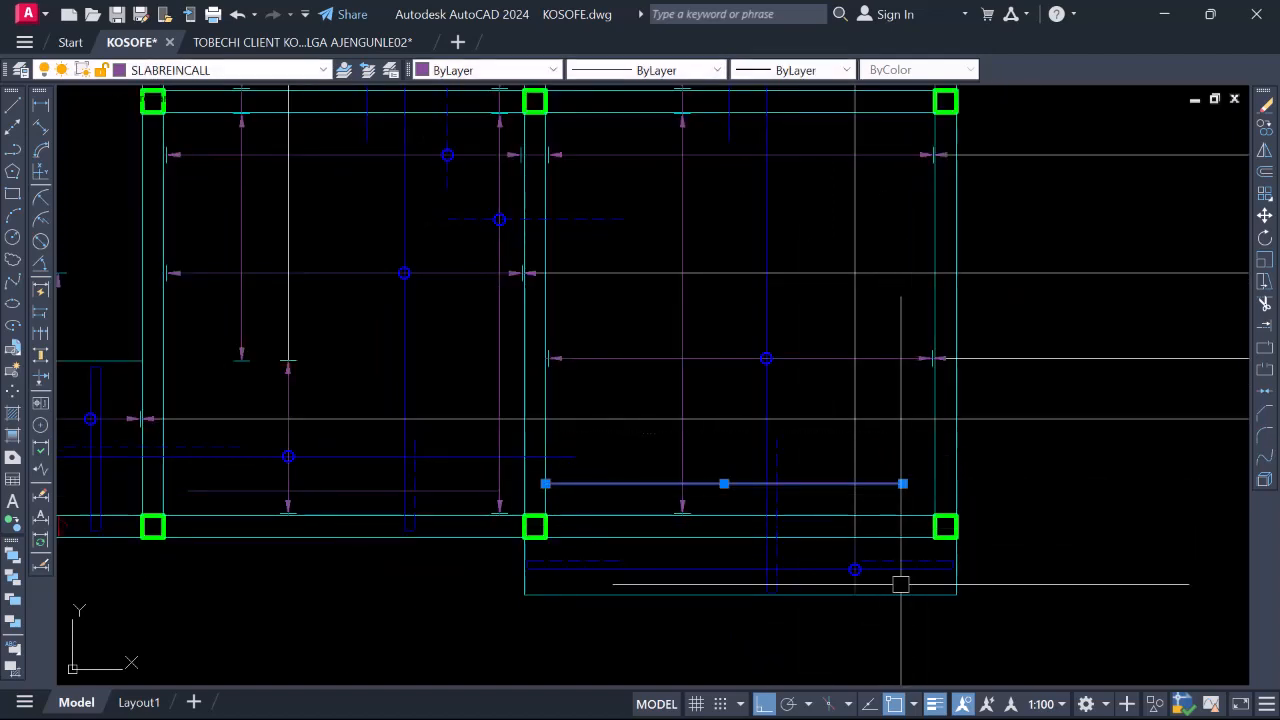
pyautogui.click(571, 484)
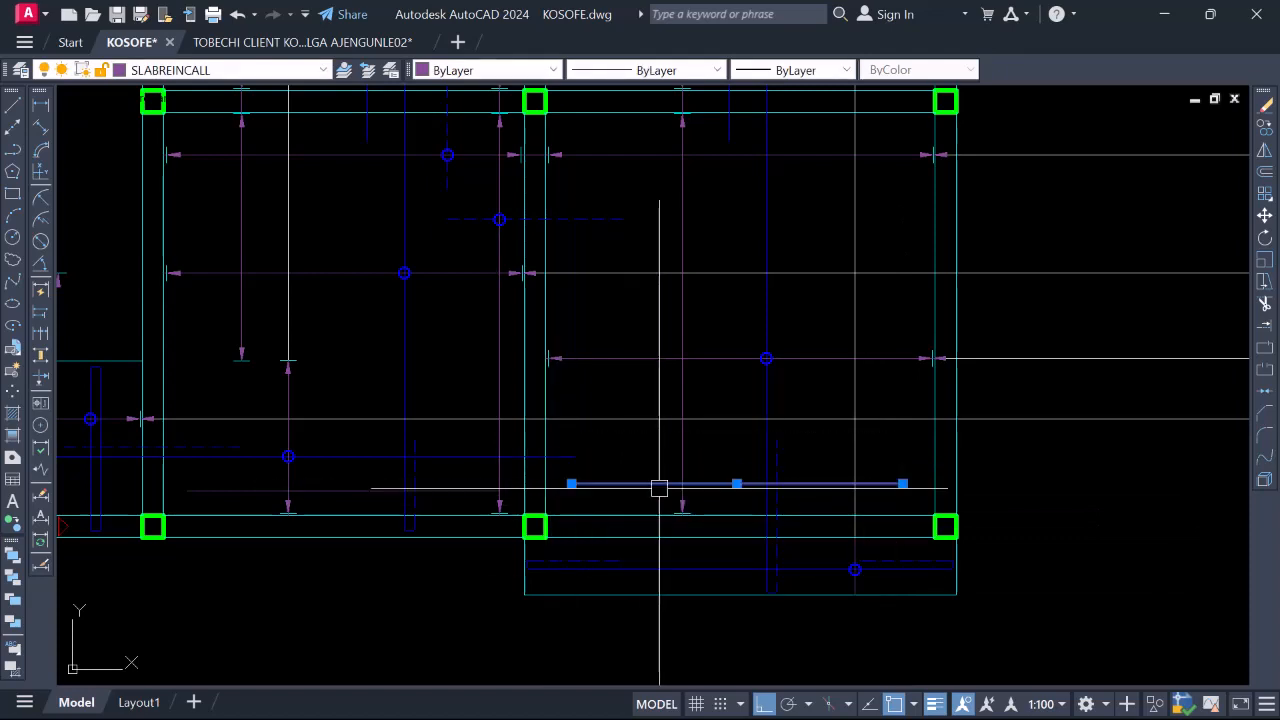
pyautogui.press('Escape')
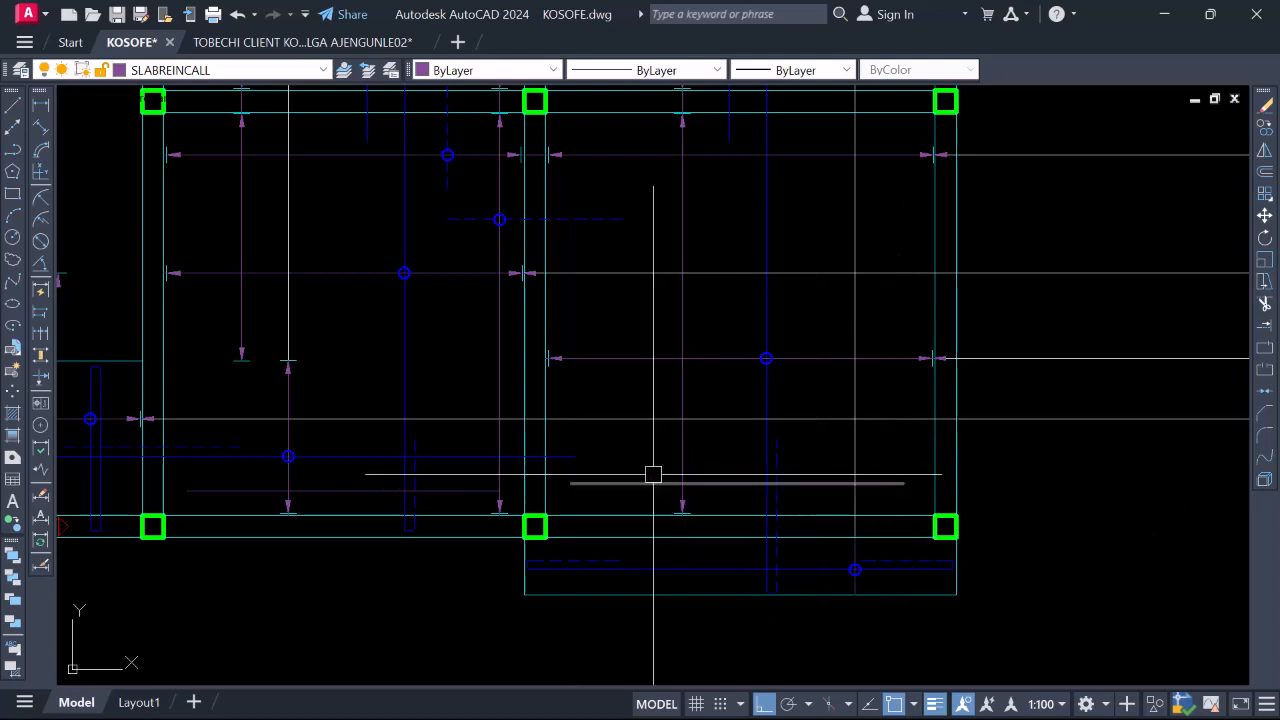
pyautogui.scroll(2, 784, 462)
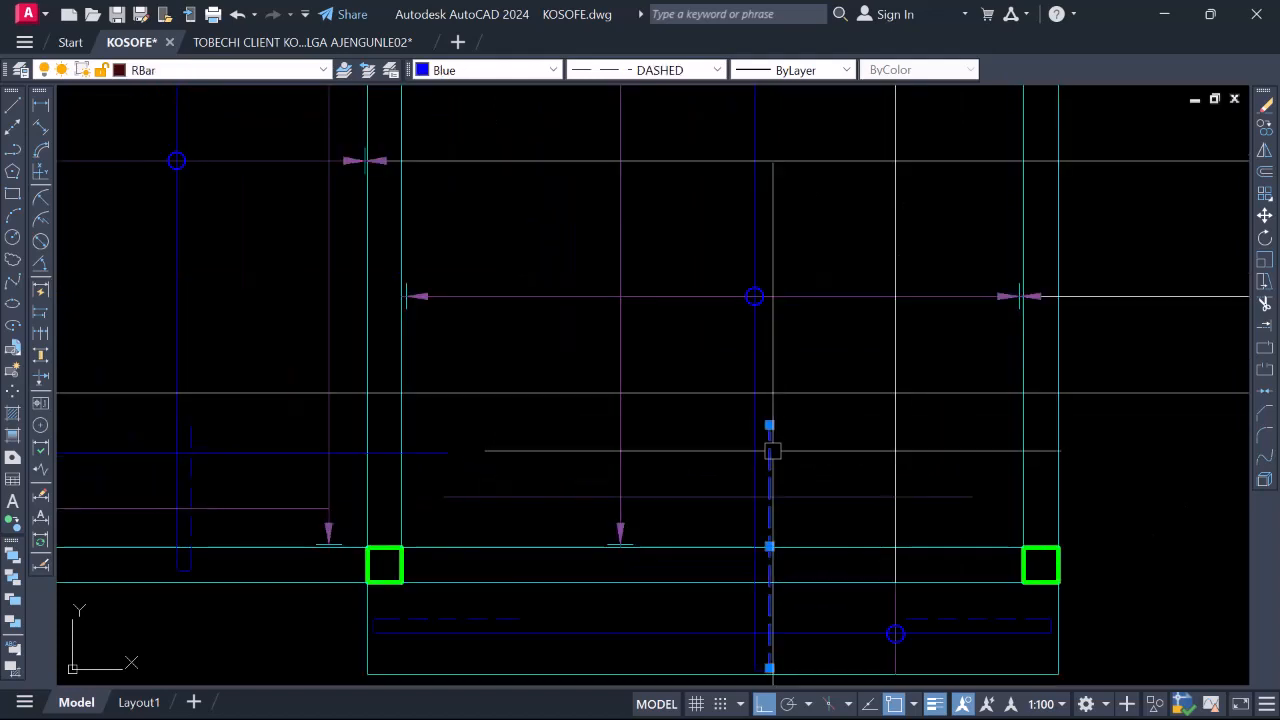
# Apply the dashed blue RBar properties to the new lower-right bar with MA
pyautogui.write('ma')
pyautogui.press('Return')
pyautogui.scroll(-5, 608, 485)
pyautogui.scroll(4, 607, 459)
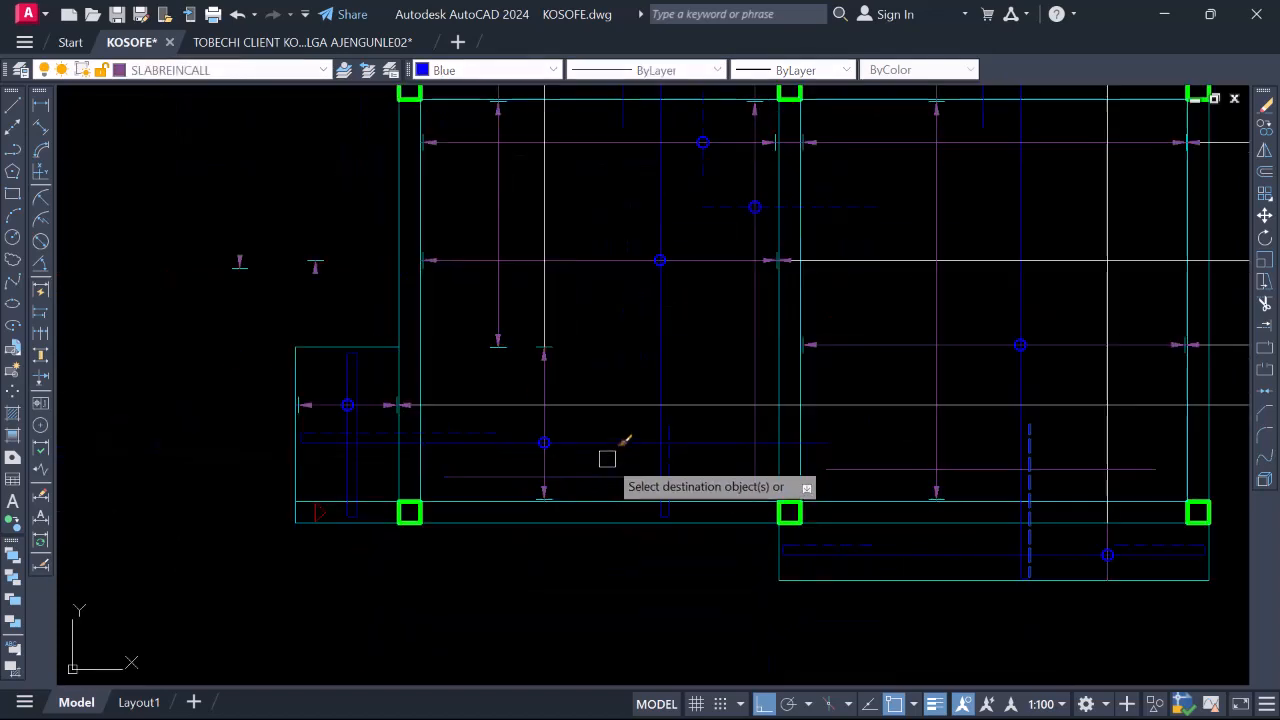
pyautogui.click(665, 474)
pyautogui.scroll(-4, 894, 470)
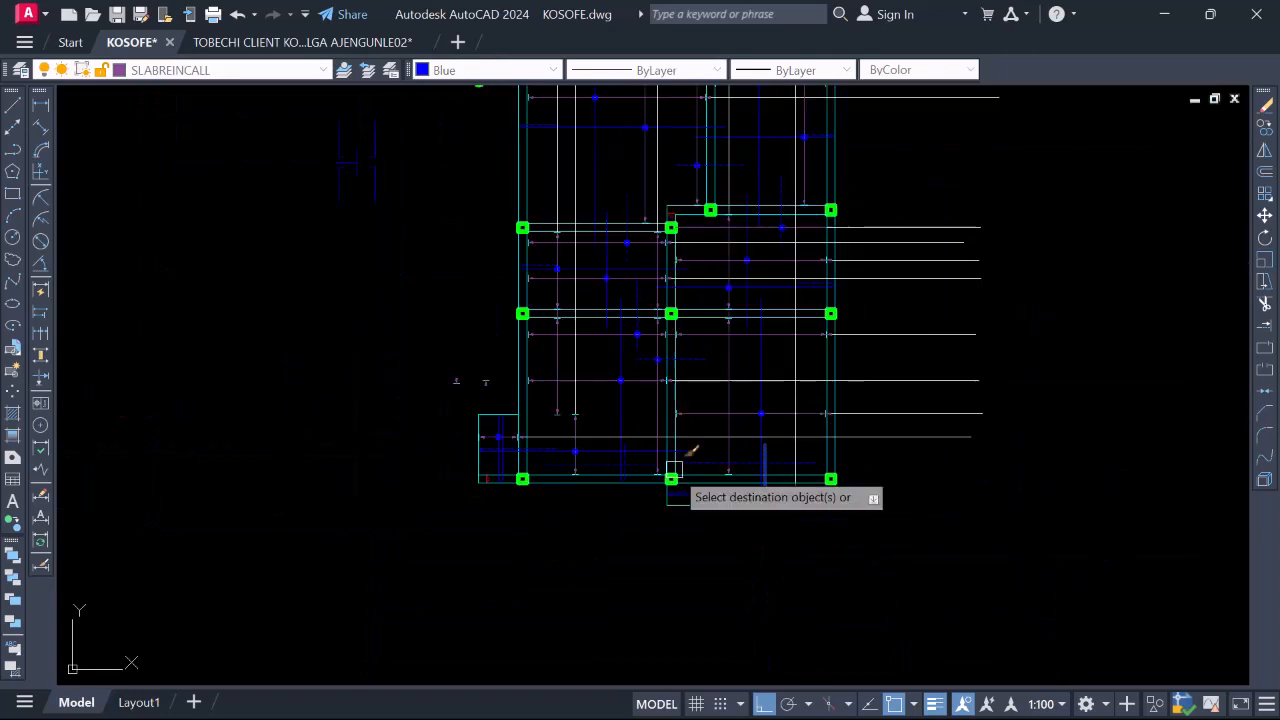
pyautogui.scroll(4, 680, 462)
pyautogui.press('Escape')
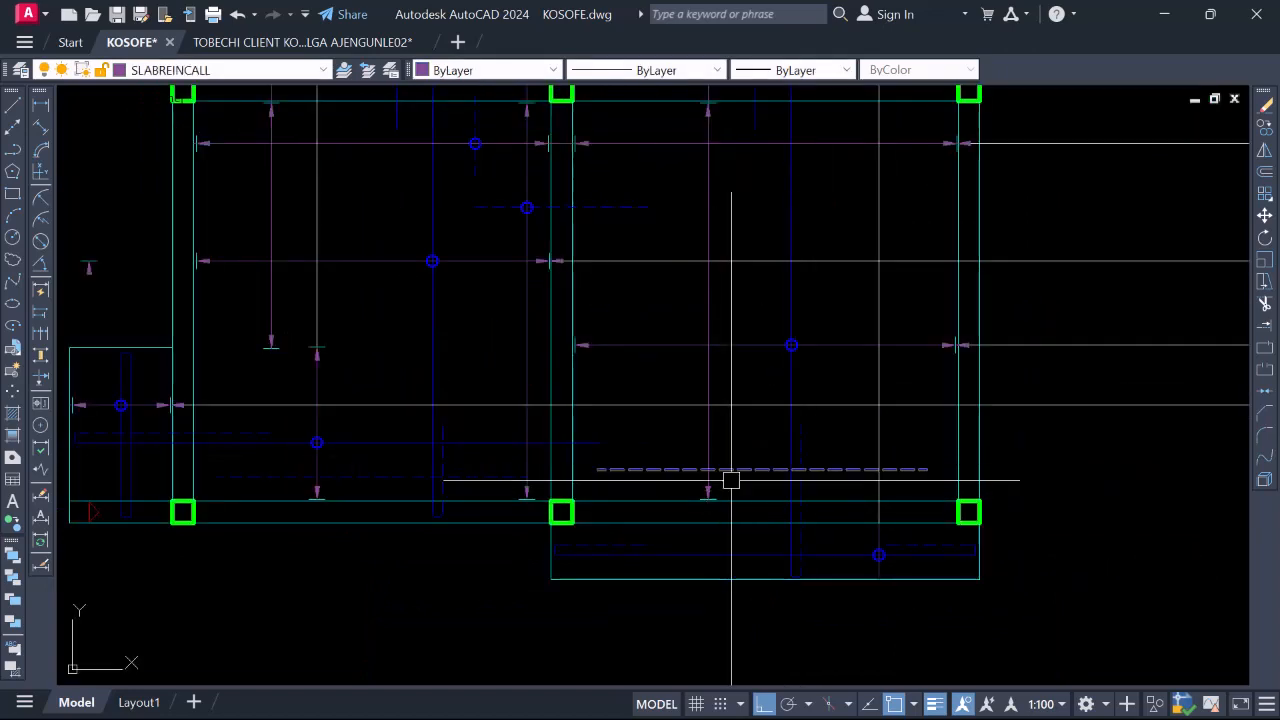
# Select the vertical and horizontal dashed and blue bars to check them, then clear the selection
pyautogui.scroll(2, 813, 474)
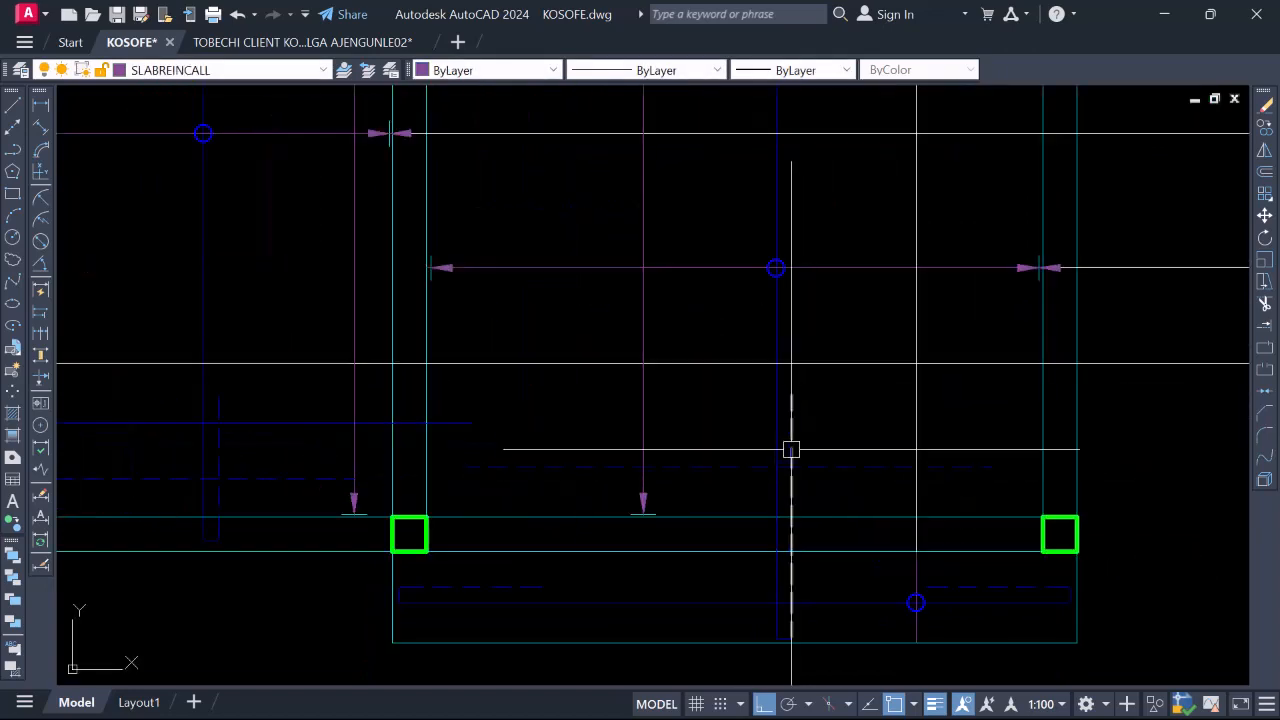
pyautogui.click(796, 448)
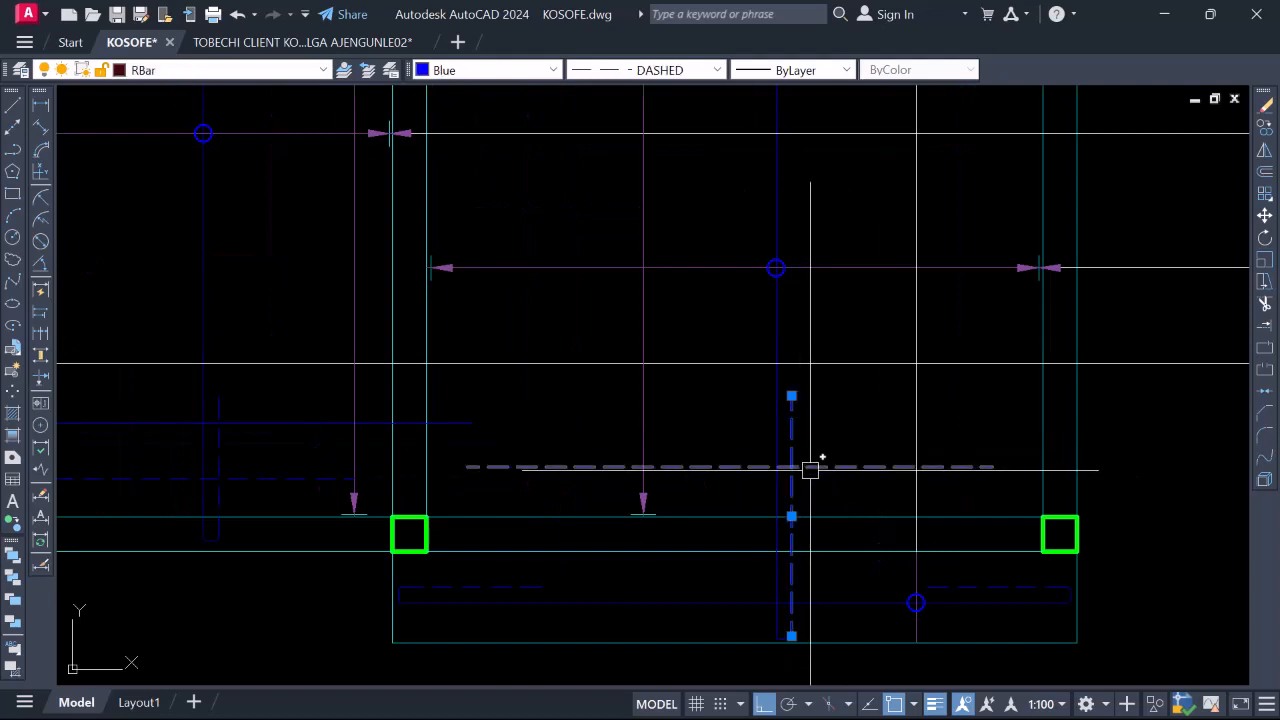
pyautogui.click(811, 466)
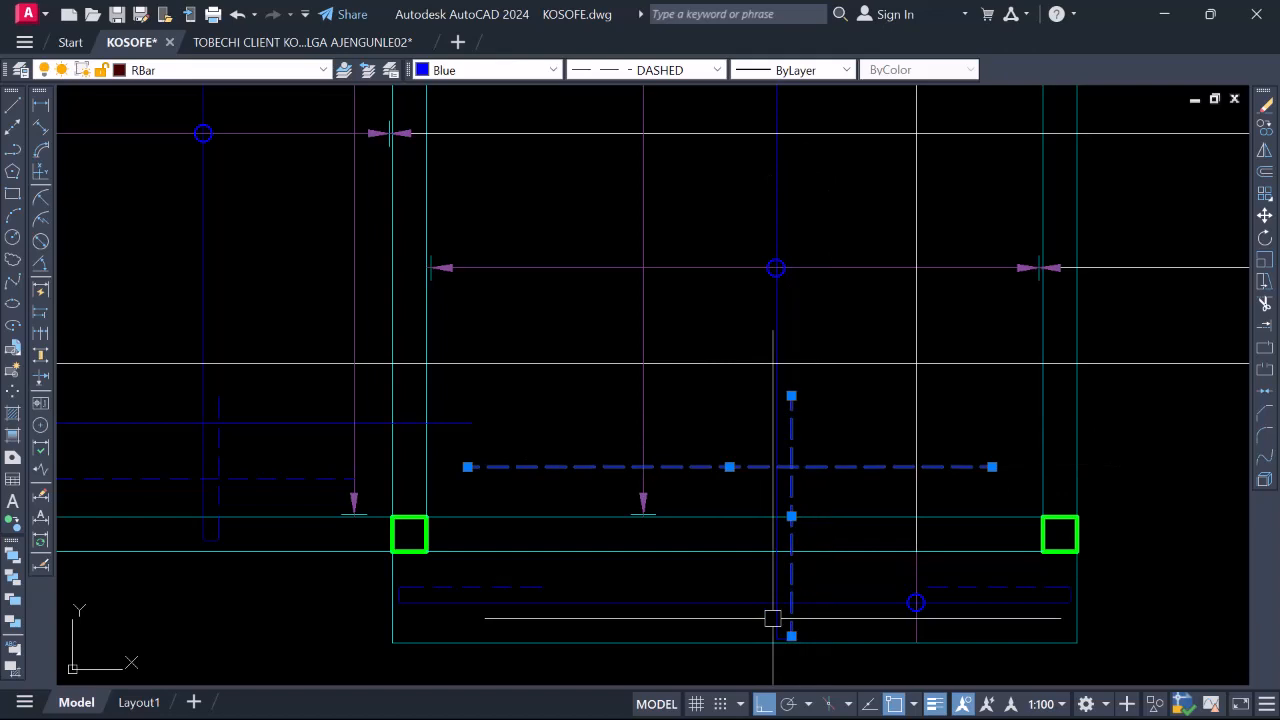
pyautogui.scroll(2, 773, 618)
pyautogui.scroll(-4, 763, 471)
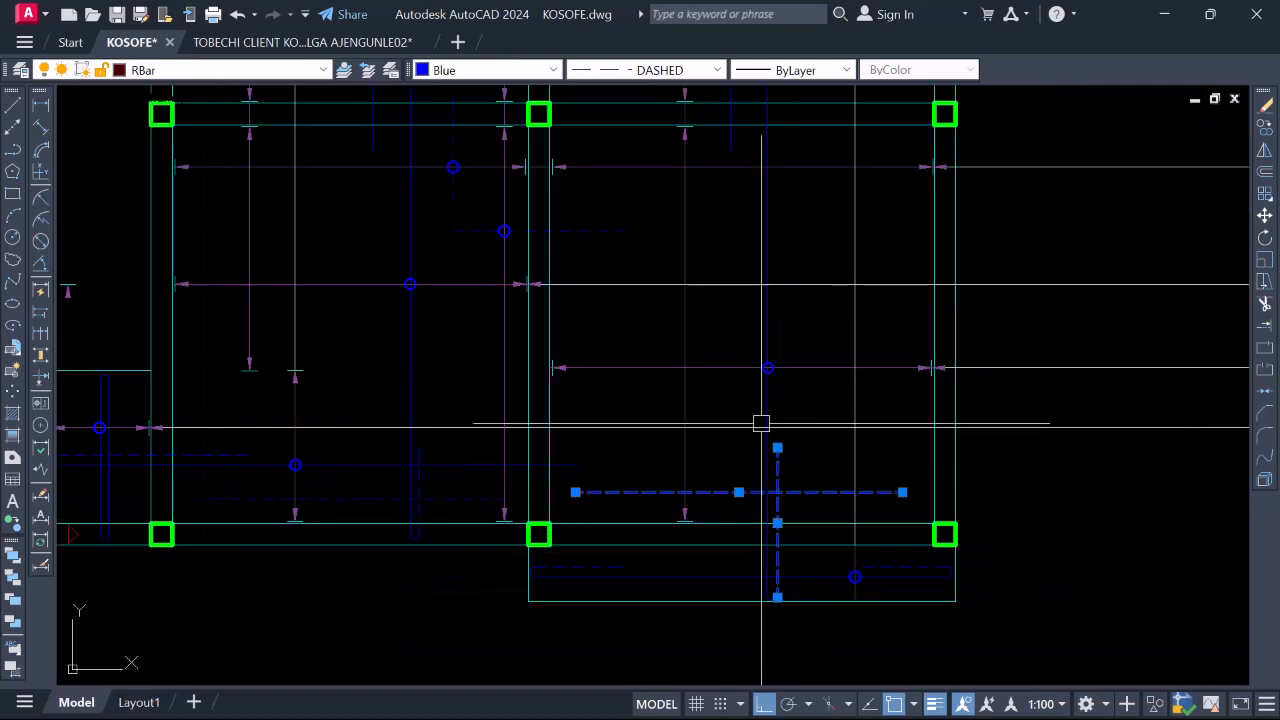
pyautogui.click(767, 312)
pyautogui.scroll(-4, 757, 390)
pyautogui.scroll(2, 741, 256)
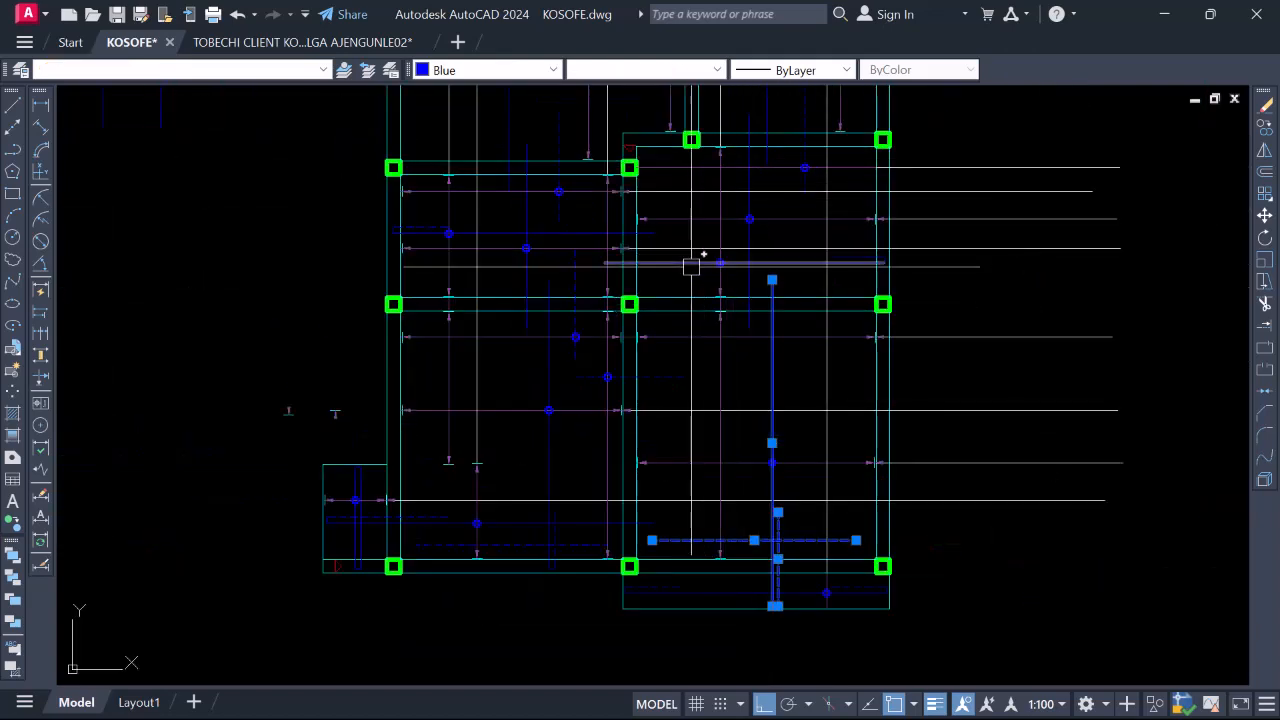
pyautogui.click(691, 265)
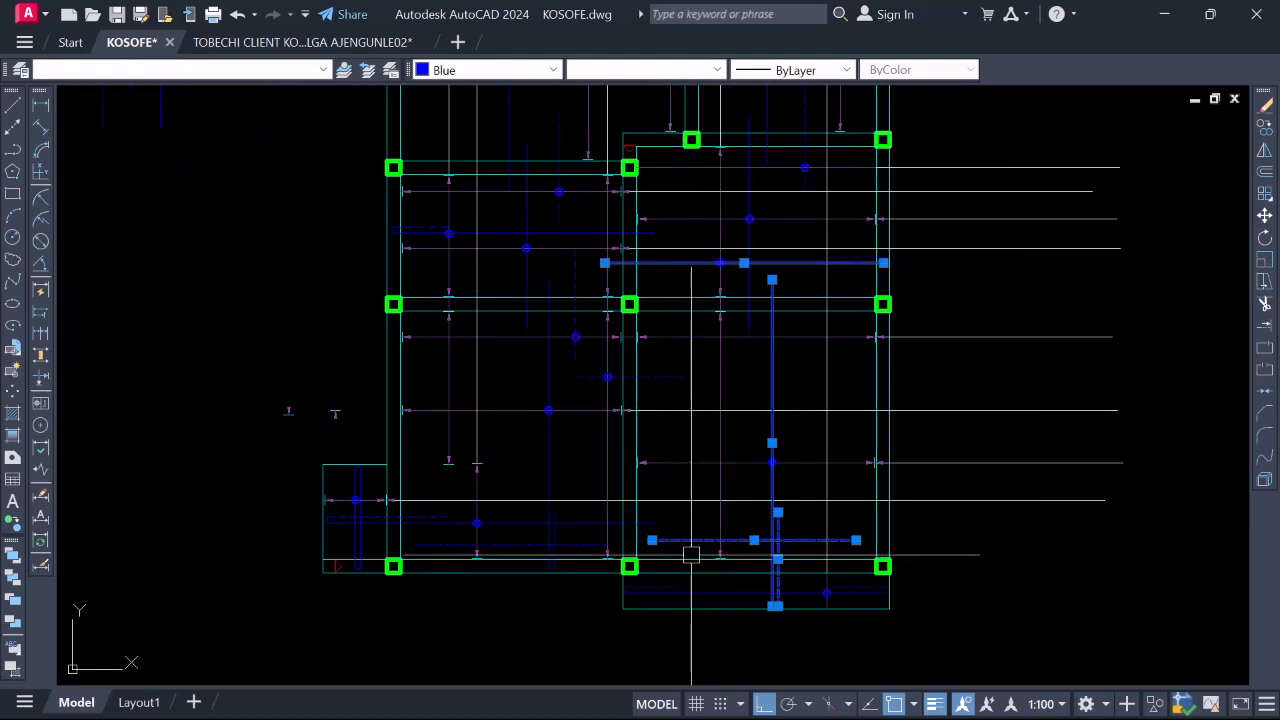
pyautogui.press('Escape')
pyautogui.scroll(2, 828, 592)
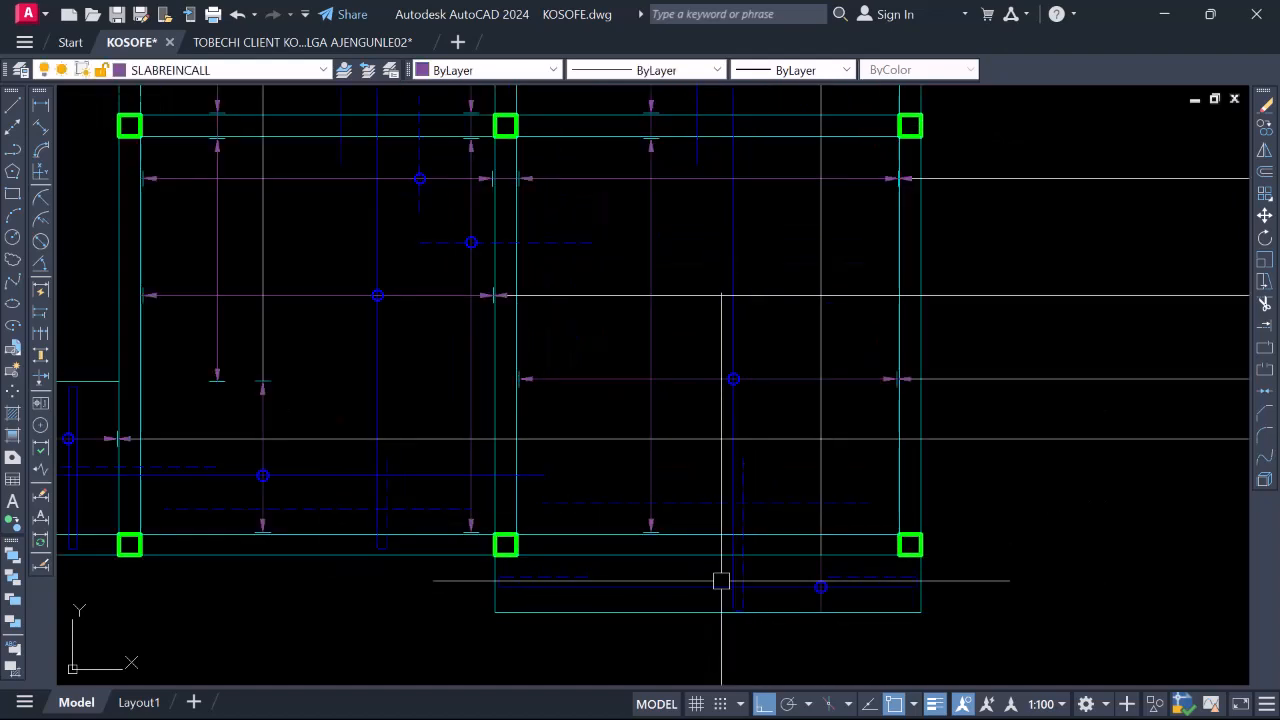
# Start a line, zoom toward the upper-right panel, and cancel it
pyautogui.scroll(-4, 721, 580)
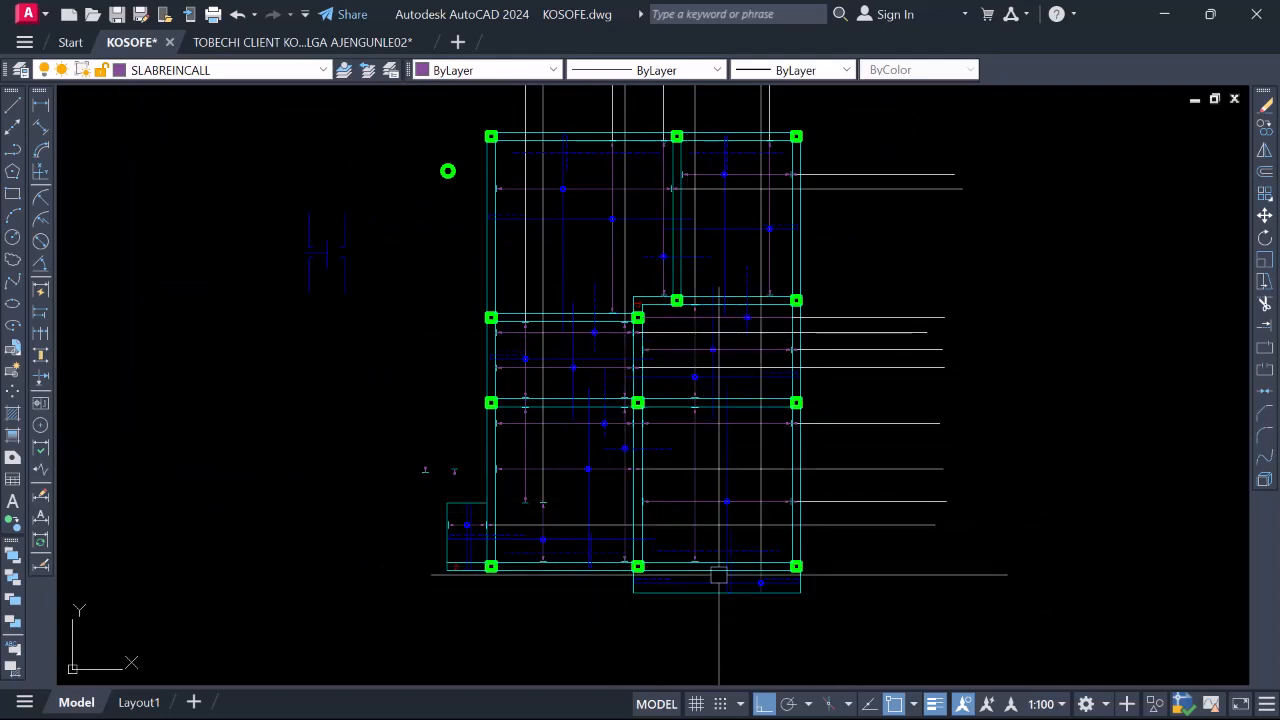
pyautogui.write('l')
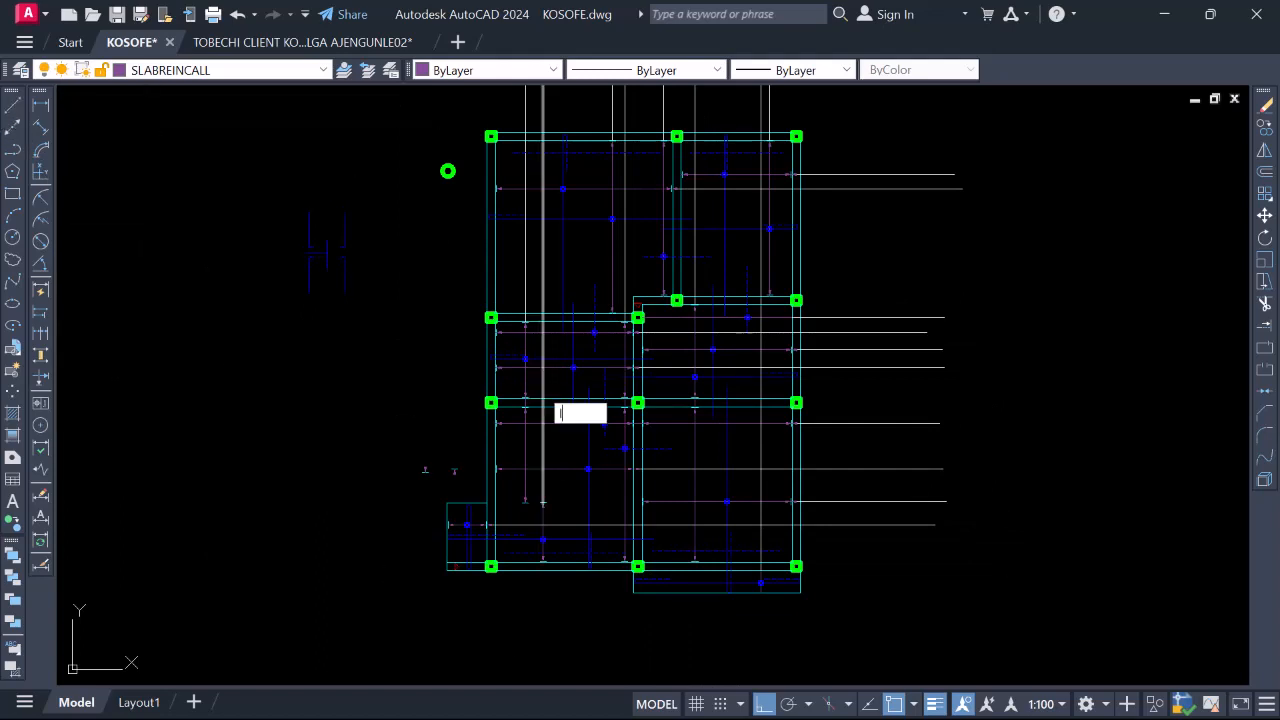
pyautogui.press('Return')
pyautogui.scroll(5, 749, 562)
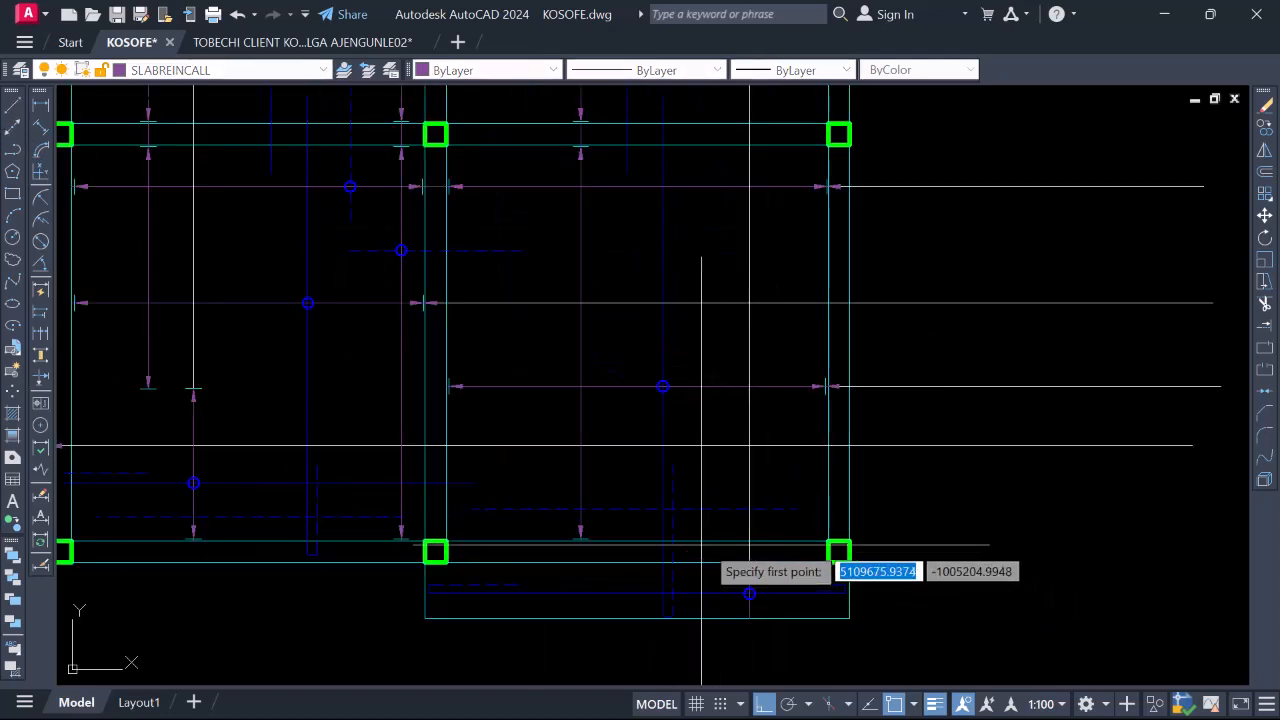
pyautogui.scroll(4, 705, 509)
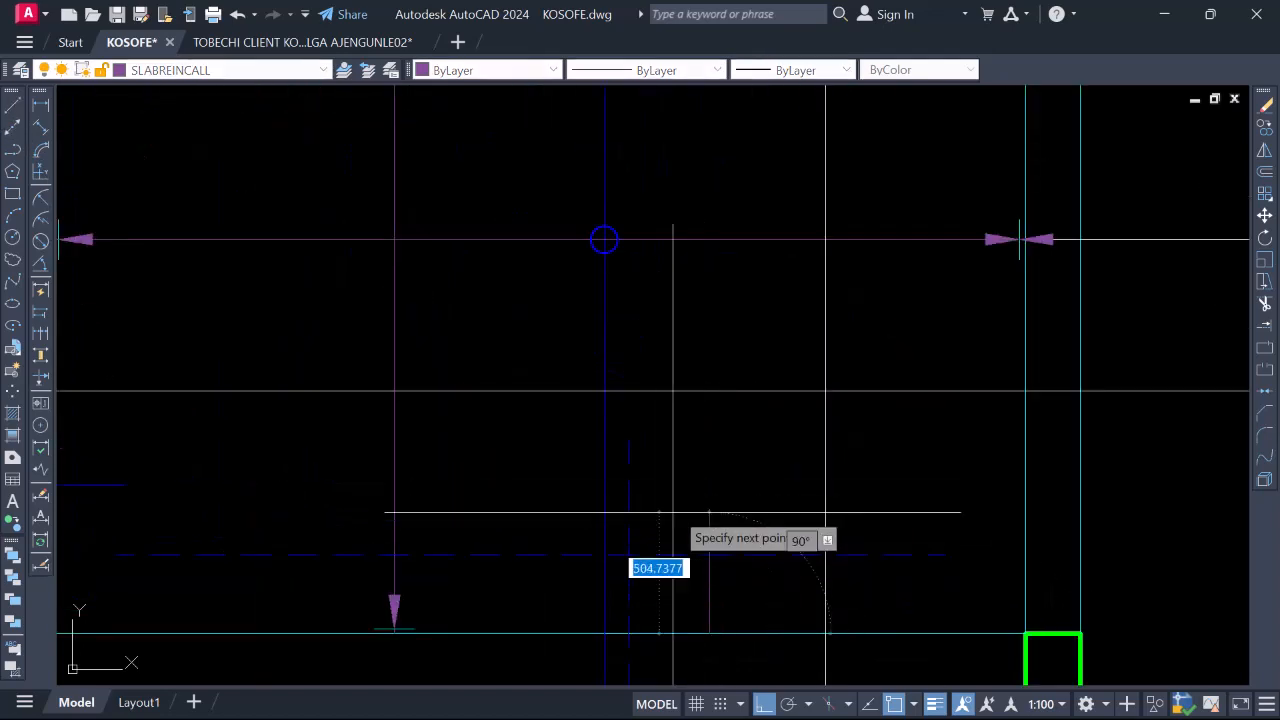
pyautogui.scroll(-4, 700, 442)
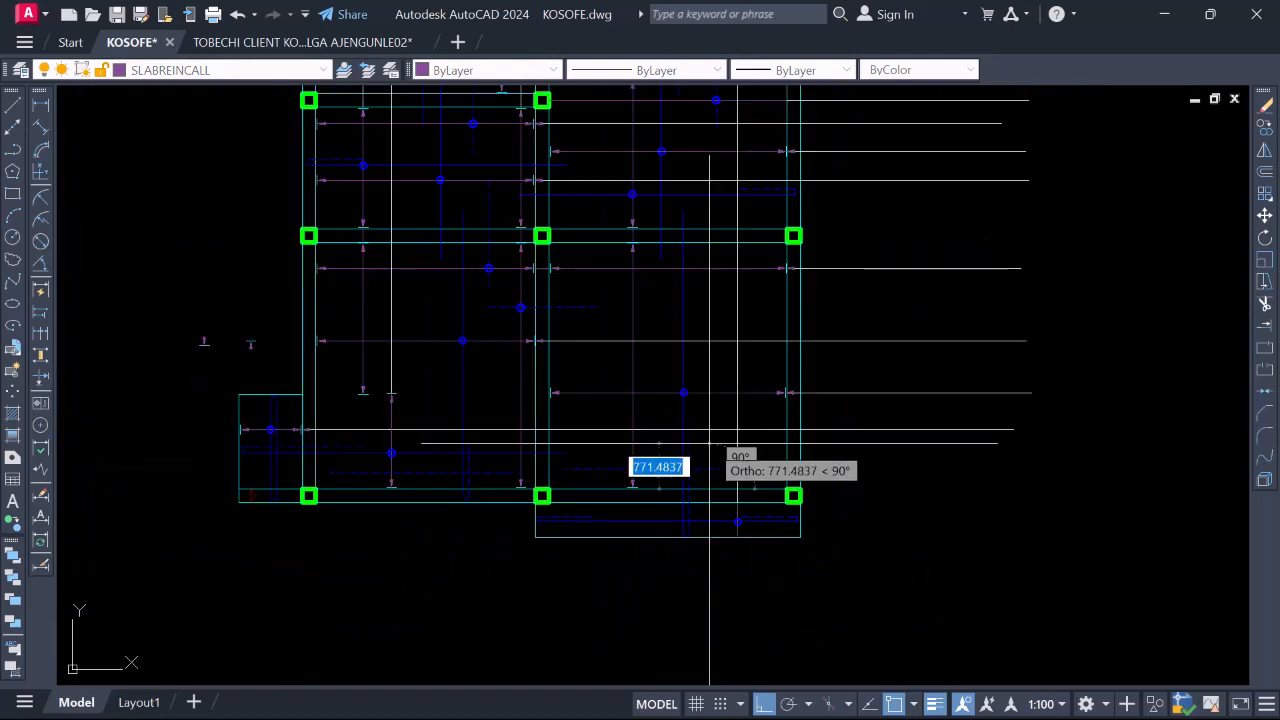
pyautogui.scroll(3, 709, 448)
pyautogui.scroll(-2, 709, 447)
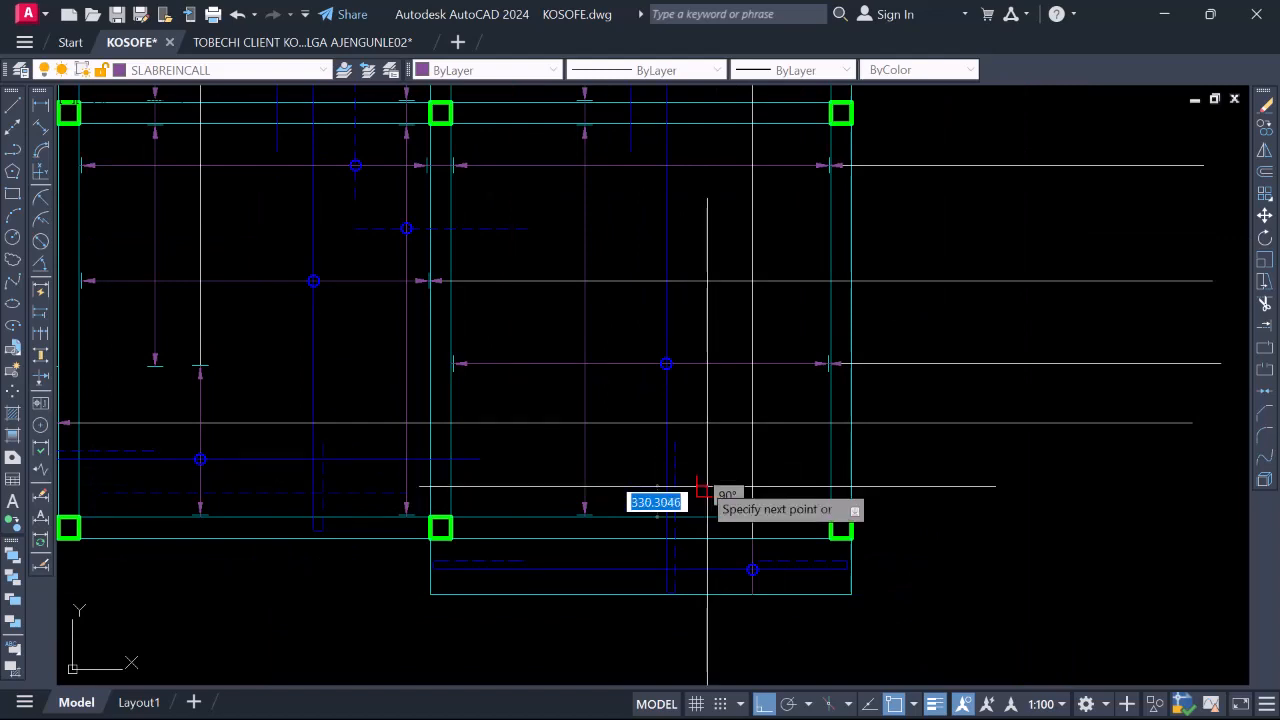
pyautogui.press('Escape')
pyautogui.scroll(2, 697, 585)
# Draw a vertical guide line upward from the panel's lower edge in the upper-right panel
pyautogui.press('space')
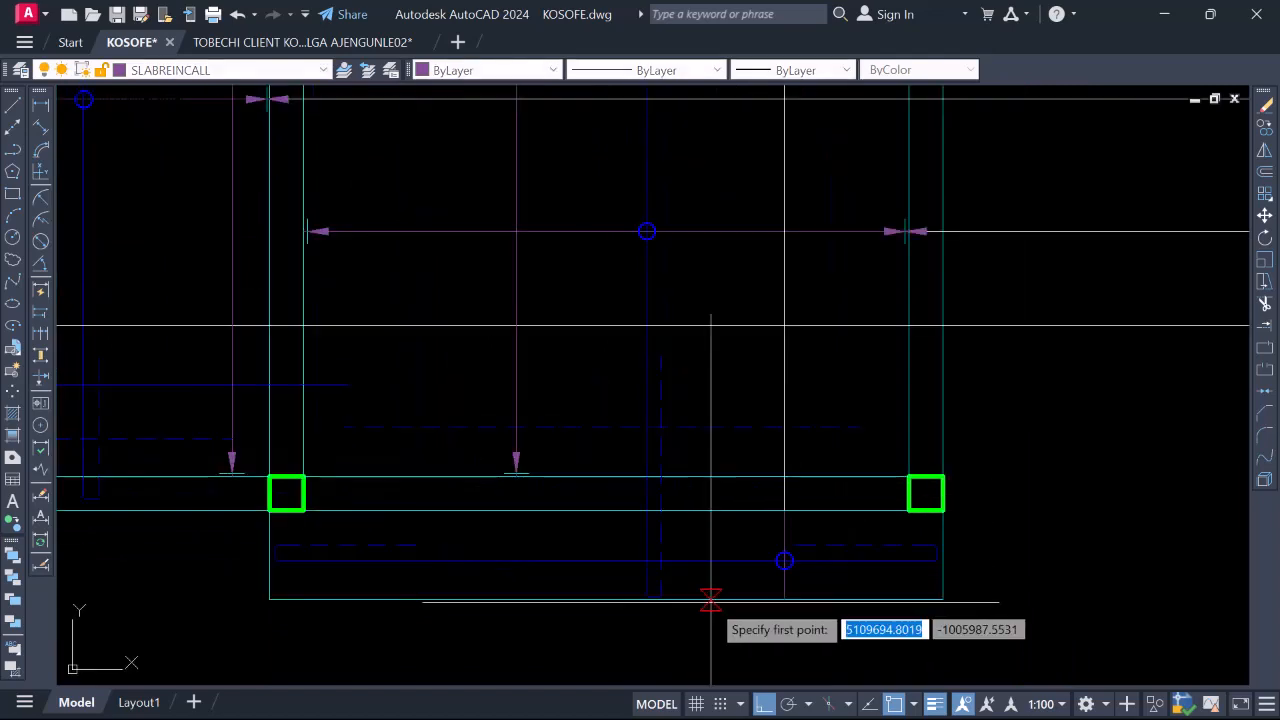
pyautogui.click(711, 600)
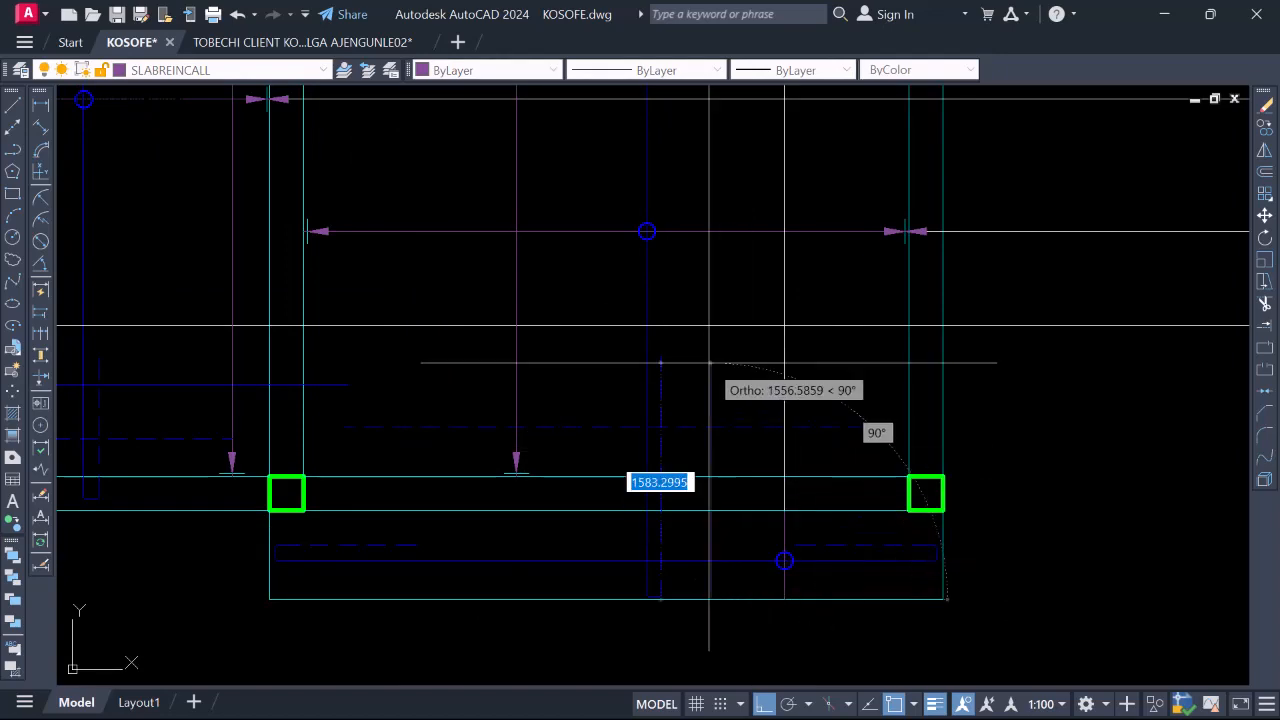
pyautogui.scroll(-3, 705, 520)
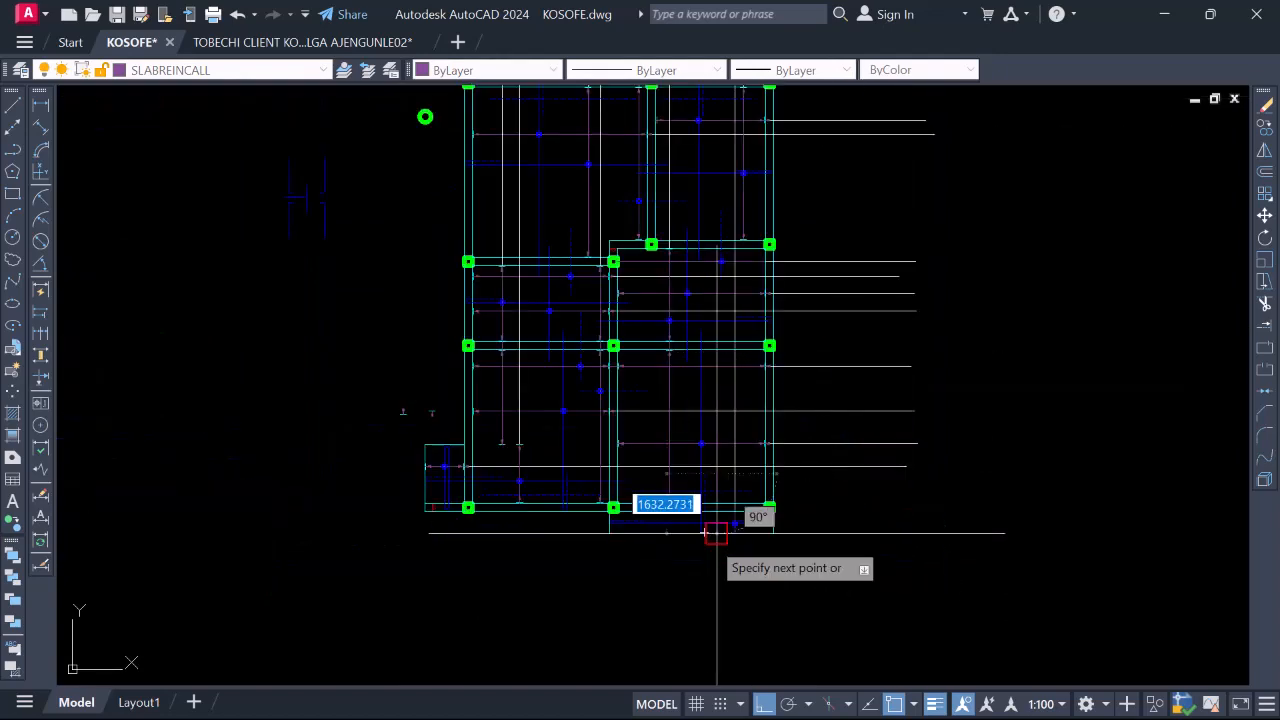
pyautogui.scroll(4, 702, 334)
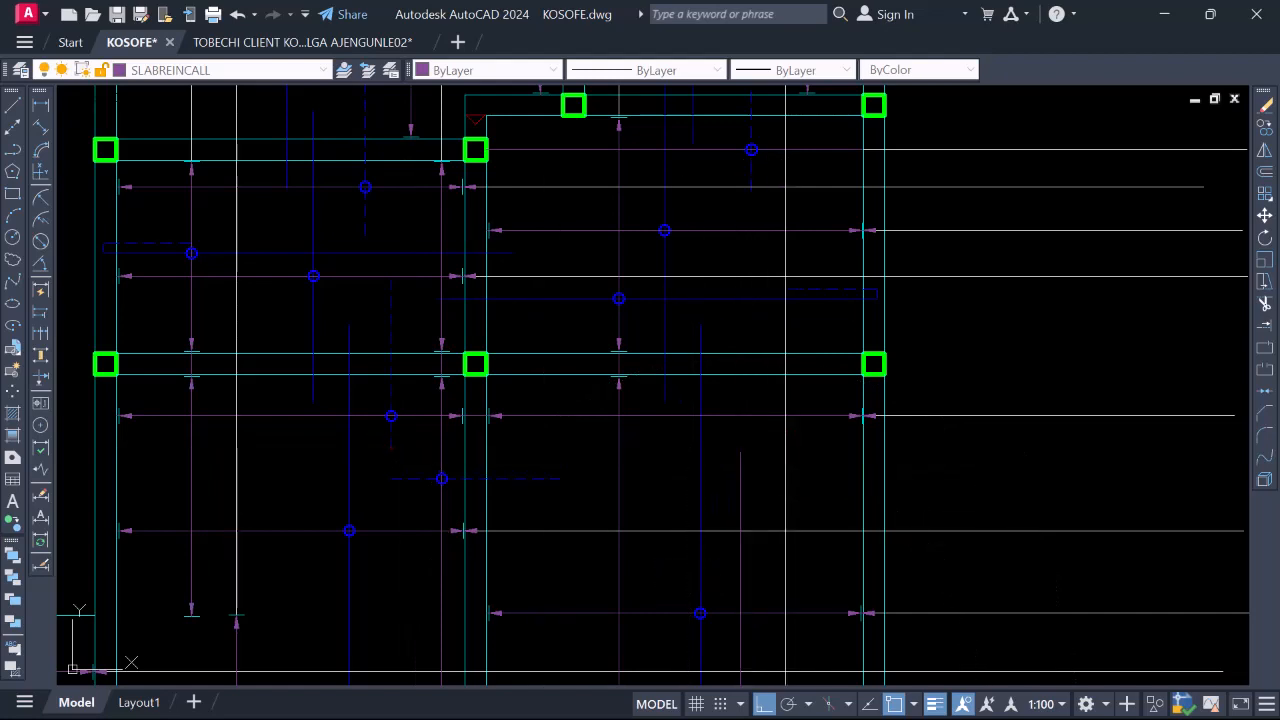
pyautogui.scroll(-2, 730, 498)
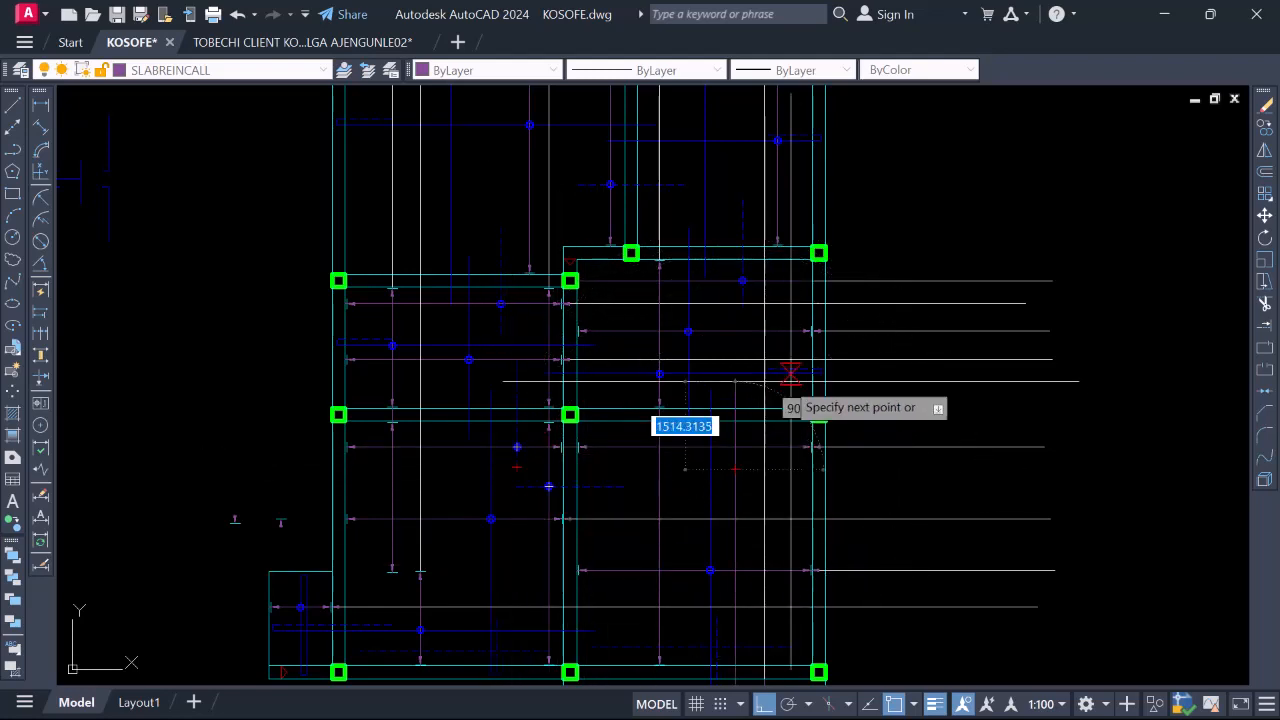
pyautogui.scroll(2, 789, 366)
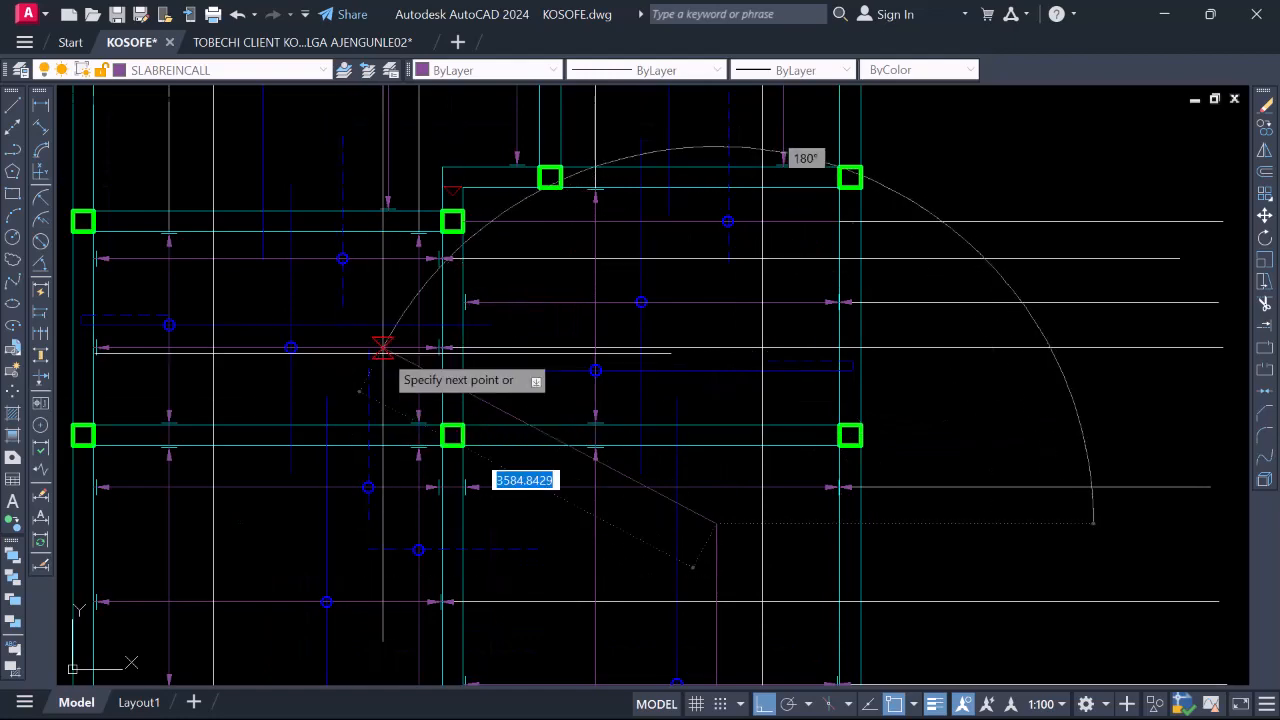
pyautogui.scroll(2, 715, 345)
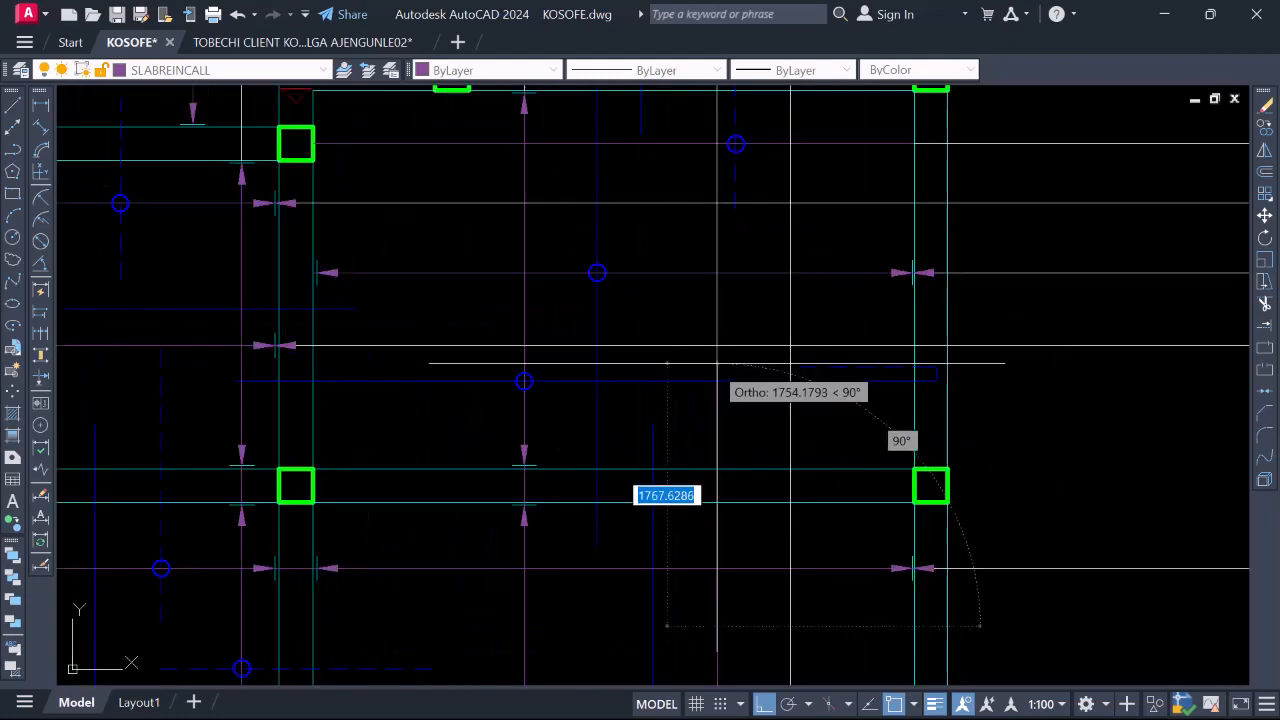
pyautogui.scroll(-2, 717, 363)
pyautogui.scroll(4, 720, 362)
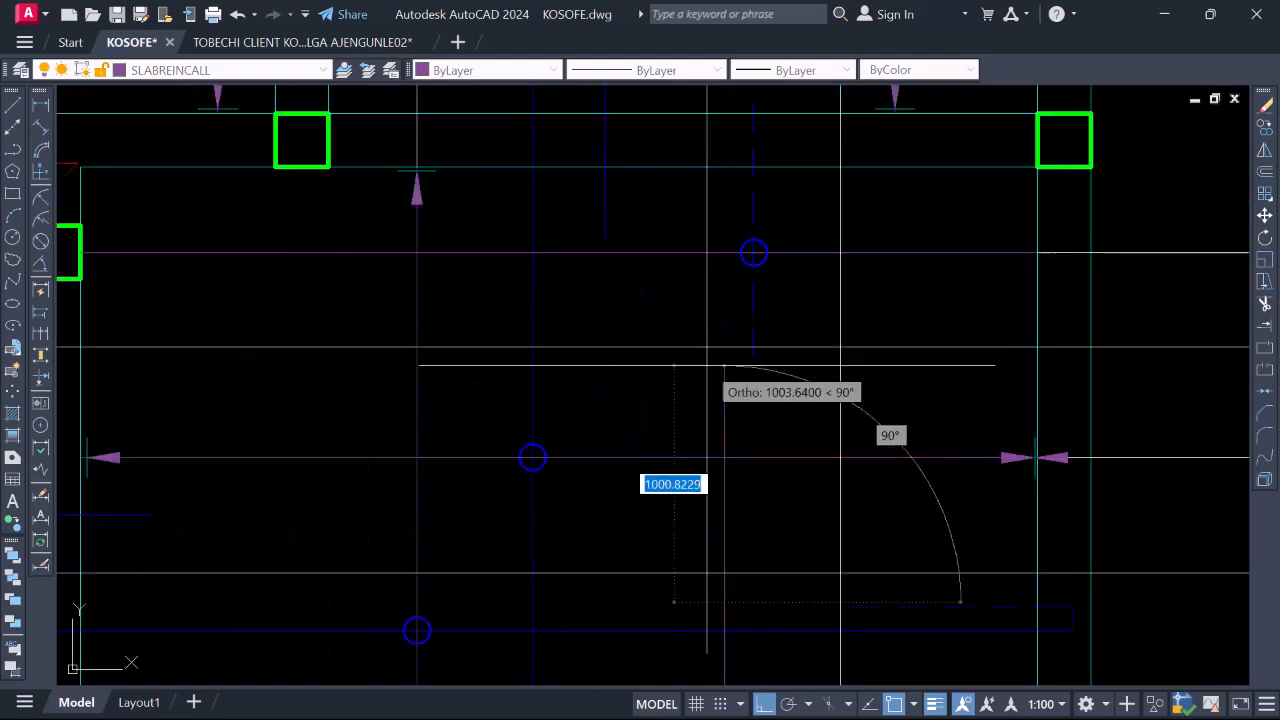
pyautogui.scroll(-4, 722, 360)
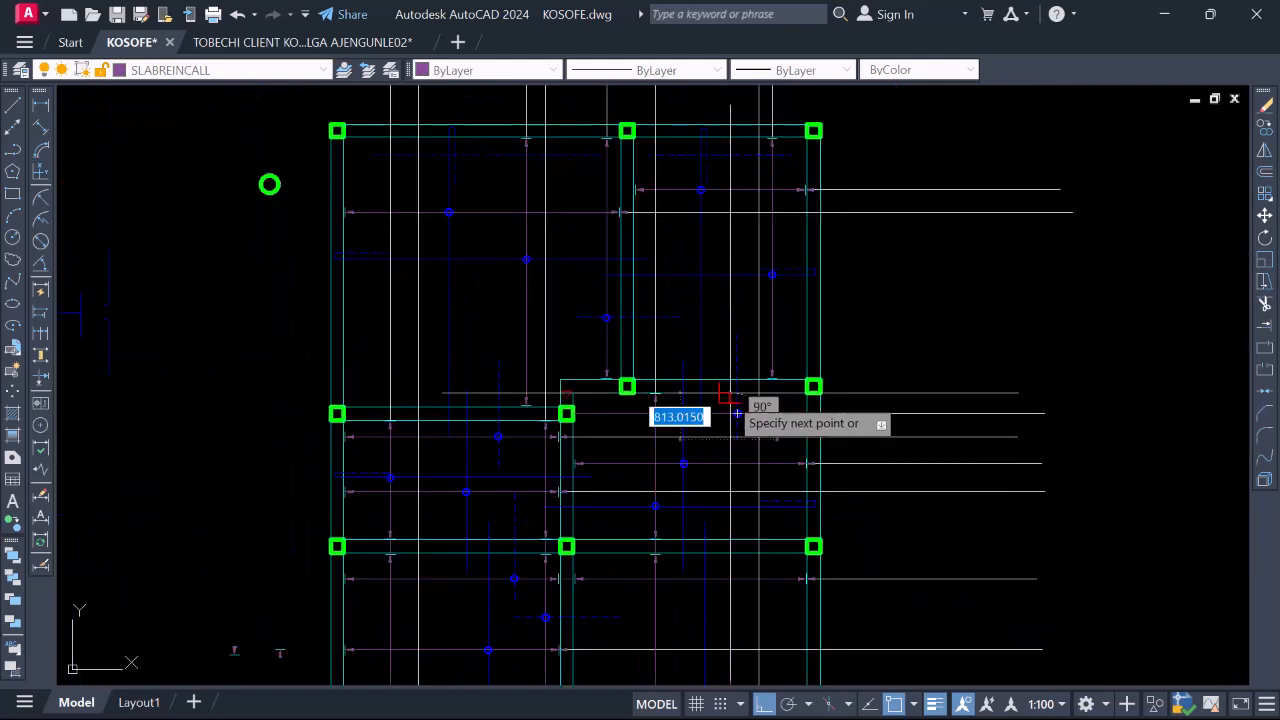
pyautogui.scroll(3, 727, 372)
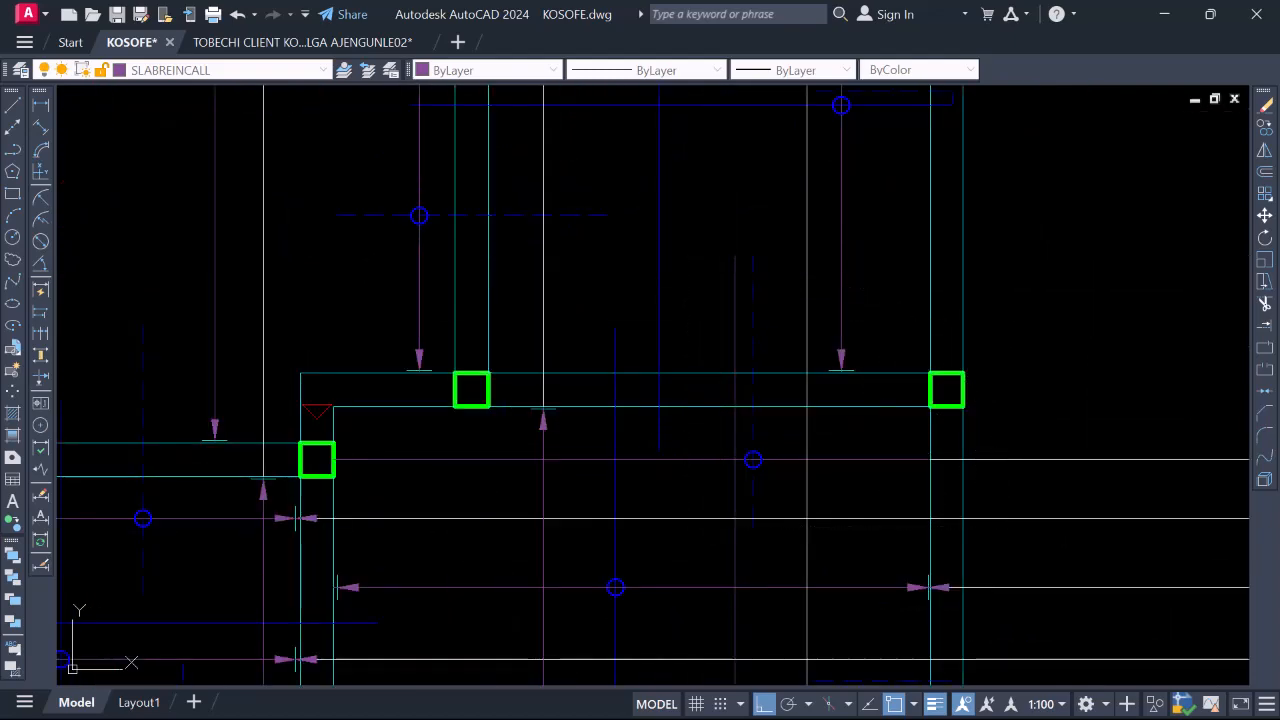
pyautogui.scroll(-4, 706, 408)
pyautogui.scroll(4, 680, 385)
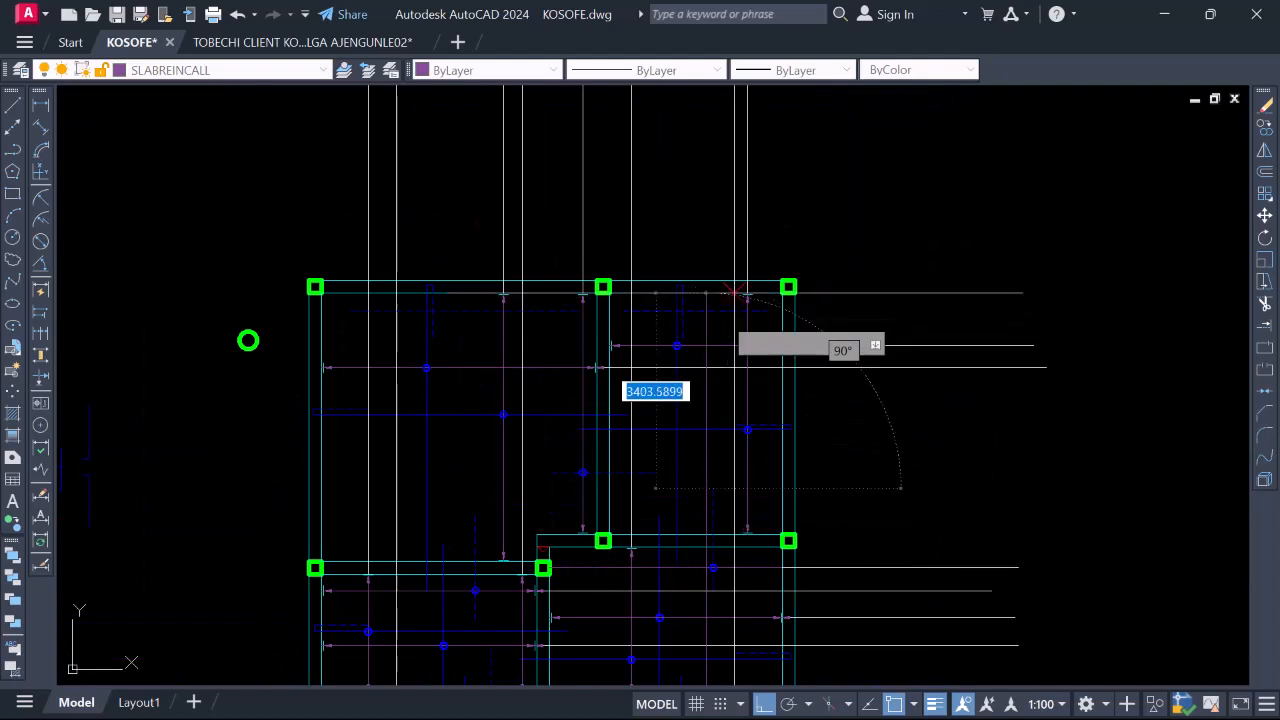
pyautogui.scroll(2, 705, 306)
pyautogui.scroll(2, 712, 279)
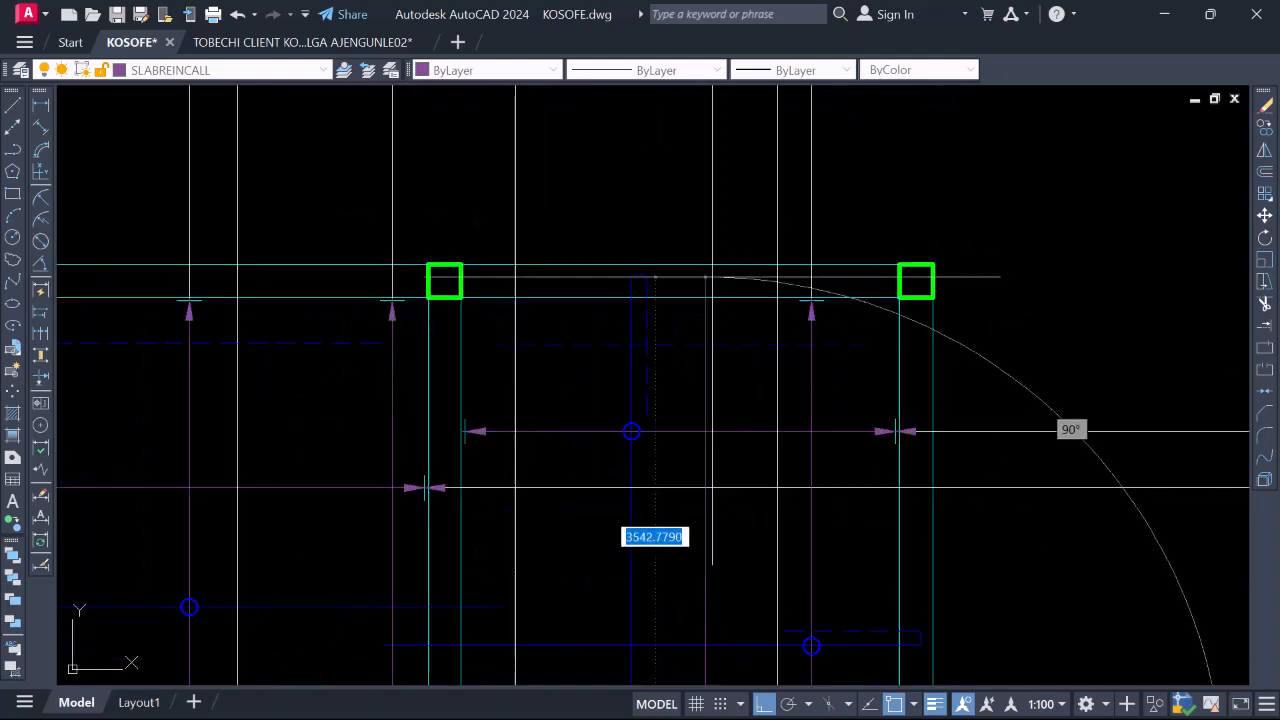
pyautogui.click(711, 412)
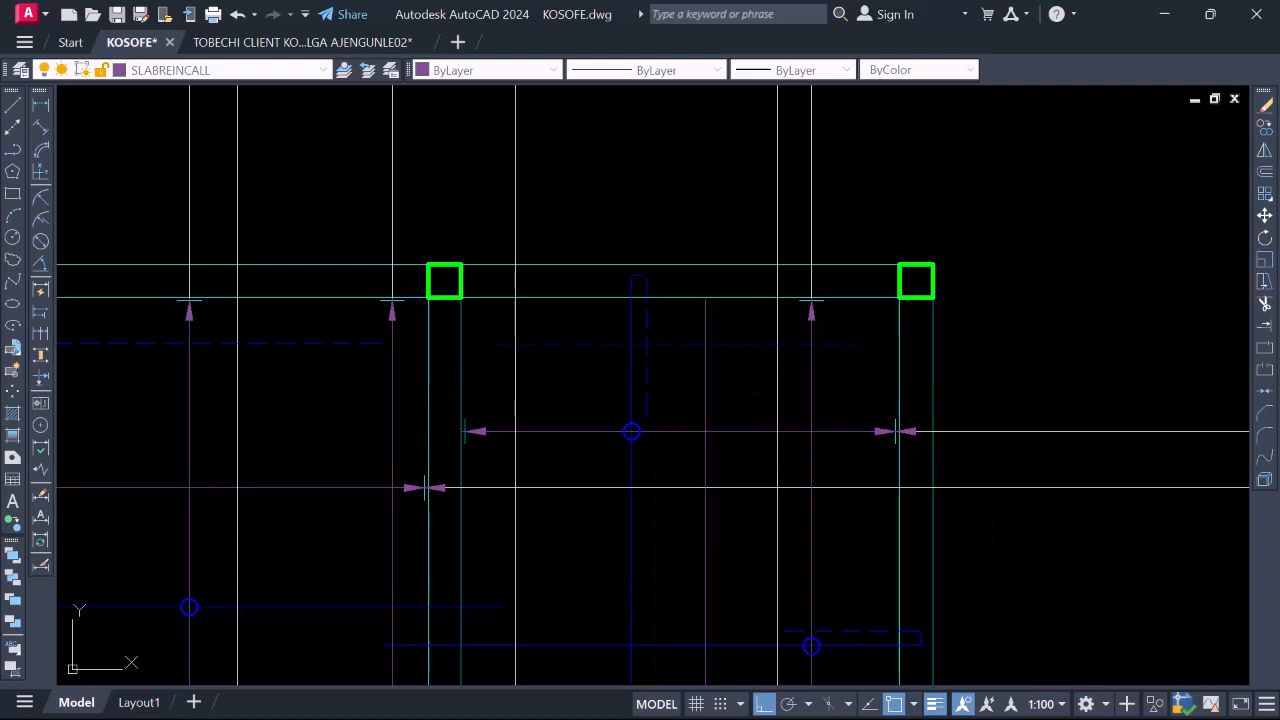
pyautogui.scroll(-4, 700, 352)
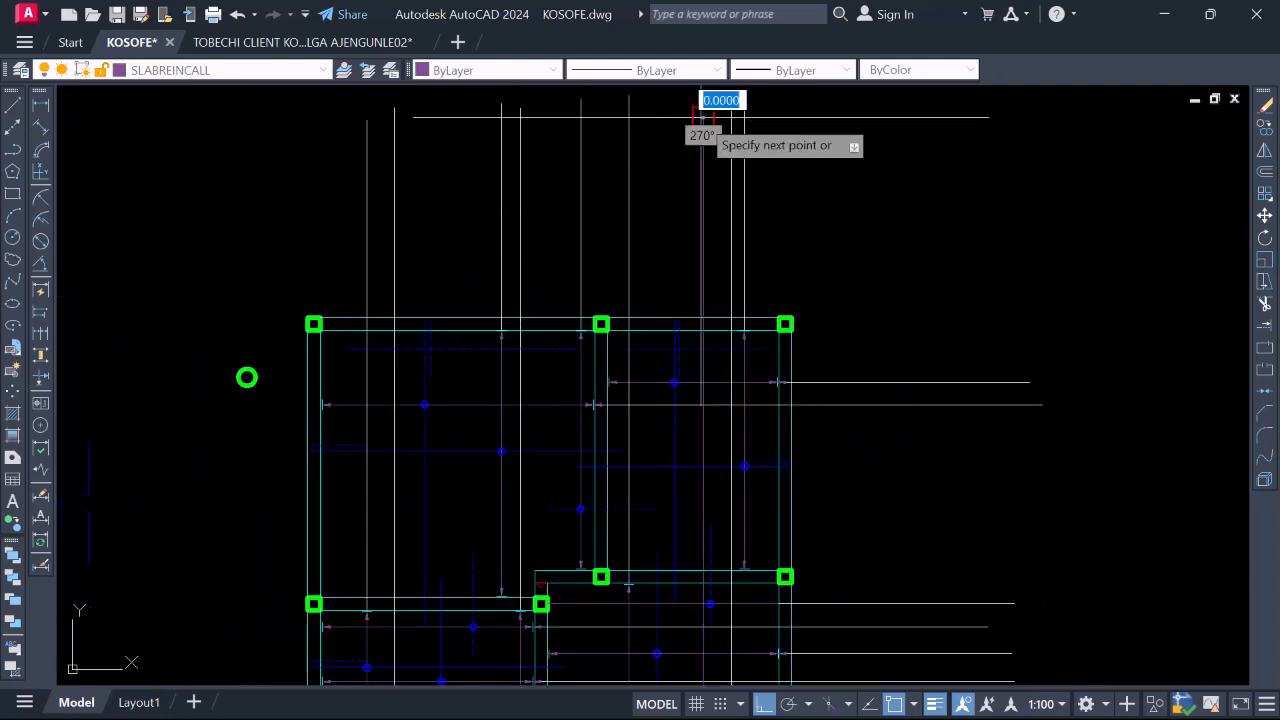
pyautogui.press('Escape')
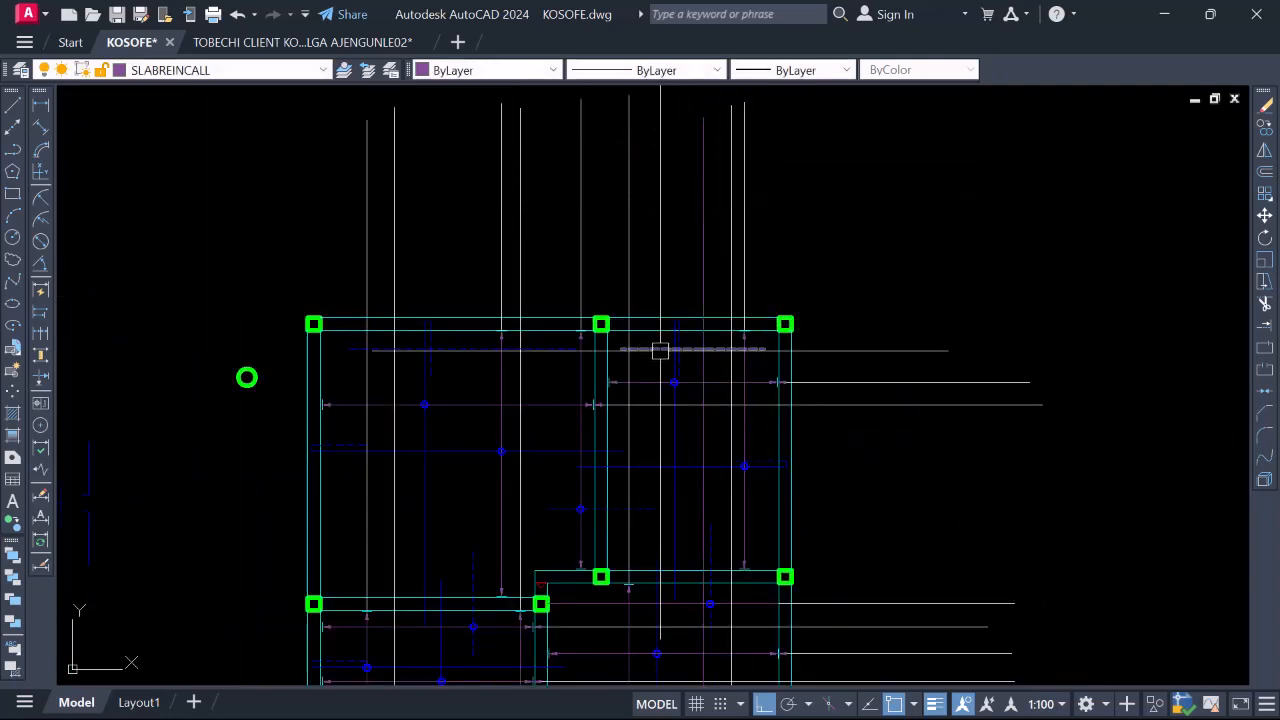
# Select the dashed blue top bar in the upper-right panel
pyautogui.click(660, 350)
pyautogui.scroll(-3, 665, 320)
pyautogui.scroll(4, 669, 600)
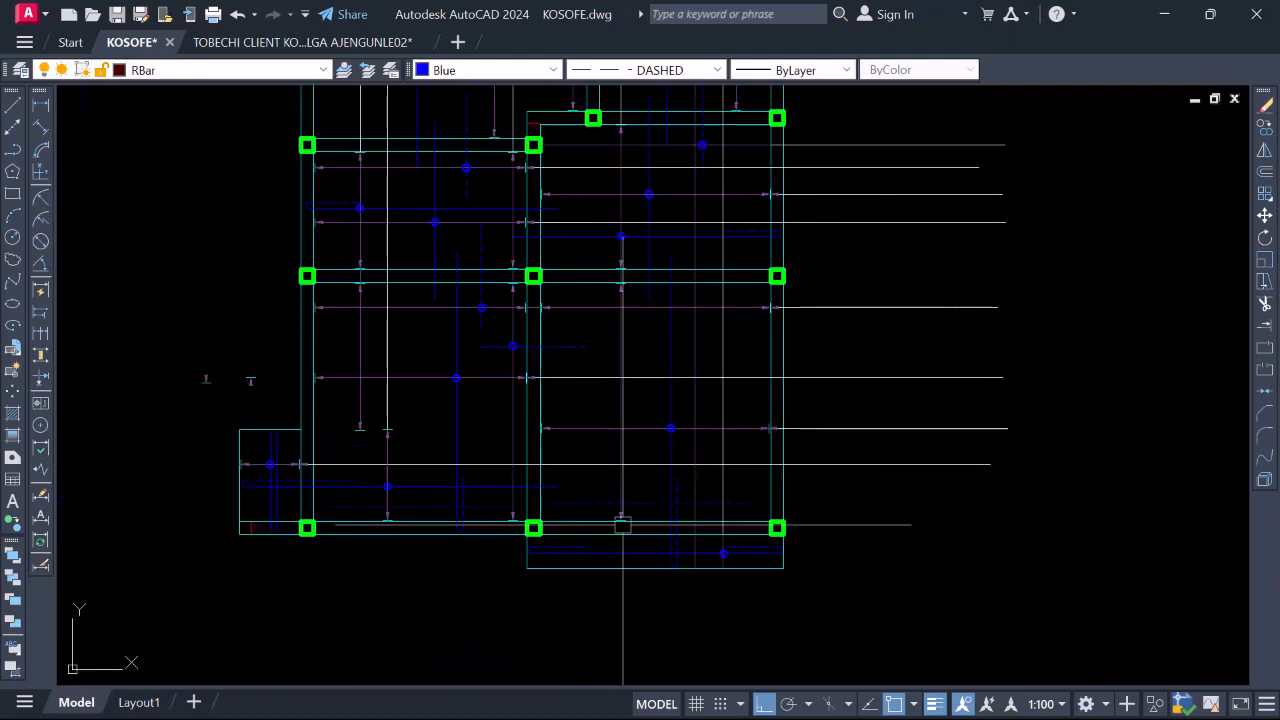
pyautogui.scroll(-1, 600, 502)
pyautogui.scroll(-4, 690, 290)
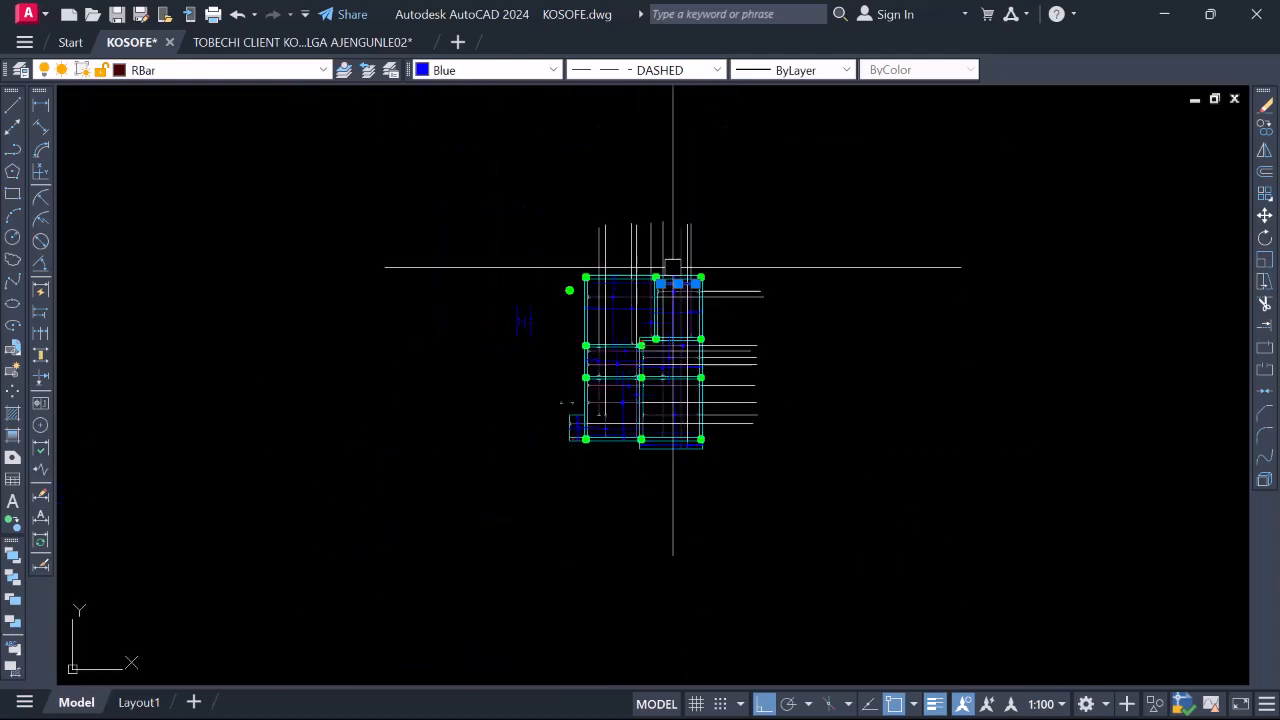
pyautogui.scroll(6, 700, 340)
pyautogui.scroll(4, 665, 305)
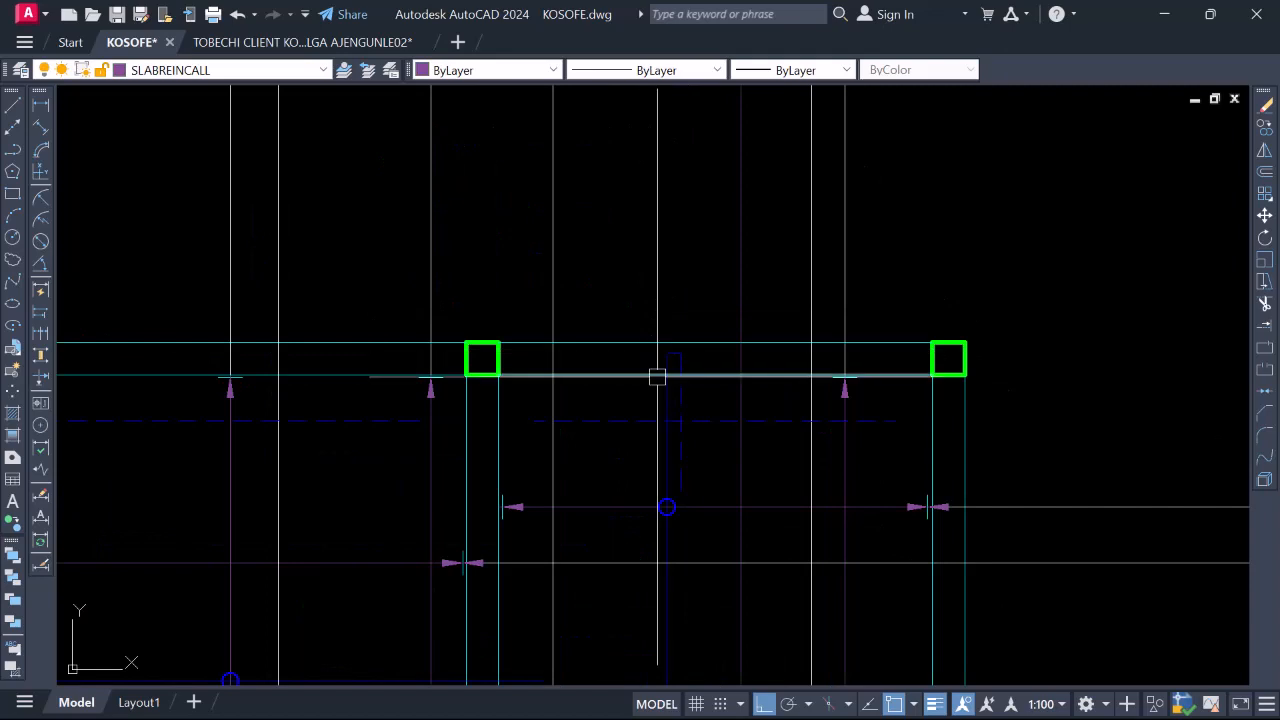
# Draw a vertical line from the blue circle's centre straight up past the slab edge
pyautogui.write('l')
pyautogui.press('Return')
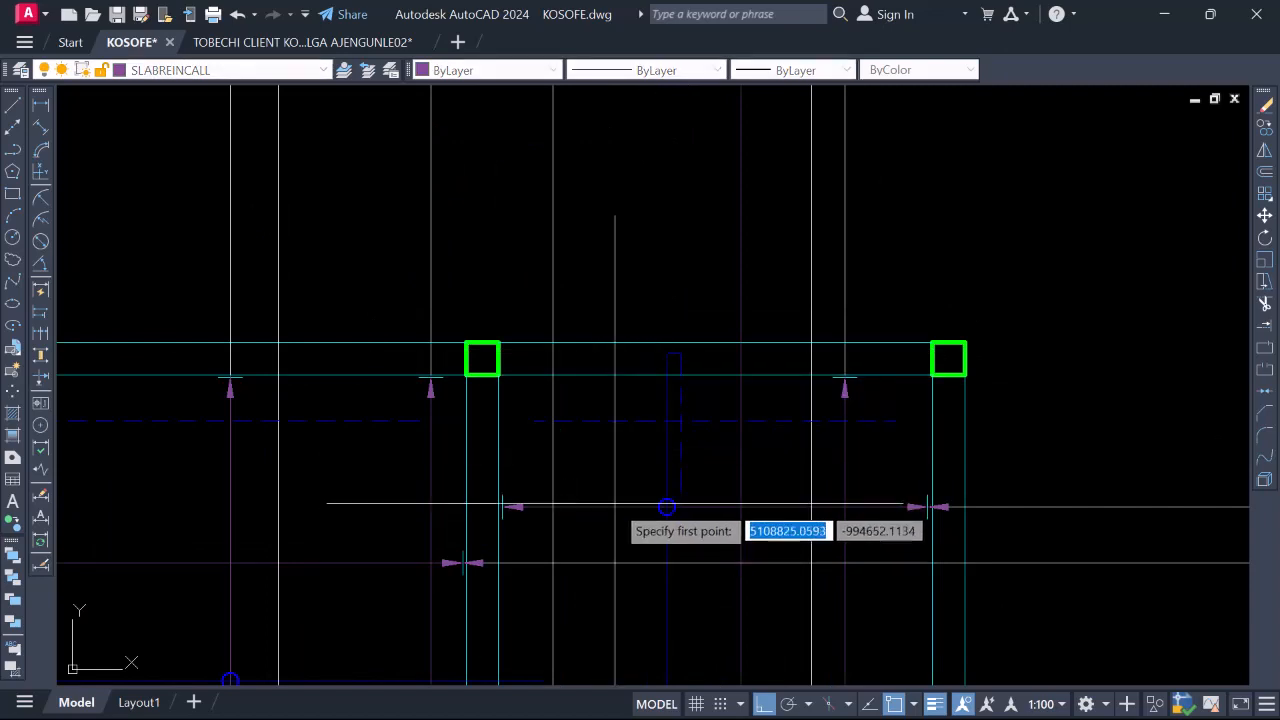
pyautogui.scroll(2, 615, 504)
pyautogui.click(697, 510)
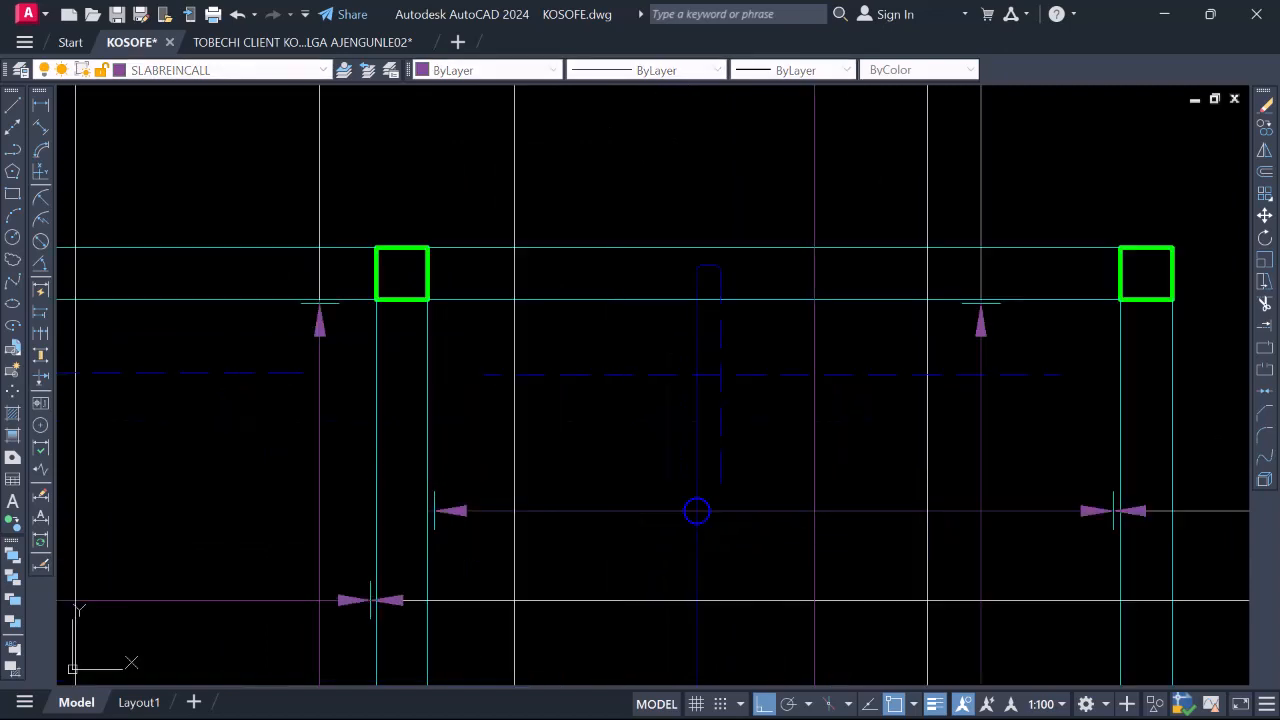
pyautogui.scroll(-4, 697, 510)
pyautogui.scroll(3, 614, 470)
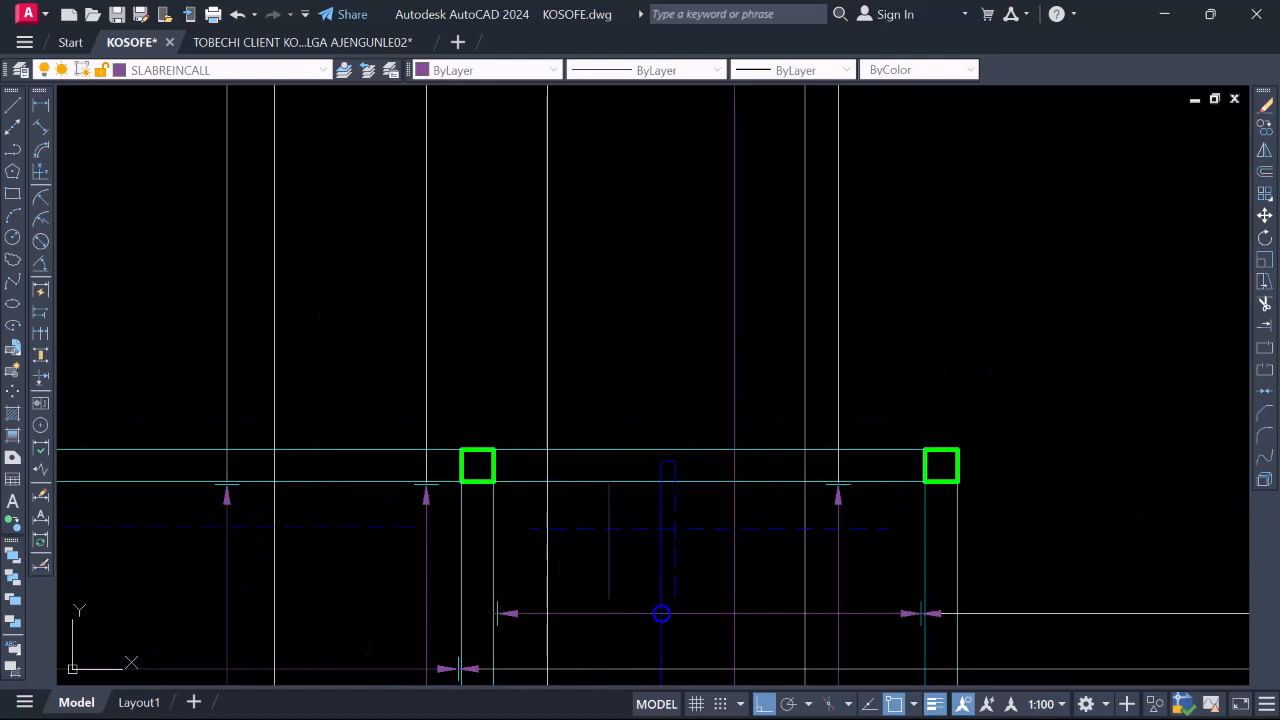
pyautogui.scroll(-4, 611, 505)
pyautogui.click(617, 275)
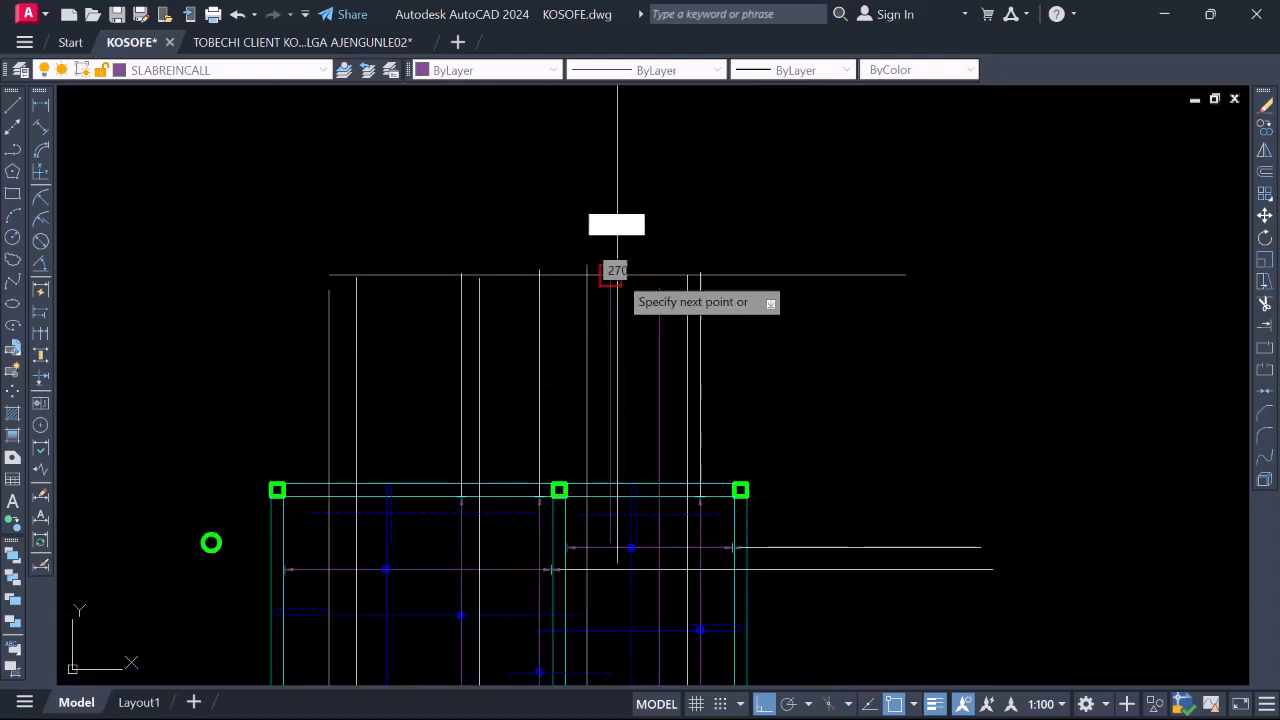
pyautogui.press('Escape')
pyautogui.scroll(-6, 645, 276)
pyautogui.scroll(6, 641, 327)
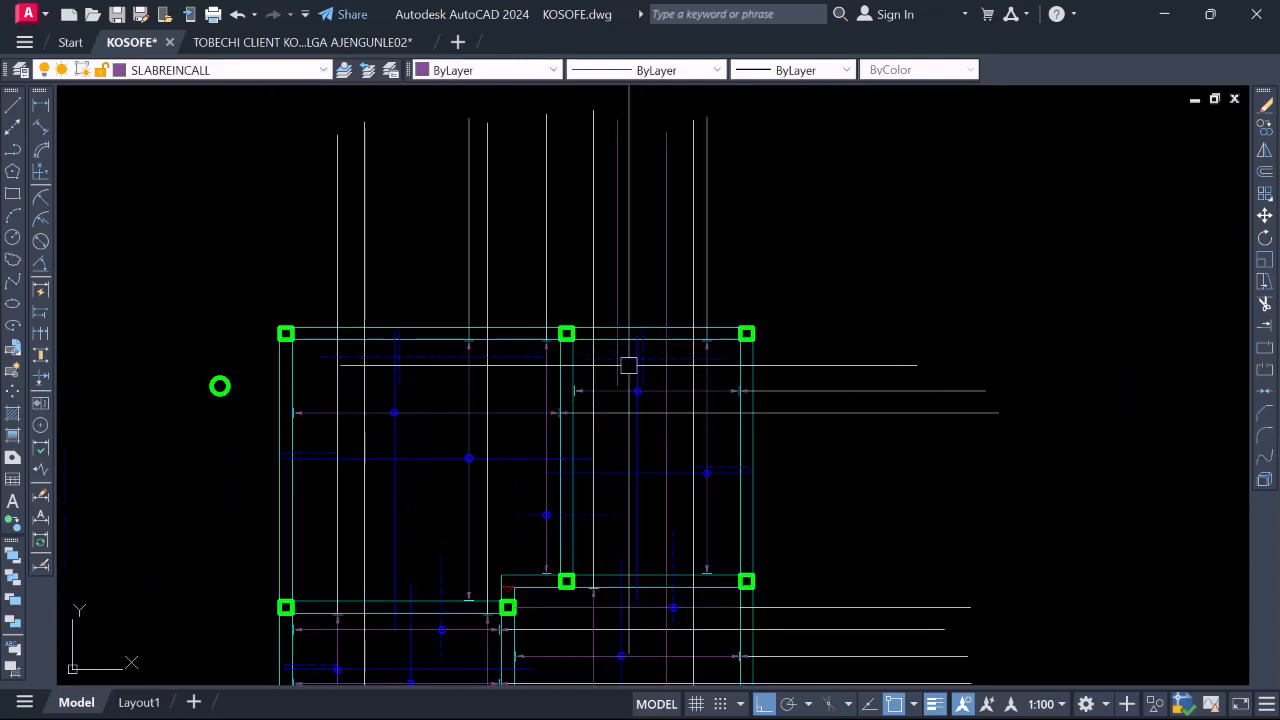
pyautogui.scroll(6, 628, 365)
# Copy the blue bar-marker circle onto a point on the dashed top bar
pyautogui.click(630, 426)
pyautogui.rightClick(614, 425)
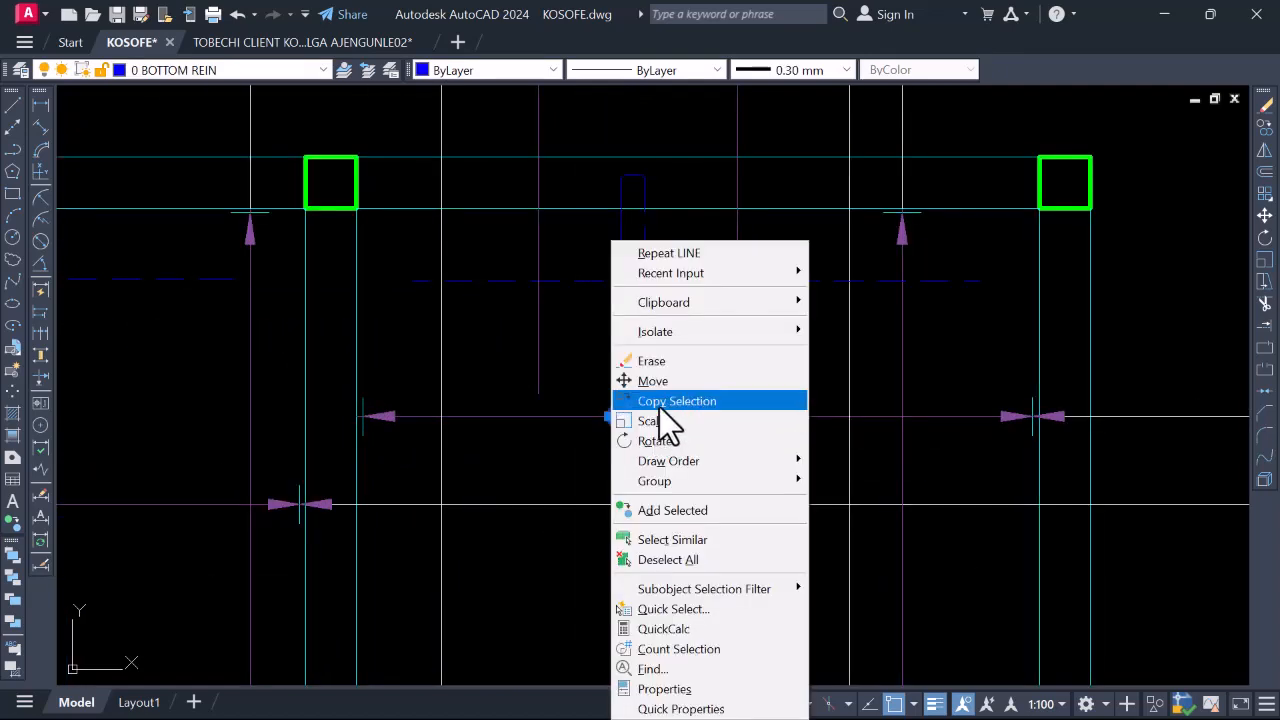
pyautogui.click(672, 400)
pyautogui.scroll(2, 617, 414)
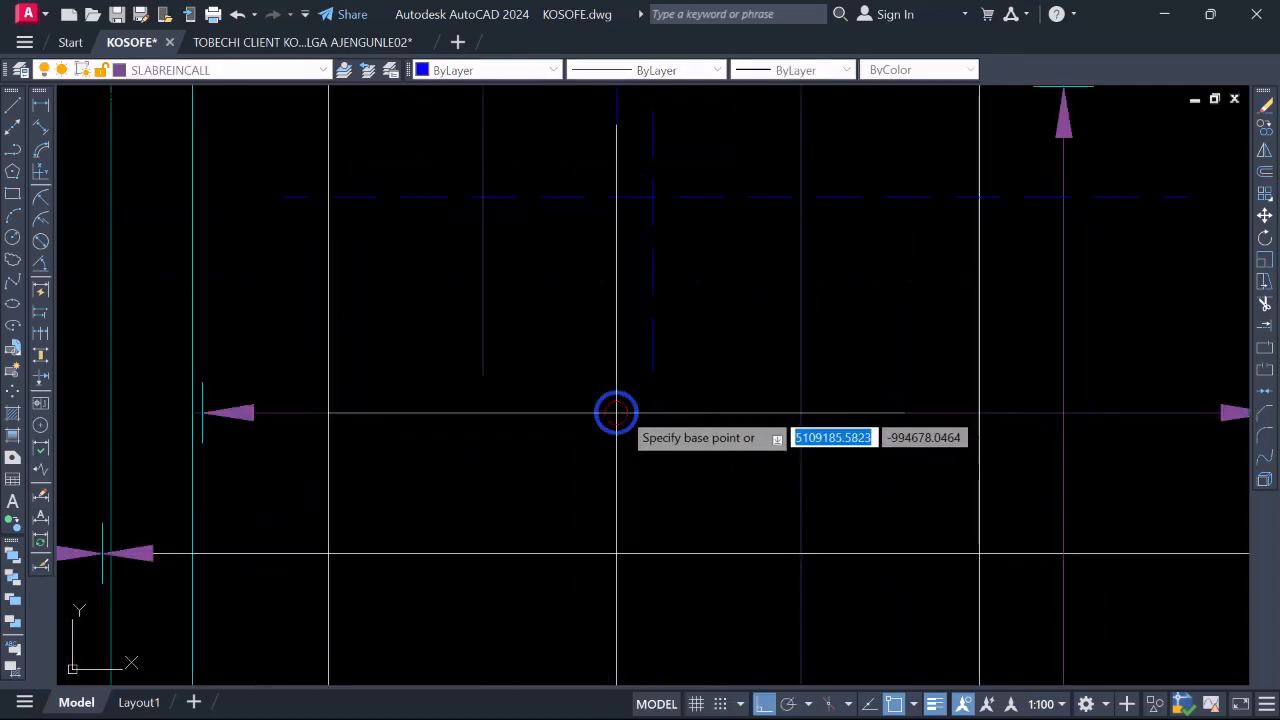
pyautogui.scroll(-10, 645, 410)
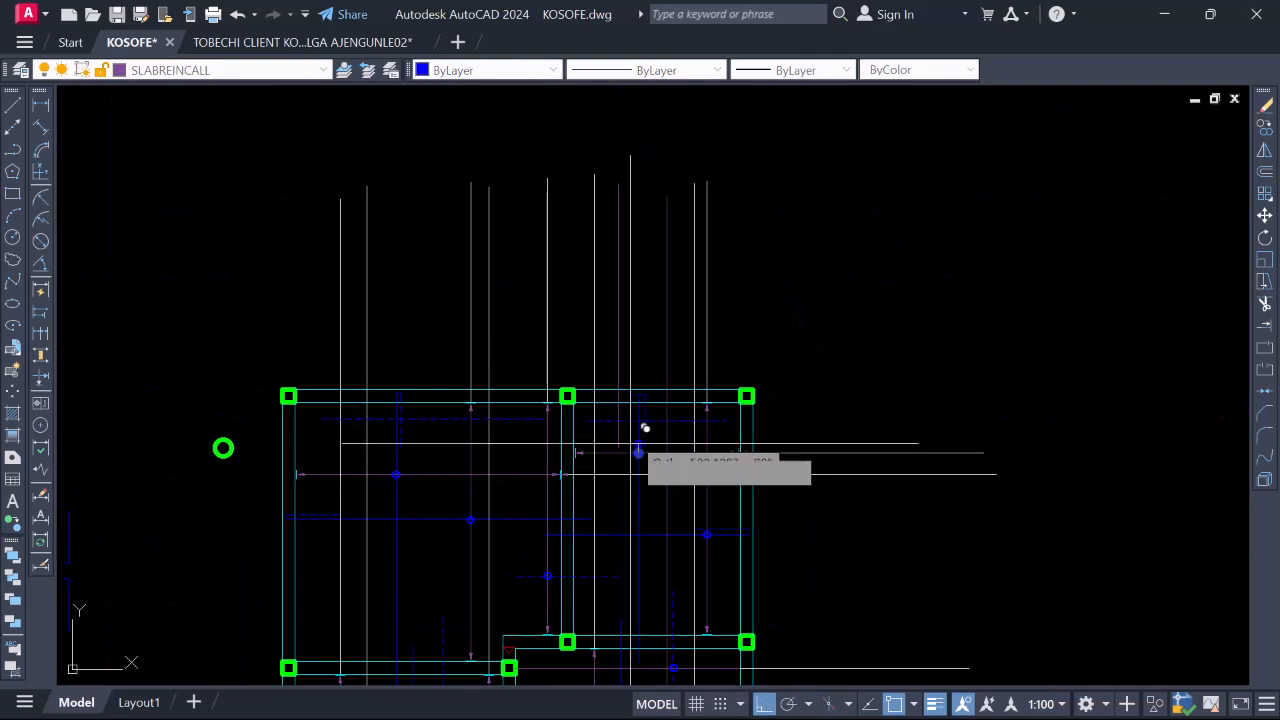
pyautogui.scroll(7, 646, 430)
pyautogui.scroll(-4, 614, 390)
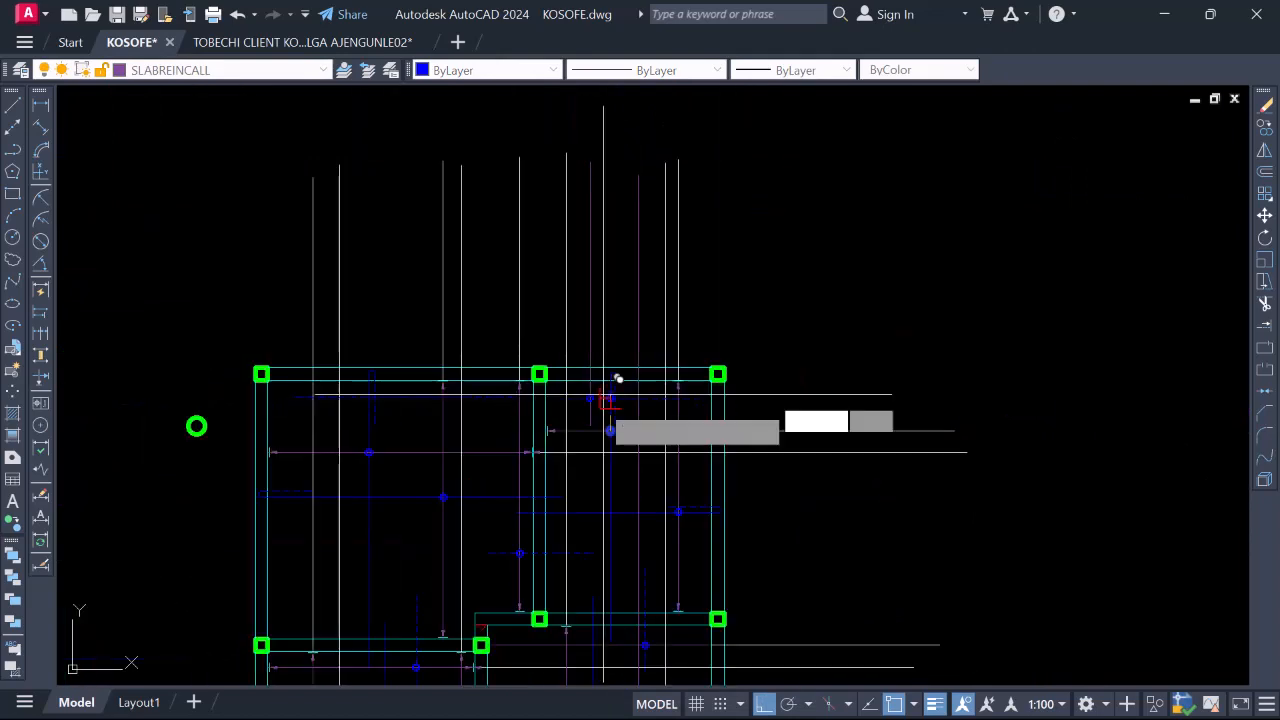
pyautogui.scroll(6, 575, 395)
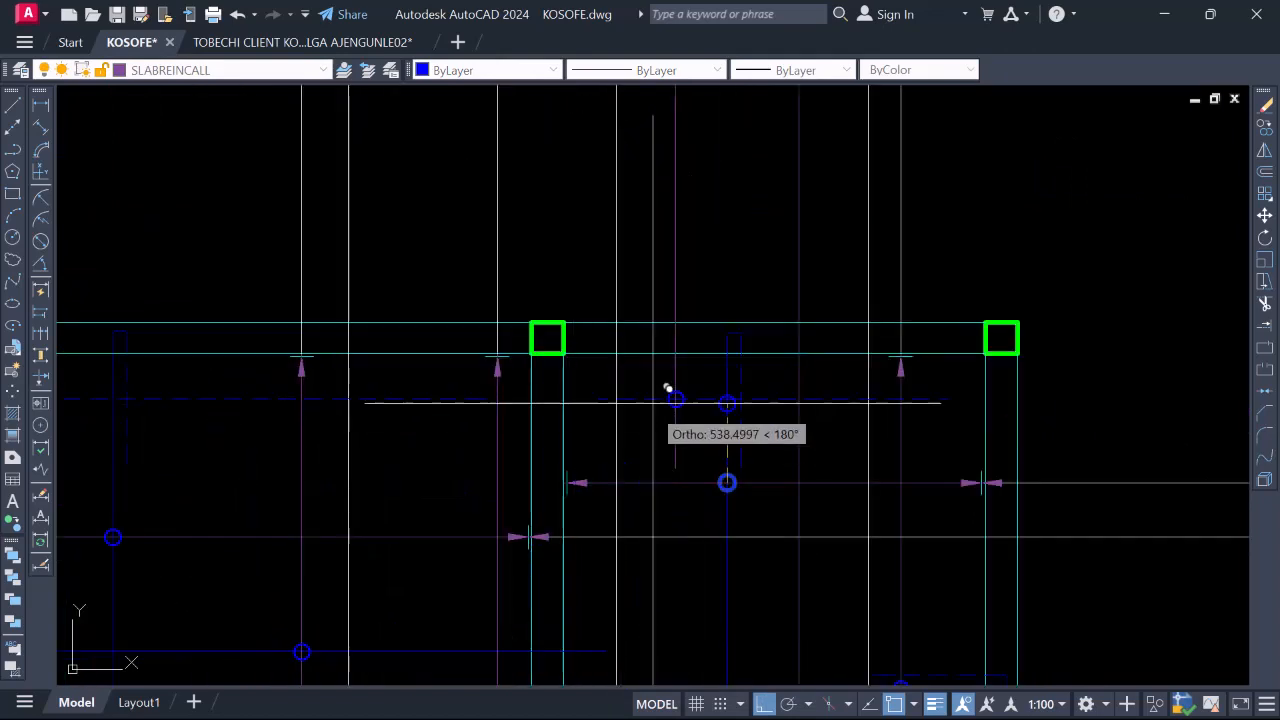
pyautogui.scroll(-2, 712, 348)
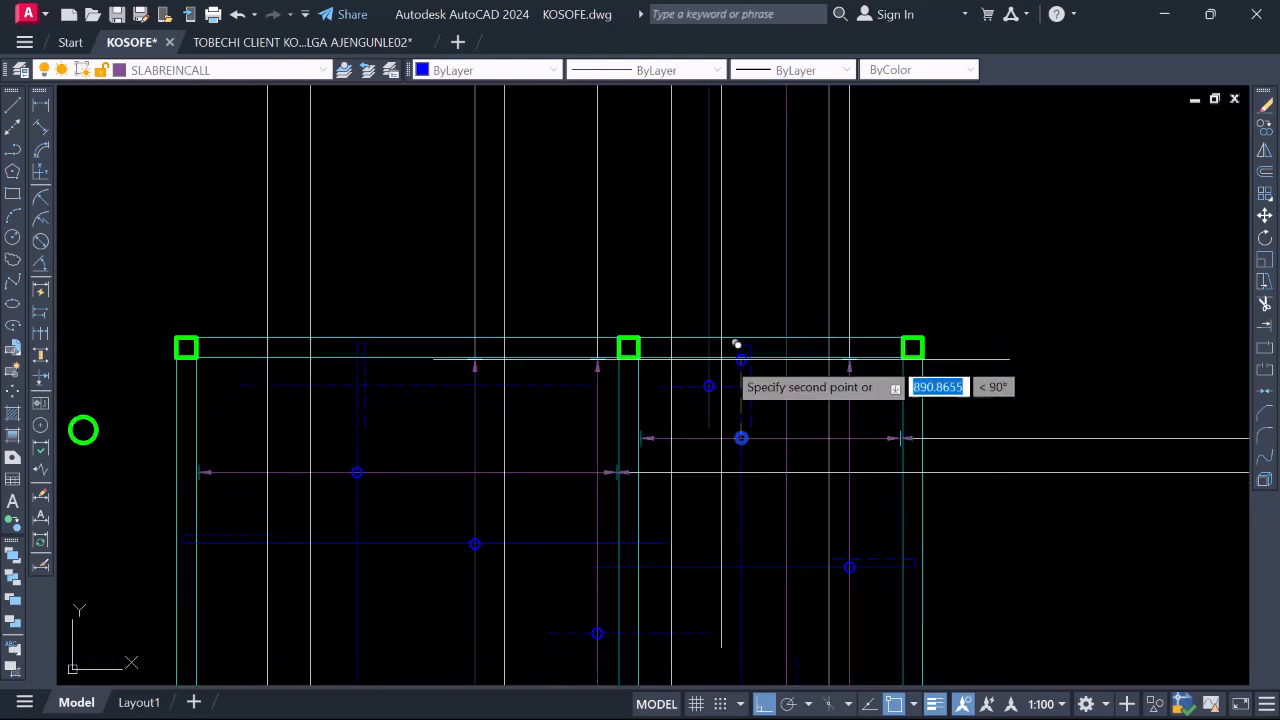
pyautogui.scroll(2, 763, 411)
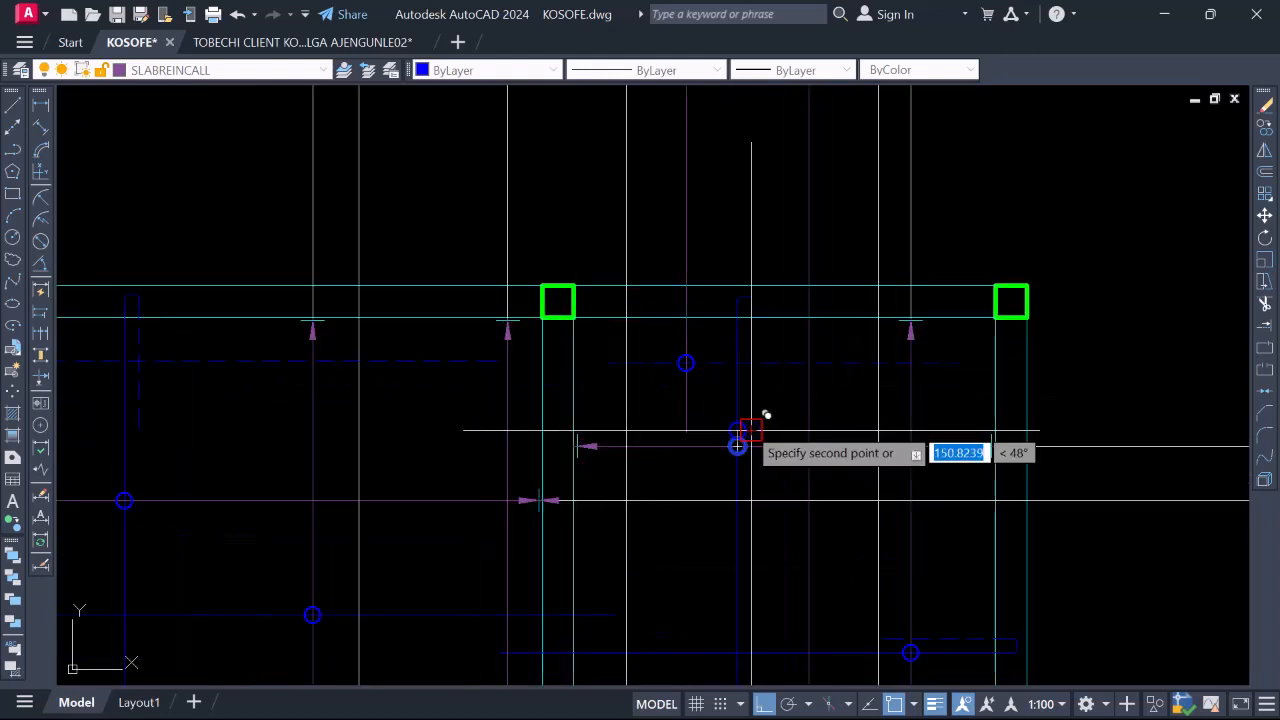
pyautogui.click(737, 445)
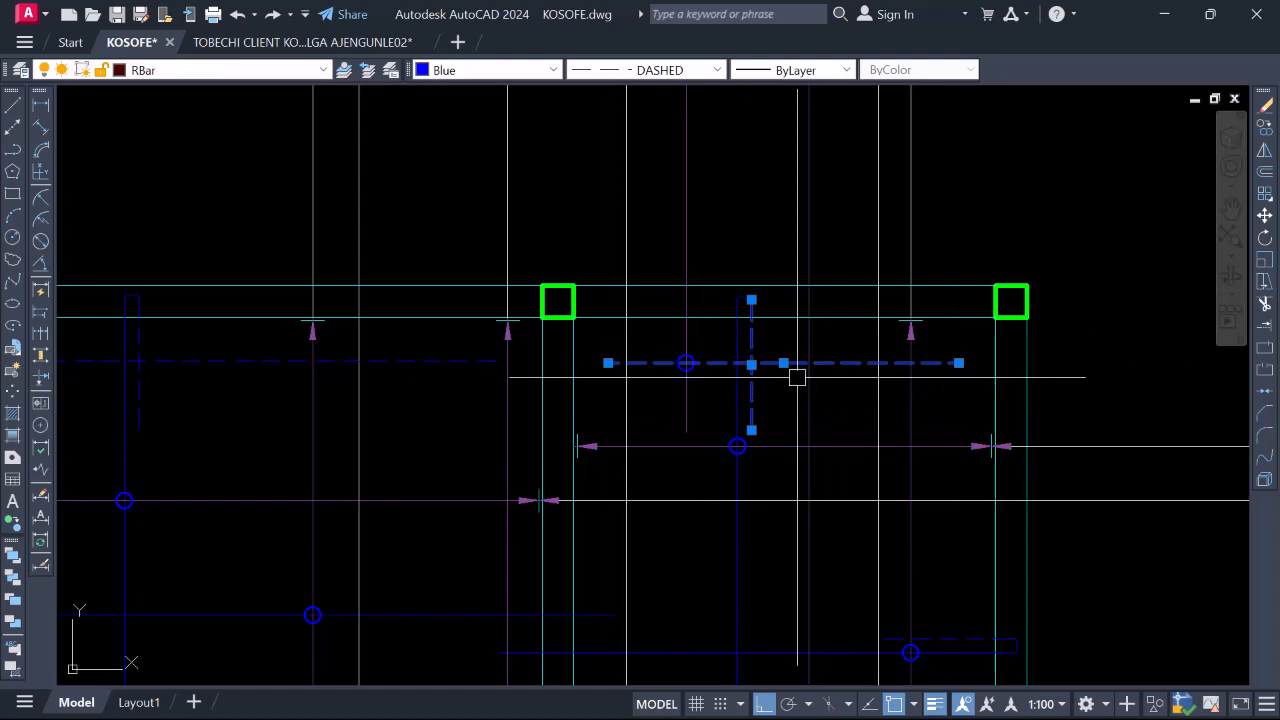
pyautogui.scroll(-2, 777, 343)
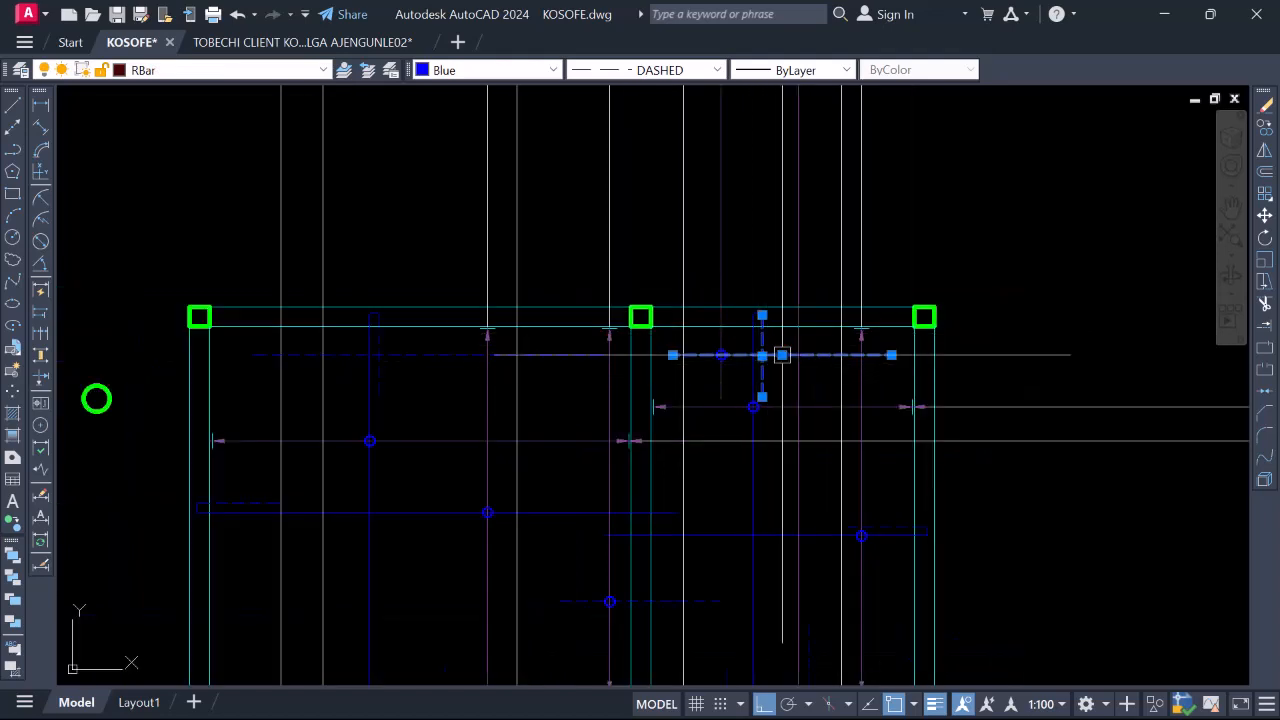
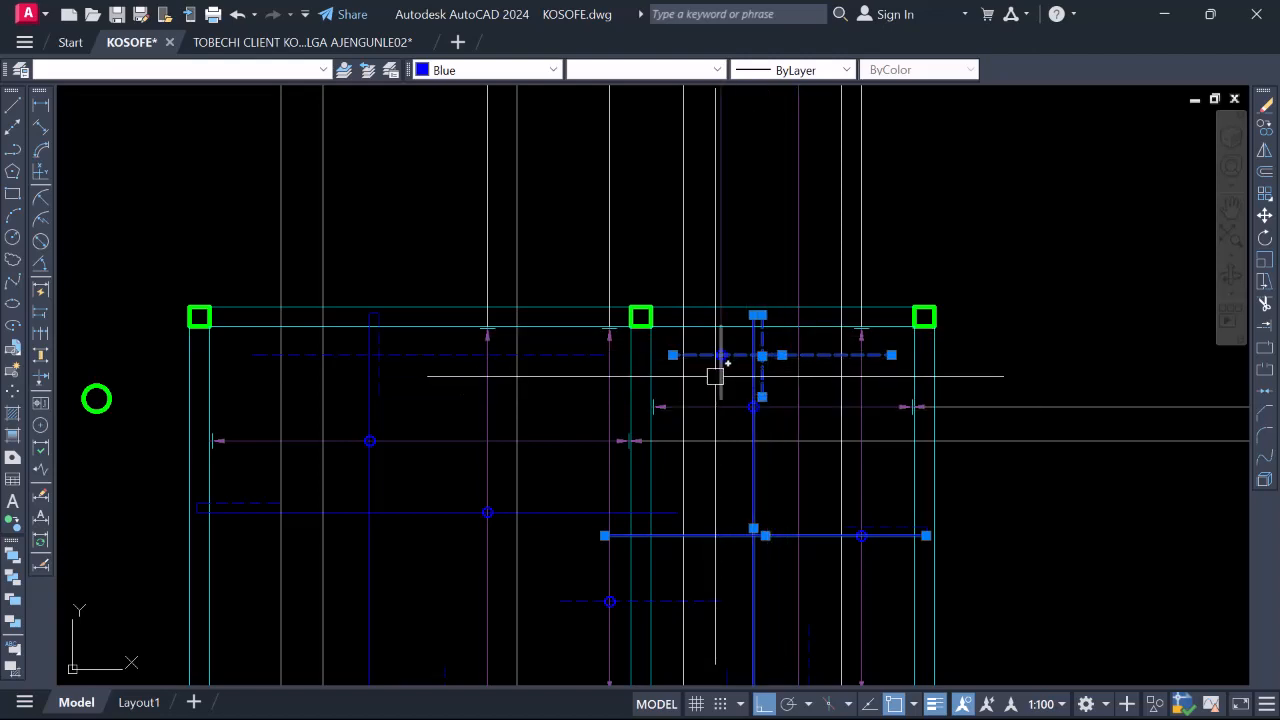
# Deselect the blue rebar lines and zoom out over the whole slab column grid
pyautogui.press('Escape')
pyautogui.scroll(-2, 682, 350)
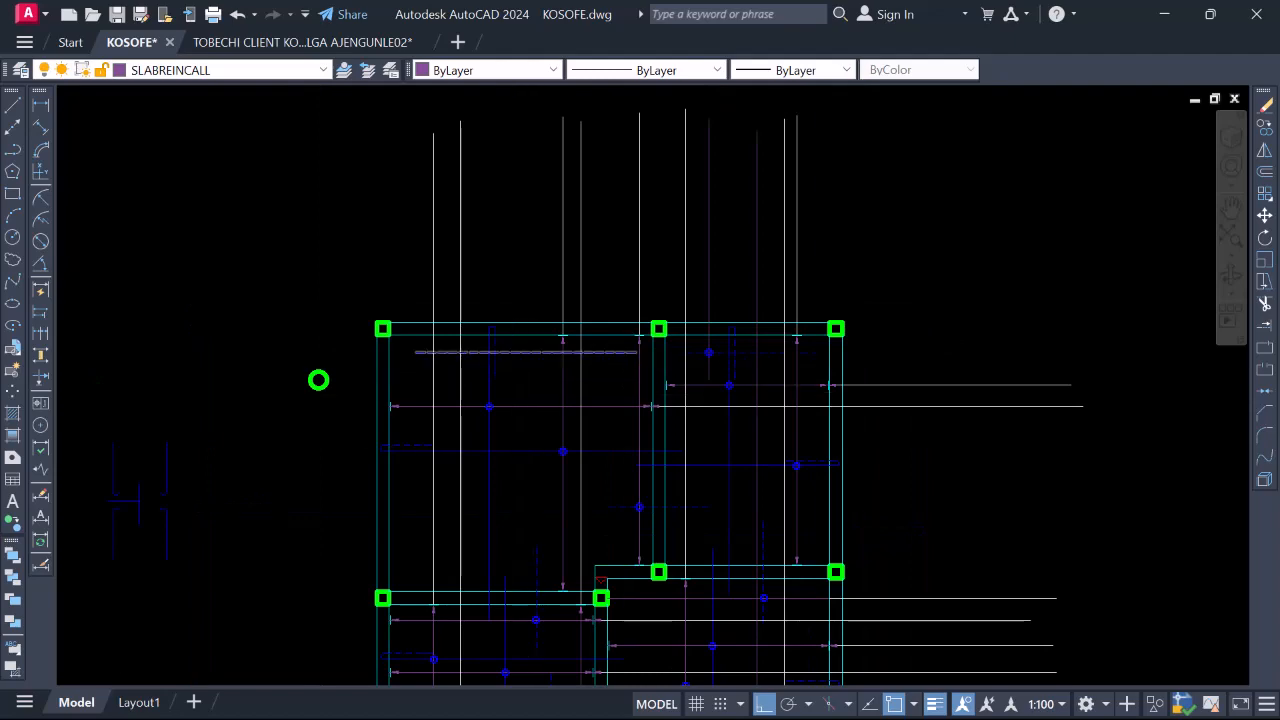
pyautogui.scroll(-5, 546, 358)
pyautogui.scroll(8, 533, 482)
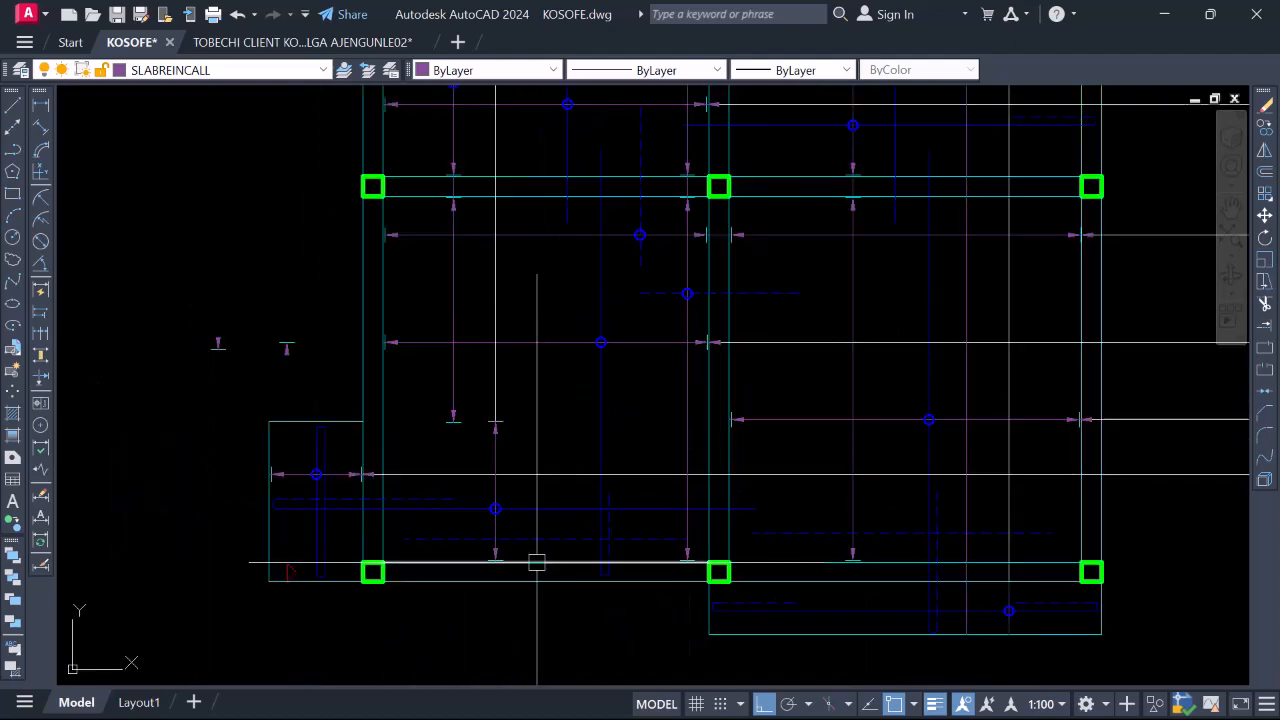
pyautogui.scroll(4, 591, 553)
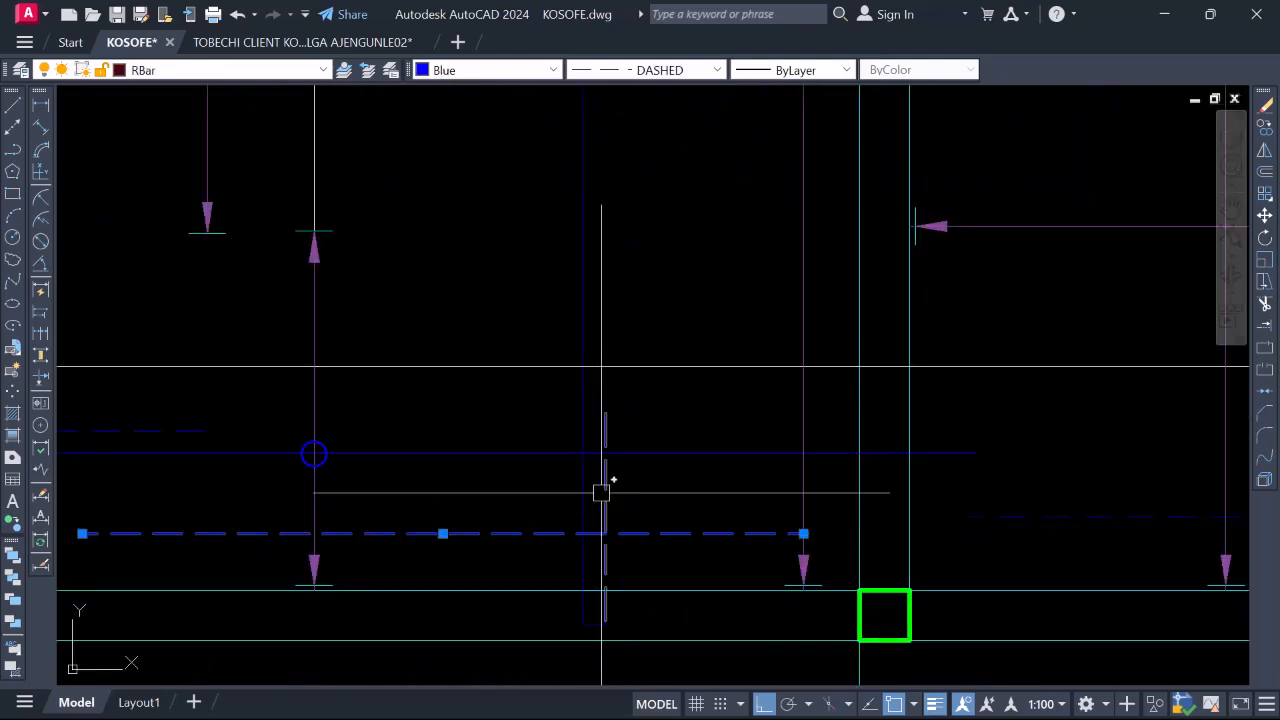
pyautogui.scroll(-4, 571, 540)
pyautogui.scroll(4, 603, 374)
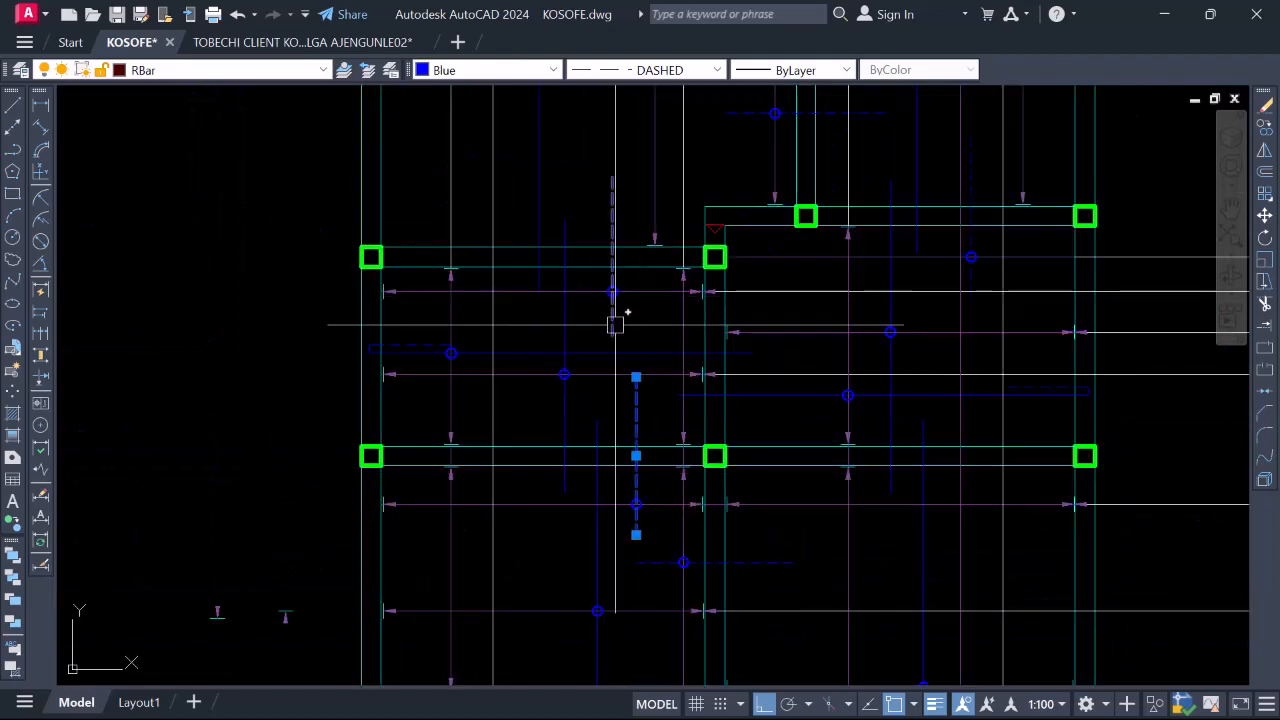
pyautogui.scroll(-2, 601, 266)
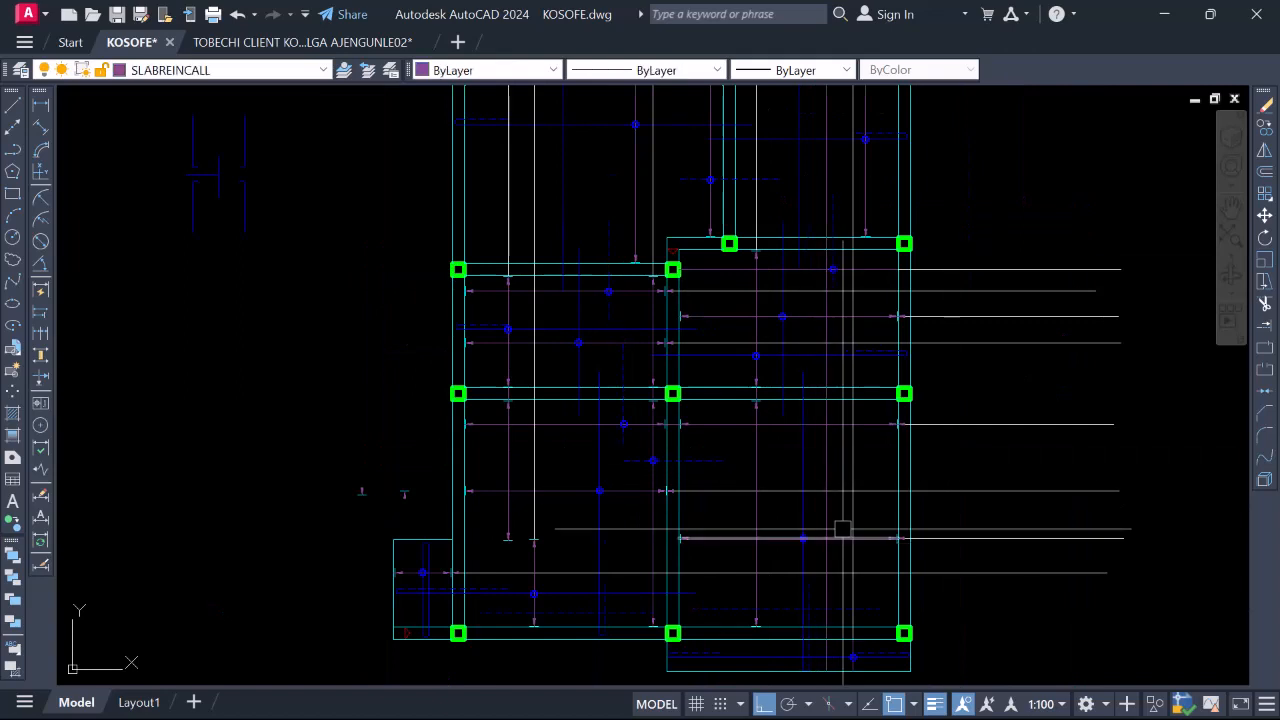
pyautogui.scroll(-2, 686, 446)
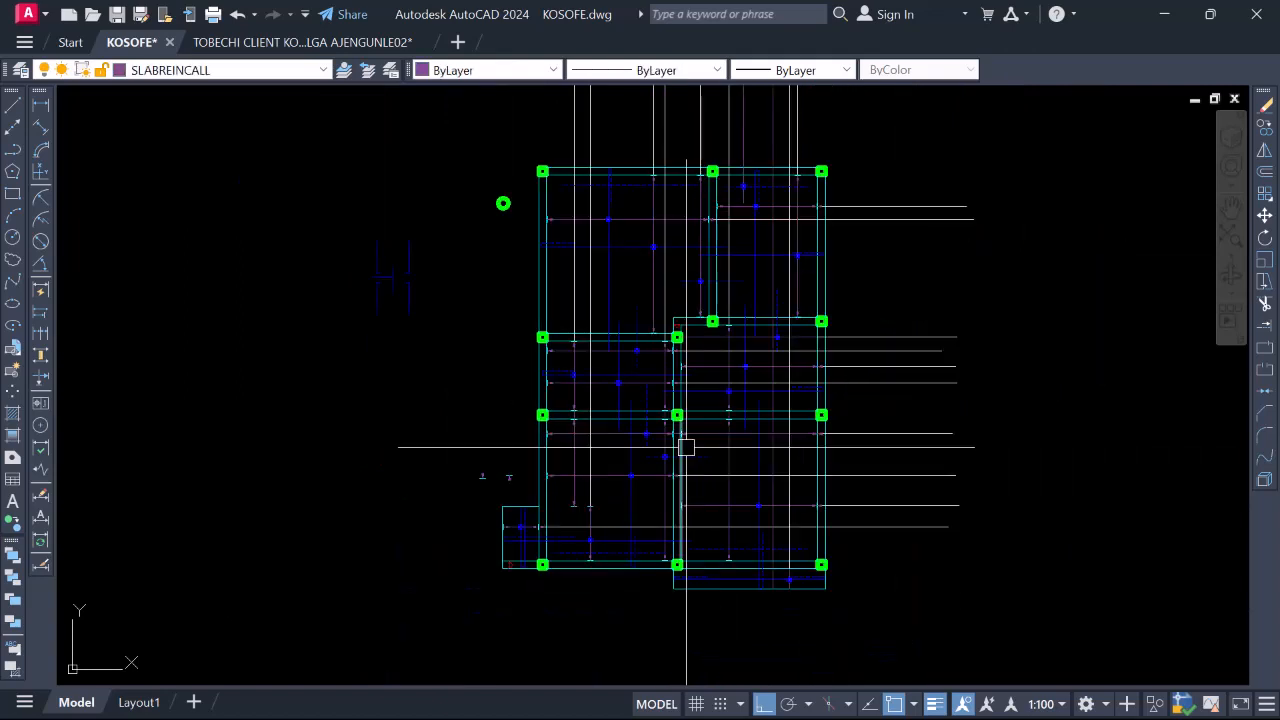
pyautogui.scroll(2, 646, 517)
# Draw a vertical line from the beam midpoint straight up past the top of the grid
pyautogui.write('l')
pyautogui.press('space')
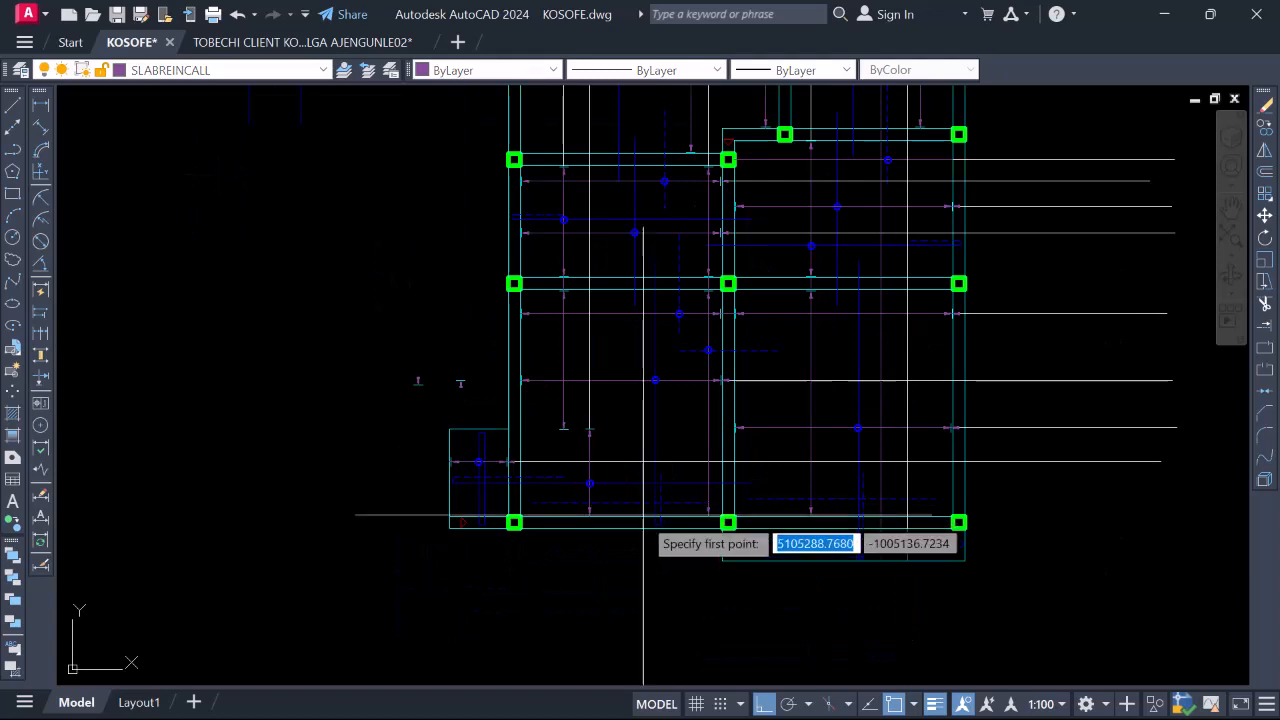
pyautogui.scroll(2, 636, 514)
pyautogui.scroll(-3, 607, 545)
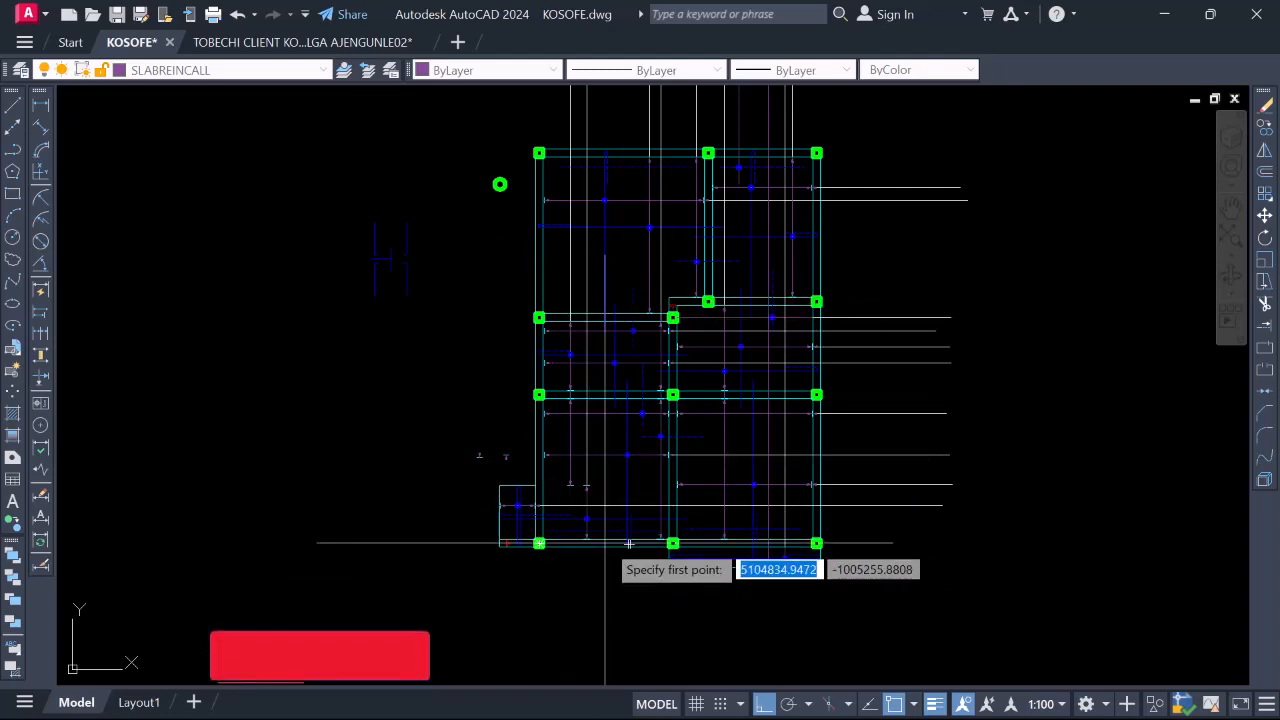
pyautogui.scroll(8, 628, 543)
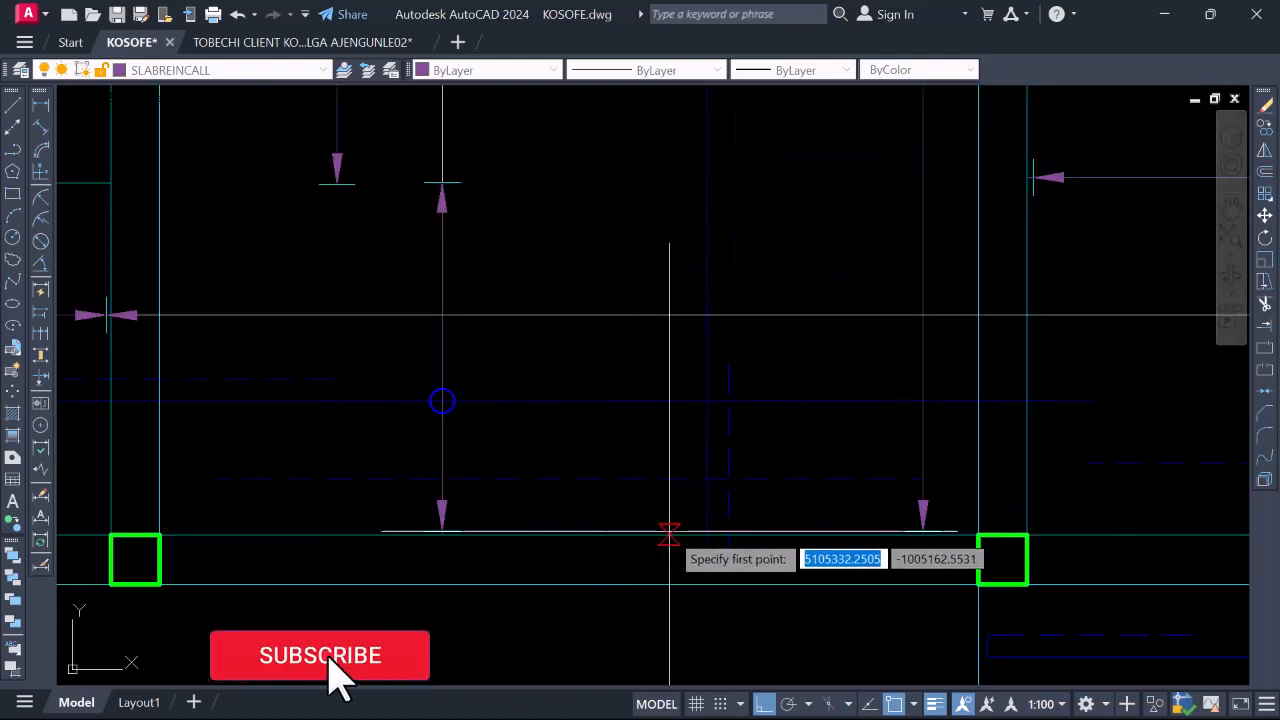
pyautogui.click(669, 535)
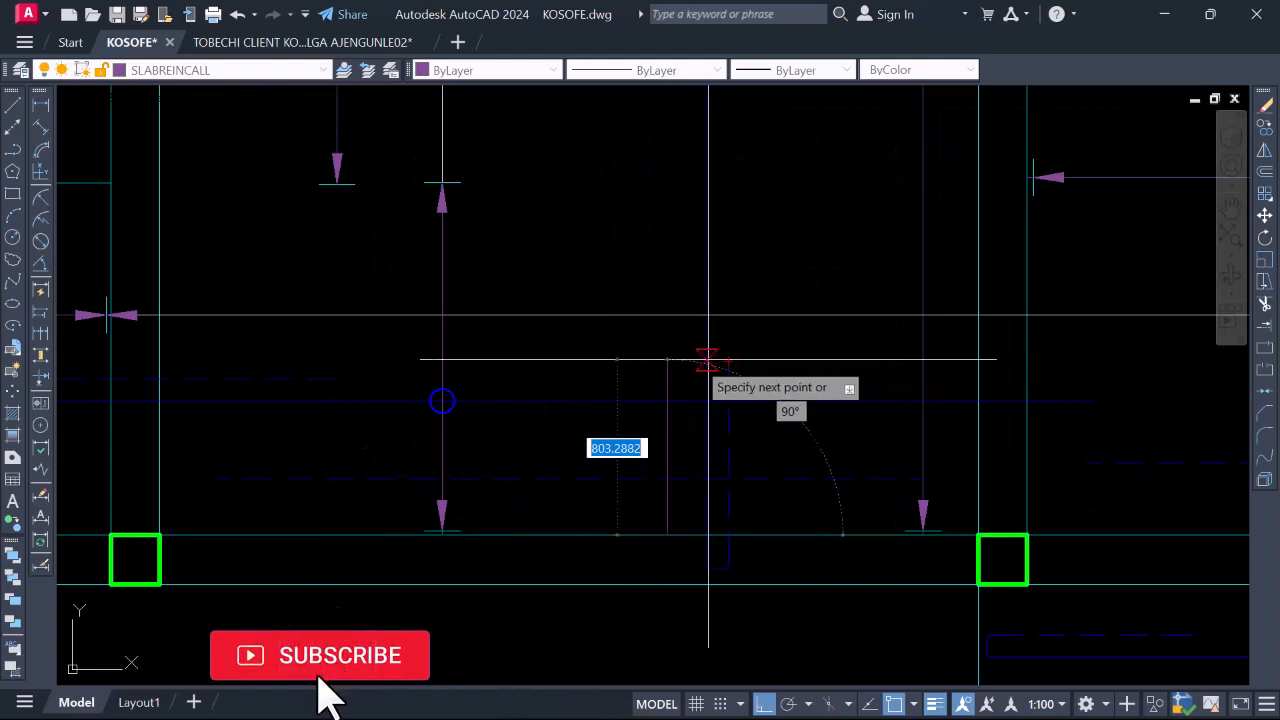
pyautogui.scroll(-5, 665, 402)
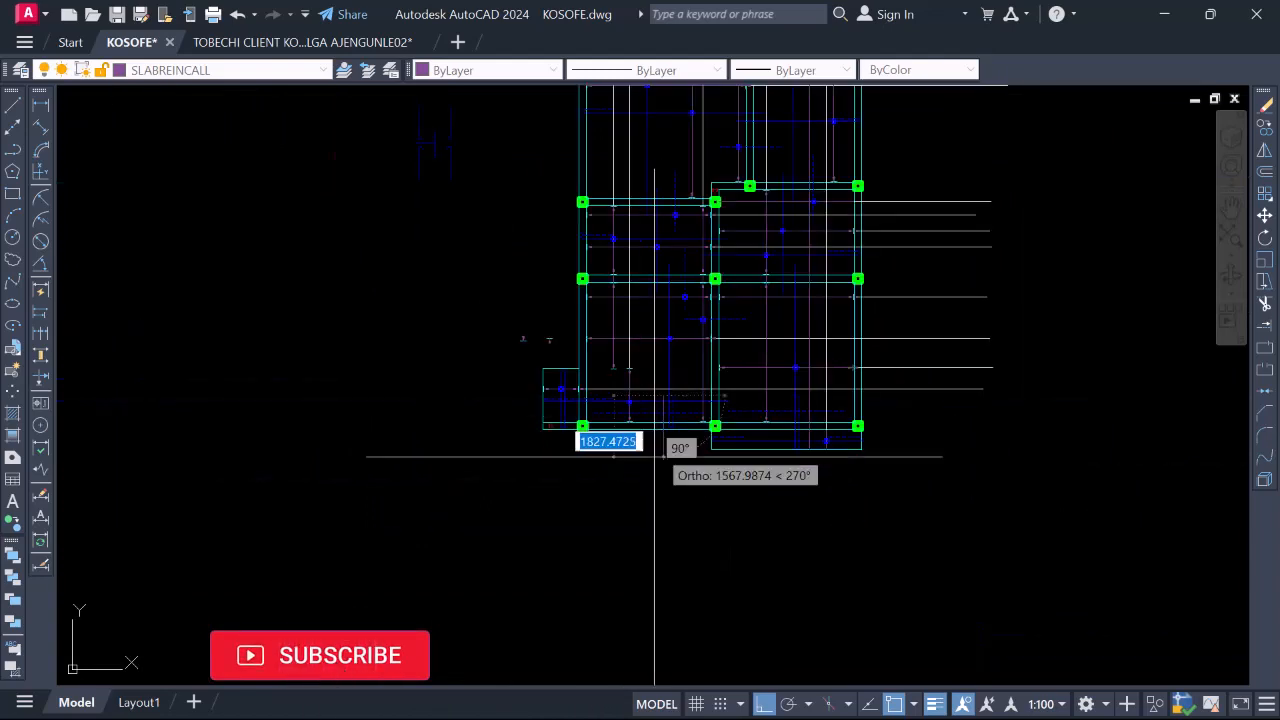
pyautogui.scroll(5, 660, 420)
pyautogui.scroll(2, 679, 452)
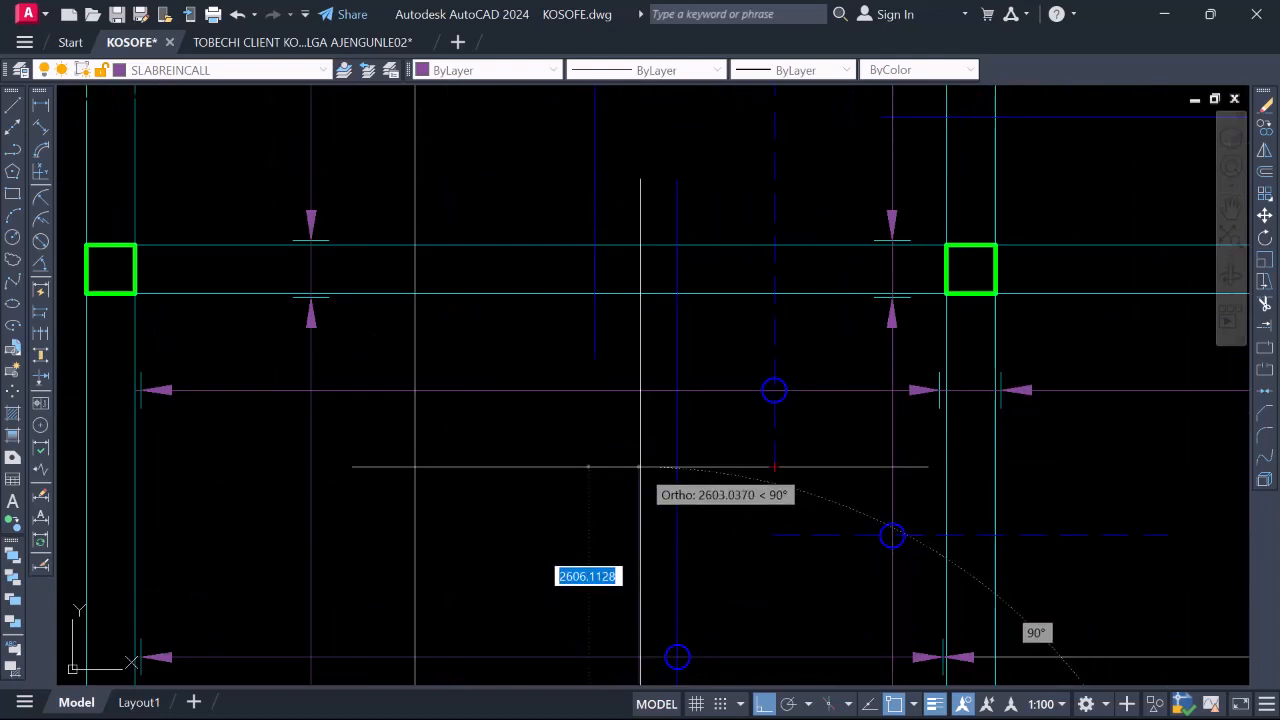
pyautogui.scroll(-4, 657, 471)
pyautogui.scroll(4, 671, 303)
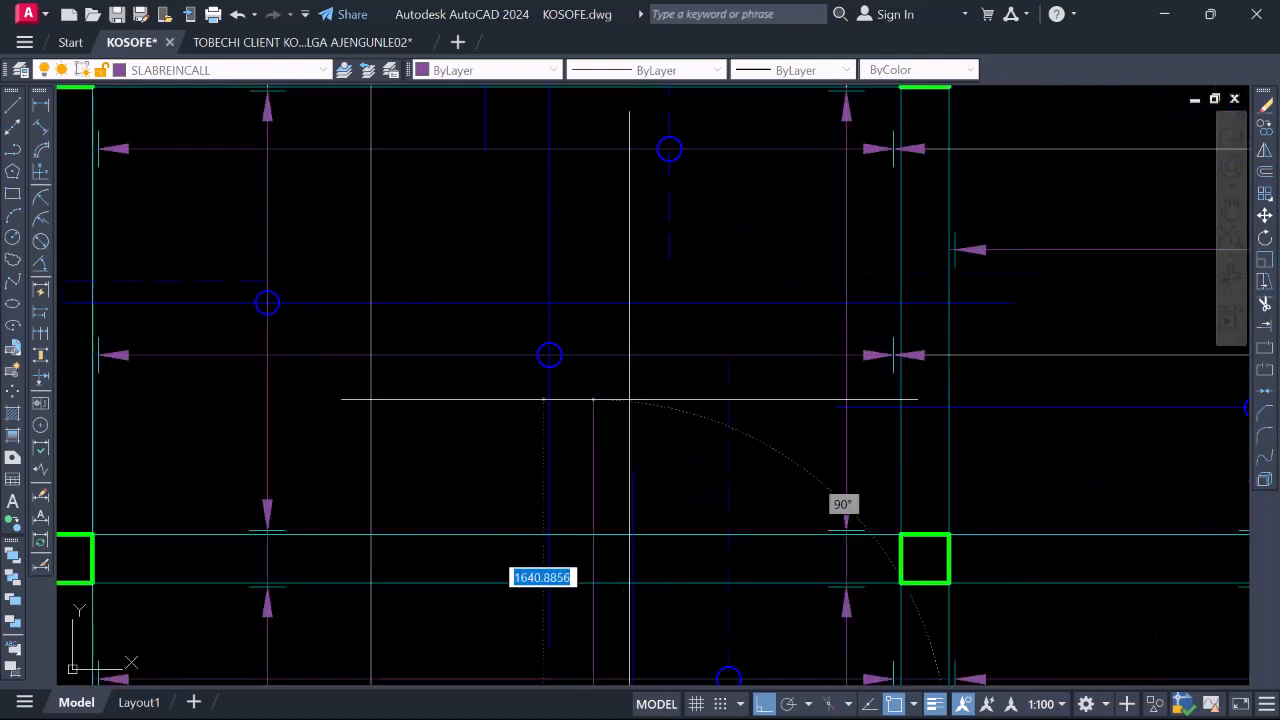
pyautogui.scroll(2, 593, 370)
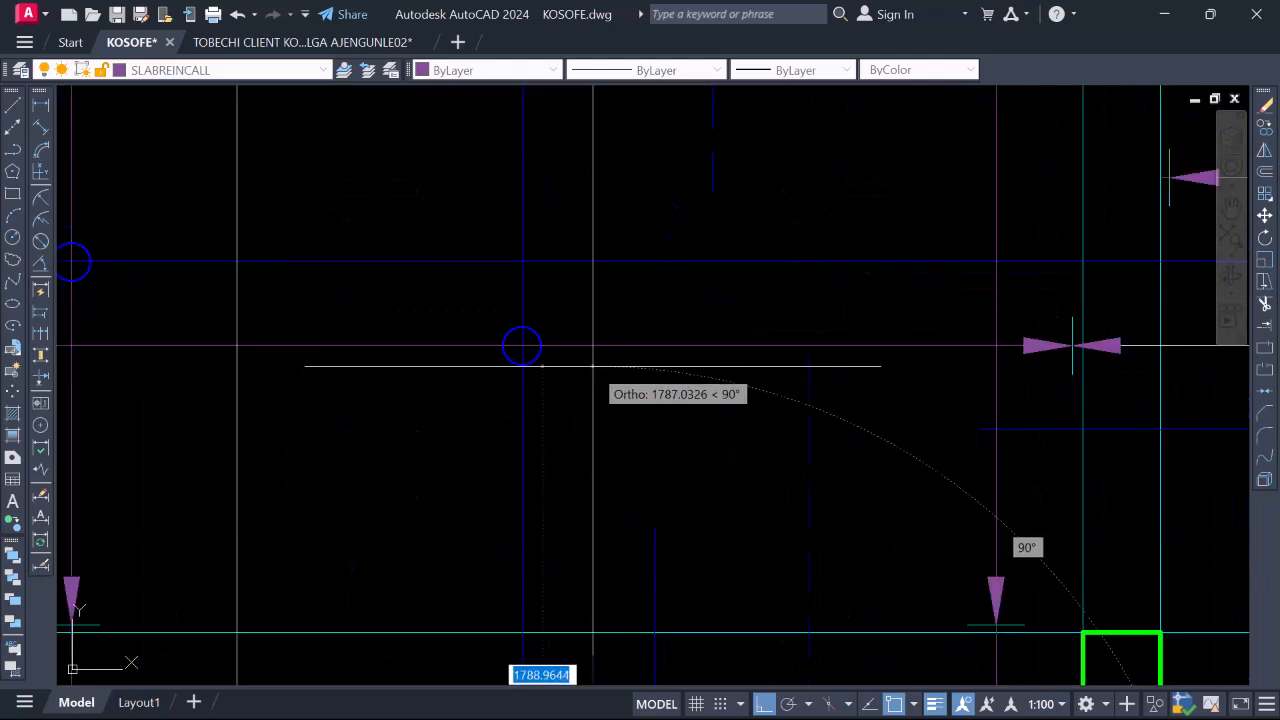
pyautogui.scroll(-3, 593, 370)
pyautogui.scroll(4, 551, 477)
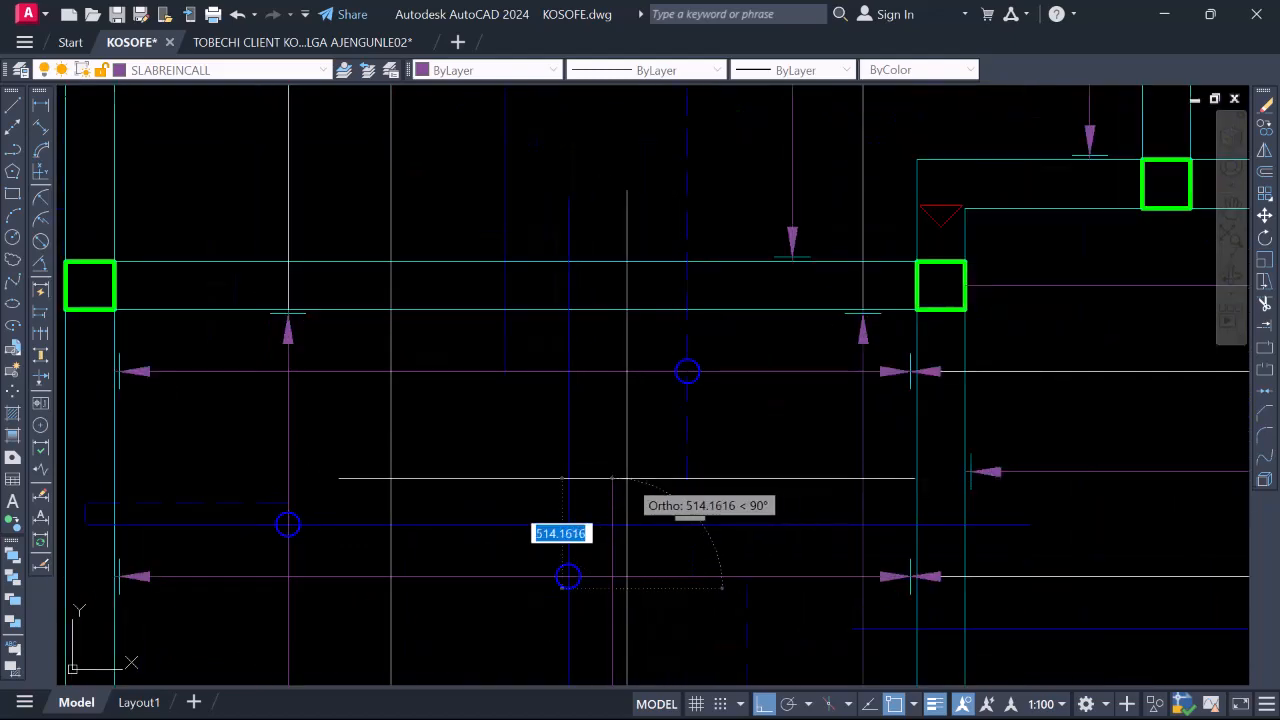
pyautogui.scroll(-4, 612, 481)
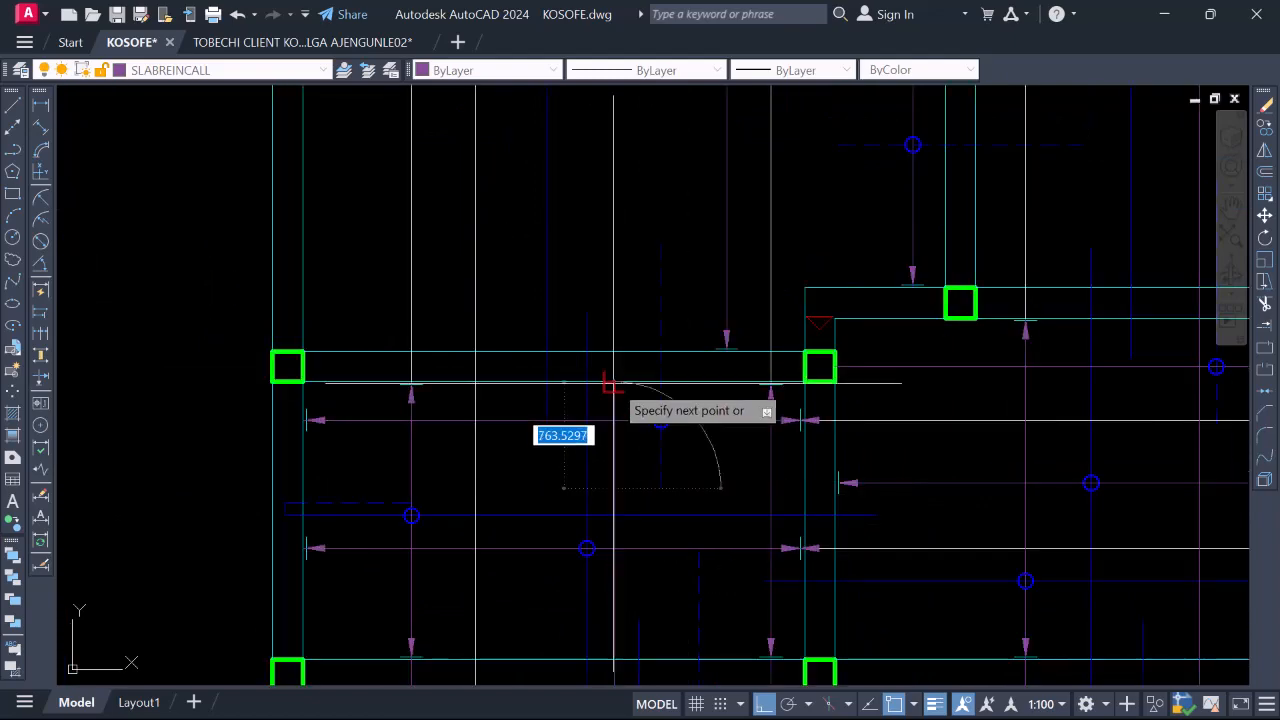
pyautogui.scroll(5, 611, 346)
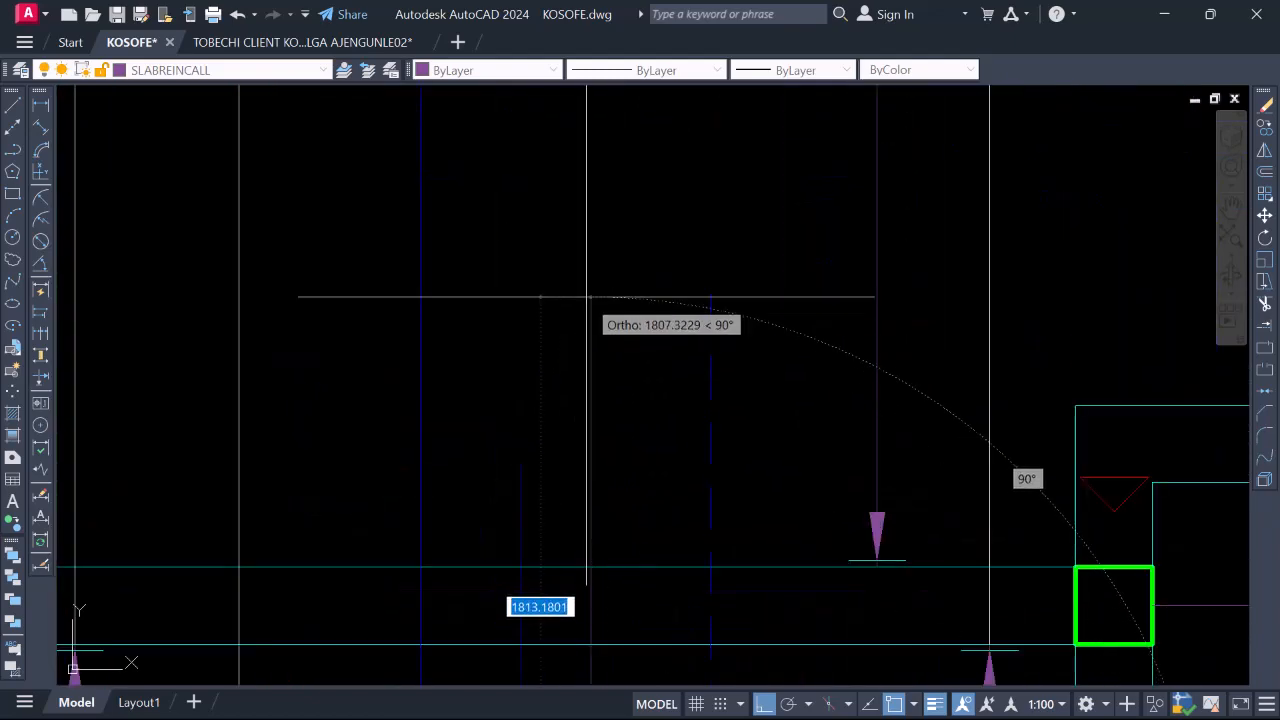
pyautogui.scroll(-6, 591, 297)
pyautogui.scroll(4, 622, 411)
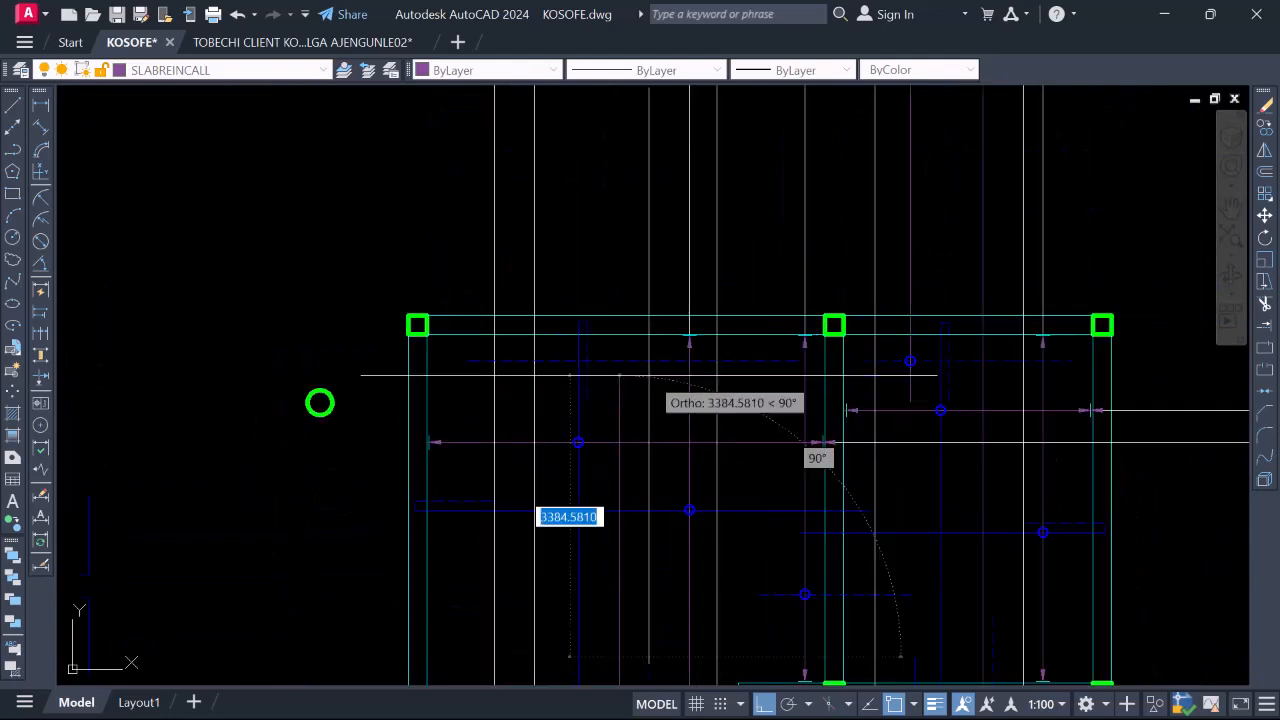
pyautogui.scroll(-4, 640, 265)
pyautogui.scroll(3, 625, 255)
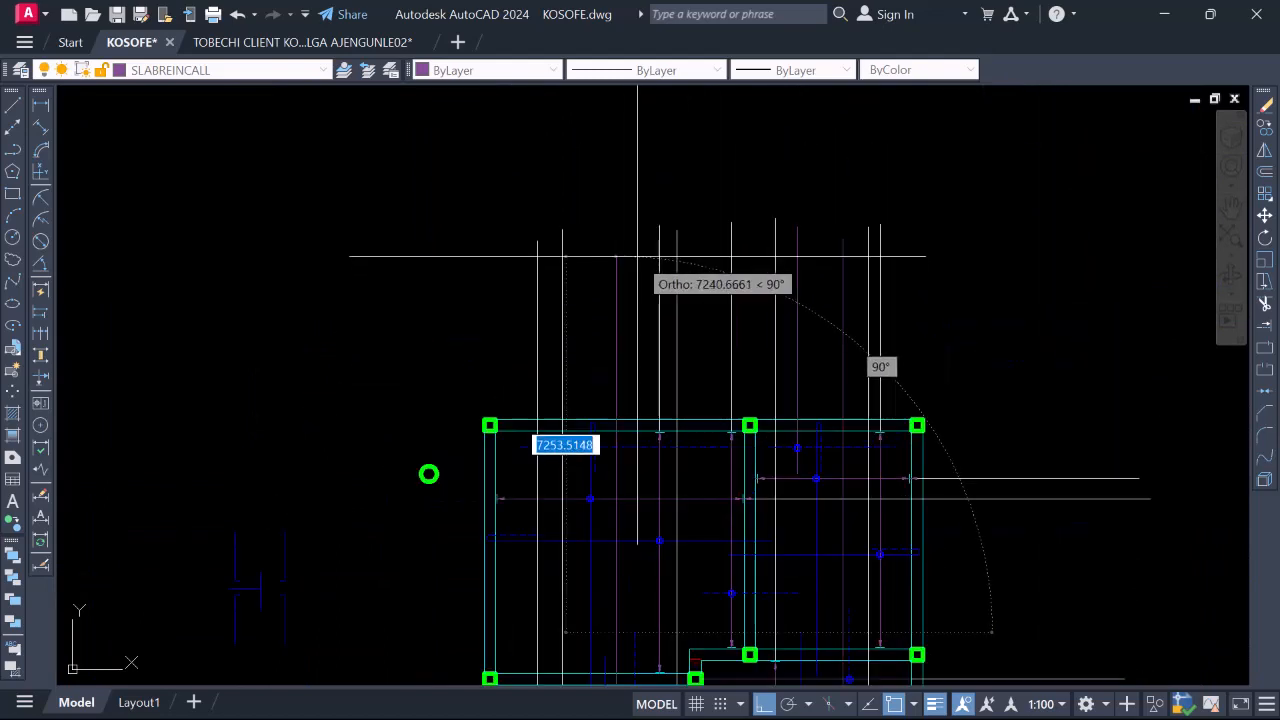
pyautogui.press('Return')
# Repeat LINE and start a new line from a point inside the bay
pyautogui.scroll(4, 603, 457)
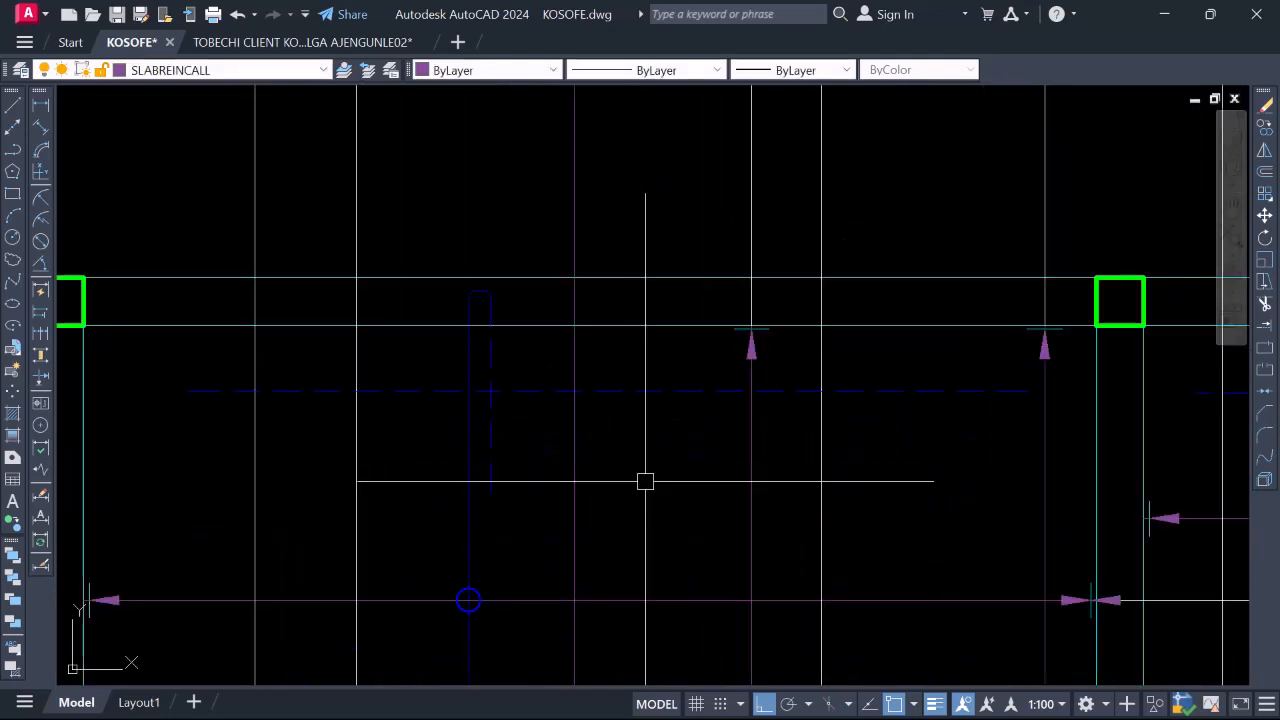
pyautogui.press('Return')
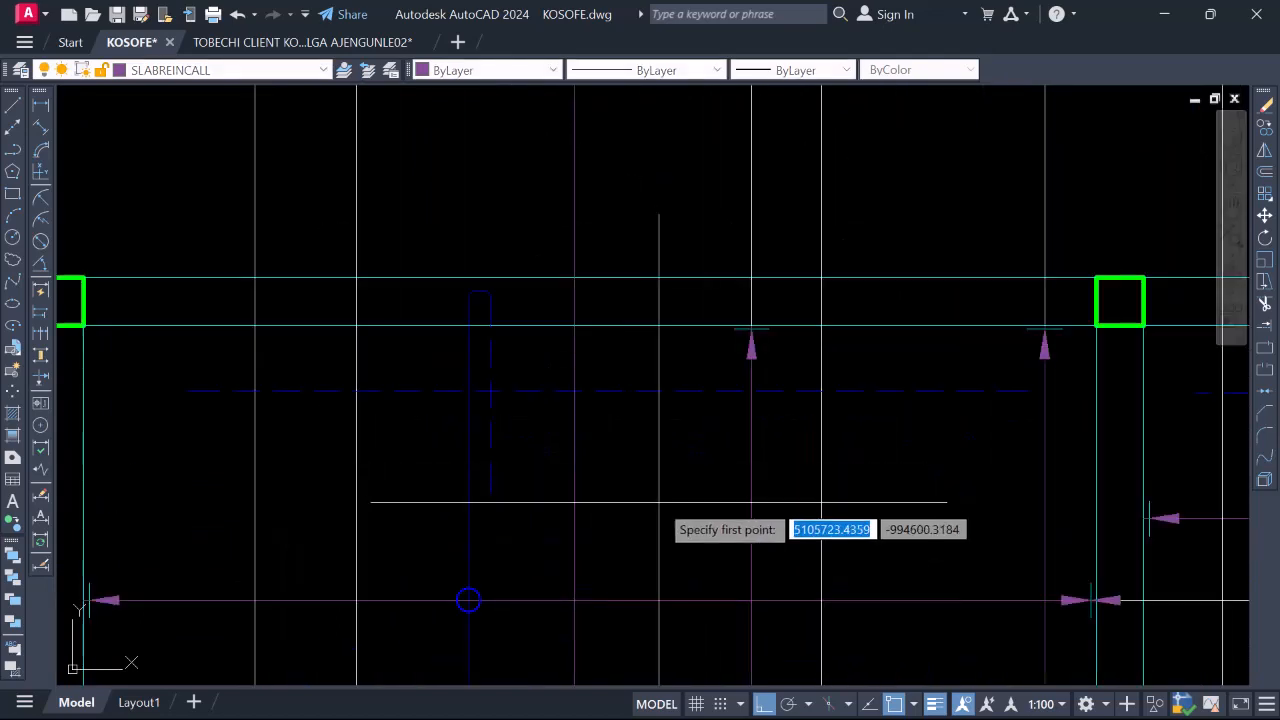
pyautogui.click(489, 492)
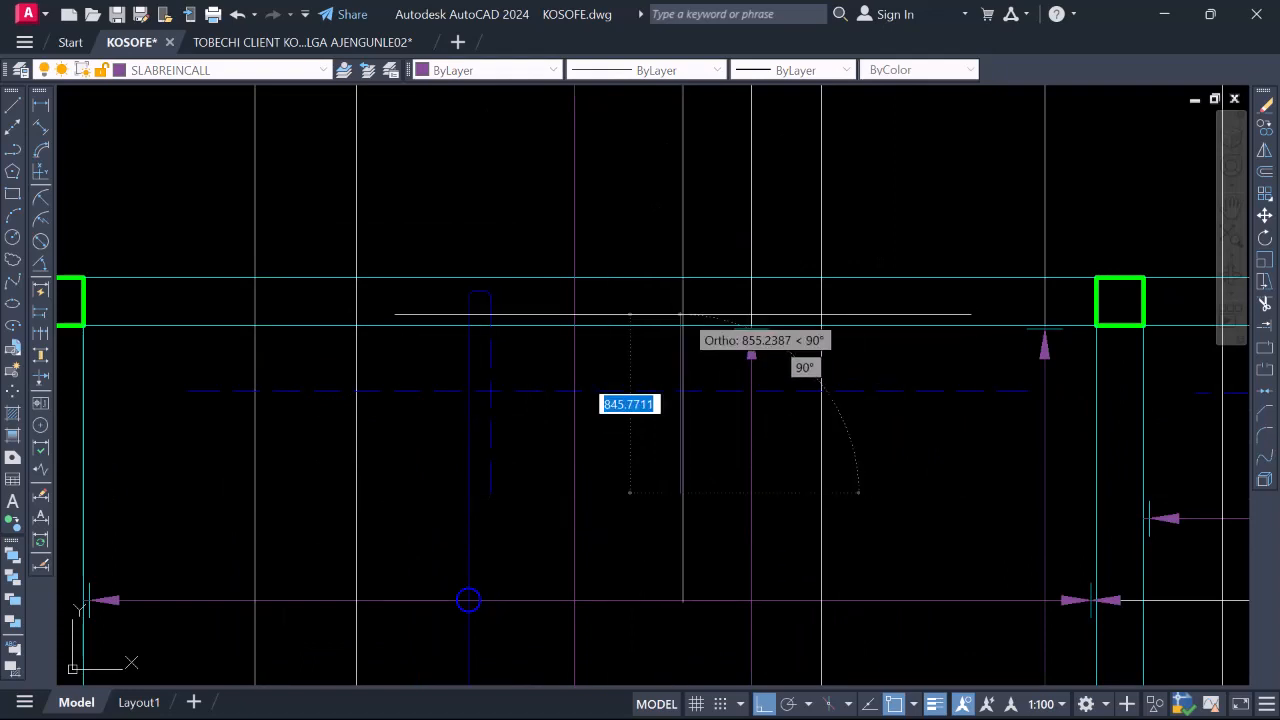
pyautogui.scroll(-3, 666, 418)
pyautogui.scroll(-2, 658, 418)
pyautogui.scroll(4, 657, 234)
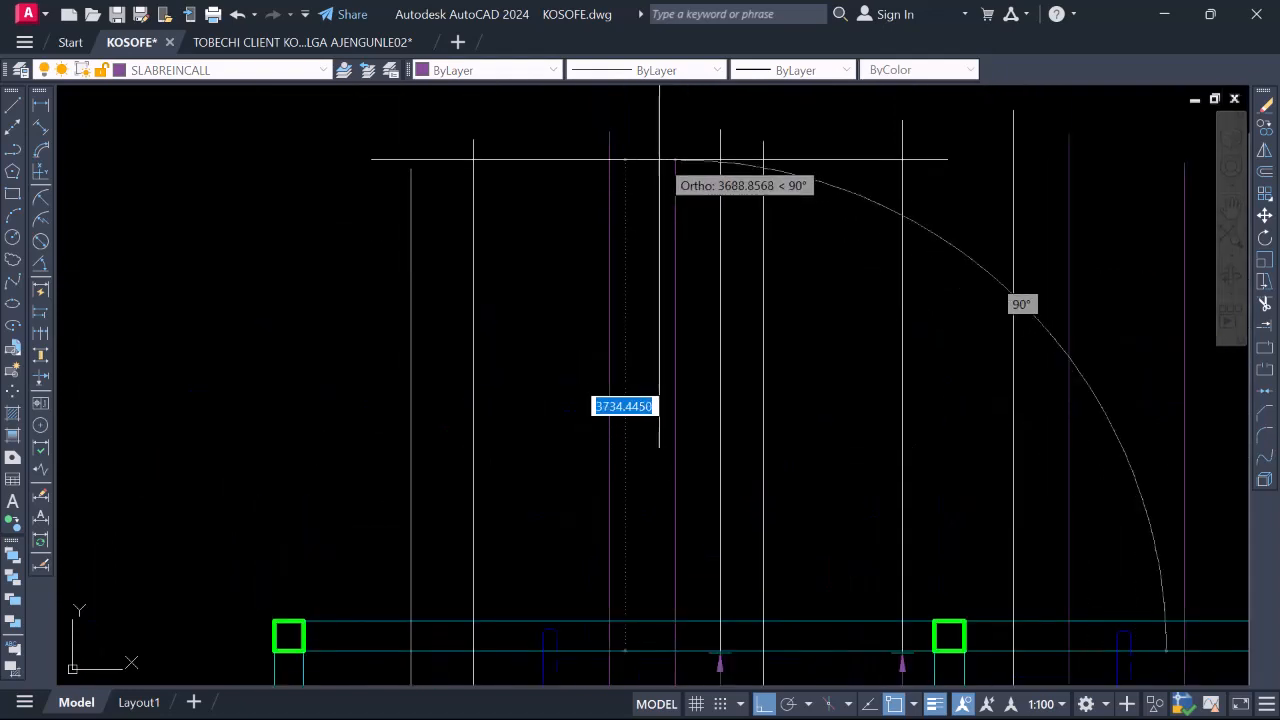
pyautogui.scroll(-3, 653, 158)
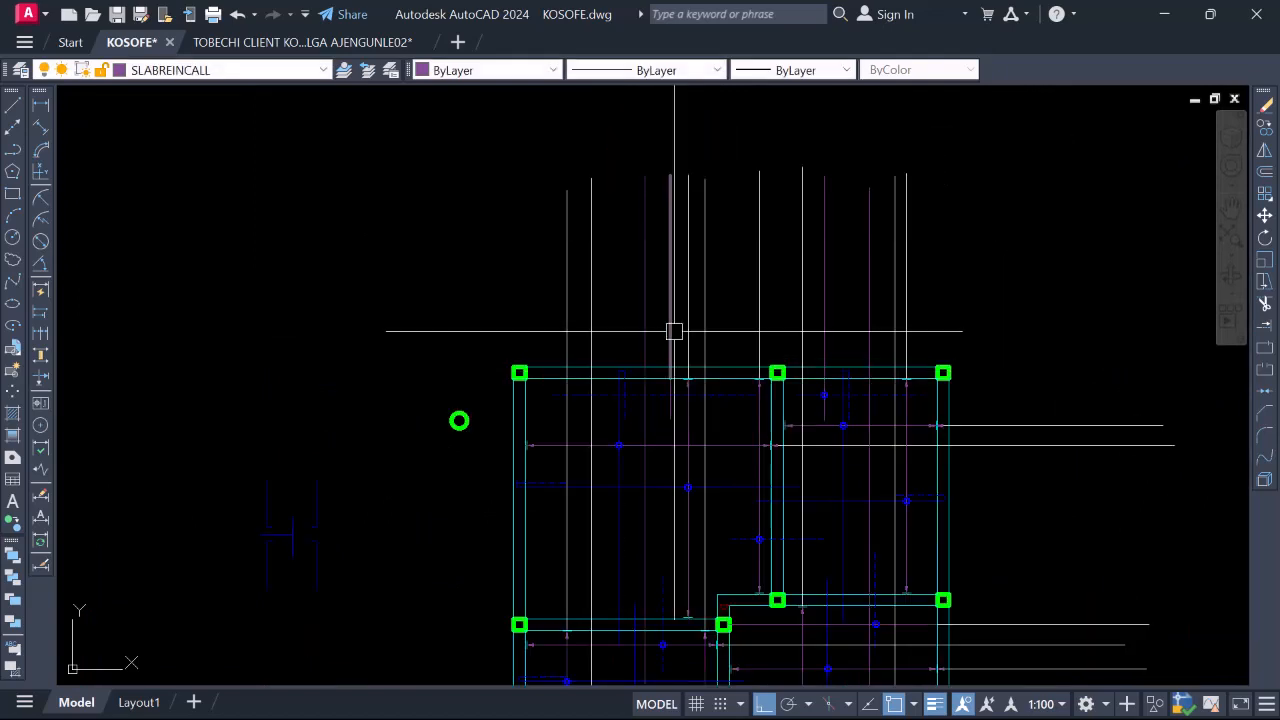
# Match the slab's other bar lines to the newly drawn vertical line's properties
pyautogui.click(703, 235)
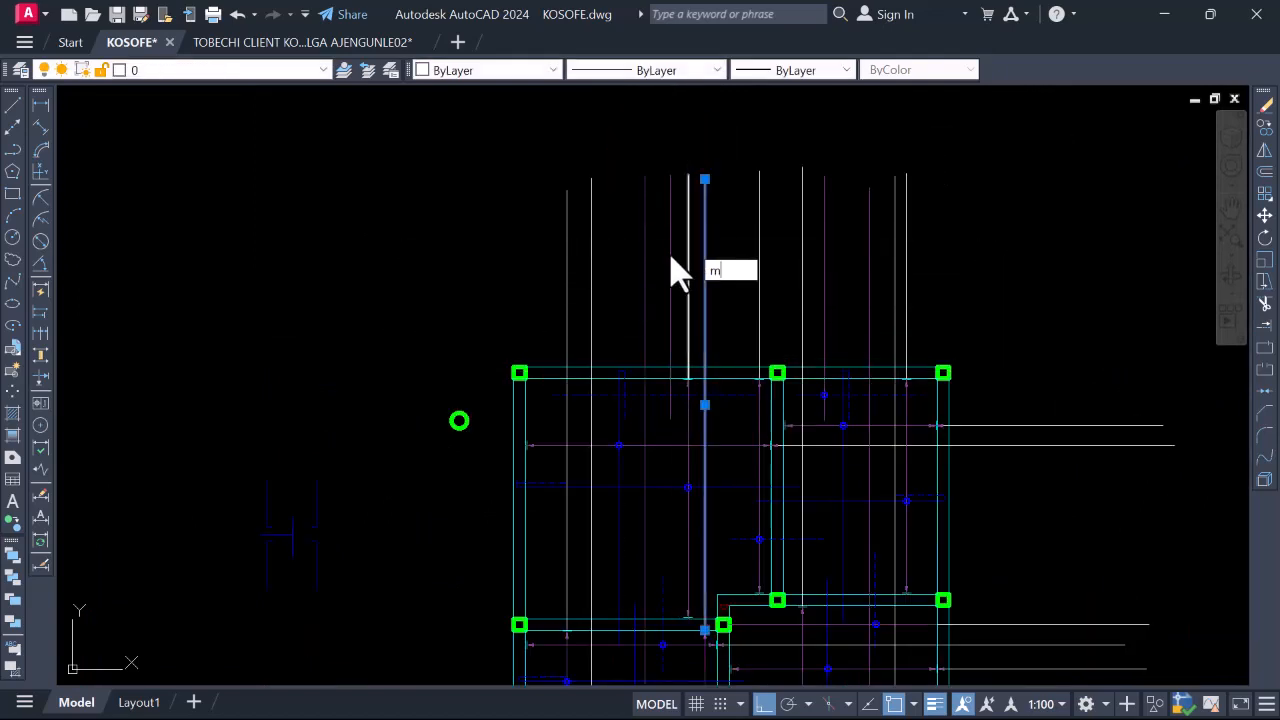
pyautogui.press('Return')
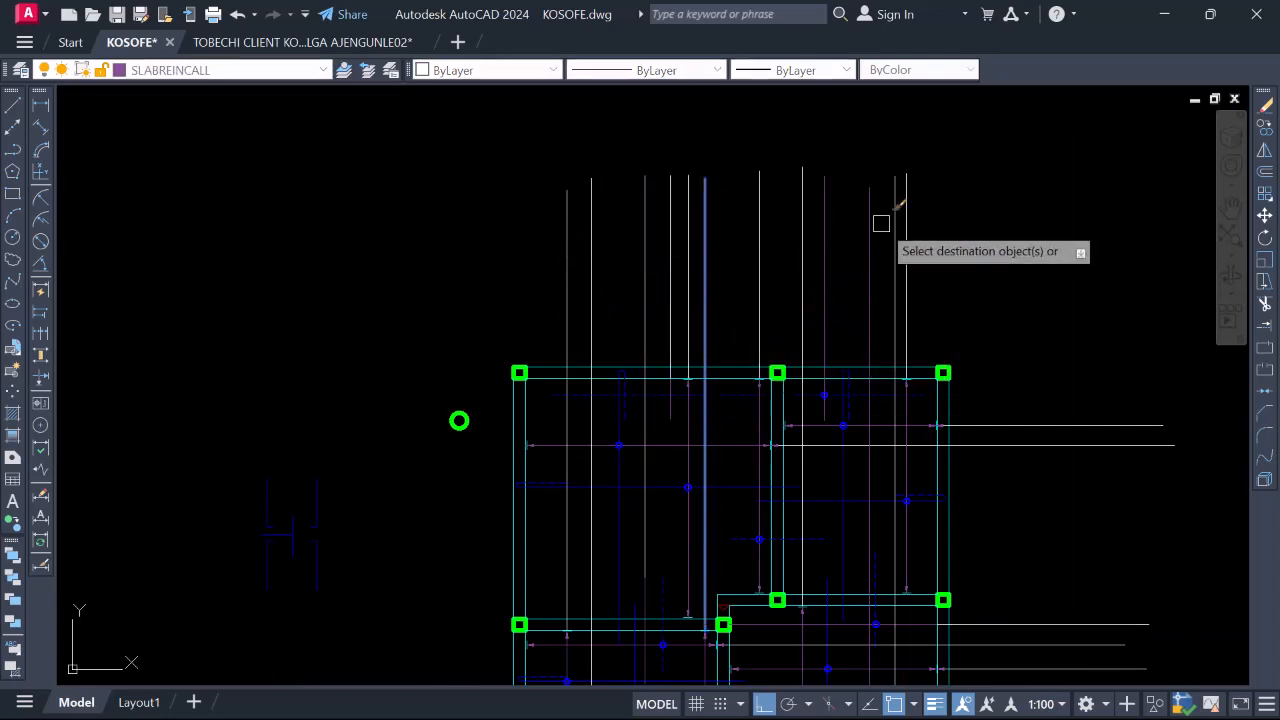
pyautogui.scroll(-4, 742, 195)
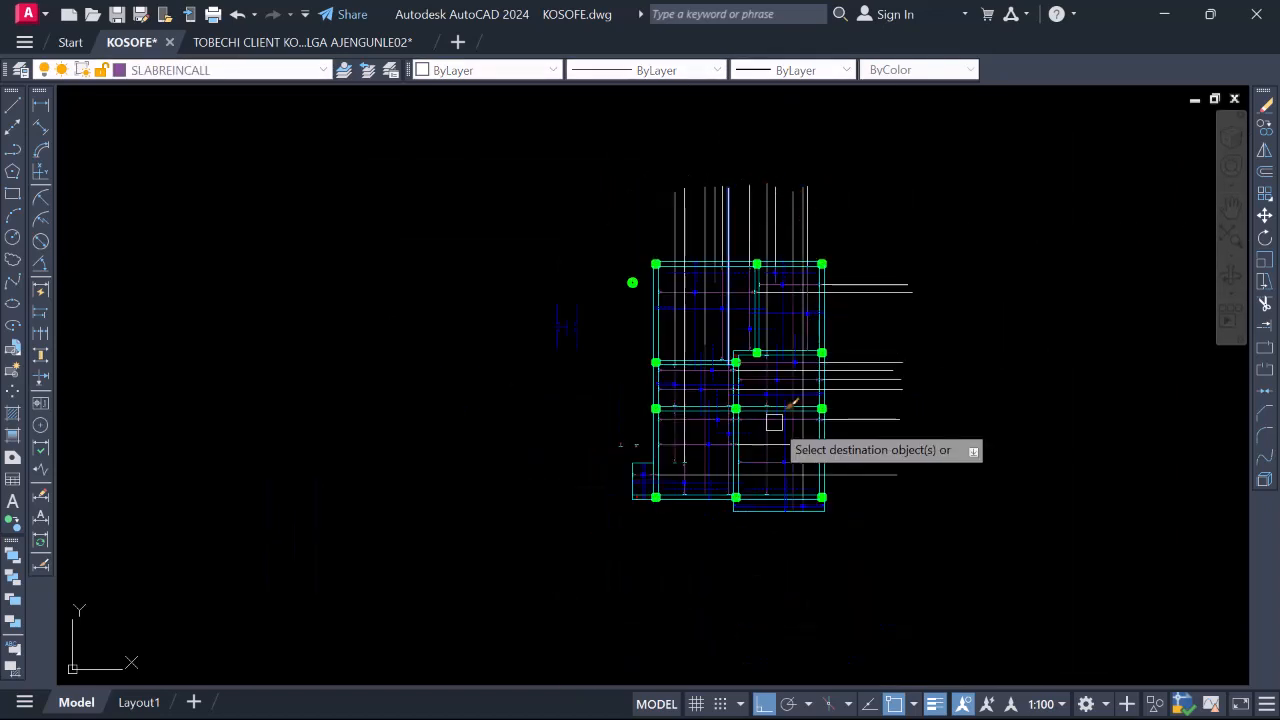
pyautogui.scroll(8, 677, 477)
pyautogui.scroll(-4, 743, 391)
pyautogui.scroll(2, 769, 460)
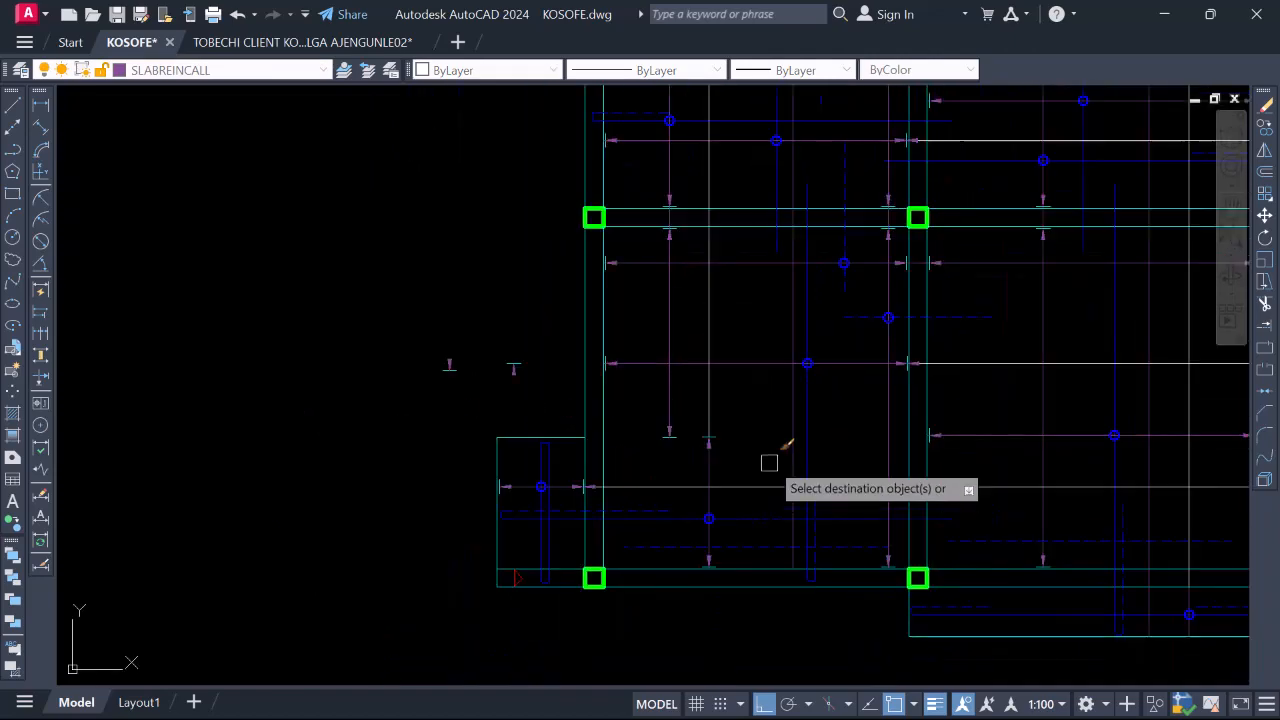
pyautogui.scroll(-2, 648, 456)
pyautogui.scroll(-2, 690, 360)
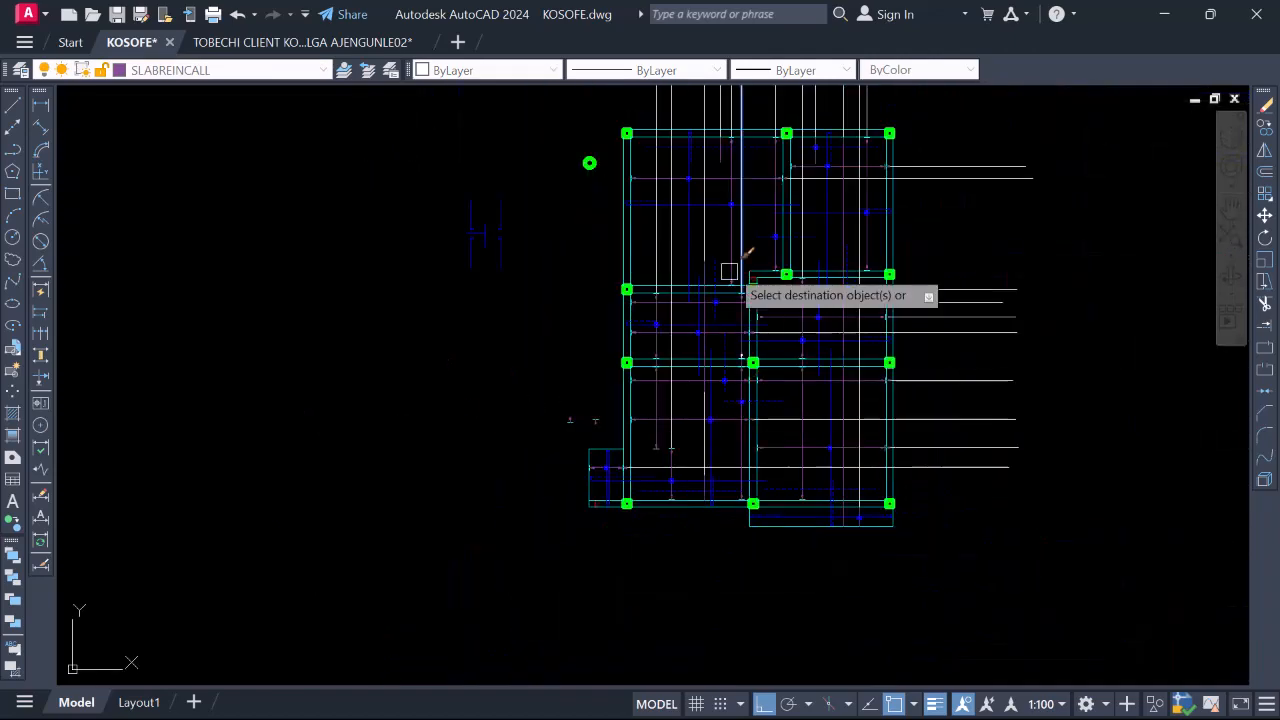
pyautogui.scroll(3, 729, 297)
pyautogui.scroll(-3, 703, 352)
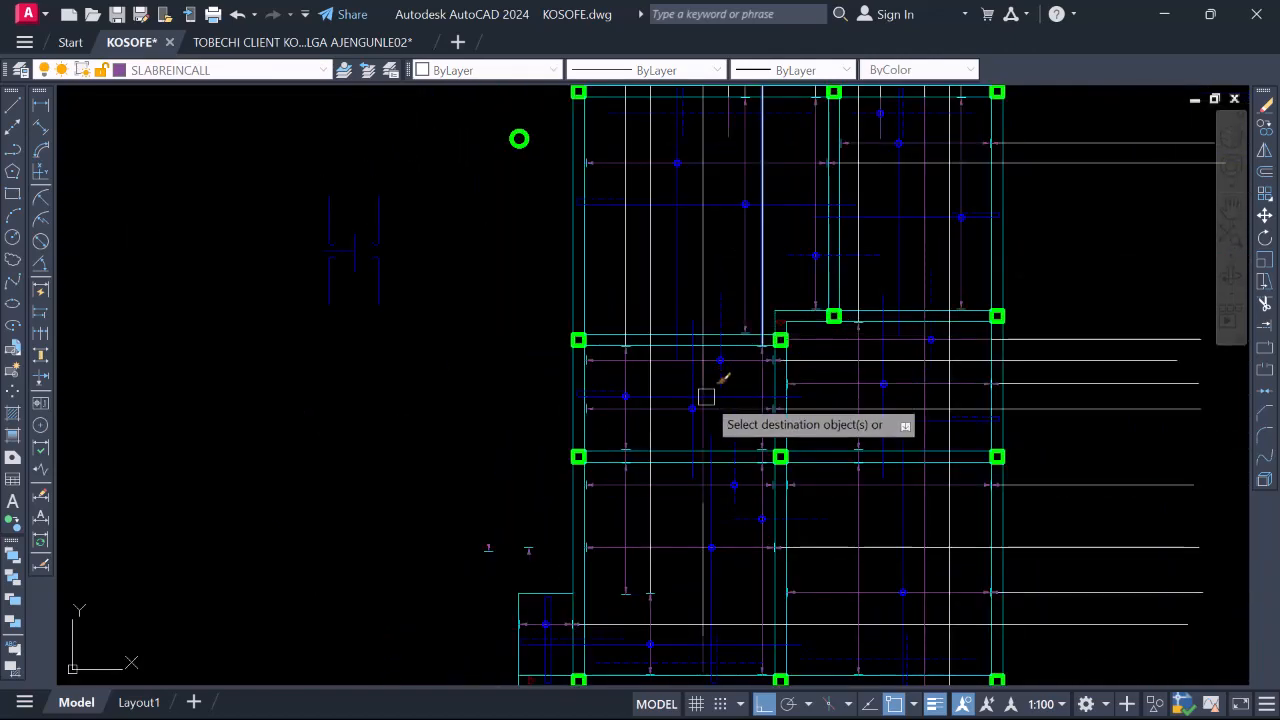
pyautogui.scroll(-3, 680, 325)
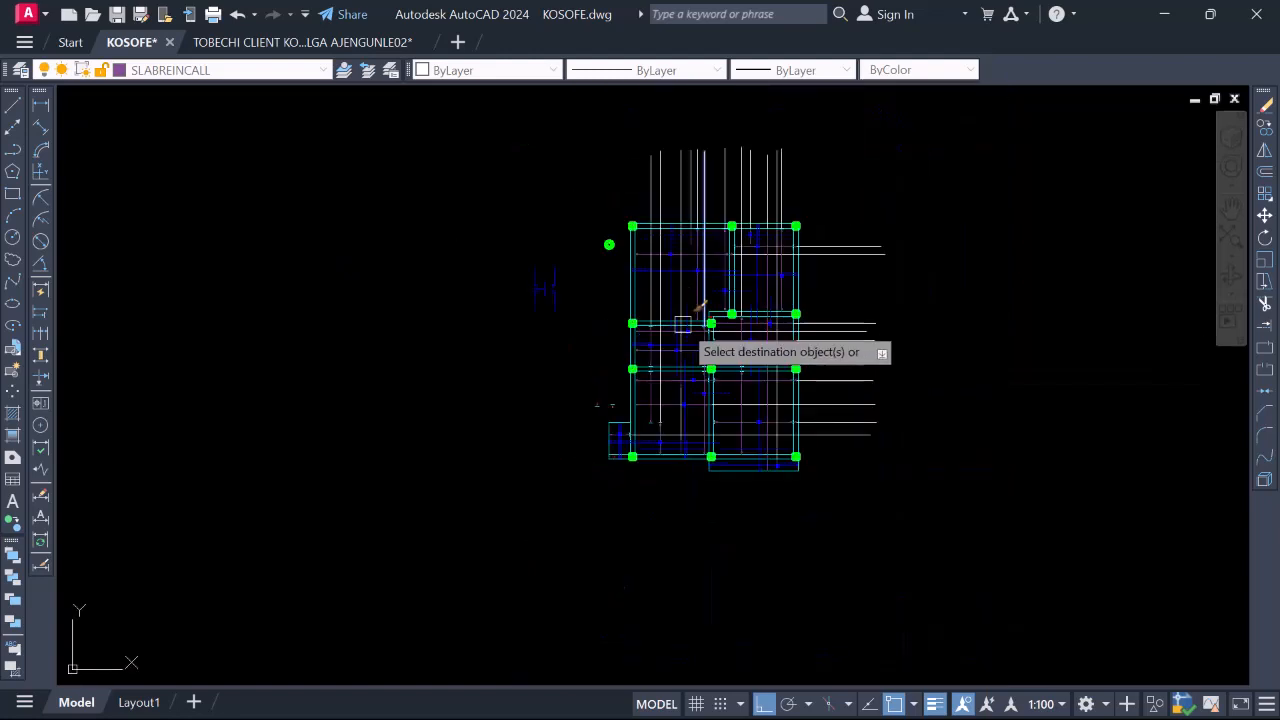
pyautogui.scroll(3, 692, 385)
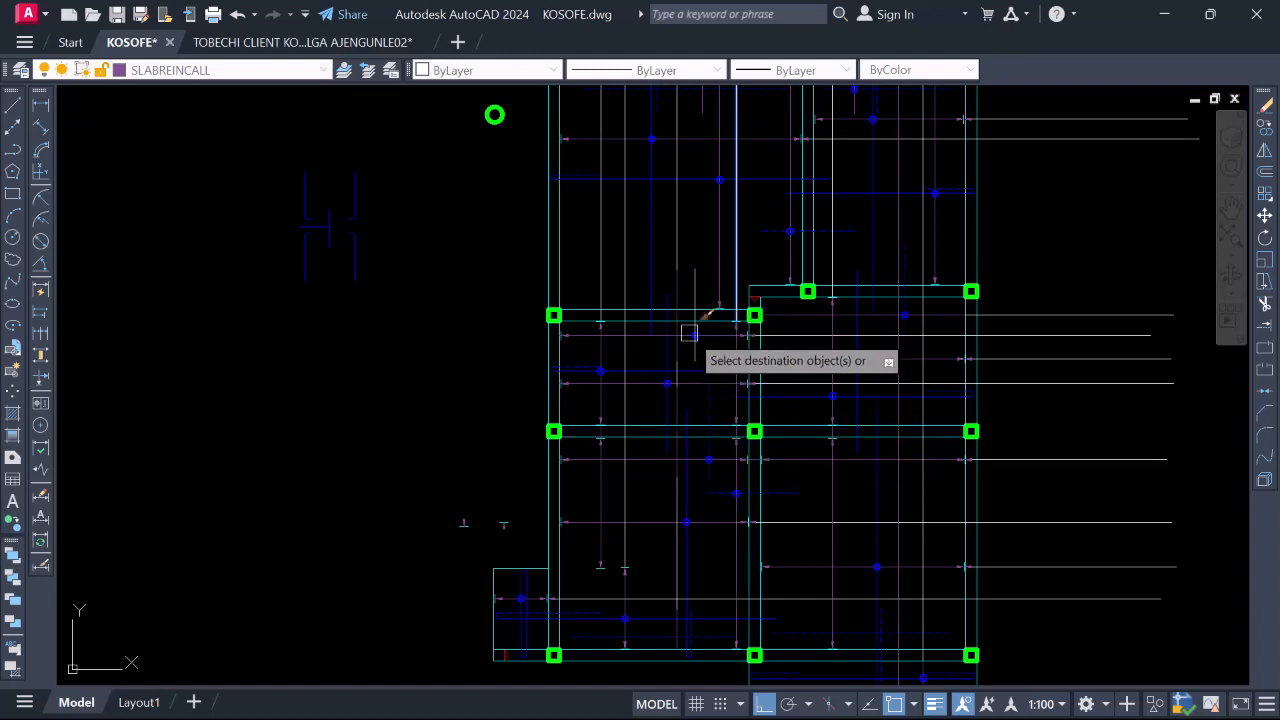
pyautogui.scroll(-3, 693, 380)
pyautogui.scroll(5, 685, 200)
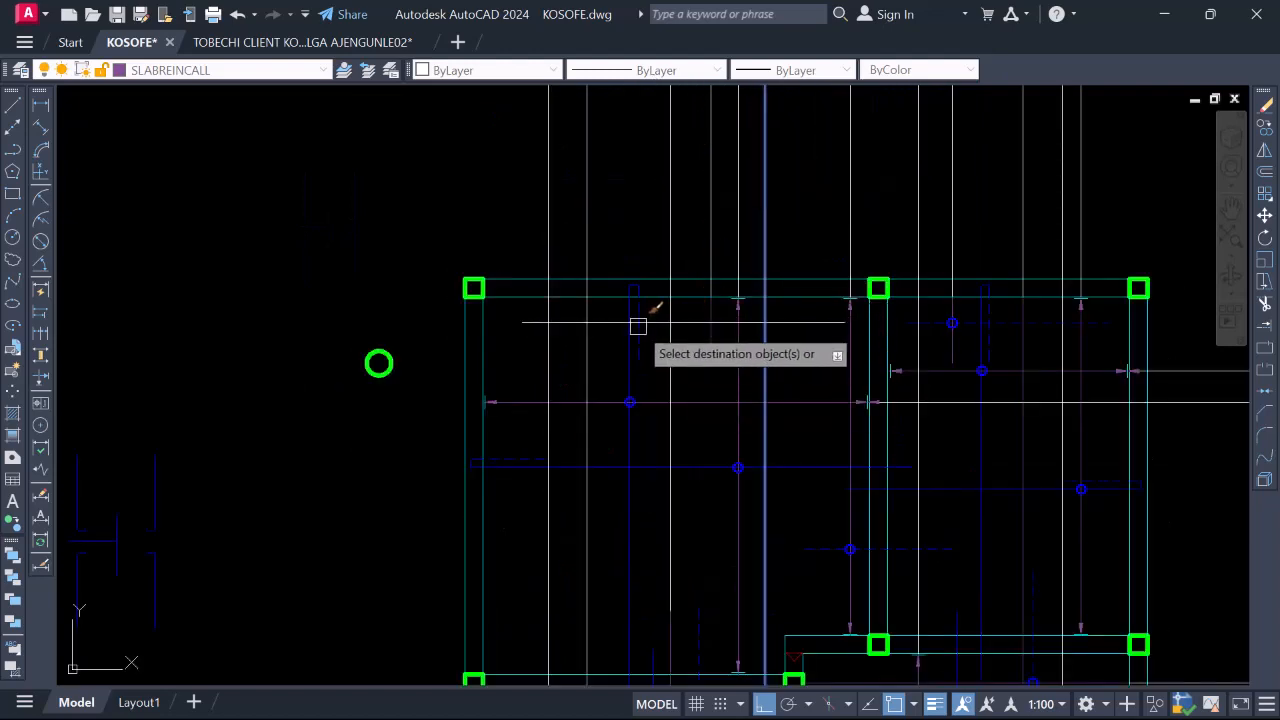
pyautogui.scroll(-4, 697, 258)
pyautogui.scroll(2, 677, 406)
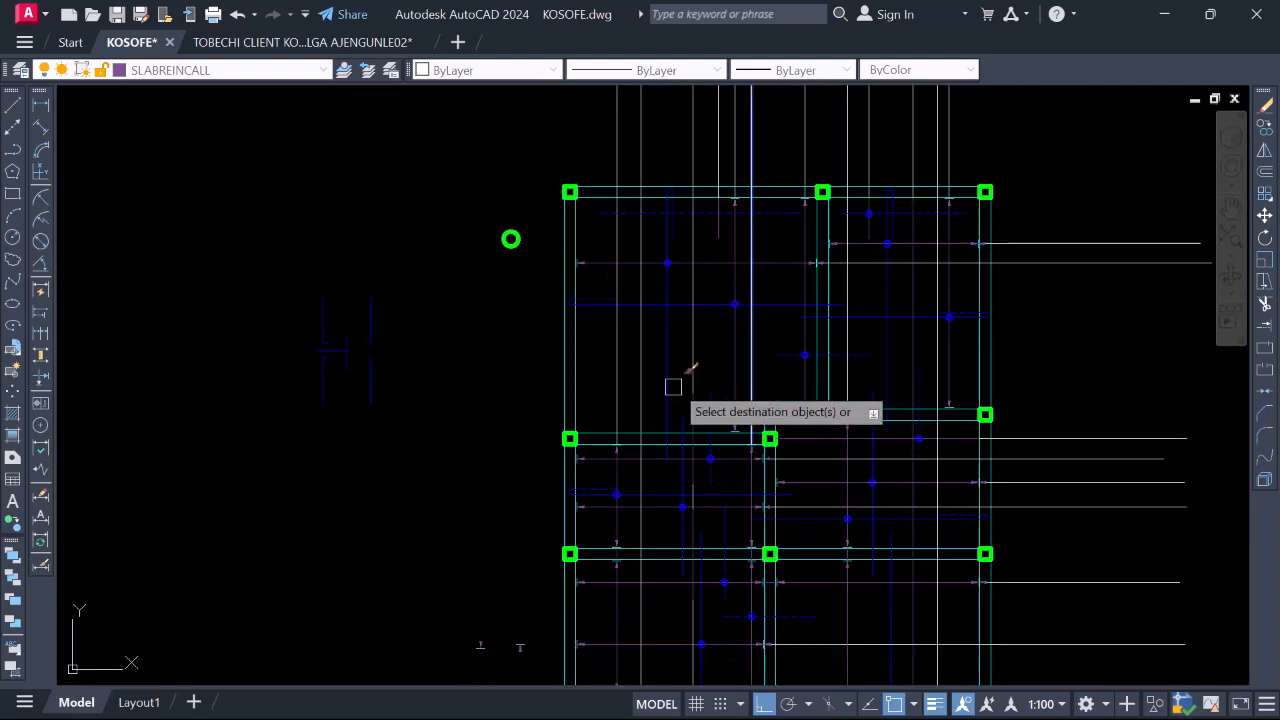
pyautogui.scroll(-3, 680, 380)
pyautogui.scroll(3, 669, 500)
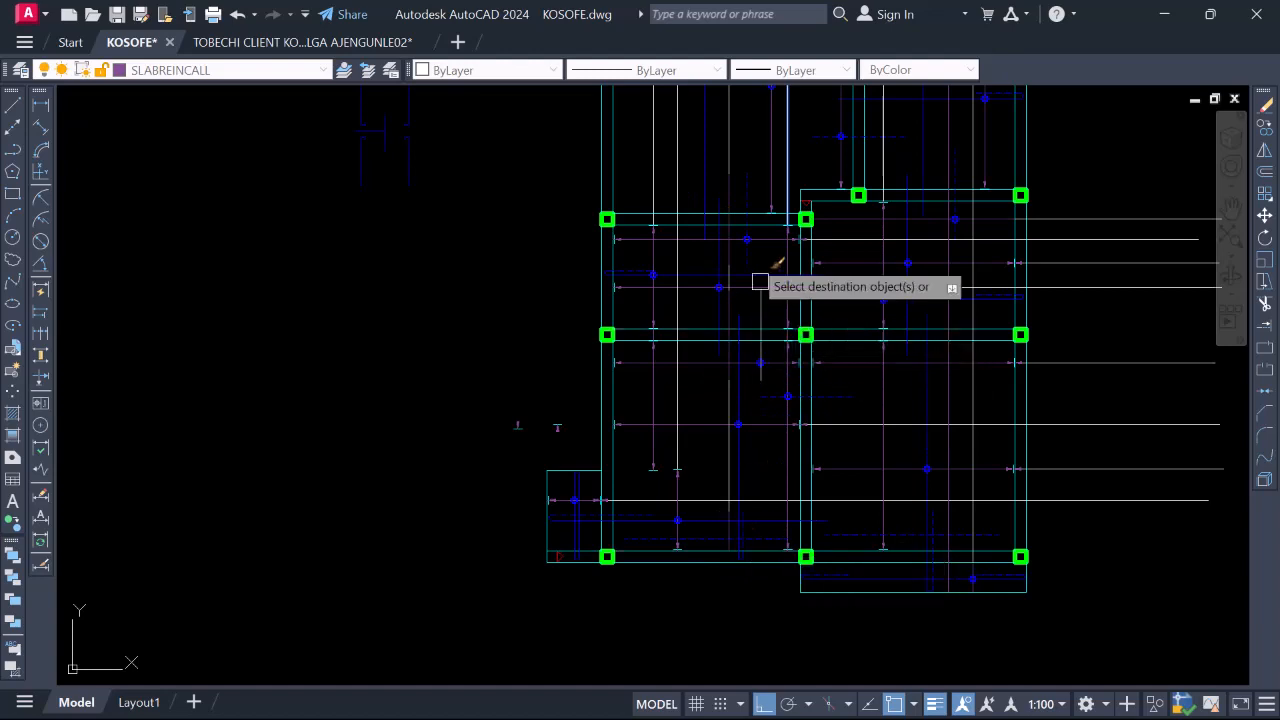
pyautogui.scroll(-2, 677, 366)
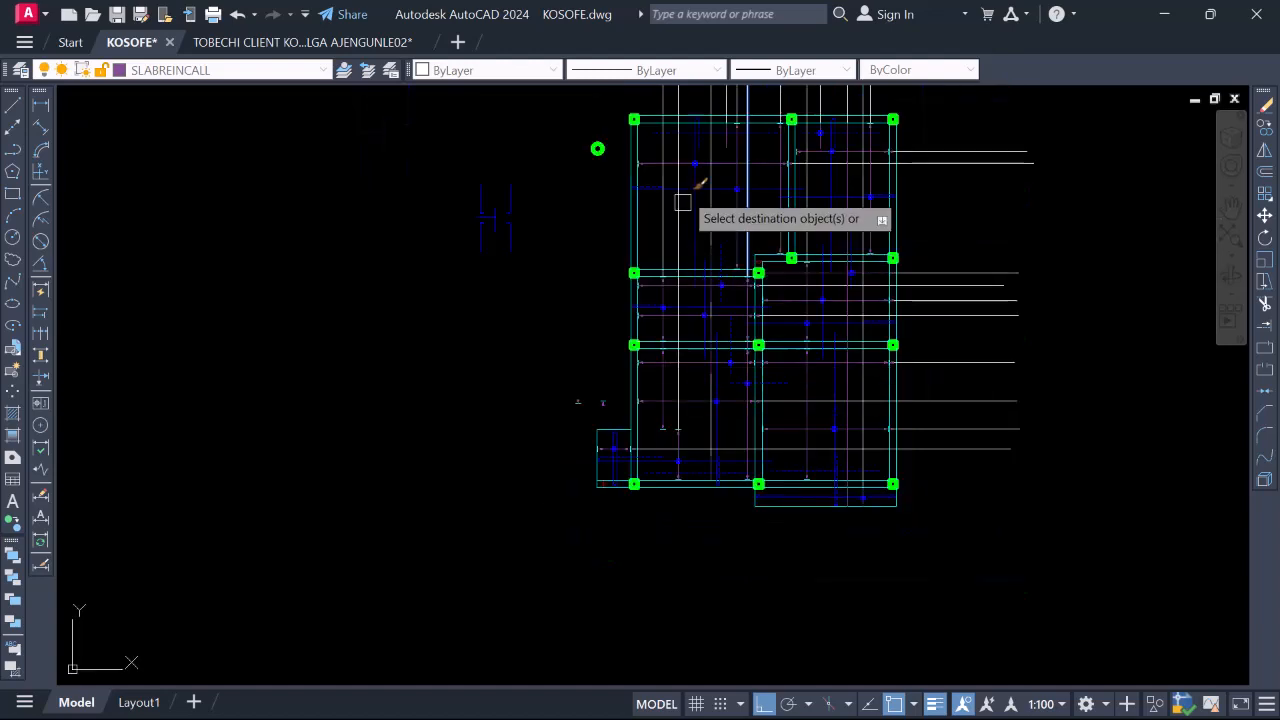
pyautogui.scroll(-3, 760, 286)
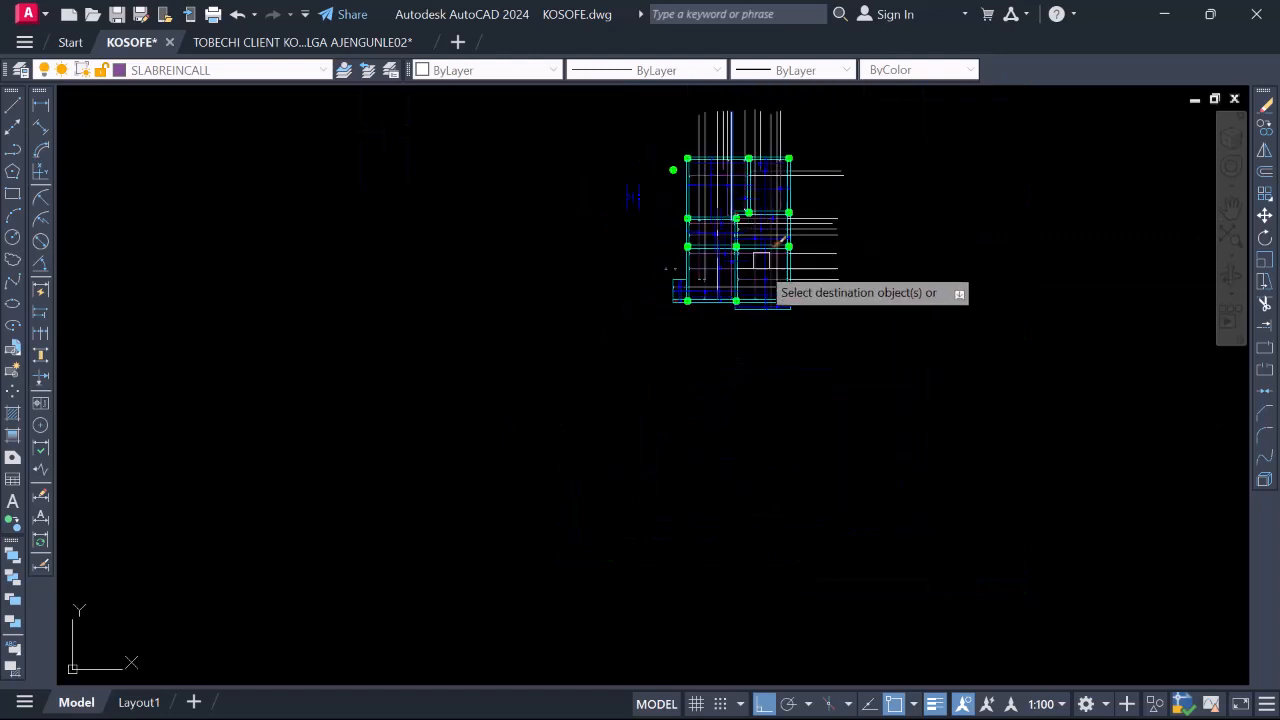
pyautogui.scroll(3, 757, 234)
pyautogui.scroll(4, 766, 394)
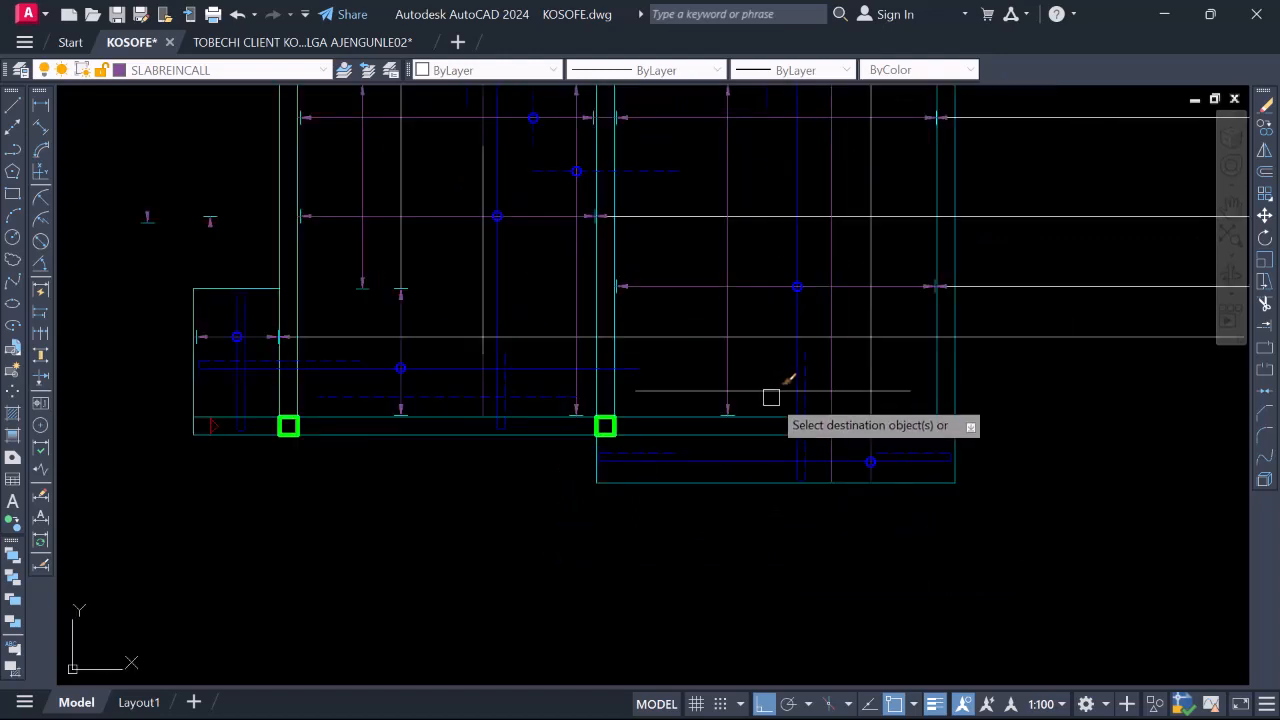
pyautogui.scroll(-4, 771, 397)
pyautogui.scroll(2, 752, 435)
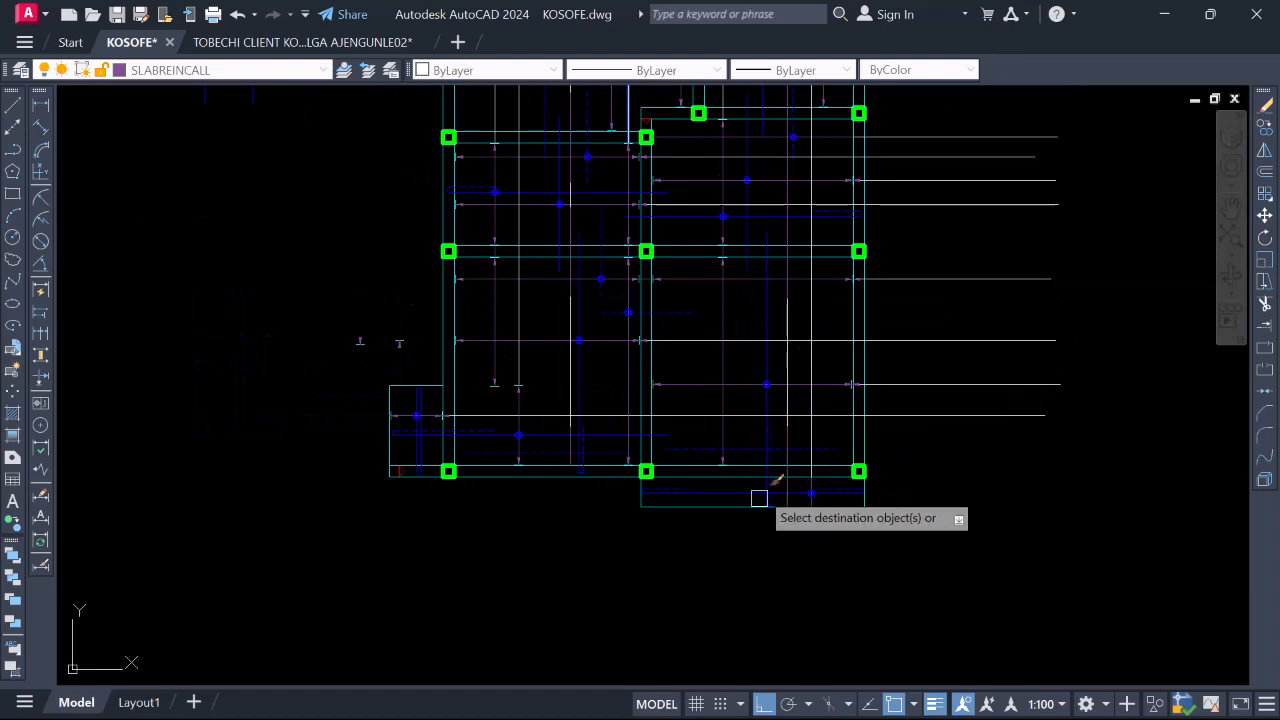
pyautogui.scroll(1, 765, 540)
pyautogui.scroll(1, 770, 316)
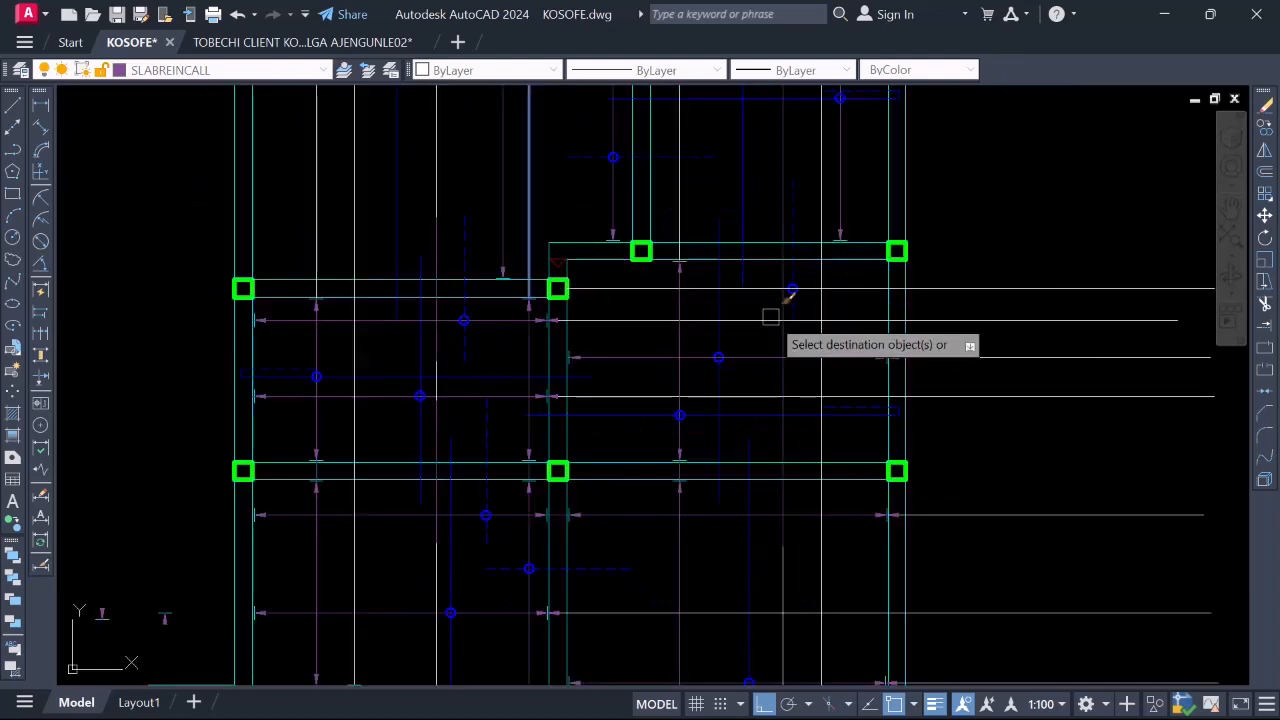
pyautogui.scroll(-1, 766, 488)
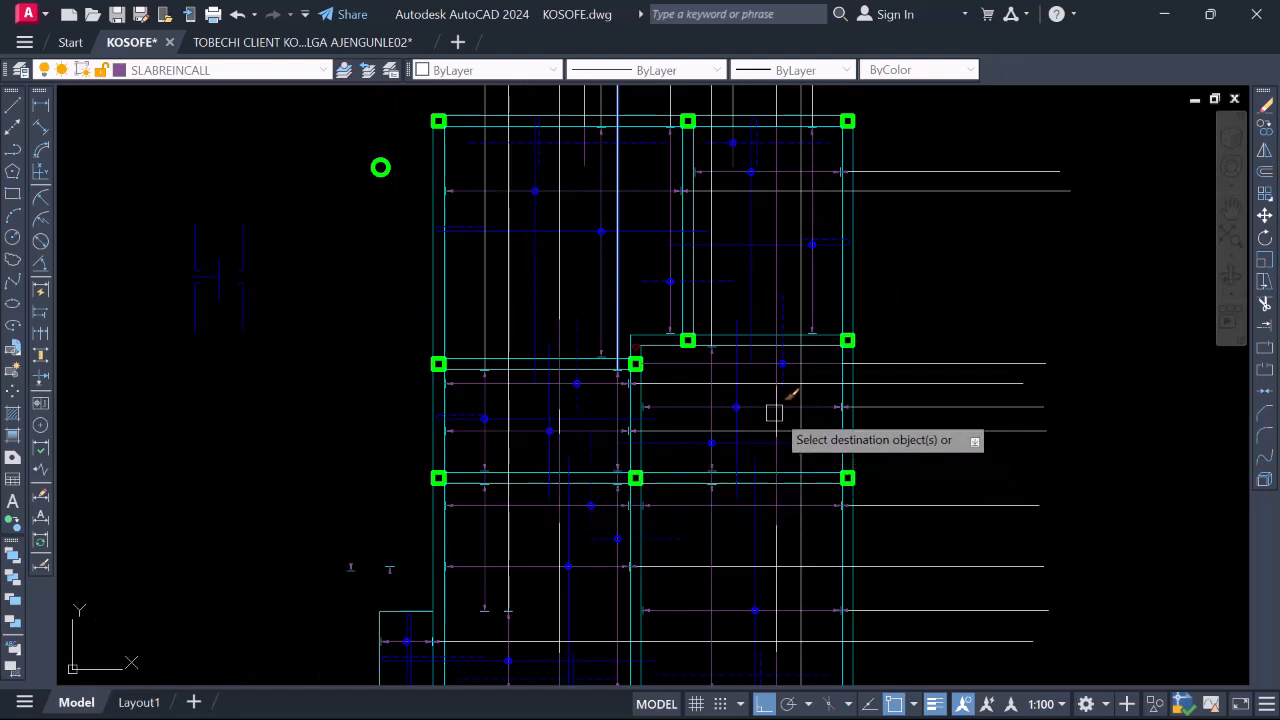
pyautogui.scroll(-1, 738, 580)
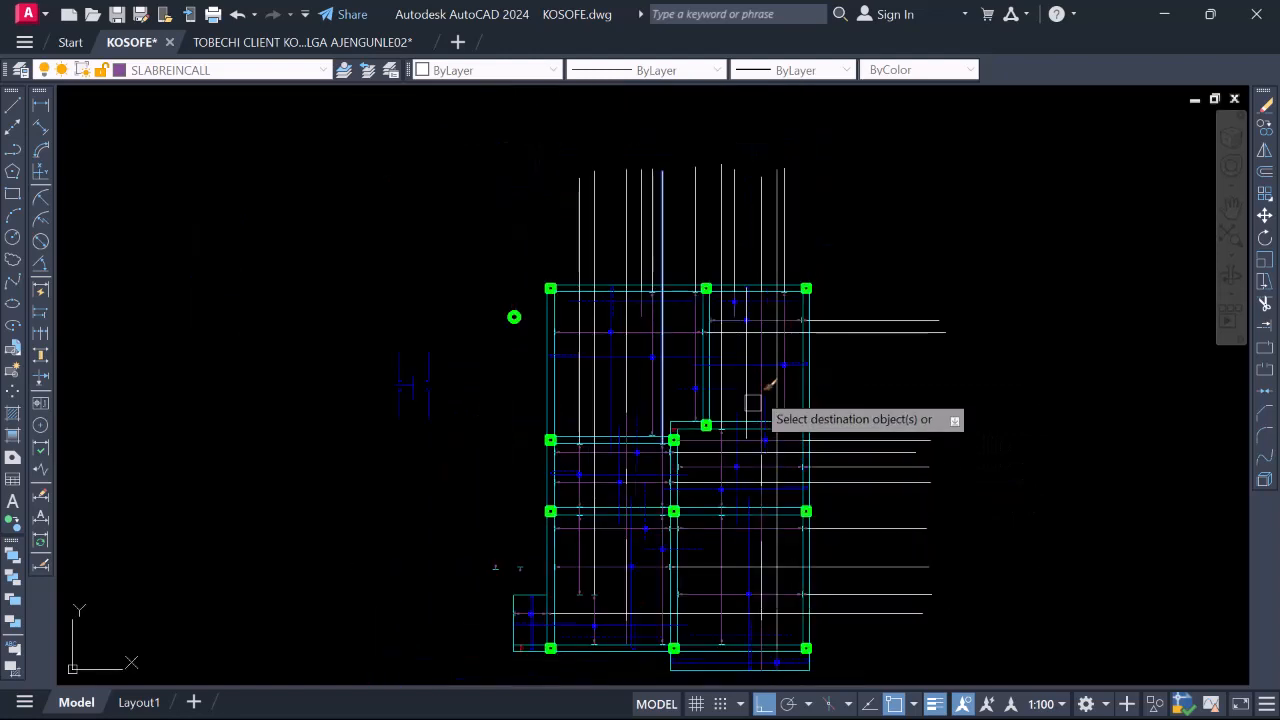
pyautogui.scroll(4, 757, 420)
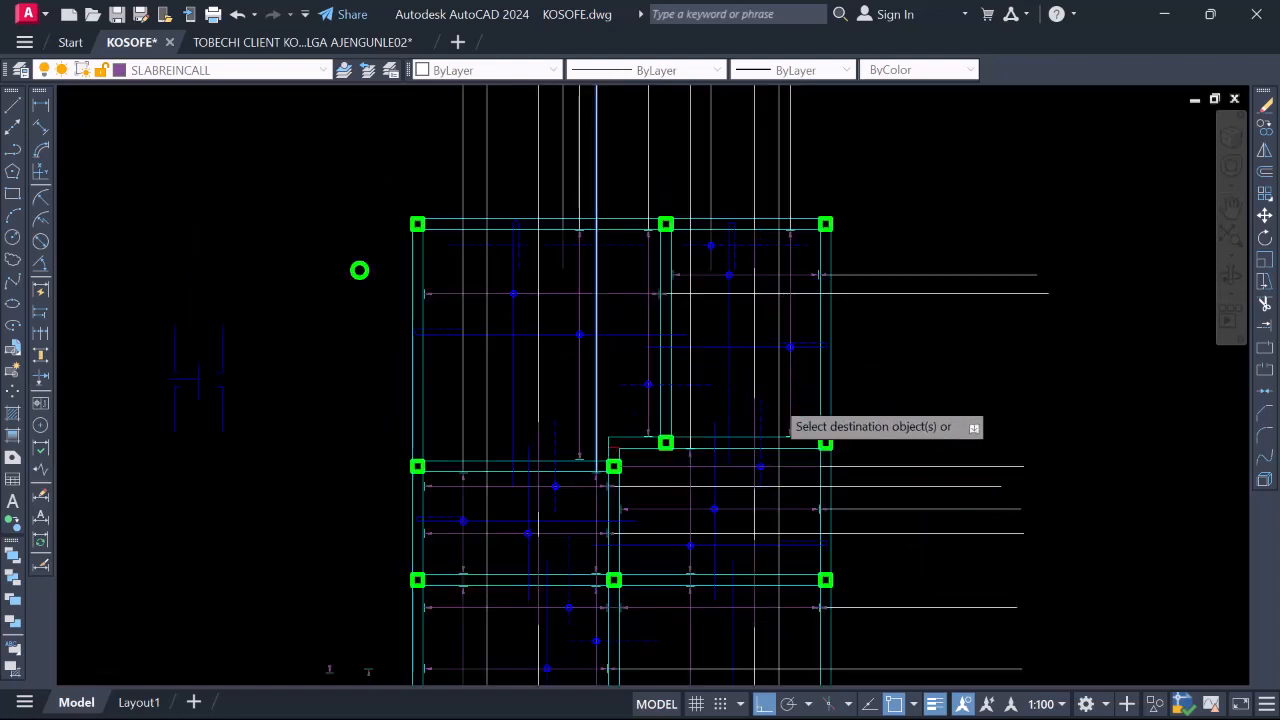
pyautogui.scroll(-5, 754, 430)
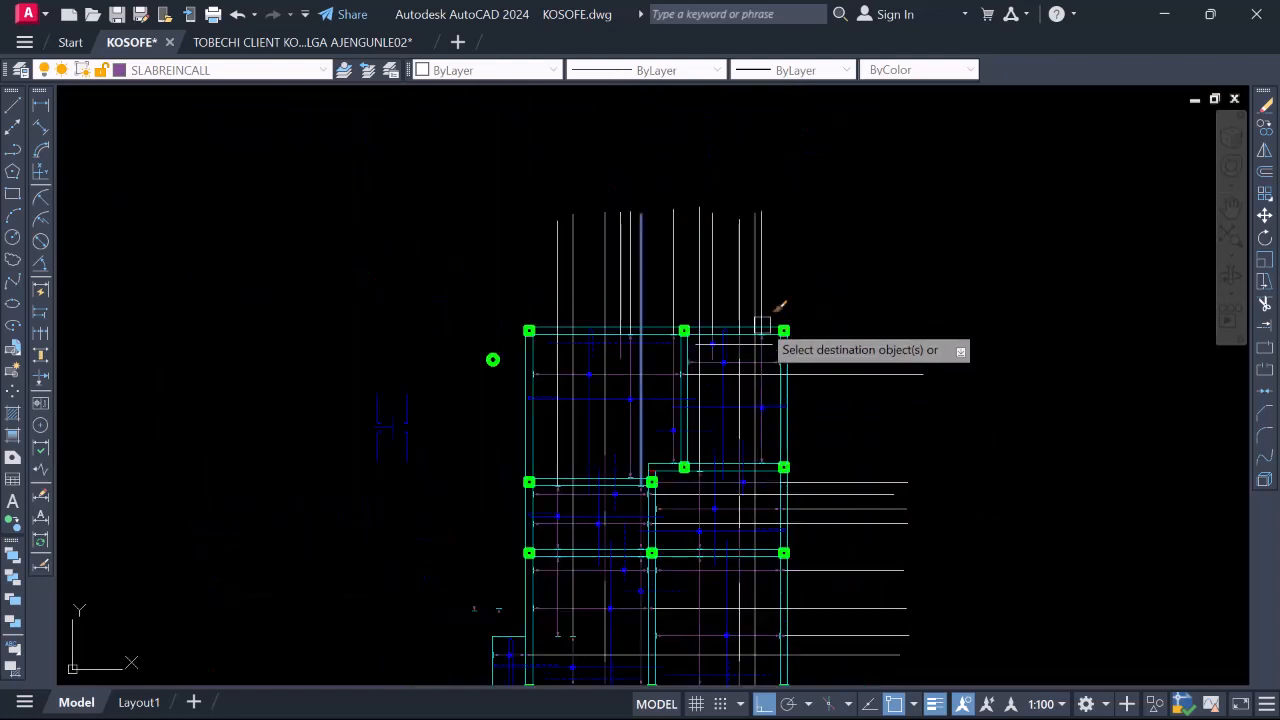
pyautogui.scroll(5, 764, 312)
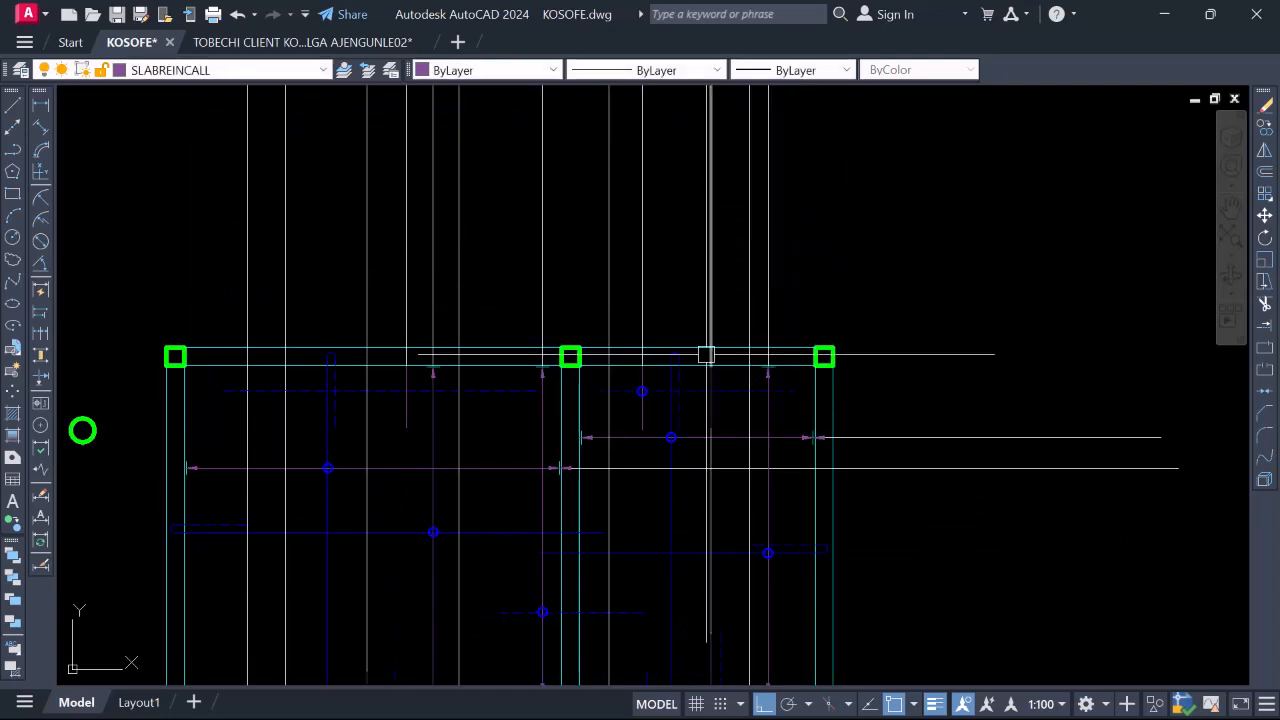
pyautogui.scroll(2, 705, 414)
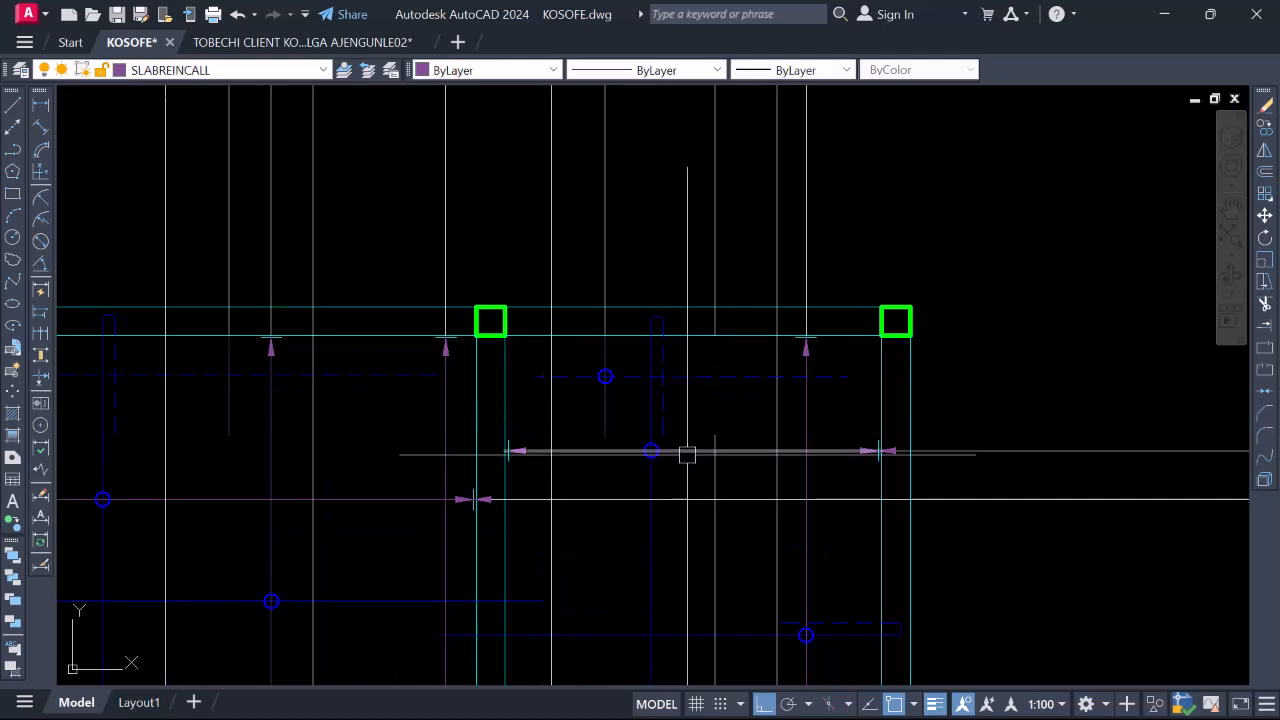
# Join the broken vertical bar pieces in the bay into one continuous line
pyautogui.press('Return')
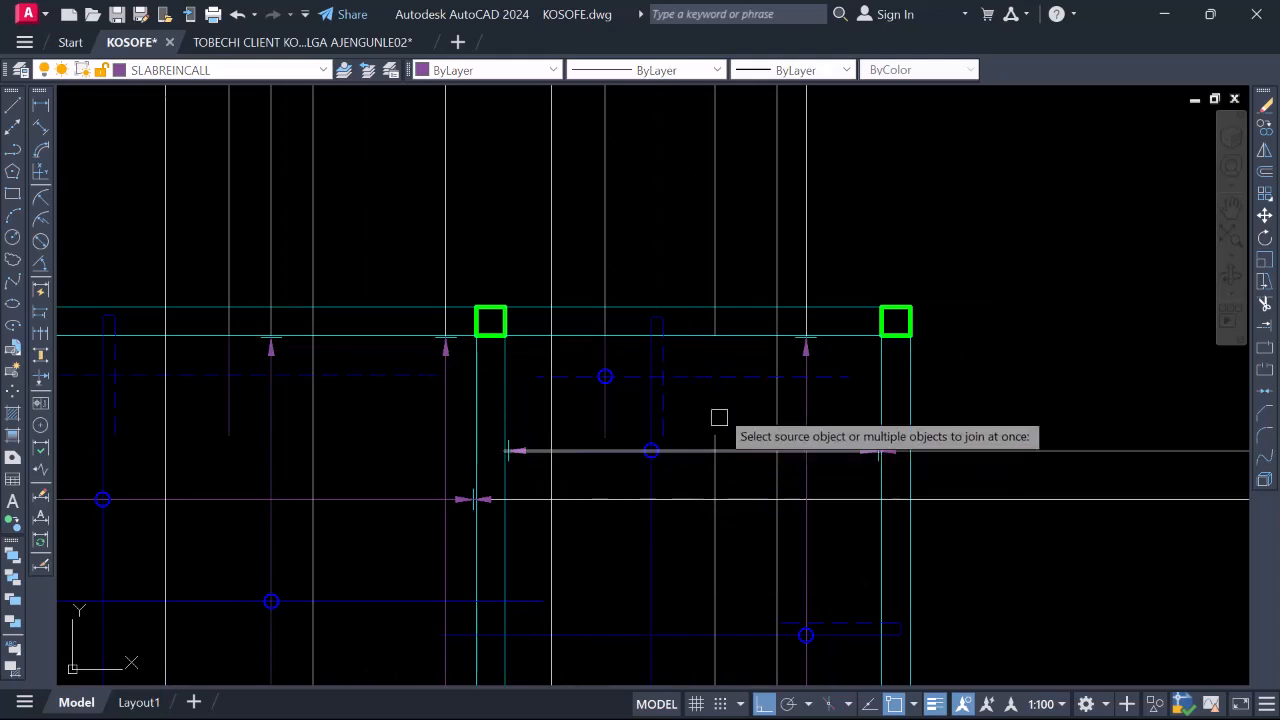
pyautogui.click(714, 271)
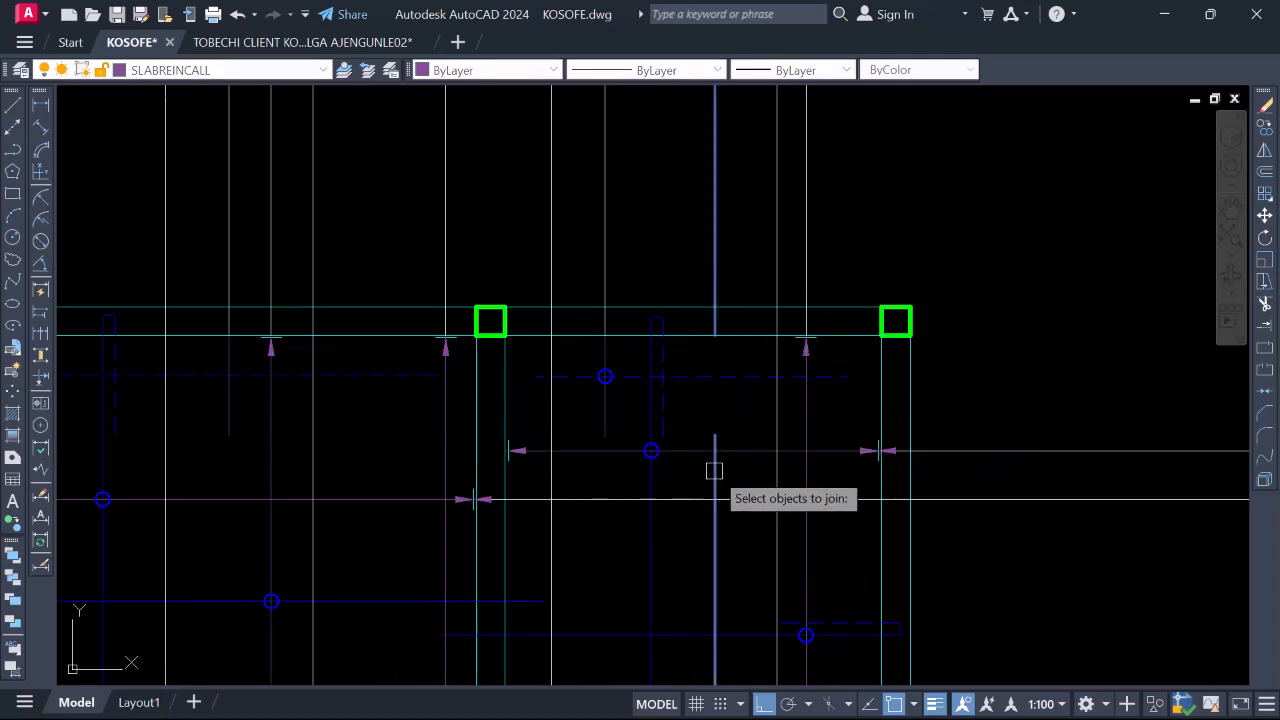
pyautogui.scroll(-4, 684, 277)
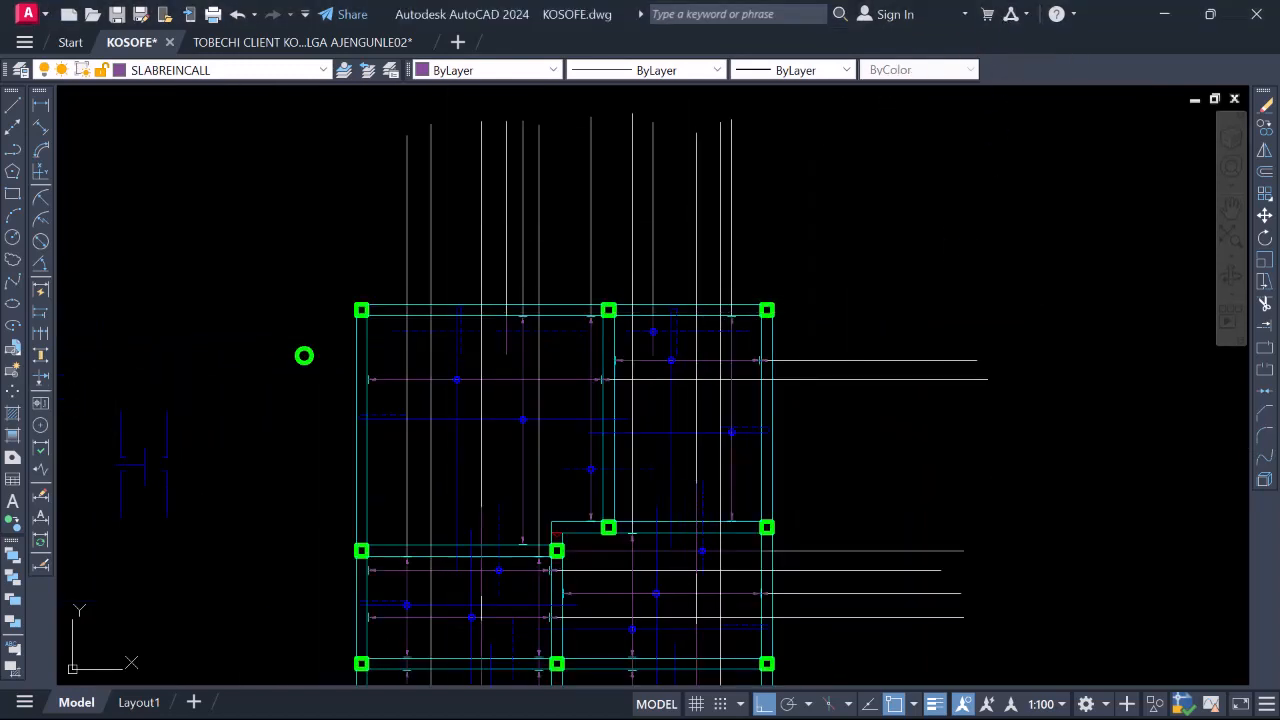
pyautogui.scroll(5, 641, 345)
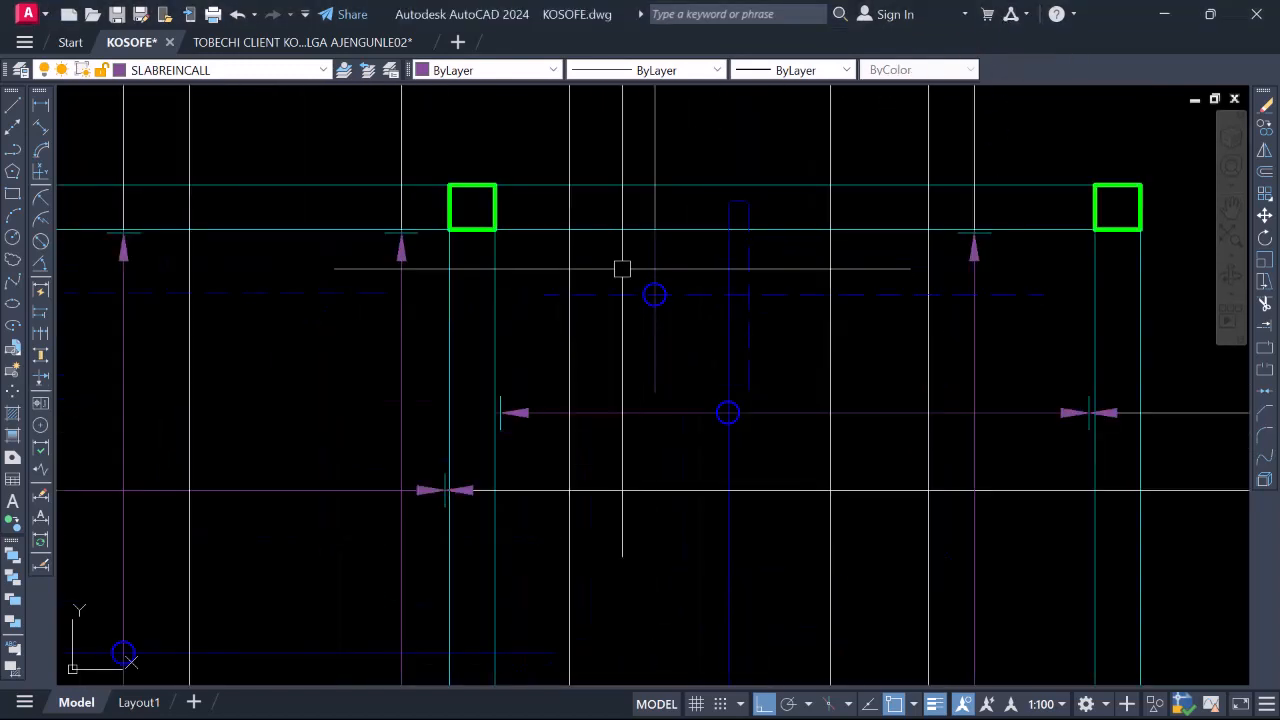
# Copy the blue bar-mark circle from its centre onto the lower bar intersection
pyautogui.click(654, 283)
pyautogui.rightClick(651, 242)
pyautogui.click(716, 401)
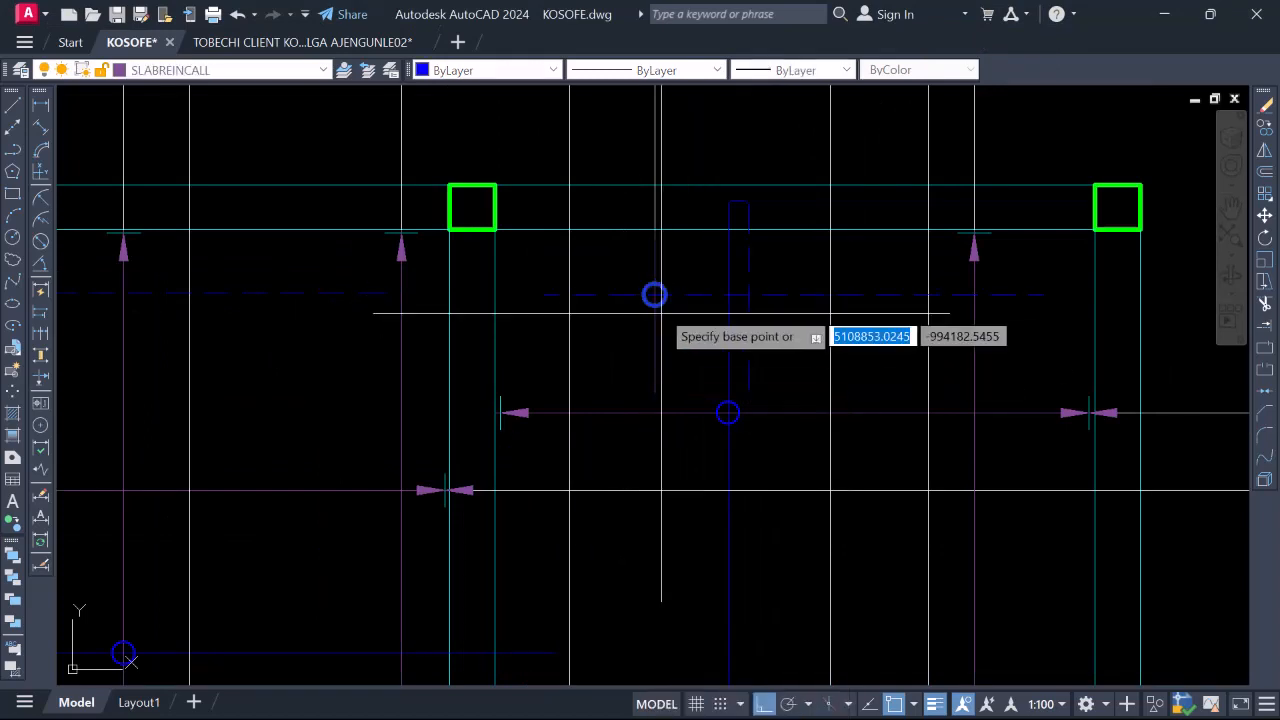
pyautogui.scroll(4, 654, 294)
pyautogui.click(654, 294)
pyautogui.scroll(-8, 772, 297)
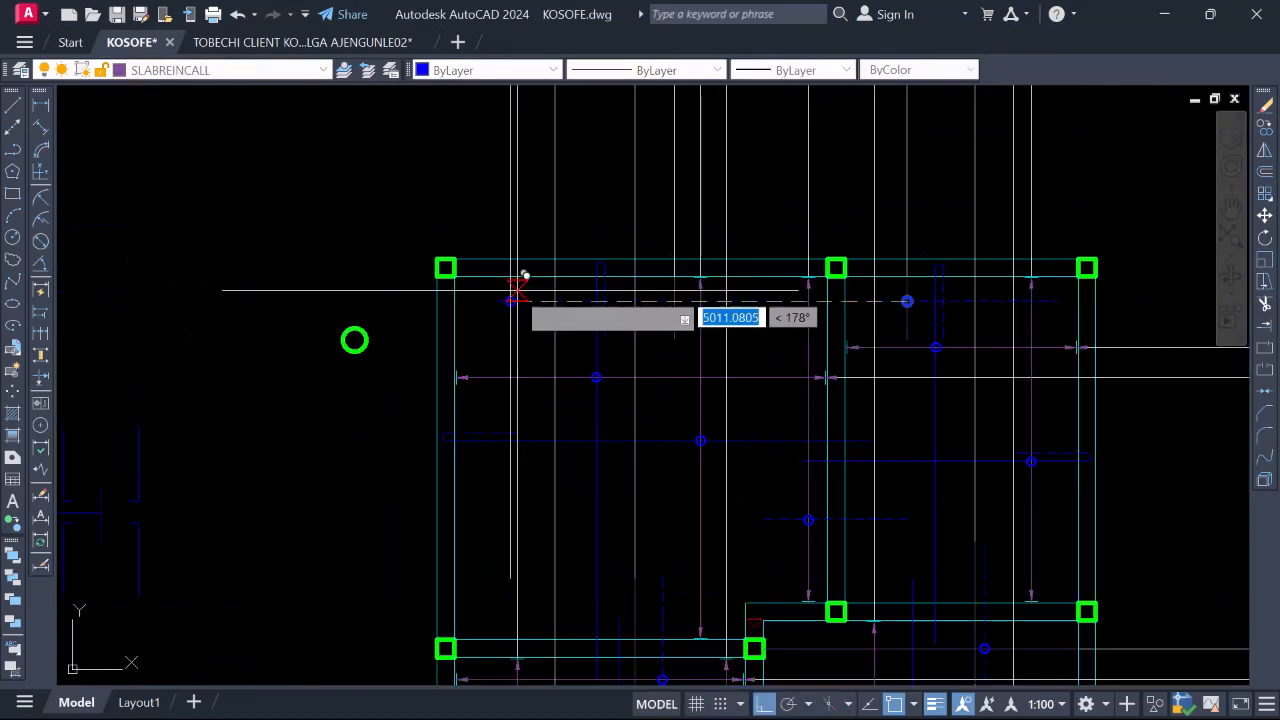
pyautogui.scroll(4, 523, 277)
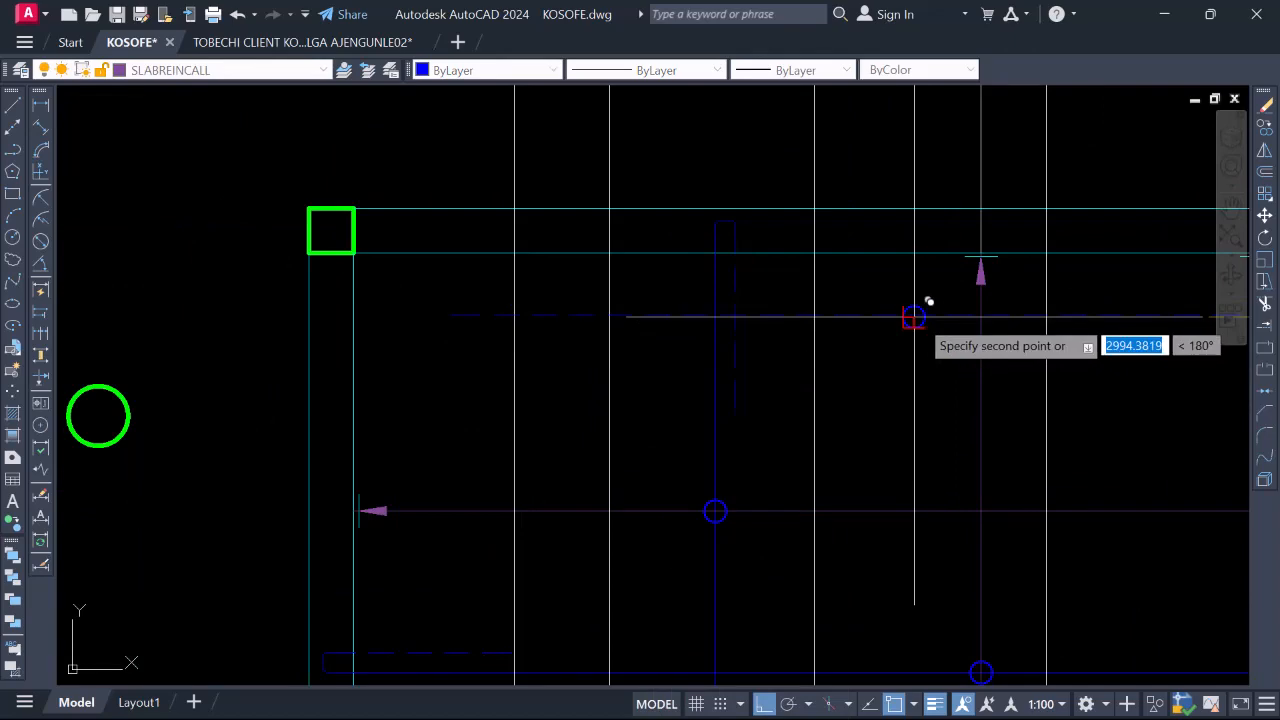
pyautogui.scroll(-6, 666, 257)
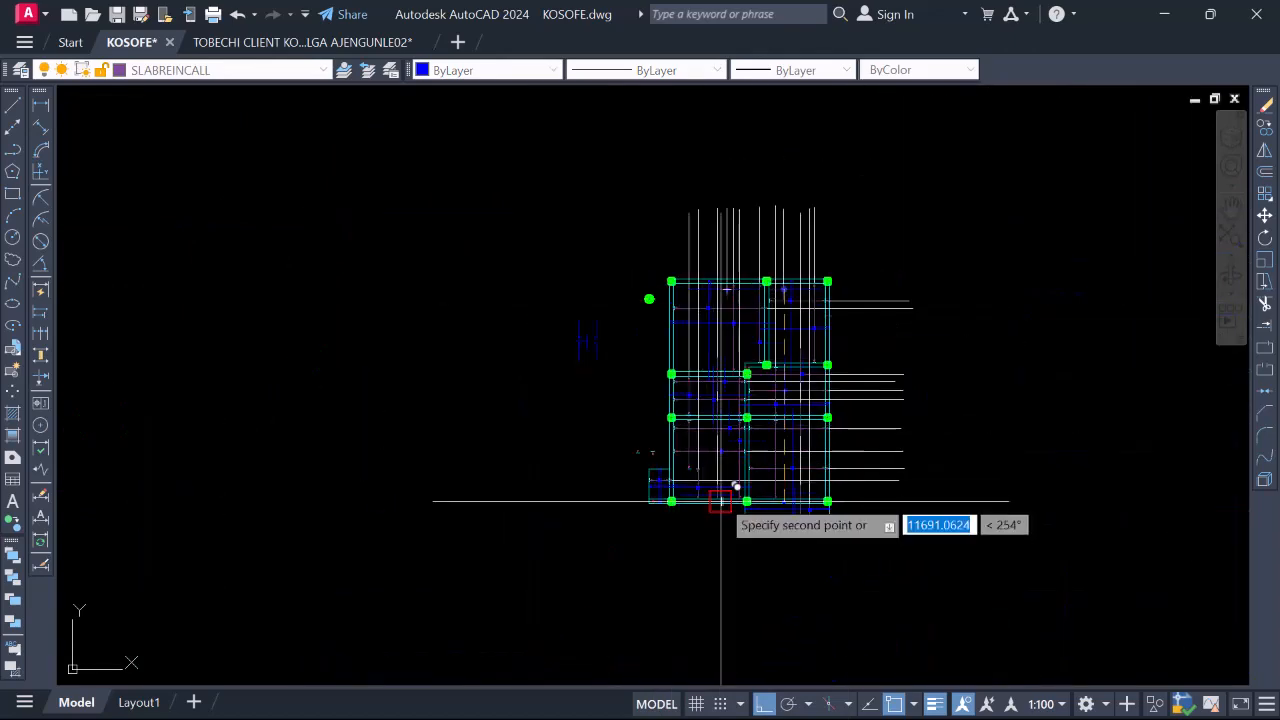
pyautogui.scroll(6, 740, 505)
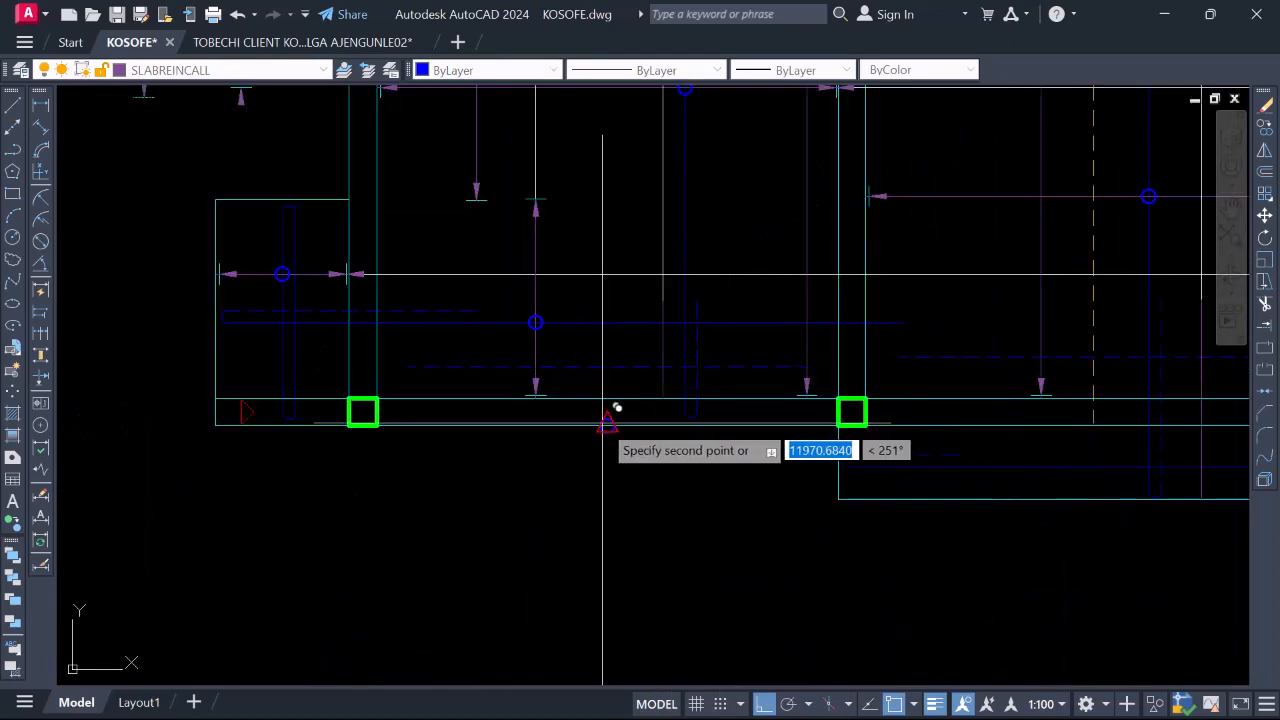
pyautogui.scroll(-3, 663, 368)
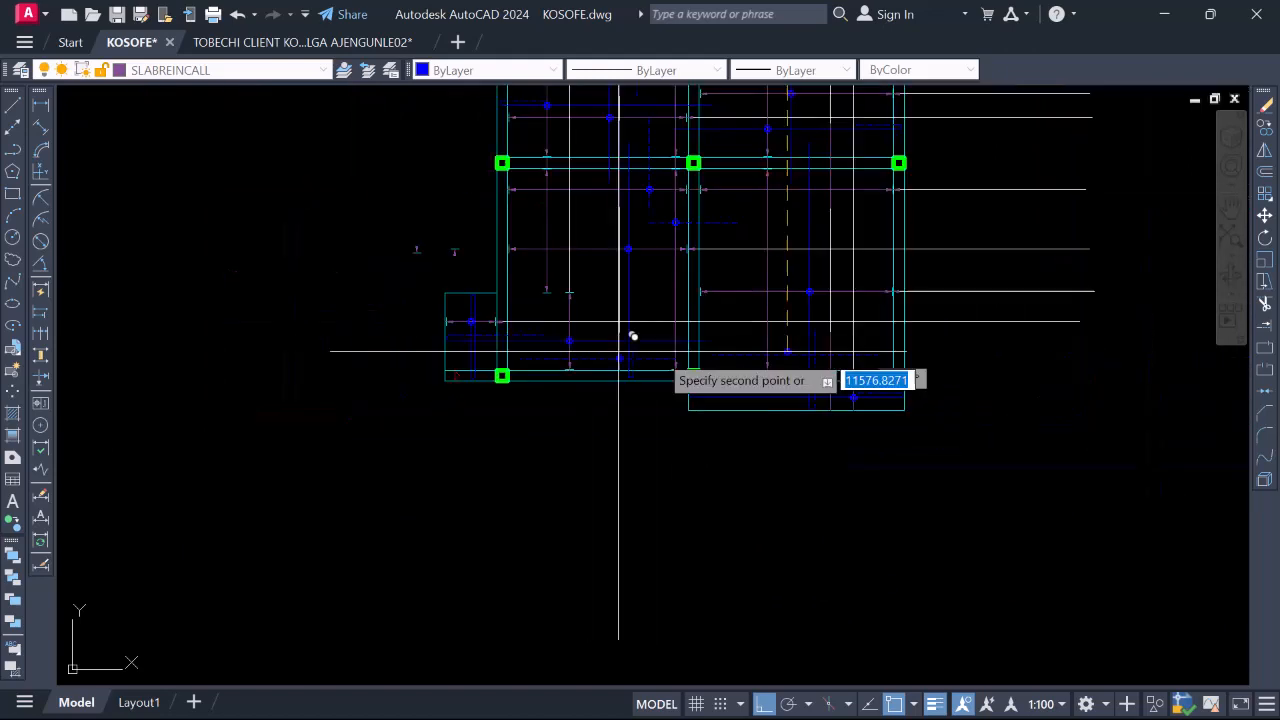
pyautogui.scroll(5, 826, 400)
pyautogui.scroll(-2, 702, 315)
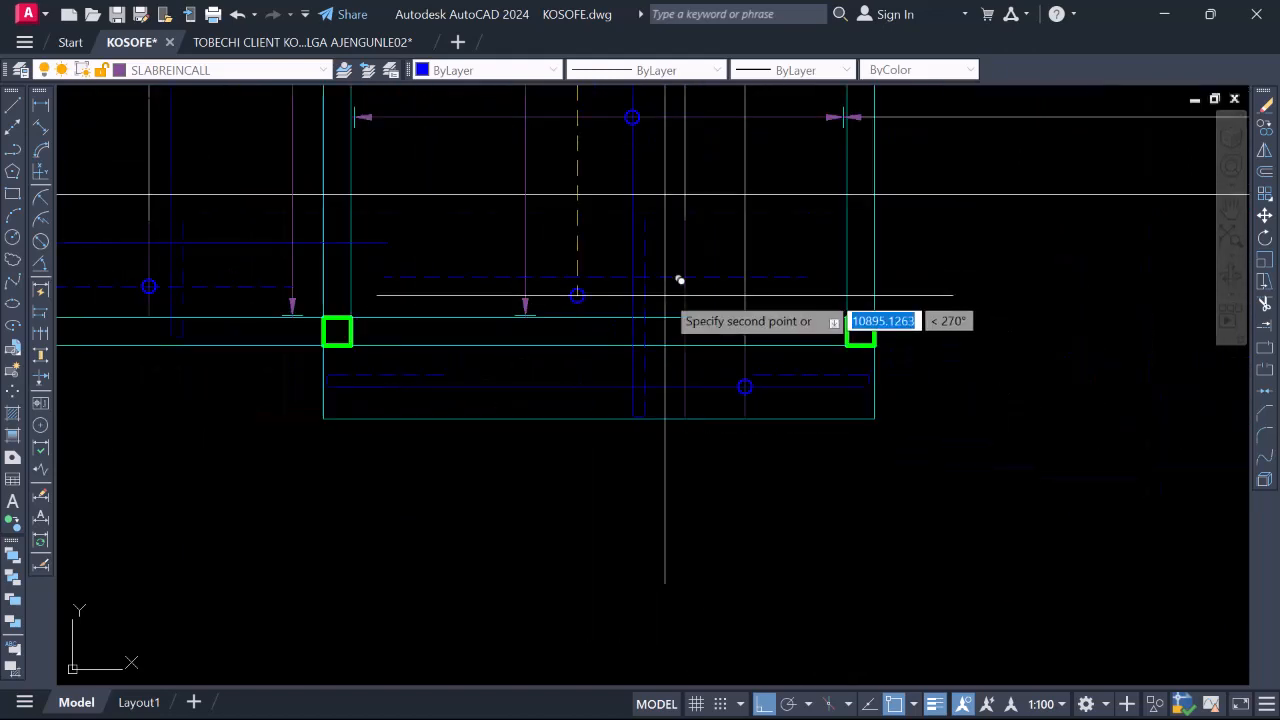
pyautogui.click(685, 278)
pyautogui.scroll(-5, 735, 366)
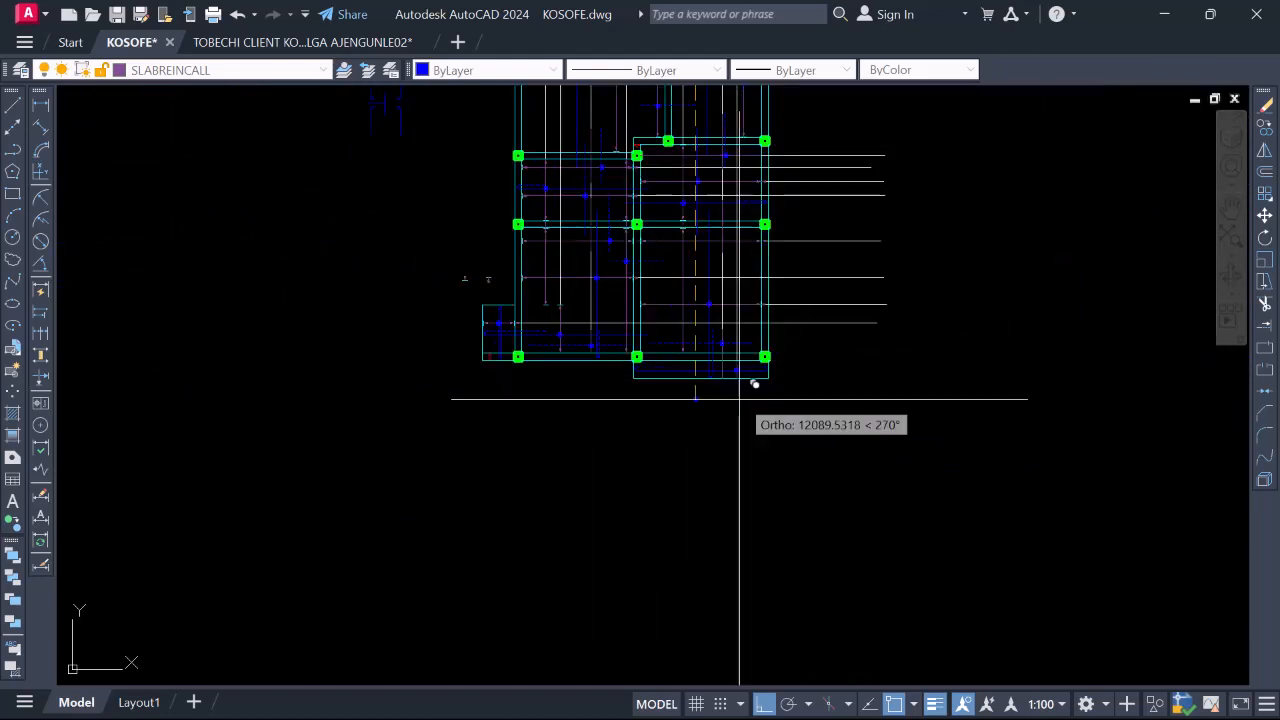
pyautogui.press('Escape')
pyautogui.scroll(3, 756, 376)
pyautogui.scroll(-2, 746, 374)
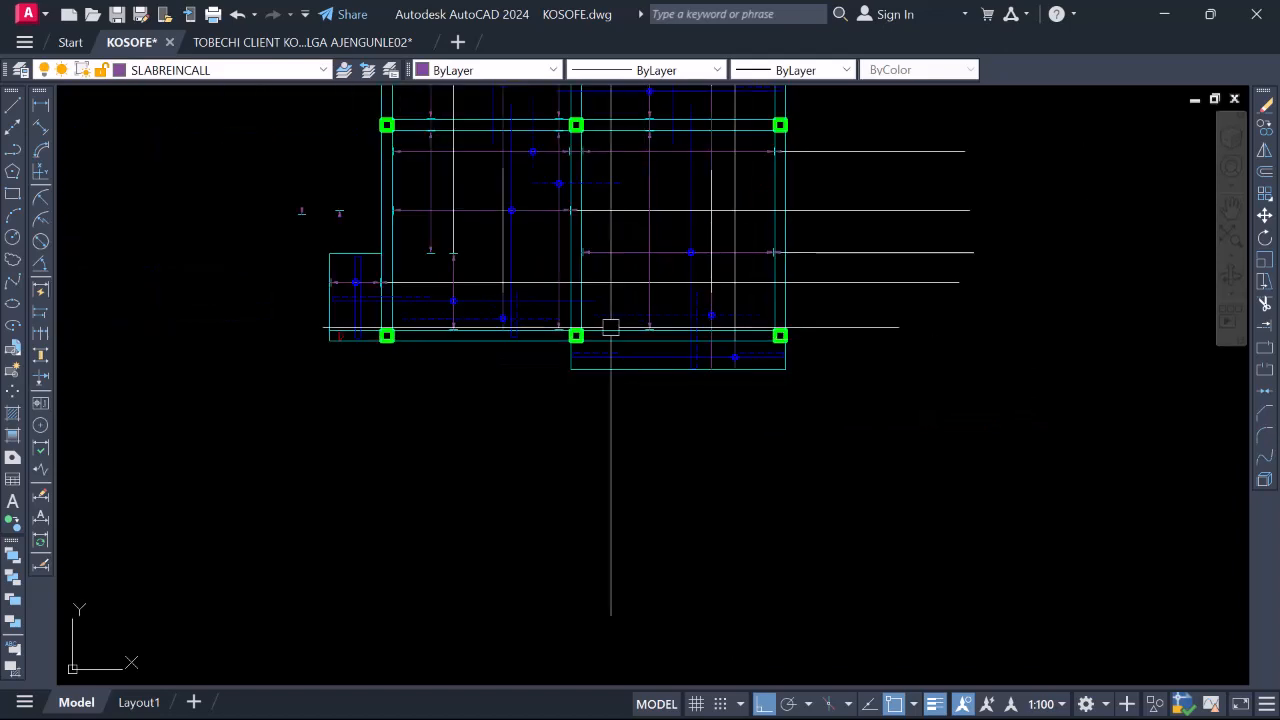
pyautogui.scroll(5, 630, 310)
# Window-select the purple bar tag and place a copy at the top right of the plan
pyautogui.click(662, 259)
pyautogui.click(795, 375)
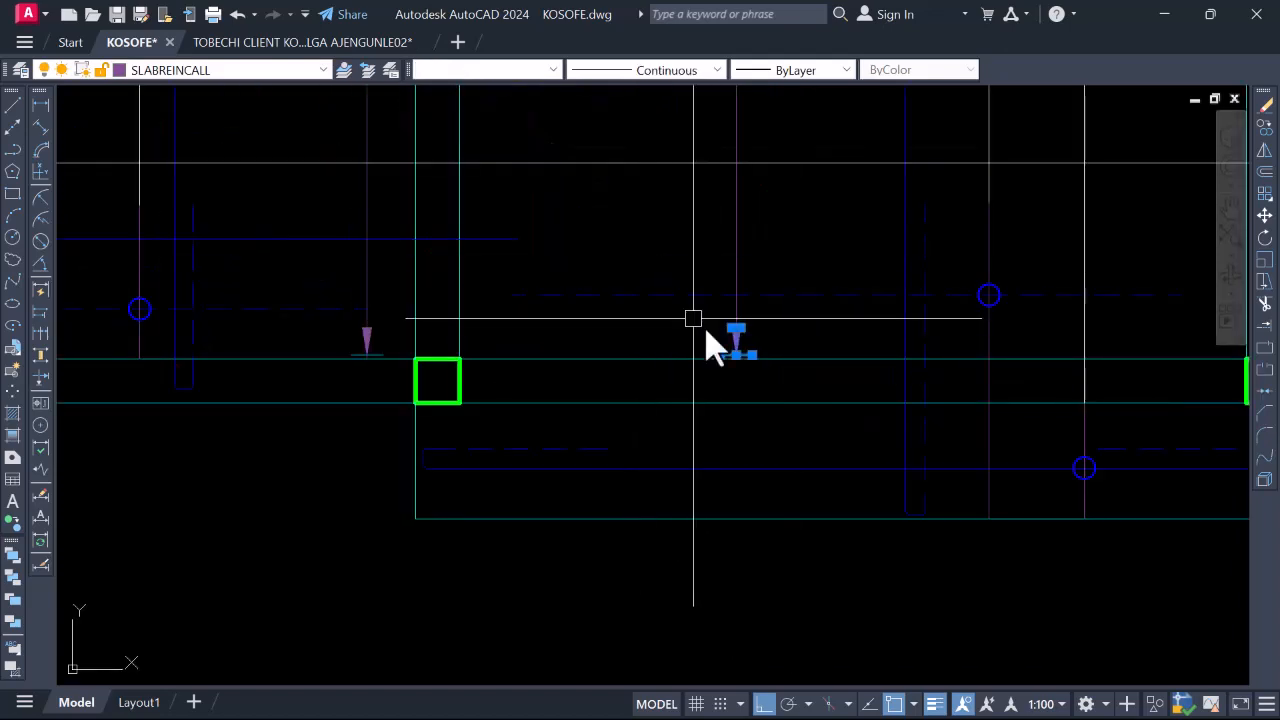
pyautogui.rightClick(705, 343)
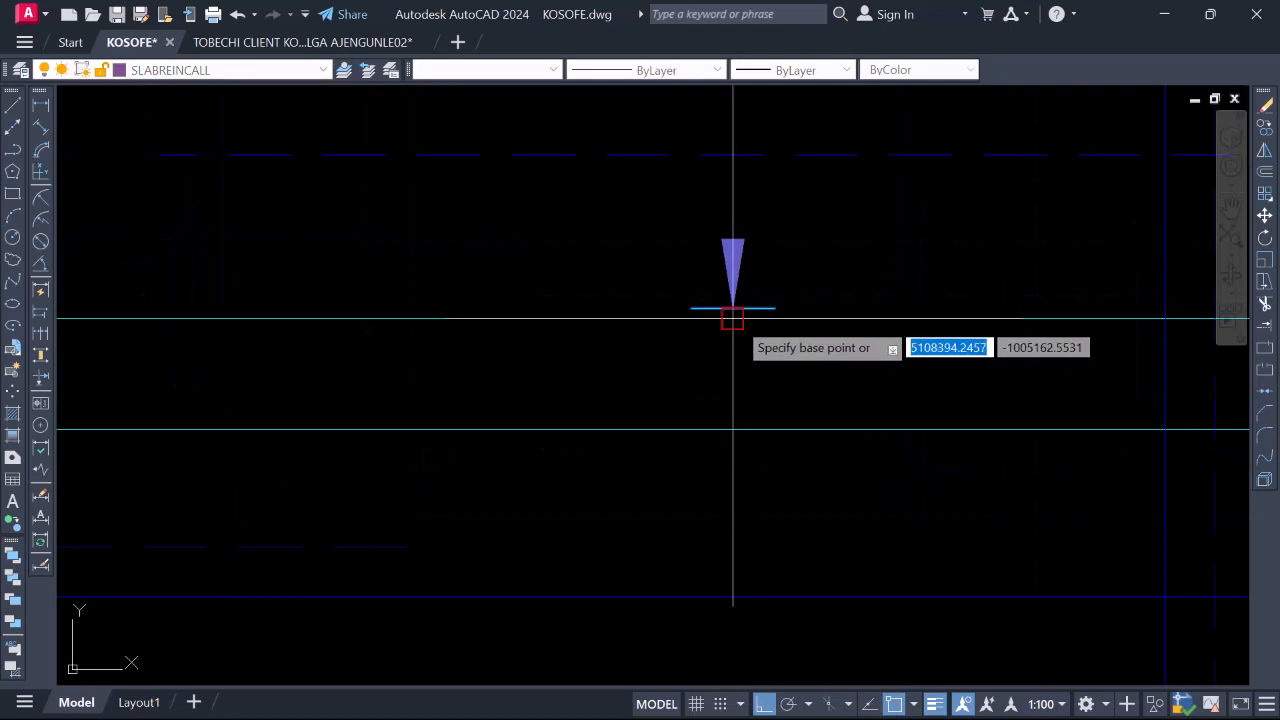
pyautogui.scroll(-8, 700, 315)
pyautogui.scroll(6, 813, 348)
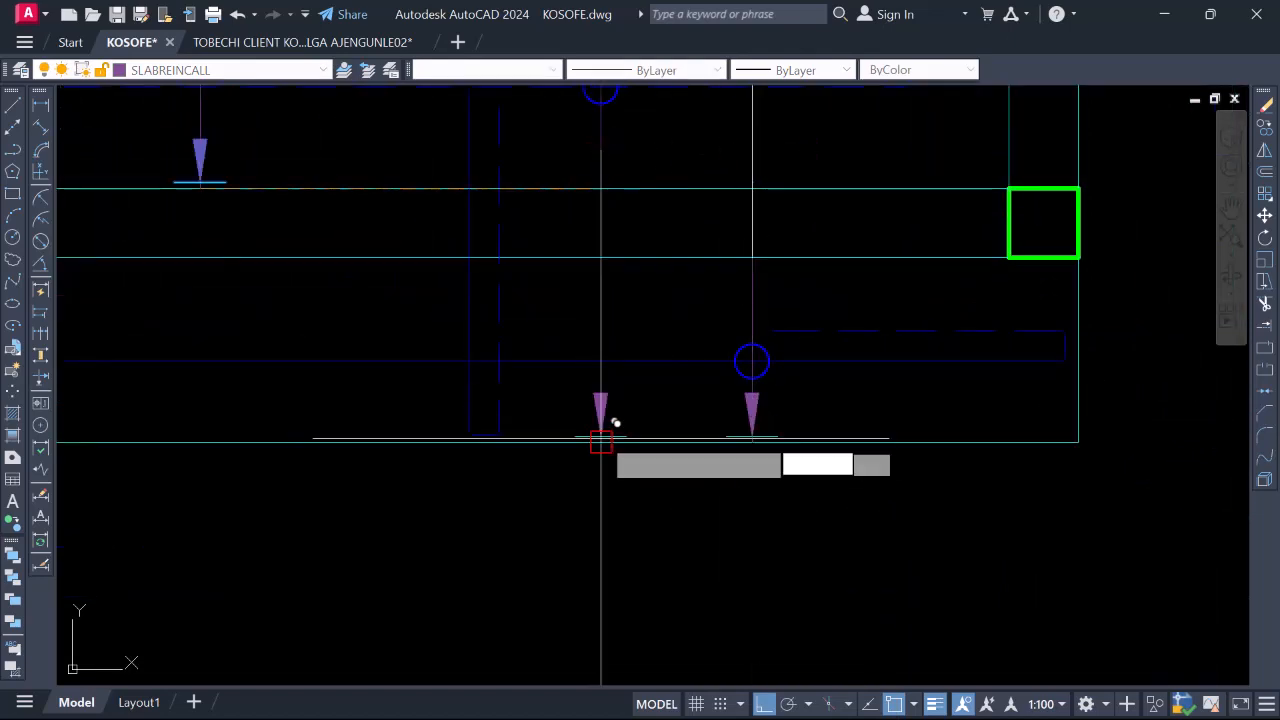
pyautogui.scroll(-4, 618, 420)
pyautogui.scroll(5, 746, 334)
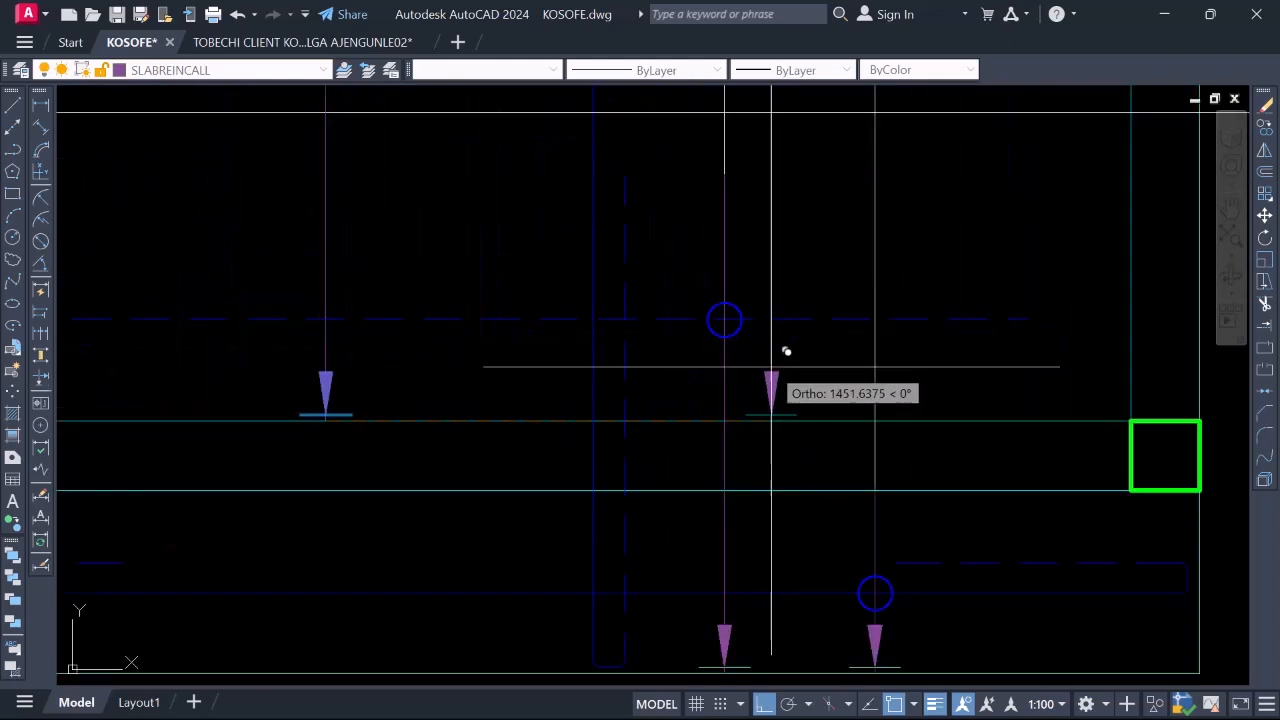
pyautogui.scroll(-4, 771, 371)
pyautogui.scroll(-4, 801, 377)
pyautogui.scroll(4, 660, 371)
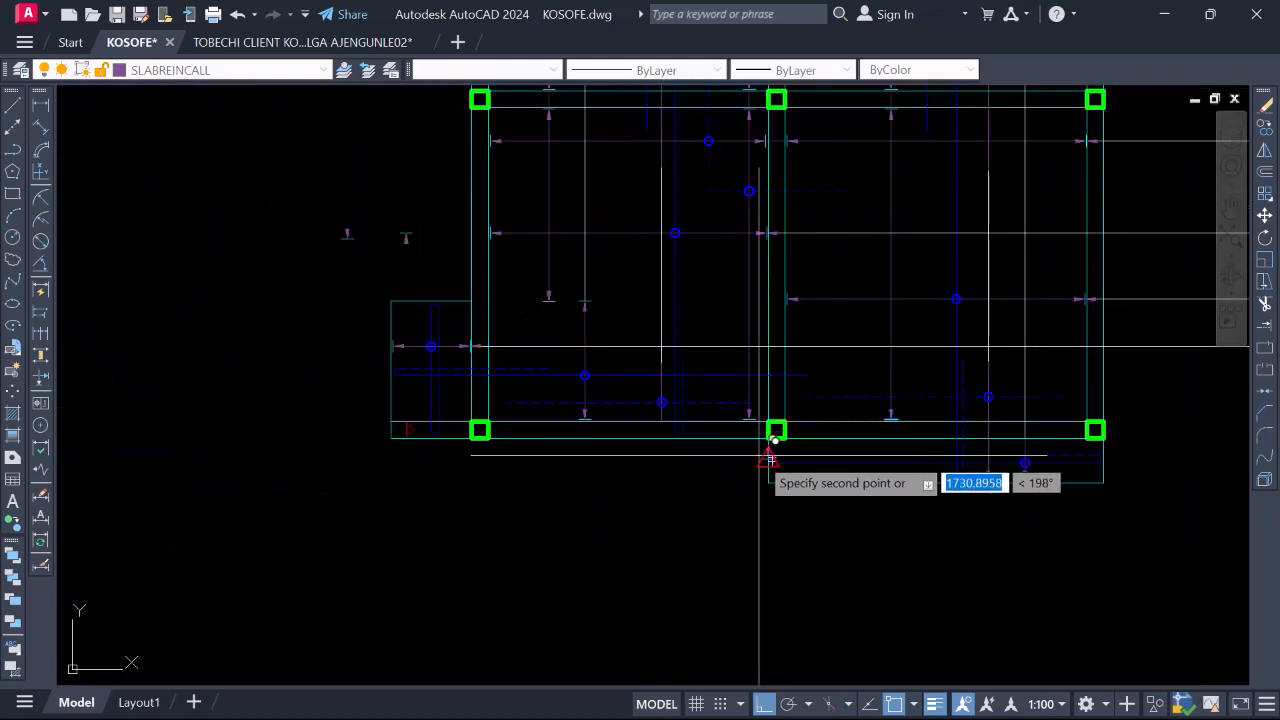
pyautogui.scroll(5, 775, 440)
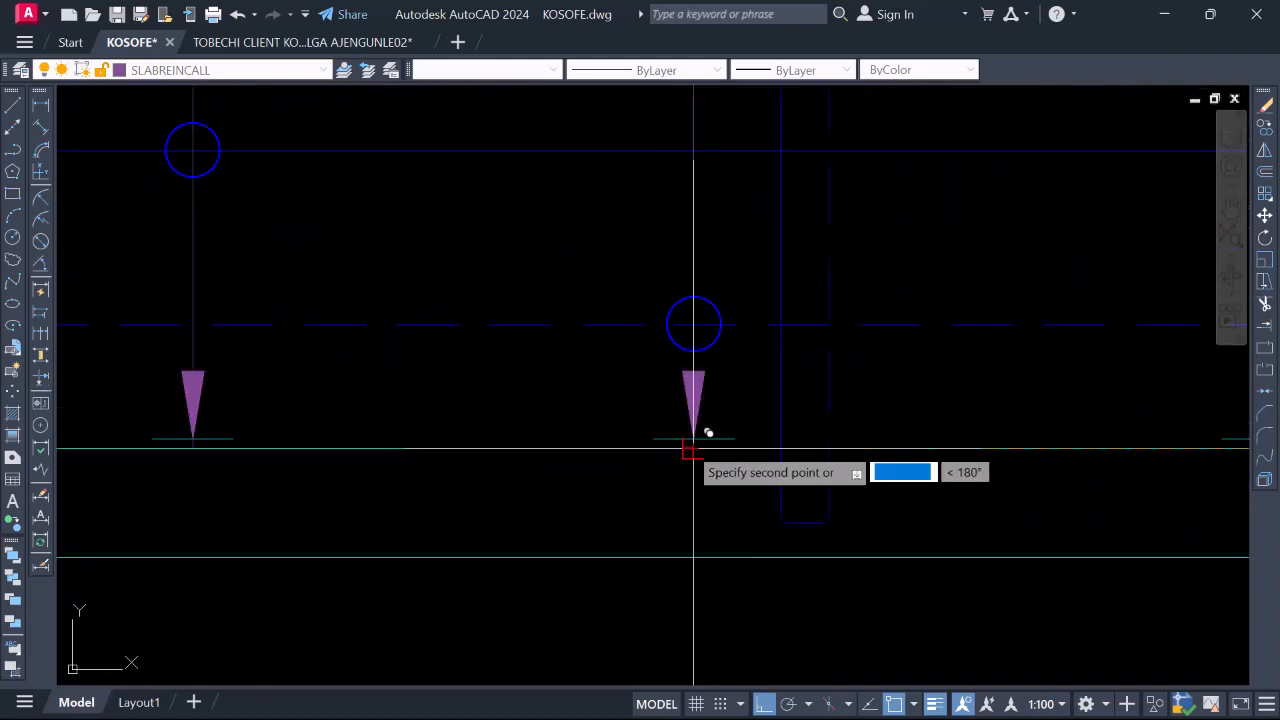
pyautogui.scroll(-7, 693, 449)
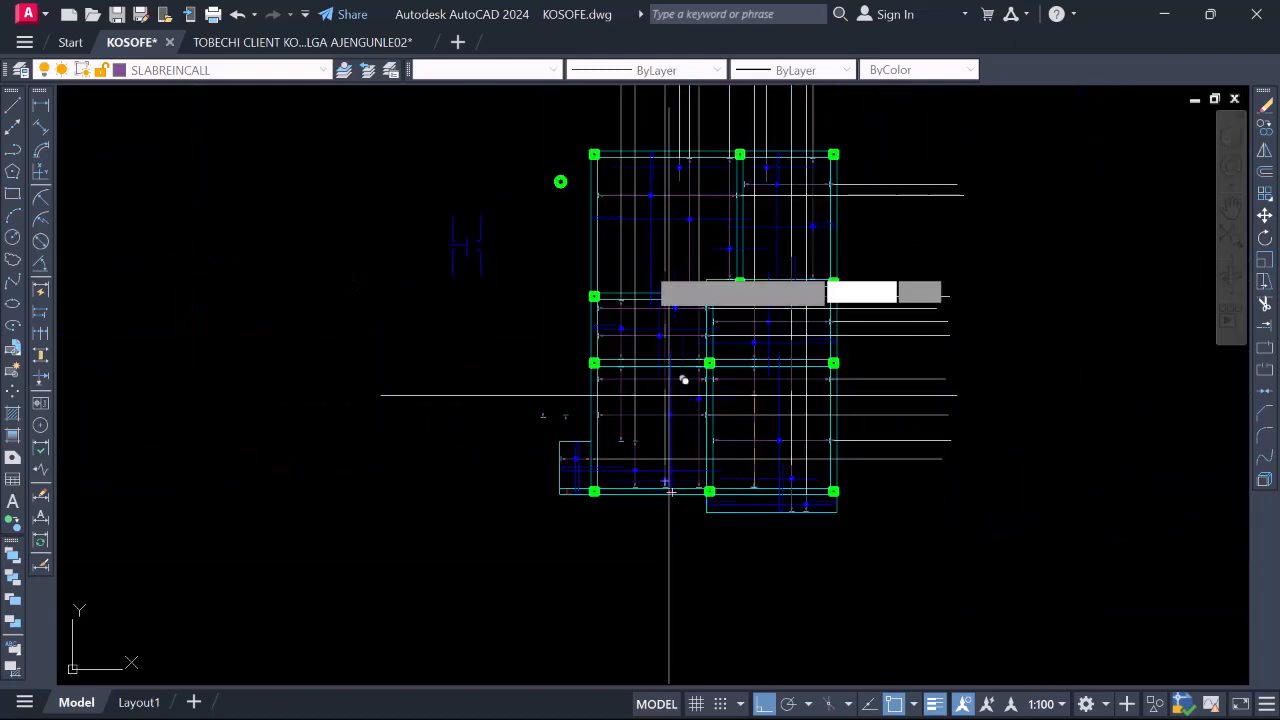
pyautogui.scroll(6, 684, 380)
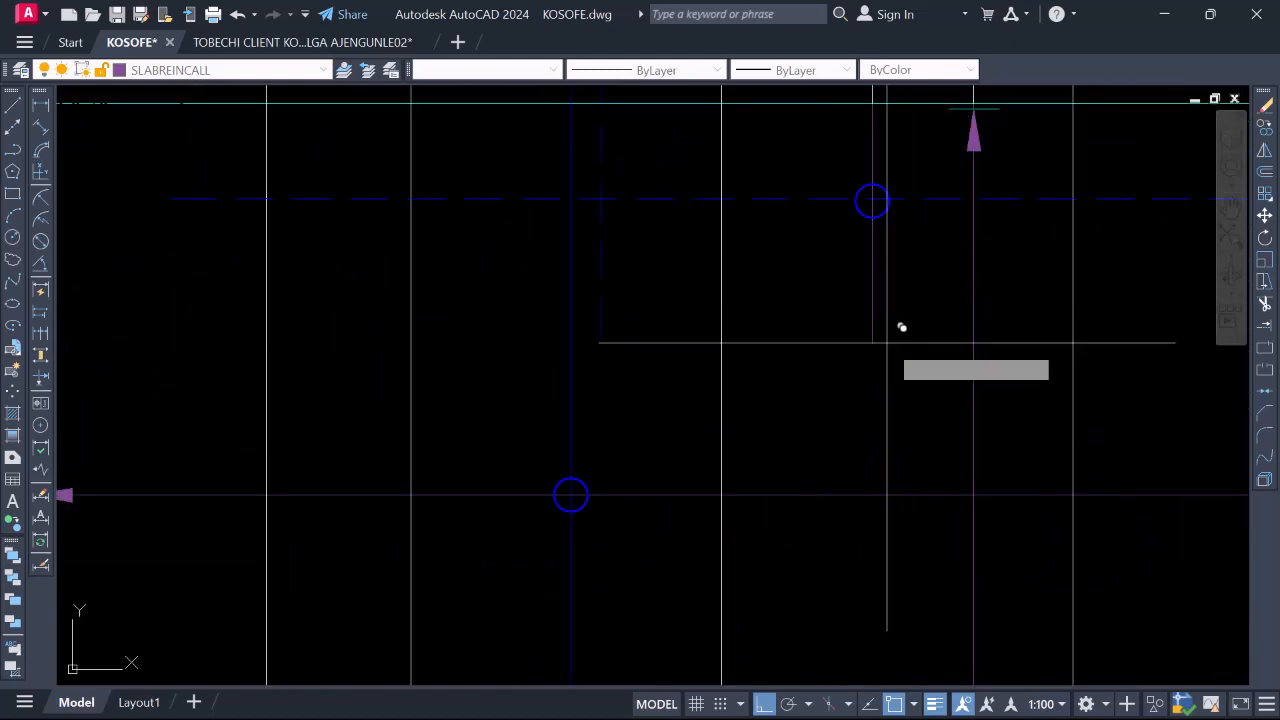
pyautogui.scroll(-4, 887, 326)
pyautogui.scroll(6, 1086, 337)
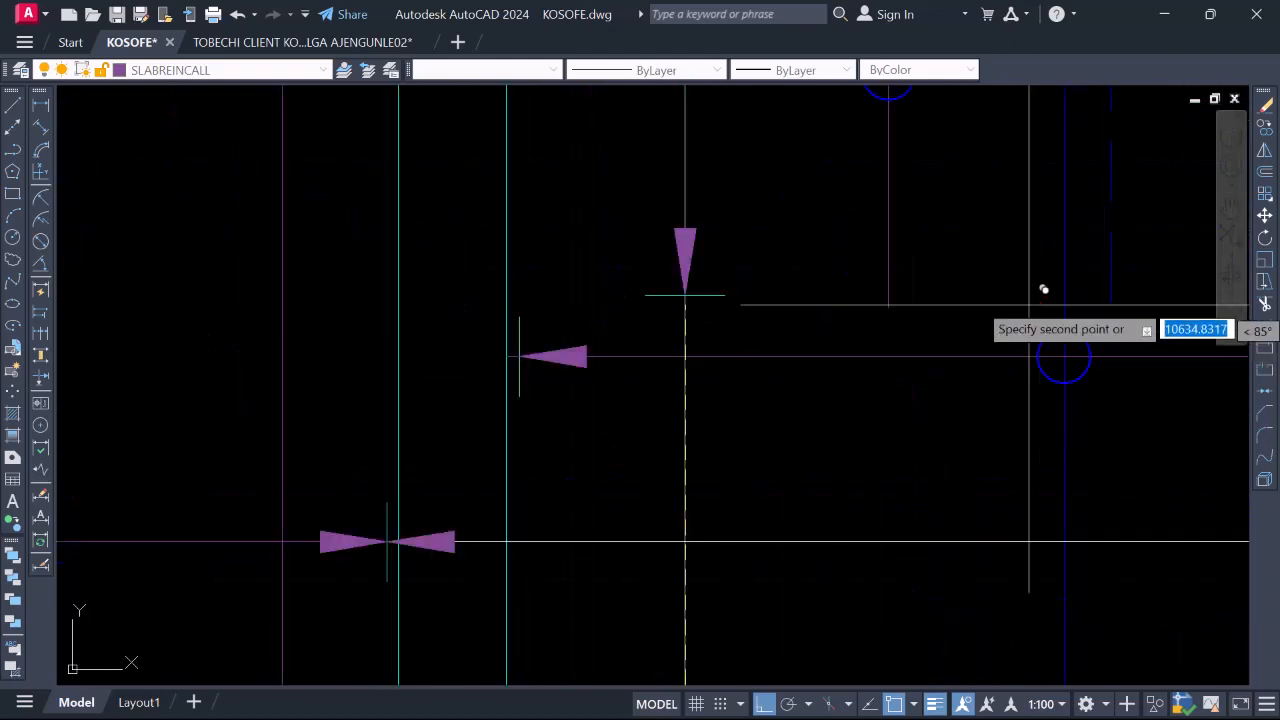
pyautogui.scroll(-5, 694, 331)
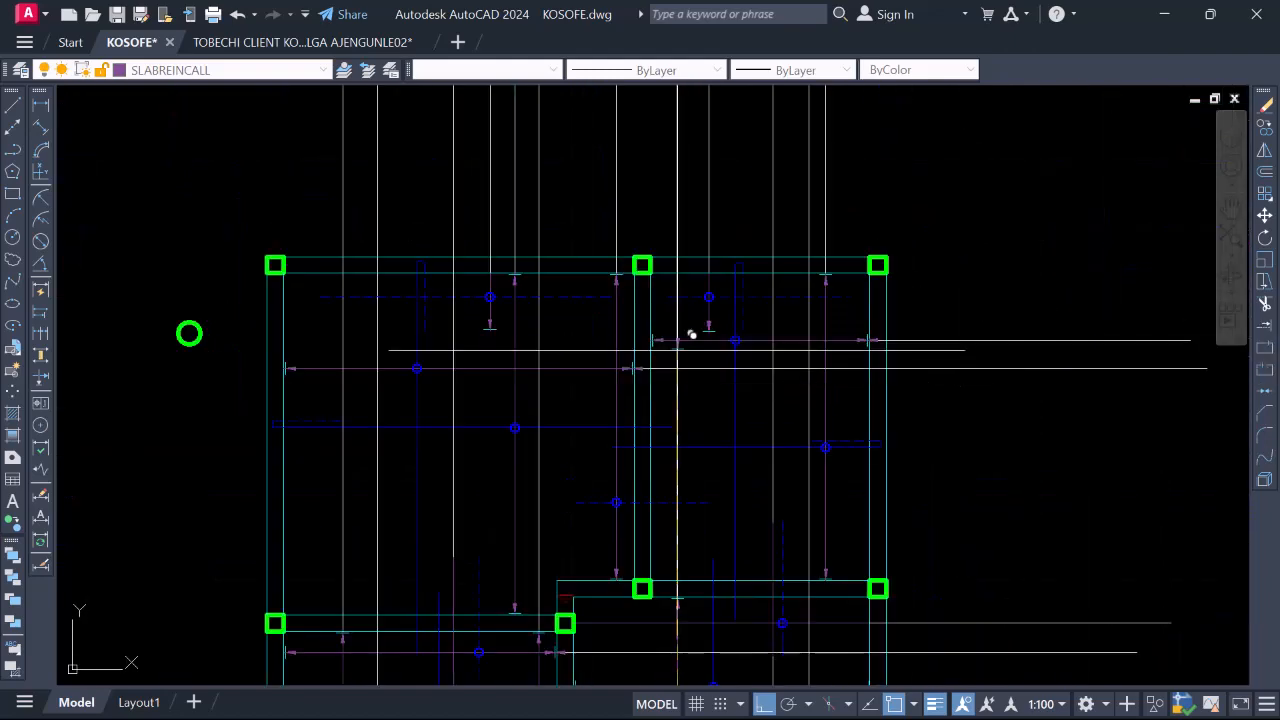
pyautogui.scroll(3, 766, 243)
pyautogui.scroll(-2, 794, 363)
pyautogui.scroll(4, 800, 320)
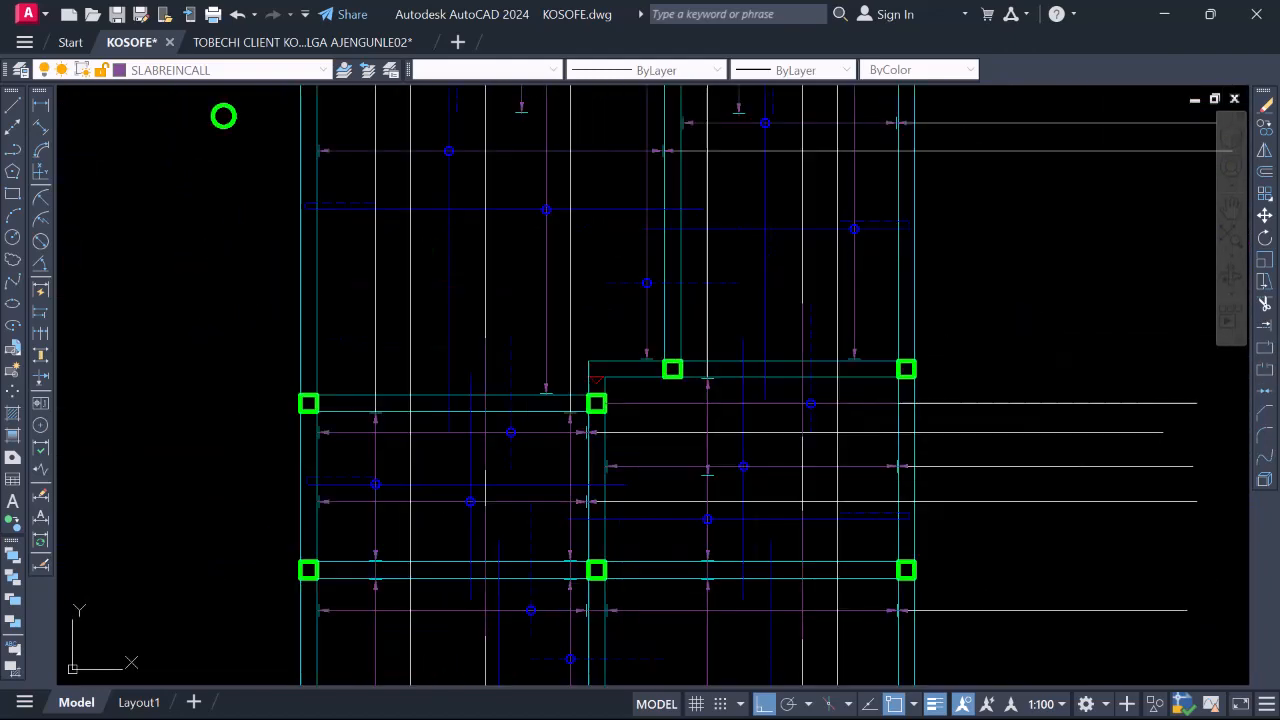
pyautogui.scroll(-2, 840, 280)
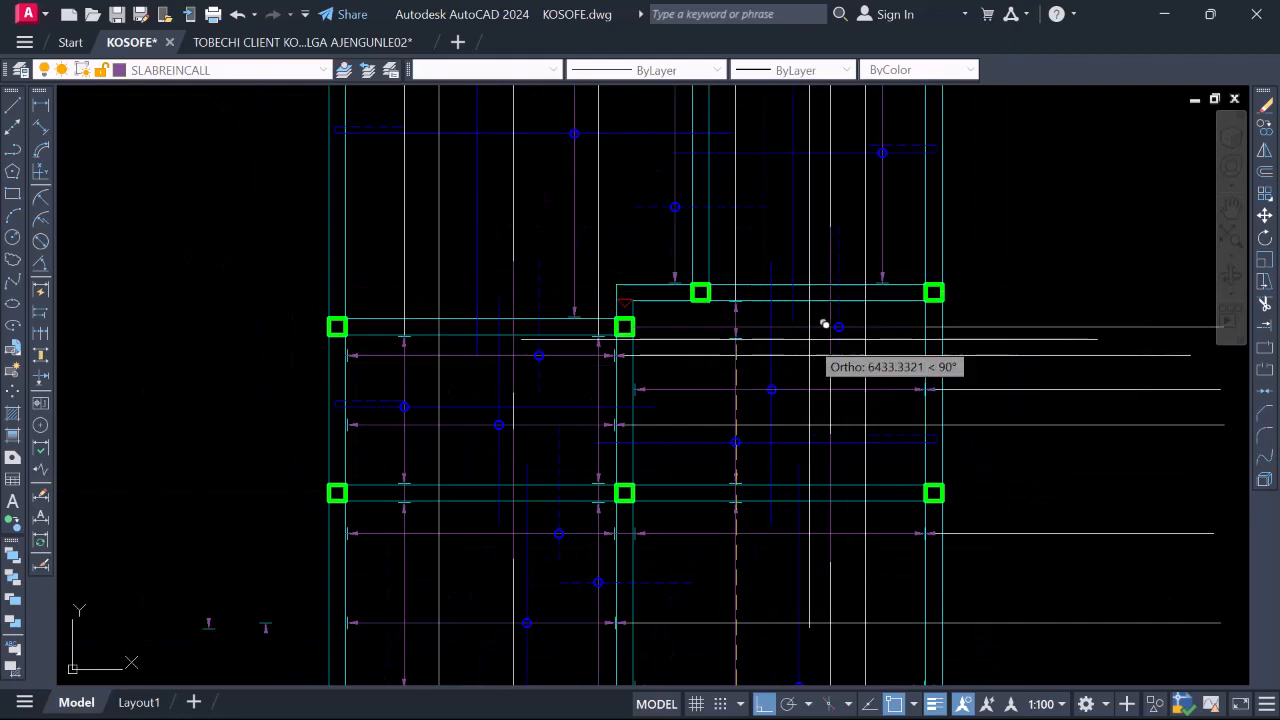
pyautogui.scroll(2, 815, 350)
pyautogui.scroll(4, 866, 400)
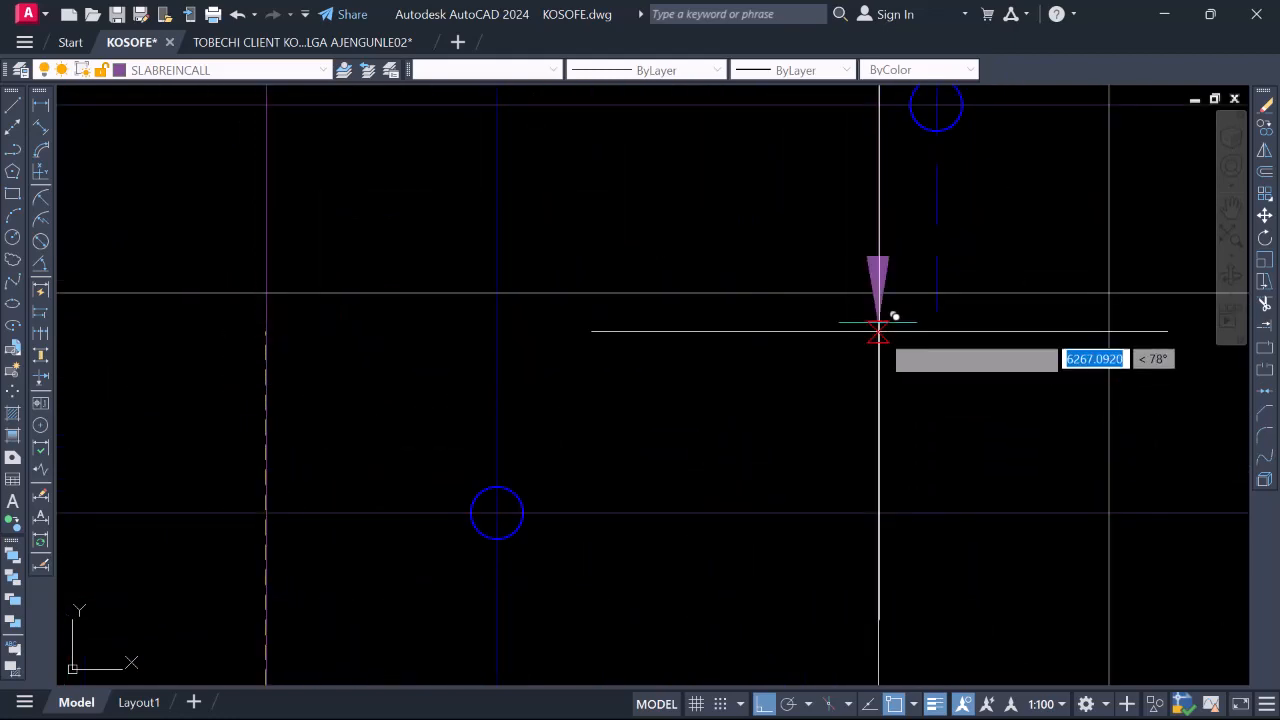
pyautogui.scroll(-6, 830, 290)
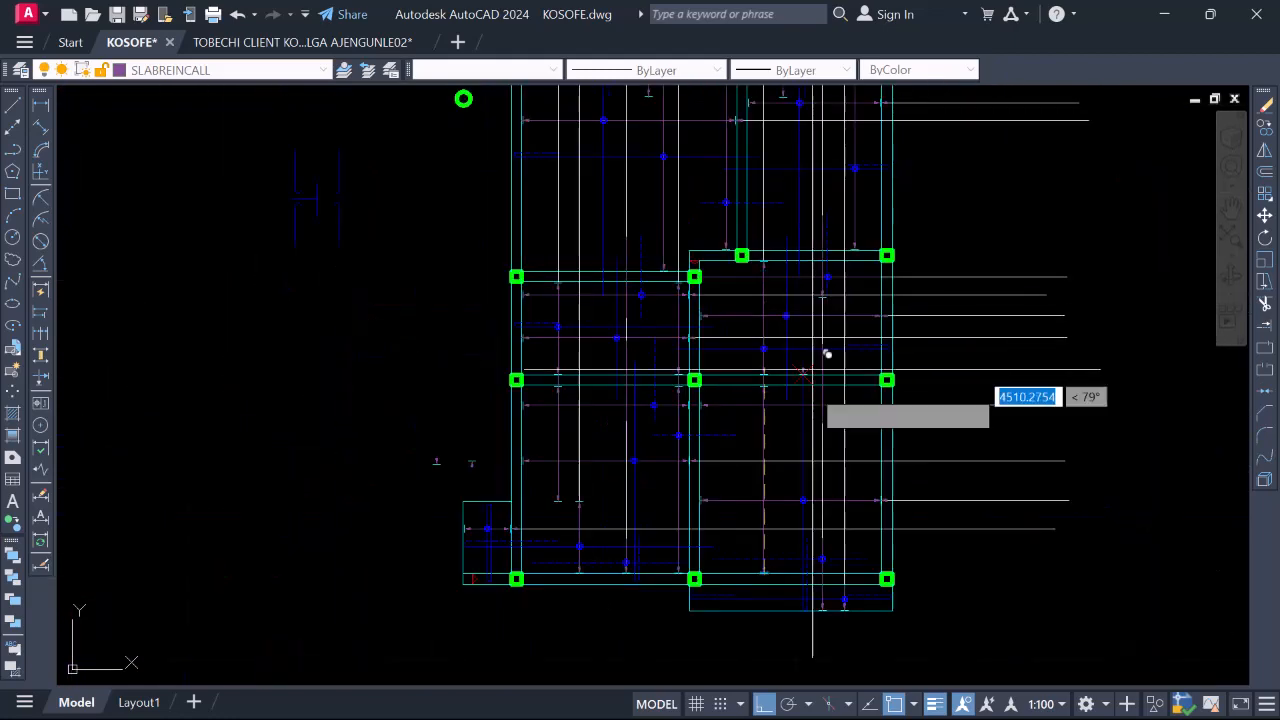
pyautogui.scroll(2, 840, 410)
pyautogui.scroll(4, 824, 474)
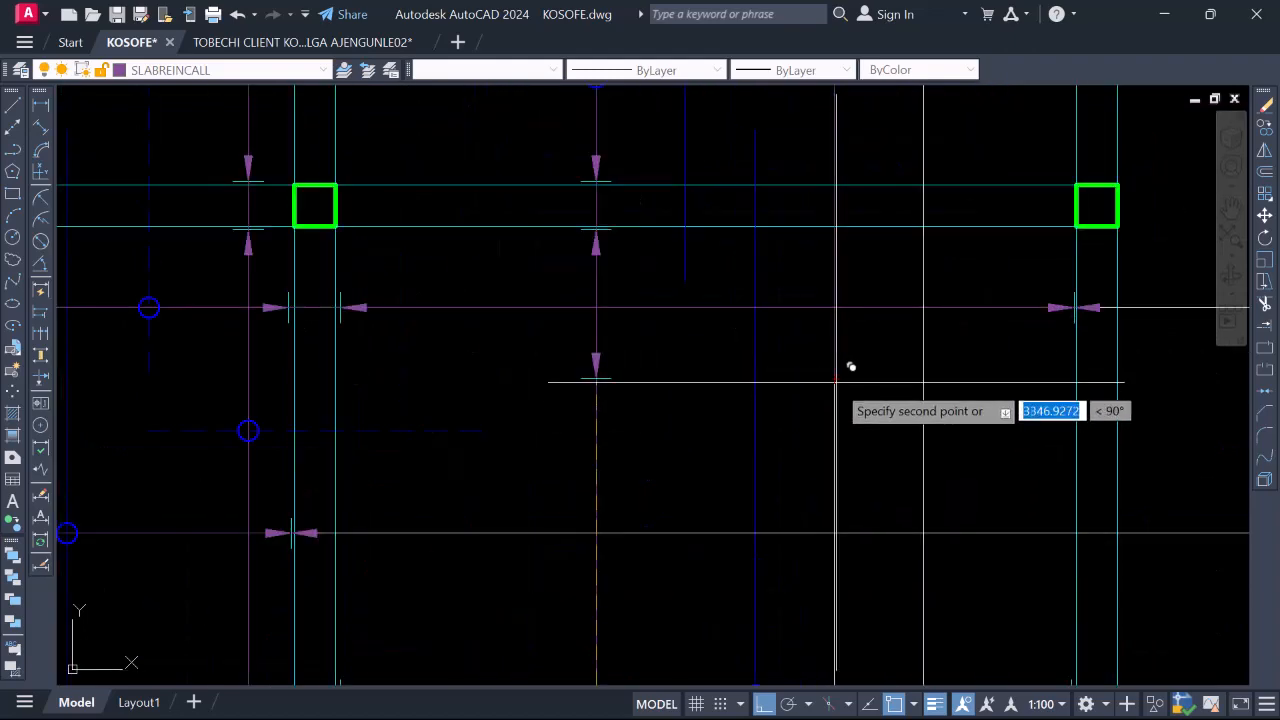
pyautogui.scroll(-6, 849, 364)
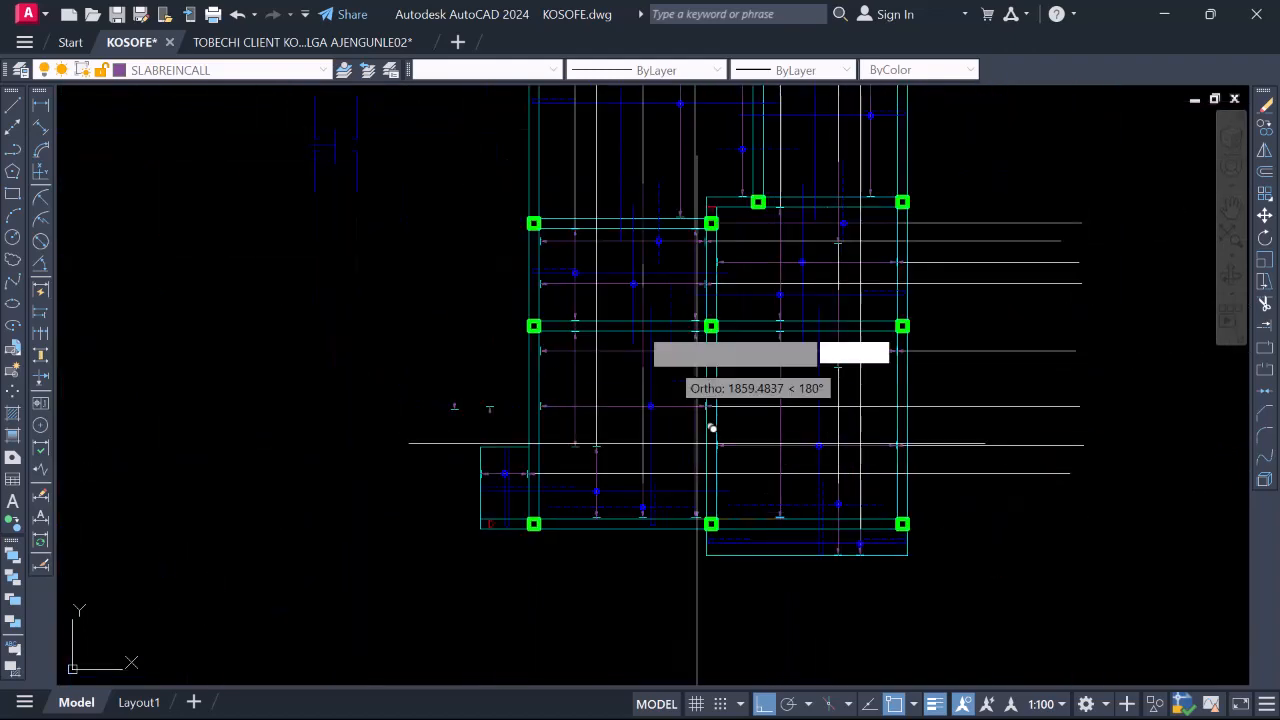
pyautogui.scroll(4, 651, 404)
pyautogui.scroll(5, 651, 404)
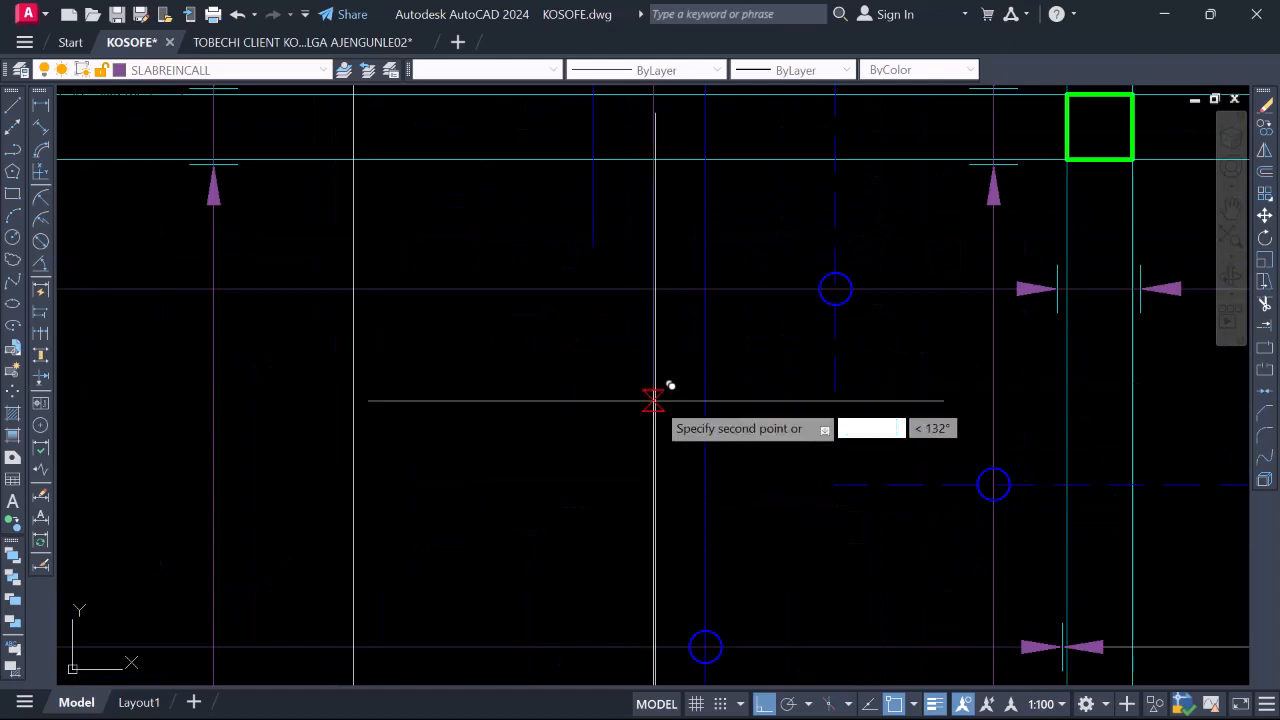
pyautogui.scroll(-4, 668, 373)
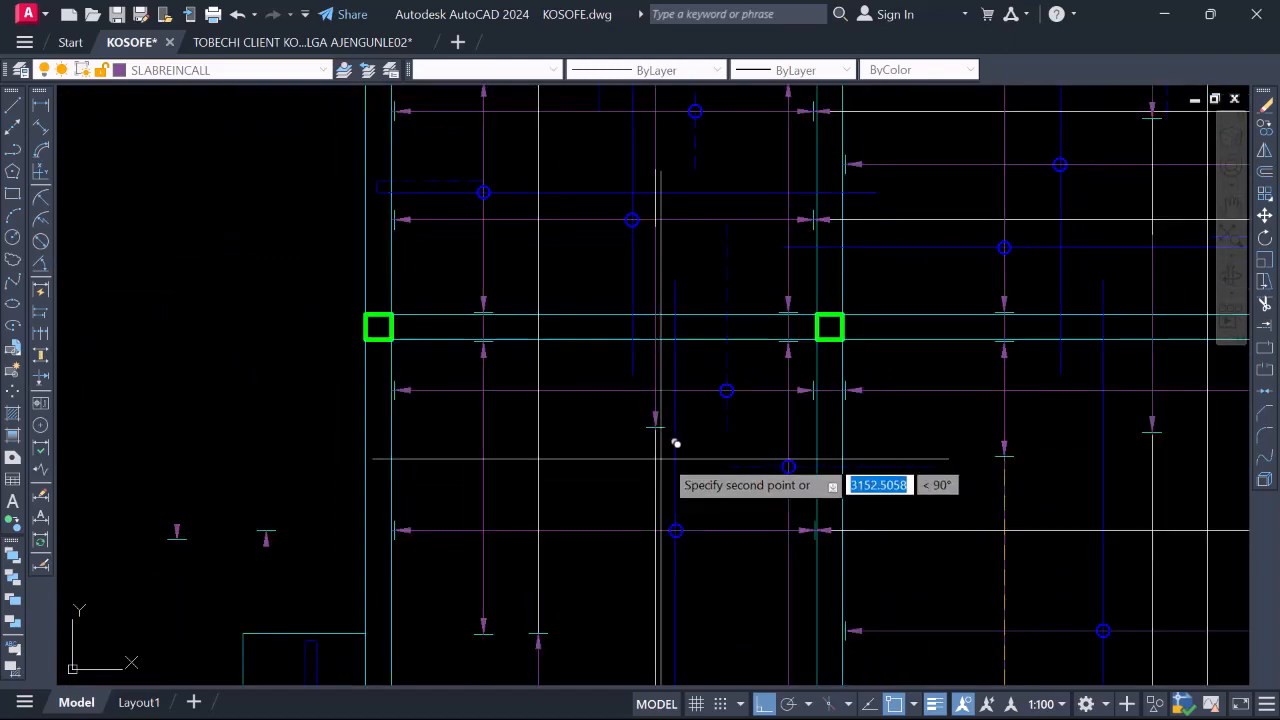
pyautogui.scroll(4, 672, 316)
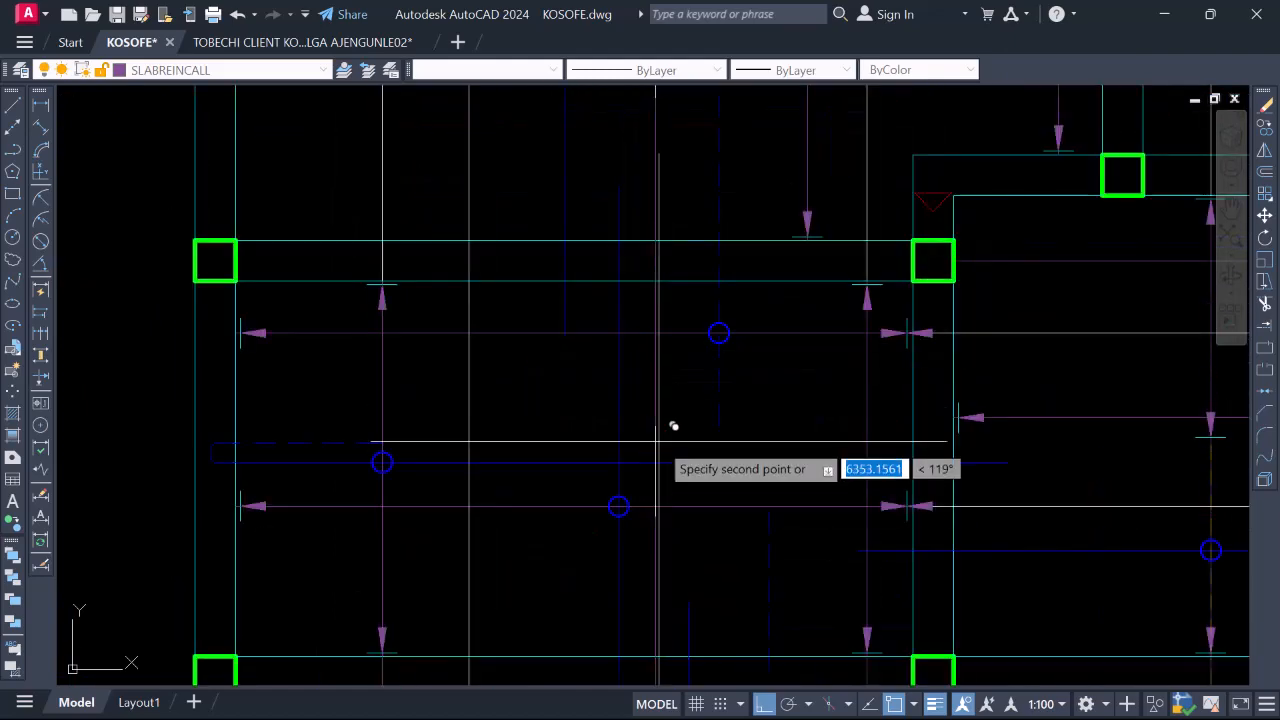
pyautogui.click(980, 93)
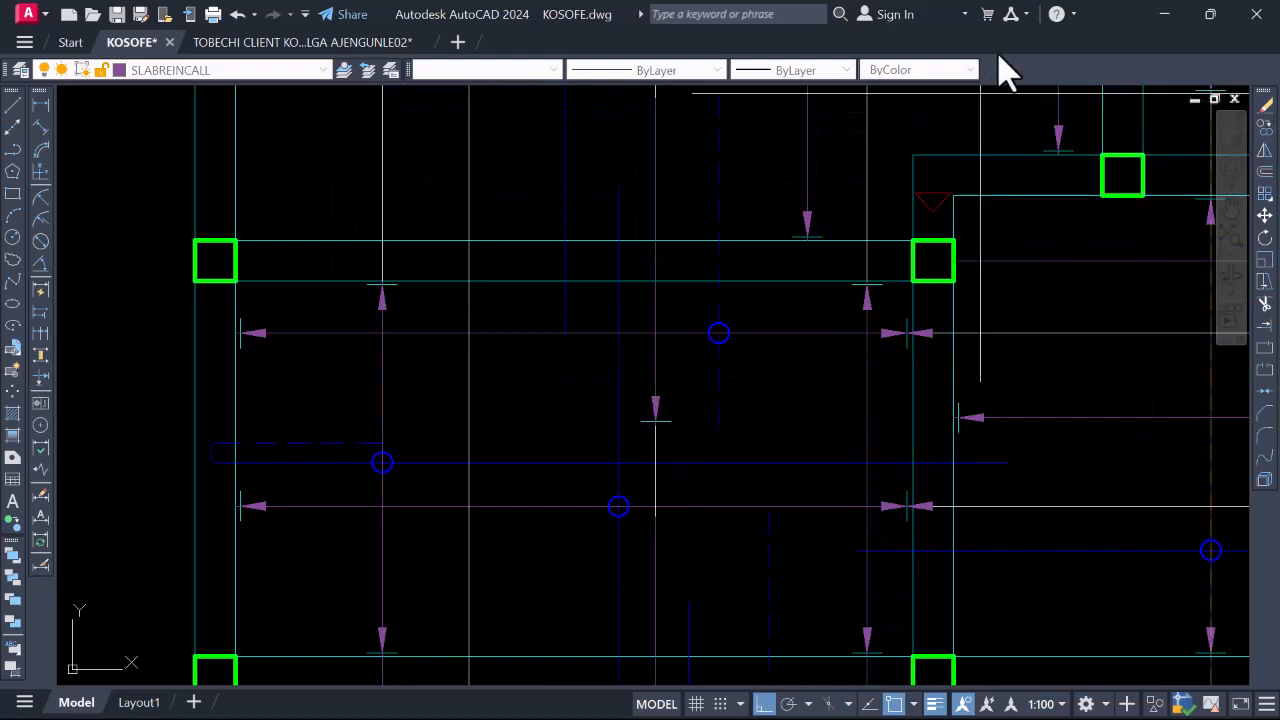
pyautogui.scroll(-2, 650, 420)
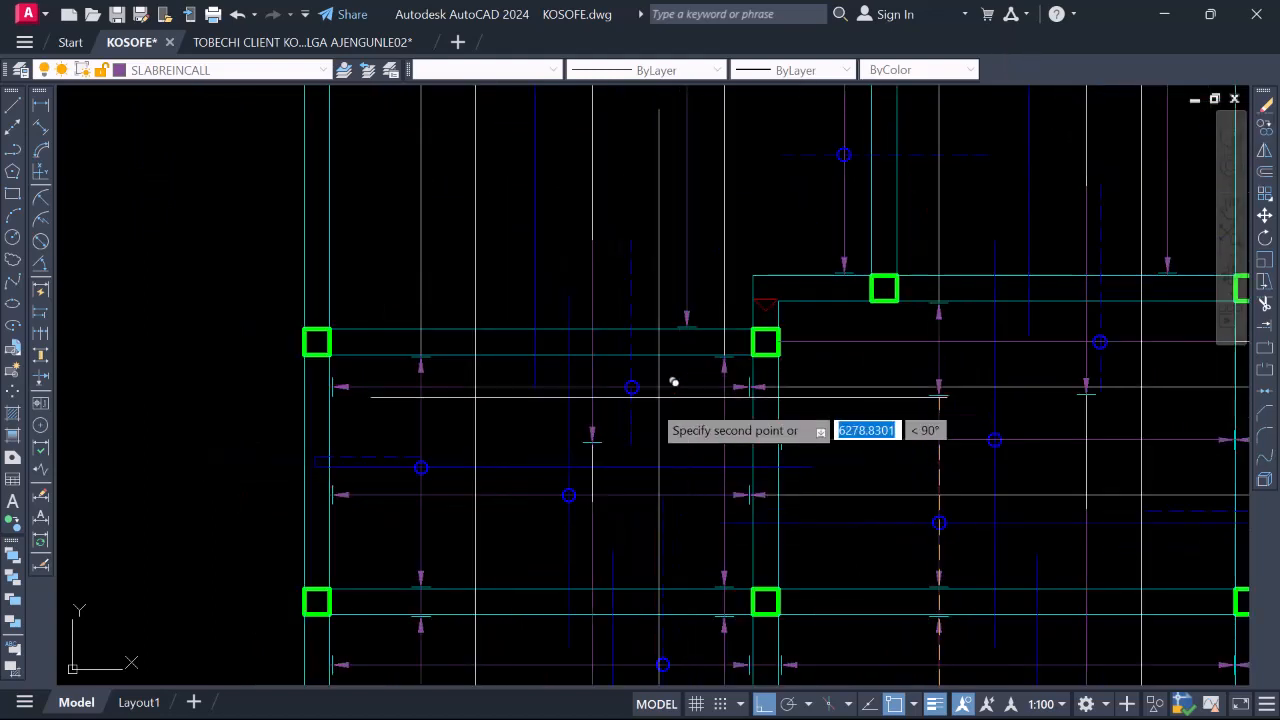
pyautogui.scroll(-2, 680, 320)
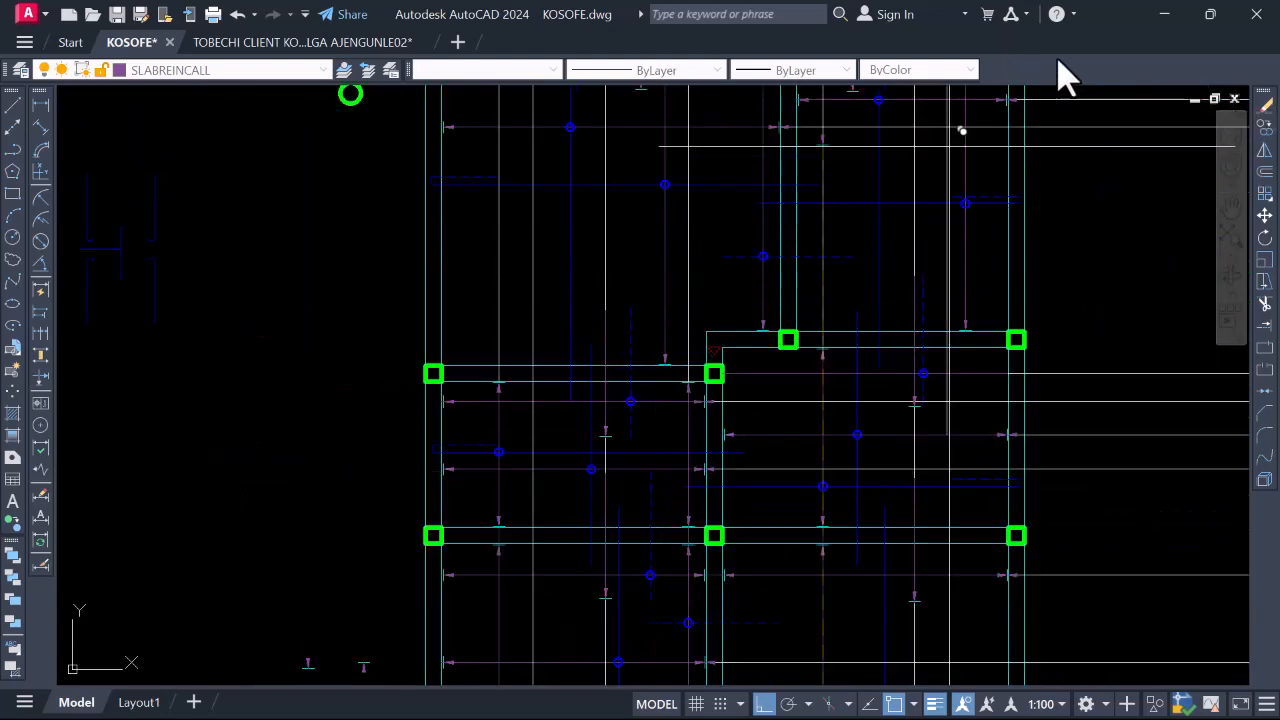
pyautogui.scroll(-2, 662, 462)
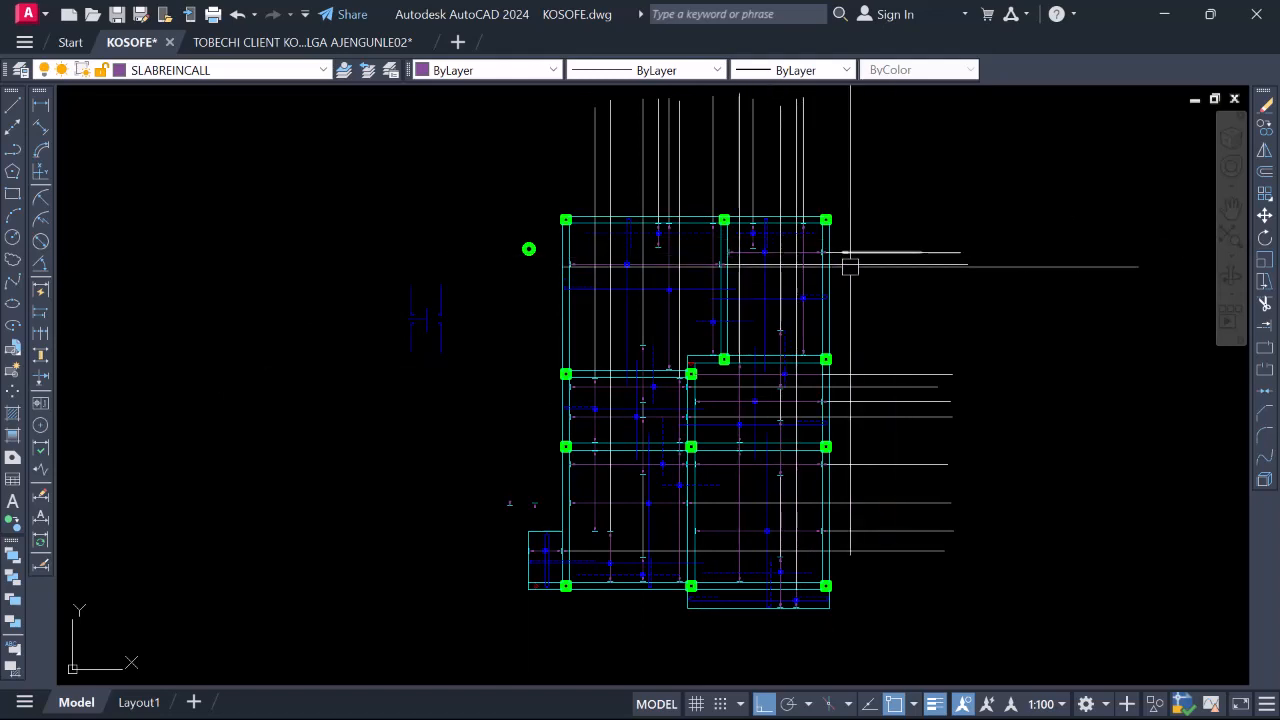
# Zoom in on the upper bay of the slab grid to dimension it
pyautogui.scroll(4, 827, 222)
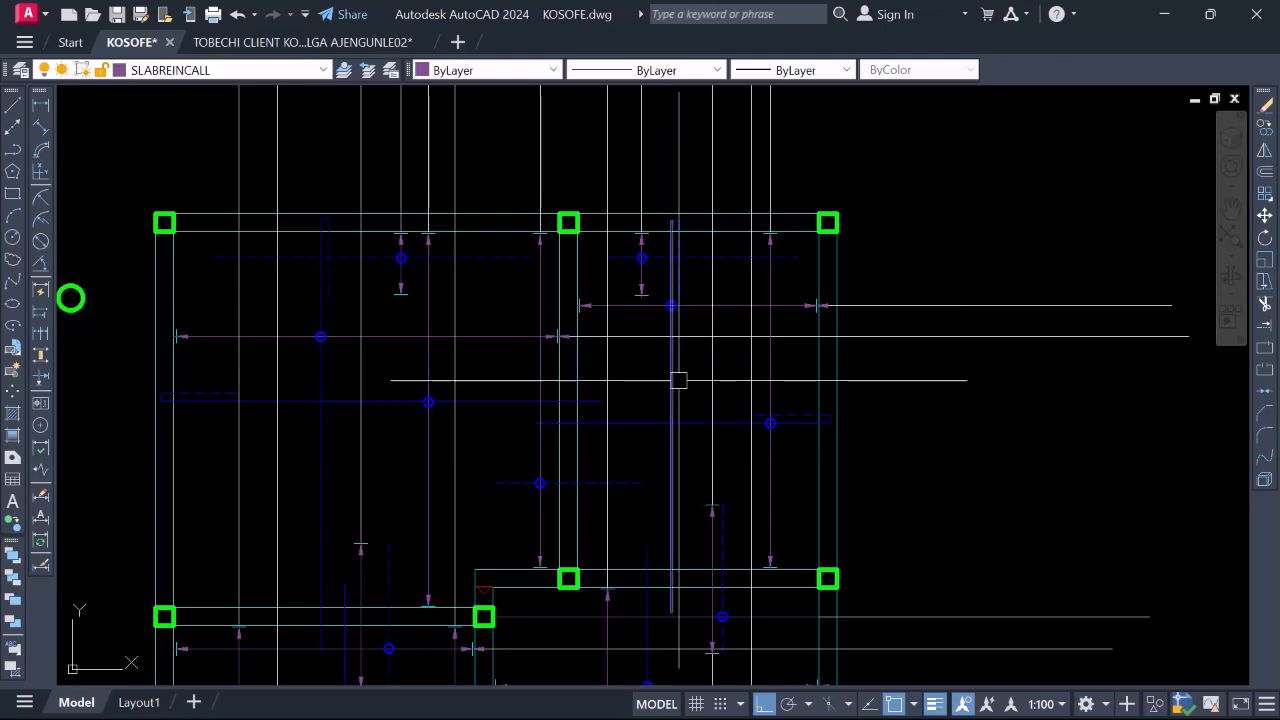
pyautogui.scroll(-2, 568, 302)
pyautogui.scroll(2, 570, 303)
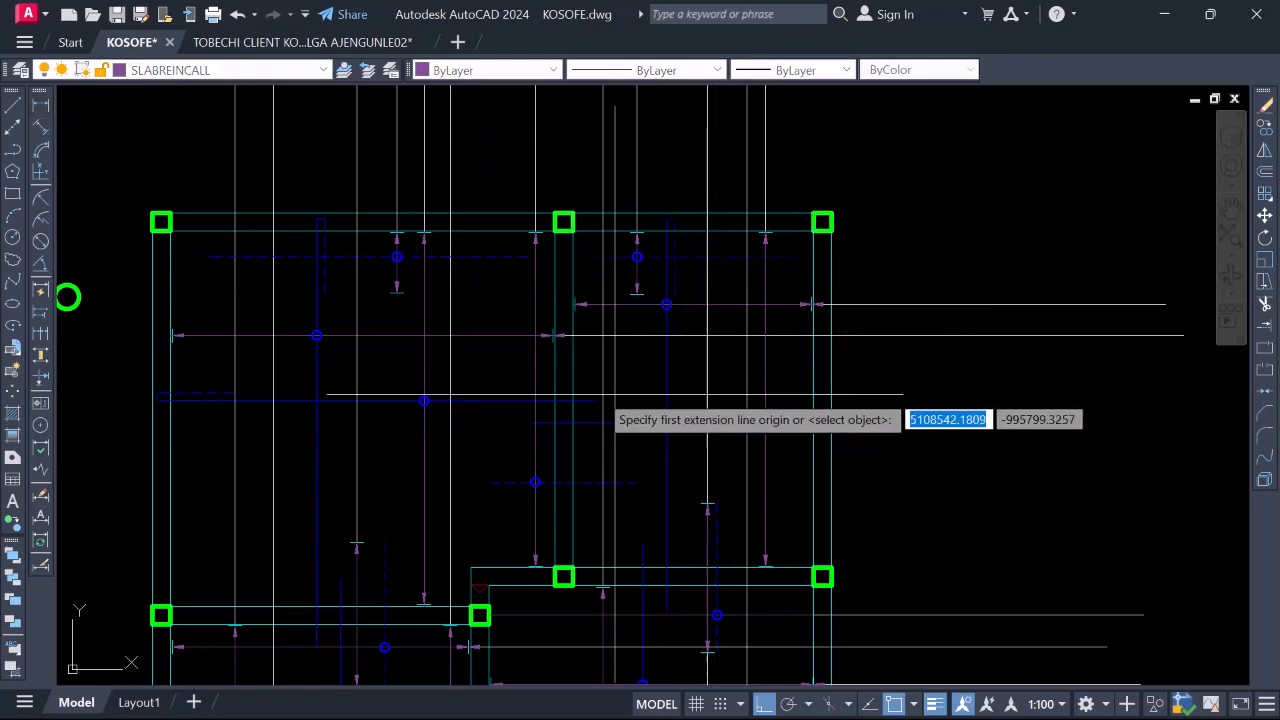
# Dimension the upper bay's span between its two grid points as 3000
pyautogui.click(573, 369)
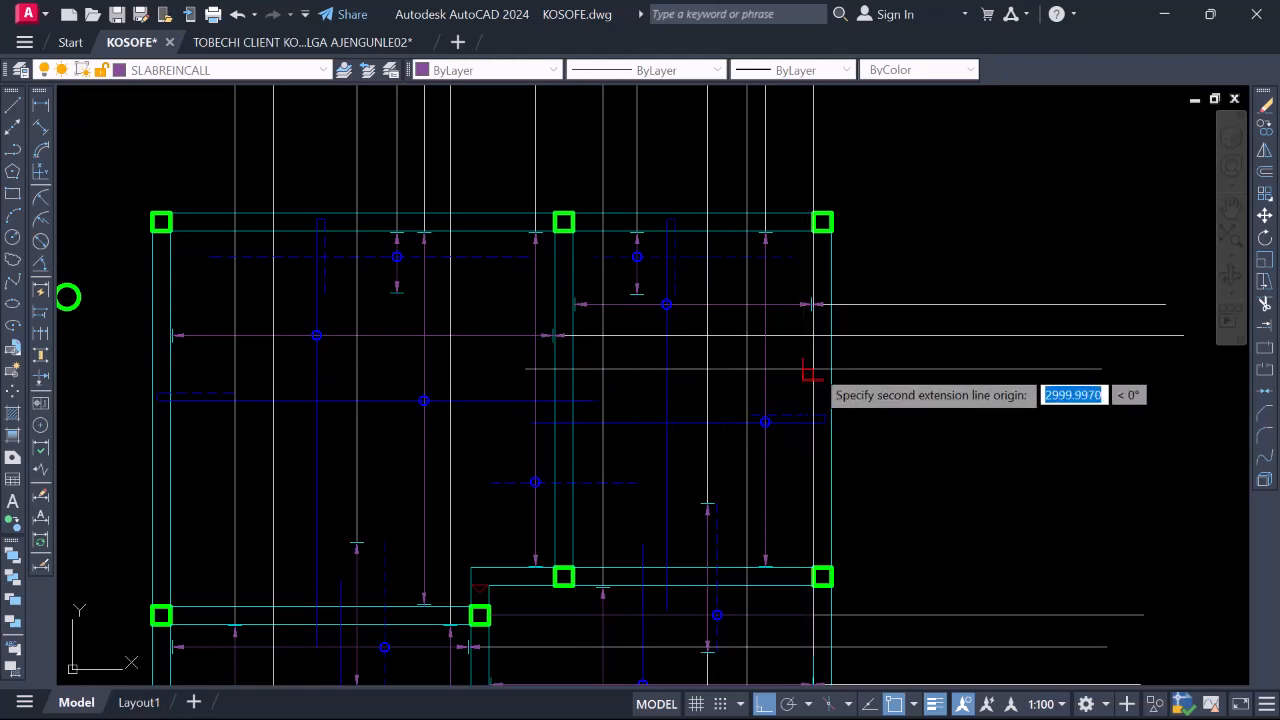
pyautogui.click(812, 369)
pyautogui.click(787, 385)
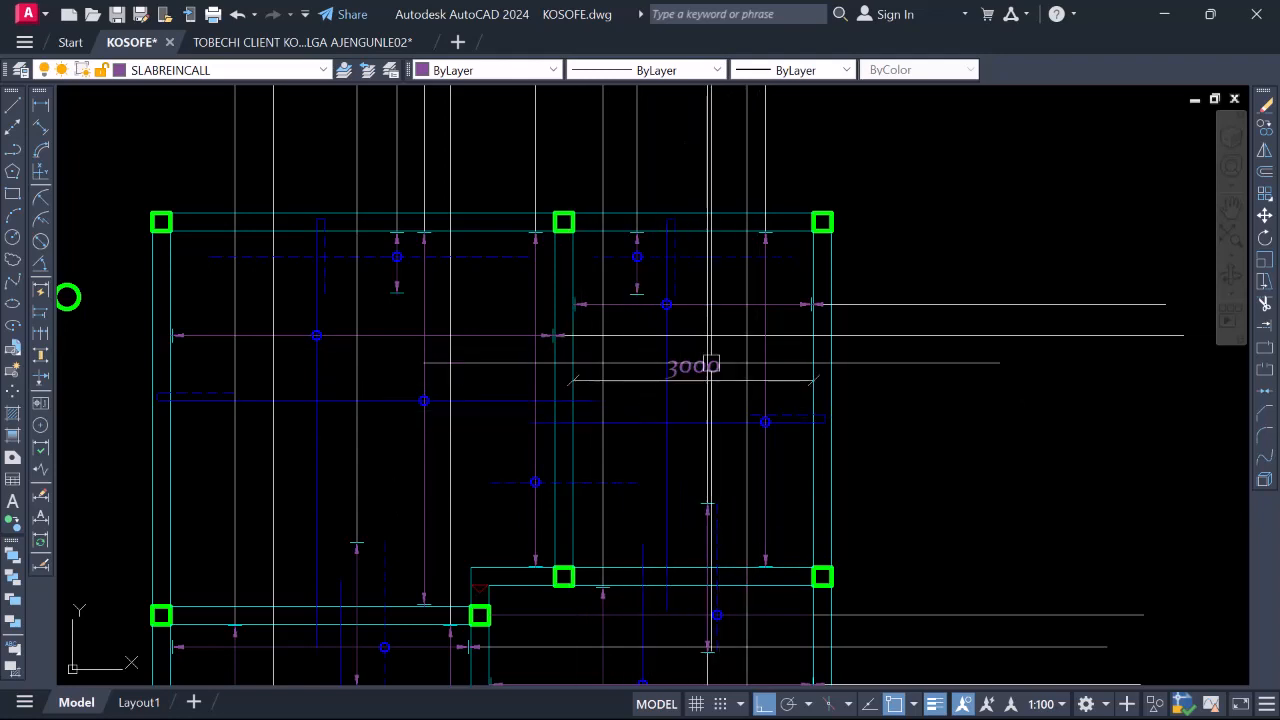
pyautogui.scroll(-4, 476, 321)
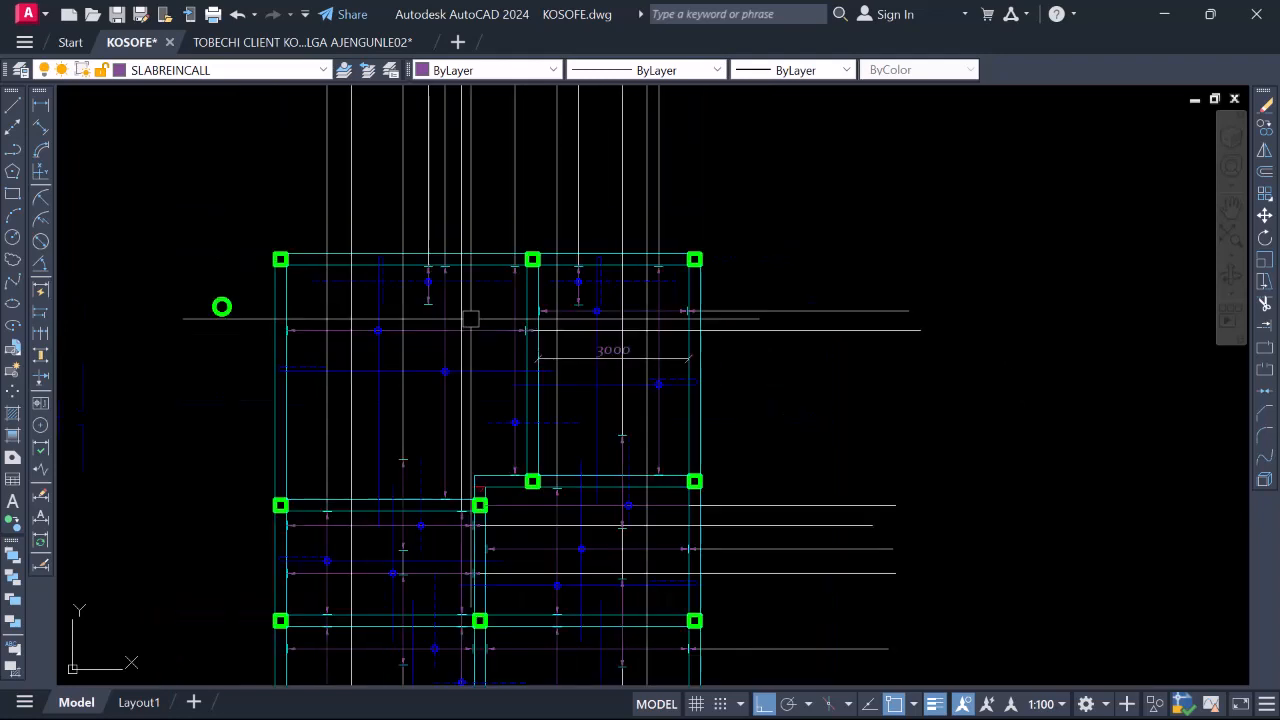
pyautogui.scroll(1, 570, 319)
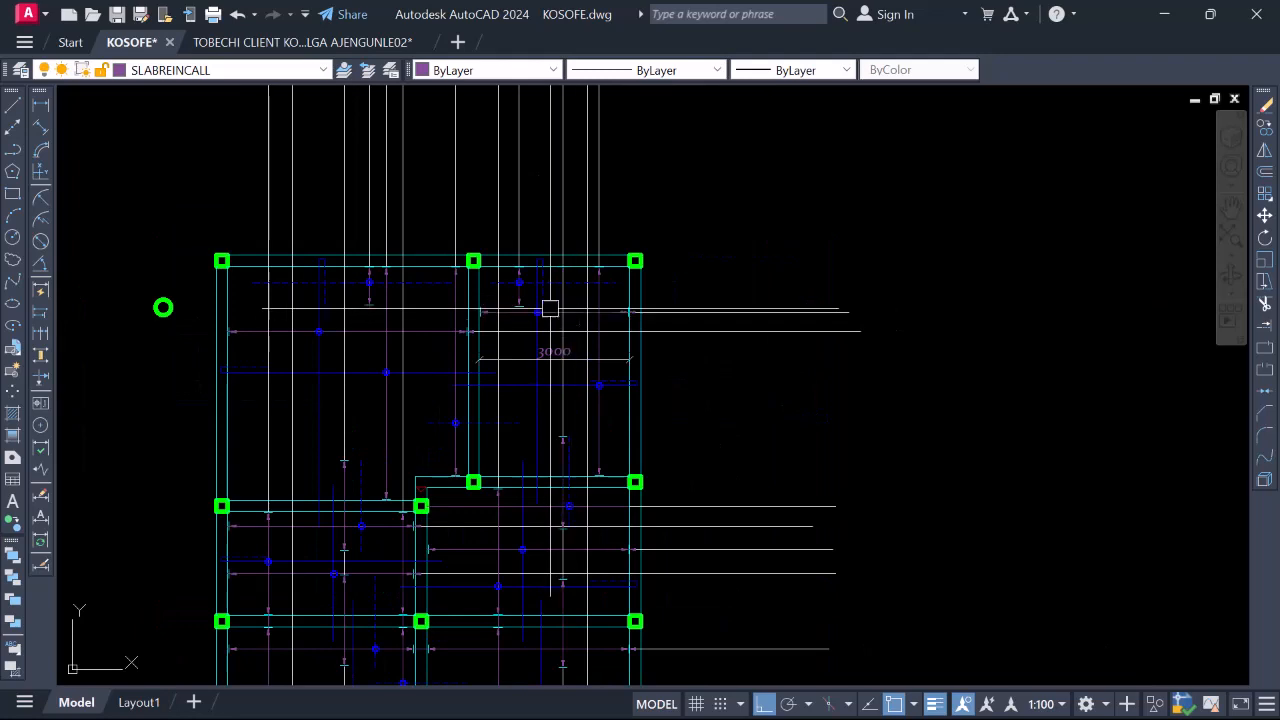
pyautogui.scroll(-2, 553, 308)
pyautogui.scroll(3, 1030, 314)
# Move the 1 Y12-01-200 bar label beside the slab plan's bar line
pyautogui.scroll(2, 634, 292)
pyautogui.click(626, 303)
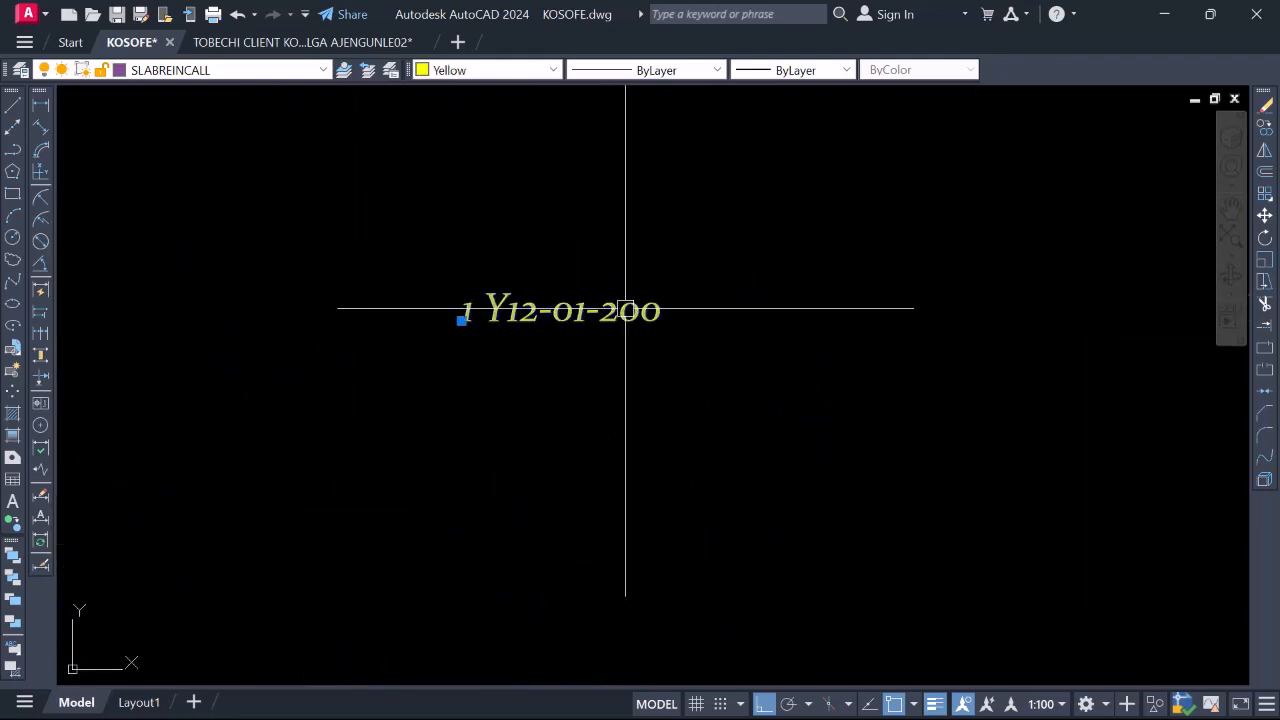
pyautogui.rightClick(624, 304)
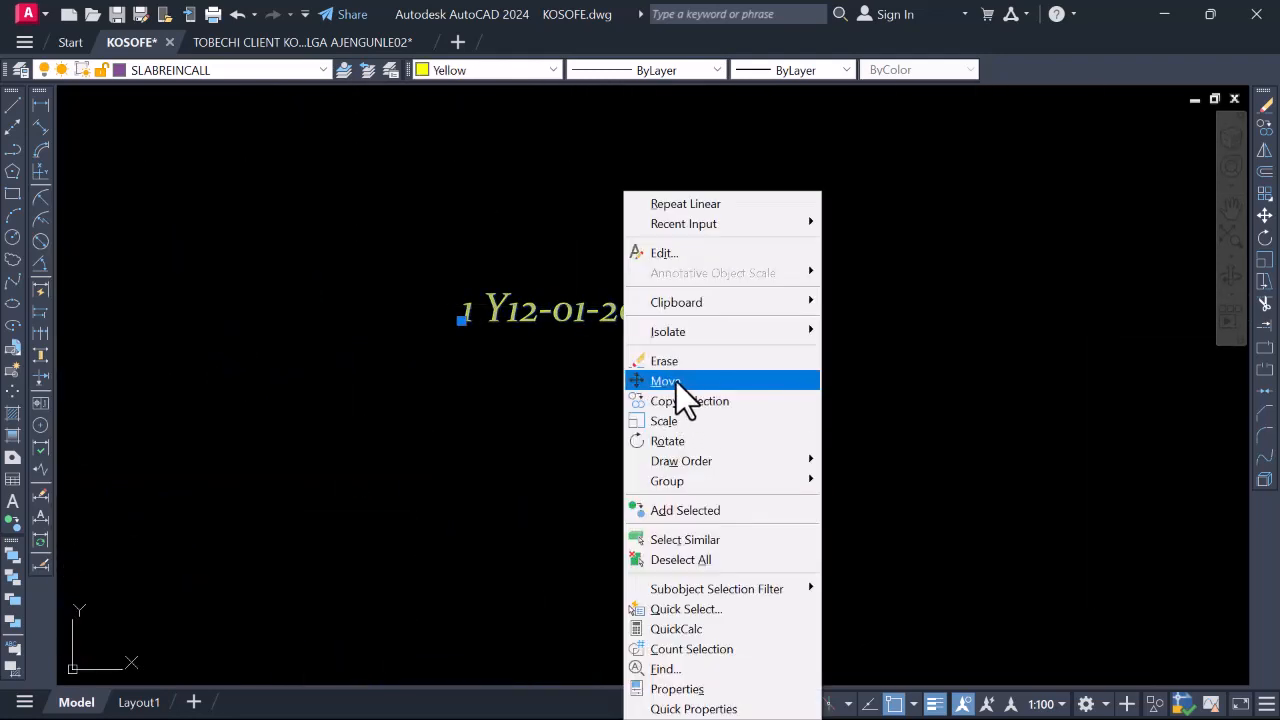
pyautogui.click(674, 381)
pyautogui.scroll(-3, 965, 373)
pyautogui.scroll(3, 431, 370)
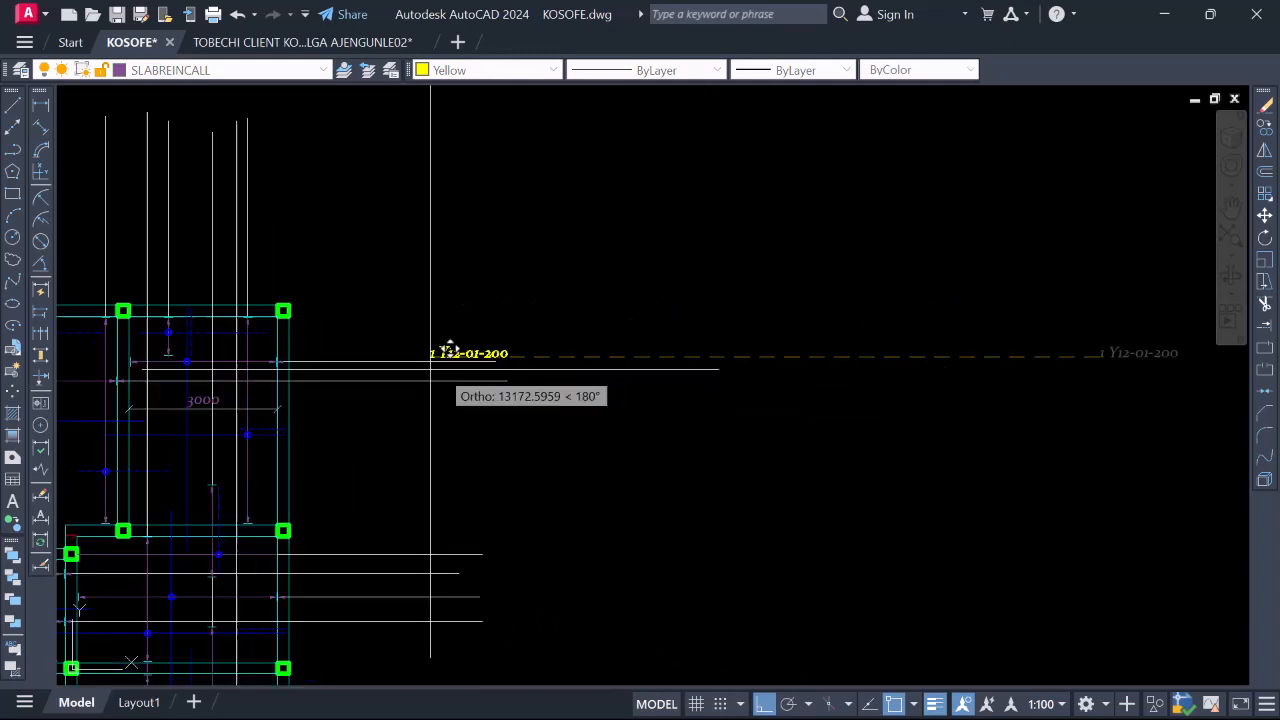
pyautogui.click(311, 338)
pyautogui.scroll(1, 371, 354)
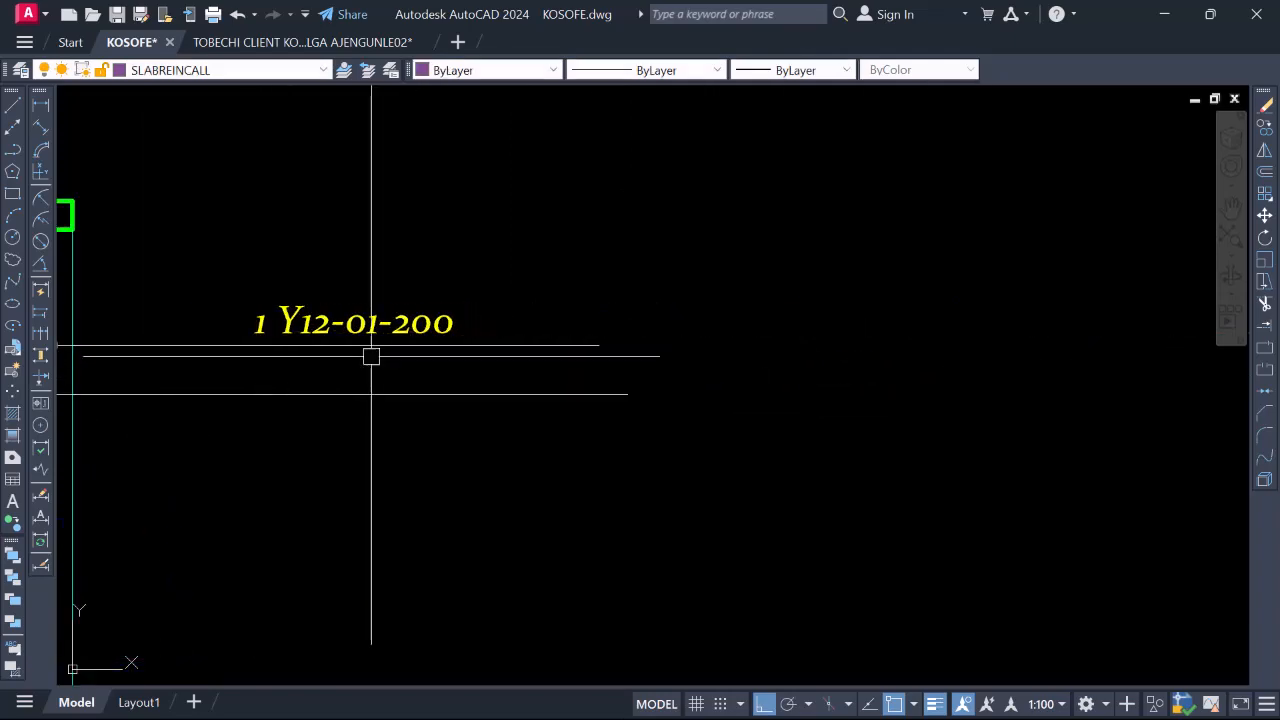
pyautogui.scroll(-5, 597, 374)
pyautogui.scroll(1, 563, 342)
pyautogui.scroll(-4, 672, 332)
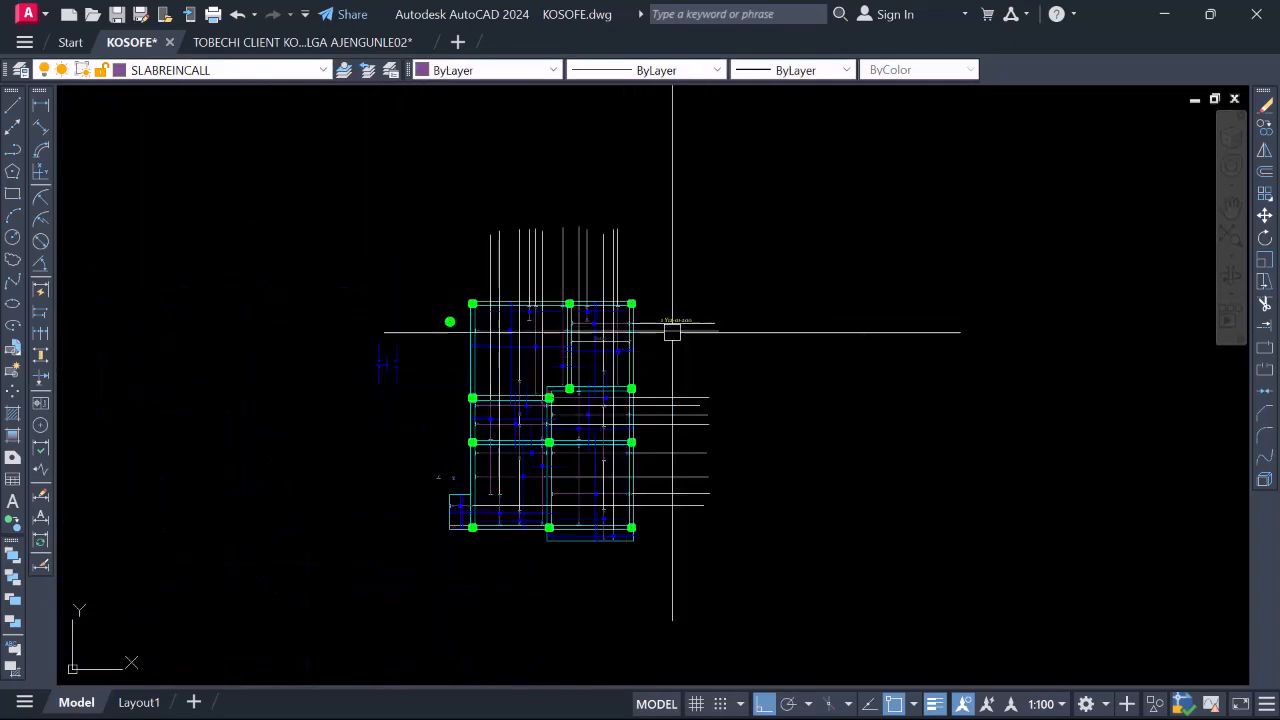
pyautogui.scroll(2, 692, 362)
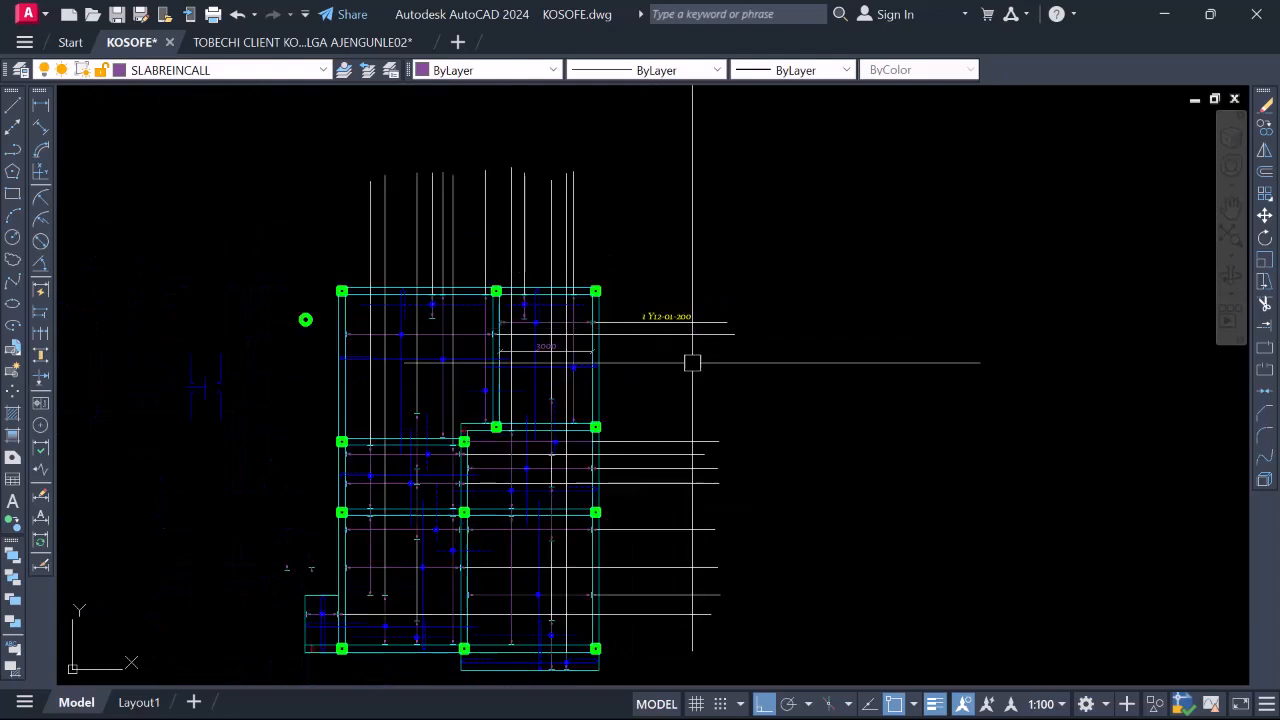
# Draw a vertical boundary line right of the bars and a horizontal one across their tops
pyautogui.click(12, 104)
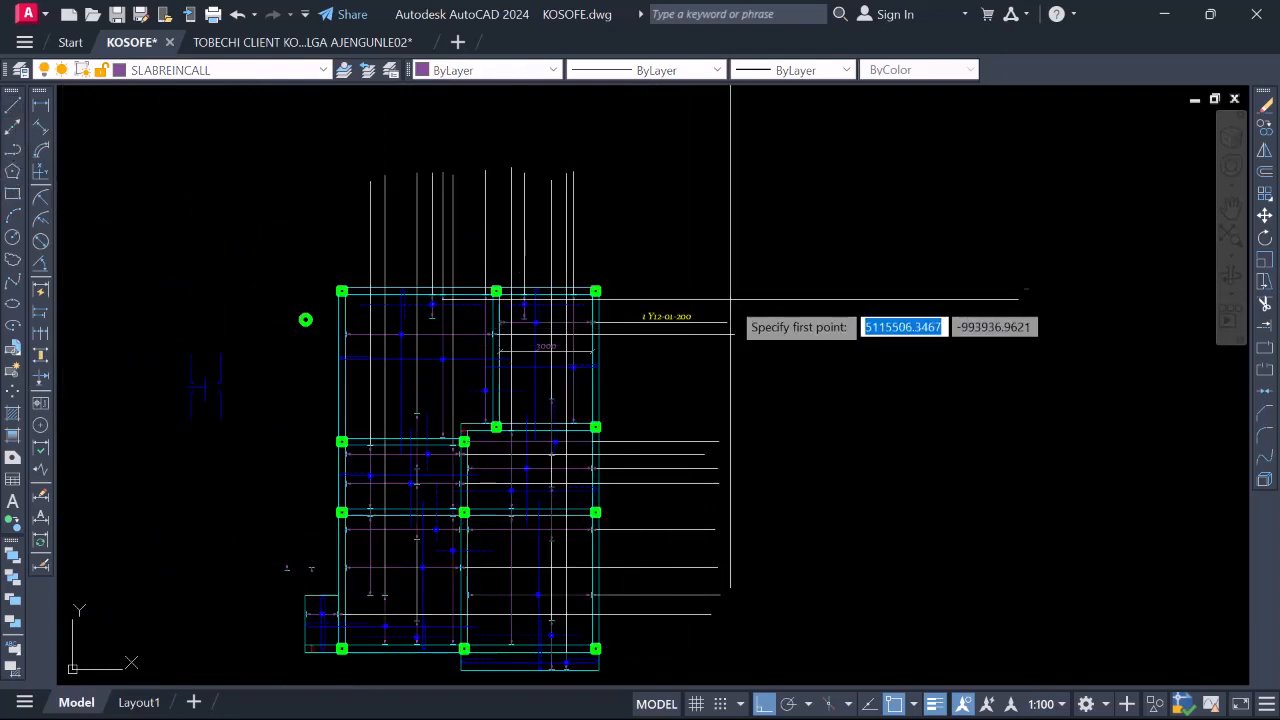
pyautogui.click(703, 251)
pyautogui.scroll(-4, 710, 270)
pyautogui.scroll(5, 718, 475)
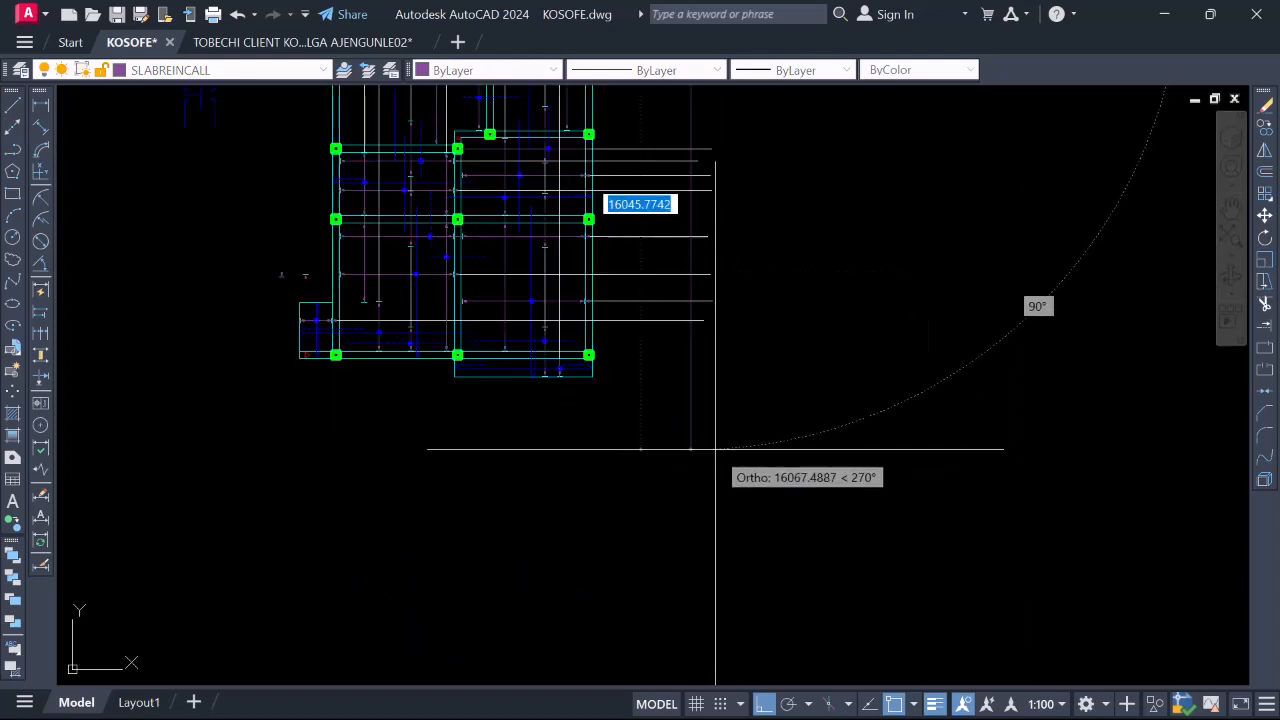
pyautogui.click(712, 446)
pyautogui.scroll(-5, 607, 490)
pyautogui.scroll(5, 651, 337)
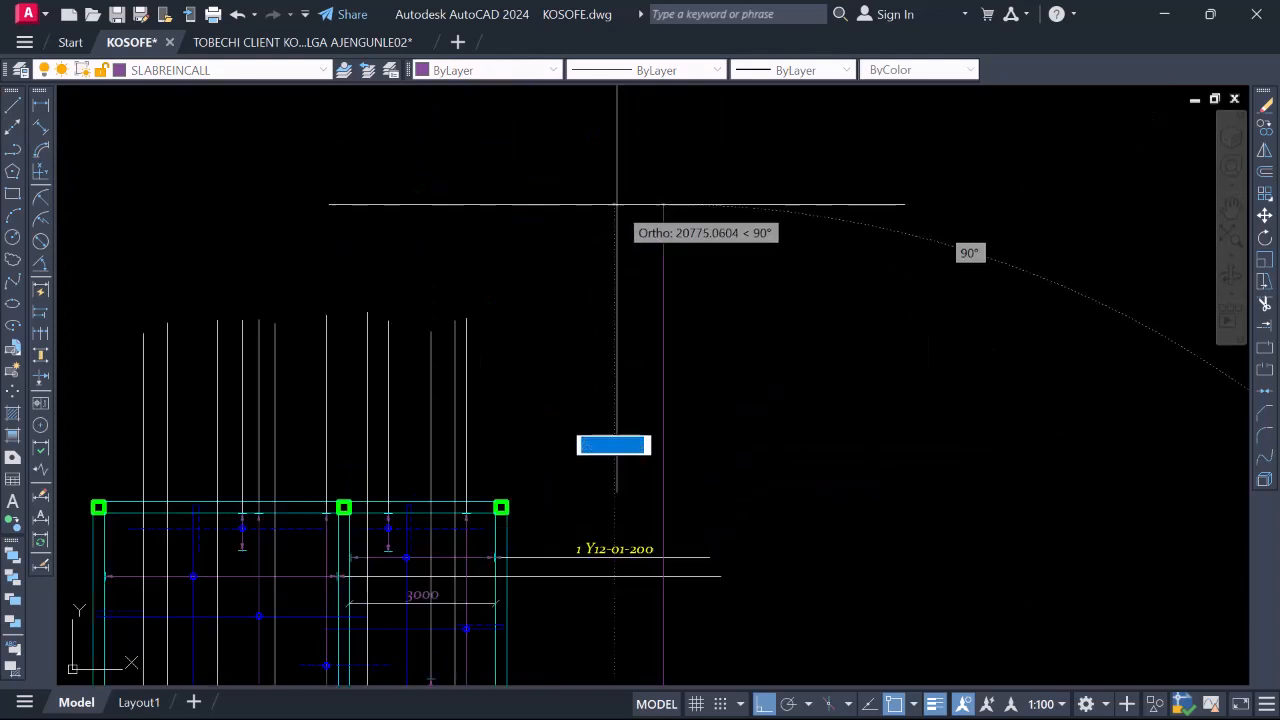
pyautogui.click(674, 323)
pyautogui.scroll(-2, 653, 308)
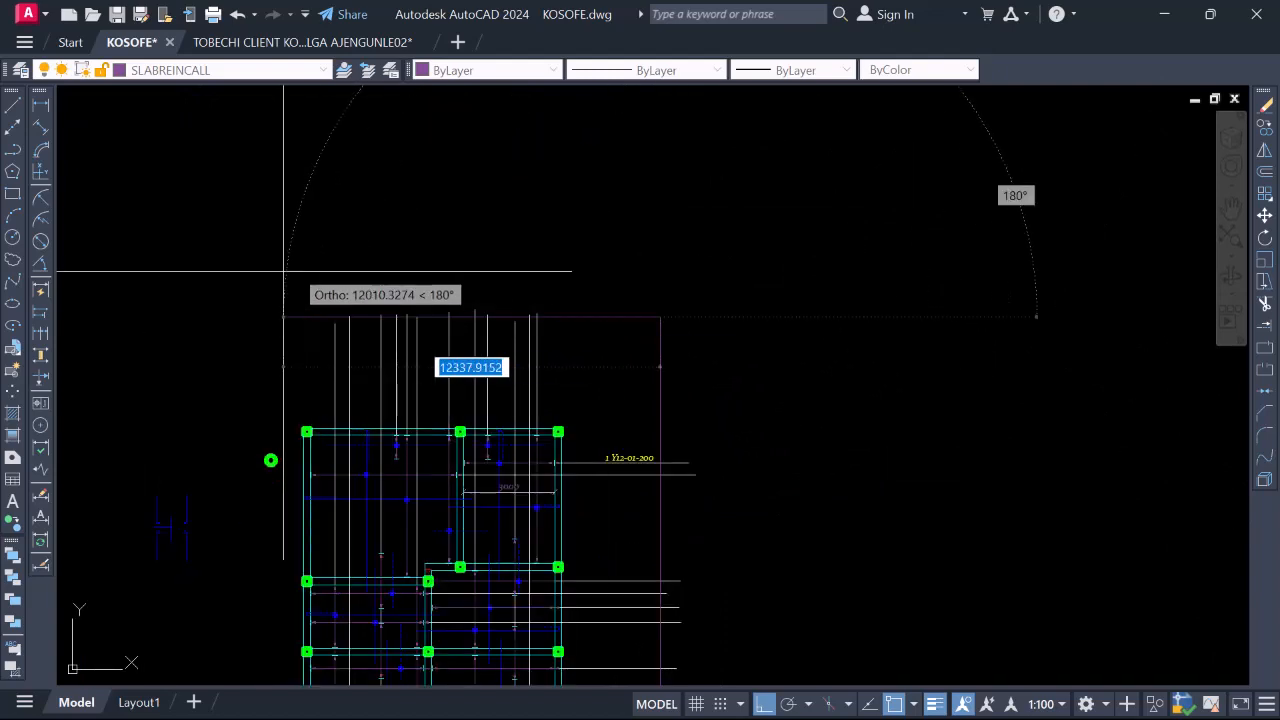
pyautogui.click(263, 292)
pyautogui.press('Escape')
# Shift the top horizontal boundary line slightly down so it sits just above the bays
pyautogui.click(589, 316)
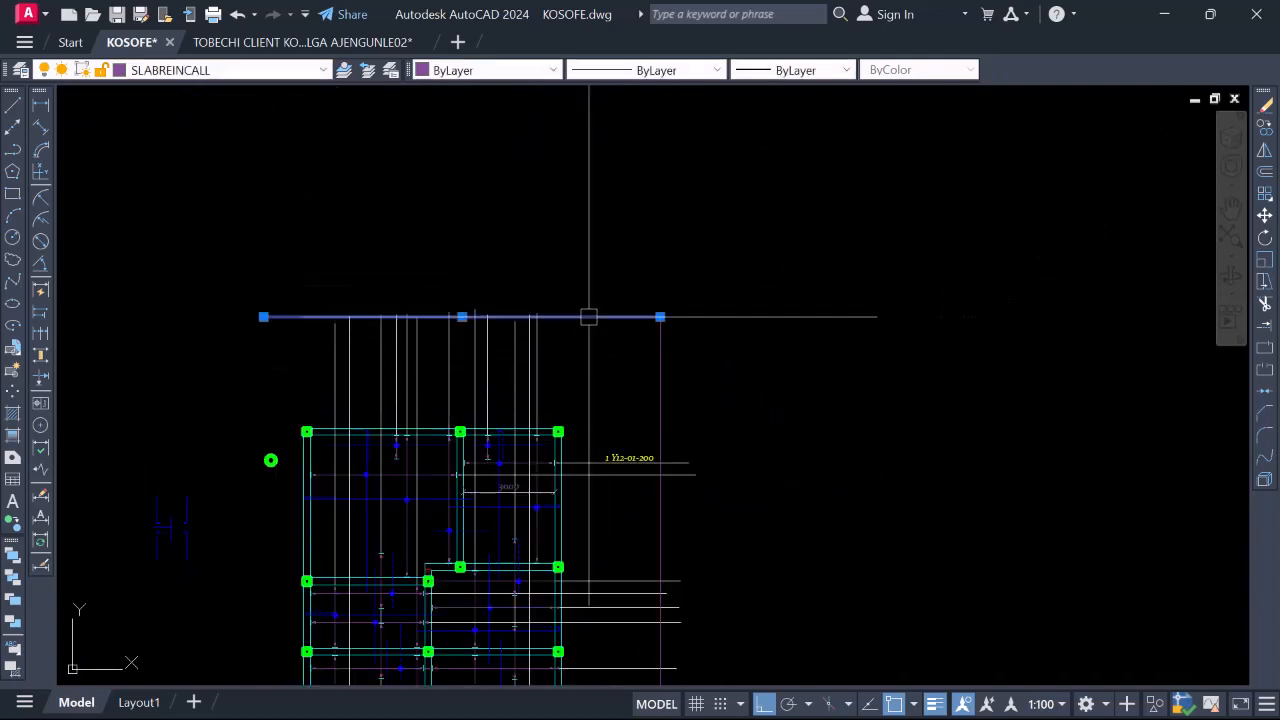
pyautogui.rightClick(591, 316)
pyautogui.click(633, 381)
pyautogui.click(777, 341)
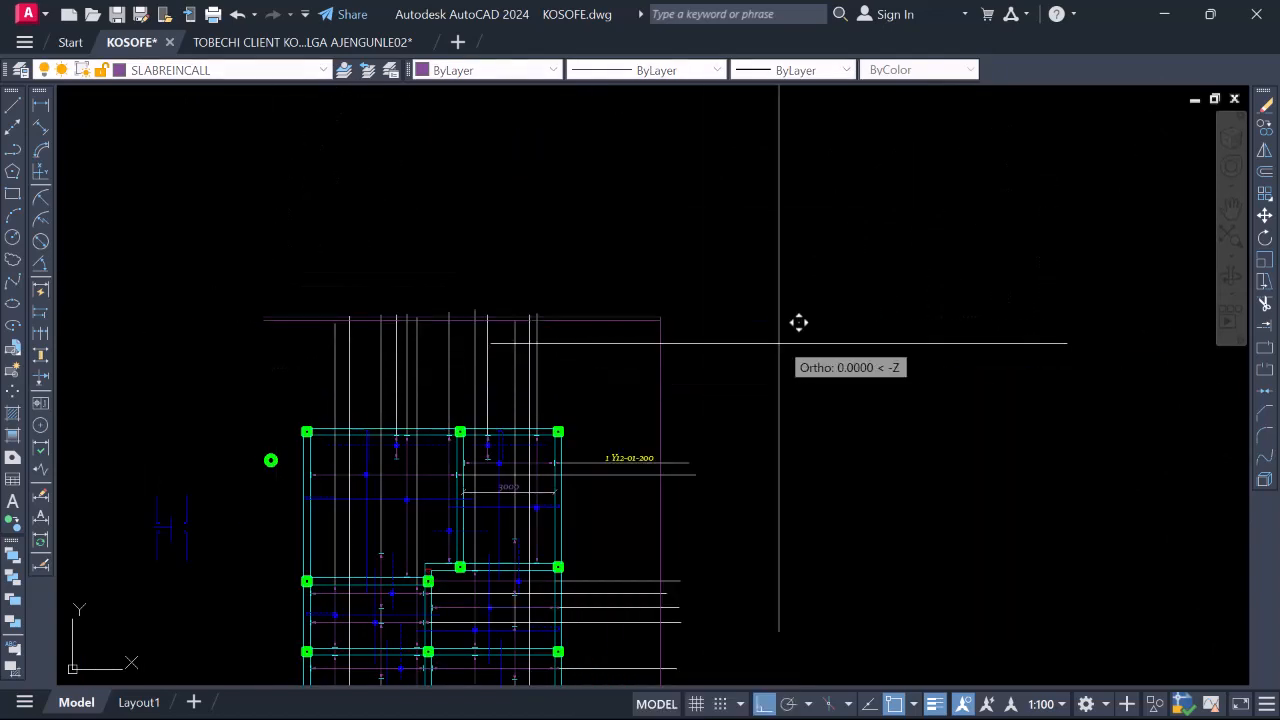
pyautogui.click(776, 357)
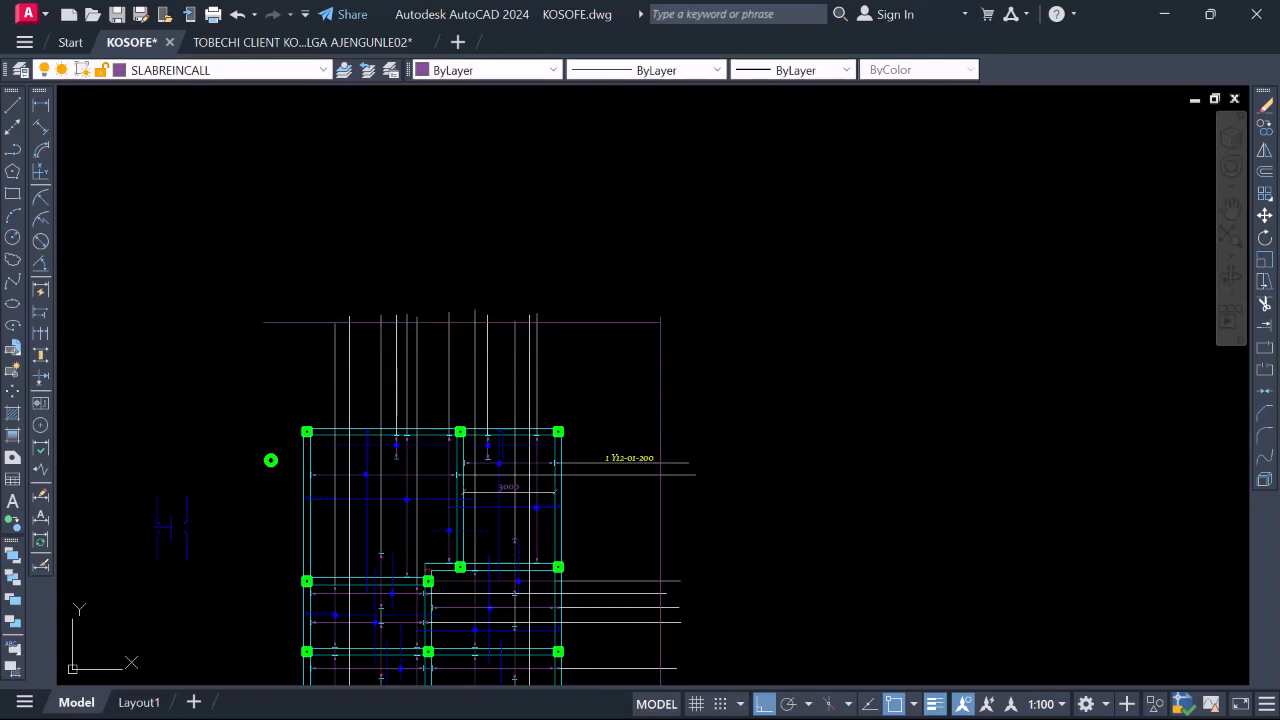
# Trim the vertical bar tops back to the top boundary line with a fence
pyautogui.press('Return')
pyautogui.scroll(6, 530, 310)
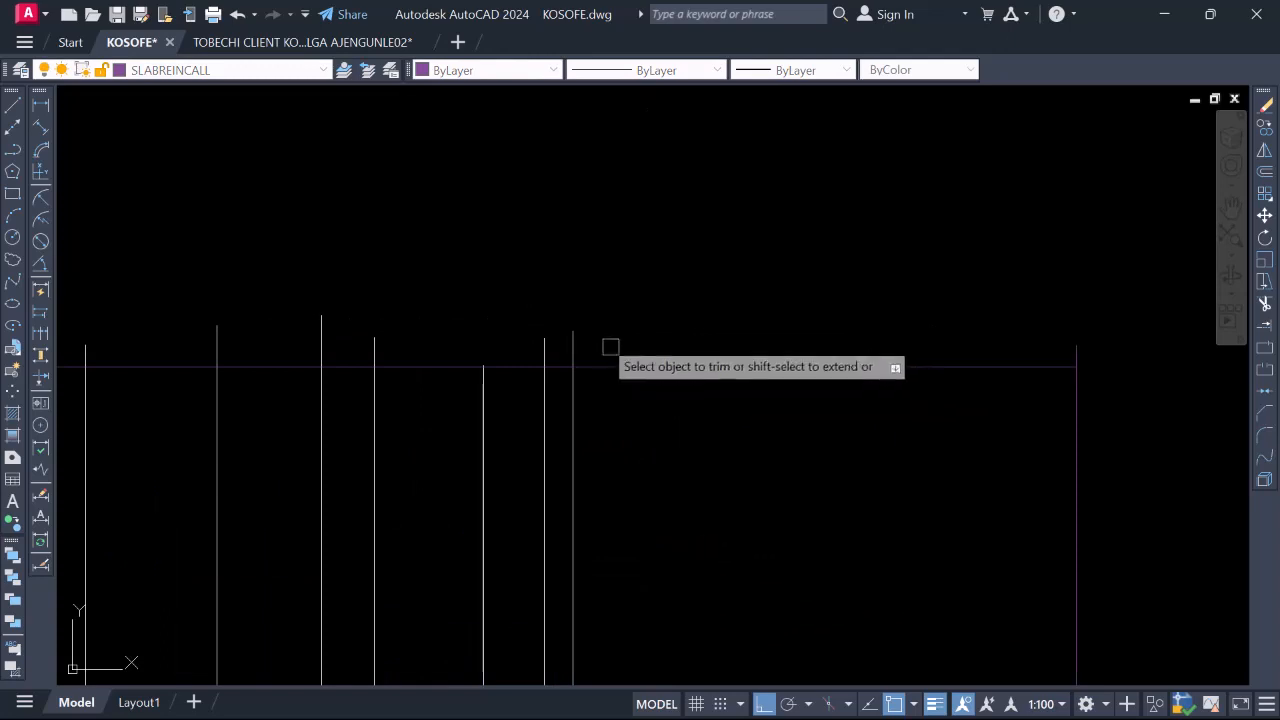
pyautogui.click(610, 347)
pyautogui.scroll(-3, 620, 343)
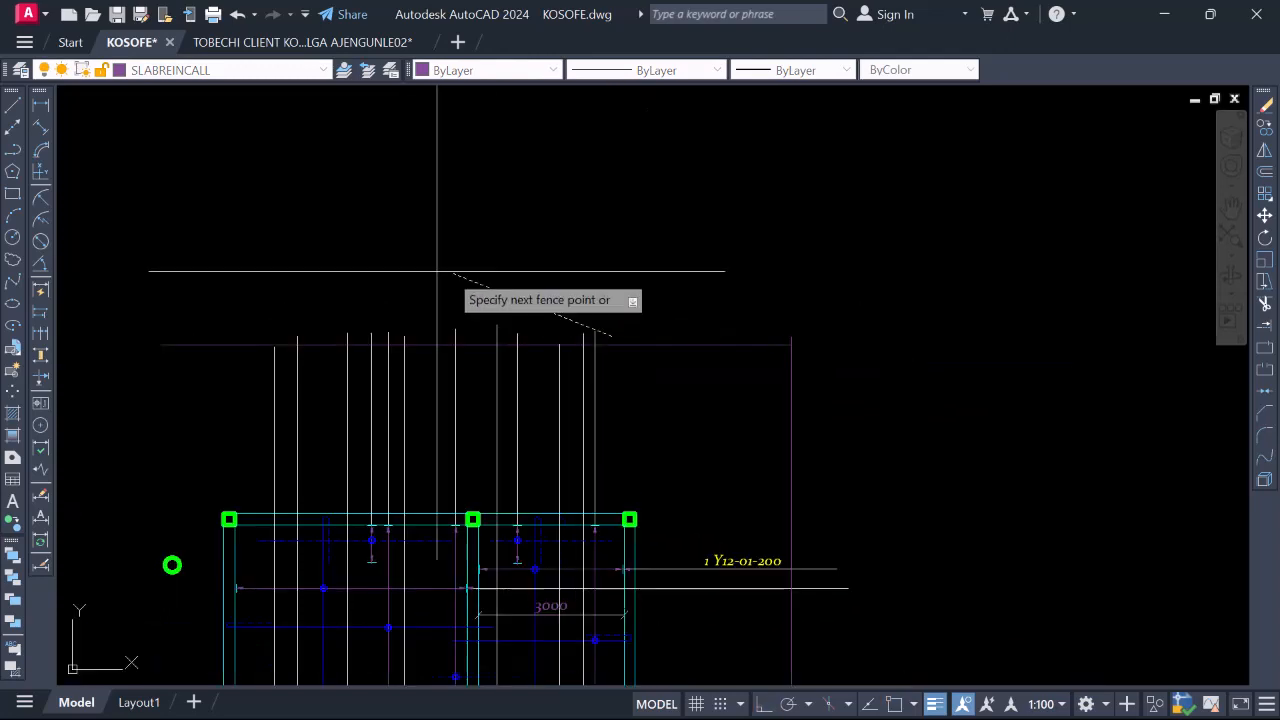
pyautogui.click(256, 319)
pyautogui.press('Return')
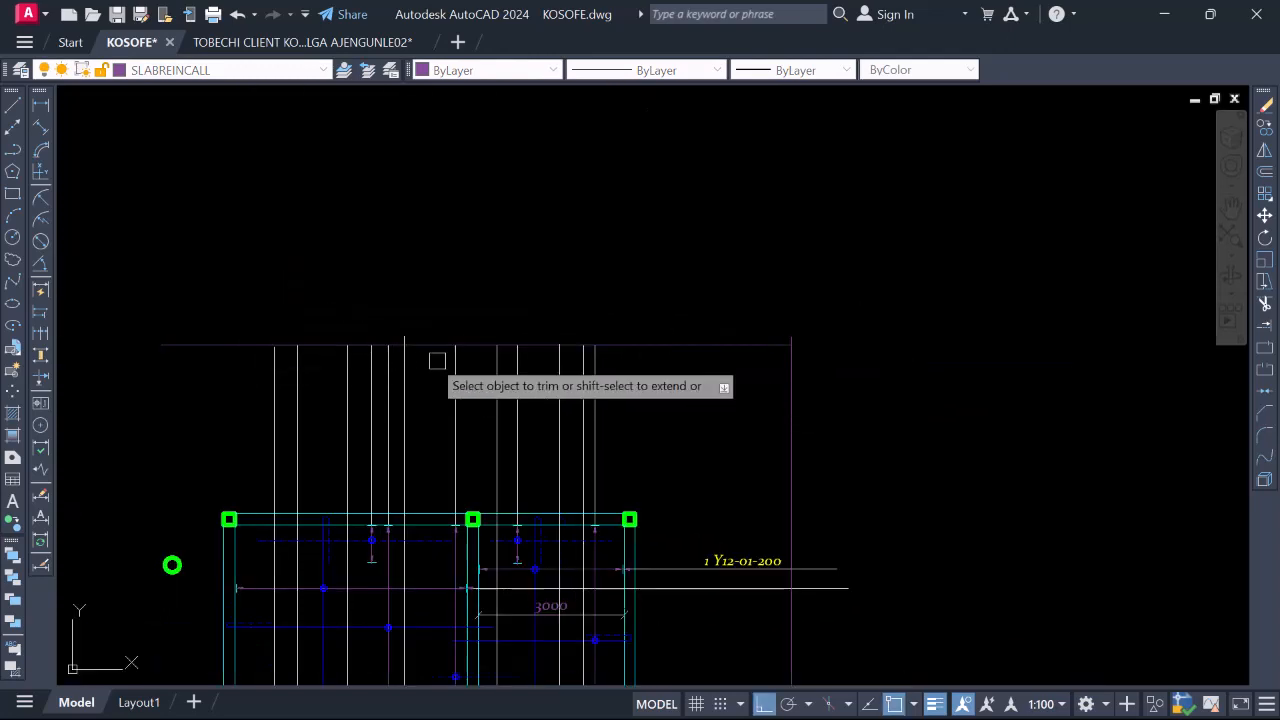
pyautogui.scroll(3, 420, 345)
pyautogui.scroll(-3, 400, 323)
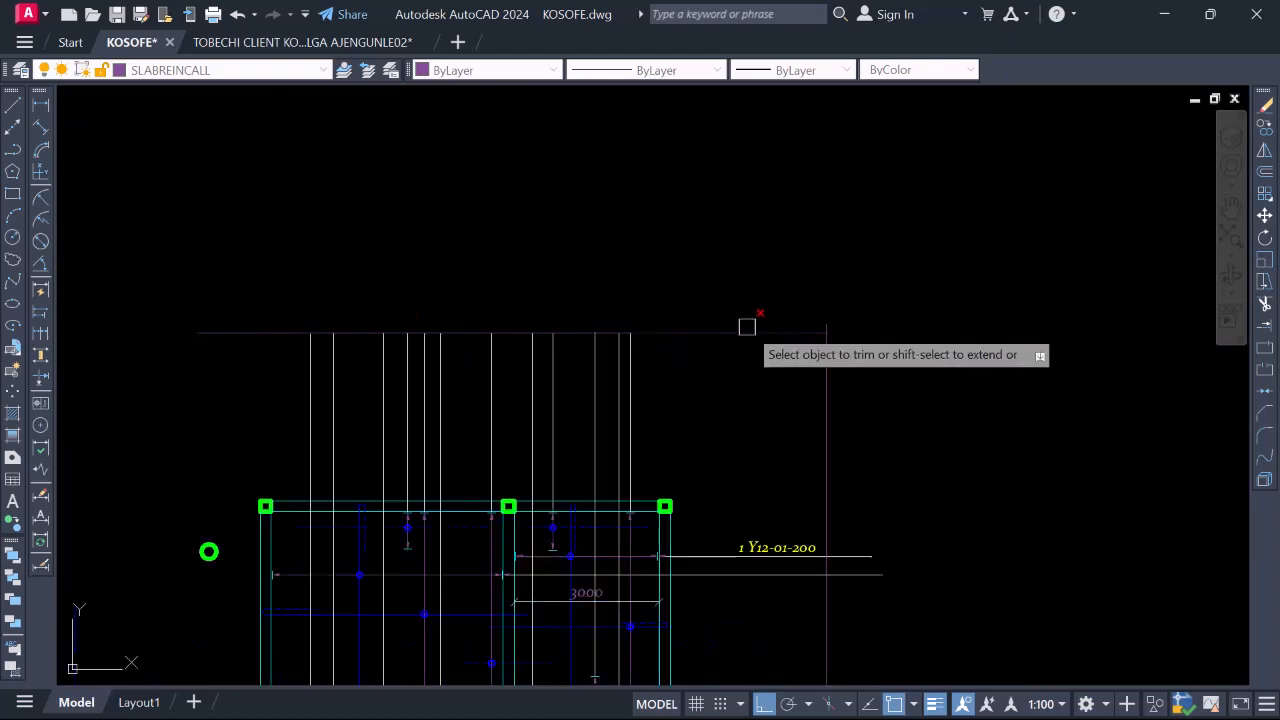
pyautogui.scroll(3, 469, 329)
pyautogui.scroll(-3, 414, 334)
pyautogui.scroll(3, 414, 309)
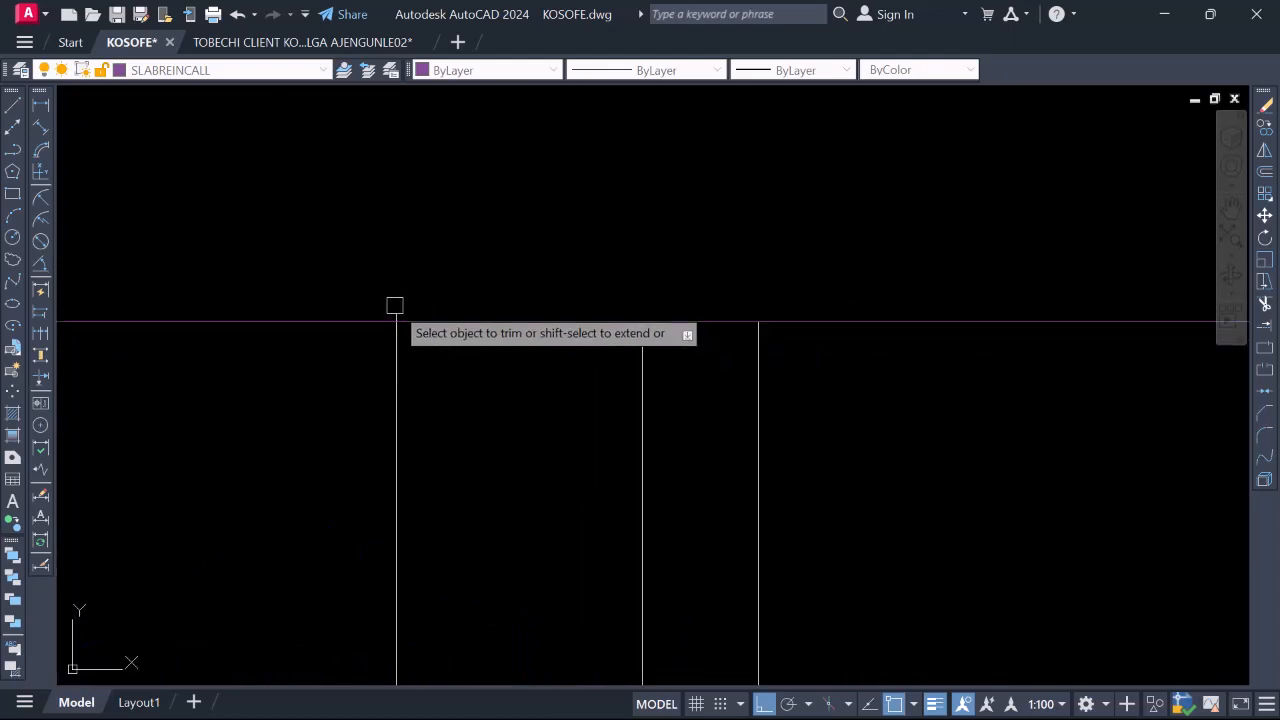
pyautogui.scroll(-3, 786, 366)
pyautogui.scroll(4, 791, 614)
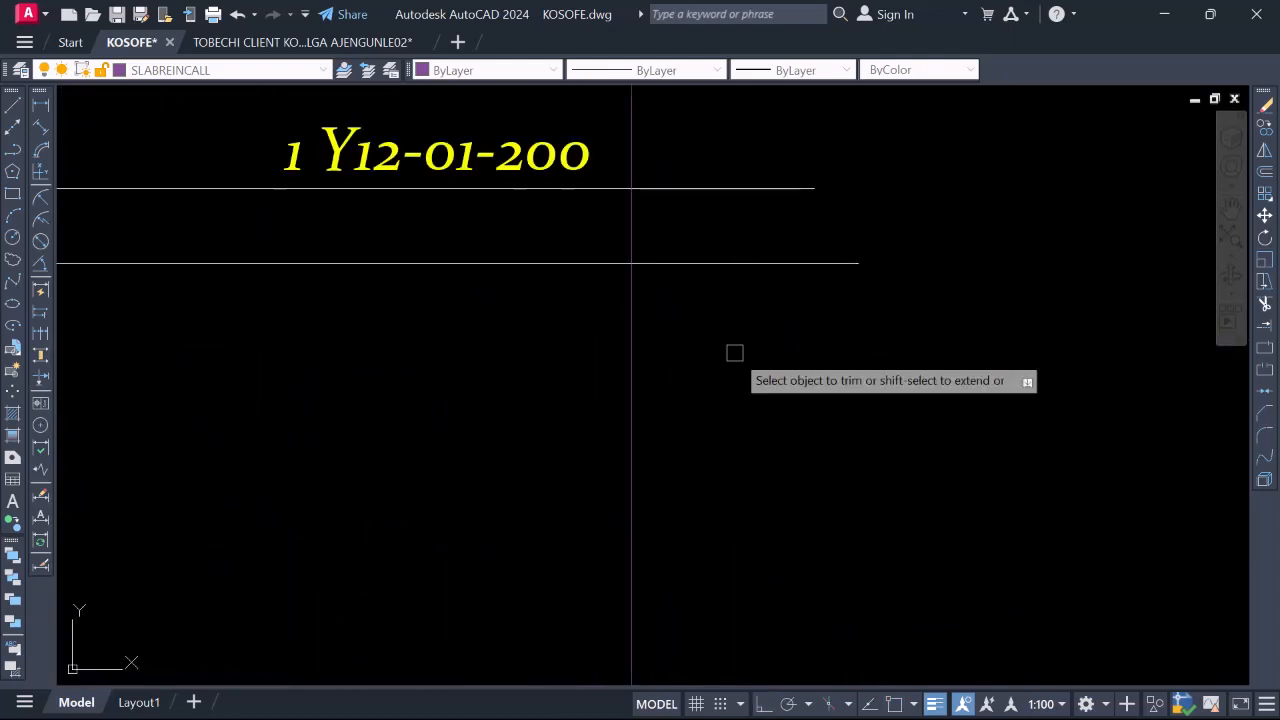
pyautogui.scroll(-3, 744, 233)
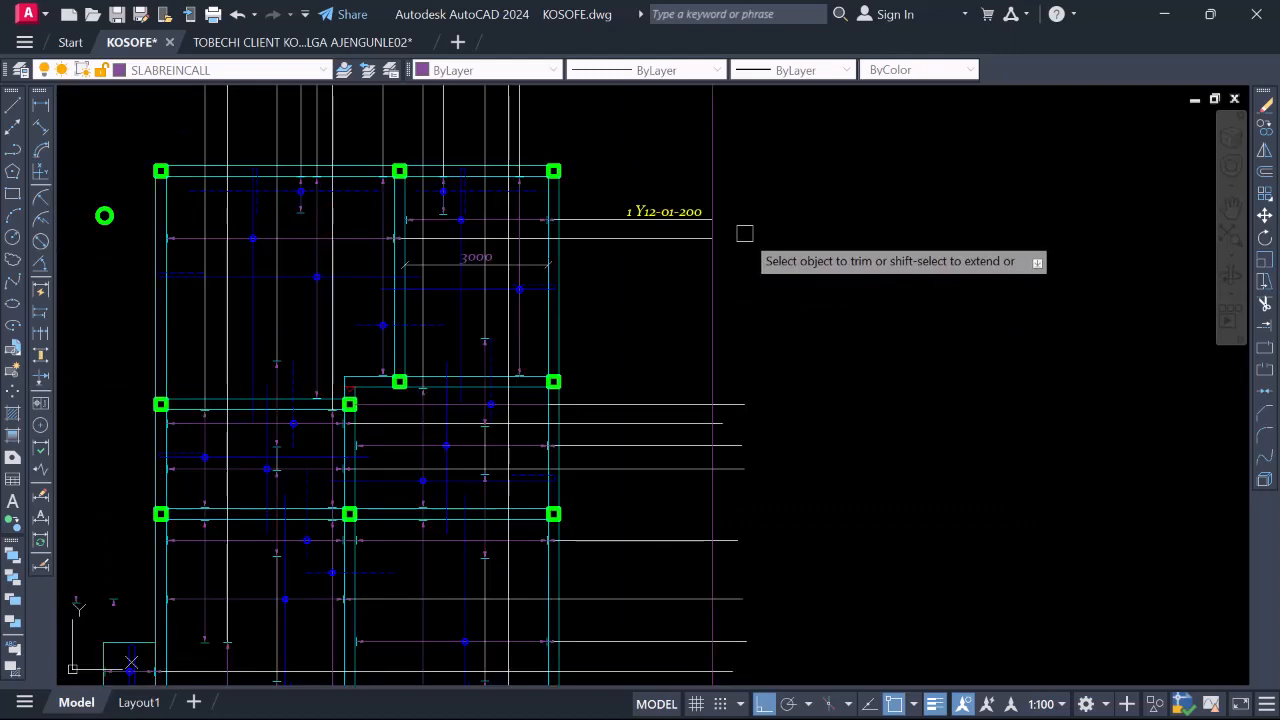
pyautogui.scroll(-2, 746, 270)
pyautogui.scroll(2, 737, 349)
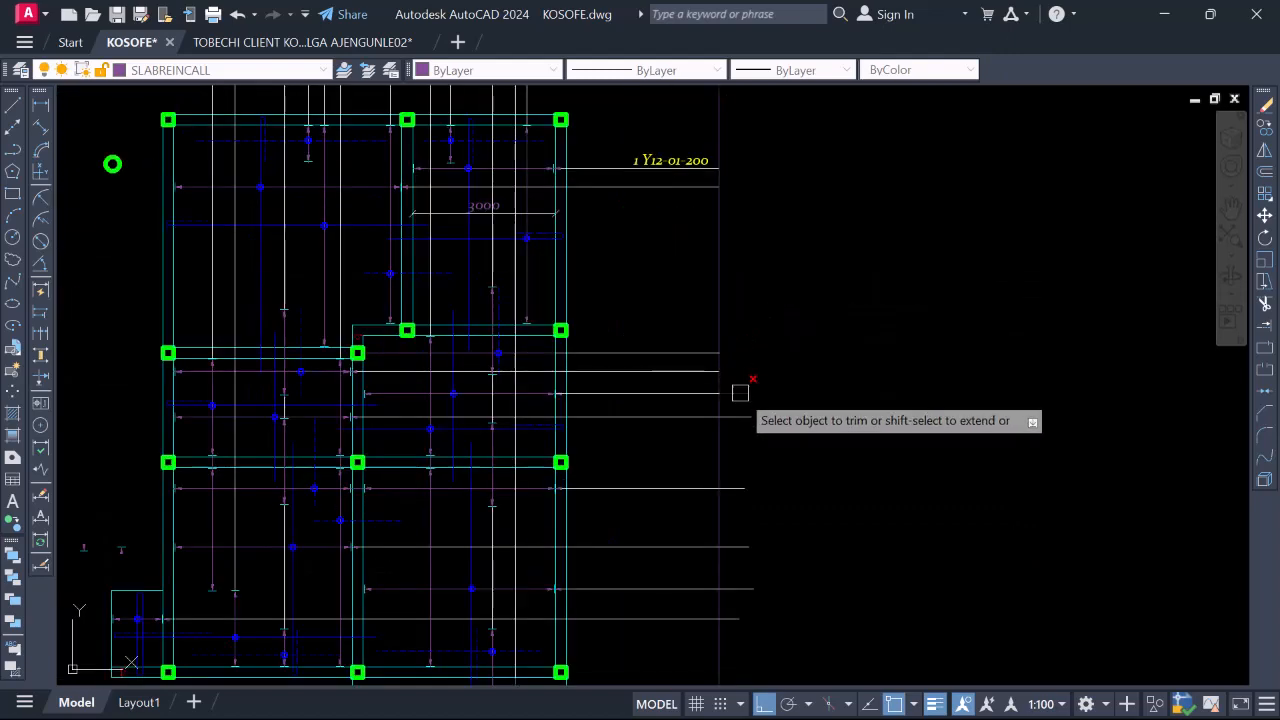
# Fence-trim the right-hand horizontal bar ends back to the vertical boundary line
pyautogui.click(739, 464)
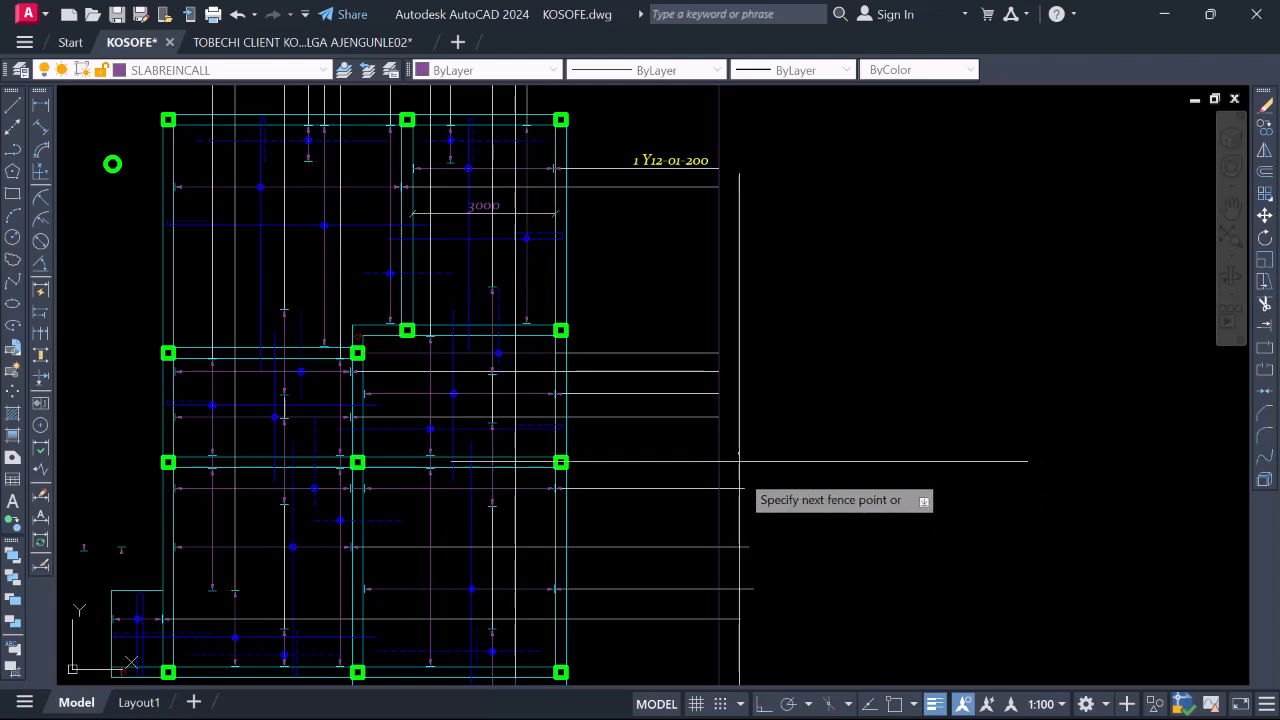
pyautogui.click(735, 652)
pyautogui.scroll(-4, 750, 512)
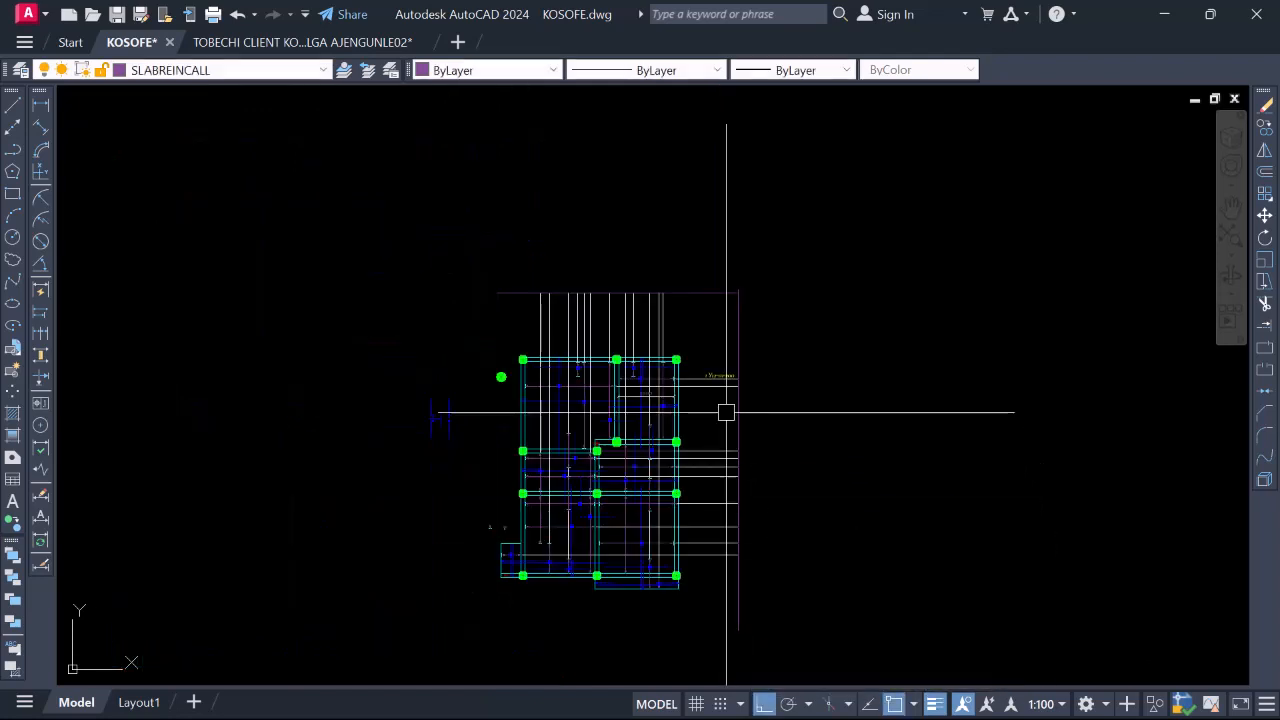
pyautogui.click(740, 362)
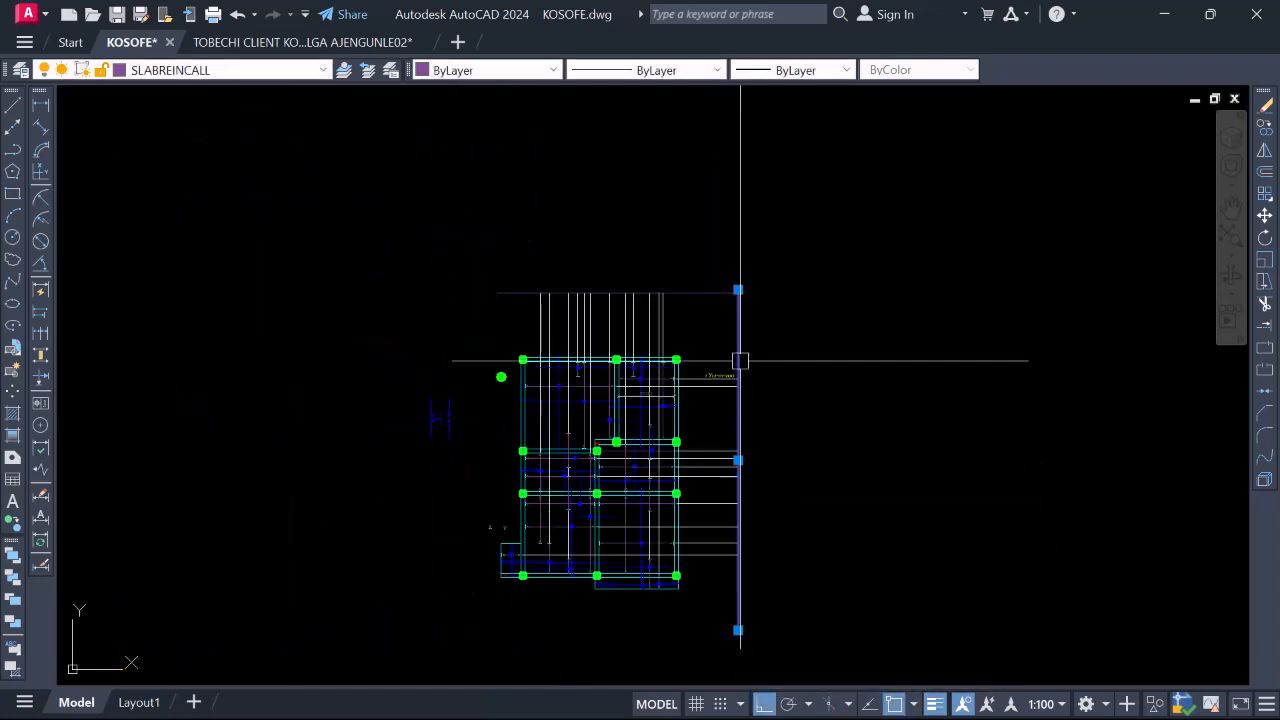
pyautogui.rightClick(735, 290)
# Erase the right-hand vertical boundary line and zoom to the 1 Y12-01-200 label
pyautogui.click(803, 391)
pyautogui.scroll(-2, 814, 393)
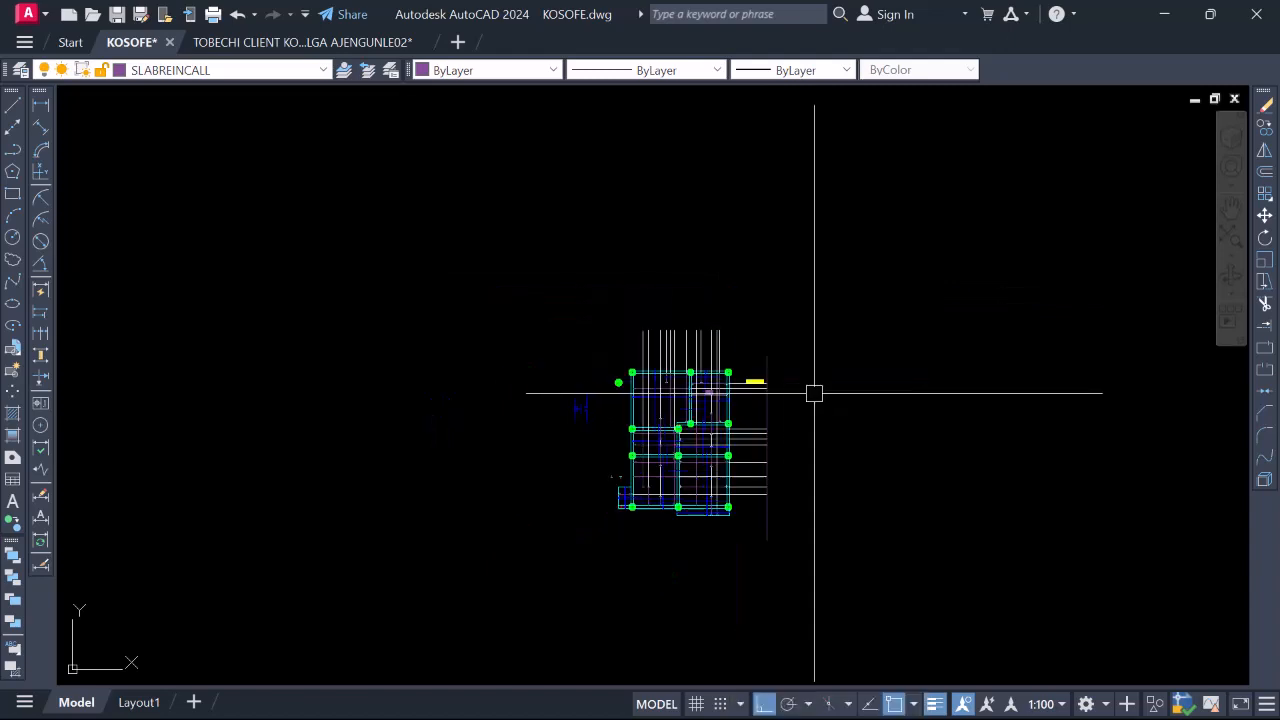
pyautogui.scroll(4, 814, 393)
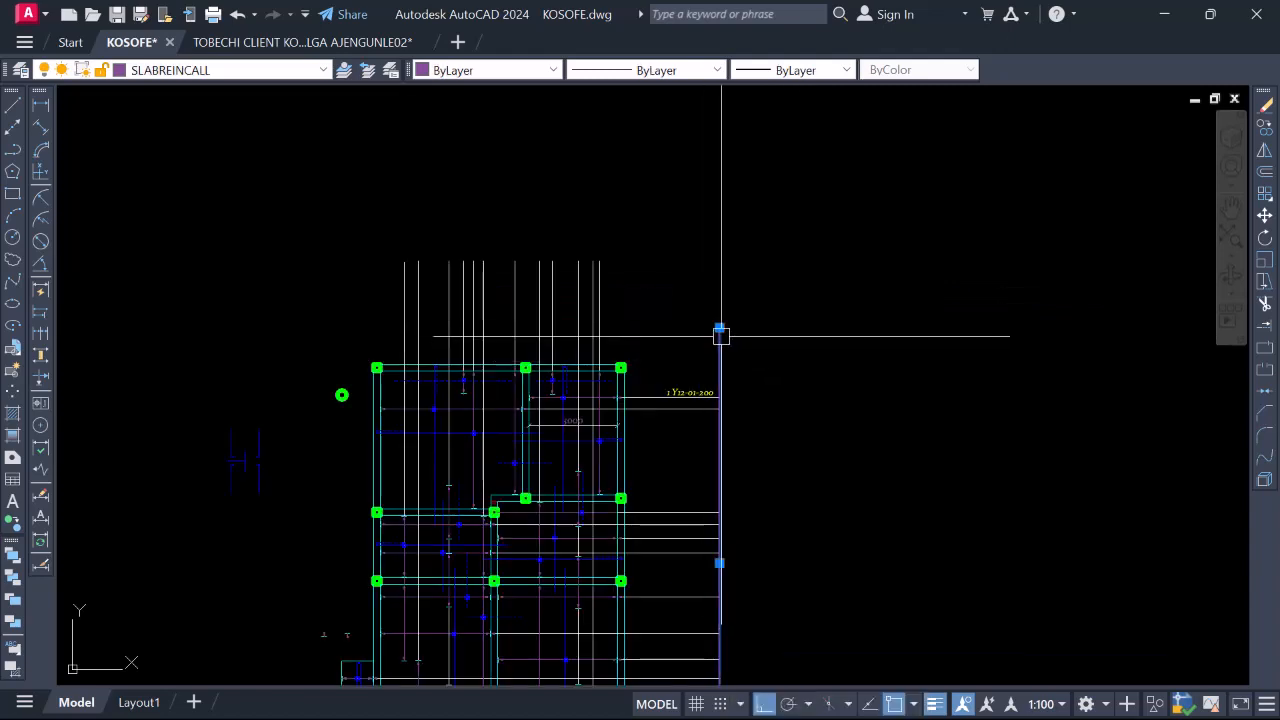
pyautogui.scroll(-2, 721, 336)
pyautogui.scroll(4, 731, 334)
pyautogui.scroll(-2, 774, 345)
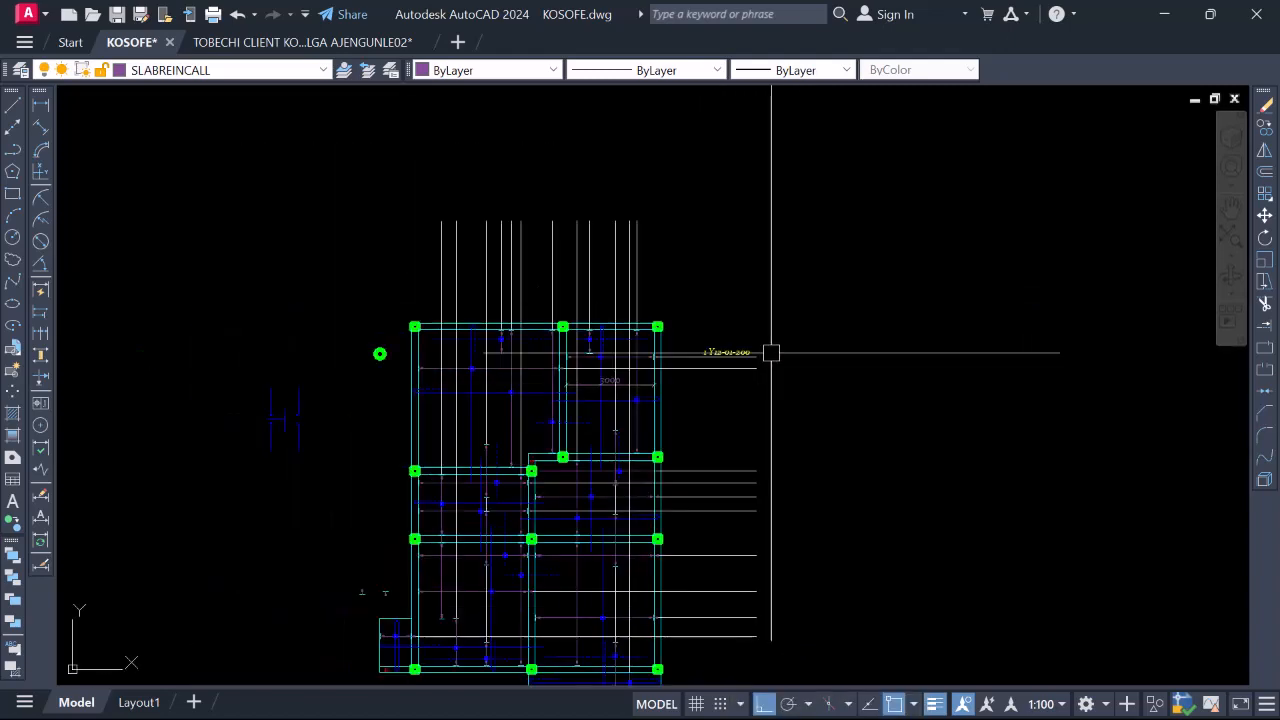
pyautogui.scroll(3, 697, 352)
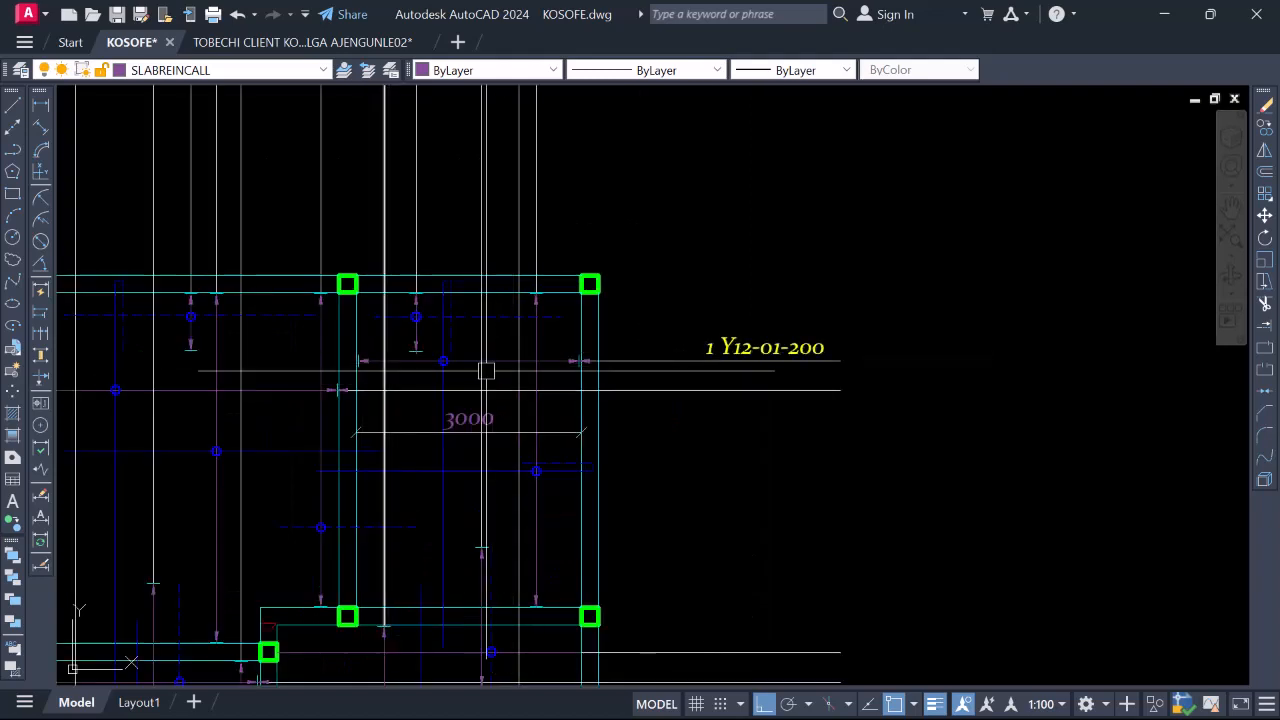
pyautogui.scroll(-2, 741, 359)
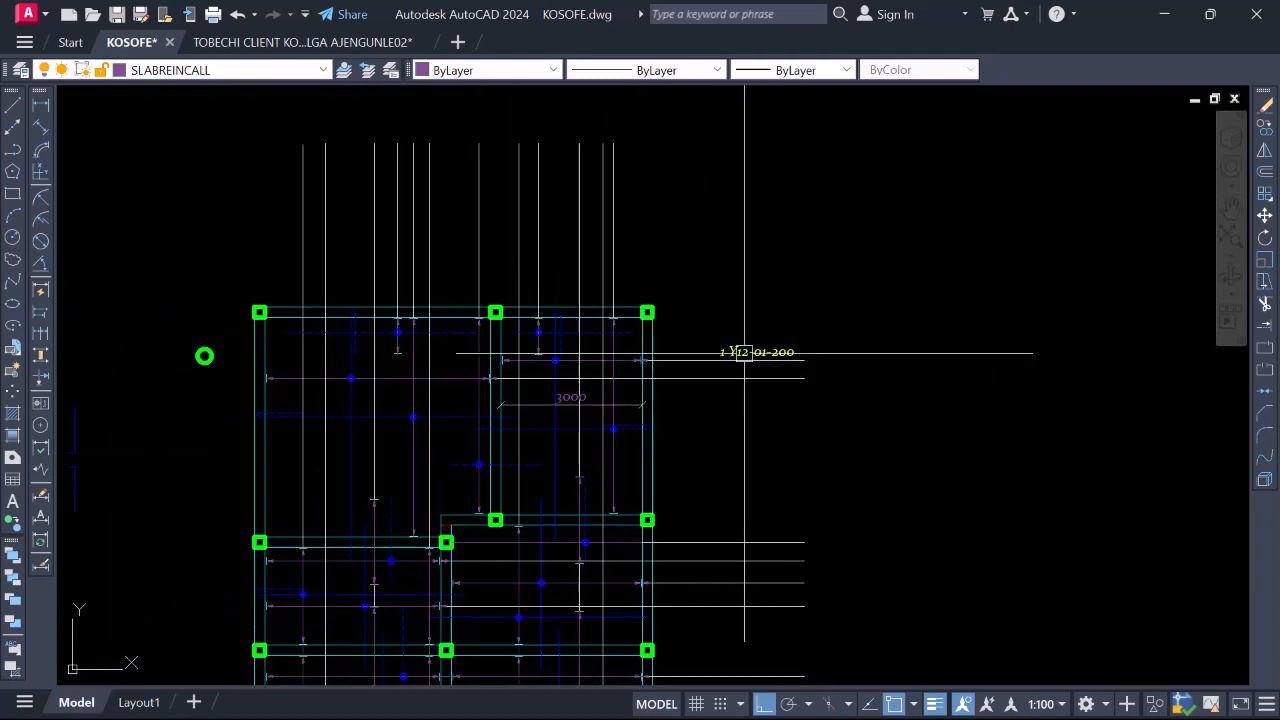
pyautogui.scroll(3, 765, 352)
pyautogui.scroll(-4, 734, 360)
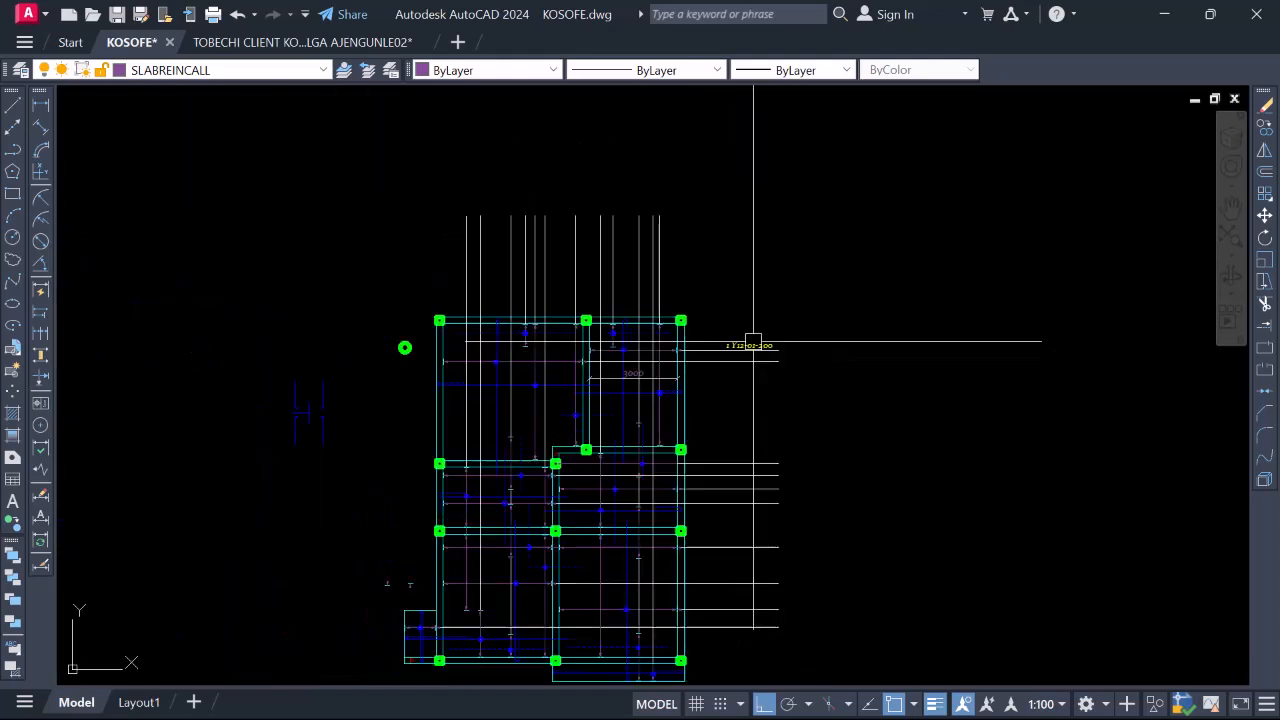
pyautogui.scroll(4, 778, 330)
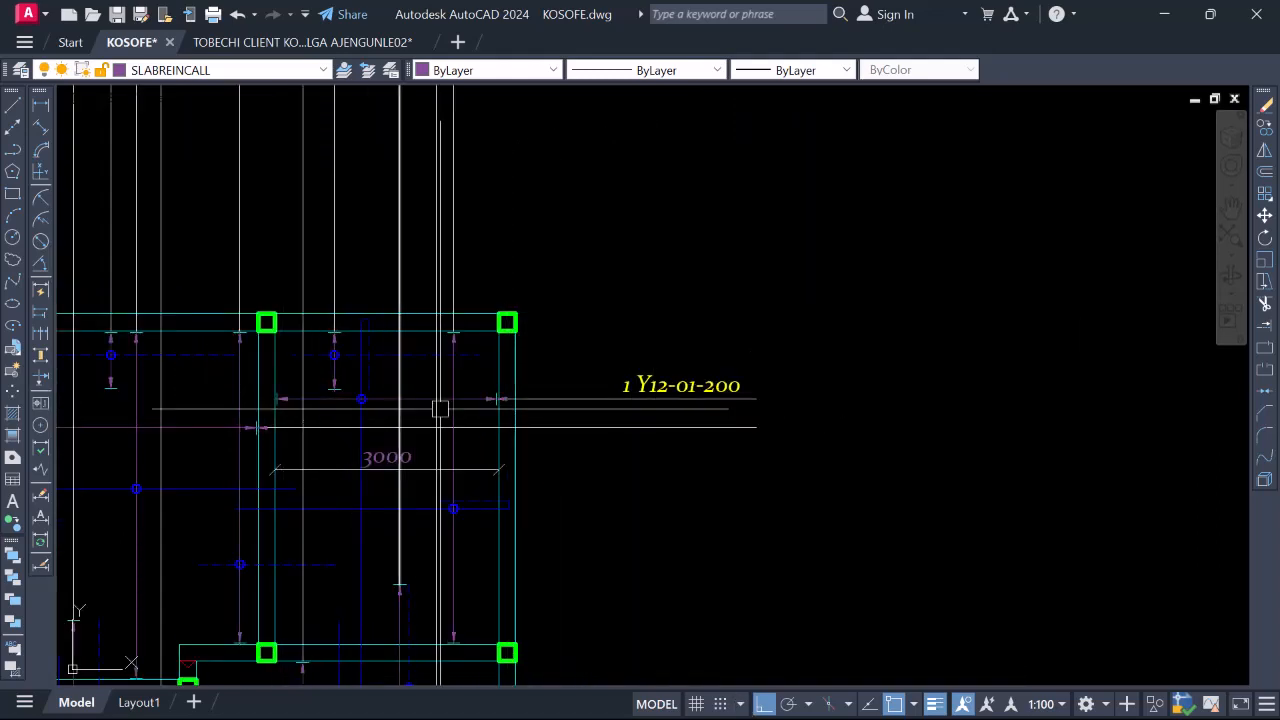
pyautogui.scroll(2, 756, 392)
# Edit the label beside the 3000 dimension to read '1 Y12-01-200 BB'
pyautogui.click(720, 383)
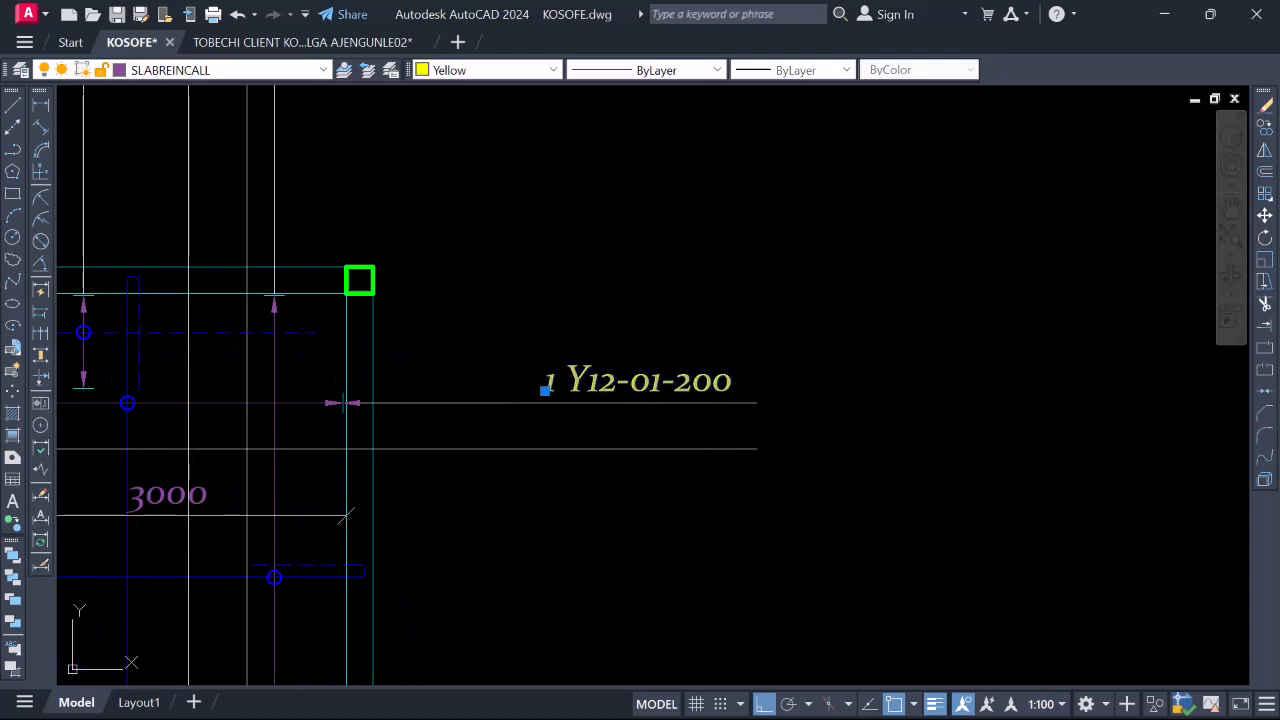
pyautogui.doubleClick(726, 385)
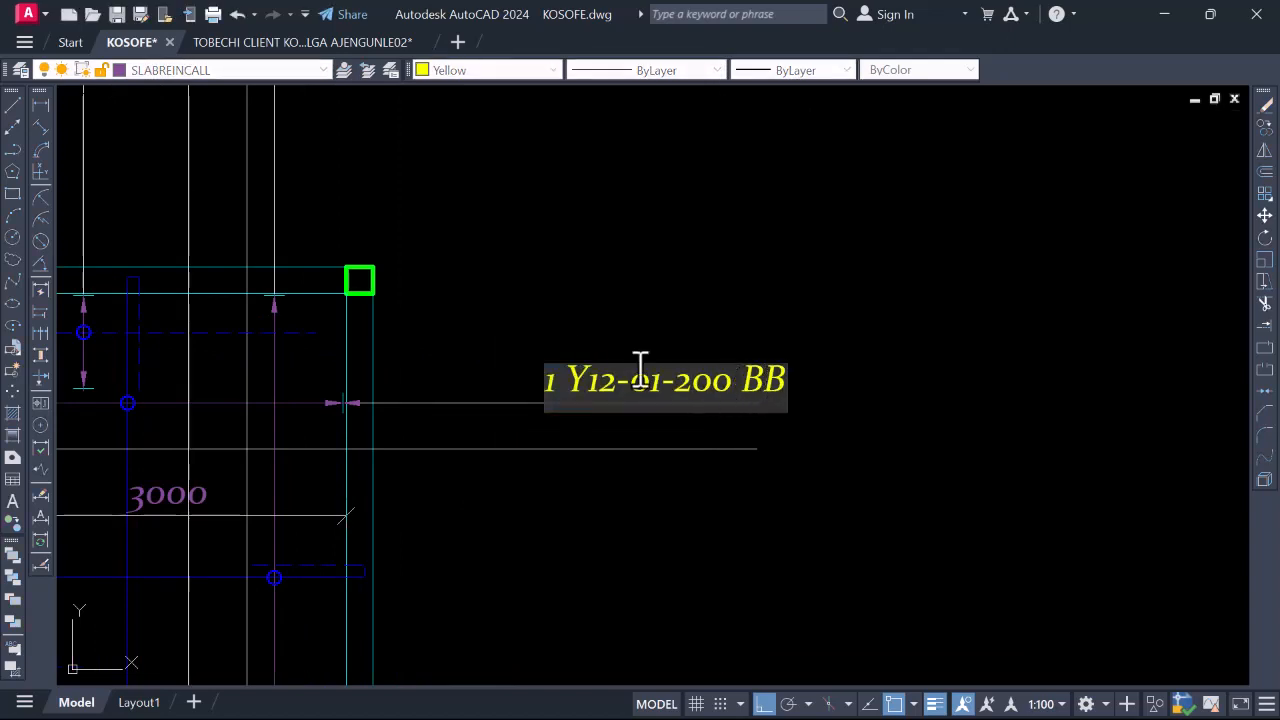
pyautogui.scroll(-4, 800, 312)
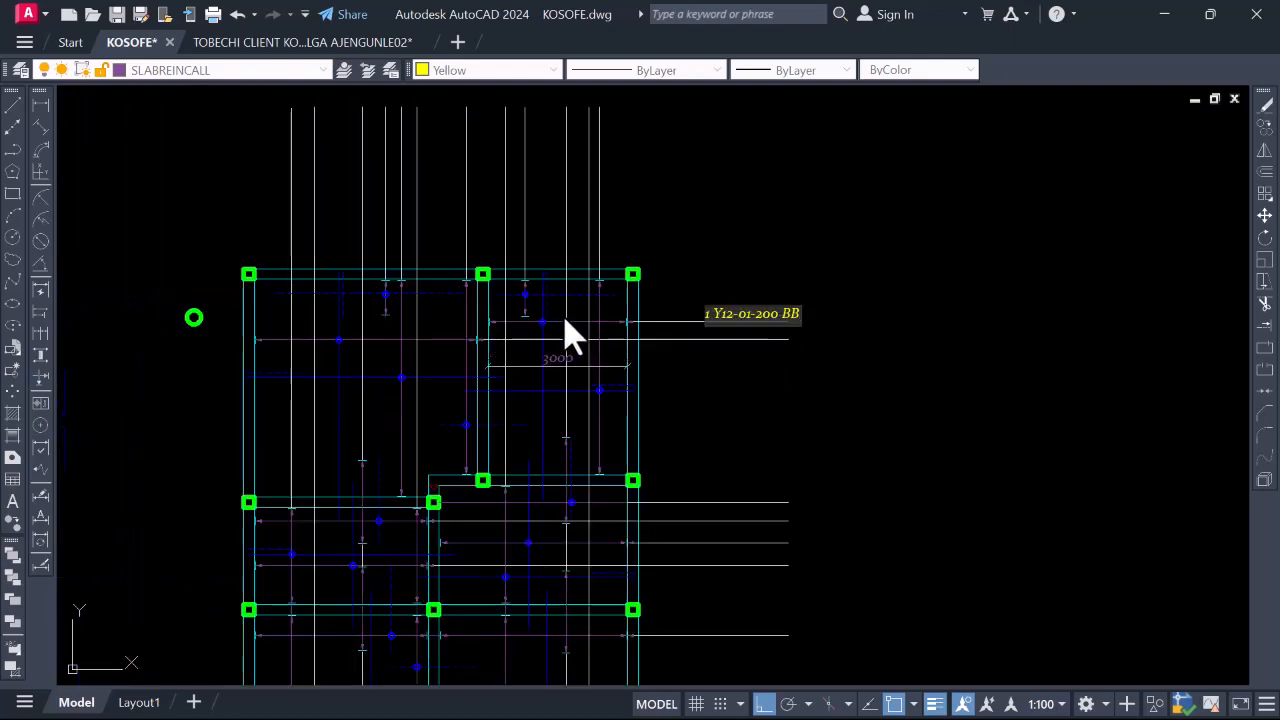
pyautogui.scroll(2, 741, 310)
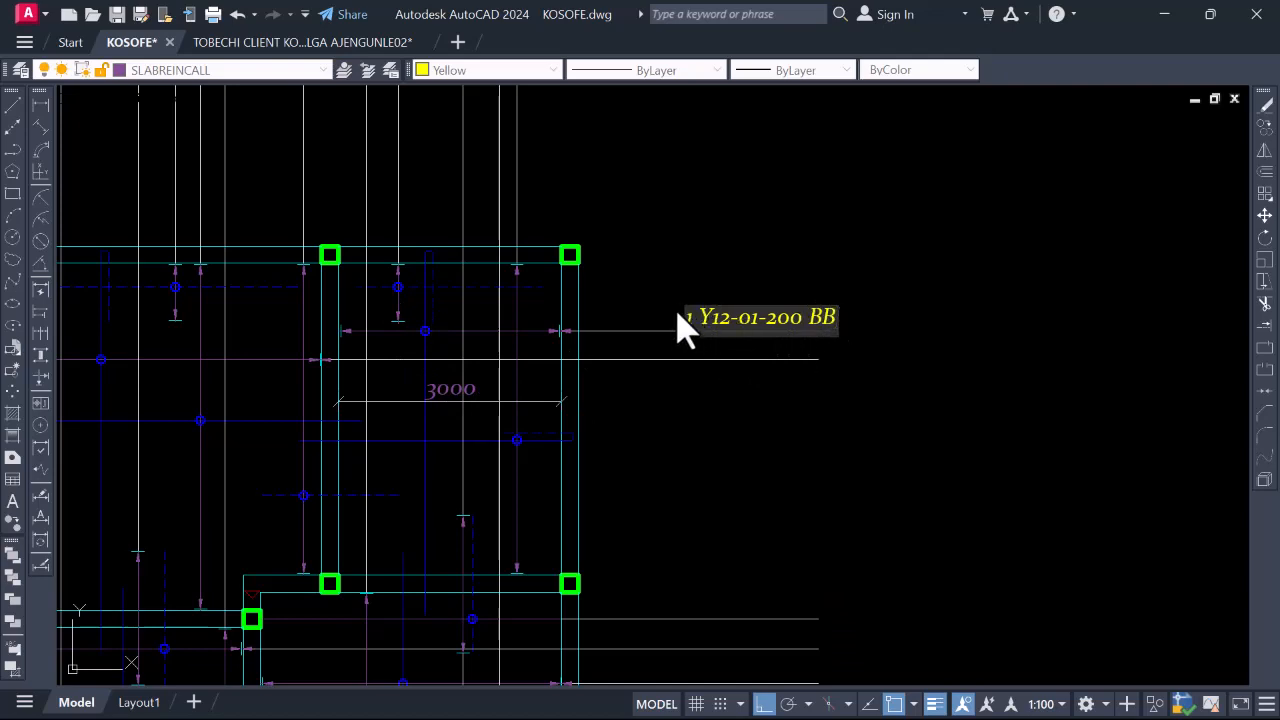
pyautogui.scroll(-2, 690, 325)
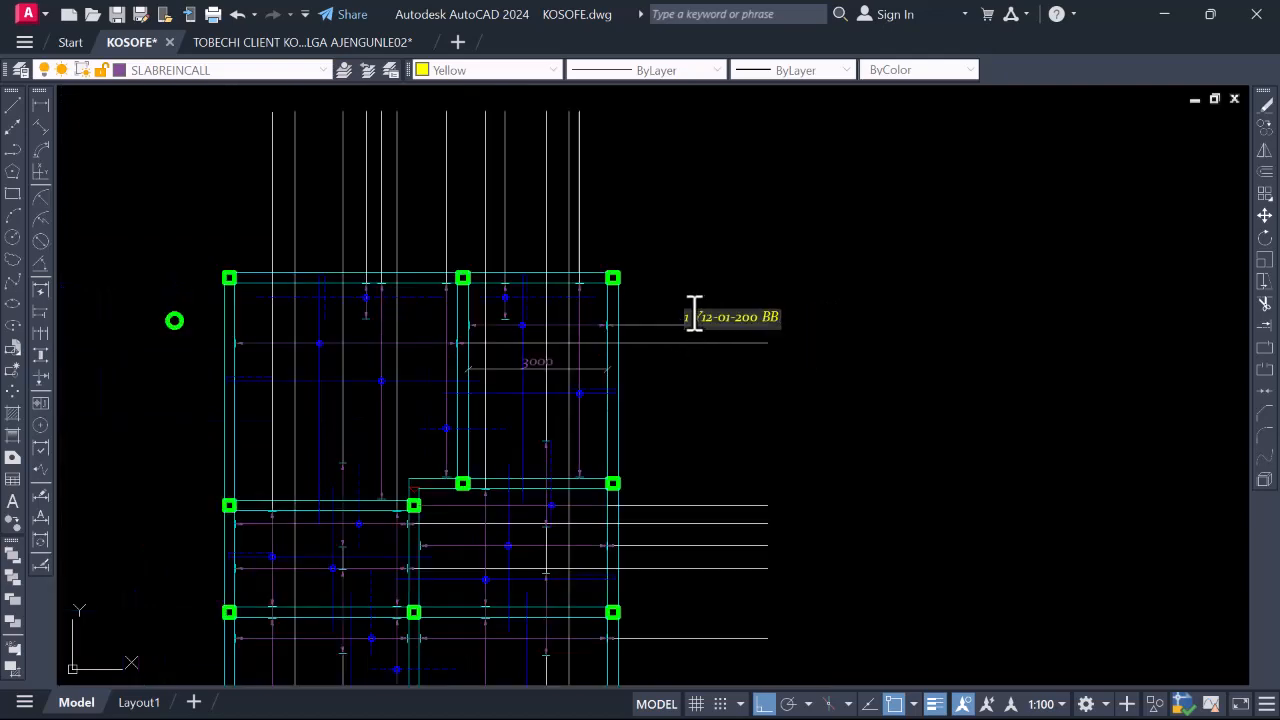
pyautogui.scroll(2, 694, 312)
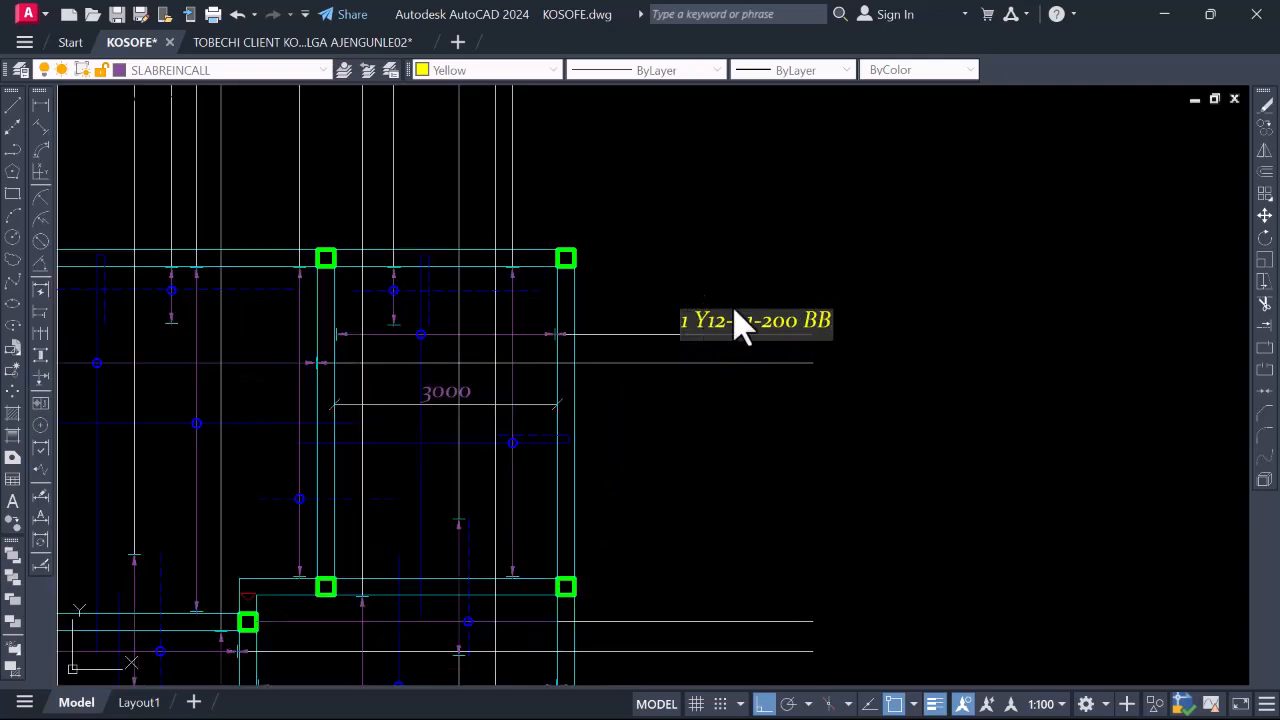
pyautogui.scroll(-2, 743, 320)
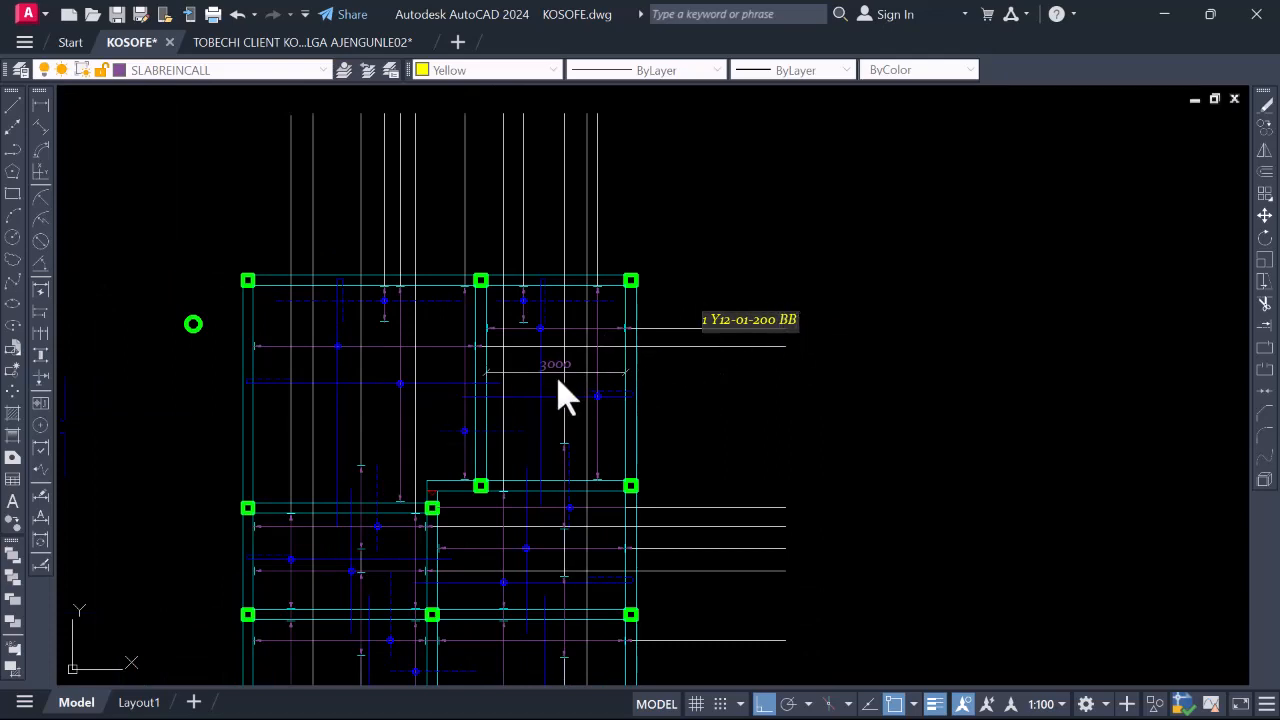
pyautogui.scroll(3, 565, 395)
pyautogui.click(547, 336)
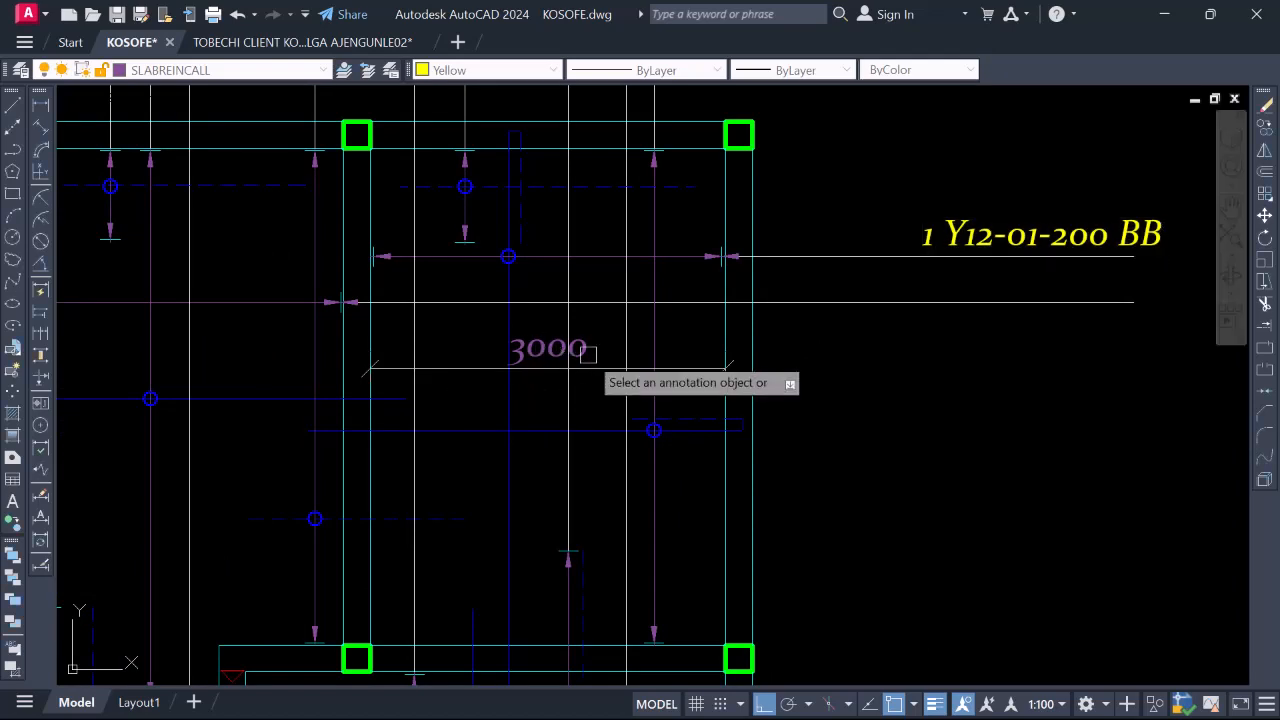
pyautogui.scroll(-2, 674, 357)
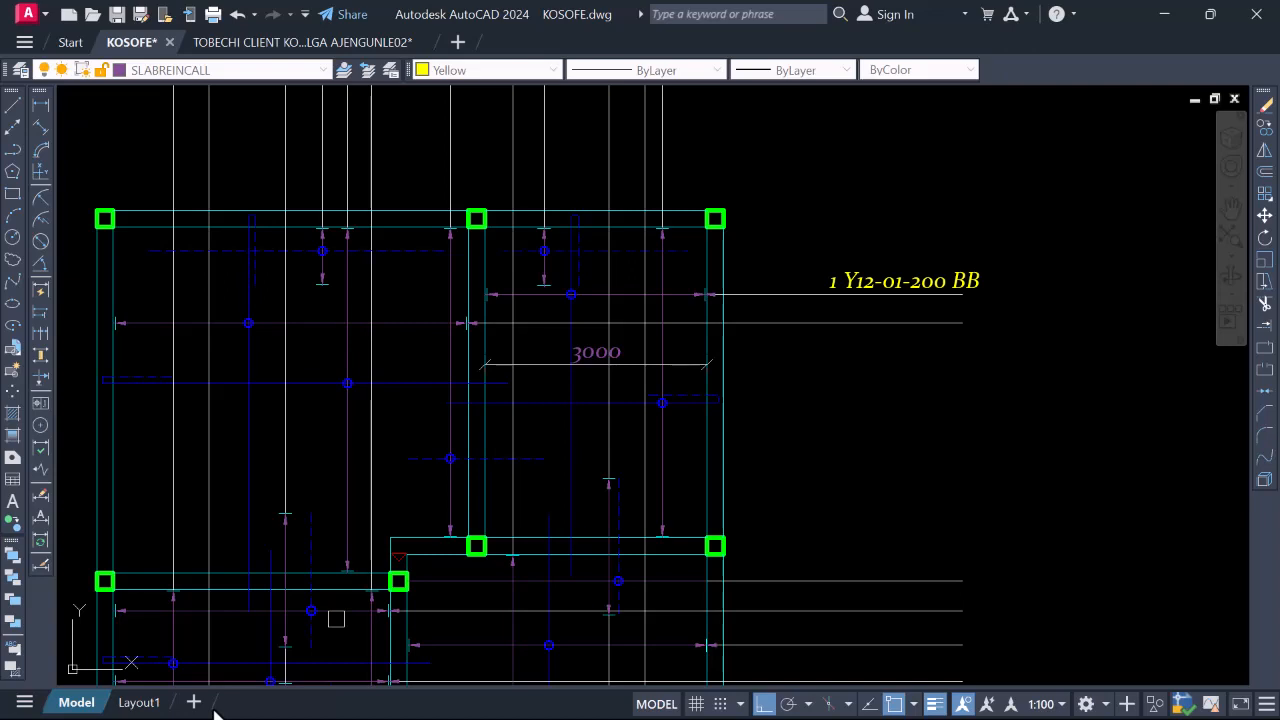
# In QuickCalc, clear the display and compute the bar count 3000/200 = 15
pyautogui.hotkey('ctrl', '9')
pyautogui.hotkey('ctrl', '8')
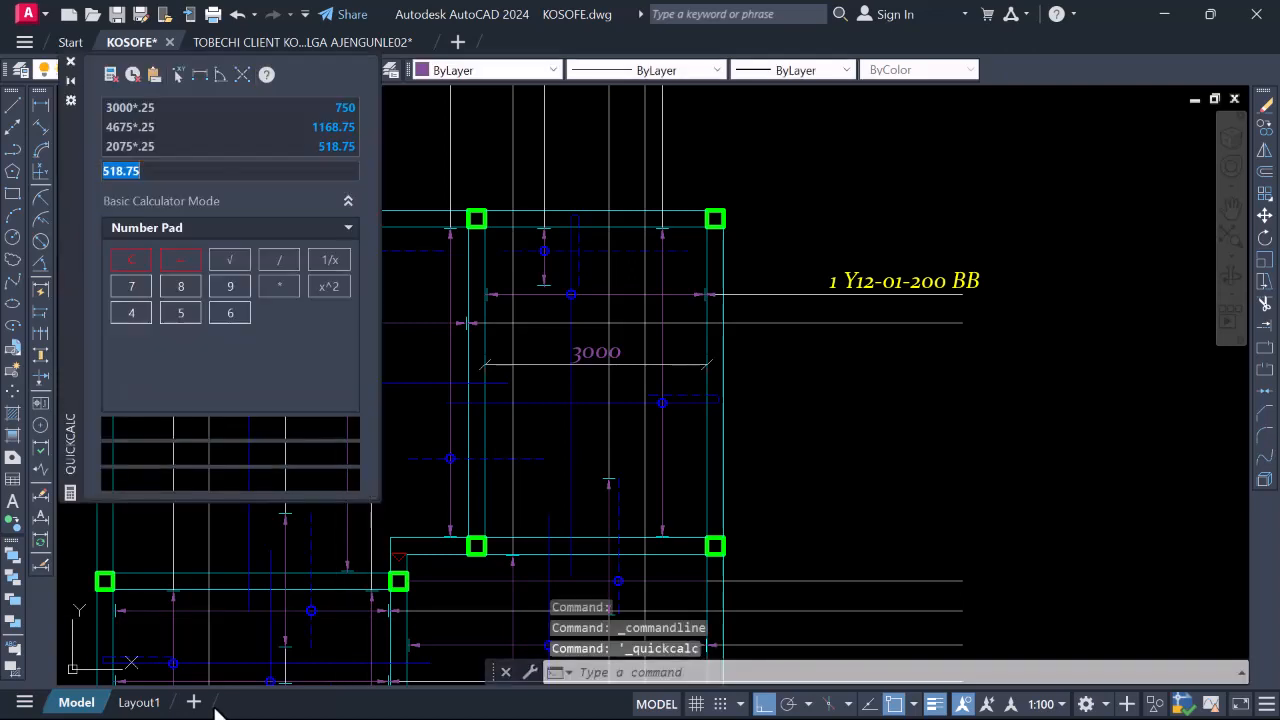
pyautogui.click(132, 259)
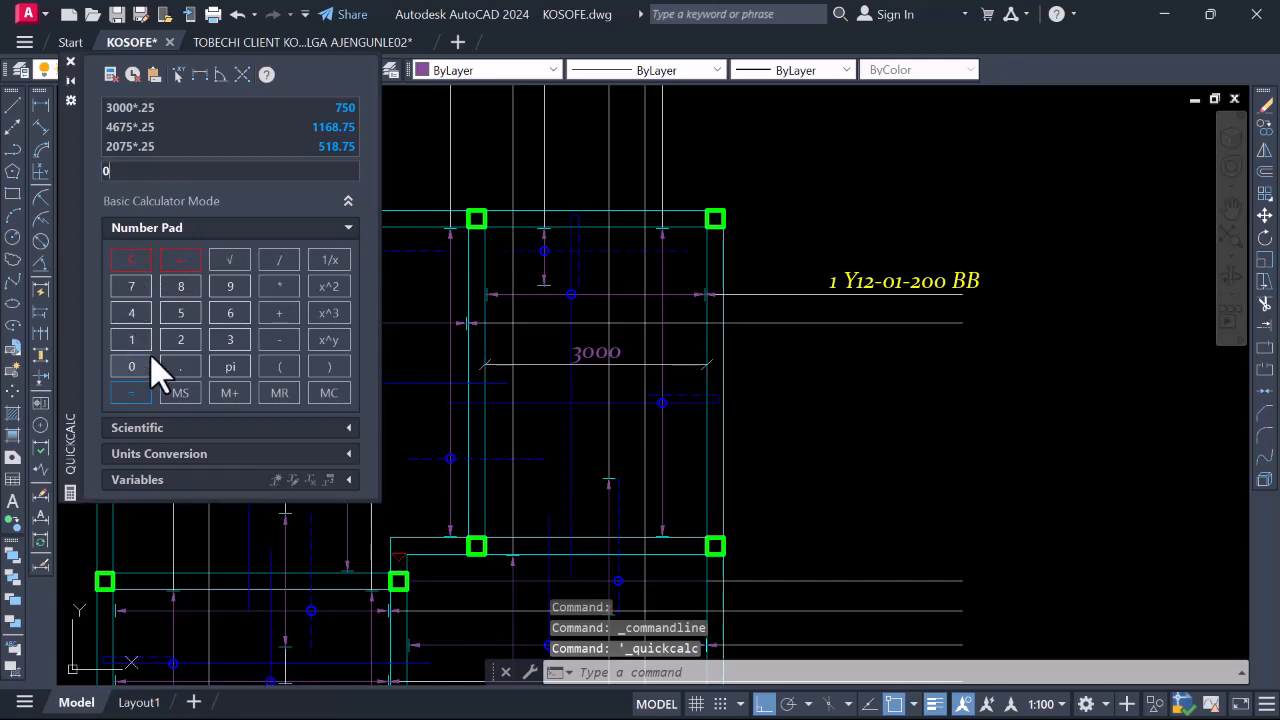
pyautogui.click(128, 366)
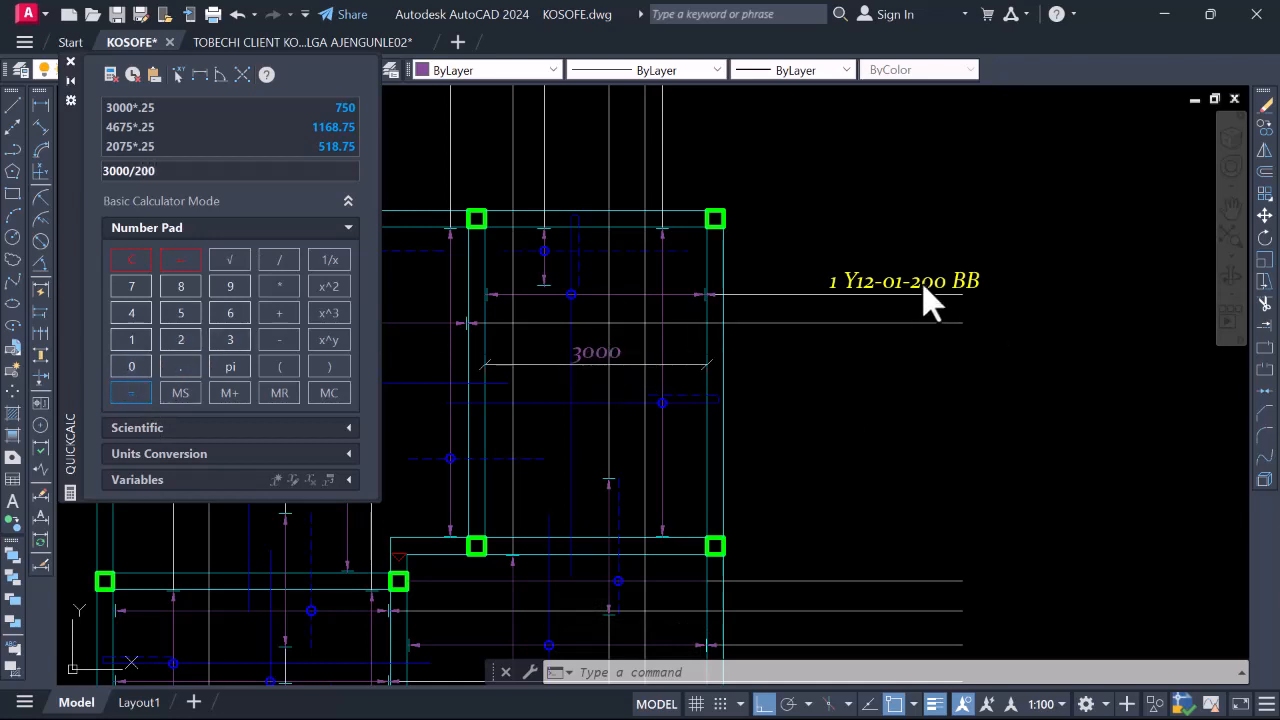
pyautogui.click(115, 388)
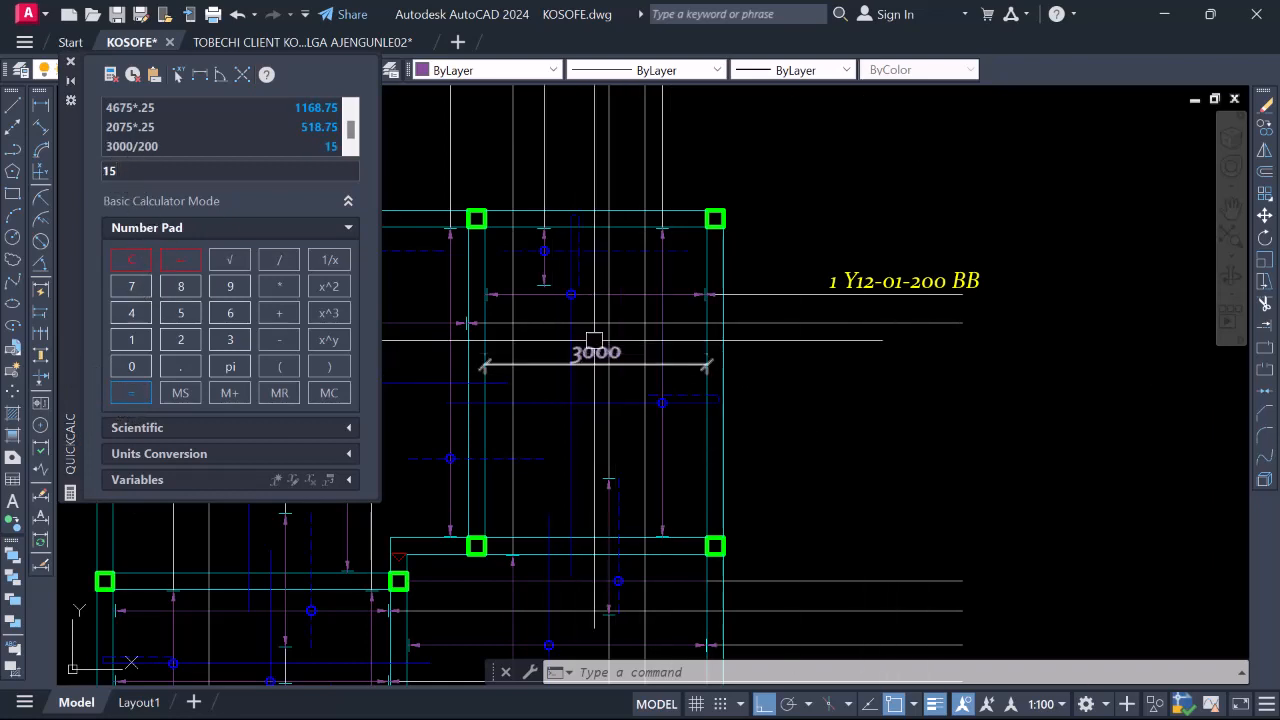
pyautogui.click(1006, 25)
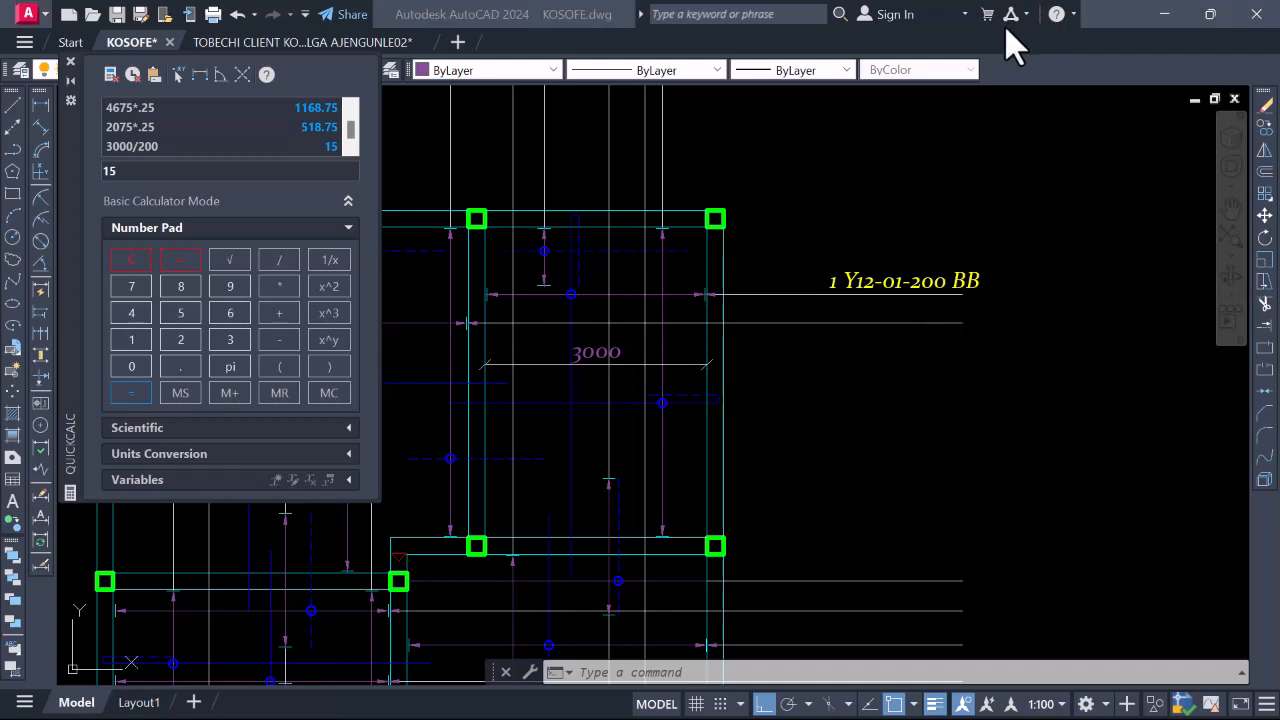
pyautogui.click(750, 422)
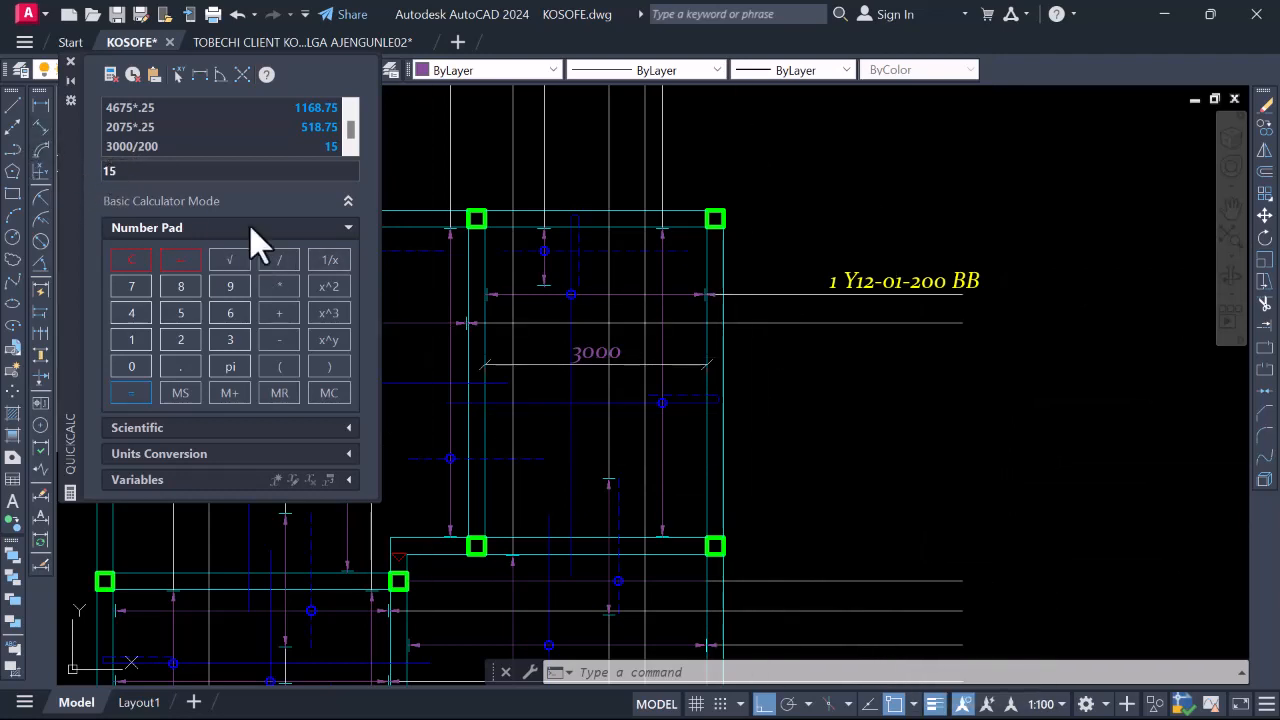
# Check the 1 Y12-01-200 BB bar label text and exit editing
pyautogui.doubleClick(830, 286)
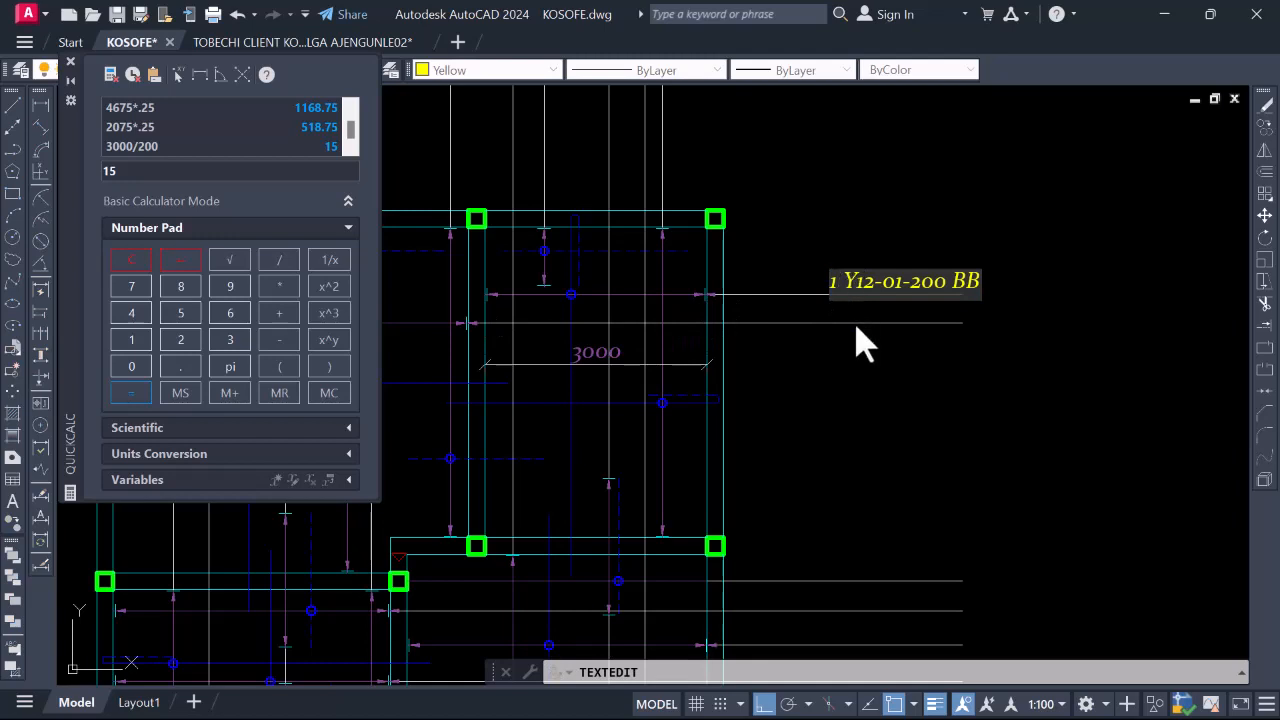
pyautogui.click(880, 360)
pyautogui.press('Escape')
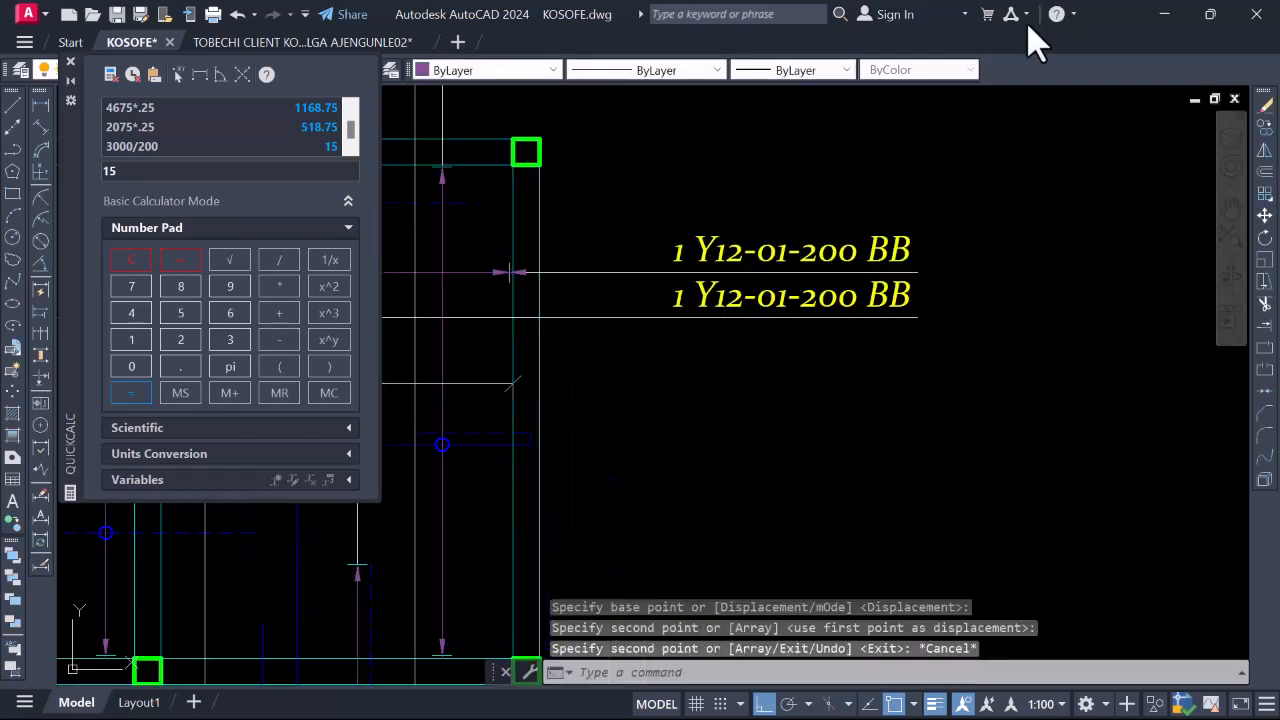
# Copy the 1 Y12-01-200 BB label onto the next three bar lines below
pyautogui.click(908, 311)
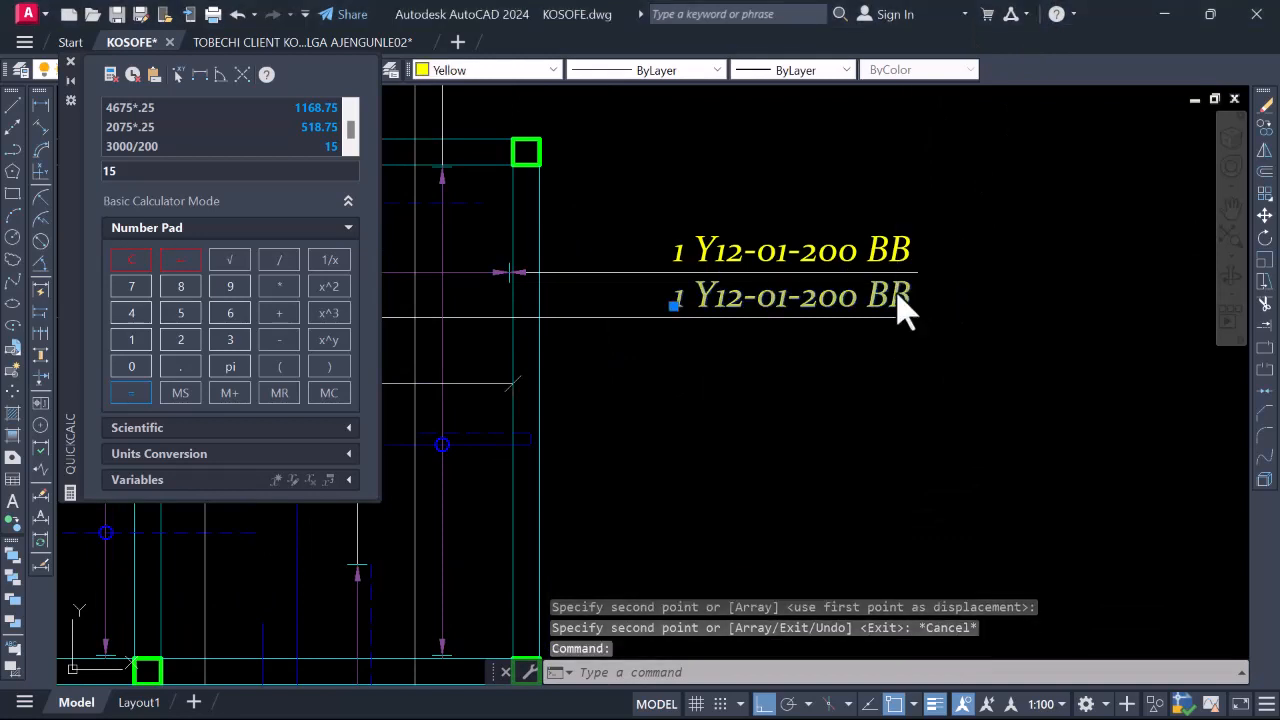
pyautogui.rightClick(908, 311)
pyautogui.click(950, 400)
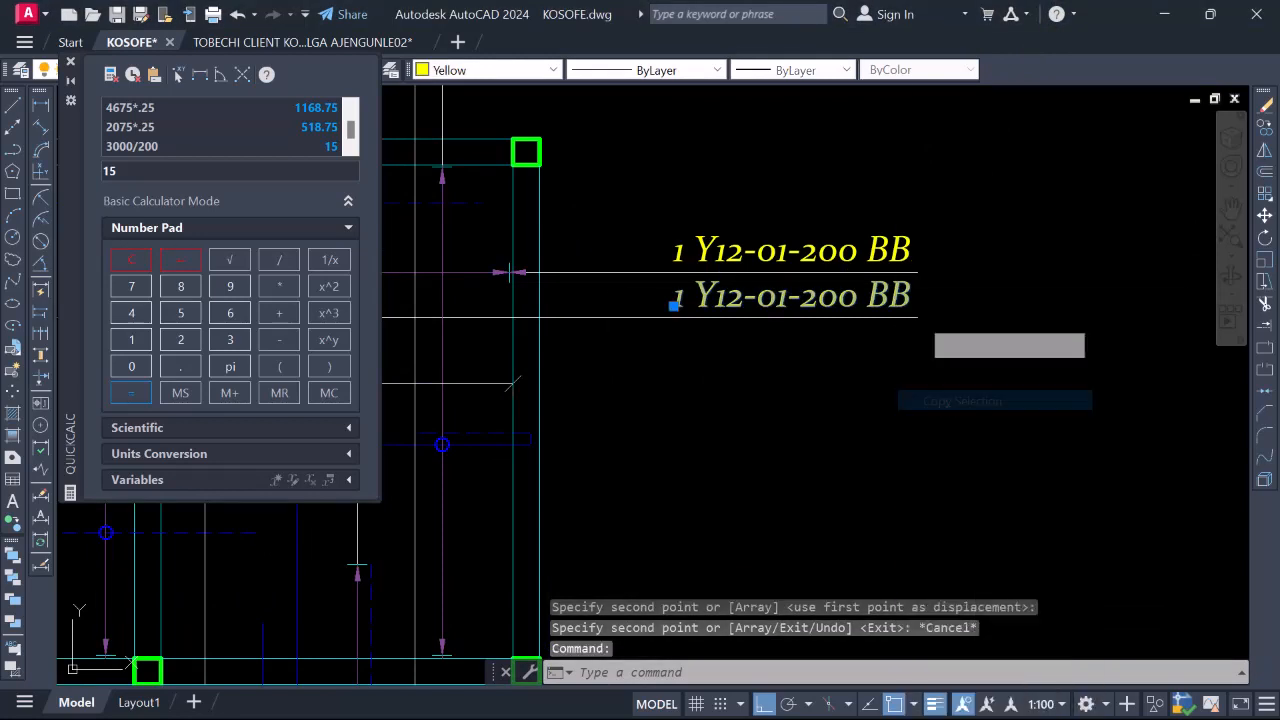
pyautogui.click(917, 318)
pyautogui.scroll(-4, 917, 318)
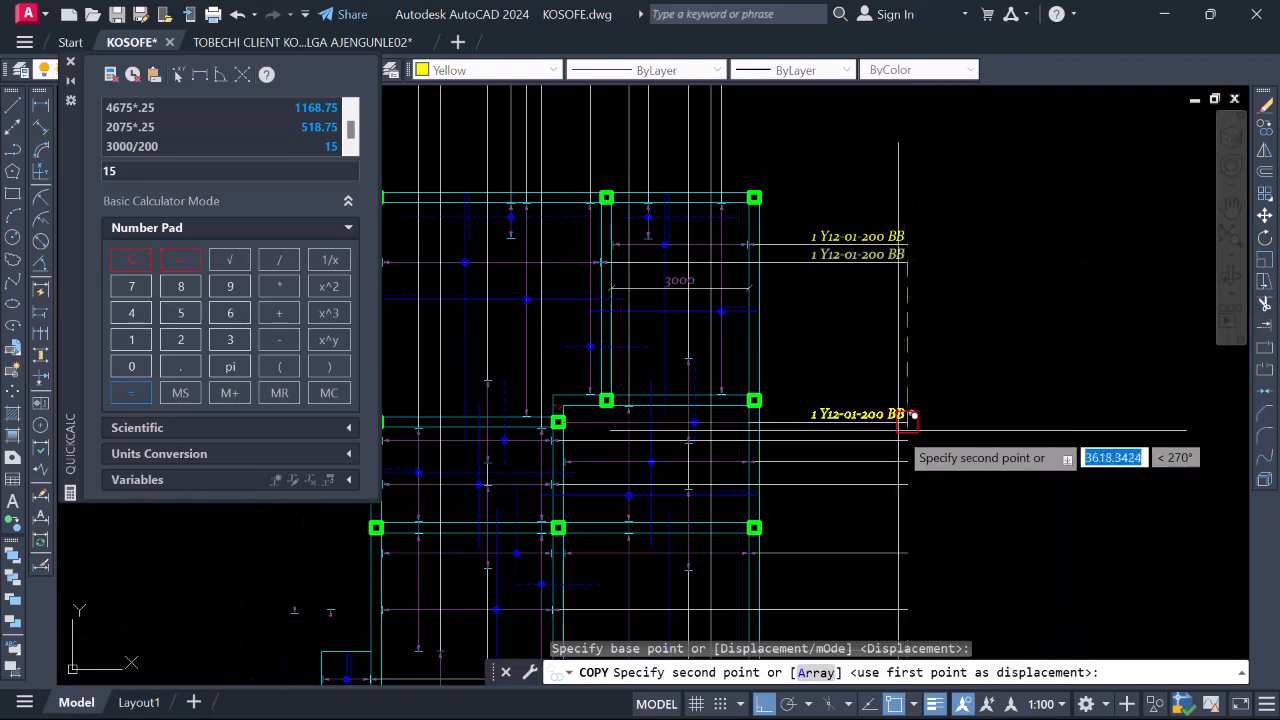
pyautogui.click(921, 425)
pyautogui.click(921, 446)
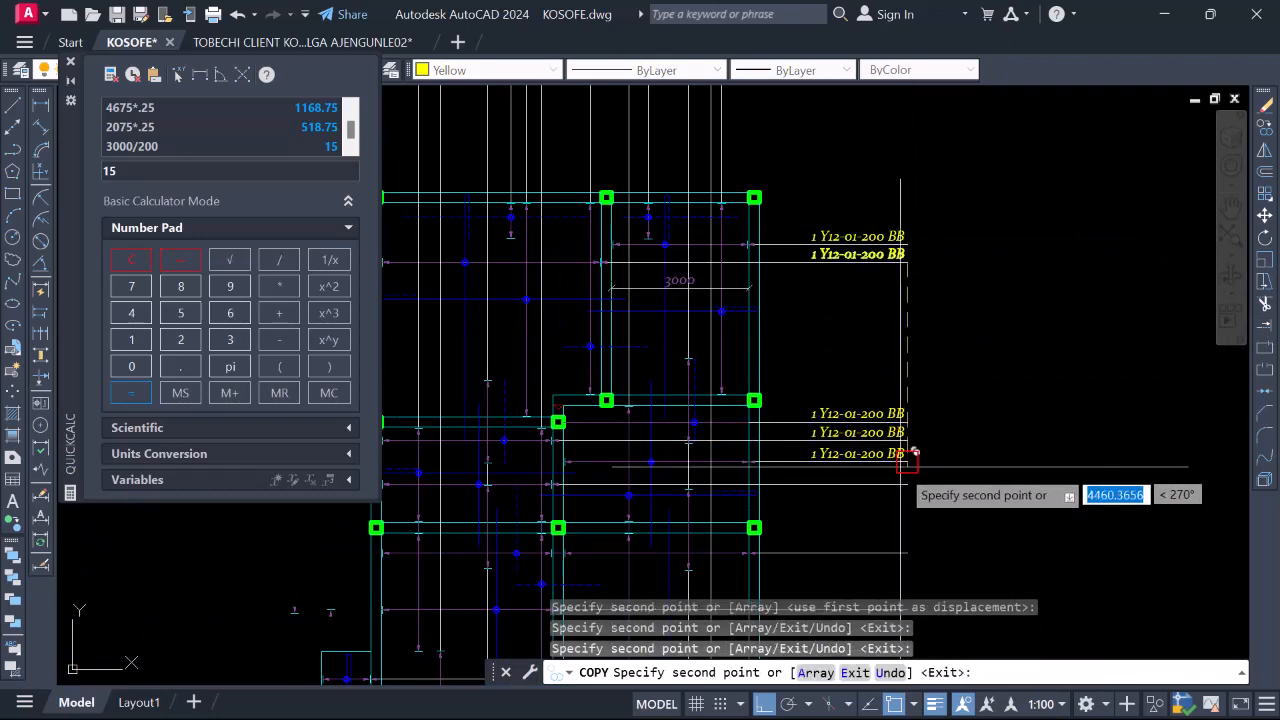
pyautogui.click(921, 468)
pyautogui.scroll(-3, 905, 300)
pyautogui.scroll(3, 890, 300)
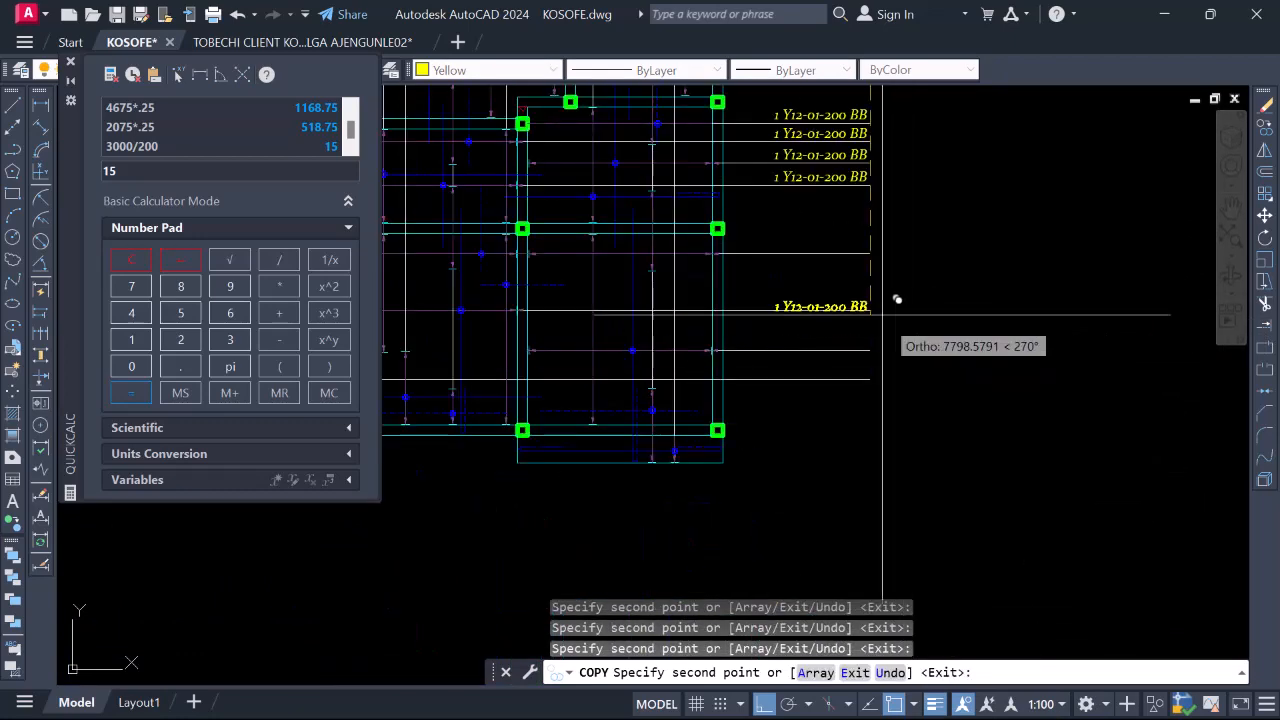
# Place further label copies on the remaining bar lines, including one above, then finish
pyautogui.click(886, 238)
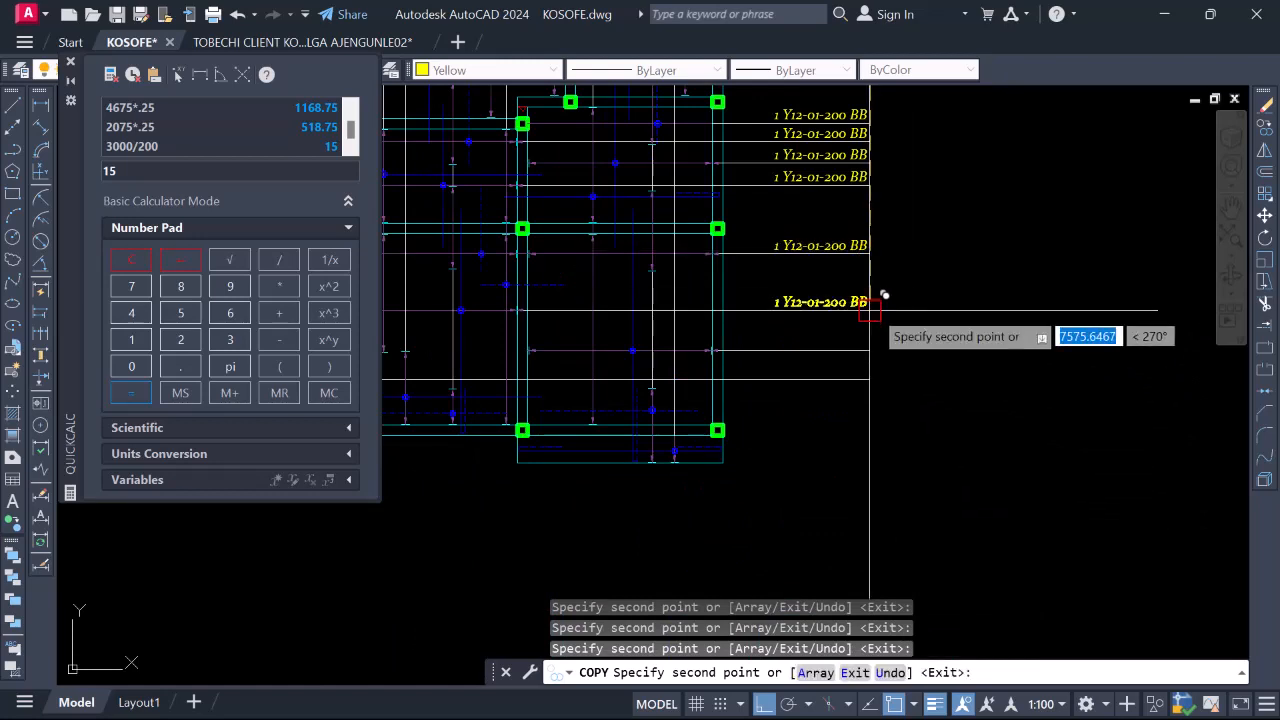
pyautogui.click(872, 309)
pyautogui.click(871, 348)
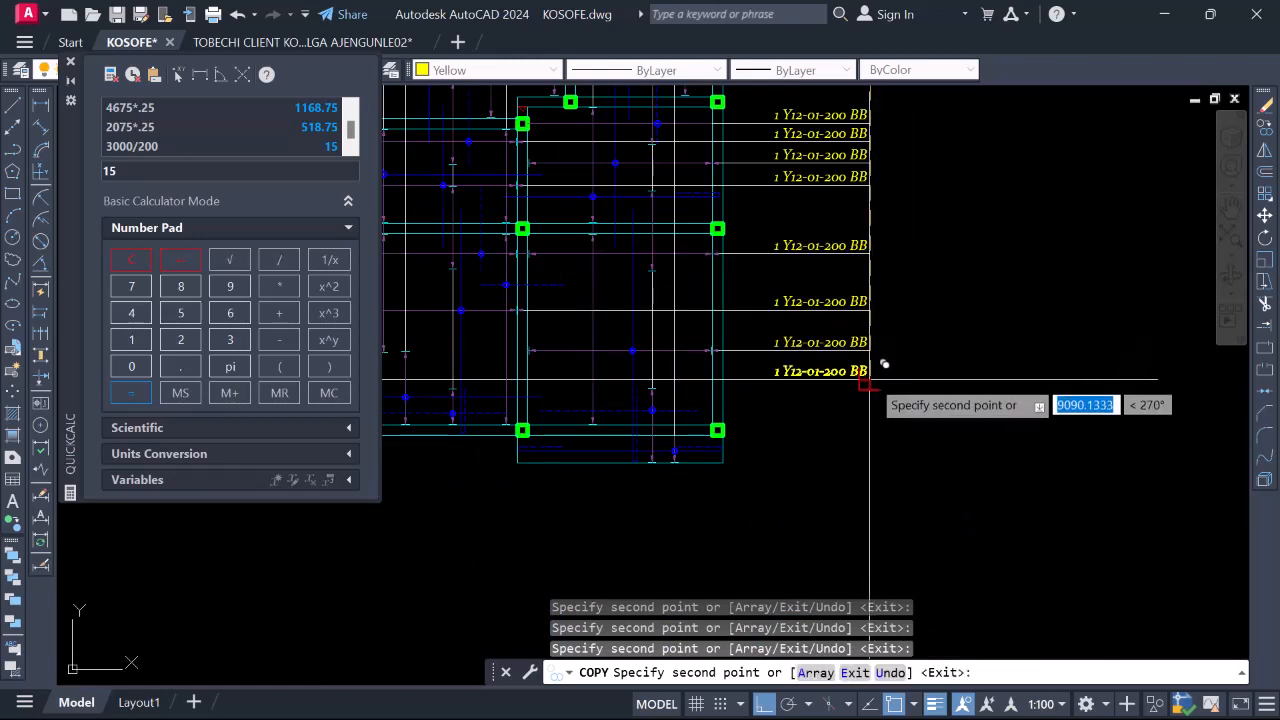
pyautogui.click(869, 379)
pyautogui.scroll(-2, 866, 404)
pyautogui.scroll(-2, 866, 400)
pyautogui.scroll(2, 864, 200)
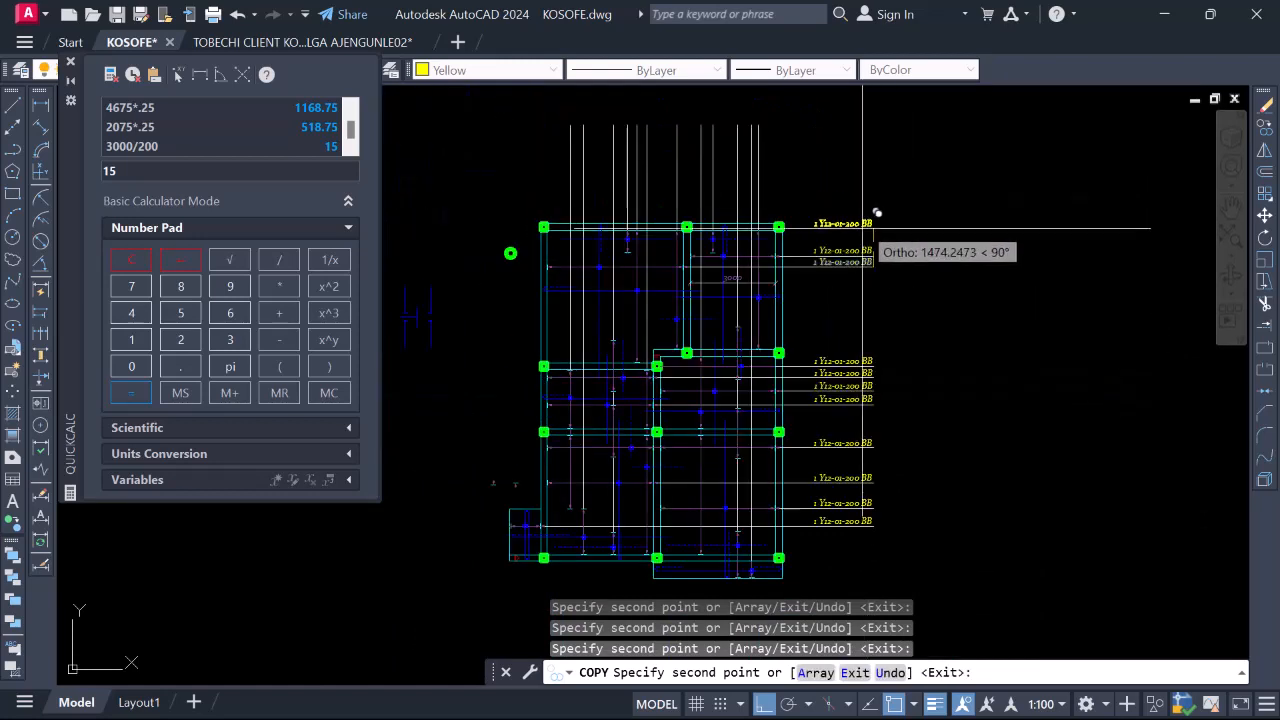
pyautogui.scroll(2, 858, 147)
pyautogui.click(871, 161)
pyautogui.press('Escape')
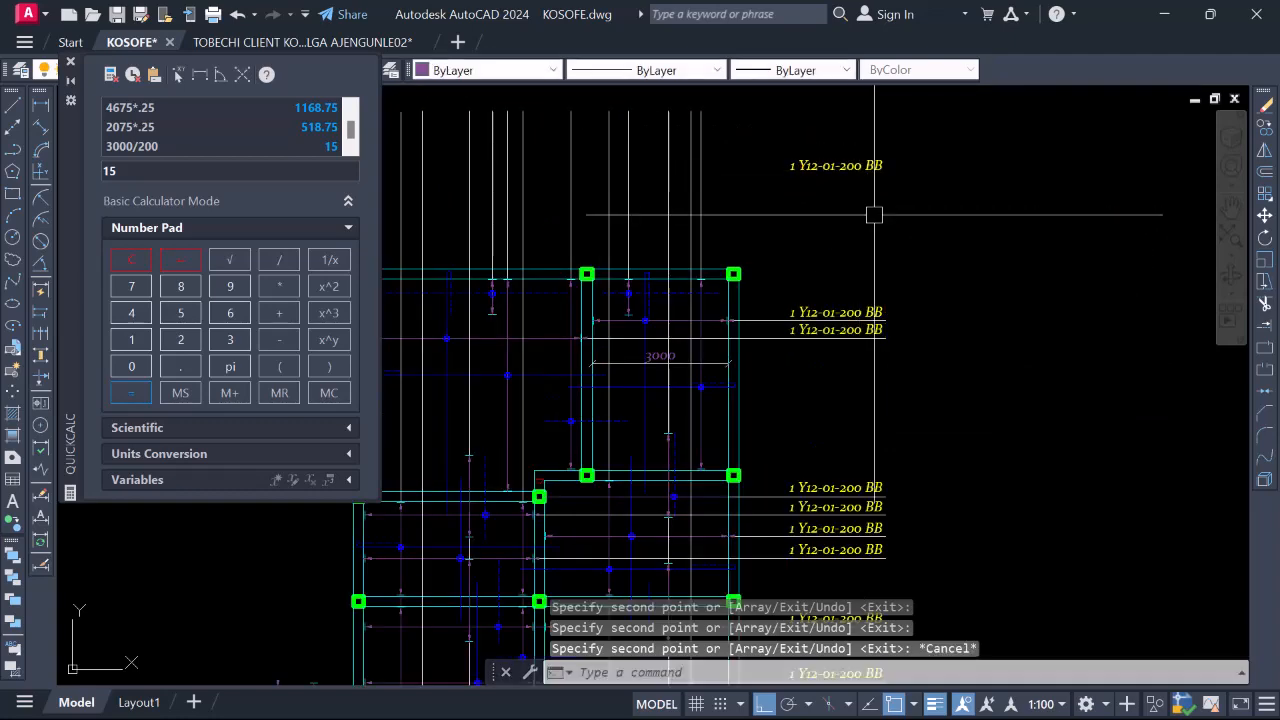
pyautogui.scroll(-2, 890, 245)
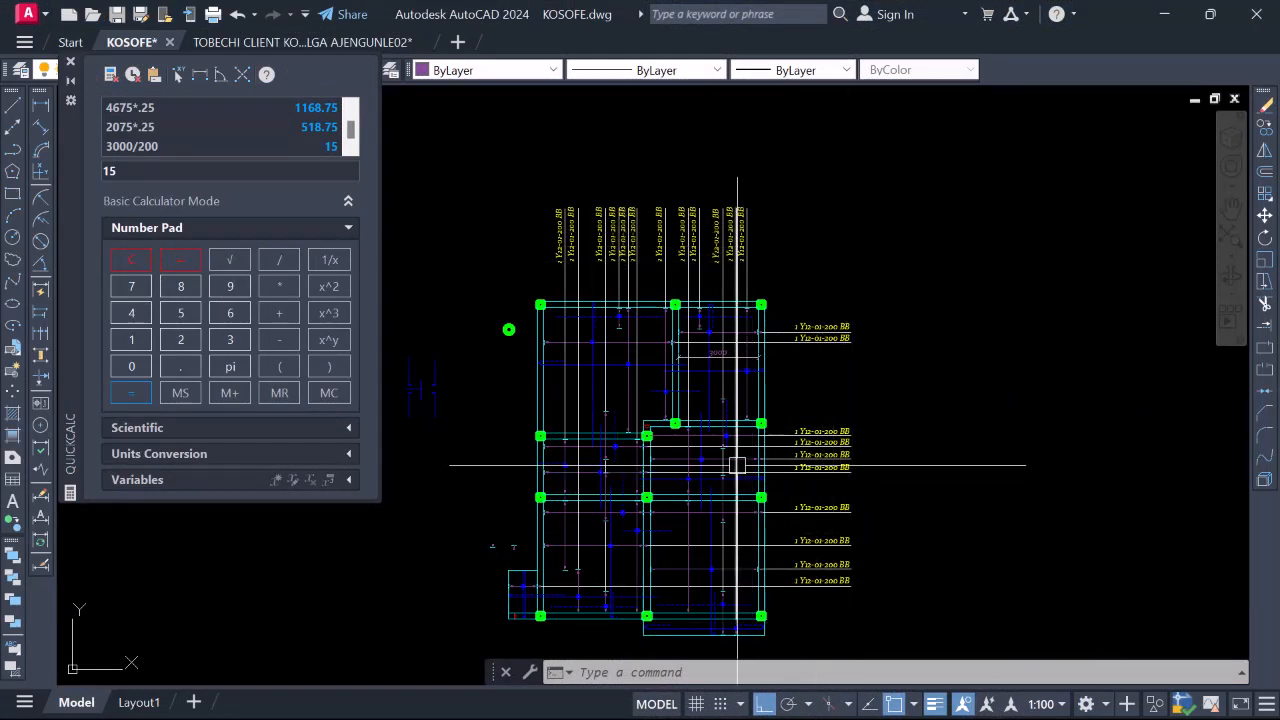
pyautogui.scroll(-2, 710, 383)
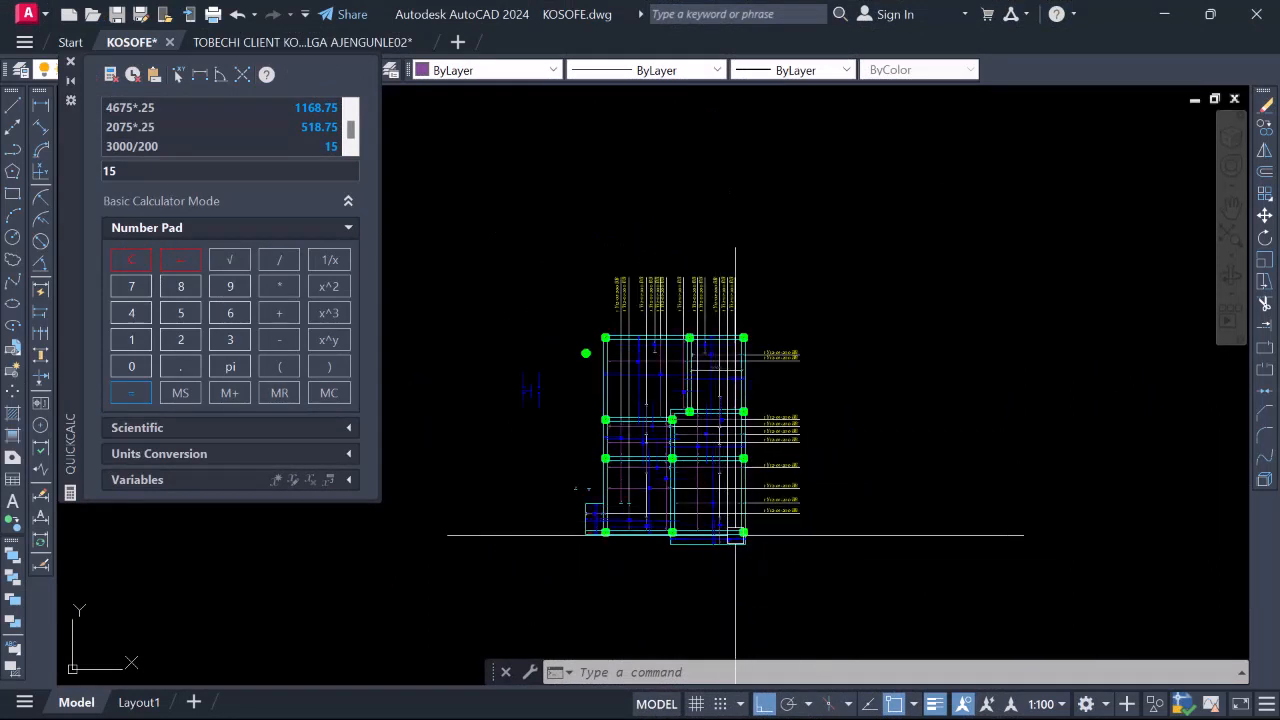
pyautogui.scroll(2, 746, 538)
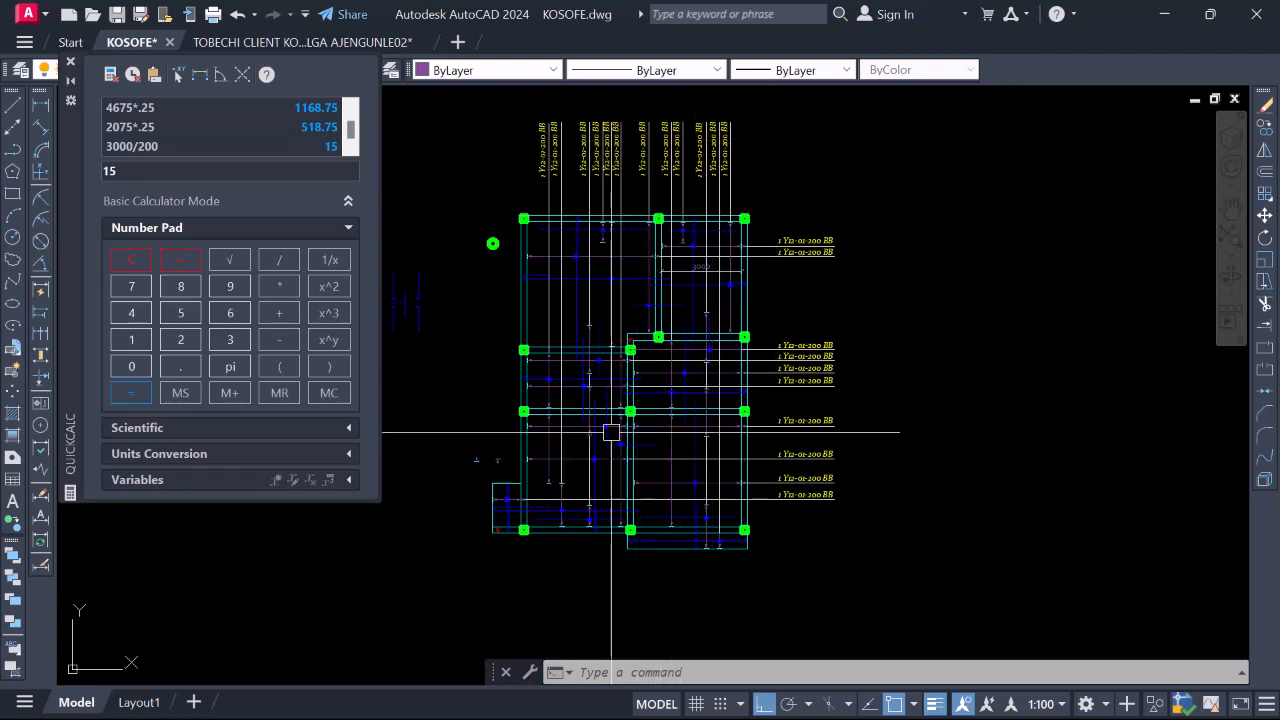
pyautogui.scroll(4, 592, 475)
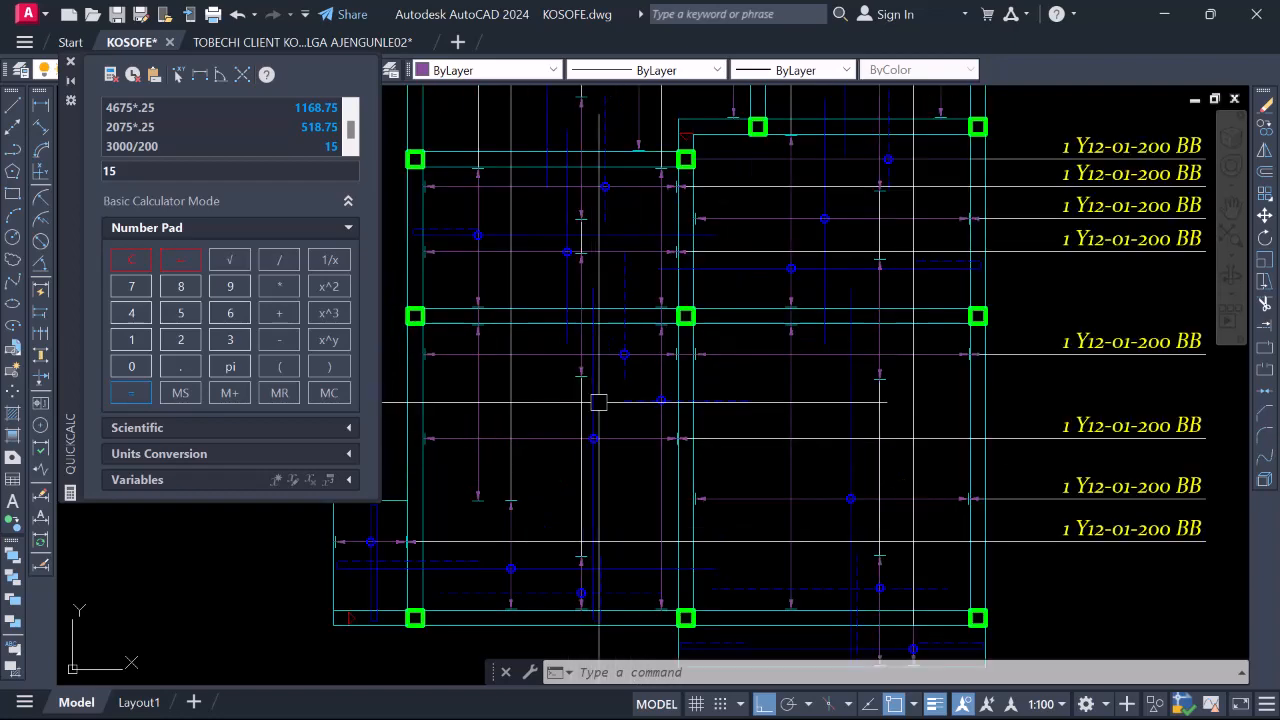
pyautogui.scroll(-2, 636, 490)
pyautogui.scroll(-2, 624, 540)
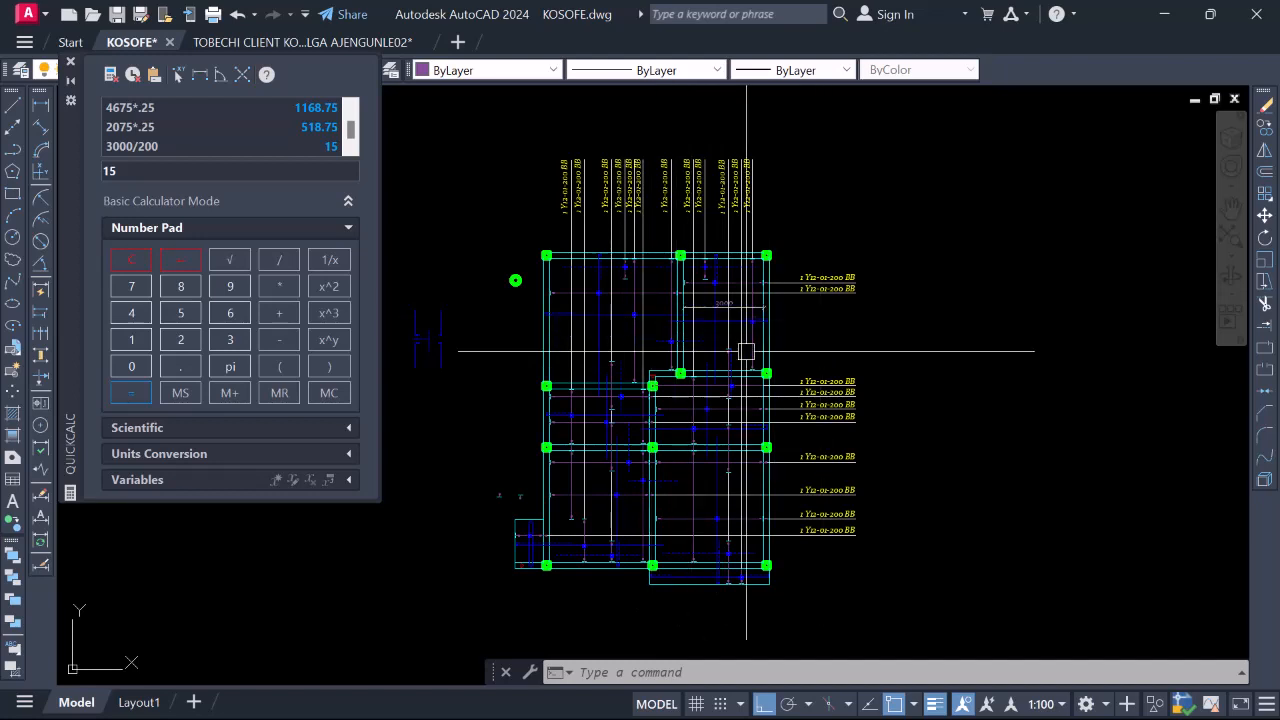
pyautogui.scroll(2, 761, 290)
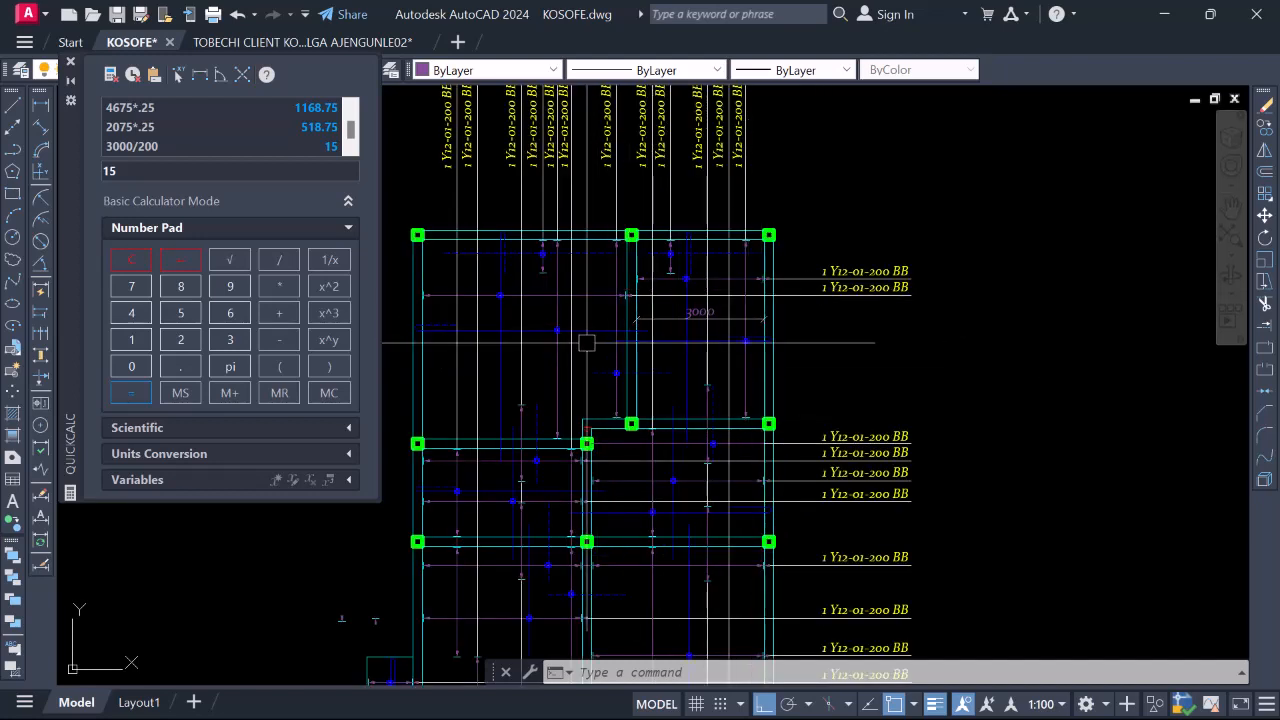
pyautogui.click(676, 343)
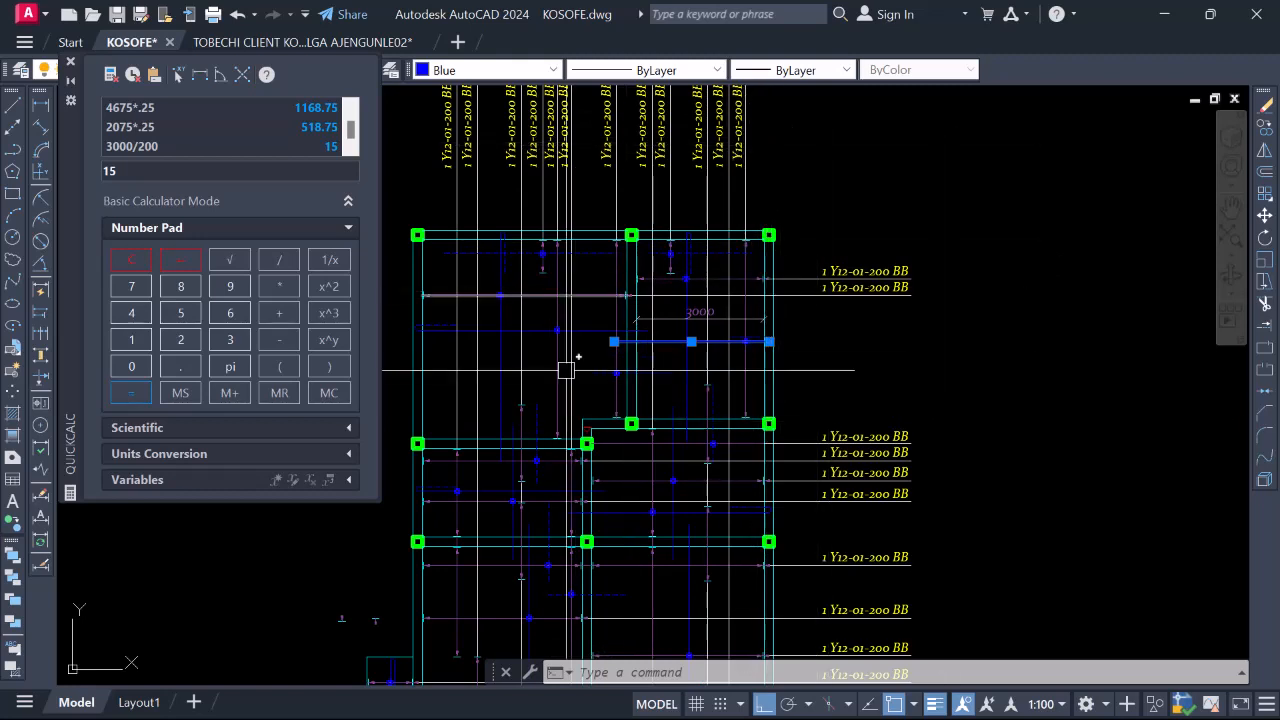
# Draw a short line with L from a point on the bar plan
pyautogui.write('l')
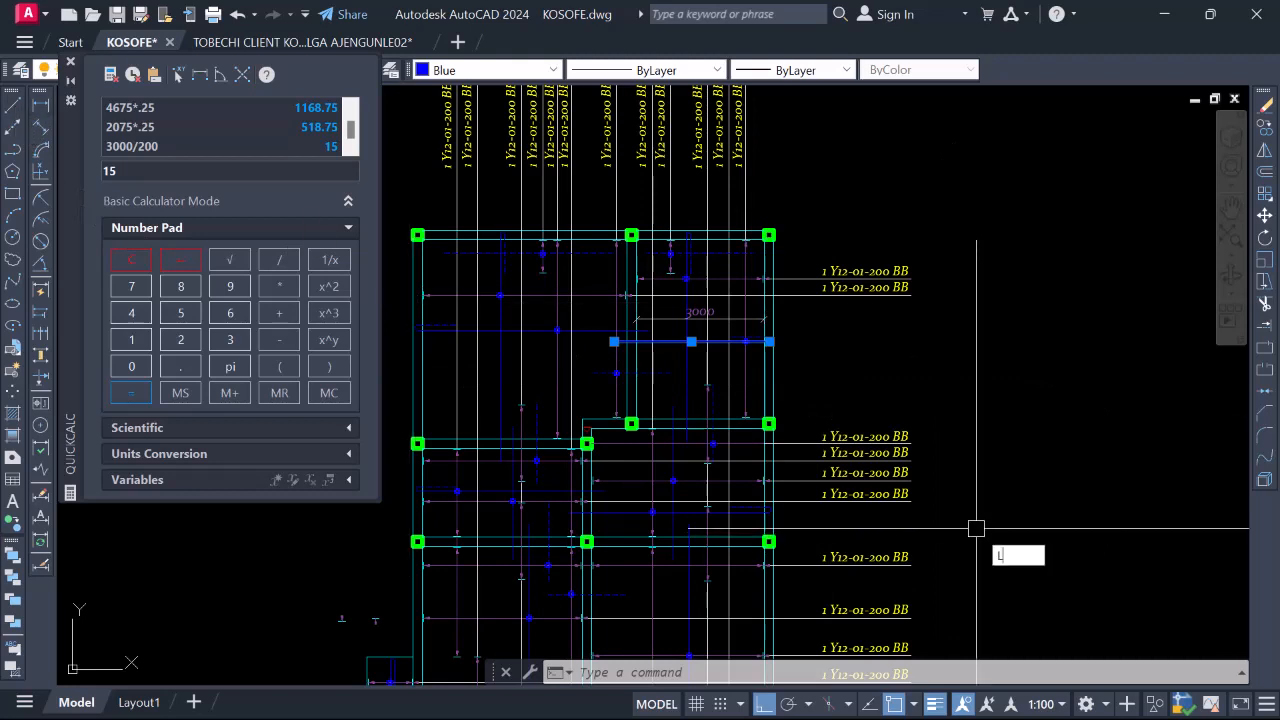
pyautogui.press('Return')
pyautogui.click(745, 373)
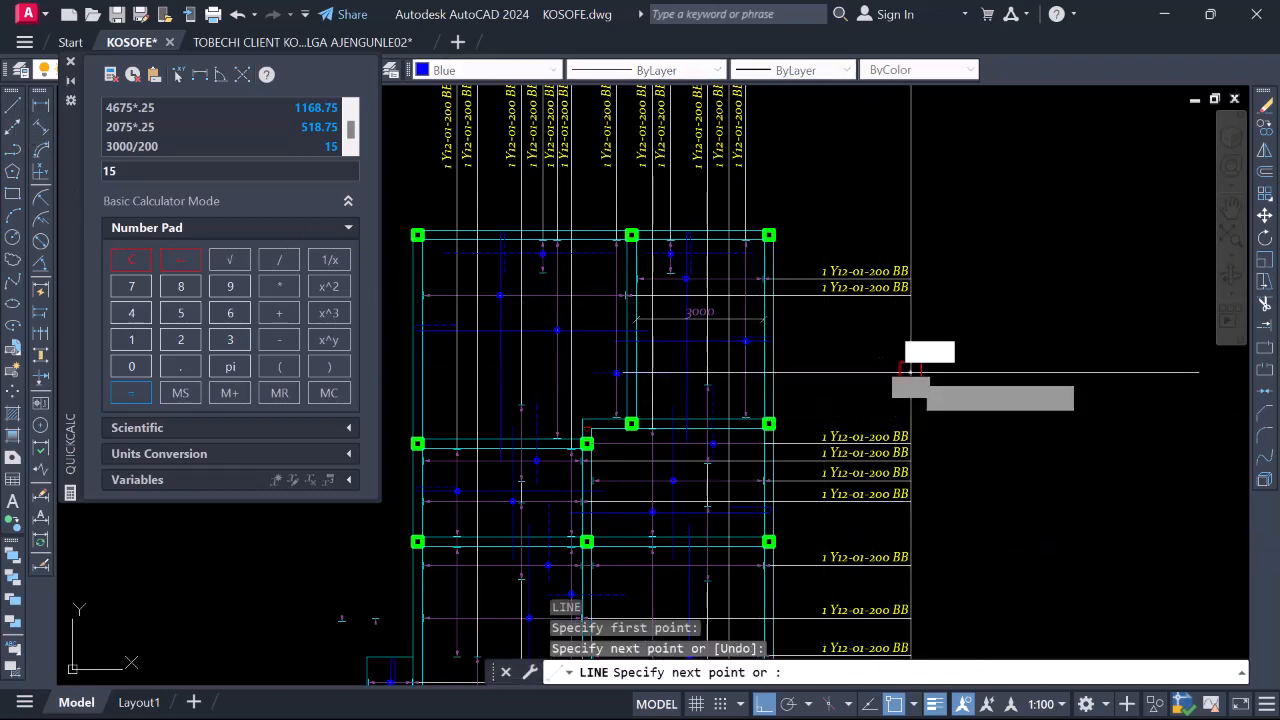
pyautogui.press('Return')
pyautogui.scroll(4, 735, 380)
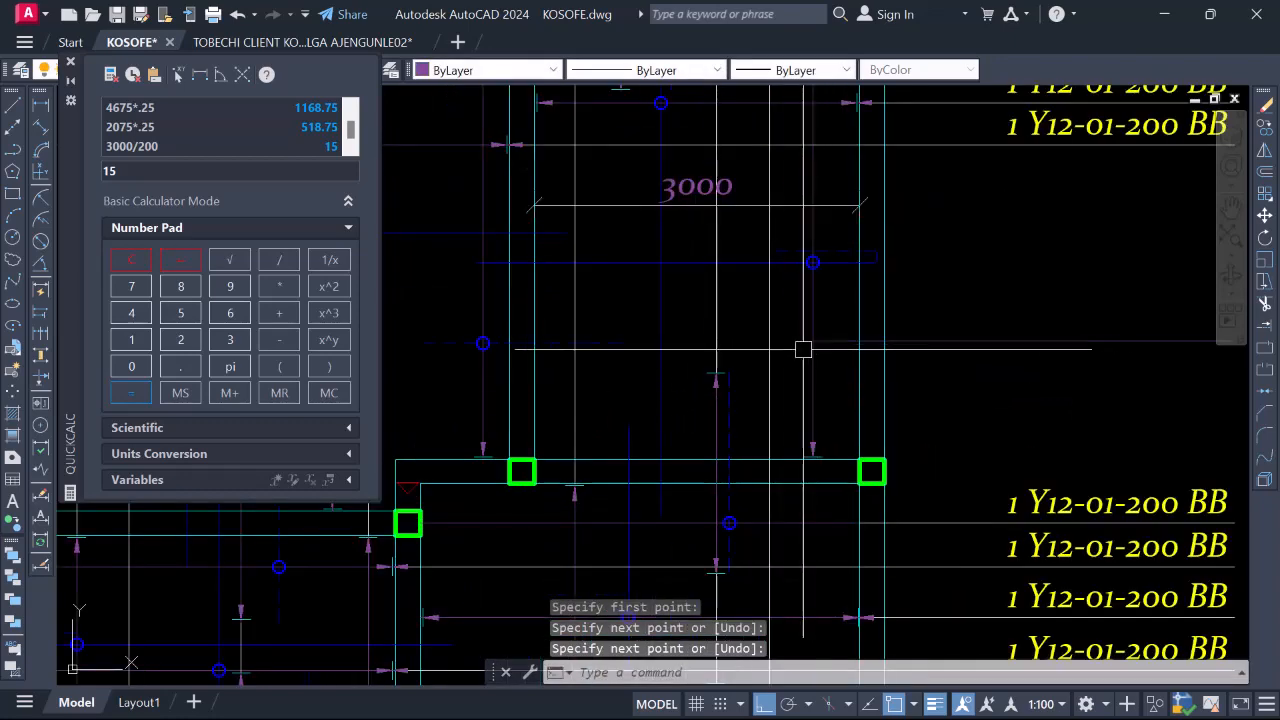
pyautogui.scroll(-1, 811, 345)
pyautogui.scroll(3, 800, 345)
pyautogui.scroll(-4, 991, 370)
pyautogui.scroll(-3, 794, 343)
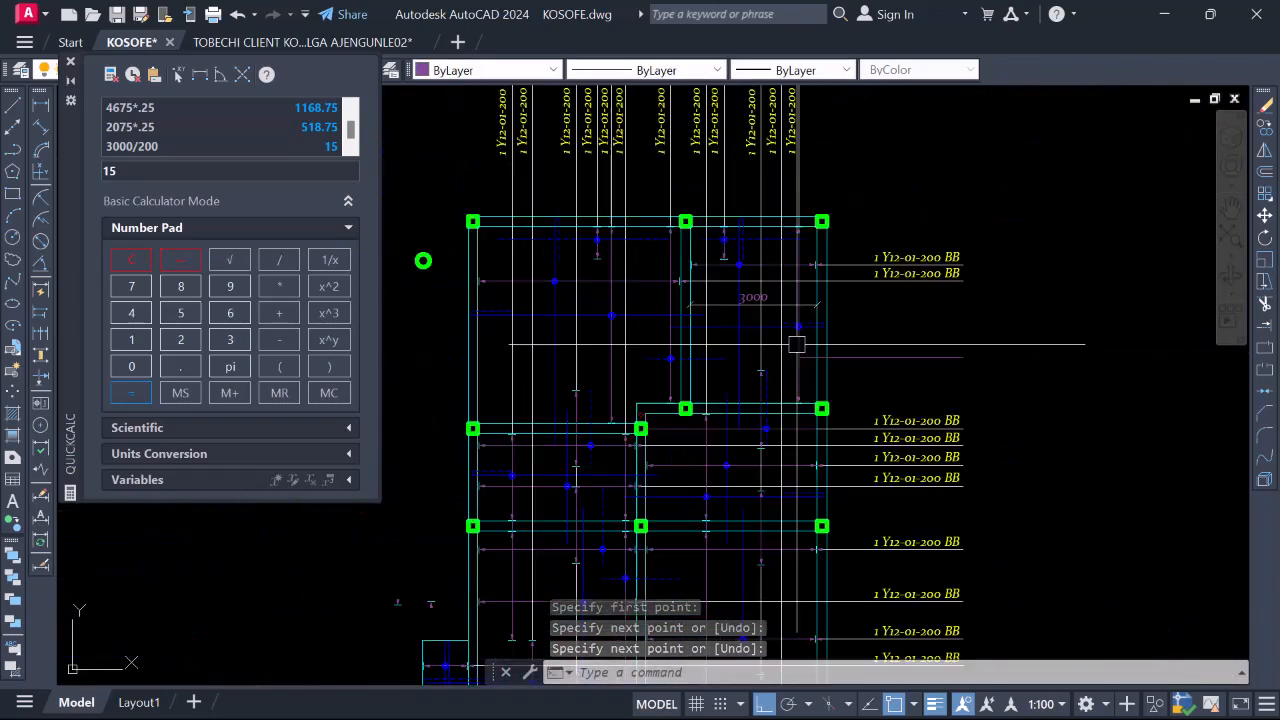
pyautogui.scroll(3, 863, 360)
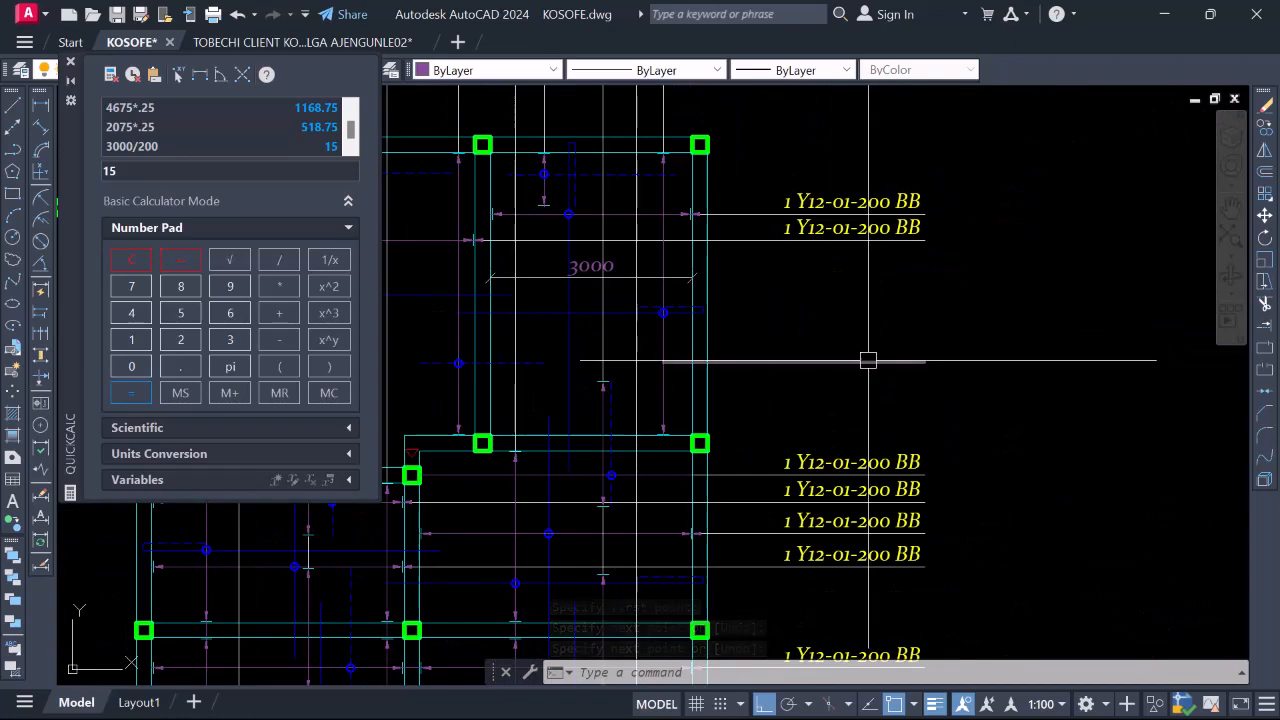
# Select the stray horizontal line and erase it with E
pyautogui.click(868, 360)
pyautogui.scroll(-4, 766, 349)
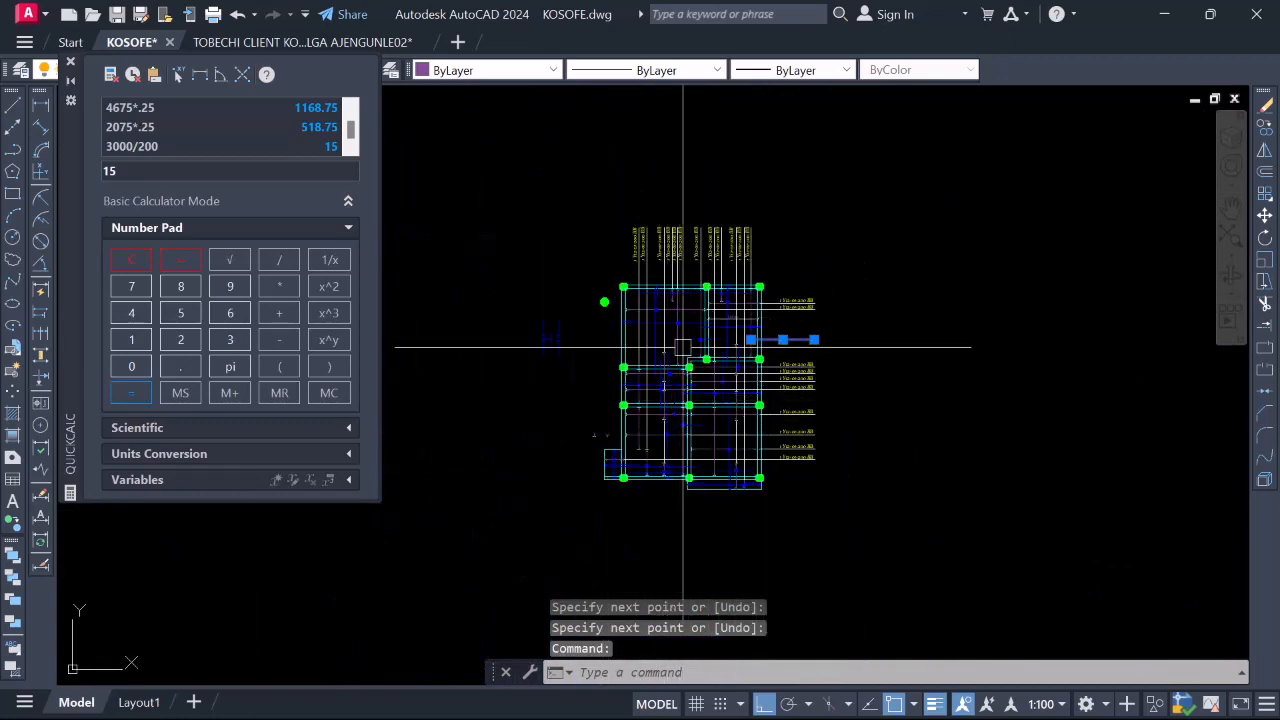
pyautogui.scroll(4, 820, 325)
pyautogui.write('e')
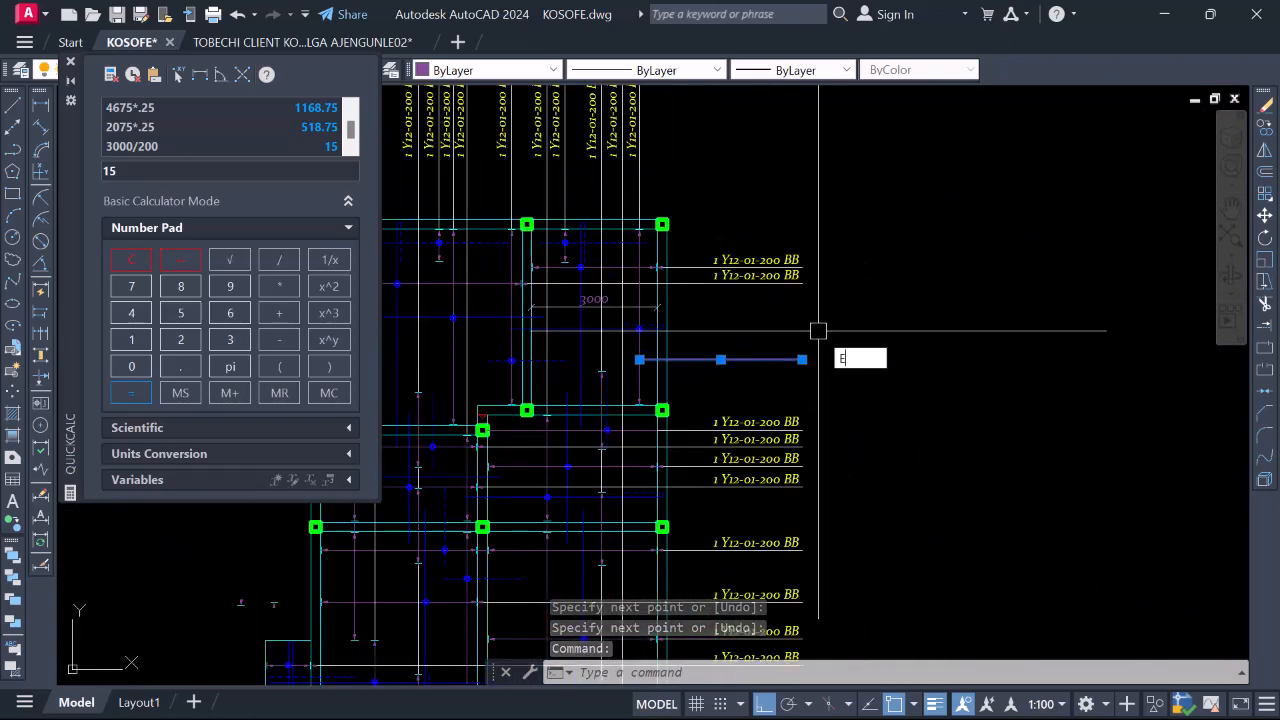
pyautogui.press('Return')
pyautogui.scroll(-3, 766, 343)
pyautogui.scroll(3, 737, 303)
pyautogui.scroll(-2, 737, 303)
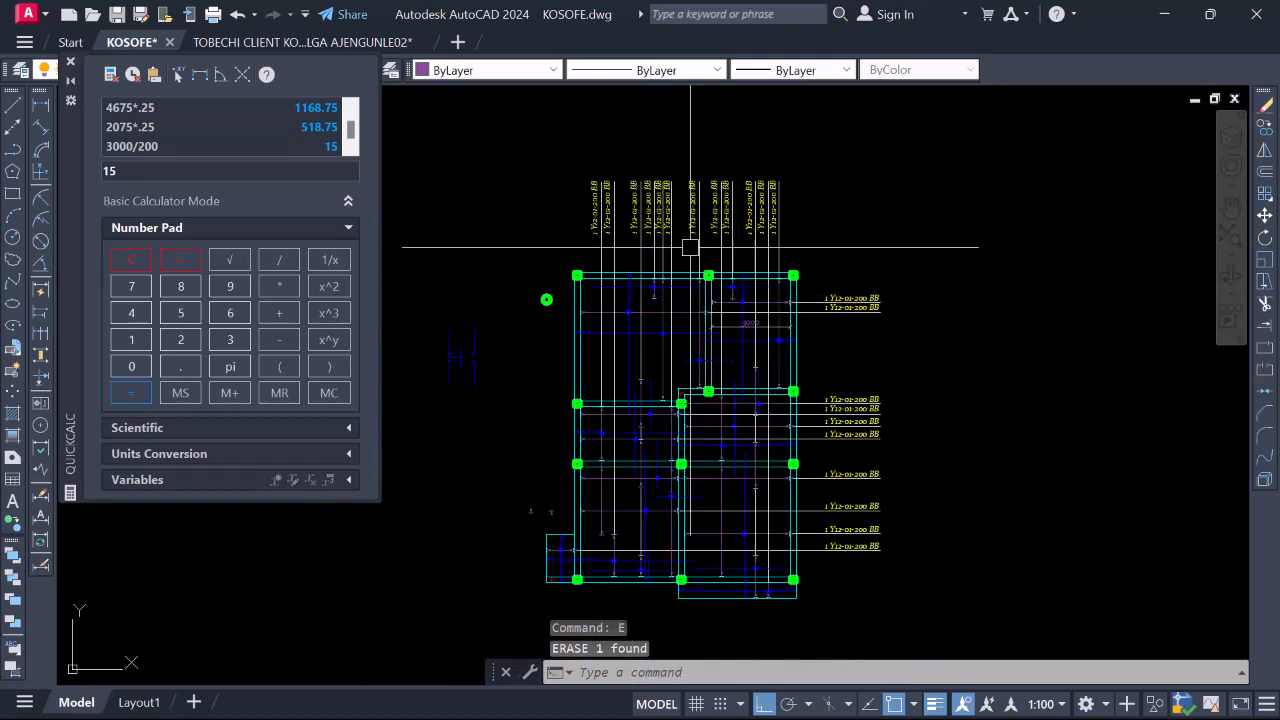
pyautogui.scroll(5, 763, 326)
pyautogui.scroll(-4, 766, 334)
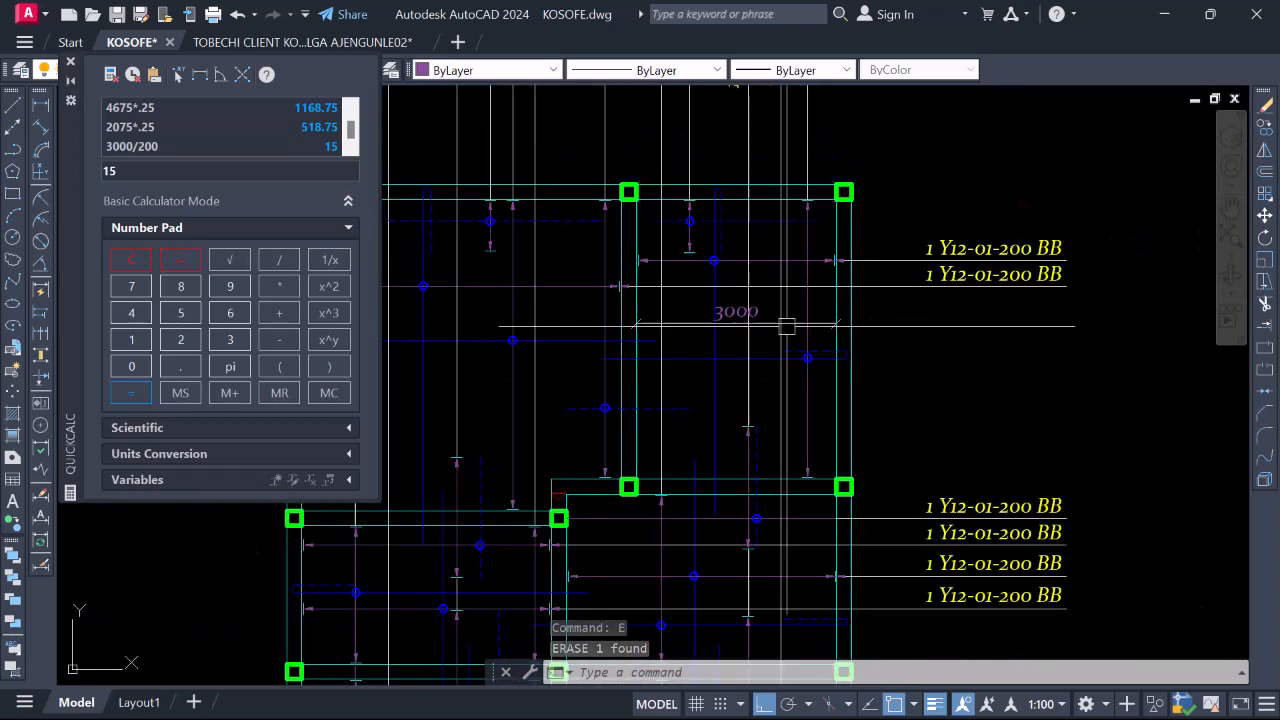
pyautogui.scroll(2, 760, 298)
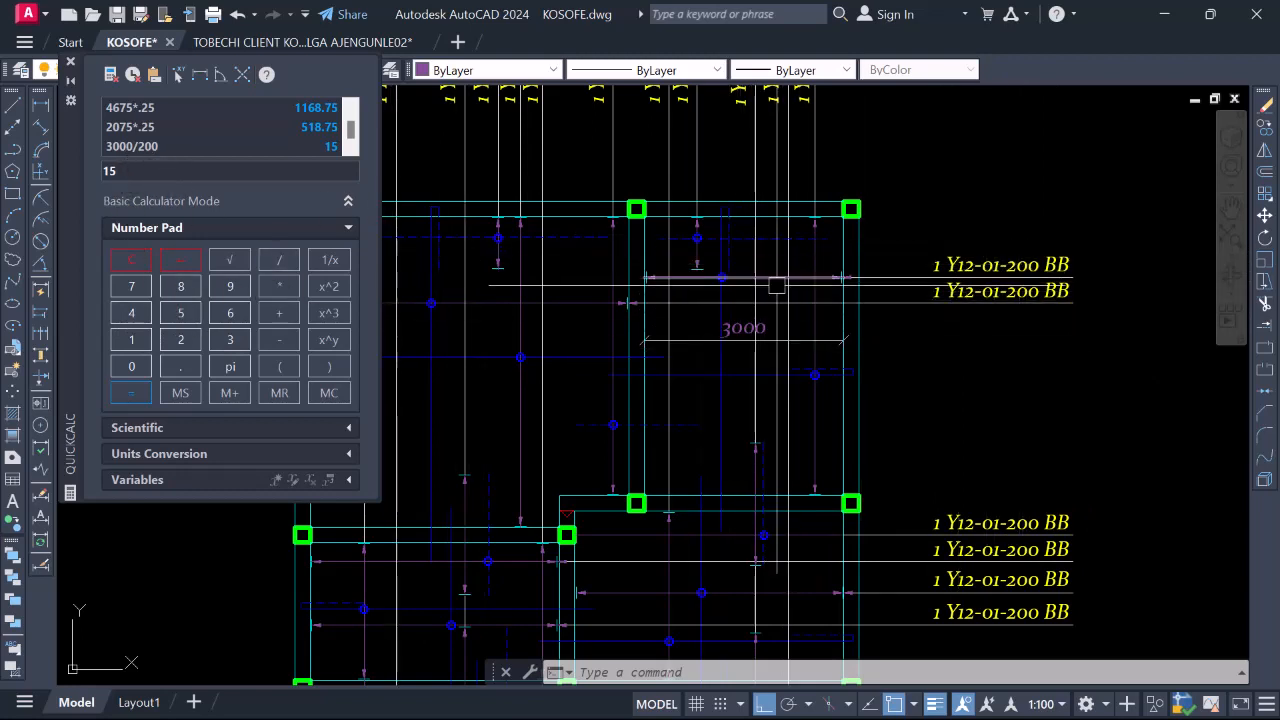
# Insert 6 into the top bay's label so it reads 16 Y12-01-200 BB
pyautogui.scroll(4, 980, 262)
pyautogui.click(980, 265)
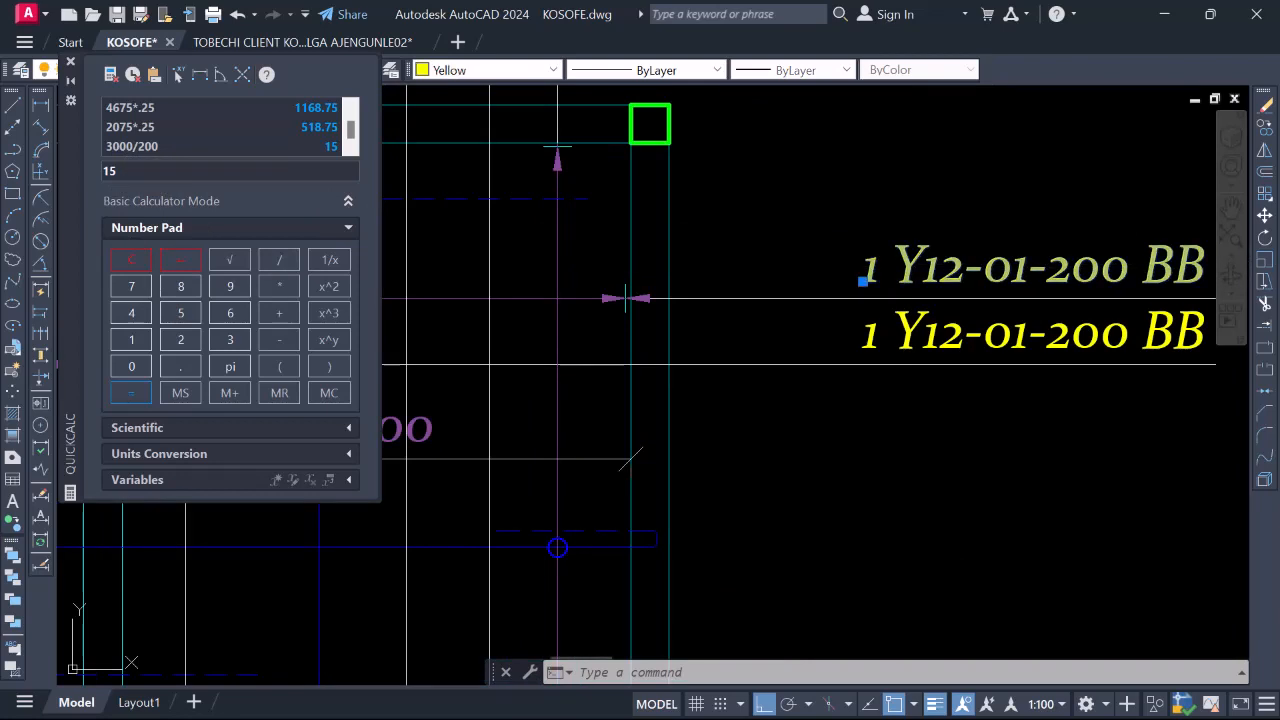
pyautogui.doubleClick(882, 272)
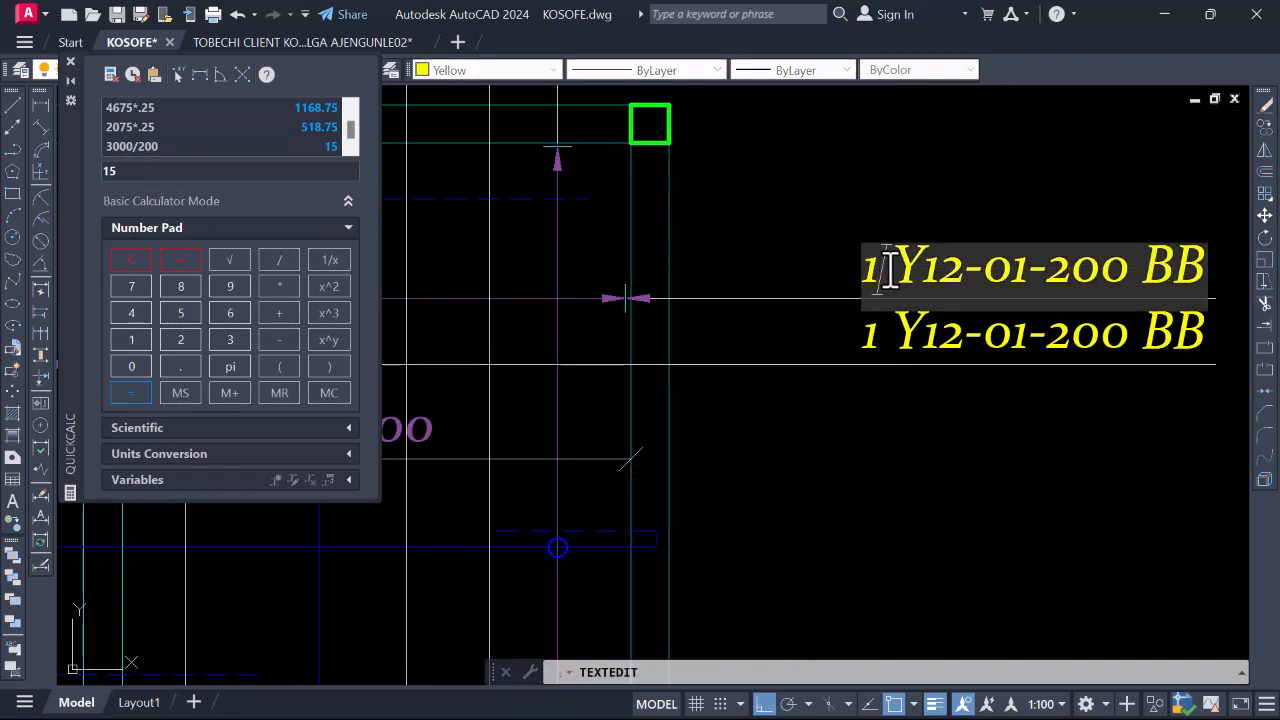
pyautogui.write('6')
pyautogui.scroll(-5, 886, 263)
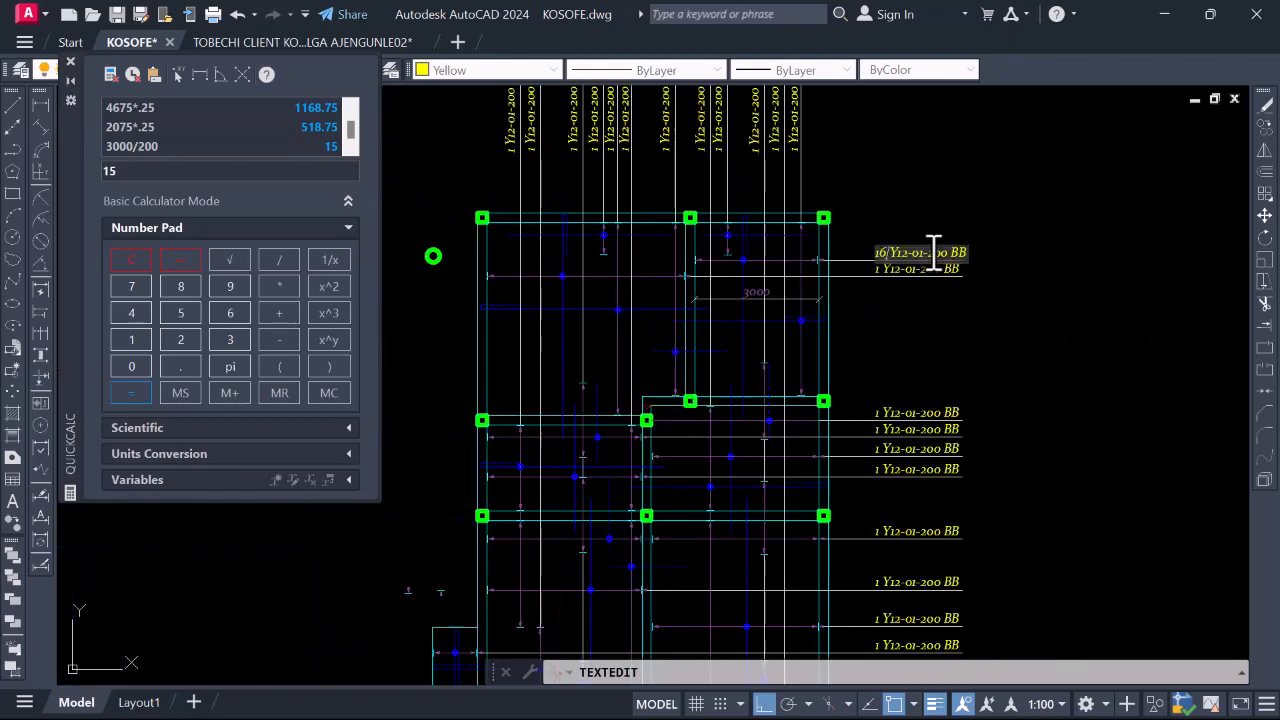
pyautogui.scroll(2, 934, 251)
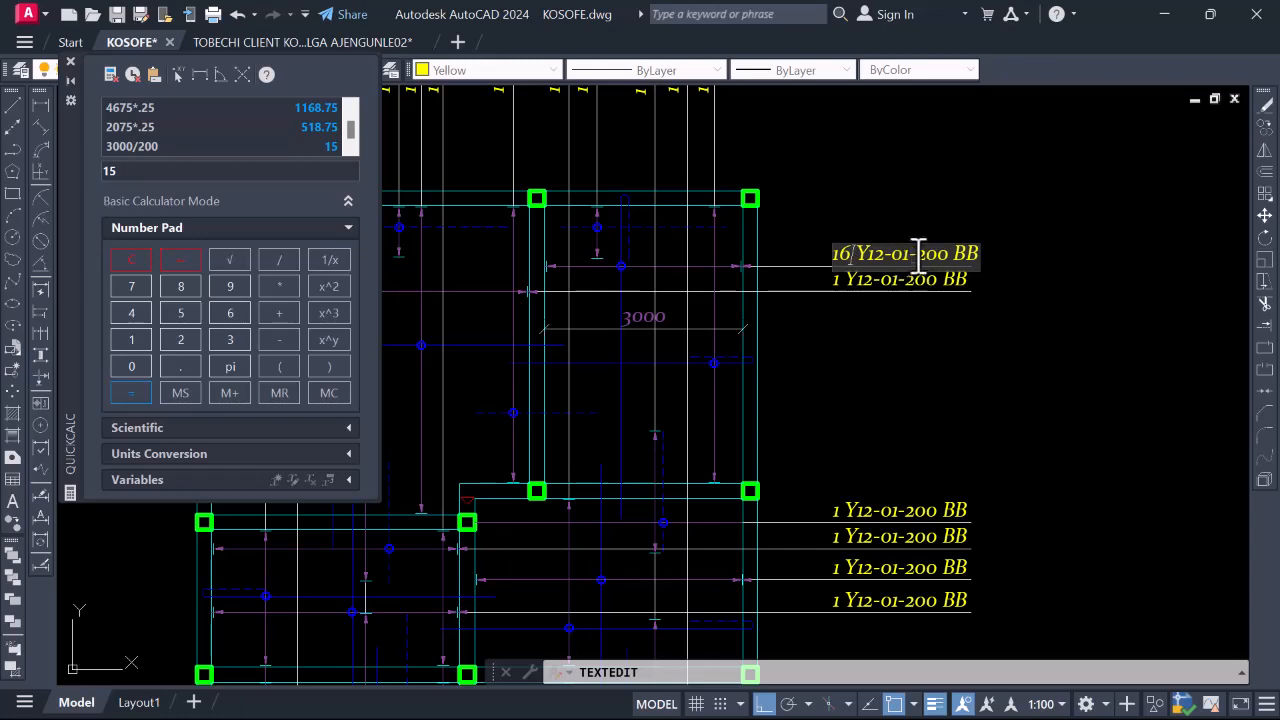
pyautogui.press('Return')
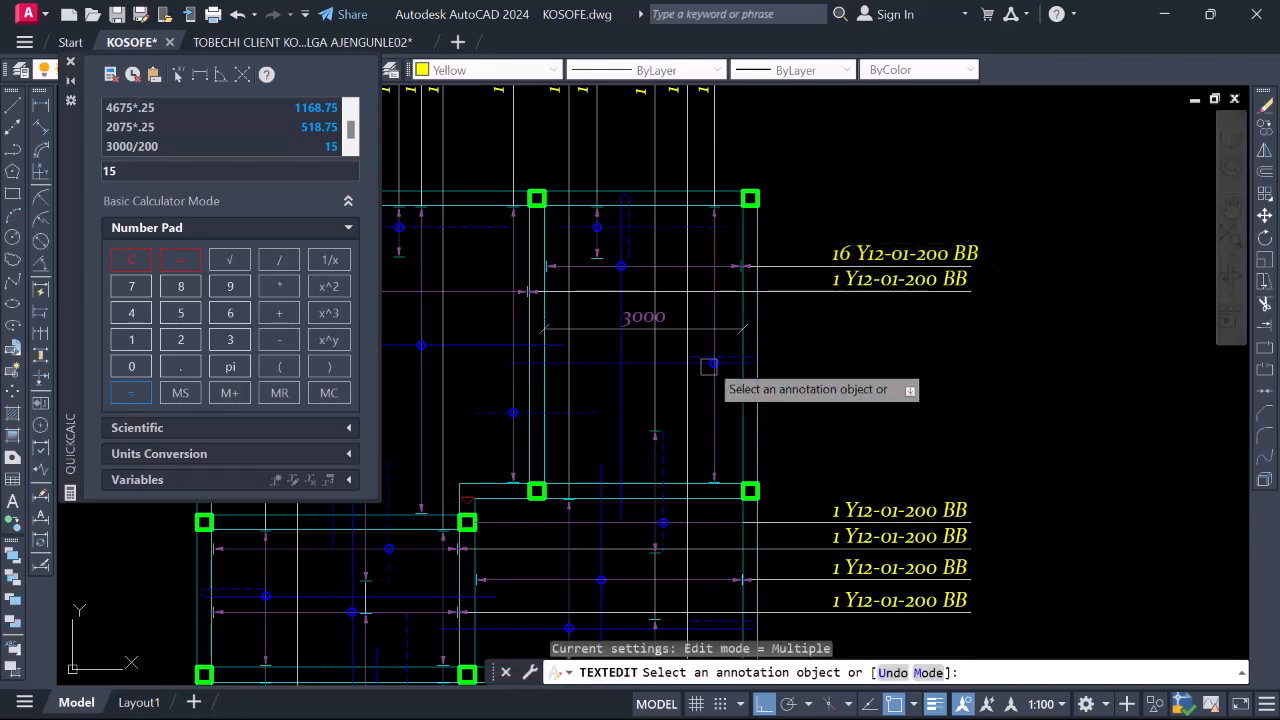
pyautogui.scroll(-3, 849, 323)
pyautogui.scroll(4, 556, 283)
pyautogui.press('Escape')
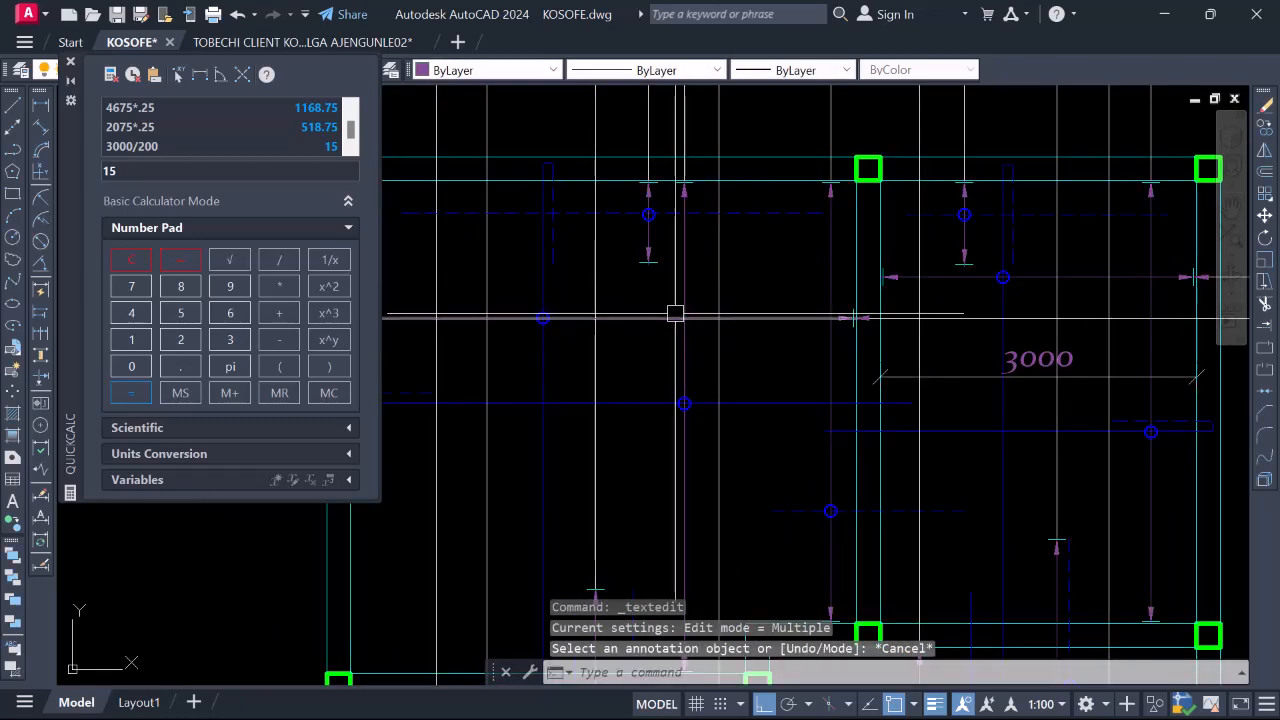
pyautogui.scroll(-4, 677, 310)
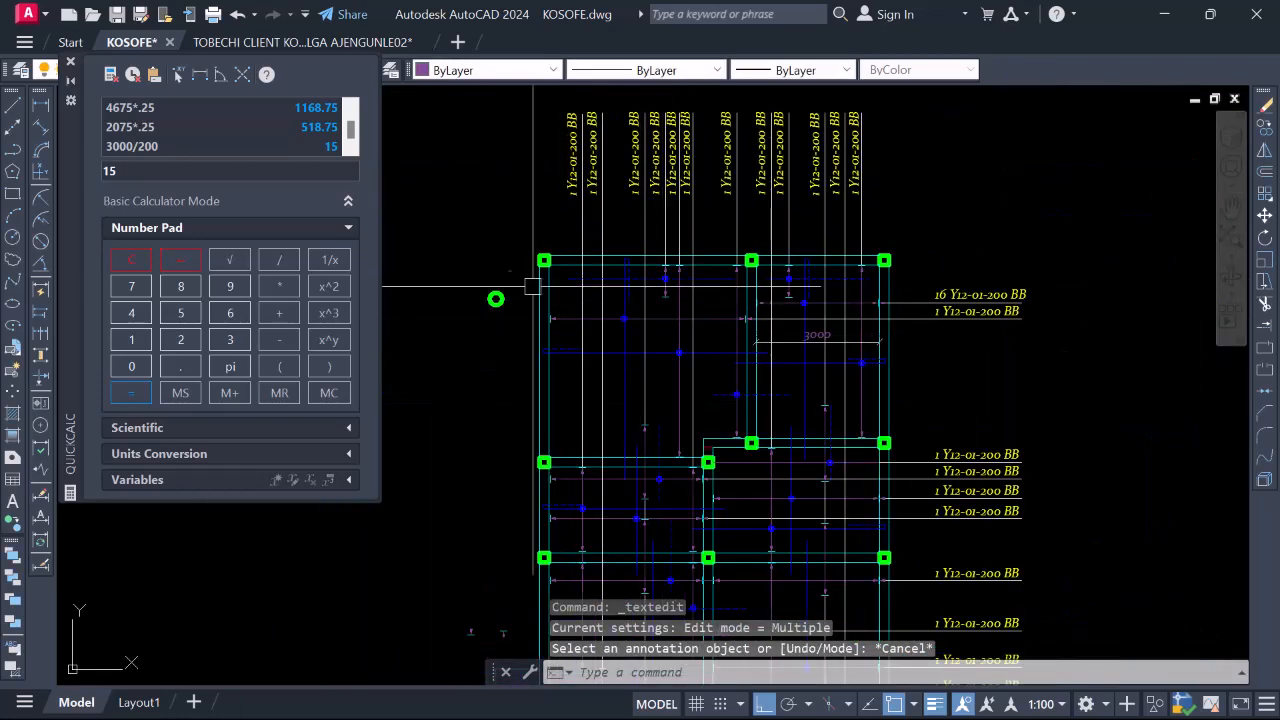
# Dimension the top-left bay's column-to-column span as 4797, placed above the bars
pyautogui.click(41, 105)
pyautogui.scroll(4, 575, 335)
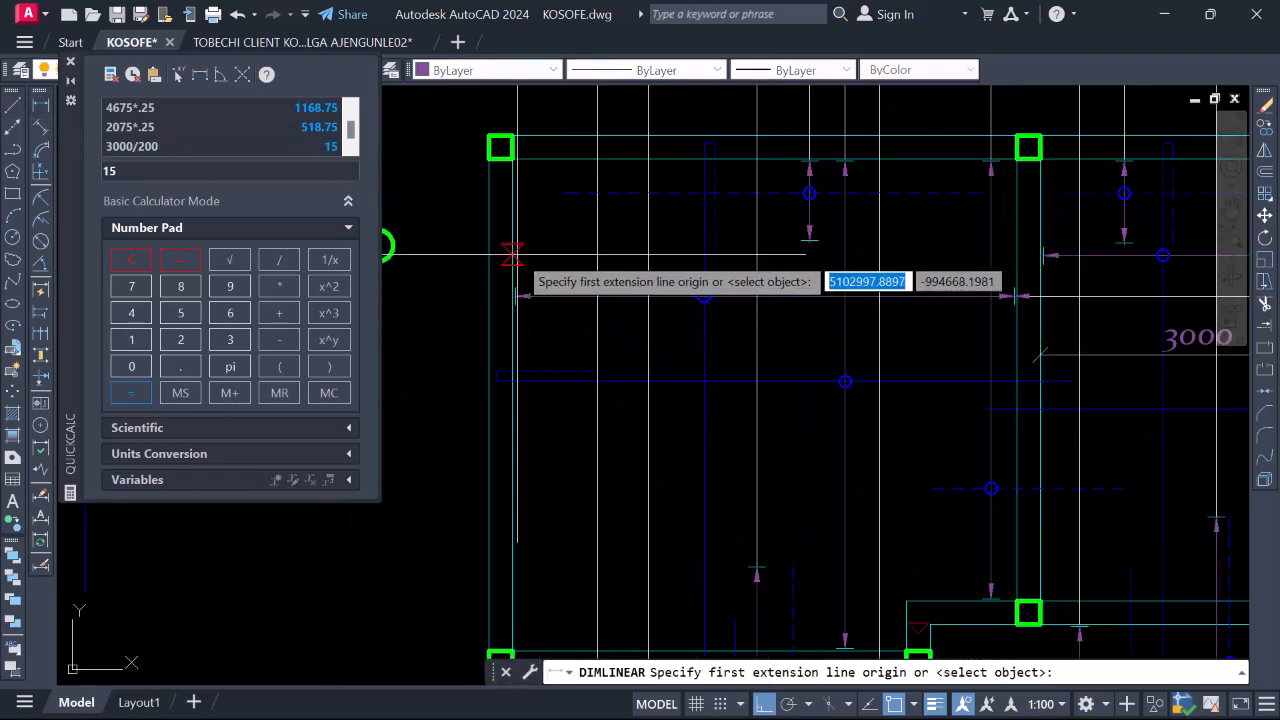
pyautogui.click(512, 253)
pyautogui.click(1018, 254)
pyautogui.click(862, 270)
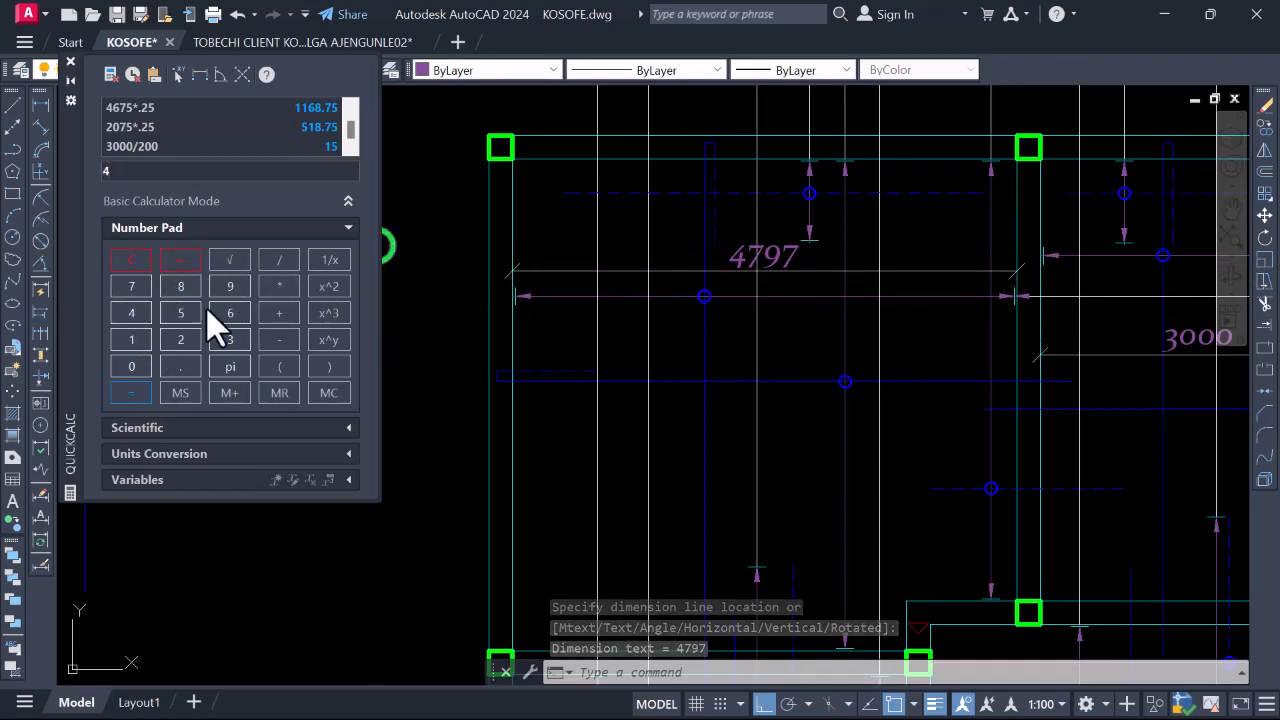
pyautogui.click(230, 286)
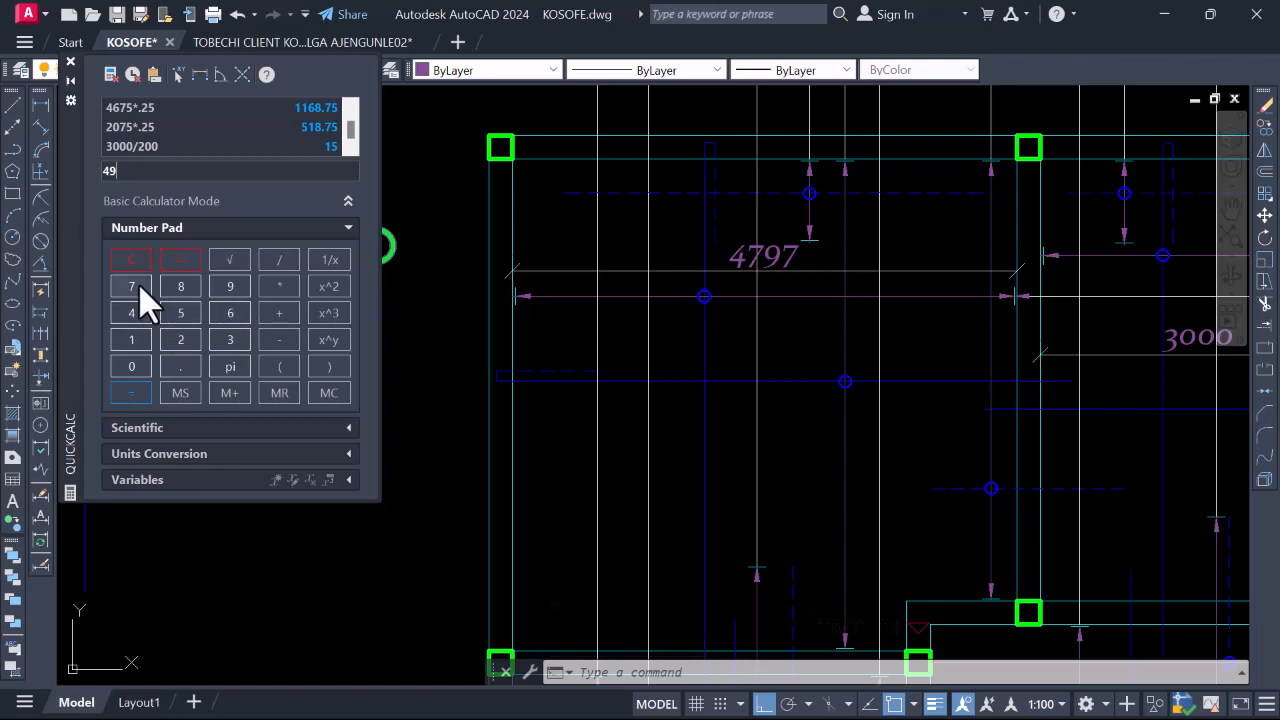
# Enter the 200 divisor and evaluate in QuickCalc, then clear the mistaken 497/200 result
pyautogui.click(134, 366)
pyautogui.click(134, 366)
pyautogui.click(134, 393)
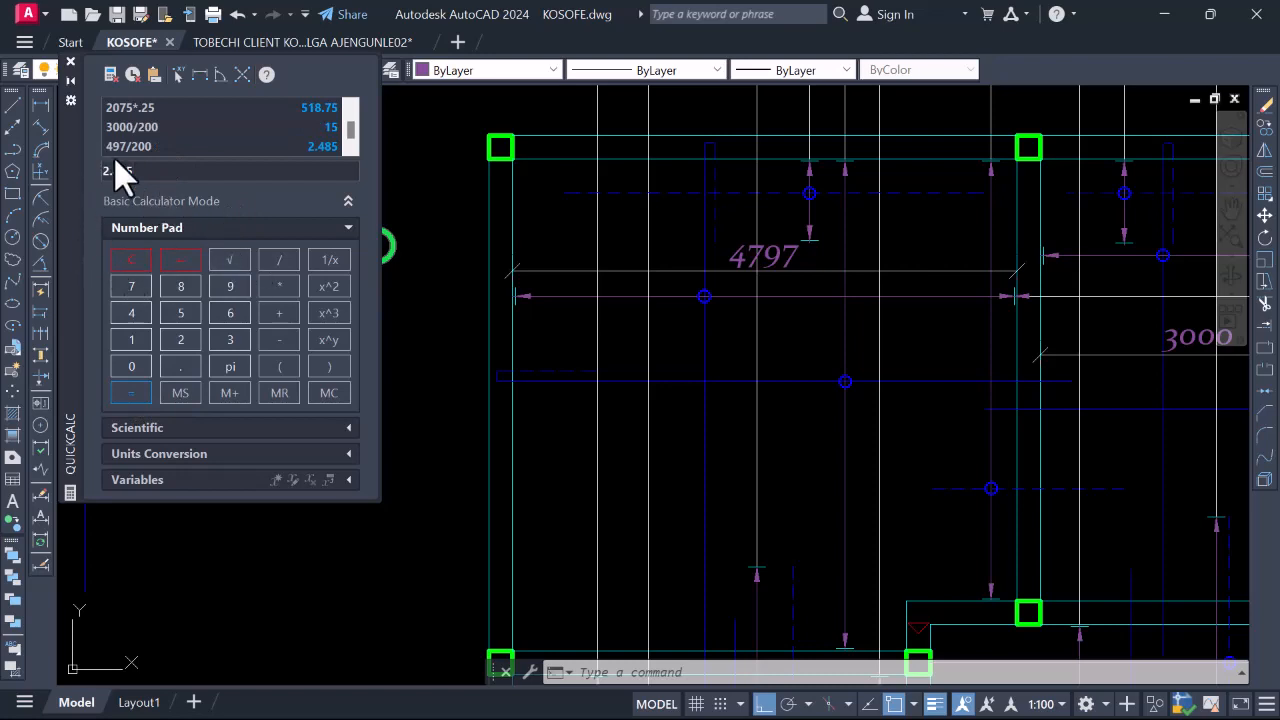
pyautogui.click(131, 259)
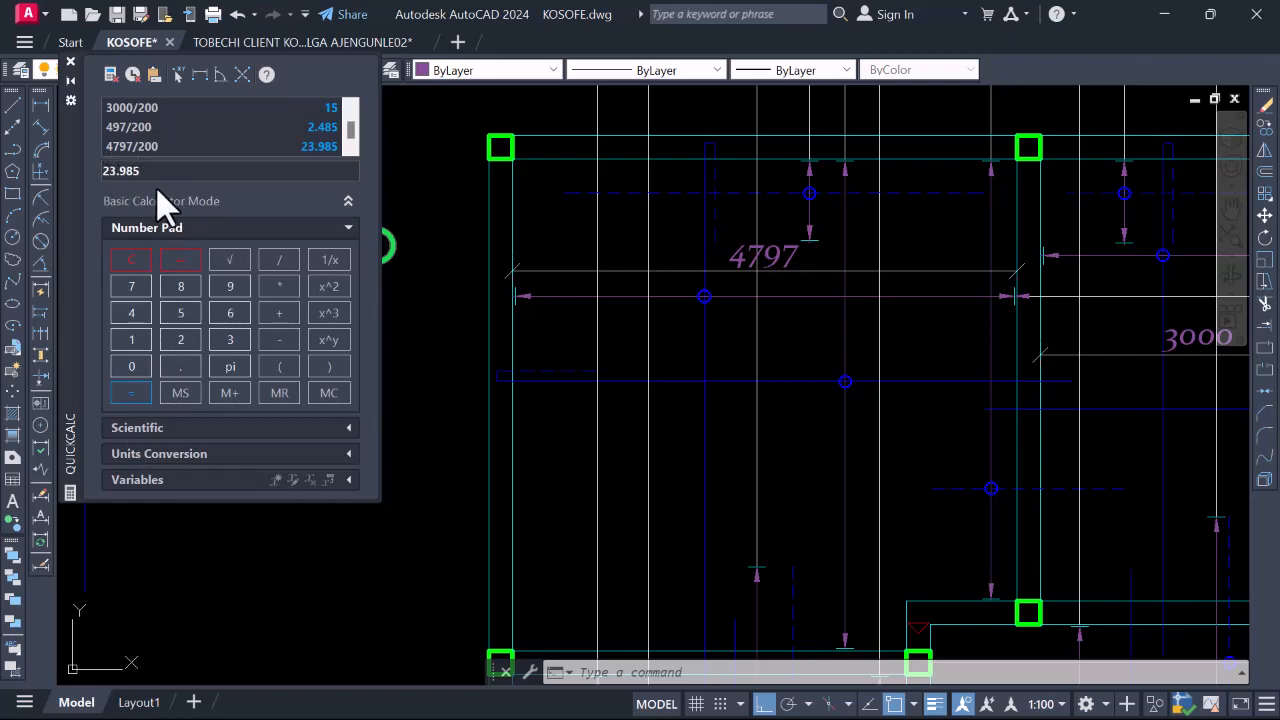
# Replace the second bay label's leading 1 with 25 so it reads 25 Y12-01-200 BB
pyautogui.scroll(-4, 691, 326)
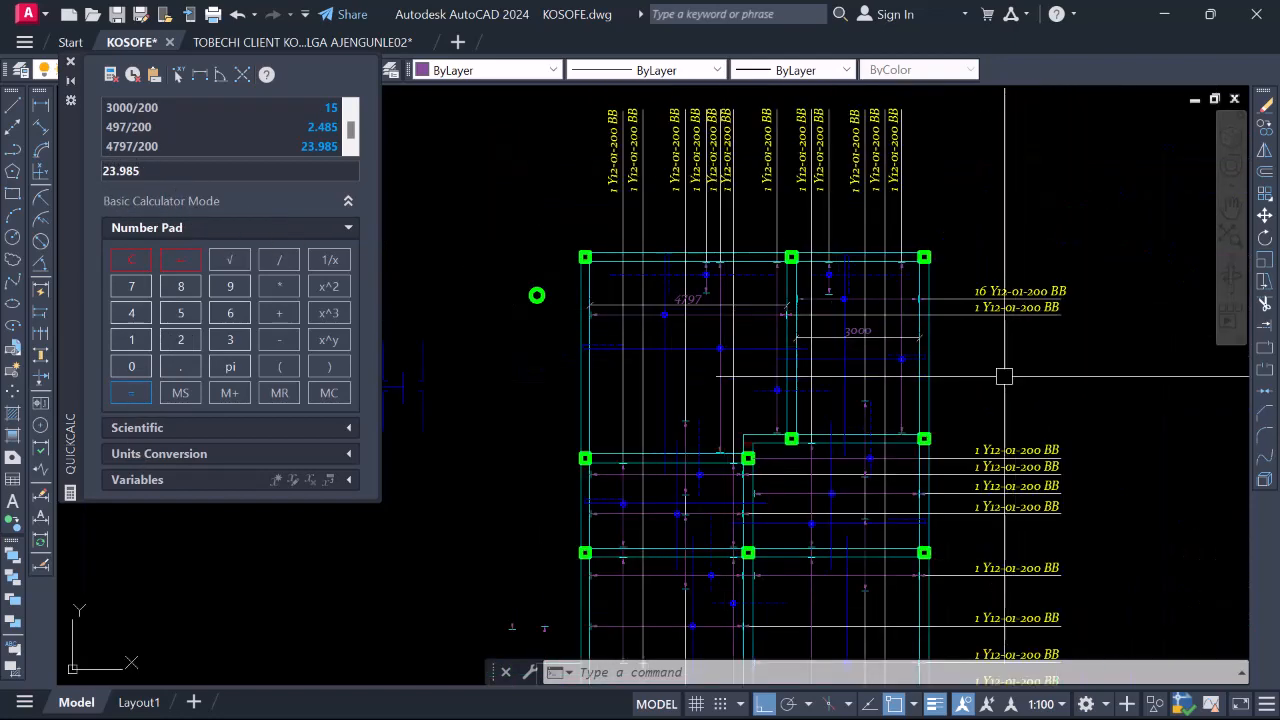
pyautogui.scroll(2, 987, 300)
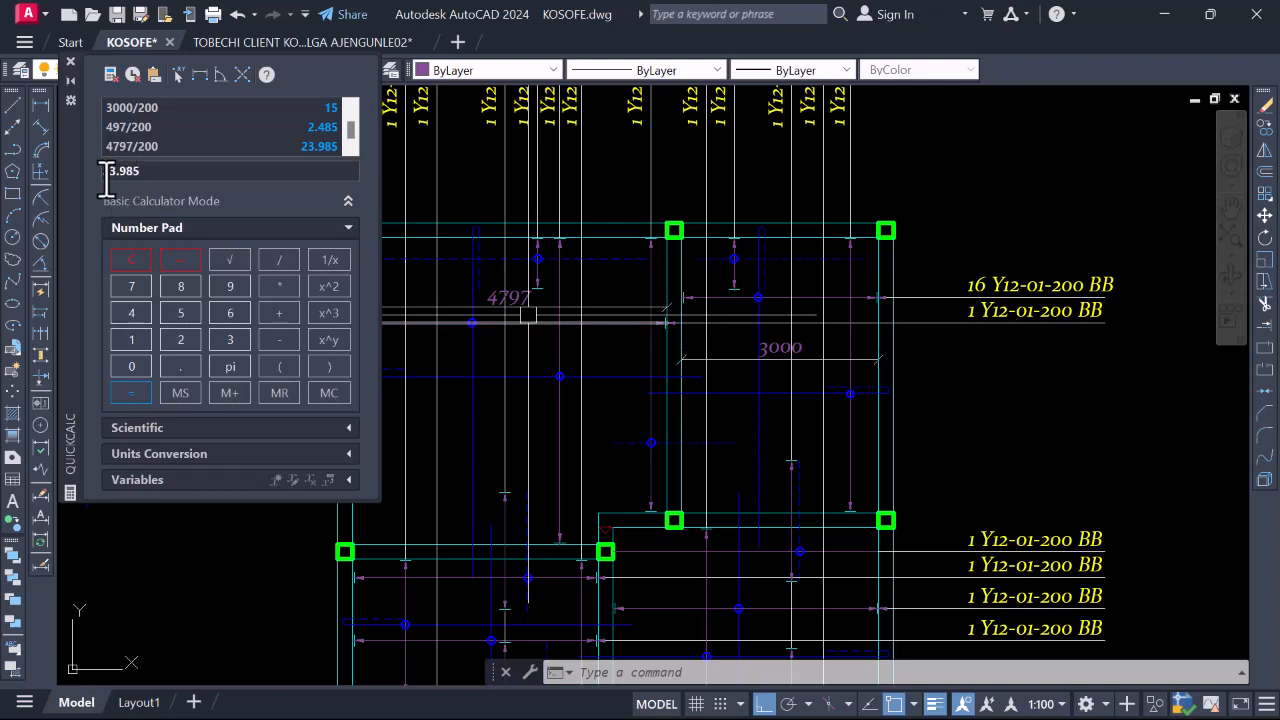
pyautogui.click(914, 408)
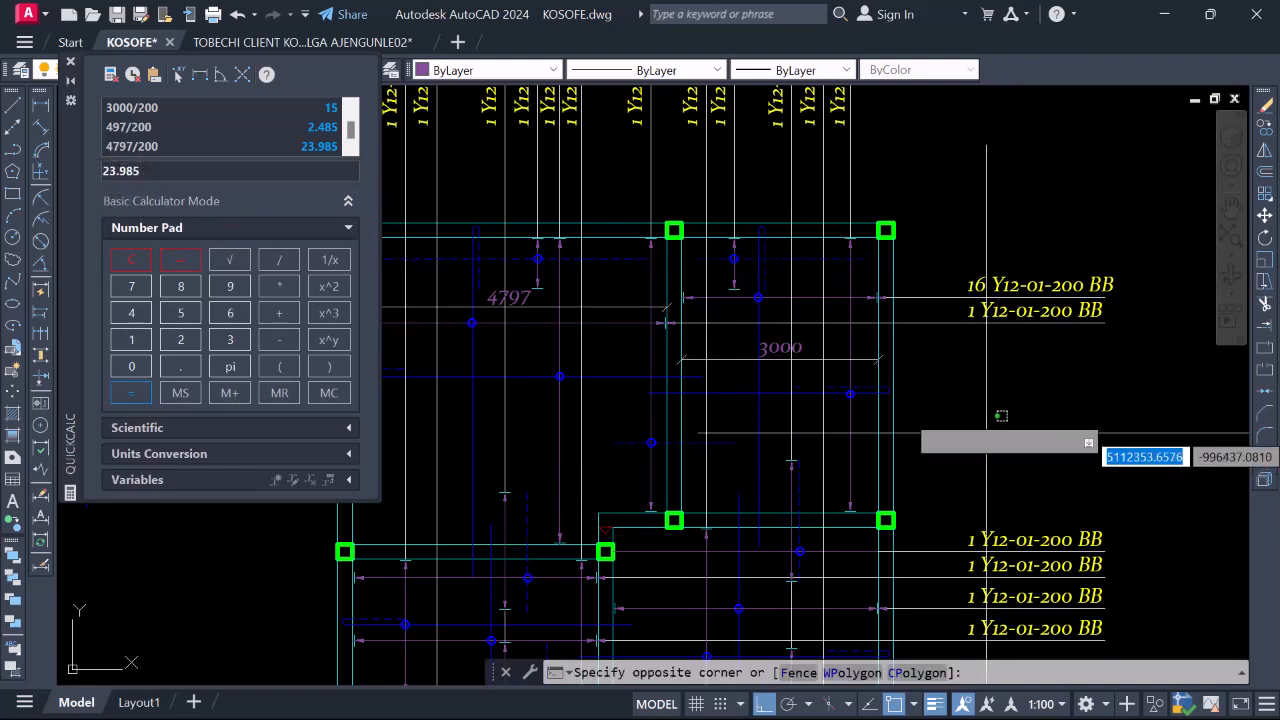
pyautogui.scroll(2, 984, 313)
pyautogui.click(976, 308)
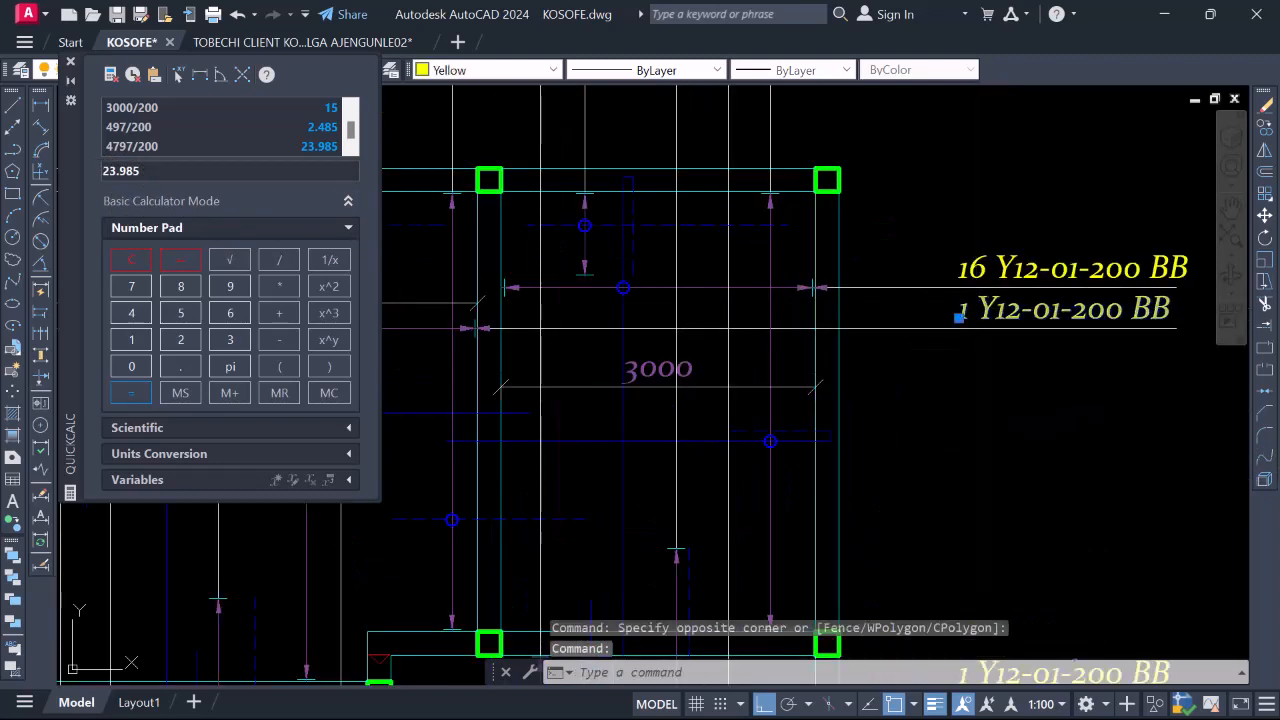
pyautogui.doubleClick(965, 310)
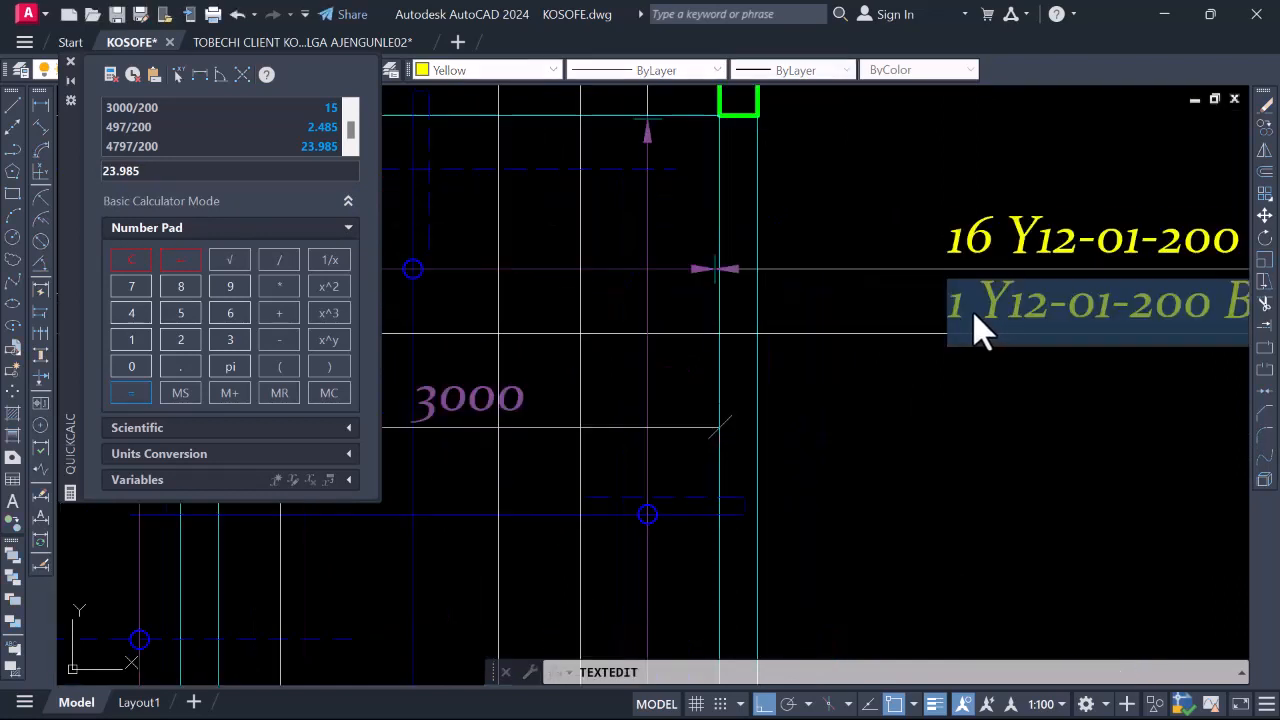
pyautogui.click(962, 303)
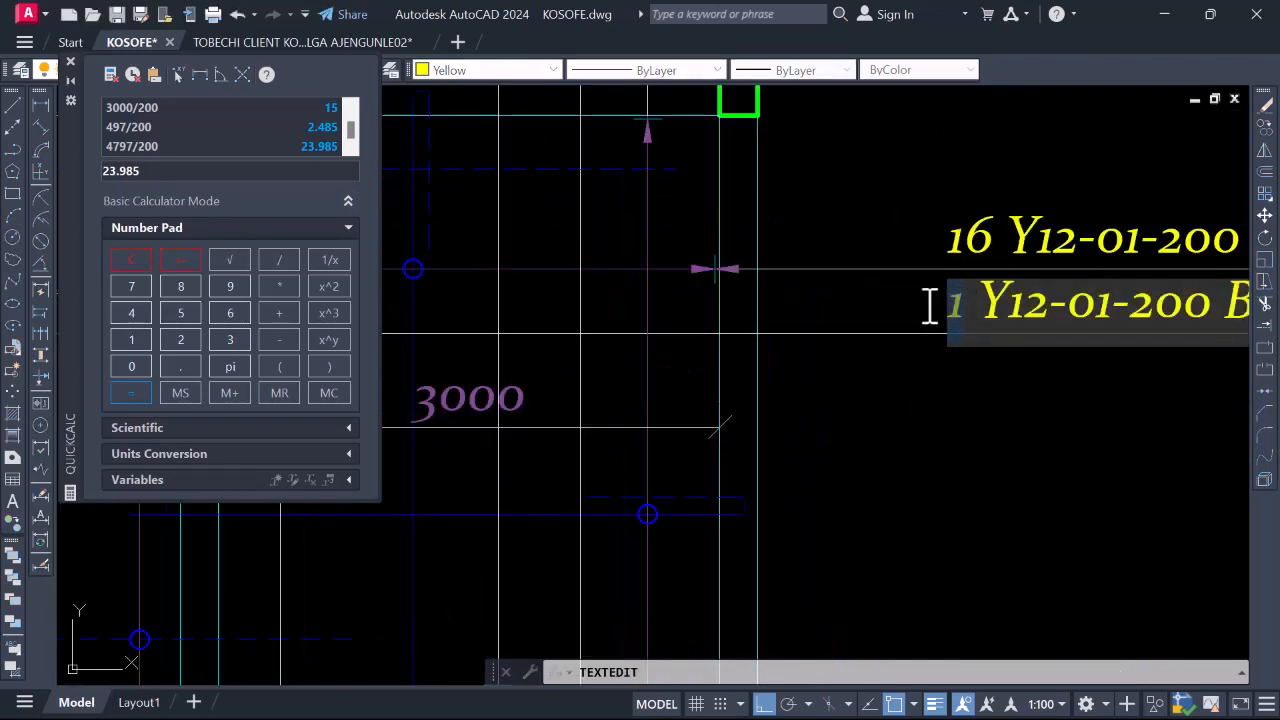
pyautogui.write('25')
# Zoom in and out to check the revised 25 Y12-01-200 BB label
pyautogui.scroll(-4, 930, 360)
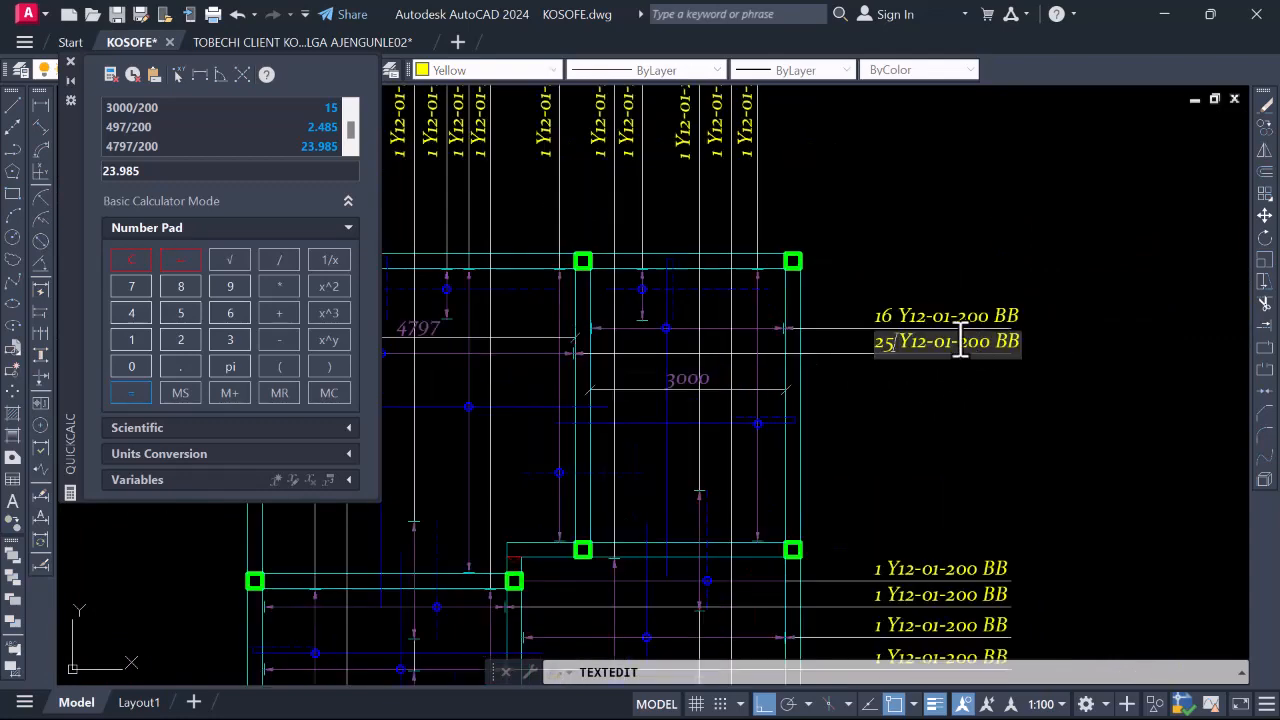
pyautogui.scroll(2, 960, 340)
pyautogui.scroll(-4, 900, 358)
pyautogui.scroll(1, 605, 385)
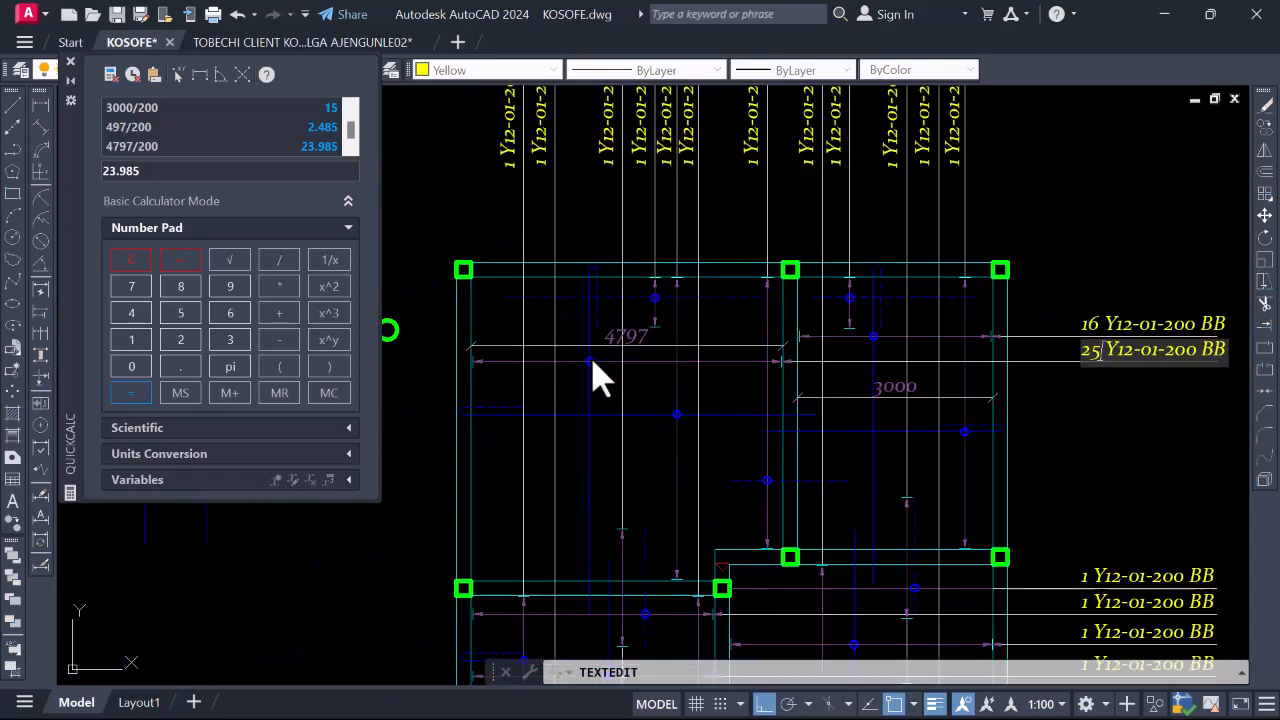
pyautogui.scroll(-1, 770, 368)
pyautogui.scroll(2, 998, 400)
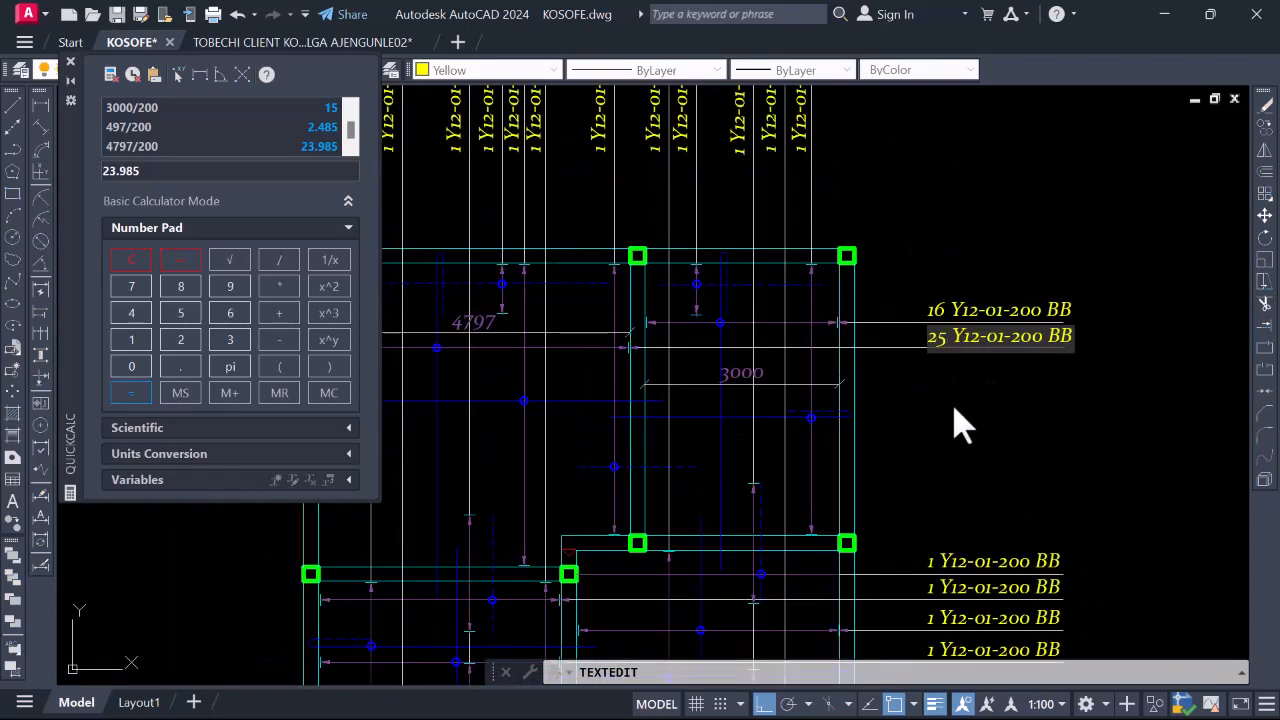
pyautogui.scroll(-2, 962, 336)
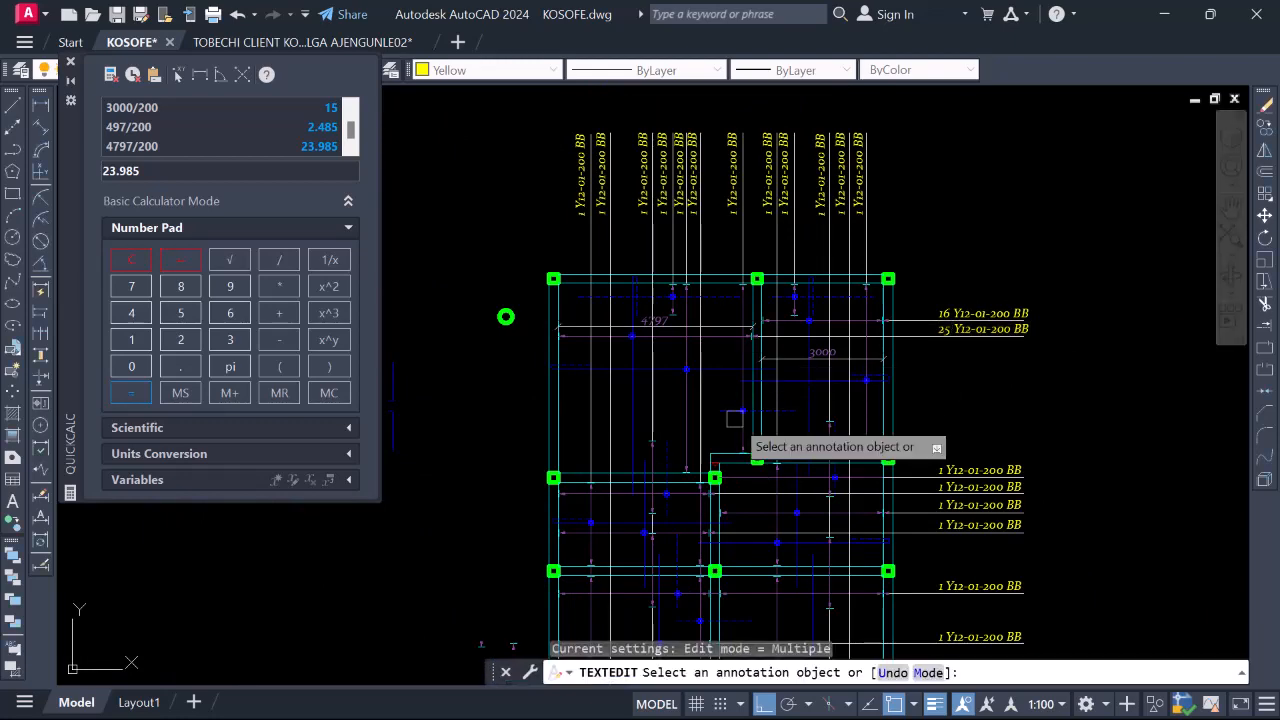
pyautogui.scroll(-2, 746, 535)
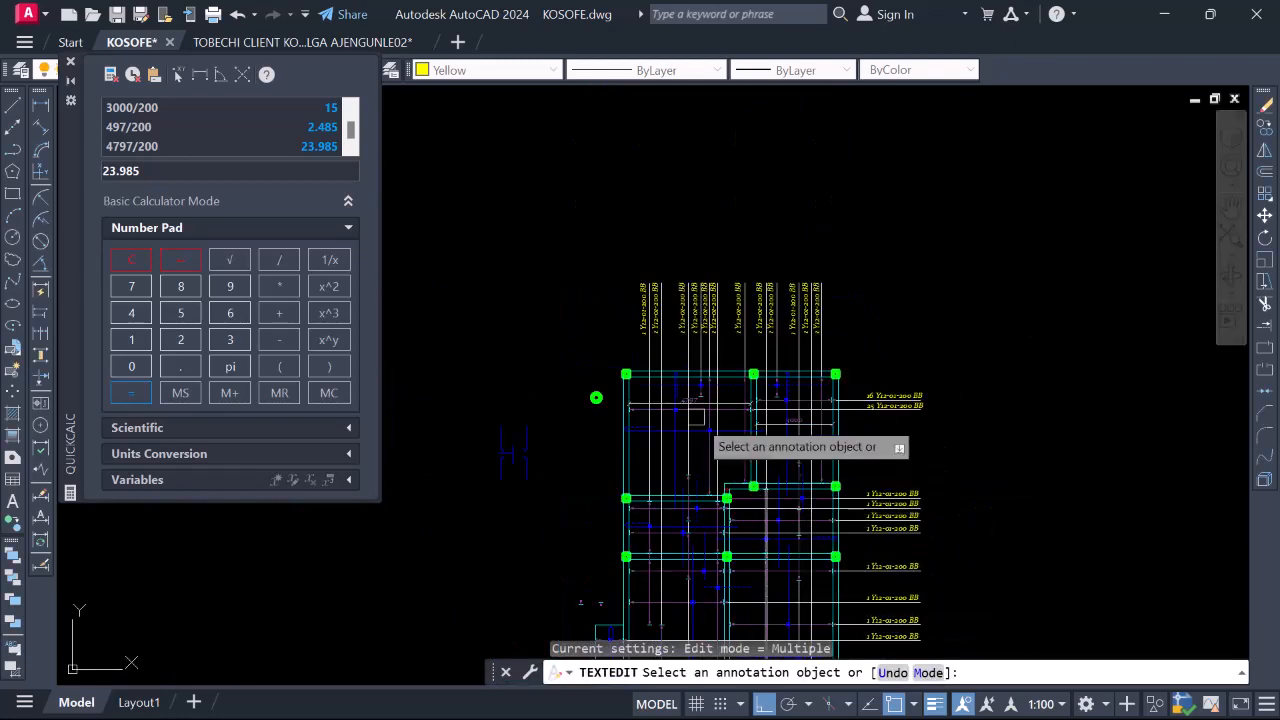
pyautogui.scroll(2, 740, 560)
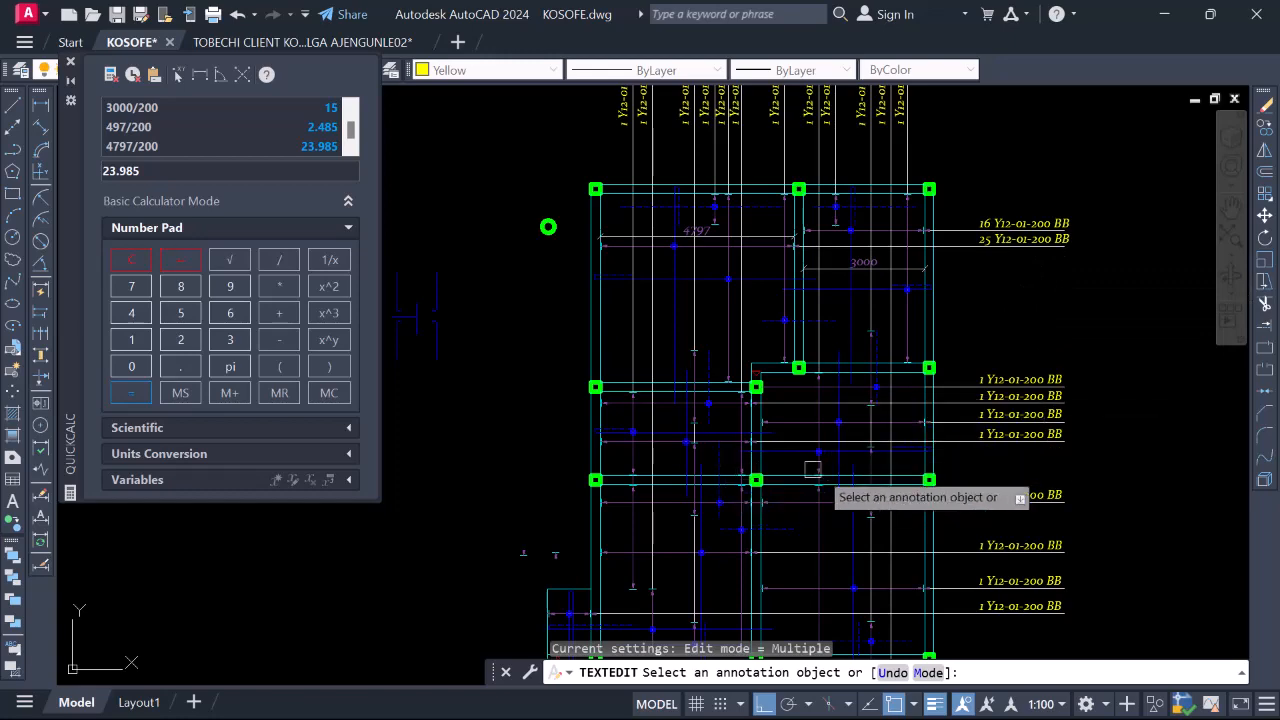
pyautogui.scroll(2, 890, 465)
pyautogui.scroll(-2, 763, 400)
pyautogui.scroll(2, 627, 403)
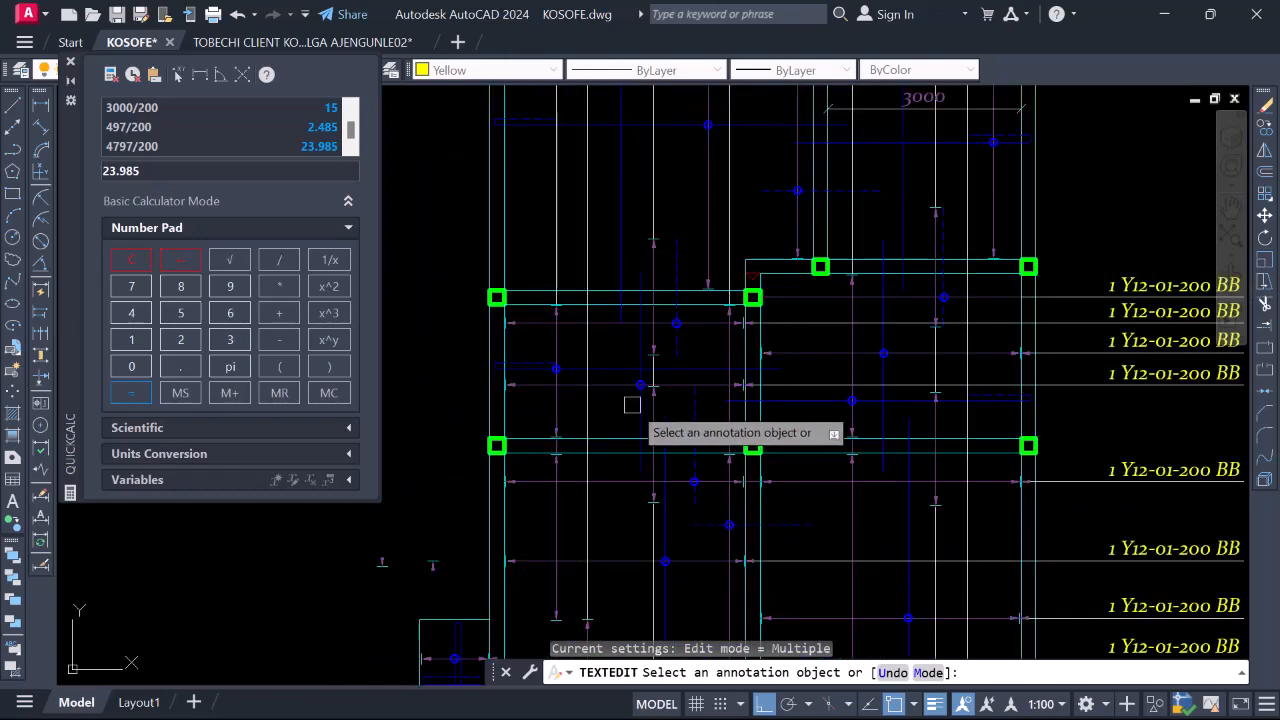
# Dimension the 3747 and 4050 bay spans between the columns
pyautogui.click(505, 339)
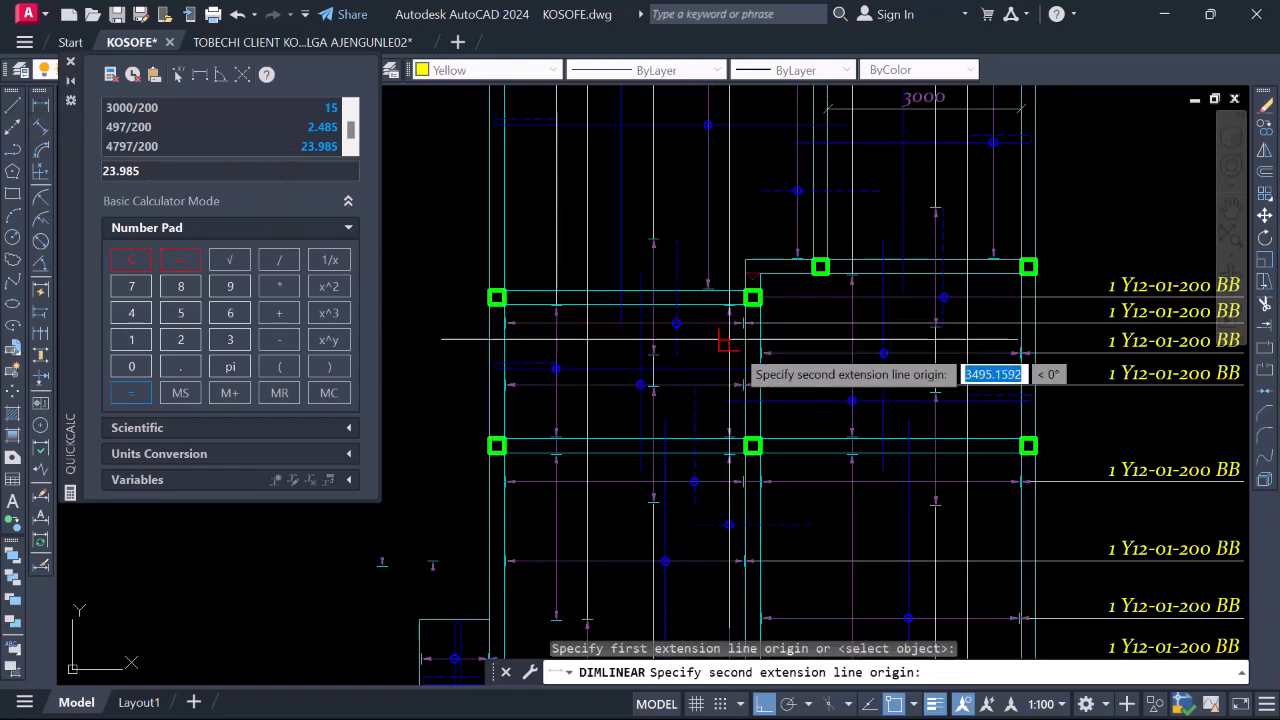
pyautogui.click(697, 366)
pyautogui.scroll(2, 697, 366)
pyautogui.click(779, 349)
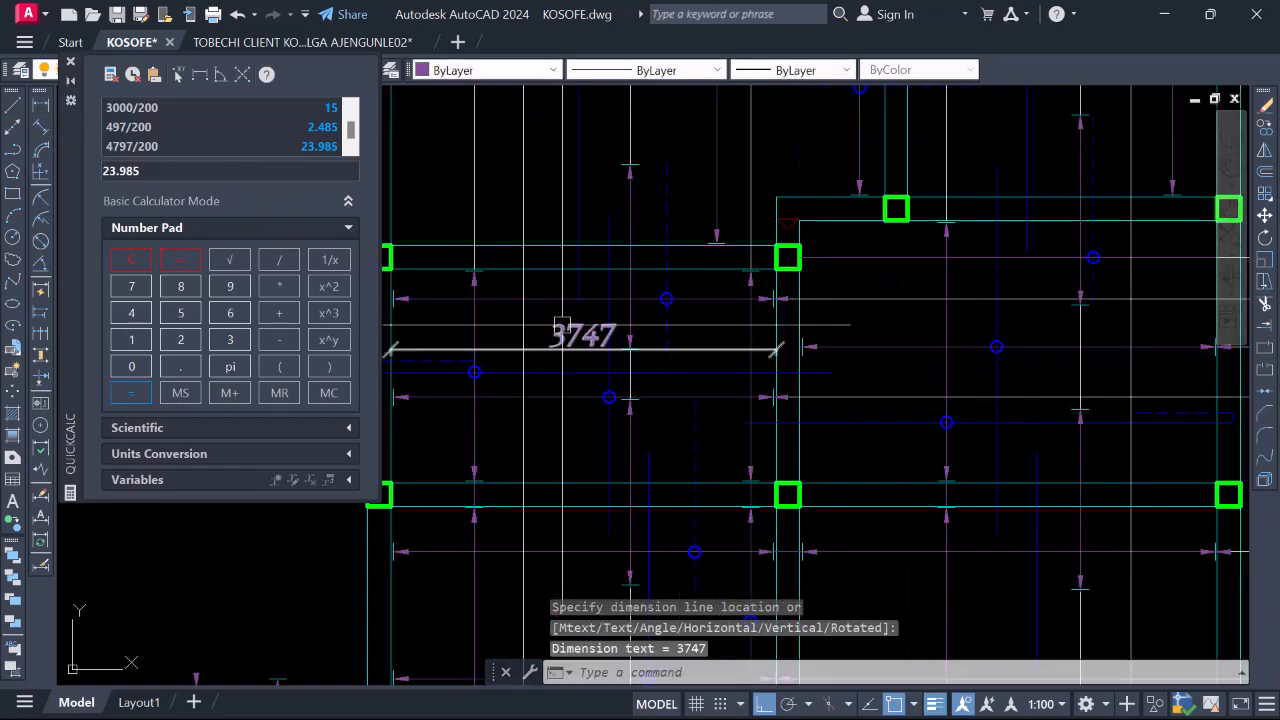
pyautogui.scroll(-2, 581, 330)
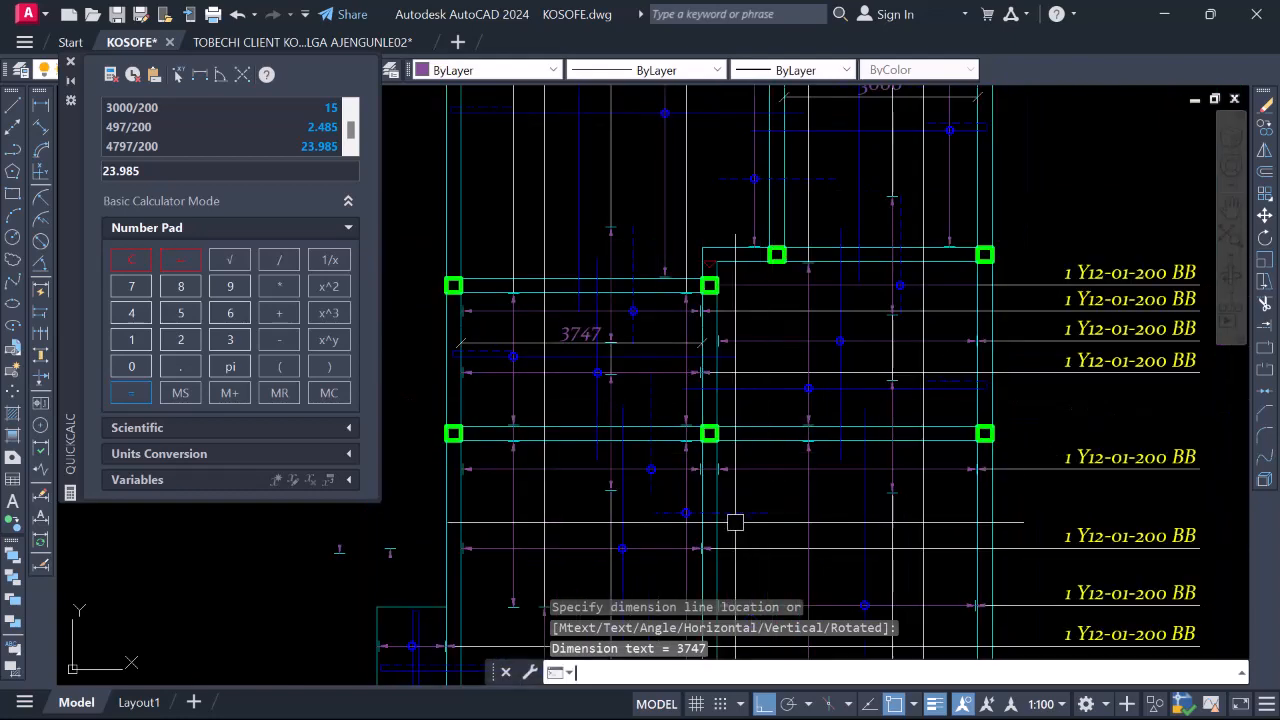
pyautogui.press('Return')
pyautogui.scroll(5, 737, 520)
pyautogui.click(688, 447)
pyautogui.scroll(-3, 688, 447)
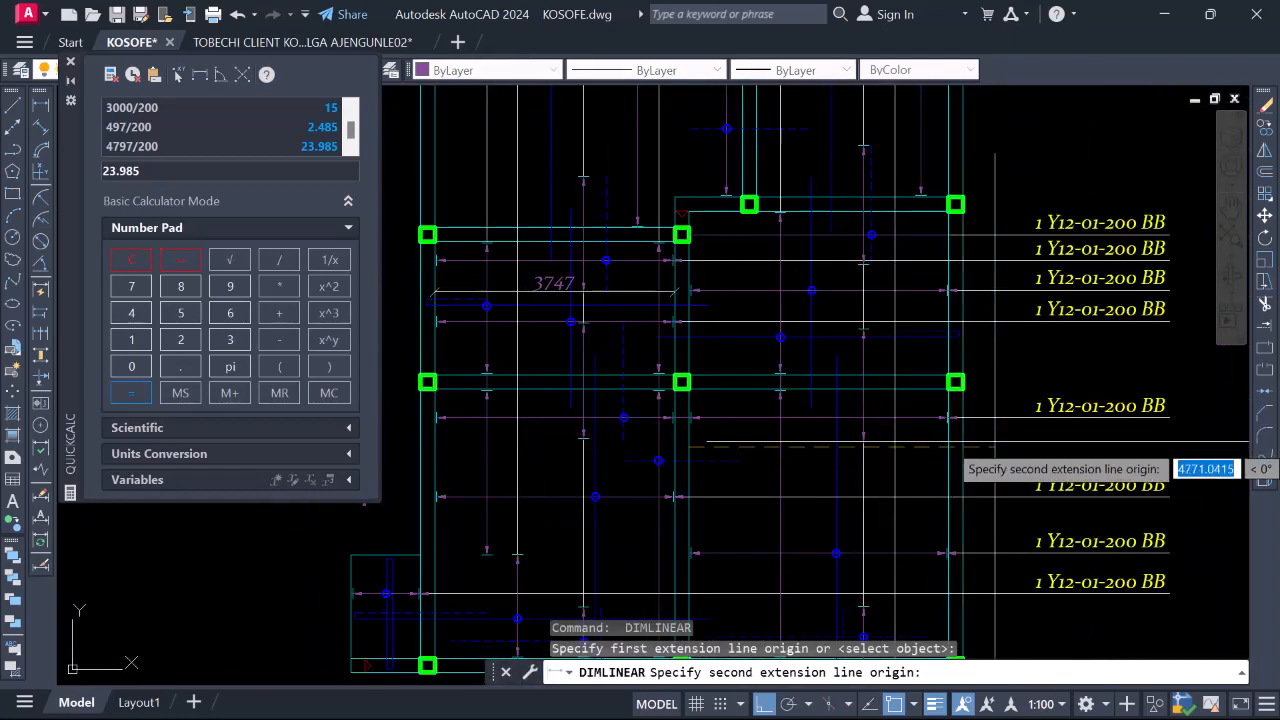
pyautogui.scroll(4, 950, 455)
pyautogui.click(923, 290)
pyautogui.scroll(-3, 905, 455)
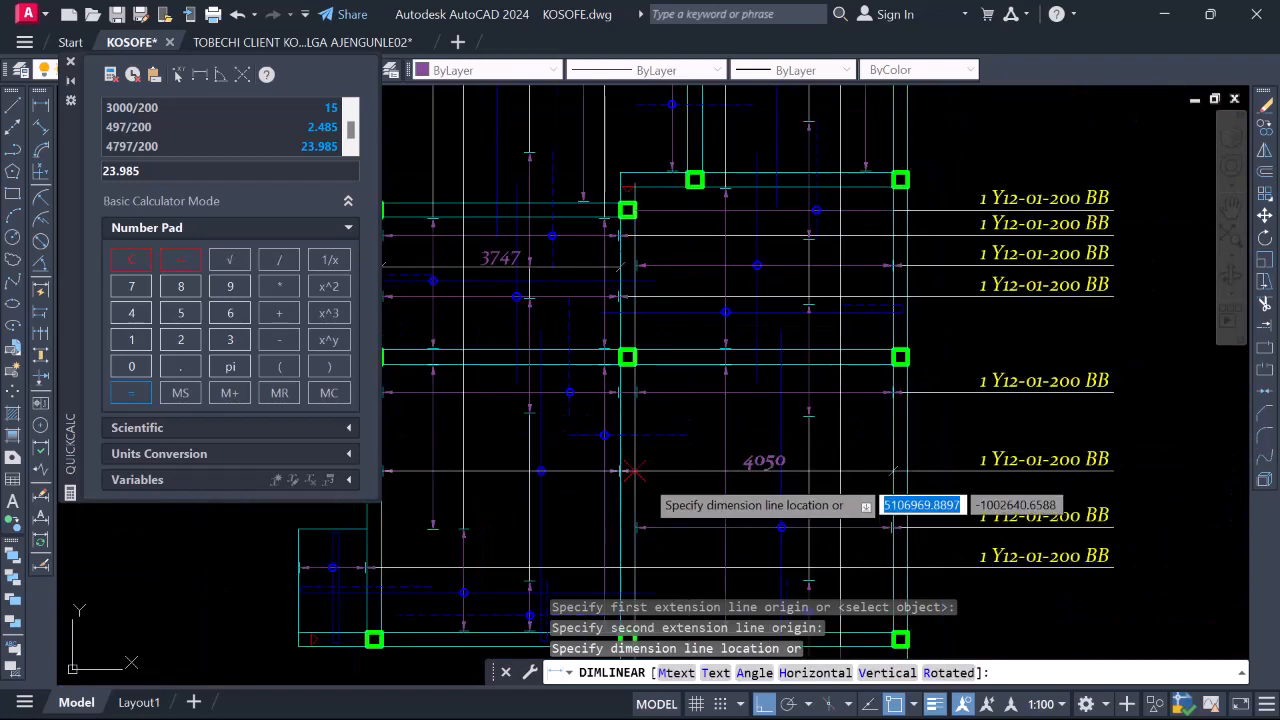
pyautogui.scroll(2, 745, 455)
pyautogui.click(812, 413)
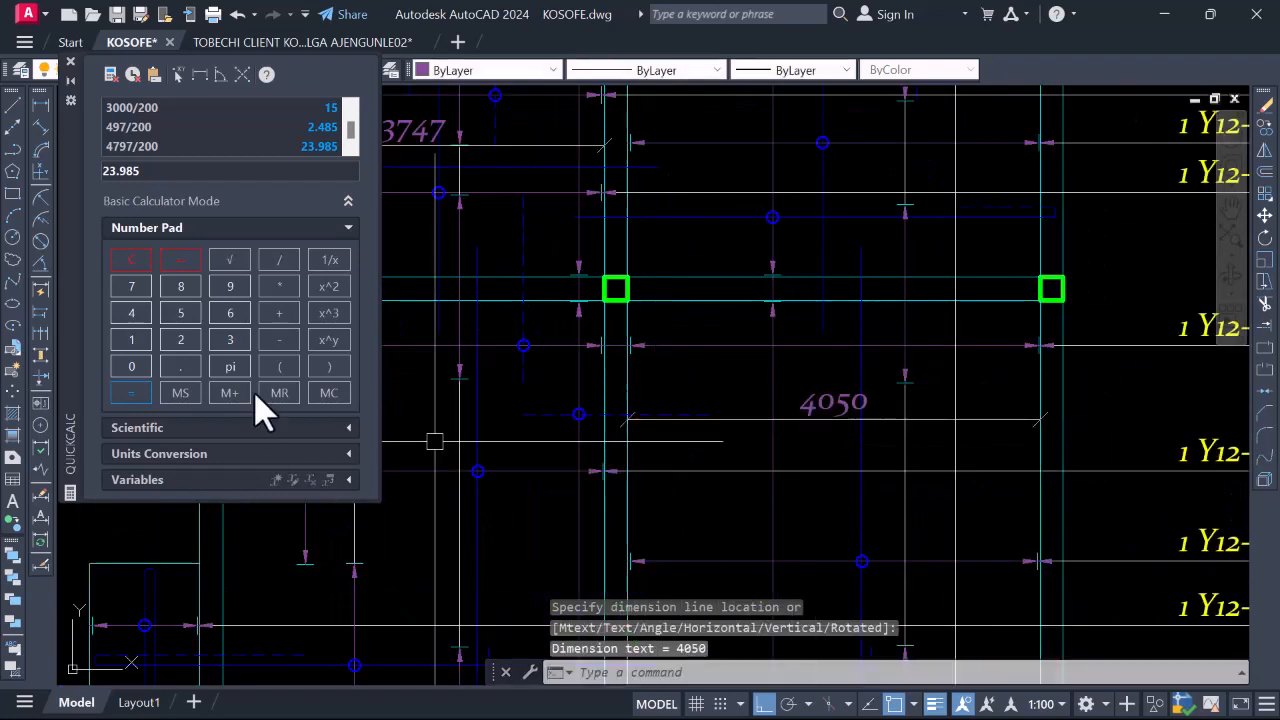
# Compute 4050/200 = 20.25 in QuickCalc for the 4050 bay's bar count
pyautogui.click(132, 257)
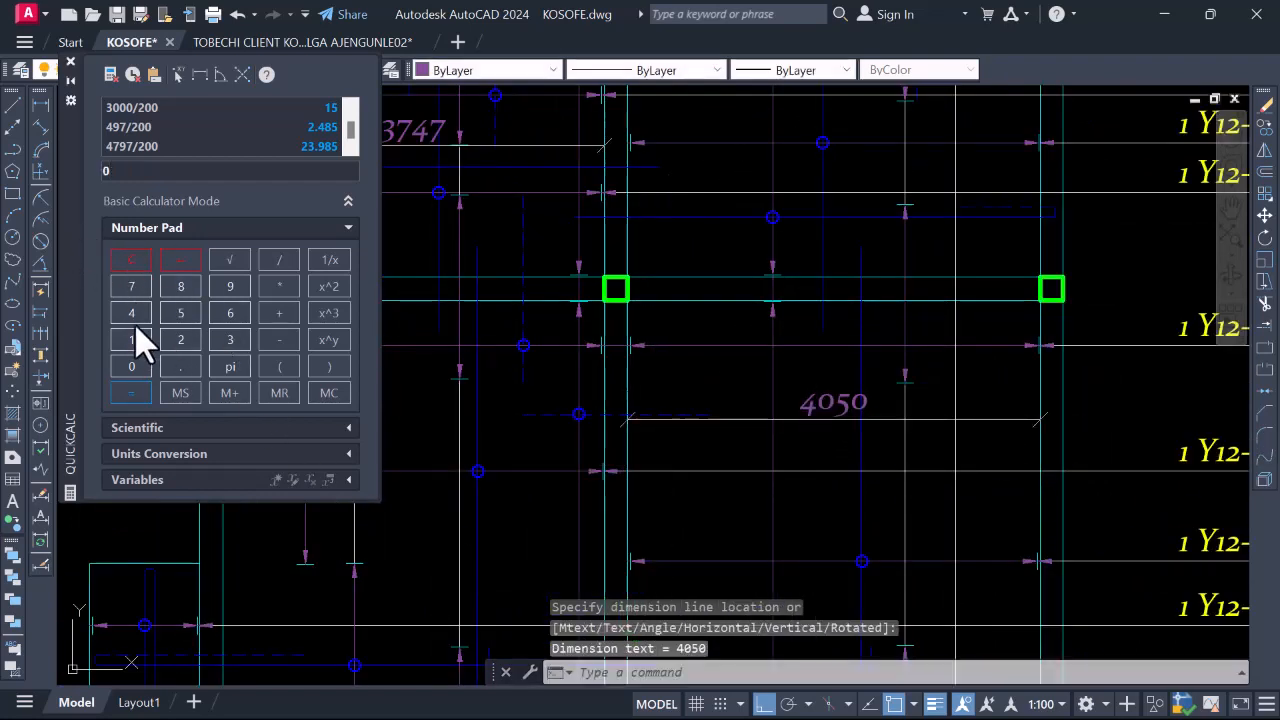
pyautogui.click(131, 366)
pyautogui.click(175, 313)
pyautogui.click(136, 368)
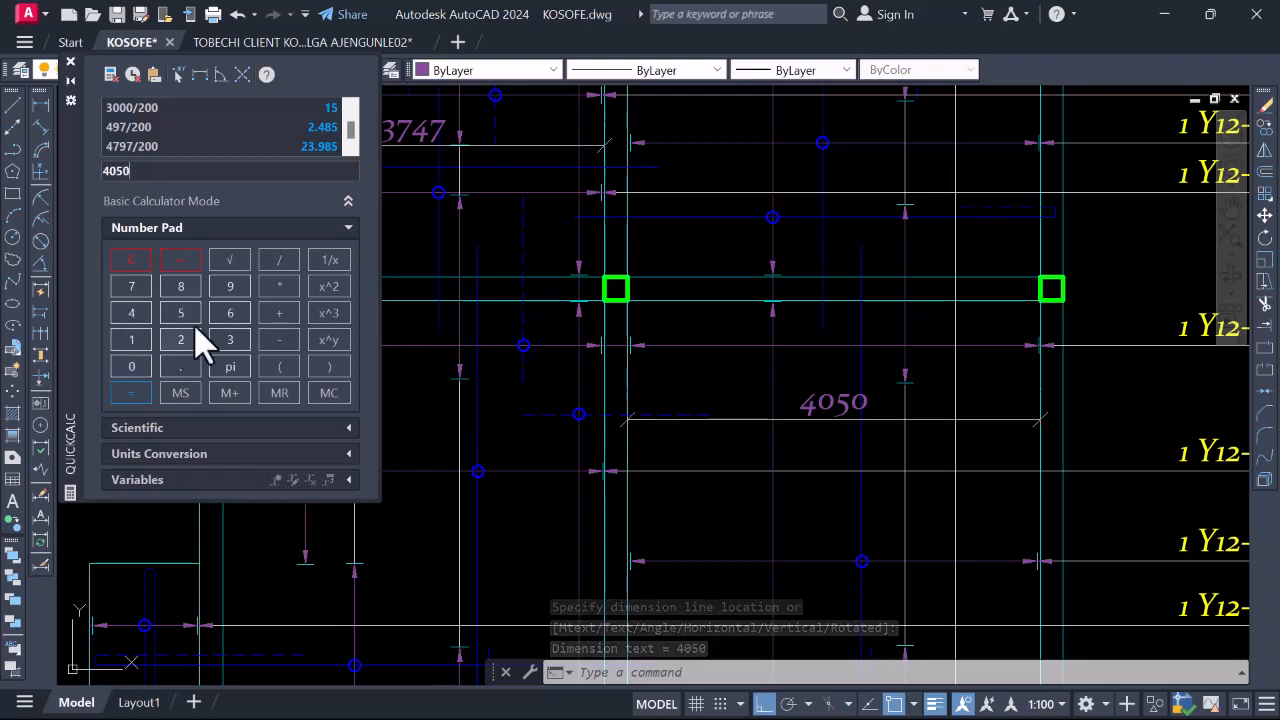
pyautogui.click(279, 260)
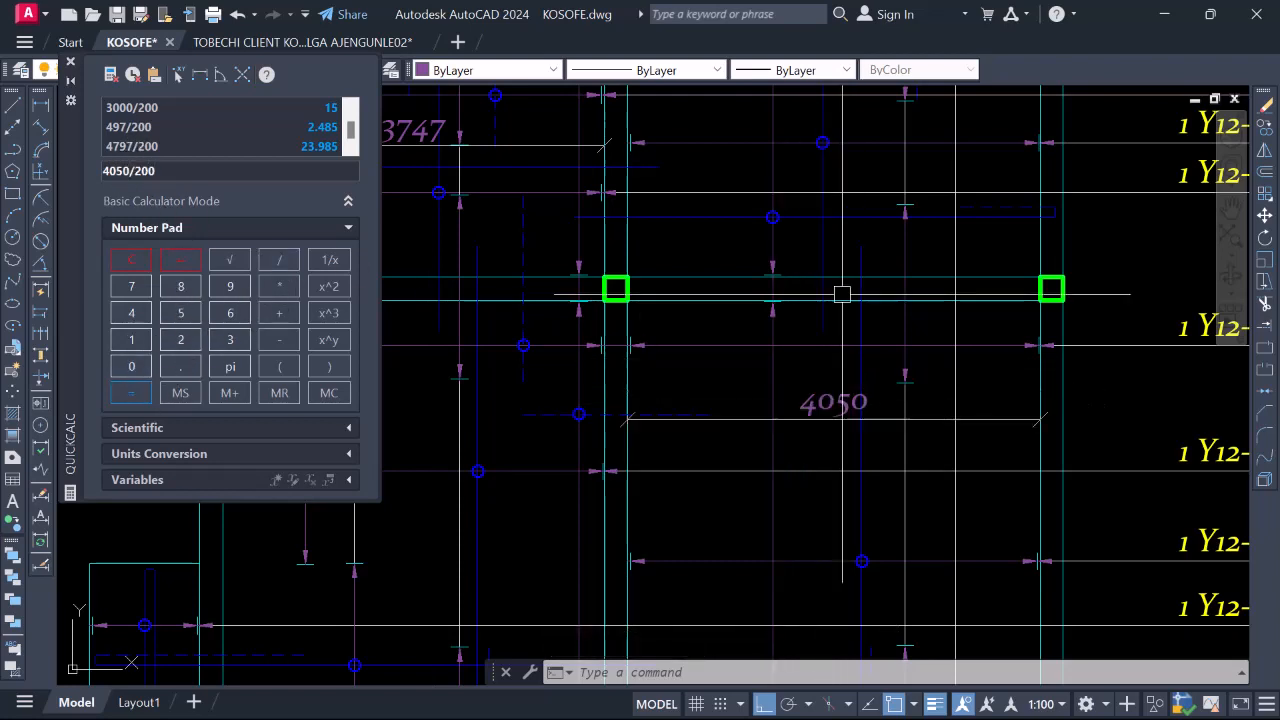
pyautogui.scroll(-2, 531, 422)
pyautogui.scroll(-2, 724, 404)
pyautogui.scroll(2, 906, 431)
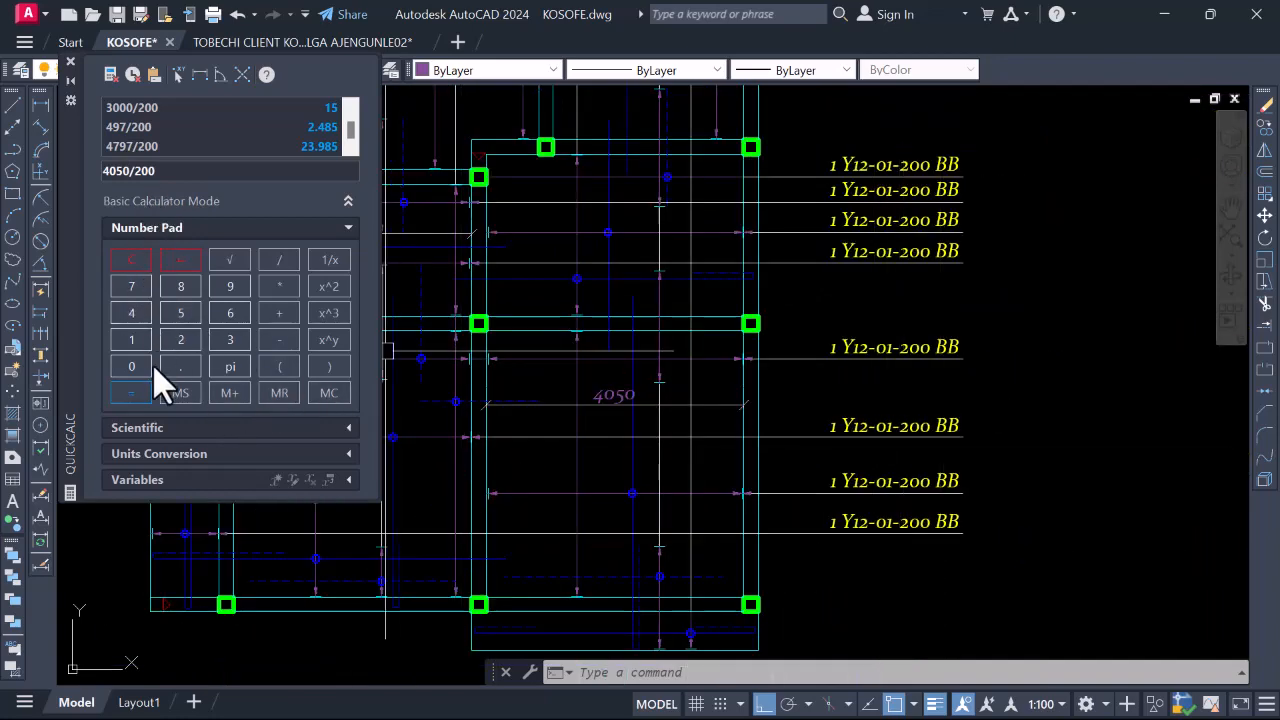
pyautogui.click(134, 393)
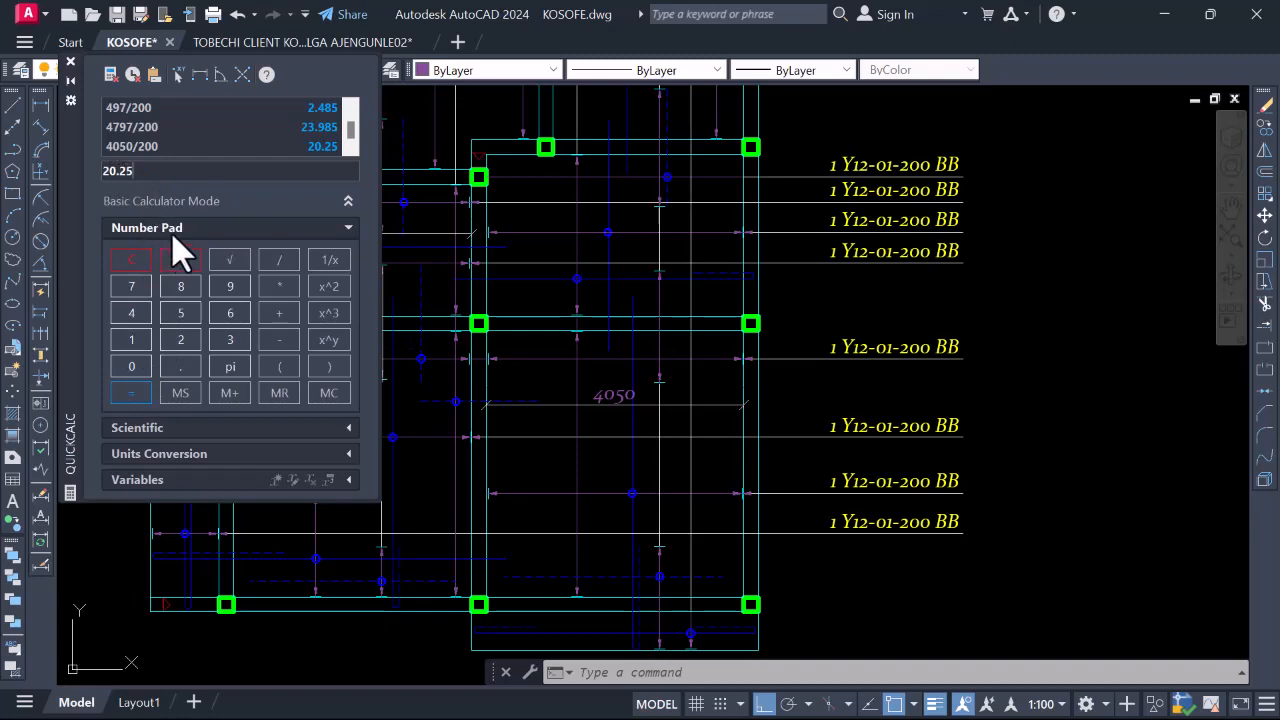
pyautogui.click(741, 386)
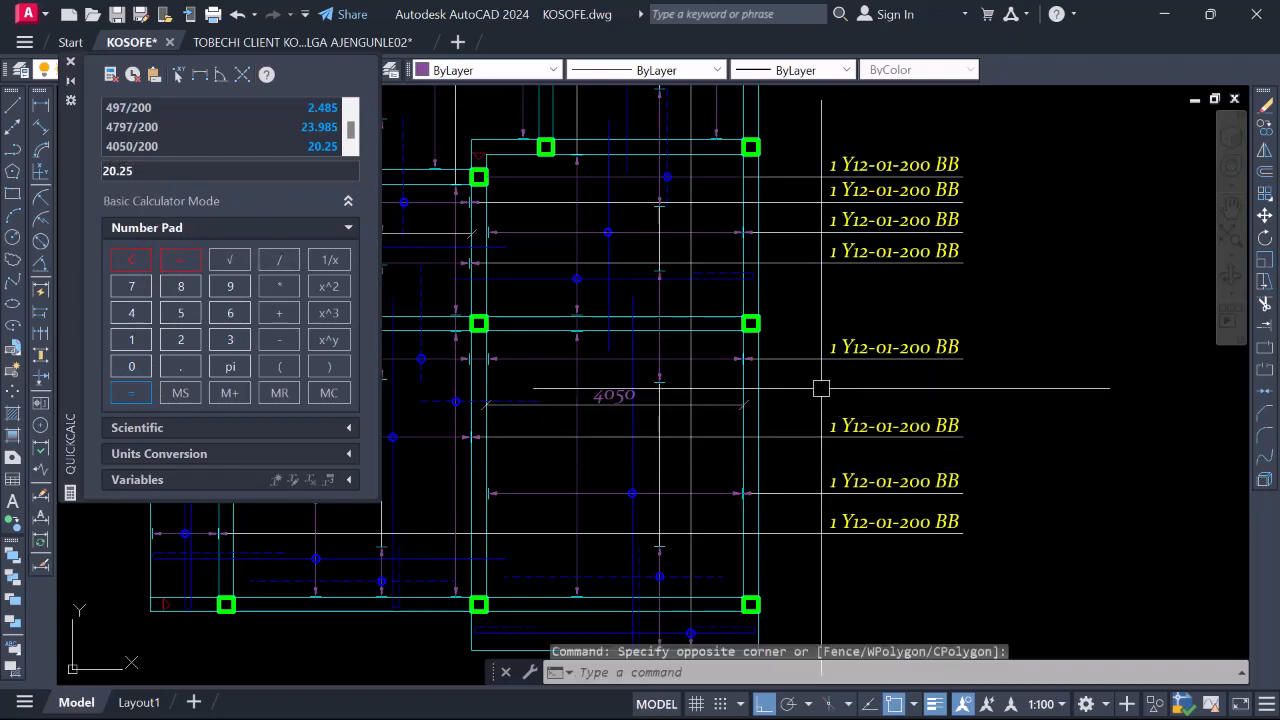
# Change the middle bar label to read 21 Y12-01-200 BB
pyautogui.scroll(-2, 848, 392)
pyautogui.scroll(5, 840, 408)
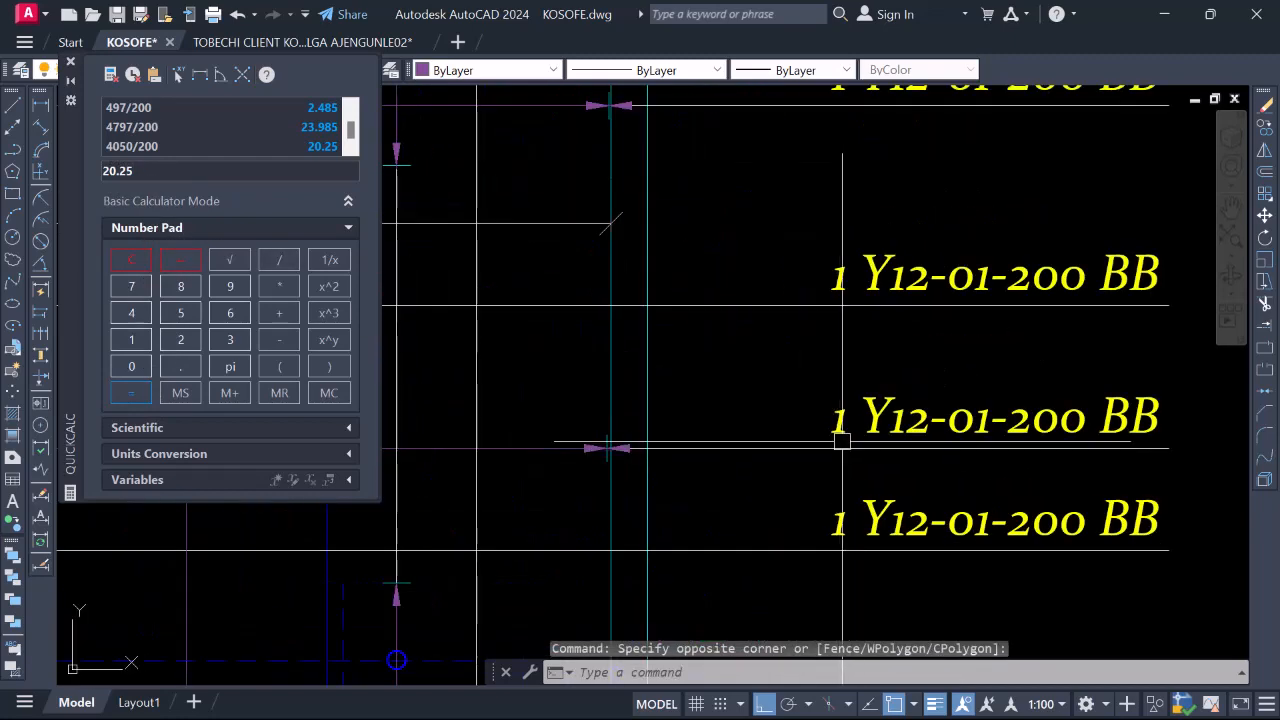
pyautogui.click(555, 430)
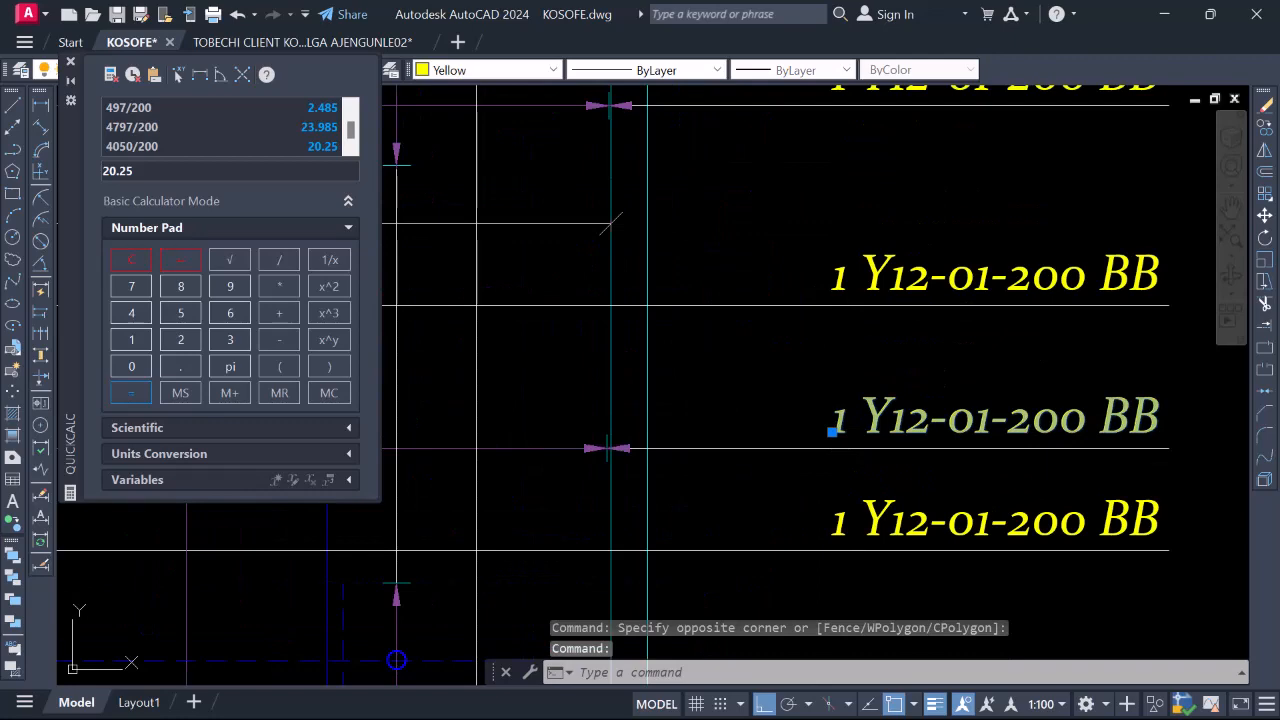
pyautogui.doubleClick(836, 424)
pyautogui.write('21')
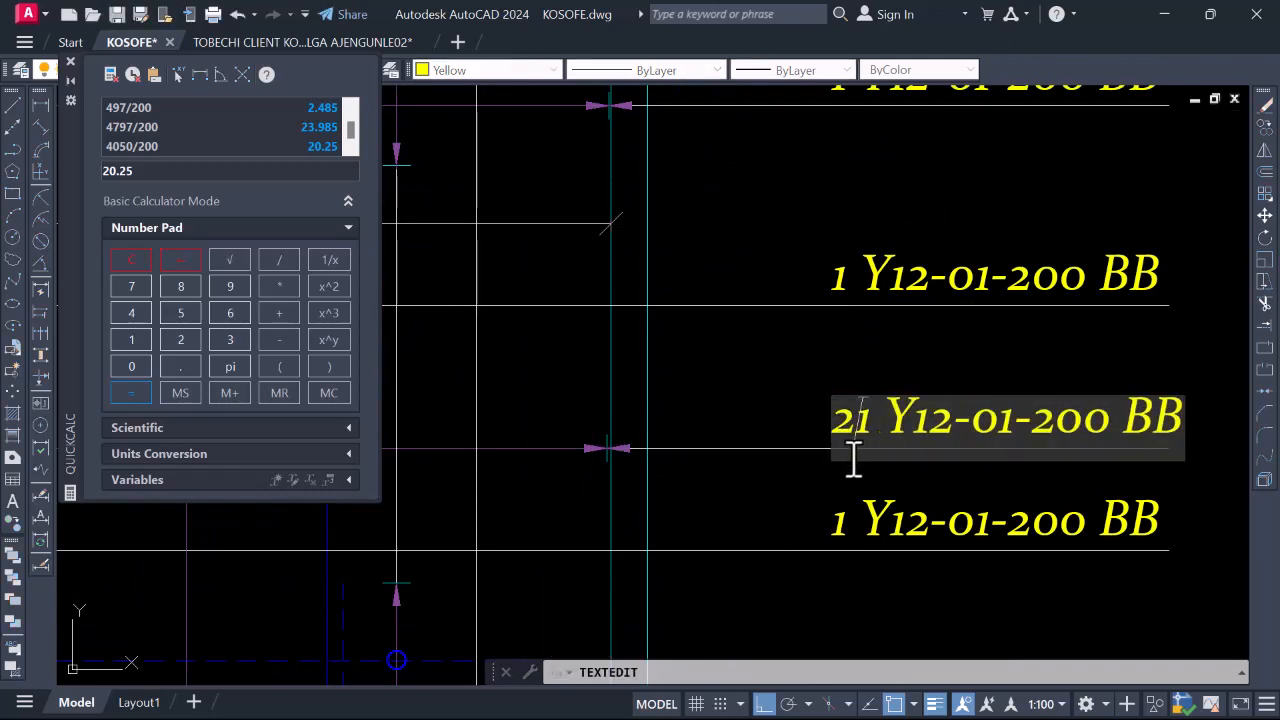
pyautogui.scroll(-5, 790, 505)
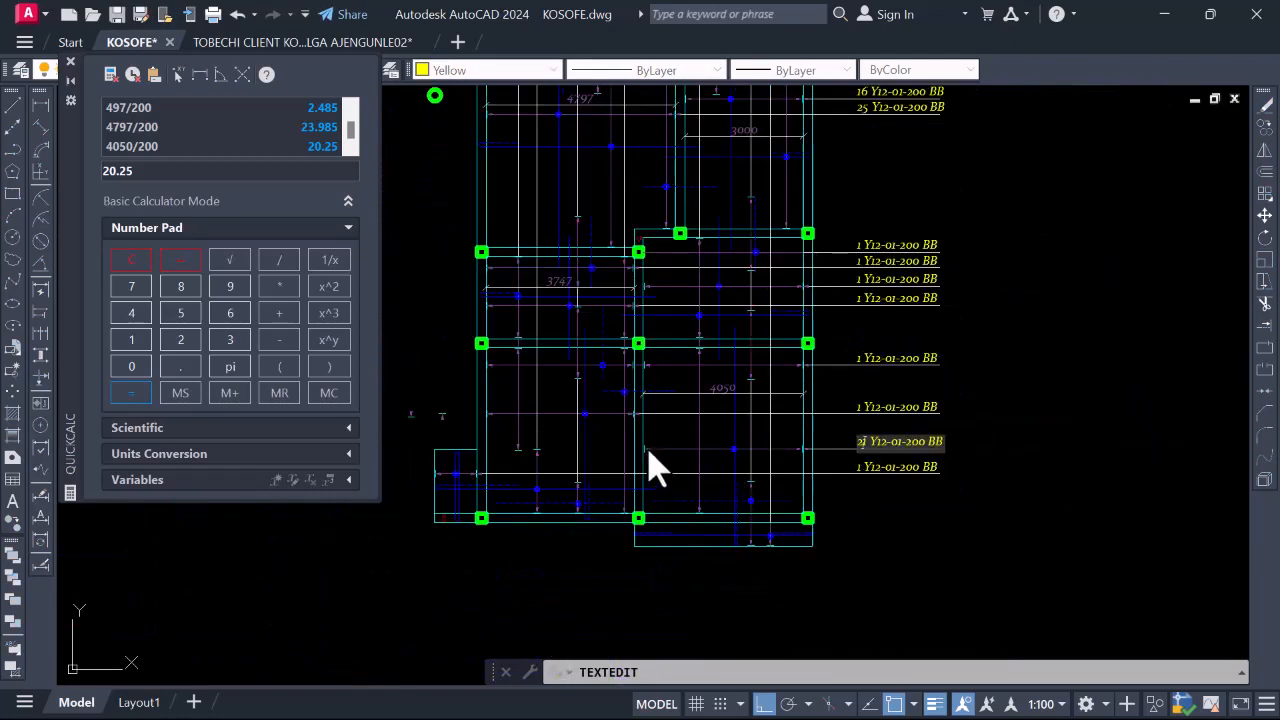
pyautogui.click(857, 381)
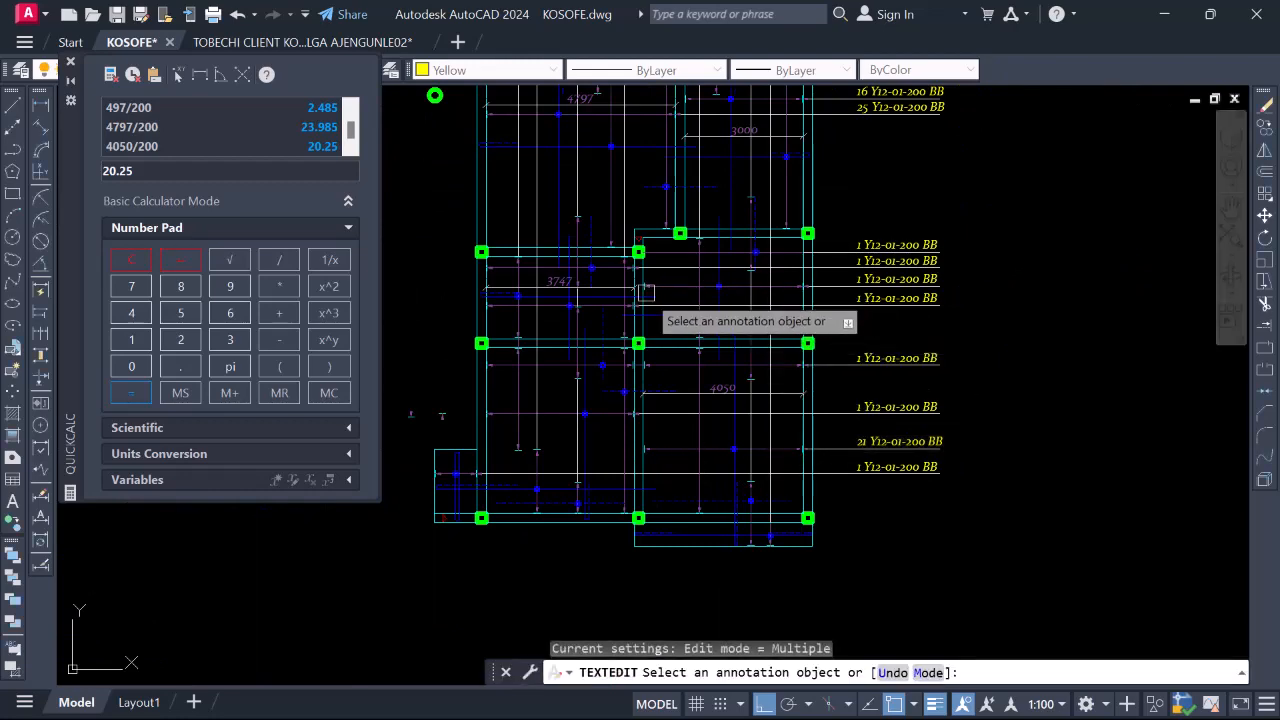
pyautogui.scroll(5, 885, 277)
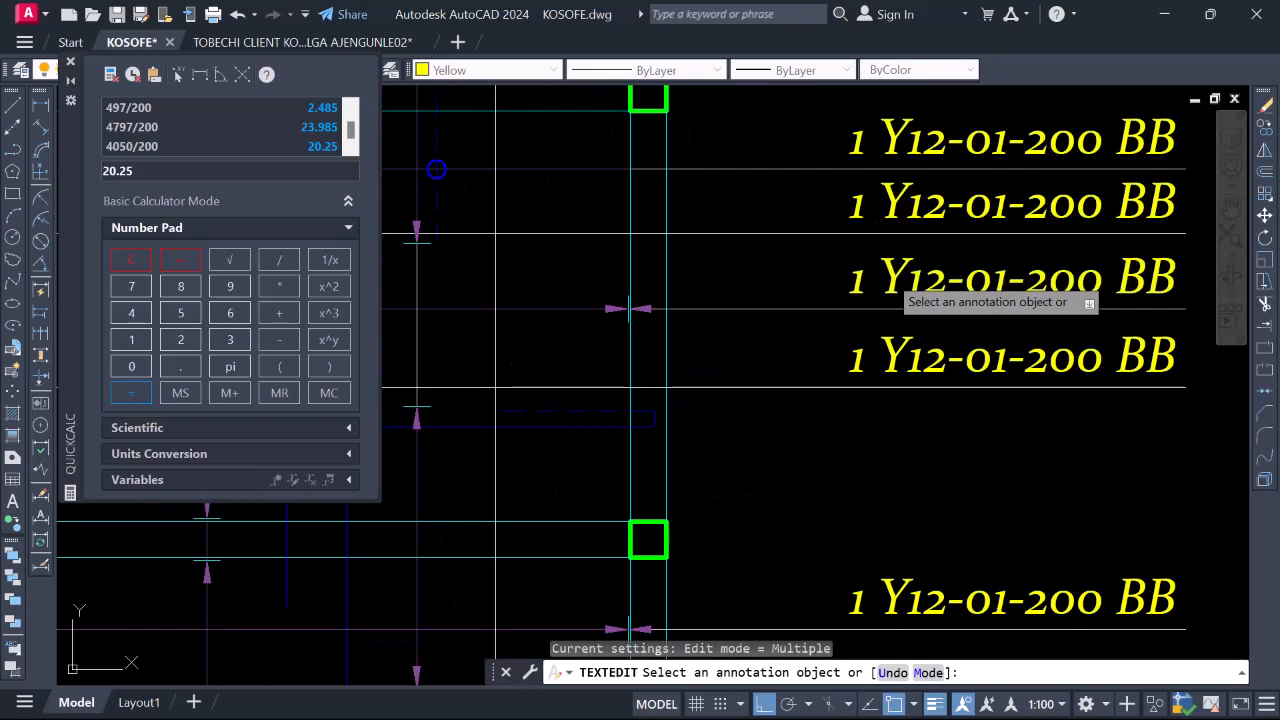
# Prefix 2 on the third and top labels so both read 21 Y12-01-200 BB
pyautogui.click(851, 281)
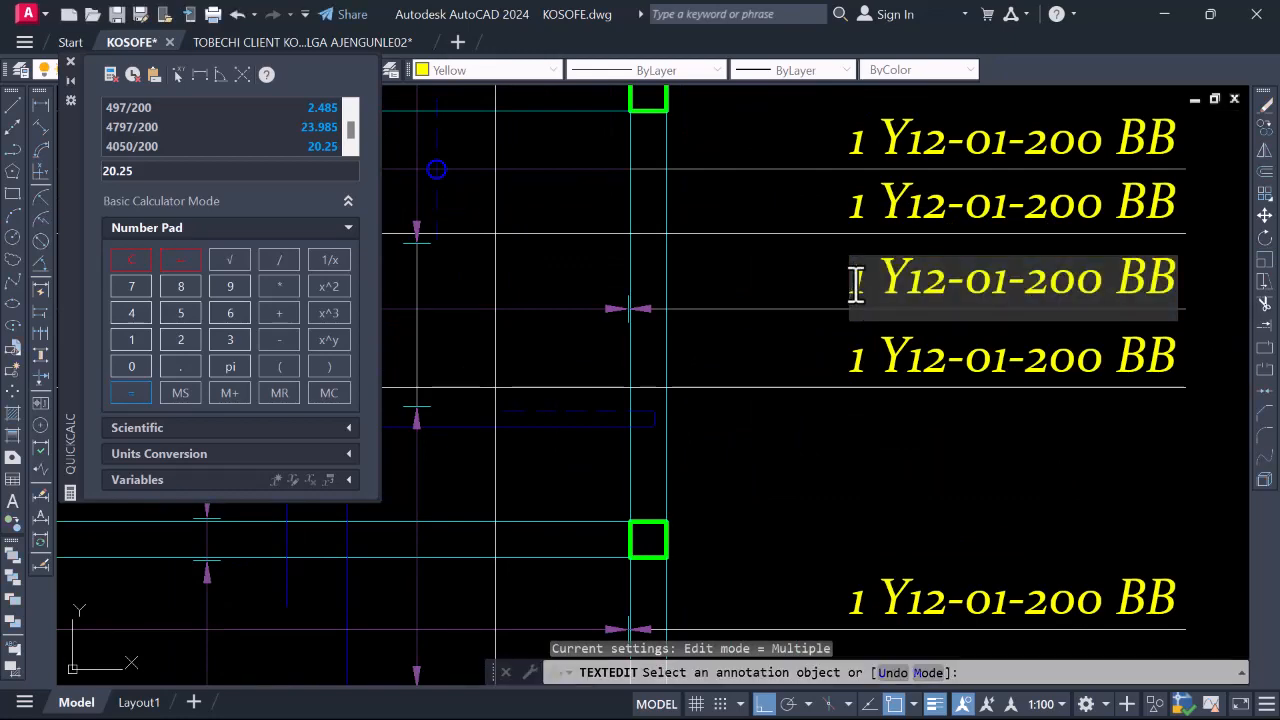
pyautogui.write('2')
pyautogui.click(851, 398)
pyautogui.scroll(-5, 851, 398)
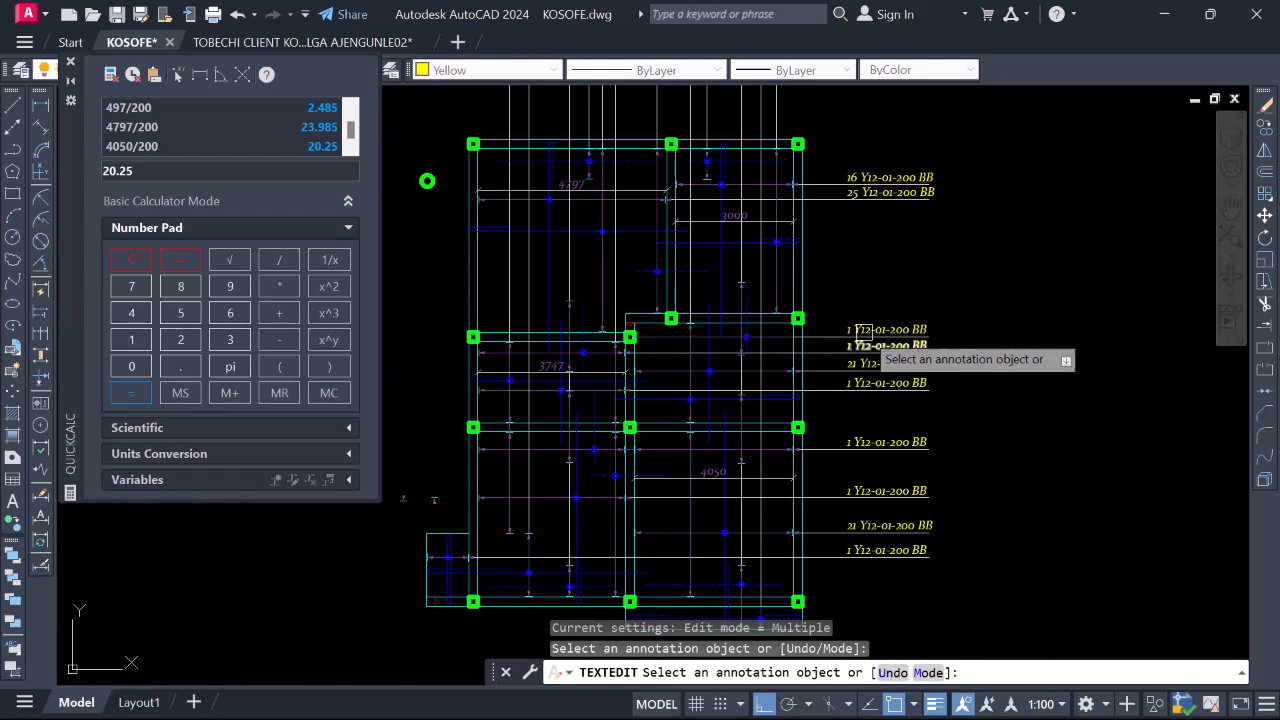
pyautogui.scroll(4, 862, 330)
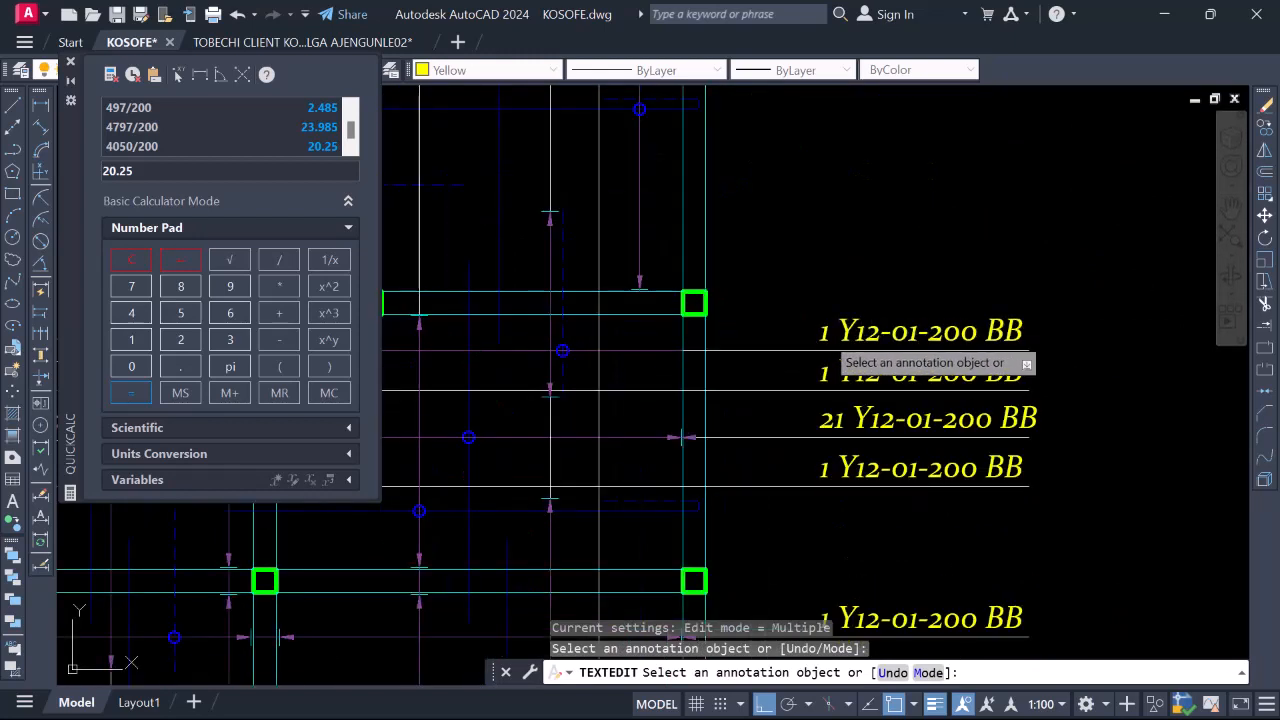
pyautogui.click(819, 339)
pyautogui.write('2')
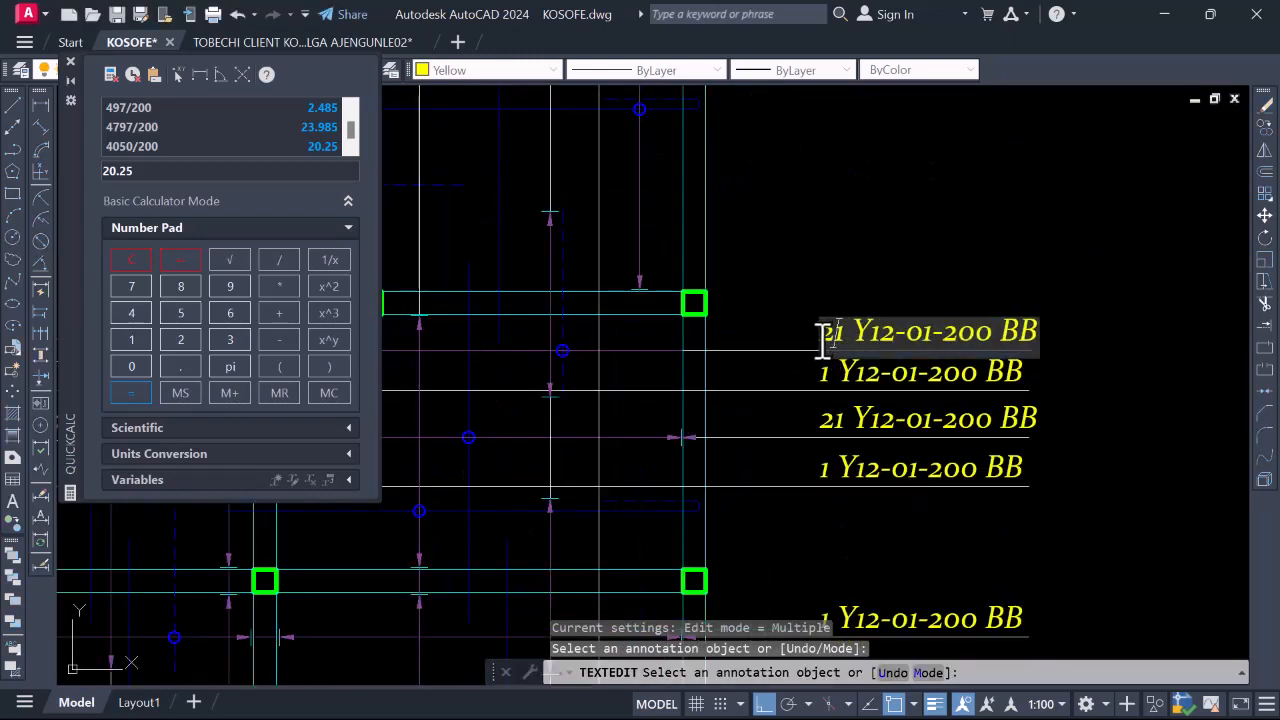
pyautogui.press('Return')
pyautogui.scroll(-4, 826, 338)
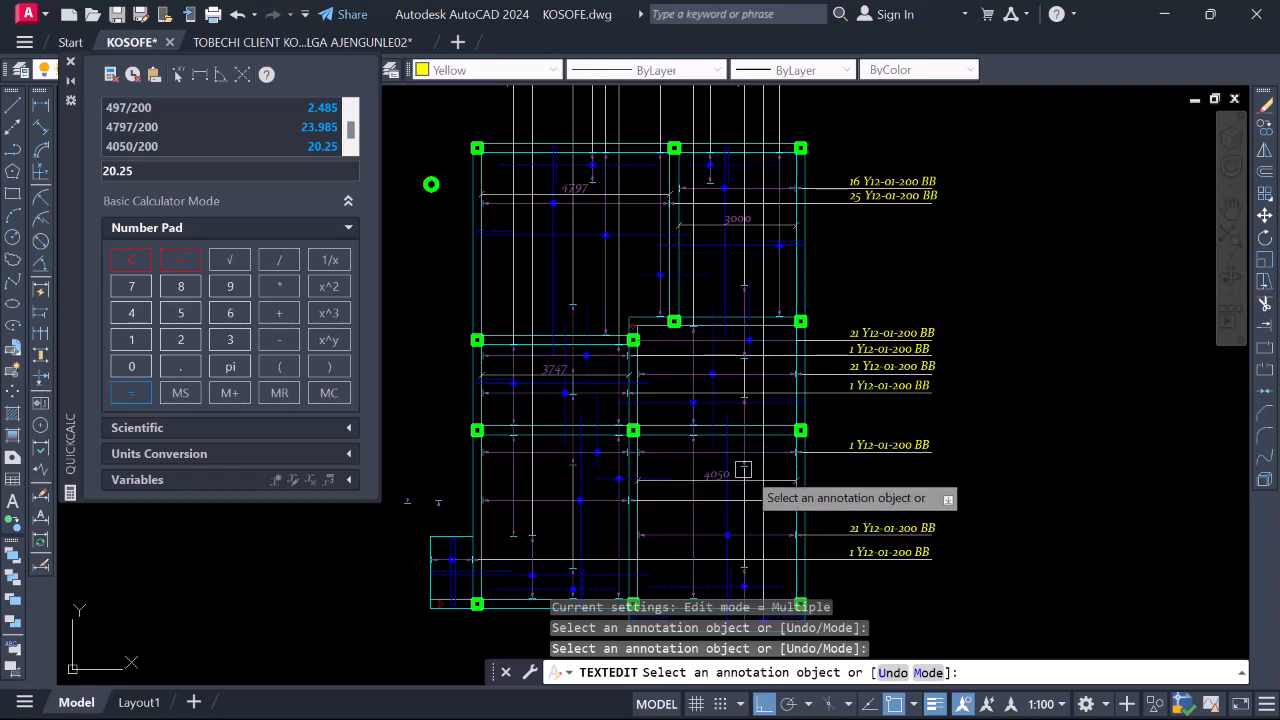
pyautogui.scroll(4, 922, 457)
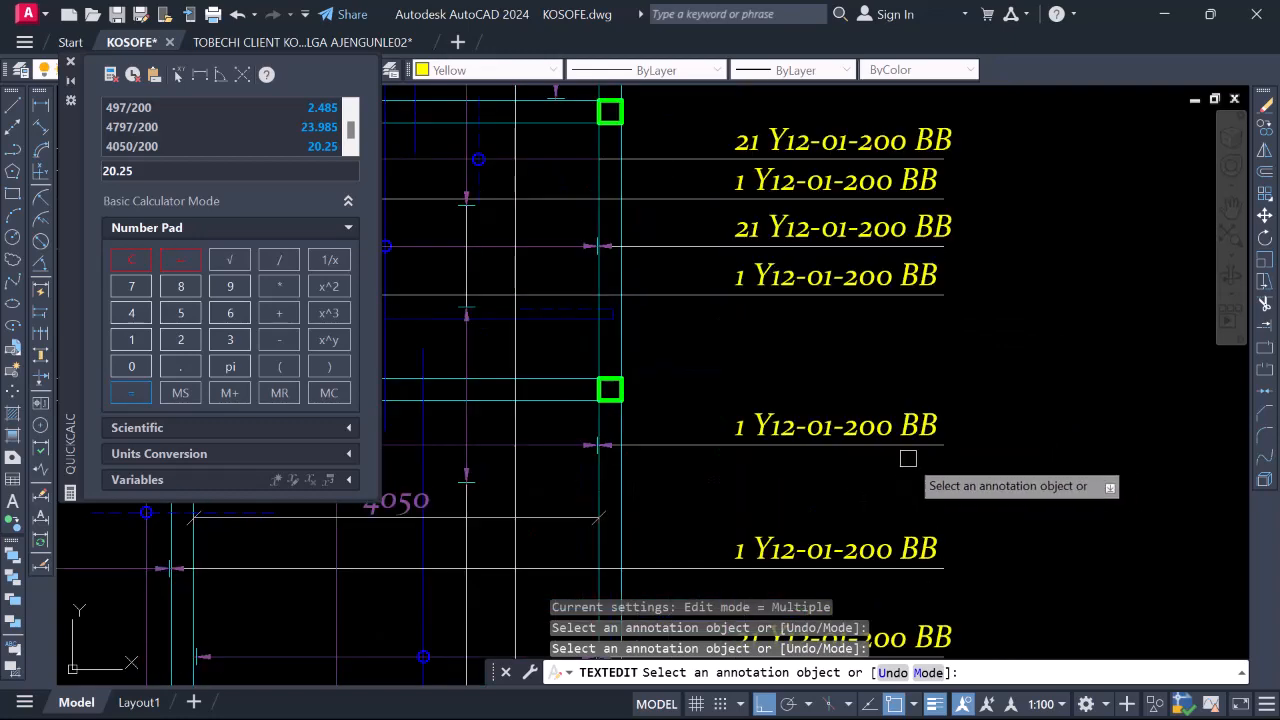
pyautogui.press('Escape')
# Copy a 1 Y12-01-200 BB label into the 4050 bay
pyautogui.rightClick(899, 431)
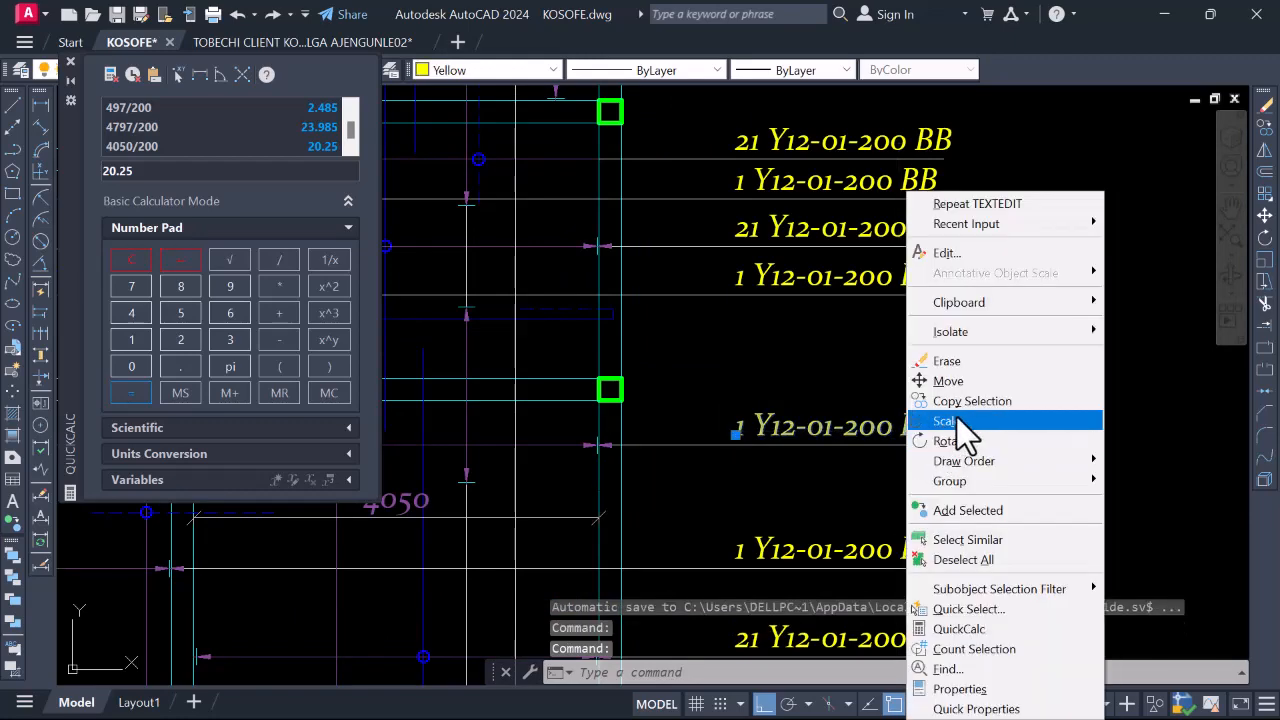
pyautogui.click(977, 402)
pyautogui.click(736, 434)
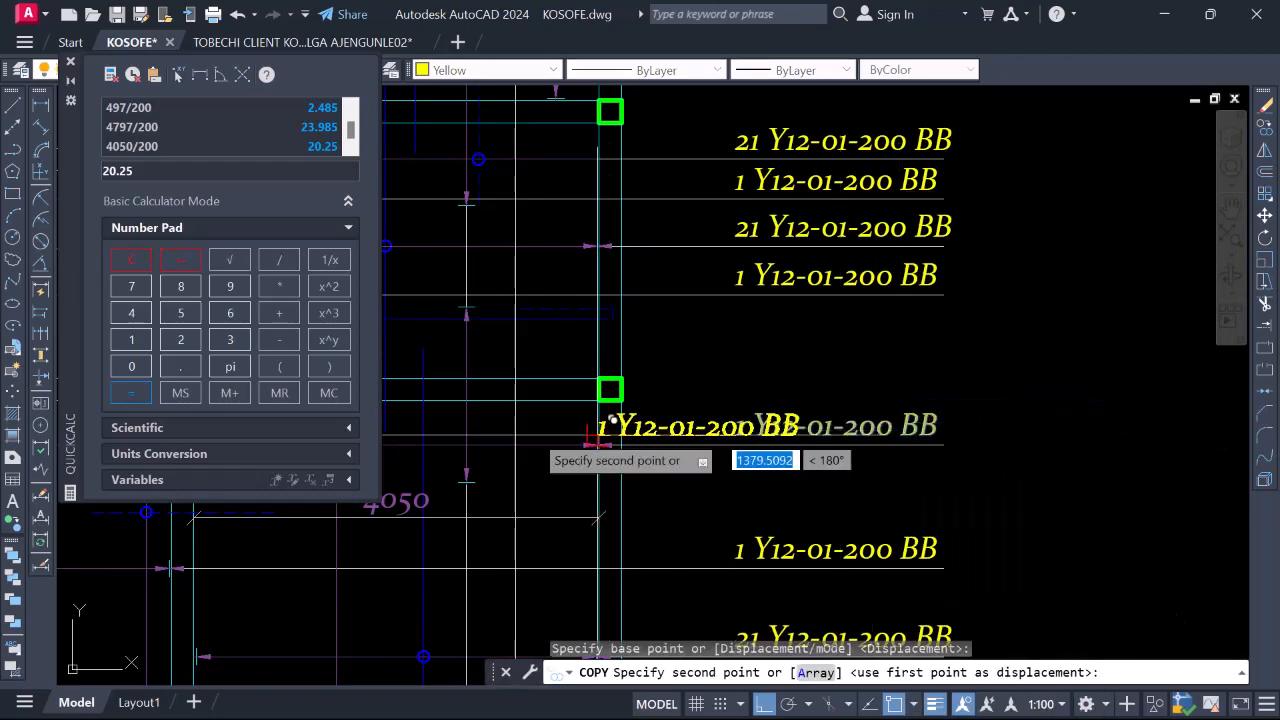
pyautogui.scroll(3, 545, 440)
pyautogui.scroll(-4, 765, 445)
pyautogui.scroll(4, 490, 440)
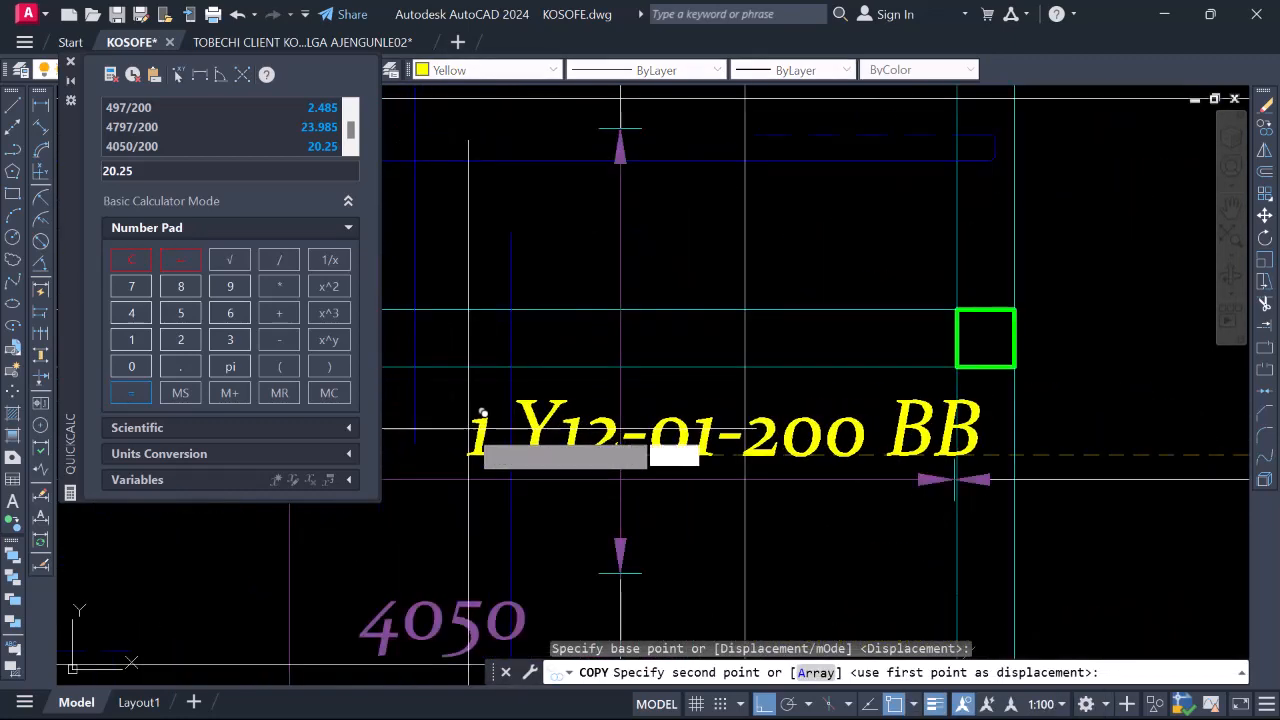
pyautogui.click(485, 440)
pyautogui.press('Escape')
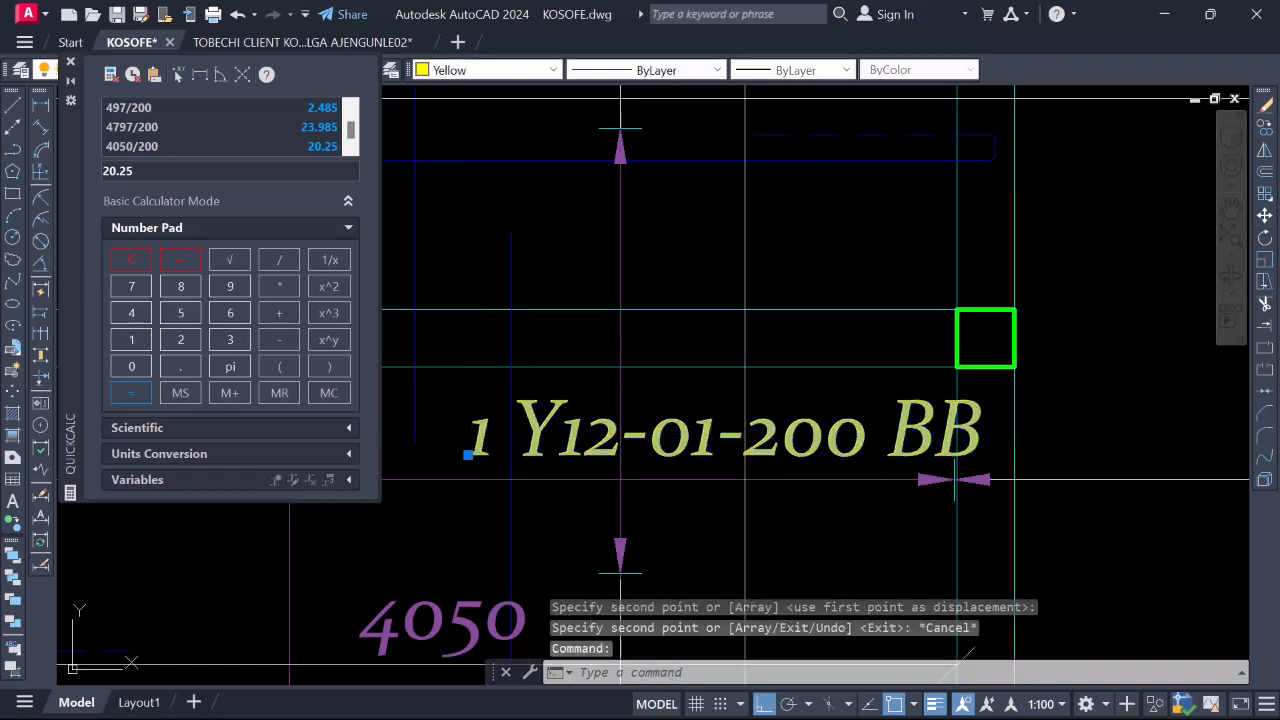
# Rewrite the copied label as the bracketed bar count (21)
pyautogui.doubleClick(515, 460)
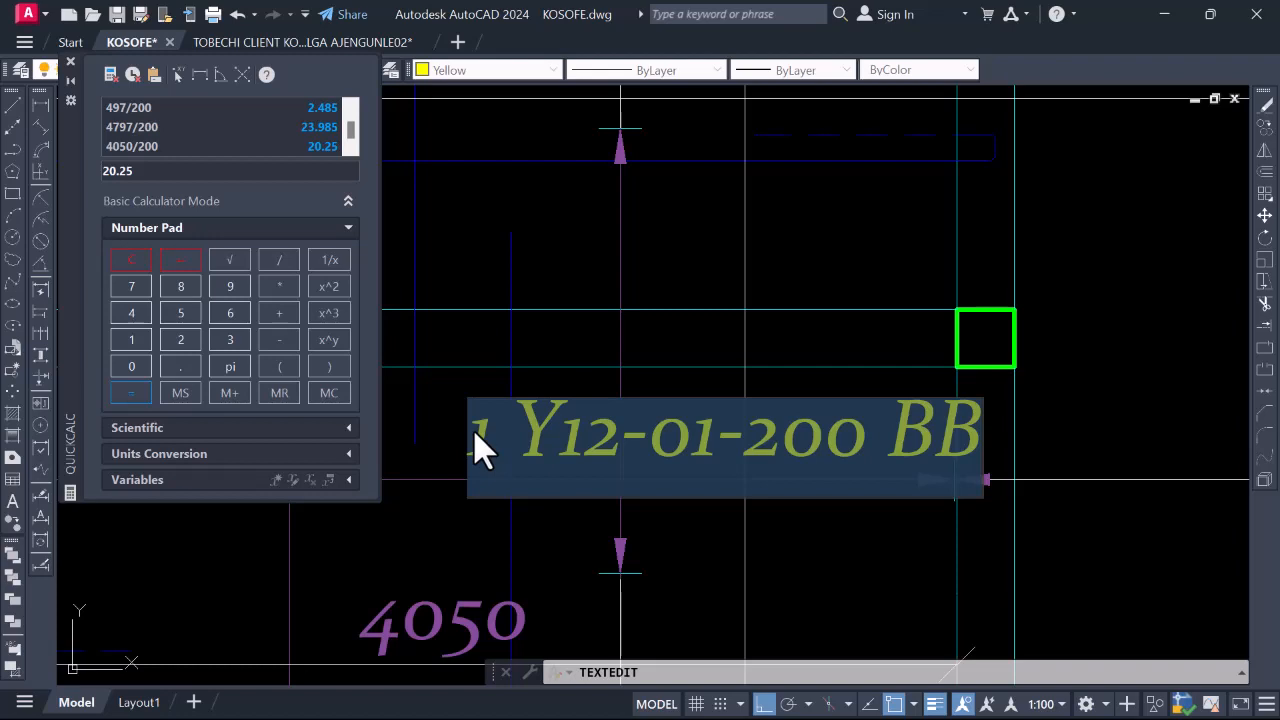
pyautogui.write('()')
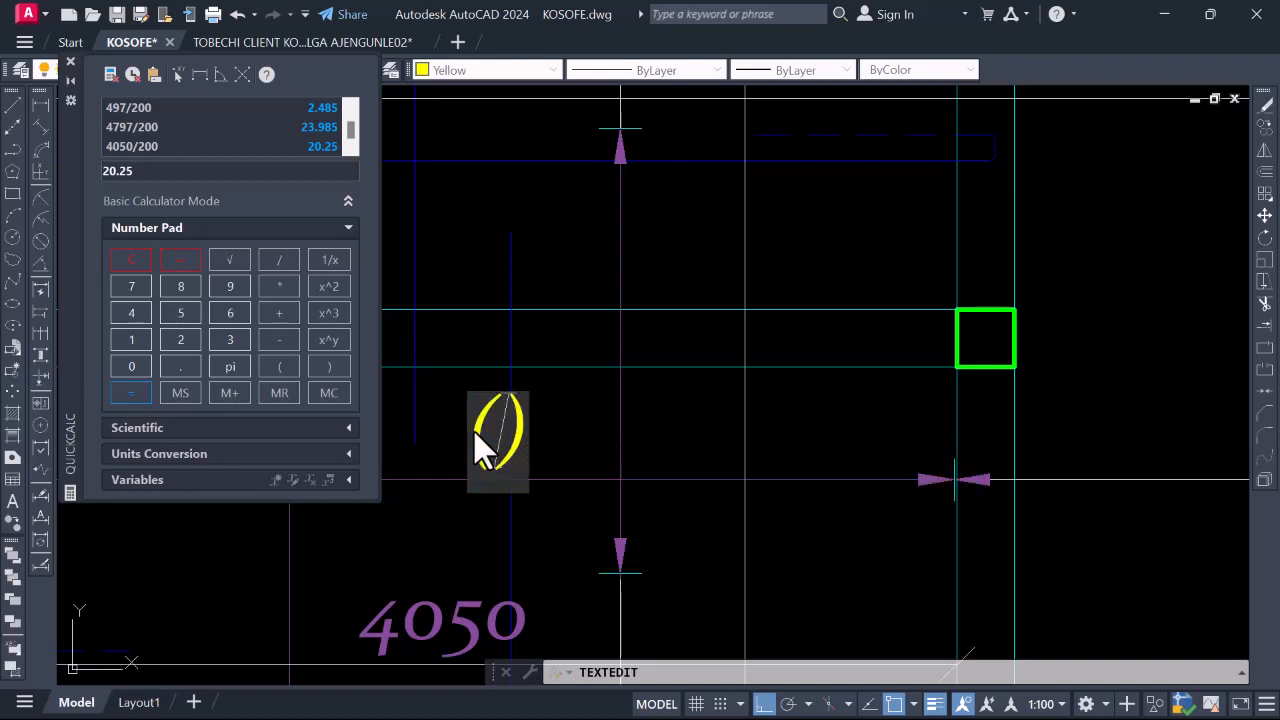
pyautogui.write('21')
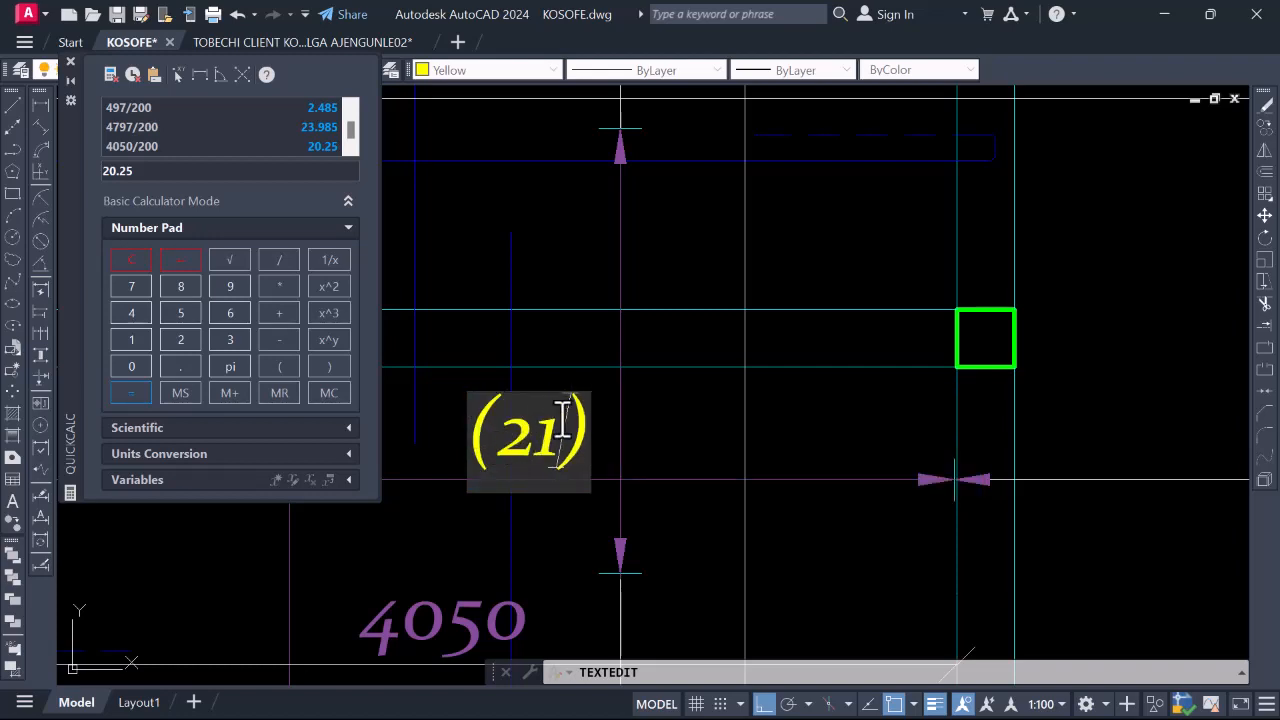
pyautogui.press('Return')
pyautogui.press('Escape')
# Move the (21) text to the right, beside the bay's column
pyautogui.click(572, 428)
pyautogui.rightClick(578, 430)
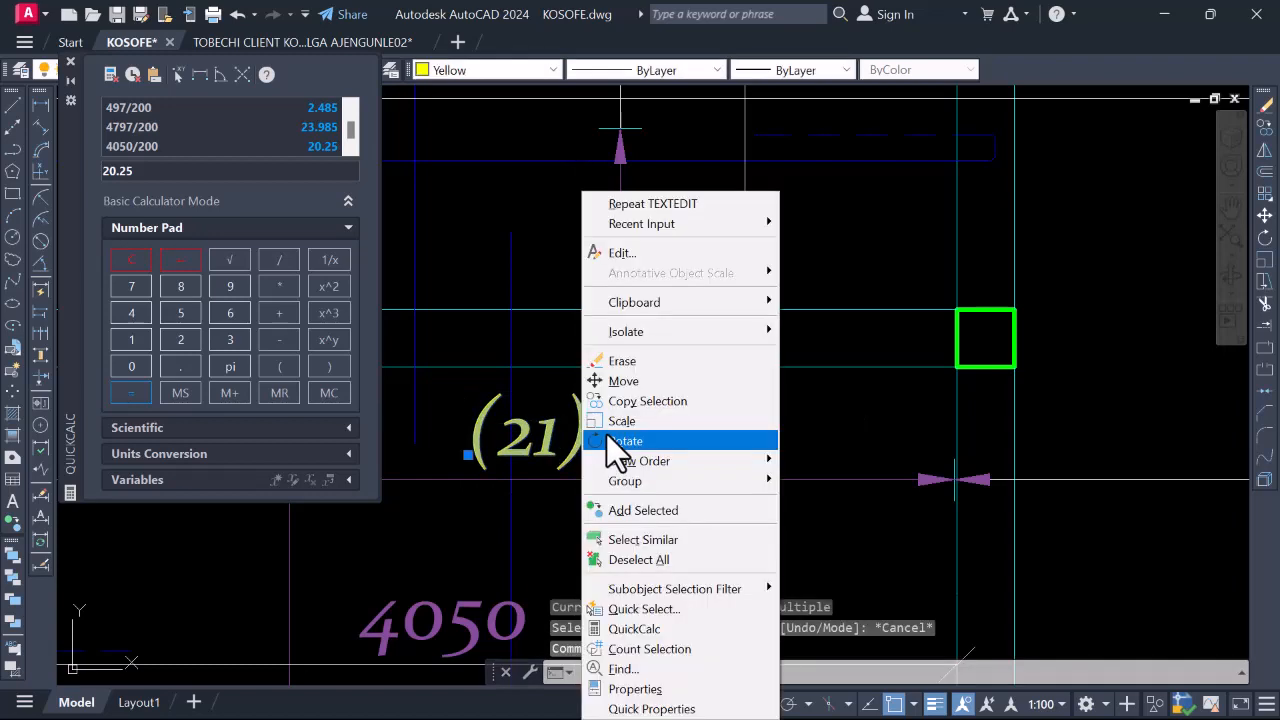
pyautogui.click(612, 401)
pyautogui.press('Escape')
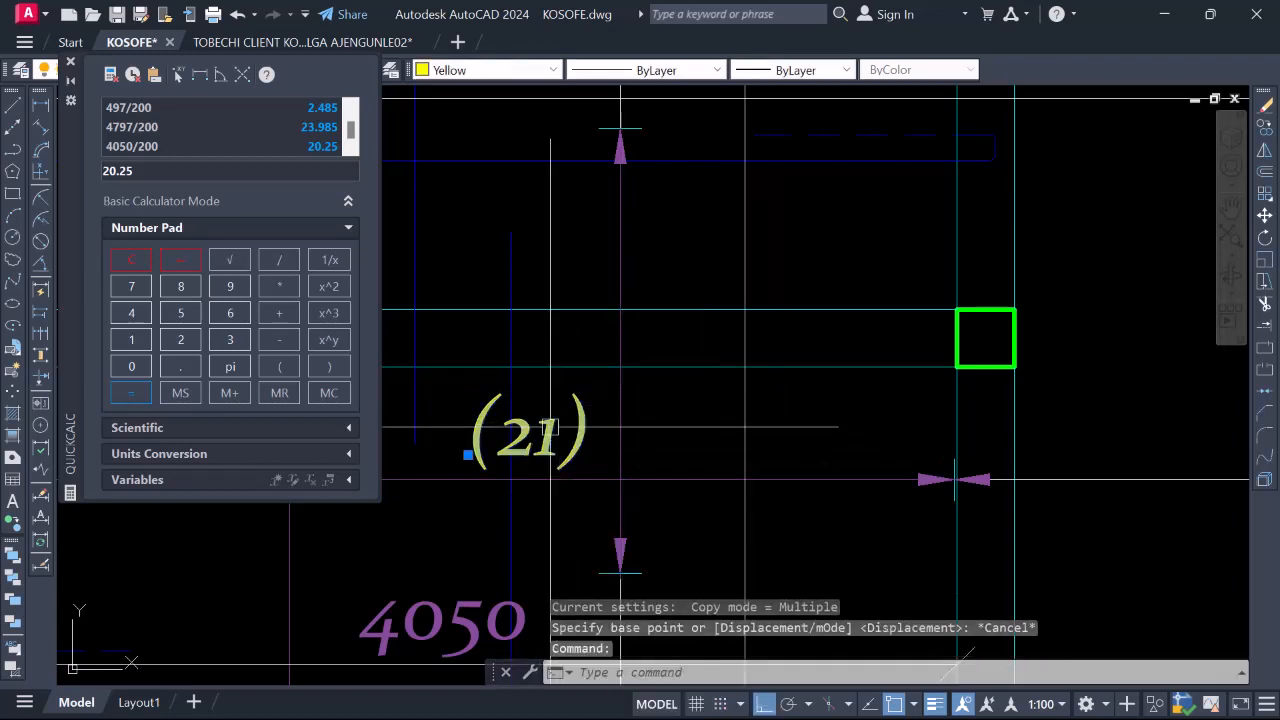
pyautogui.write('M')
pyautogui.press('Return')
pyautogui.click(558, 430)
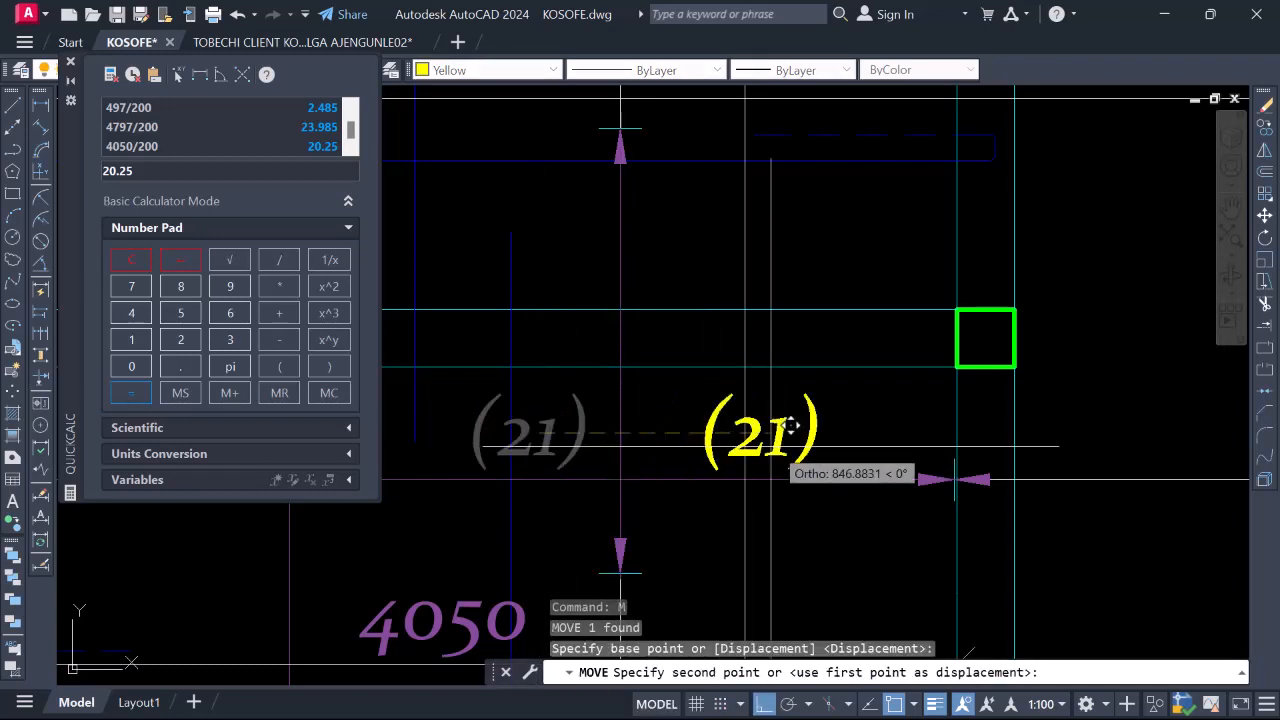
pyautogui.click(889, 430)
pyautogui.scroll(-5, 786, 455)
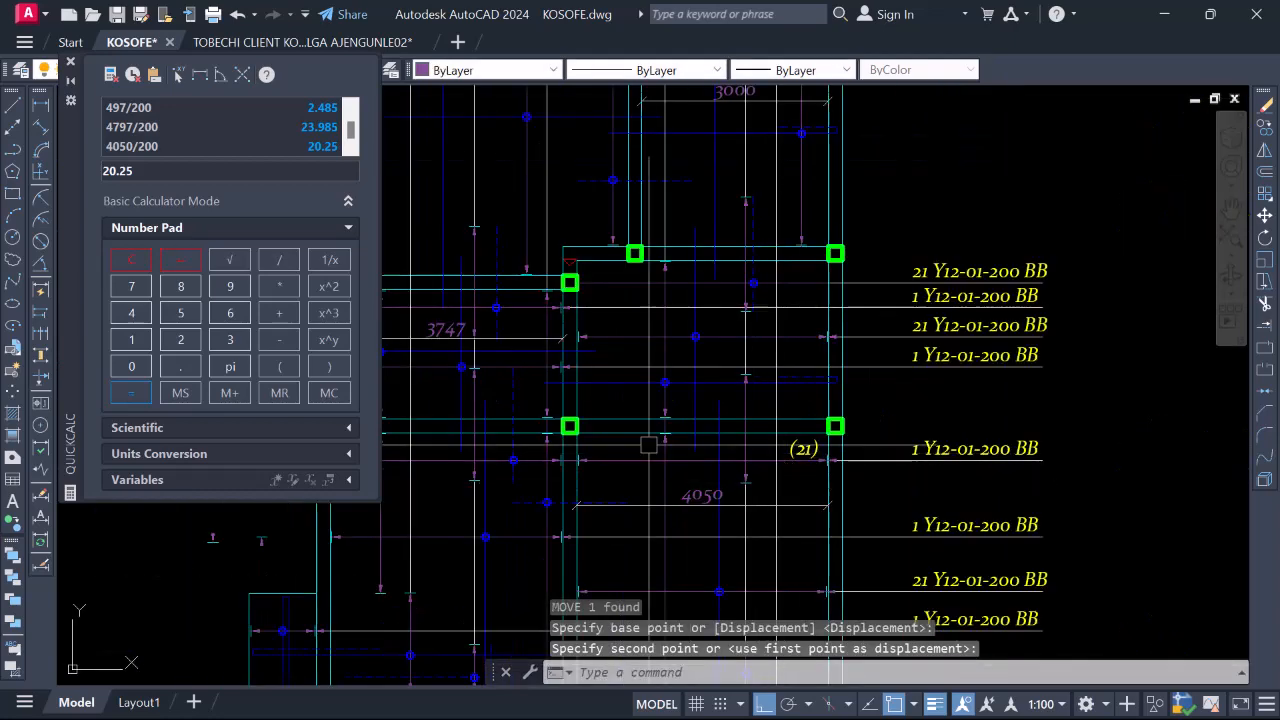
pyautogui.scroll(5, 806, 449)
# Copy the (21) bar count into the neighbouring bay
pyautogui.click(799, 444)
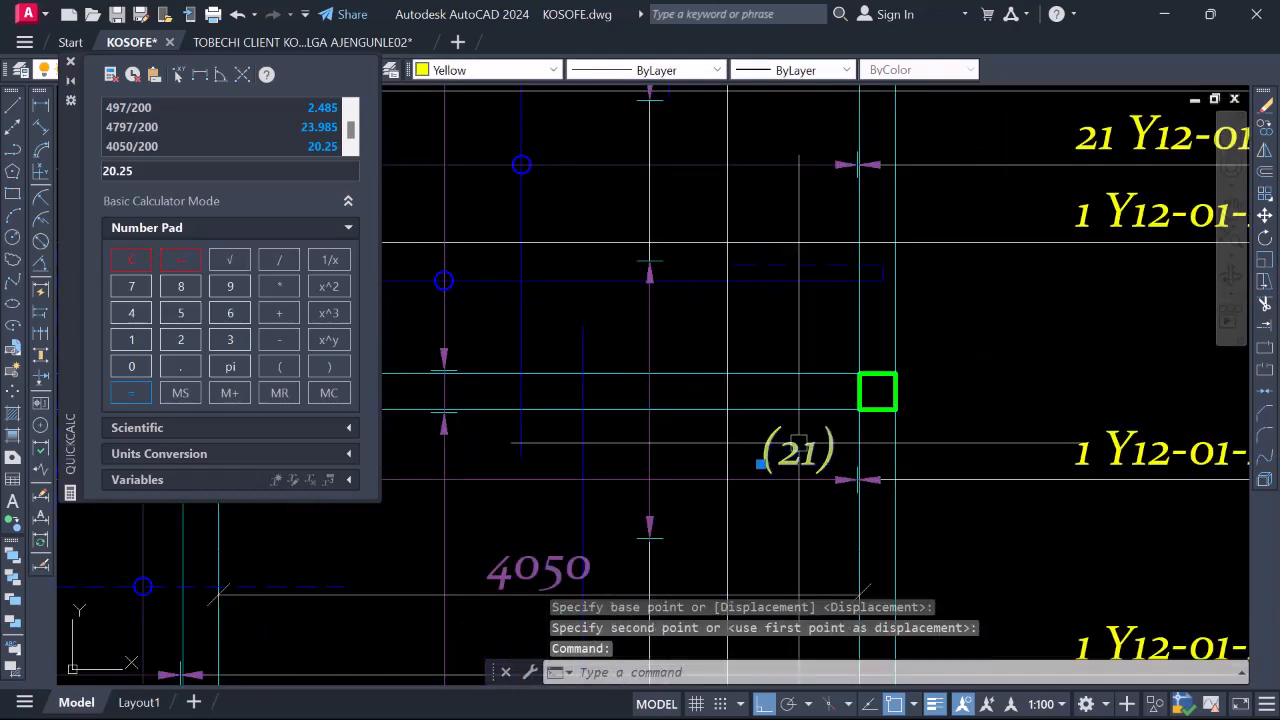
pyautogui.rightClick(797, 443)
pyautogui.click(853, 401)
pyautogui.click(830, 430)
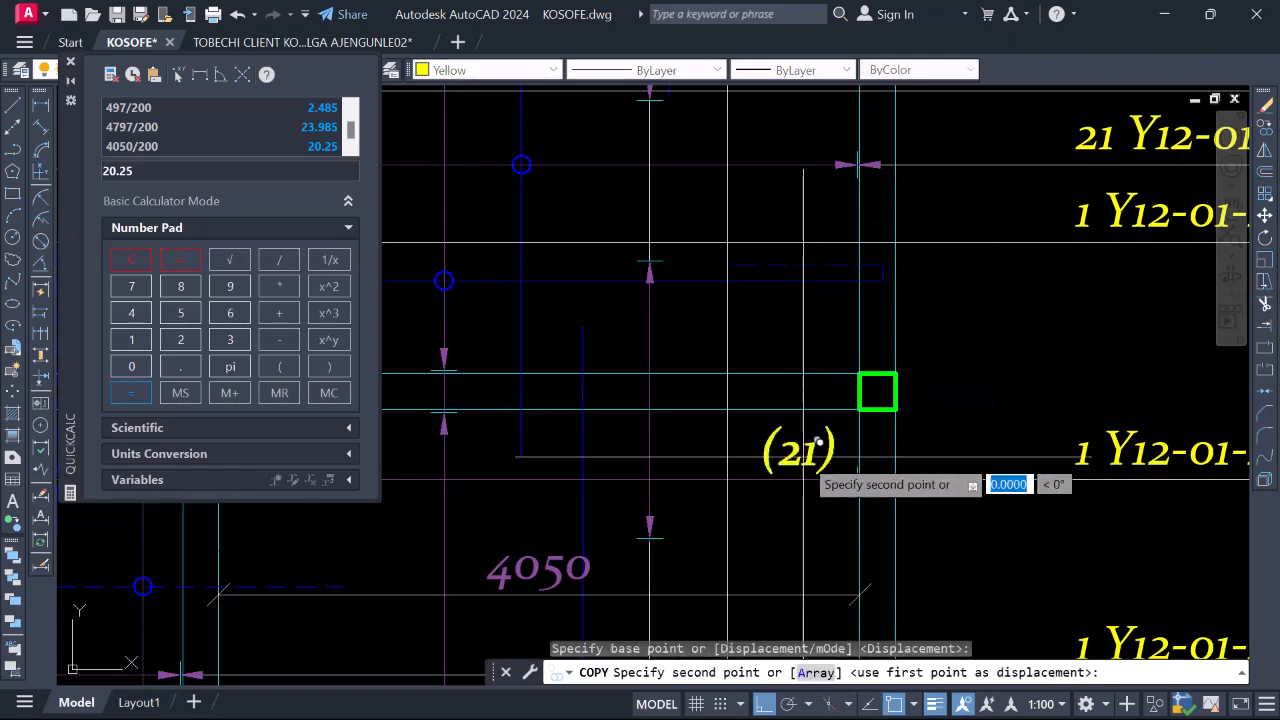
pyautogui.scroll(-3, 810, 440)
pyautogui.scroll(2, 600, 445)
pyautogui.scroll(3, 570, 450)
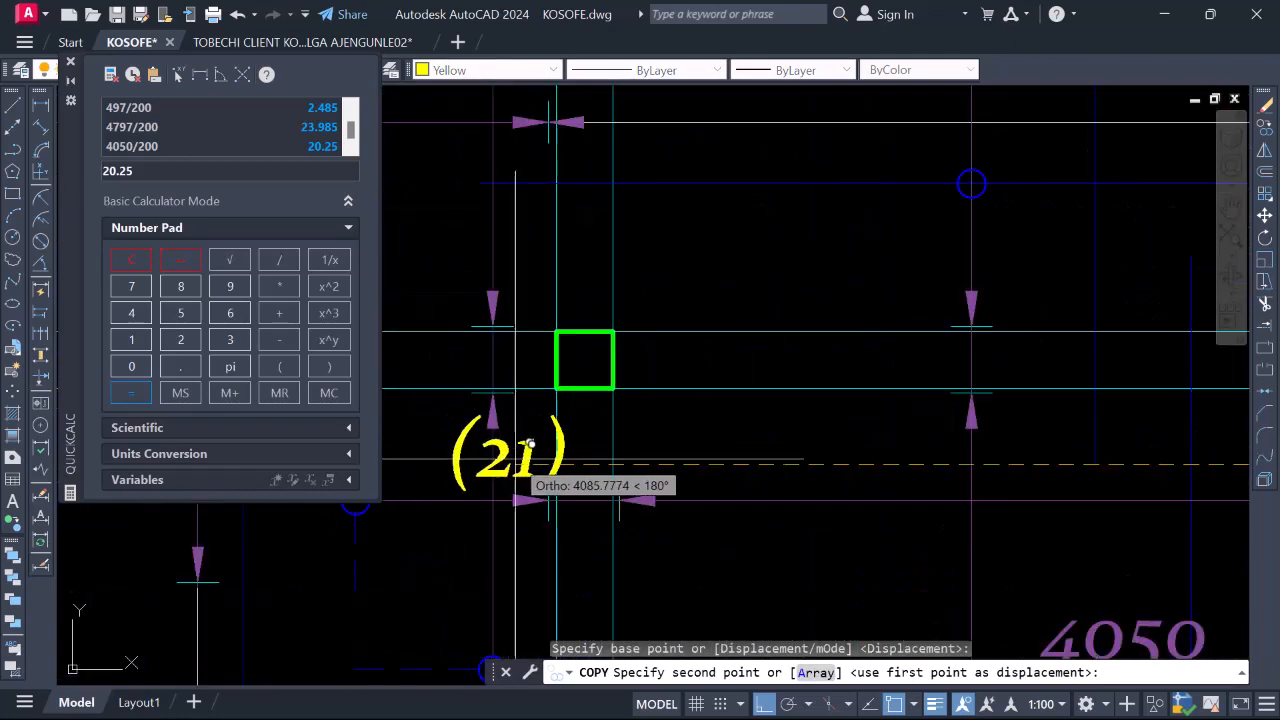
pyautogui.click(535, 442)
pyautogui.scroll(-4, 760, 455)
pyautogui.press('Escape')
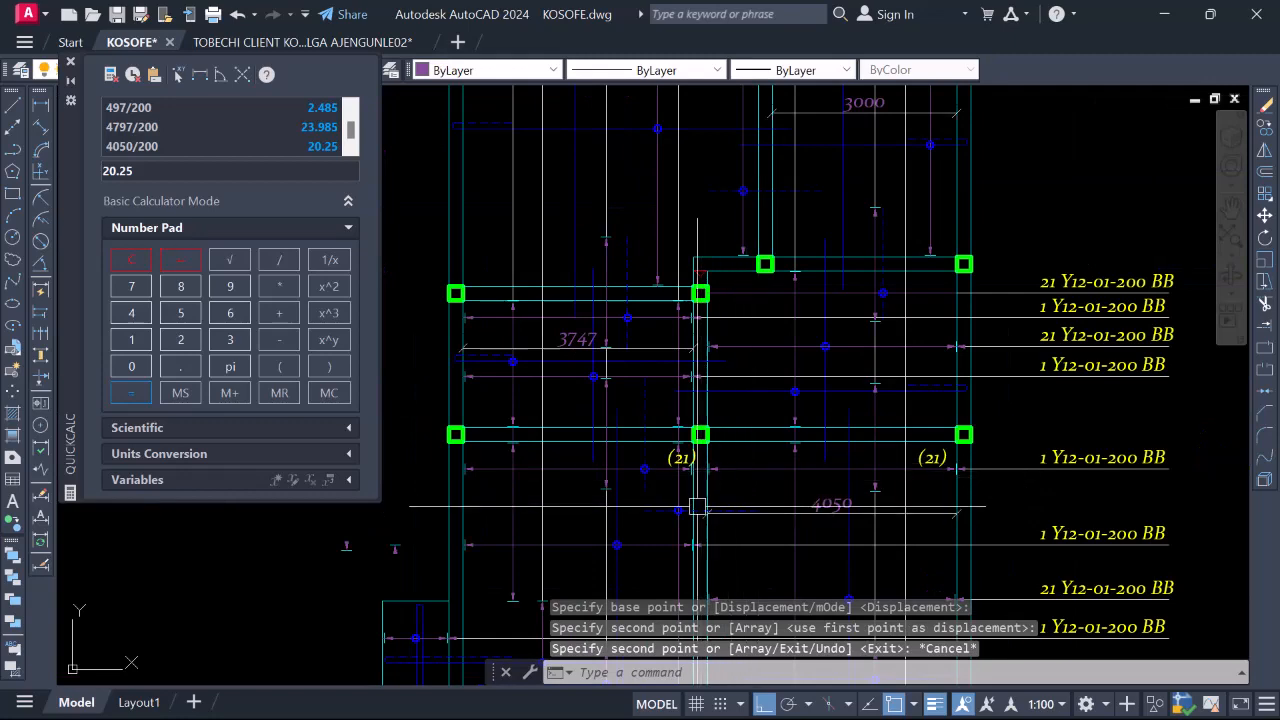
pyautogui.scroll(4, 702, 470)
pyautogui.scroll(-6, 686, 457)
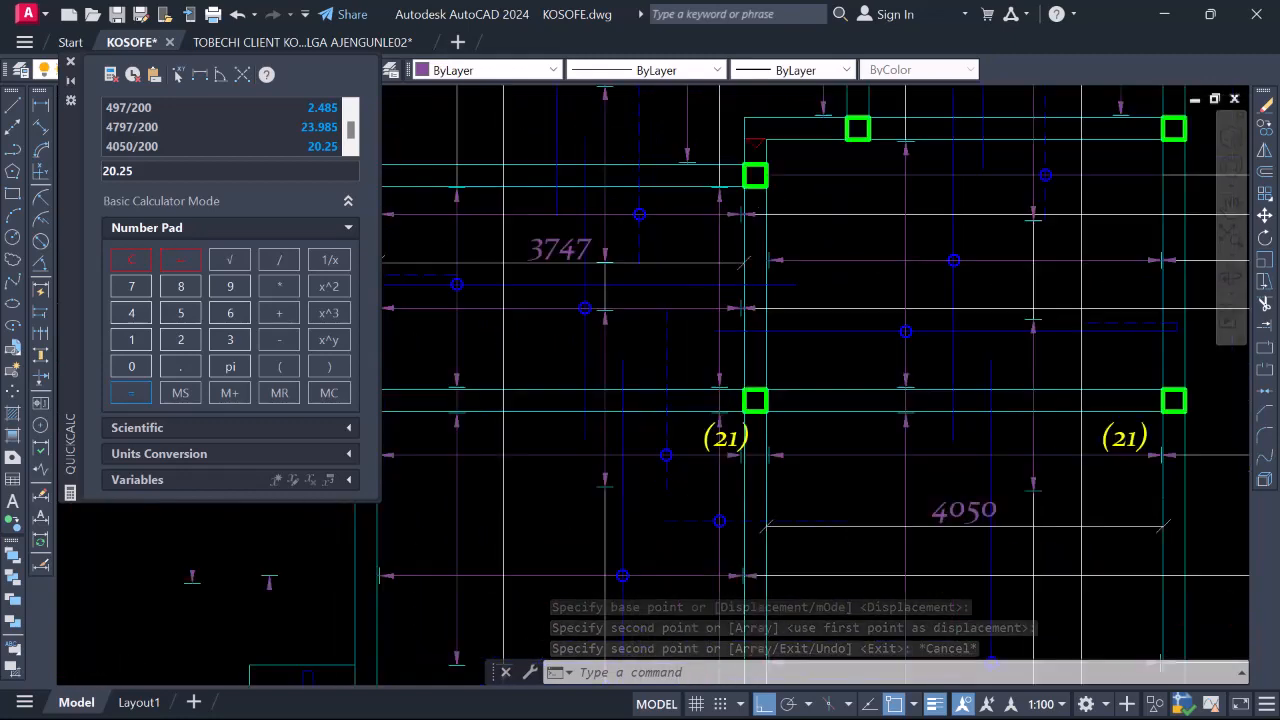
pyautogui.scroll(4, 711, 443)
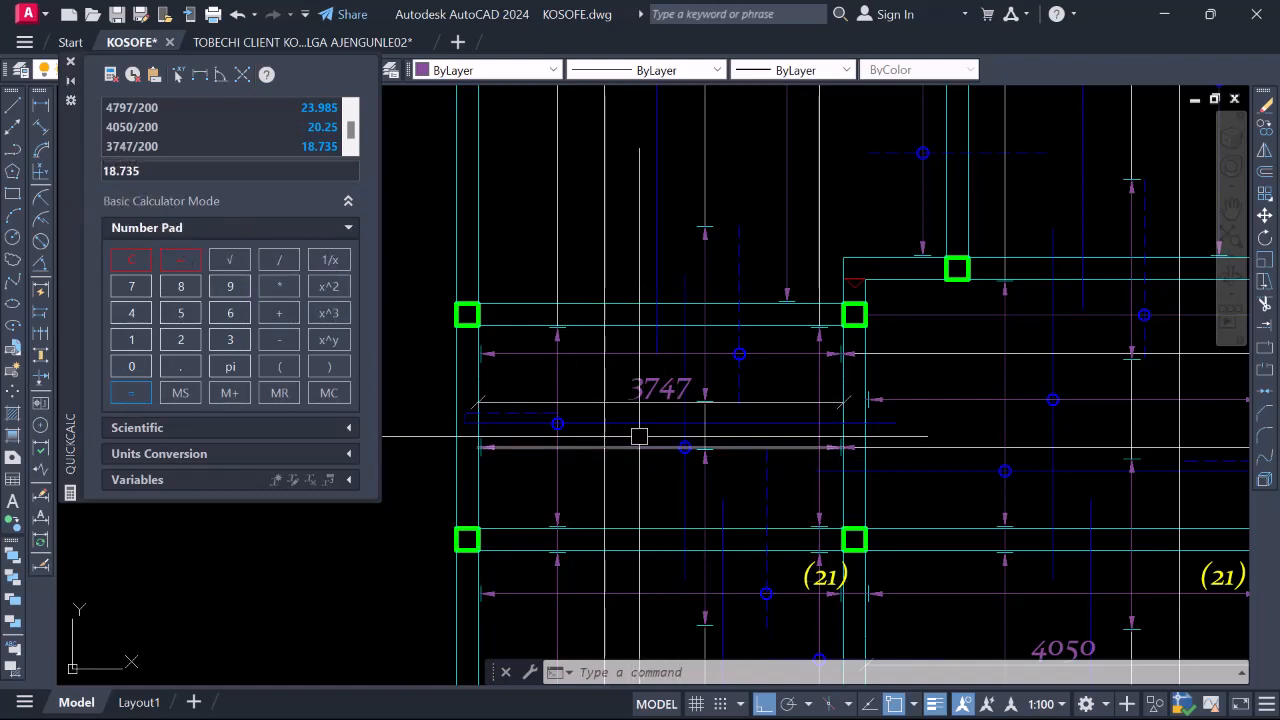
# Delete the digits of the copied (21) count to rewrite it as (19)
pyautogui.scroll(-2, 795, 478)
pyautogui.scroll(3, 795, 478)
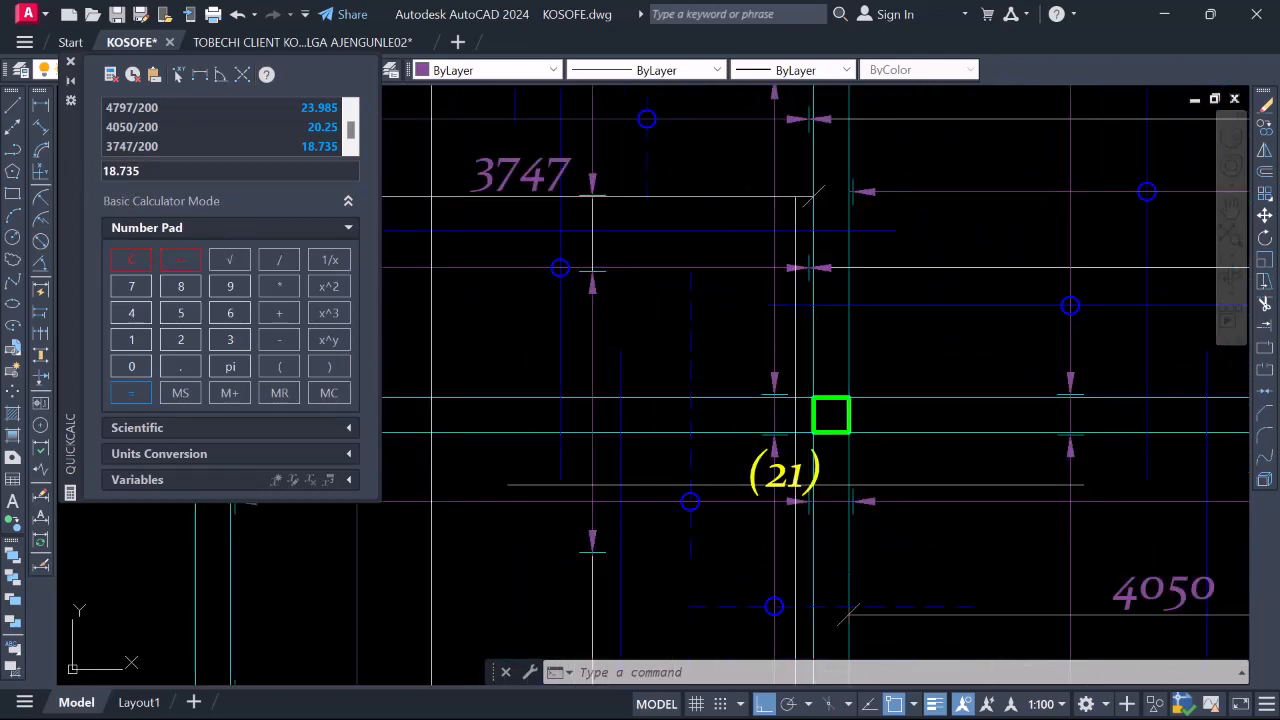
pyautogui.doubleClick(786, 476)
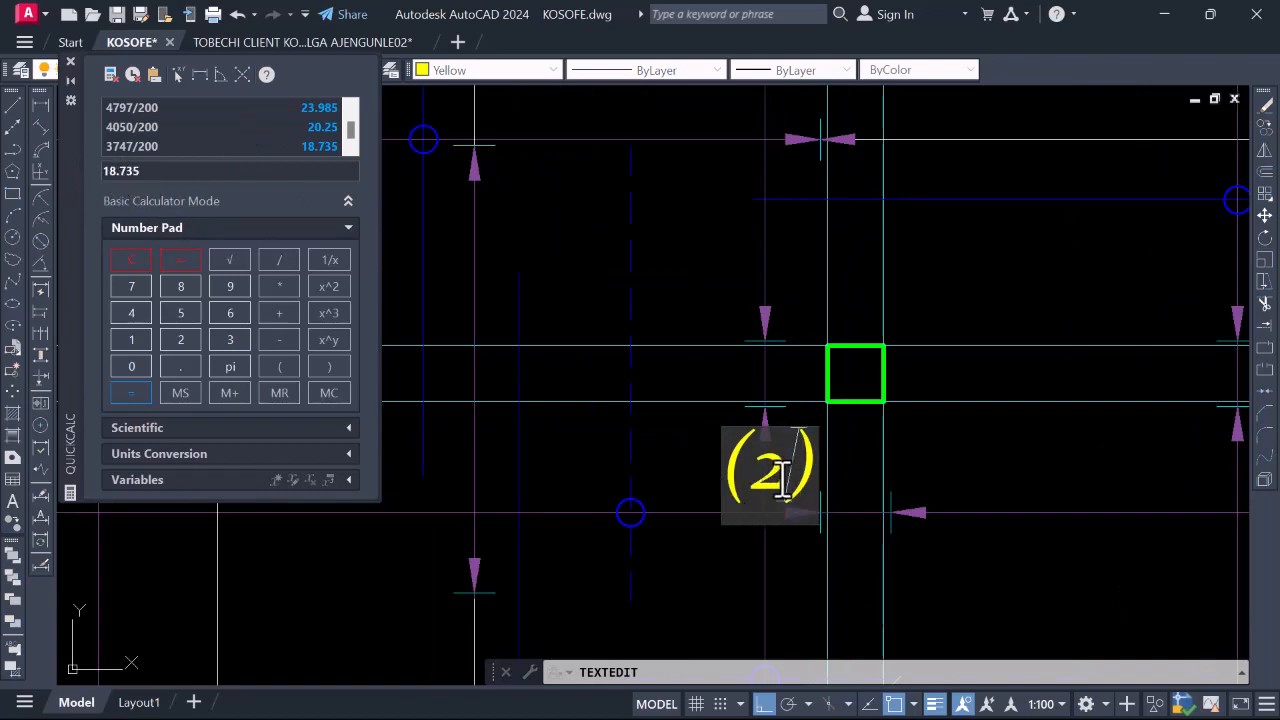
pyautogui.press('BackSpace')
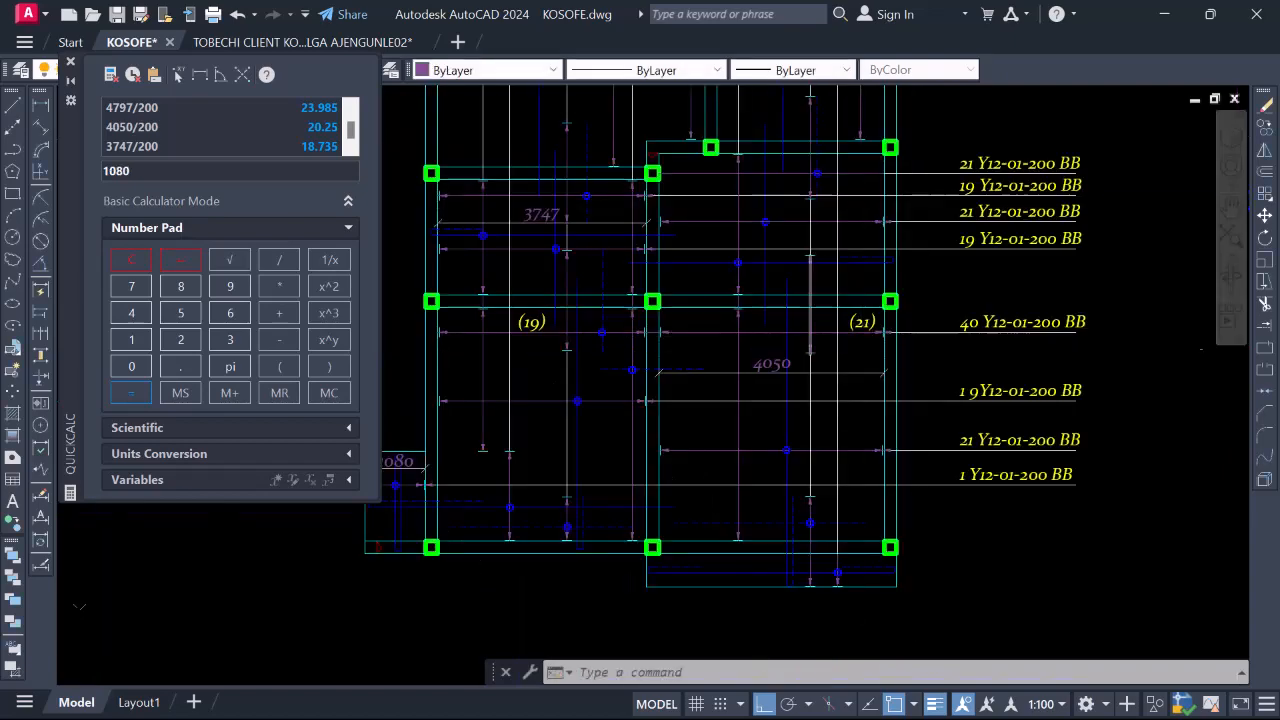
# Enter the 200 divisor for 1080/200 in QuickCalc, giving 5.4
pyautogui.scroll(-2, 906, 368)
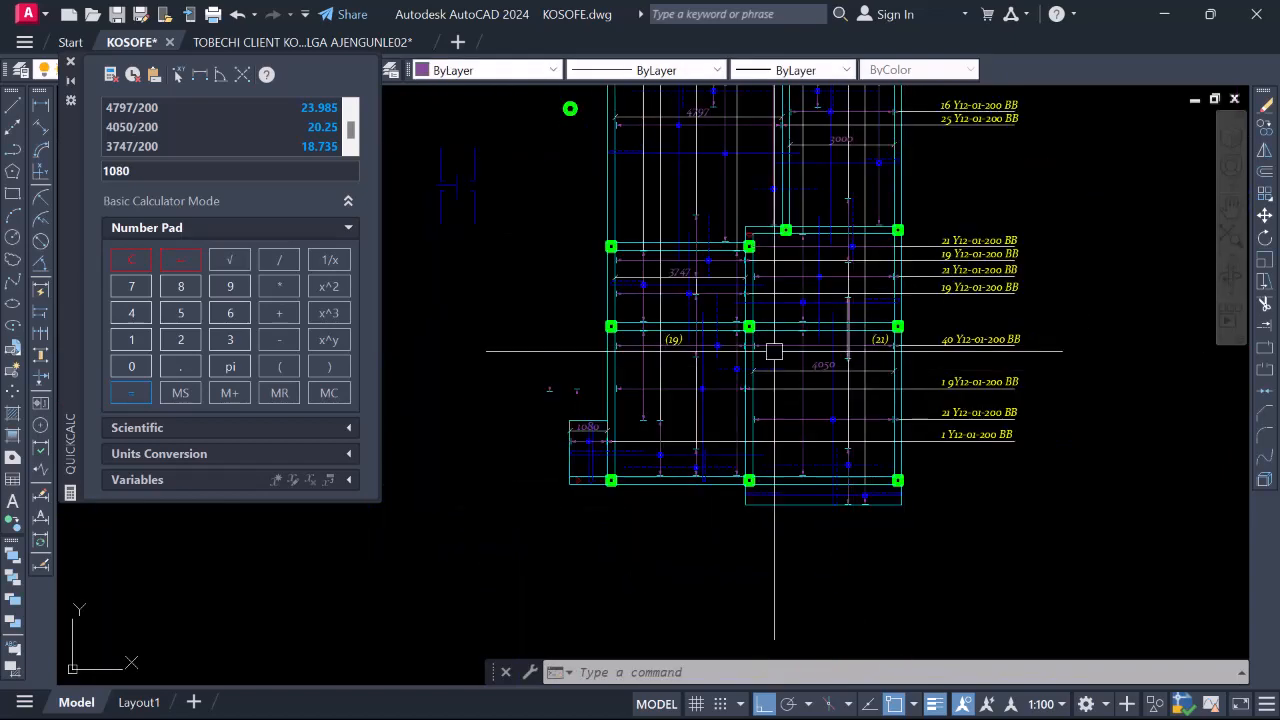
pyautogui.scroll(2, 878, 342)
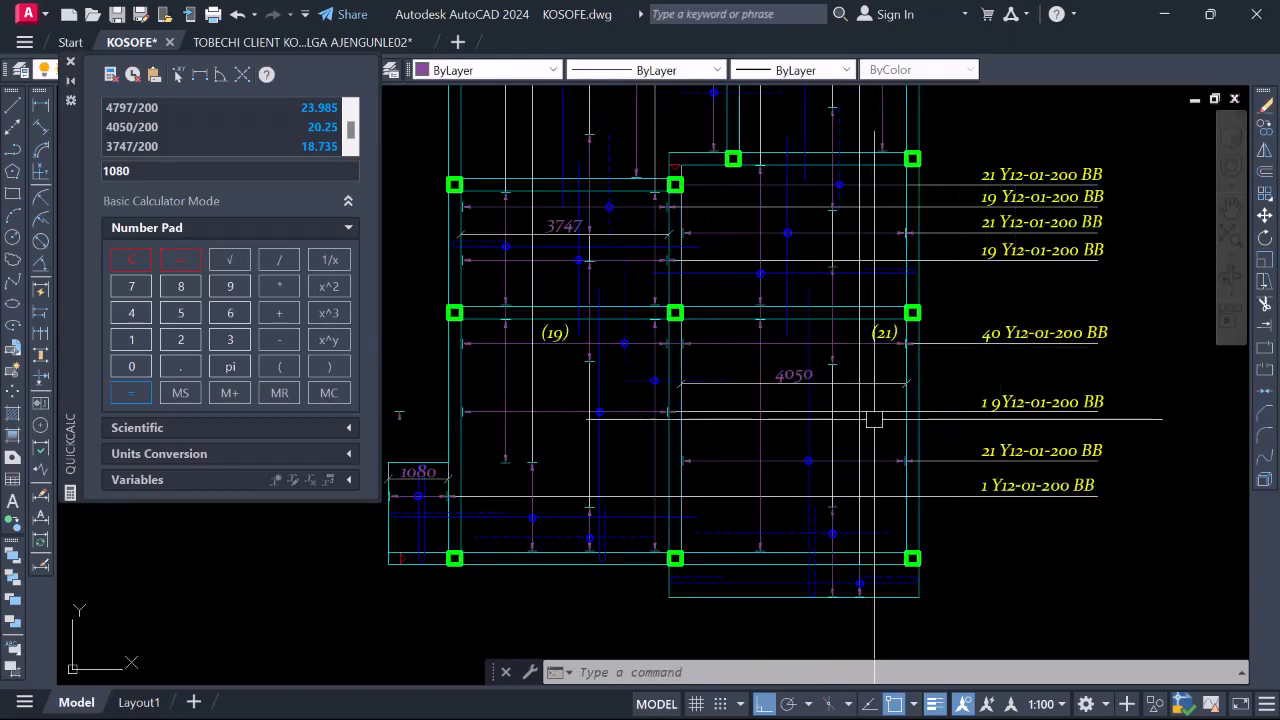
pyautogui.scroll(-2, 917, 523)
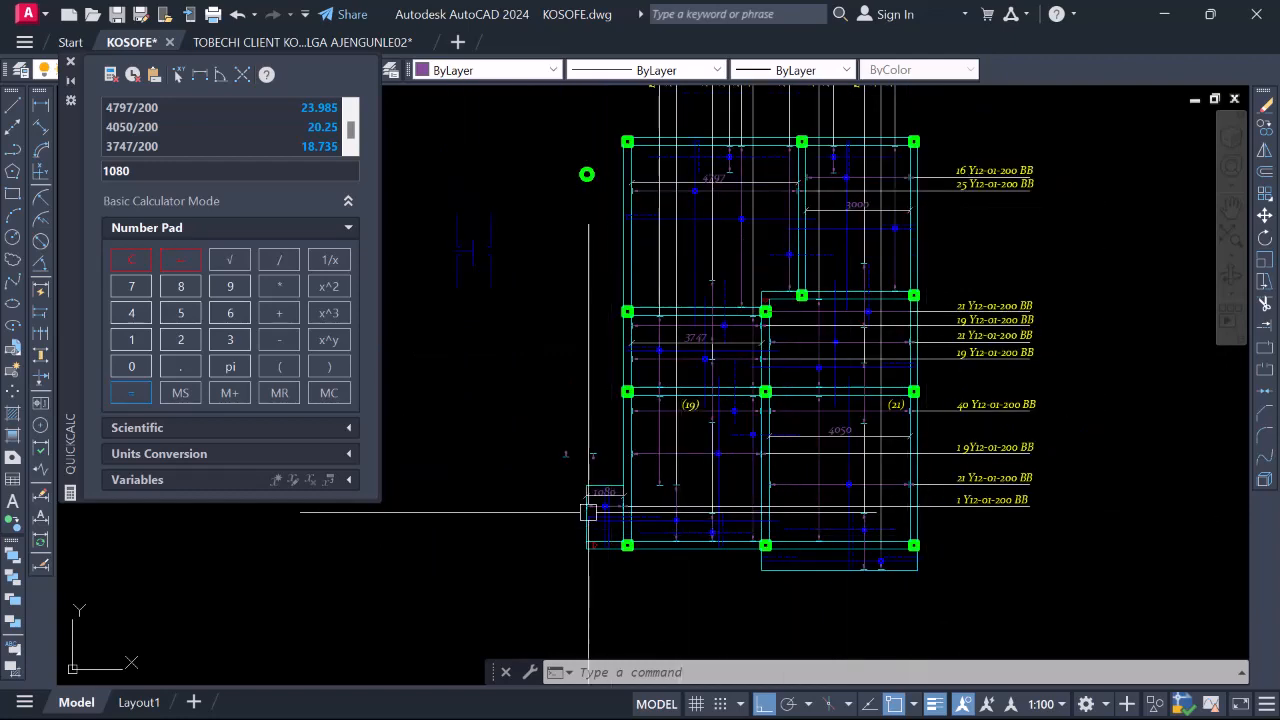
pyautogui.scroll(5, 588, 512)
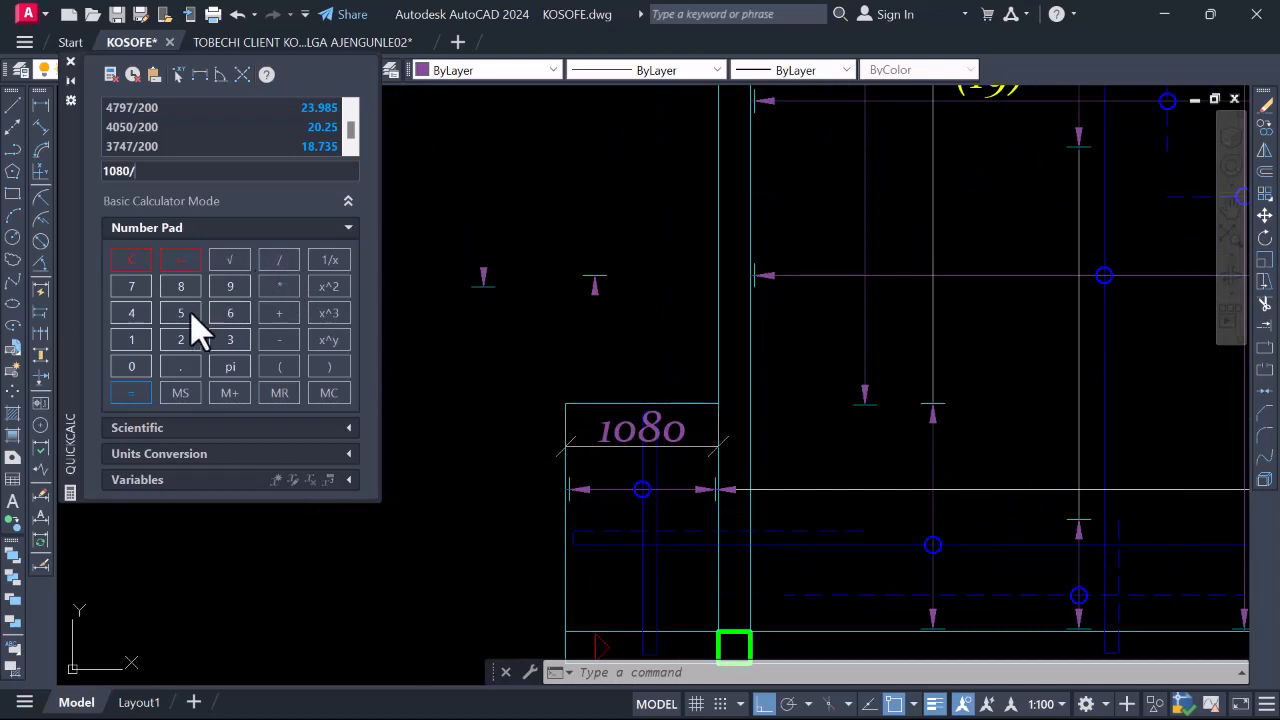
pyautogui.click(132, 360)
pyautogui.click(126, 366)
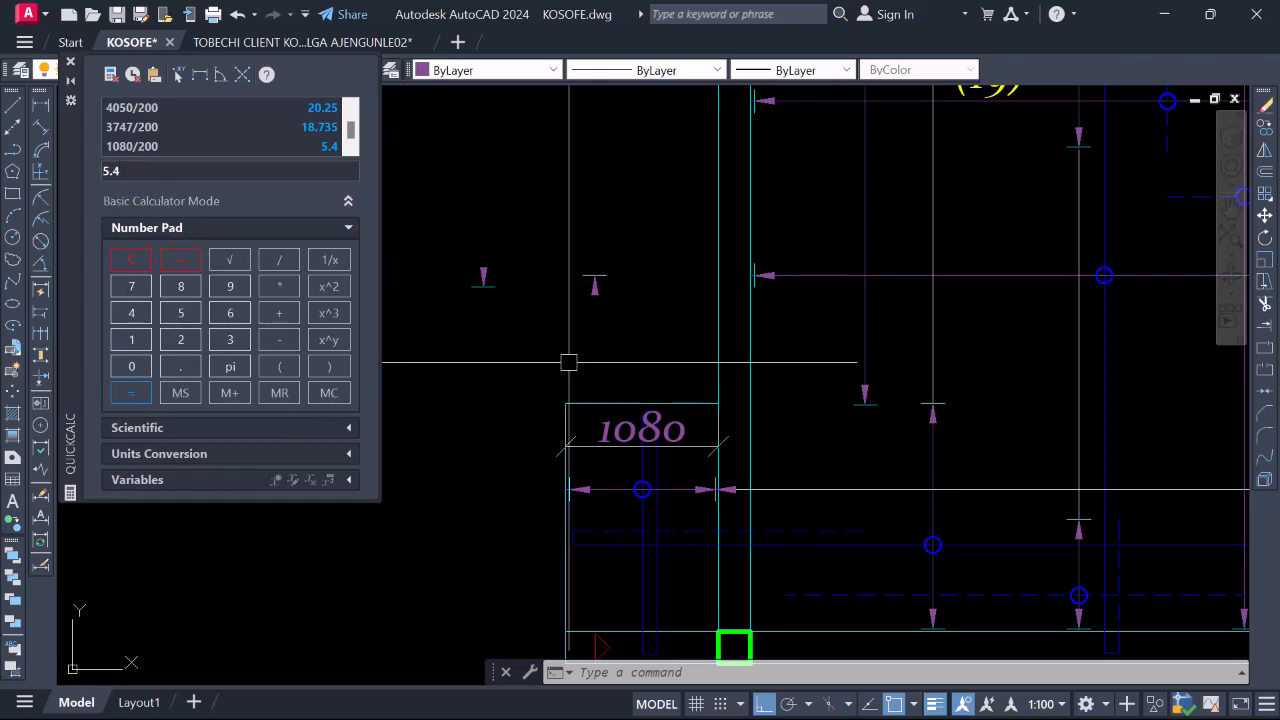
pyautogui.scroll(-4, 568, 362)
pyautogui.scroll(6, 738, 403)
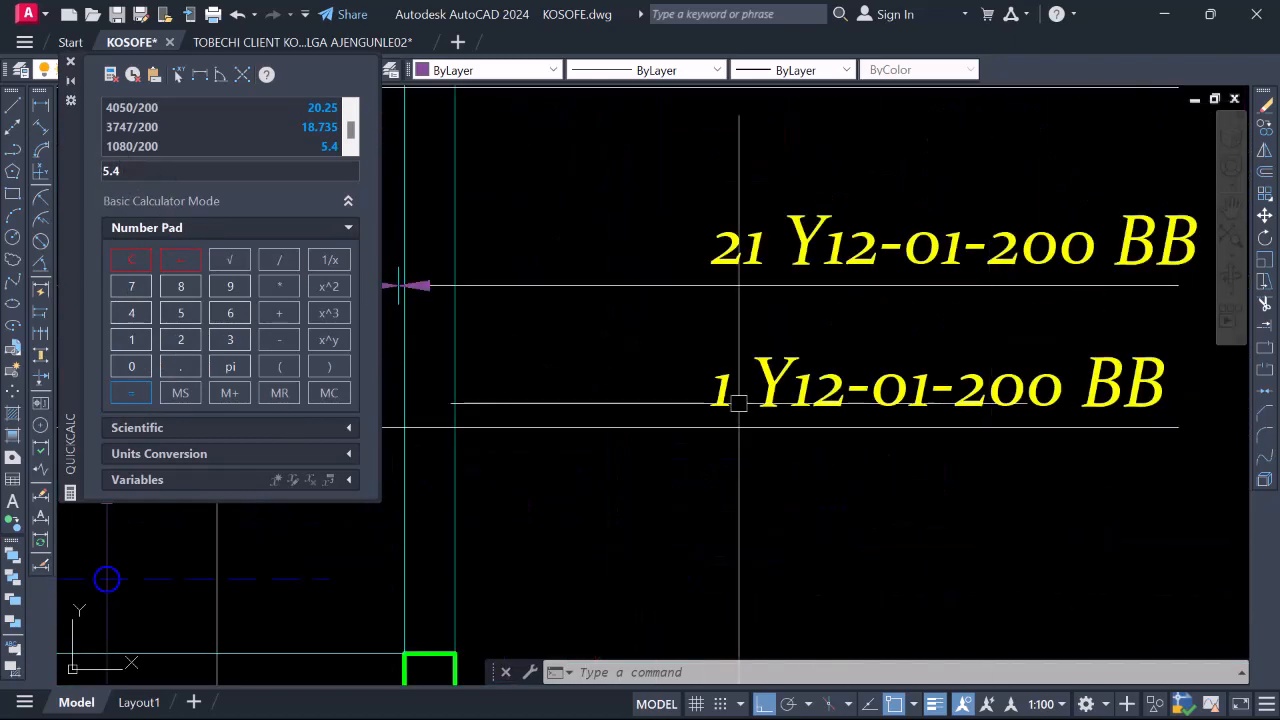
# Change the lowest right-hand bar label to 6 Y12-01-200 BB
pyautogui.click(716, 392)
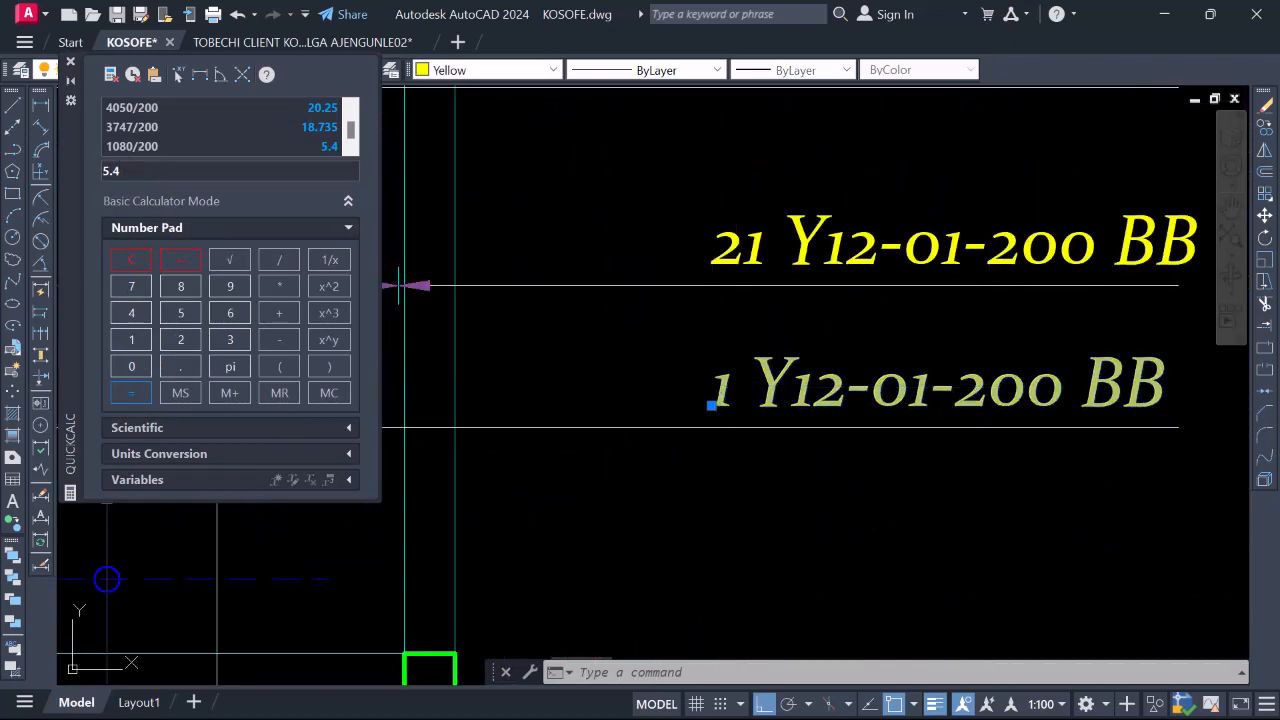
pyautogui.doubleClick(746, 390)
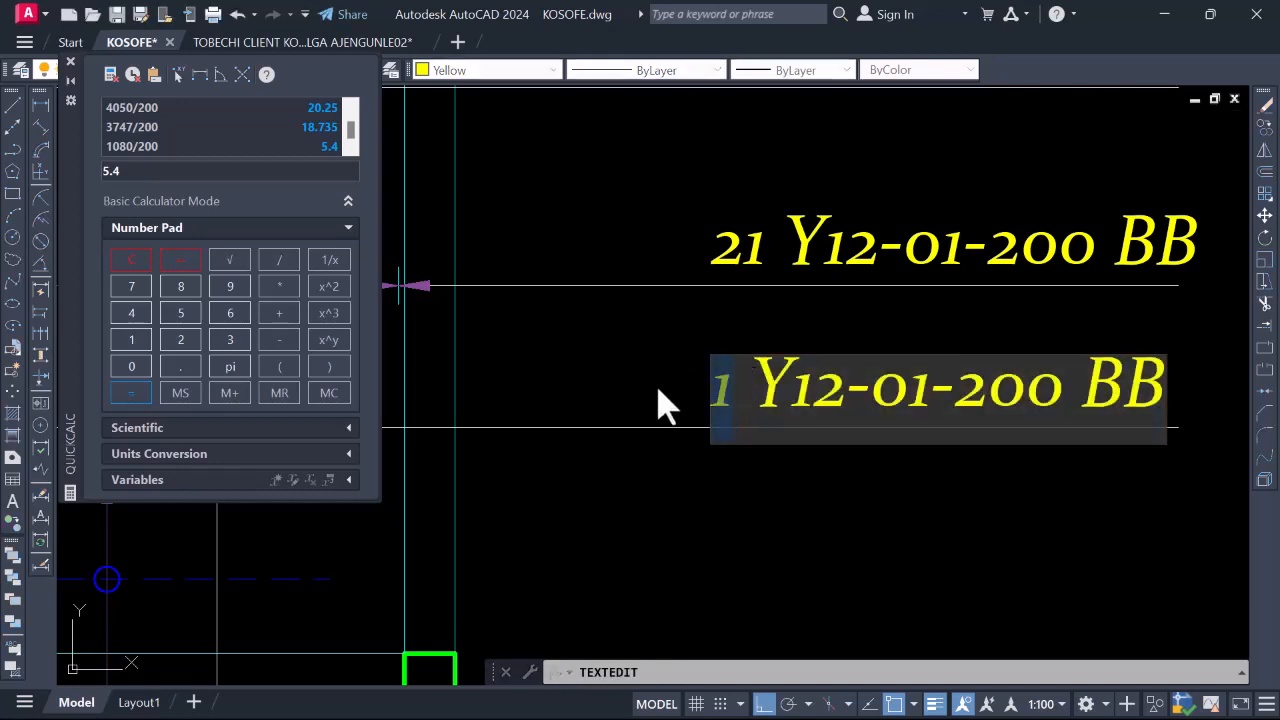
pyautogui.write('6')
pyautogui.press('Return')
# Zoom in and out across the plan to review the updated bar labels
pyautogui.scroll(-3, 940, 445)
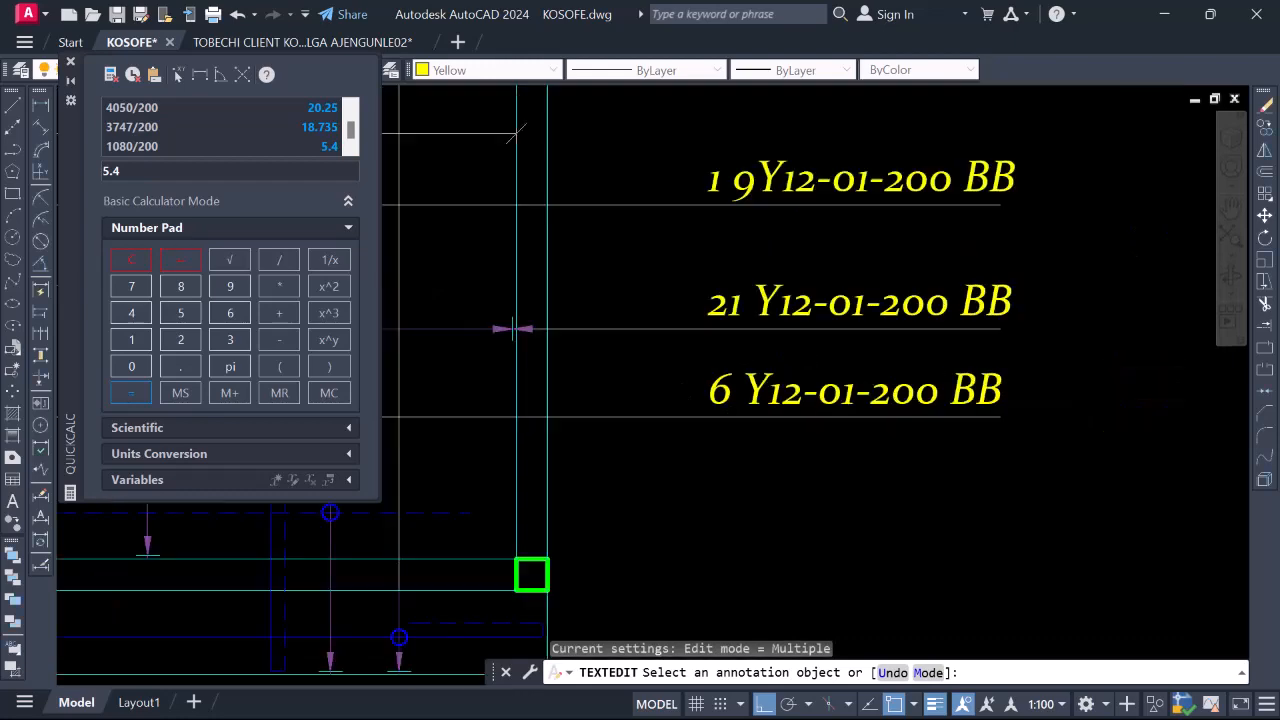
pyautogui.scroll(-5, 830, 395)
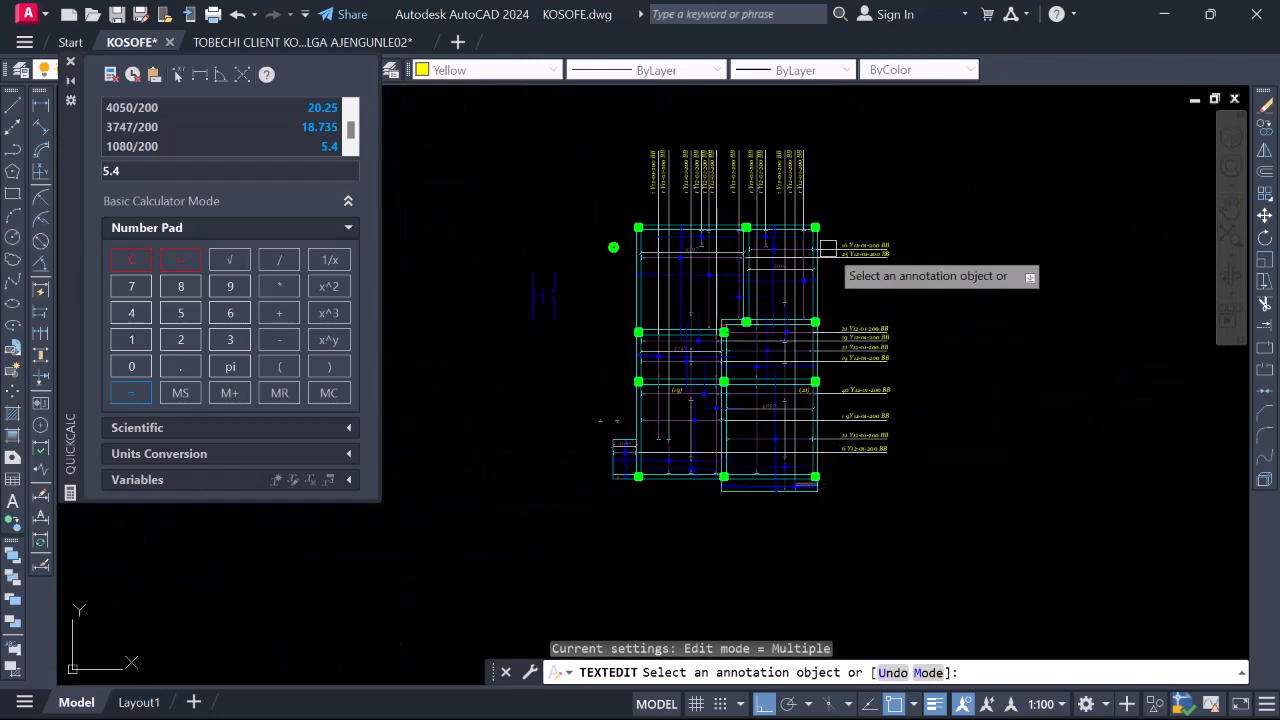
pyautogui.scroll(5, 852, 240)
pyautogui.scroll(-2, 852, 240)
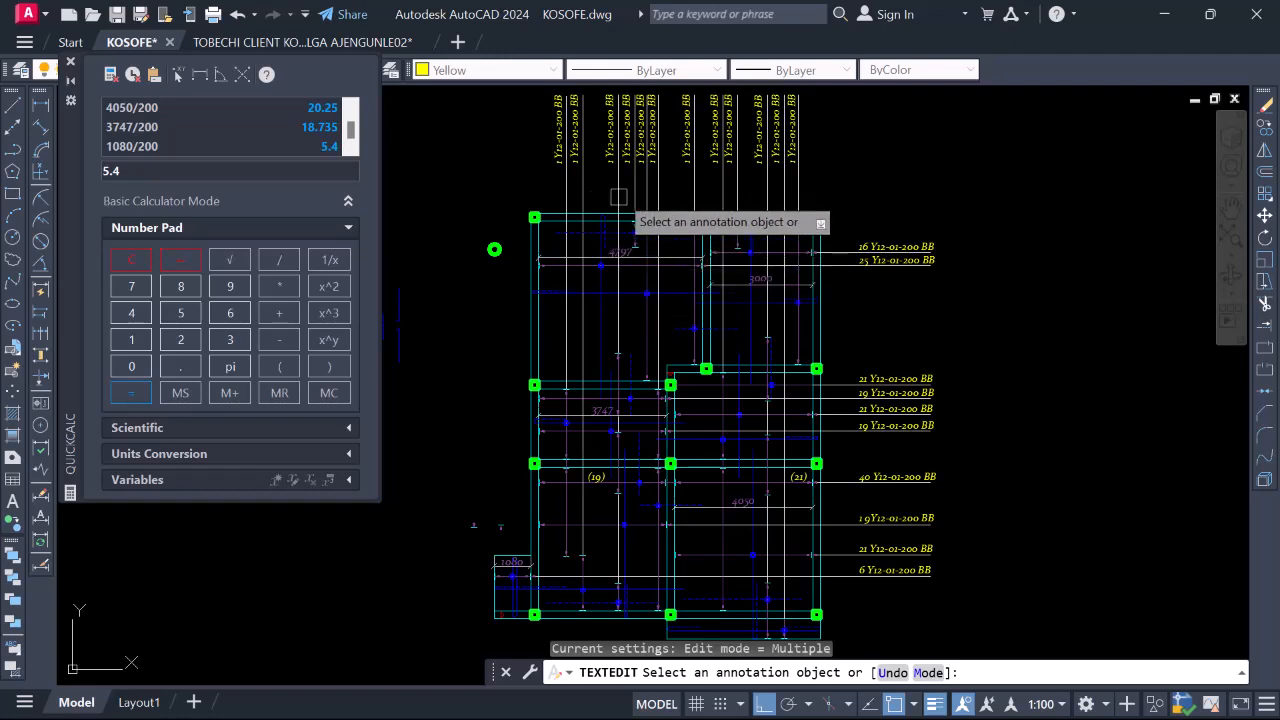
pyautogui.scroll(4, 630, 225)
pyautogui.scroll(-2, 636, 362)
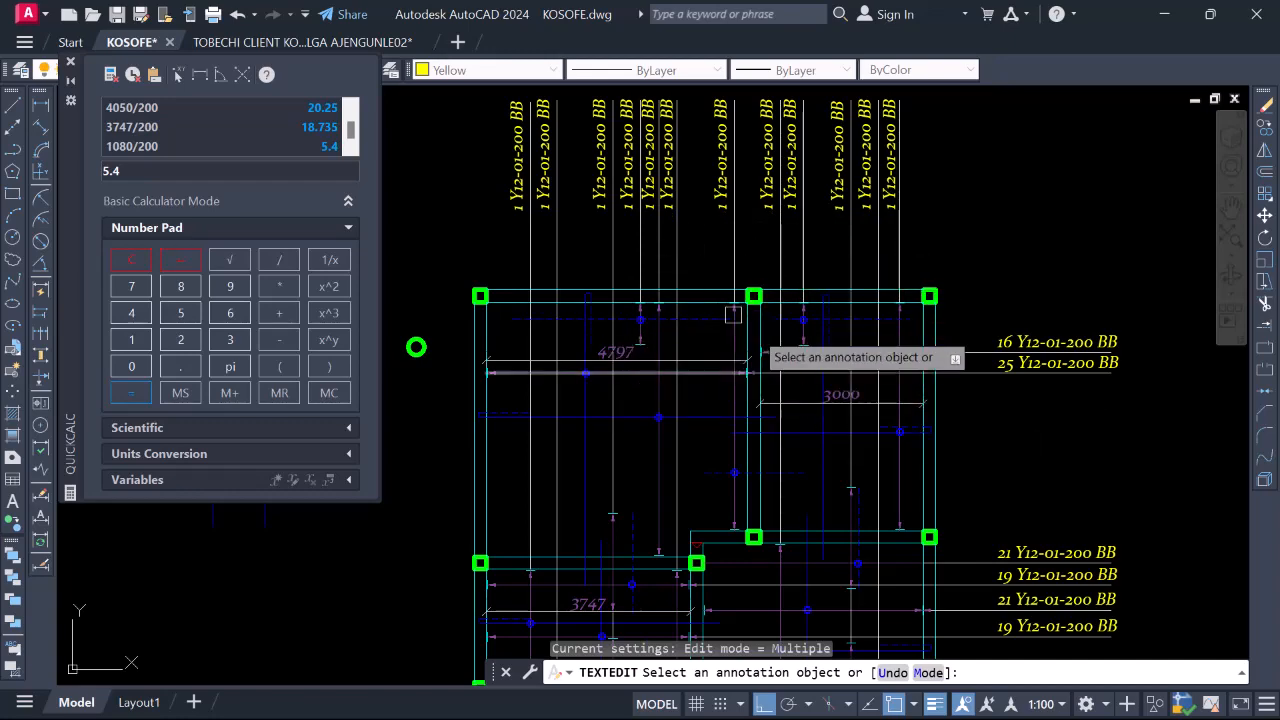
pyautogui.scroll(-2, 958, 311)
pyautogui.scroll(-2, 990, 420)
pyautogui.scroll(1, 995, 468)
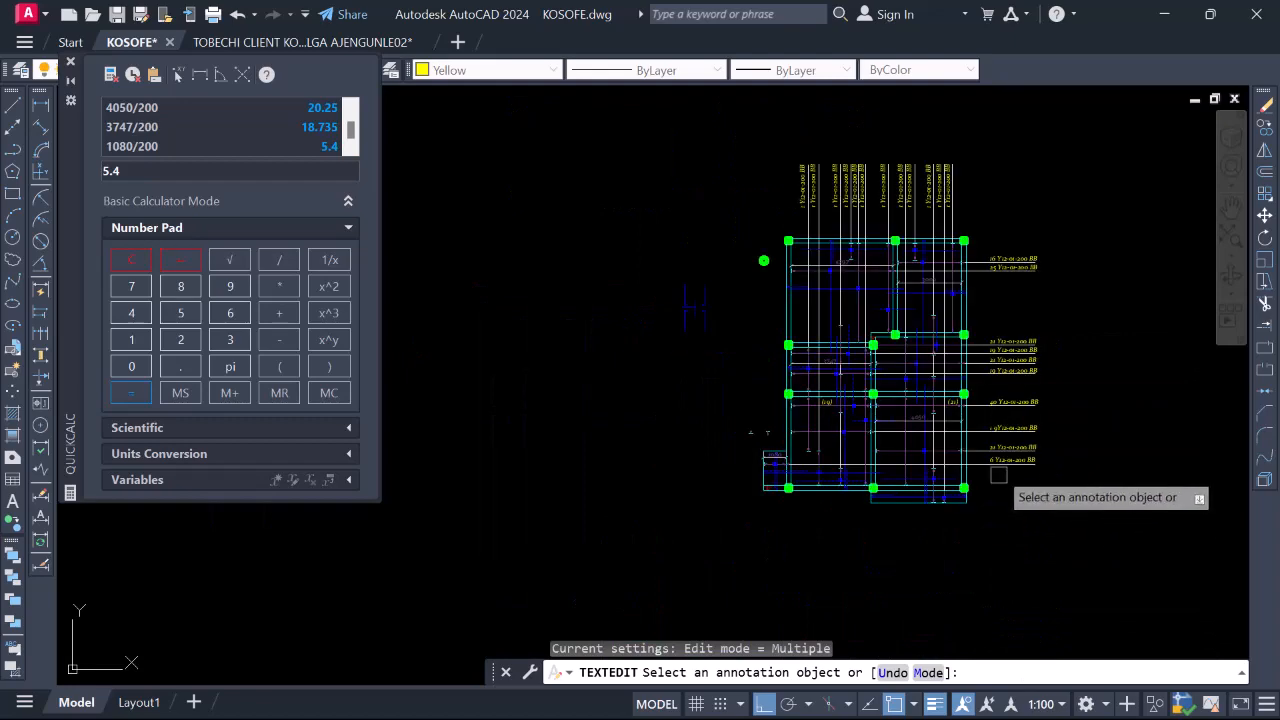
pyautogui.scroll(3, 974, 461)
pyautogui.scroll(-1, 809, 263)
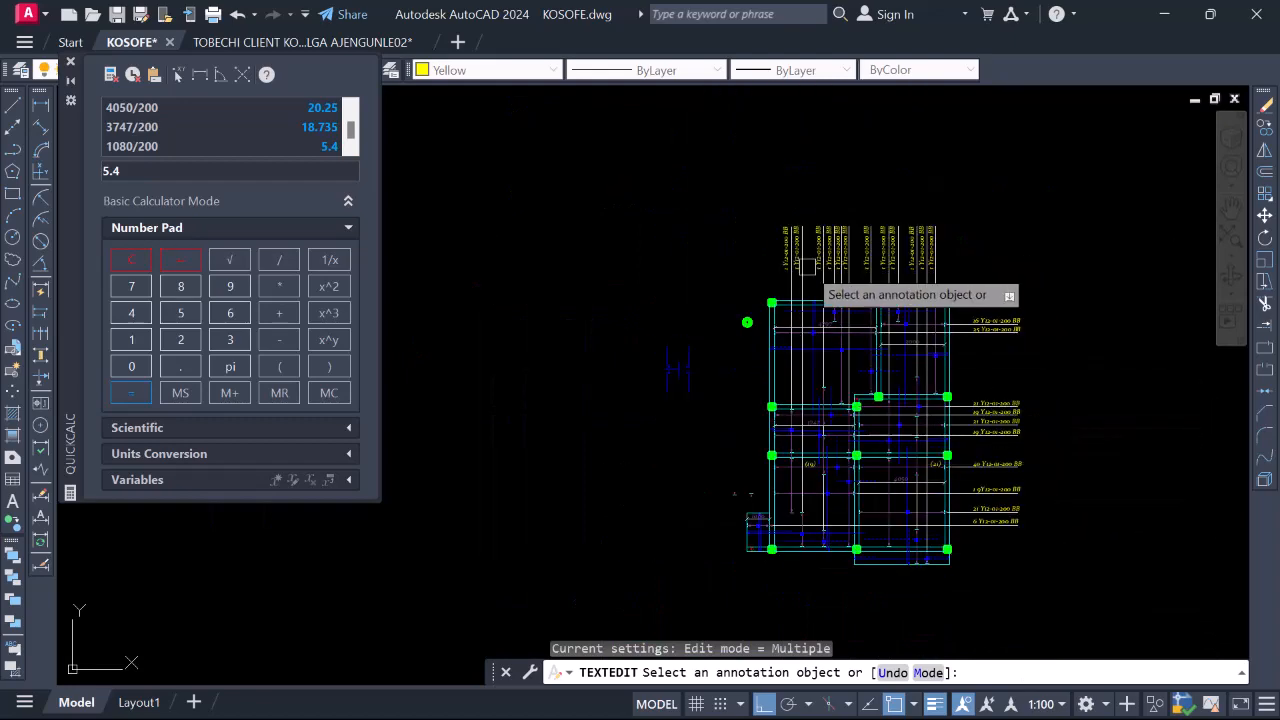
pyautogui.scroll(3, 893, 242)
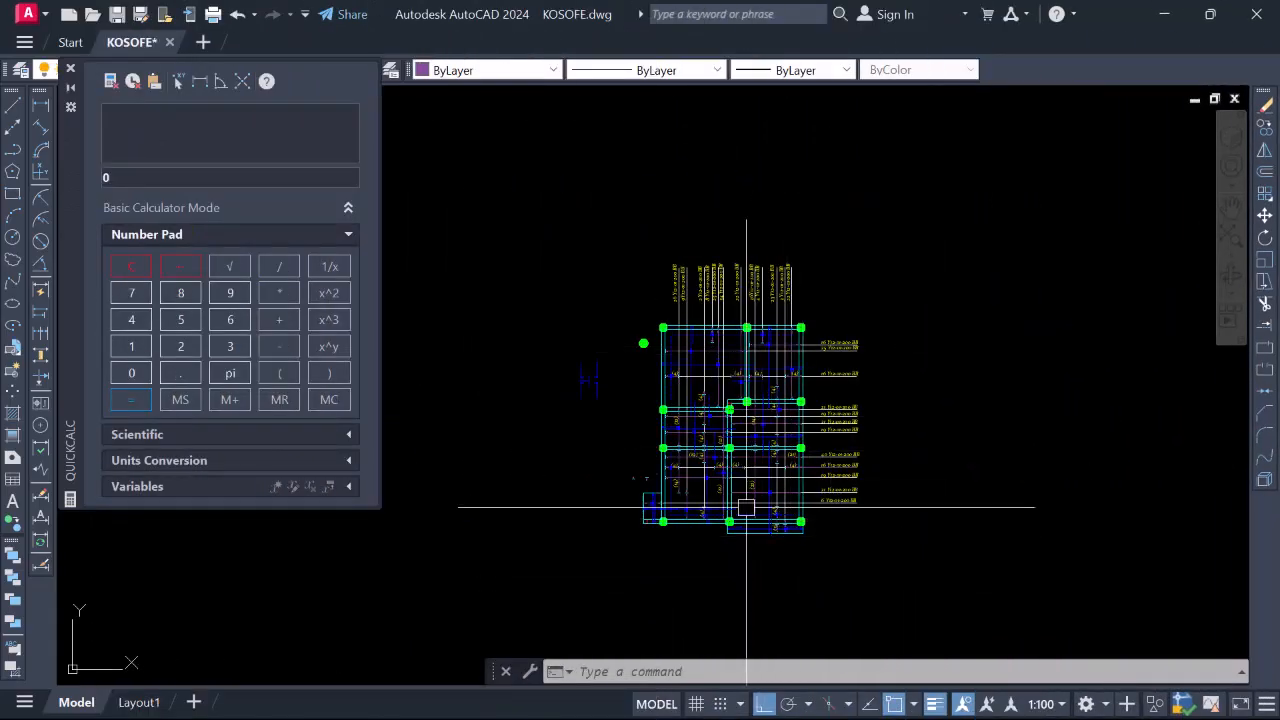
pyautogui.scroll(3, 714, 312)
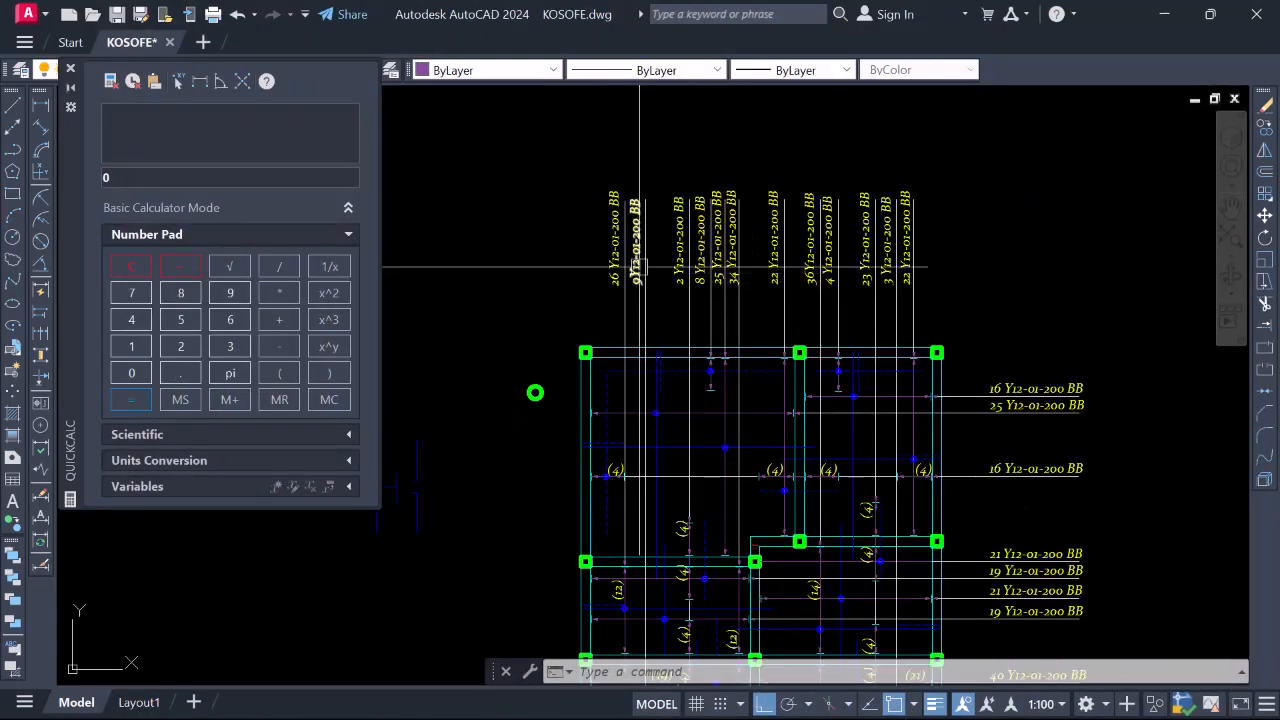
pyautogui.scroll(-4, 678, 257)
pyautogui.scroll(4, 649, 311)
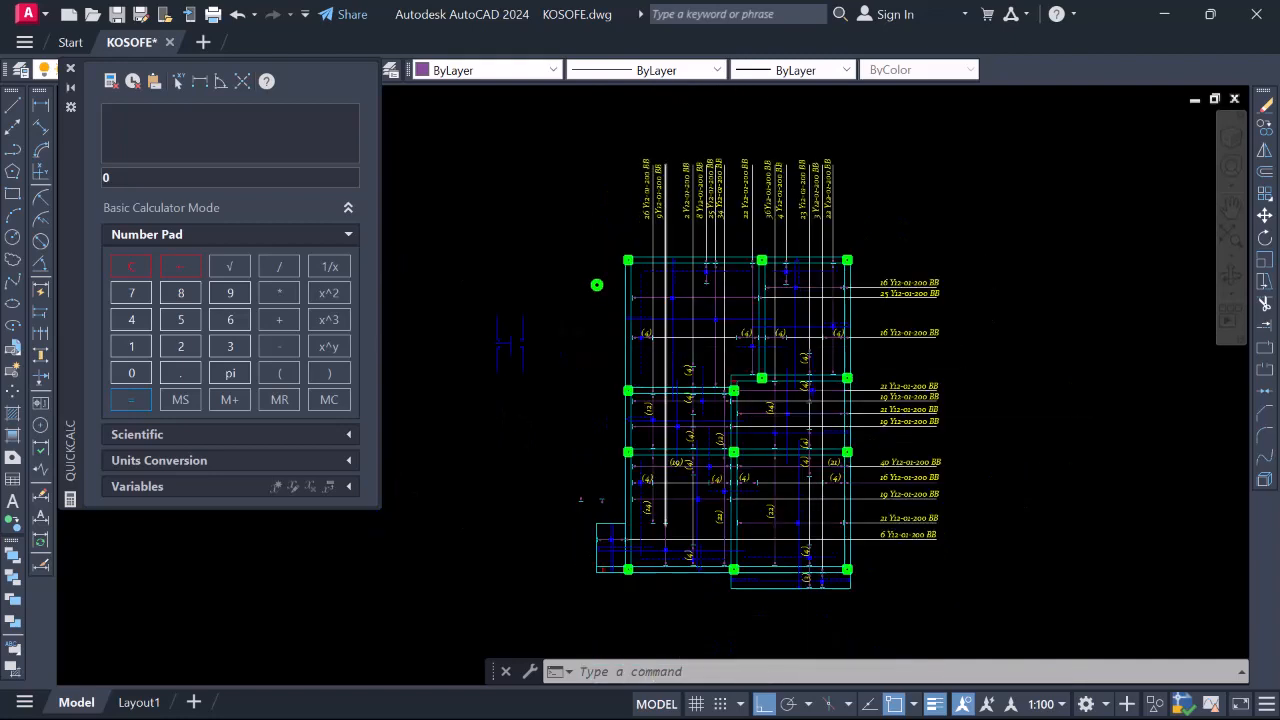
pyautogui.scroll(-2, 646, 389)
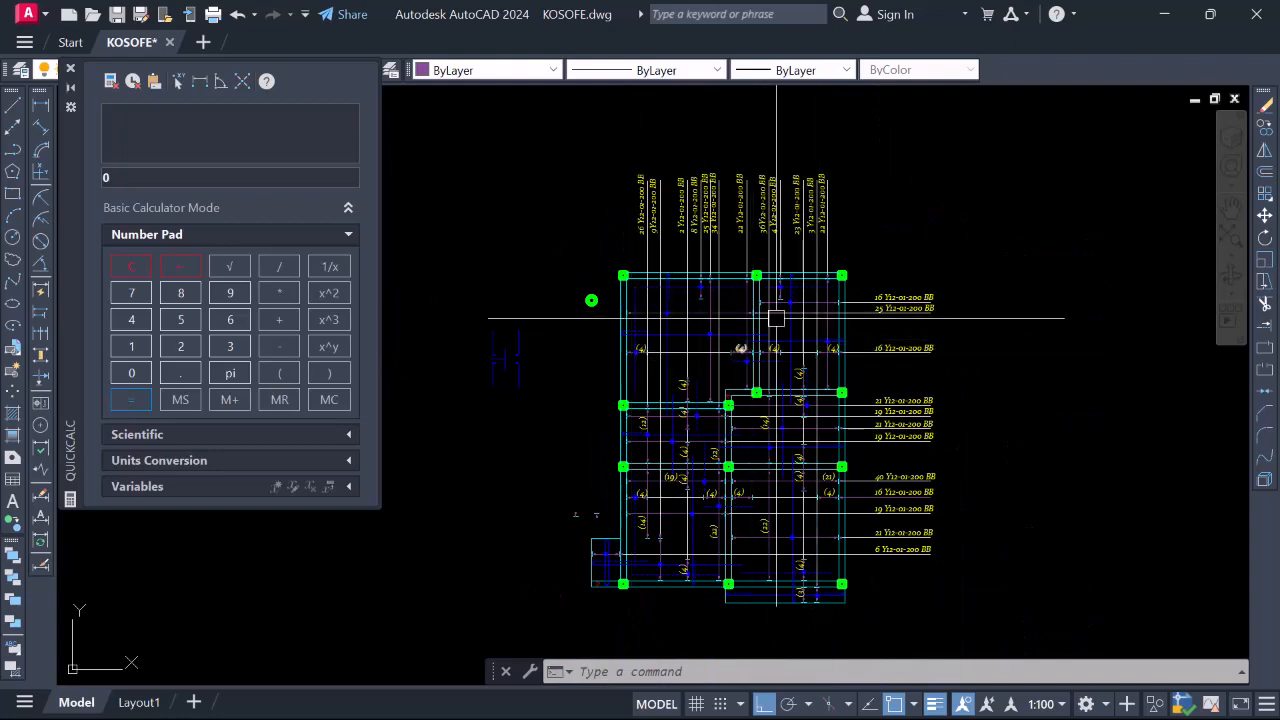
pyautogui.scroll(5, 707, 284)
pyautogui.scroll(-2, 671, 366)
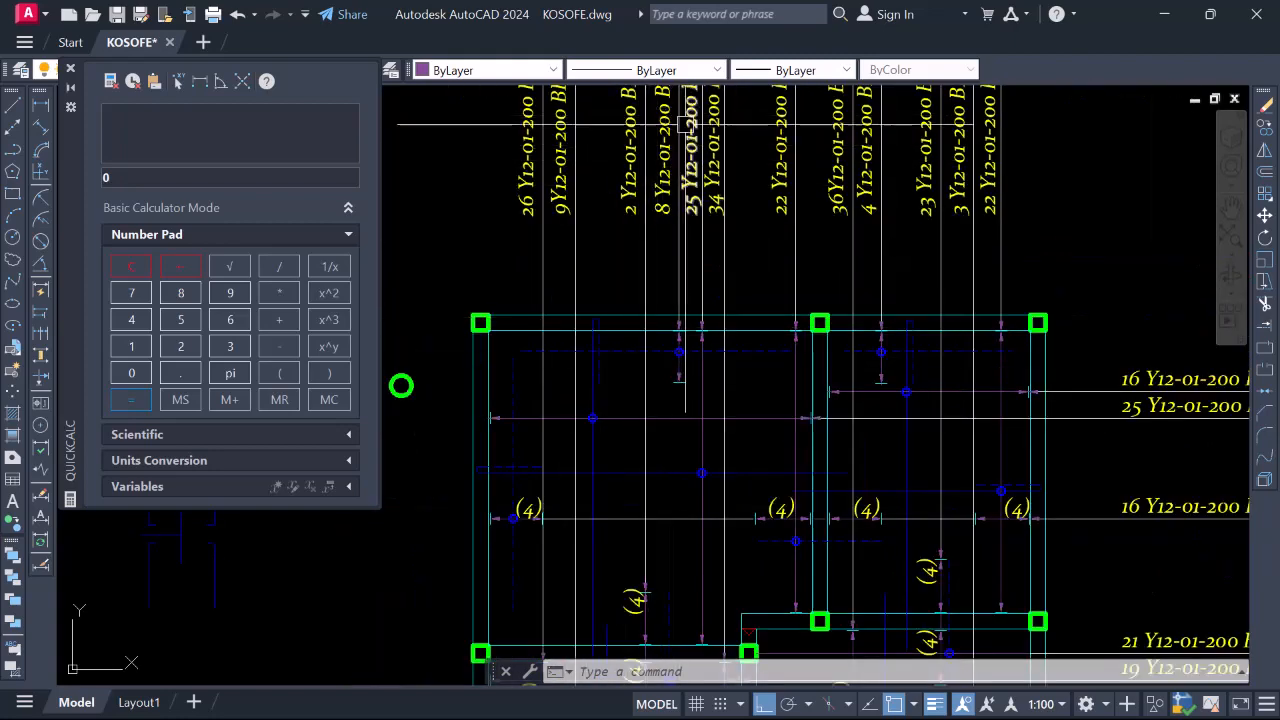
pyautogui.scroll(-4, 693, 119)
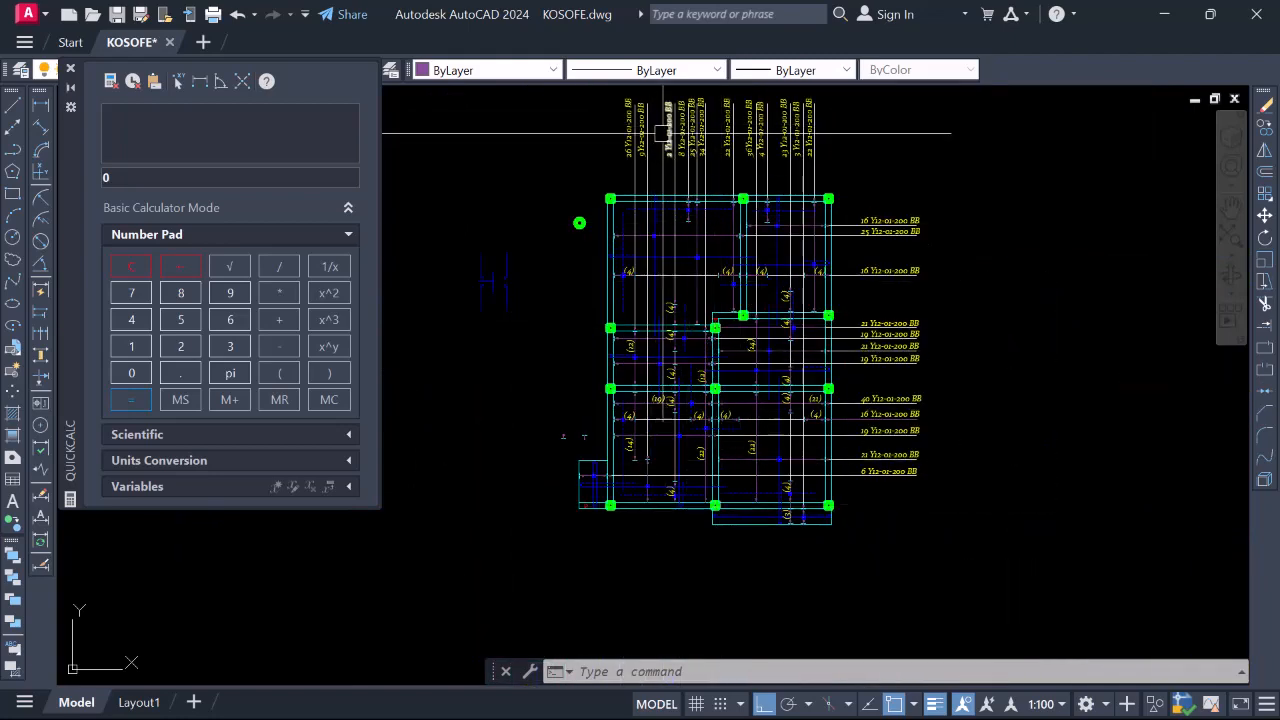
pyautogui.scroll(4, 663, 132)
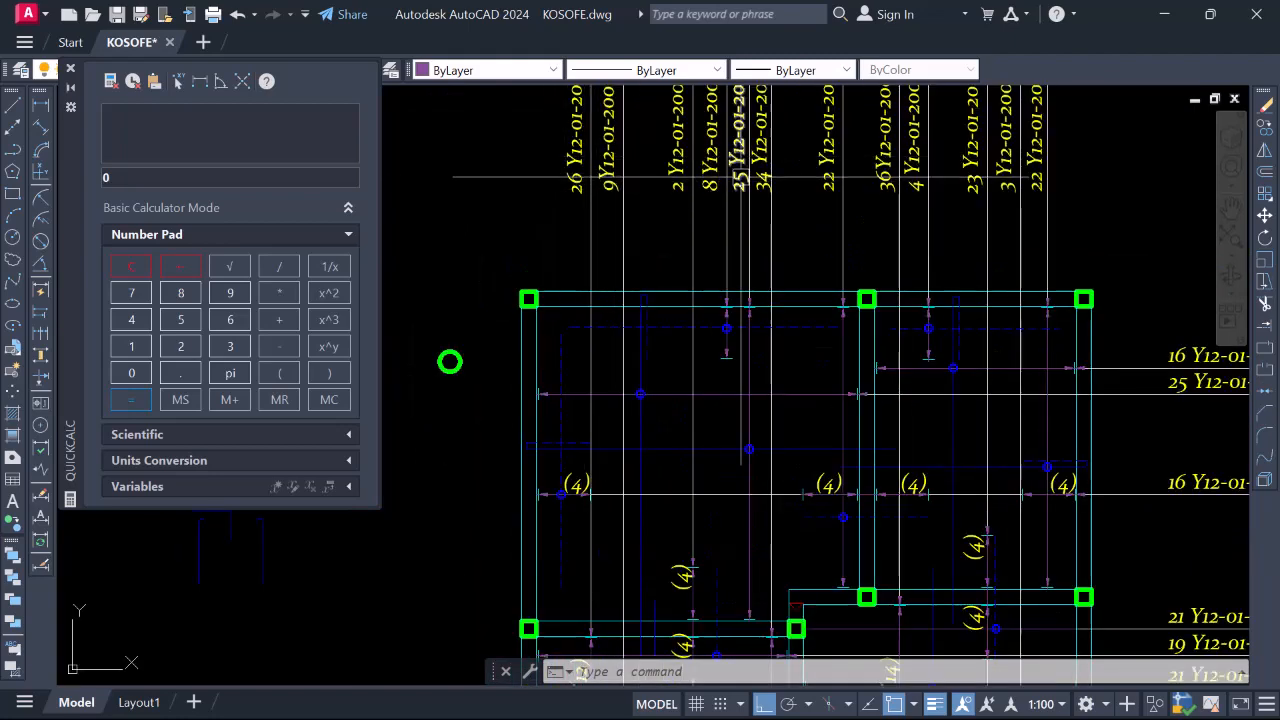
pyautogui.scroll(-2, 765, 177)
pyautogui.scroll(-2, 905, 167)
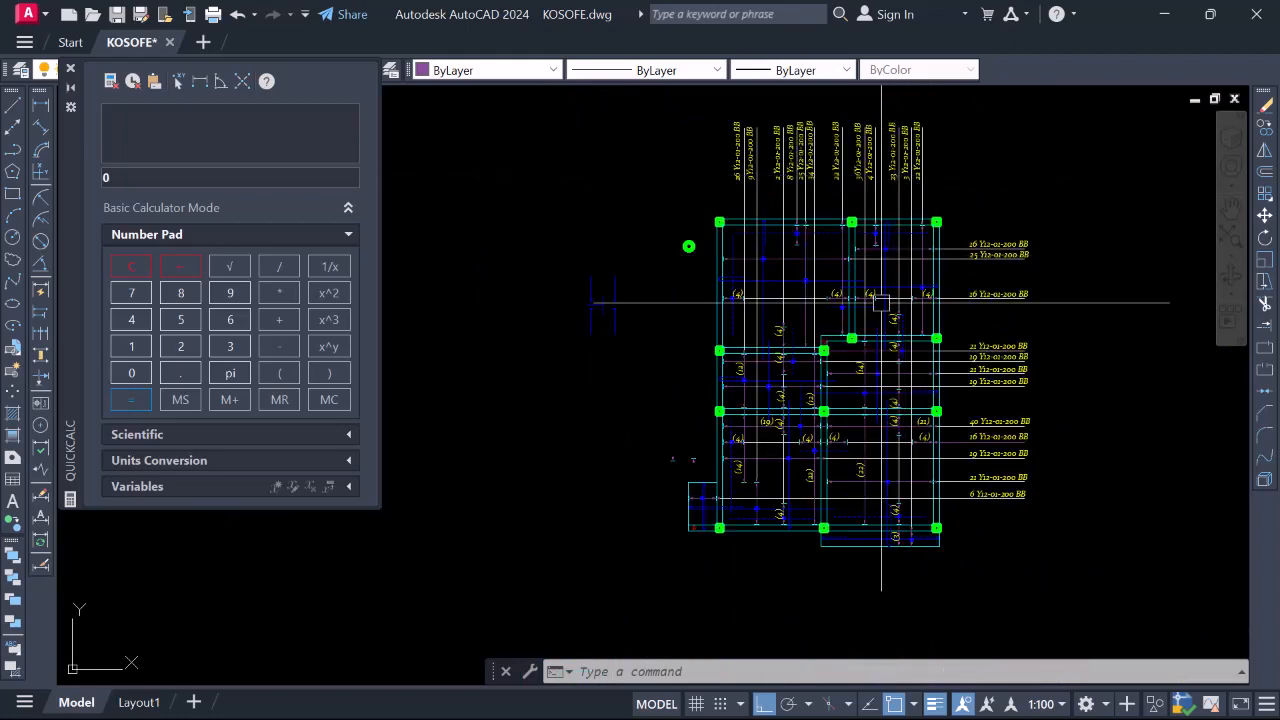
pyautogui.scroll(4, 745, 472)
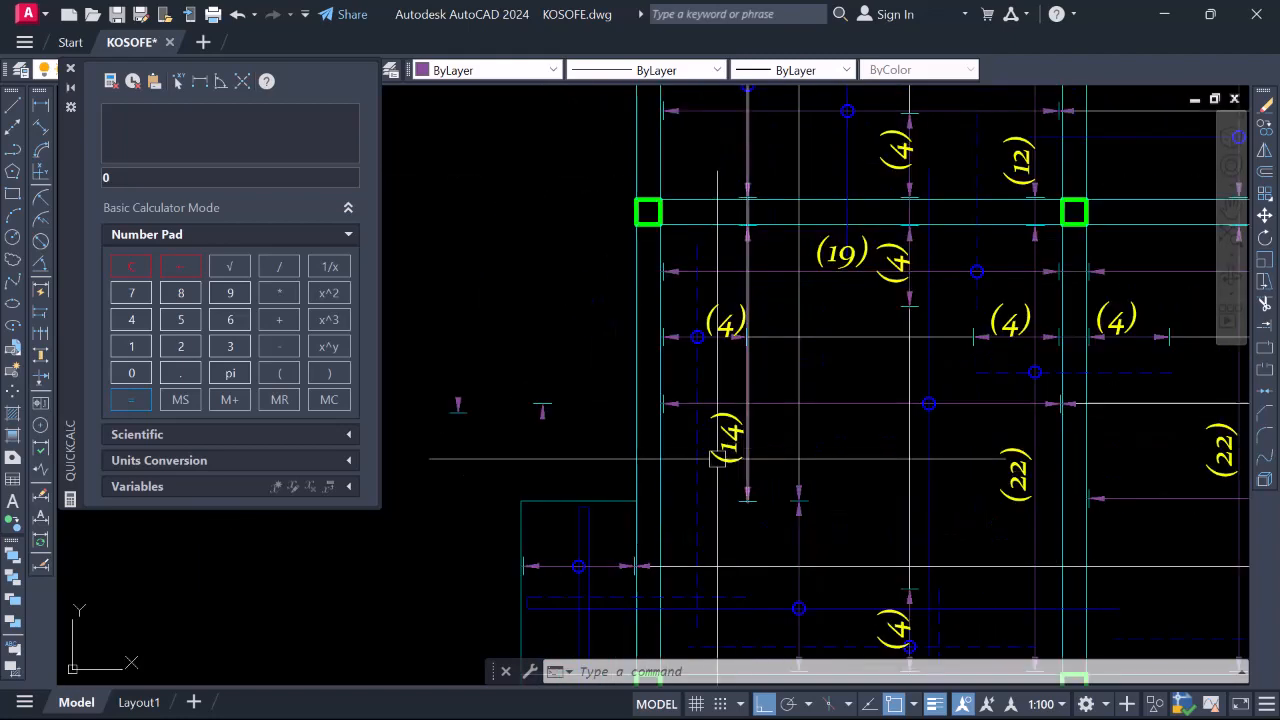
pyautogui.scroll(-2, 727, 453)
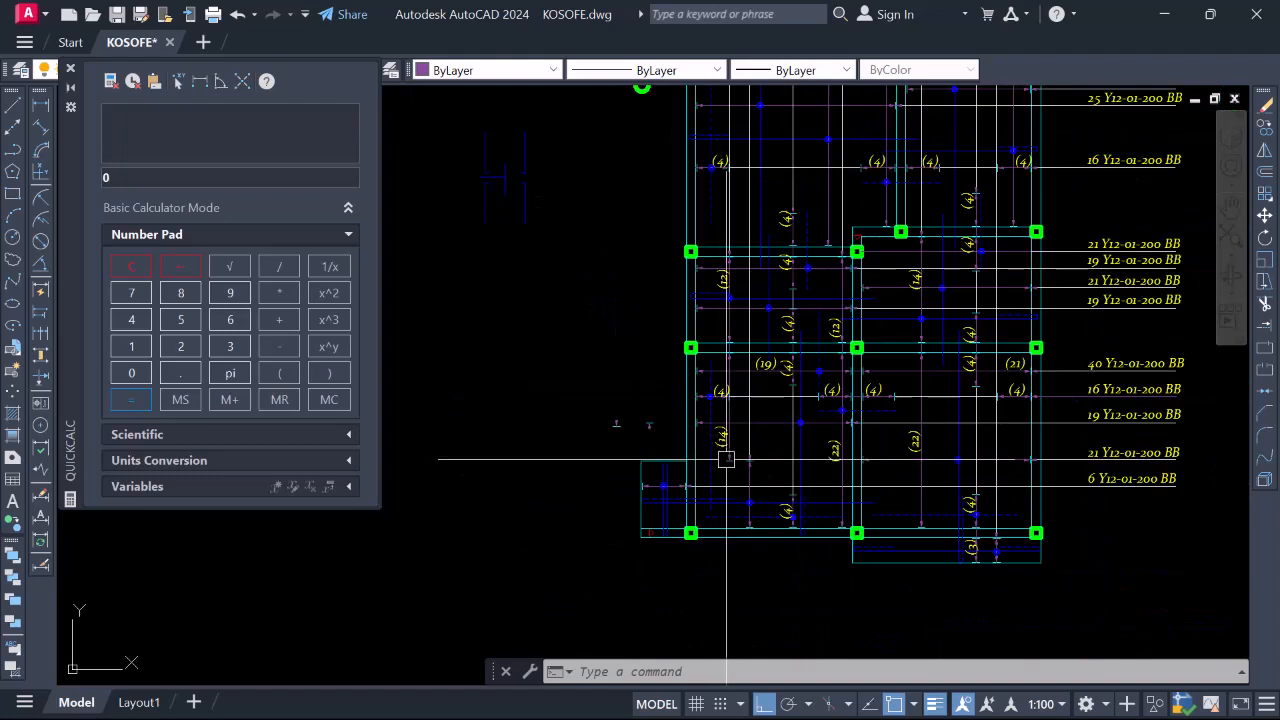
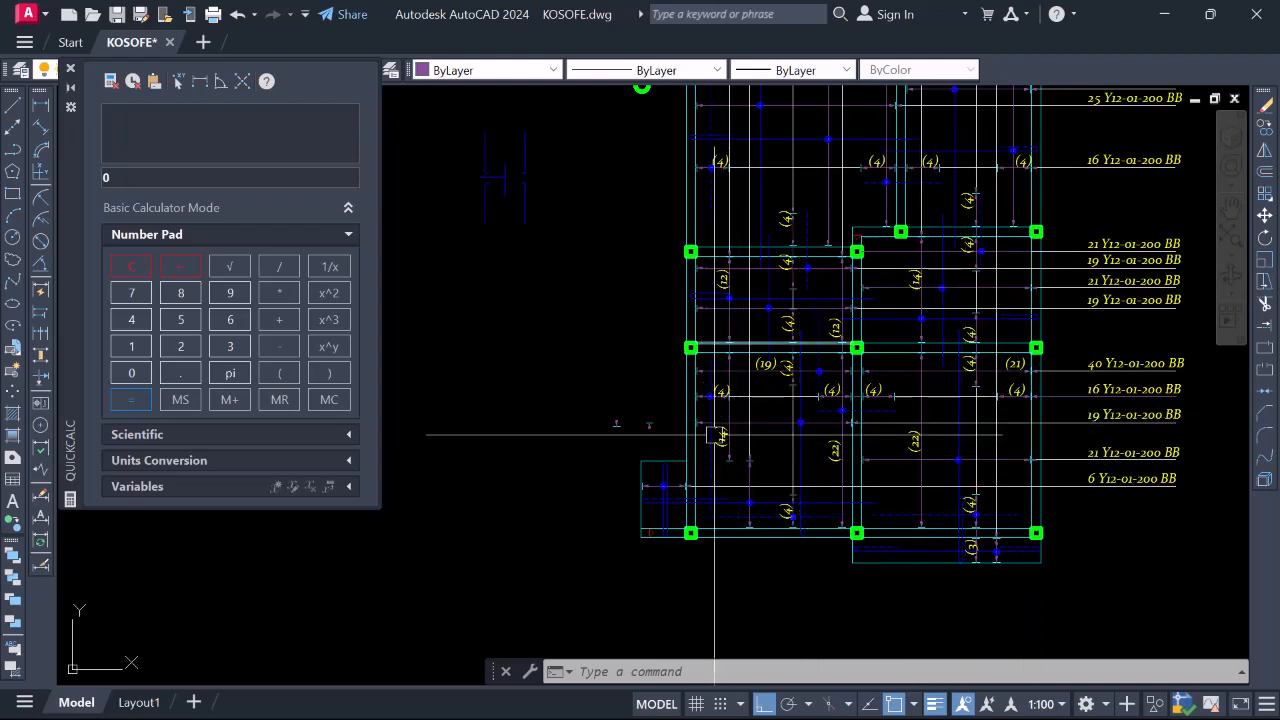
# Select the vertical blue bar in the upper-right slab panel
pyautogui.scroll(2, 703, 500)
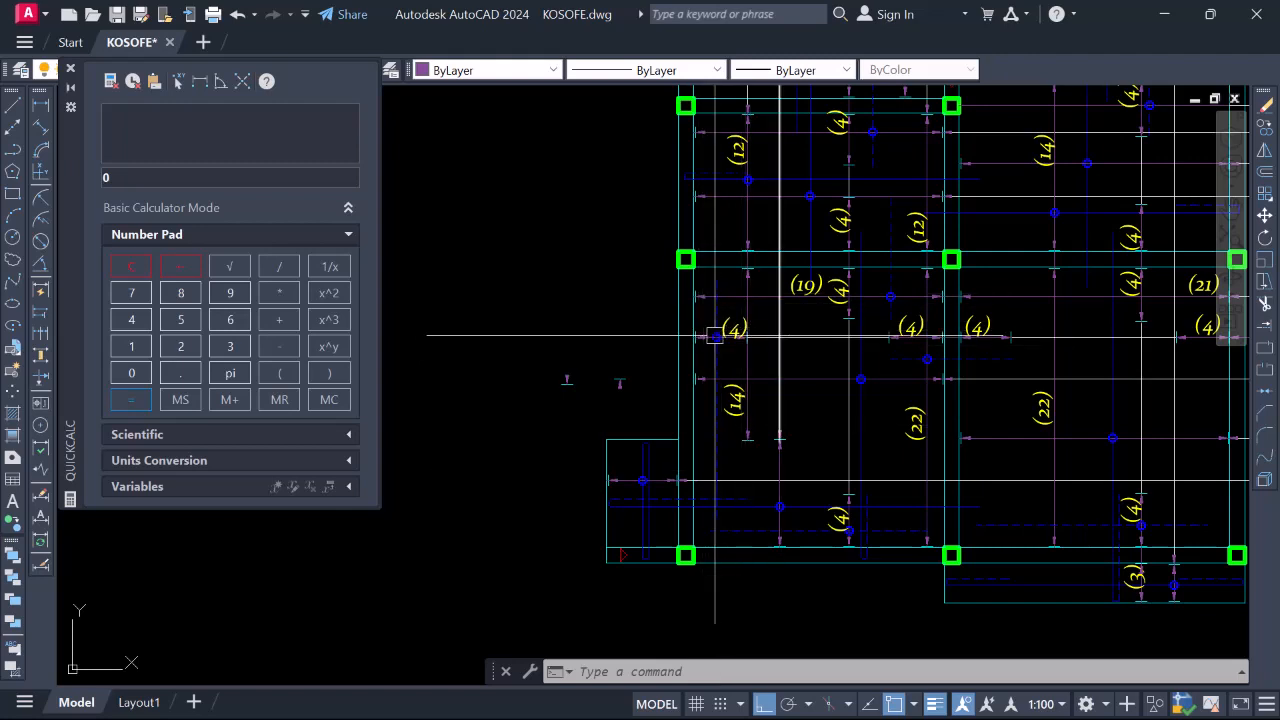
pyautogui.scroll(-4, 699, 350)
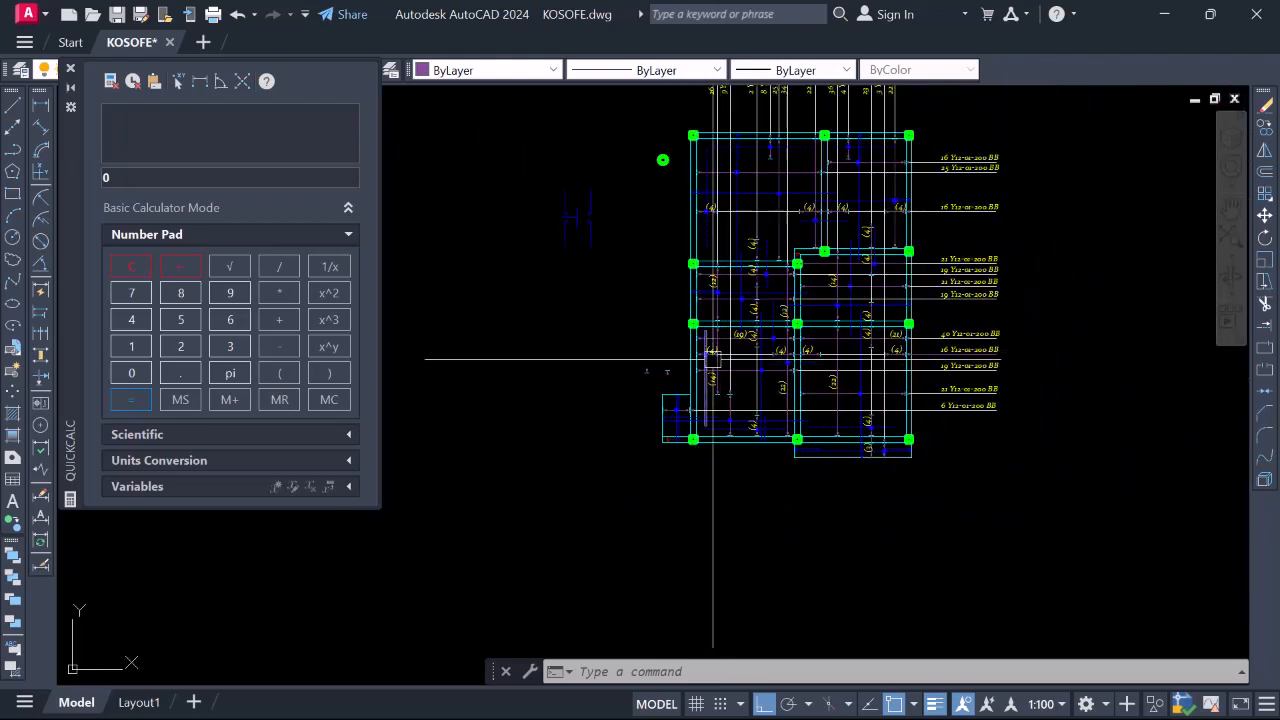
pyautogui.scroll(4, 737, 420)
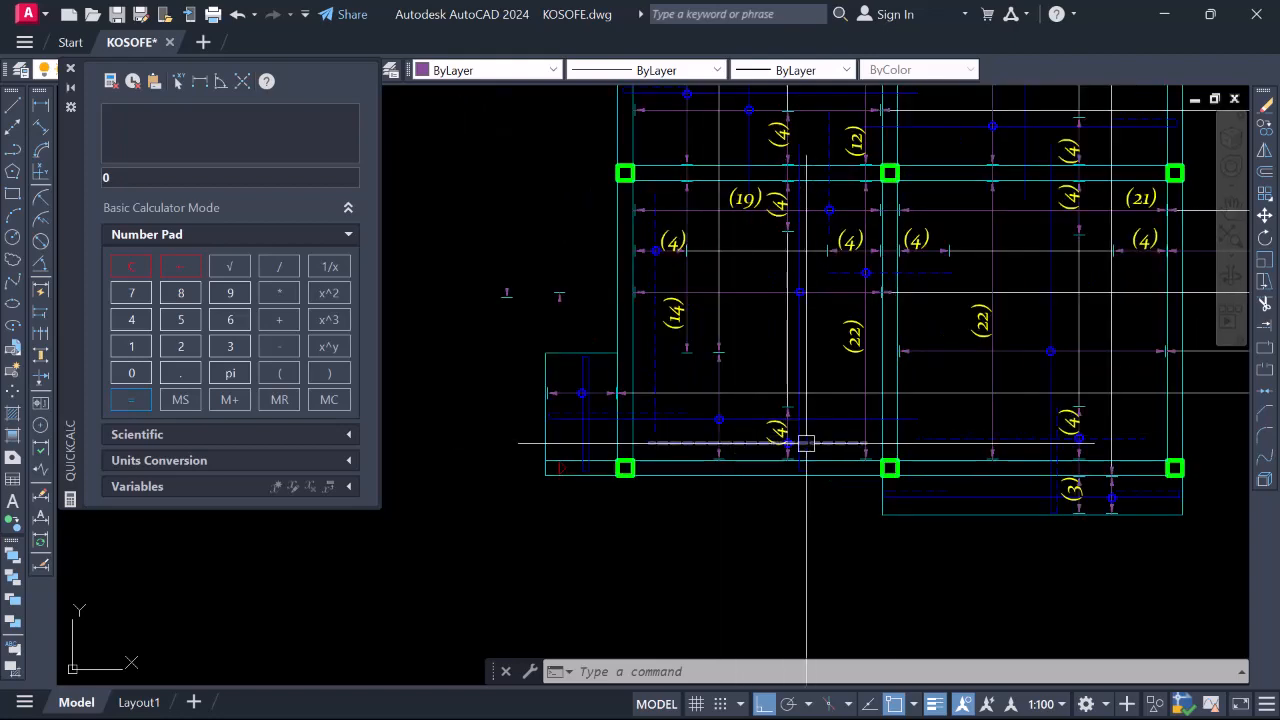
pyautogui.scroll(-4, 826, 518)
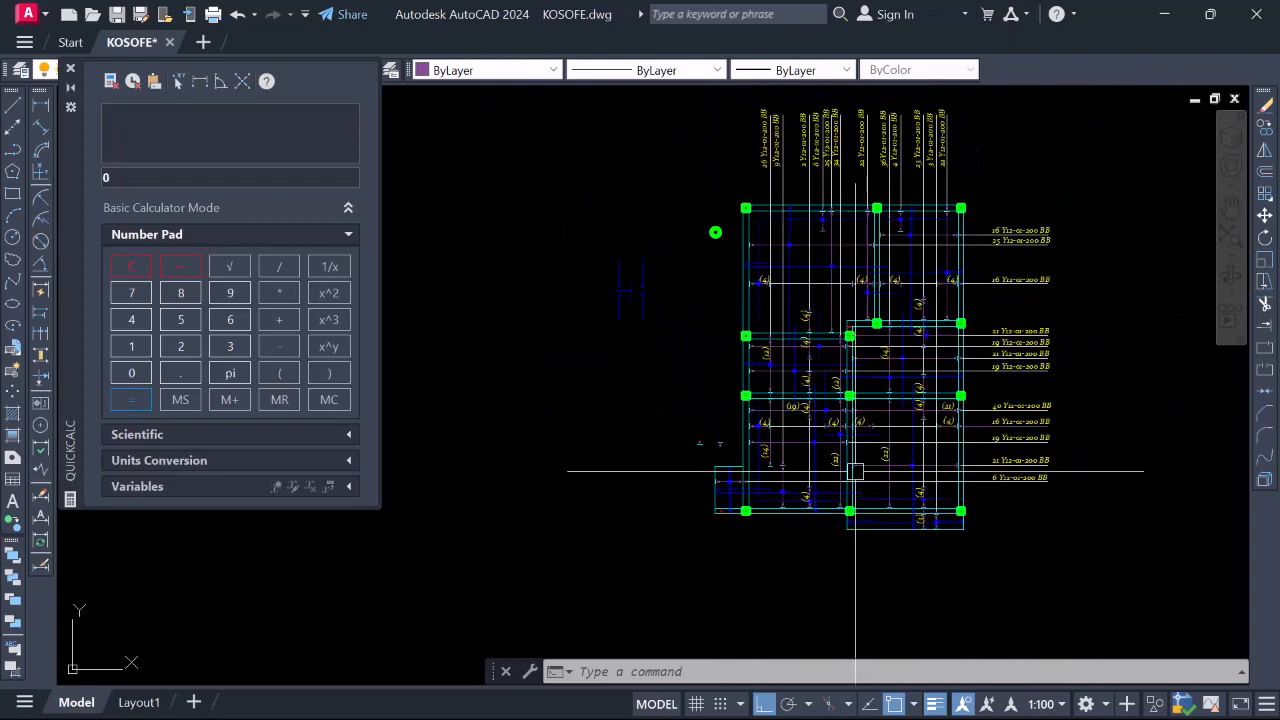
pyautogui.scroll(2, 855, 450)
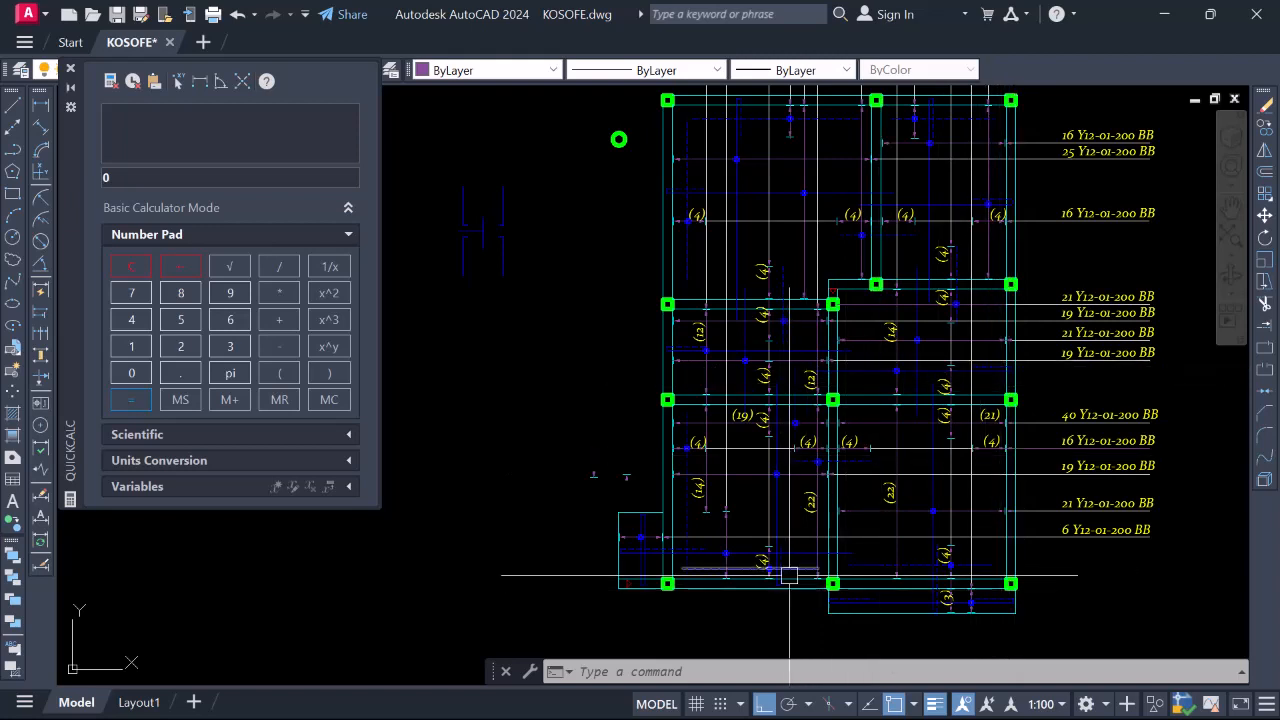
pyautogui.scroll(-2, 728, 267)
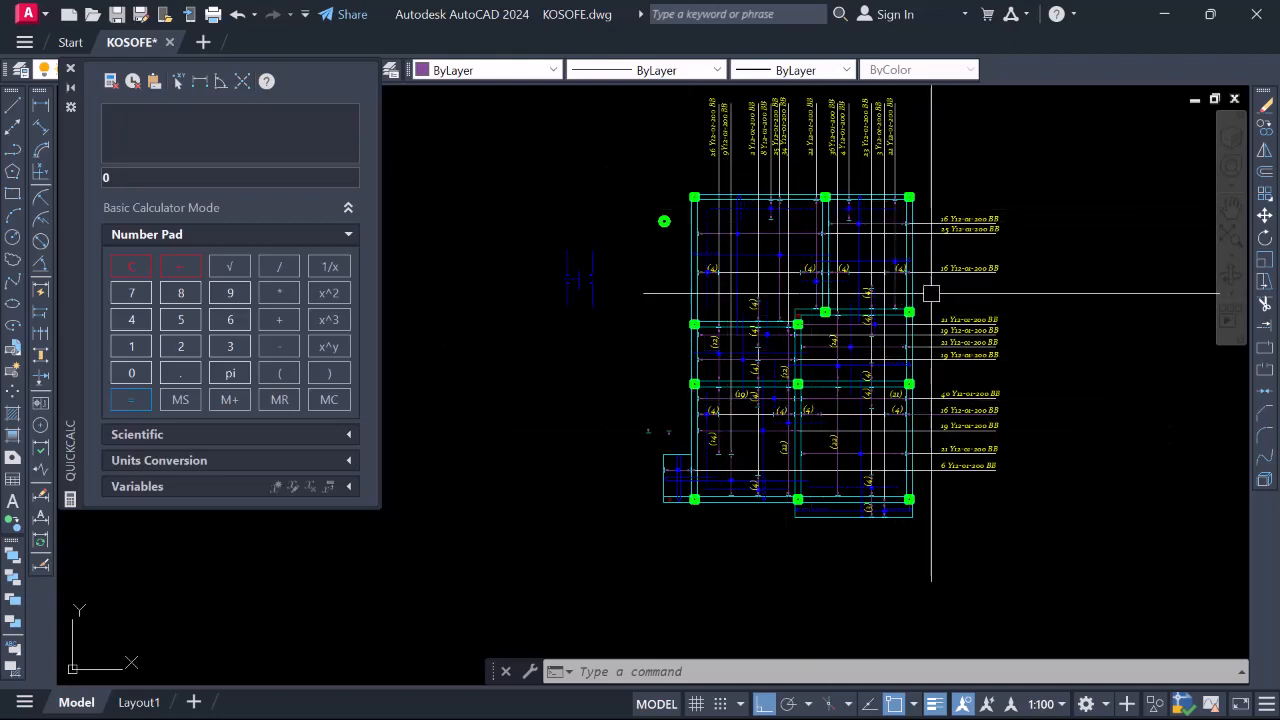
pyautogui.scroll(2, 766, 266)
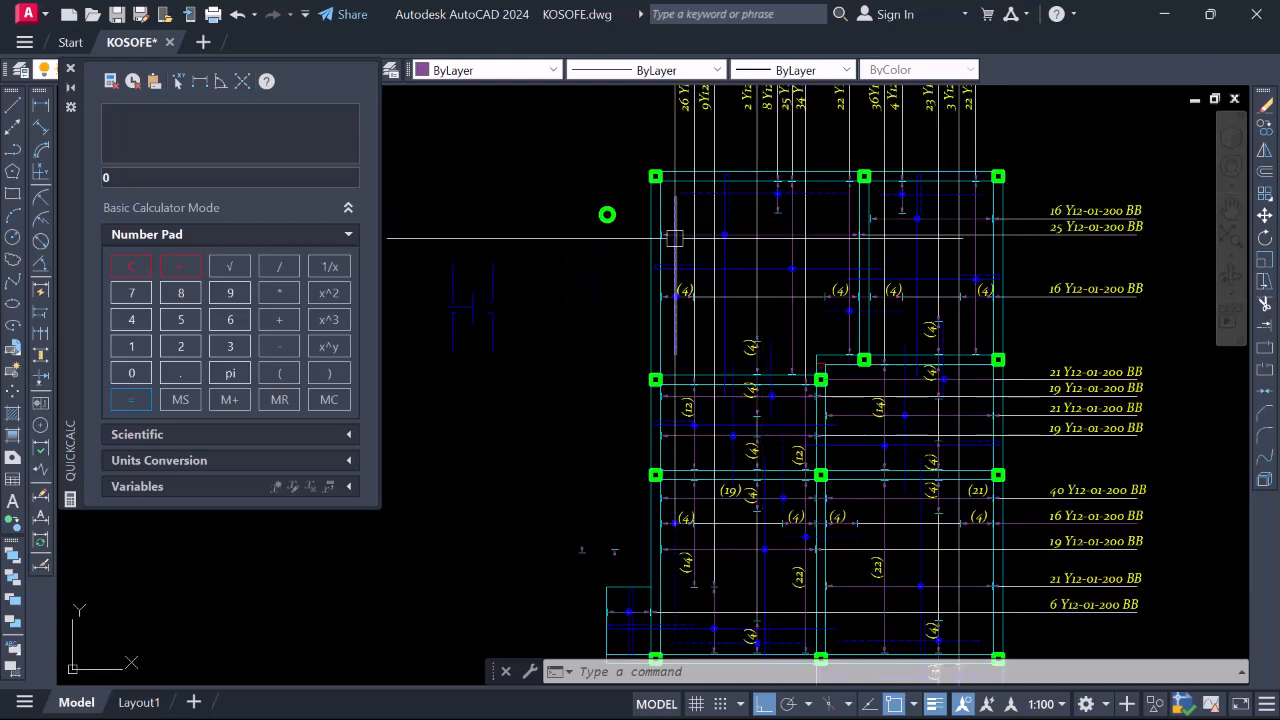
pyautogui.scroll(-2, 751, 293)
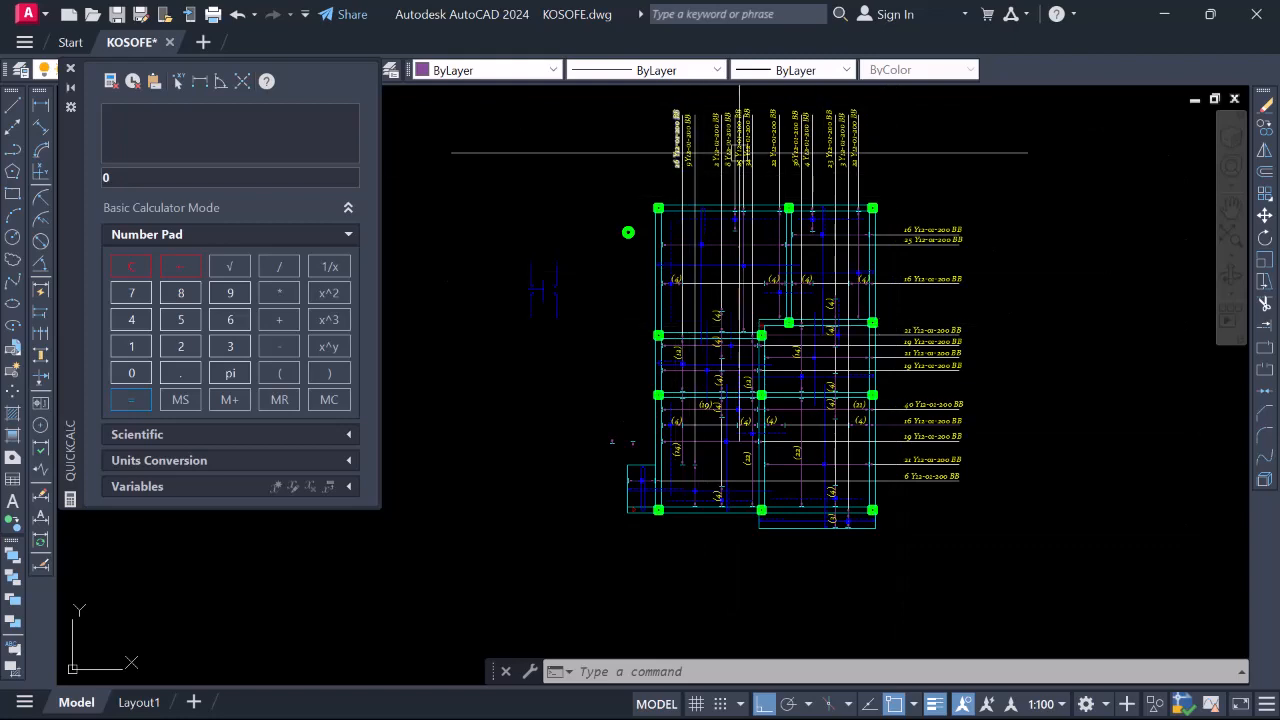
pyautogui.scroll(4, 628, 232)
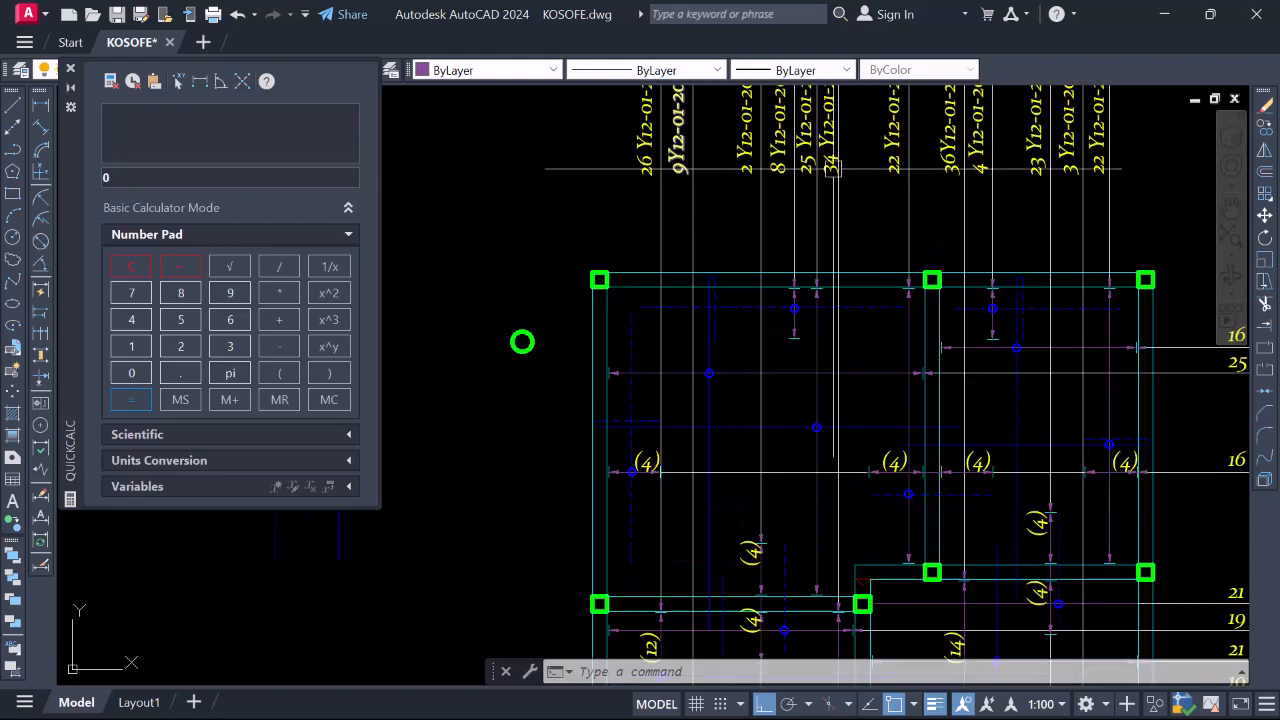
pyautogui.scroll(-2, 712, 272)
pyautogui.scroll(-2, 992, 196)
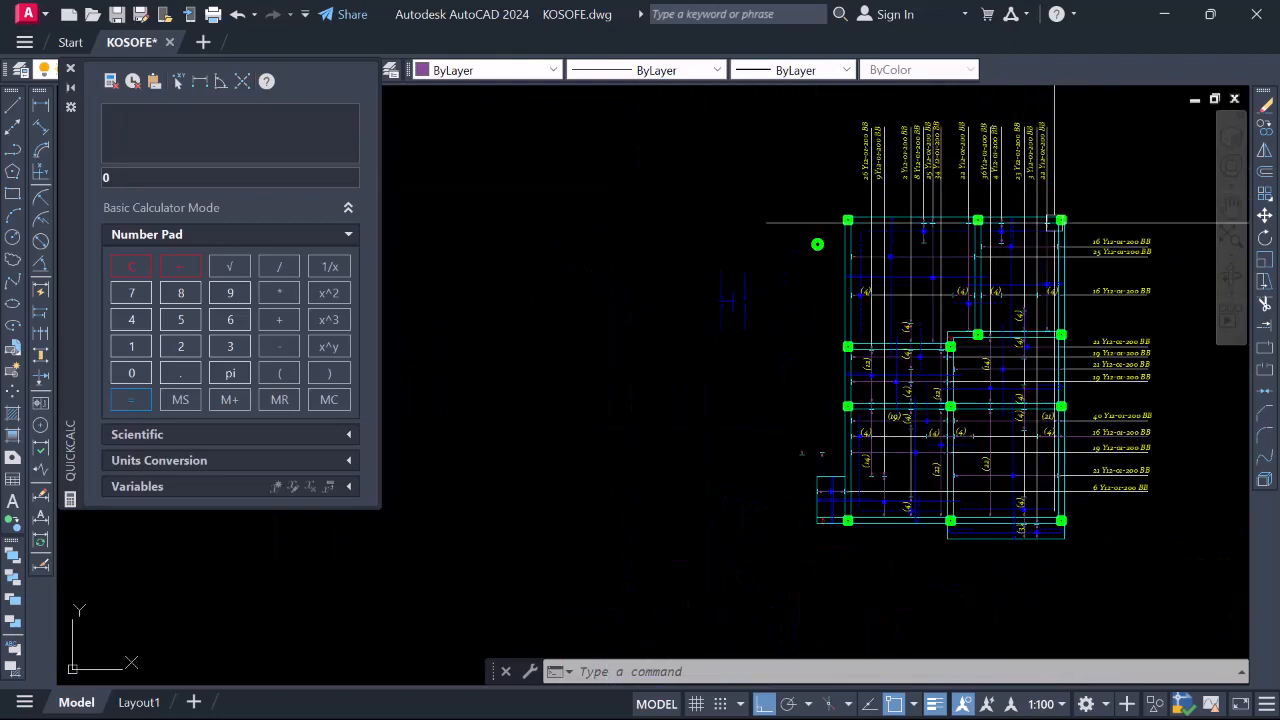
pyautogui.scroll(2, 1075, 236)
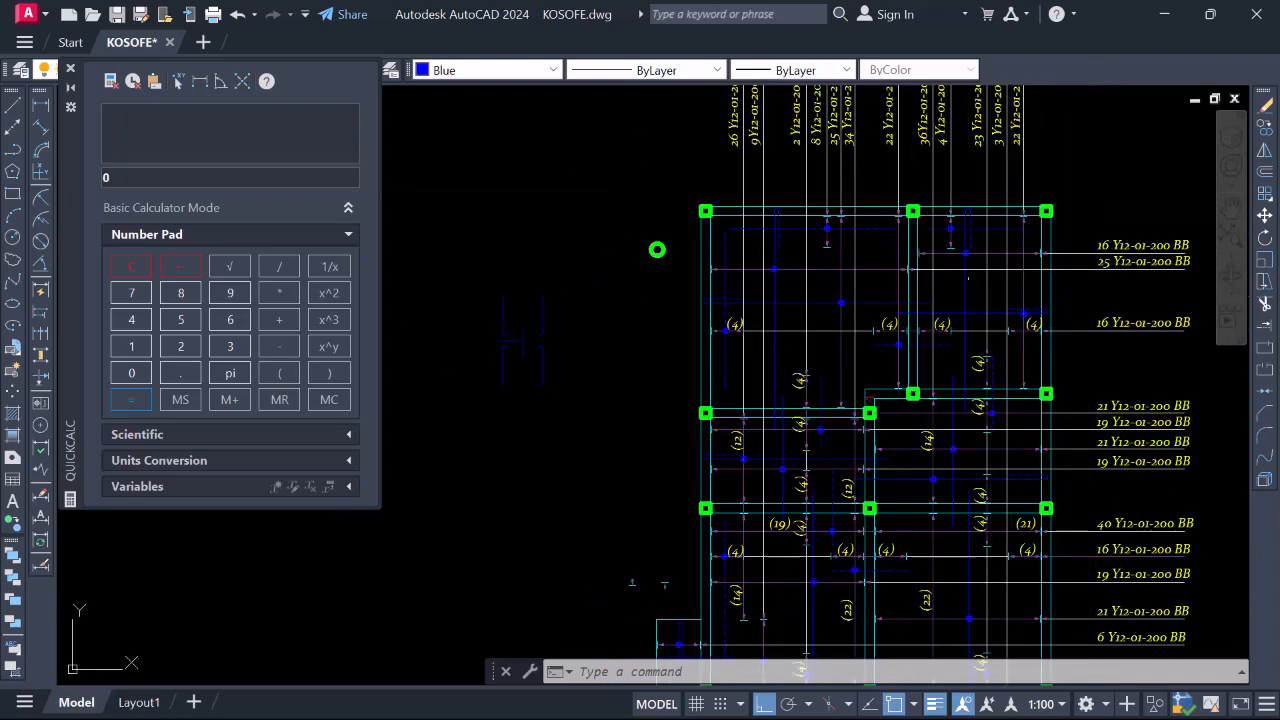
pyautogui.click(967, 278)
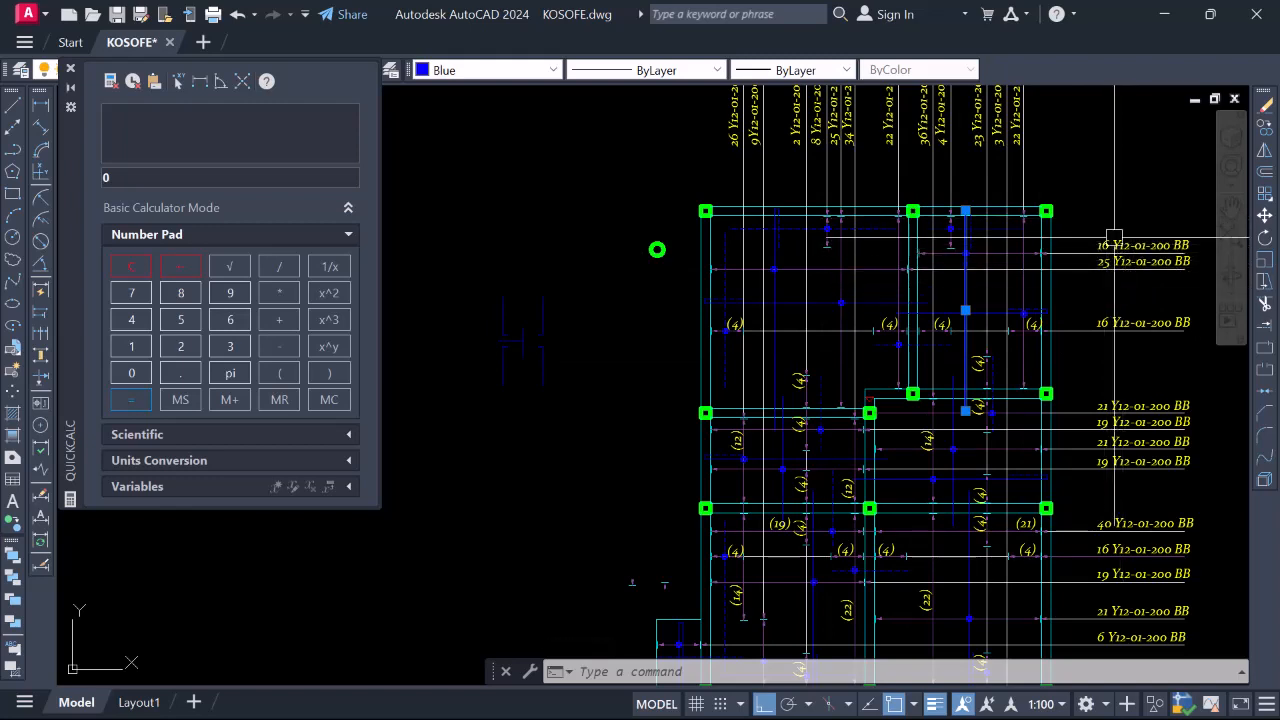
# Zoom in and out around the plan to review the selected bar
pyautogui.scroll(-2, 990, 340)
pyautogui.scroll(4, 1056, 286)
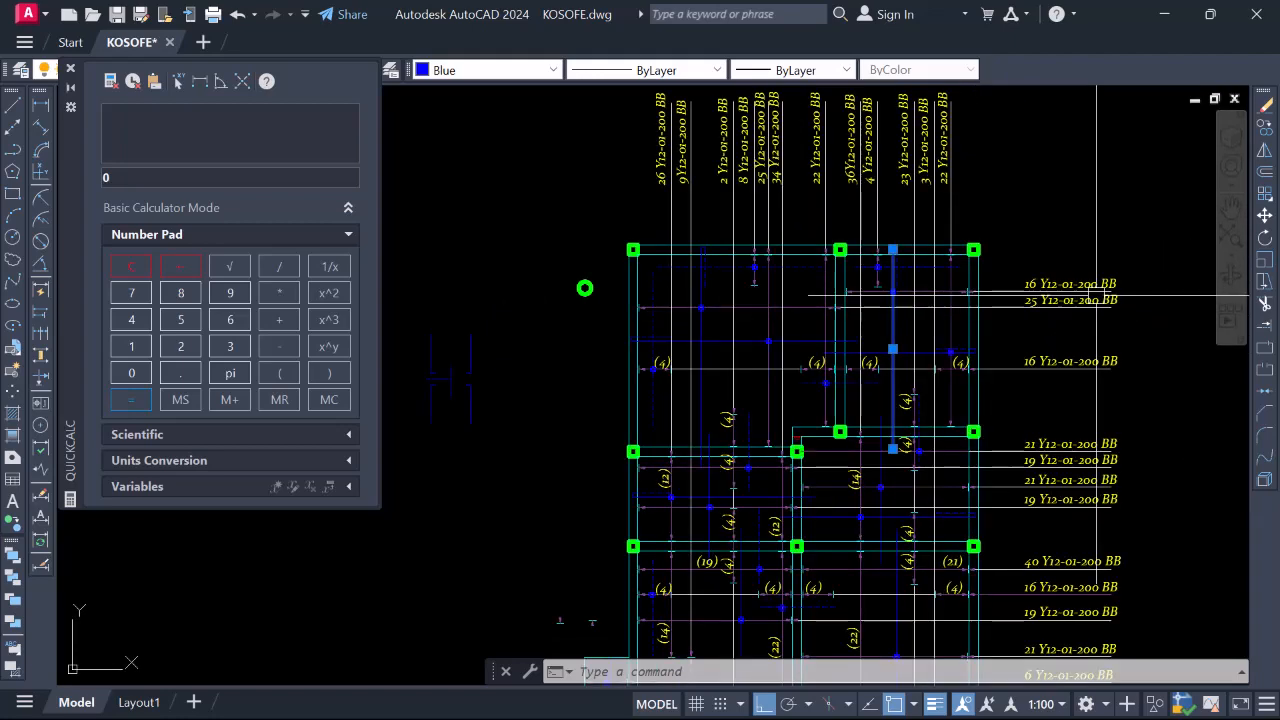
pyautogui.scroll(-2, 1035, 259)
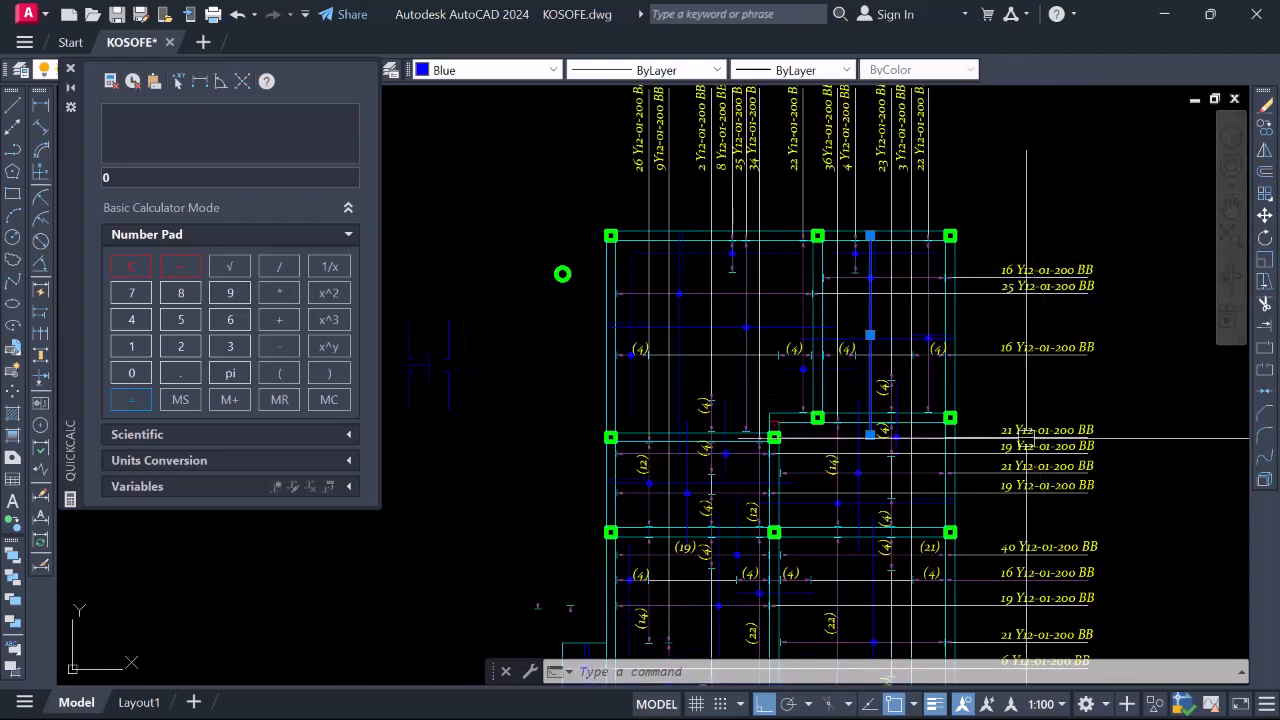
pyautogui.scroll(-4, 1040, 440)
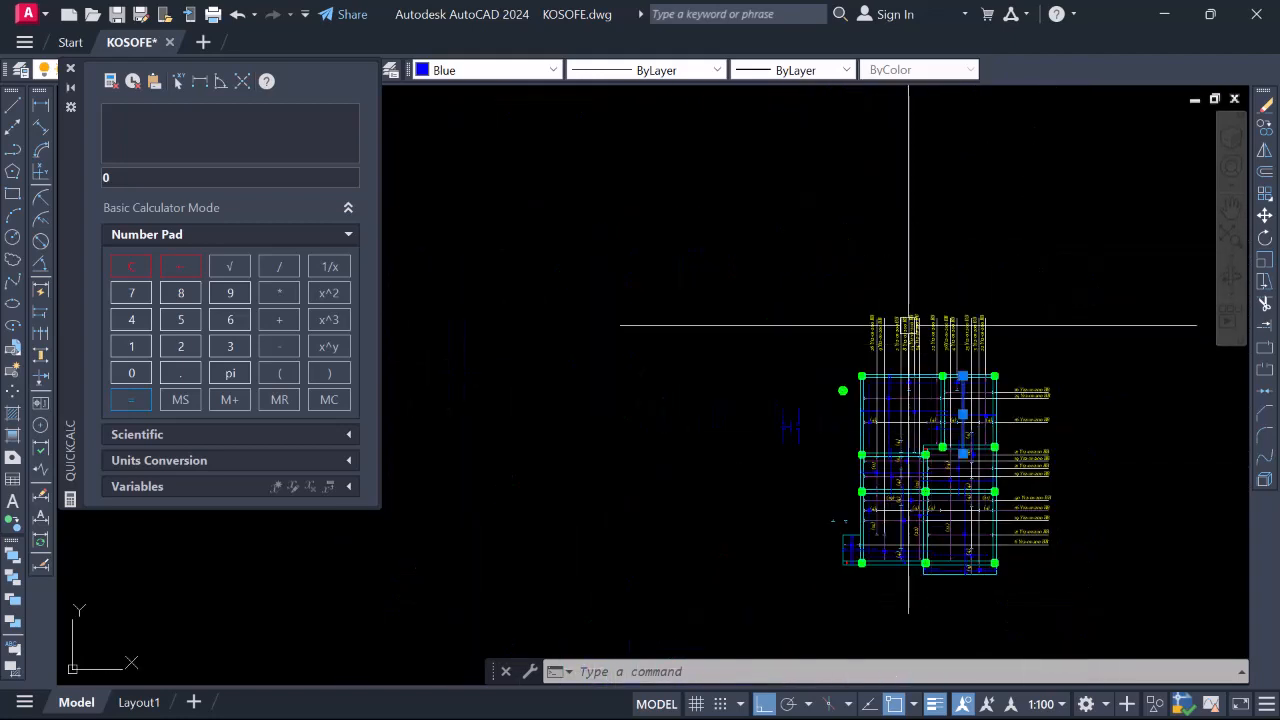
pyautogui.scroll(4, 1062, 511)
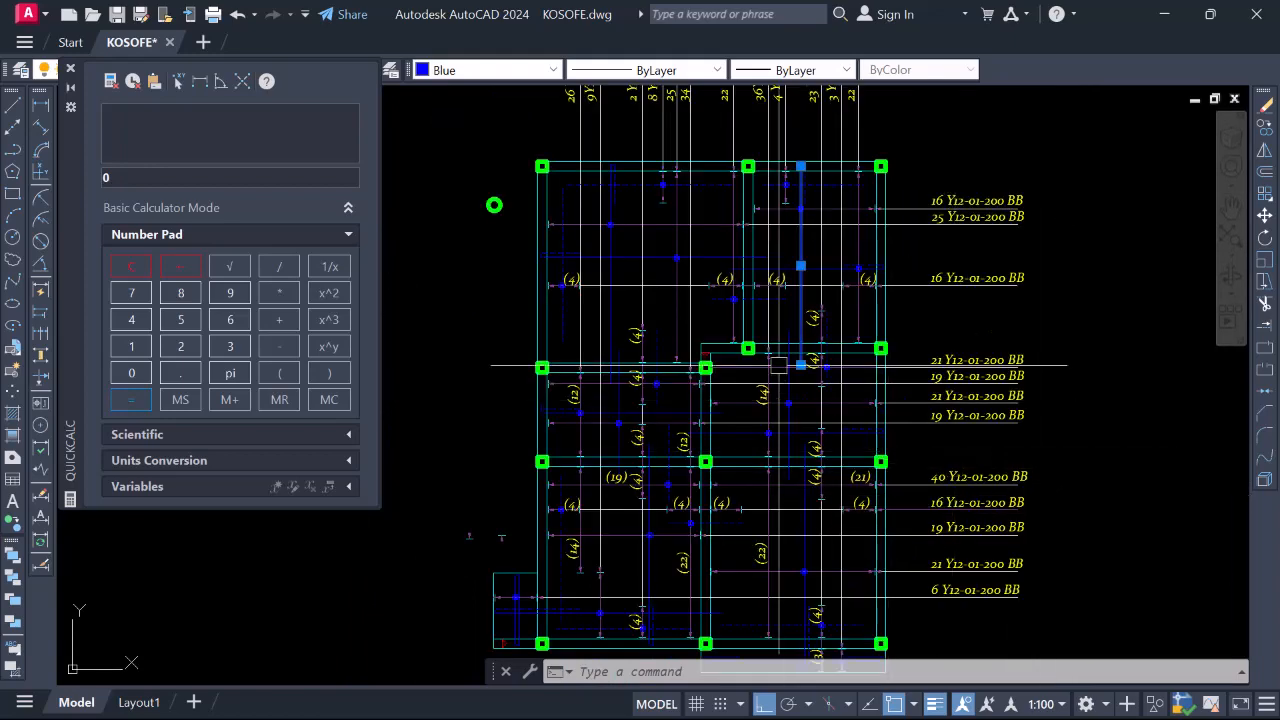
pyautogui.scroll(-4, 820, 370)
pyautogui.scroll(2, 843, 353)
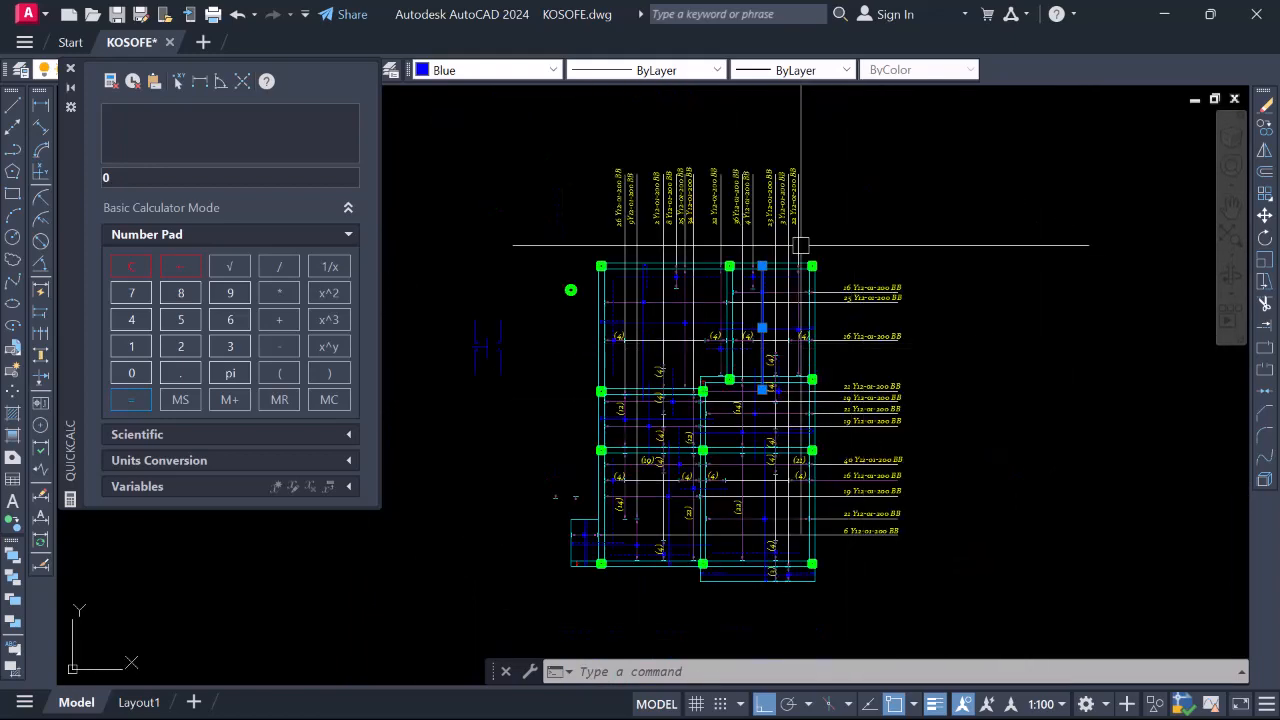
pyautogui.scroll(3, 681, 197)
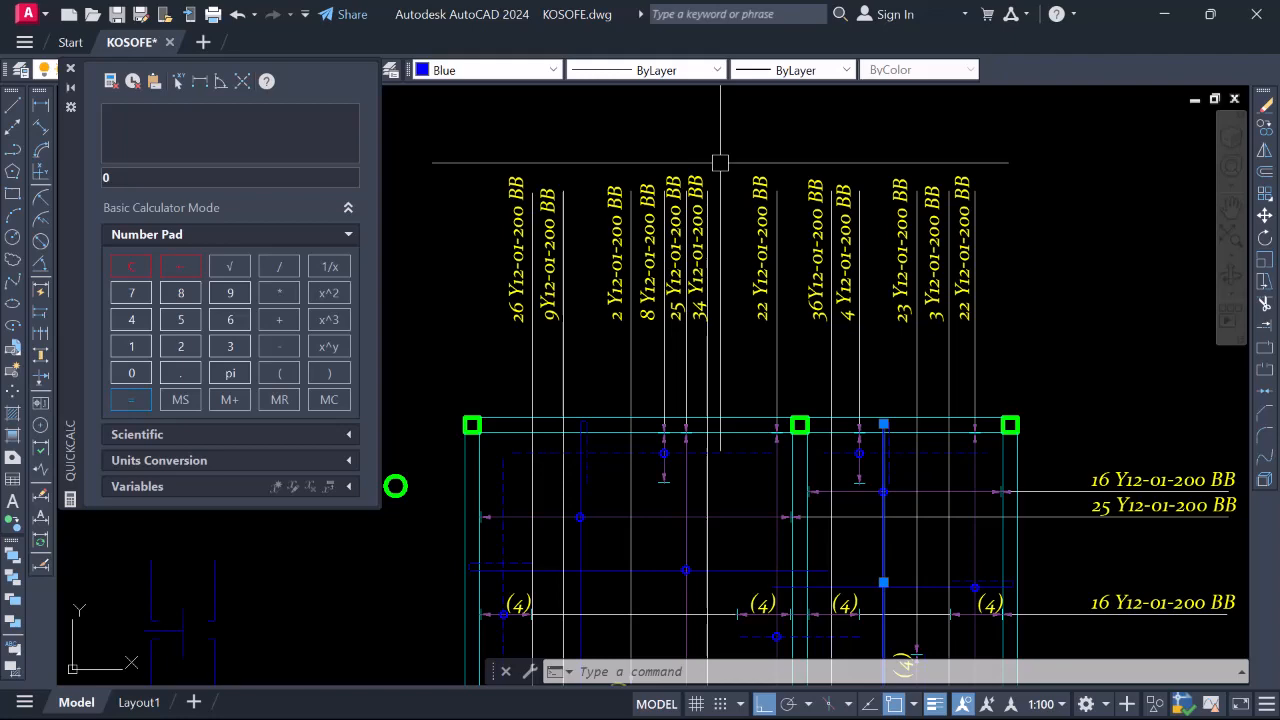
pyautogui.scroll(-6, 785, 166)
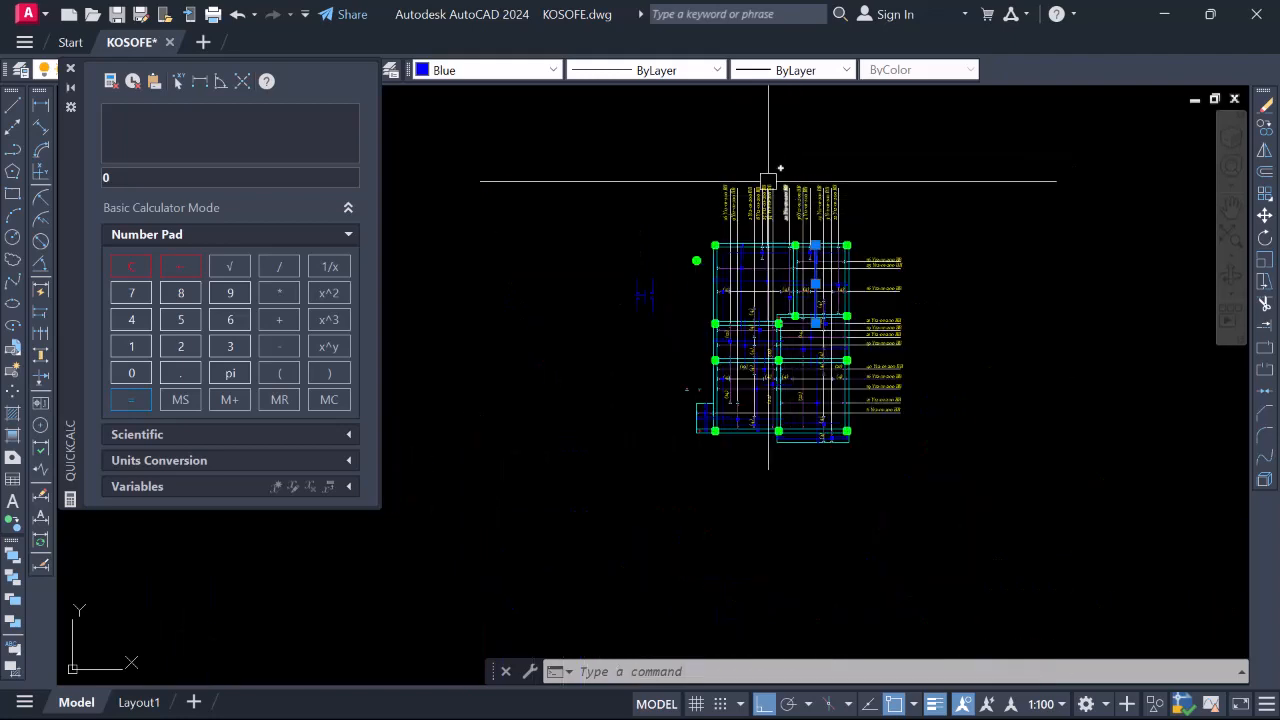
pyautogui.scroll(7, 768, 181)
pyautogui.scroll(-6, 773, 184)
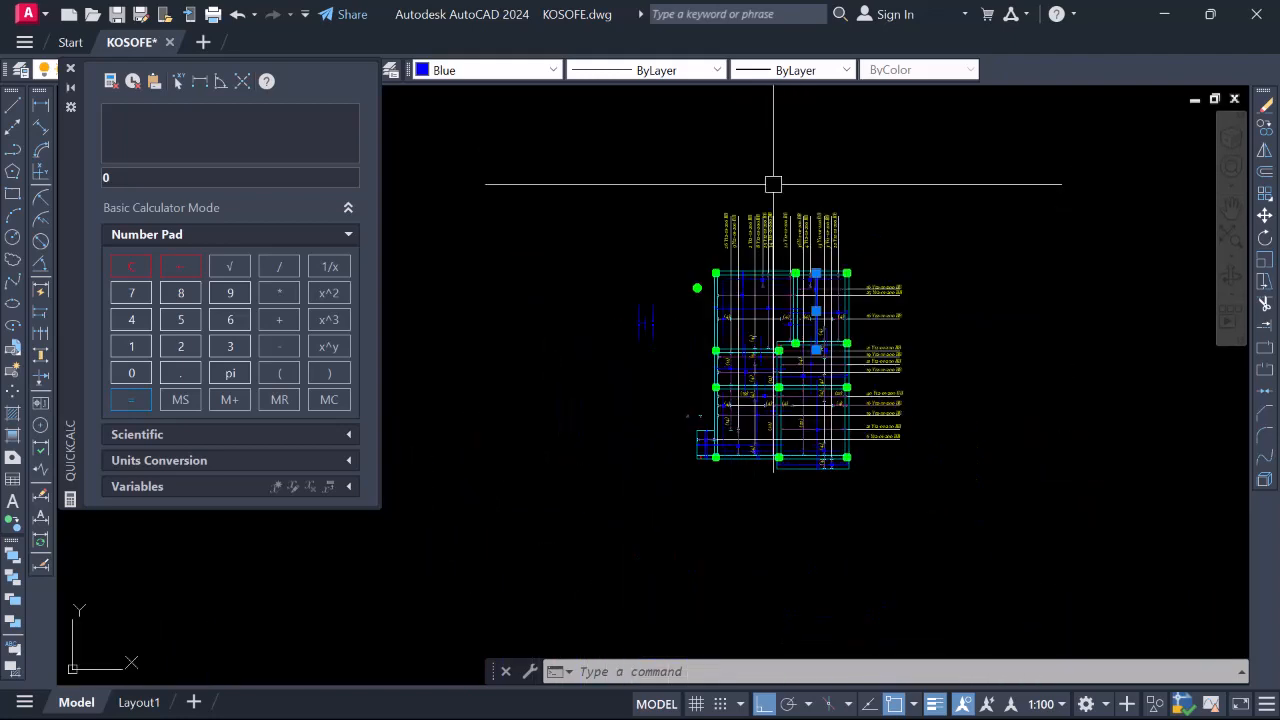
pyautogui.scroll(4, 783, 190)
pyautogui.scroll(-2, 775, 185)
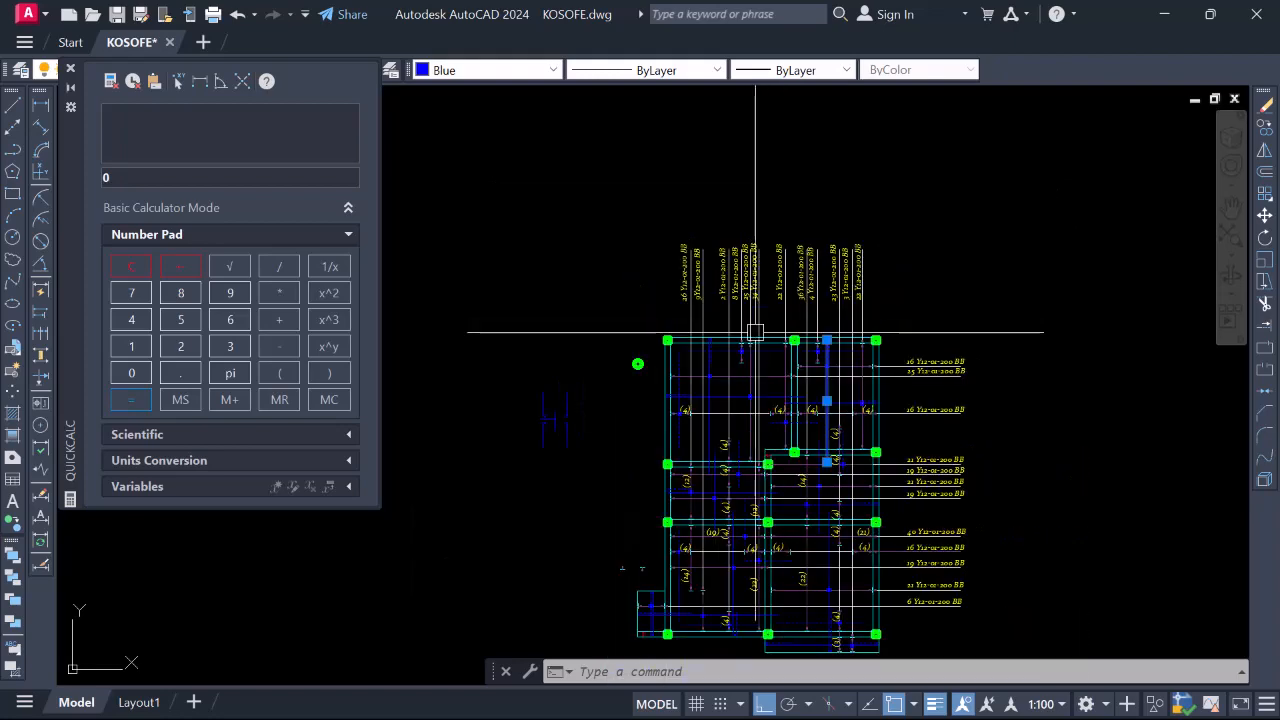
pyautogui.scroll(-2, 771, 449)
pyautogui.scroll(5, 790, 407)
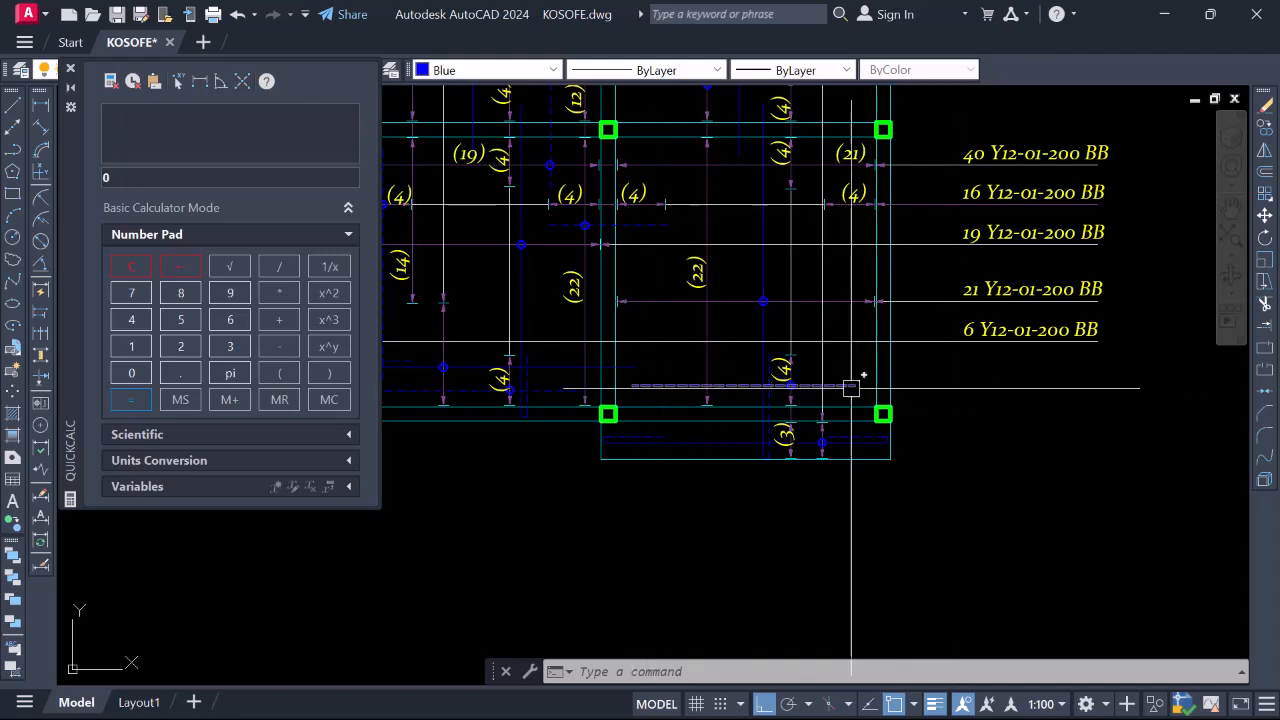
pyautogui.scroll(4, 783, 434)
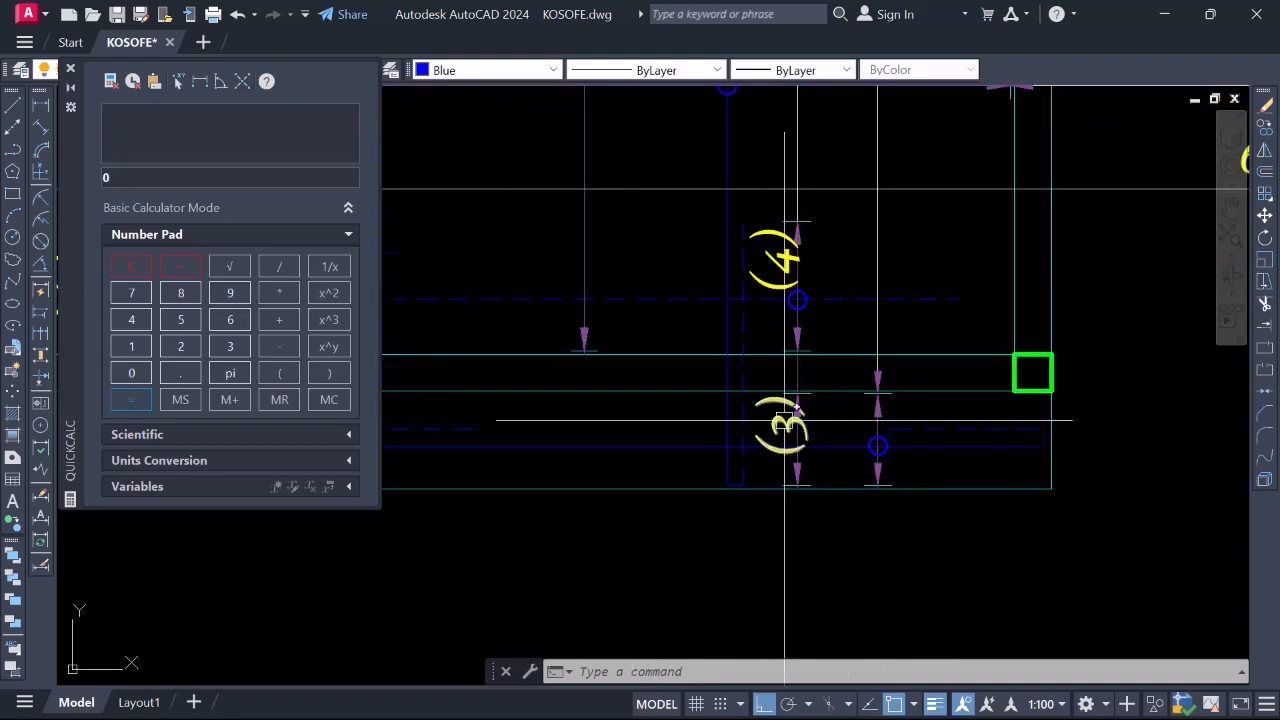
pyautogui.scroll(-2, 791, 421)
pyautogui.scroll(-3, 770, 400)
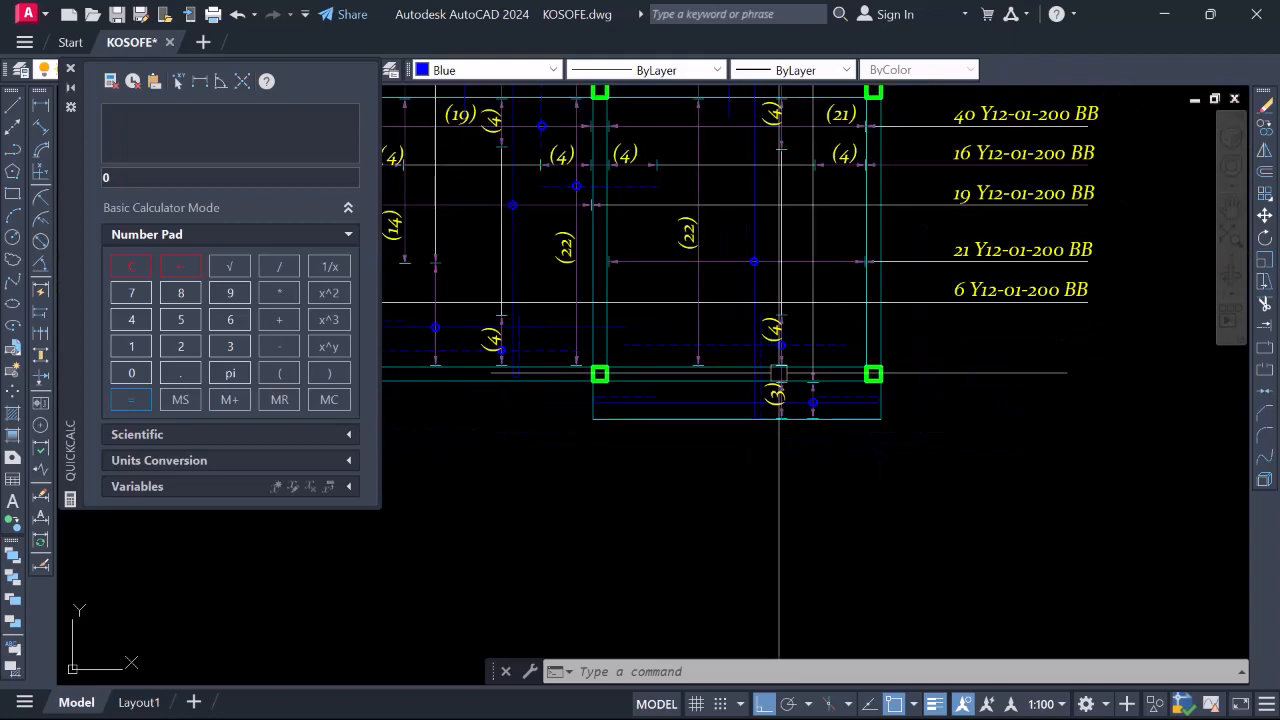
pyautogui.scroll(3, 776, 485)
pyautogui.scroll(-2, 776, 485)
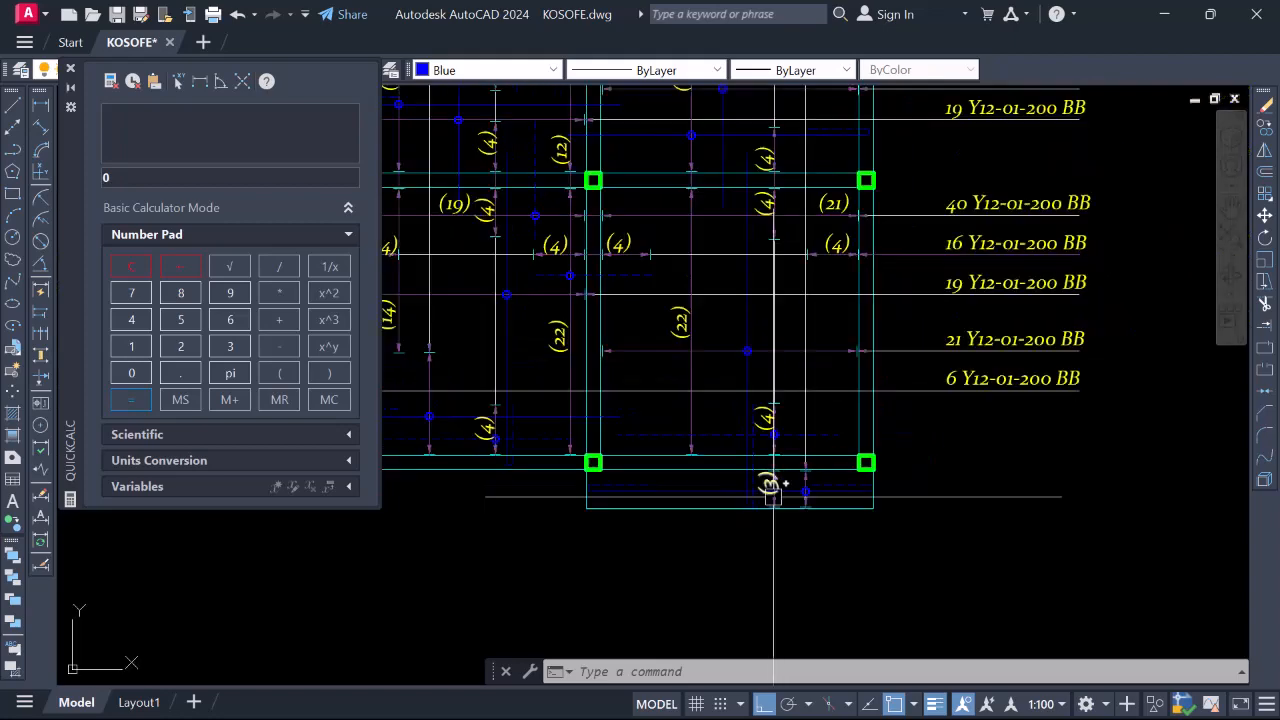
pyautogui.scroll(-2, 772, 488)
pyautogui.scroll(-3, 762, 448)
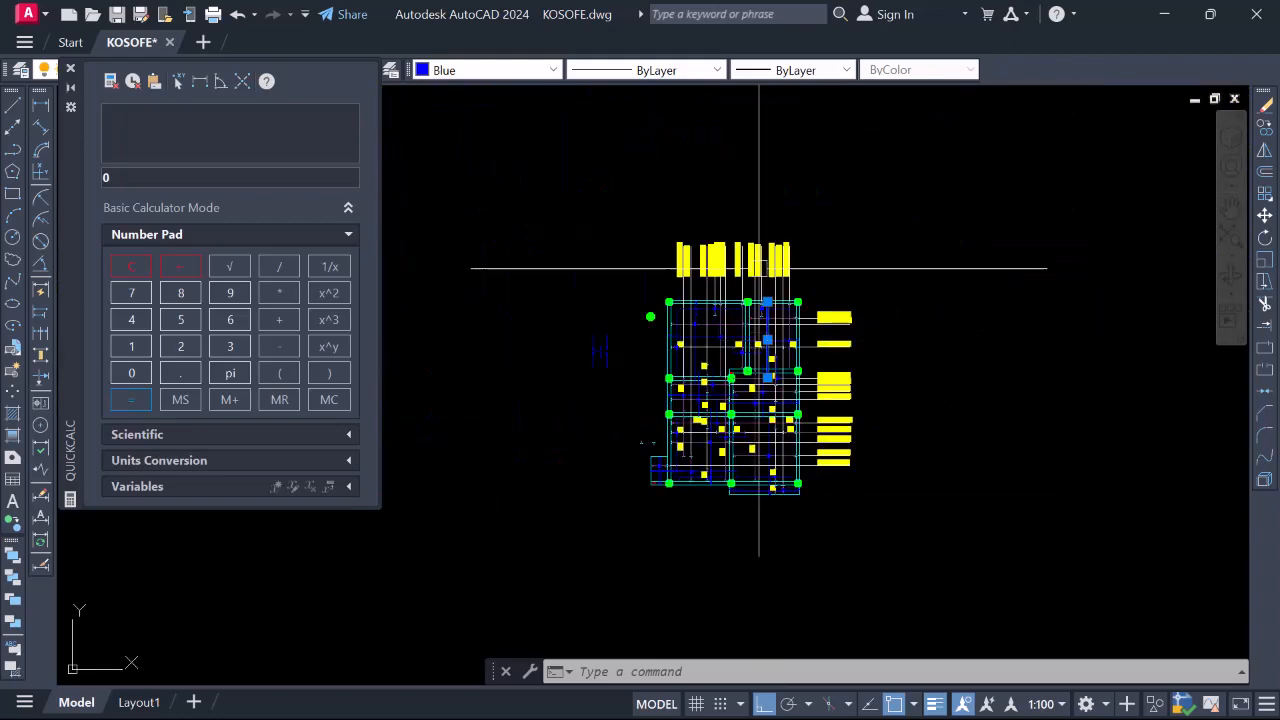
pyautogui.scroll(2, 772, 330)
pyautogui.scroll(3, 783, 585)
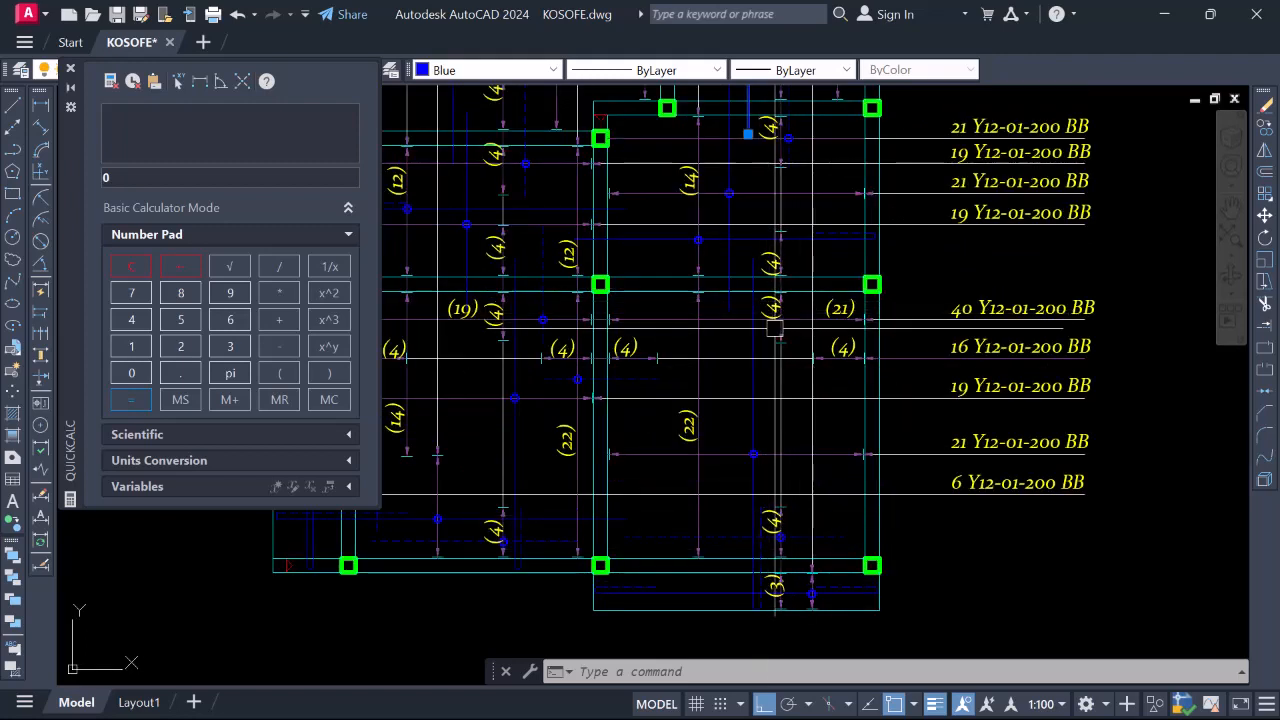
pyautogui.scroll(-2, 765, 320)
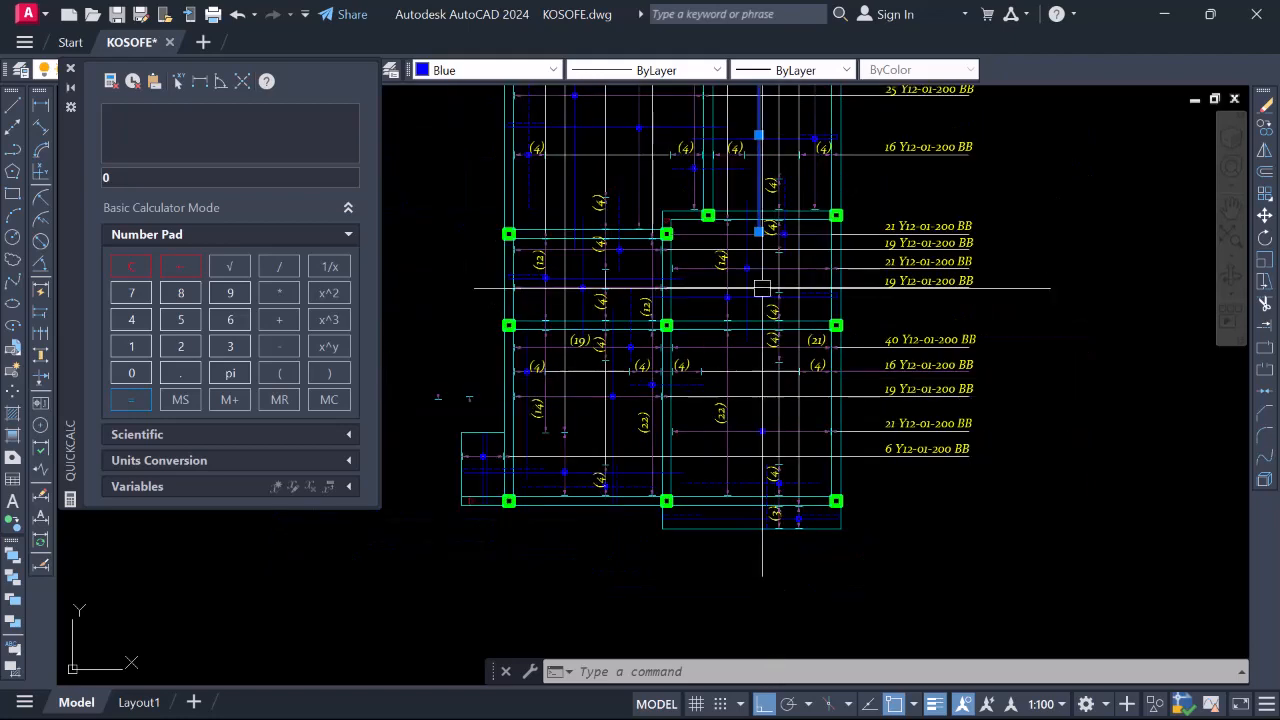
pyautogui.scroll(-3, 767, 196)
pyautogui.scroll(2, 766, 203)
pyautogui.scroll(3, 820, 262)
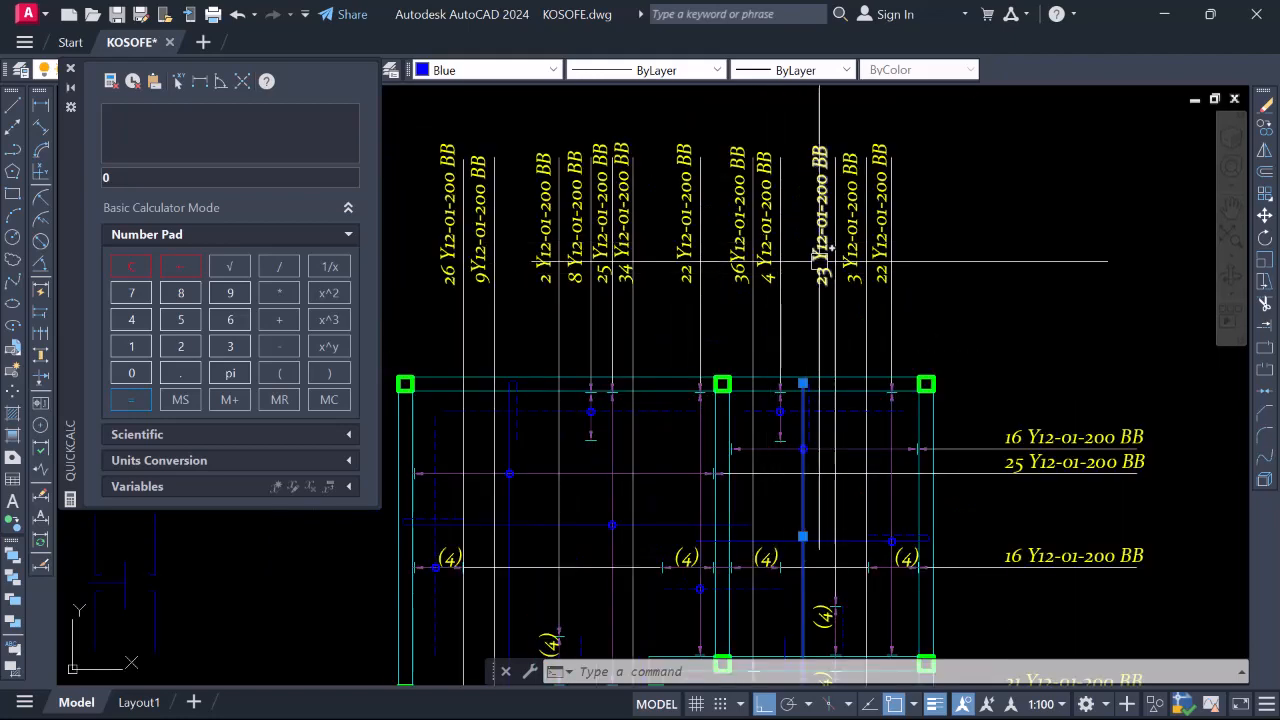
pyautogui.scroll(-4, 820, 238)
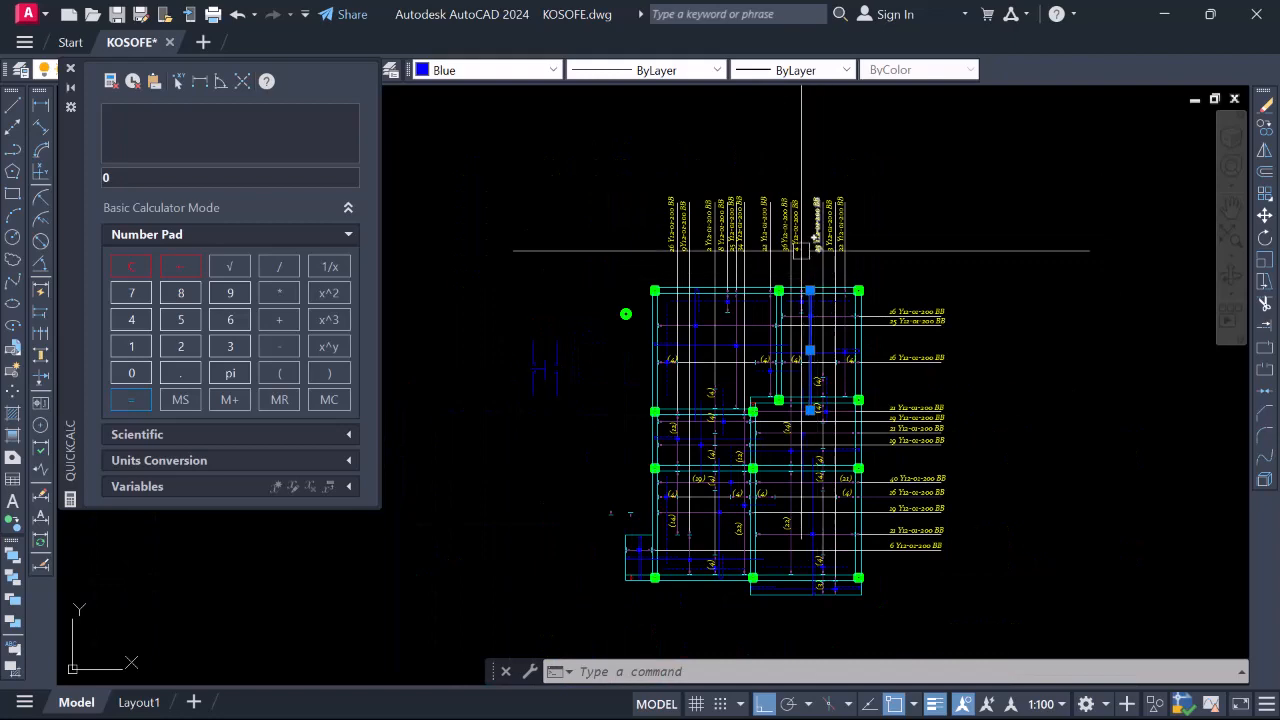
pyautogui.scroll(2, 677, 234)
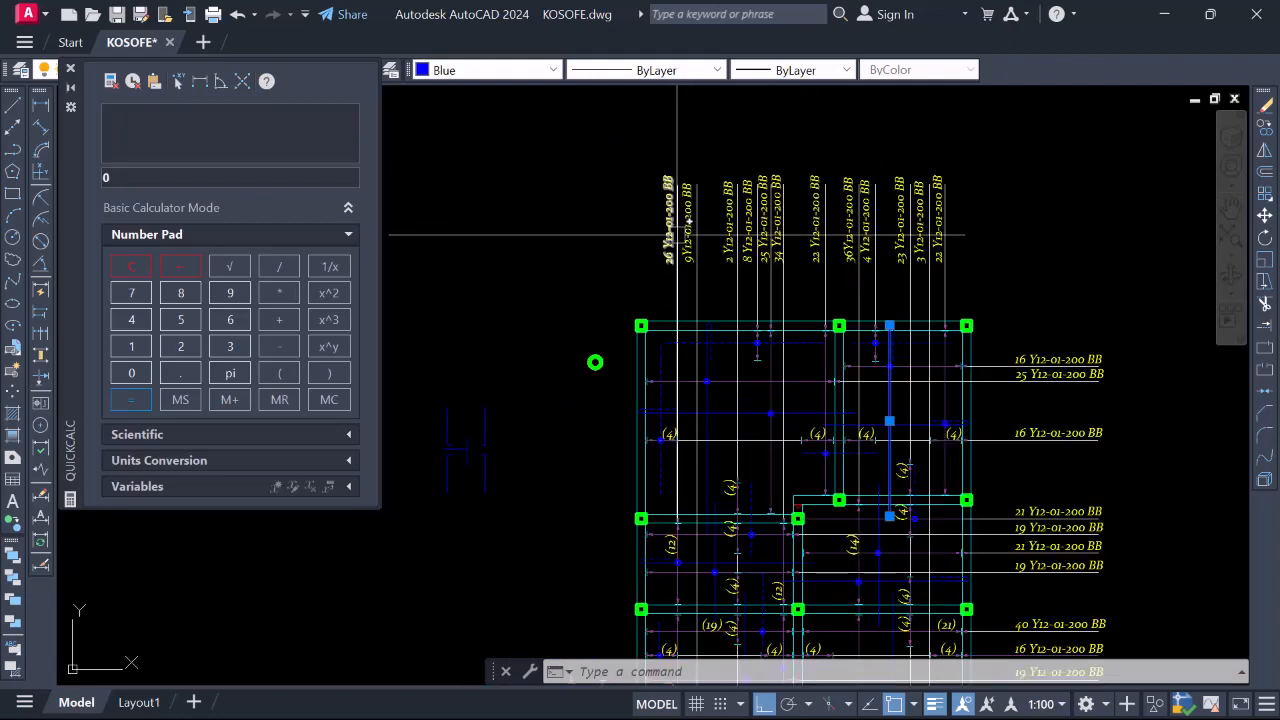
pyautogui.scroll(2, 712, 317)
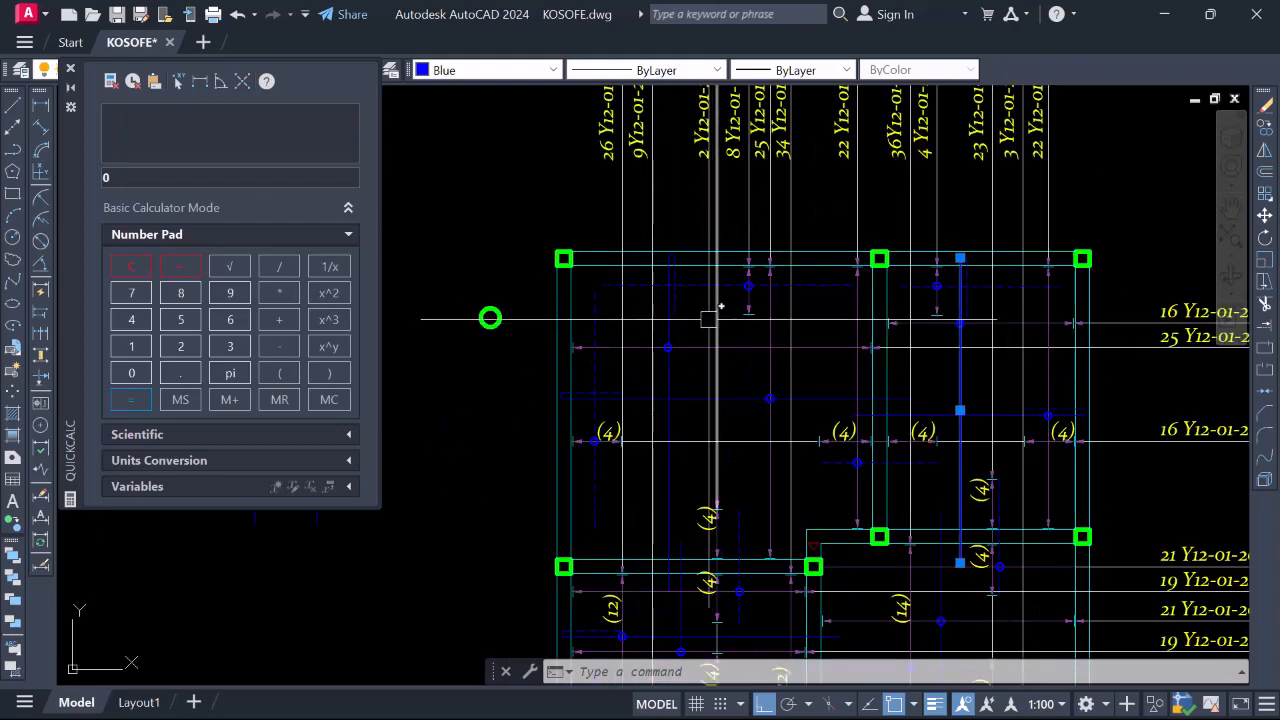
pyautogui.scroll(2, 681, 305)
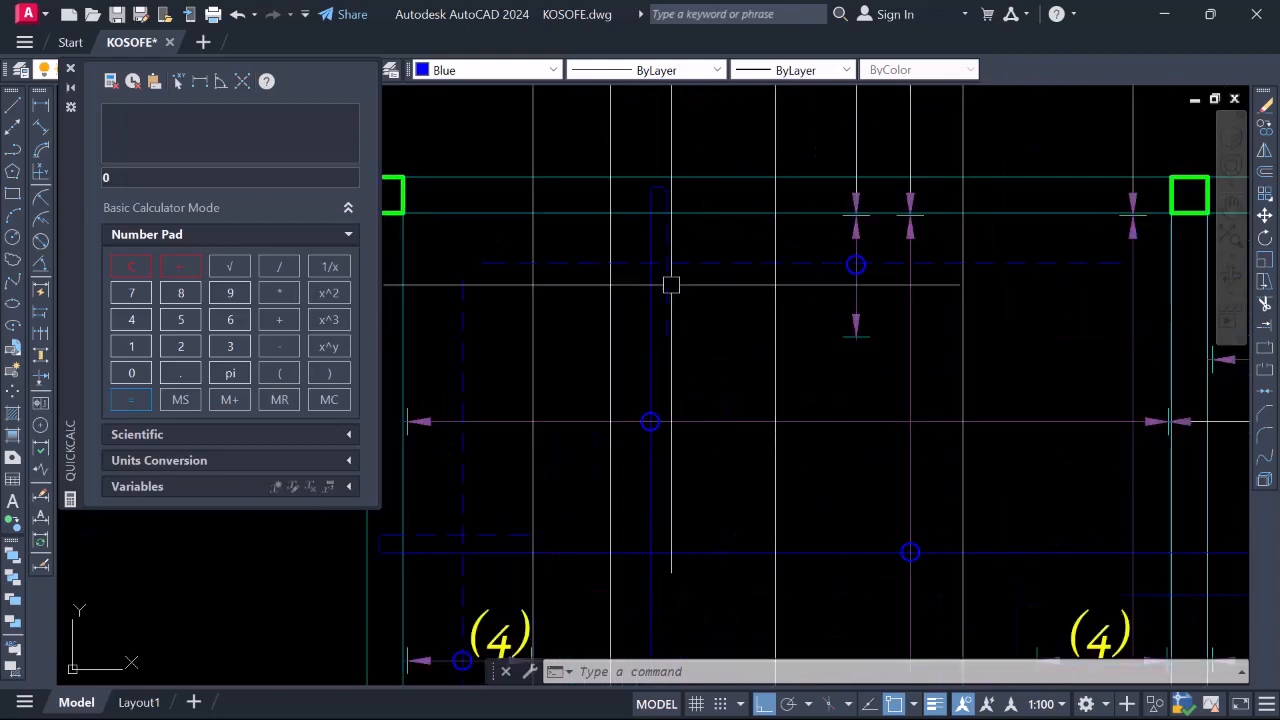
pyautogui.scroll(-2, 684, 300)
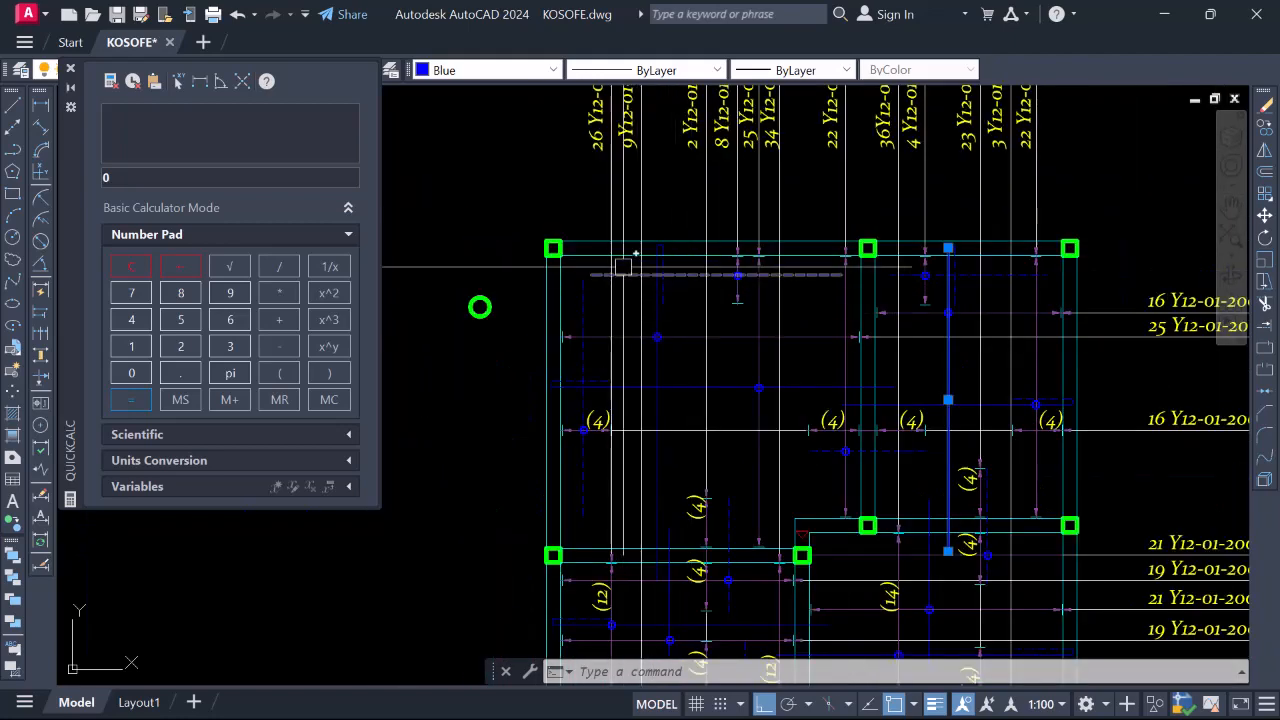
pyautogui.scroll(-3, 640, 287)
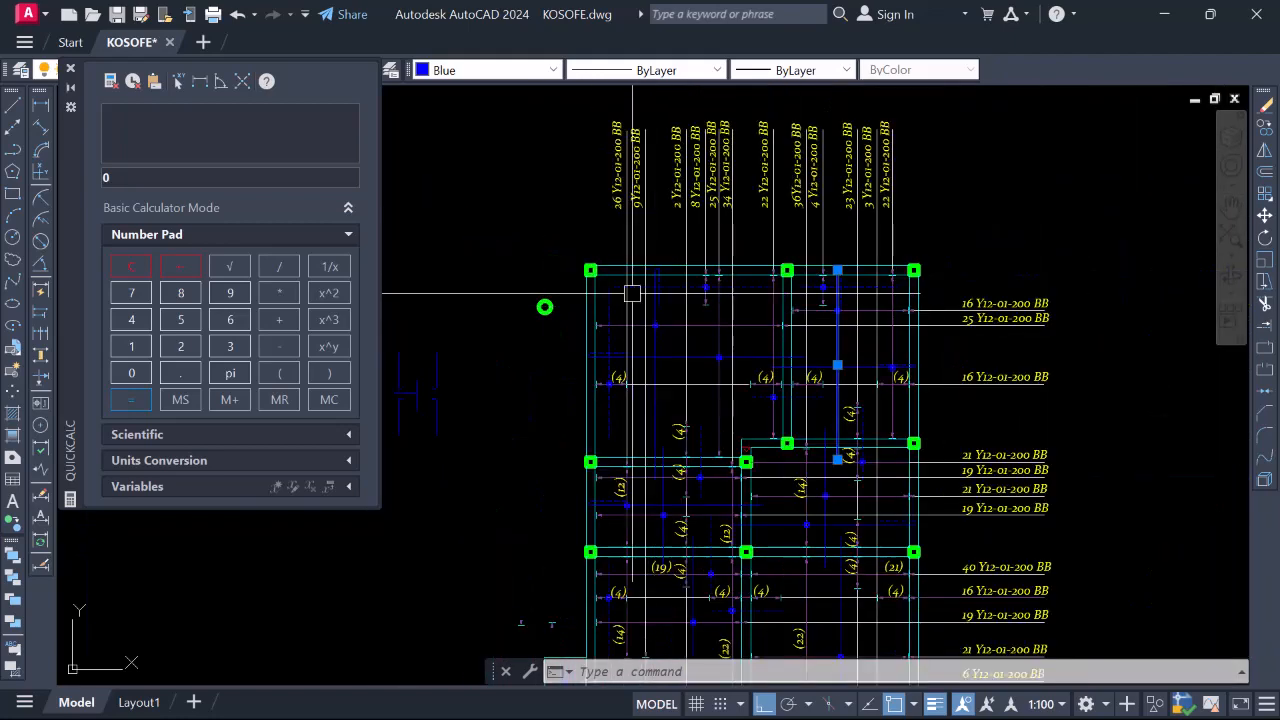
pyautogui.scroll(5, 668, 490)
pyautogui.scroll(-4, 668, 490)
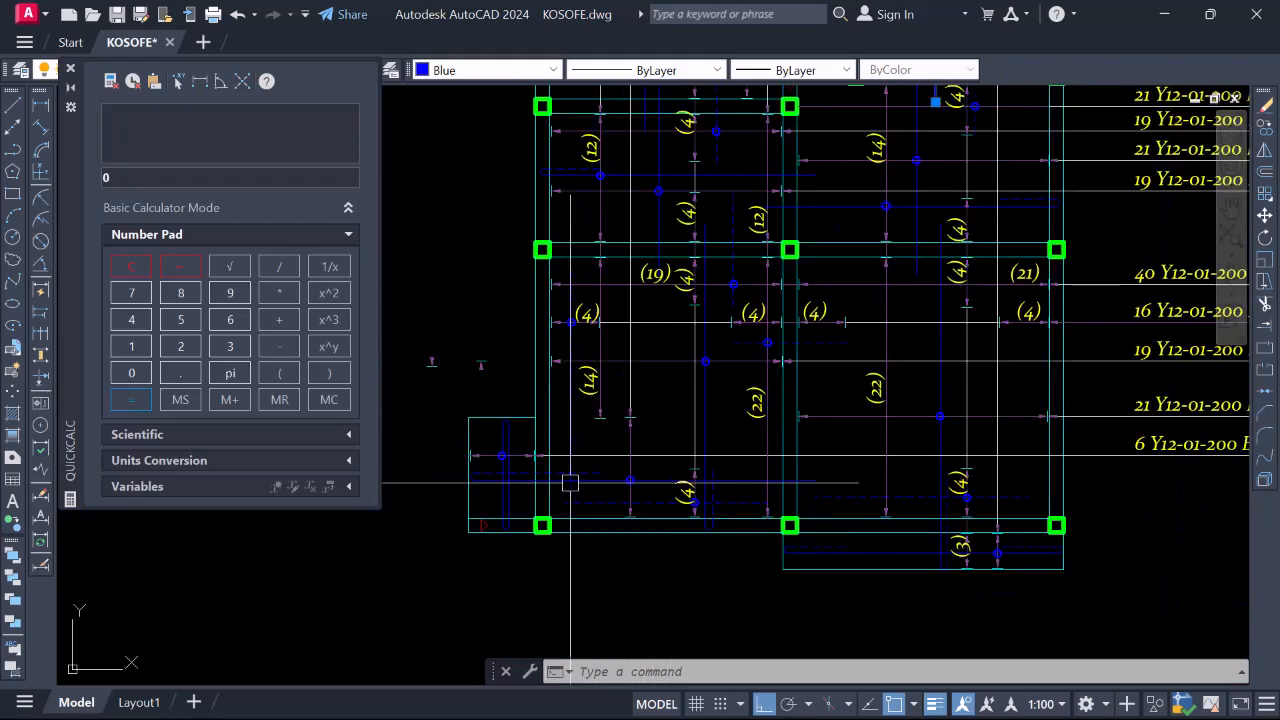
pyautogui.scroll(4, 659, 300)
pyautogui.click(671, 315)
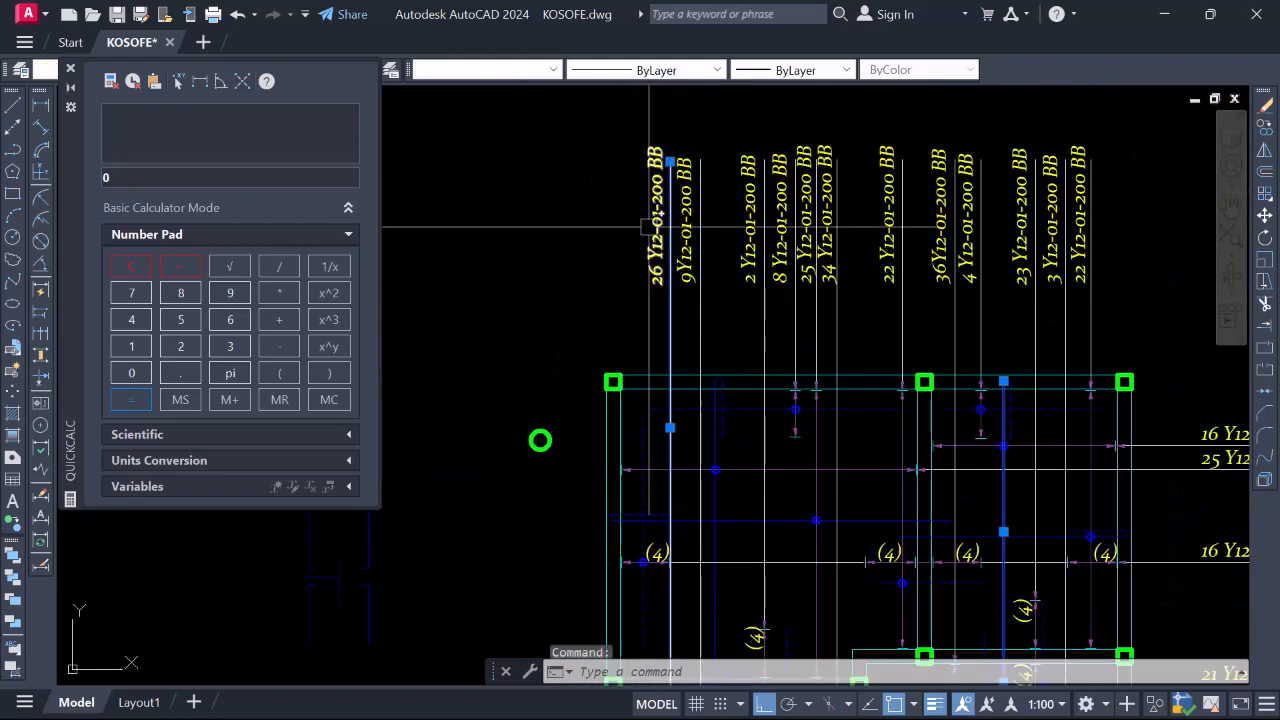
pyautogui.scroll(-5, 656, 190)
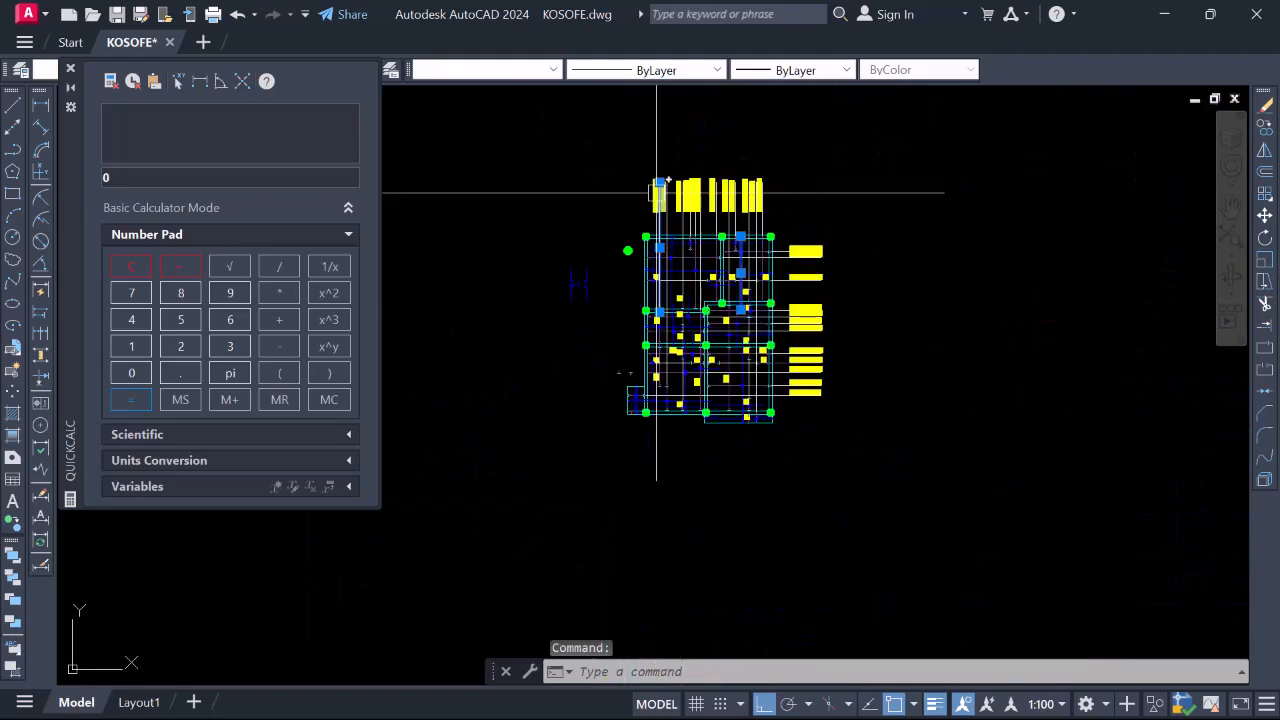
pyautogui.scroll(4, 655, 332)
pyautogui.scroll(-2, 656, 290)
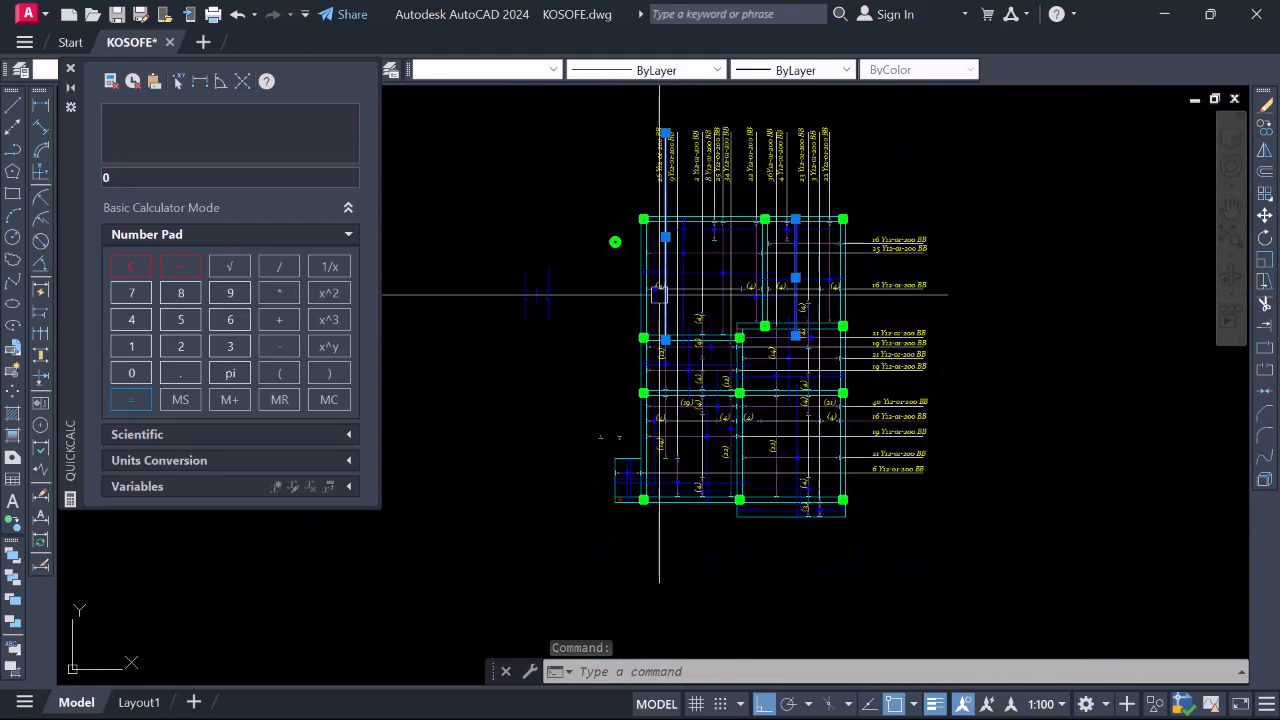
pyautogui.scroll(3, 656, 254)
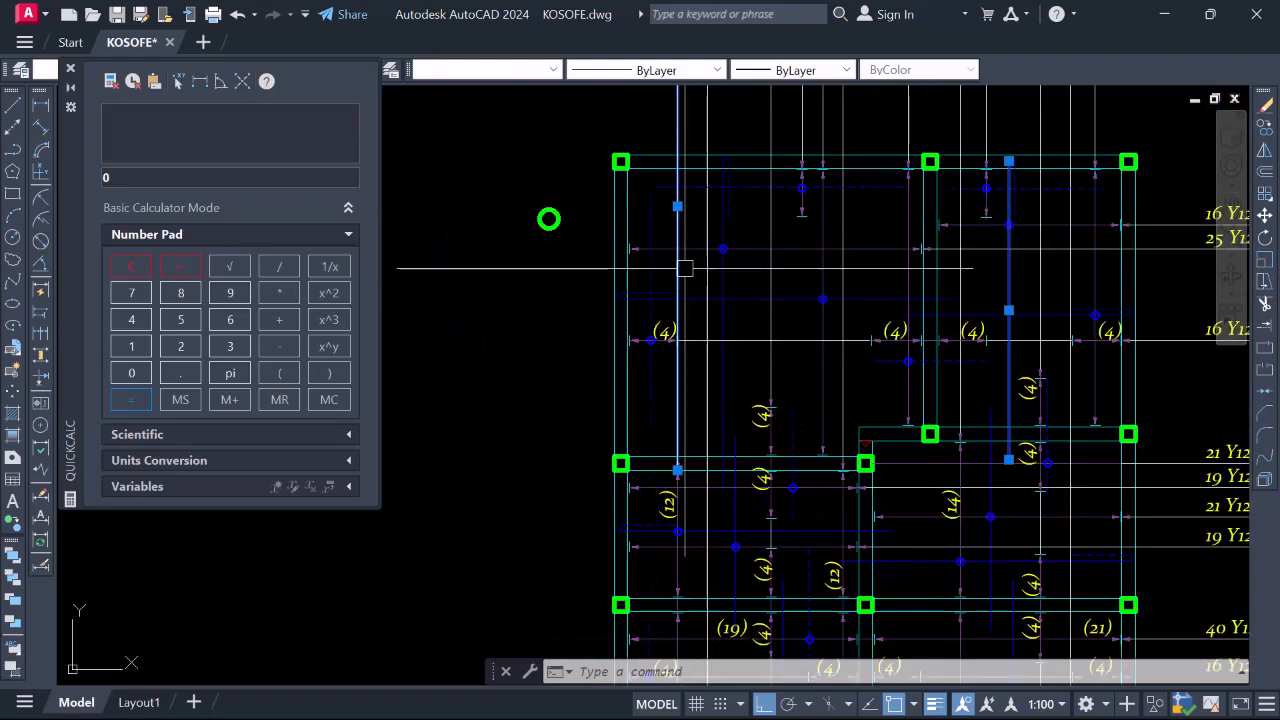
pyautogui.scroll(-2, 683, 268)
pyautogui.scroll(4, 675, 455)
pyautogui.press('Escape')
pyautogui.scroll(2, 719, 396)
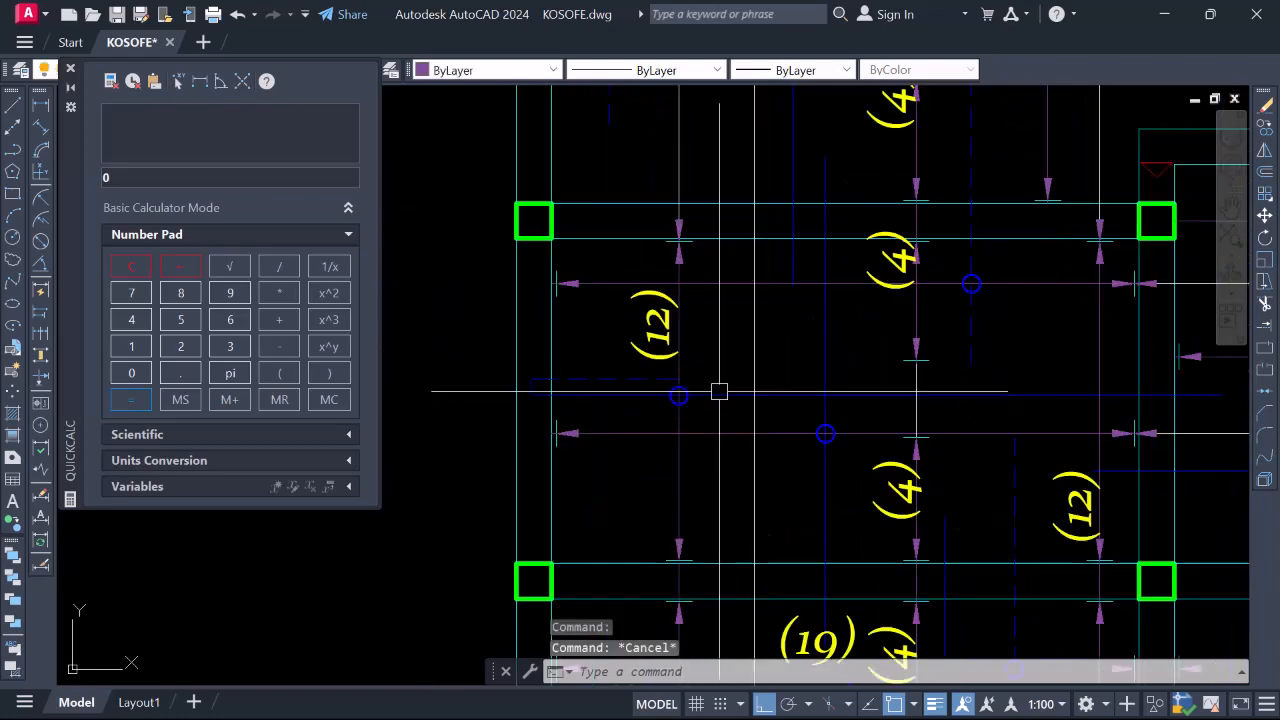
pyautogui.click(719, 395)
pyautogui.scroll(-6, 704, 396)
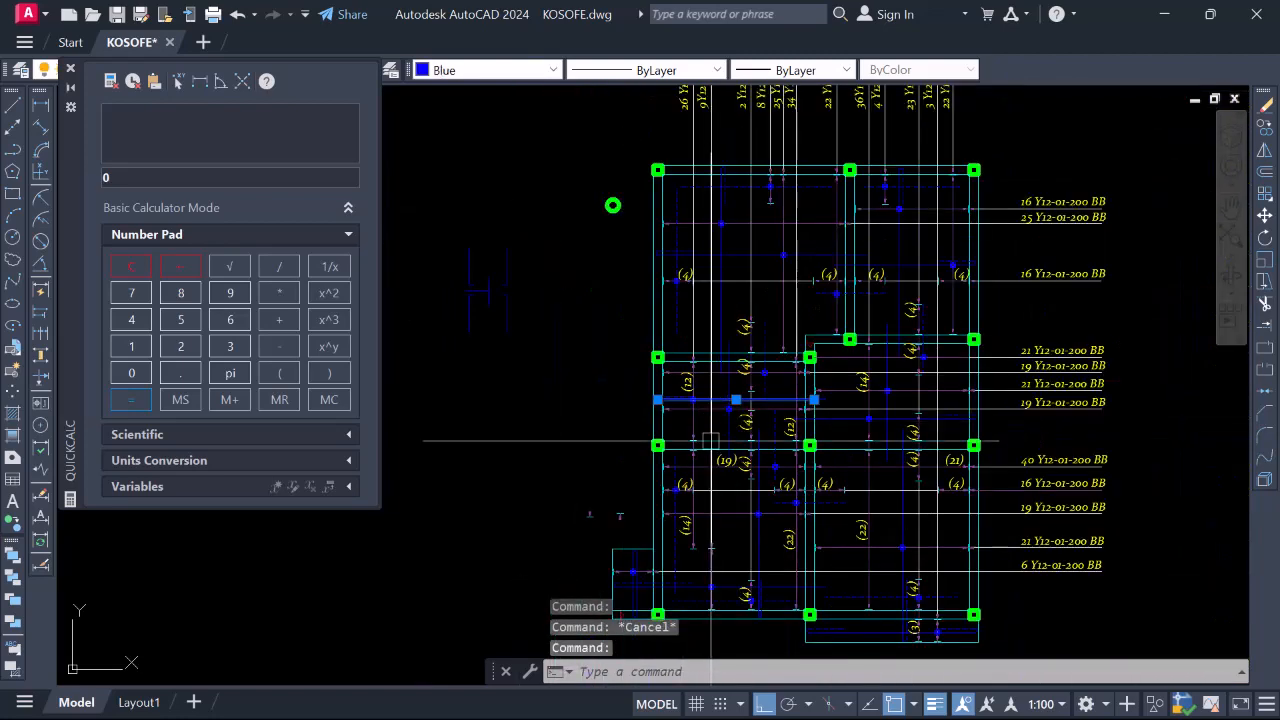
pyautogui.scroll(4, 701, 403)
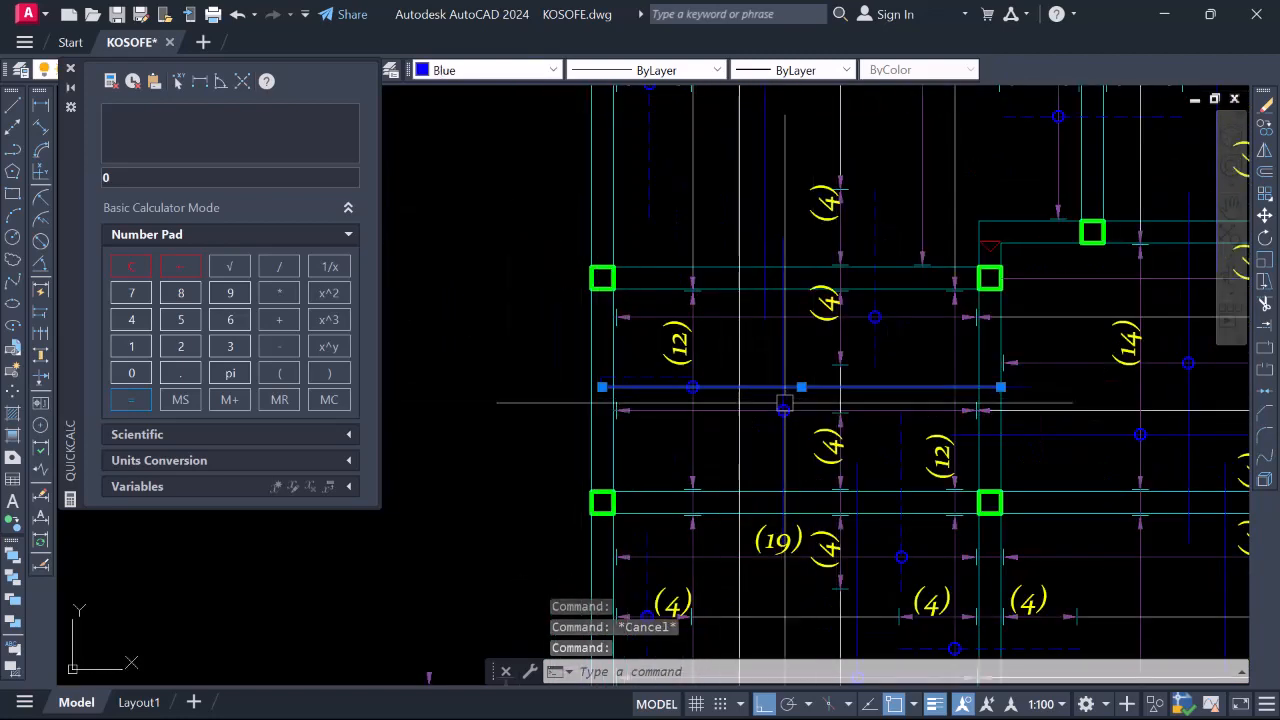
# Clear the selection and JOIN the two blue segments beside label (12)
pyautogui.scroll(-2, 783, 403)
pyautogui.scroll(4, 931, 400)
pyautogui.press('Escape')
pyautogui.scroll(2, 911, 404)
pyautogui.scroll(2, 850, 389)
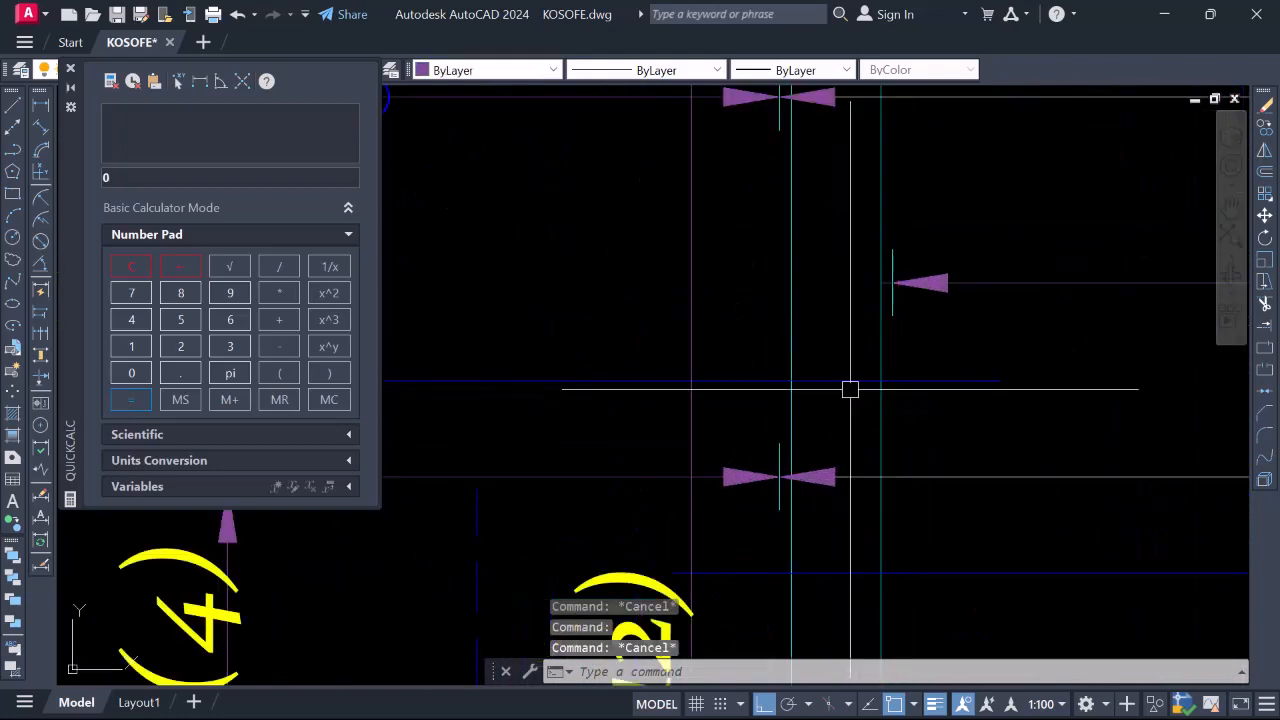
pyautogui.write('j')
pyautogui.press('Return')
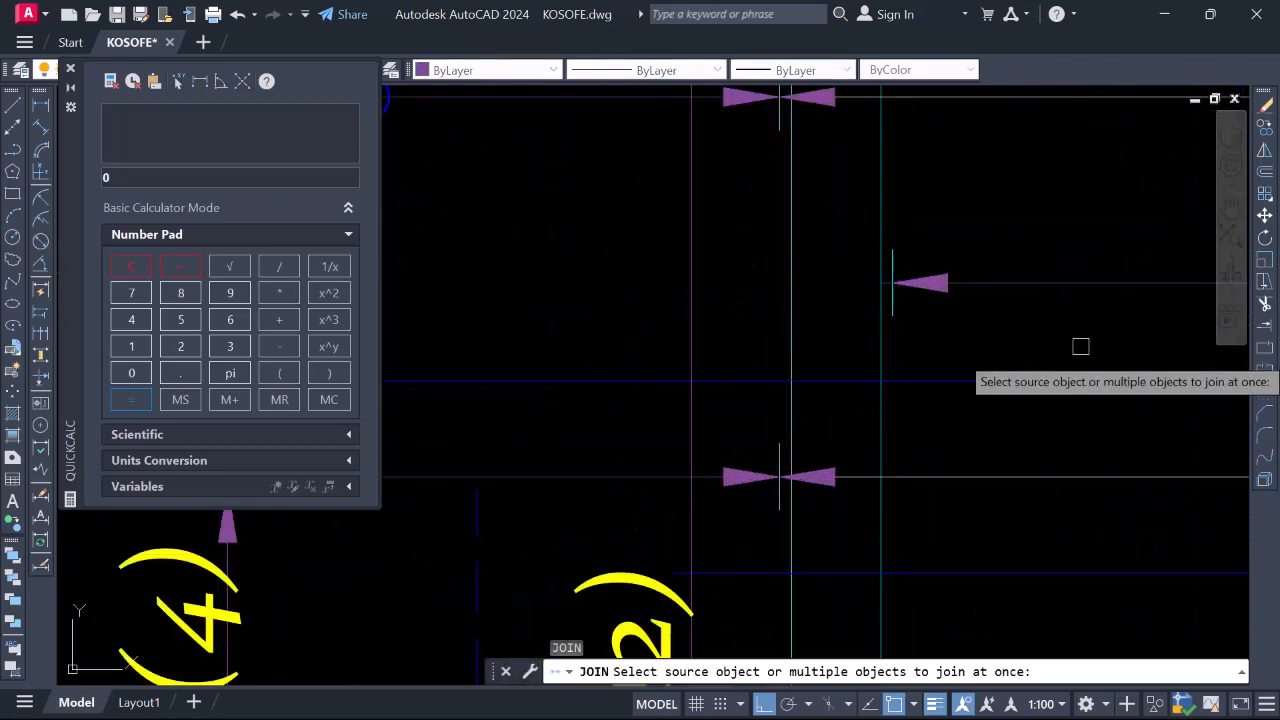
pyautogui.click(882, 383)
pyautogui.click(857, 381)
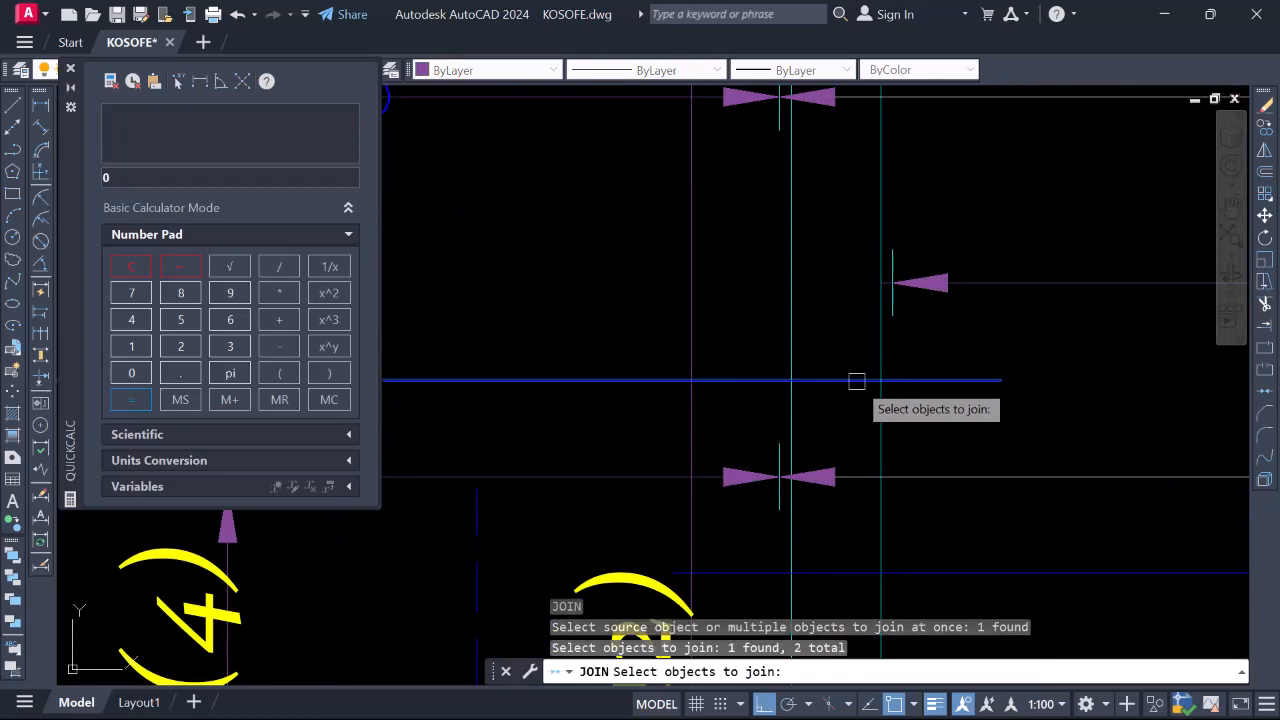
pyautogui.press('Return')
# Select the joined bar to confirm it is one continuous line
pyautogui.scroll(-3, 1040, 401)
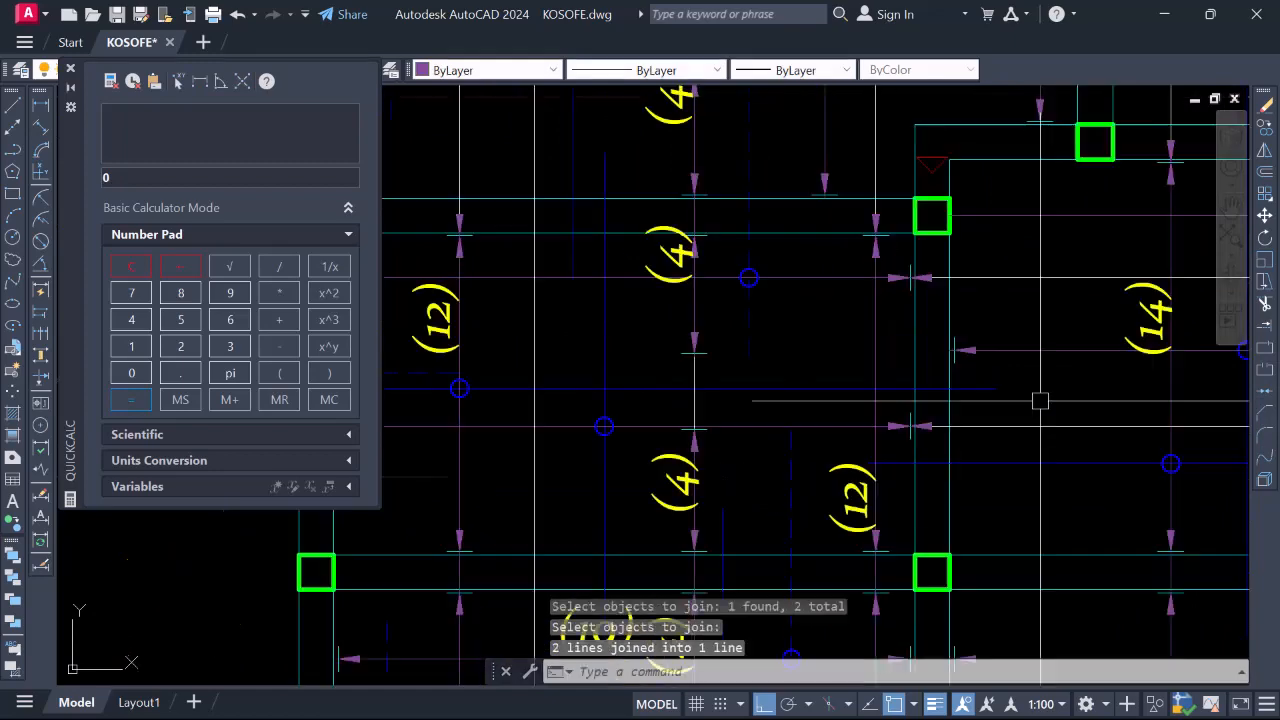
pyautogui.click(836, 389)
pyautogui.scroll(-4, 1003, 393)
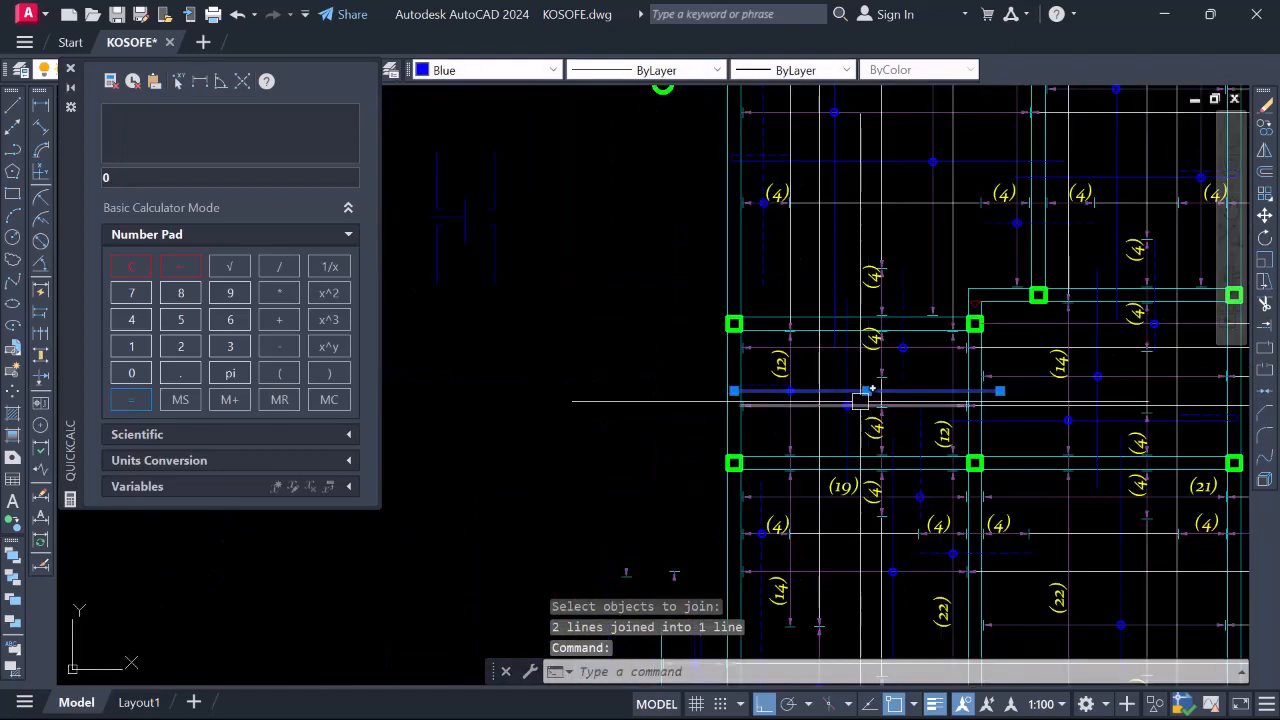
pyautogui.scroll(-3, 860, 401)
pyautogui.scroll(3, 834, 400)
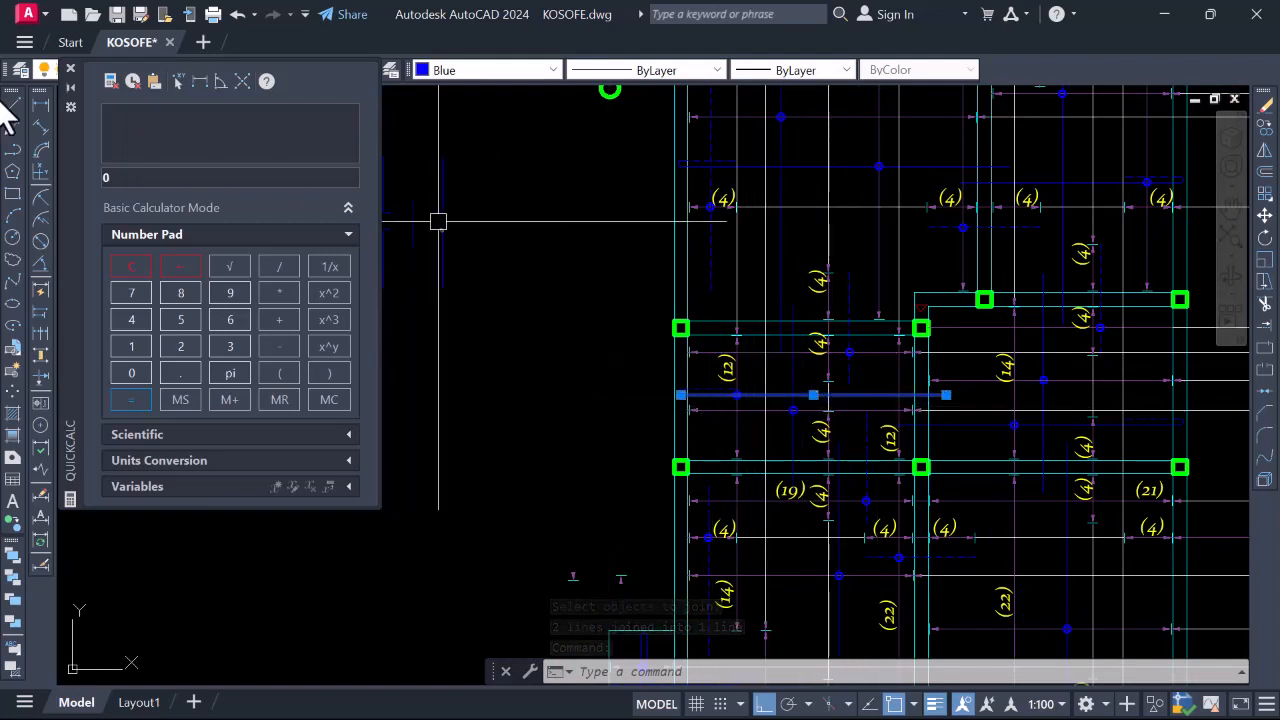
# Dimension the bar end to end, placing the 4406 dimension above it
pyautogui.click(41, 106)
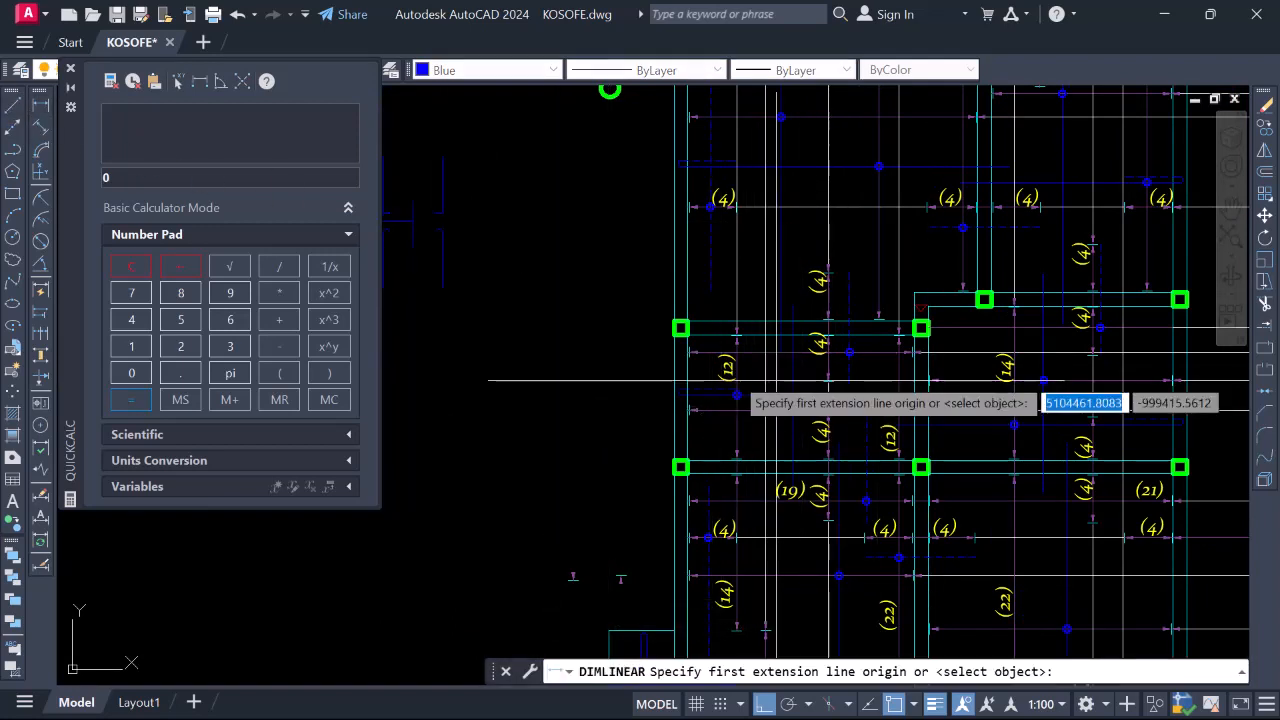
pyautogui.scroll(5, 672, 395)
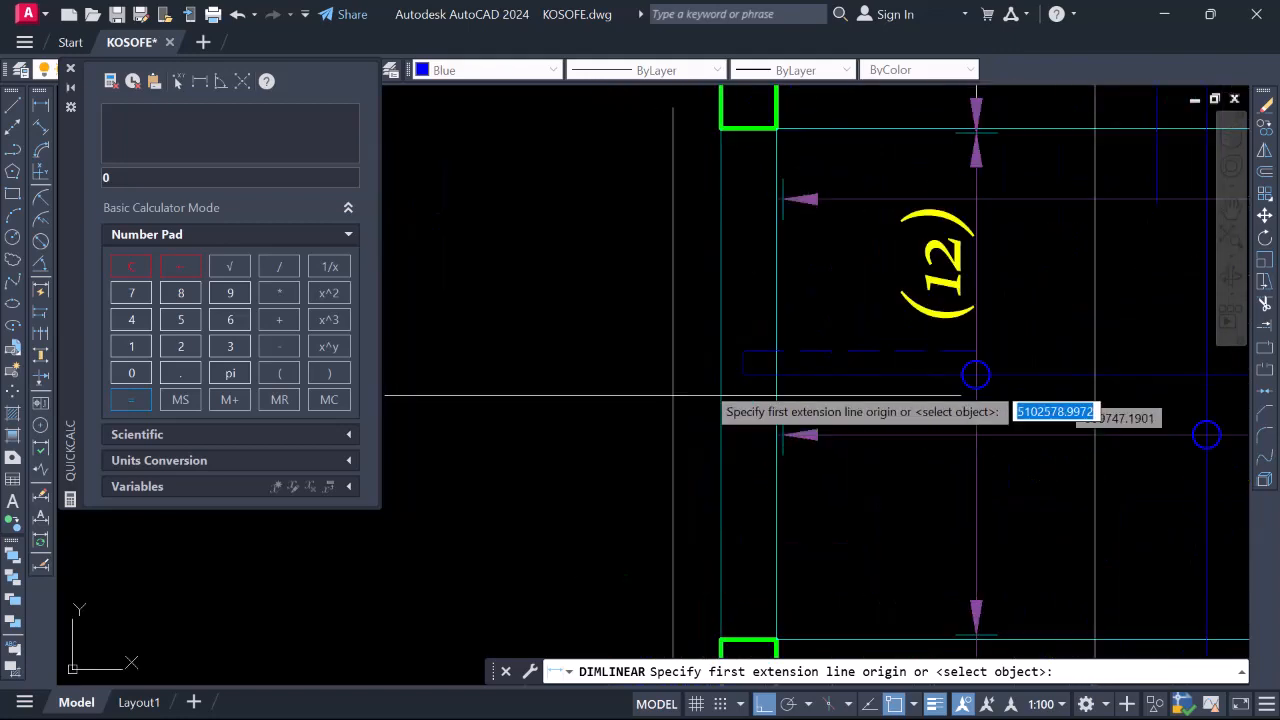
pyautogui.click(743, 370)
pyautogui.scroll(-4, 681, 381)
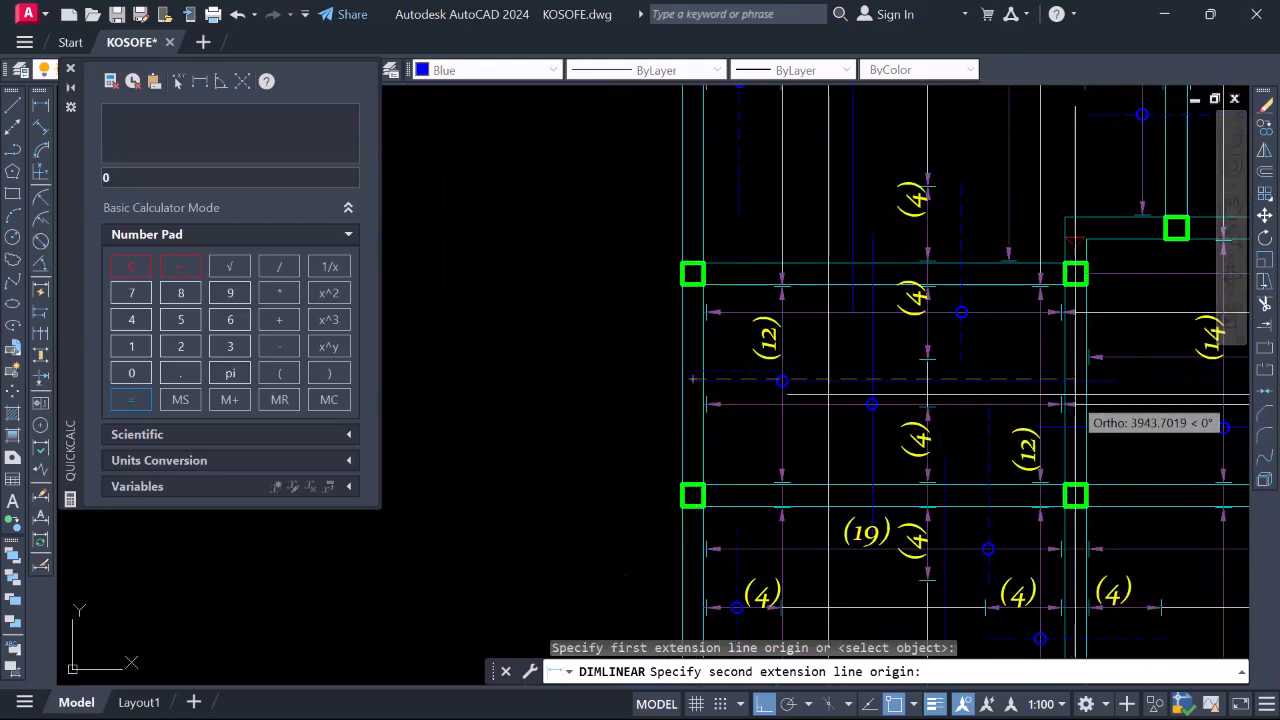
pyautogui.click(1113, 381)
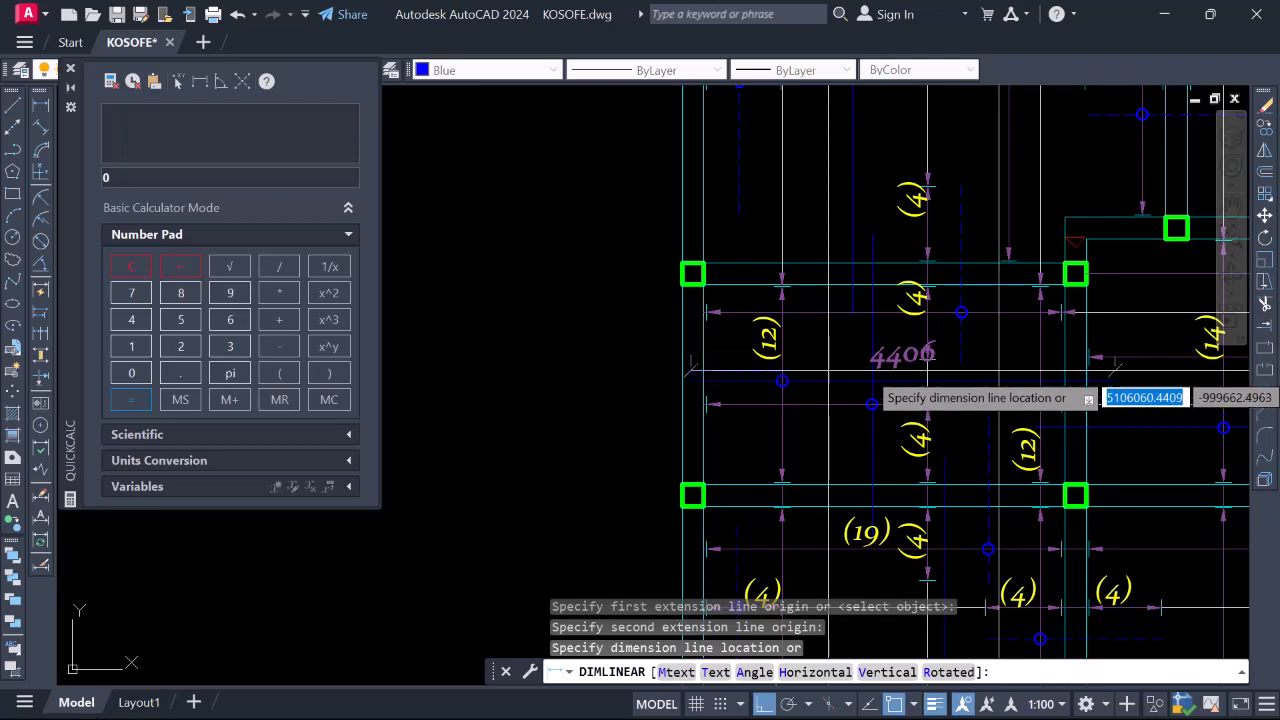
pyautogui.click(872, 351)
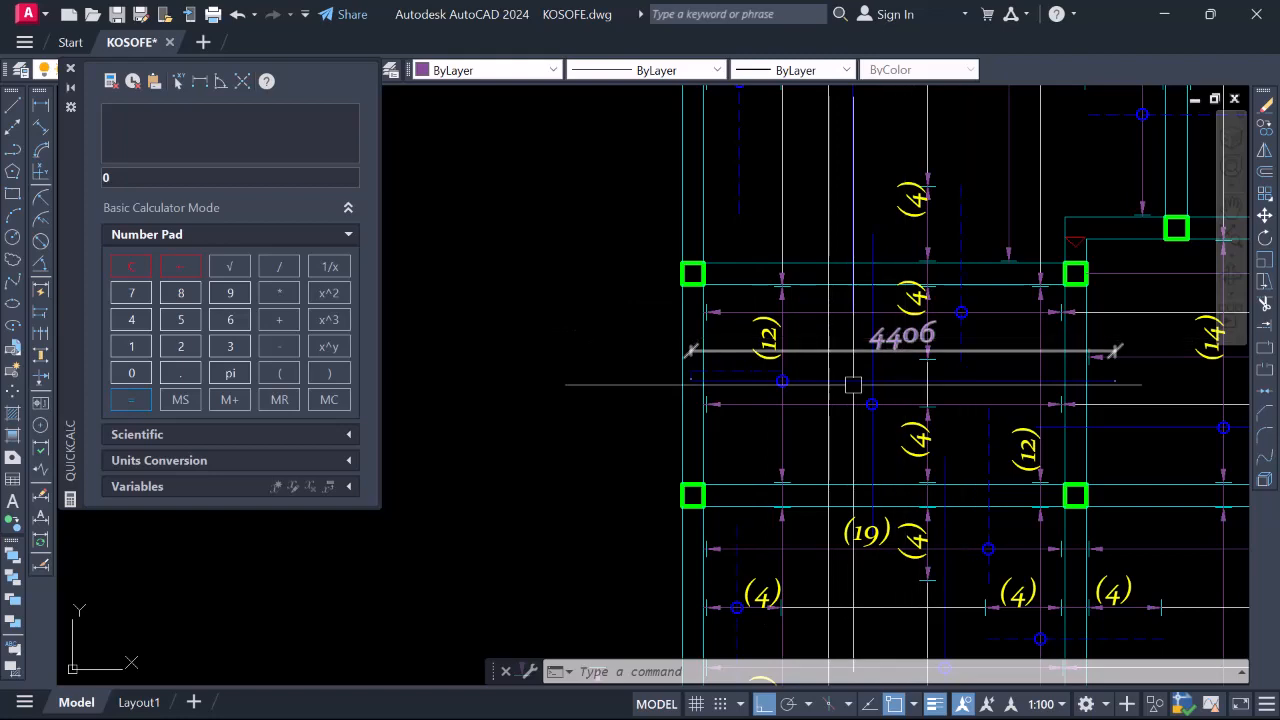
pyautogui.scroll(-5, 851, 380)
pyautogui.scroll(5, 805, 432)
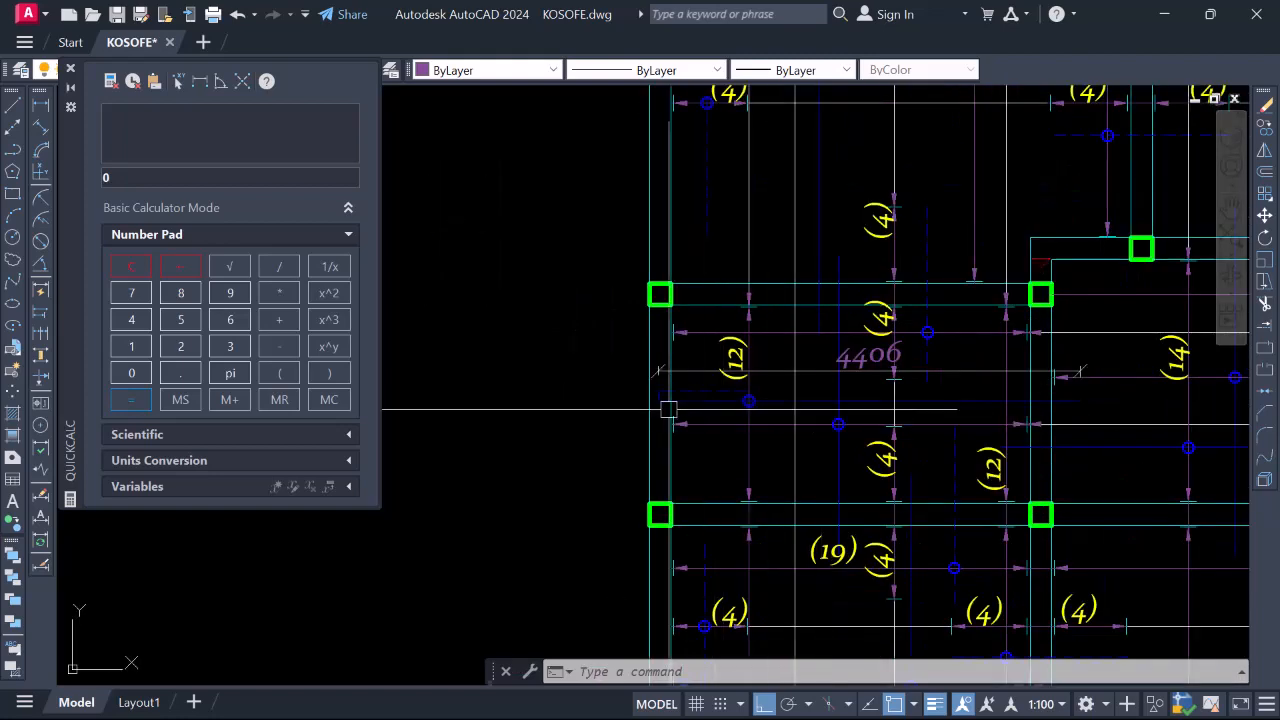
pyautogui.scroll(4, 666, 400)
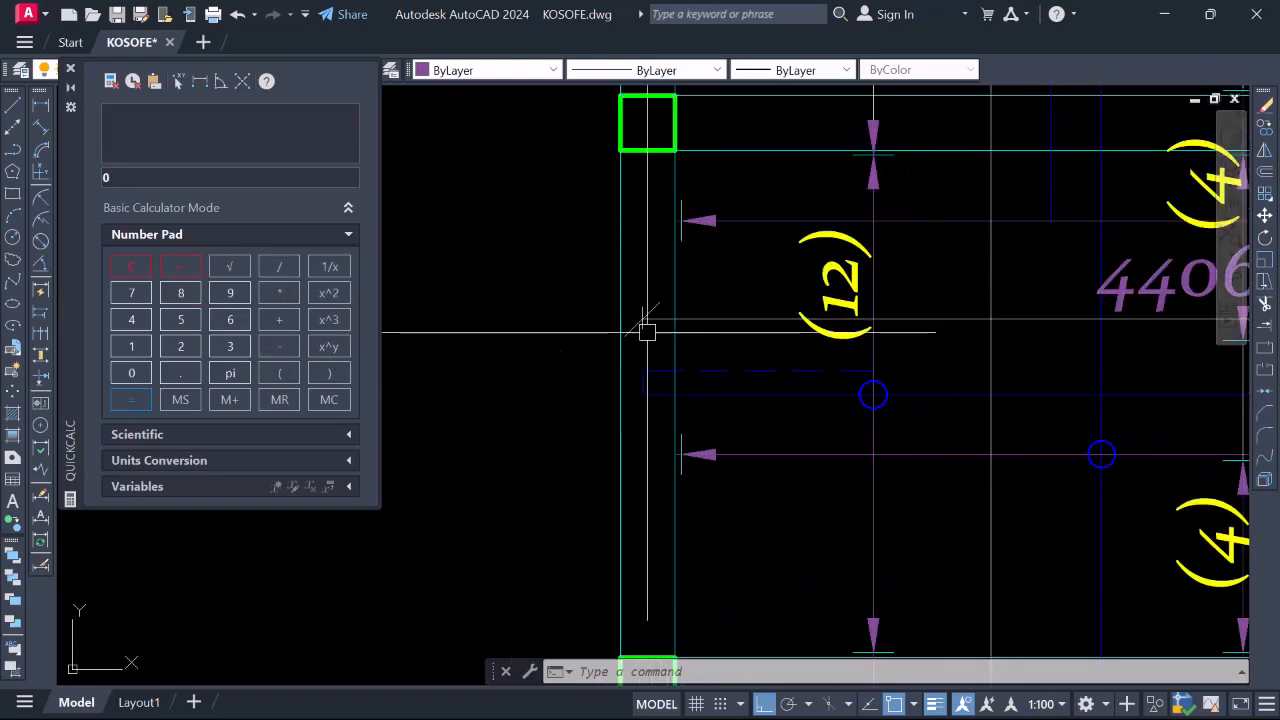
pyautogui.scroll(-2, 894, 357)
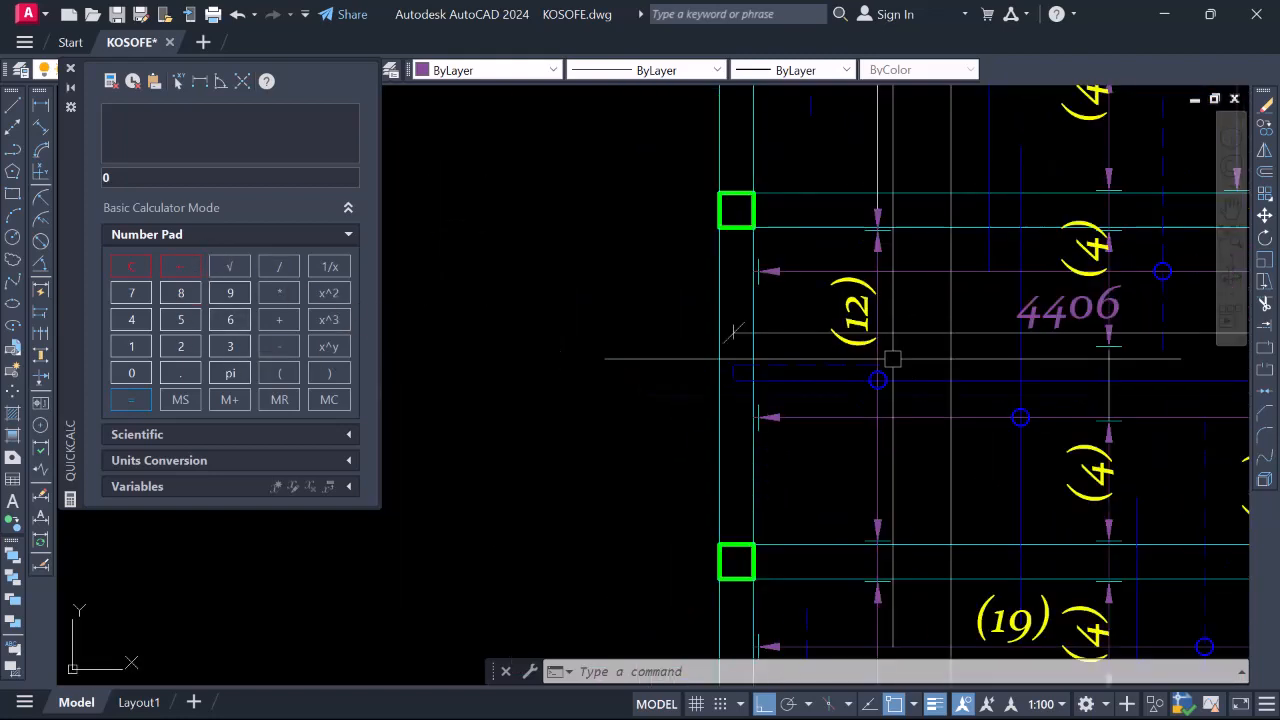
# Enter 4406+100+800 in QuickCalc
pyautogui.click(143, 321)
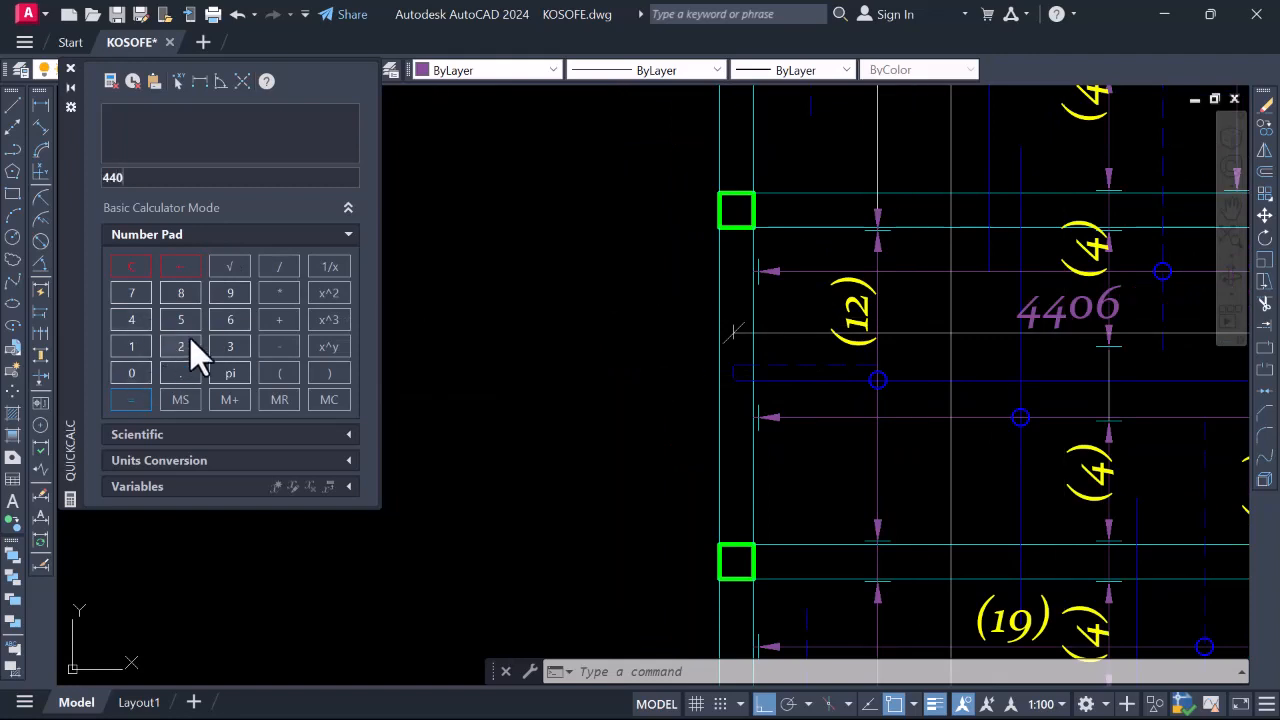
pyautogui.click(238, 316)
pyautogui.click(133, 372)
pyautogui.click(133, 372)
pyautogui.click(281, 319)
pyautogui.doubleClick(127, 372)
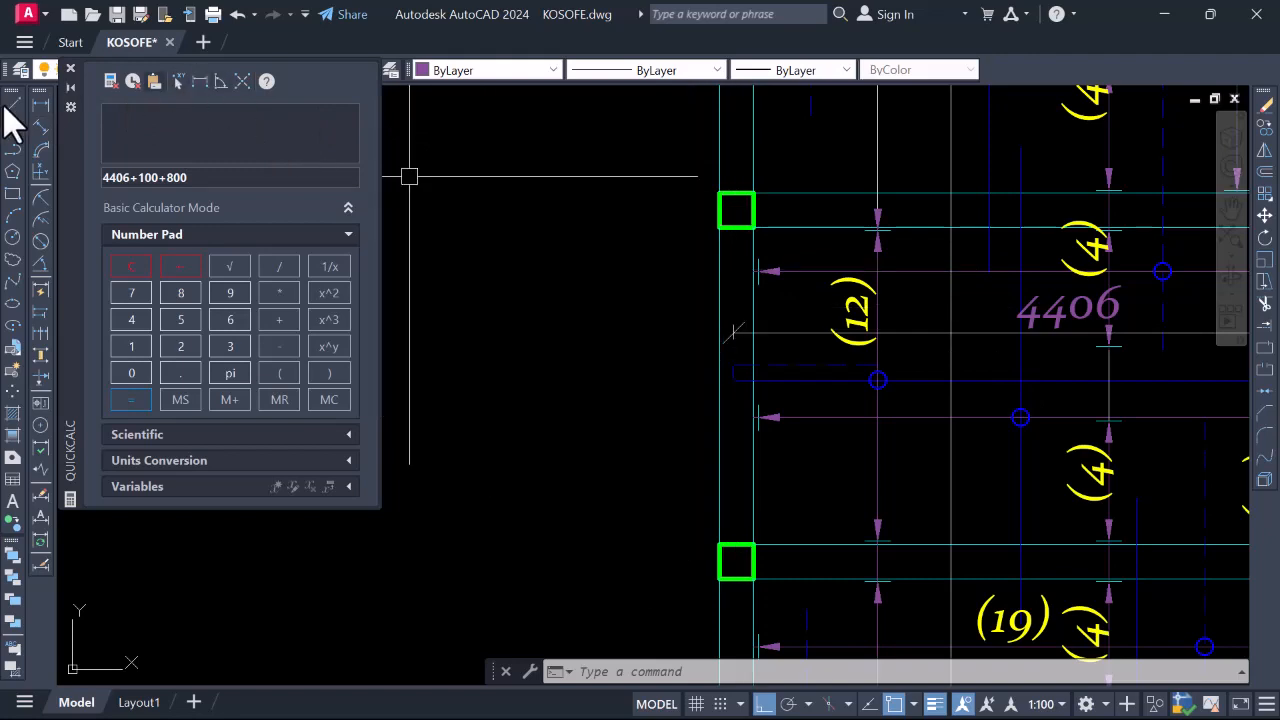
# Measure the gap beside label (12) as 128, then cancel the dimension
pyautogui.click(40, 104)
pyautogui.scroll(4, 734, 342)
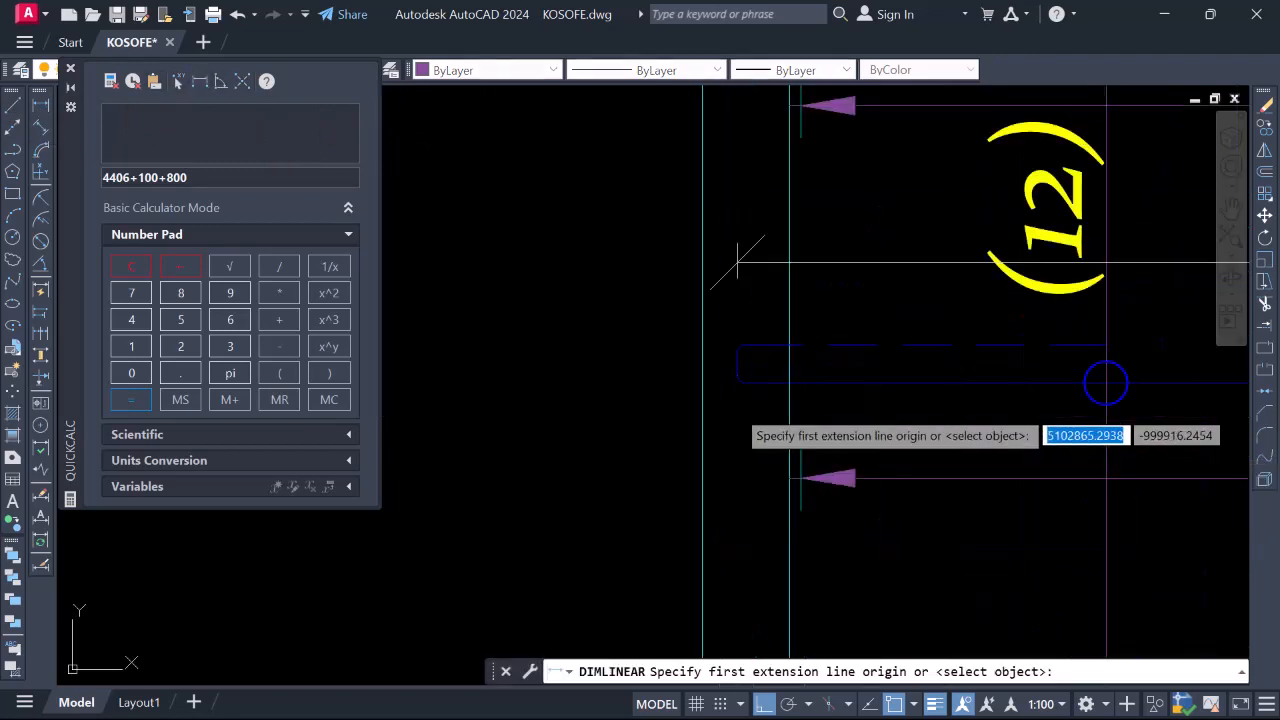
pyautogui.click(737, 342)
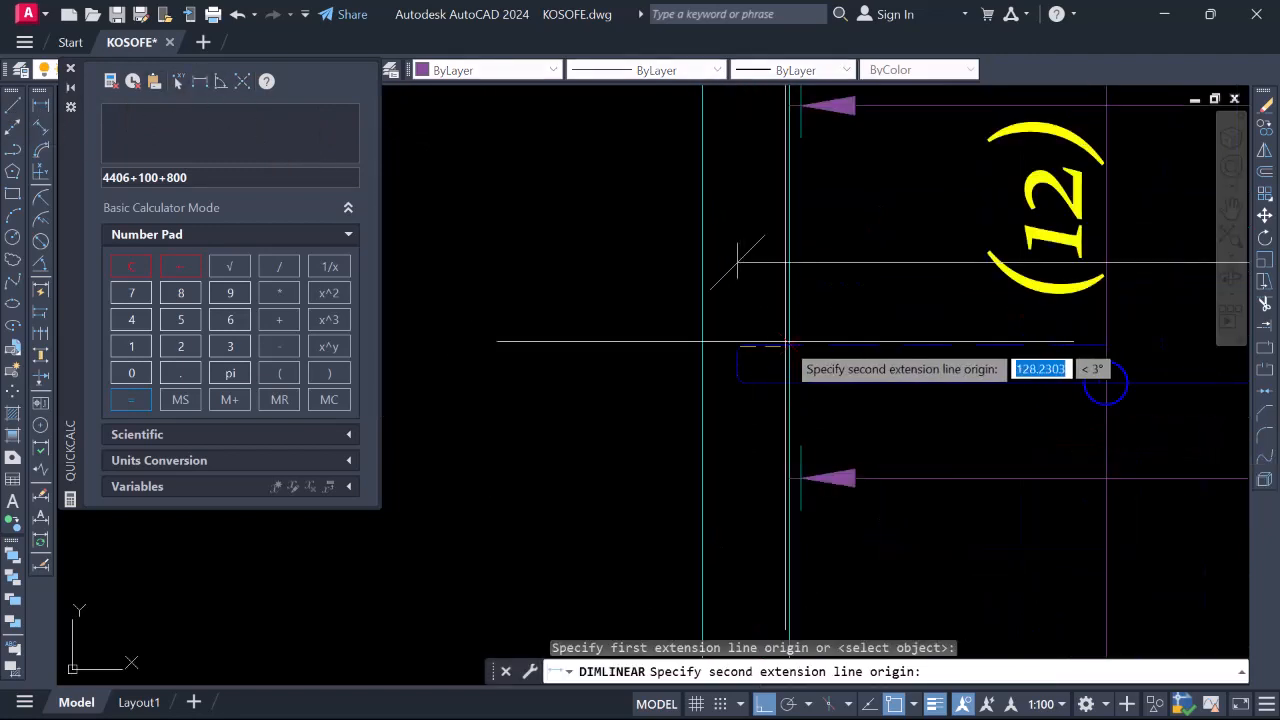
pyautogui.click(788, 341)
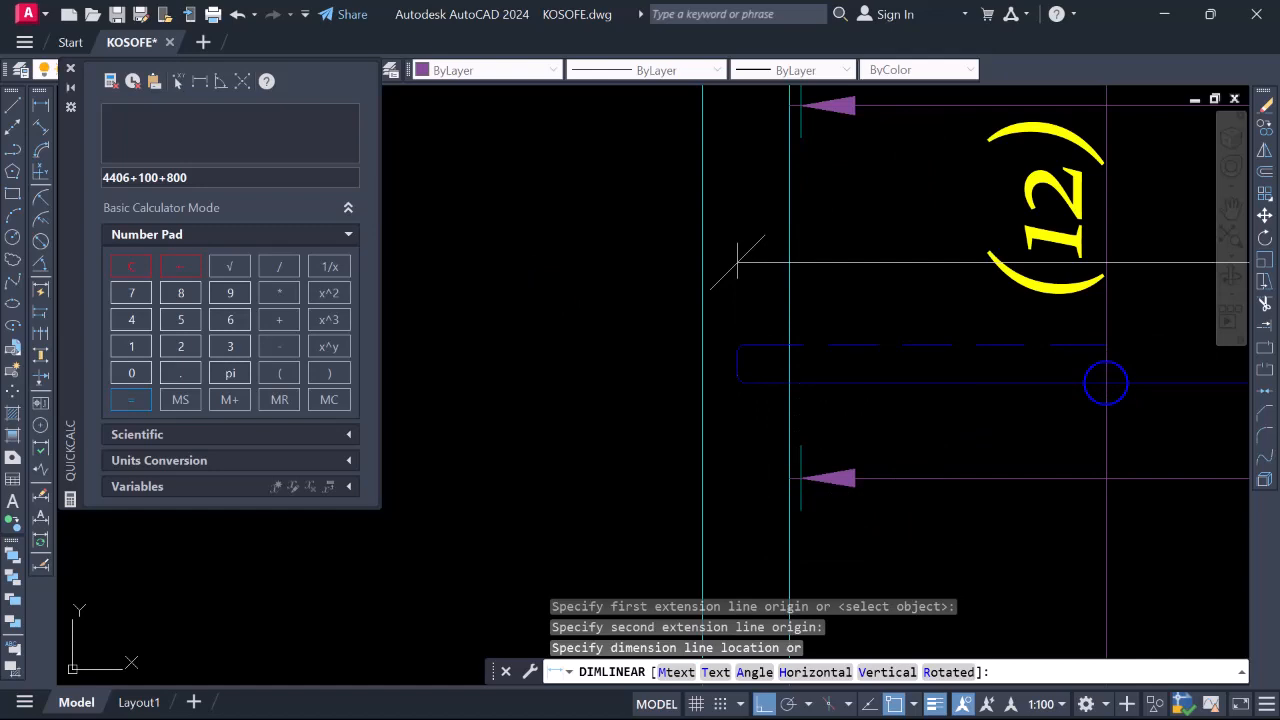
pyautogui.press('Escape')
pyautogui.scroll(-2, 760, 290)
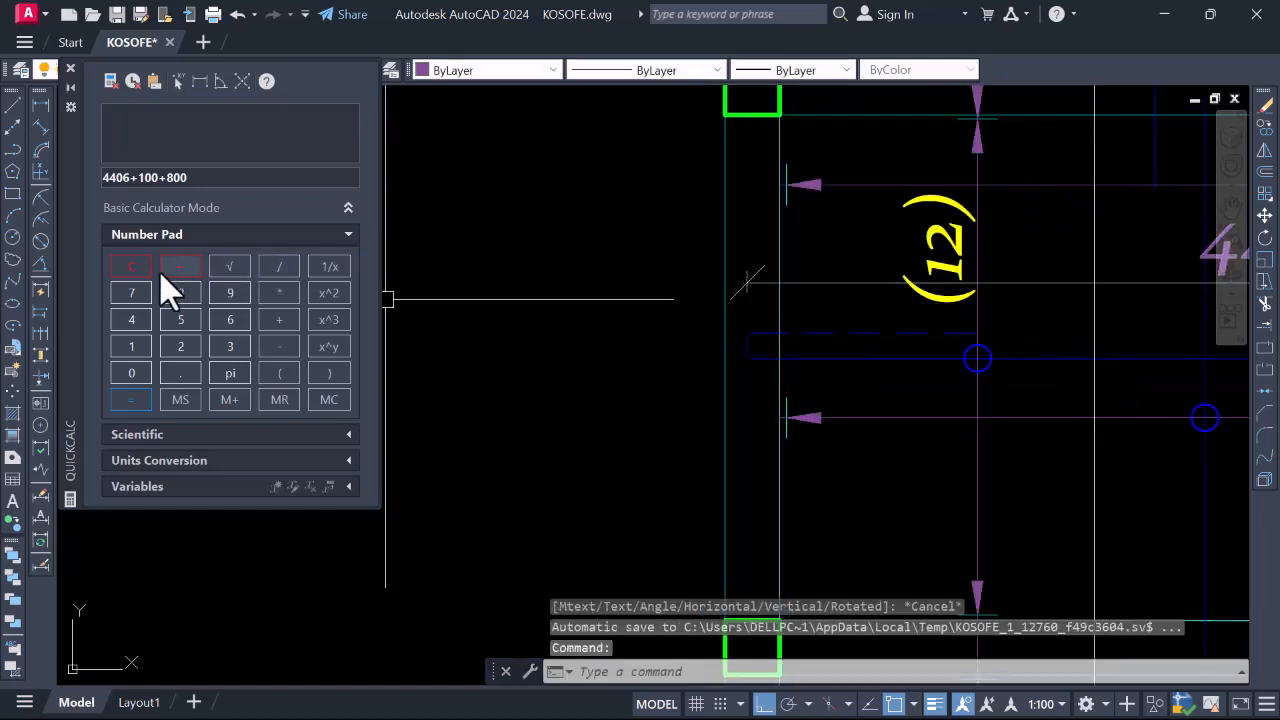
# Add +128 in QuickCalc and evaluate the total to 5434
pyautogui.click(279, 319)
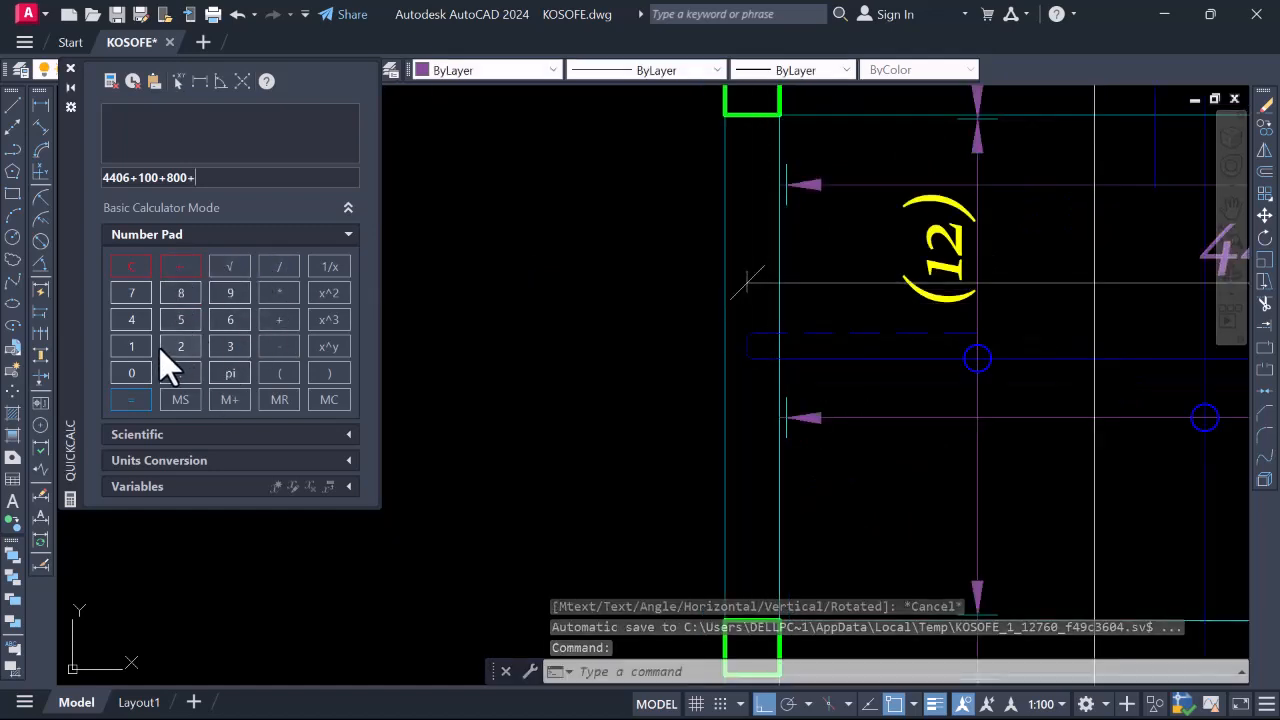
pyautogui.click(140, 348)
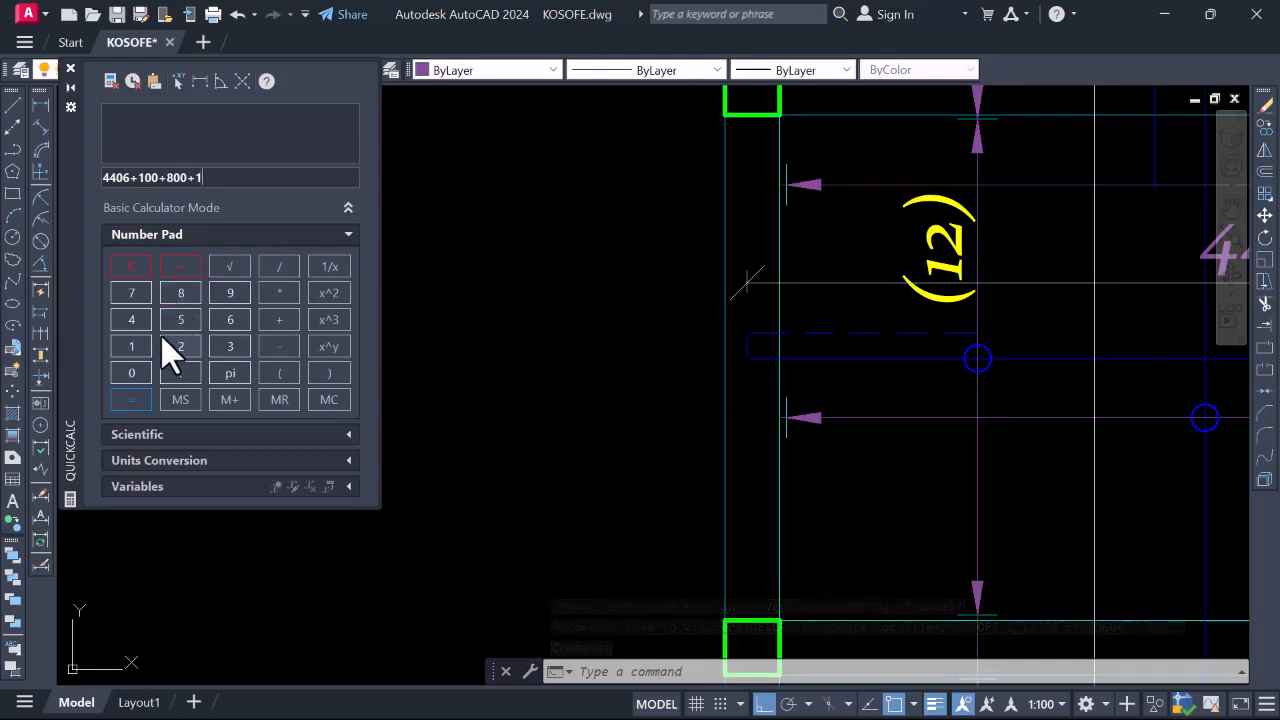
pyautogui.click(177, 345)
pyautogui.click(176, 289)
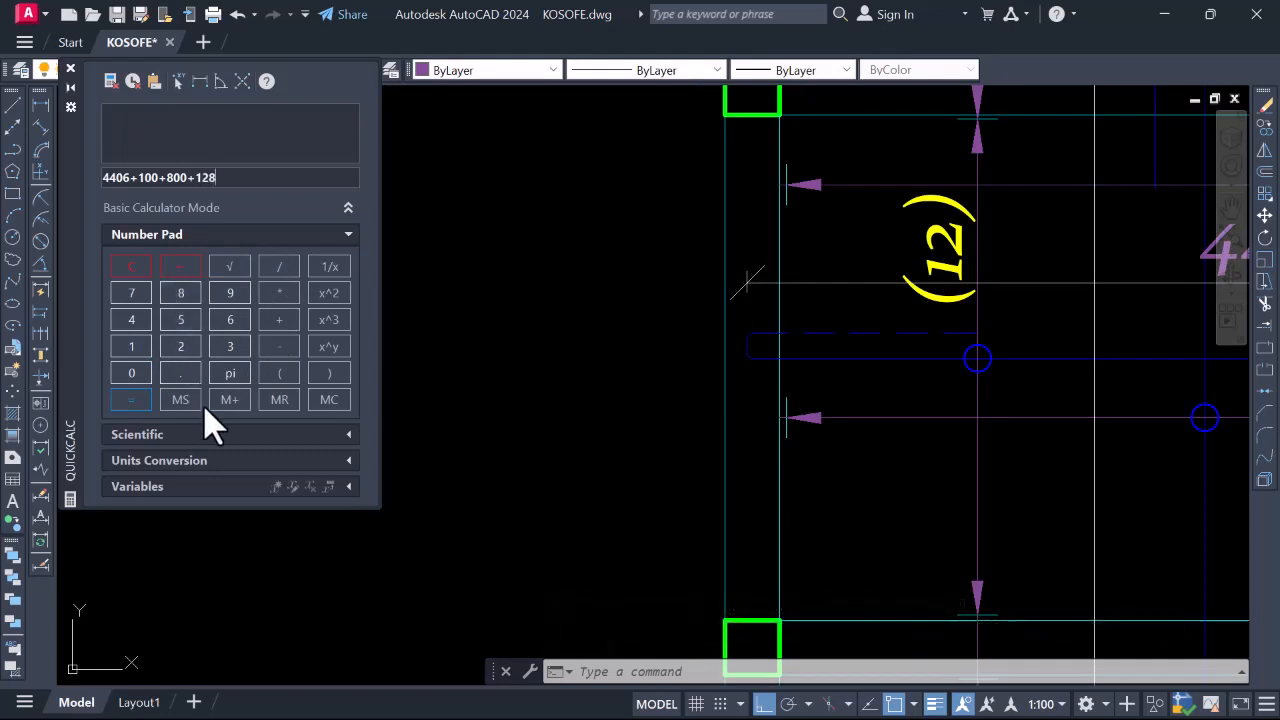
pyautogui.click(140, 398)
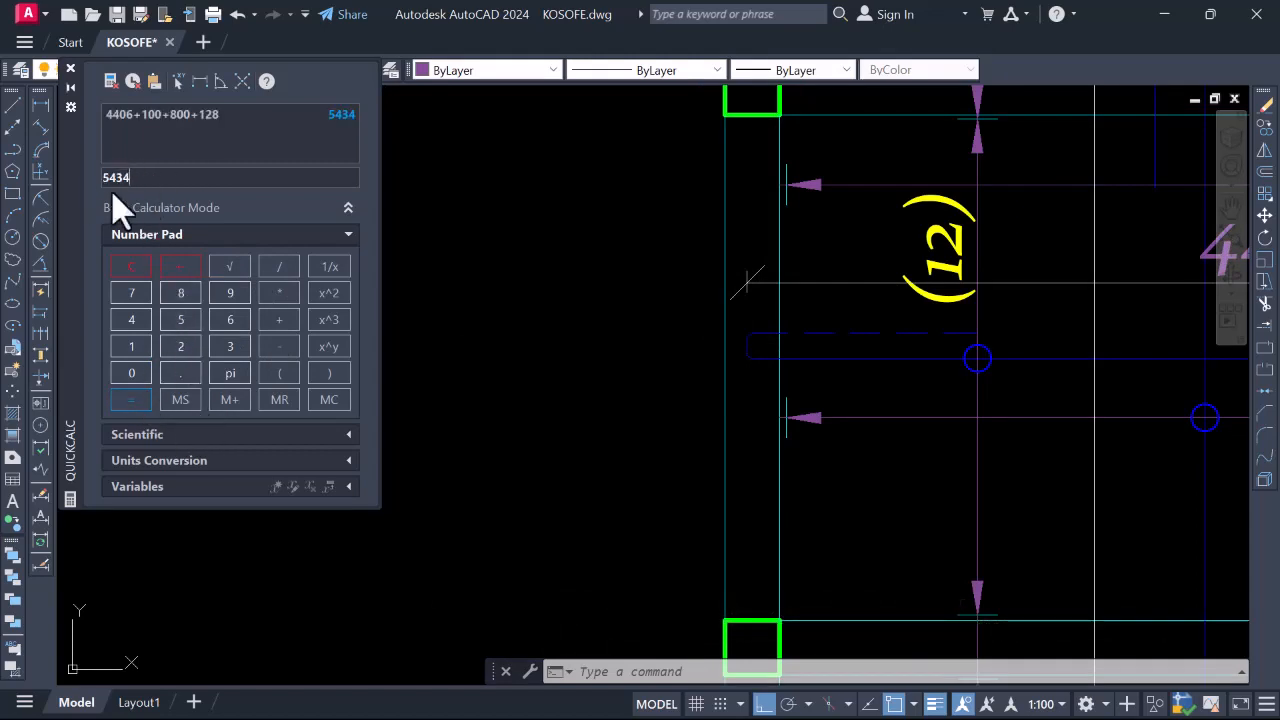
# Zoom out to show the whole slab plan with its Y12-01-200 BB labels
pyautogui.scroll(-4, 560, 309)
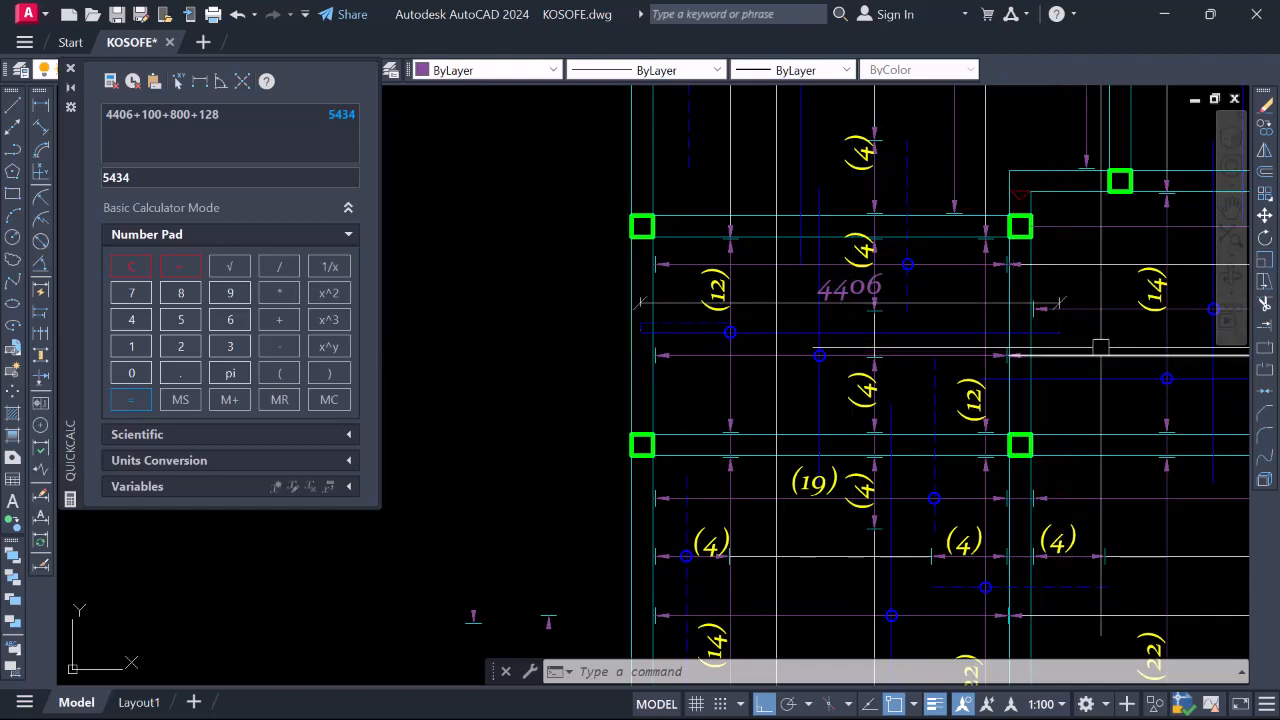
pyautogui.scroll(-4, 718, 372)
pyautogui.scroll(2, 771, 371)
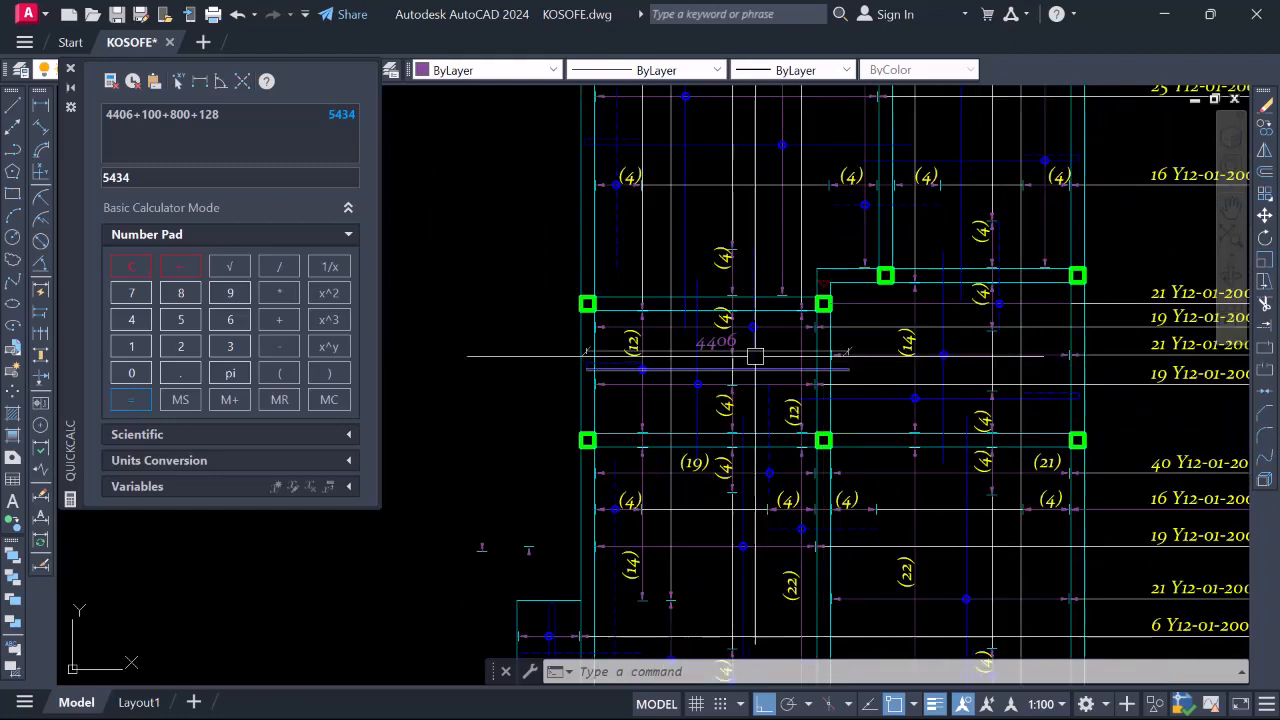
pyautogui.scroll(-2, 754, 380)
pyautogui.scroll(2, 700, 385)
pyautogui.scroll(-2, 707, 395)
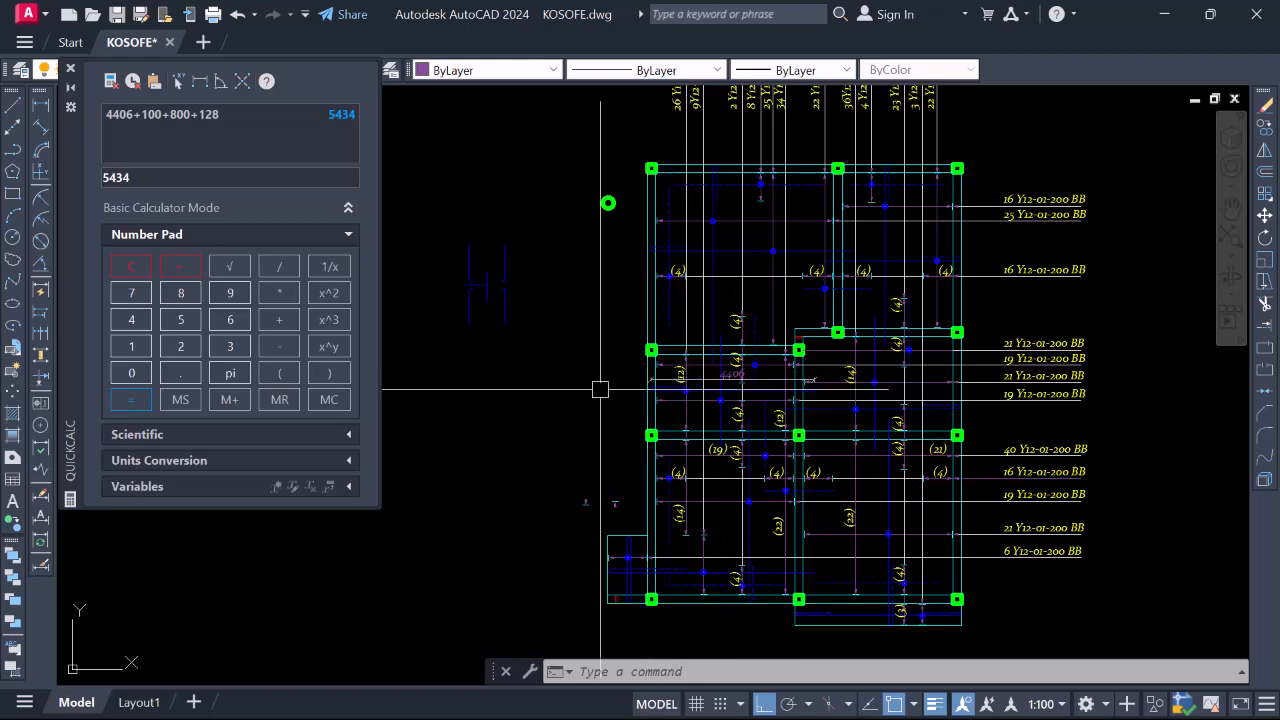
pyautogui.scroll(-3, 725, 445)
pyautogui.scroll(3, 740, 400)
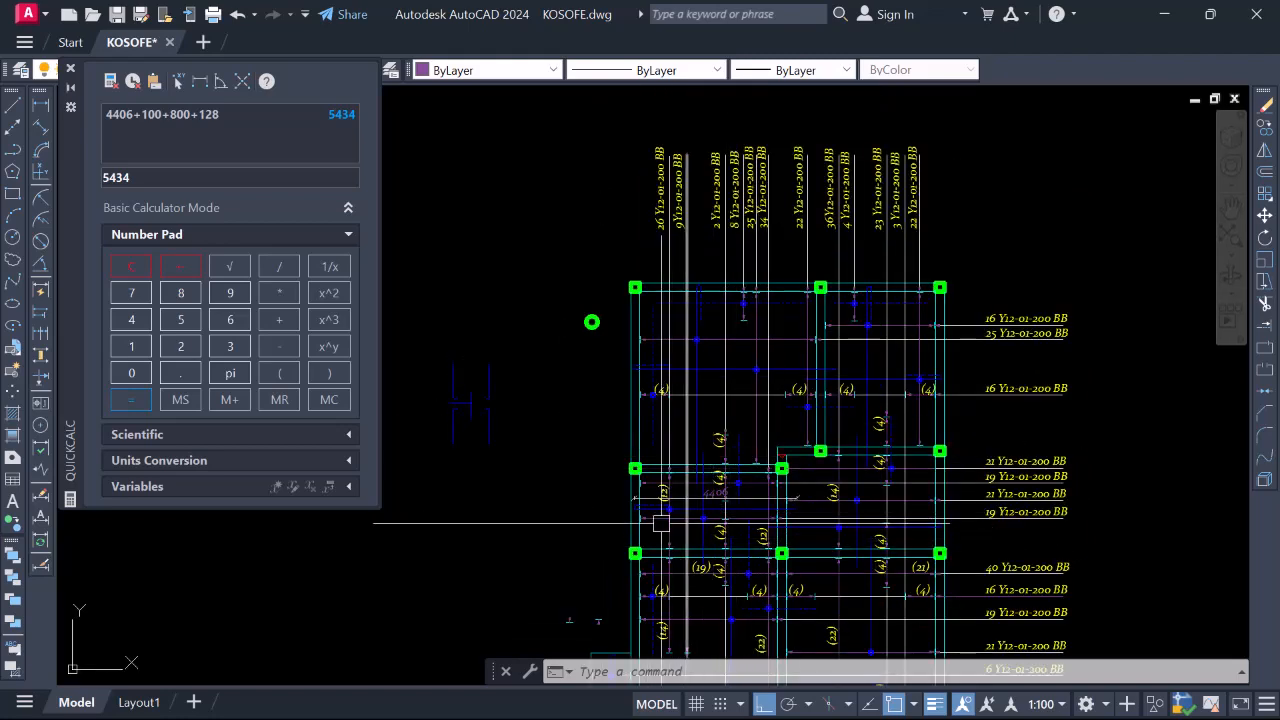
pyautogui.click(715, 370)
pyautogui.scroll(4, 700, 525)
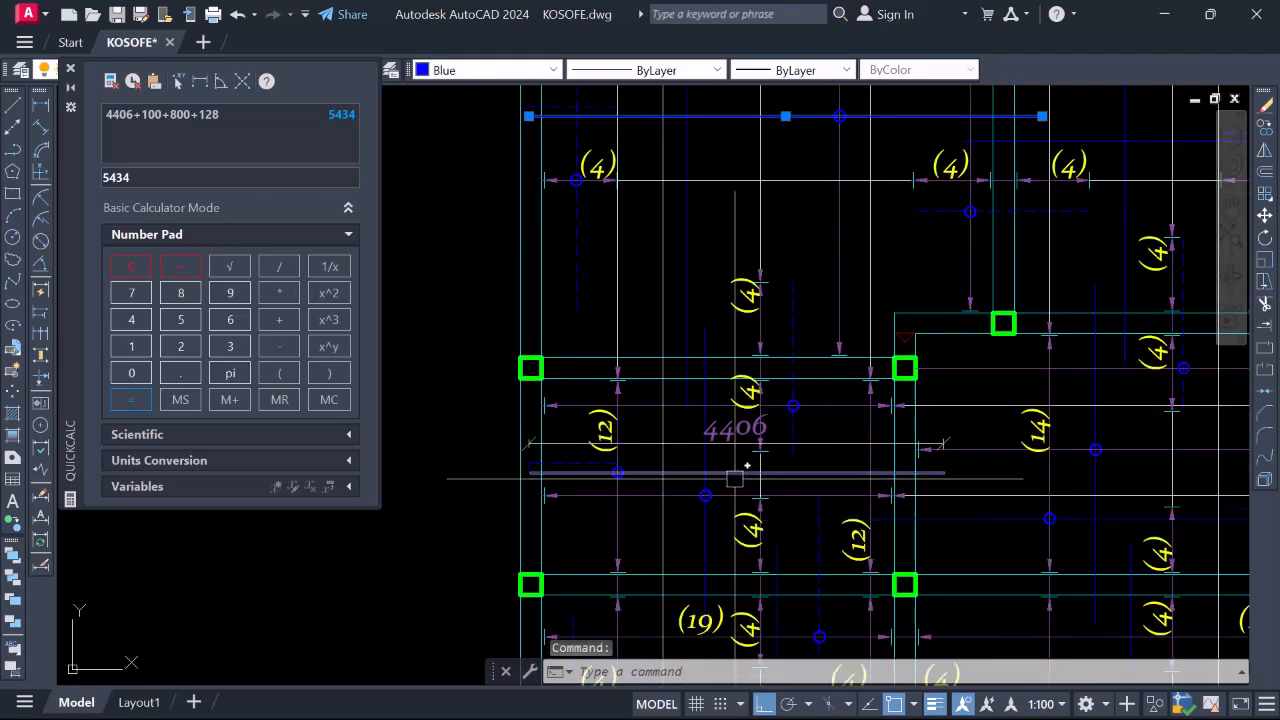
pyautogui.click(735, 472)
pyautogui.scroll(-2, 719, 545)
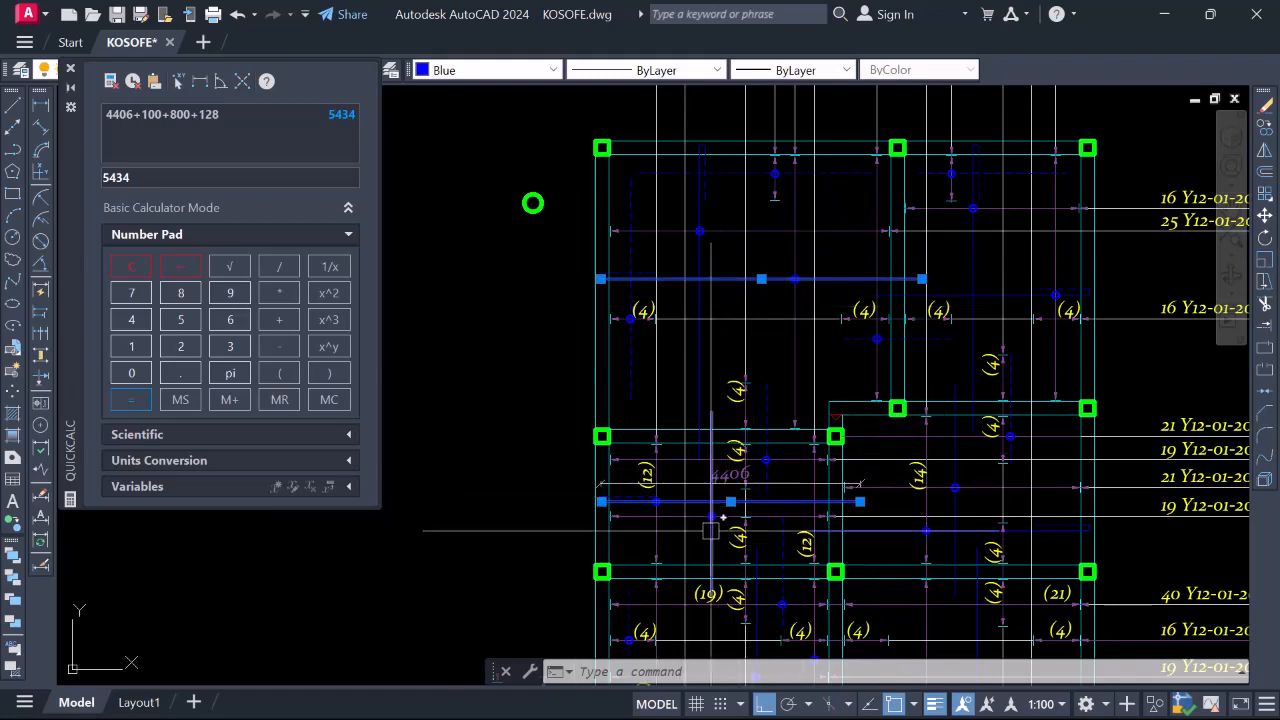
pyautogui.scroll(-1, 710, 540)
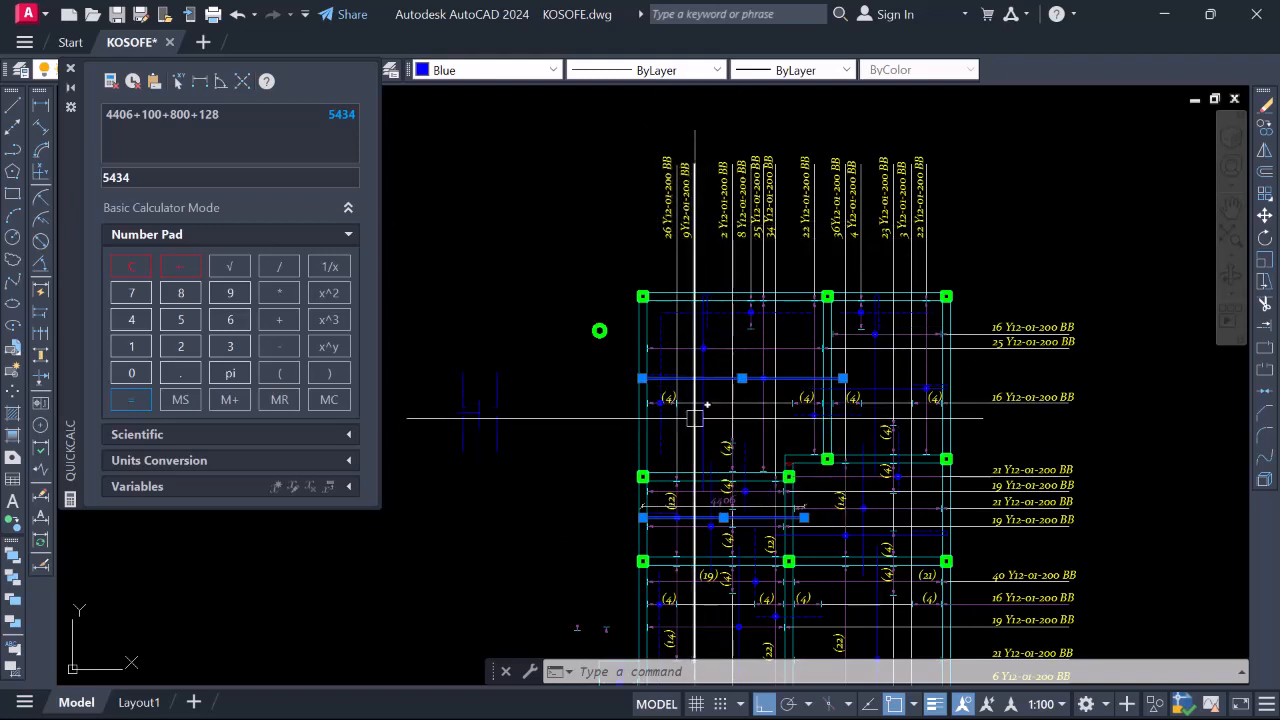
pyautogui.press('Escape')
pyautogui.scroll(4, 755, 468)
pyautogui.scroll(-6, 771, 480)
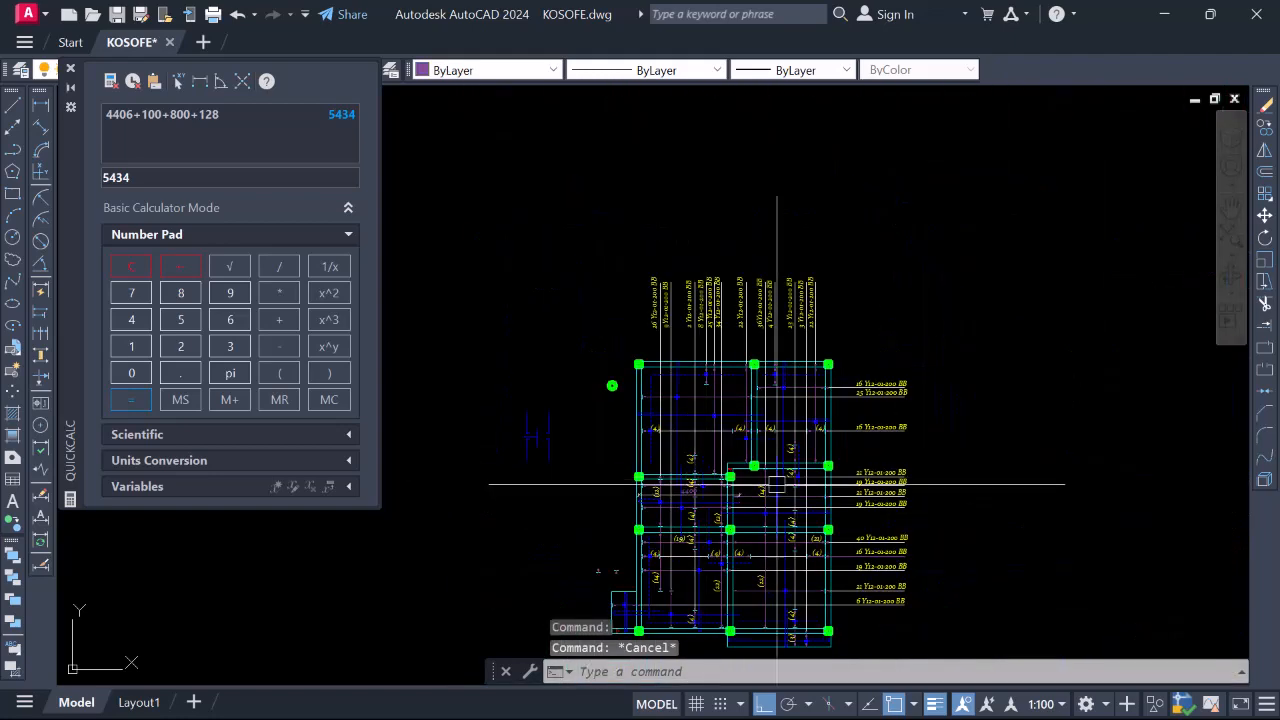
pyautogui.scroll(2, 784, 438)
pyautogui.scroll(3, 784, 438)
pyautogui.scroll(-4, 691, 429)
pyautogui.scroll(4, 680, 432)
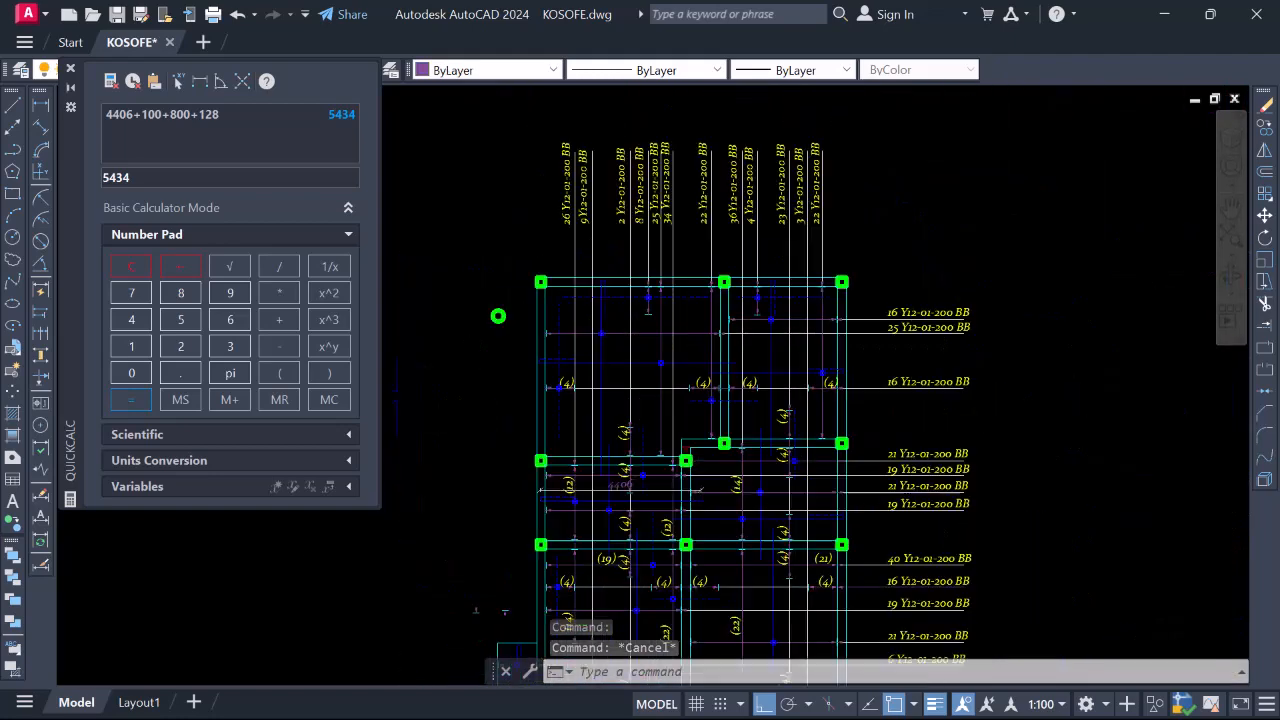
pyautogui.click(634, 436)
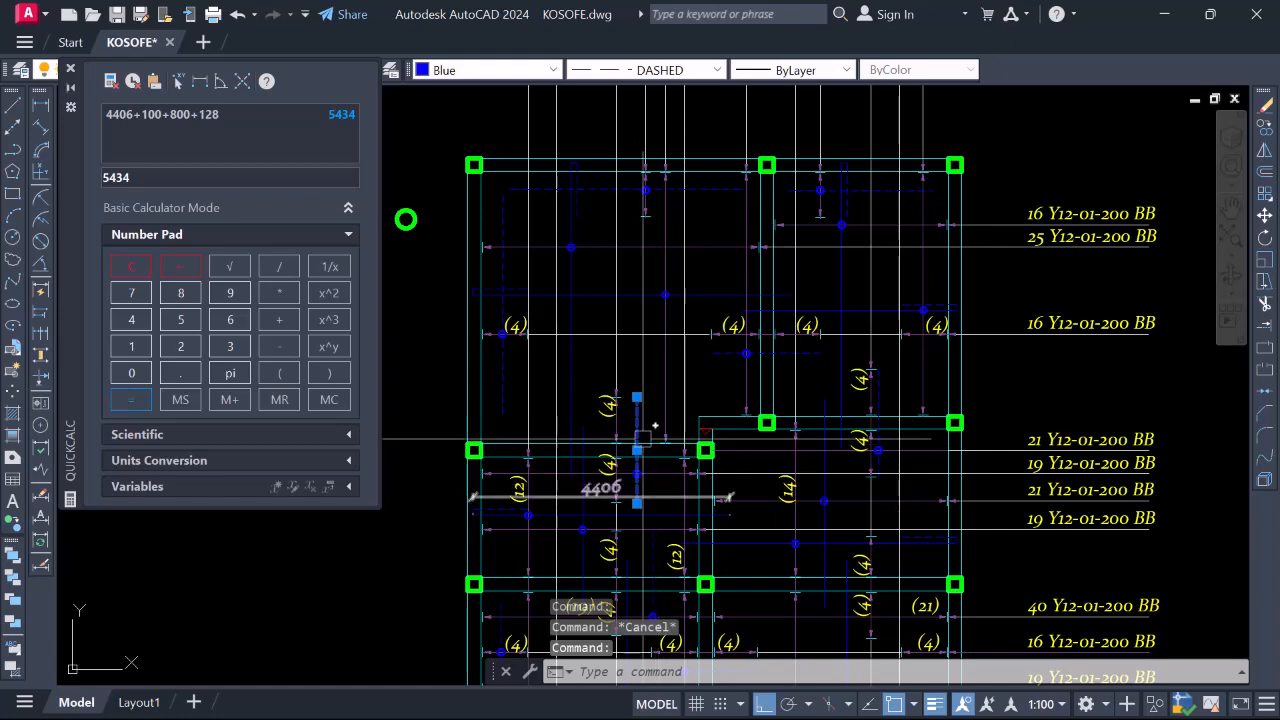
pyautogui.scroll(2, 645, 436)
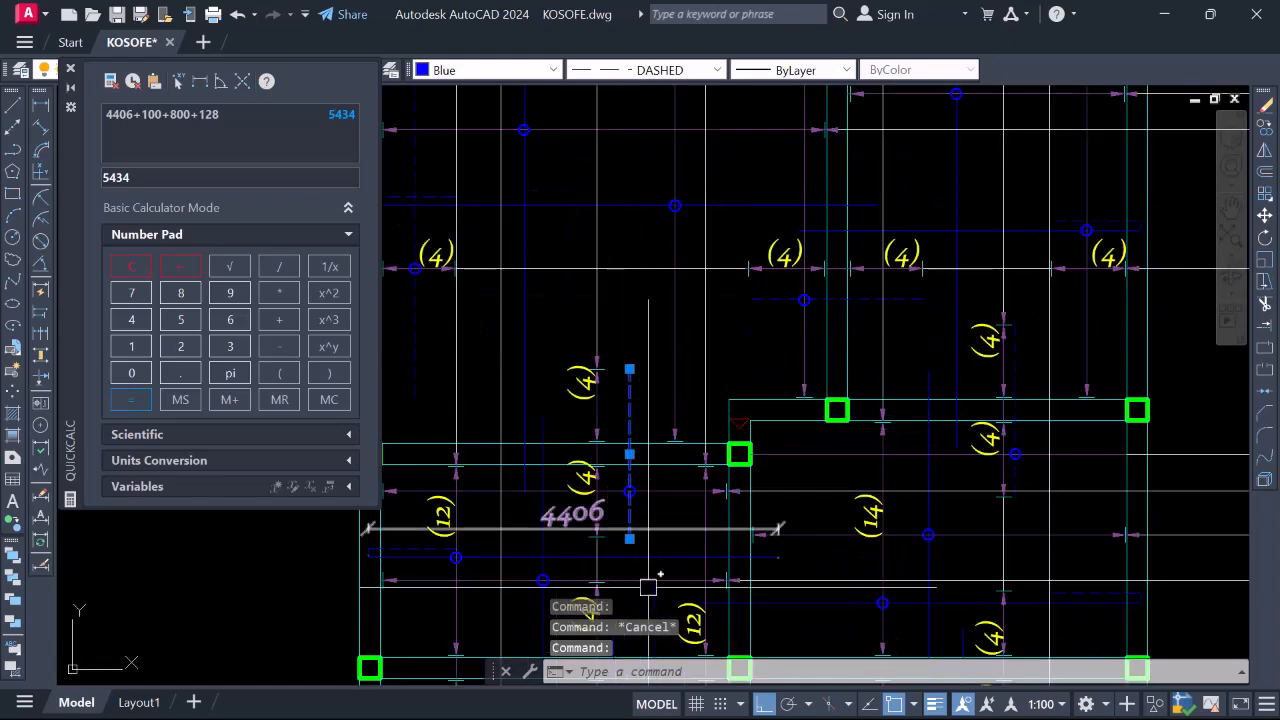
pyautogui.scroll(-6, 597, 368)
pyautogui.scroll(7, 597, 368)
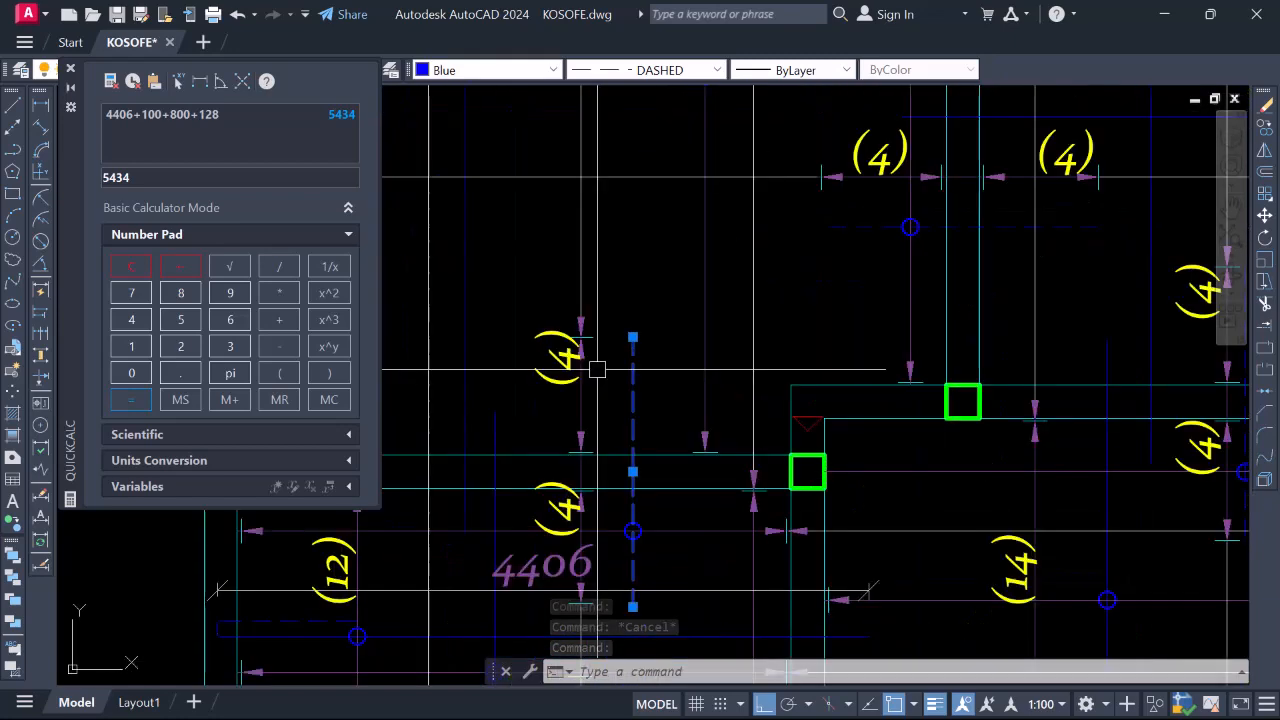
pyautogui.scroll(-5, 640, 383)
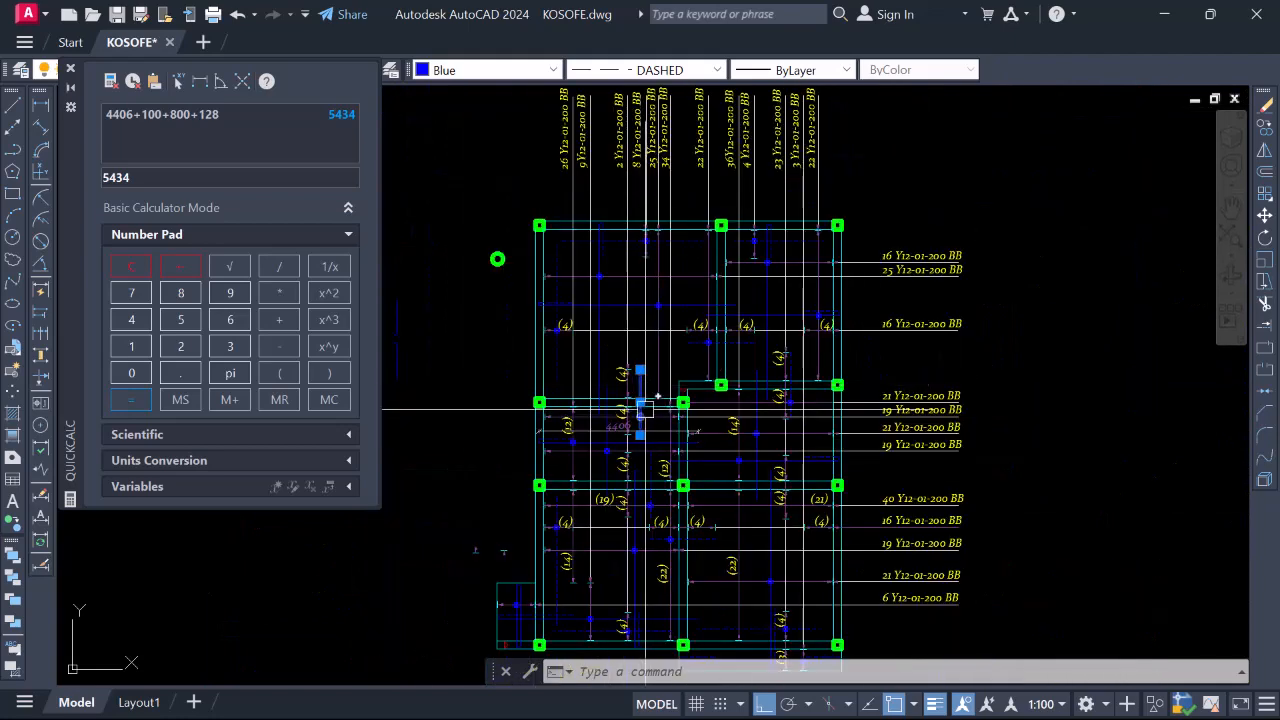
pyautogui.scroll(2, 640, 432)
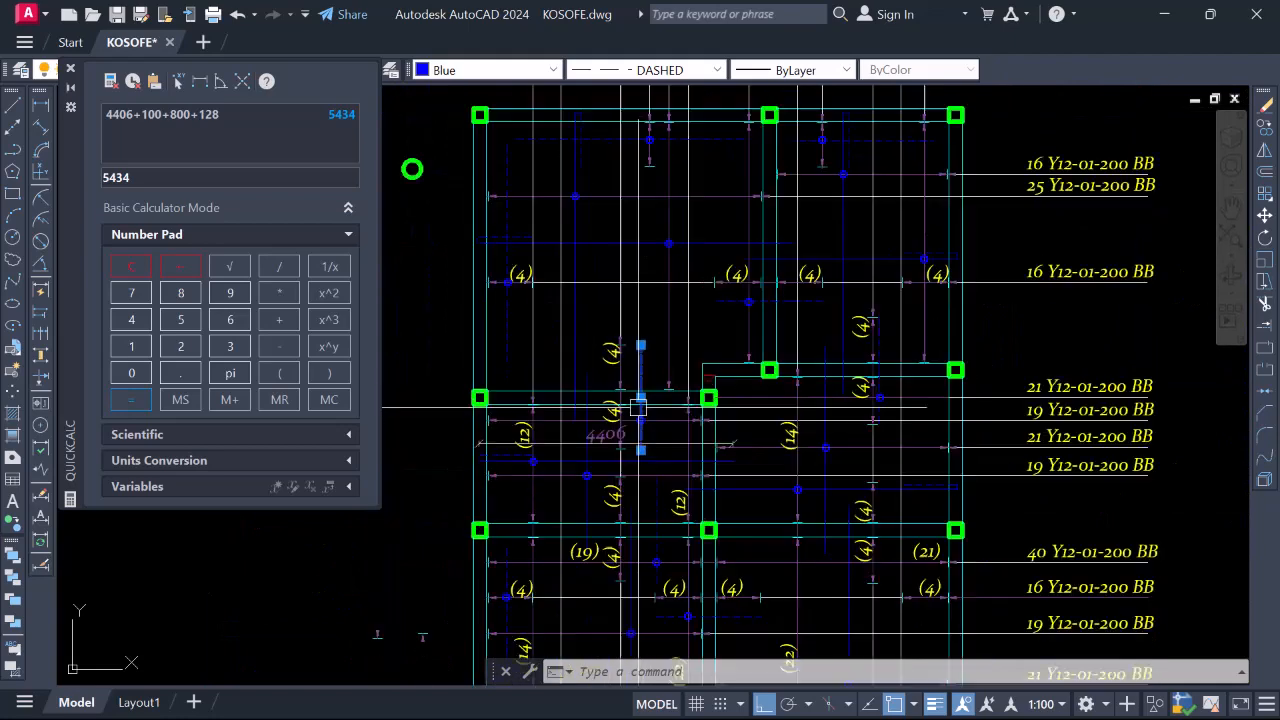
pyautogui.click(656, 502)
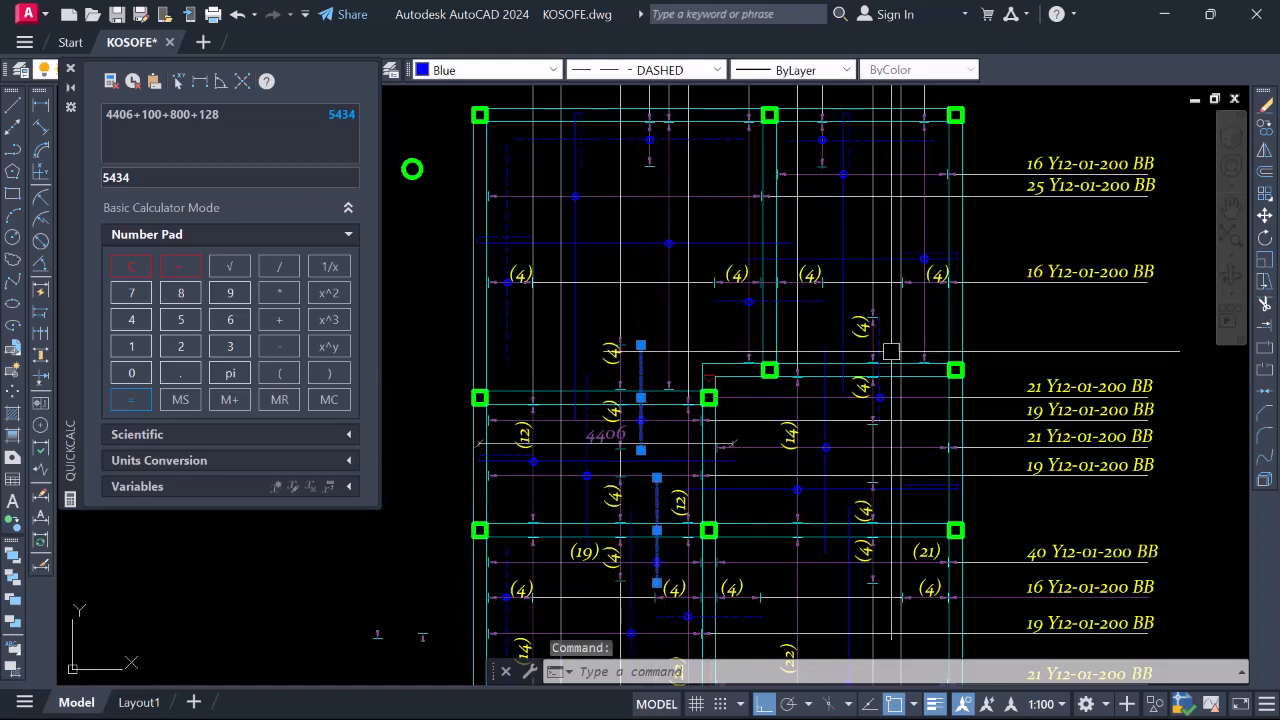
pyautogui.click(880, 365)
pyautogui.scroll(-3, 890, 400)
pyautogui.scroll(3, 885, 427)
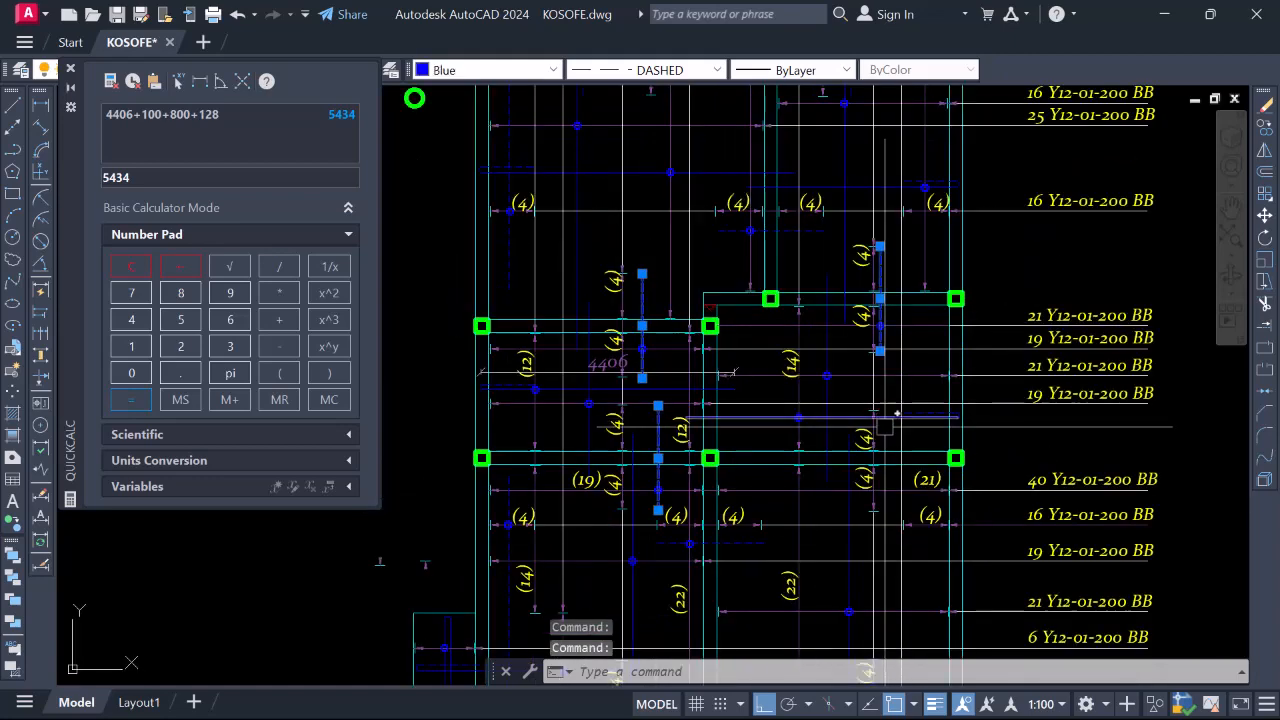
pyautogui.scroll(-2, 850, 445)
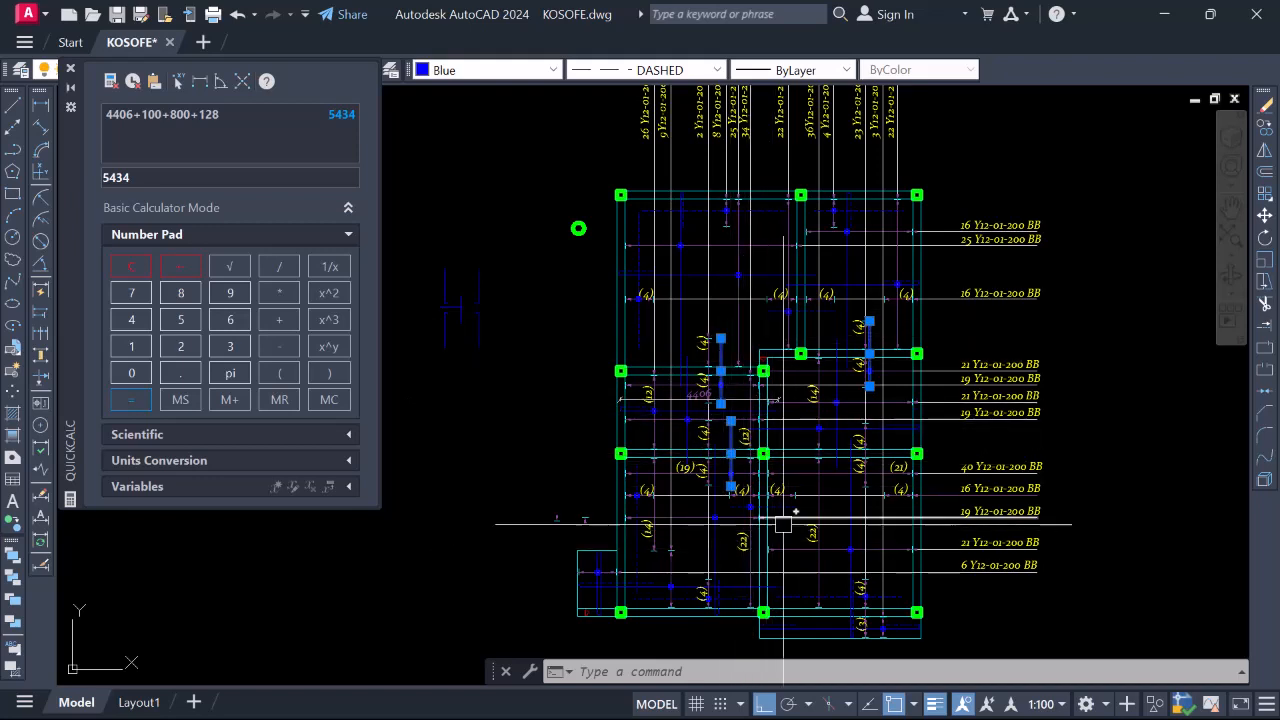
pyautogui.scroll(2, 787, 505)
pyautogui.scroll(-4, 781, 517)
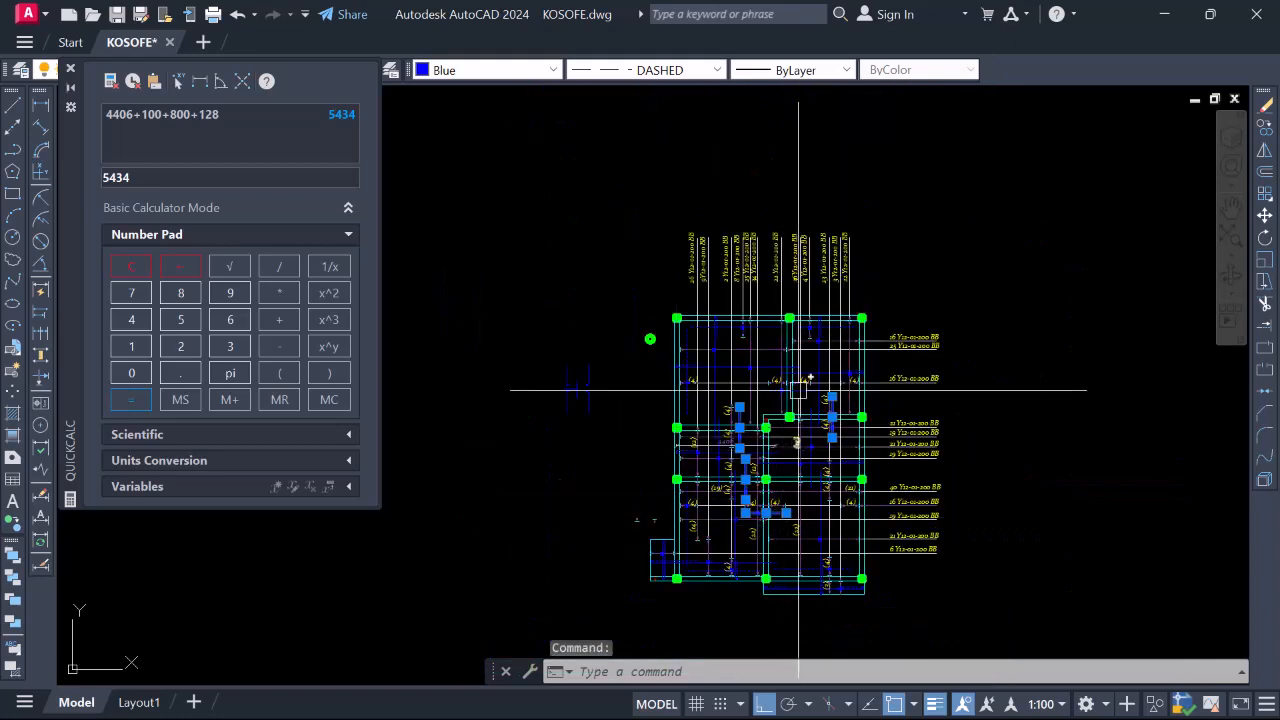
pyautogui.scroll(4, 798, 390)
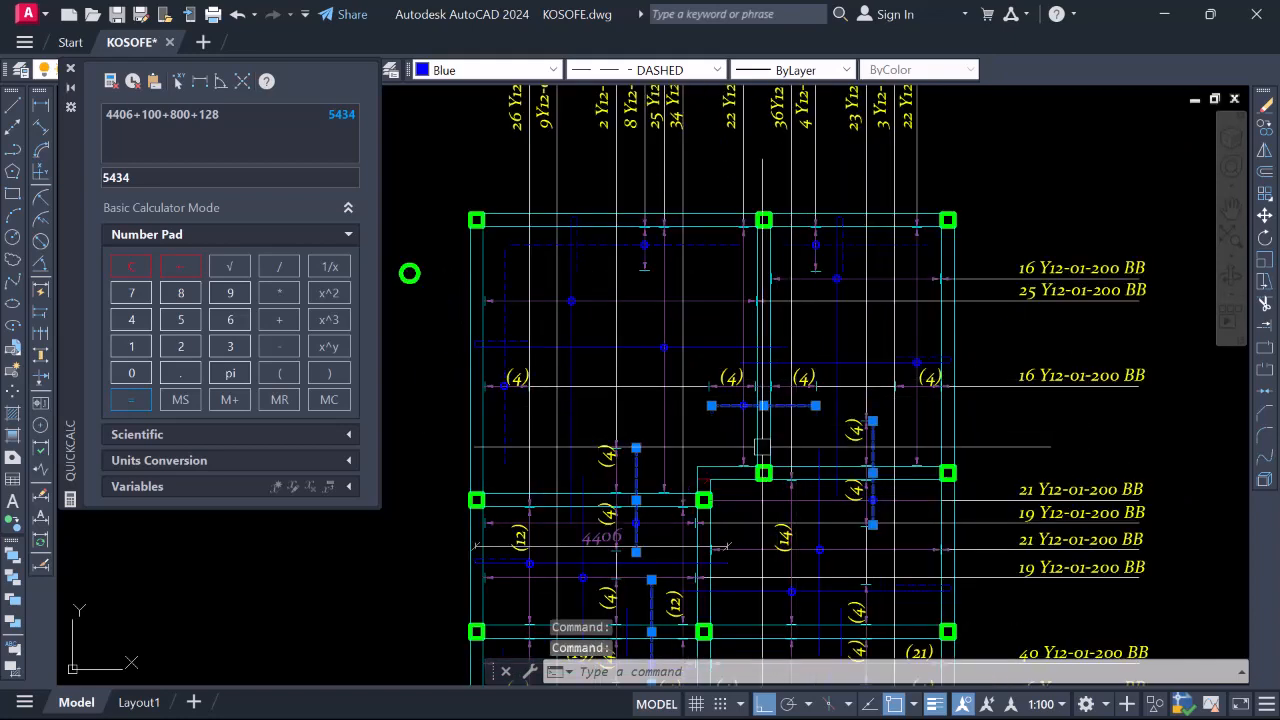
pyautogui.scroll(-4, 738, 350)
pyautogui.scroll(4, 735, 490)
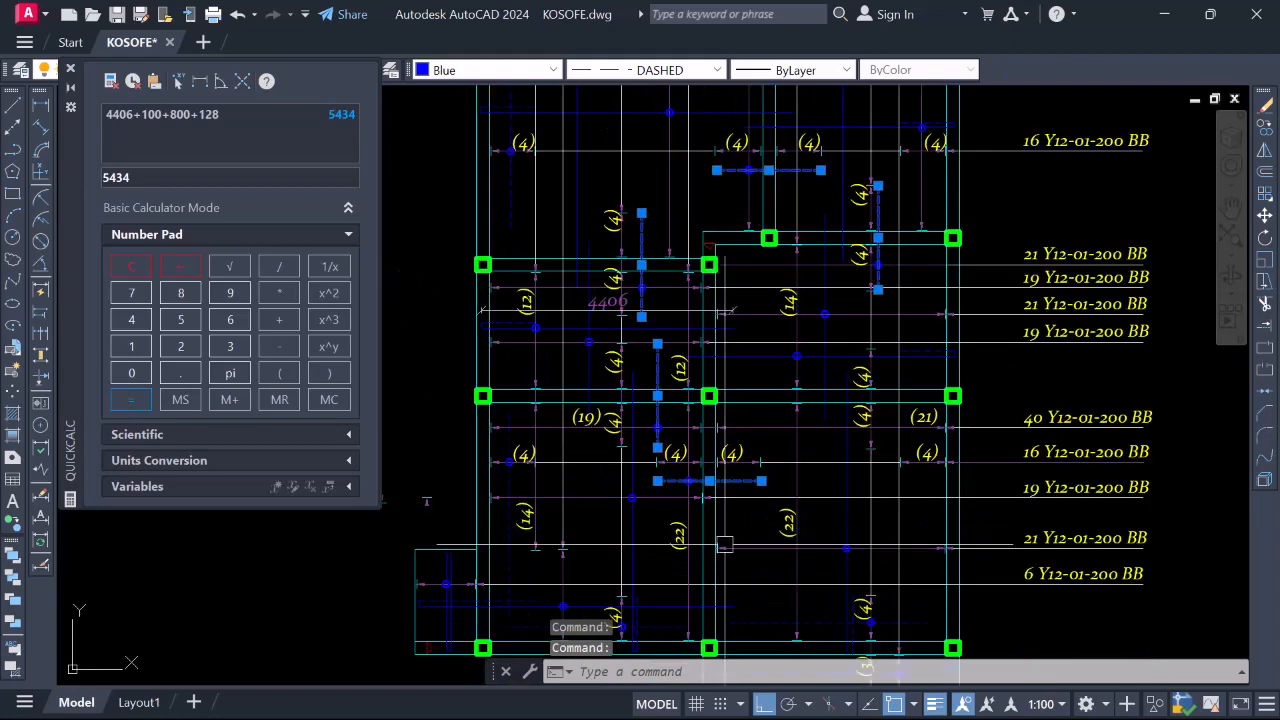
pyautogui.scroll(-4, 640, 460)
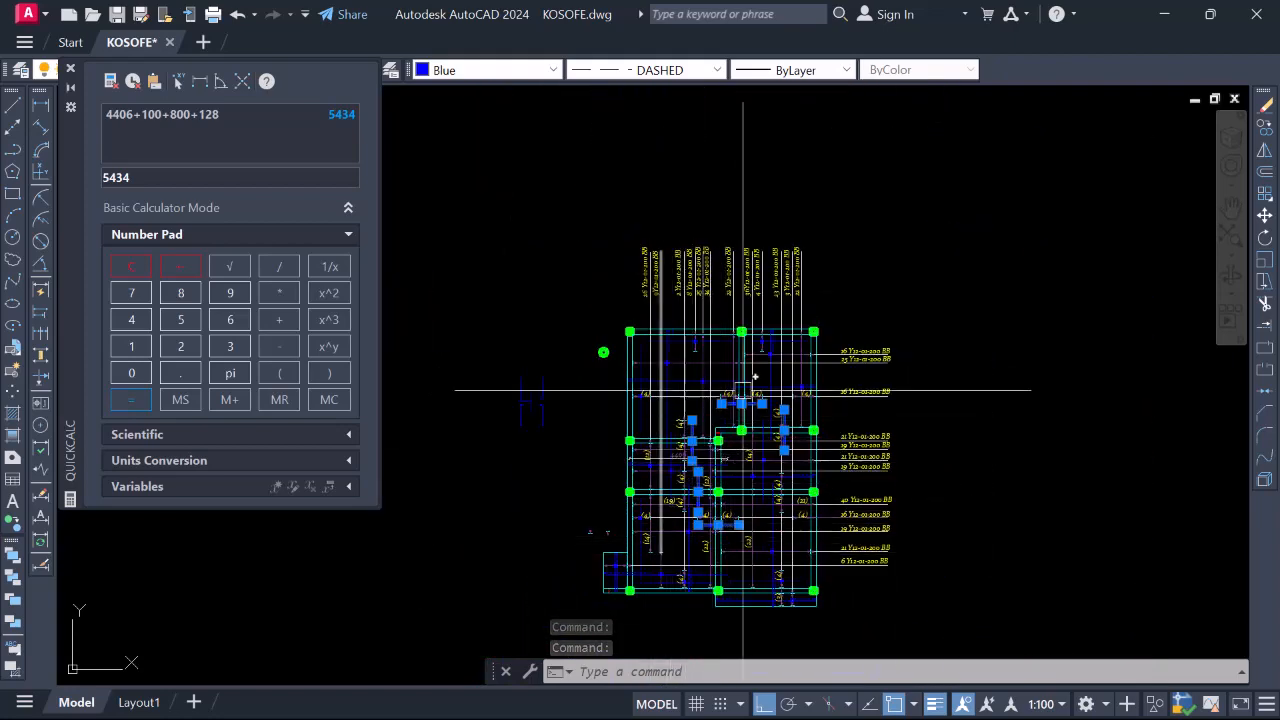
pyautogui.press('Escape')
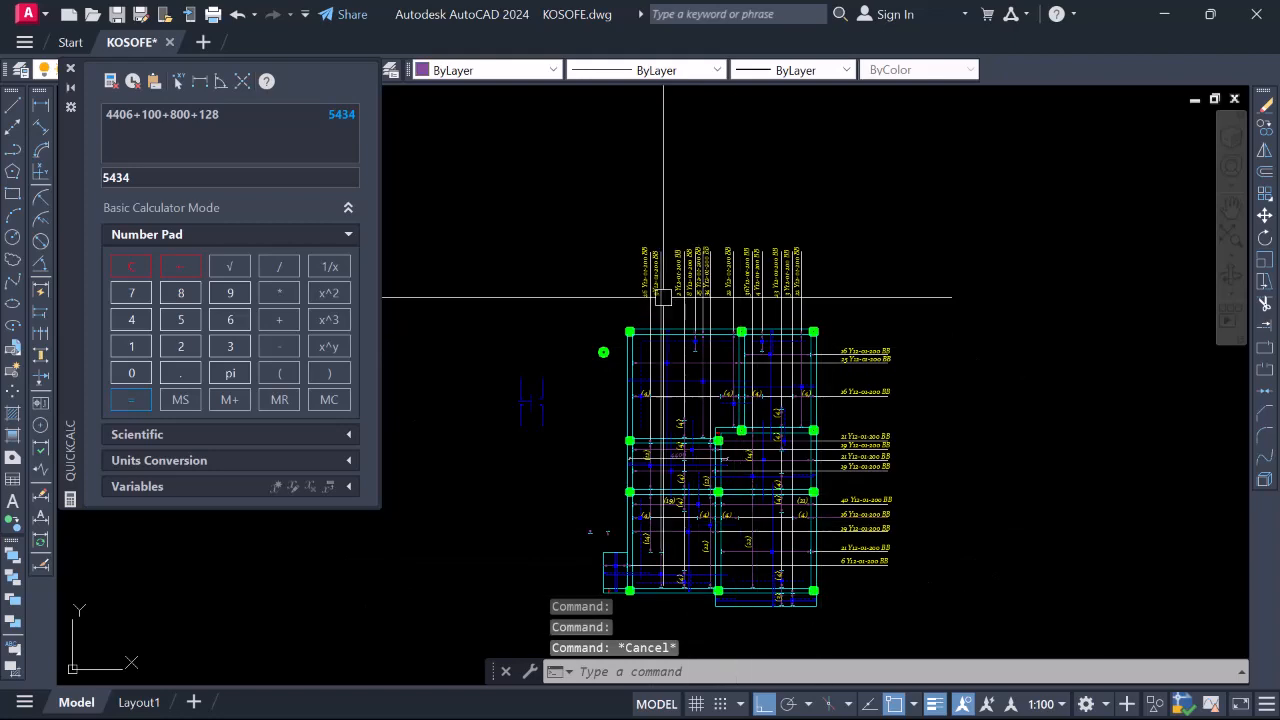
pyautogui.scroll(4, 634, 263)
pyautogui.scroll(-4, 679, 295)
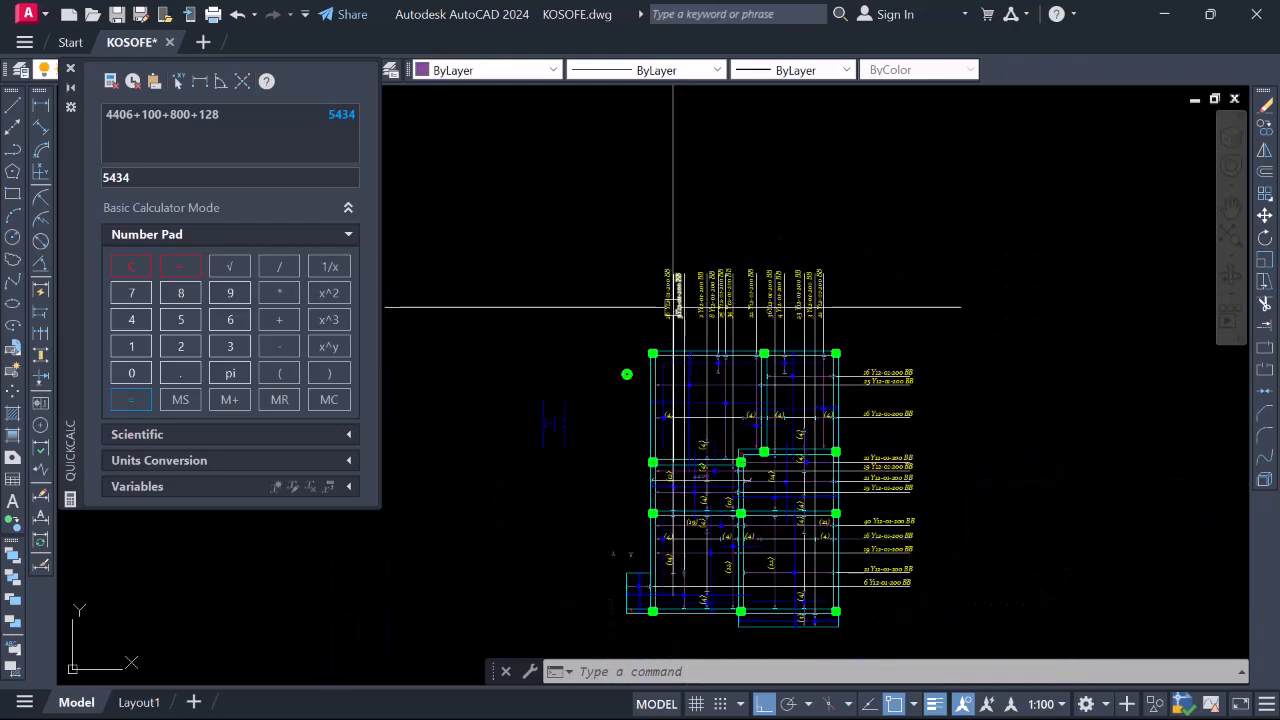
pyautogui.scroll(6, 675, 304)
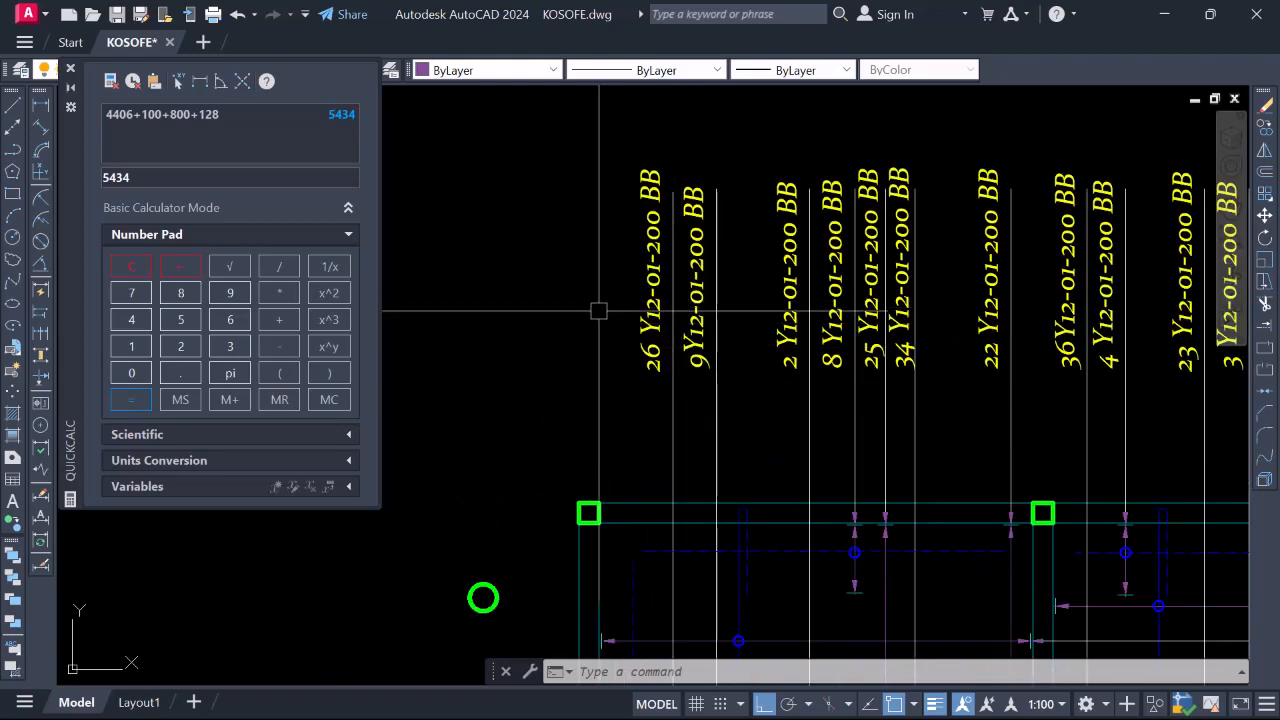
pyautogui.scroll(-2, 598, 311)
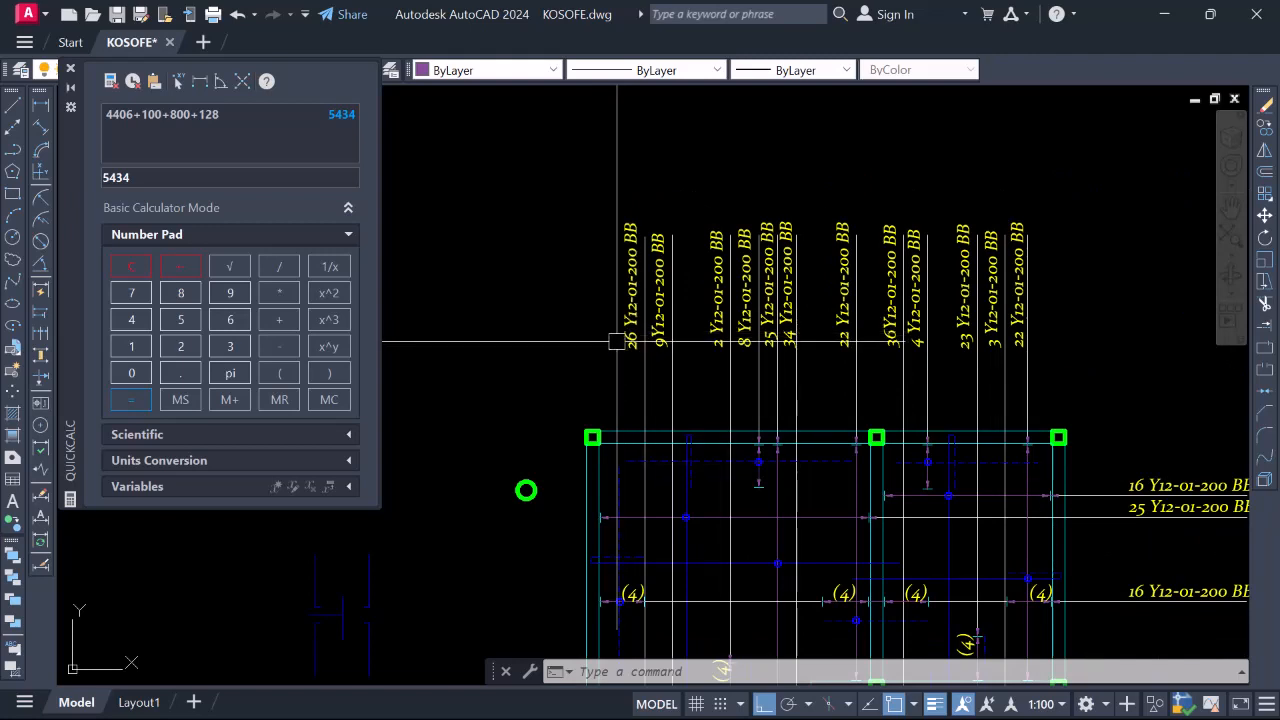
pyautogui.scroll(-4, 598, 278)
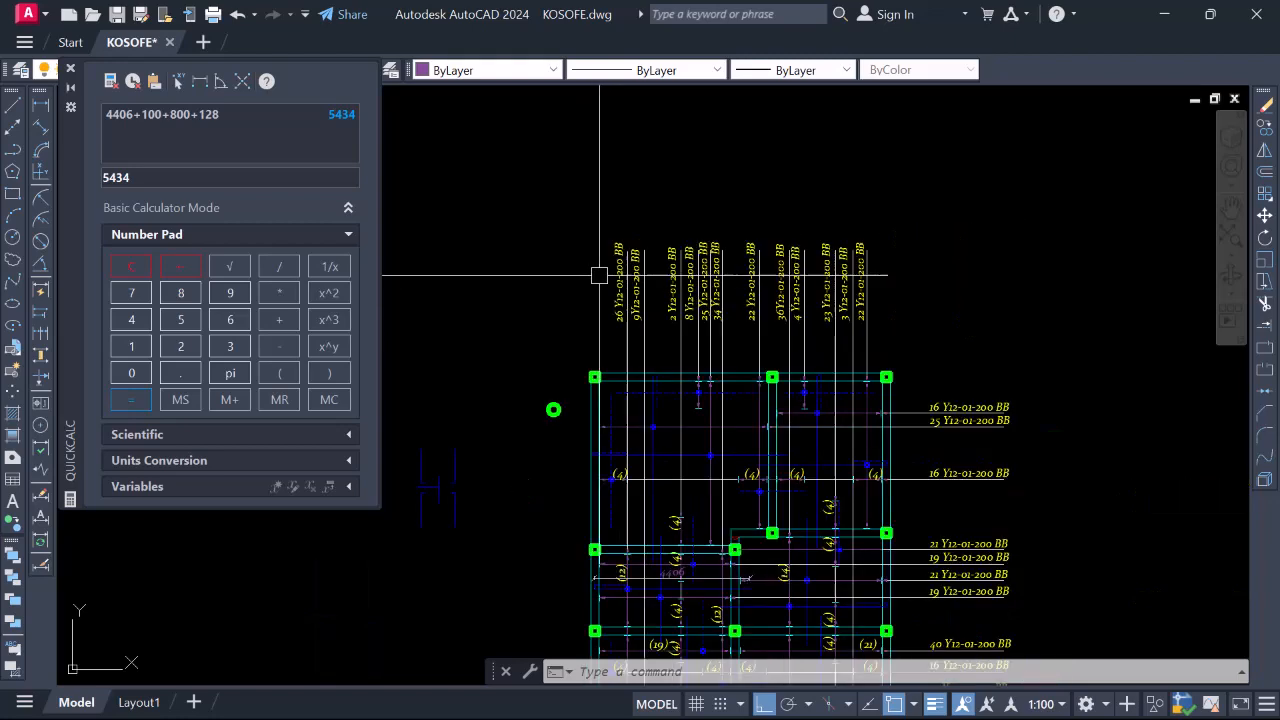
pyautogui.scroll(4, 607, 520)
pyautogui.scroll(-2, 607, 485)
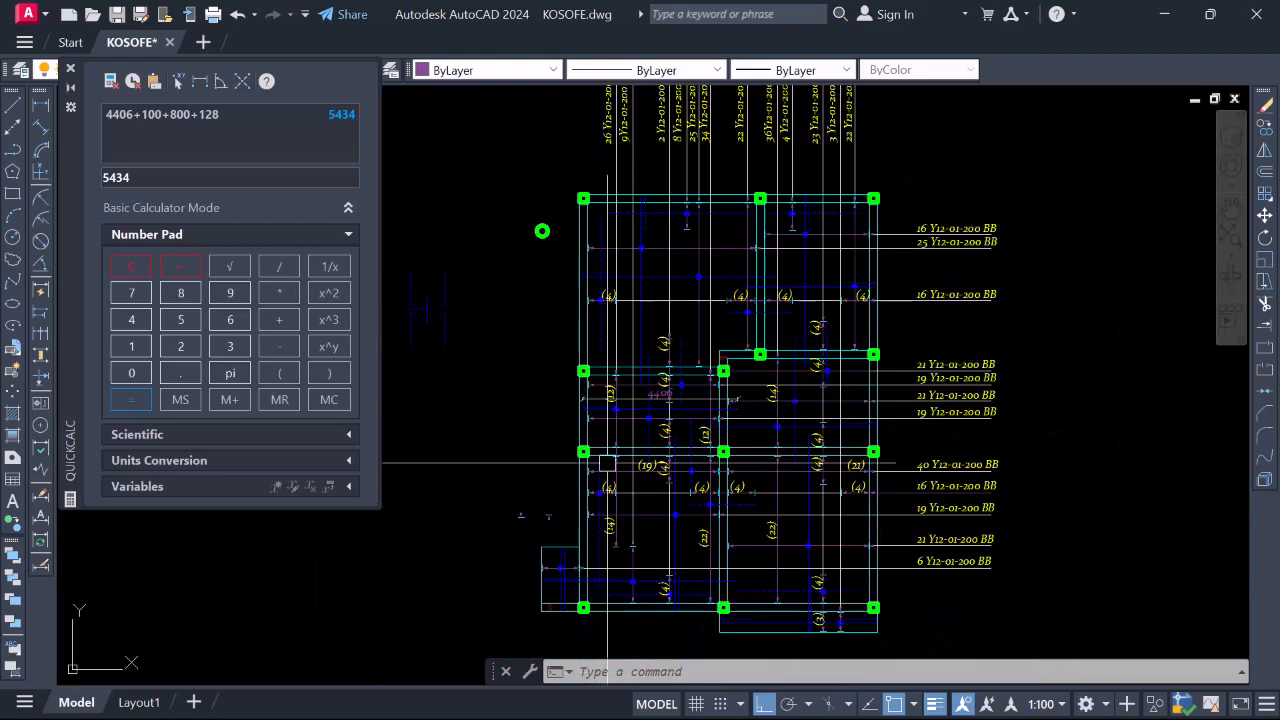
pyautogui.scroll(-2, 608, 465)
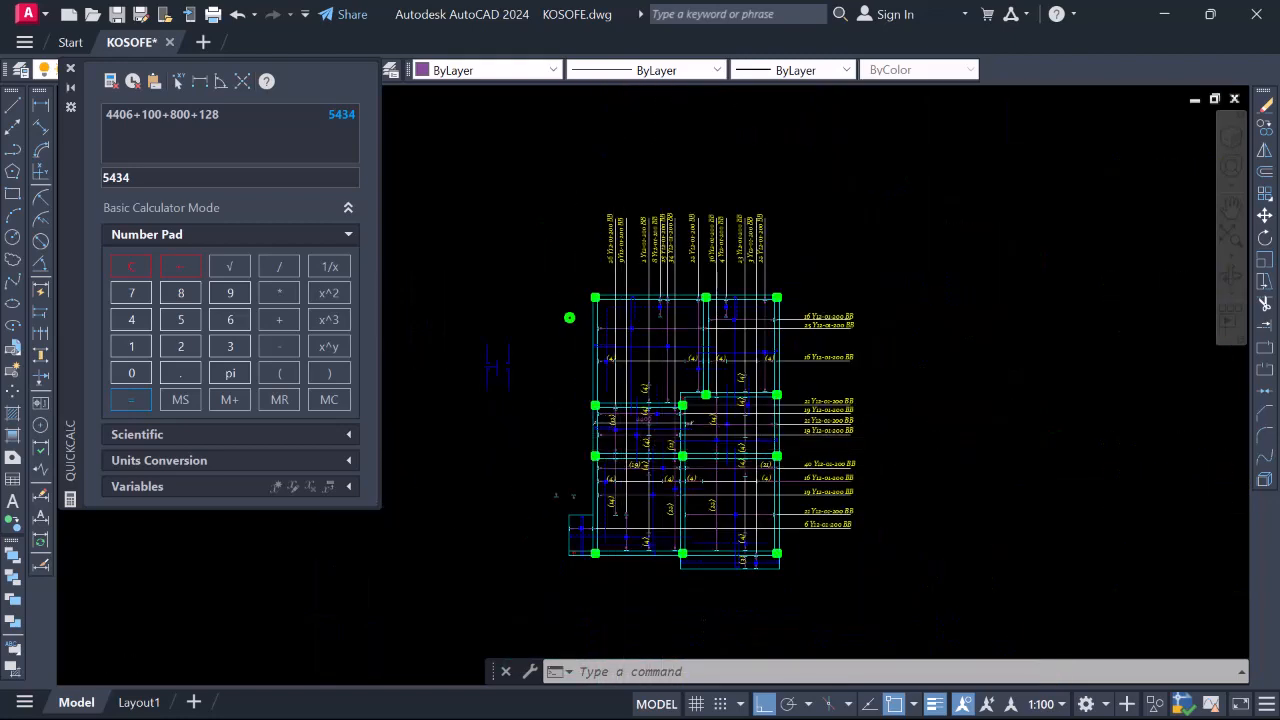
pyautogui.scroll(4, 628, 430)
pyautogui.scroll(-3, 620, 460)
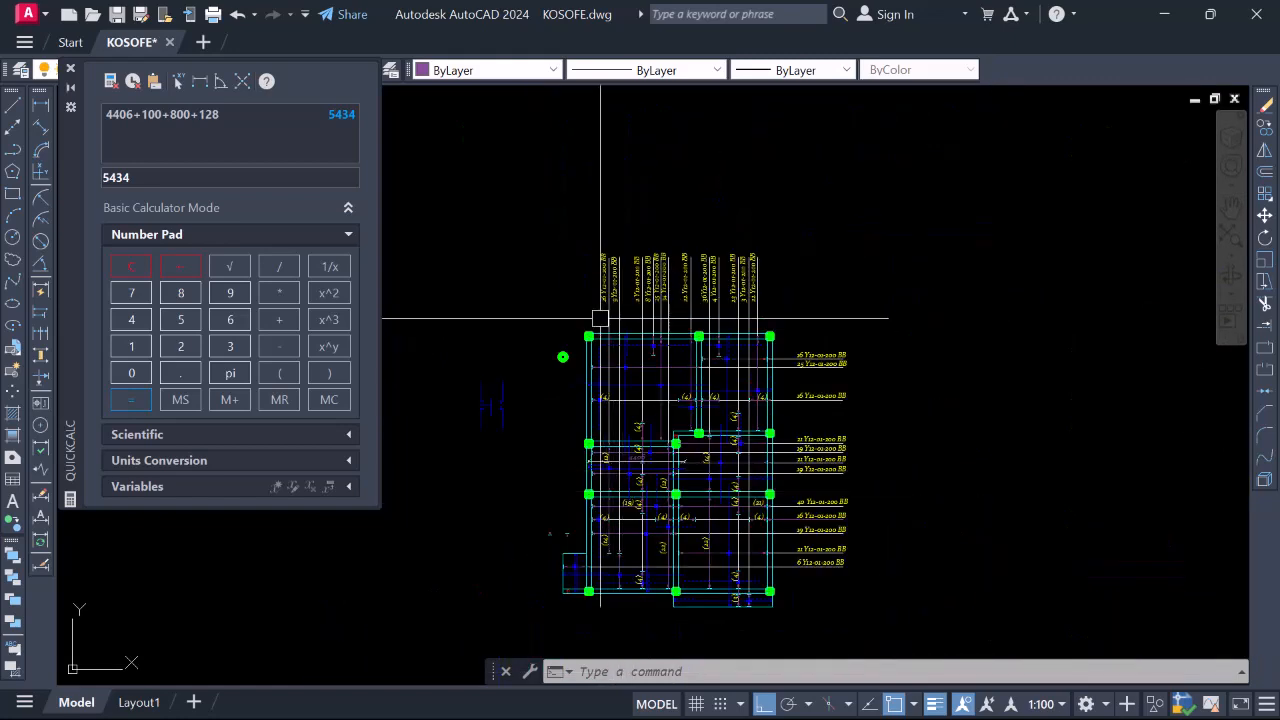
pyautogui.scroll(3, 603, 277)
pyautogui.scroll(-3, 607, 277)
pyautogui.scroll(4, 621, 275)
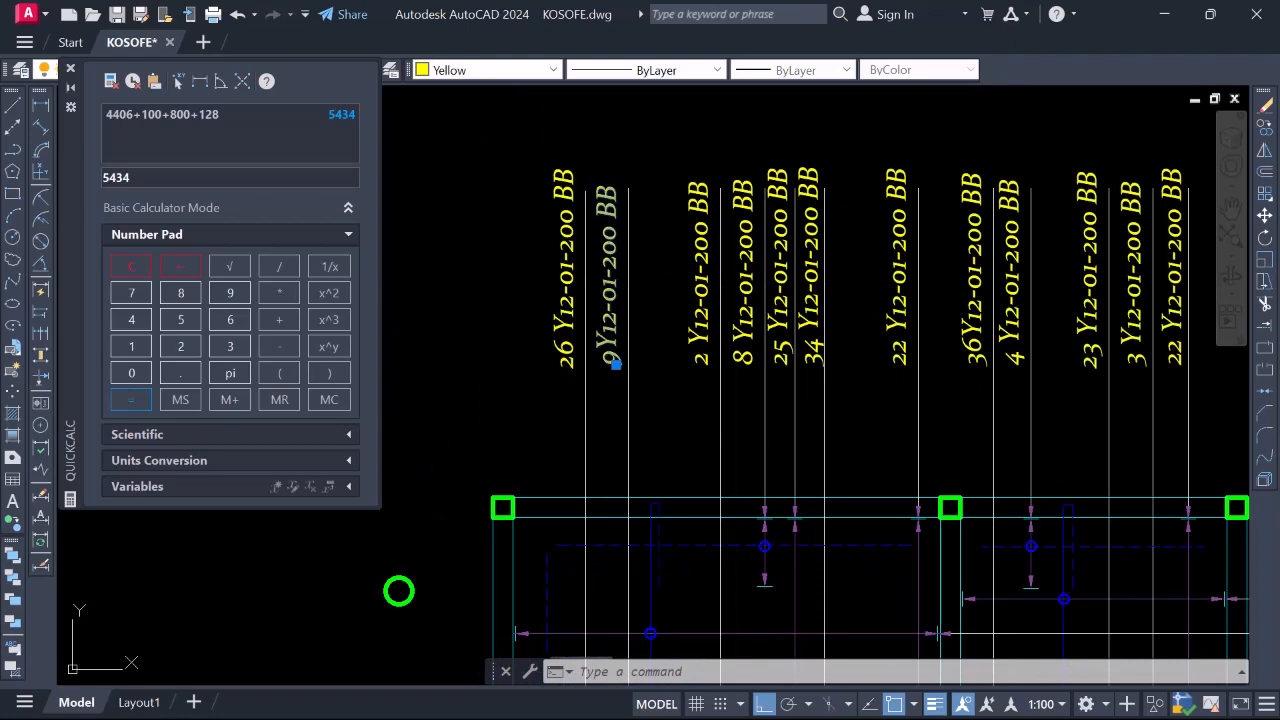
# Change the 9Y12-01-200 BB label to read 9Y12-02-200 BB
pyautogui.doubleClick(608, 290)
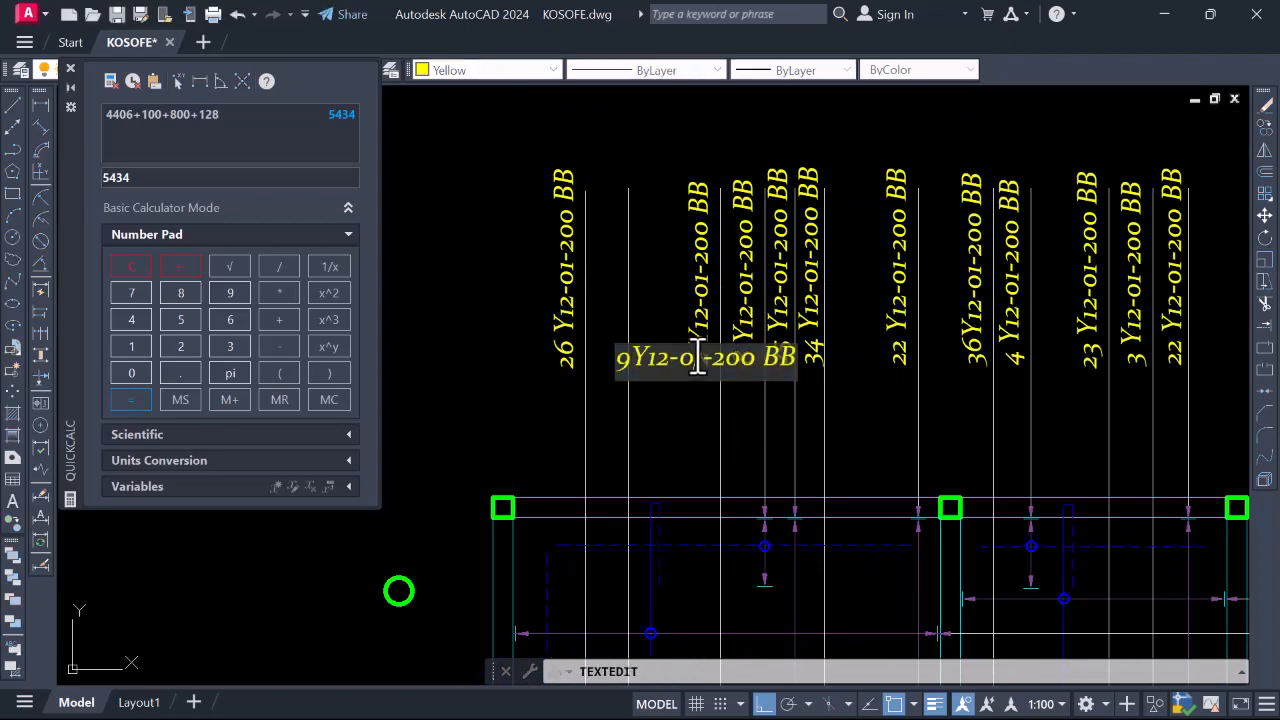
pyautogui.scroll(-4, 660, 295)
pyautogui.scroll(2, 660, 400)
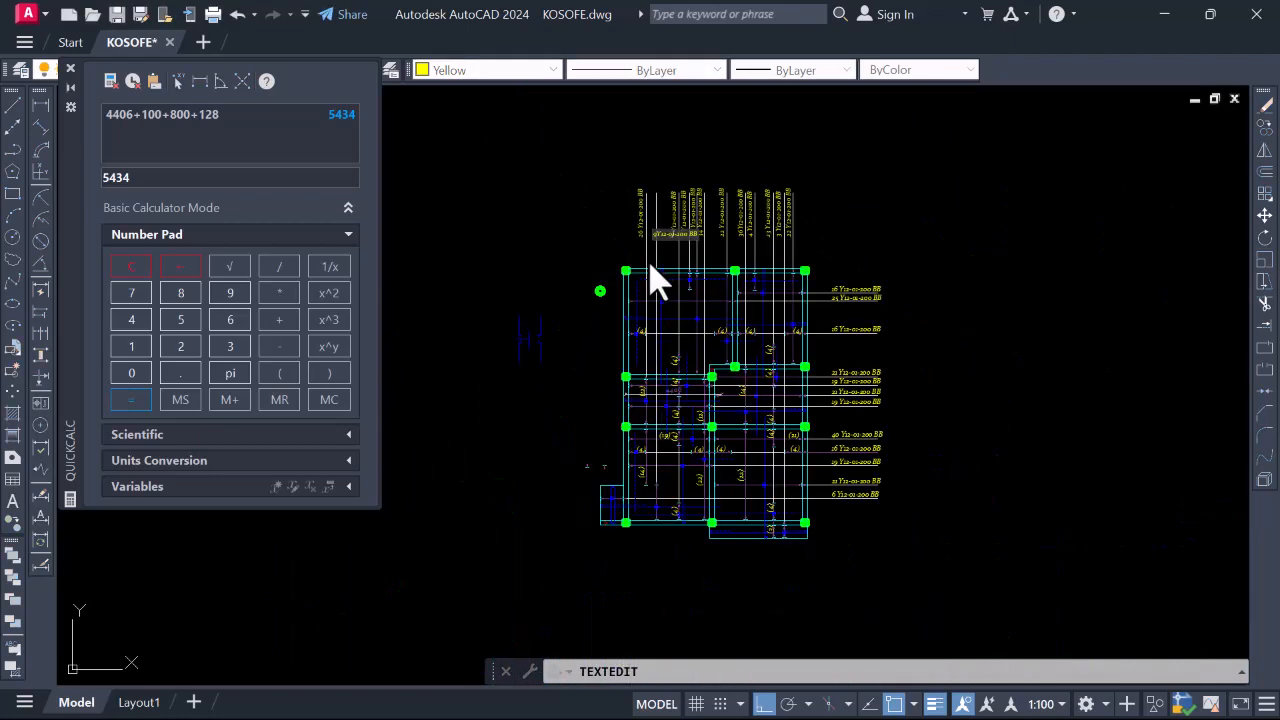
pyautogui.scroll(4, 660, 530)
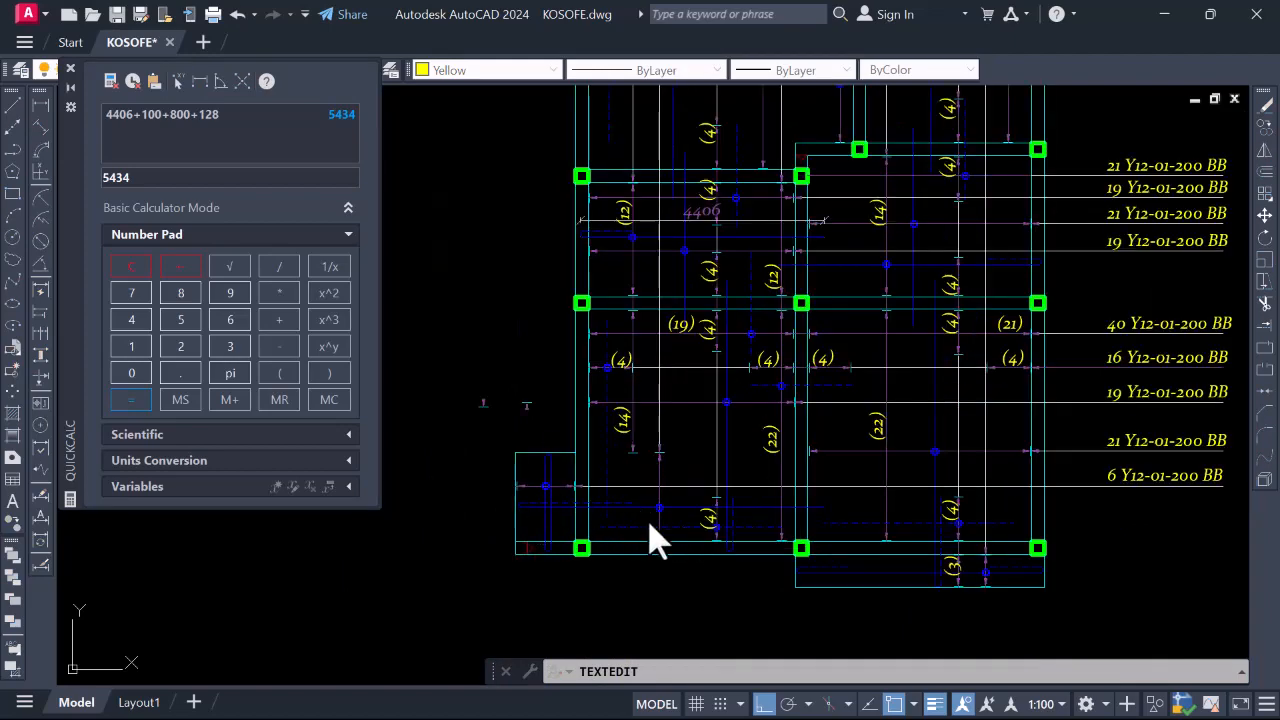
pyautogui.scroll(-4, 680, 560)
pyautogui.scroll(6, 670, 245)
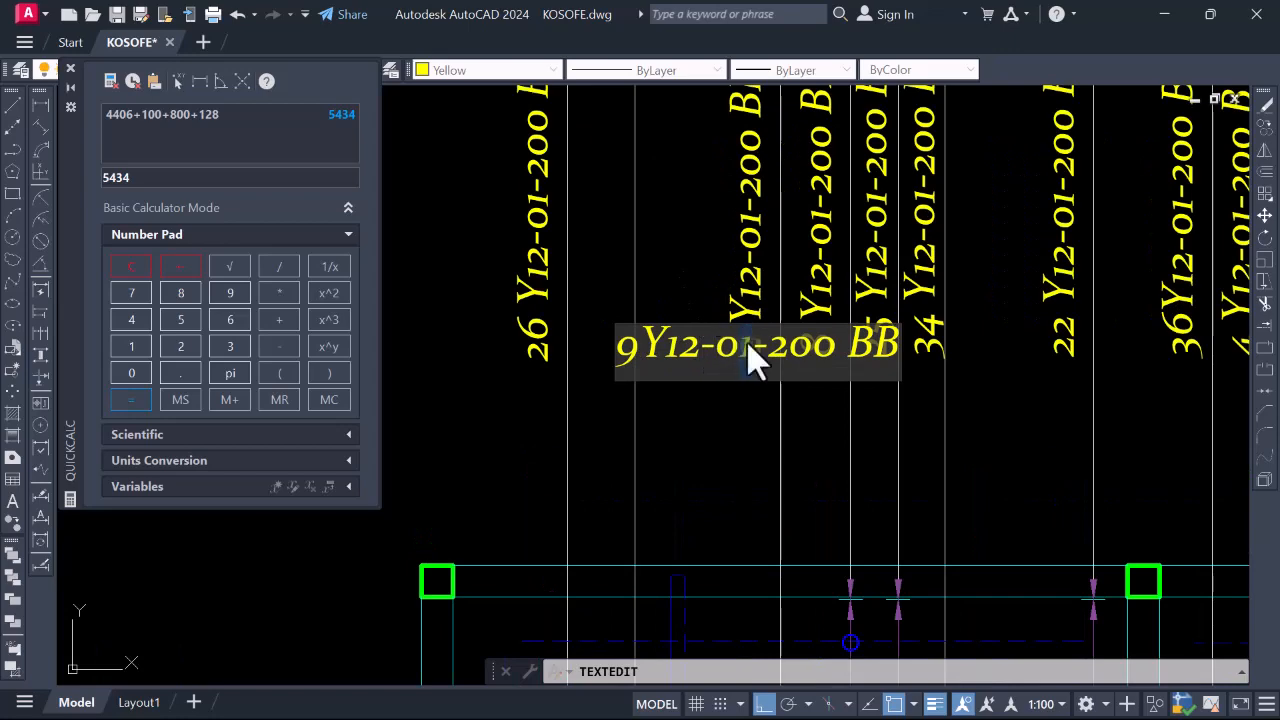
pyautogui.click(716, 412)
# Open the 2 Y12-01-200 BB label for editing
pyautogui.scroll(-3, 443, 517)
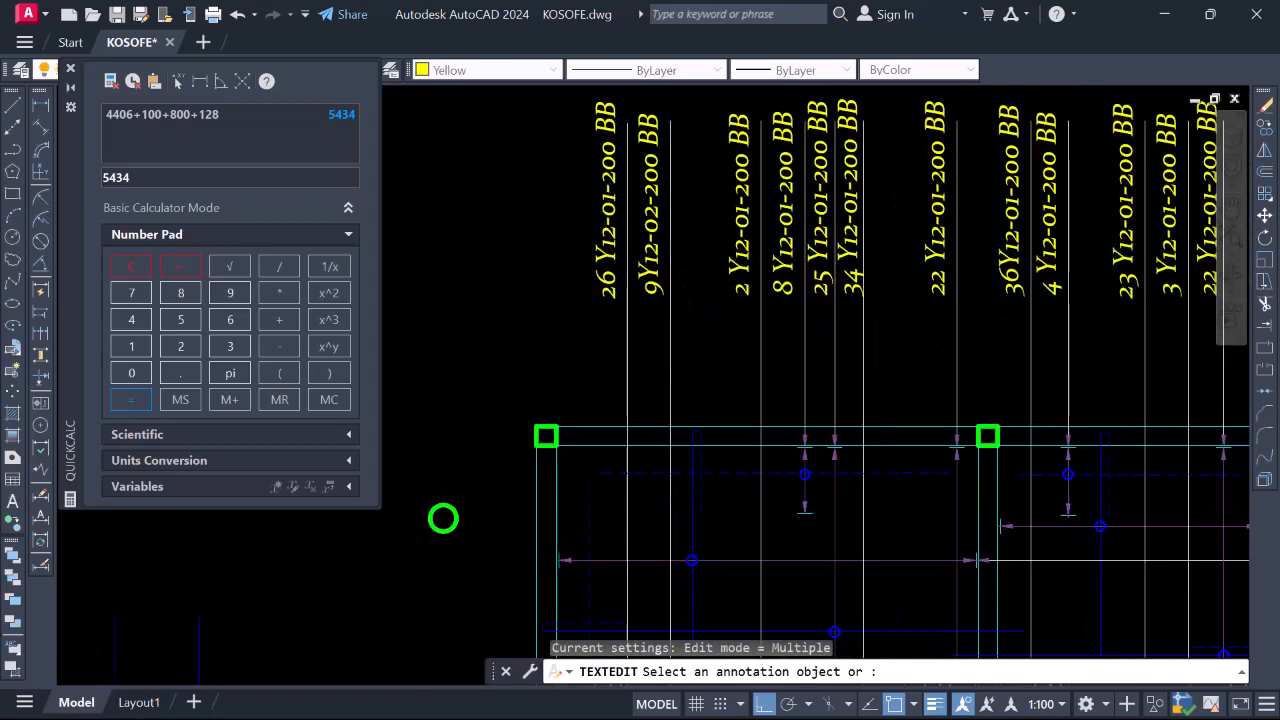
pyautogui.scroll(-3, 620, 311)
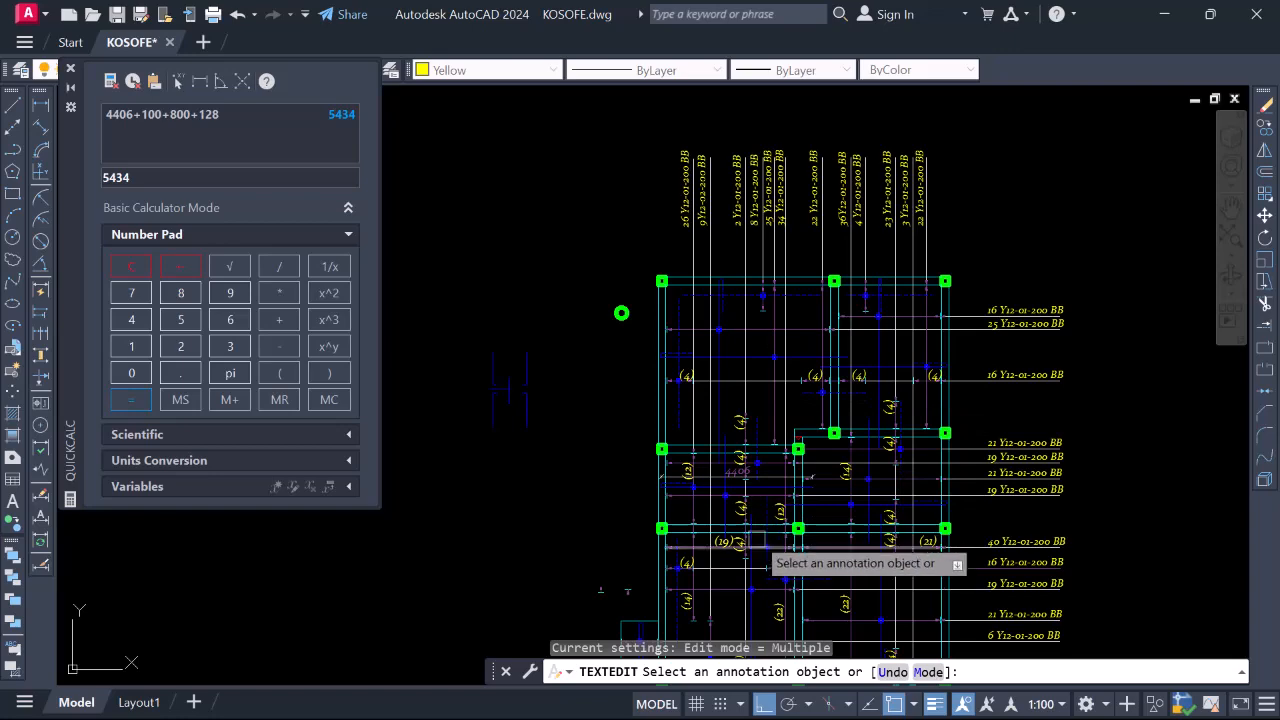
pyautogui.scroll(-2, 742, 415)
pyautogui.scroll(6, 740, 580)
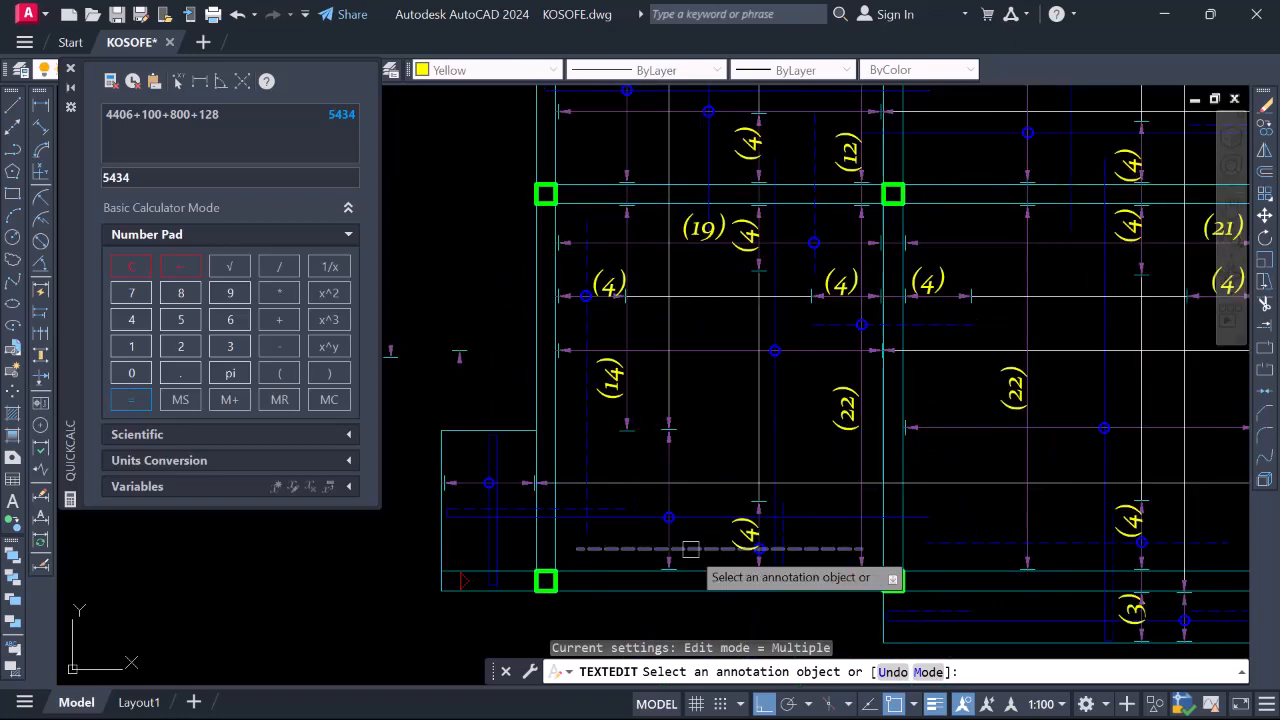
pyautogui.scroll(-6, 705, 550)
pyautogui.scroll(5, 710, 297)
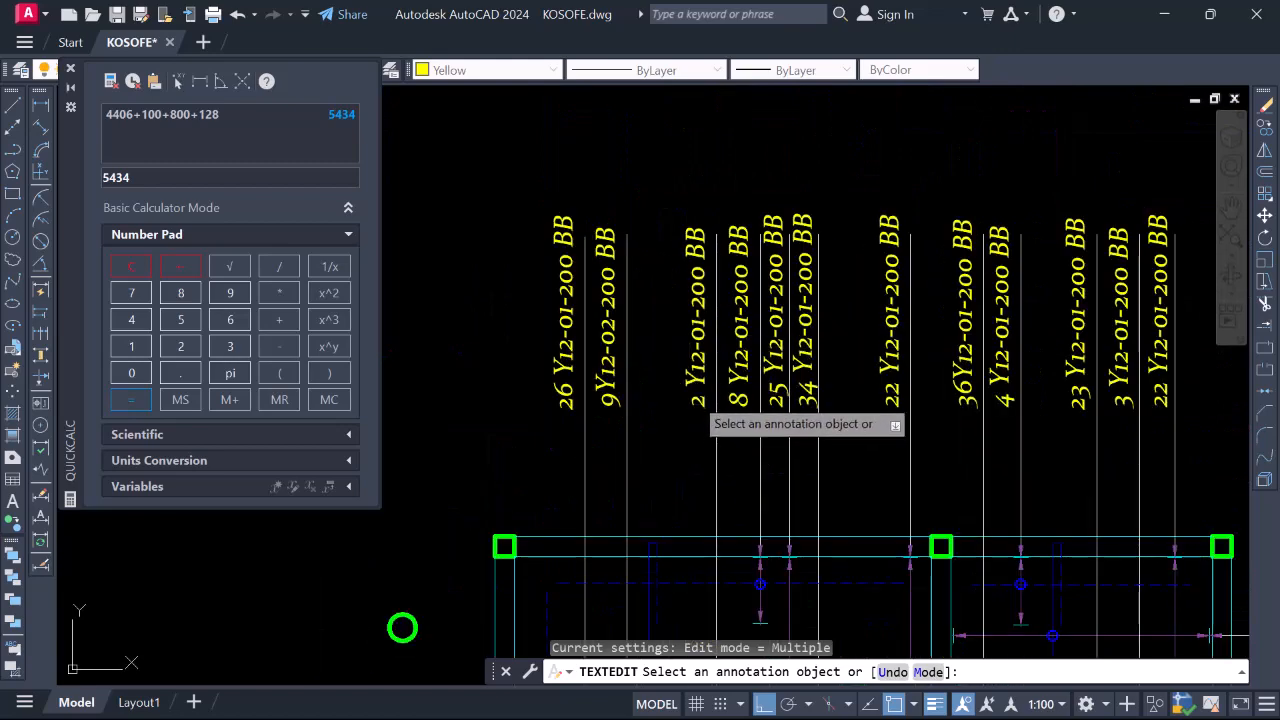
pyautogui.click(697, 398)
# Change the 2 Y12 label's bar mark from 01 to 03
pyautogui.click(794, 410)
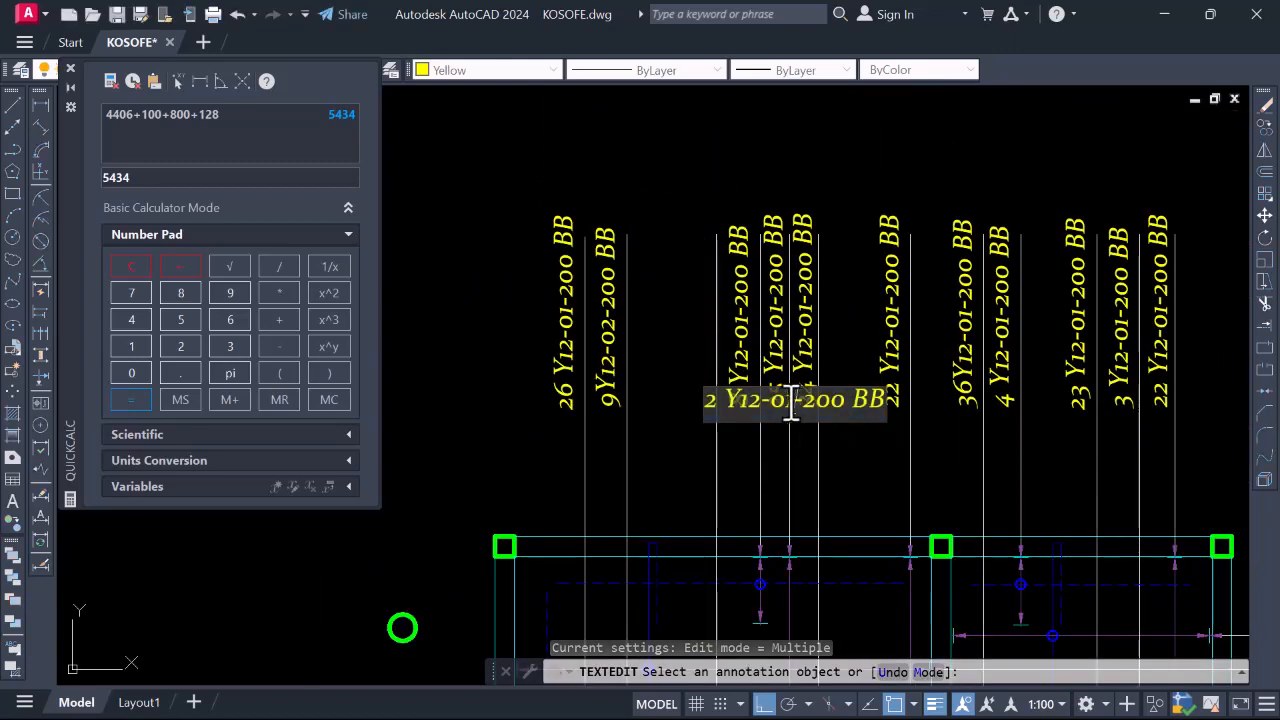
pyautogui.scroll(4, 794, 410)
pyautogui.press('BackSpace')
pyautogui.write('3')
pyautogui.click(705, 330)
# Renumber the 8 Y12 label to read 8 Y12-04-200 BB
pyautogui.scroll(-8, 705, 330)
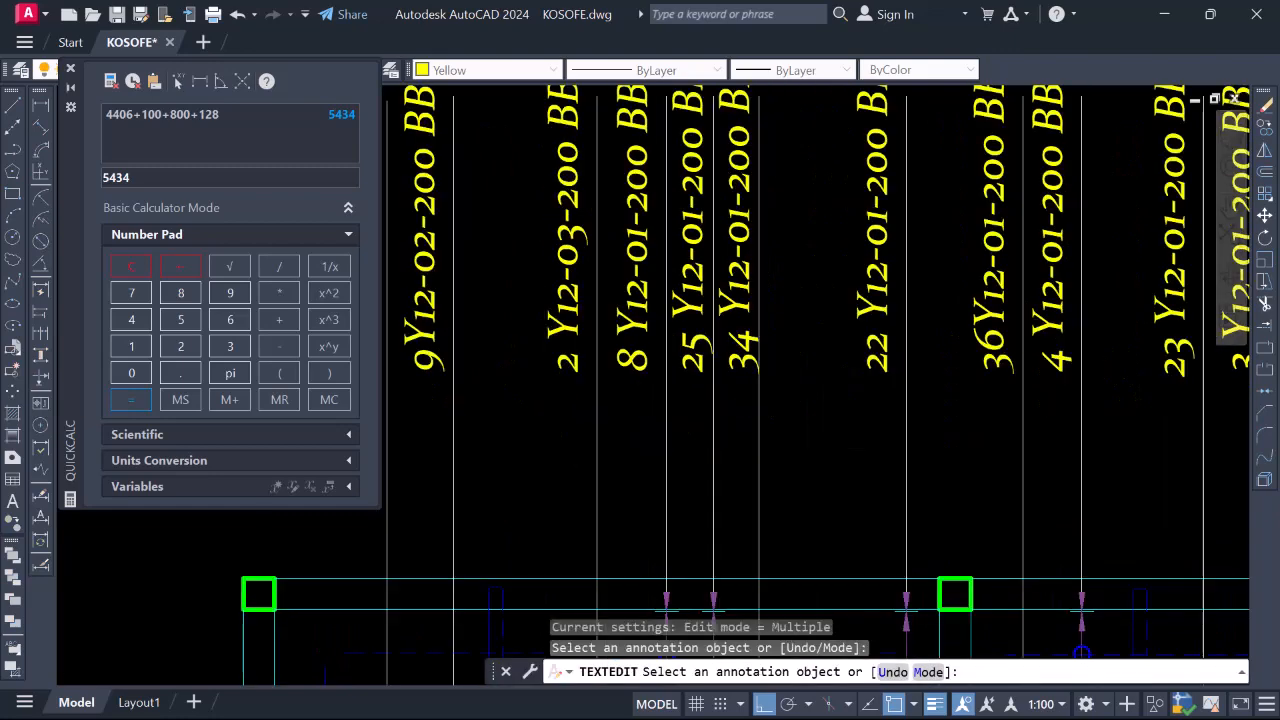
pyautogui.scroll(2, 618, 252)
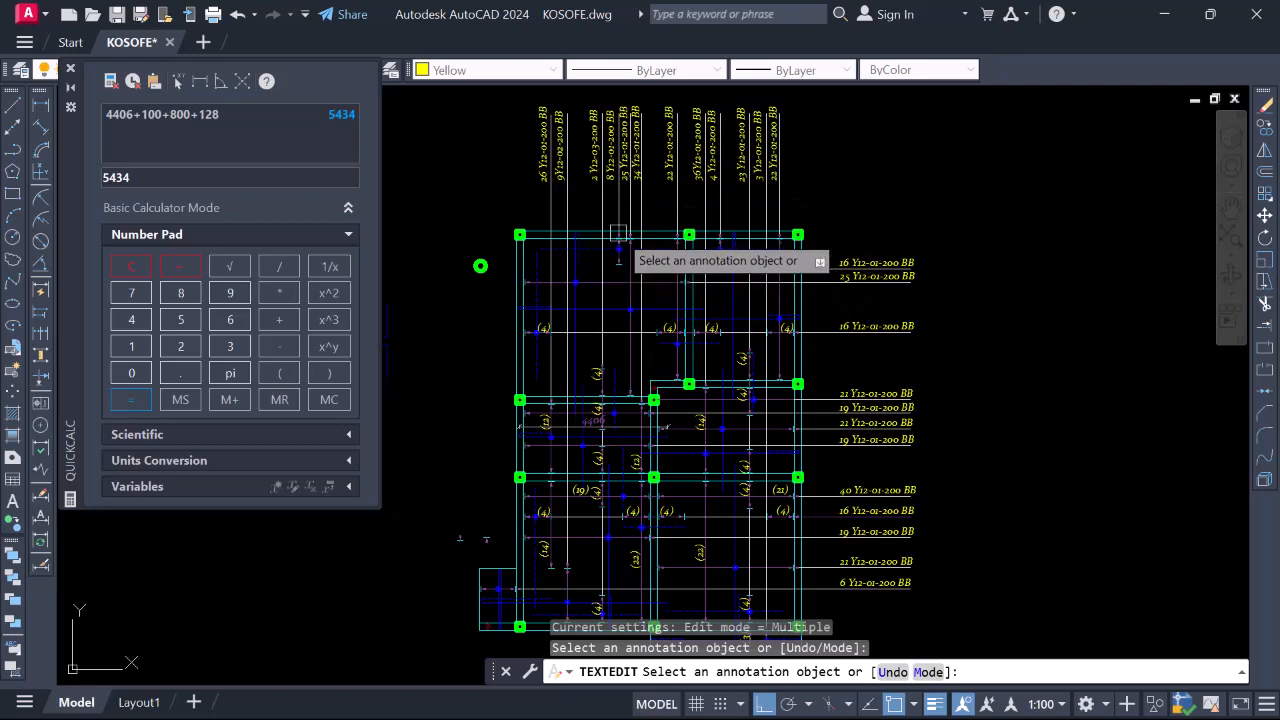
pyautogui.scroll(6, 616, 163)
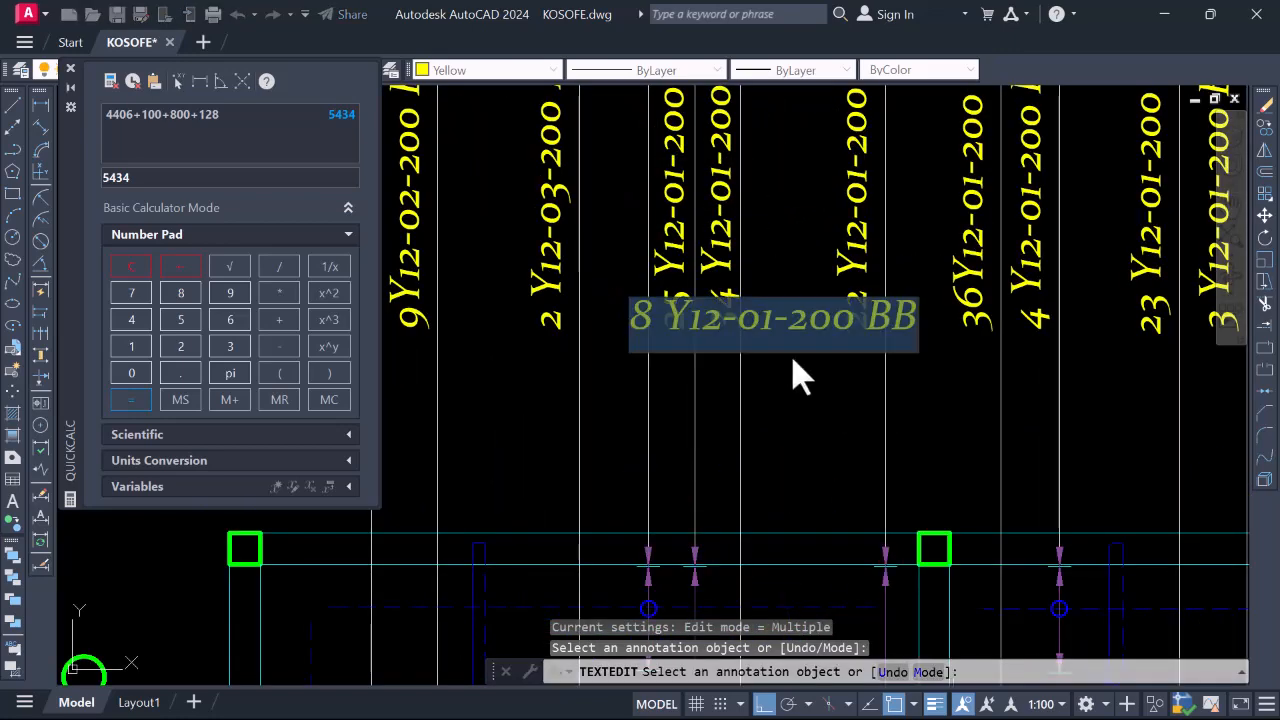
pyautogui.scroll(-6, 766, 270)
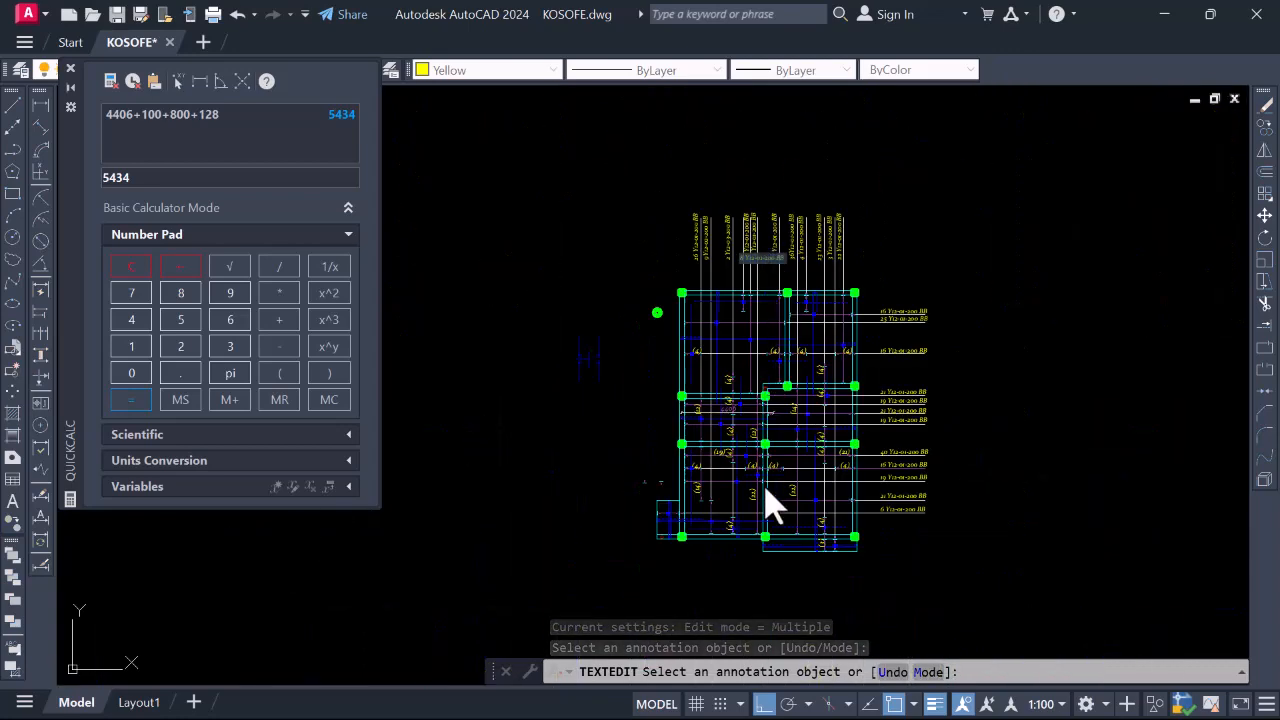
pyautogui.scroll(5, 720, 537)
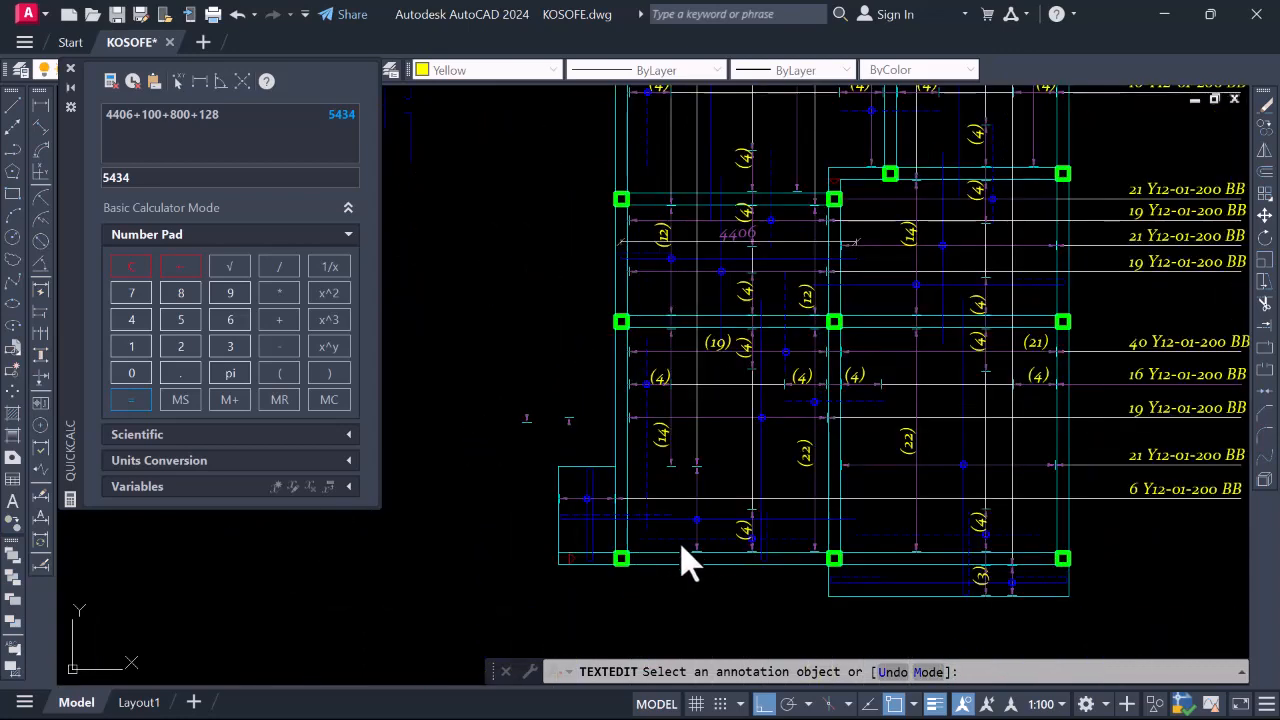
pyautogui.scroll(-5, 800, 530)
pyautogui.scroll(5, 749, 337)
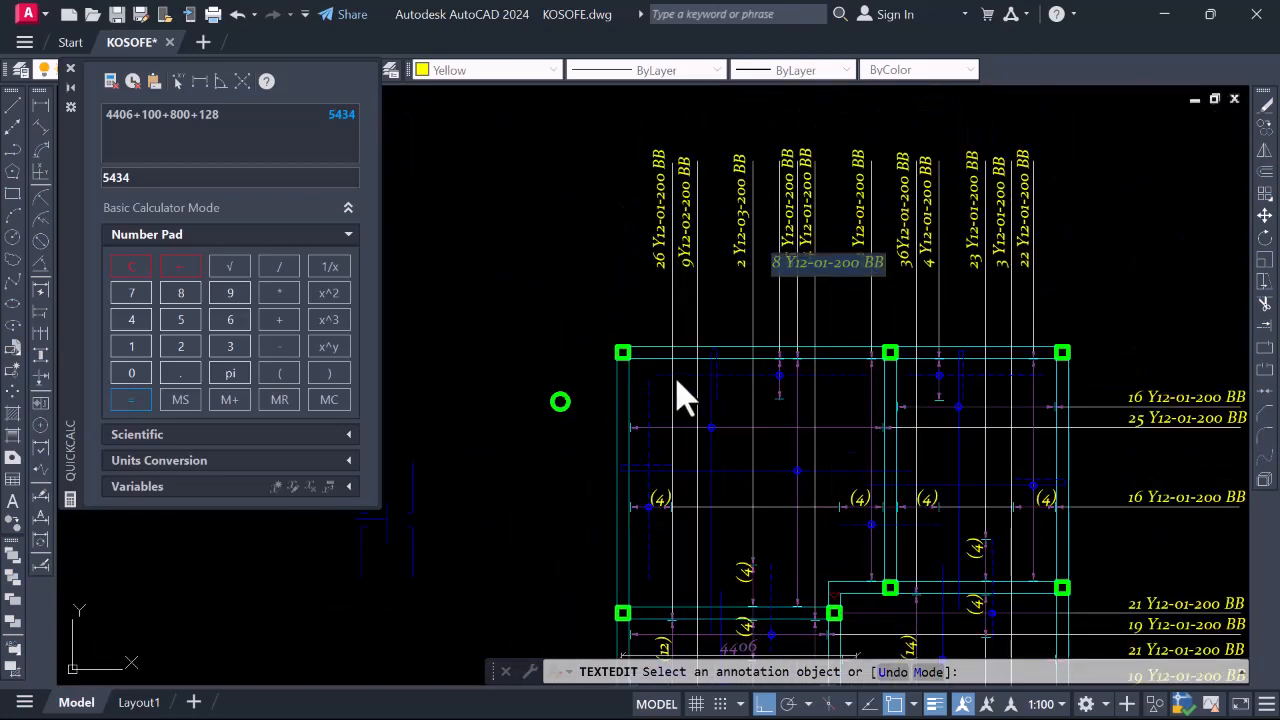
pyautogui.scroll(4, 822, 282)
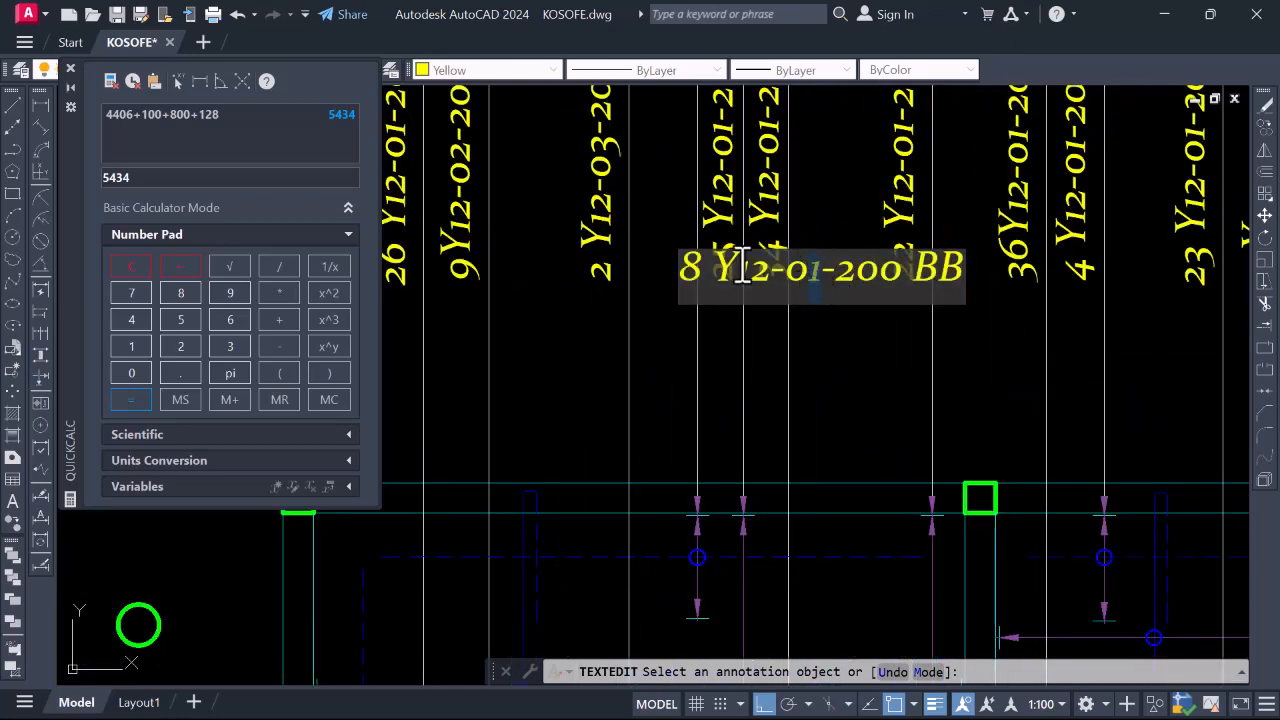
pyautogui.write('4')
pyautogui.press('Return')
pyautogui.scroll(-5, 740, 278)
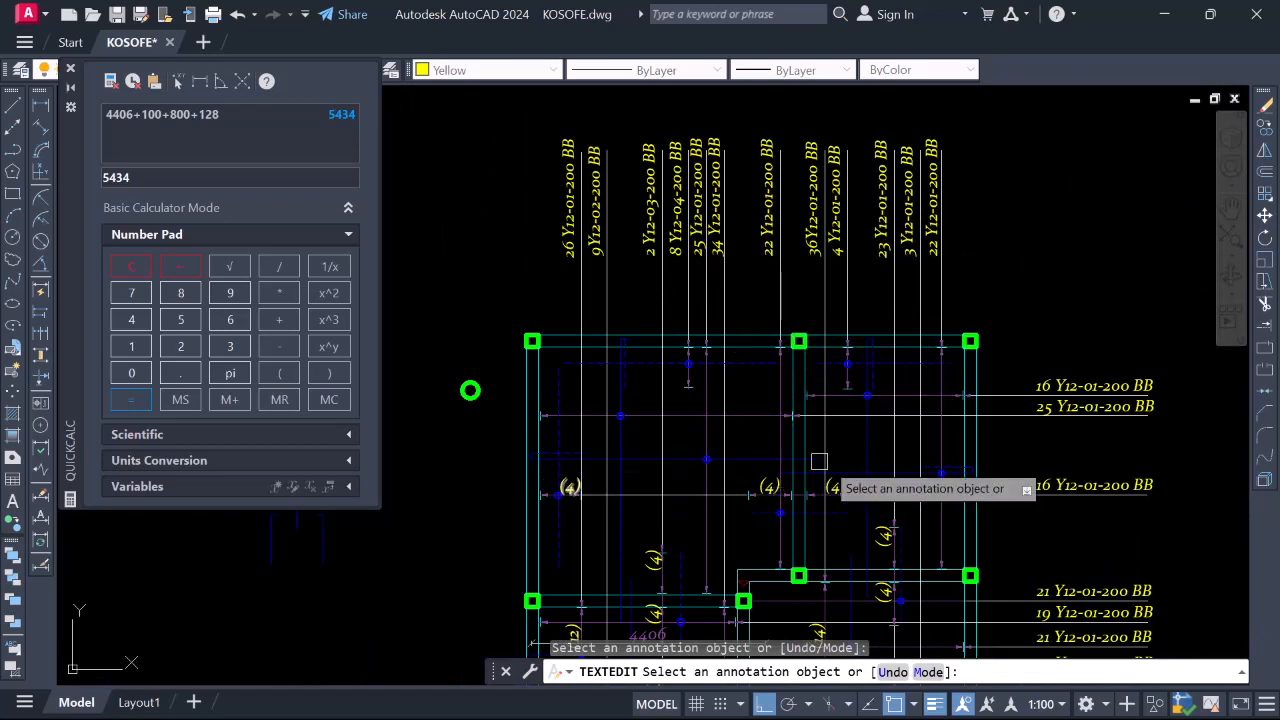
# Renumber the 25-bar label's mark from 01 to 05, giving 25 Y12-05-200 BB
pyautogui.scroll(2, 692, 213)
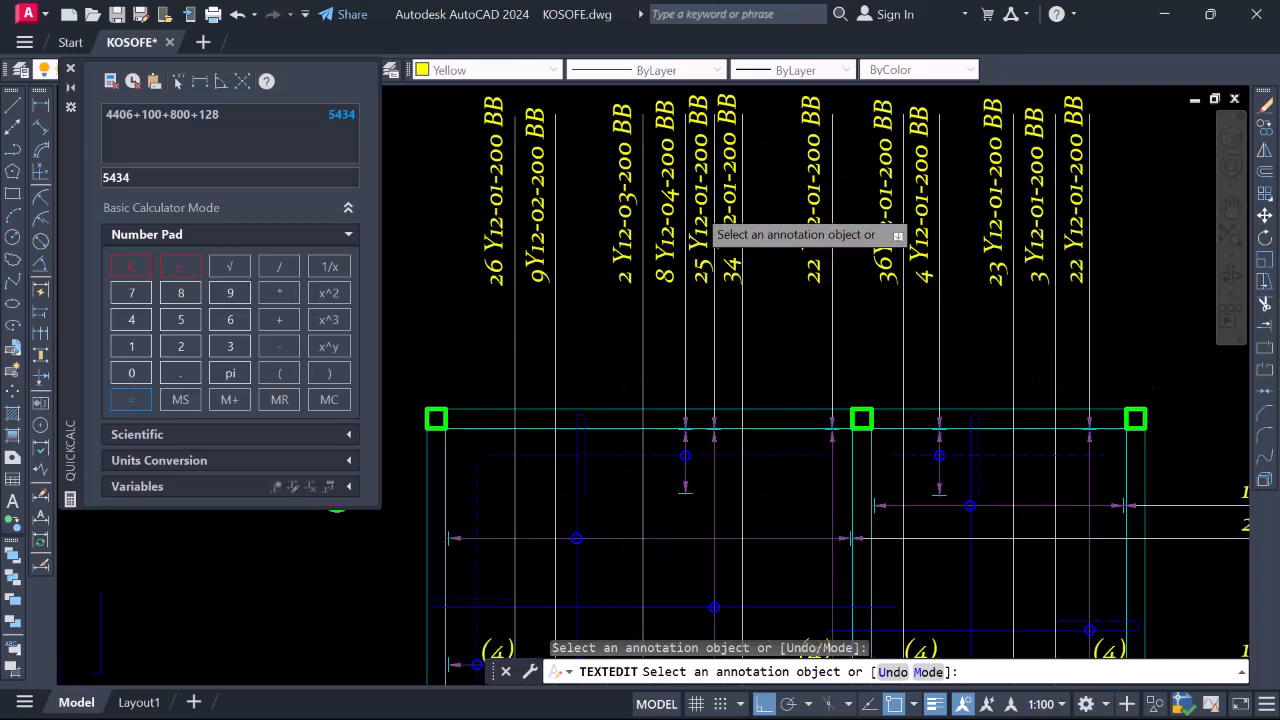
pyautogui.scroll(2, 699, 205)
pyautogui.click(705, 207)
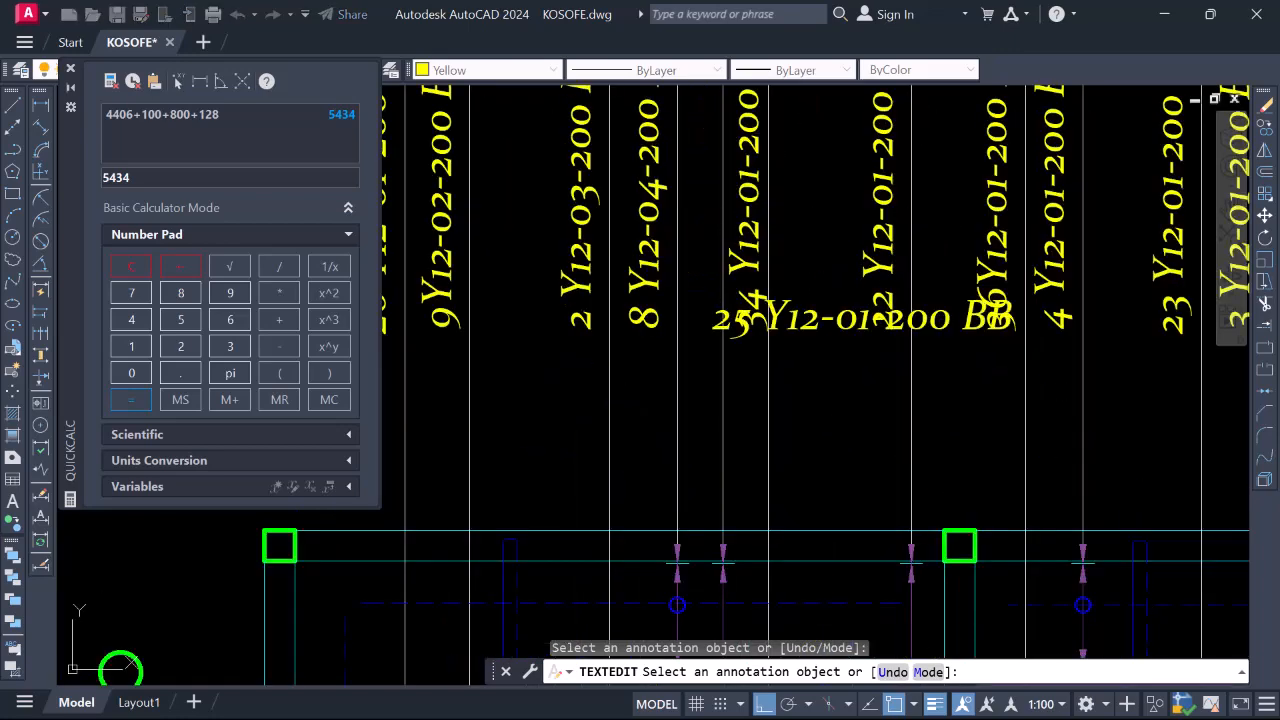
pyautogui.click(858, 318)
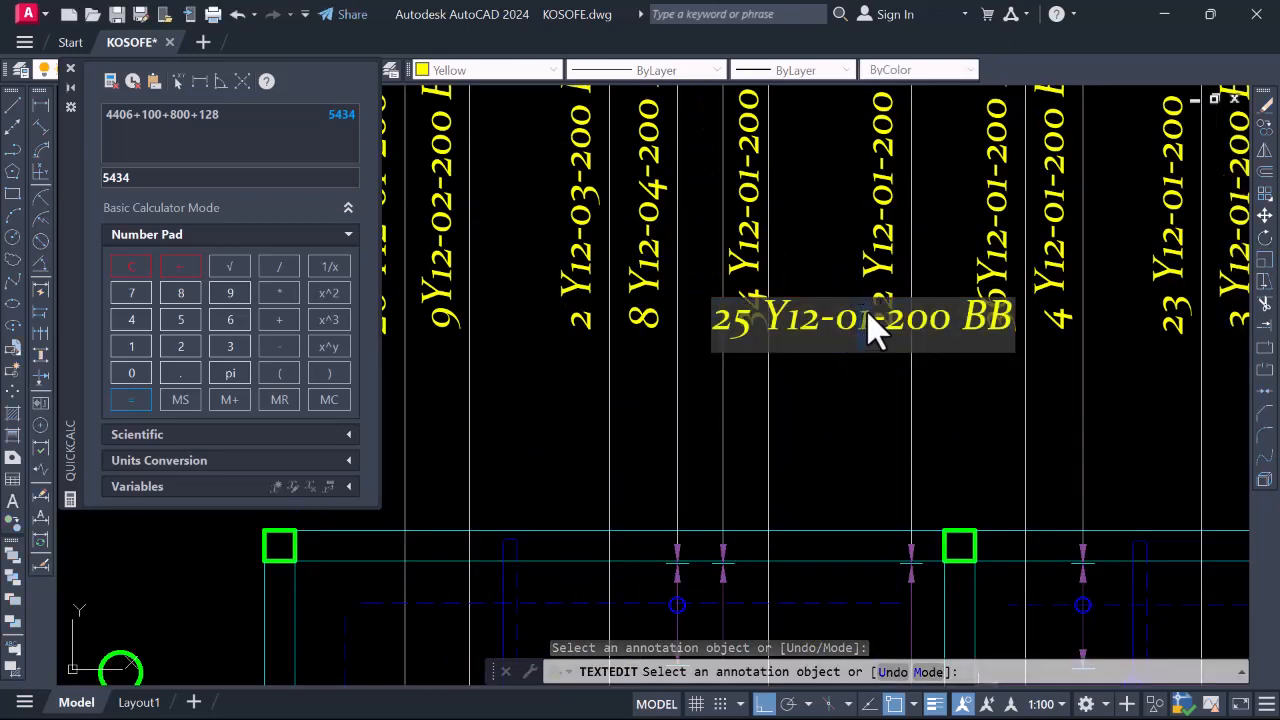
pyautogui.write('5')
pyautogui.press('Return')
# Change both the 34-bar and 22-bar labels to bar mark Y12-06
pyautogui.scroll(-4, 667, 285)
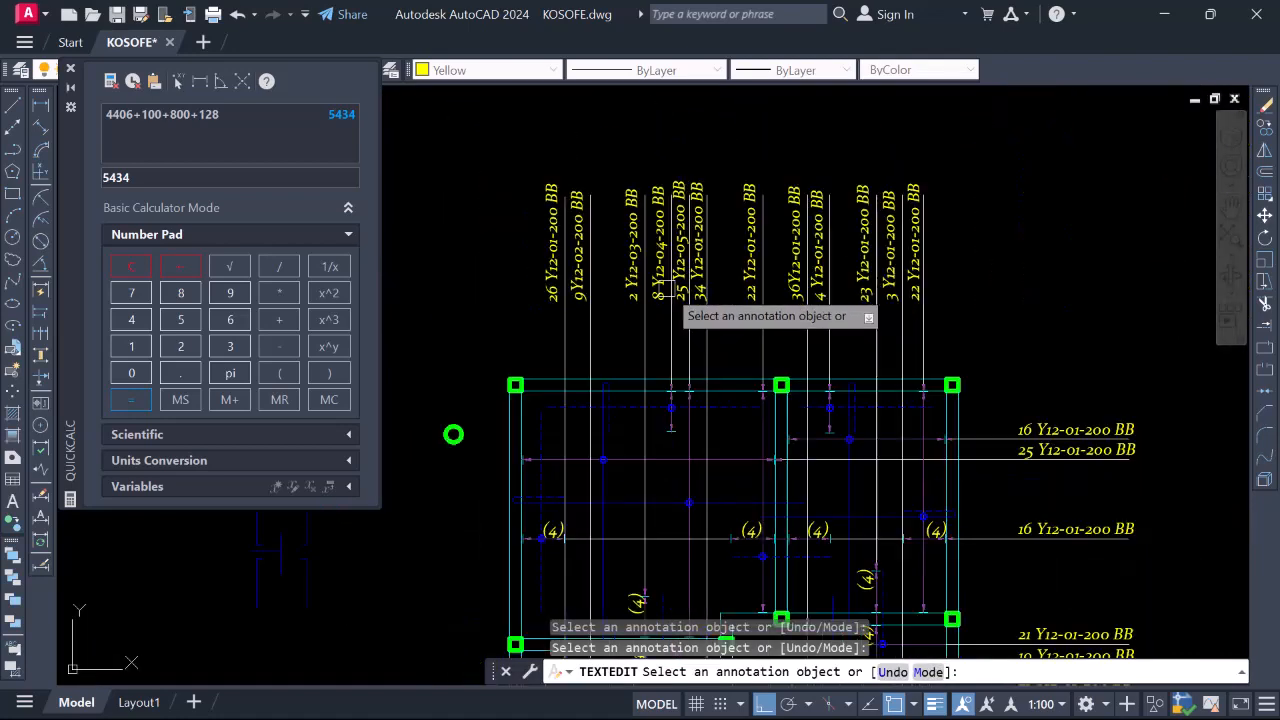
pyautogui.scroll(-3, 715, 235)
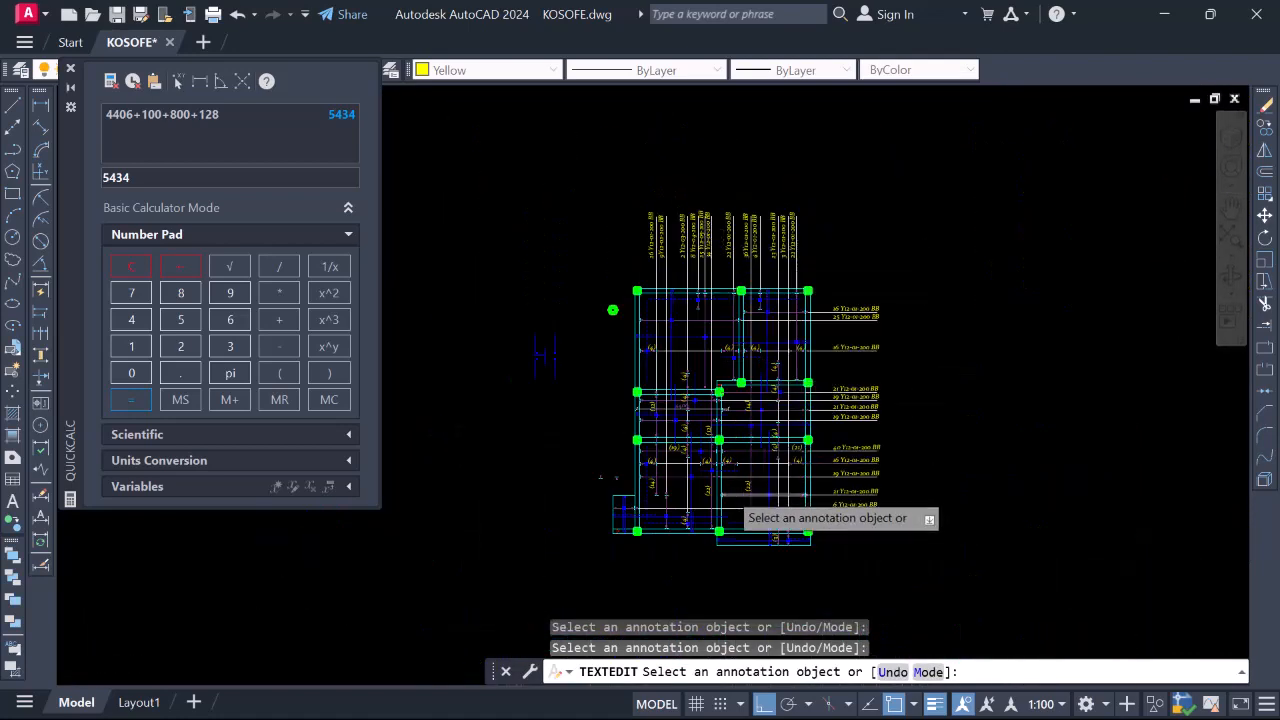
pyautogui.scroll(4, 728, 491)
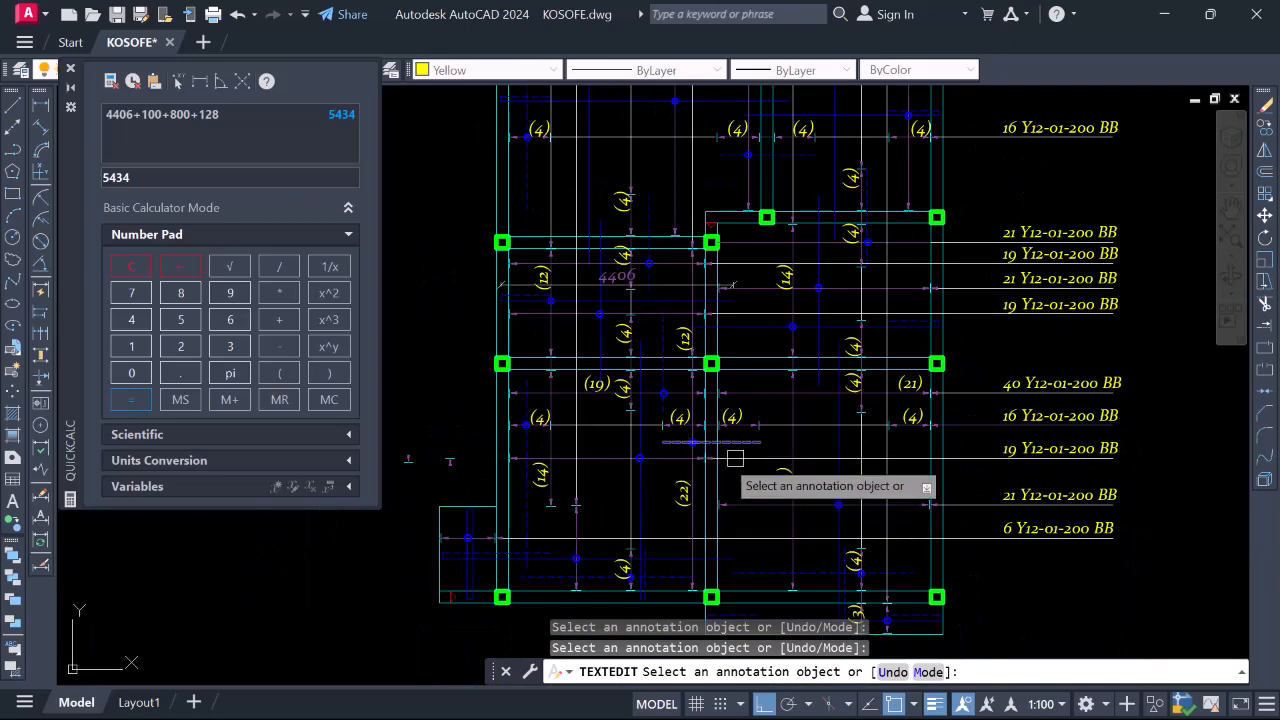
pyautogui.scroll(-4, 730, 458)
pyautogui.scroll(4, 712, 252)
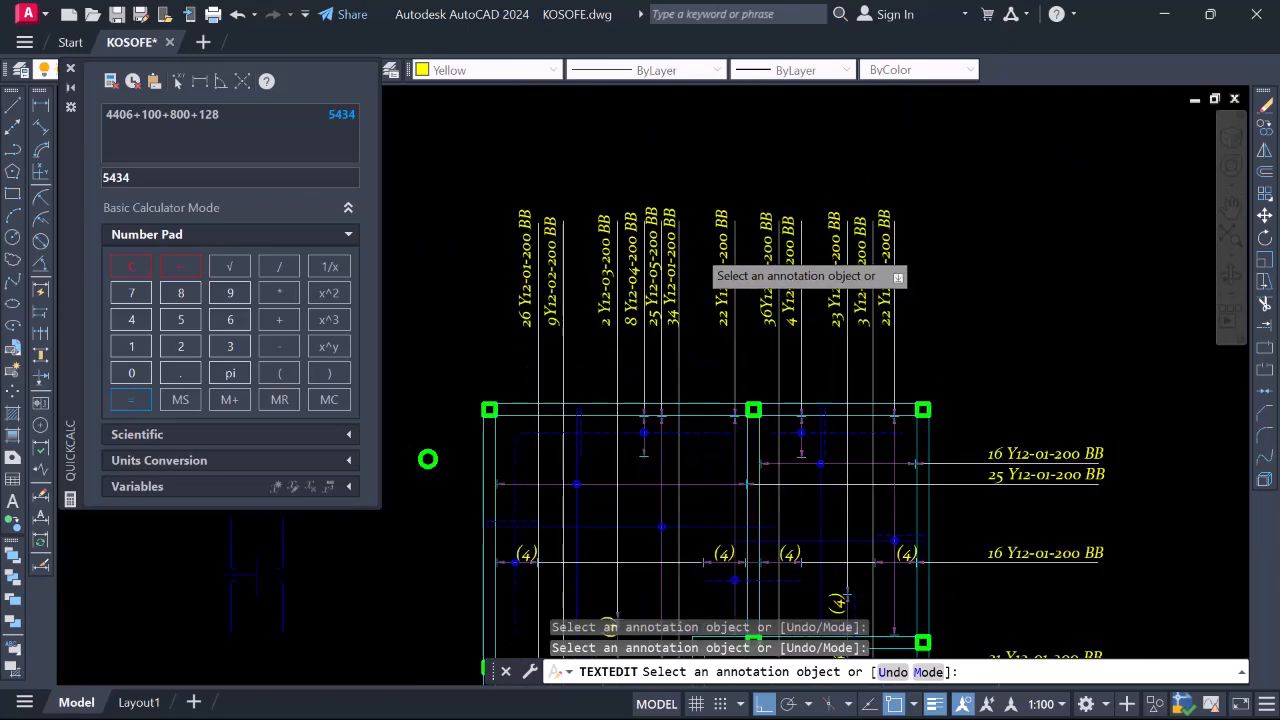
pyautogui.scroll(2, 695, 250)
pyautogui.click(655, 305)
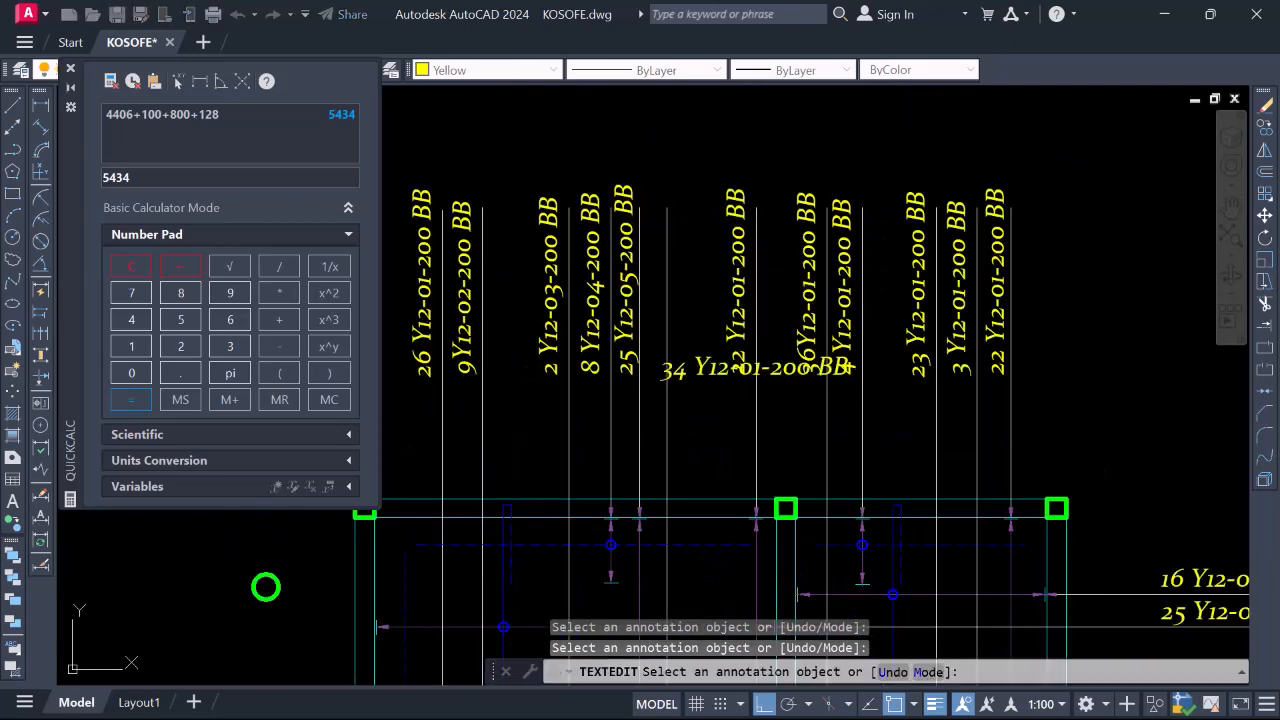
pyautogui.scroll(2, 757, 380)
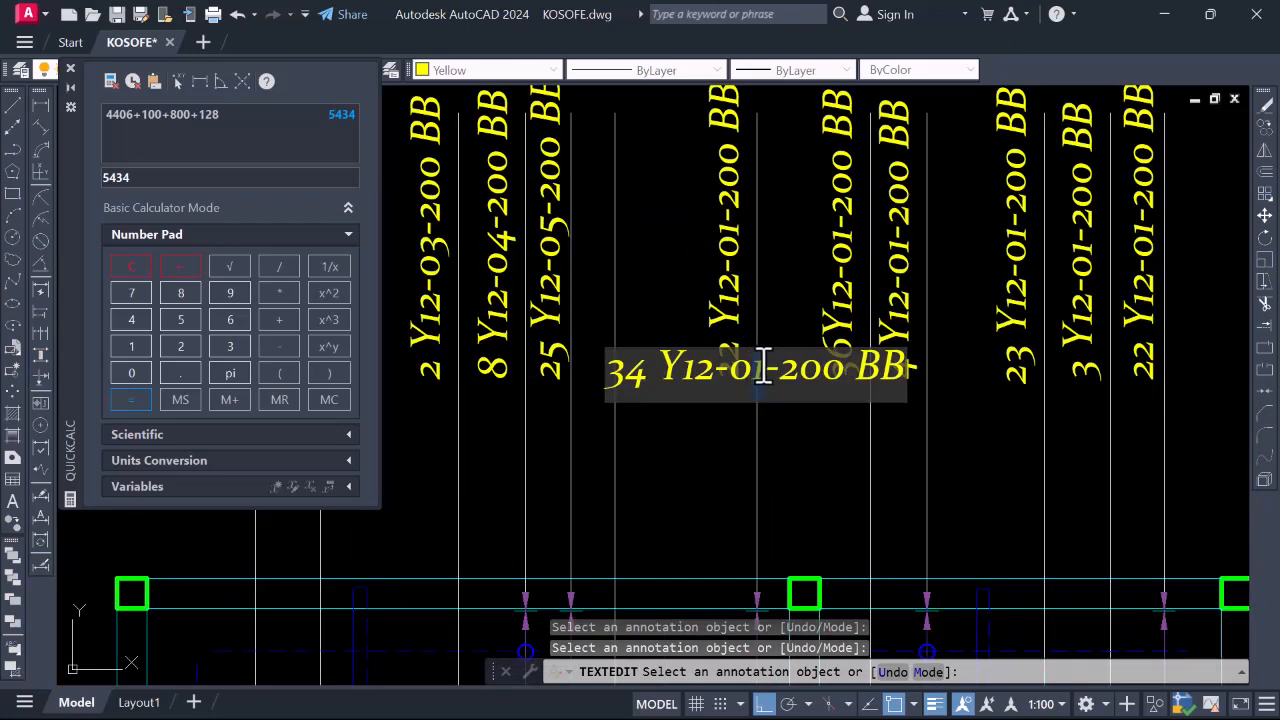
pyautogui.write('6')
pyautogui.click(674, 240)
pyautogui.scroll(-3, 631, 284)
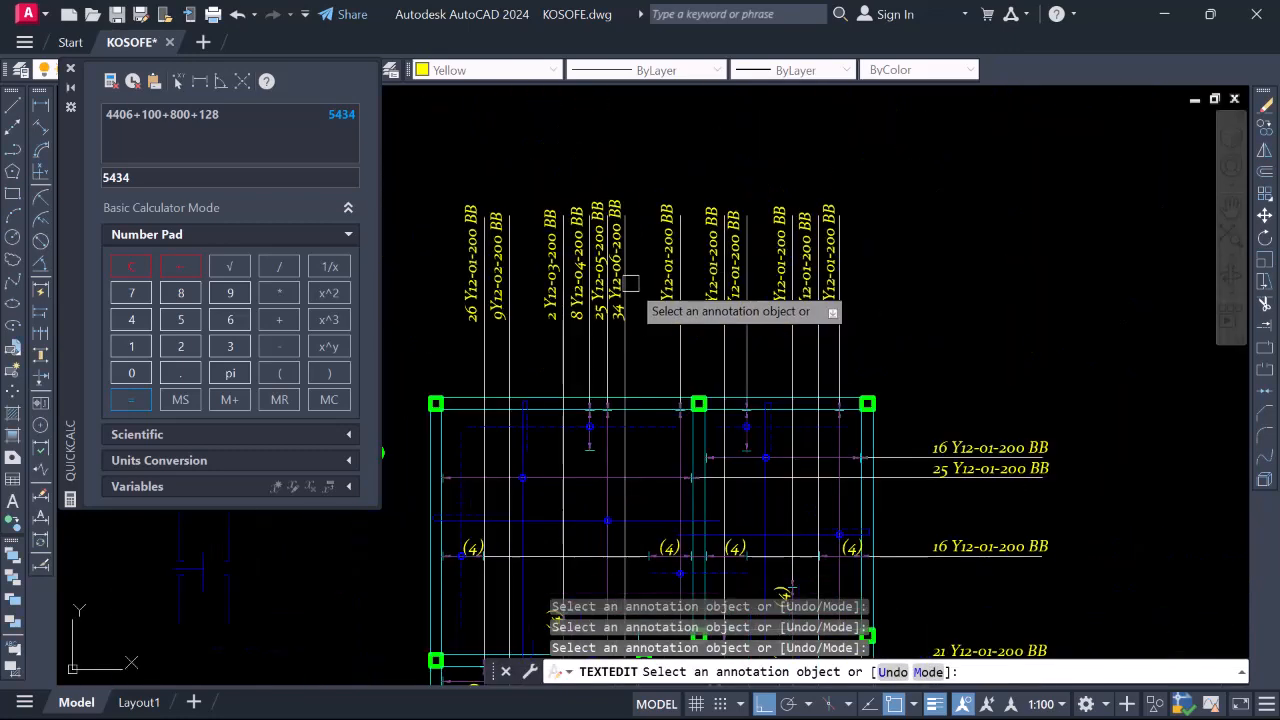
pyautogui.scroll(-2, 630, 243)
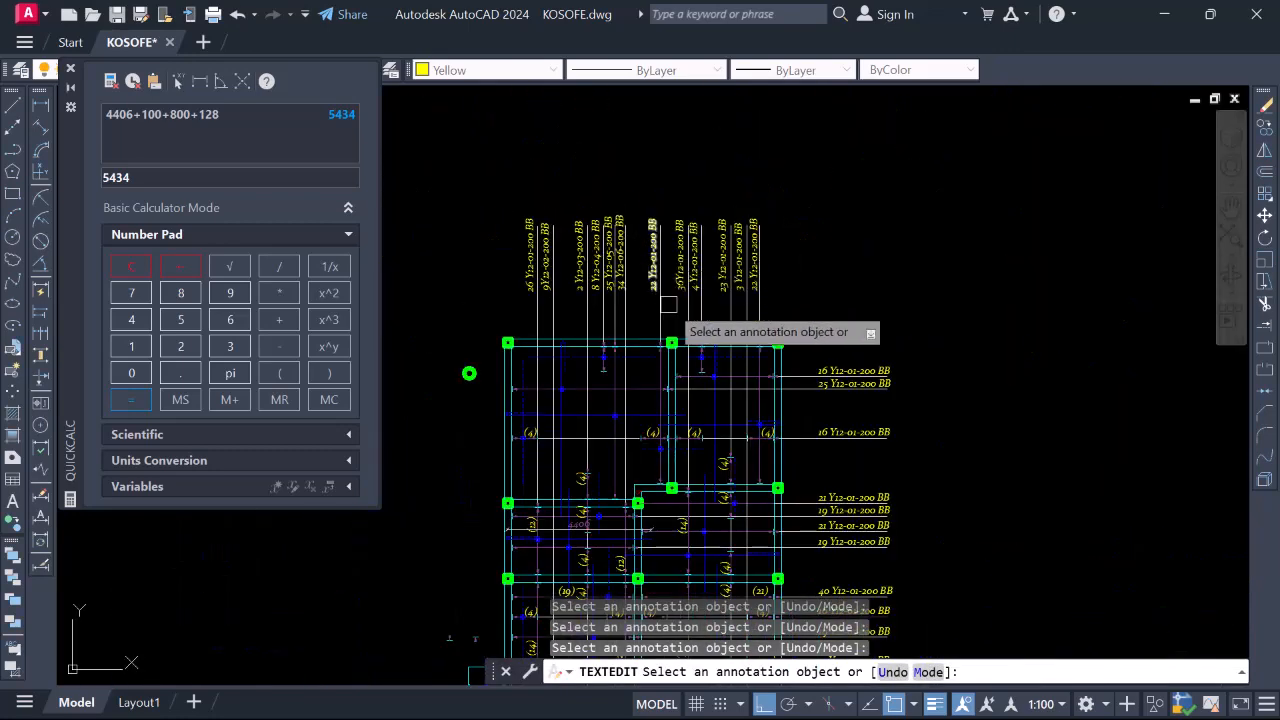
pyautogui.scroll(5, 651, 272)
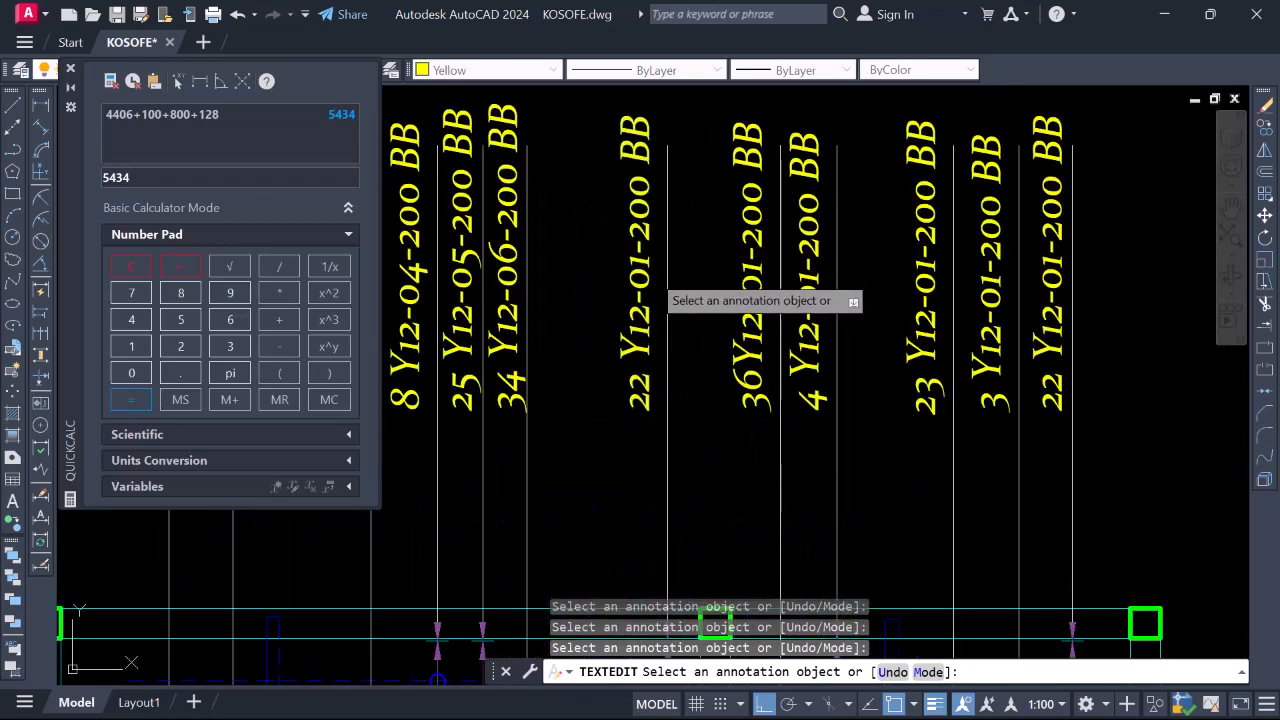
pyautogui.click(640, 290)
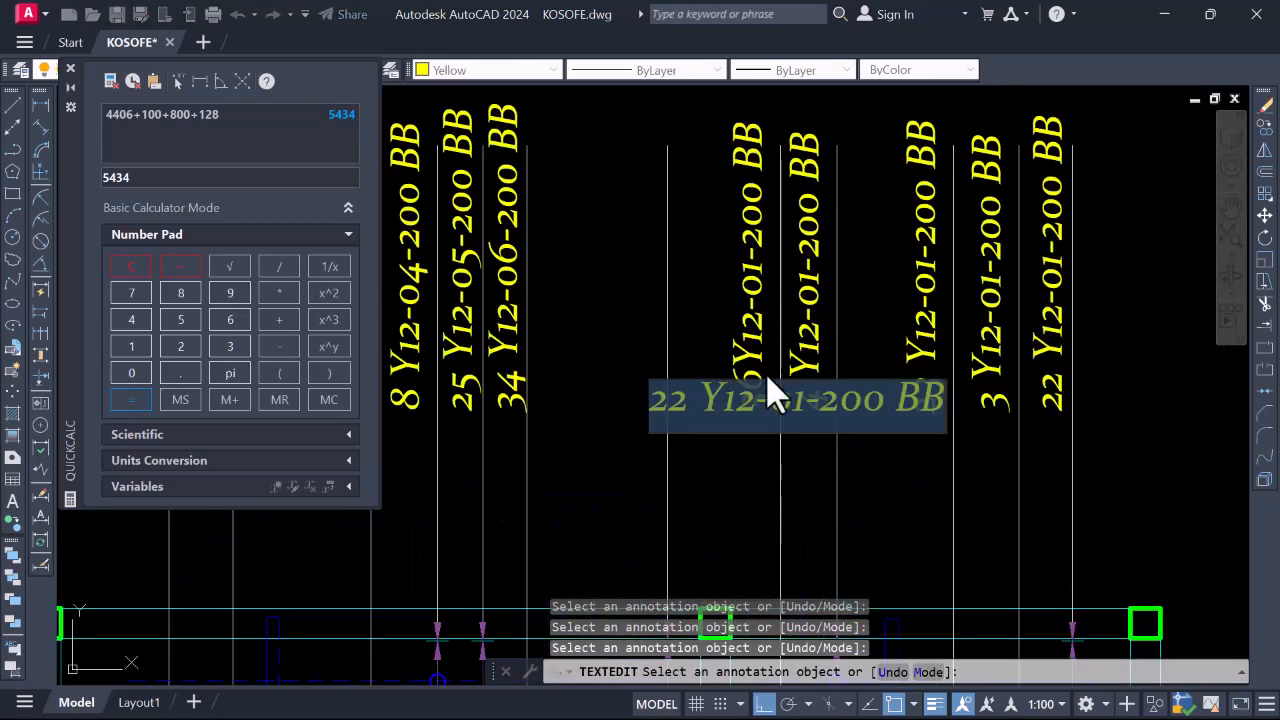
pyautogui.write('6')
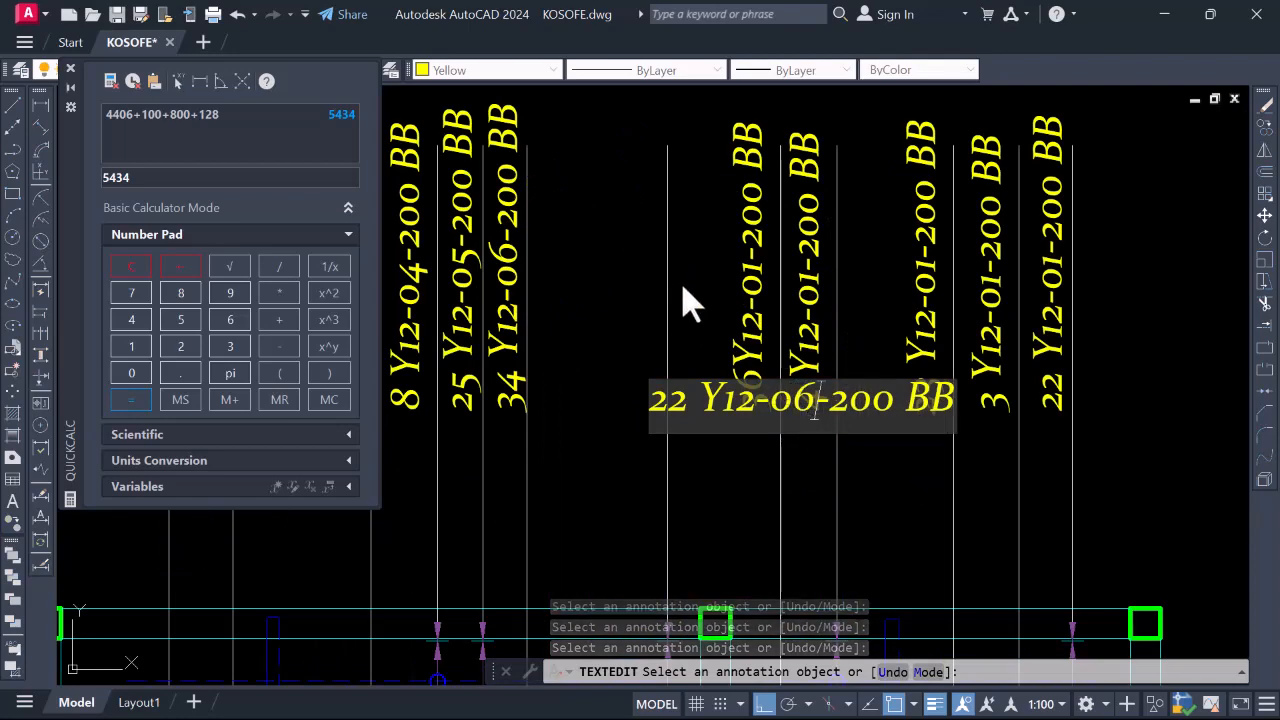
pyautogui.click(636, 277)
# Renumber the 36-bar label to Y12-07 and the 4-bar label to Y12-08
pyautogui.scroll(-6, 630, 274)
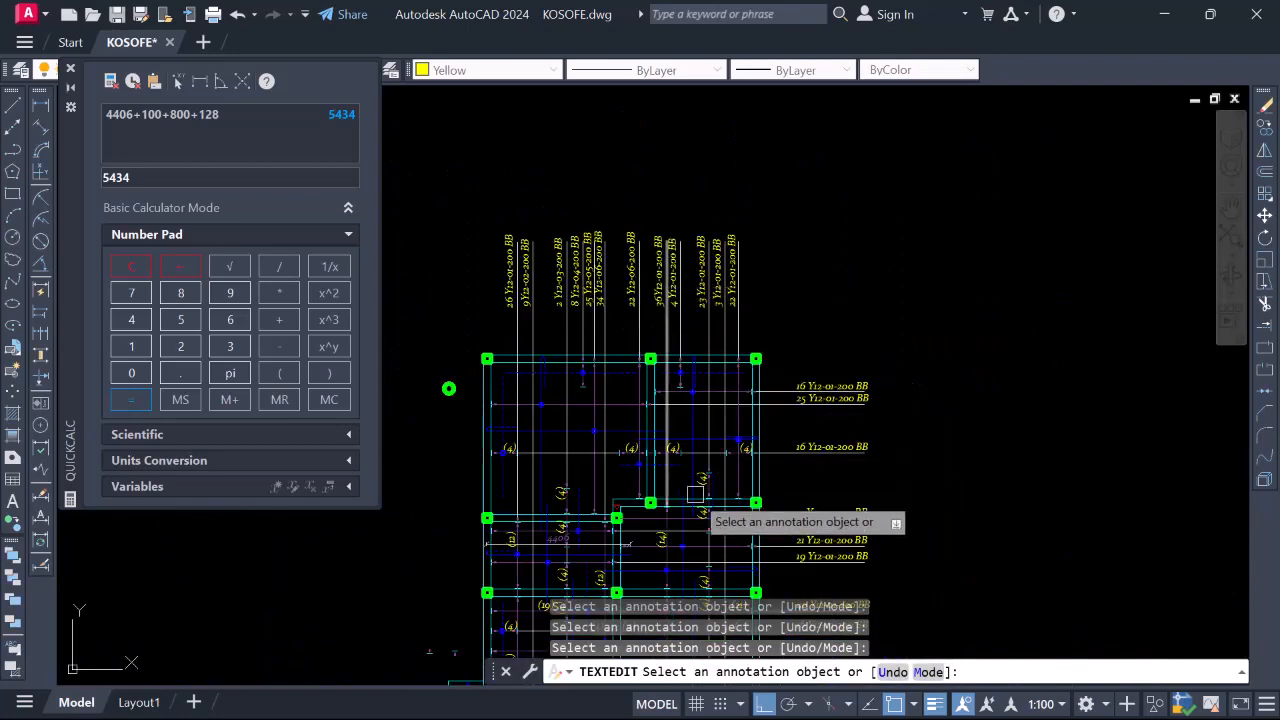
pyautogui.scroll(-3, 668, 366)
pyautogui.scroll(6, 668, 453)
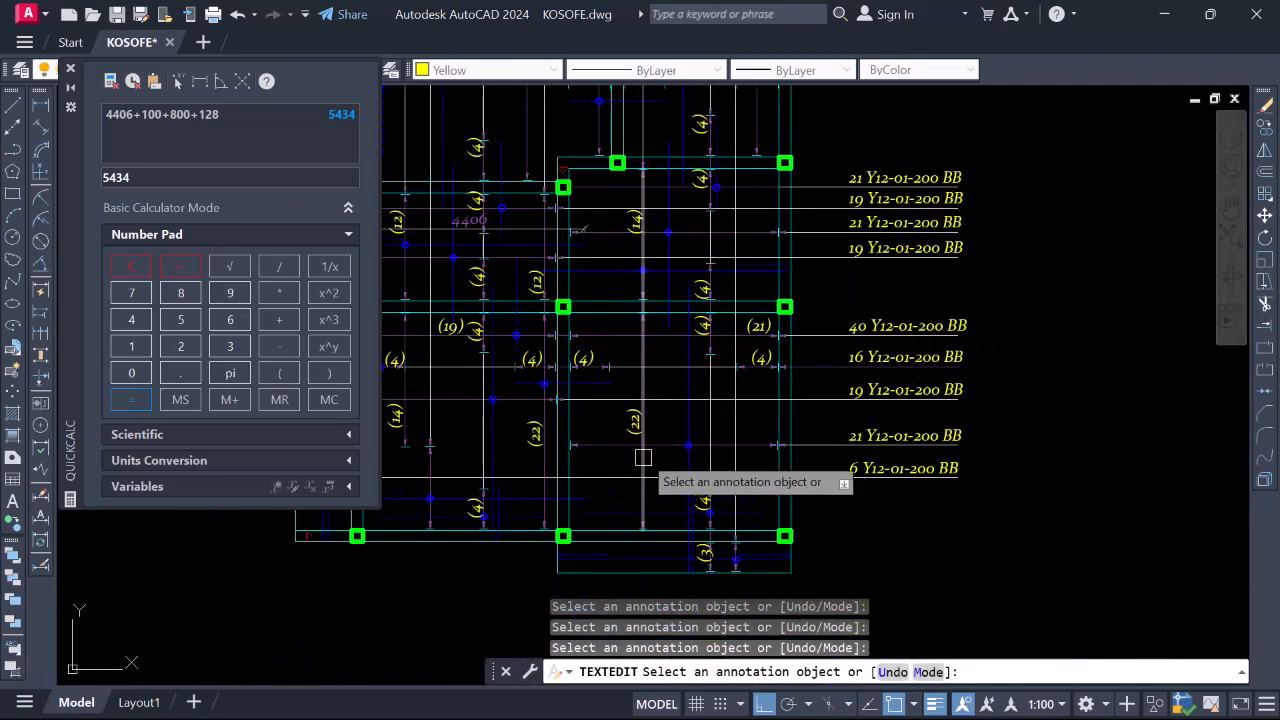
pyautogui.scroll(-4, 672, 425)
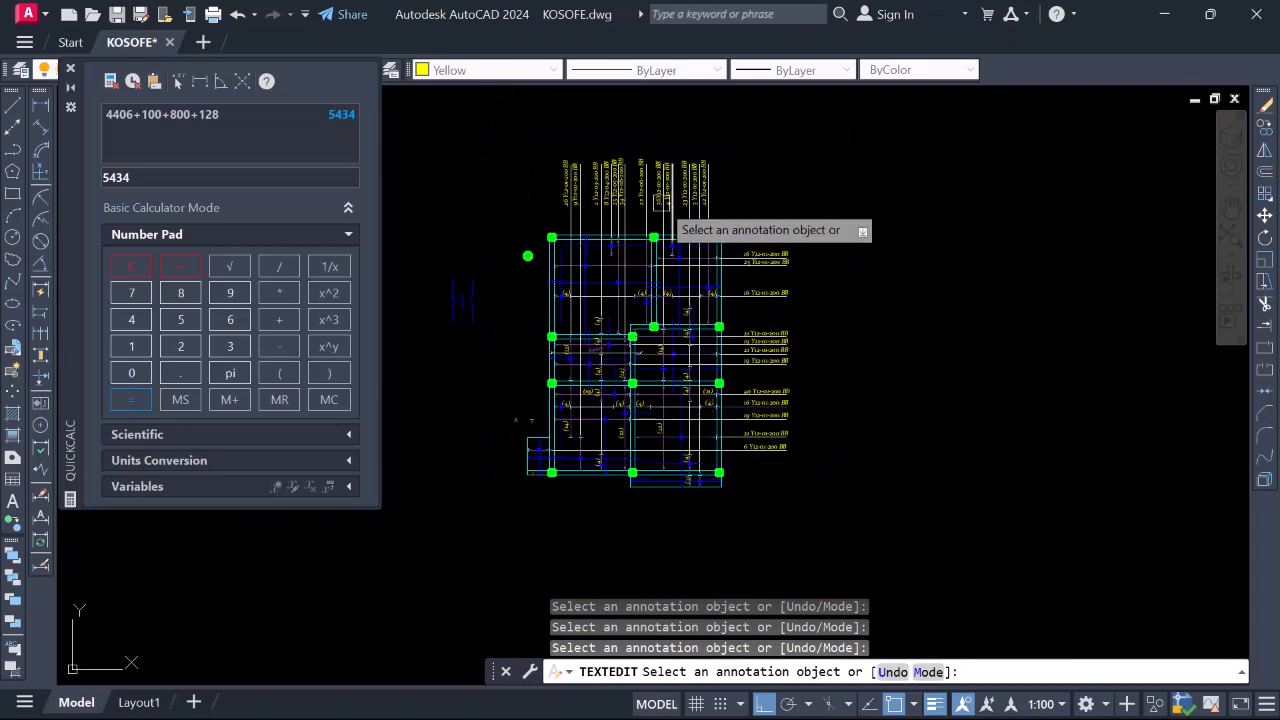
pyautogui.scroll(6, 659, 188)
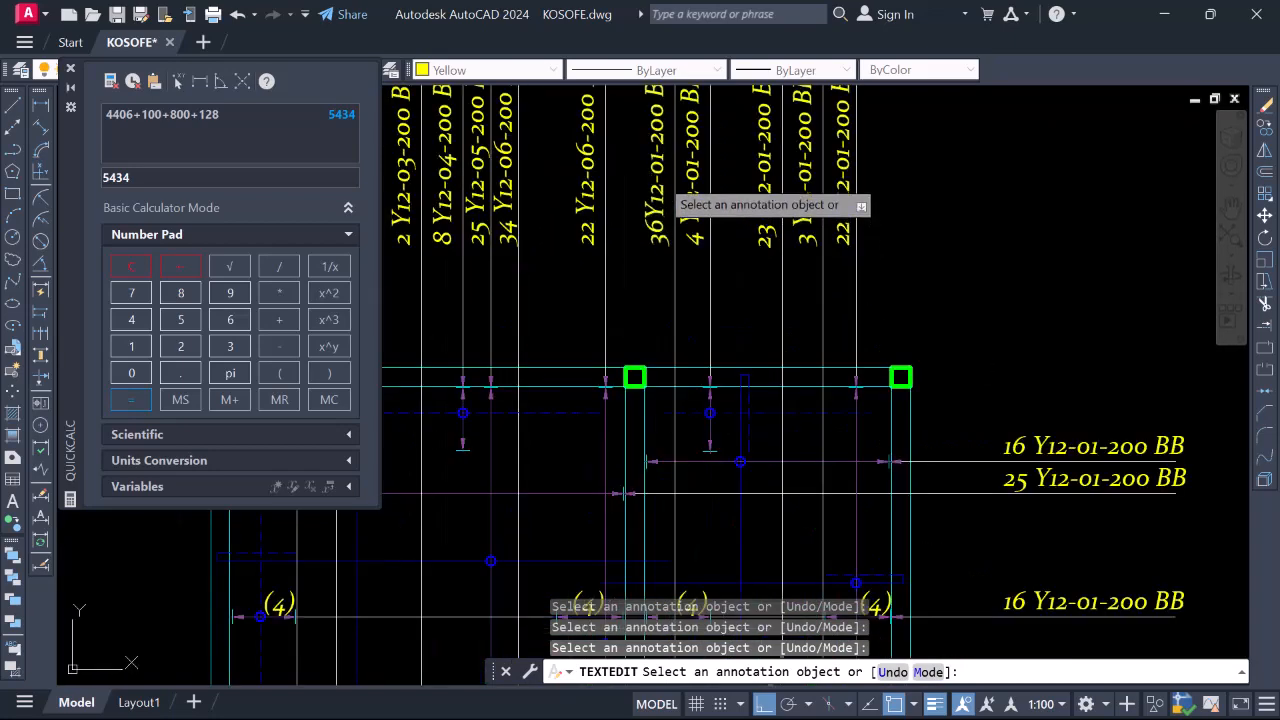
pyautogui.click(659, 190)
pyautogui.scroll(4, 752, 255)
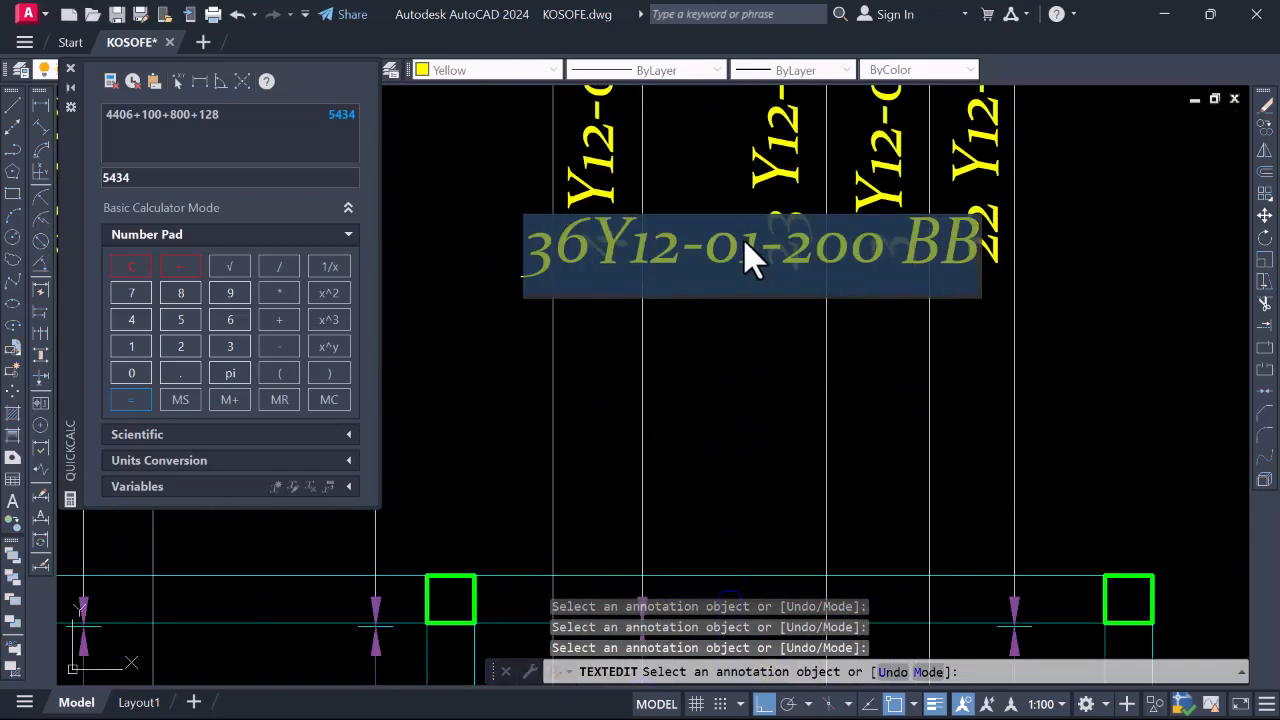
pyautogui.write('8')
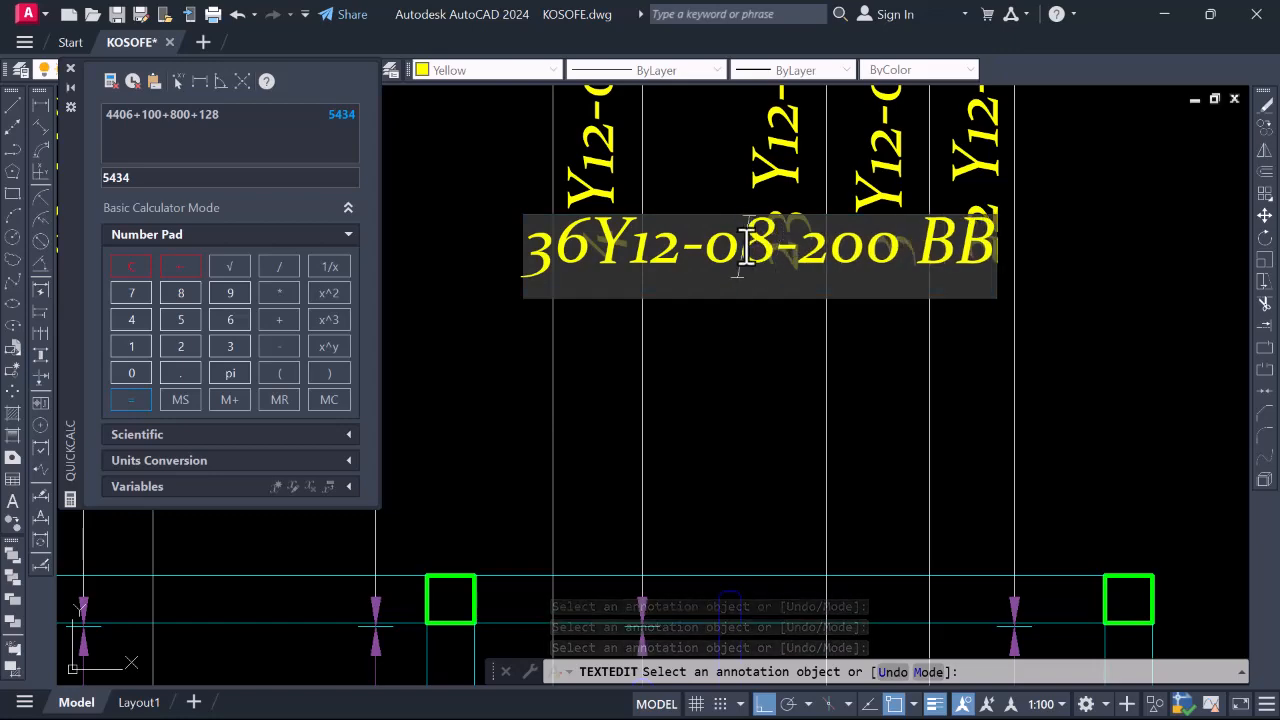
pyautogui.moveTo(746, 251); pyautogui.dragTo(761, 252)
pyautogui.write('7')
pyautogui.press('Return')
pyautogui.scroll(-6, 665, 210)
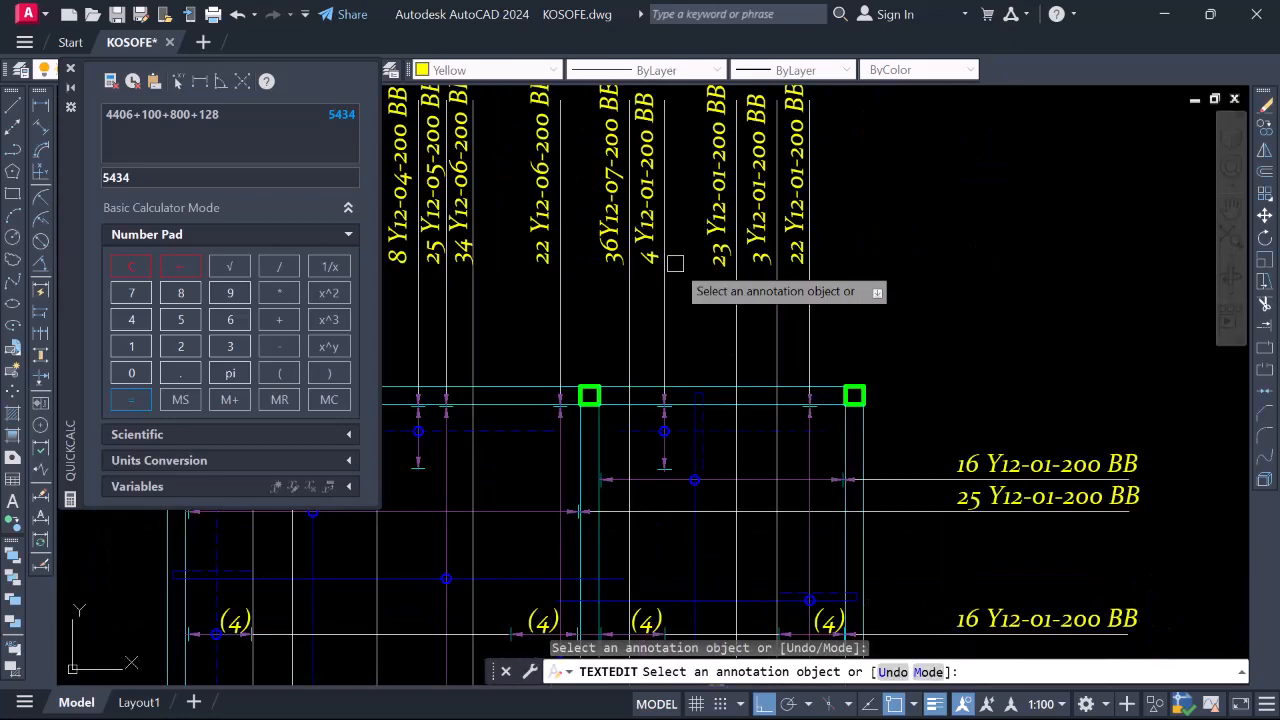
pyautogui.scroll(-5, 668, 197)
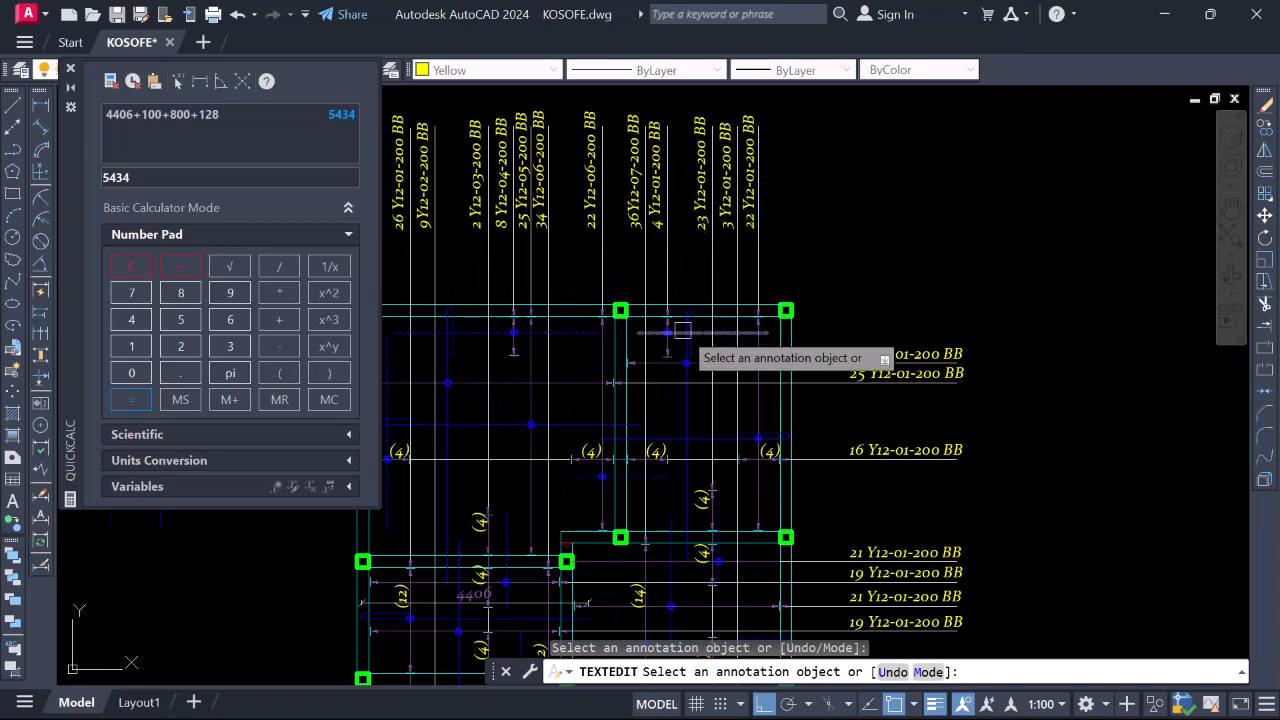
pyautogui.scroll(3, 657, 178)
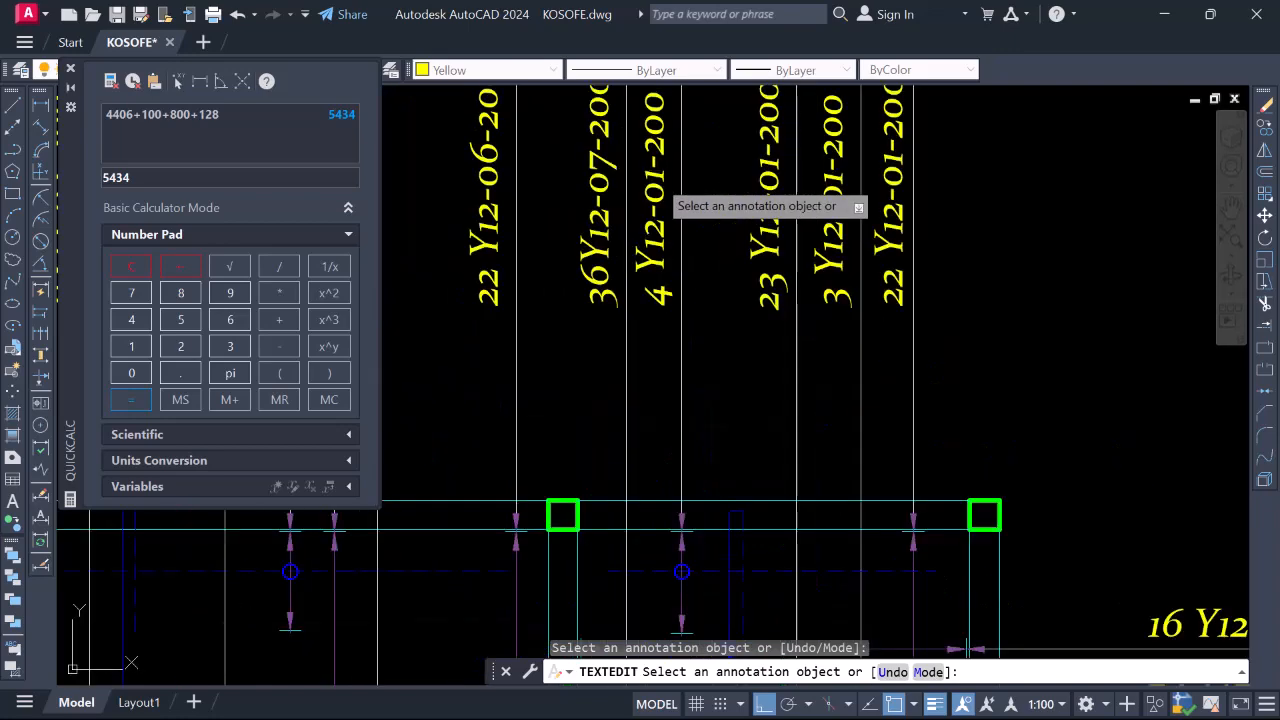
pyautogui.click(657, 185)
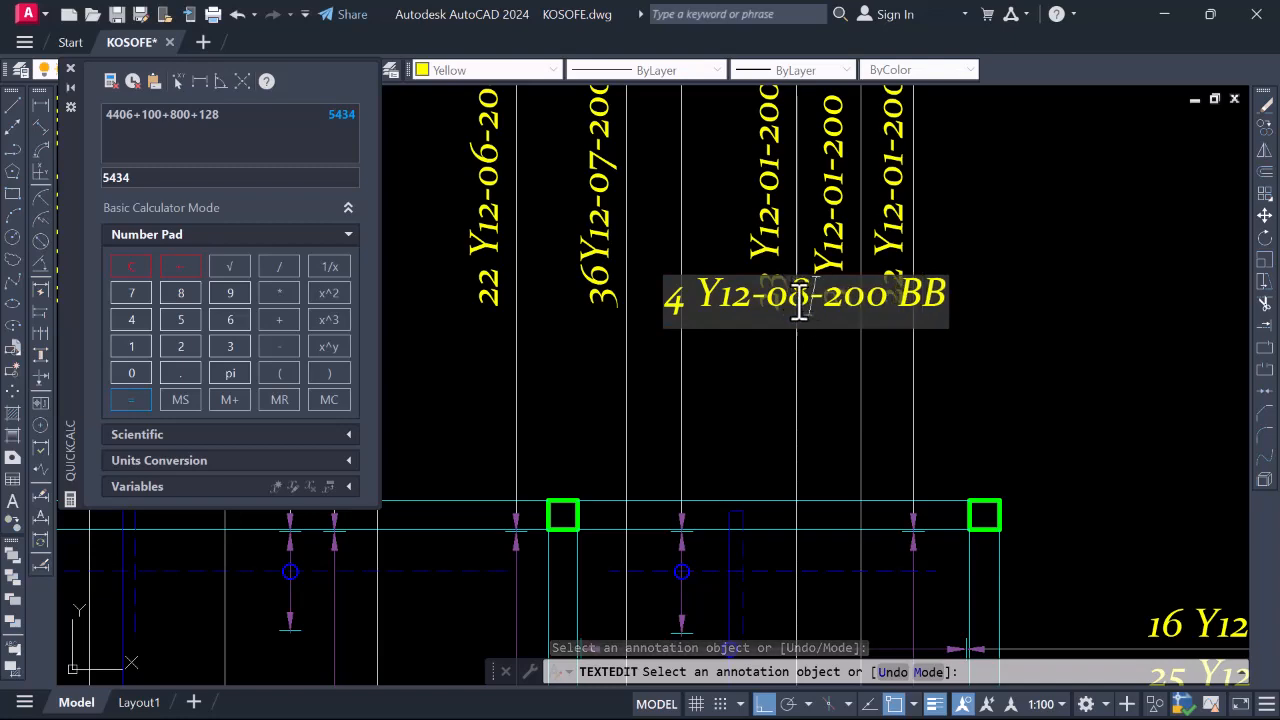
pyautogui.press('Return')
# Move to the 23 Y12-01-200 BB label and open it for editing
pyautogui.scroll(-3, 685, 230)
pyautogui.scroll(1, 685, 230)
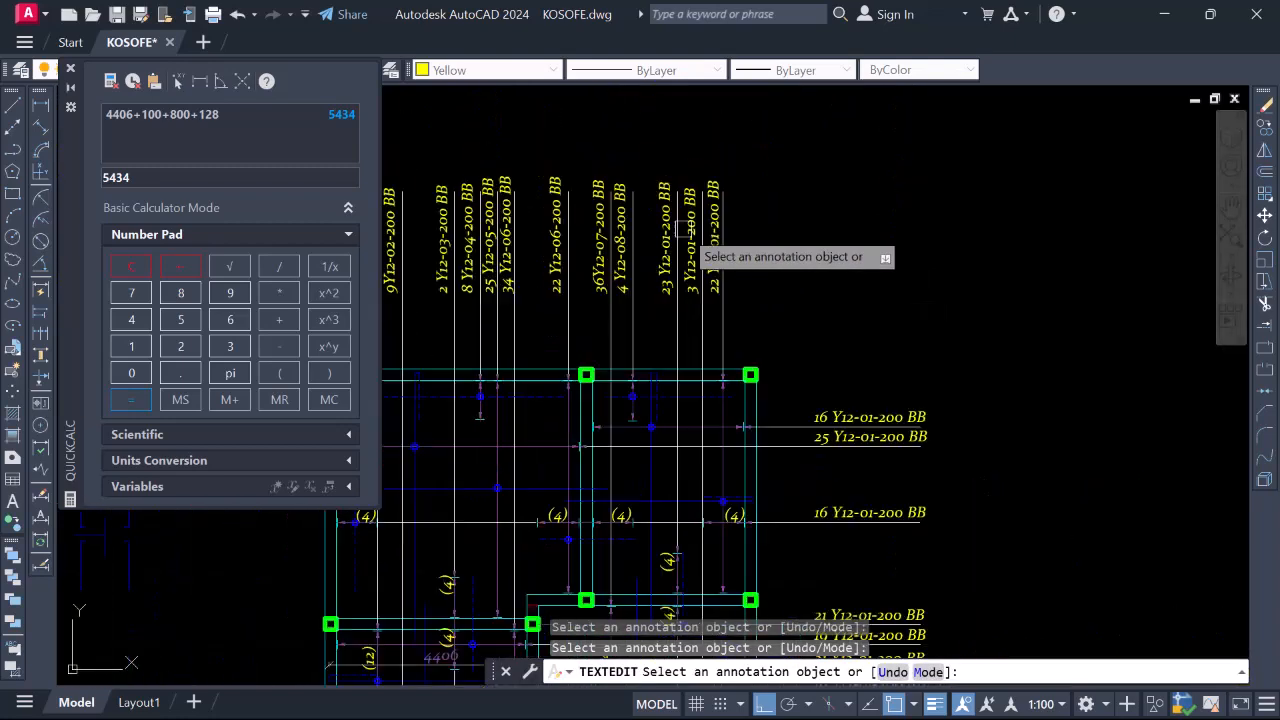
pyautogui.scroll(-2, 688, 230)
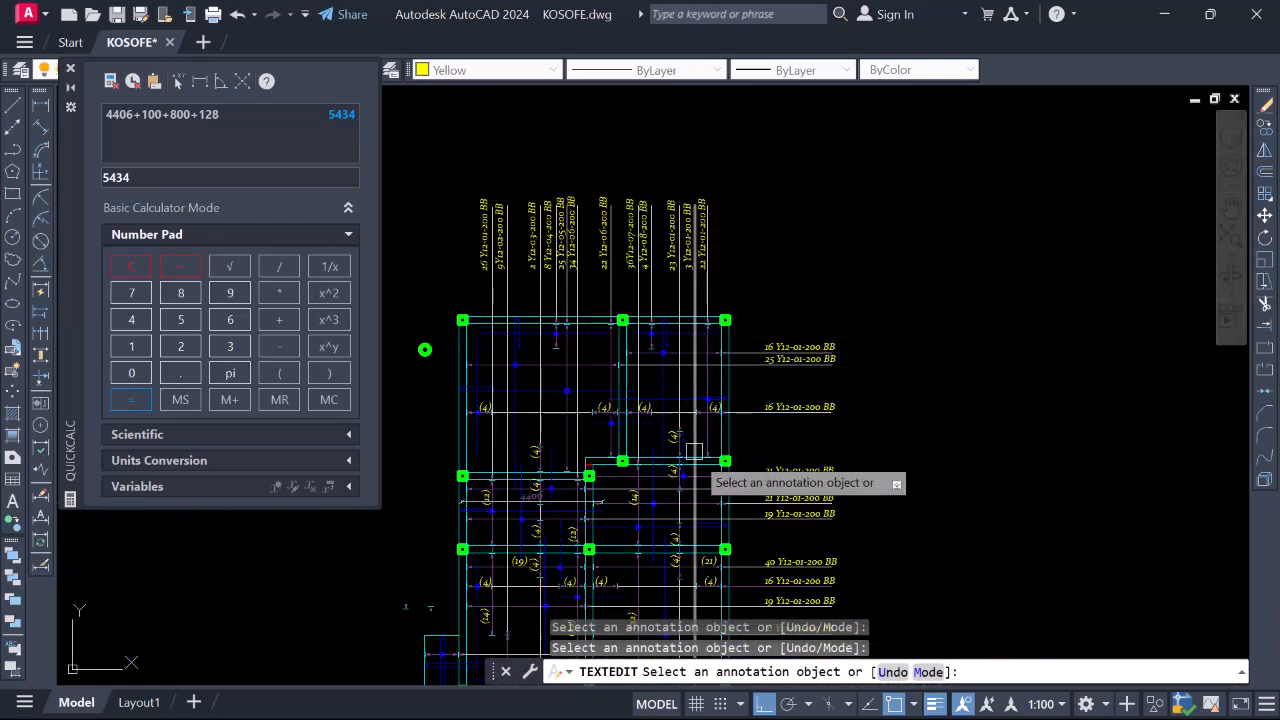
pyautogui.scroll(2, 660, 225)
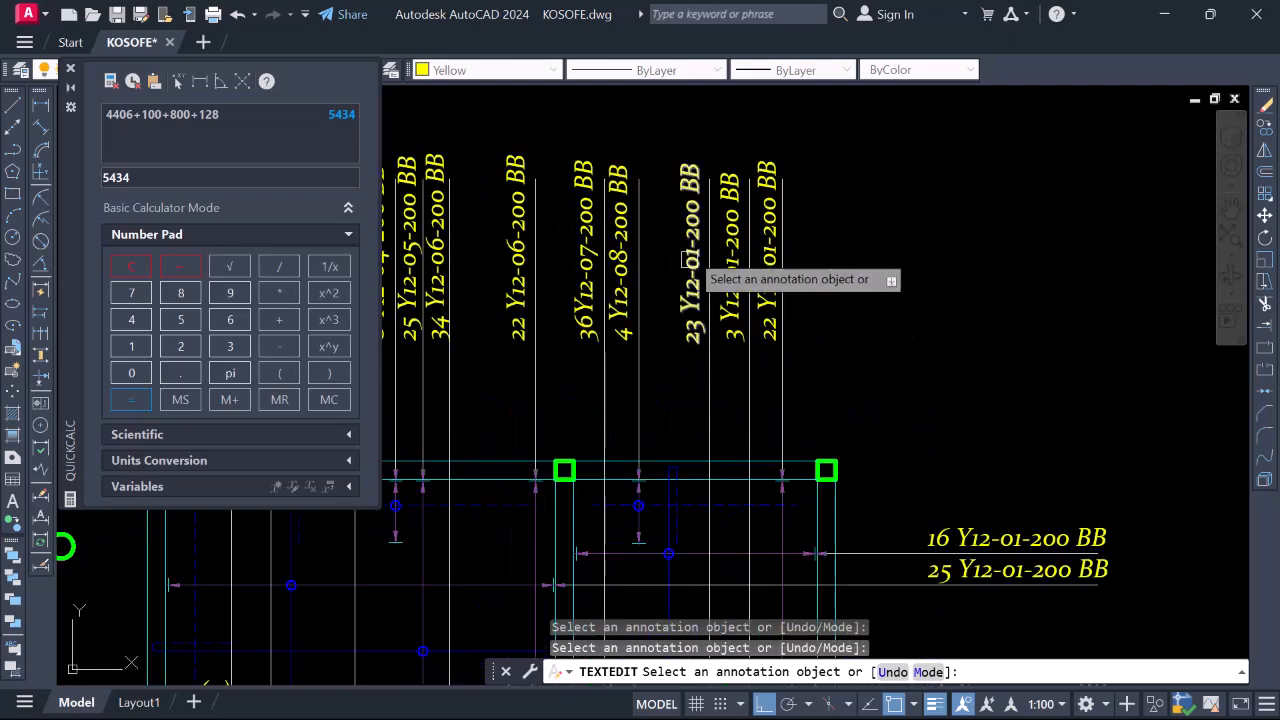
pyautogui.scroll(-5, 690, 330)
pyautogui.scroll(1, 686, 394)
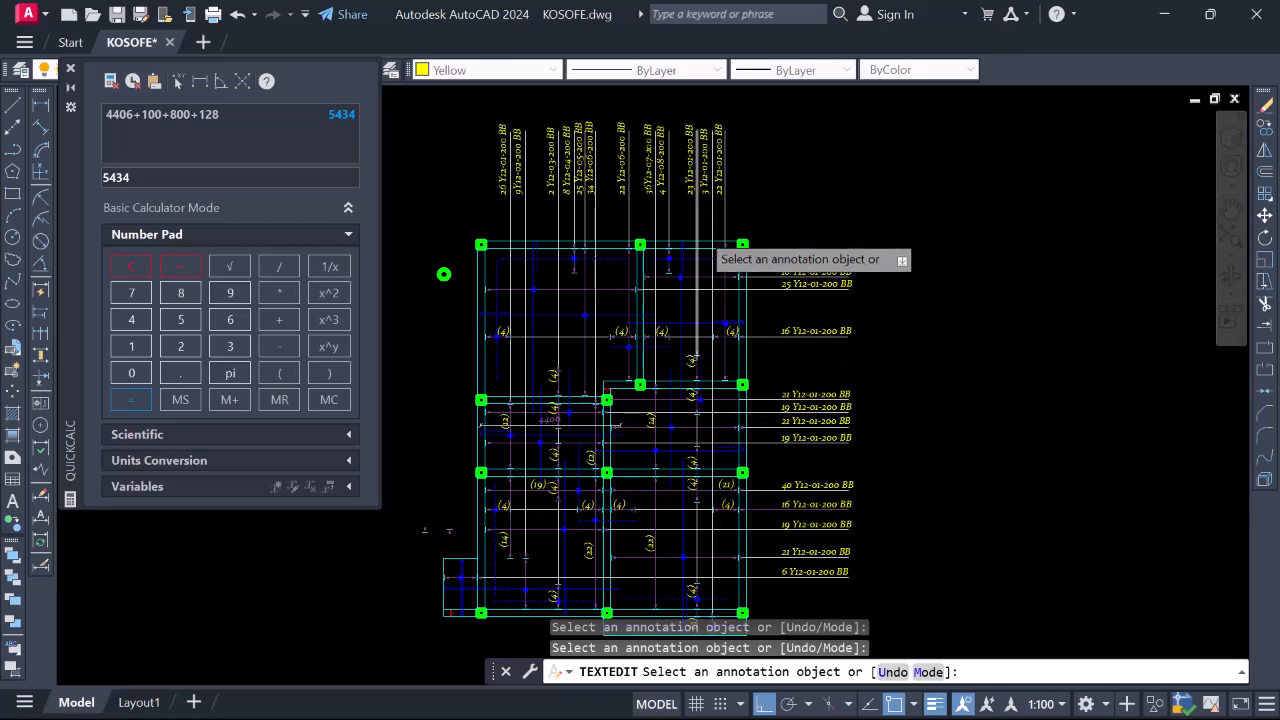
pyautogui.scroll(-1, 690, 515)
pyautogui.scroll(3, 688, 475)
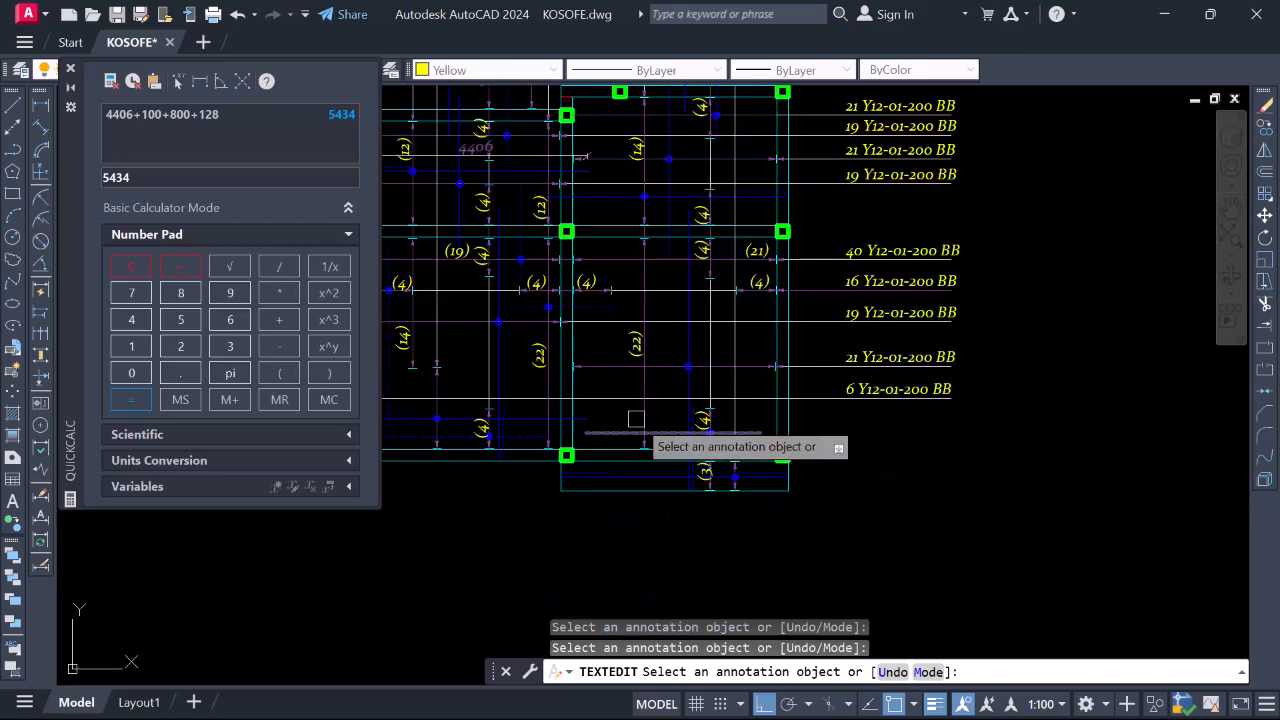
pyautogui.scroll(-3, 714, 515)
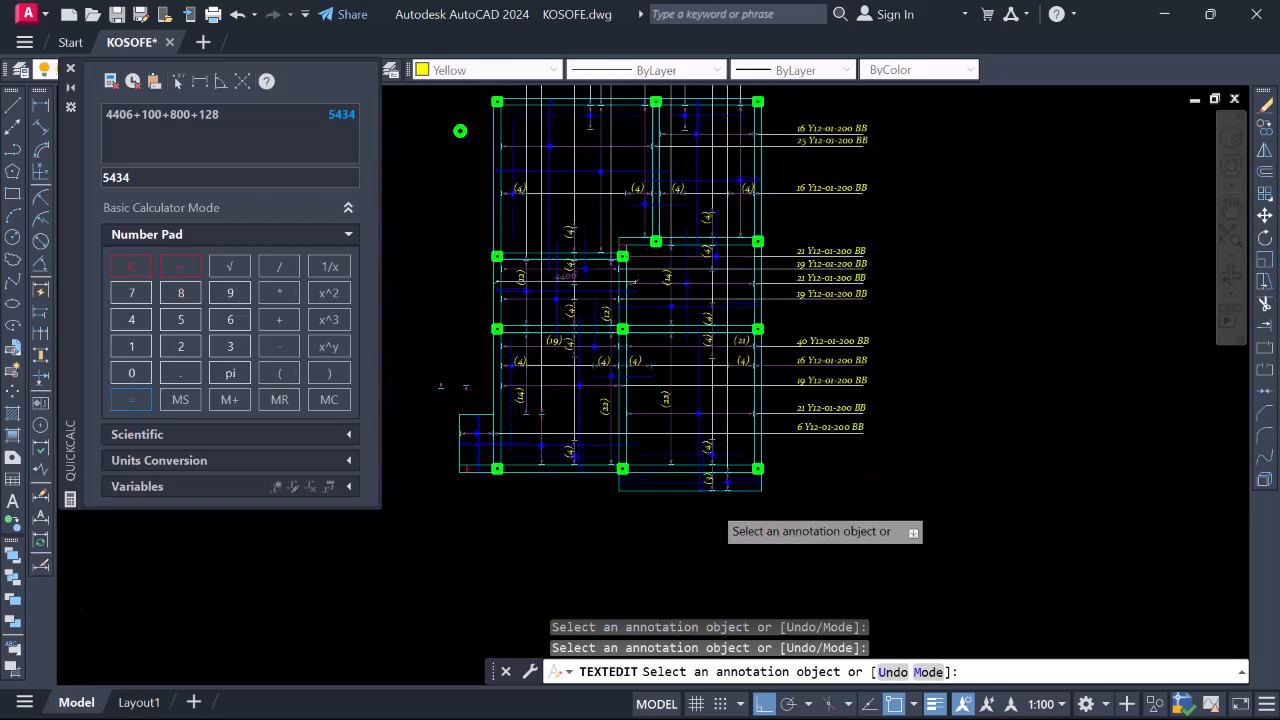
pyautogui.scroll(3, 715, 252)
pyautogui.scroll(3, 682, 281)
pyautogui.scroll(-5, 680, 383)
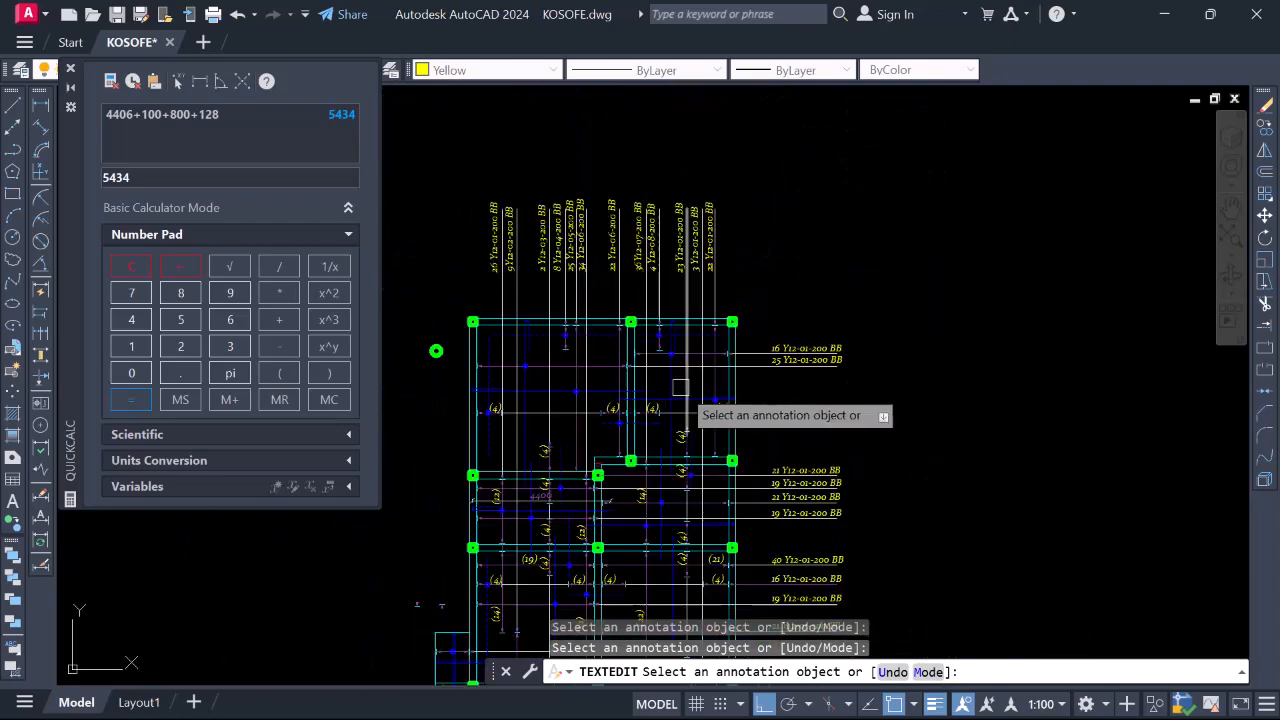
pyautogui.scroll(4, 678, 230)
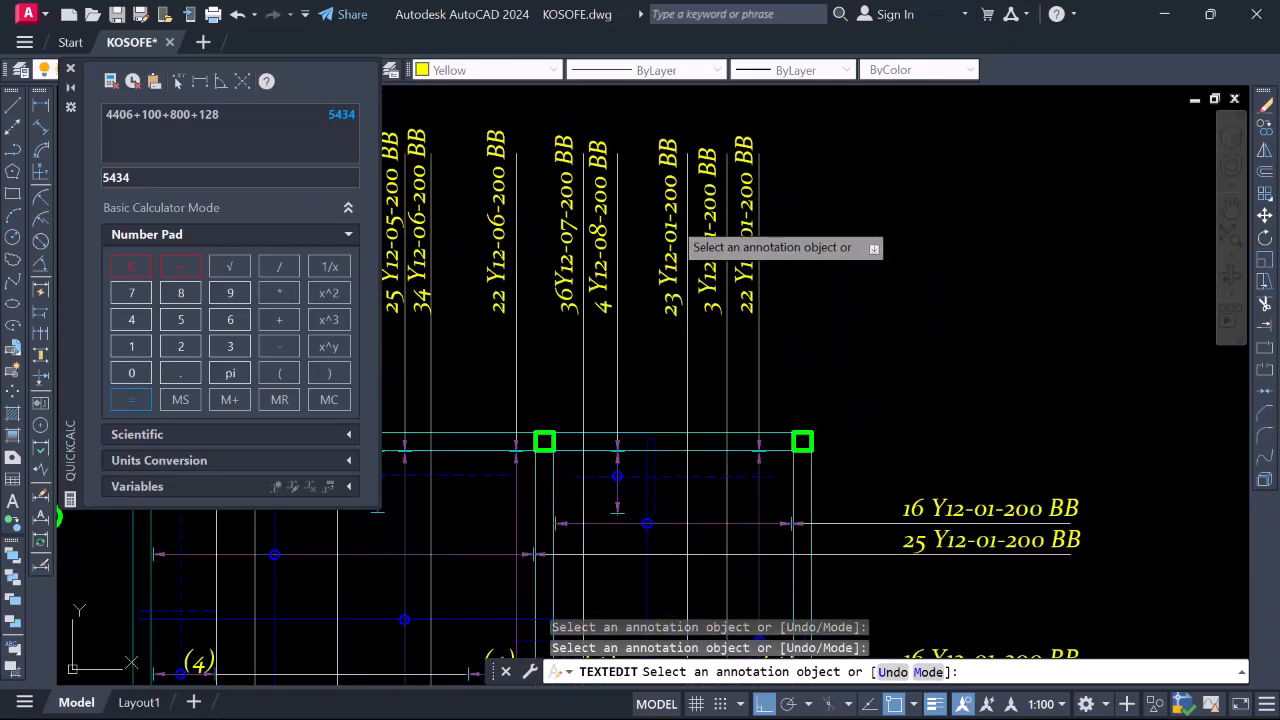
pyautogui.click(670, 245)
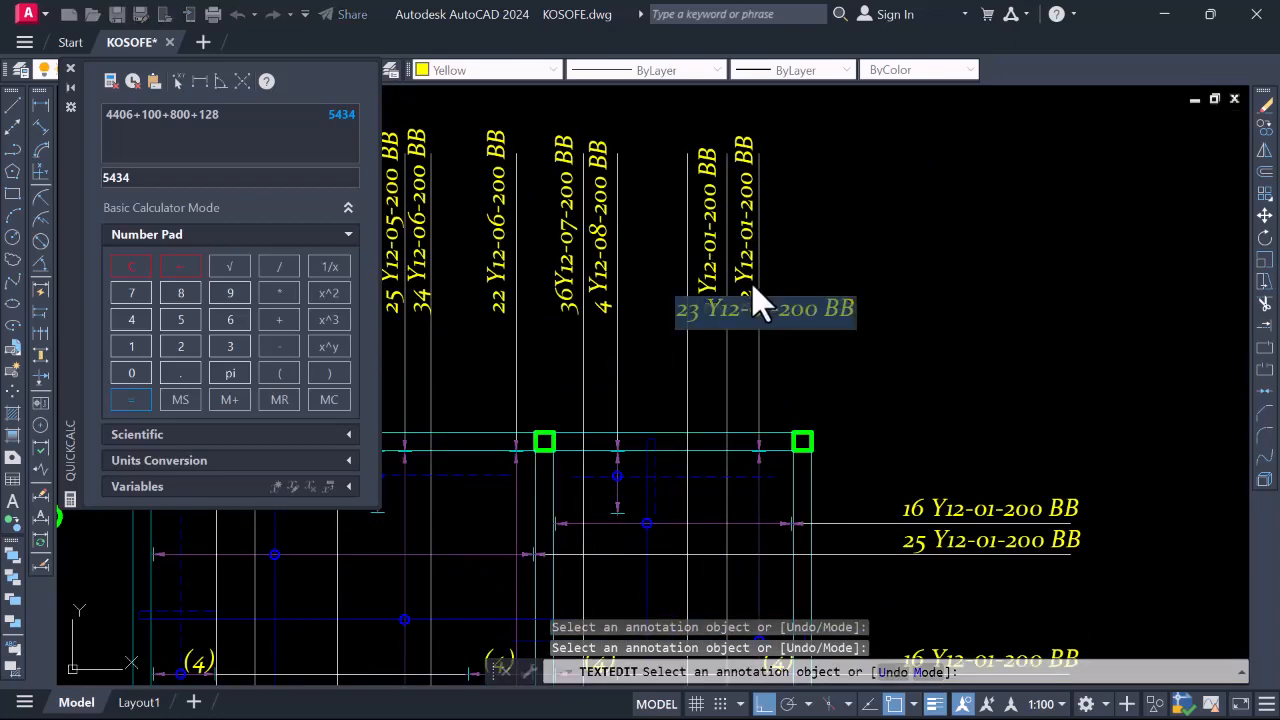
# Change the 23-bar label's mark to Y12-09
pyautogui.click(768, 335)
pyautogui.scroll(4, 768, 335)
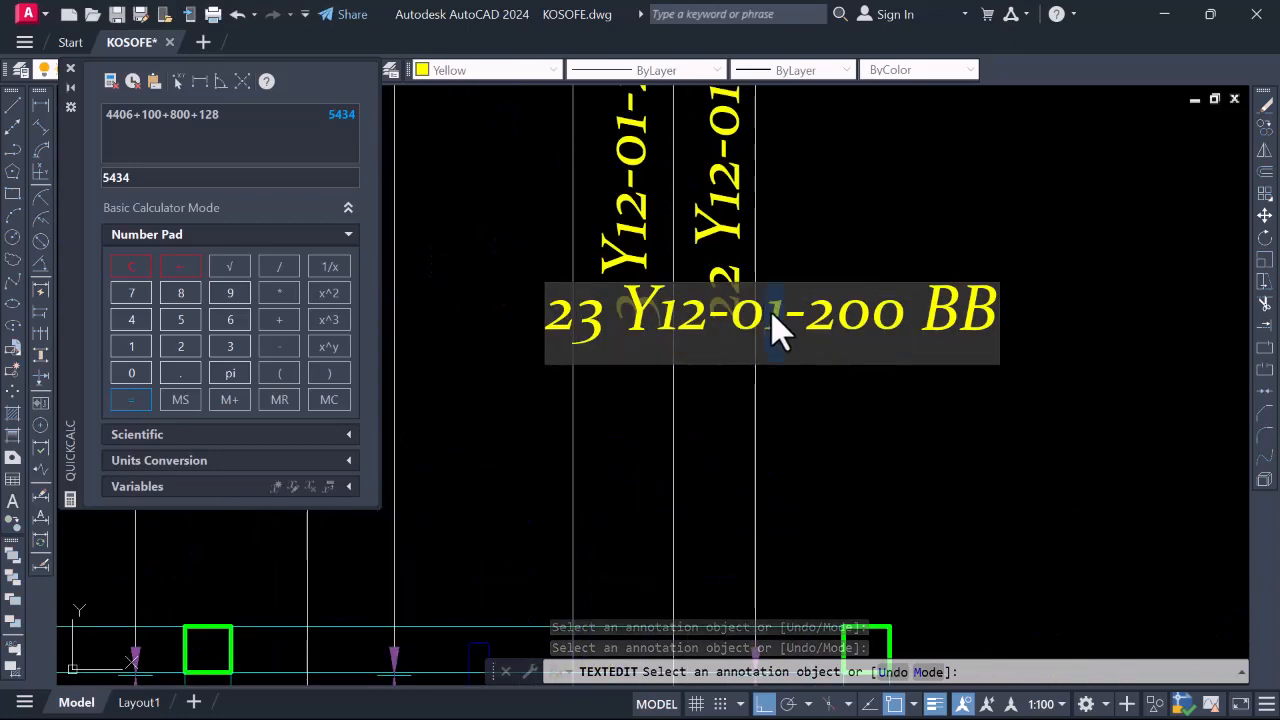
pyautogui.write('9')
pyautogui.click(650, 268)
# Renumber the 3-bar label to read 3 Y12-10-200 BB
pyautogui.scroll(-3, 650, 268)
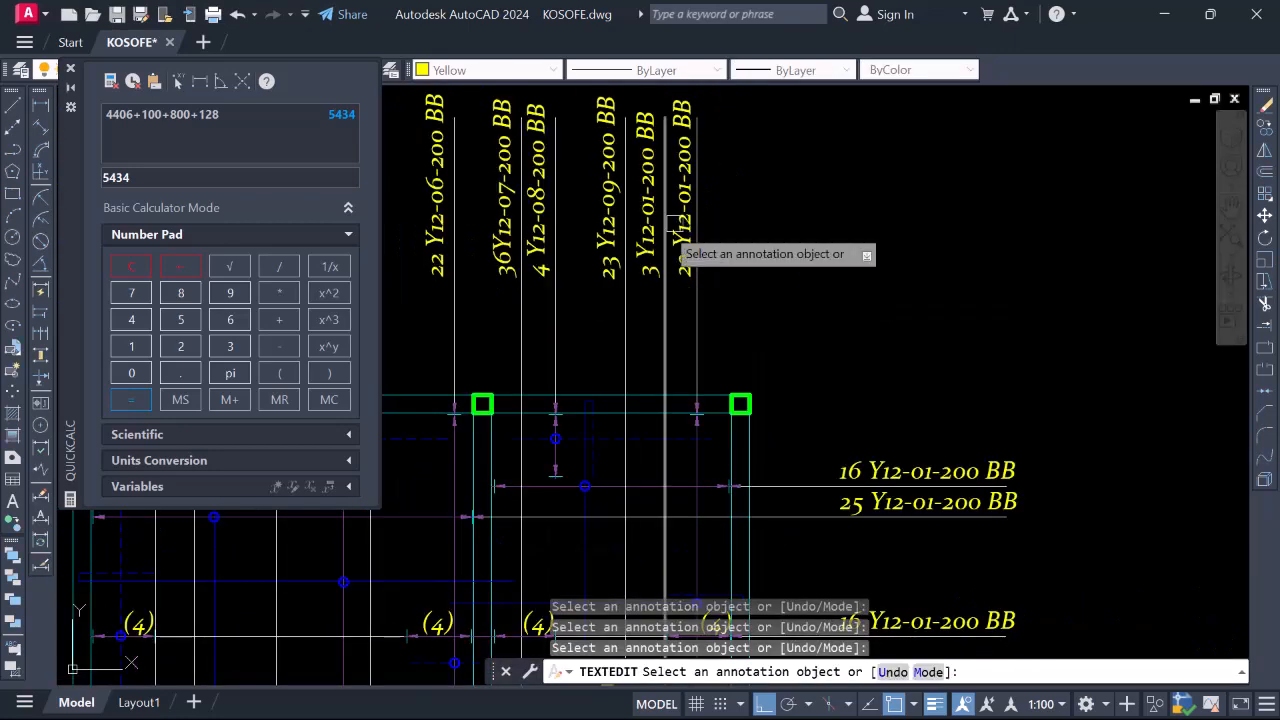
pyautogui.scroll(-6, 696, 366)
pyautogui.scroll(5, 694, 392)
pyautogui.scroll(-3, 692, 400)
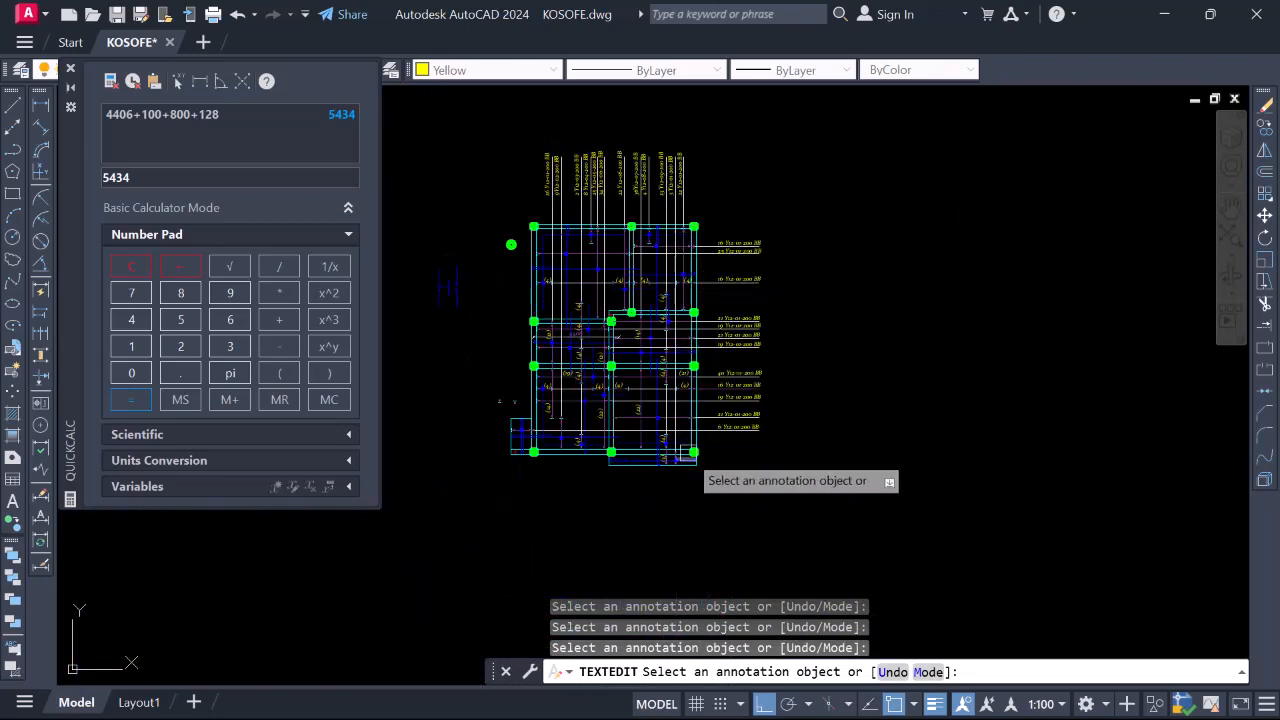
pyautogui.scroll(2, 683, 492)
pyautogui.scroll(2, 675, 478)
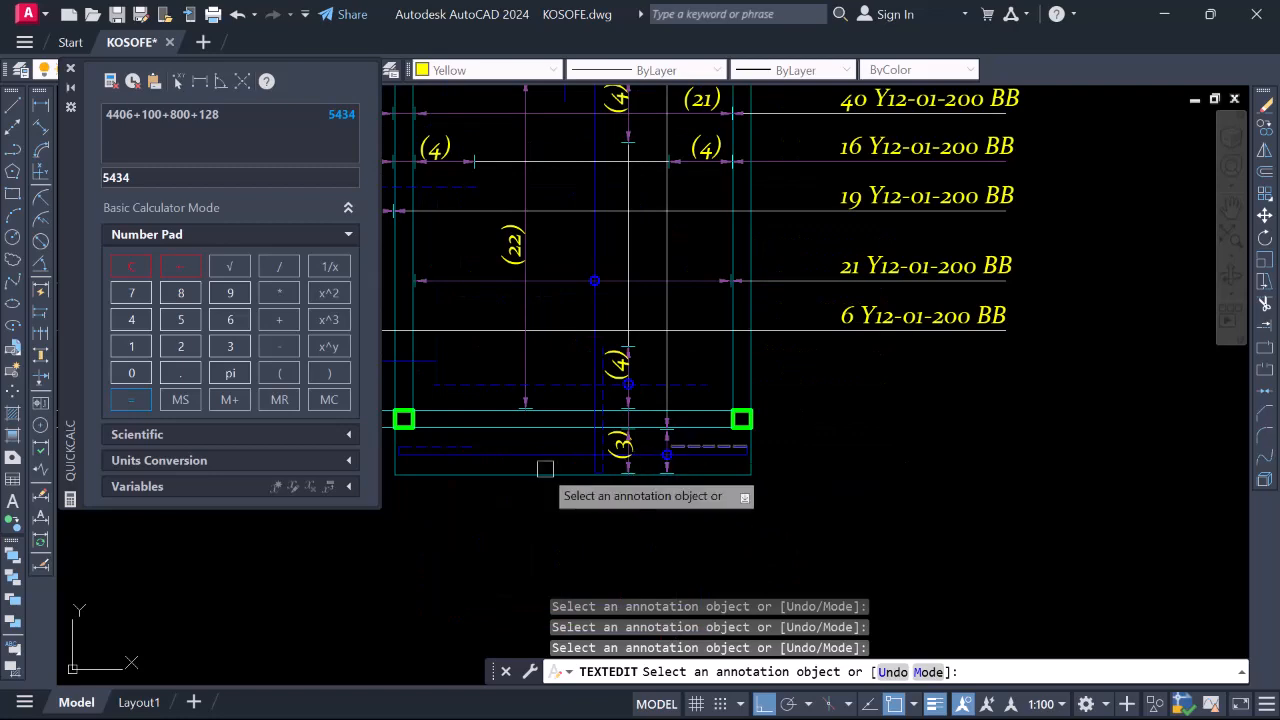
pyautogui.scroll(-4, 732, 482)
pyautogui.scroll(-1, 730, 500)
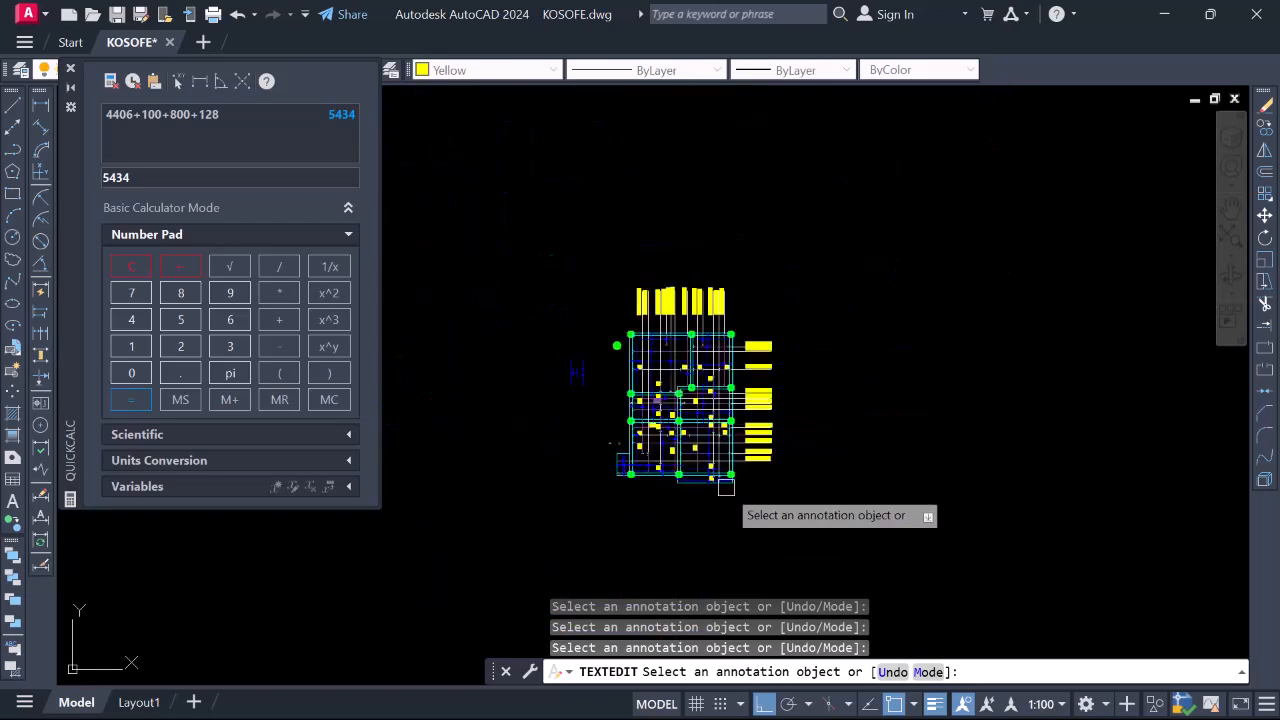
pyautogui.scroll(7, 726, 297)
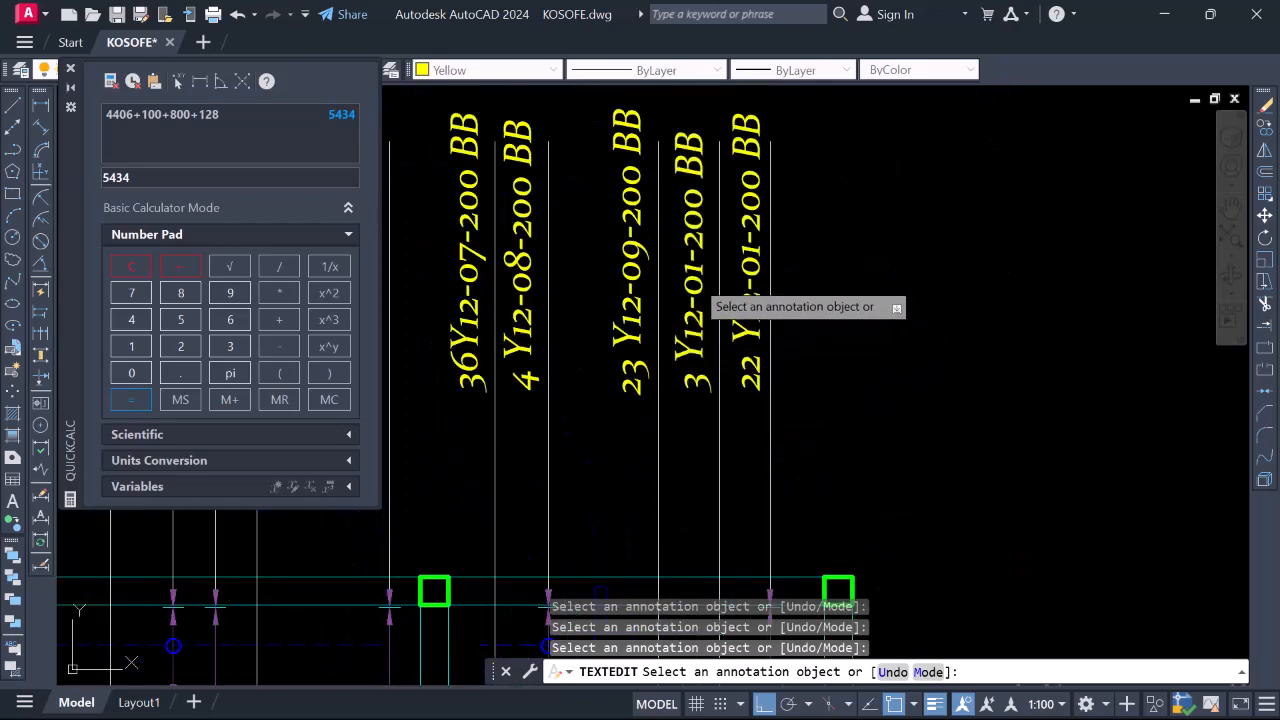
pyautogui.click(704, 300)
pyautogui.scroll(2, 728, 312)
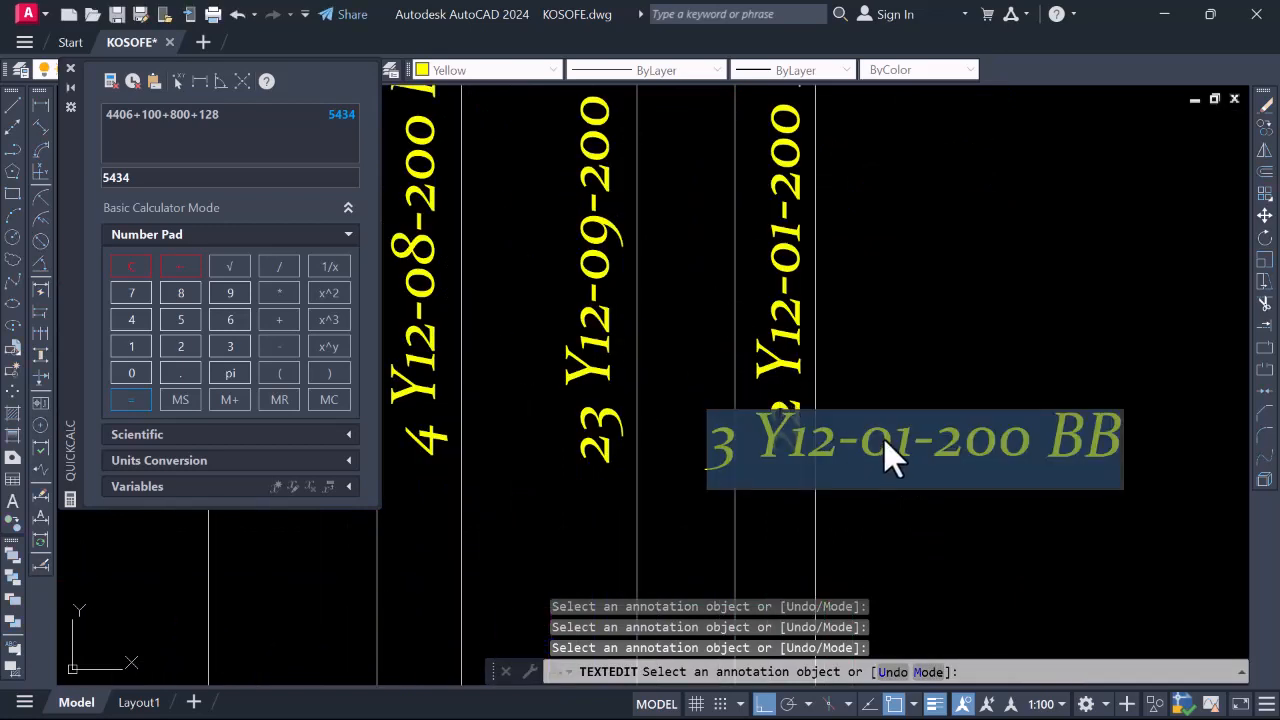
pyautogui.press('Delete')
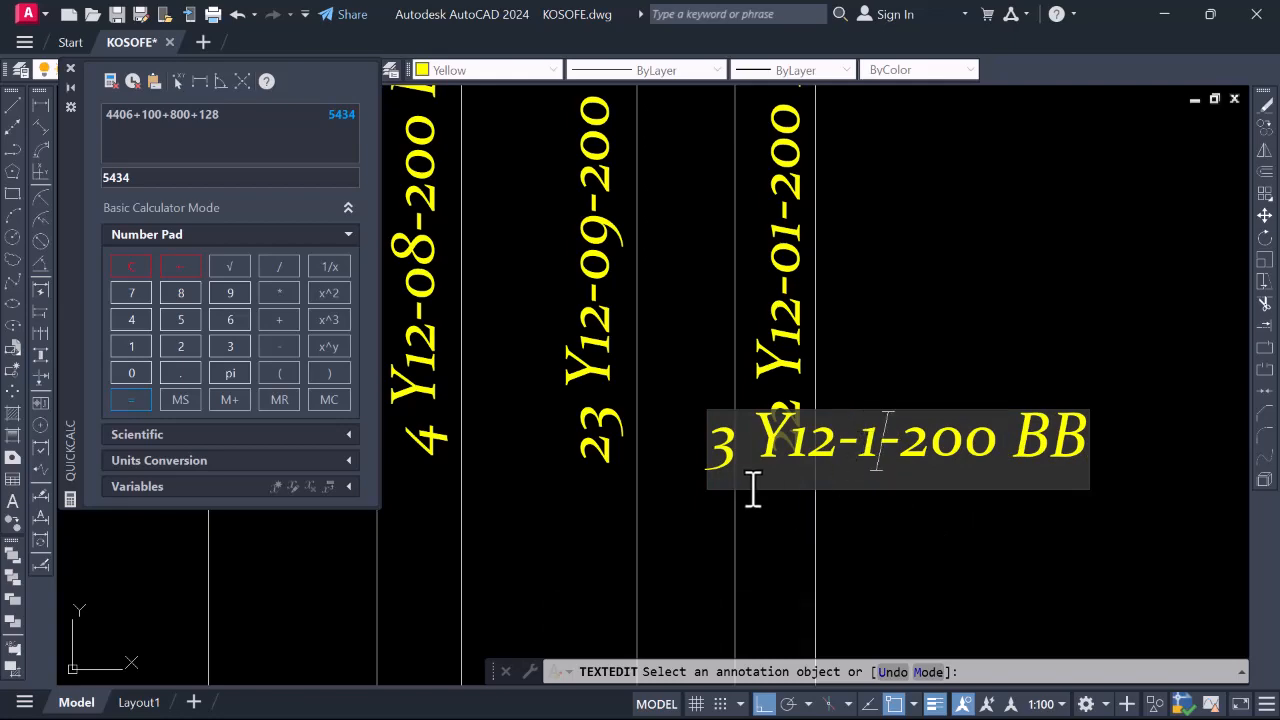
pyautogui.click(935, 327)
# Renumber the 22-bar label to 22 Y12-11-200 BB, then select the 16-bar label
pyautogui.scroll(-5, 870, 318)
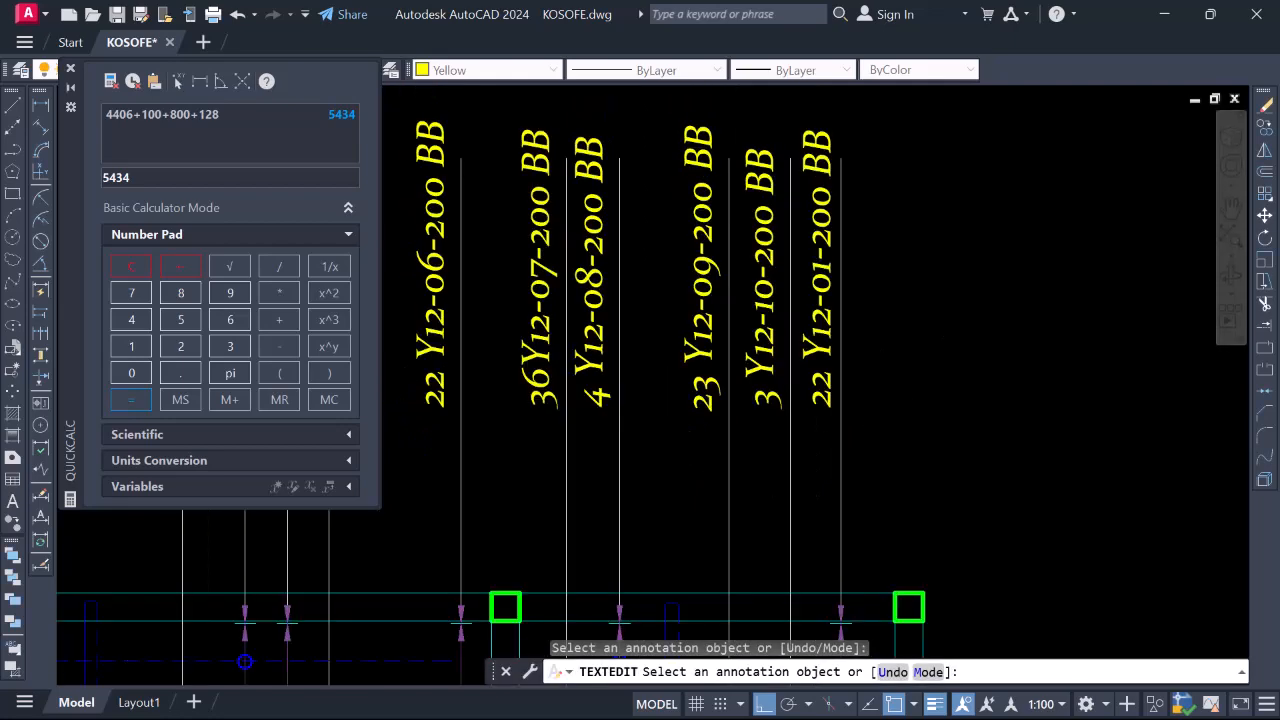
pyautogui.scroll(4, 870, 318)
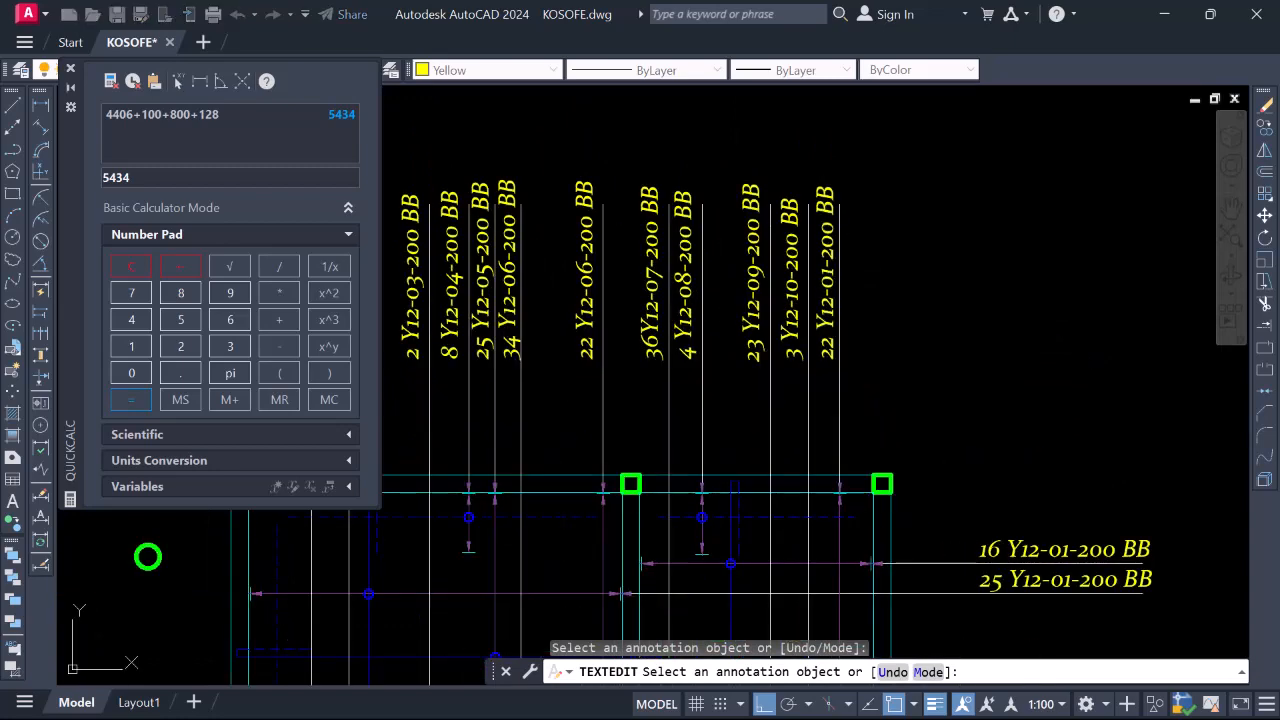
pyautogui.click(826, 322)
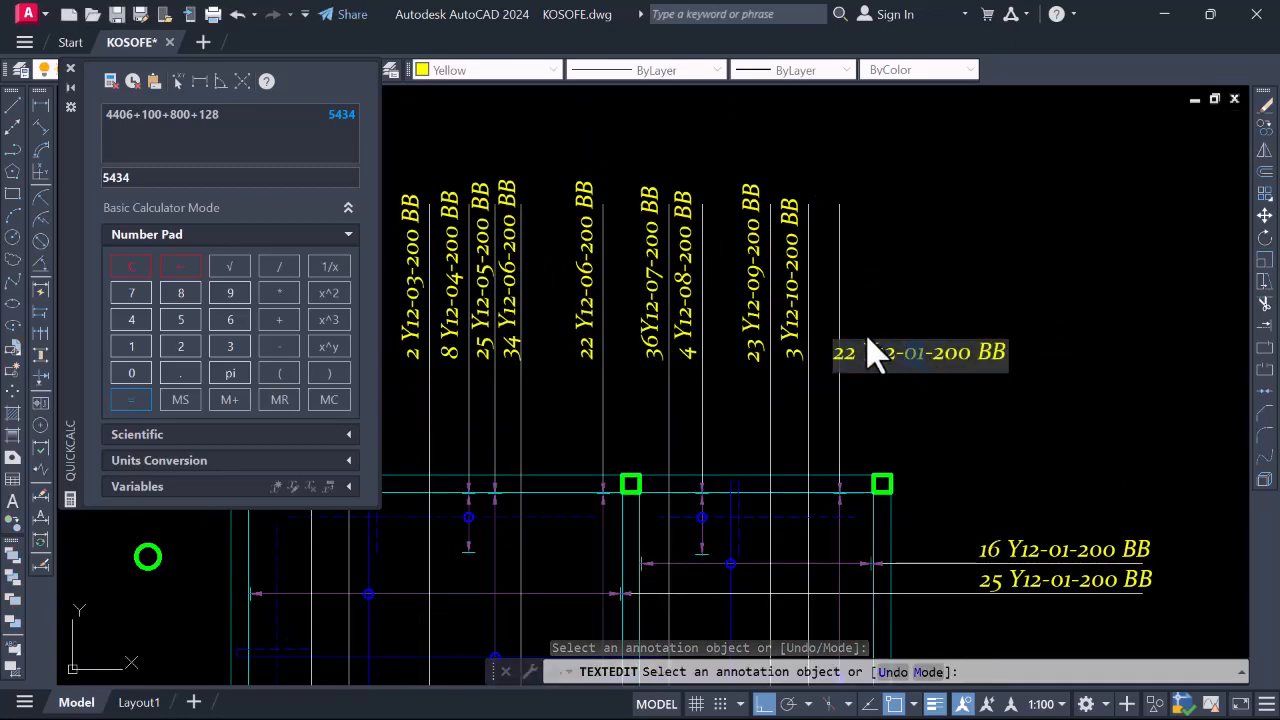
pyautogui.scroll(-4, 873, 352)
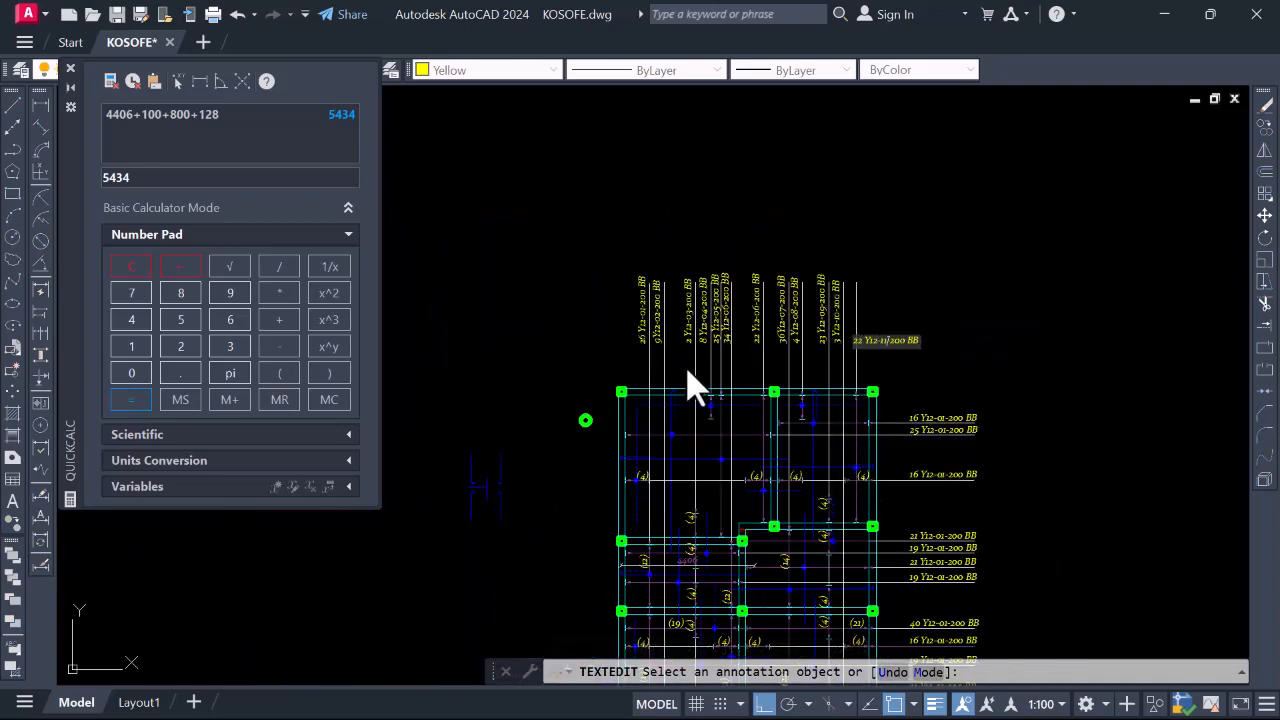
pyautogui.click(917, 261)
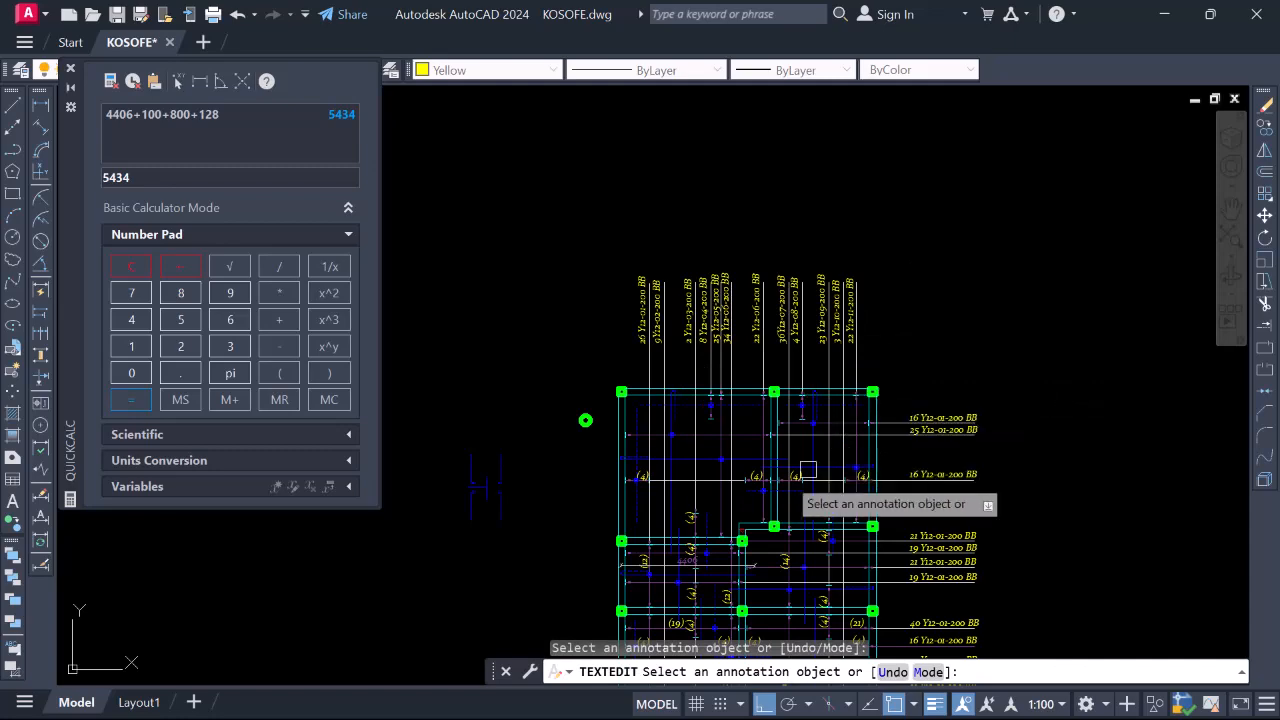
pyautogui.scroll(4, 938, 421)
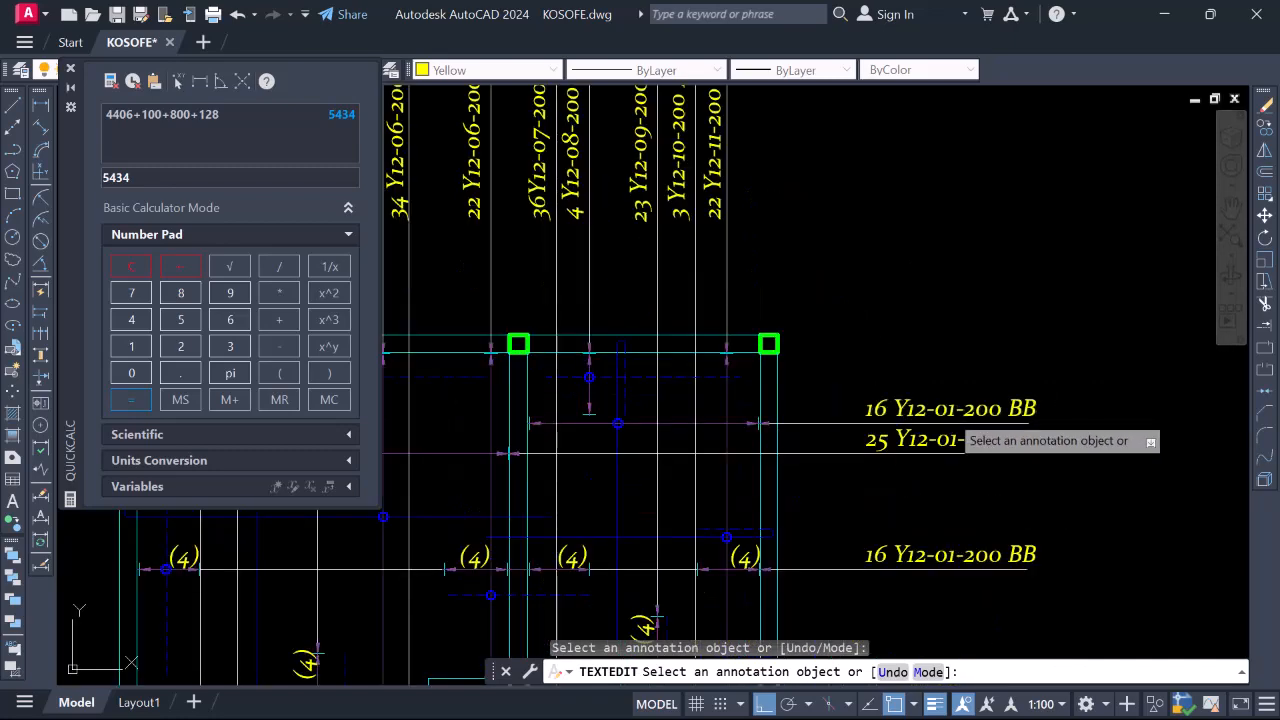
pyautogui.click(941, 411)
pyautogui.scroll(2, 941, 413)
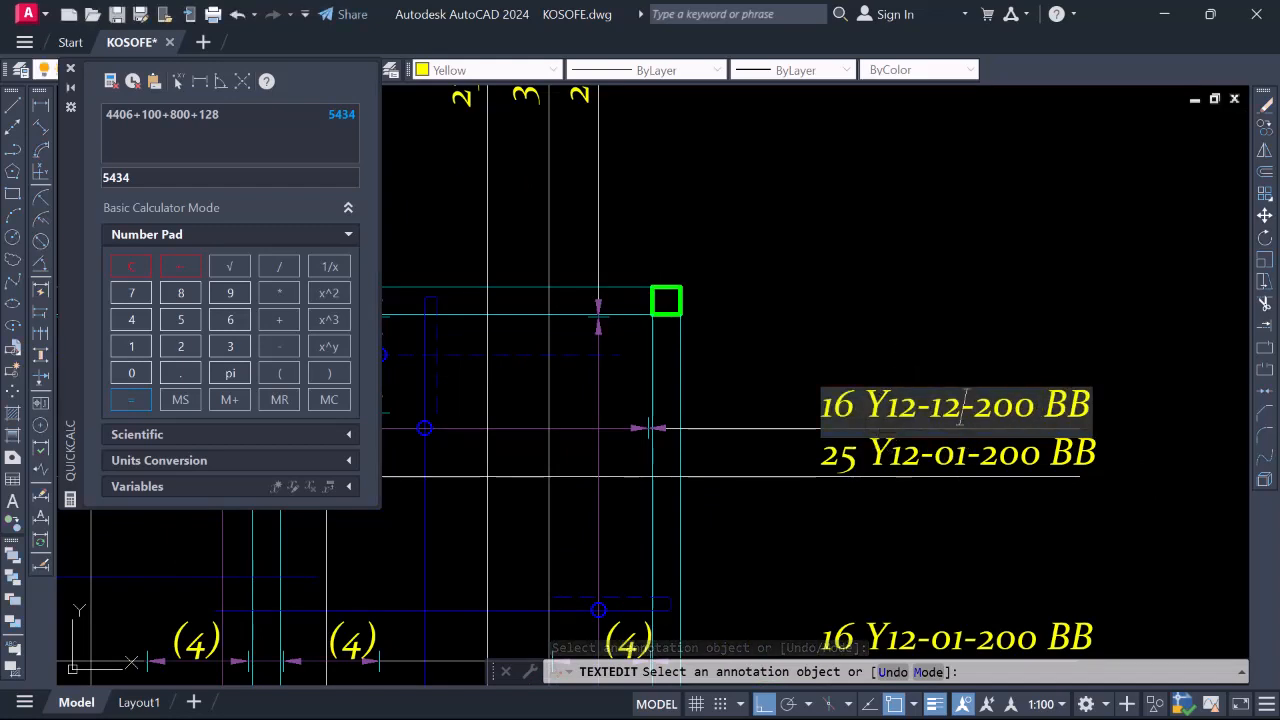
# Commit the 16-bar label as Y12-12 and renumber the 25-bar label to Y12-13
pyautogui.click(907, 316)
pyautogui.scroll(-2, 905, 314)
pyautogui.scroll(-4, 767, 430)
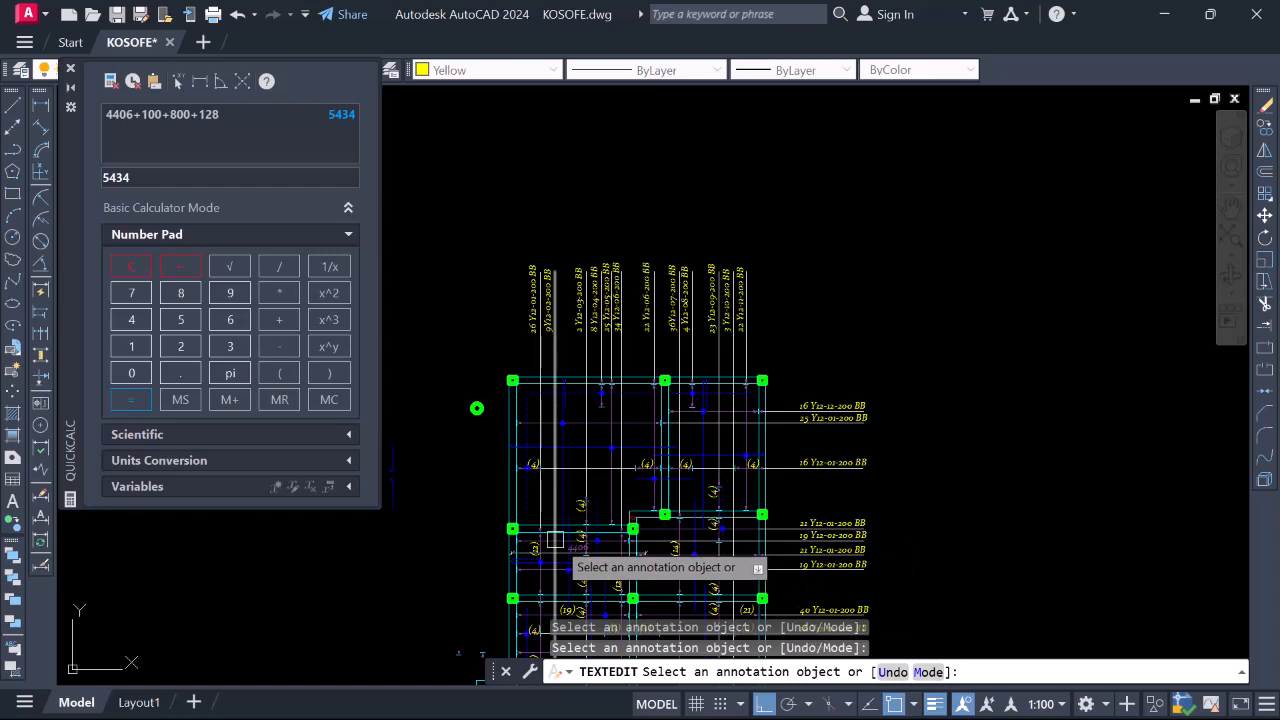
pyautogui.scroll(2, 822, 461)
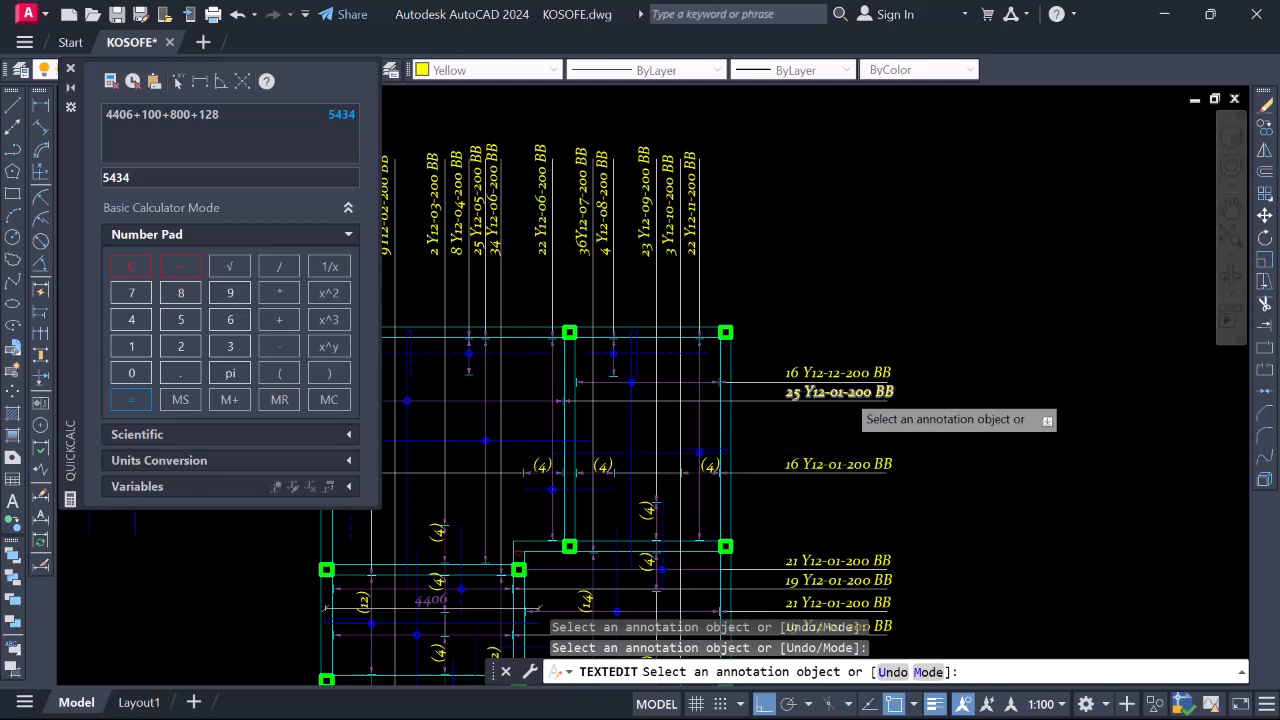
pyautogui.scroll(4, 845, 391)
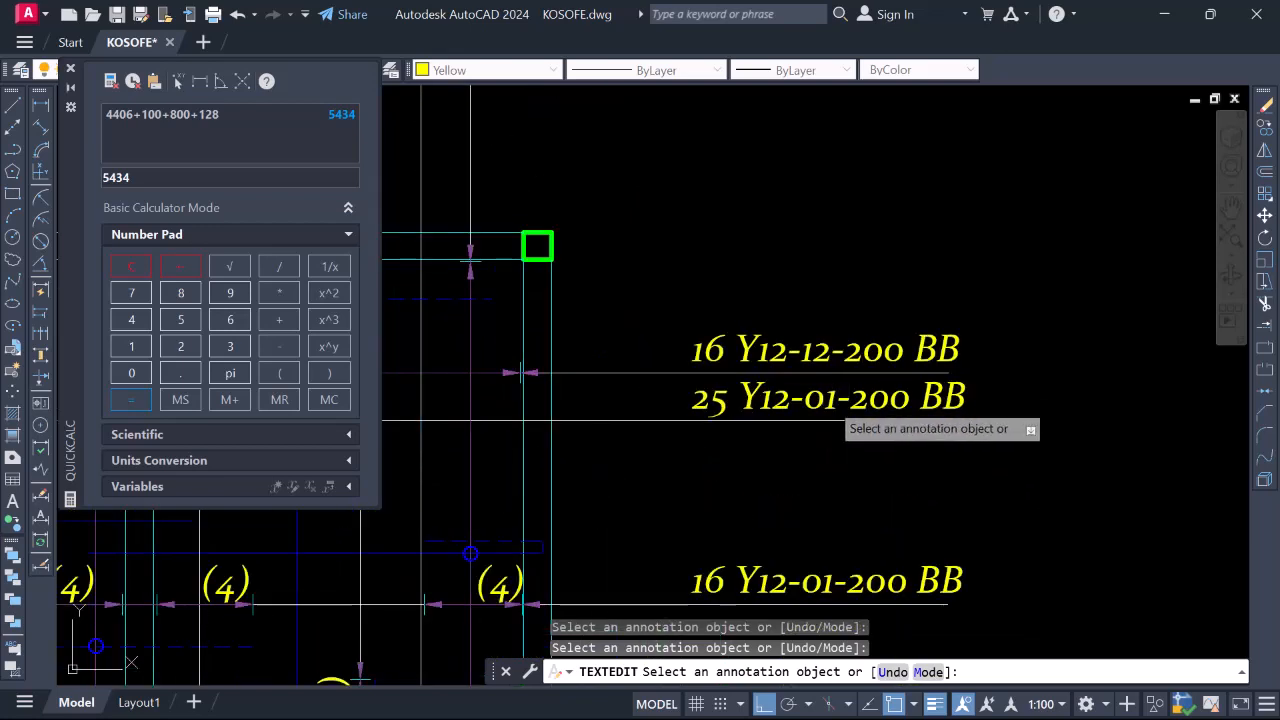
pyautogui.click(830, 400)
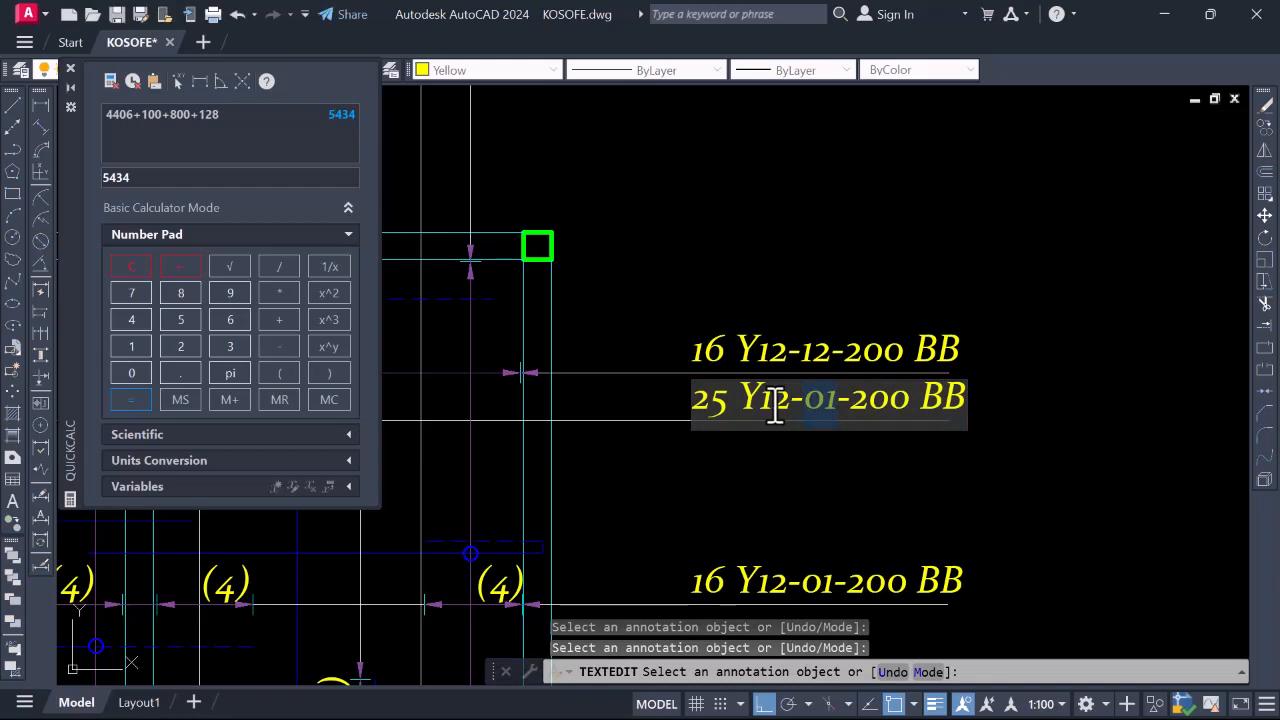
pyautogui.write('13')
pyautogui.click(865, 458)
# Renumber the lower 16-bar label to 16 Y12-14-200 BB
pyautogui.scroll(-6, 868, 357)
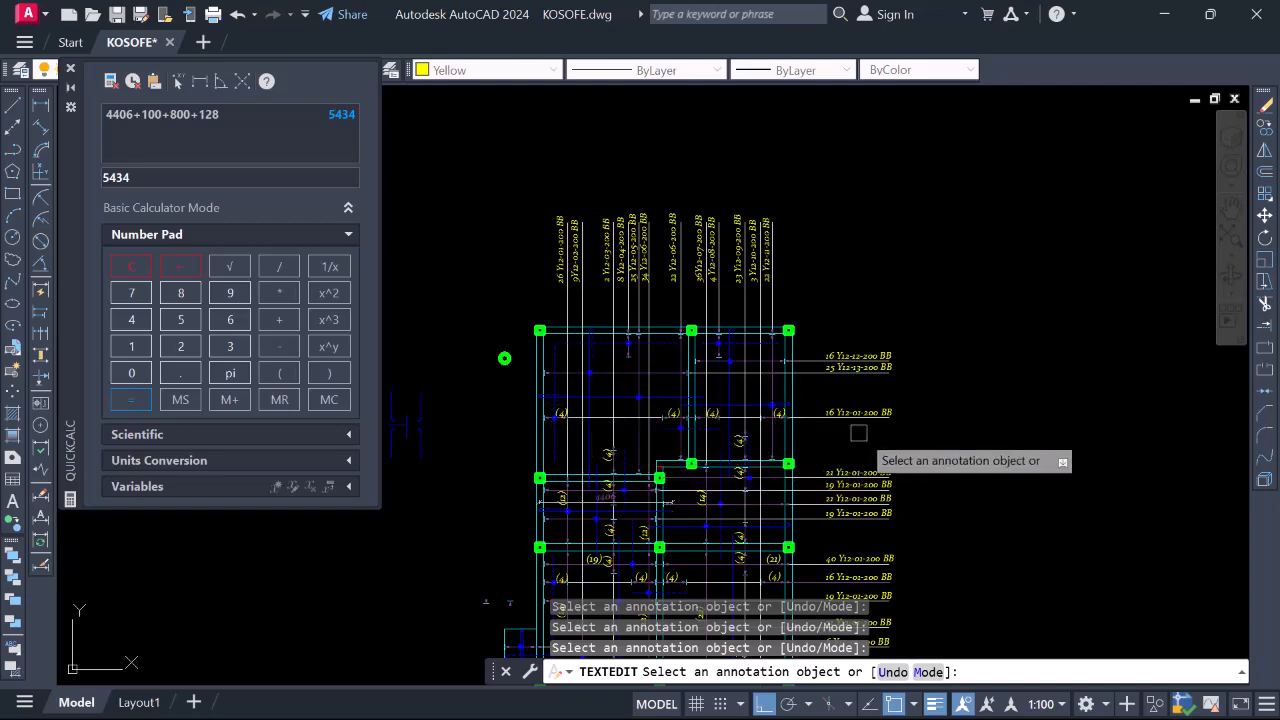
pyautogui.scroll(6, 852, 420)
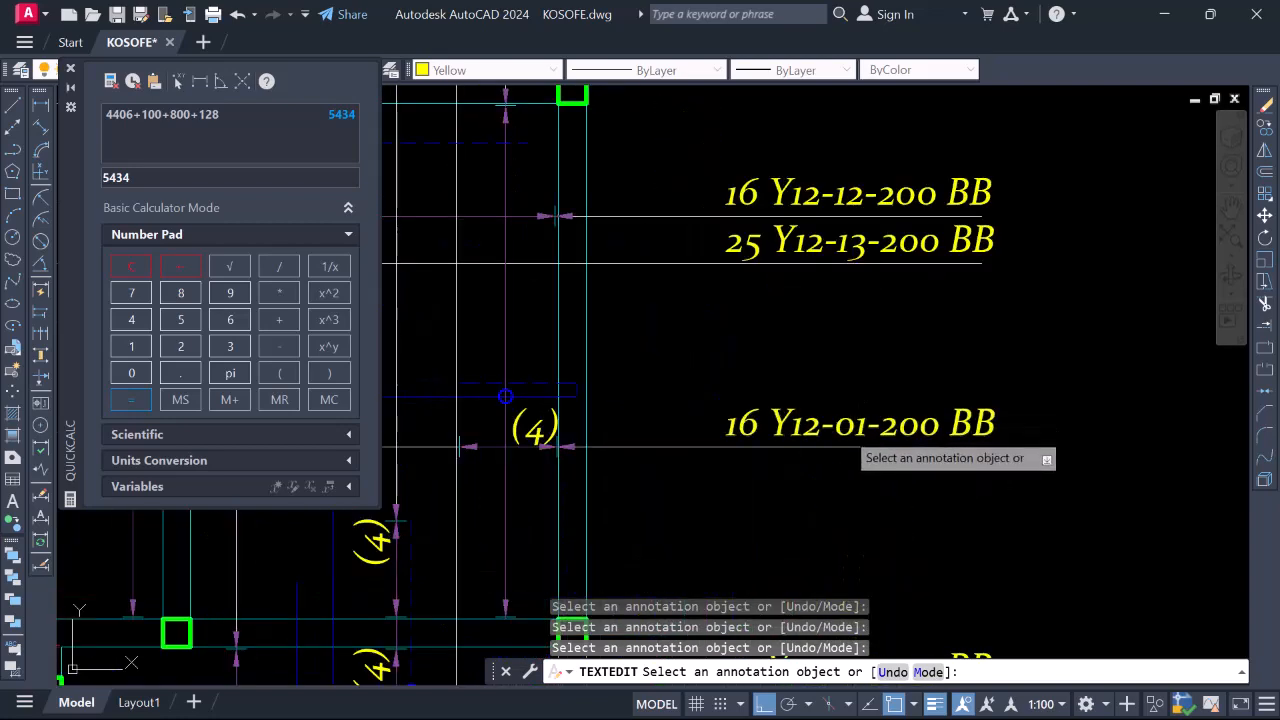
pyautogui.click(852, 432)
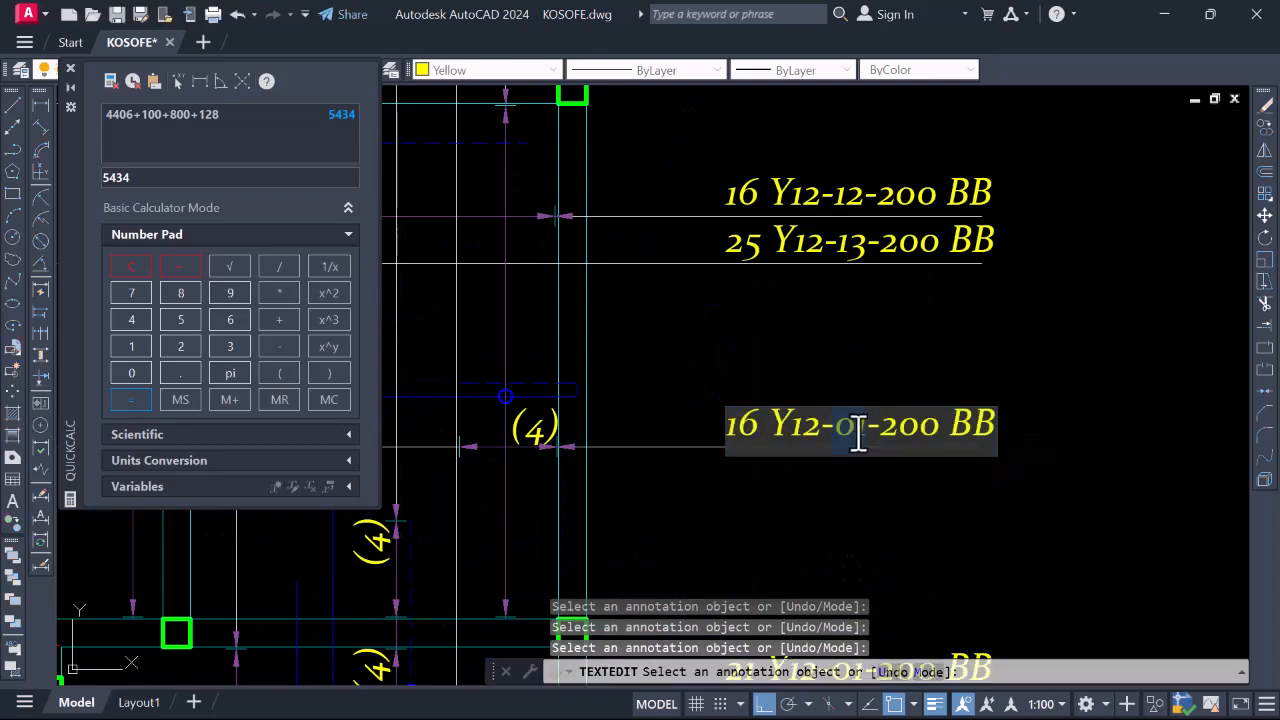
pyautogui.write('14')
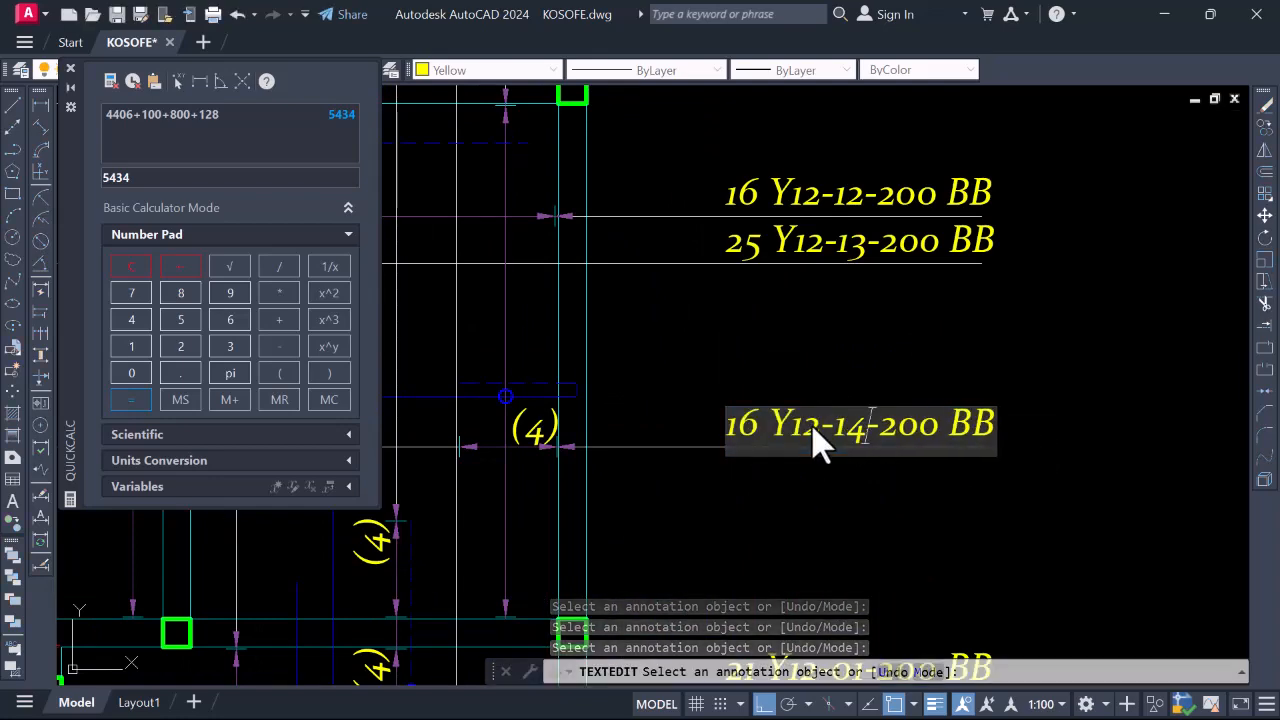
pyautogui.click(986, 500)
# Change the 21-bar label's mark from 01 to 06, giving 21 Y12-06-200 BB
pyautogui.scroll(-10, 914, 343)
pyautogui.scroll(5, 894, 361)
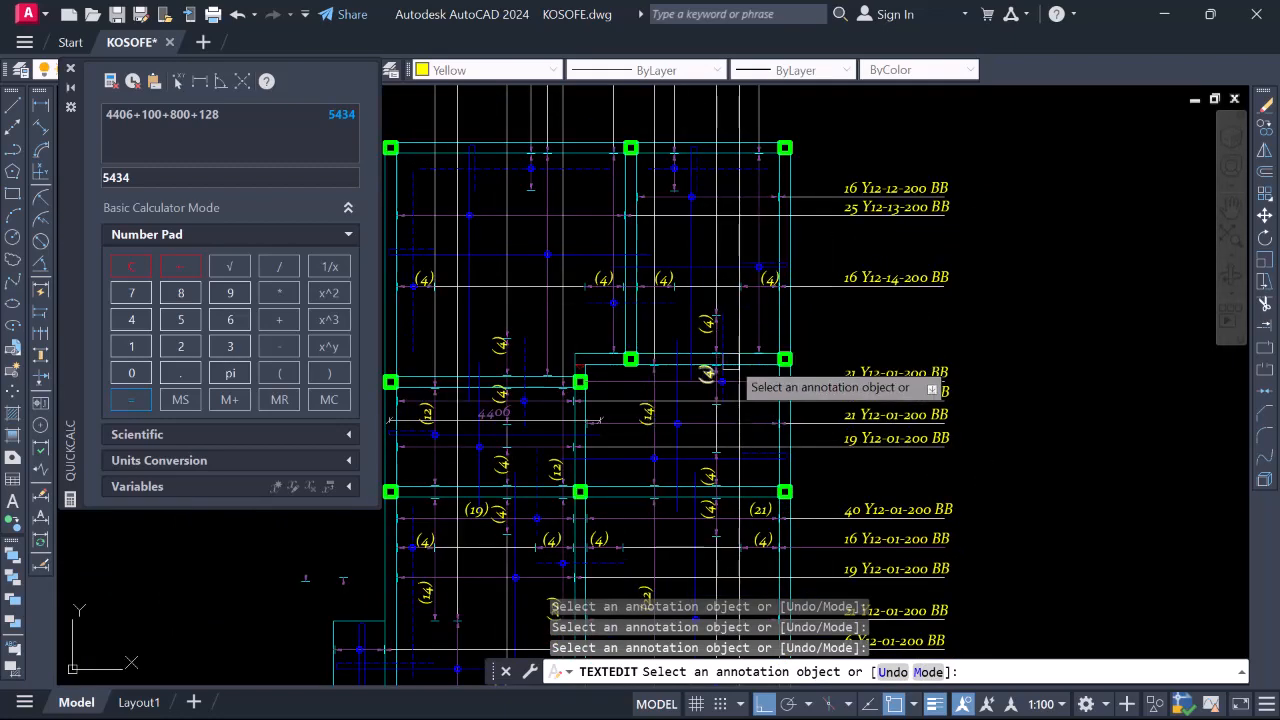
pyautogui.scroll(-2, 643, 342)
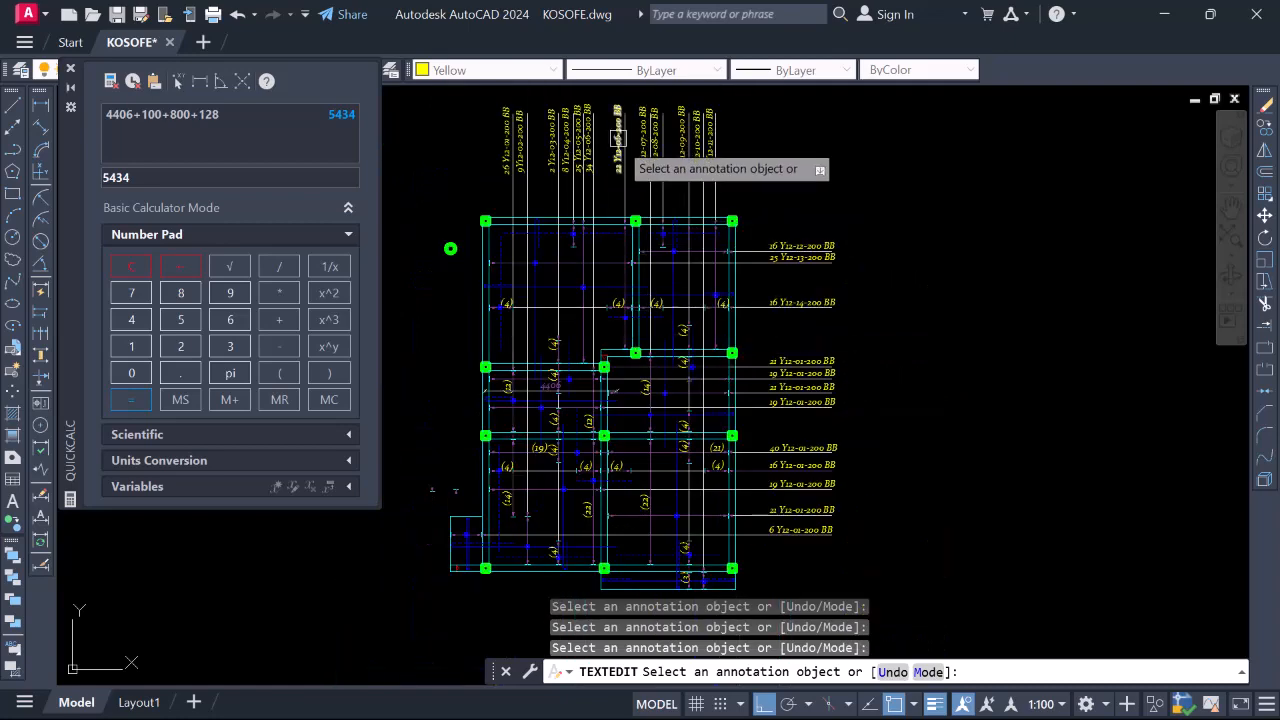
pyautogui.scroll(4, 790, 347)
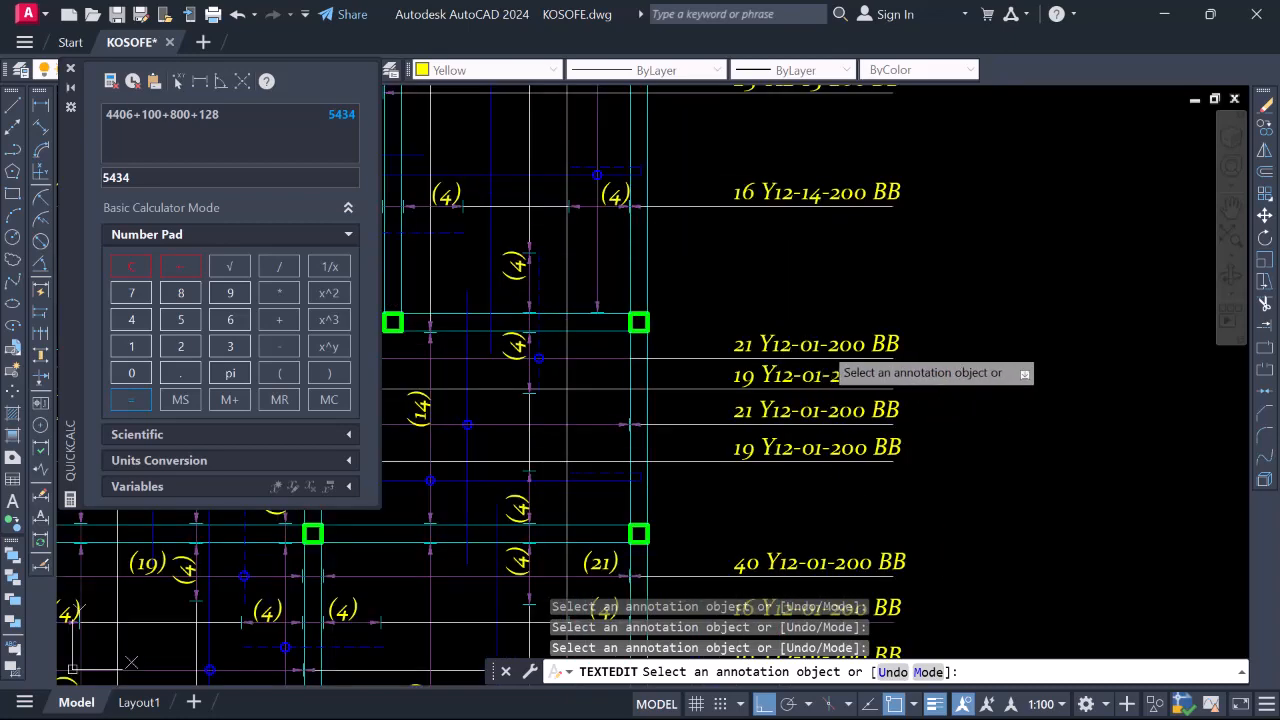
pyautogui.click(806, 350)
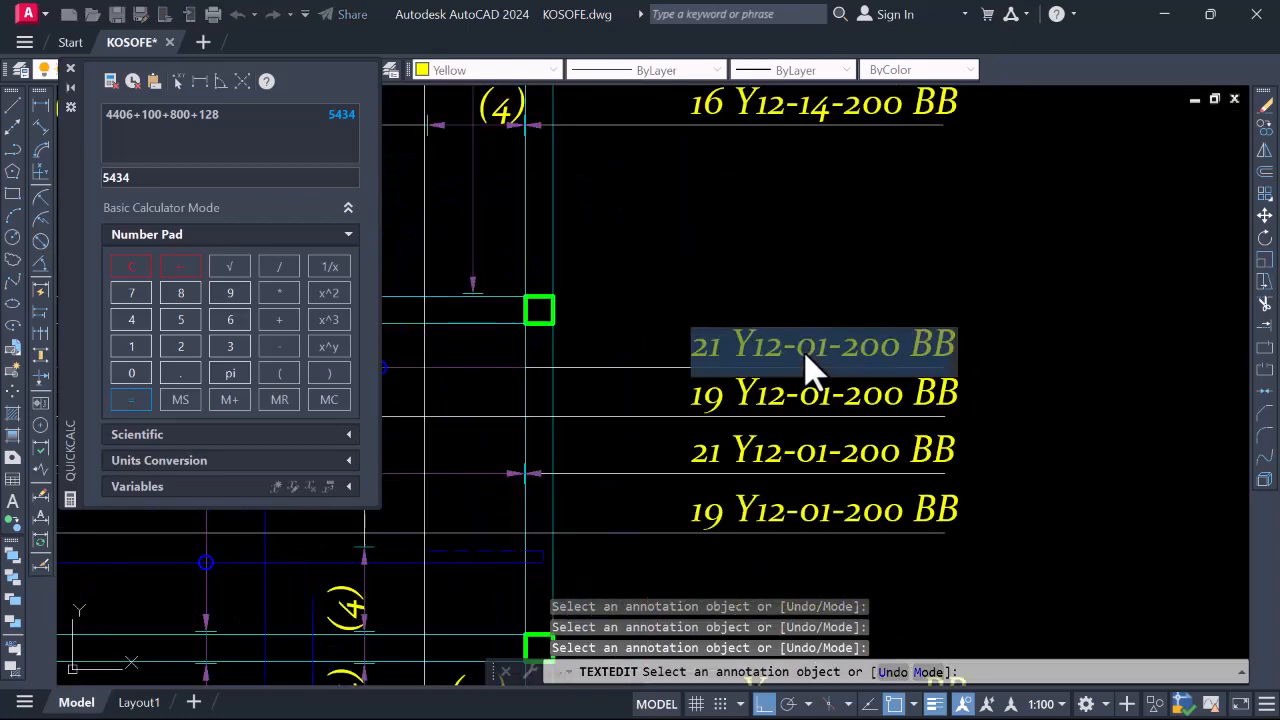
pyautogui.doubleClick(814, 350)
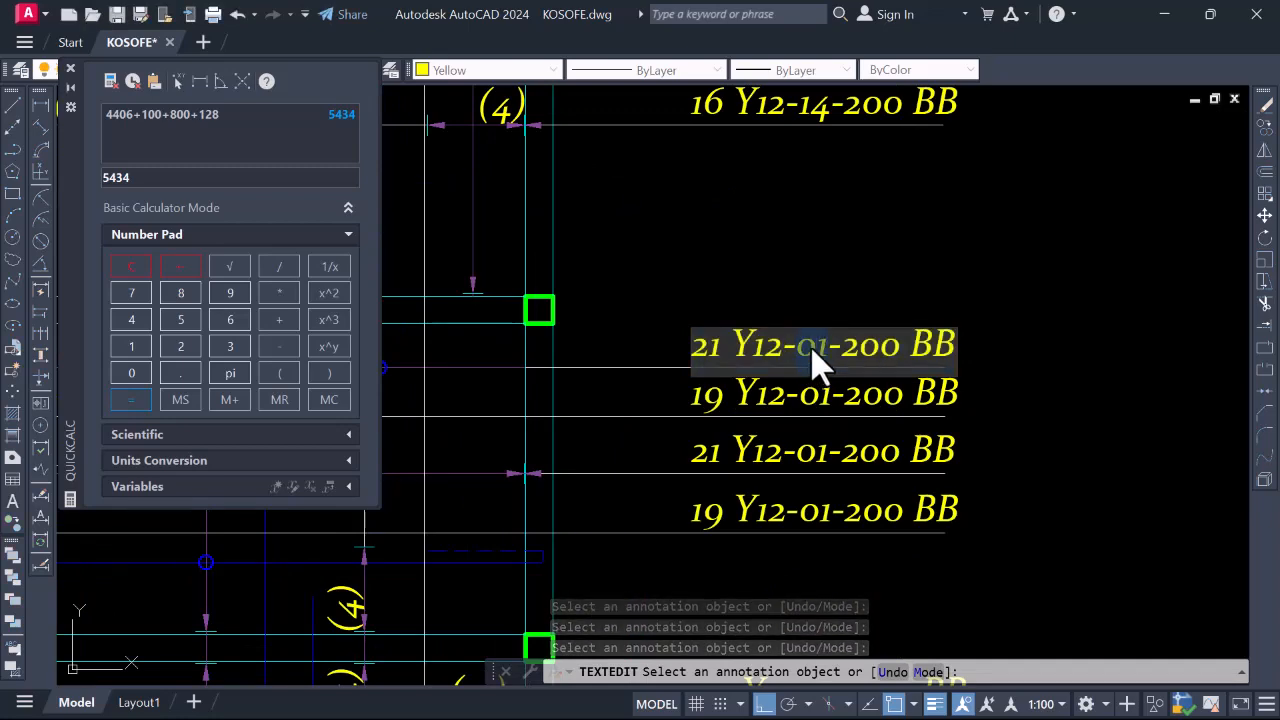
pyautogui.write('06')
pyautogui.press('Return')
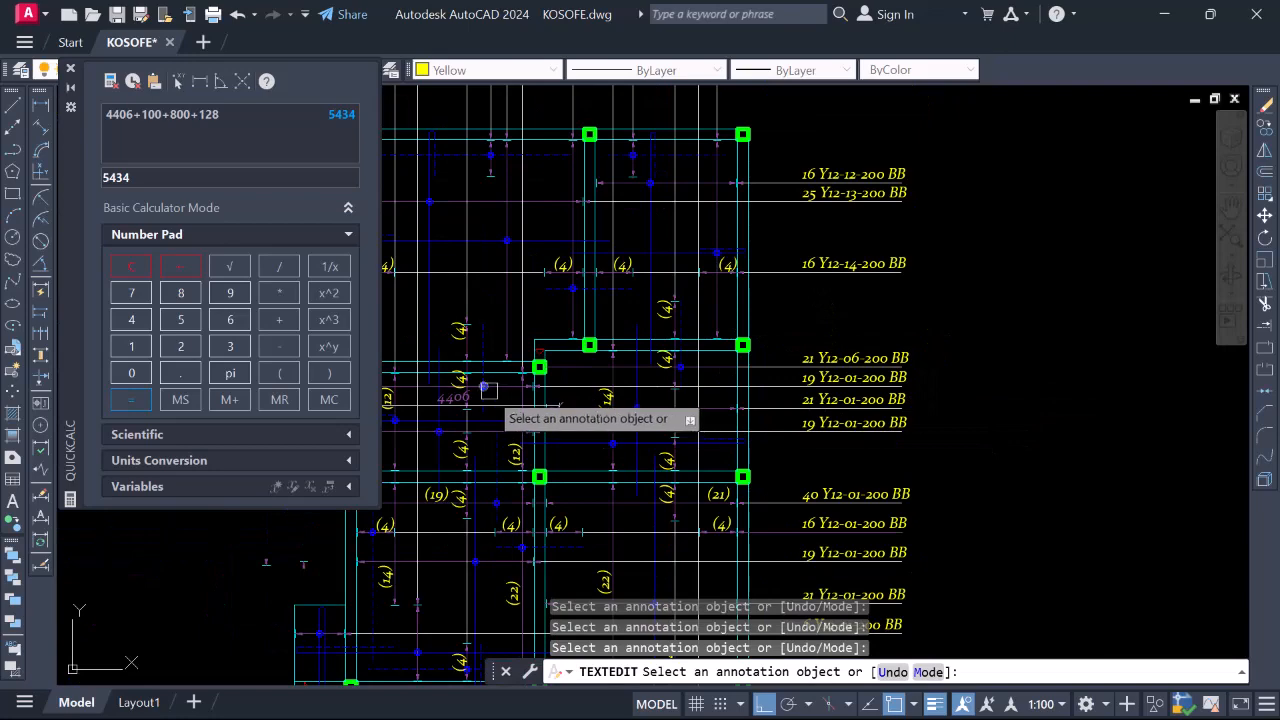
# Change the 19-bar label's mark to 06, giving 19 Y12-06-200 BB
pyautogui.scroll(4, 846, 380)
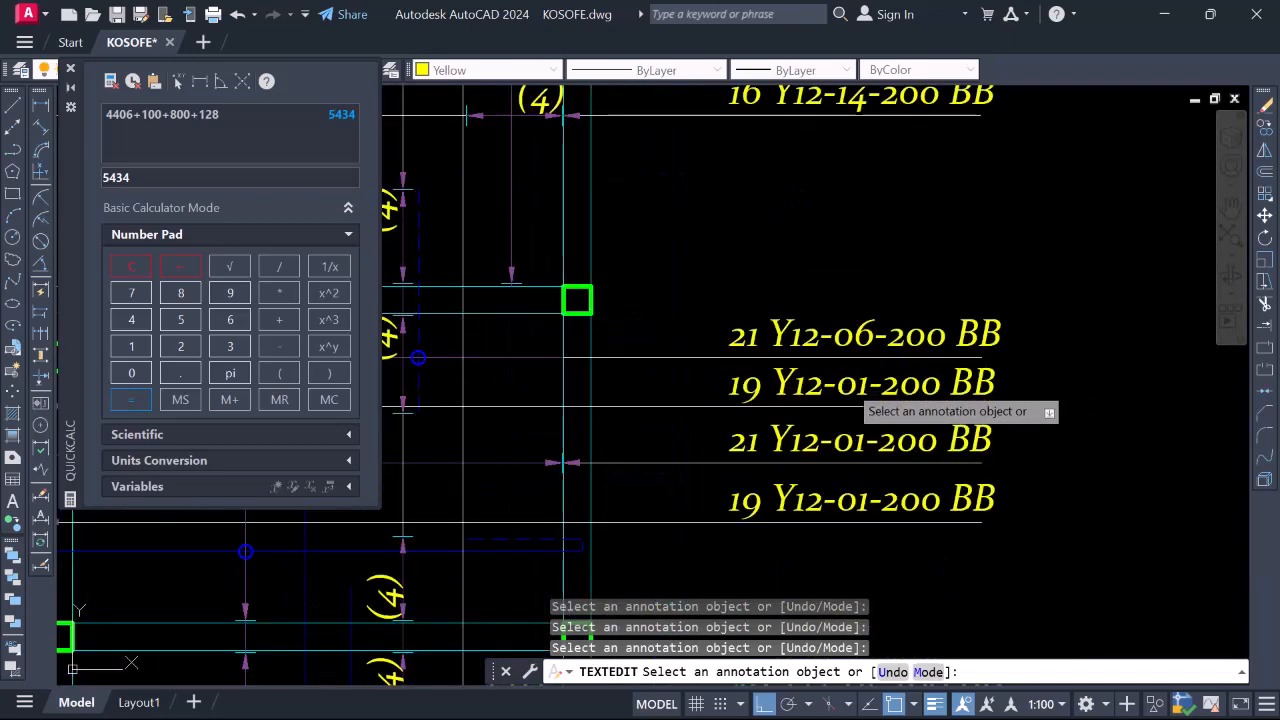
pyautogui.click(858, 385)
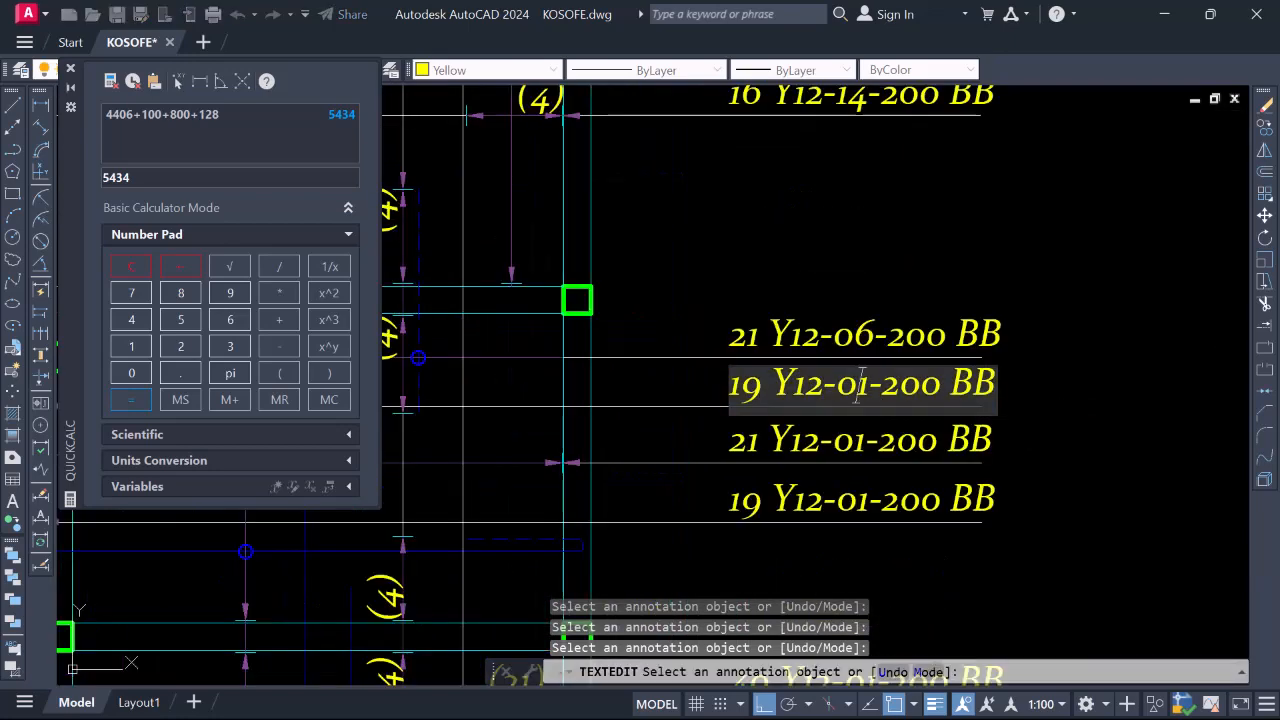
pyautogui.click(860, 385)
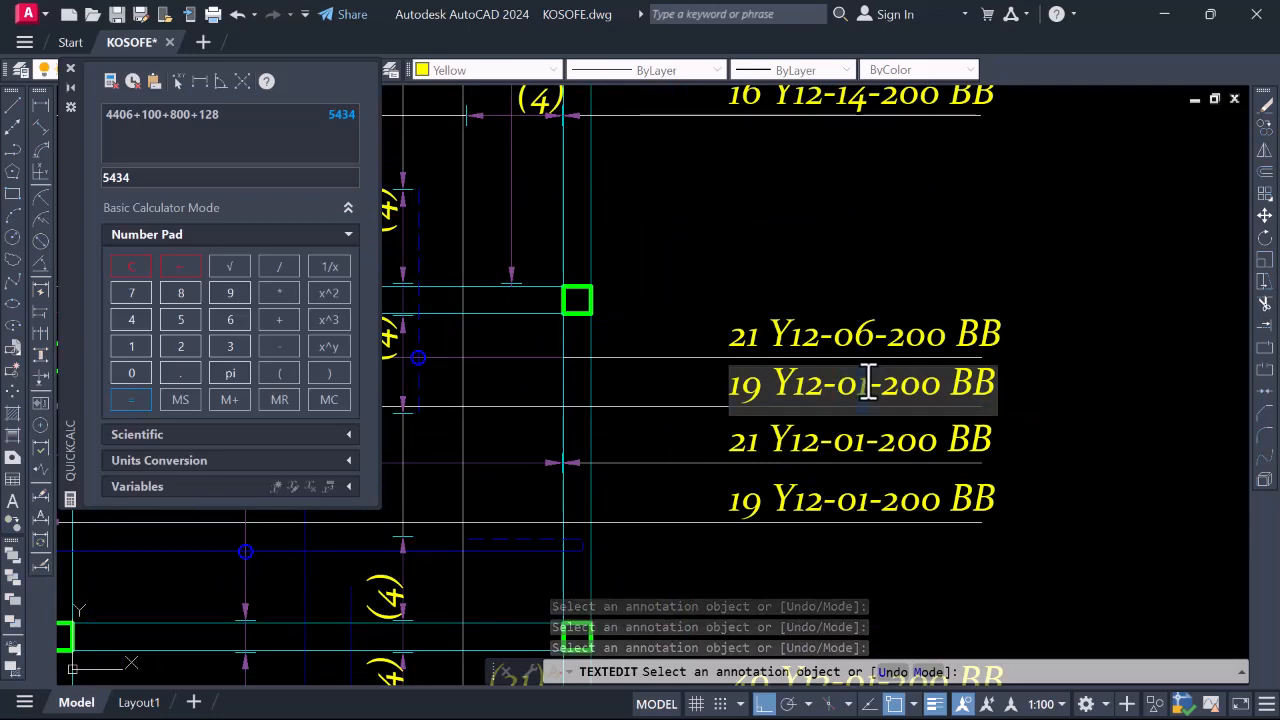
pyautogui.write('6')
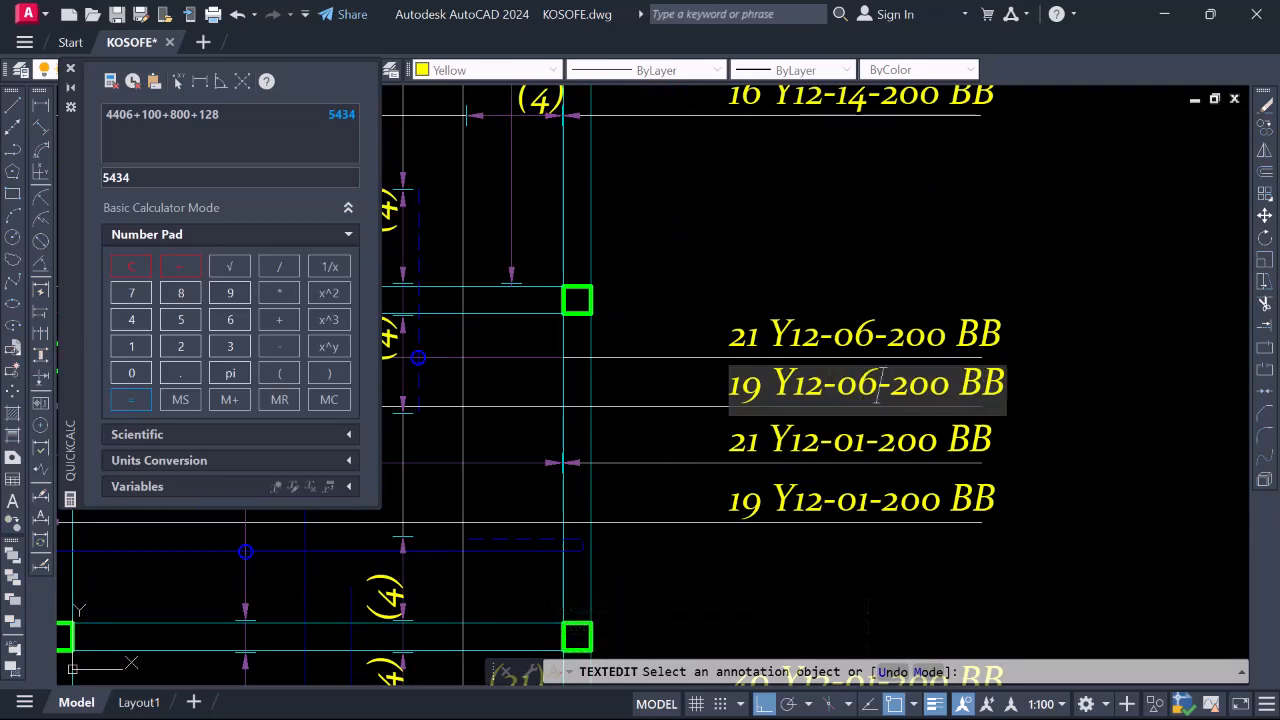
pyautogui.press('Return')
pyautogui.scroll(-4, 878, 393)
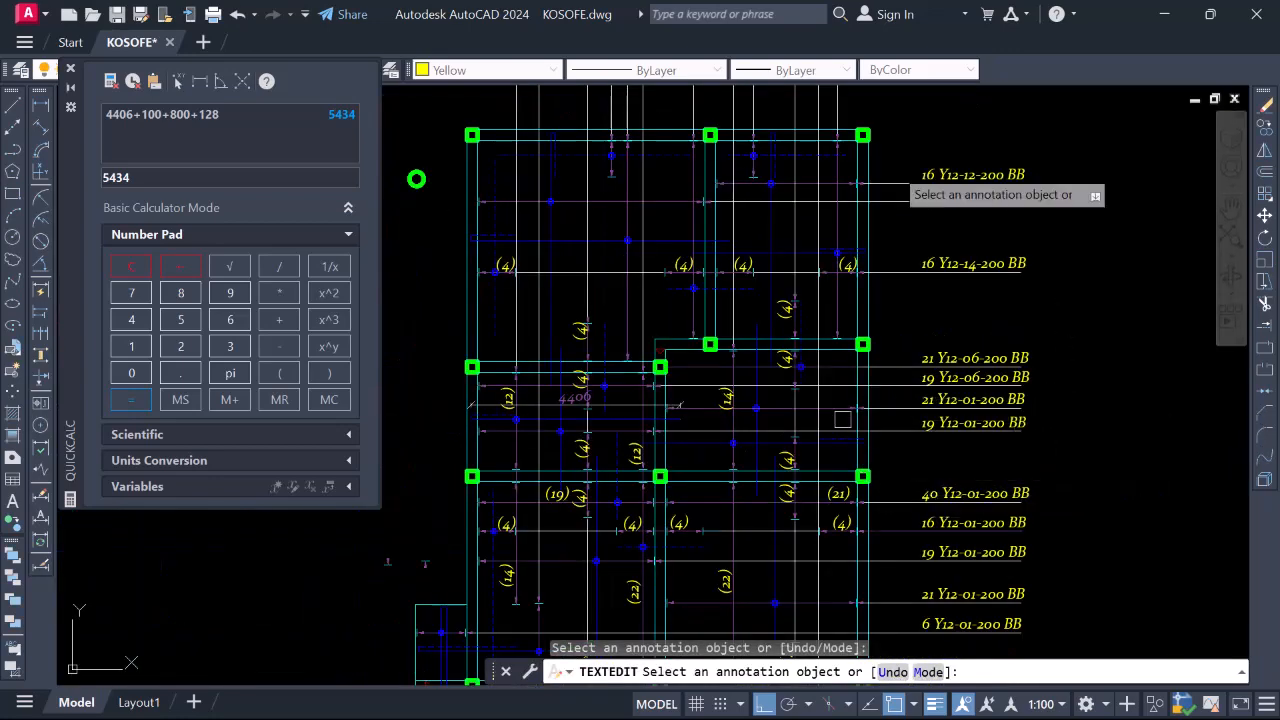
pyautogui.scroll(-2, 895, 257)
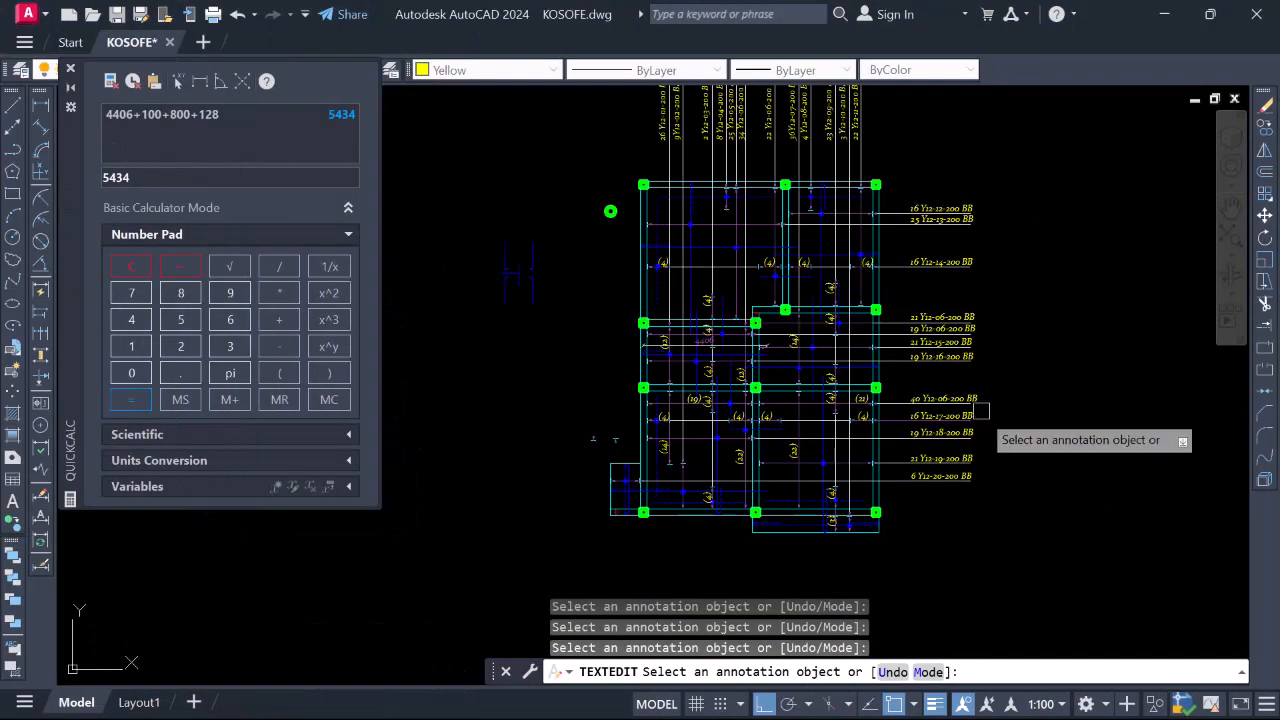
# Zoom across the plan to review the renumbered Y12 labels, then end TEXTEDIT with Esc
pyautogui.scroll(2, 900, 505)
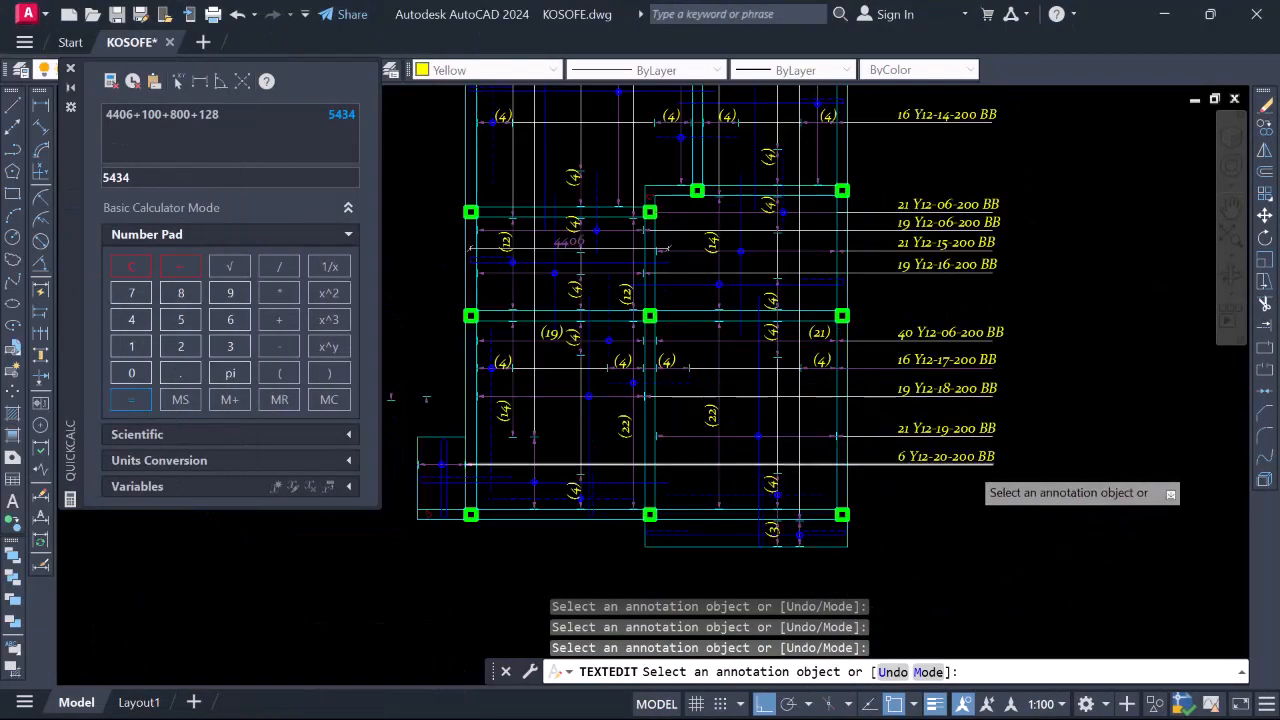
pyautogui.scroll(1, 968, 484)
pyautogui.scroll(-4, 930, 495)
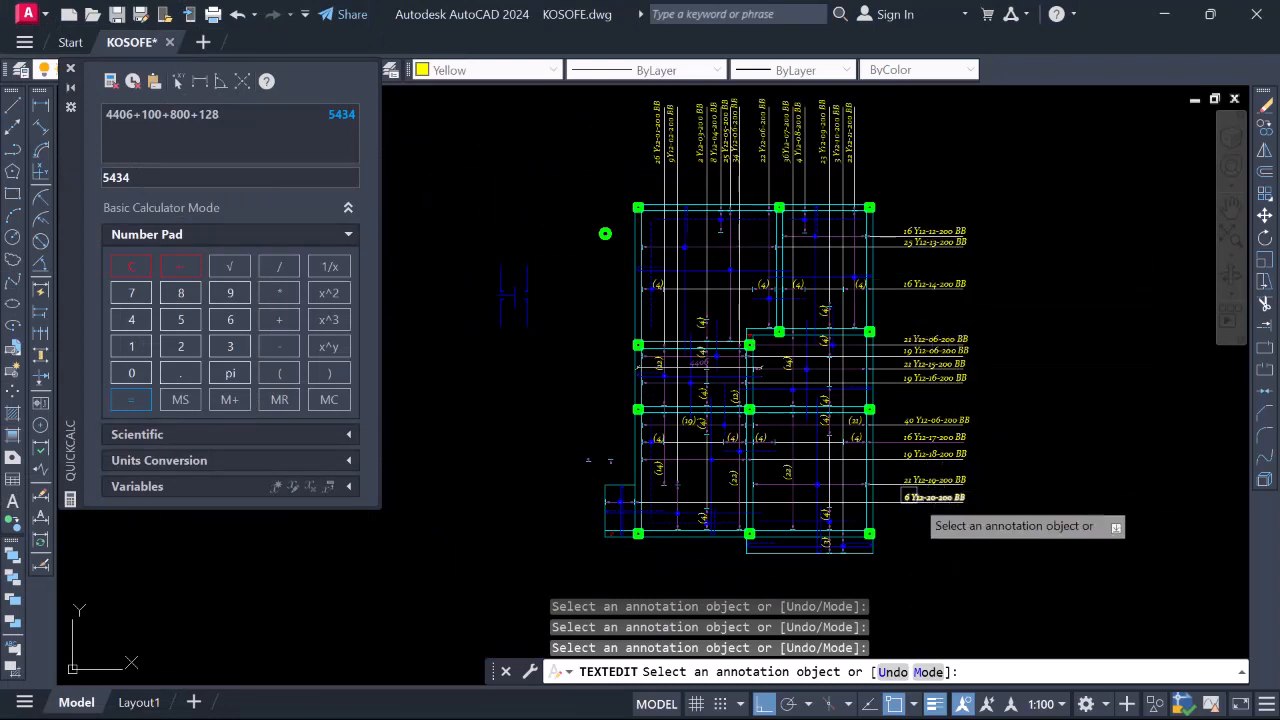
pyautogui.scroll(4, 926, 500)
pyautogui.scroll(-7, 931, 497)
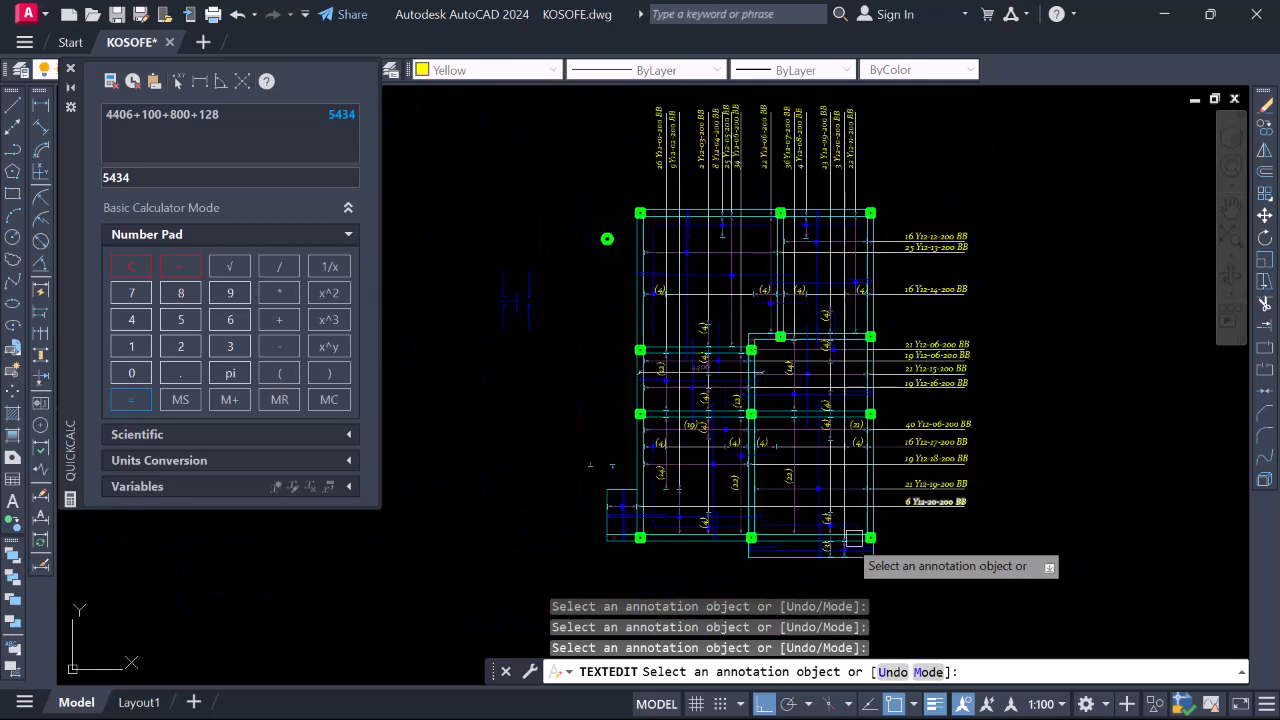
pyautogui.scroll(7, 632, 512)
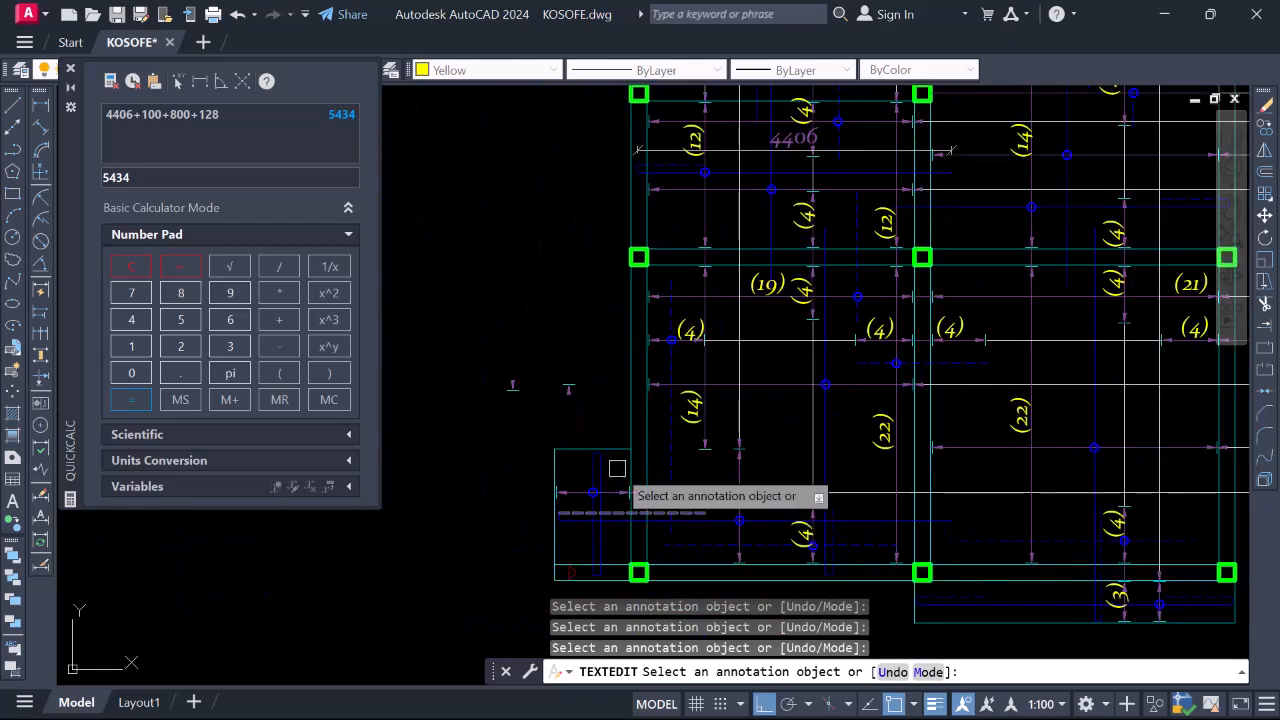
pyautogui.scroll(-2, 590, 500)
pyautogui.scroll(2, 1122, 490)
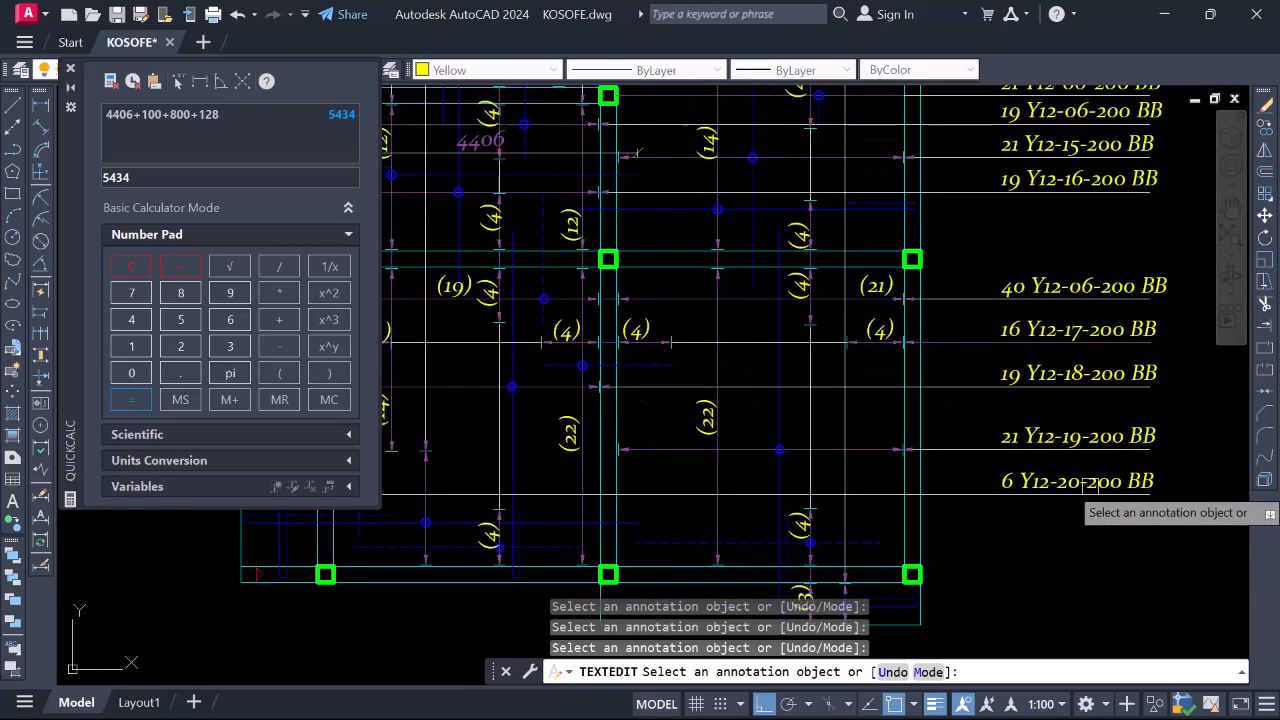
pyautogui.scroll(-2, 1020, 518)
pyautogui.scroll(-3, 888, 484)
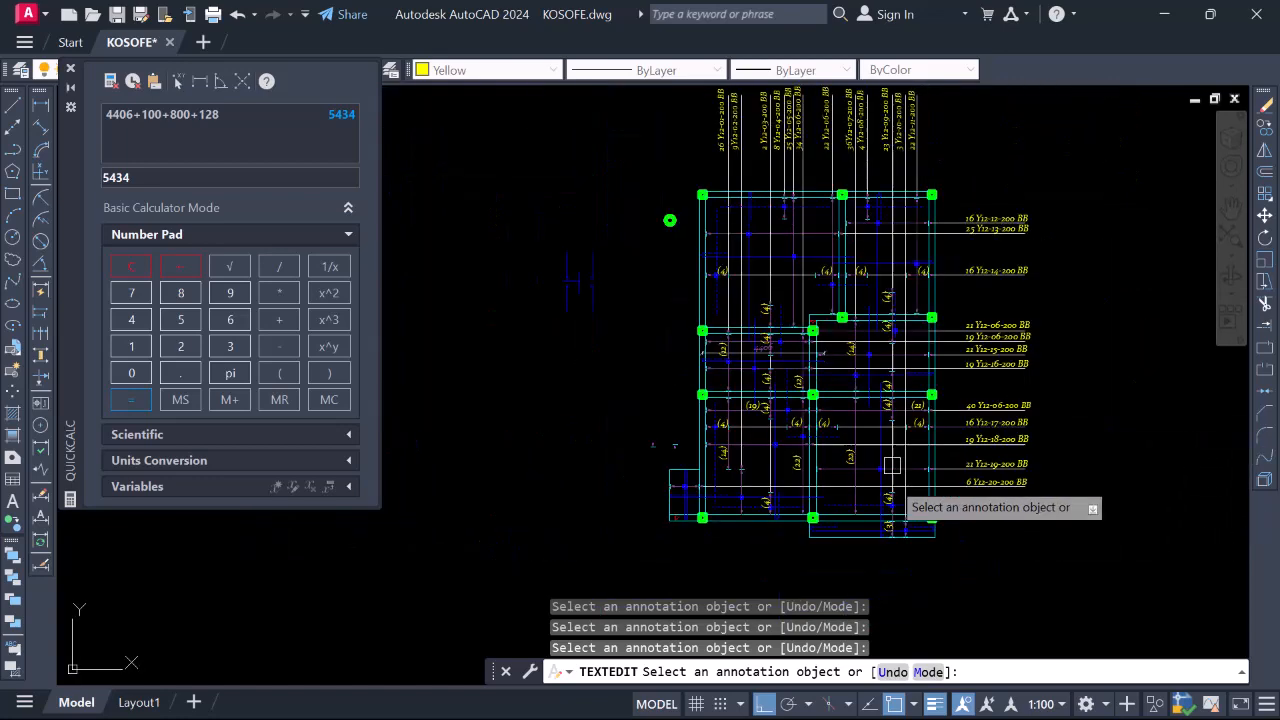
pyautogui.scroll(1, 939, 332)
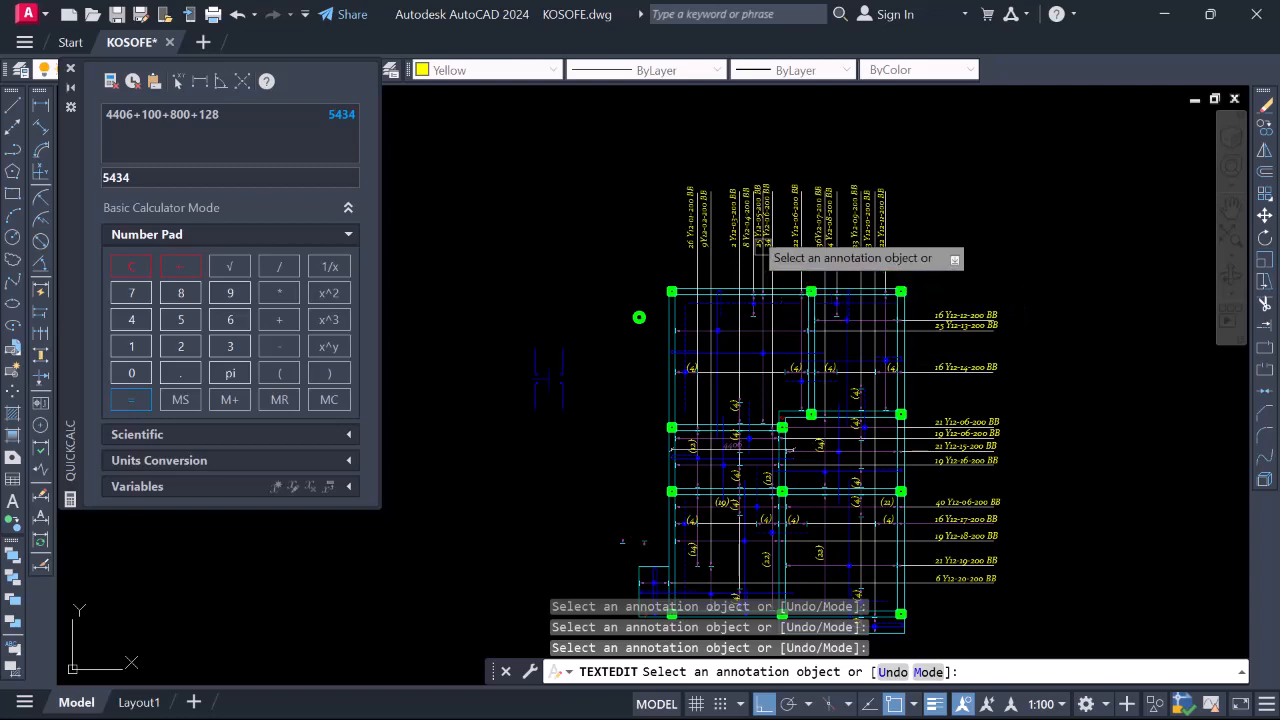
pyautogui.scroll(1, 702, 210)
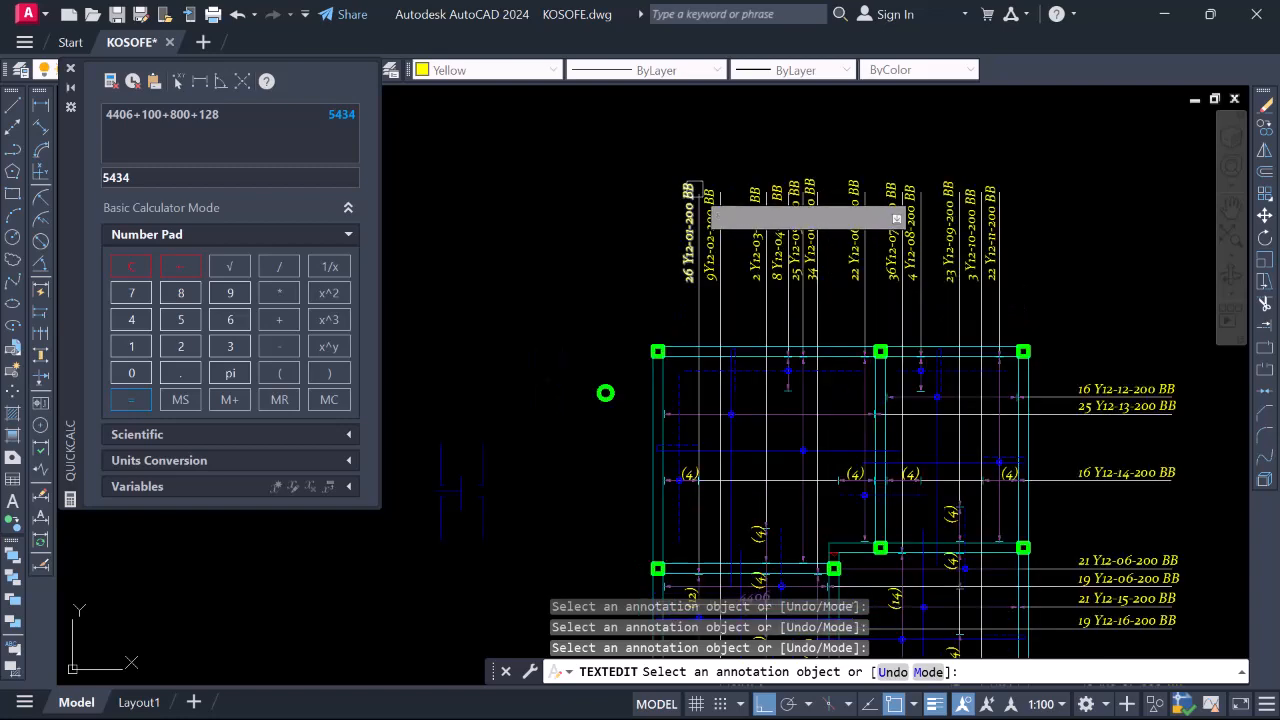
pyautogui.scroll(-1, 704, 210)
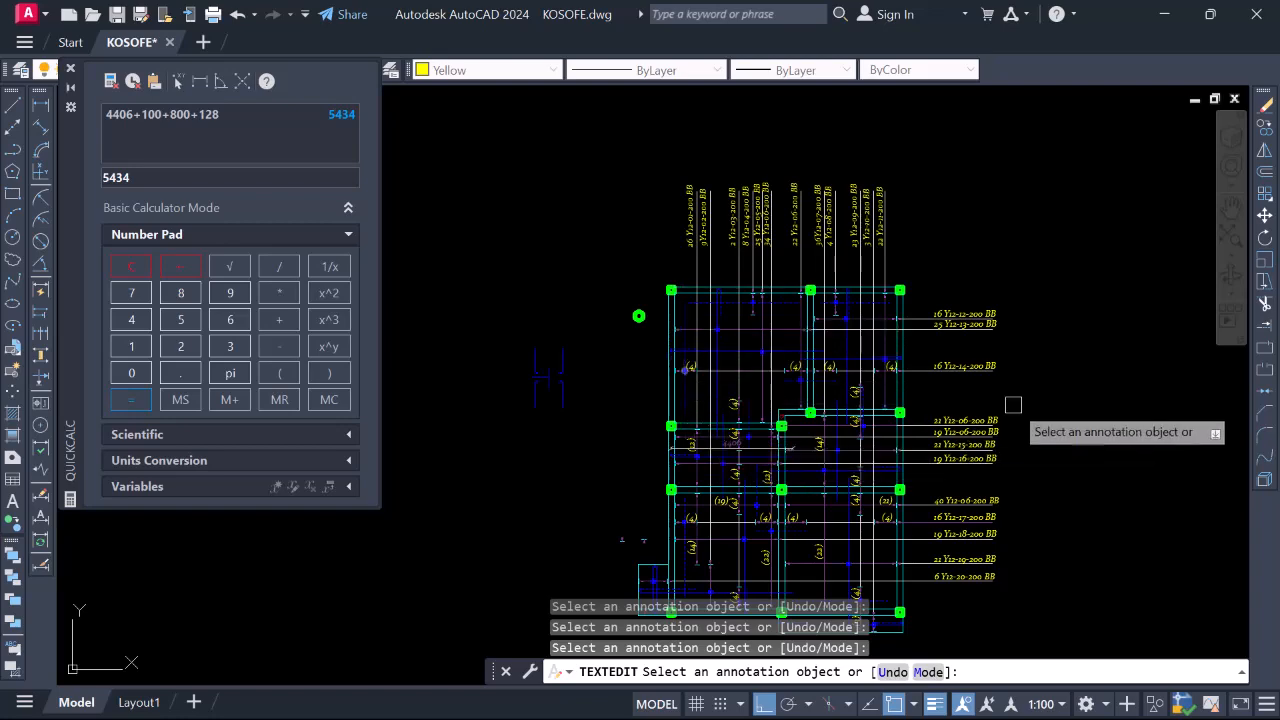
pyautogui.scroll(6, 948, 366)
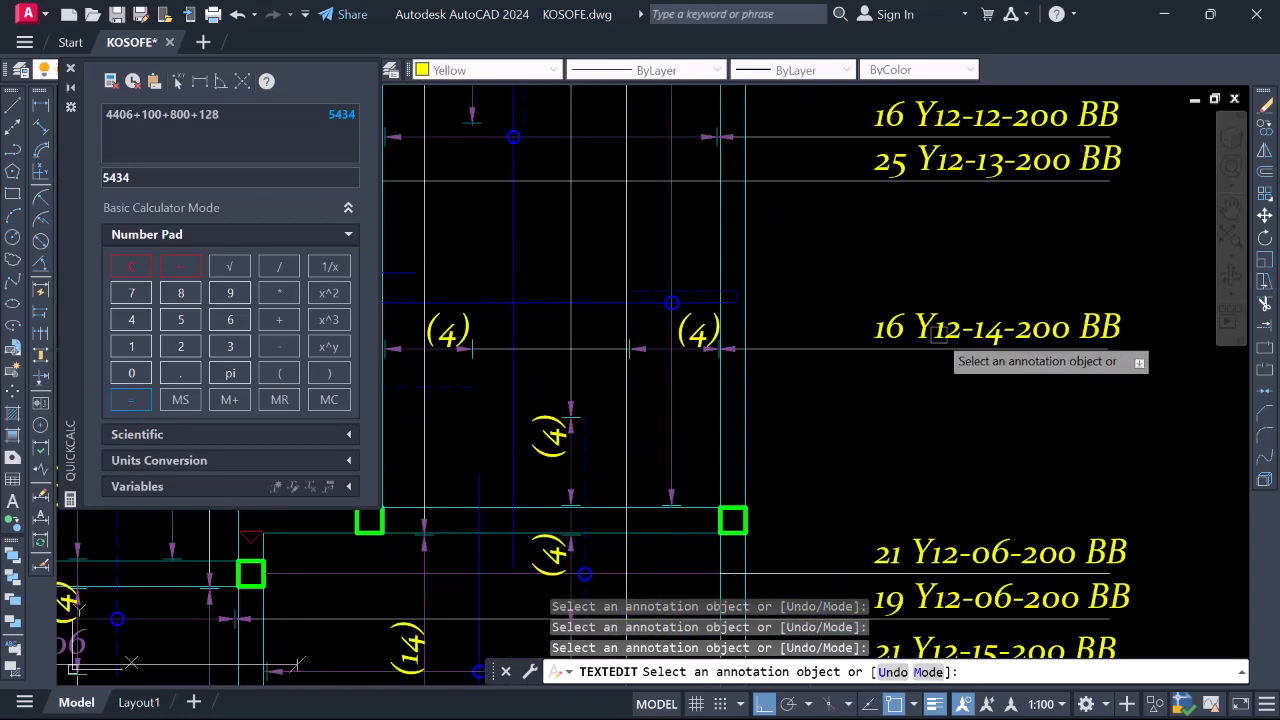
pyautogui.scroll(-7, 943, 323)
pyautogui.scroll(7, 950, 346)
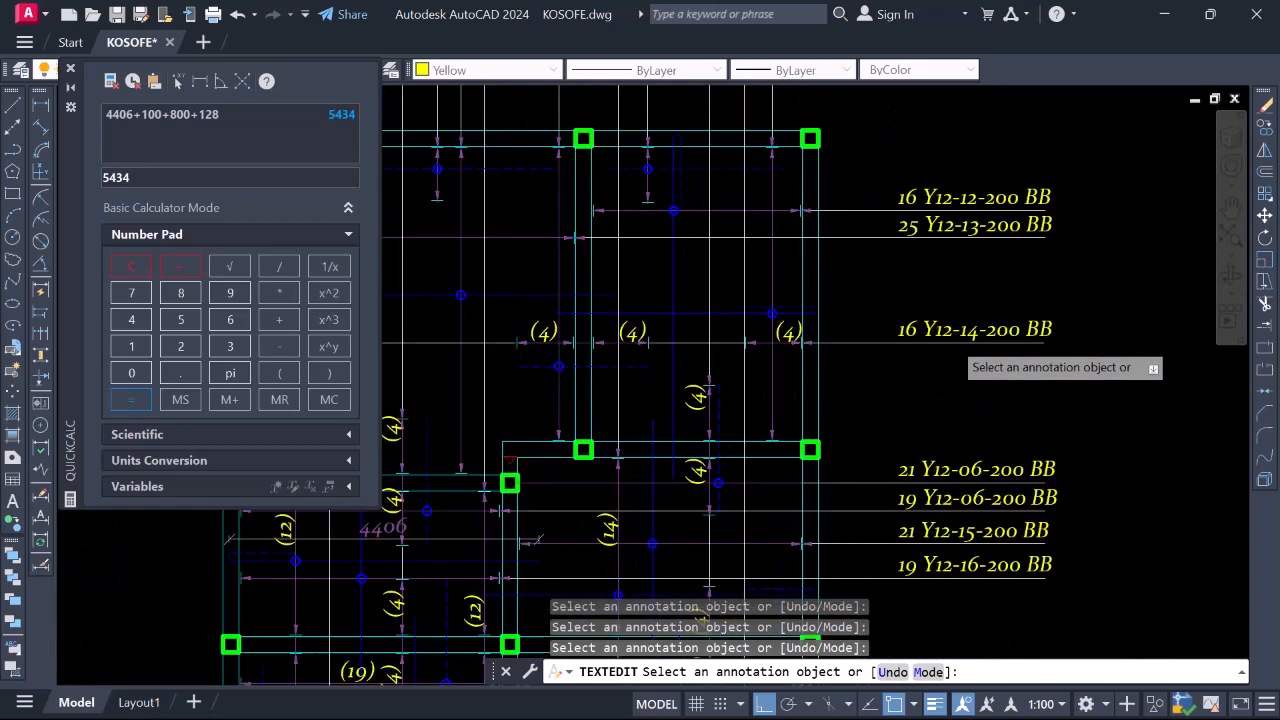
pyautogui.scroll(-6, 948, 338)
pyautogui.scroll(1, 950, 358)
pyautogui.scroll(-3, 952, 332)
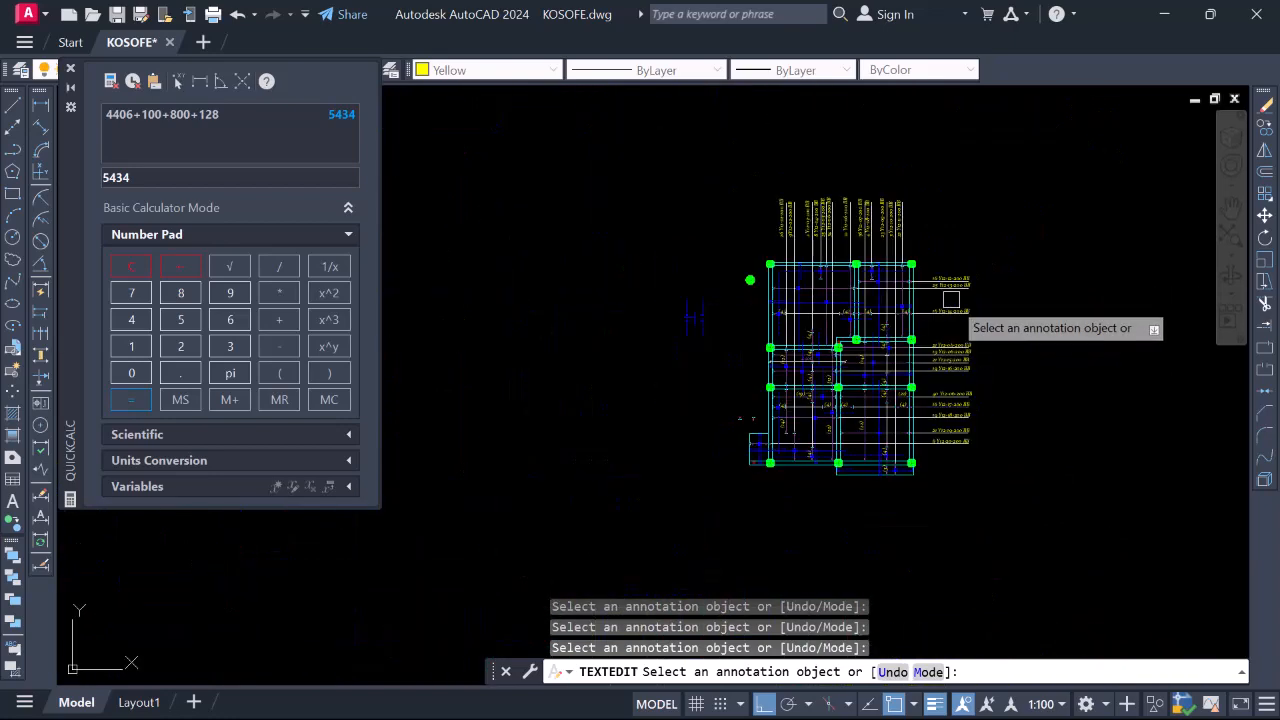
pyautogui.scroll(1, 948, 305)
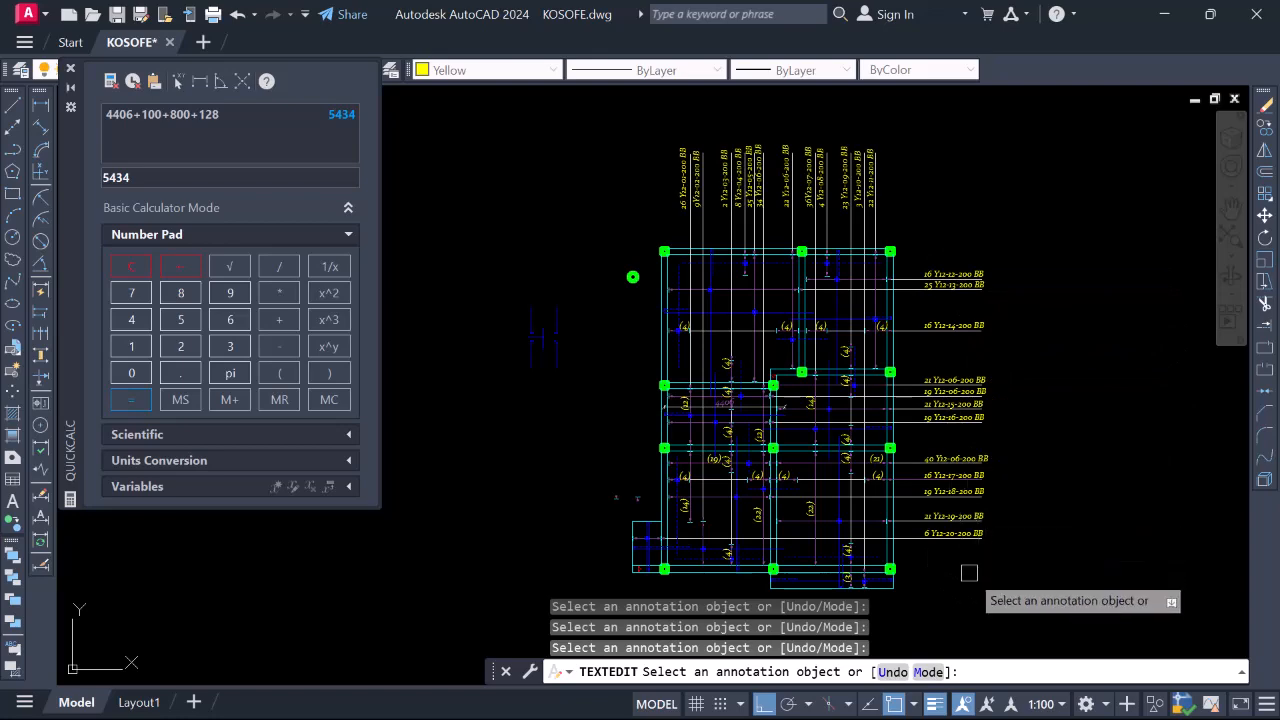
pyautogui.scroll(2, 949, 386)
pyautogui.scroll(-2, 966, 475)
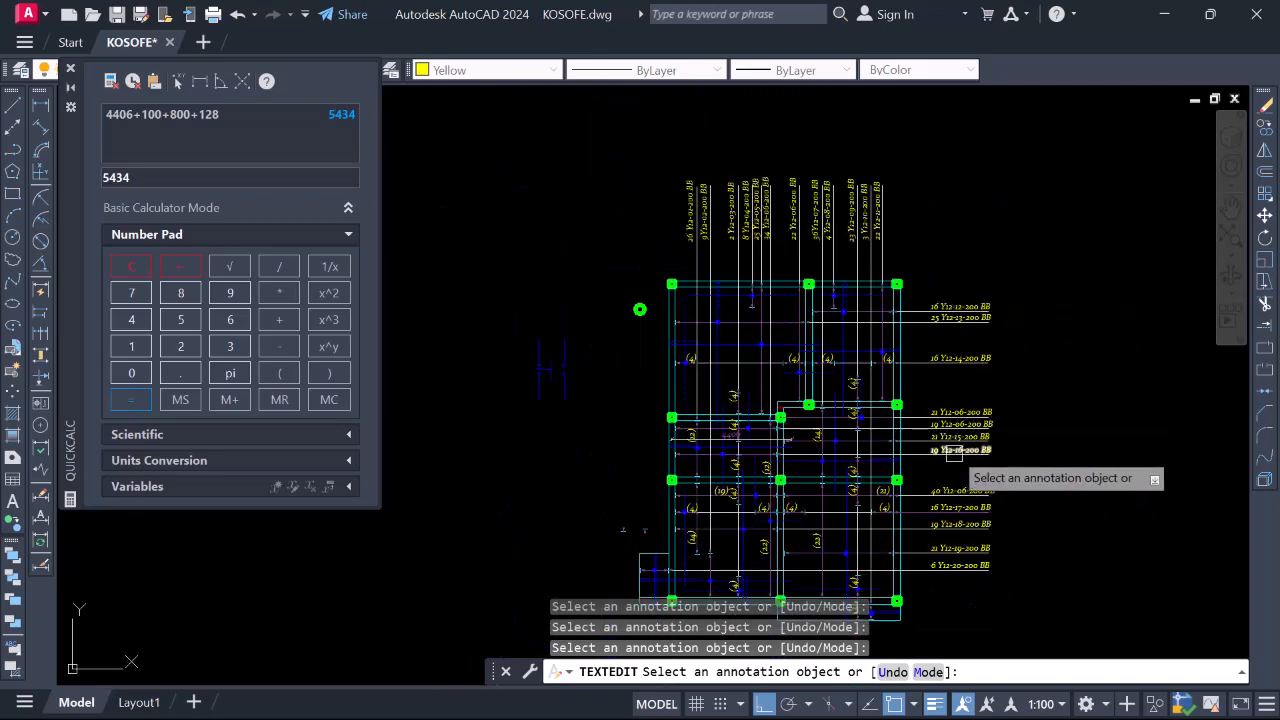
pyautogui.scroll(2, 953, 429)
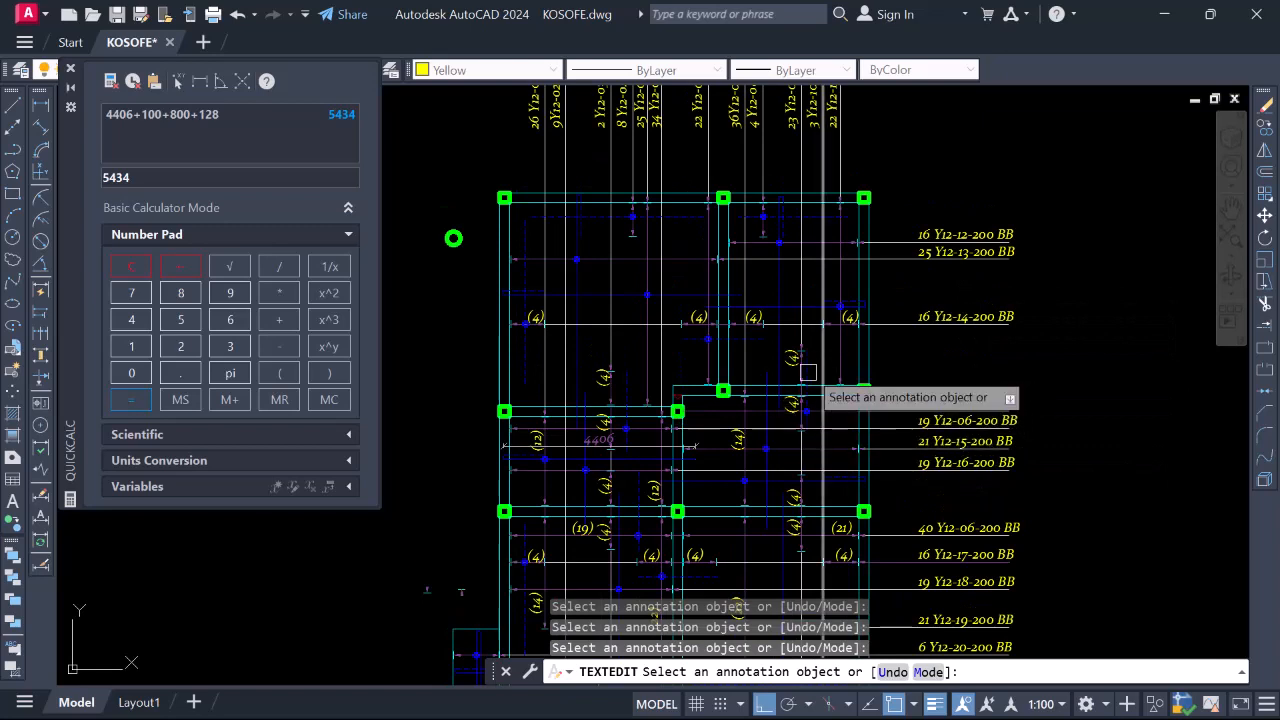
pyautogui.press('Escape')
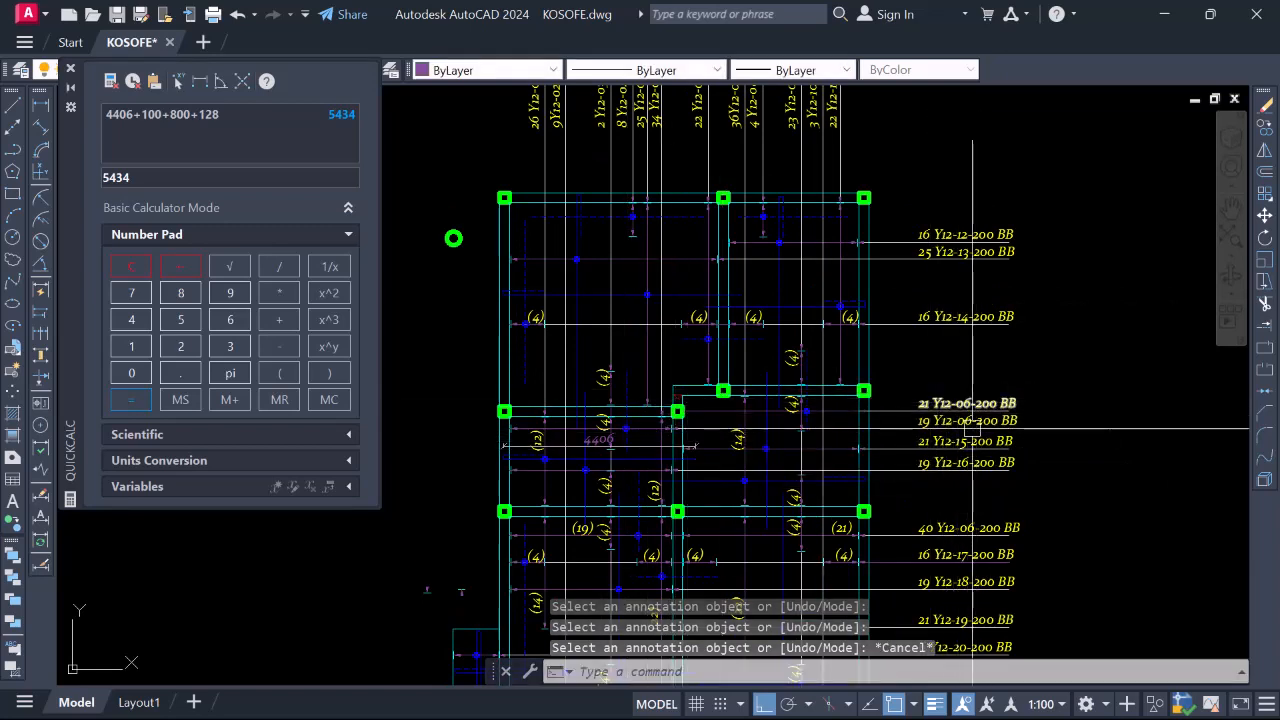
pyautogui.click(627, 400)
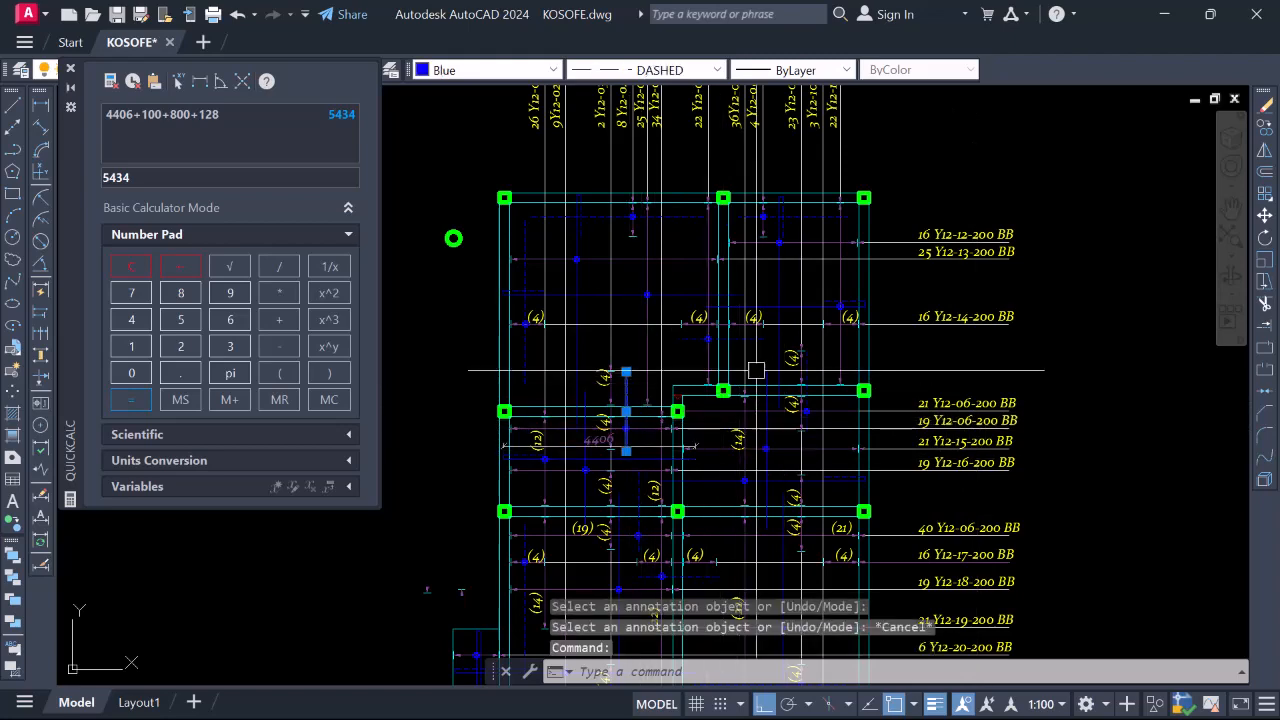
pyautogui.scroll(4, 794, 360)
pyautogui.scroll(-5, 800, 360)
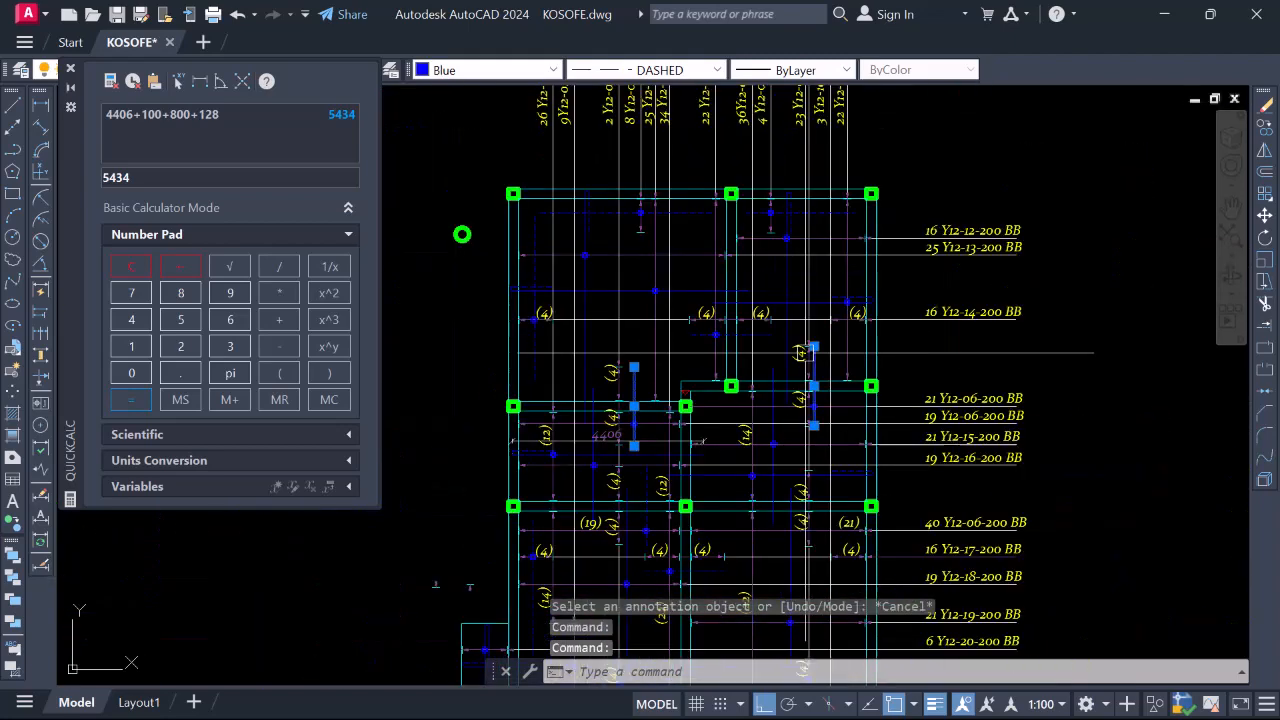
pyautogui.scroll(2, 811, 449)
pyautogui.press('Escape')
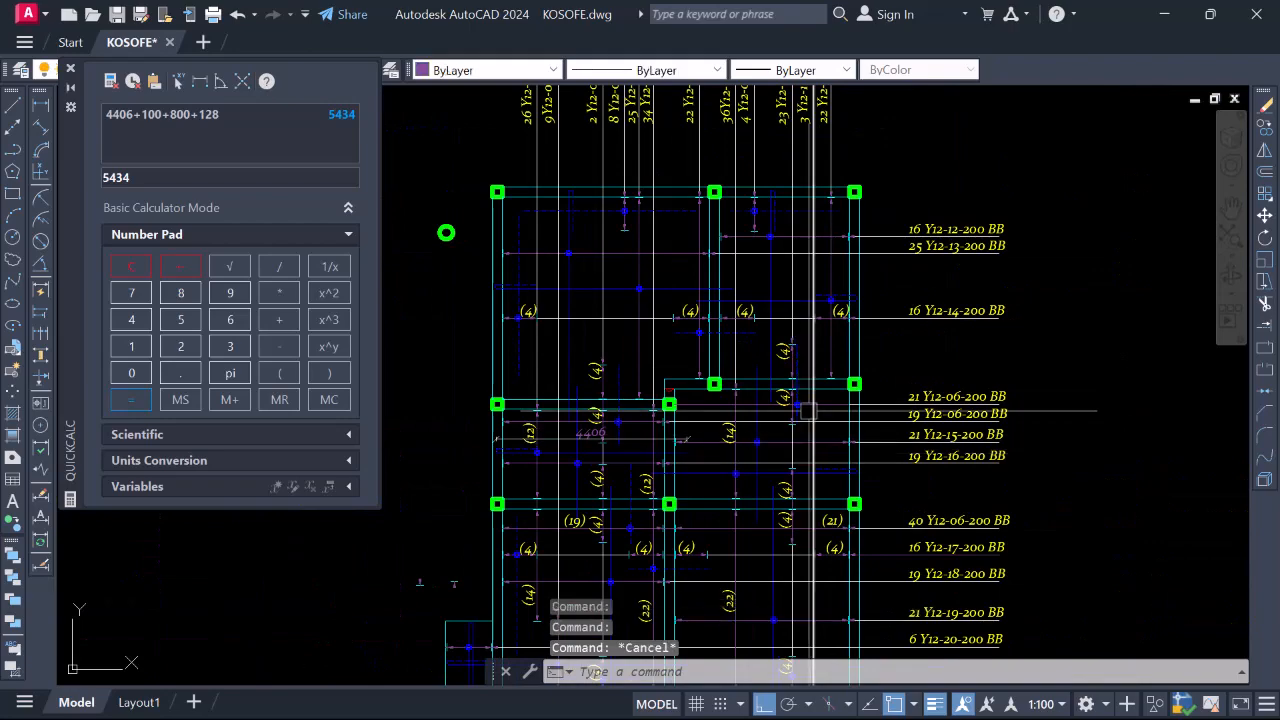
pyautogui.scroll(-4, 828, 406)
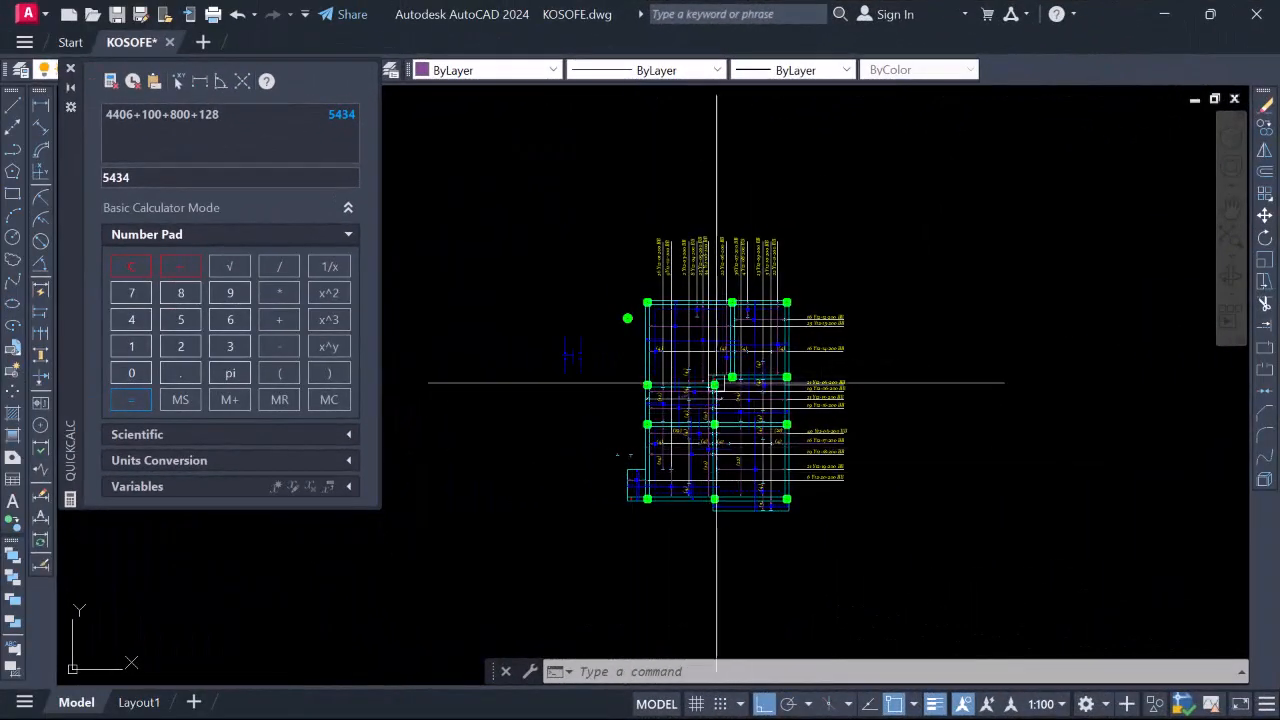
pyautogui.scroll(4, 652, 453)
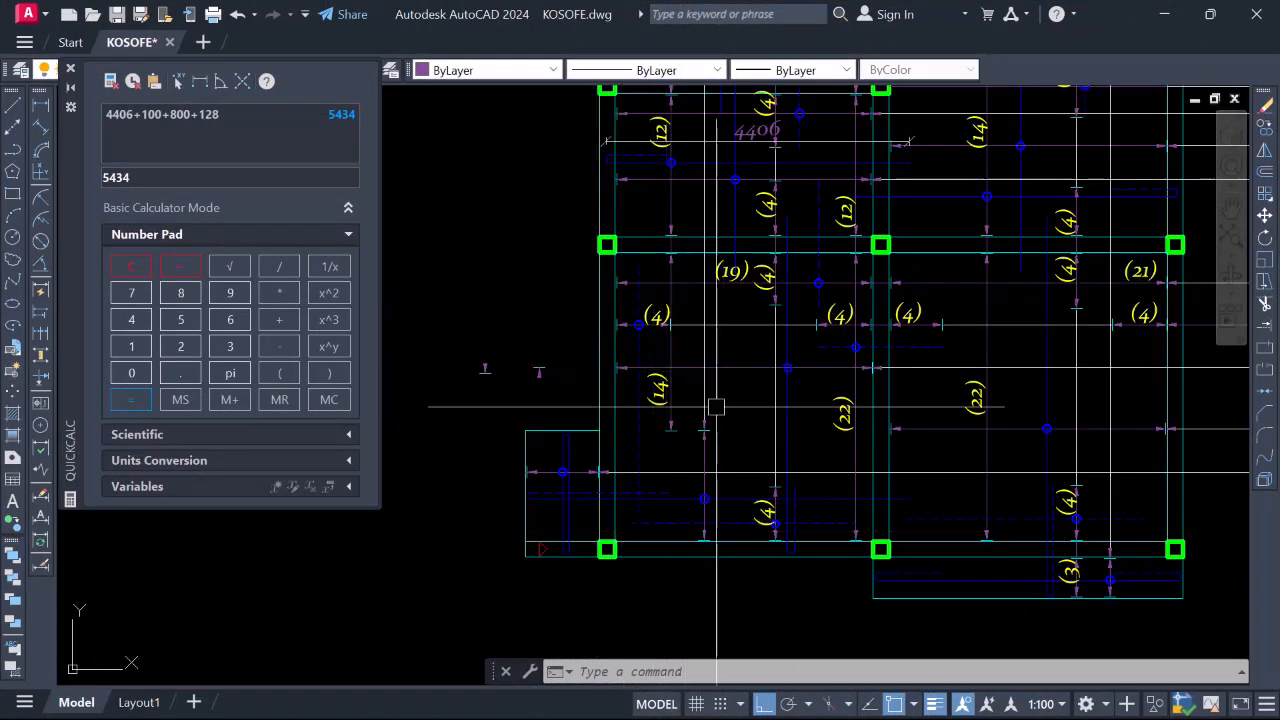
pyautogui.scroll(-2, 626, 421)
pyautogui.scroll(-2, 626, 421)
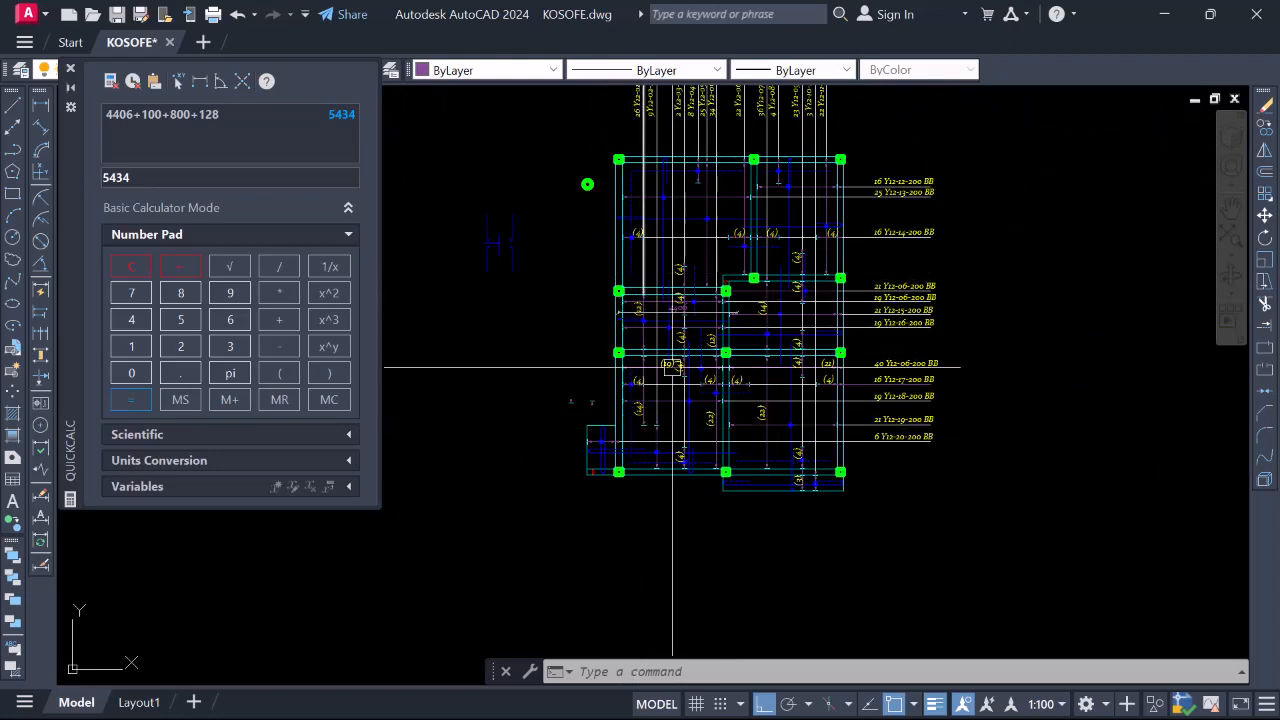
pyautogui.scroll(-2, 689, 434)
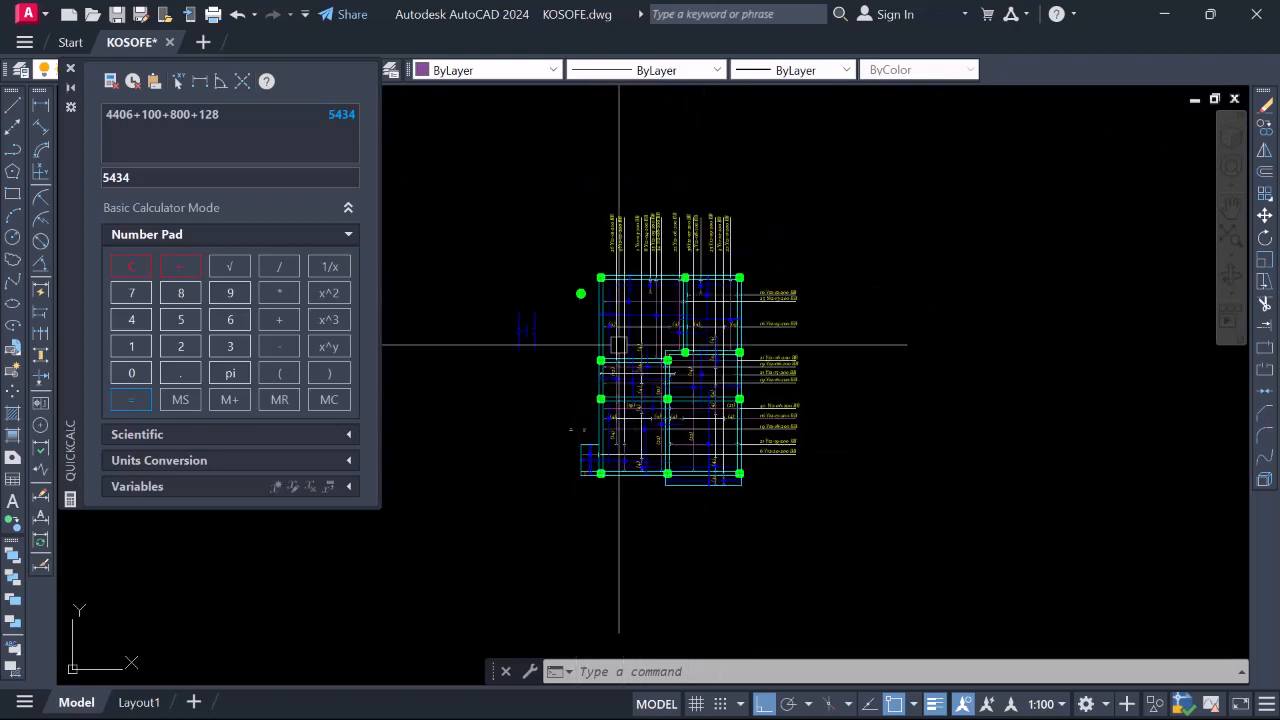
pyautogui.scroll(5, 629, 277)
pyautogui.scroll(5, 663, 357)
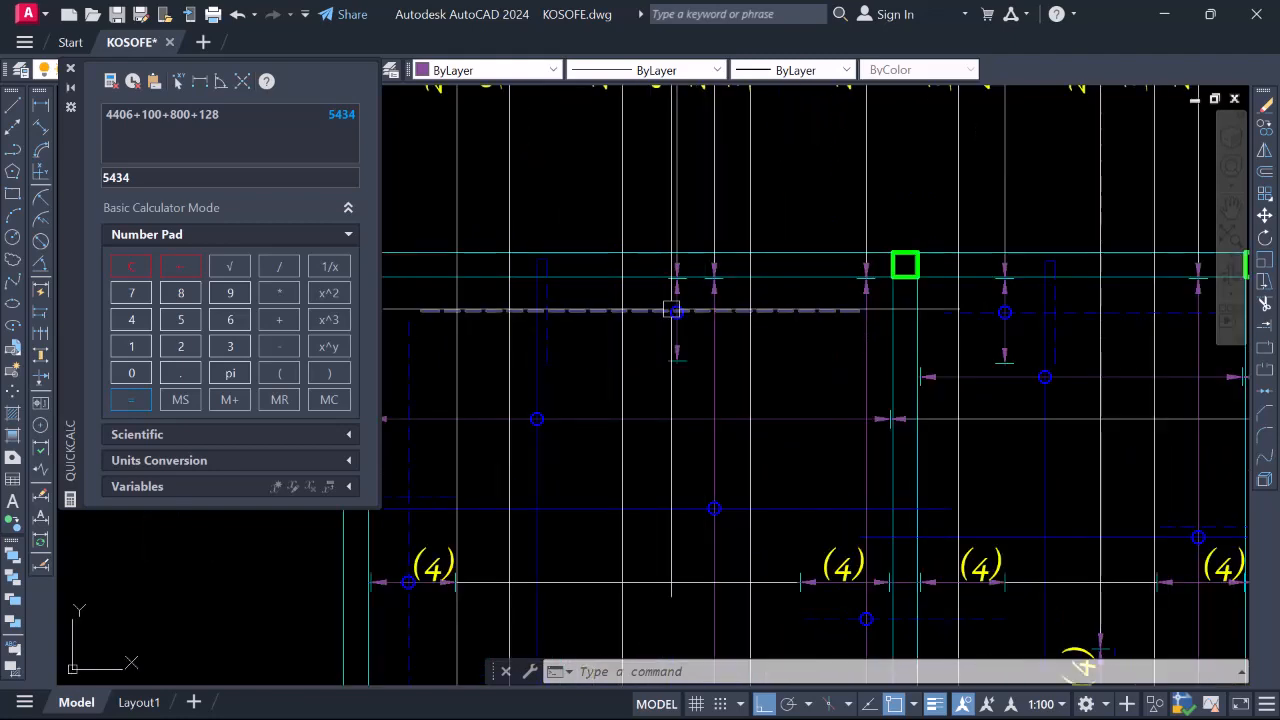
pyautogui.scroll(-5, 663, 357)
pyautogui.scroll(6, 620, 340)
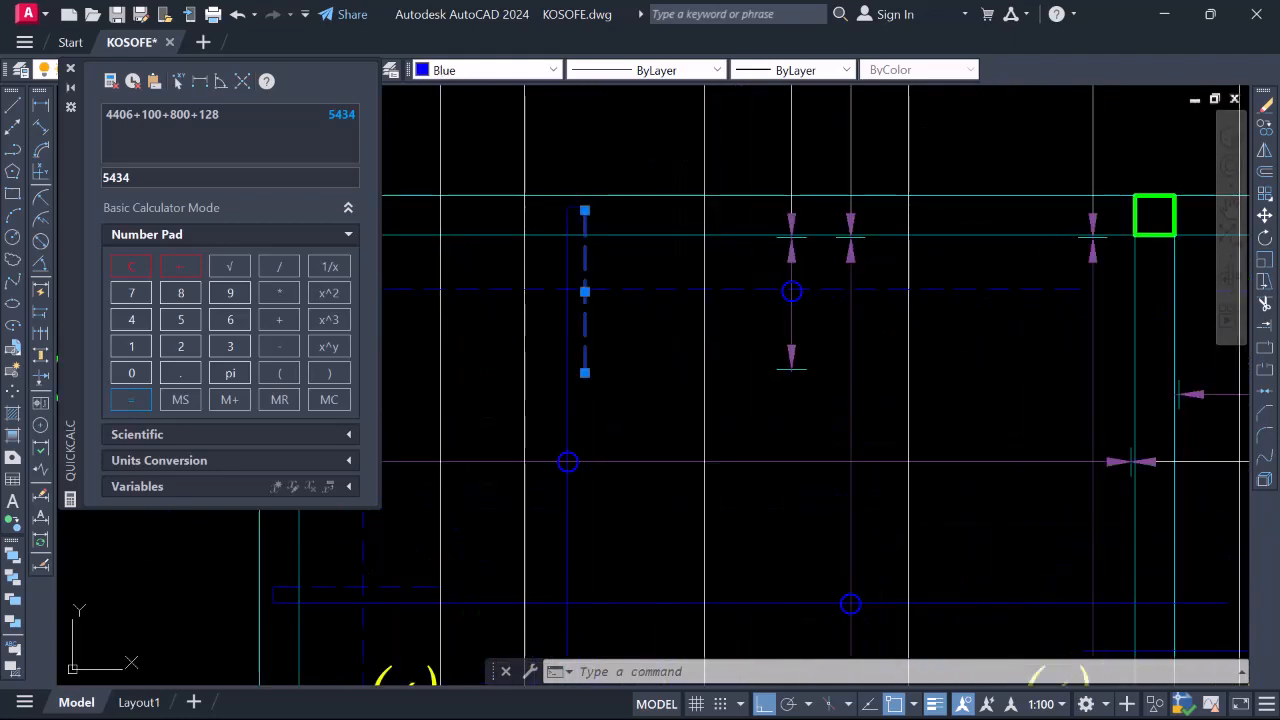
pyautogui.scroll(-4, 585, 292)
pyautogui.scroll(2, 596, 294)
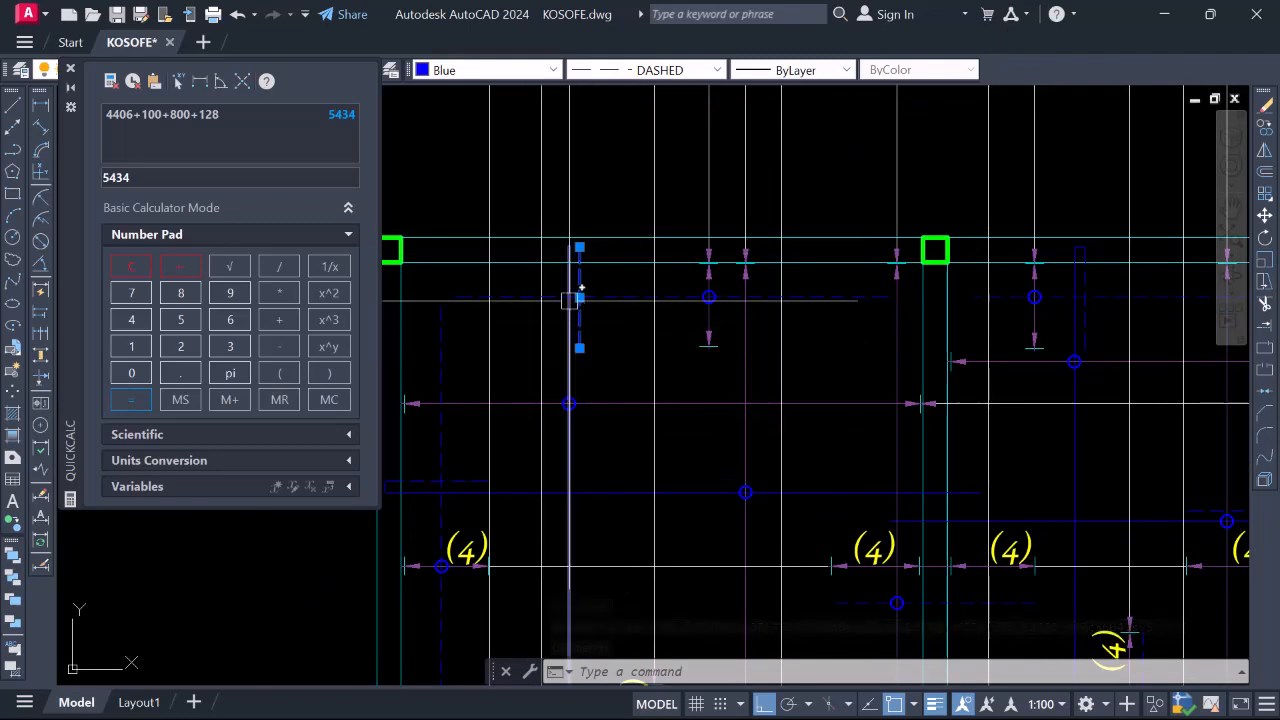
pyautogui.scroll(-4, 815, 343)
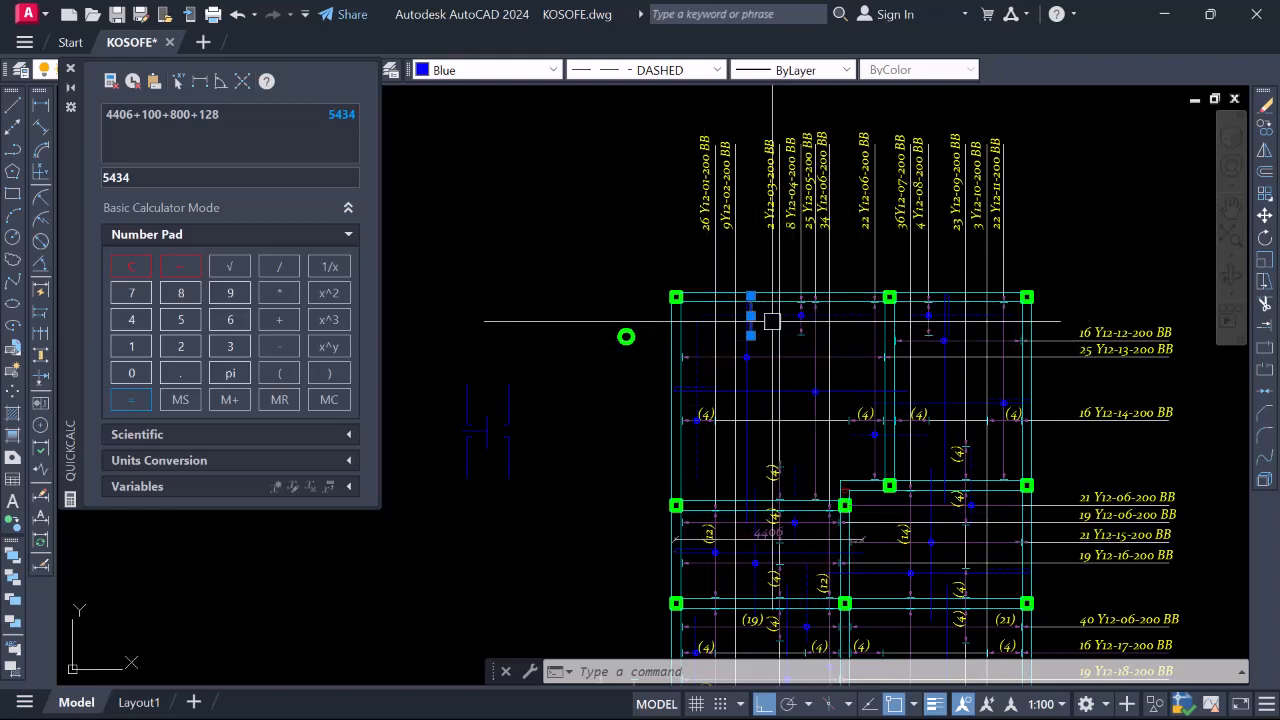
pyautogui.scroll(4, 772, 321)
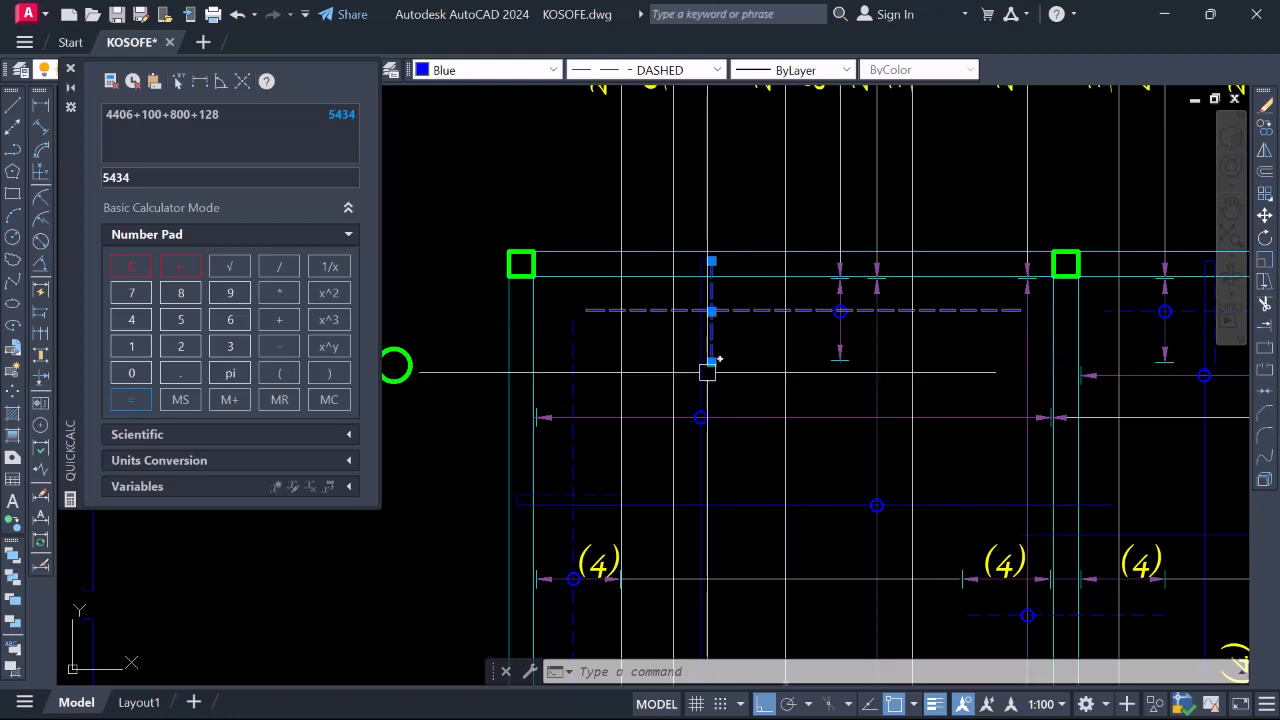
pyautogui.scroll(-4, 707, 372)
pyautogui.press('Escape')
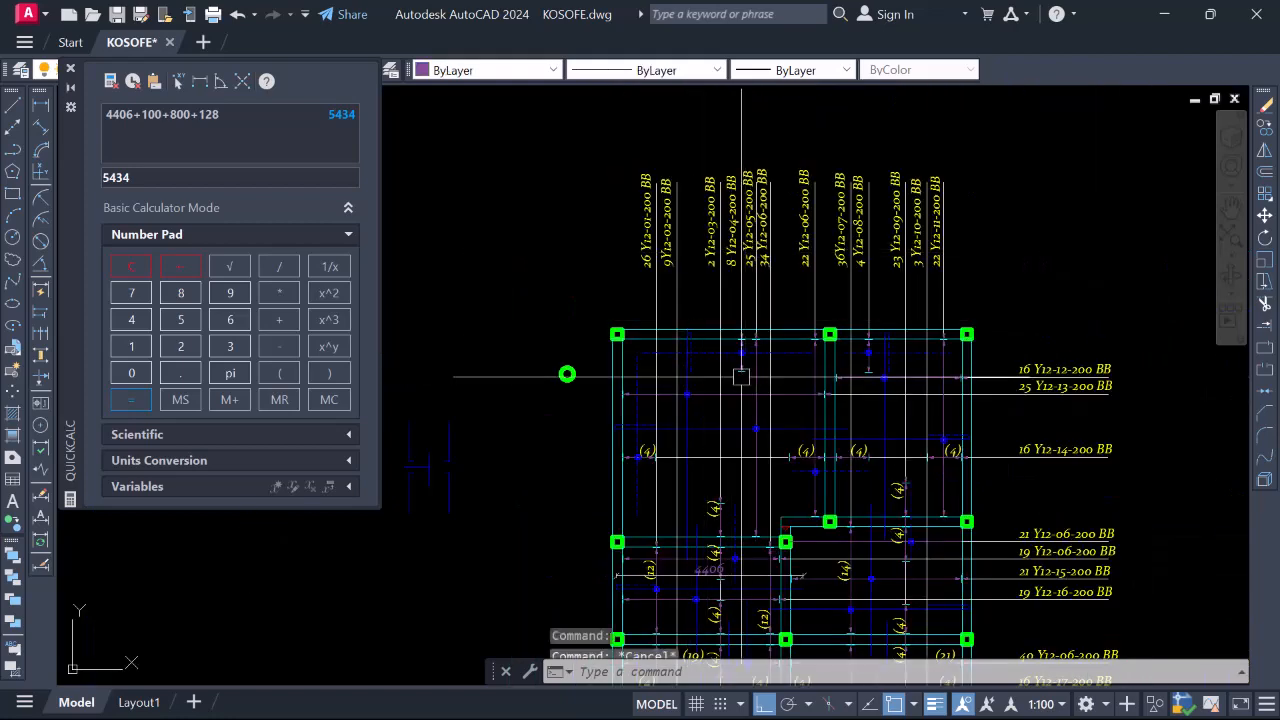
pyautogui.scroll(-4, 673, 300)
pyautogui.scroll(4, 667, 497)
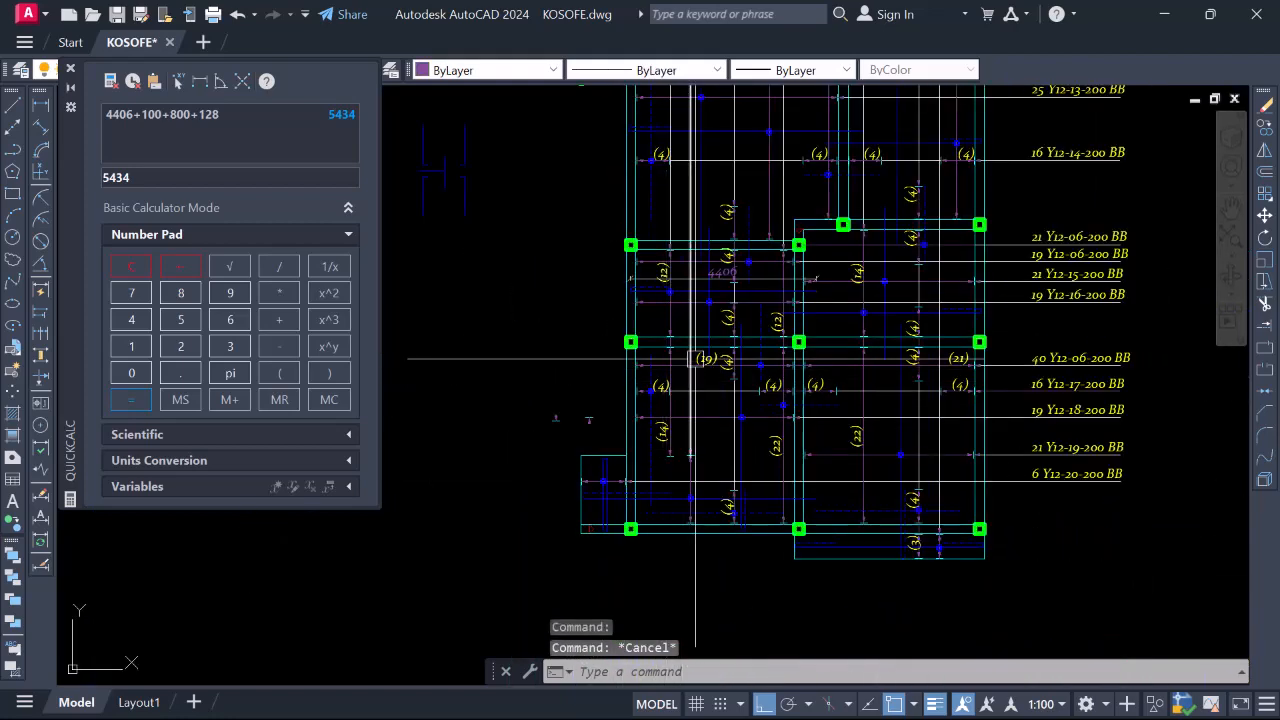
pyautogui.scroll(4, 664, 304)
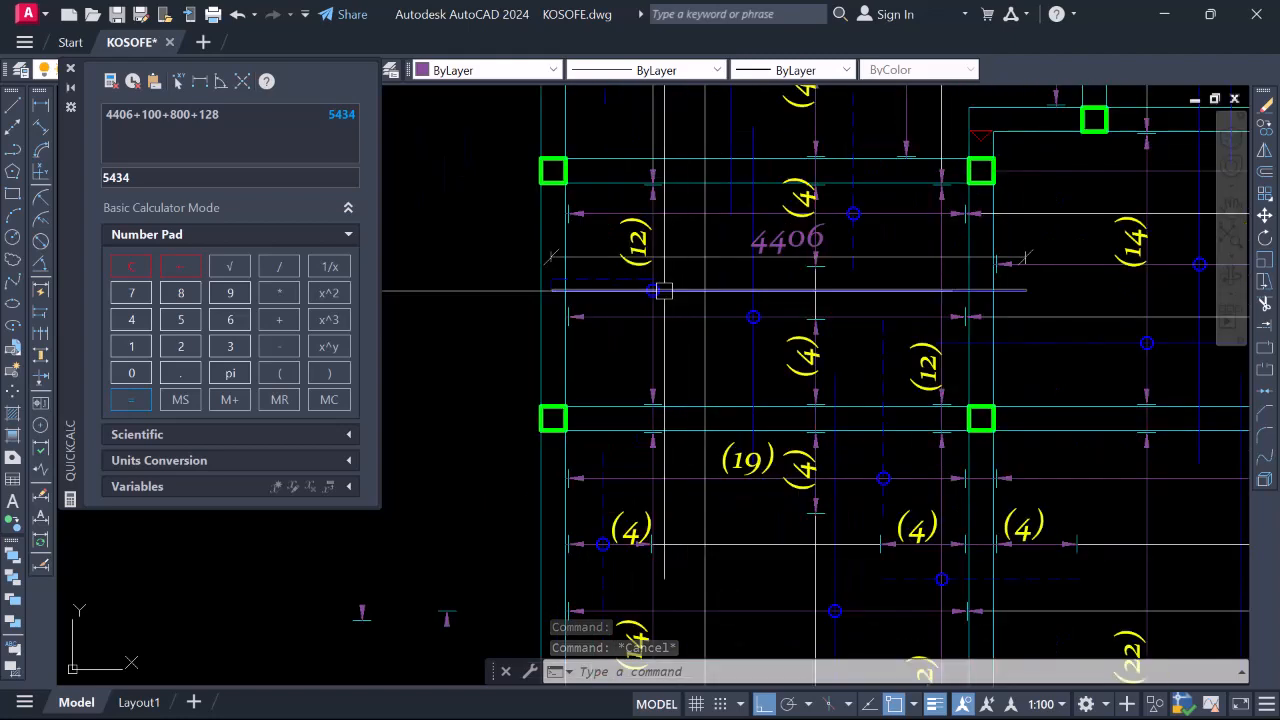
pyautogui.scroll(-2, 660, 298)
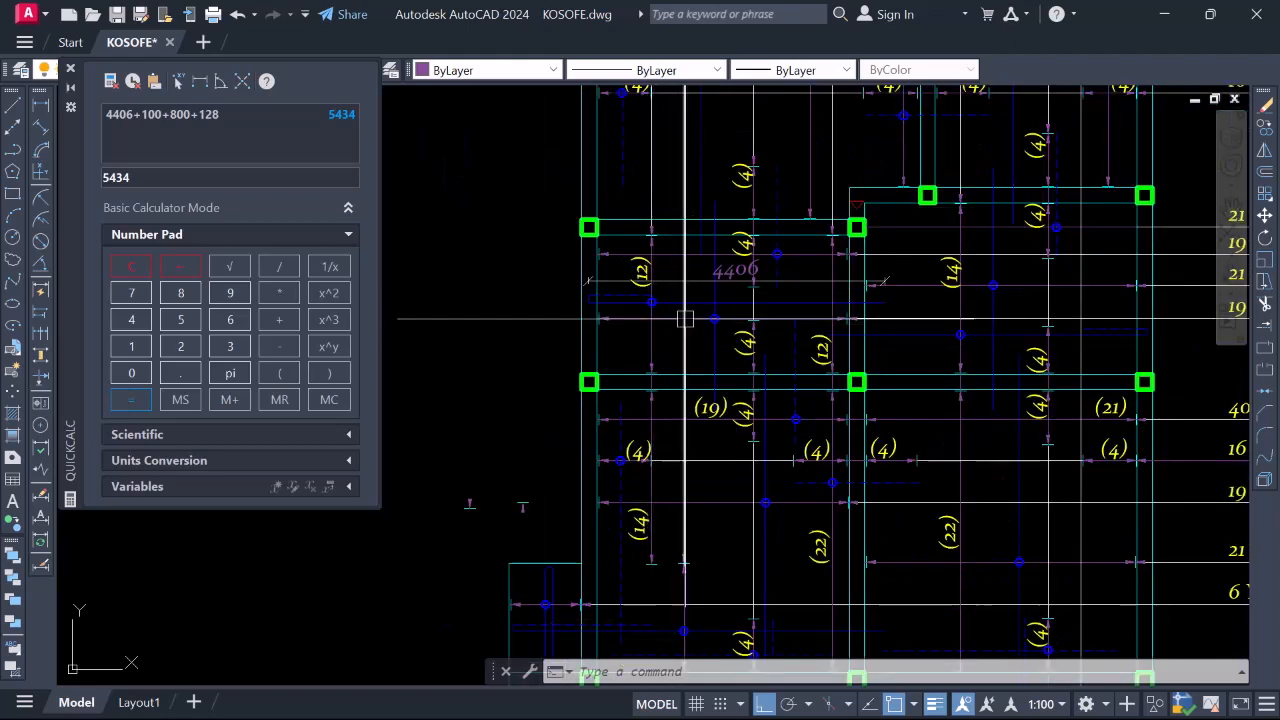
# Edit the 26 Y12-01-200 label so its suffix reads BT instead of BB
pyautogui.scroll(2, 688, 304)
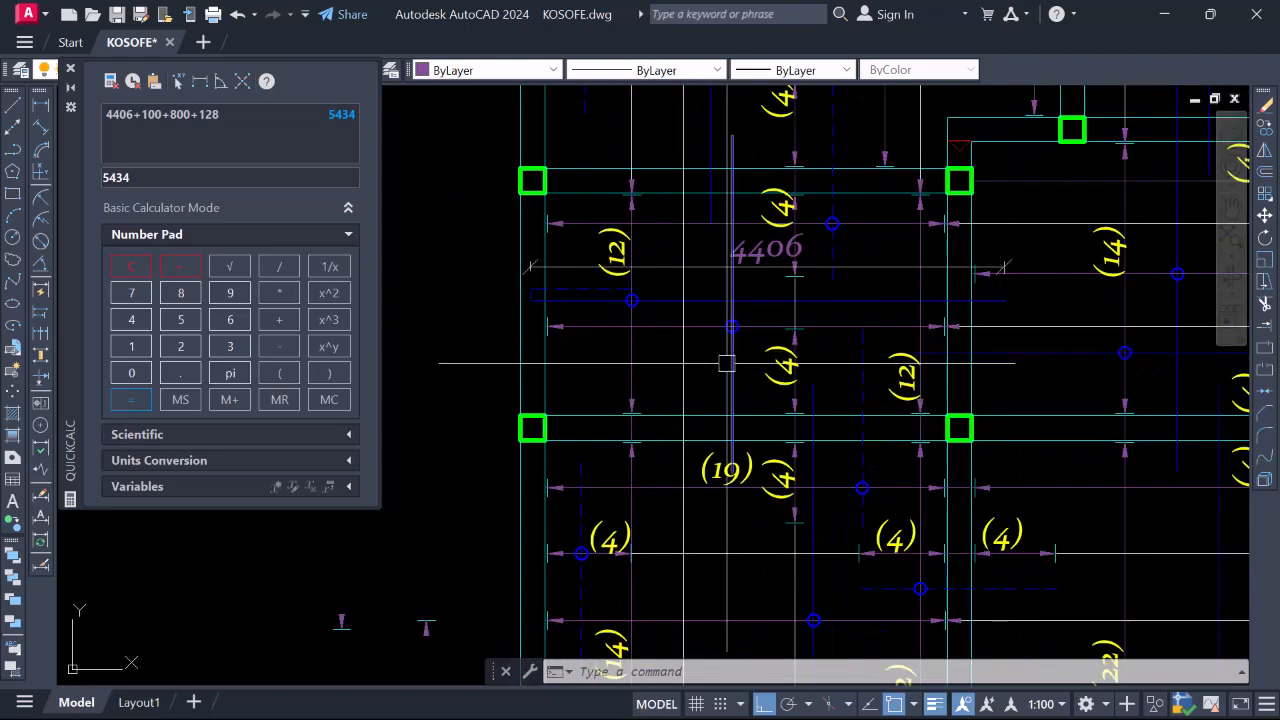
pyautogui.scroll(-4, 703, 381)
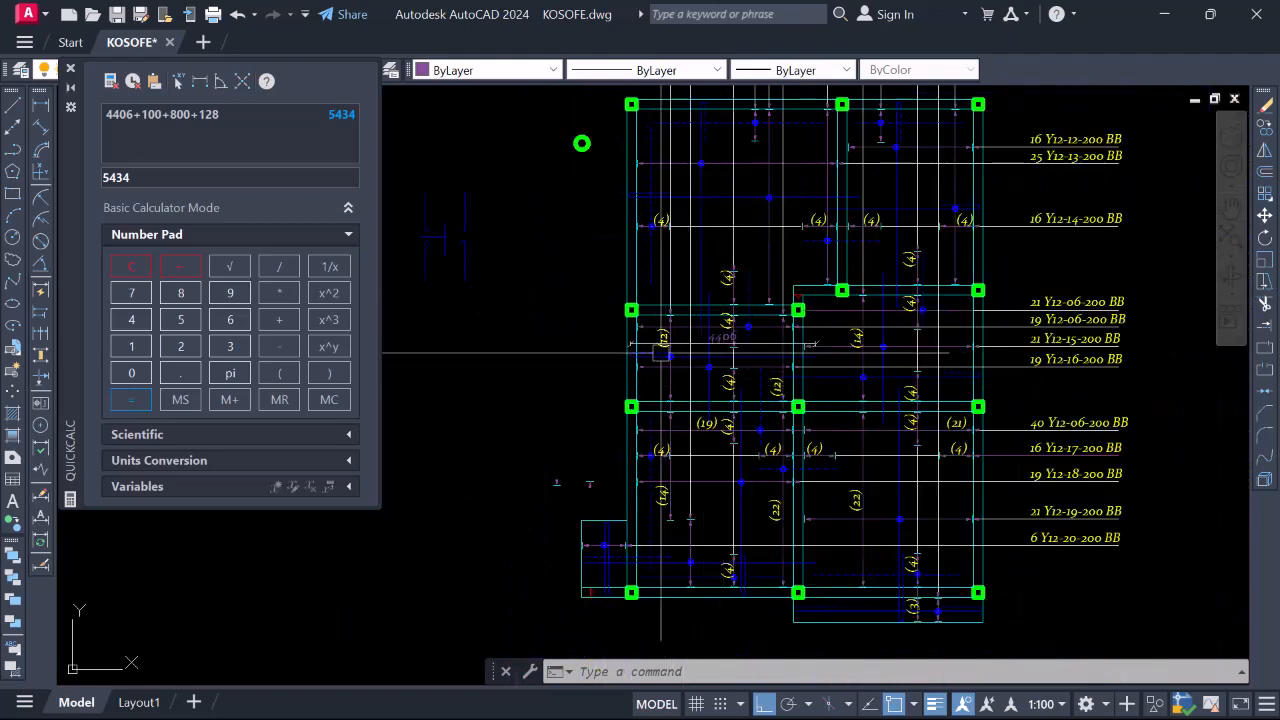
pyautogui.scroll(-4, 690, 365)
pyautogui.scroll(6, 688, 235)
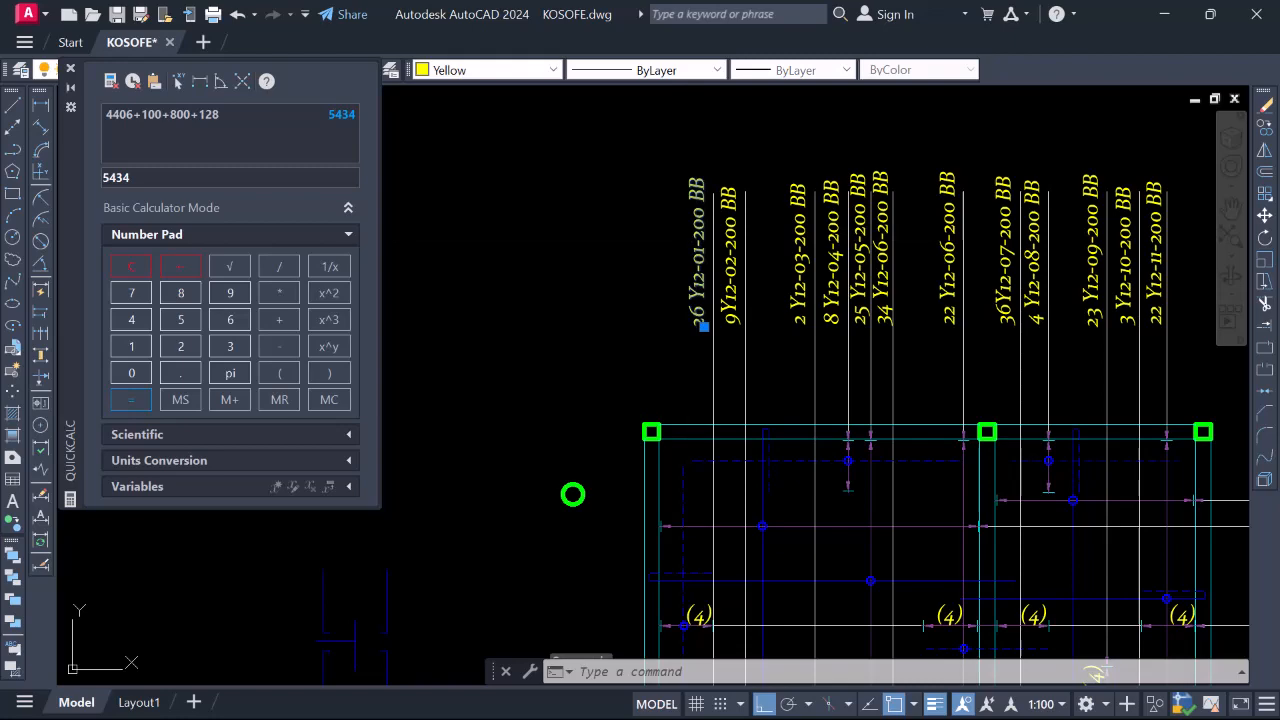
pyautogui.doubleClick(704, 320)
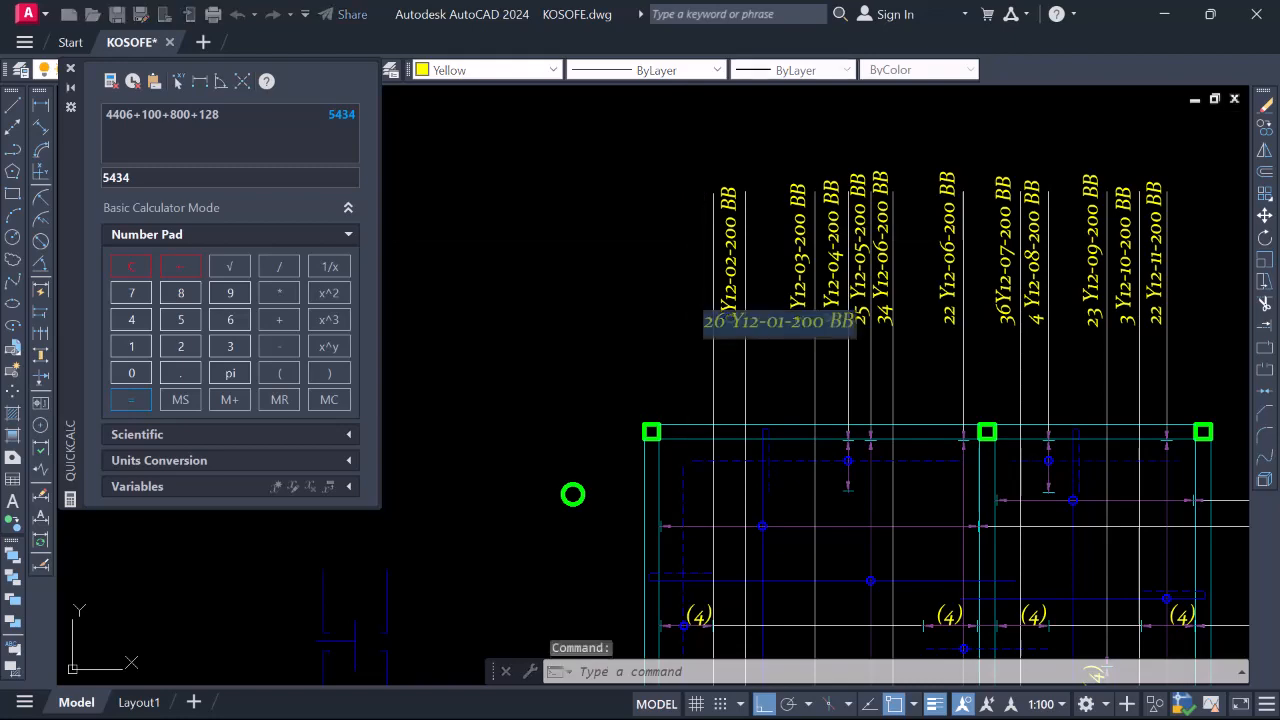
pyautogui.scroll(3, 845, 335)
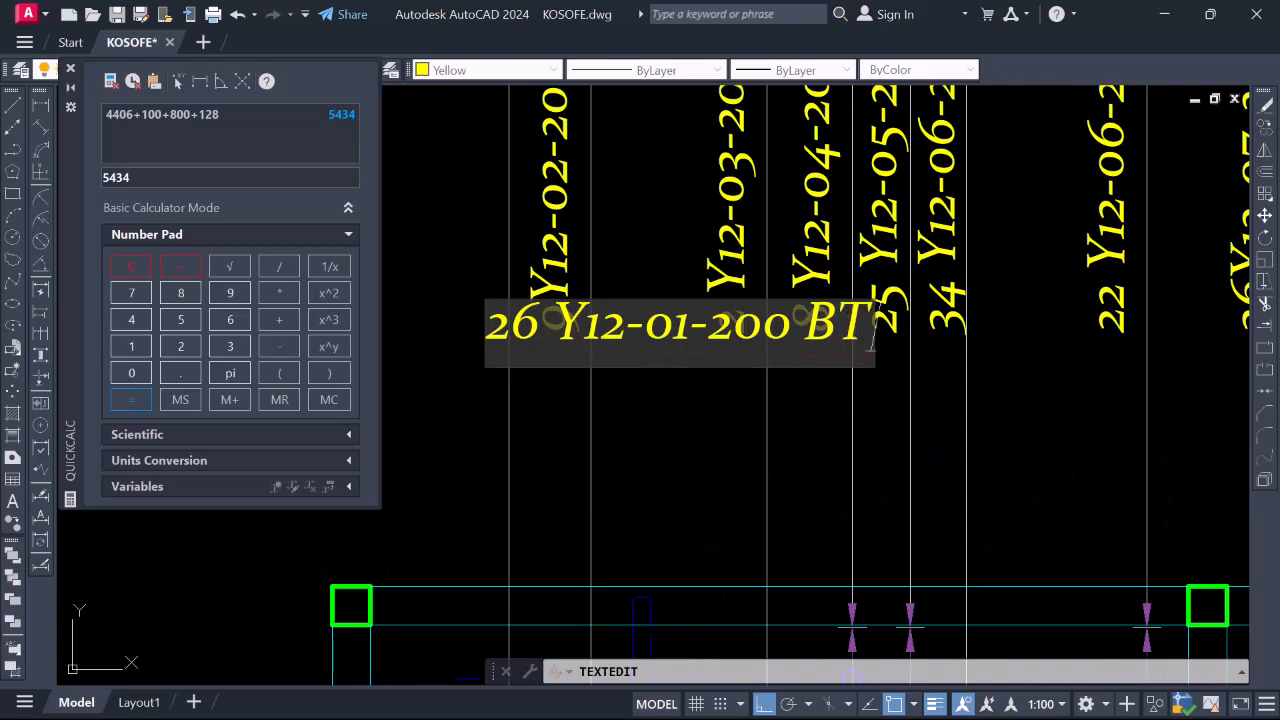
pyautogui.click(746, 240)
pyautogui.scroll(-4, 730, 222)
pyautogui.scroll(1, 688, 482)
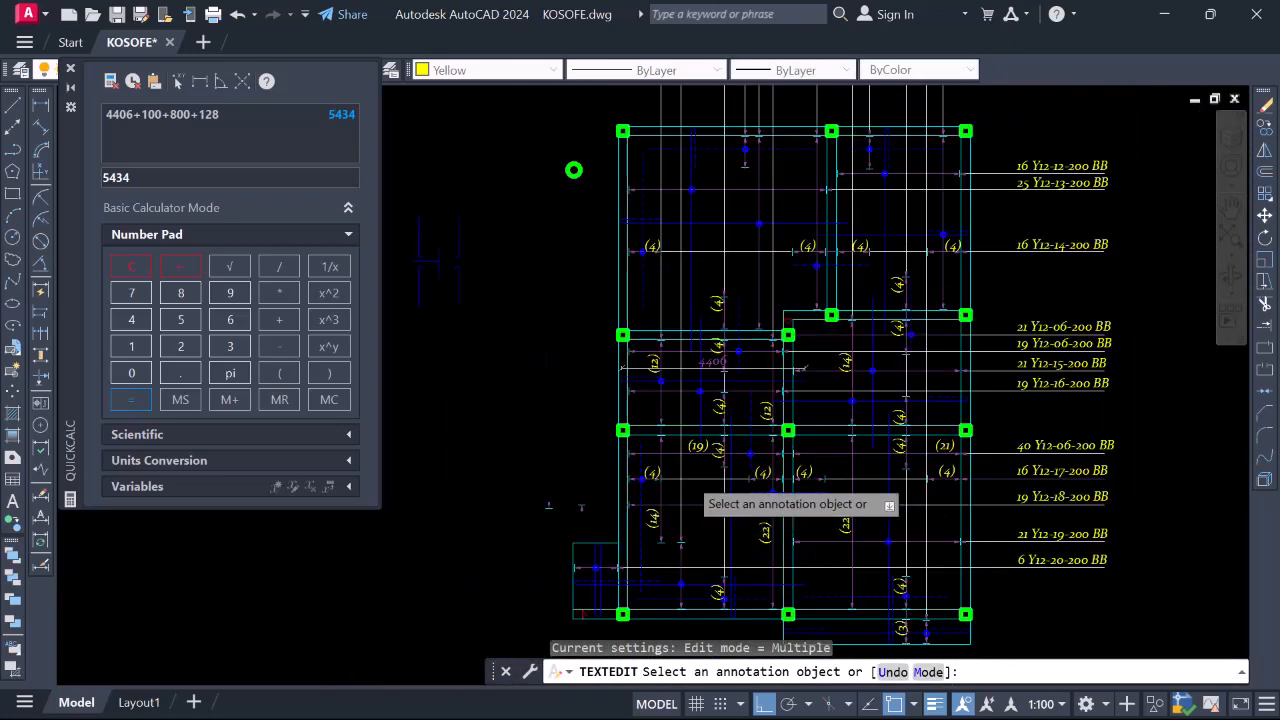
pyautogui.scroll(2, 688, 478)
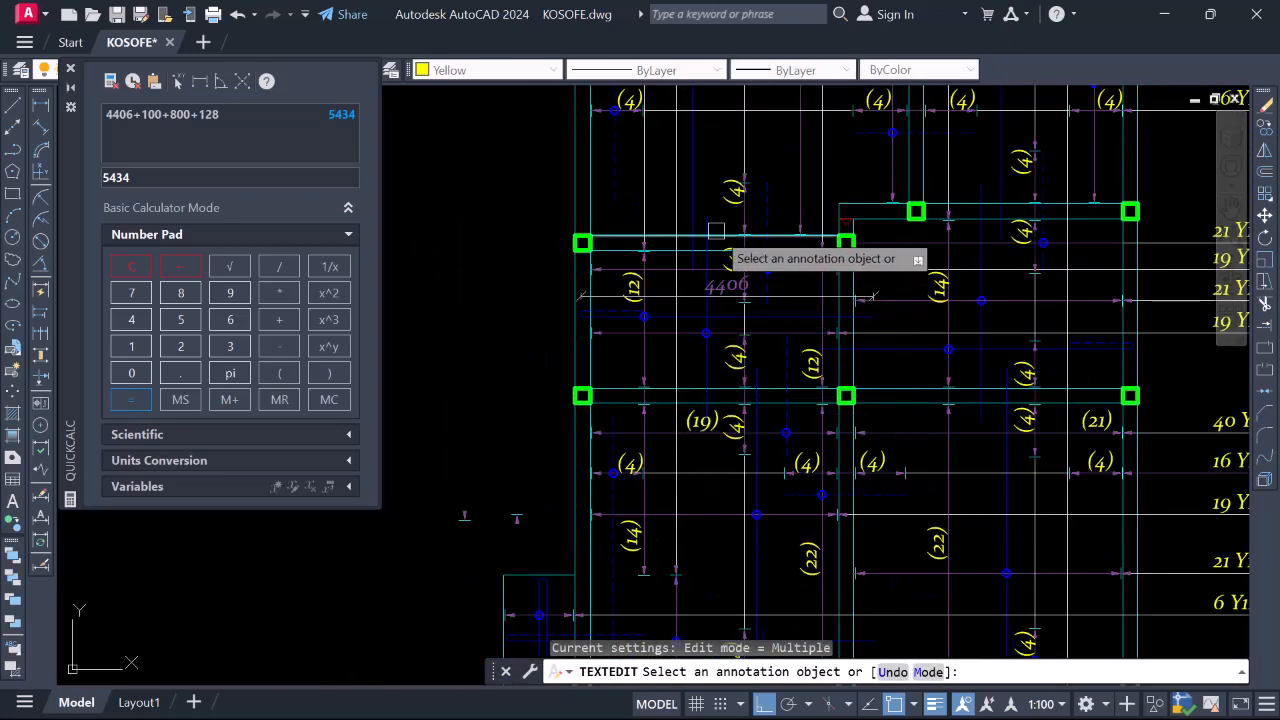
pyautogui.press('Escape')
# Select the blue bar line near the 4406 dimension, zoom around it, then deselect it
pyautogui.click(706, 366)
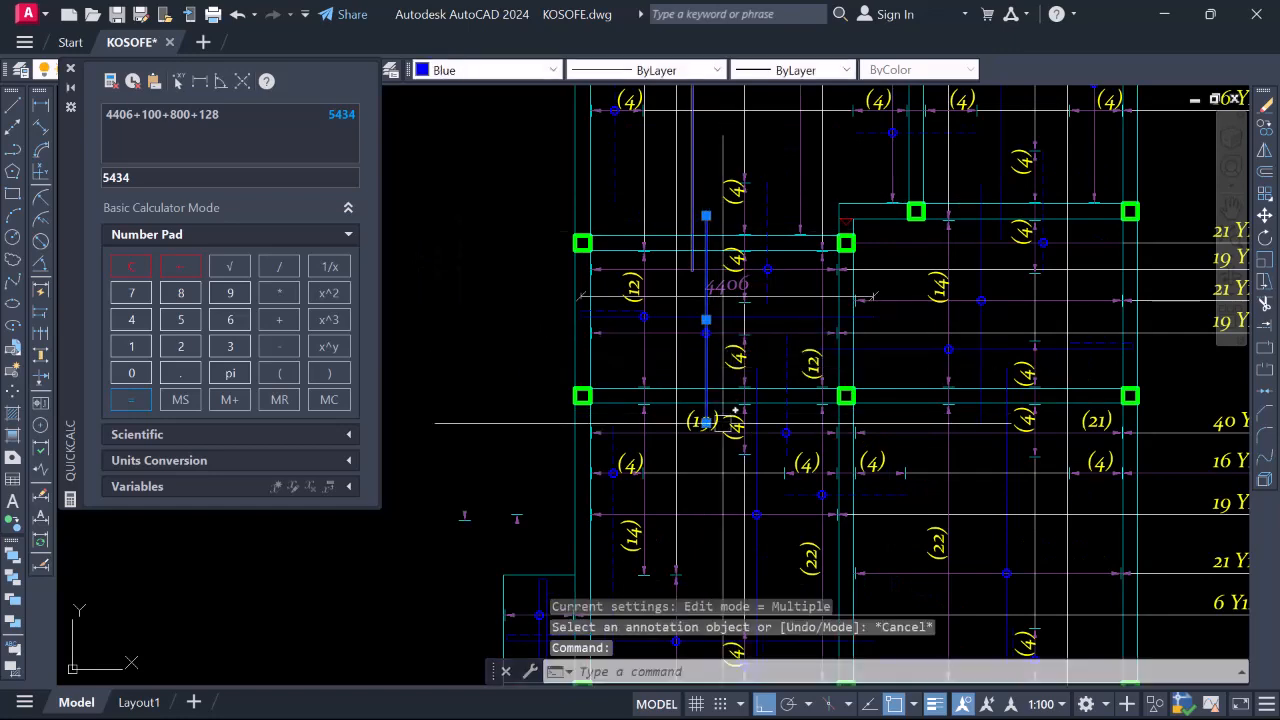
pyautogui.scroll(-4, 571, 330)
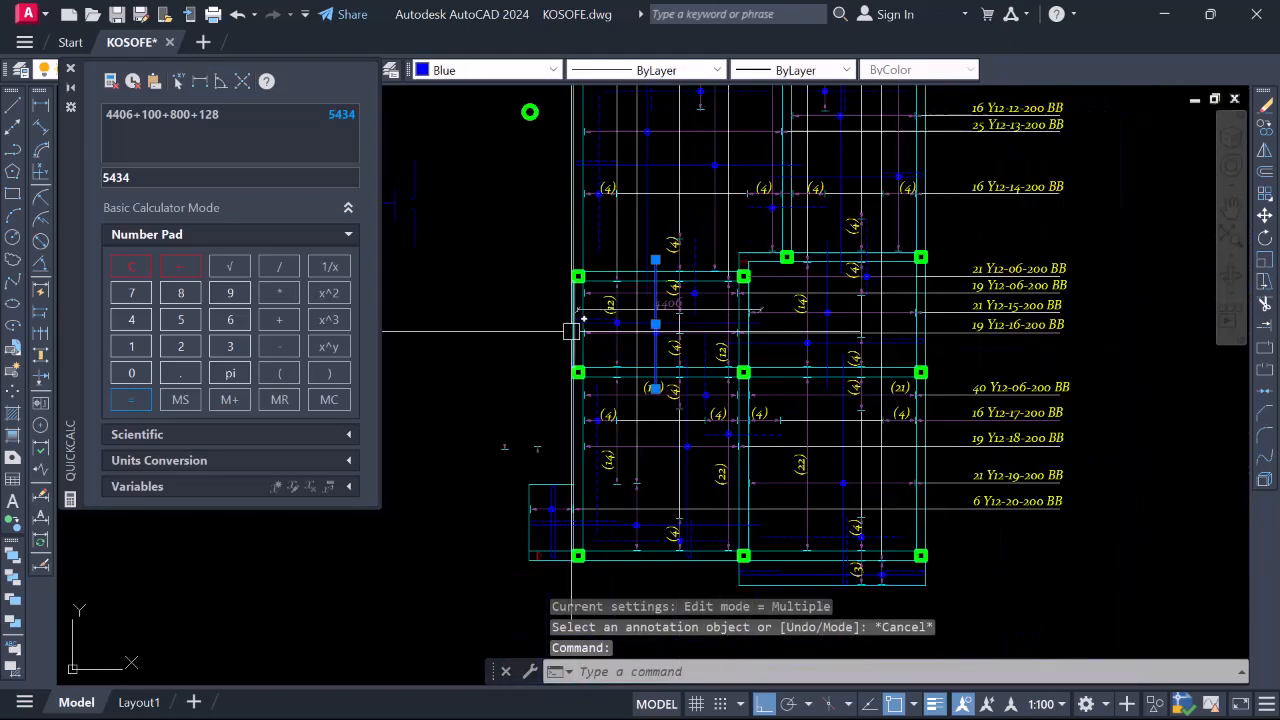
pyautogui.scroll(2, 766, 336)
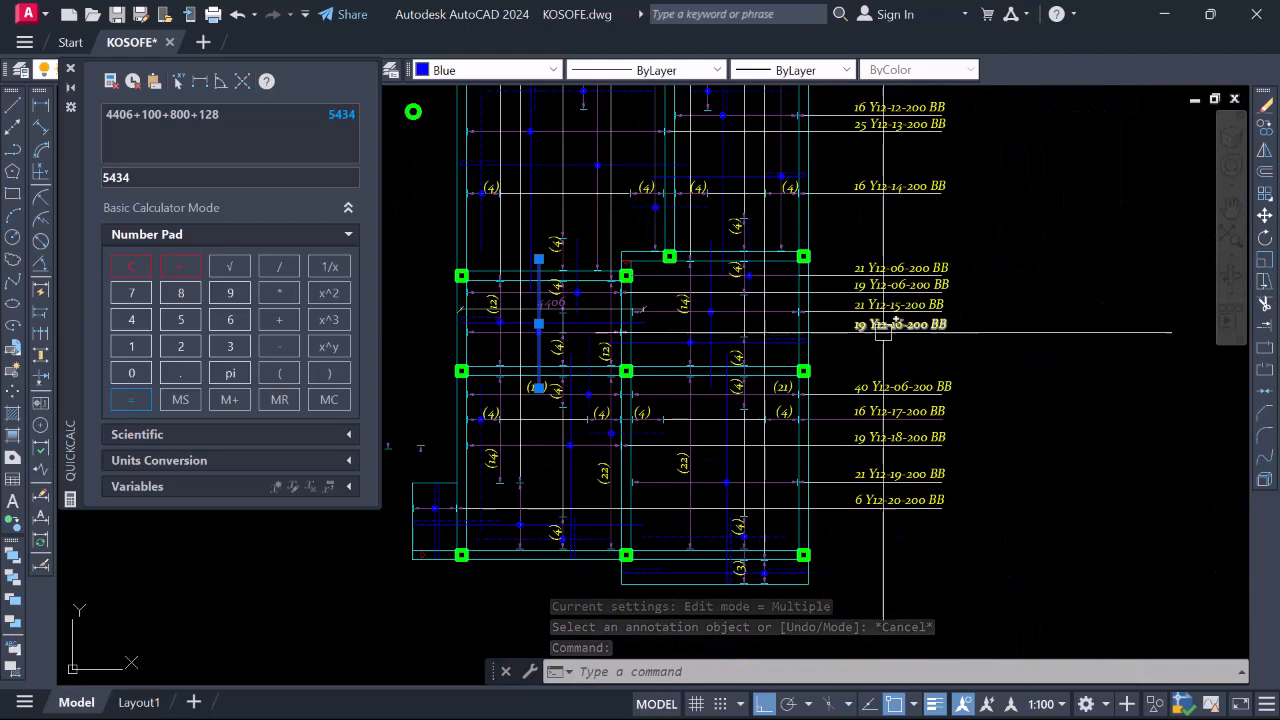
pyautogui.scroll(2, 500, 320)
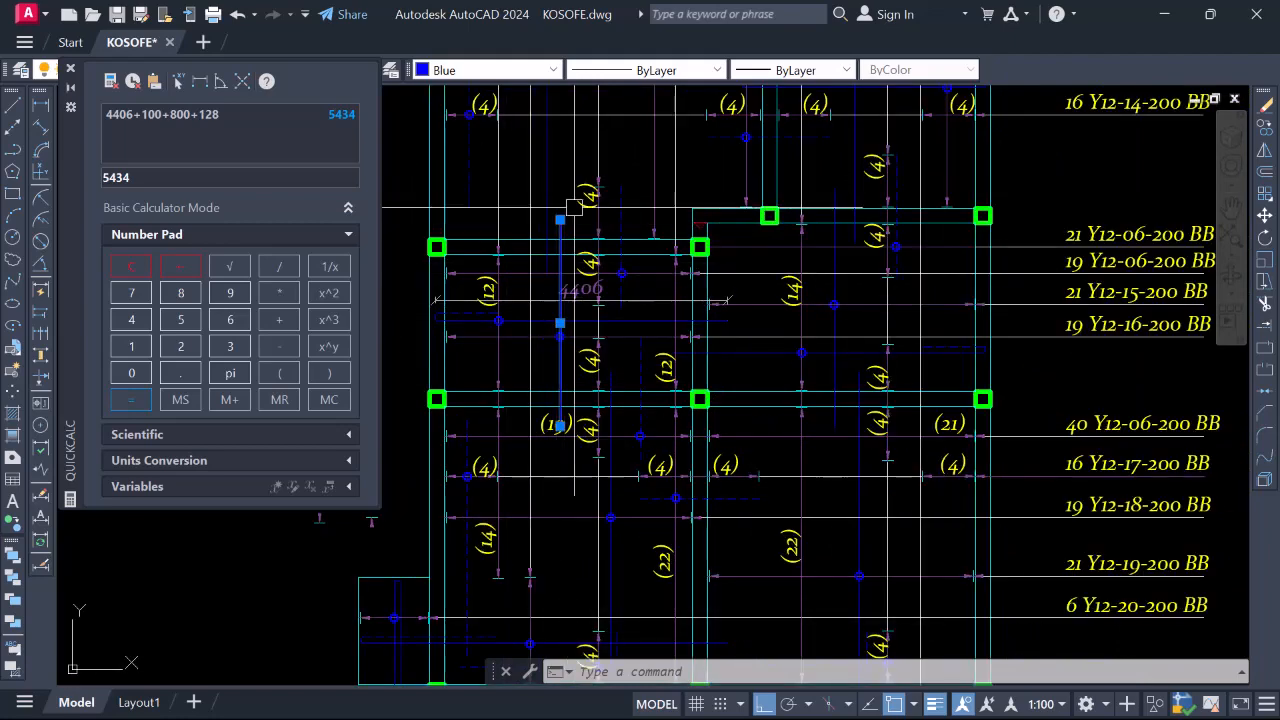
pyautogui.scroll(-2, 549, 425)
pyautogui.scroll(4, 476, 348)
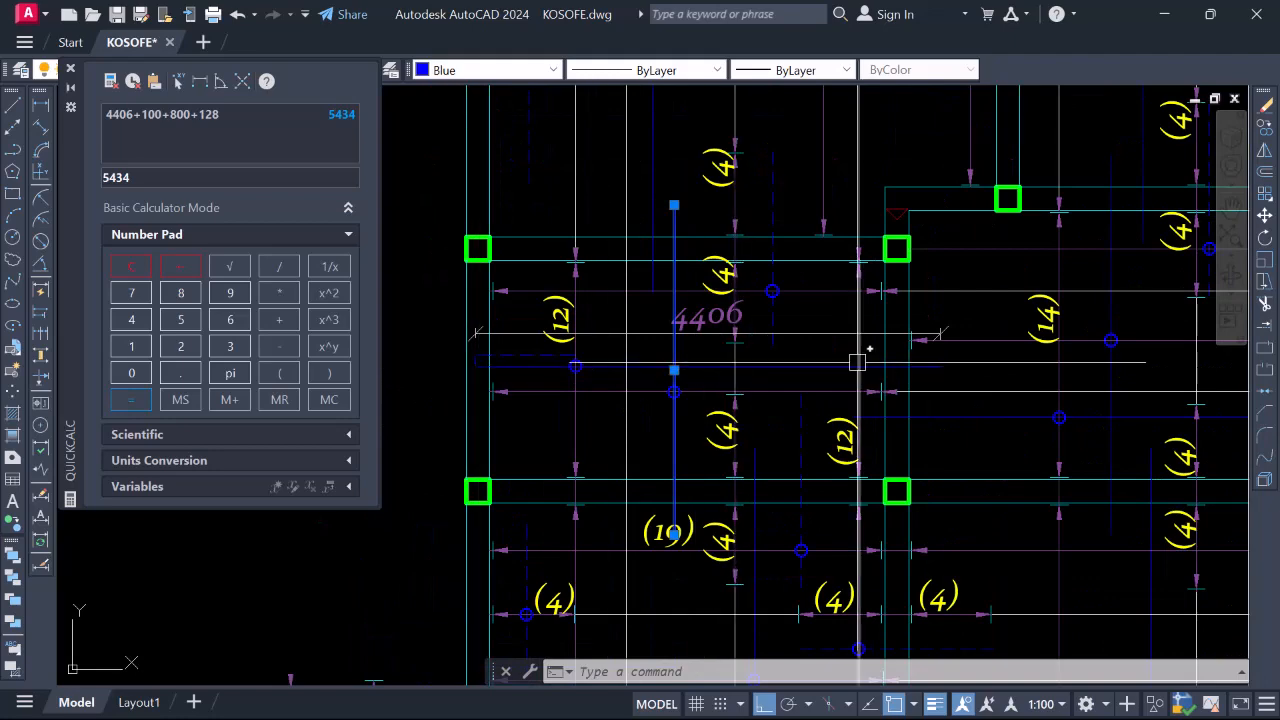
pyautogui.scroll(-4, 654, 434)
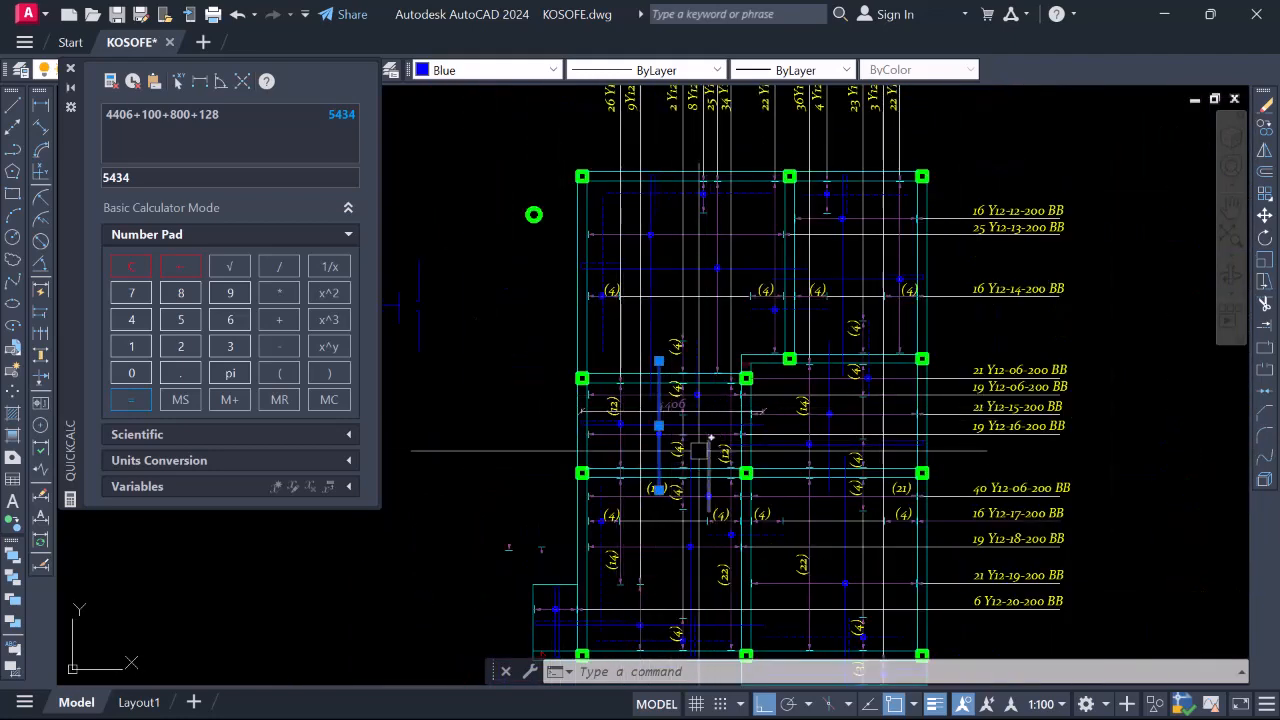
pyautogui.scroll(4, 697, 384)
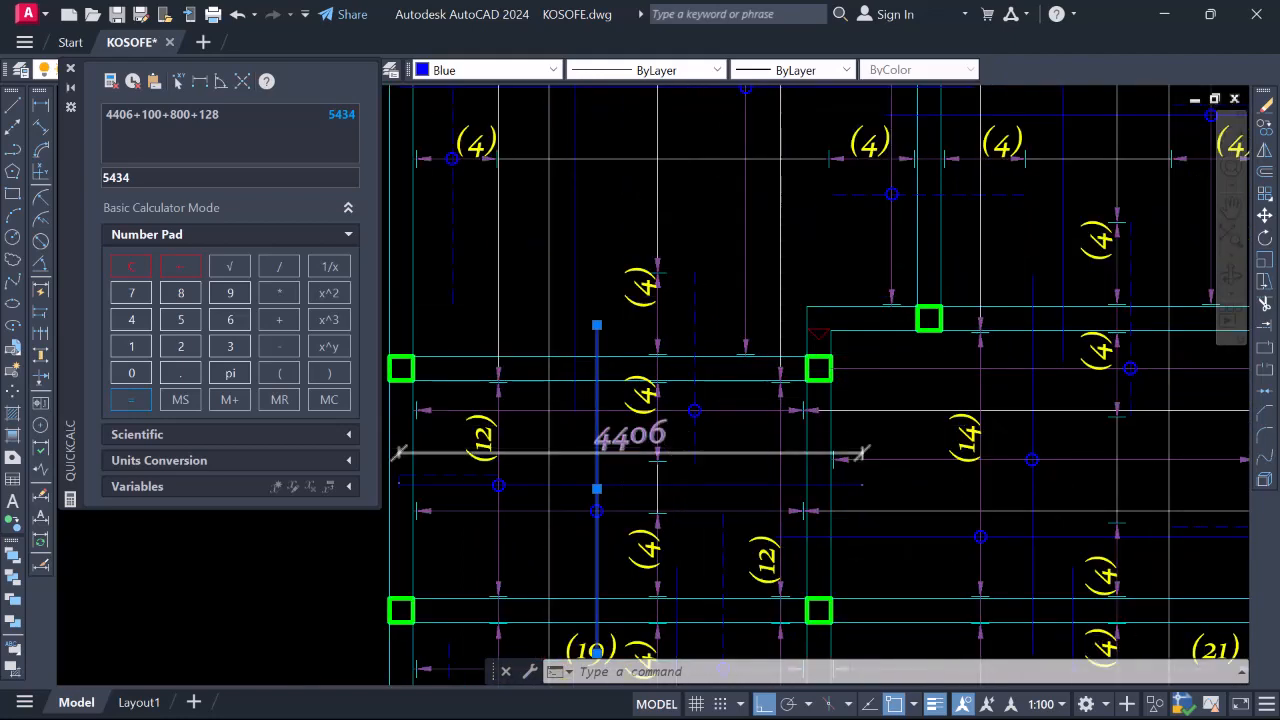
pyautogui.scroll(-4, 686, 395)
pyautogui.scroll(2, 680, 410)
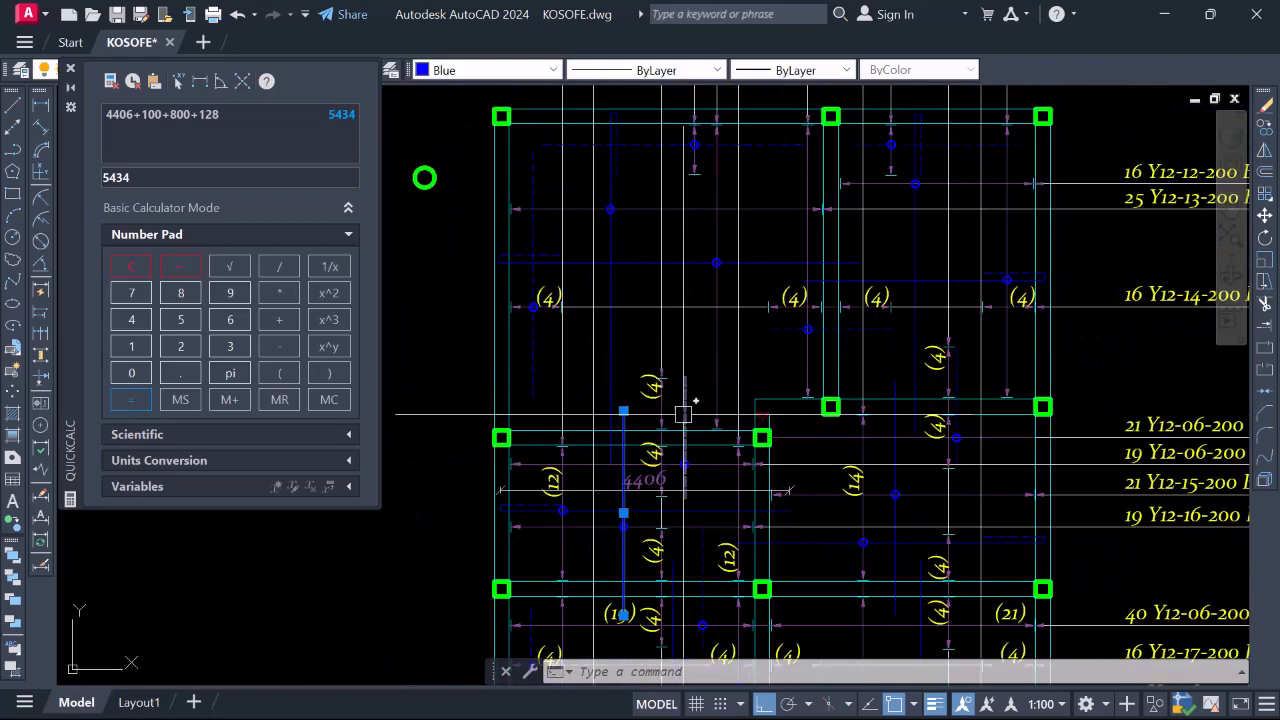
pyautogui.scroll(-3, 697, 469)
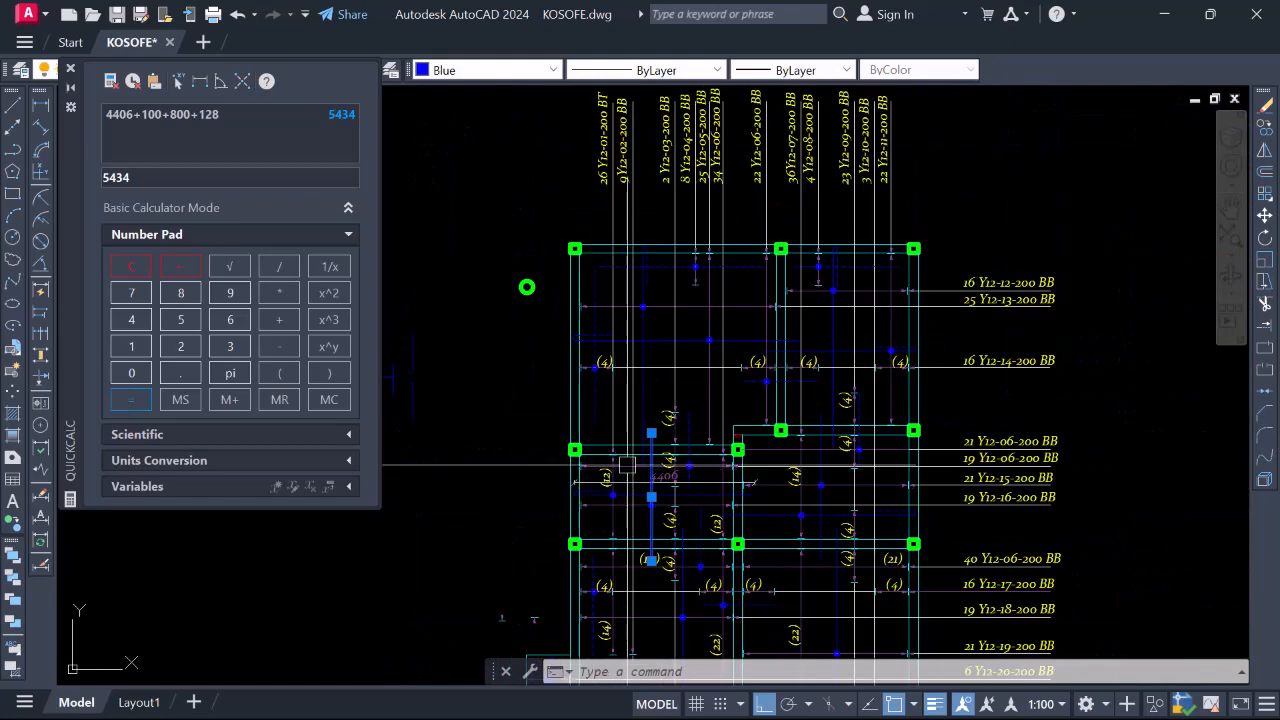
pyautogui.scroll(3, 709, 459)
pyautogui.scroll(-2, 731, 452)
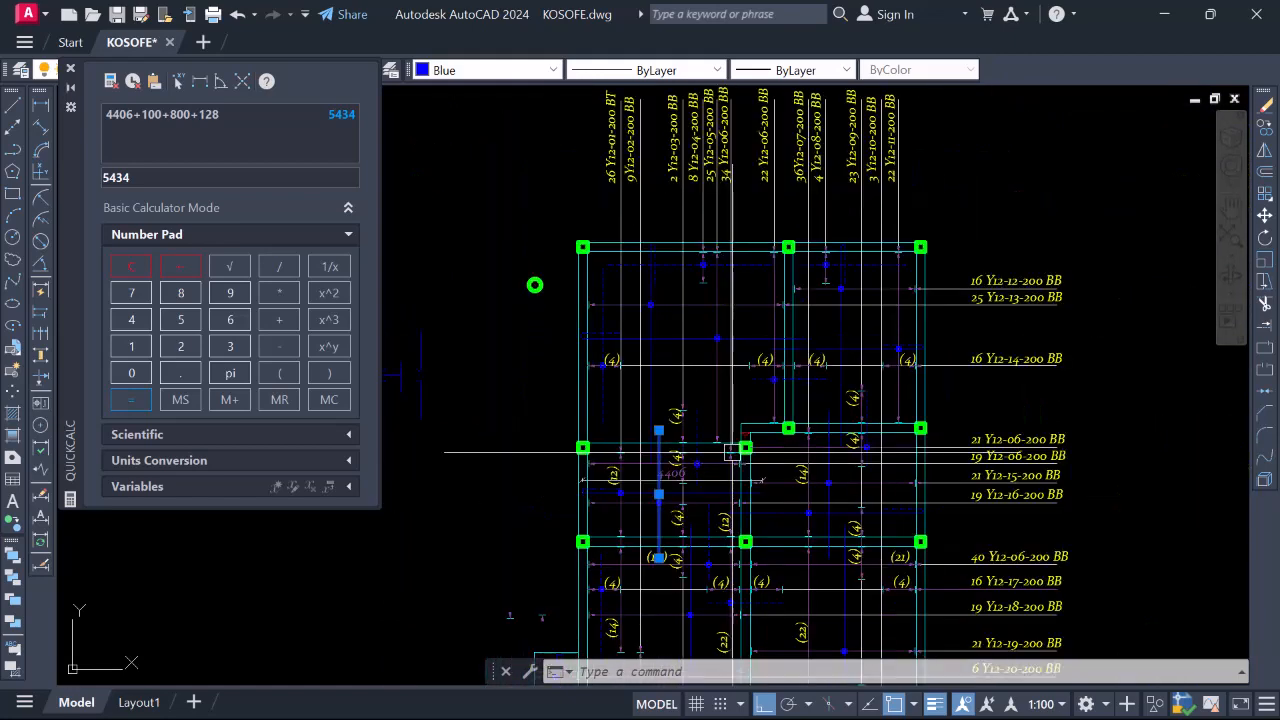
pyautogui.scroll(2, 630, 481)
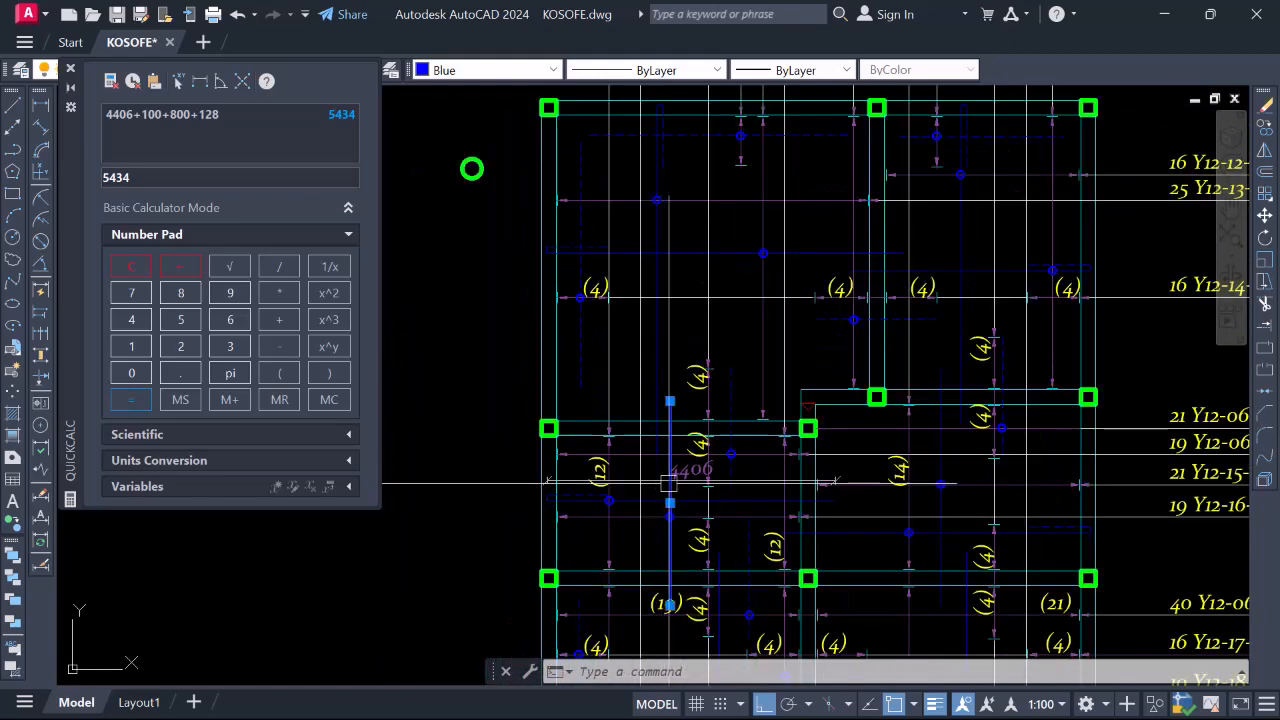
pyautogui.scroll(-2, 709, 393)
pyautogui.scroll(2, 709, 393)
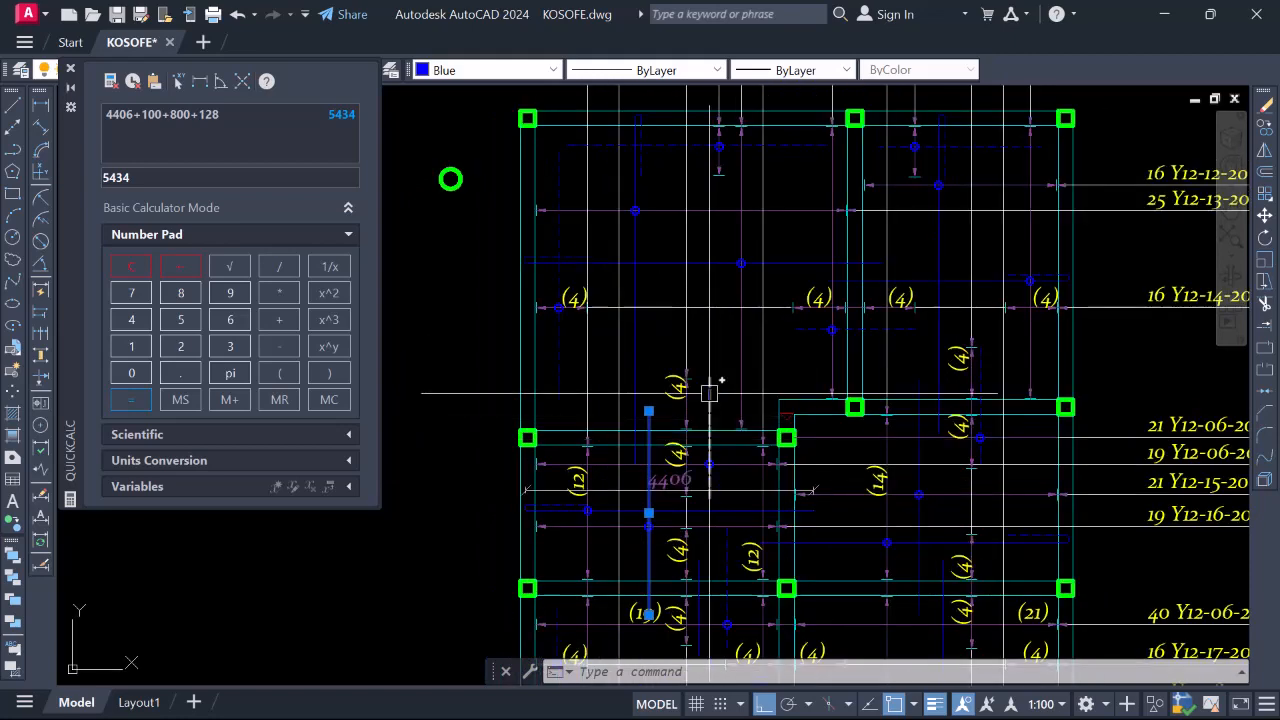
pyautogui.press('Escape')
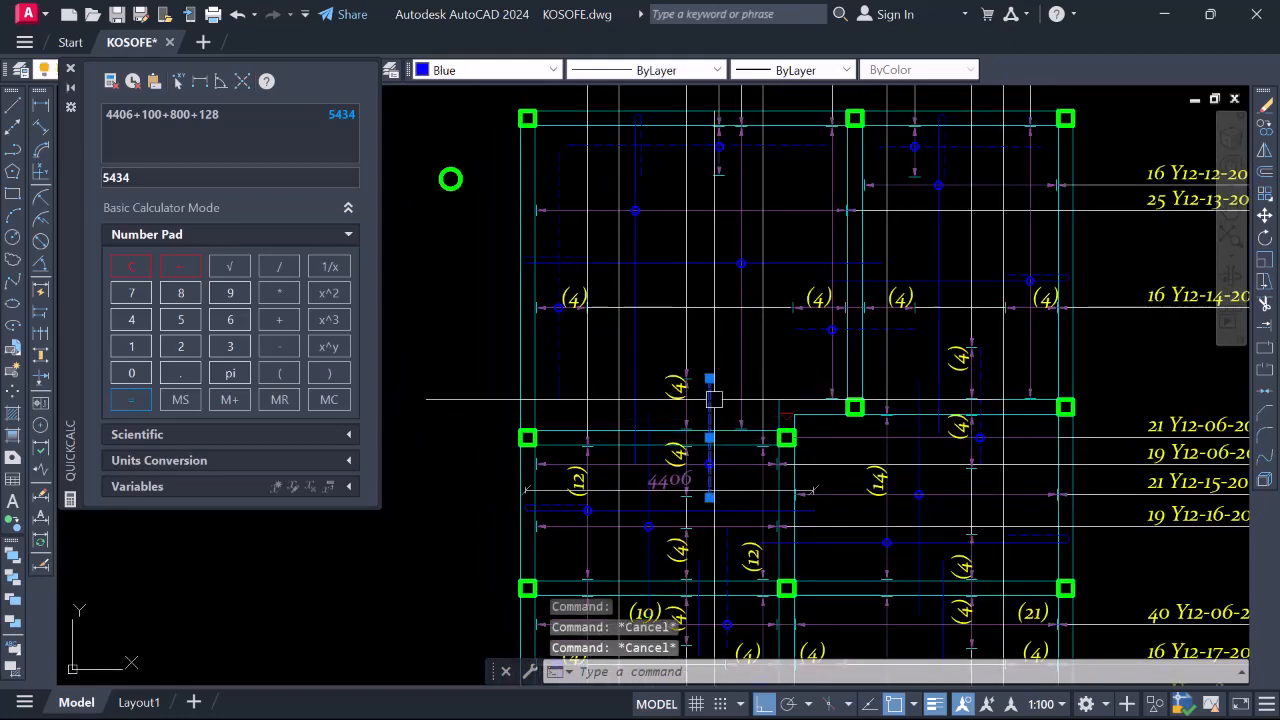
# Zoom in on the top-edge labels, from 26 Y12-01-200 BT to 22 Y12-11-200 BB
pyautogui.scroll(-2, 714, 399)
pyautogui.scroll(2, 684, 461)
pyautogui.scroll(-4, 642, 471)
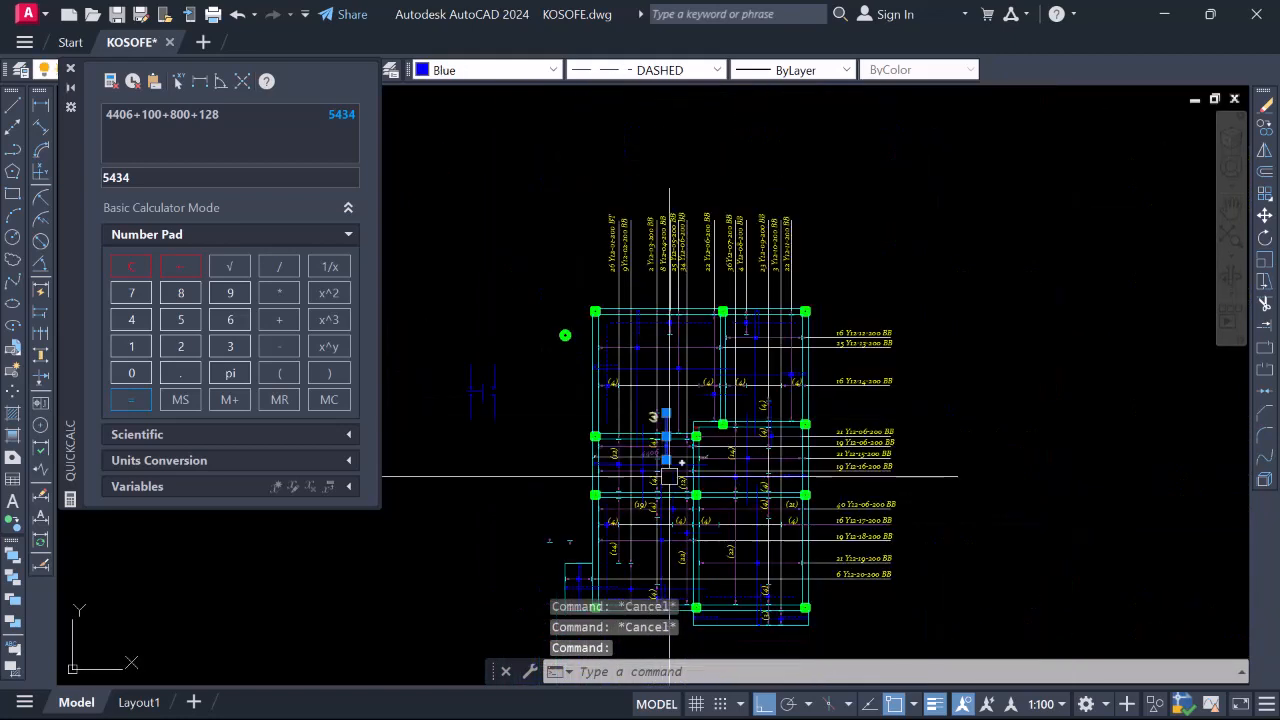
pyautogui.scroll(-3, 700, 560)
pyautogui.scroll(3, 690, 530)
pyautogui.press('Escape')
pyautogui.scroll(8, 664, 510)
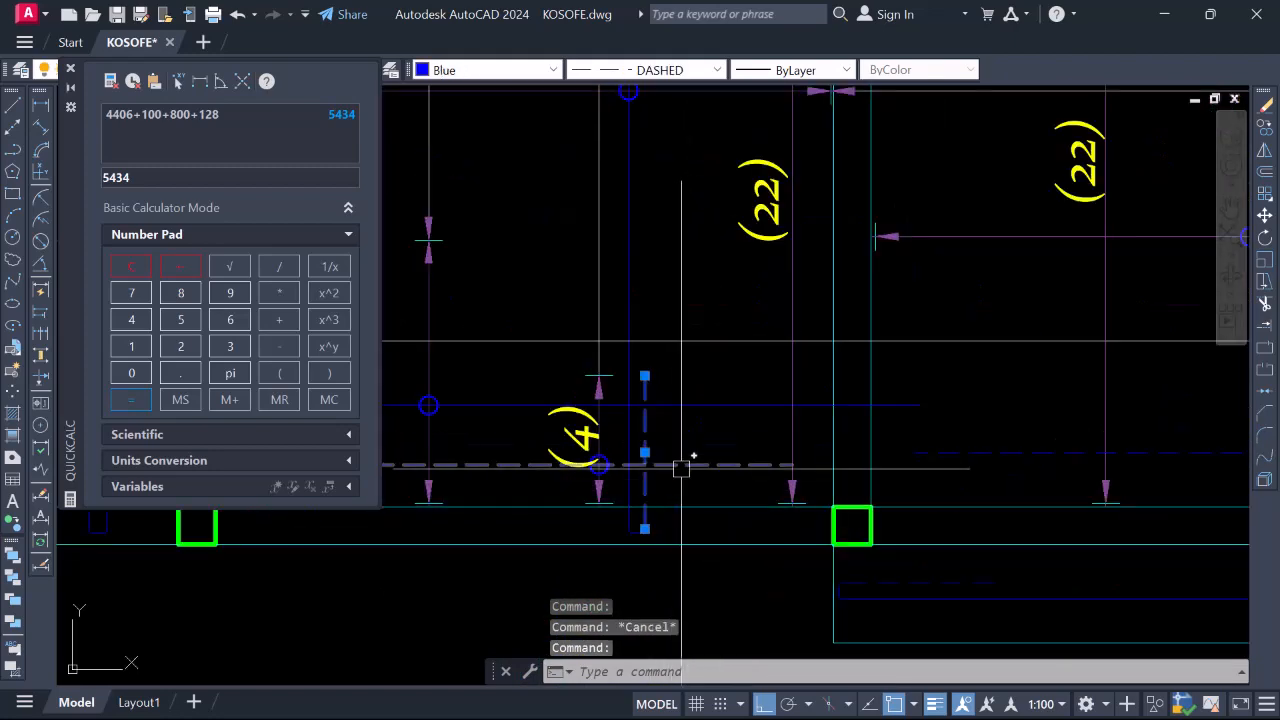
pyautogui.scroll(-4, 681, 468)
pyautogui.scroll(3, 688, 383)
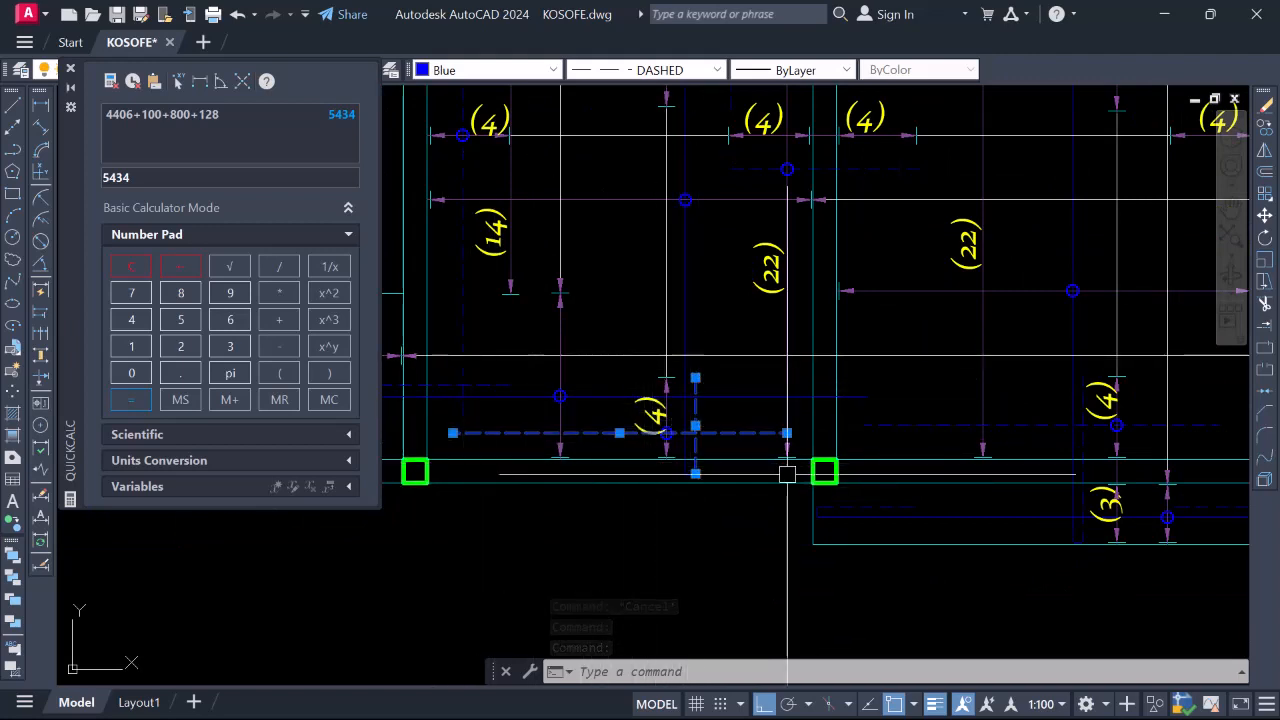
pyautogui.press('Escape')
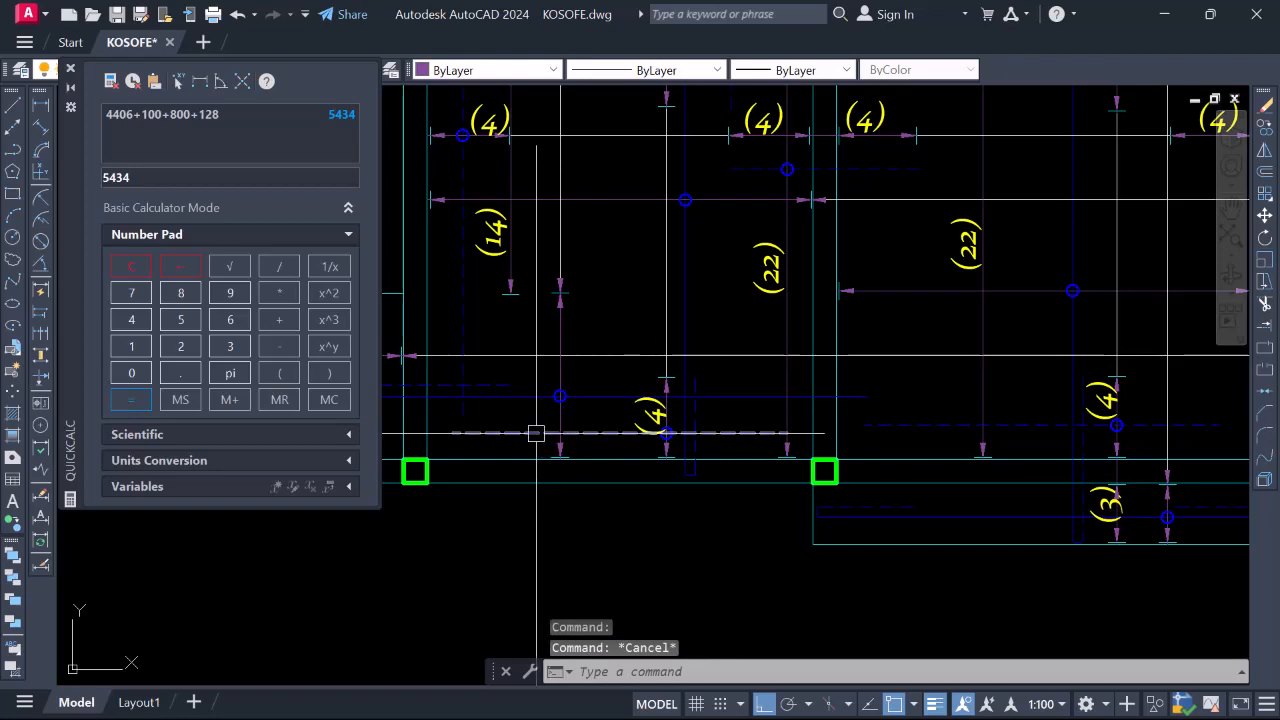
pyautogui.scroll(-2, 632, 509)
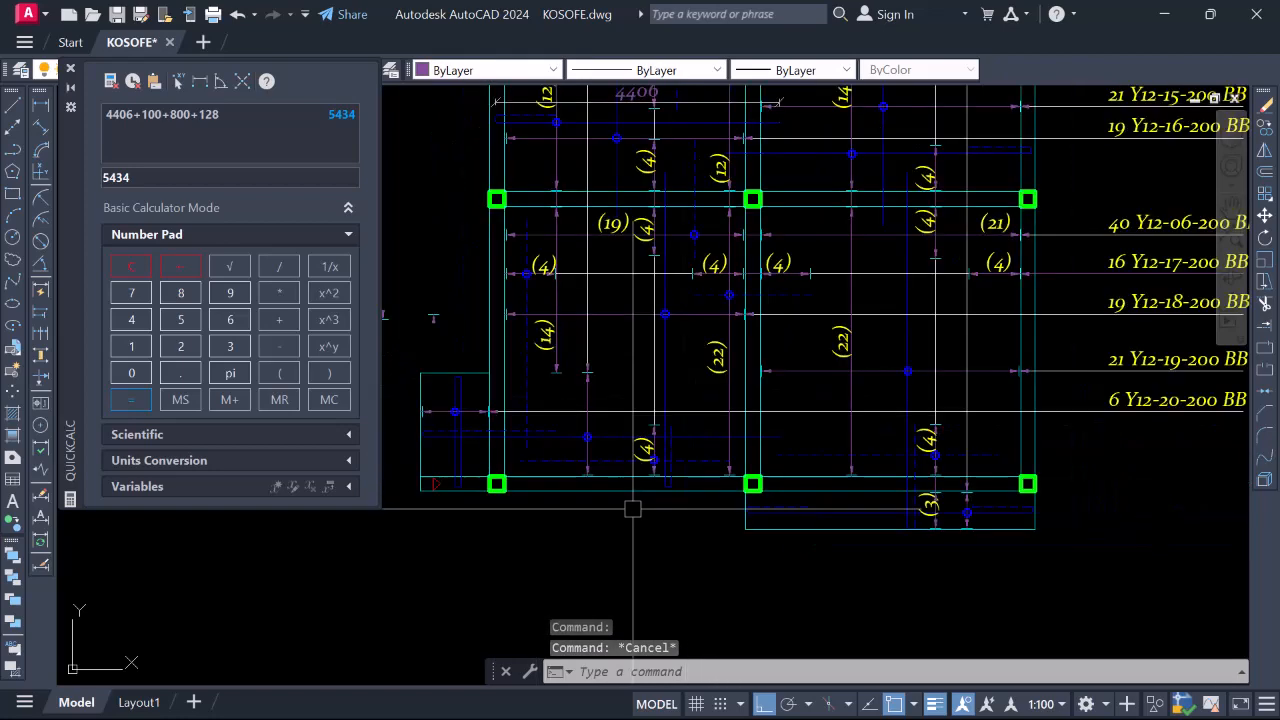
pyautogui.scroll(-5, 632, 509)
pyautogui.scroll(2, 668, 314)
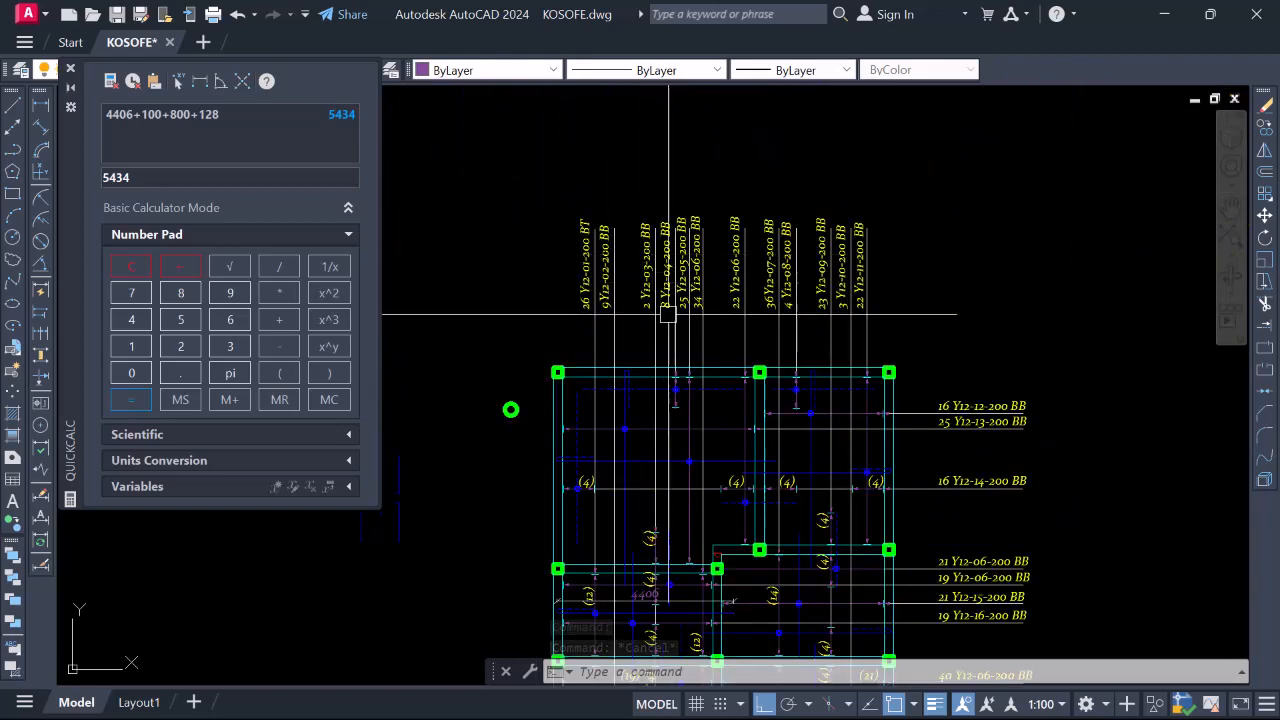
pyautogui.scroll(-4, 668, 314)
pyautogui.scroll(4, 634, 346)
pyautogui.scroll(-2, 627, 407)
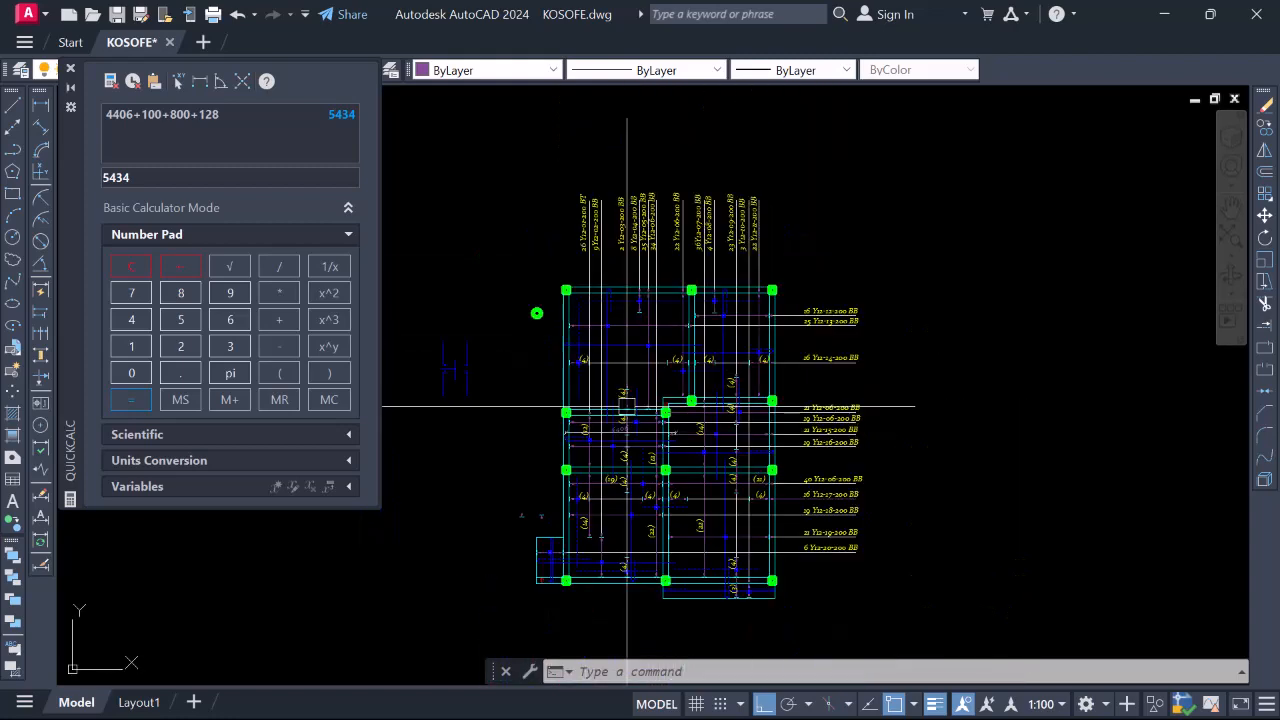
pyautogui.scroll(4, 624, 200)
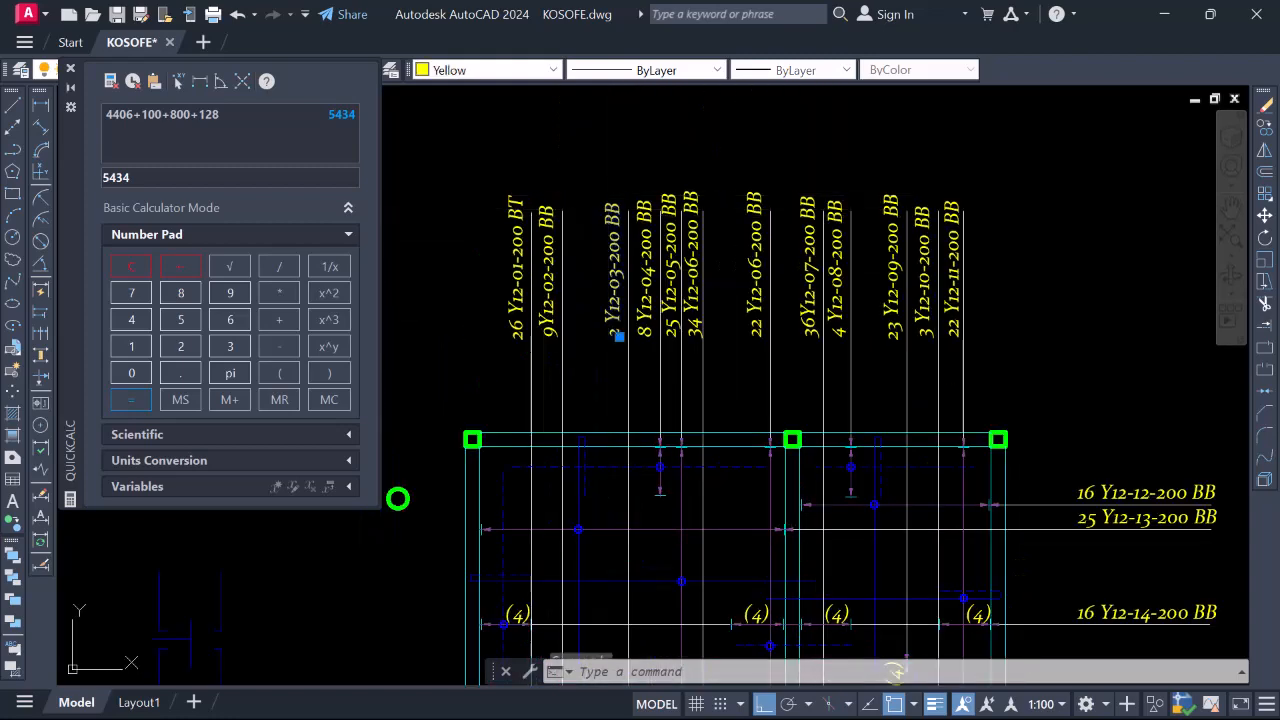
# Change the Y12-03 label suffix to TT and the 9Y12-02-200 label suffix to BT
pyautogui.doubleClick(617, 330)
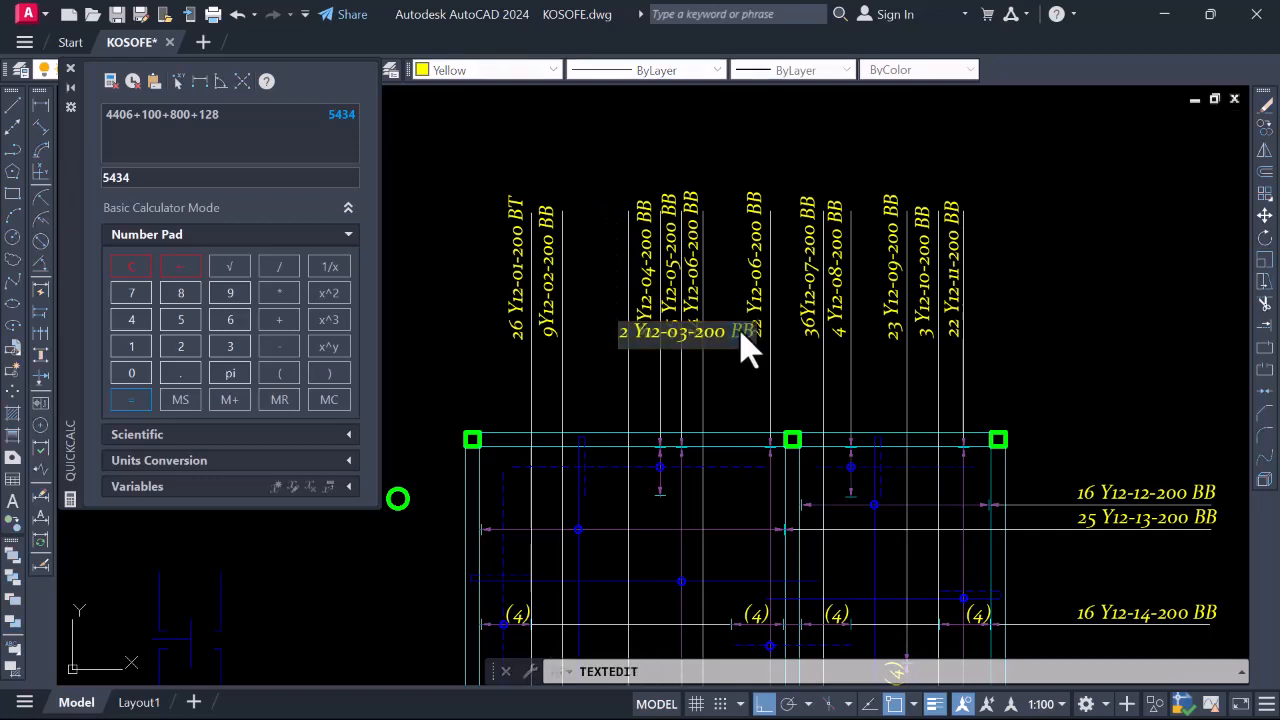
pyautogui.click(740, 398)
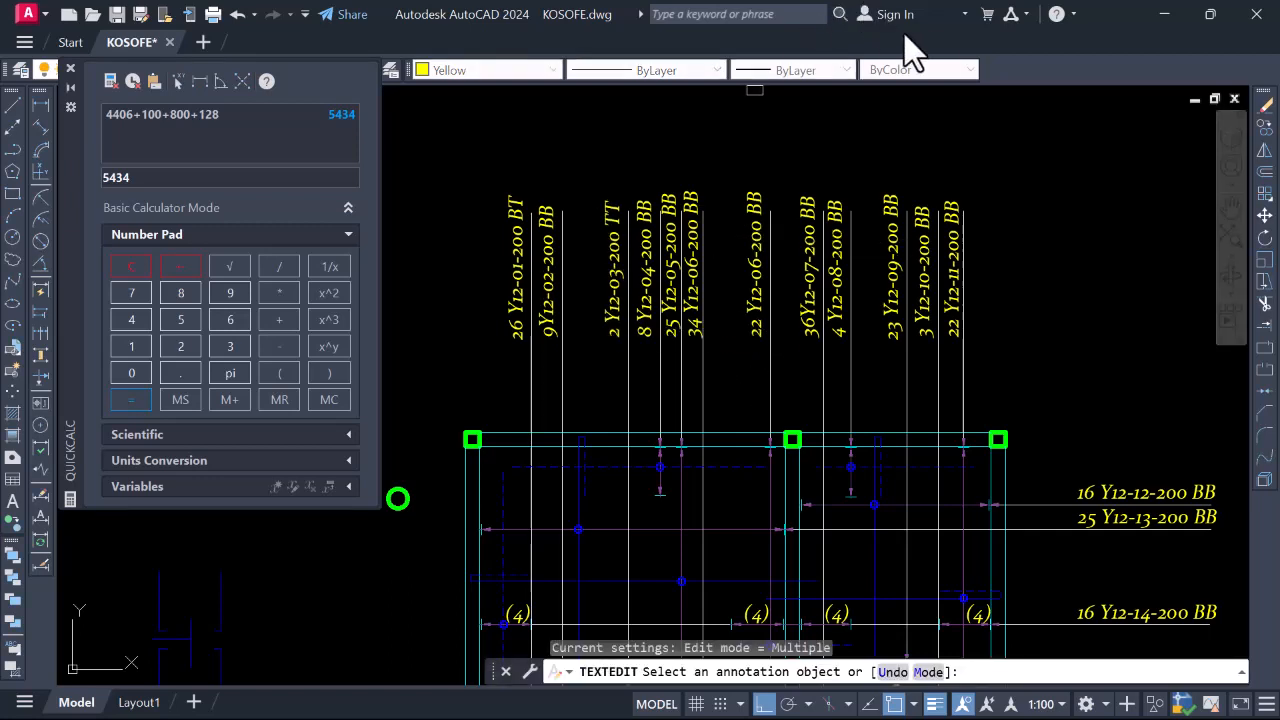
pyautogui.scroll(-2, 622, 185)
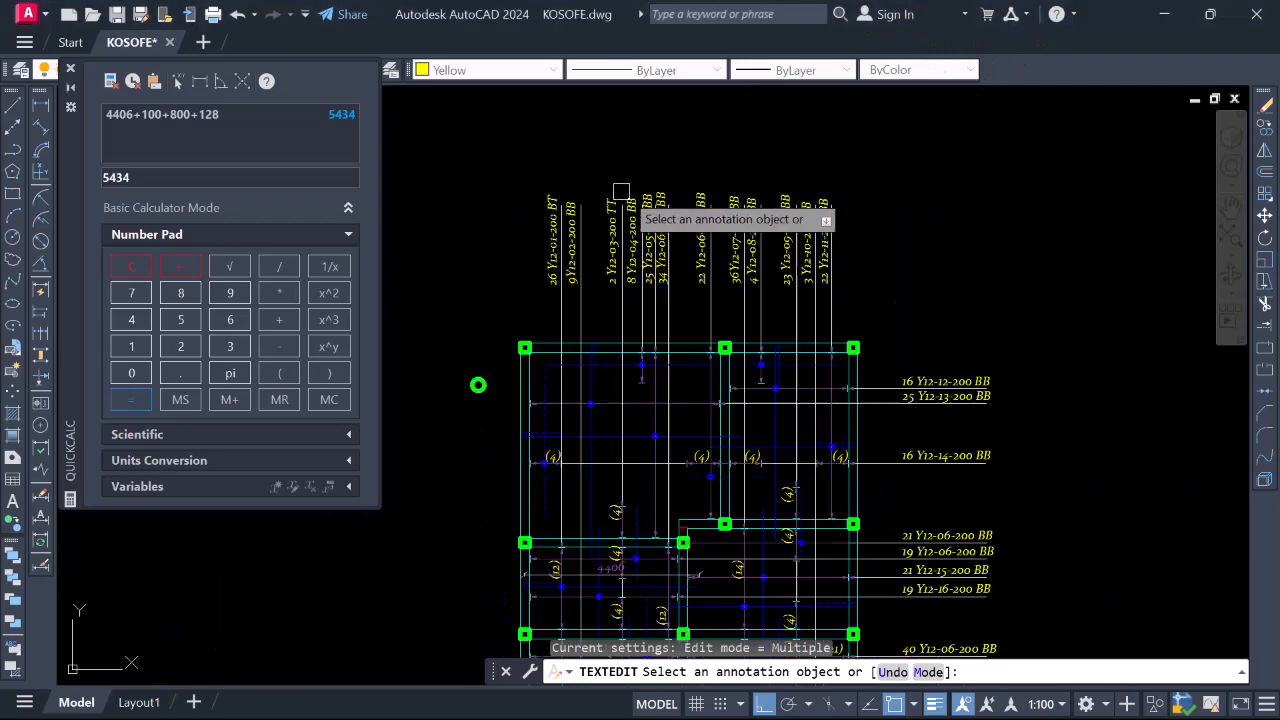
pyautogui.scroll(1, 607, 425)
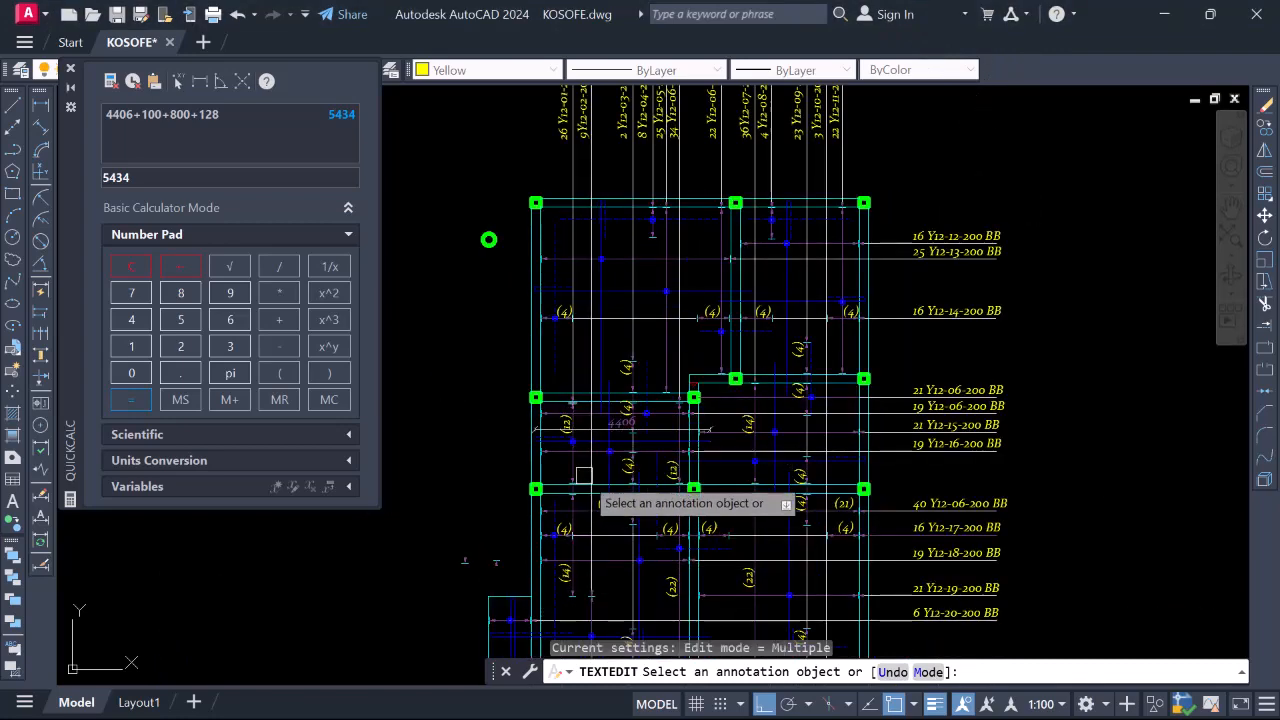
pyautogui.scroll(-1, 579, 534)
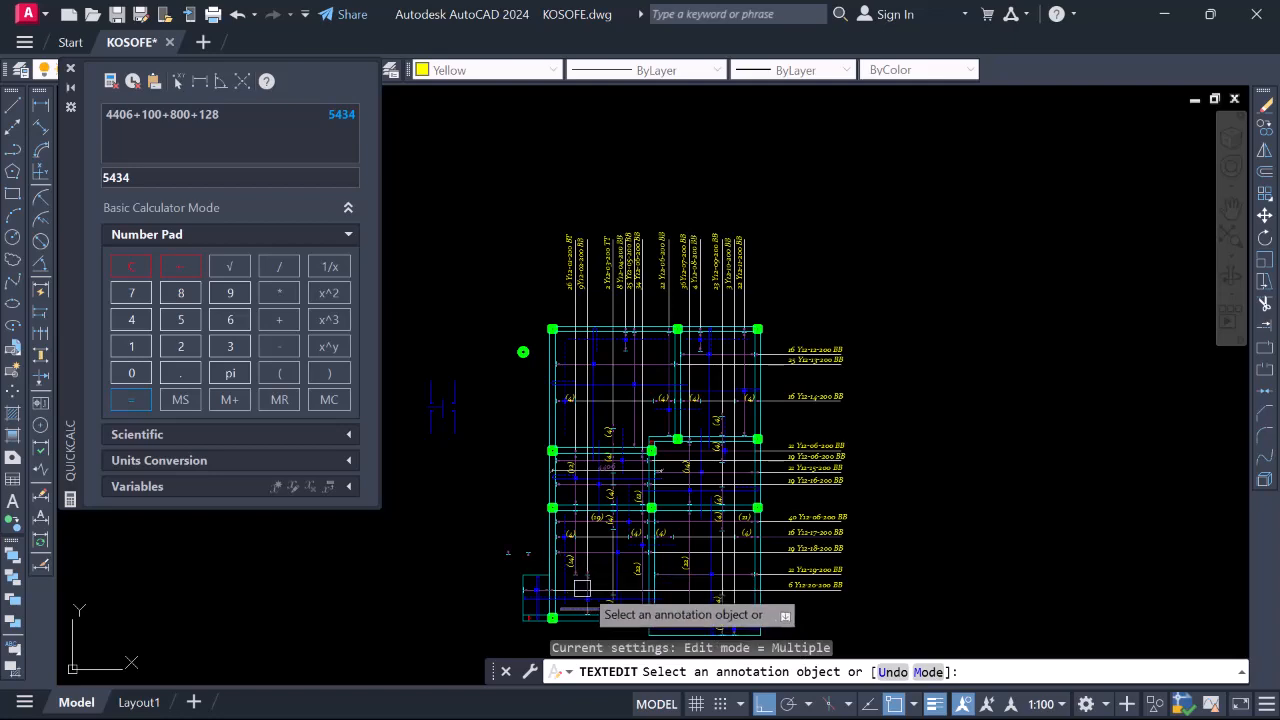
pyautogui.scroll(6, 584, 248)
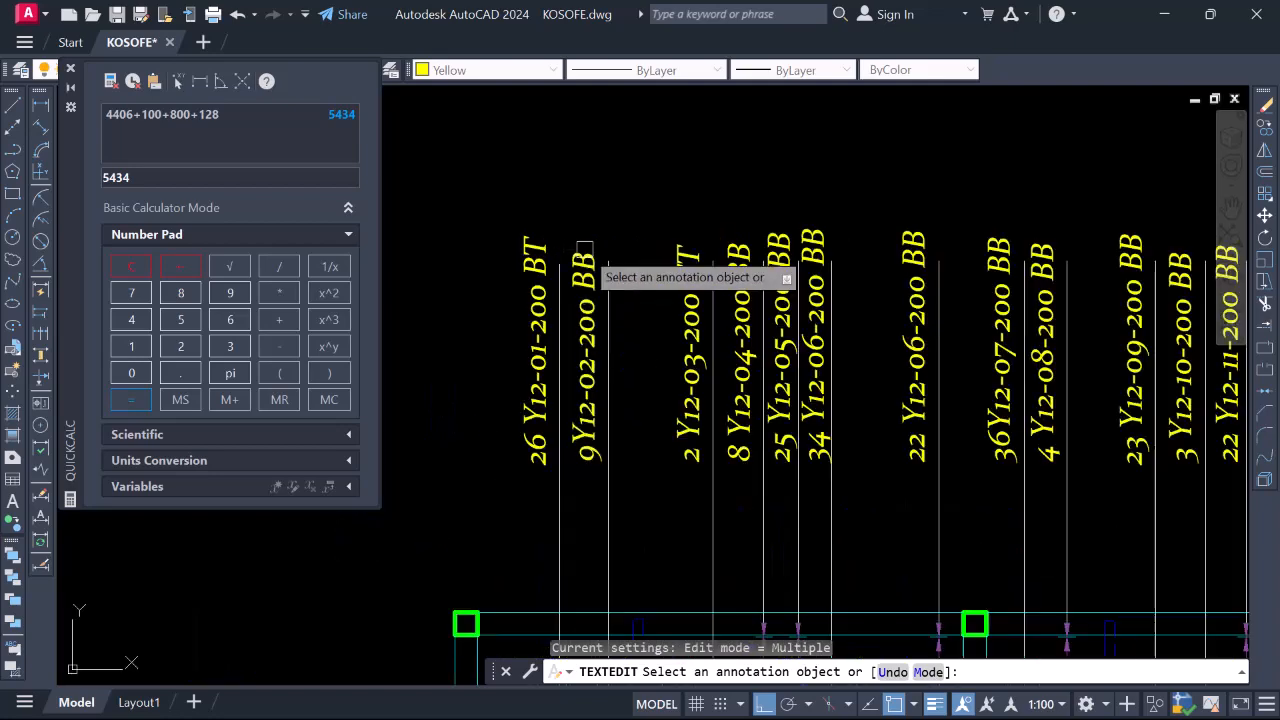
pyautogui.click(588, 268)
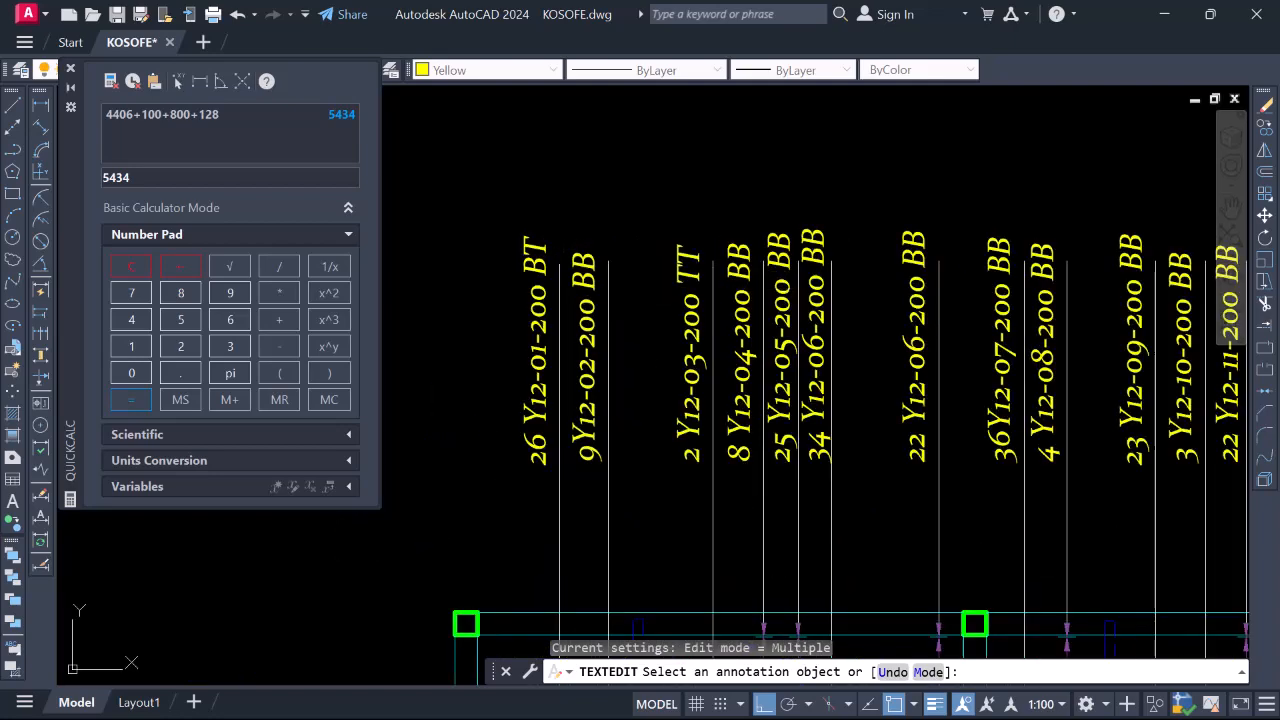
pyautogui.click(808, 450)
pyautogui.scroll(-5, 678, 420)
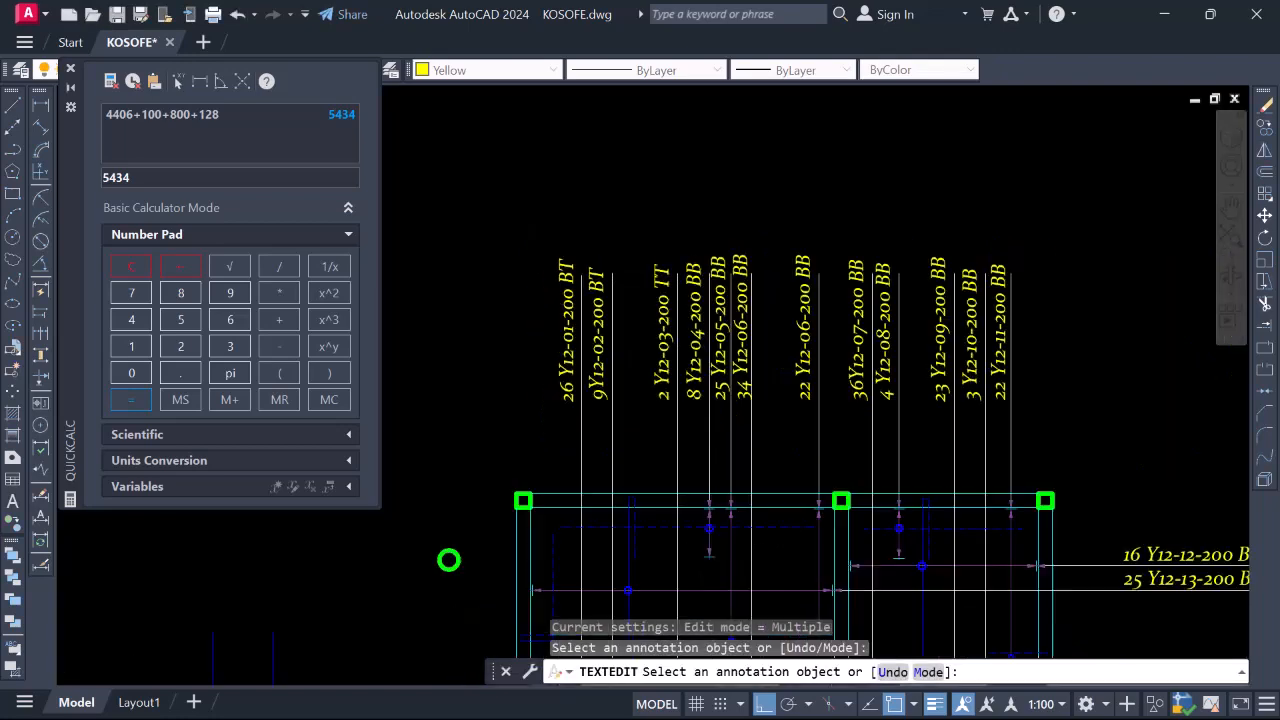
pyautogui.scroll(6, 655, 290)
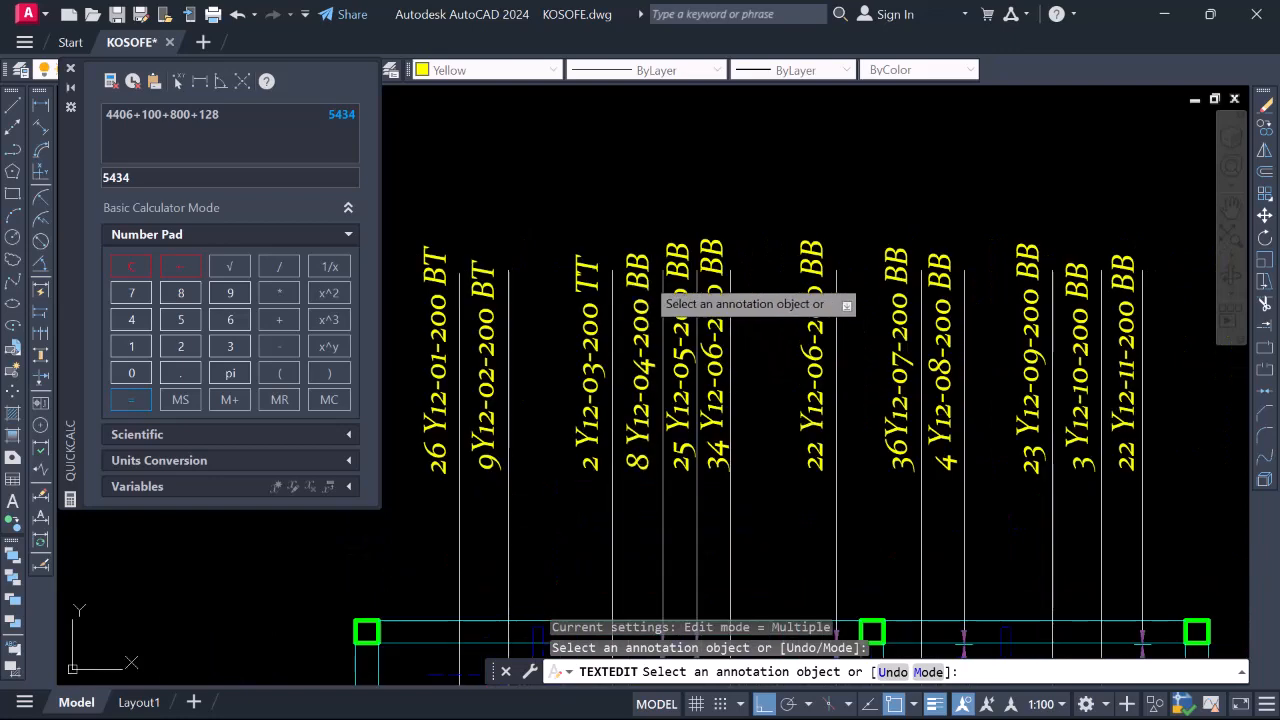
# Change the 8 Y12-04-200 and 4 Y12-08-200 label suffixes from BB to TT
pyautogui.click(640, 320)
pyautogui.scroll(-3, 737, 434)
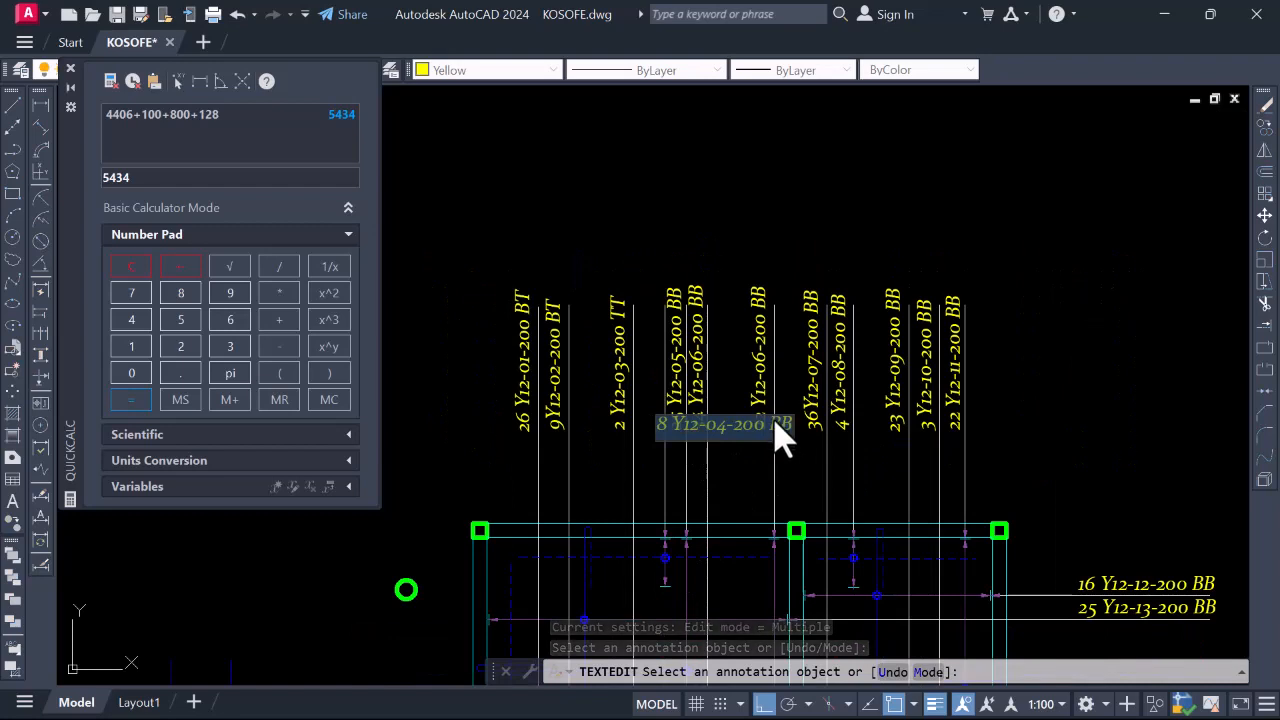
pyautogui.click(783, 425)
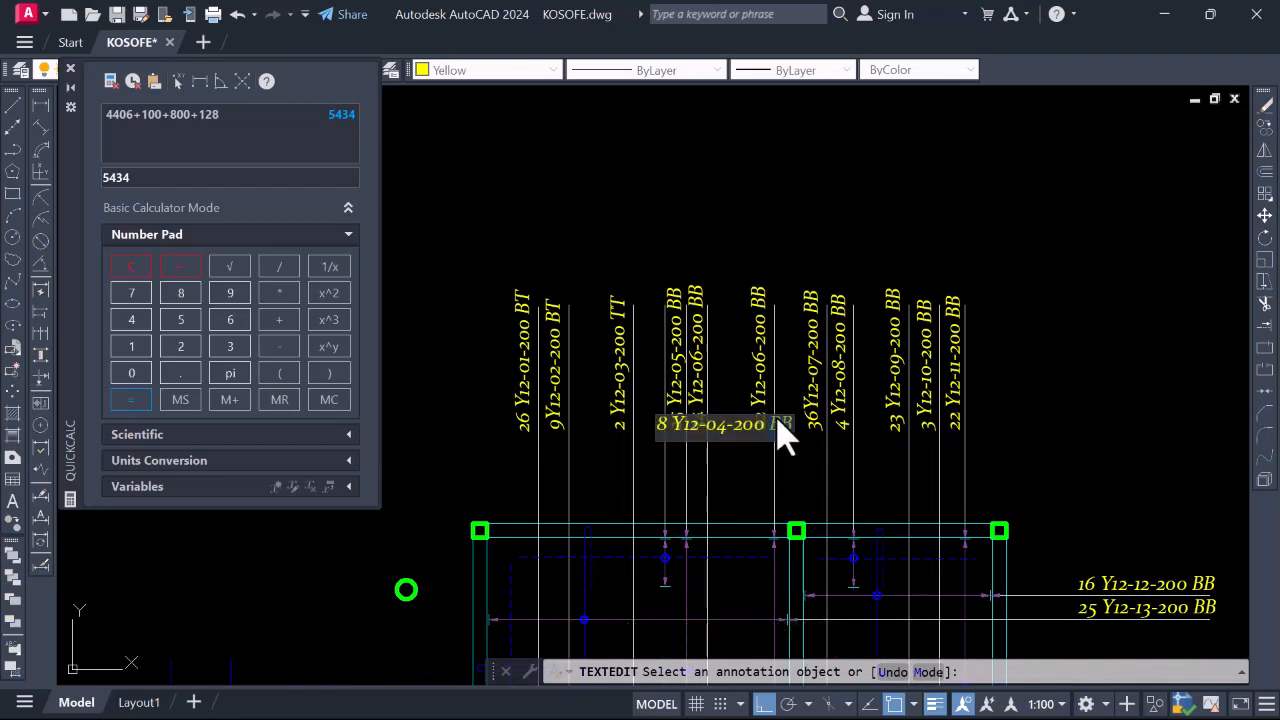
pyautogui.click(795, 490)
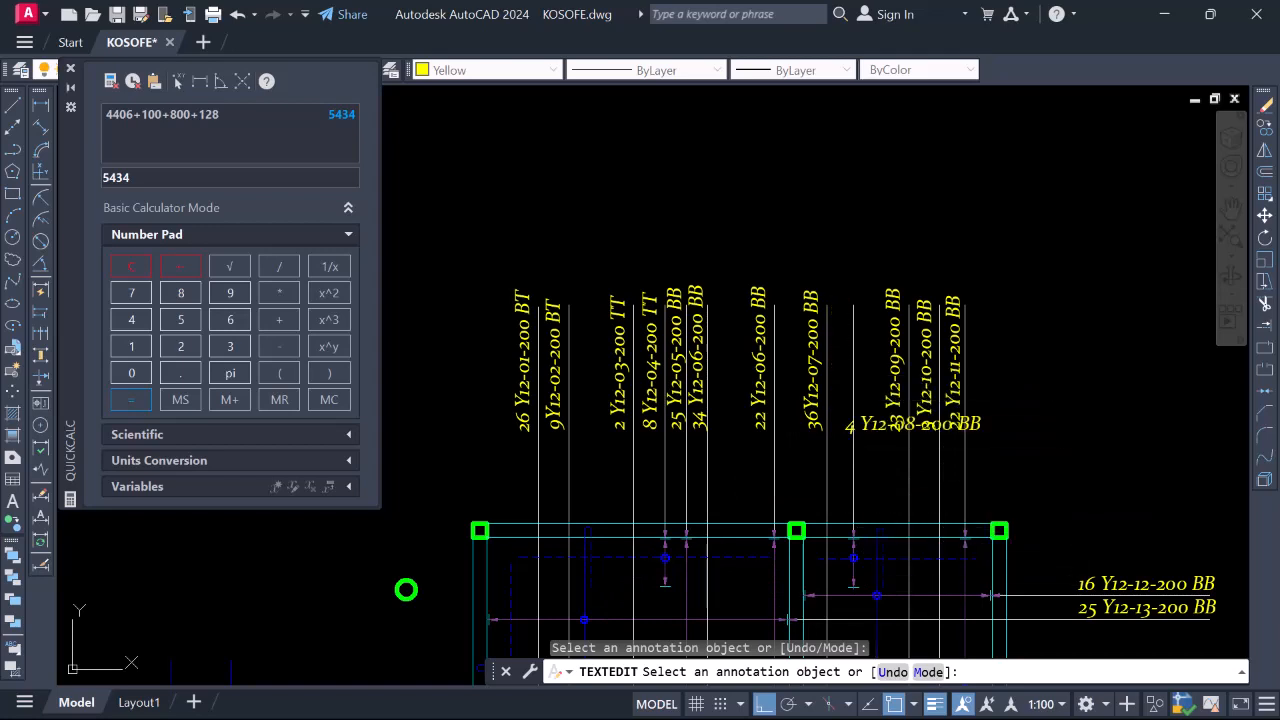
pyautogui.click(971, 429)
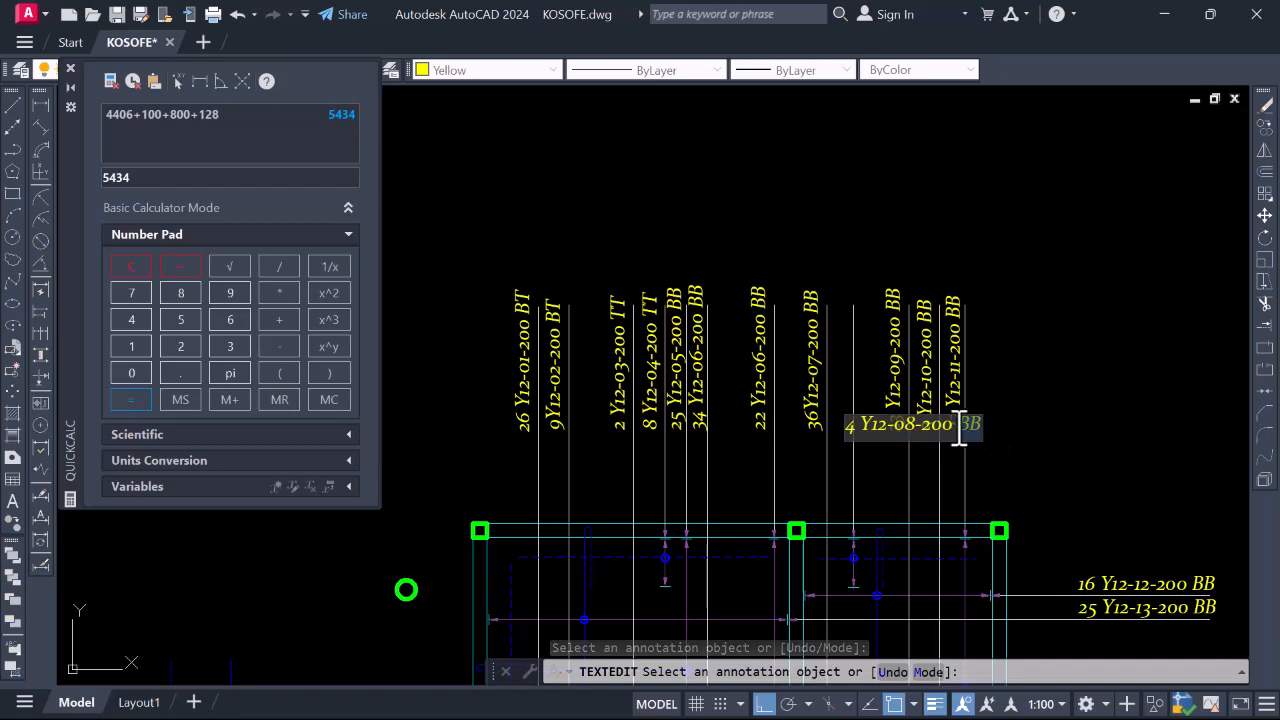
pyautogui.click(1005, 341)
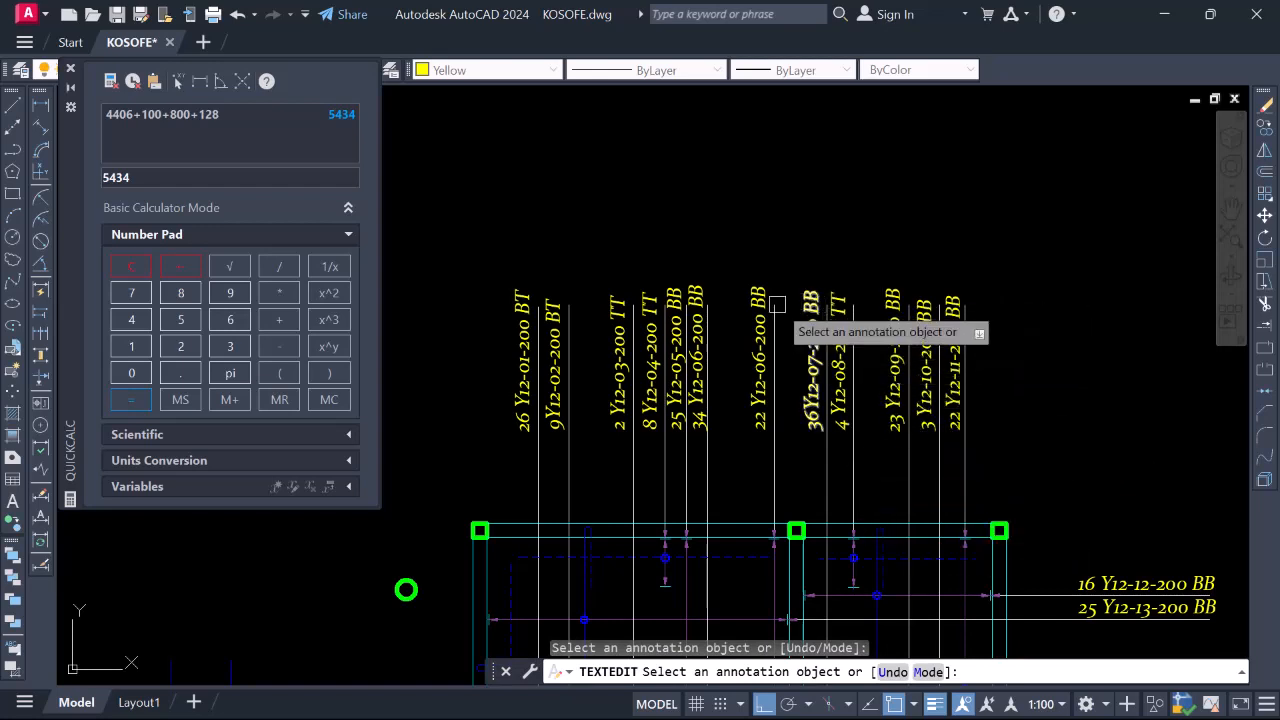
pyautogui.scroll(-2, 768, 237)
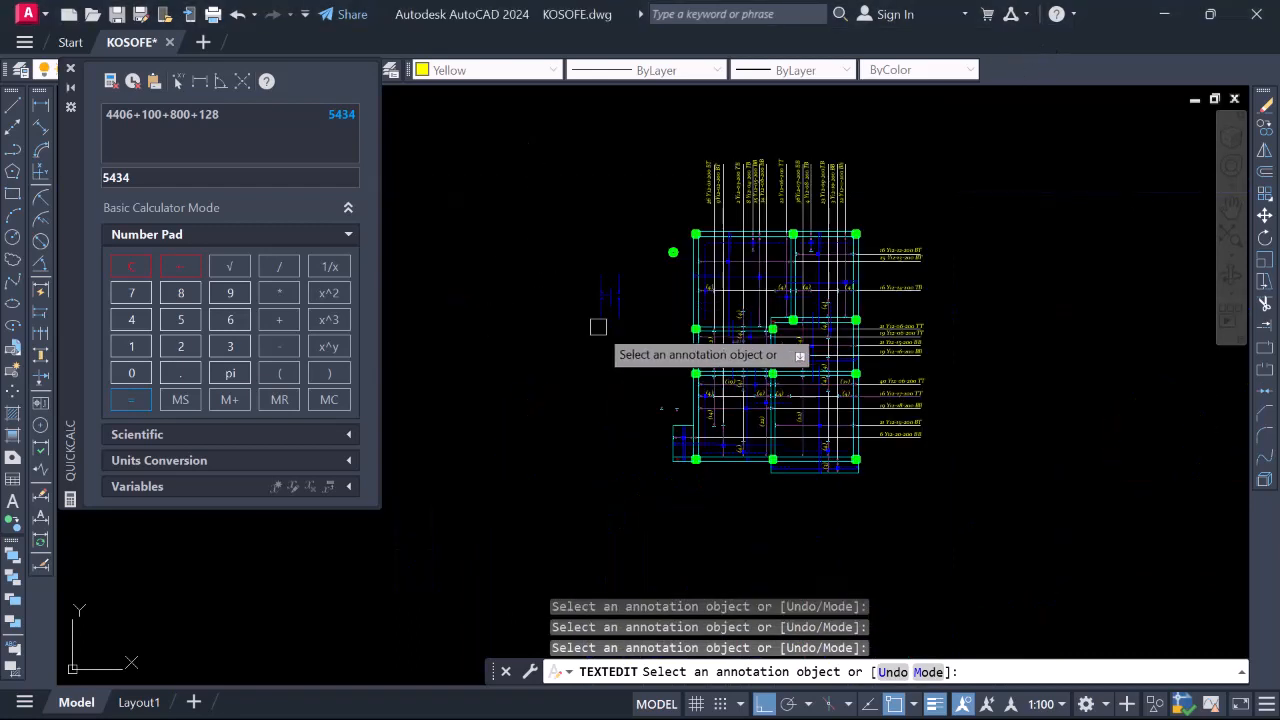
# End the TEXTEDIT session using the right-click Enter option
pyautogui.rightClick(581, 189)
pyautogui.click(595, 197)
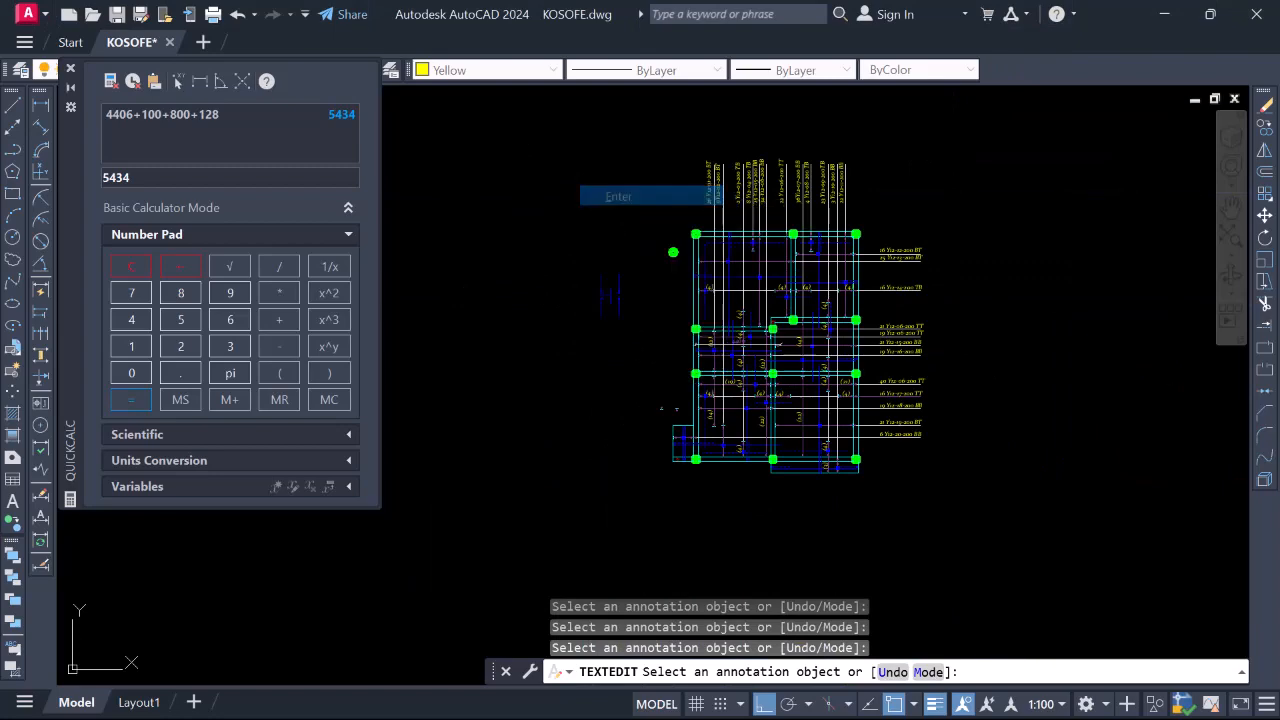
pyautogui.scroll(6, 750, 170)
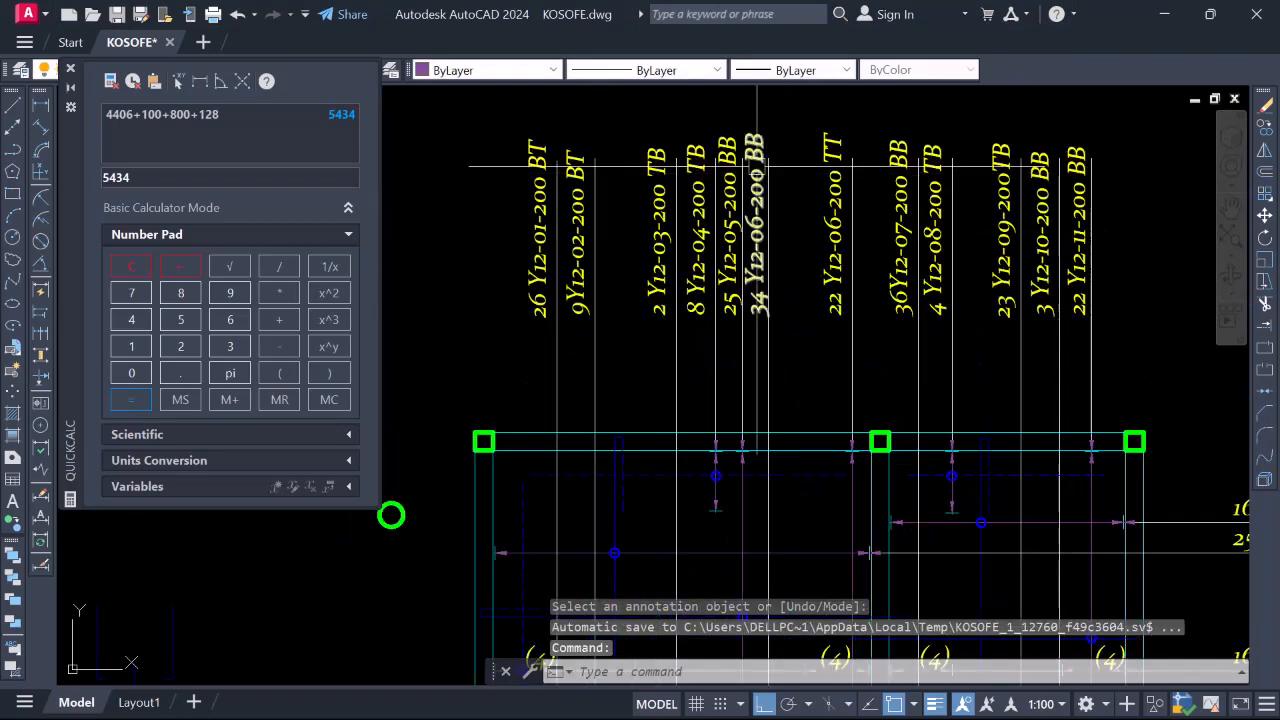
pyautogui.scroll(-2, 705, 172)
pyautogui.scroll(-5, 715, 292)
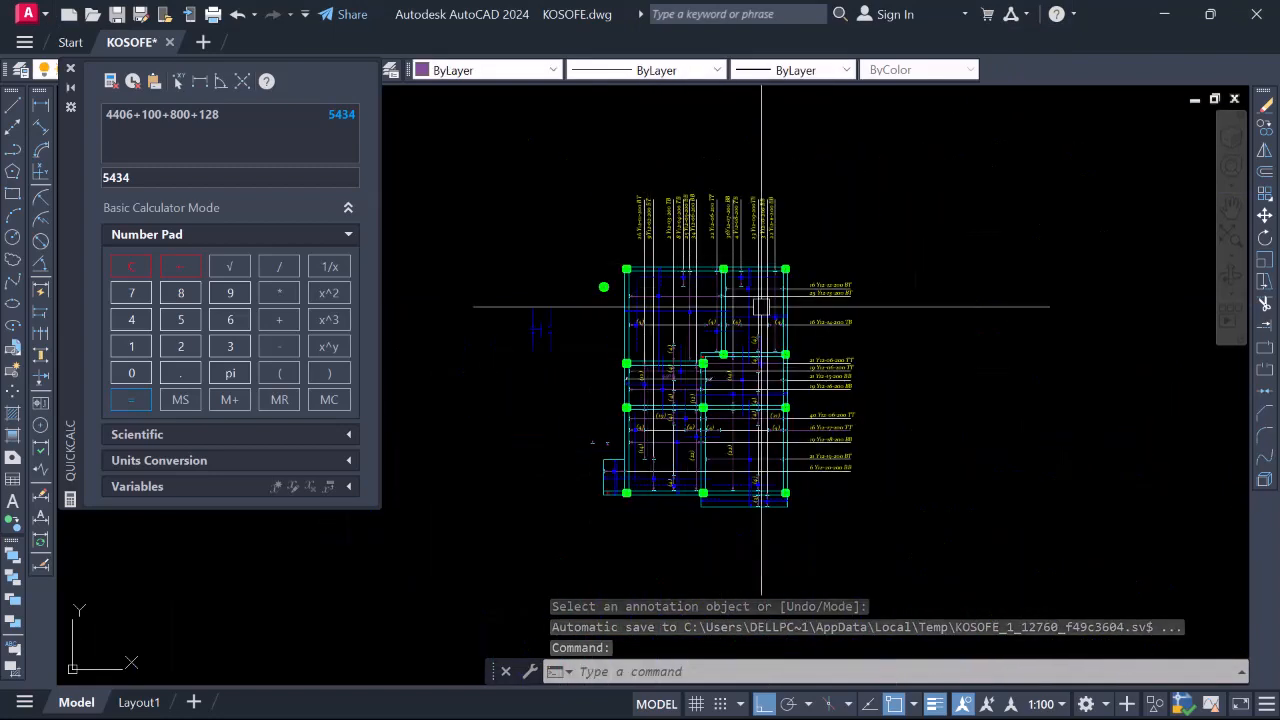
pyautogui.scroll(4, 630, 229)
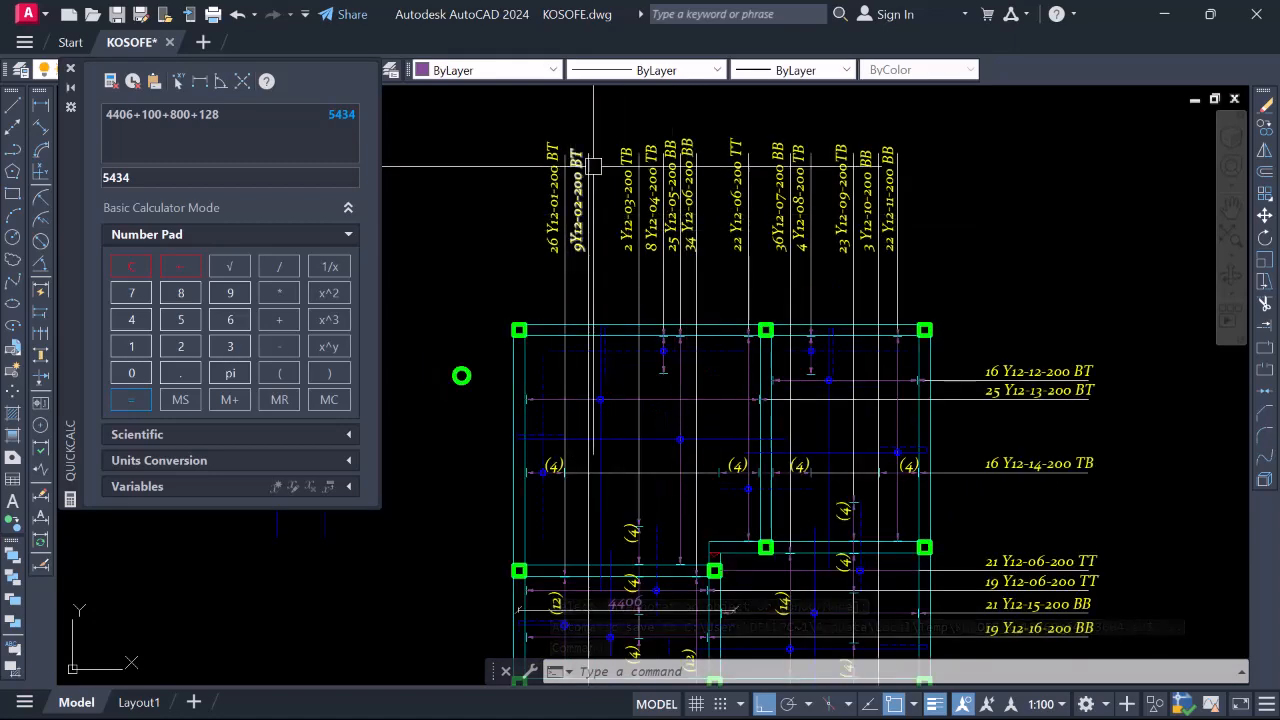
# Review the right-side labels 16 Y12-14-200 TB, 40 Y12-06-200 TT and 21 Y12-19-200 BT
pyautogui.scroll(-2, 649, 285)
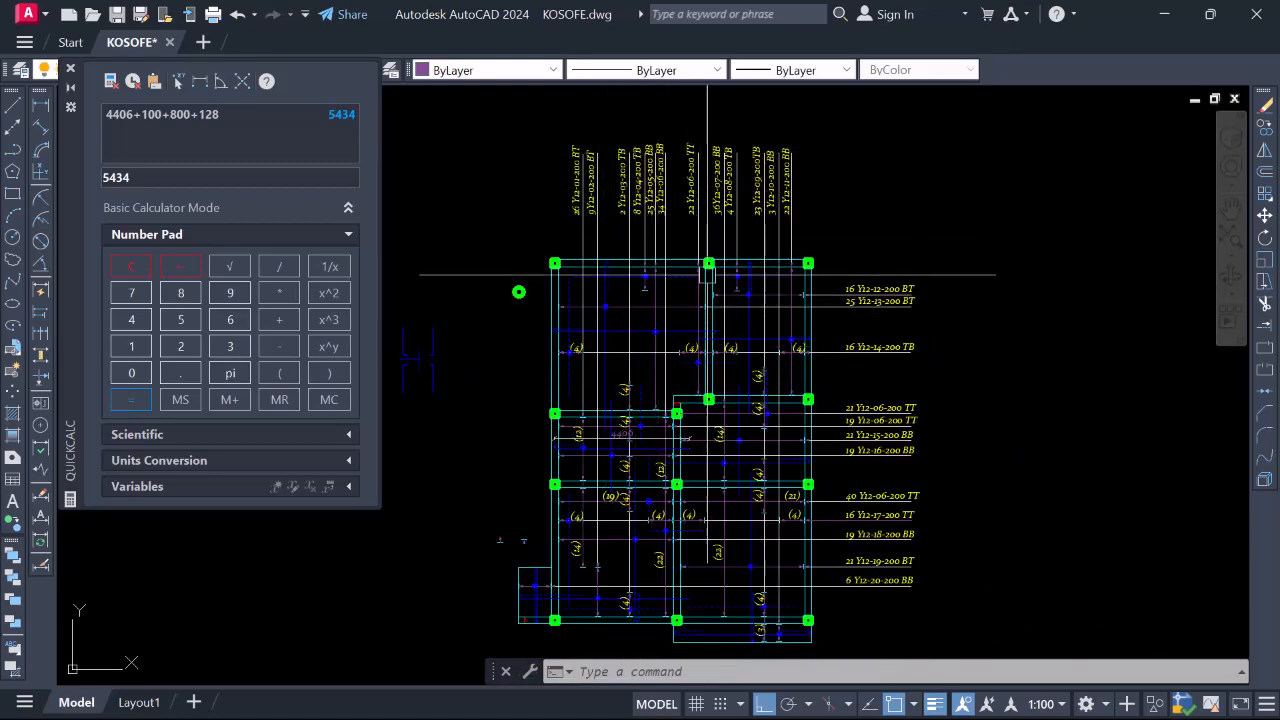
pyautogui.scroll(-2, 797, 288)
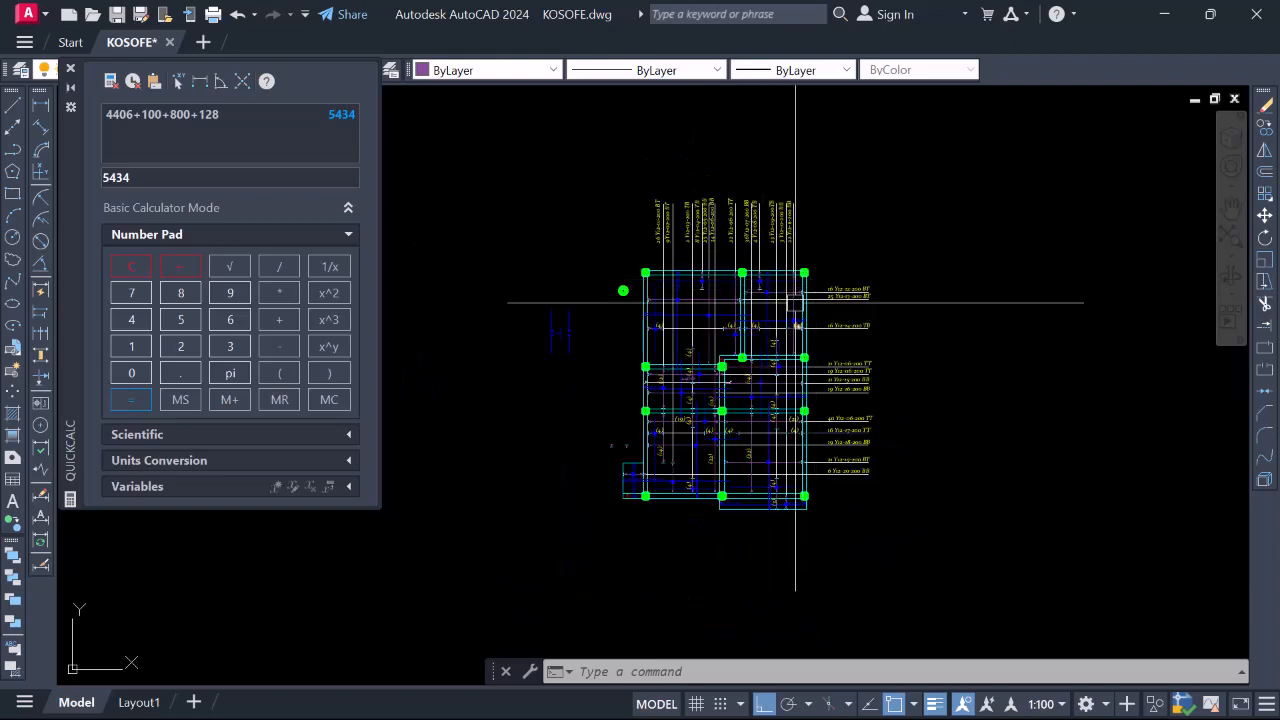
pyautogui.scroll(4, 740, 216)
pyautogui.scroll(-2, 620, 192)
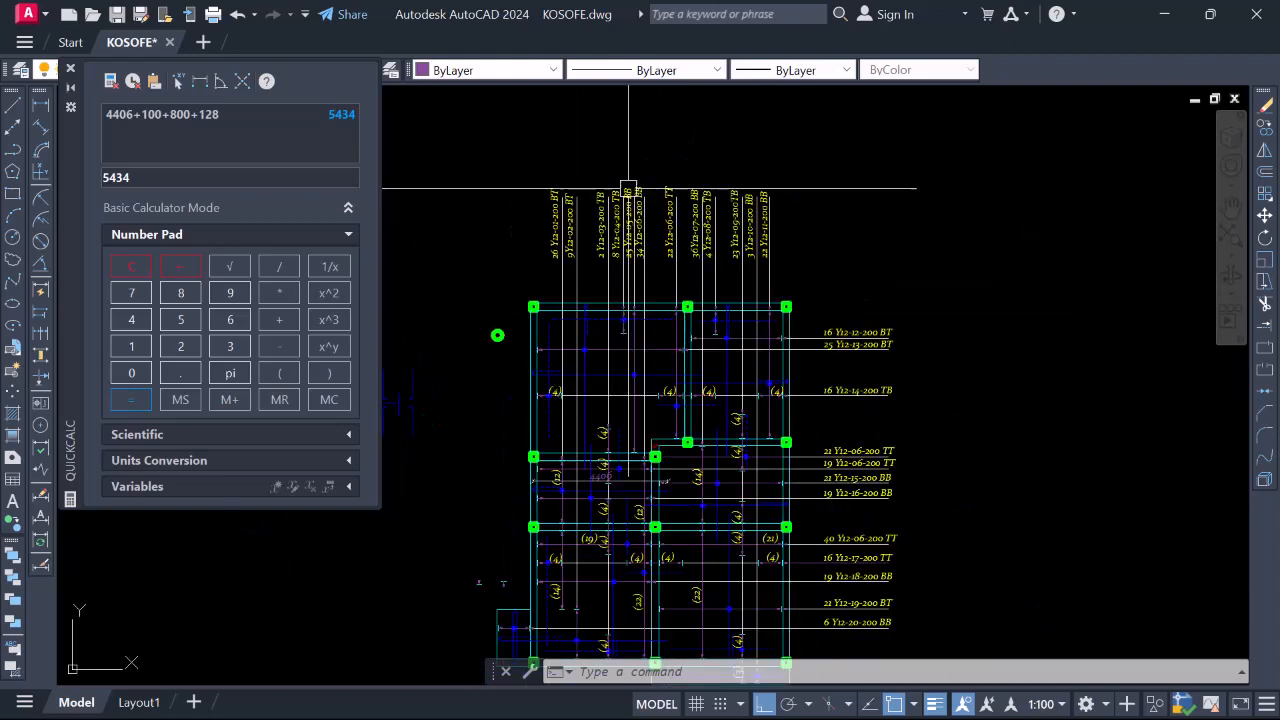
pyautogui.scroll(-2, 822, 305)
pyautogui.scroll(4, 866, 452)
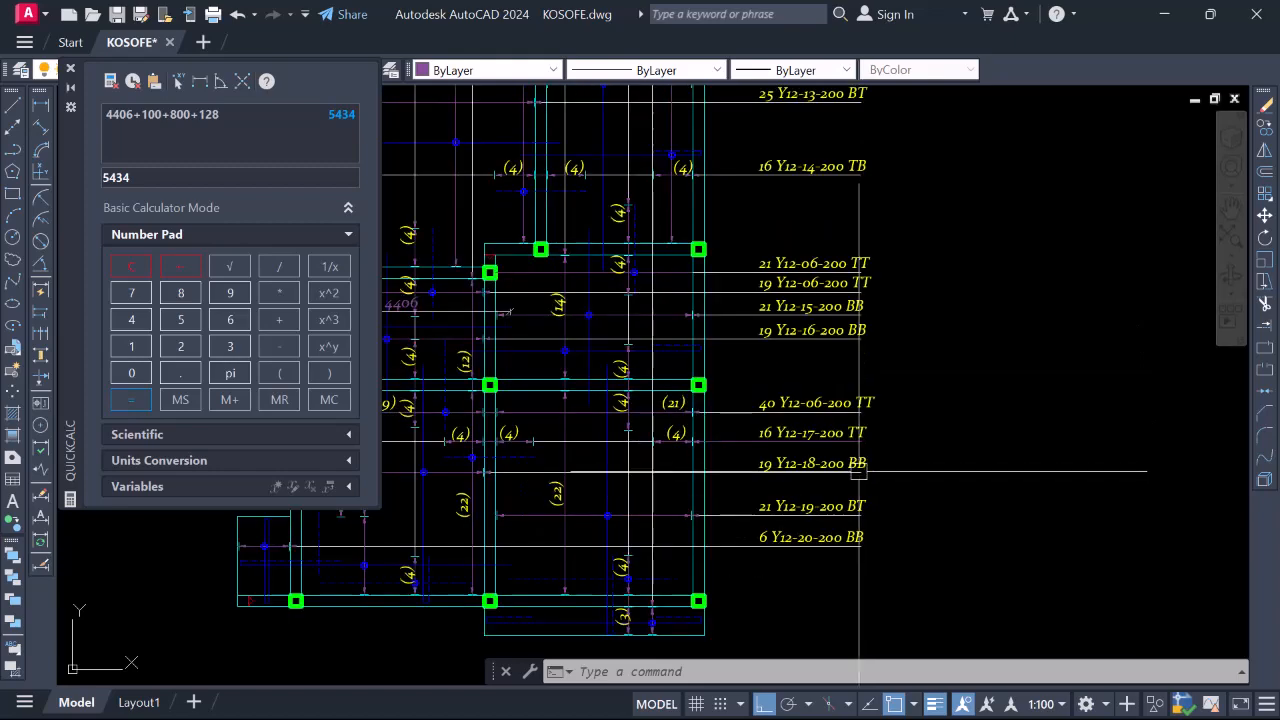
pyautogui.scroll(-2, 866, 400)
pyautogui.scroll(2, 571, 466)
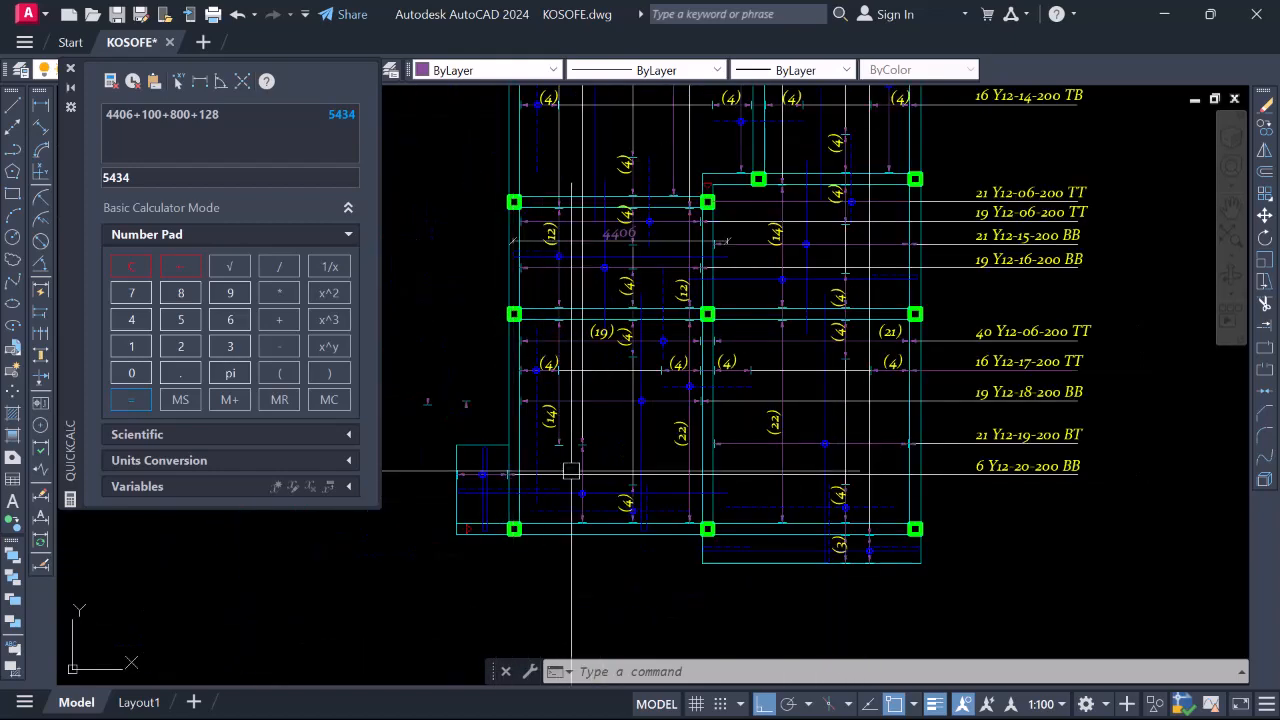
pyautogui.scroll(-2, 632, 501)
pyautogui.scroll(4, 632, 501)
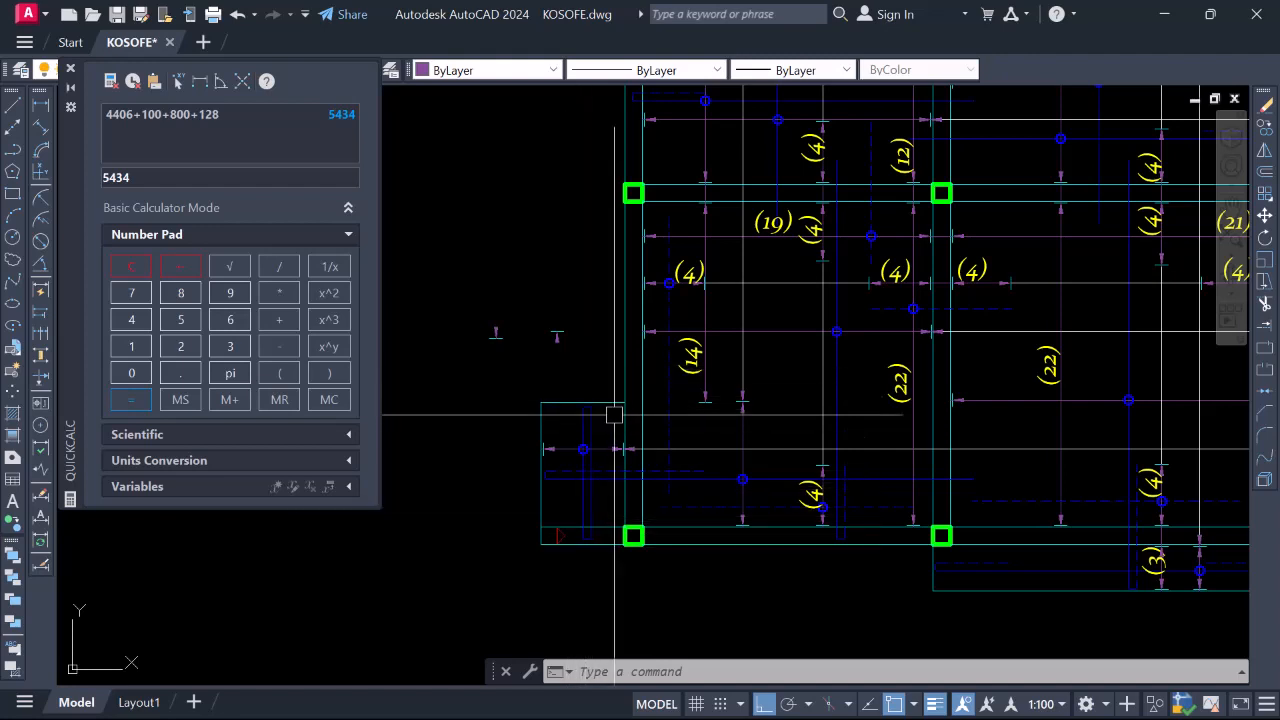
pyautogui.scroll(-2, 614, 414)
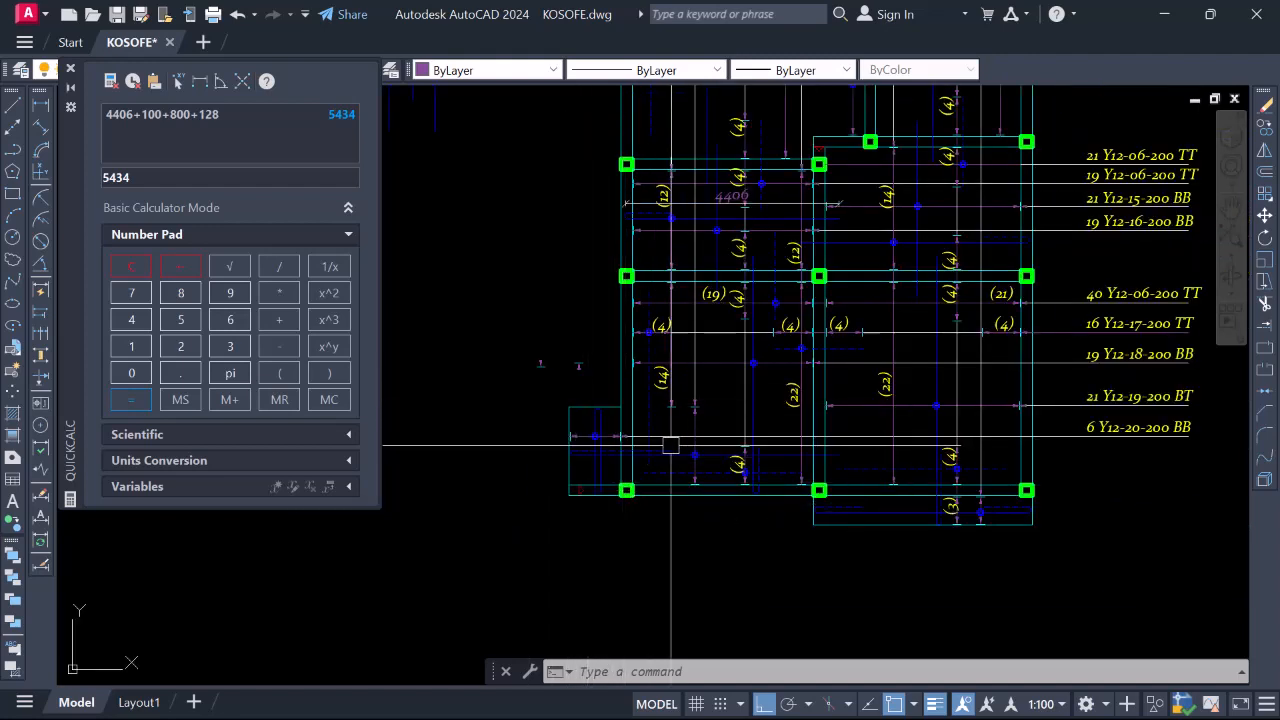
pyautogui.scroll(-2, 597, 395)
pyautogui.scroll(5, 596, 395)
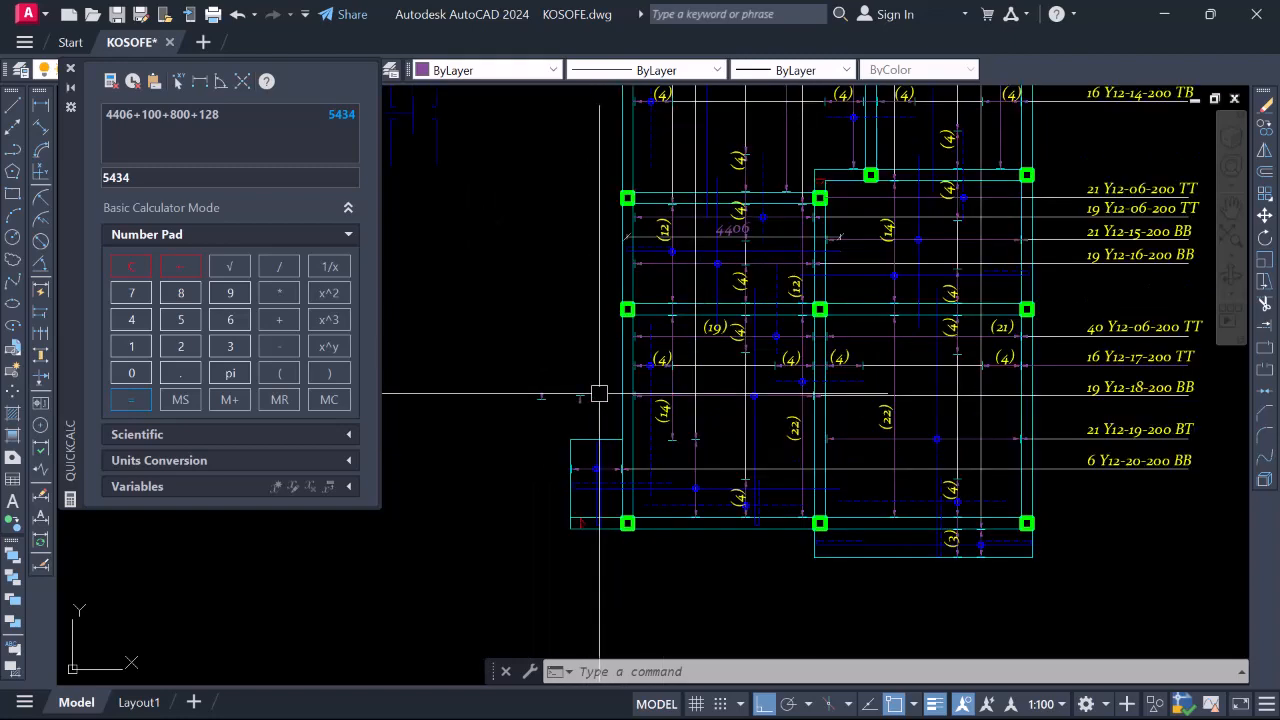
# Erase the first four leftover marks with a crossing selection
pyautogui.click(599, 446)
pyautogui.scroll(-4, 577, 389)
pyautogui.click(489, 336)
pyautogui.rightClick(489, 336)
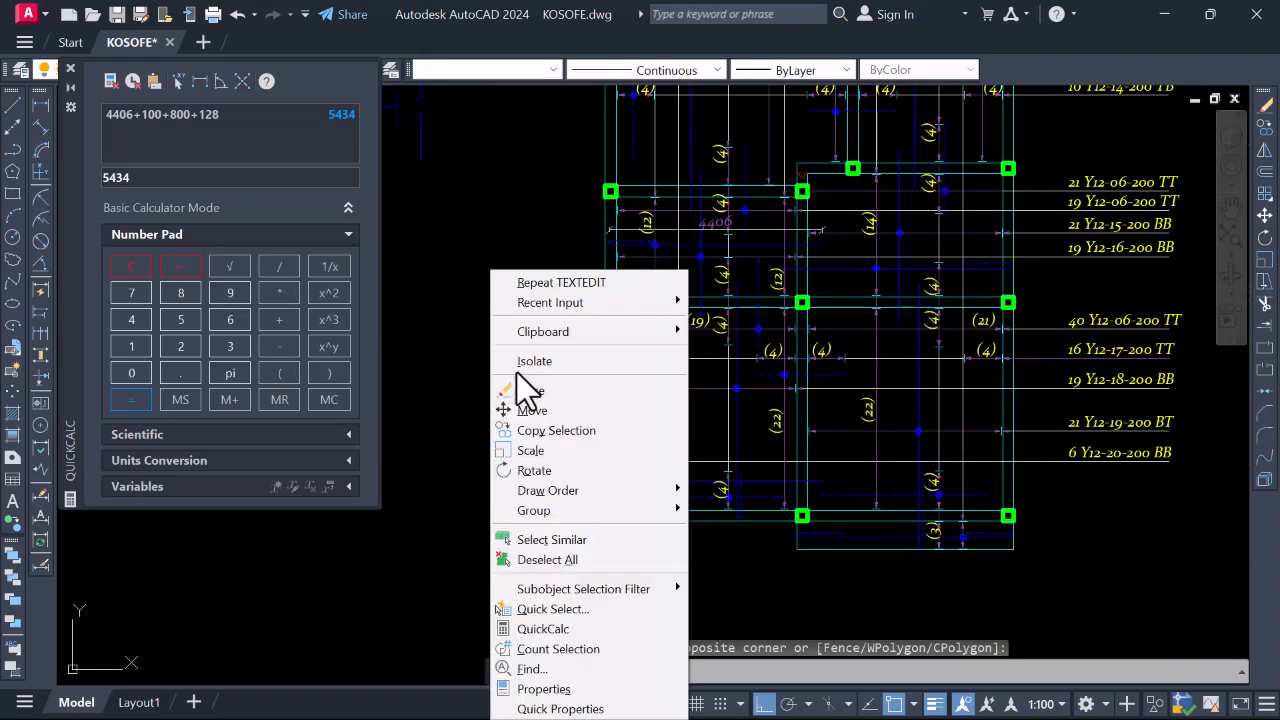
pyautogui.click(531, 390)
# Window-select and erase the remaining 18 H marks
pyautogui.scroll(-3, 560, 357)
pyautogui.scroll(5, 580, 349)
pyautogui.click(573, 350)
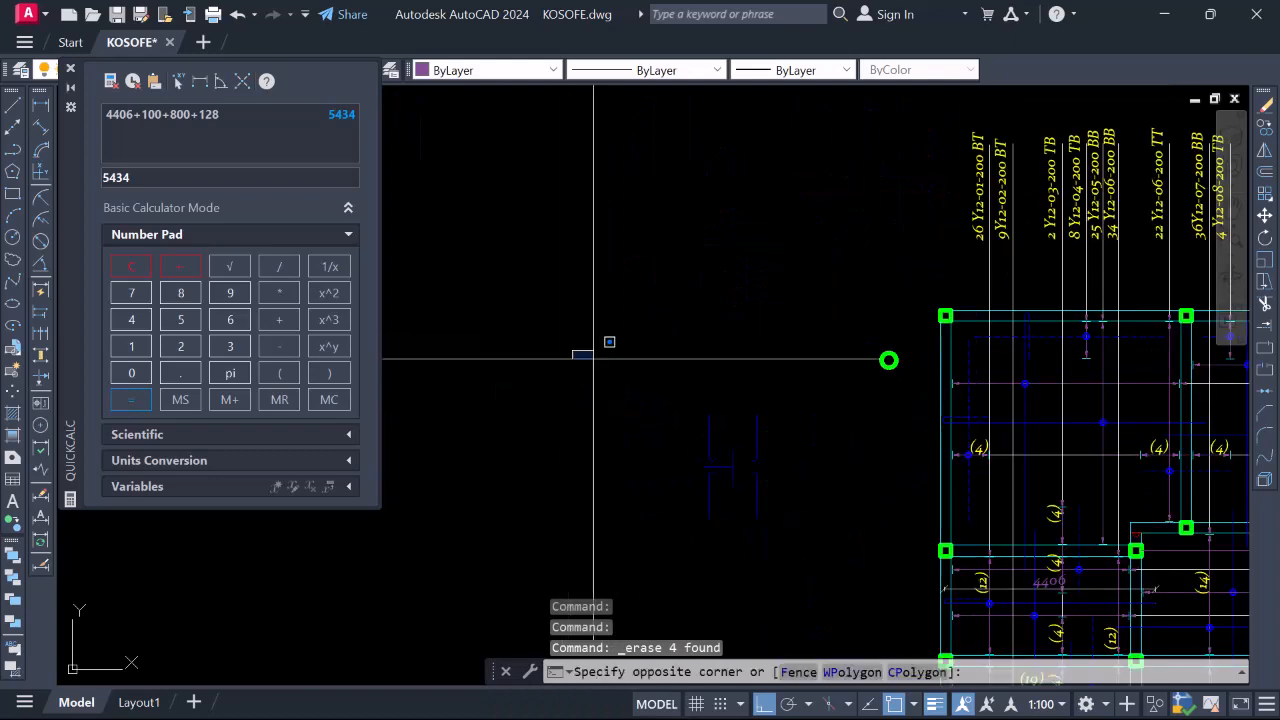
pyautogui.click(808, 560)
pyautogui.rightClick(582, 370)
pyautogui.click(649, 398)
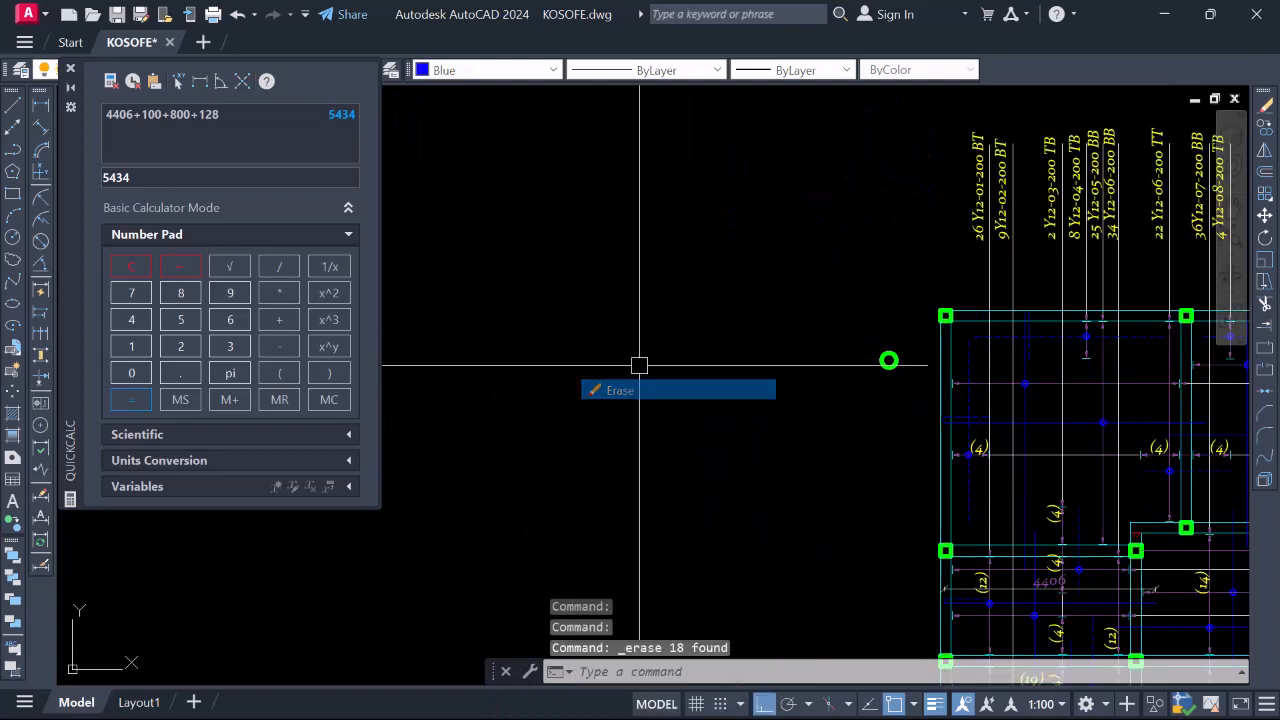
# Check the cleaned plan and inspect a vertical rebar line
pyautogui.scroll(-4, 624, 353)
pyautogui.scroll(3, 766, 400)
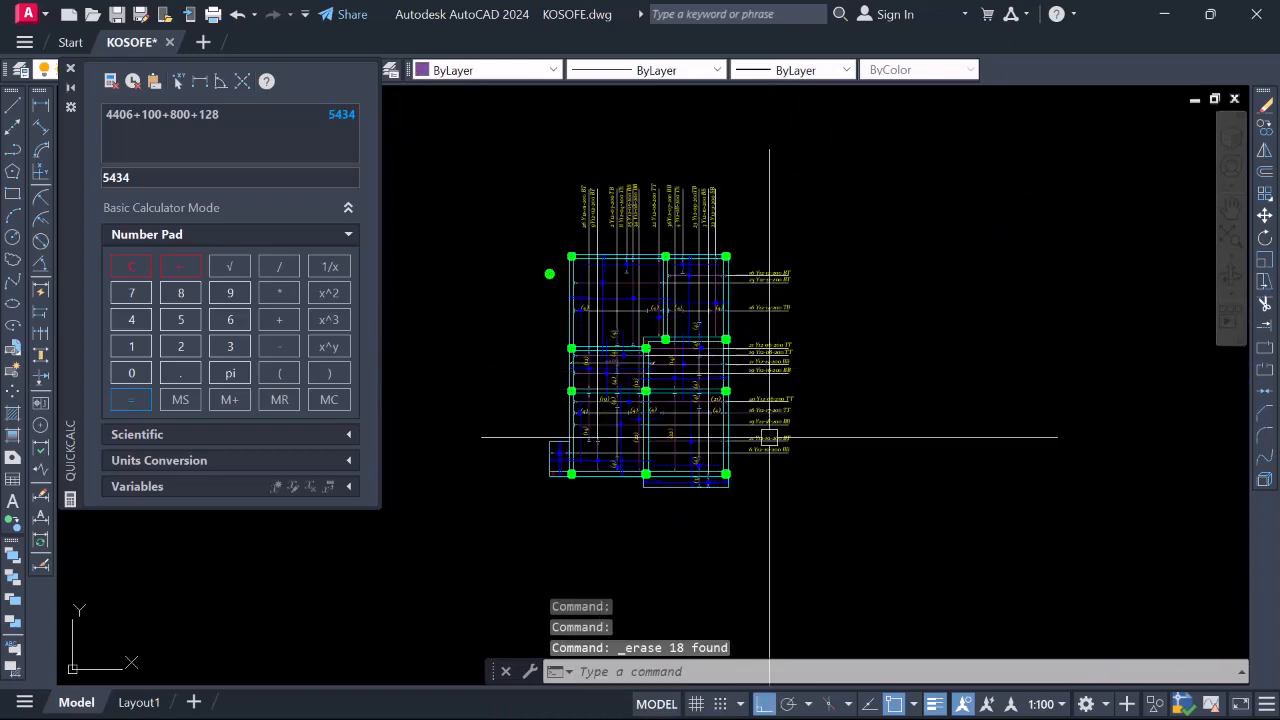
pyautogui.scroll(2, 815, 437)
pyautogui.scroll(-1, 815, 437)
pyautogui.scroll(4, 586, 420)
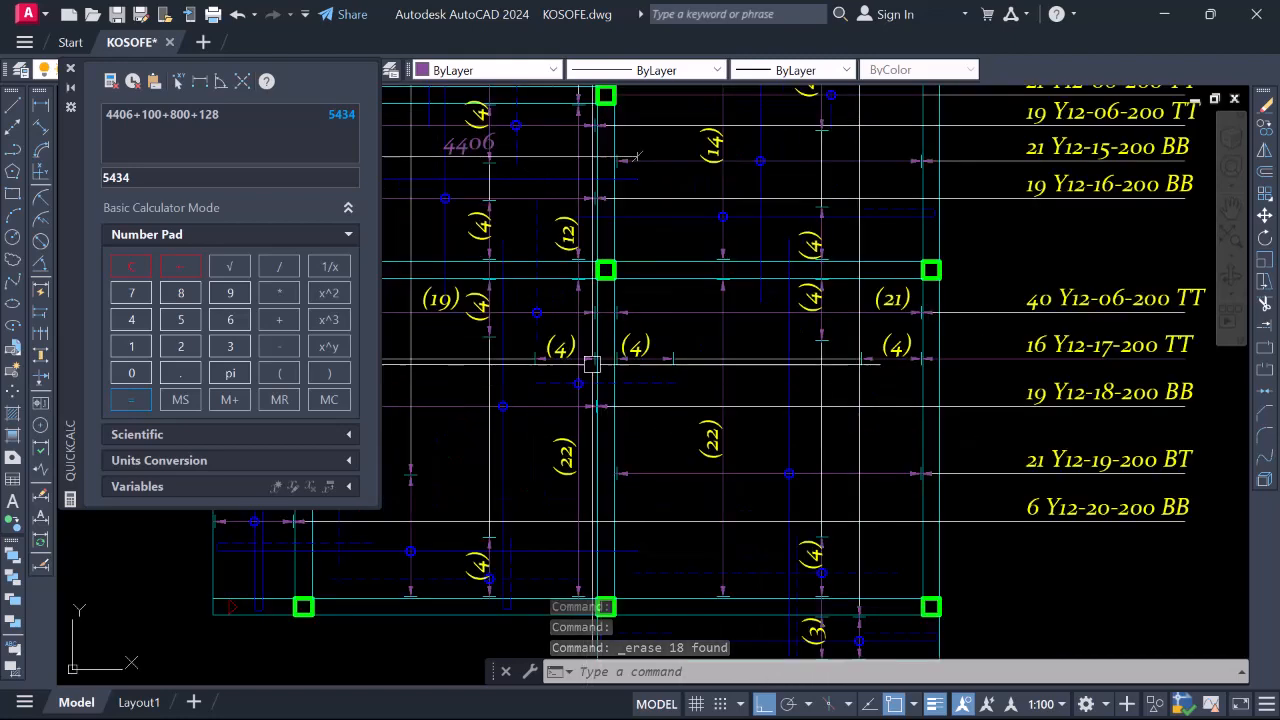
pyautogui.scroll(-2, 647, 383)
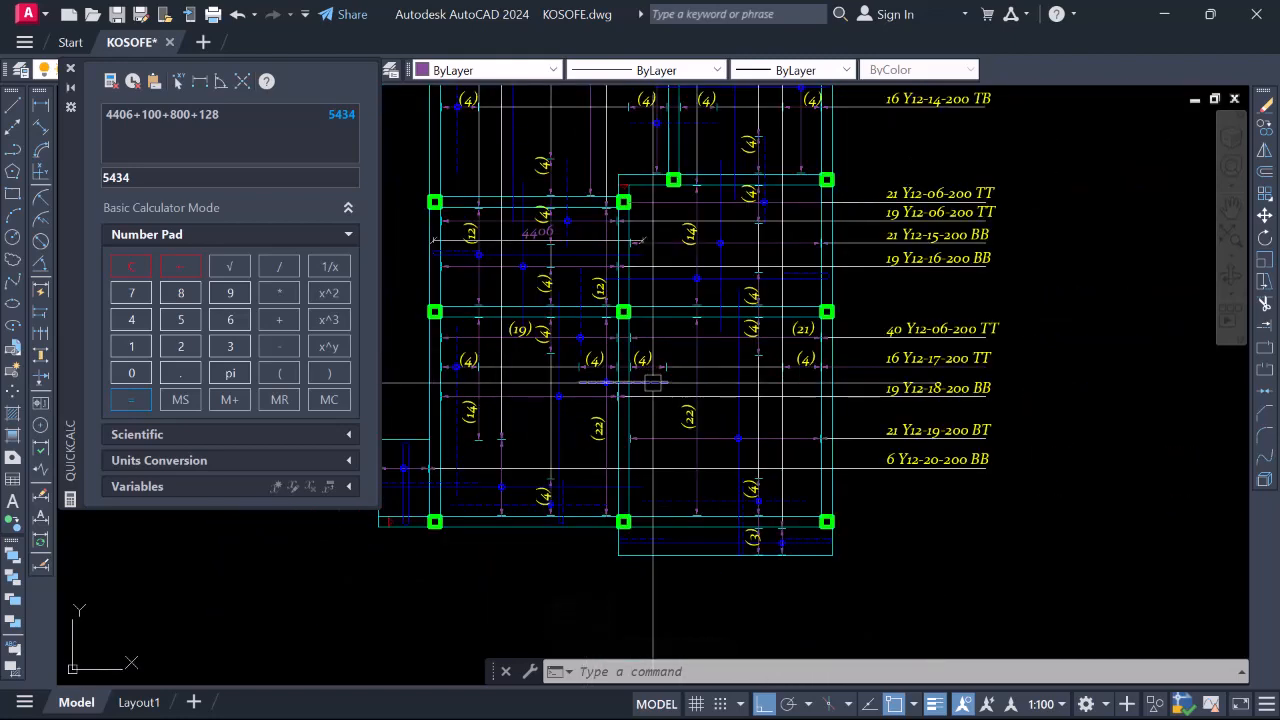
pyautogui.scroll(-1, 650, 395)
pyautogui.scroll(1, 647, 413)
pyautogui.scroll(1, 450, 420)
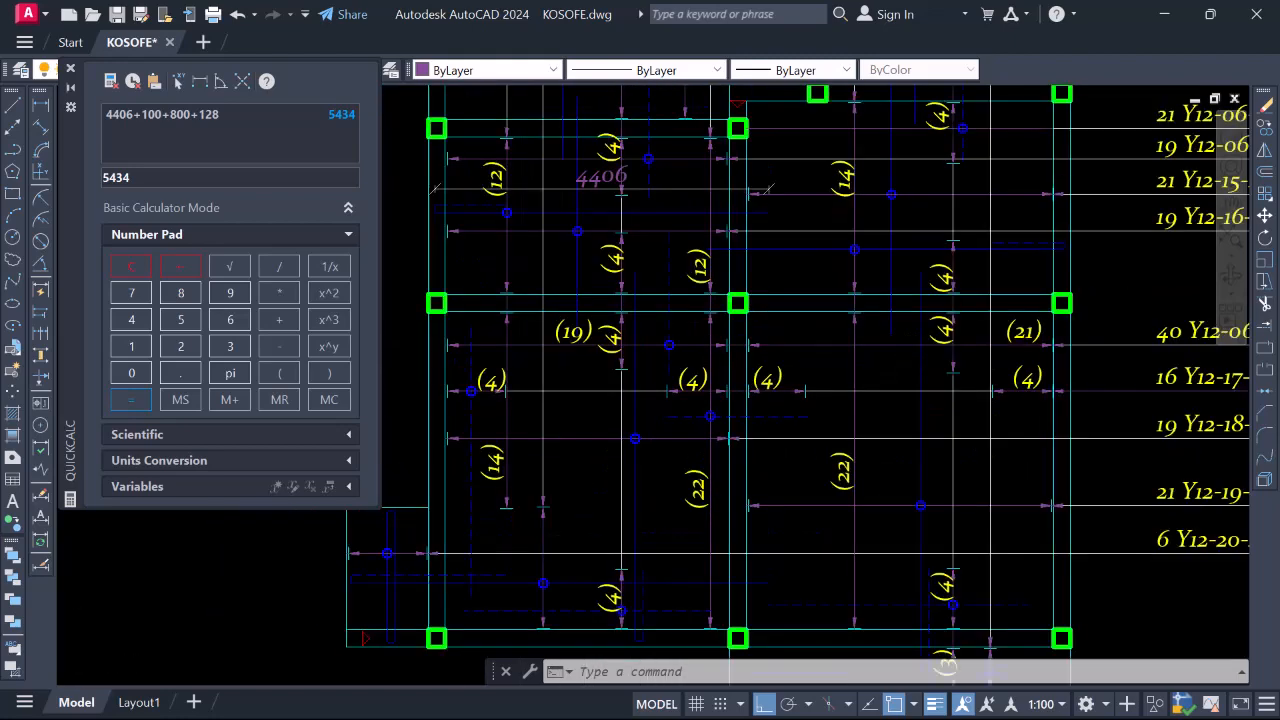
pyautogui.scroll(1, 471, 417)
pyautogui.scroll(-1, 477, 393)
pyautogui.scroll(2, 480, 415)
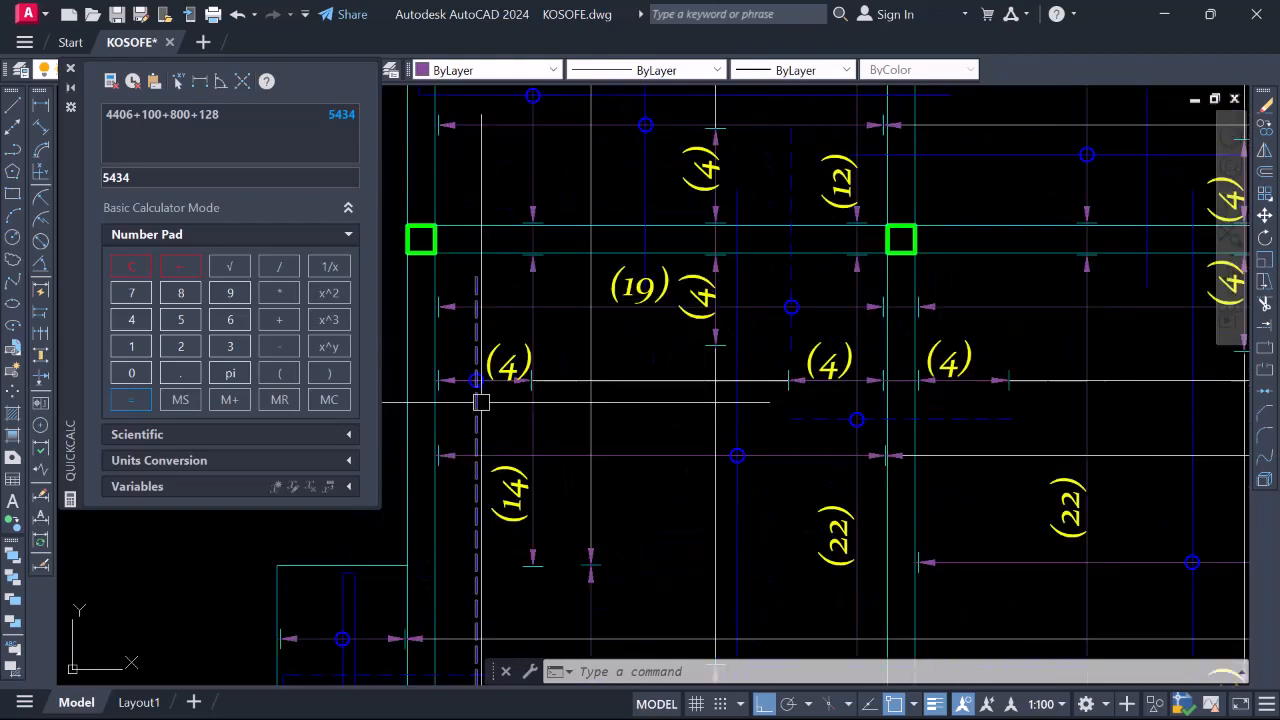
pyautogui.scroll(-2, 480, 410)
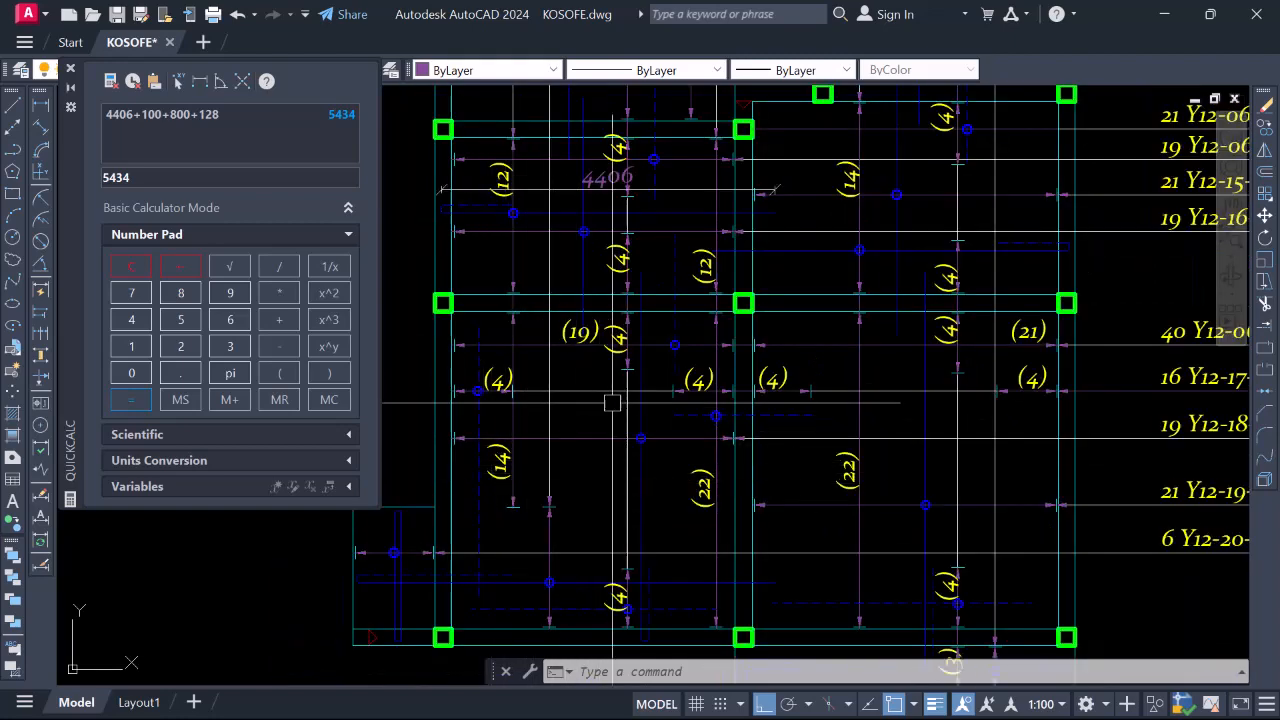
pyautogui.scroll(-2, 622, 485)
pyautogui.scroll(2, 592, 467)
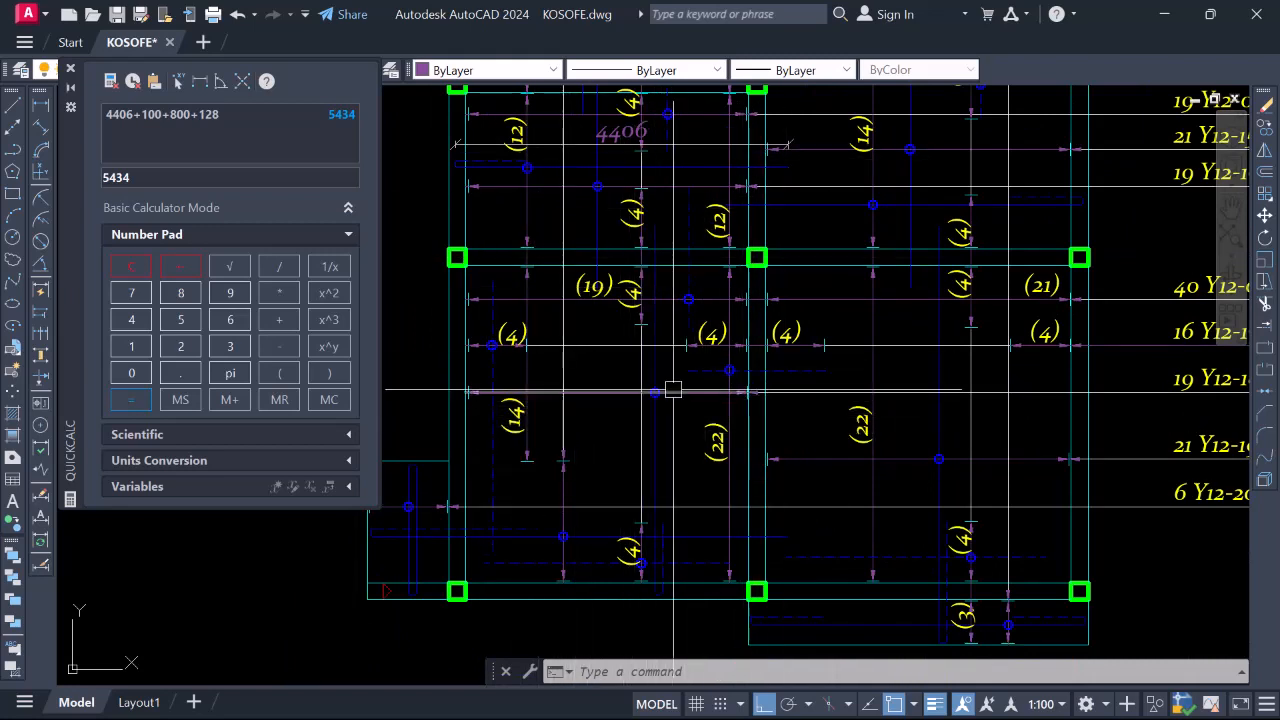
pyautogui.click(656, 405)
pyautogui.scroll(-4, 658, 406)
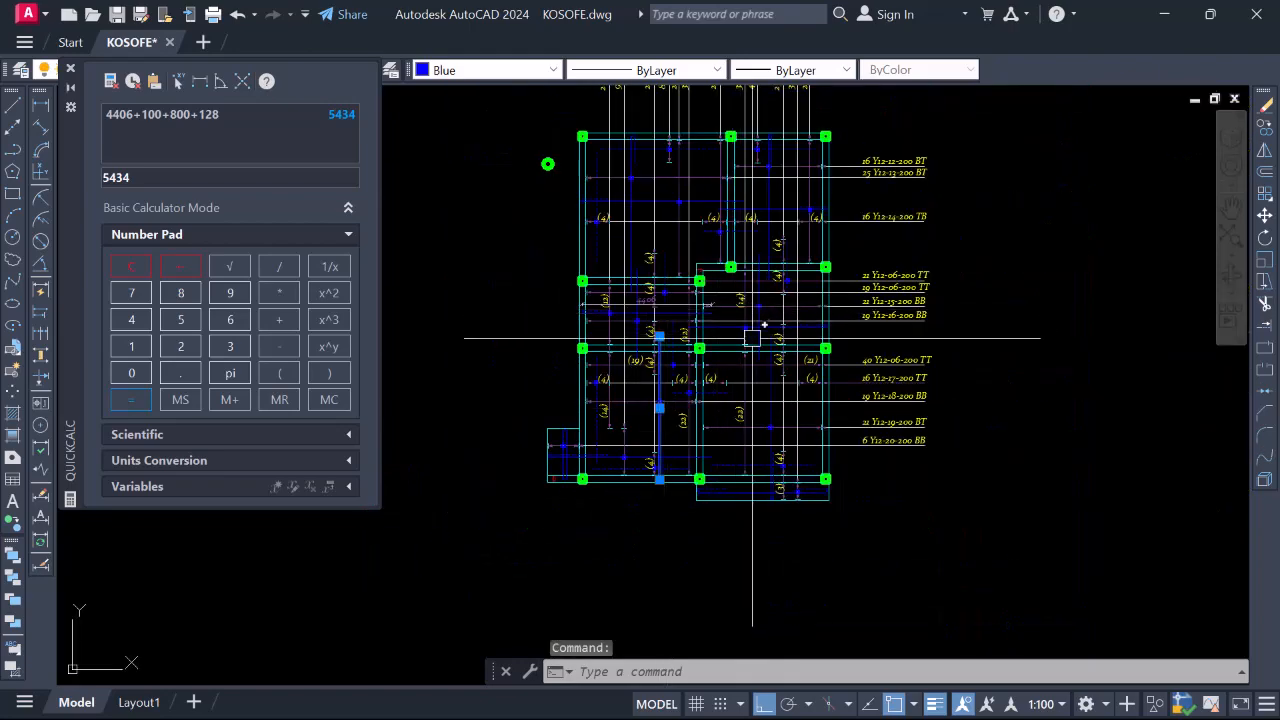
pyautogui.scroll(-3, 735, 393)
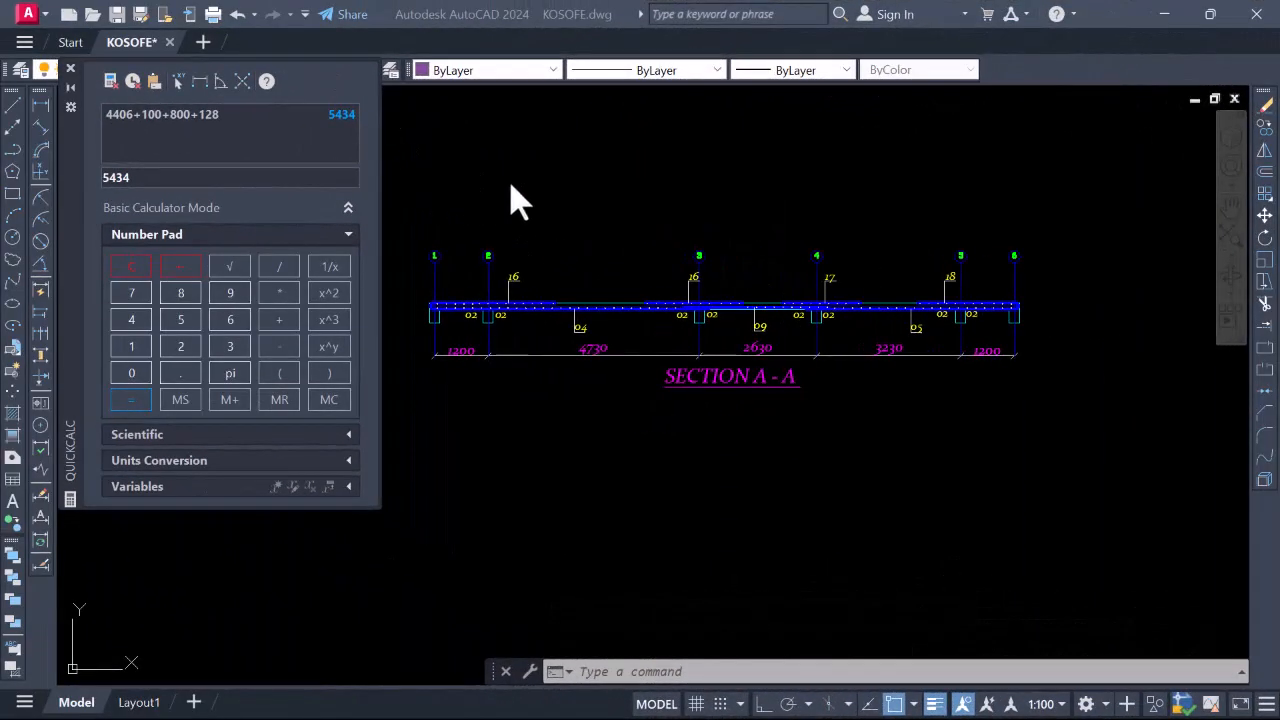
# Close QuickCalc and zoom to Section A-A's 02 bars over spans 1200, 4730, 2630, 3230
pyautogui.scroll(-3, 750, 229)
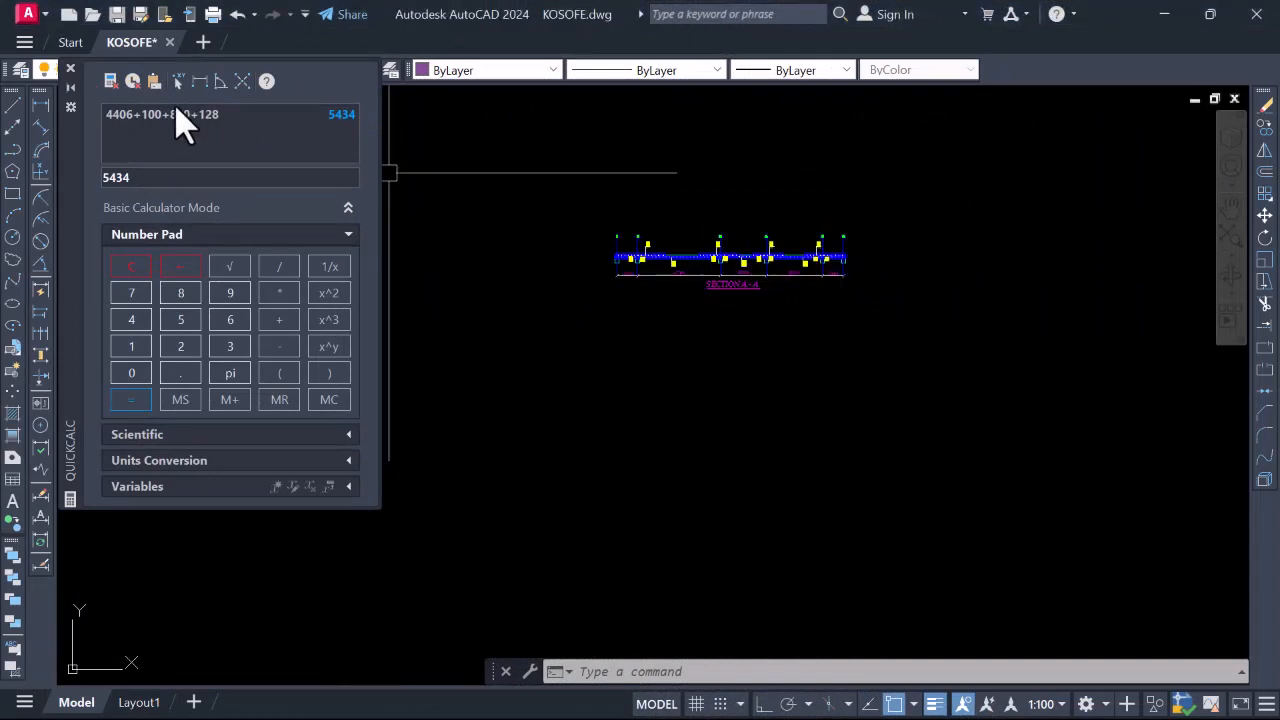
pyautogui.click(70, 70)
pyautogui.scroll(5, 700, 220)
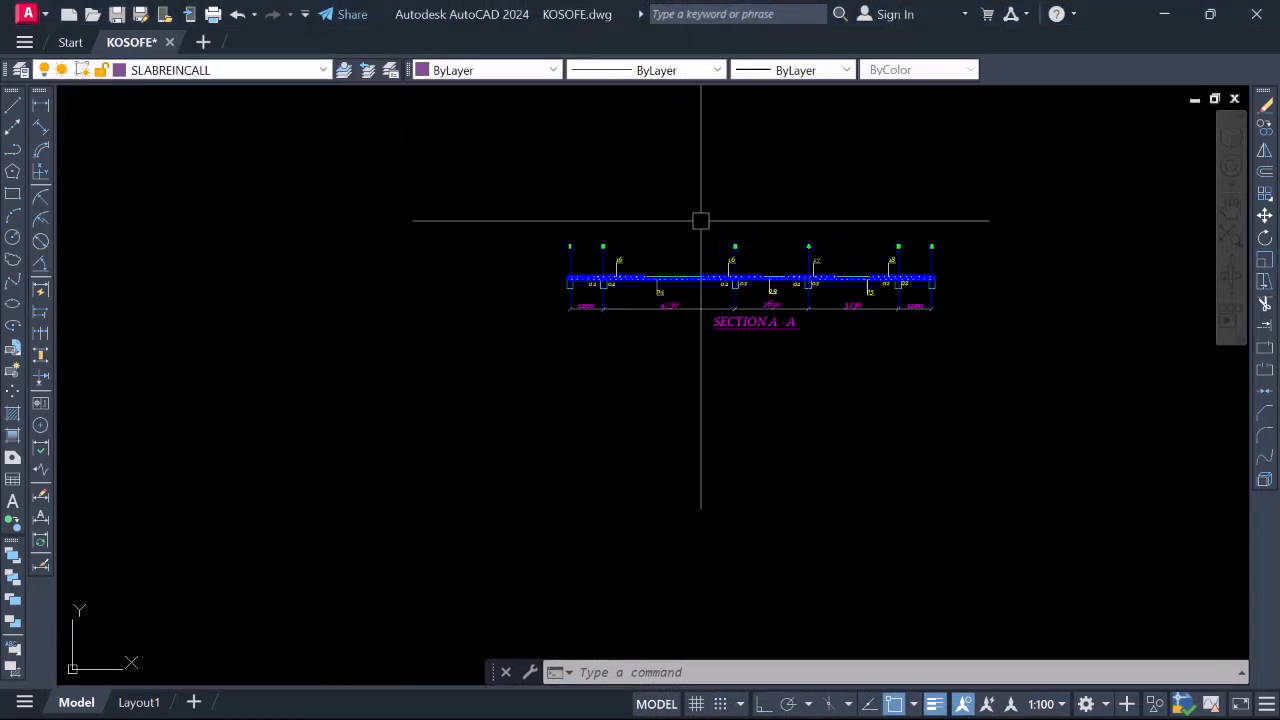
pyautogui.scroll(6, 520, 322)
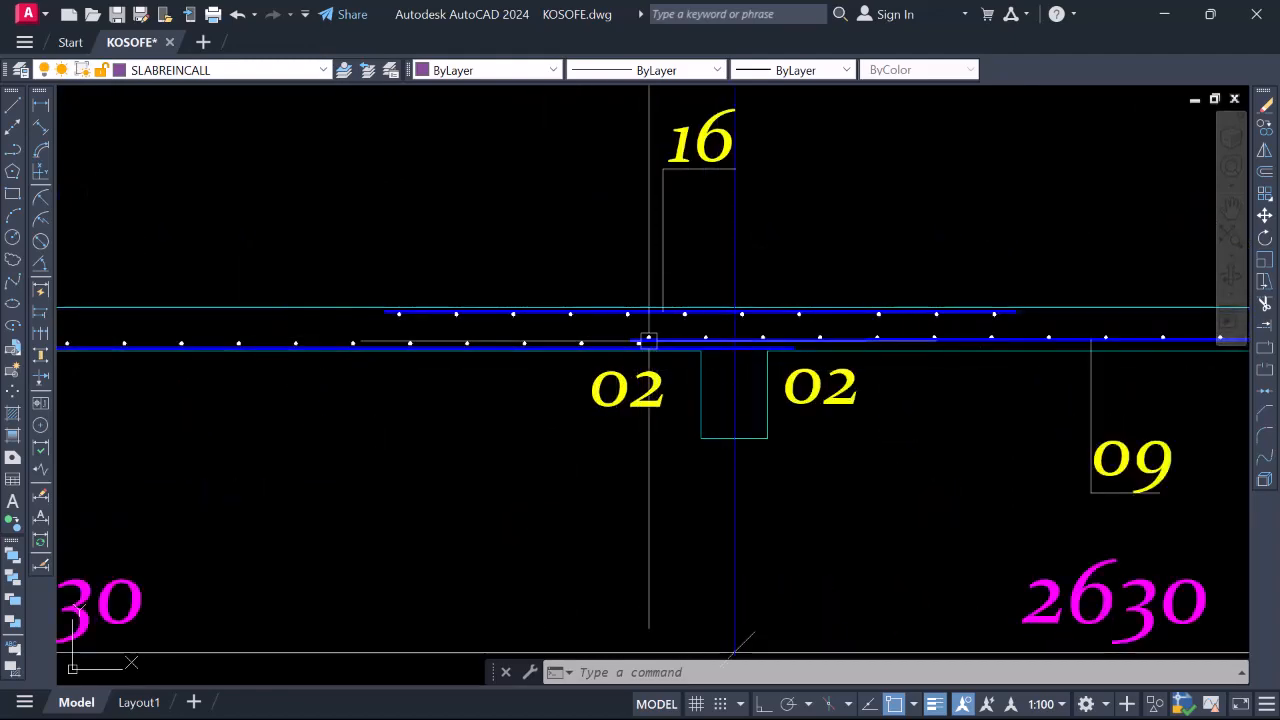
pyautogui.scroll(-4, 686, 355)
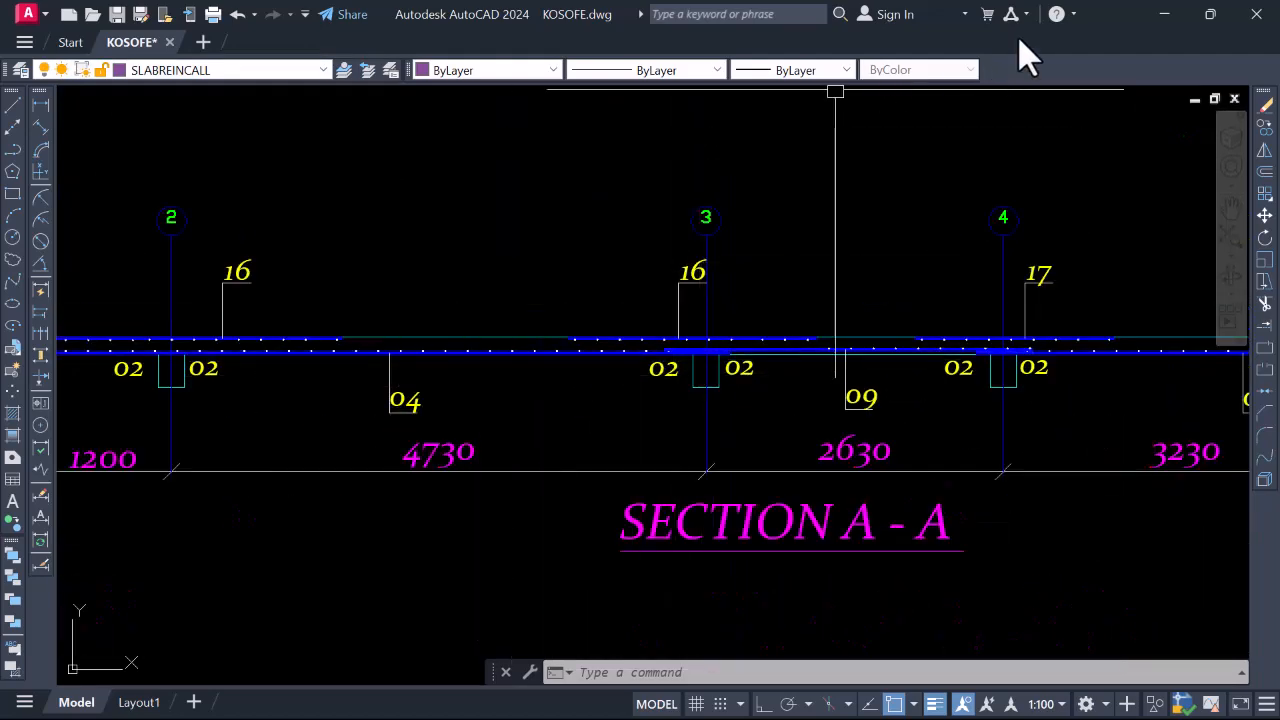
pyautogui.scroll(6, 686, 346)
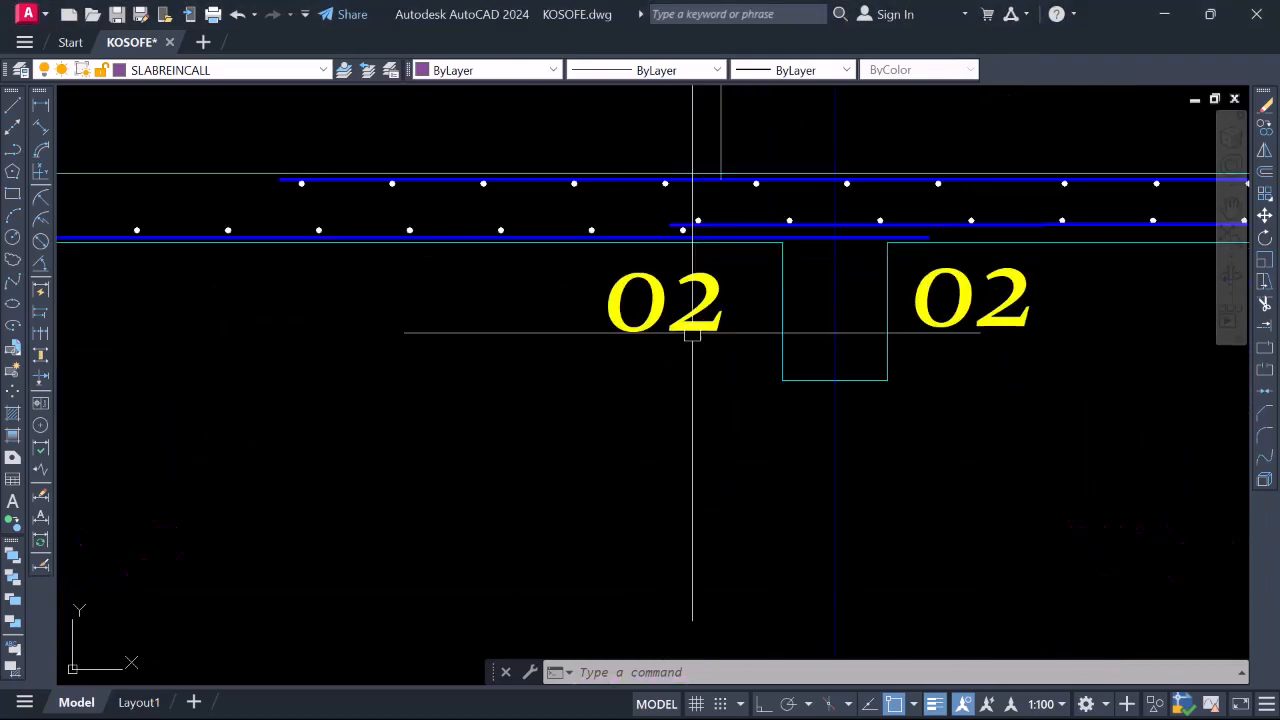
pyautogui.scroll(-4, 688, 280)
pyautogui.scroll(6, 593, 283)
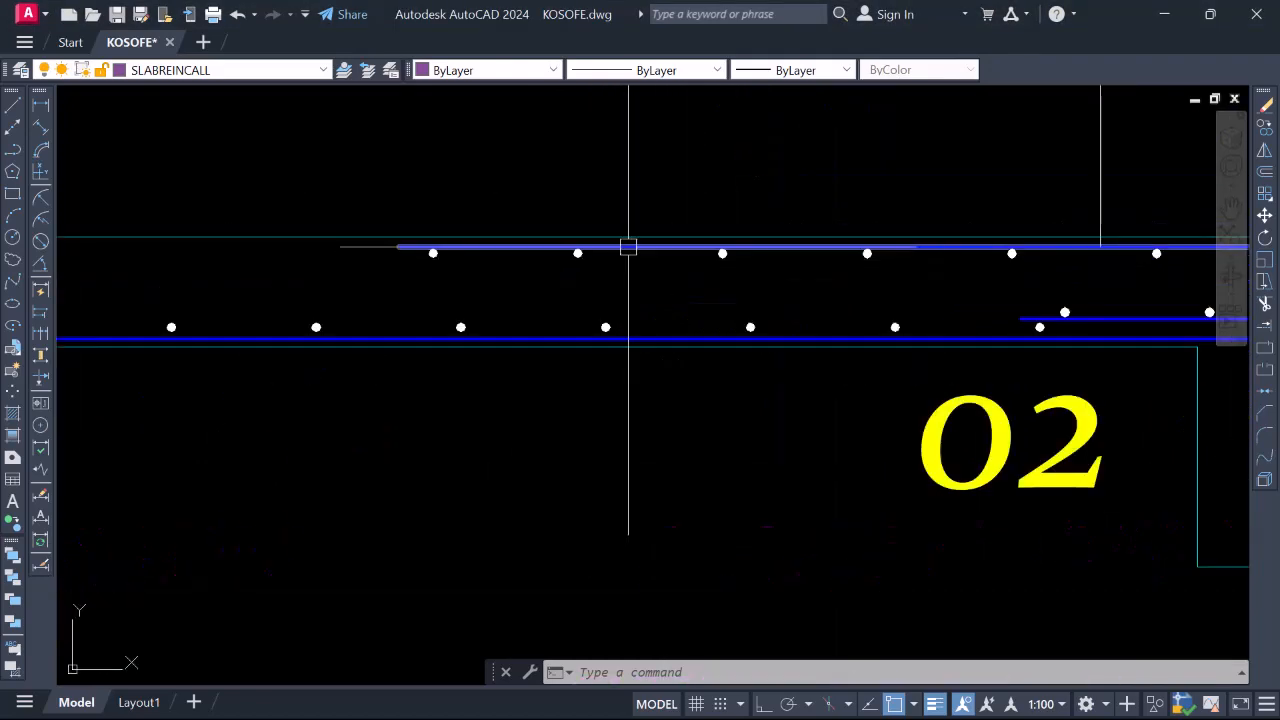
pyautogui.scroll(-4, 617, 249)
pyautogui.scroll(2, 667, 258)
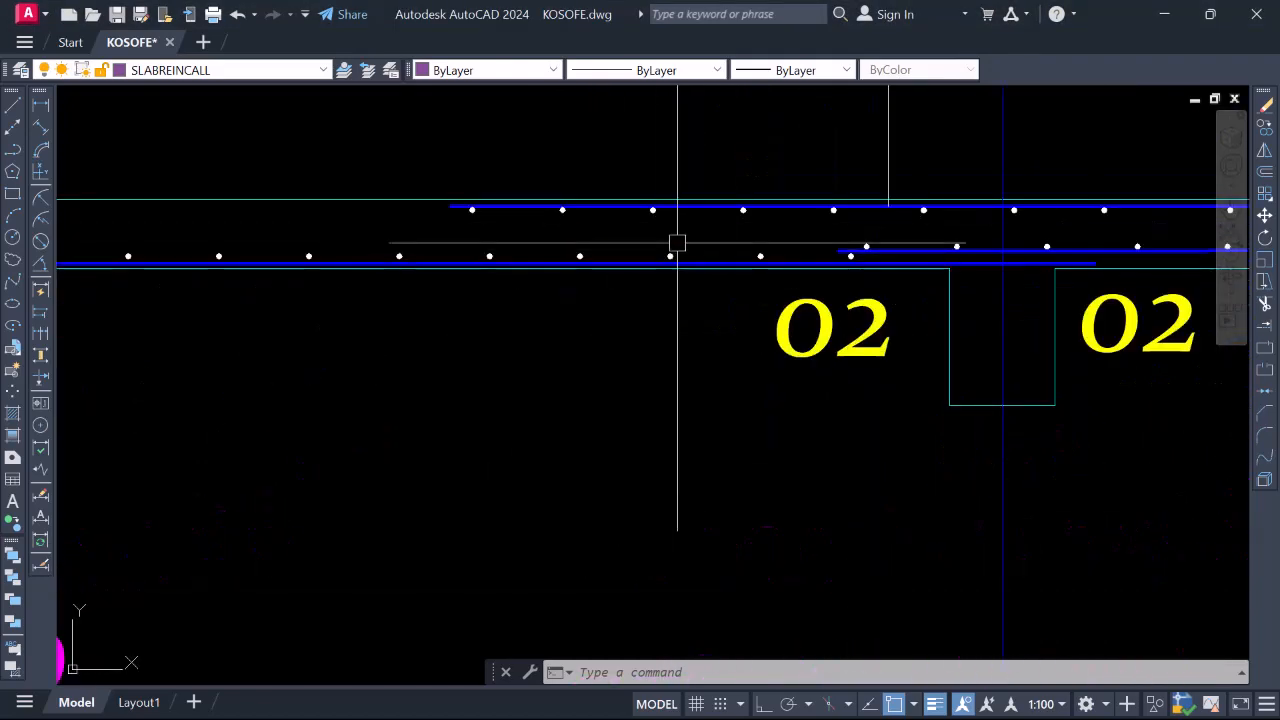
# Look at the flat slab site video in VLC, then return to the drawing
pyautogui.hotkey('alt', 'Tab')
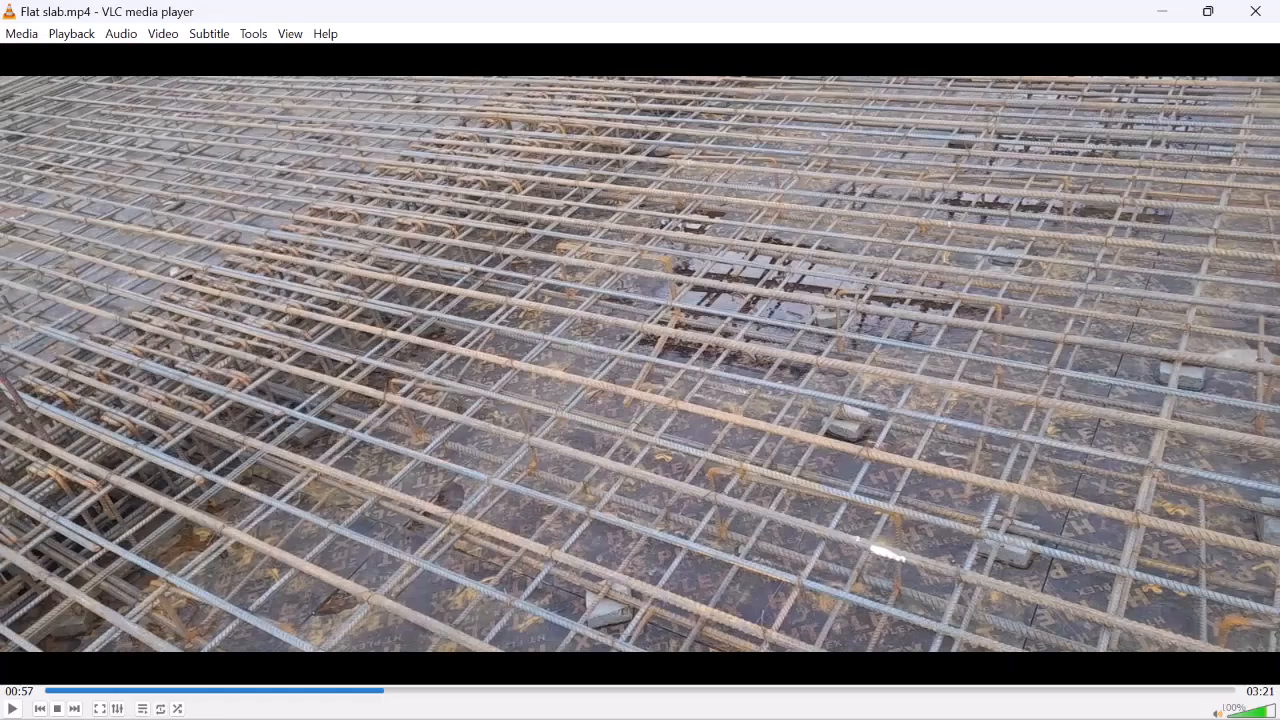
pyautogui.hotkey('alt', 'Tab')
pyautogui.scroll(-4, 780, 266)
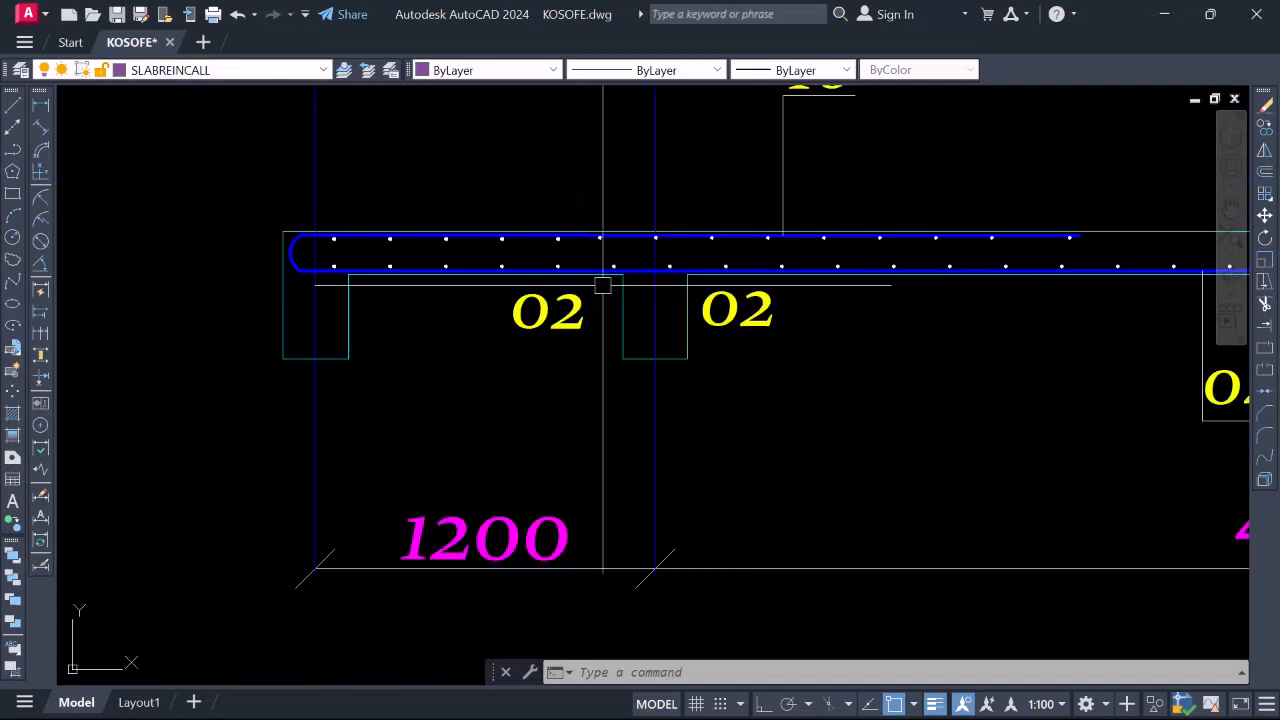
pyautogui.scroll(6, 490, 278)
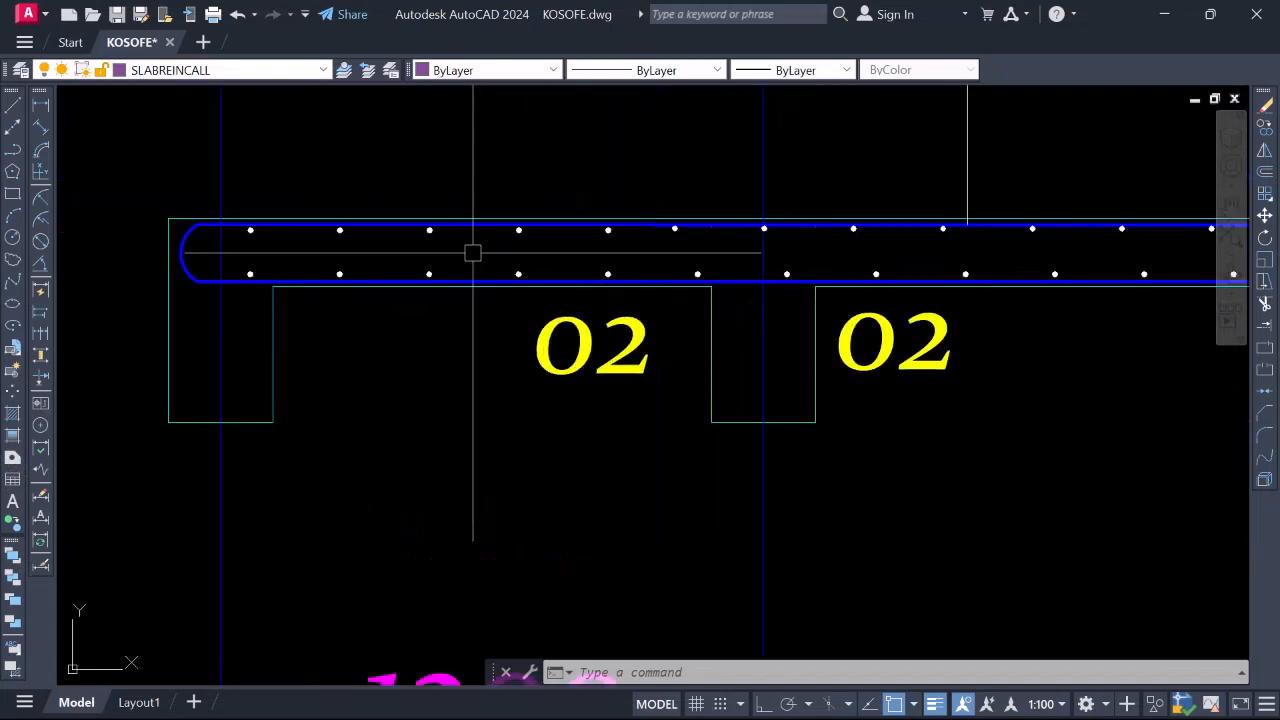
pyautogui.click(480, 293)
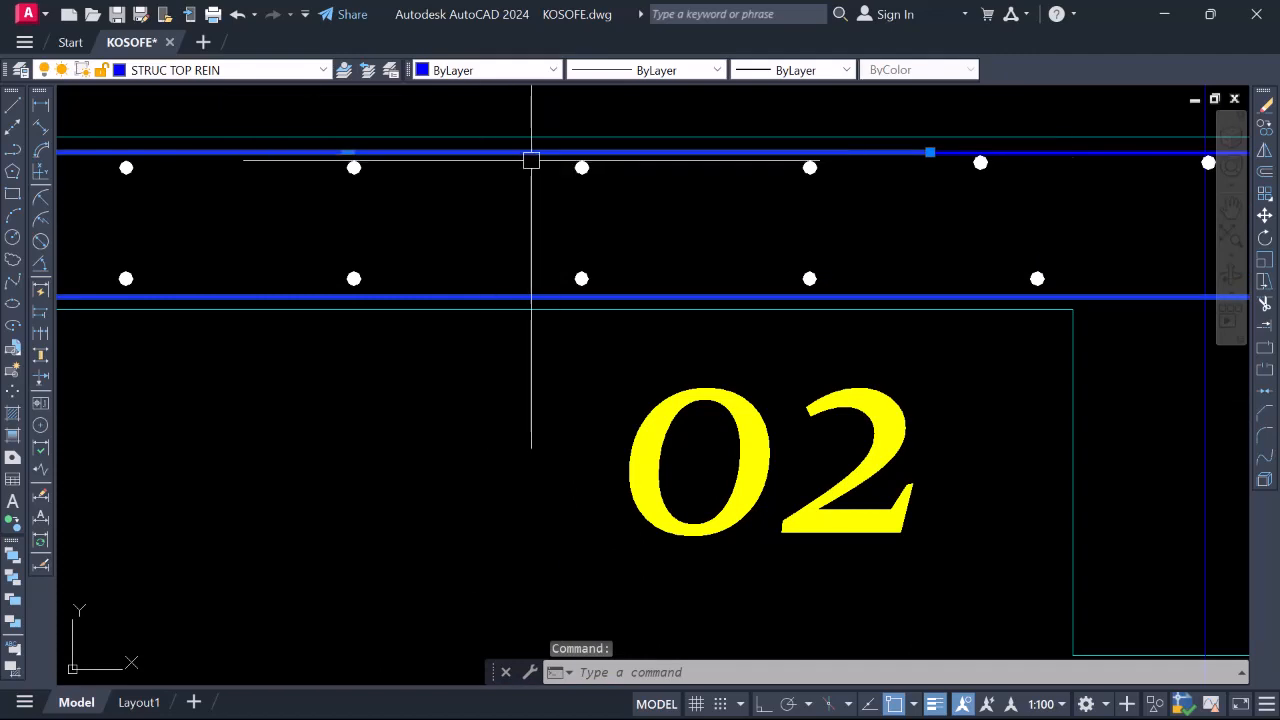
pyautogui.scroll(-2, 531, 160)
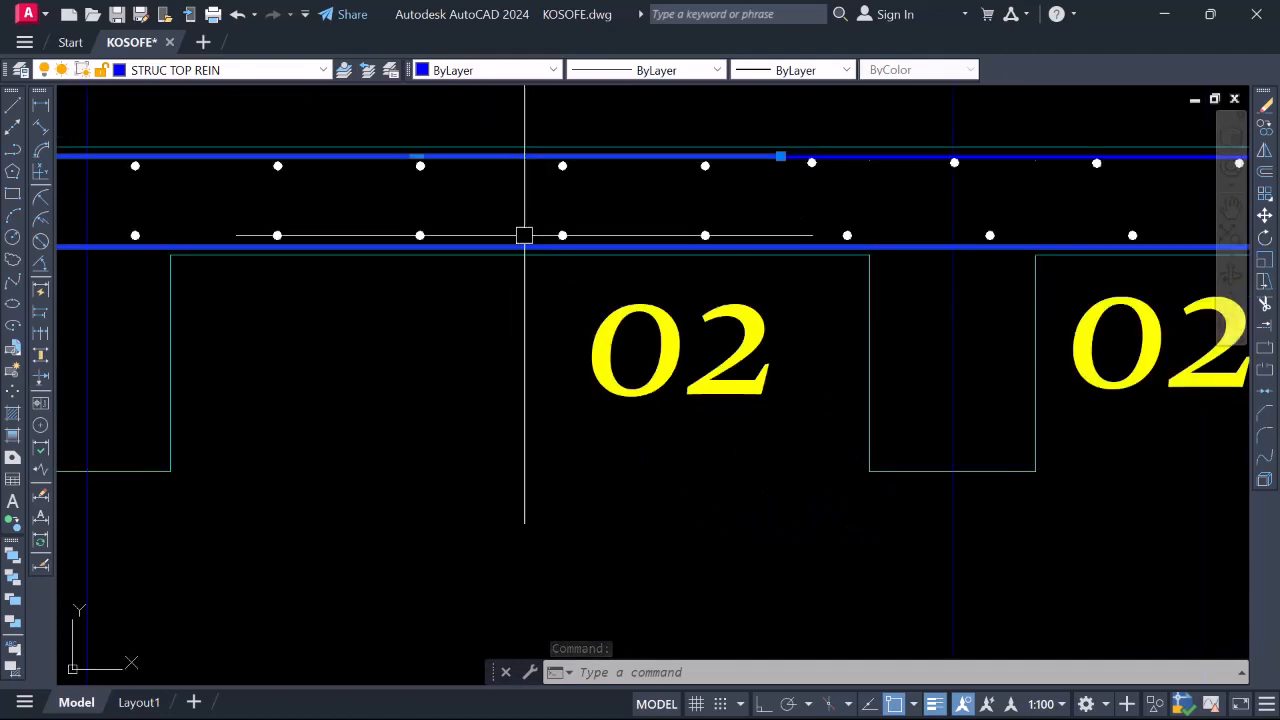
pyautogui.scroll(2, 524, 235)
pyautogui.scroll(-4, 600, 245)
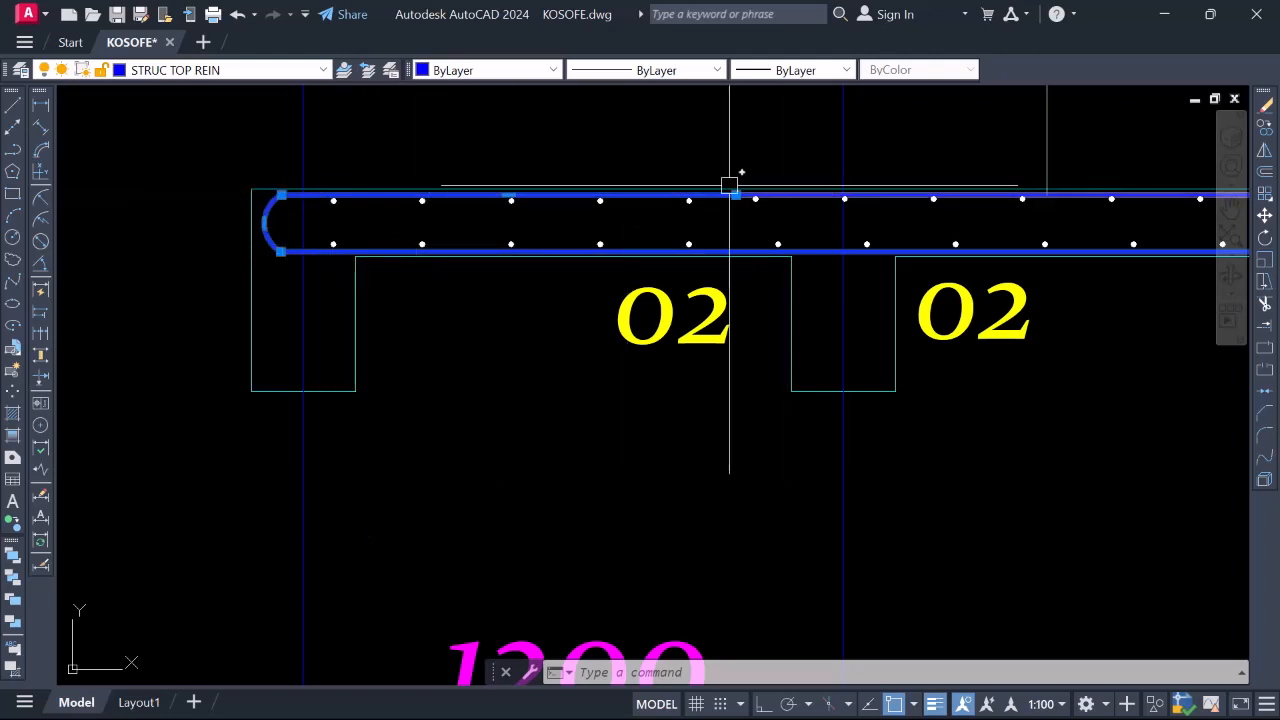
pyautogui.scroll(4, 587, 251)
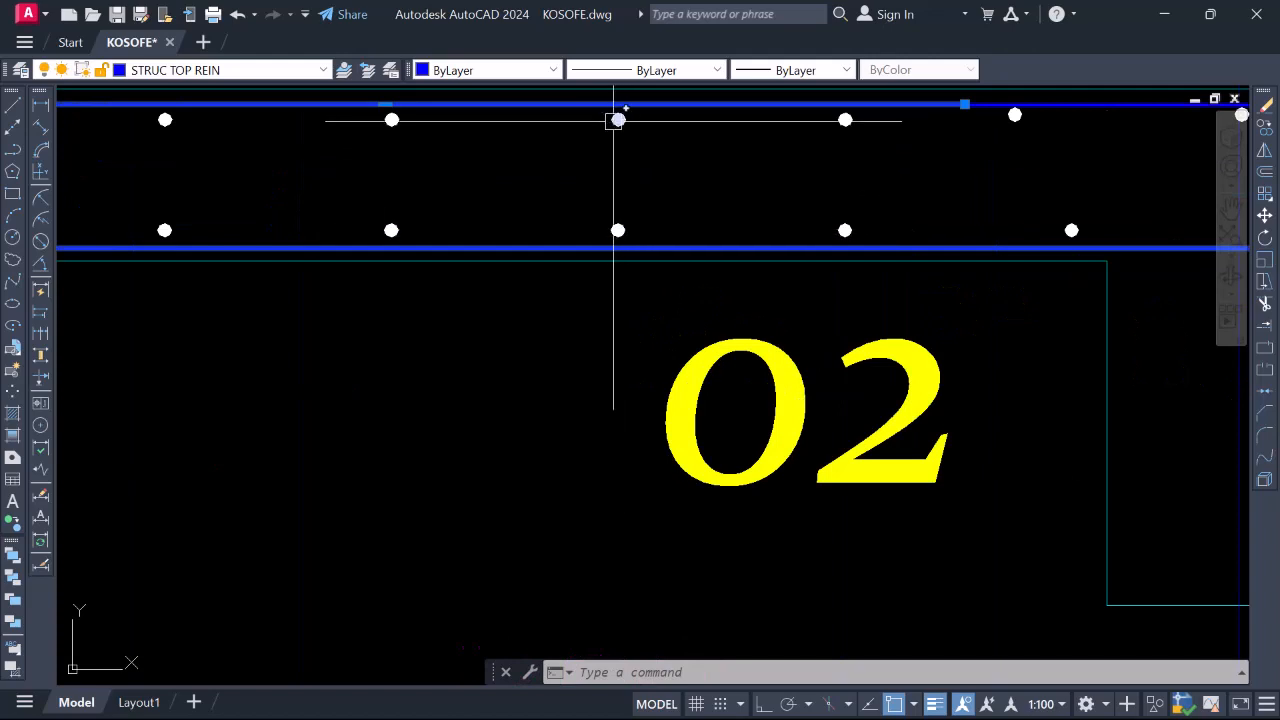
pyautogui.scroll(-2, 580, 310)
pyautogui.scroll(2, 555, 282)
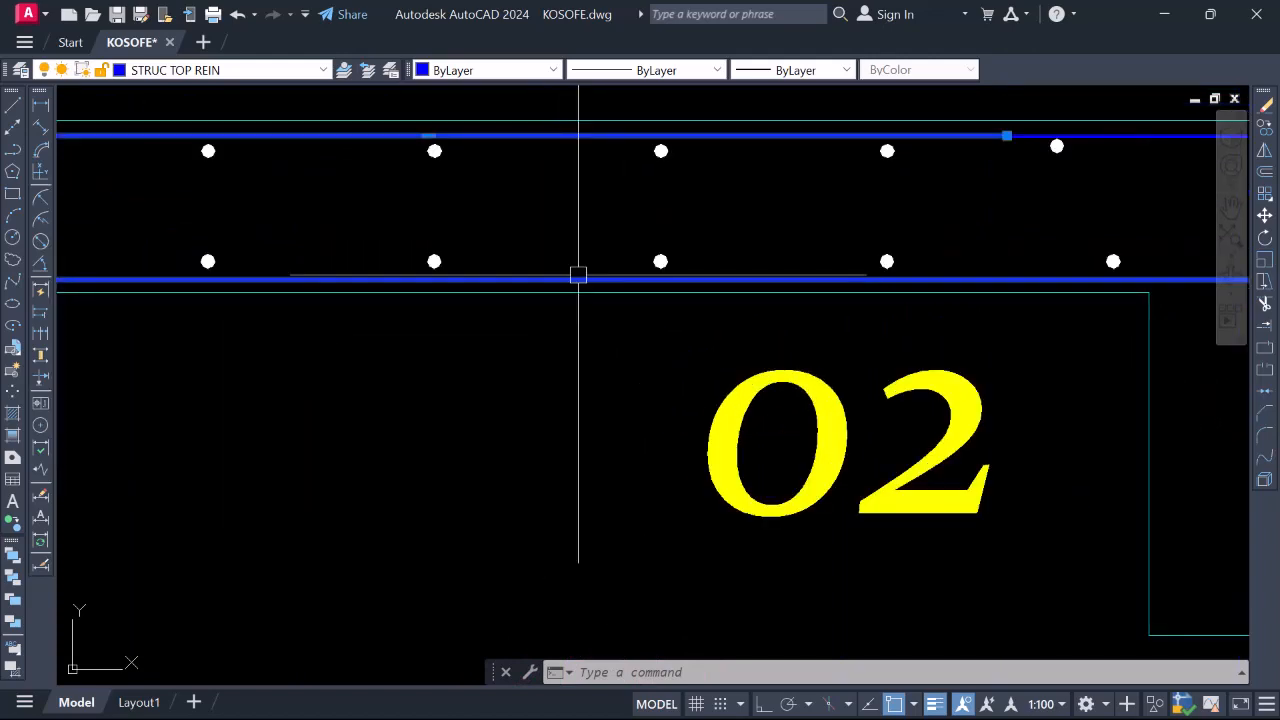
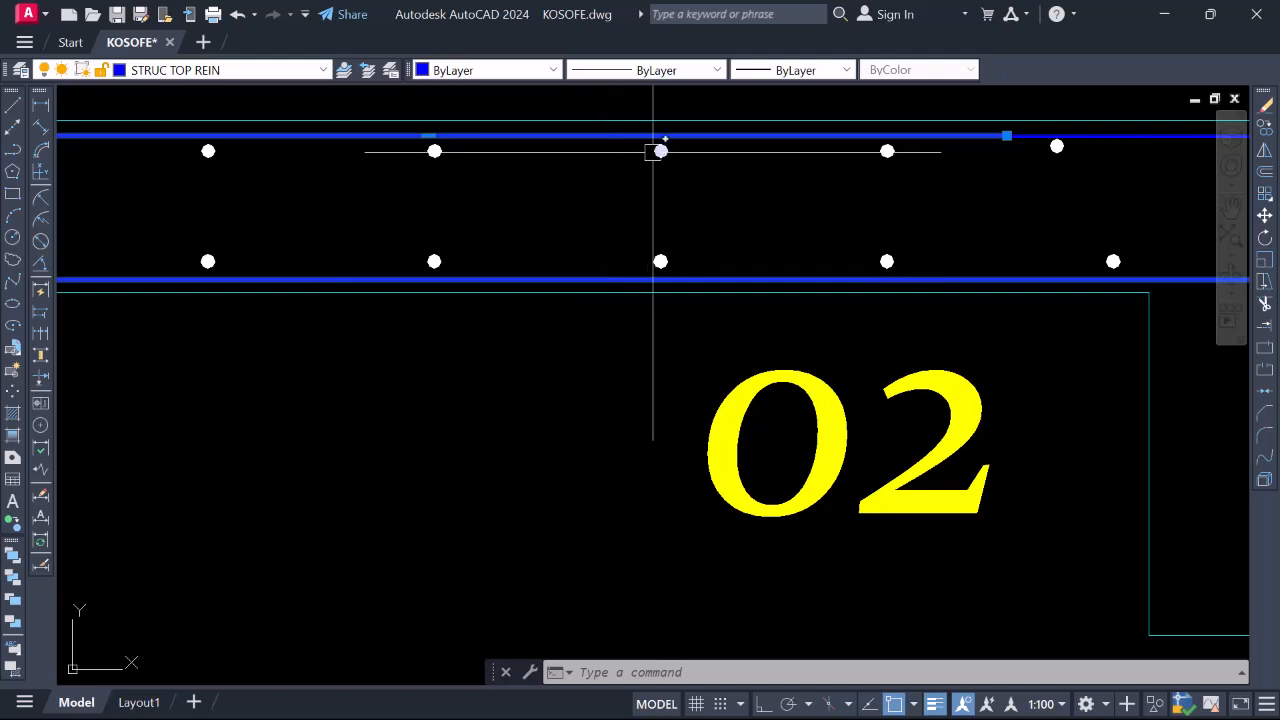
# Select the top blue rebar line and a white rebar dot and compare their layers in Quick Properties (All (2))
pyautogui.scroll(2, 656, 129)
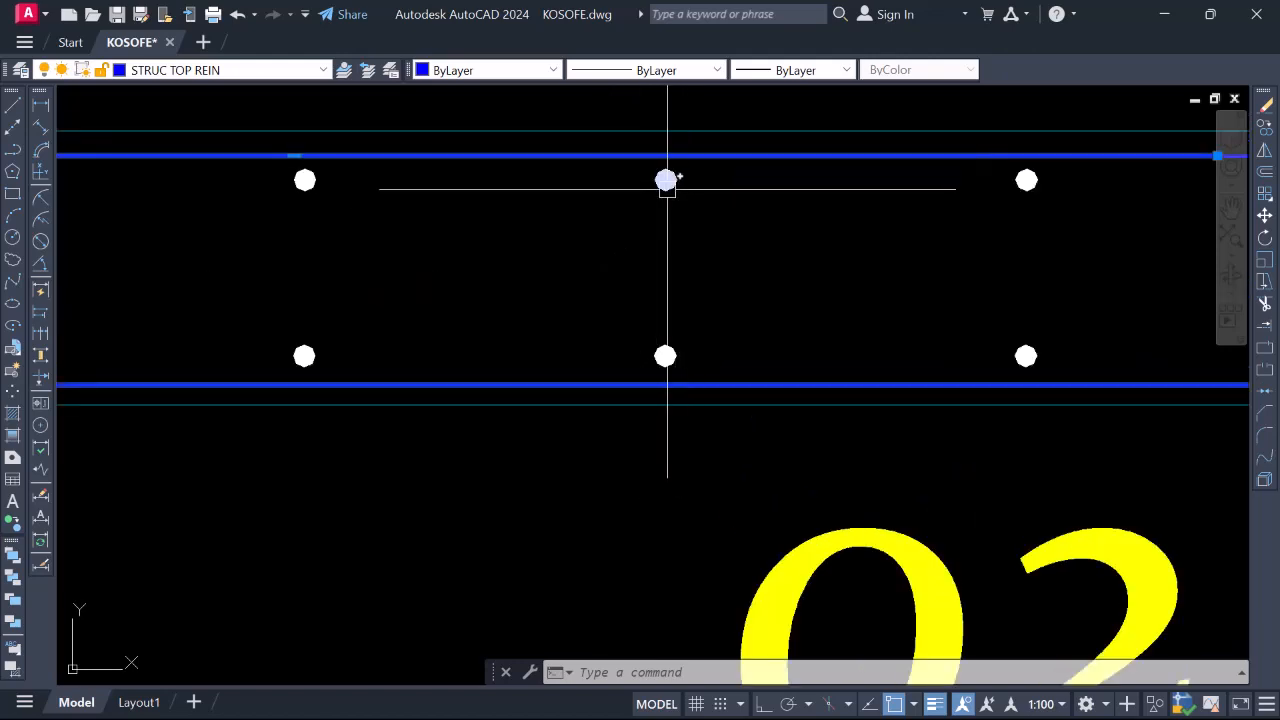
pyautogui.click(667, 180)
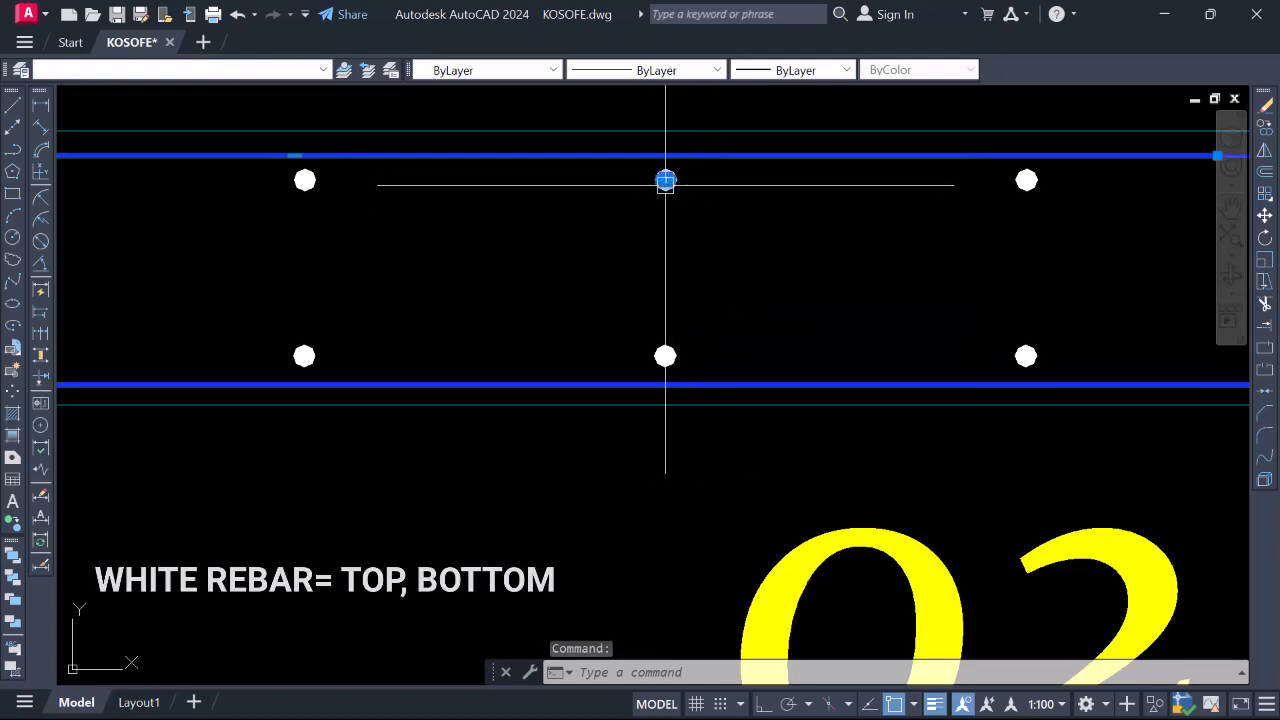
pyautogui.click(749, 163)
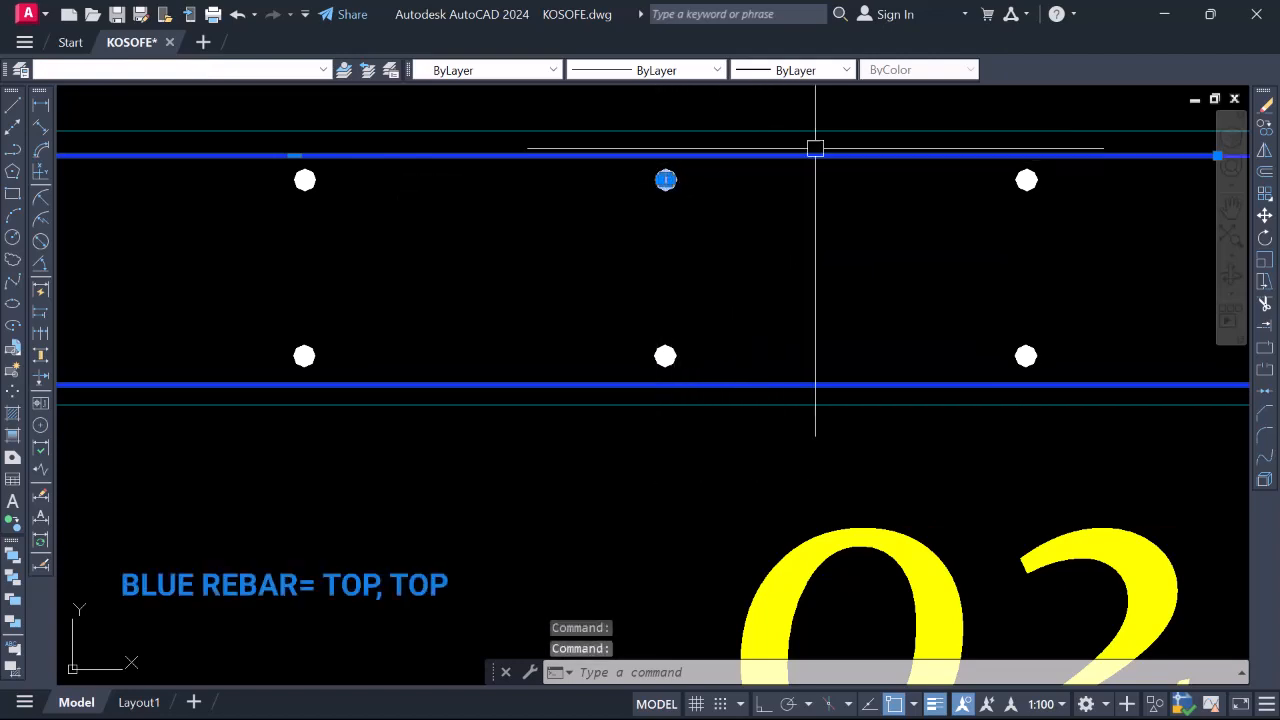
pyautogui.doubleClick(781, 153)
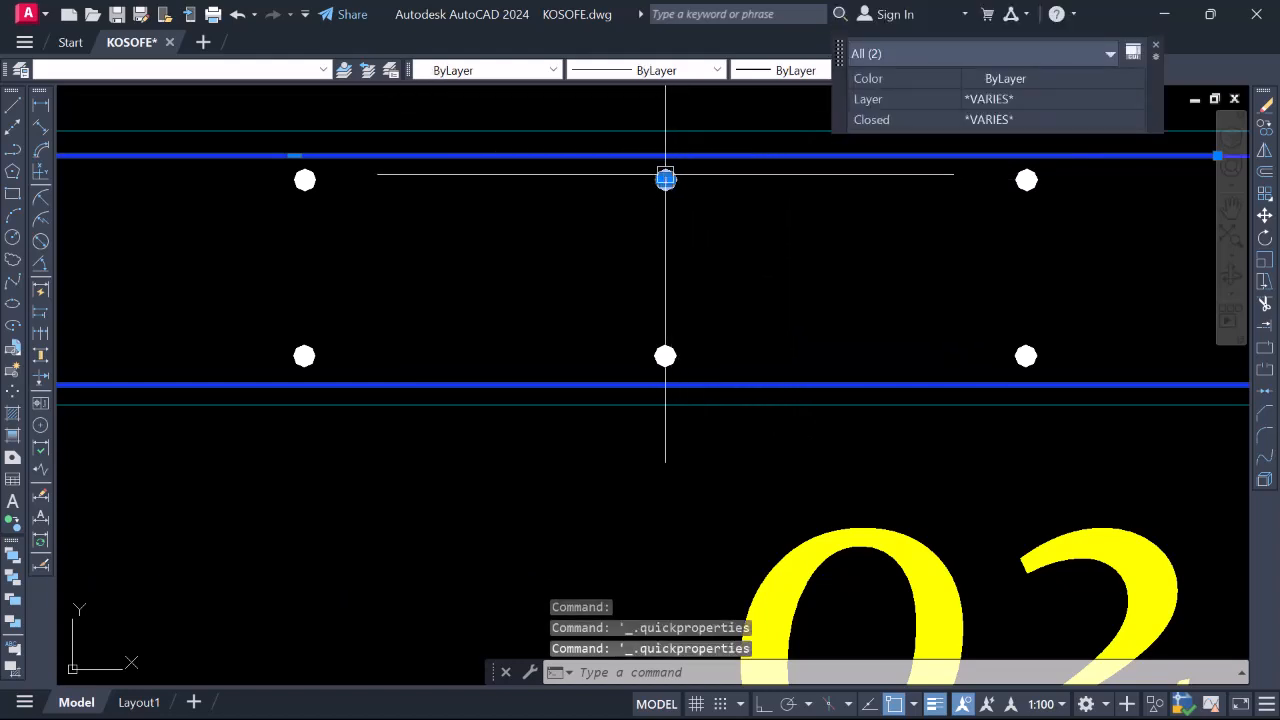
# Zoom out to show all of Section A-A with its 1200, 4730, 2630, 3230, 1200 spans
pyautogui.scroll(-2, 665, 180)
pyautogui.scroll(4, 685, 260)
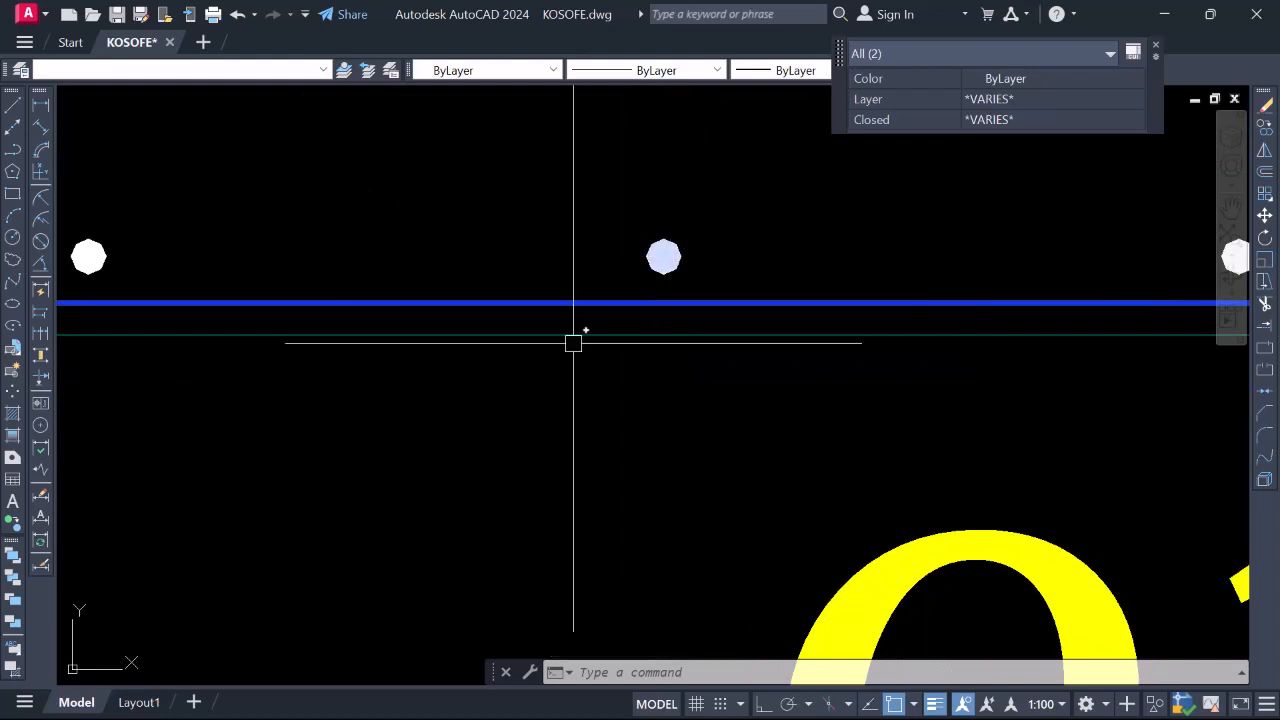
pyautogui.scroll(-6, 620, 306)
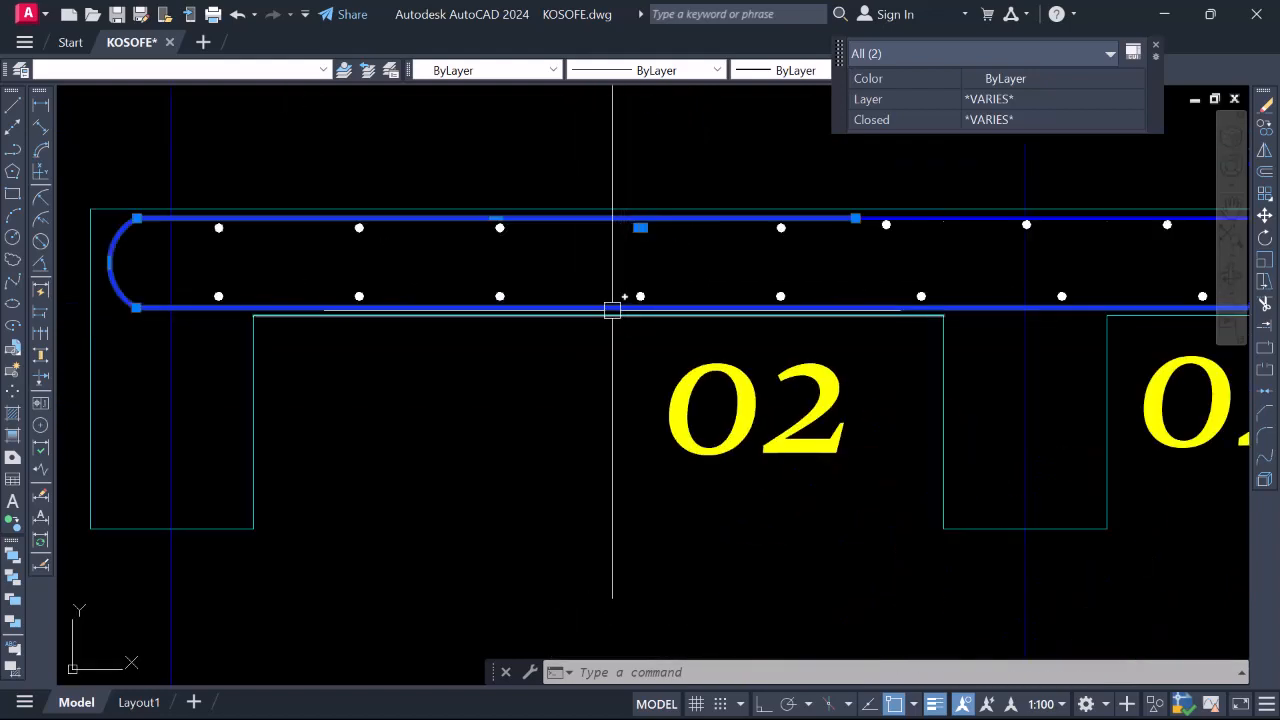
pyautogui.scroll(2, 611, 302)
pyautogui.scroll(-6, 674, 314)
pyautogui.scroll(6, 577, 280)
pyautogui.scroll(-6, 751, 263)
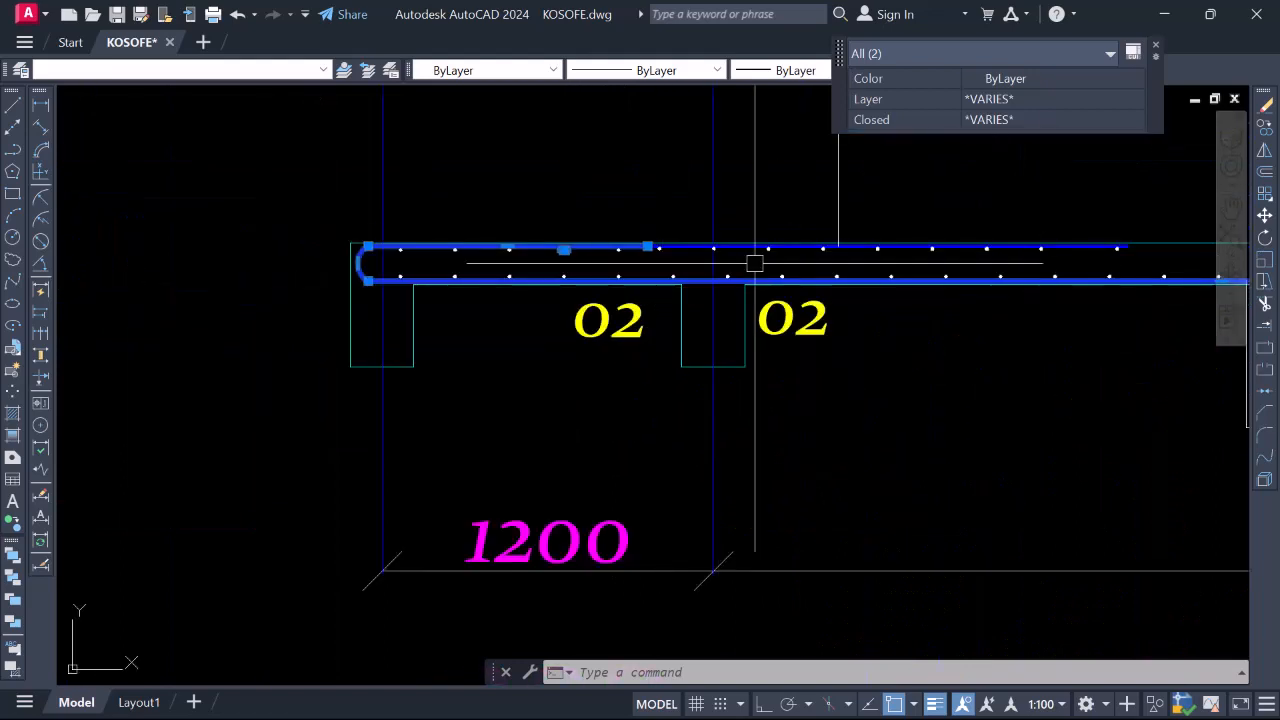
pyautogui.scroll(5, 635, 247)
pyautogui.scroll(-5, 634, 258)
pyautogui.scroll(5, 528, 266)
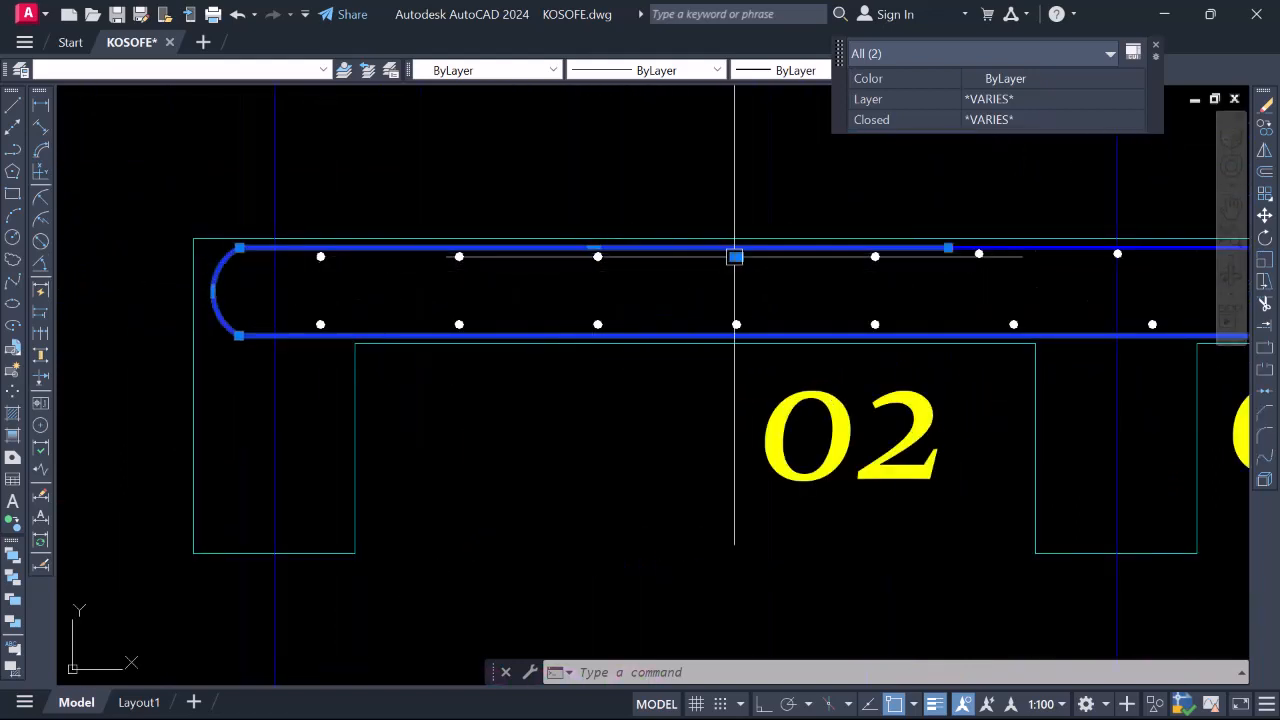
pyautogui.scroll(4, 737, 255)
pyautogui.scroll(-4, 474, 249)
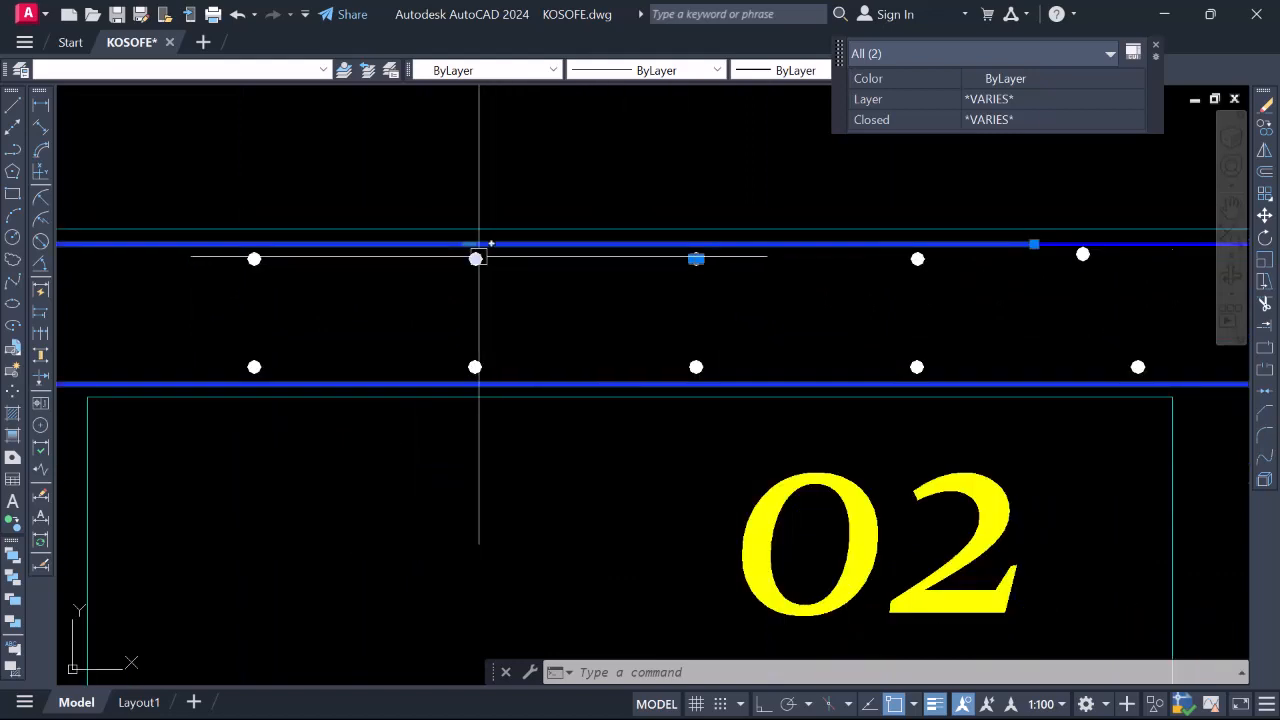
pyautogui.scroll(4, 481, 257)
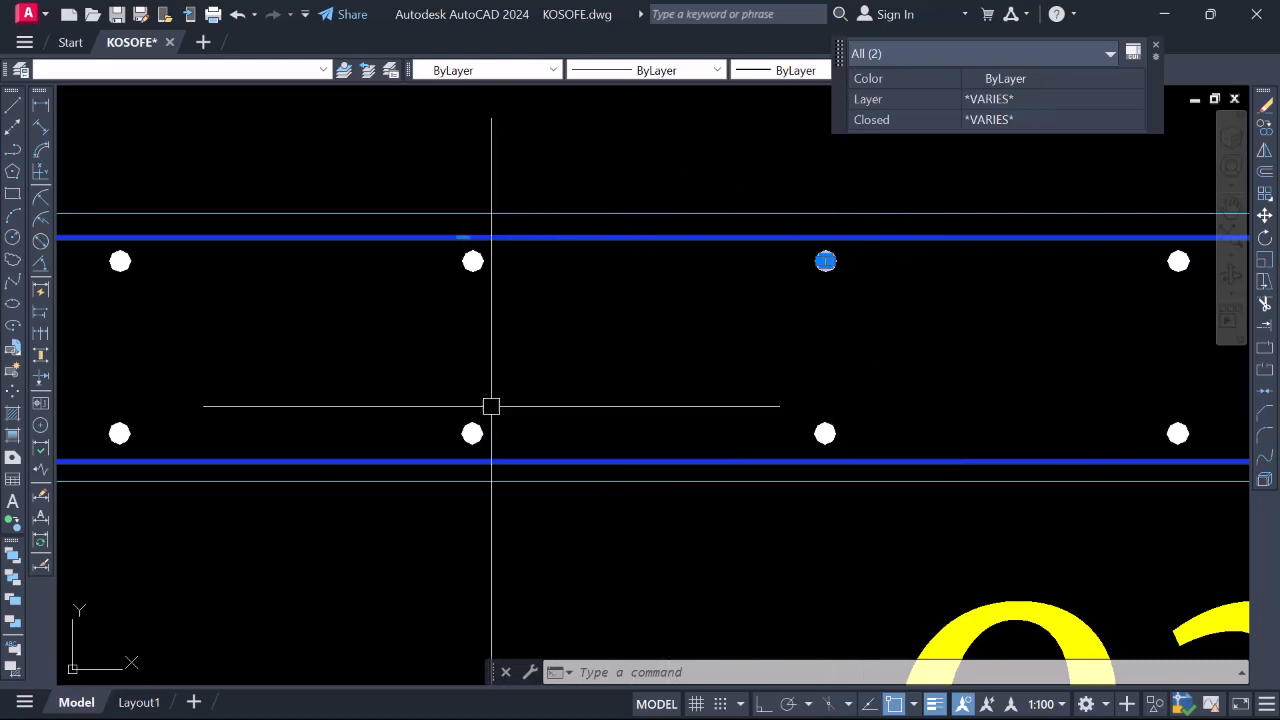
pyautogui.scroll(-4, 566, 411)
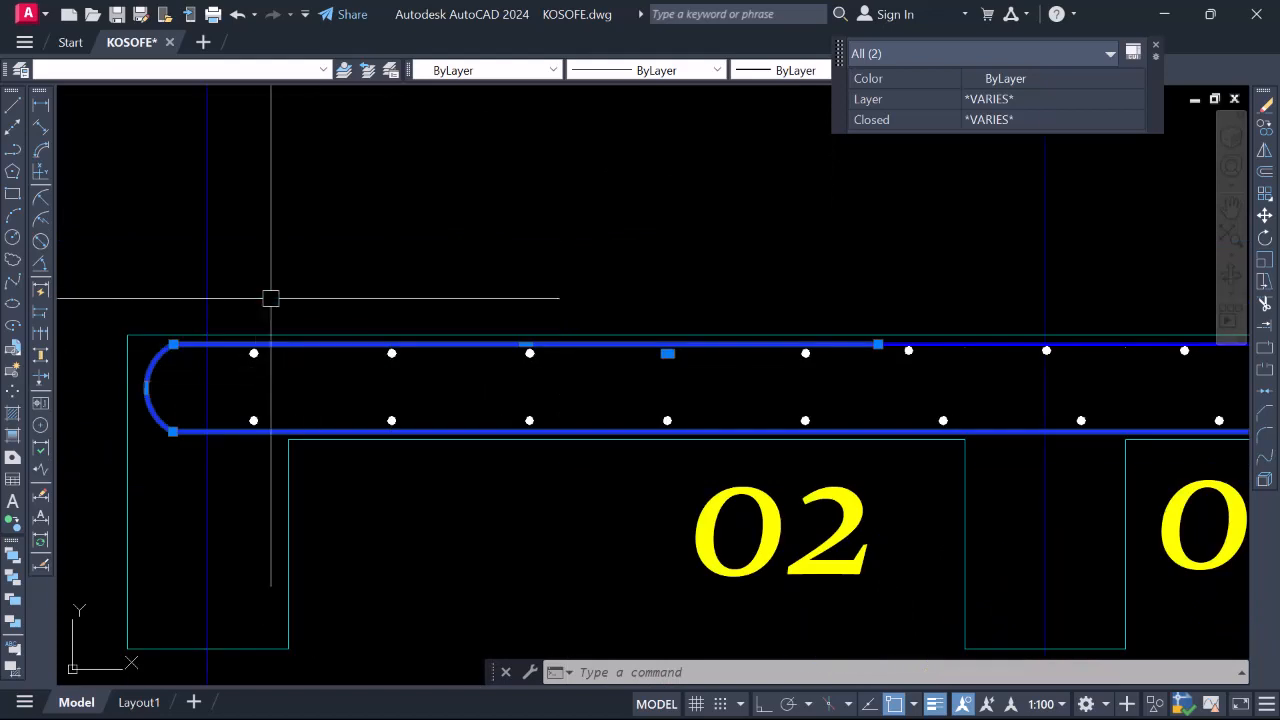
pyautogui.scroll(4, 526, 386)
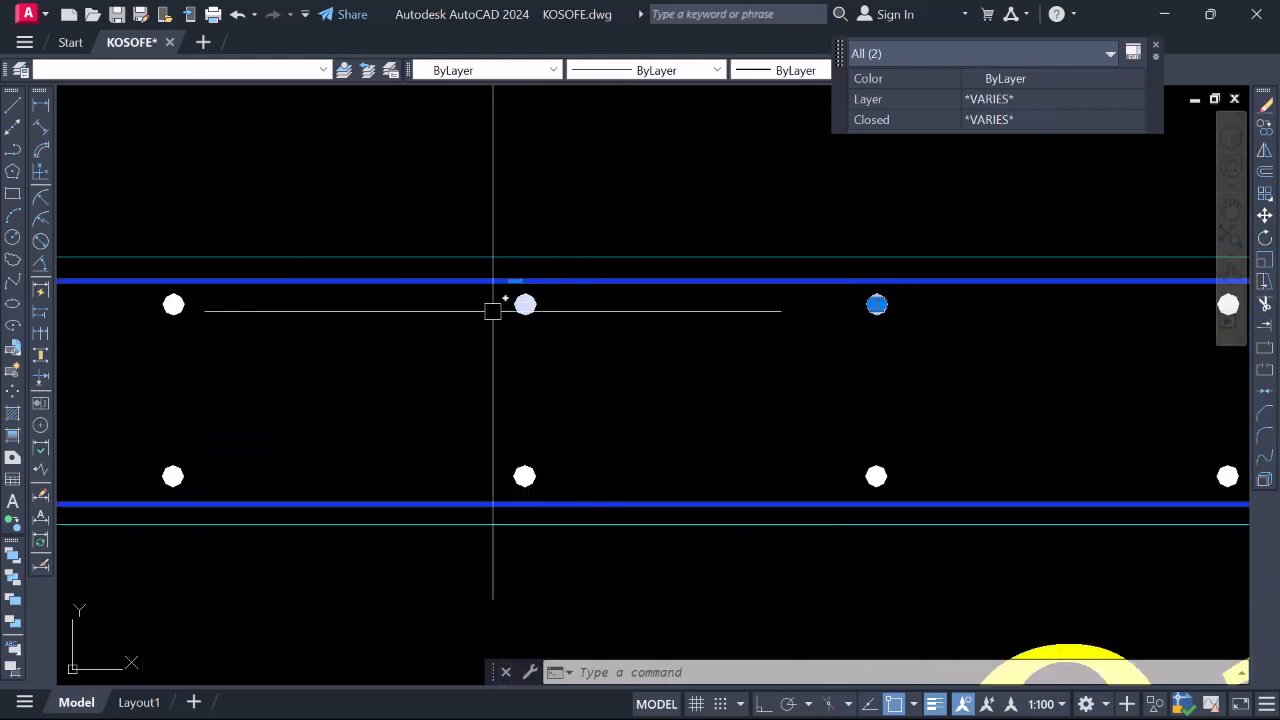
pyautogui.scroll(-5, 499, 316)
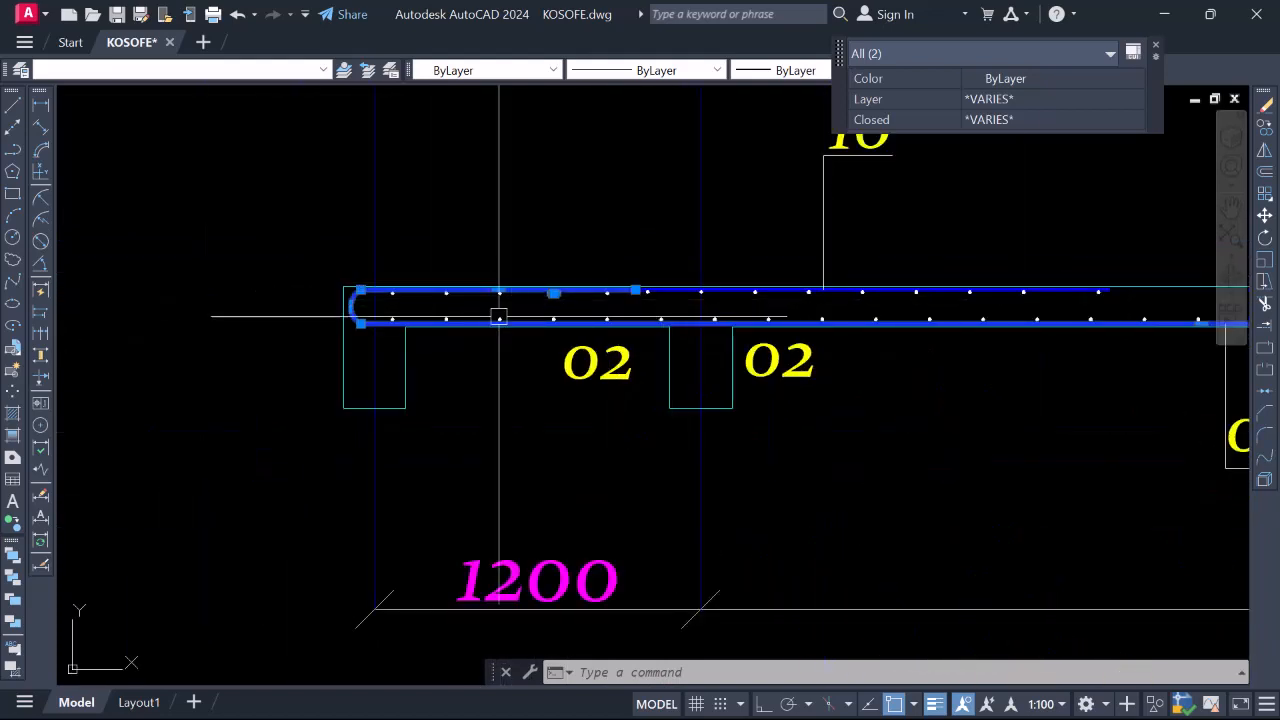
pyautogui.scroll(-2, 499, 316)
pyautogui.scroll(4, 717, 311)
pyautogui.scroll(-6, 420, 350)
pyautogui.scroll(4, 640, 346)
pyautogui.scroll(-6, 424, 352)
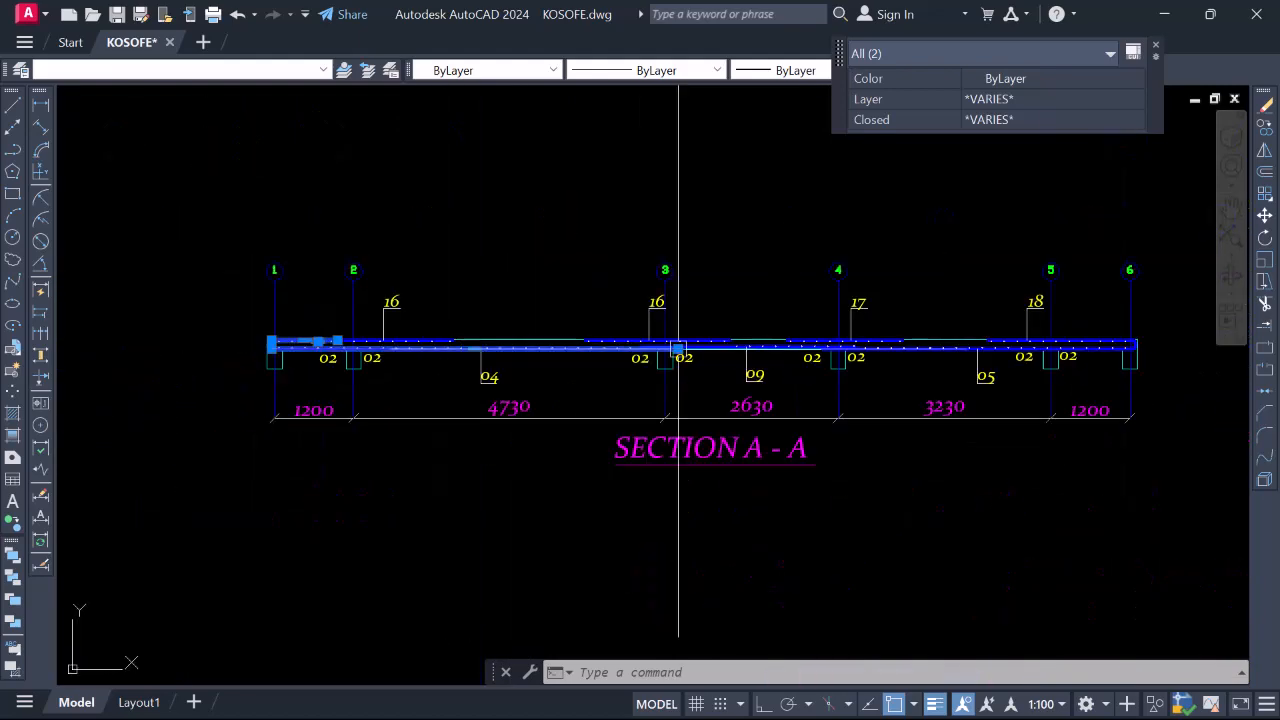
# Zoom in on the bar laps over the beam supports marked 02 in Section A-A
pyautogui.scroll(5, 679, 347)
pyautogui.scroll(-2, 551, 349)
pyautogui.scroll(8, 487, 386)
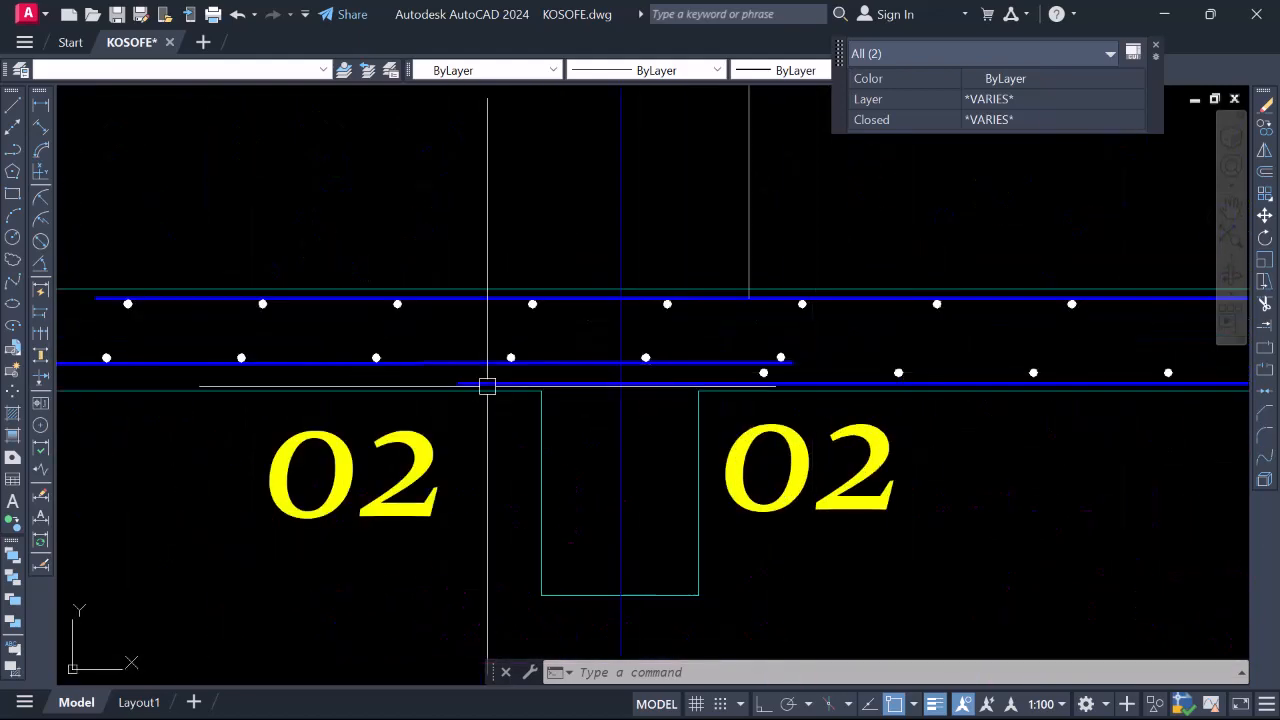
pyautogui.scroll(-4, 487, 386)
pyautogui.scroll(2, 580, 378)
pyautogui.scroll(4, 391, 383)
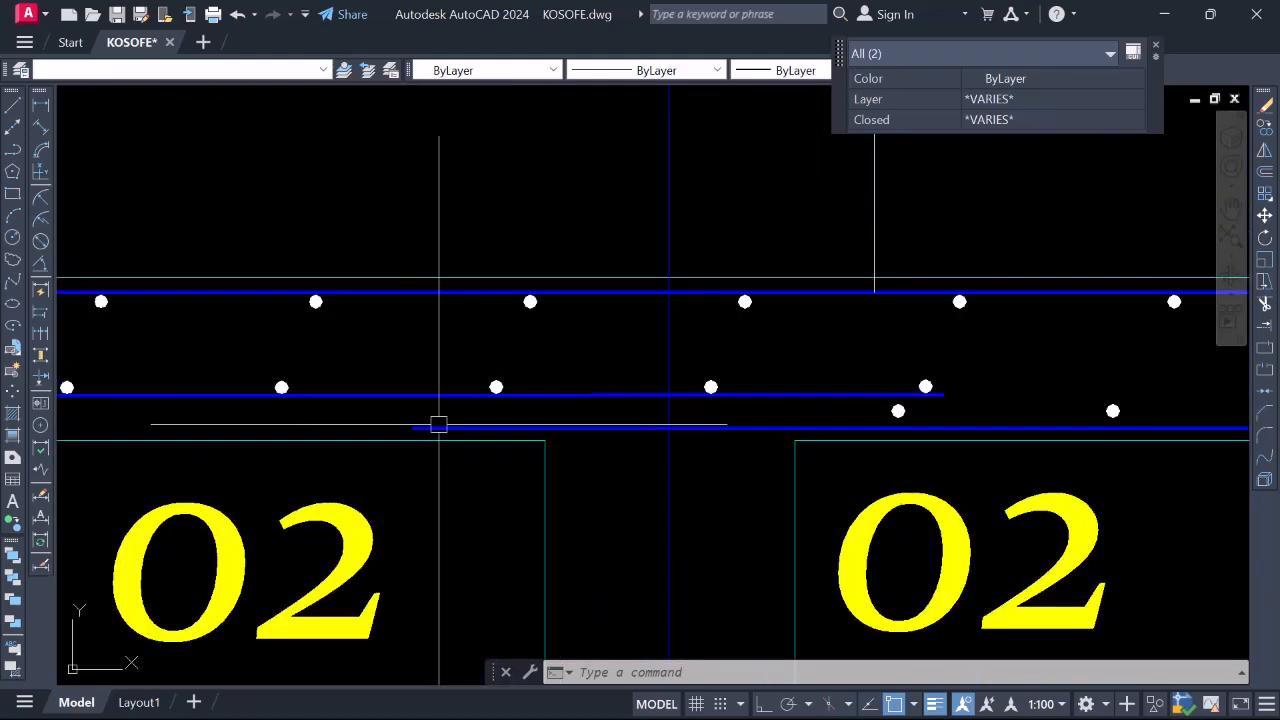
pyautogui.scroll(-2, 500, 427)
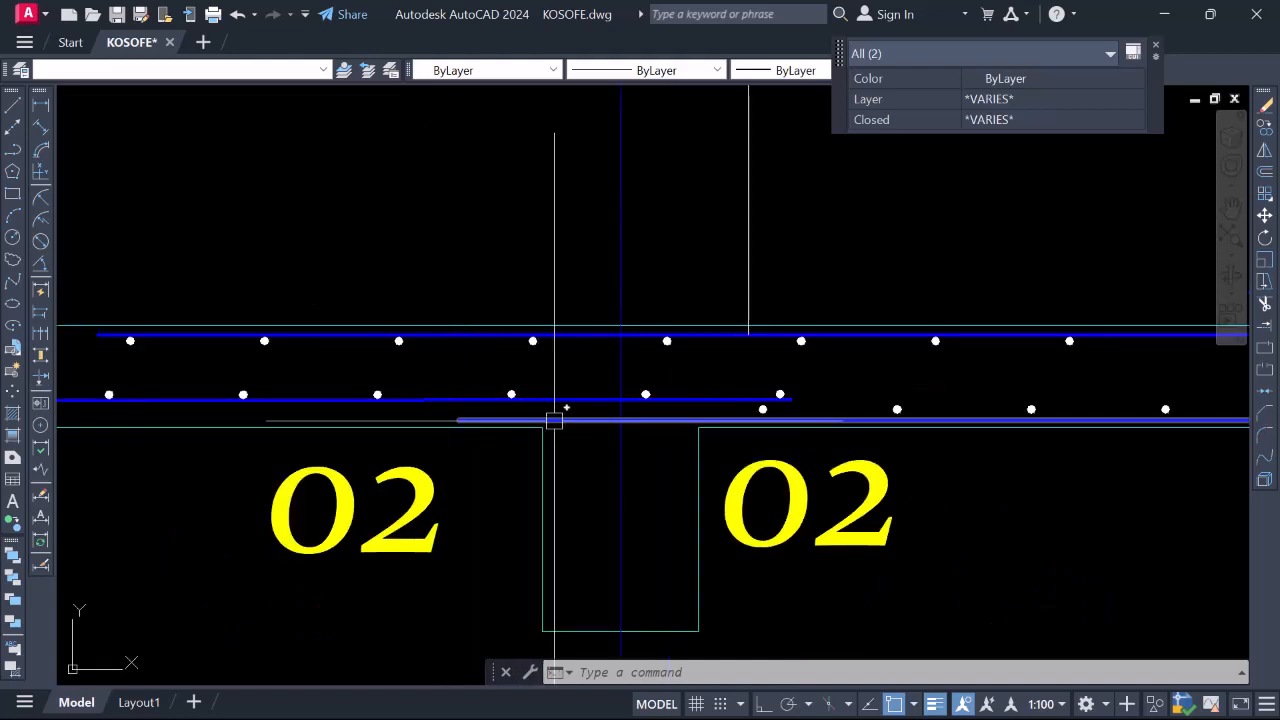
pyautogui.scroll(-2, 600, 400)
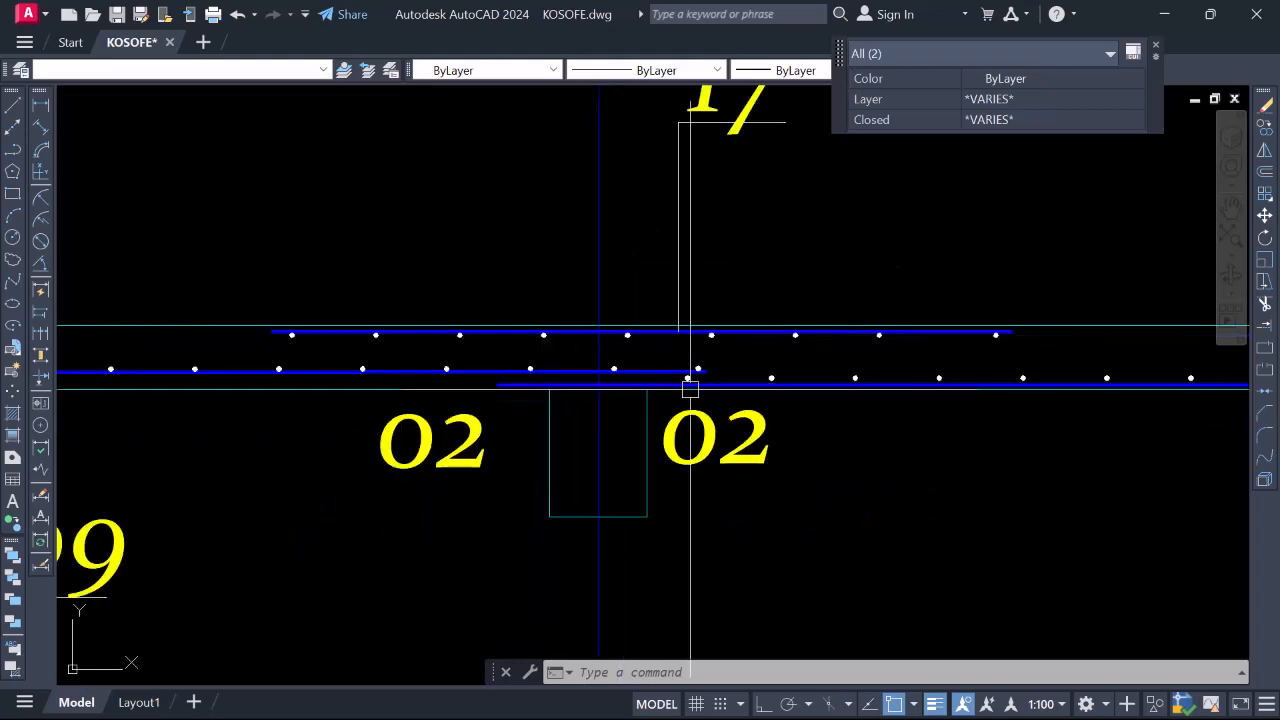
pyautogui.scroll(3, 688, 374)
pyautogui.scroll(-1, 590, 356)
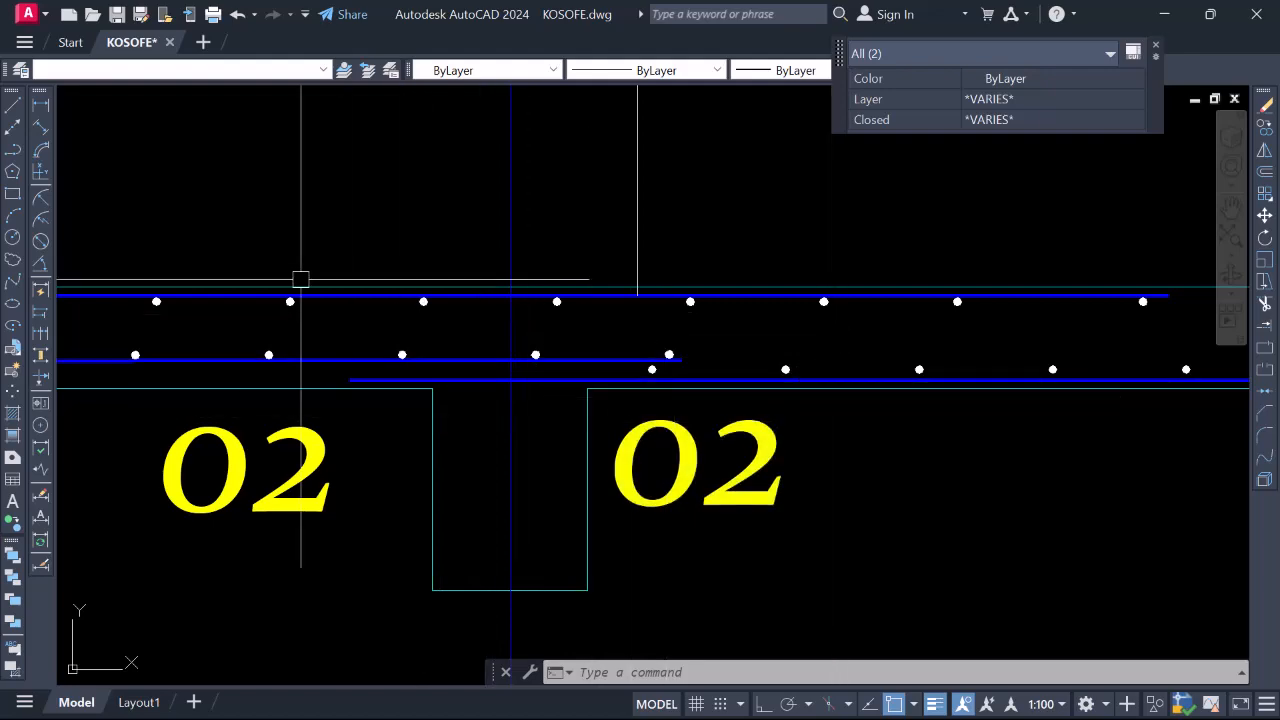
pyautogui.scroll(-5, 471, 334)
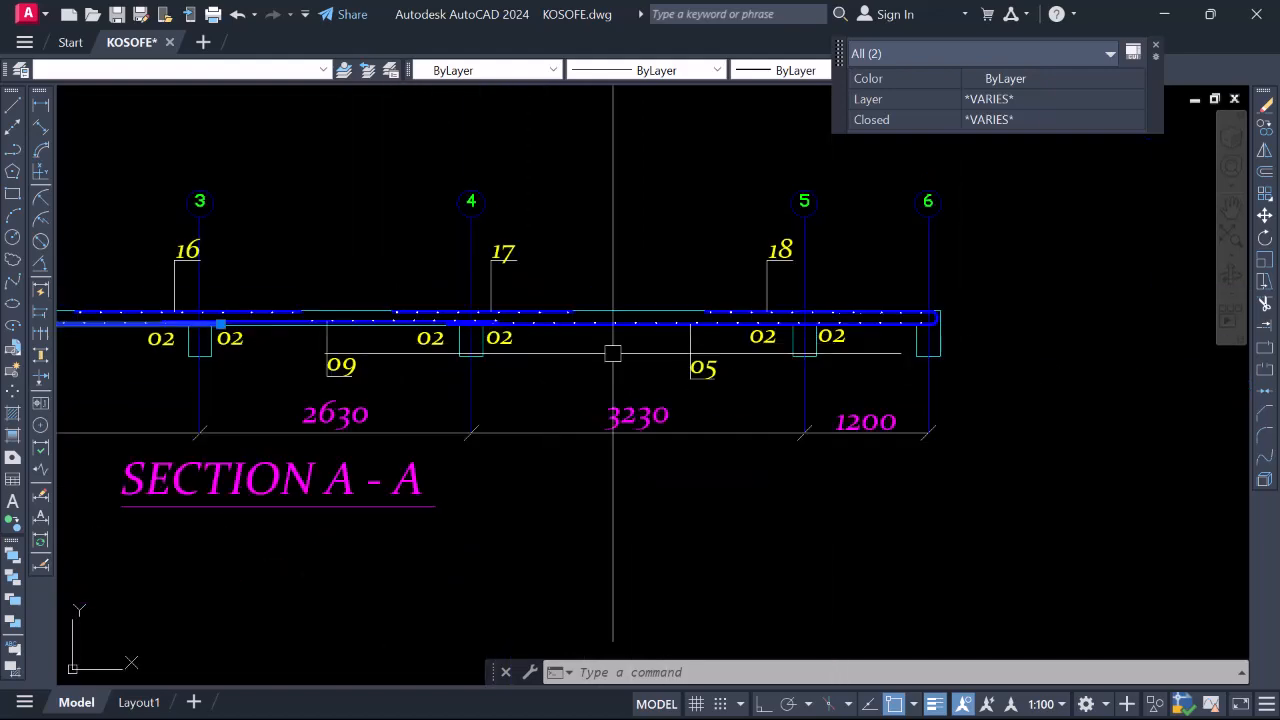
pyautogui.scroll(6, 321, 330)
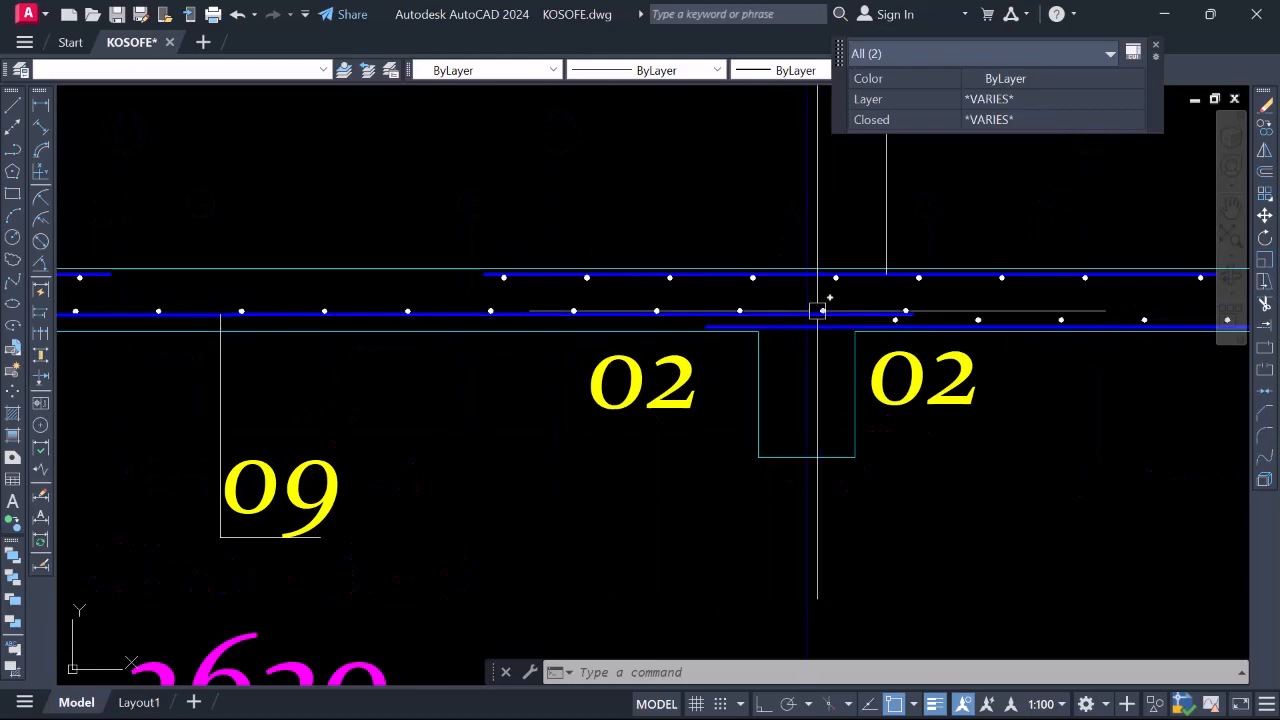
pyautogui.scroll(-6, 873, 316)
pyautogui.scroll(4, 260, 294)
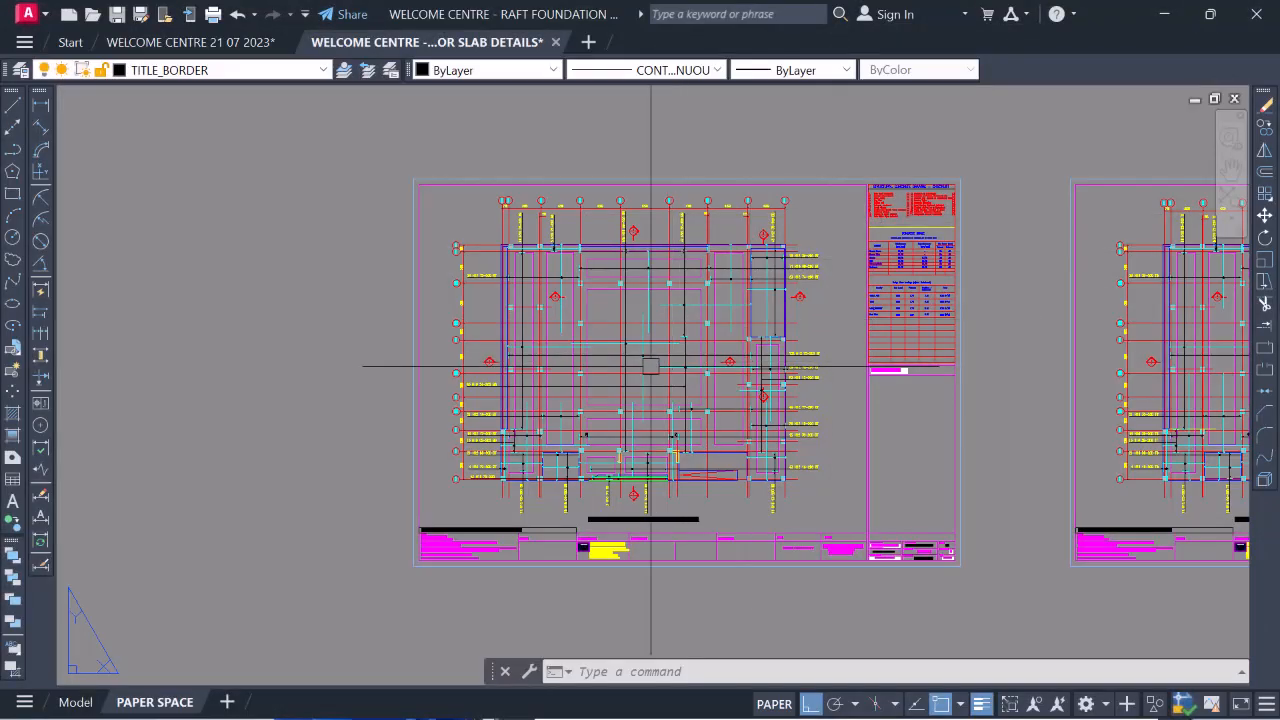
# Review the raft foundation bottom-rebar sheet in paper space
pyautogui.scroll(4, 645, 350)
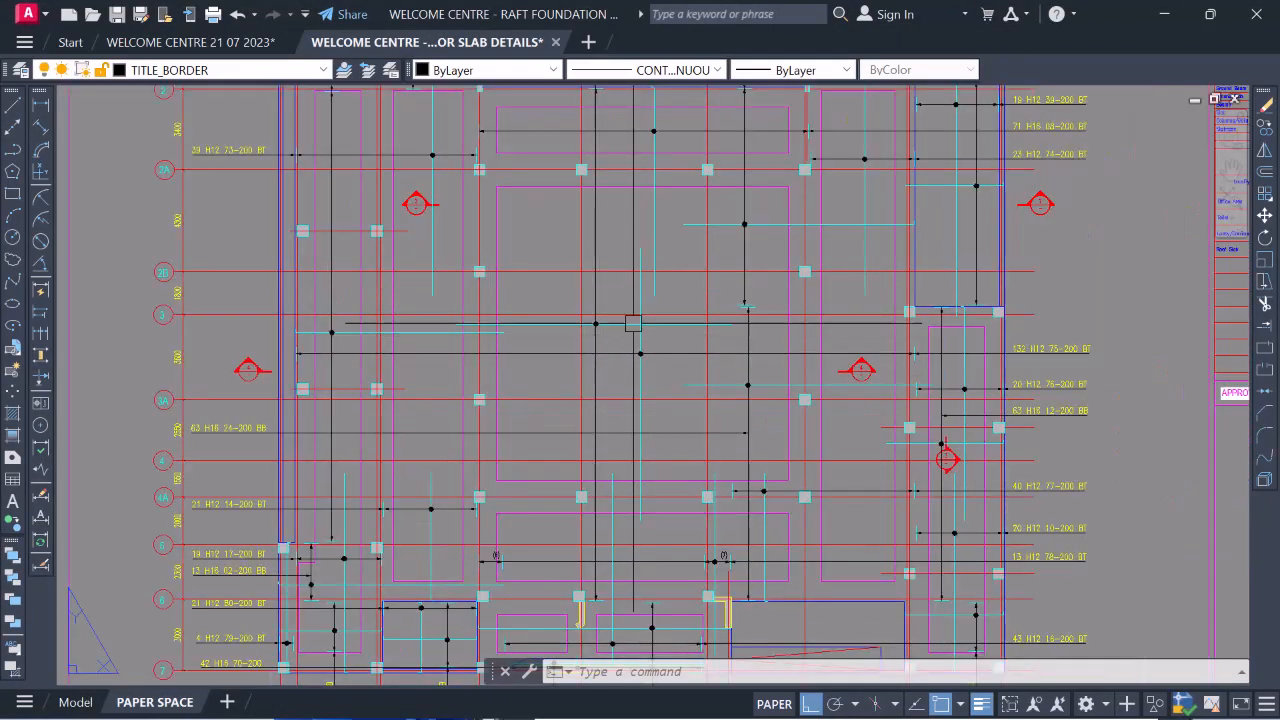
pyautogui.scroll(-2, 632, 350)
pyautogui.scroll(2, 668, 220)
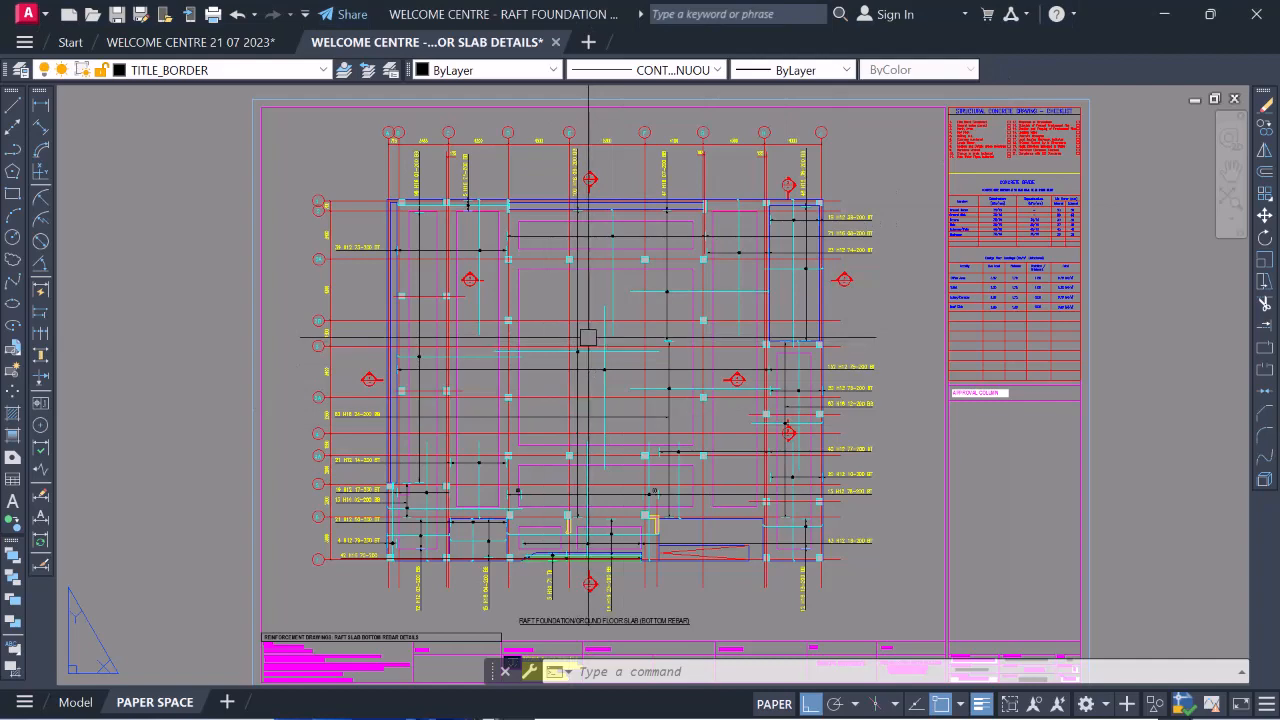
pyautogui.scroll(-3, 586, 286)
pyautogui.scroll(3, 590, 298)
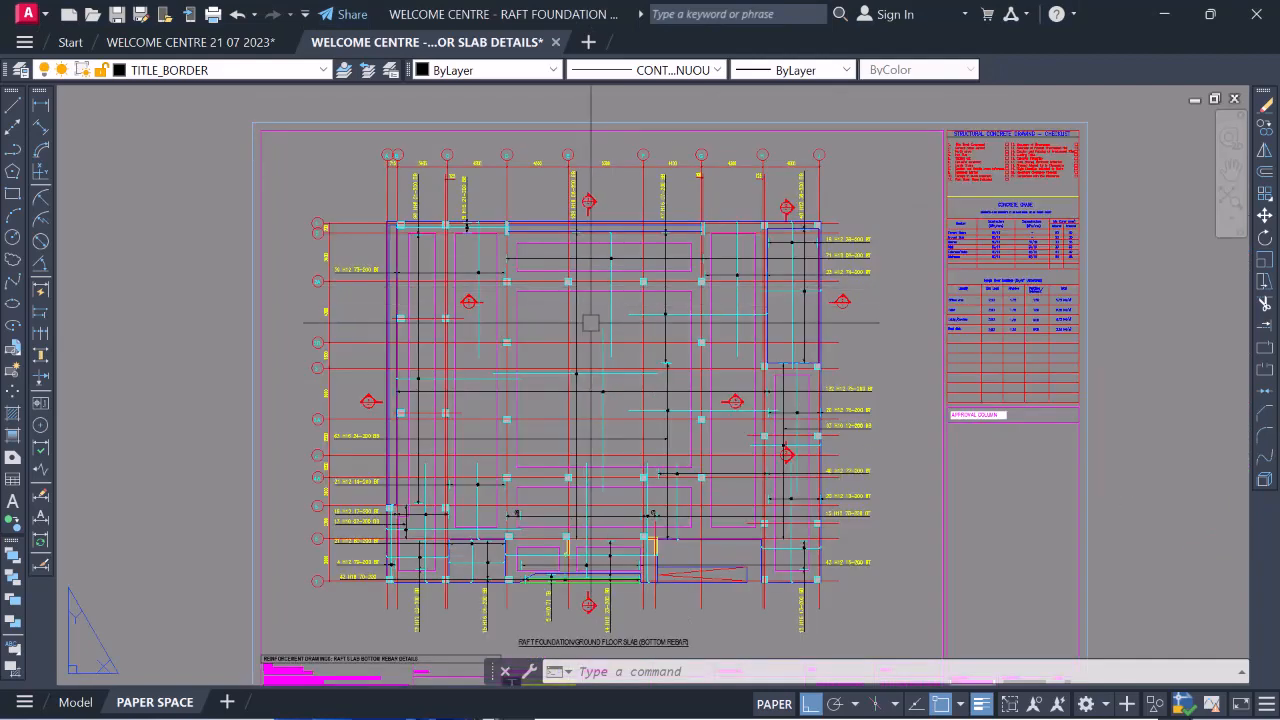
pyautogui.scroll(4, 601, 350)
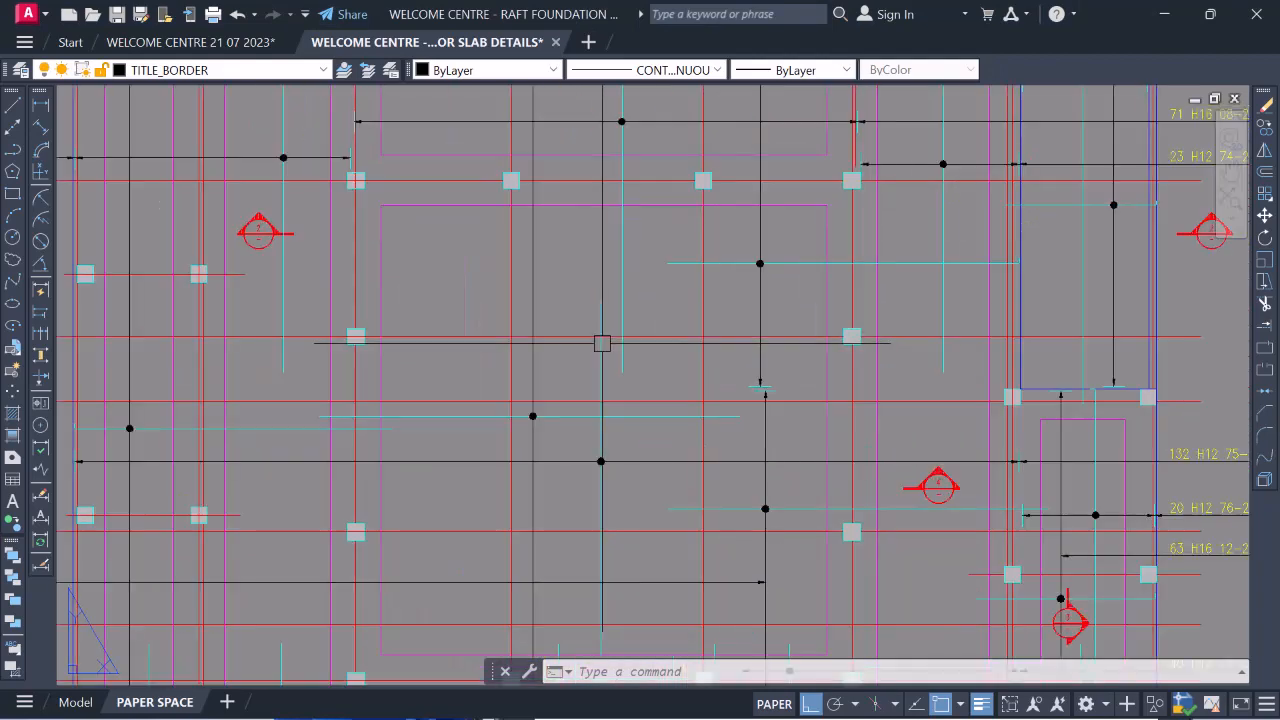
pyautogui.scroll(-4, 612, 339)
pyautogui.scroll(2, 589, 254)
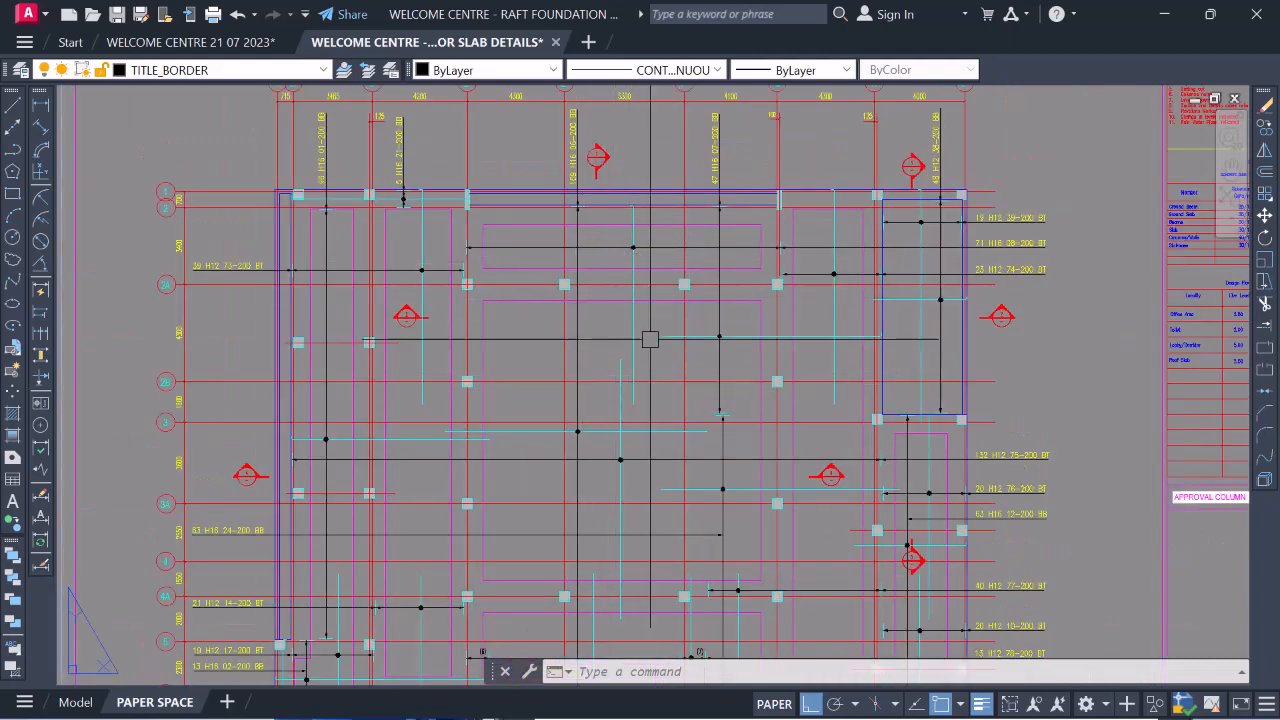
pyautogui.scroll(-2, 636, 378)
pyautogui.scroll(2, 608, 468)
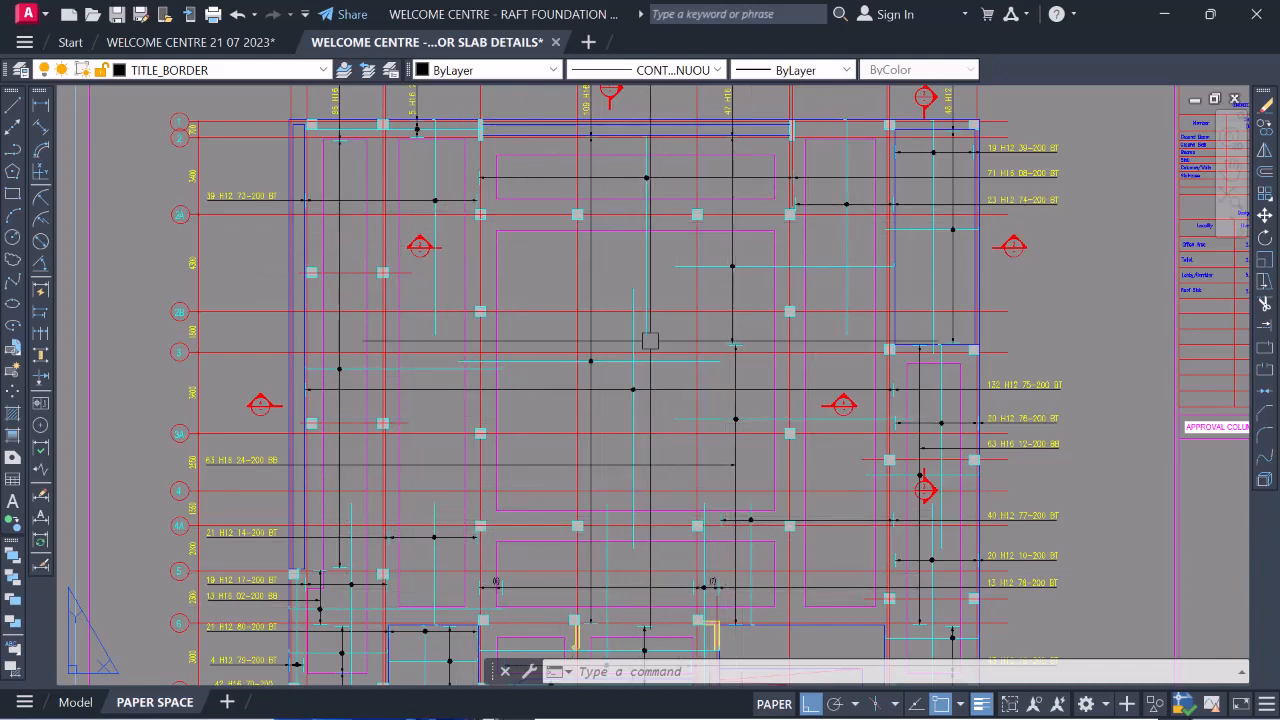
# In KOSOFE.dwg, zoom to Section A-A's 2630 span showing bottom bar 09 between top bars 16 and 17
pyautogui.scroll(5, 628, 284)
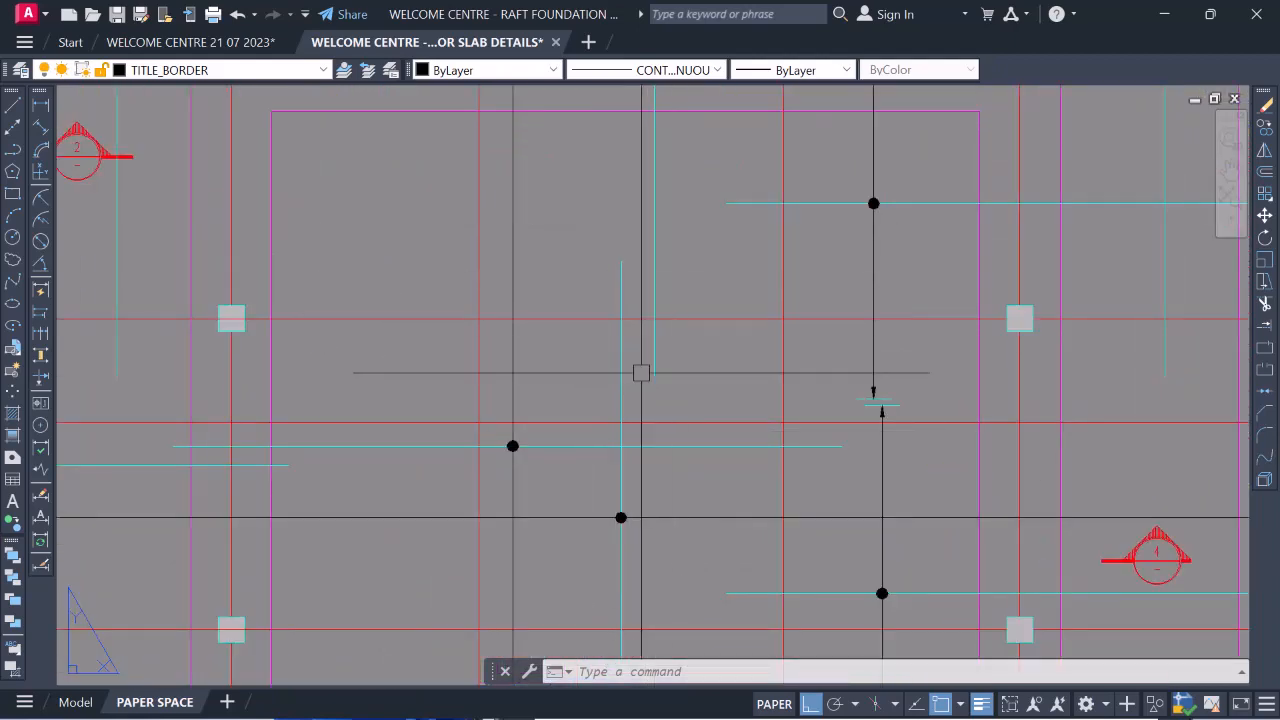
pyautogui.scroll(-6, 640, 360)
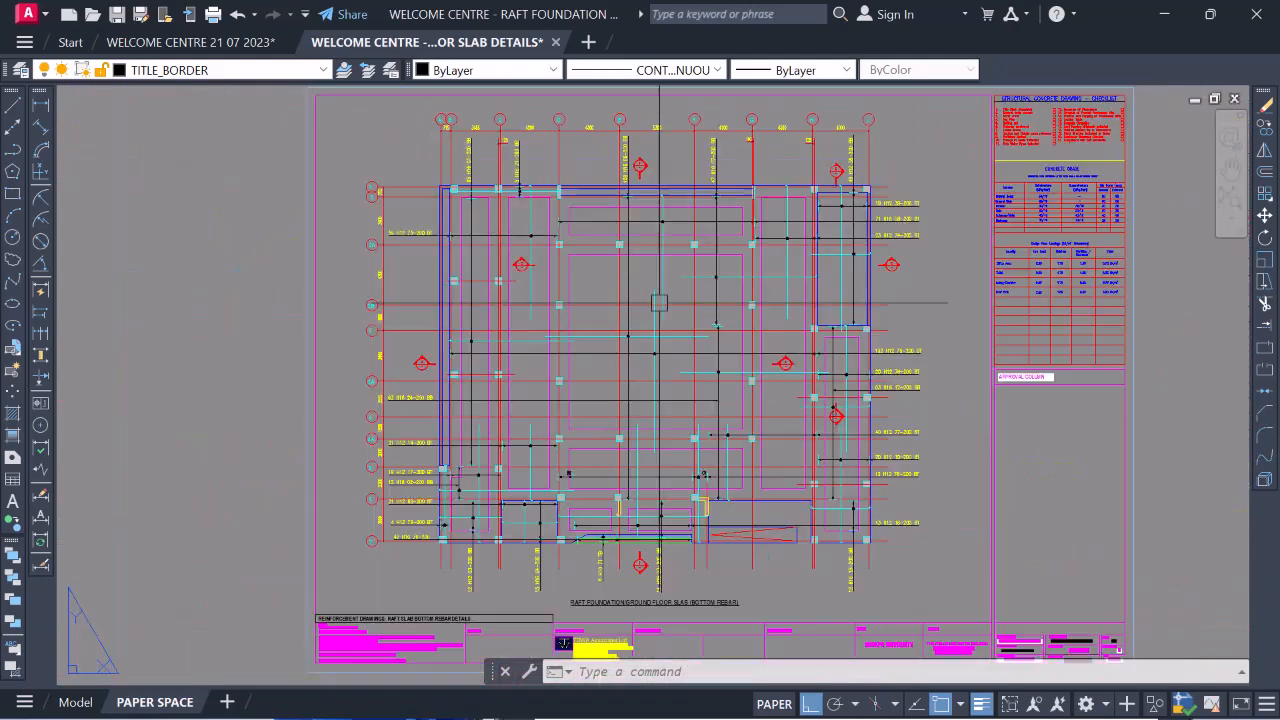
pyautogui.scroll(5, 628, 479)
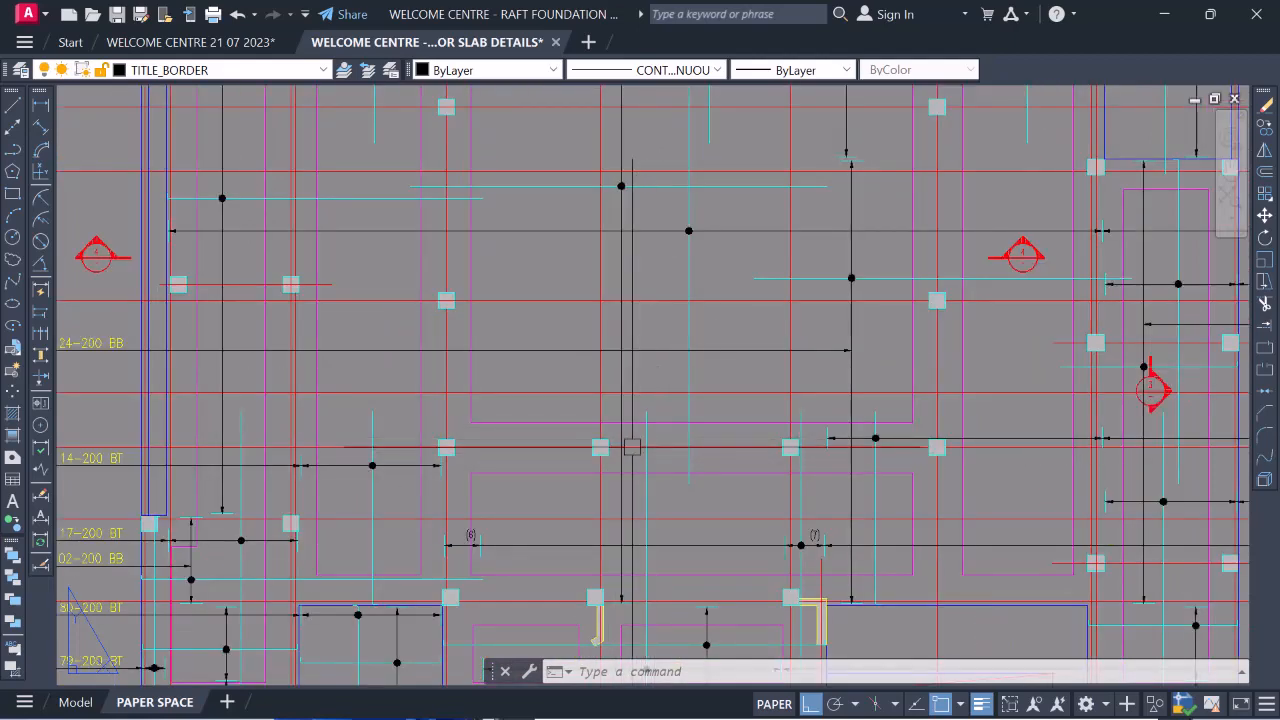
pyautogui.scroll(-2, 668, 230)
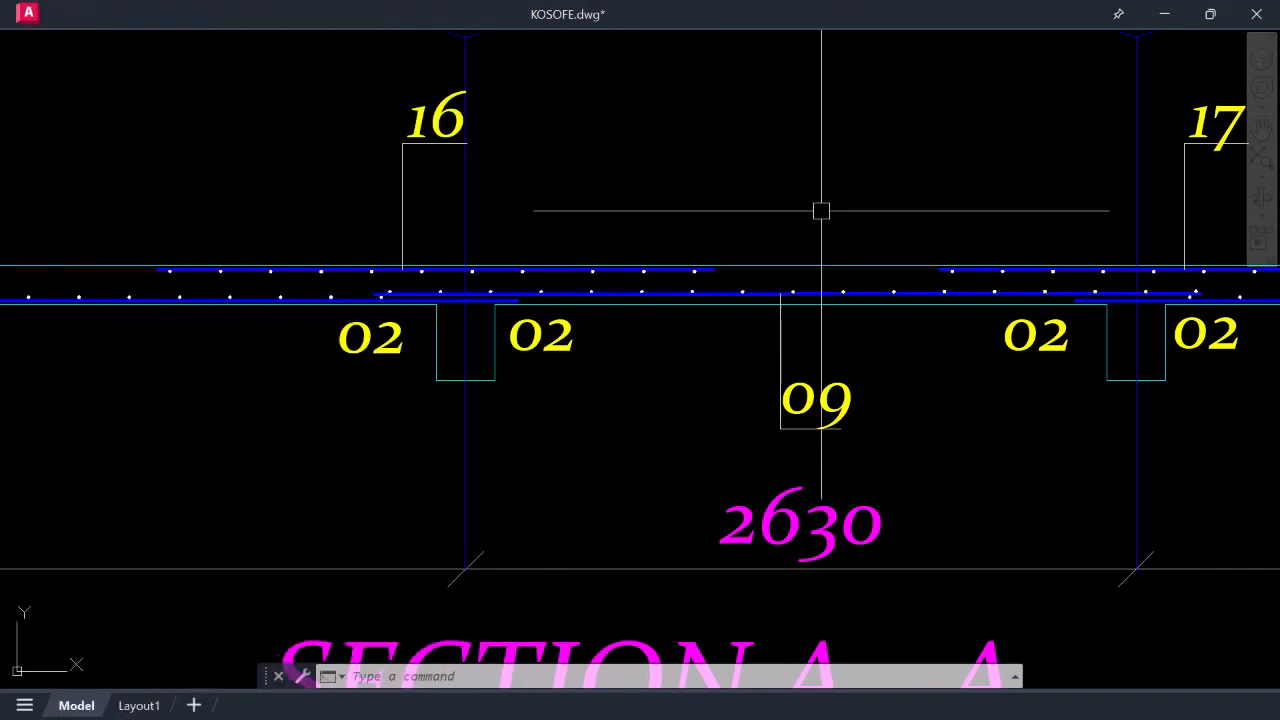
# Inspect the overlapping 02 bottom bars beneath top bar 17, then move toward the slab rebar plan
pyautogui.scroll(-2, 595, 350)
pyautogui.scroll(-1, 563, 354)
pyautogui.scroll(3, 543, 286)
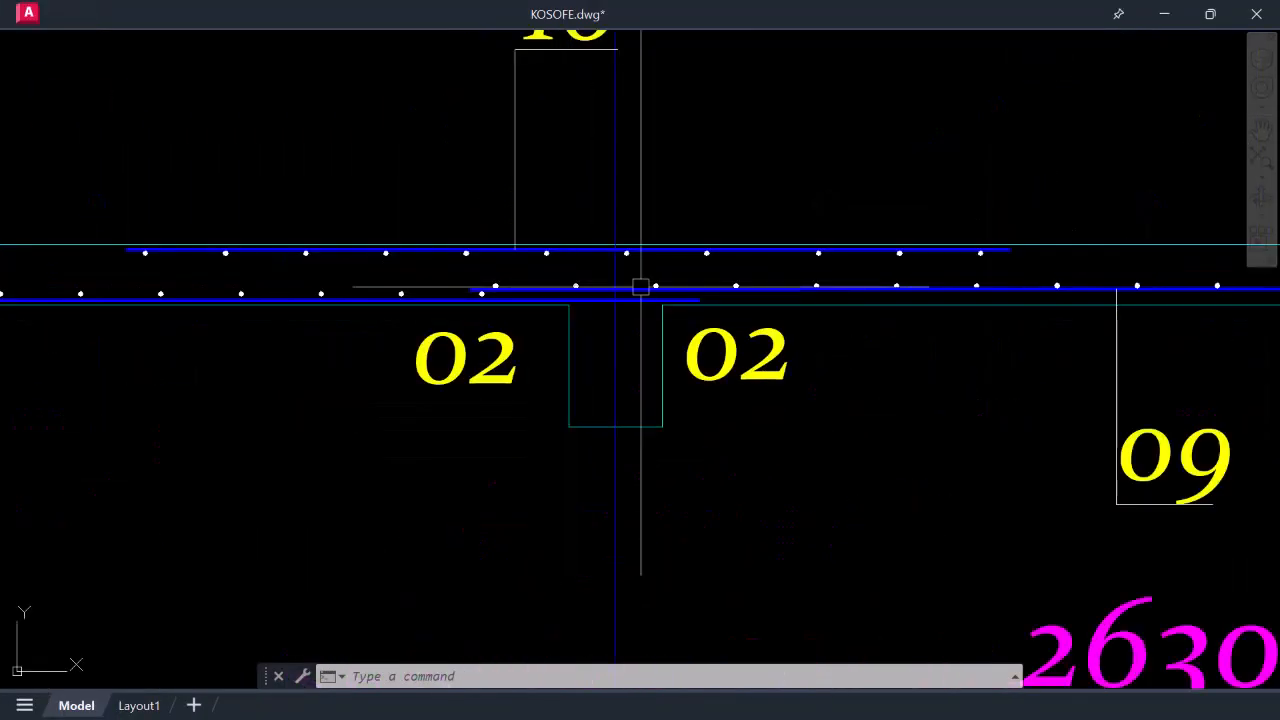
pyautogui.scroll(-3, 577, 308)
pyautogui.scroll(4, 1029, 294)
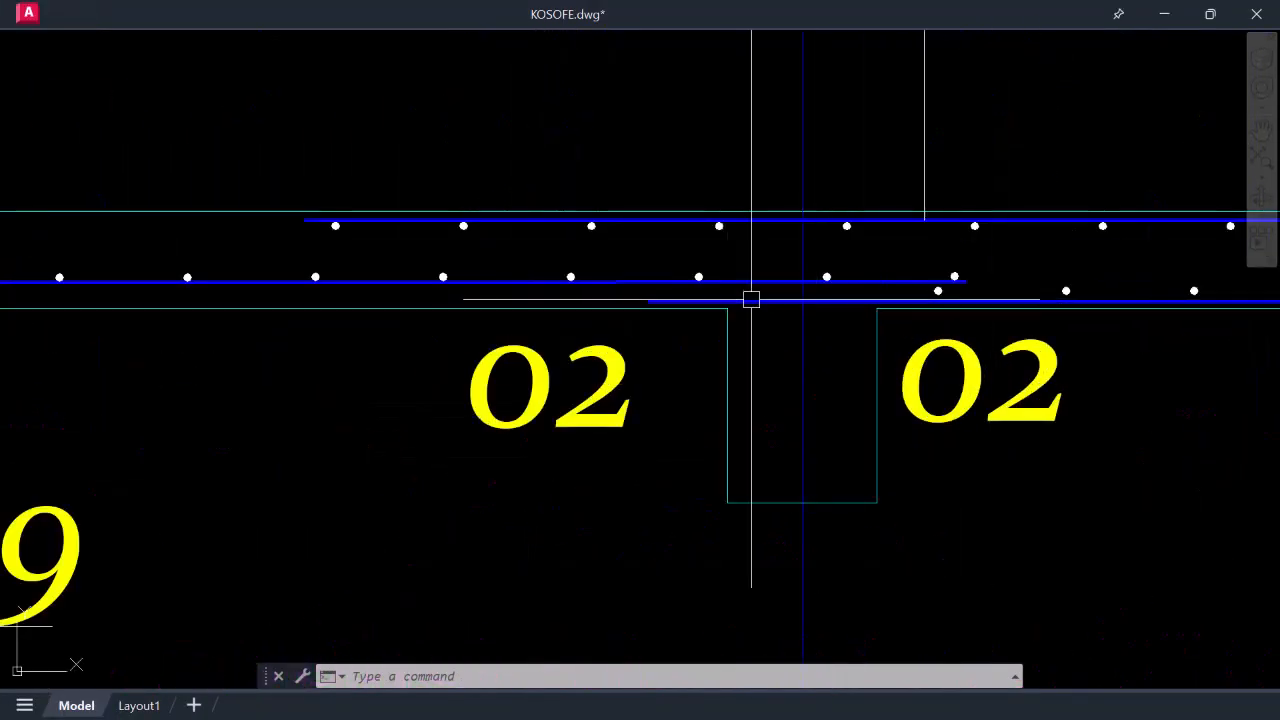
pyautogui.scroll(-5, 708, 301)
pyautogui.scroll(3, 709, 300)
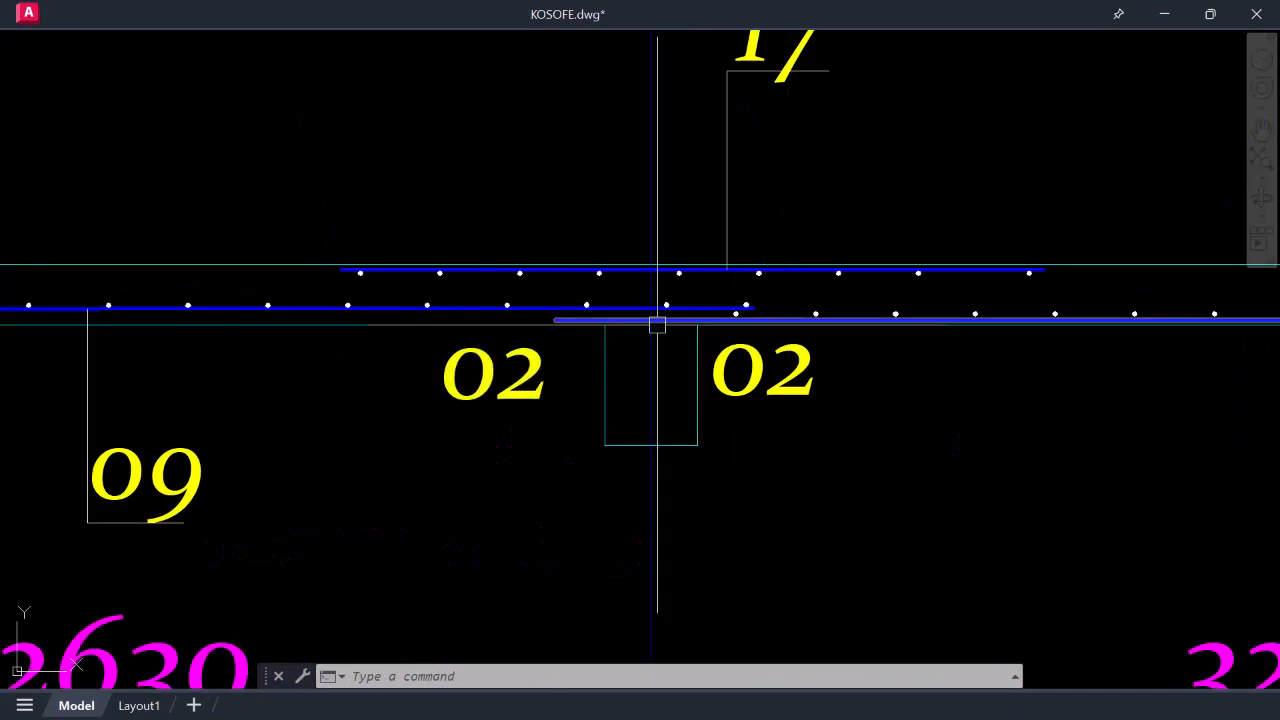
pyautogui.scroll(-3, 670, 305)
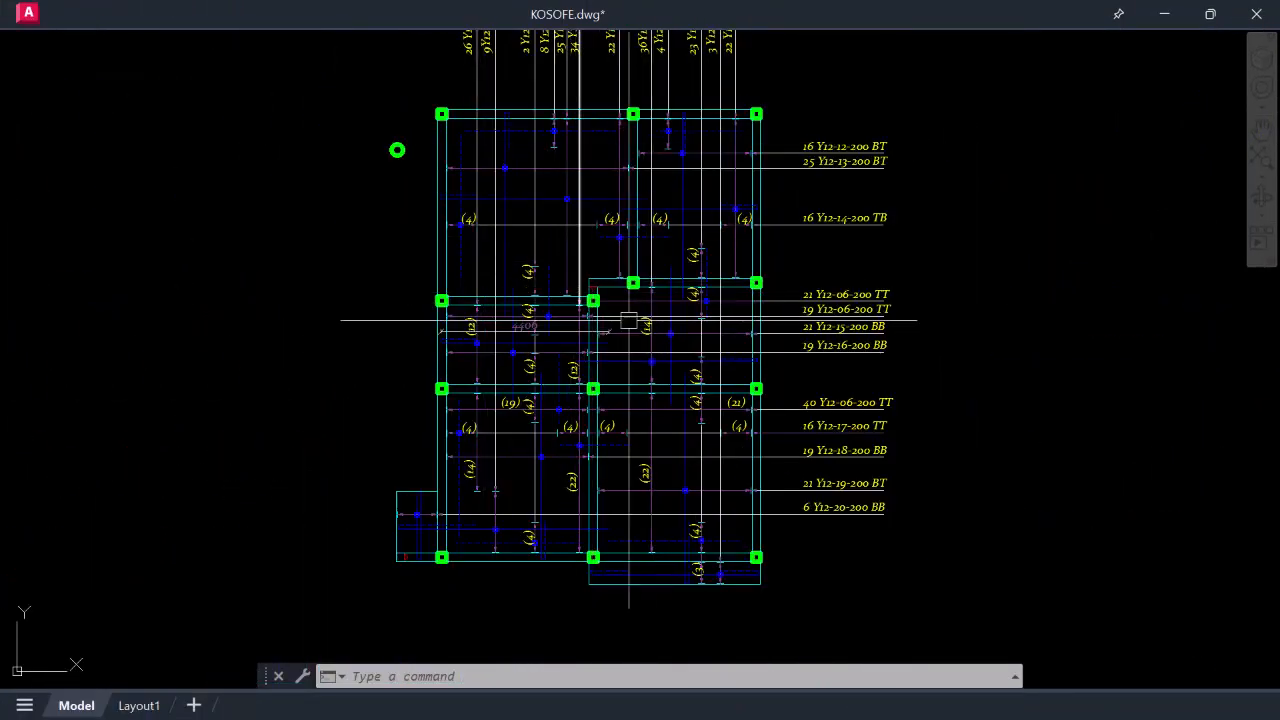
# Zoom around the KOSOFE slab reinforcement plan with its Y12 bar labels
pyautogui.scroll(-4, 622, 296)
pyautogui.scroll(4, 691, 342)
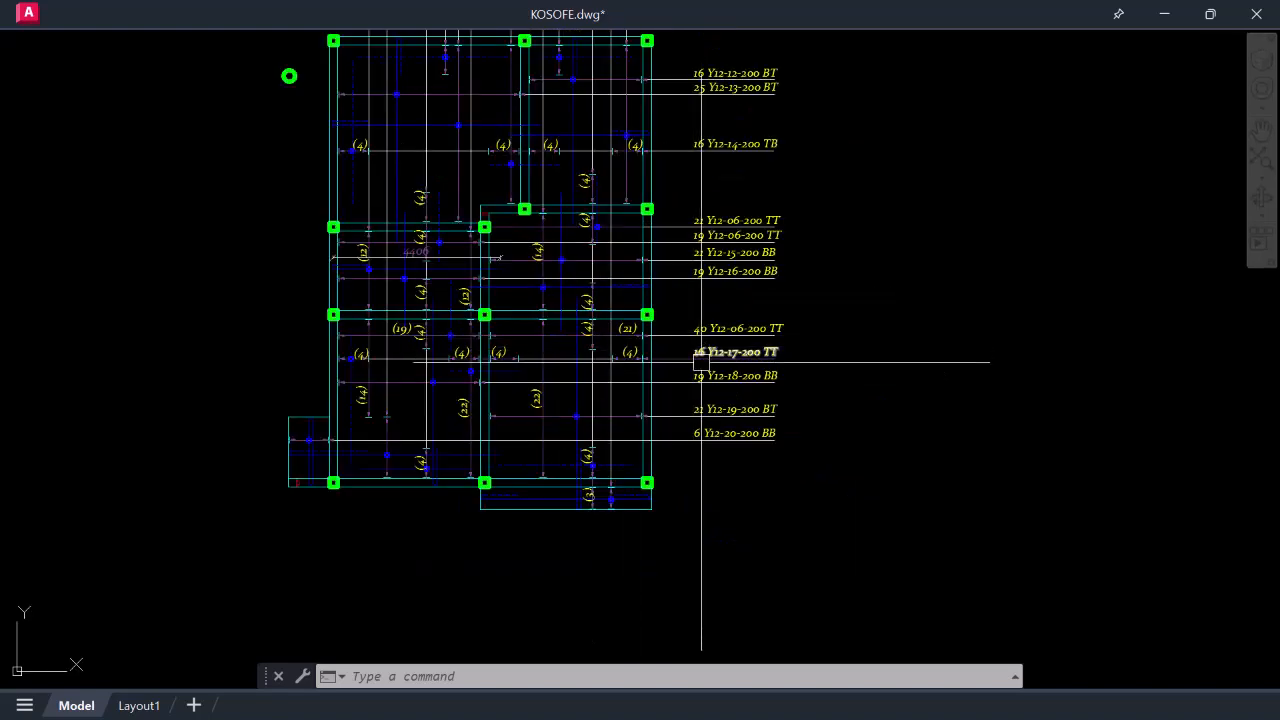
pyautogui.scroll(-2, 700, 355)
pyautogui.scroll(2, 512, 180)
pyautogui.scroll(-2, 740, 255)
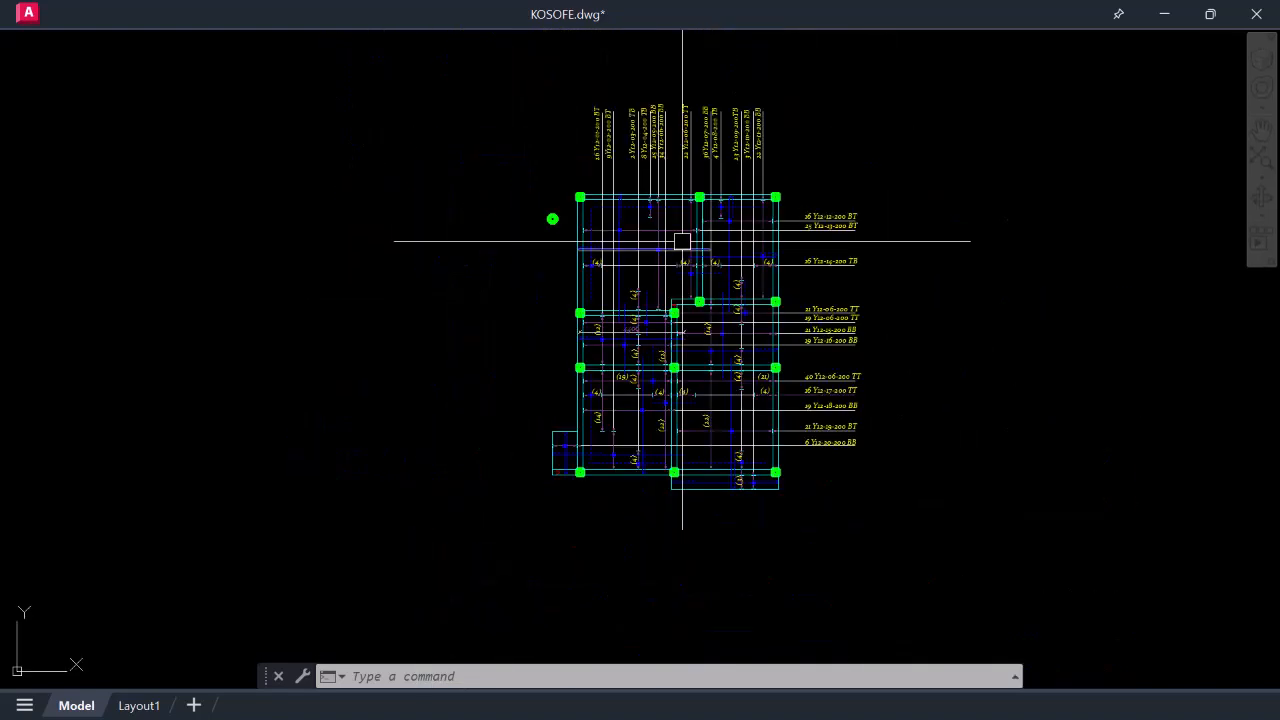
pyautogui.scroll(4, 662, 192)
pyautogui.scroll(-6, 597, 216)
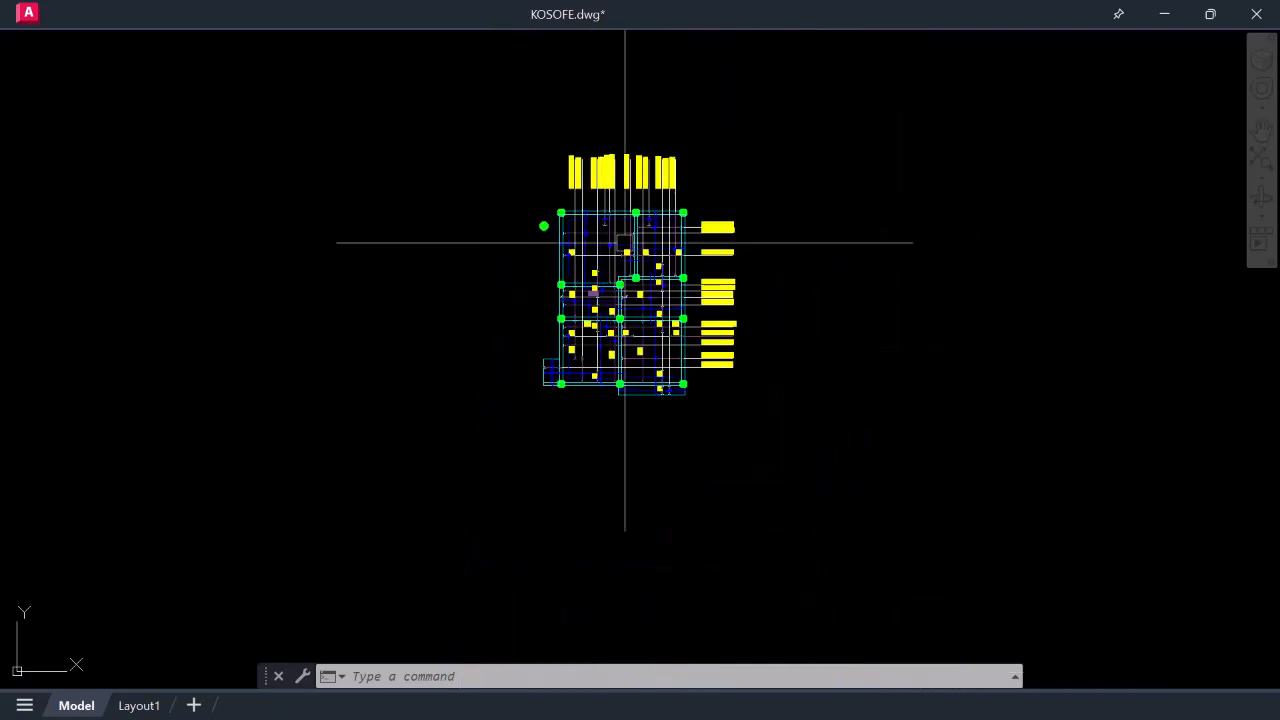
pyautogui.scroll(4, 611, 180)
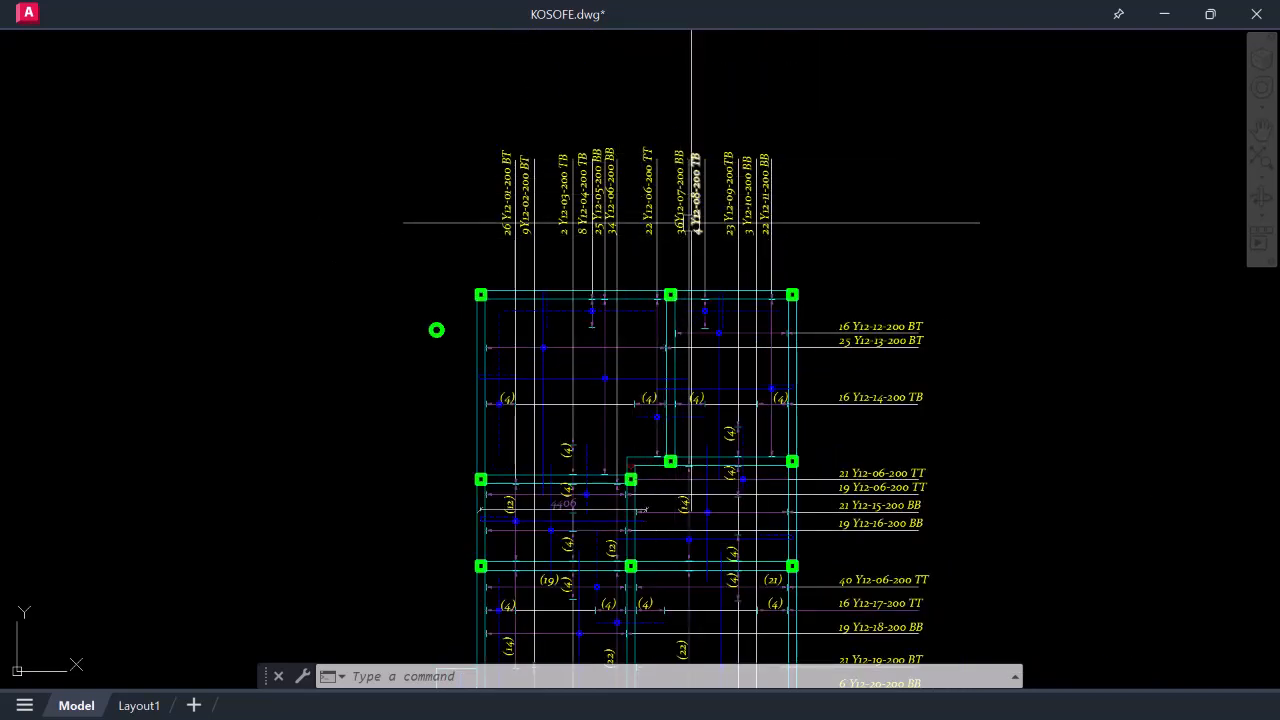
# Recentre the slab plan, then zoom out to show the full row of KOSOFE drawing sheets
pyautogui.scroll(-4, 691, 223)
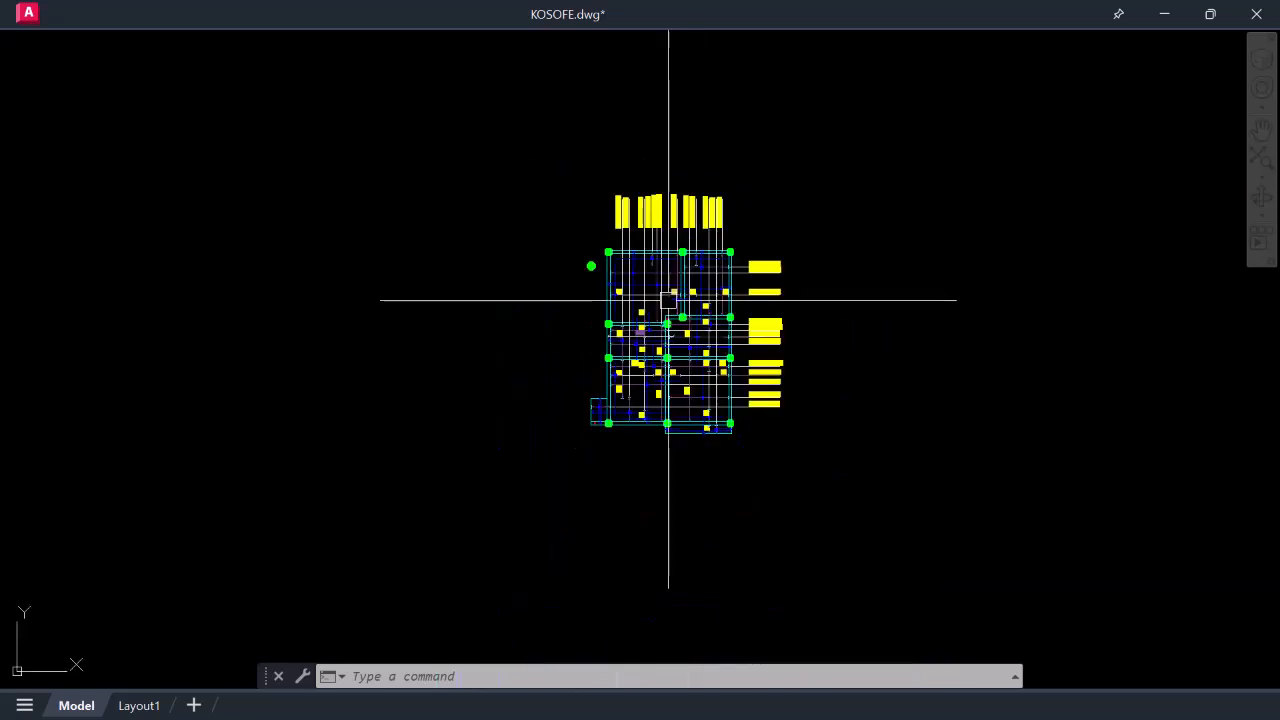
pyautogui.scroll(2, 676, 335)
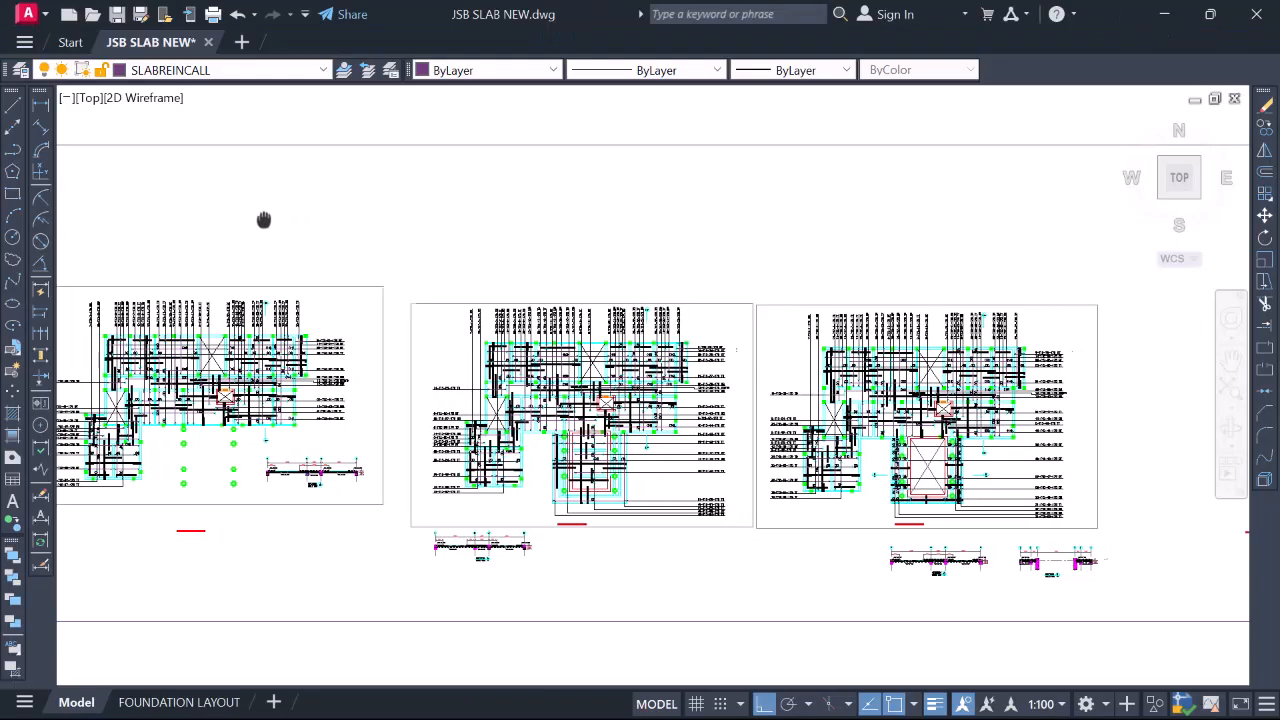
pyautogui.moveTo(263, 214); pyautogui.dragTo(151, 209, button='middle')
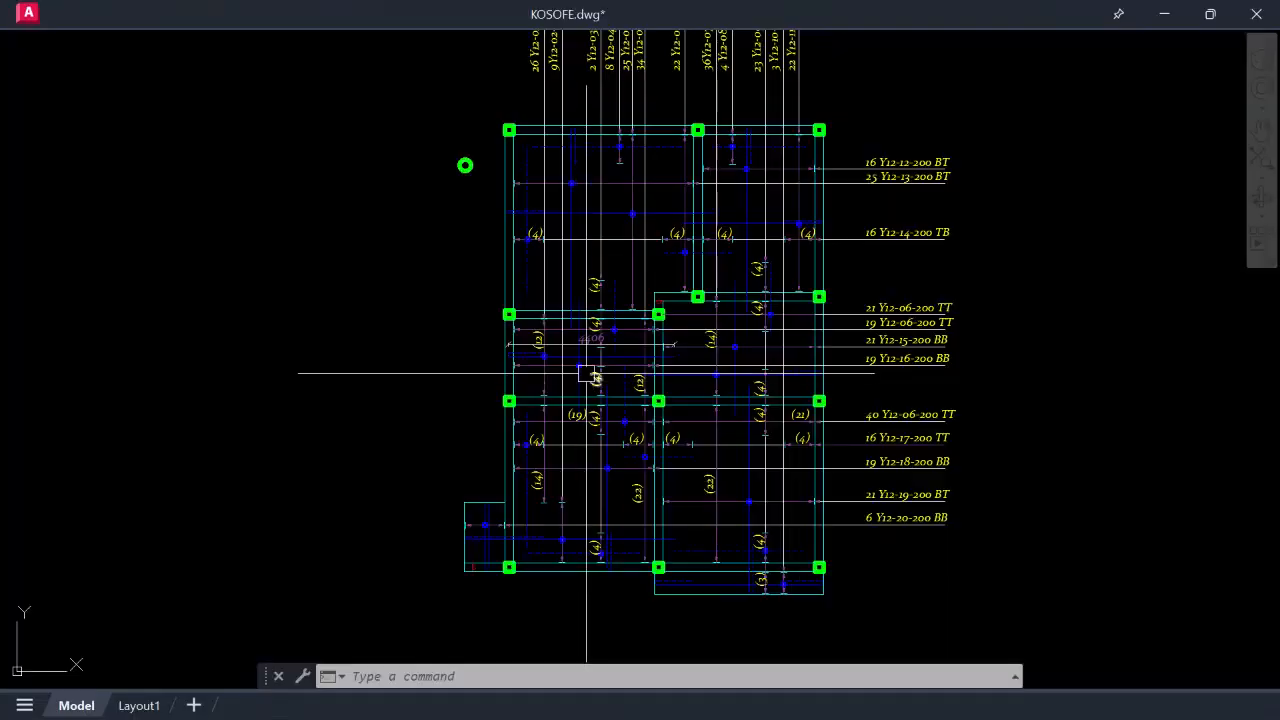
pyautogui.scroll(-2, 587, 397)
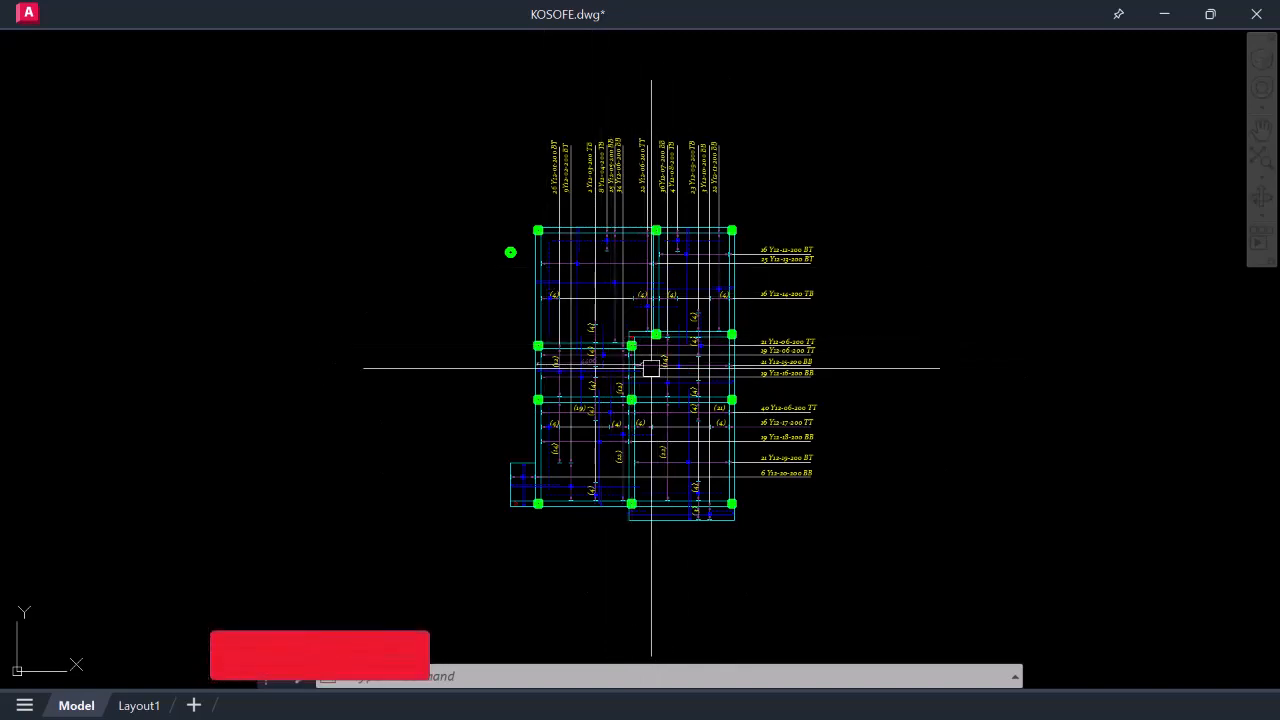
pyautogui.scroll(-10, 650, 388)
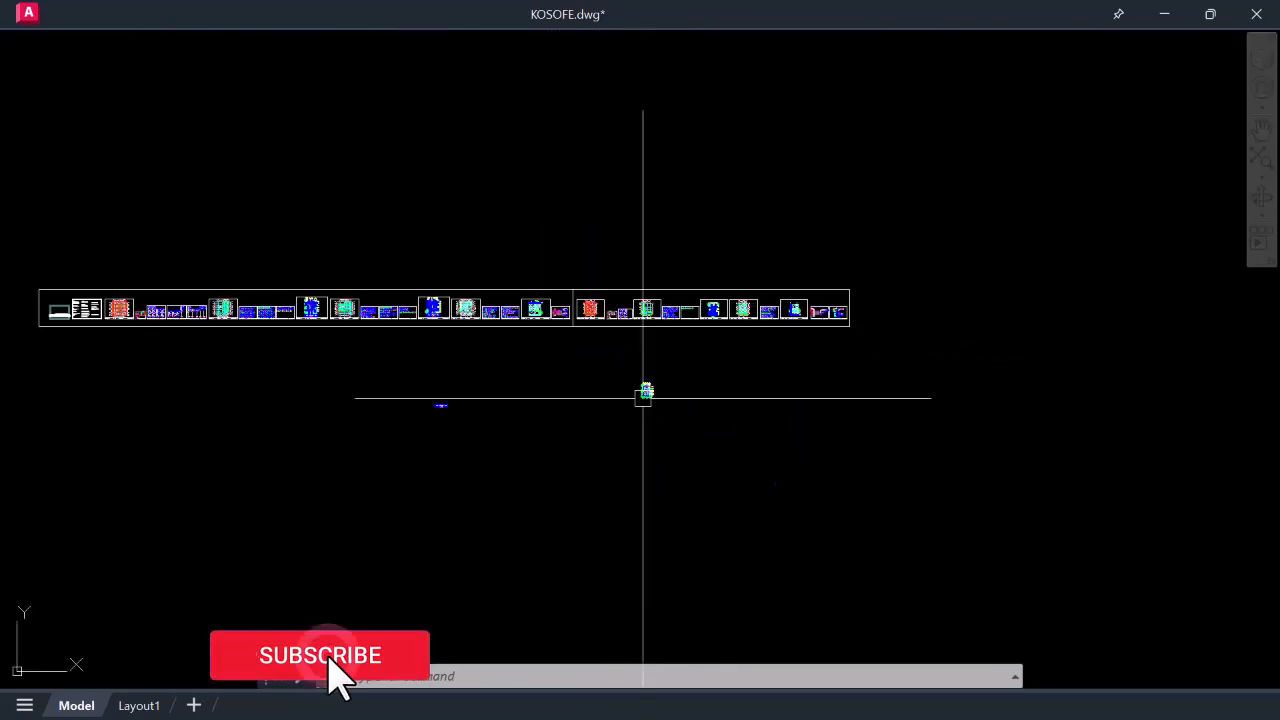
pyautogui.scroll(5, 370, 320)
pyautogui.scroll(-2, 577, 300)
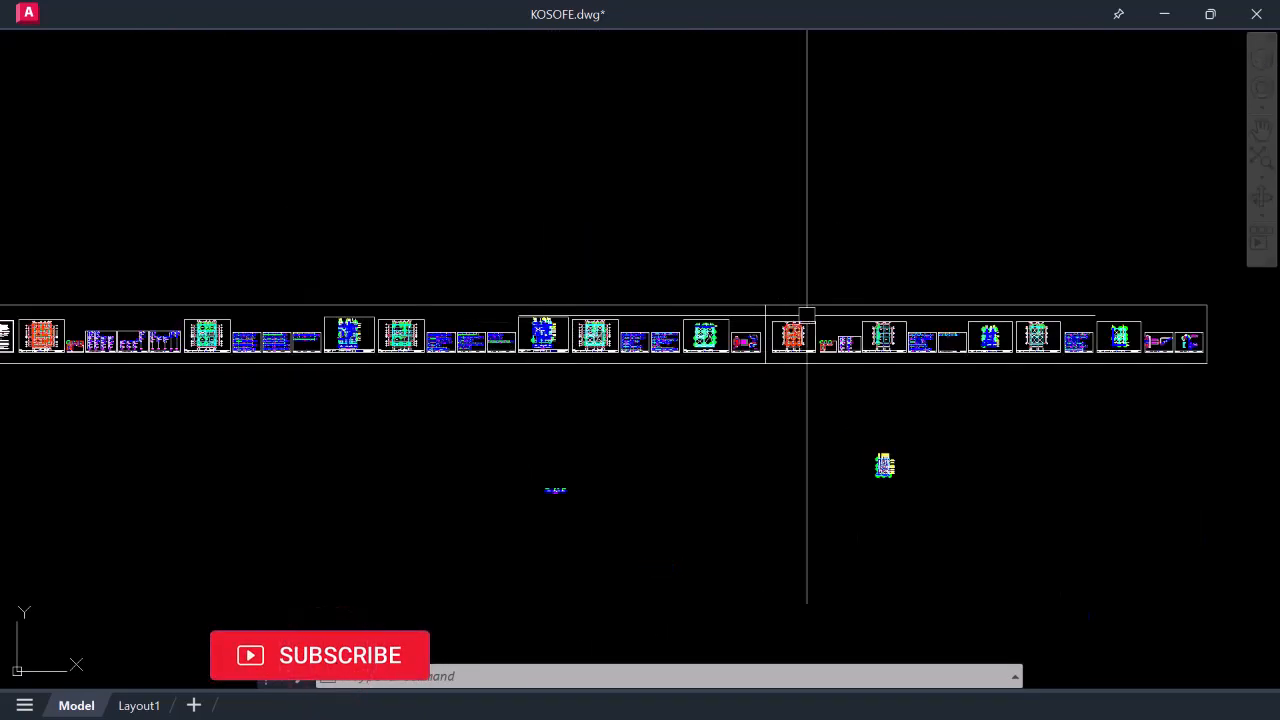
pyautogui.scroll(4, 806, 312)
pyautogui.scroll(-2, 712, 320)
pyautogui.scroll(6, 914, 349)
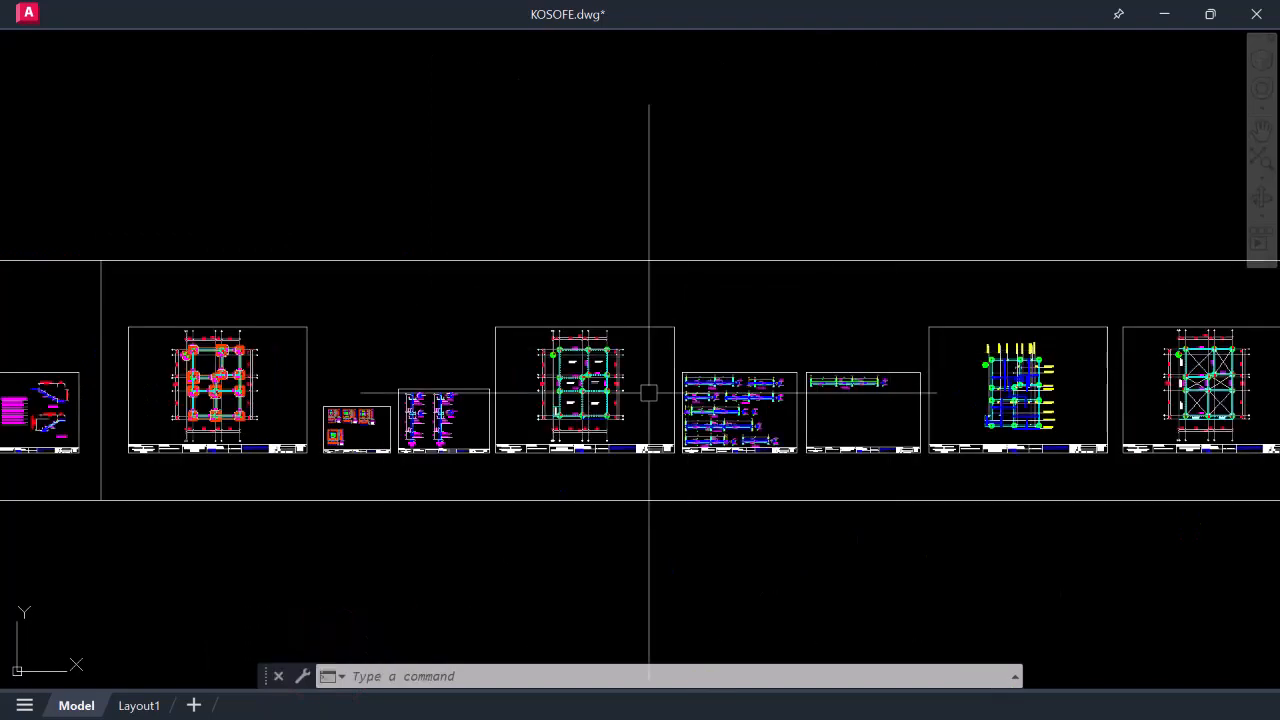
pyautogui.scroll(-6, 600, 358)
pyautogui.scroll(8, 334, 360)
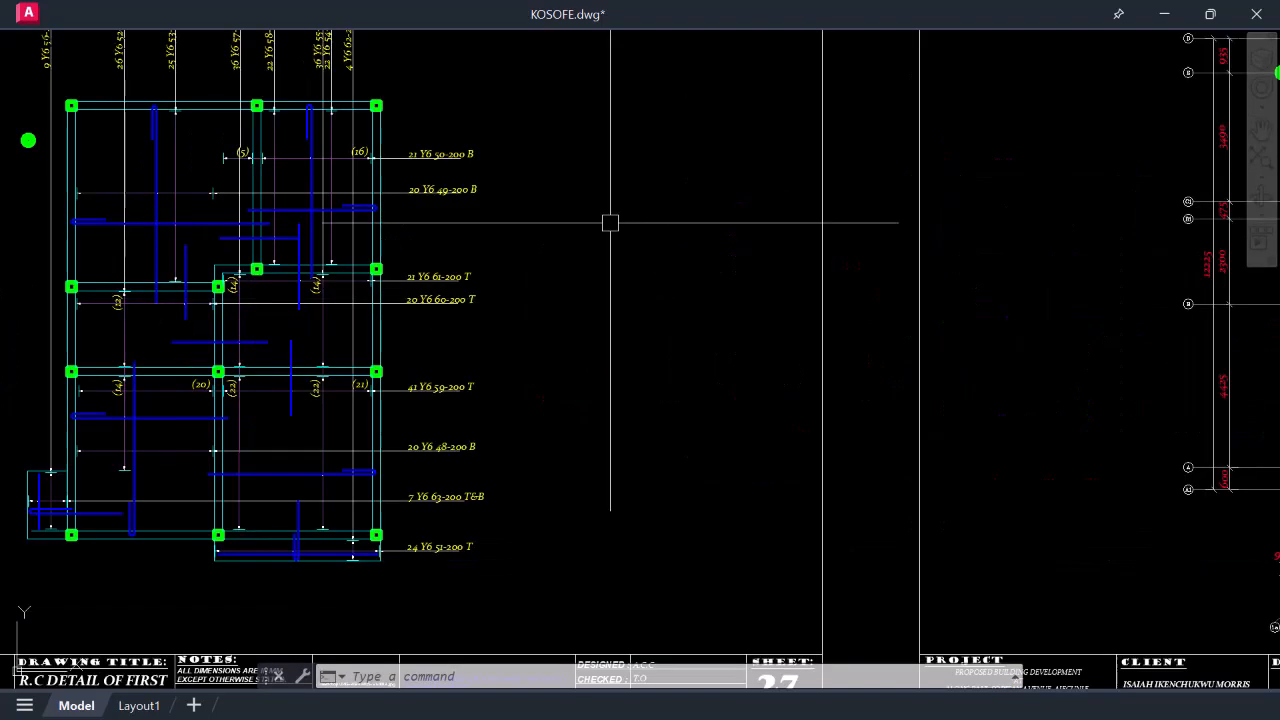
pyautogui.scroll(-7, 615, 300)
pyautogui.scroll(-3, 619, 400)
pyautogui.scroll(7, 463, 506)
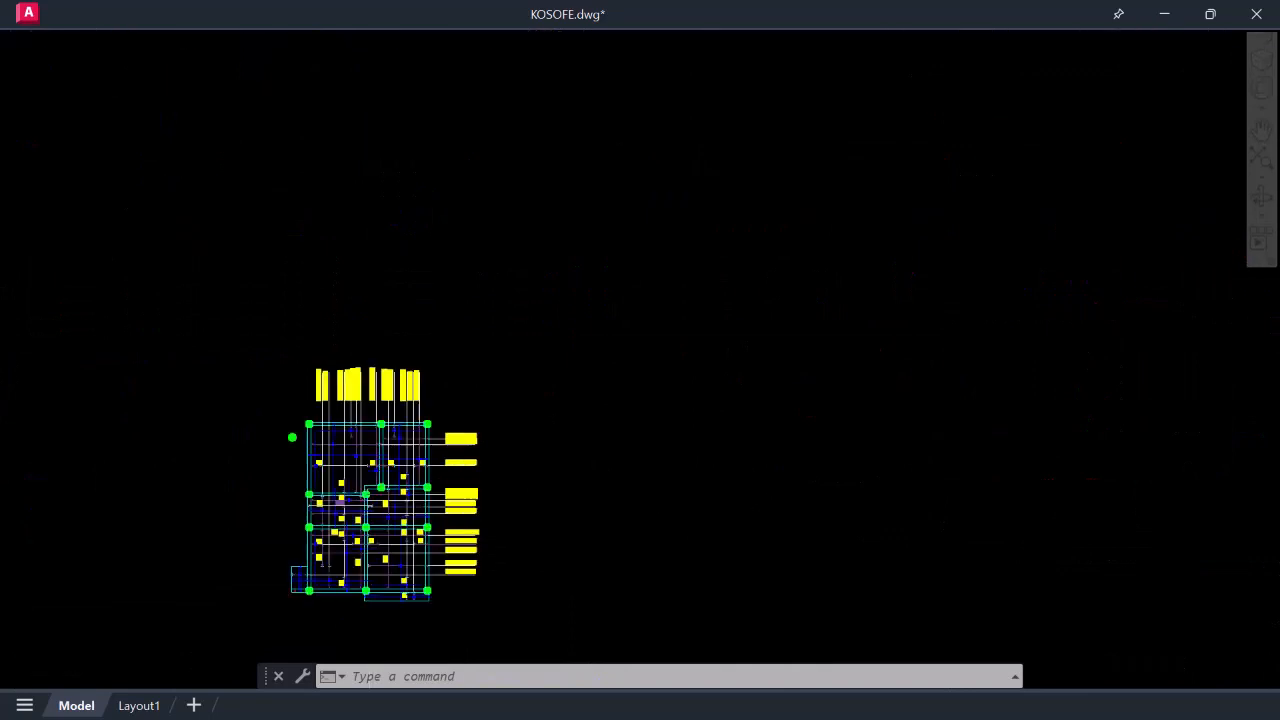
pyautogui.scroll(-2, 777, 358)
pyautogui.scroll(-2, 777, 358)
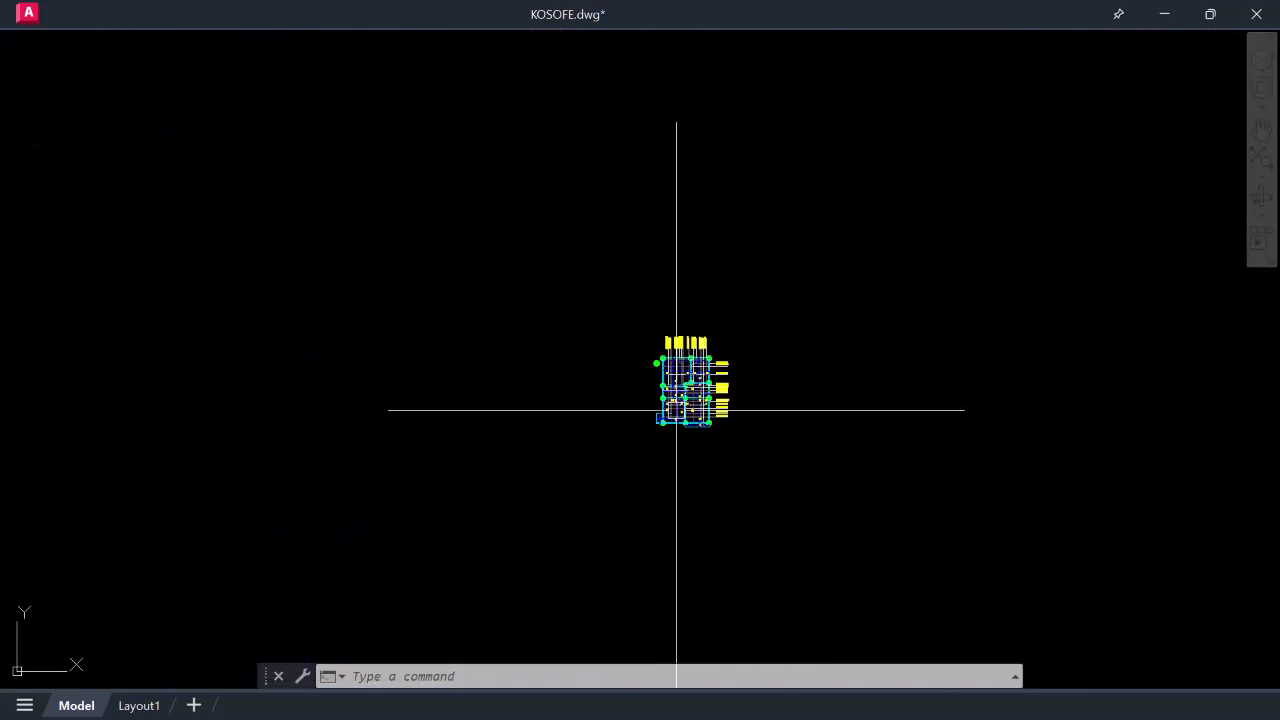
pyautogui.scroll(5, 687, 380)
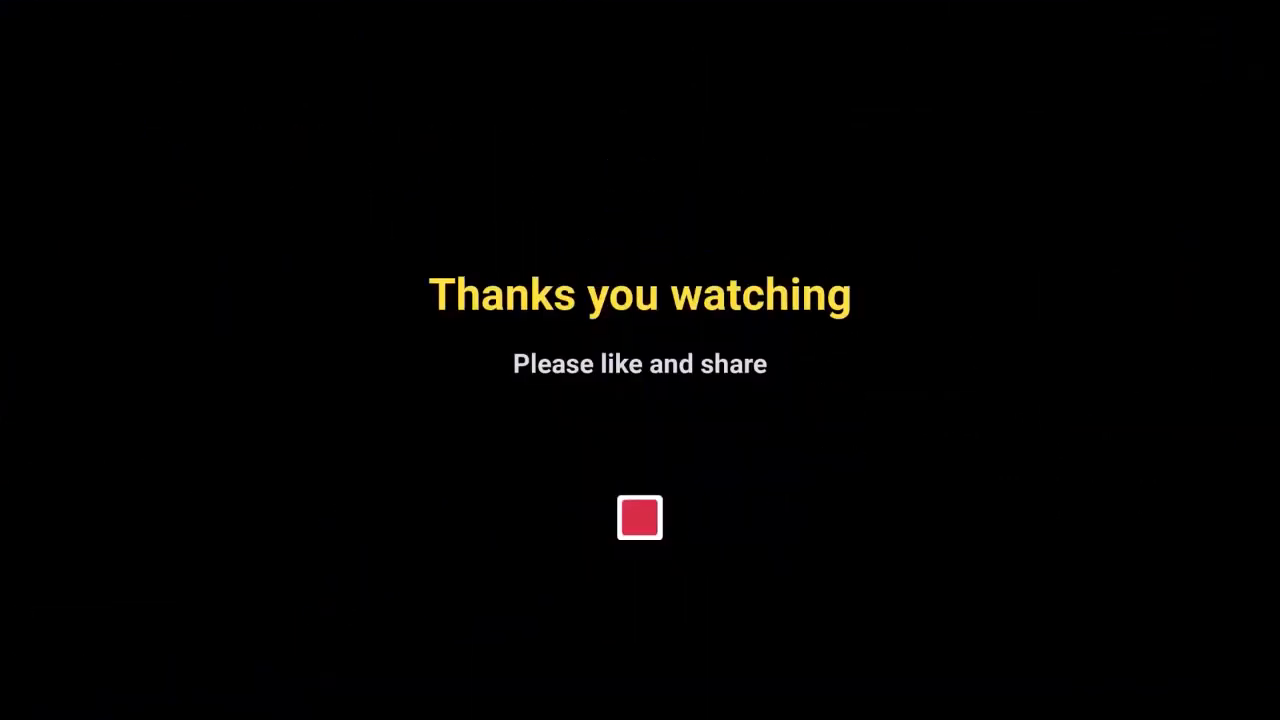